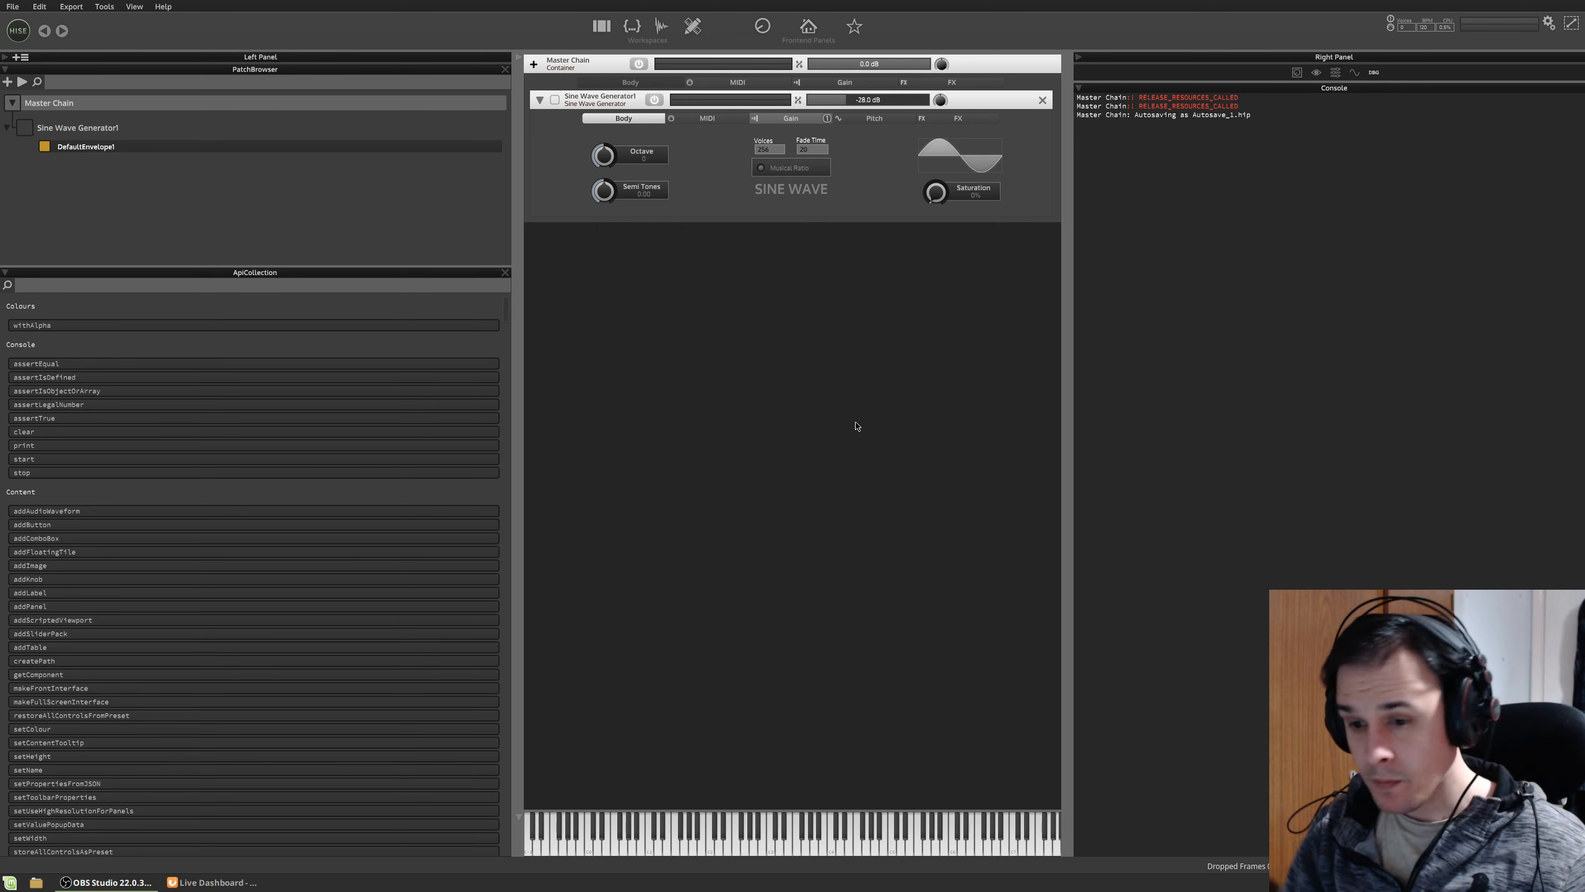
left_click(213, 882)
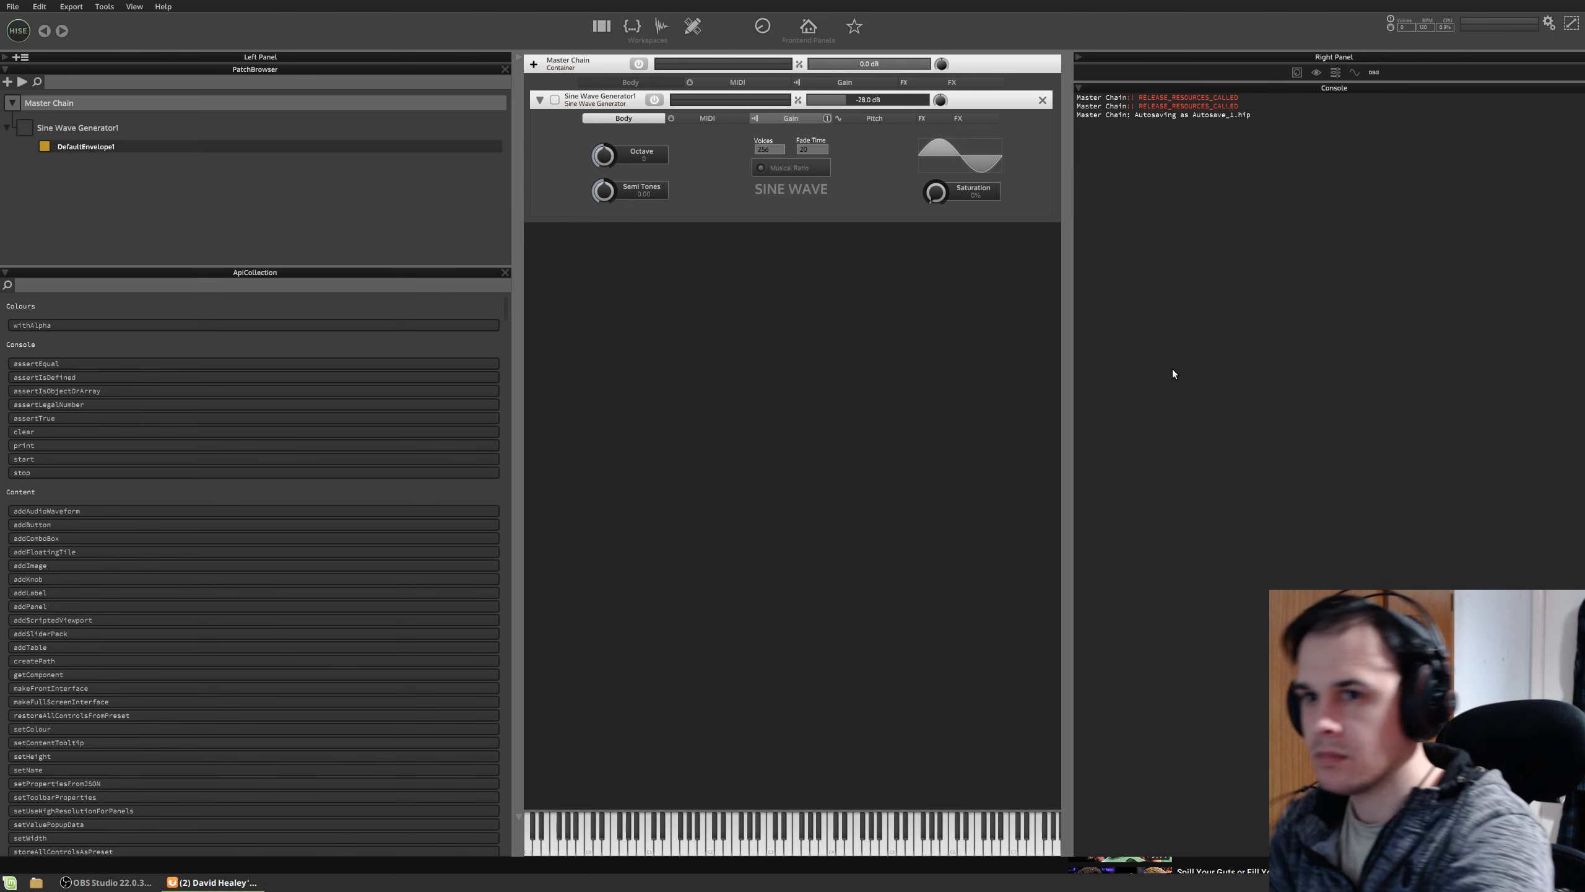
left_click(130, 10)
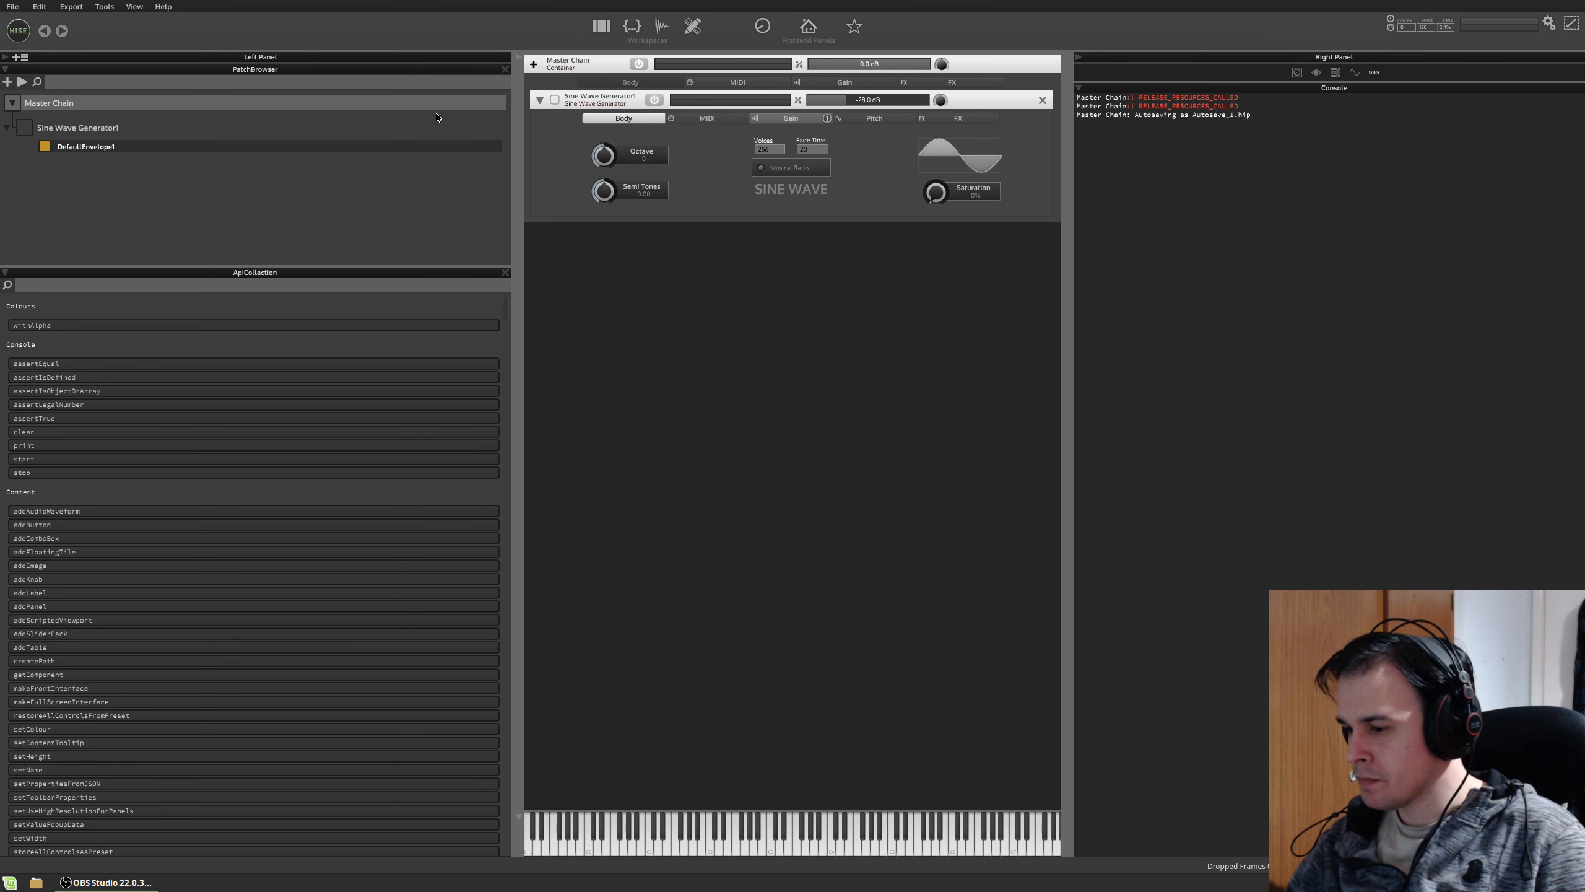
left_click(329, 198)
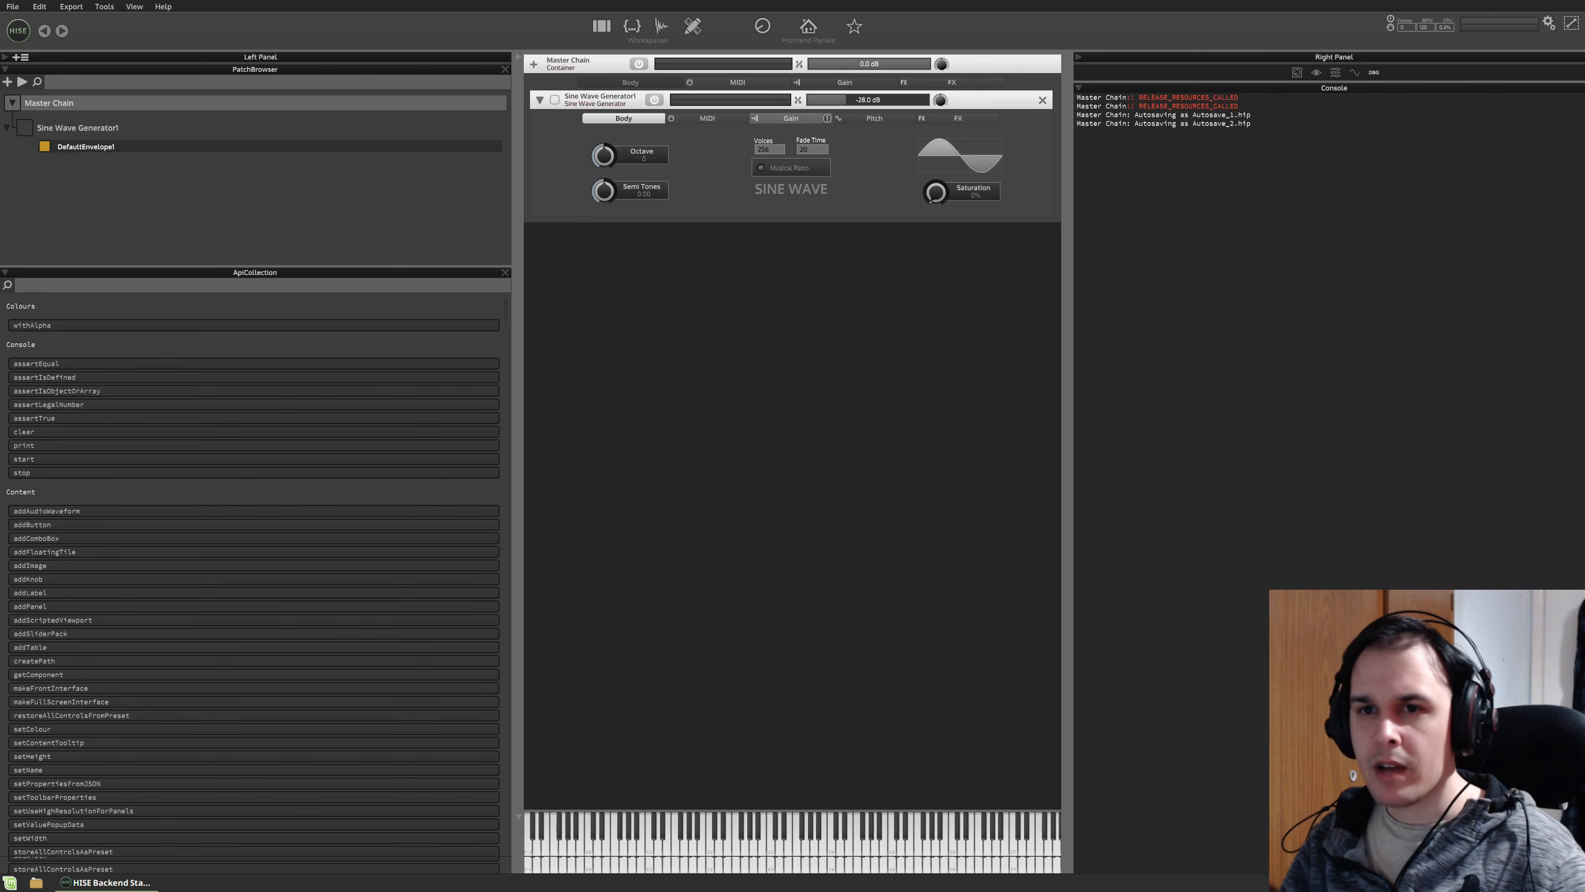
- Start a new empty patch and agree to discard the current one with the Sine Wave Generator
left_click(50, 38)
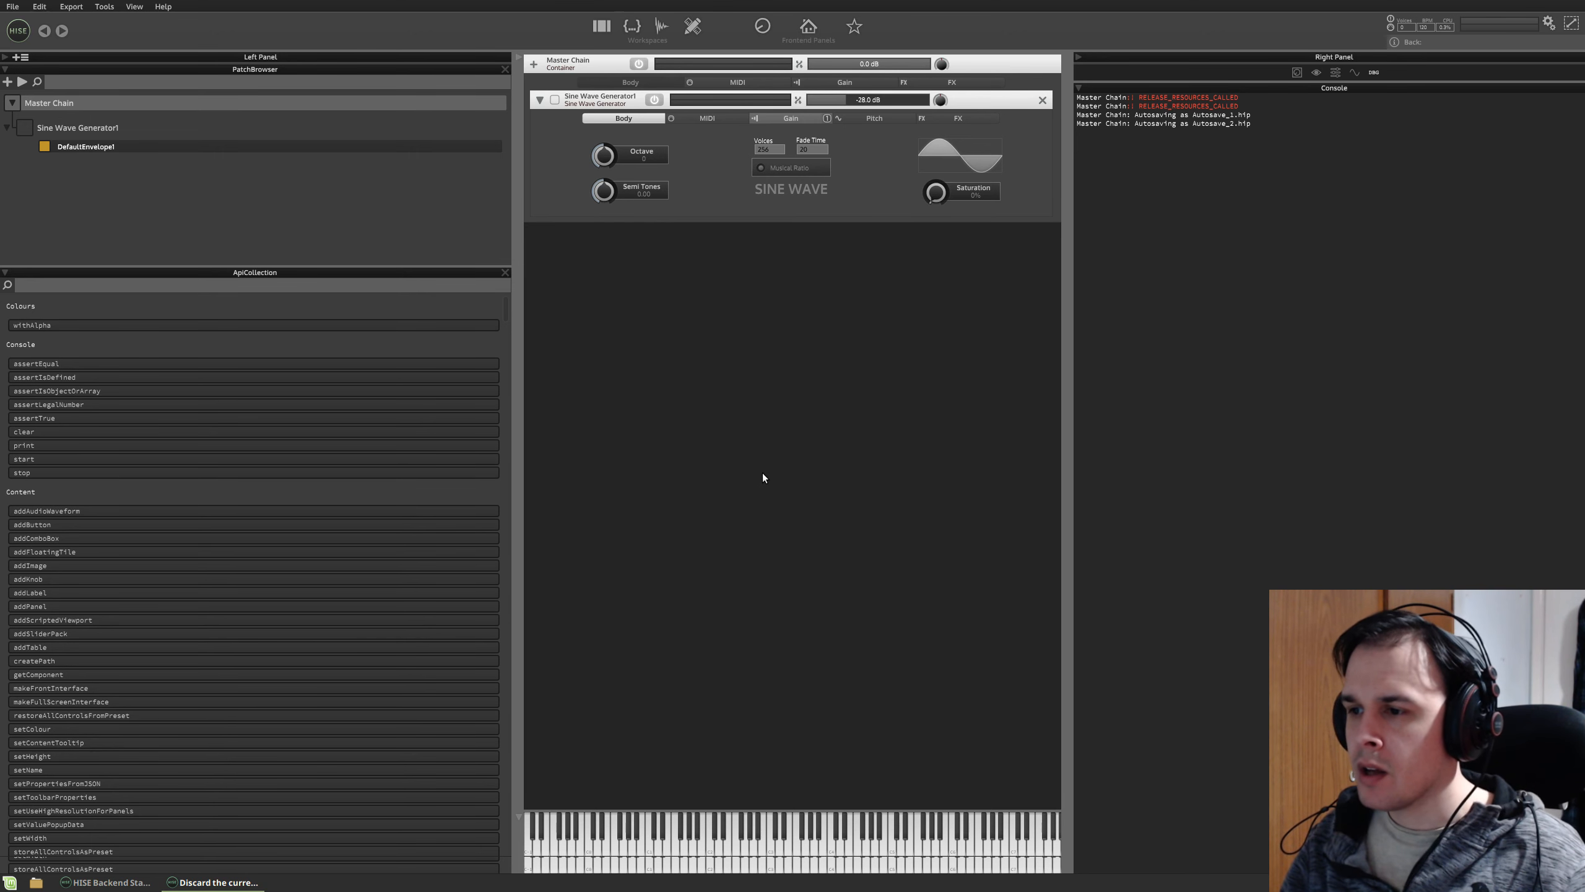
left_click(763, 473)
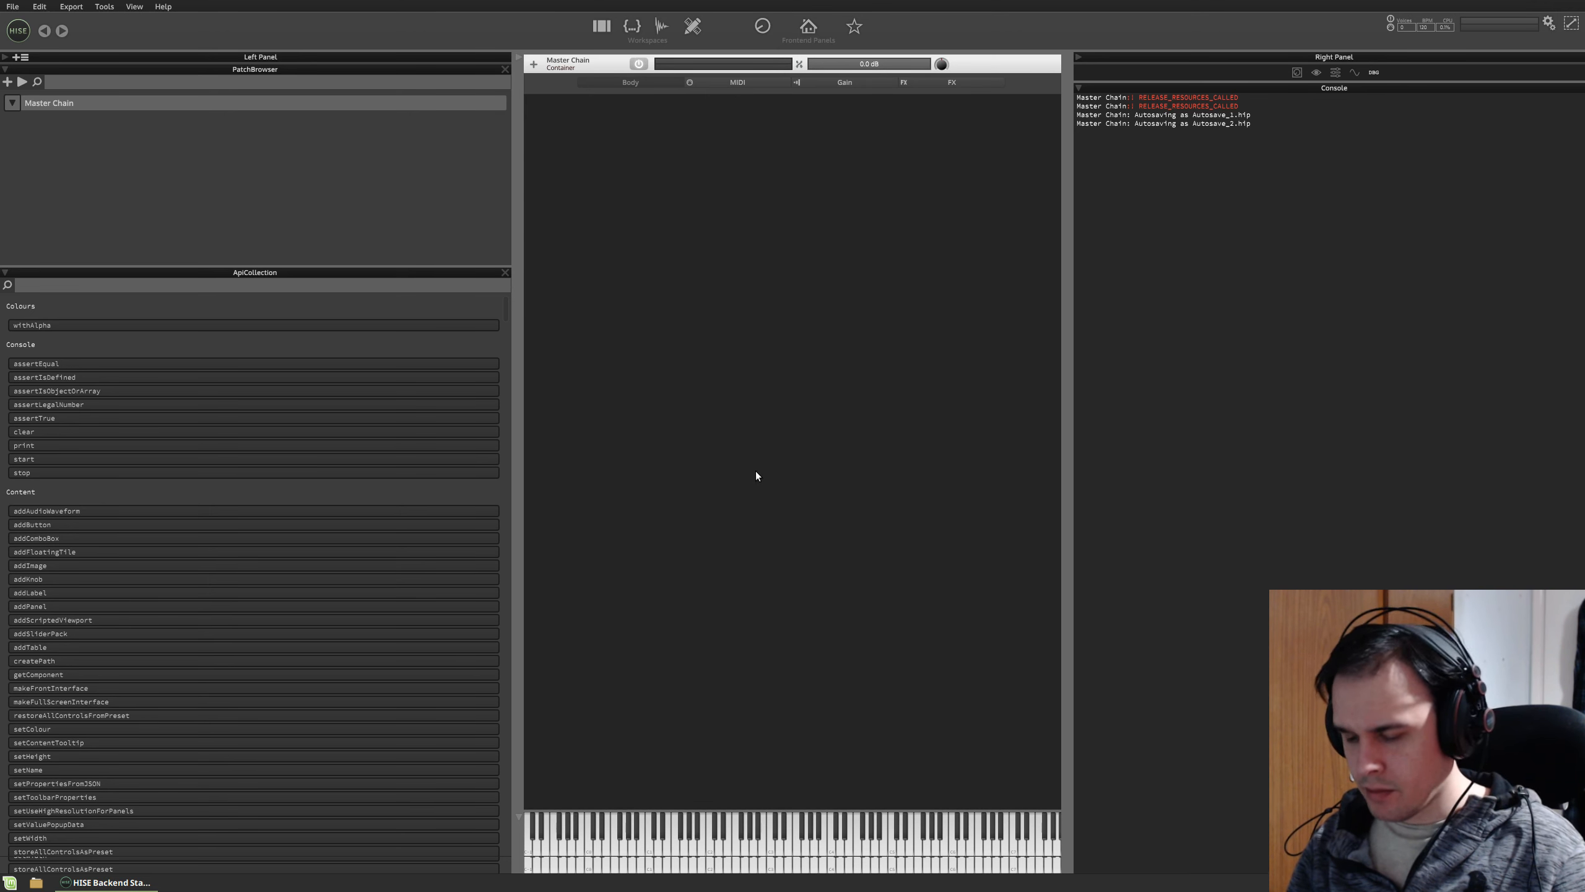
key("ctrl+alt+Right")
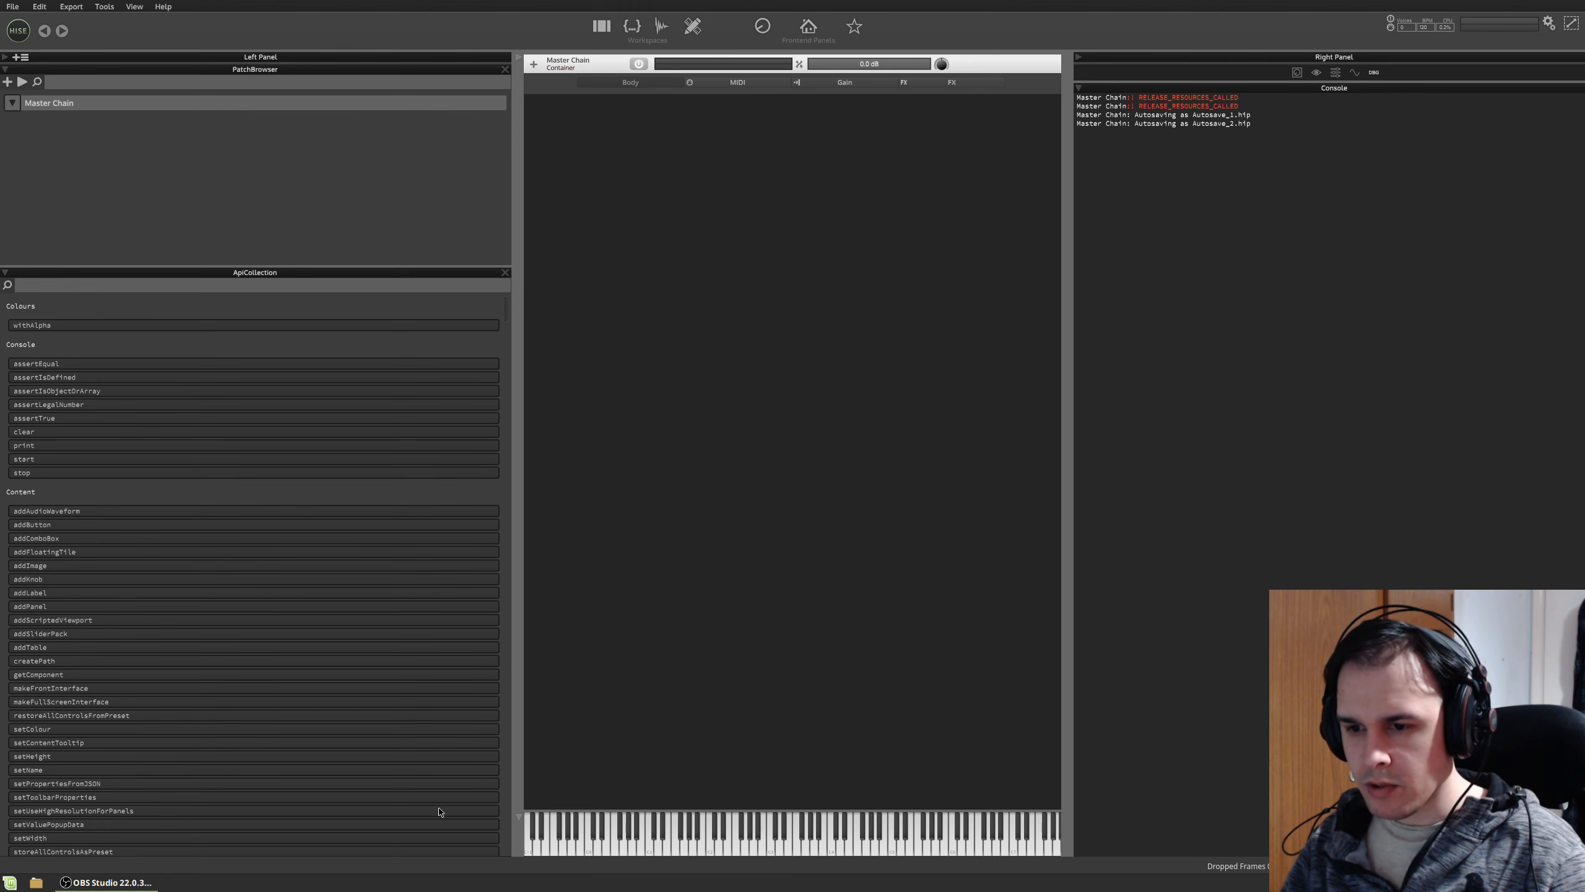
key("ctrl+alt+Left")
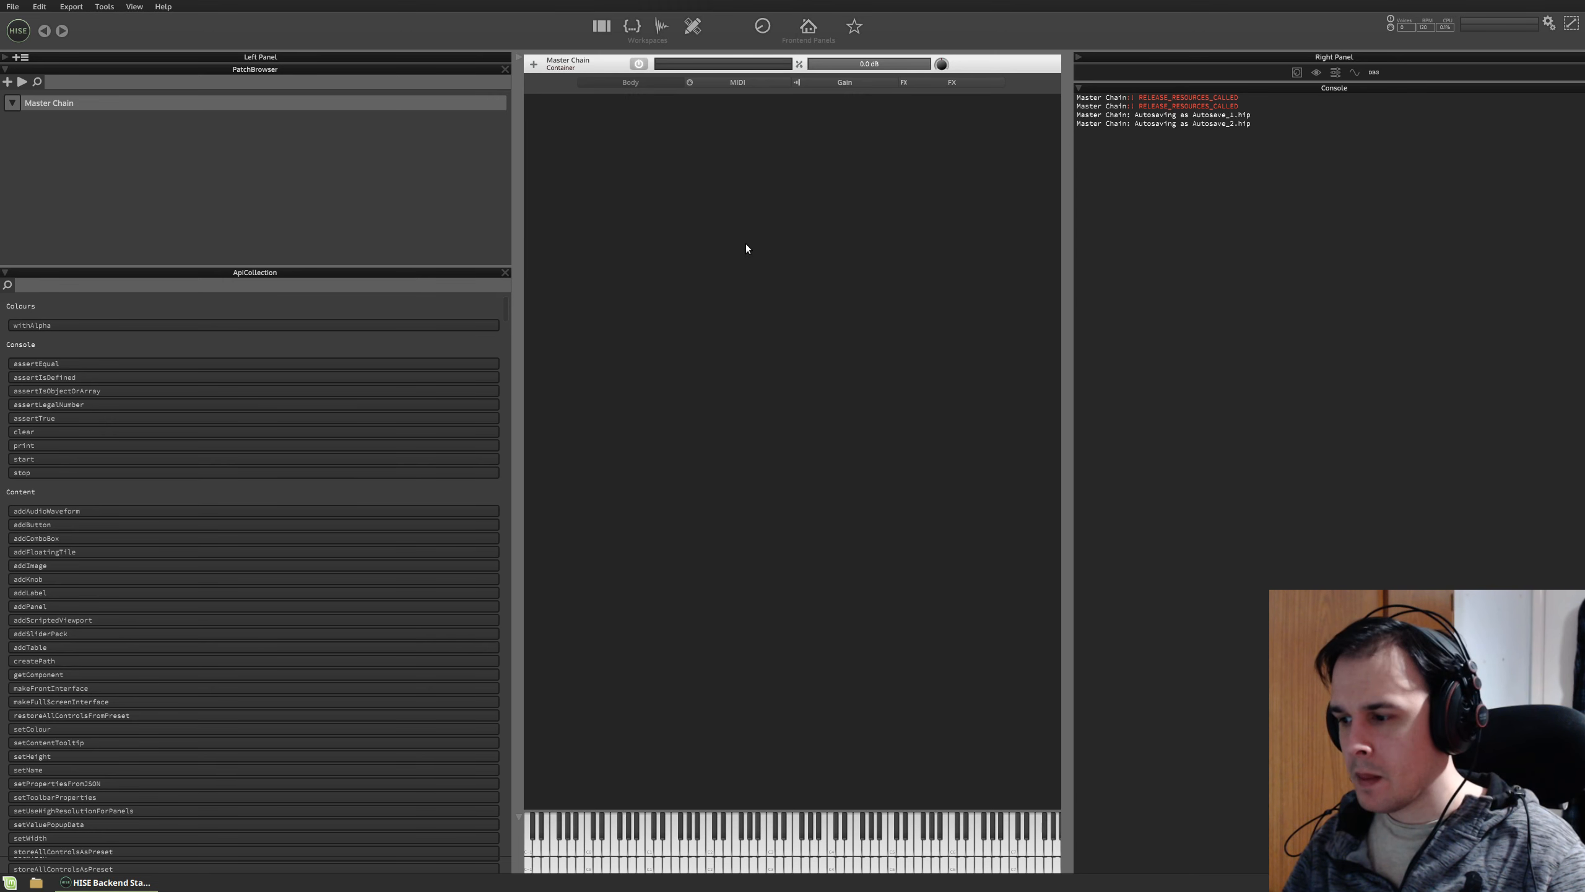
- Switch to the file manager and open the synthproject folder on the Desktop to examine its subfolders
left_click(35, 882)
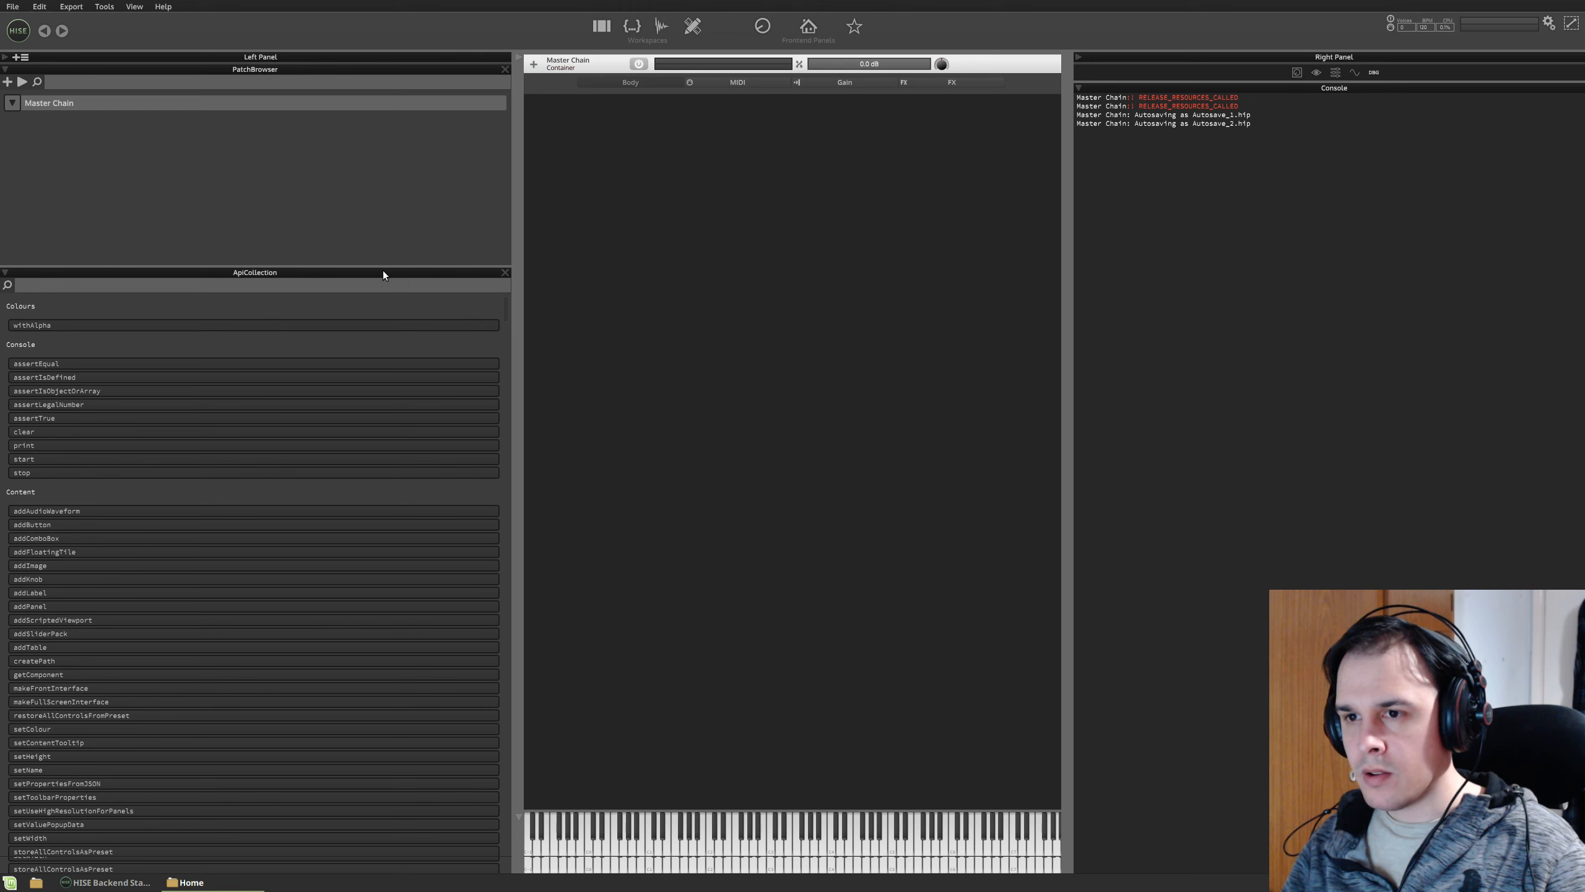
double_click(519, 253)
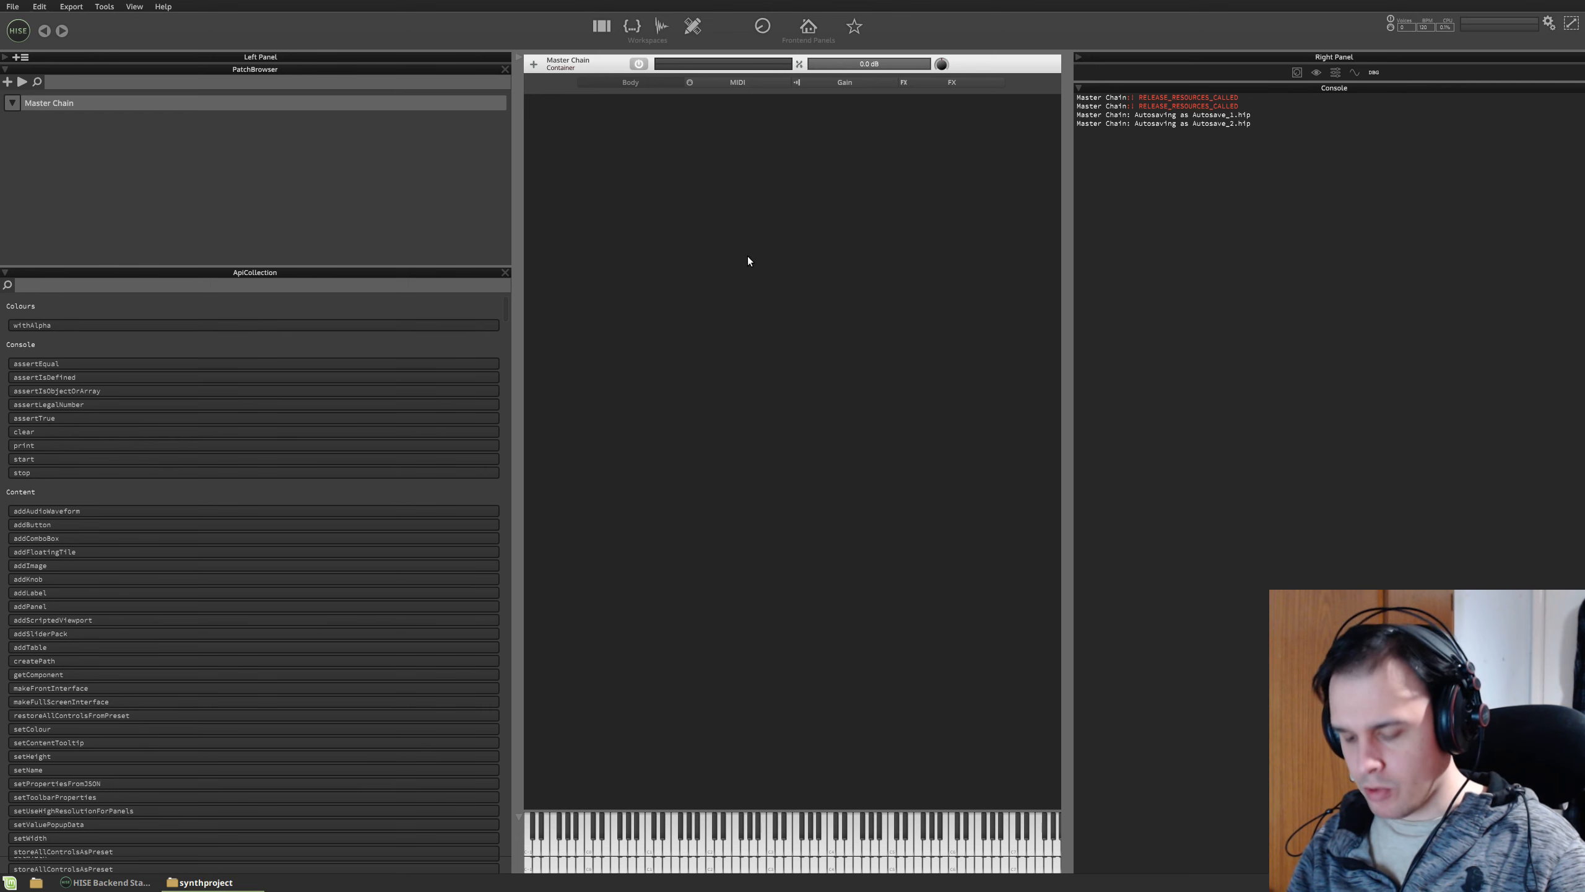
key("ctrl+alt+Right")
key("ctrl+alt+Left")
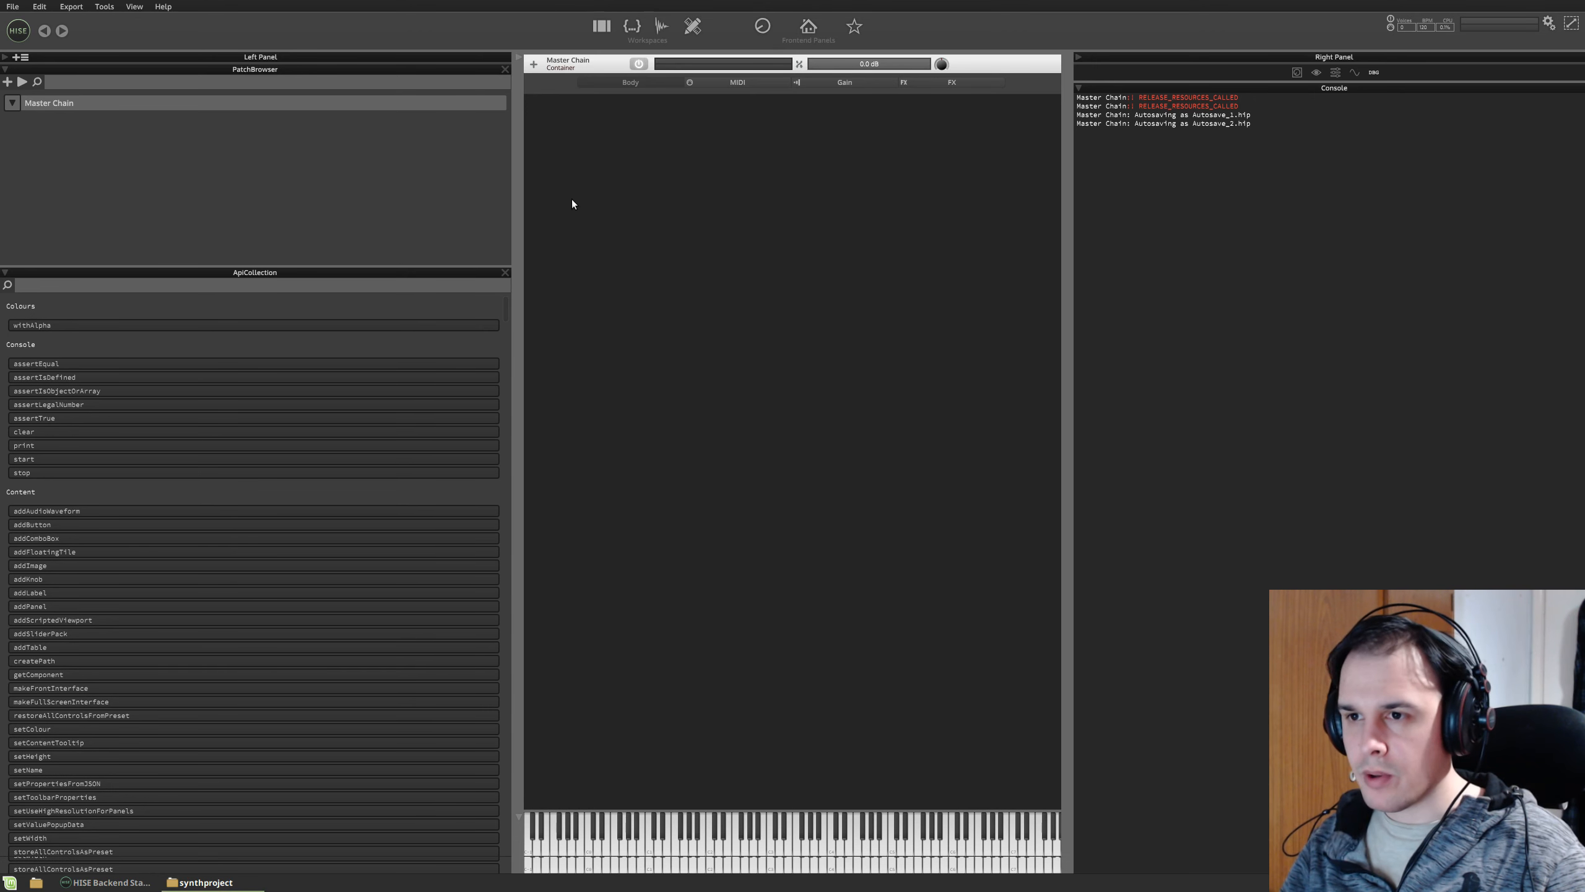
key("alt+Left")
key("alt+Left")
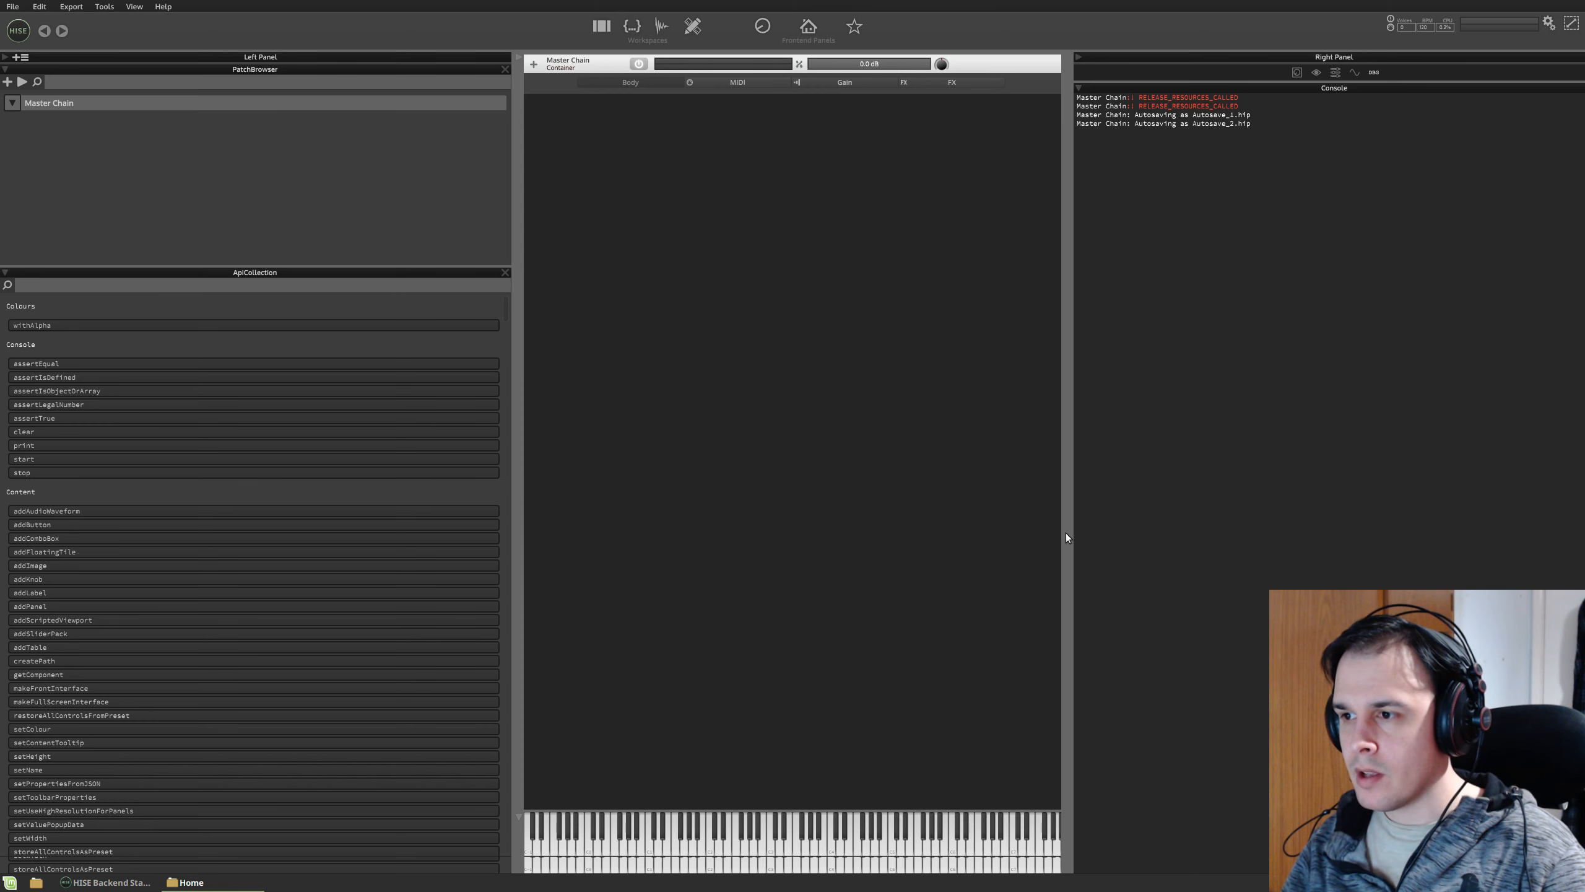
key("alt+Right")
key("ctrl+alt+Right")
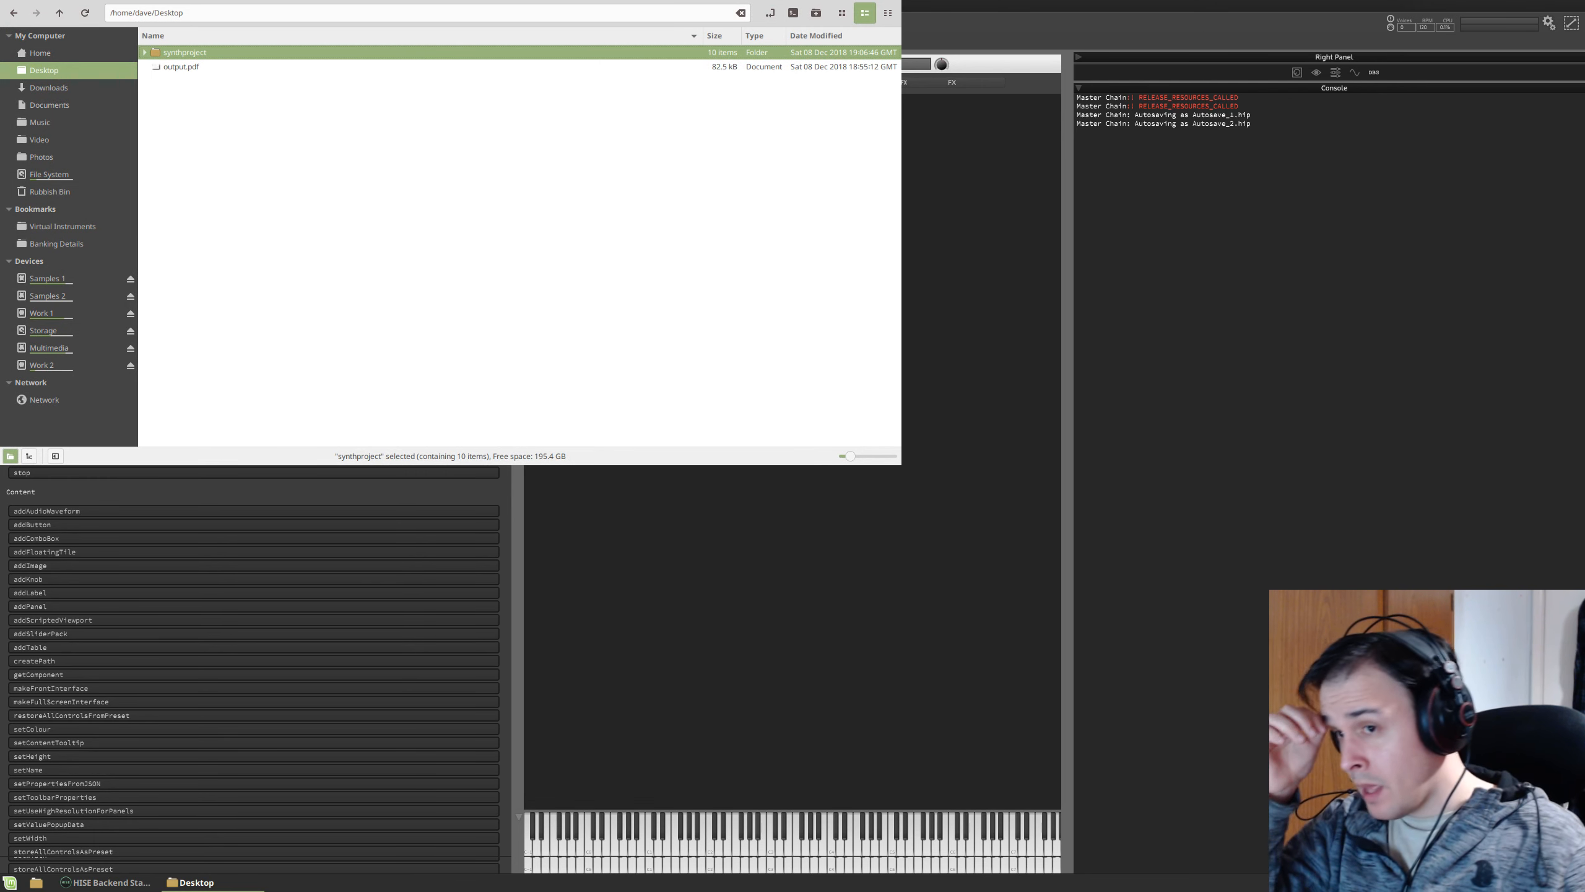
double_click(205, 52)
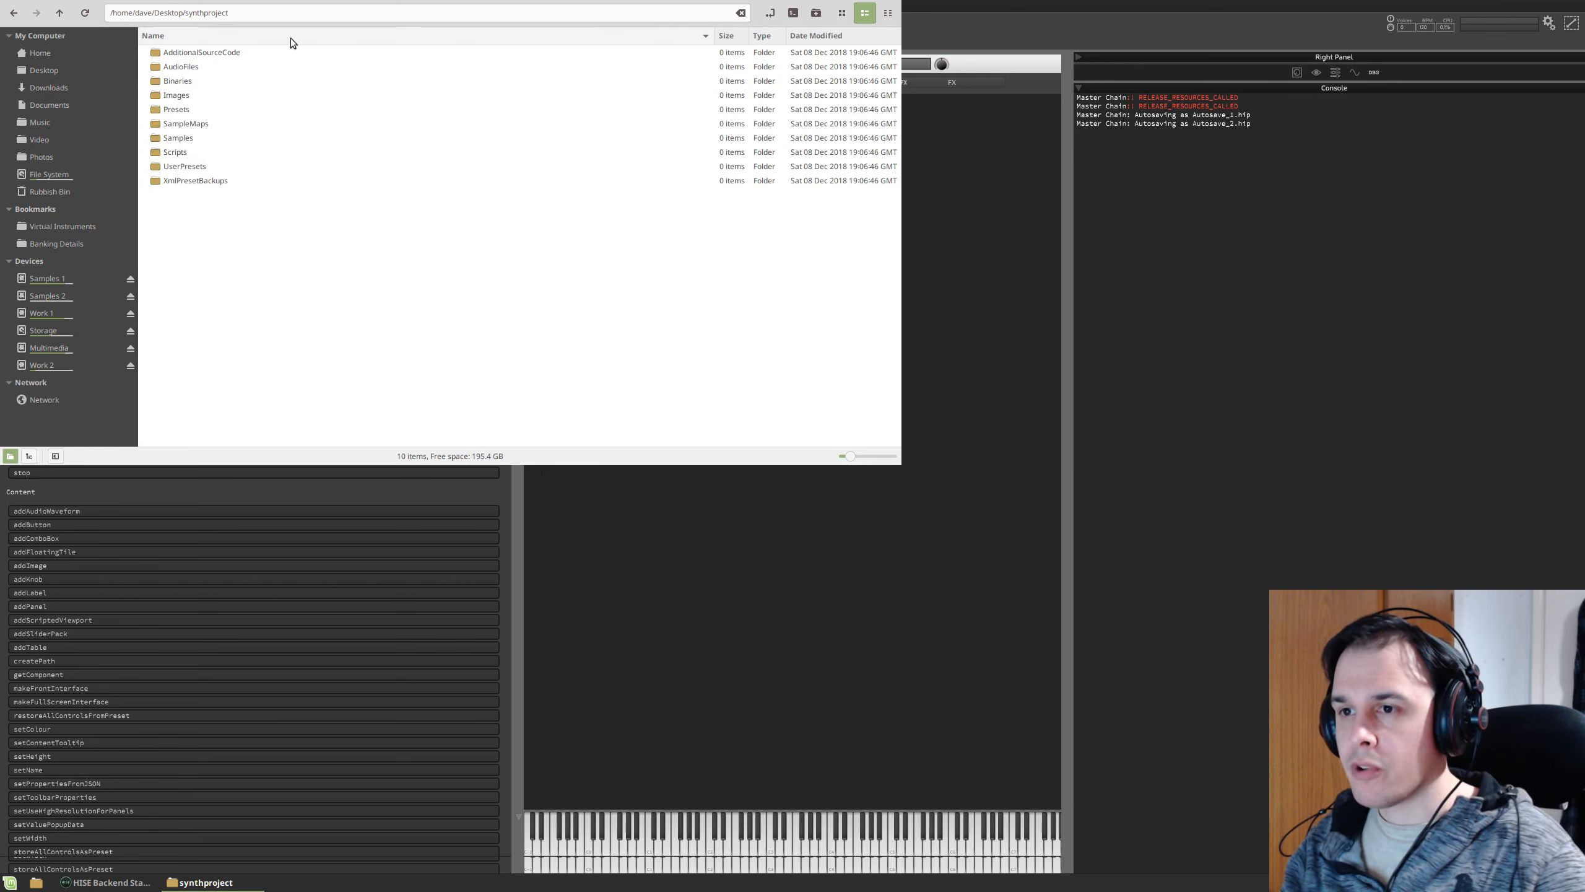
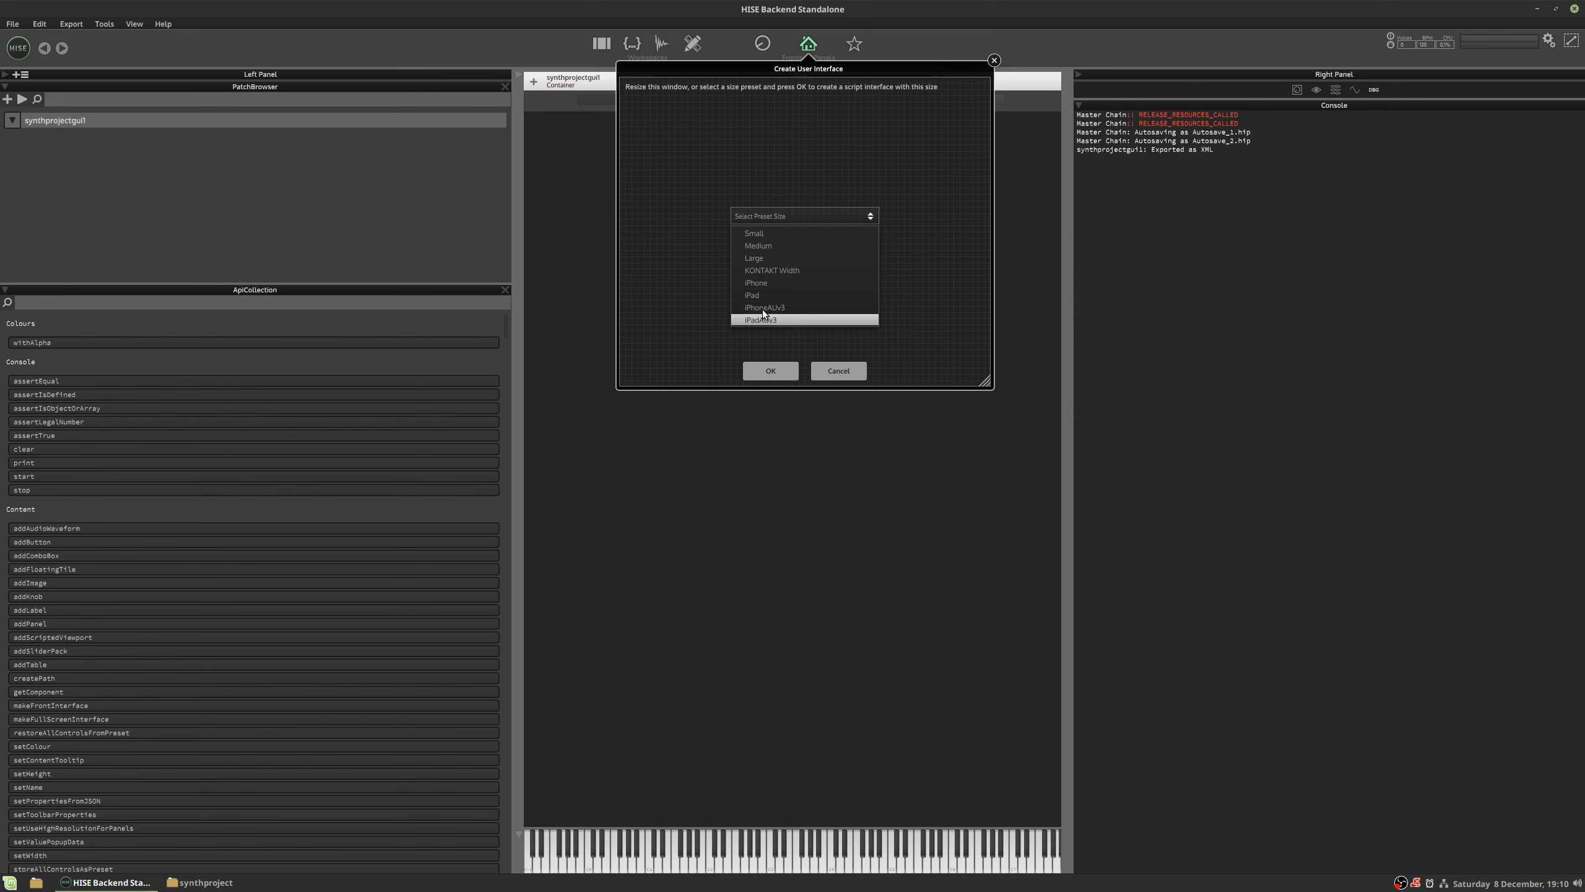
- Create the user interface with the iPad preset size of 1024 × 768 and switch to interface designer mode
left_click(752, 295)
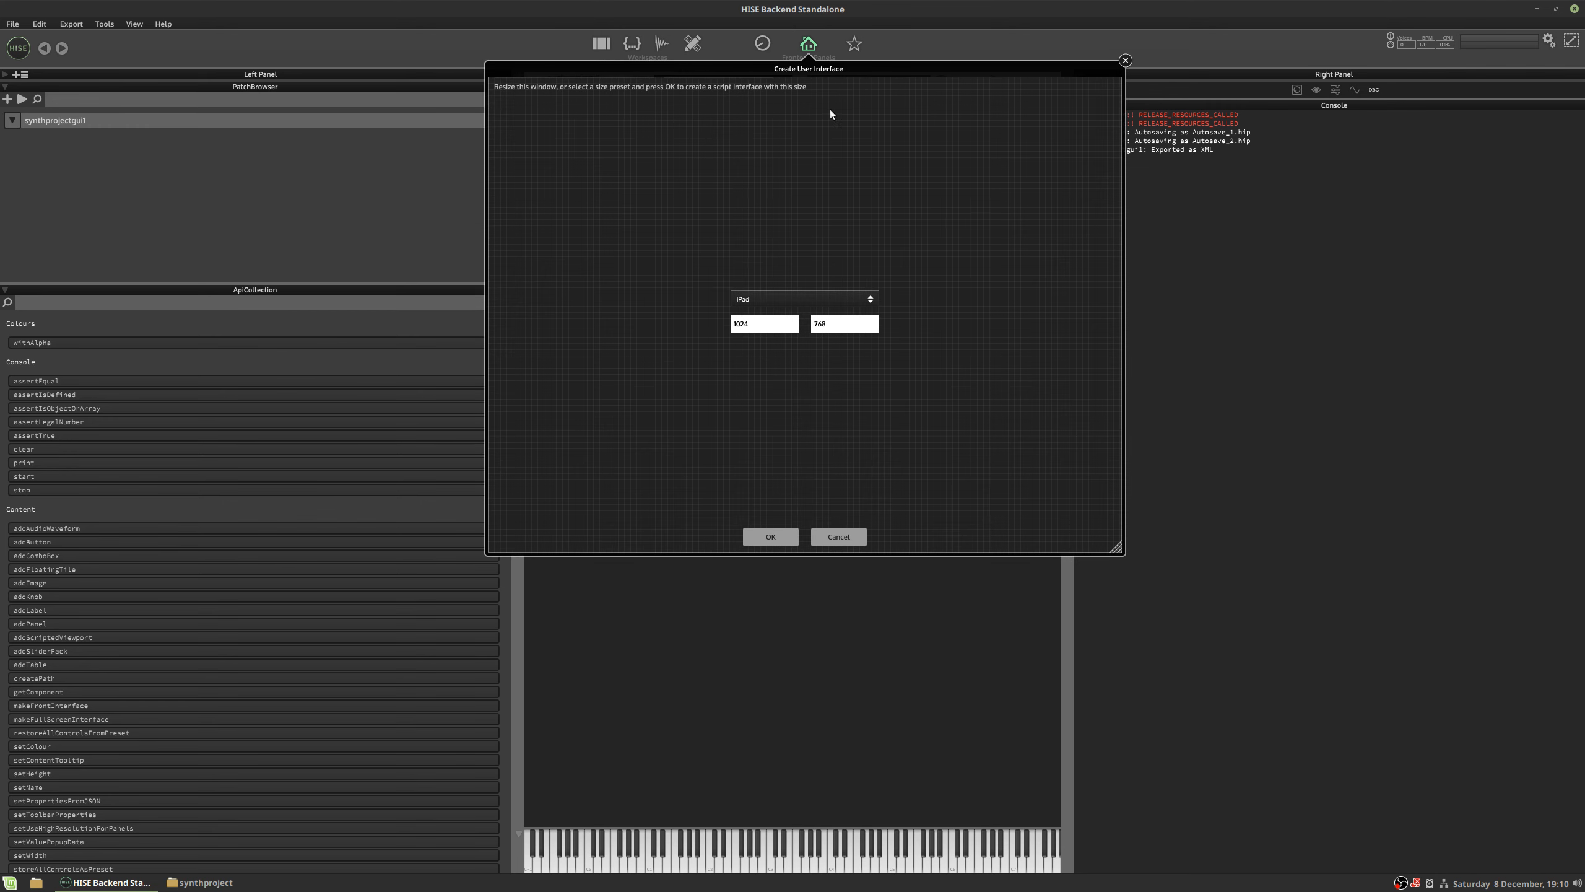
left_click(805, 302)
left_click(782, 402)
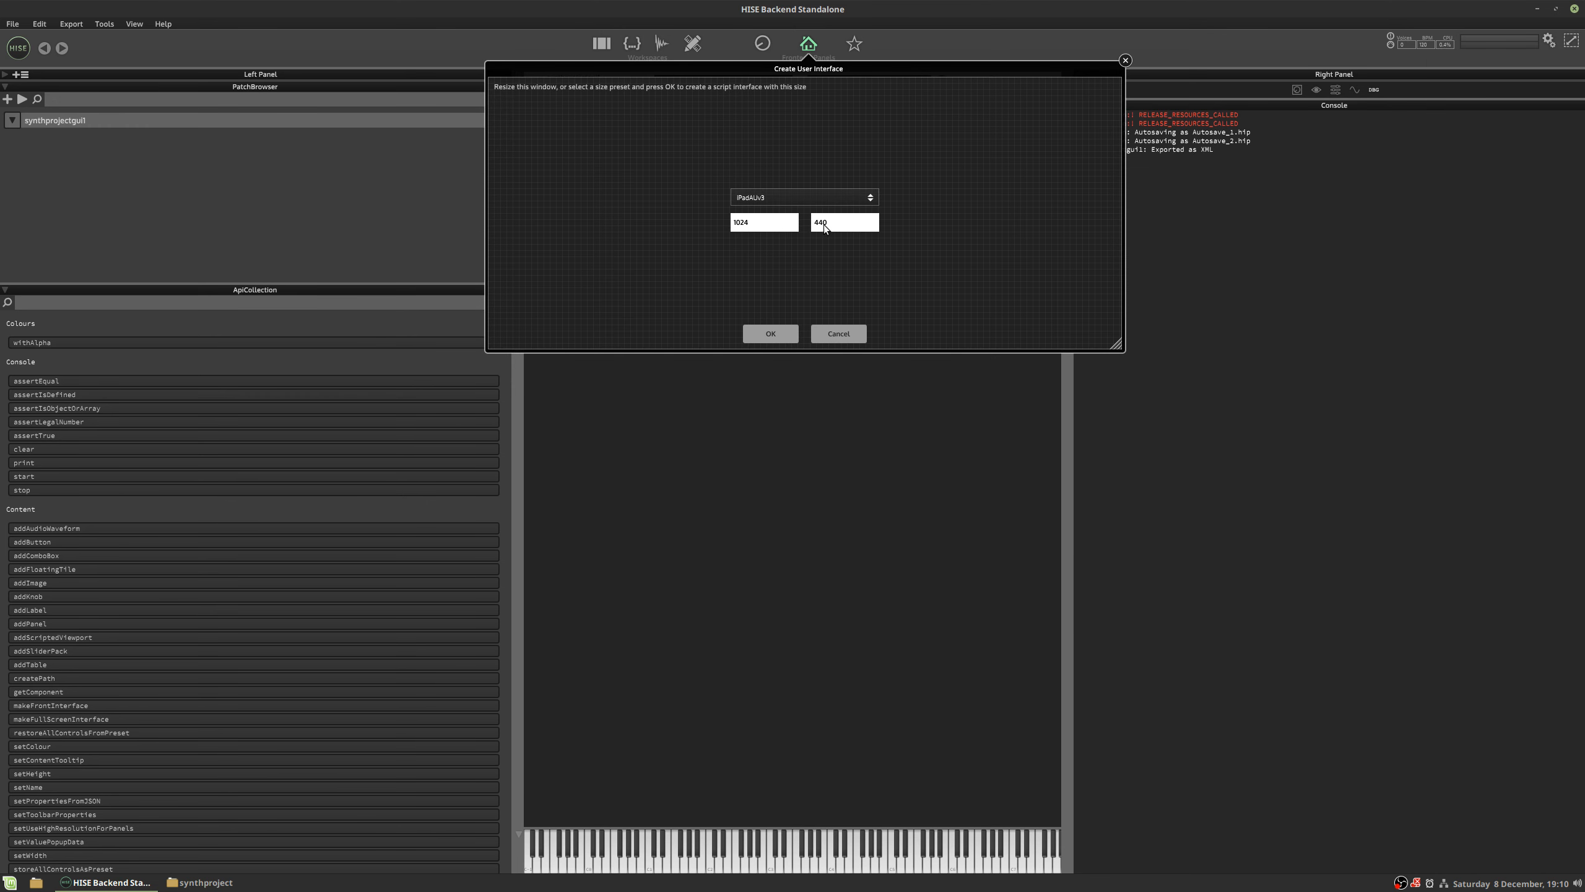
left_click(831, 190)
left_click(809, 273)
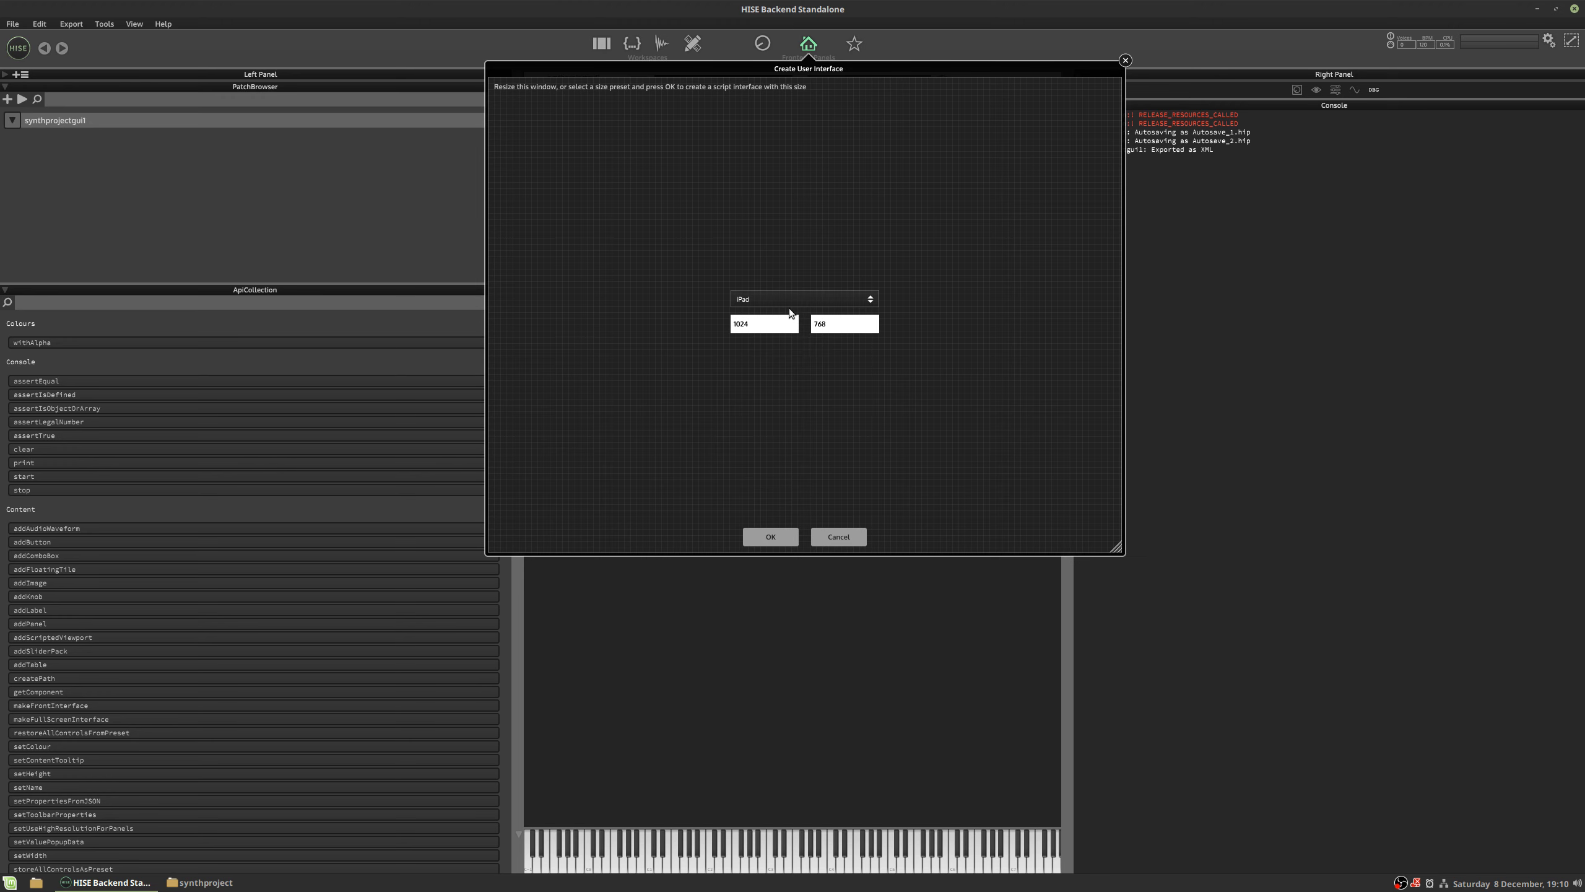
left_click(769, 538)
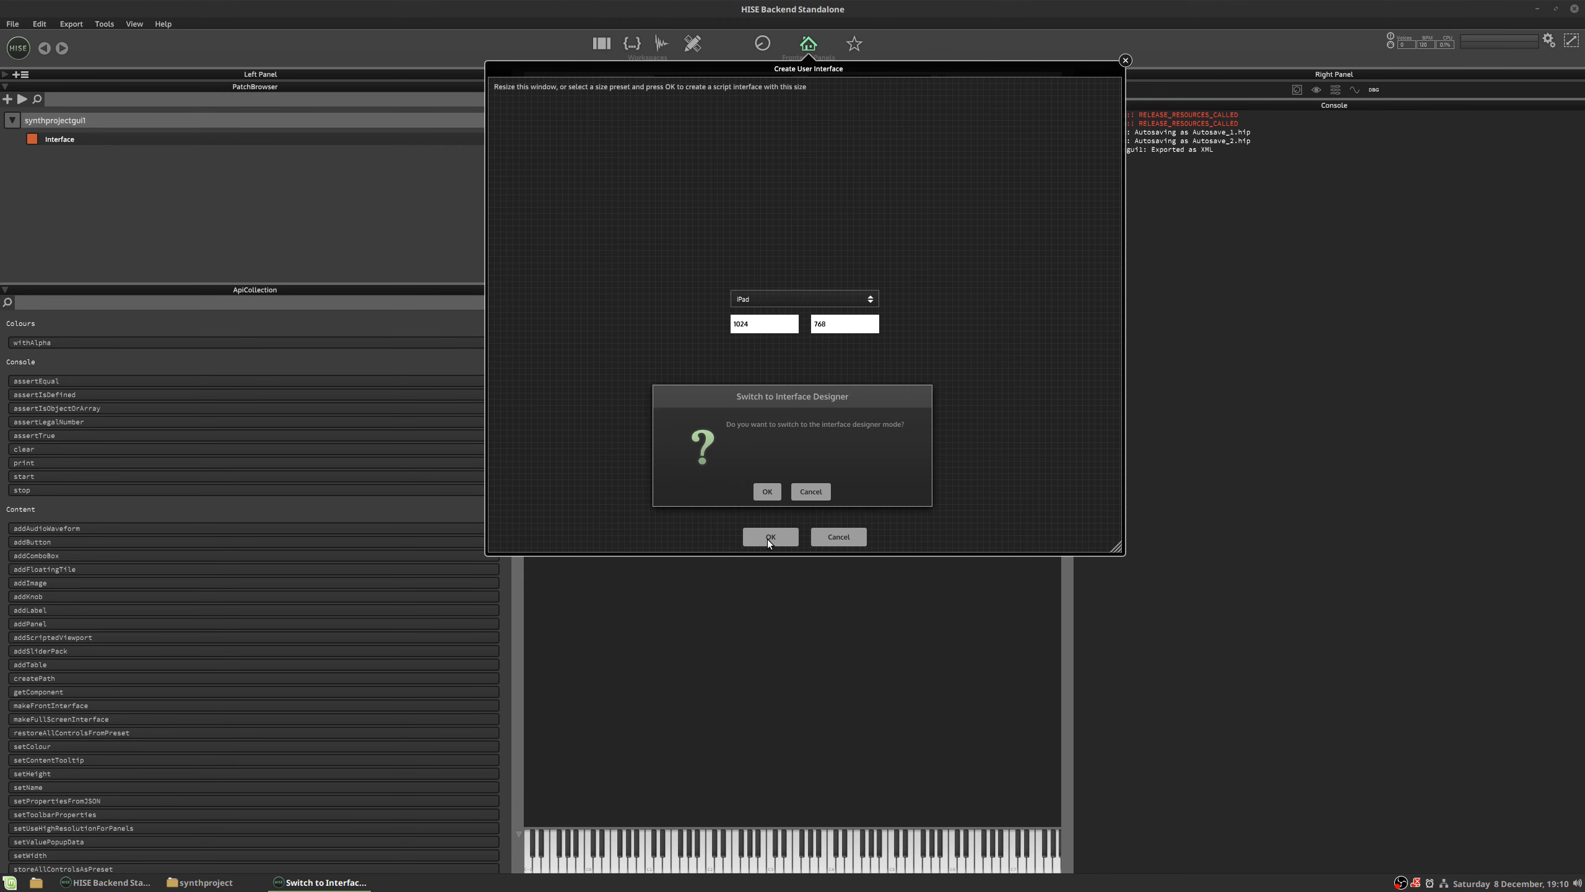
left_click(769, 492)
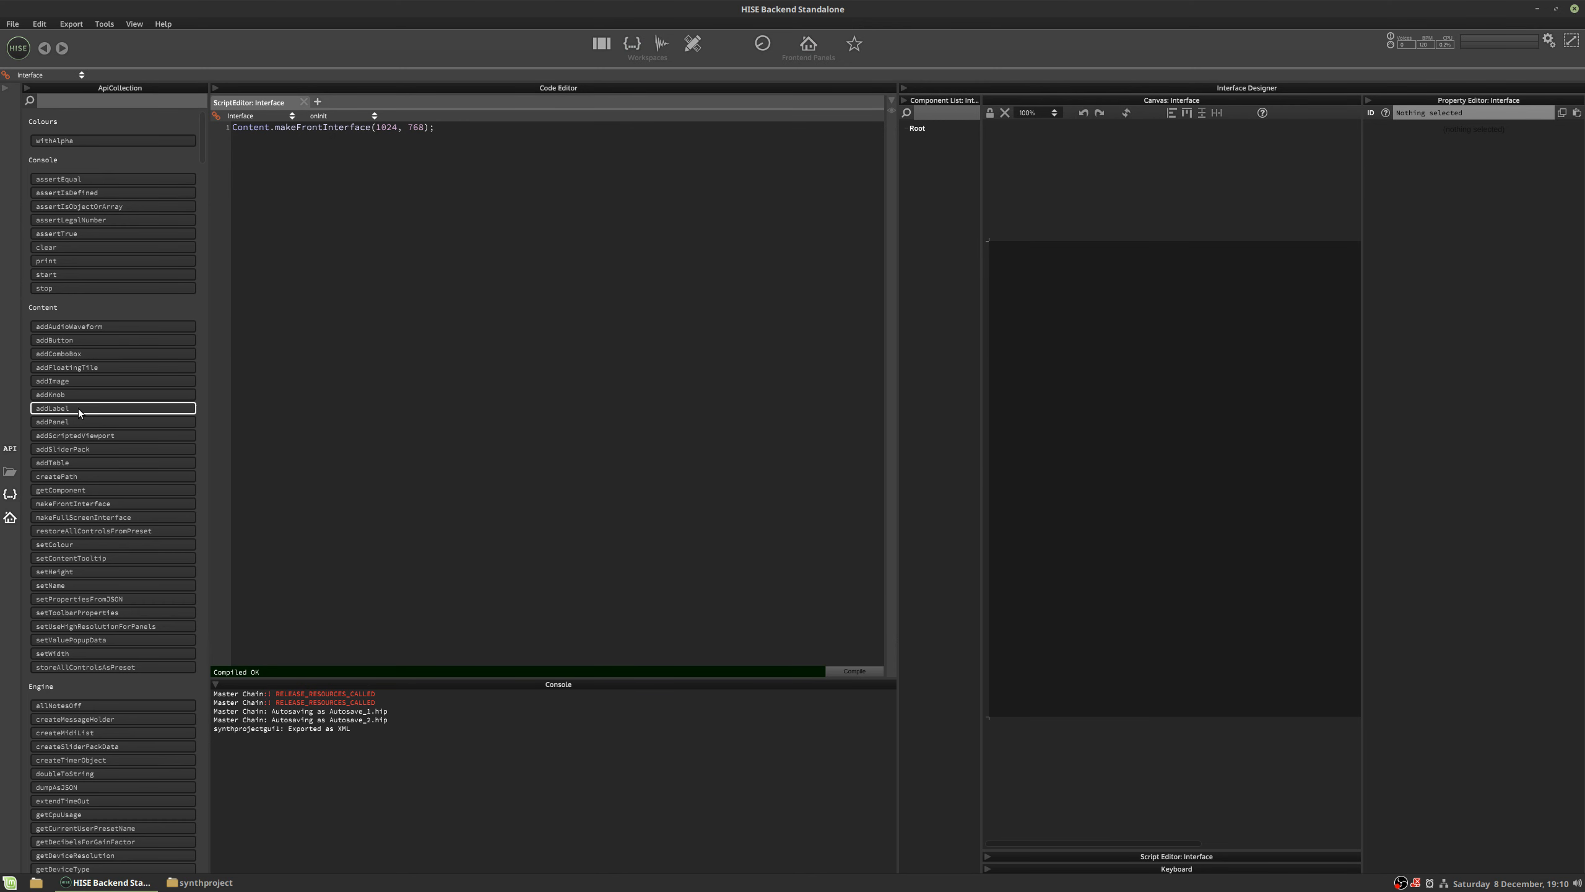
- Hide and restore the API collection and code editor, and look through the list of API functions
left_click(10, 448)
left_click(9, 494)
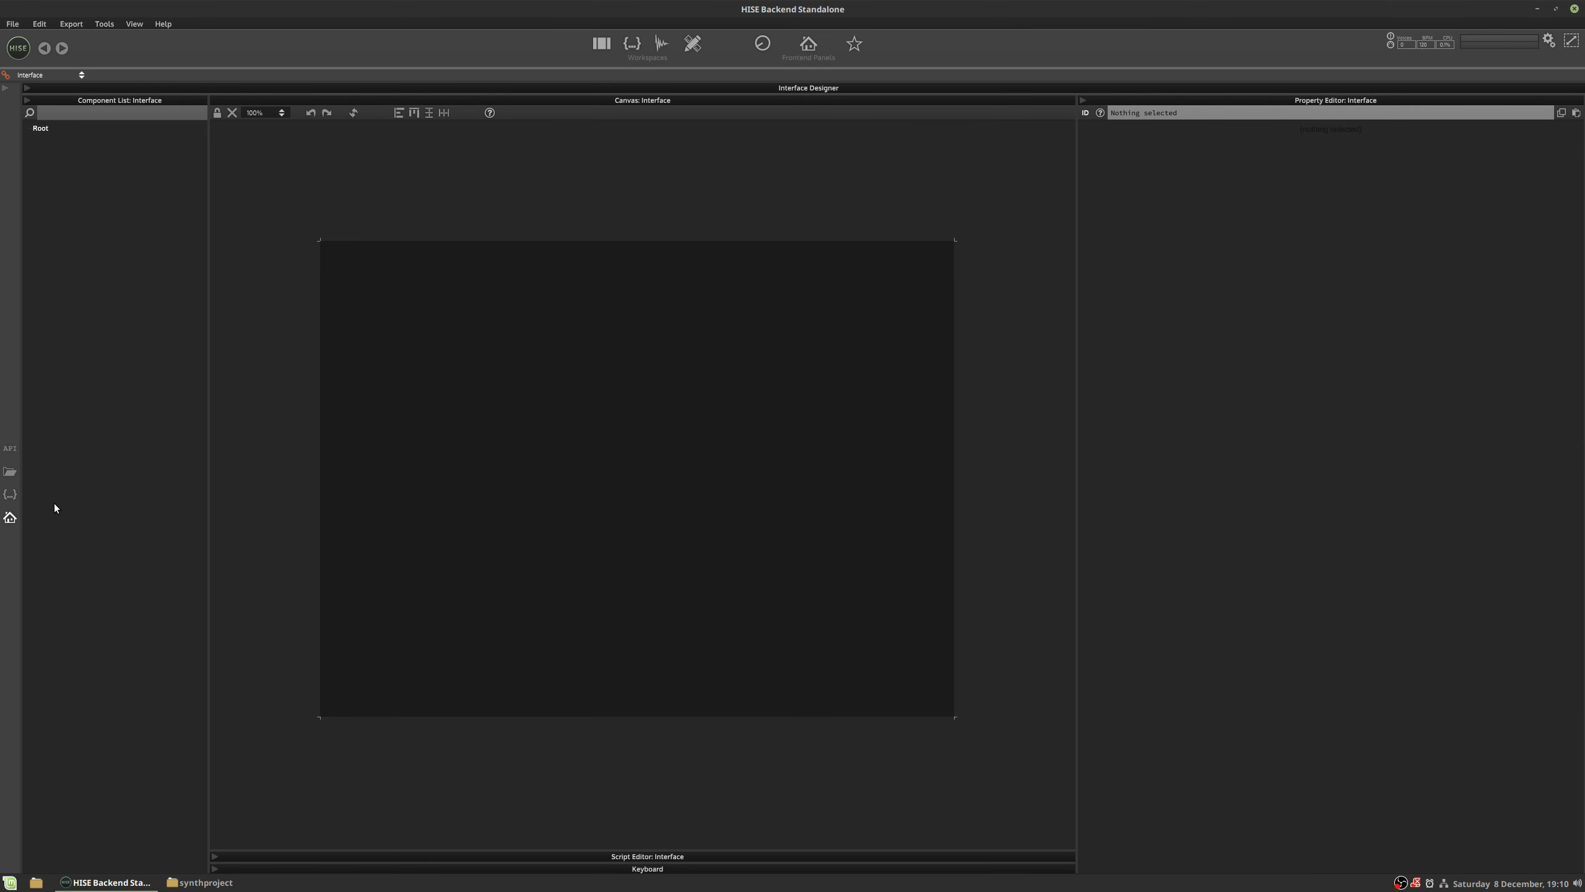
left_click(9, 494)
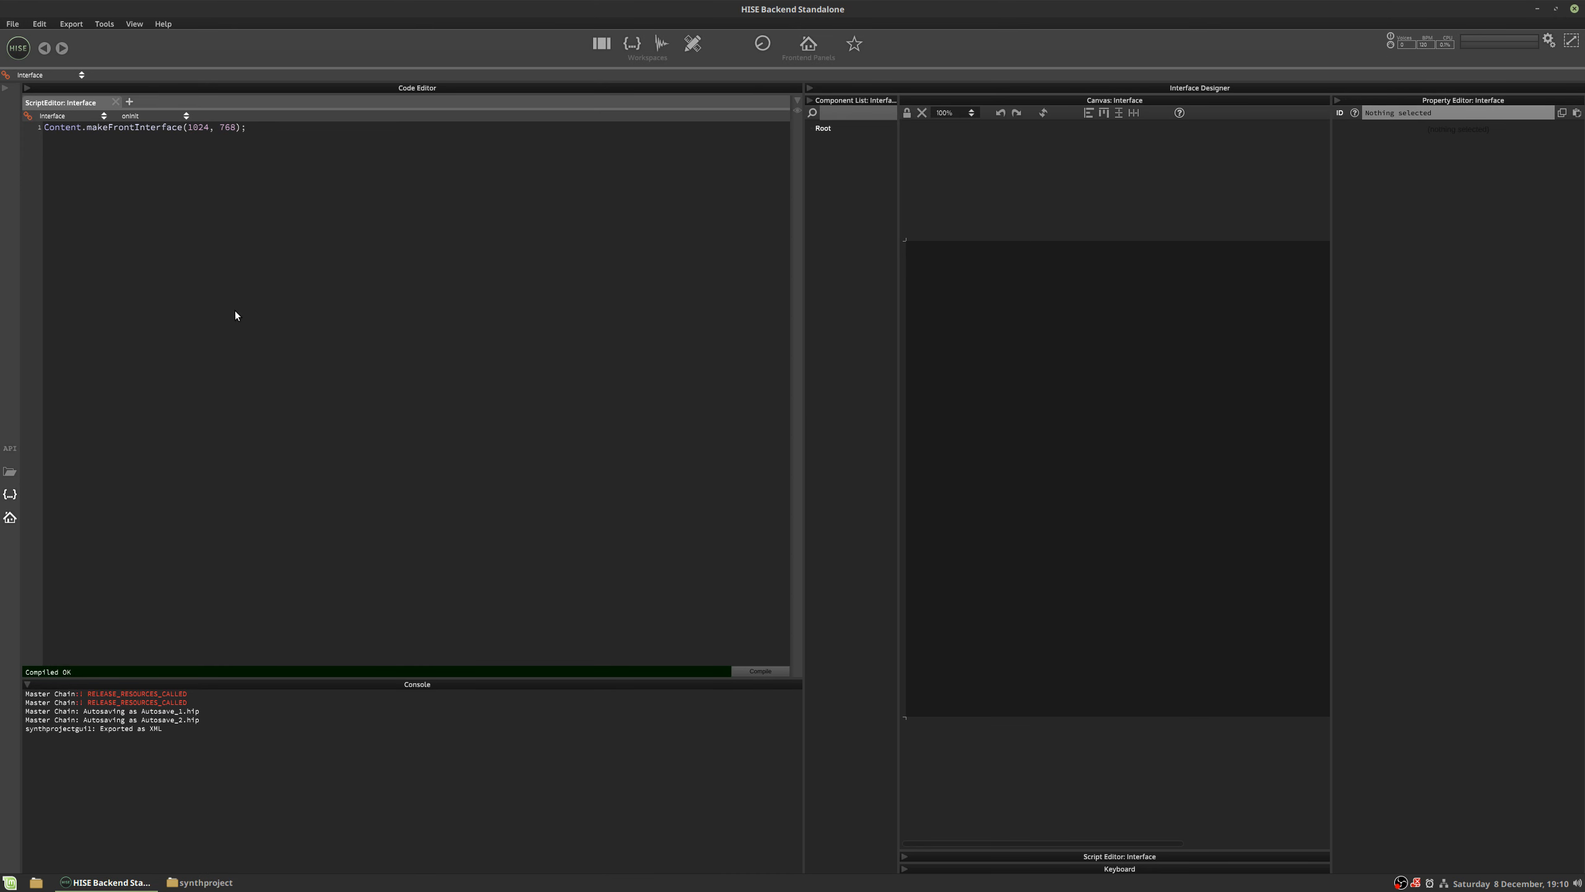
left_click(10, 448)
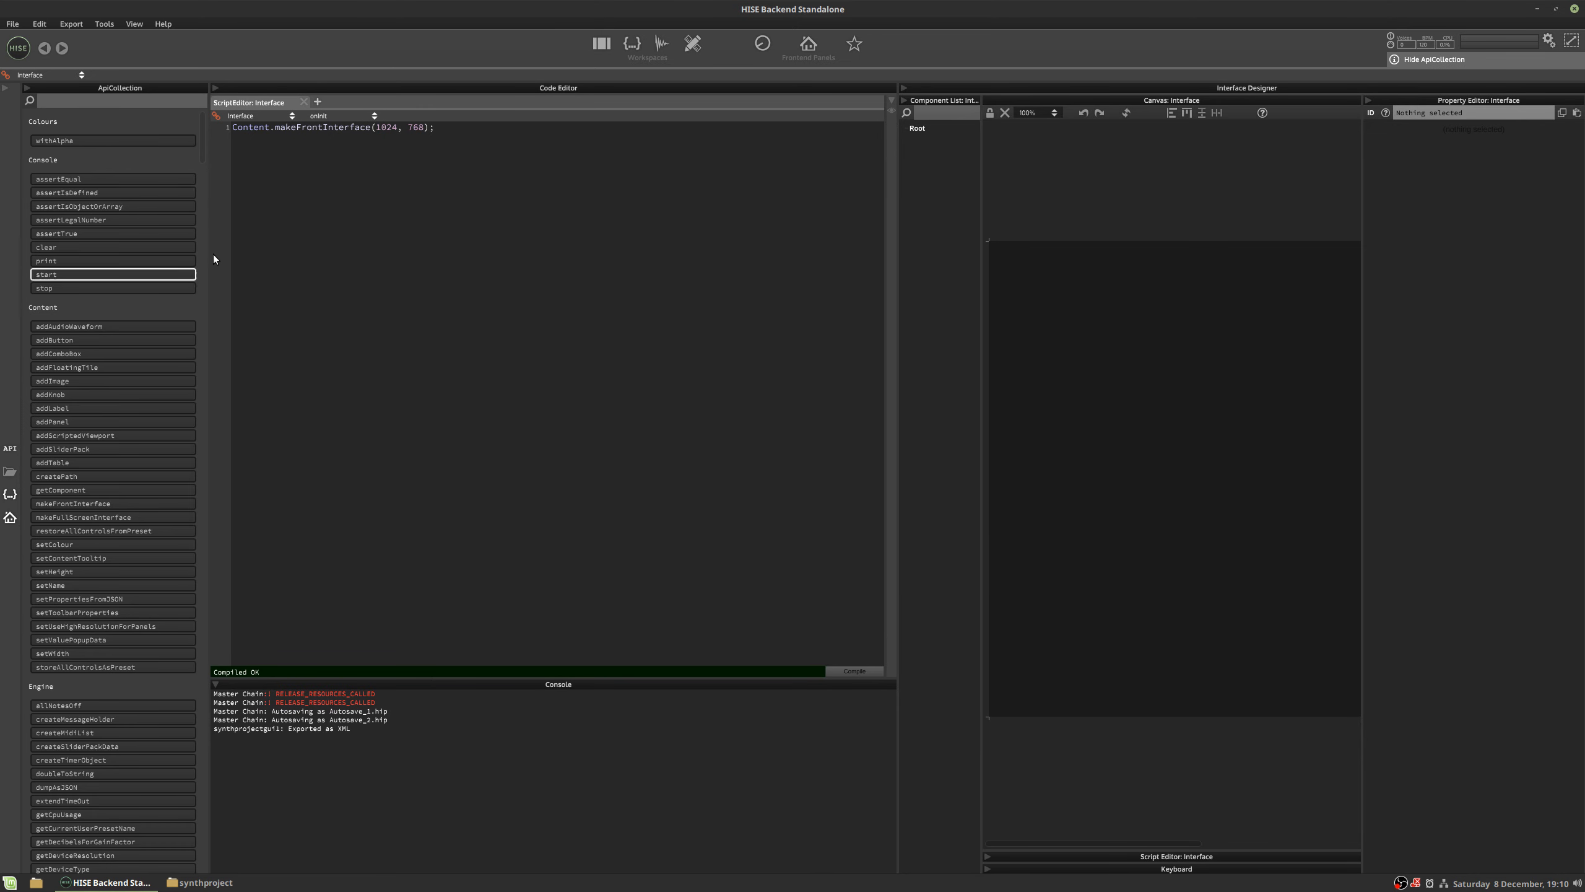
scroll(203, 154, "down", 5)
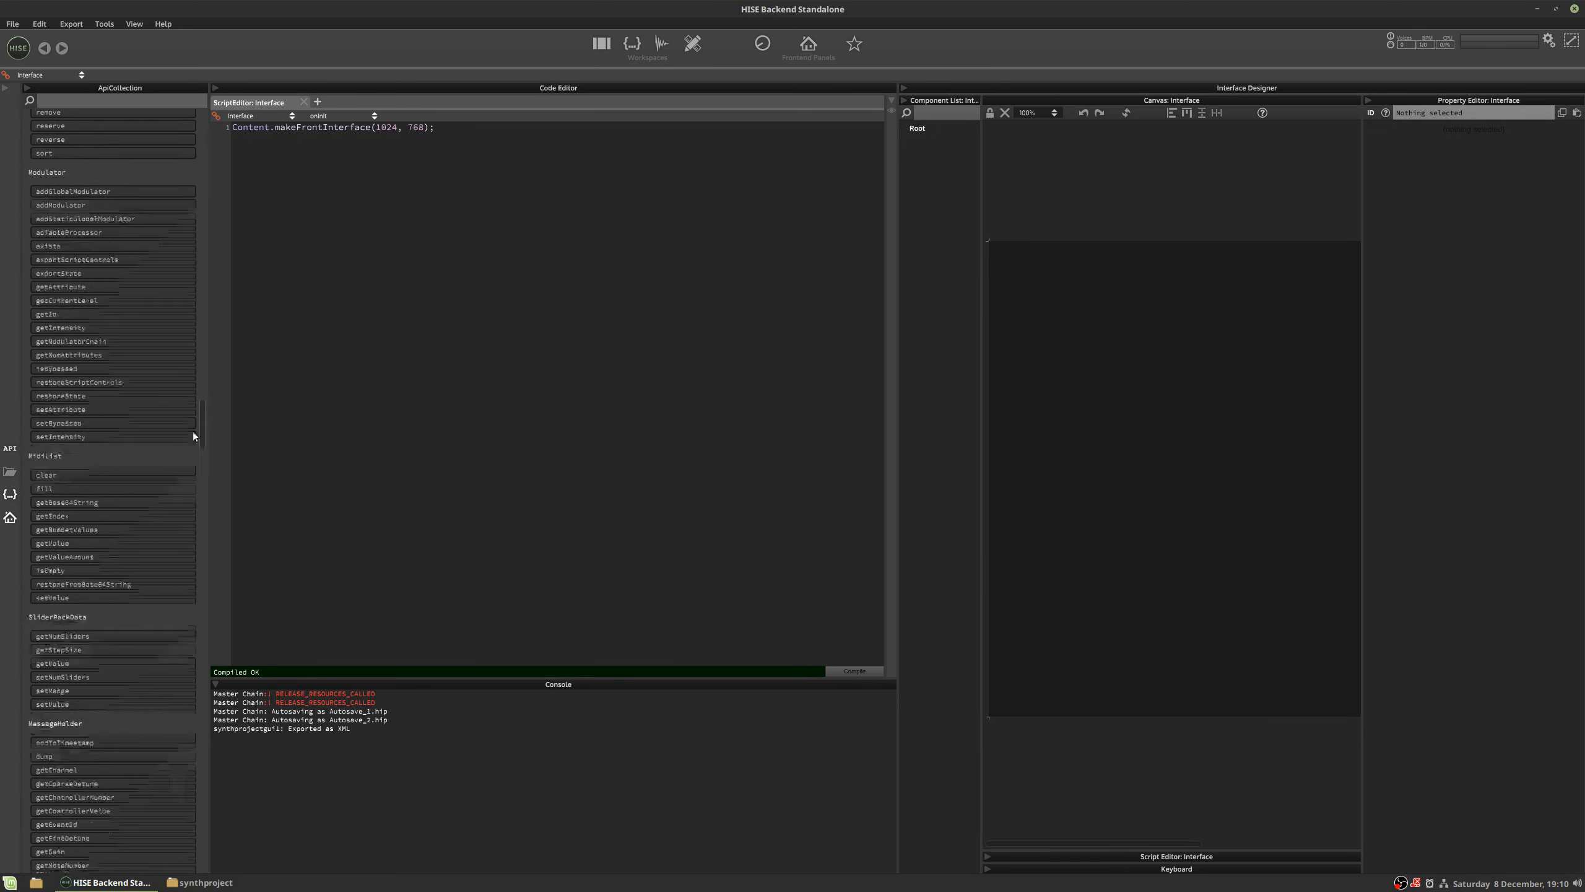
scroll(206, 153, "up", 5)
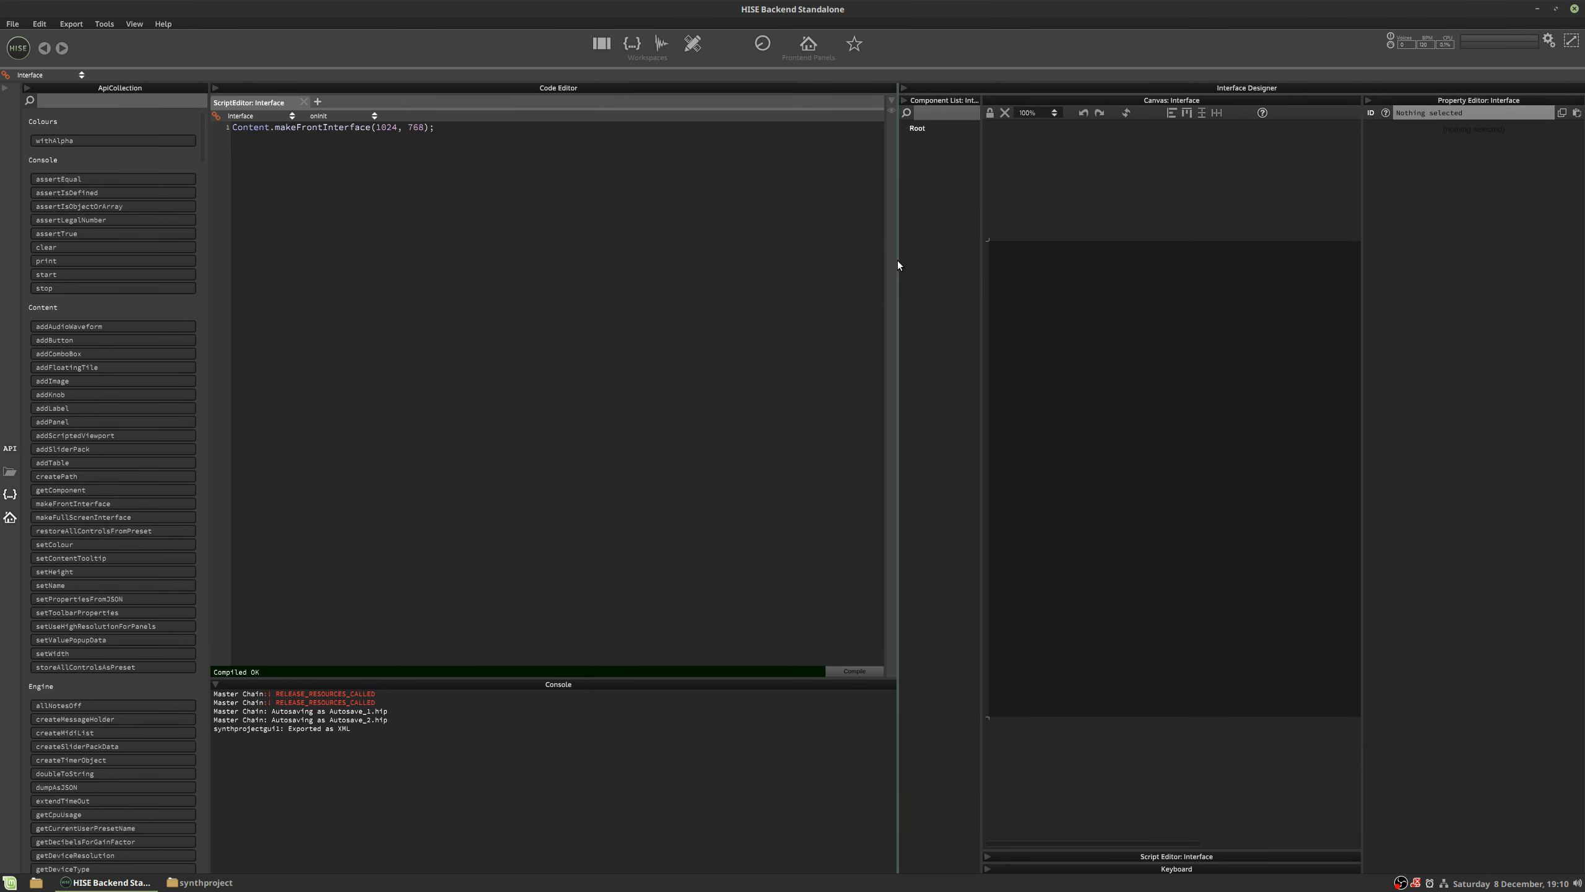
- Hide the API collection, narrow the code editor and property editor, and enlarge the interface canvas area to fit the whole interface
left_click_drag(896, 263, 795, 274)
left_click_drag(1332, 239, 1531, 237)
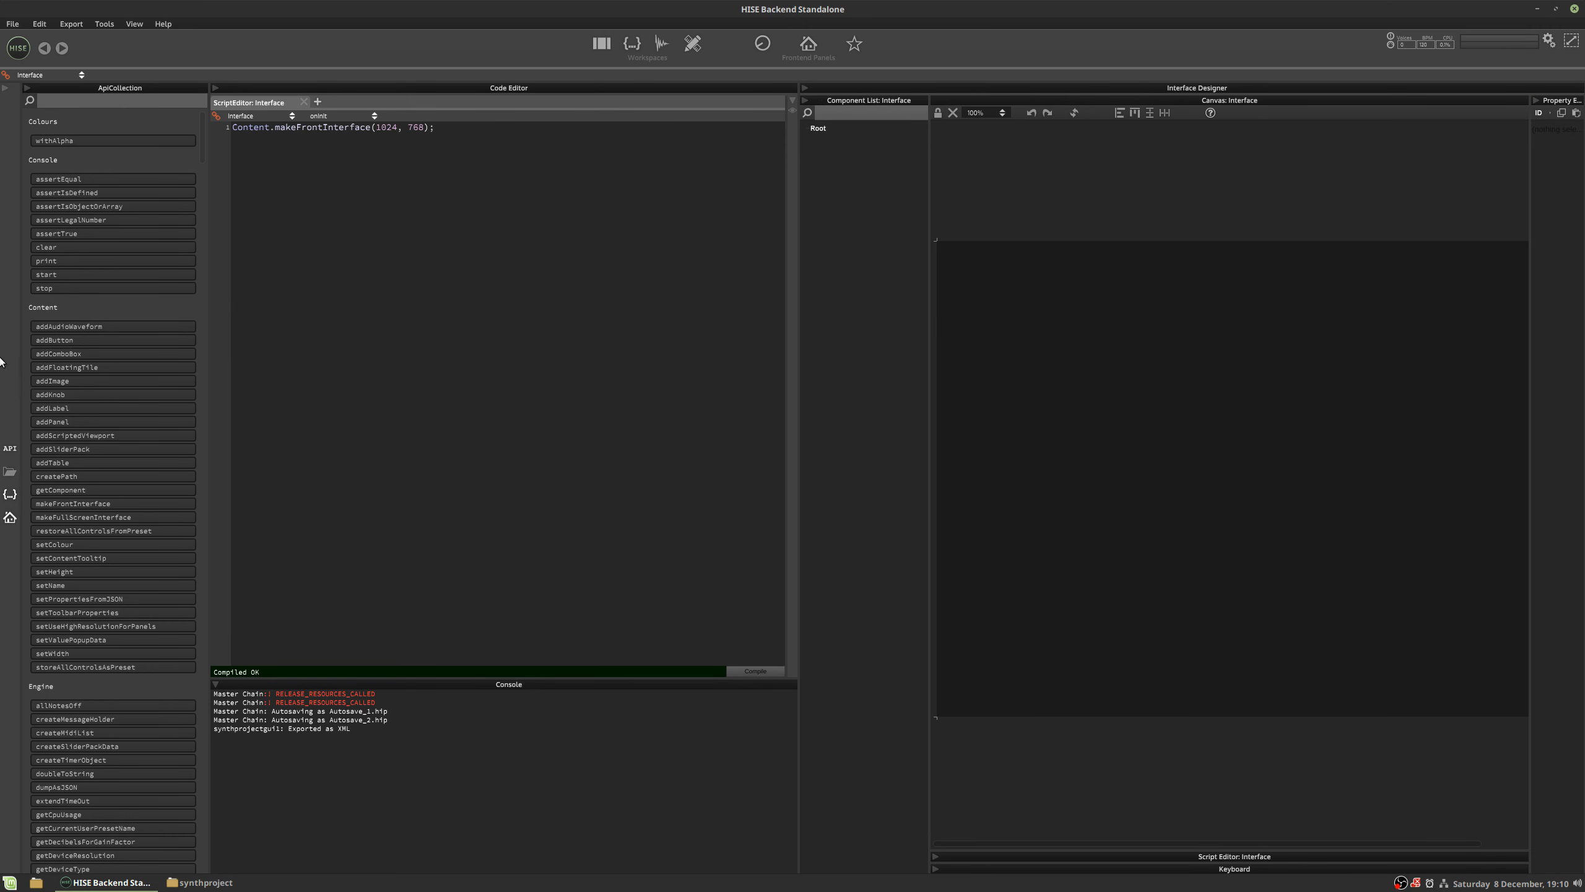
left_click(9, 448)
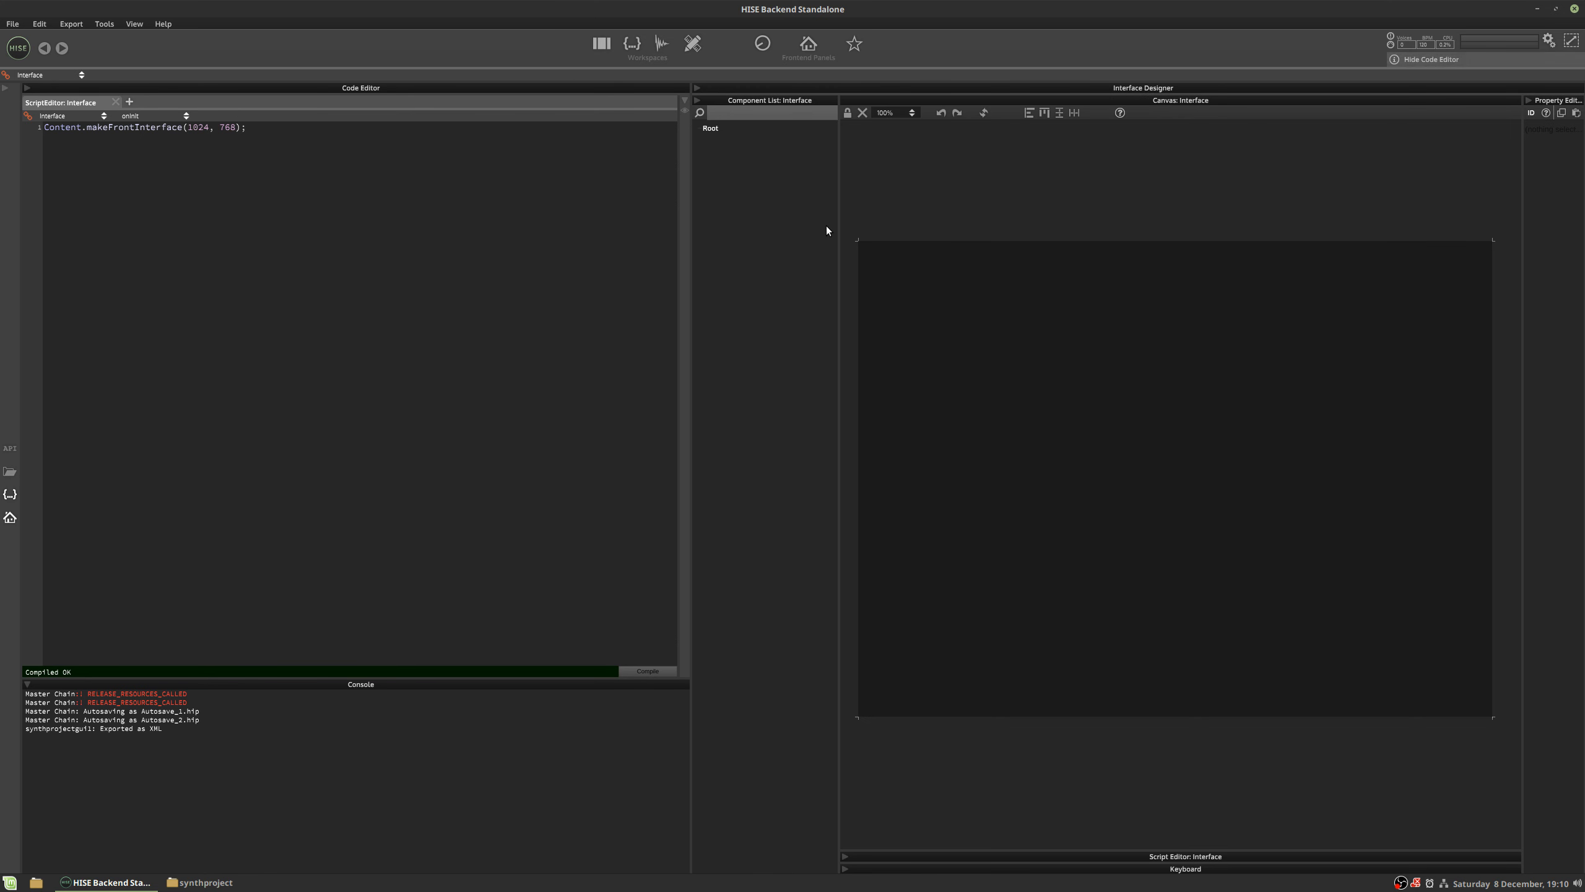
left_click_drag(691, 264, 574, 272)
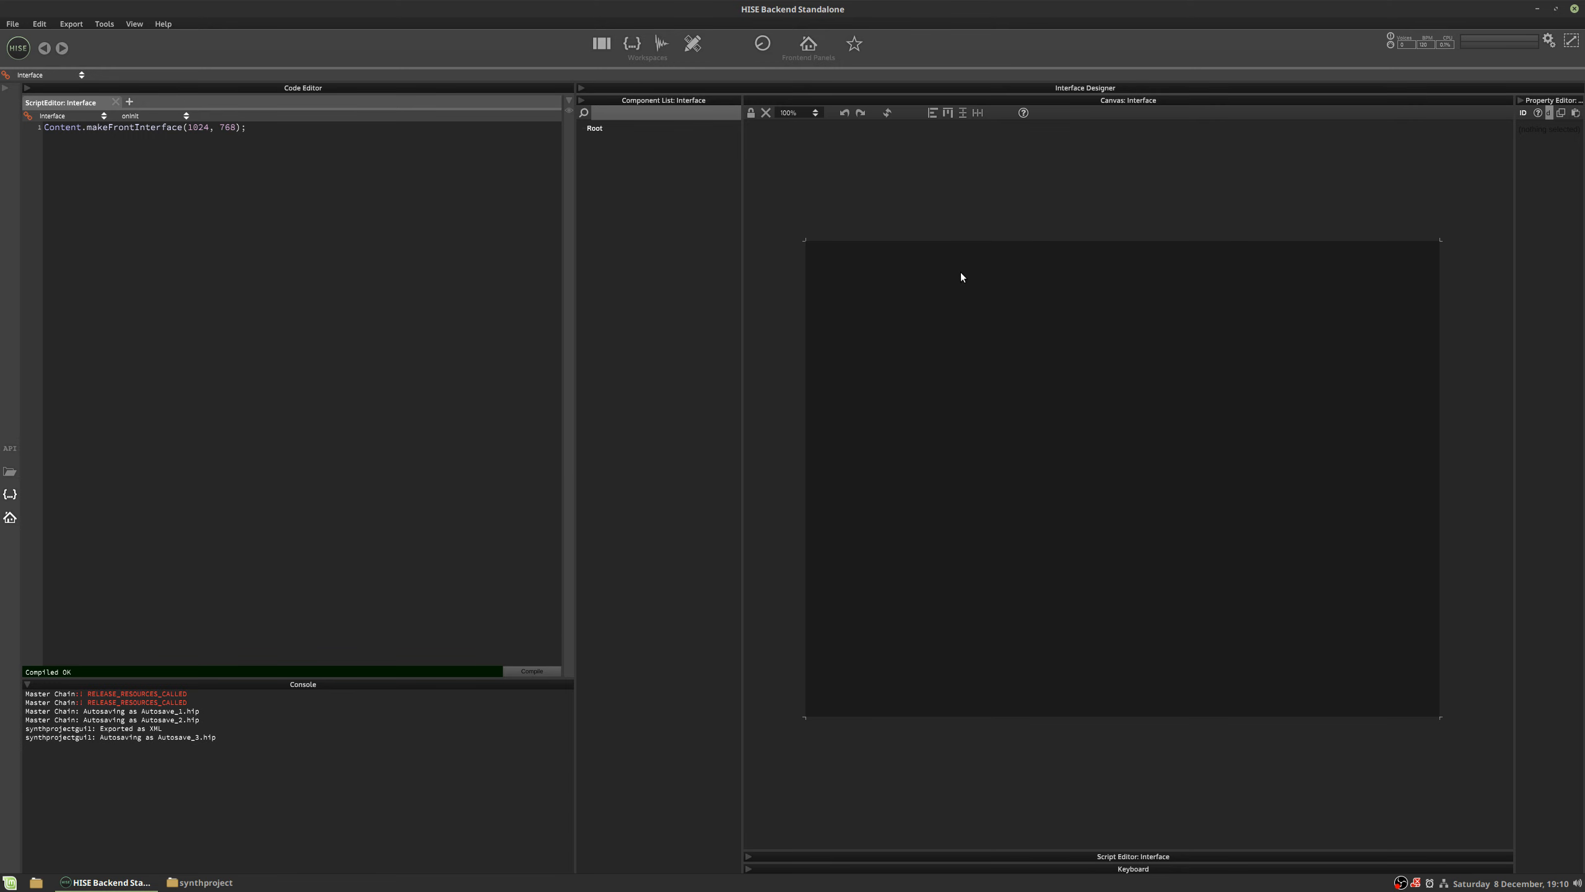
- Switch to OBS Studio, move the Webcam source above Screen Capture, transition the preview to the live output, and return to HISE
key("ctrl+alt+Right")
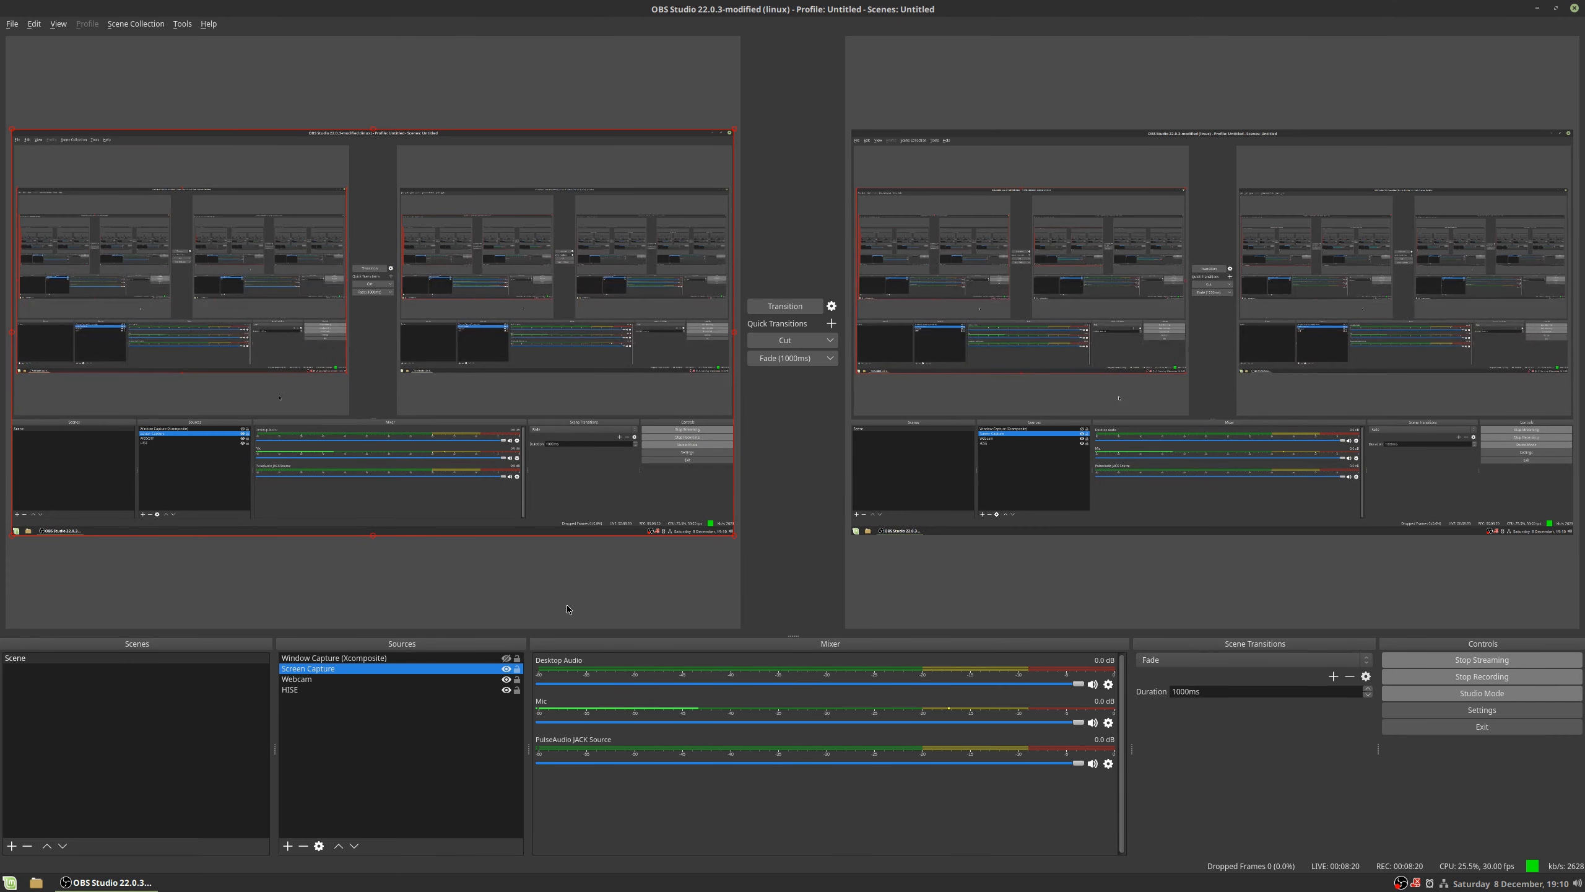
left_click_drag(316, 682, 314, 669)
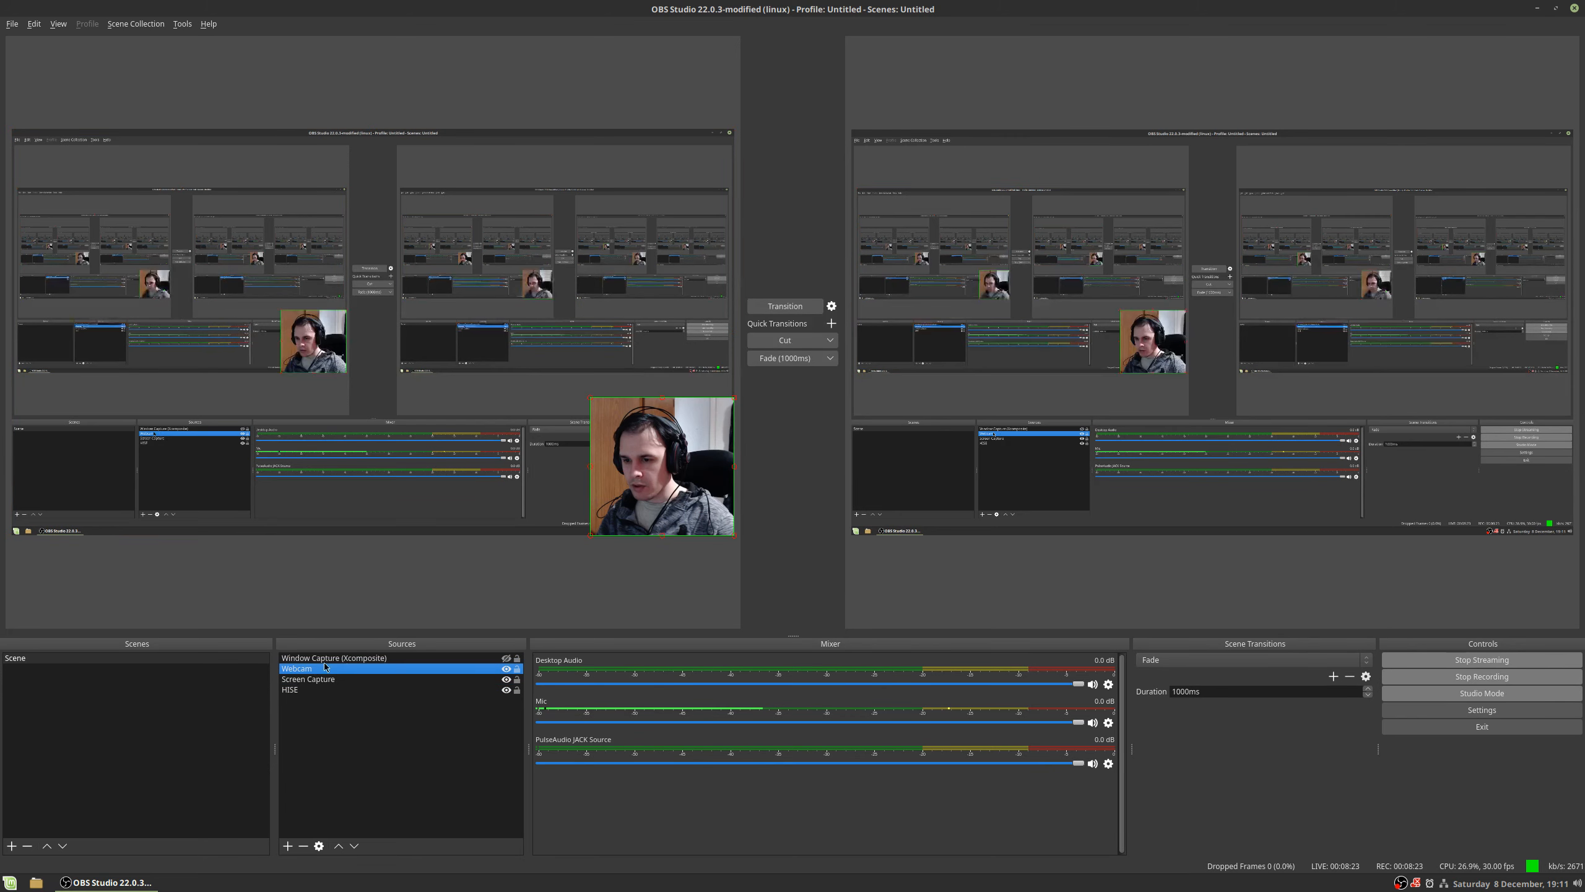
left_click(788, 307)
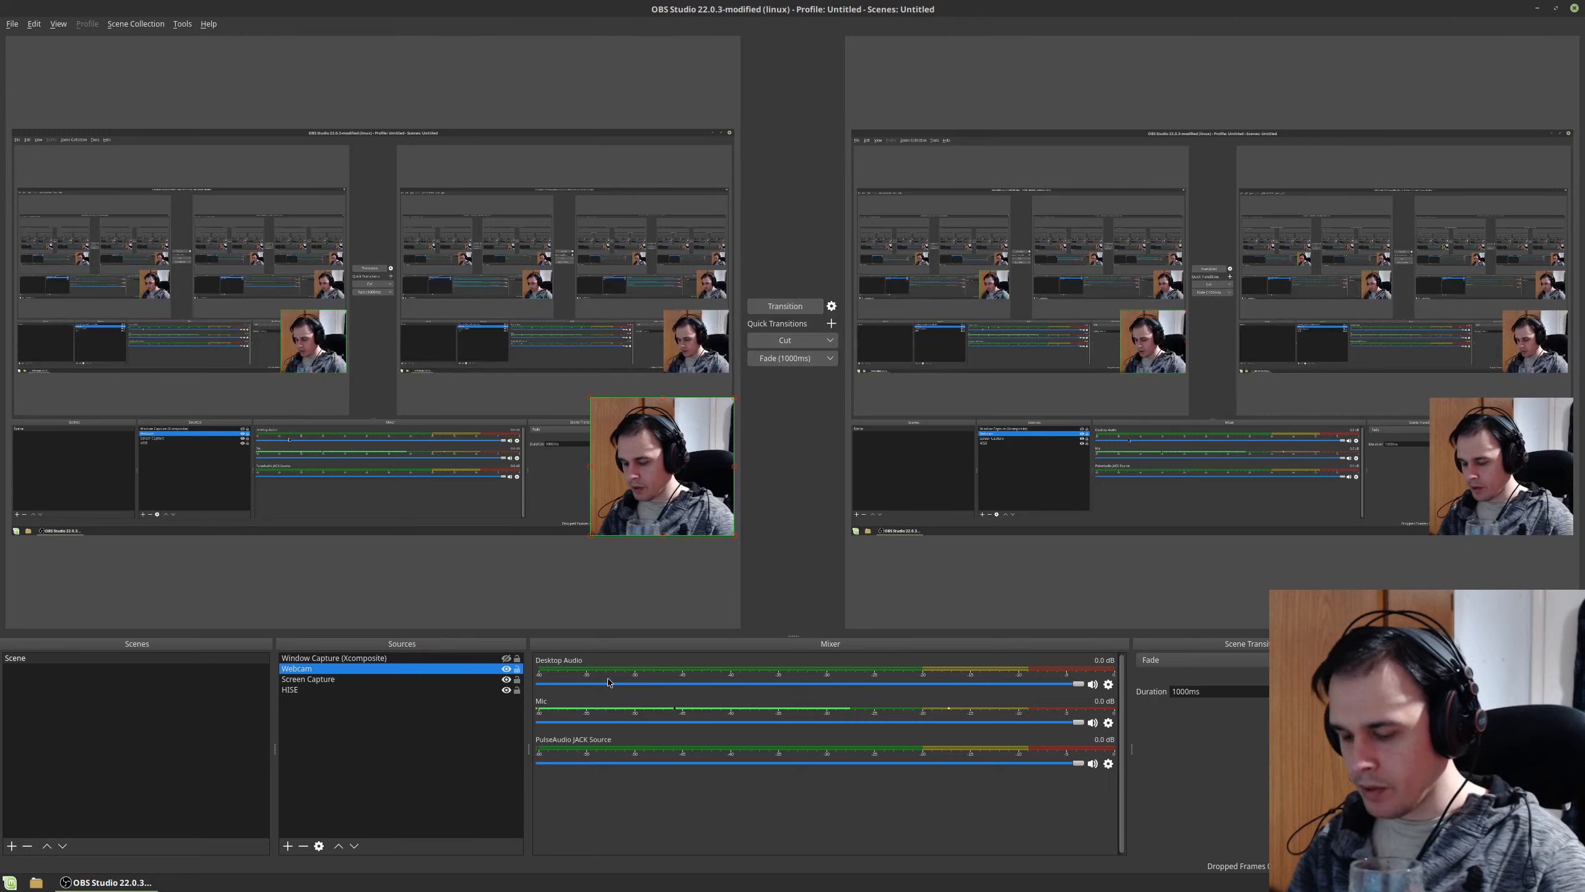
key("ctrl+alt+Right")
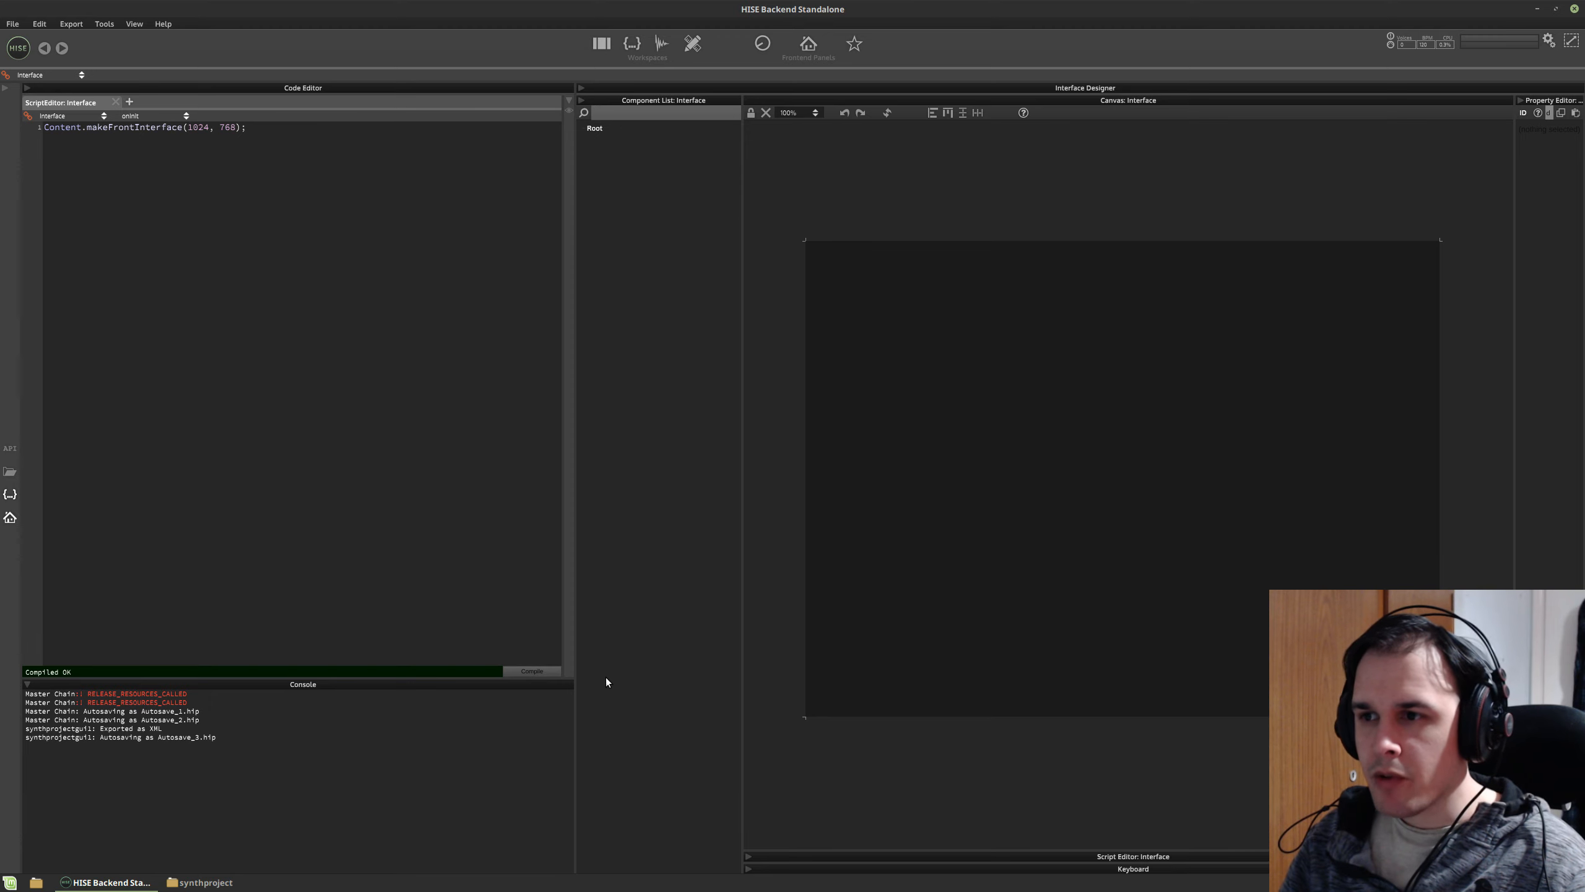
- Minimise OBS Studio and open output.pdf from the desktop to examine the synth interface wireframe and its notes
key("ctrl+alt+Right")
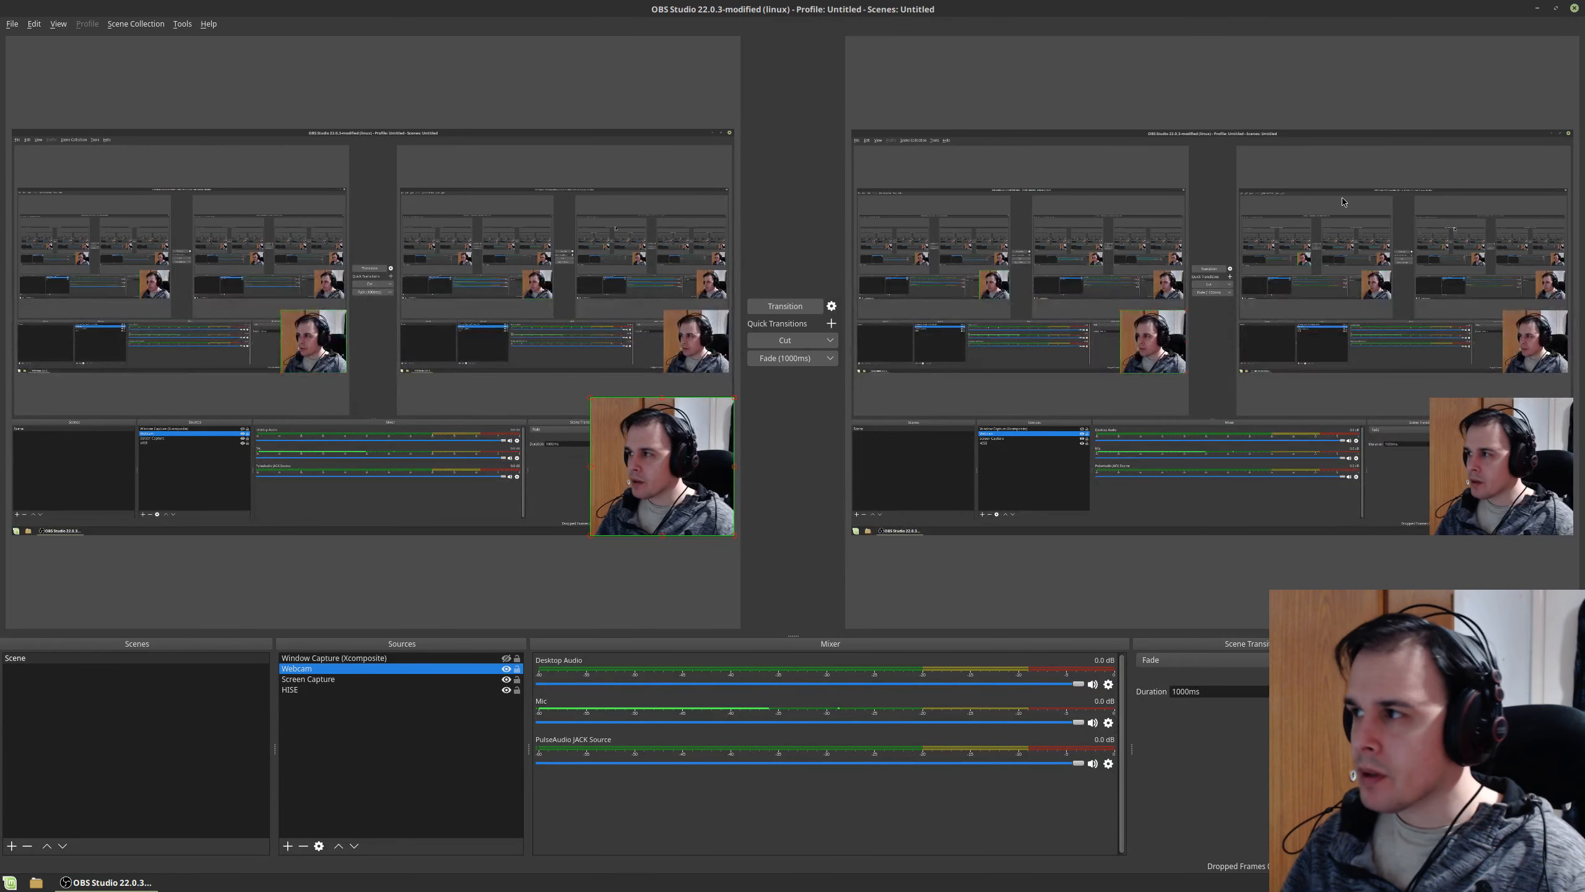
left_click(1537, 8)
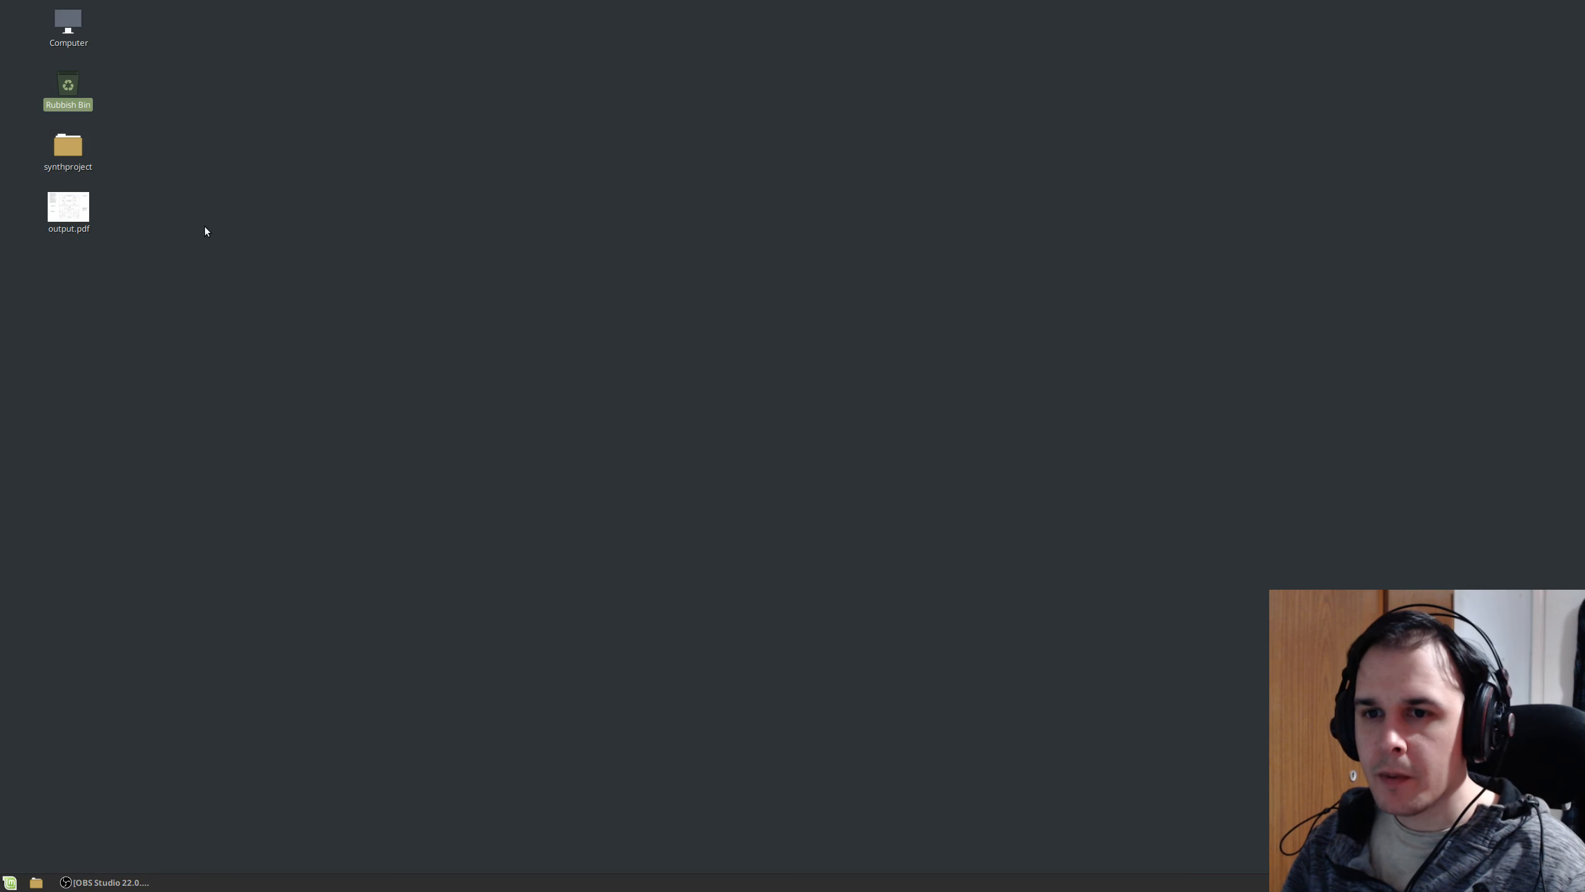
double_click(68, 209)
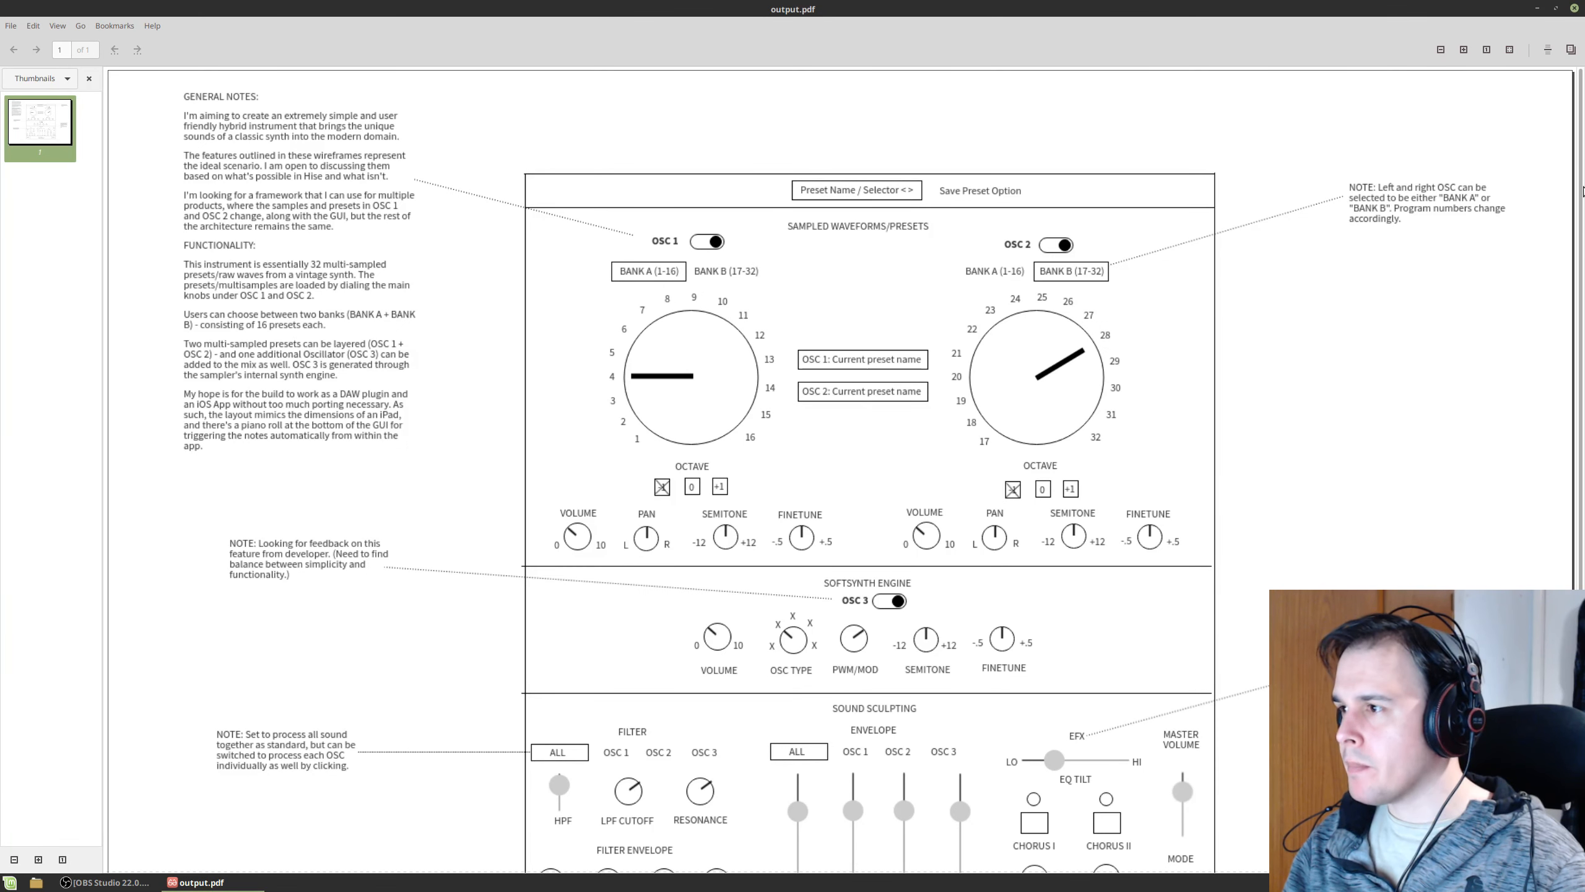
scroll(1407, 290, "down", 2)
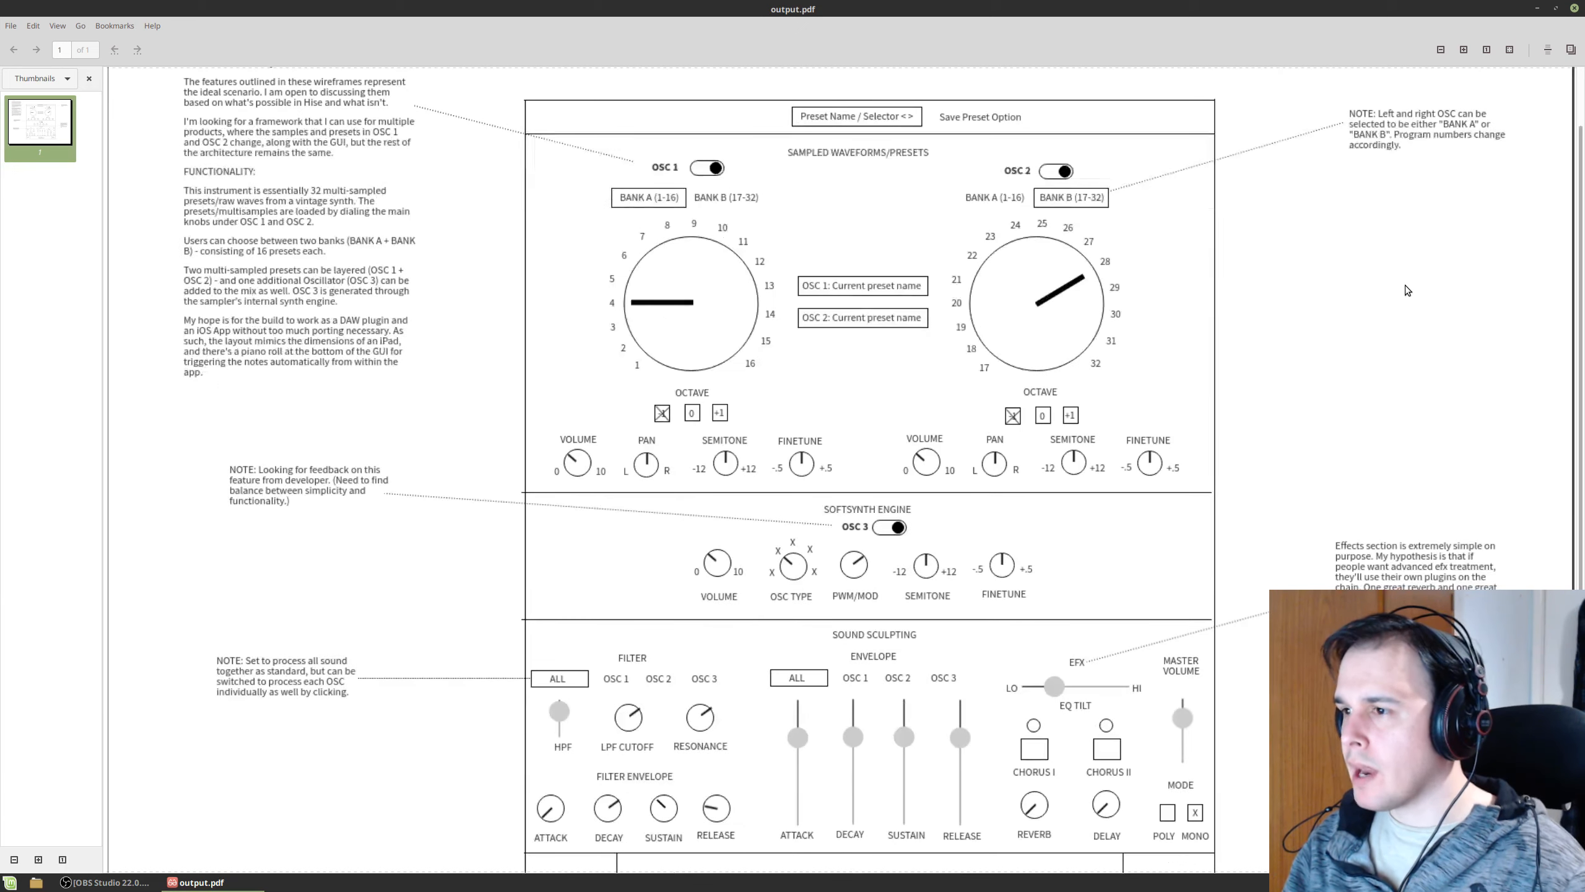
- Examine the whole synth wireframe in output.pdf, from the preset selector and oscillator sections to the effects and piano roll
scroll(1405, 285, "down", 5)
scroll(1404, 285, "up", 6)
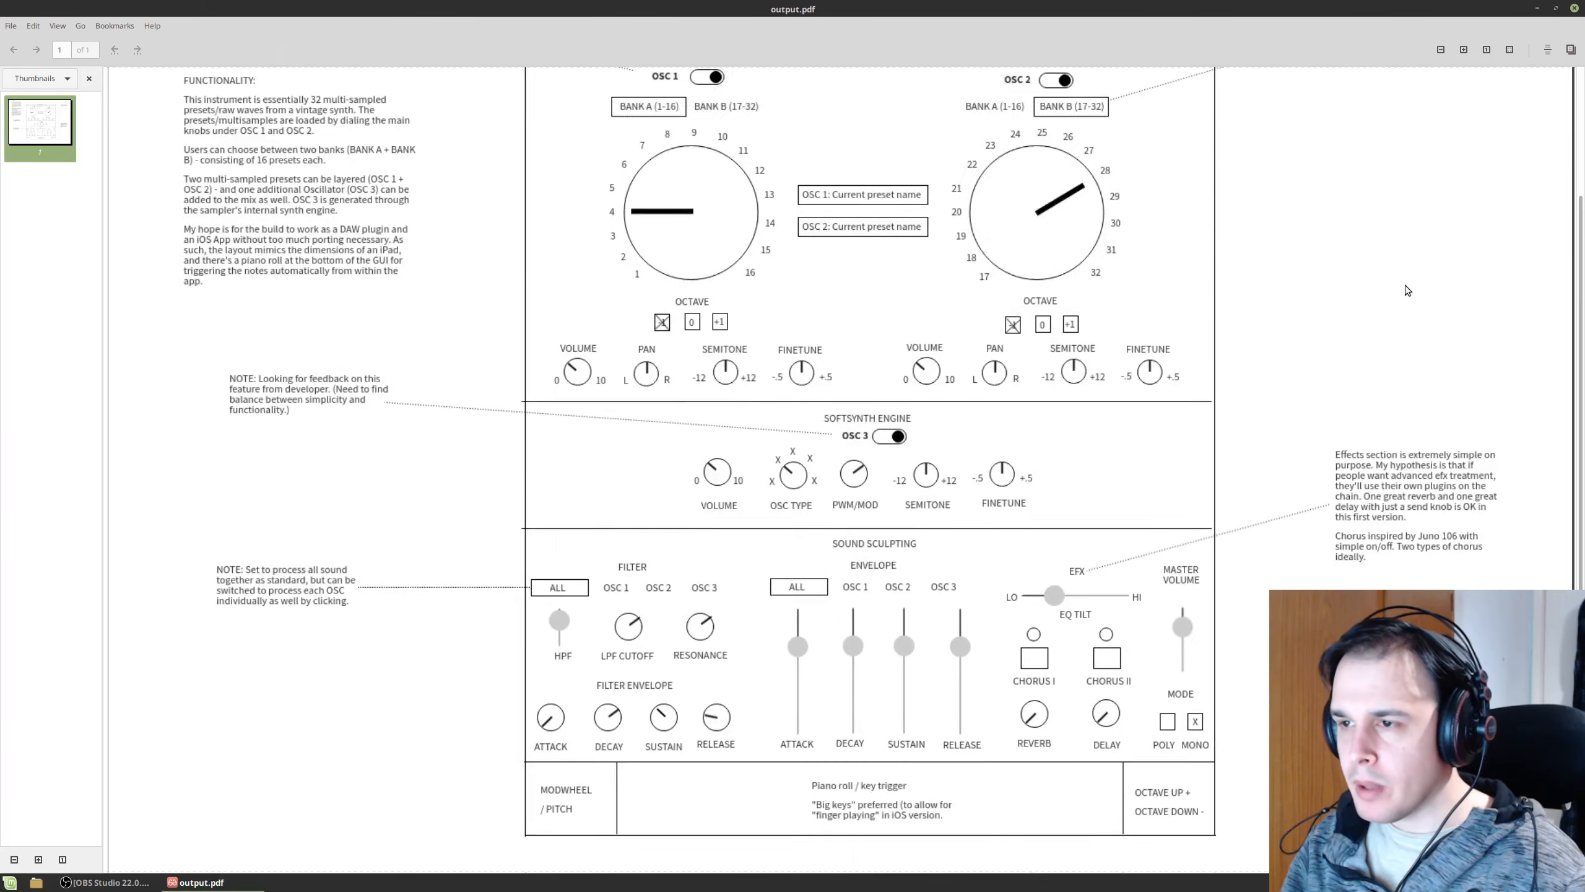
scroll(1399, 284, "down", 1)
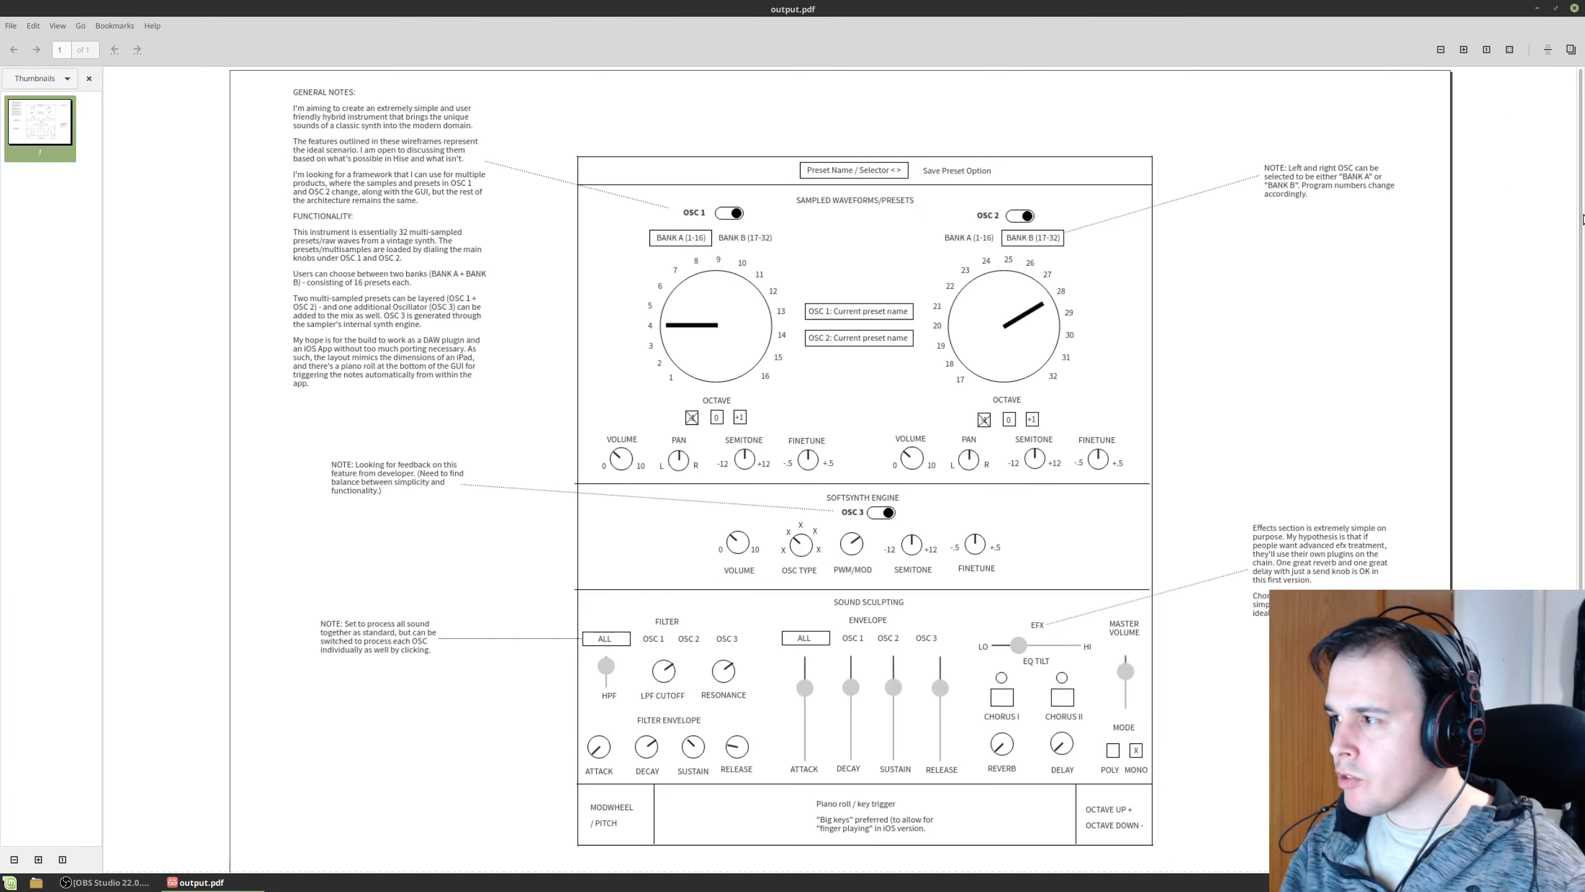
scroll(1581, 231, "down", 1)
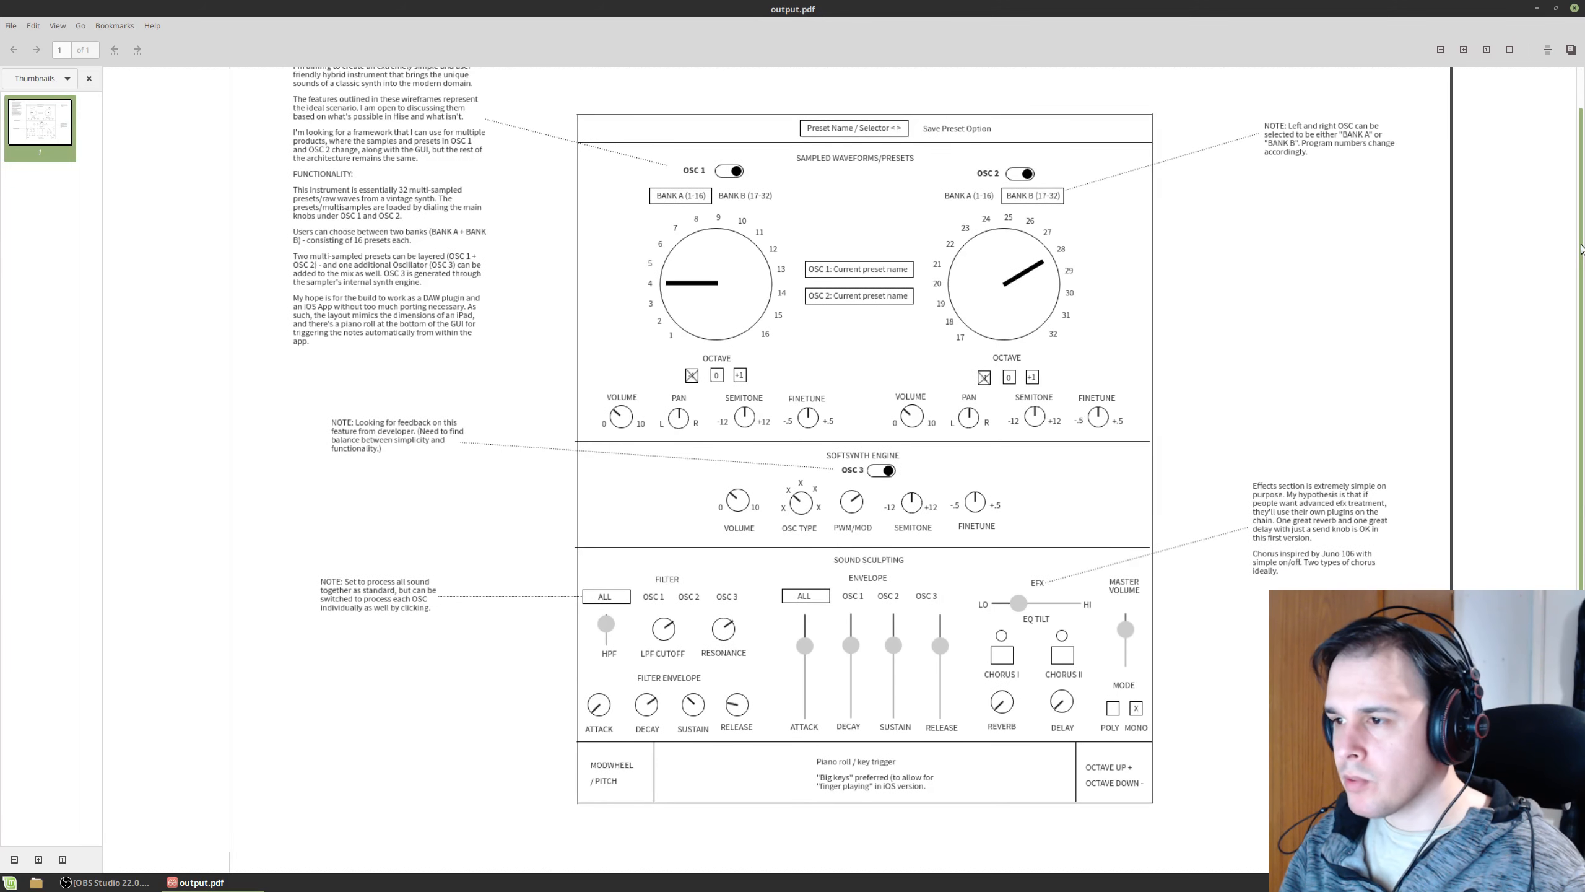
scroll(1579, 240, "up", 1)
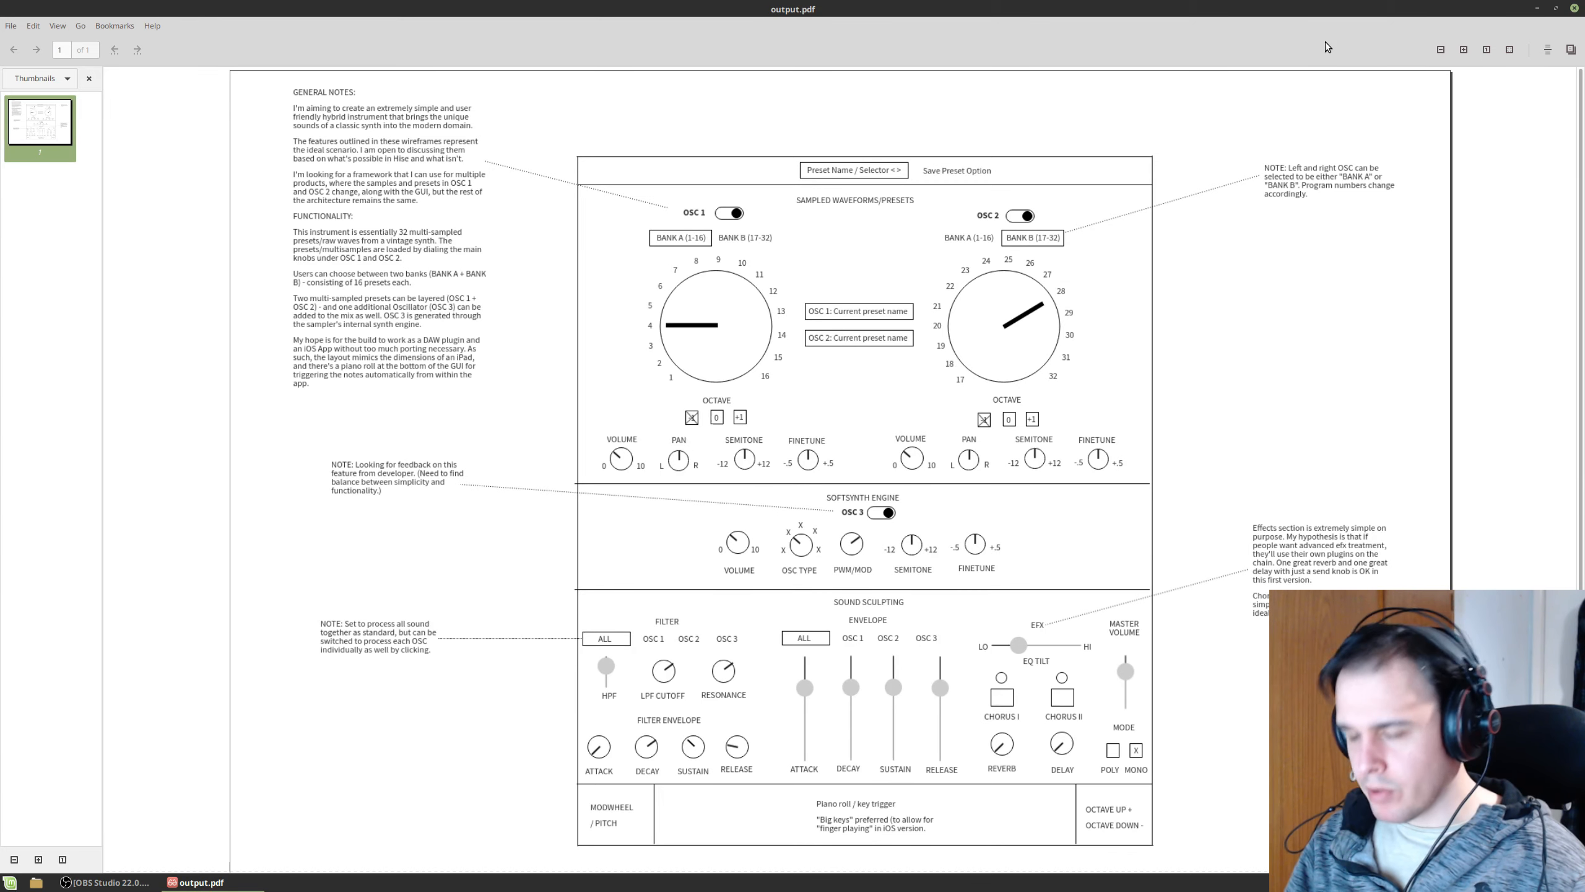
key("ctrl+alt+Right")
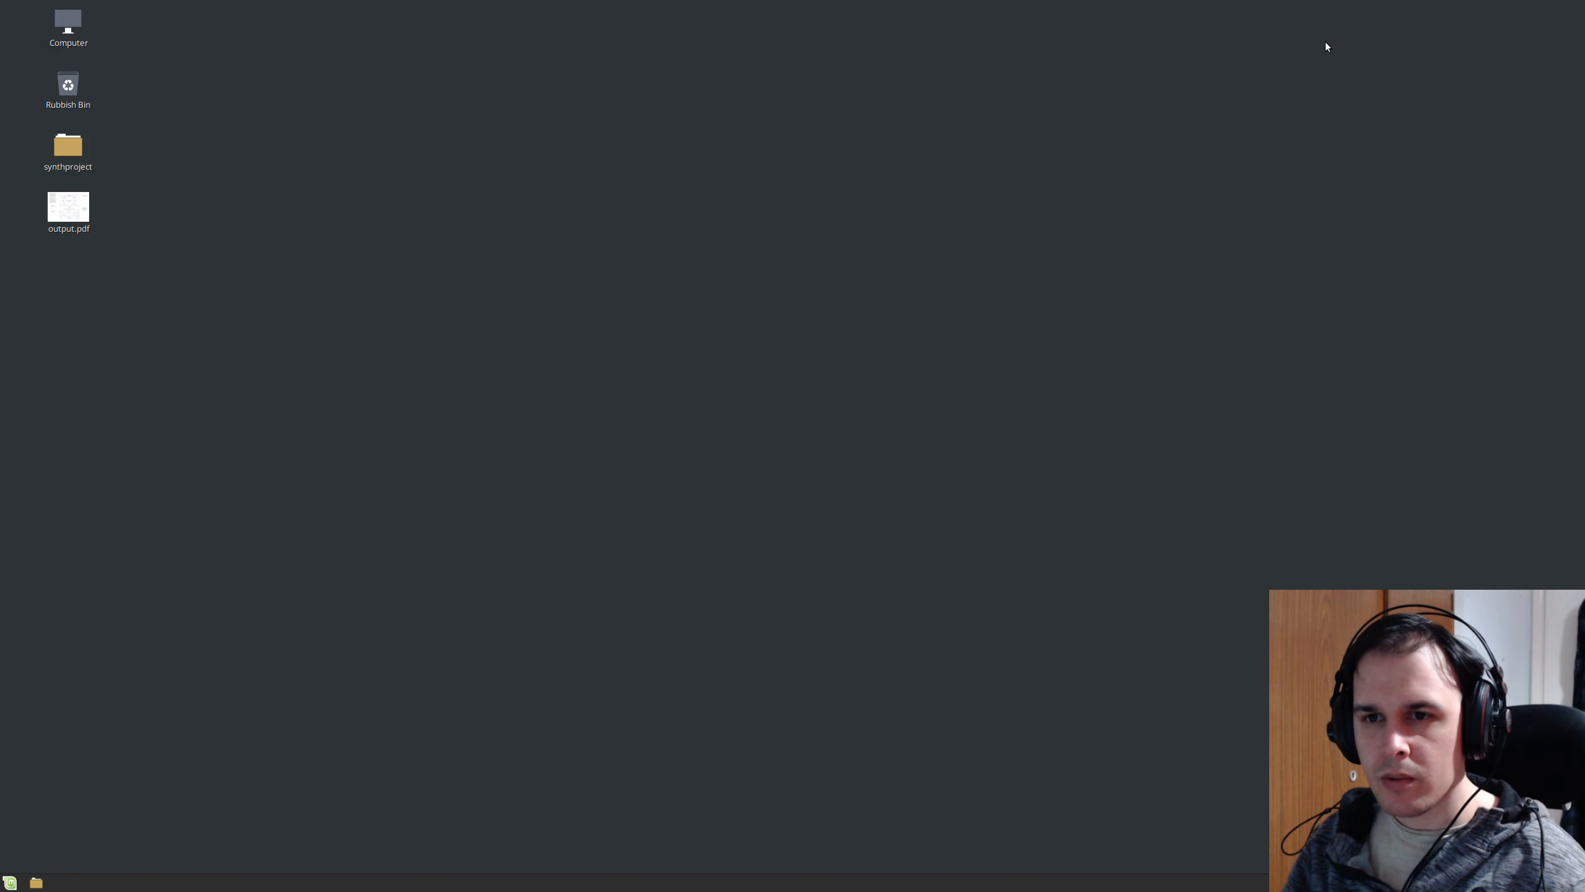
key("ctrl+alt+Right")
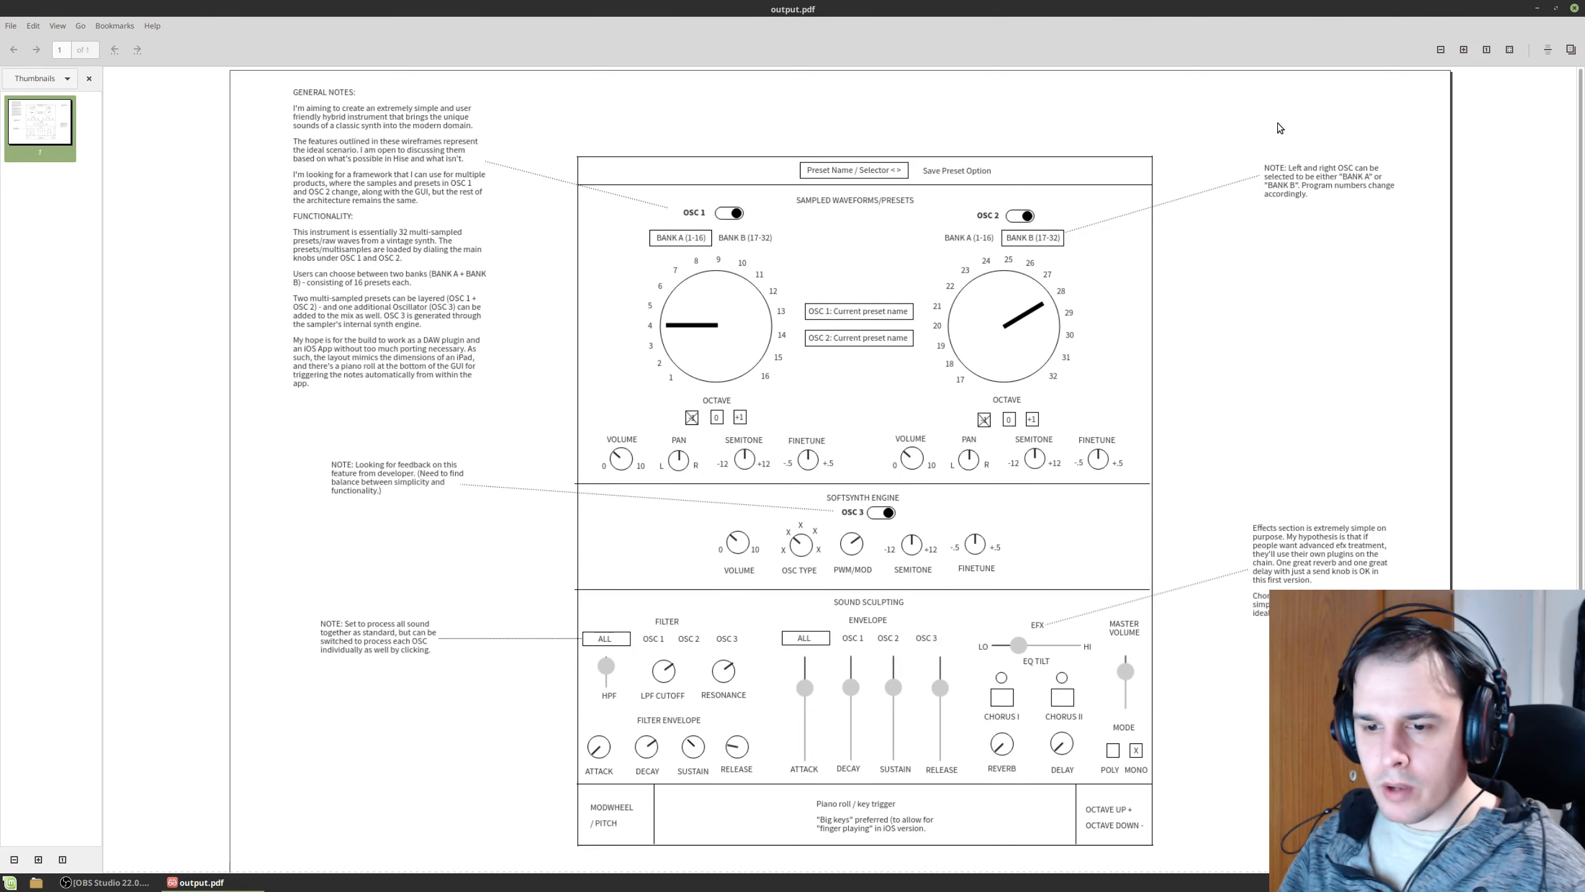
- Switch to OBS Studio and move the HISE source above Screen Capture
left_click(103, 882)
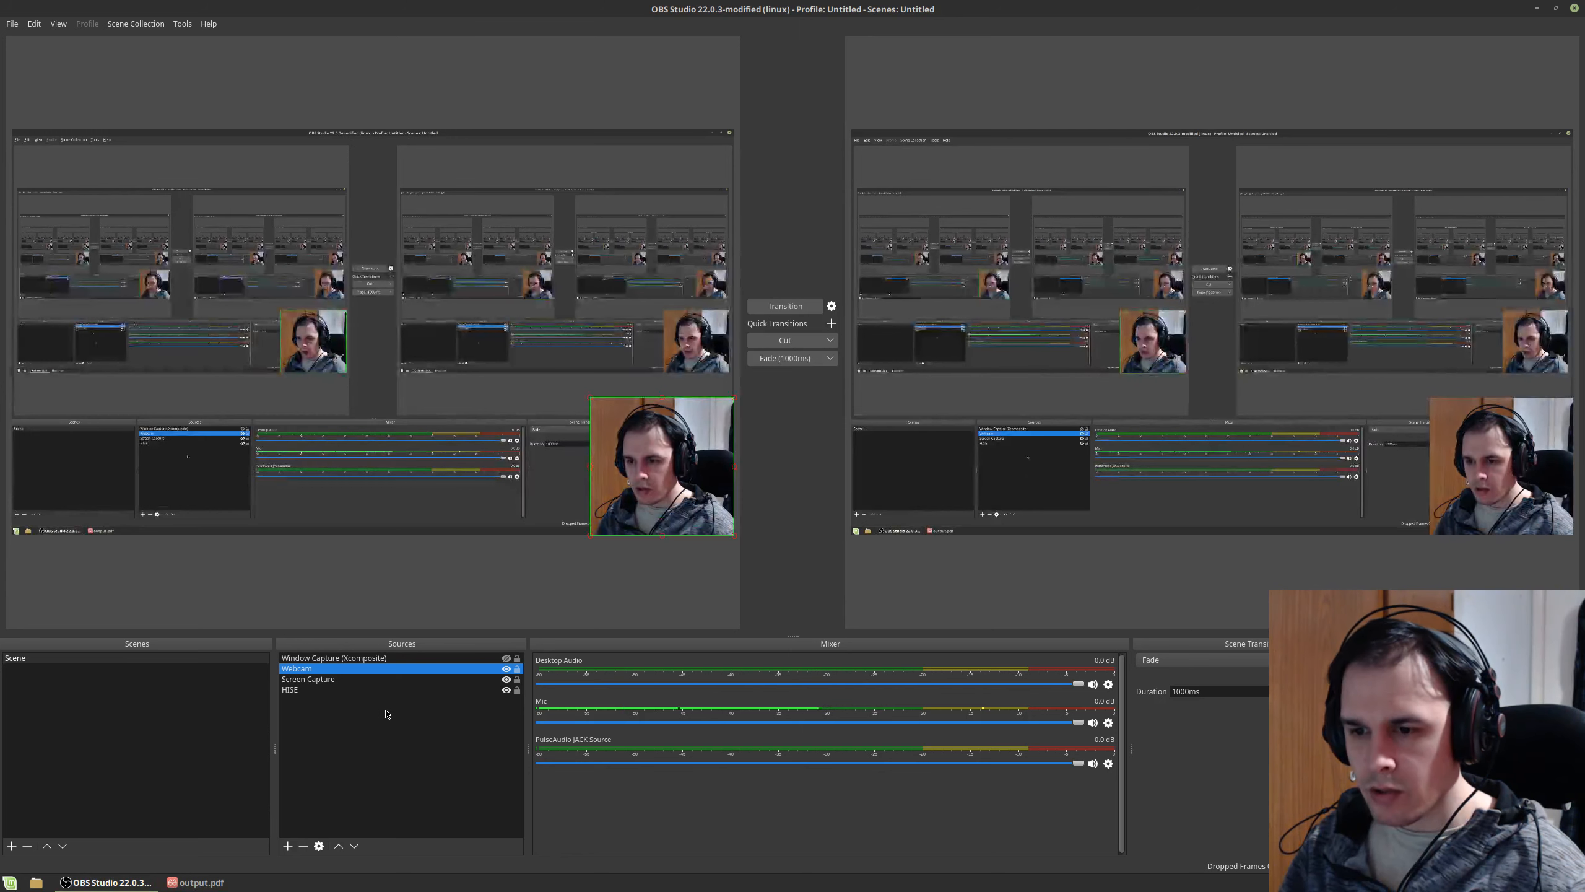
left_click(359, 681)
left_click(468, 698)
mouse_move(469, 691)
left_mouse_down()
mouse_move(465, 661)
mouse_move(467, 679)
left_mouse_up()
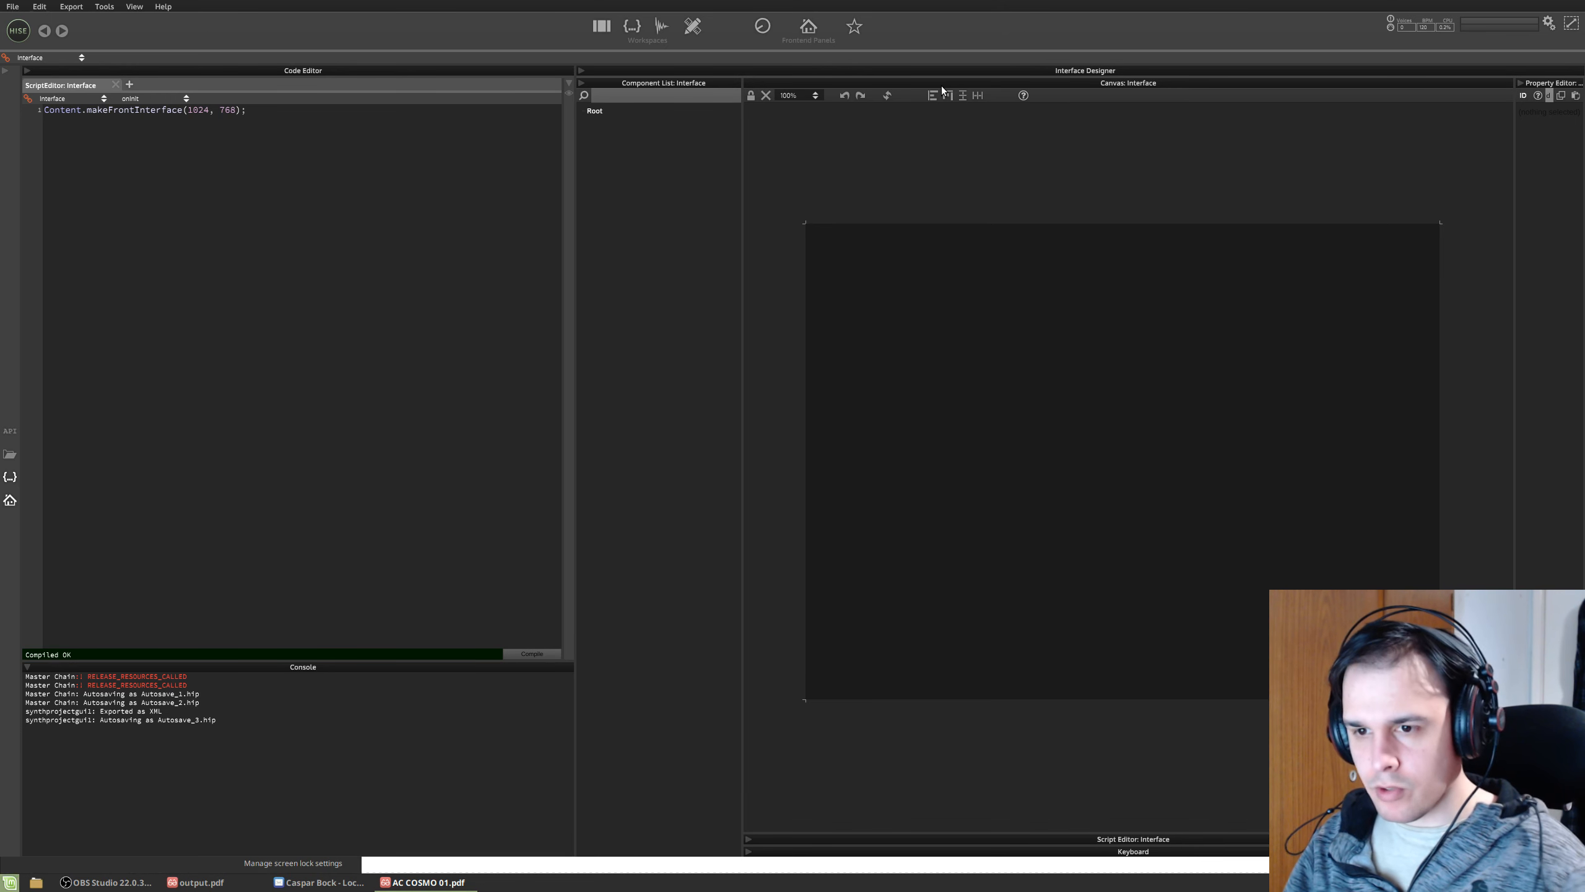
- Take and save a screenshot of a selected area of AC COSMO 01.pdf, and close that document and the other window behind it
key("Print")
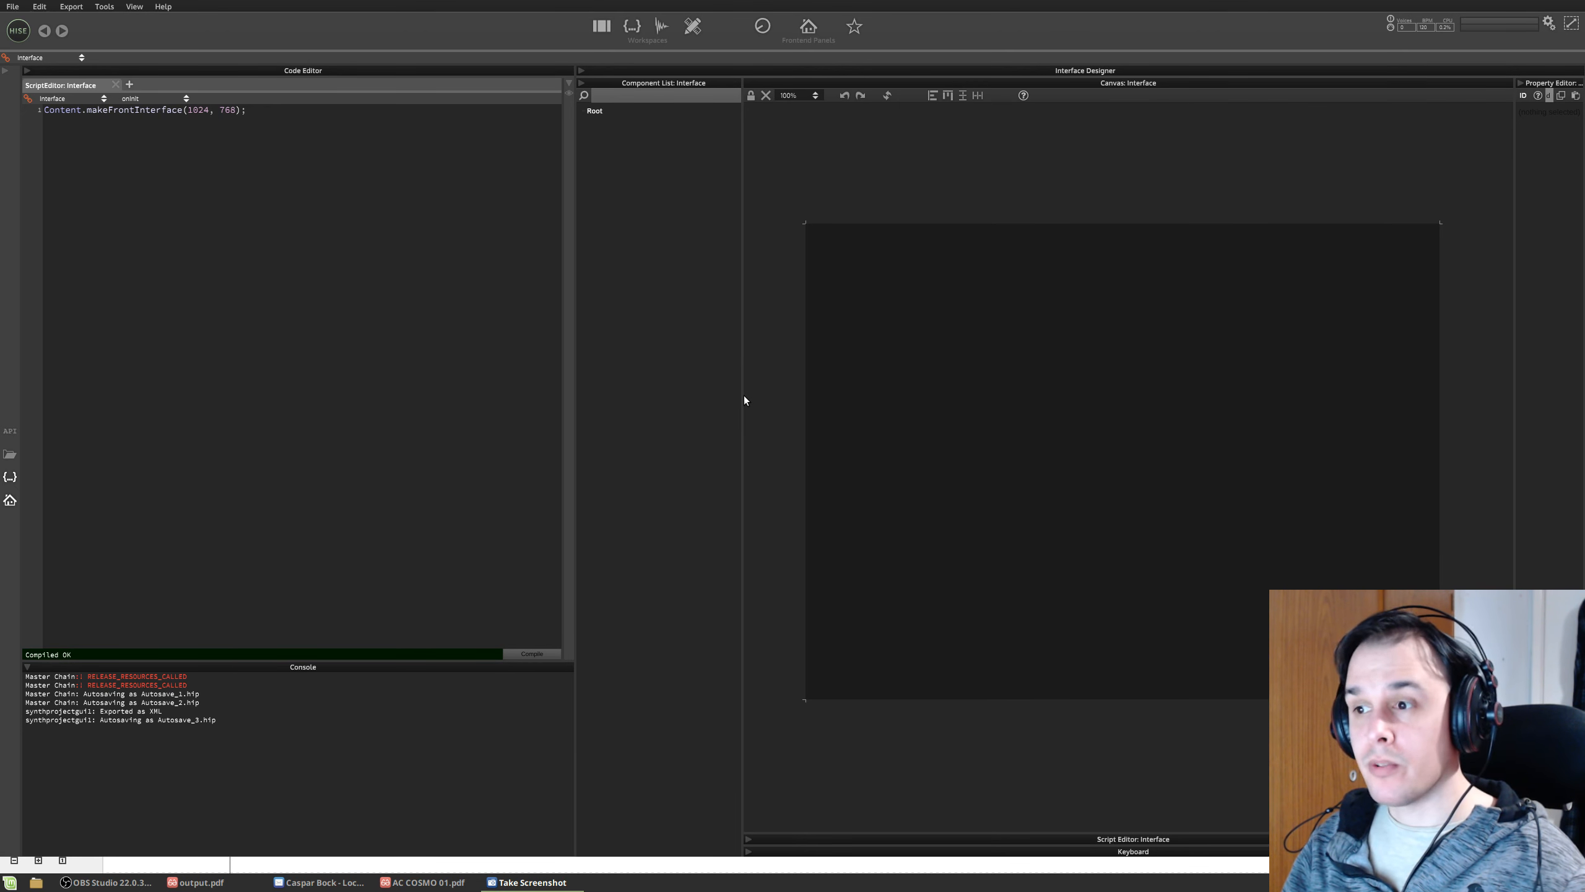
left_click(811, 525)
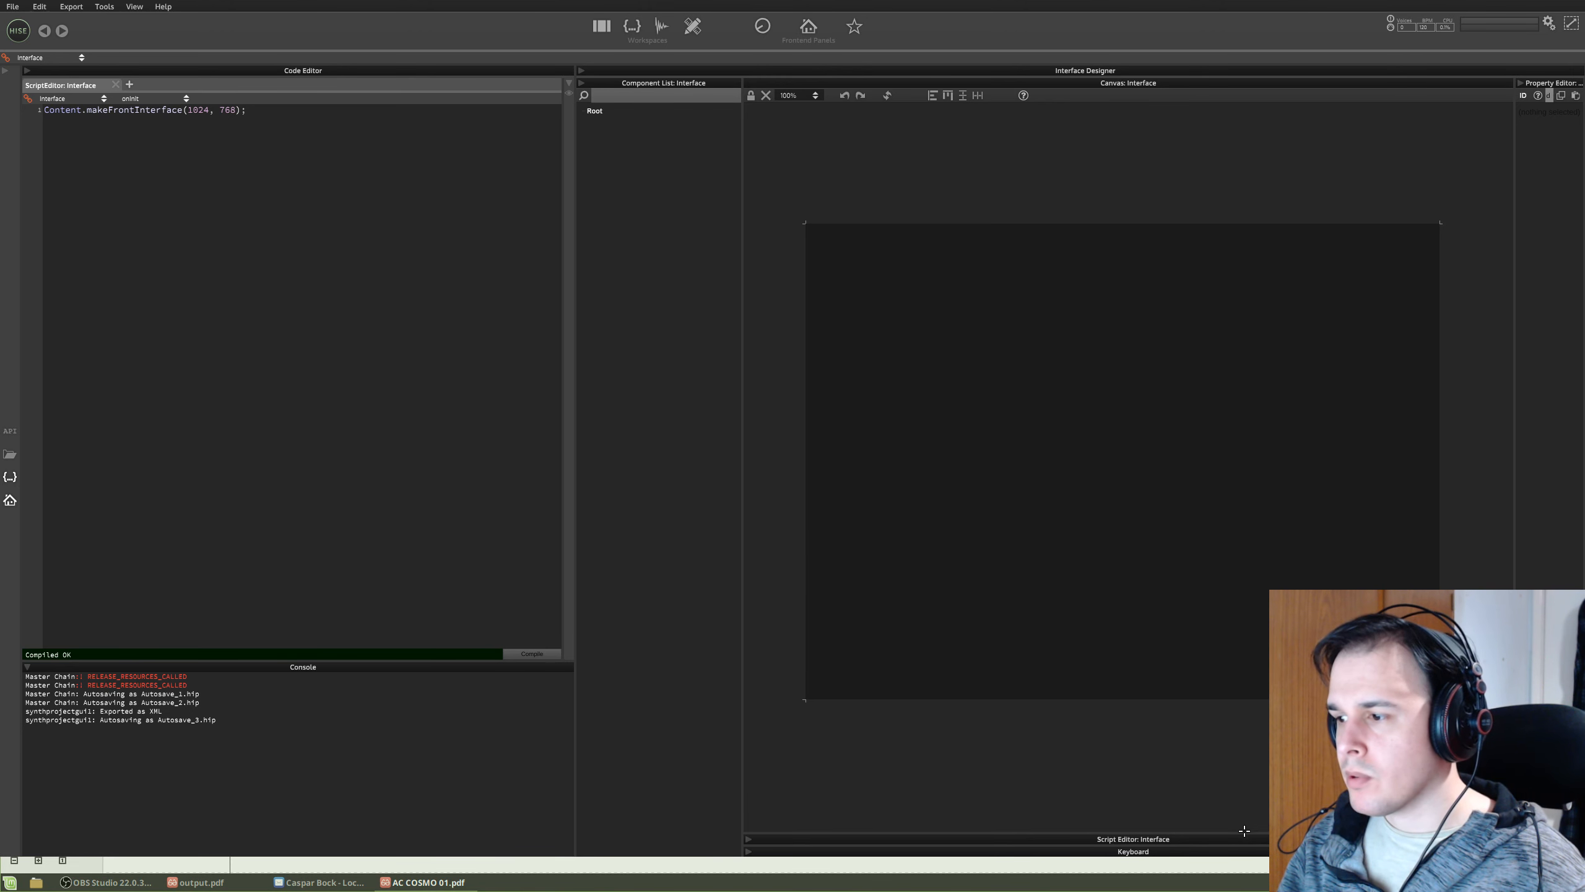
left_click_drag(1235, 828, 860, 527)
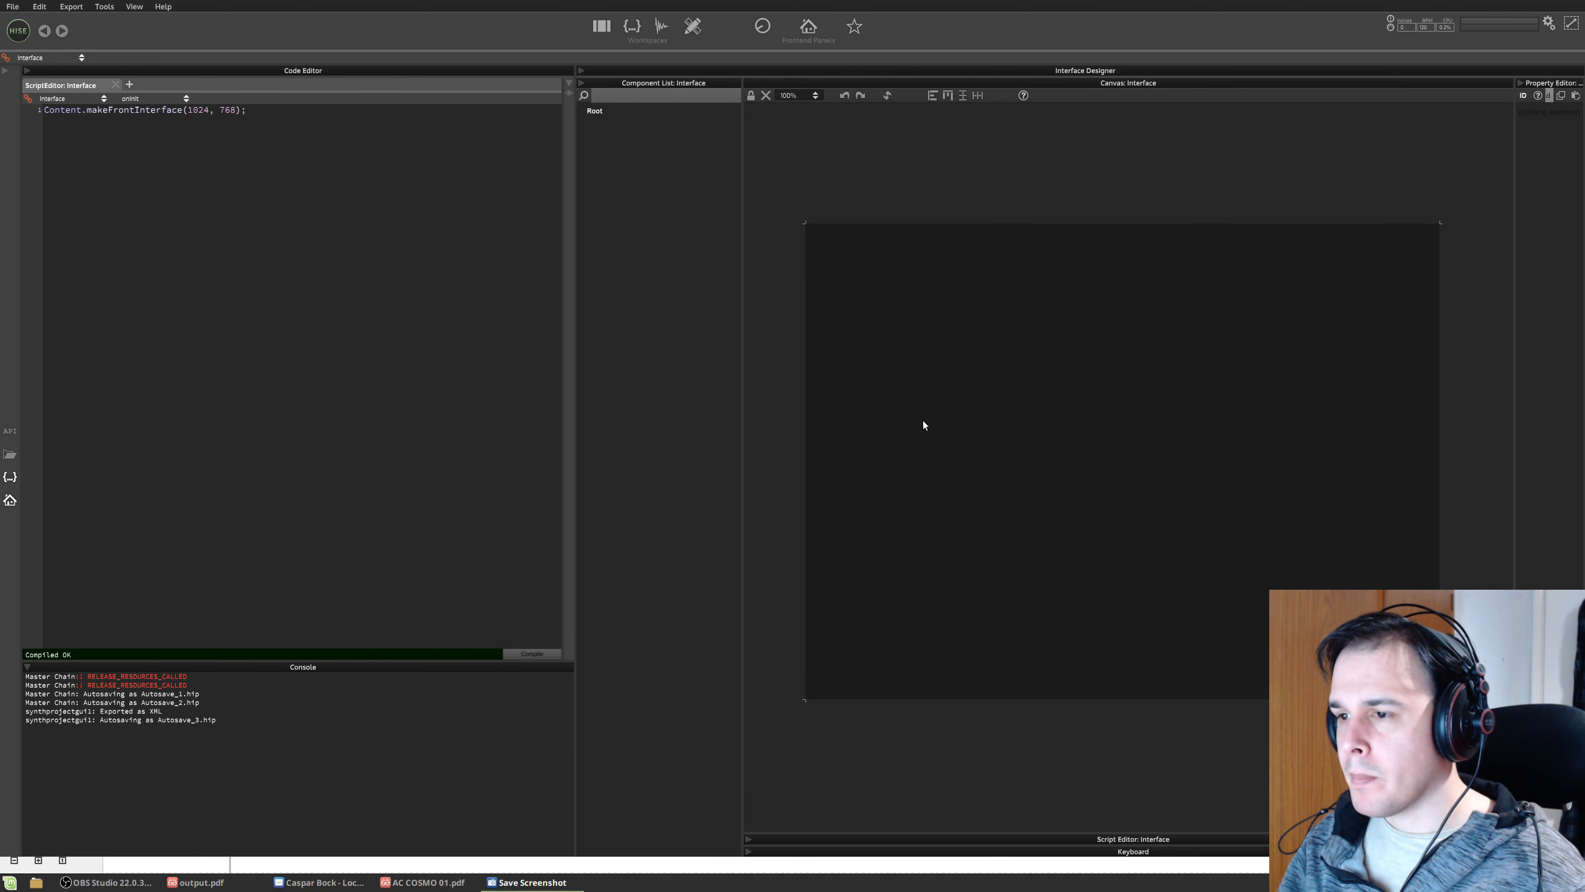
left_click(926, 521)
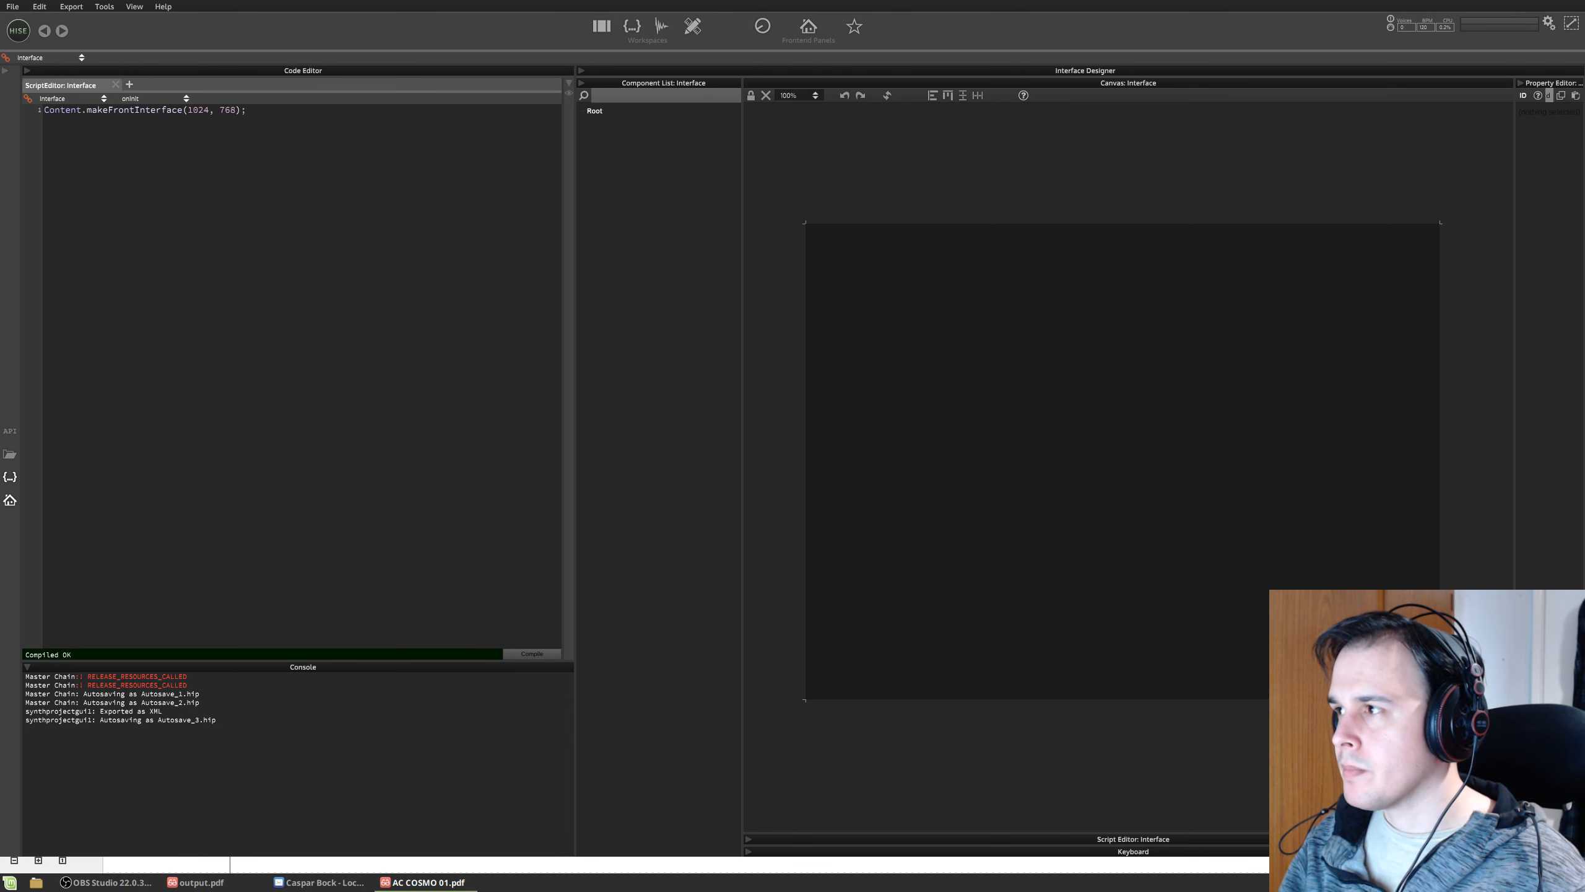
left_click(1577, 3)
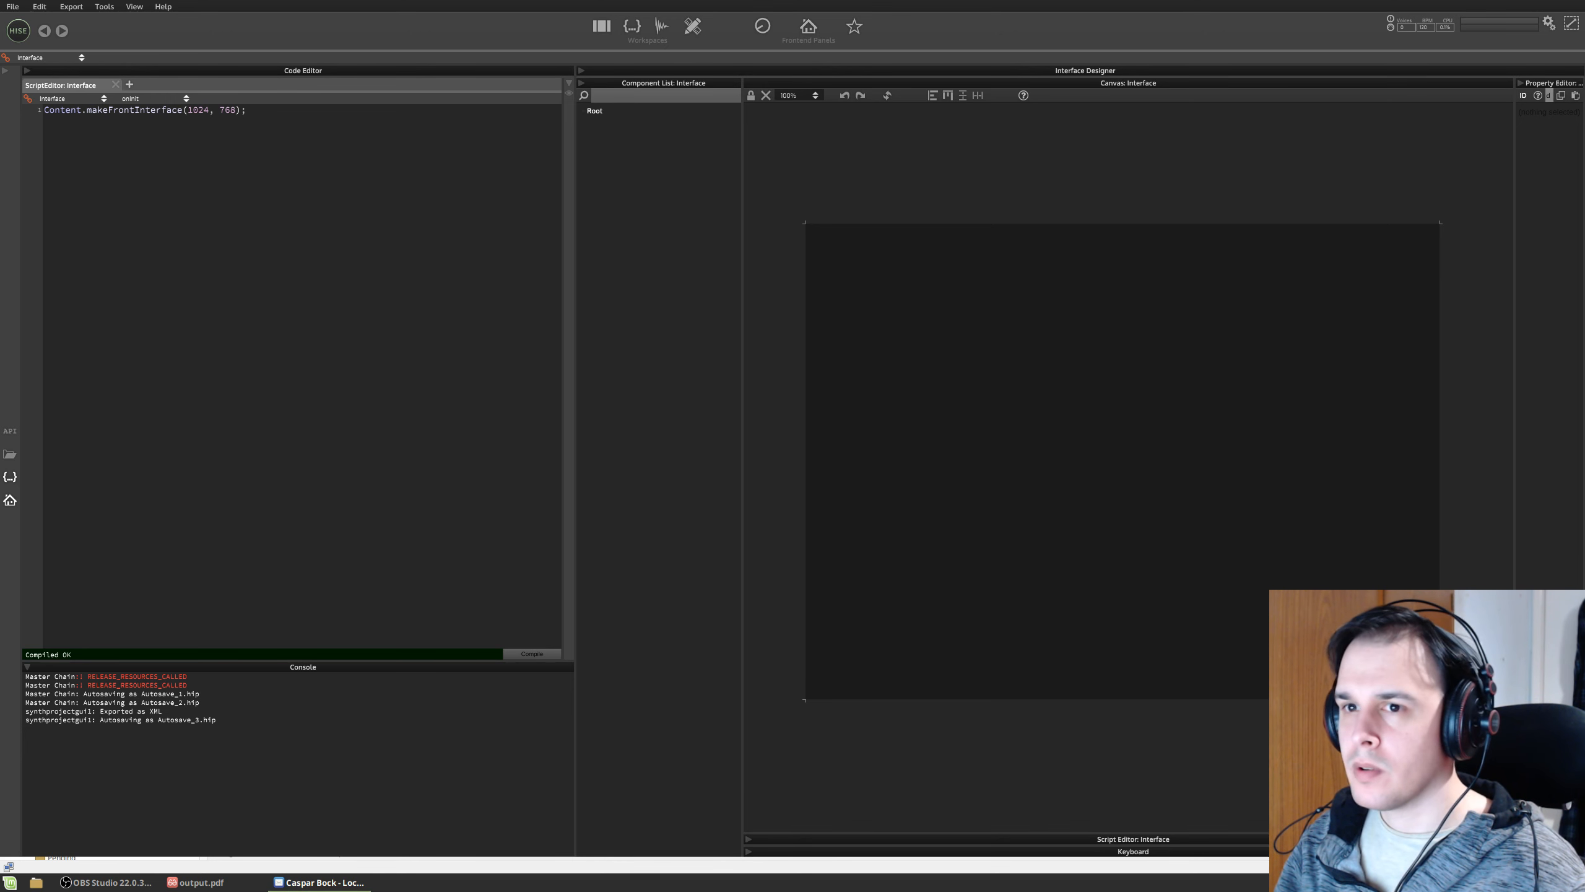
key("alt+F4")
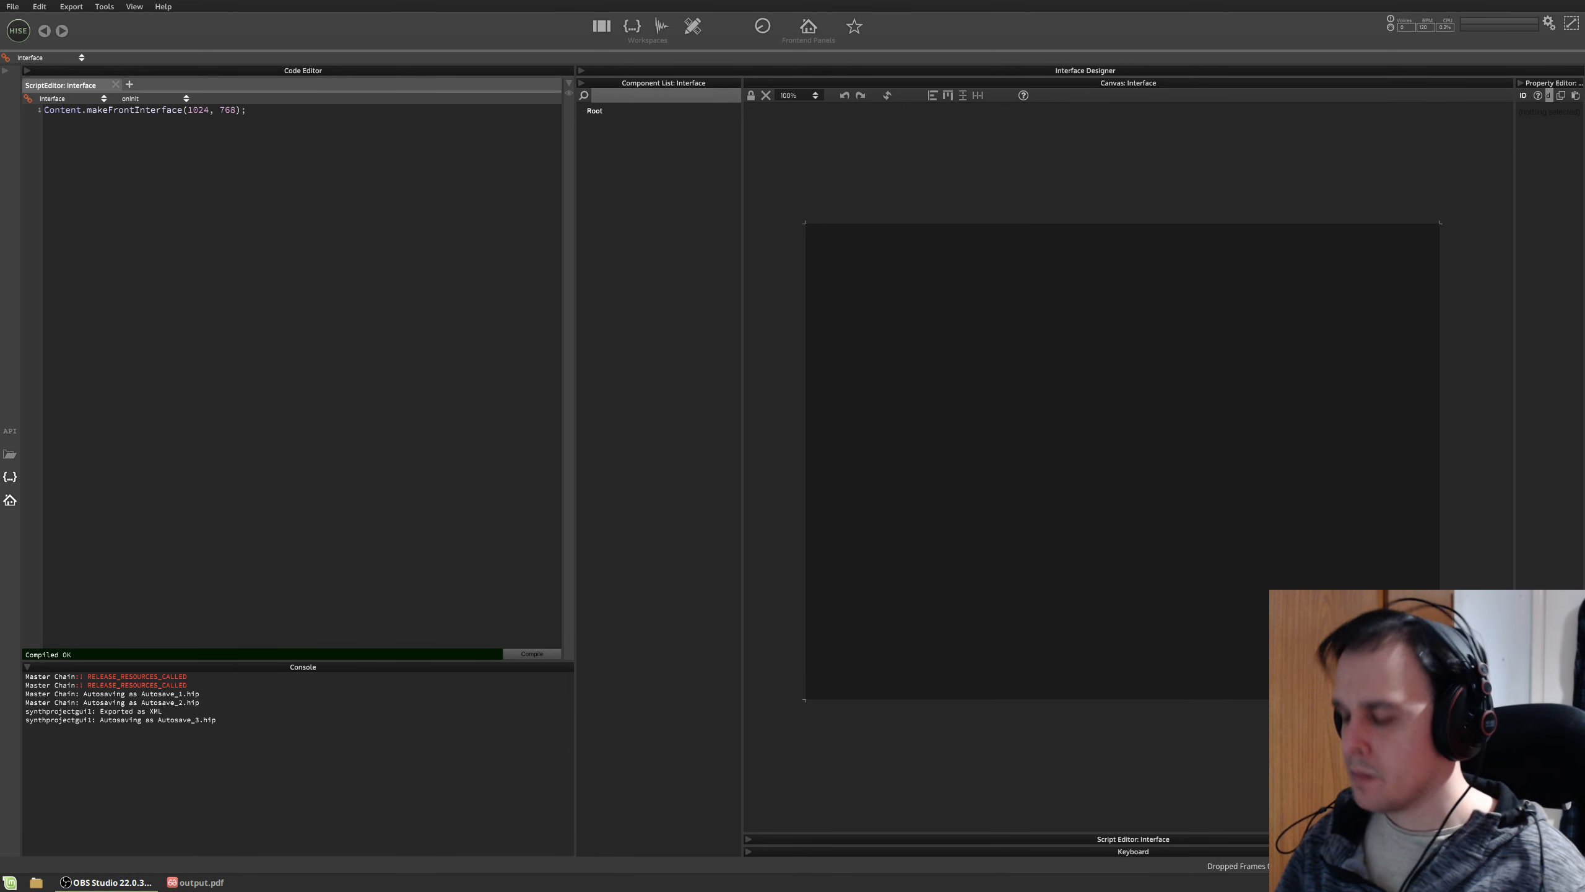
- Switch to the screenshot in GIMP and paint over the area below the preset selector in black
key("ctrl+alt+Right")
key("ctrl+alt+Right")
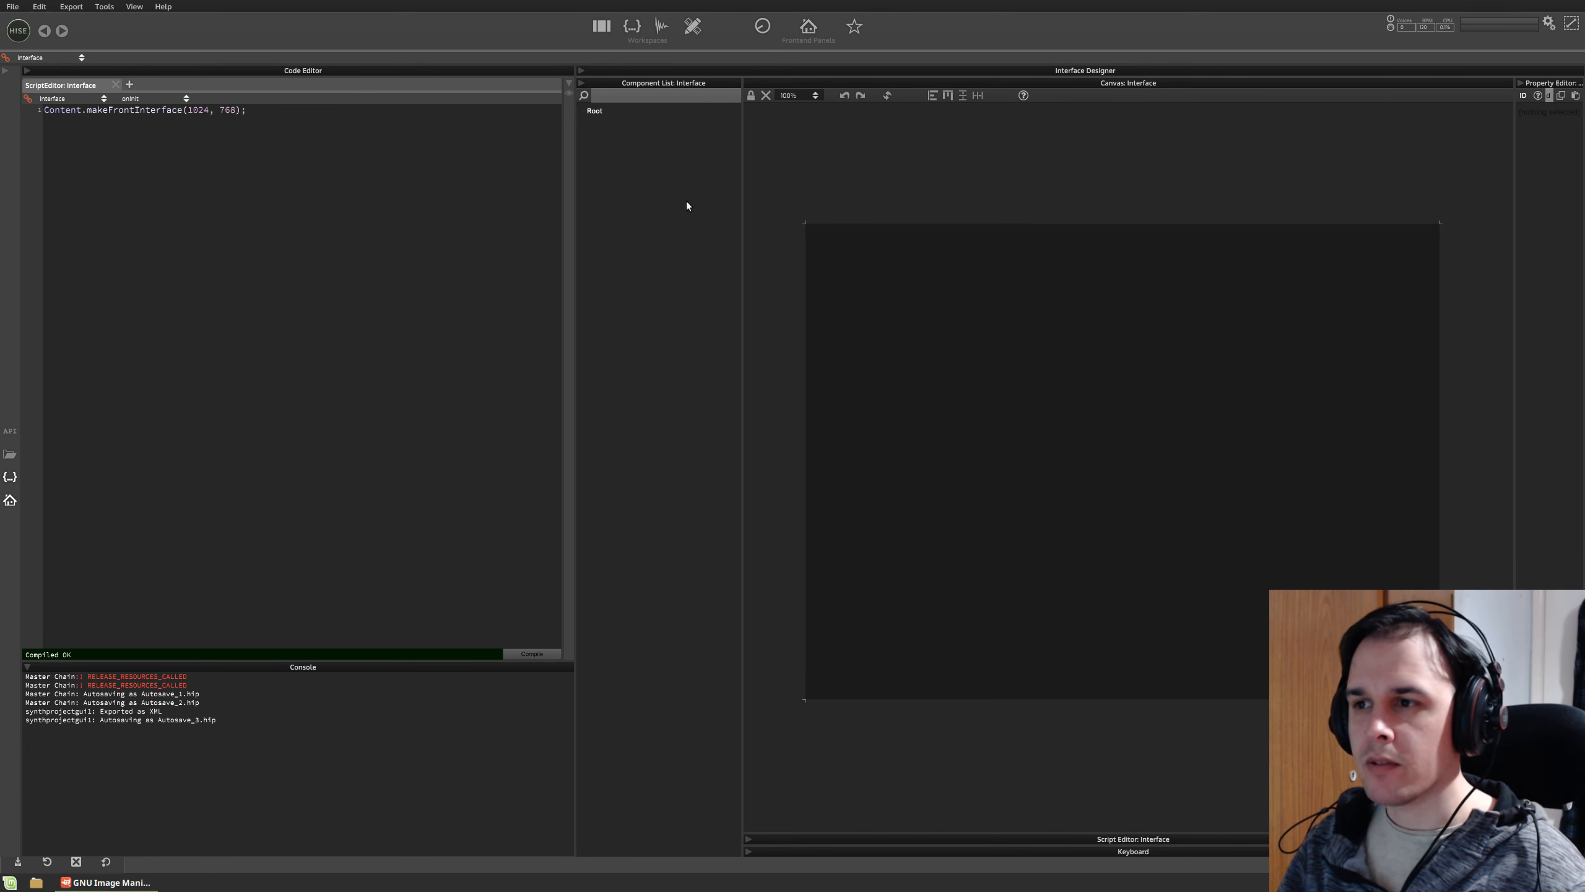
scroll(762, 244, "up", 2)
scroll(770, 245, "up", 1)
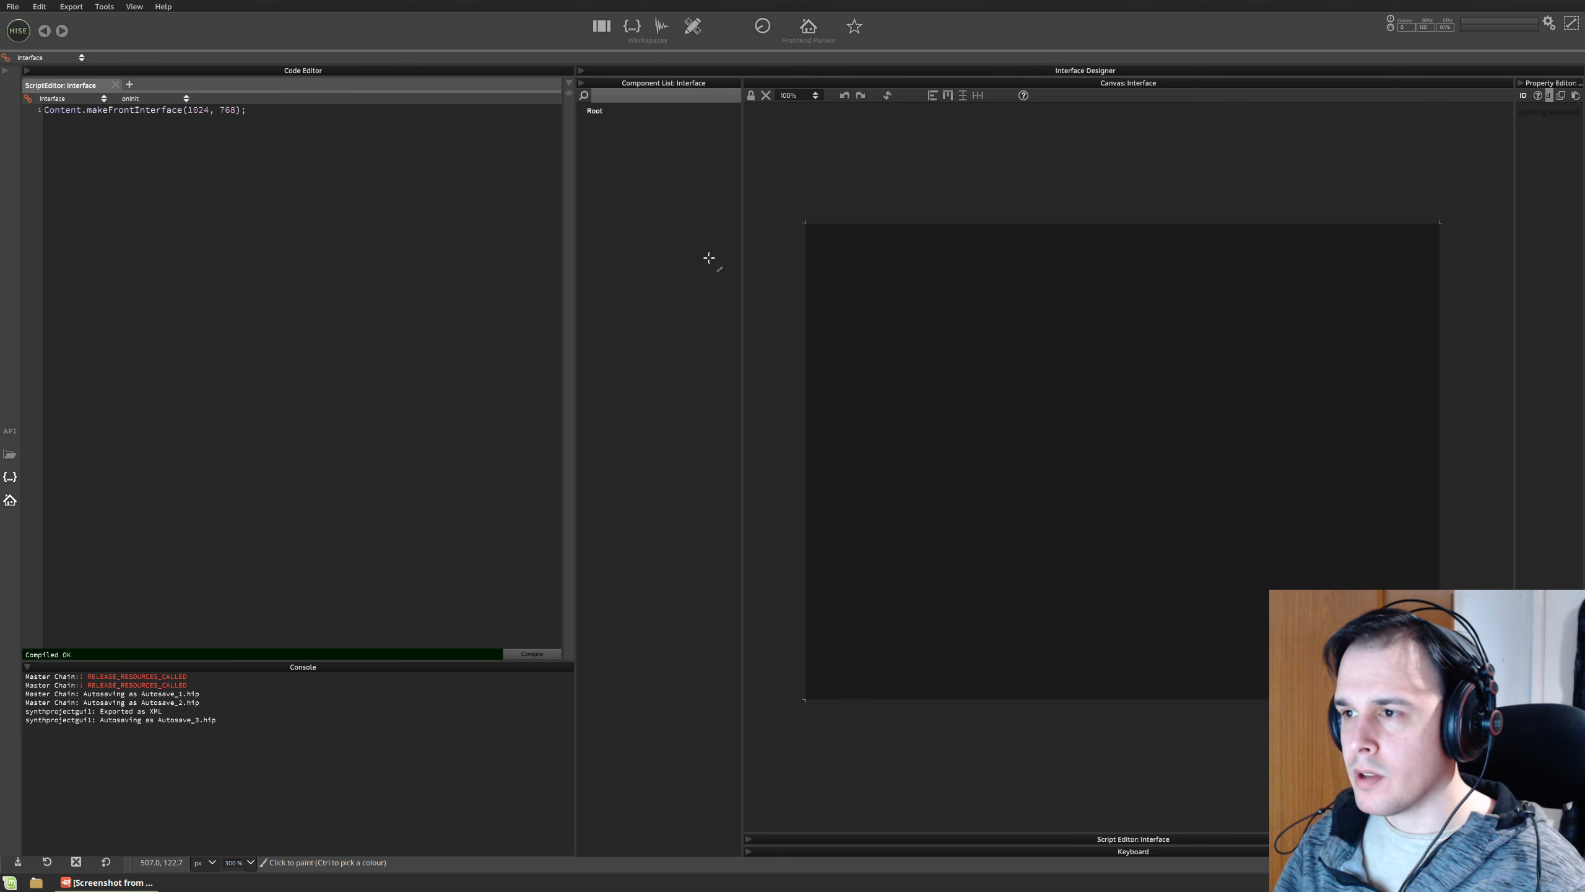
left_click_drag(739, 231, 859, 314)
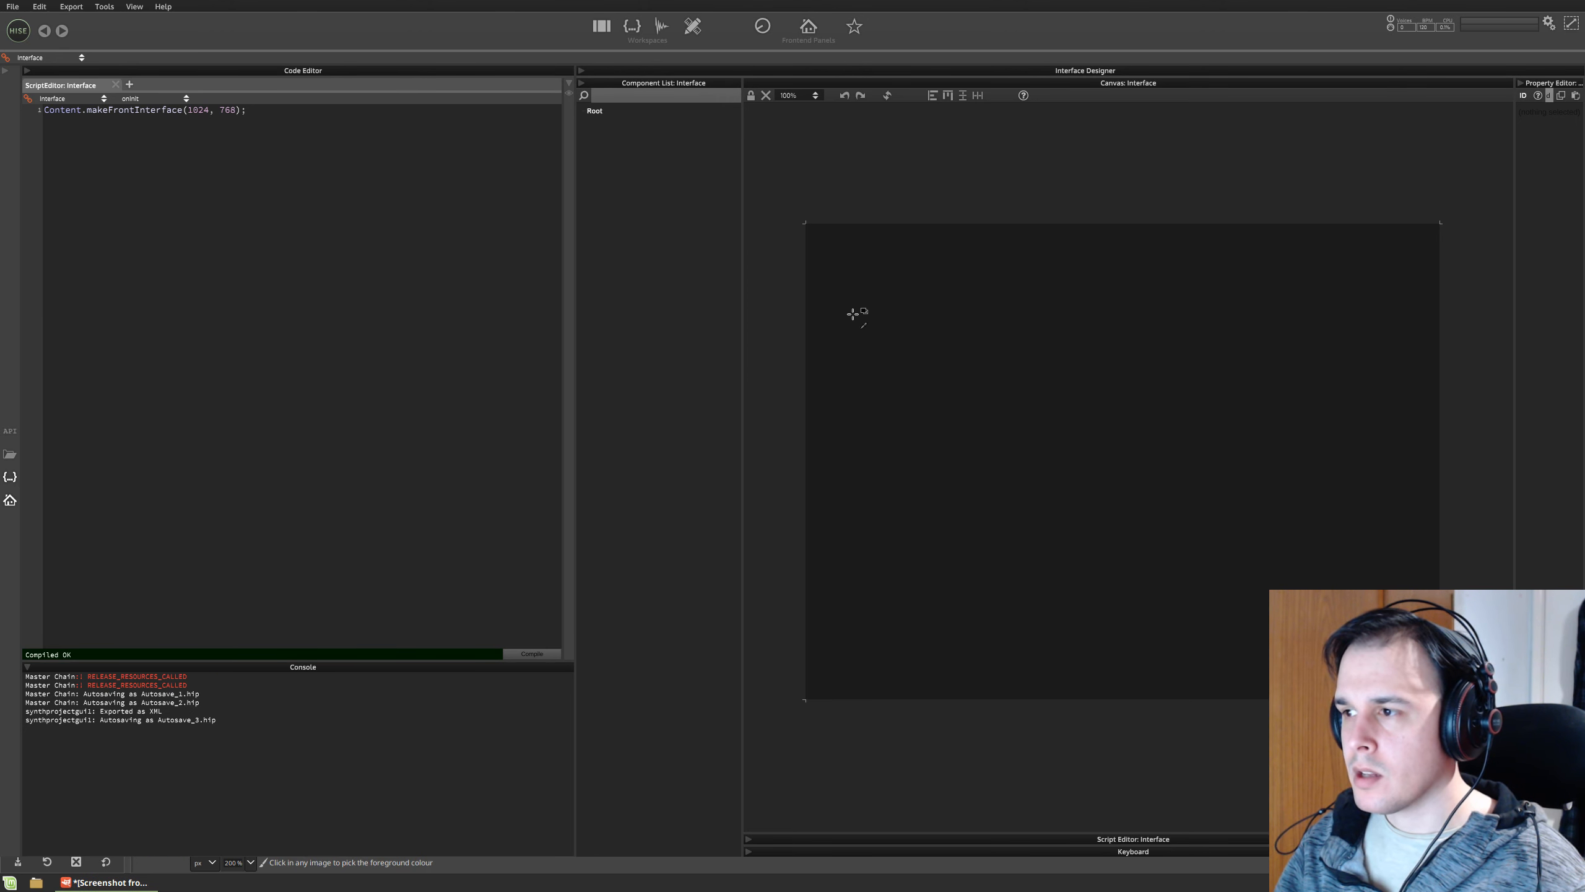
scroll(859, 314, "down", 4)
scroll(1016, 219, "up", 1)
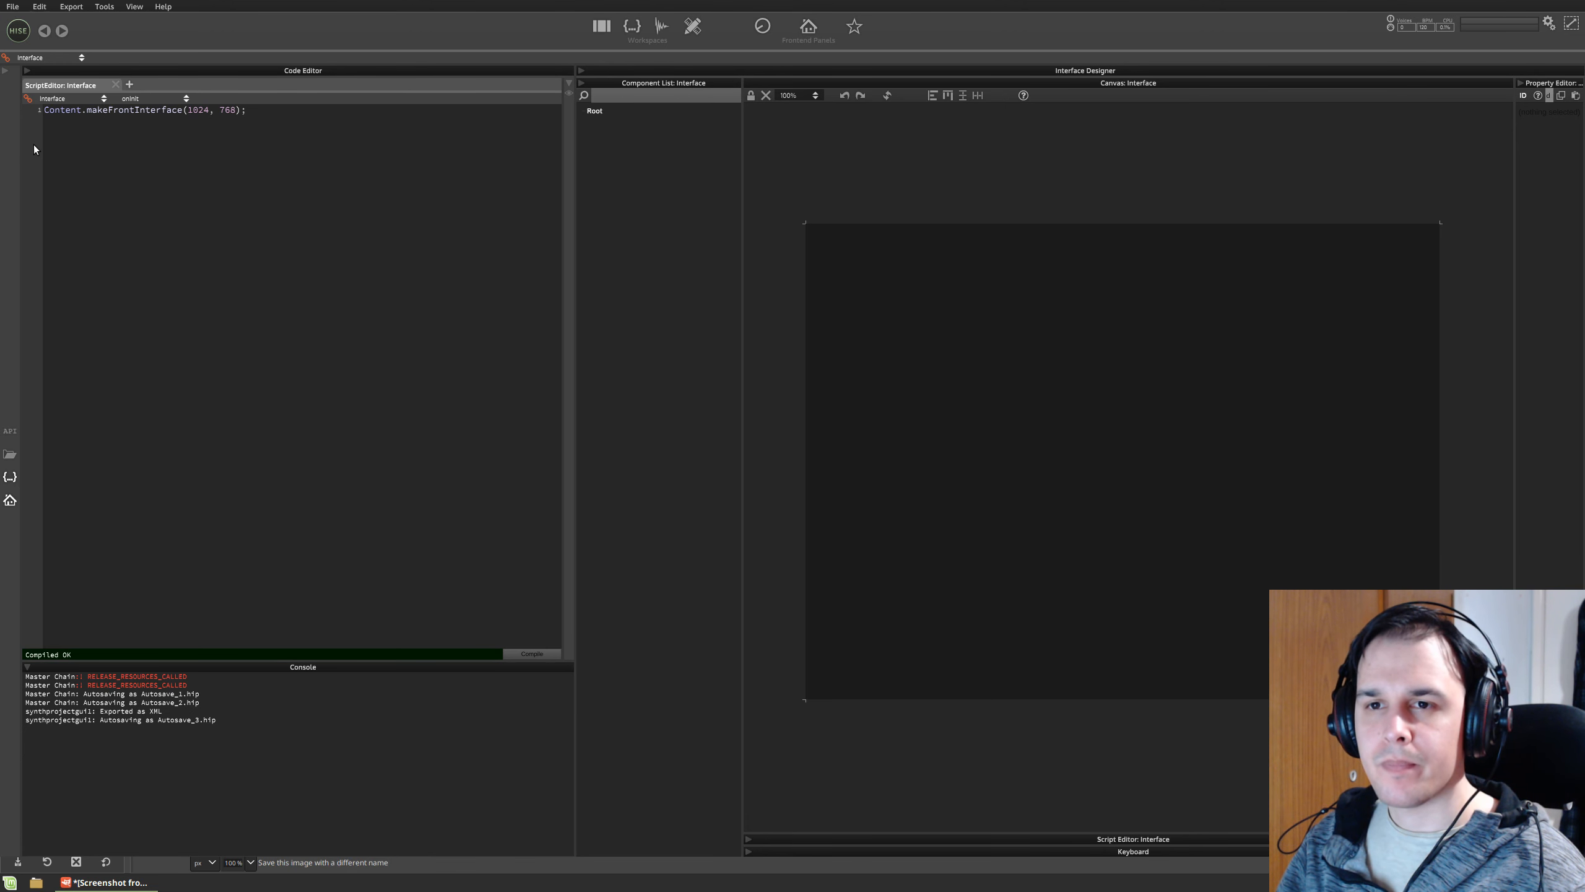
- Export the edited image over the original screenshot file on the desktop and quit GIMP without saving the project
key("ctrl+e")
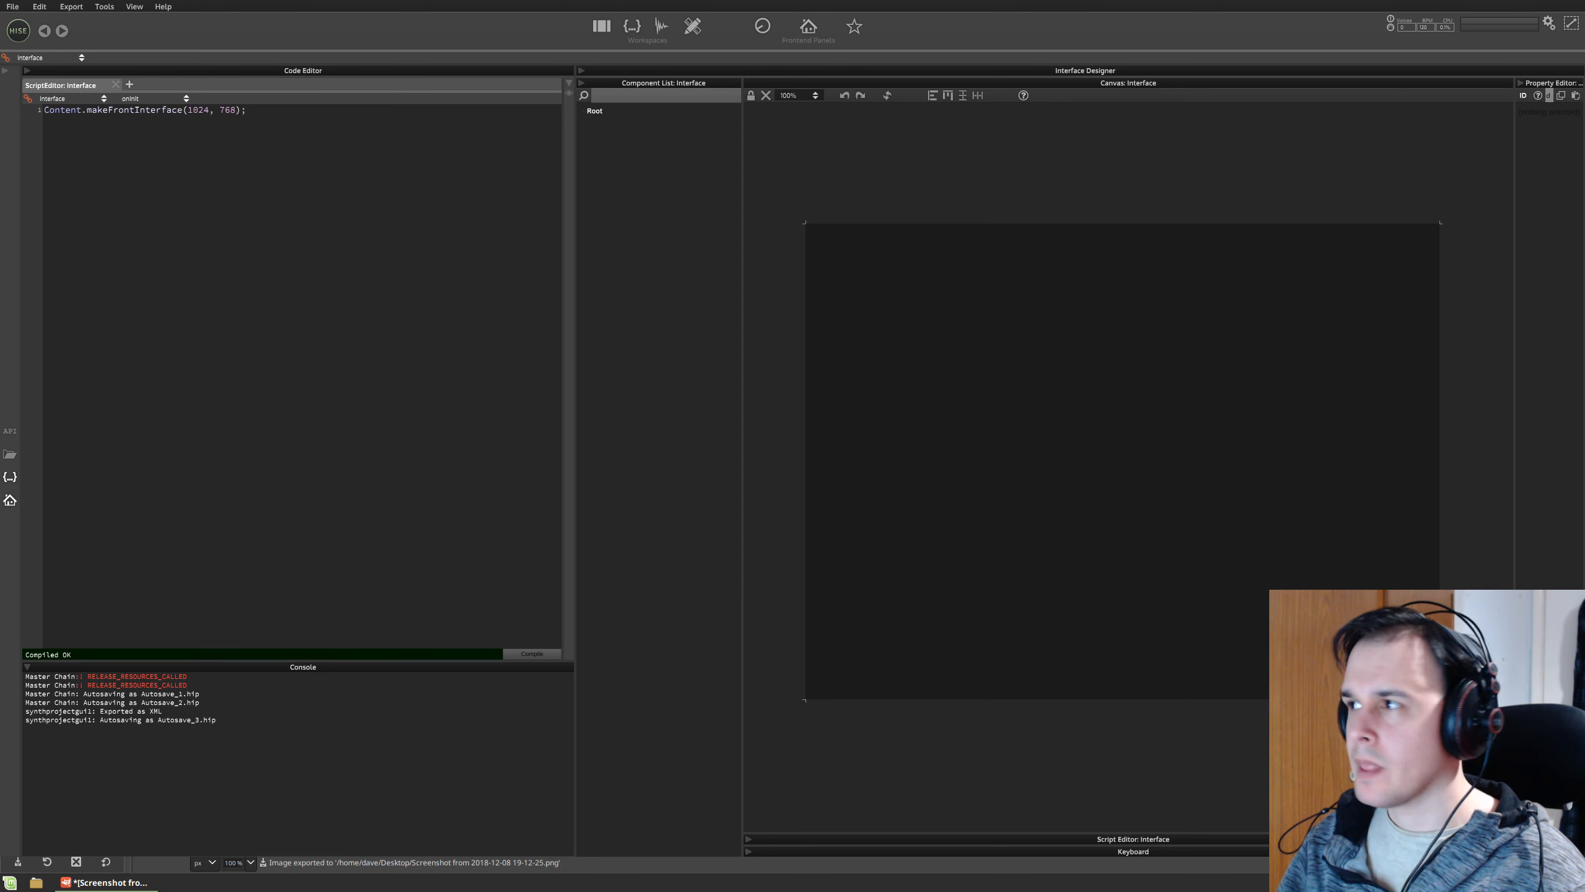
key("ctrl+q")
left_click(831, 487)
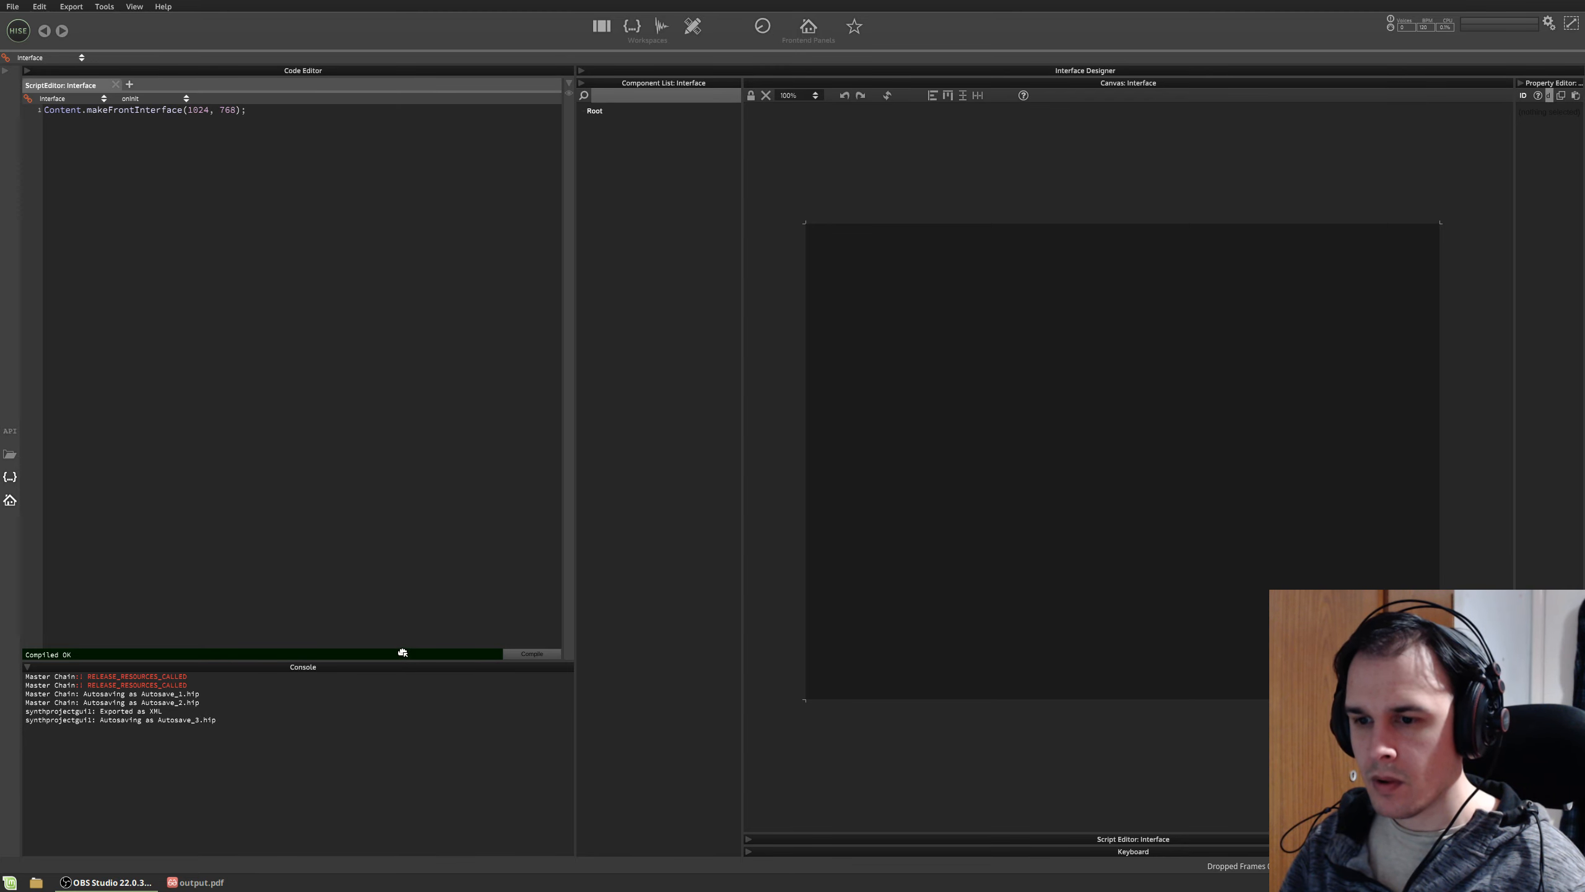
- In OBS Studio, move the Webcam source above Screen Capture, transition the preview to the live output, and minimise OBS Studio
left_click(791, 357)
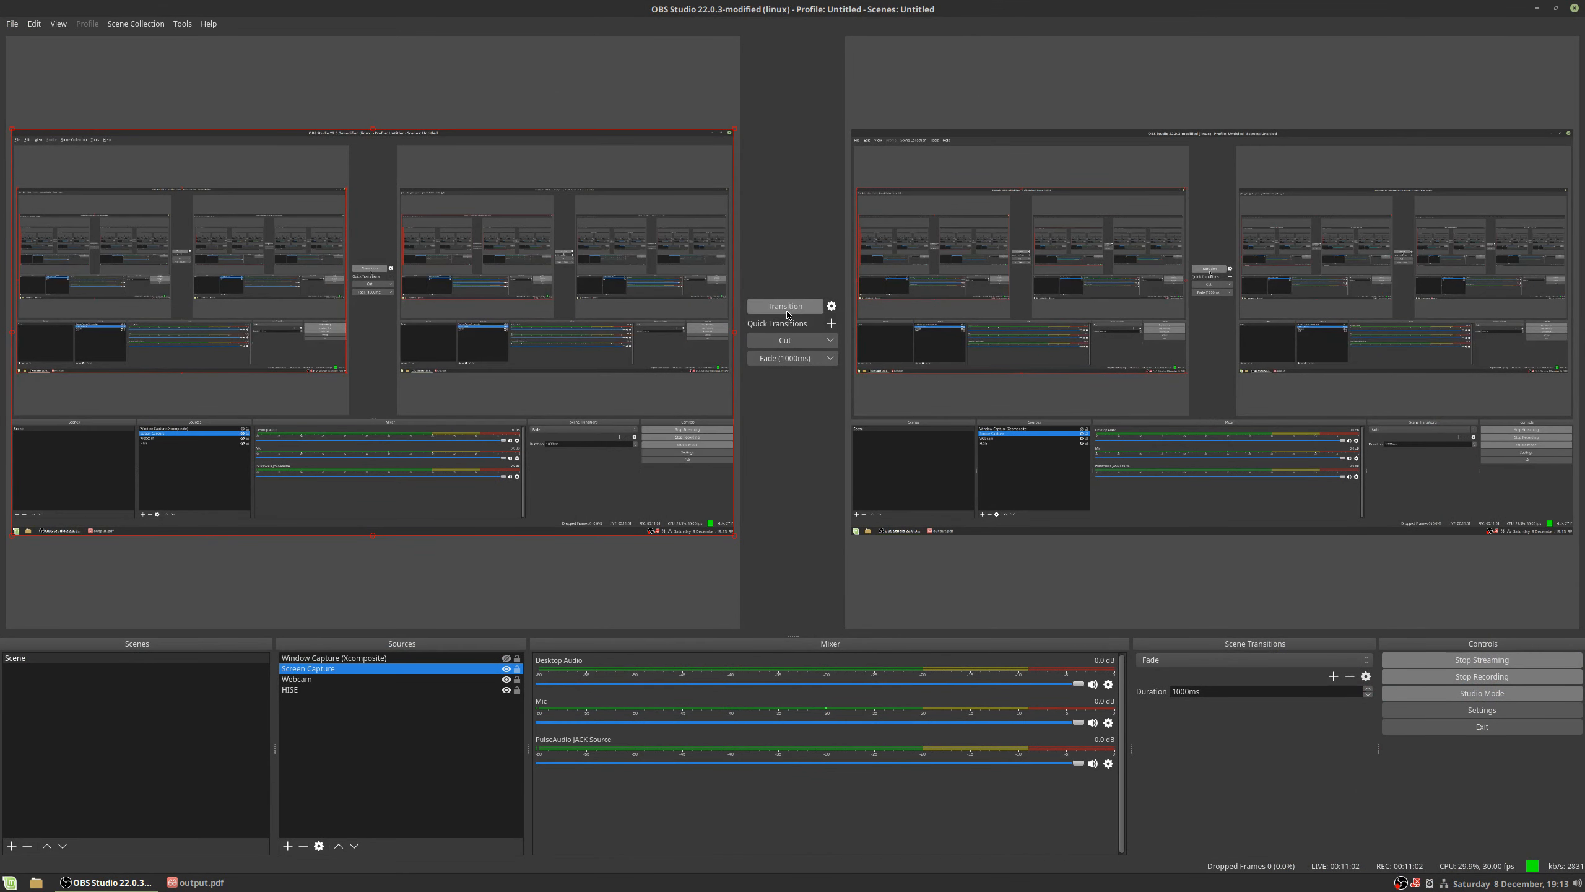
left_click_drag(390, 680, 375, 666)
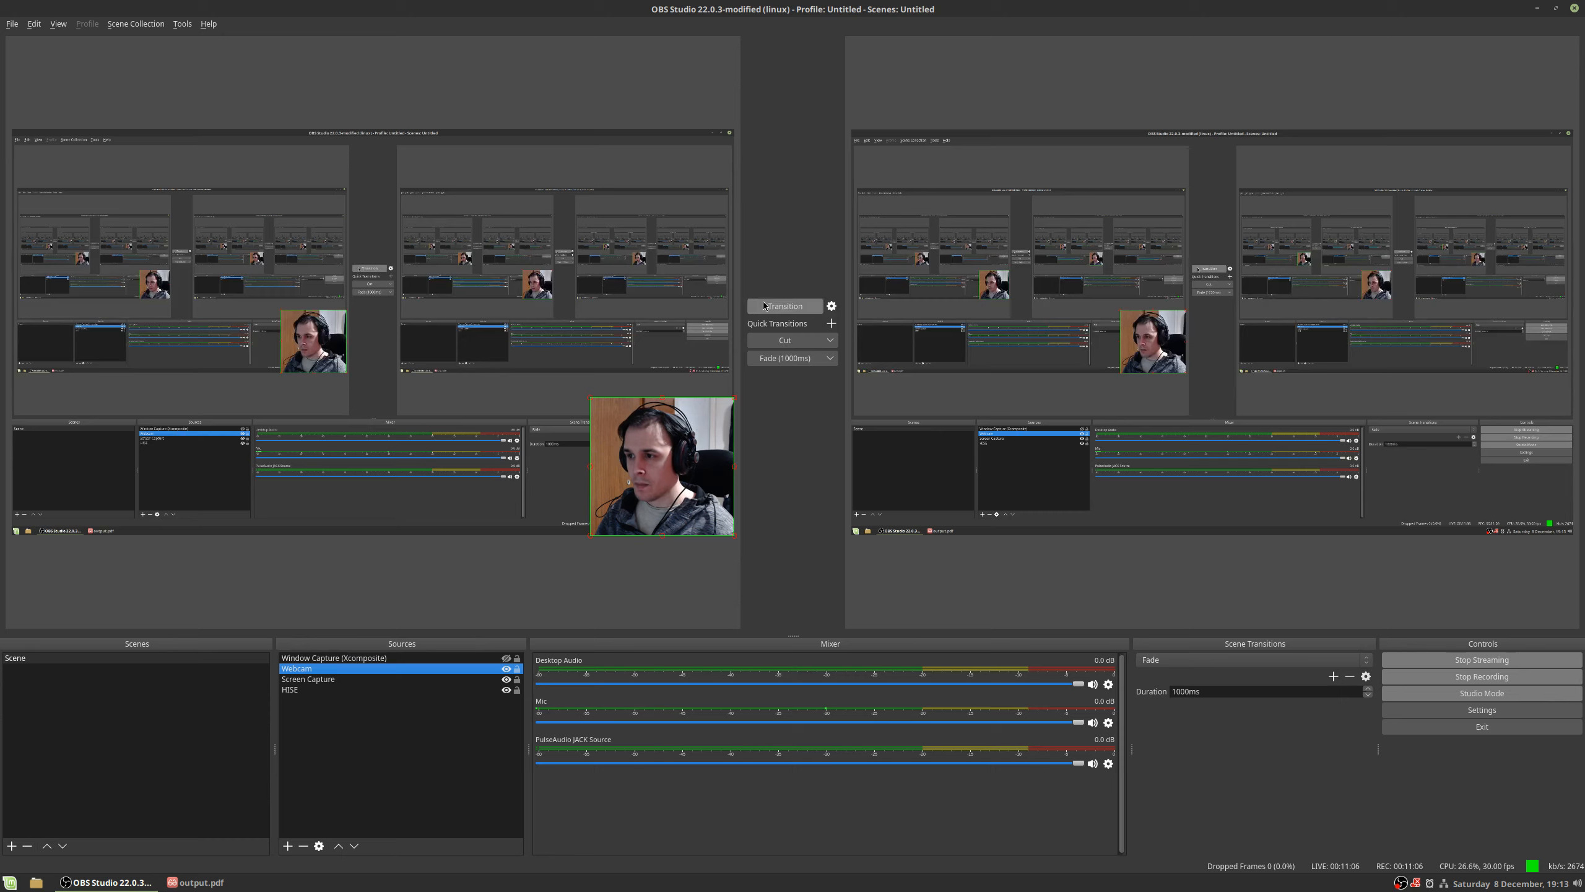
left_click(785, 305)
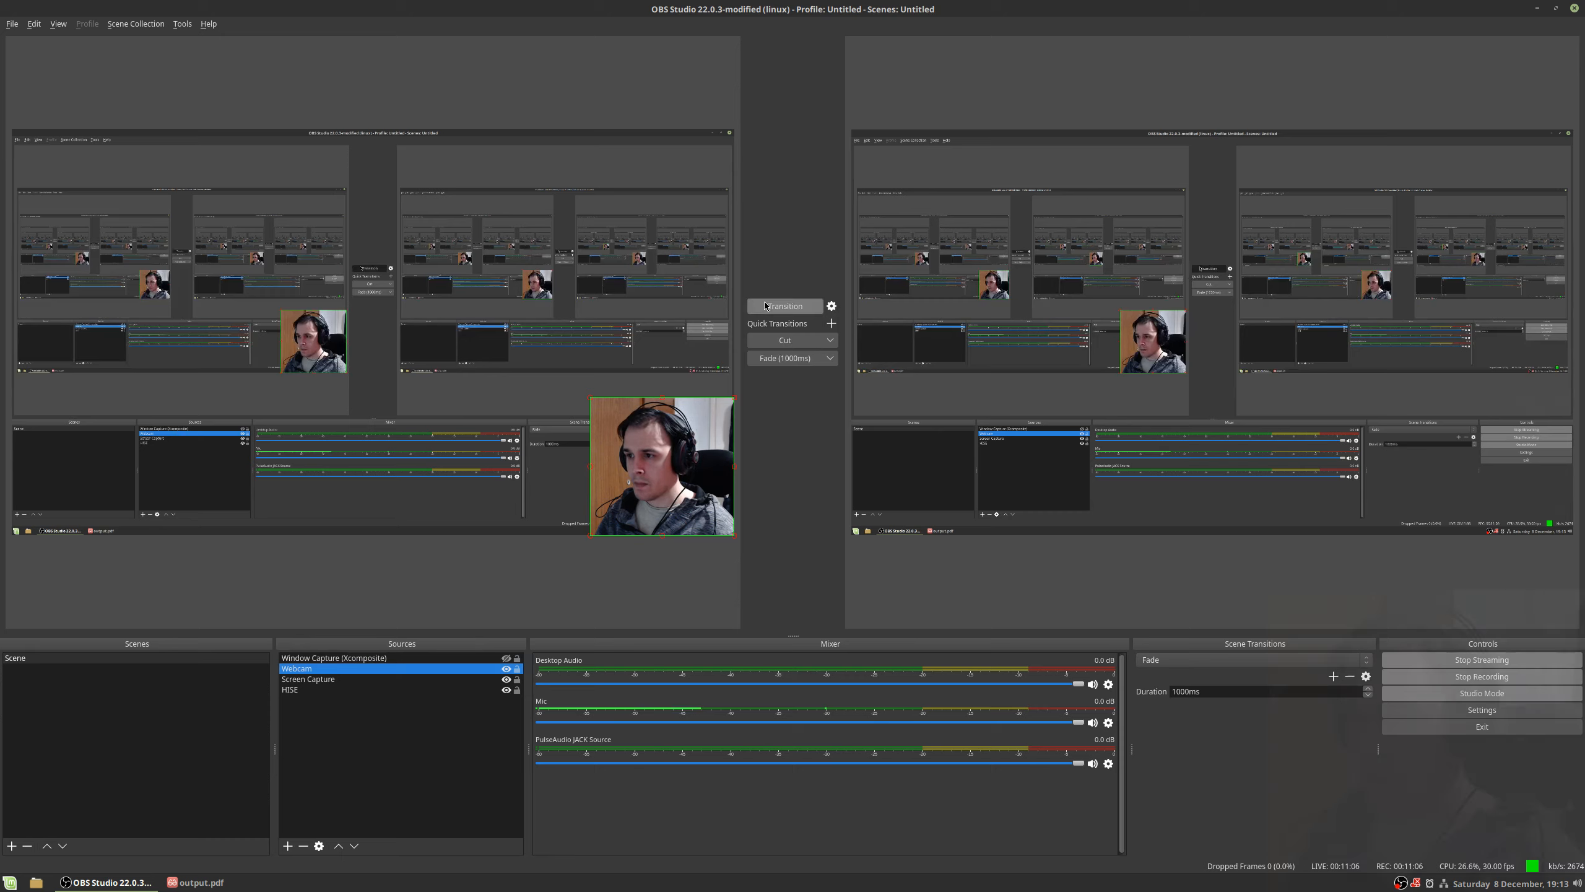
left_click(1537, 8)
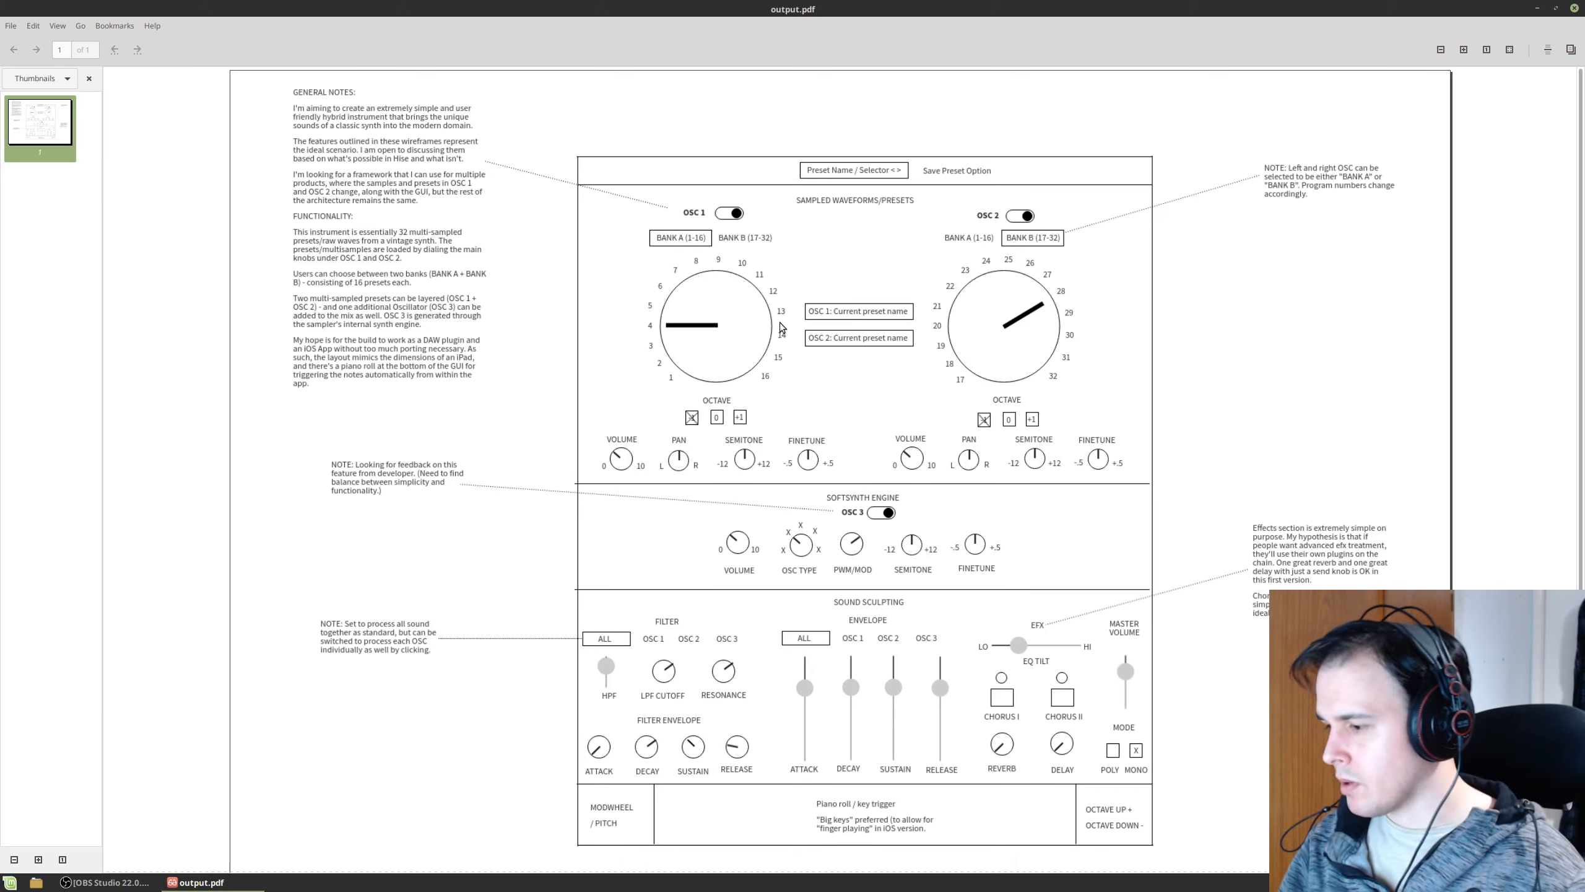
- Close output.pdf, switch to the workspace with the edited wireframe screenshot, and move its viewer window up slightly
key("ctrl+alt+Right")
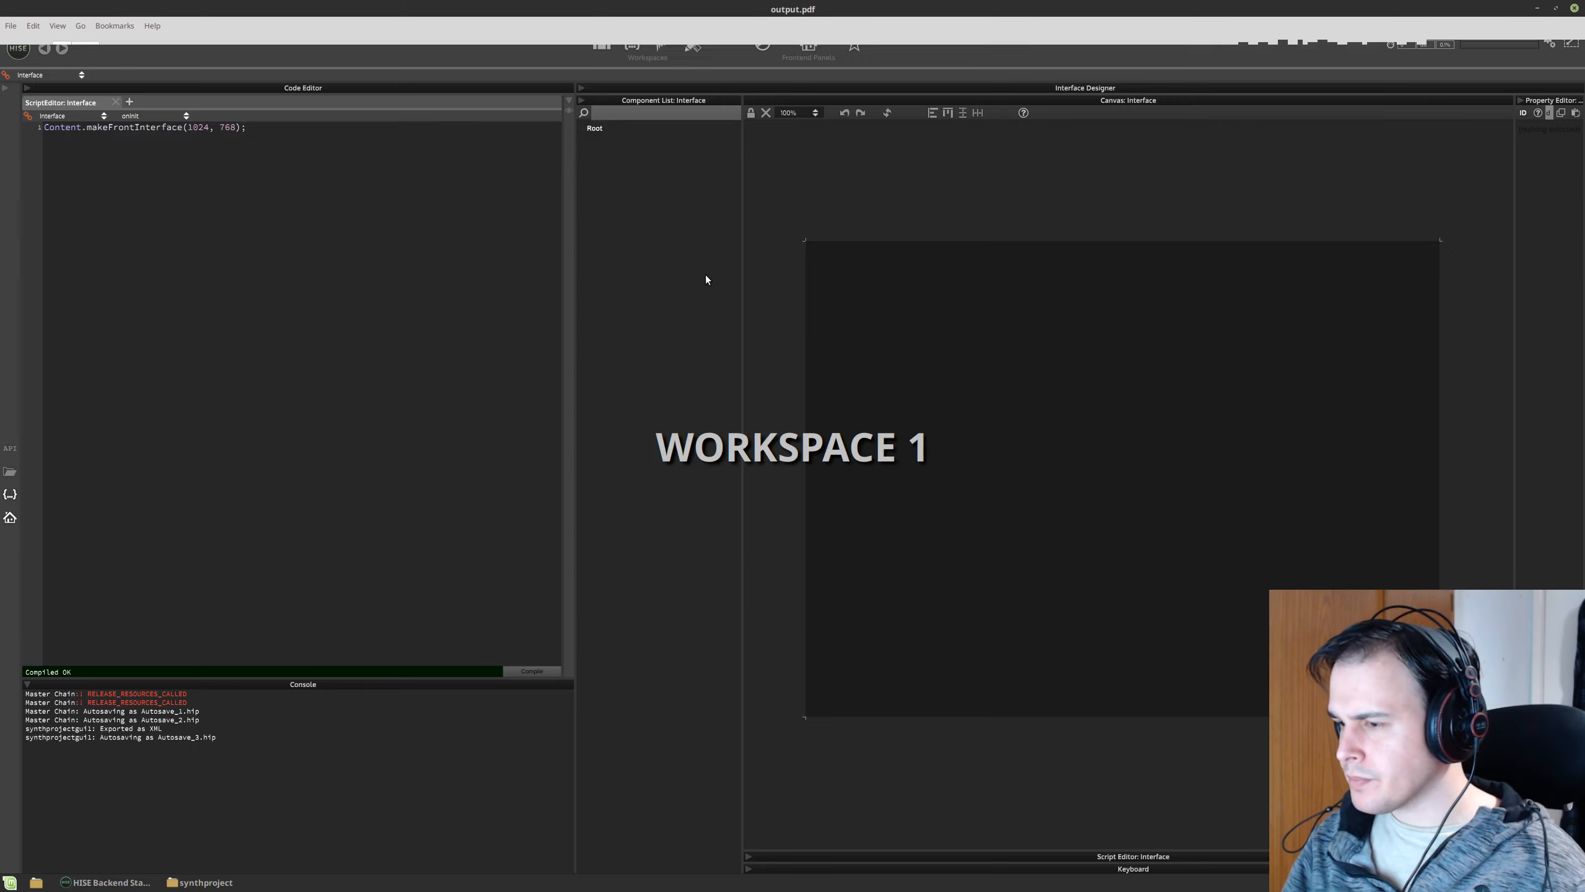
key("ctrl+alt+Left")
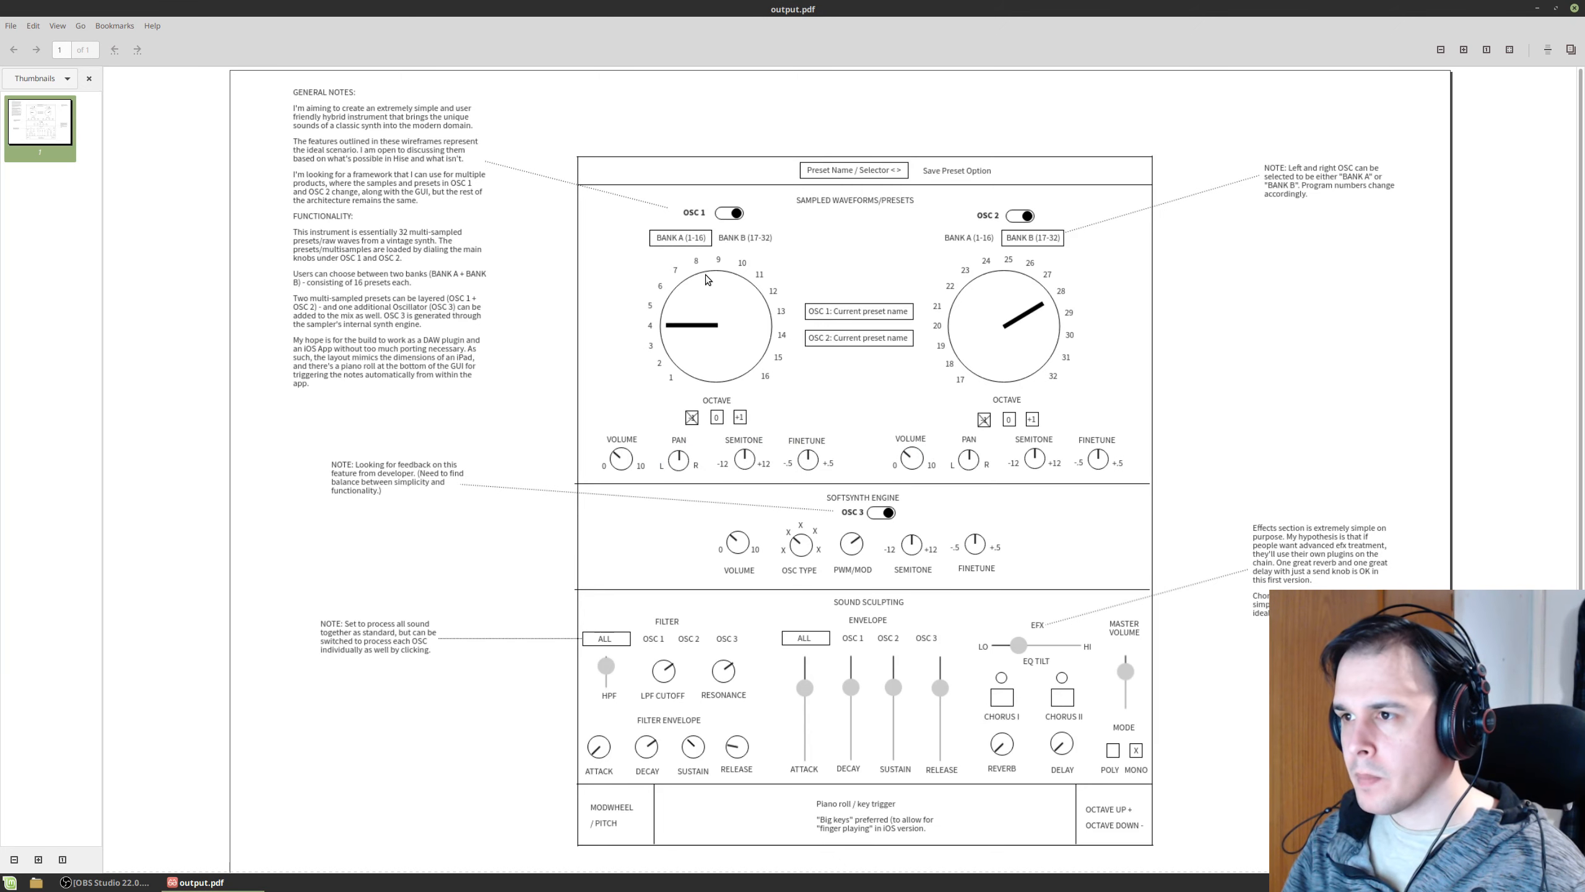
key("ctrl+alt+Right")
key("ctrl+alt+Left")
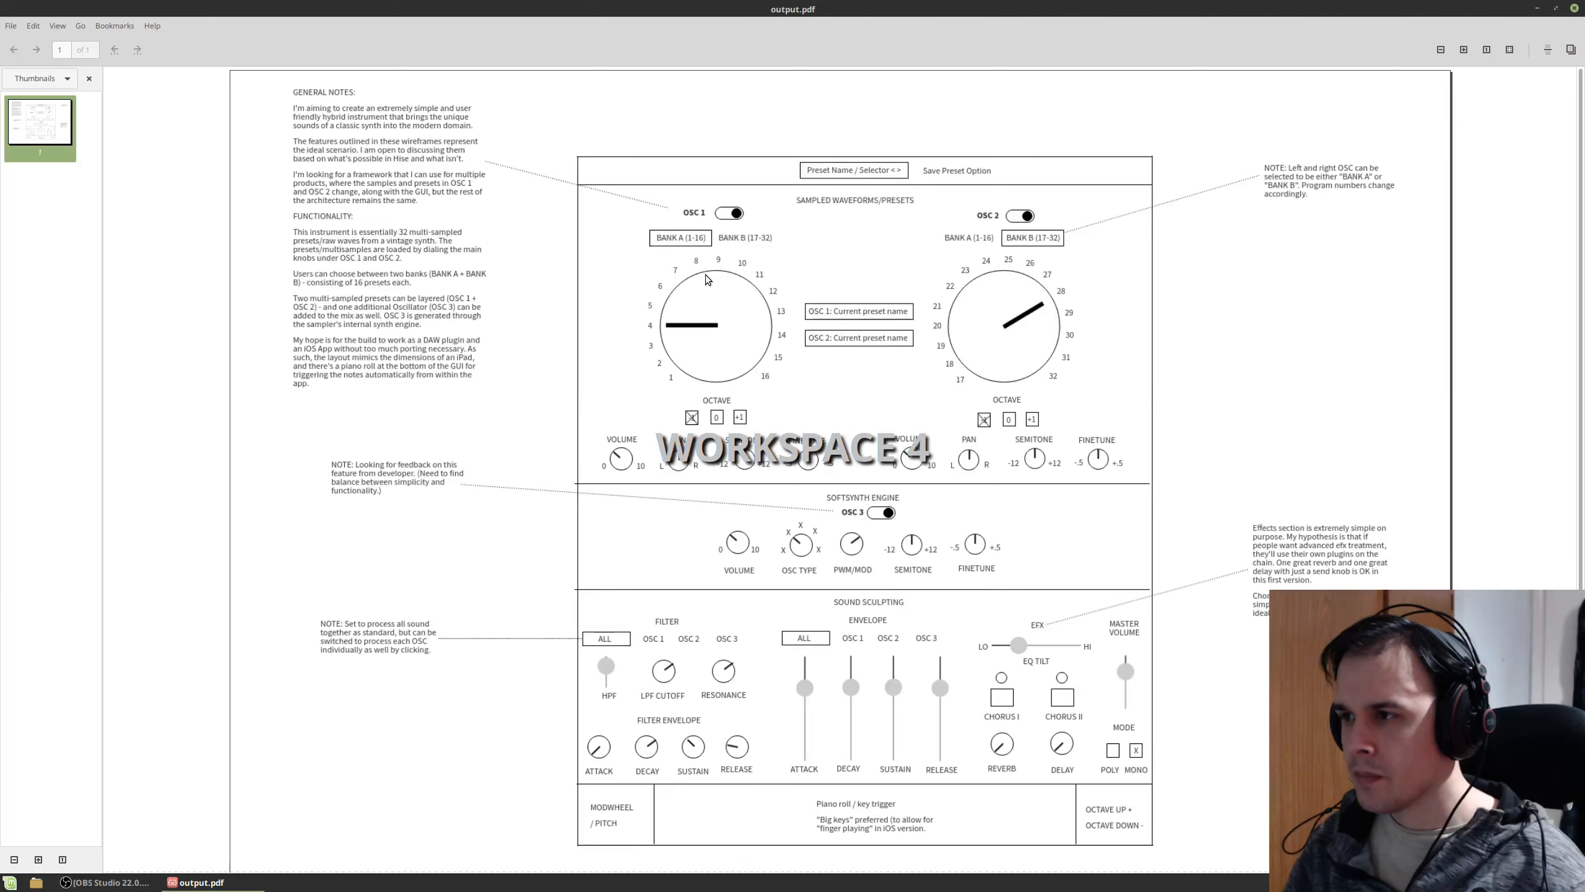
left_click(1582, 3)
key("ctrl+alt+Right")
key("ctrl+alt+Right")
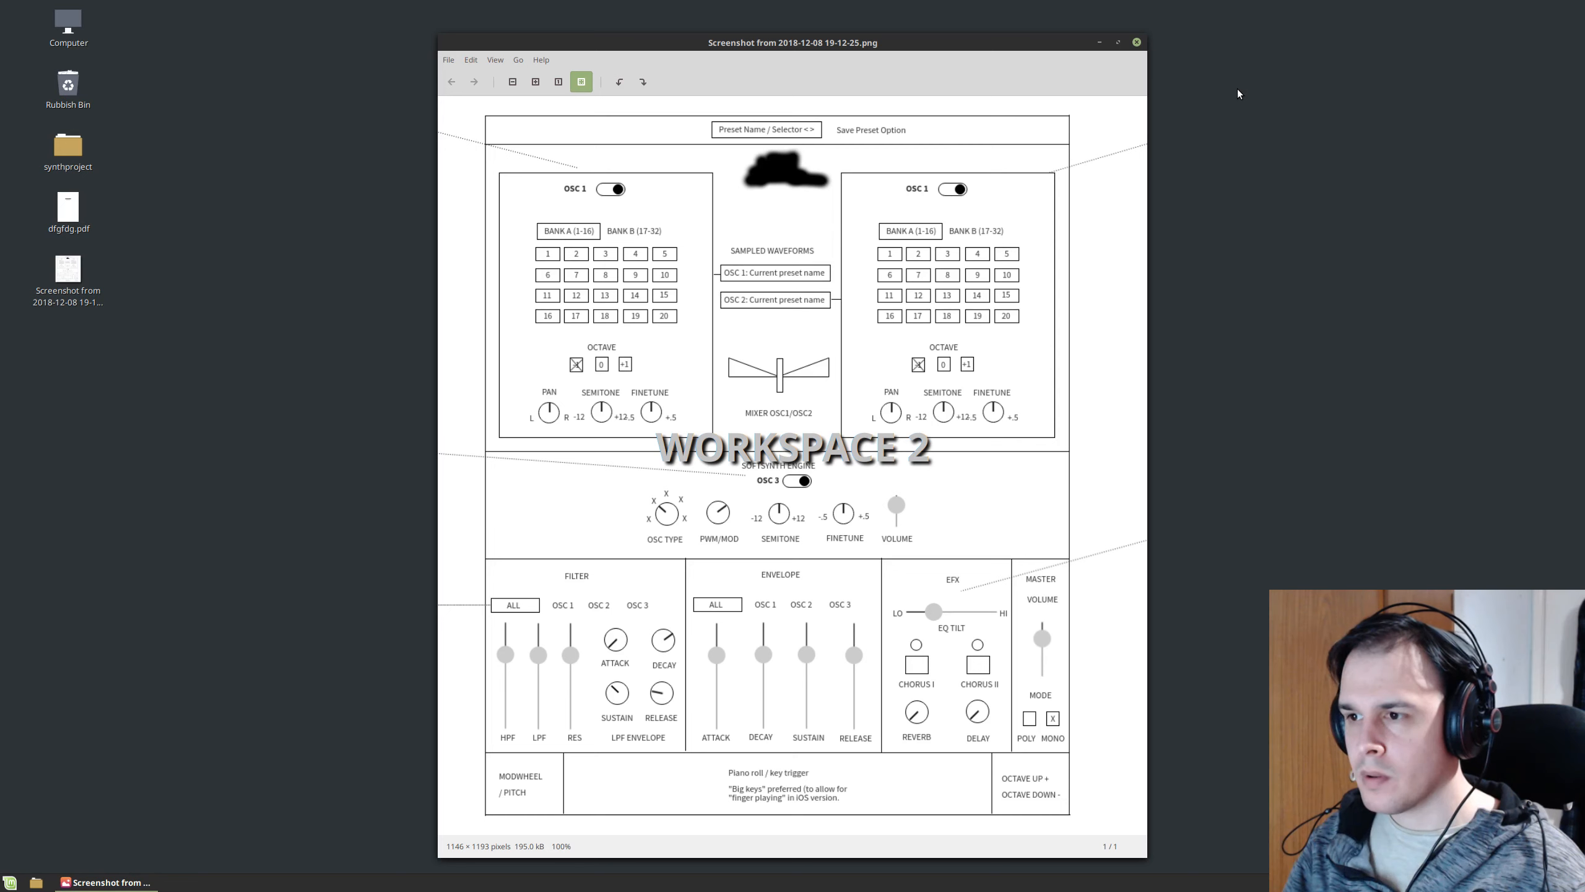
left_click_drag(1060, 45, 1081, 28)
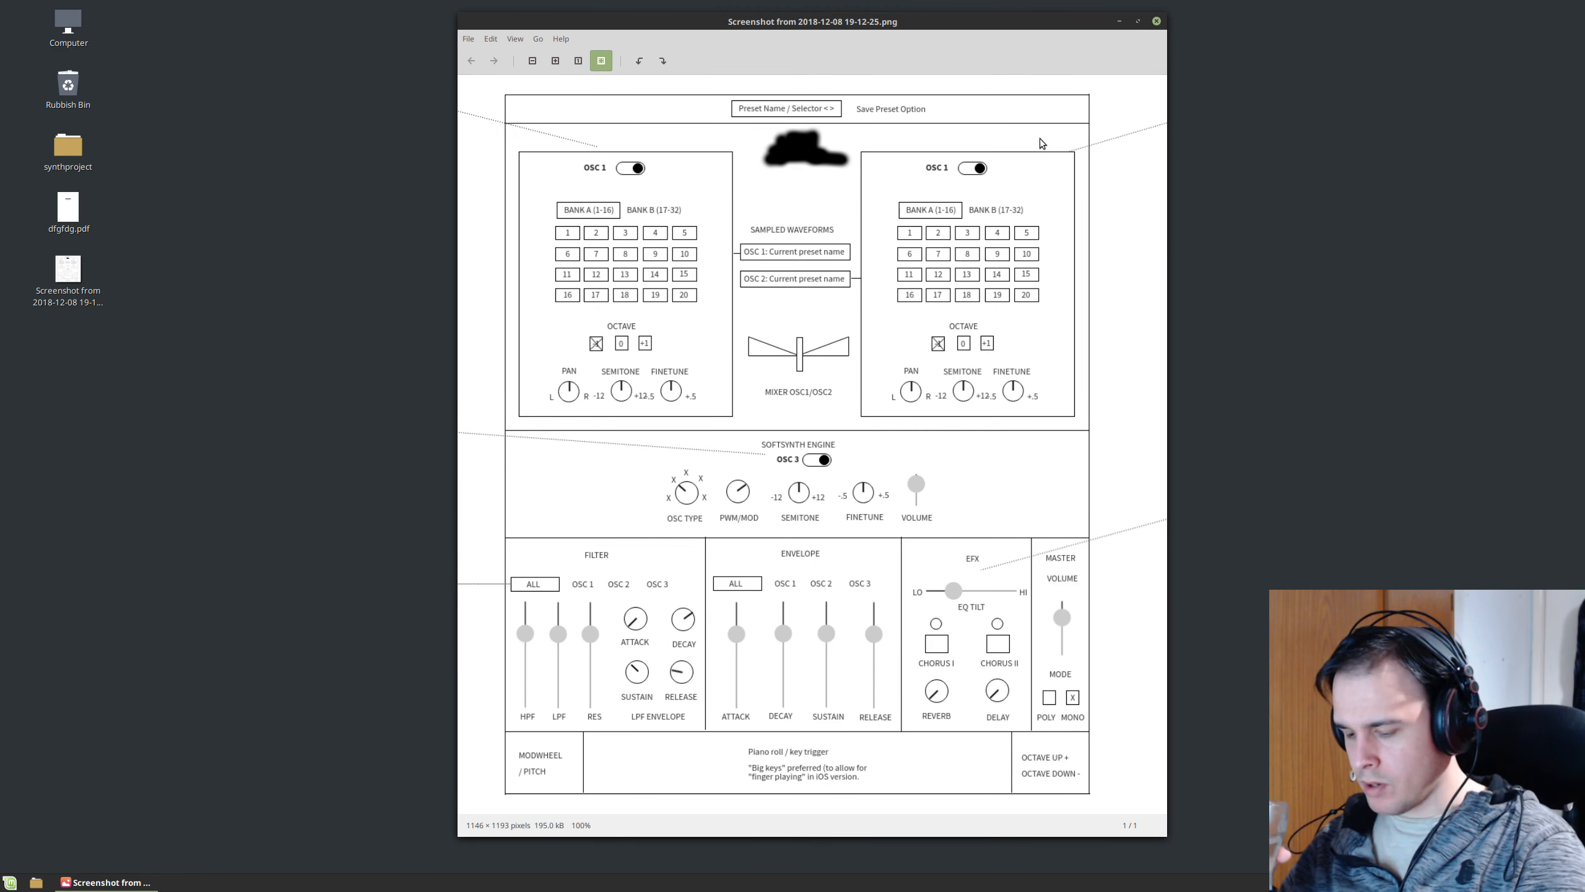
- Compare the proportions of the wireframe screenshot with the interface canvas in HISE
key("ctrl+alt+Left")
key("ctrl+alt+Right")
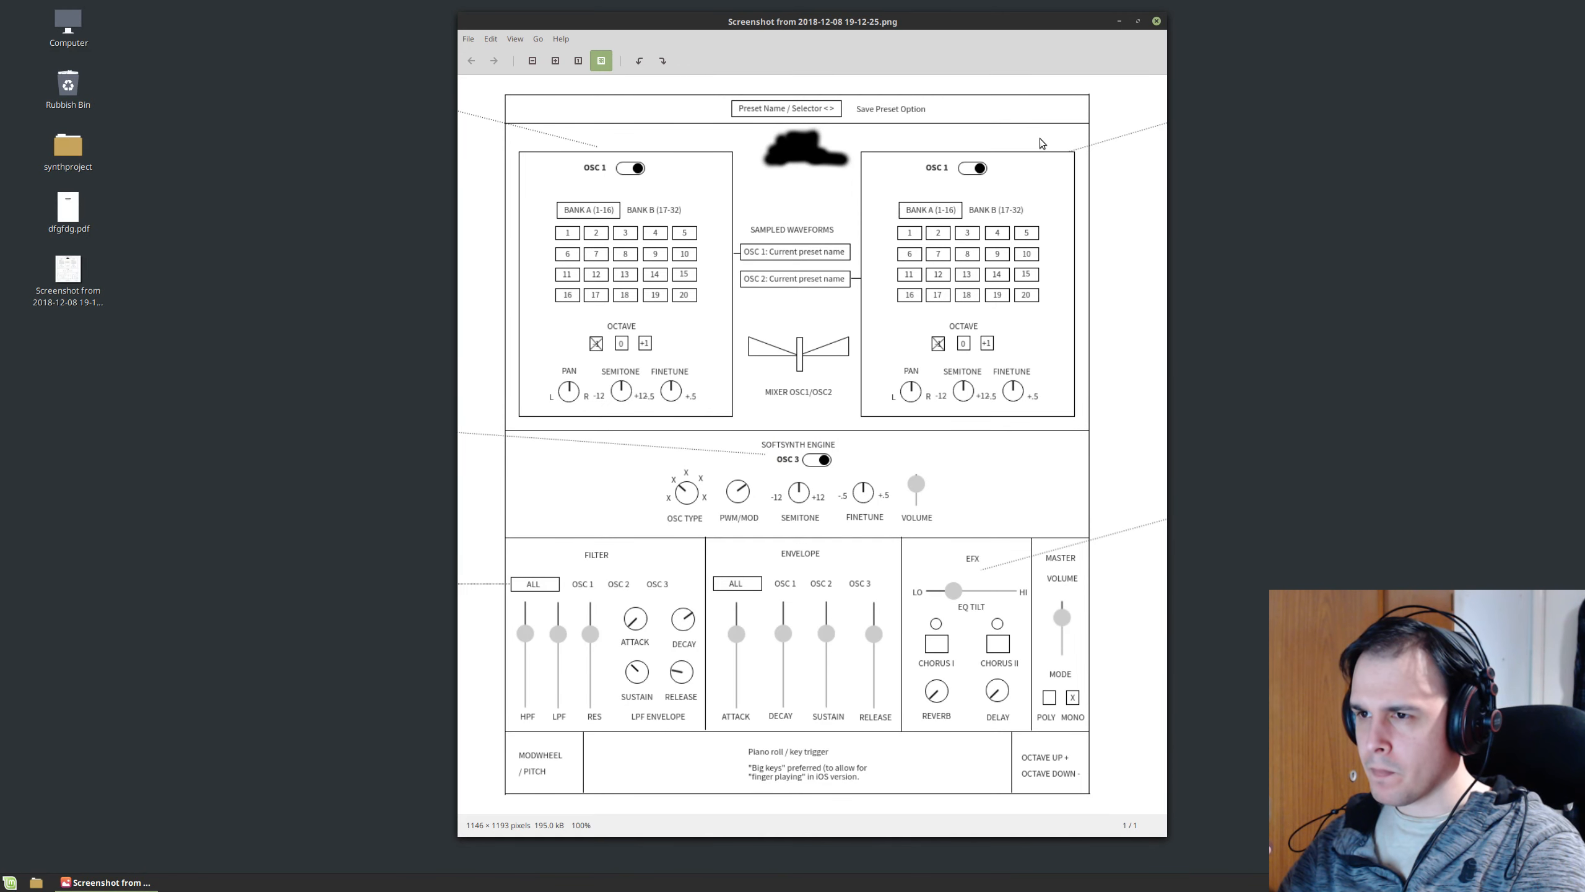
key("ctrl+alt+Left")
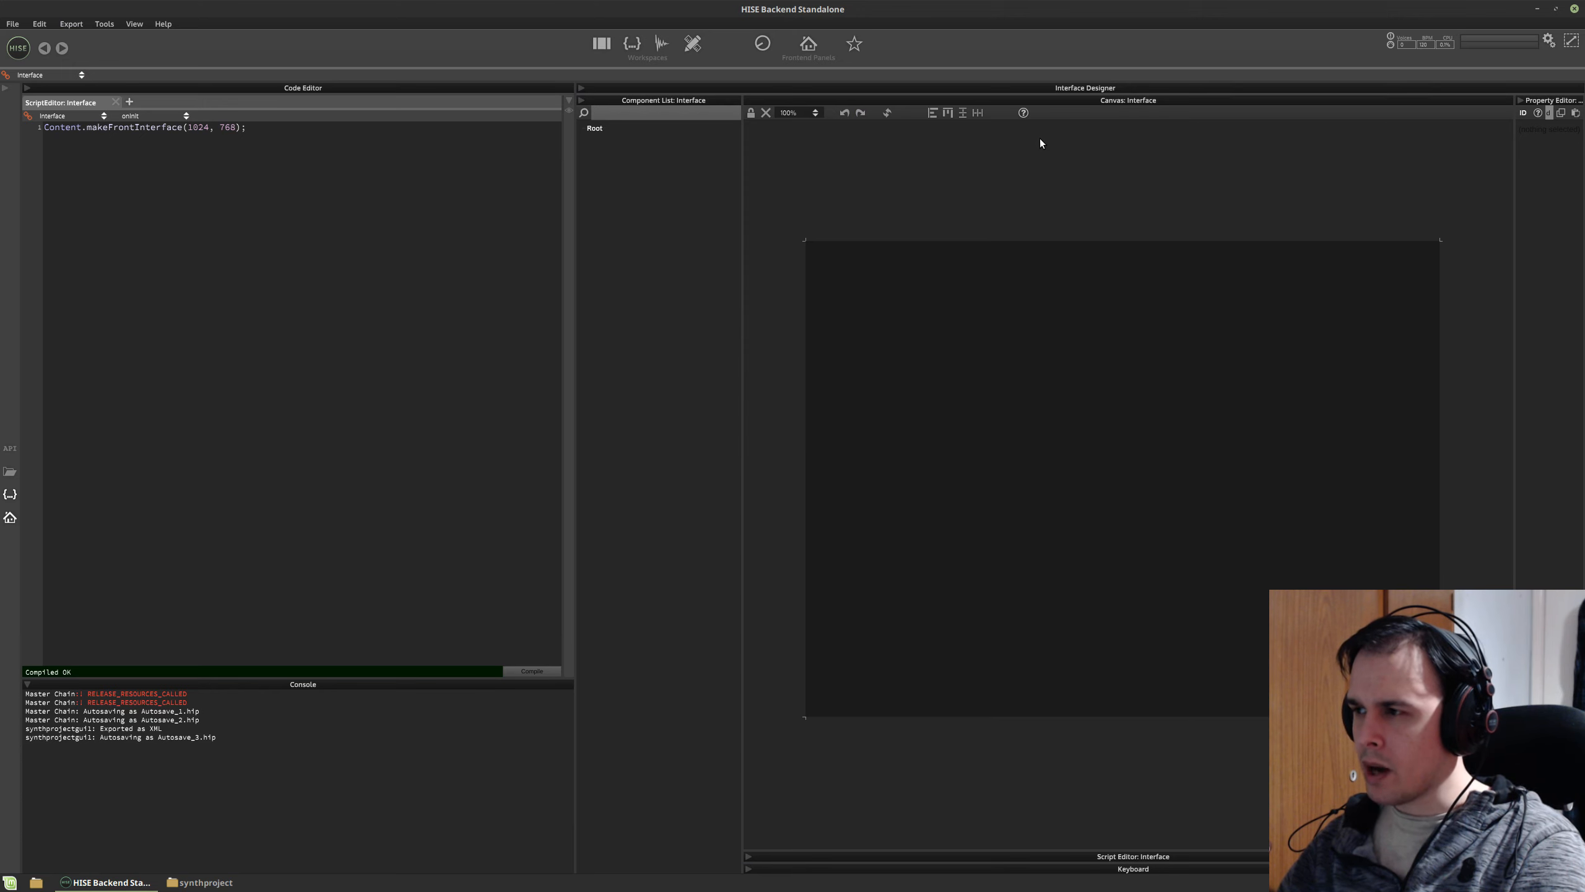
key("ctrl+alt+Right")
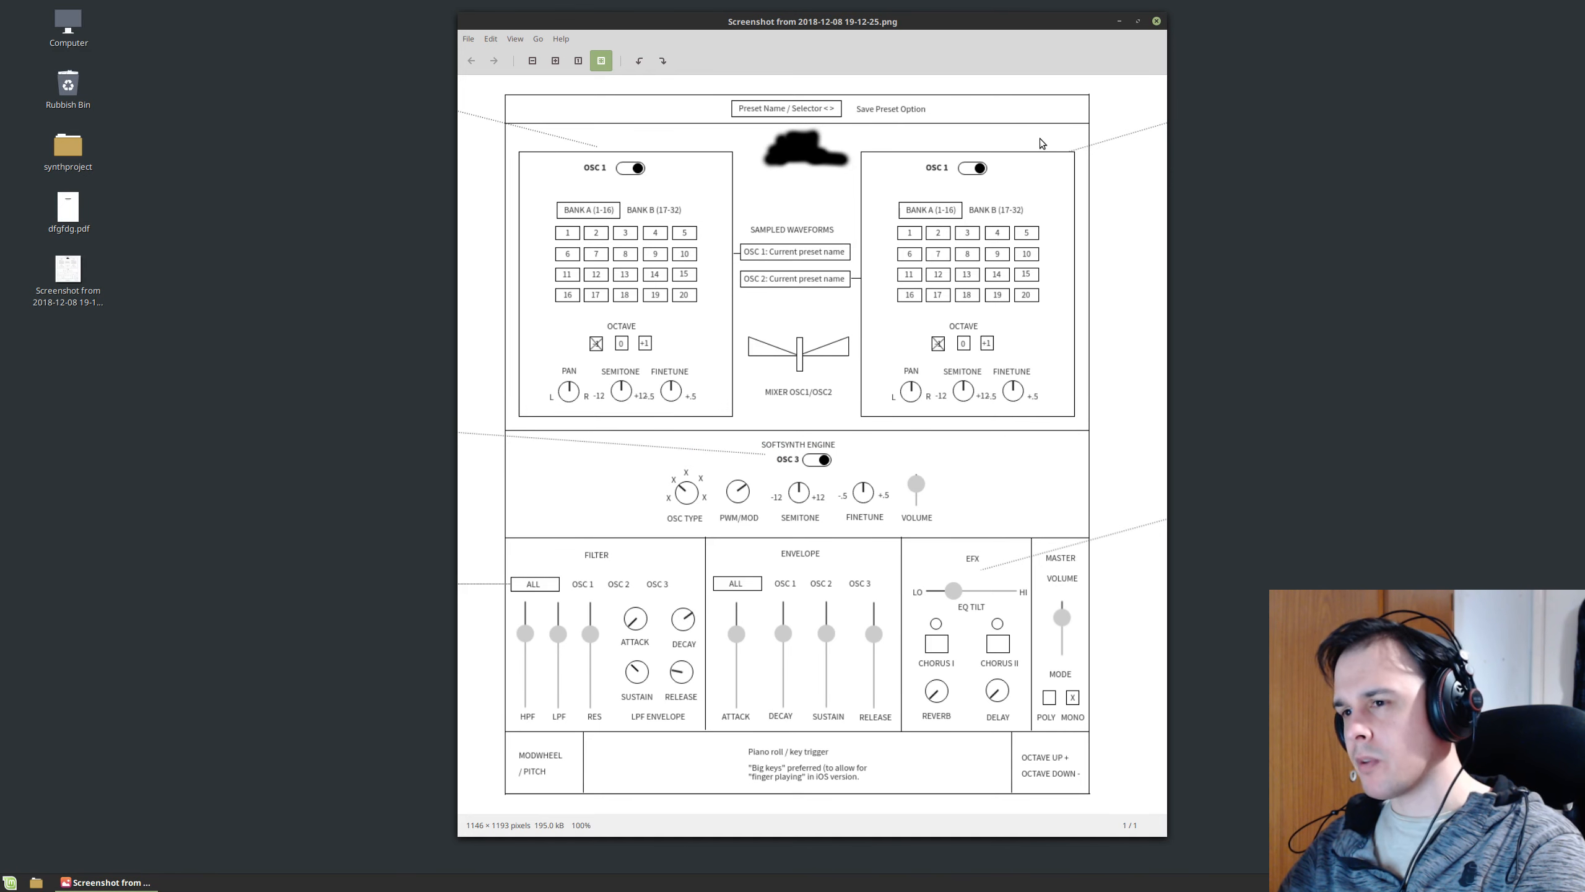
- Return to HISE and change the makeFrontInterface size in the script to 768, 1024
key("ctrl+alt+Left")
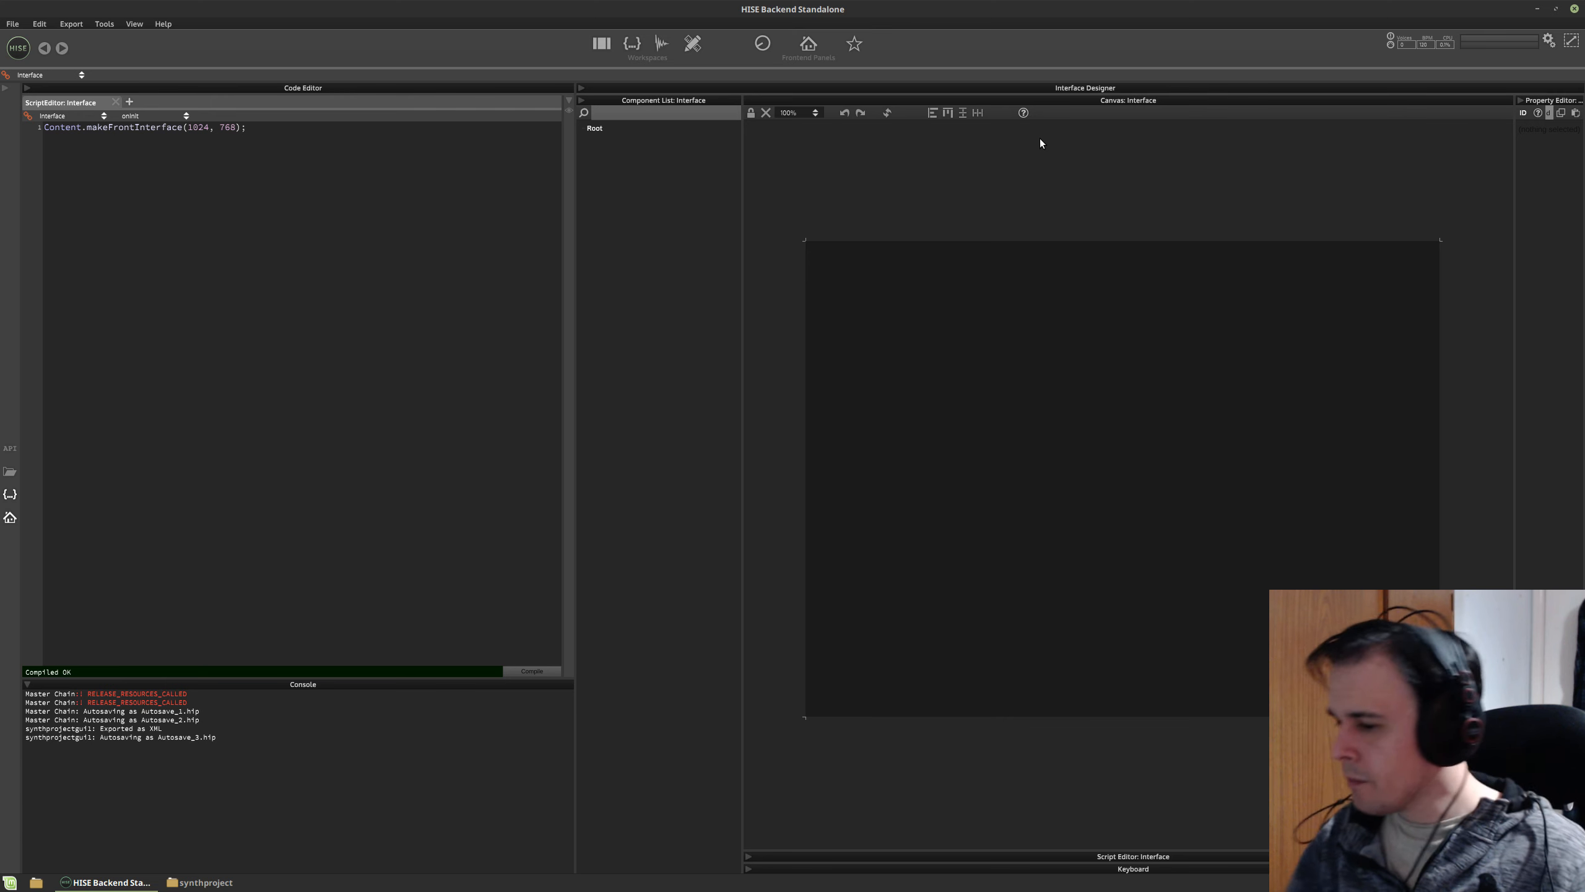
left_click(188, 129)
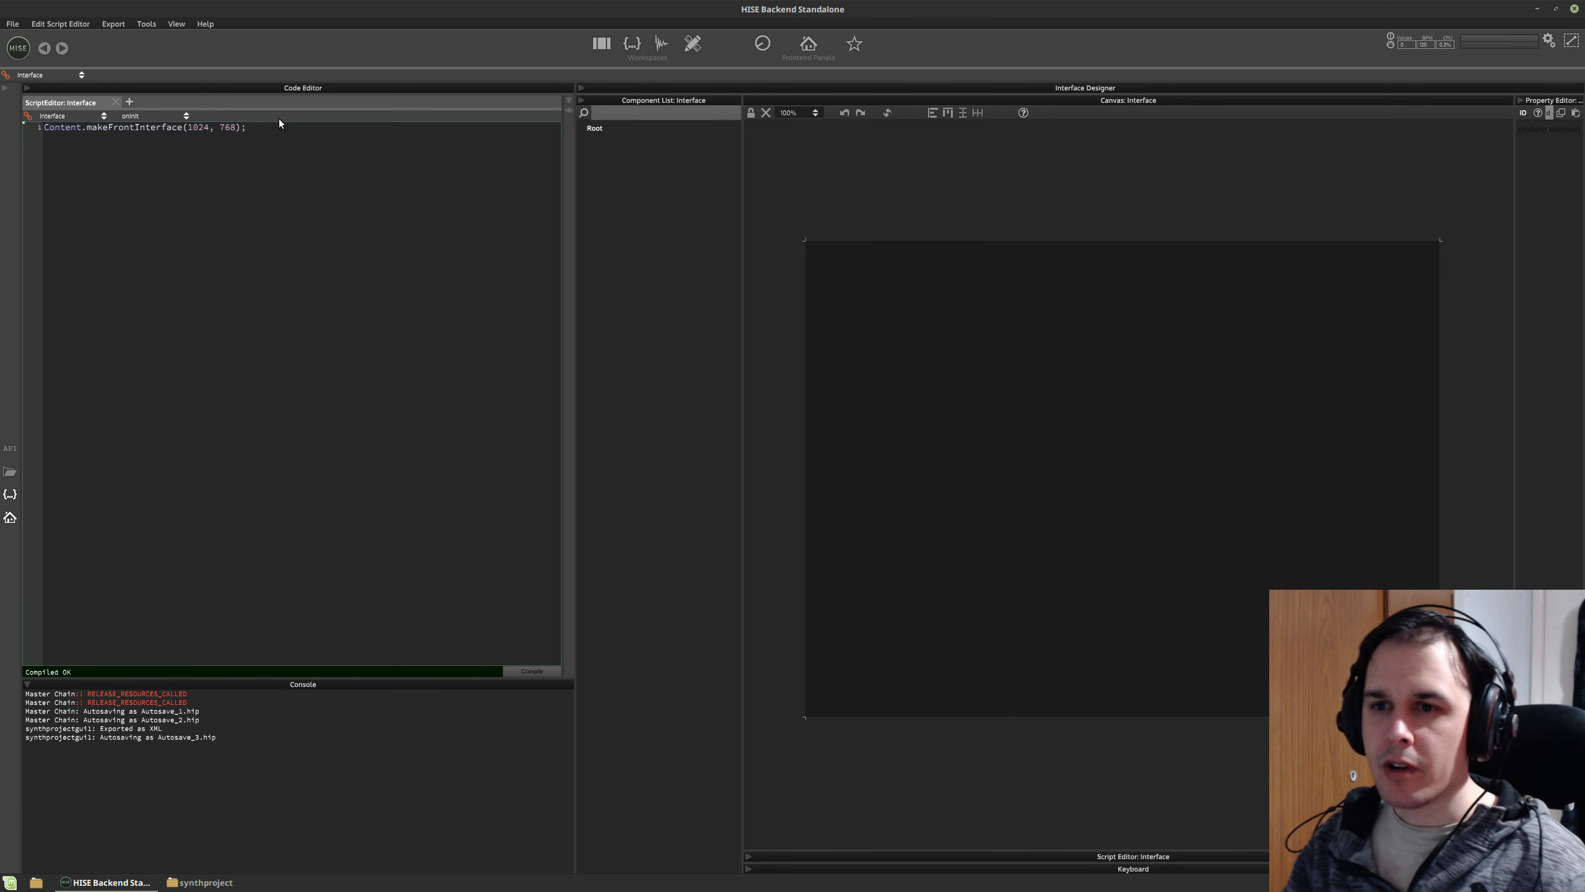
type("768,")
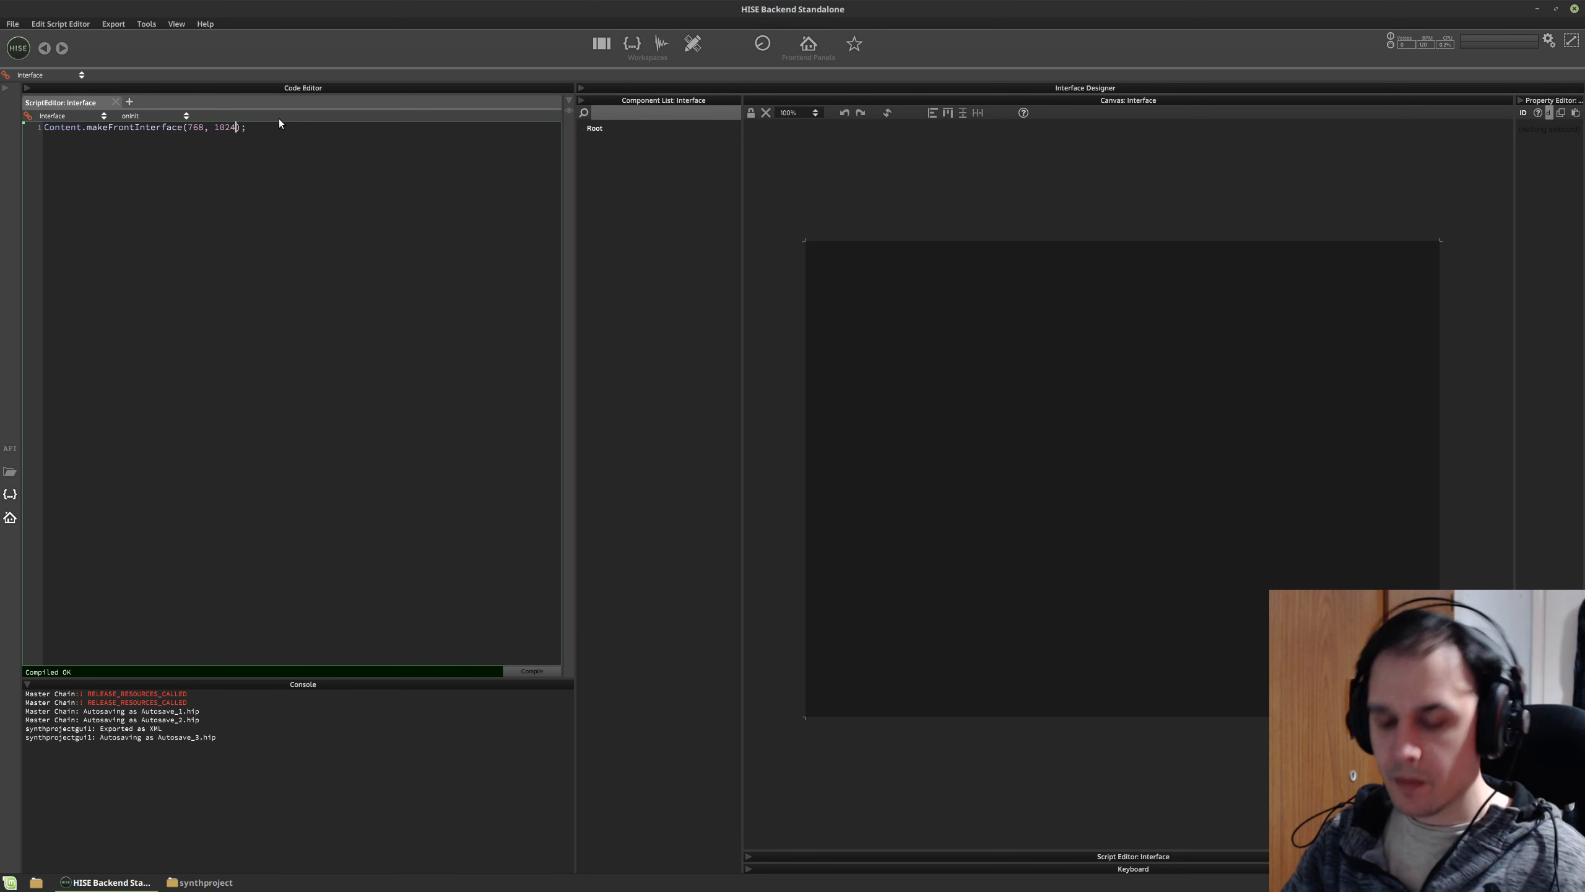
- Compile the interface script and switch the canvas to edit mode
key("F5")
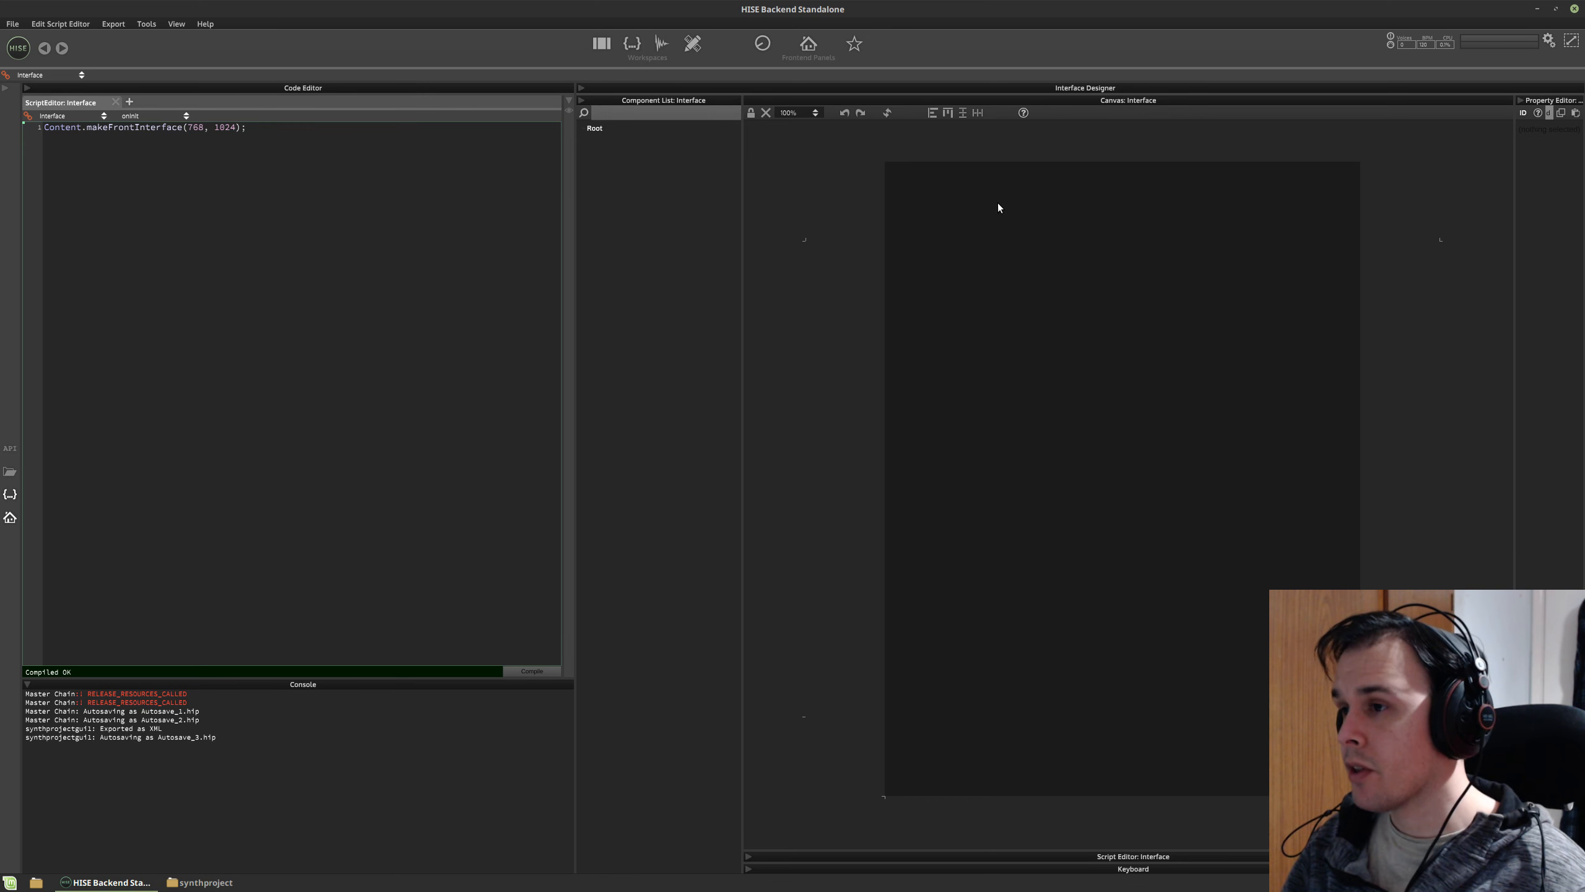
left_click(751, 114)
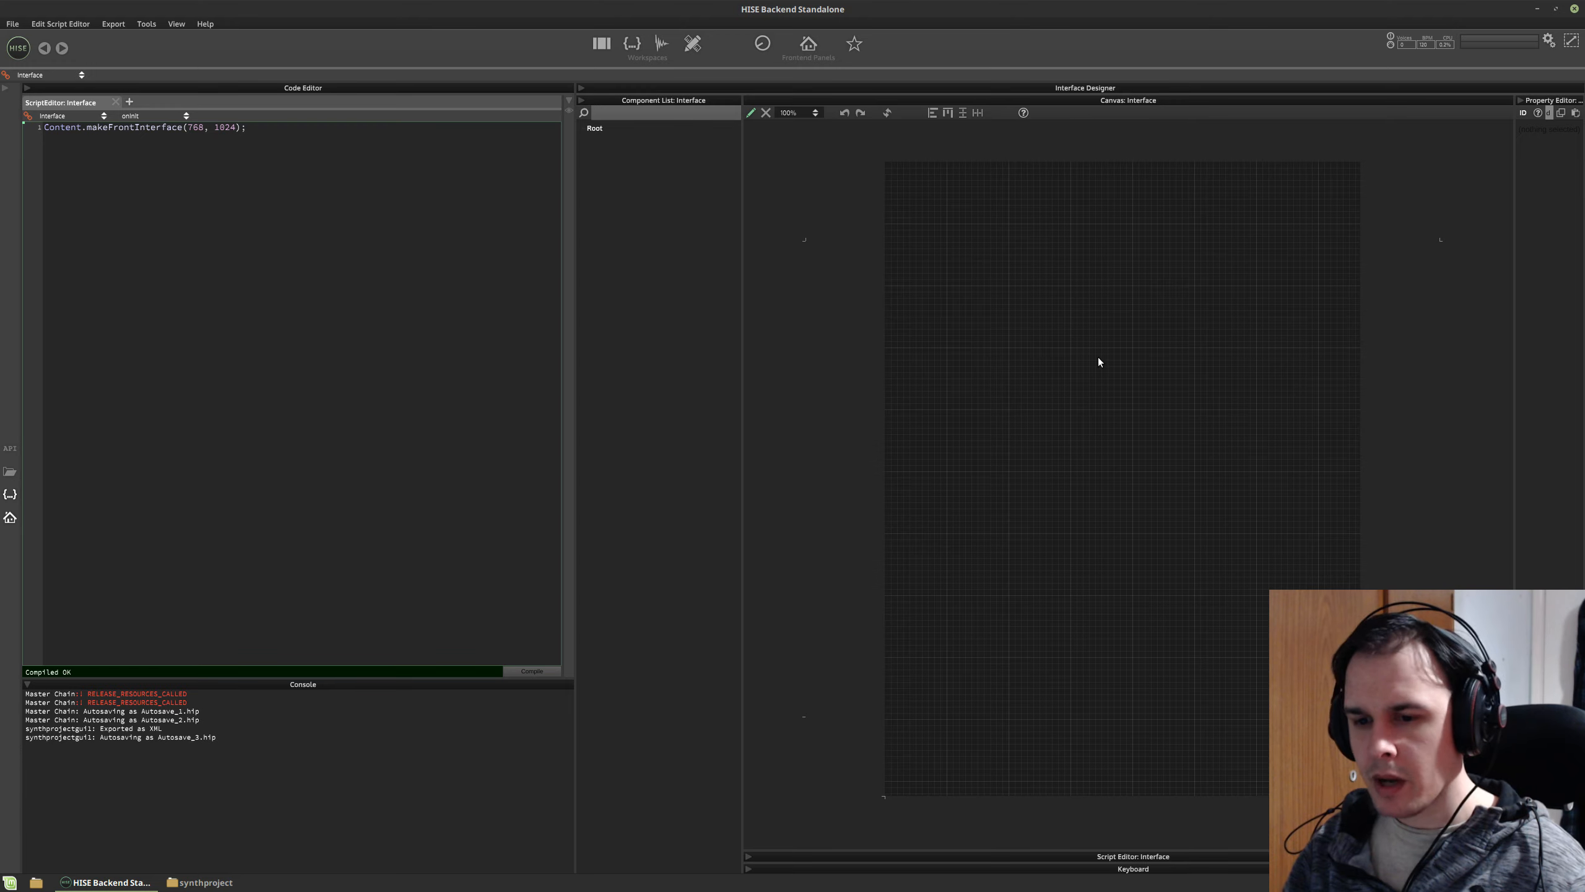
- In OBS Studio, move the webcam to the lower-left corner of the scene, transition it to the live output, and return to HISE
key("ctrl+alt+Right")
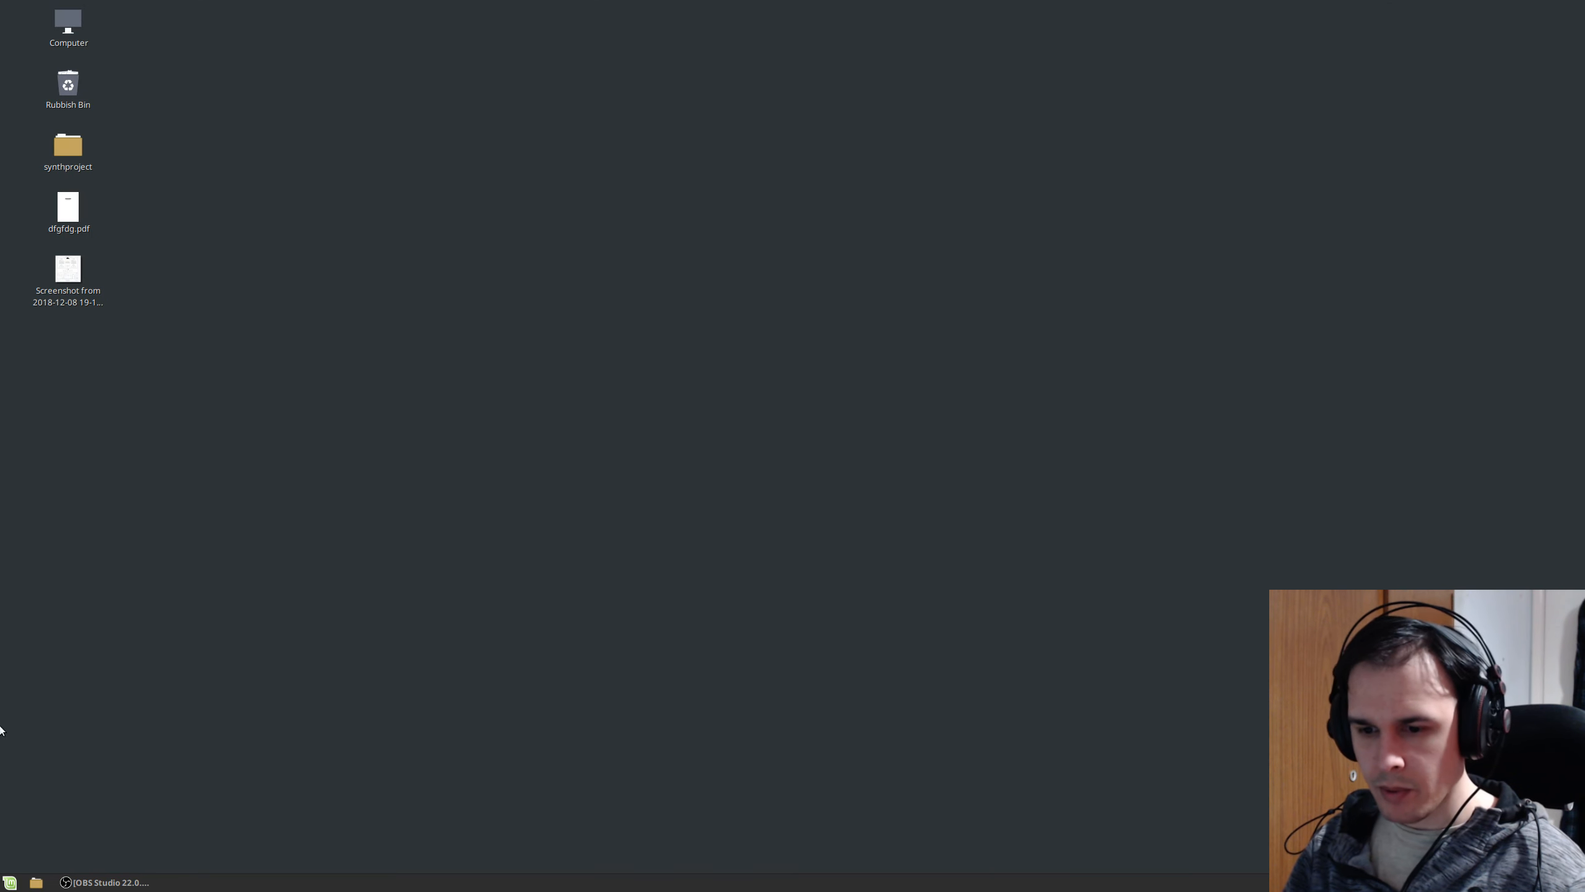
left_click(106, 882)
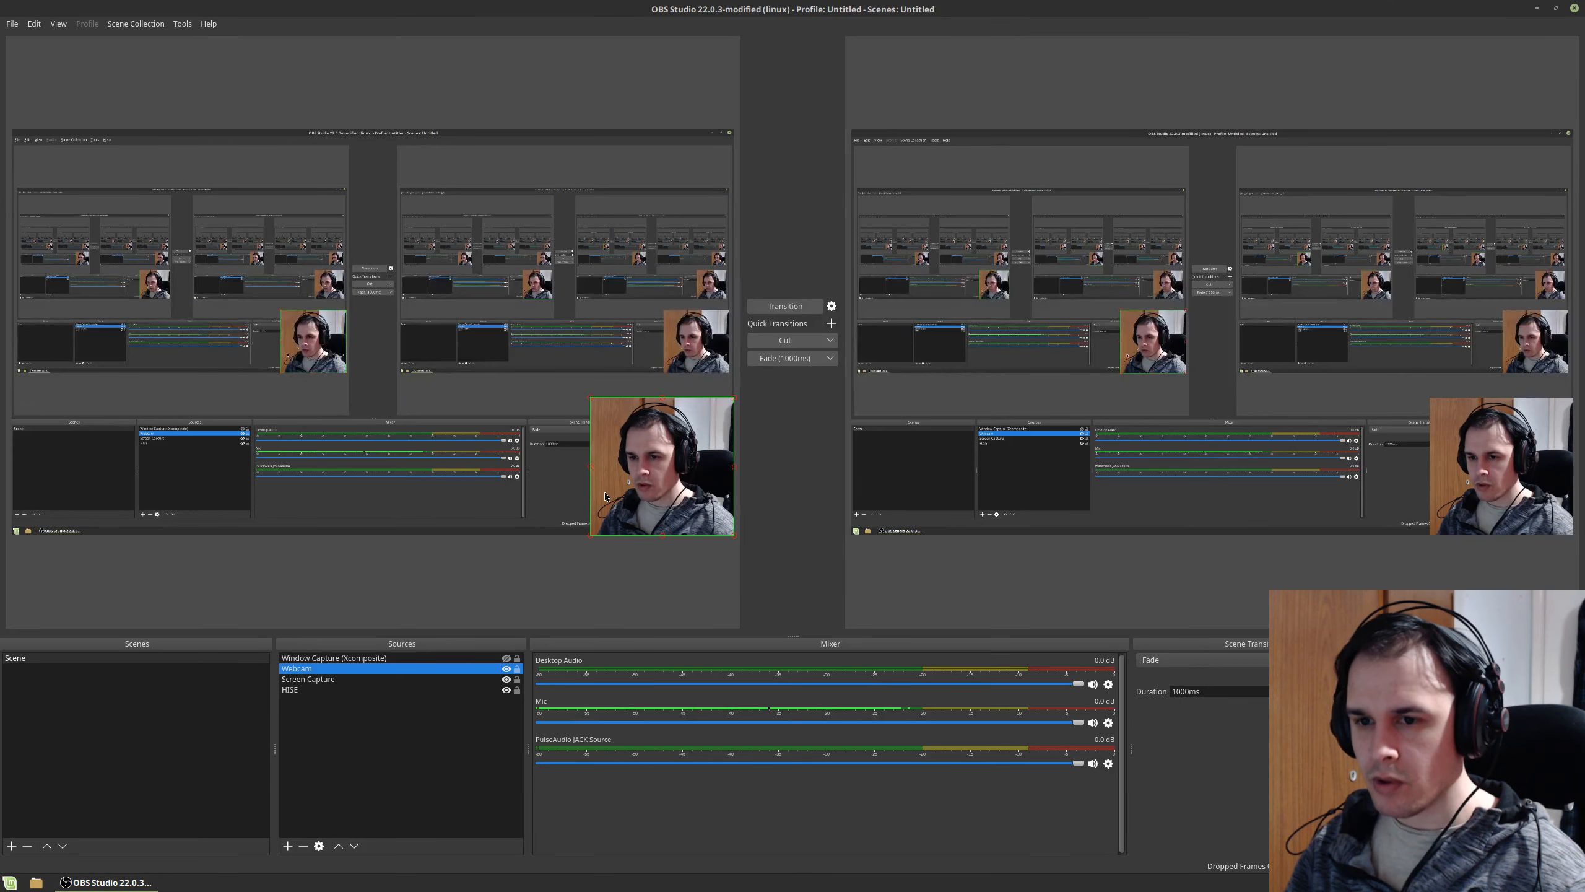
left_click_drag(605, 496, 26, 500)
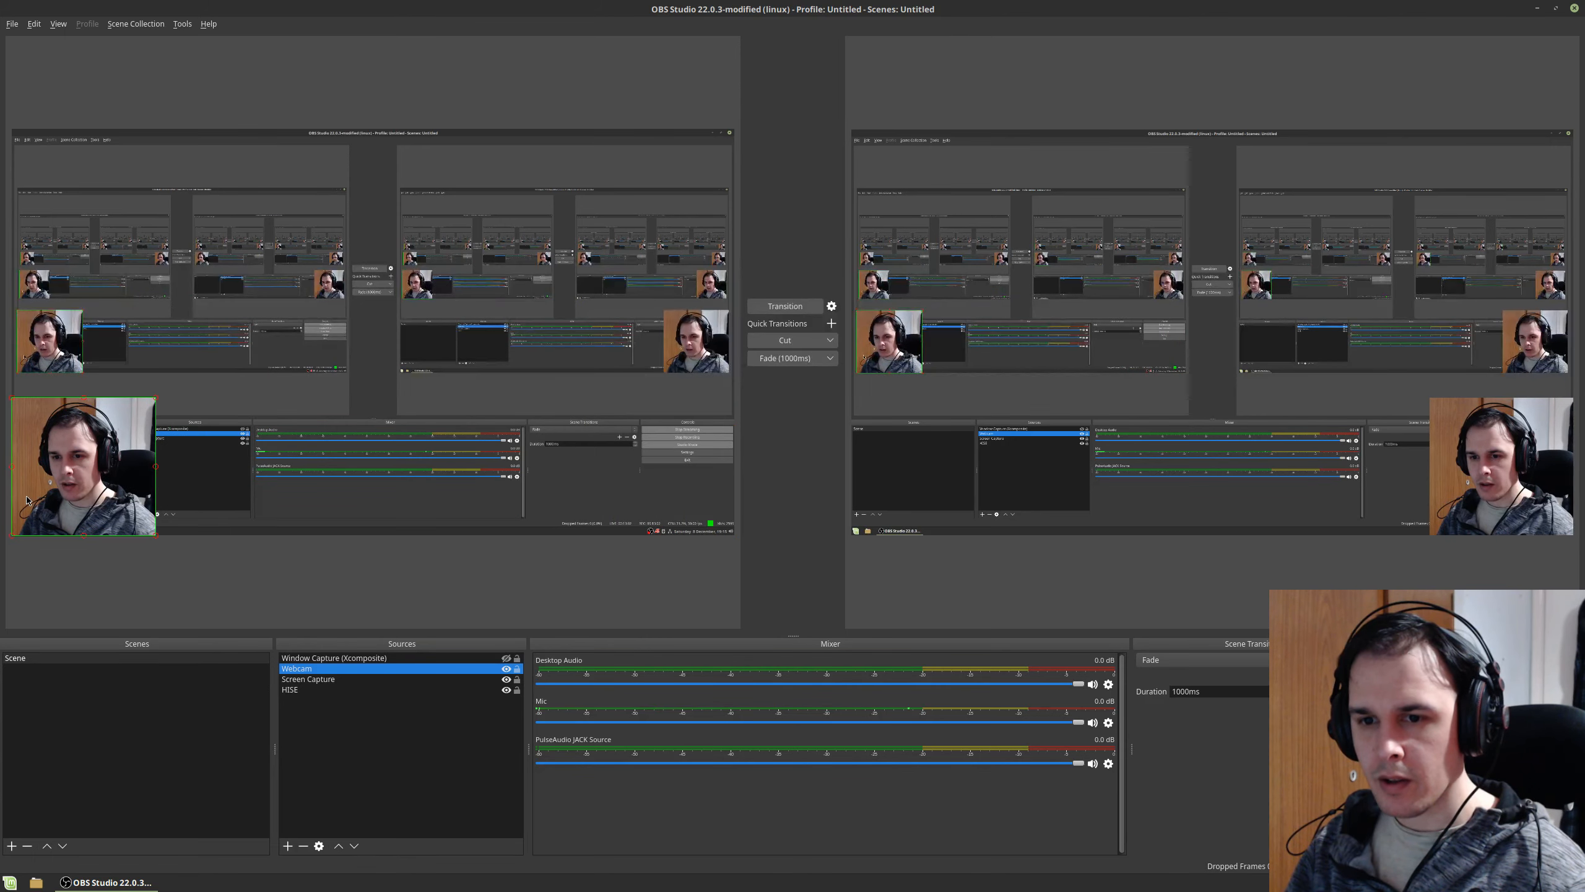
left_click(790, 307)
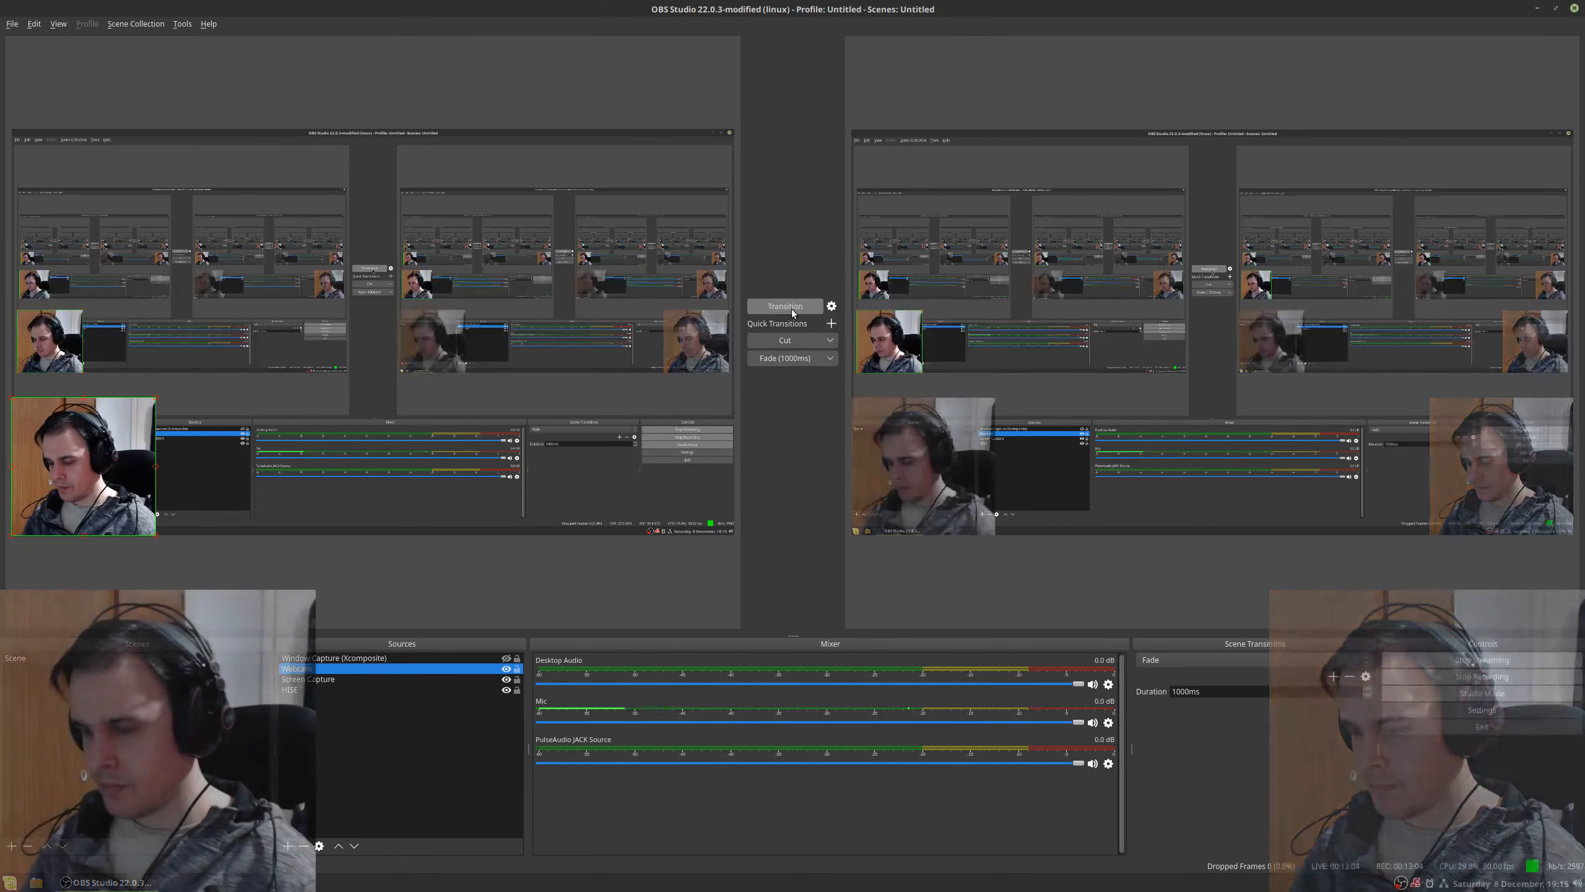
key("ctrl+alt+Left")
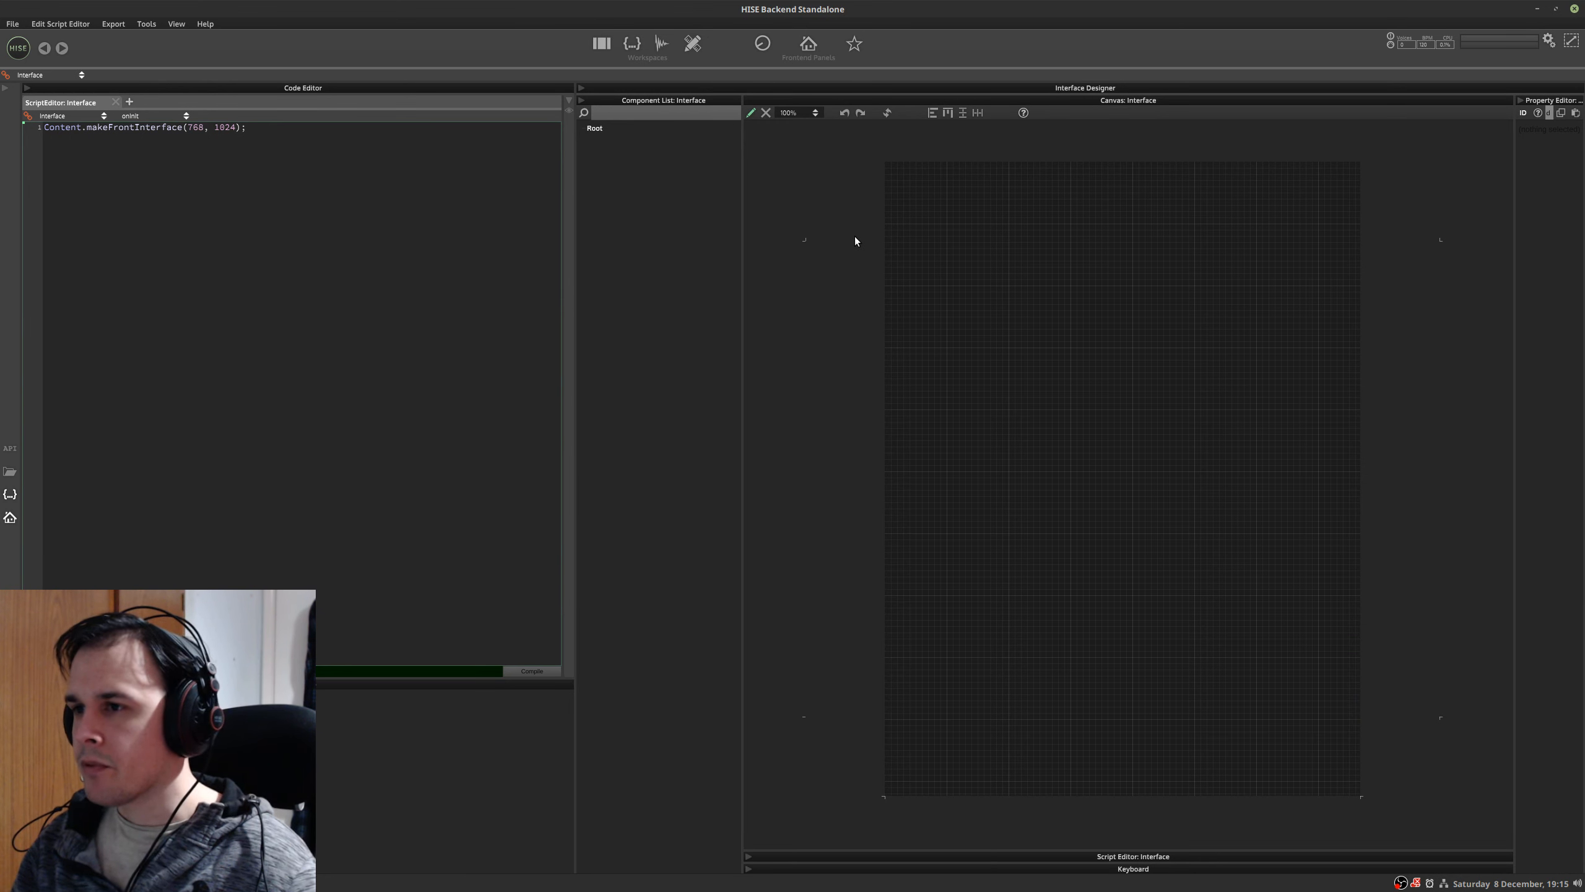
- Add a new Panel to the interface canvas and enlarge it to about 681 × 862 at x 29, y 56
right_click(991, 236)
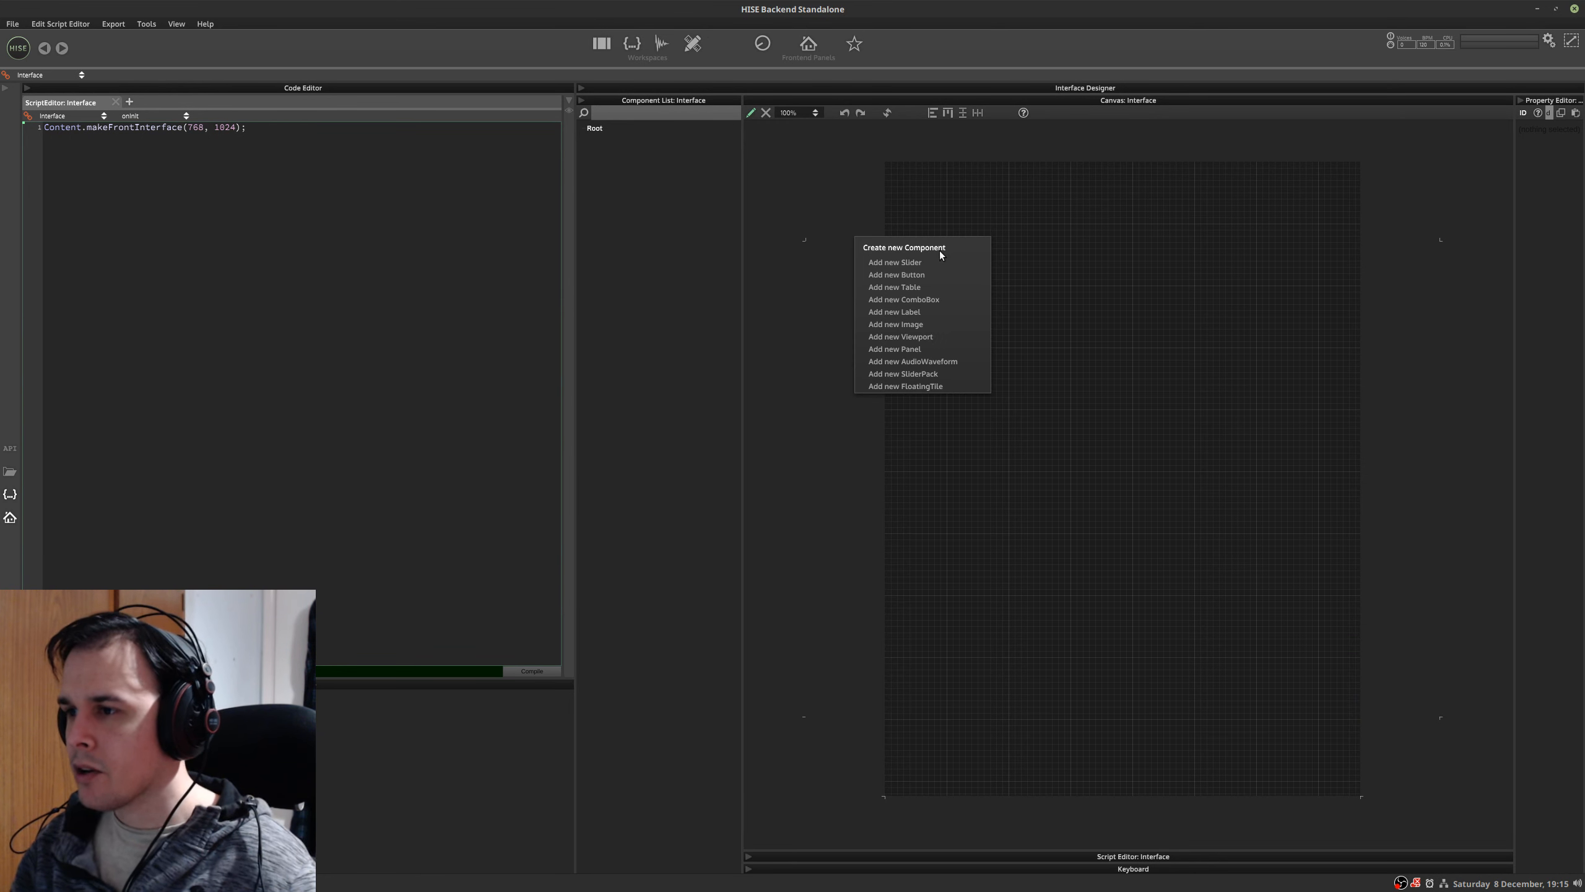
left_click(917, 349)
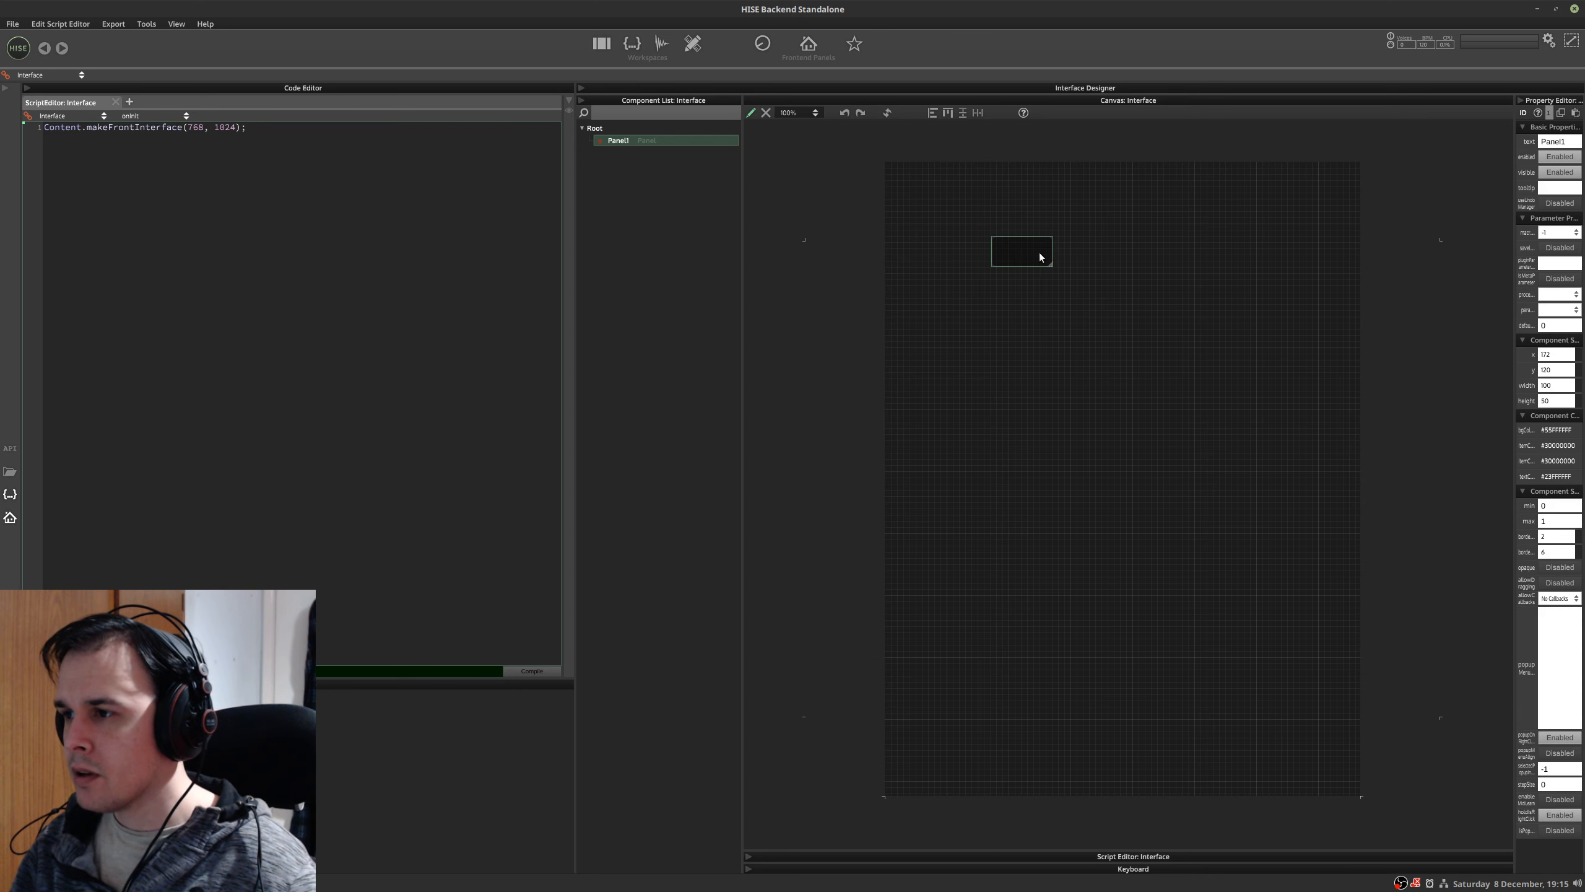
left_click_drag(984, 216, 1323, 728)
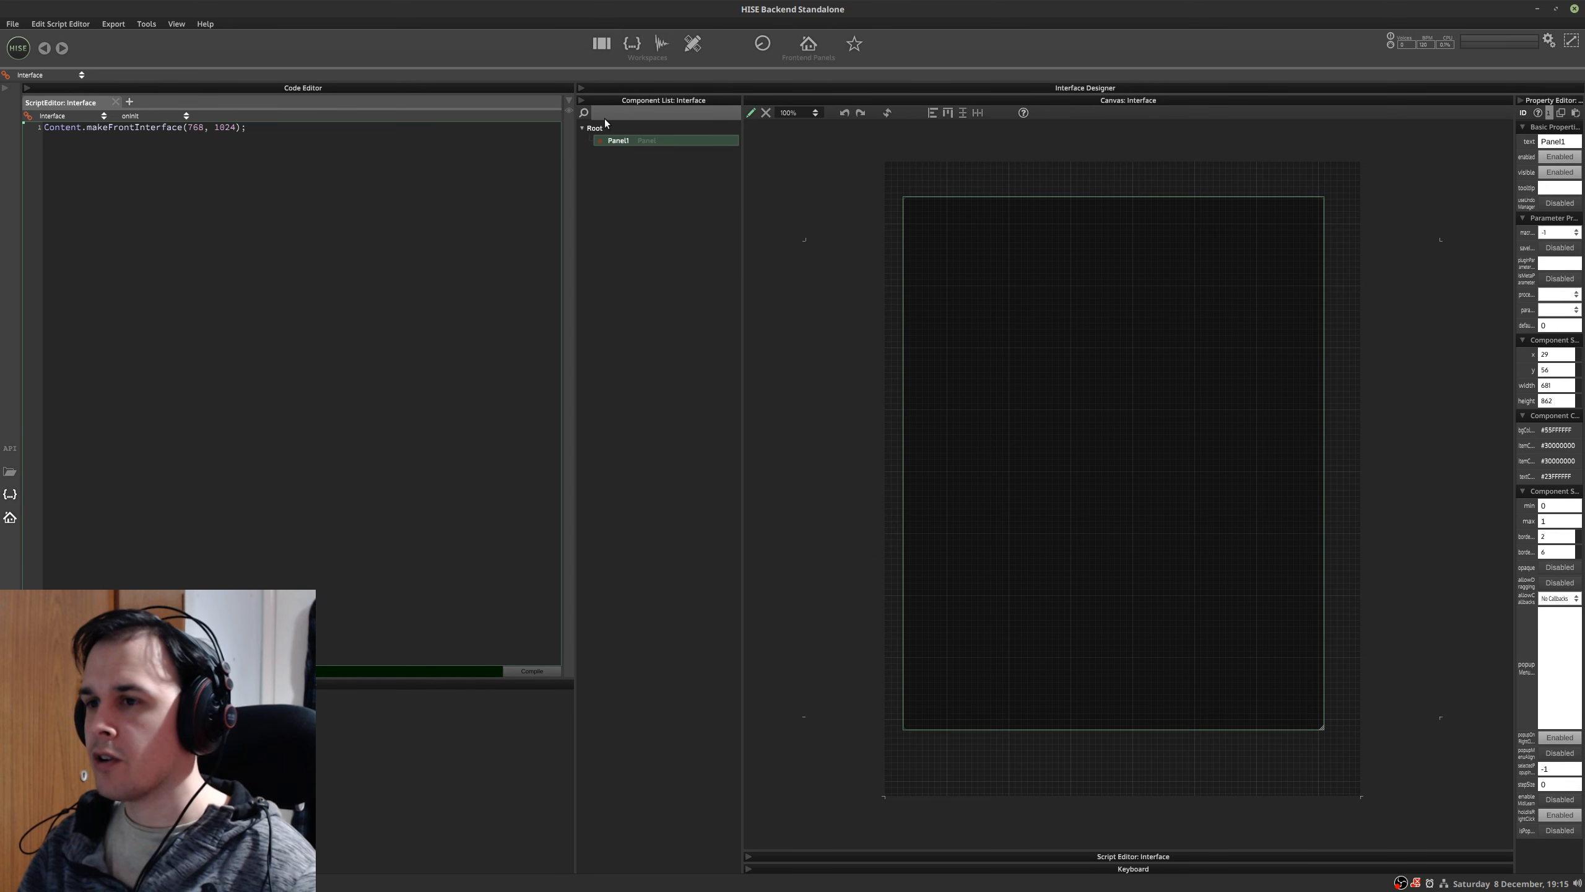
- Widen the property editor and rename the new panel's ID to pnlMain
double_click(616, 143)
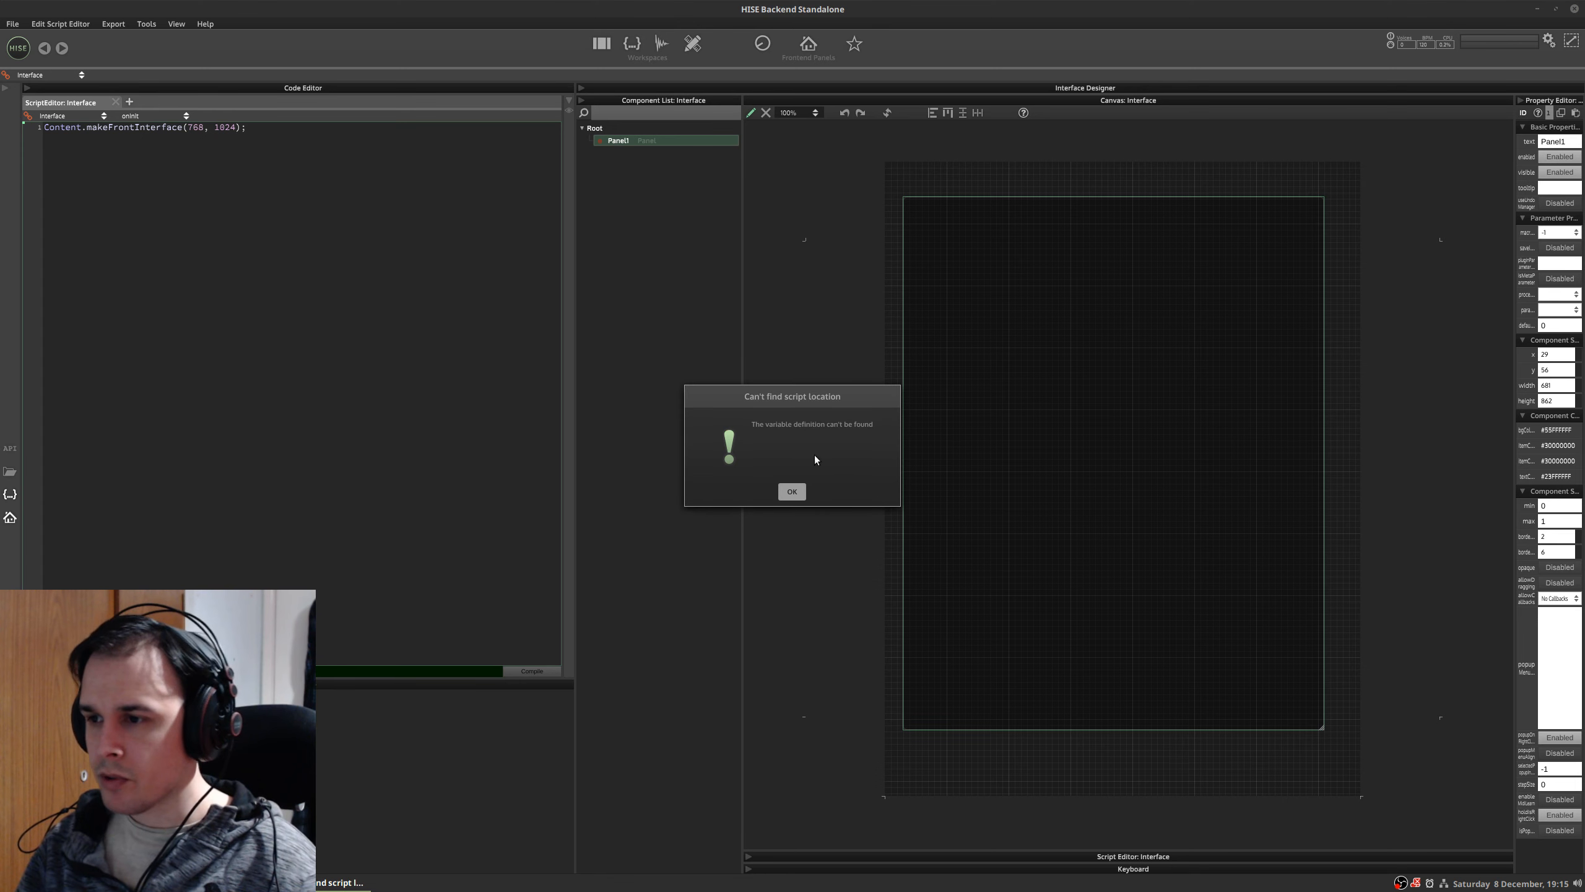
left_click(792, 492)
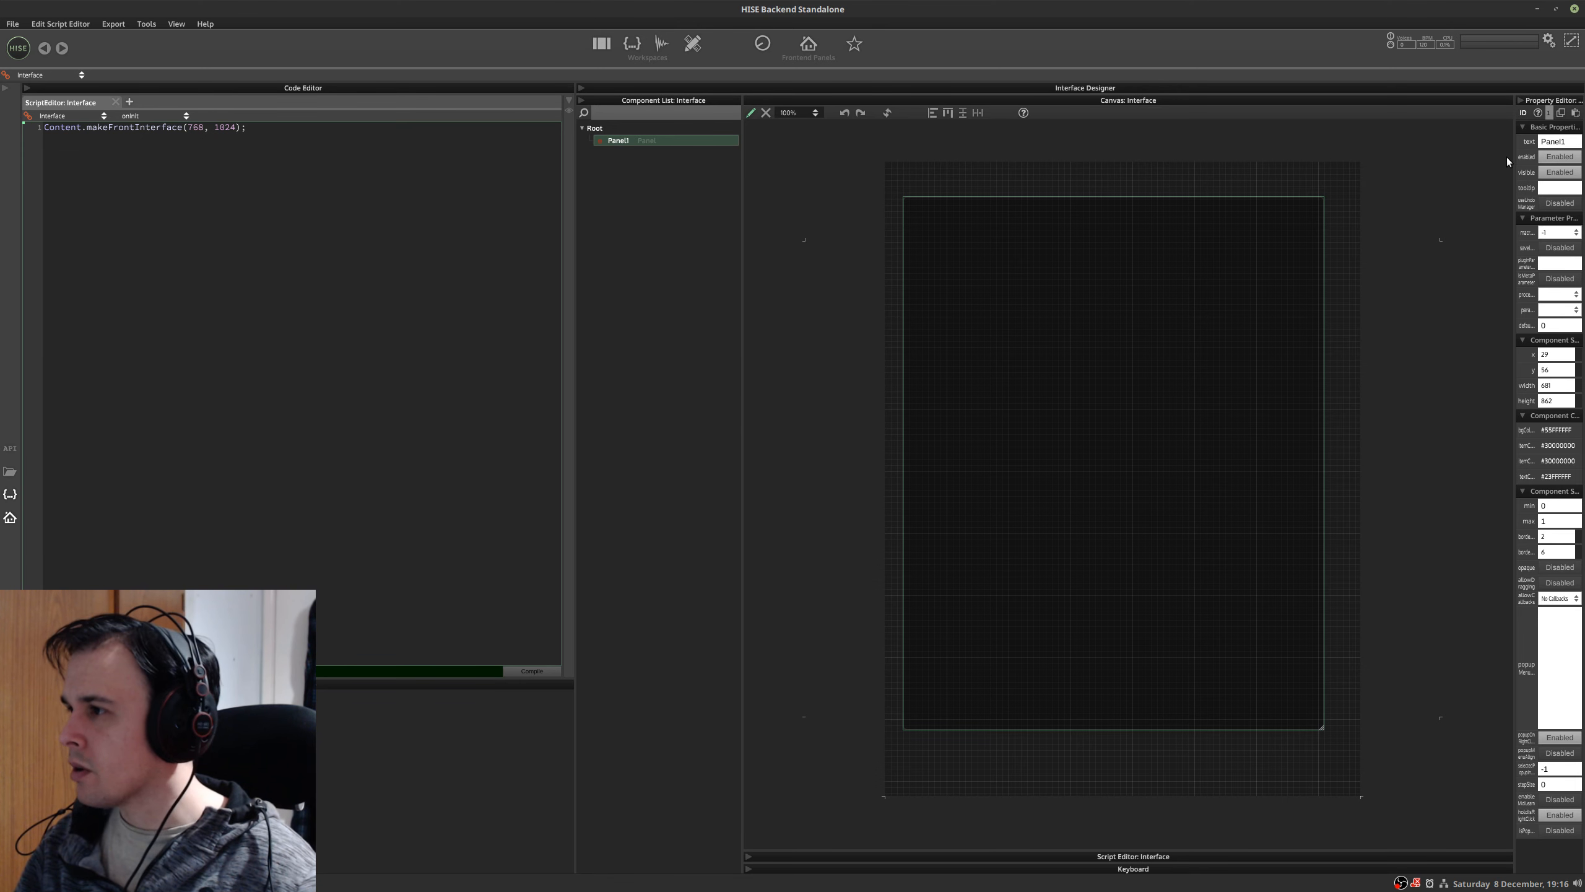
left_click_drag(1512, 164, 1431, 166)
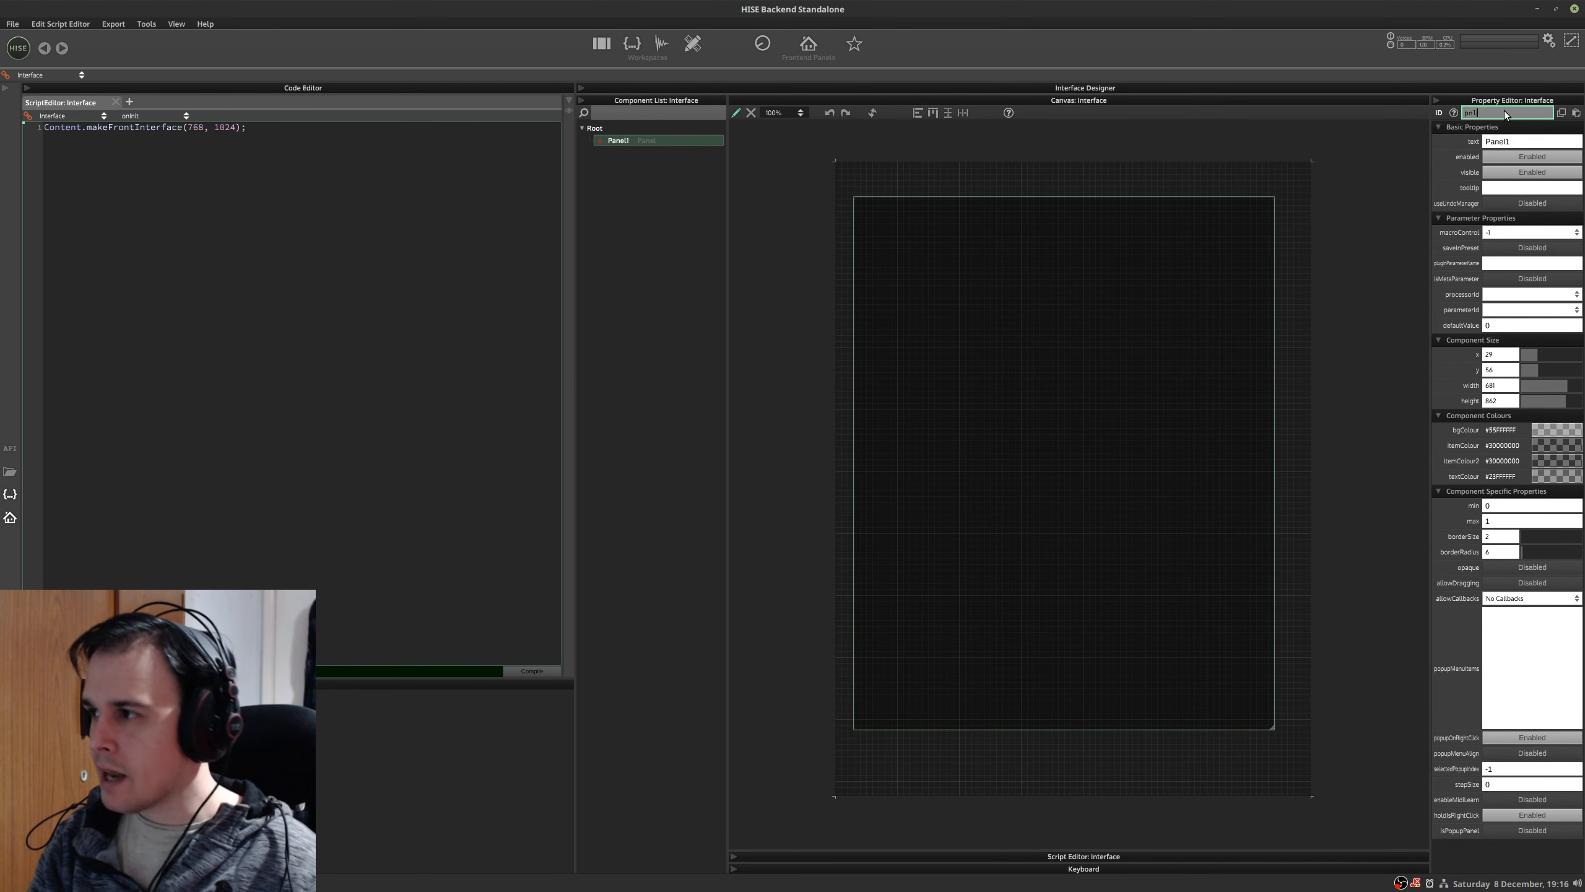
key("Return")
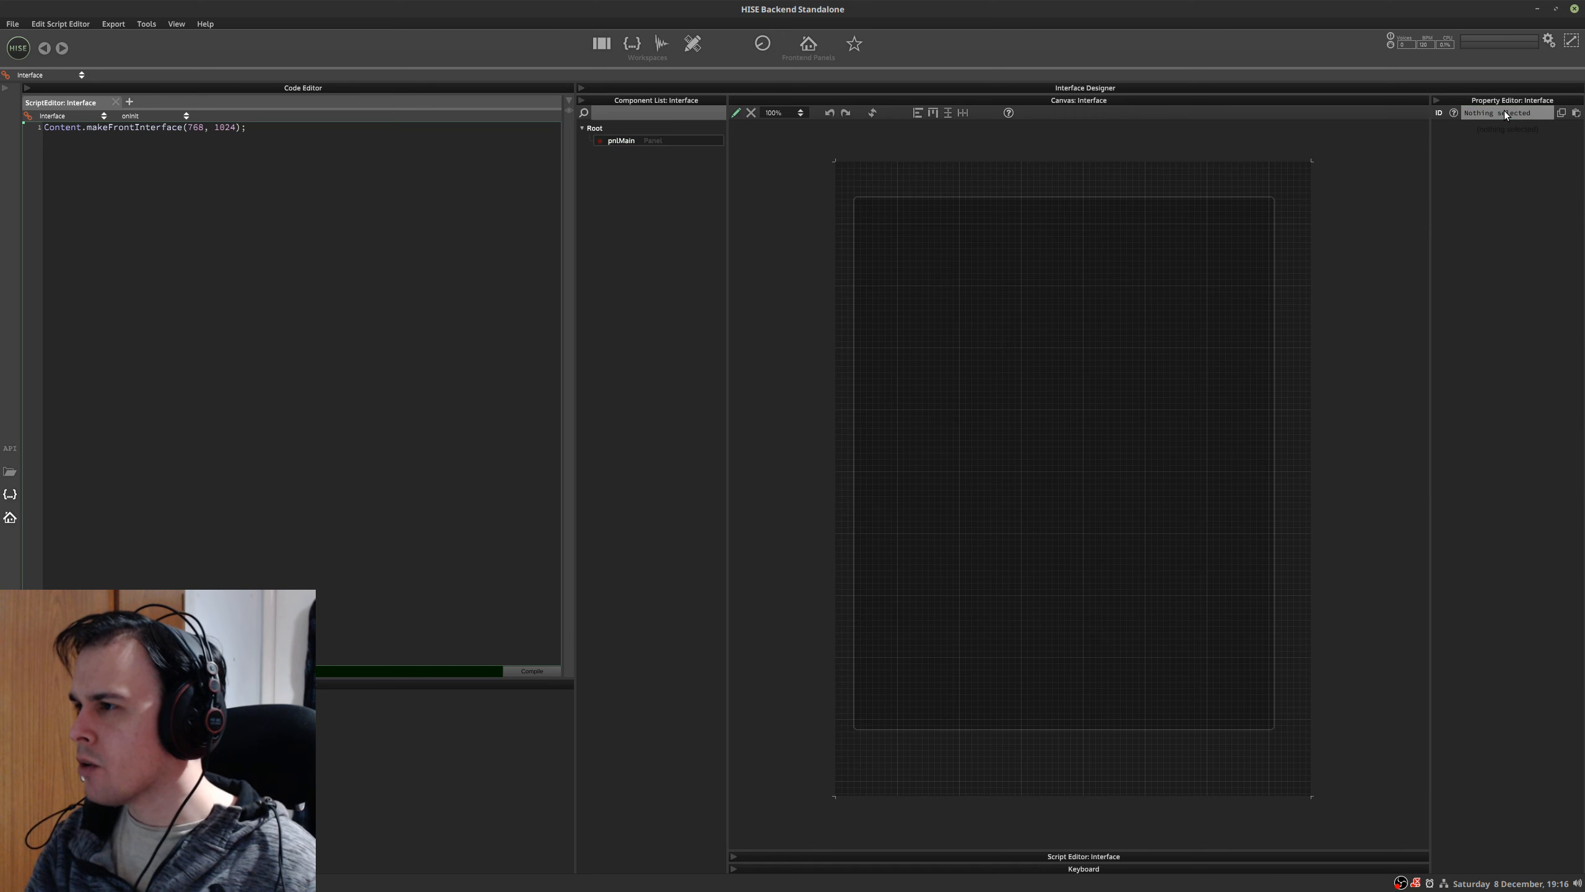
- Move pnlMain to about x 0, y 7 and set its width to 768 and height to 1024
left_click(681, 145)
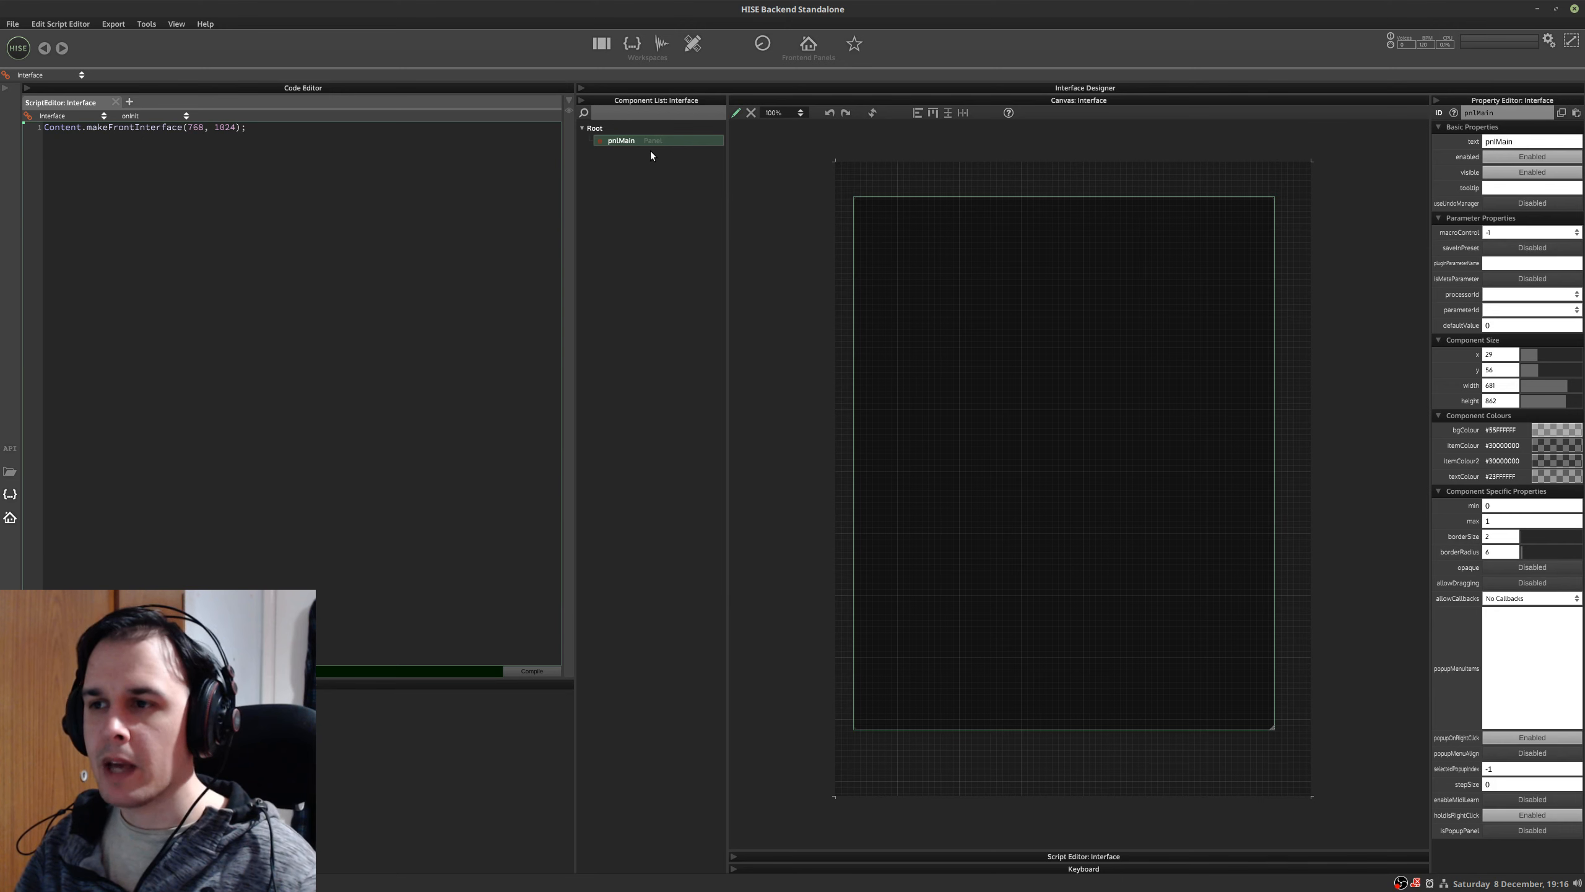
left_click_drag(1020, 310, 998, 276)
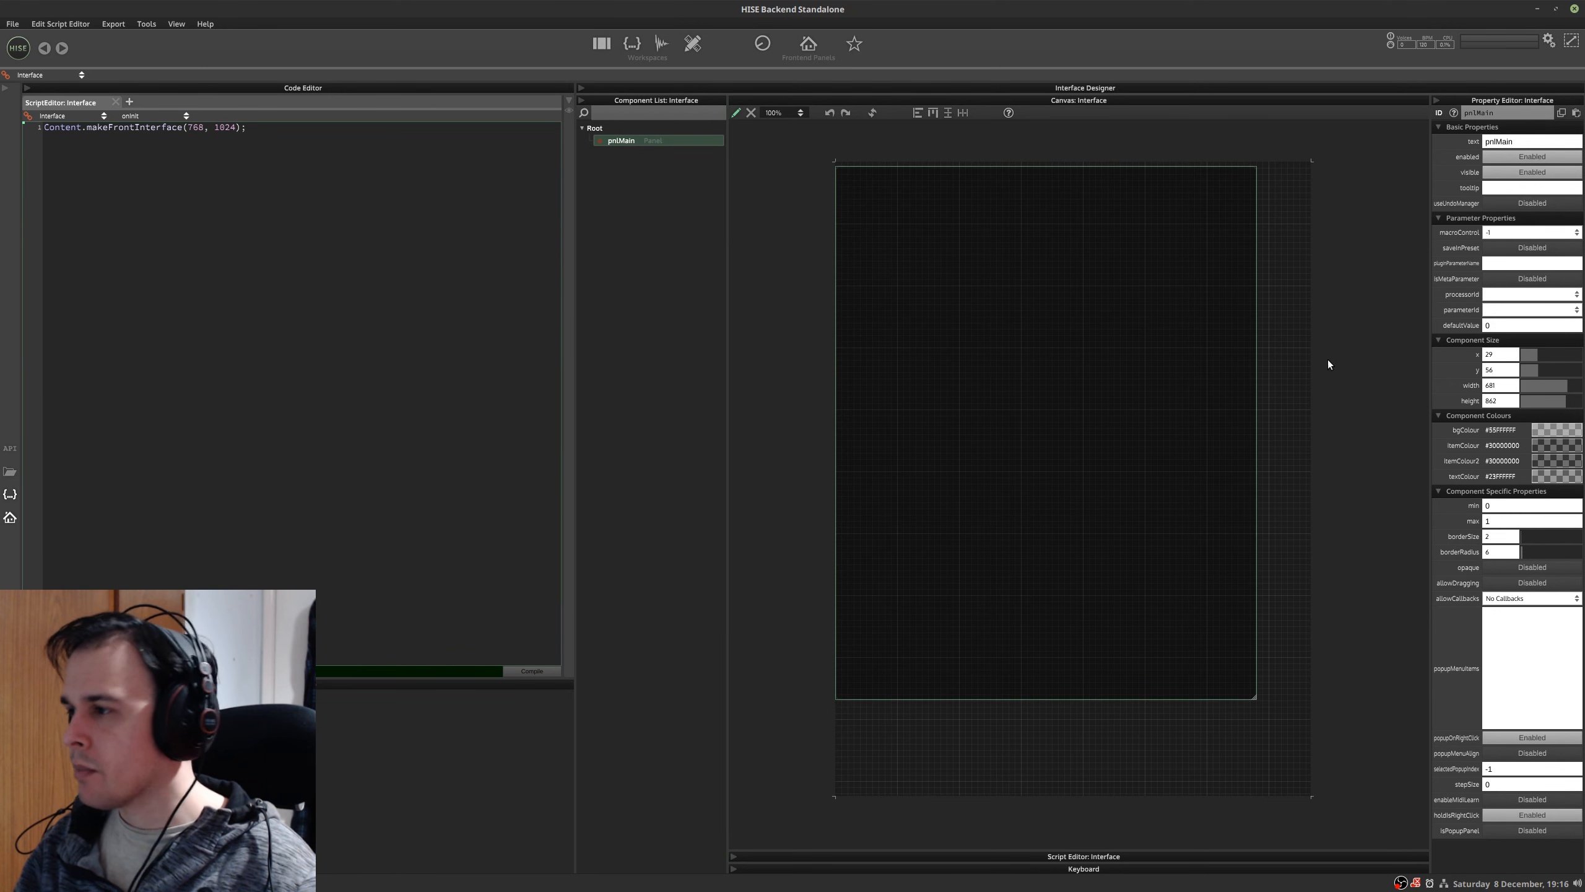
left_click(1504, 386)
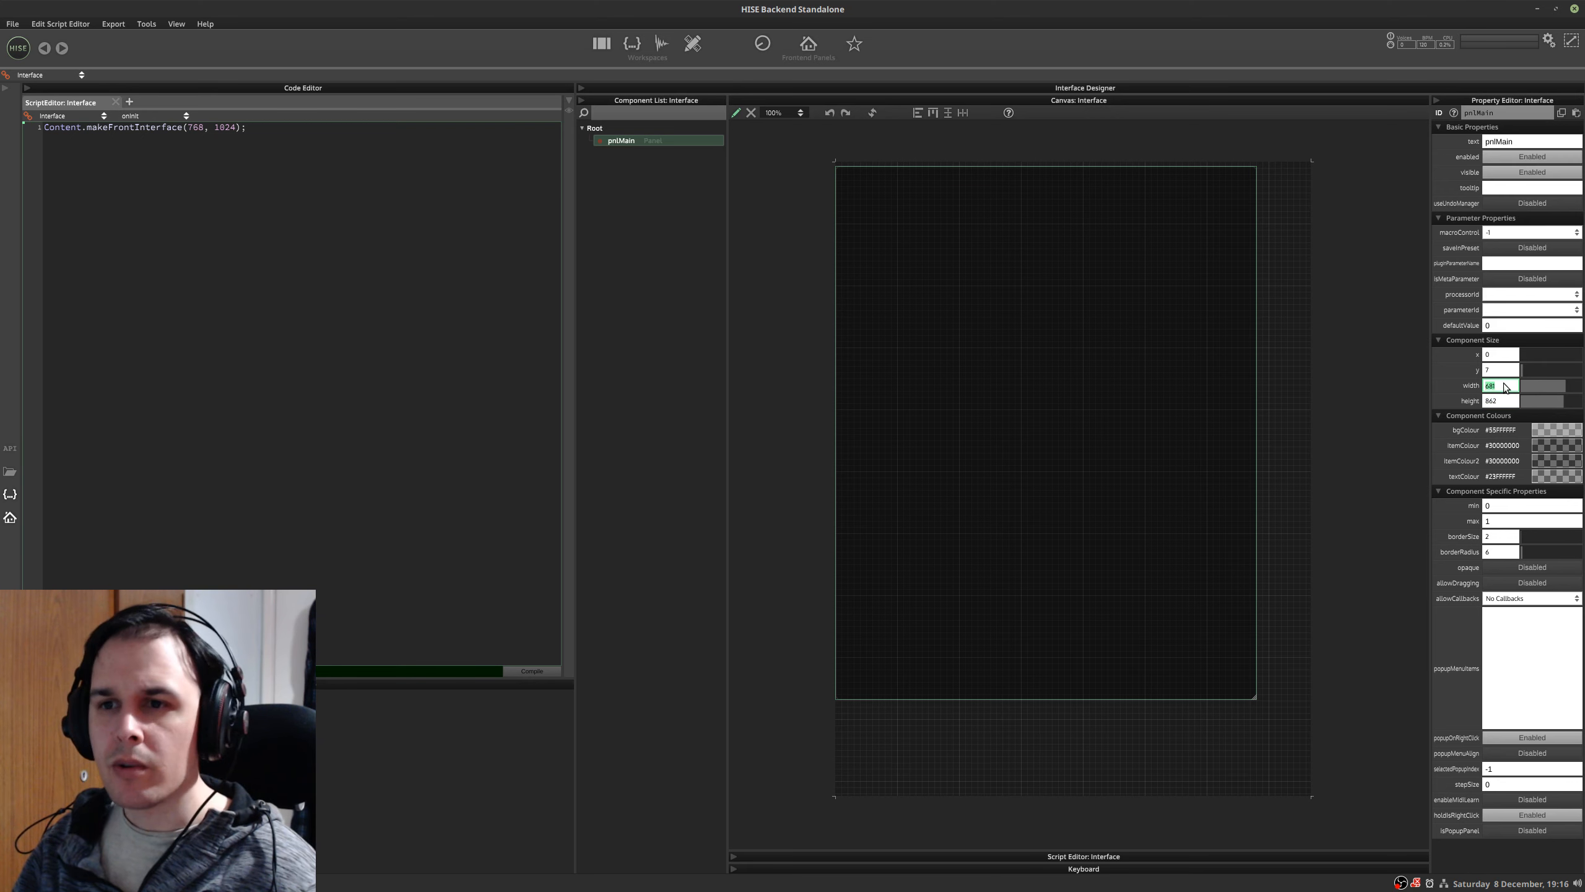
type("768")
key("Tab")
type("10")
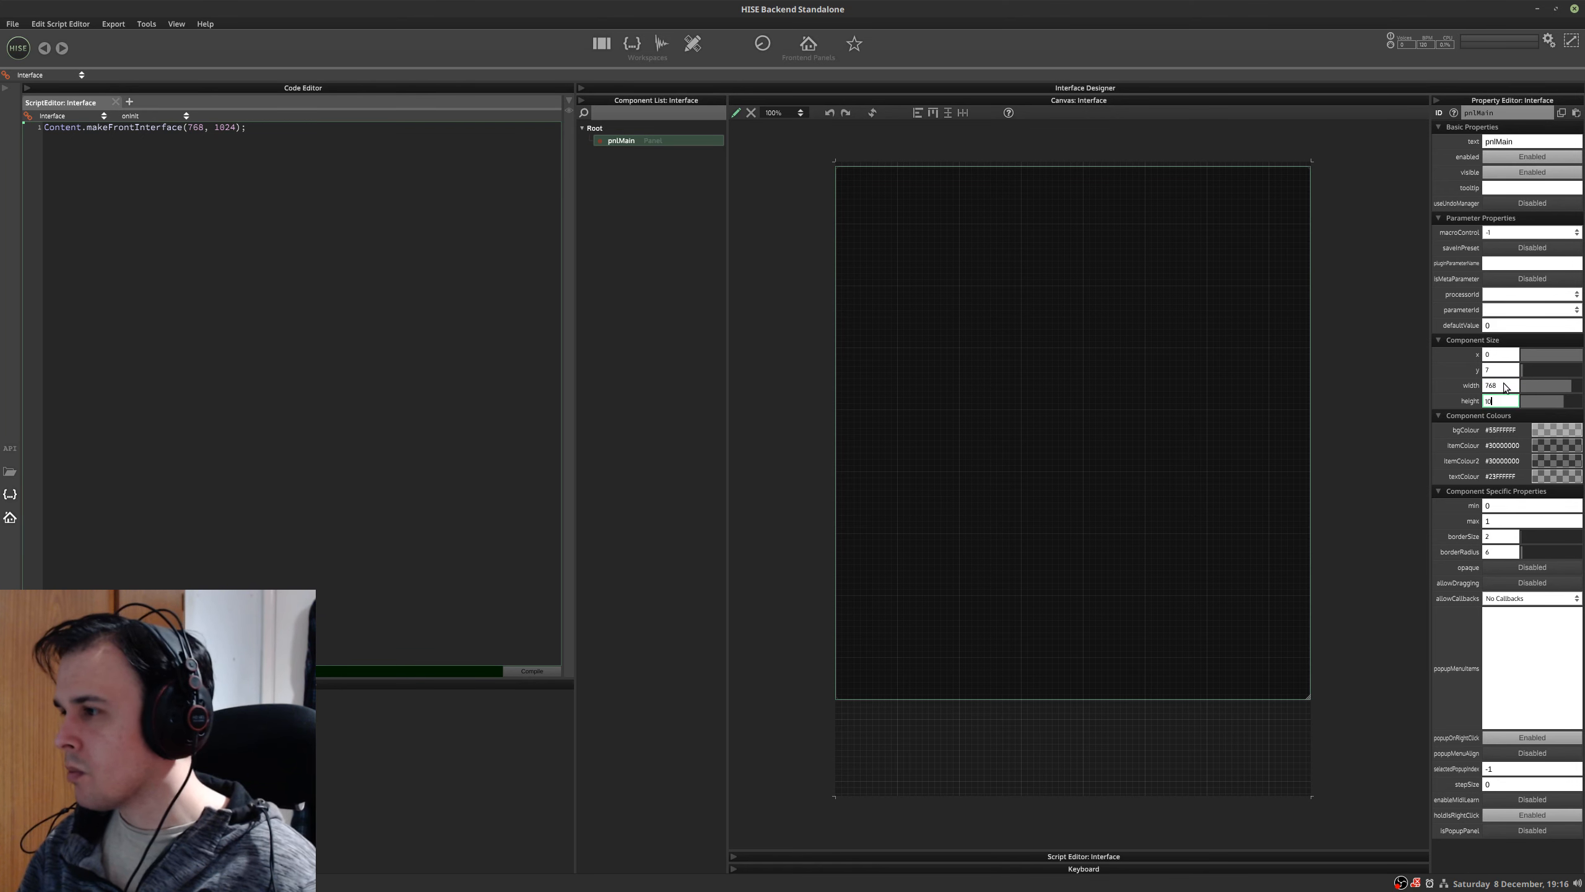
key("Return")
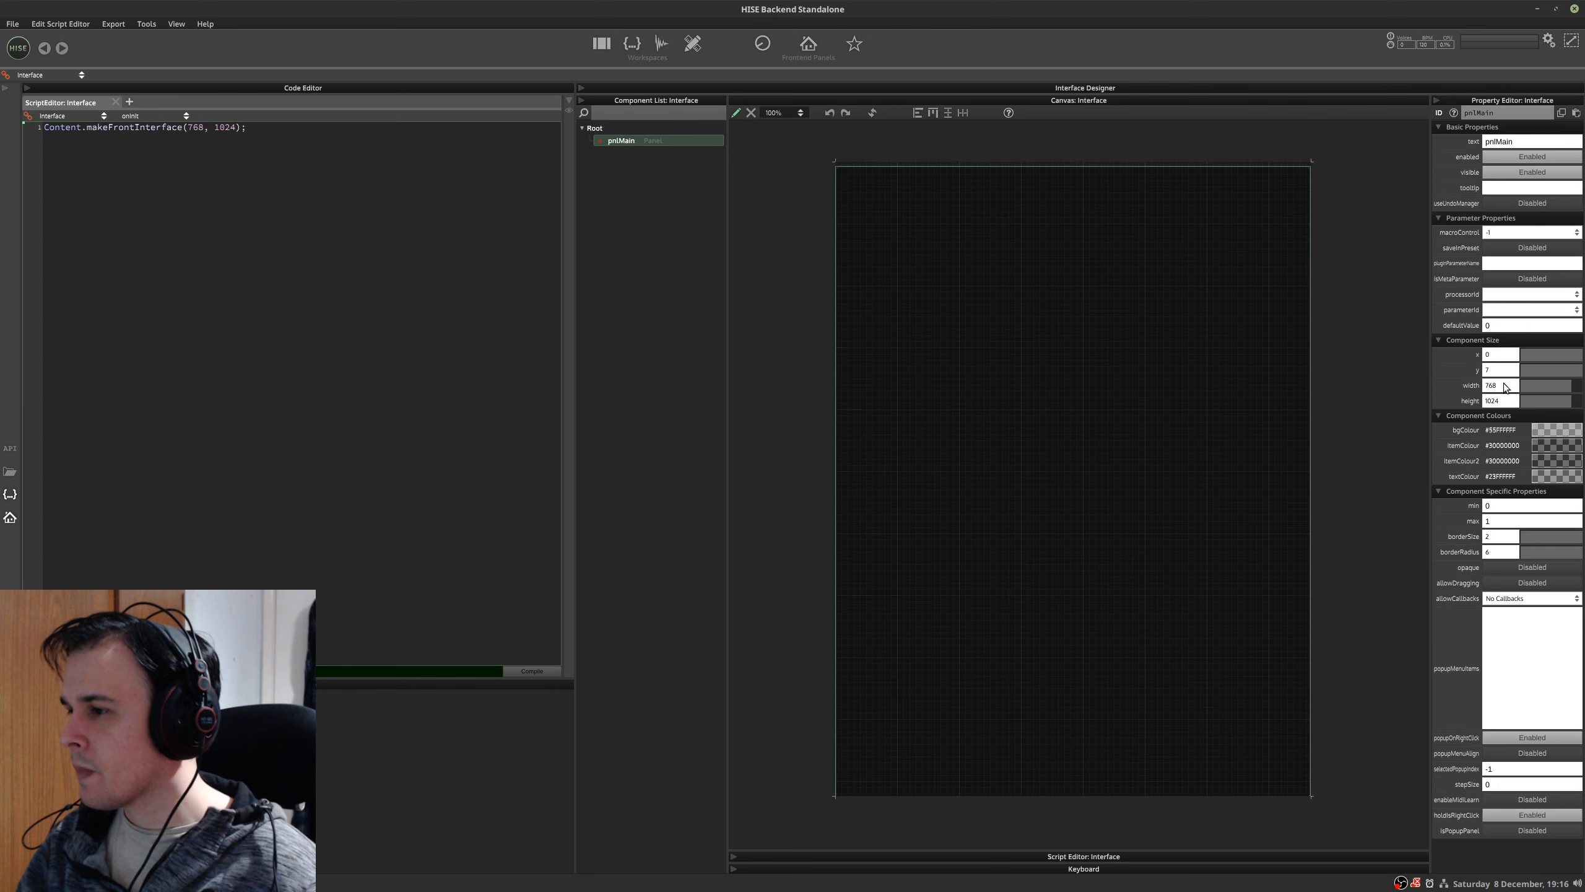
- Set pnlMain's itemColour, itemColour2, textColour and bgColour all to fully transparent #00000000
left_click(1511, 447)
type("0")
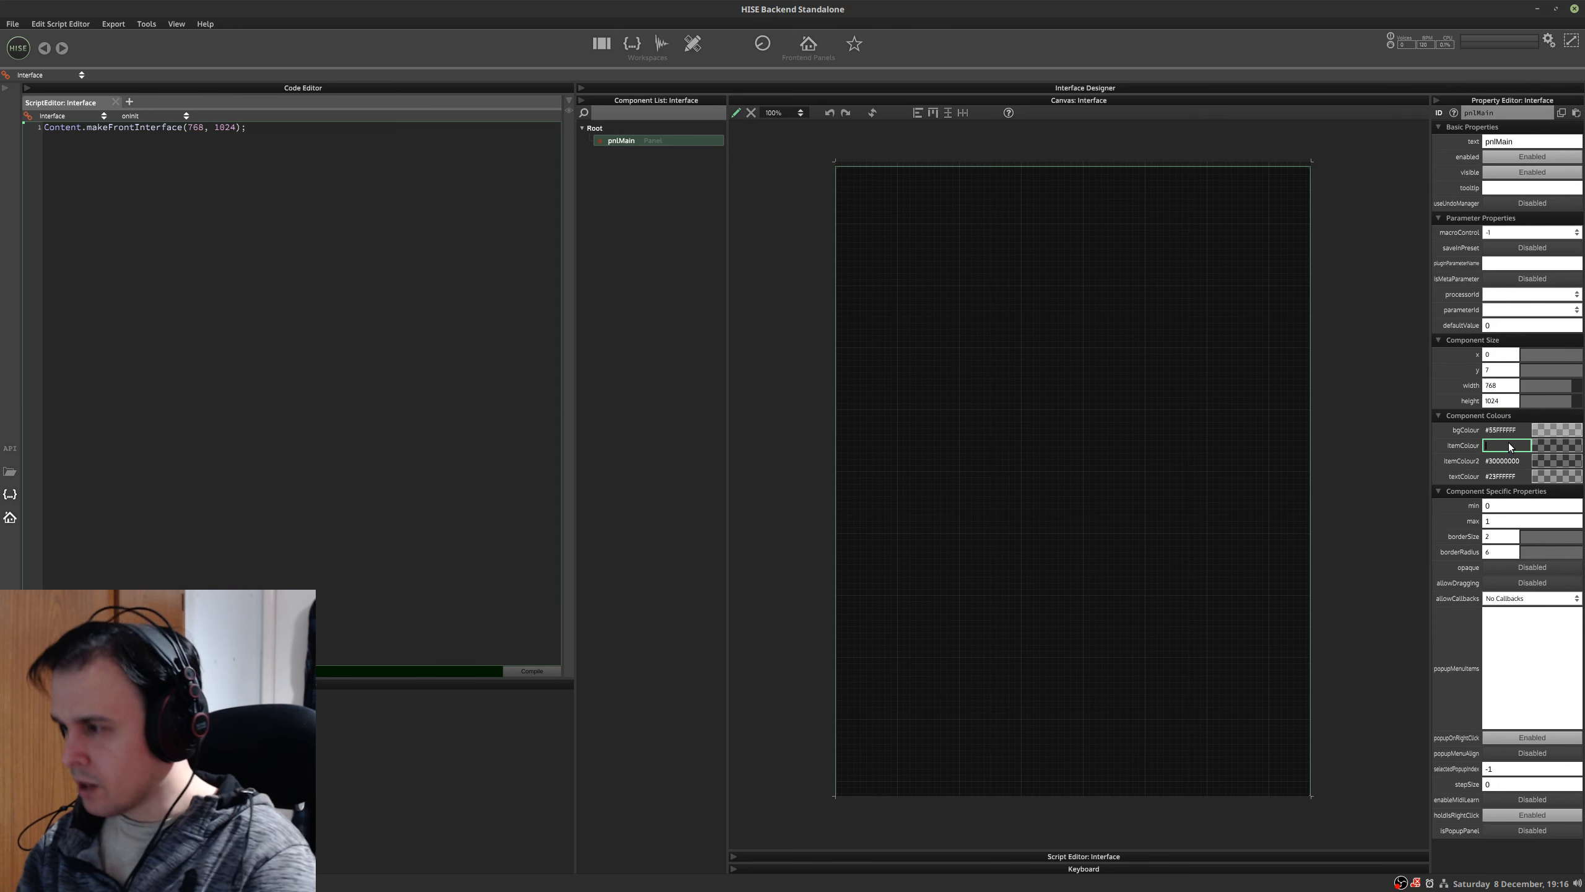
key("Return")
left_click(1506, 462)
type("00000000")
key("Return")
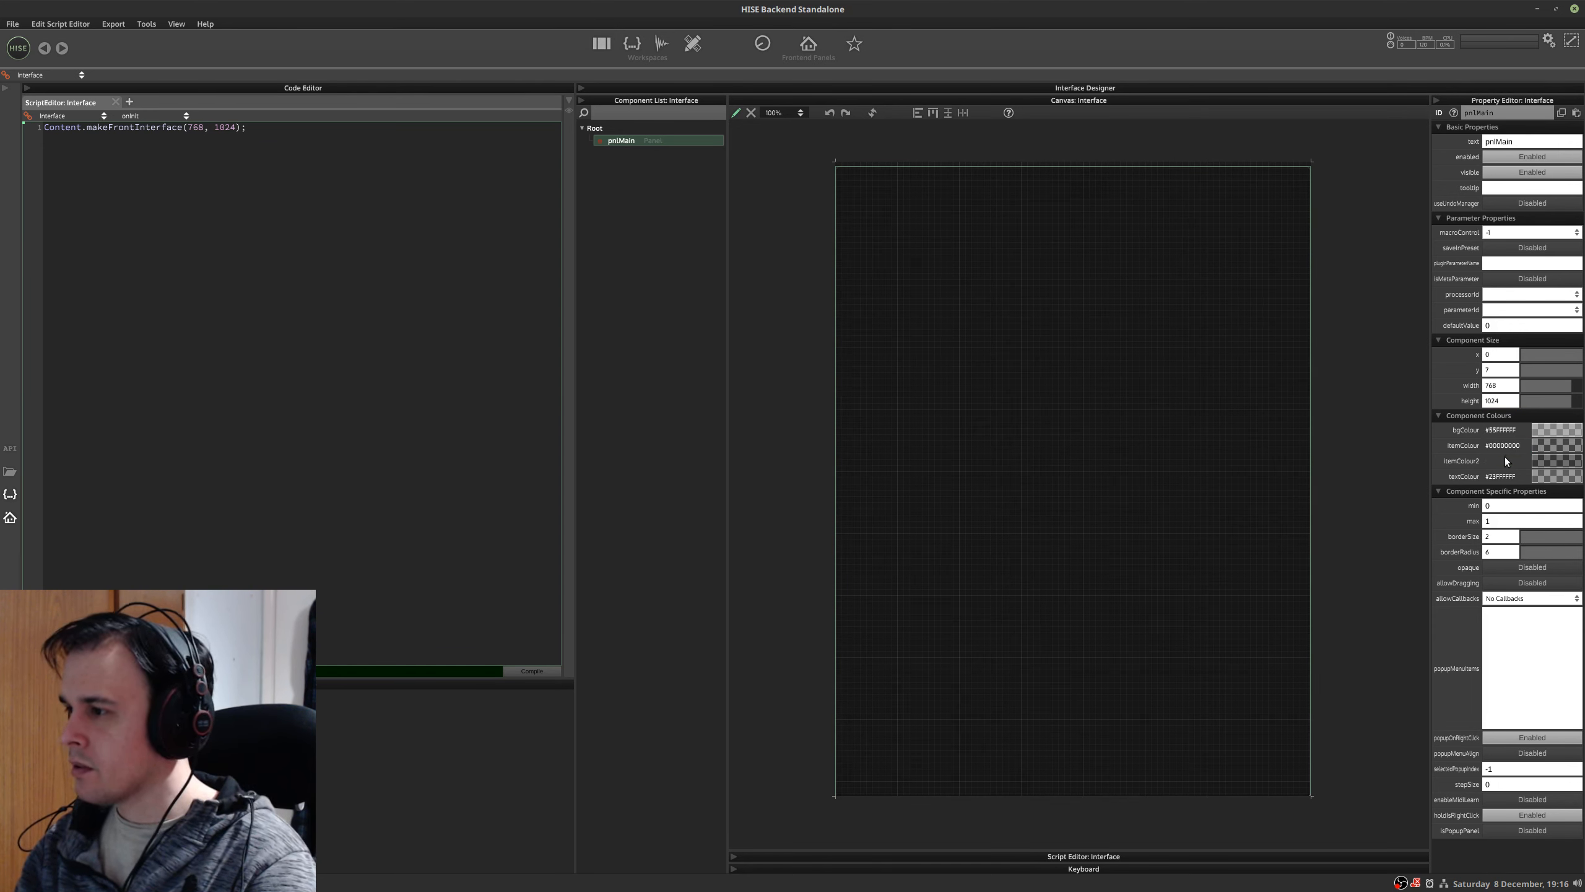
left_click(1501, 477)
type("00000000")
key("Return")
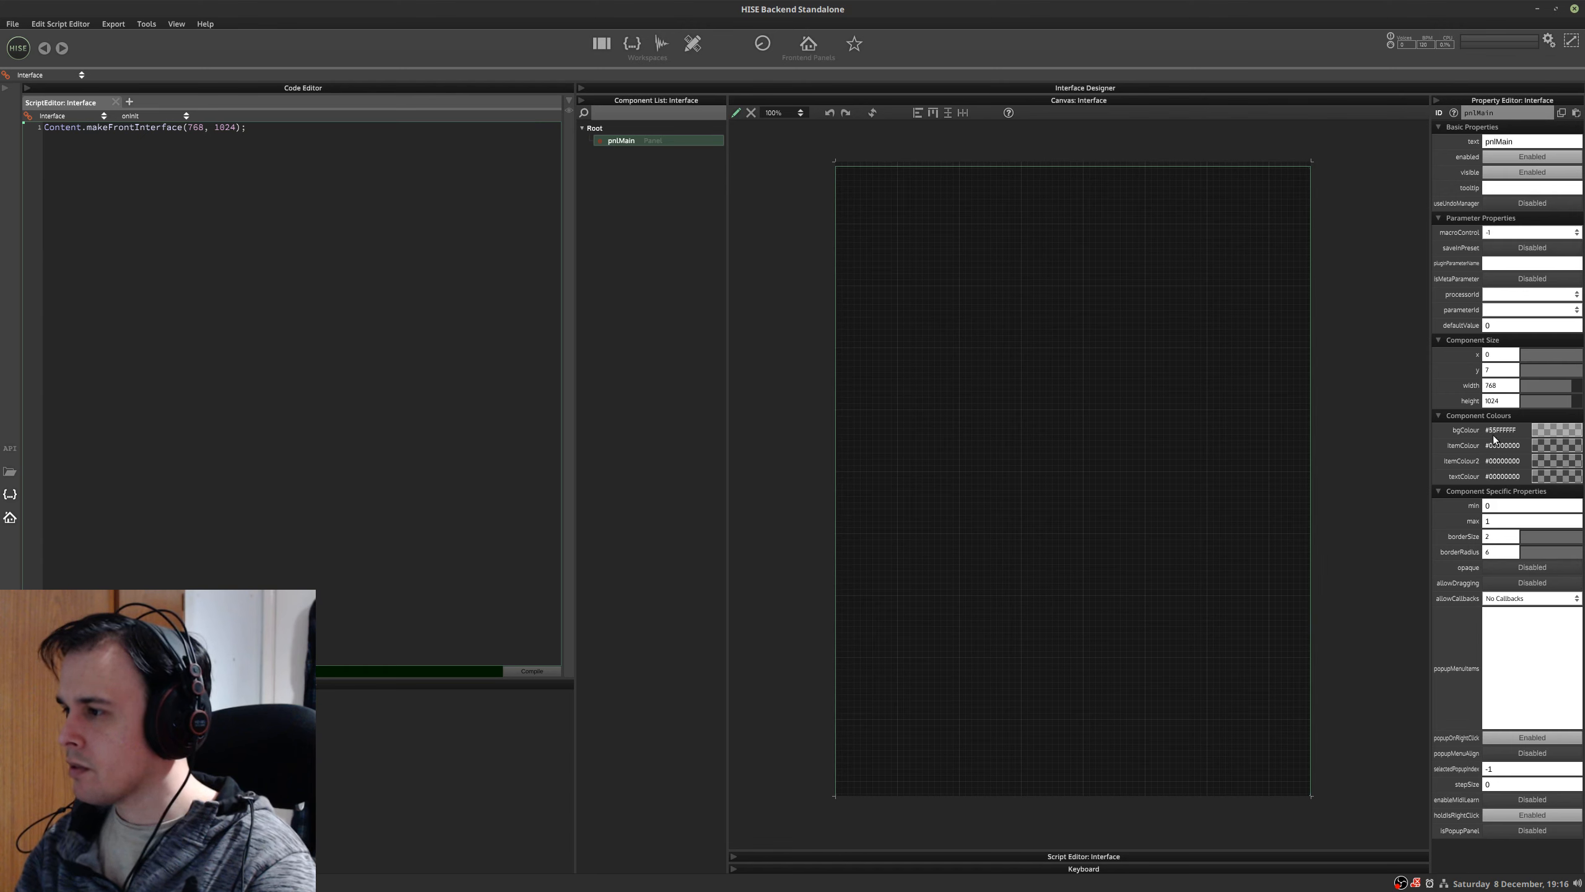
left_click(1494, 432)
type("0")
key("Return")
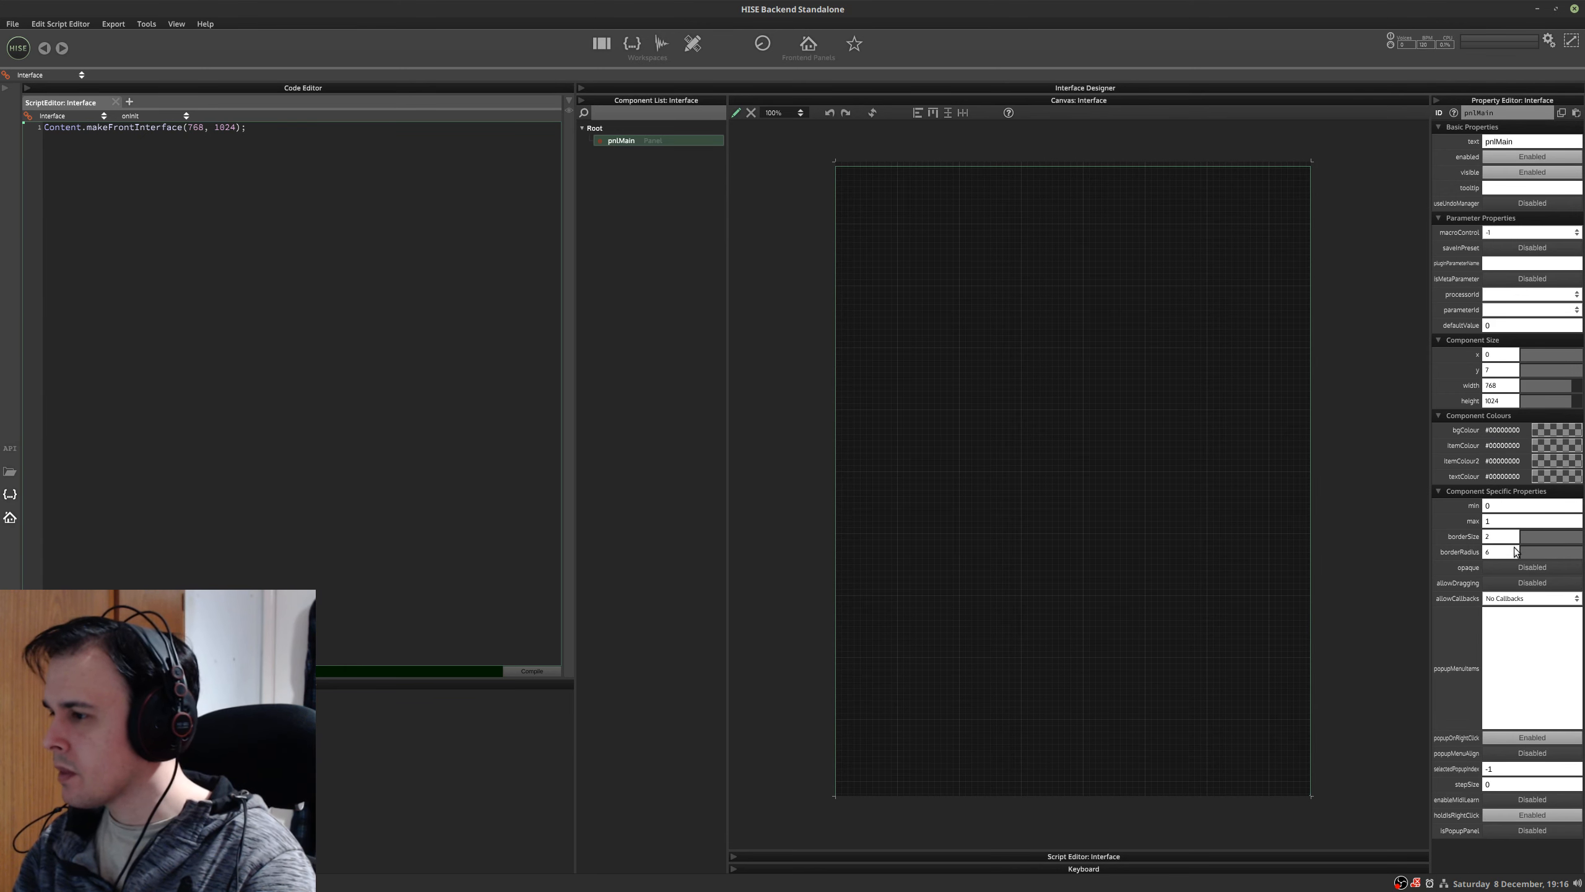
- Set pnlMain's borderRadius and borderSize to 0 and deselect the panel
left_click(1512, 552)
type("0")
key("Return")
left_click(1510, 538)
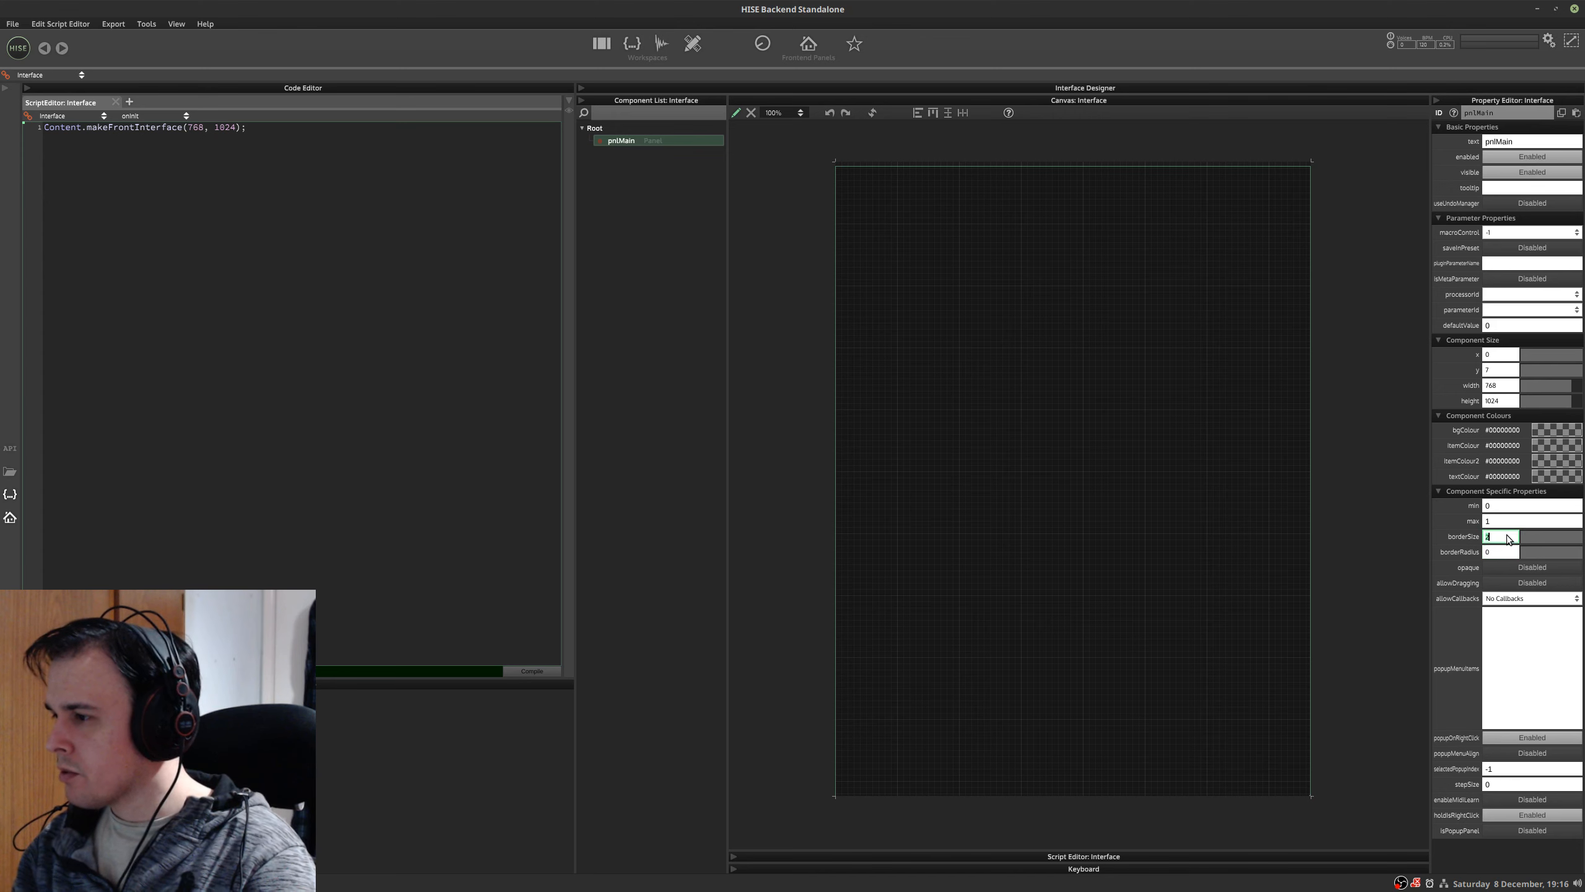
type("0")
key("Return")
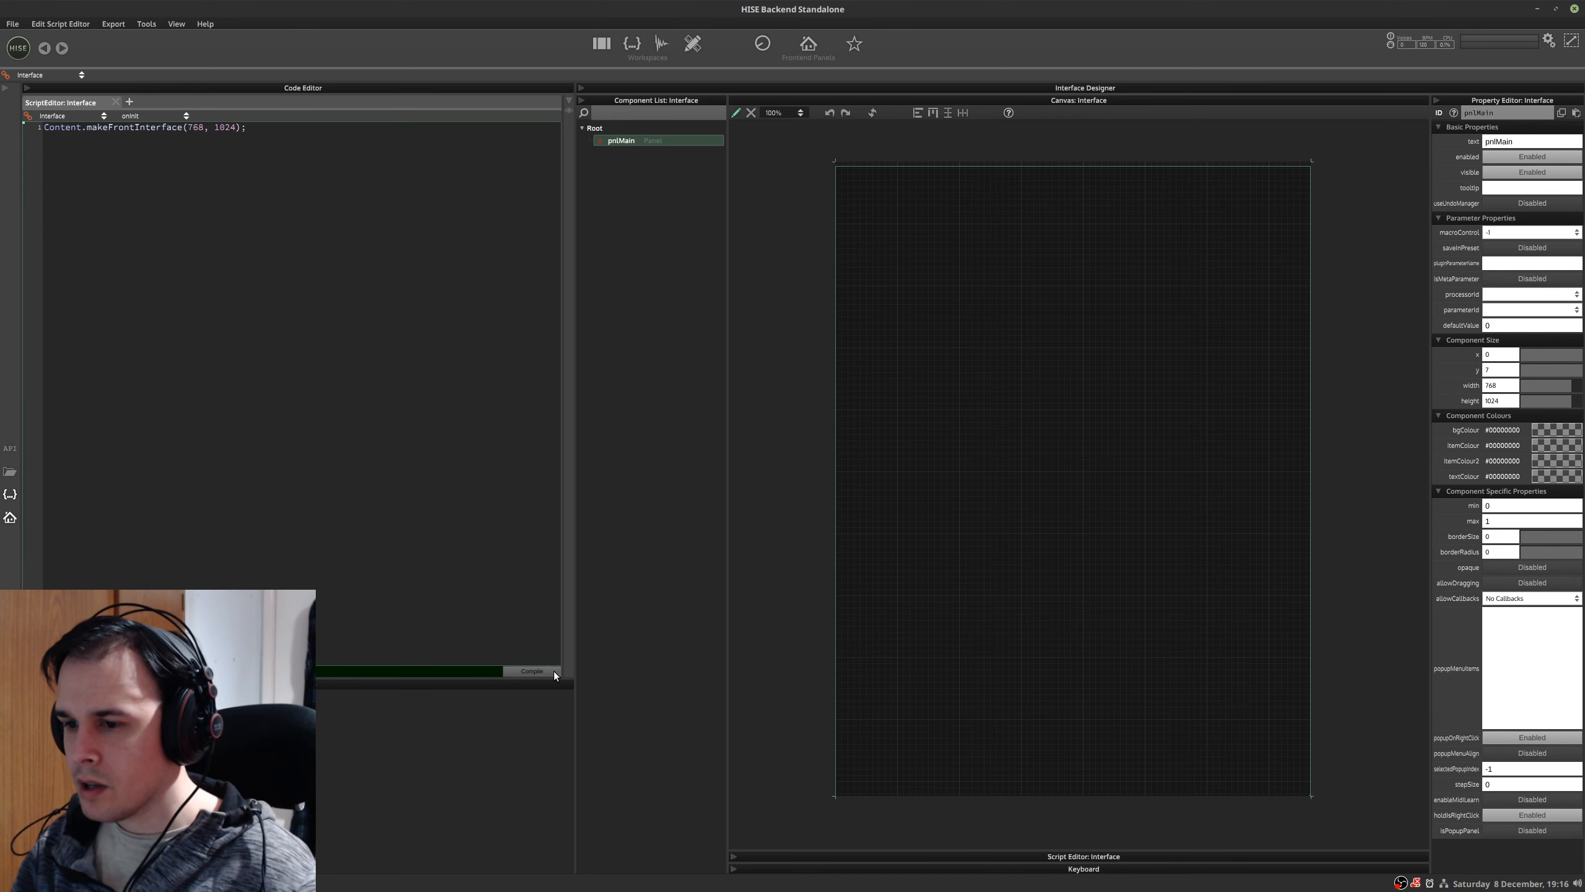
left_click(608, 585)
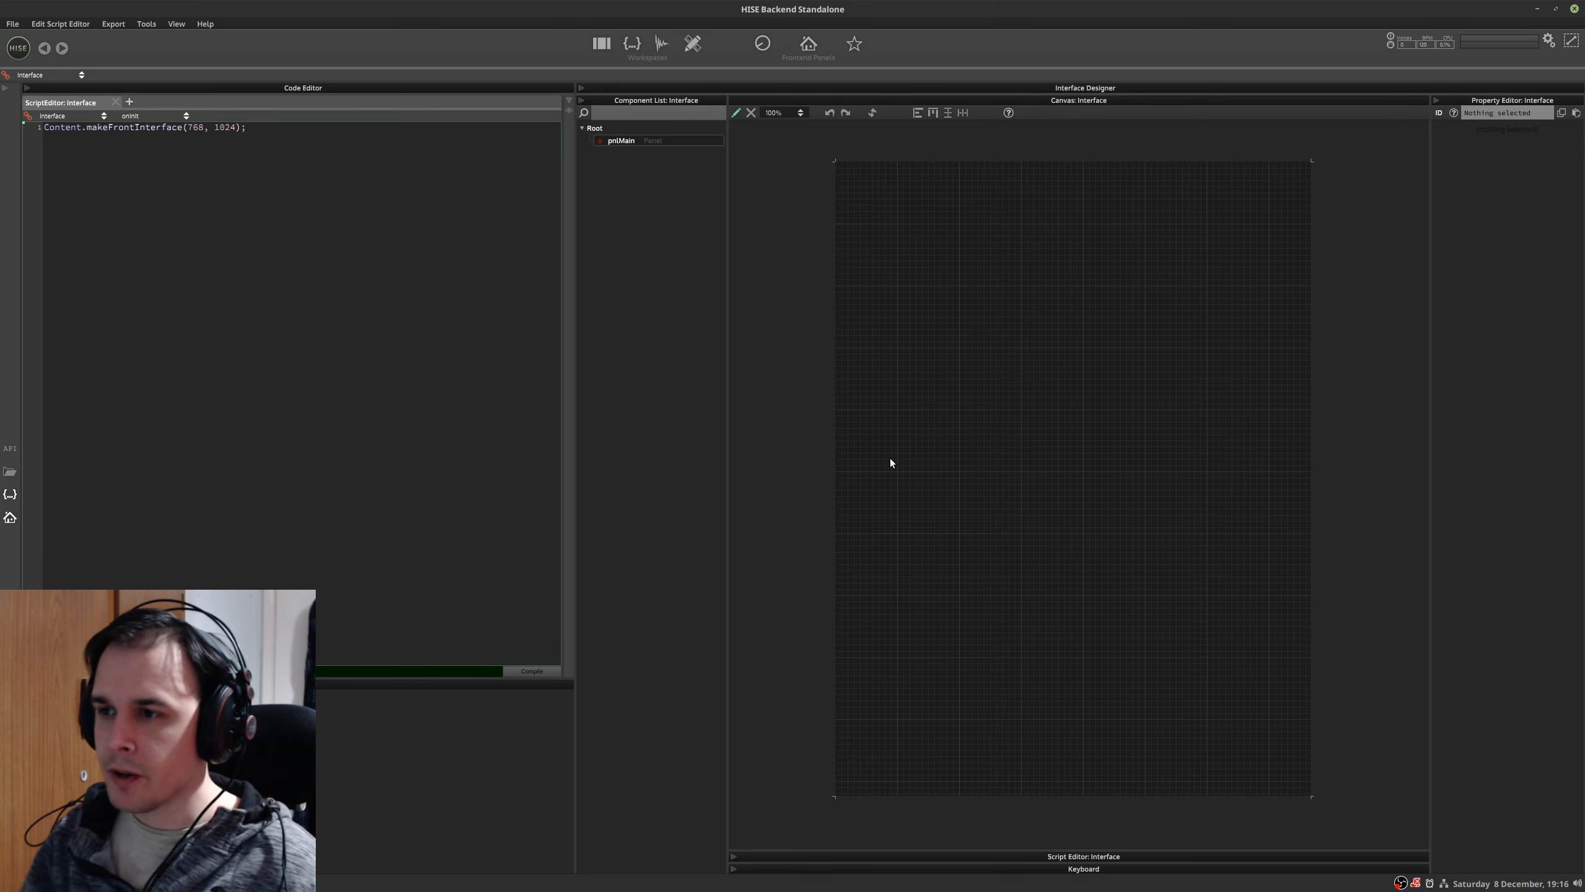
- Add a FloatingTile inside pnlMain, sized about 450 × 195 and positioned at about x 48, y 302
right_click(650, 138)
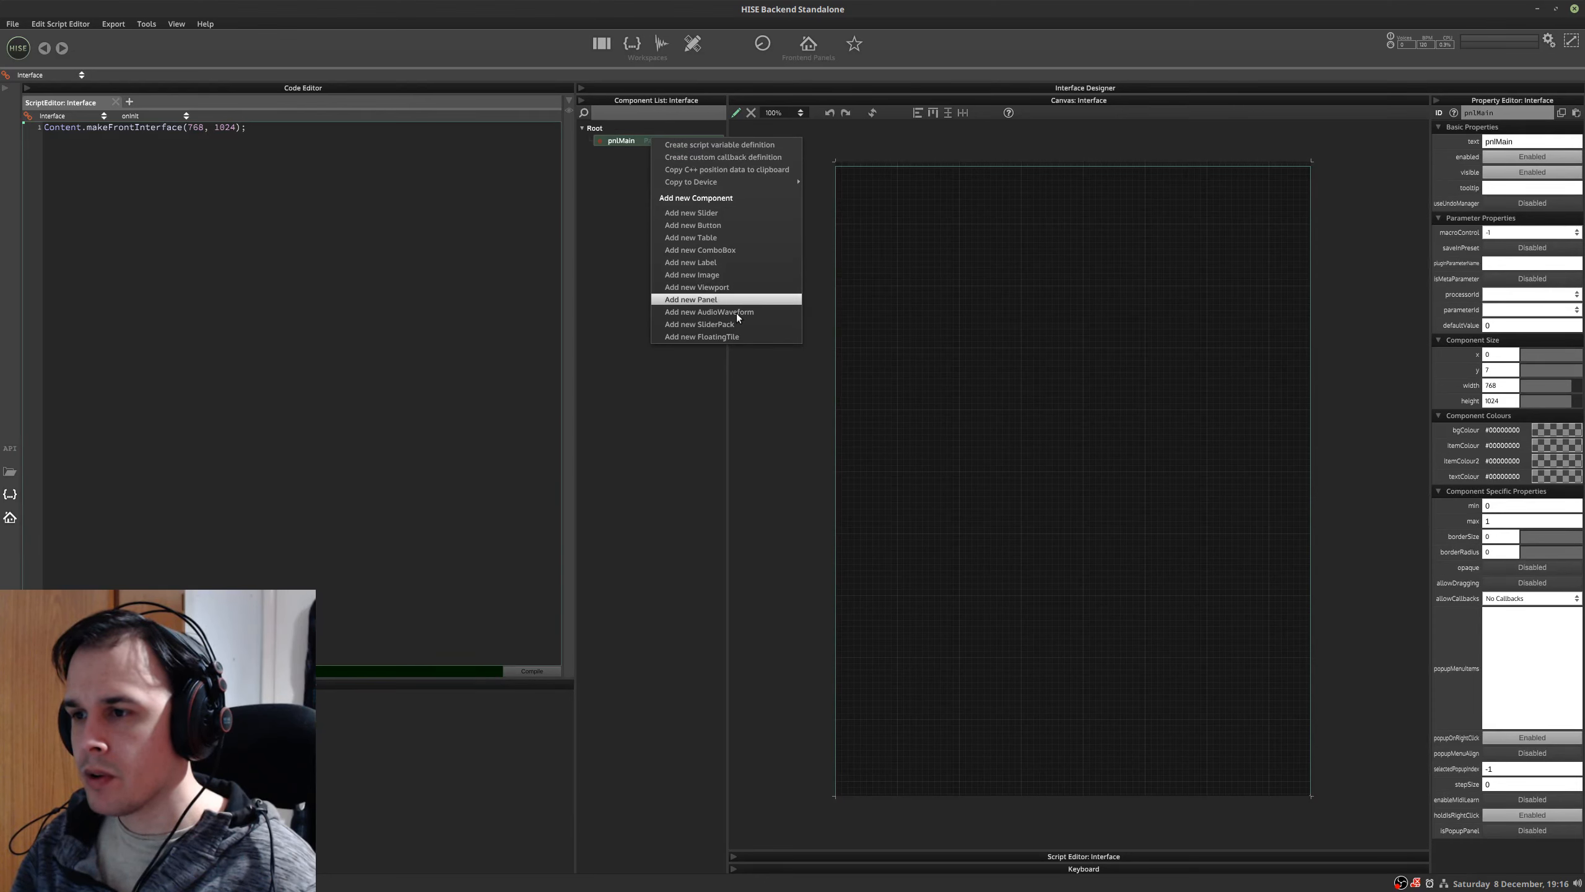
left_click(717, 336)
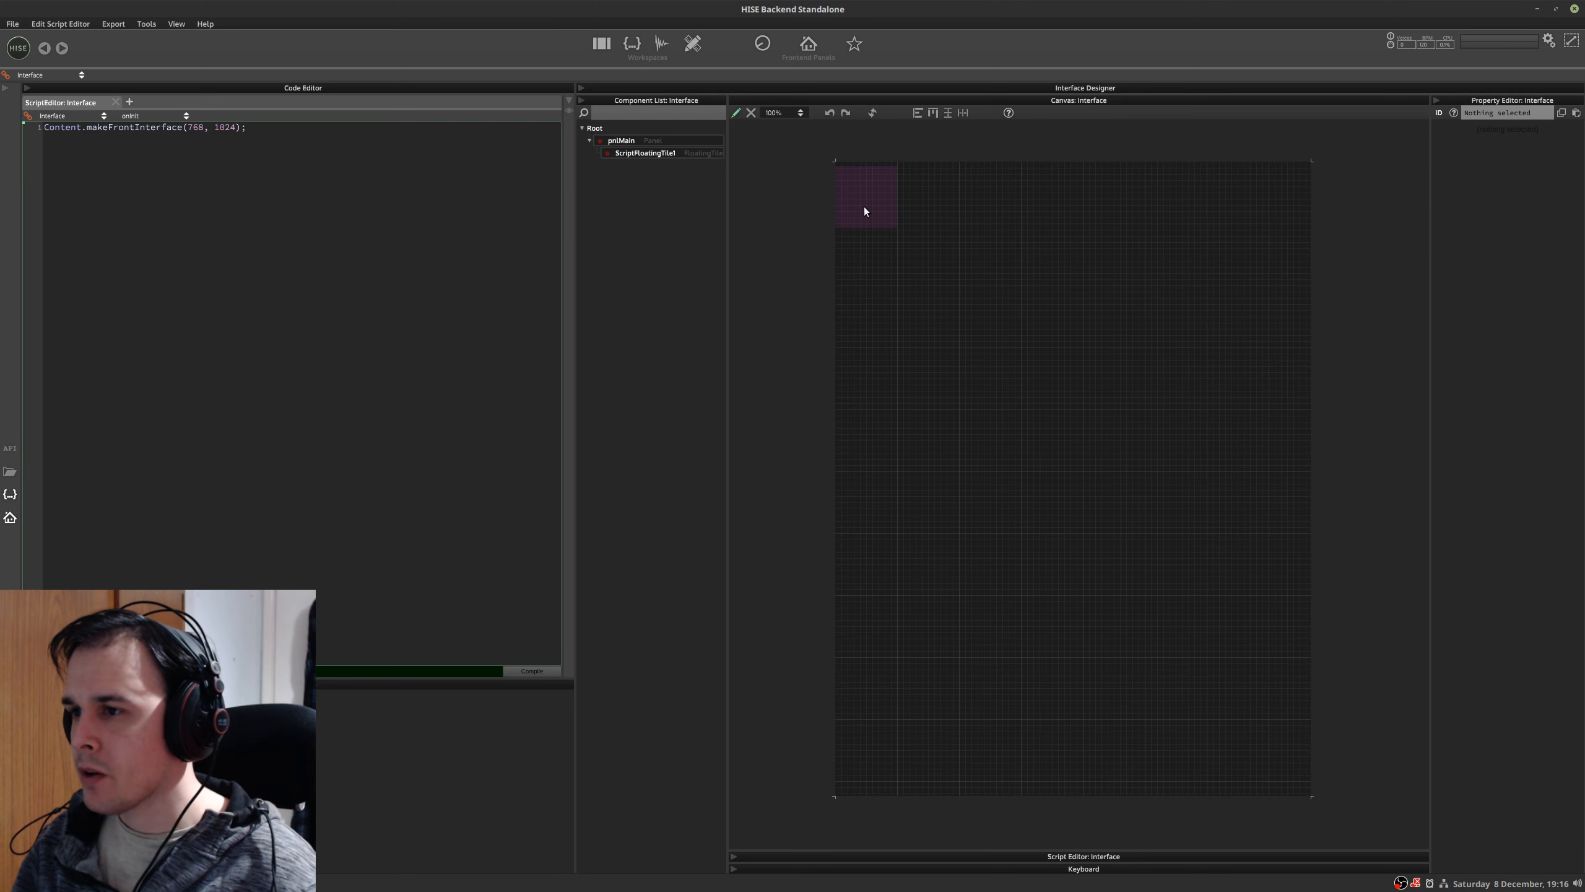
left_click_drag(864, 210, 1211, 400)
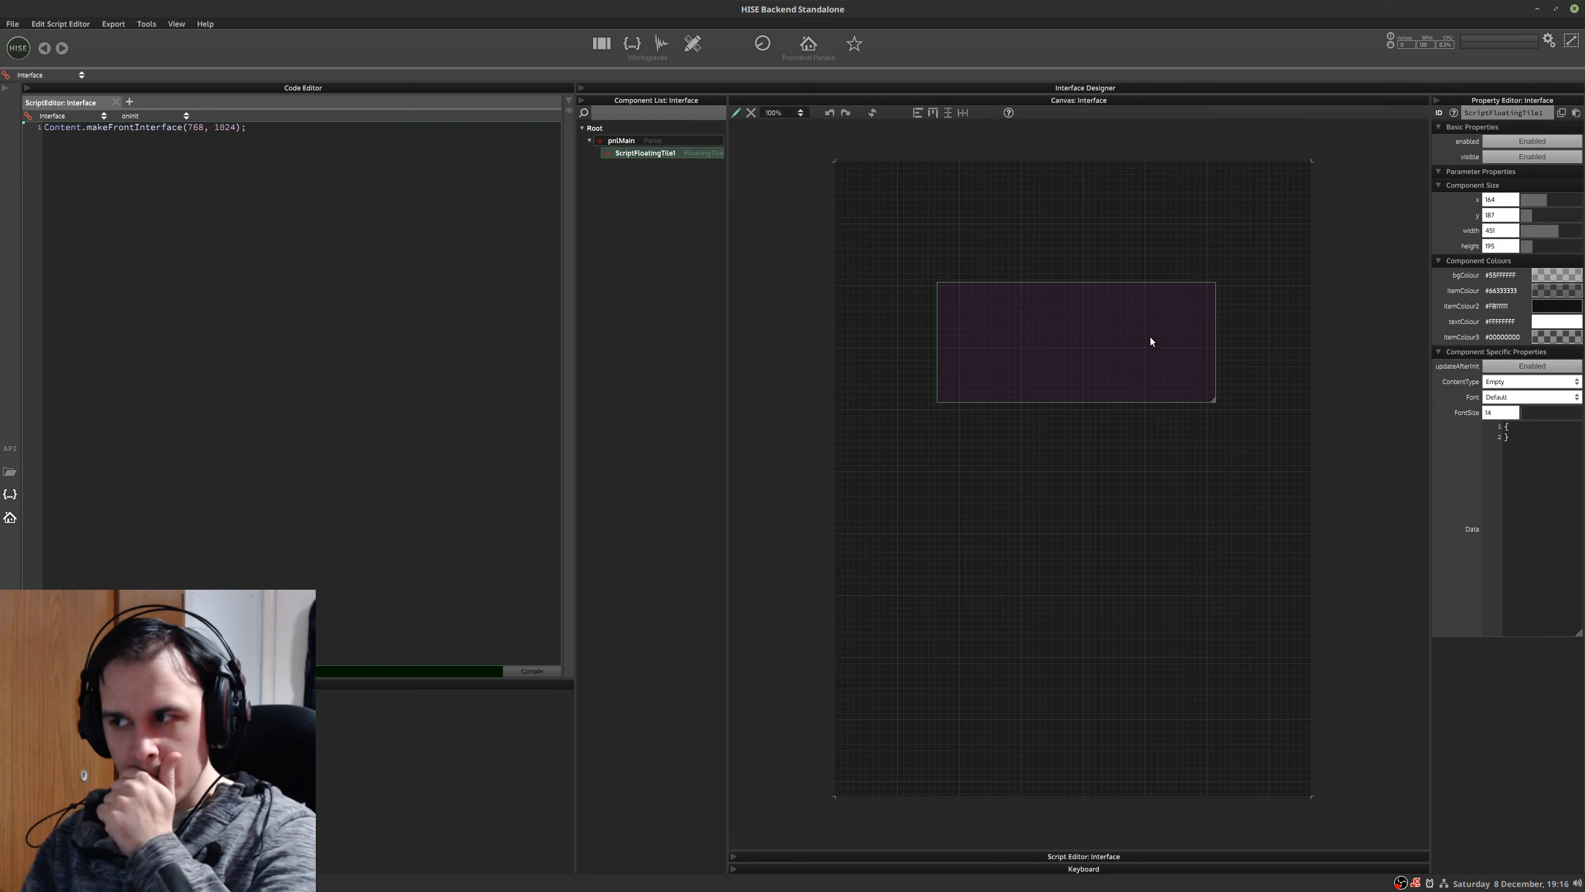
left_click_drag(1151, 341, 1079, 412)
- Set the floating tile's ContentType to Keyboard and resize the tile to about 565 × 160
left_click(1496, 382)
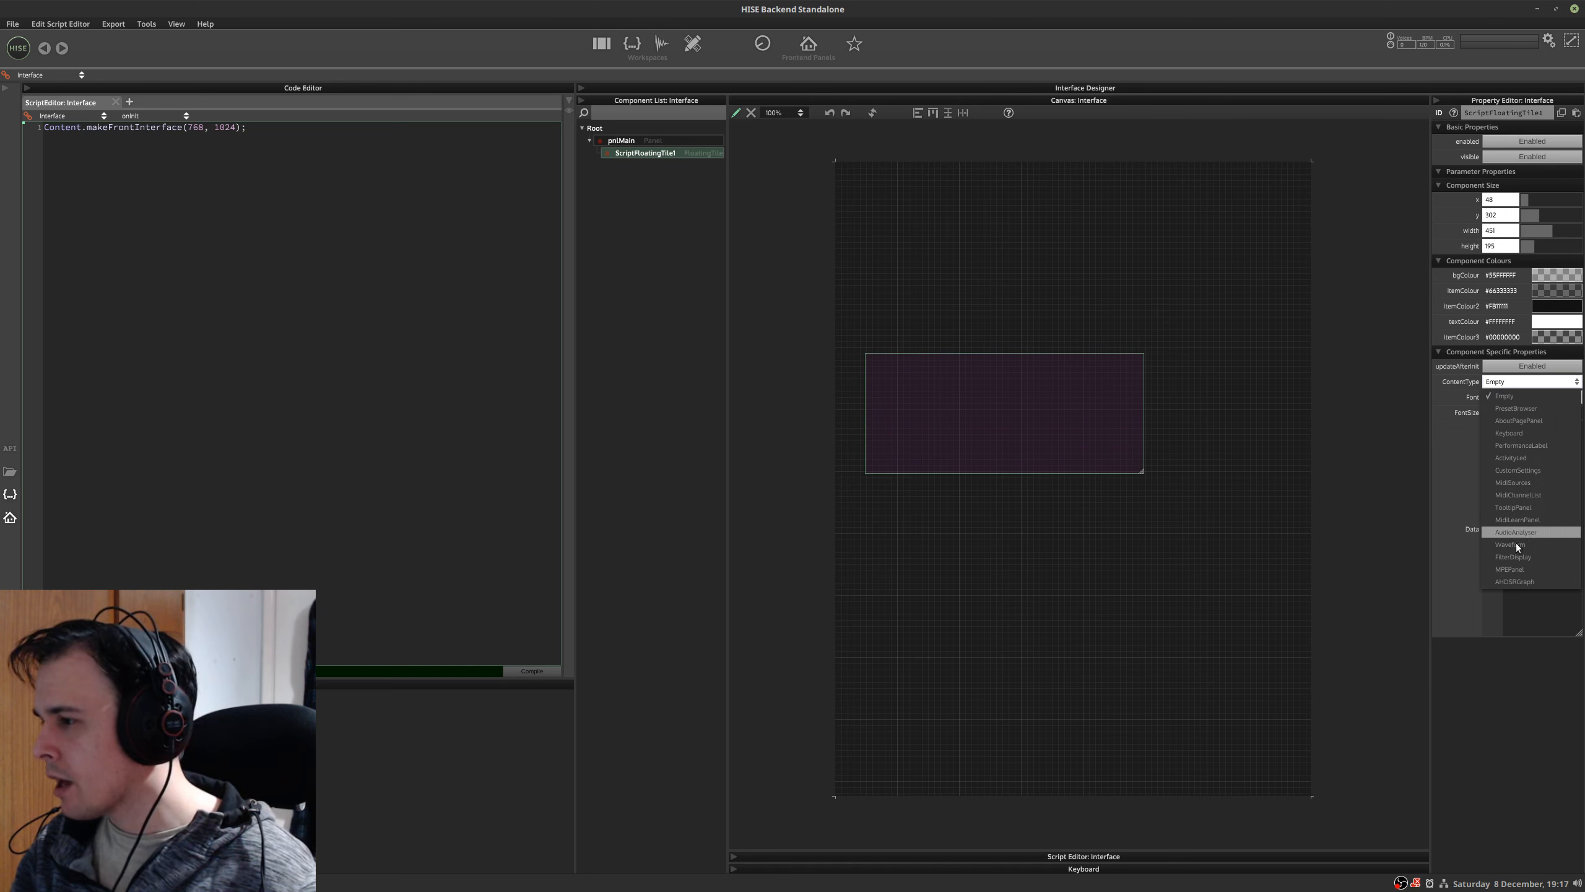
left_click(1522, 432)
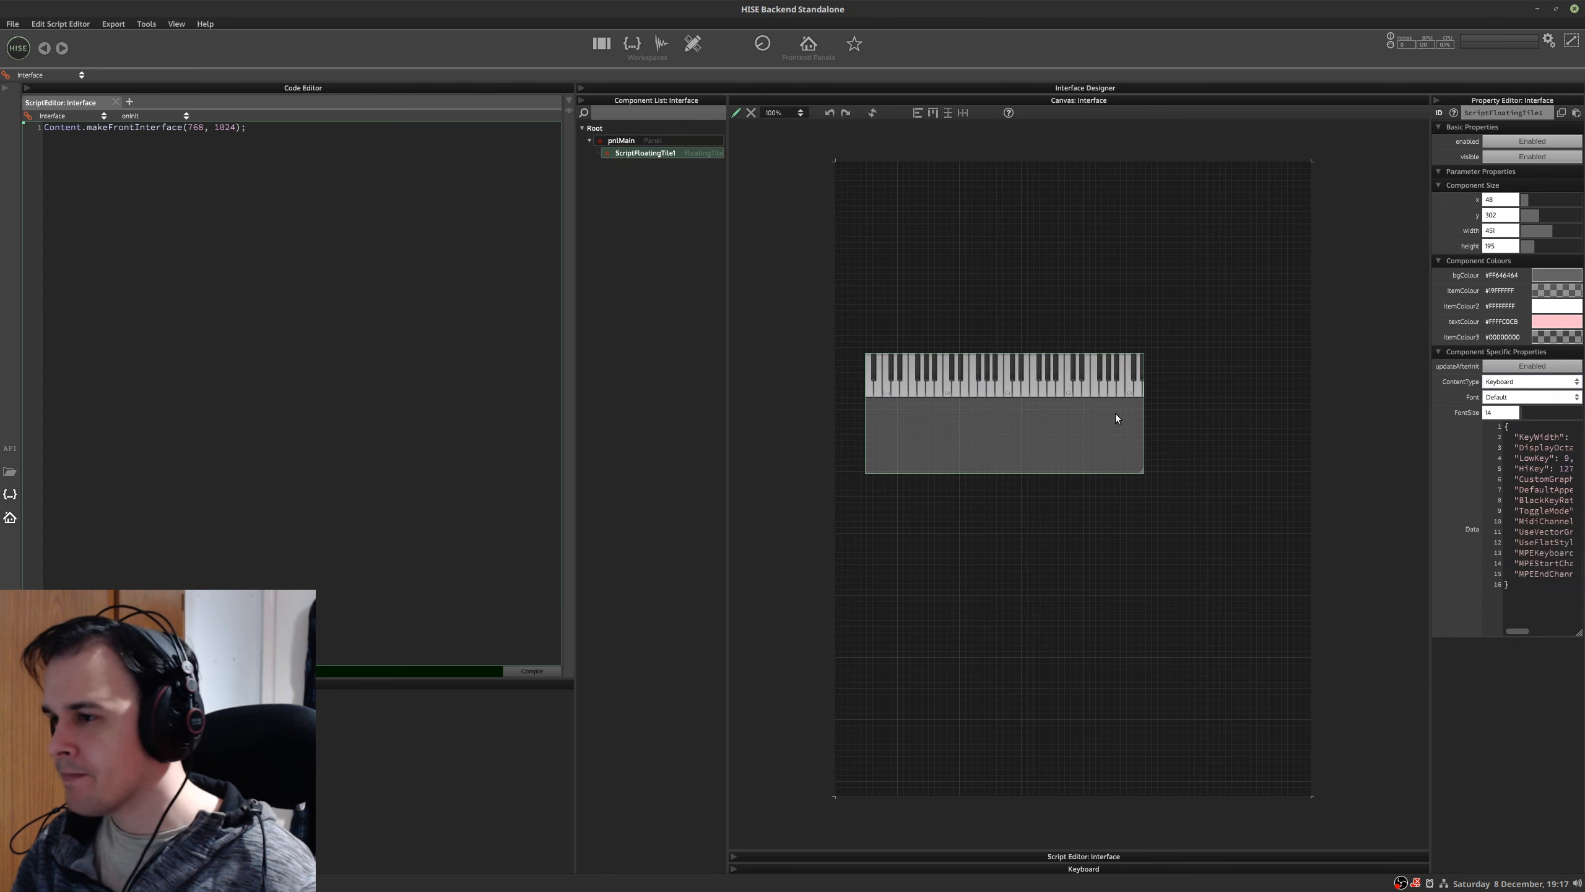
left_click_drag(1142, 472, 1212, 448)
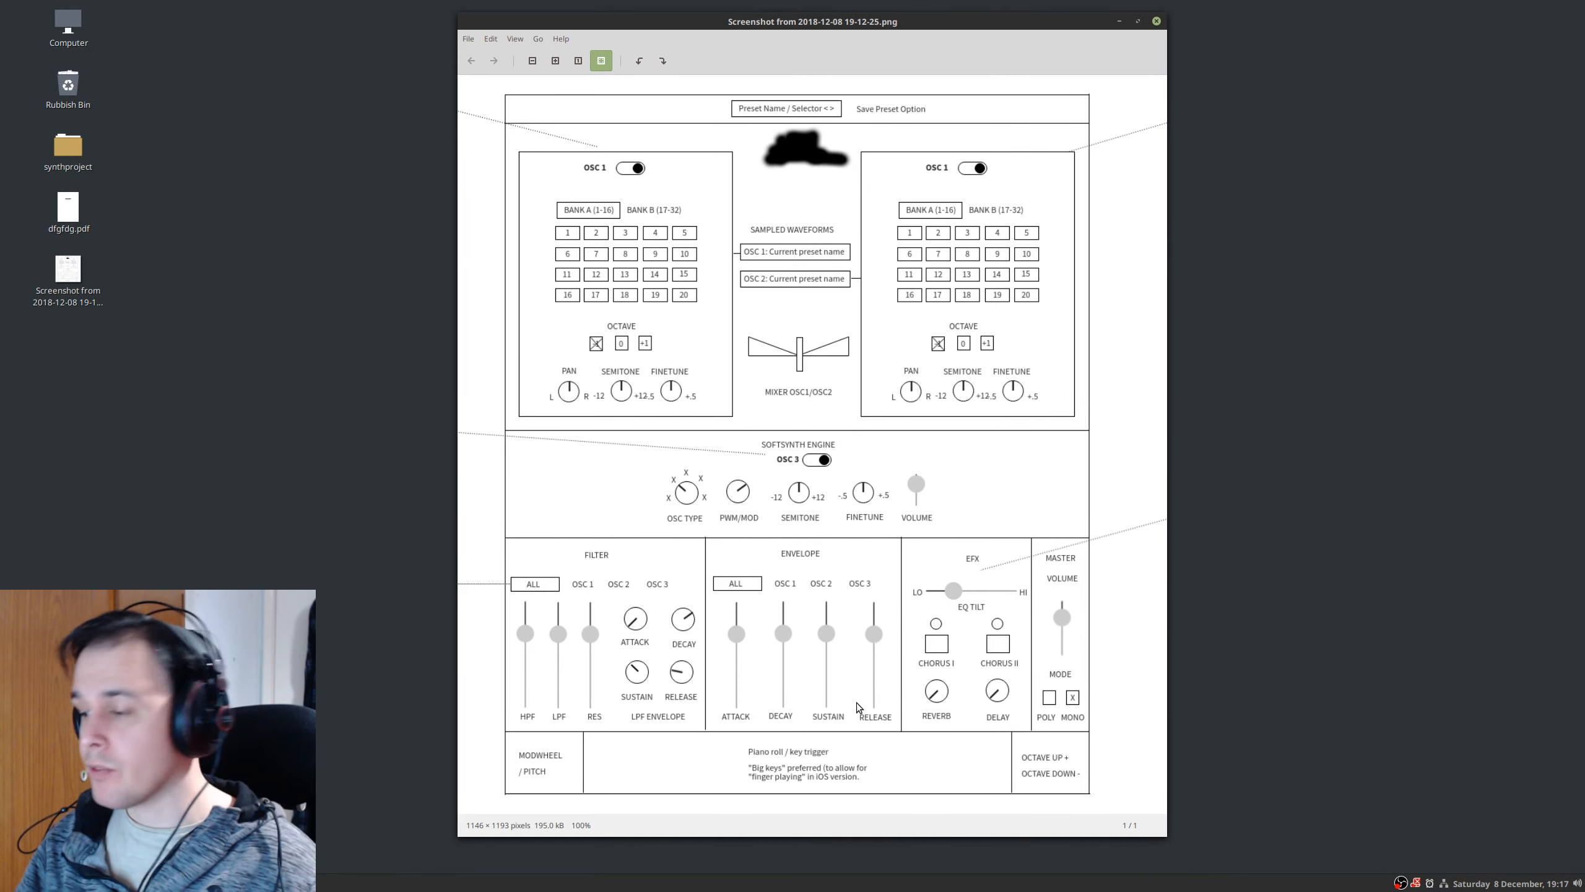
- Switch from the wireframe to HISE, widen the property editor and set UseVectorGraphics to true in the keyboard tile's data
key("ctrl+alt+Left")
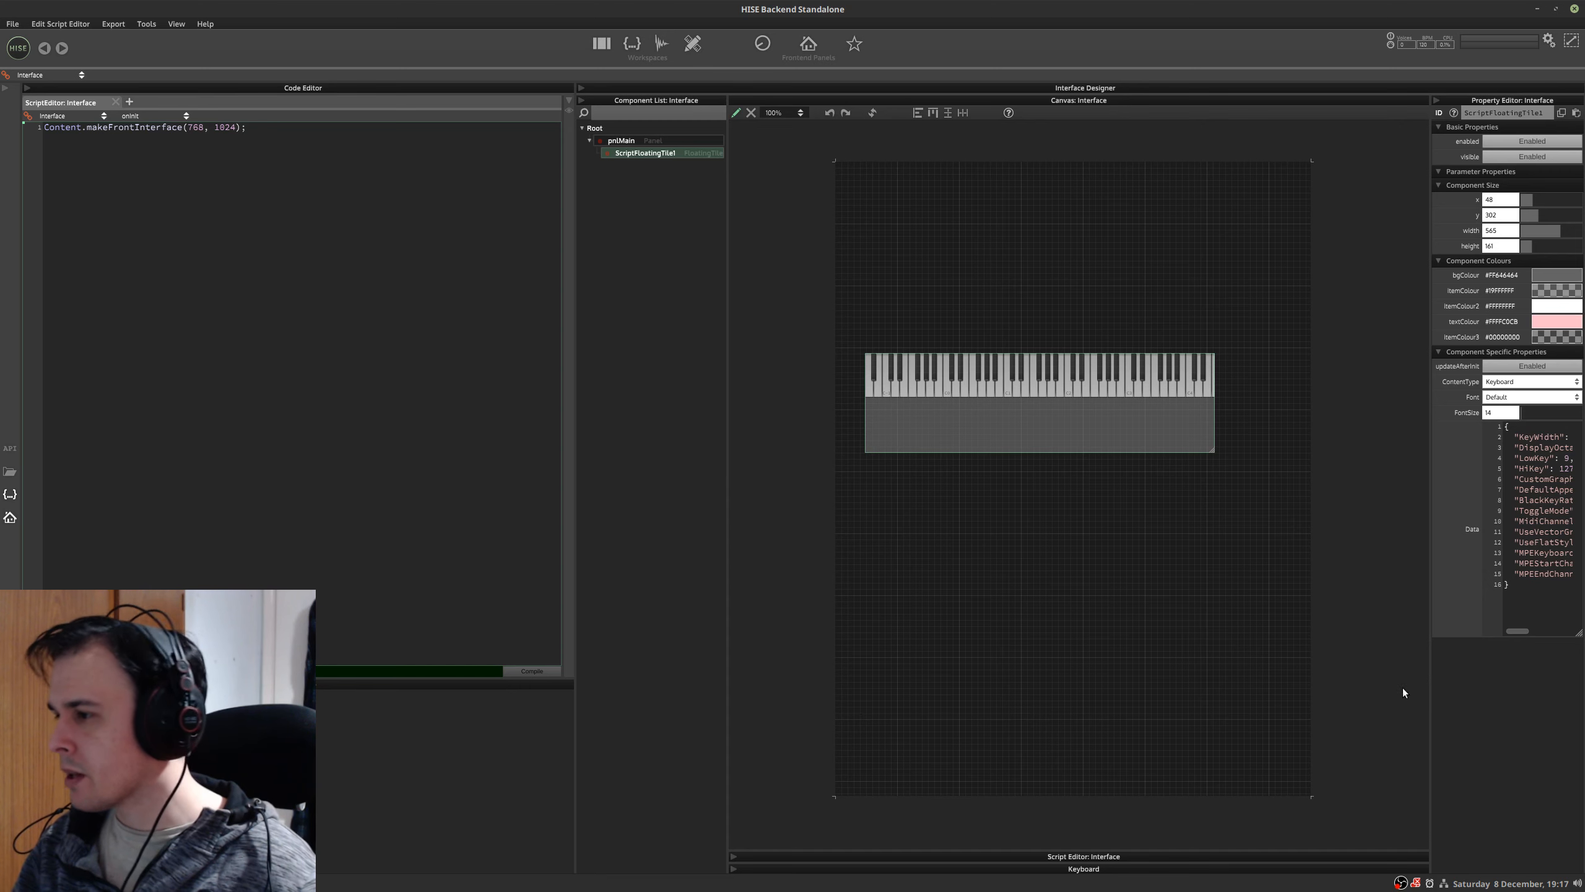
left_click_drag(1429, 522, 1257, 524)
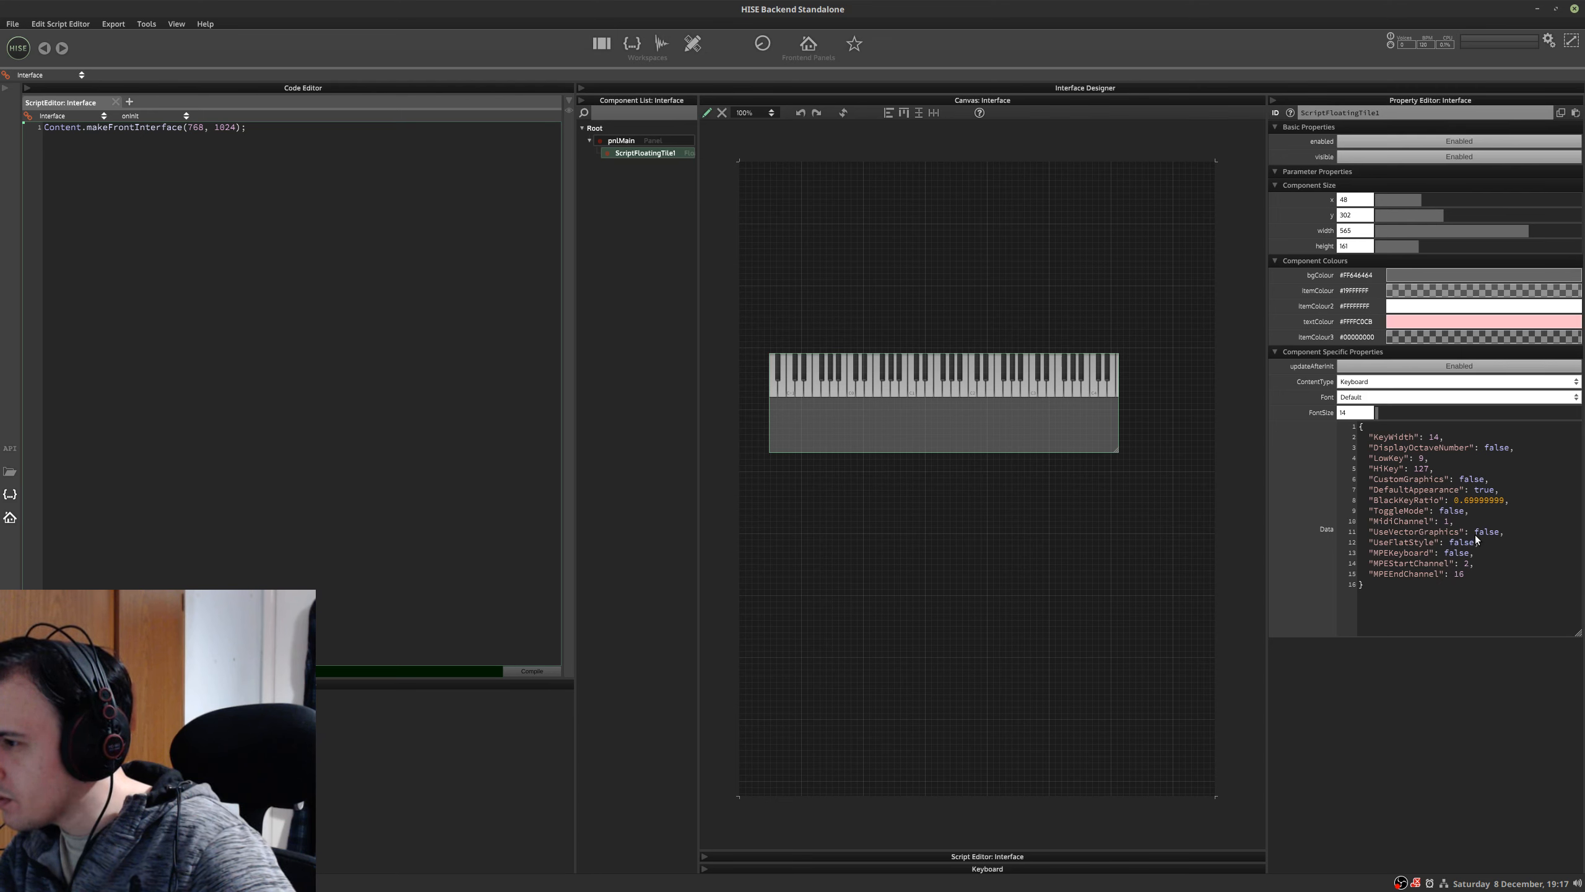
key("Delete")
key("Delete")
key("Delete")
key("Delete")
key("Delete")
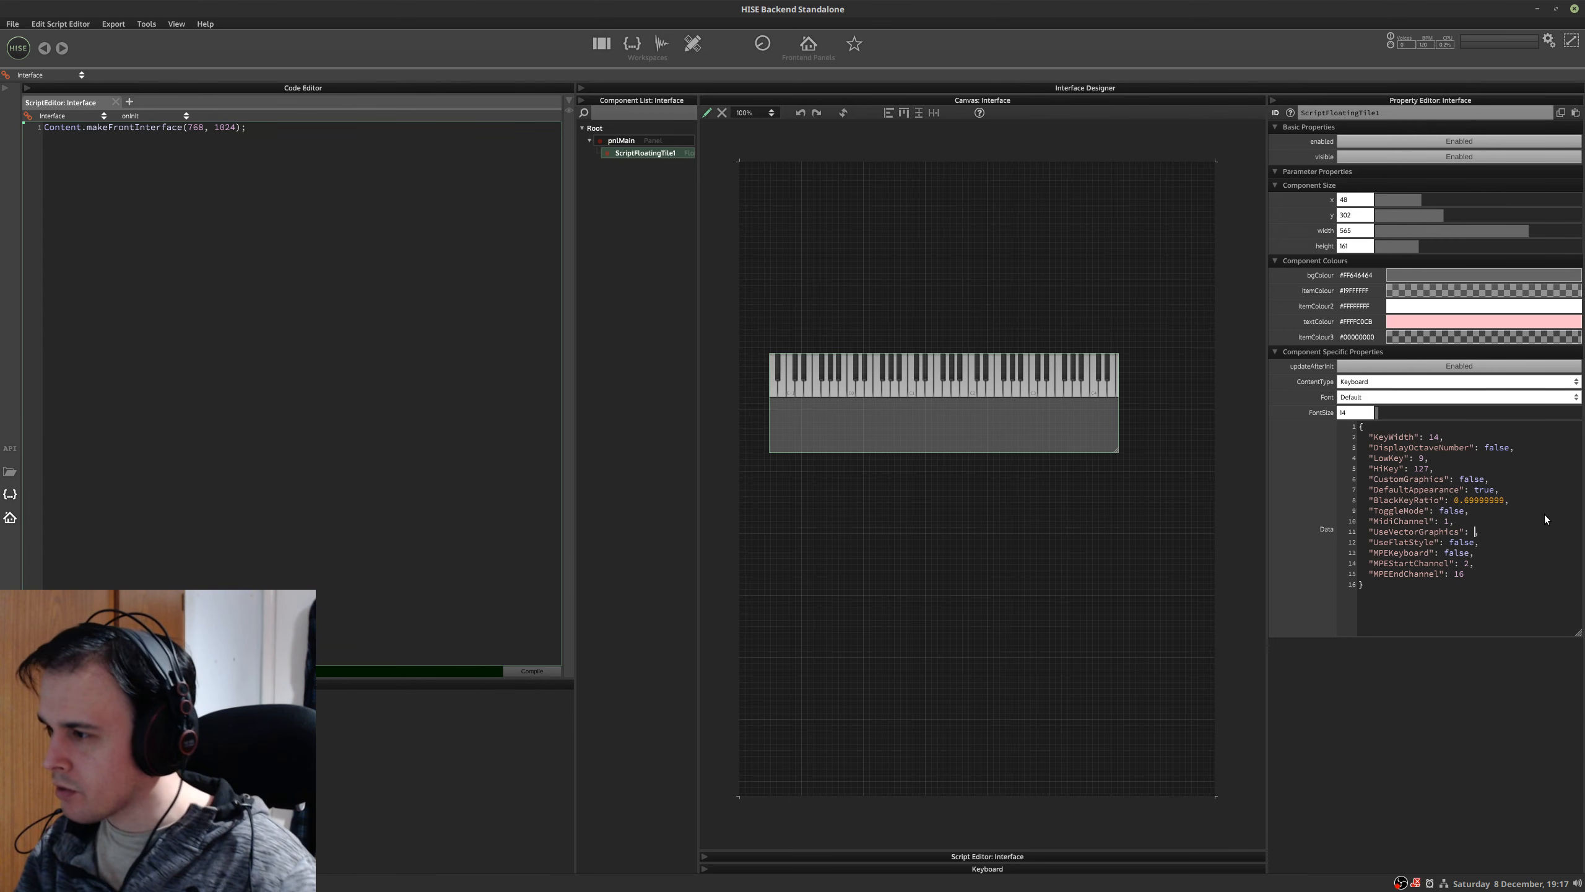
type("true,")
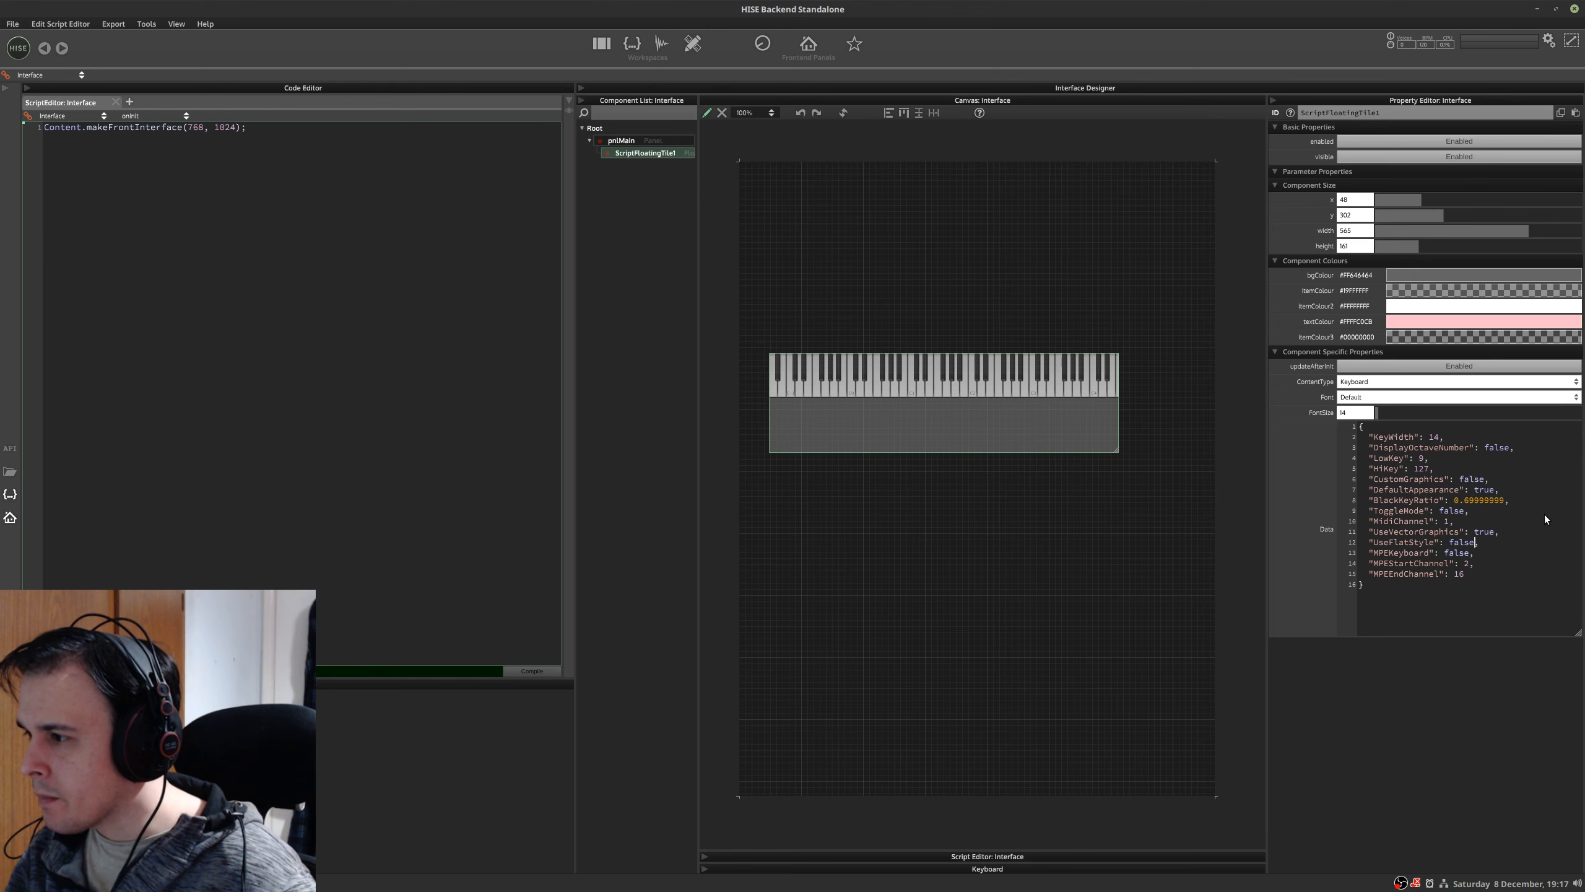
- Set UseFlatStyle to true in the keyboard tile's data
key("BackSpace")
key("BackSpace")
key("BackSpace")
key("BackSpace")
key("BackSpace")
type("true")
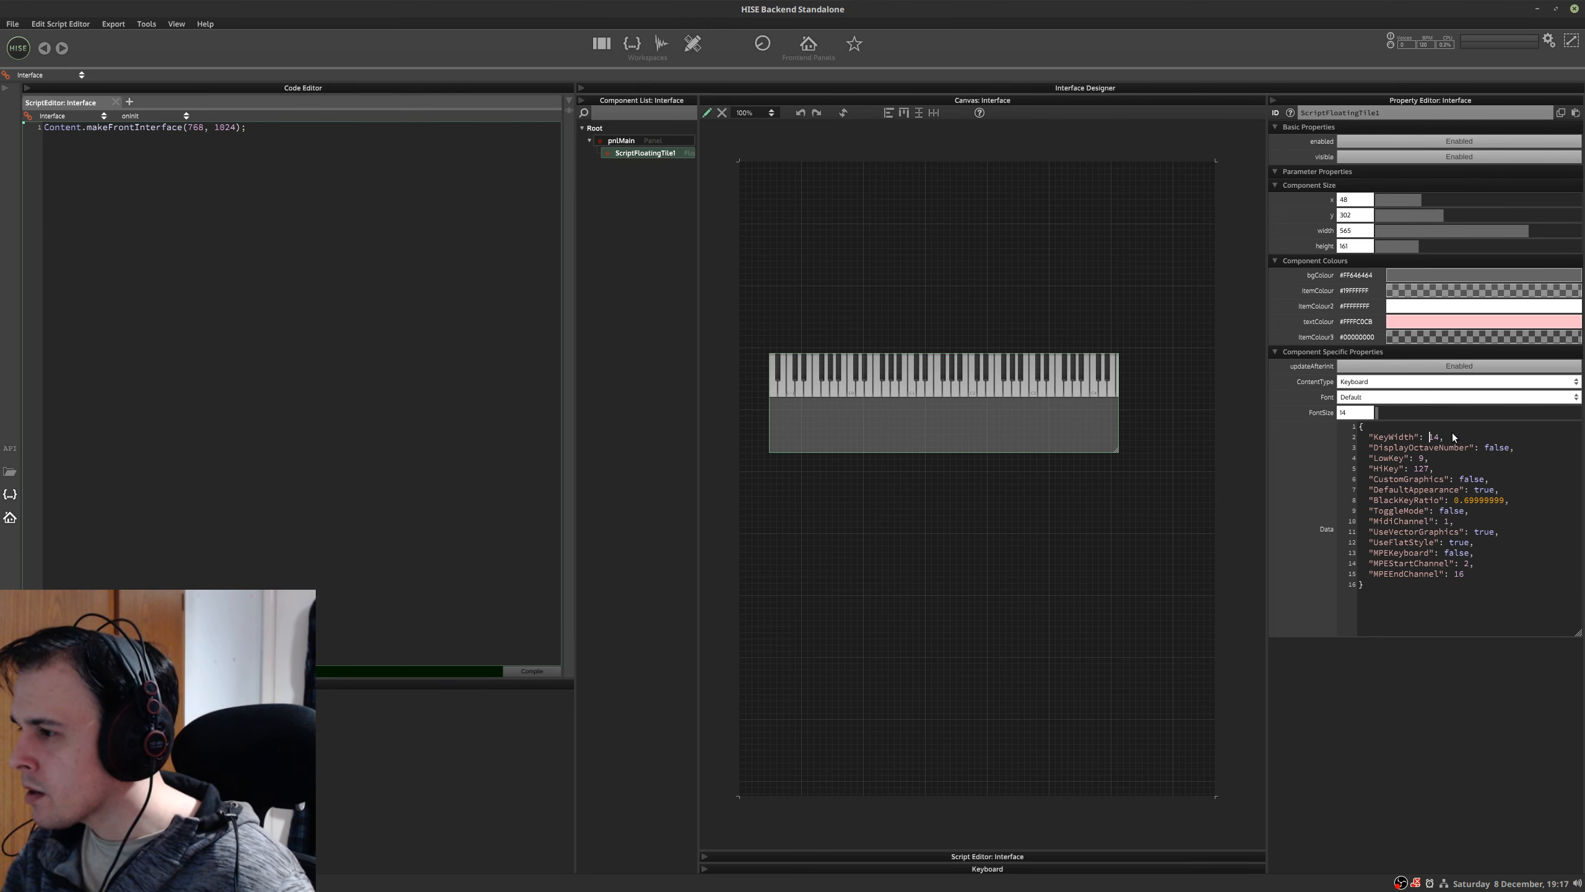
- Set KeyWidth to 28 in the keyboard tile's data
key("BackSpace")
key("BackSpace")
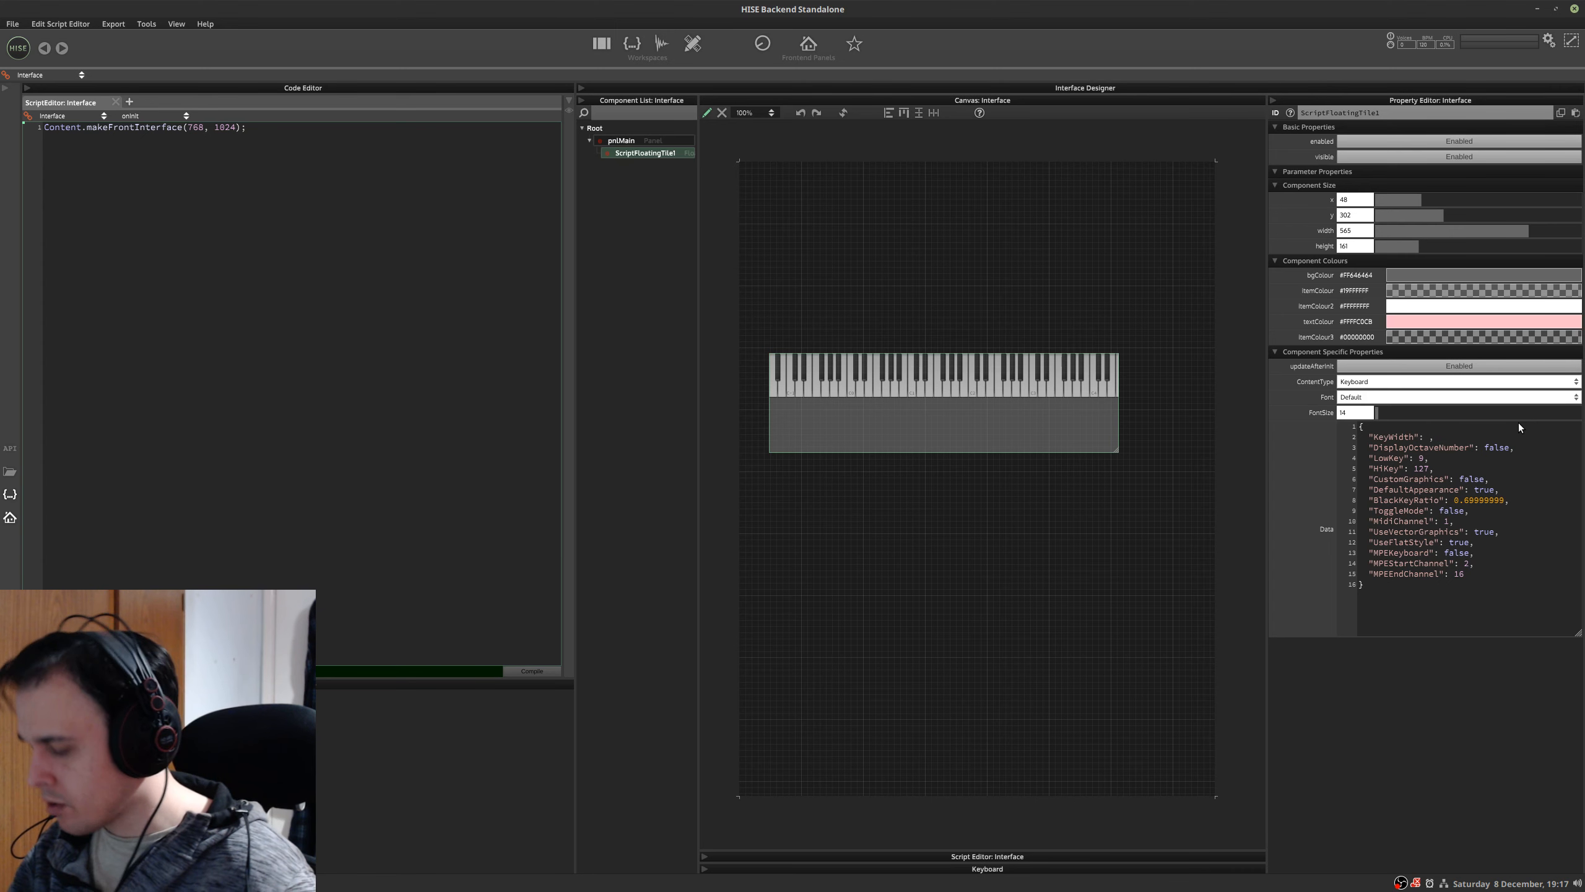
type("28")
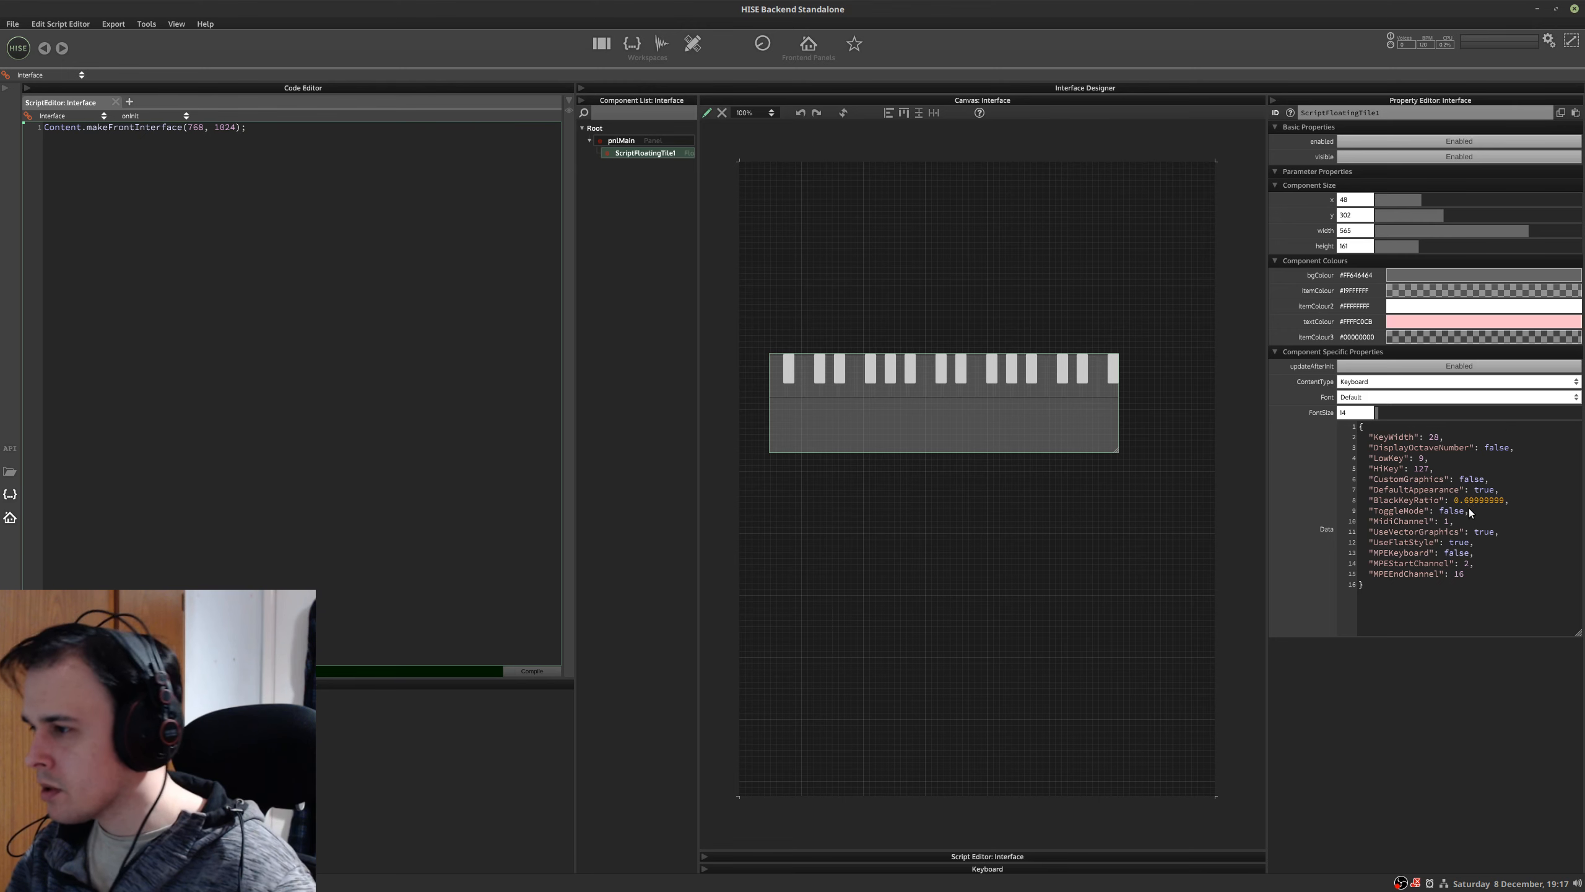
- Set UseFlatStyle back to false in the keyboard tile's data
left_click(1450, 544)
key("Delete")
key("Delete")
key("Delete")
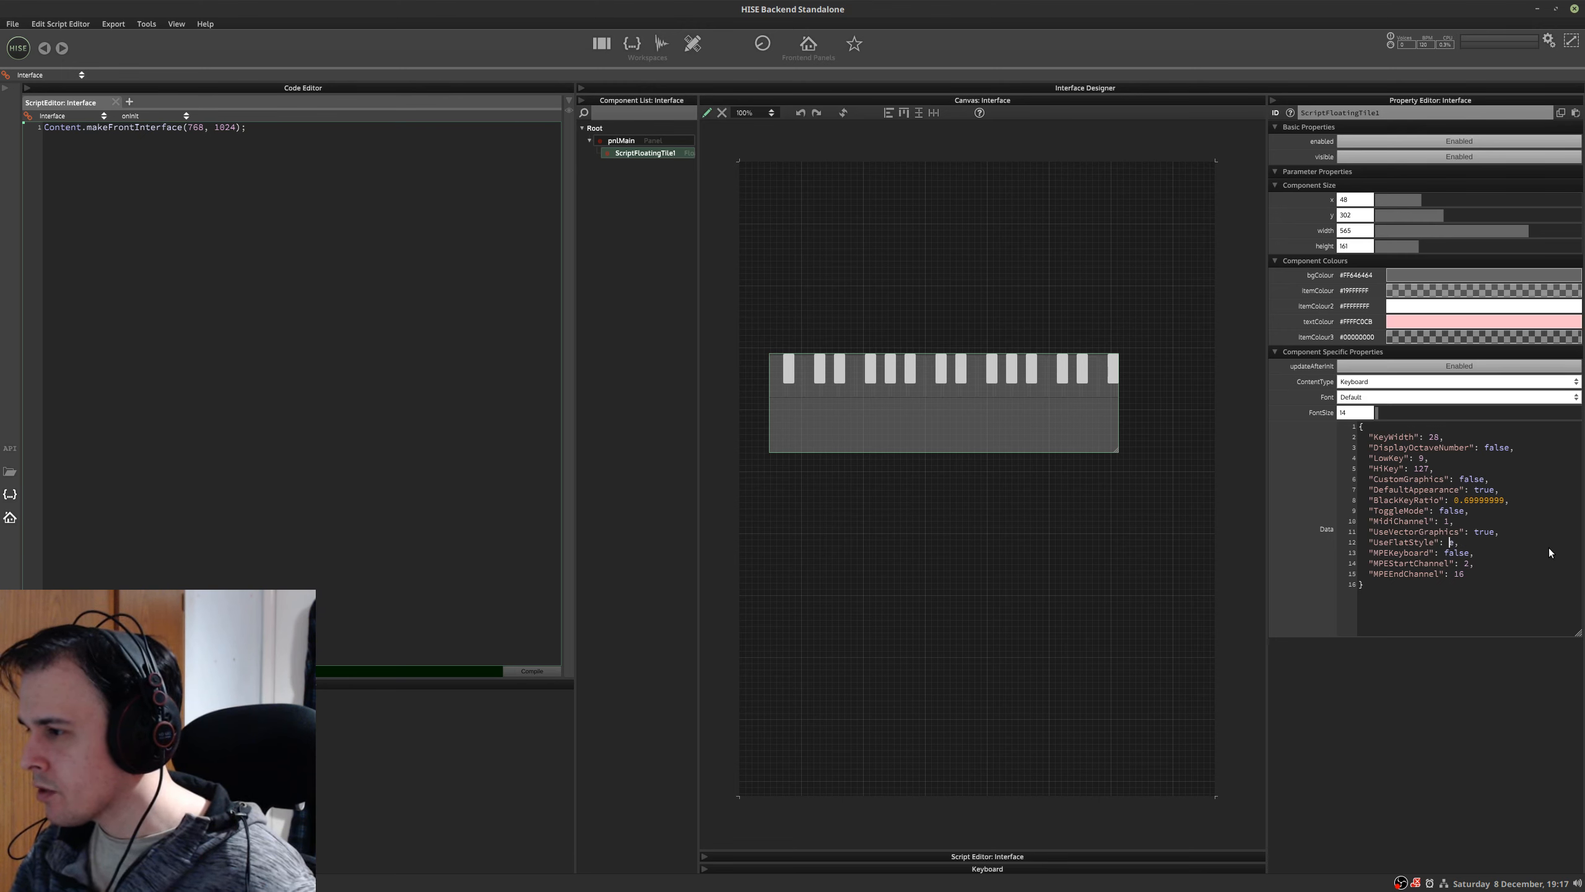
type("false")
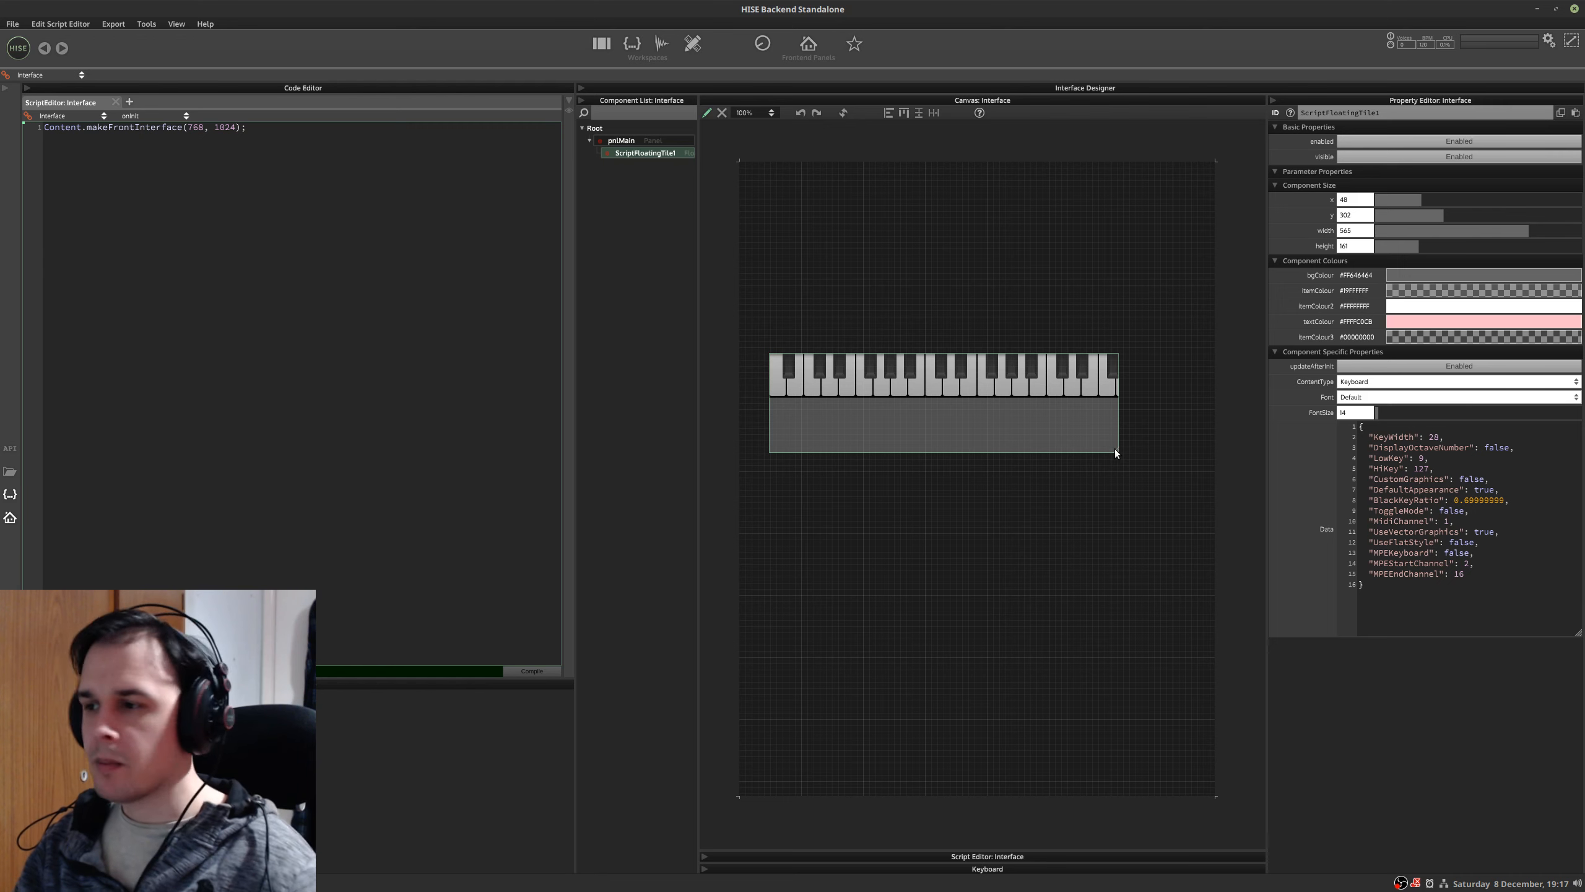
- Resize the keyboard tile to about 591 × 85 and place it near the bottom of pnlMain at about x 83, y 928
left_click_drag(1115, 448, 1139, 396)
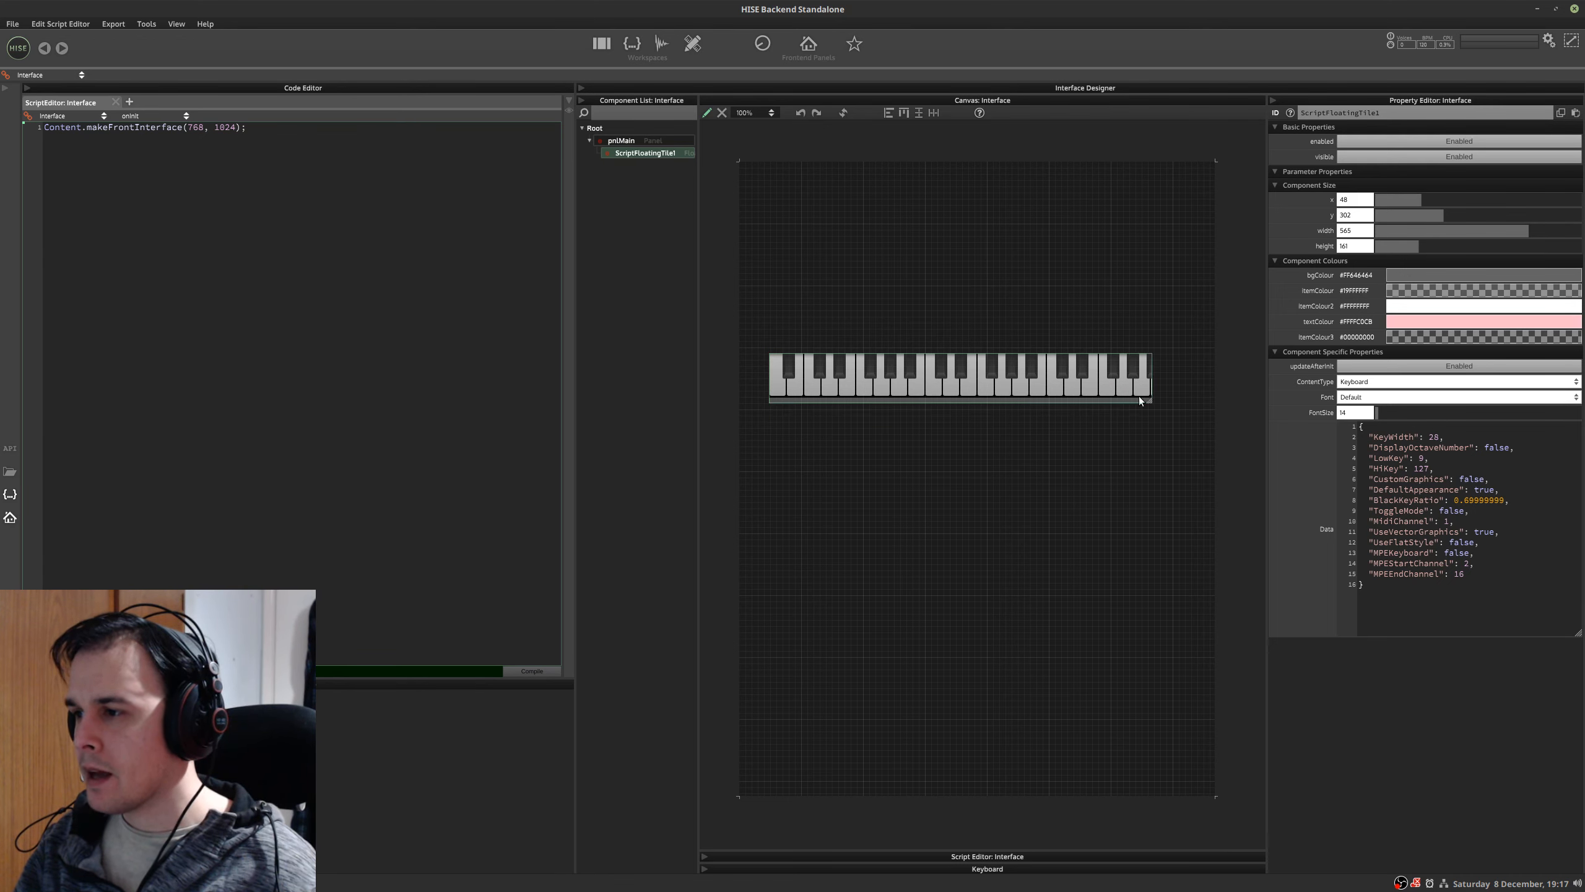
left_click_drag(1041, 398, 1062, 768)
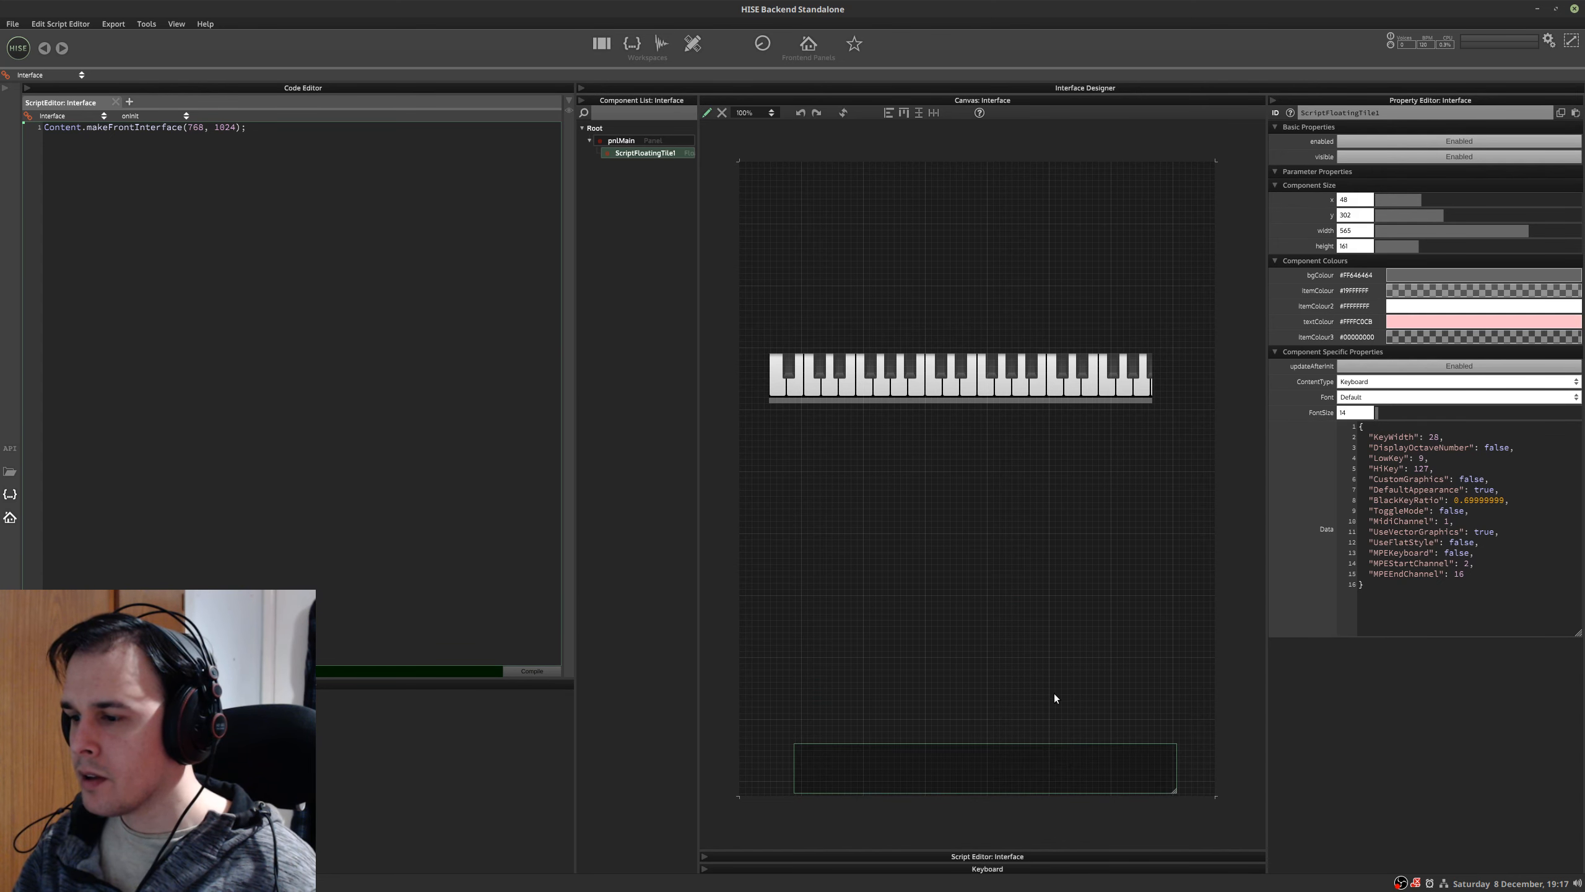
left_click(1036, 719)
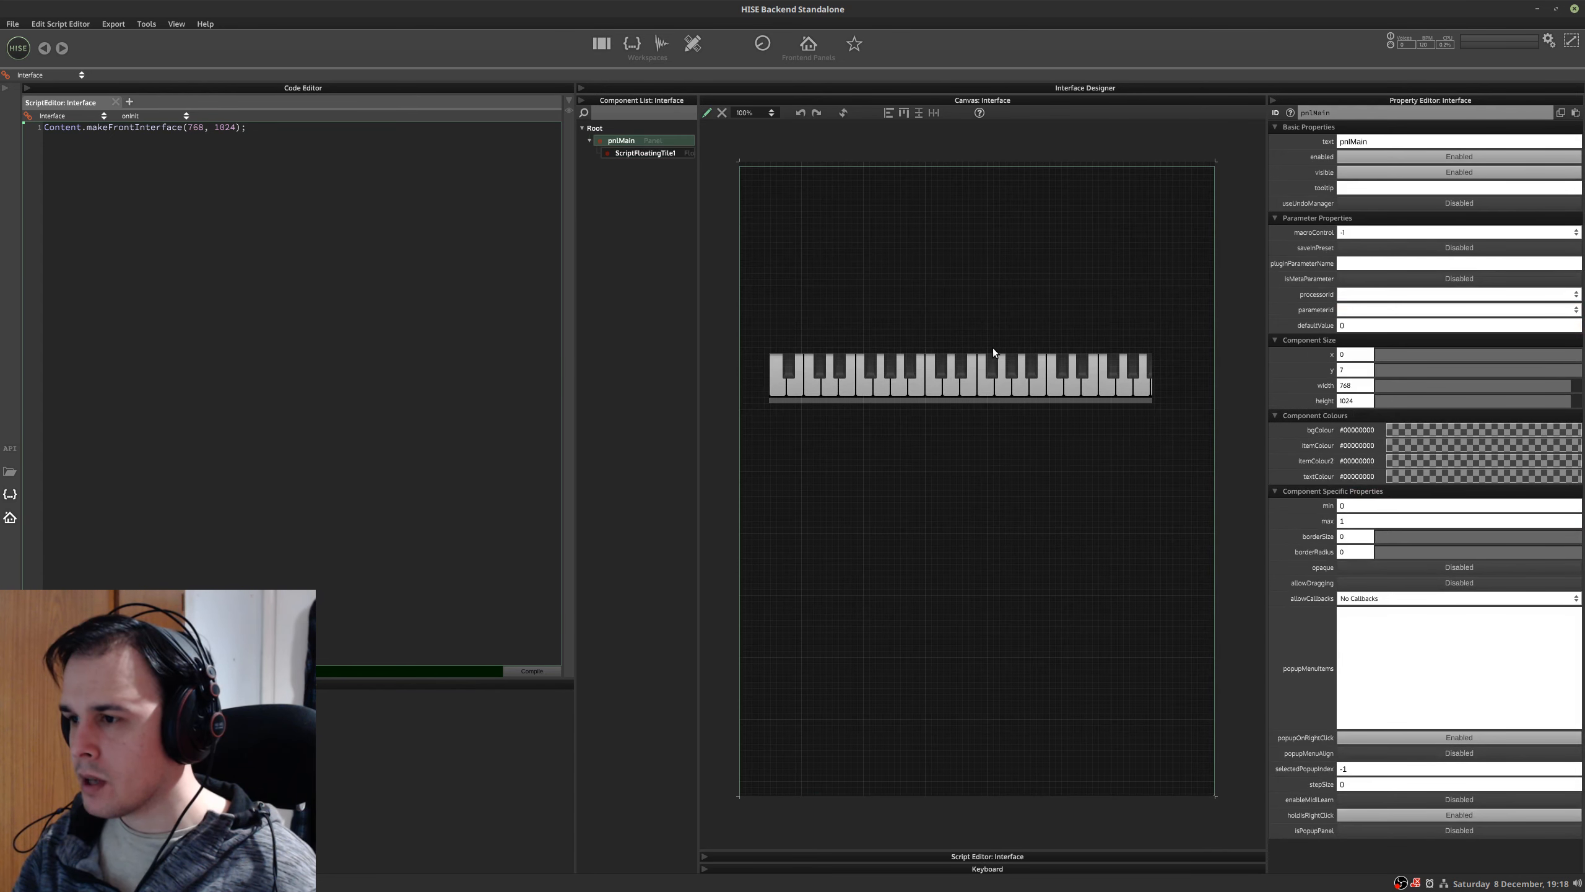
left_click_drag(968, 384, 995, 768)
left_click(631, 153)
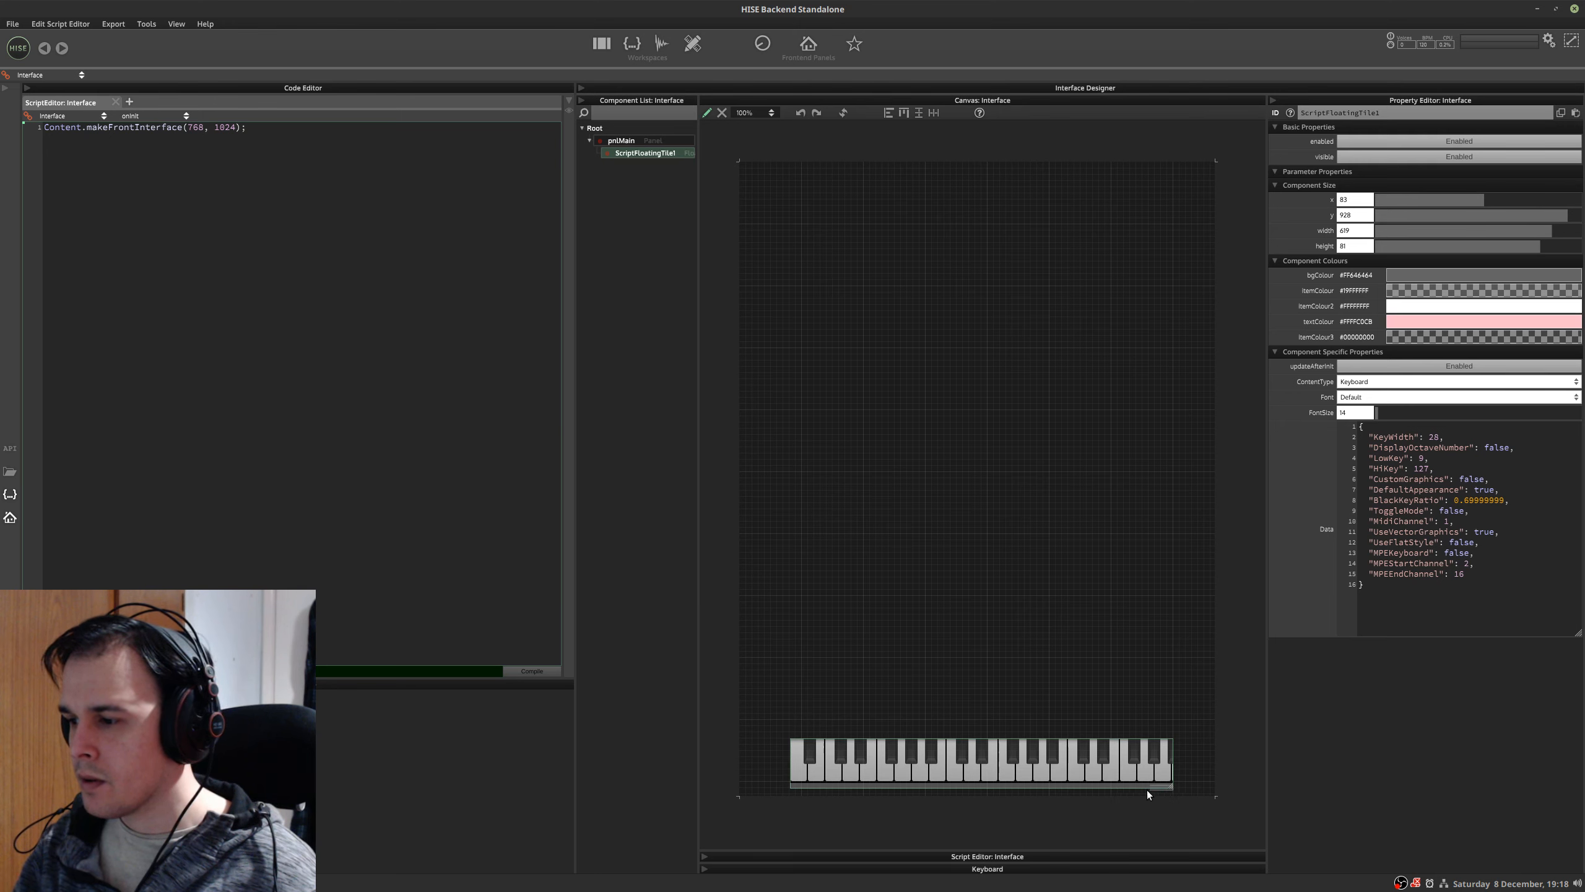
left_click_drag(1173, 787, 1153, 788)
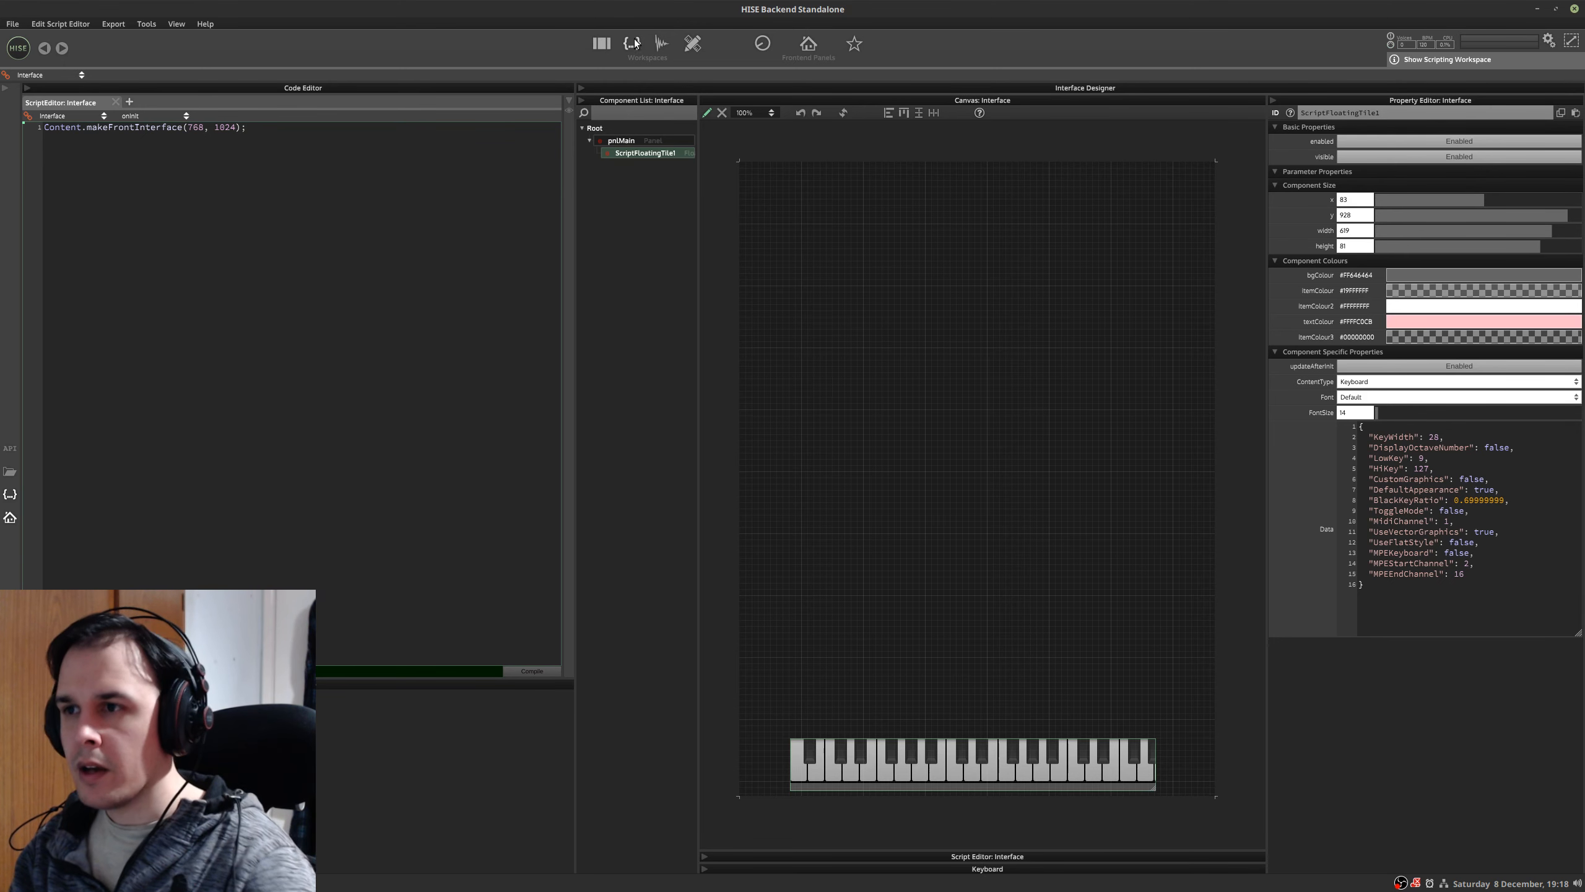
- Add a Sine Wave Generator to the main container and return to the scripting workspace
left_click(607, 45)
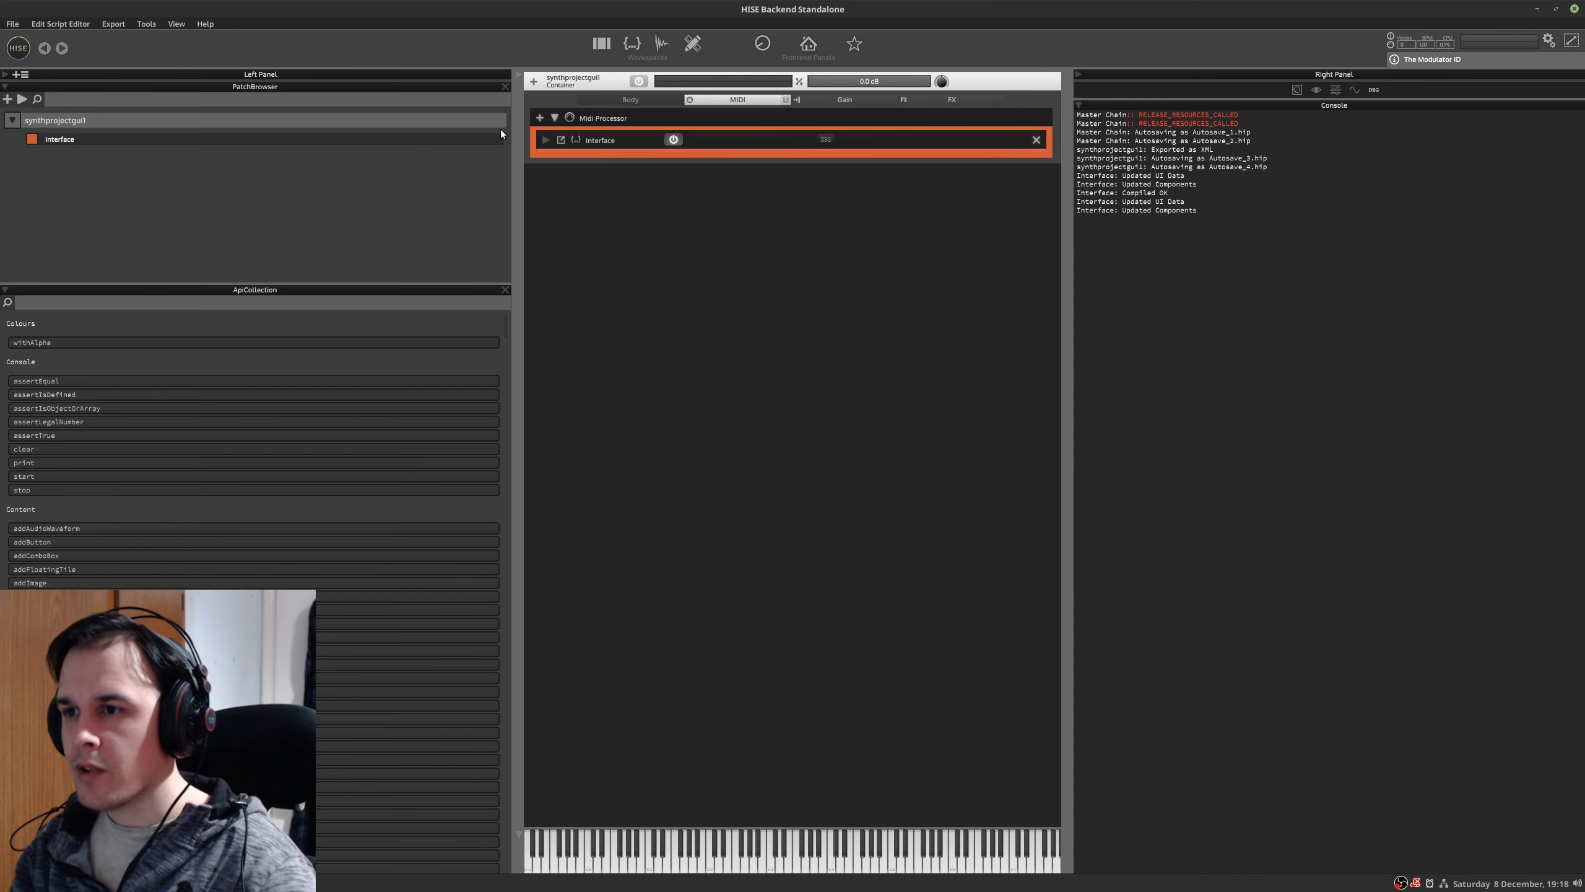
left_click(534, 82)
left_click(587, 120)
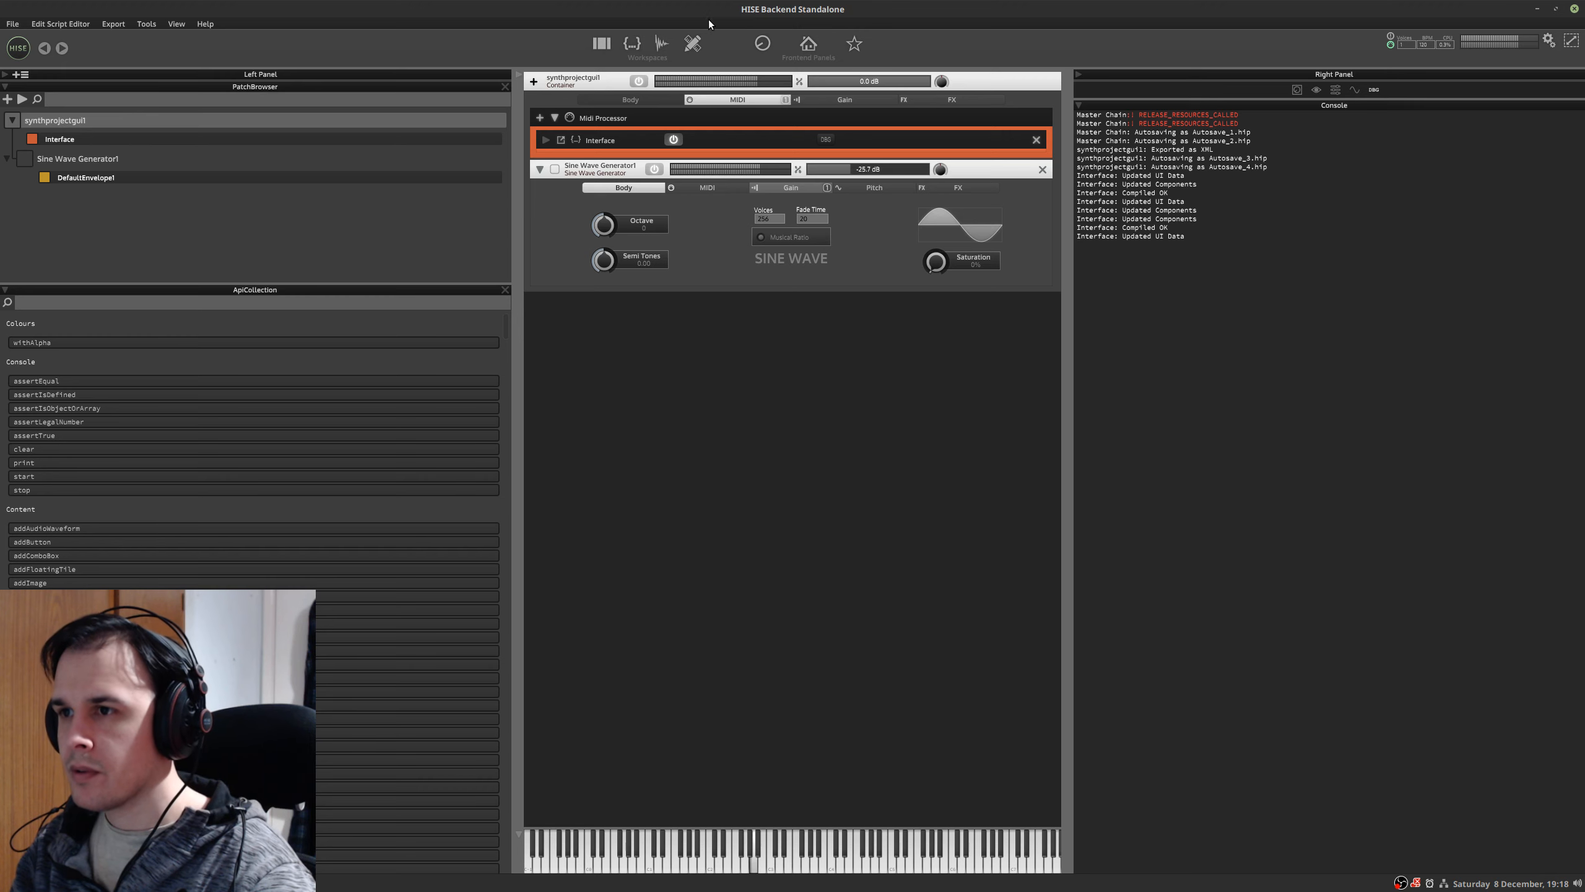
left_click(634, 44)
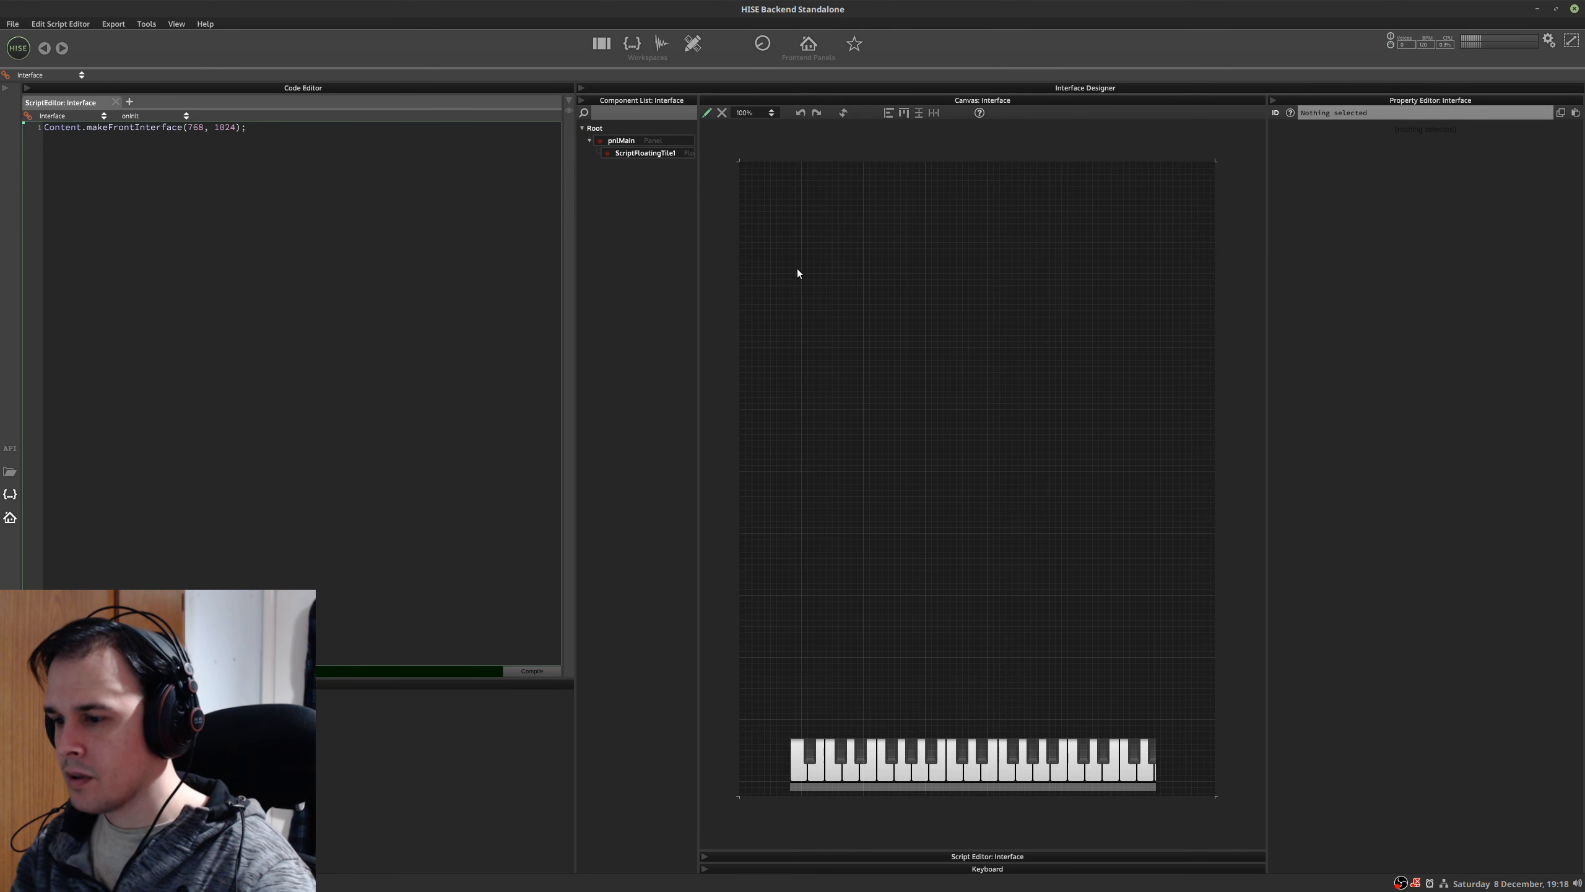
- Set DisplayOctaveNumber to true, LowKey to 60 and DefaultAppearance to false in the keyboard tile's data
left_click(942, 765)
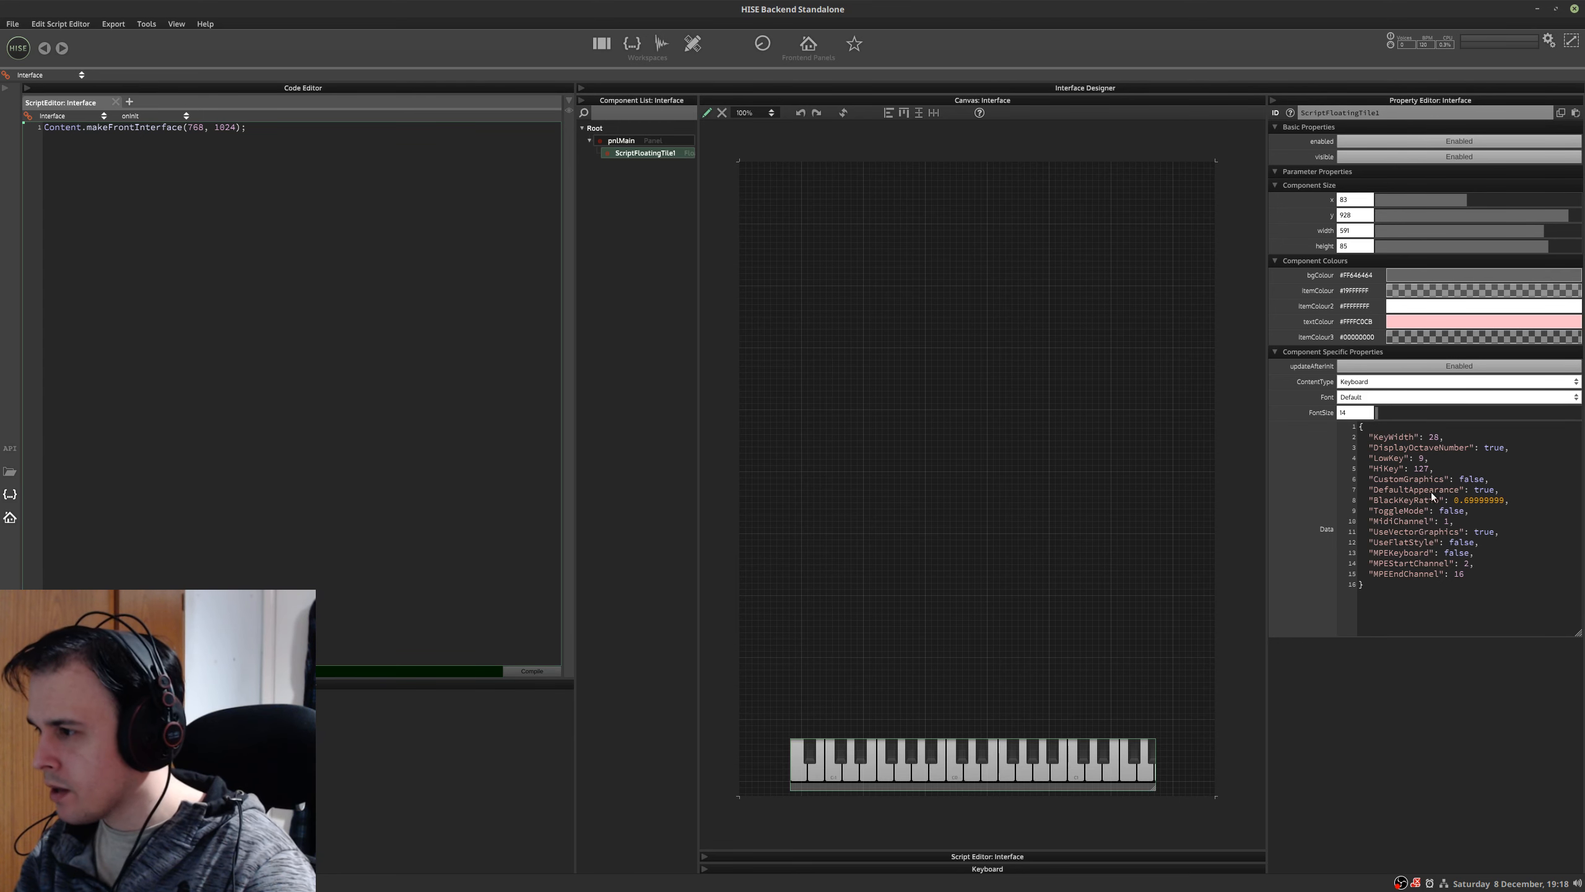
left_click(1425, 459)
key("BackSpace")
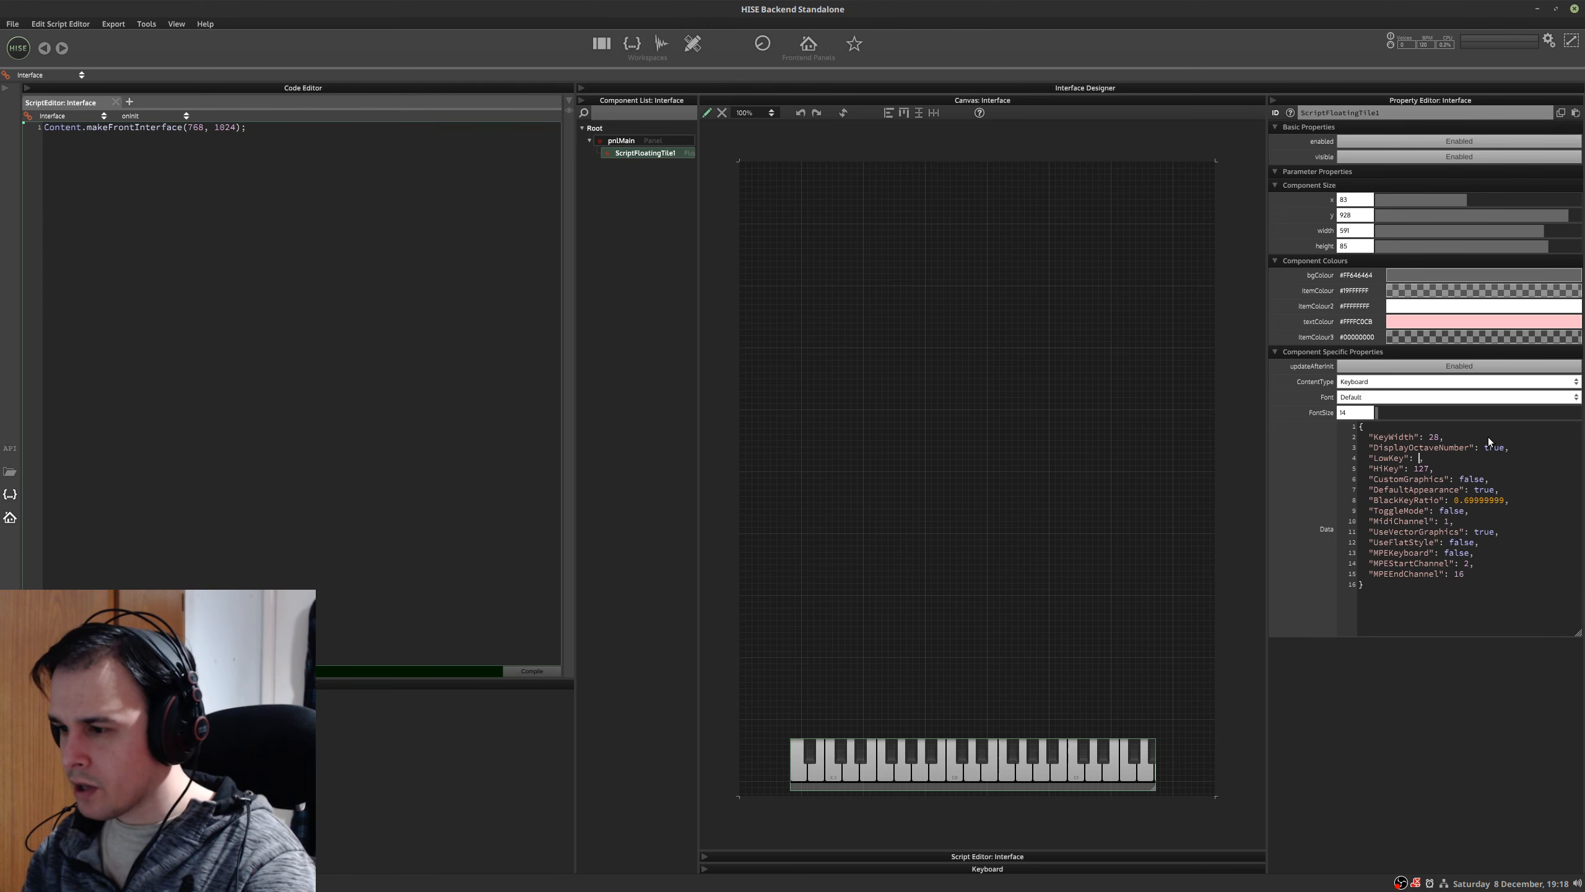
type("60")
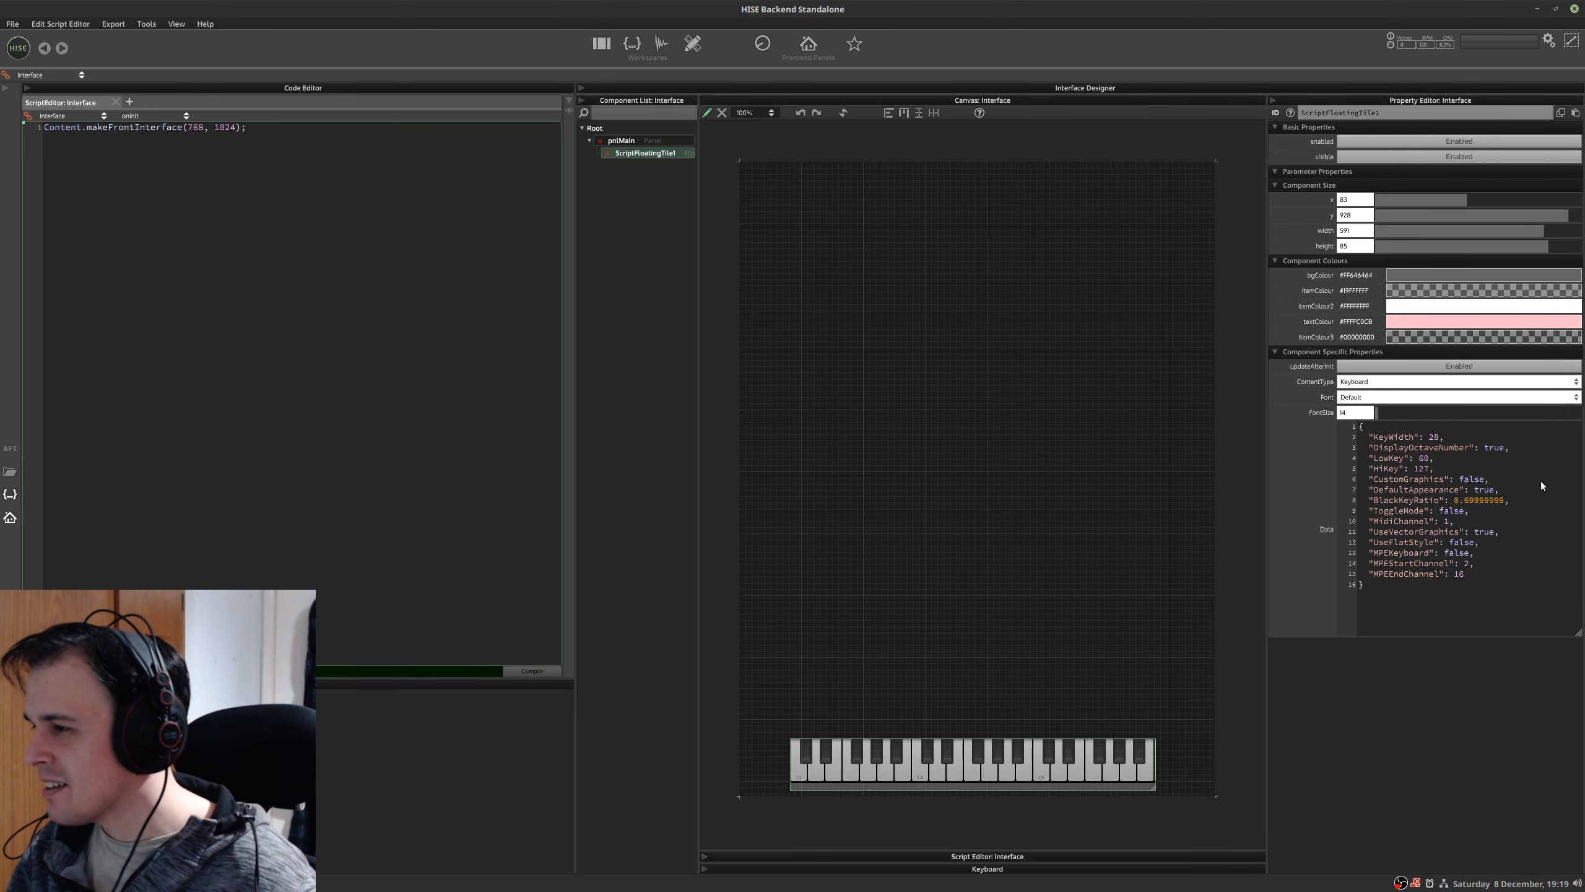
key("shift+End")
type("fa")
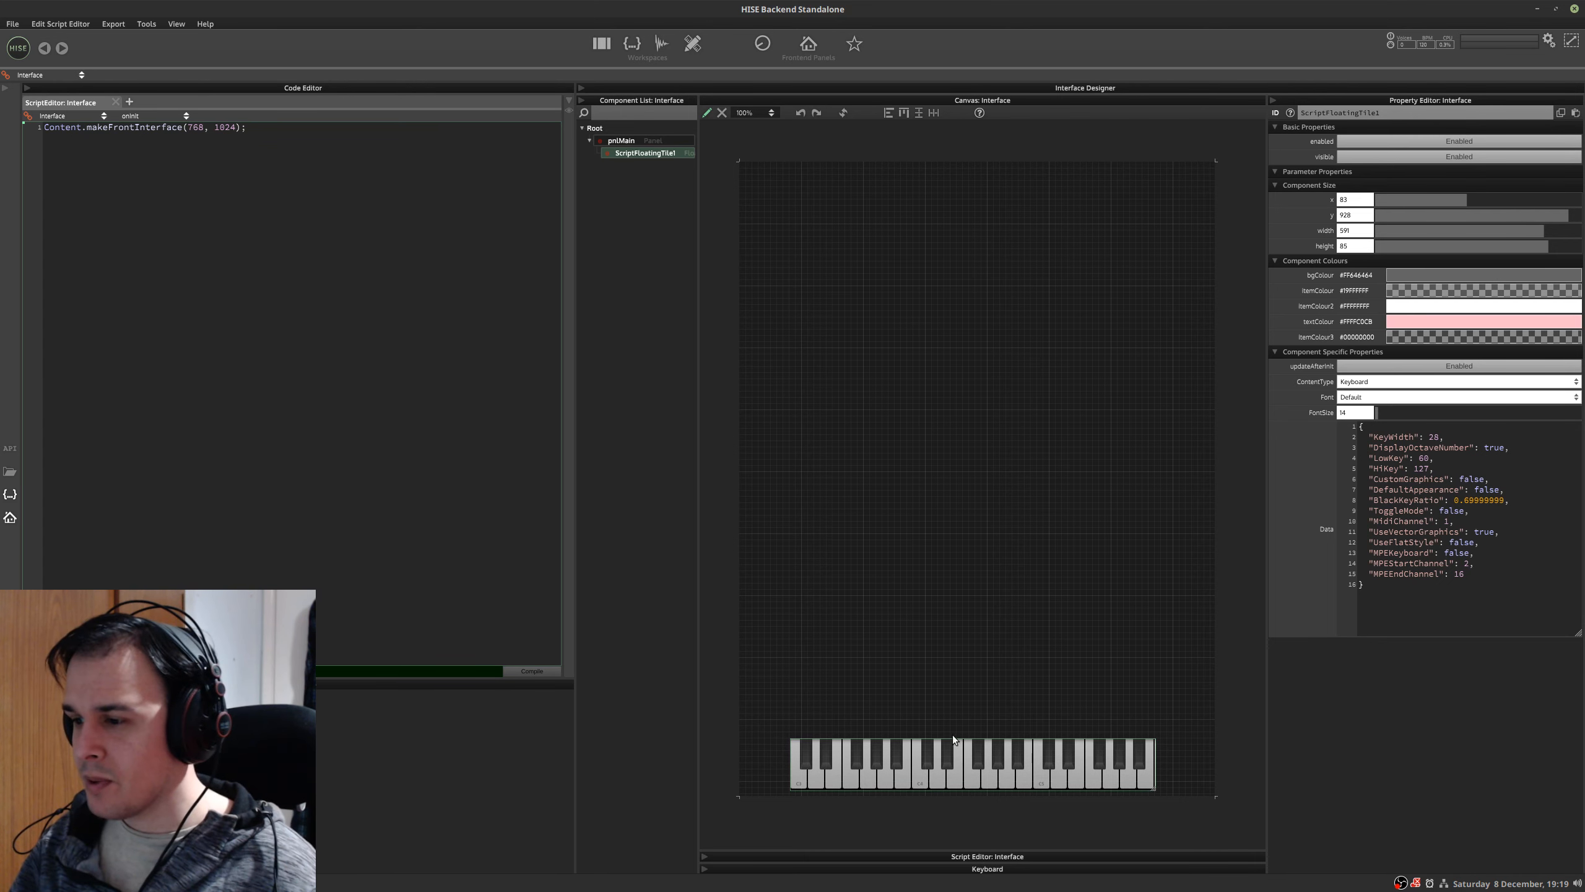
- Enlarge the keyboard tile to about 583 × 196 and position it at about x 77, y 807
left_click_drag(952, 734, 982, 647)
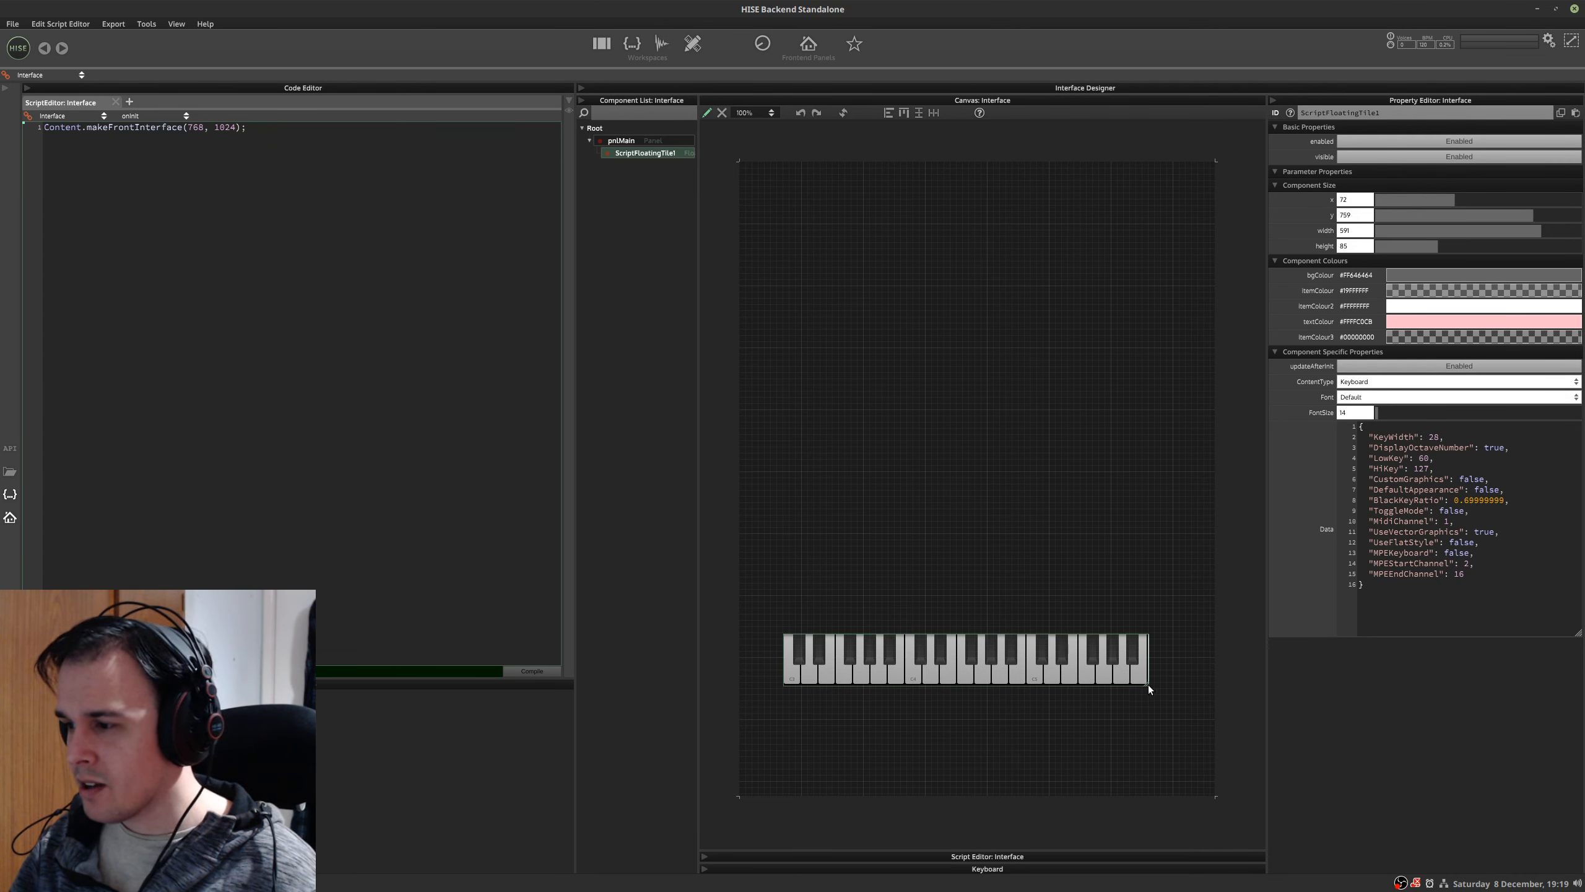
left_click_drag(1147, 683, 1186, 753)
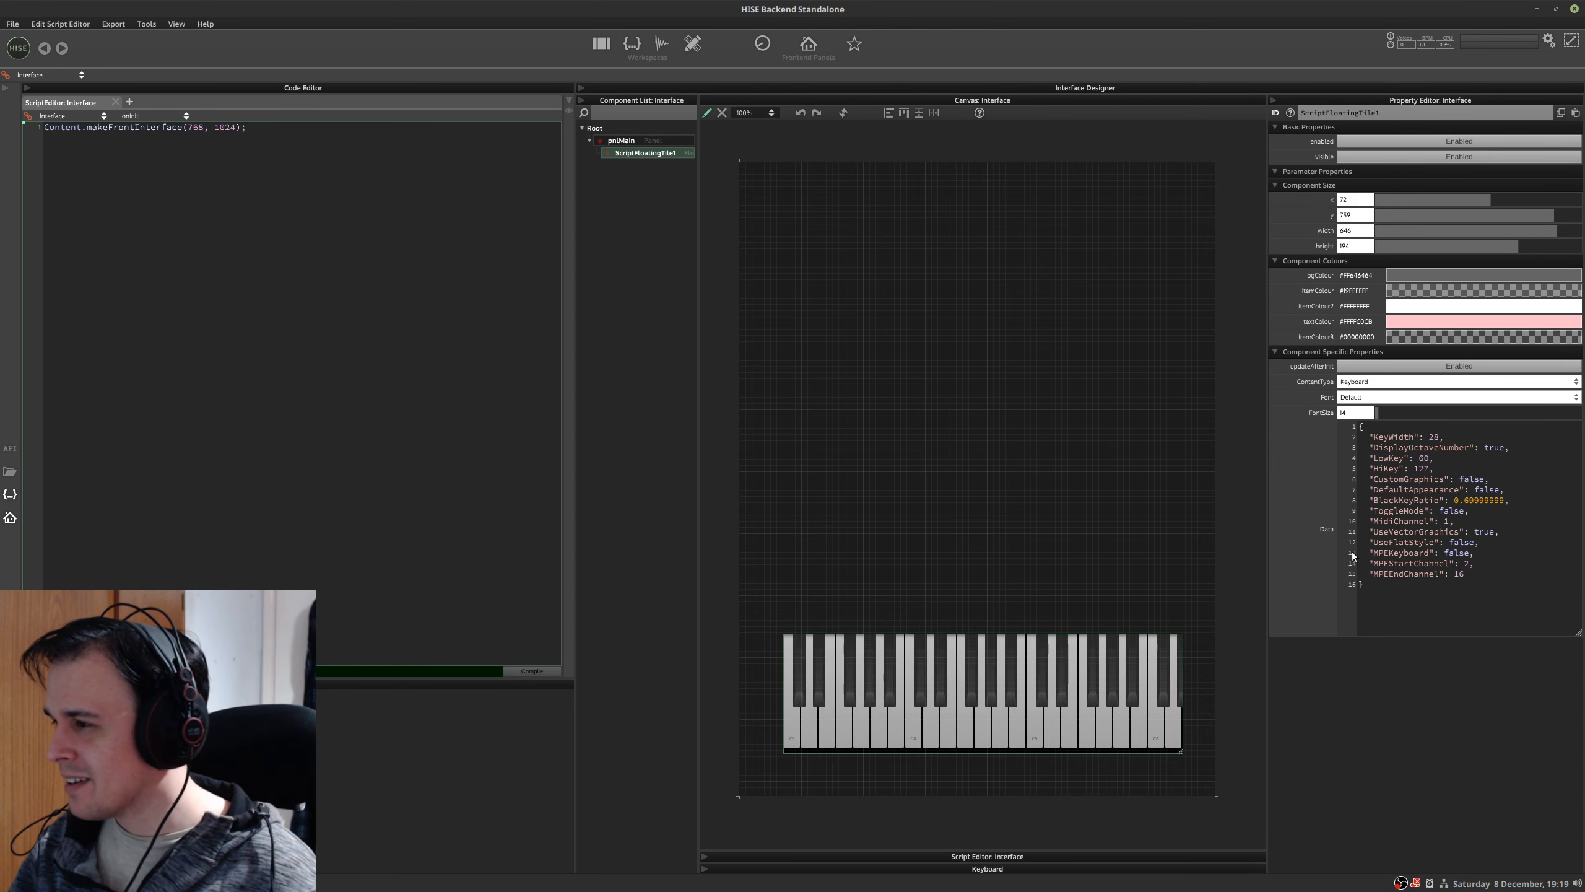
left_click_drag(1040, 667, 1052, 716)
left_click(1034, 629)
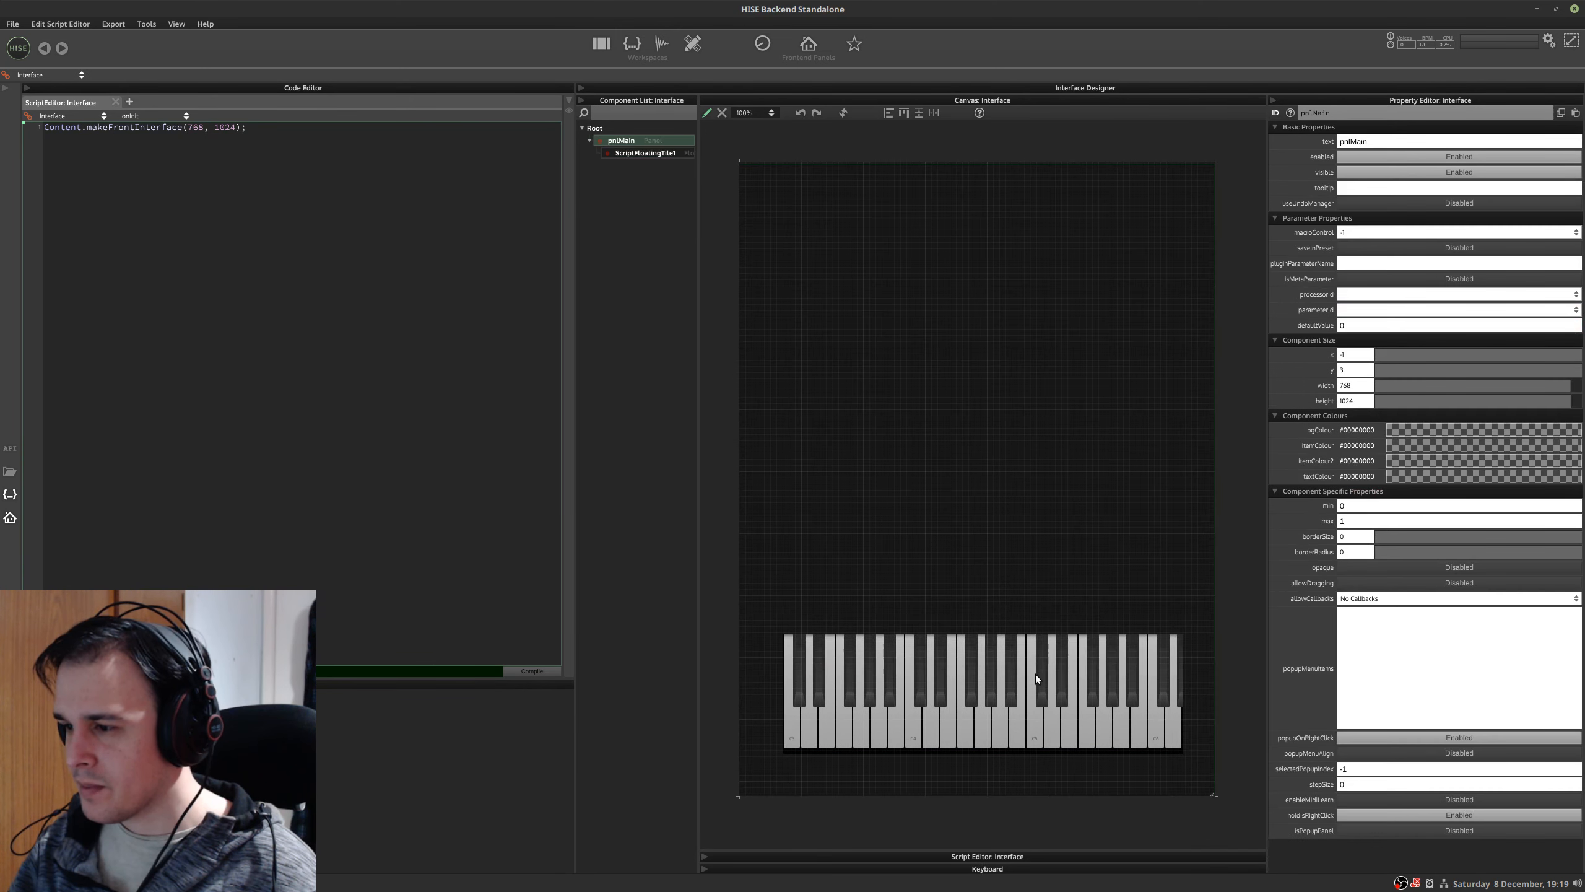
left_click(646, 153)
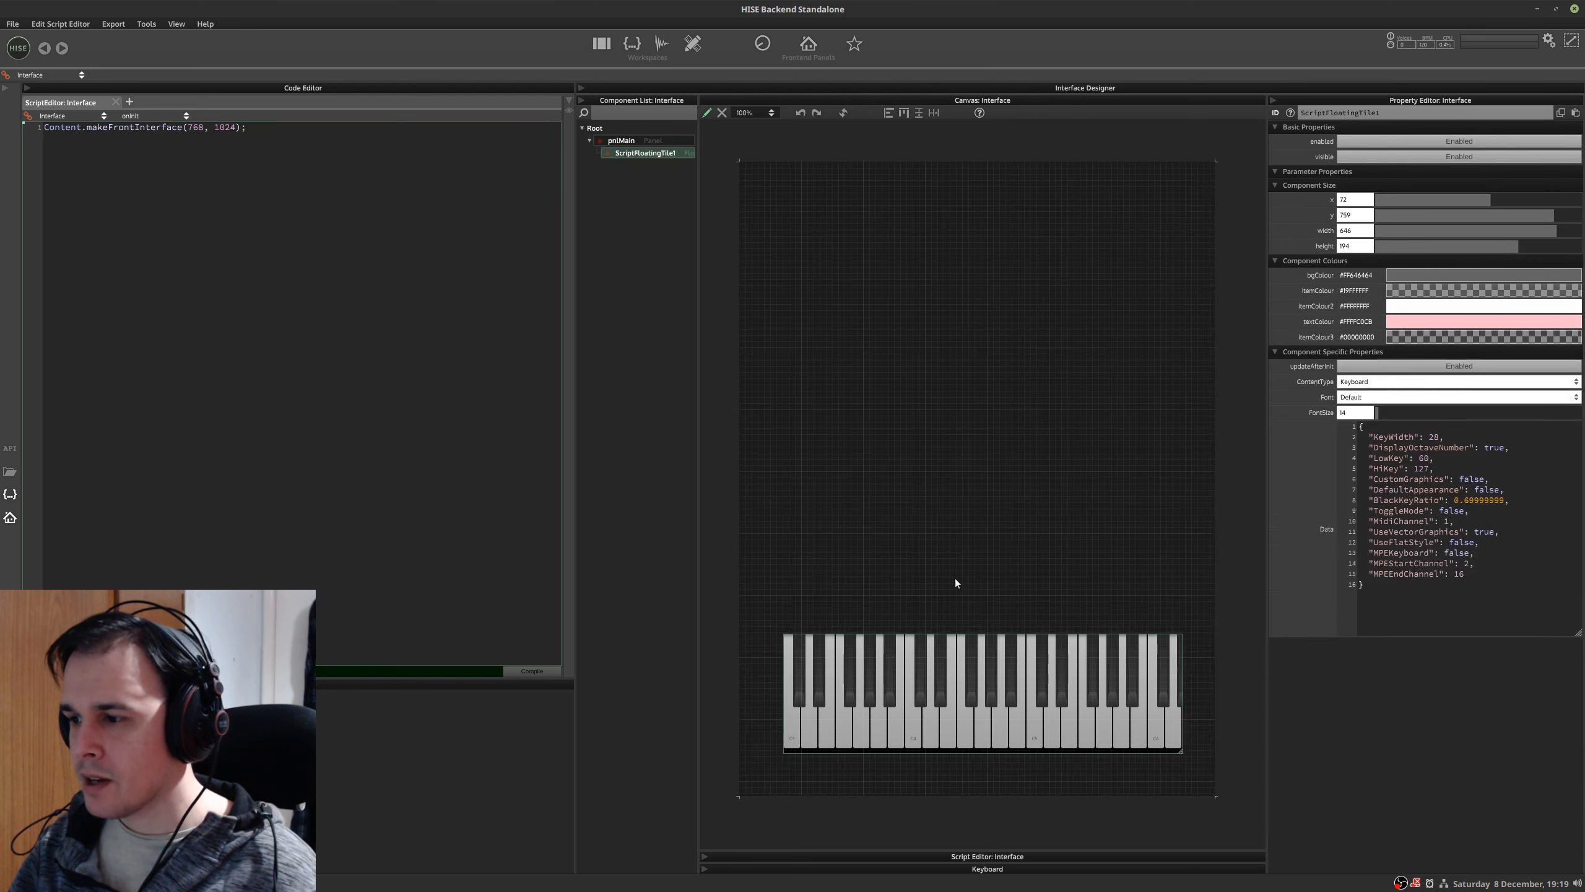
left_click_drag(923, 669, 930, 695)
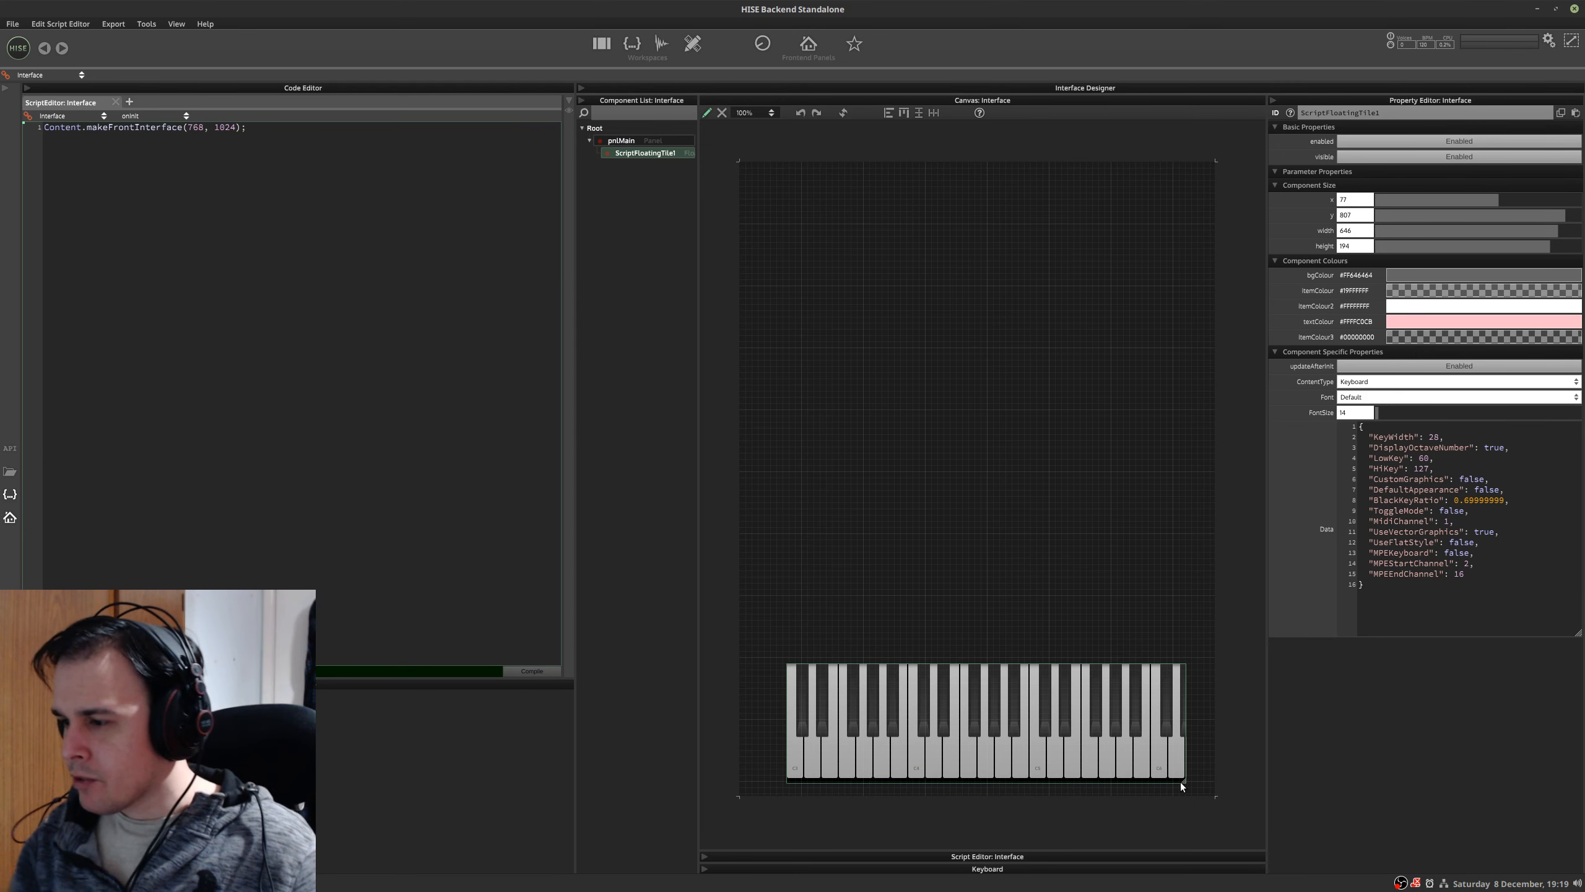
left_click_drag(1184, 783, 1146, 782)
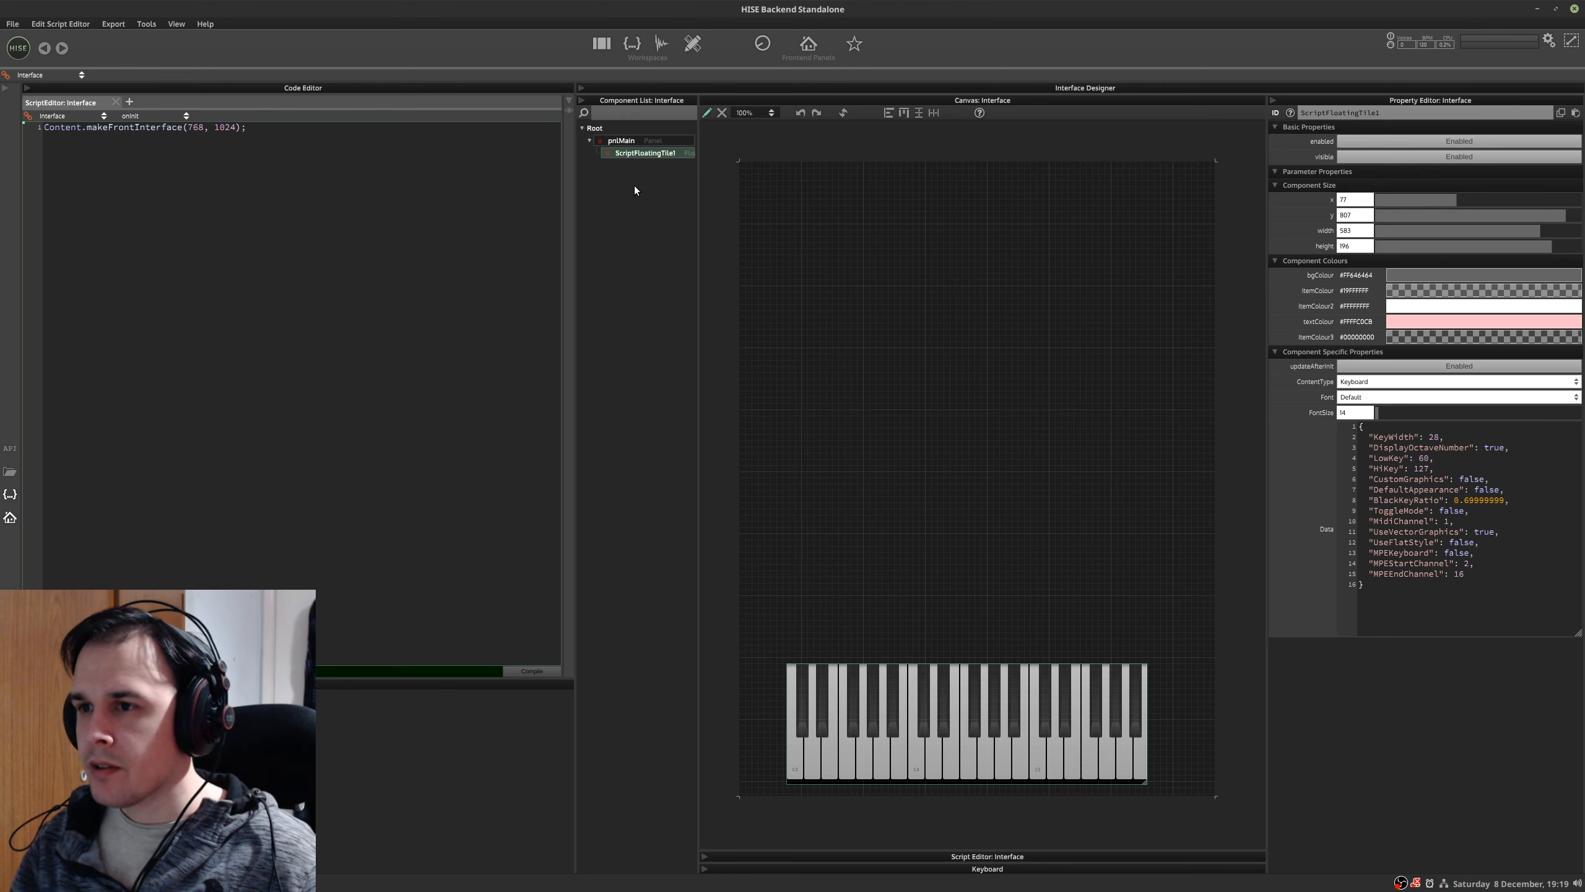
- Rename the keyboard floating tile to fltKeyboard, reselect it and narrow the property editor slightly
left_click(1359, 115)
type("fl")
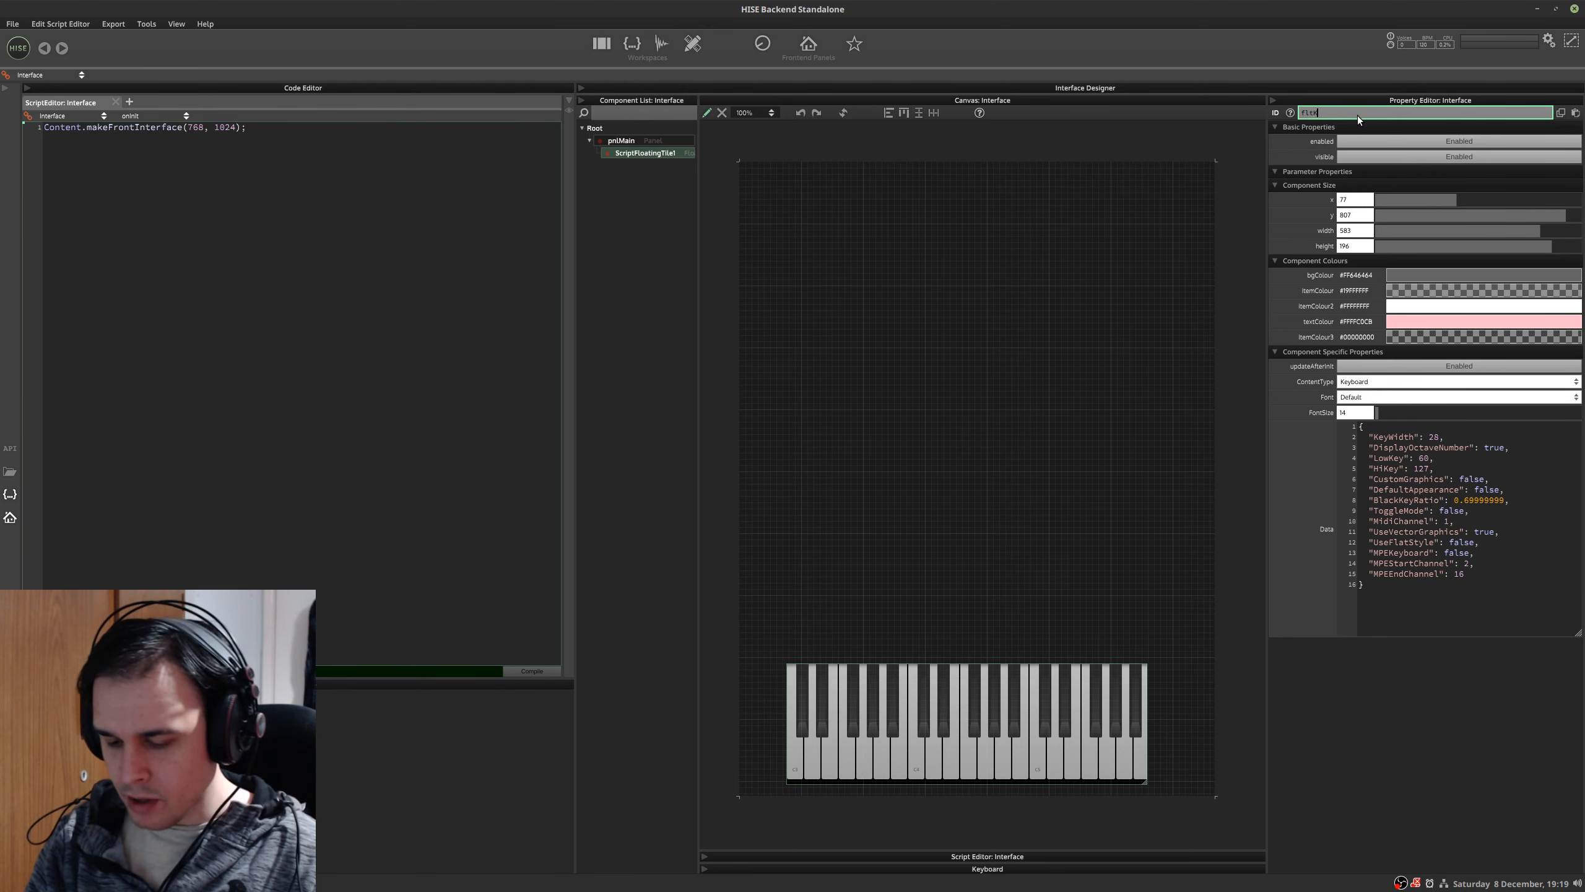
type("tKeyboard")
key("Return")
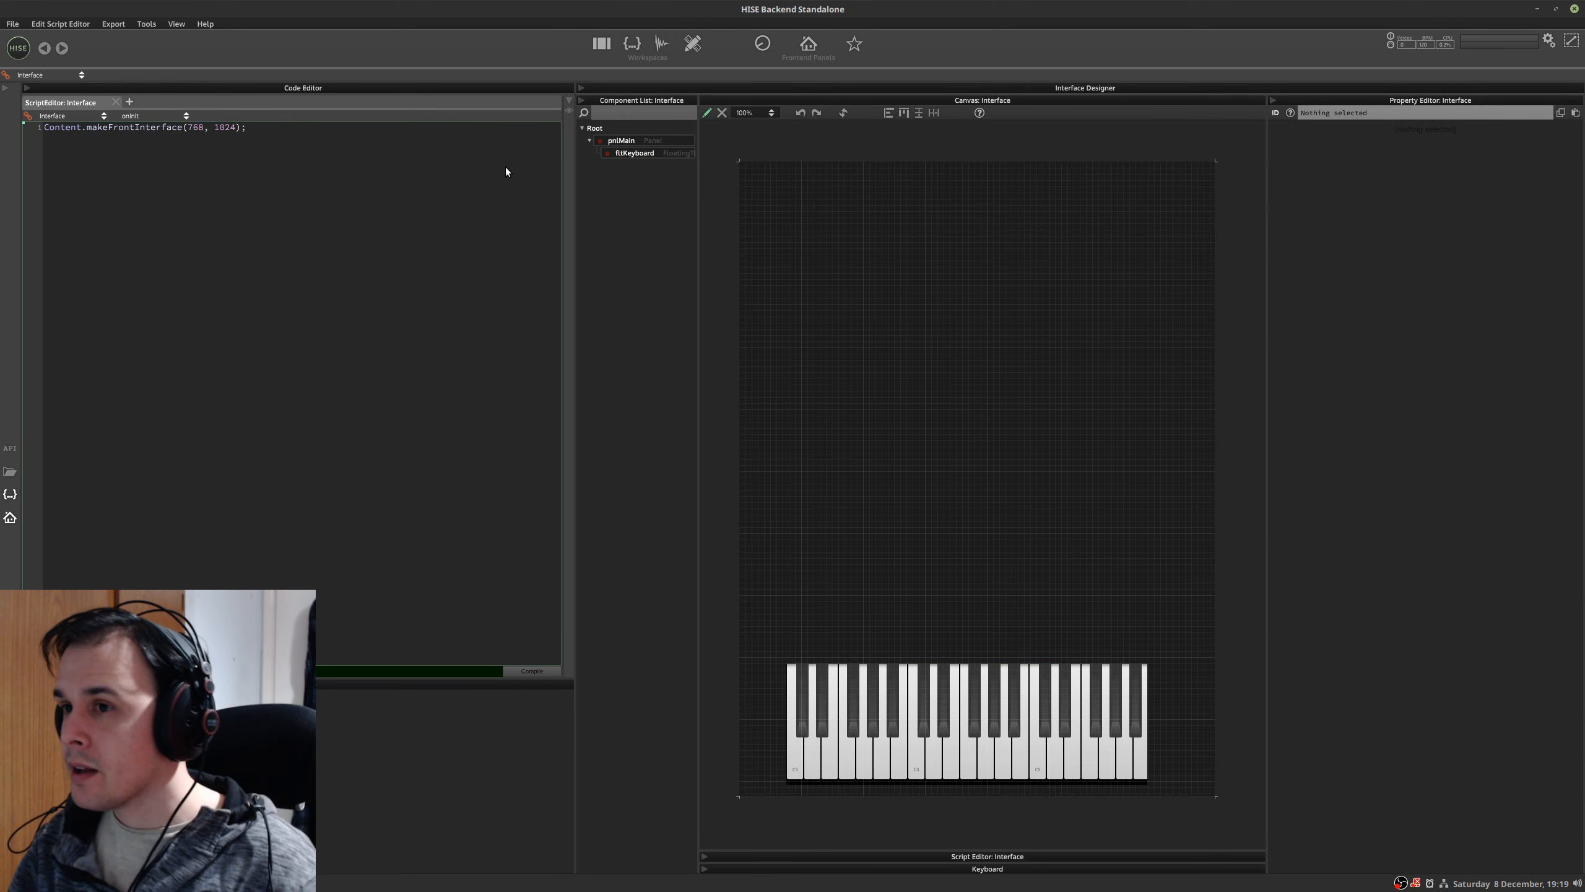
left_click(635, 152)
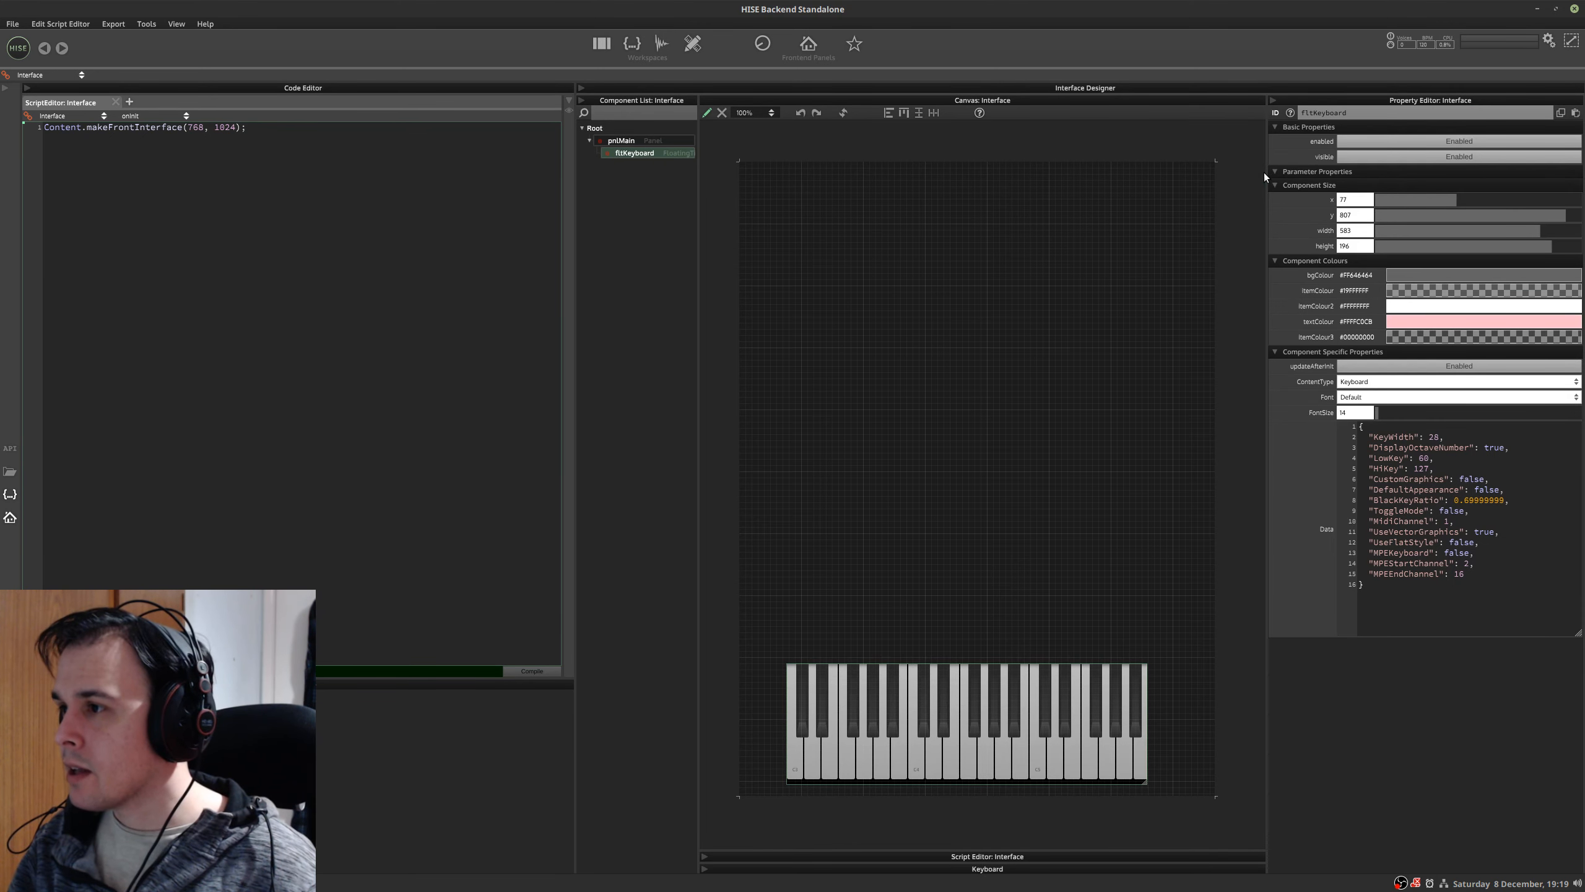
left_click_drag(1267, 174, 1304, 180)
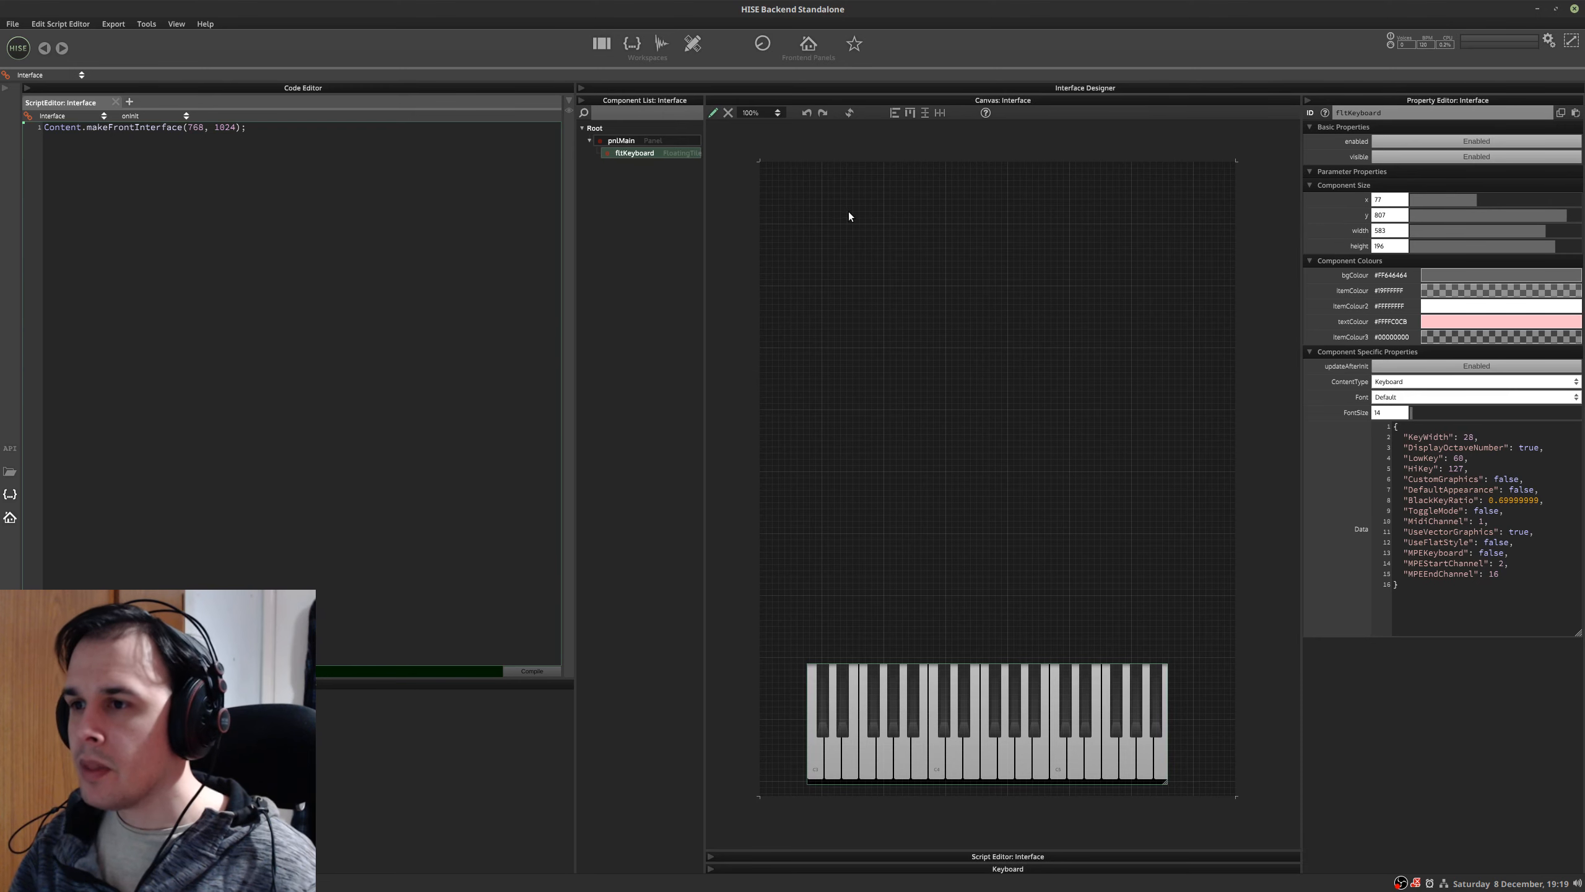
- Add a new Button inside pnlMain and move it to about x 195, y 75
right_click(623, 199)
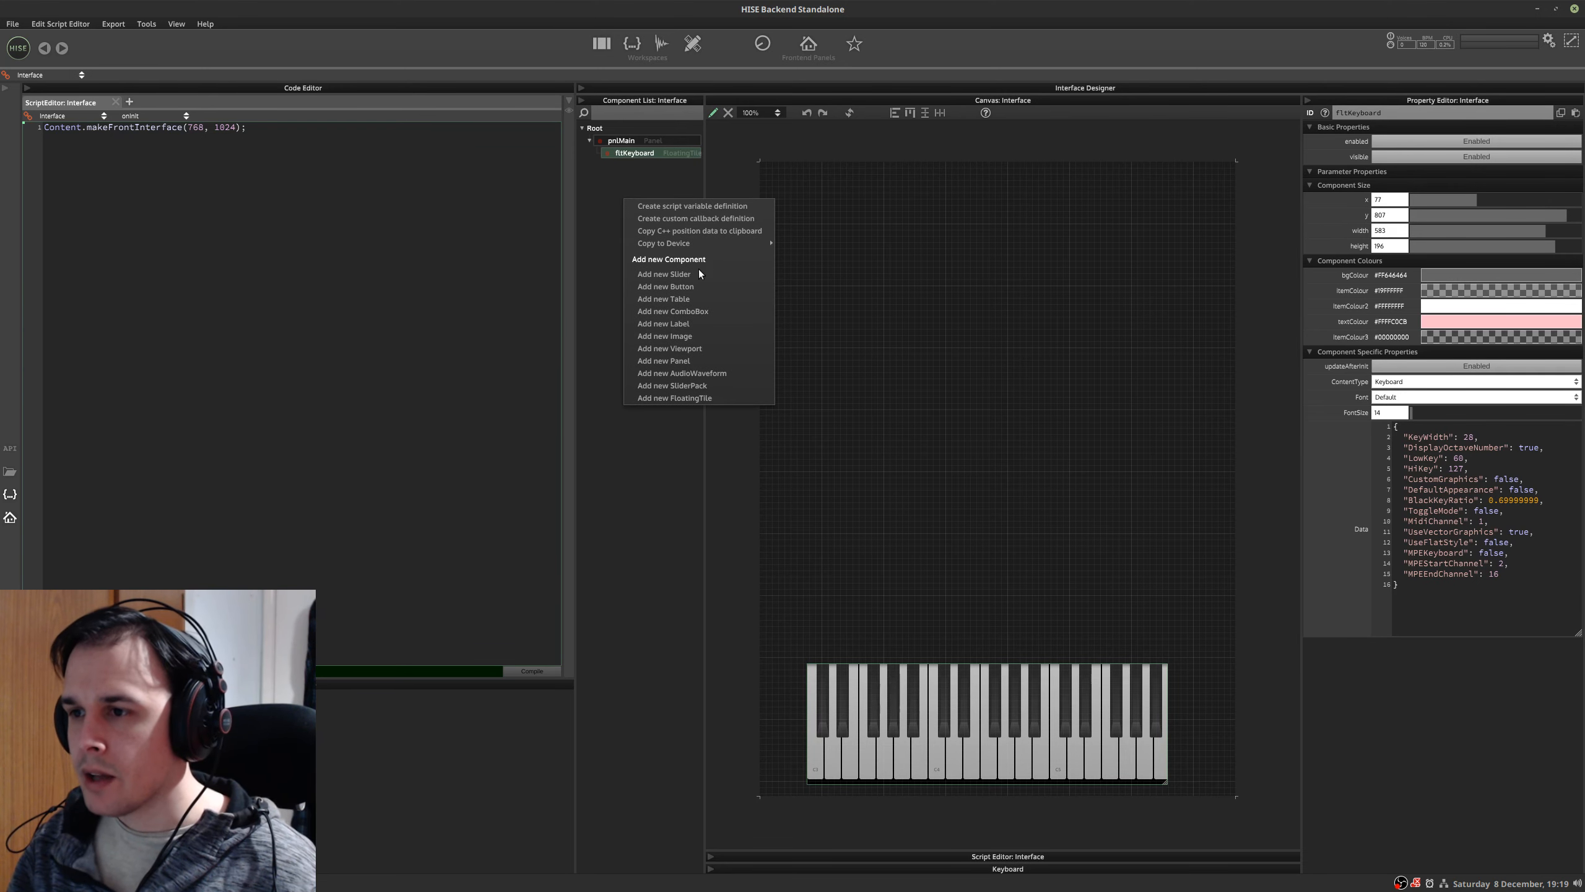
left_click(696, 288)
mouse_move(633, 163)
left_mouse_down()
mouse_move(632, 190)
mouse_move(625, 153)
left_mouse_up()
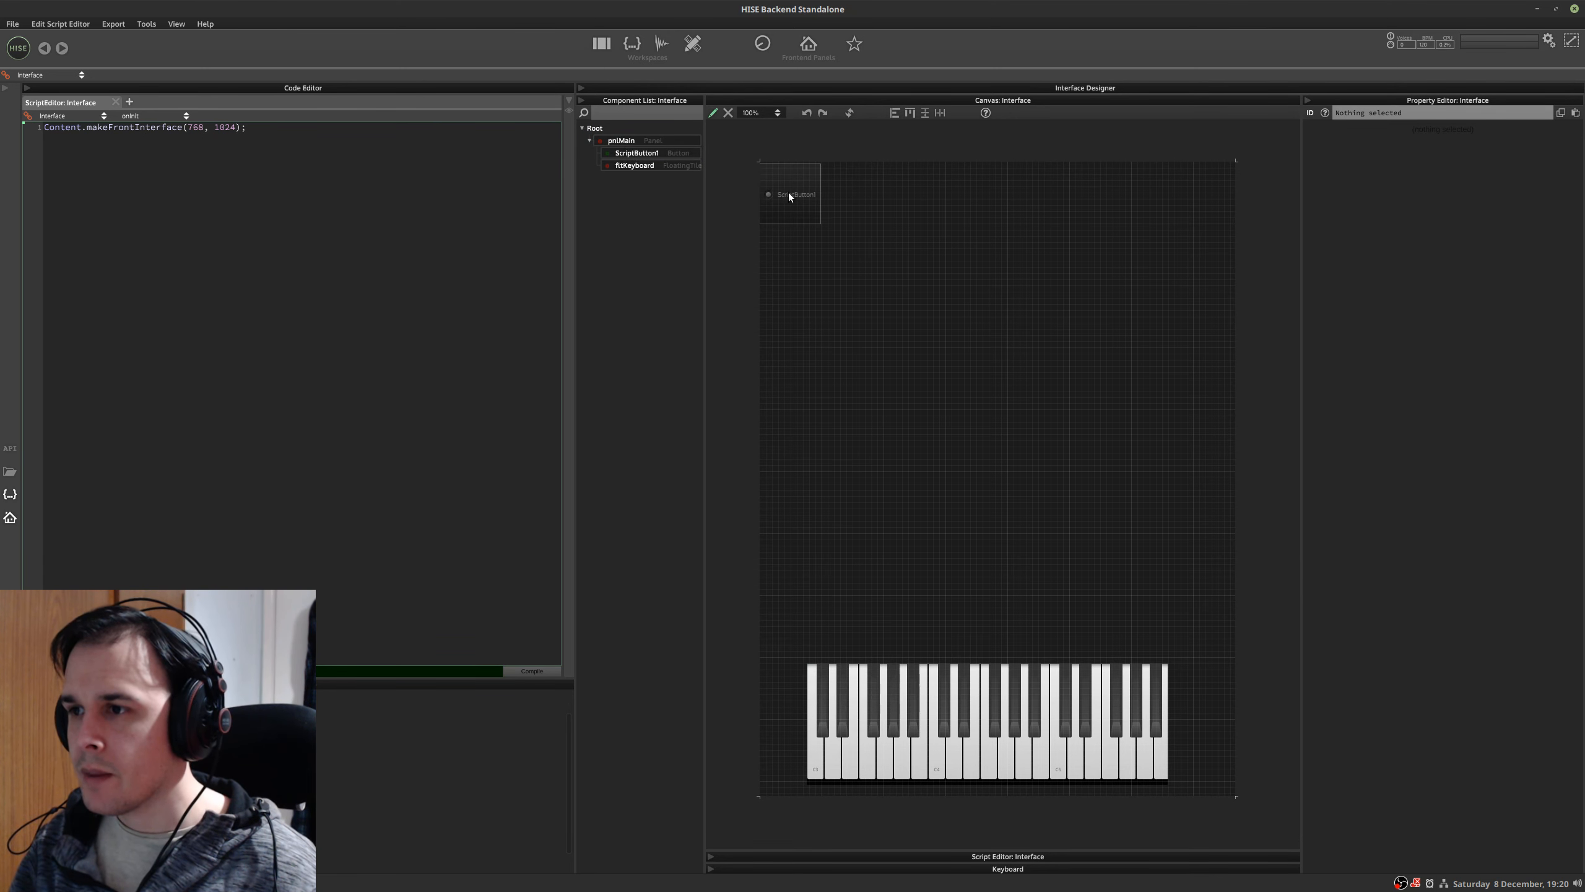
left_click_drag(788, 196, 912, 232)
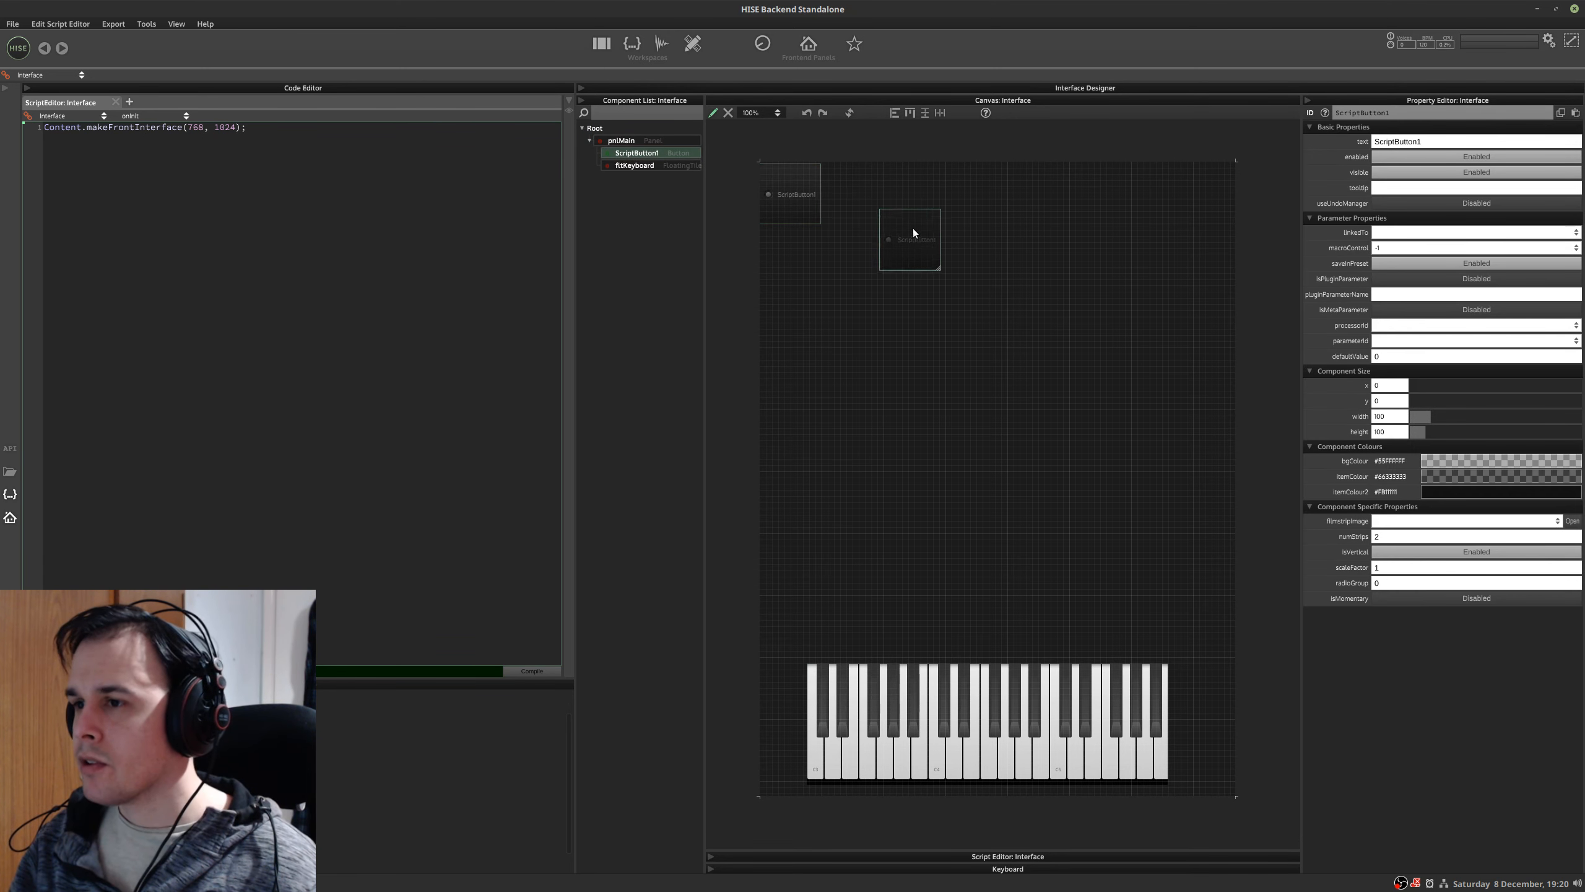
- Rename the new button in pnlMain to btnOctUp
double_click(1457, 112)
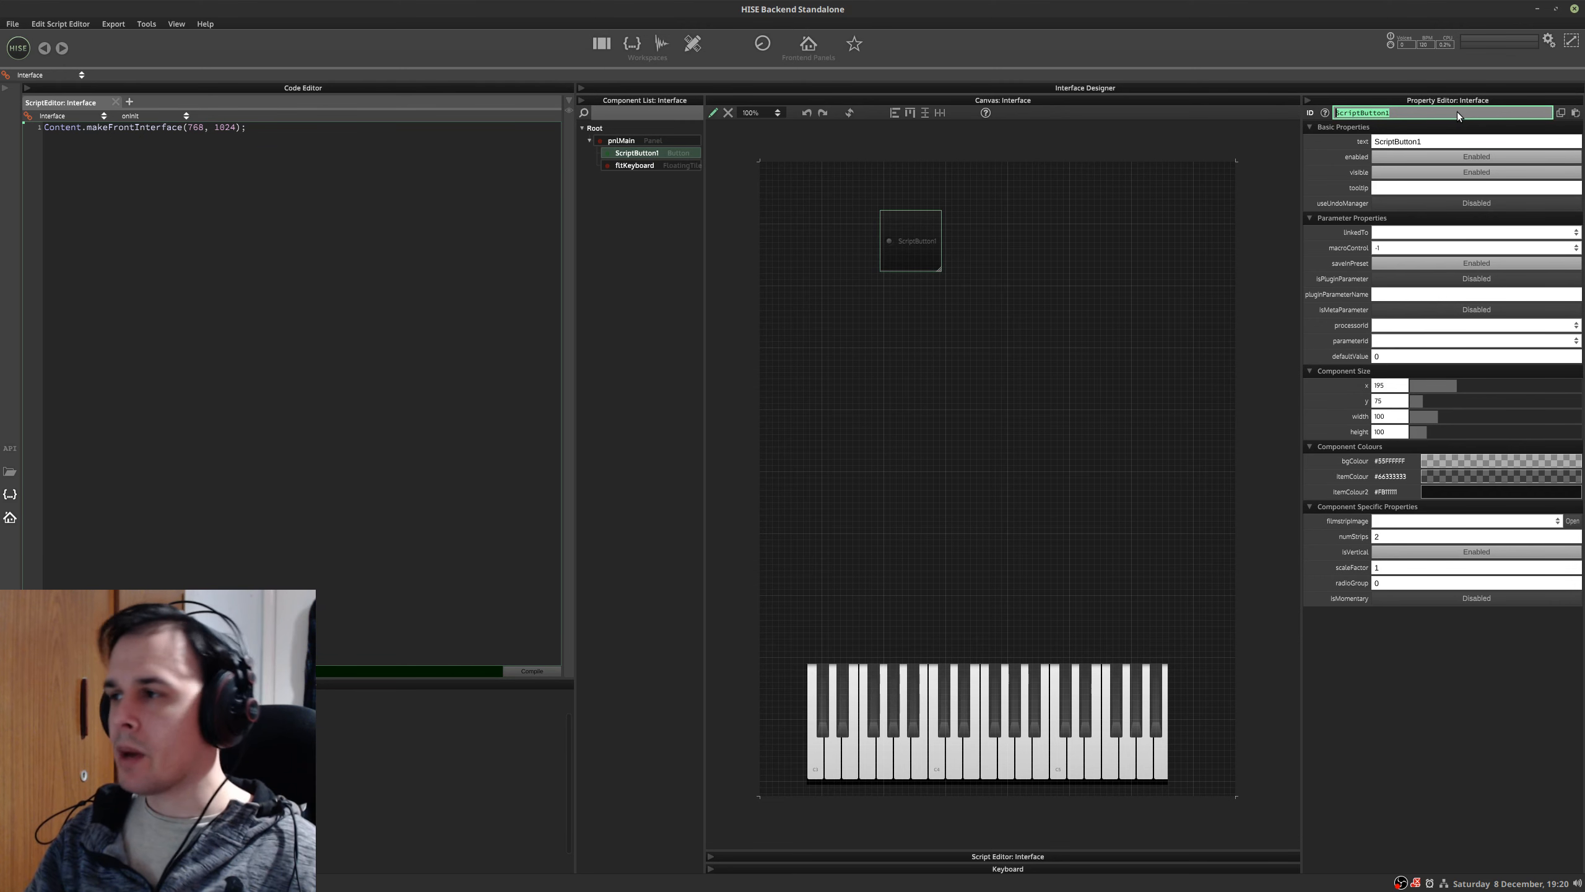
type("btn")
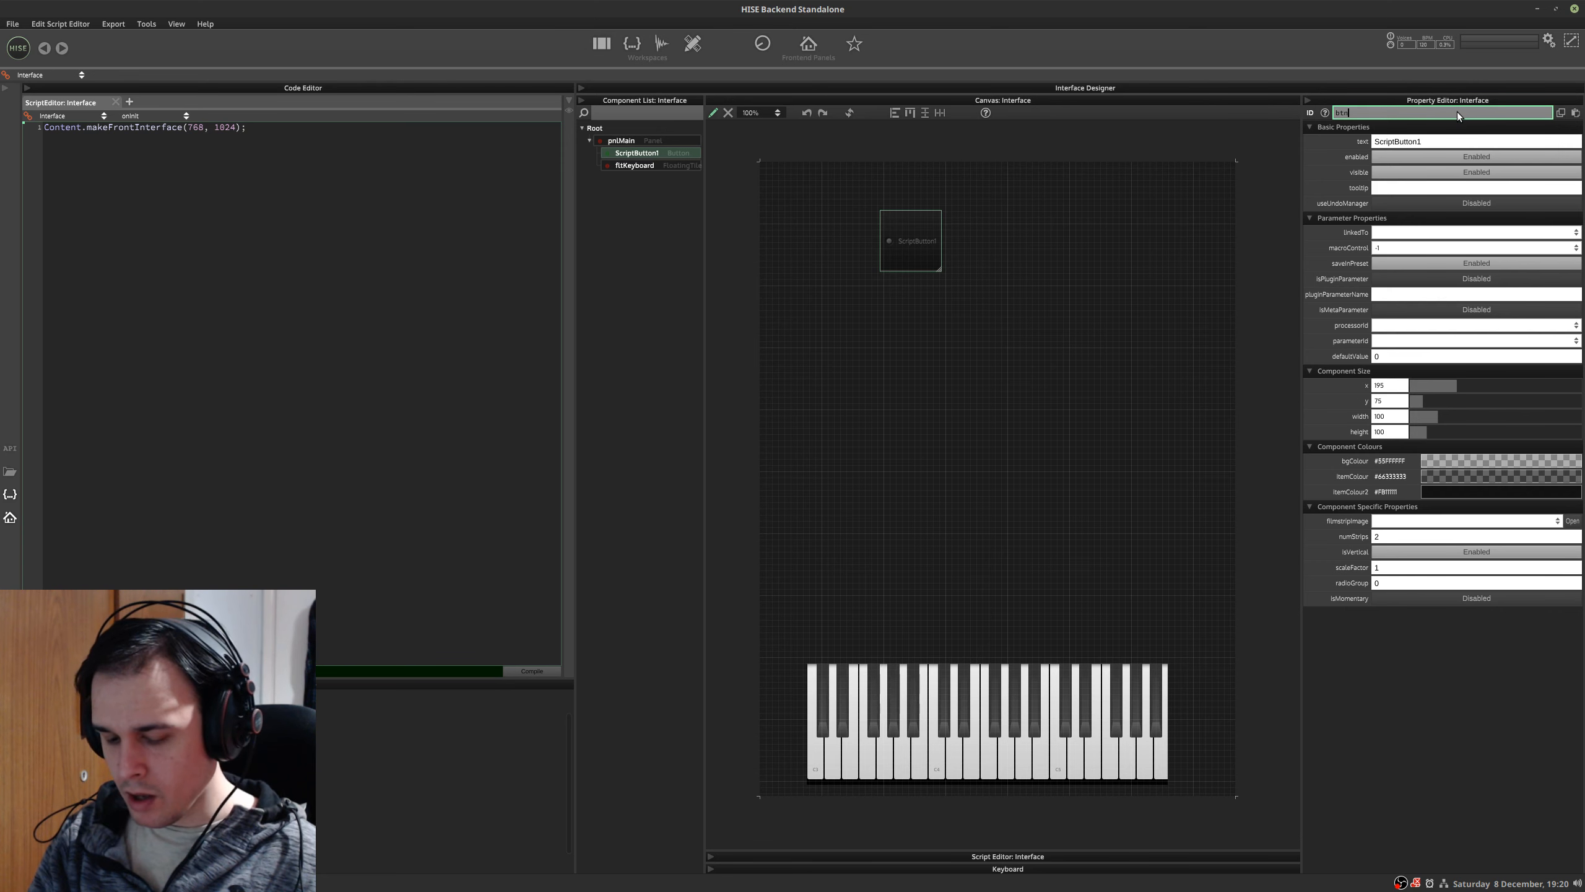
type("OctUp")
key("Return")
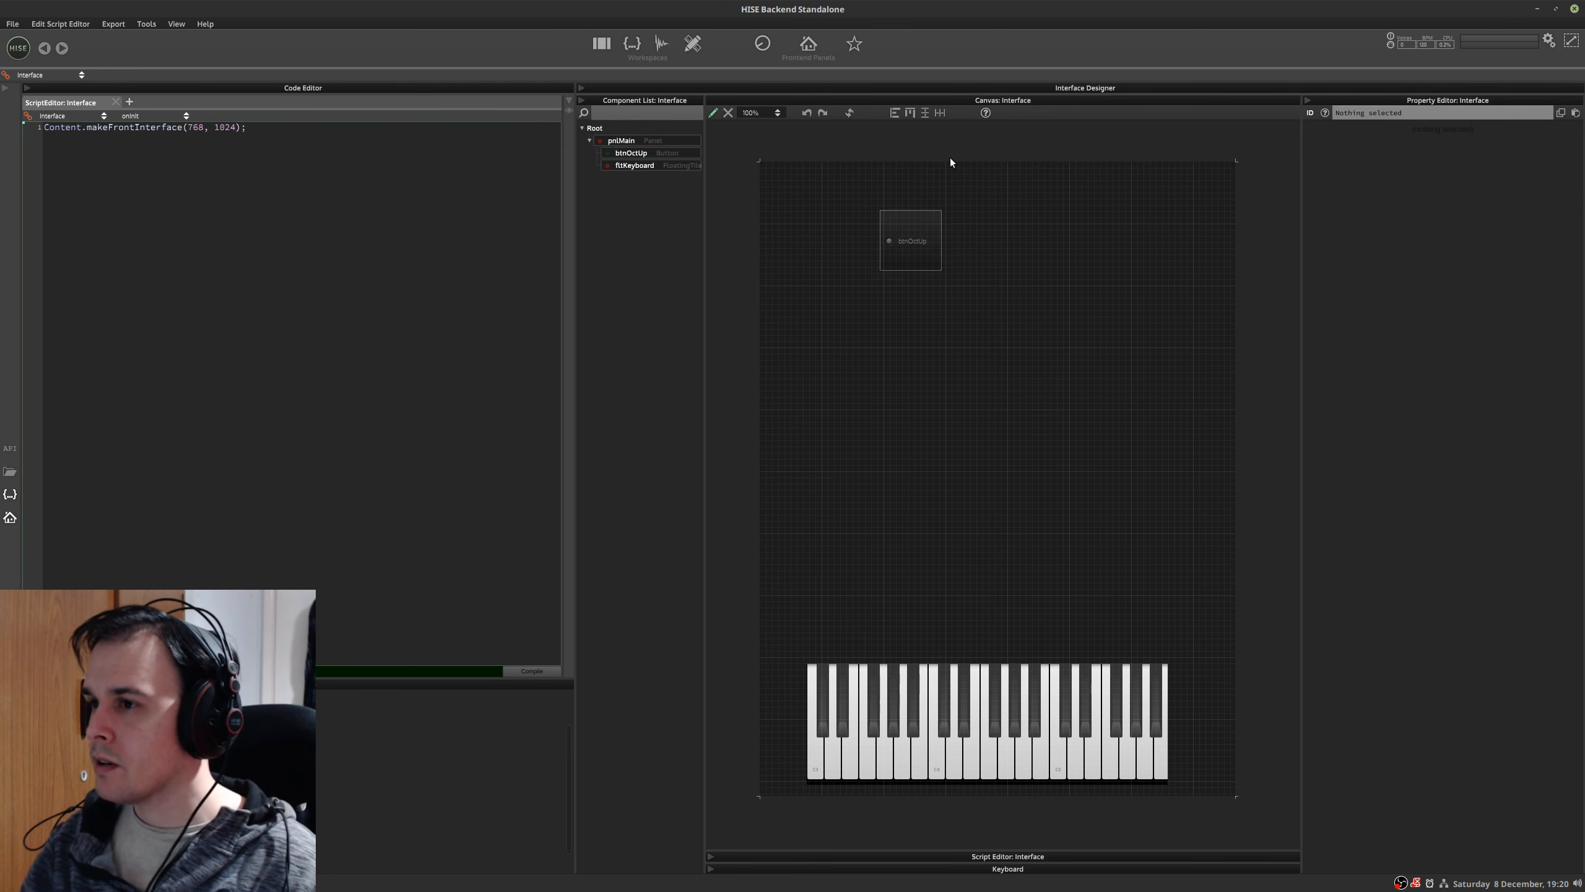
- Duplicate btnOctUp, place the copy just below it at about x 186, y 186, and rename the copy to btnOctDn
left_click(887, 232)
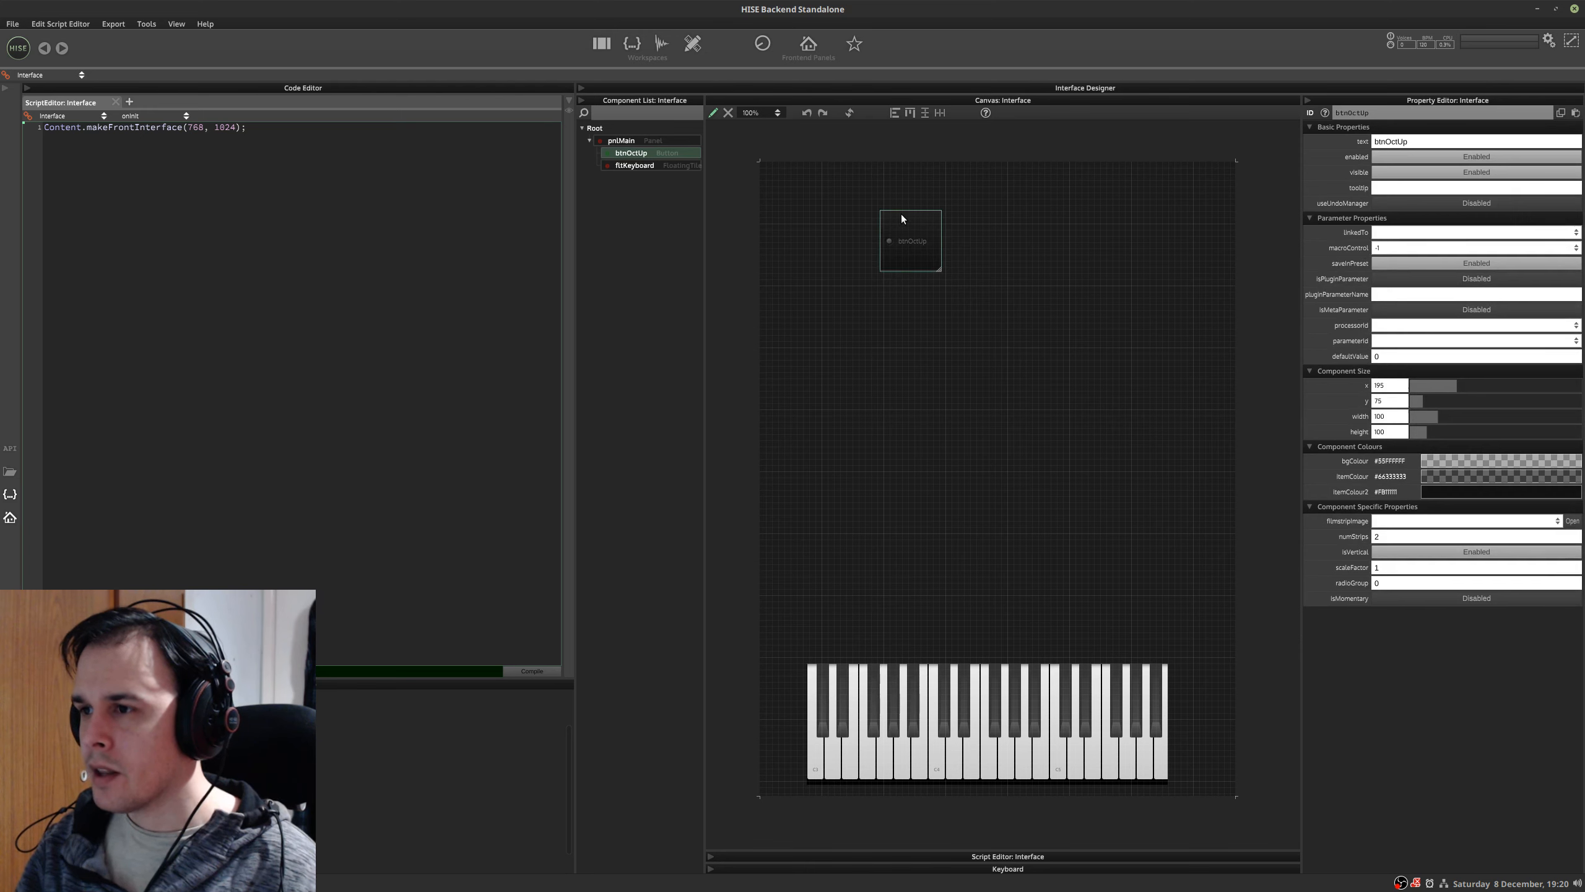
key("ctrl+d")
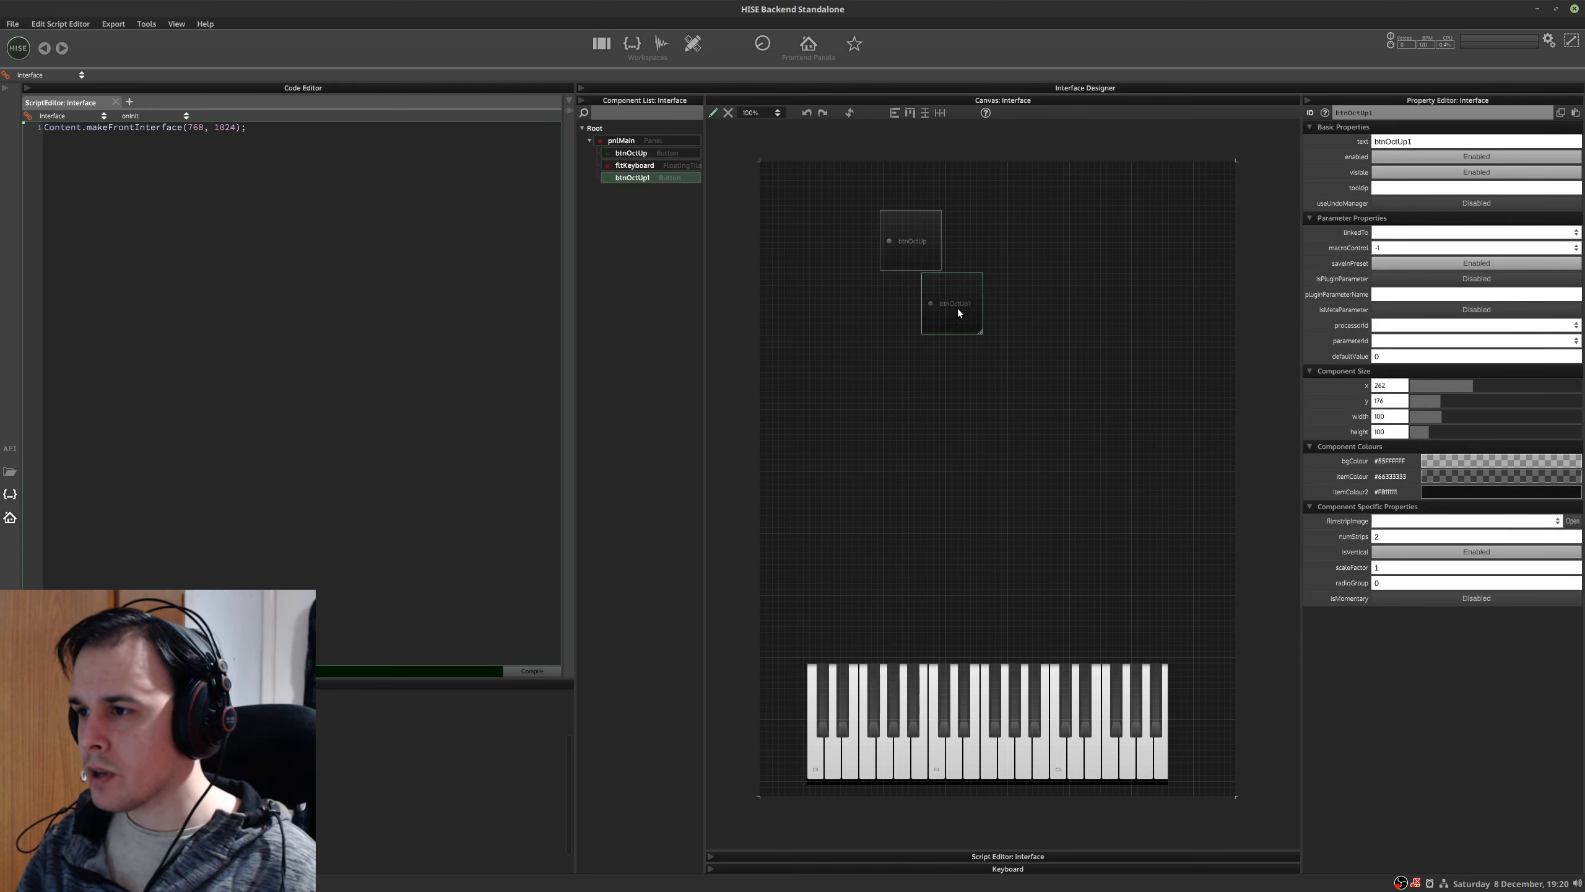
left_click(1391, 112)
key("XF86Calculator")
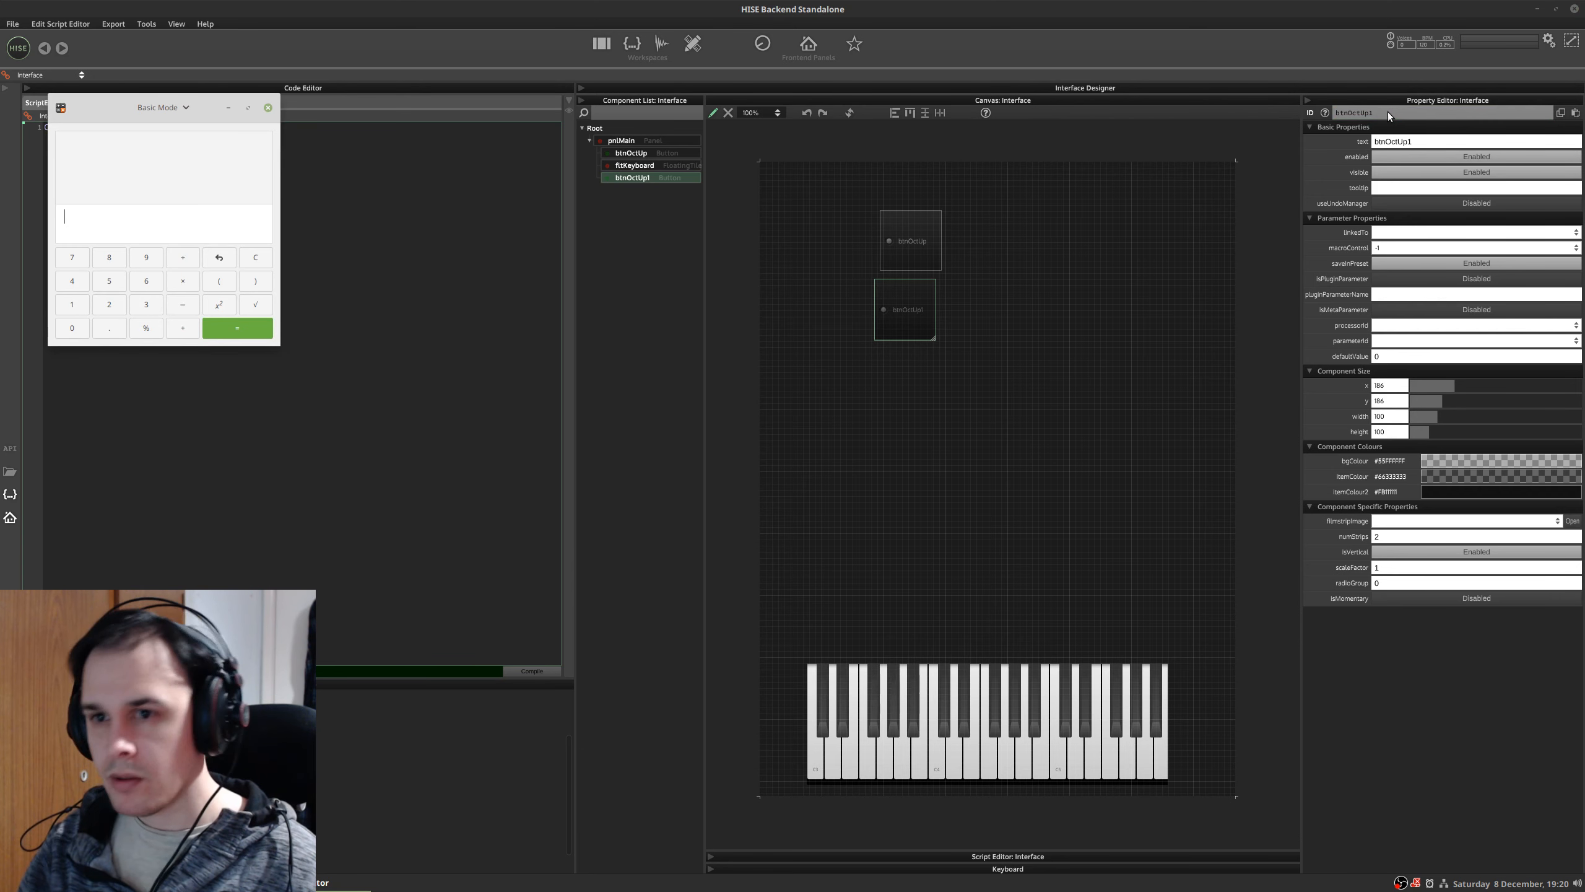
left_click(268, 108)
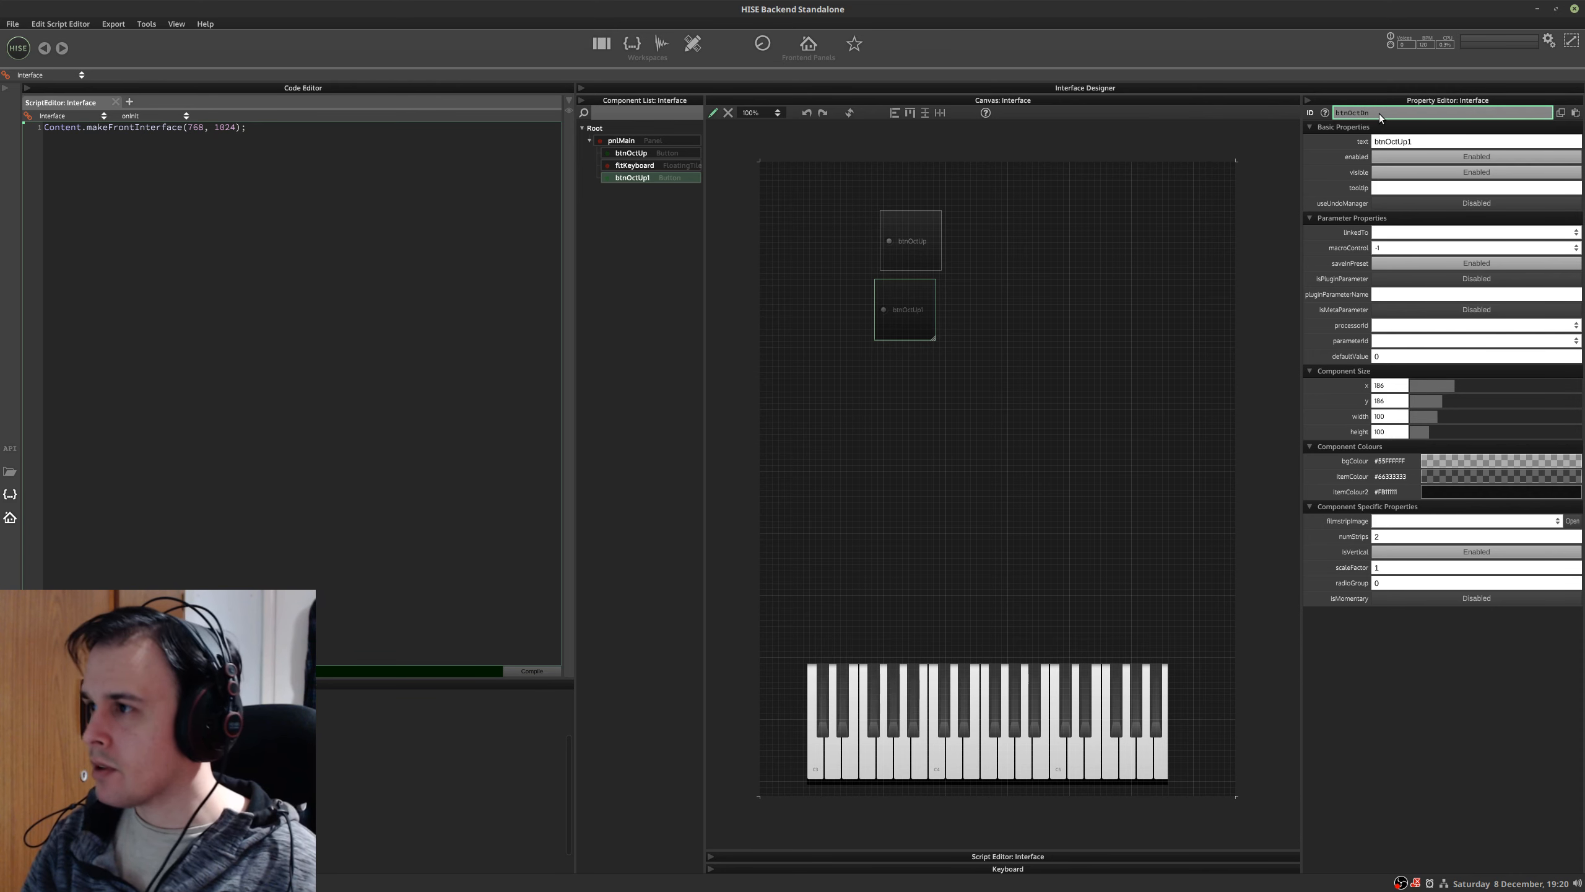
type("Dn")
key("Return")
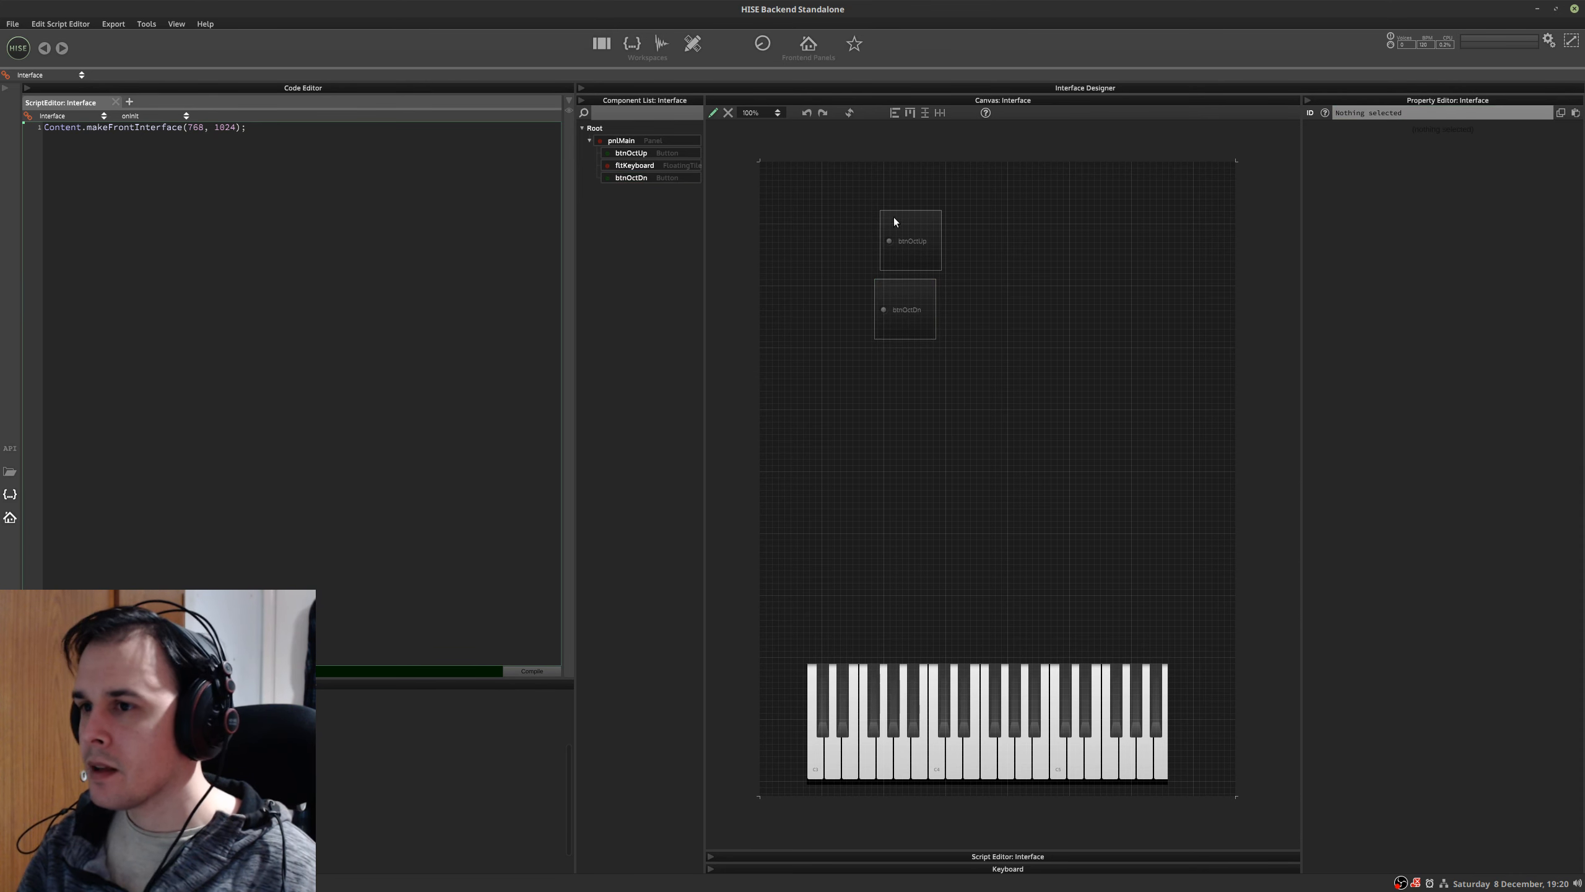
- Reorder btnOctUp to sit between fltKeyboard and btnOctDn, and shrink it to about 50 × 50 at about x 549, y 188
left_click_drag(626, 154, 626, 176)
left_click(909, 245)
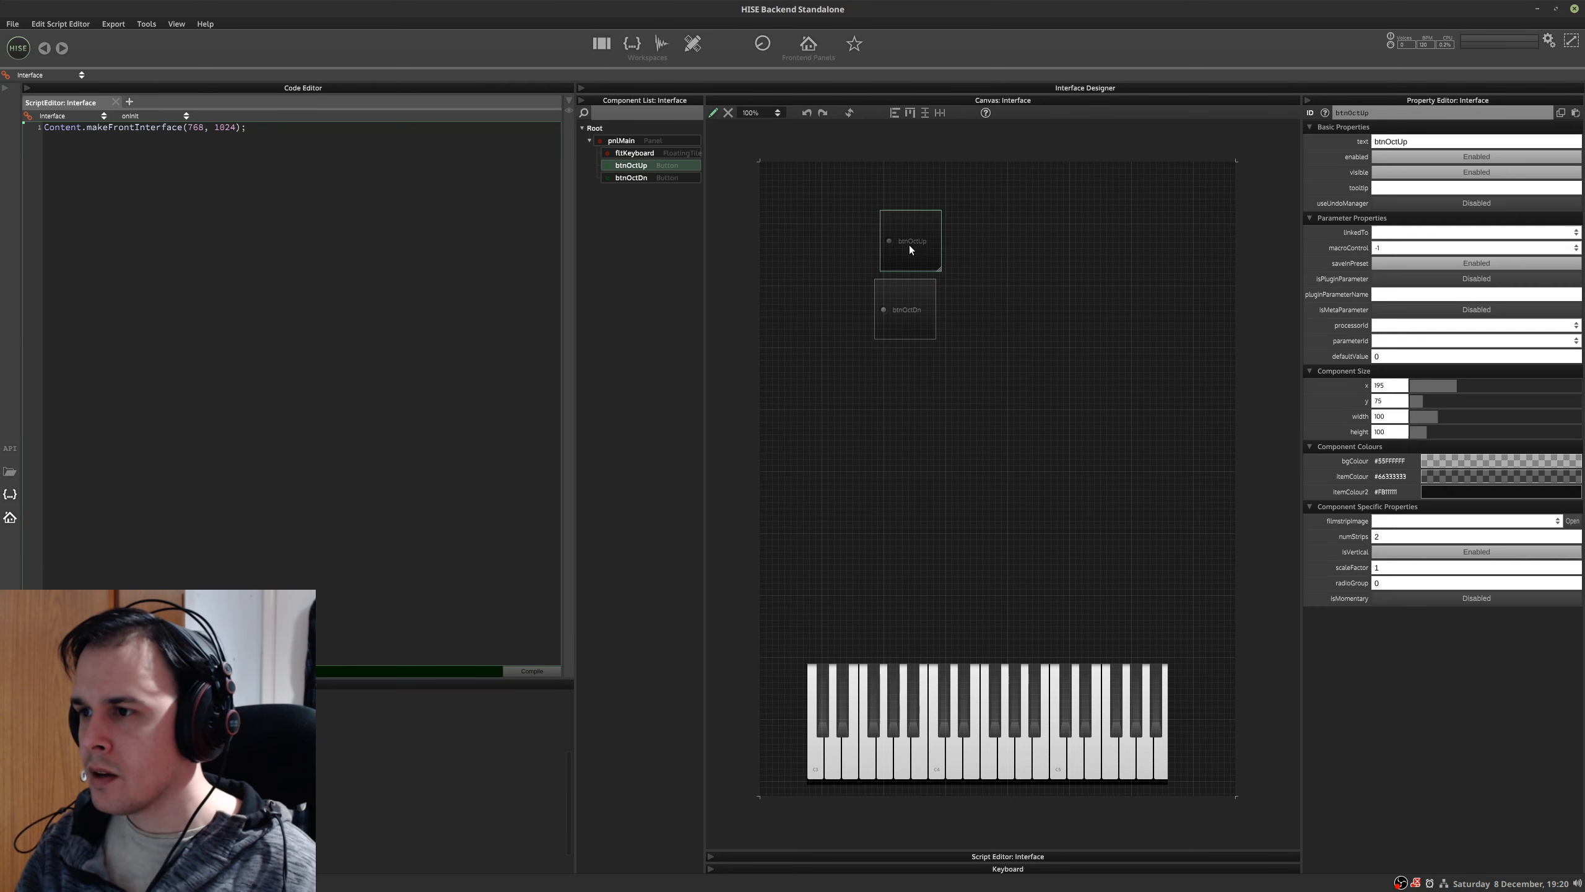
left_click_drag(909, 245, 1161, 345)
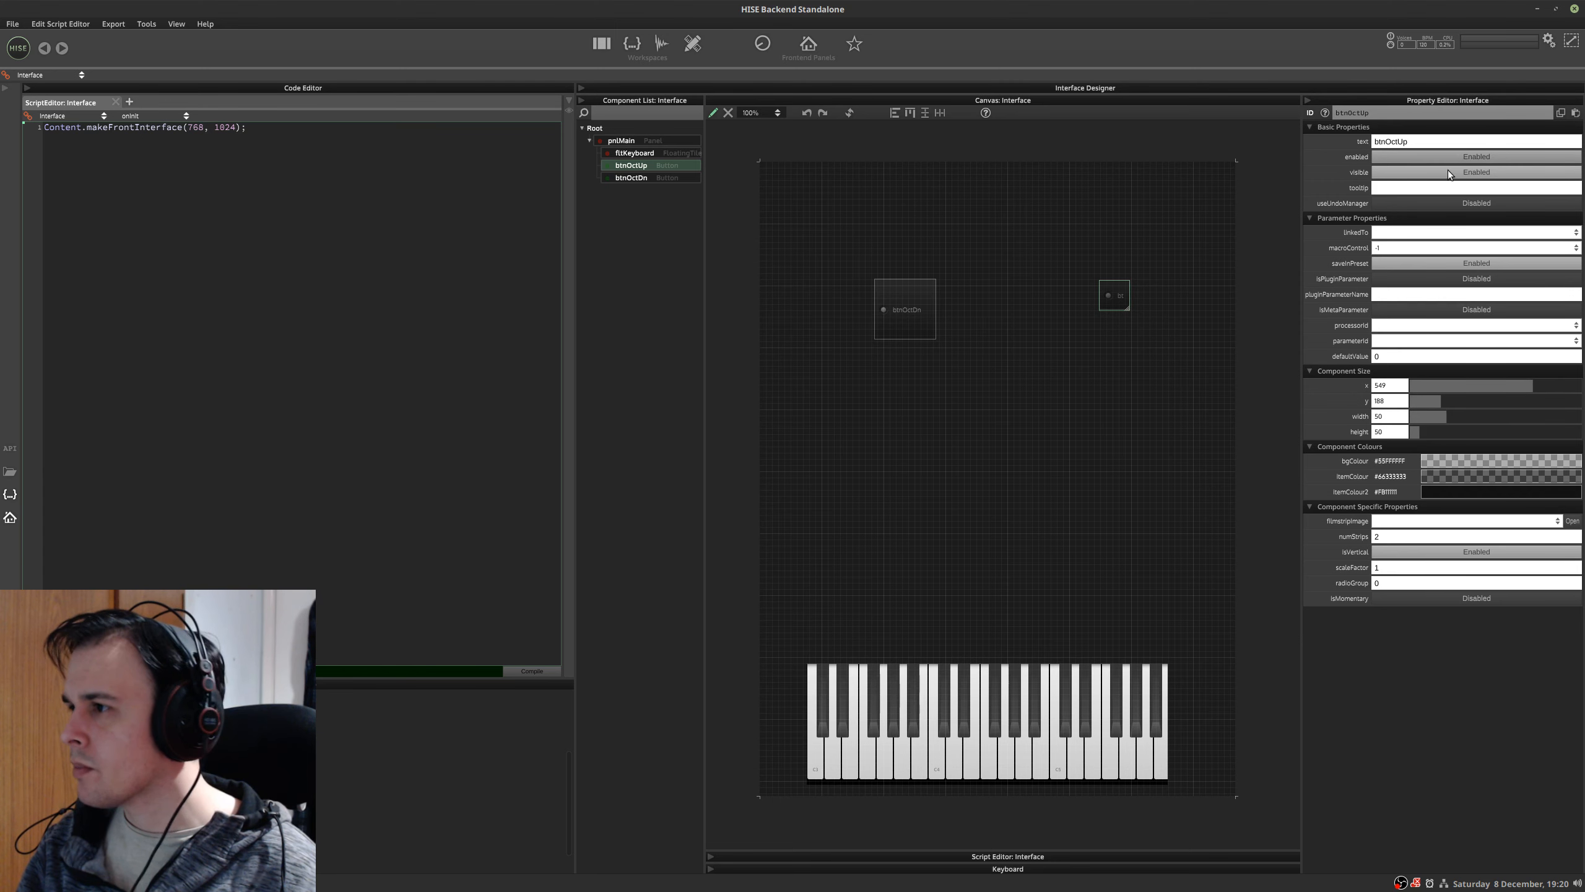
- Set the text of btnOctUp to "+"
left_click(1409, 141)
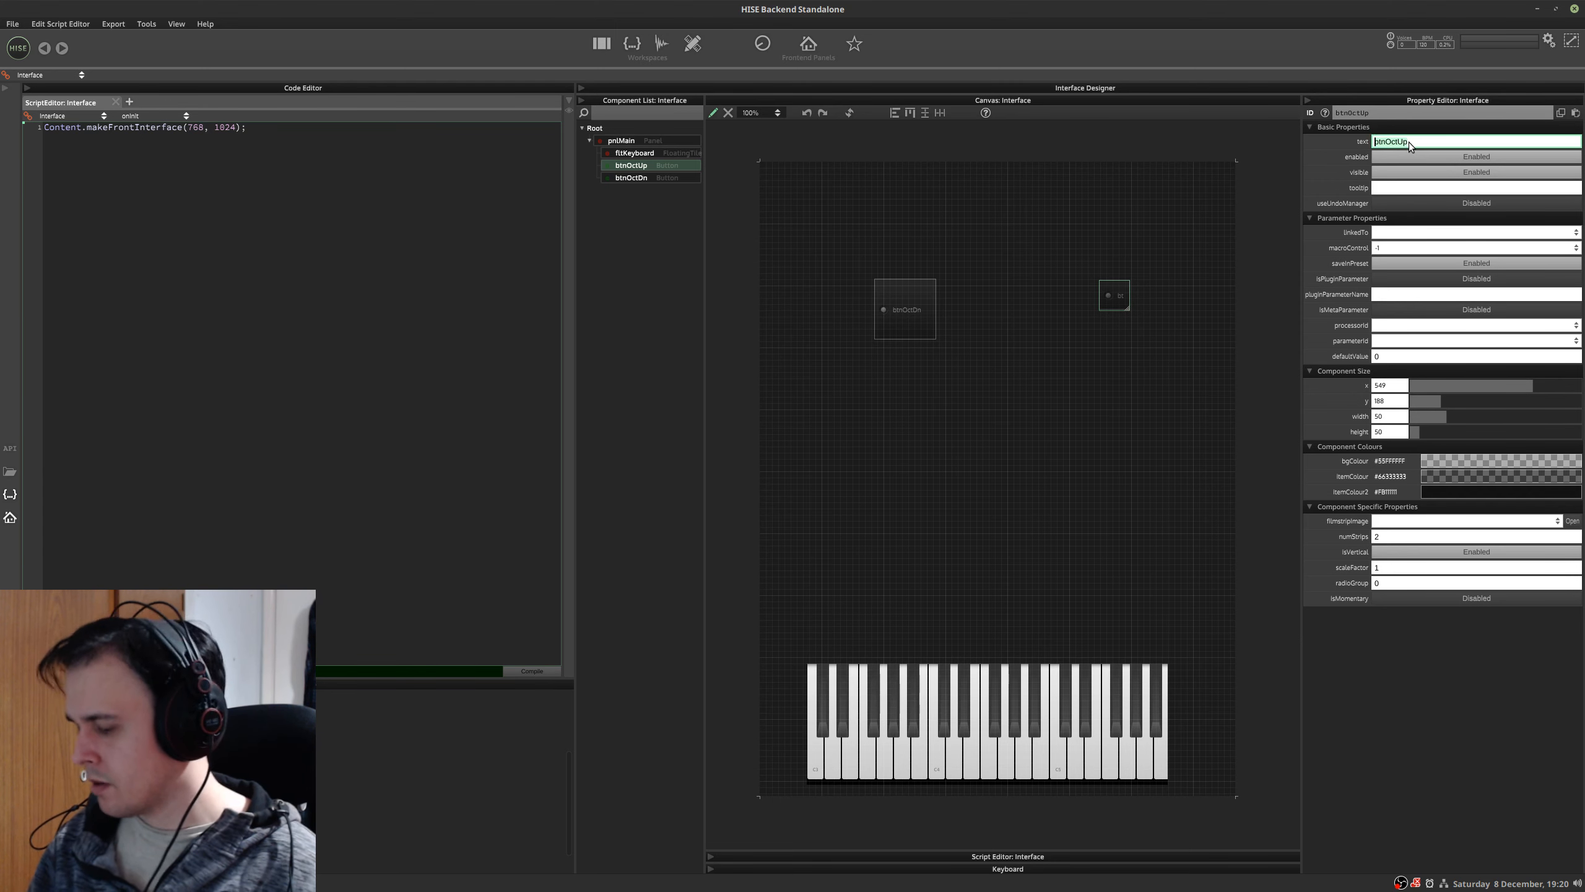
type("+")
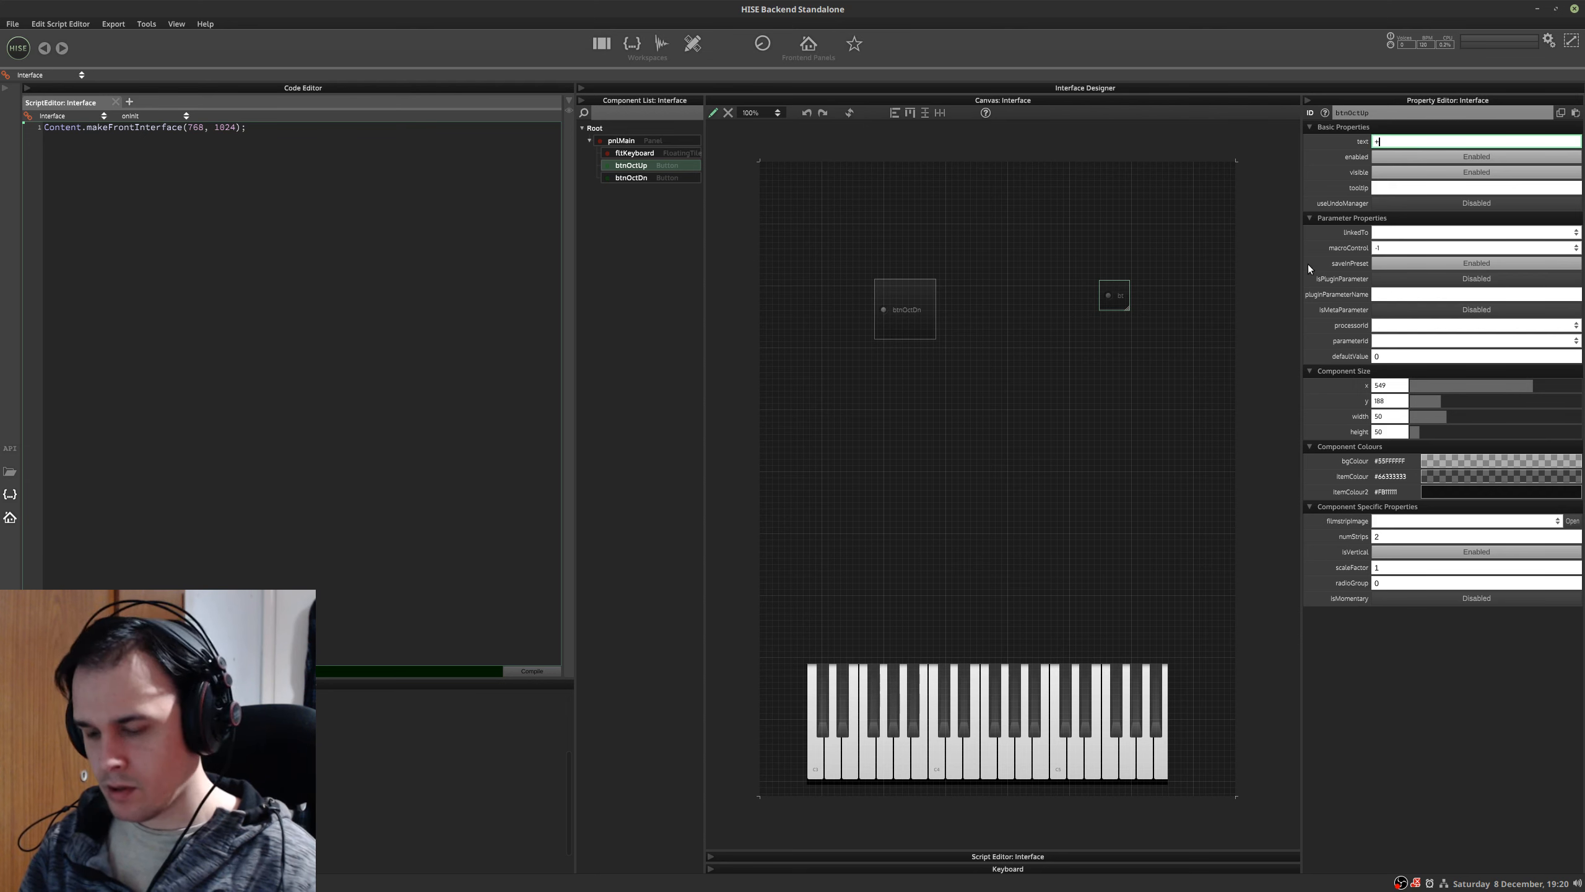
left_click(1416, 189)
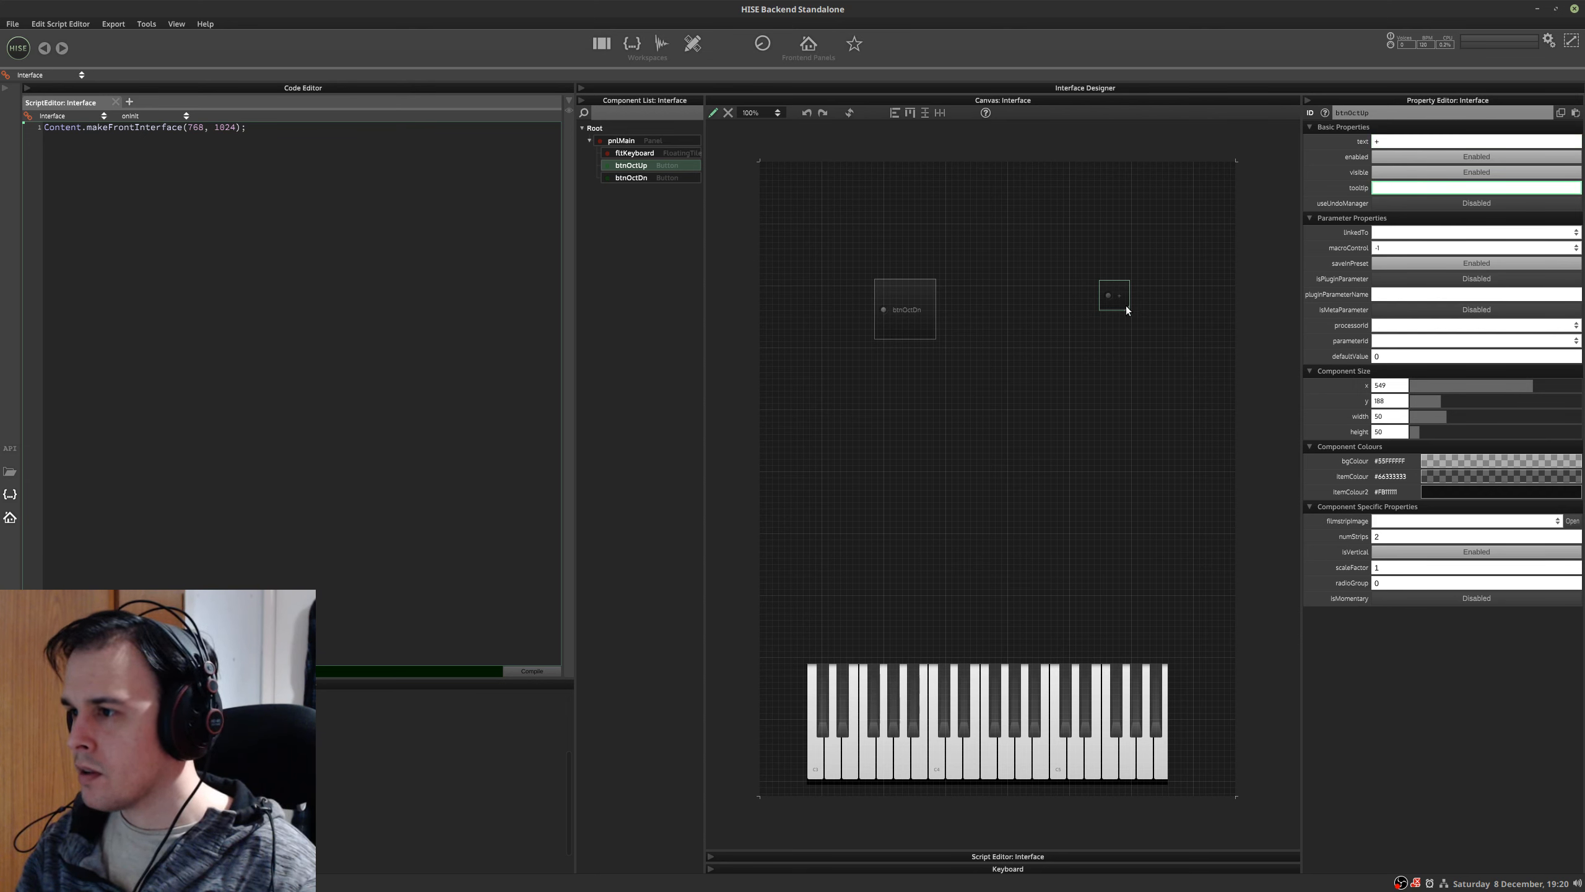
- Shrink btnOctDn to about 50 × 50 and set its text to "-"
left_click(899, 311)
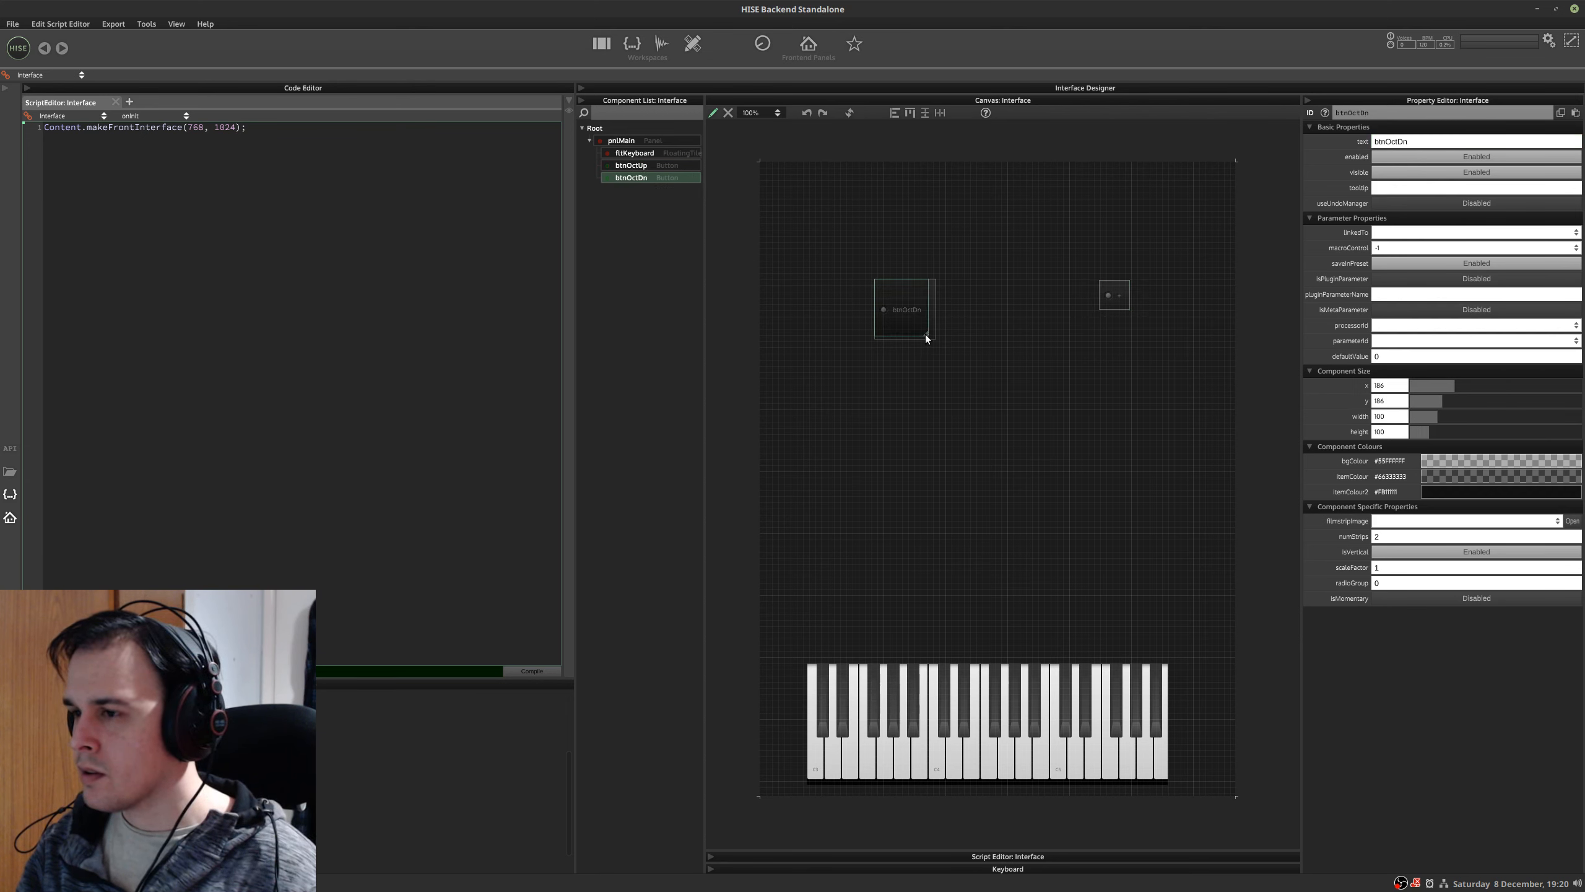
left_click_drag(926, 336, 904, 310)
left_click(1422, 142)
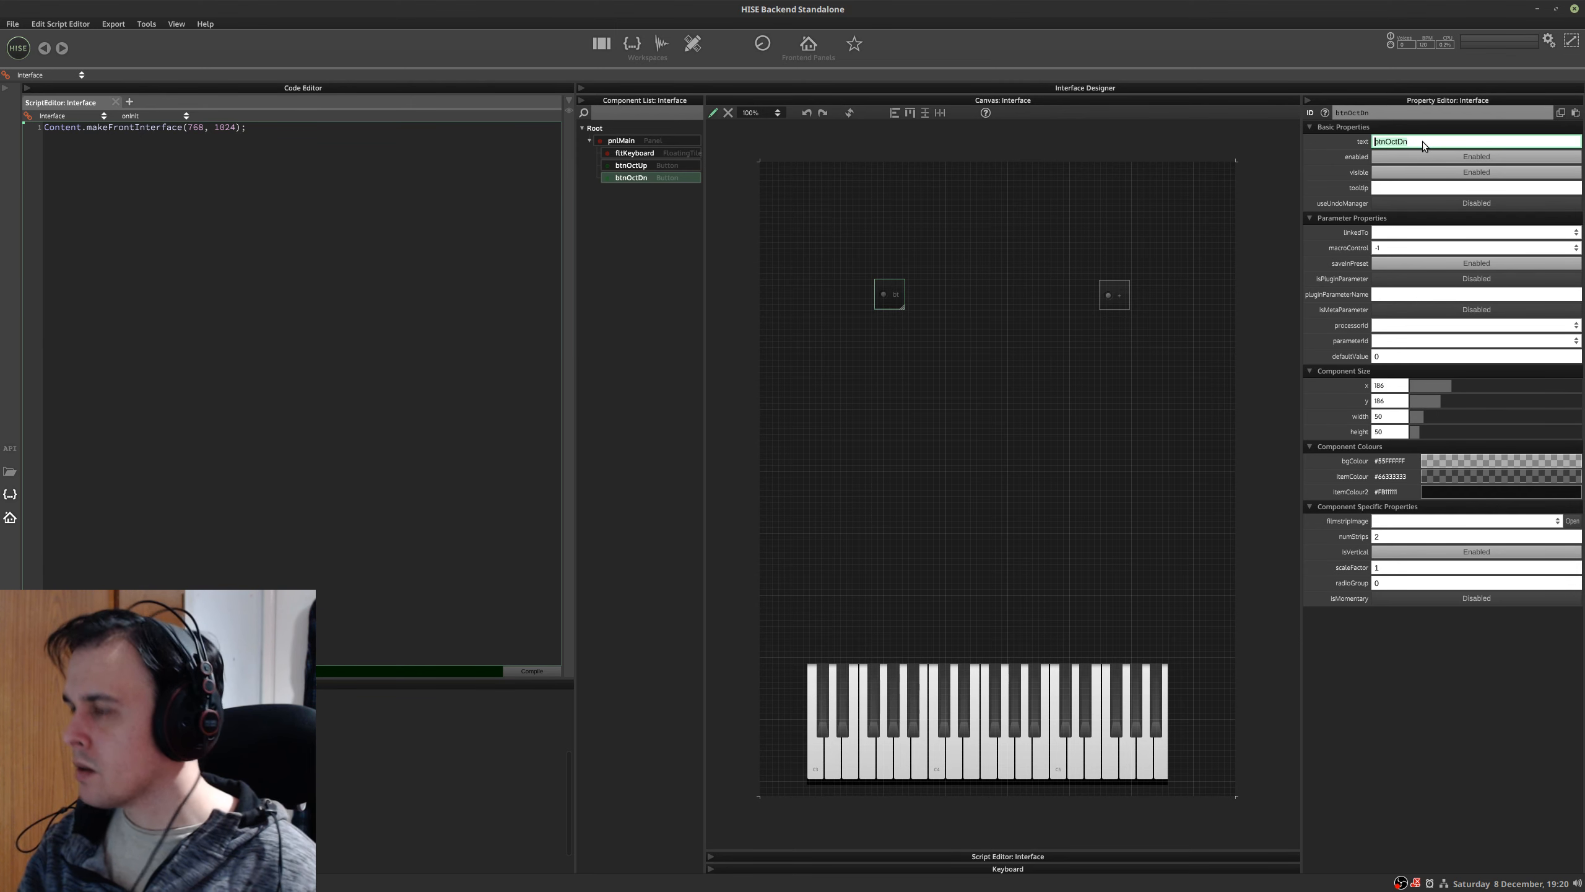
type("-")
key("Return")
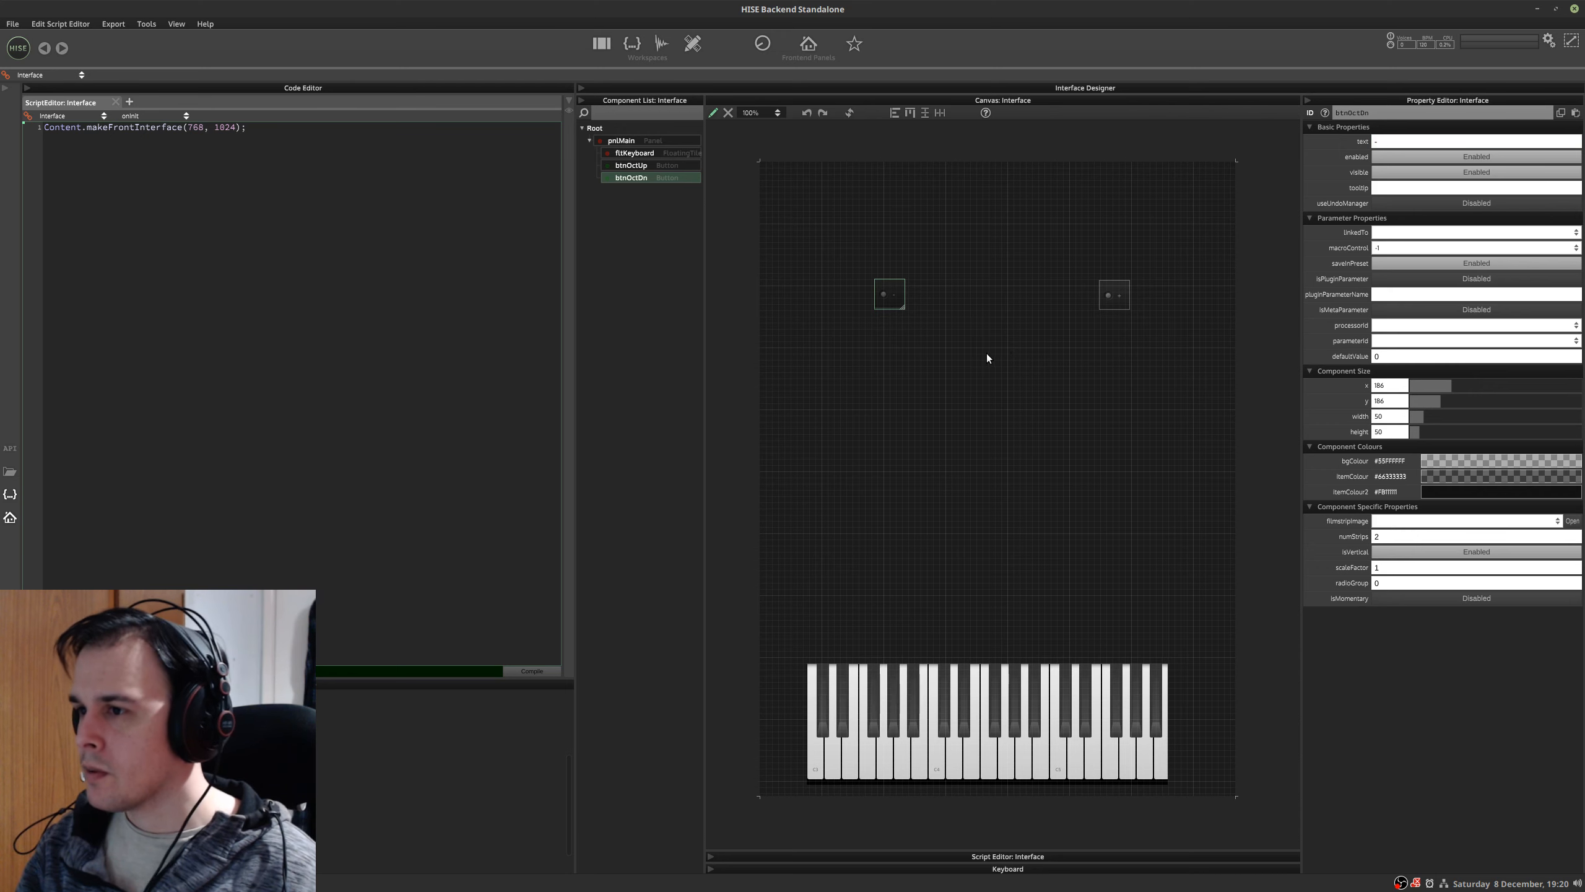
left_click(988, 355)
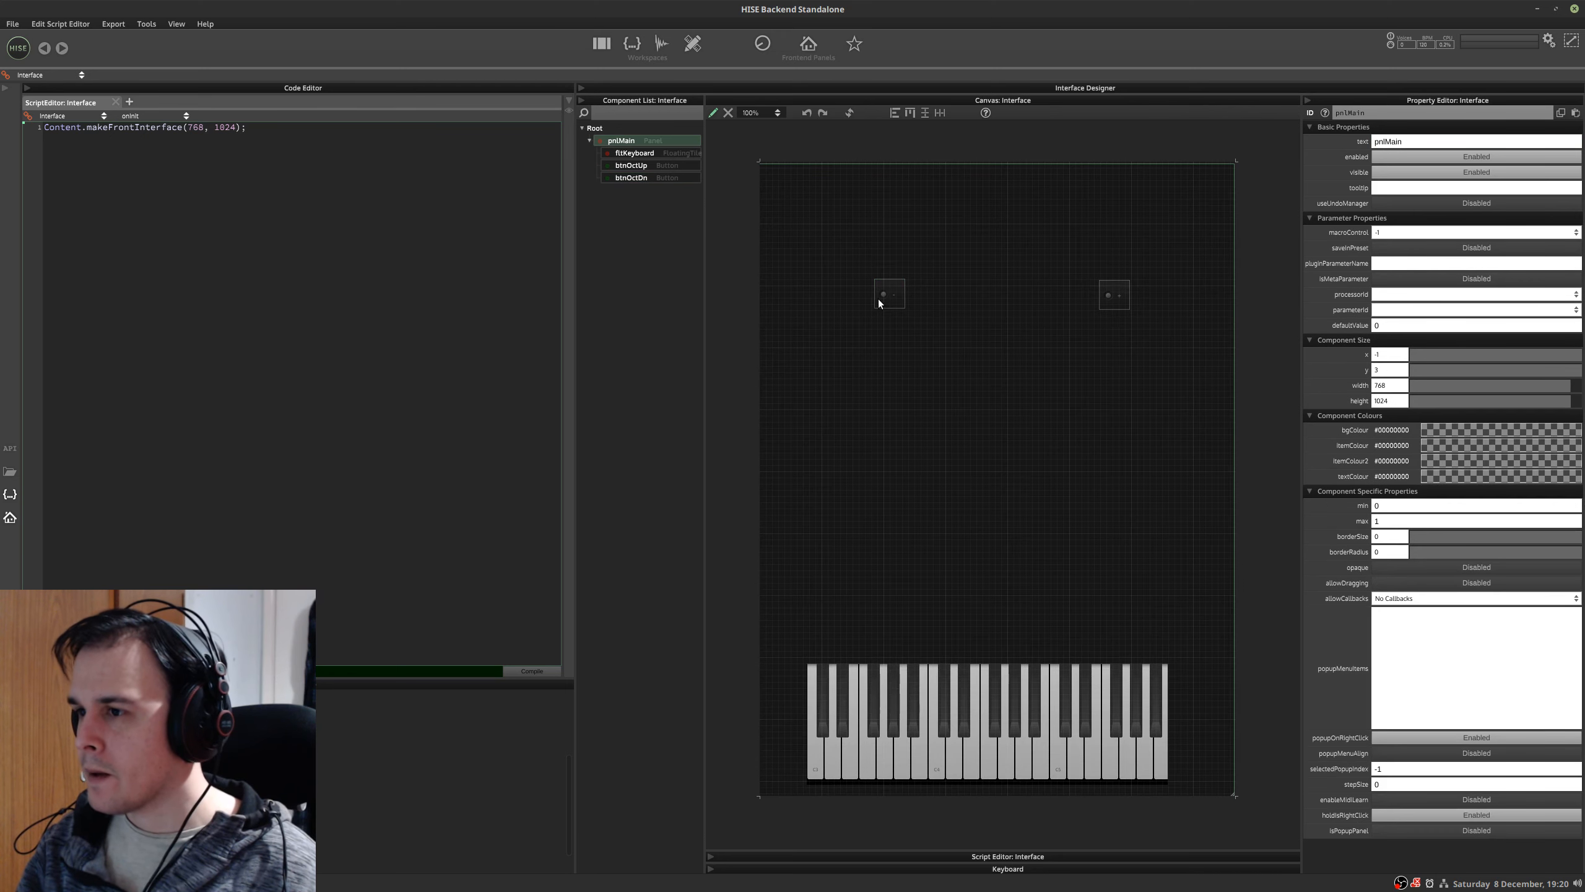
- Stack the two octave buttons just right of the keyboard, with btnOctUp above btnOctDn
left_click(653, 164)
left_click_drag(1102, 309, 1199, 742)
left_click_drag(1206, 688, 1206, 689)
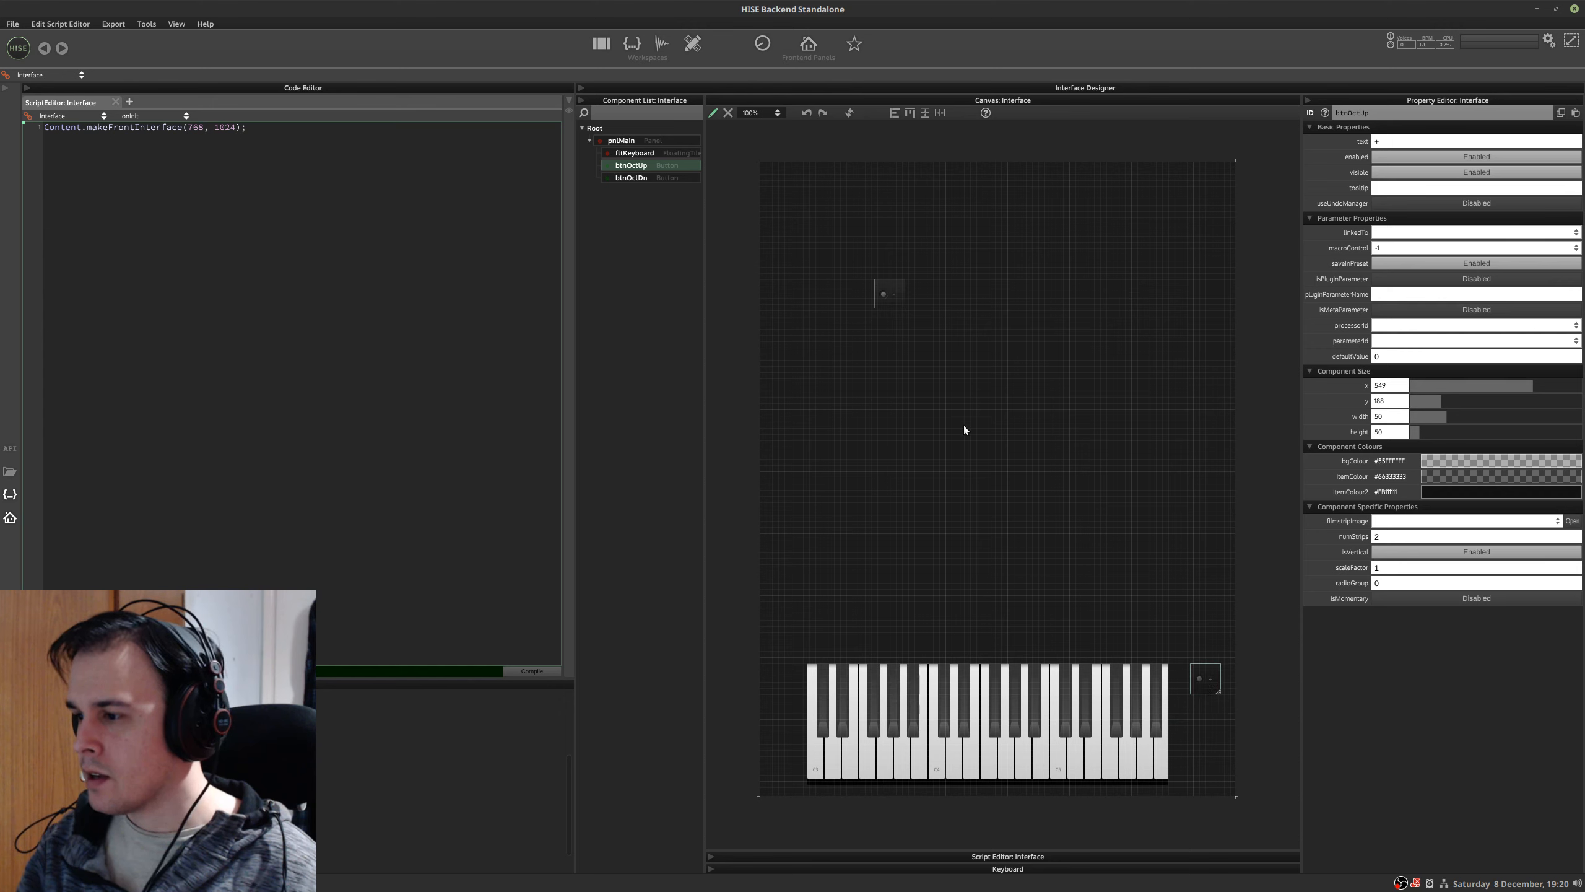
left_click(889, 289)
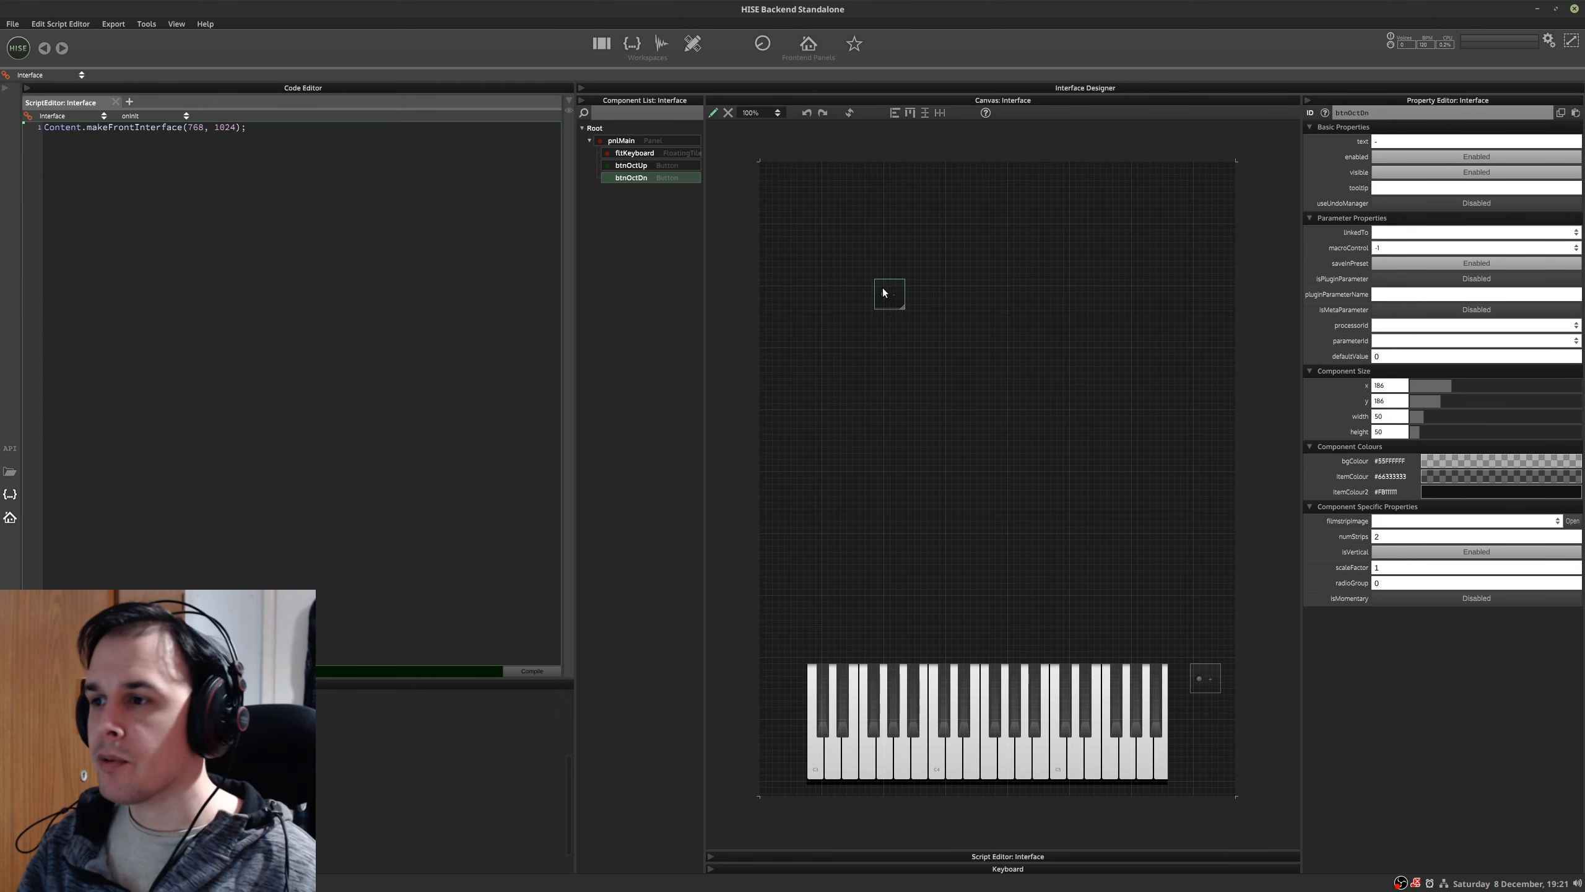
left_click_drag(882, 288, 1201, 728)
- Shift fltKeyboard closer to the octave buttons, at about x 96, y 806
left_click(1067, 732)
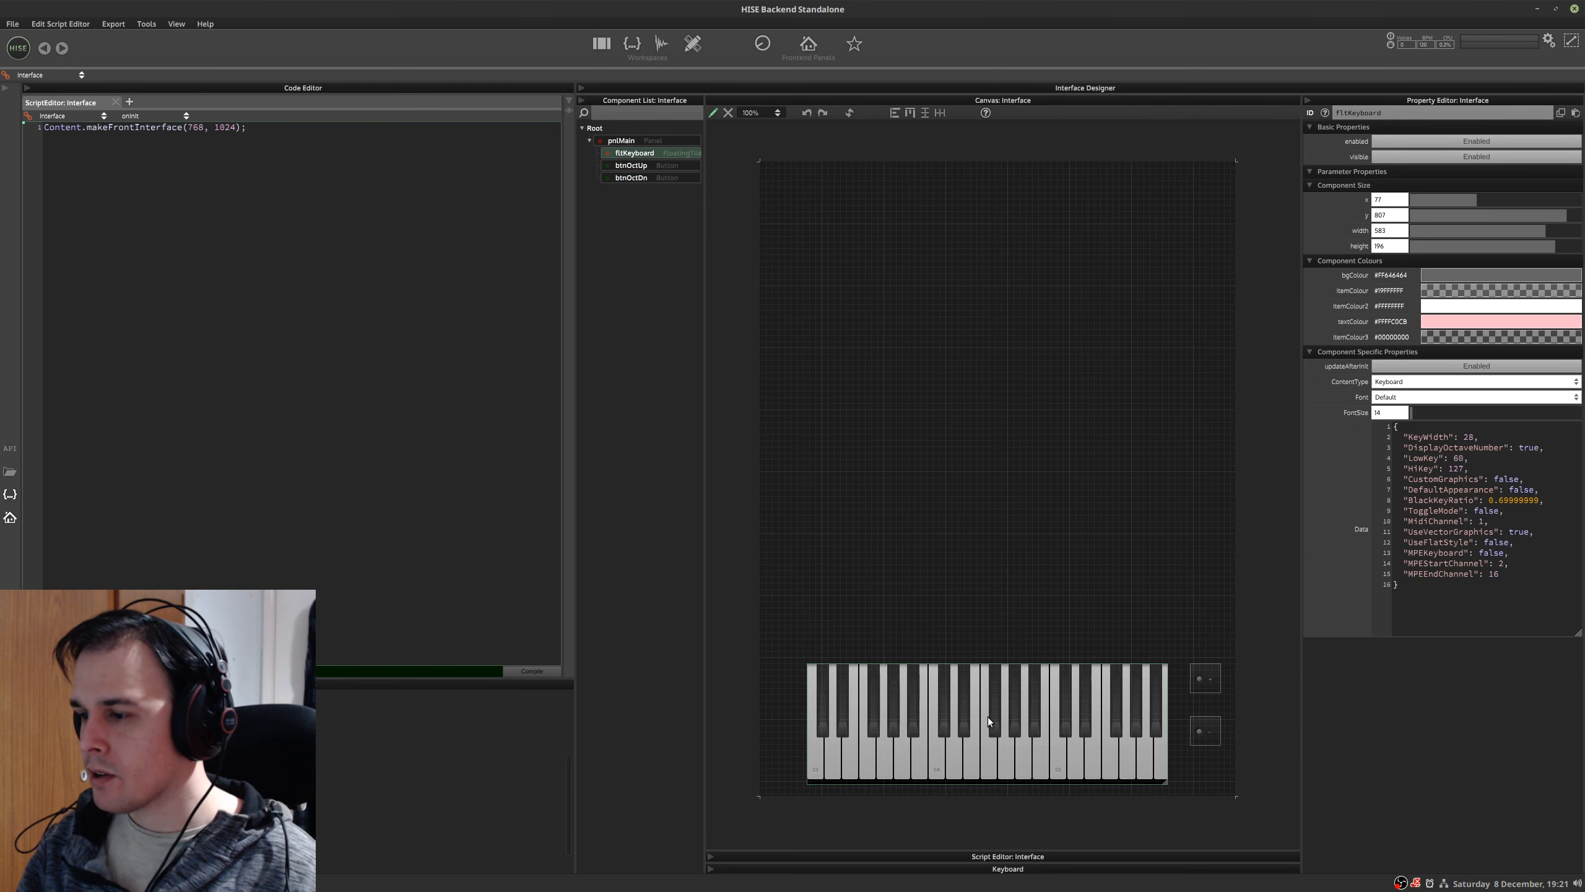
left_click_drag(986, 718, 998, 717)
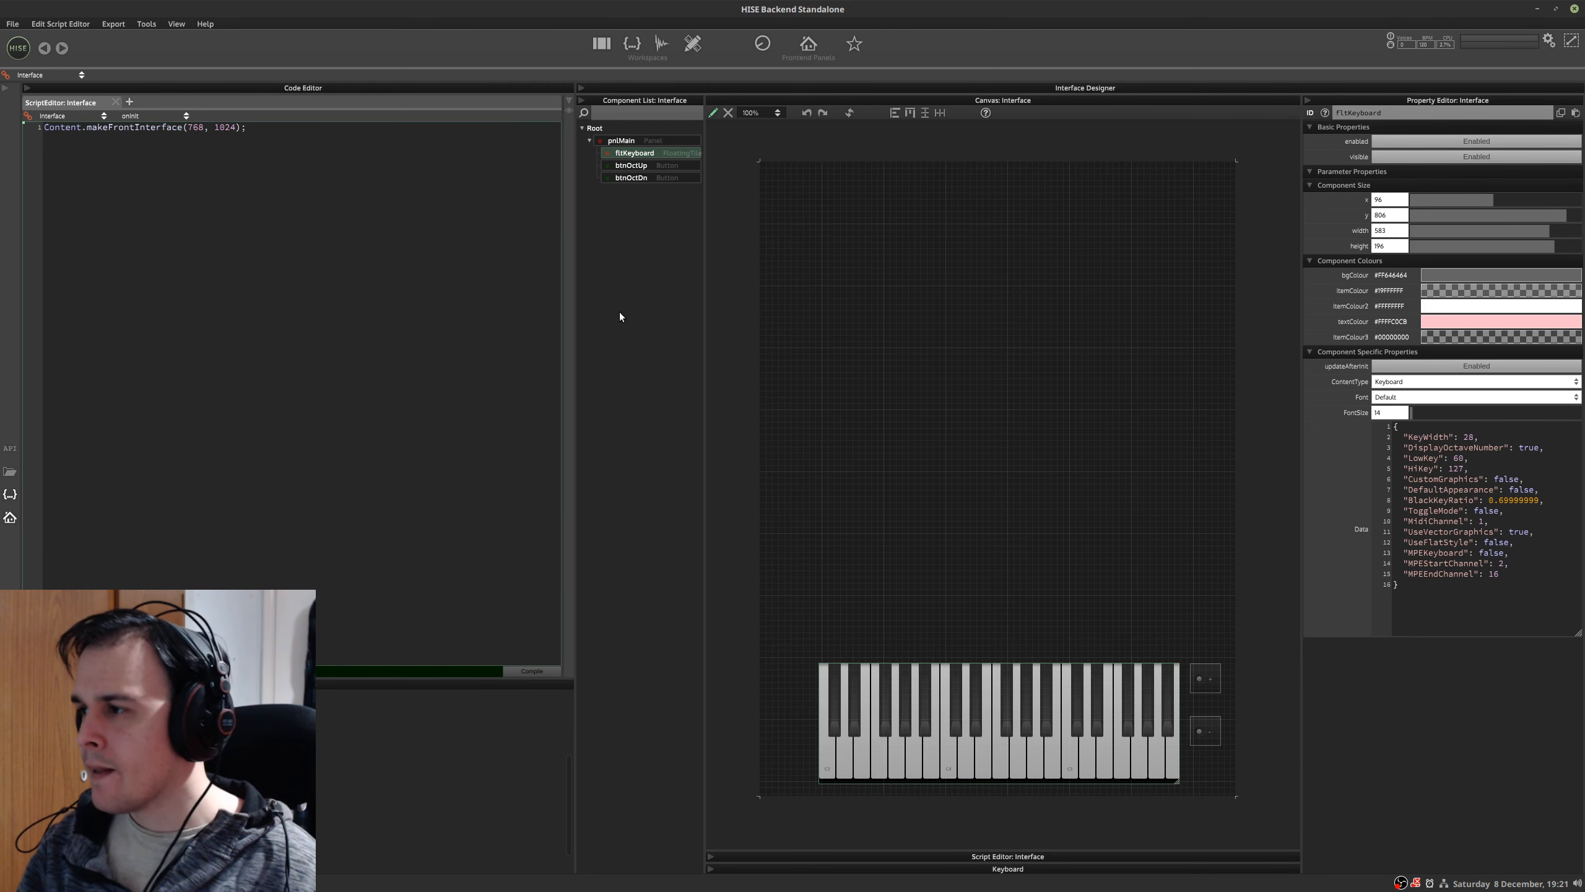
left_click(959, 468)
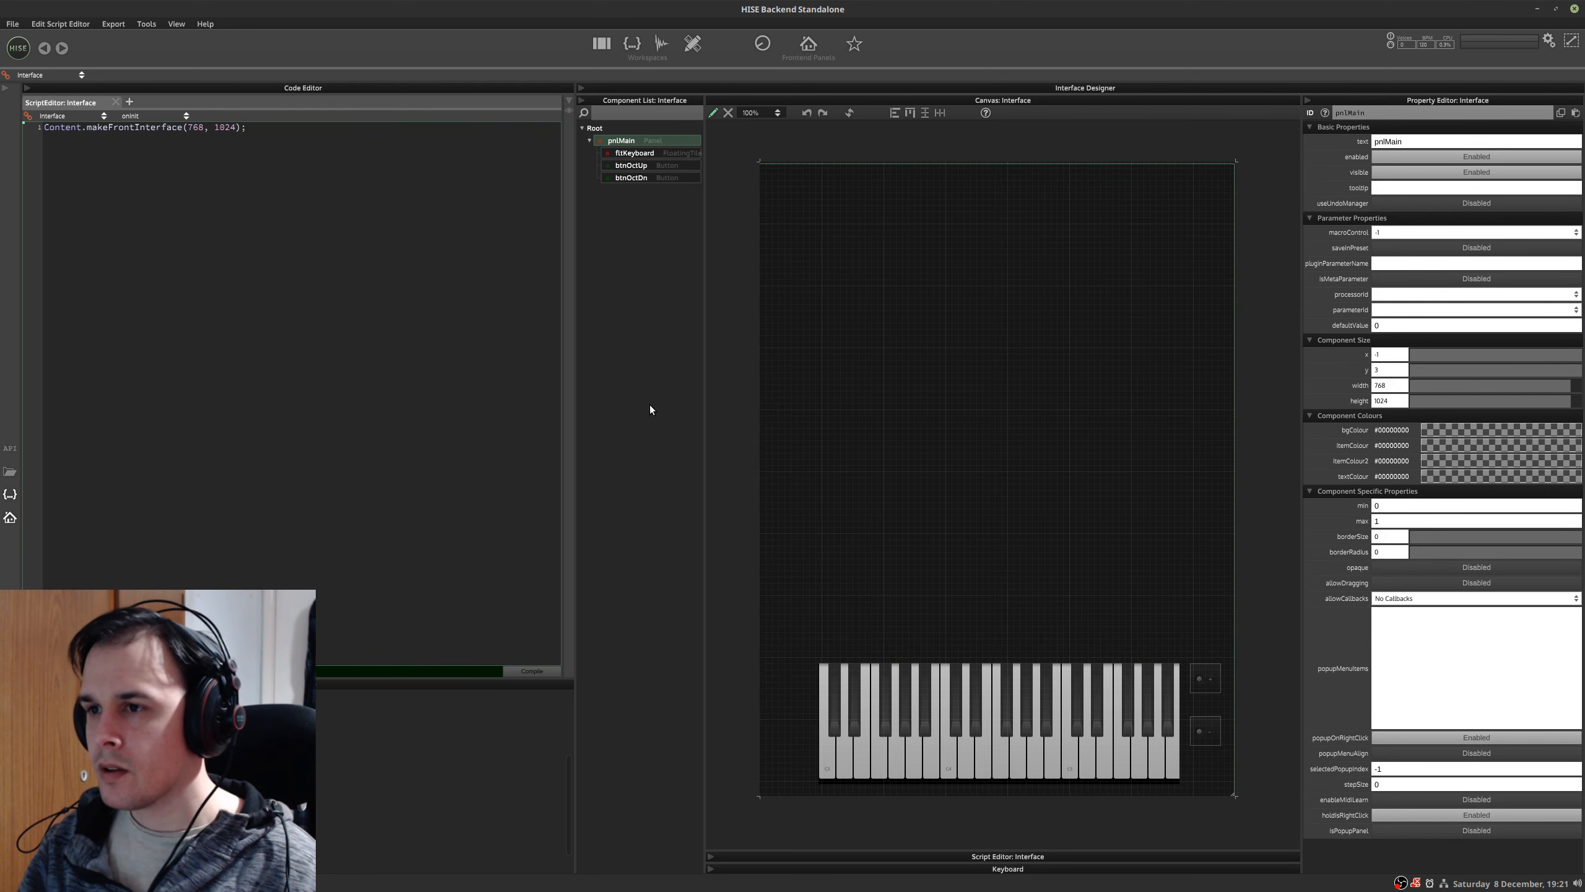
- Save the project as XML over the existing synthprojectgui1.xml in XmlPresetBackups
left_click(13, 23)
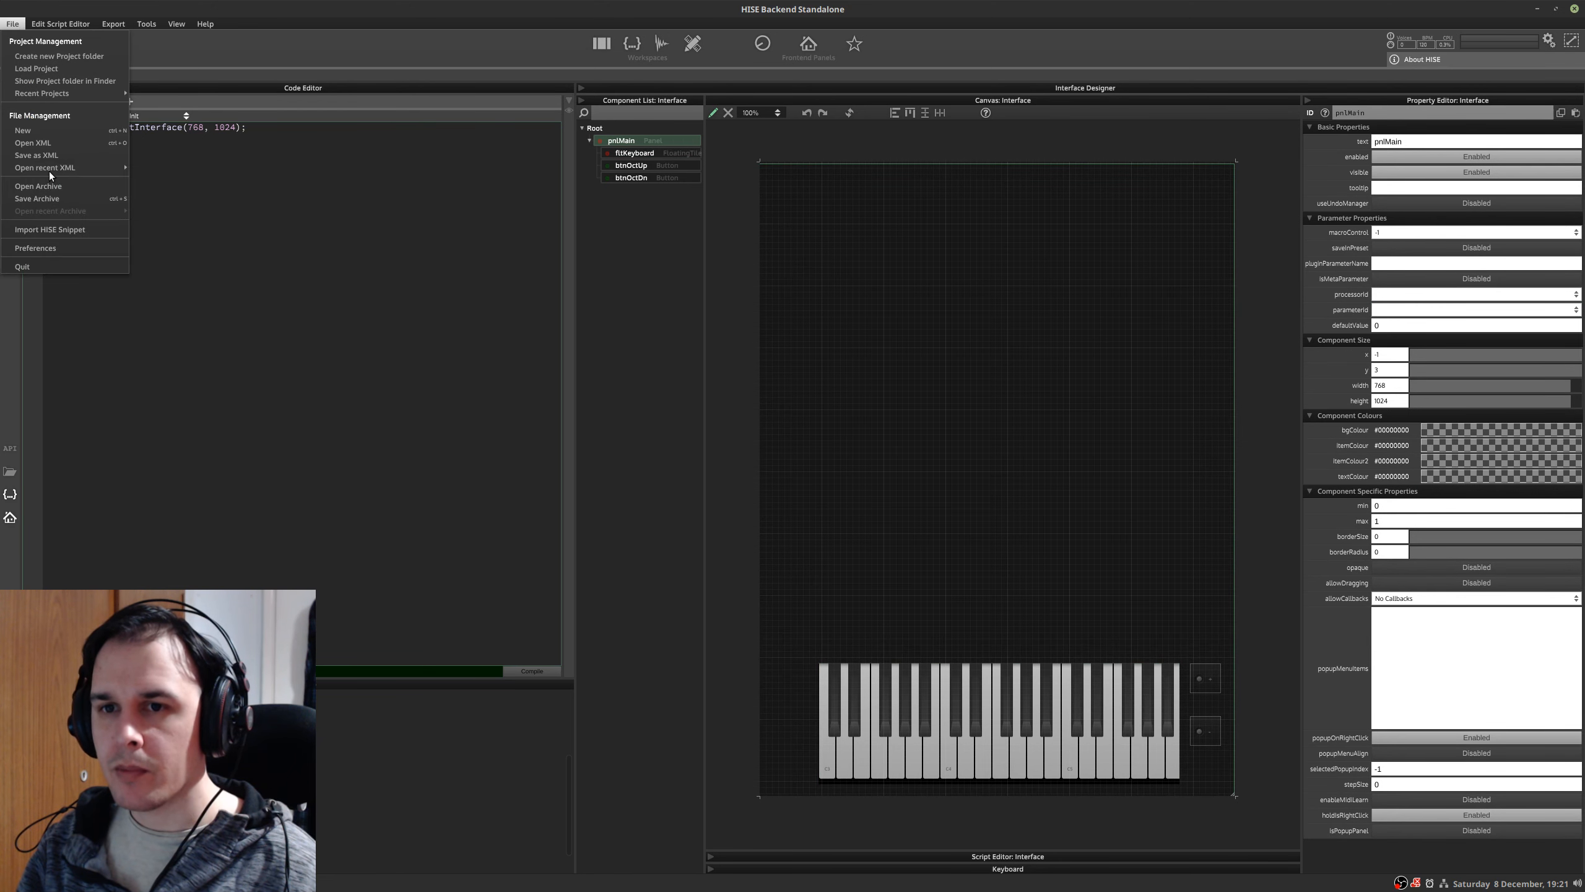
left_click(44, 154)
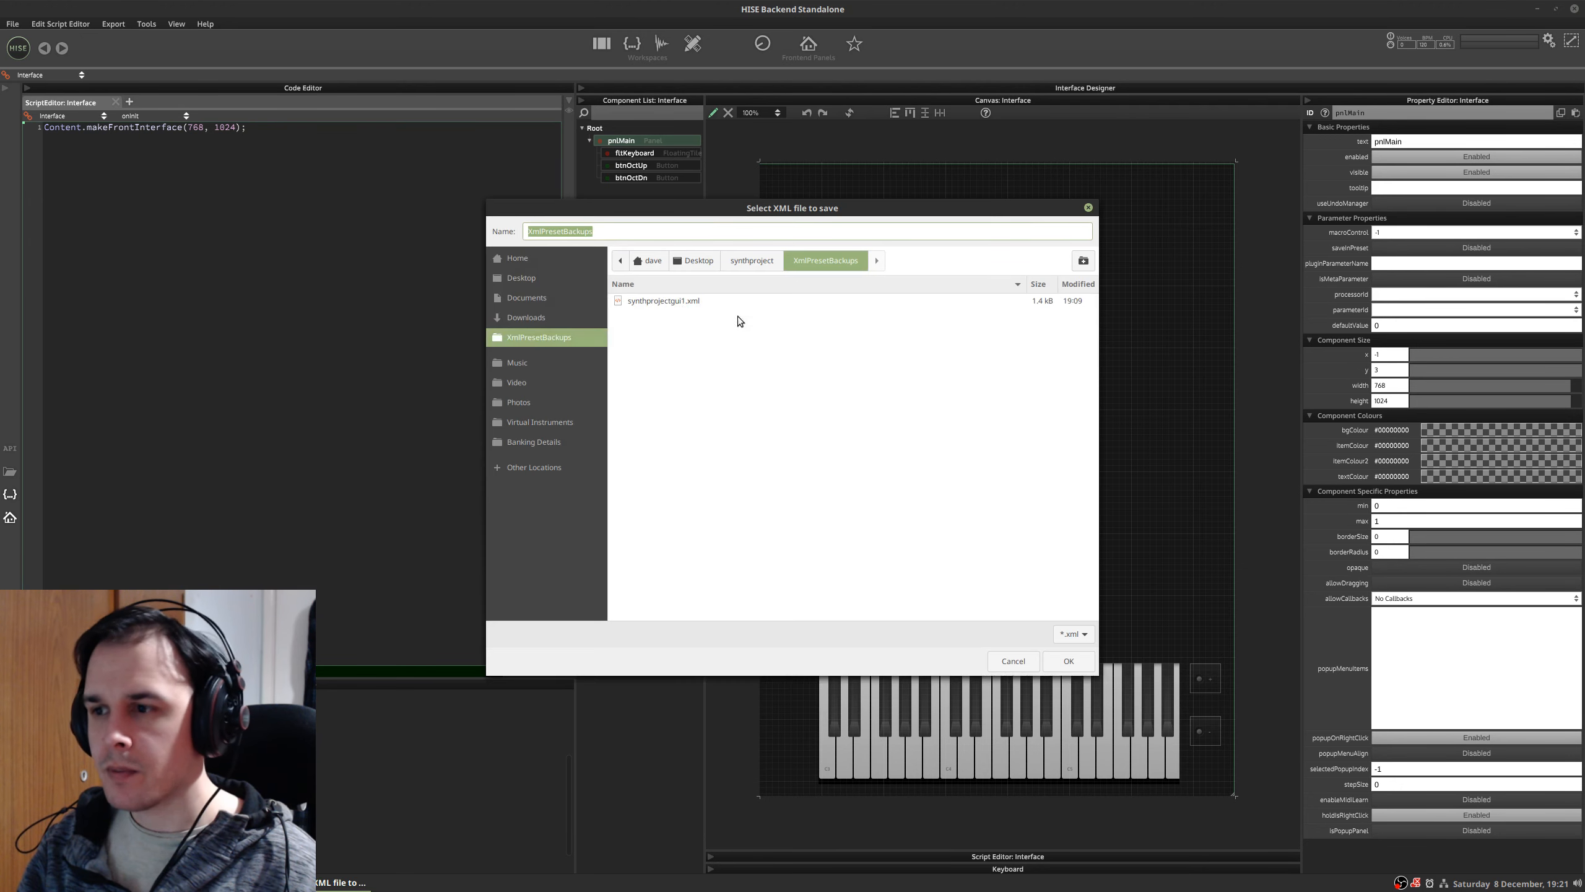
double_click(686, 300)
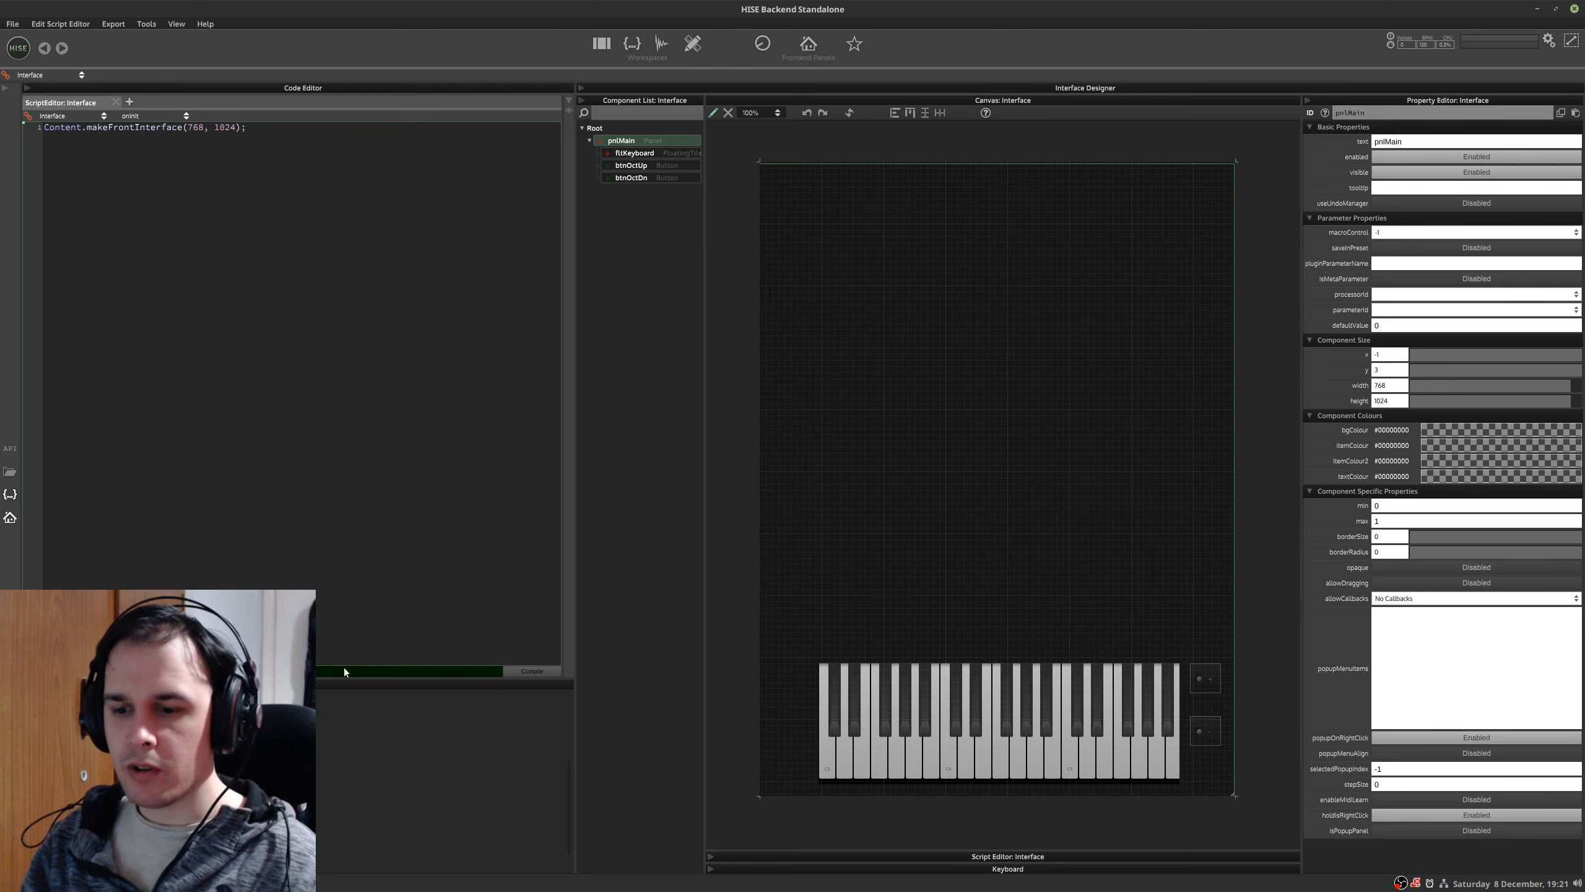
- Switch to the file manager, open a terminal in the synthproject folder, and check the repository with git status
left_click(250, 882)
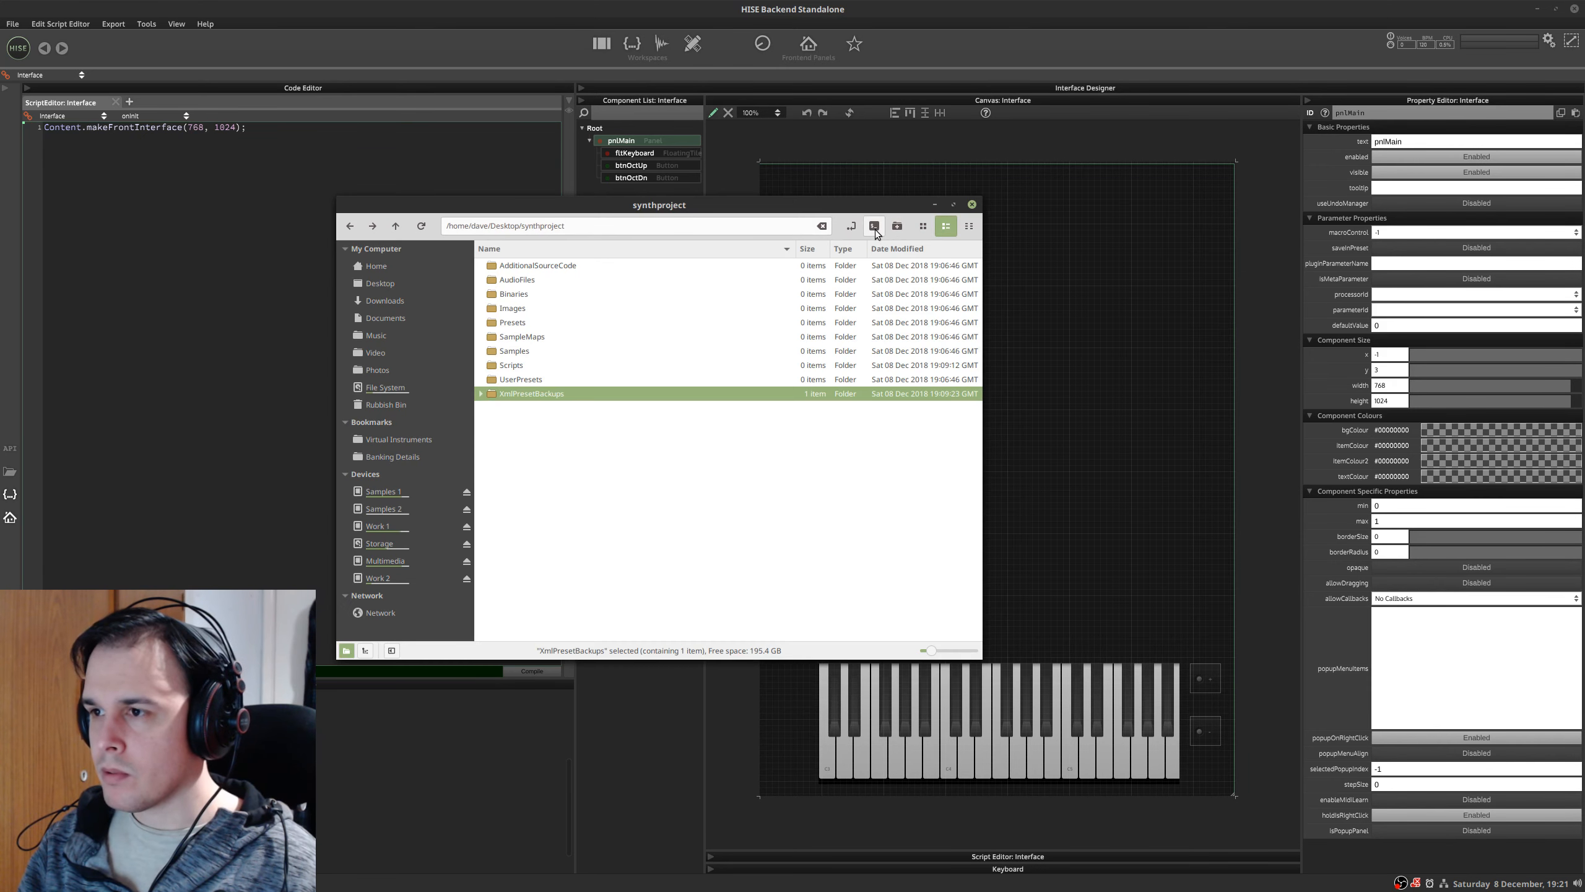
left_click(874, 226)
left_click(935, 204)
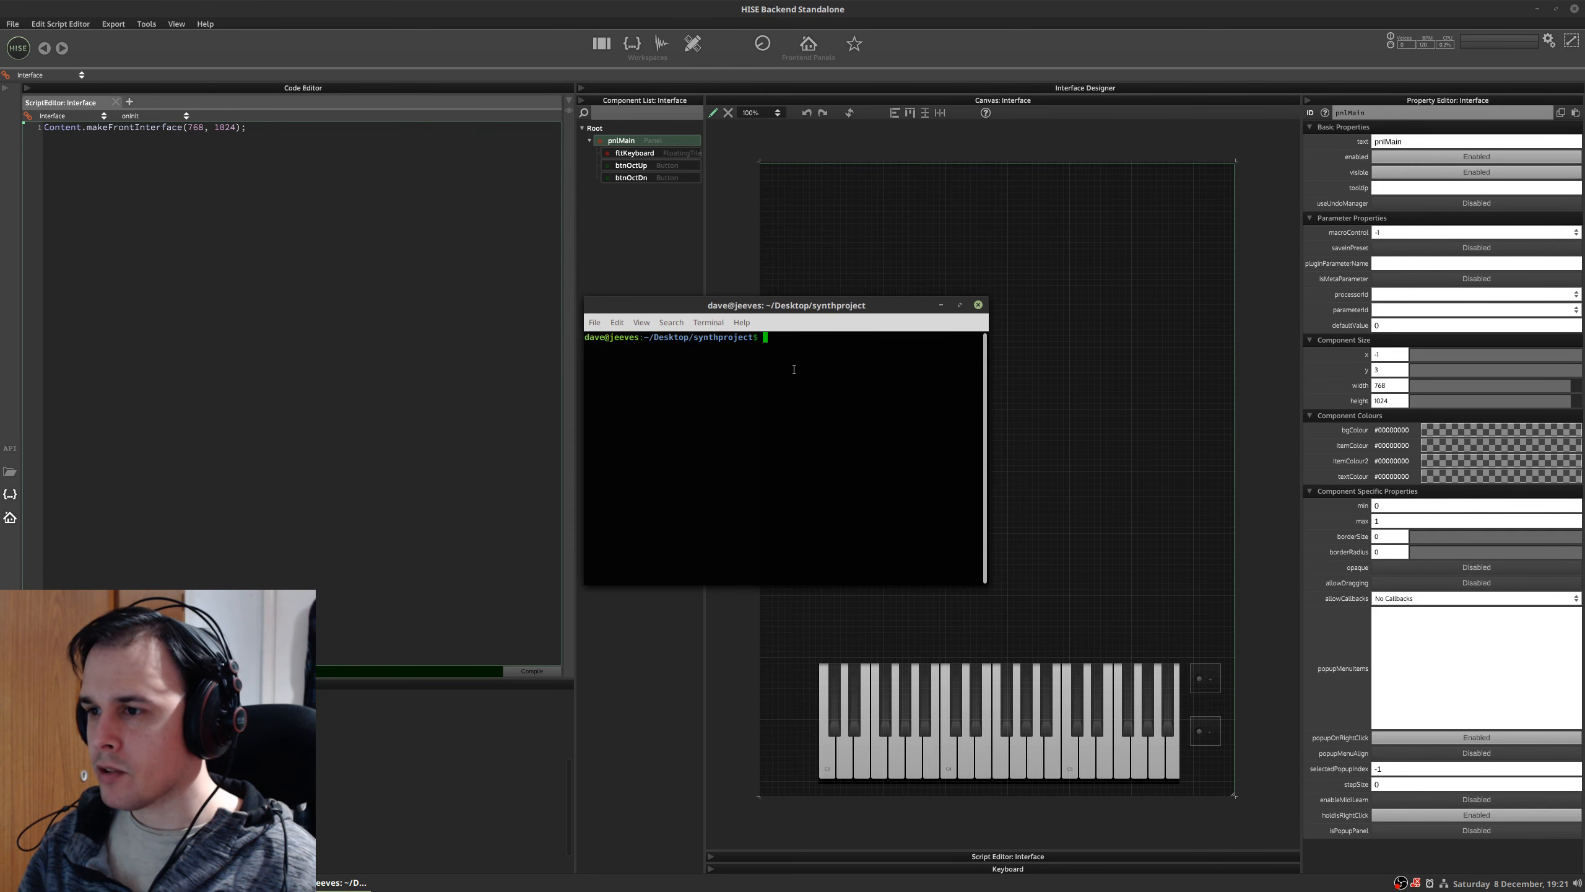
left_click_drag(810, 304, 502, 277)
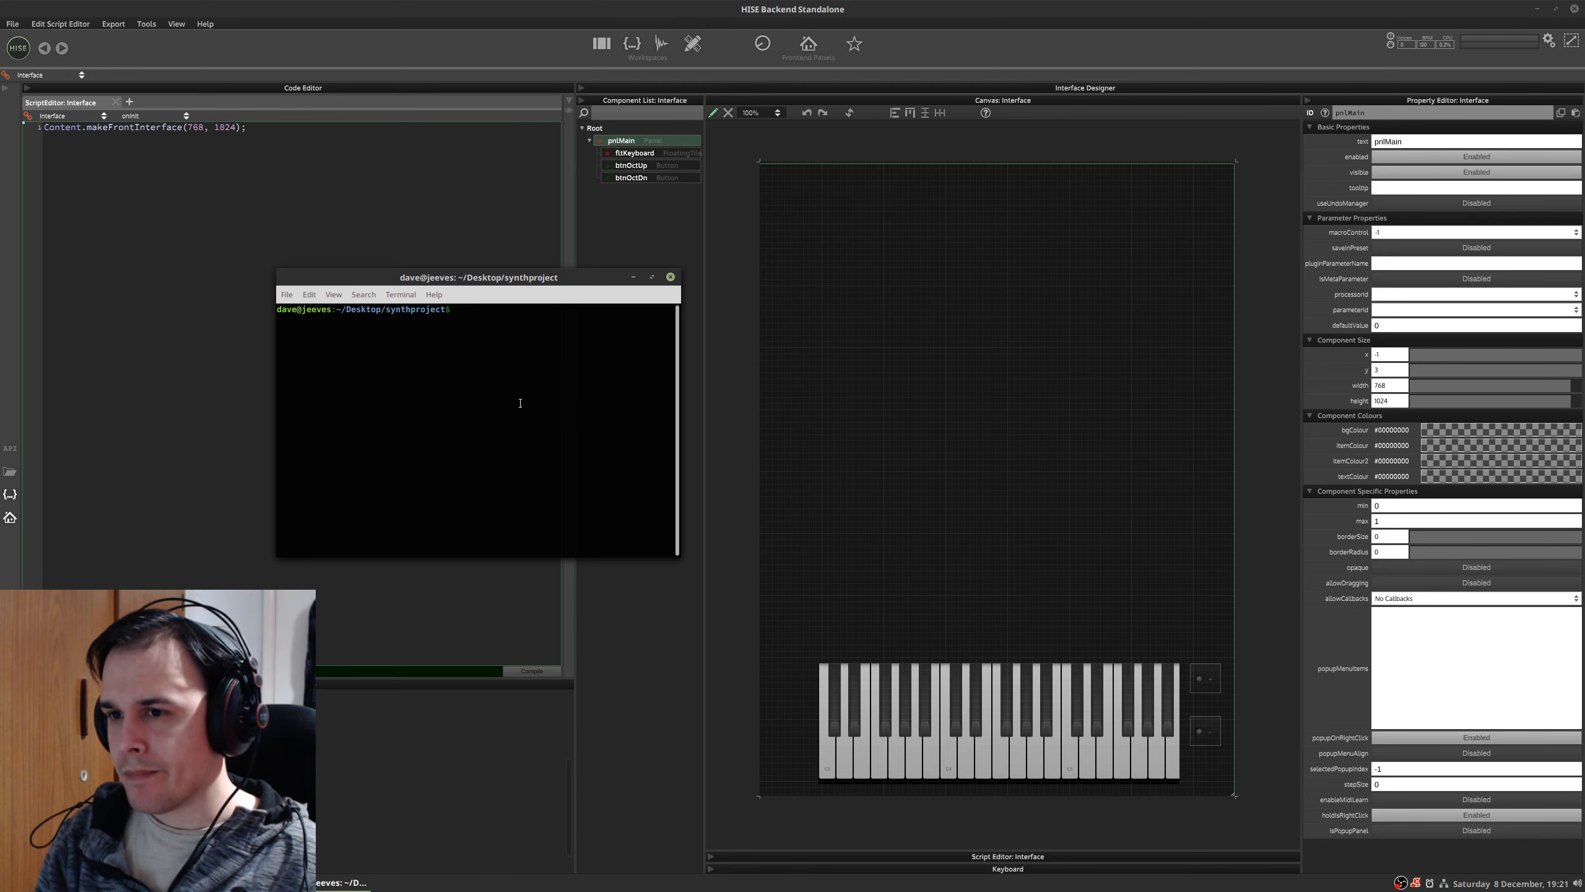
type("git status")
key("Return")
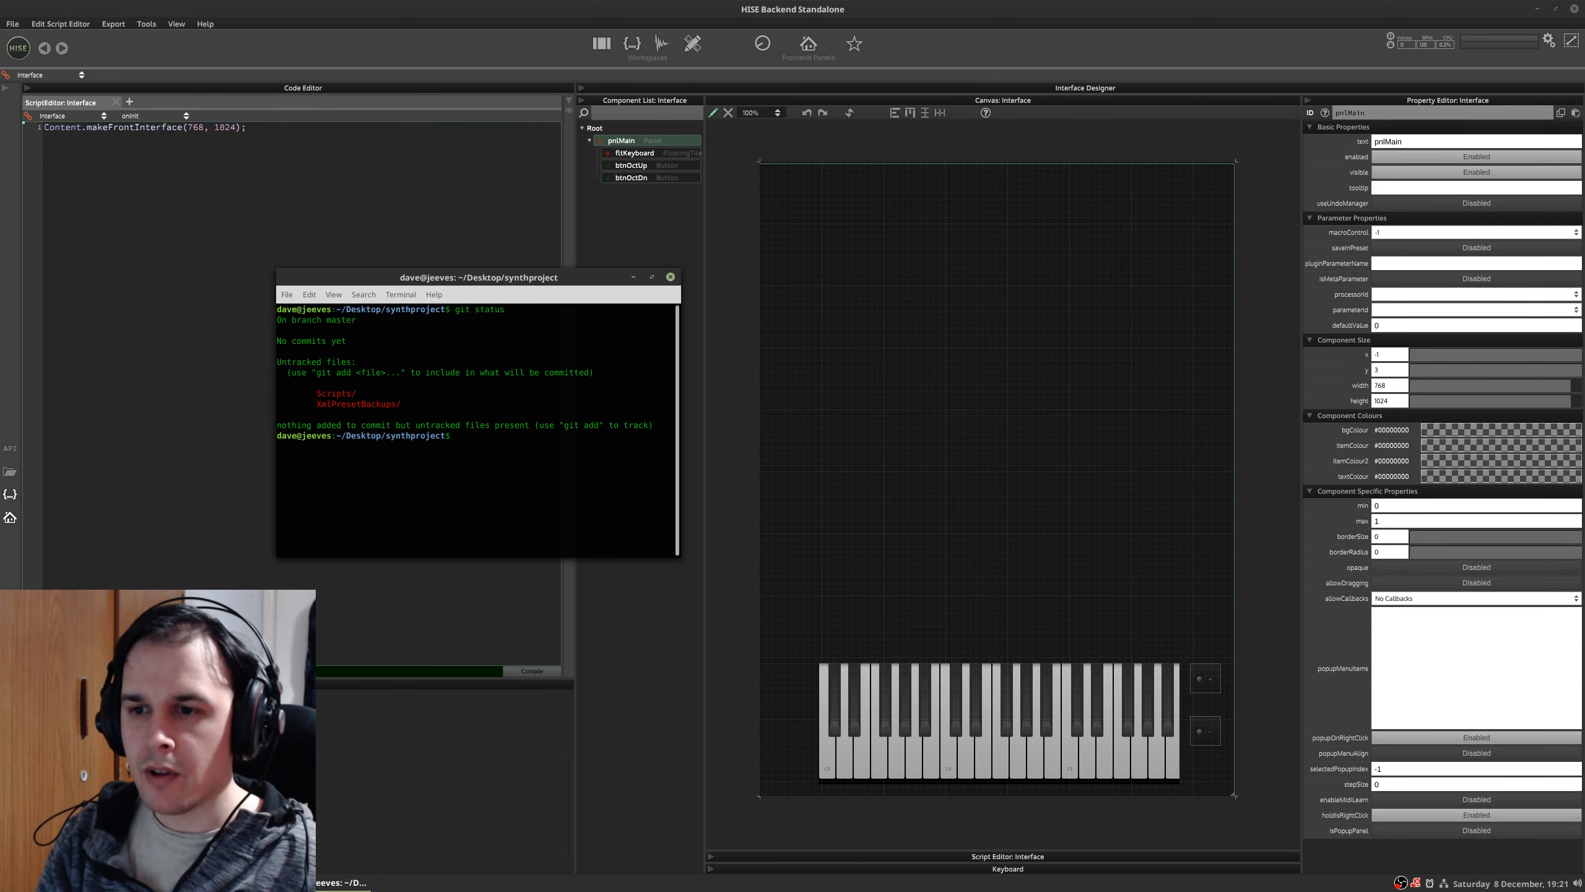
- Stage all project files with git add . and commit them with the message "Added keyboard"
type("git add .")
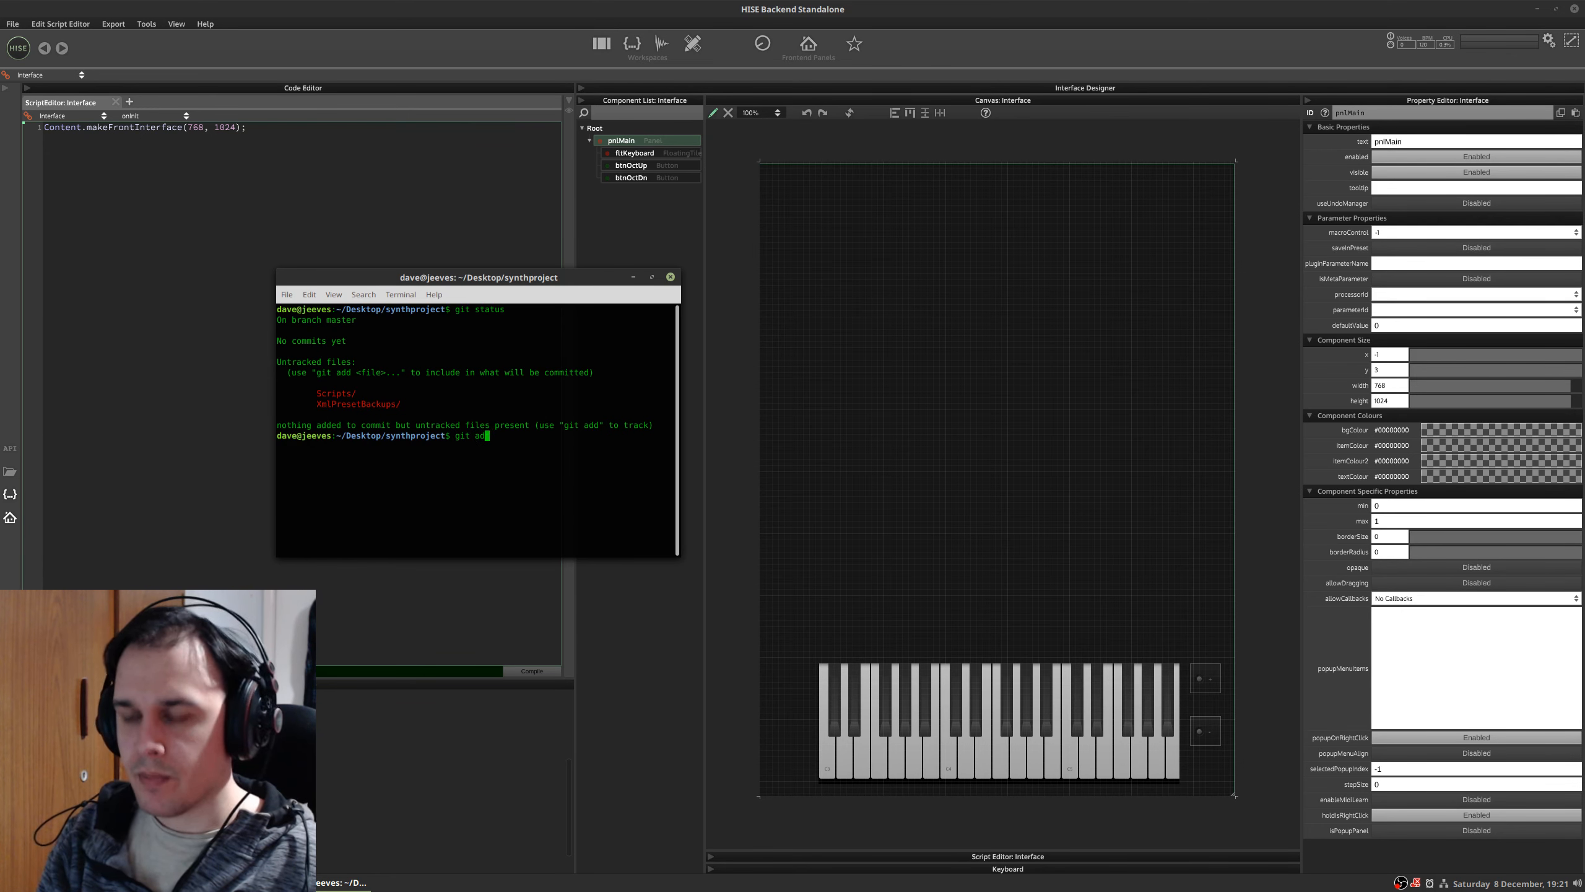
key("Return")
type("git commit m")
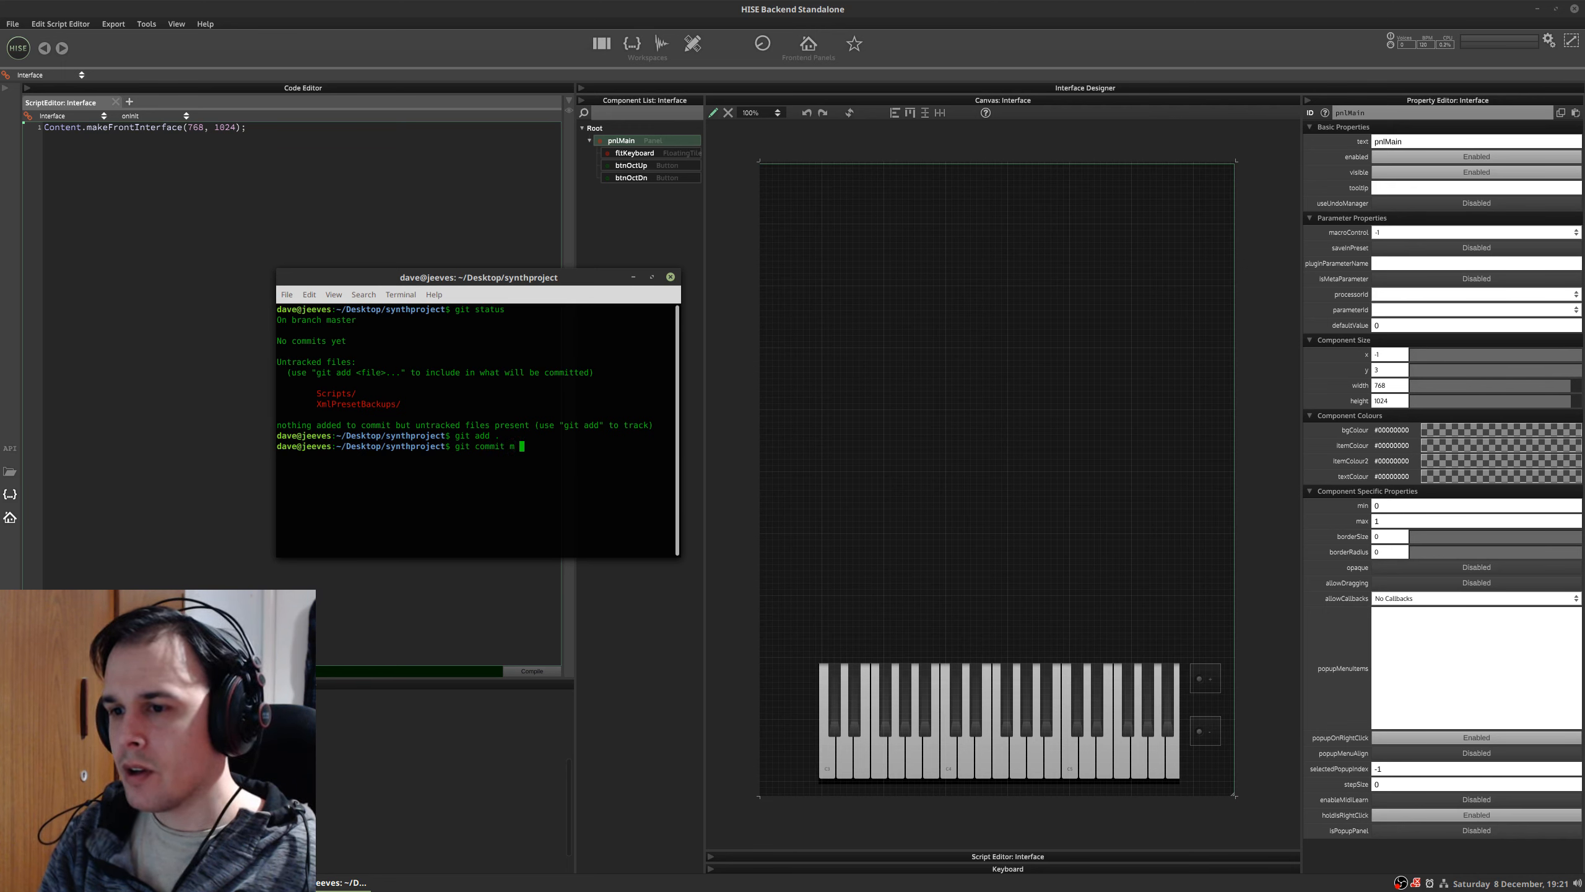
key("BackSpace")
type("-m \"Added ")
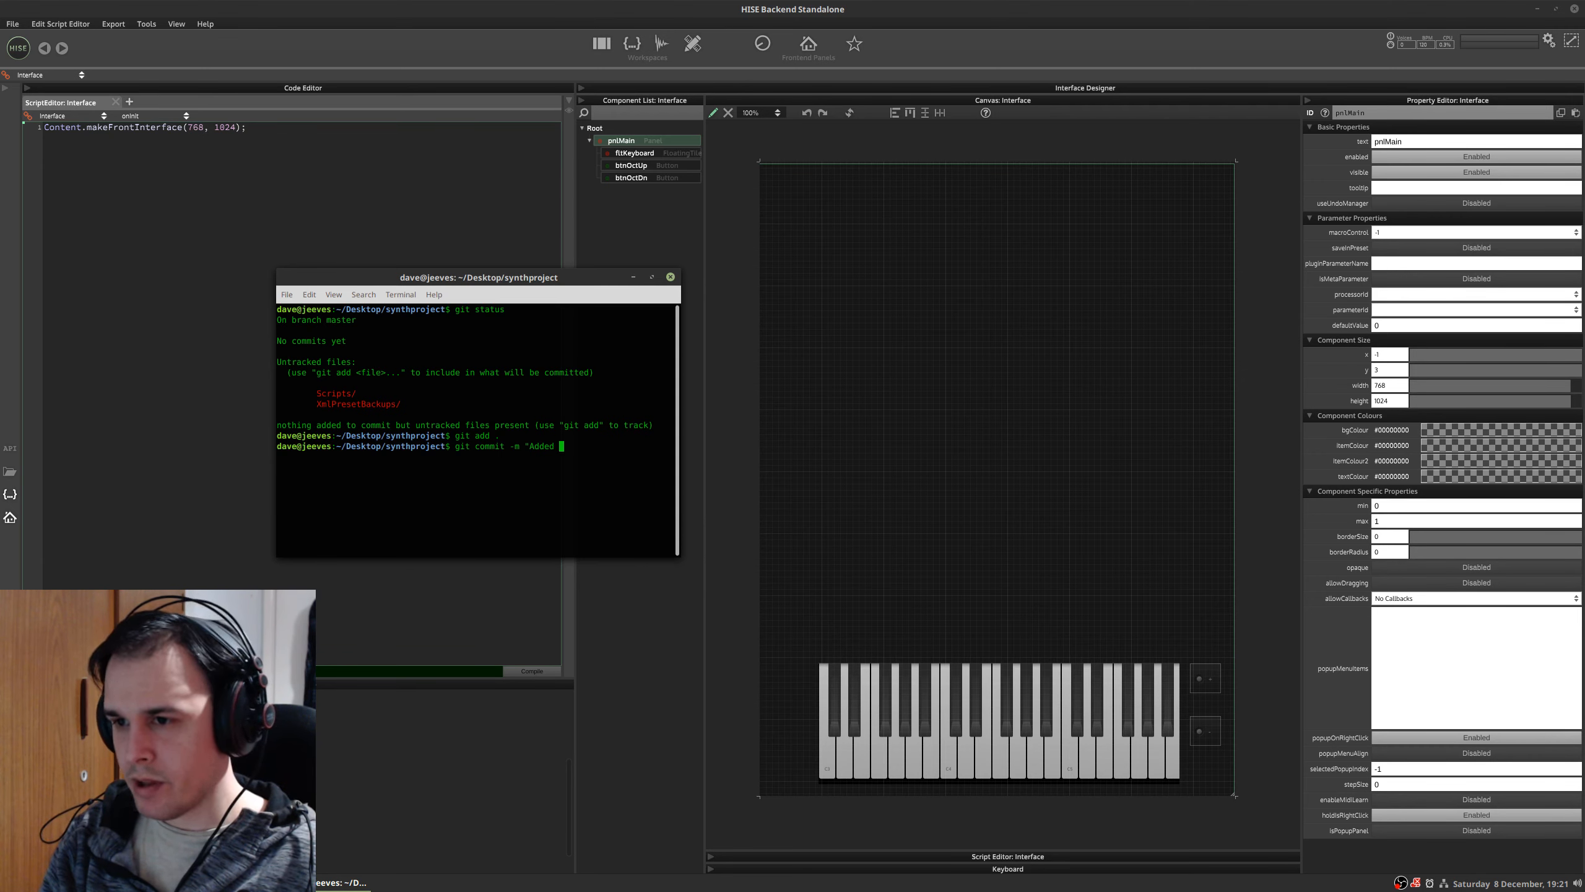
type("keyboard\"")
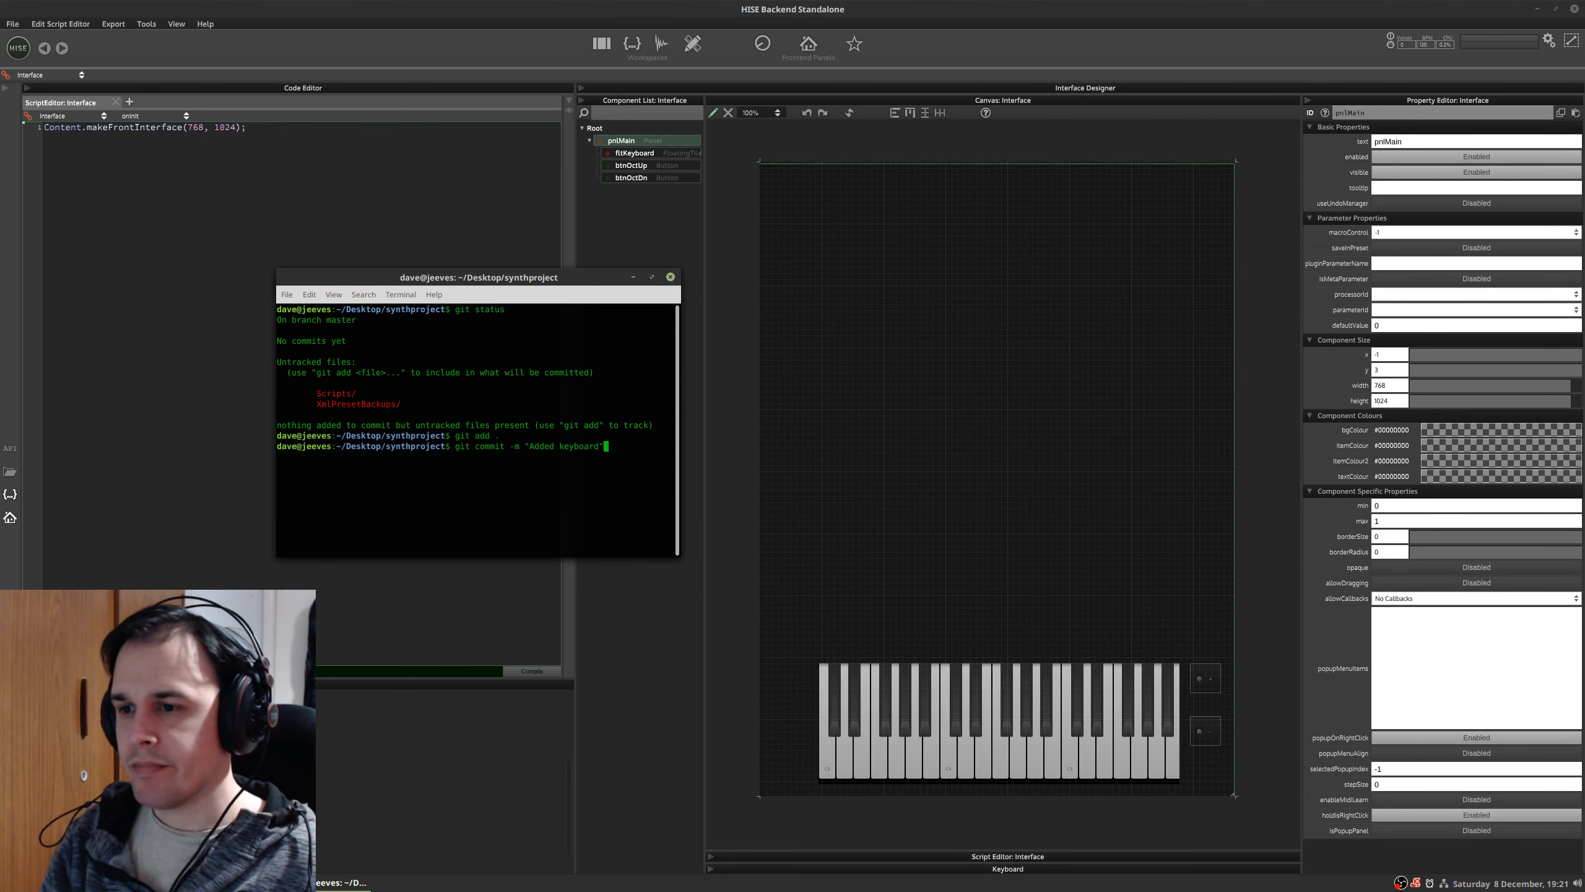
key("Return")
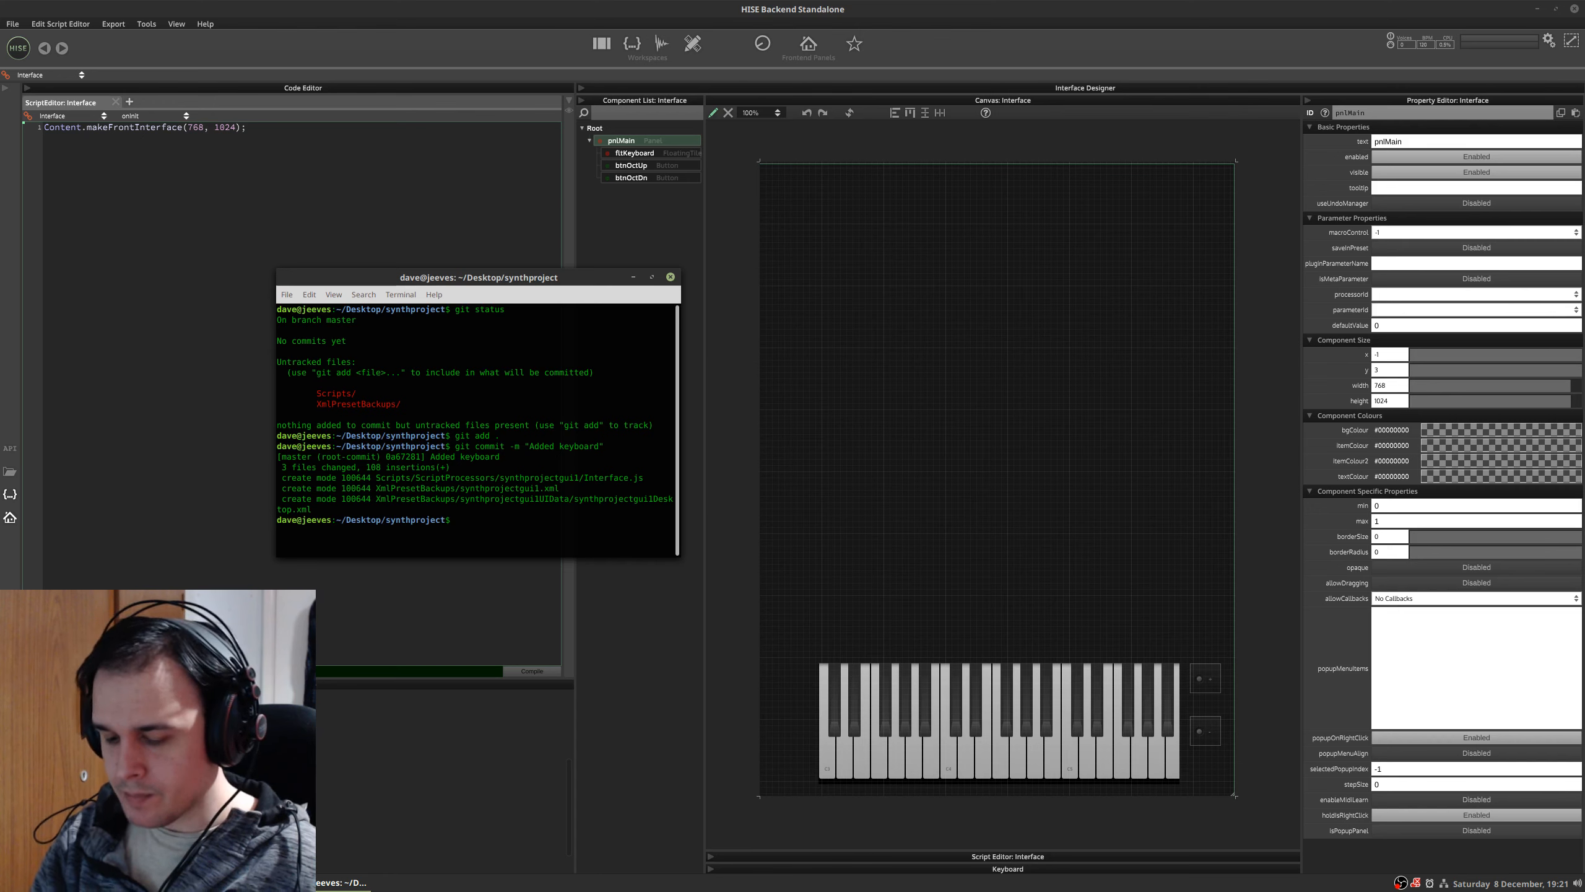
- Check the repository with git status and clear the terminal window away from the interface editor
type("git status")
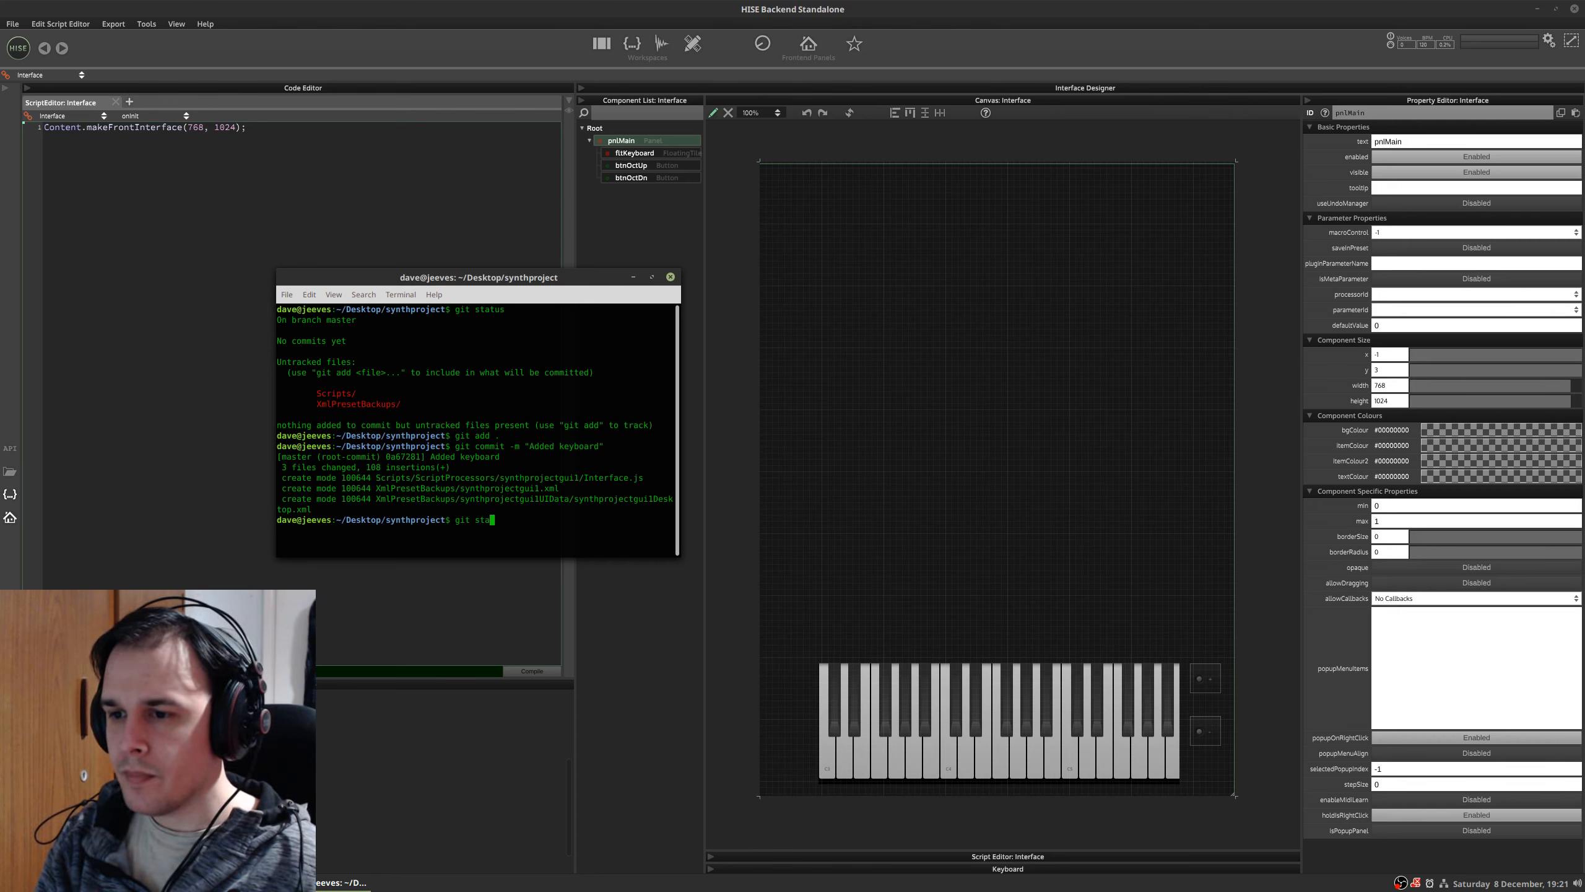
key("Return")
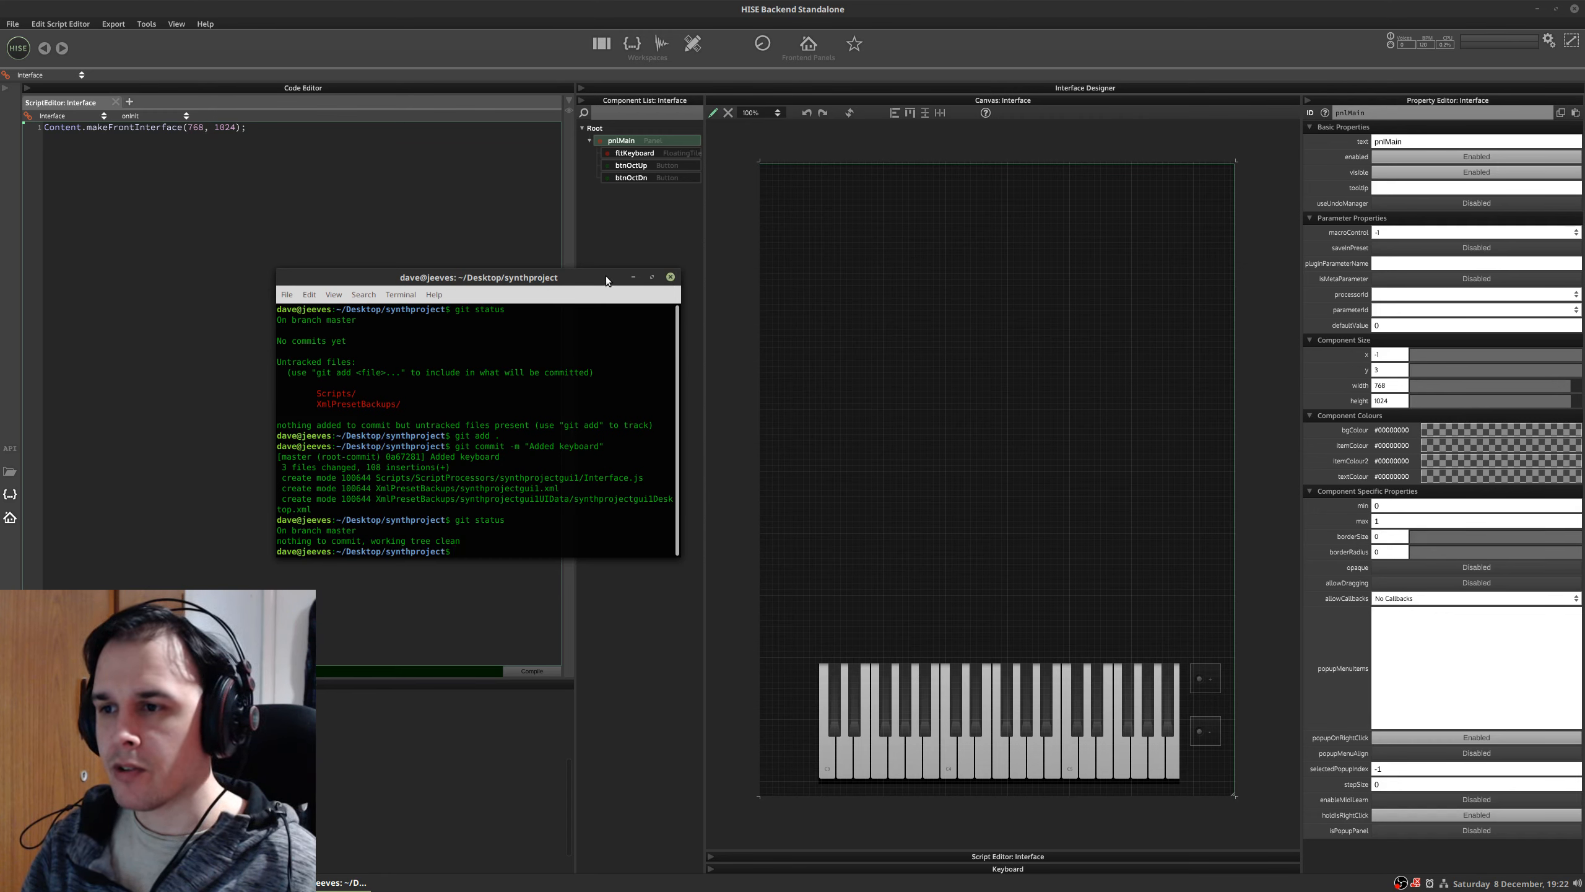
left_click_drag(605, 280, 475, 290)
left_click(545, 286)
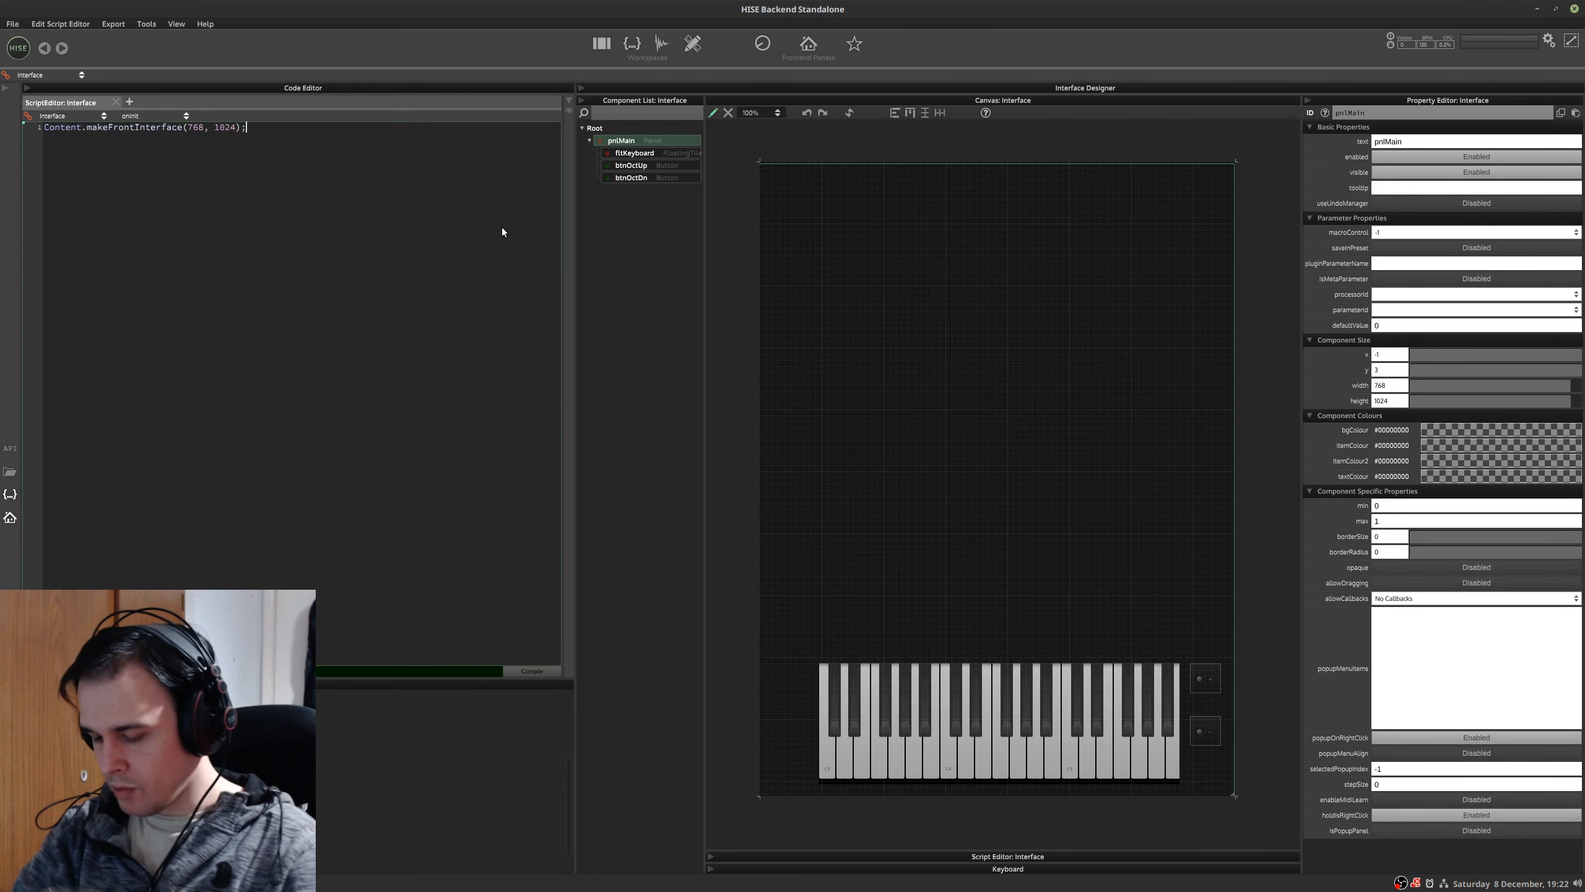
- Consult the wireframe screenshot in the image viewer, switch back to HISE, and add a new Panel inside pnlMain
key("ctrl+alt+Right")
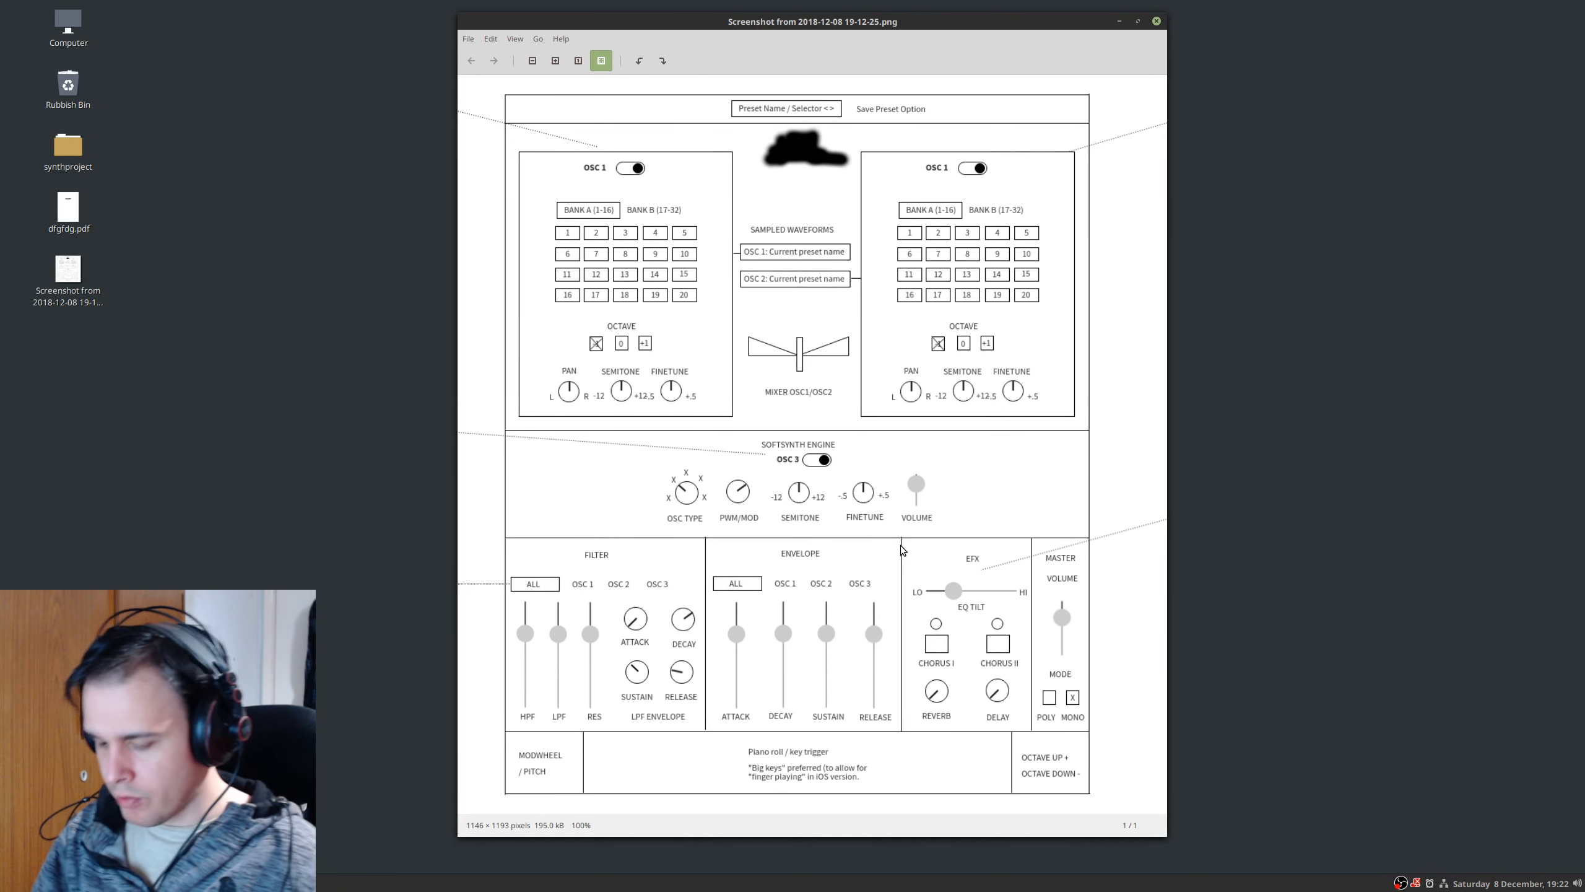
key("alt+Tab")
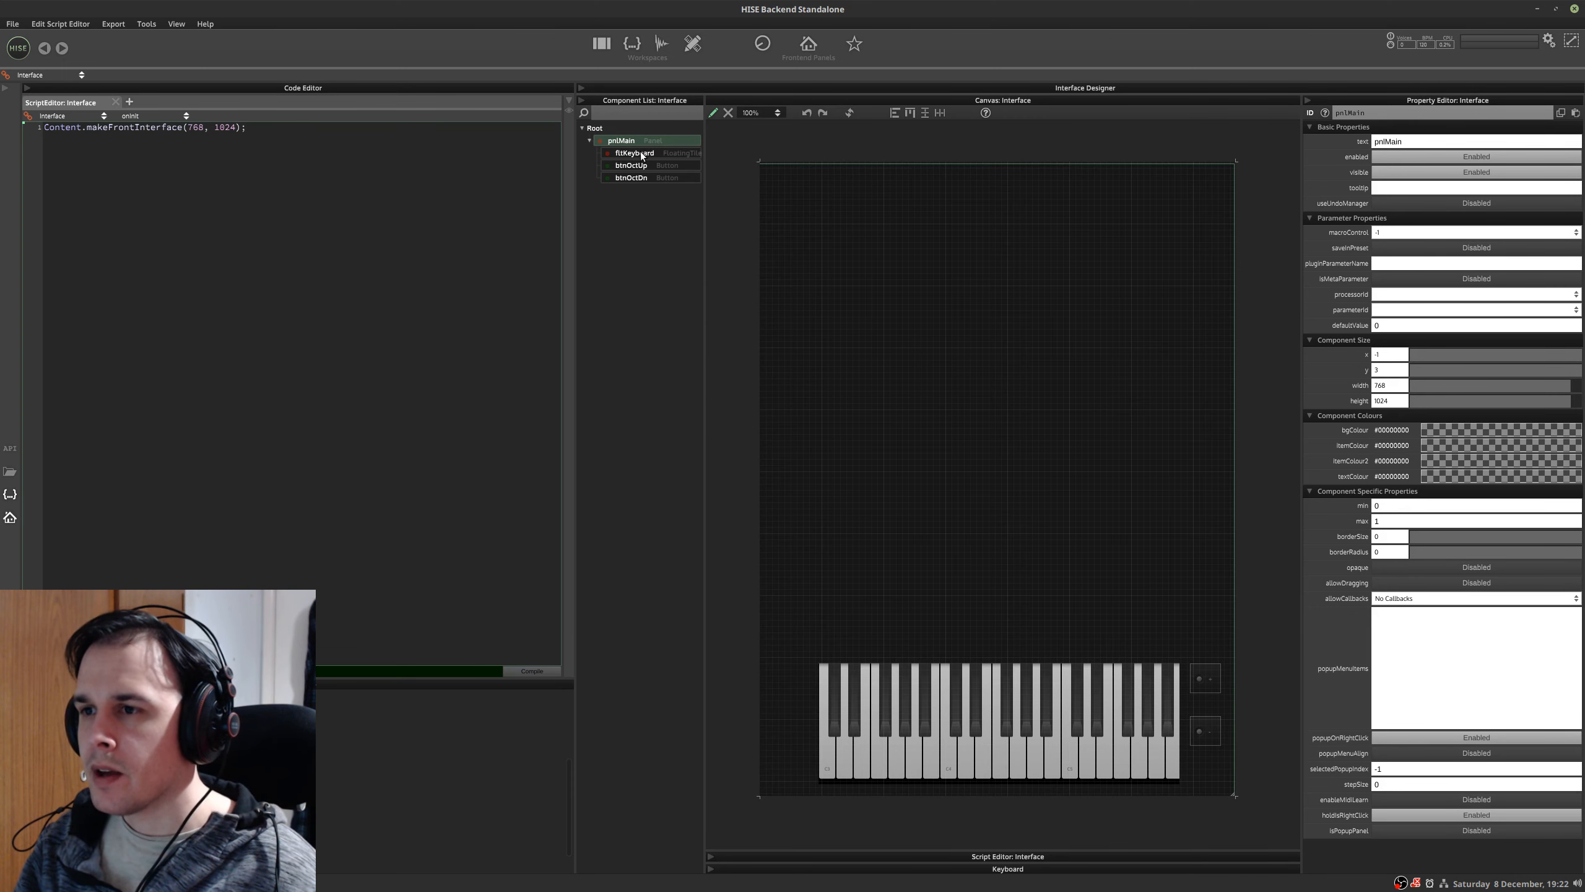
right_click(643, 134)
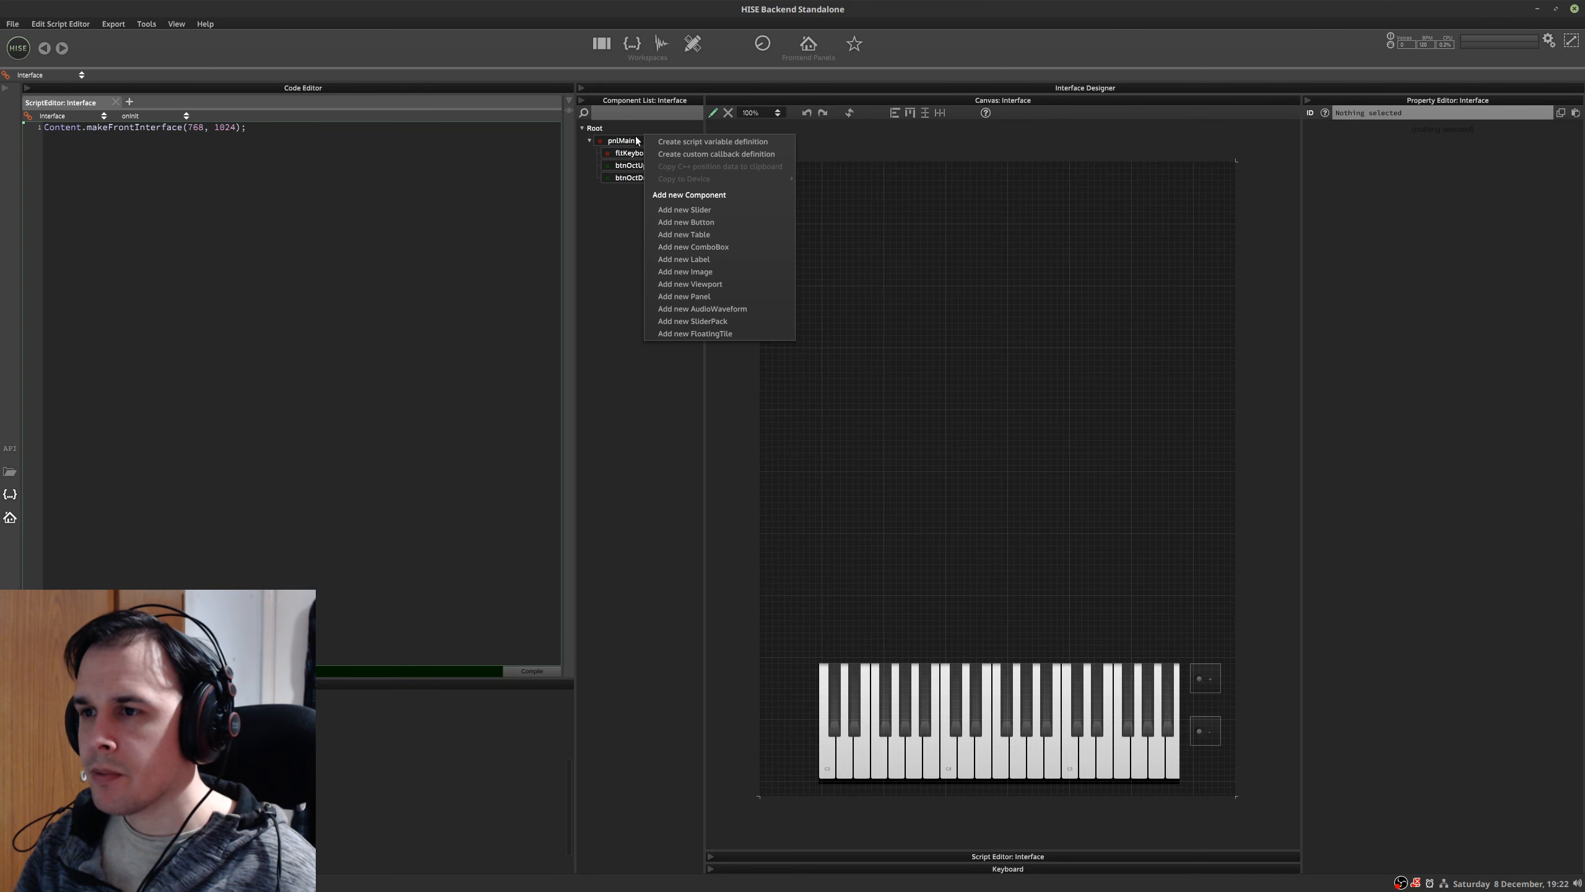
left_click(632, 141)
right_click(632, 142)
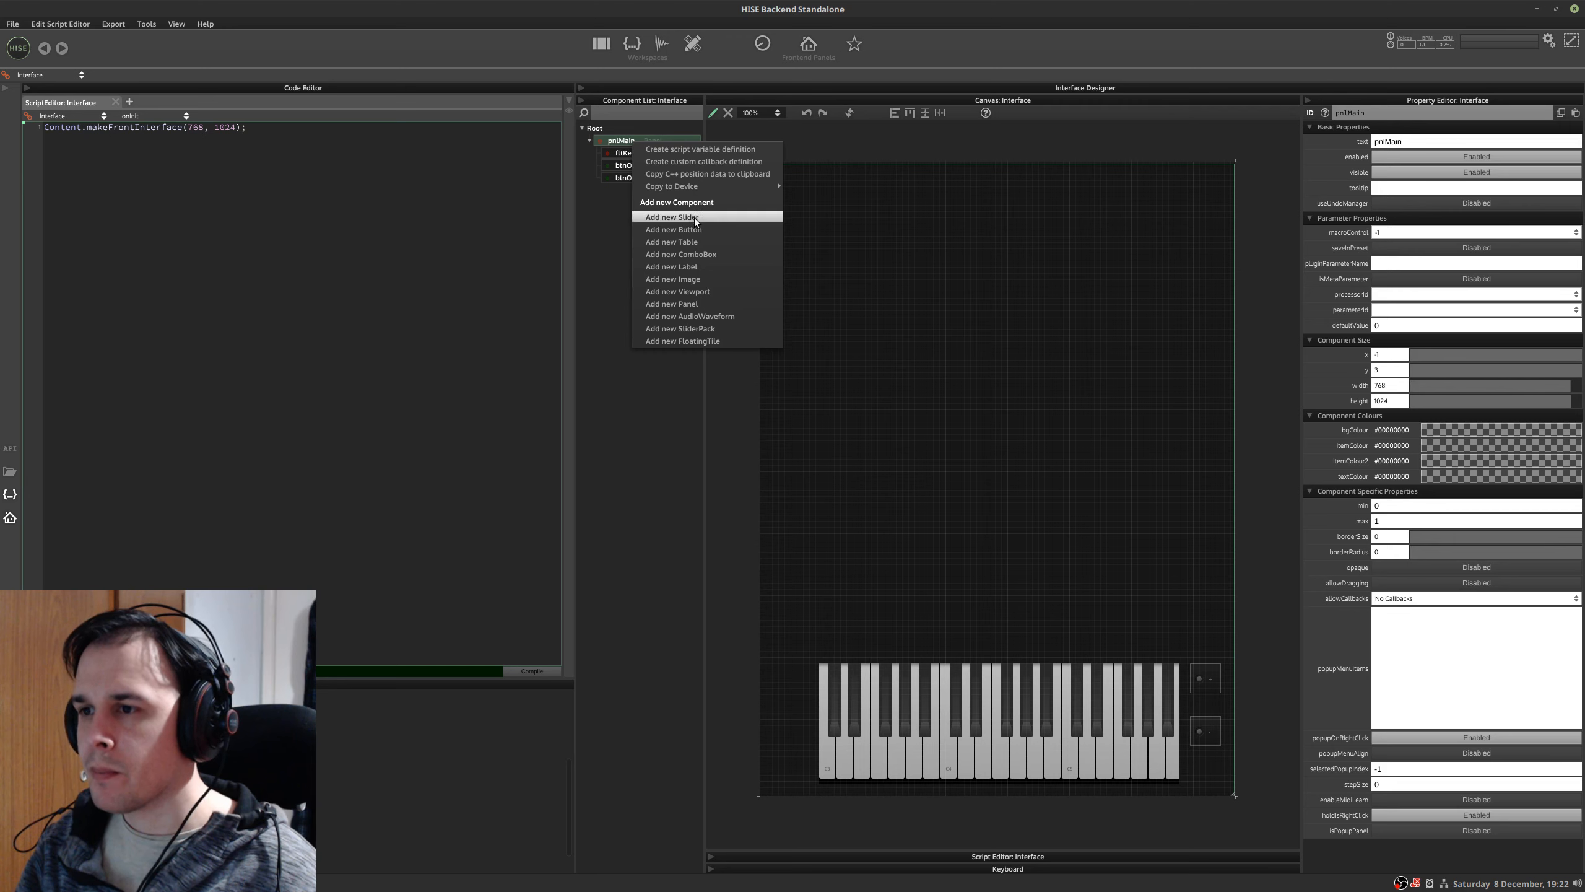
left_click(704, 304)
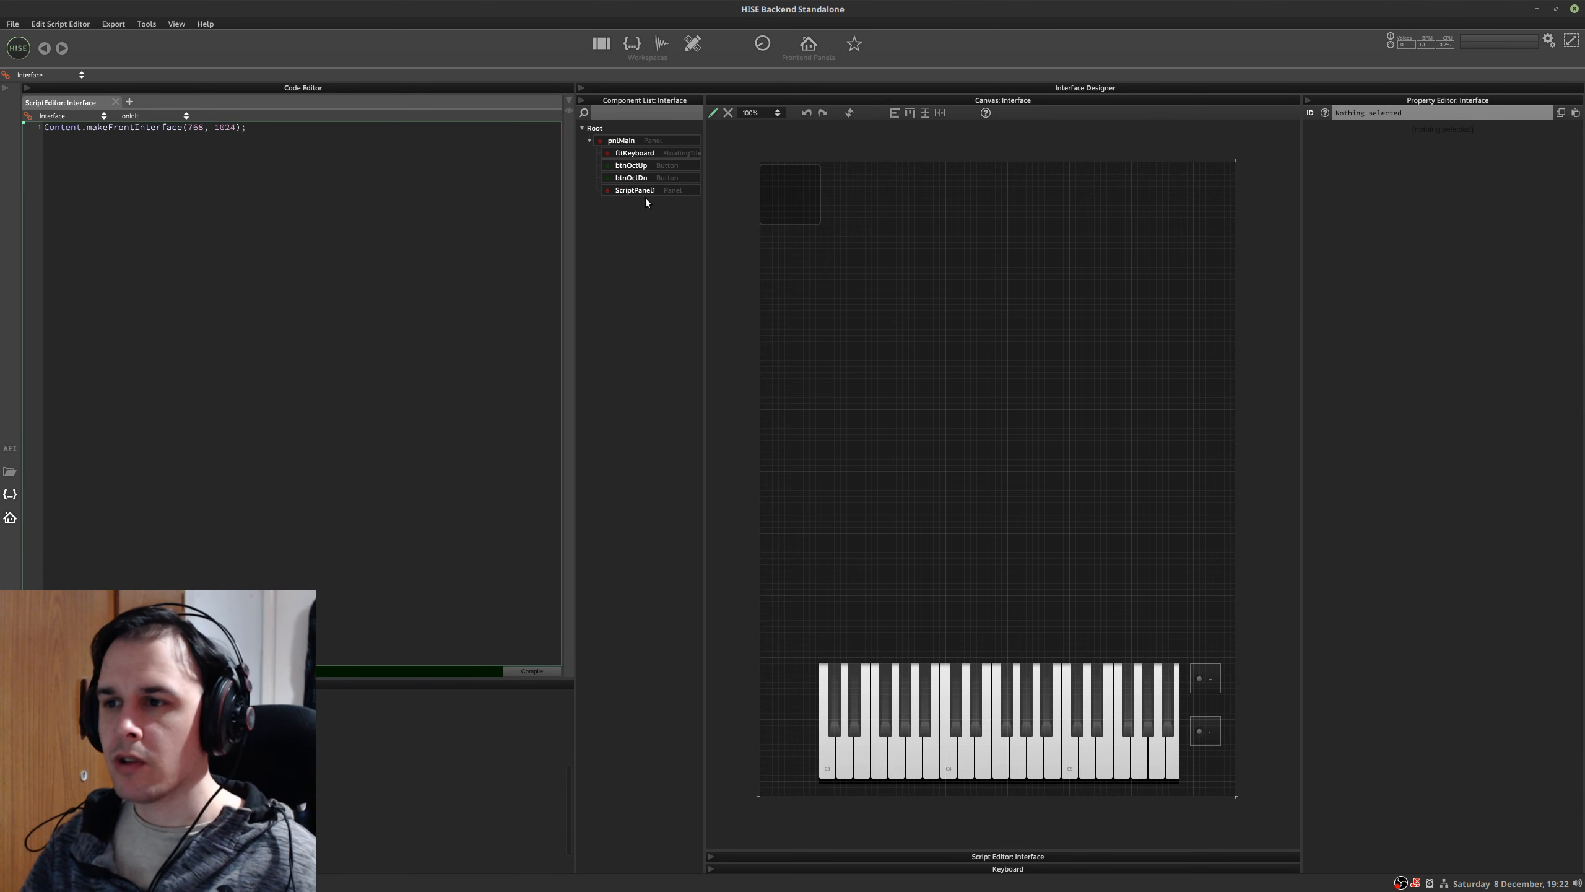
- Rename the new panel pnlKeyboard and place it at about x 97, y 34, sized about 596 × 395
left_click(645, 193)
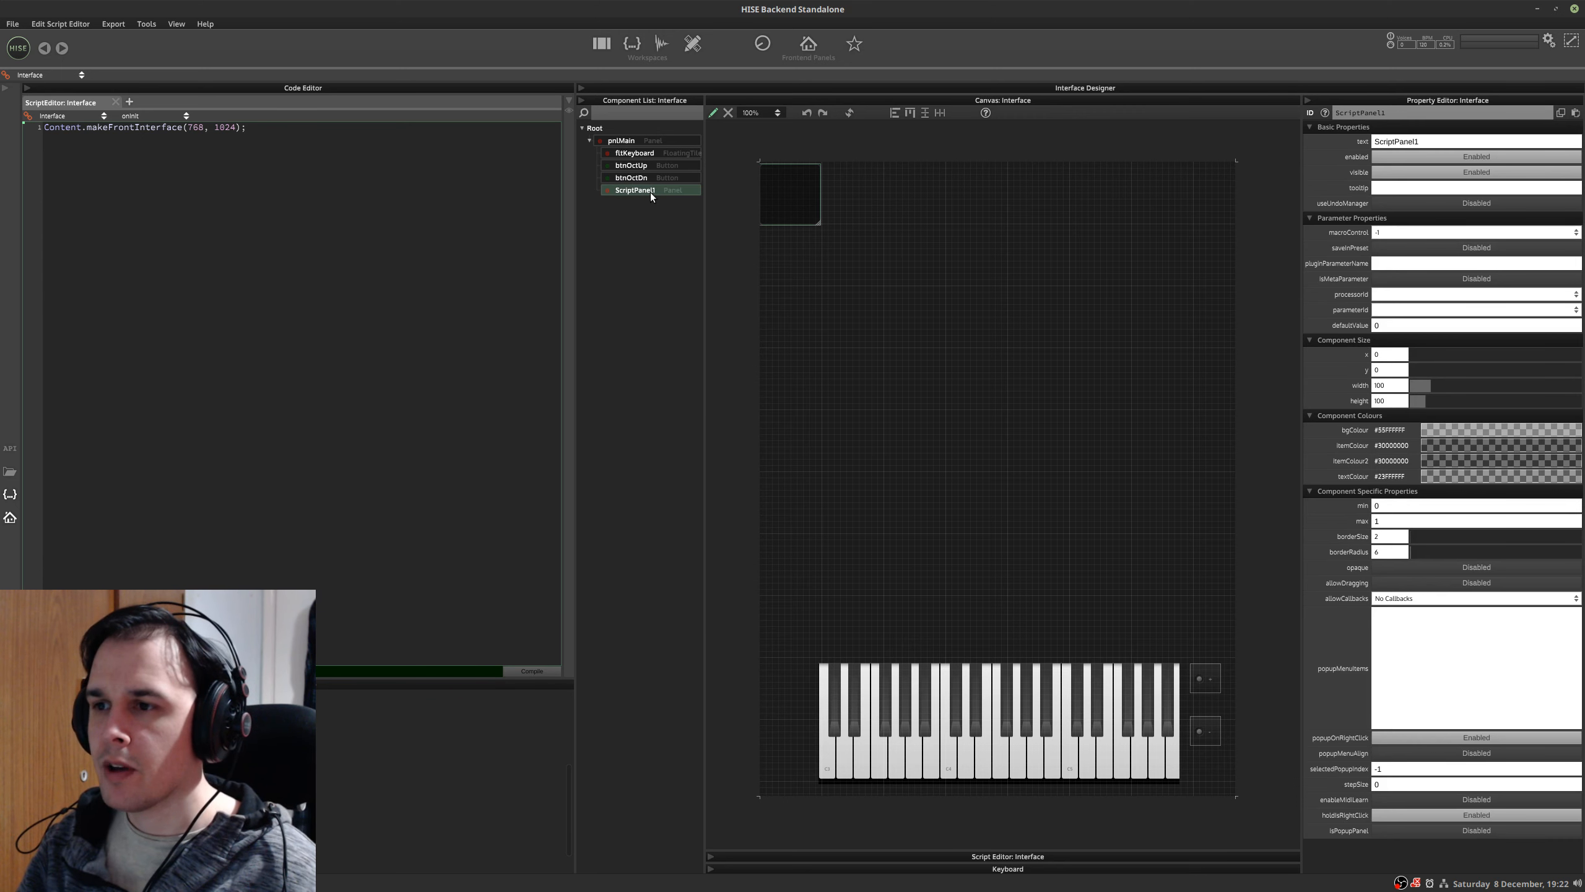
left_click(1394, 113)
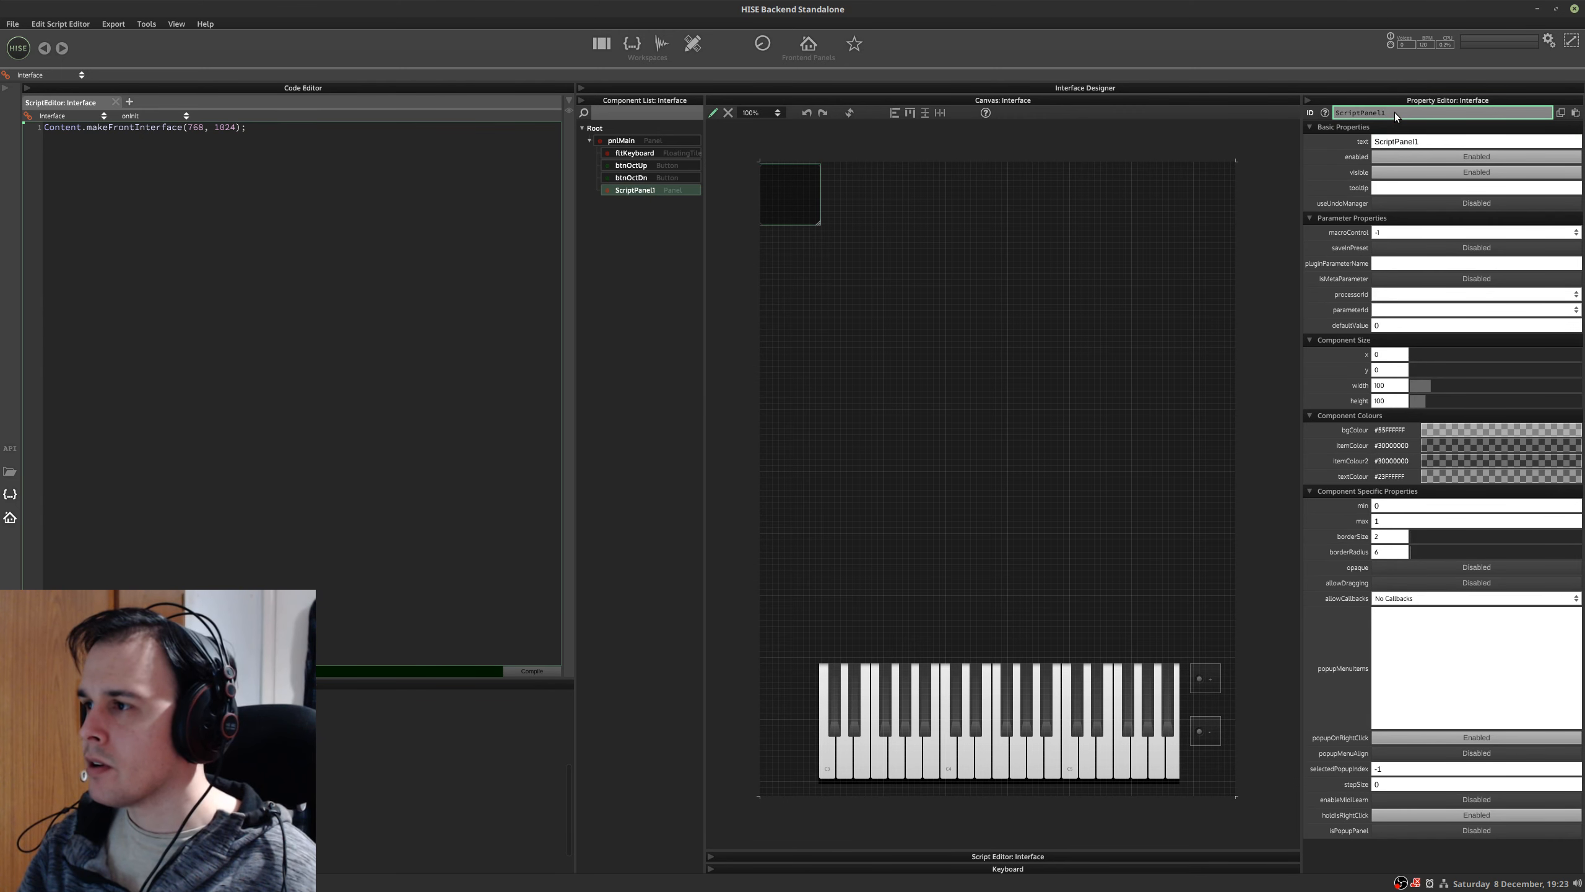
type("pnl")
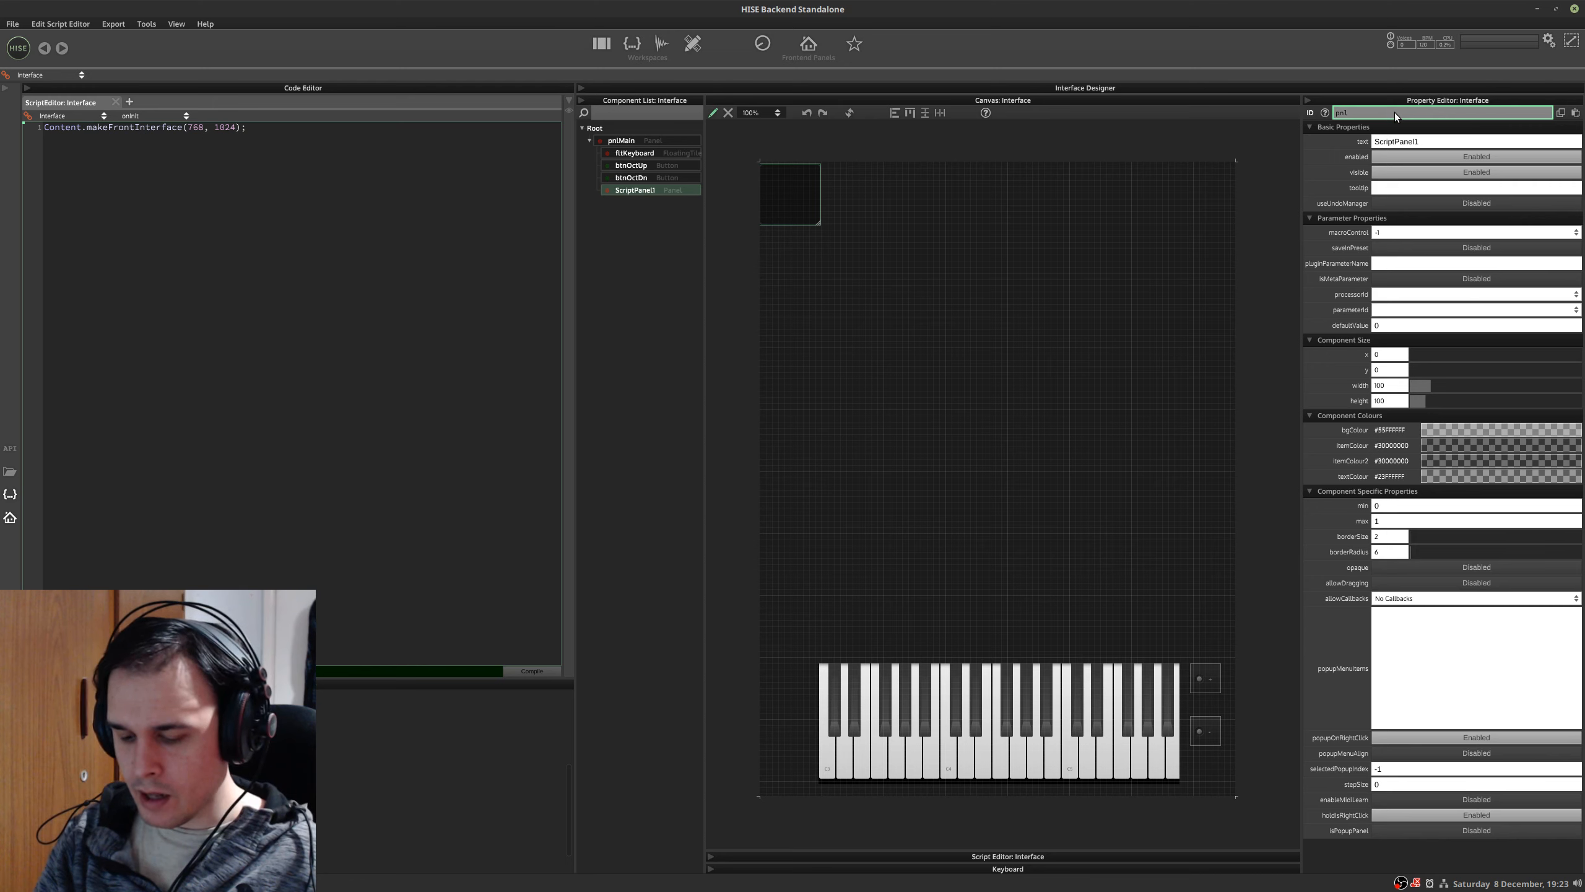
type("Keyboard")
key("Return")
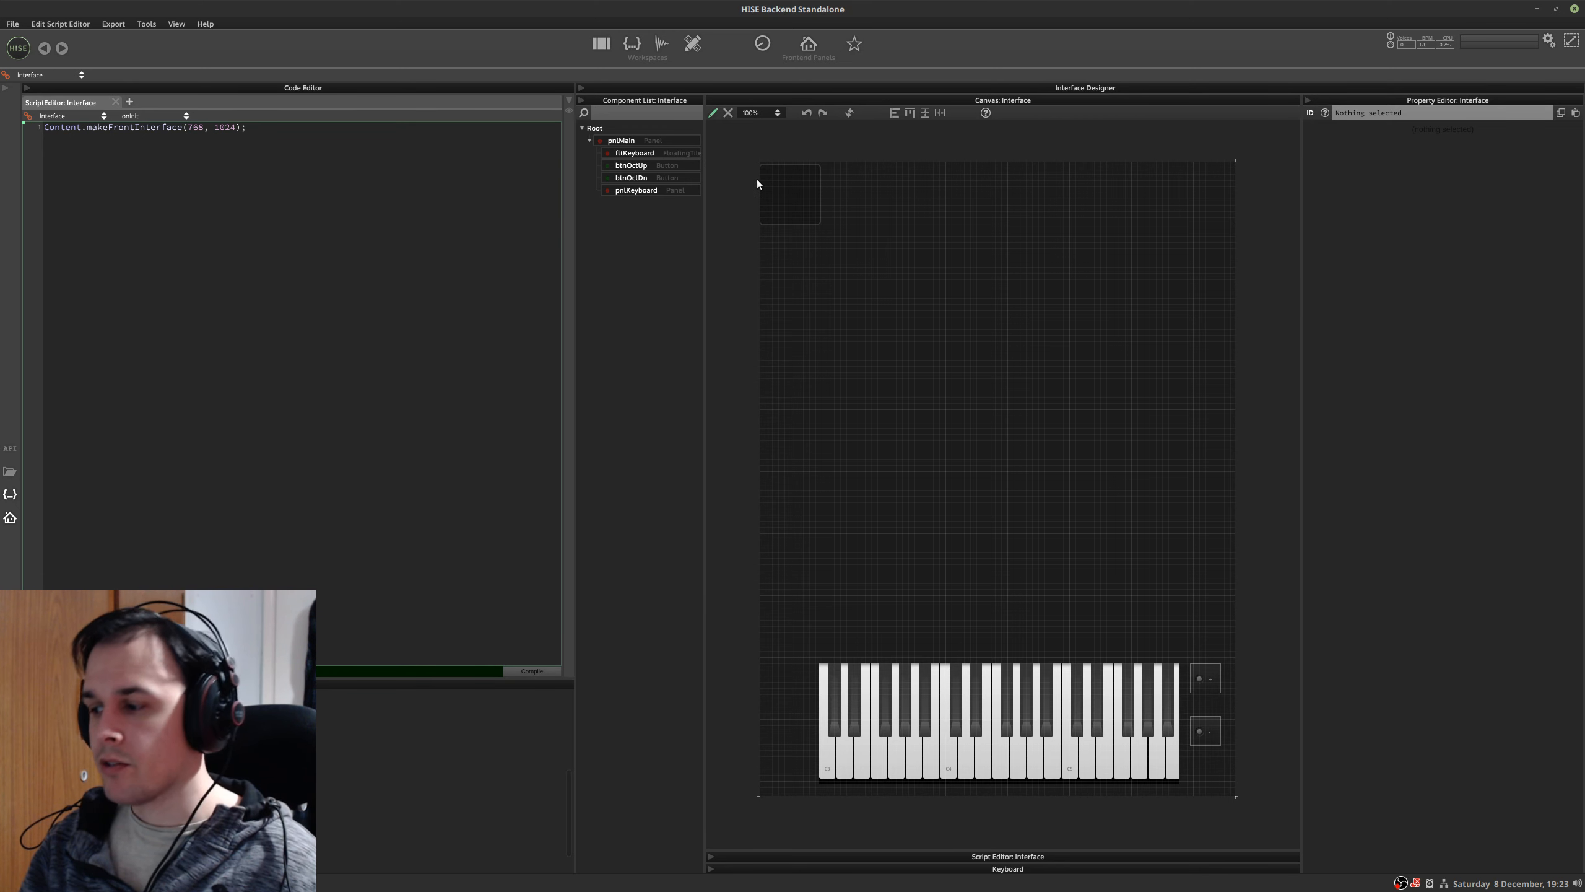
left_click(776, 201)
left_click_drag(817, 222, 1188, 428)
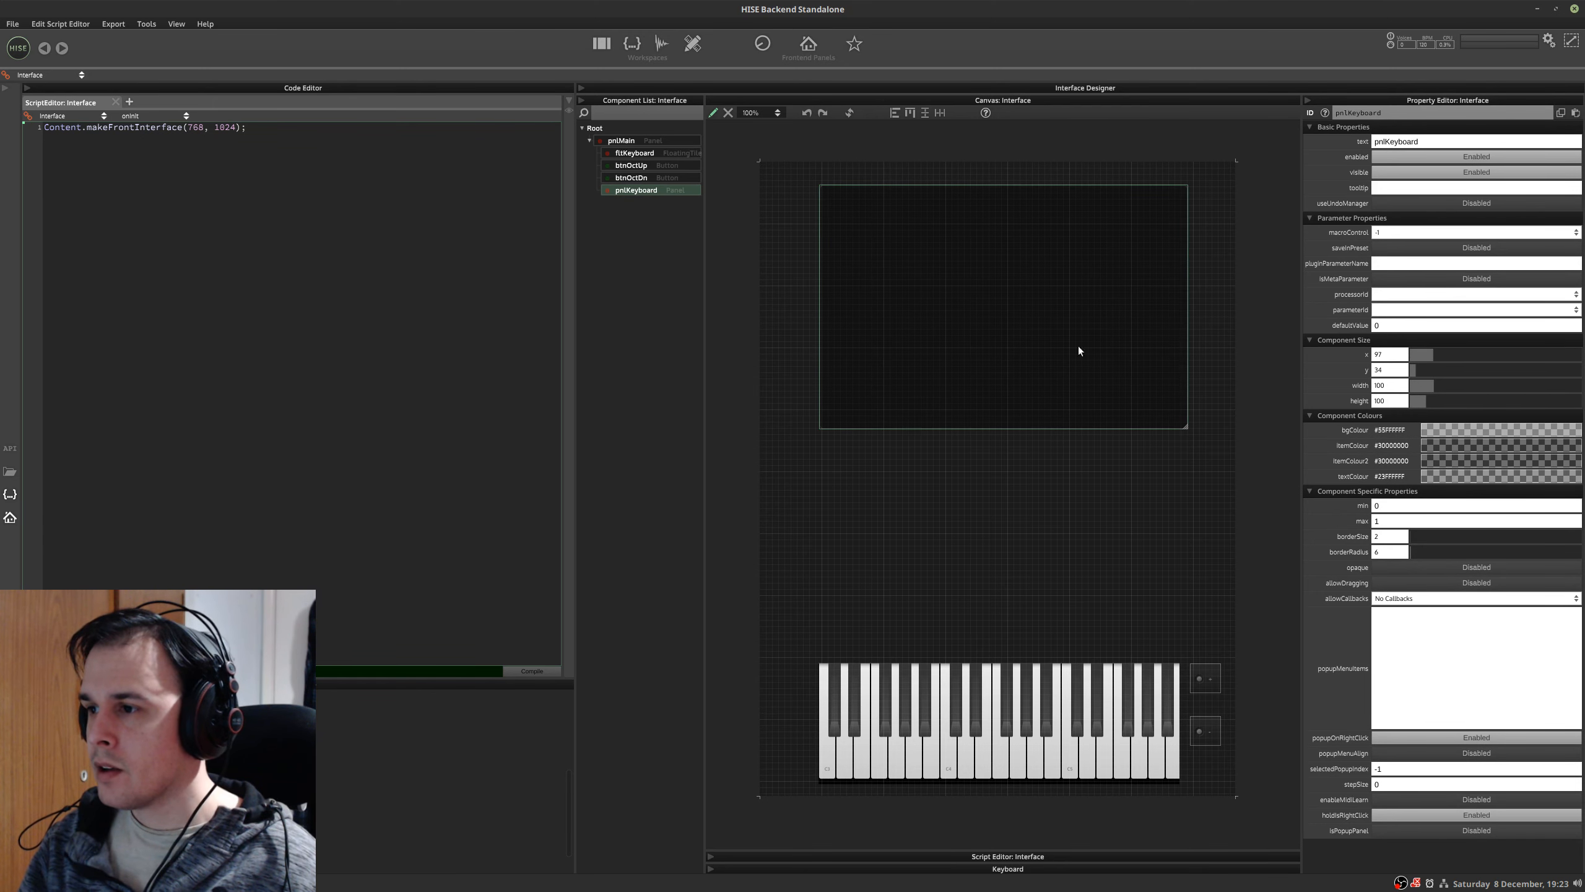
- Nest fltKeyboard inside pnlKeyboard in the component hierarchy
left_click(634, 152)
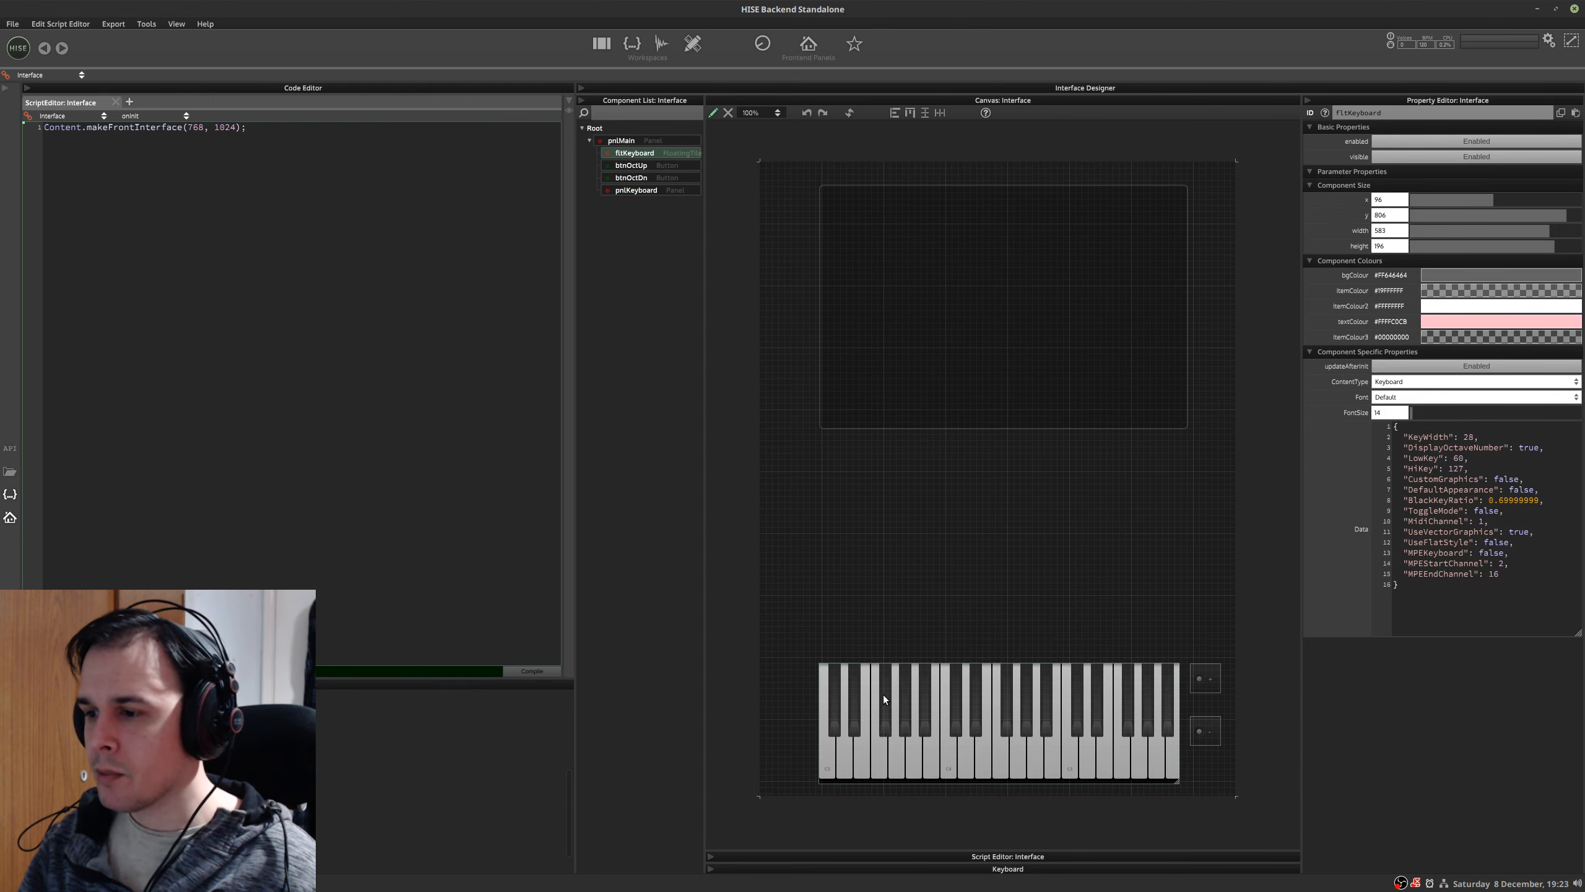
left_click_drag(633, 156, 652, 195)
left_click_drag(651, 195, 641, 191)
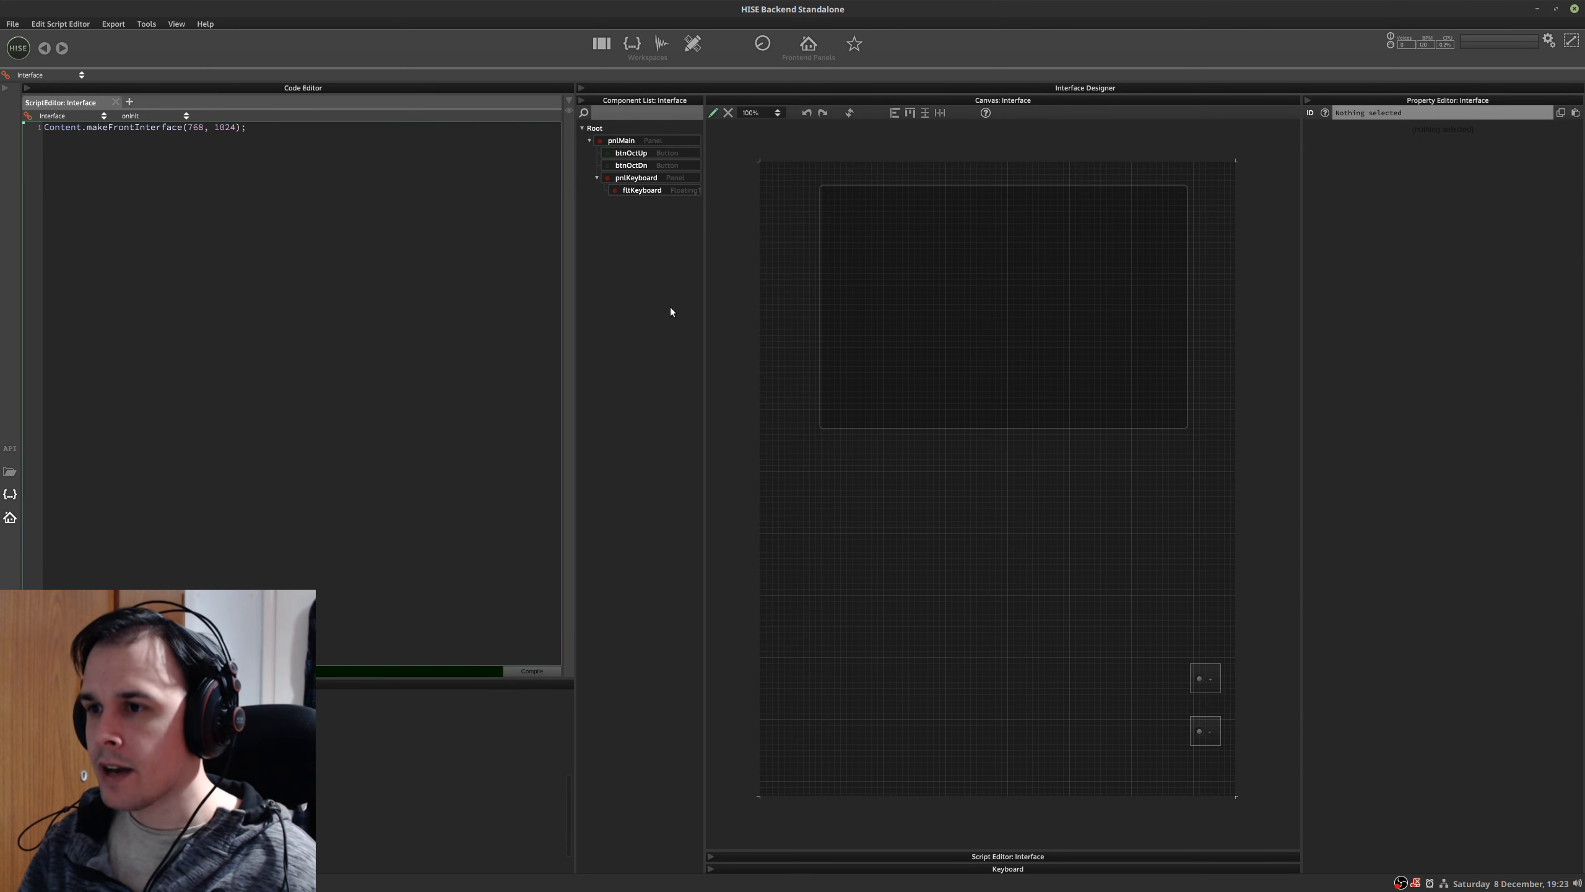
- Reposition fltKeyboard within pnlKeyboard, at about x 13, y 50
left_click(682, 197)
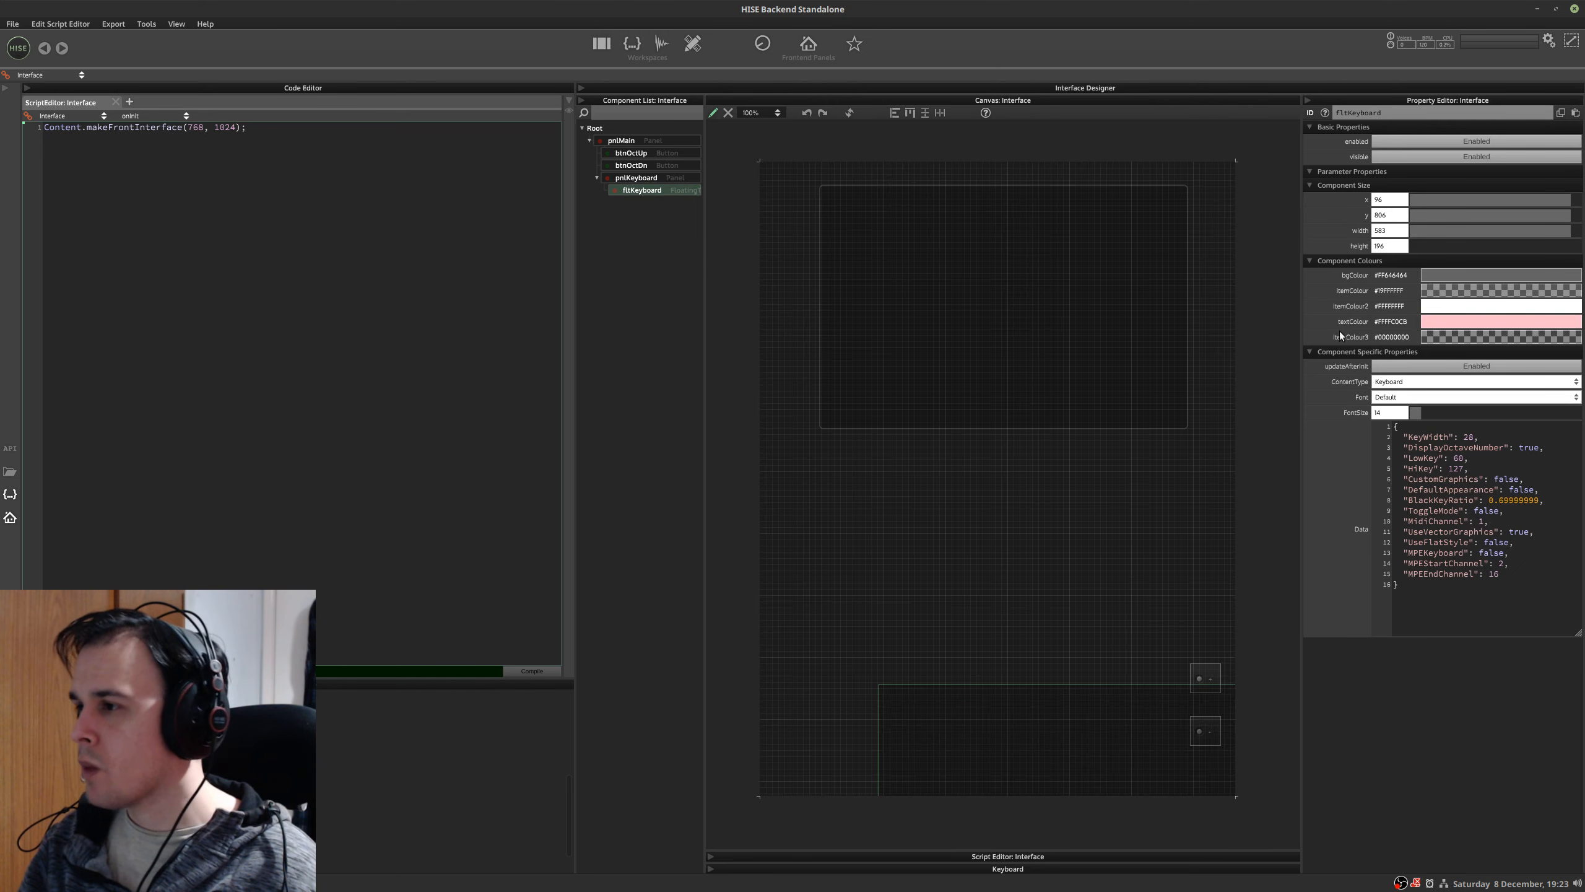
left_click(1396, 200)
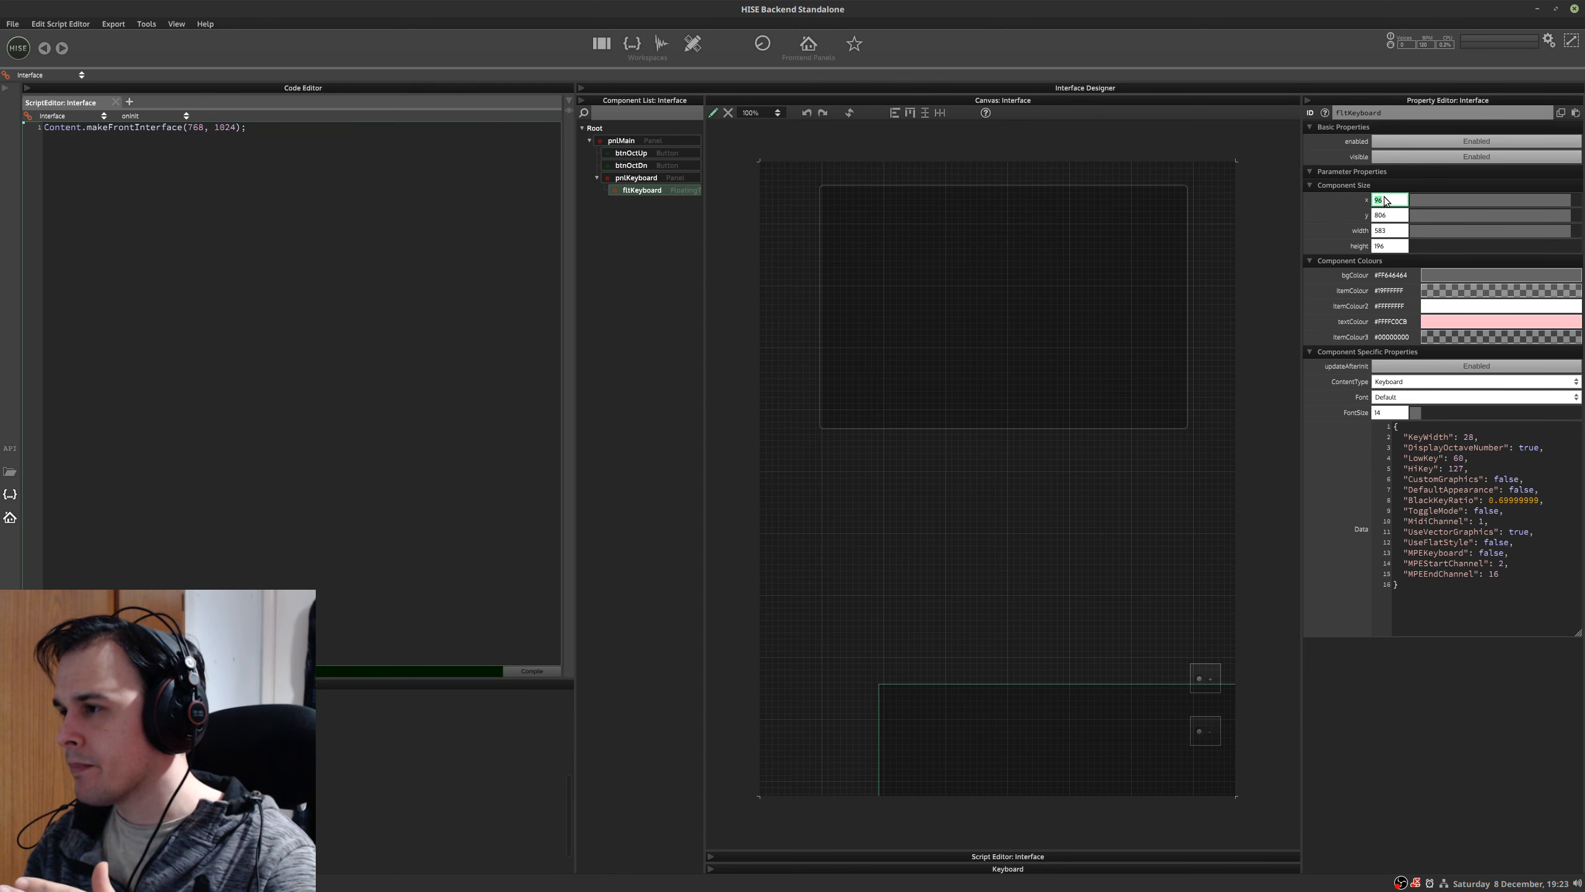
left_click(1385, 216)
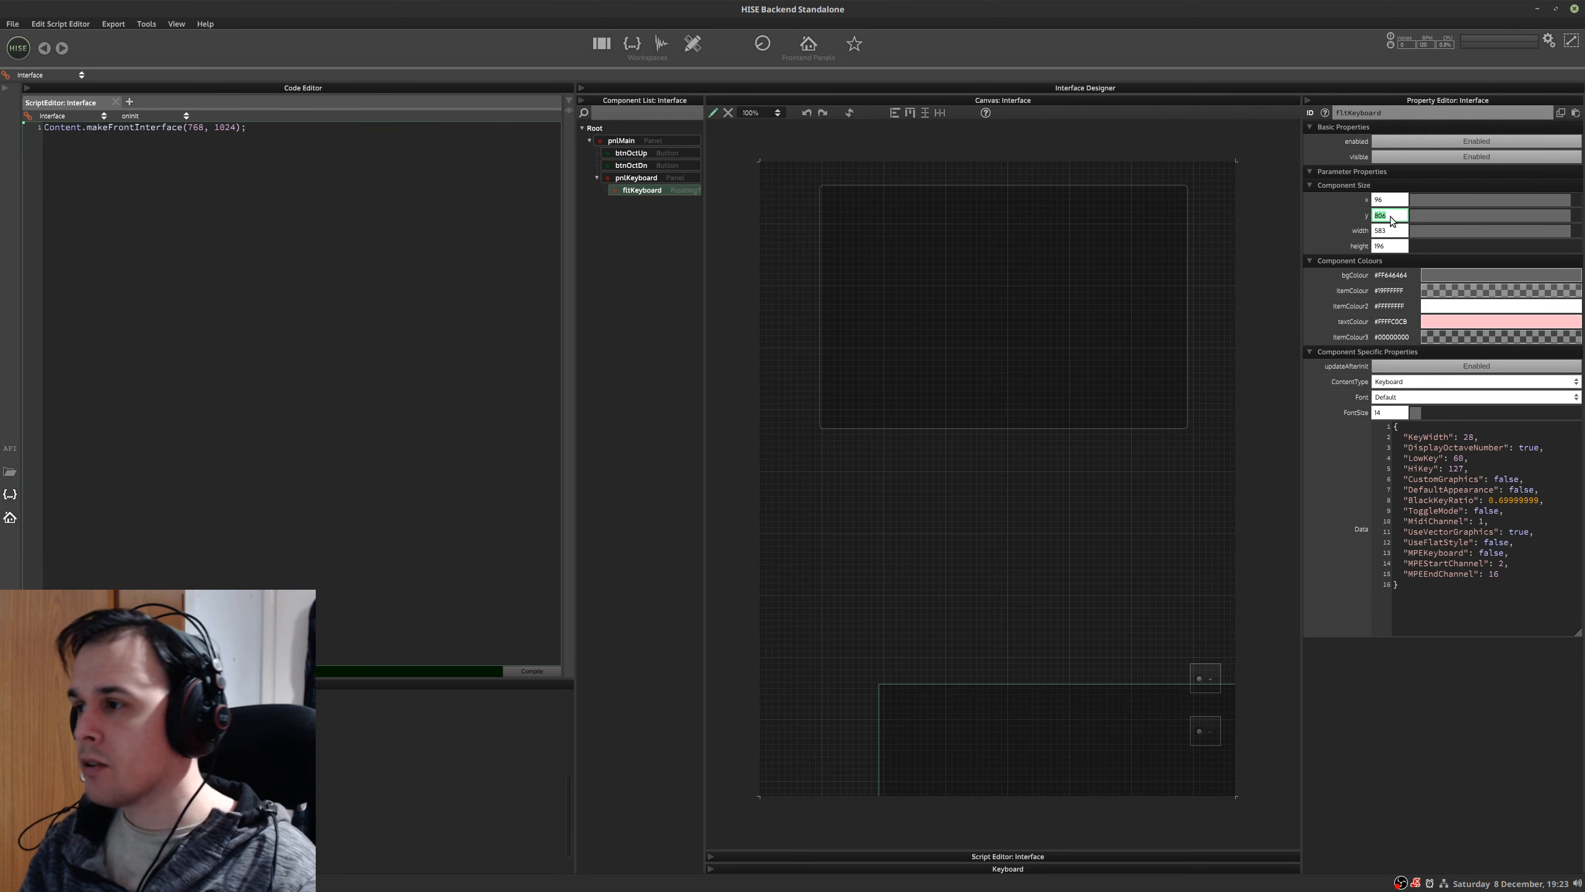
left_click(1390, 247)
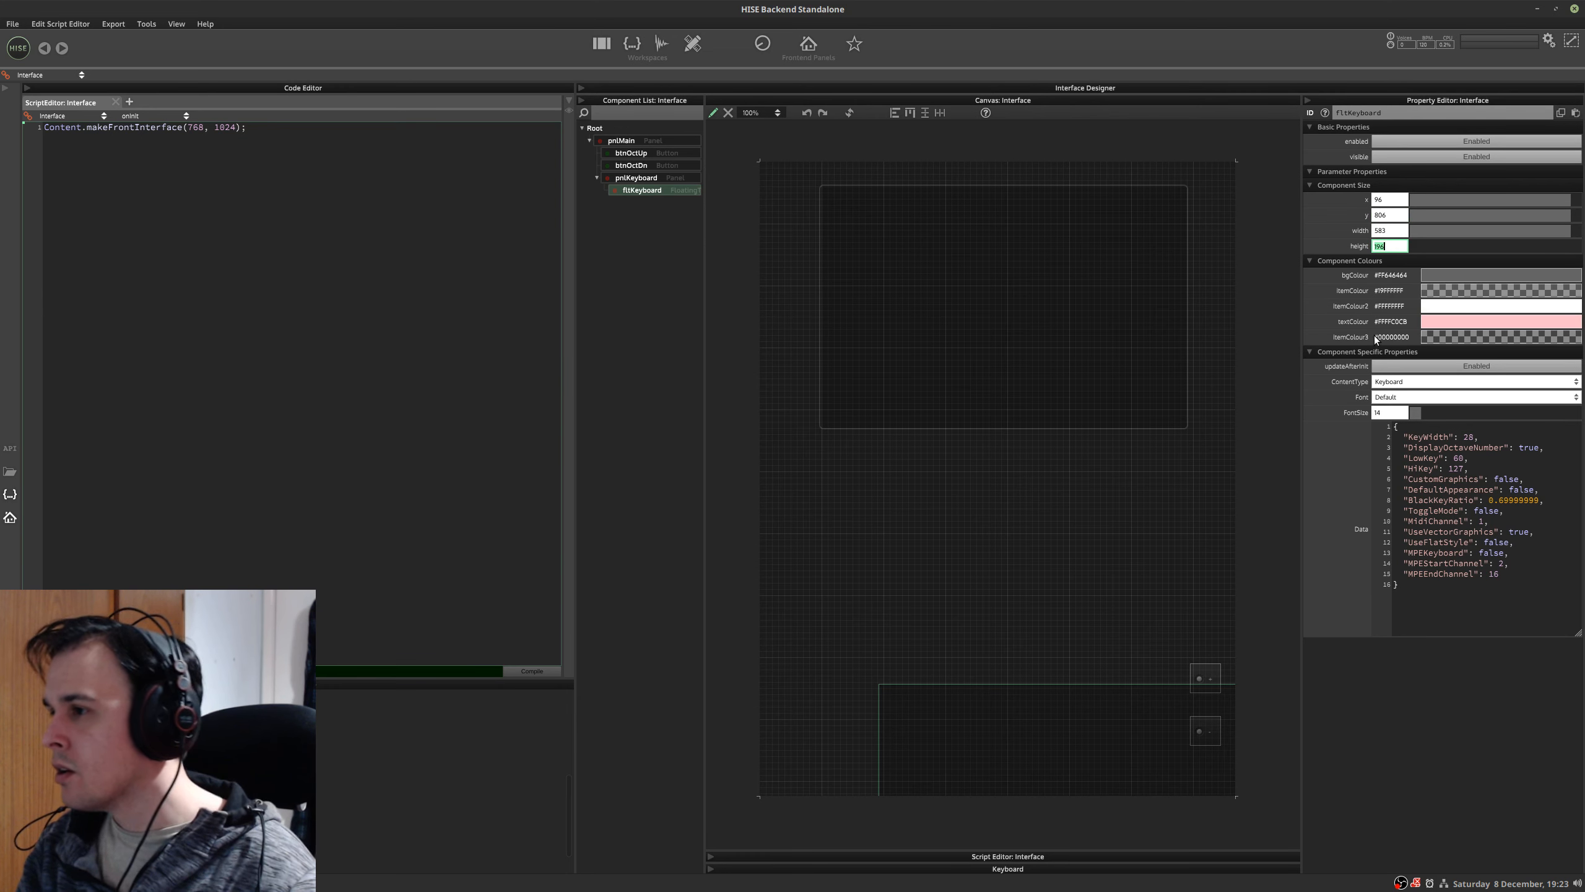
left_click(1392, 216)
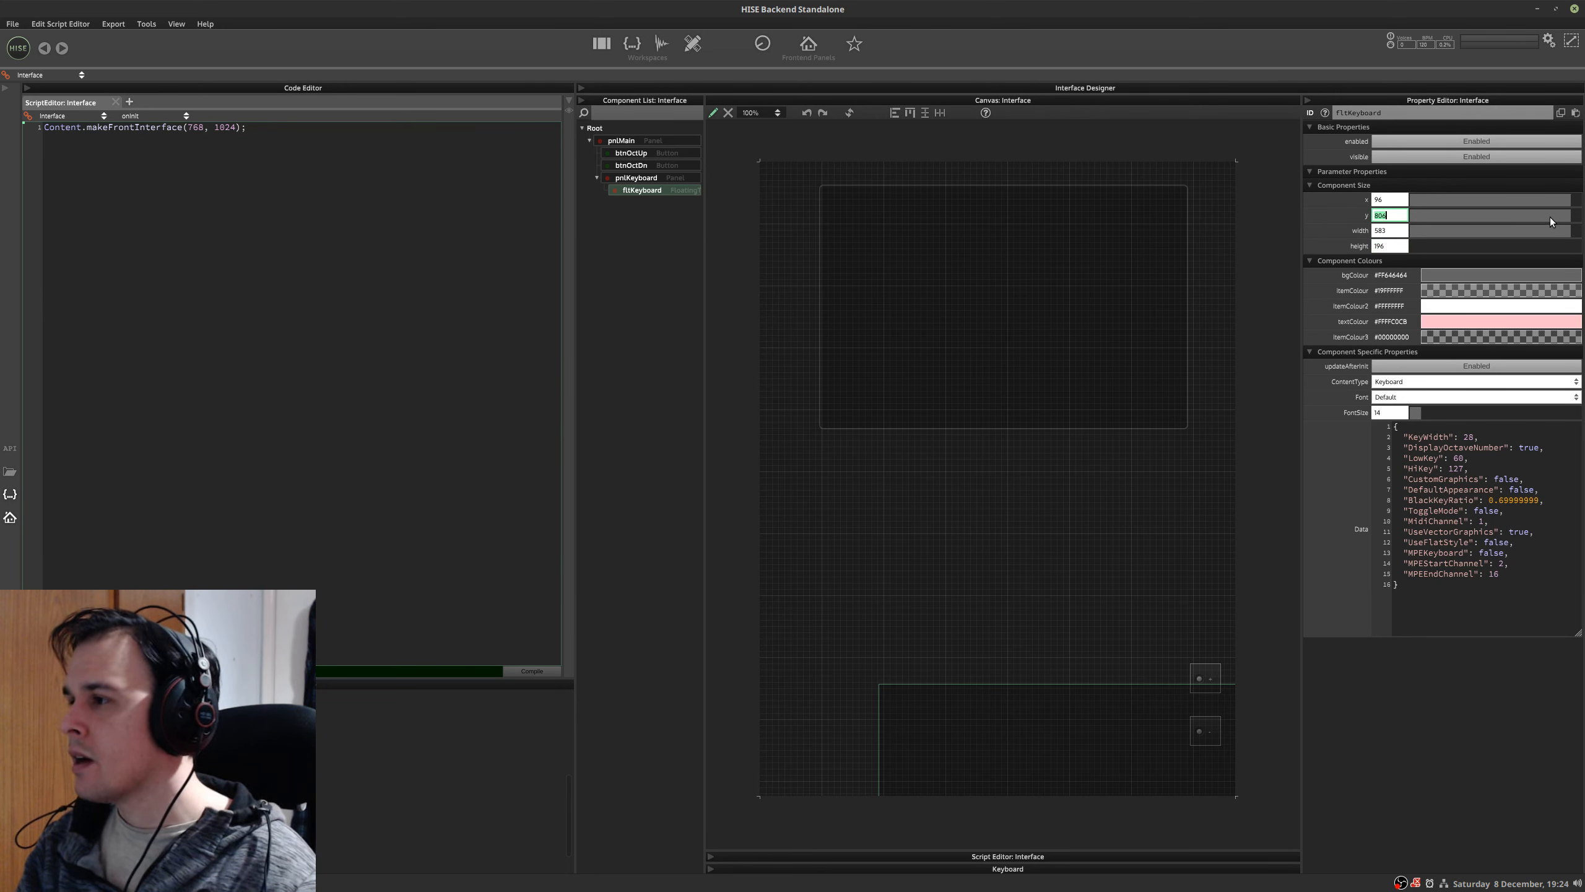
left_click_drag(1562, 216, 1554, 216)
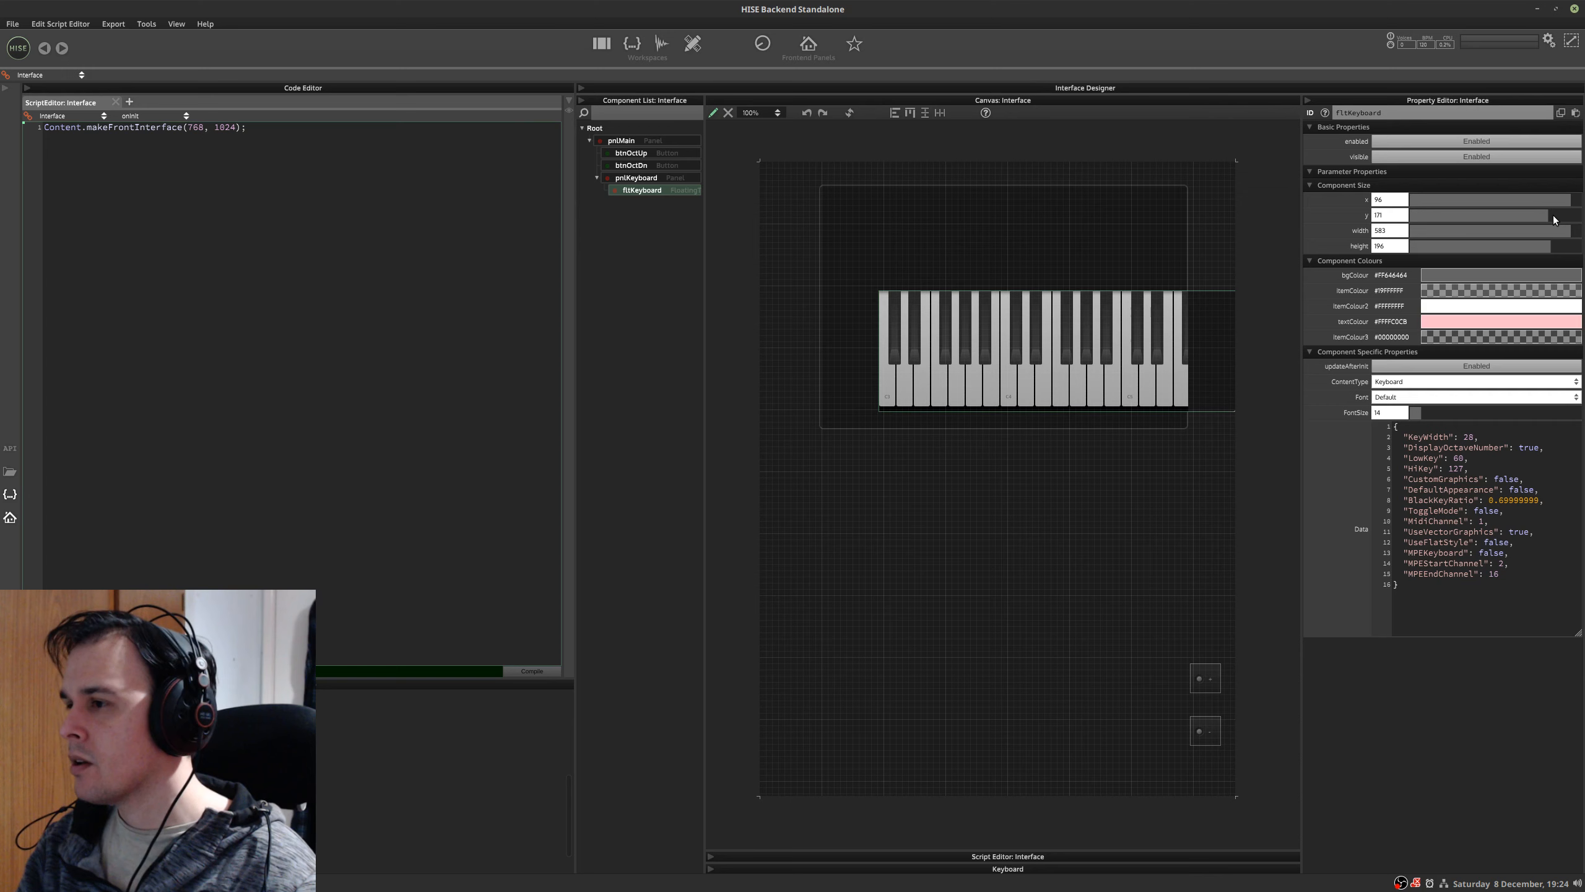
left_click(1040, 229)
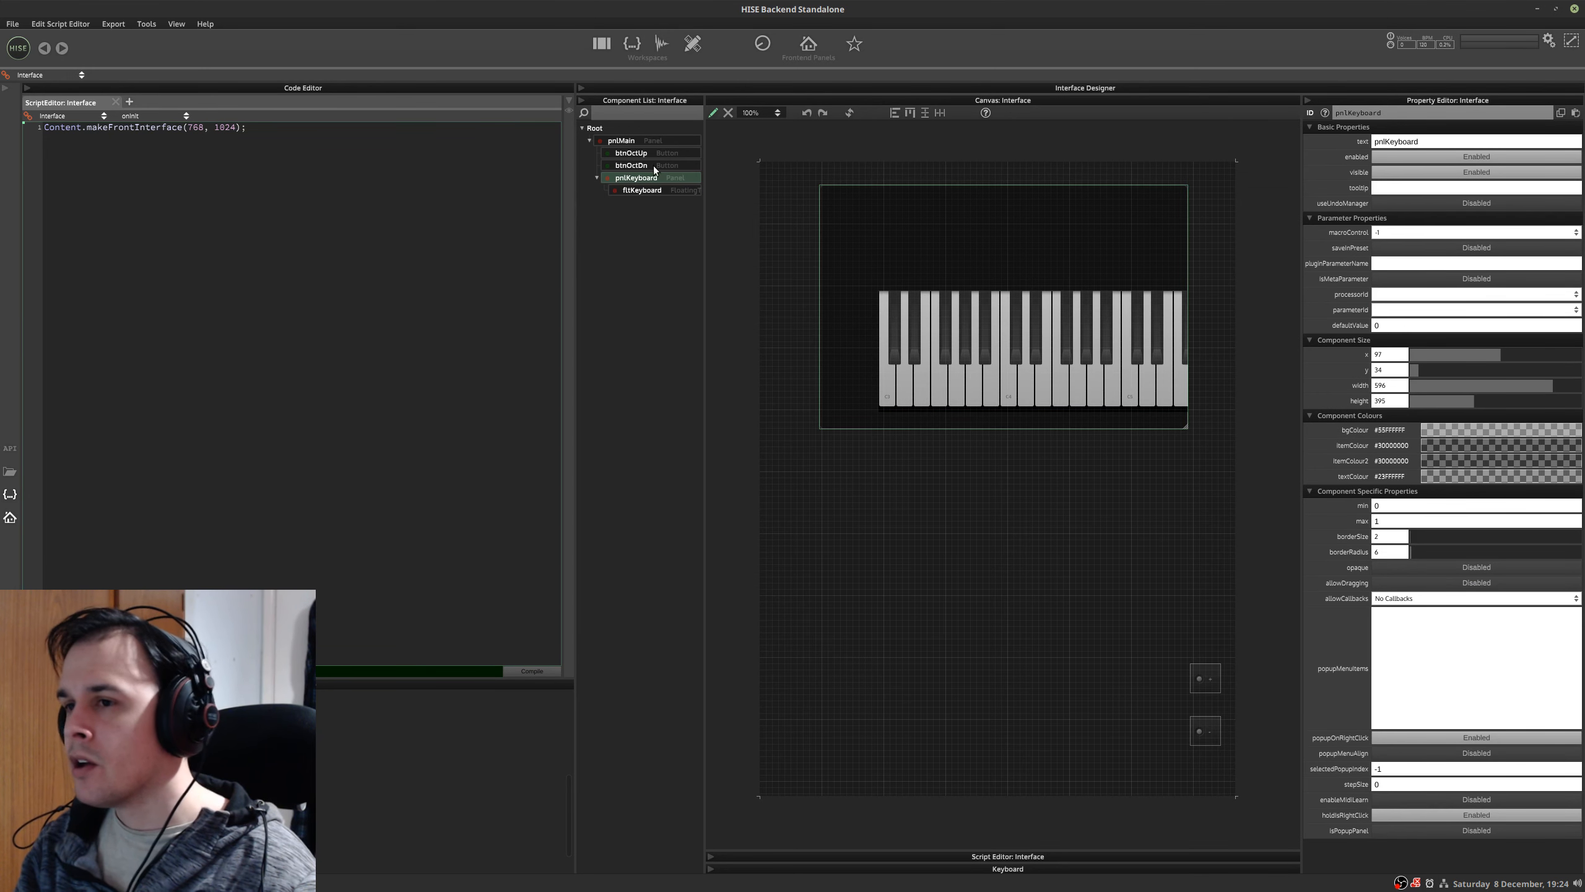
left_click(656, 190)
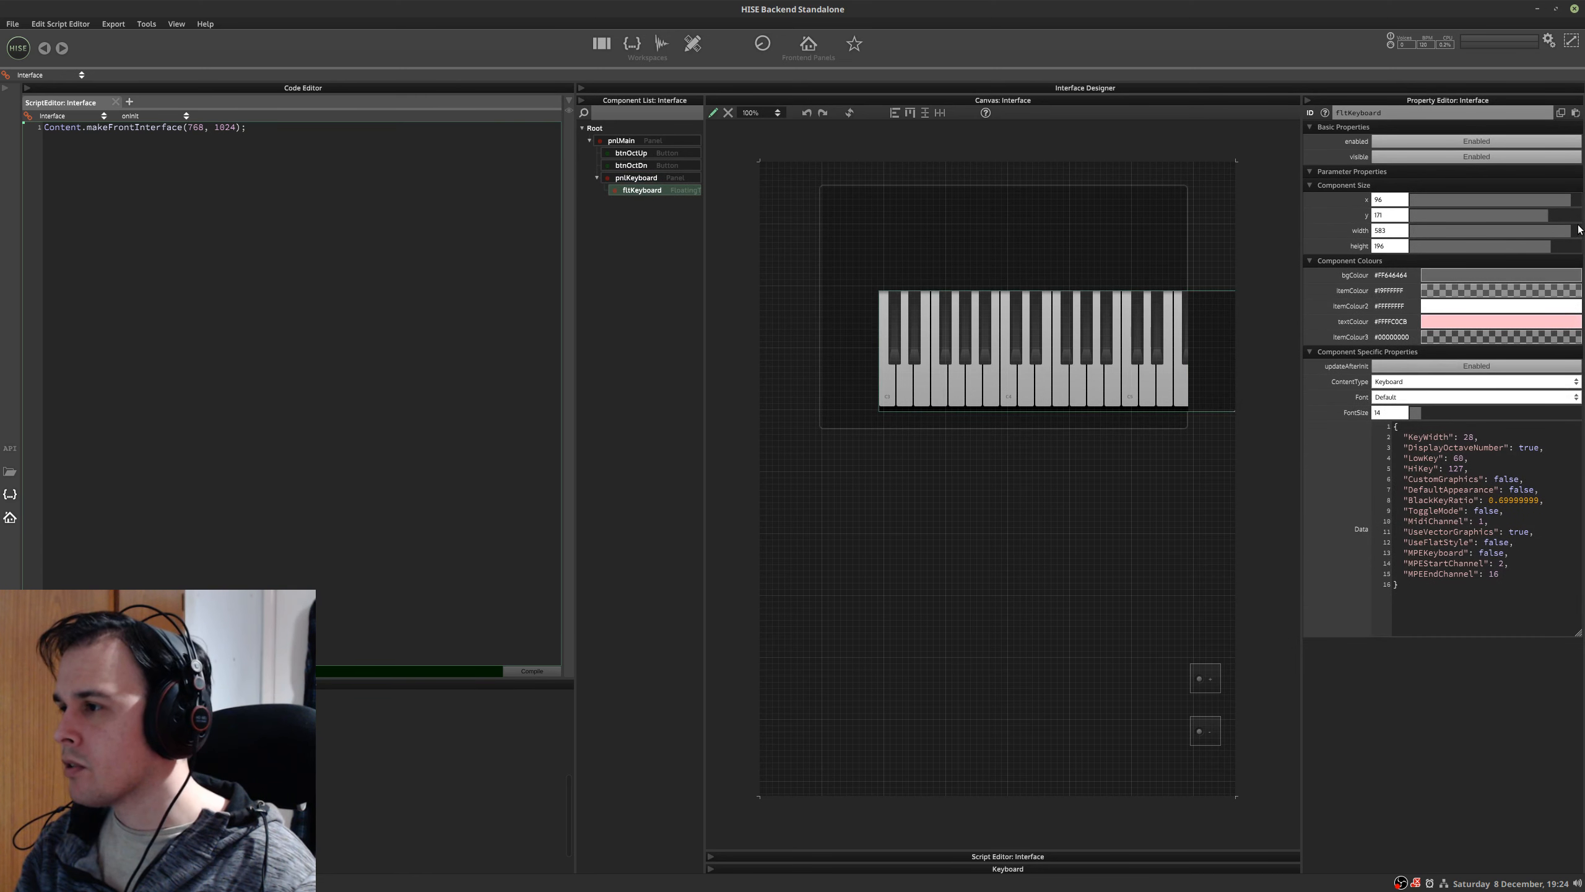
mouse_move(1554, 220)
left_mouse_down()
mouse_move(1583, 222)
mouse_move(1429, 218)
mouse_move(1584, 193)
mouse_move(1543, 192)
left_mouse_up()
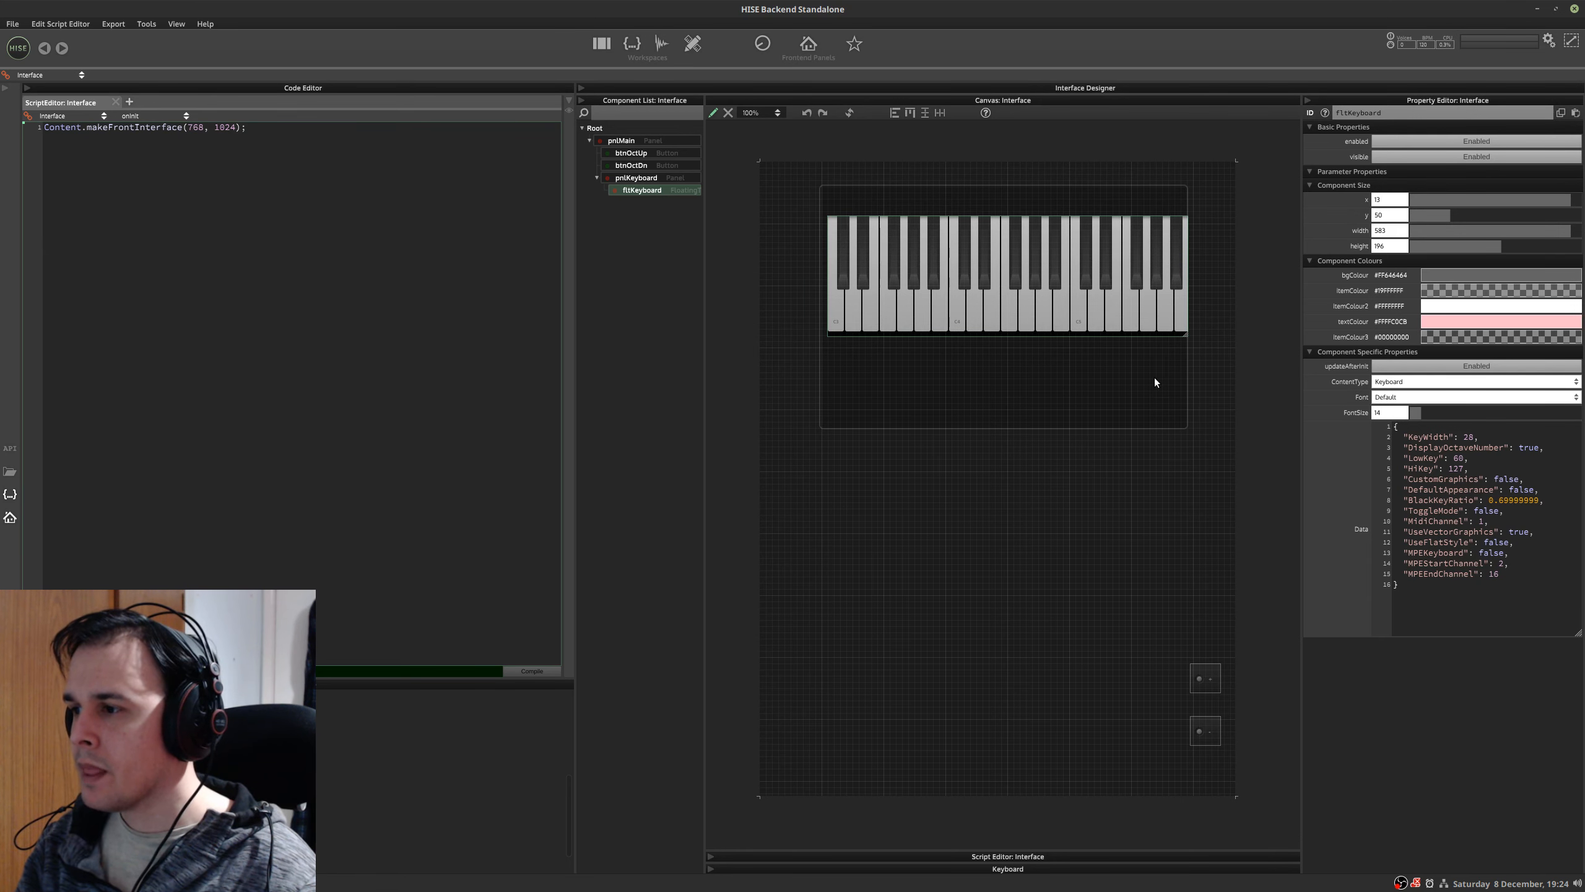
- Resize pnlKeyboard to a height of about 247 and a width of 768, and set its x position to 0
left_click(651, 178)
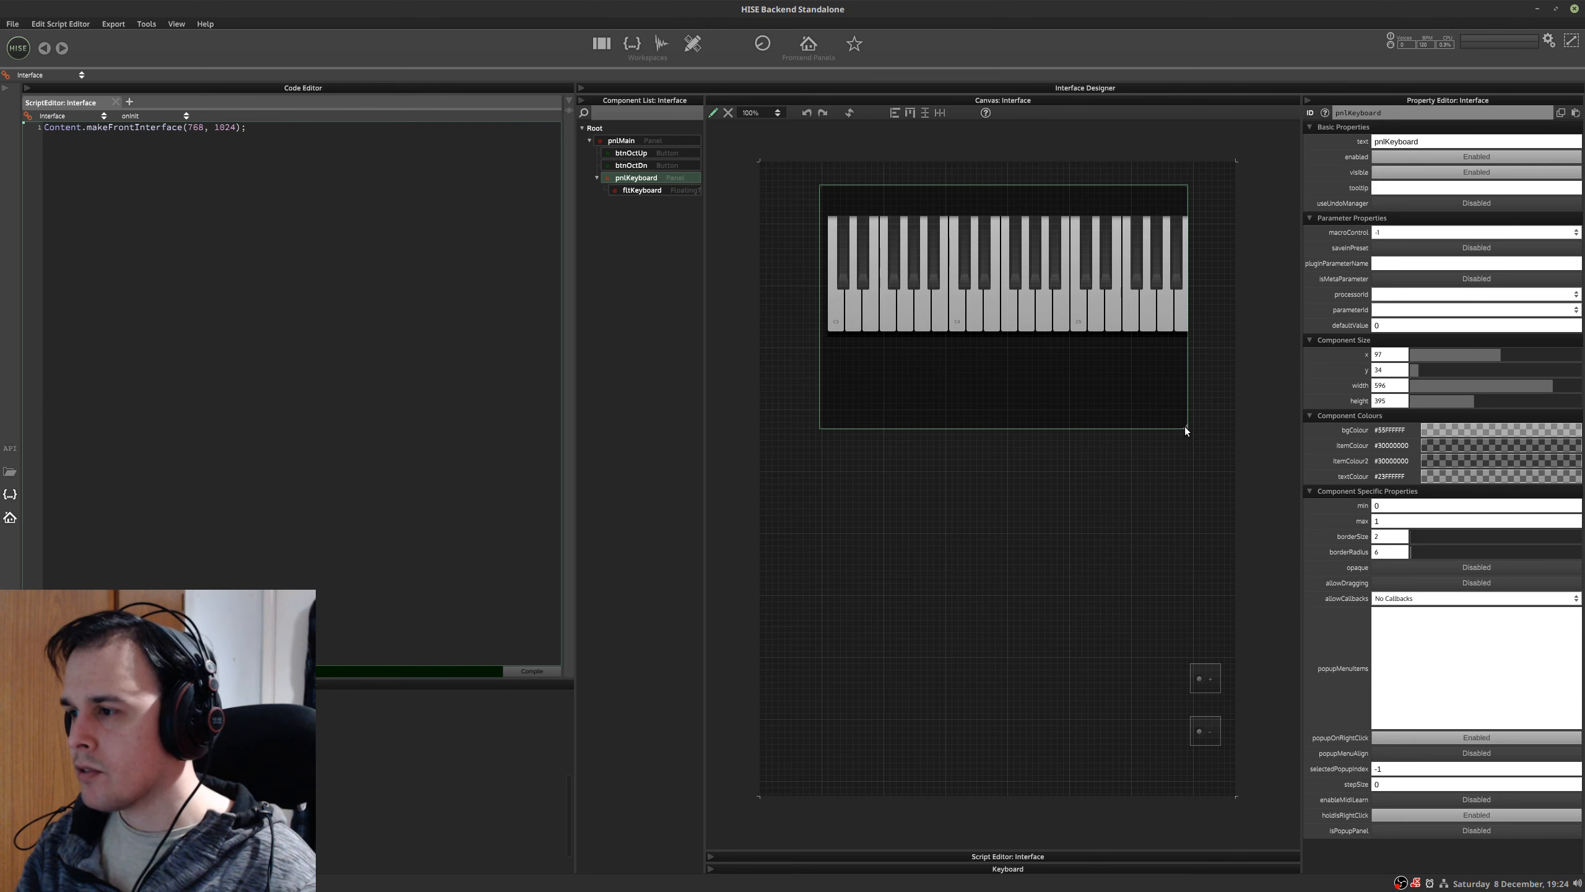
left_click_drag(1186, 427, 1242, 337)
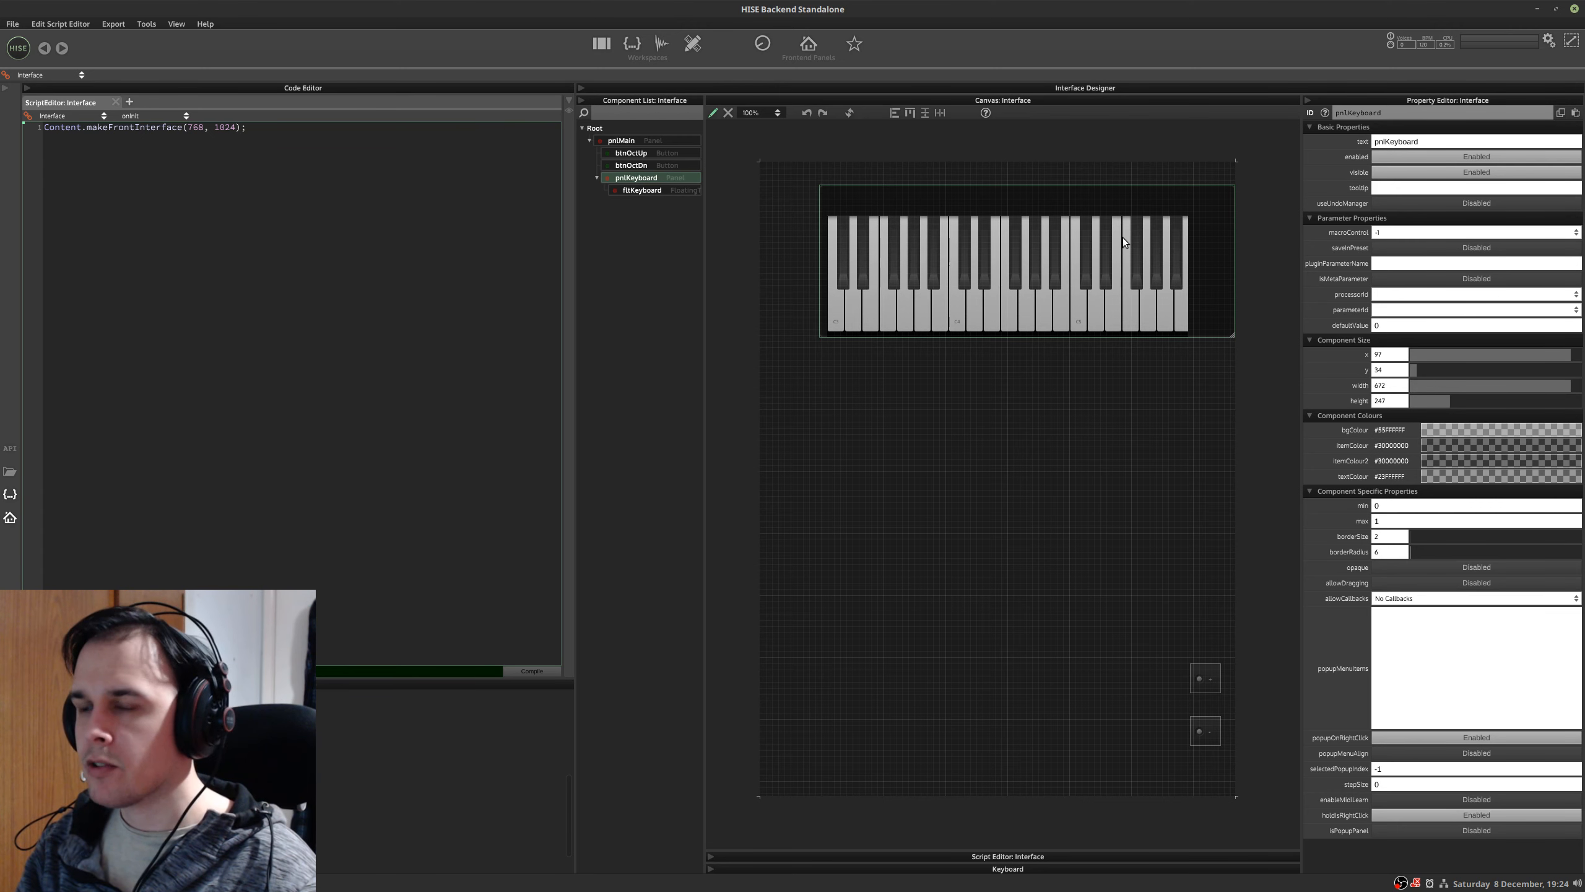
left_click(1389, 385)
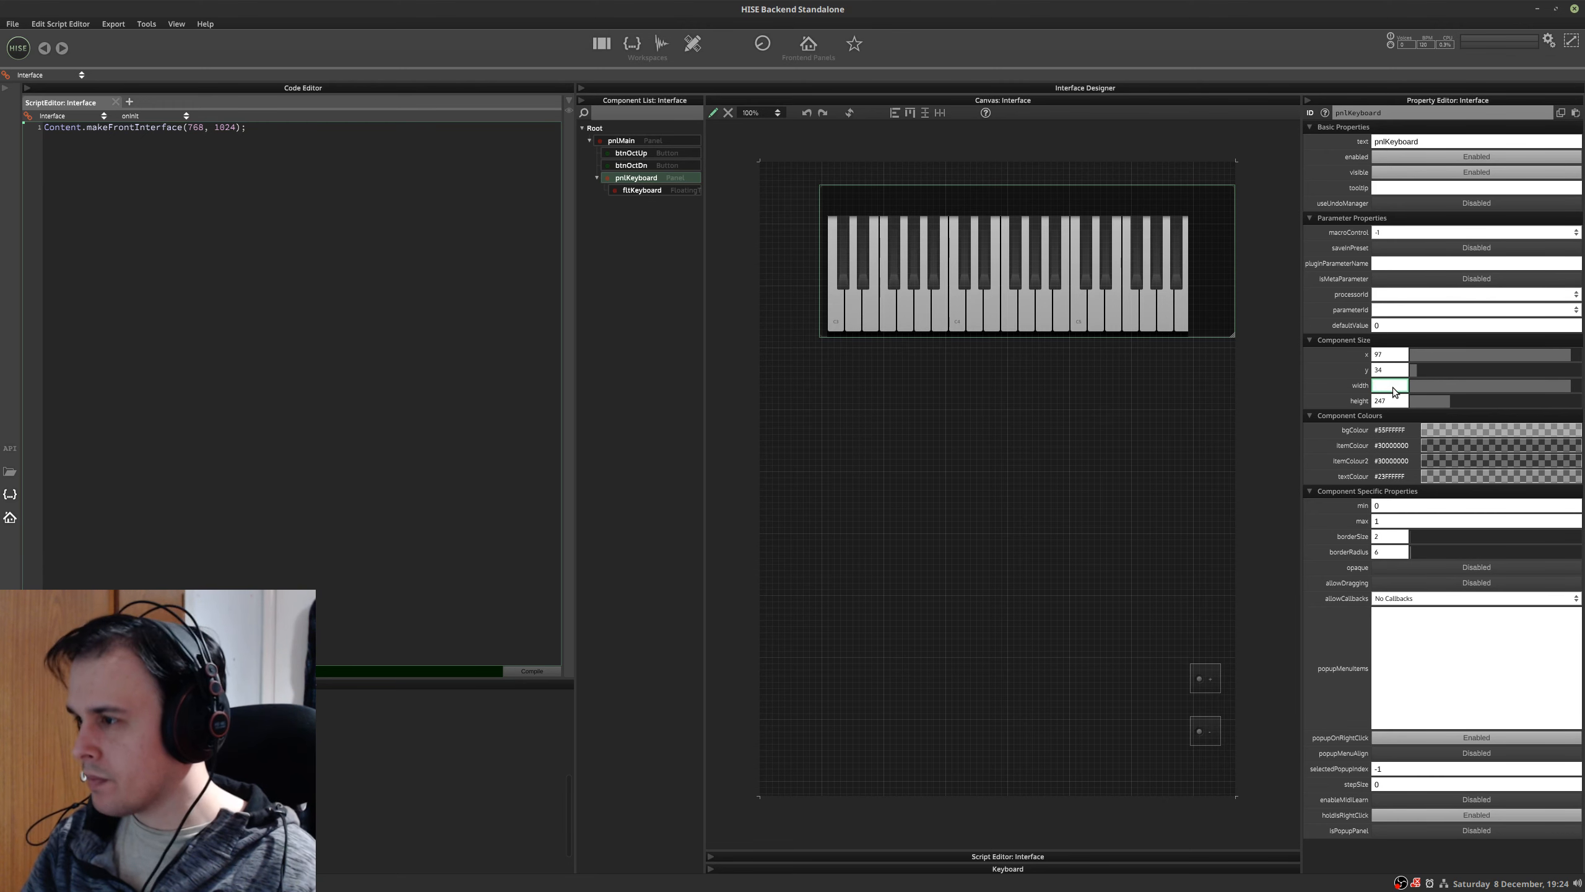
type("768")
key("Return")
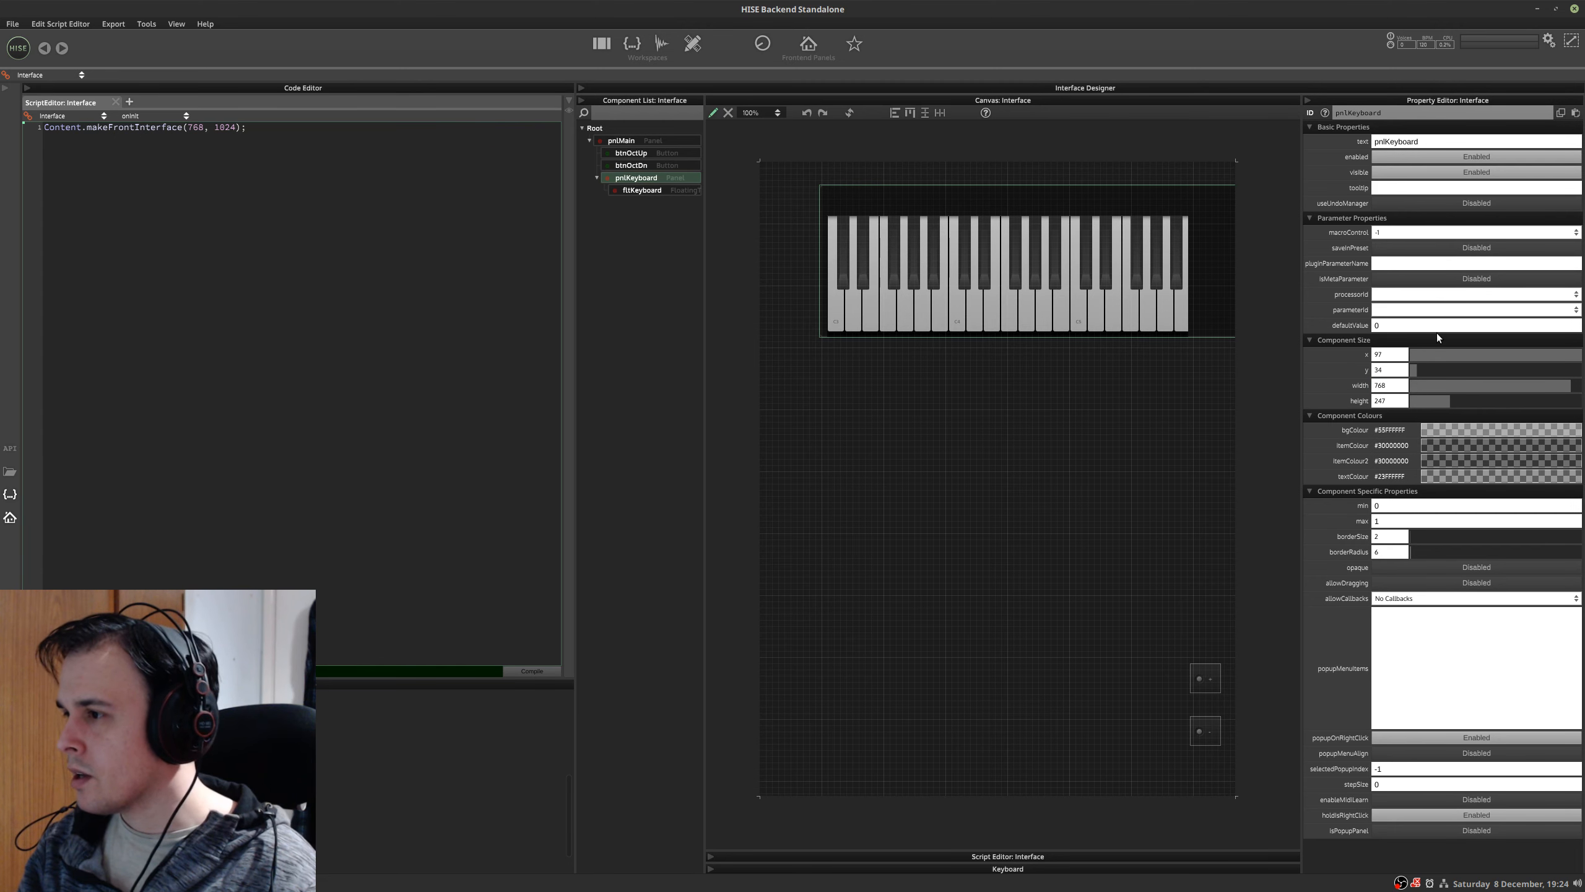
left_click(1383, 355)
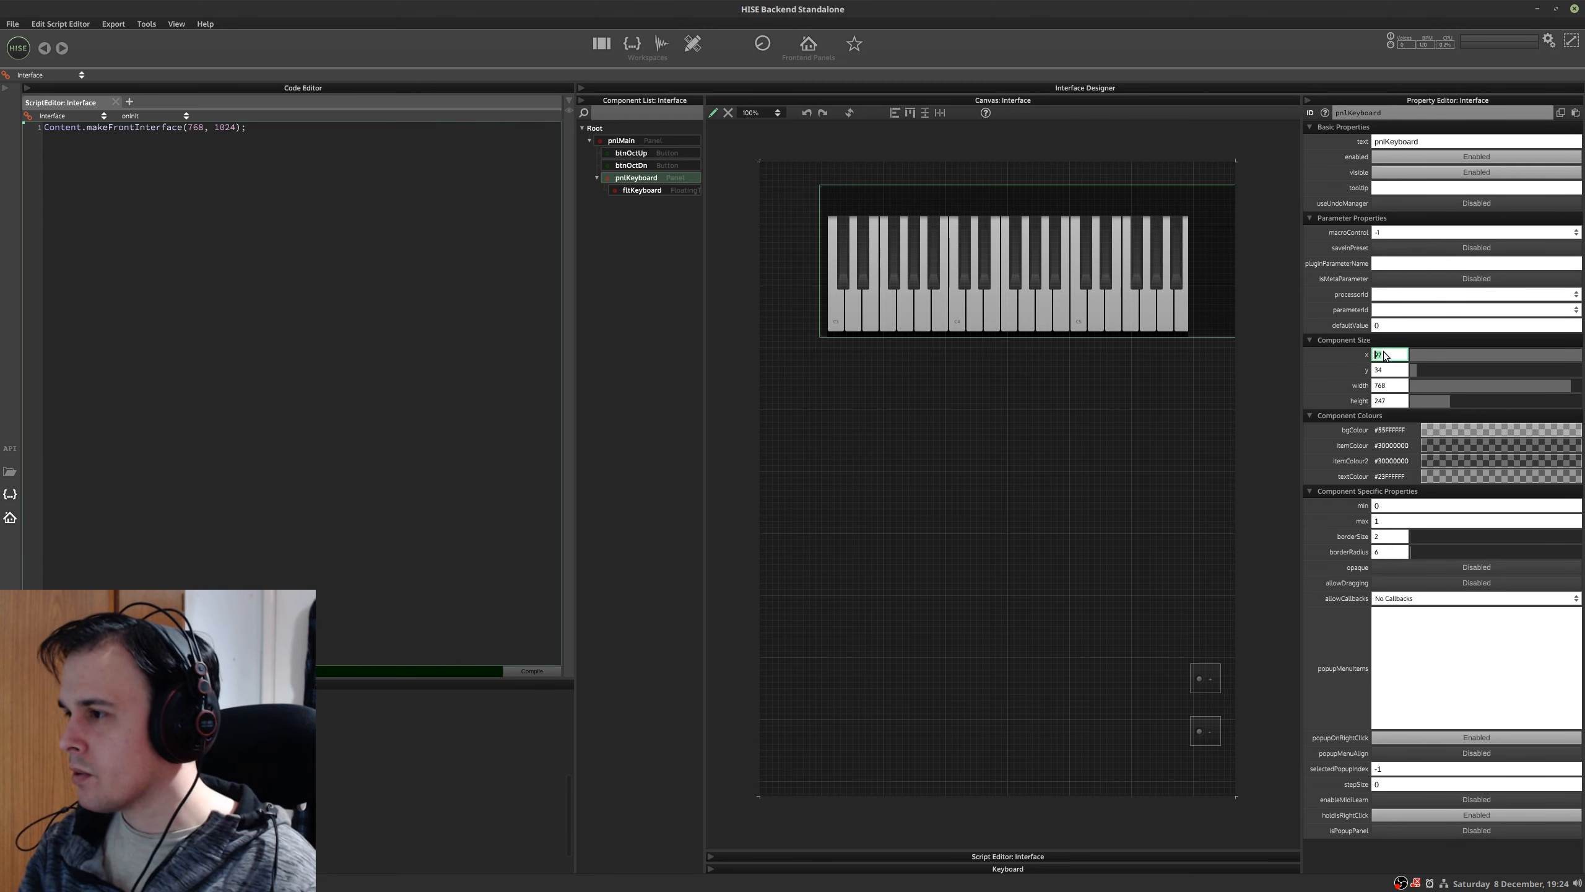
type("0")
key("Return")
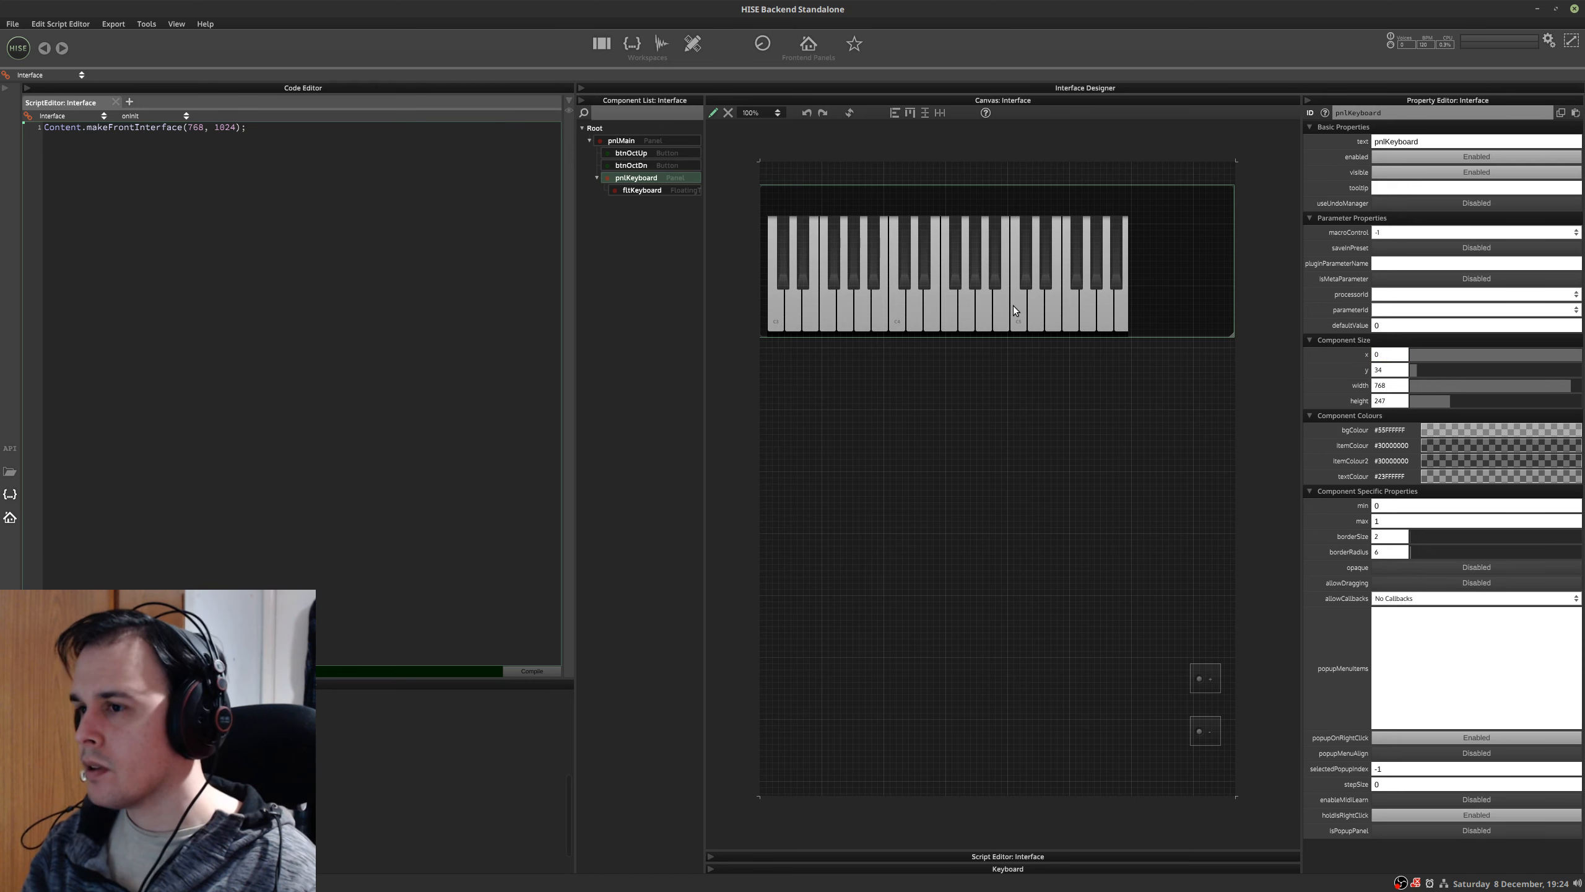
- Nest both octave buttons, btnOctUp and btnOctDn, inside pnlKeyboard in the component hierarchy
left_click(661, 189)
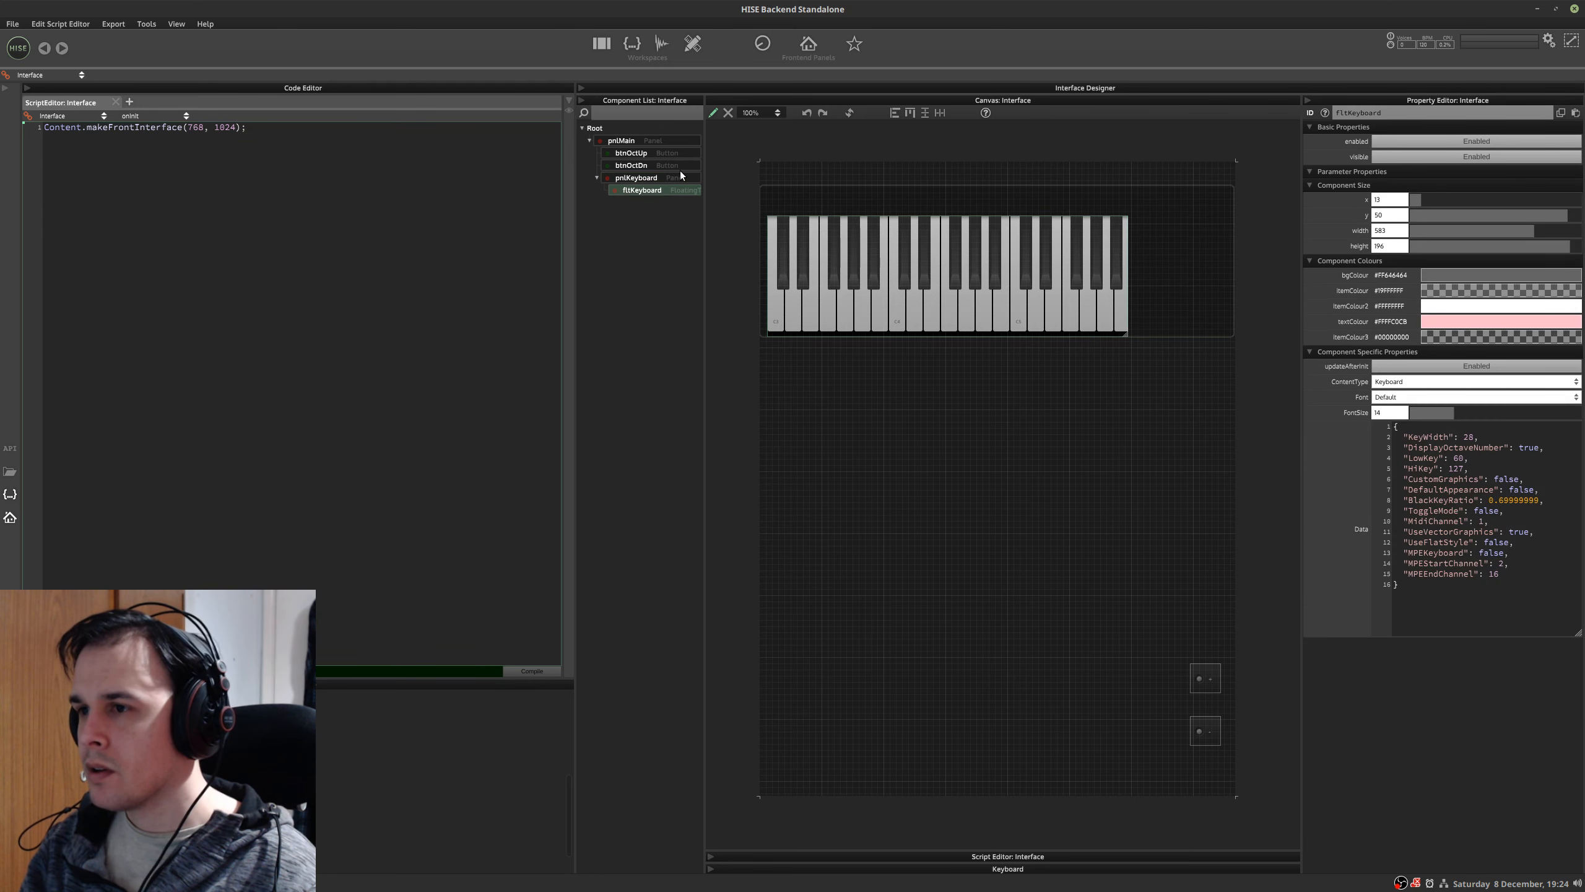
left_click(664, 165)
left_click(653, 152, "shift")
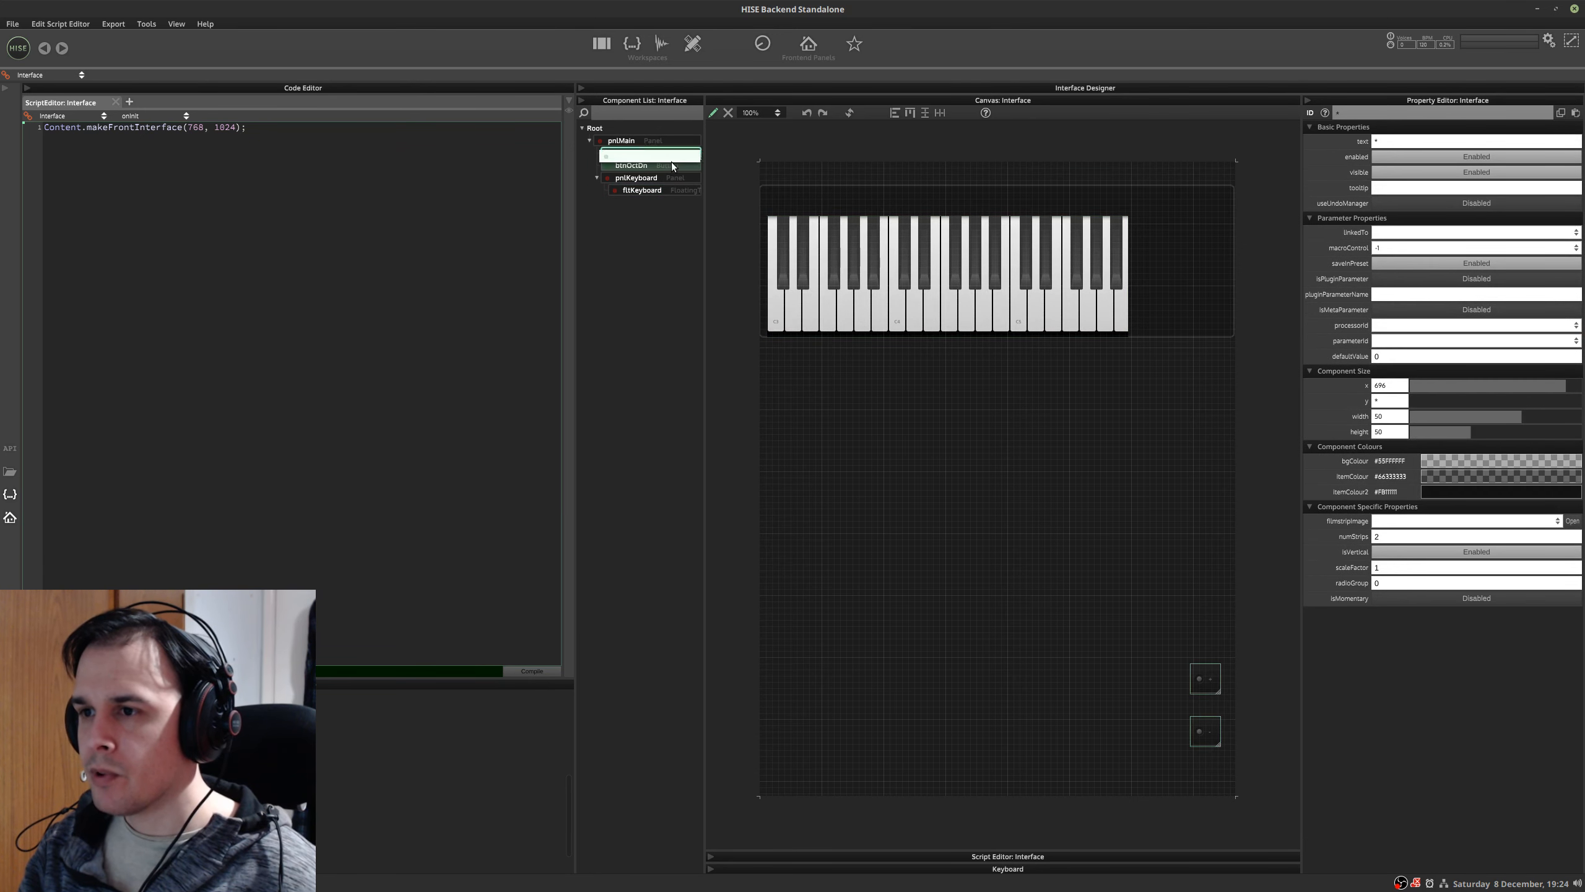
left_click_drag(671, 161, 671, 184)
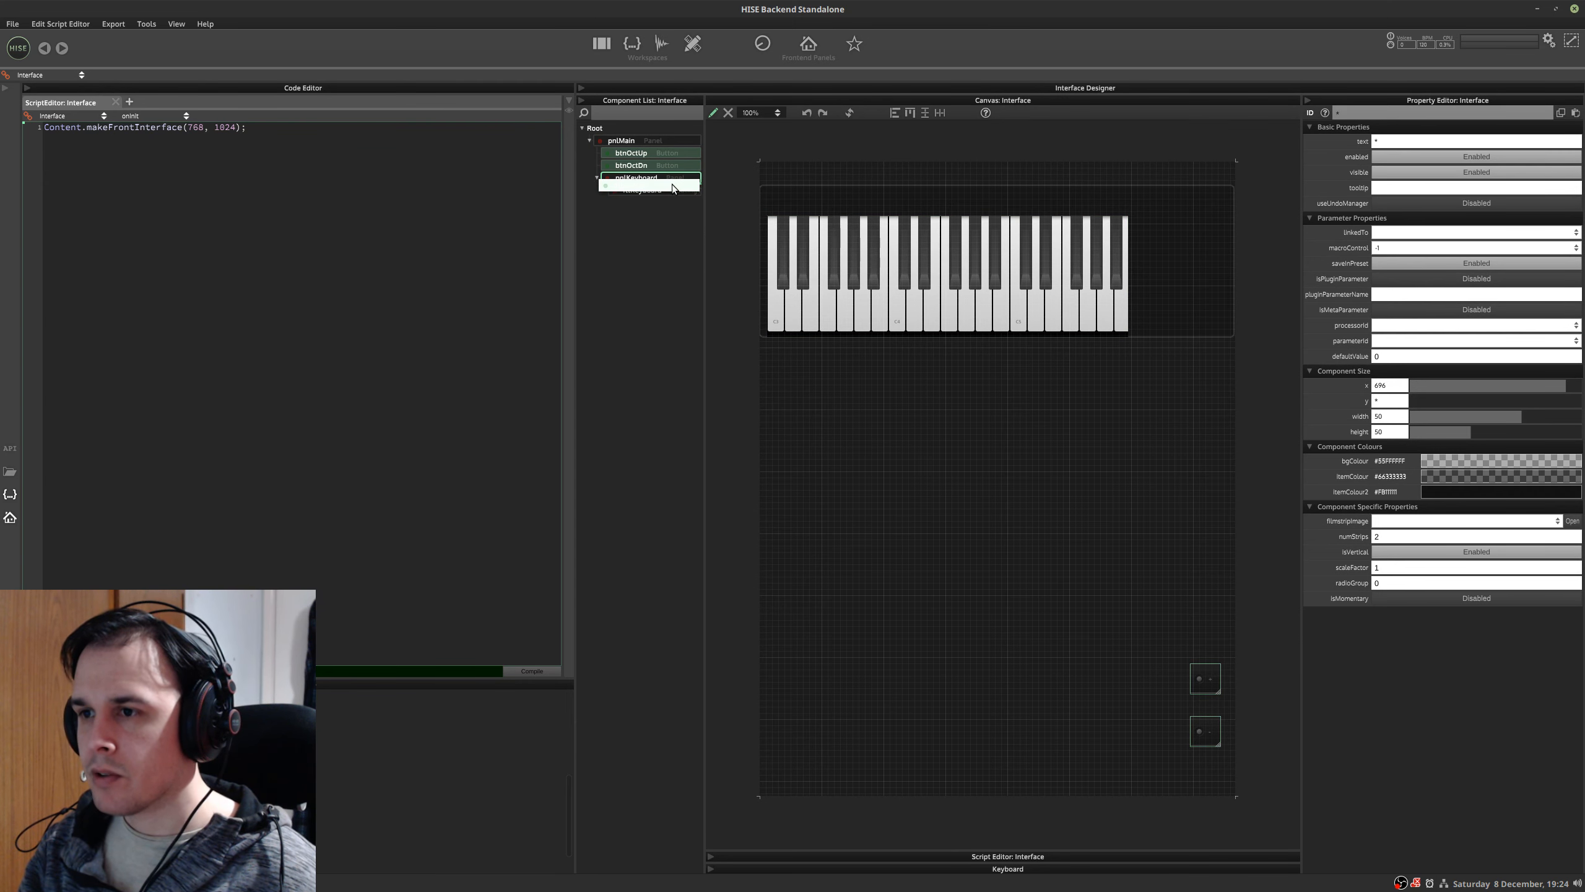
left_click(648, 179)
left_click(646, 167, "shift")
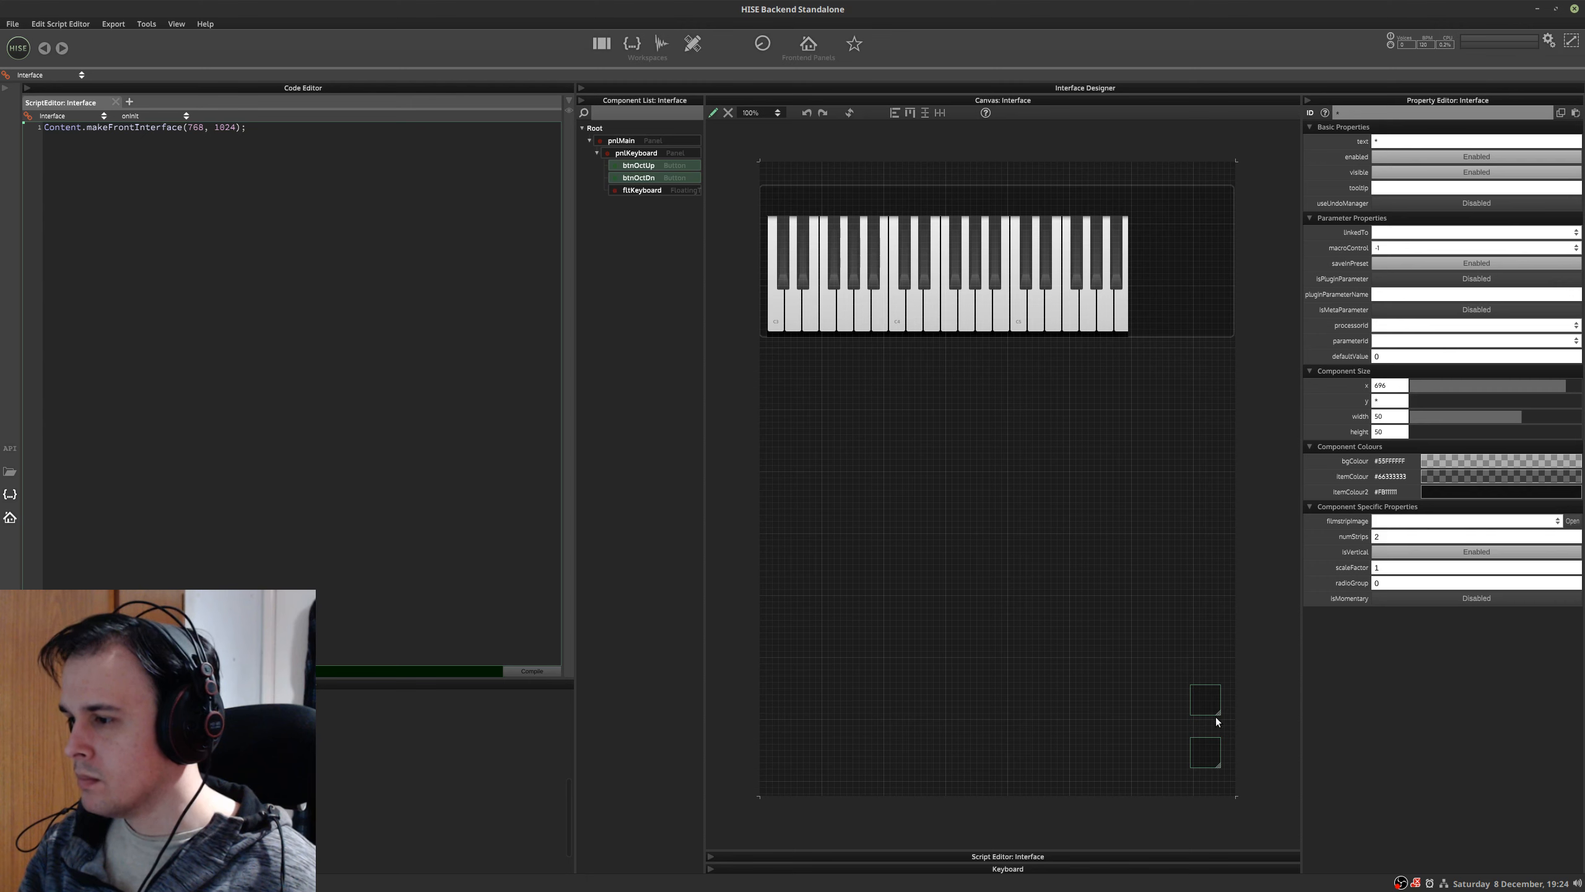
- Move both octave buttons beside the keyboard inside pnlKeyboard, placing btnOctUp above btnOctDn, with btnOctDn at about y 163
left_click(663, 164)
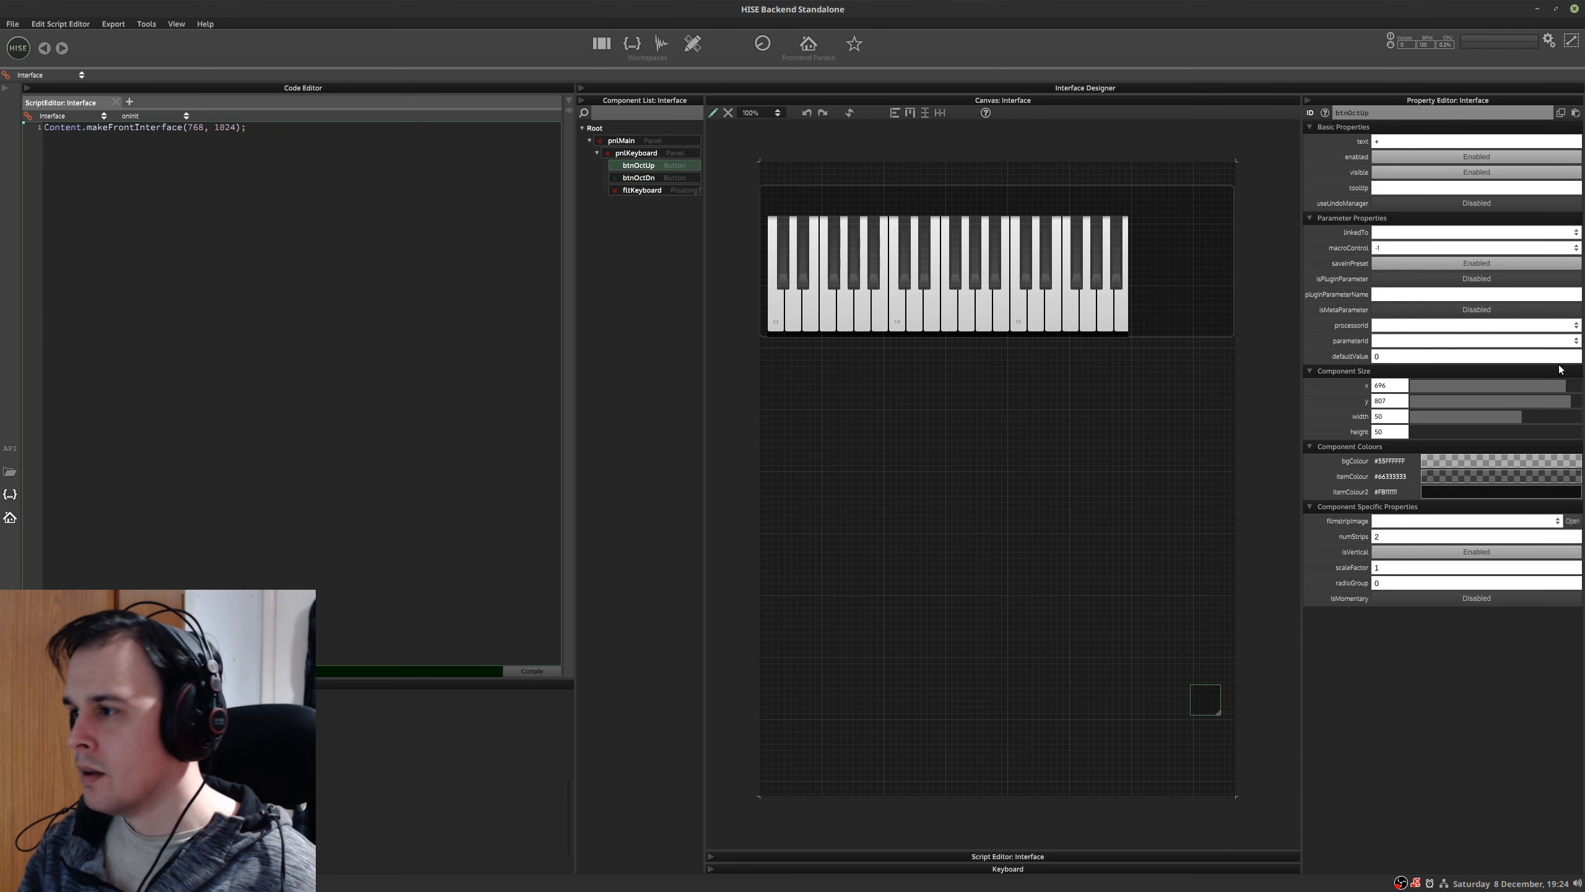
mouse_move(1533, 397)
left_mouse_down()
mouse_move(1452, 396)
mouse_move(1557, 400)
mouse_move(1537, 397)
left_mouse_up()
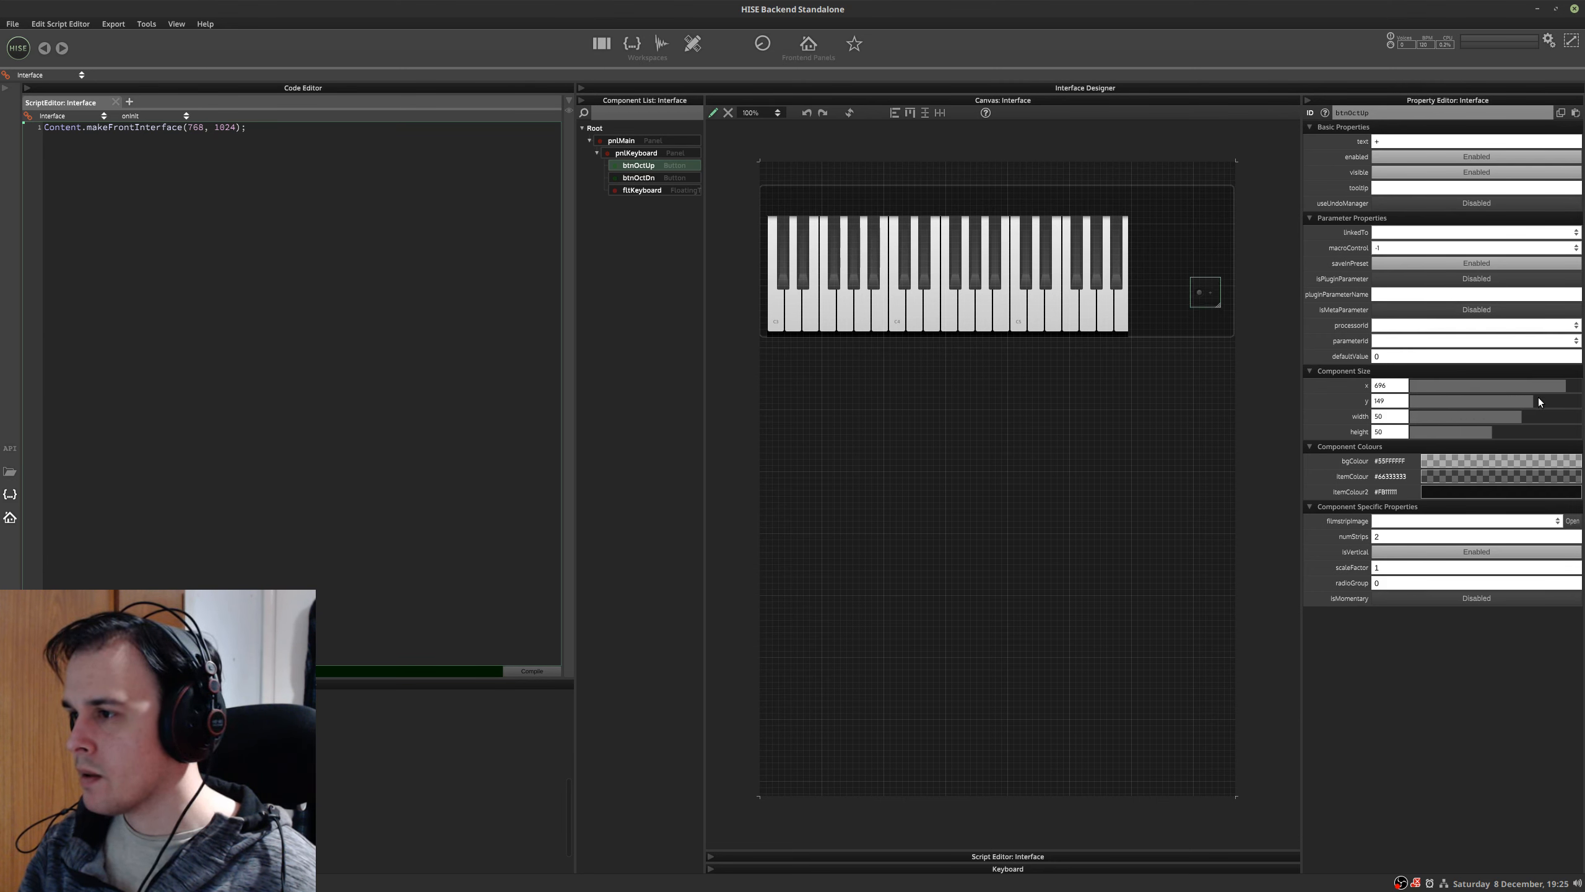
left_click(679, 180)
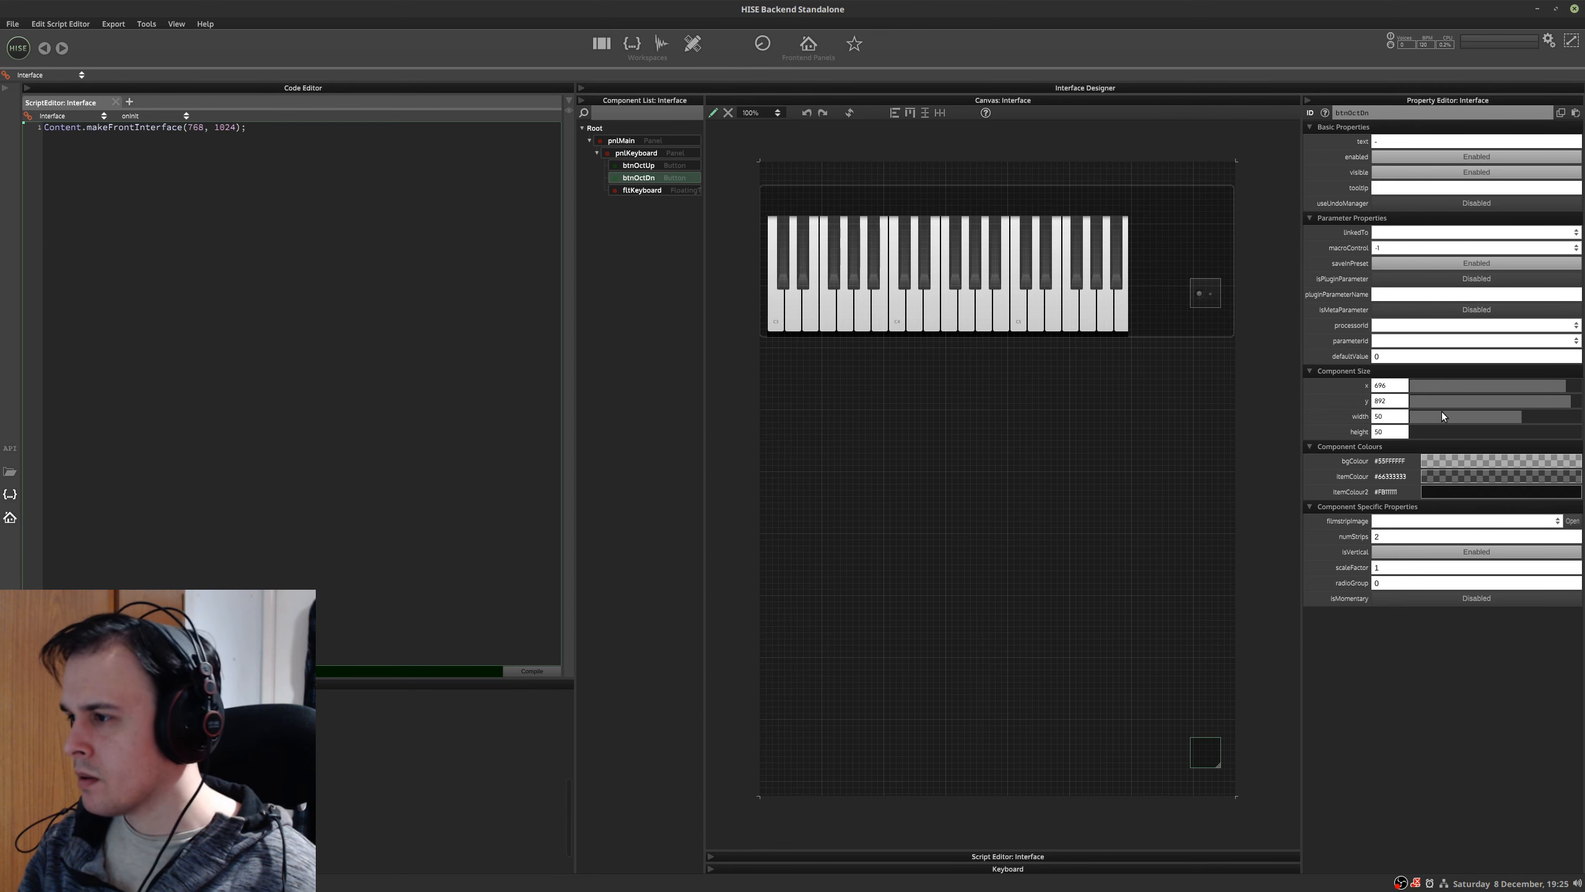
mouse_move(1490, 402)
left_mouse_down()
mouse_move(1451, 405)
mouse_move(1475, 401)
left_mouse_up()
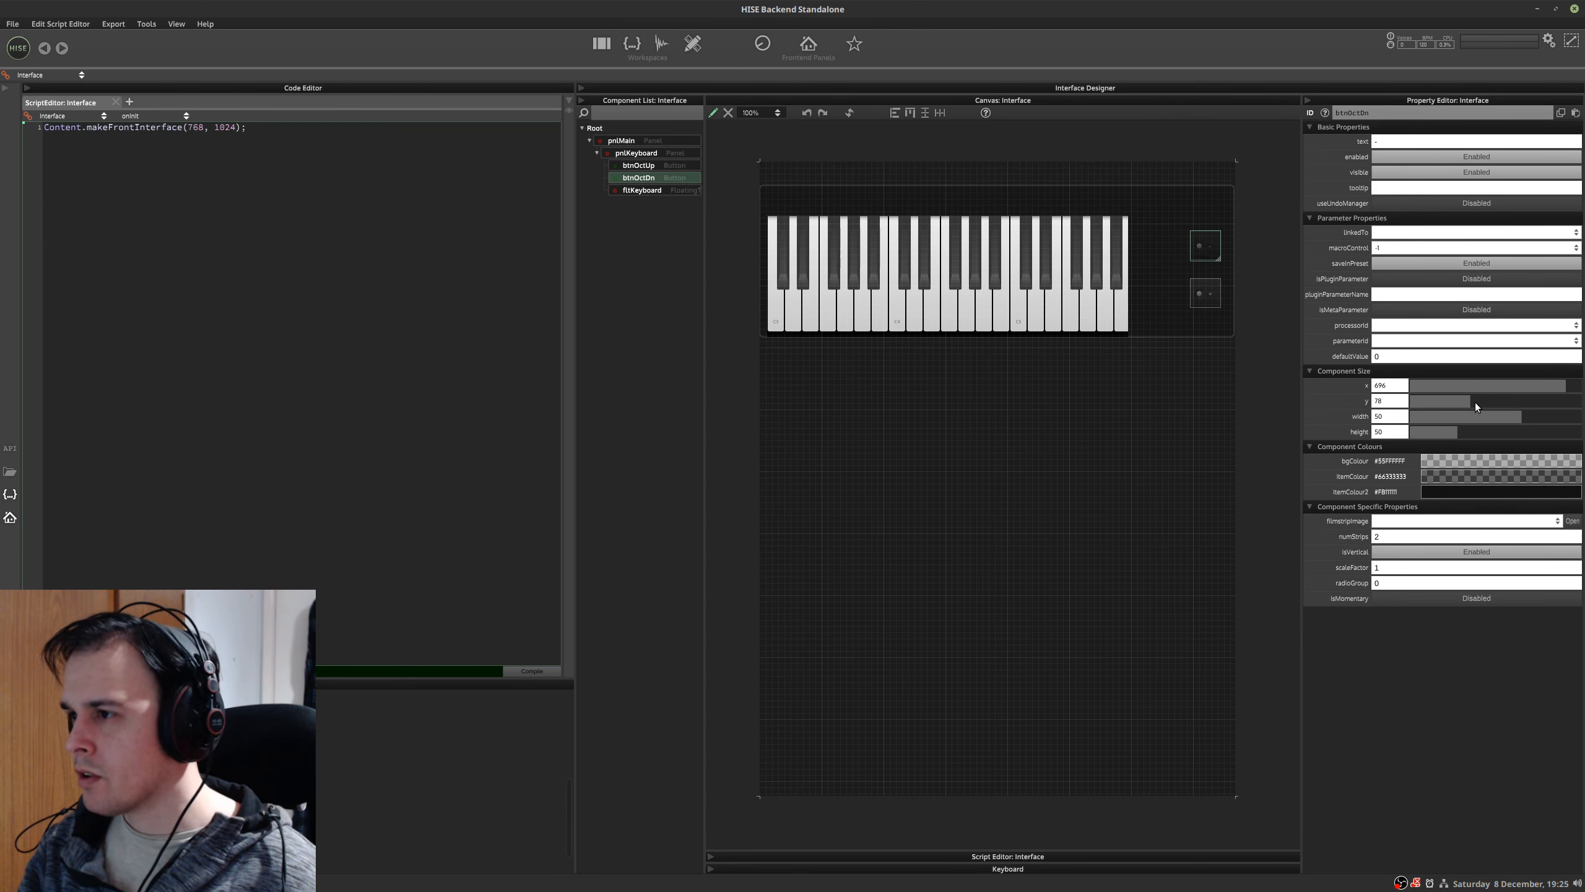
left_click(1213, 296)
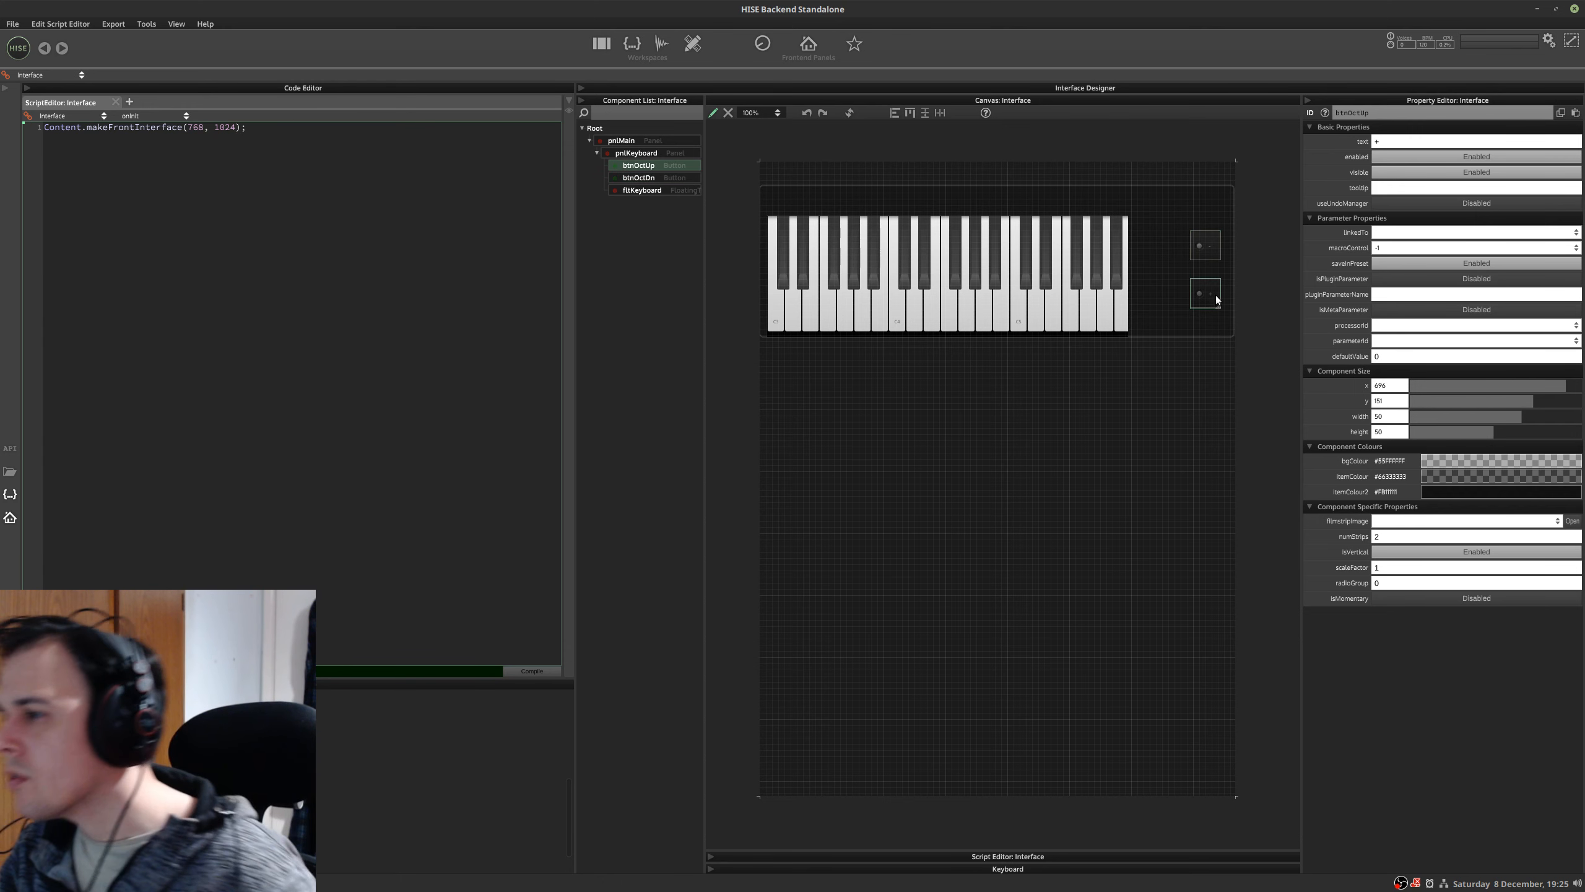
left_click_drag(1509, 401, 1548, 404)
left_click(660, 176)
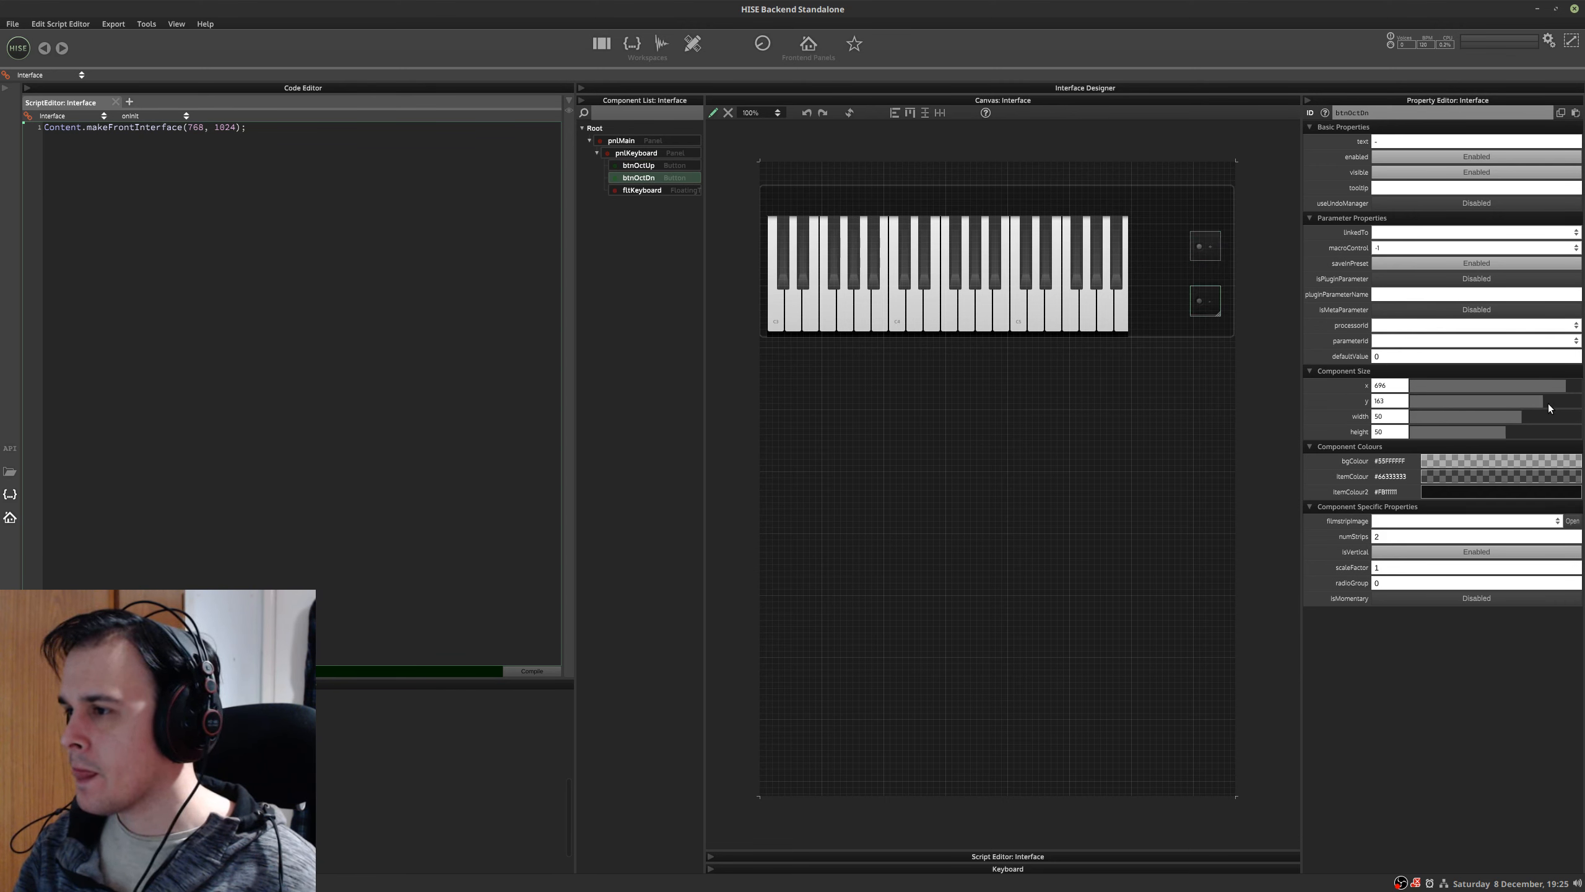
- Shift fltKeyboard closer to the octave buttons and move pnlKeyboard down to the lower edge of the interface, at about y 771
left_click(645, 190)
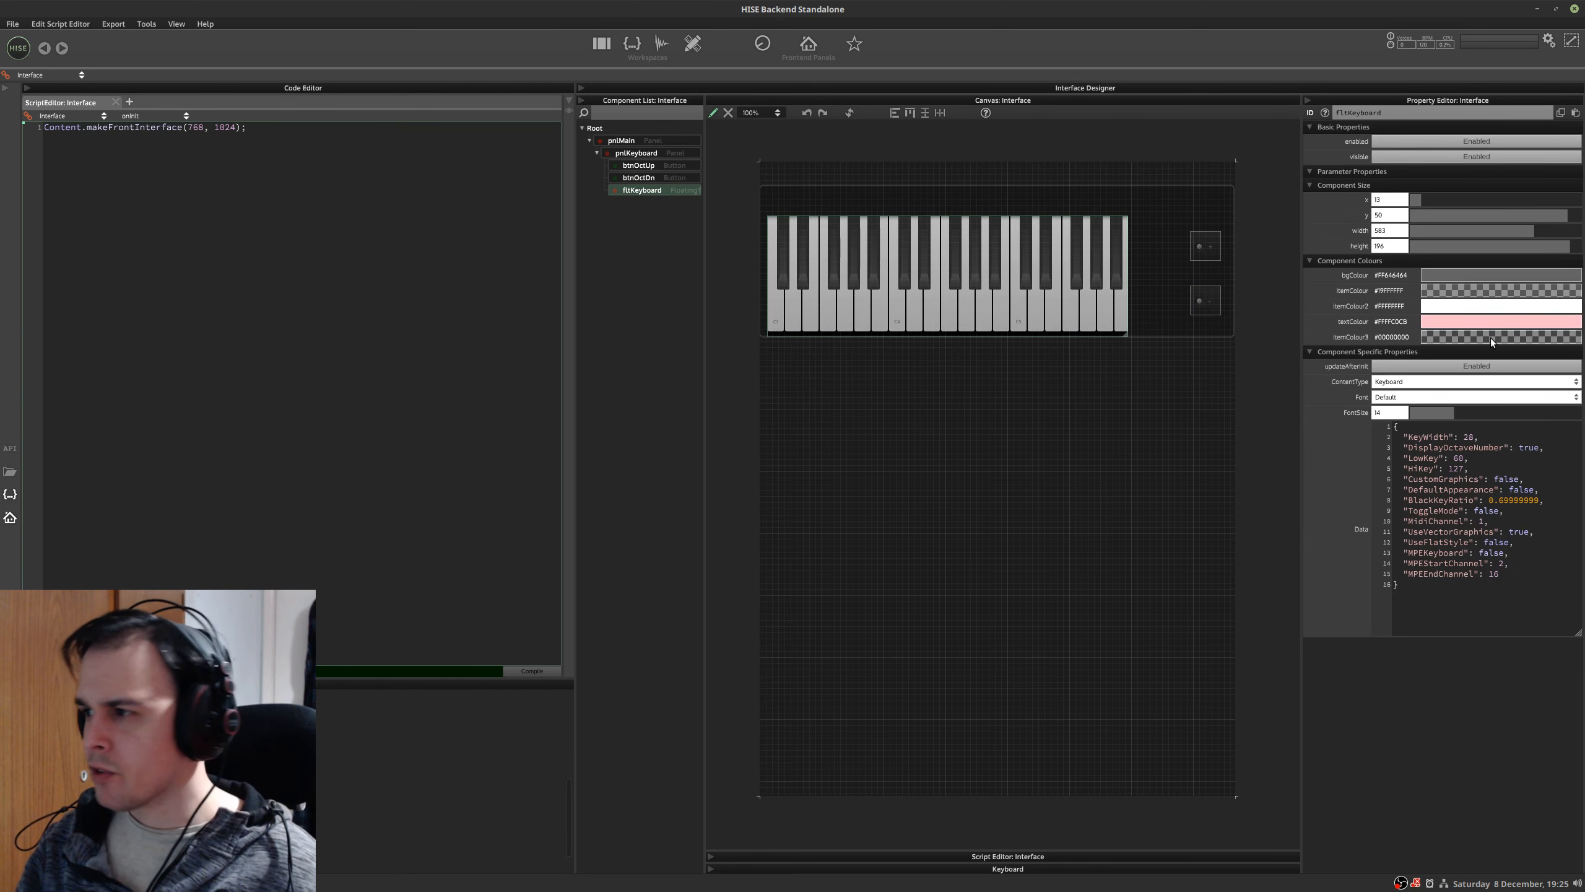
left_click_drag(1424, 199, 1490, 221)
left_click(673, 157)
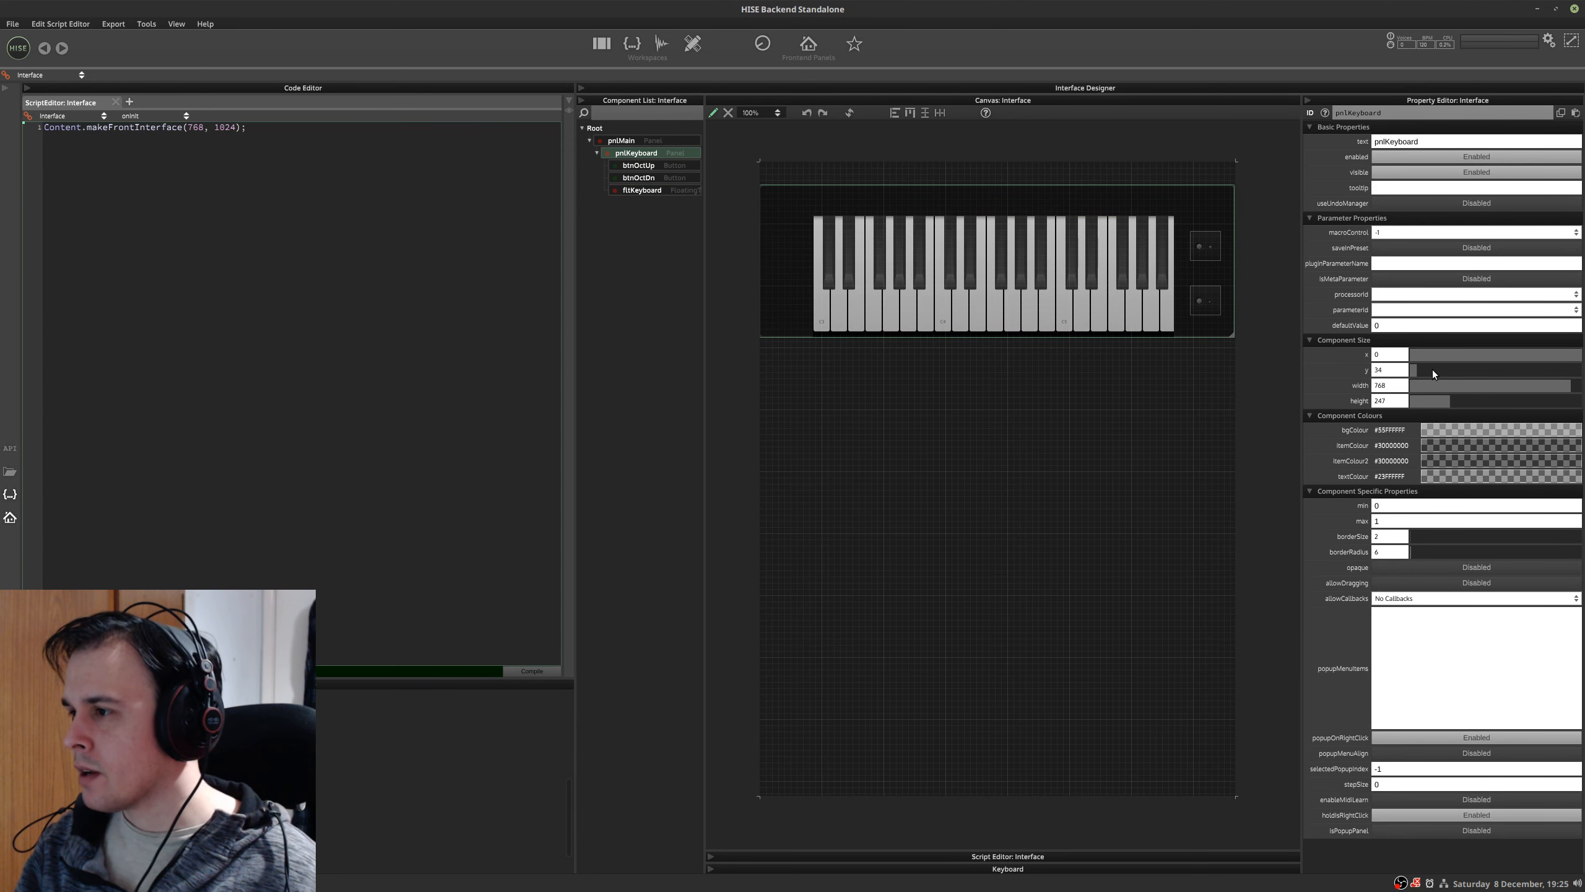
left_click_drag(1431, 369, 1575, 375)
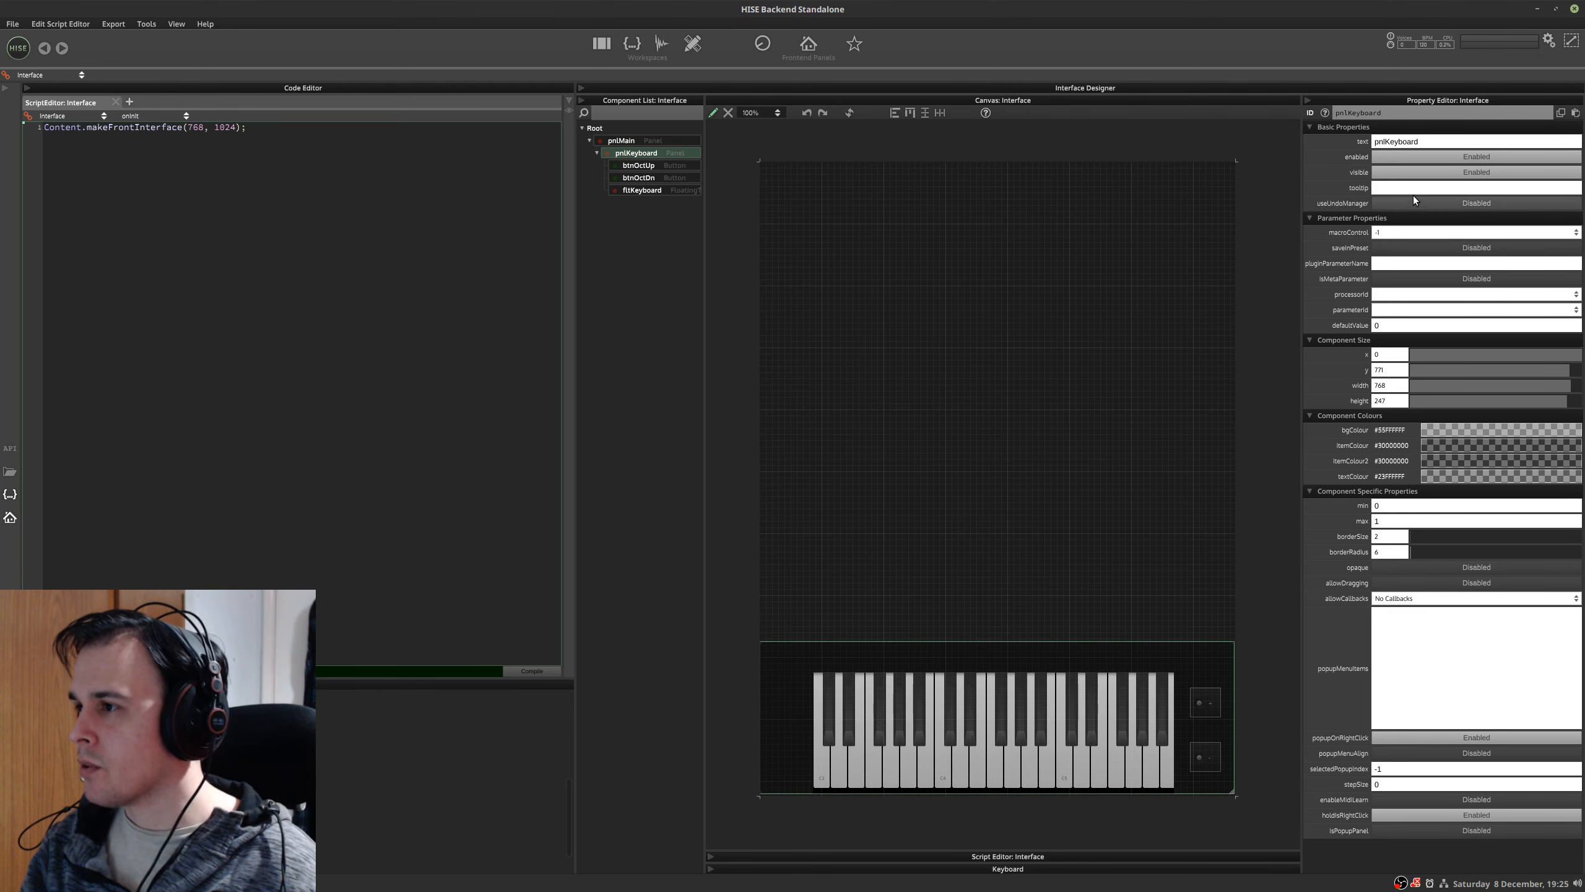
- Turn pnlKeyboard's visibility off and on again to test hiding the whole keyboard group
left_click(1405, 175)
left_click(1404, 176)
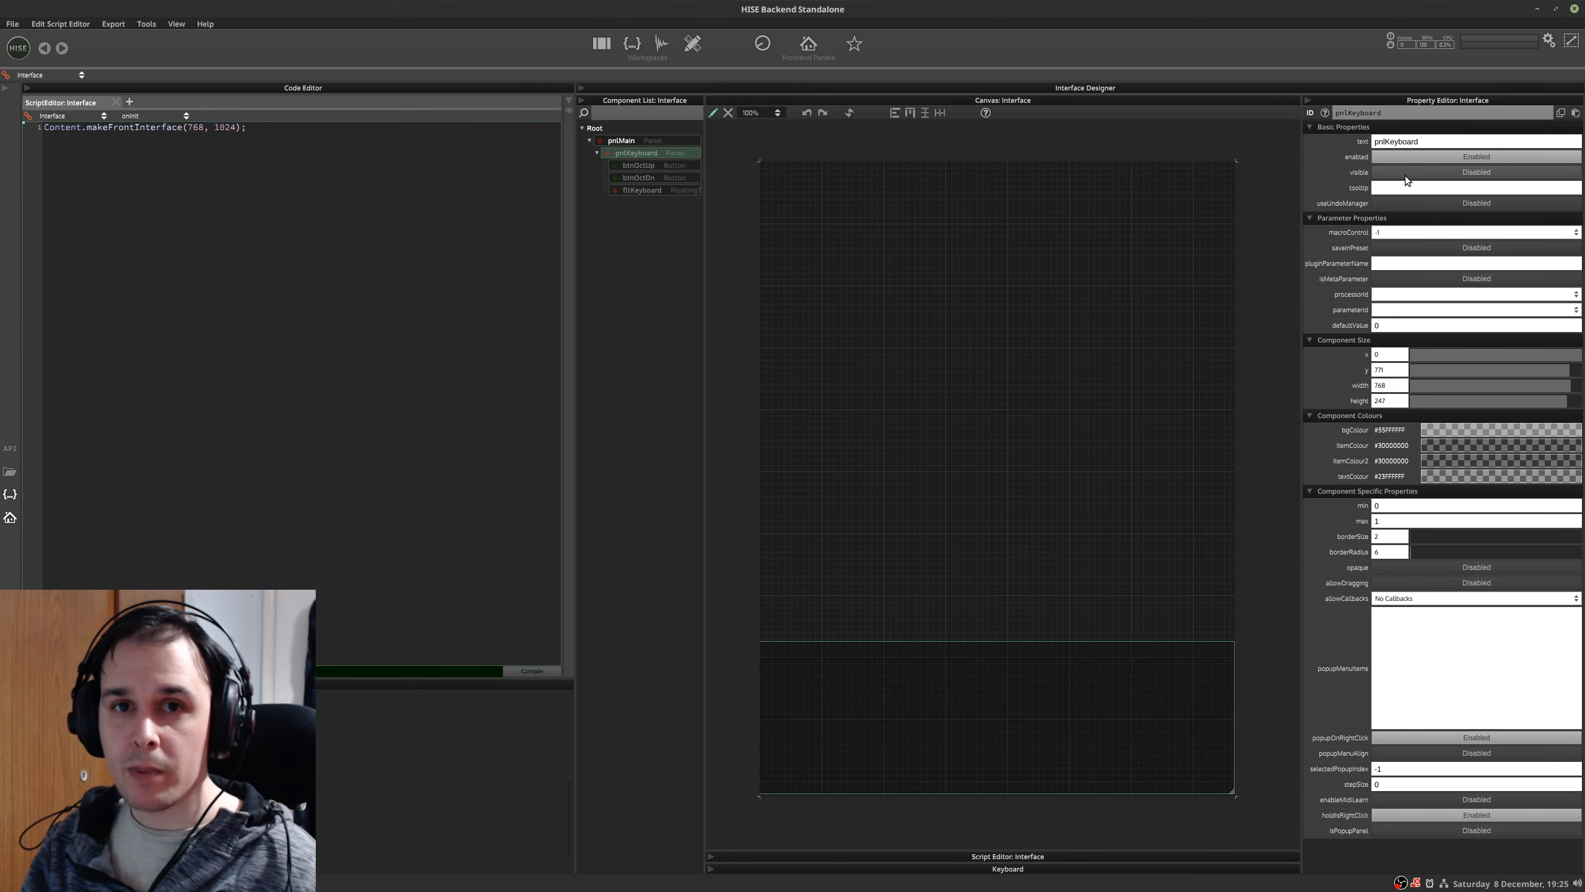
left_click(1404, 175)
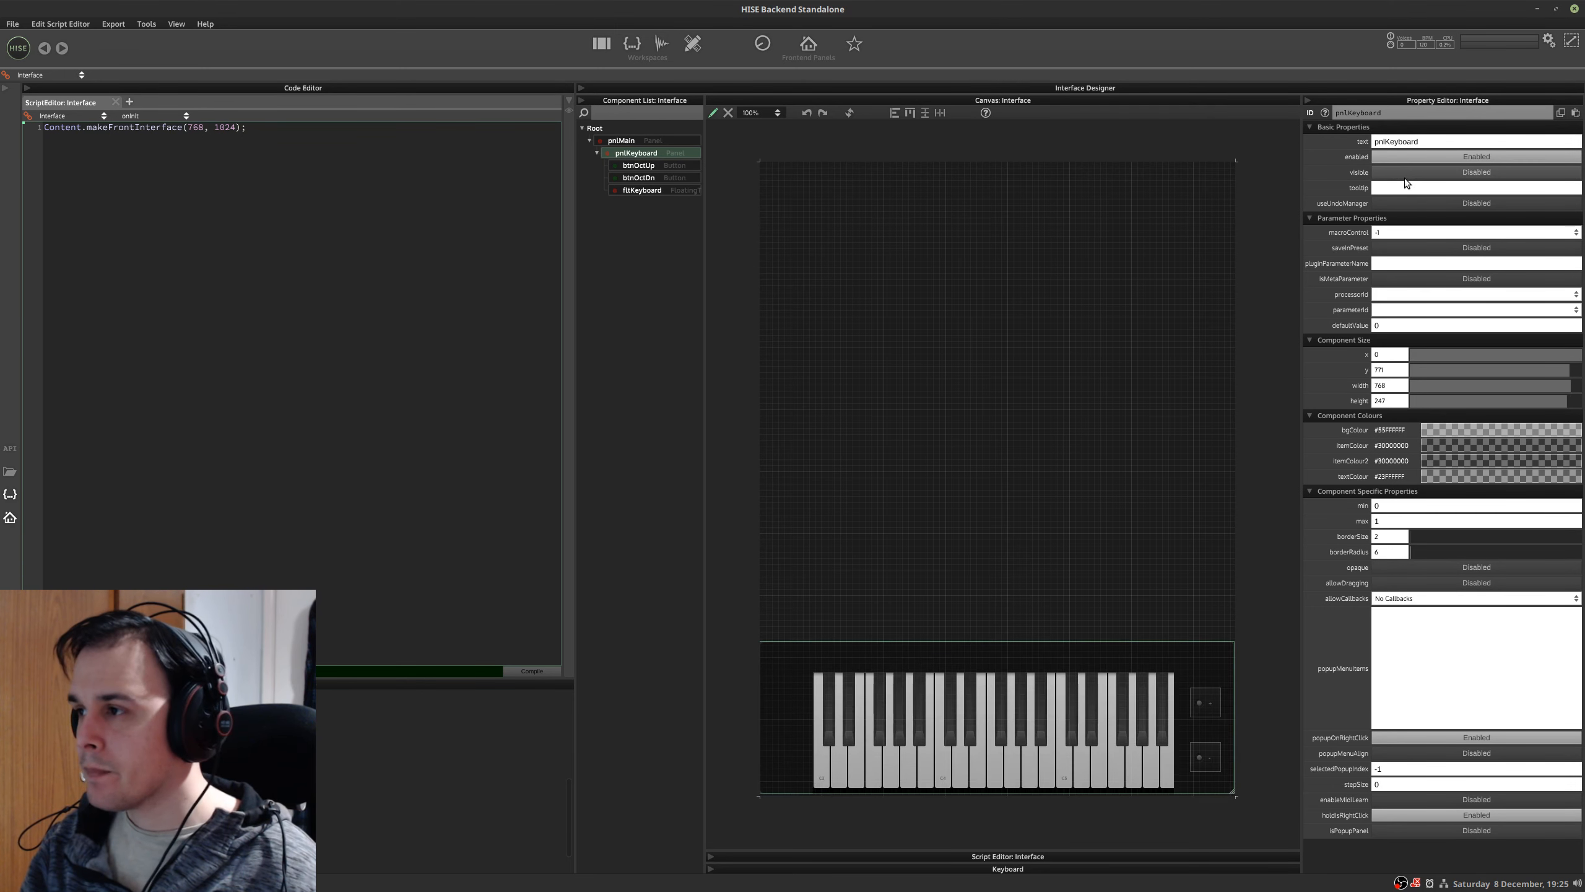
left_click(998, 329)
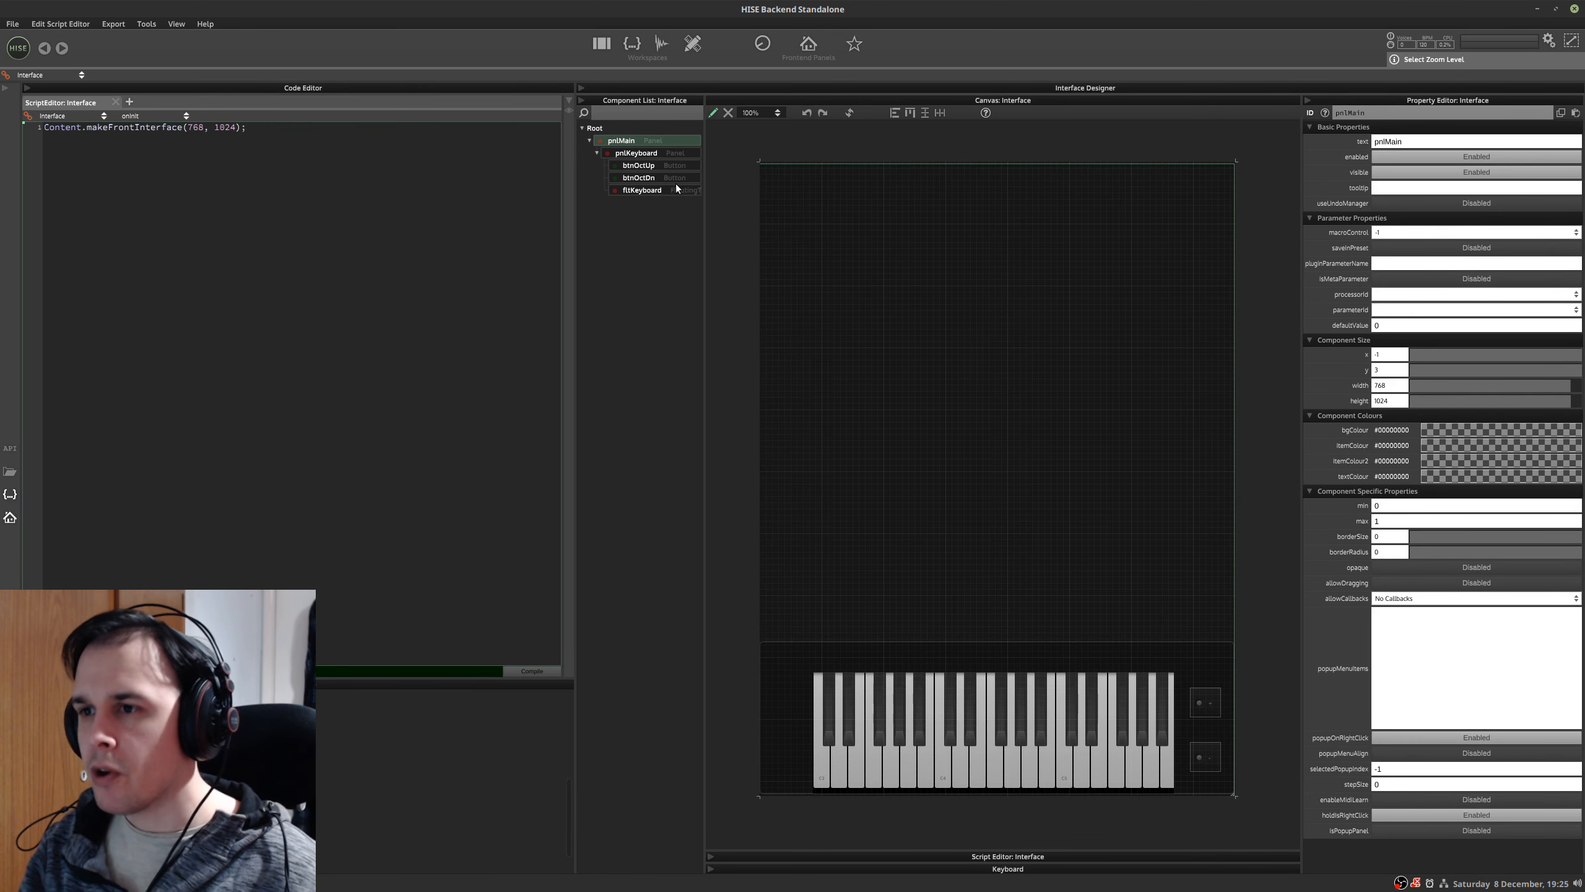
- Set both the border size and the border radius of pnlKeyboard to 0
left_click(639, 154)
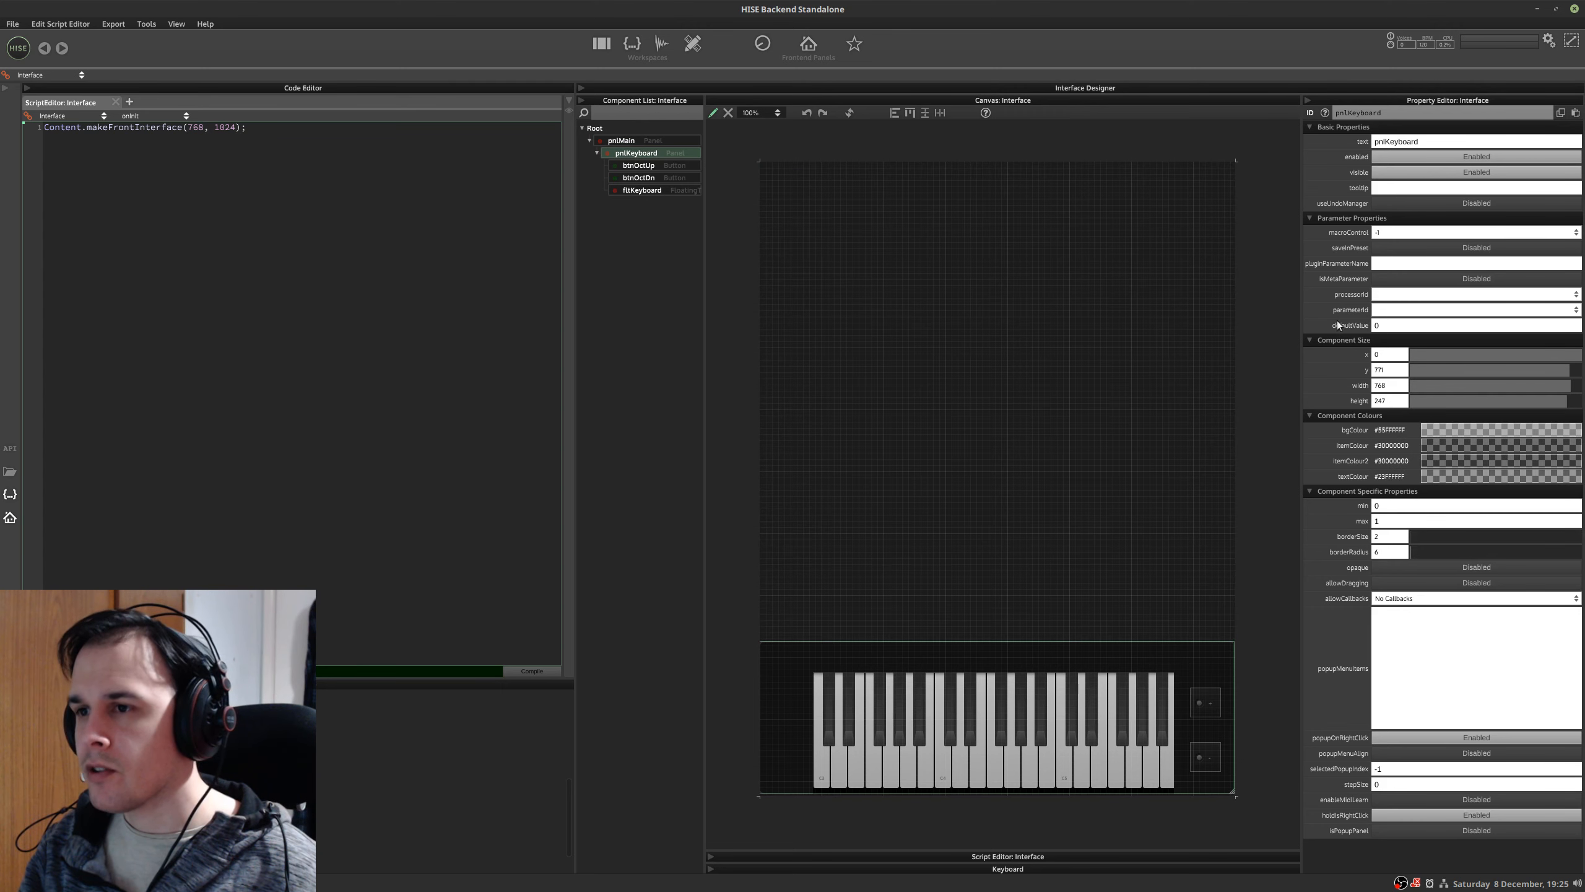
left_click(1397, 540)
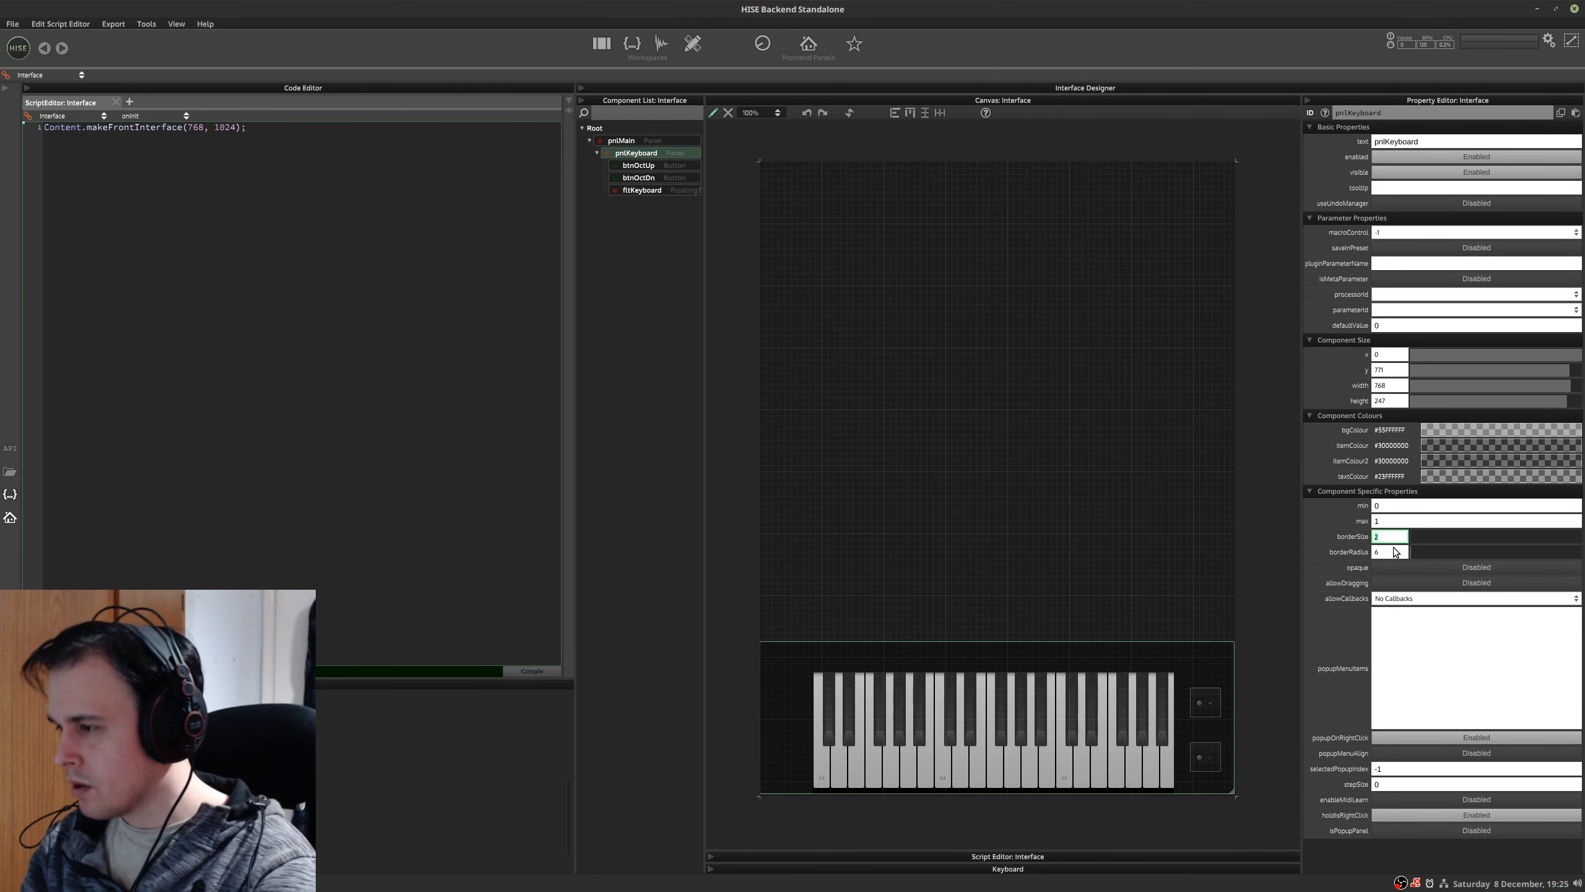
type("0")
left_click(1392, 554)
type("0")
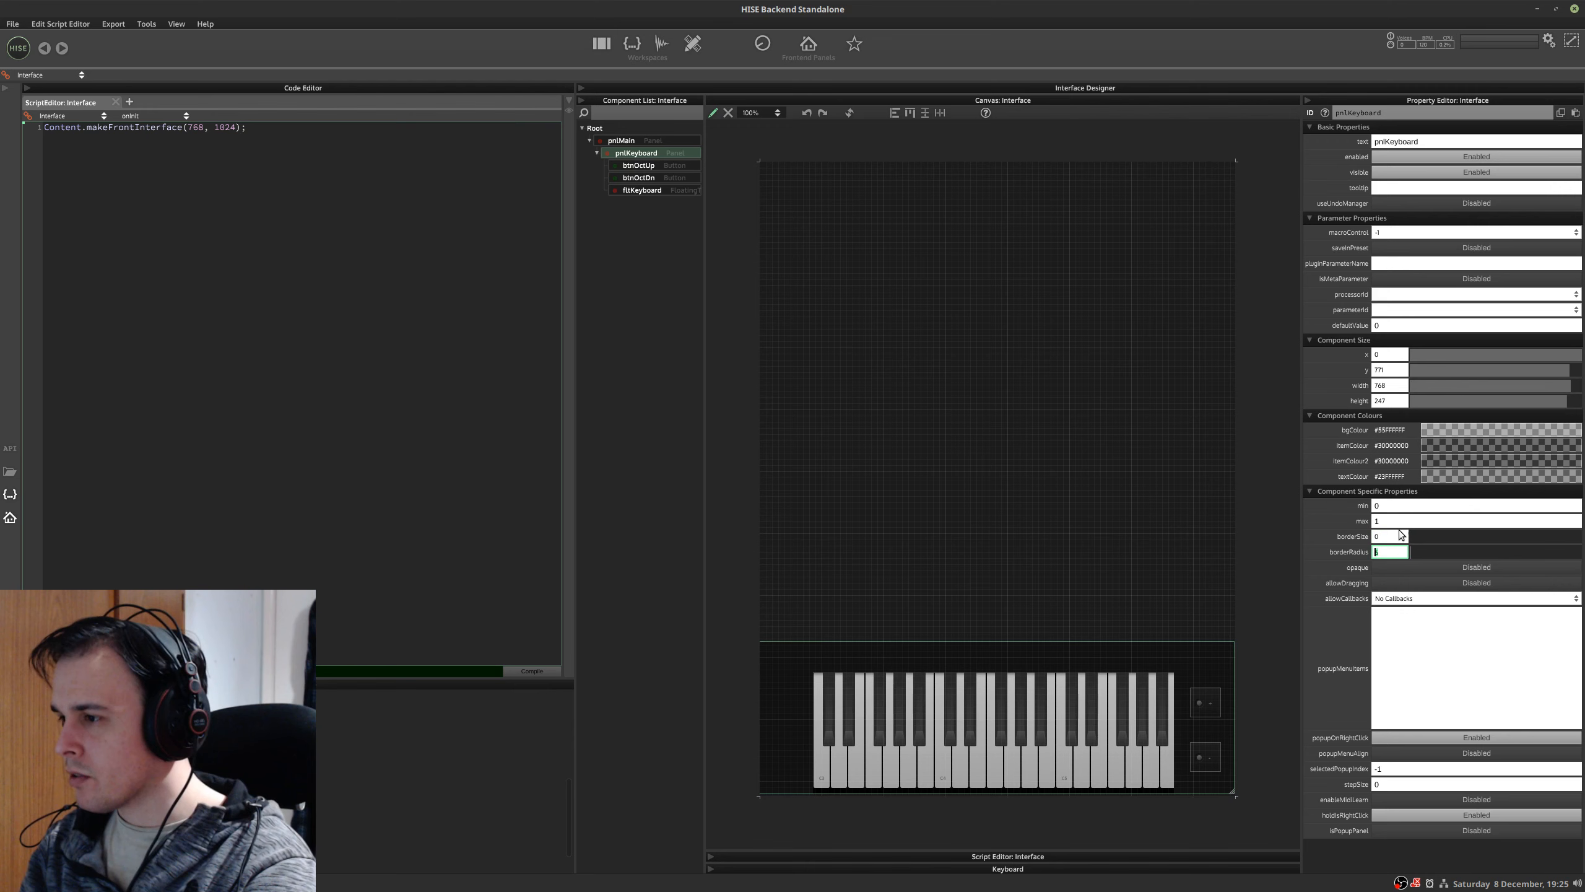
- Set pnlKeyboard's itemColour and itemColour2 to #00000000 and save the synthprojectgui1 preset
left_click(1402, 447)
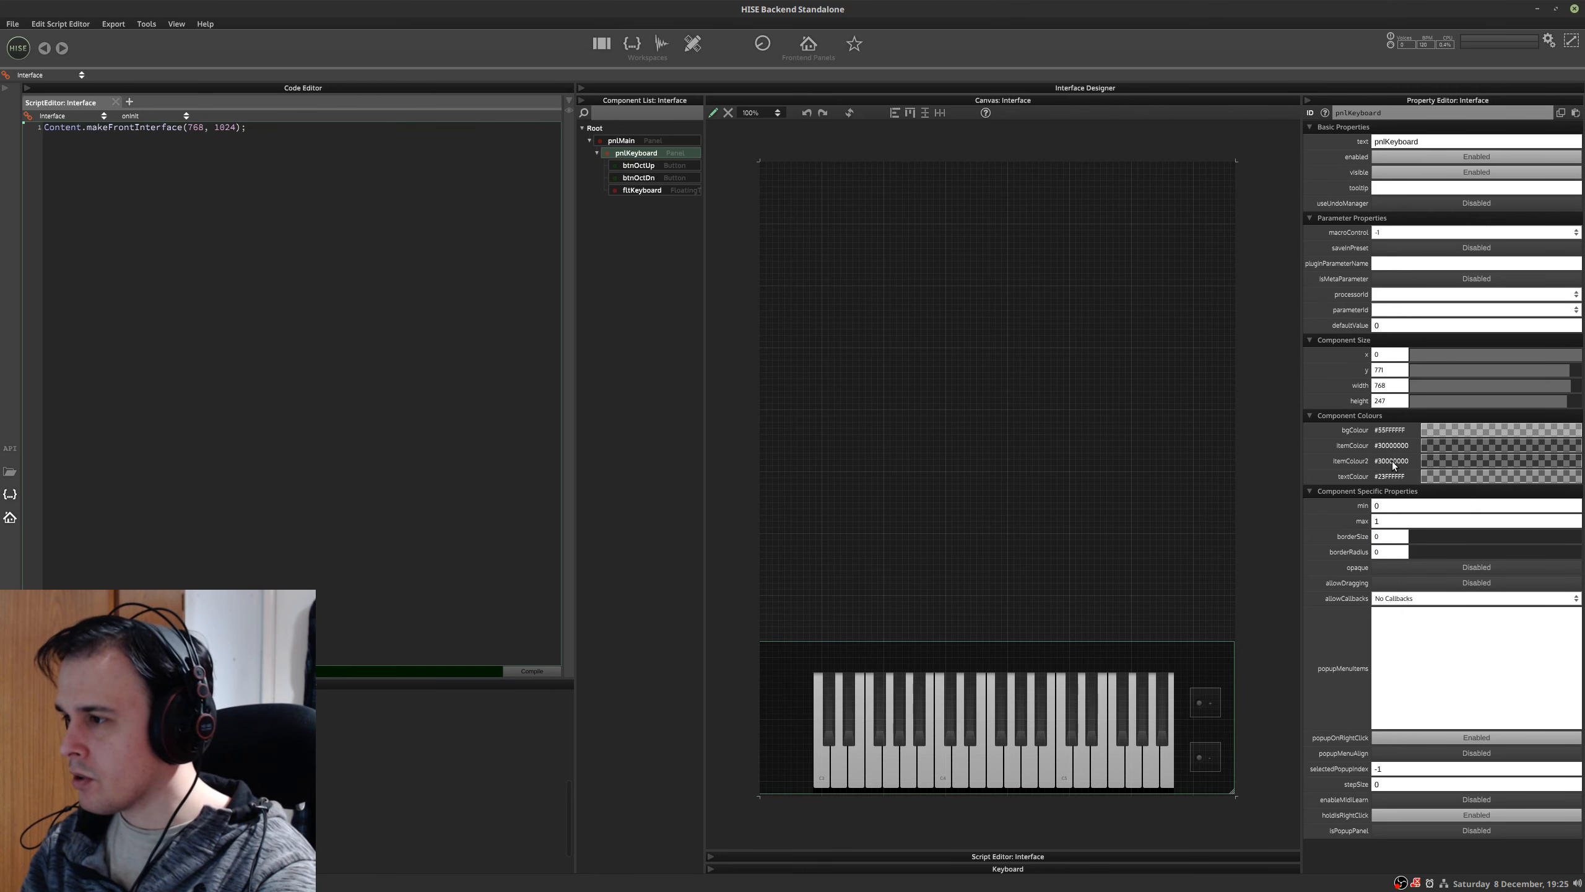
left_click(1394, 460)
type("0")
left_click(1393, 446)
left_click(1393, 446)
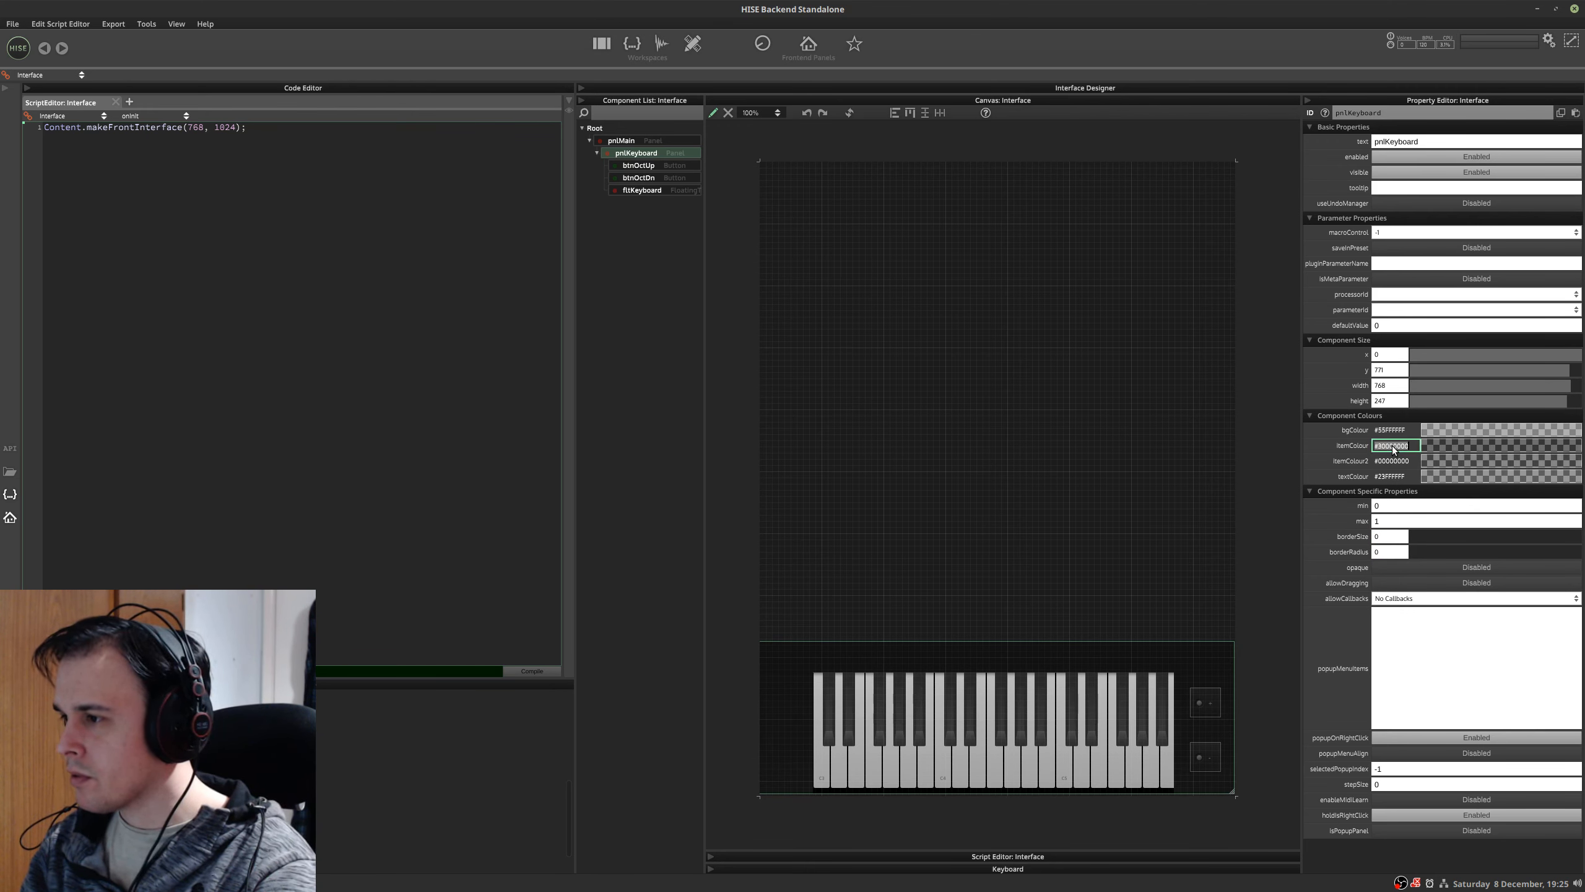
type("0")
key("Return")
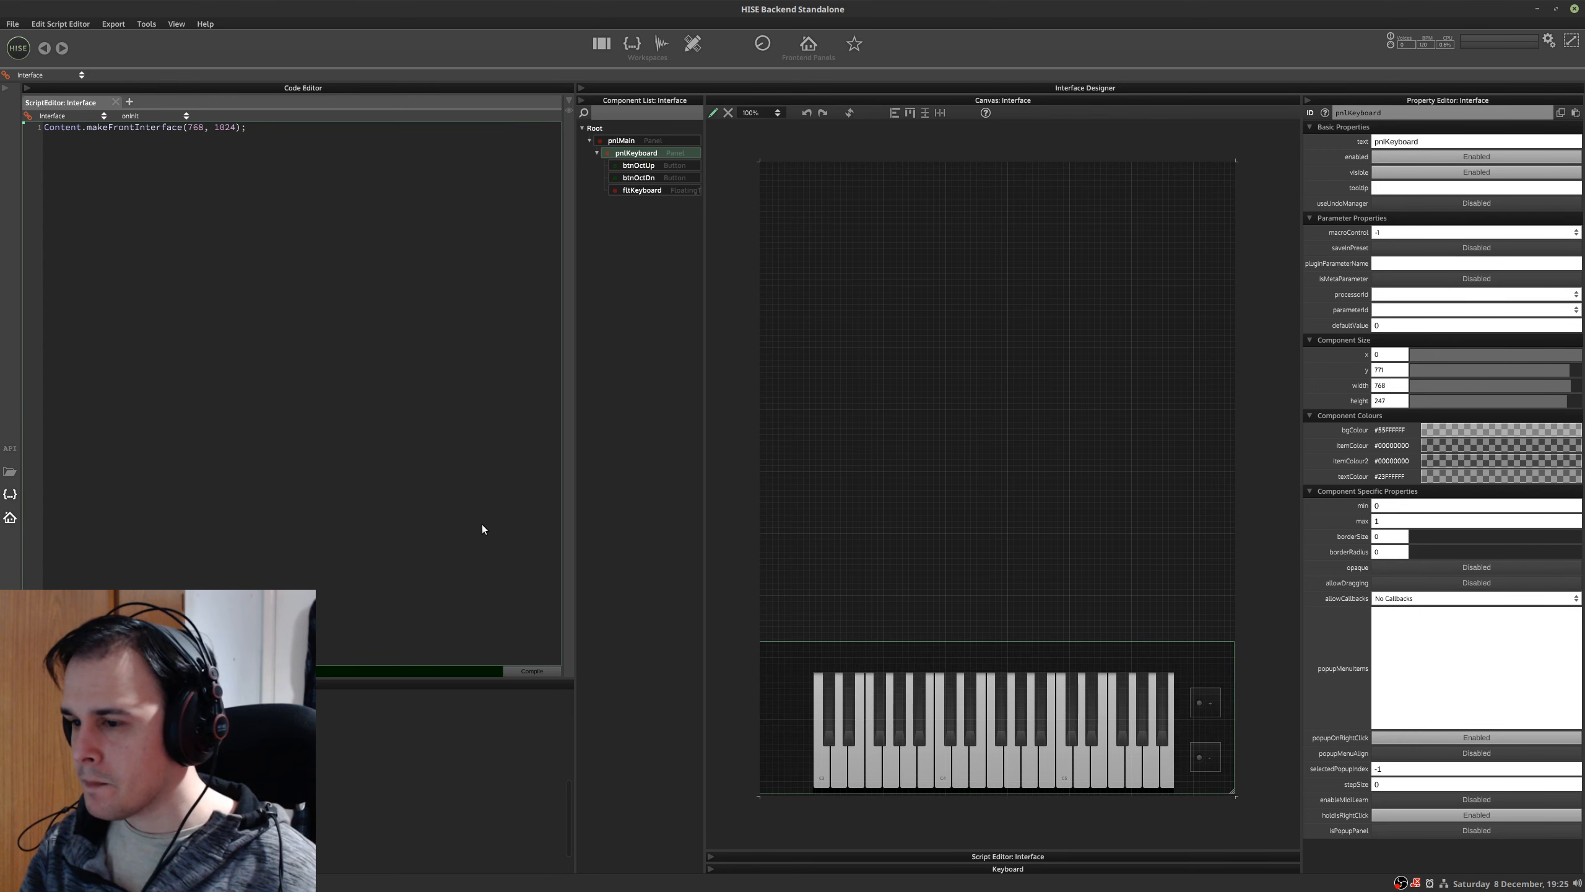
key("ctrl+s")
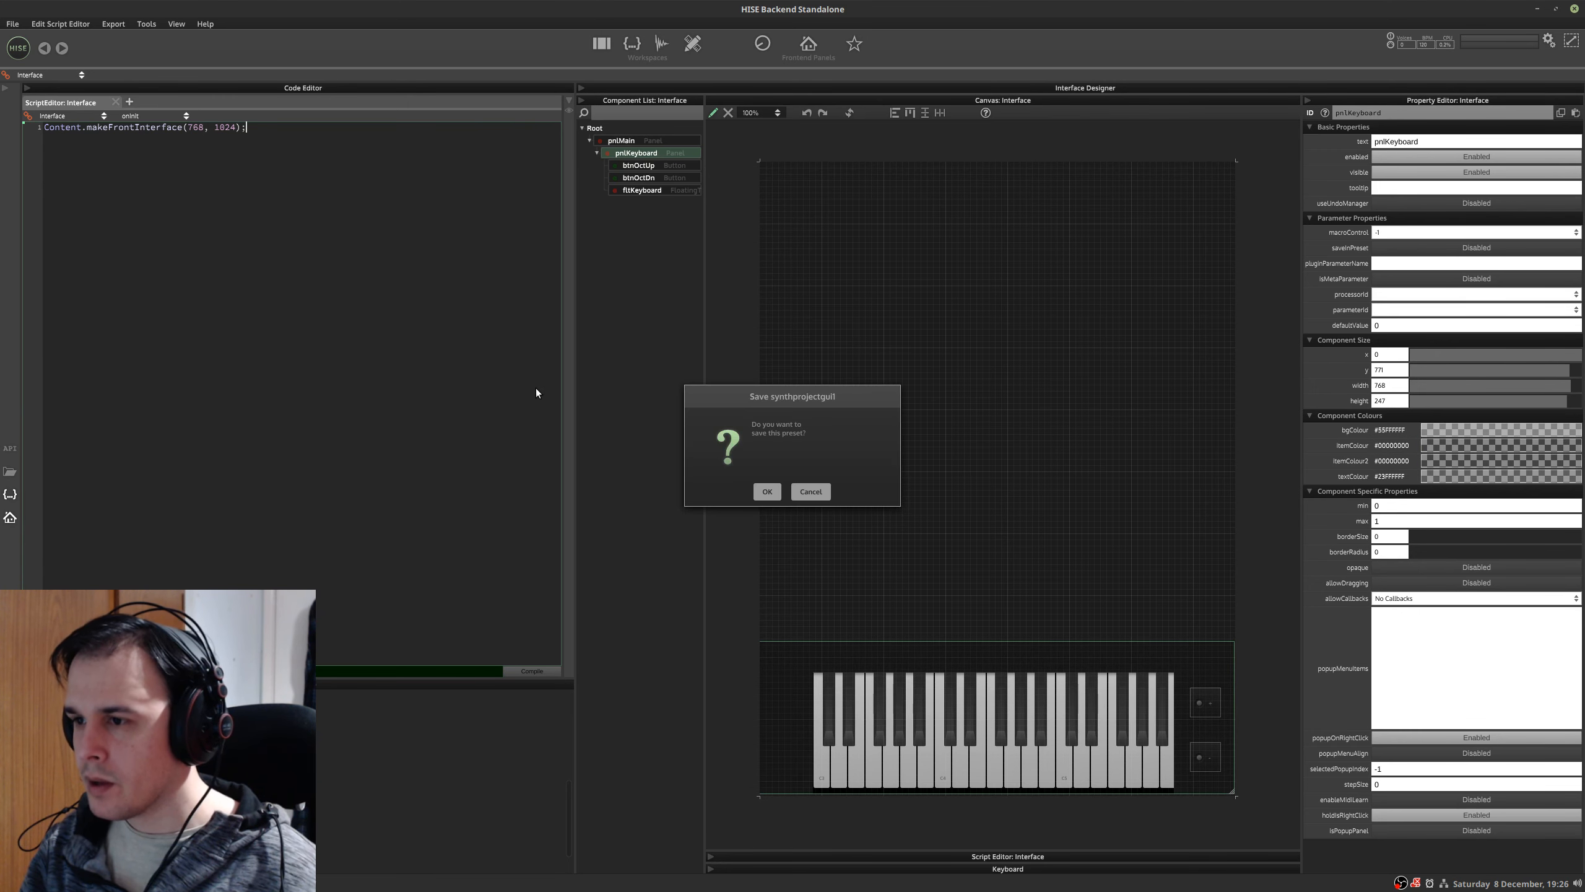
left_click(767, 493)
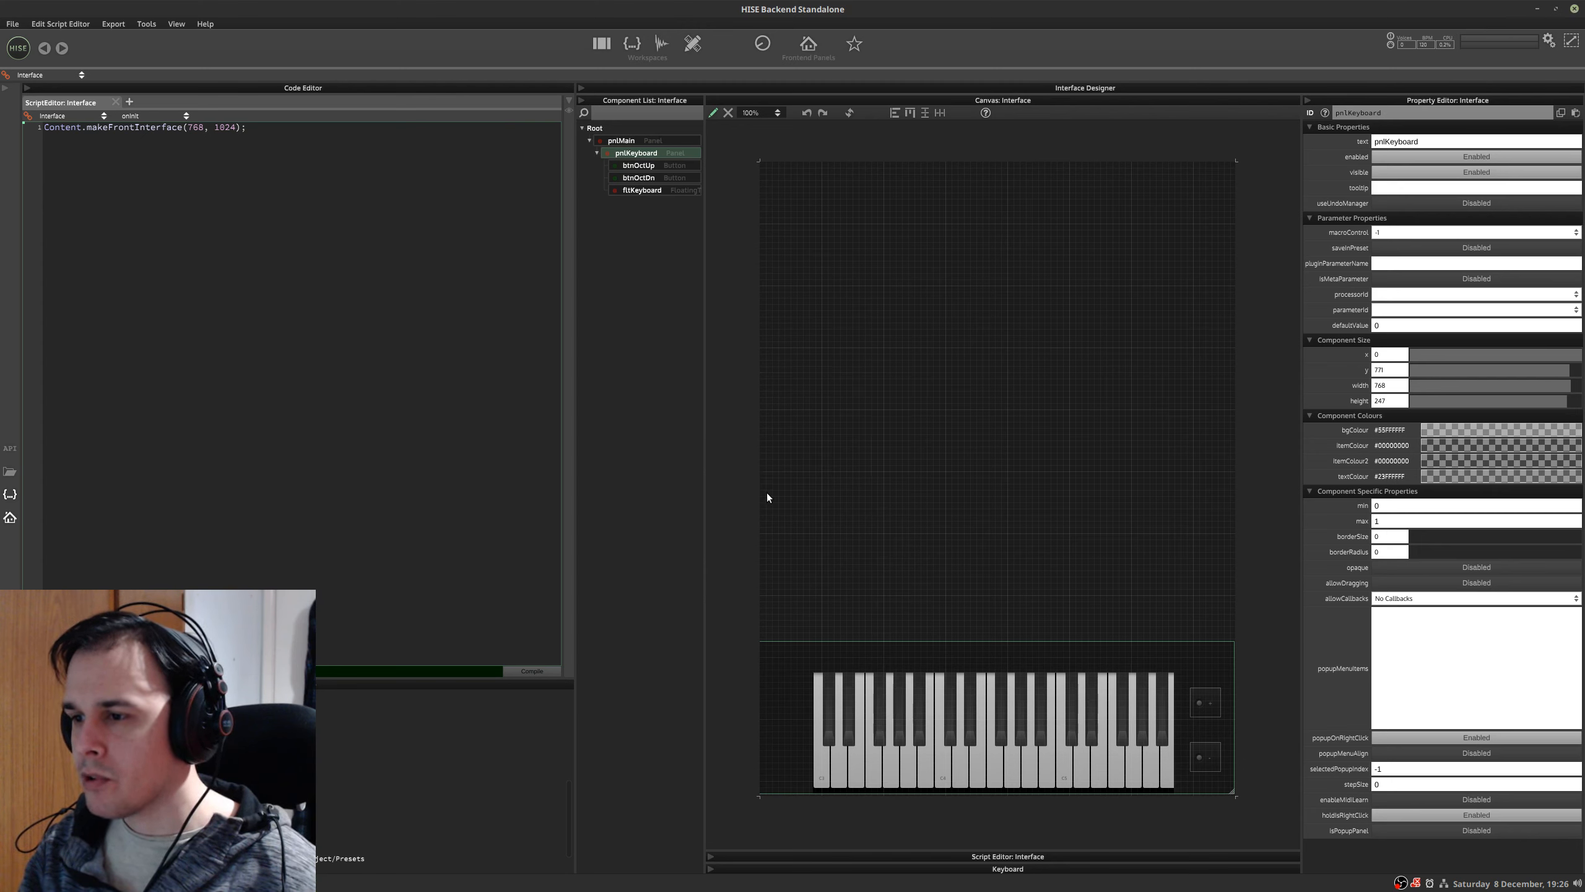
- Examine the recent archive entry and the saved .hip file in the synthproject Presets folder
left_click(12, 24)
mouse_move(65, 211)
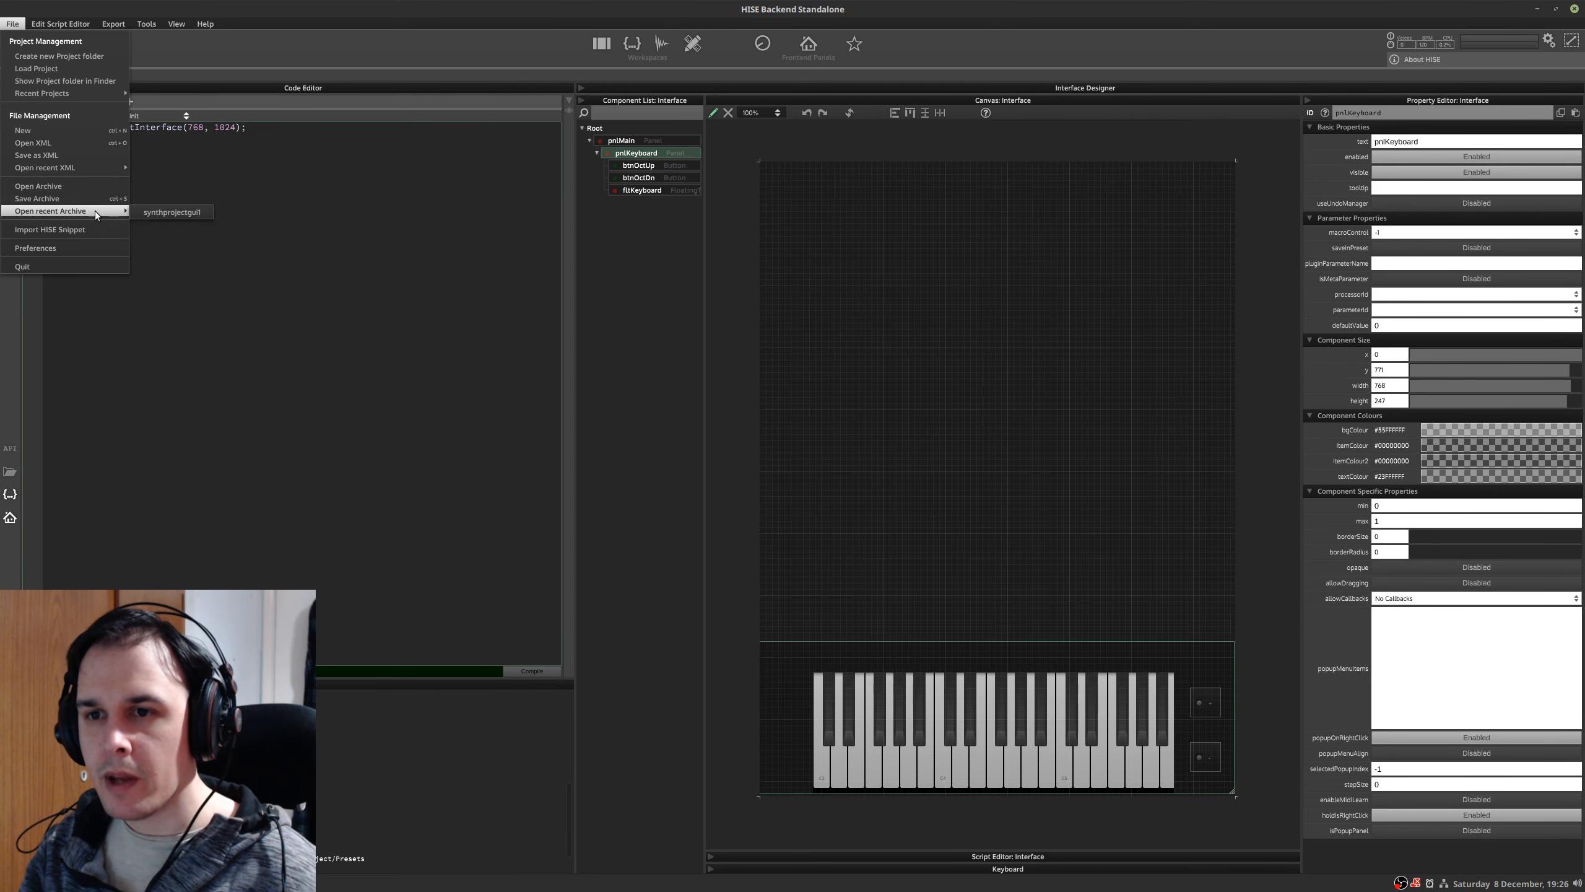
left_click(184, 213)
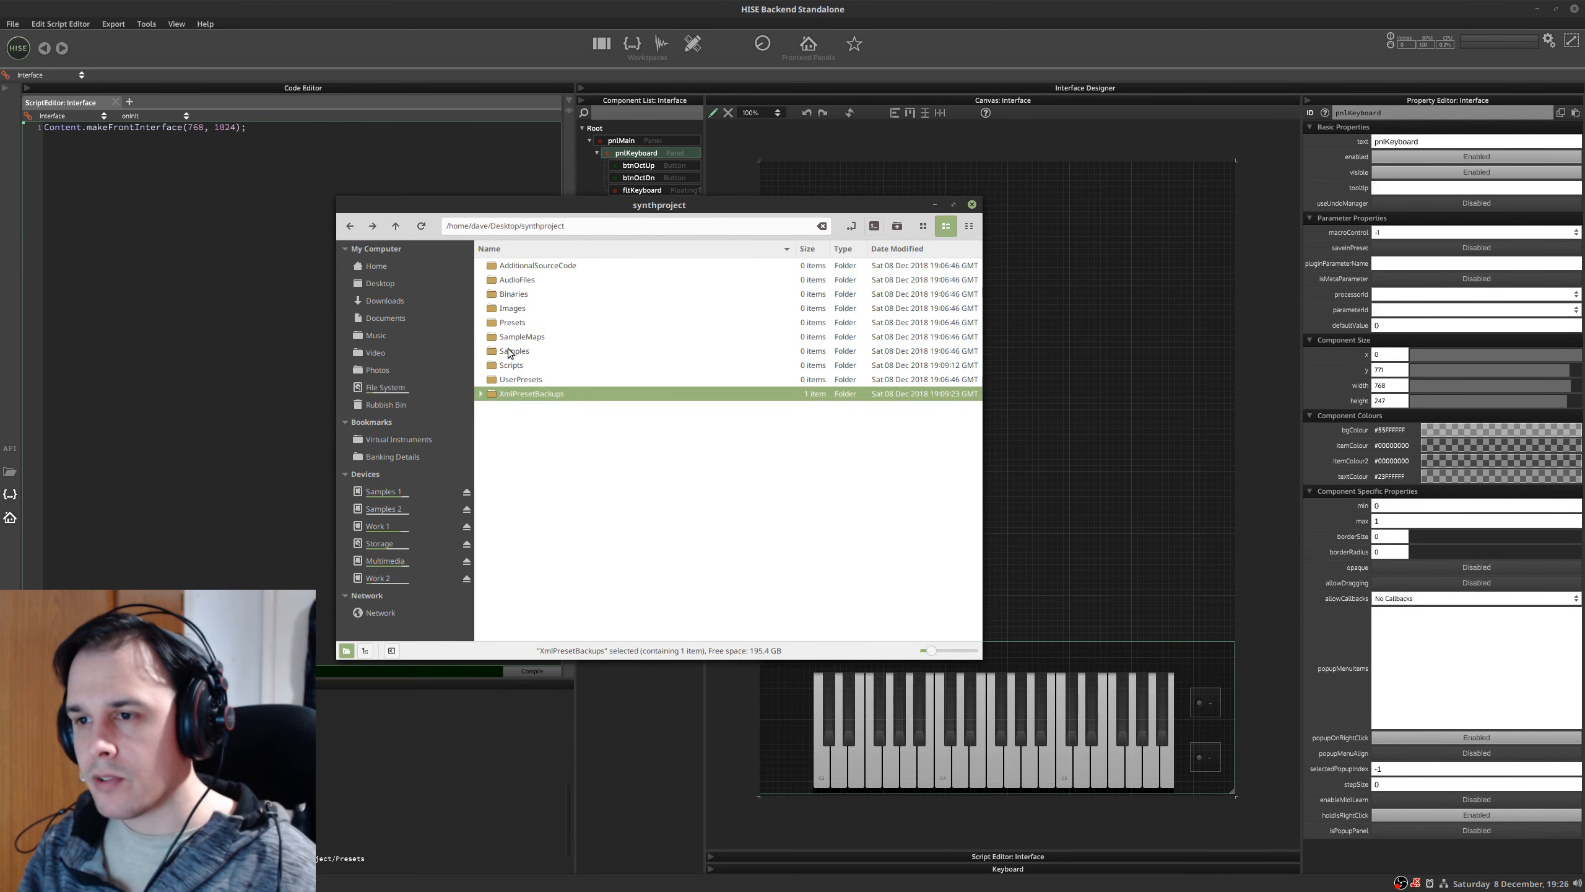
left_click(511, 326)
double_click(511, 325)
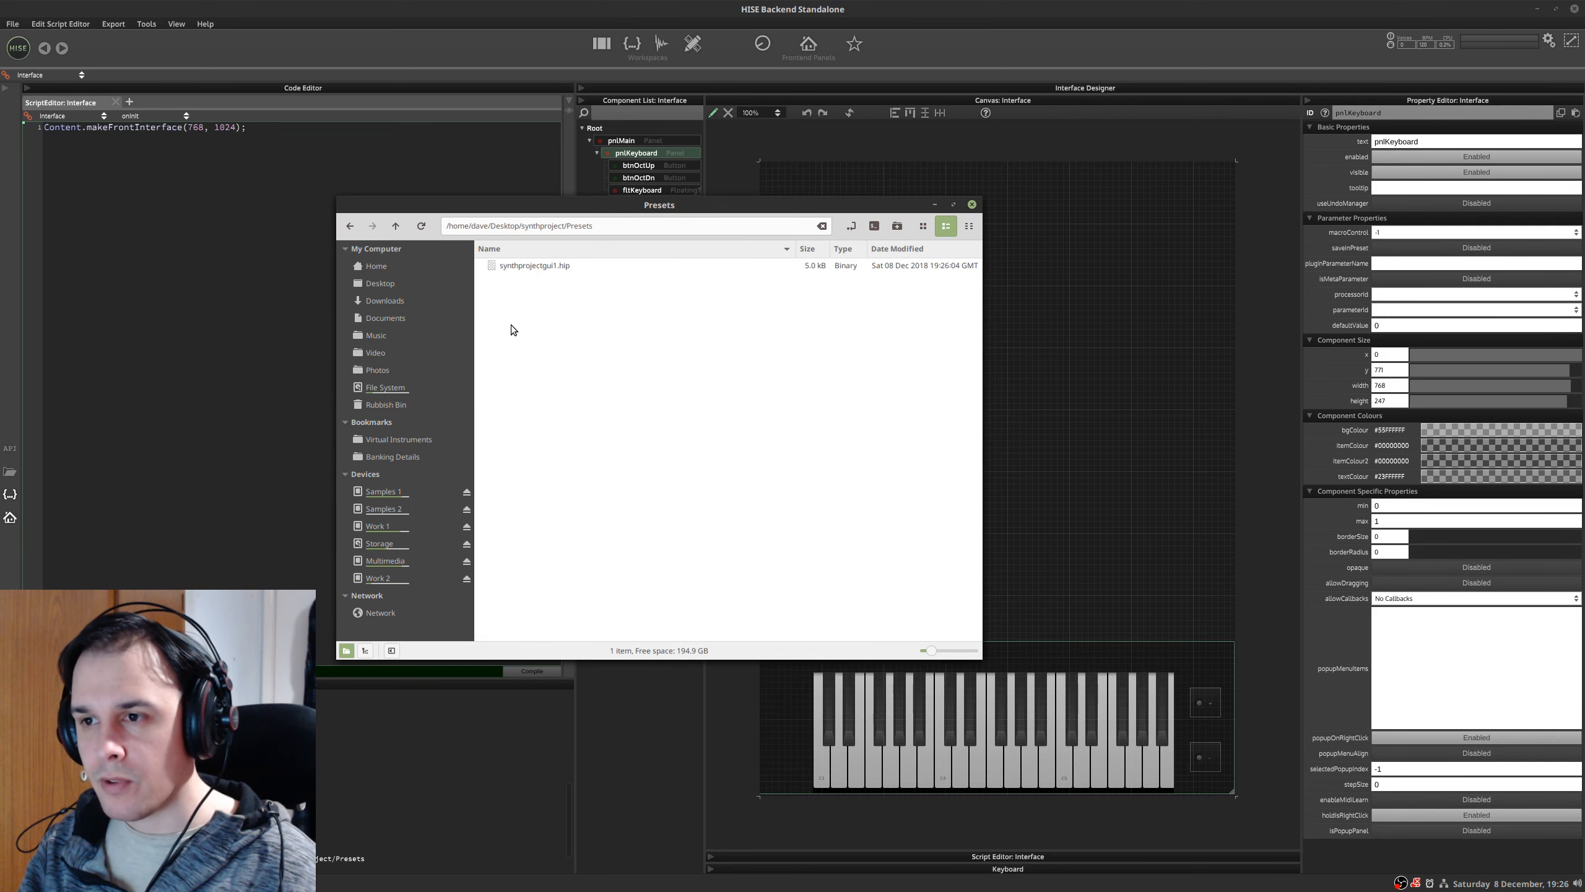
left_click(527, 265)
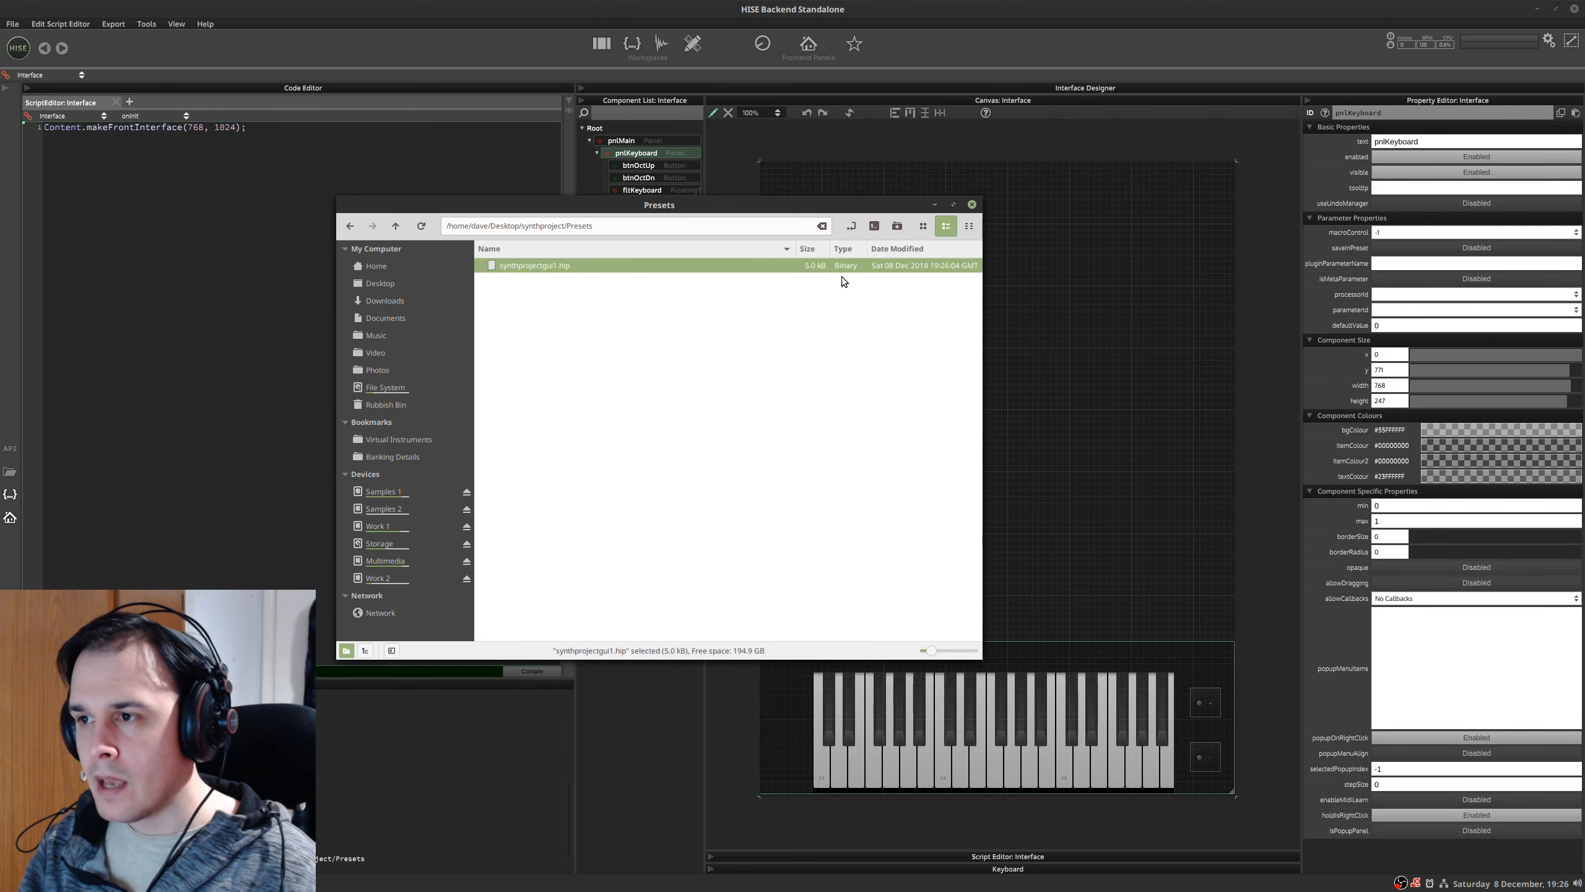
- Examine the XML preset and UI data folder in the project's XmlPresetBackups folder, then return to HISE
key("BackSpace")
double_click(567, 392)
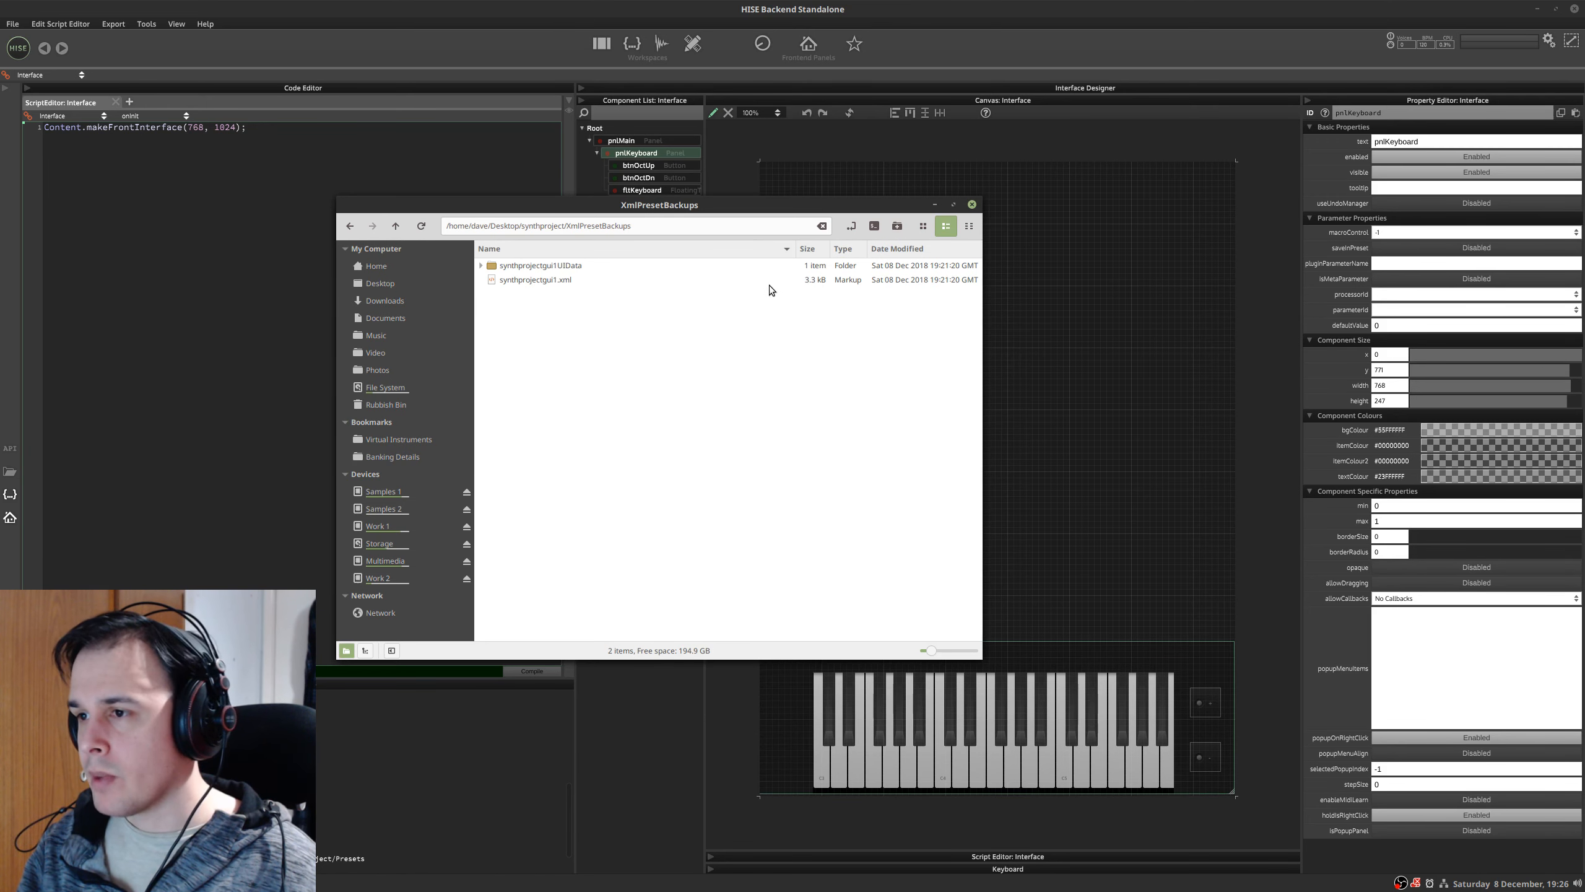
left_click(577, 268)
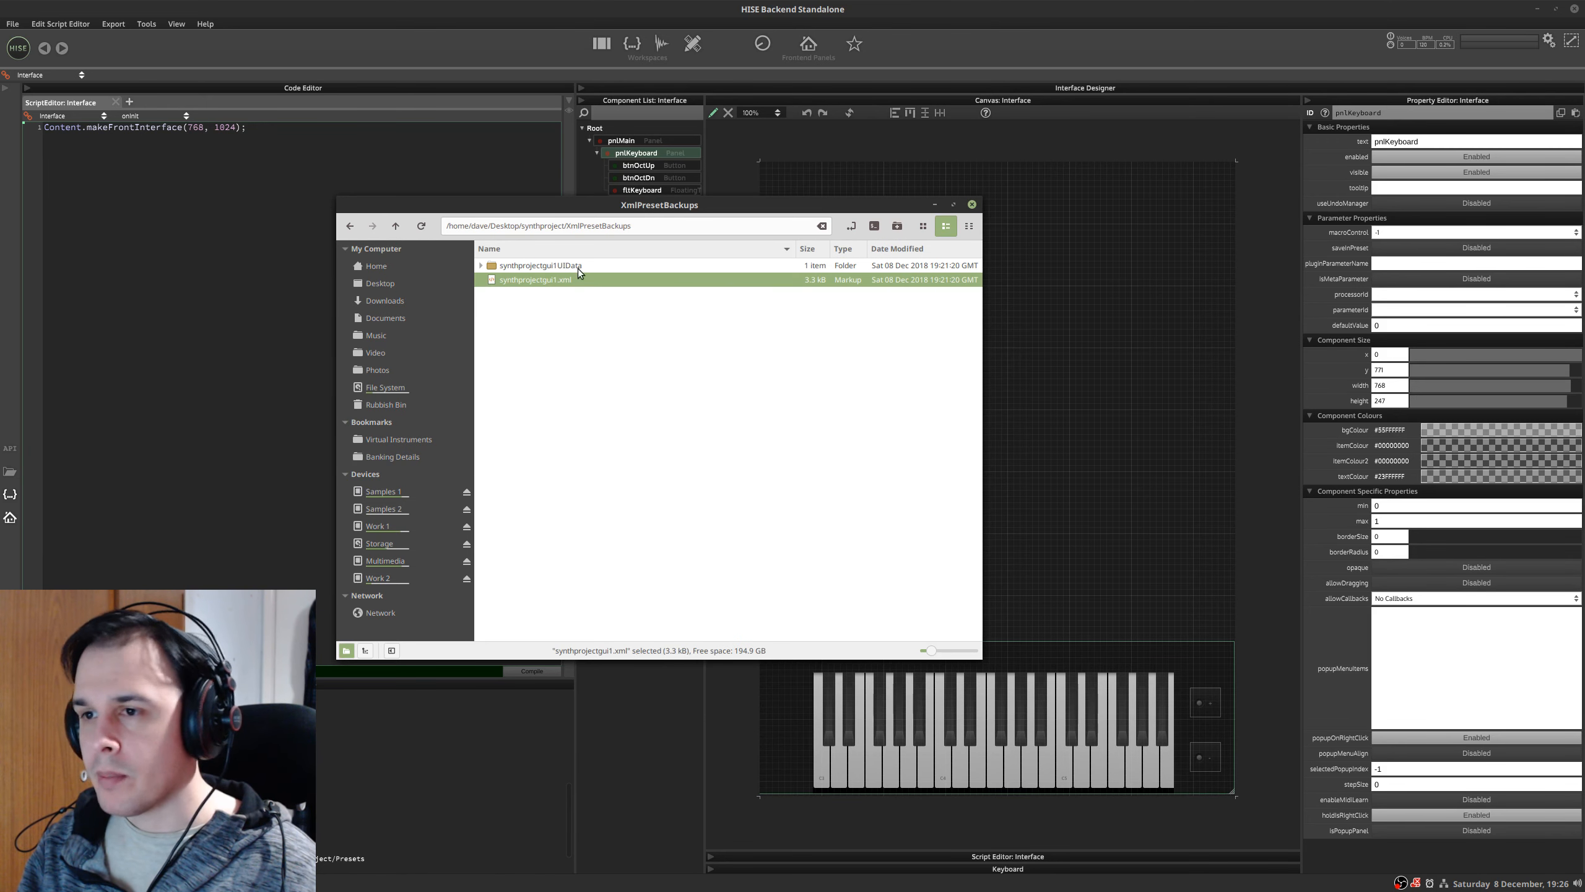
left_click(539, 265)
left_click(539, 266)
left_click(503, 304)
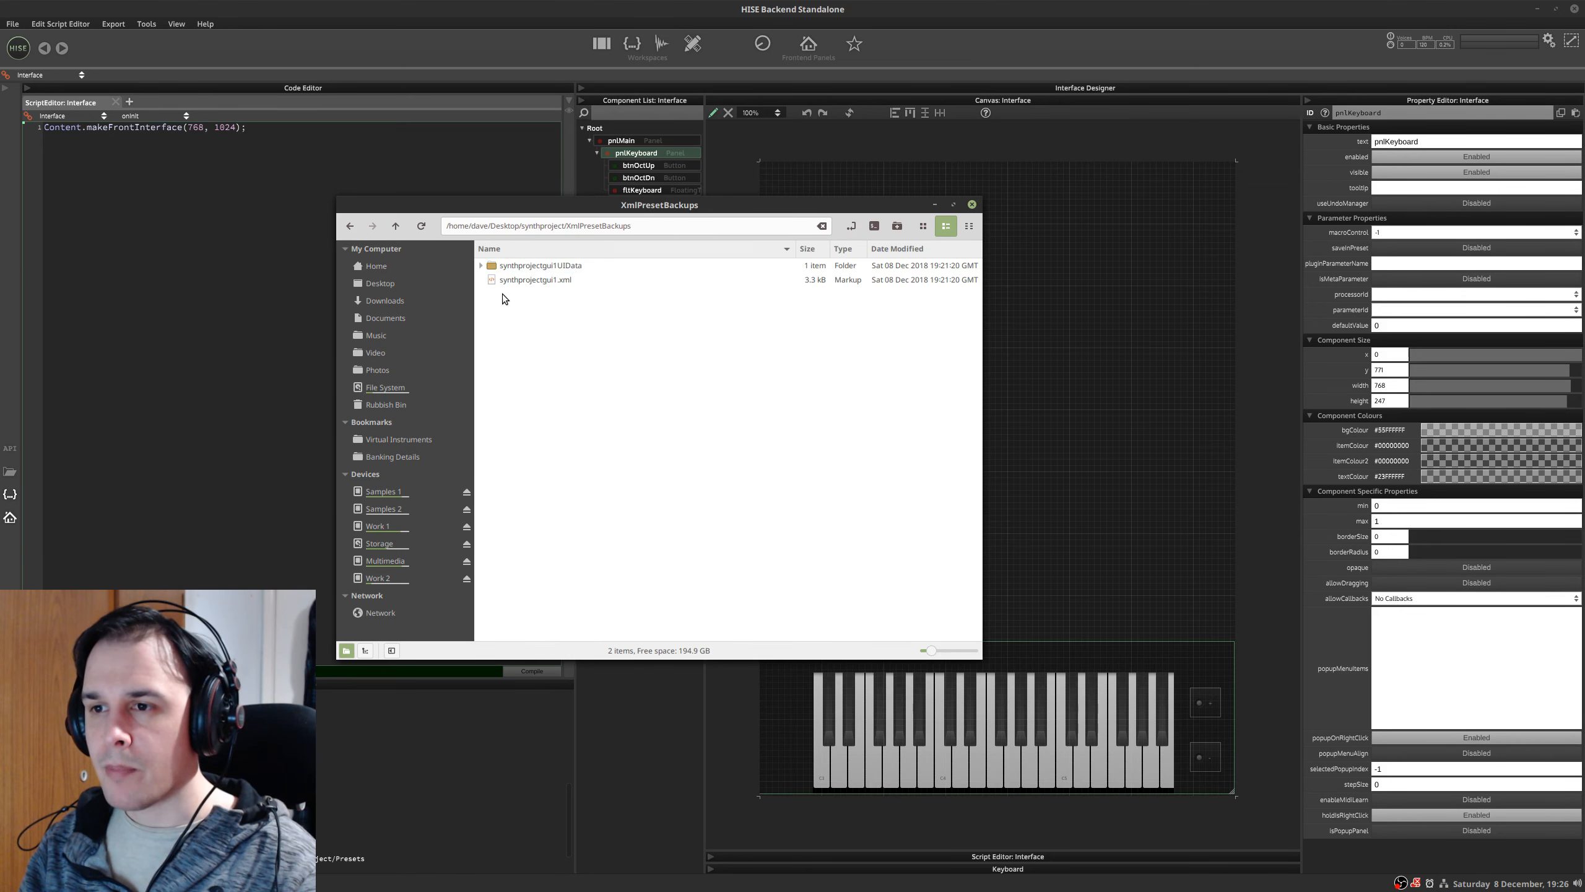
double_click(493, 267)
key("alt+Left")
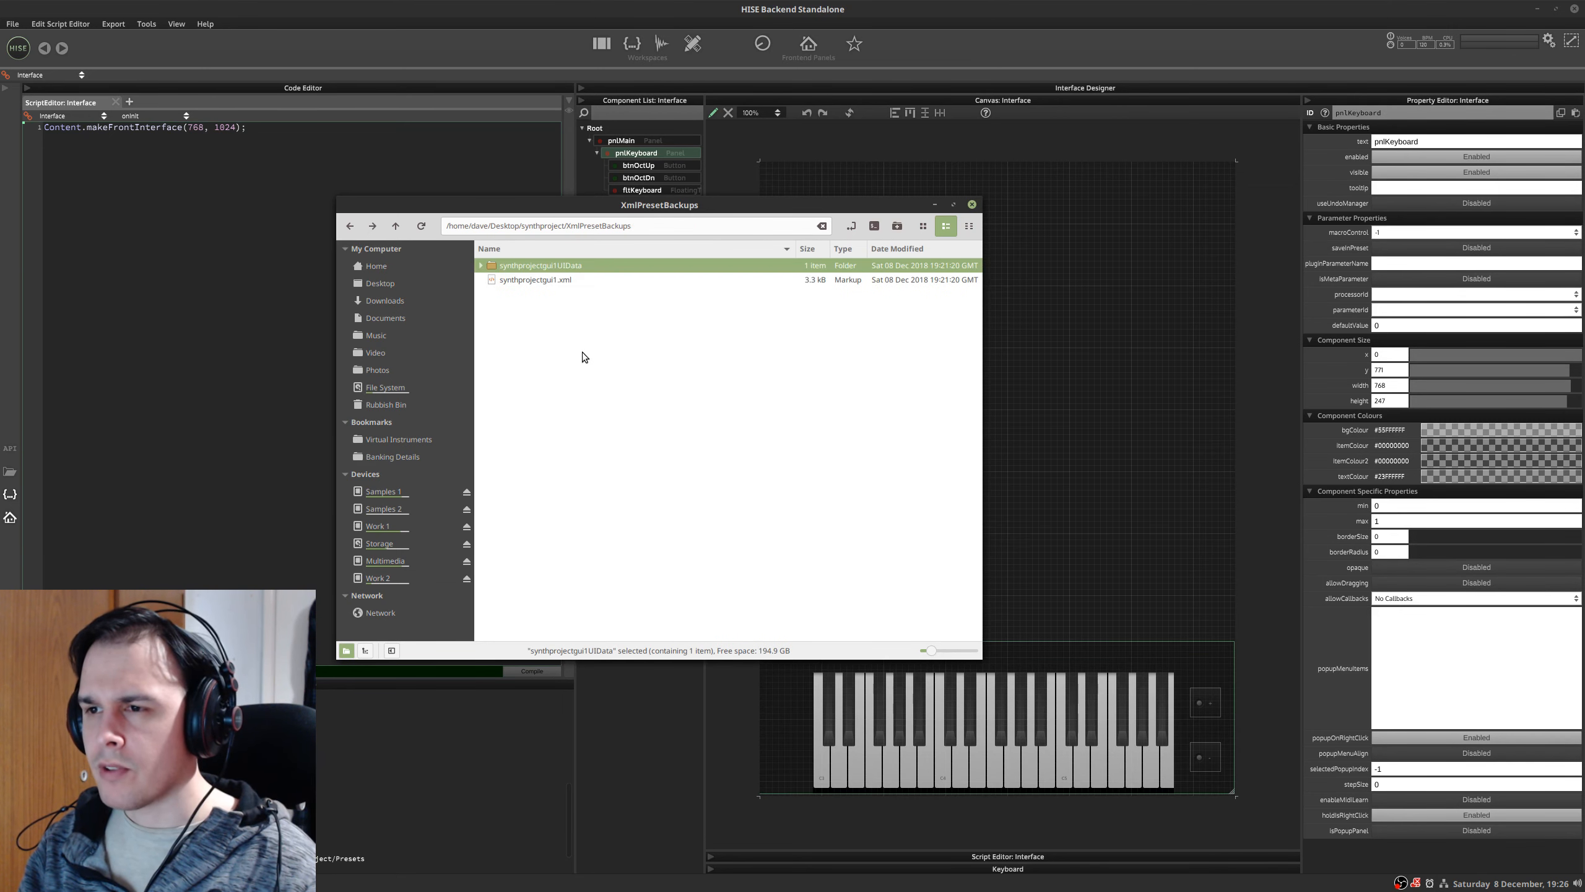
key("alt+Left")
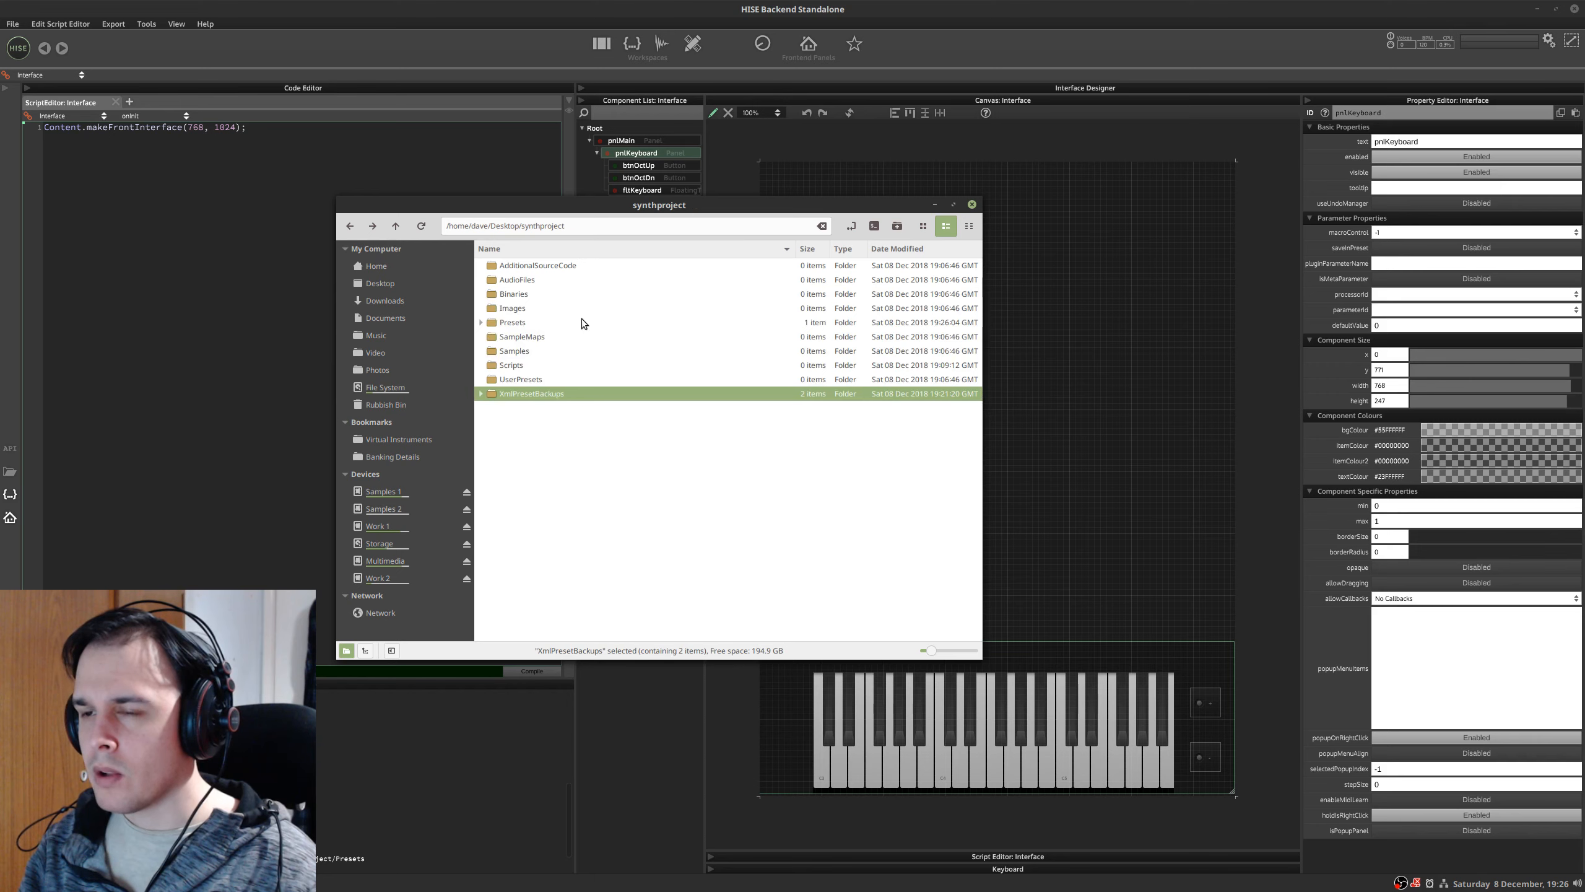
left_click(238, 237)
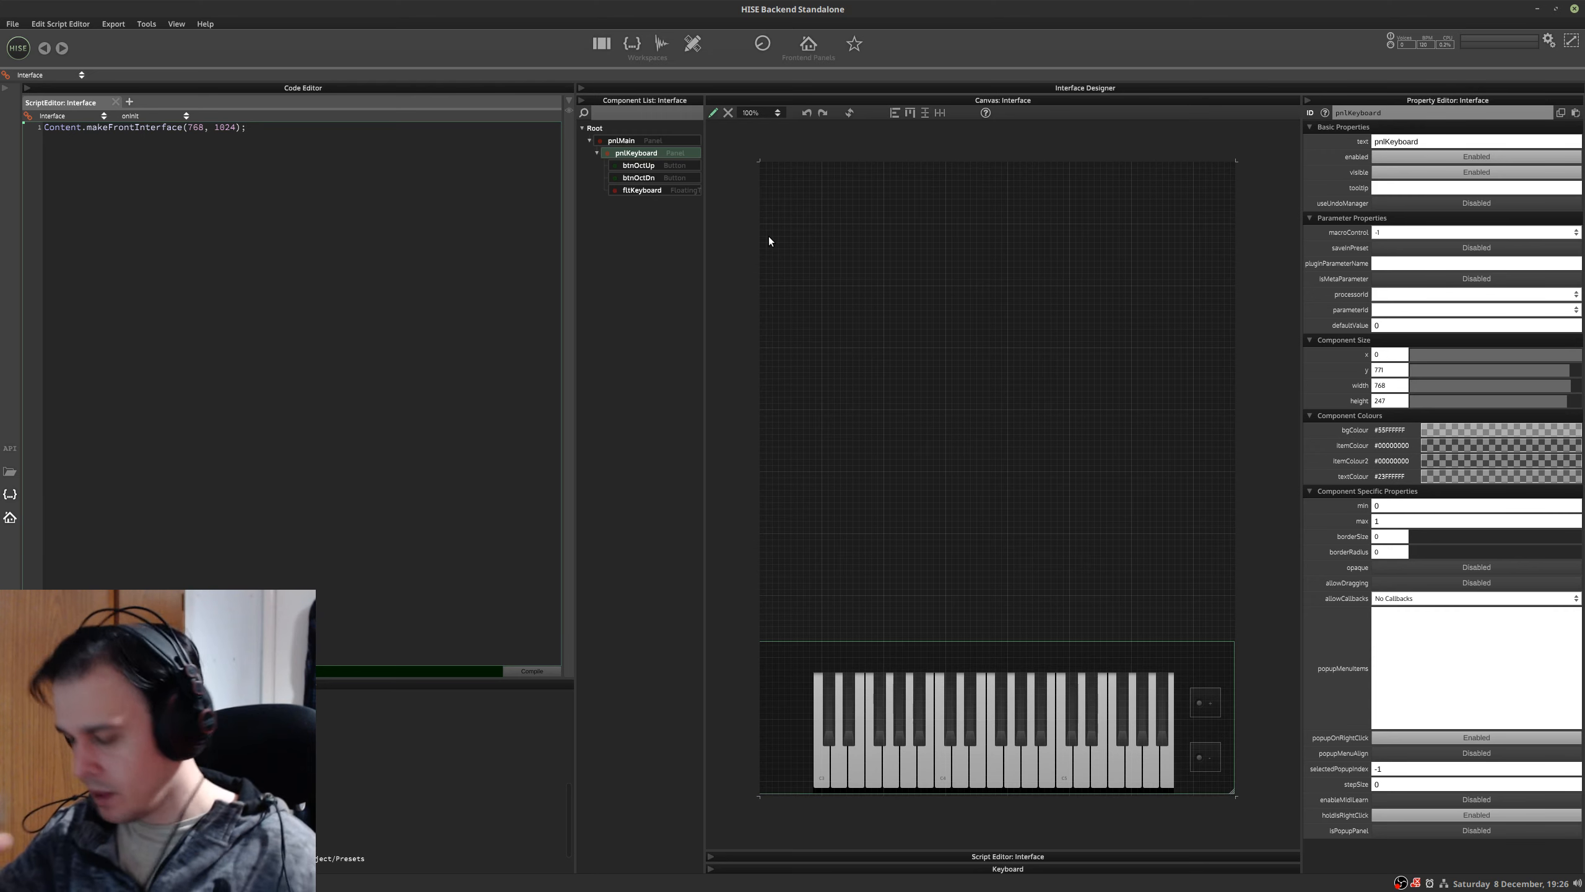
- Check the wireframe layout and add a new panel inside pnlMain
key("ctrl+alt+Right")
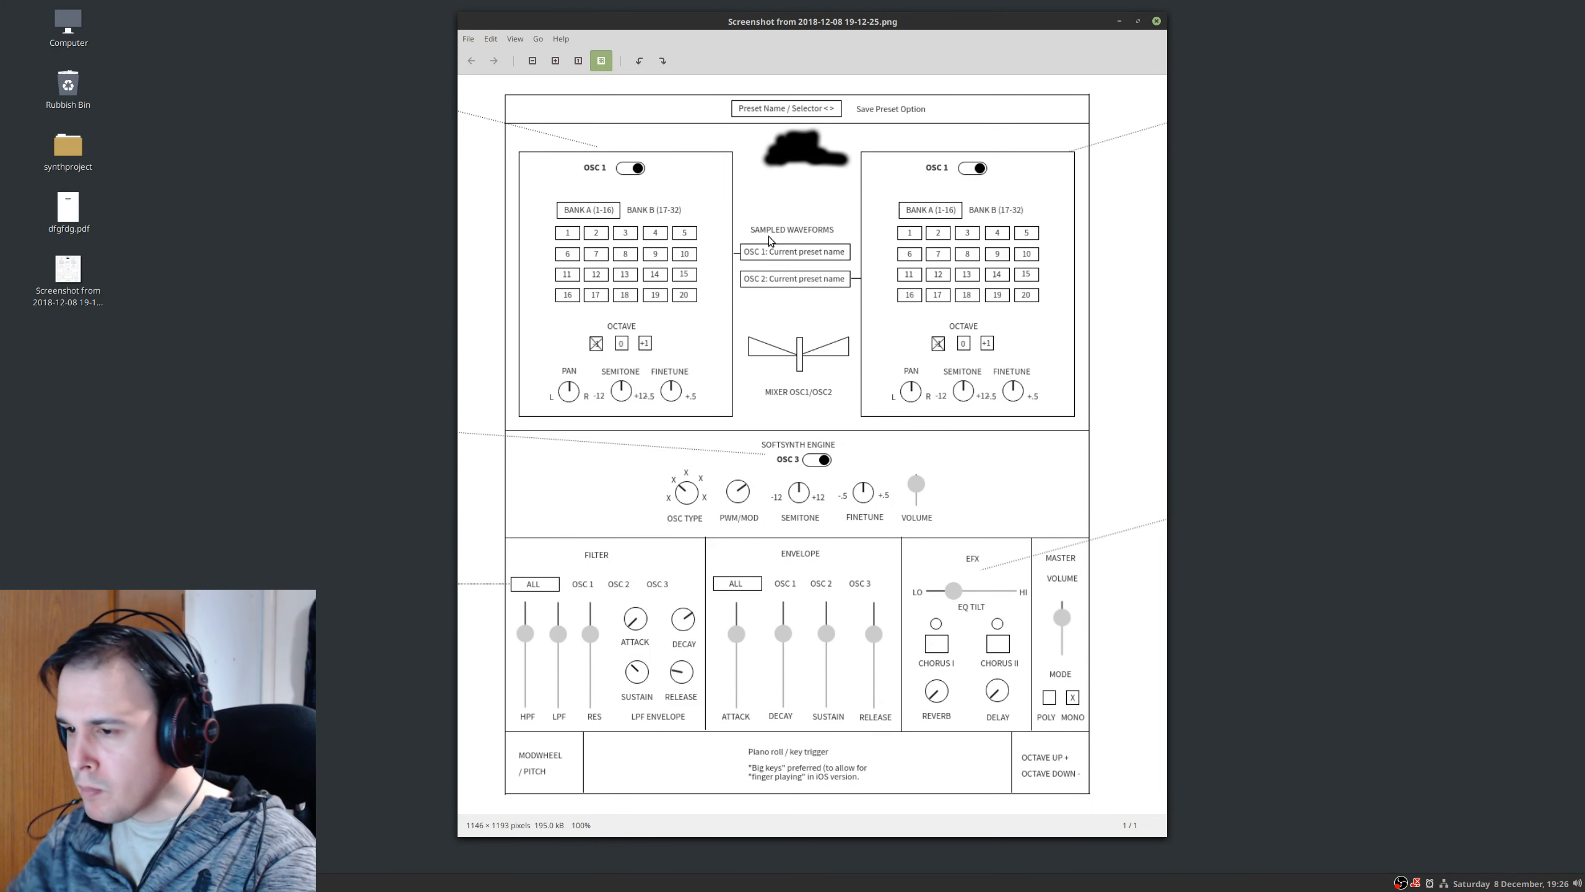
key("ctrl+alt+Left")
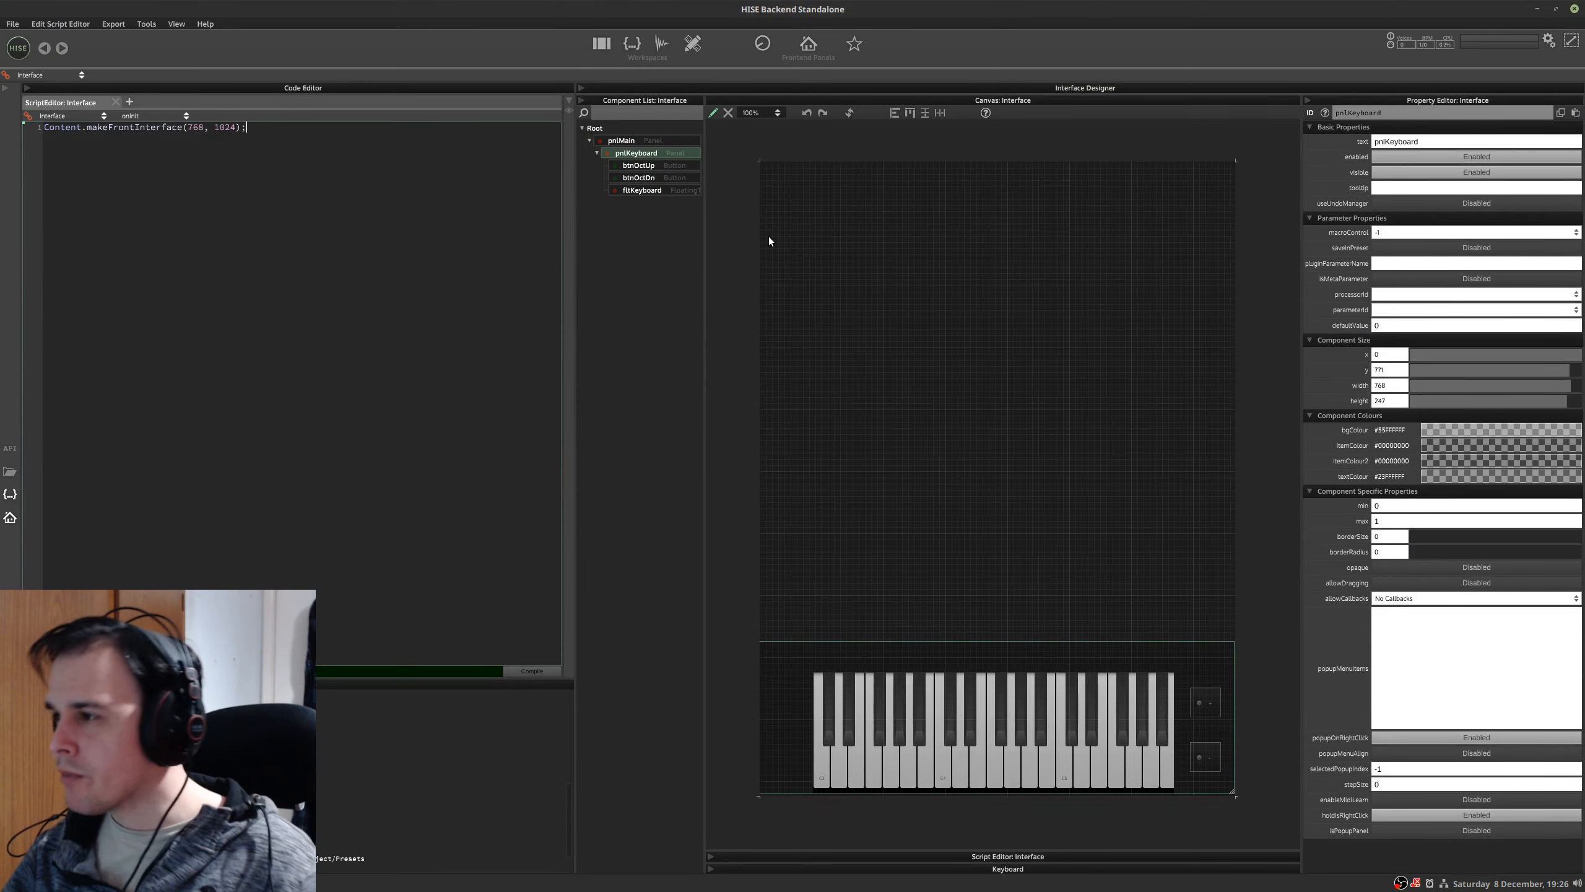
left_click(631, 143)
right_click(631, 144)
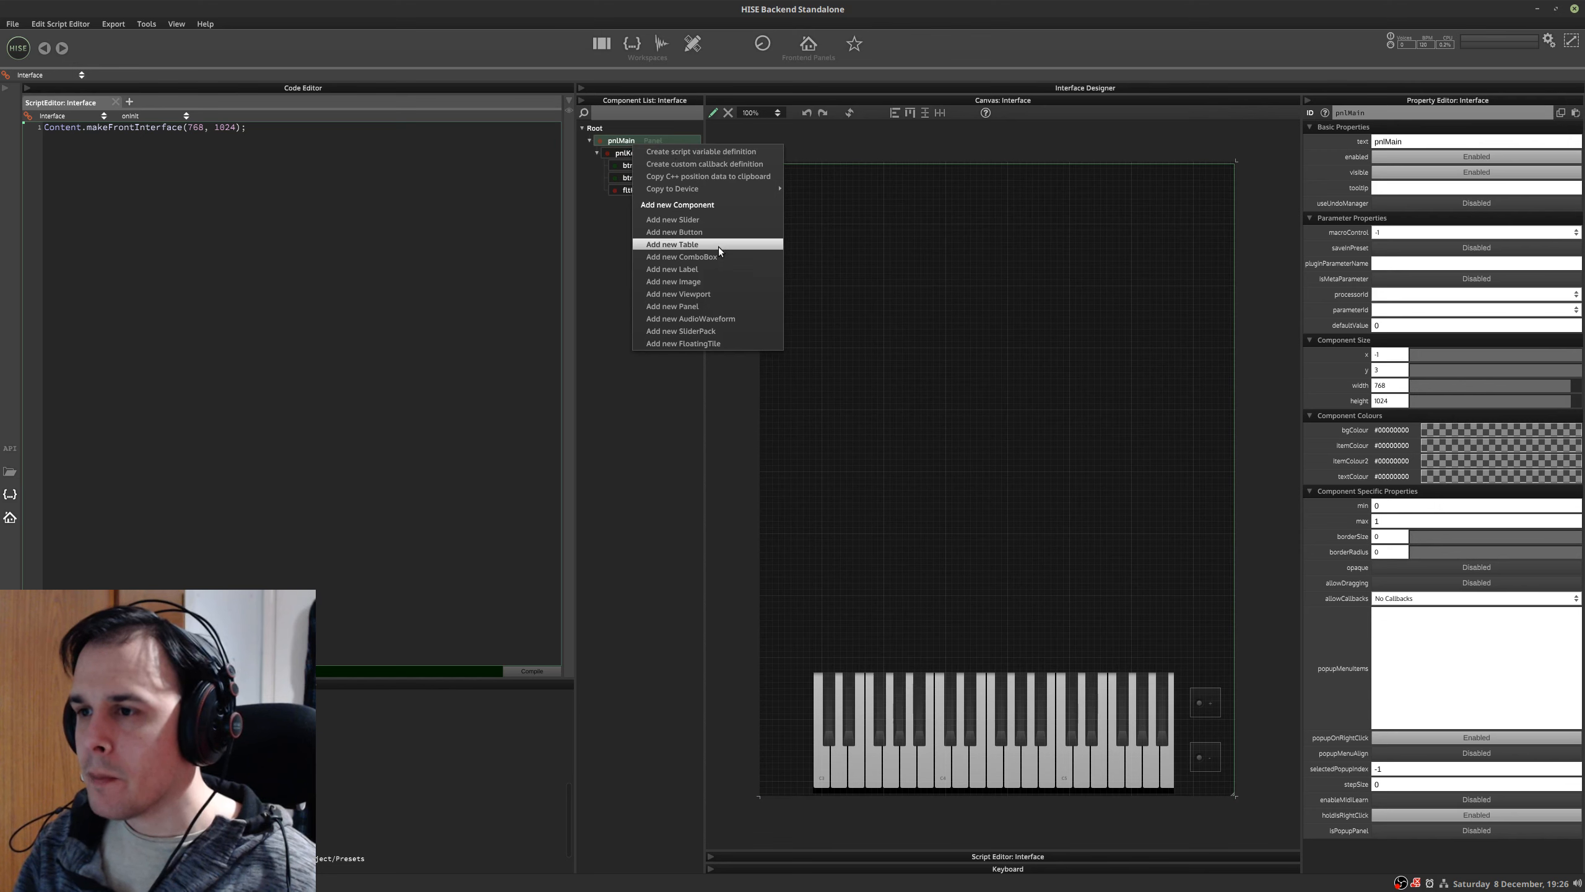
left_click(717, 306)
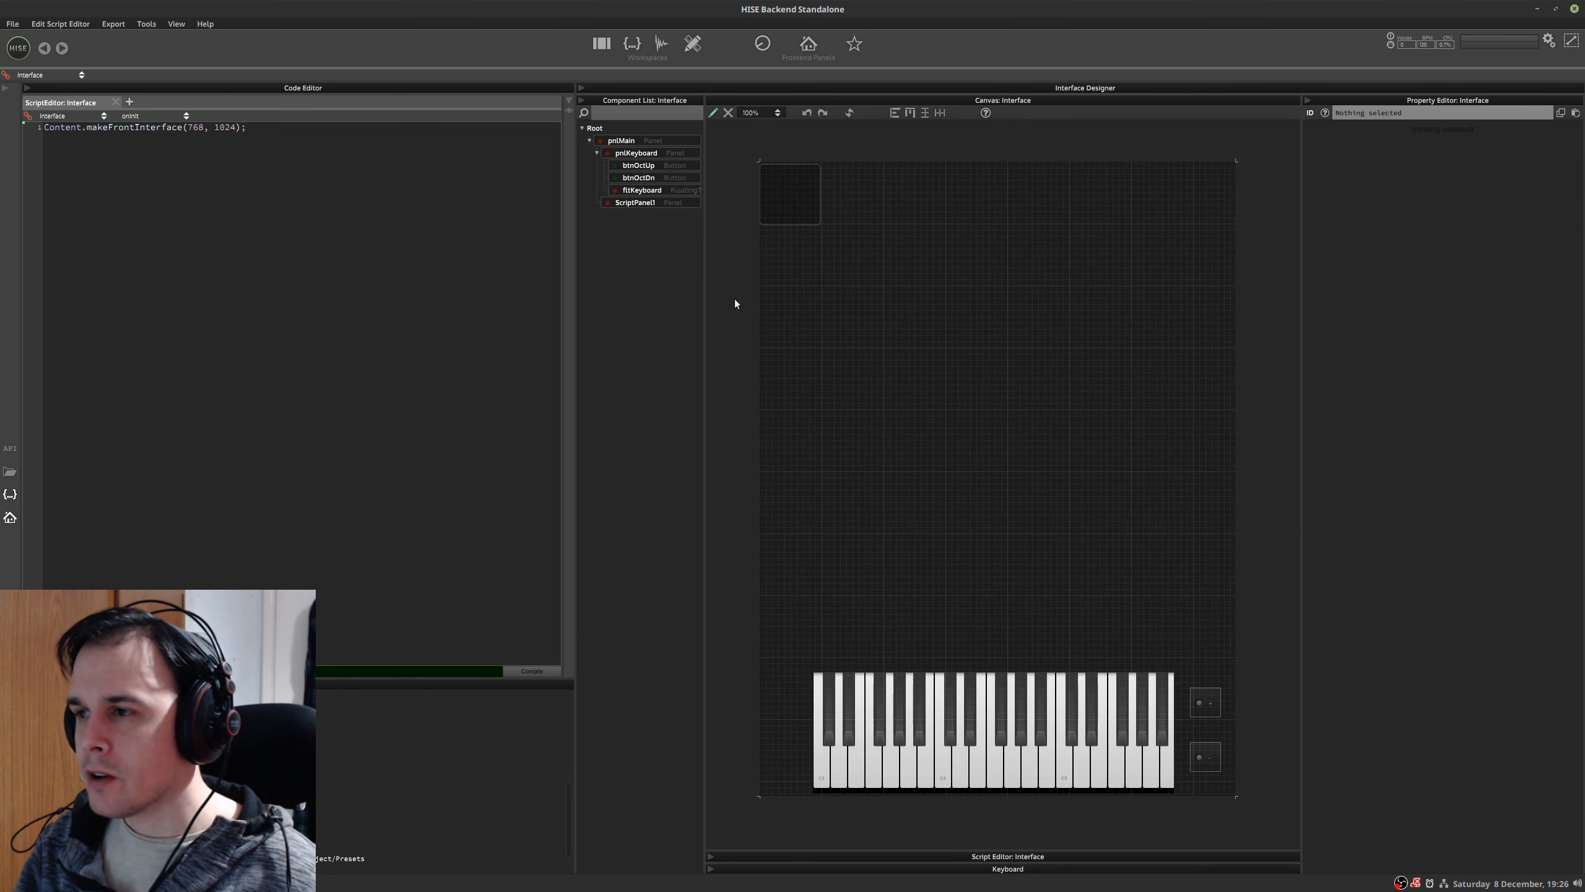
- Rename the newly added panel inside pnlMain as pnlADSR
left_click(652, 202)
left_click(1389, 114)
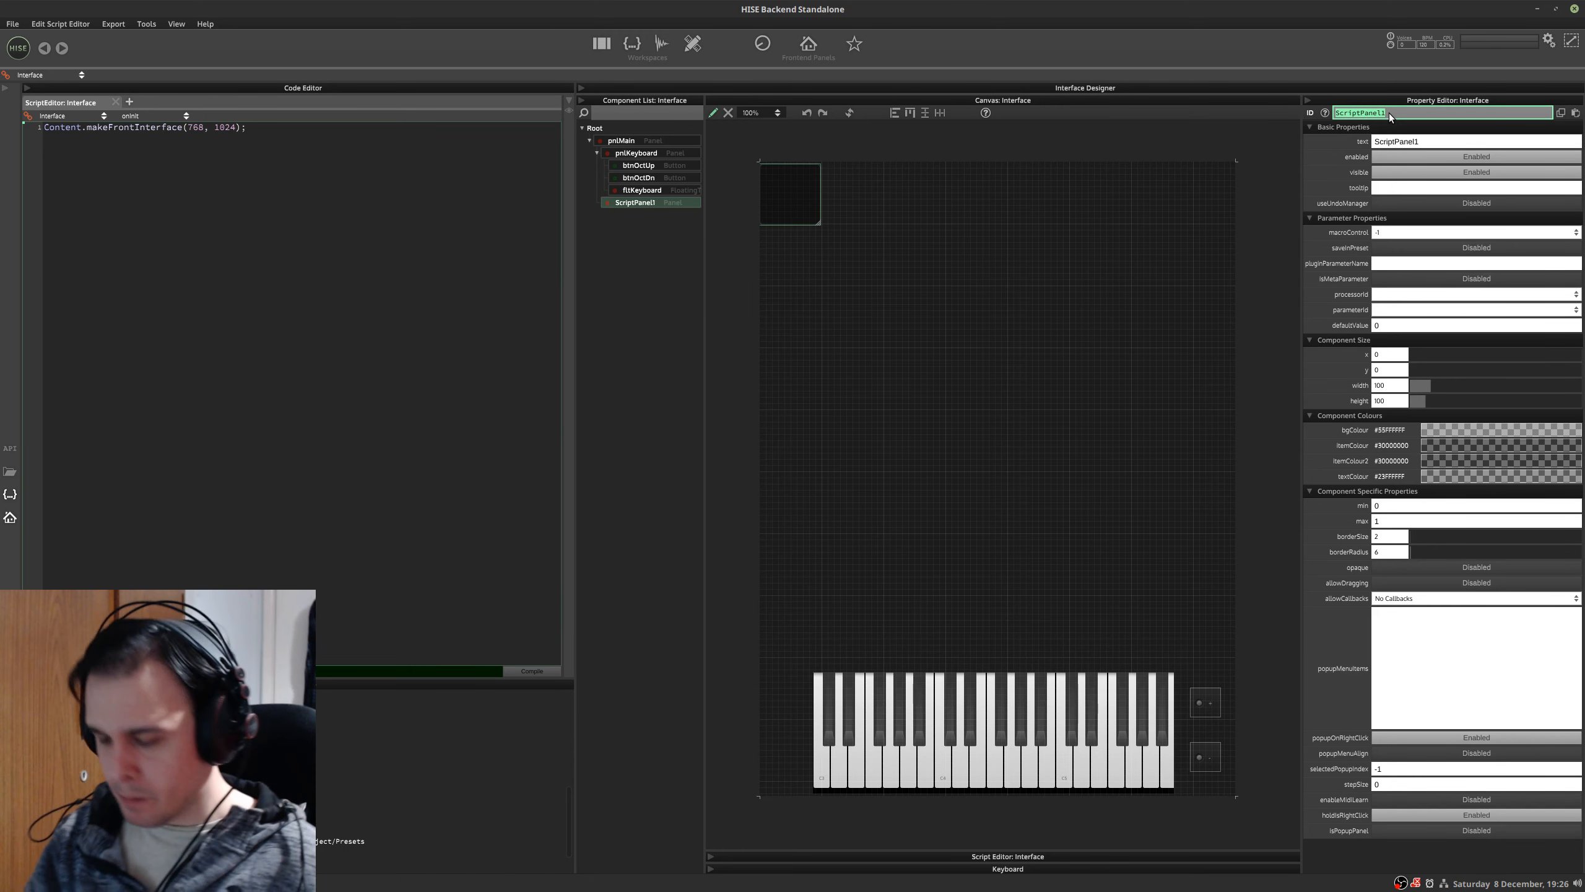
type("pnlADSR")
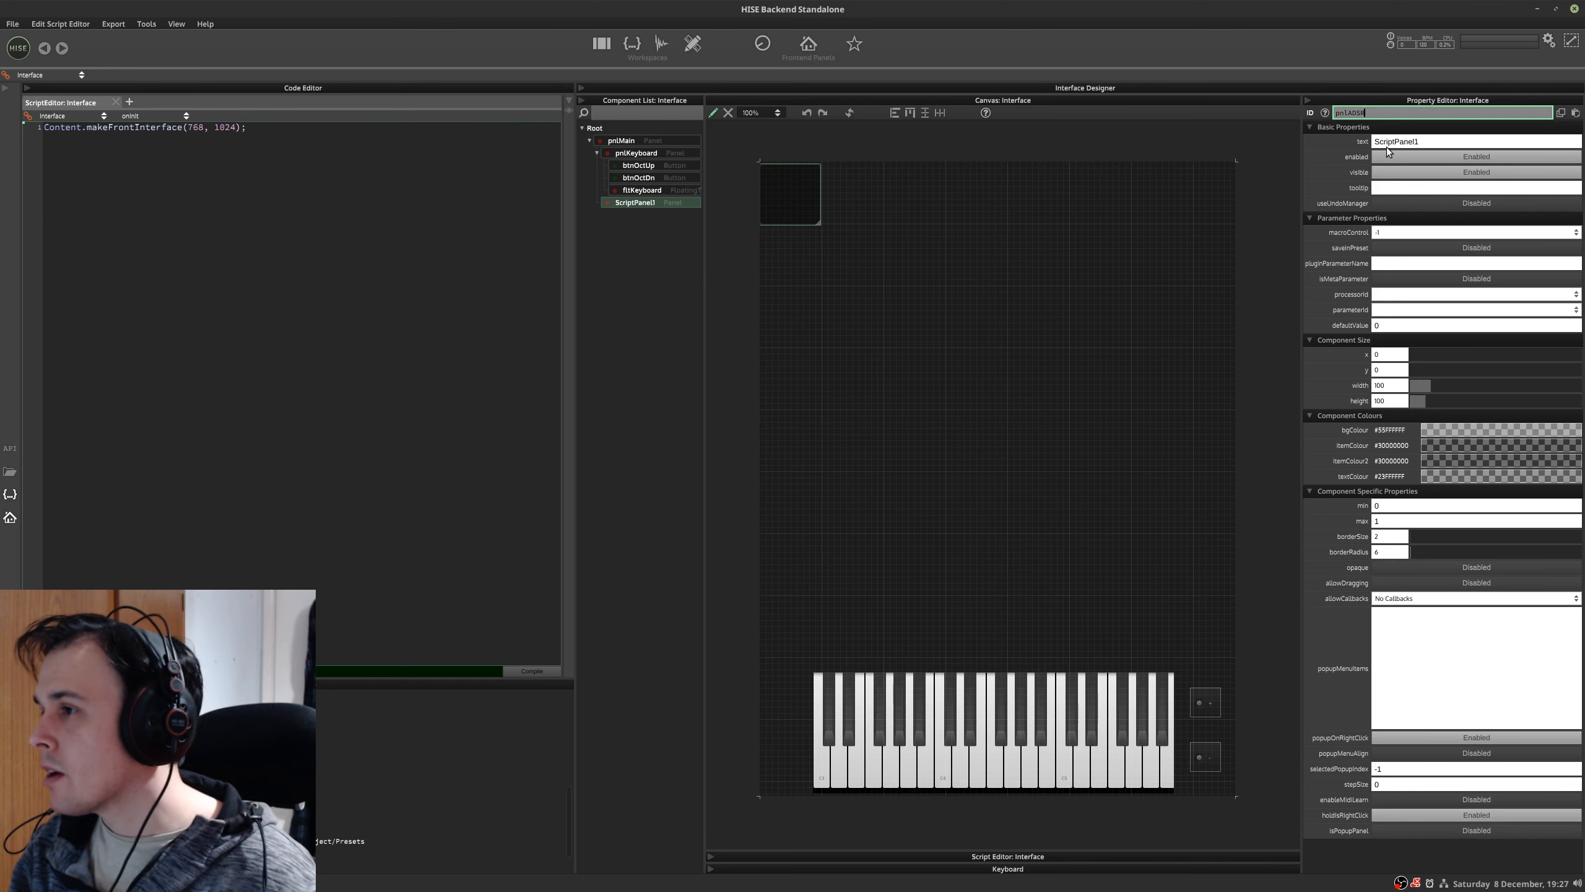
key("Return")
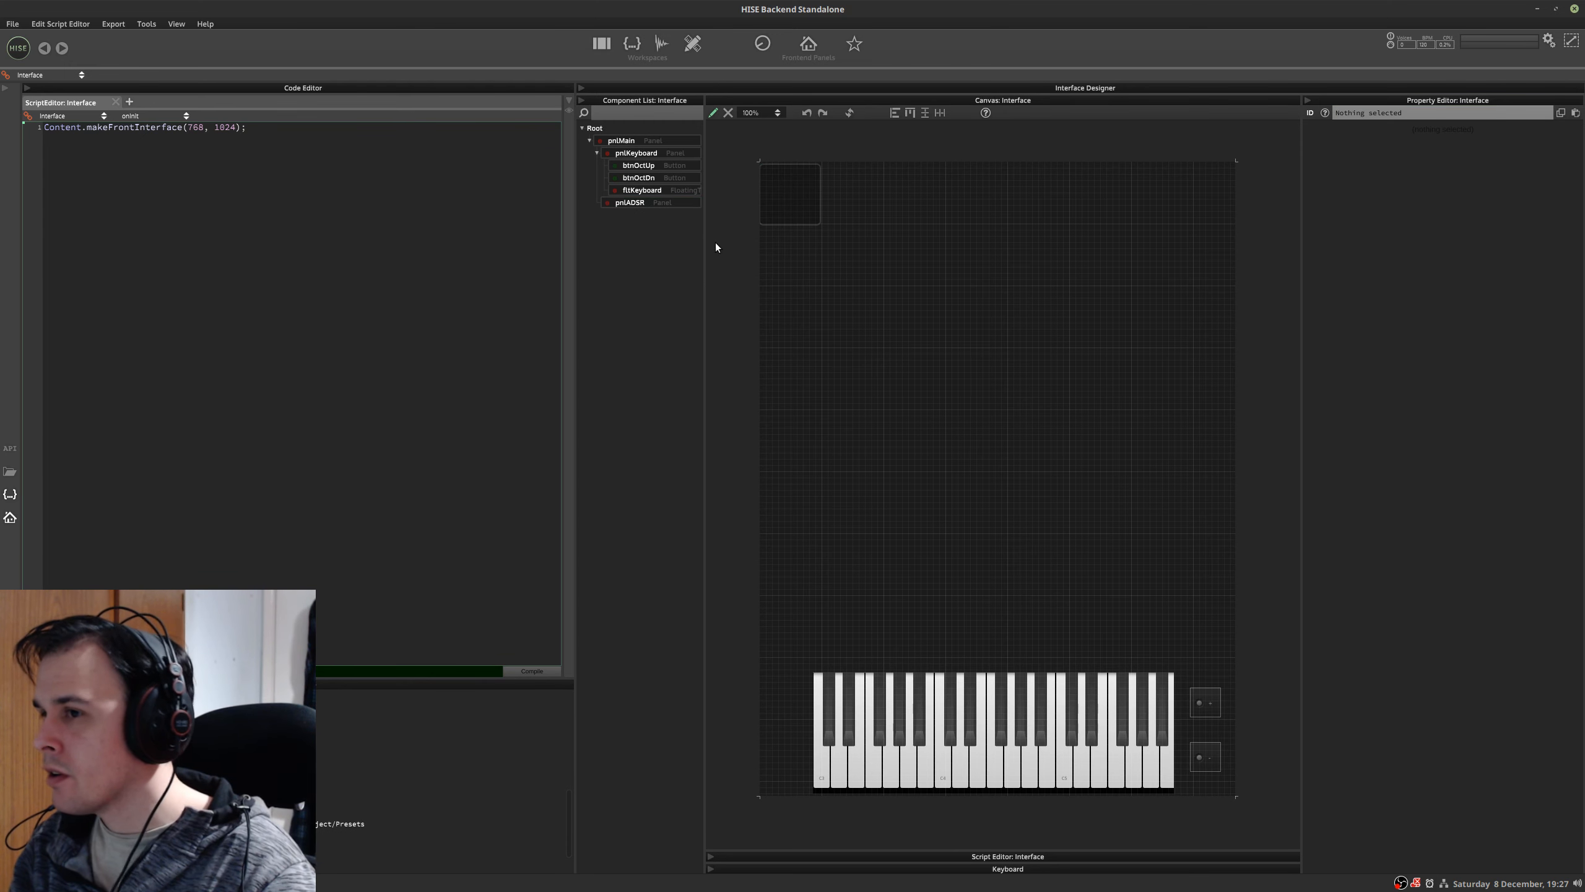
- Set pnlADSR's itemColour and itemColour2 to #00000000 and its borderSize and borderRadius to 0
left_click(764, 217)
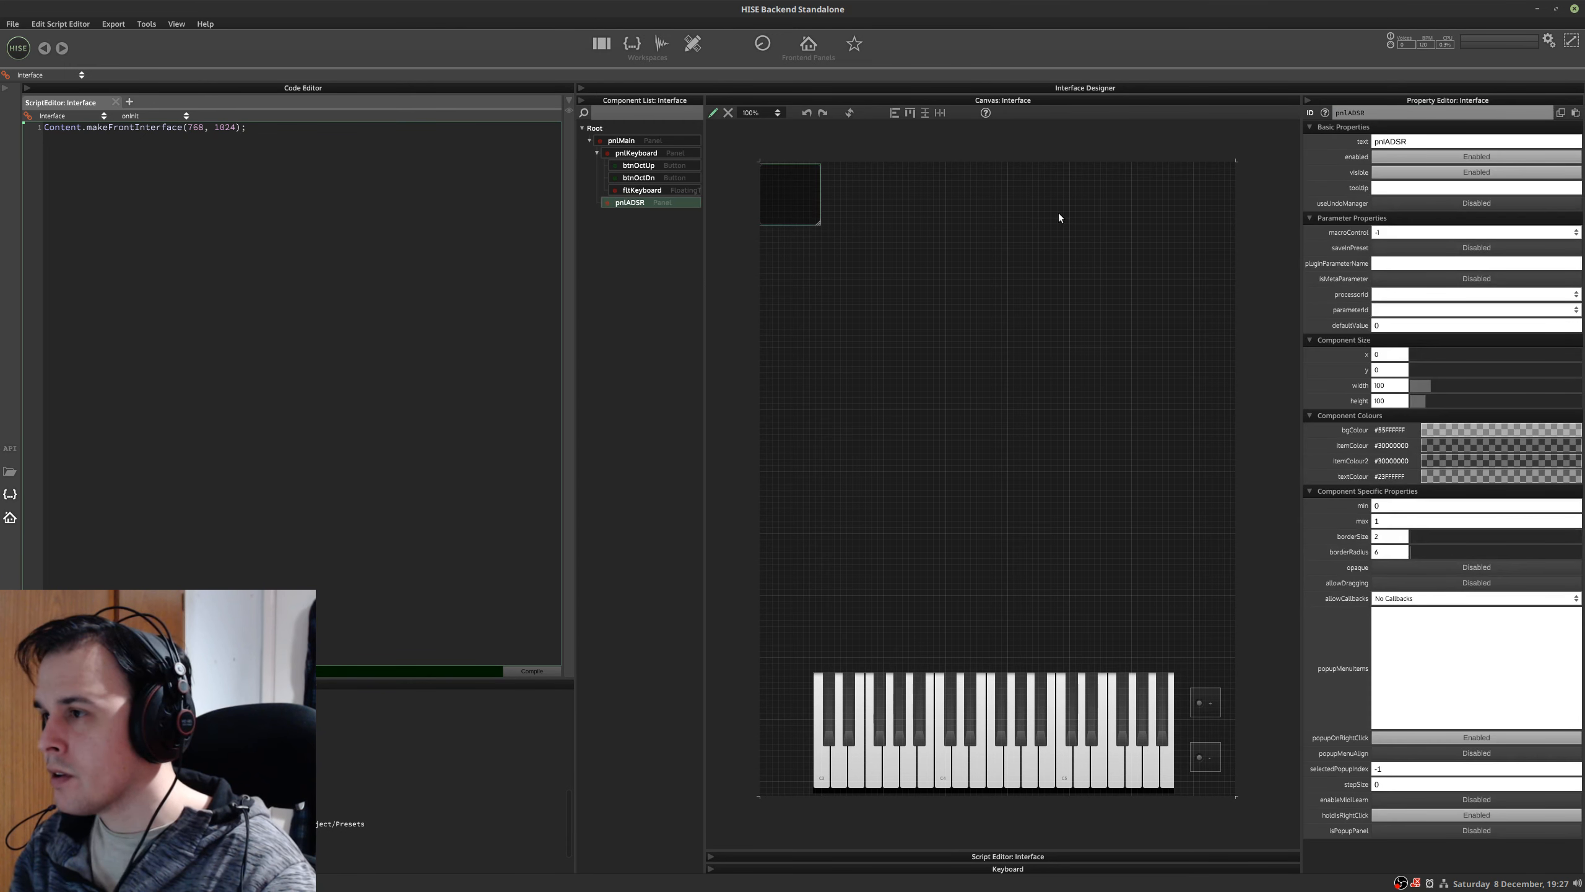
left_click(1385, 446)
type("#00000000")
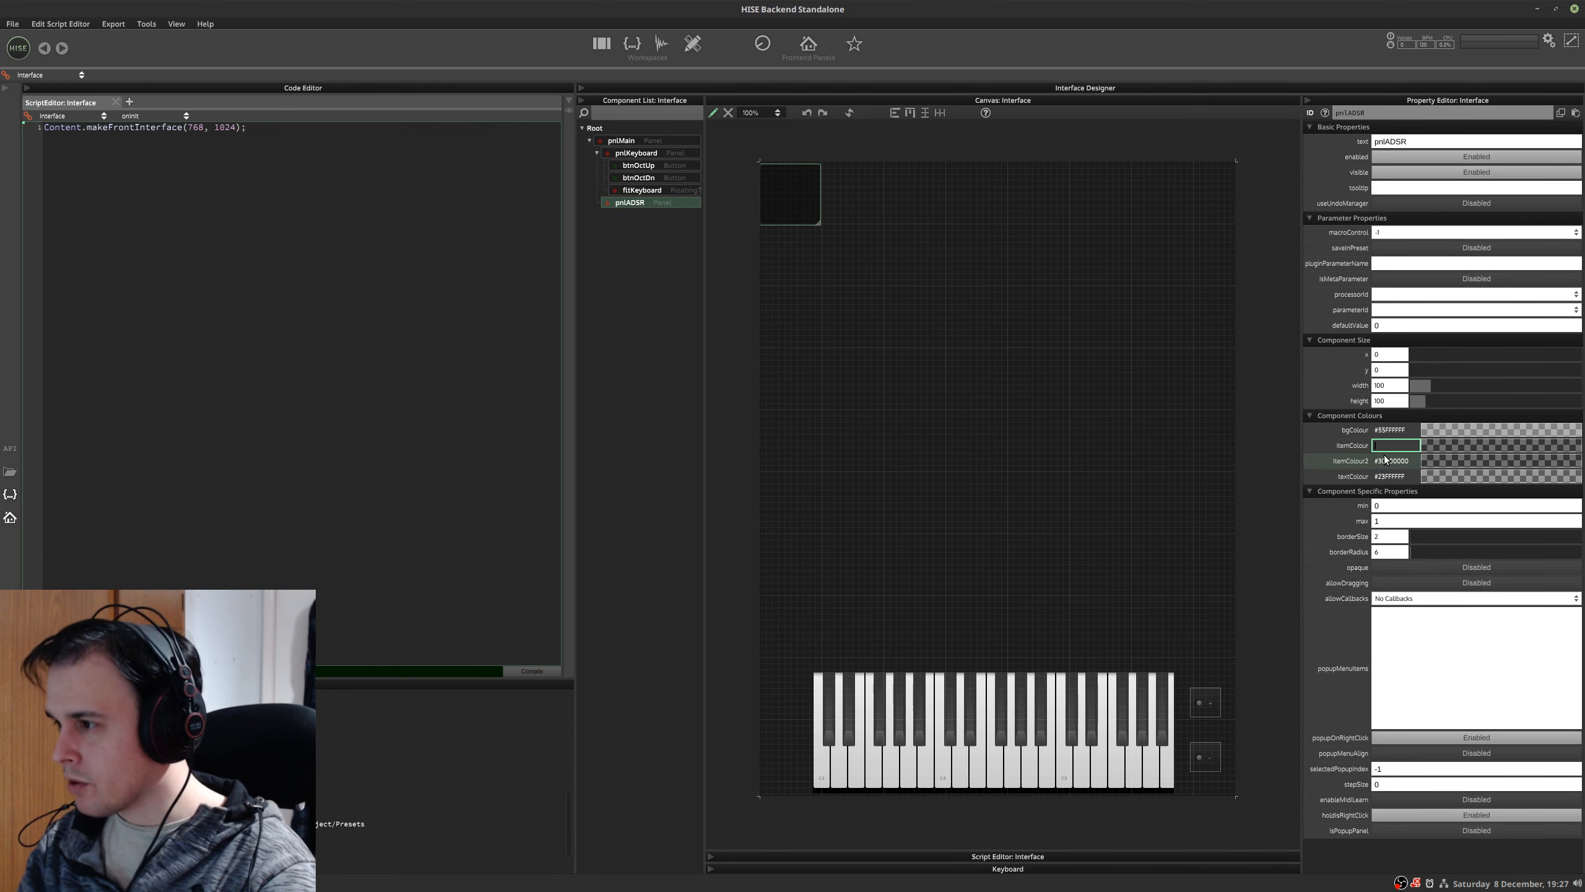
key("Return")
left_click(1392, 538)
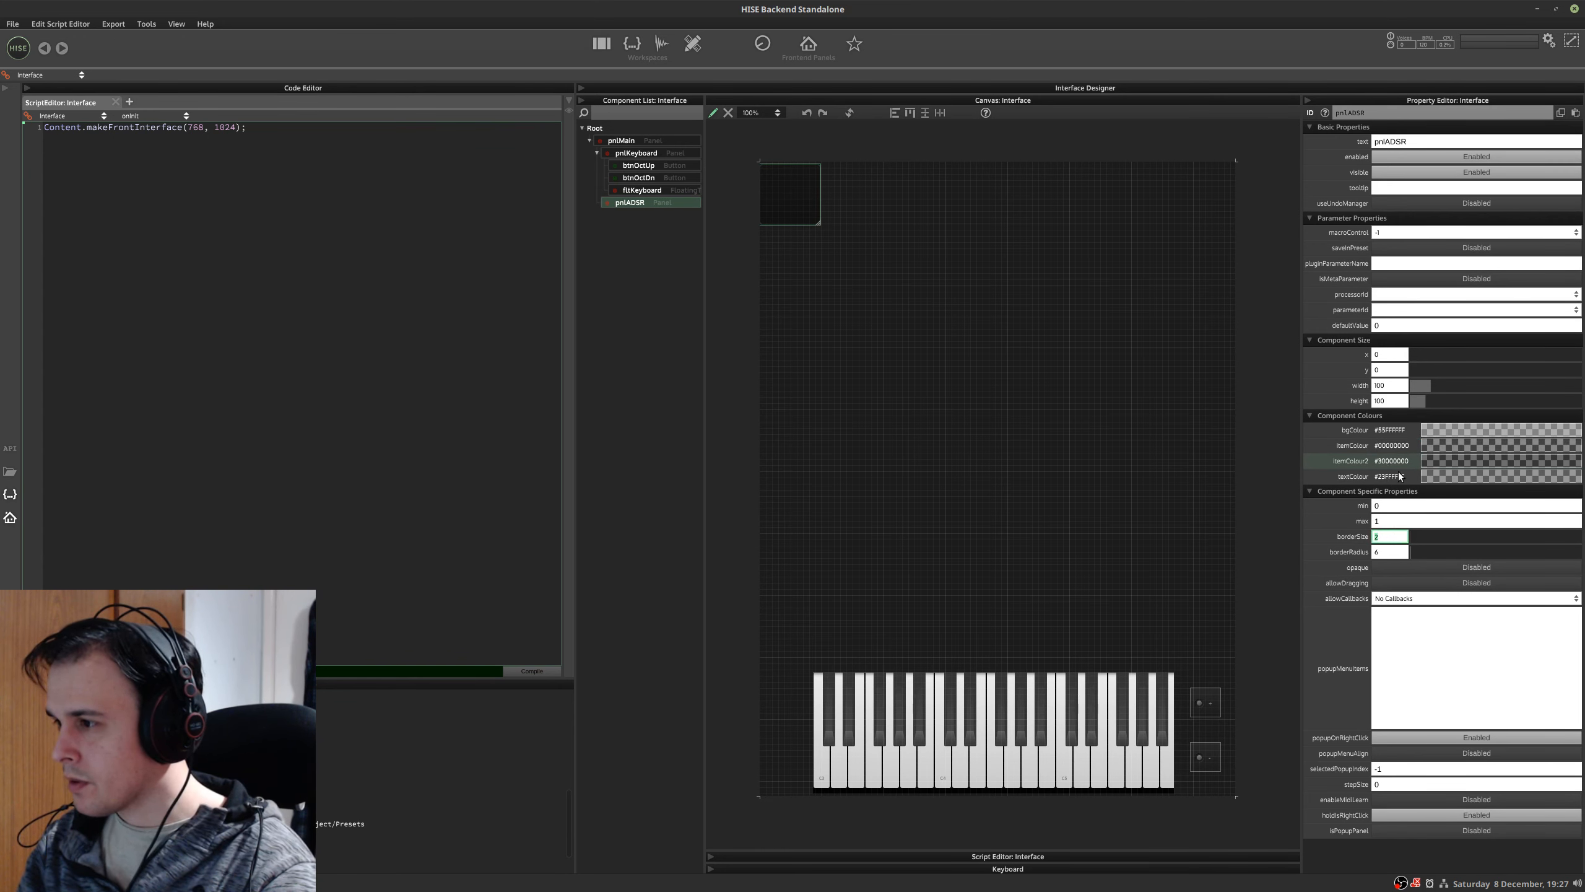
left_click(1396, 460)
type("#00000000")
key("Return")
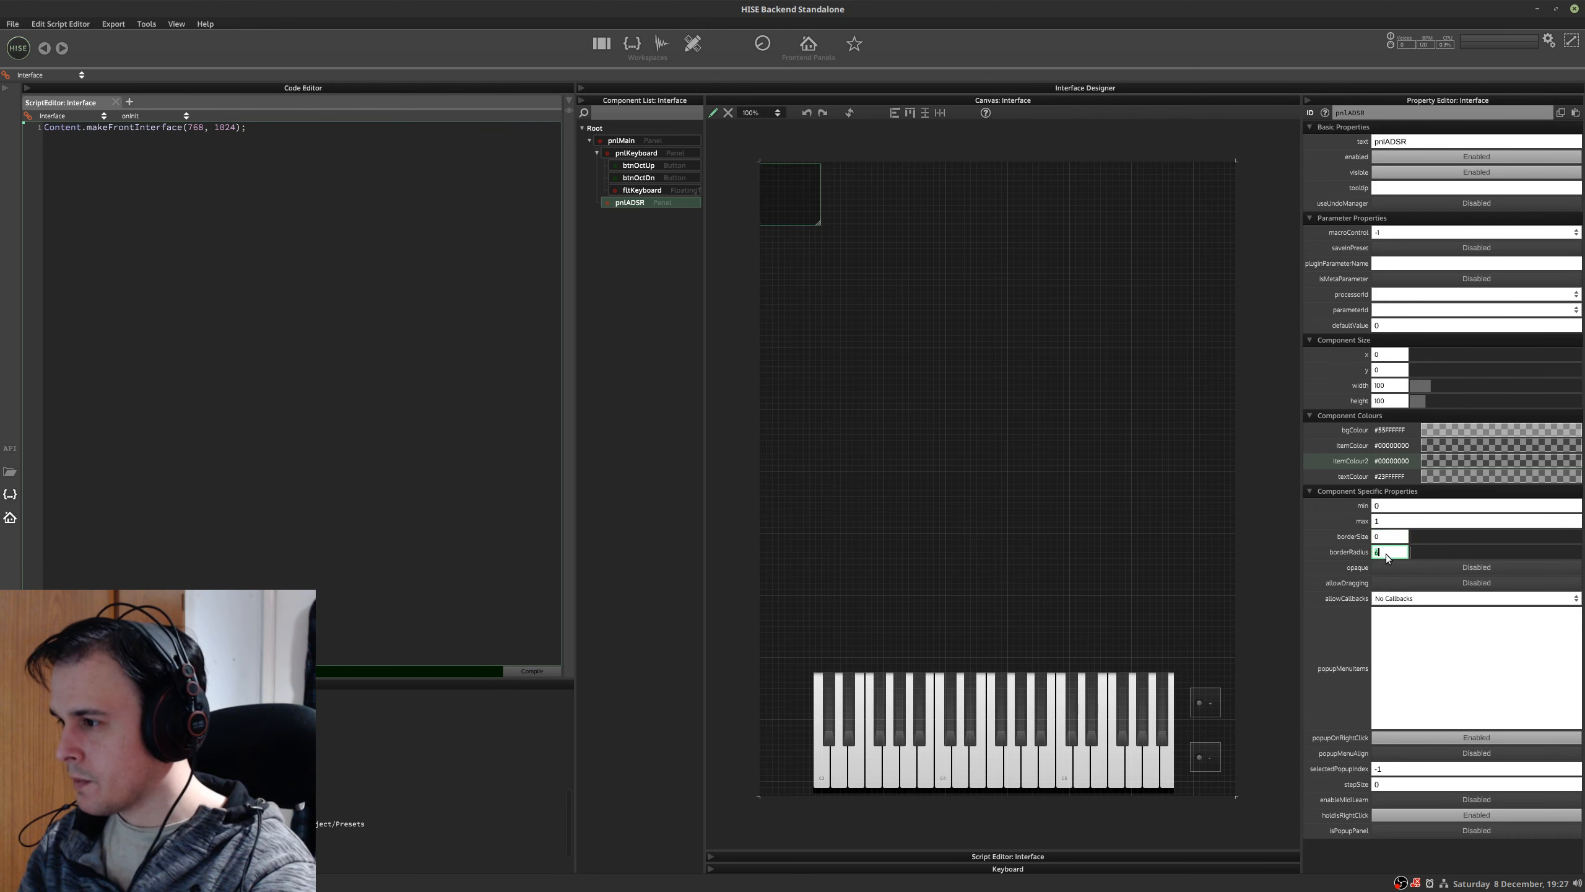
- Resize pnlADSR to about 461 × 324, place it above the keyboard at about x 155, y 463, and add a slider inside it
left_click_drag(803, 199, 1139, 489)
left_click_drag(1009, 344, 1011, 509)
right_click(892, 506)
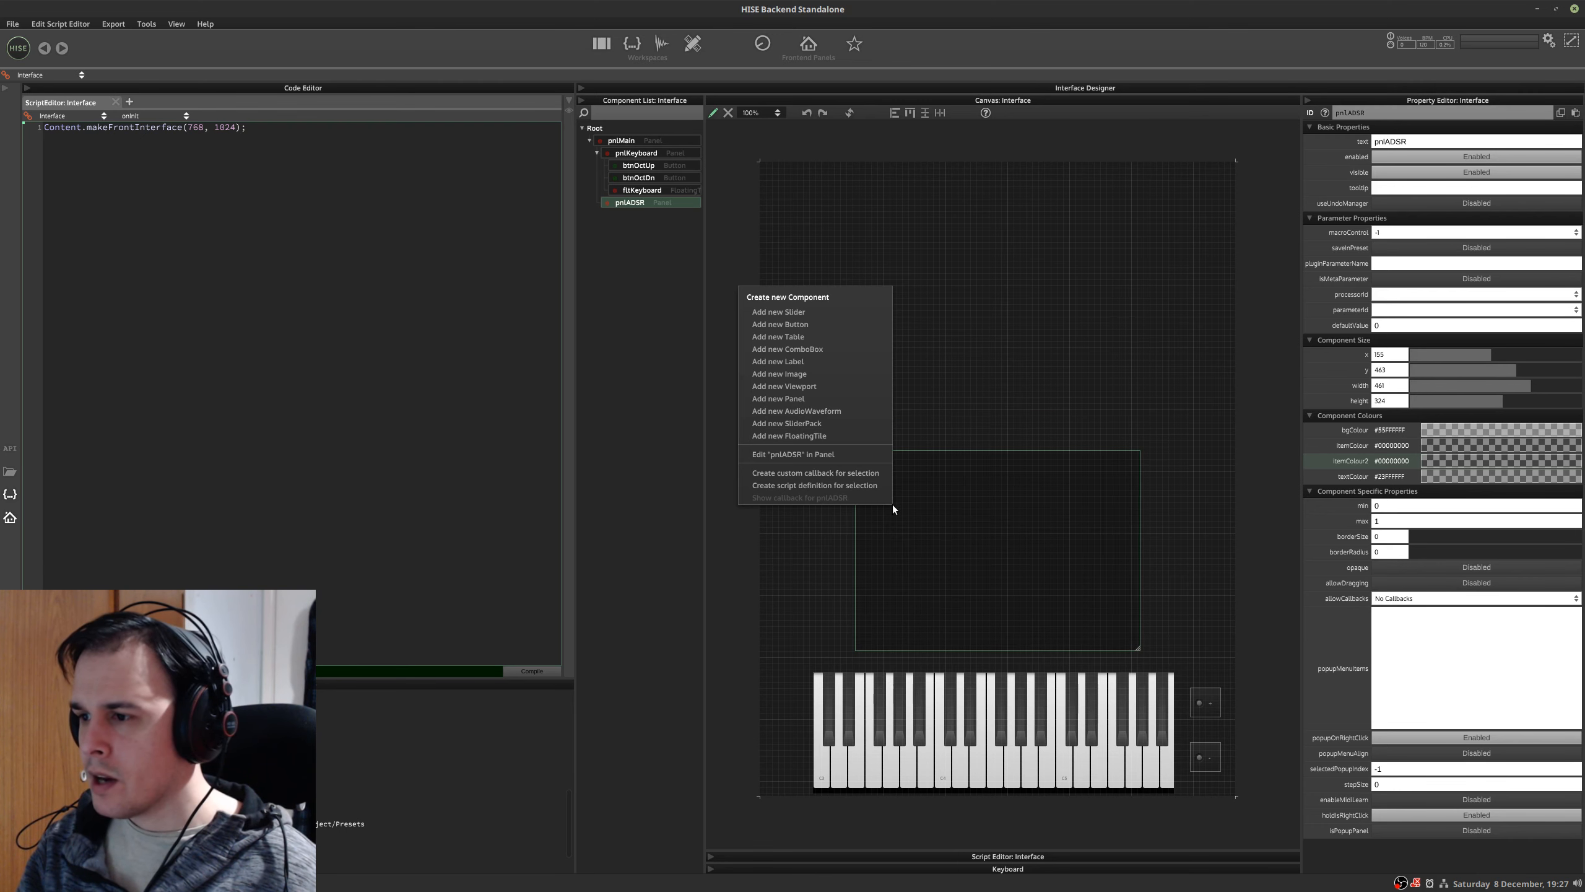
left_click(849, 317)
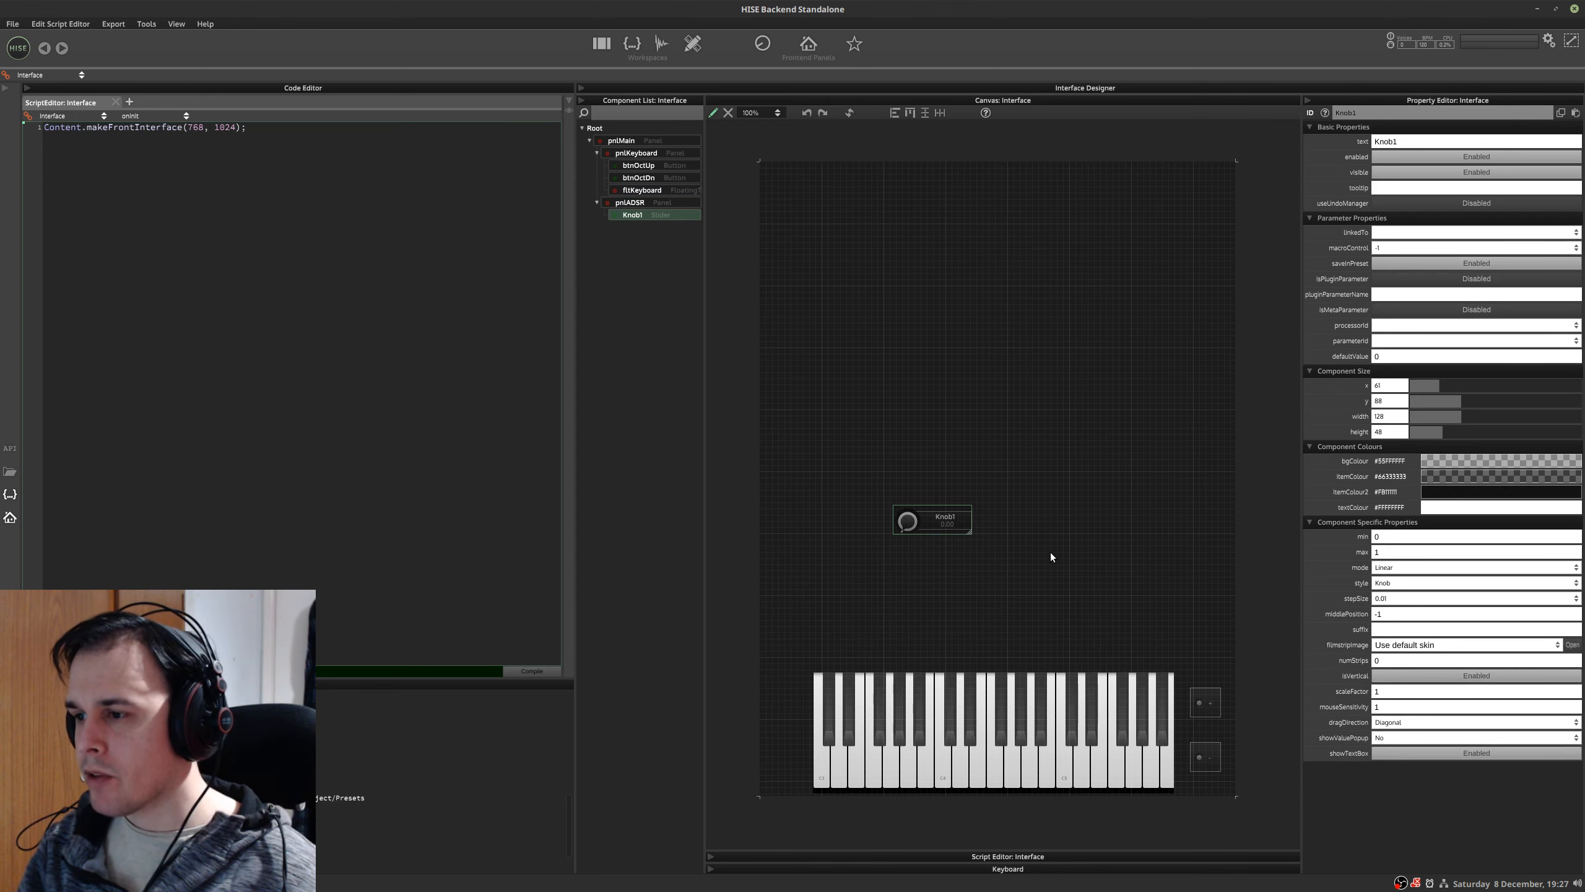
left_click(629, 203)
left_click(626, 215)
left_click(629, 204)
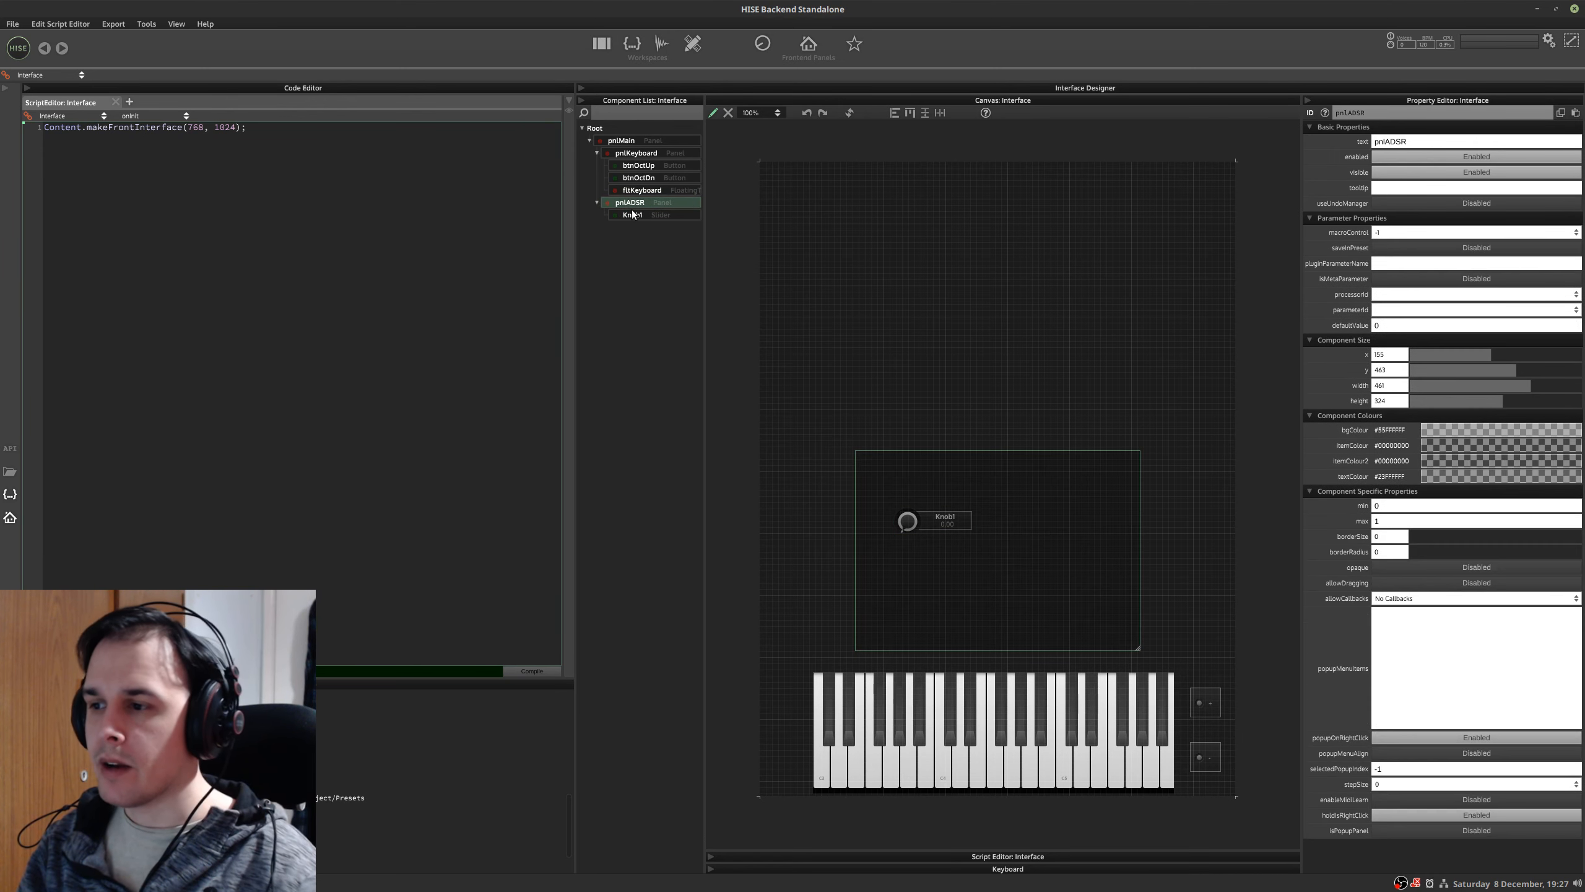
left_click(632, 214)
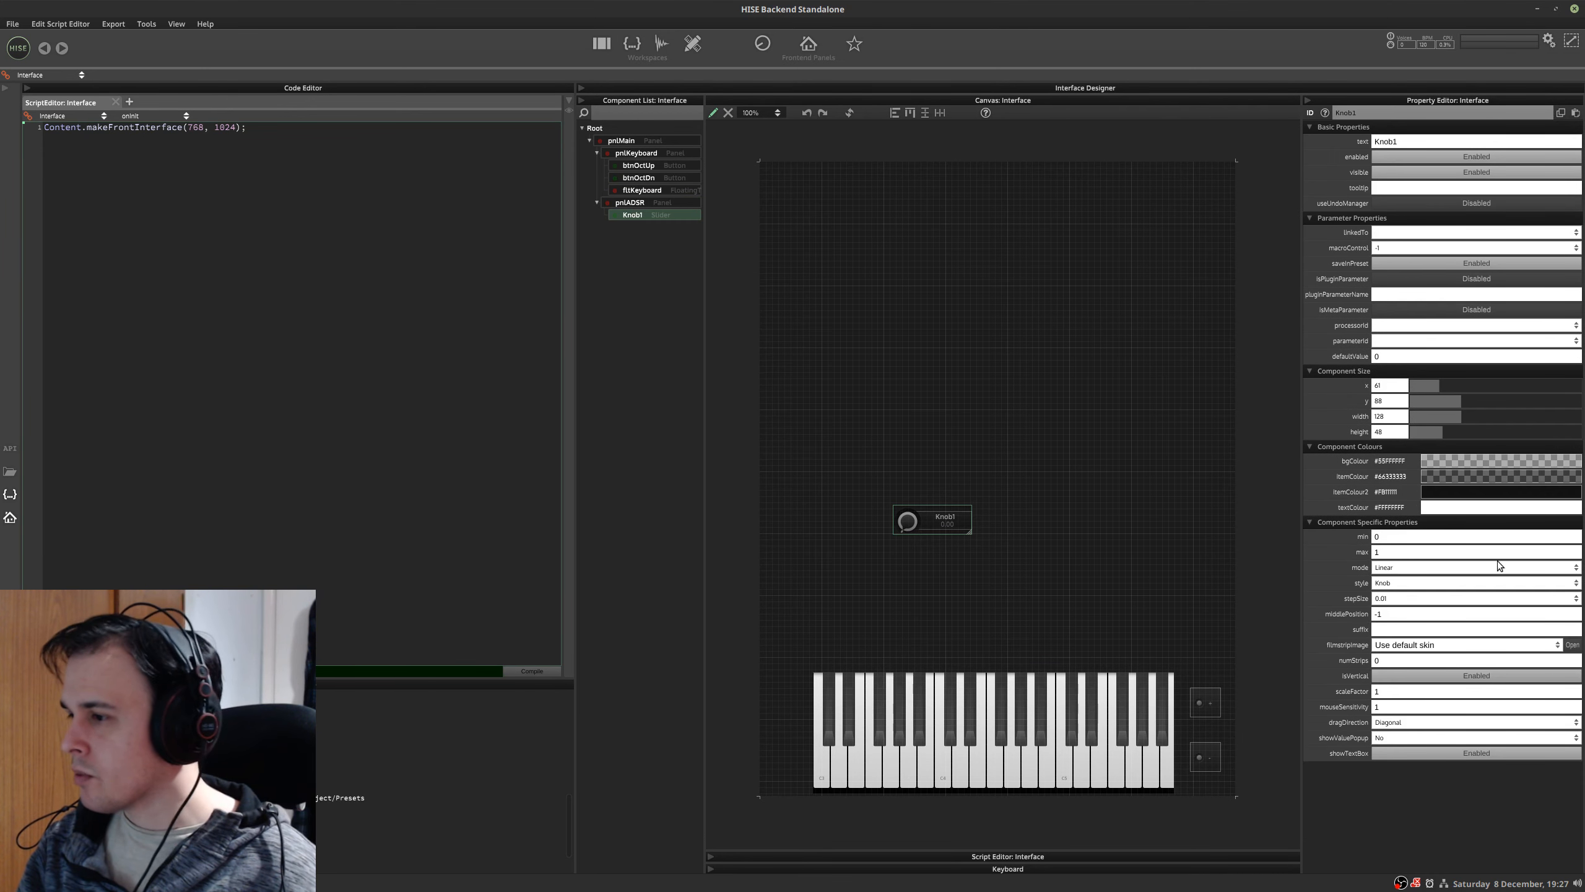
- Change the new slider's style to Vertical
left_click(1412, 568)
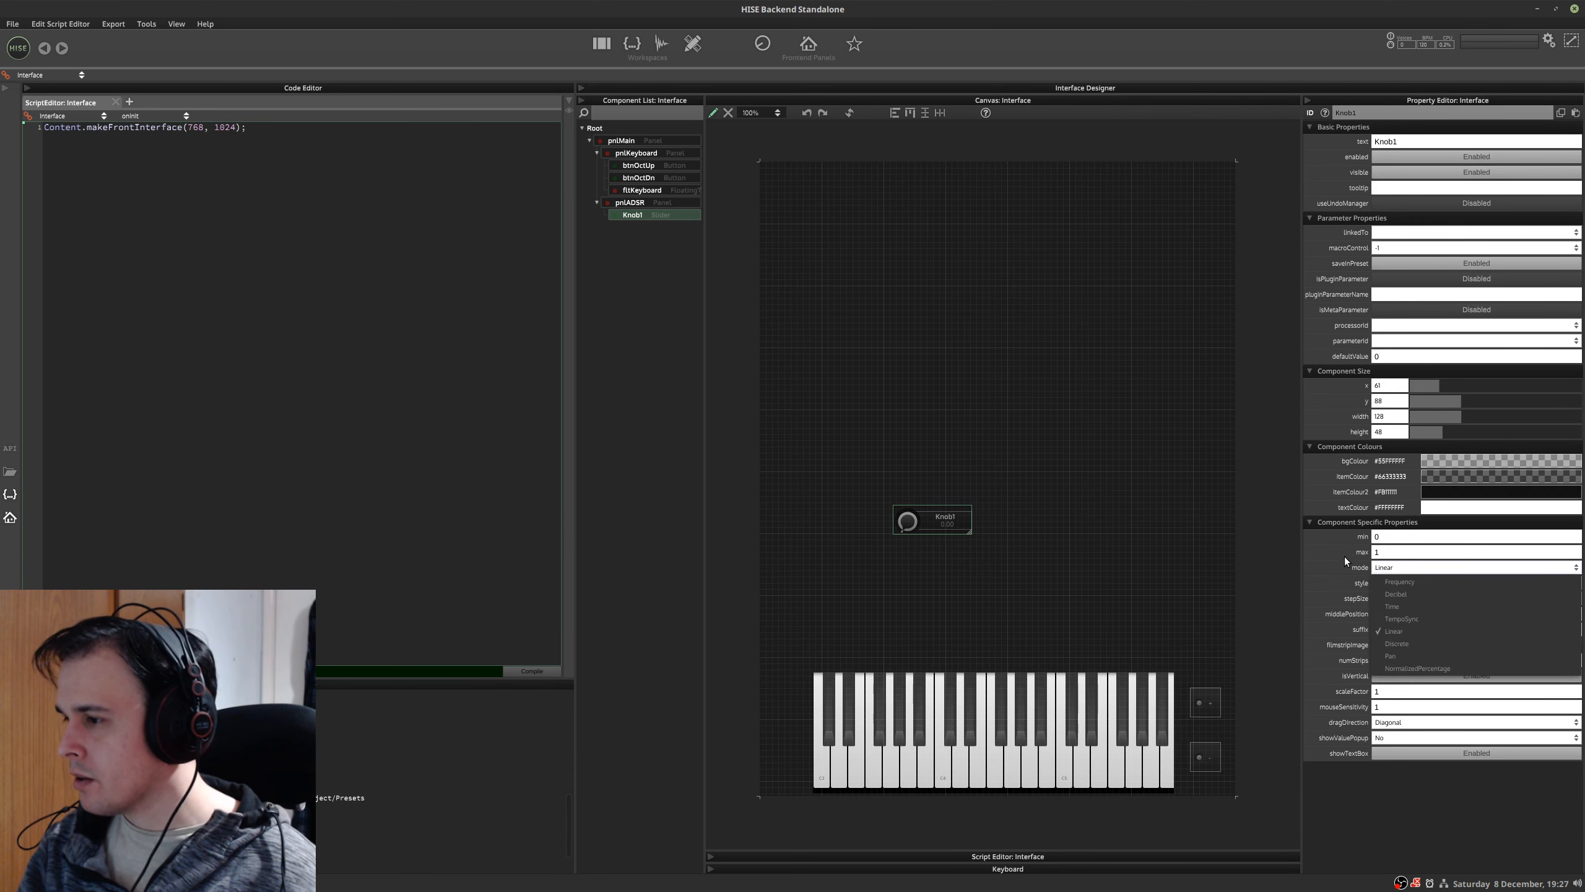
left_click(1345, 556)
left_click(1403, 582)
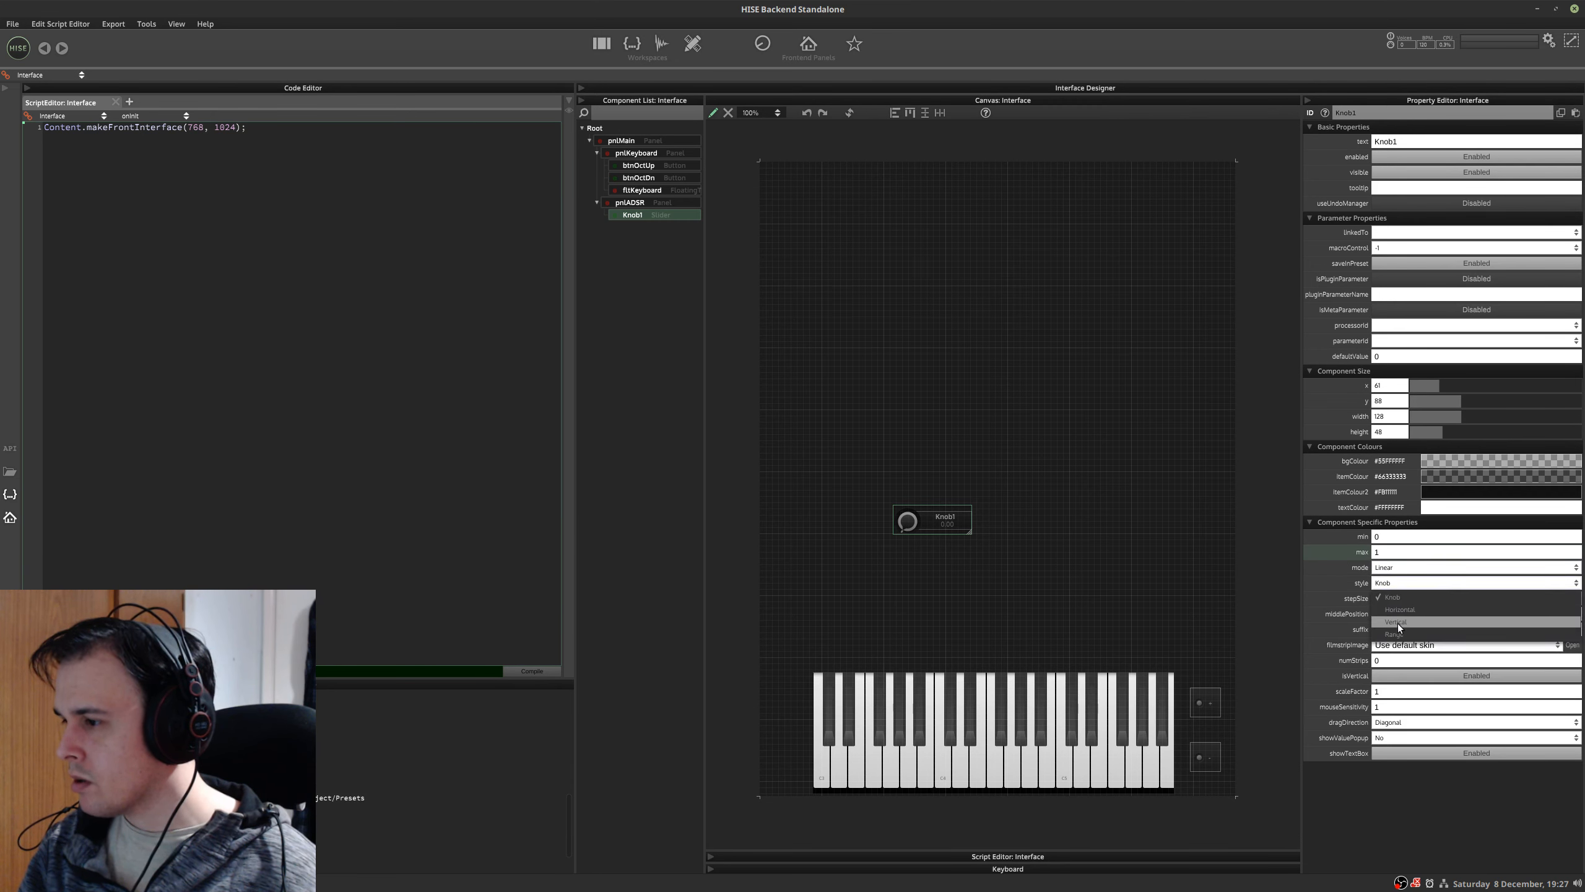
left_click(1397, 623)
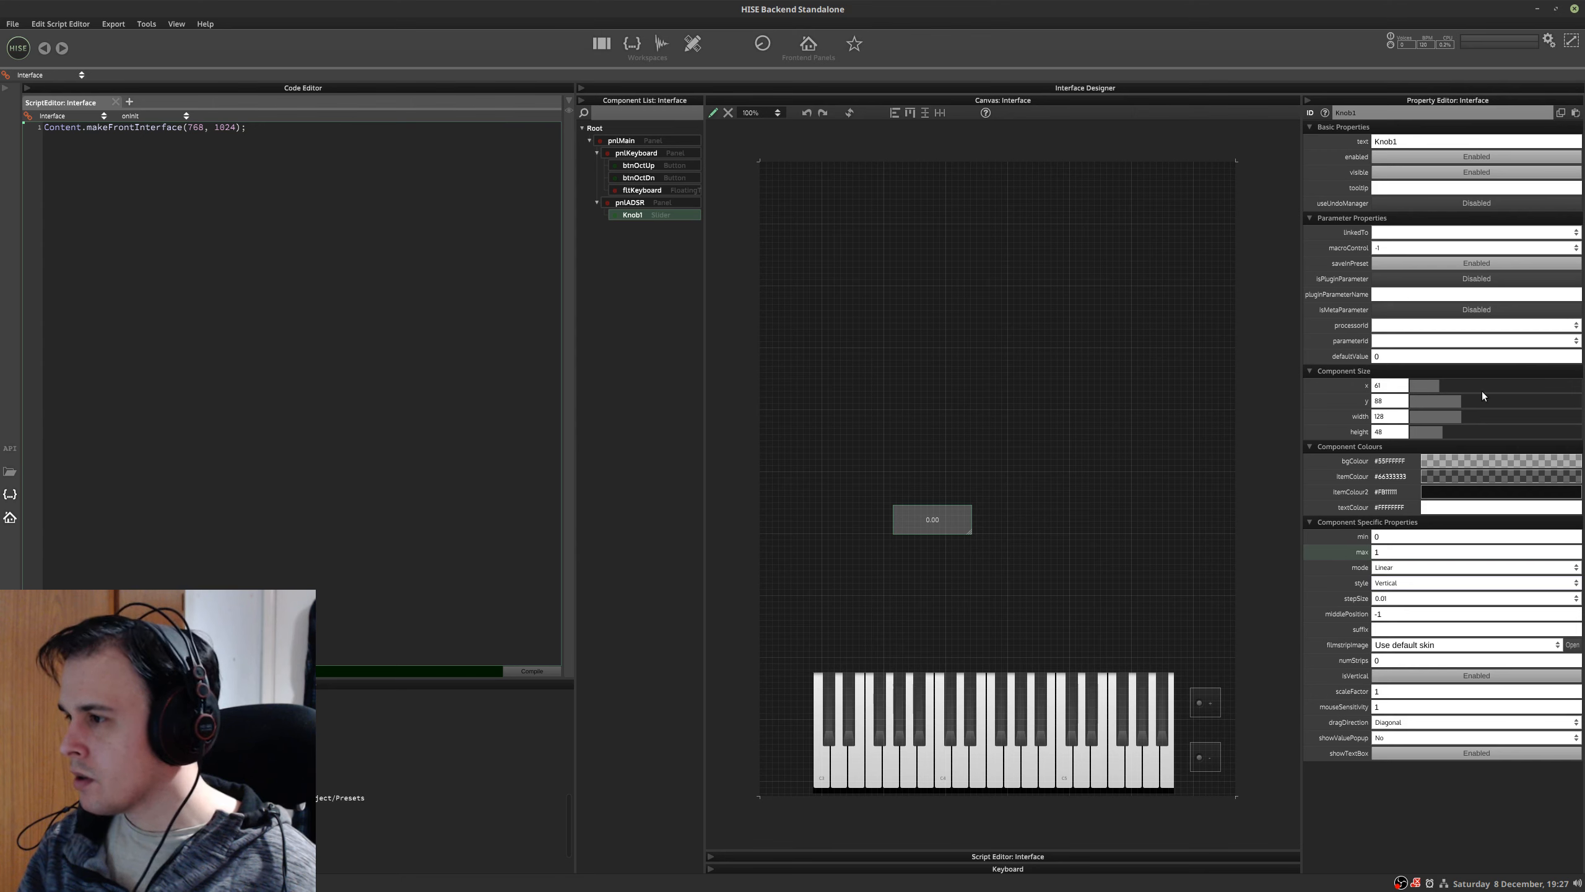
- Set the slider's width to 30 and height to 100, and move it down to about x 64, y 173 within pnlADSR
left_click(1392, 418)
type("30")
key("Return")
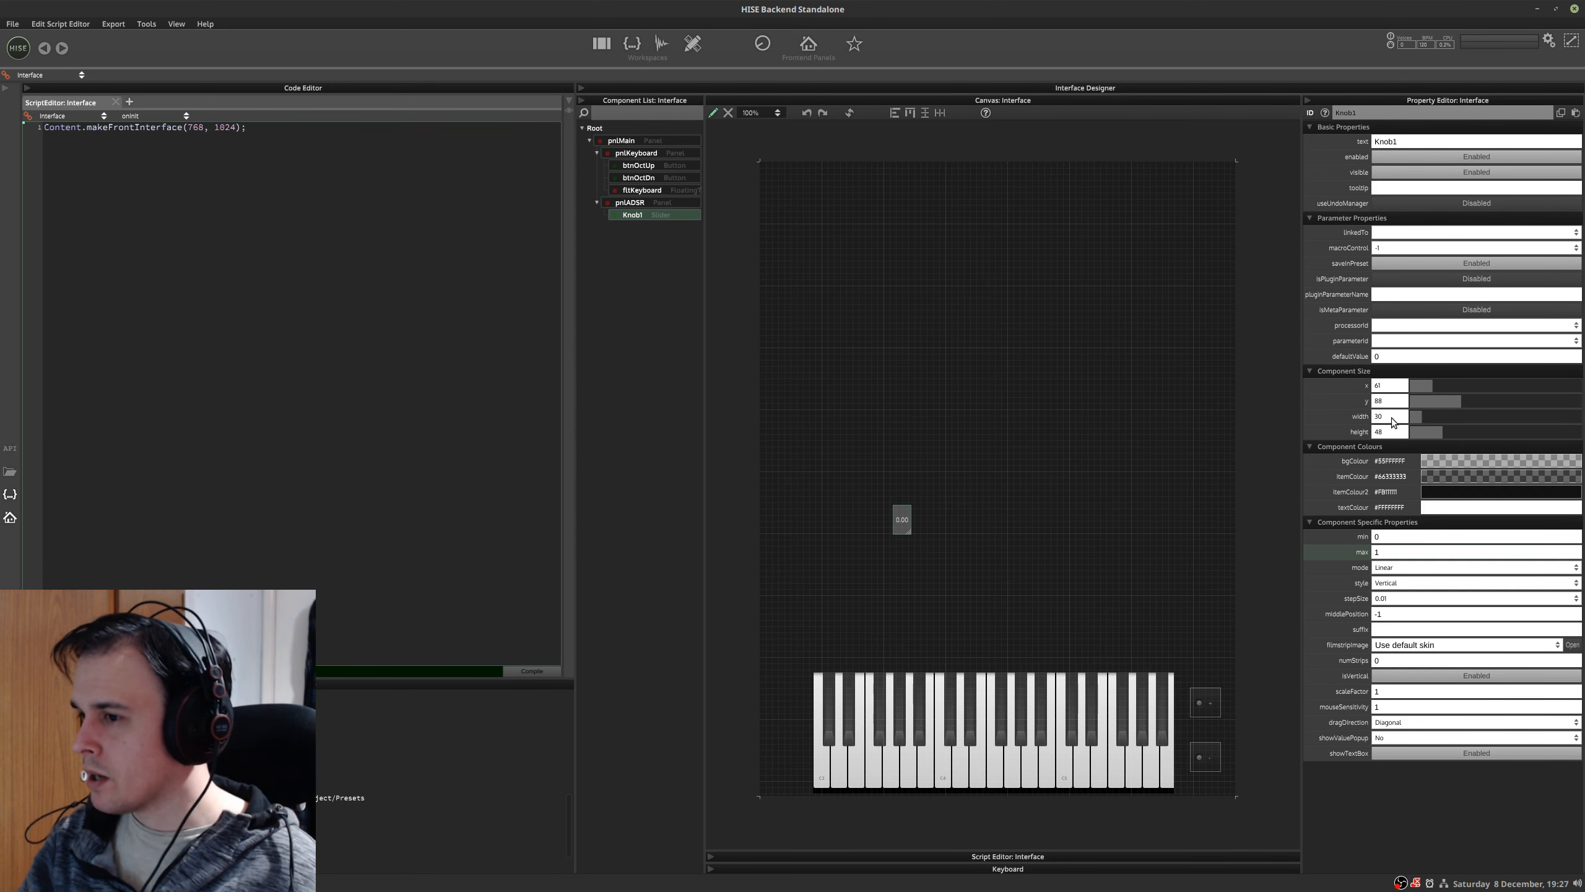
left_click(1390, 432)
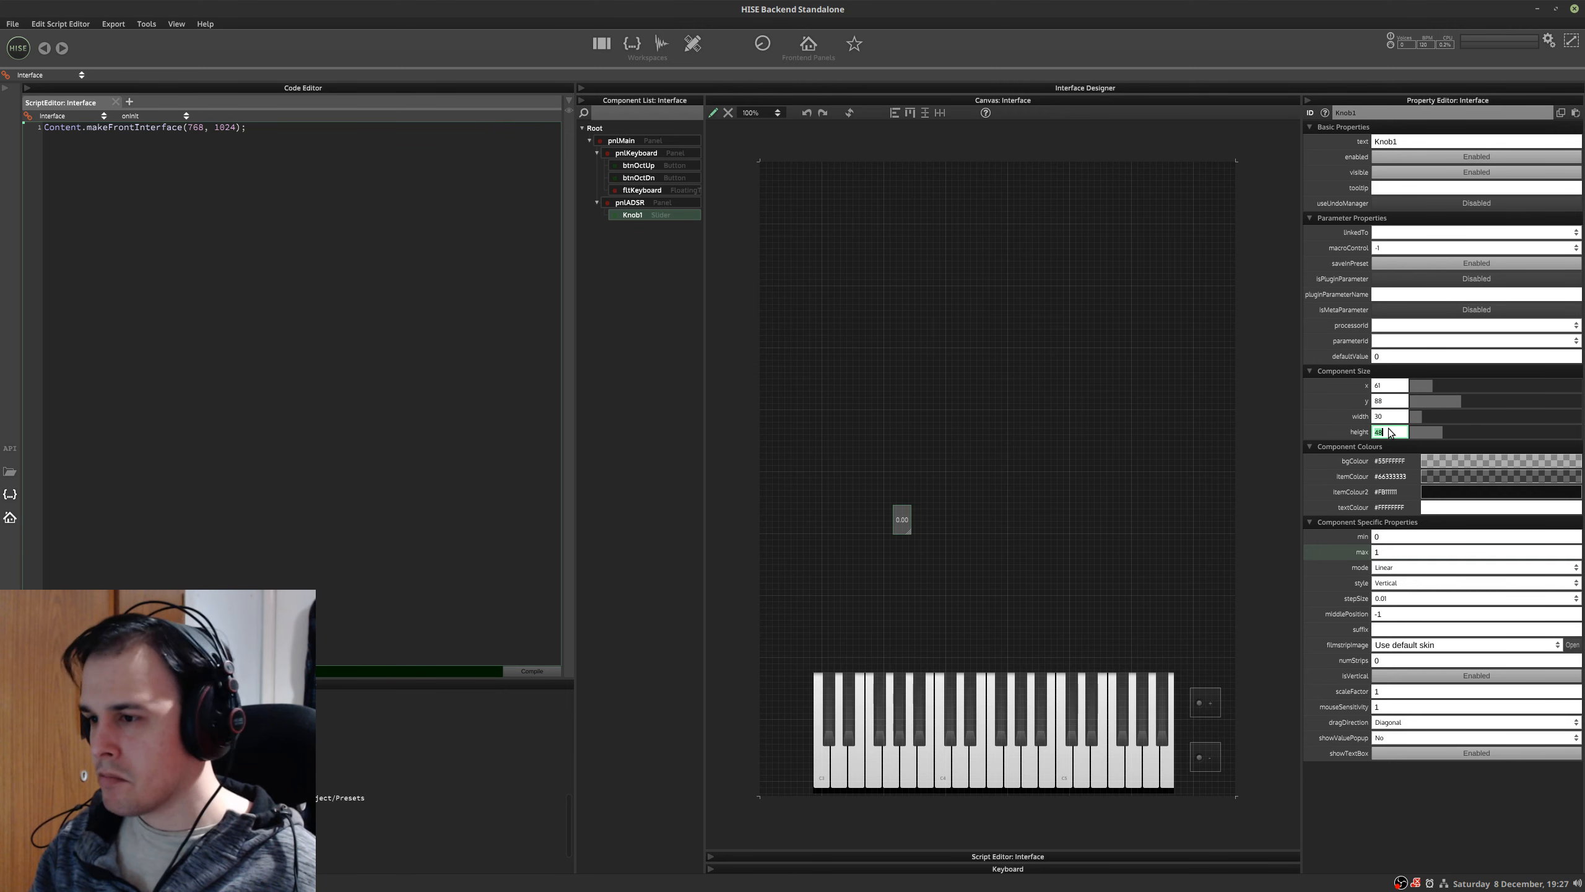
type("100")
key("Return")
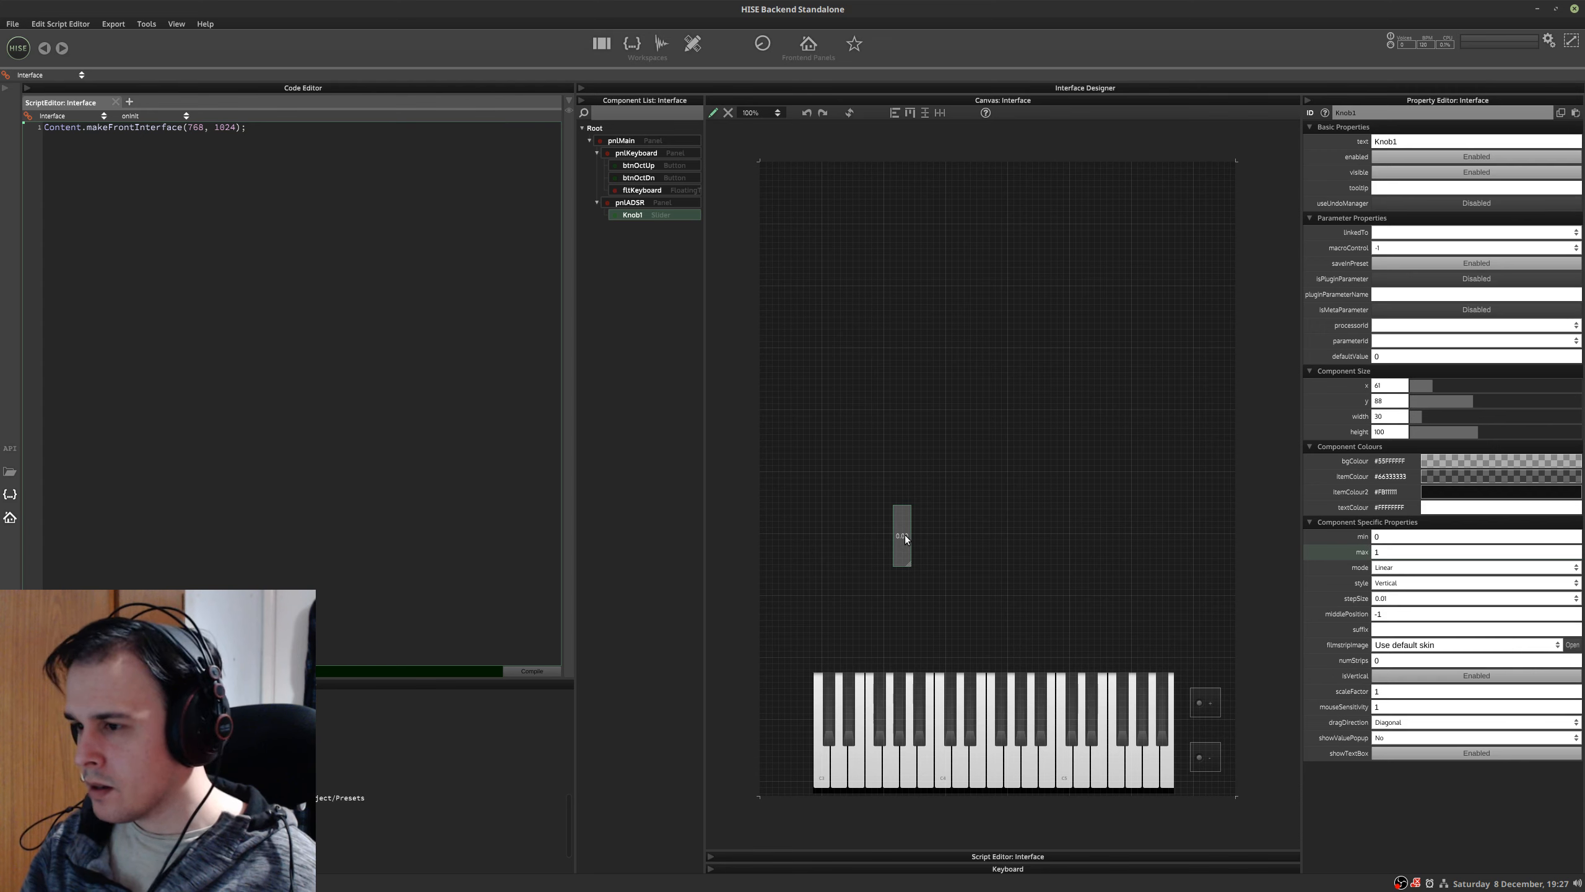
left_click_drag(905, 587, 906, 585)
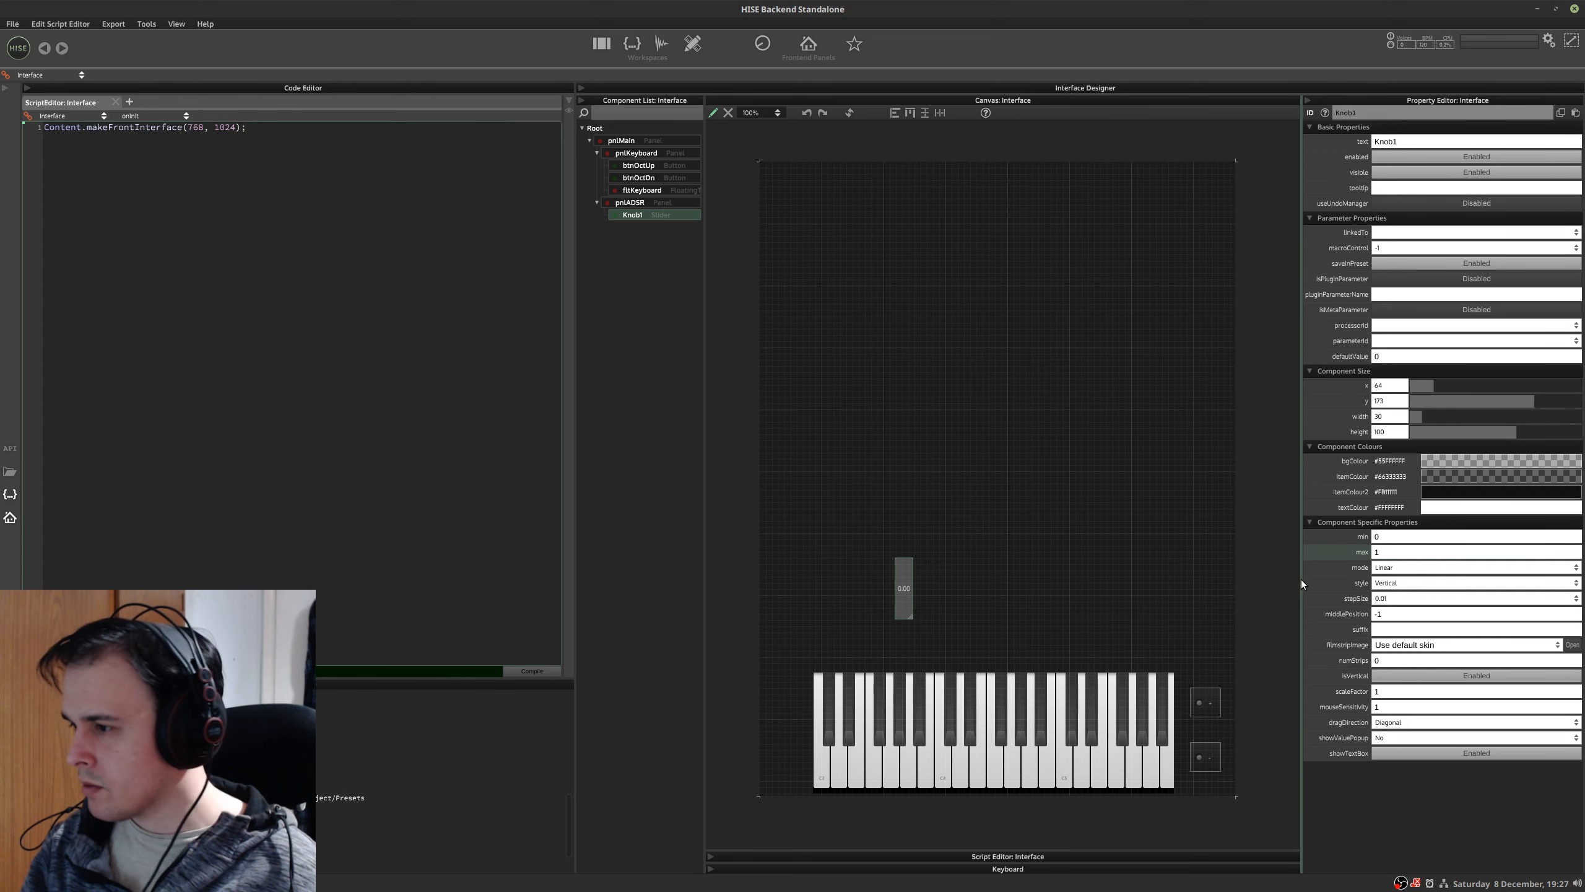
- Rename the vertical slider as sliA
double_click(1388, 116)
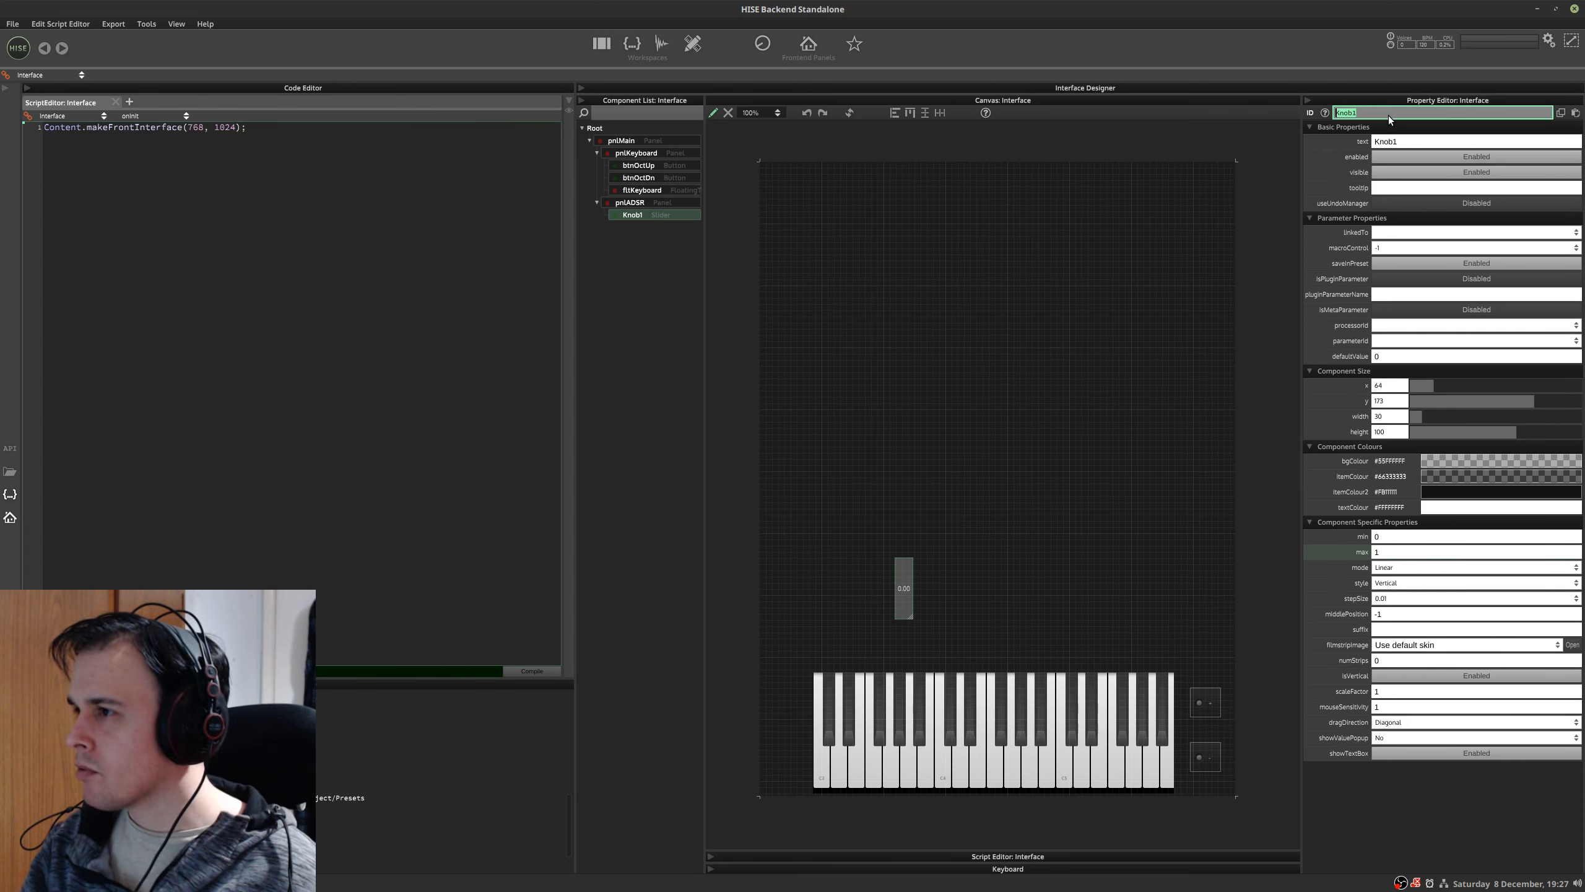
type("sliA")
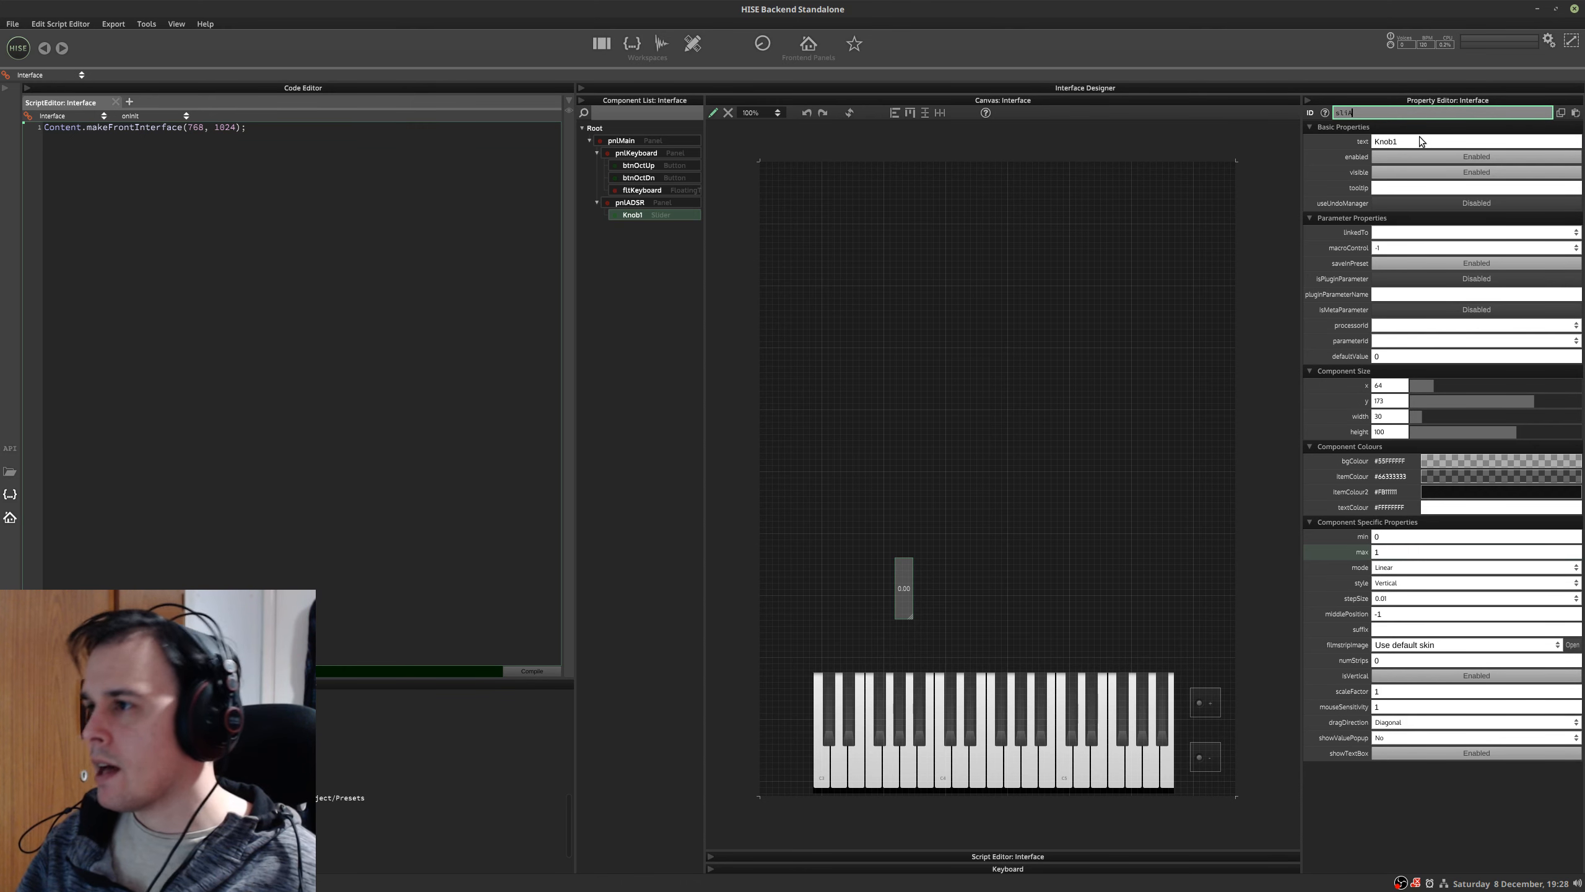
key("Return")
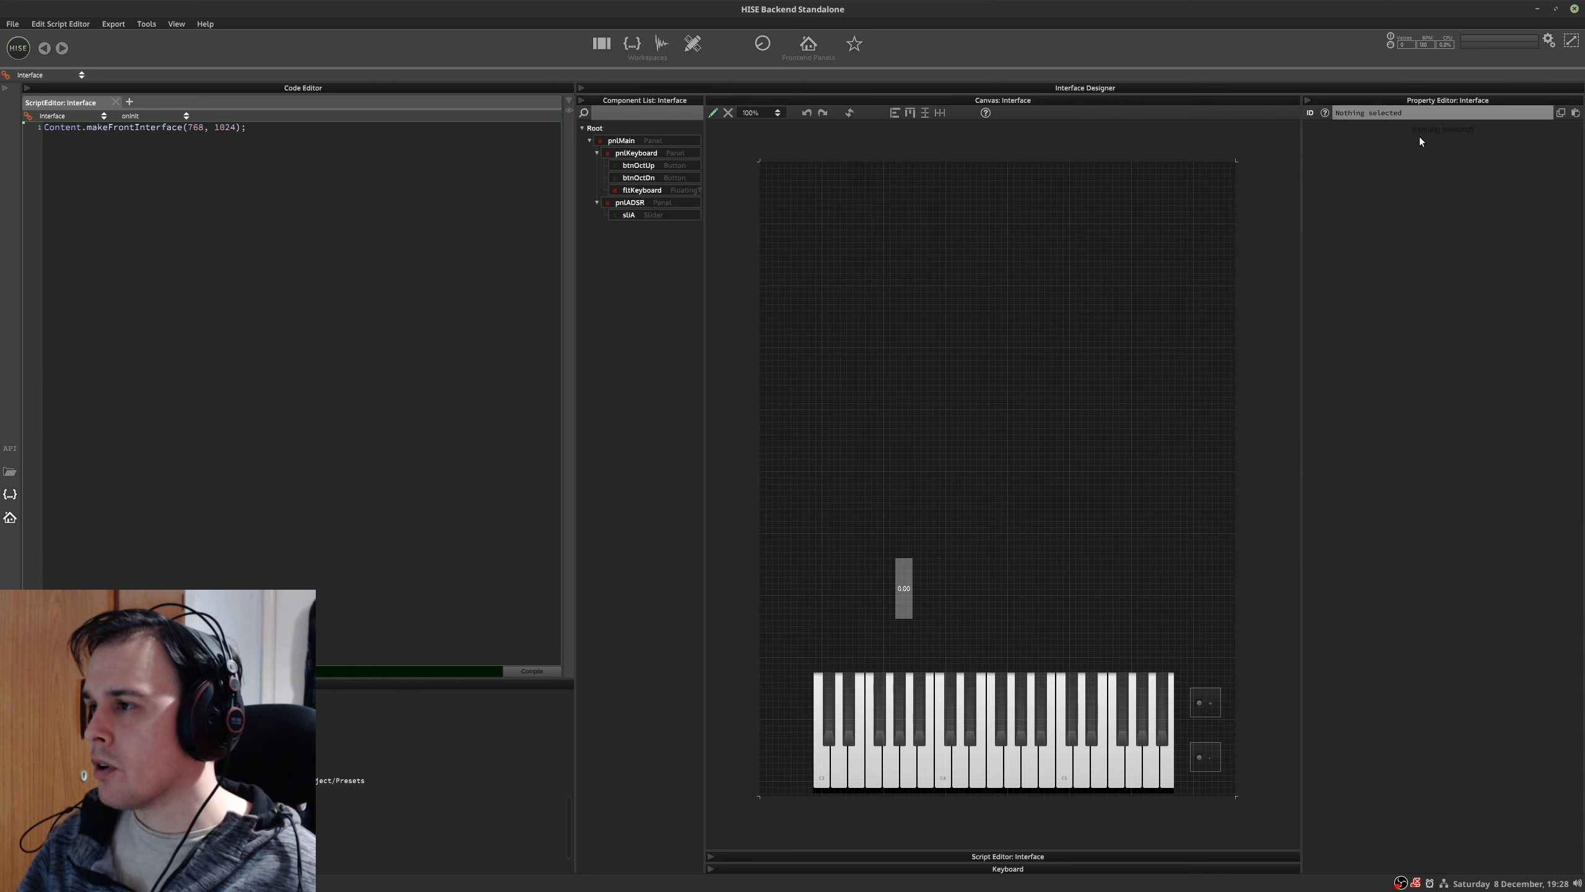
- Duplicate sliA three times and place the copies in a row to its right, at about x 118, 177 and 247
left_click(902, 582)
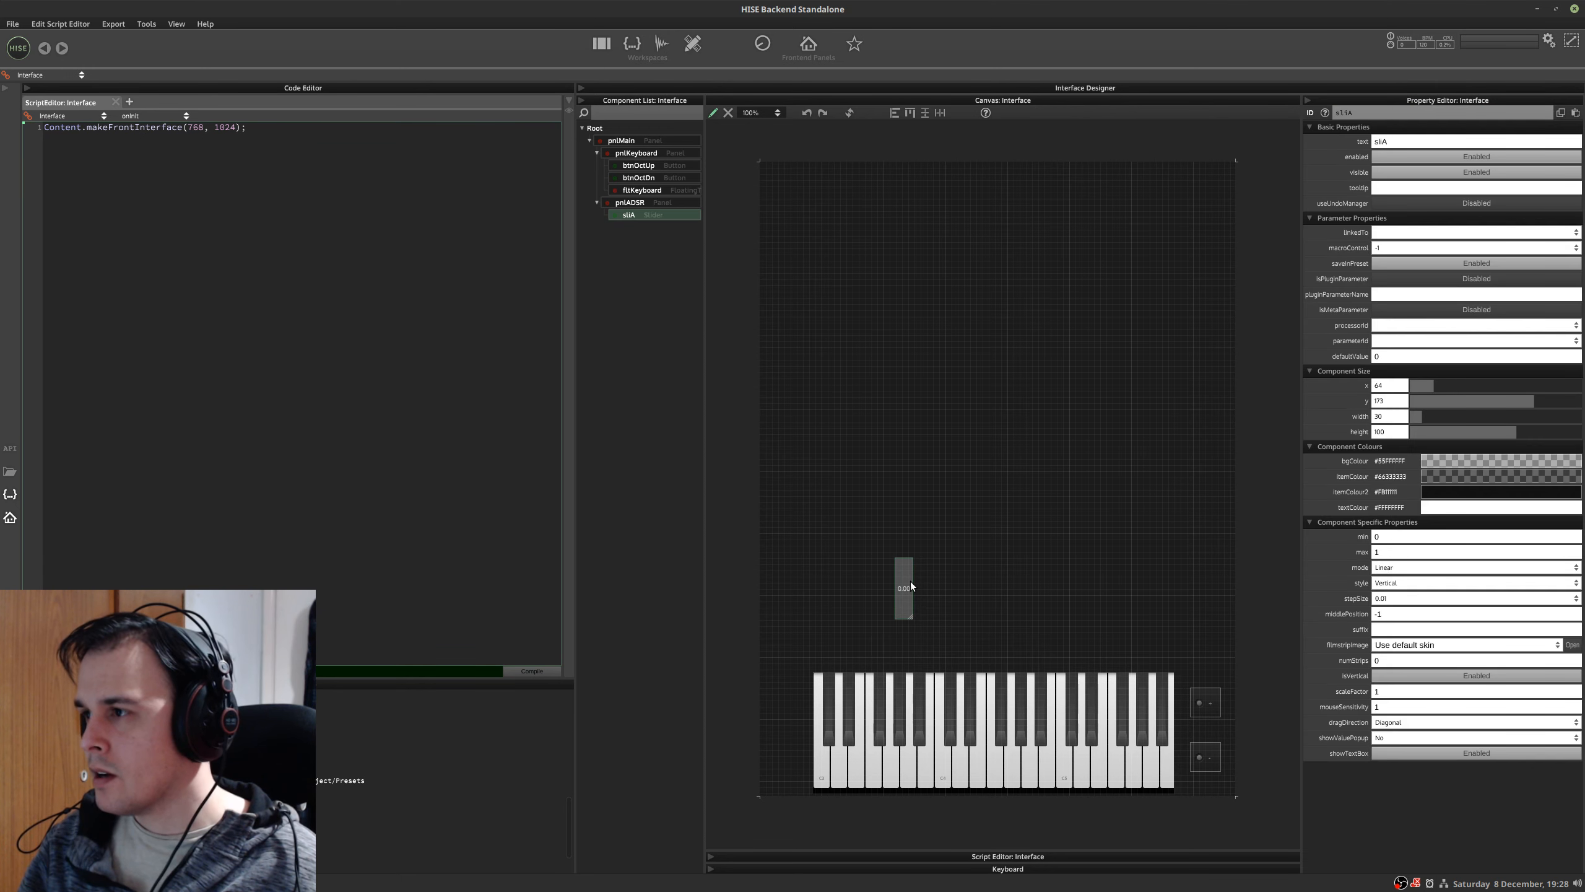
key("ctrl+d")
left_click_drag(933, 602, 1031, 585)
key("ctrl+d")
key("ctrl+d")
- Rename the second slider in the row as sliD
left_click(942, 593)
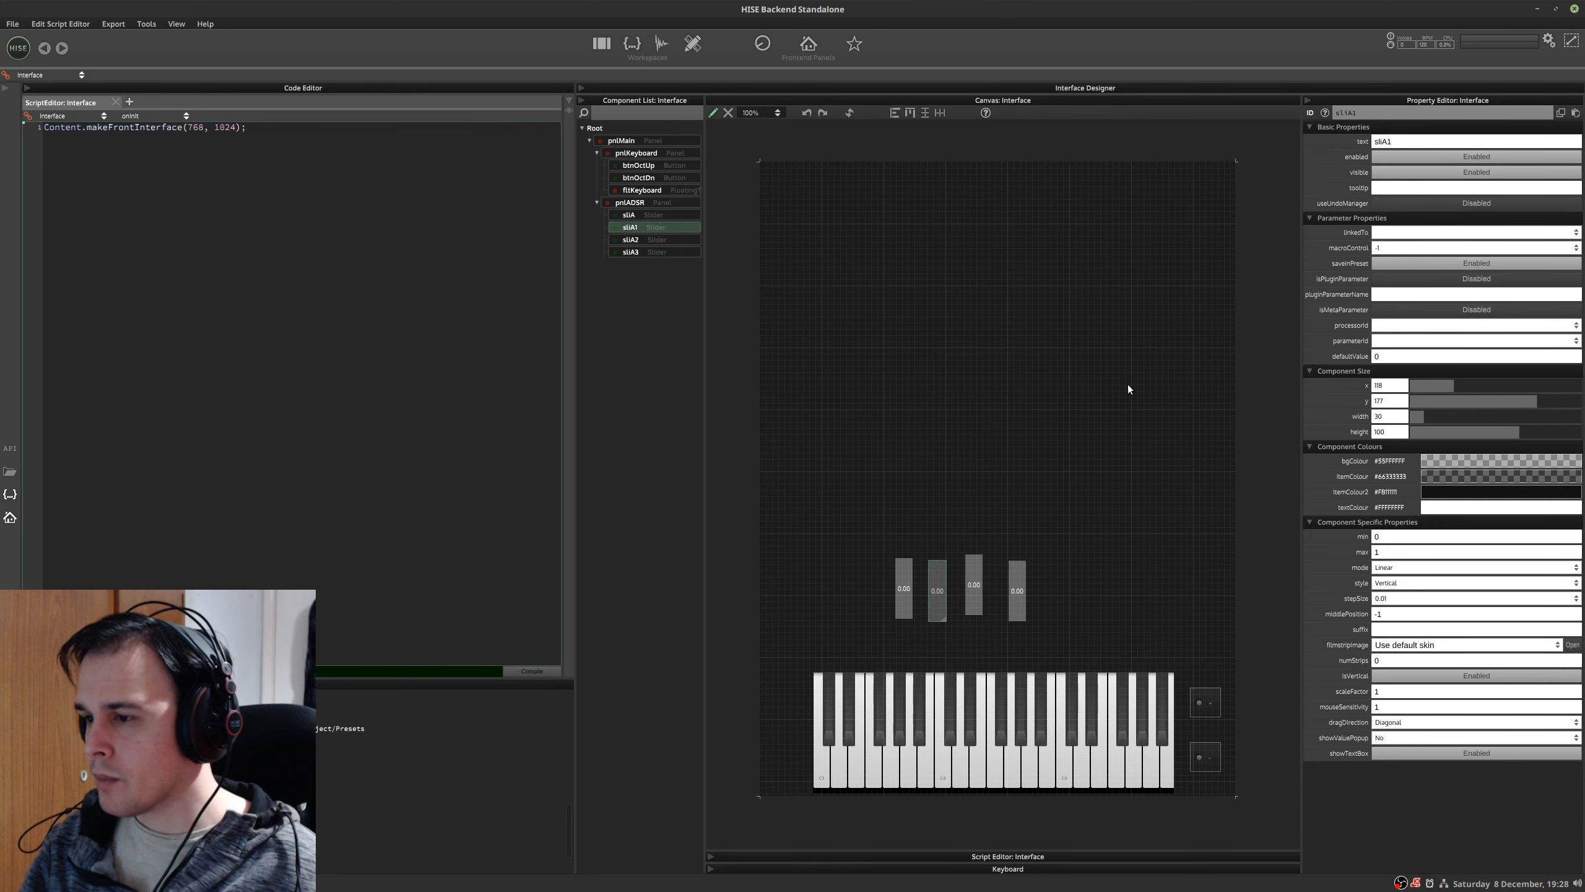
left_click(1362, 116)
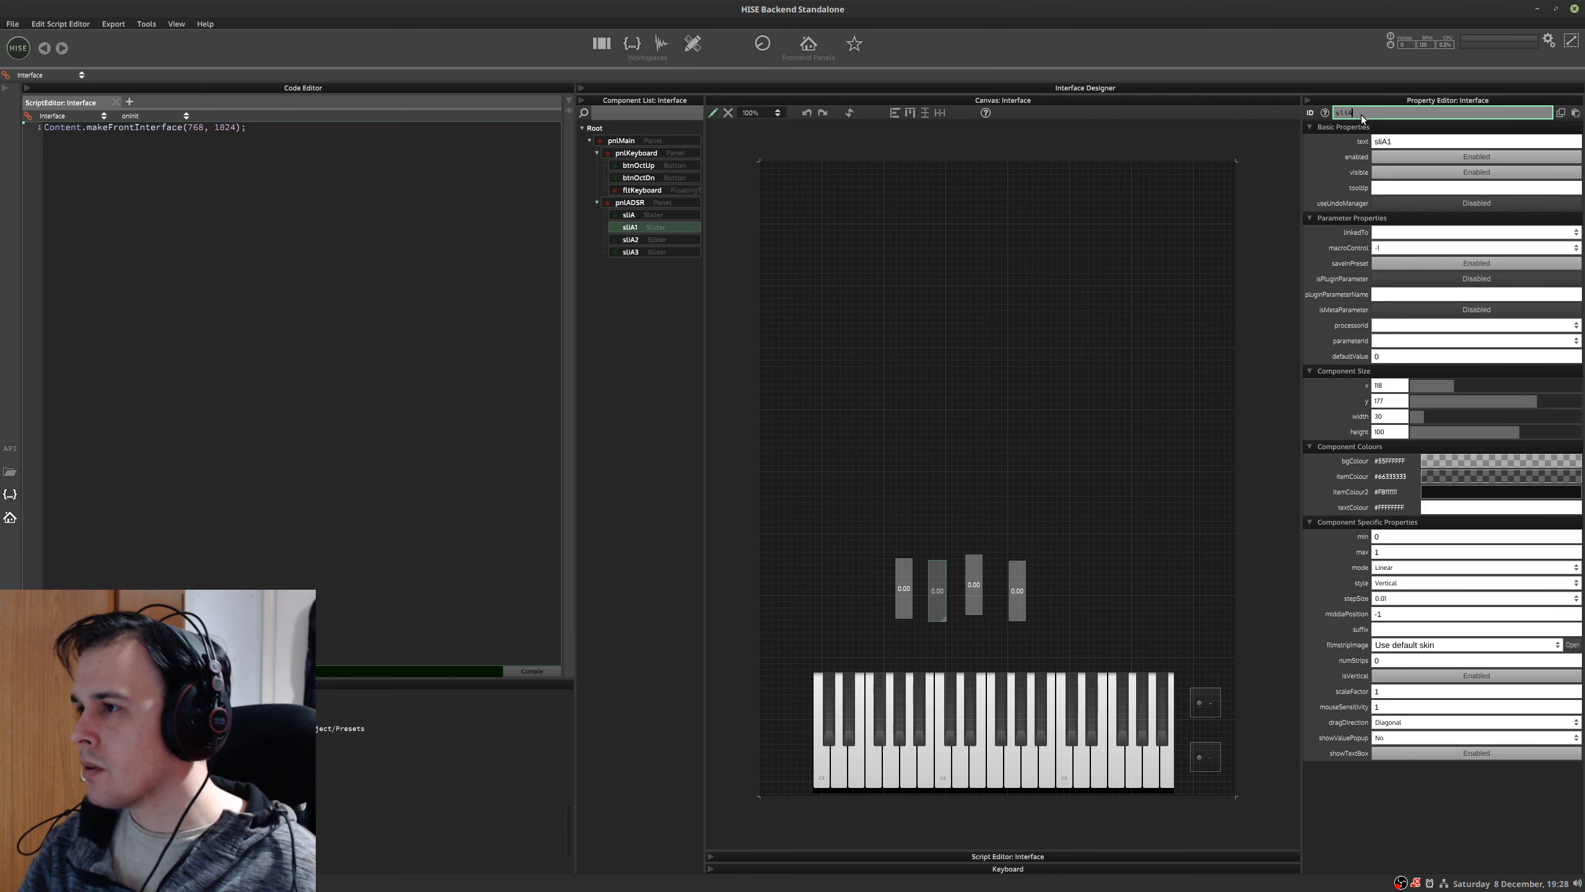
key("BackSpace")
type("D")
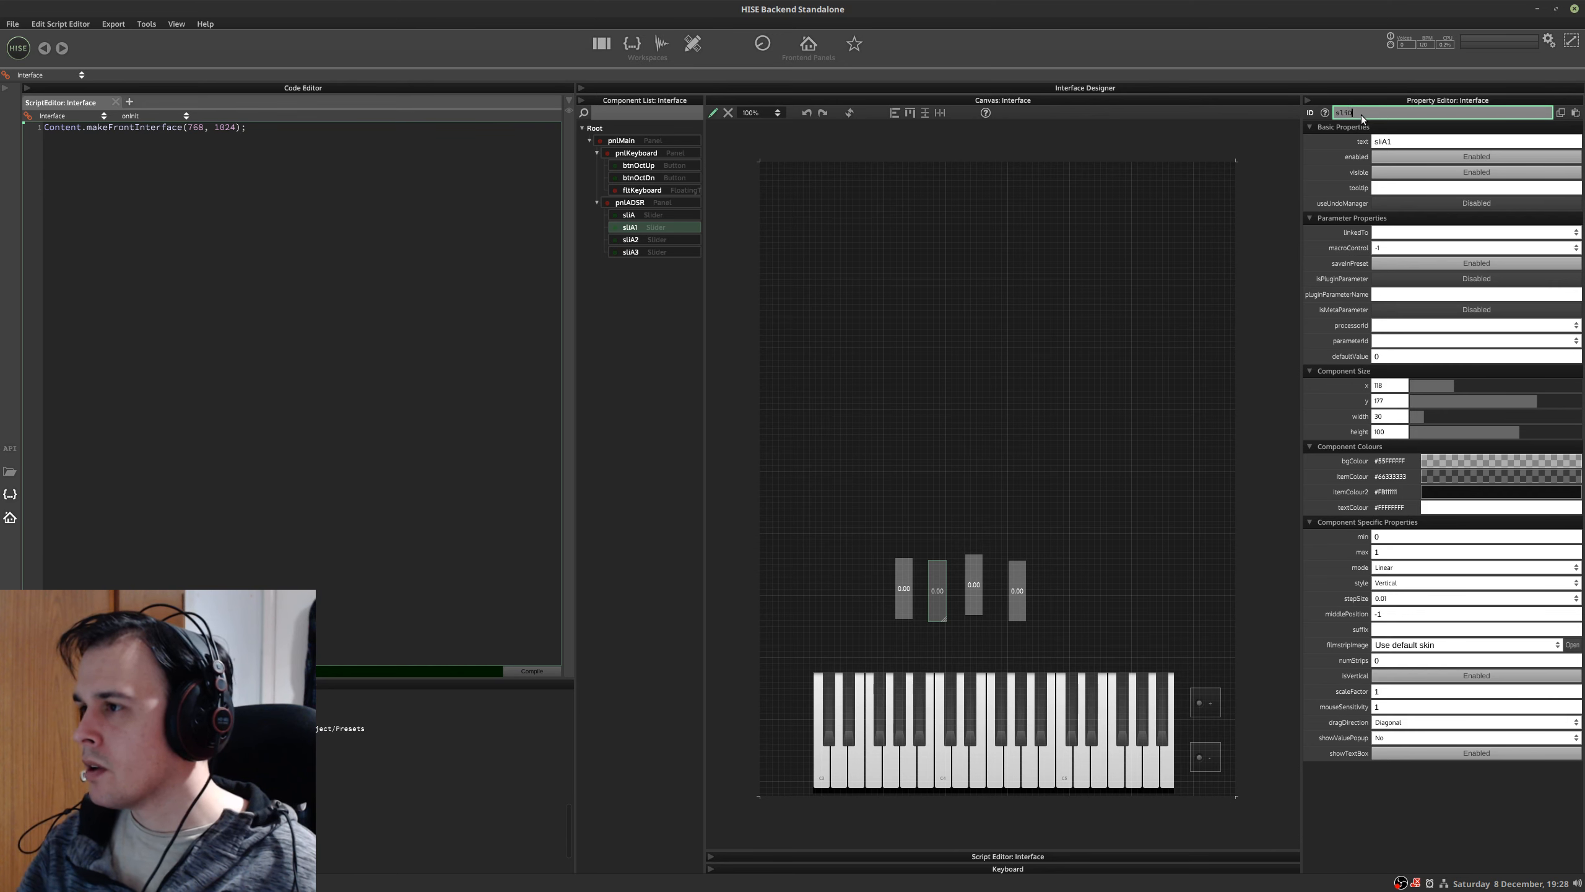
- Rename the third slider in the row as sliS
left_click(978, 551)
left_click(976, 562)
left_click(1364, 115)
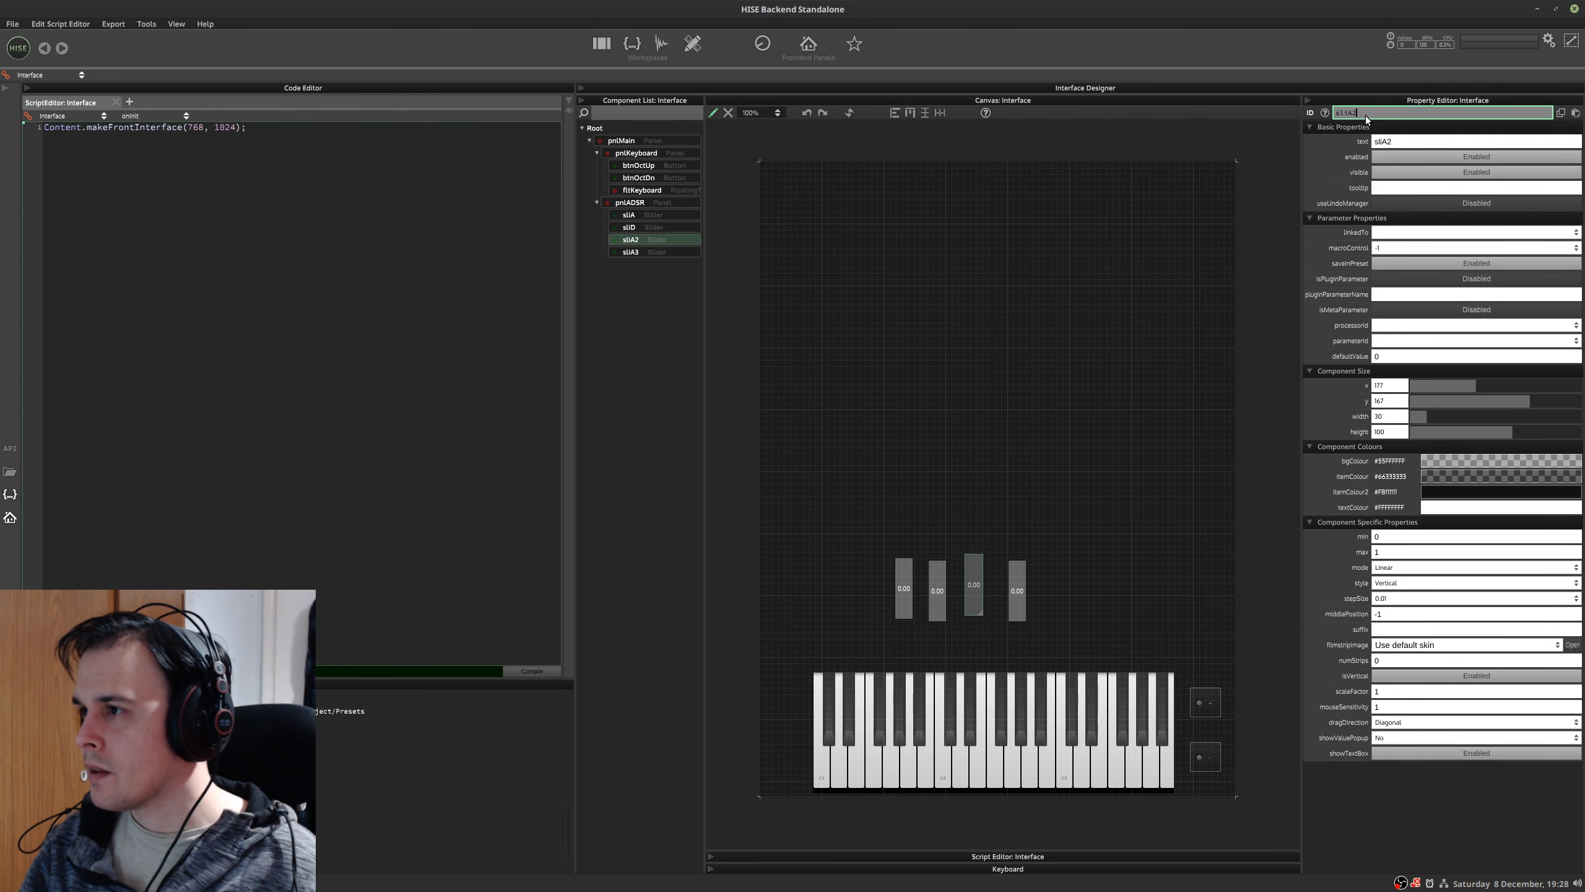
key("BackSpace")
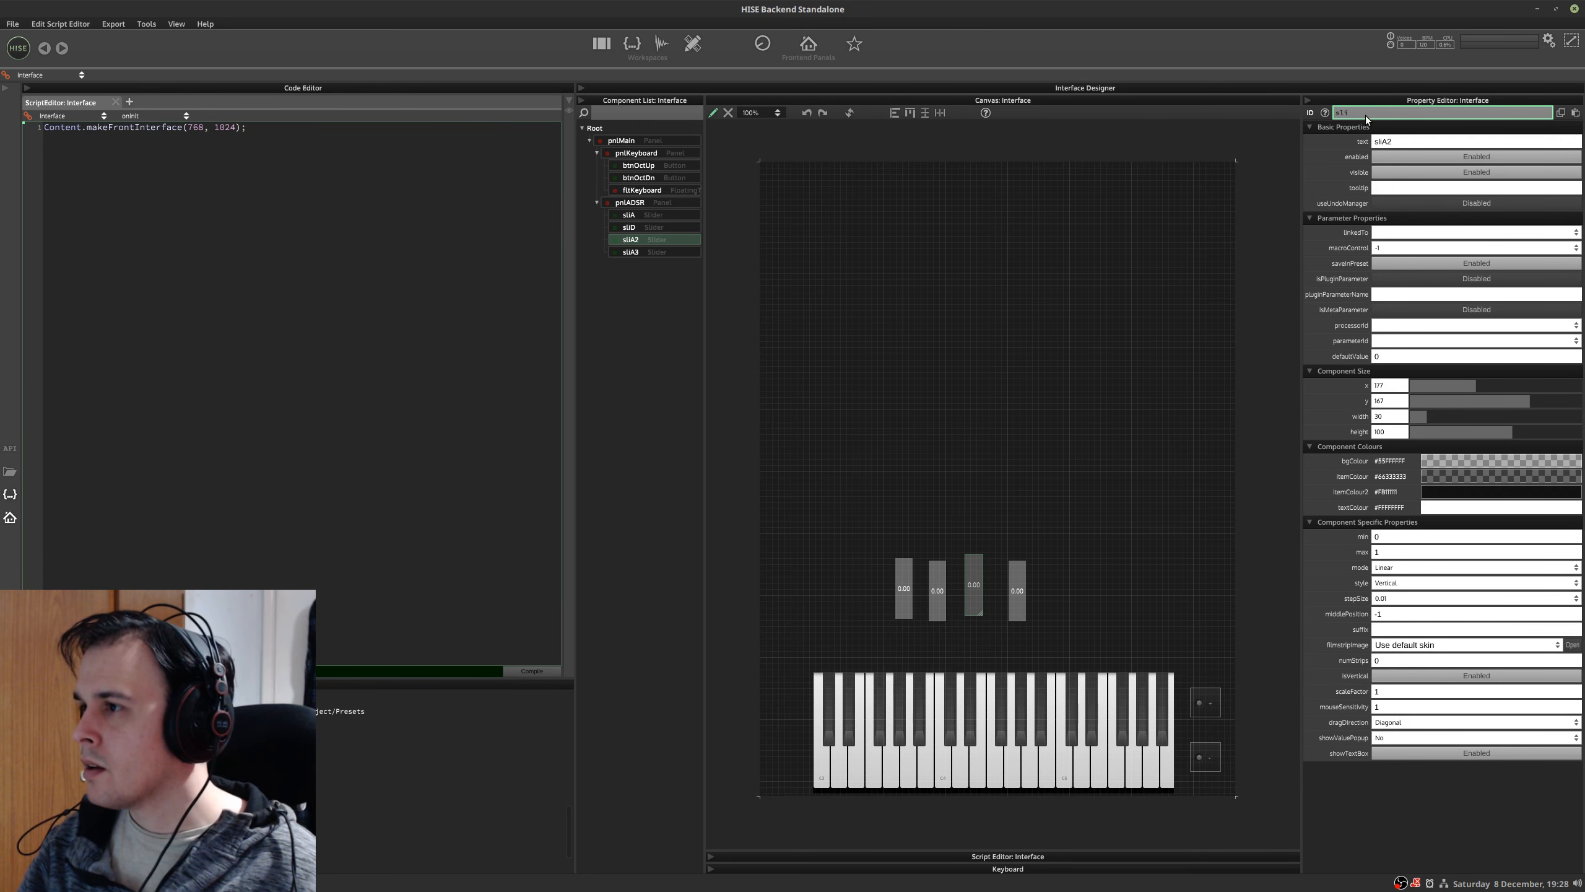
type("S")
key("Return")
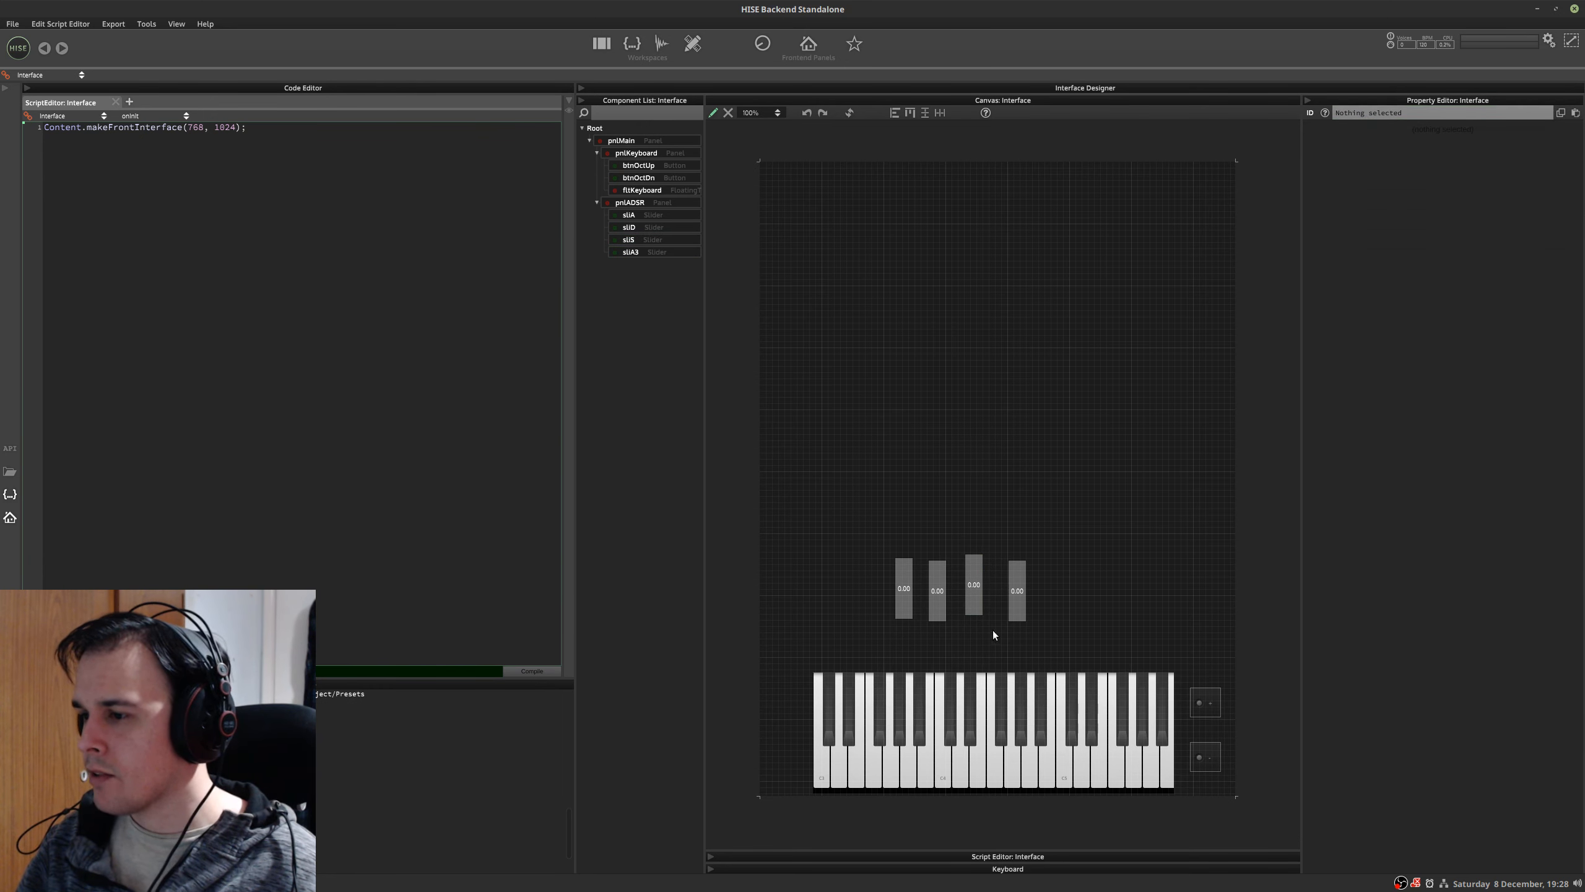
- Rename the fourth slider in the row as sliR
left_click(1014, 594)
left_click(1385, 112)
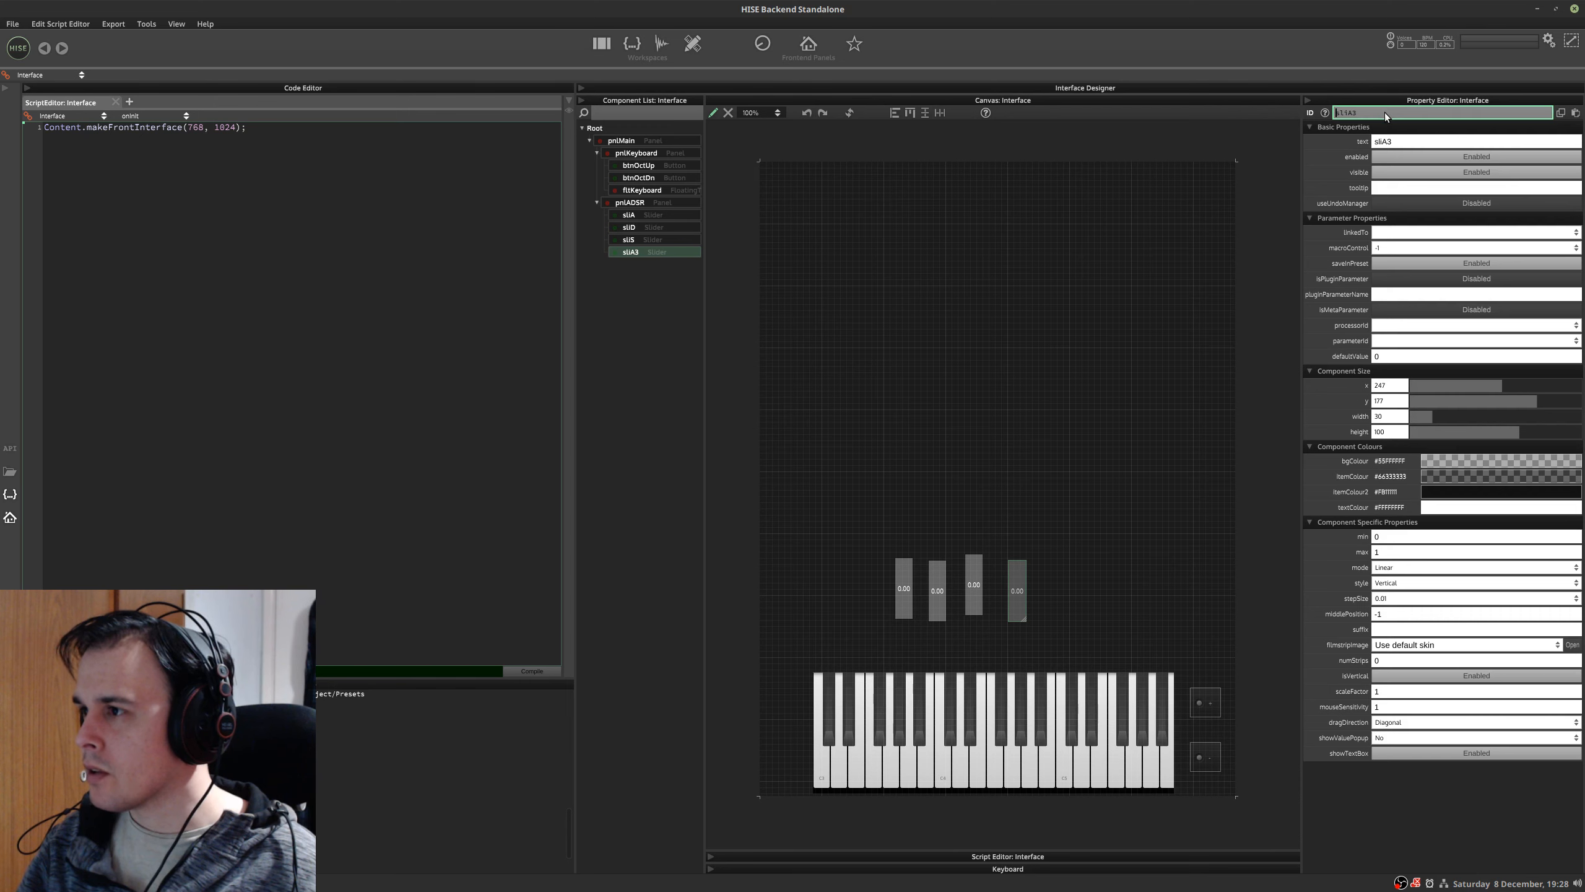
key("BackSpace")
key("BackSpace")
type("R")
key("Return")
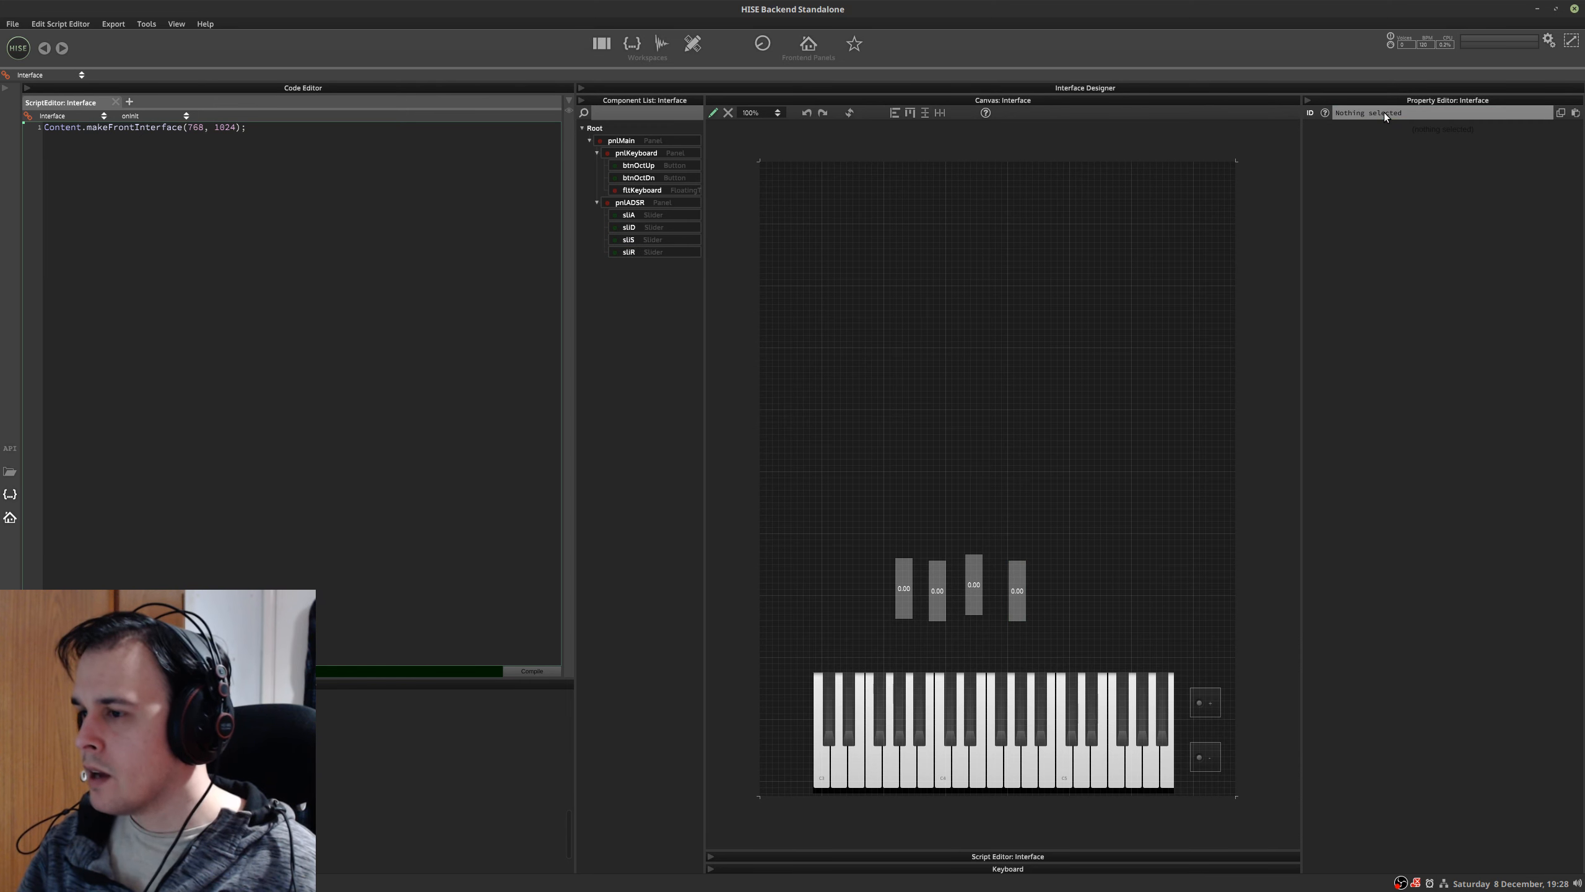
- Align the four ADSR sliders on their top edges and distribute them horizontally with equal space
left_click(938, 583)
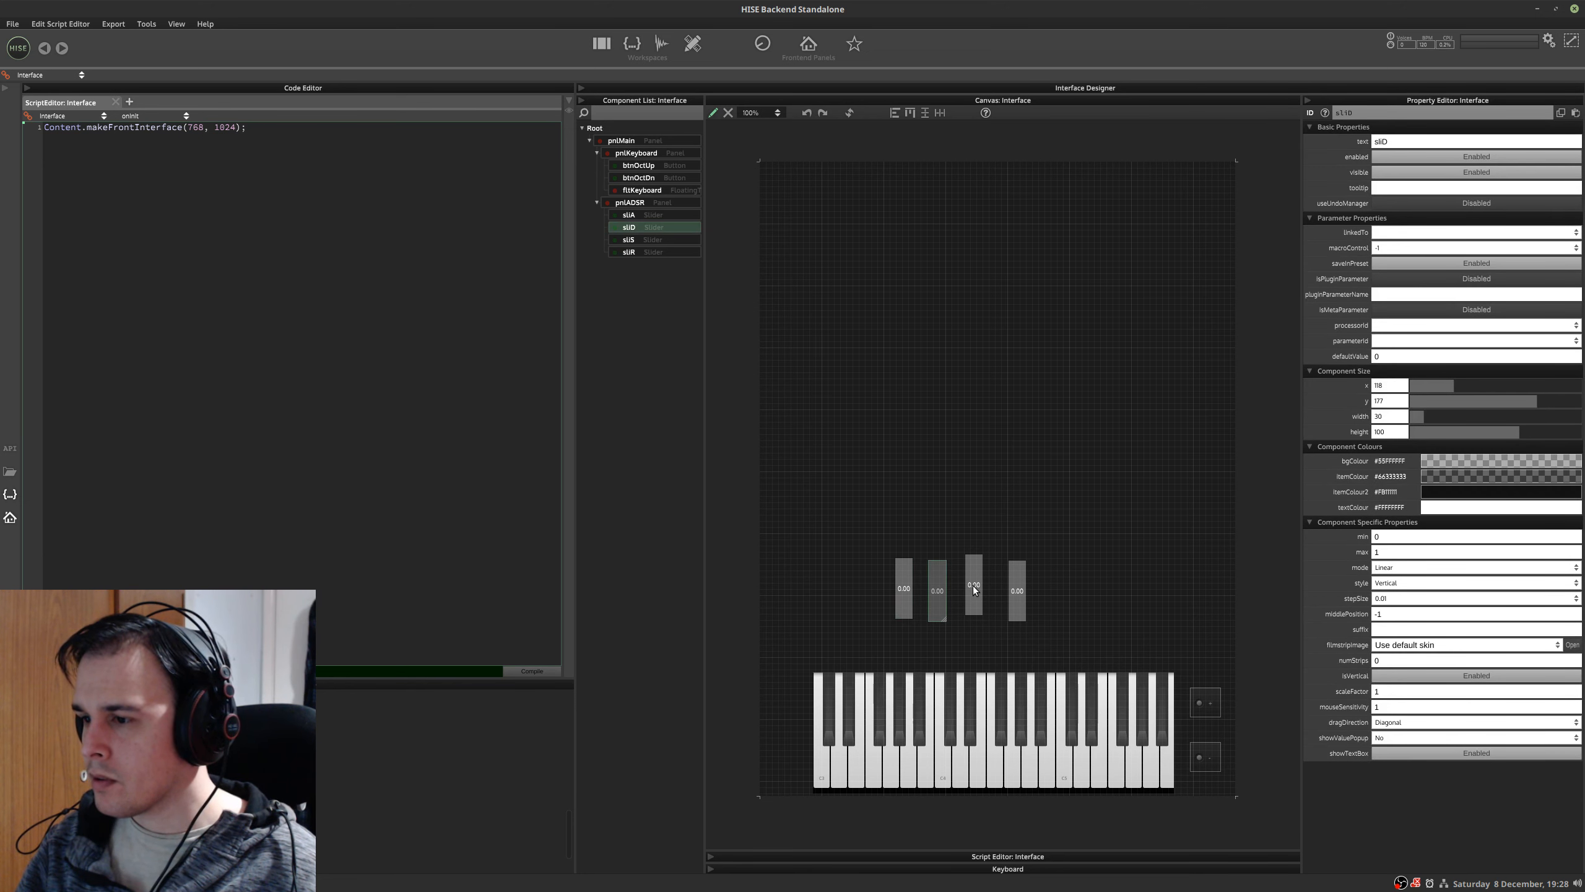
left_click(975, 586, "shift")
left_click(1011, 587, "shift")
left_click(901, 582, "shift")
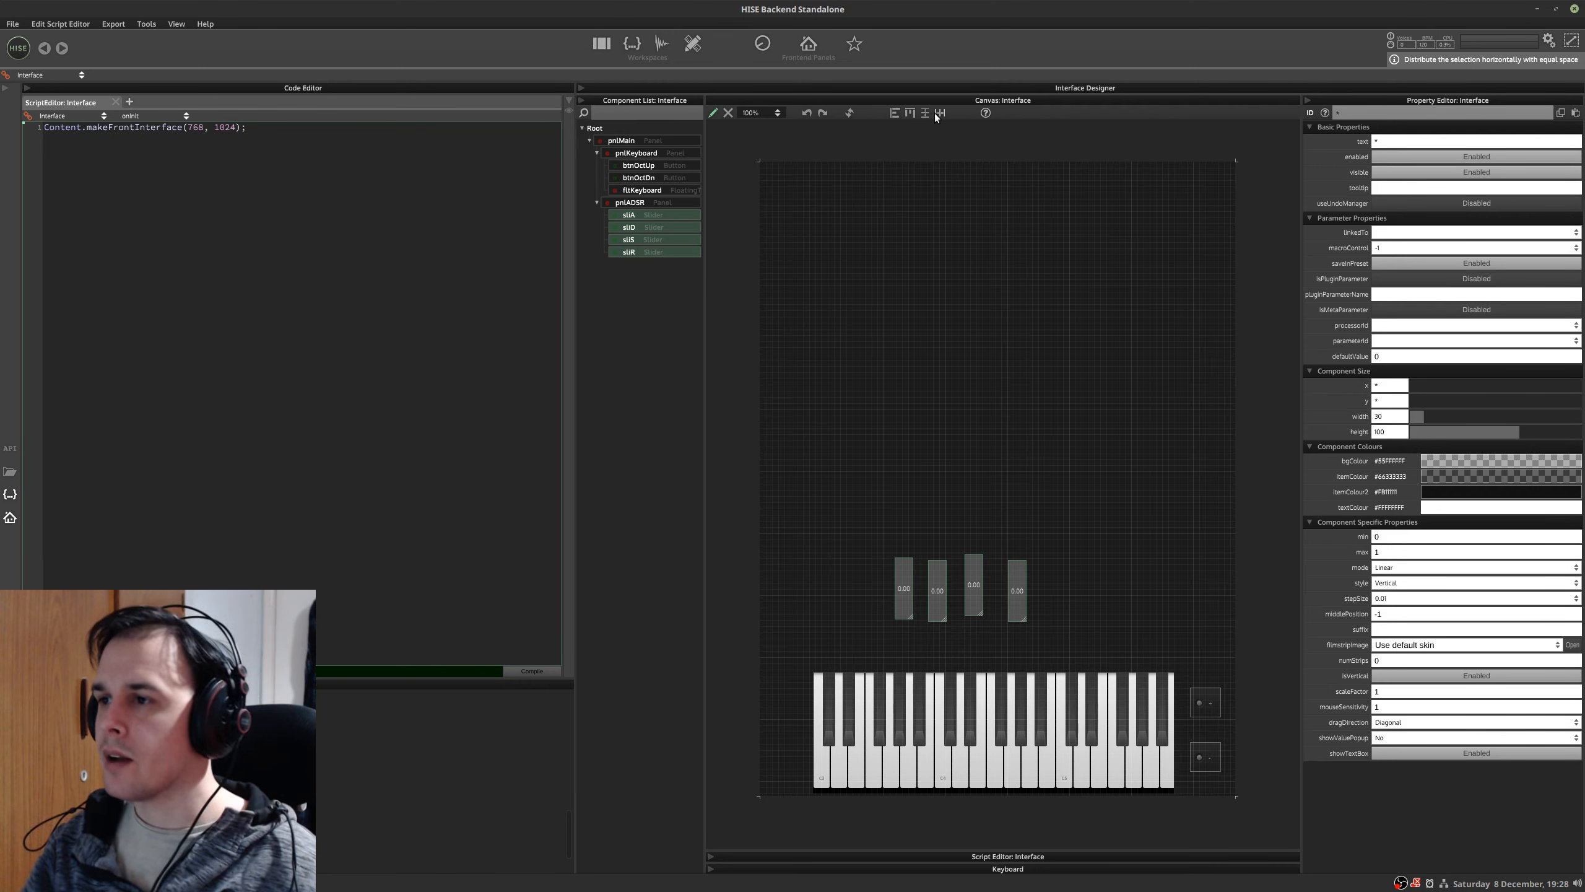
left_click(911, 113)
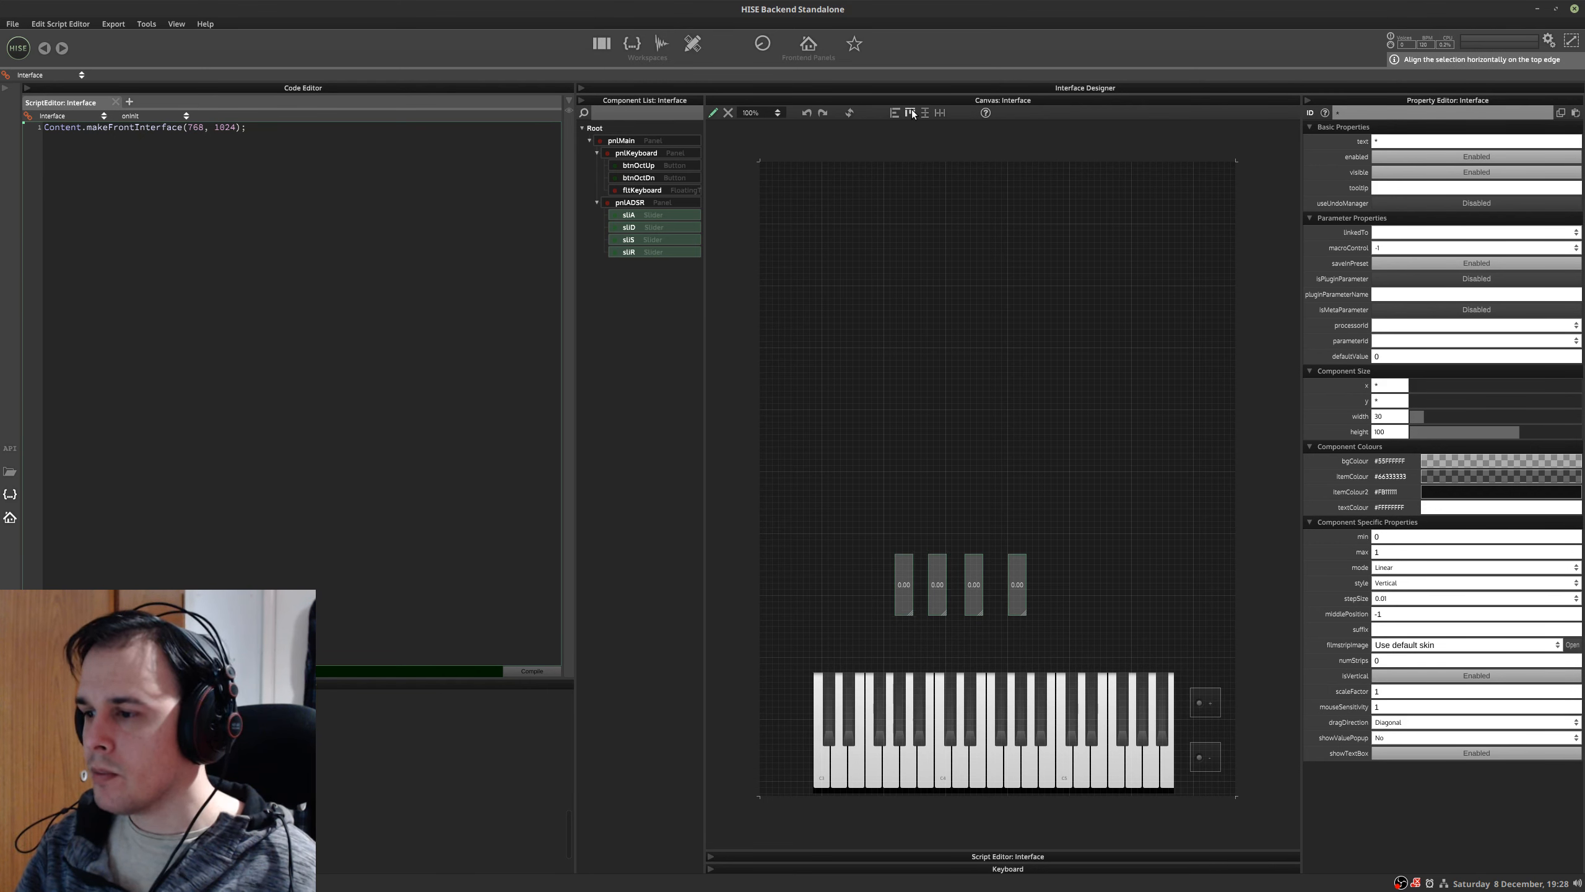
left_click(941, 112)
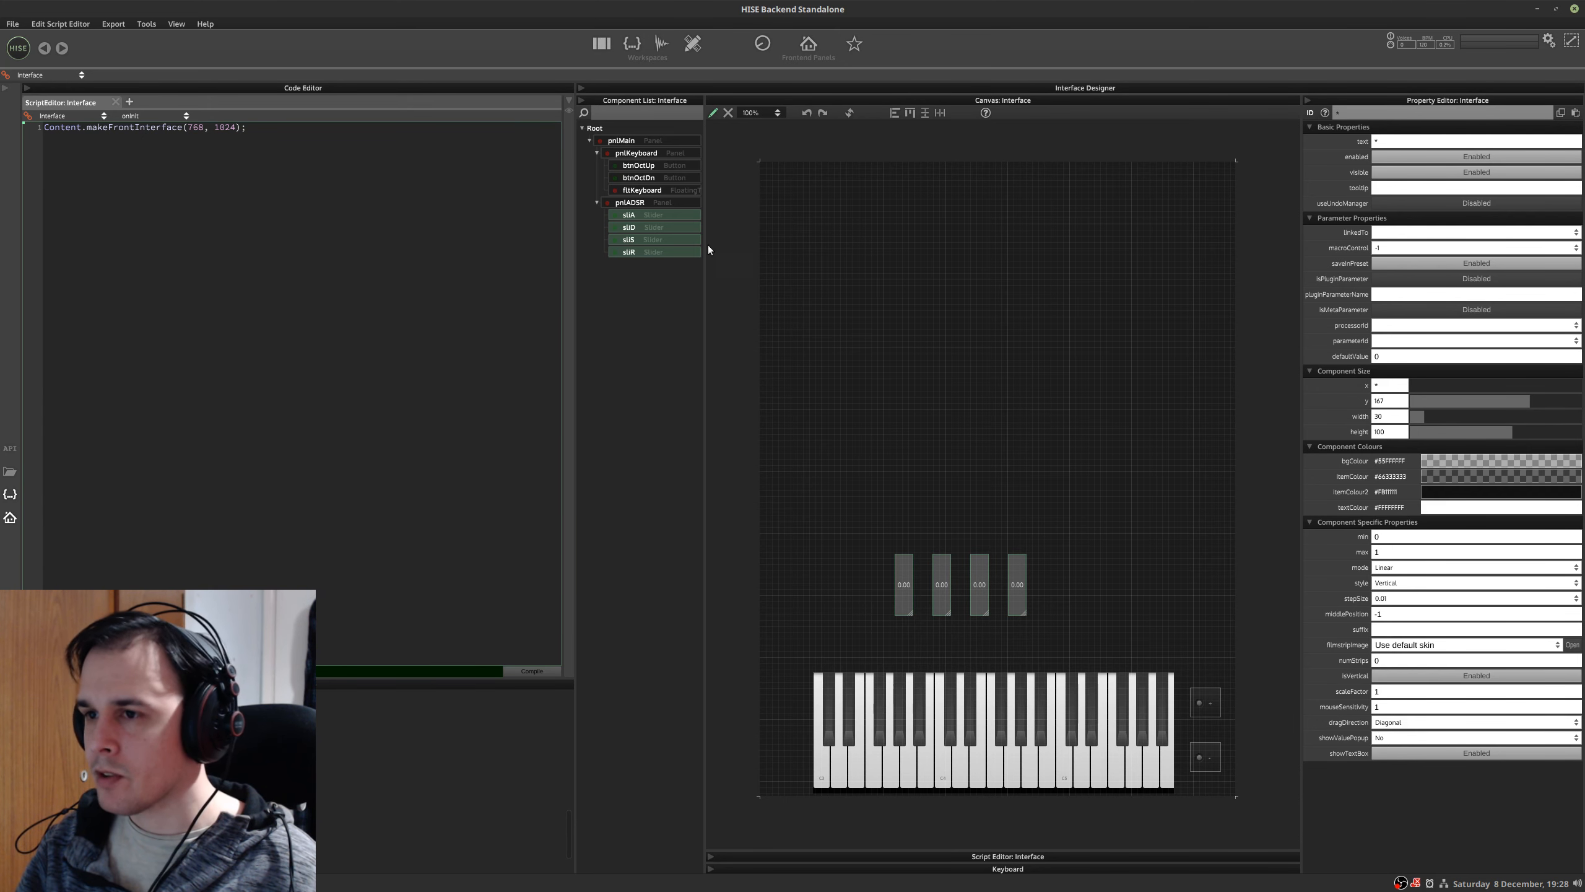
- Shrink the pnlADSR panel from its lower corner to about 364 px wide, closer around the sliders
left_click(665, 203)
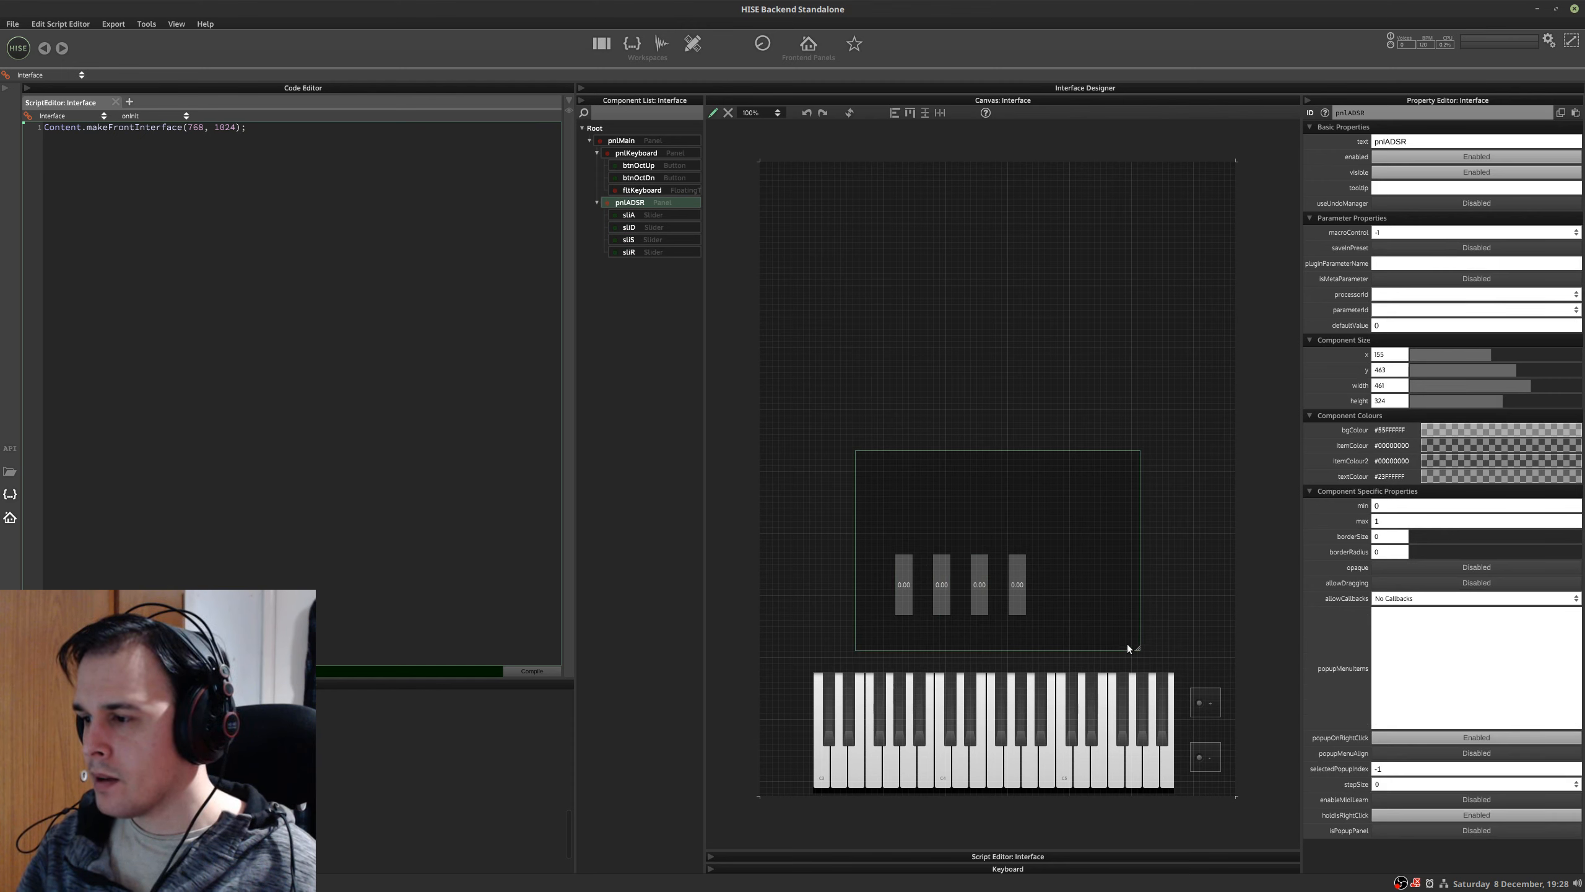
left_click_drag(1138, 650, 1077, 642)
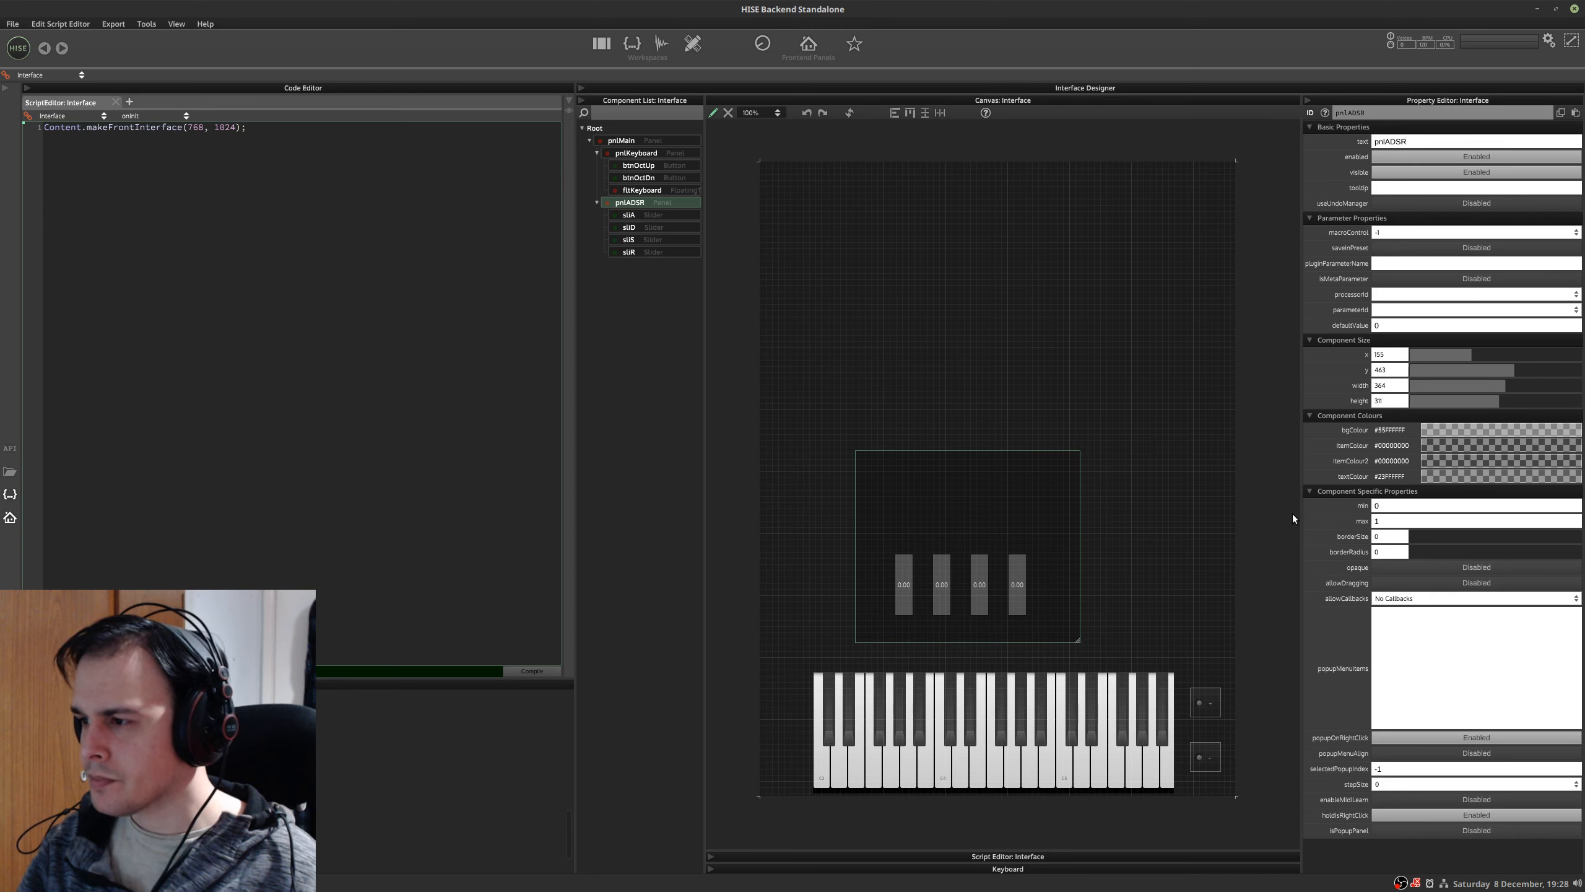
- Set the mode of the sliA slider to Time
left_click(664, 215)
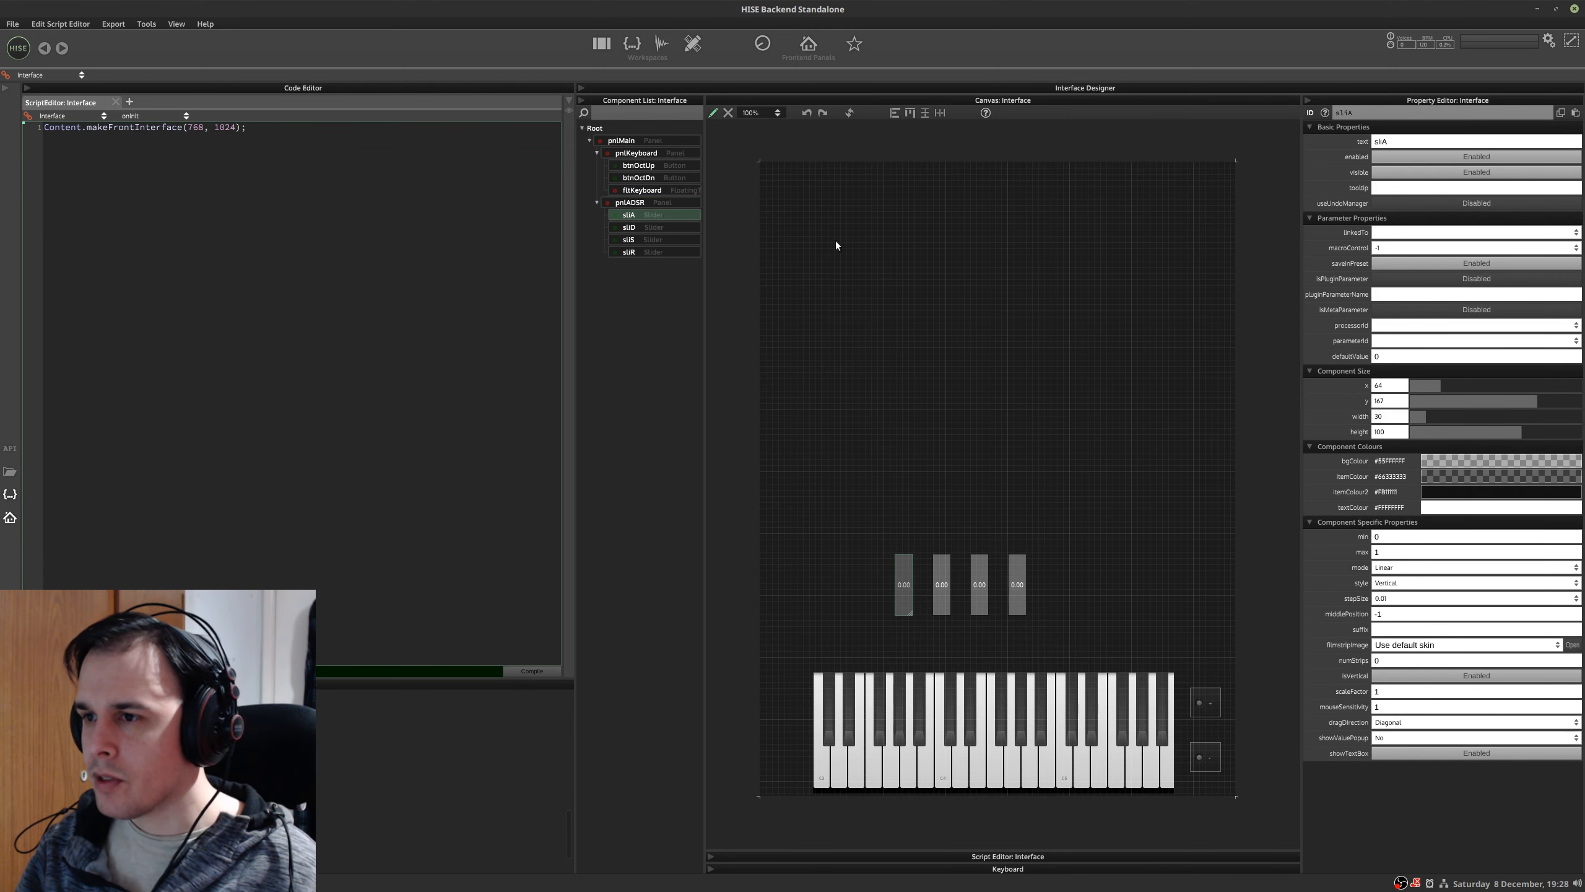
left_click(1379, 569)
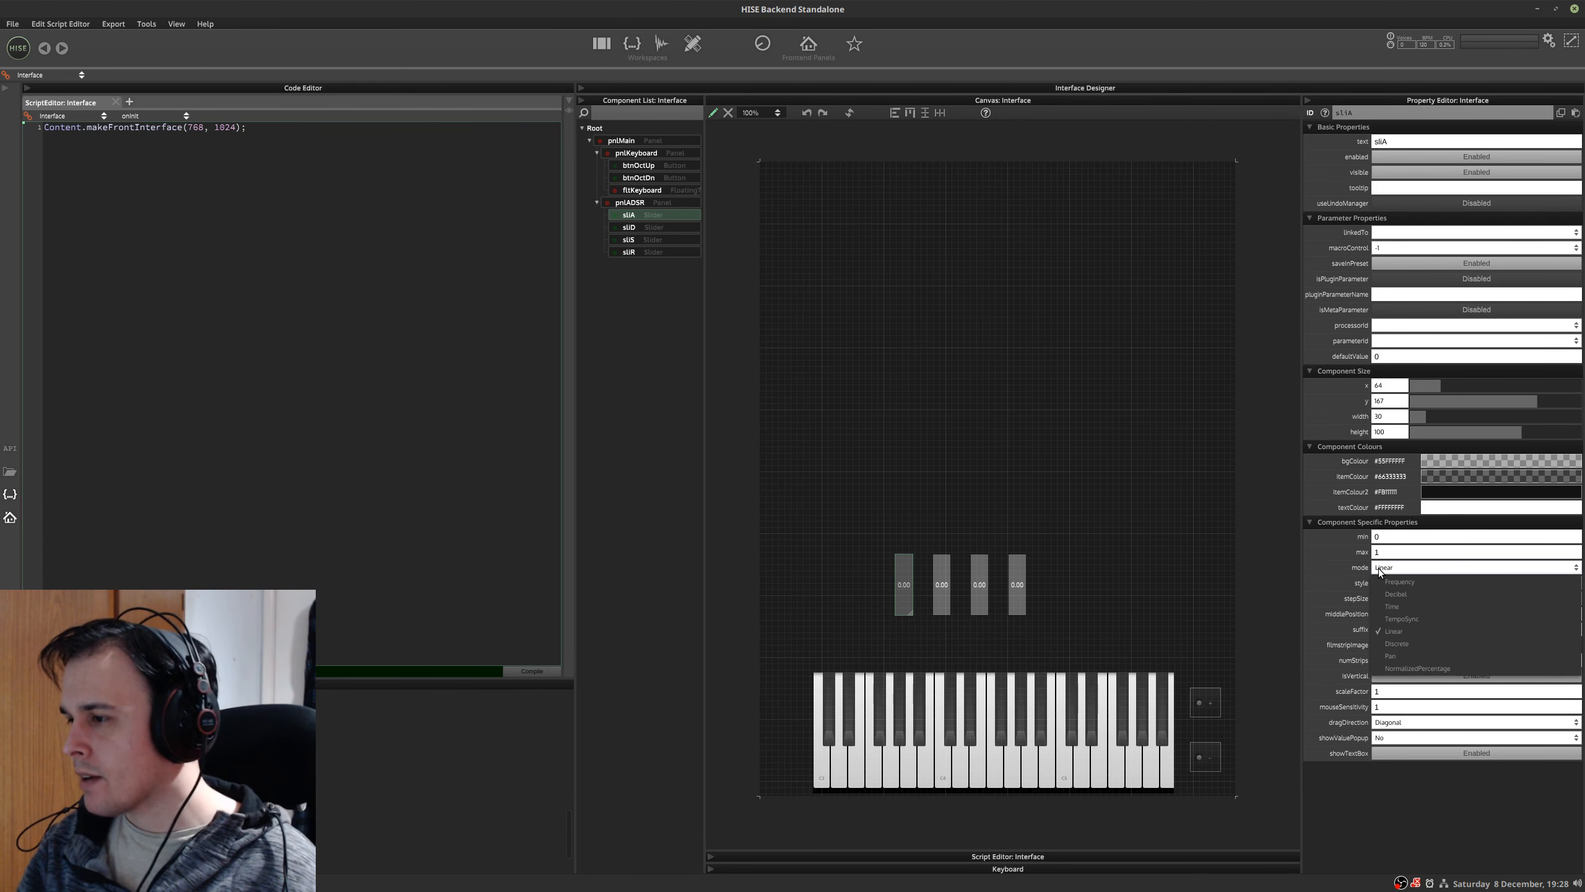
left_click(1394, 604)
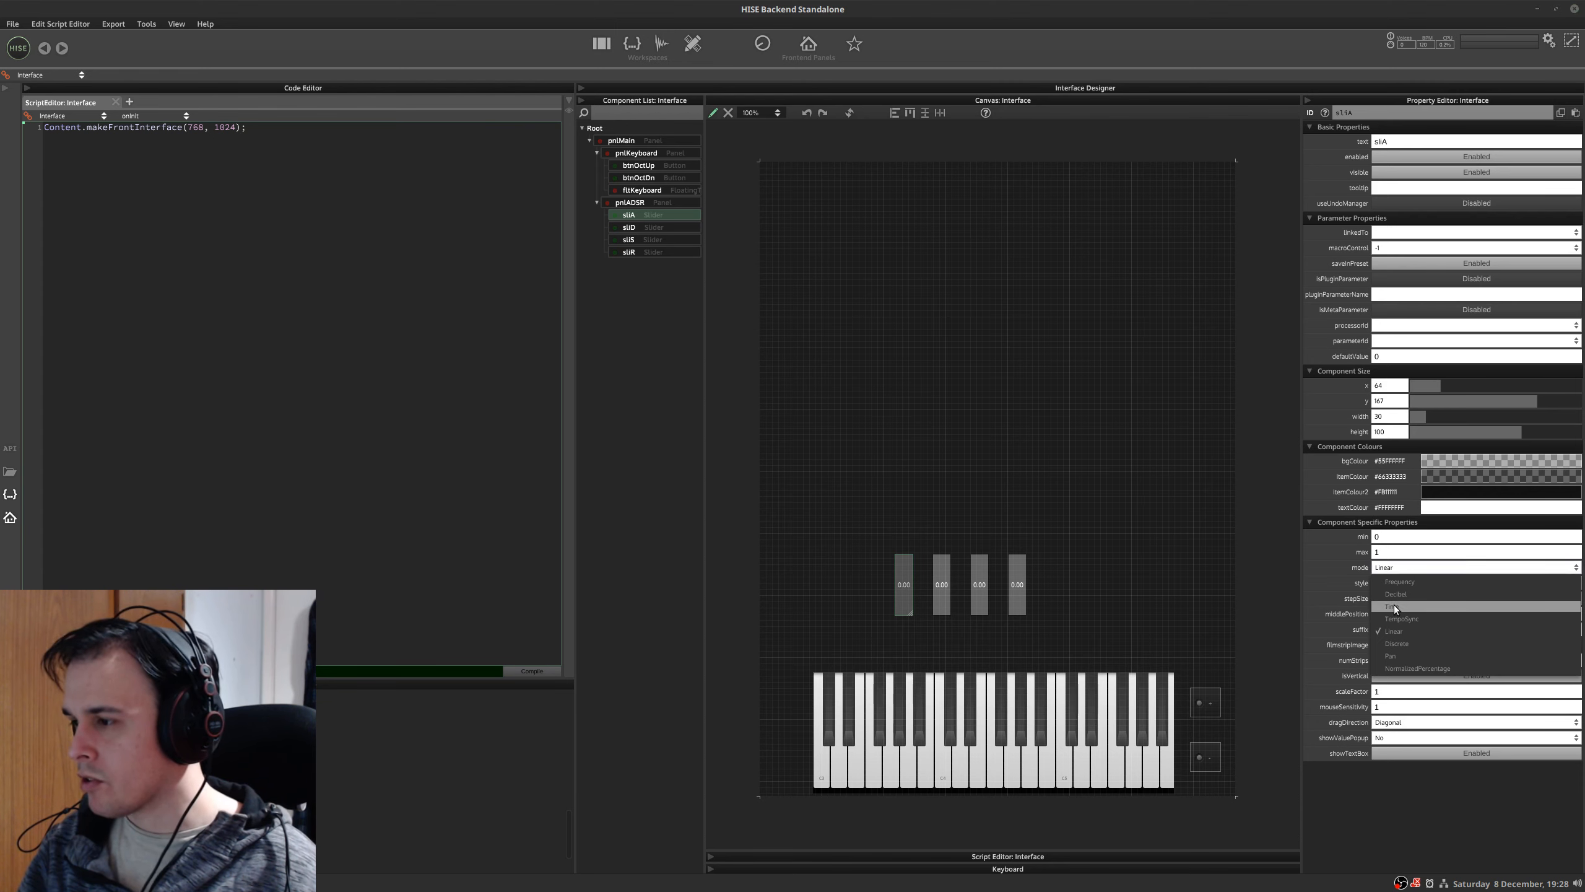
left_click(1390, 538)
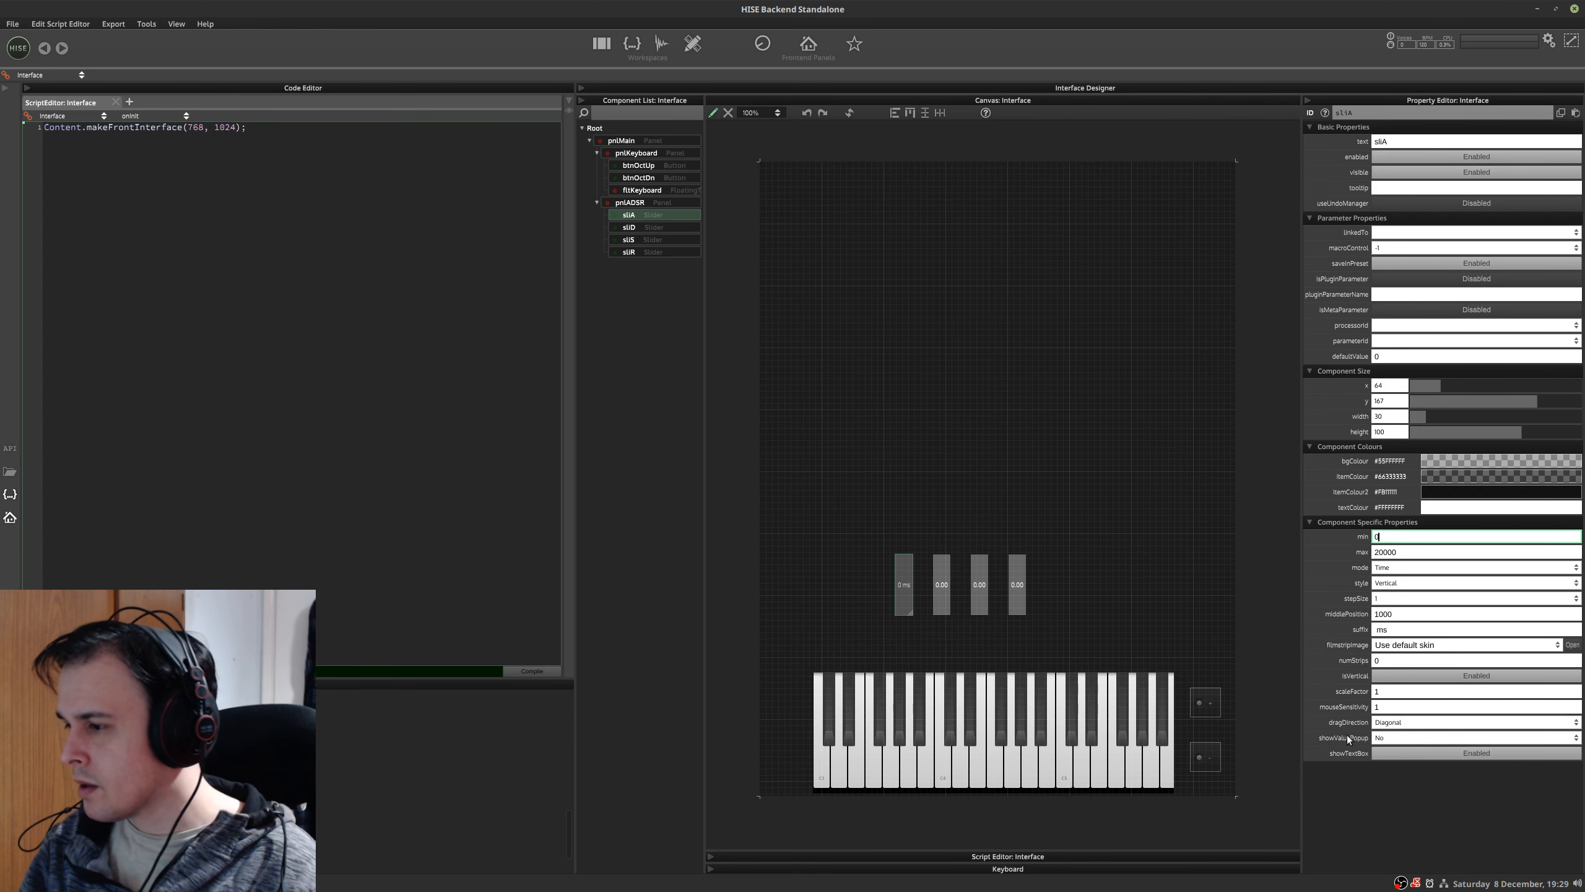
- Set sliA's showValuePopup to Right, compile the script, and try the slider in presentation mode
left_click(1390, 737)
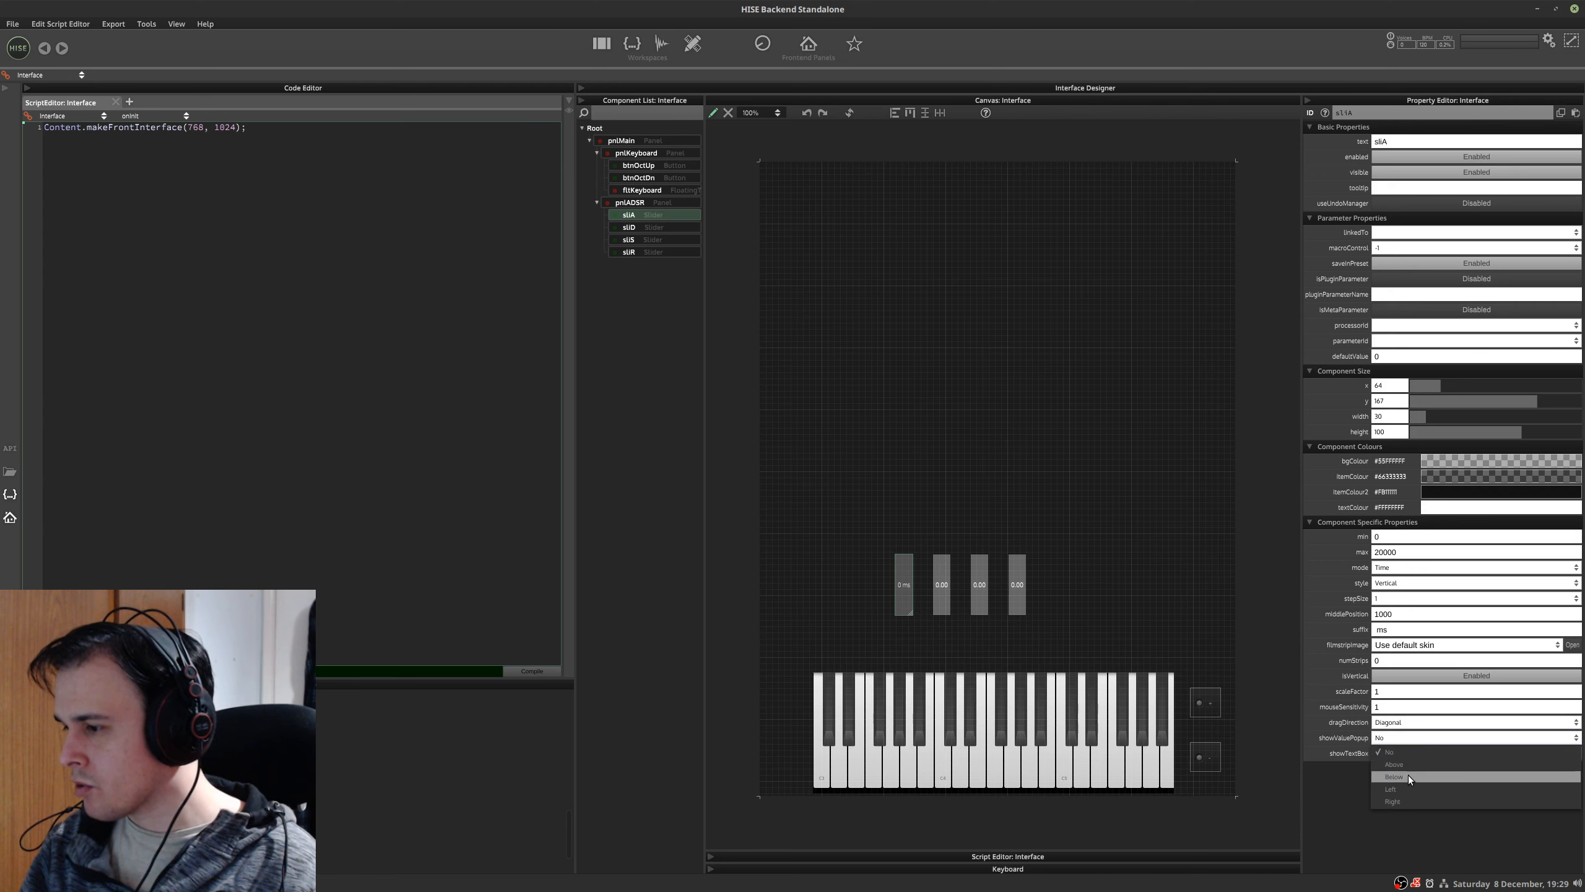
left_click(1406, 799)
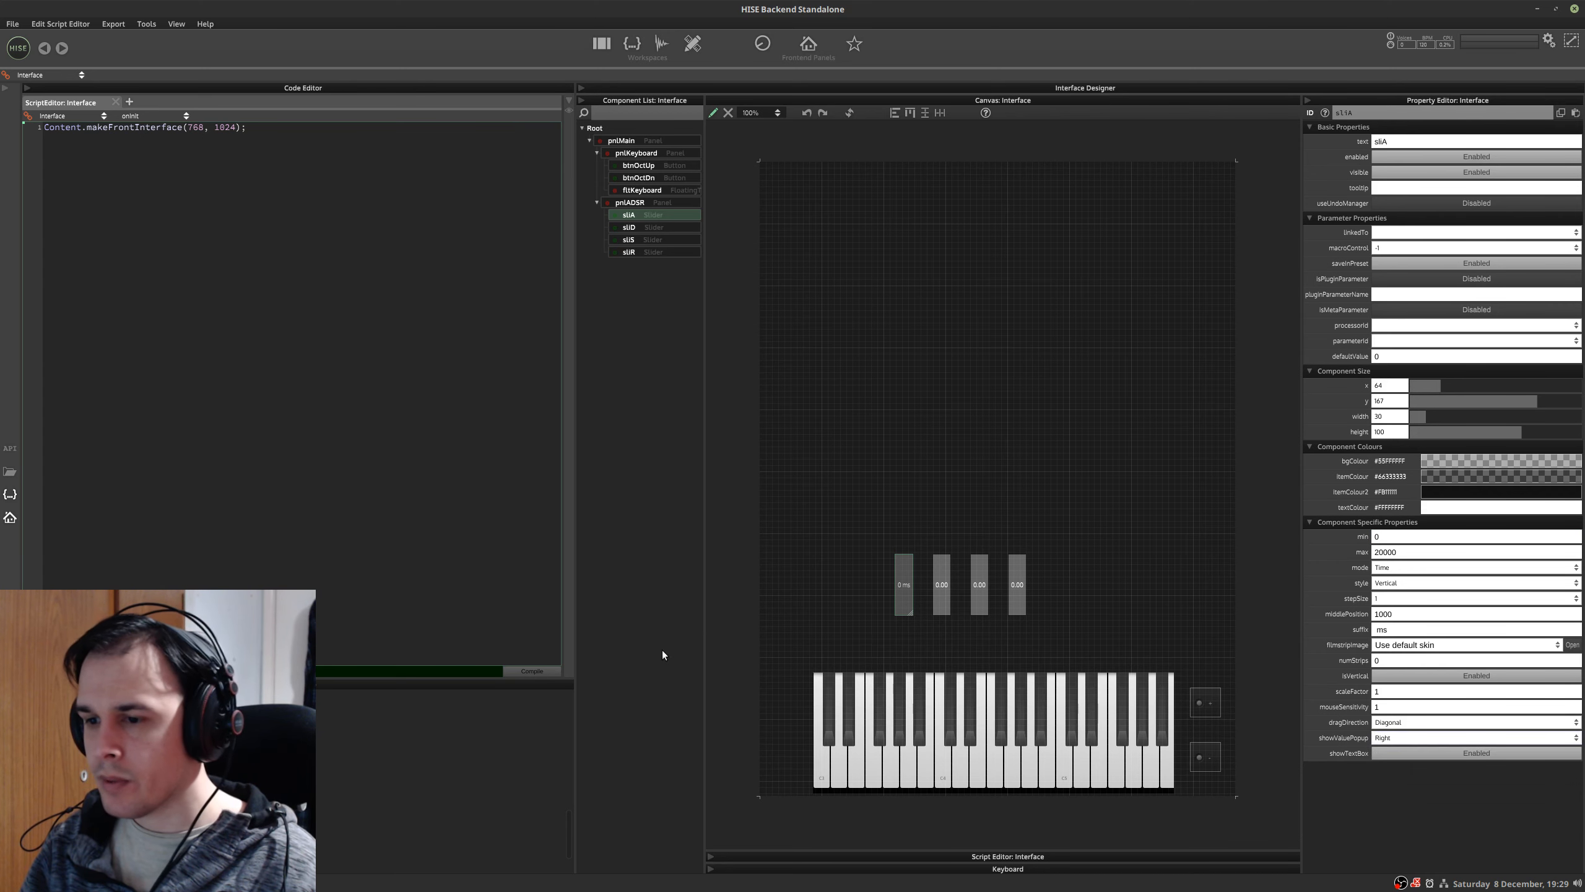
left_click(534, 671)
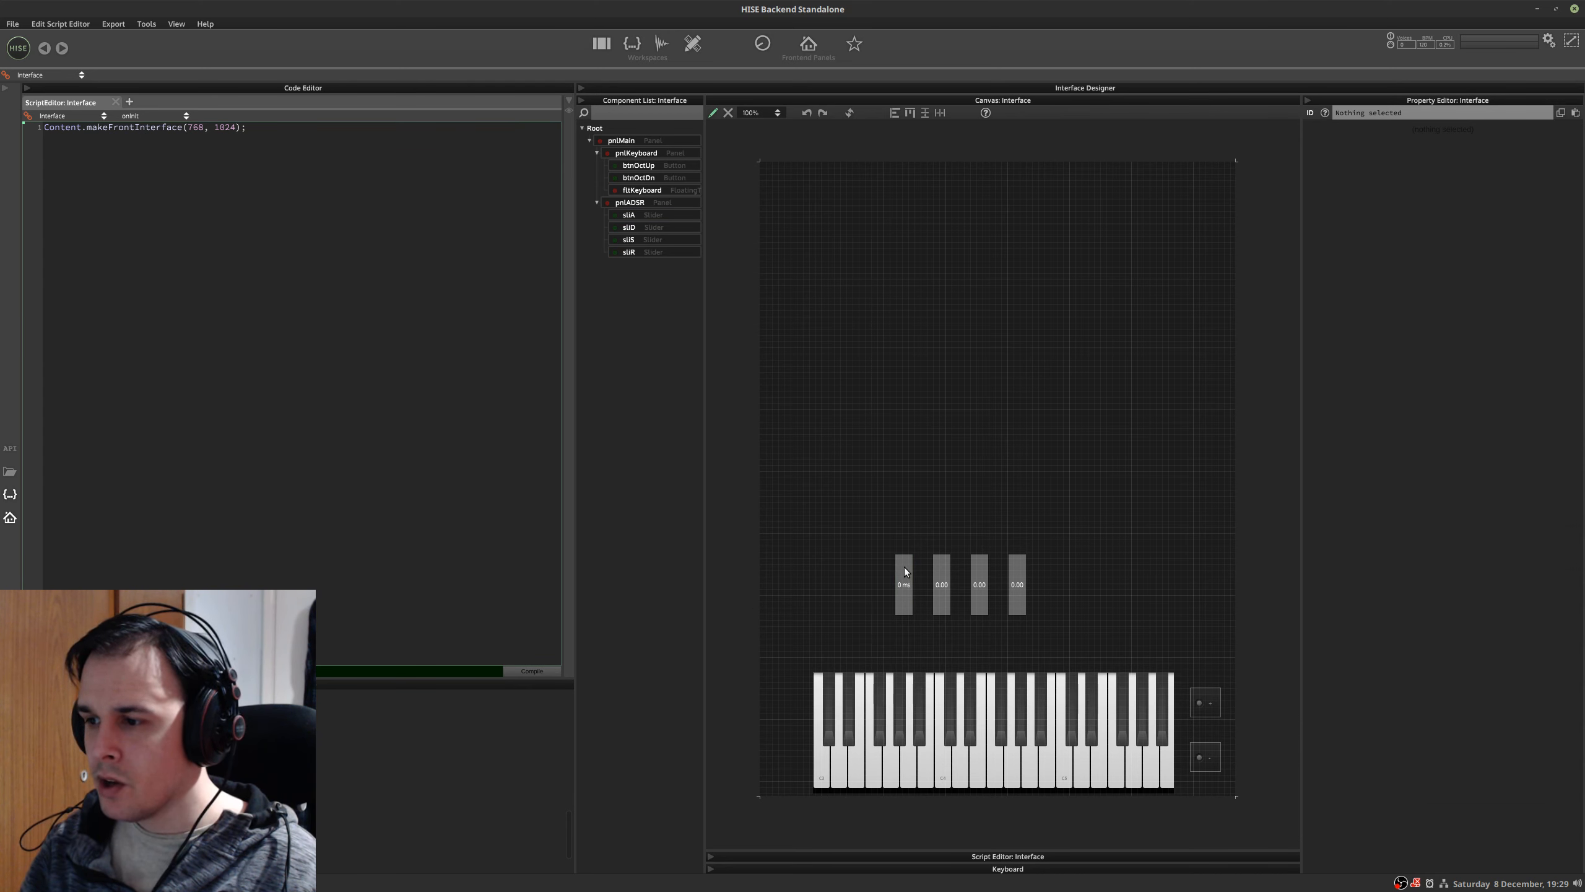
left_click(712, 113)
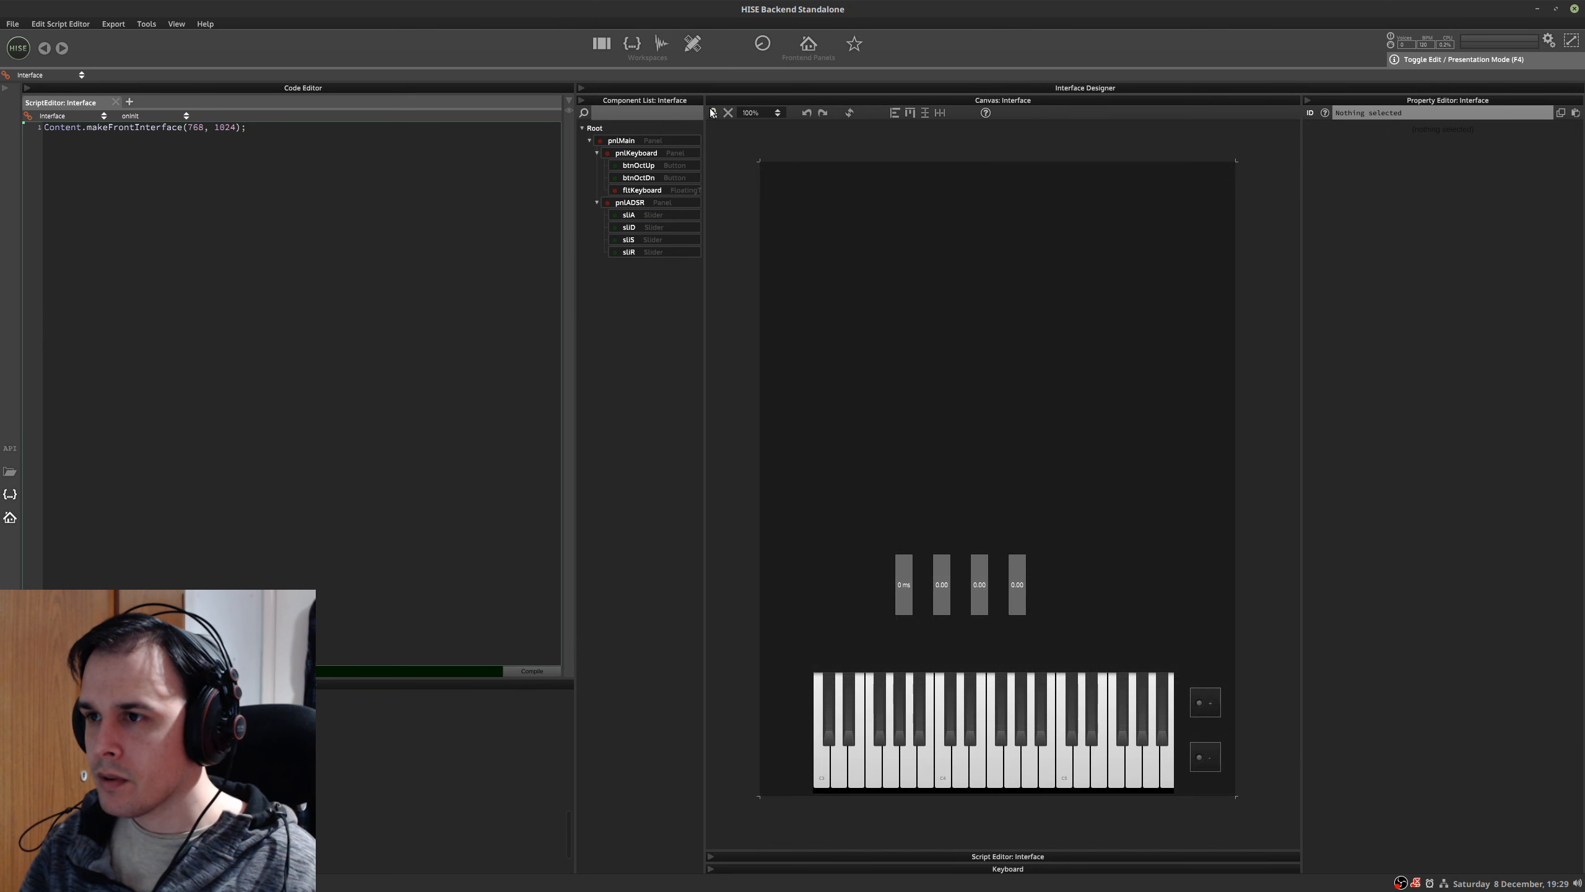
left_click_drag(906, 570, 938, 588)
- Set sliA's showValuePopup to Below, recompile the script, and try the slider again
left_click(630, 215)
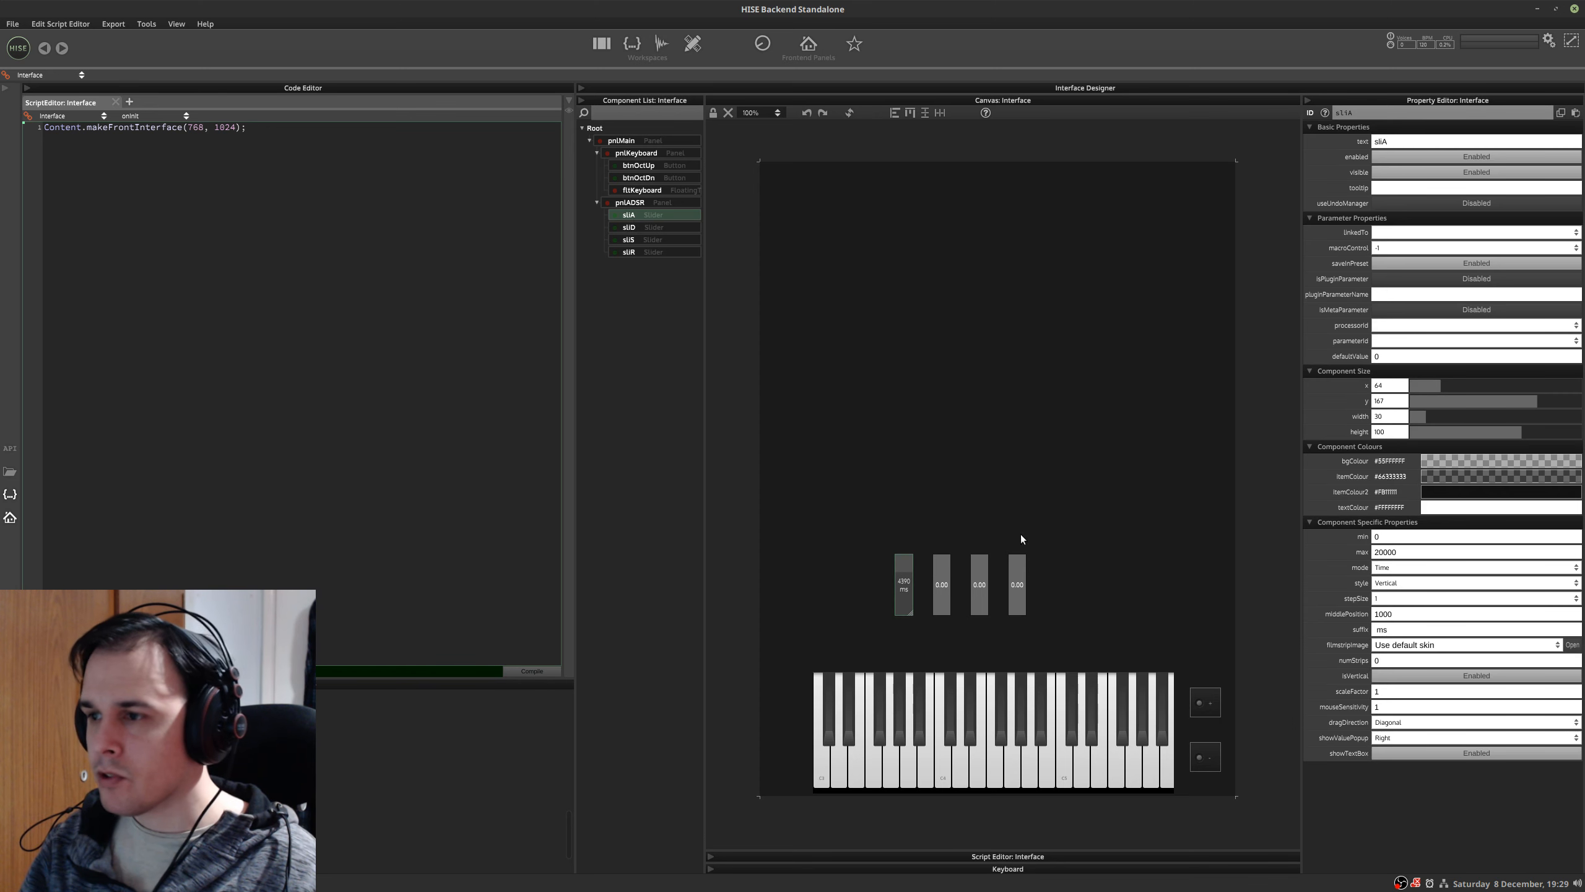
left_click(1416, 736)
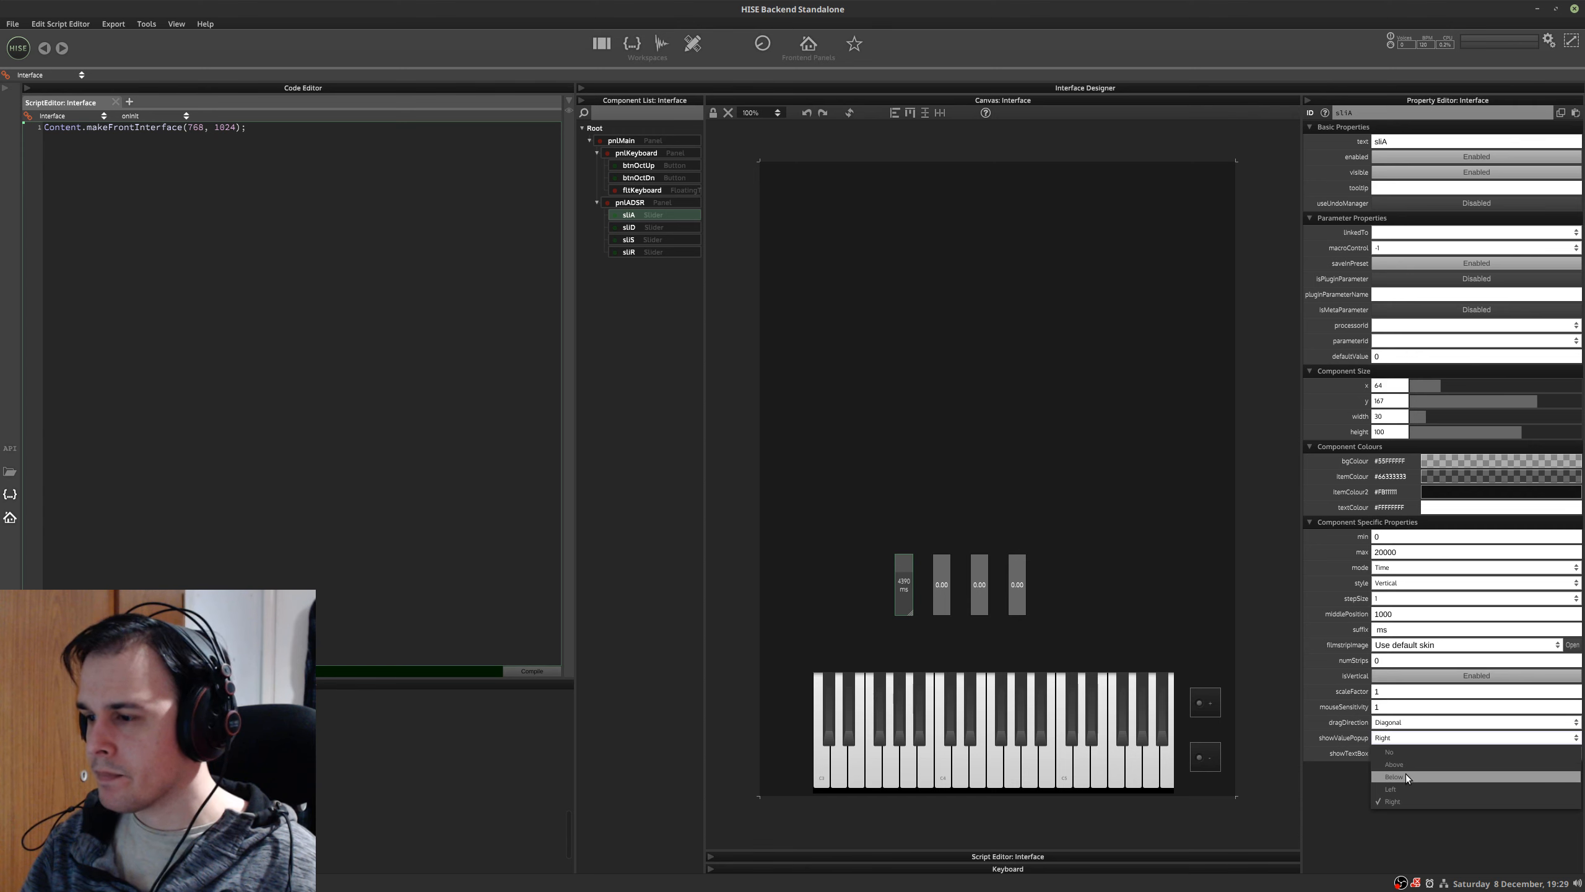
left_click(1405, 773)
left_click(516, 671)
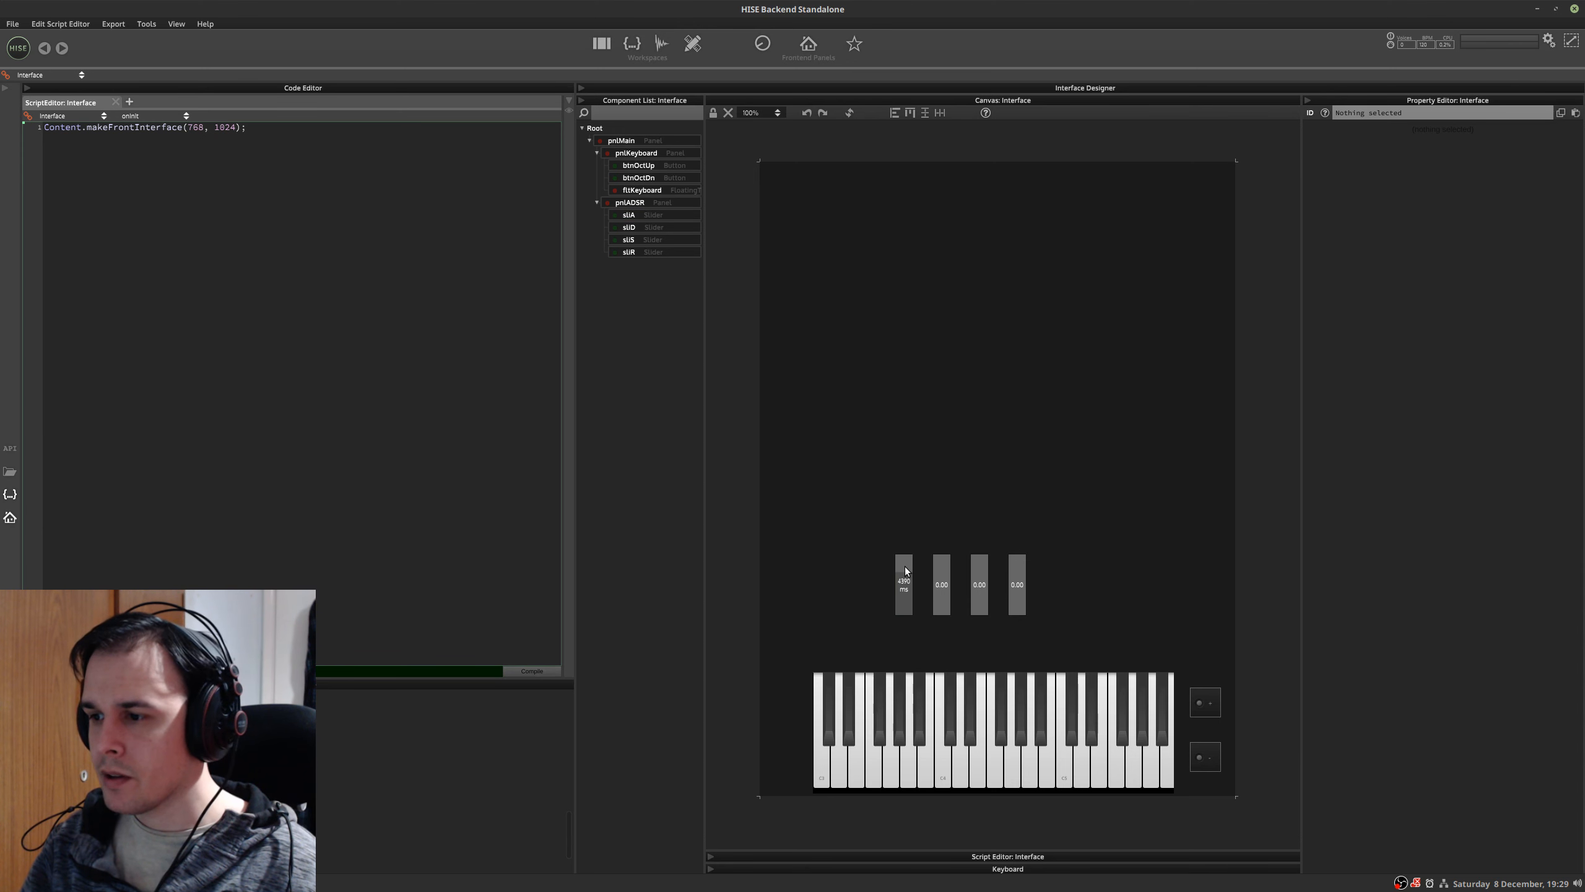
mouse_move(904, 590)
left_mouse_down()
mouse_move(906, 568)
mouse_move(900, 614)
mouse_move(903, 572)
left_mouse_up()
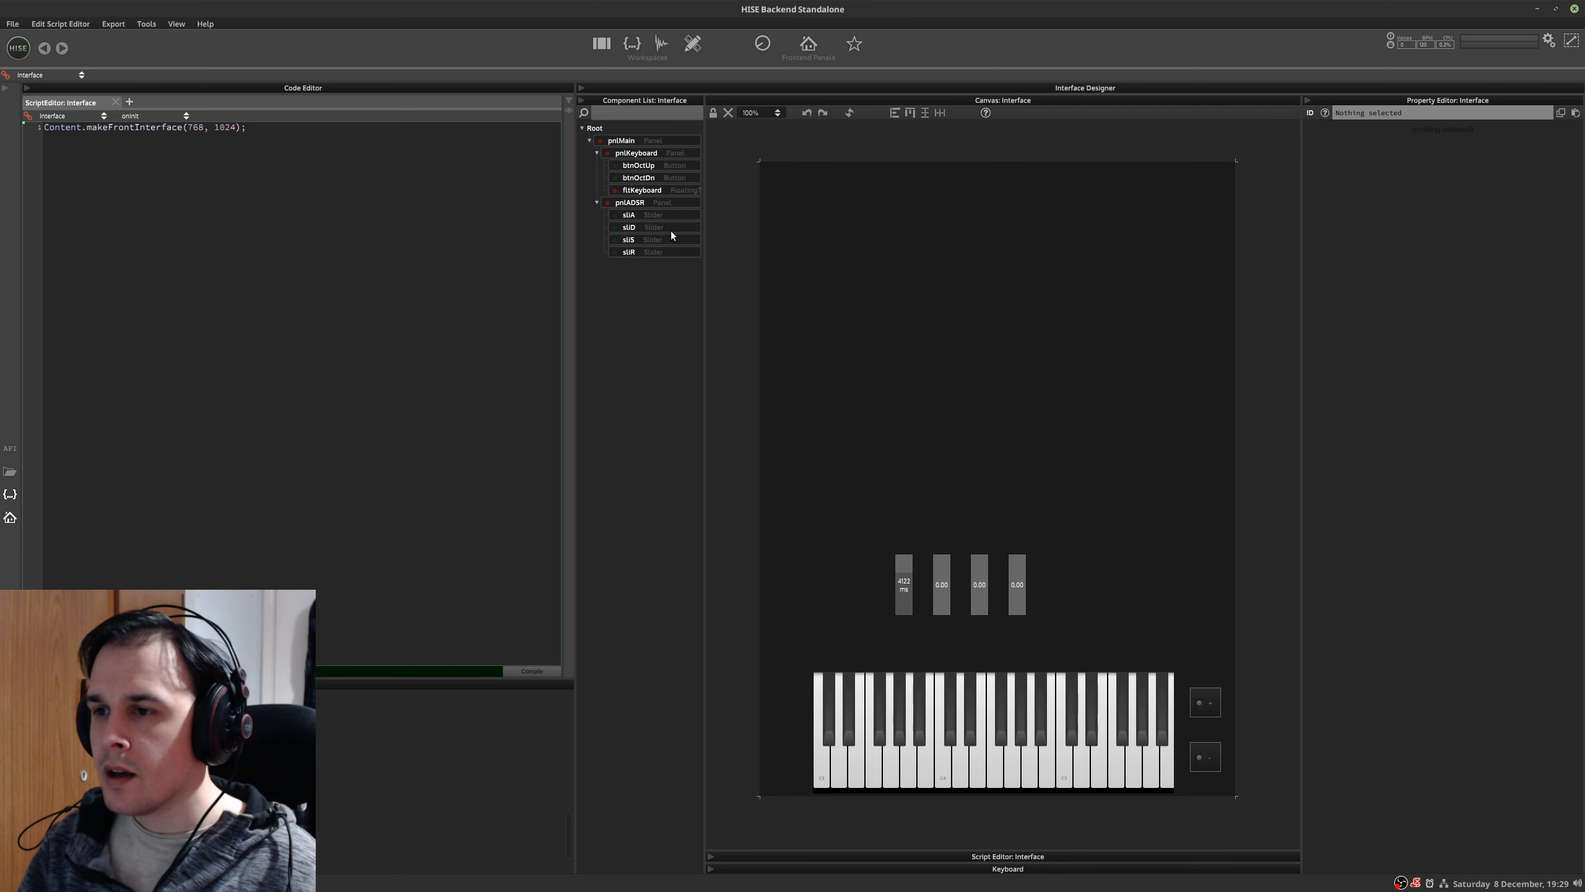
- Set the mode of the sliD slider to Time
left_click(670, 225)
left_click(725, 223)
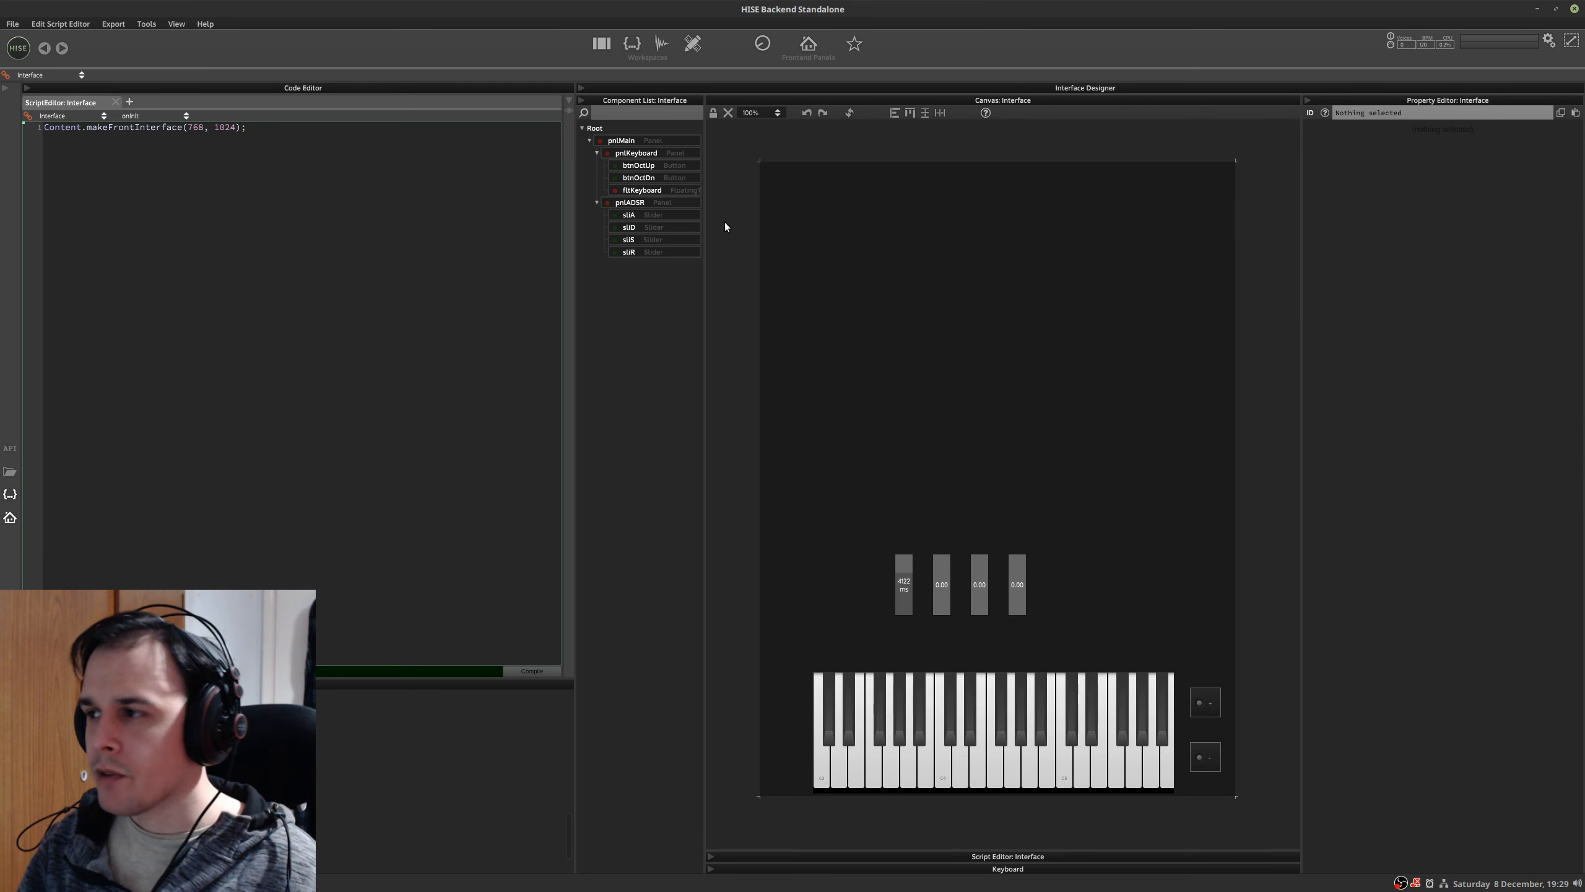
left_click(674, 225)
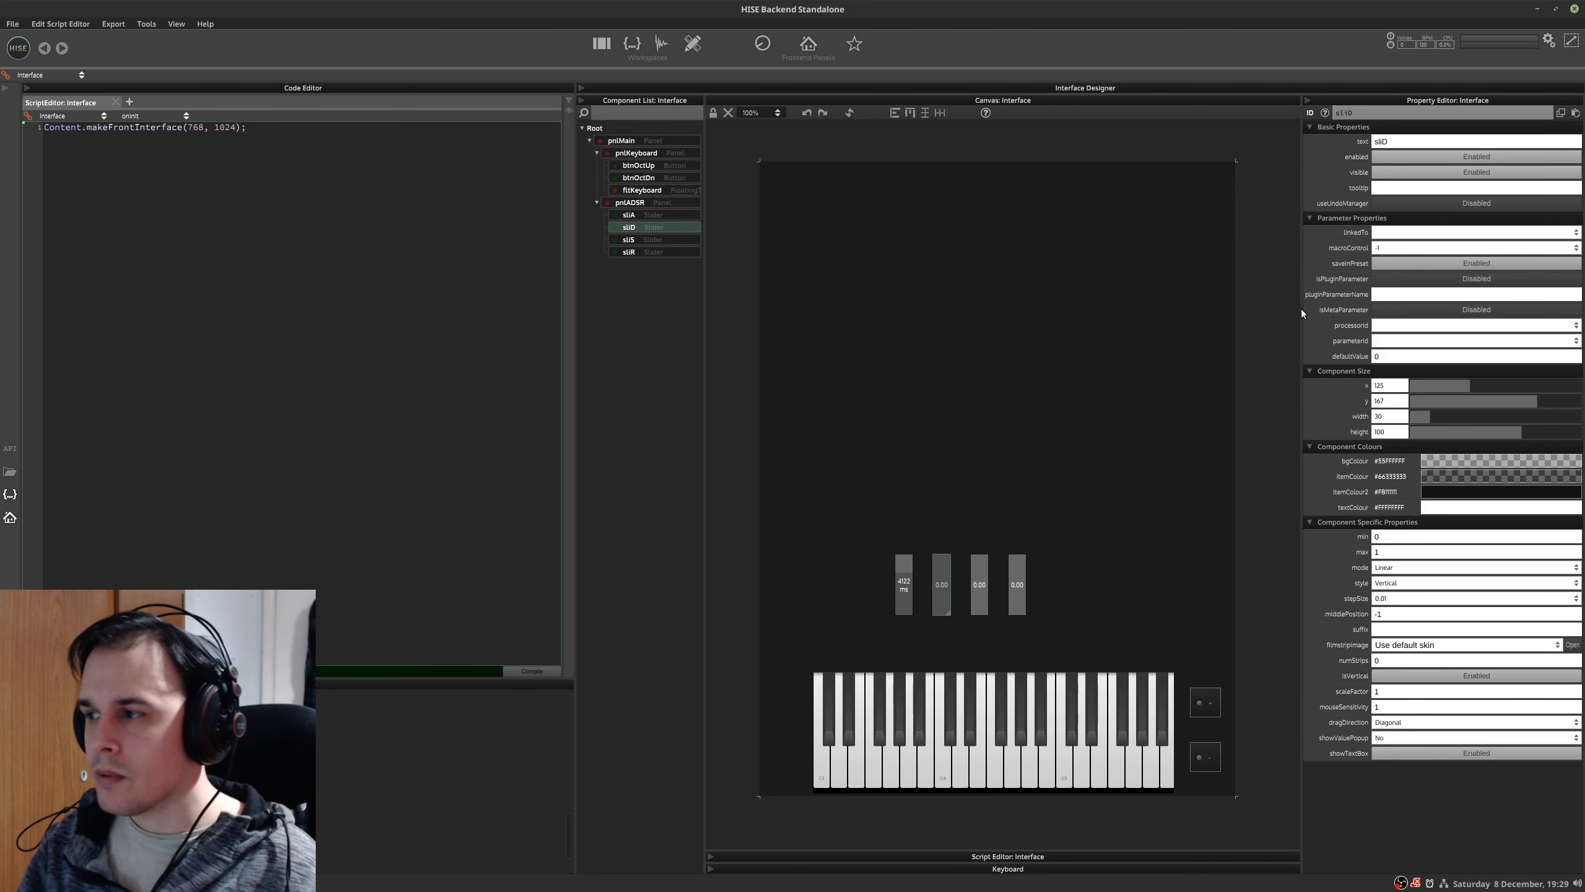
left_click(1392, 569)
left_click(1402, 602)
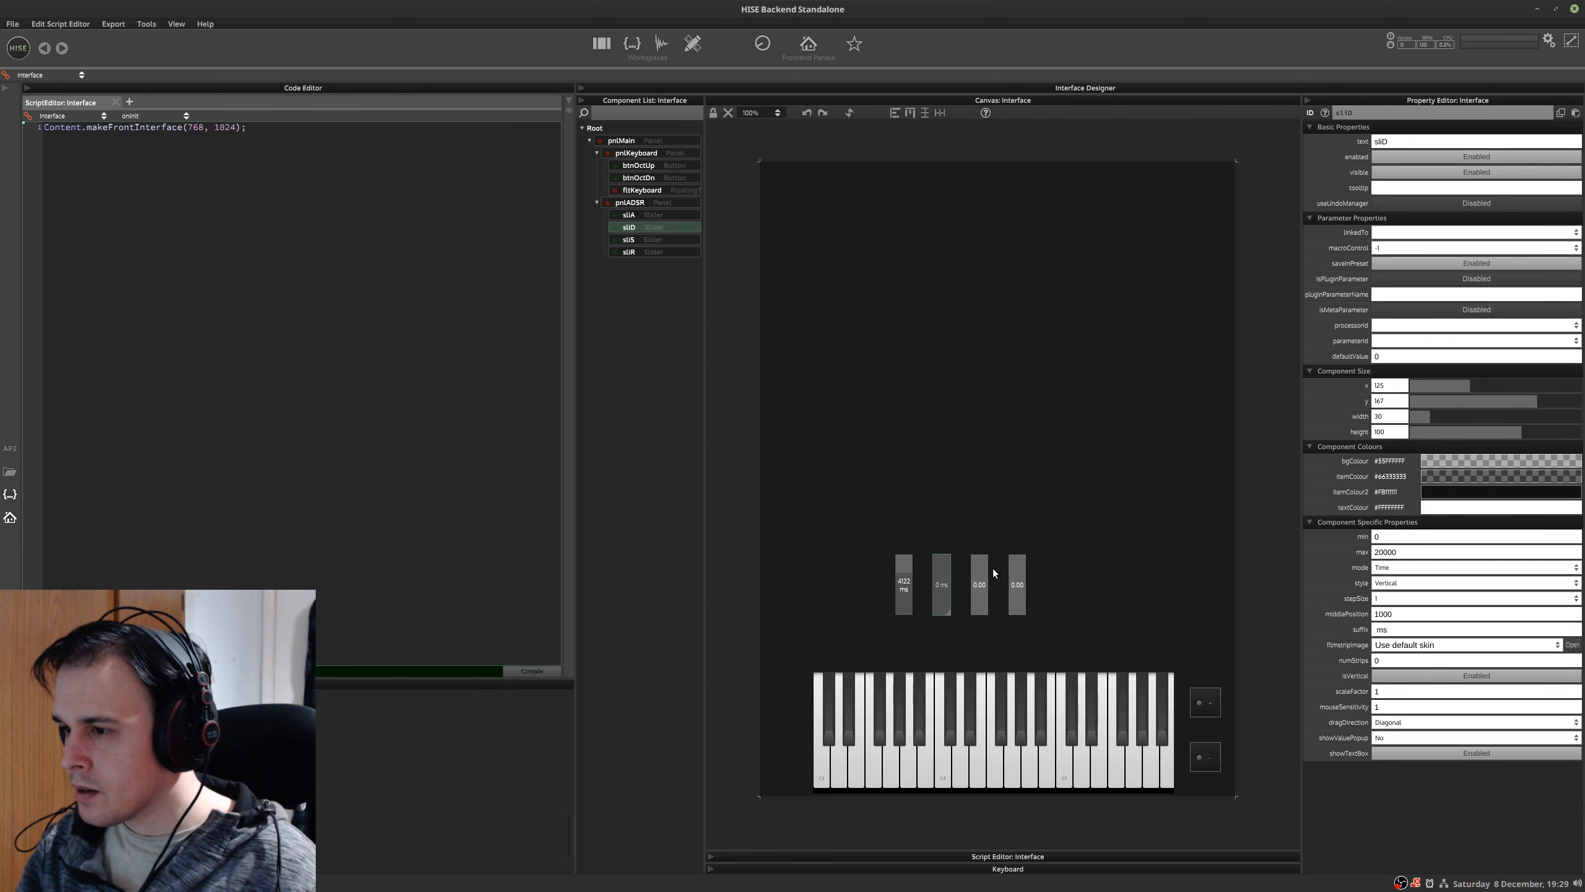
- Set the mode of both the sliS and sliR sliders to Time
left_click(647, 237)
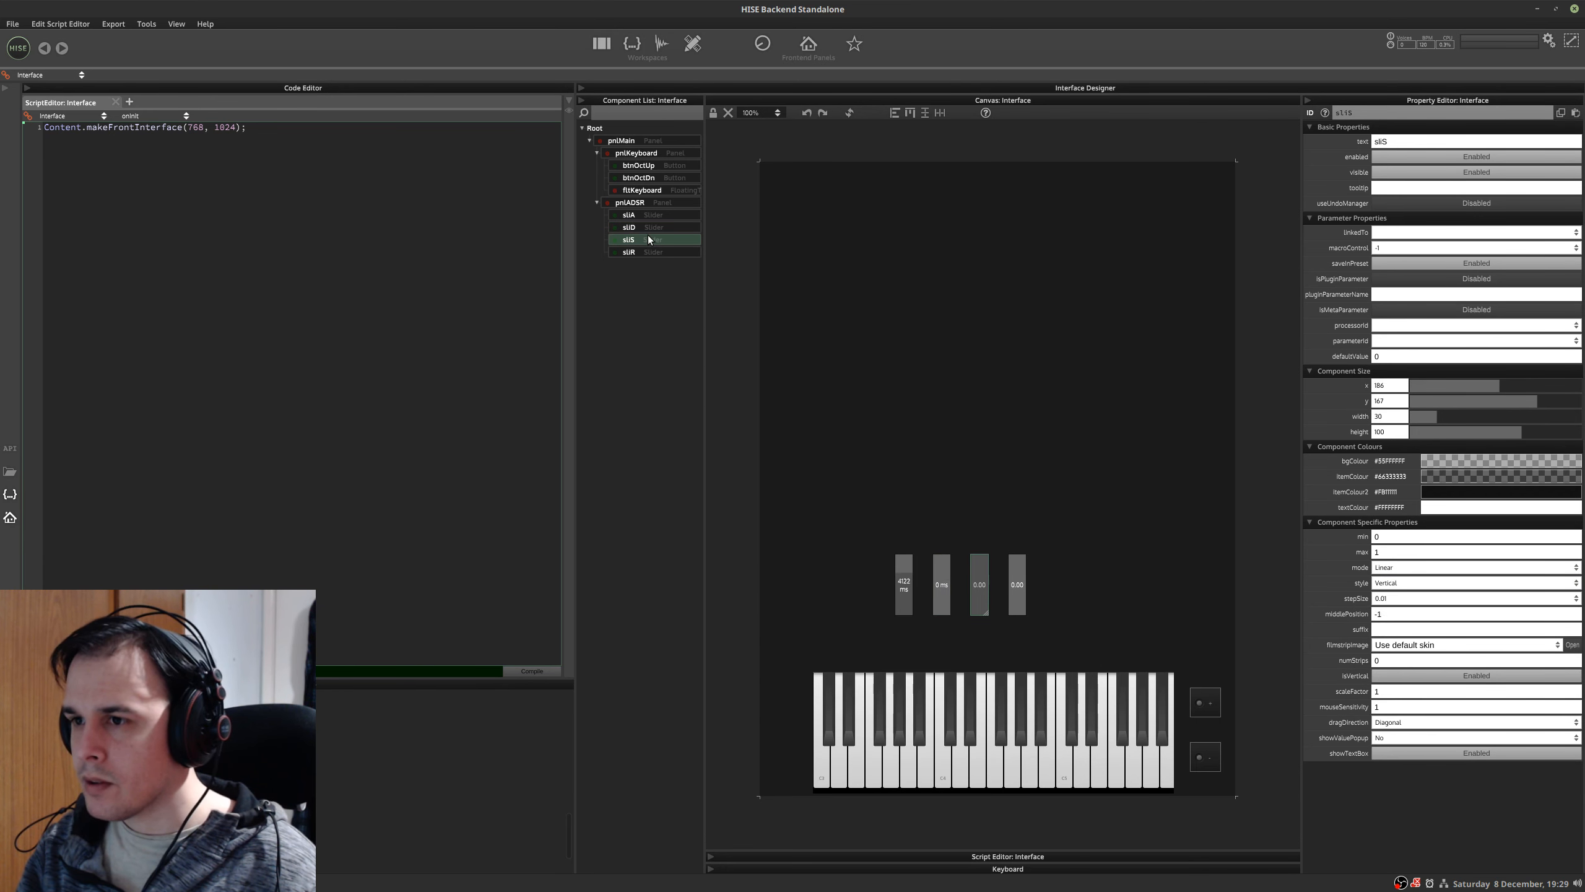
left_click(1382, 569)
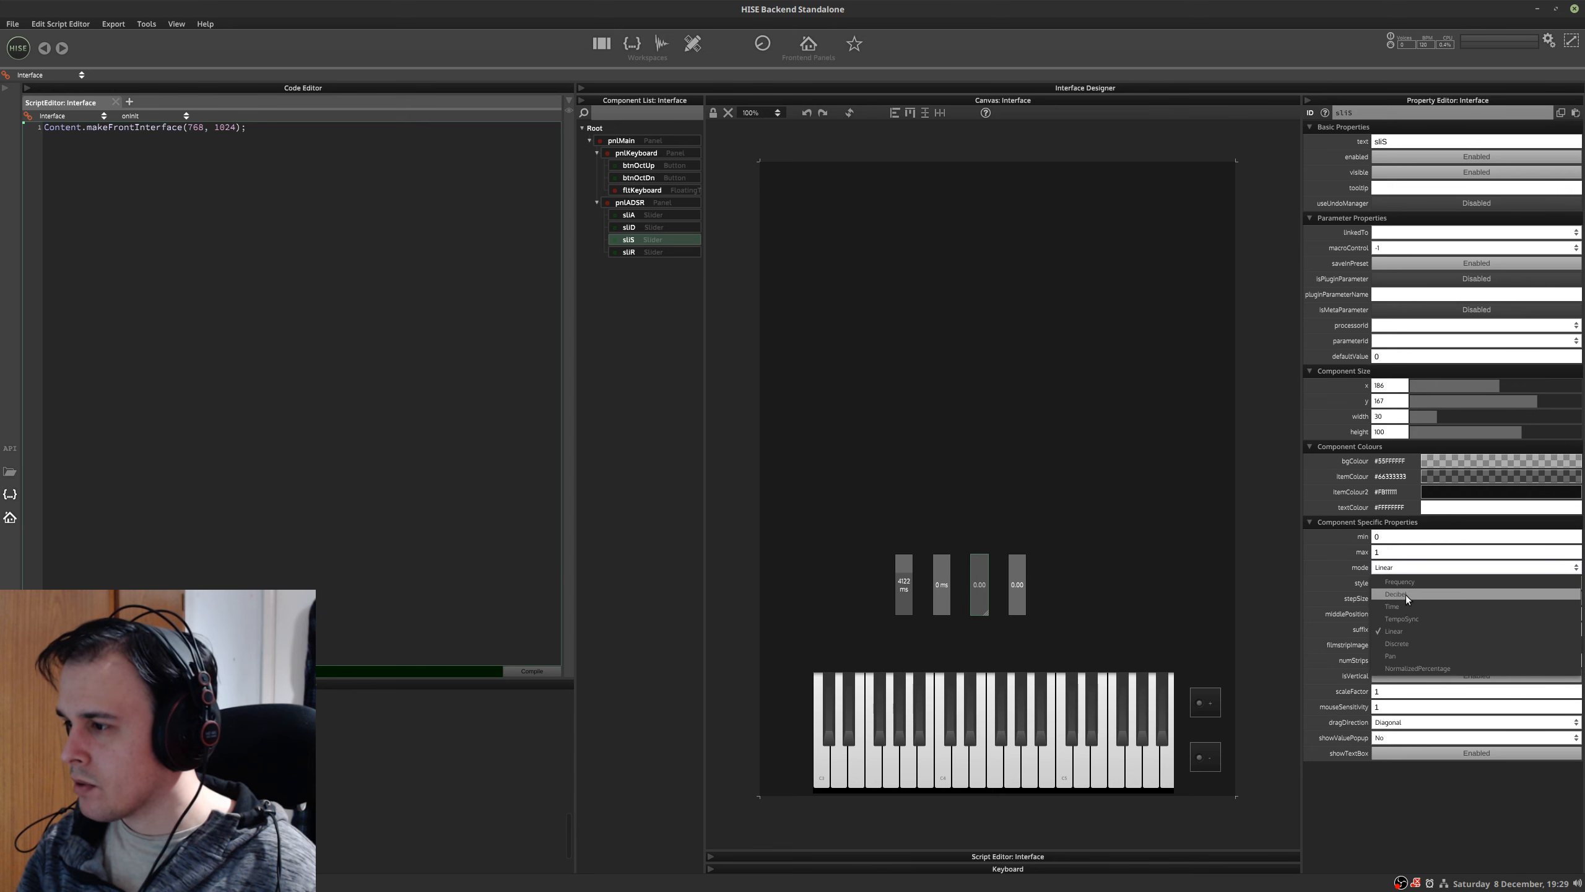
left_click(1403, 604)
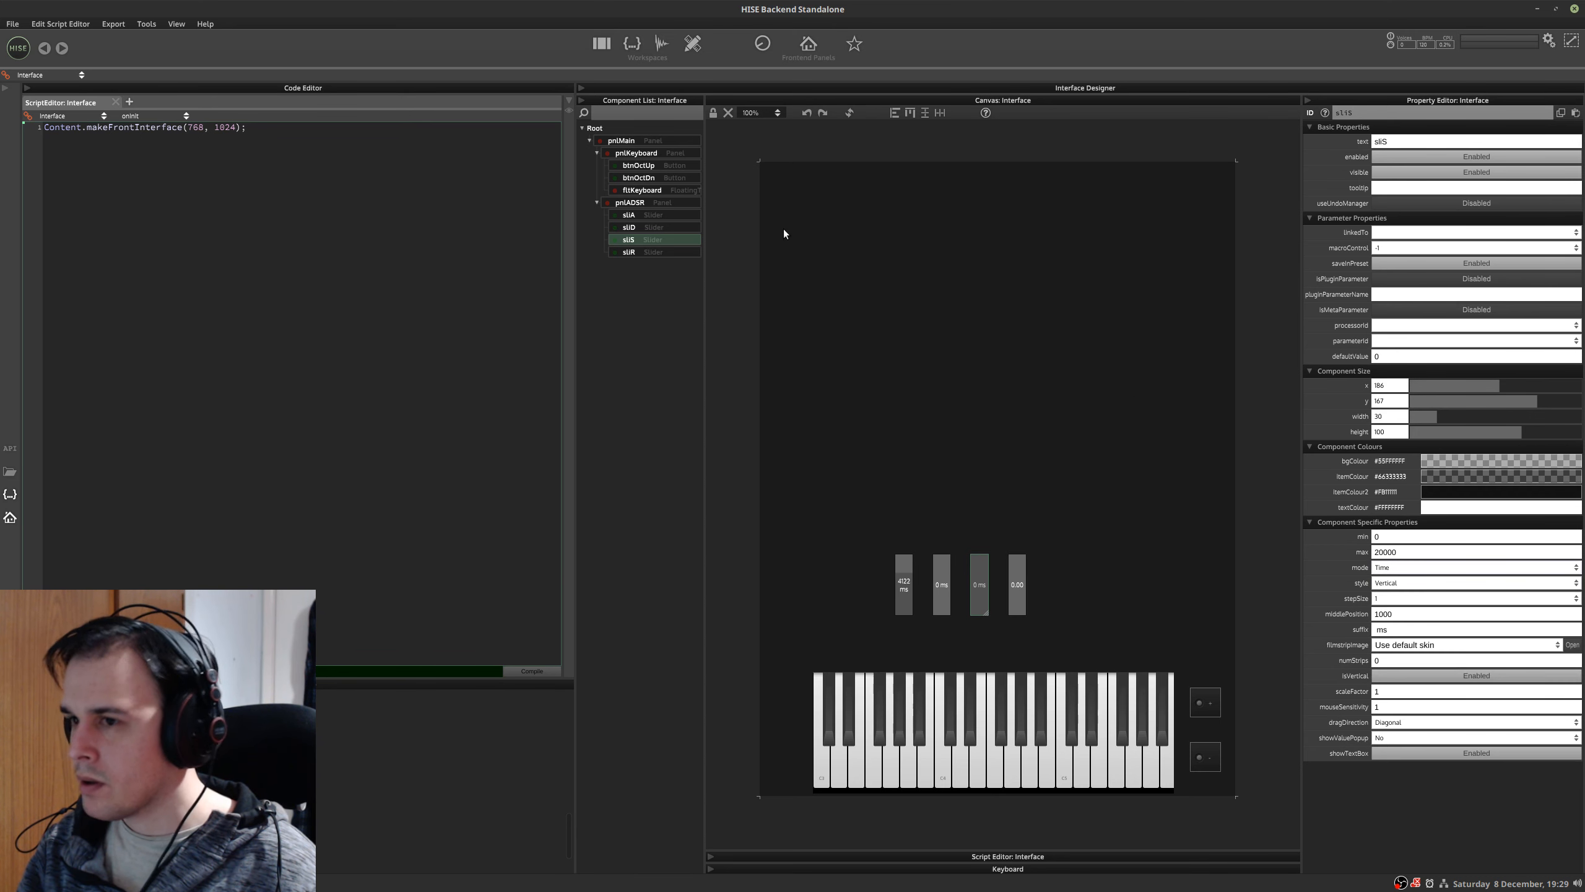
left_click(671, 250)
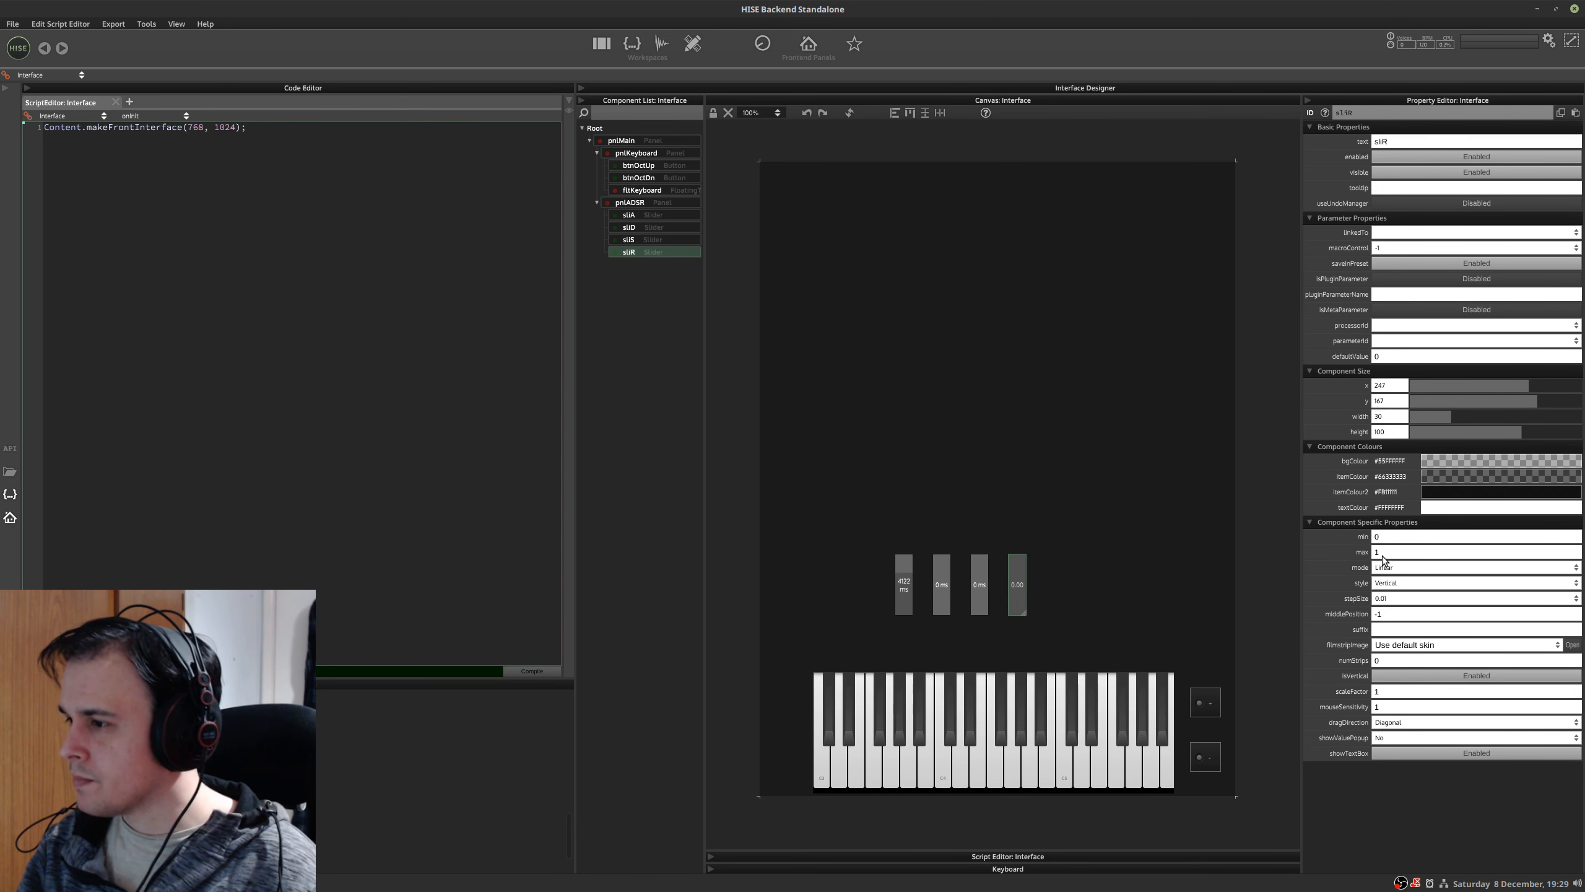
left_click(1399, 568)
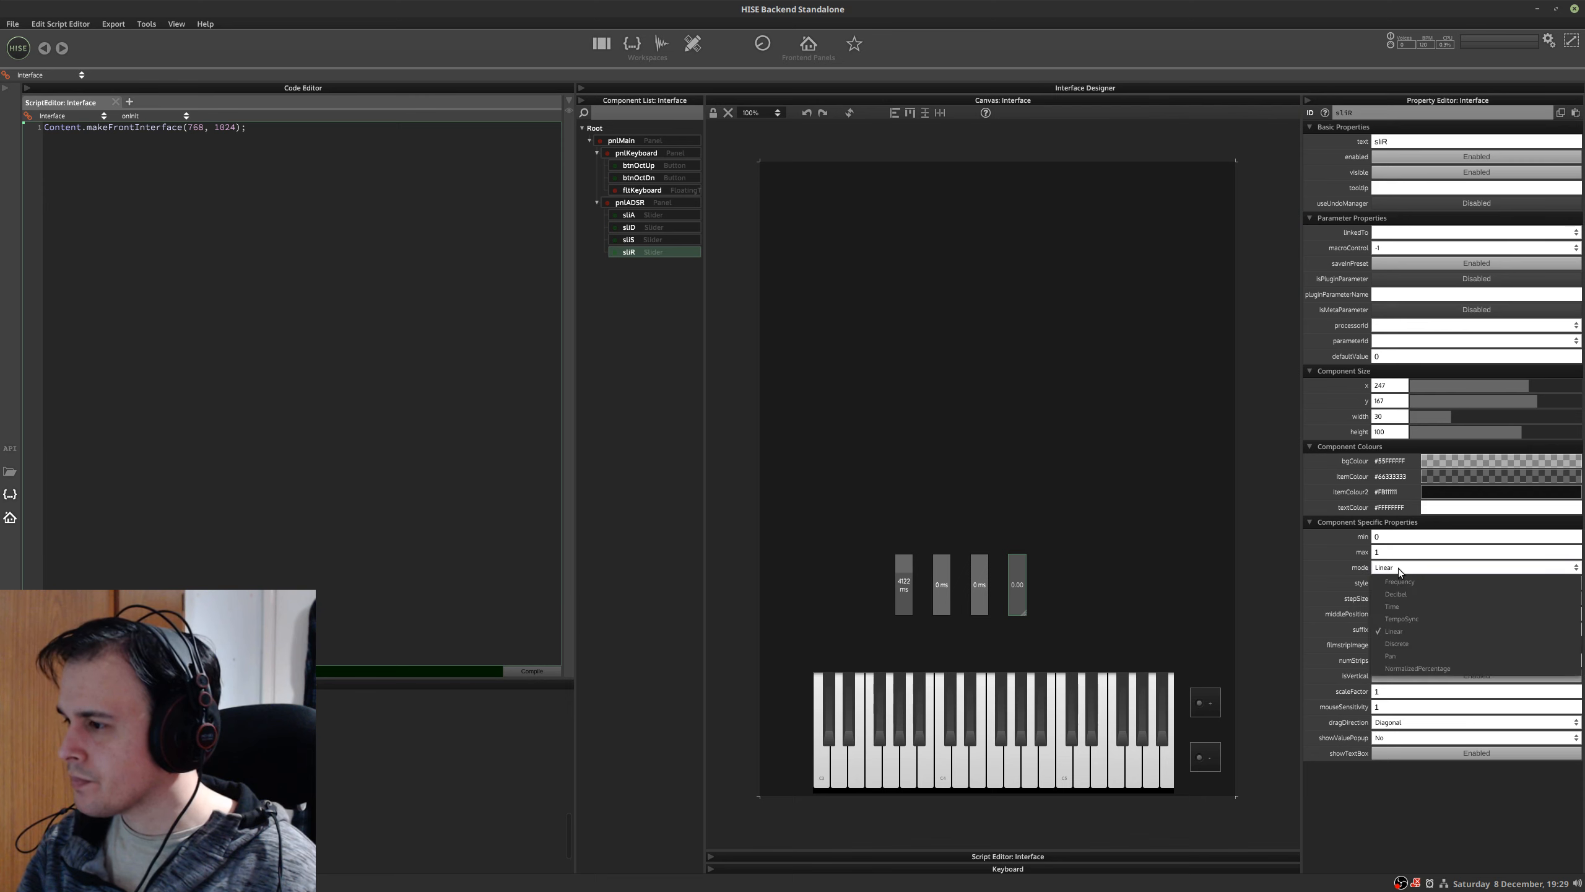
left_click(1406, 605)
- Compile the script and try out the ADSR sliders on the canvas, returning sliA to its minimum
left_click(548, 673)
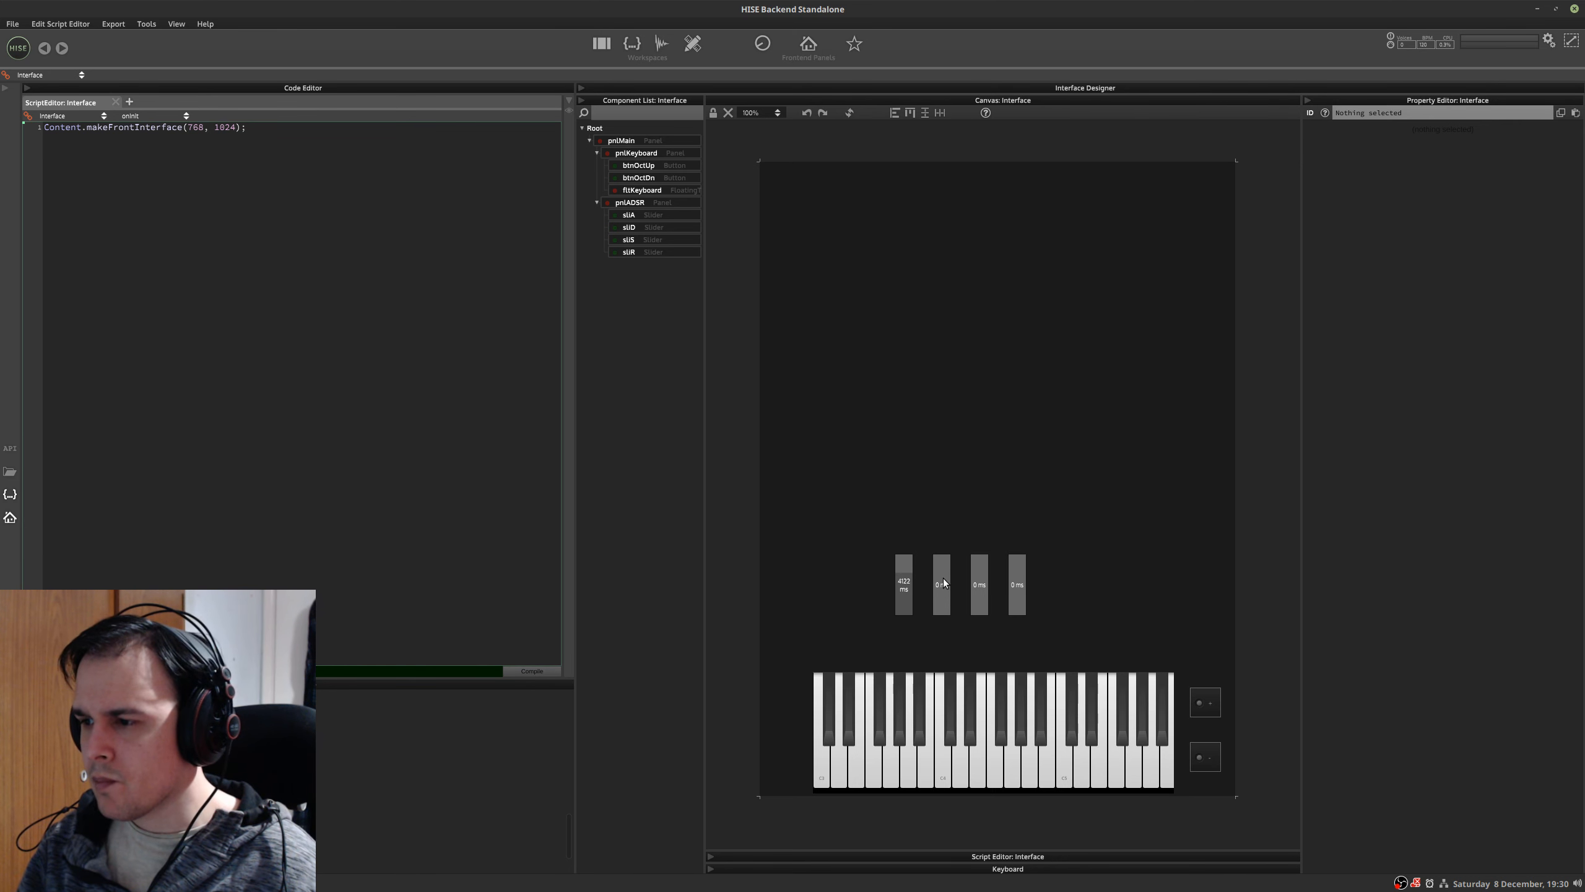
left_click_drag(943, 575, 980, 617)
left_click_drag(1020, 566, 925, 641)
left_click_drag(900, 583, 902, 616)
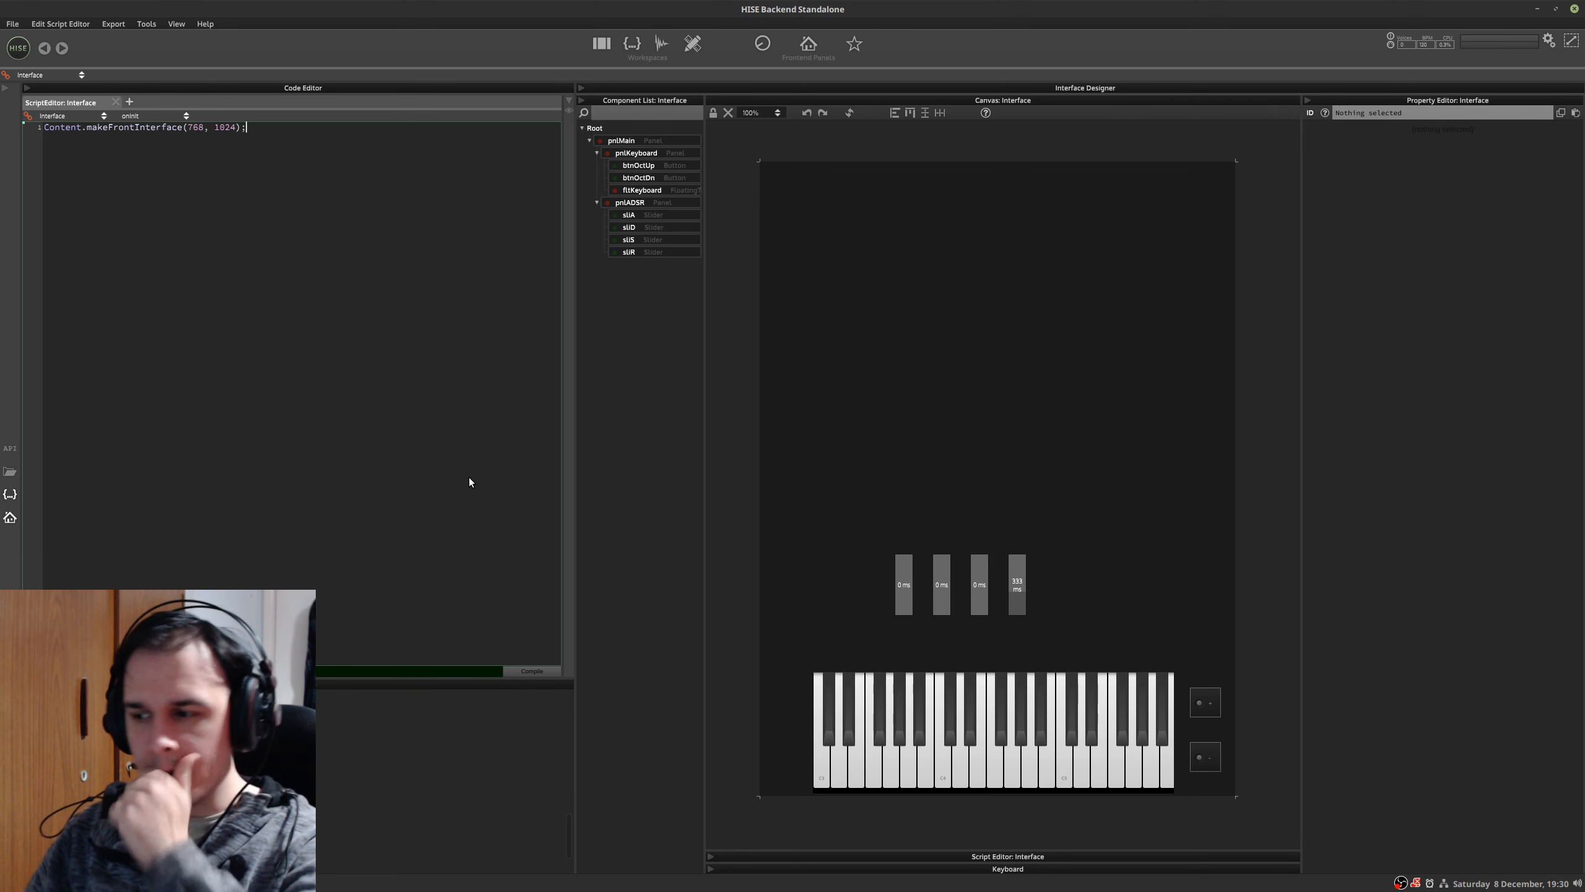
- Check the wireframe, return to edit mode, and add a new label with the text dfgdfgdfg above the sliders
key("ctrl+alt+Right")
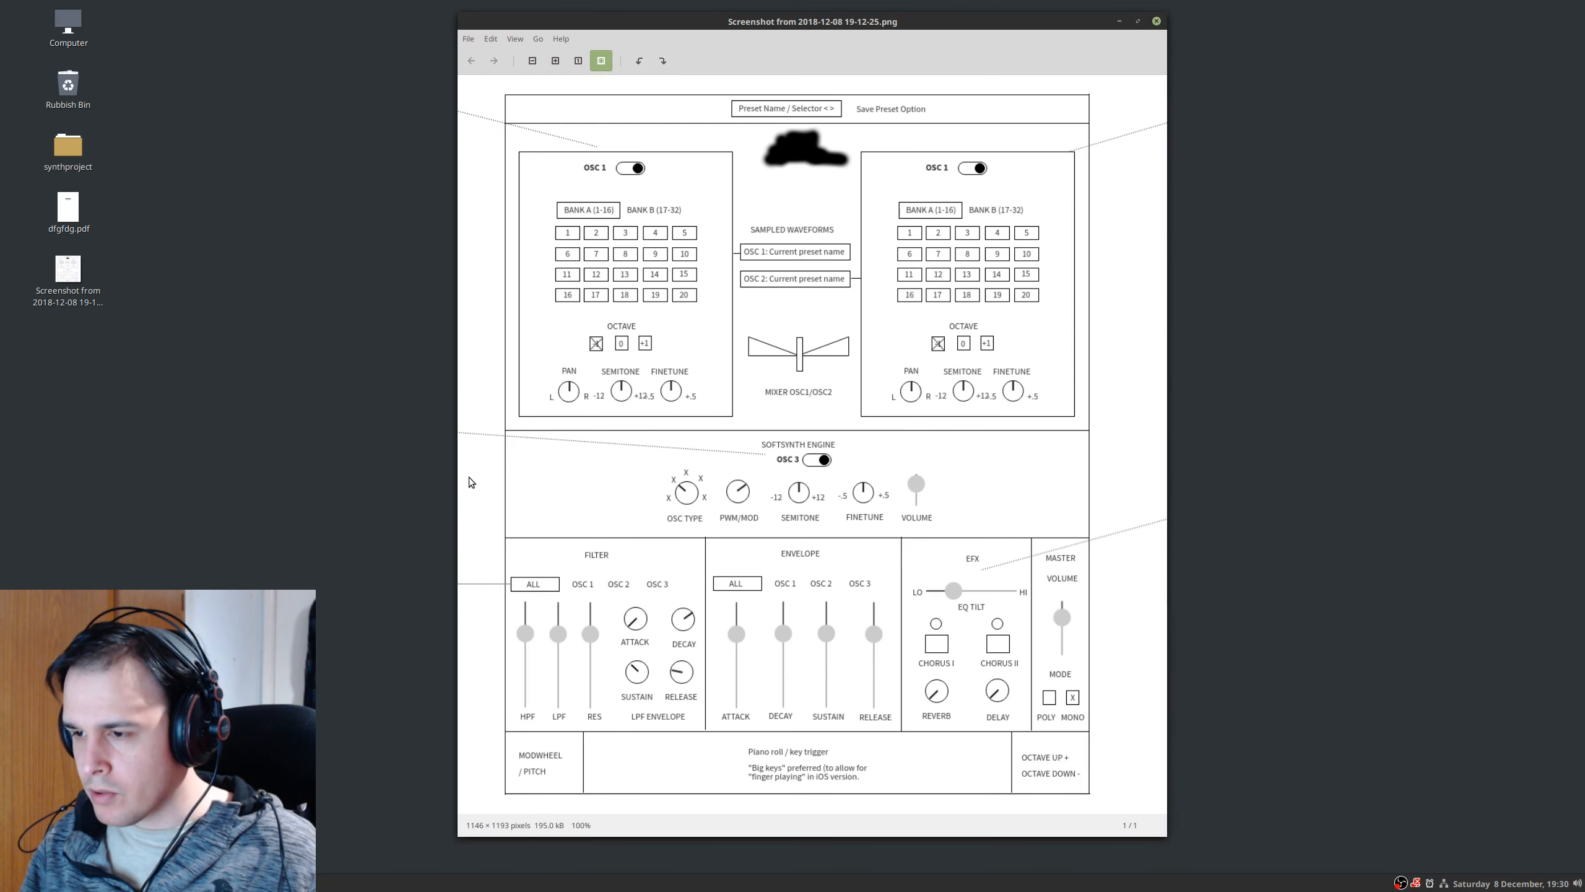
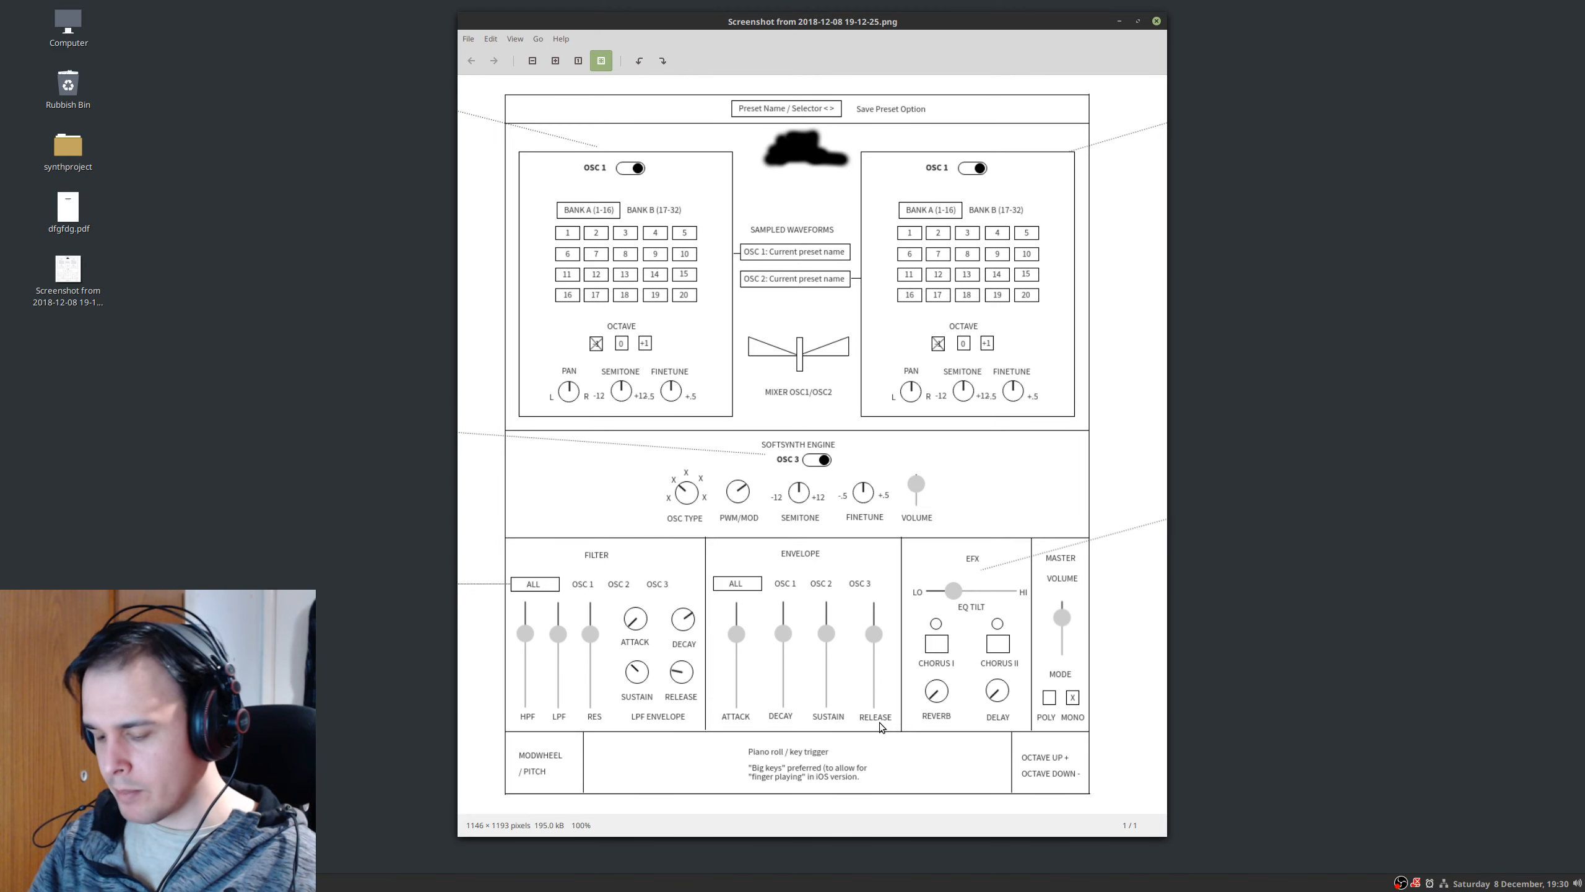
key("ctrl+alt+Left")
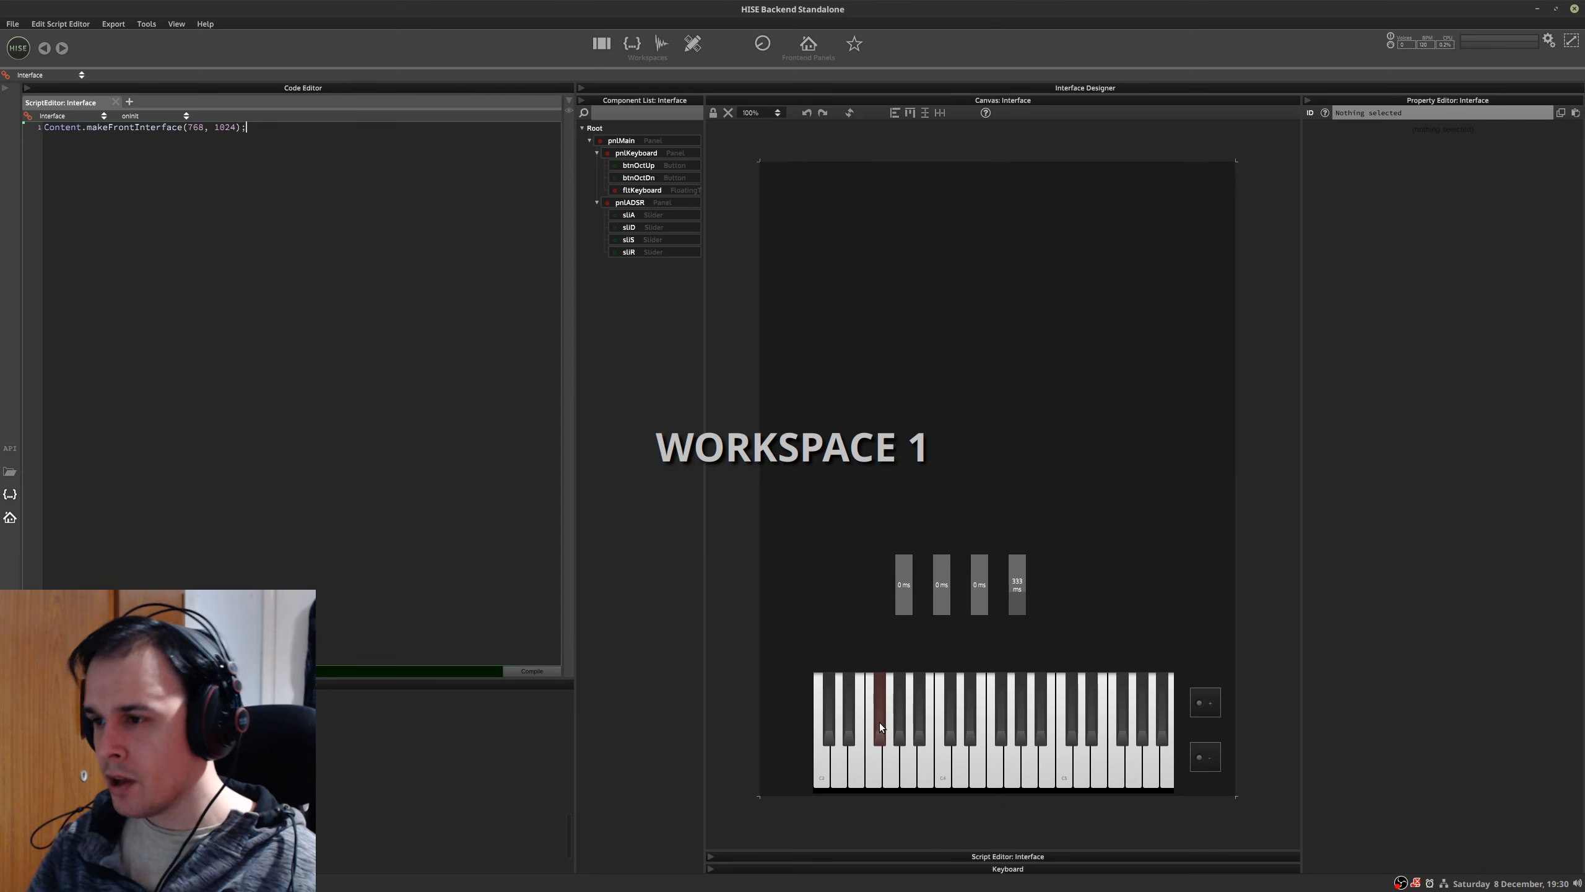
left_click(712, 114)
right_click(968, 304)
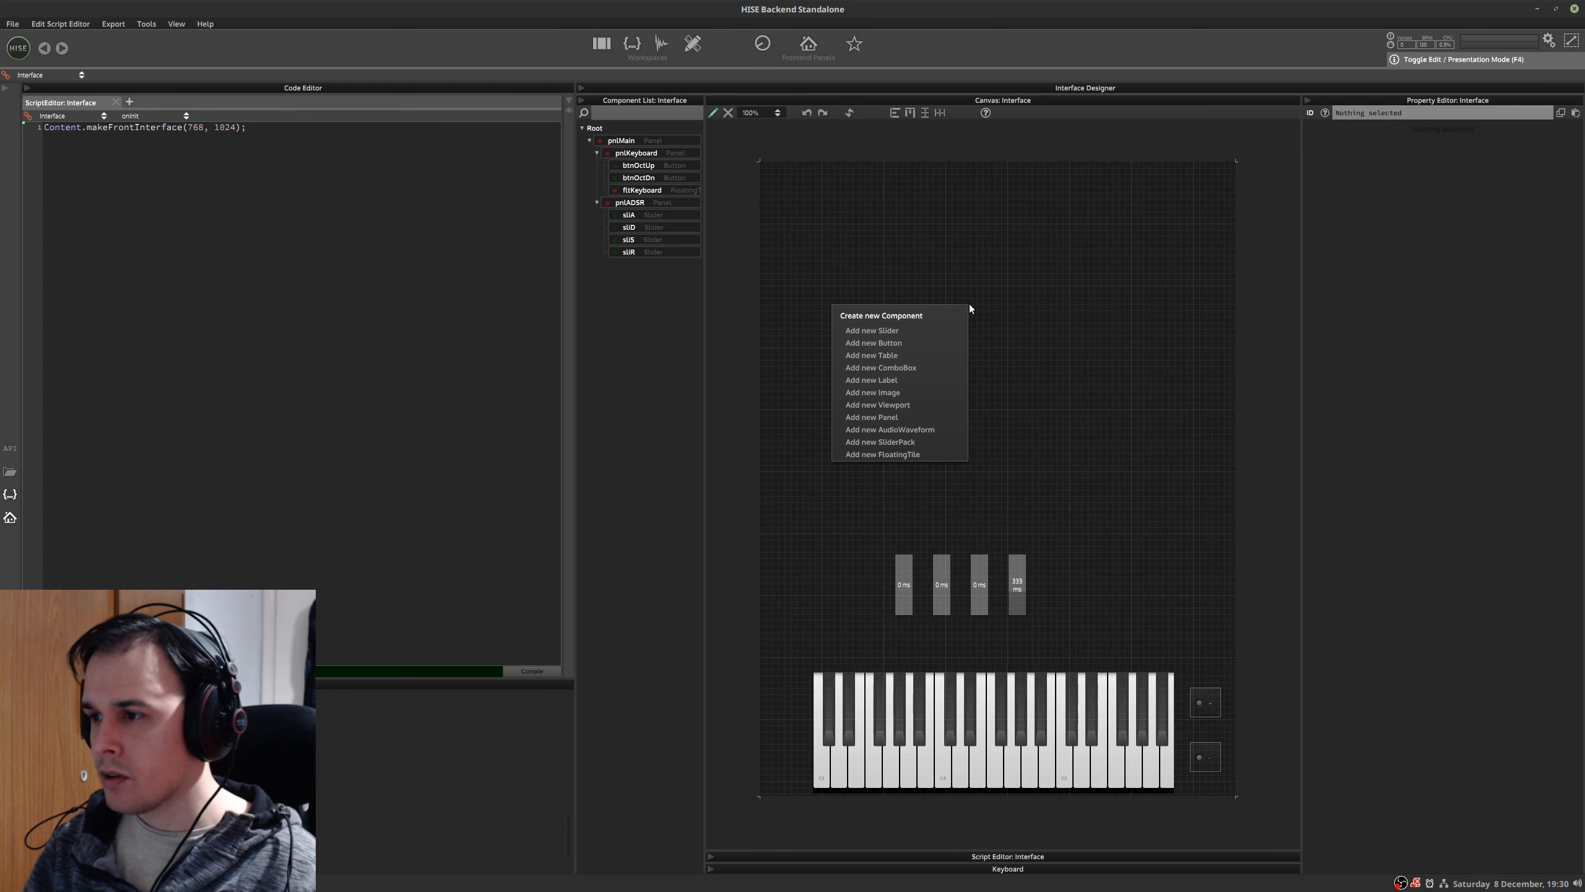
left_click(916, 376)
left_click(1405, 140)
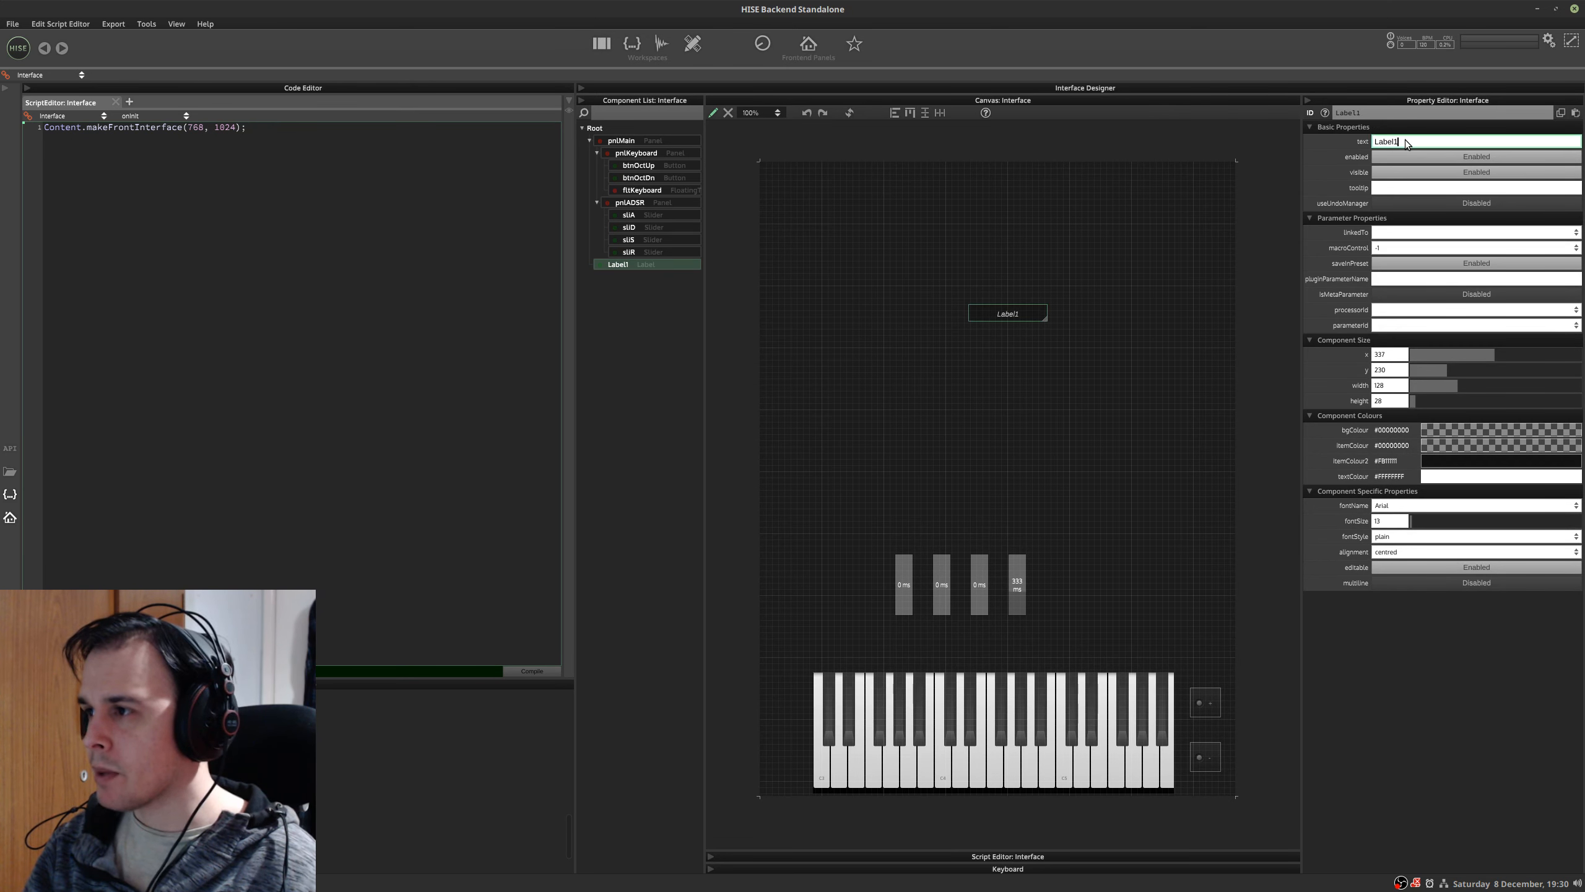
type("dfgdfgdfg")
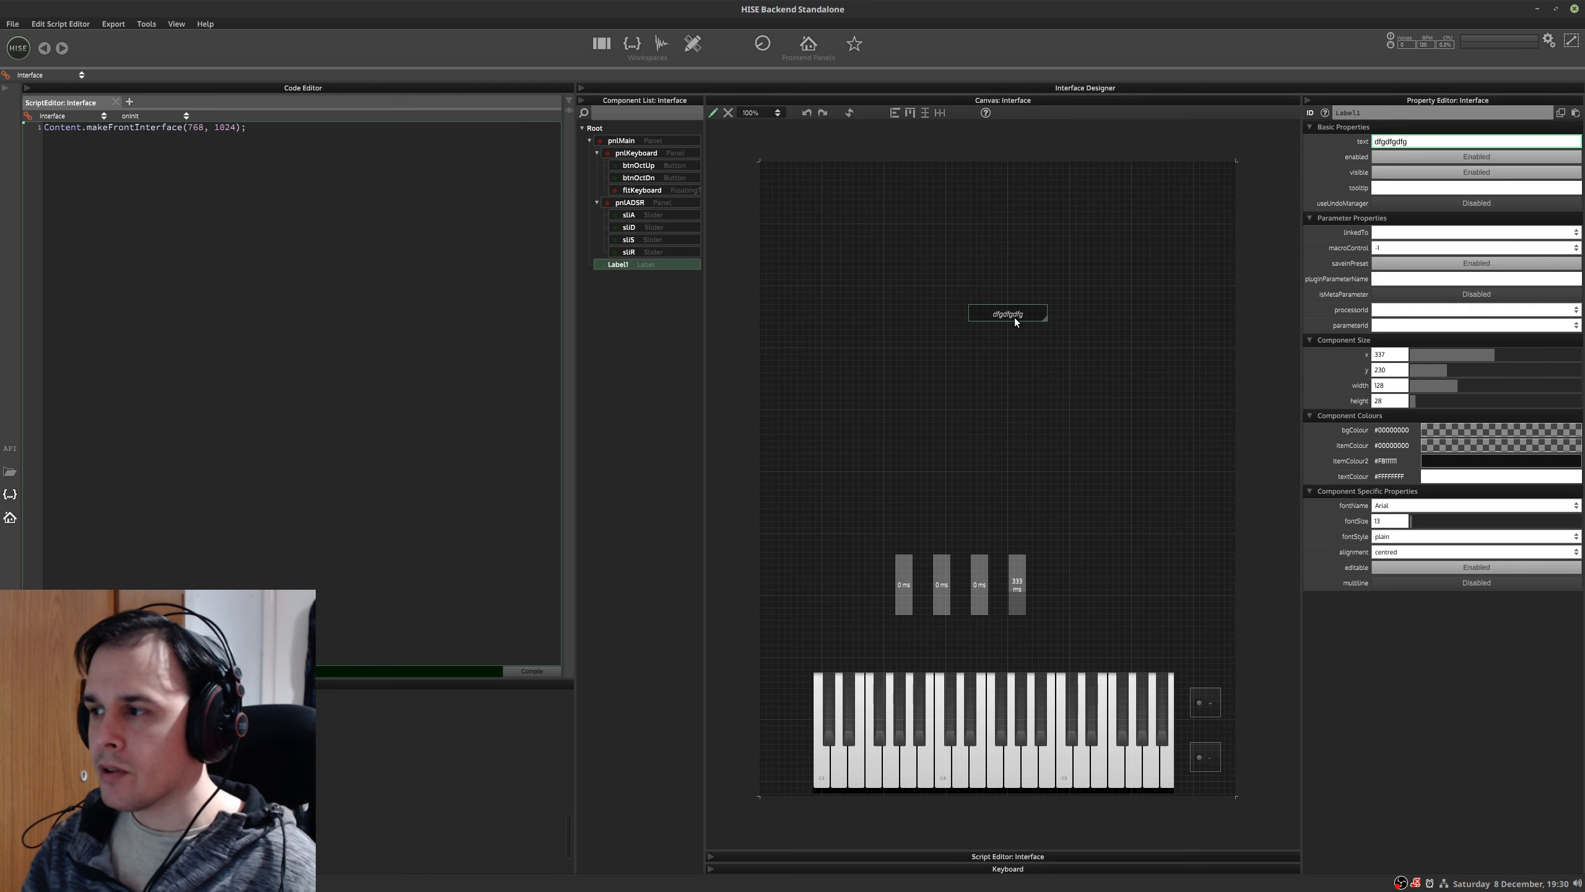
left_click(1404, 504)
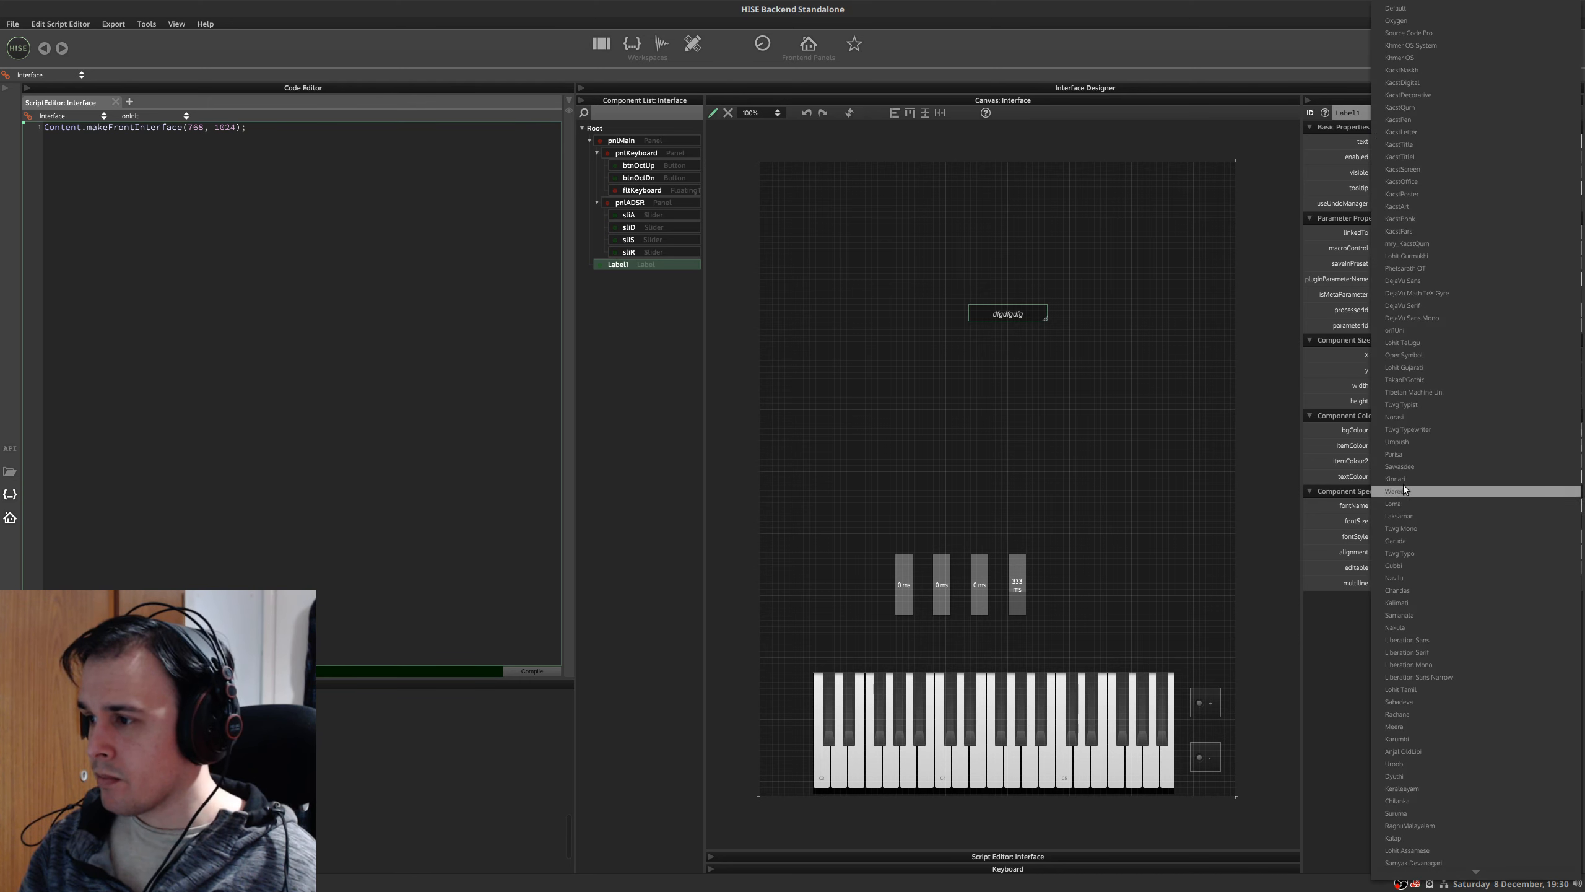
scroll(1481, 307, "up", 5)
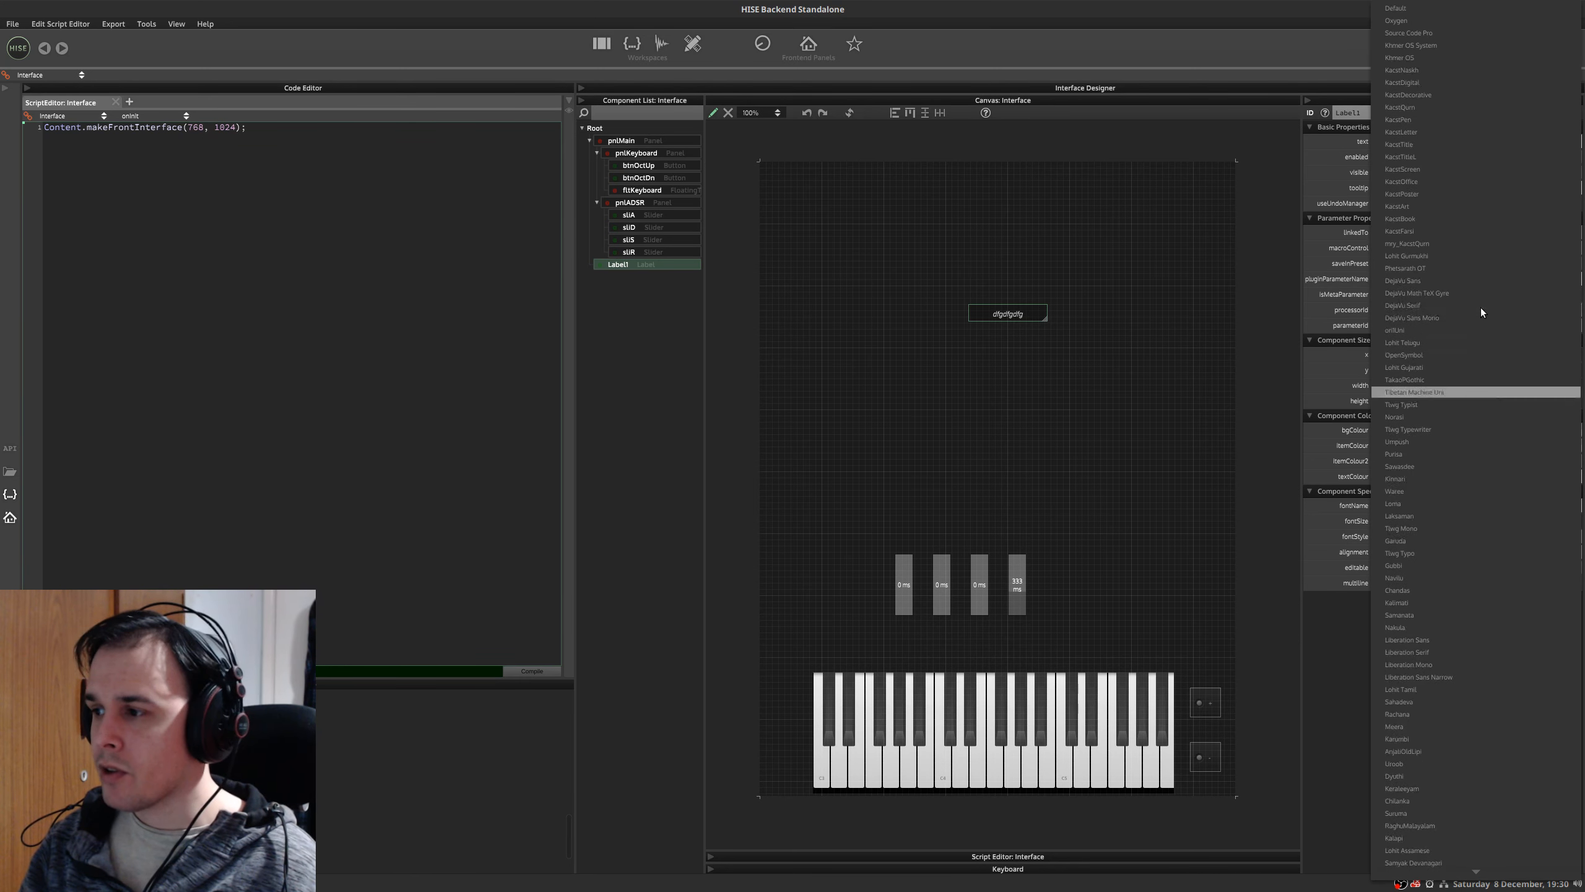
left_click(1347, 625)
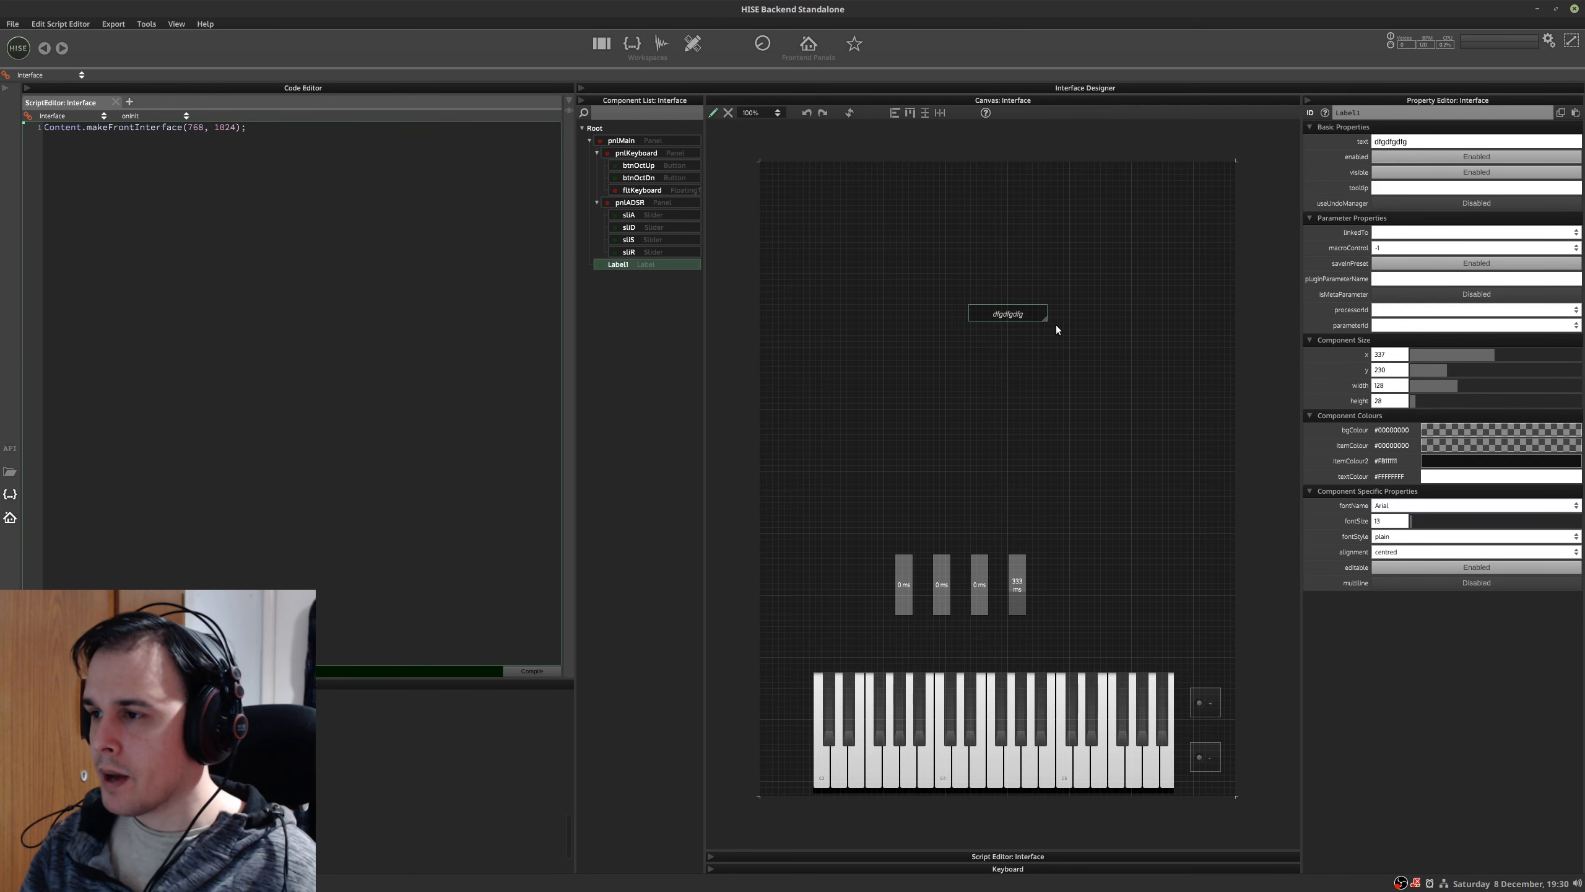
- Move the new label to about x 164, y 256 on the canvas and keep it selected
left_click_drag(1015, 316, 896, 327)
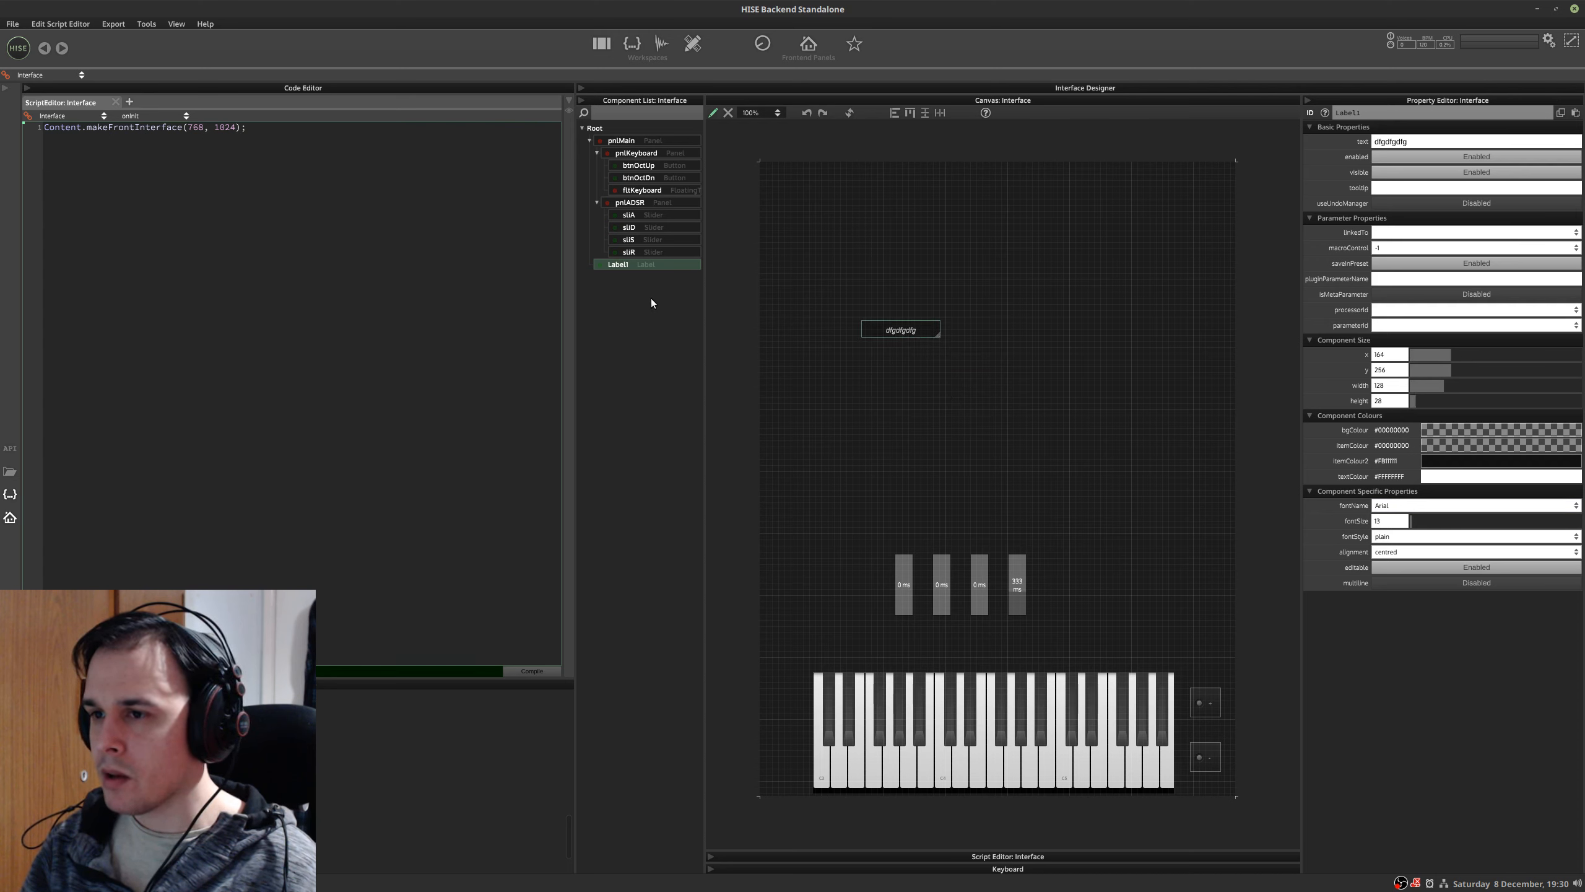
left_click(649, 253)
left_click(647, 261)
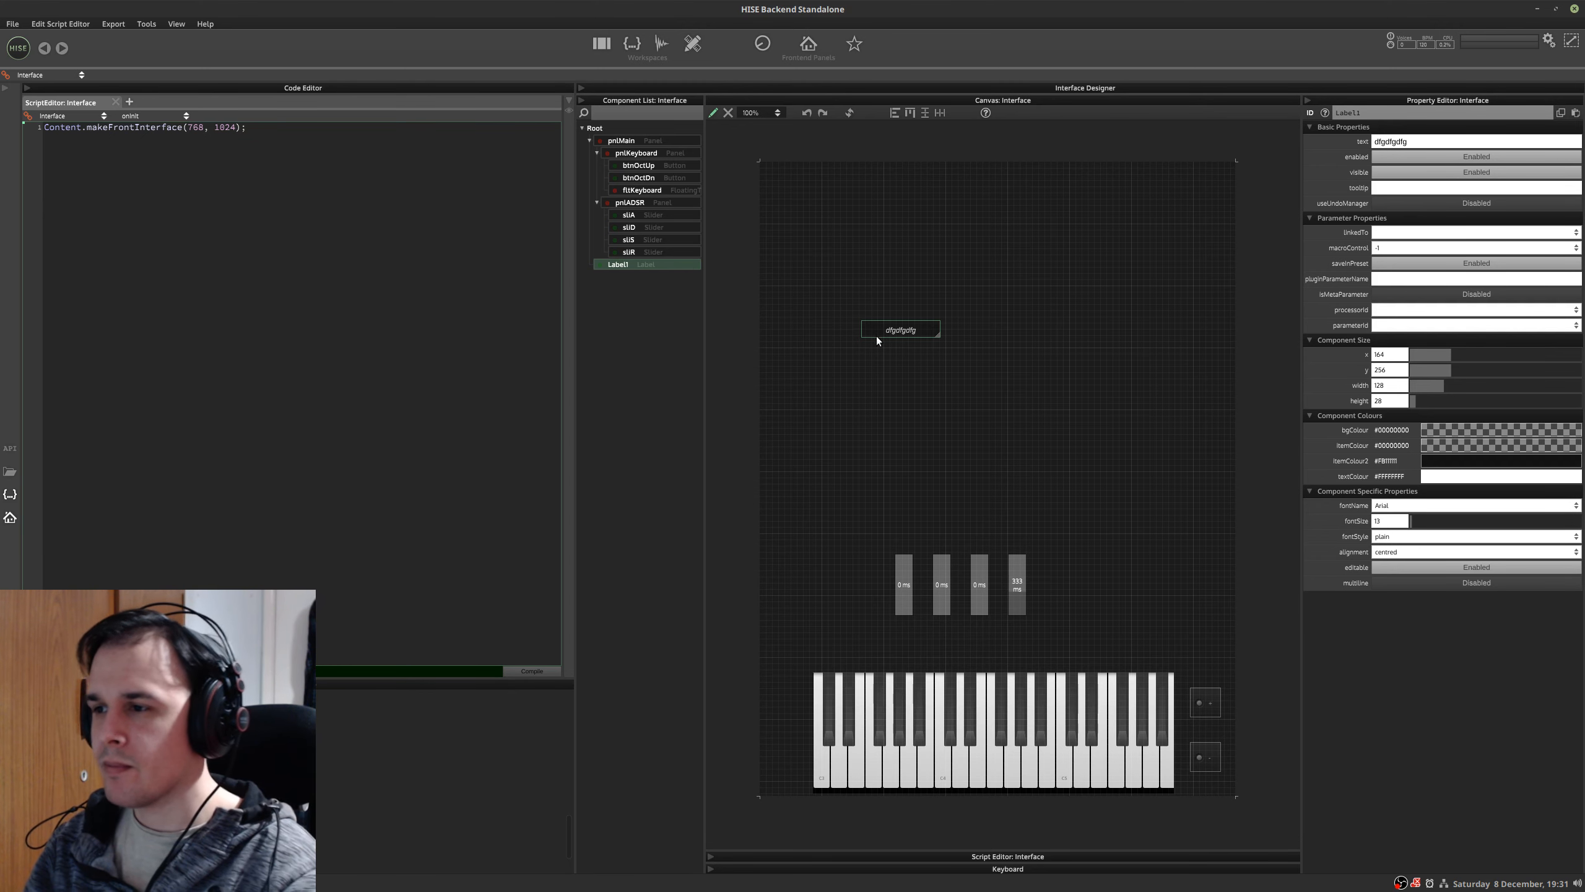
- Delete the dfgdfgdfg label and add a new button inside pnlADSR above the sliders, at about x 47, y 39
key("Delete")
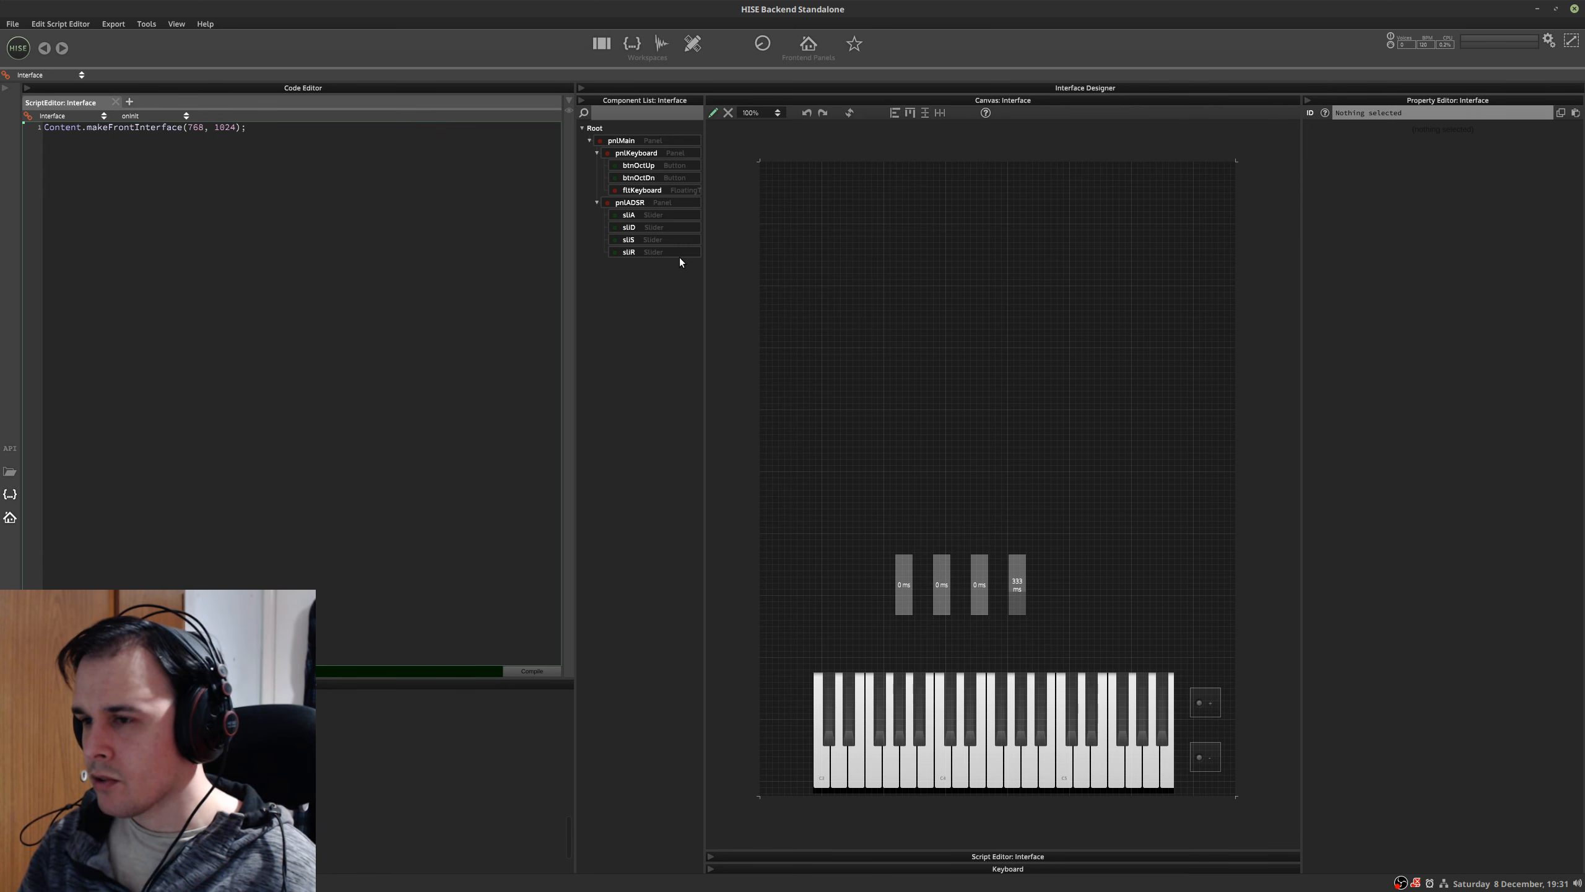
left_click(637, 203)
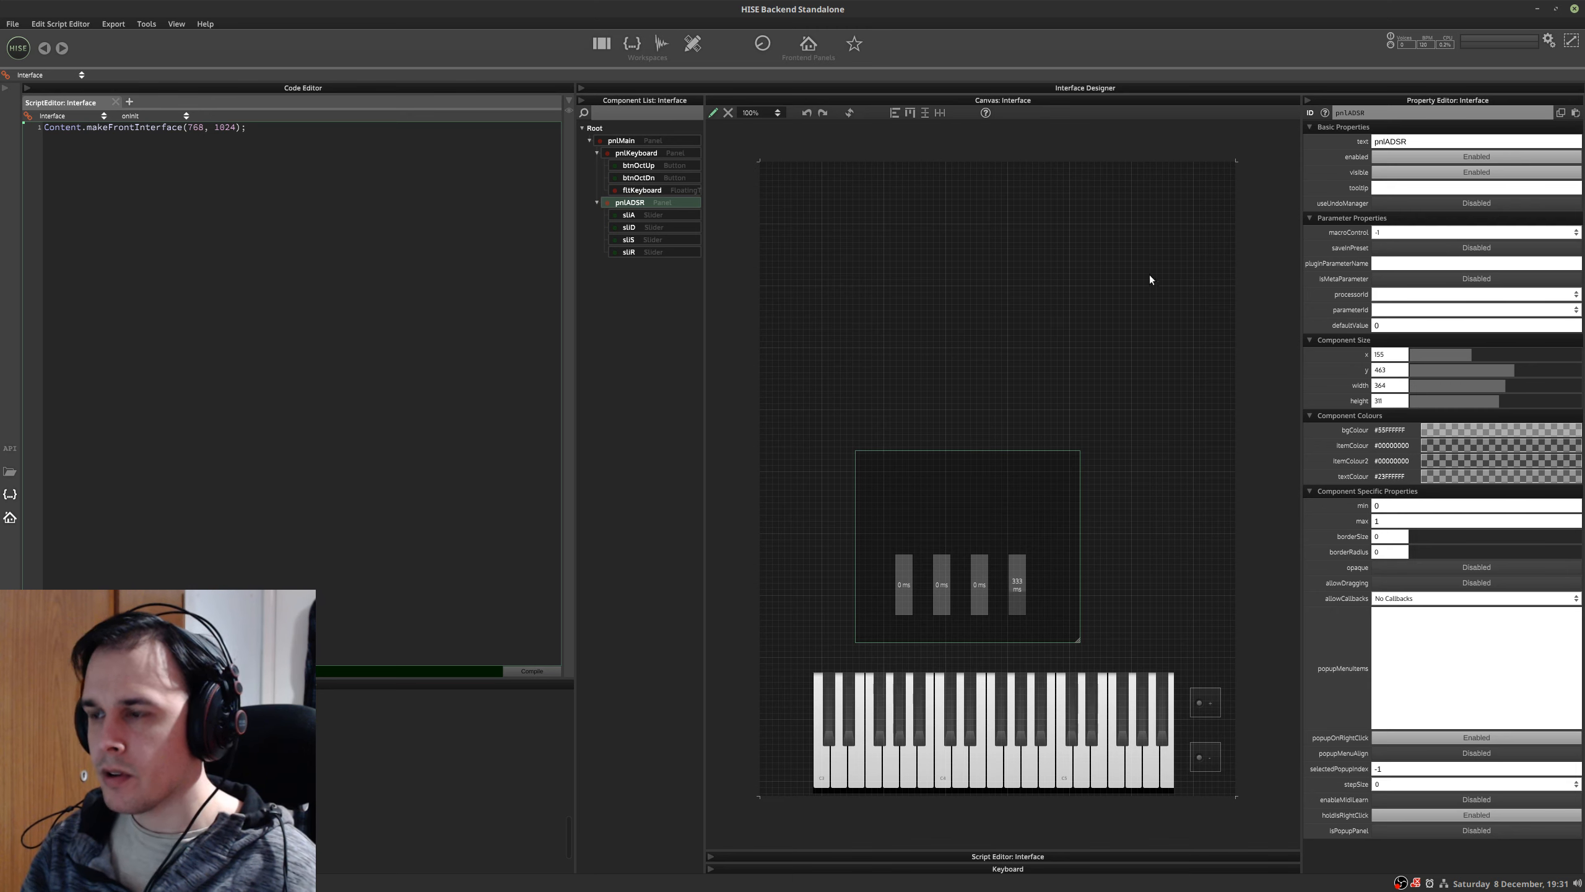
right_click(885, 478)
left_click(823, 294)
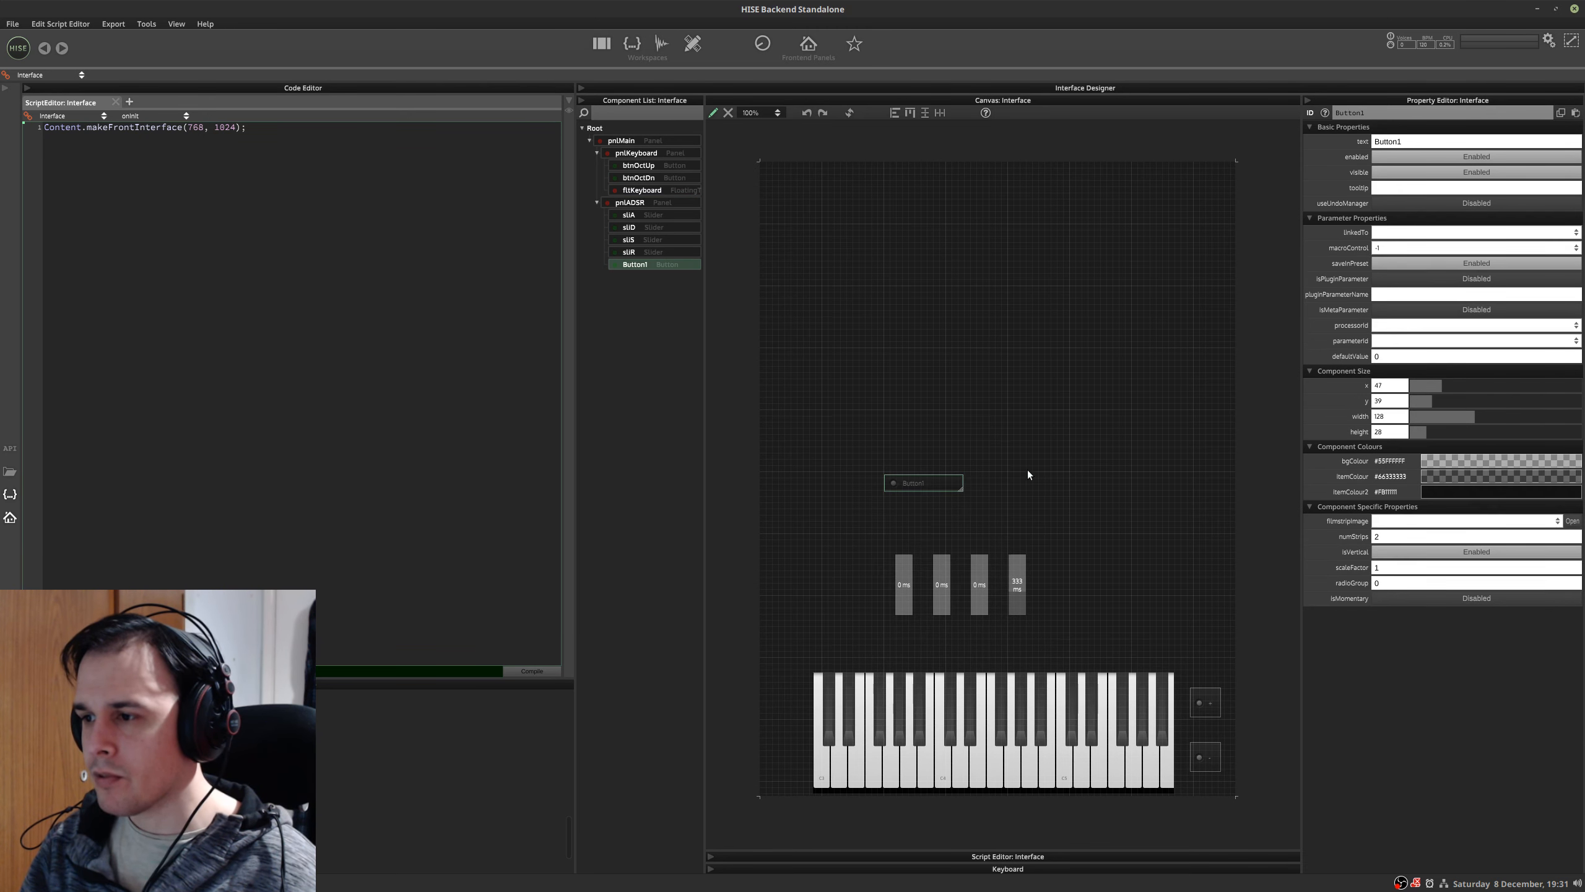
- Name the new button btnAll and check the envelope section of the wireframe
left_click(1396, 117)
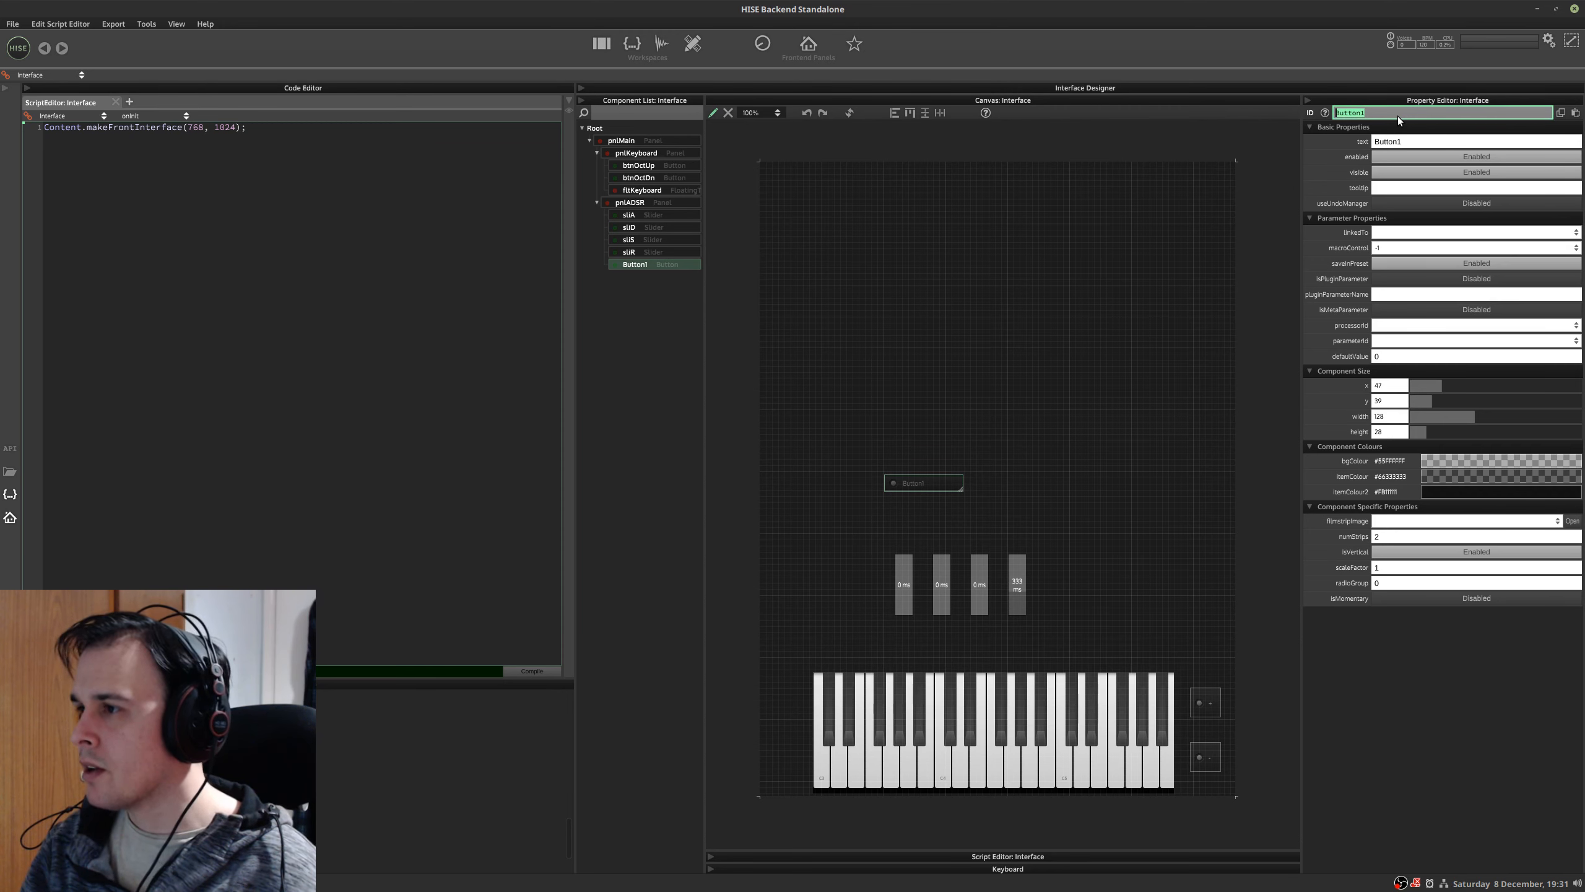
type("btnA")
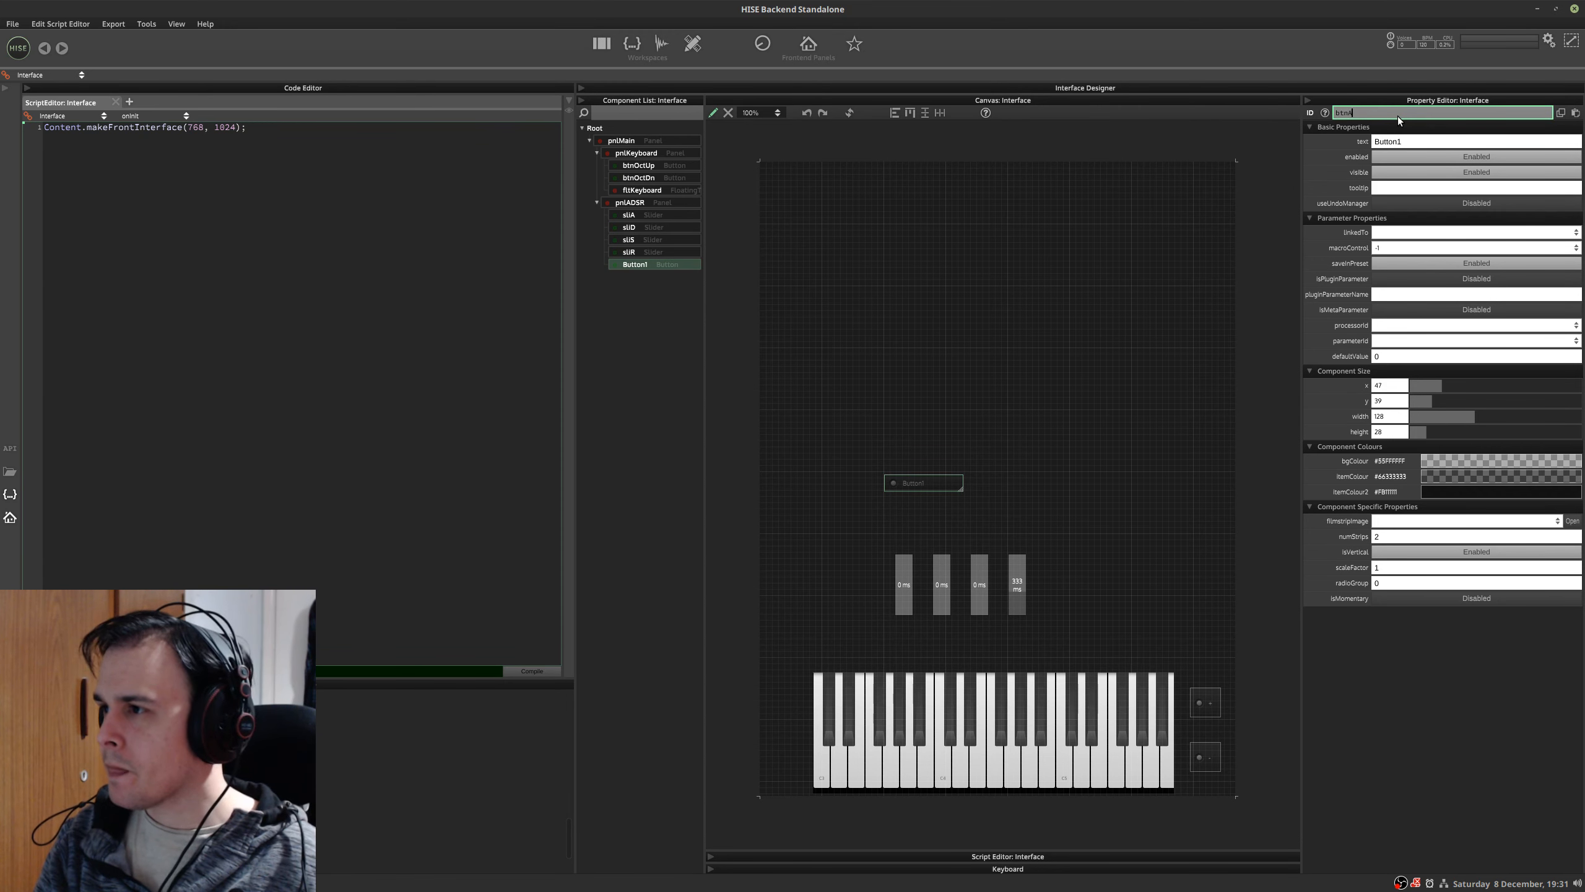
type("ll")
key("Return")
key("ctrl+alt+Right")
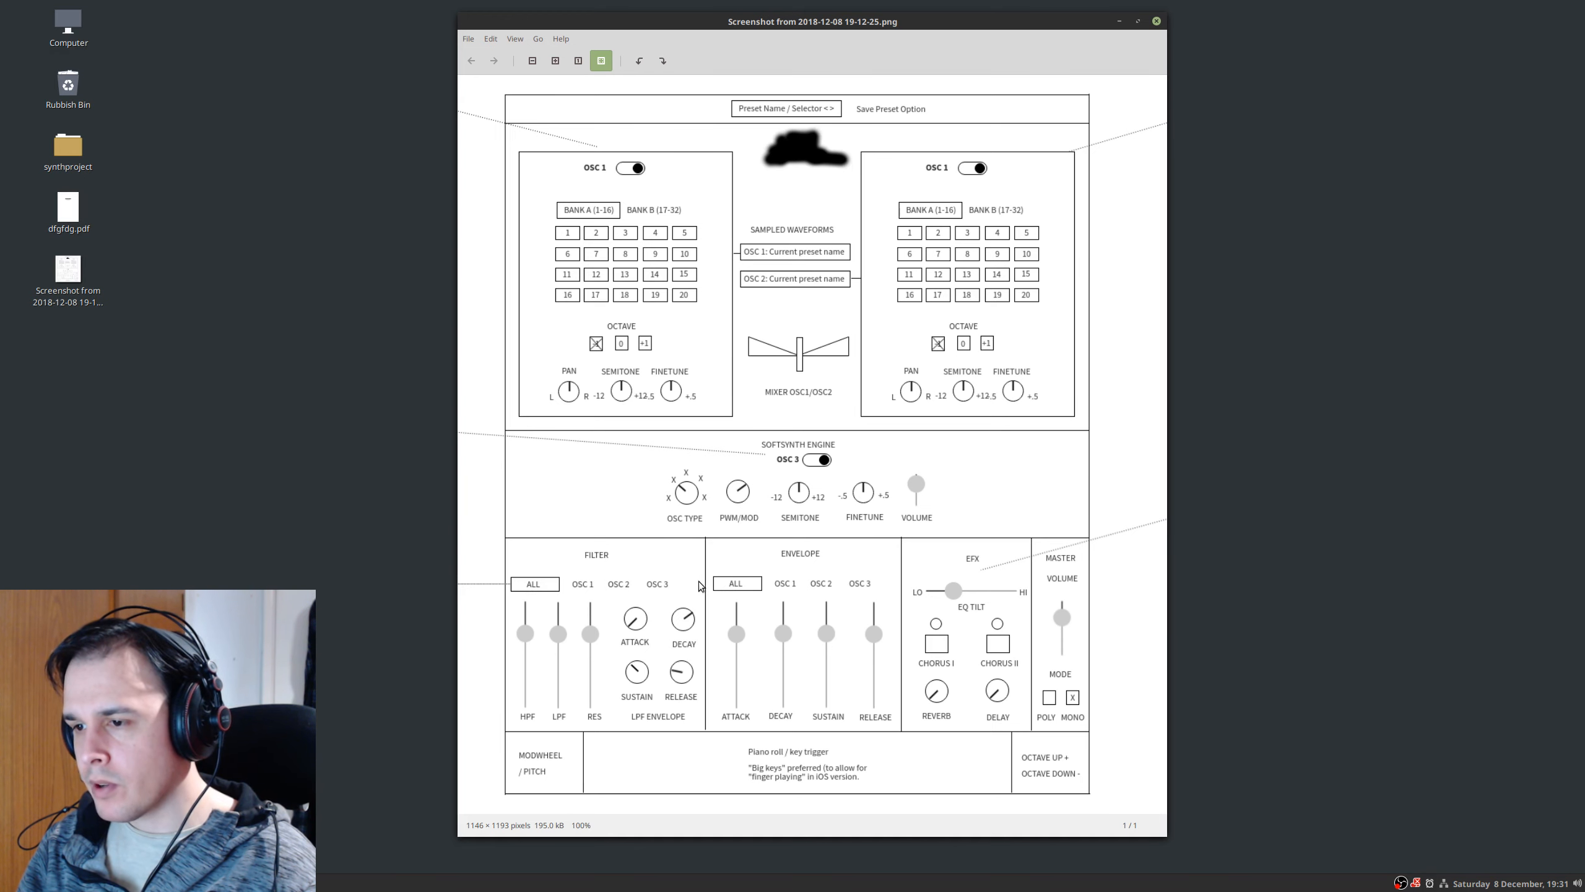
key("ctrl+alt+Right")
key("ctrl+alt+Left")
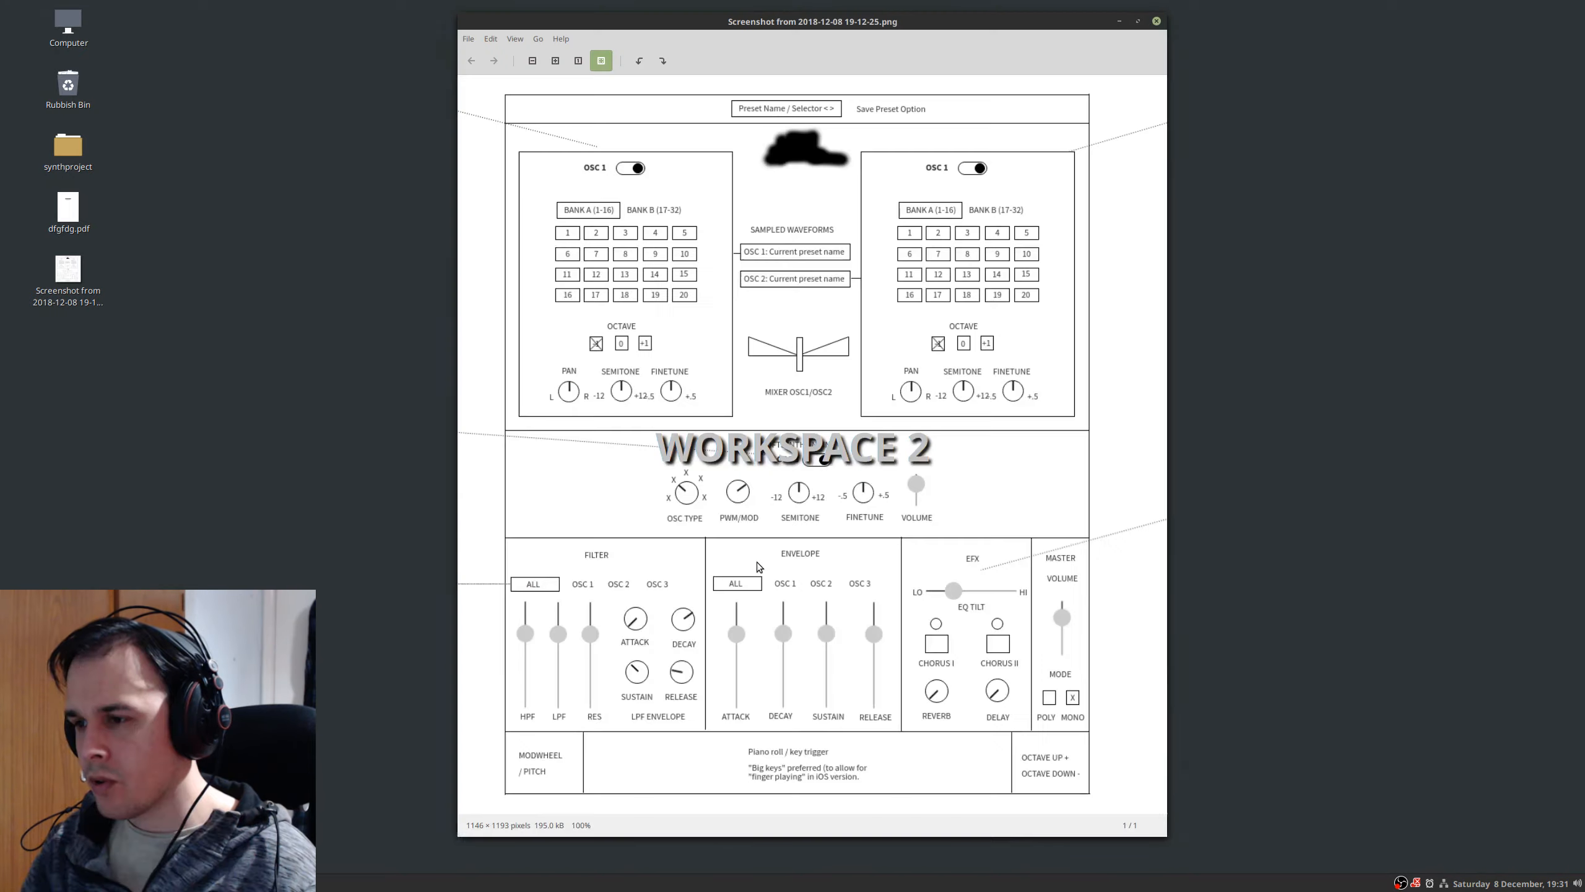
key("ctrl+alt+Left")
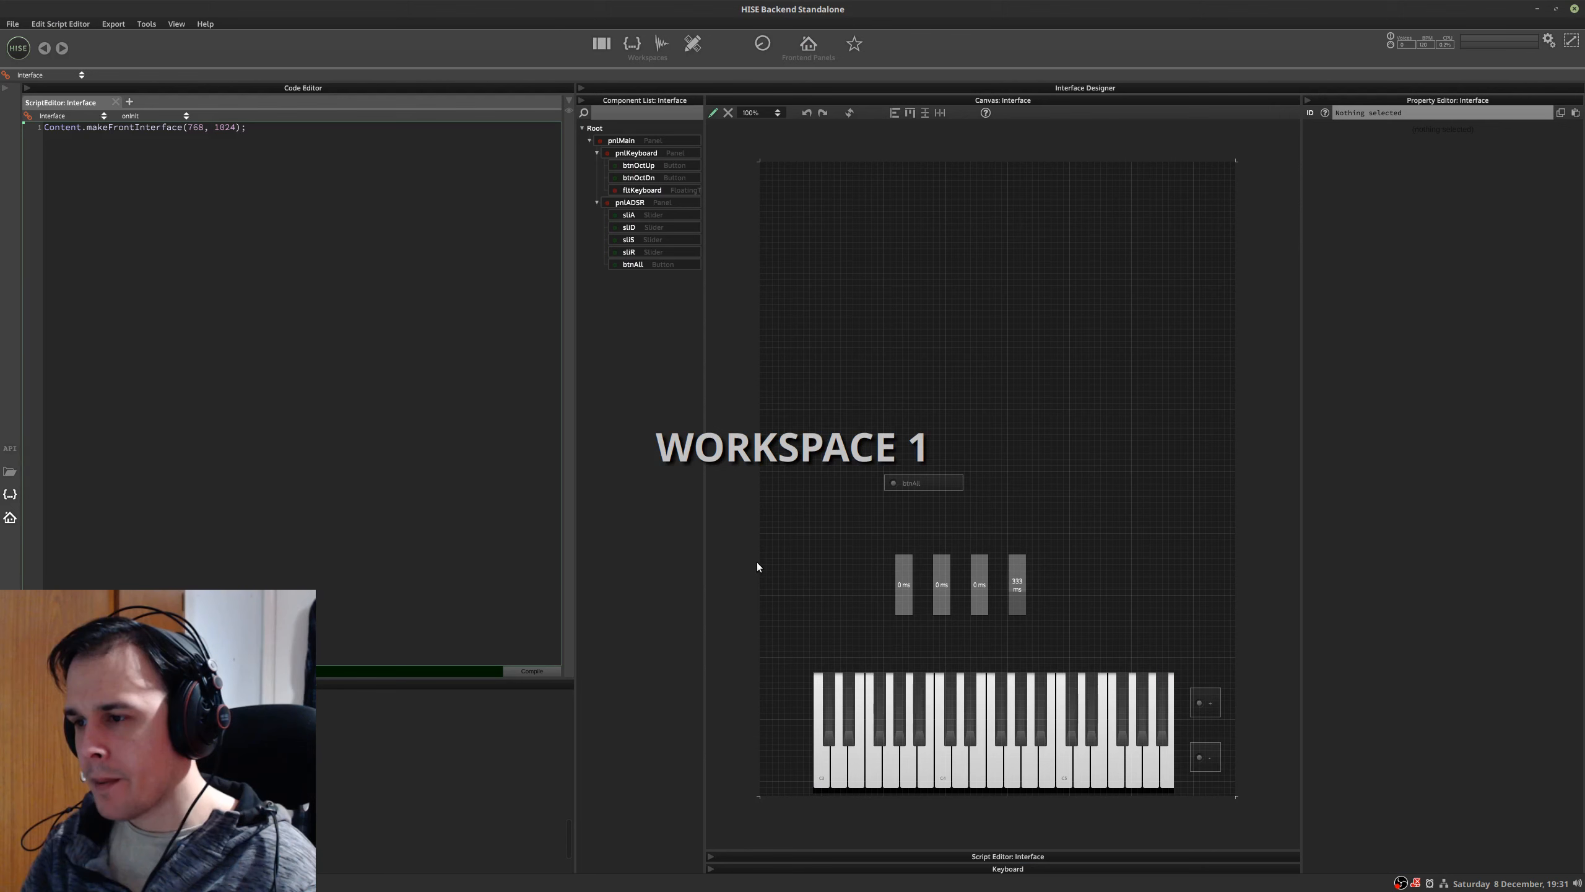
- Rename the btnAll button as btnADSRAll
left_click(943, 483)
left_click(1421, 142)
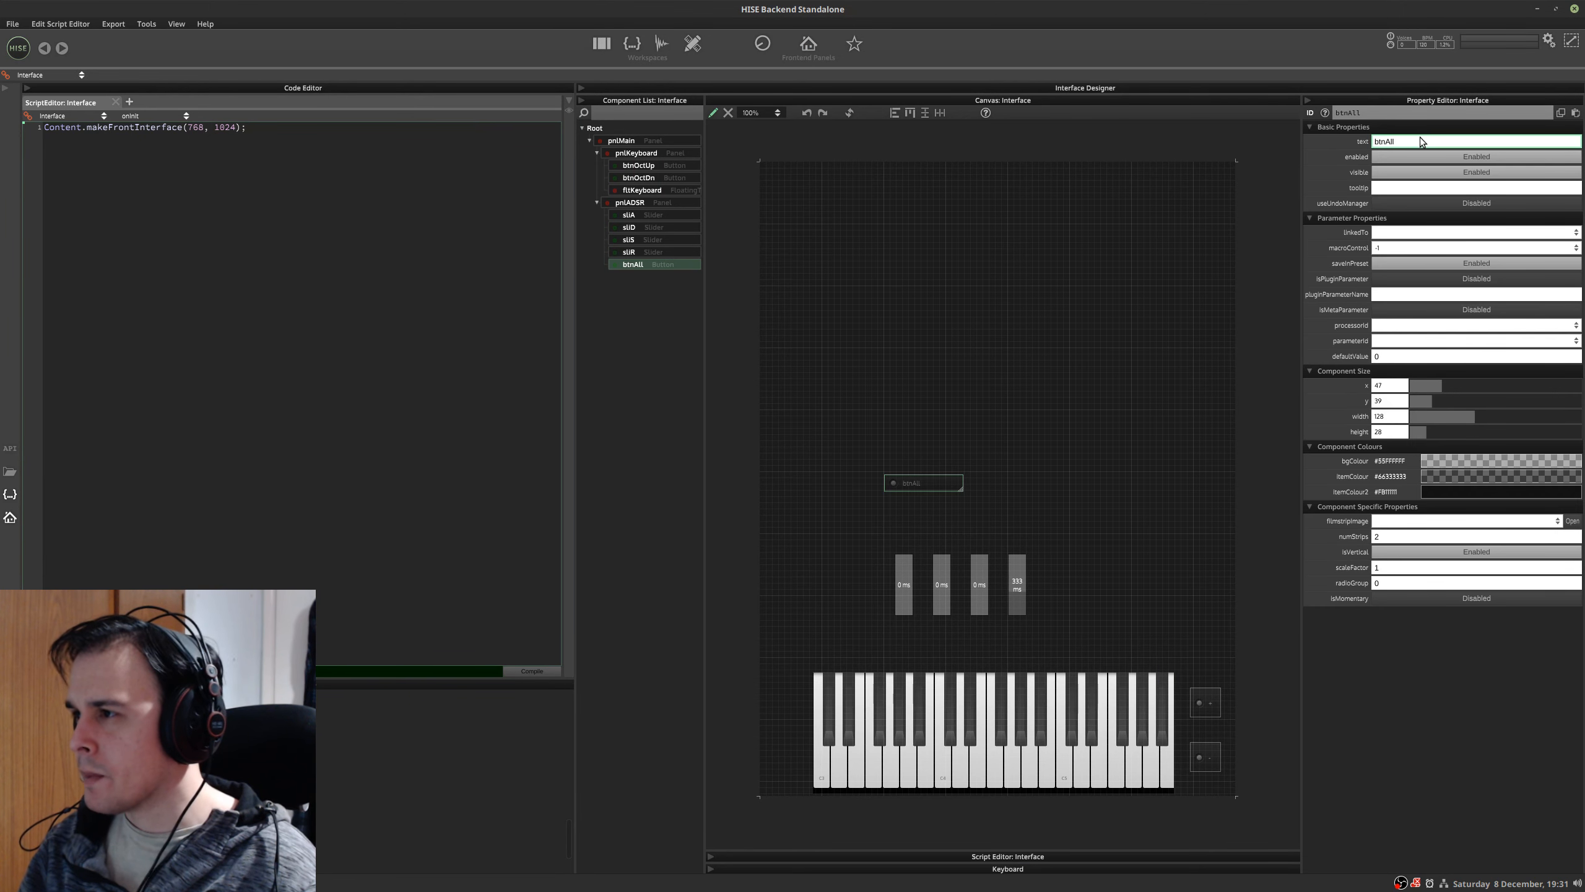
key("Left")
key("Left")
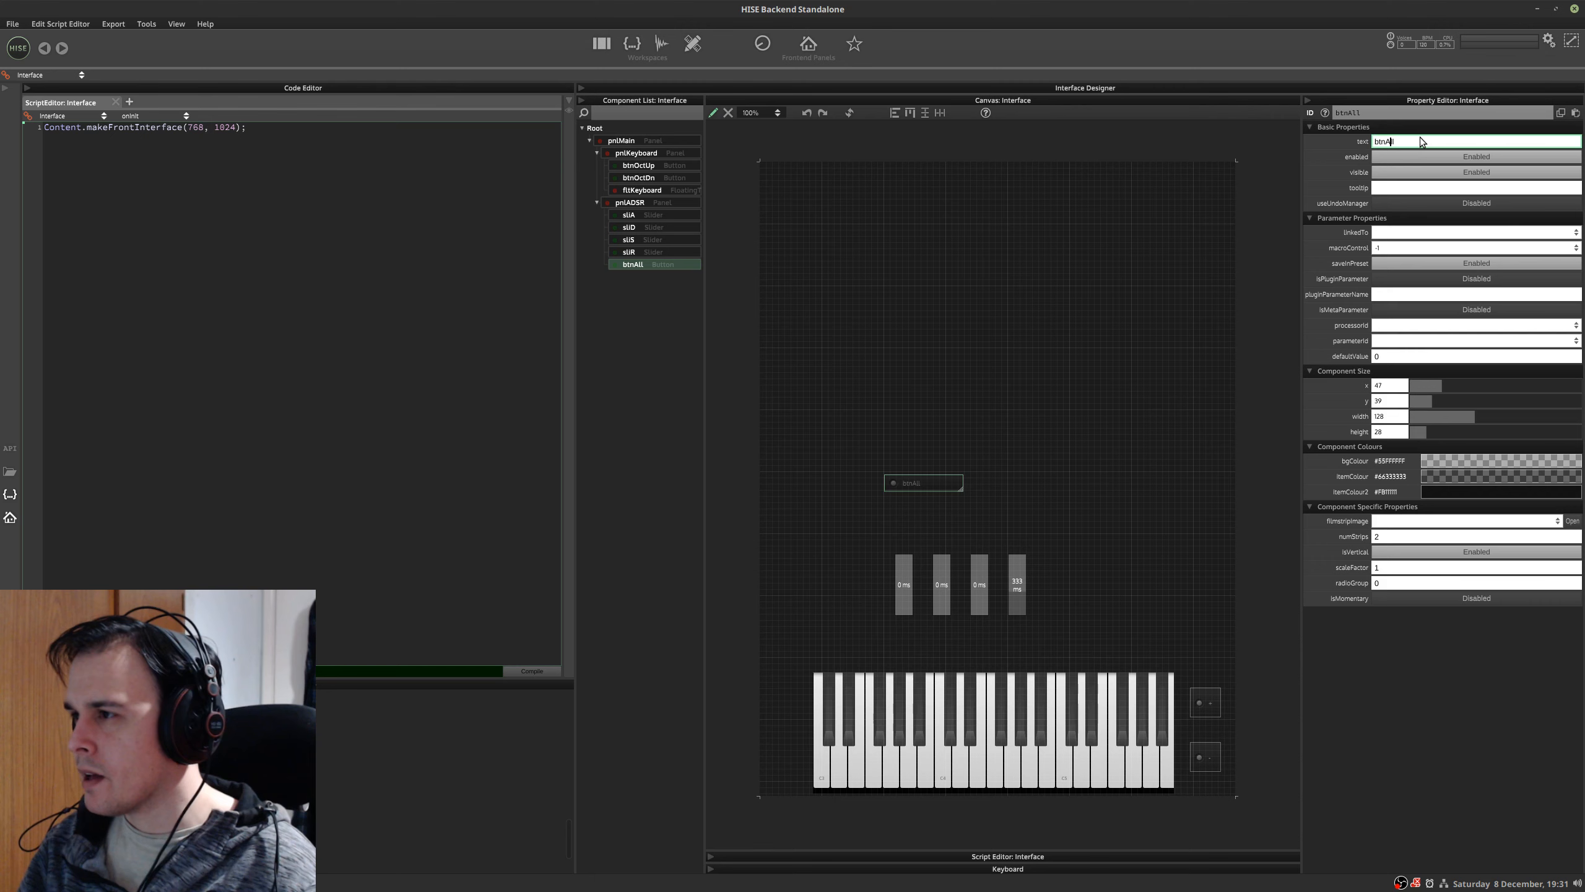
left_click(1351, 114)
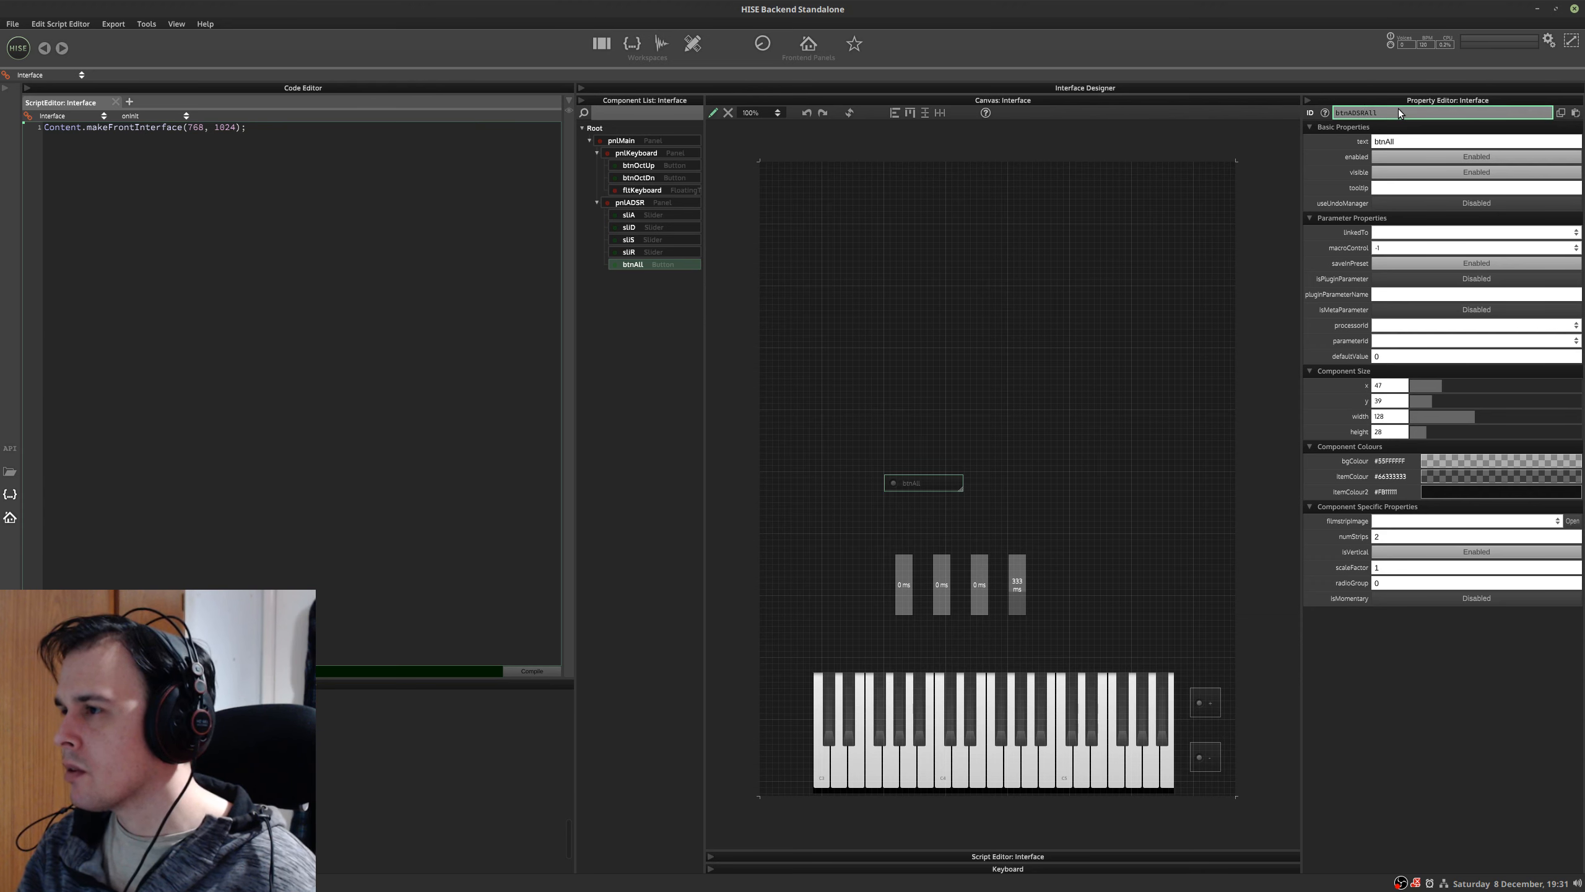
key("Return")
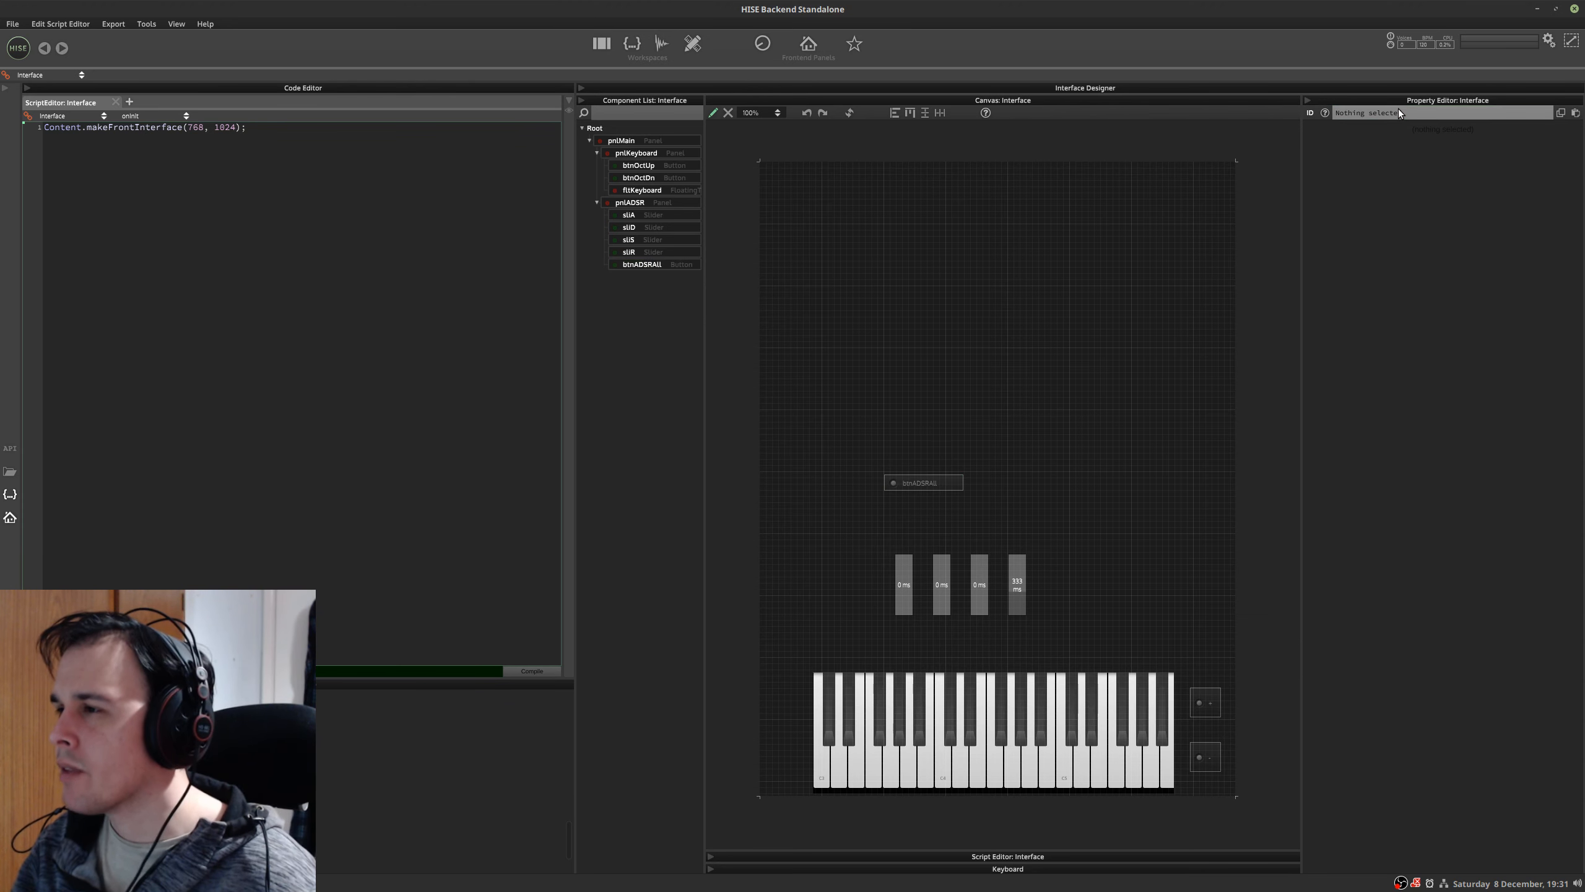
- Set the btnADSRAll button's text to All and shrink it to about 80 × 26
left_click(930, 509)
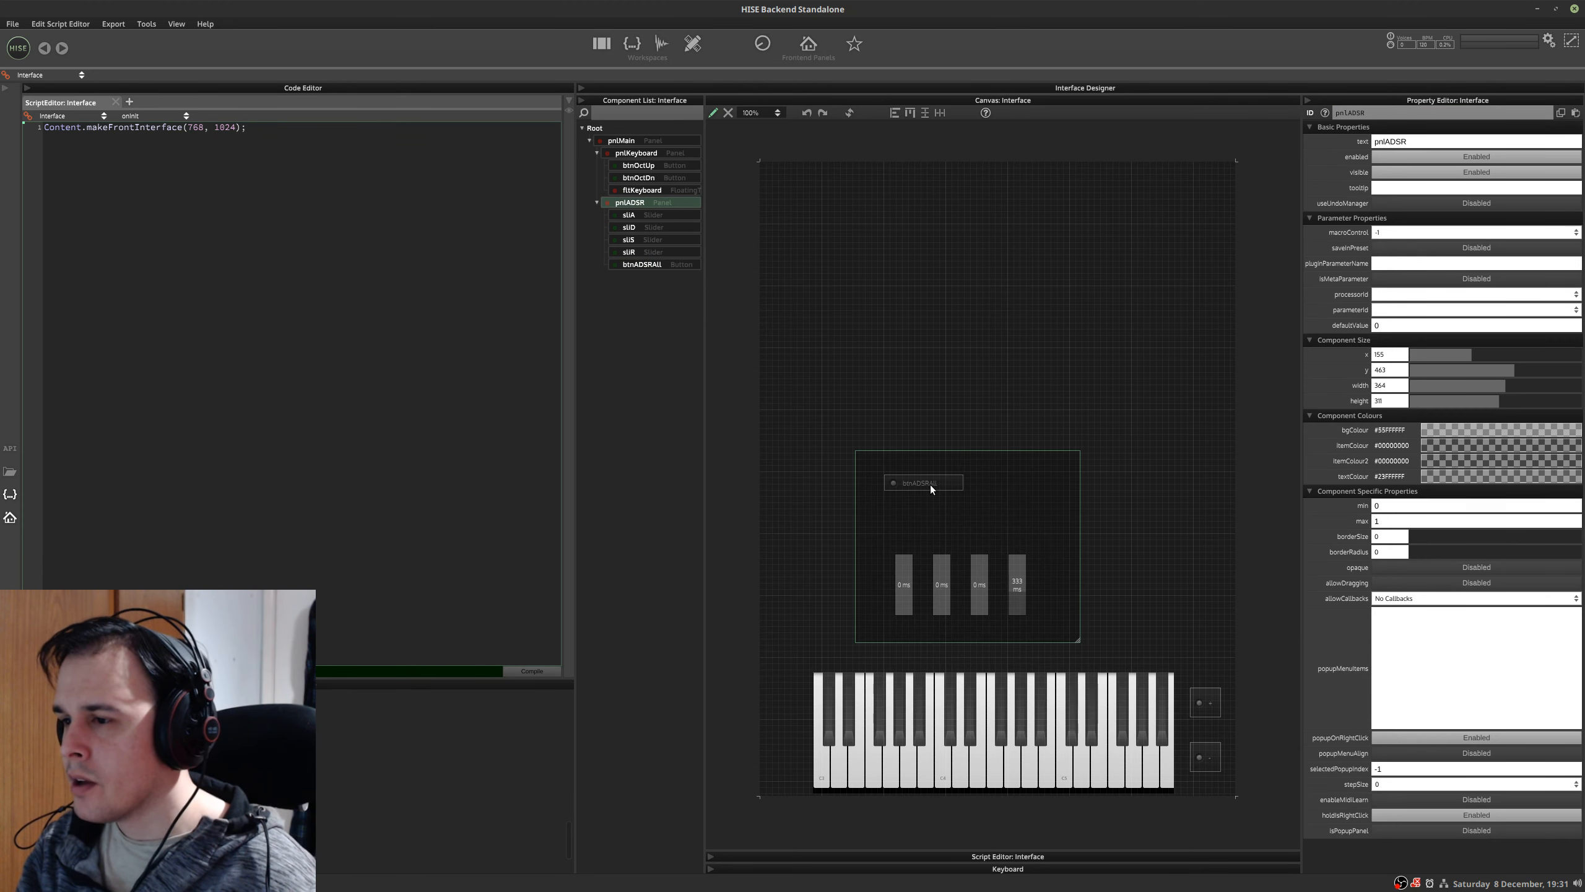
left_click(663, 264)
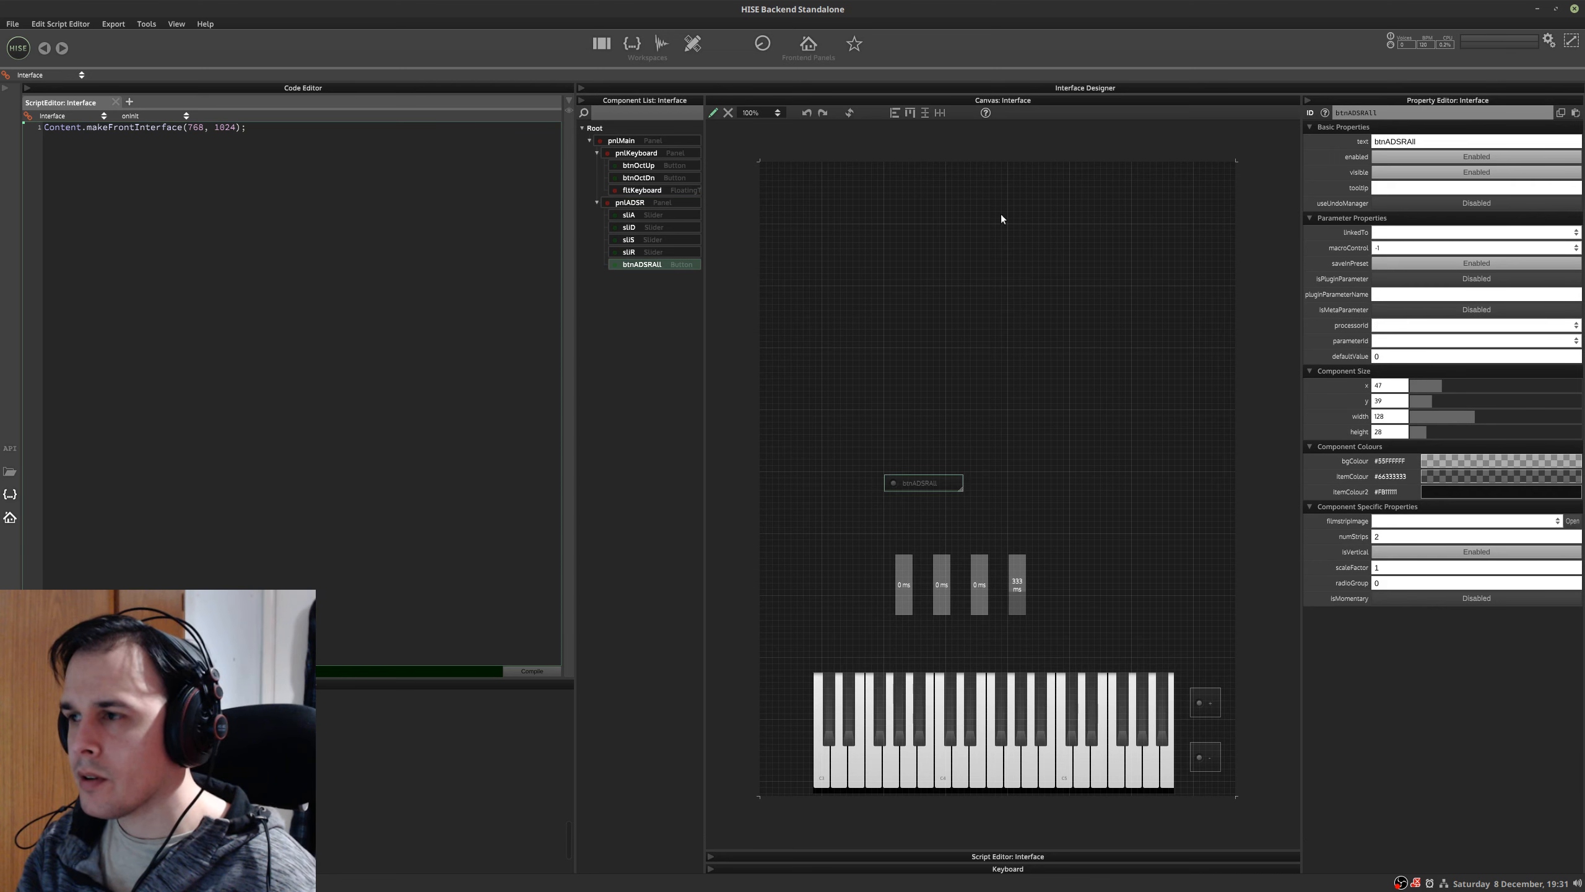
left_click(1431, 142)
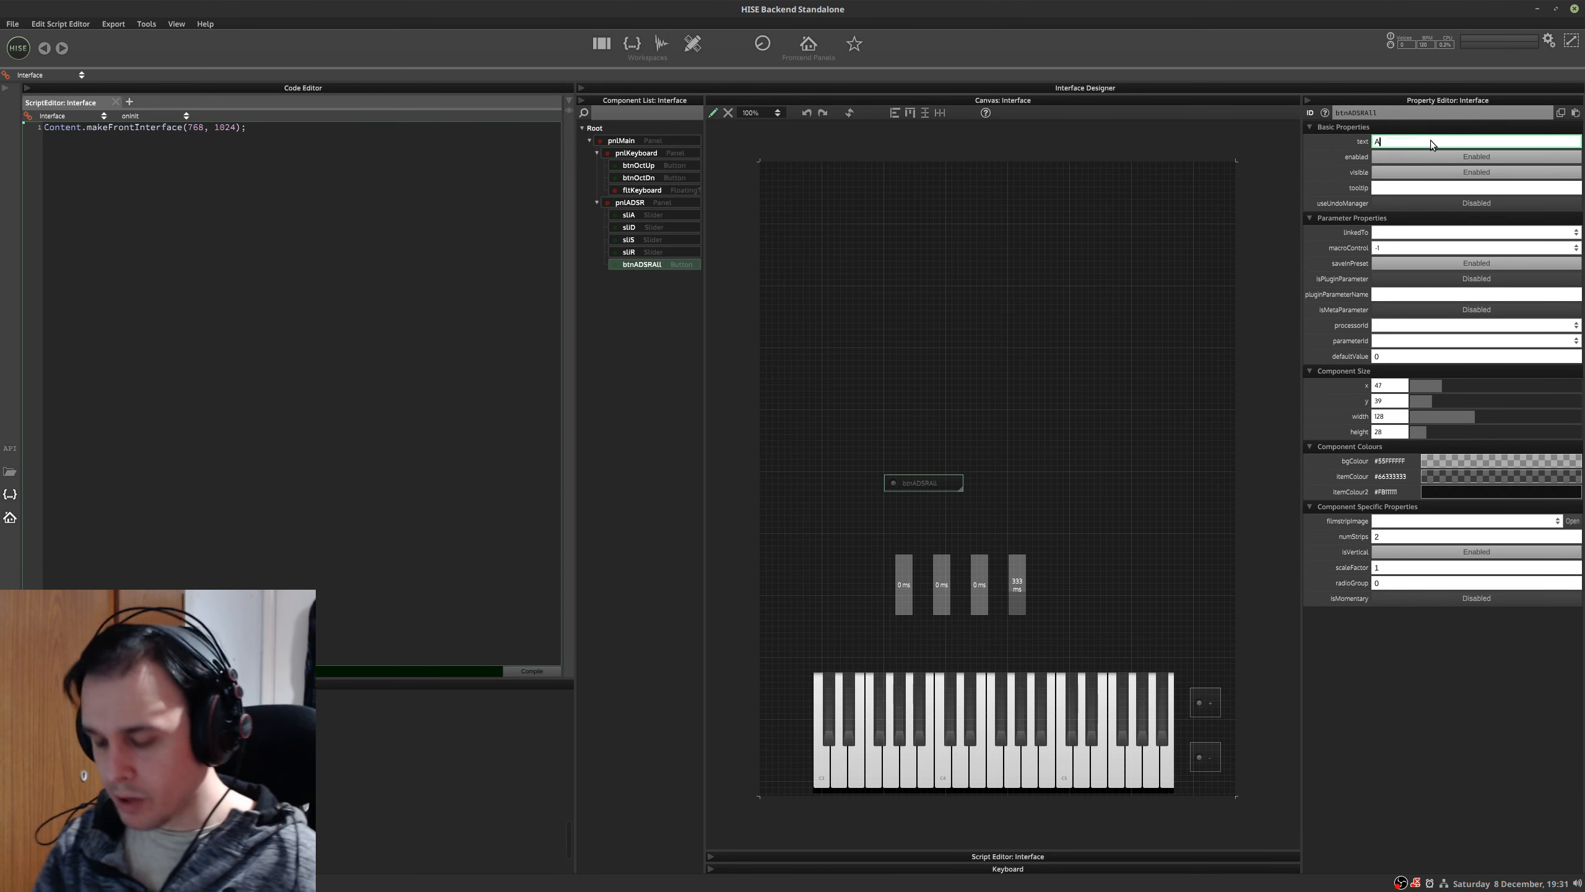
key("Return")
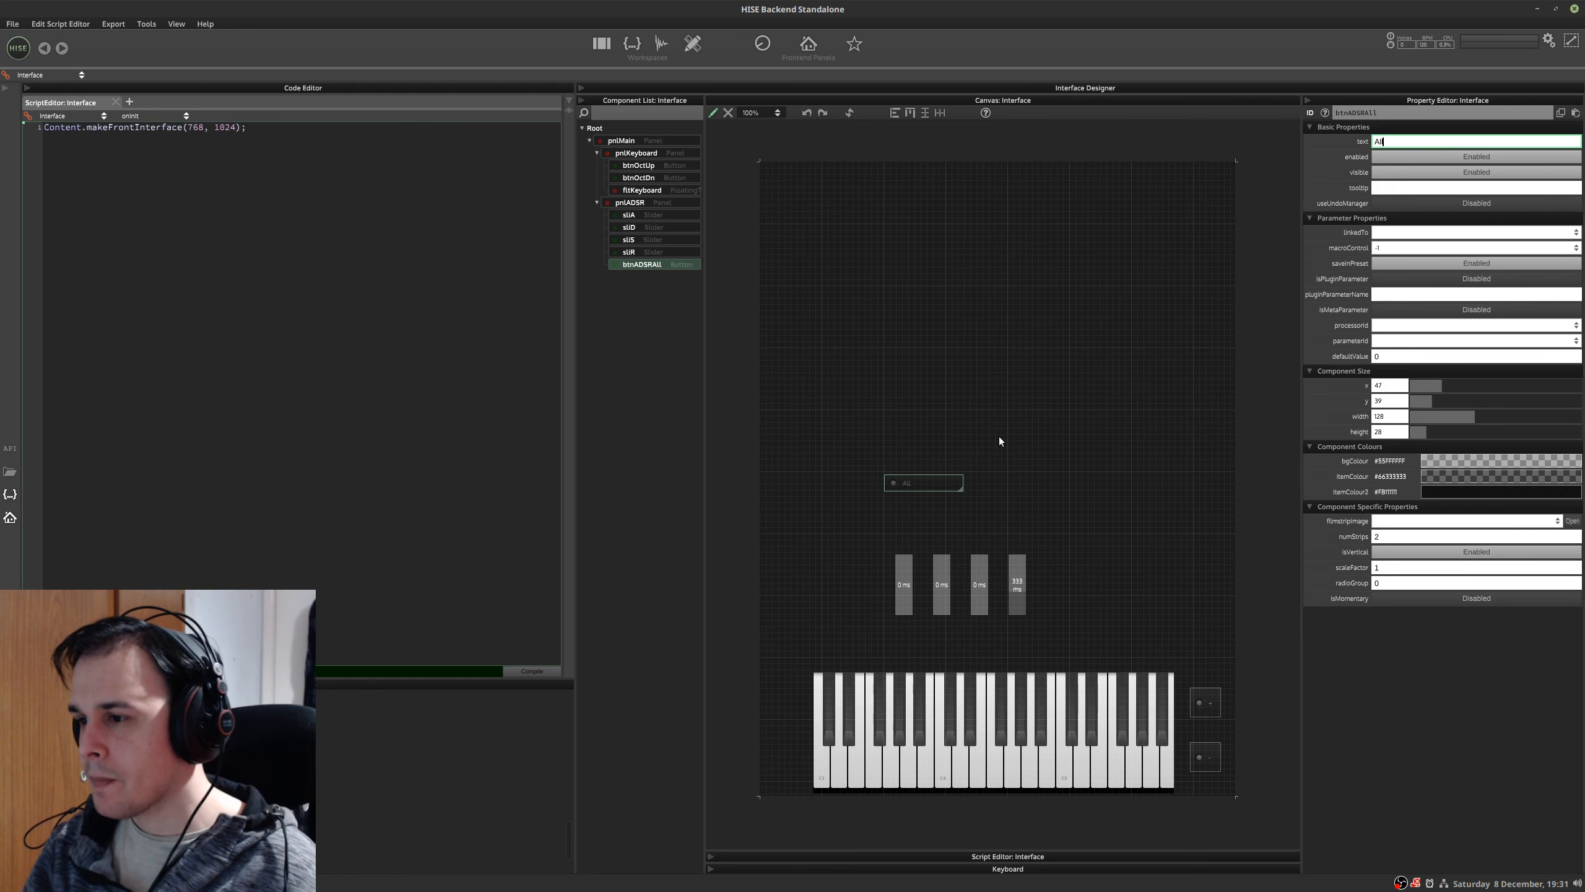
left_click(962, 487)
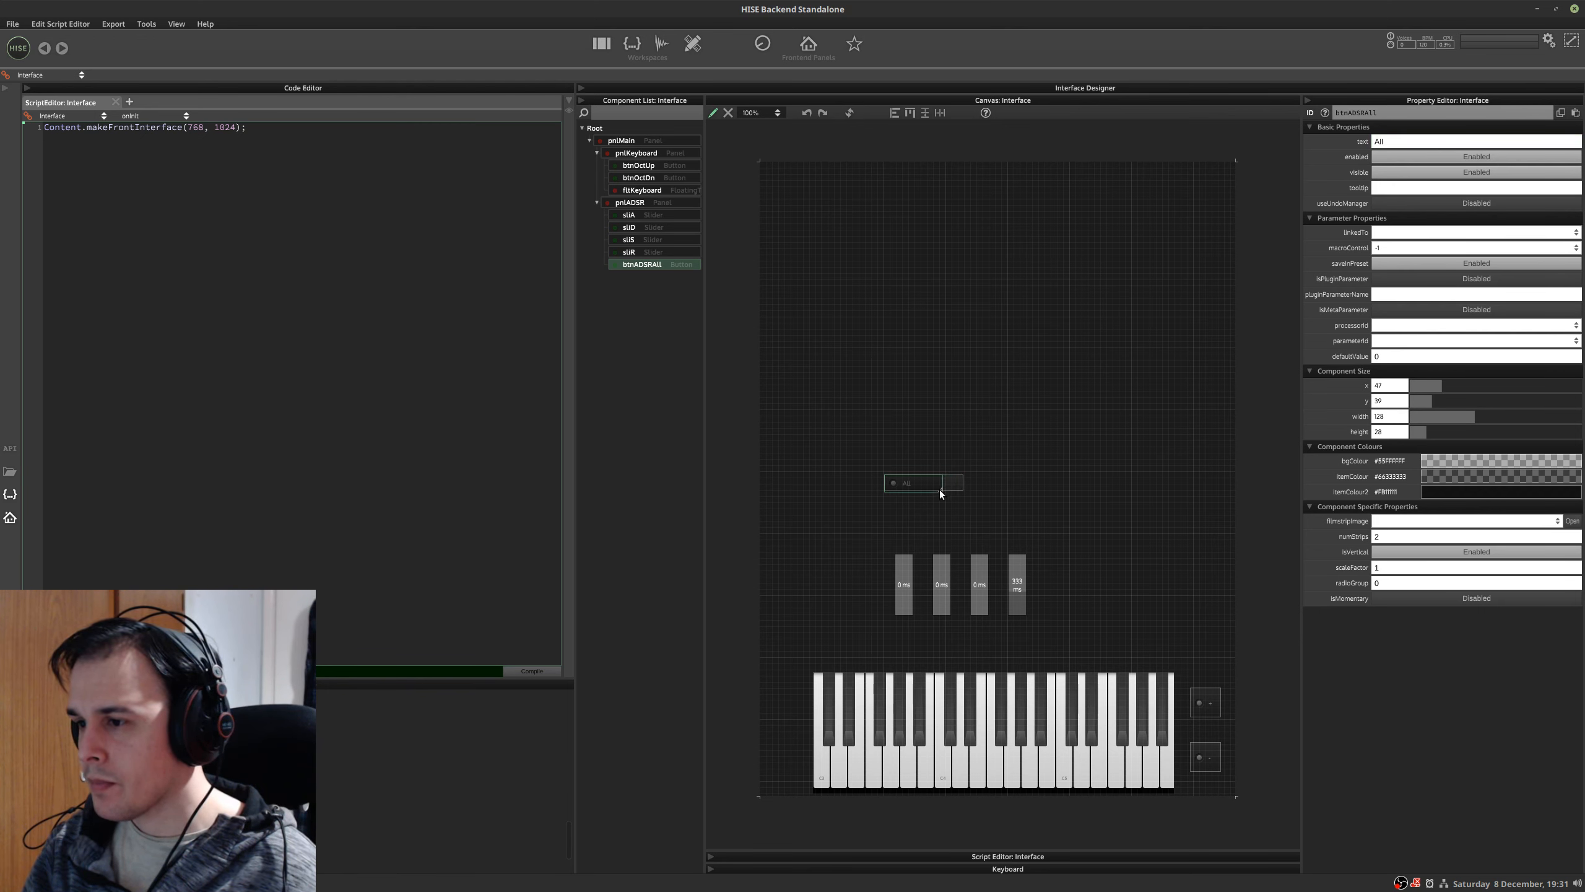
left_click_drag(931, 489, 932, 489)
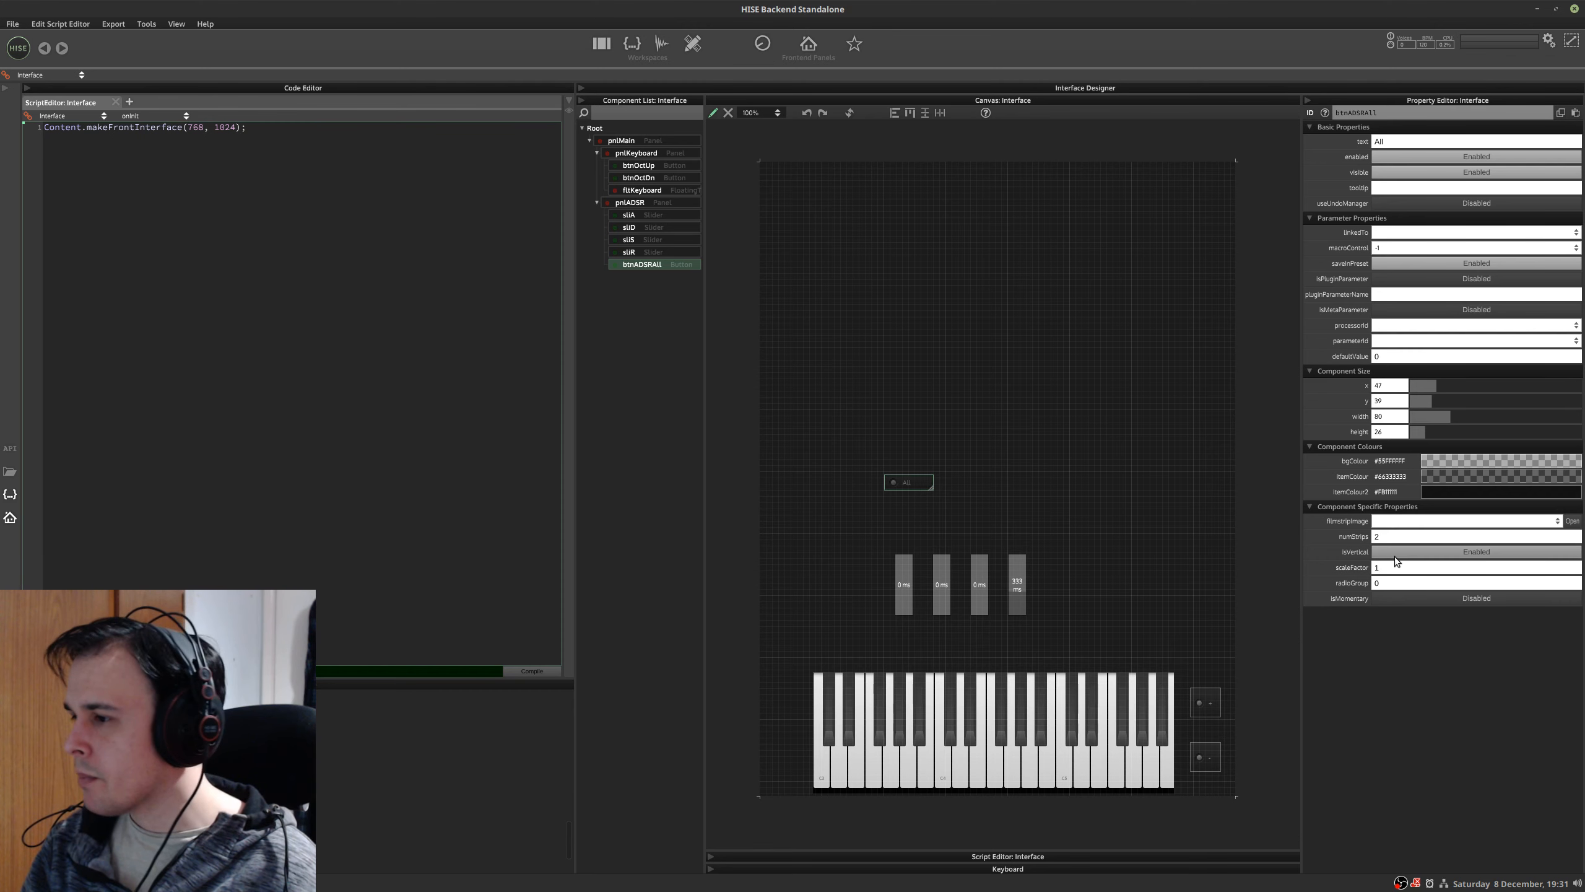
- Set the radioGroup of btnADSRAll to 1, compile the script and reselect the button
left_click(1389, 582)
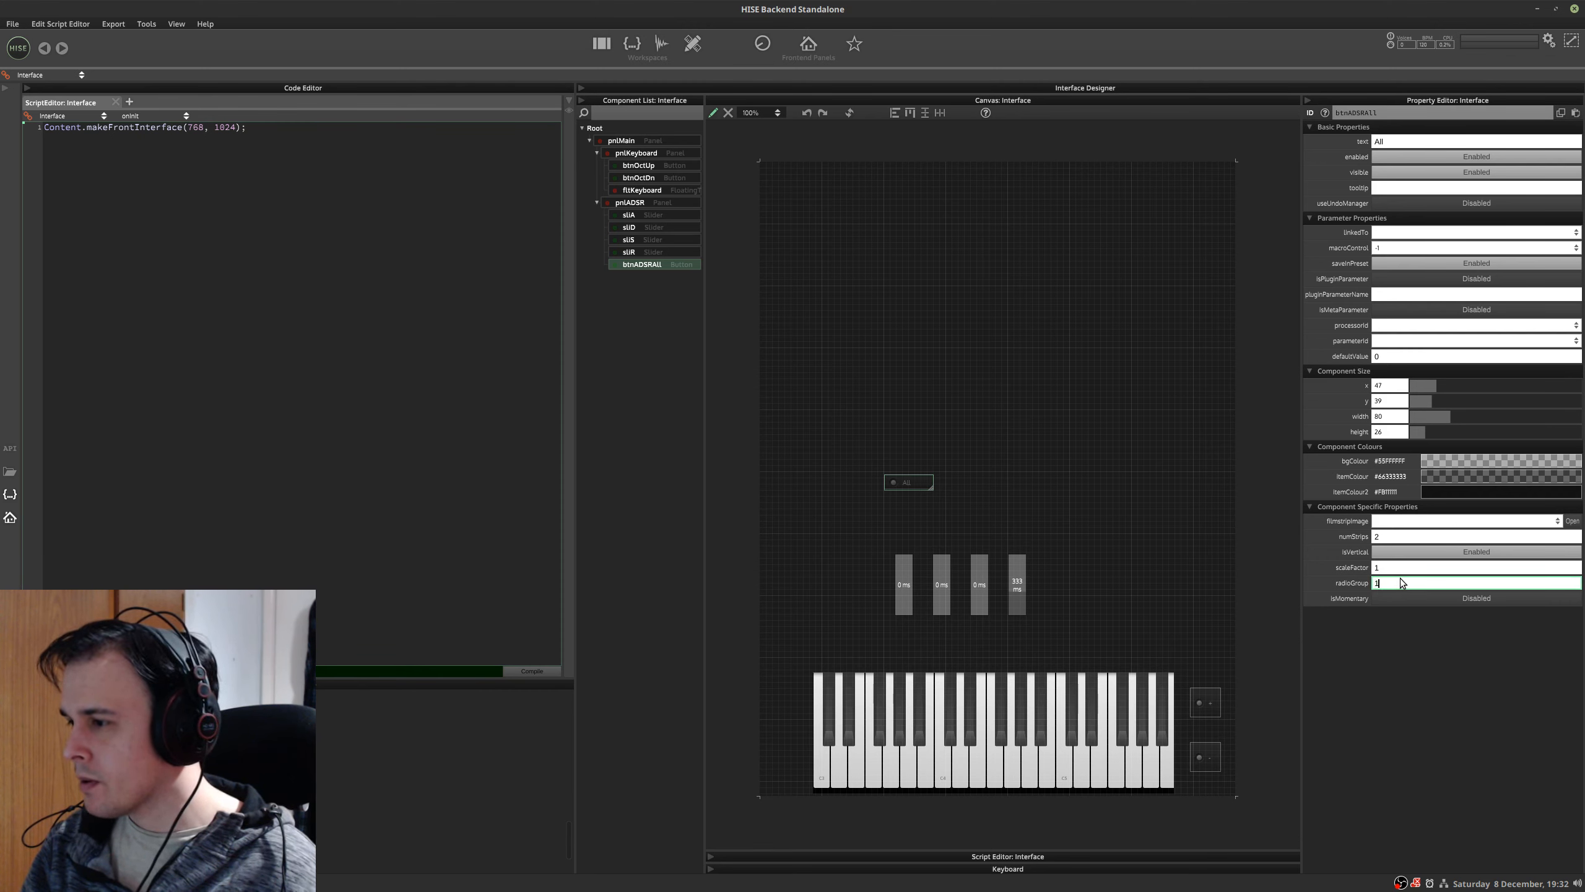
left_click(520, 668)
left_click(902, 469)
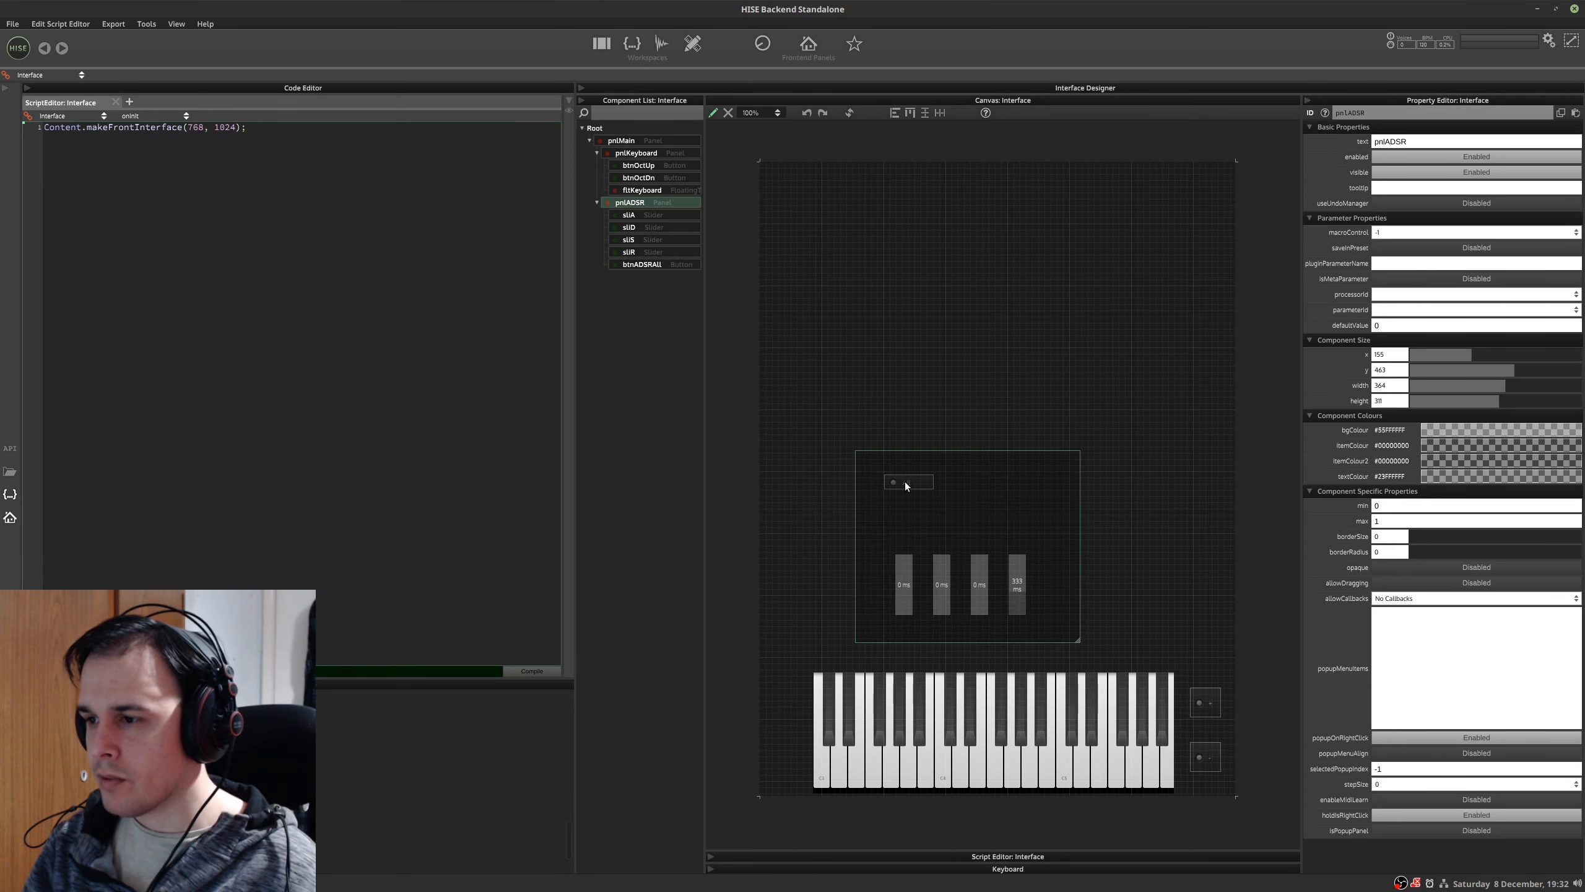
left_click(645, 266)
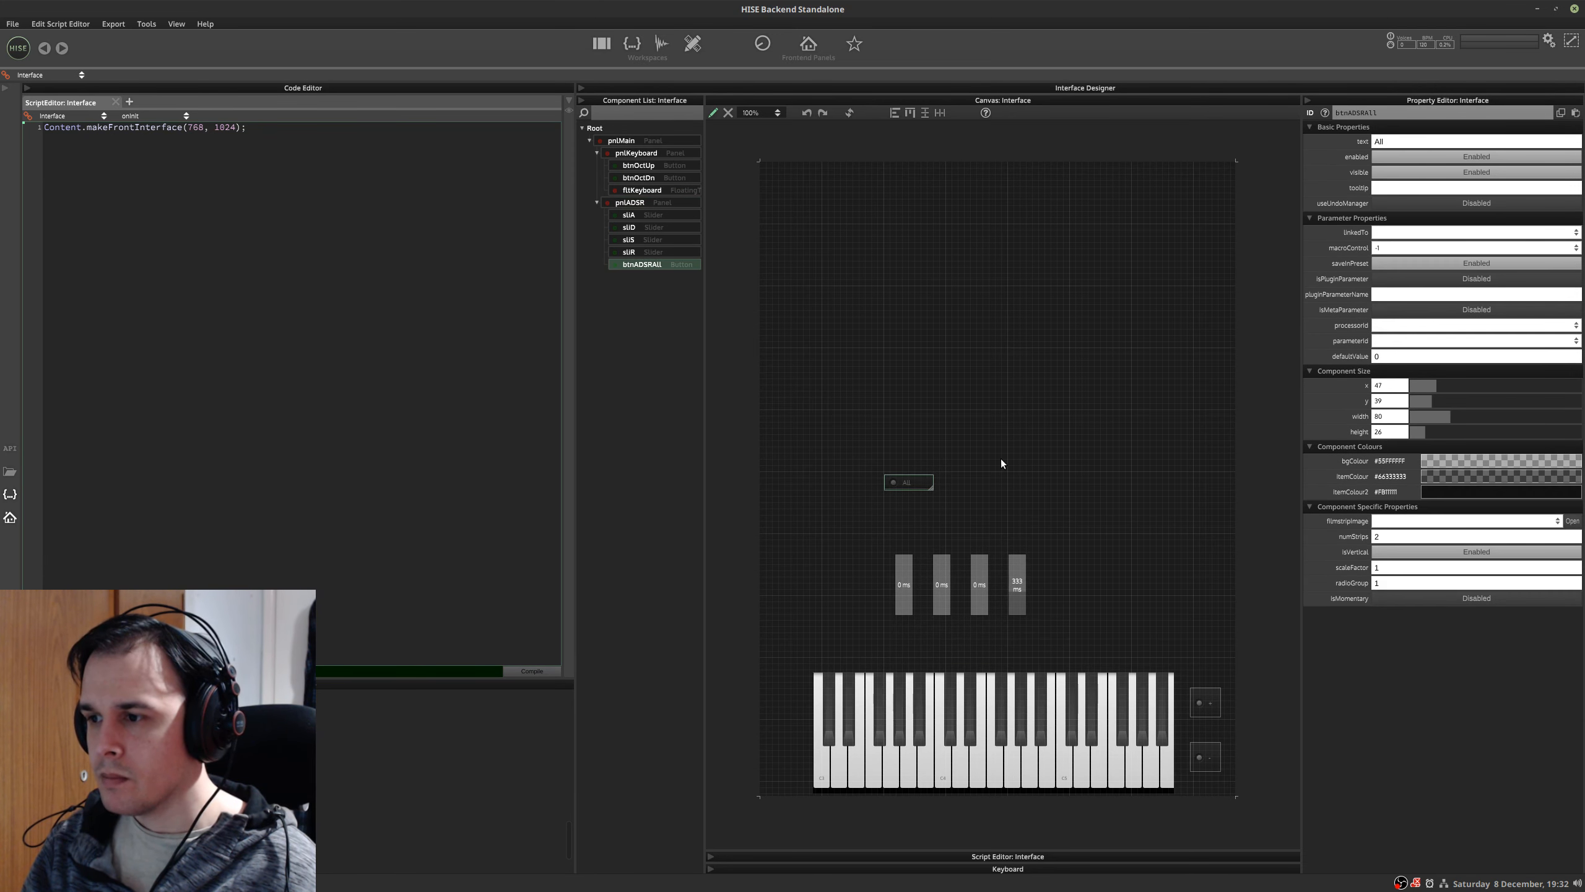
- Duplicate the All button to about x 151, y 39, try out both radio buttons on the canvas, and return to edit mode
key("ctrl+d")
left_click_drag(956, 495, 970, 481)
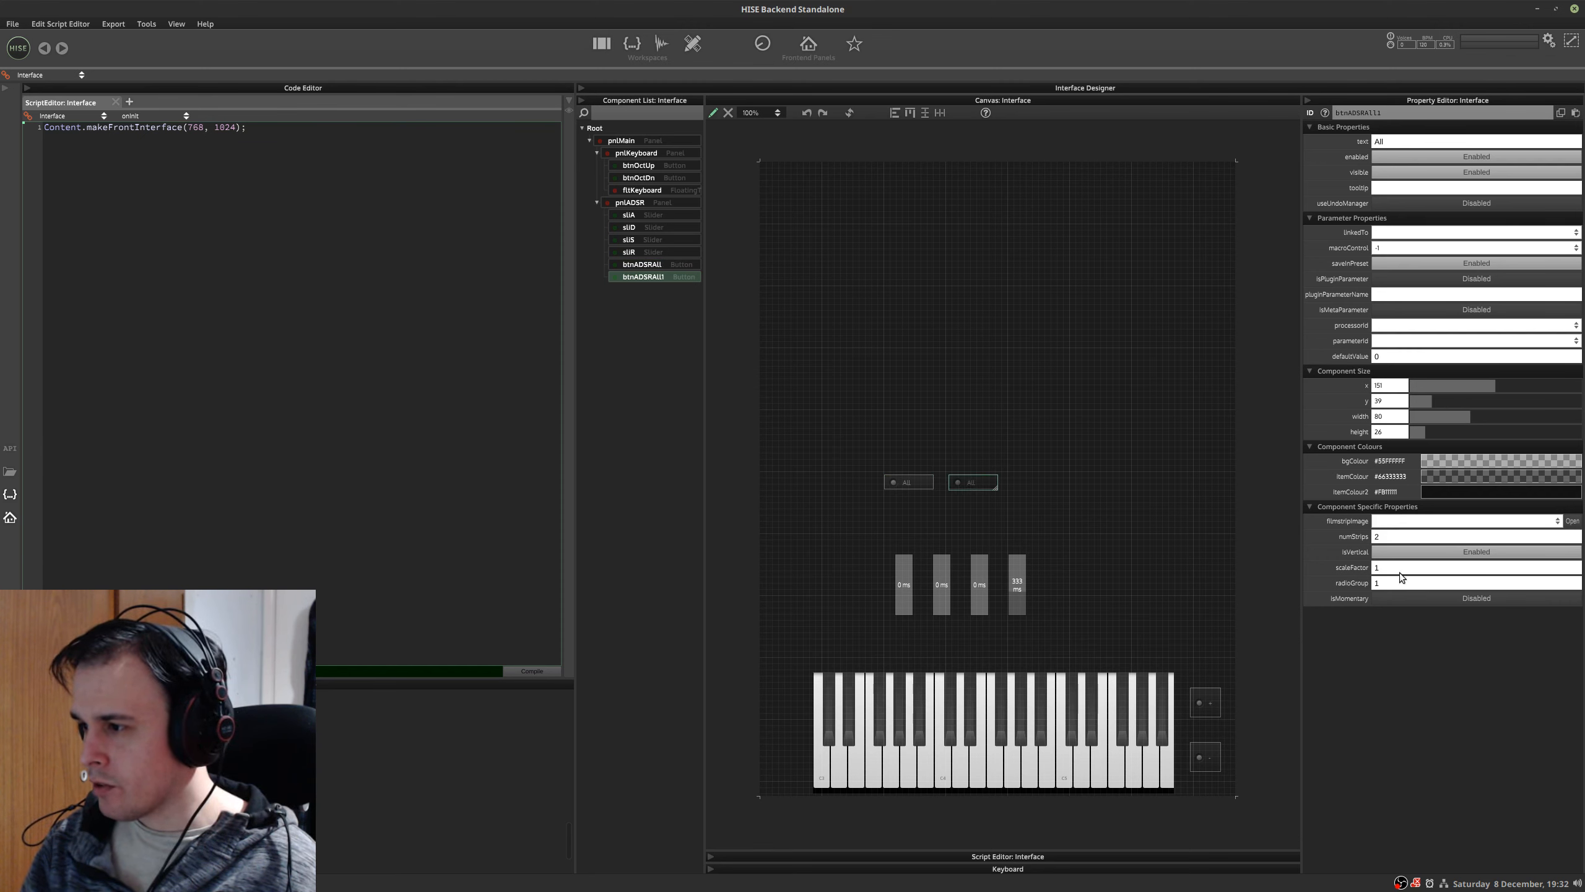
key("F4")
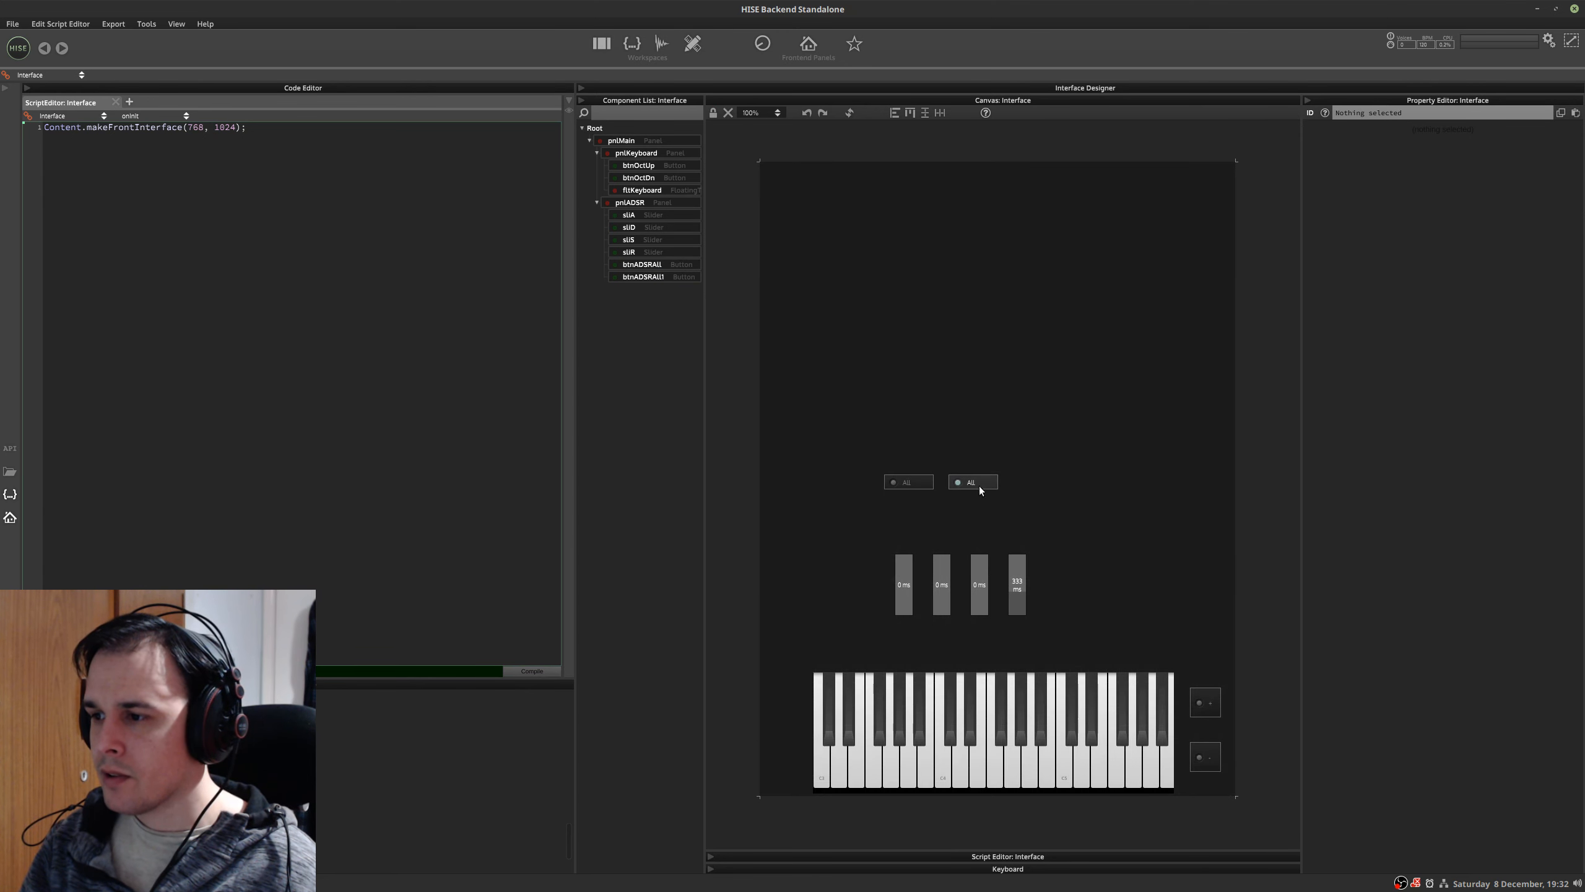
left_click(914, 481)
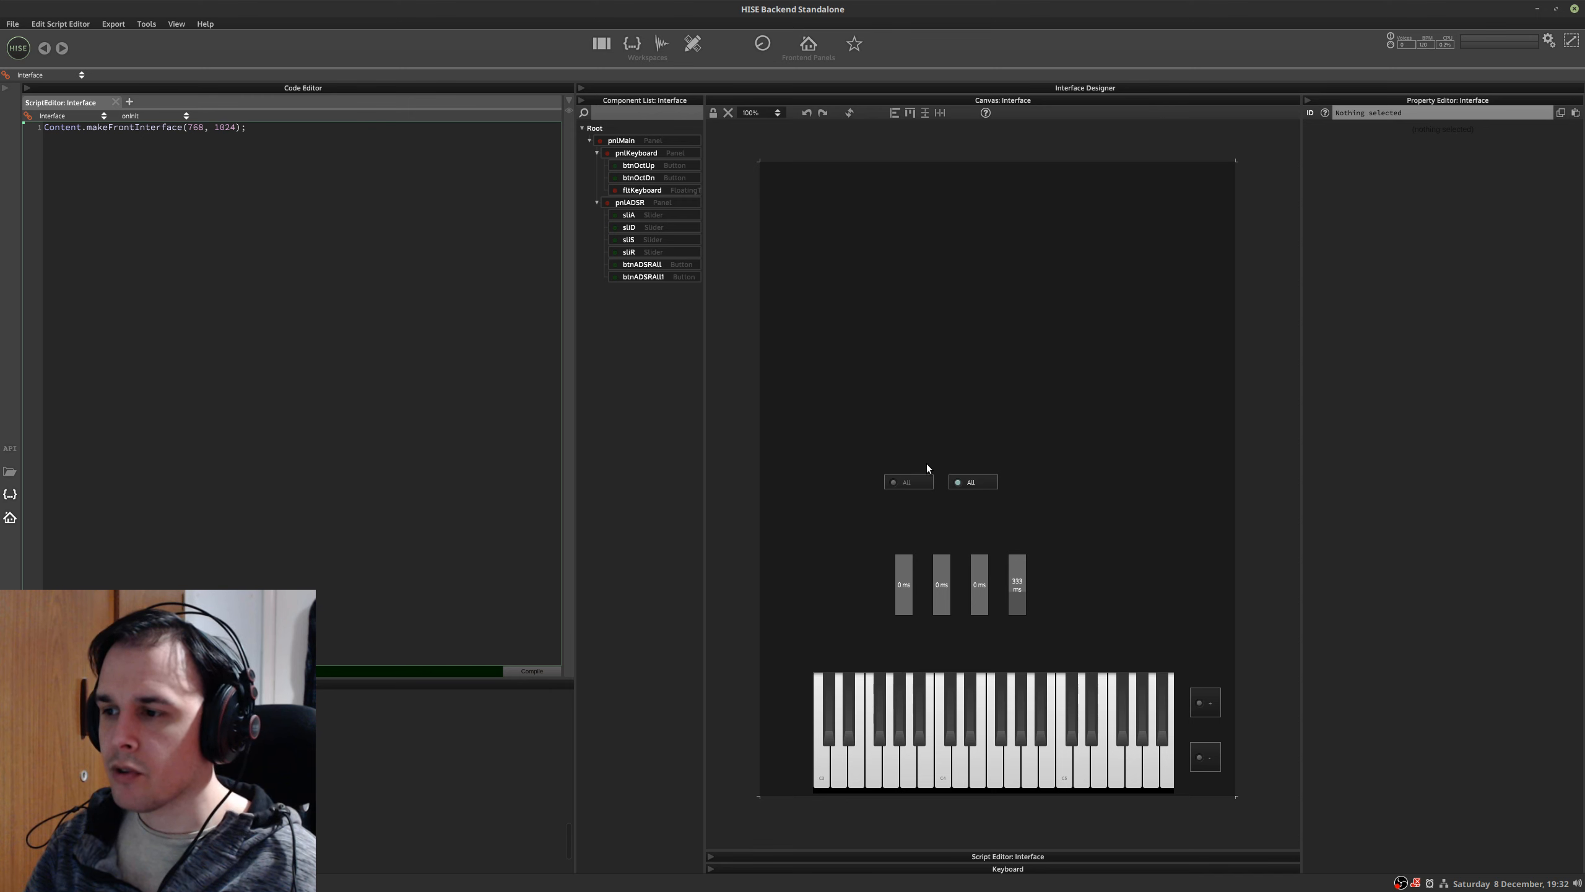
left_click(712, 114)
- Rename the original All button as btnADSR0 and select its duplicate
left_click(980, 483)
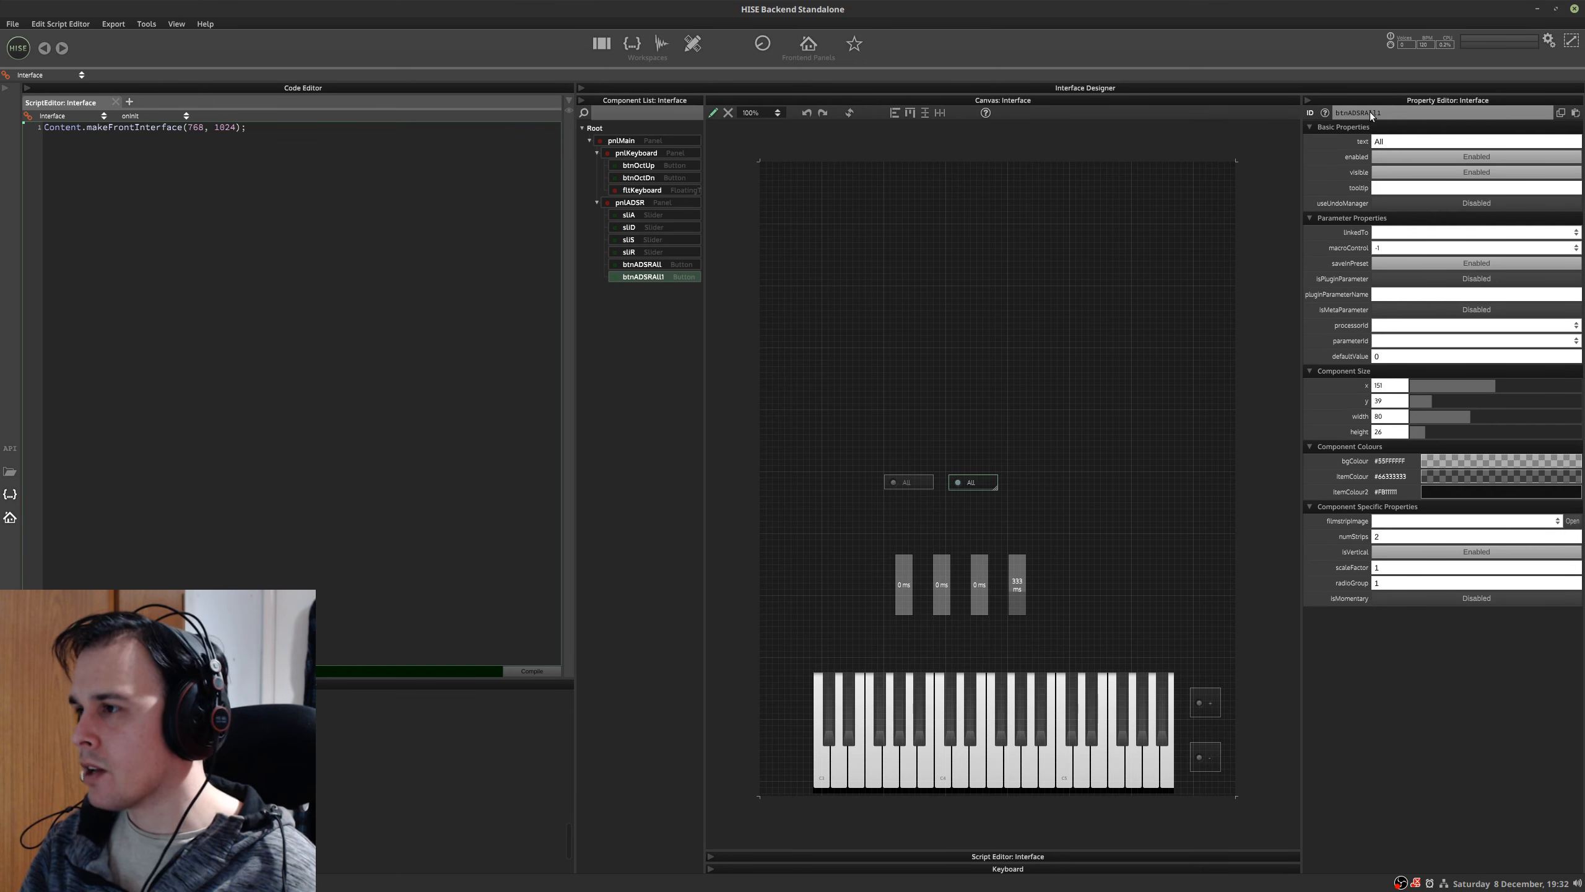
left_click(1388, 112)
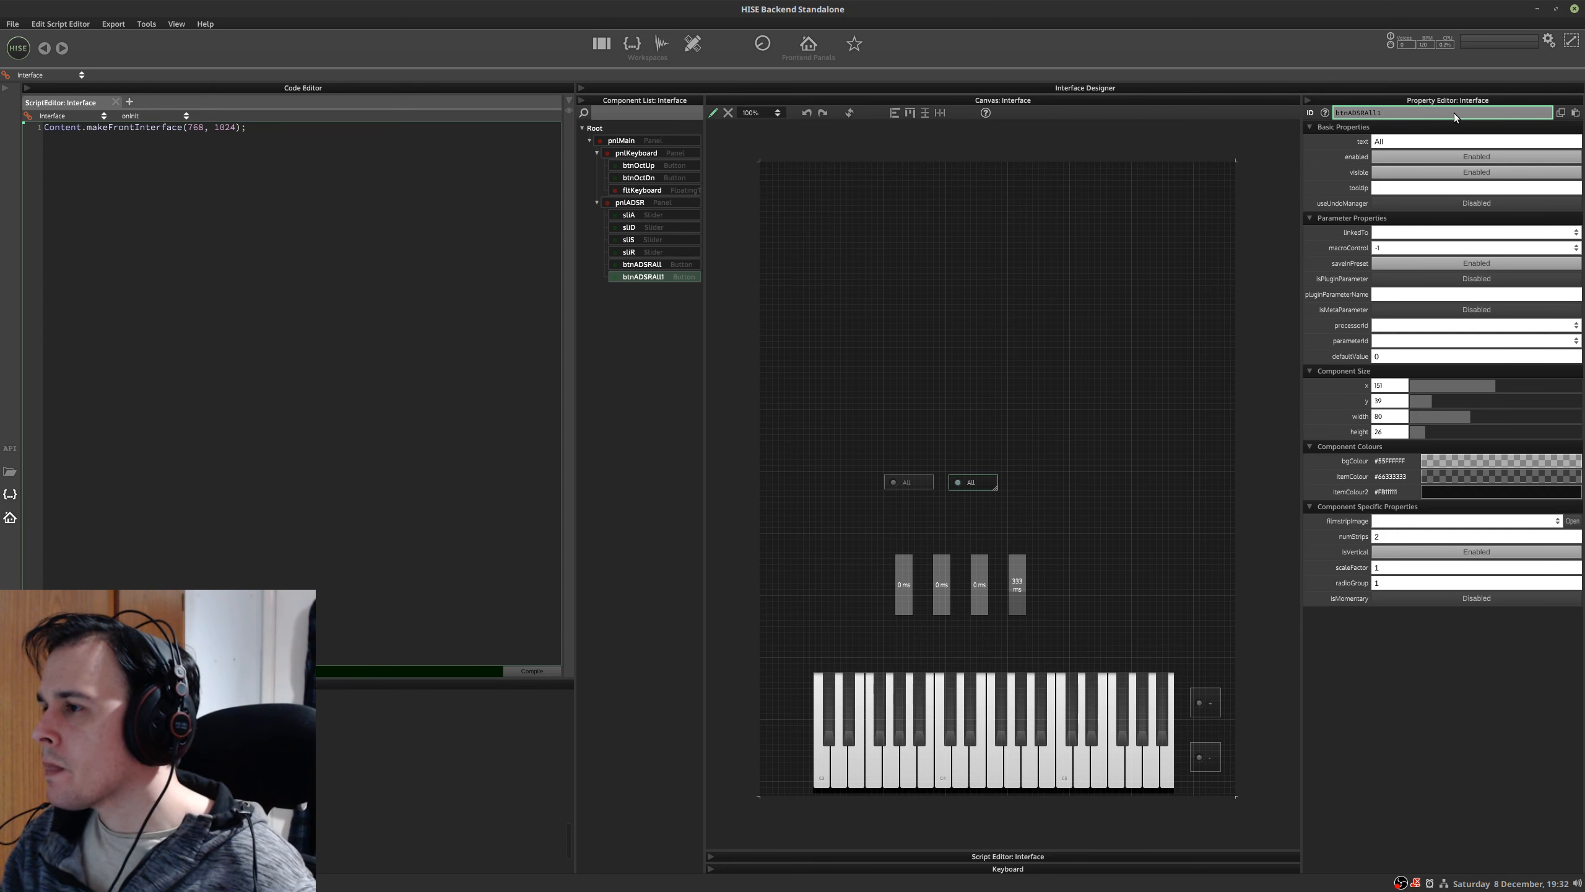
left_click(907, 485)
left_click(1375, 111)
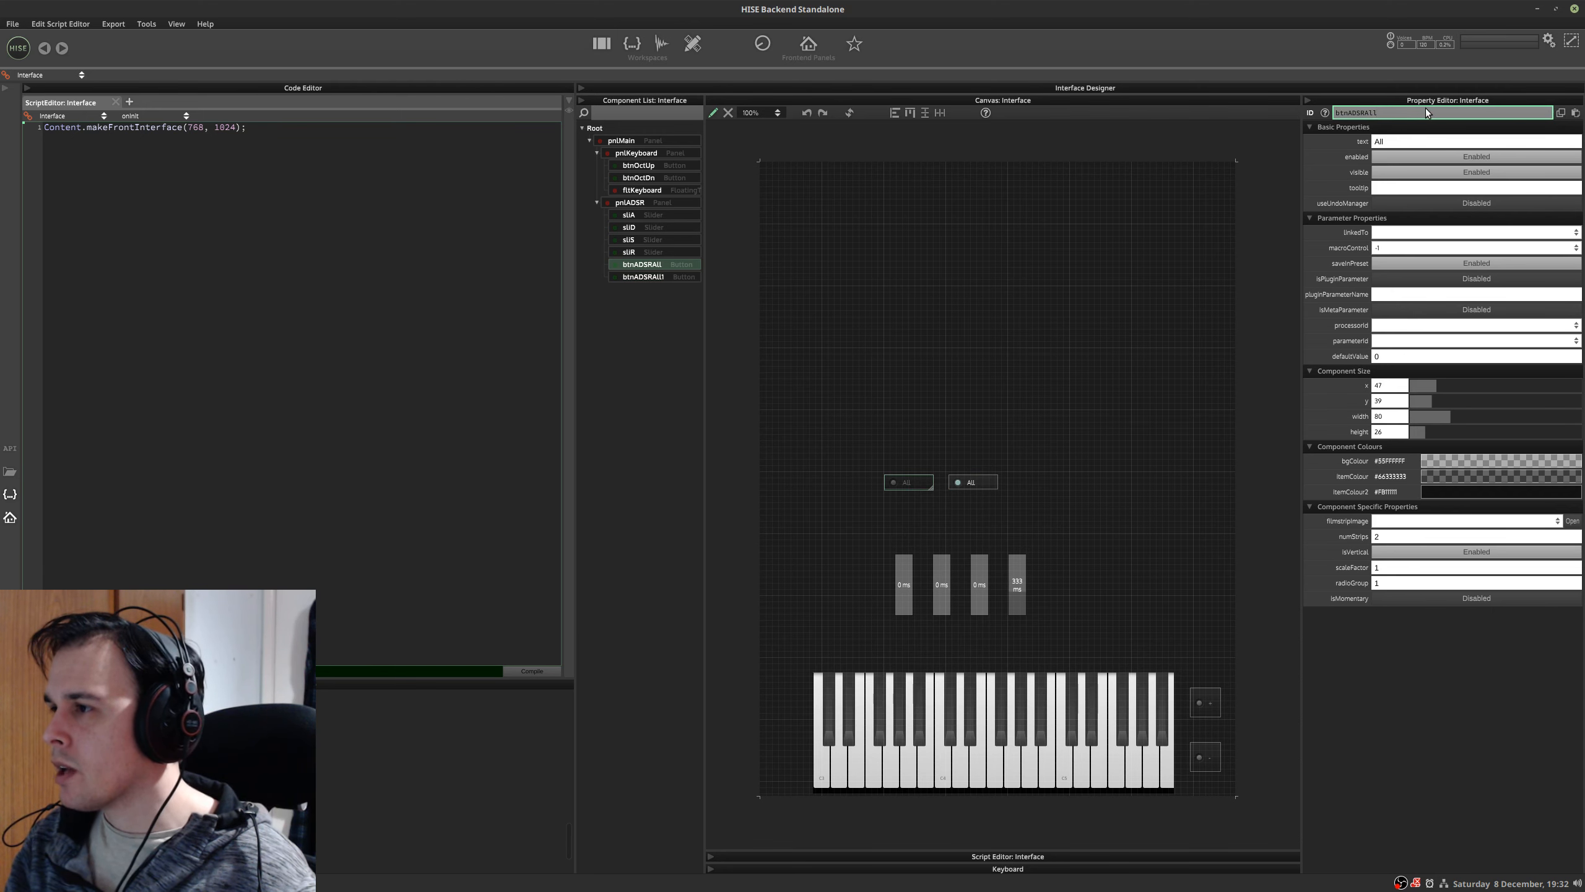
key("BackSpace")
key("BackSpace")
key("BackSpace")
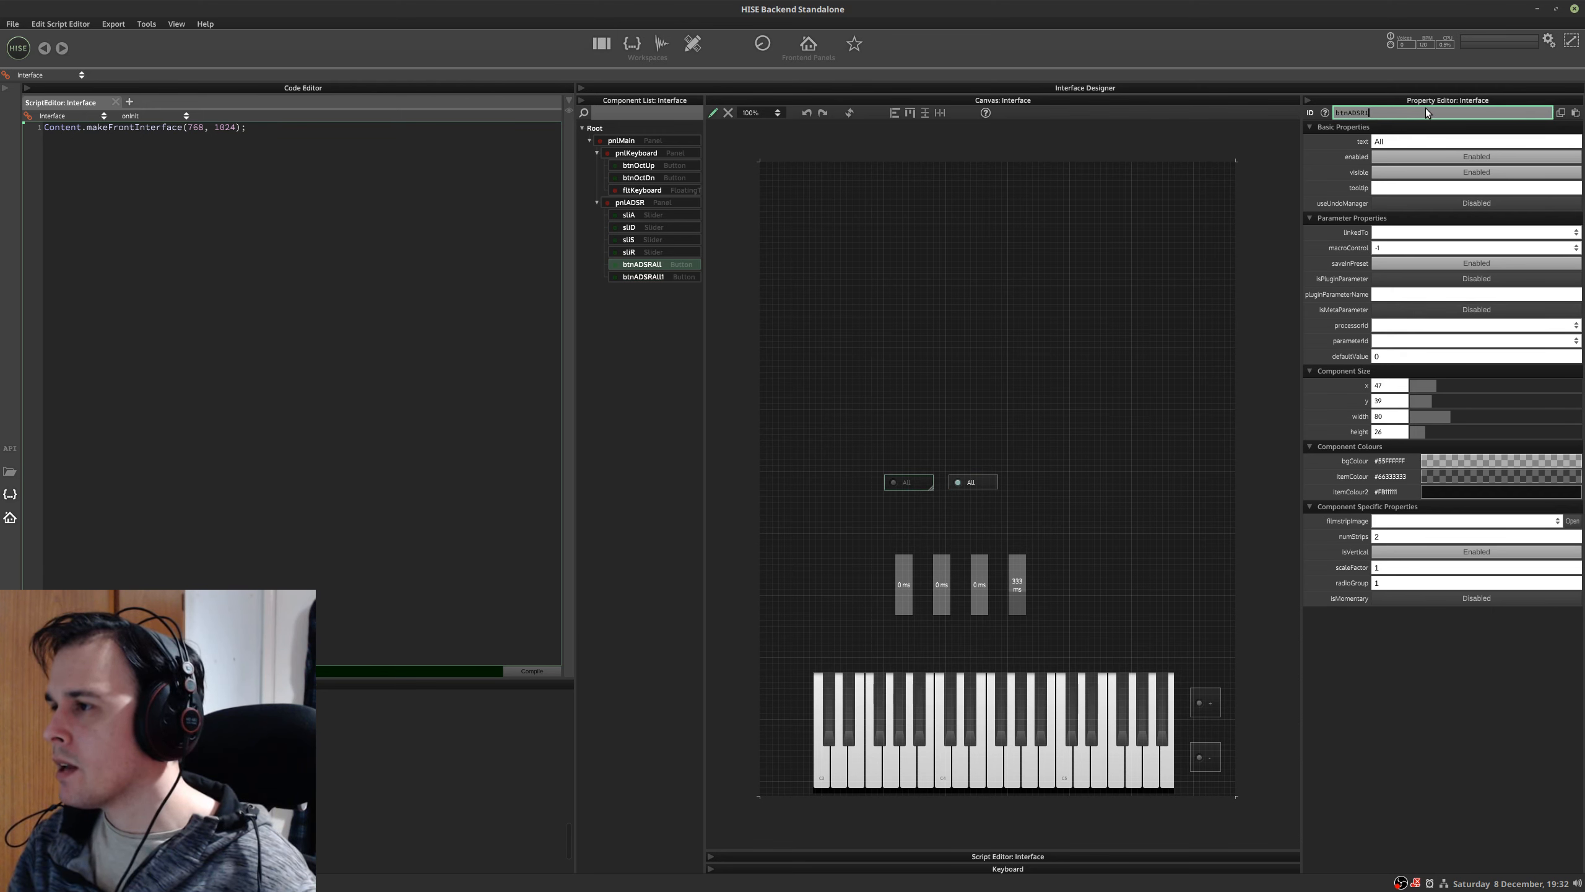
key("BackSpace")
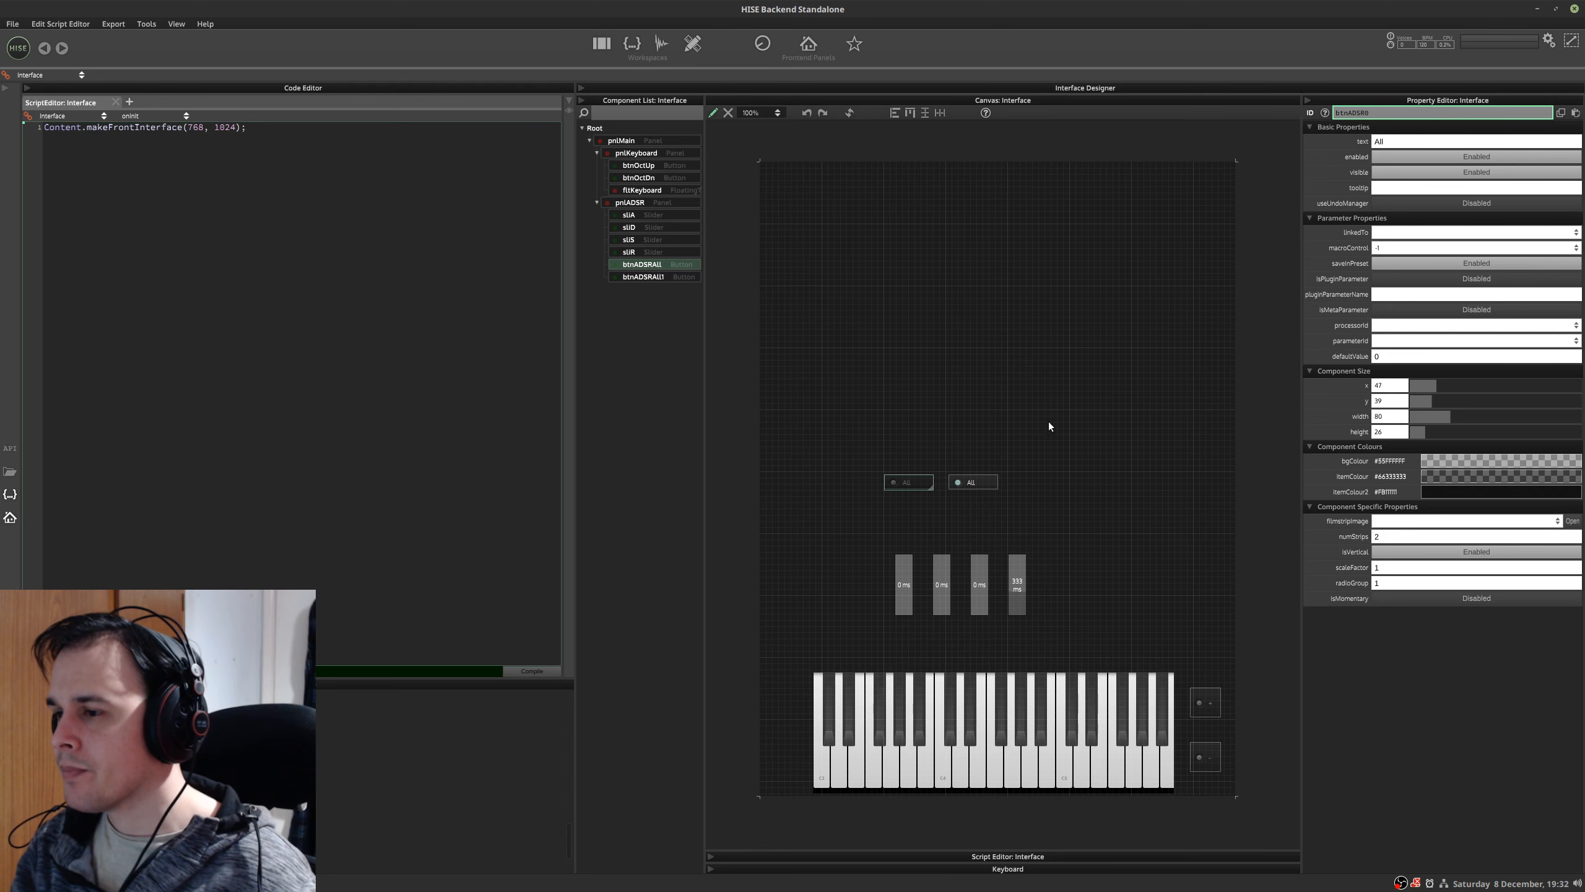
key("Return")
left_click(981, 484)
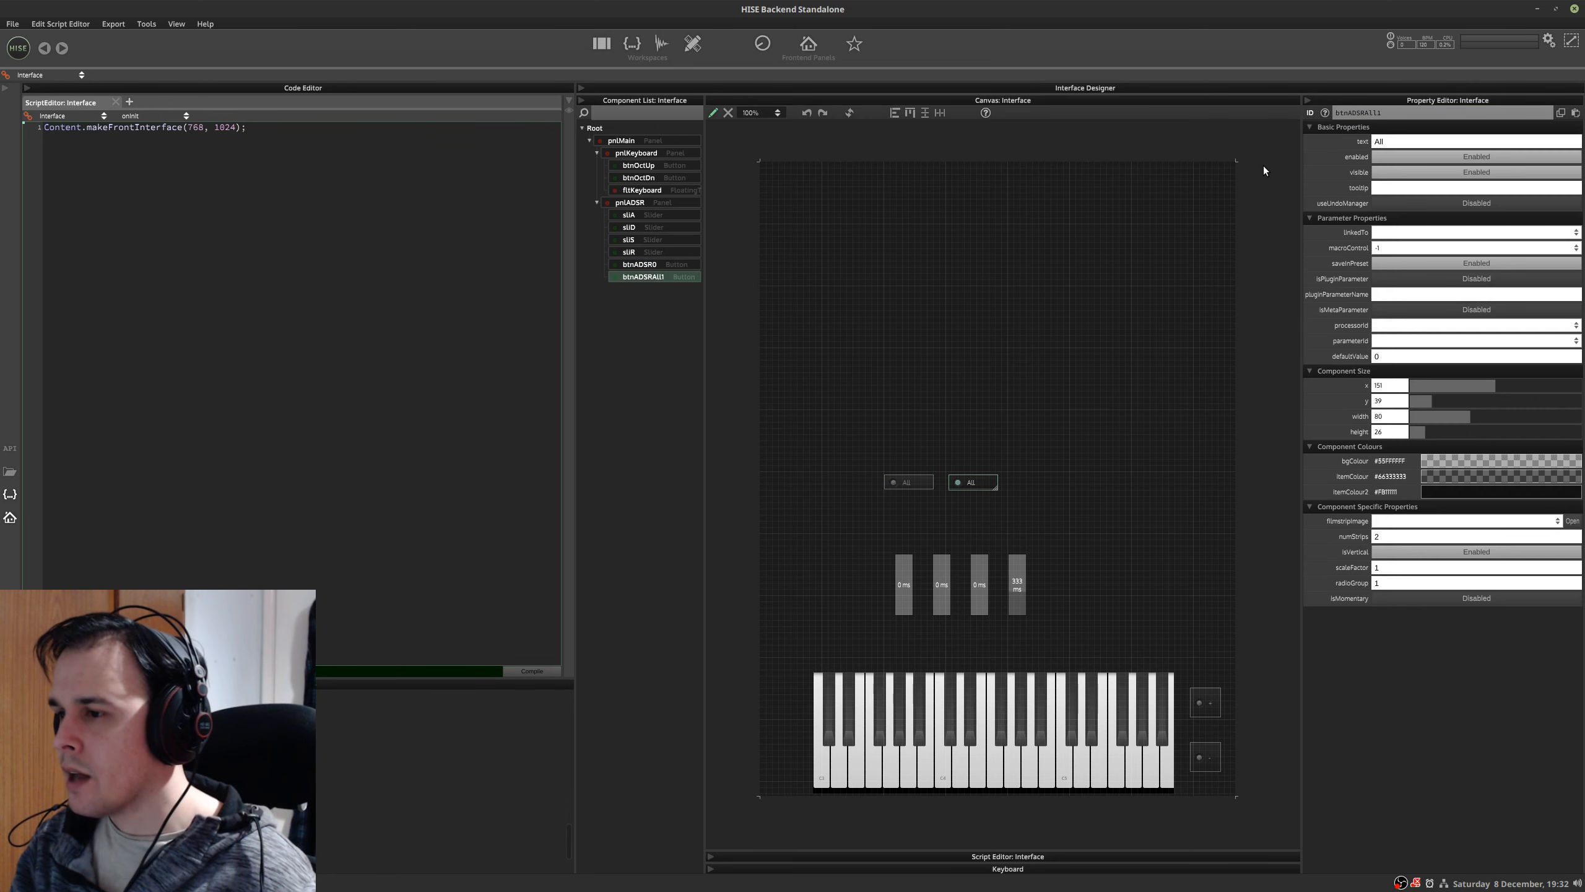
- Rename the selected second ADSR button's ID to btnADSR1
left_click(1432, 110)
key("BackSpace")
key("BackSpace")
key("BackSpace")
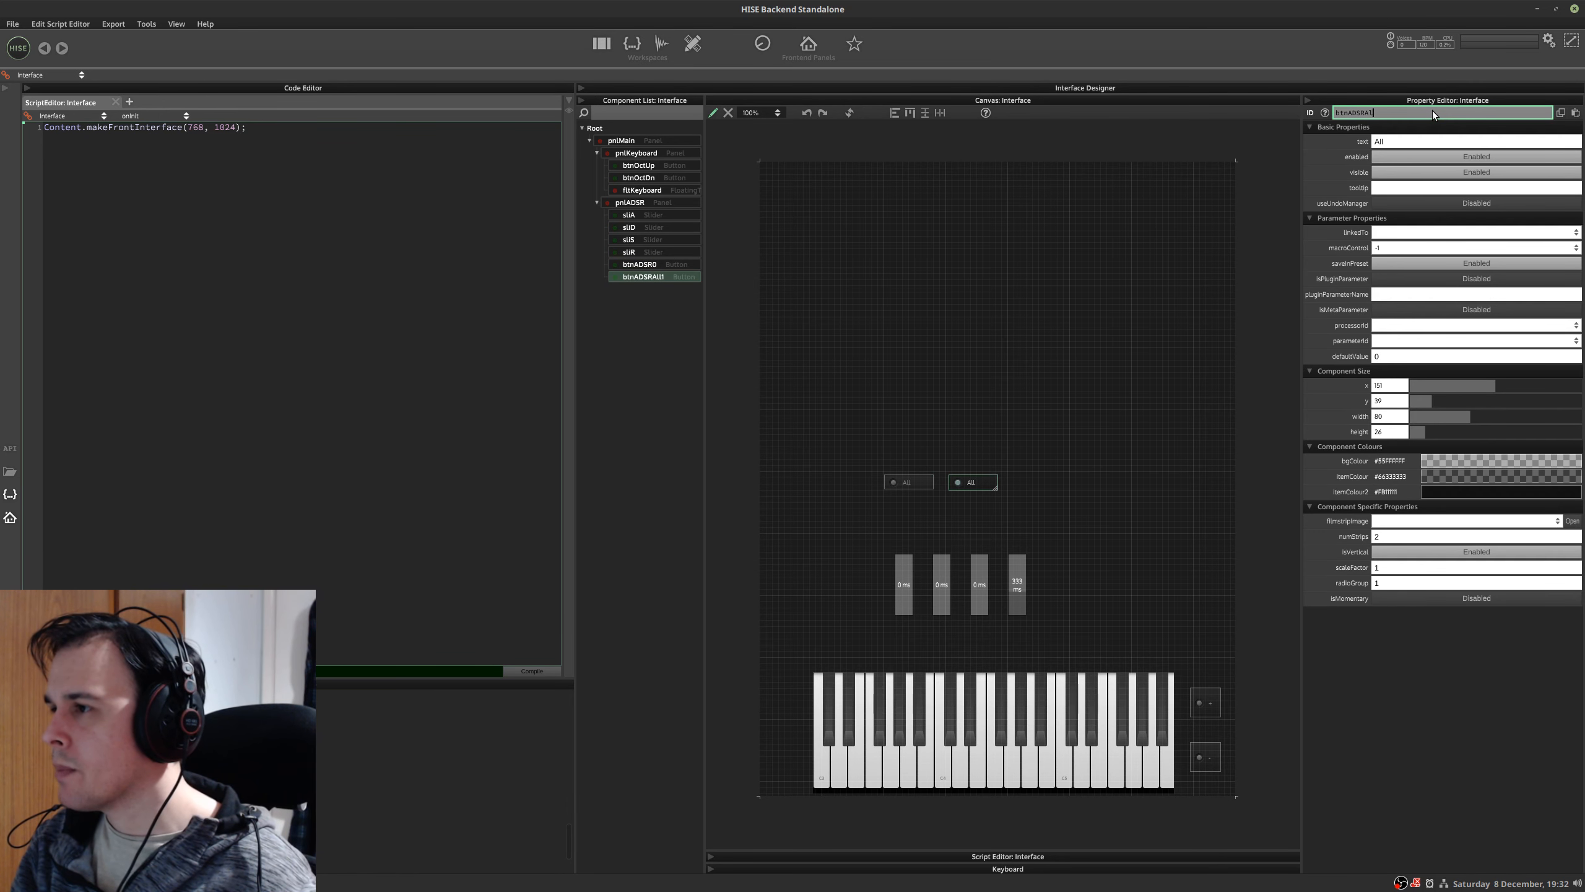
type("1")
key("Return")
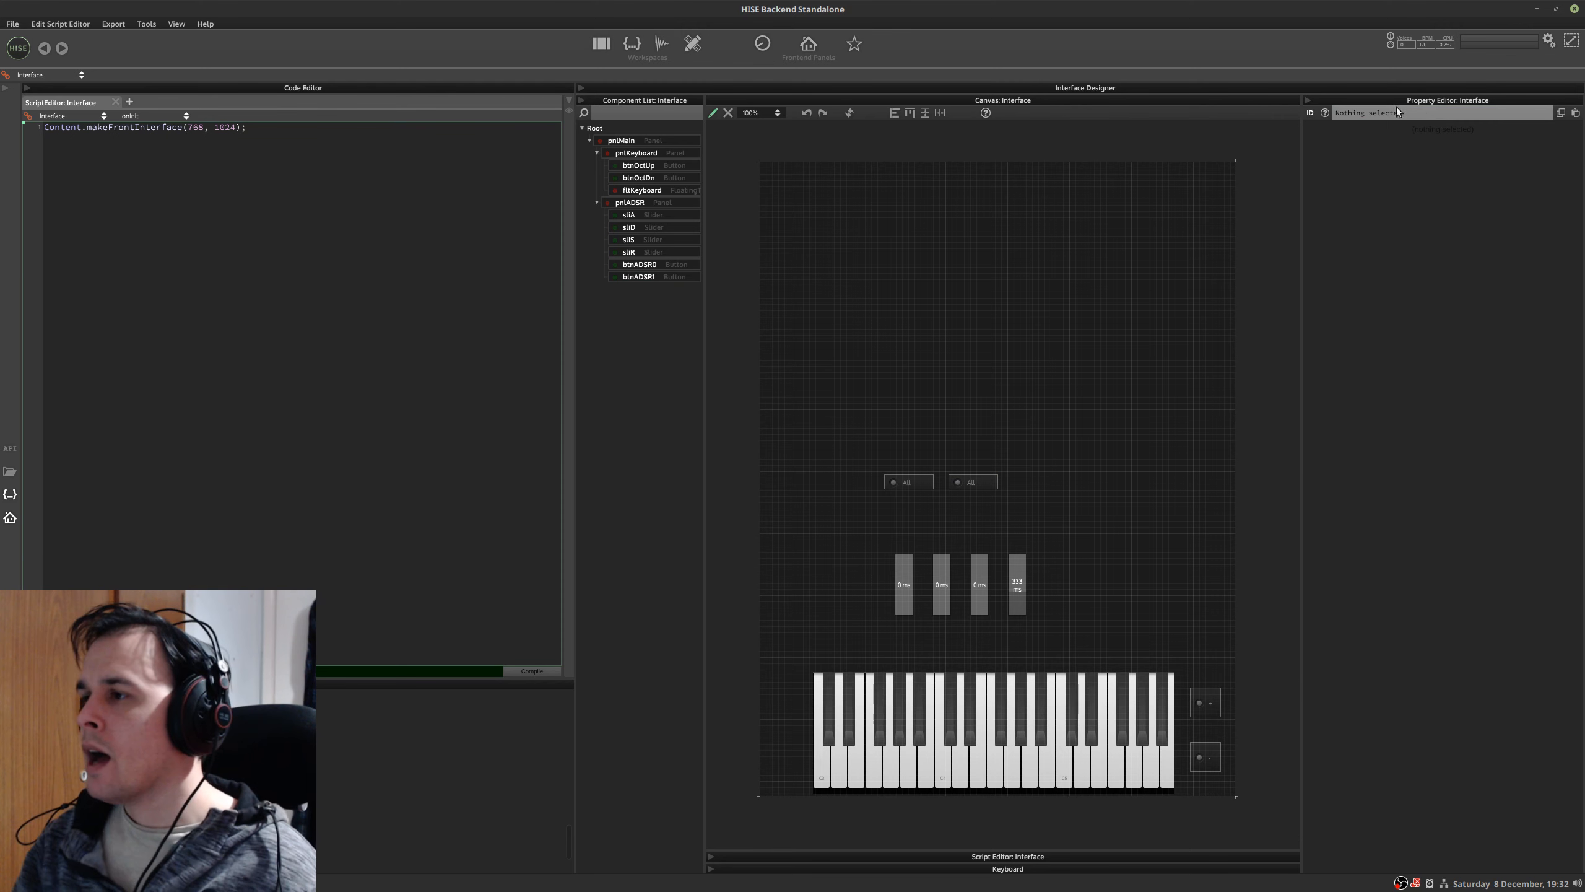
- Set the width of both ADSR buttons, btnADSR0 and btnADSR1, to 50
left_click(906, 485)
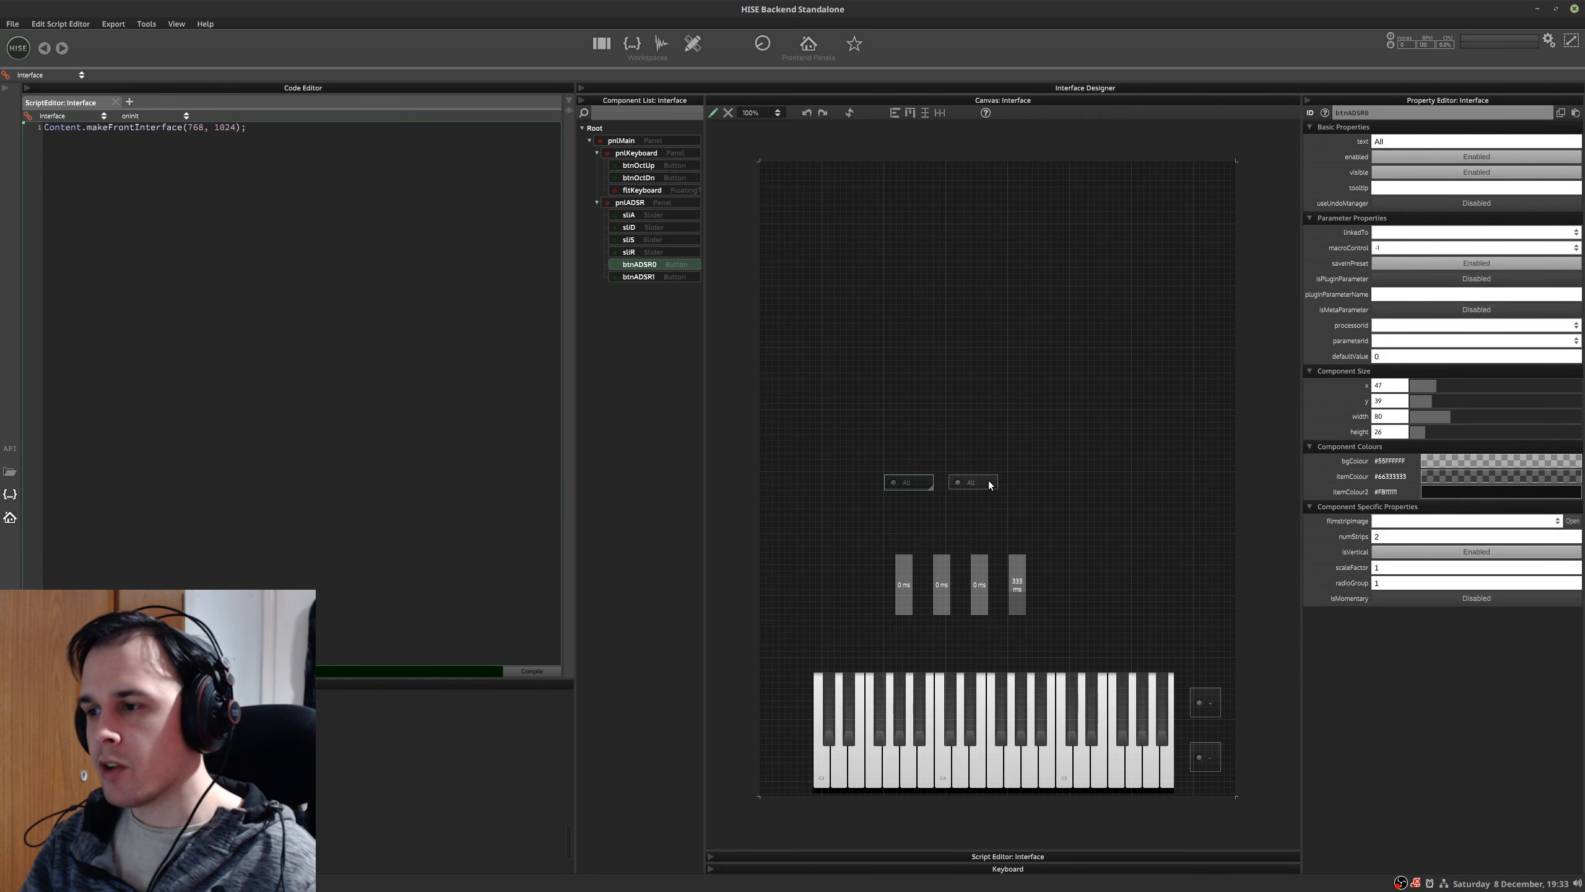
left_click(989, 481)
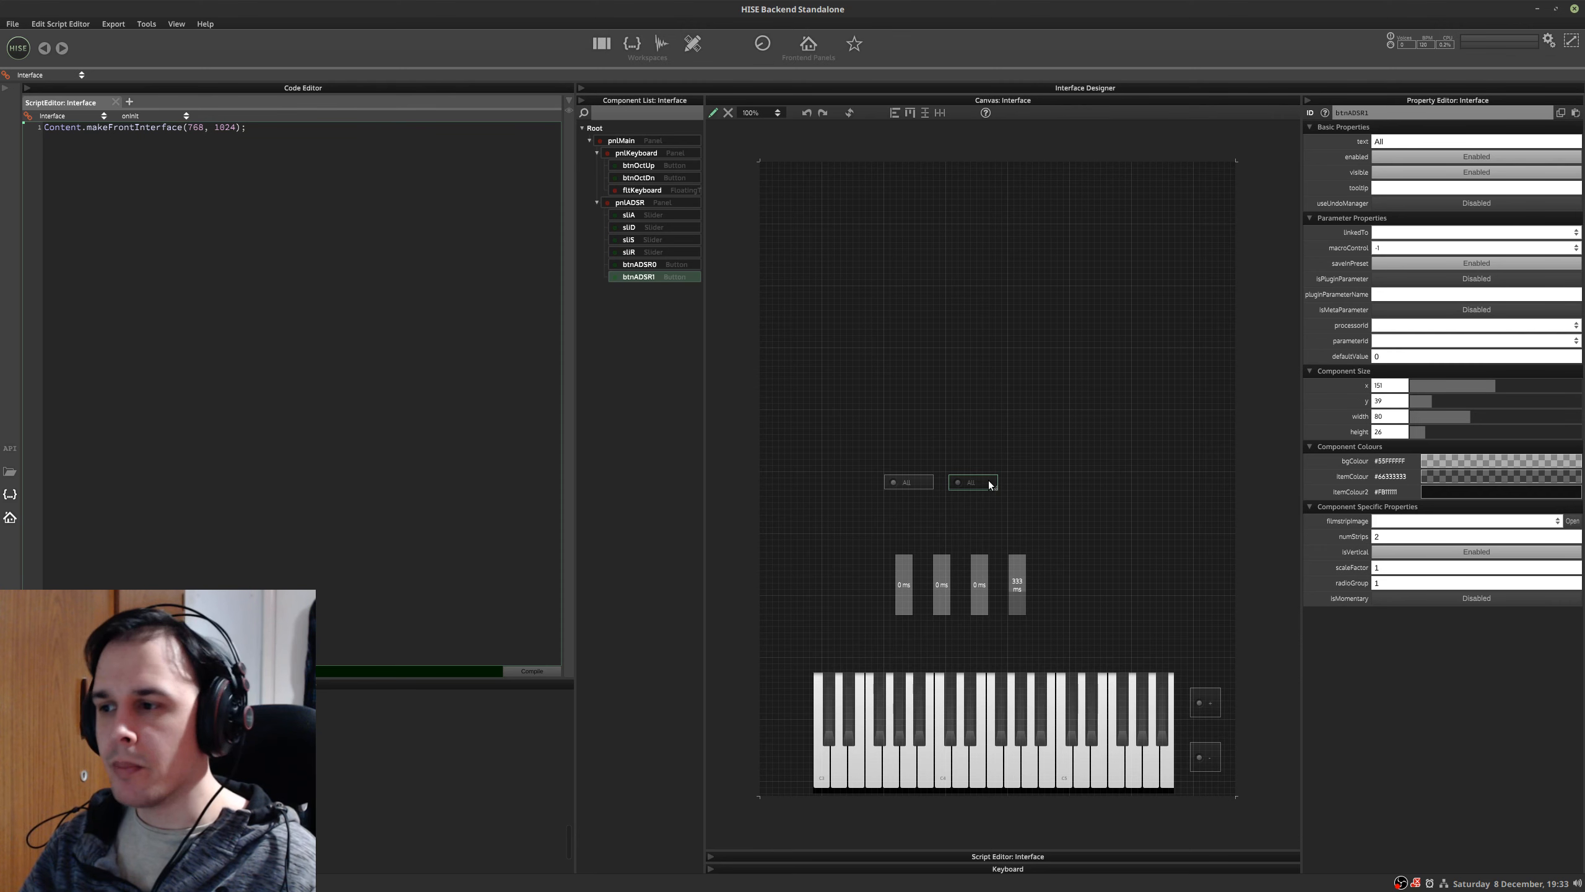
left_click(909, 483)
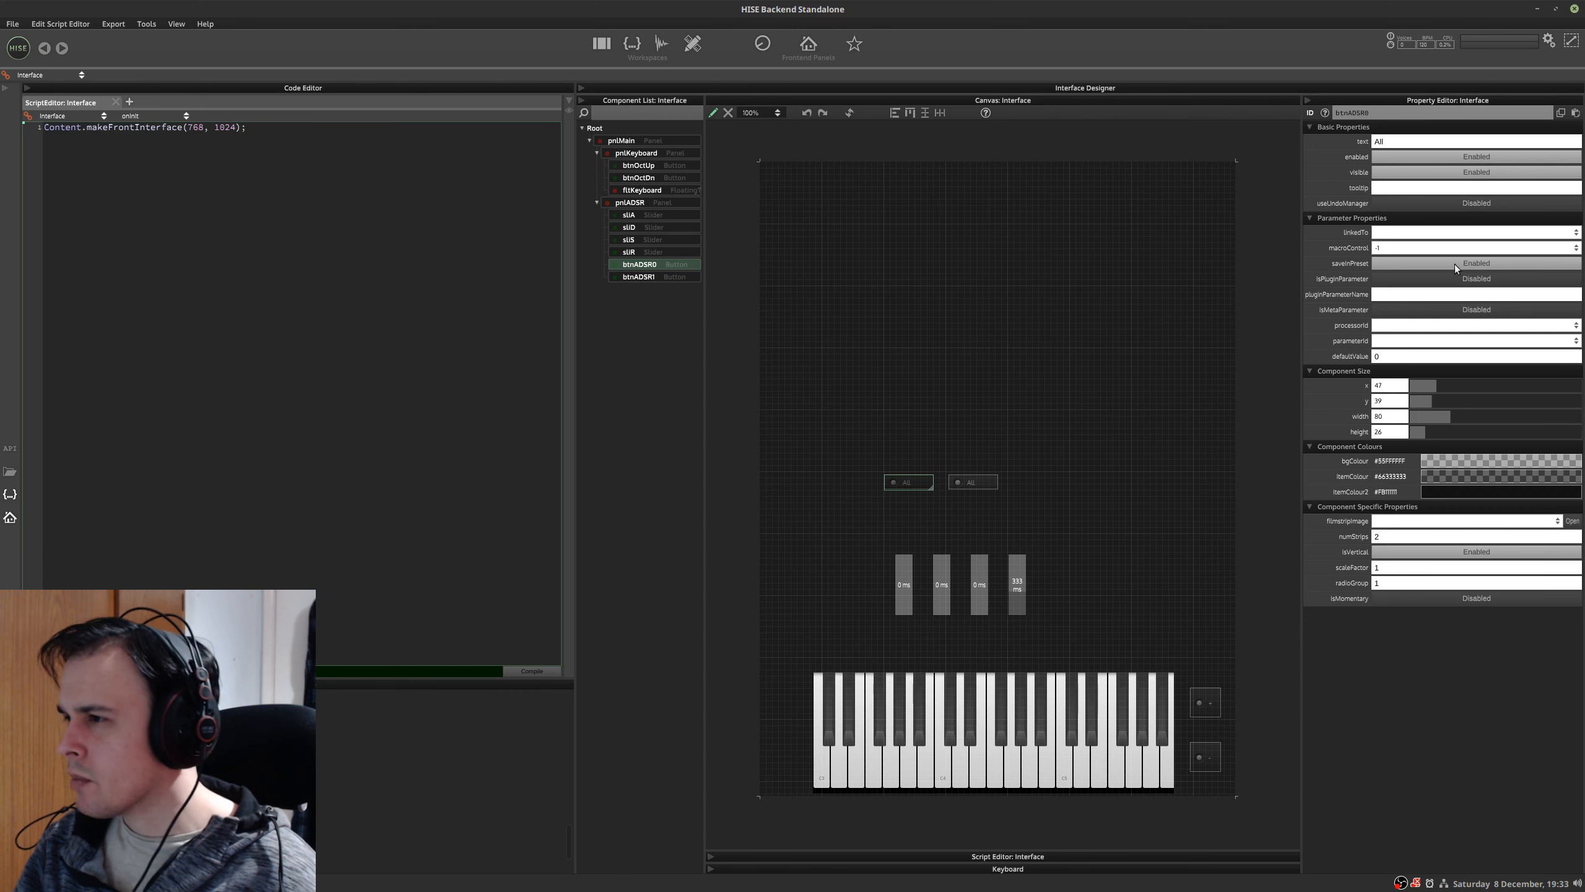
left_click(1397, 417)
key("Return")
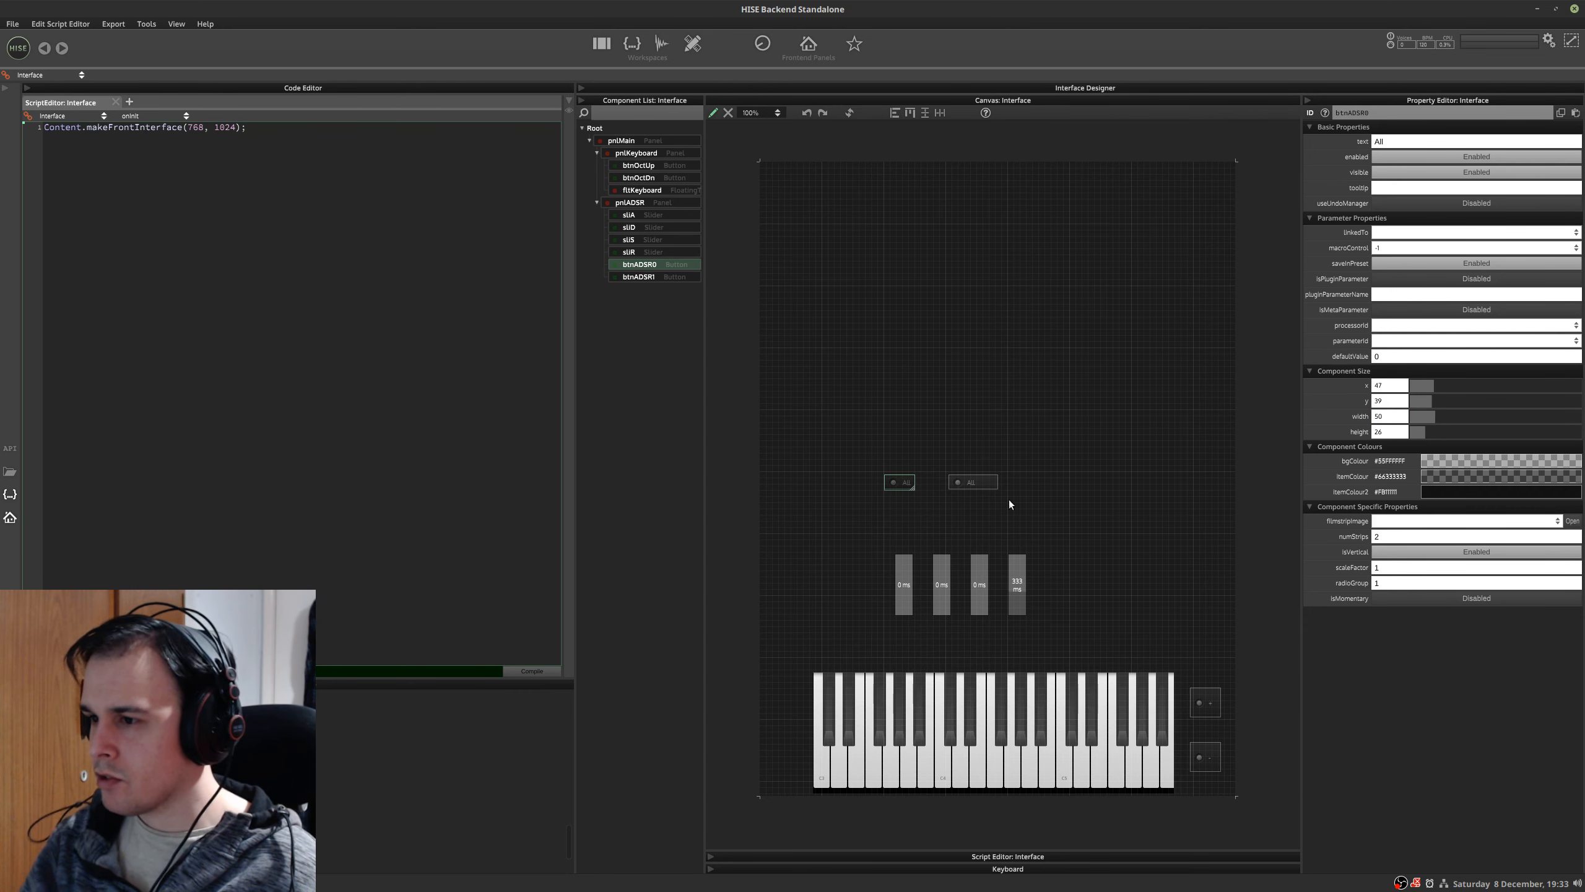
left_click(986, 491)
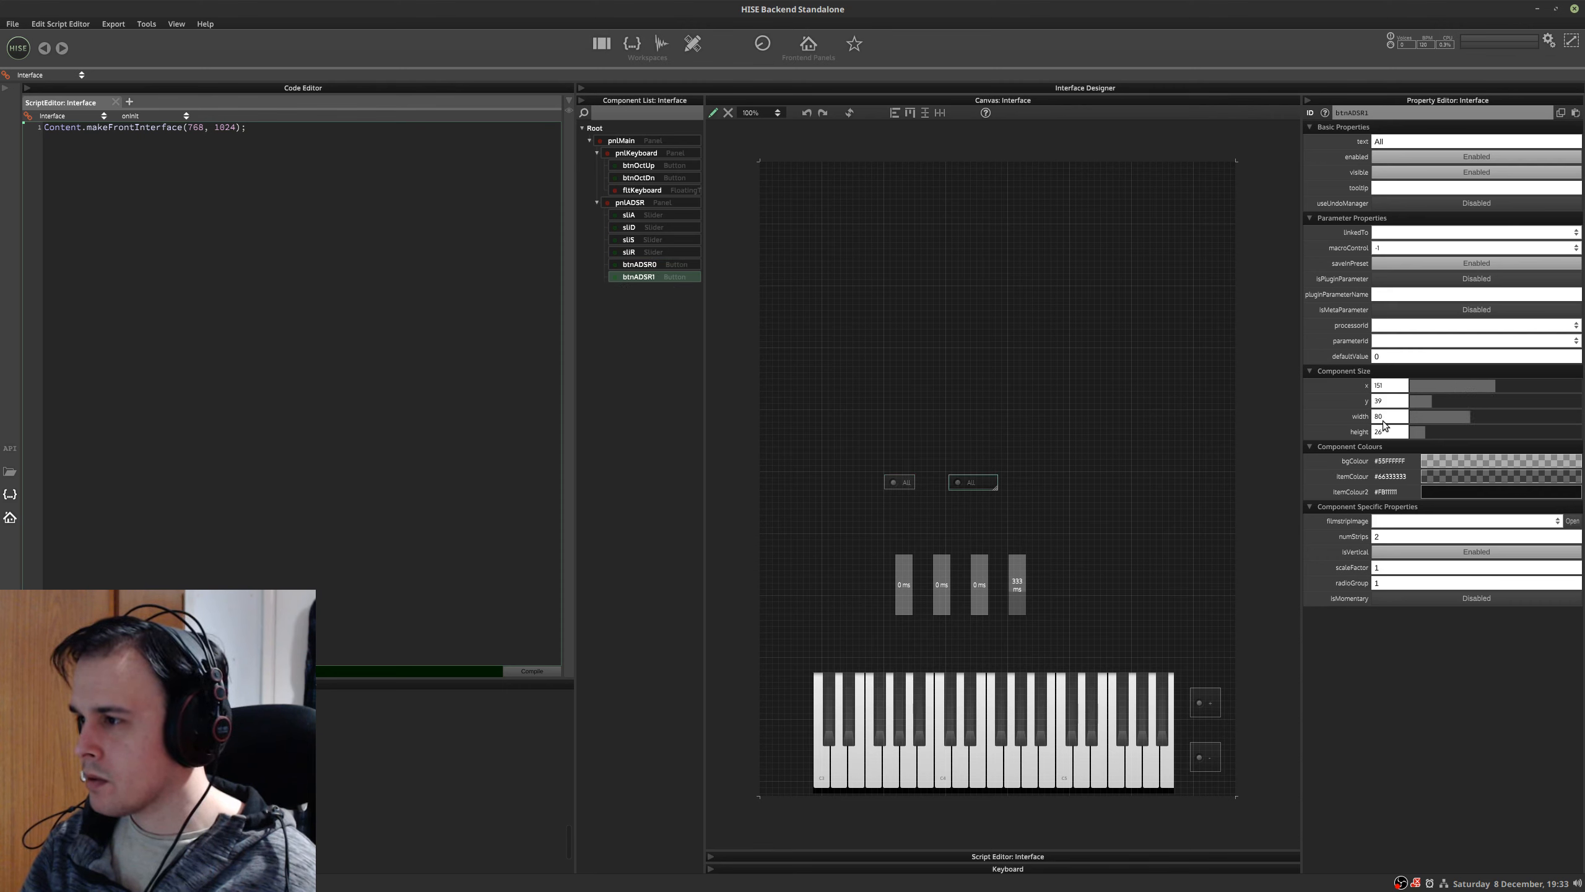
left_click(1386, 420)
type("50")
key("Return")
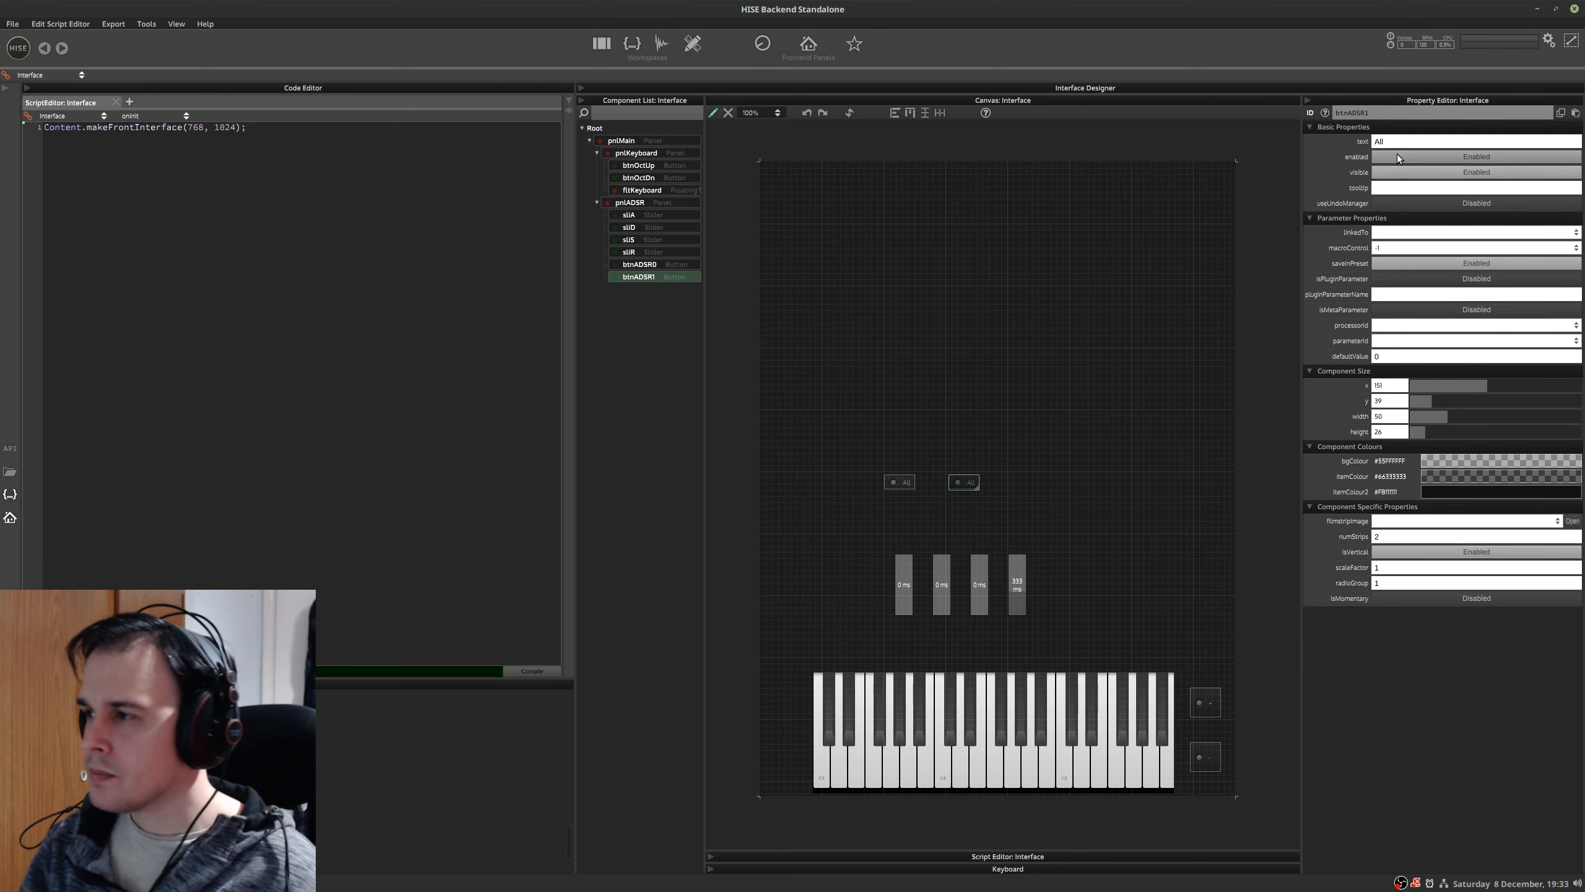
- Set the text of btnADSR1 to 1
left_click(1396, 143)
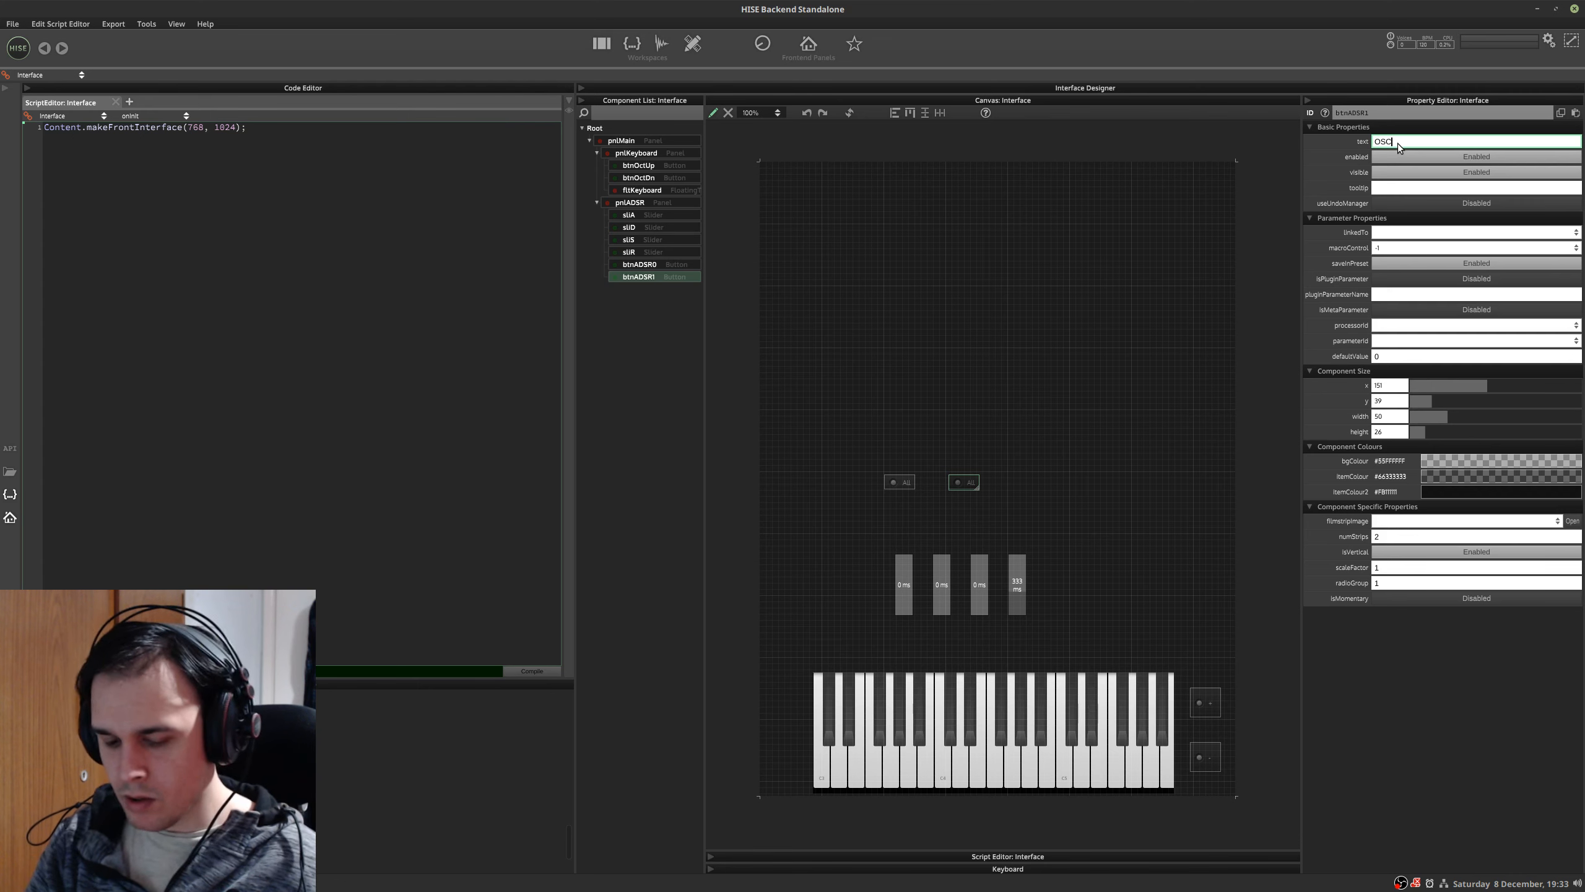
type("1")
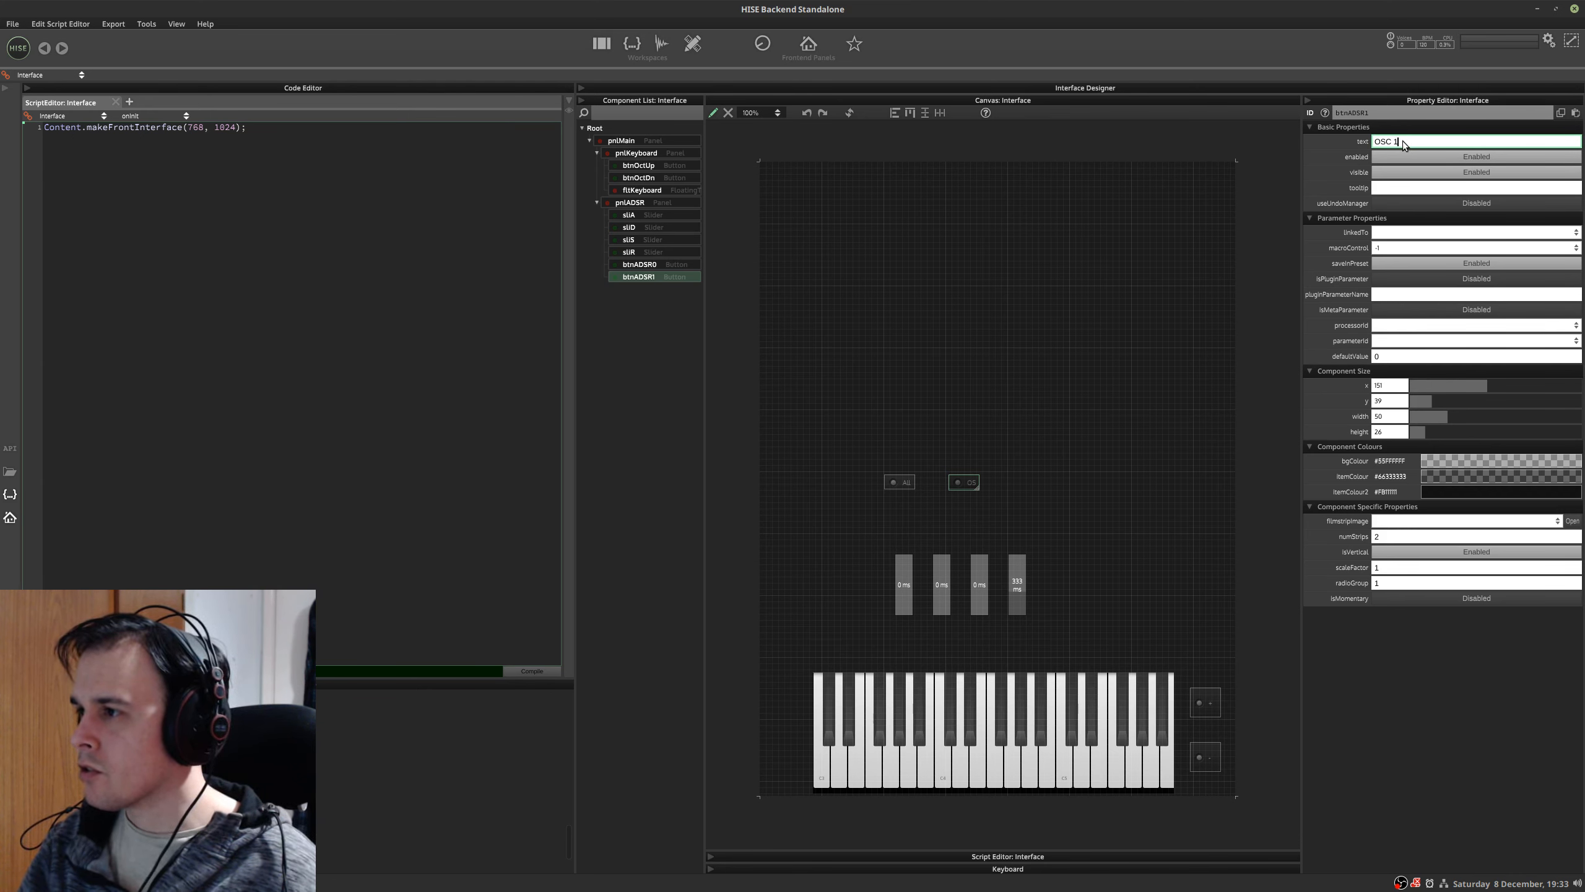
type("1")
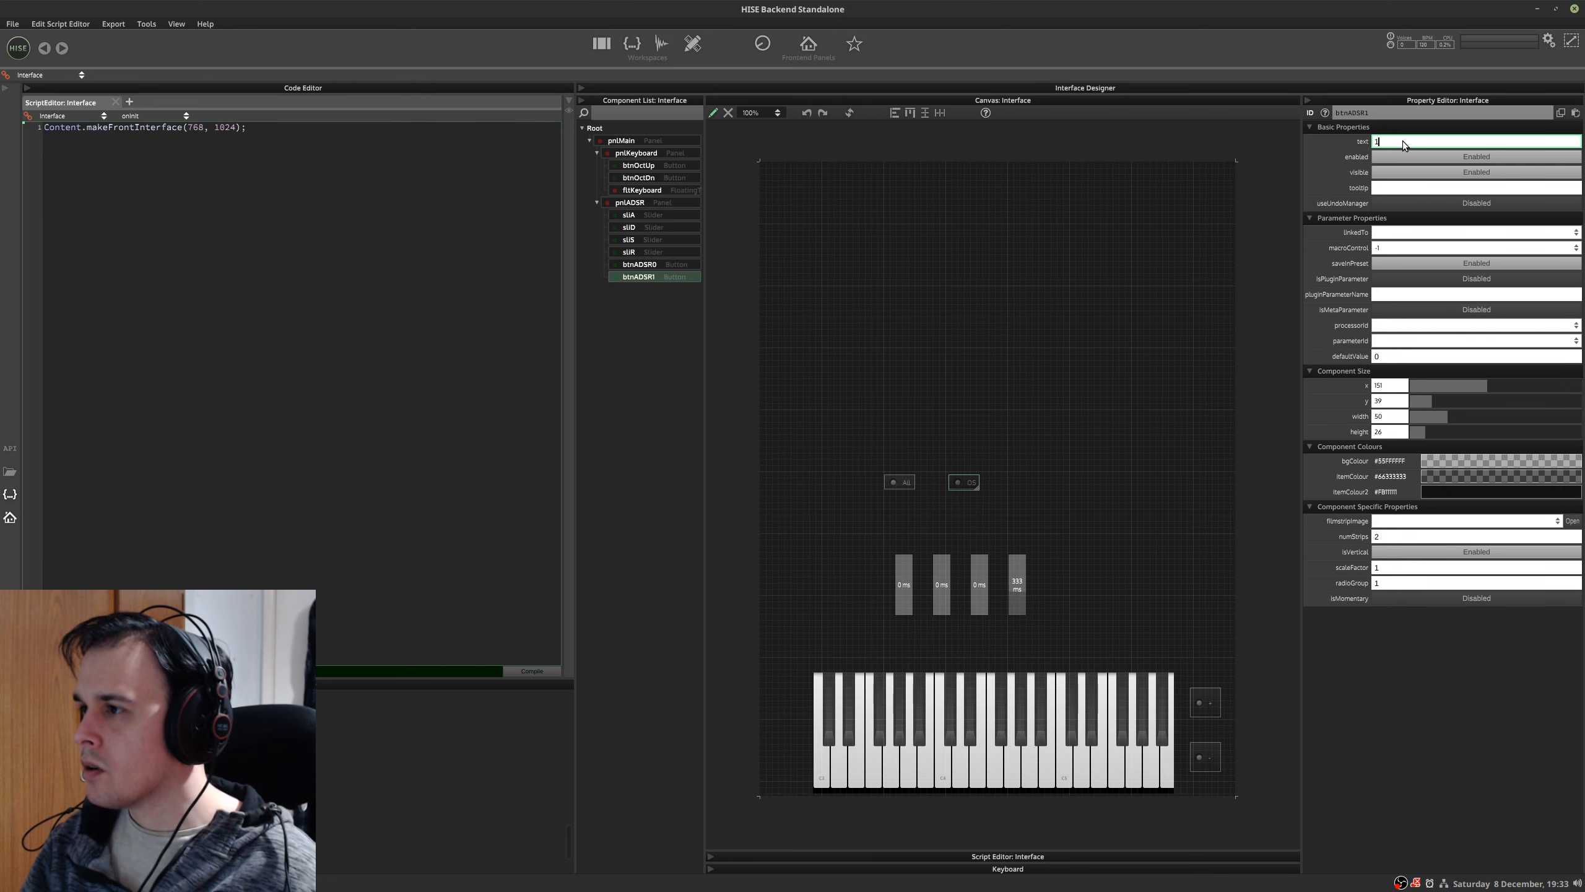
left_click(960, 485)
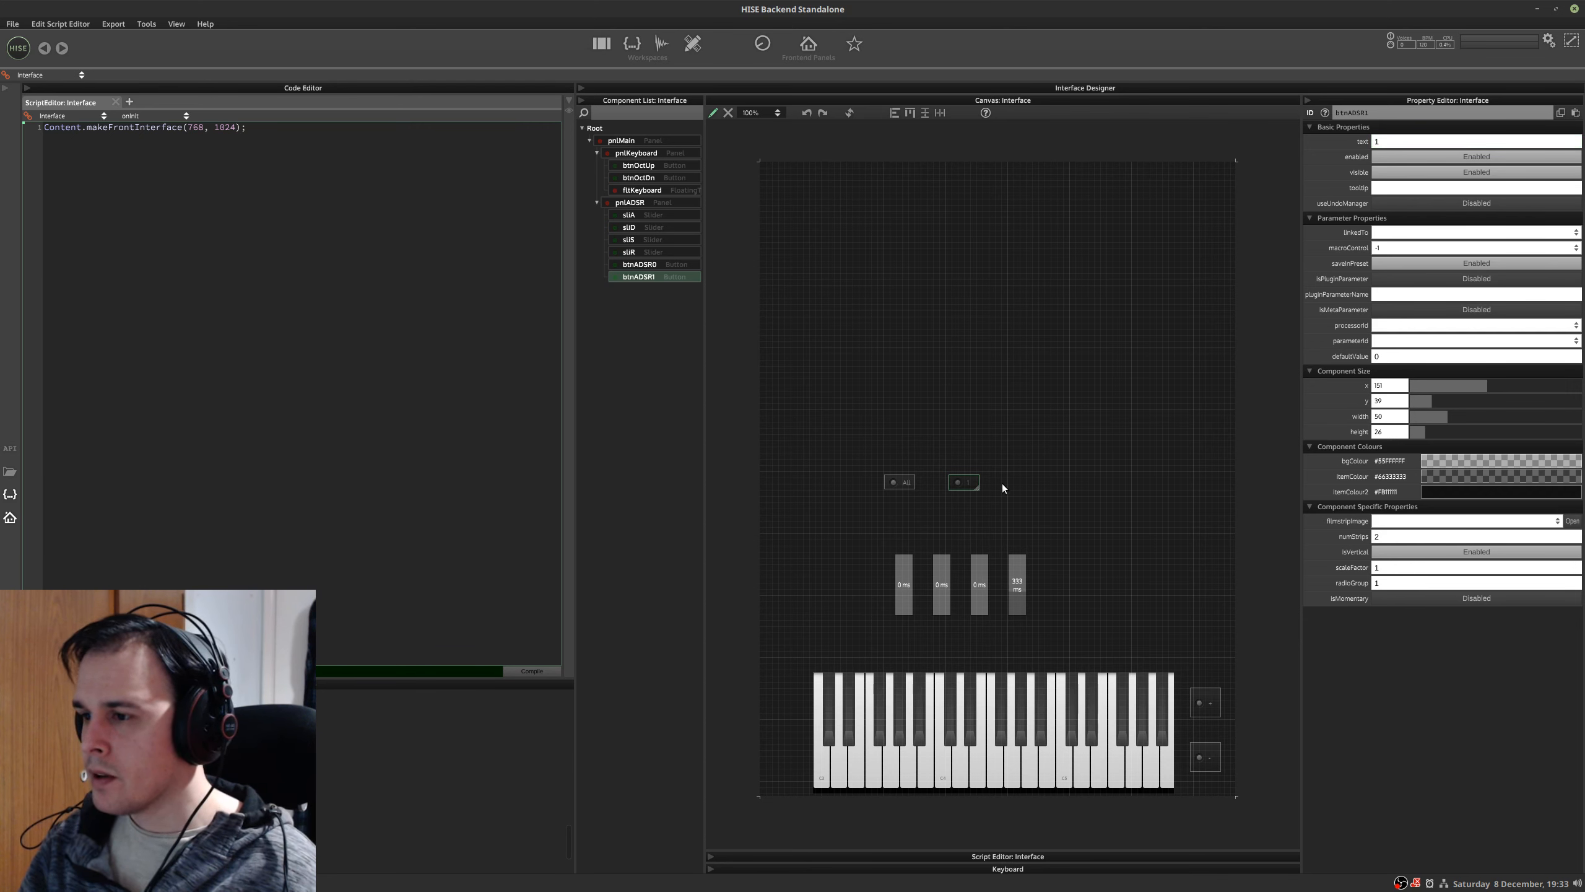
- Duplicate btnADSR1 twice and set the copies' text to 2 for btnADSR2 and 3 for btnADSR3
key("ctrl+d")
key("ctrl+d")
left_click(1026, 492)
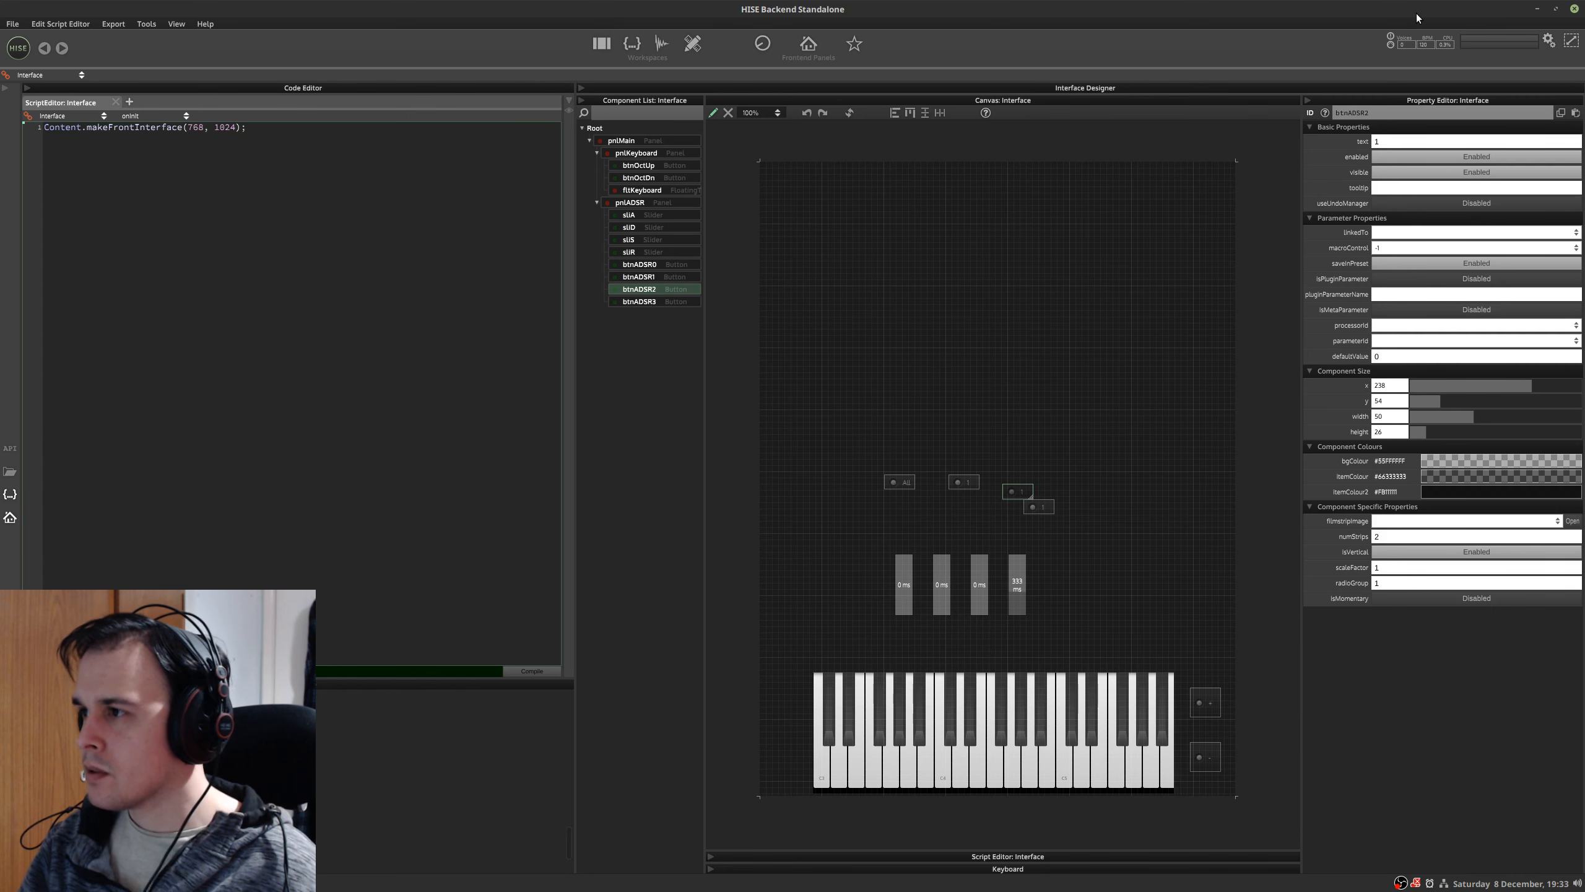
left_click(1391, 142)
type("2")
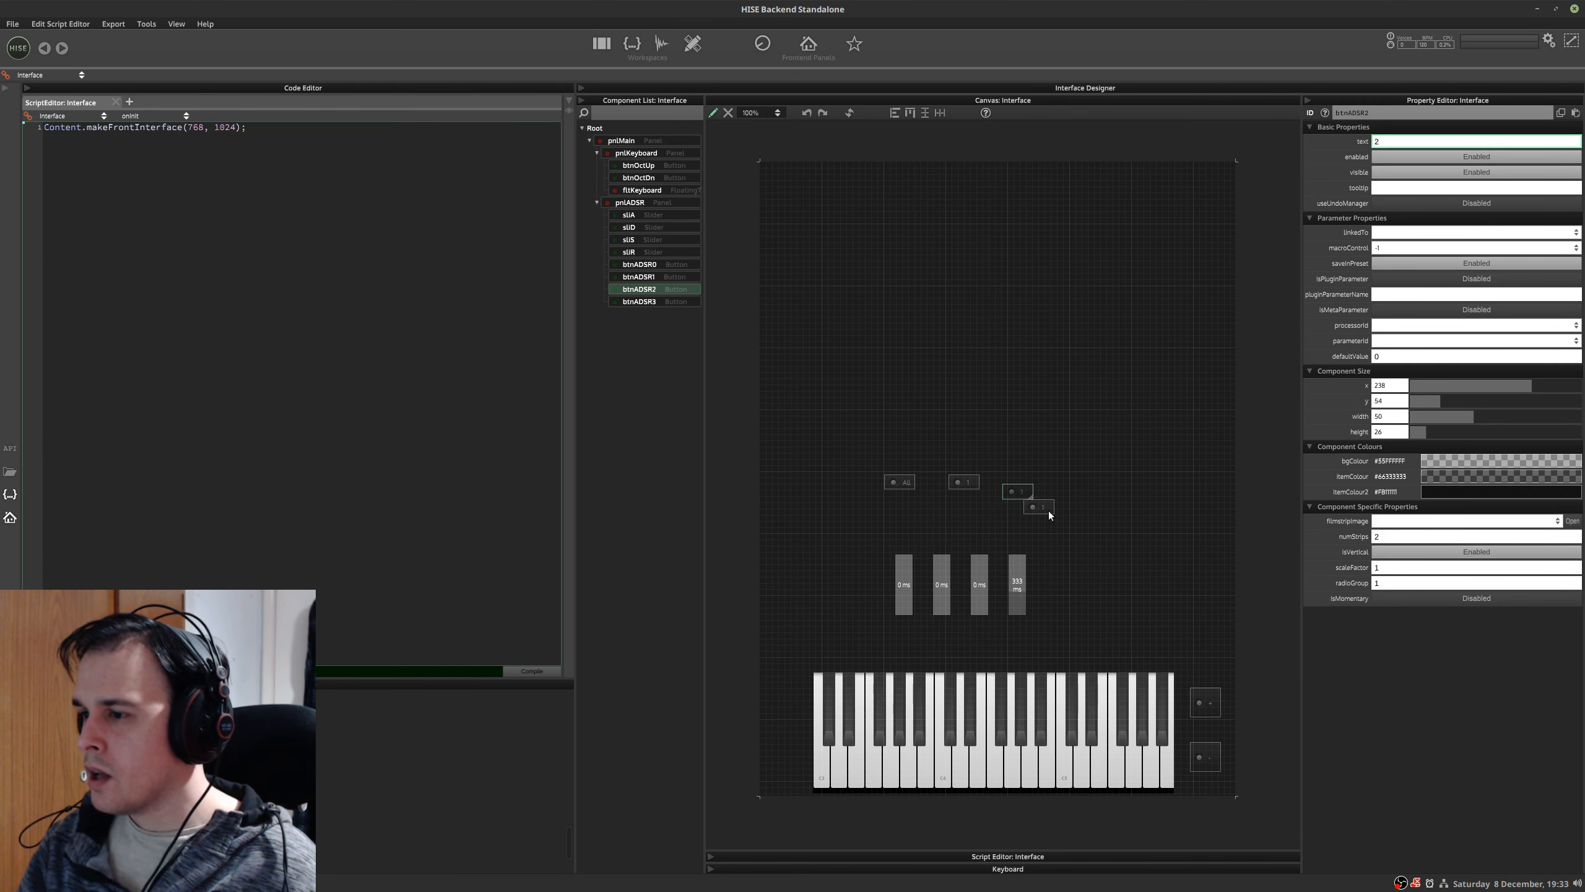
left_click(1048, 510)
left_click(1409, 145)
type("3")
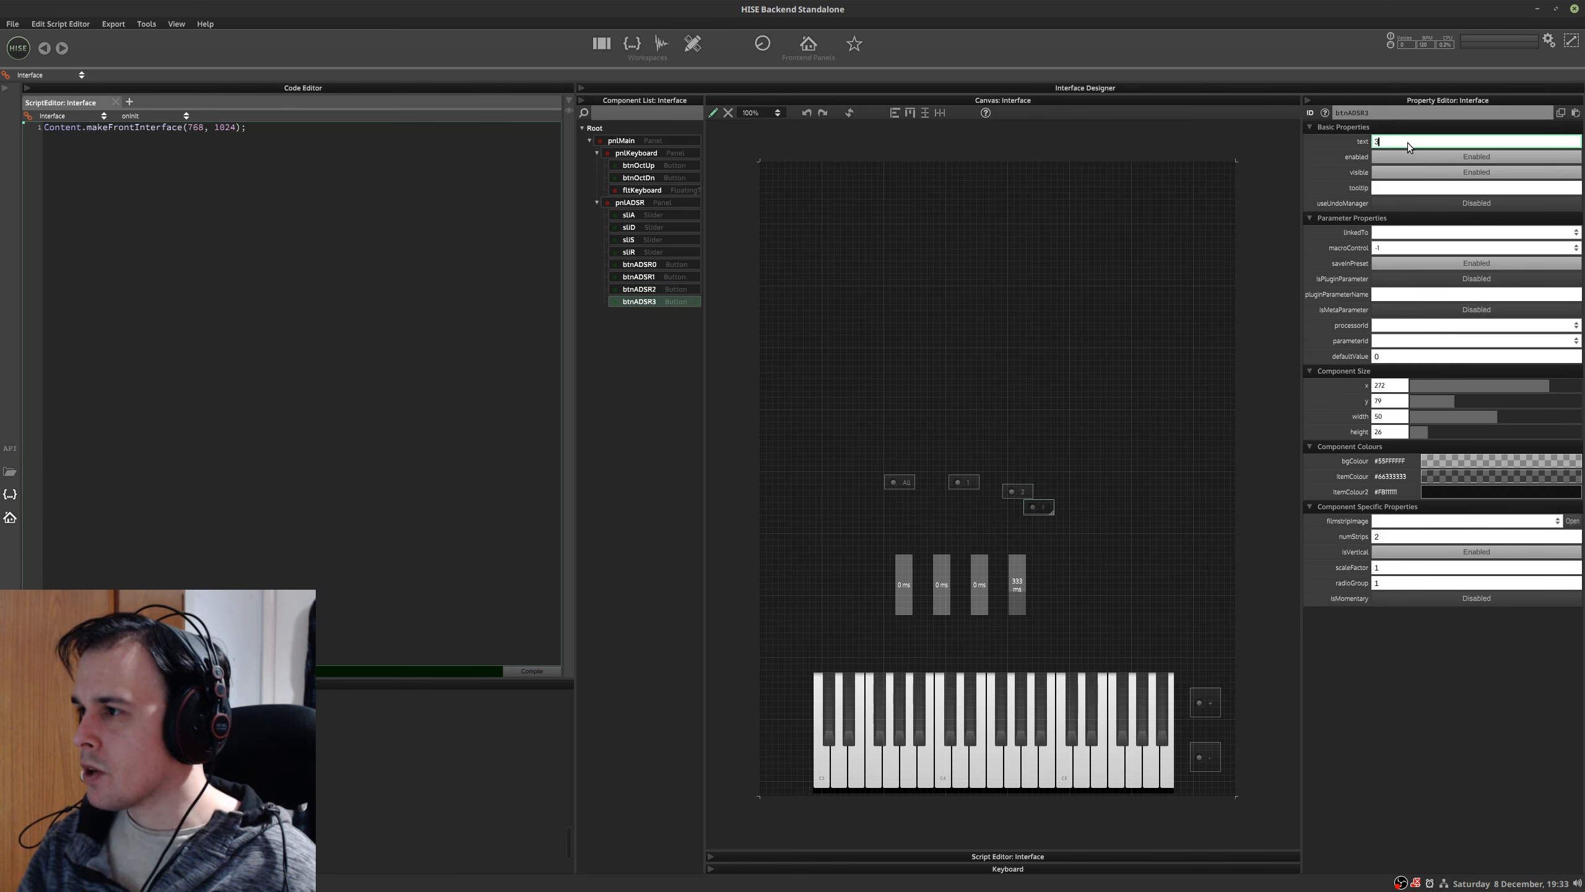
left_click(1028, 493)
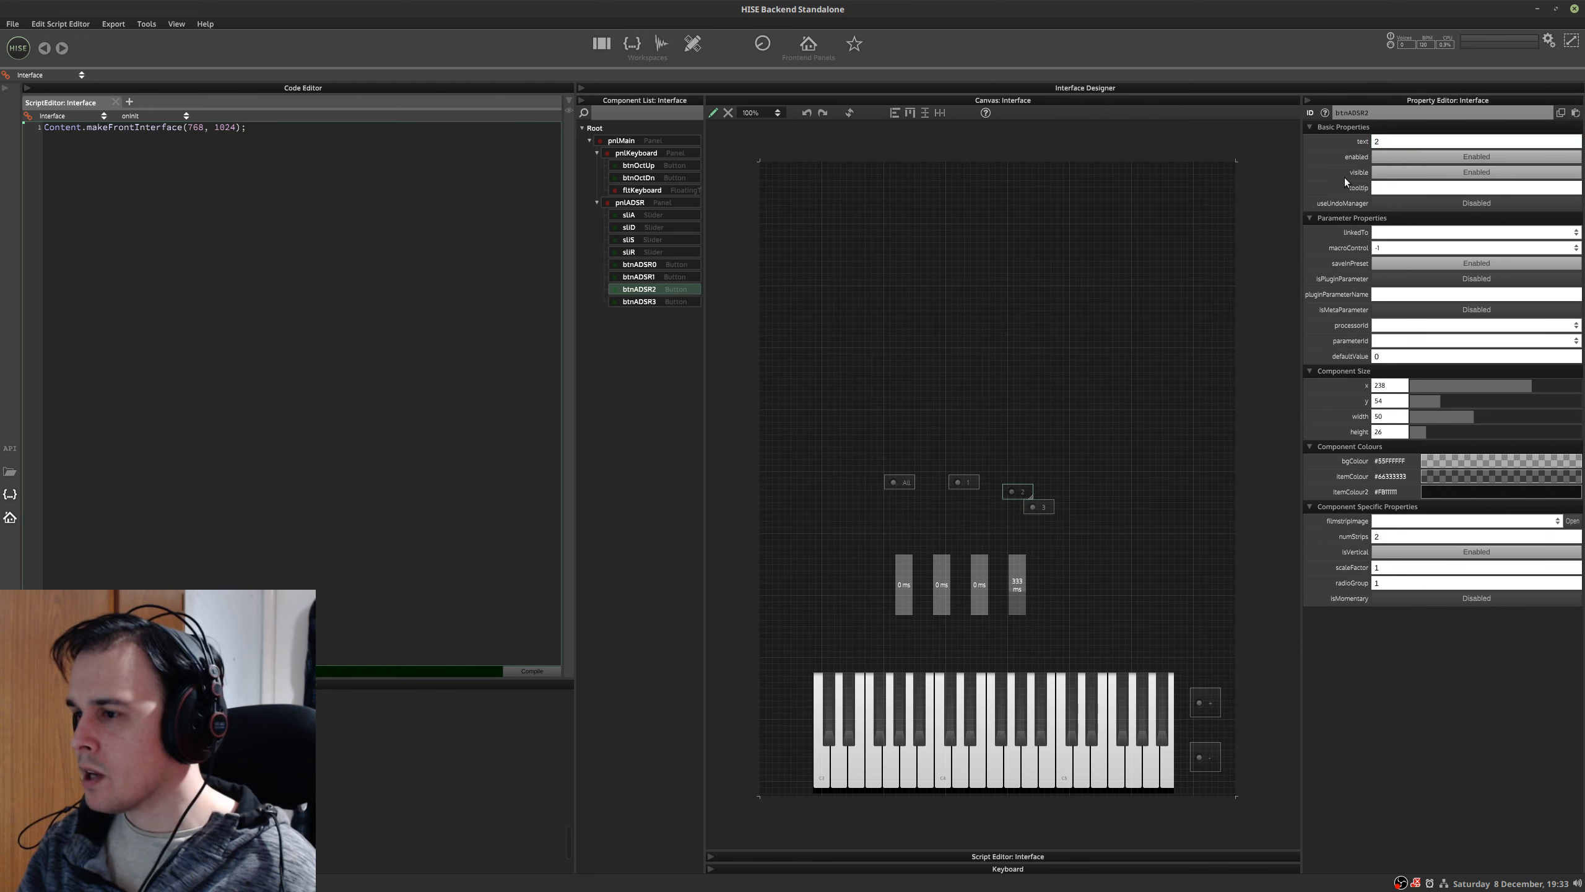
- Move btnADSR3 beside btnADSR2, then align all four ADSR buttons in a row at y 39 with equal horizontal spacing
left_click(659, 278)
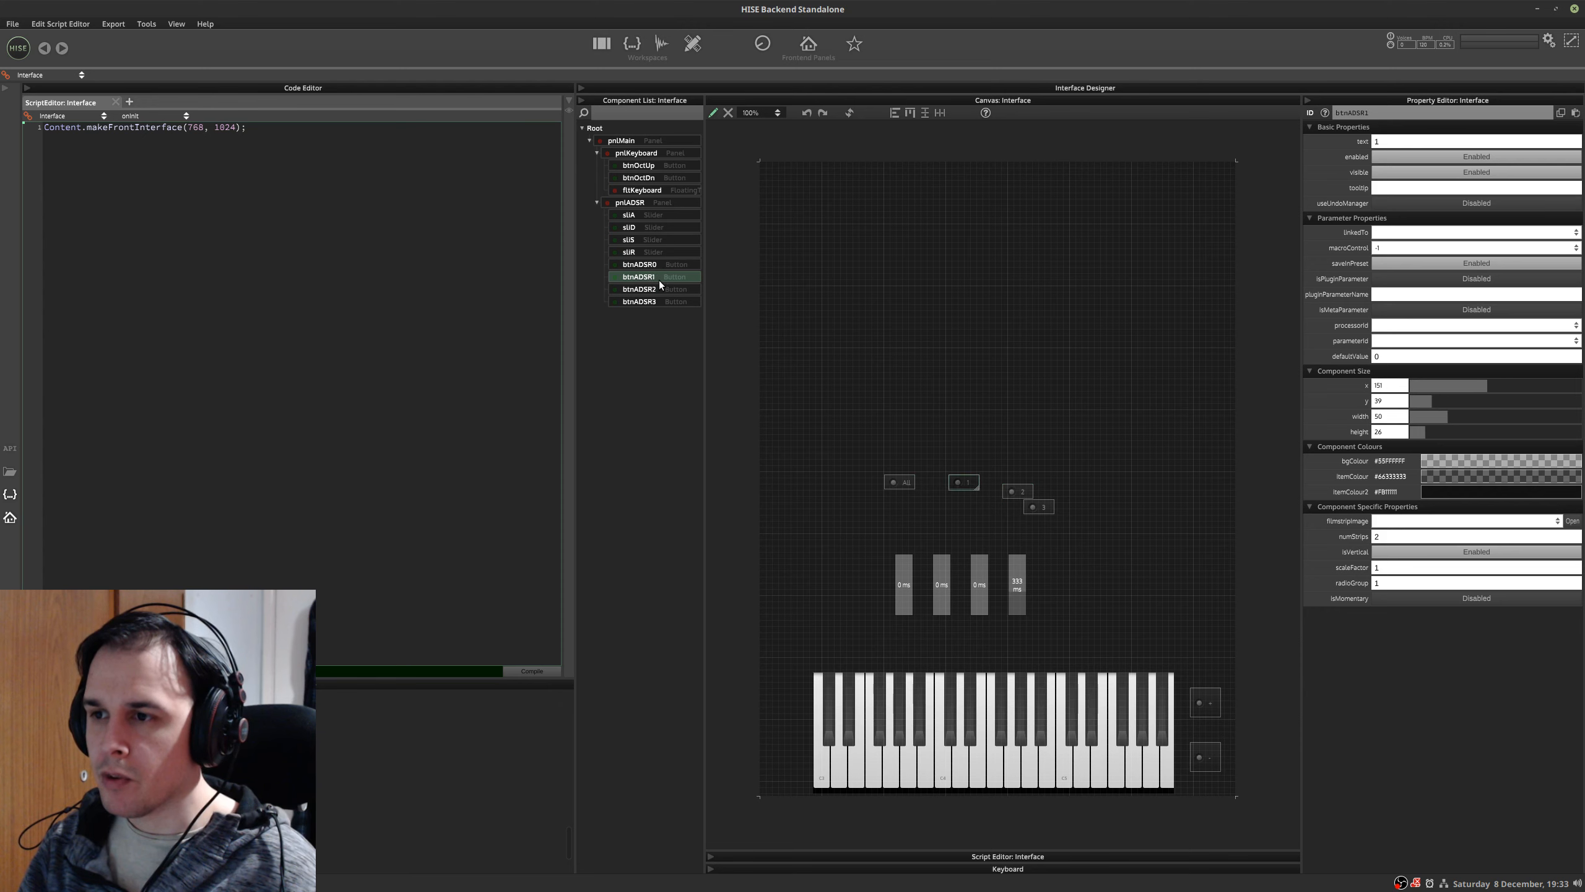
left_click(659, 291)
left_click(659, 303)
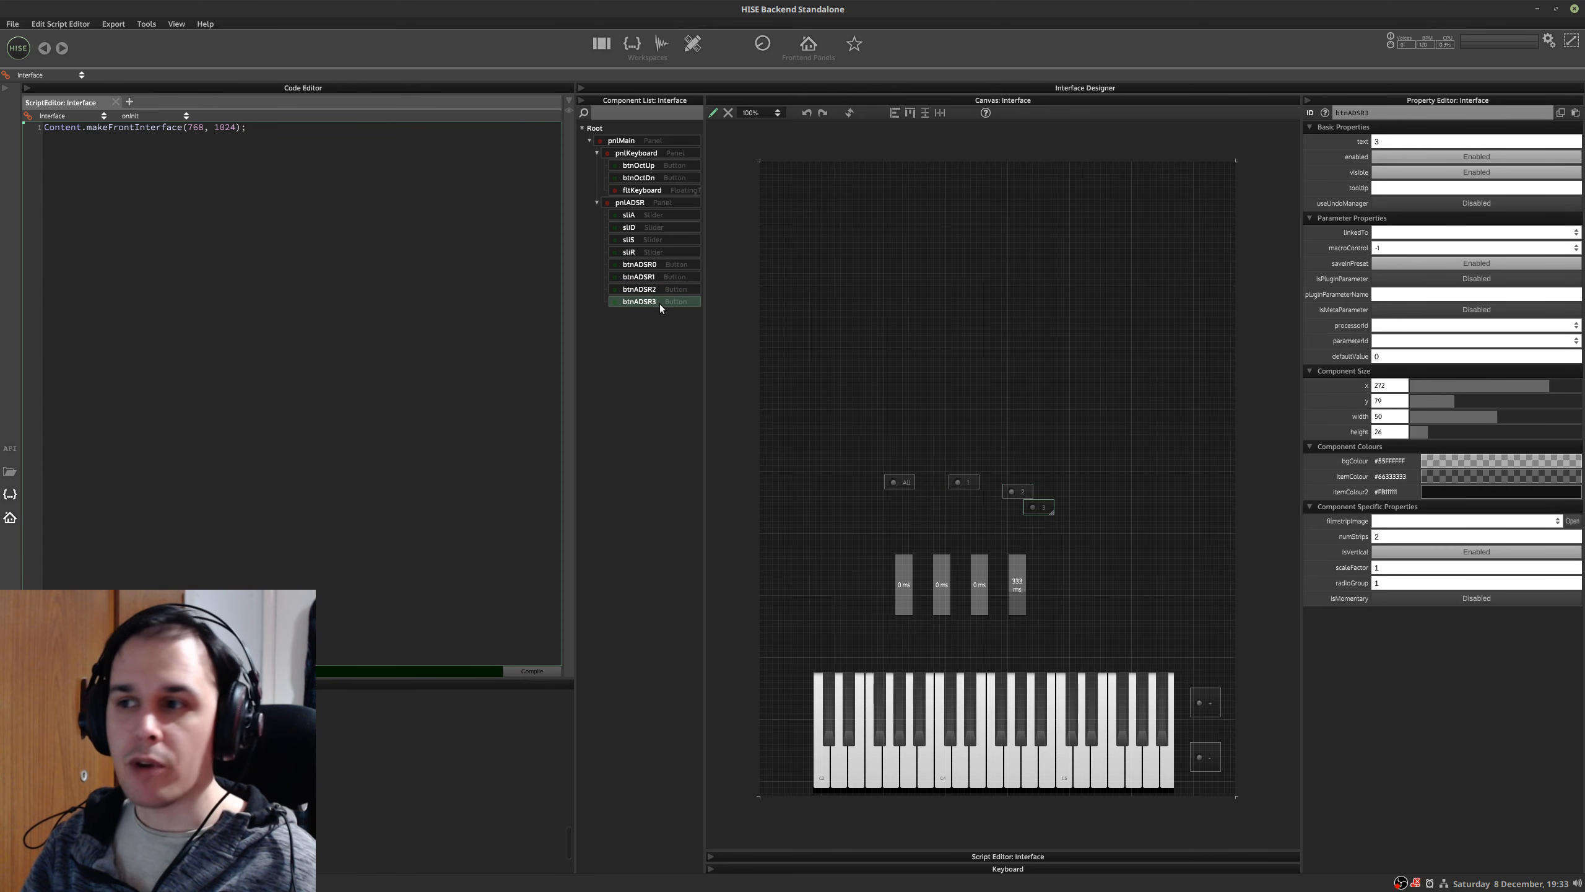
left_click_drag(1040, 511, 1060, 493)
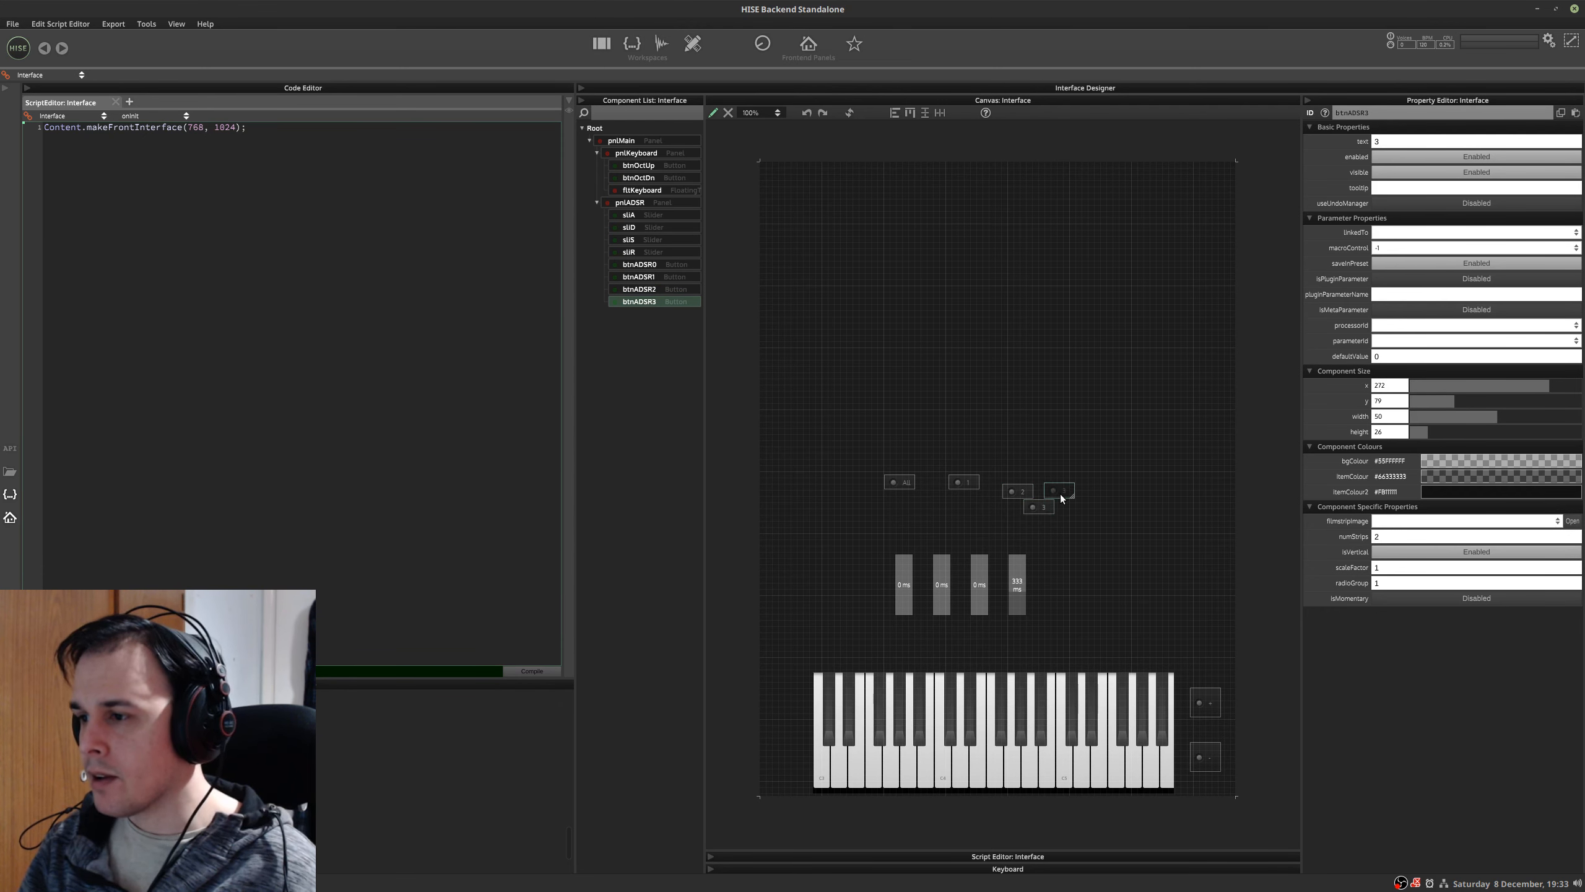
left_click(682, 266, "shift")
left_click(909, 113)
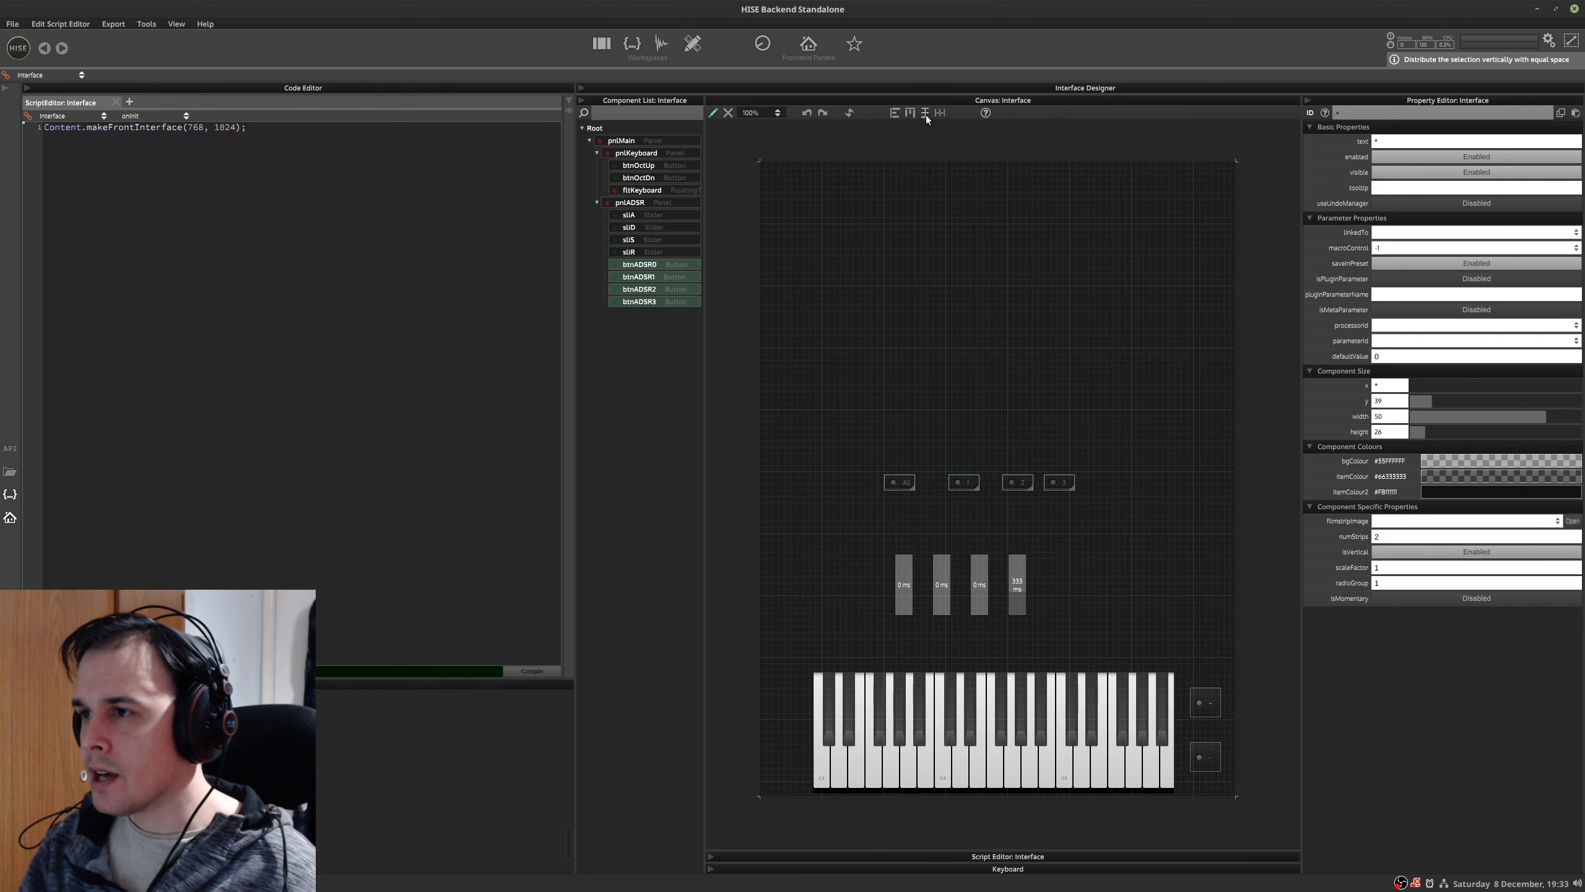
left_click(941, 112)
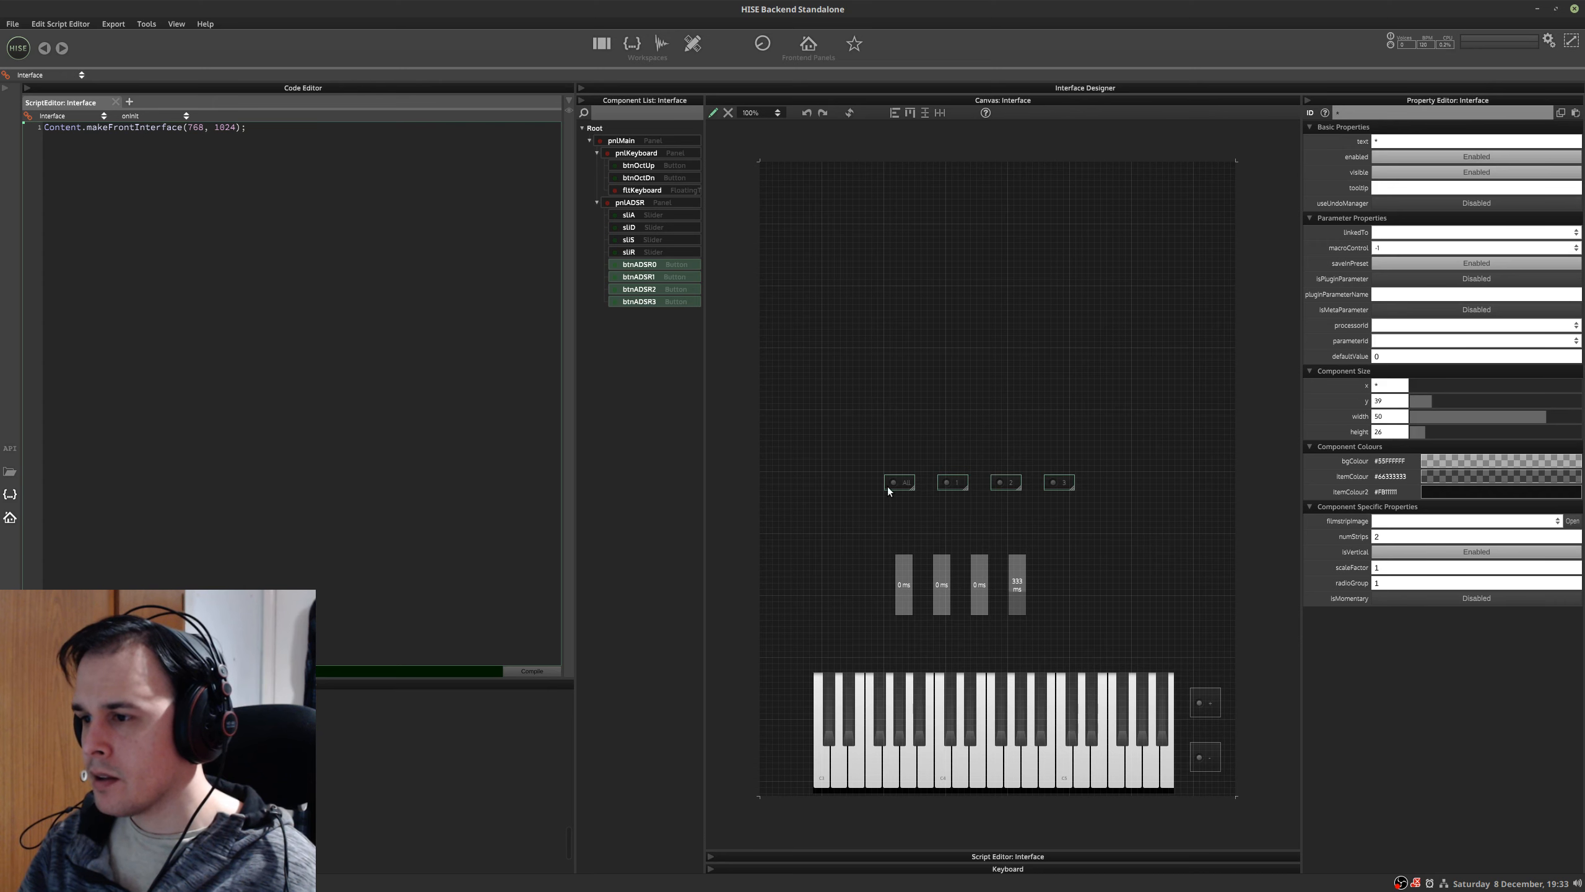
- Bring the numbered buttons closer together and place all four ADSR buttons in an aligned row just above the sliders, at about y 112
left_click(952, 495)
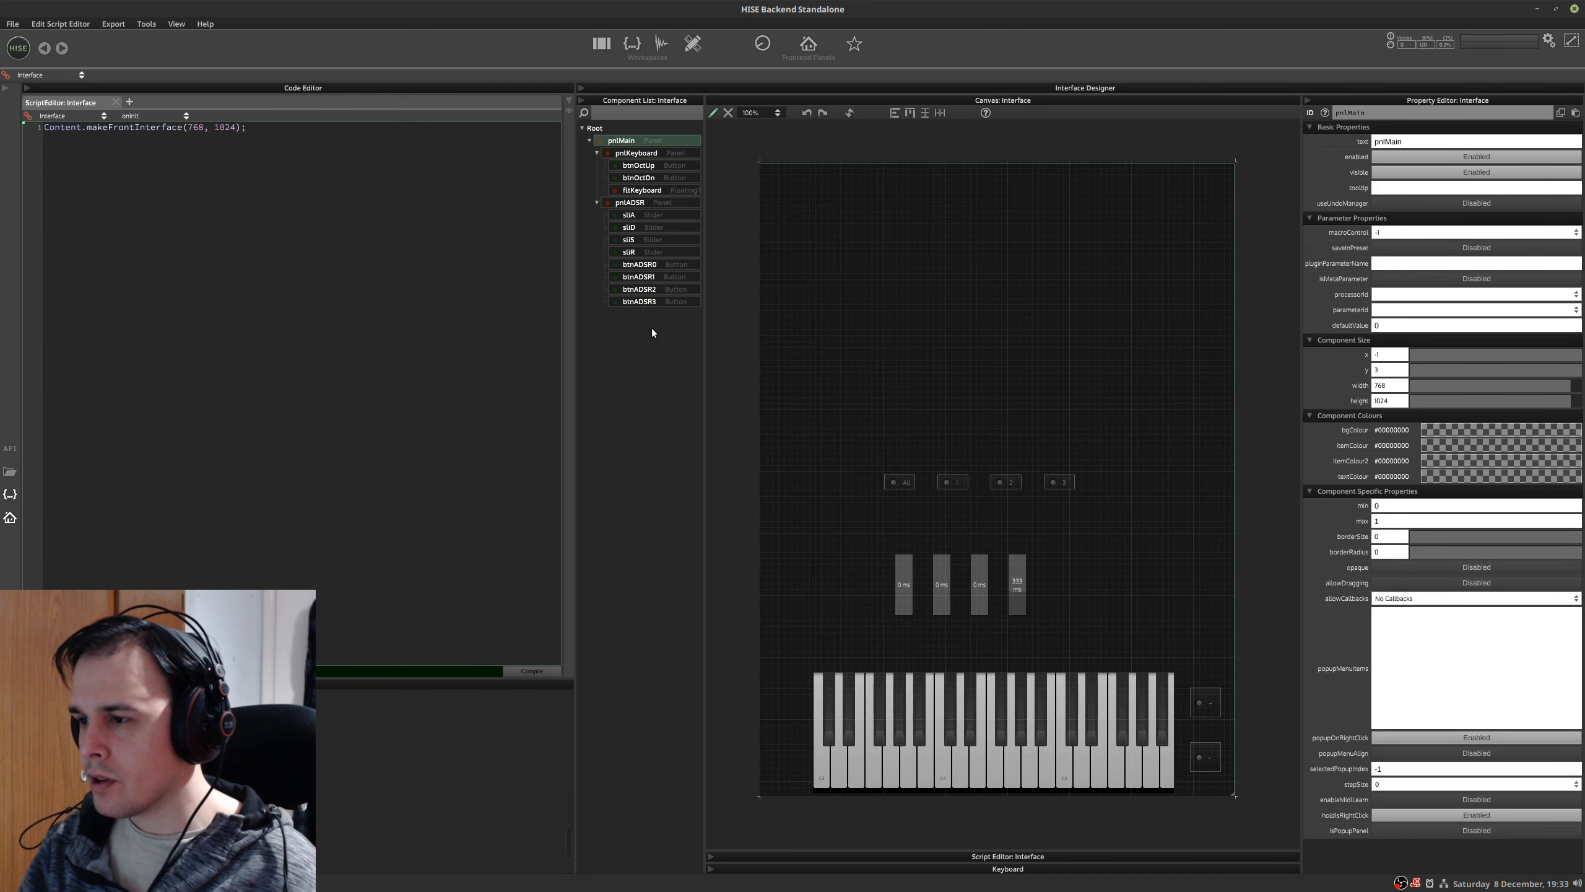
left_click(653, 279)
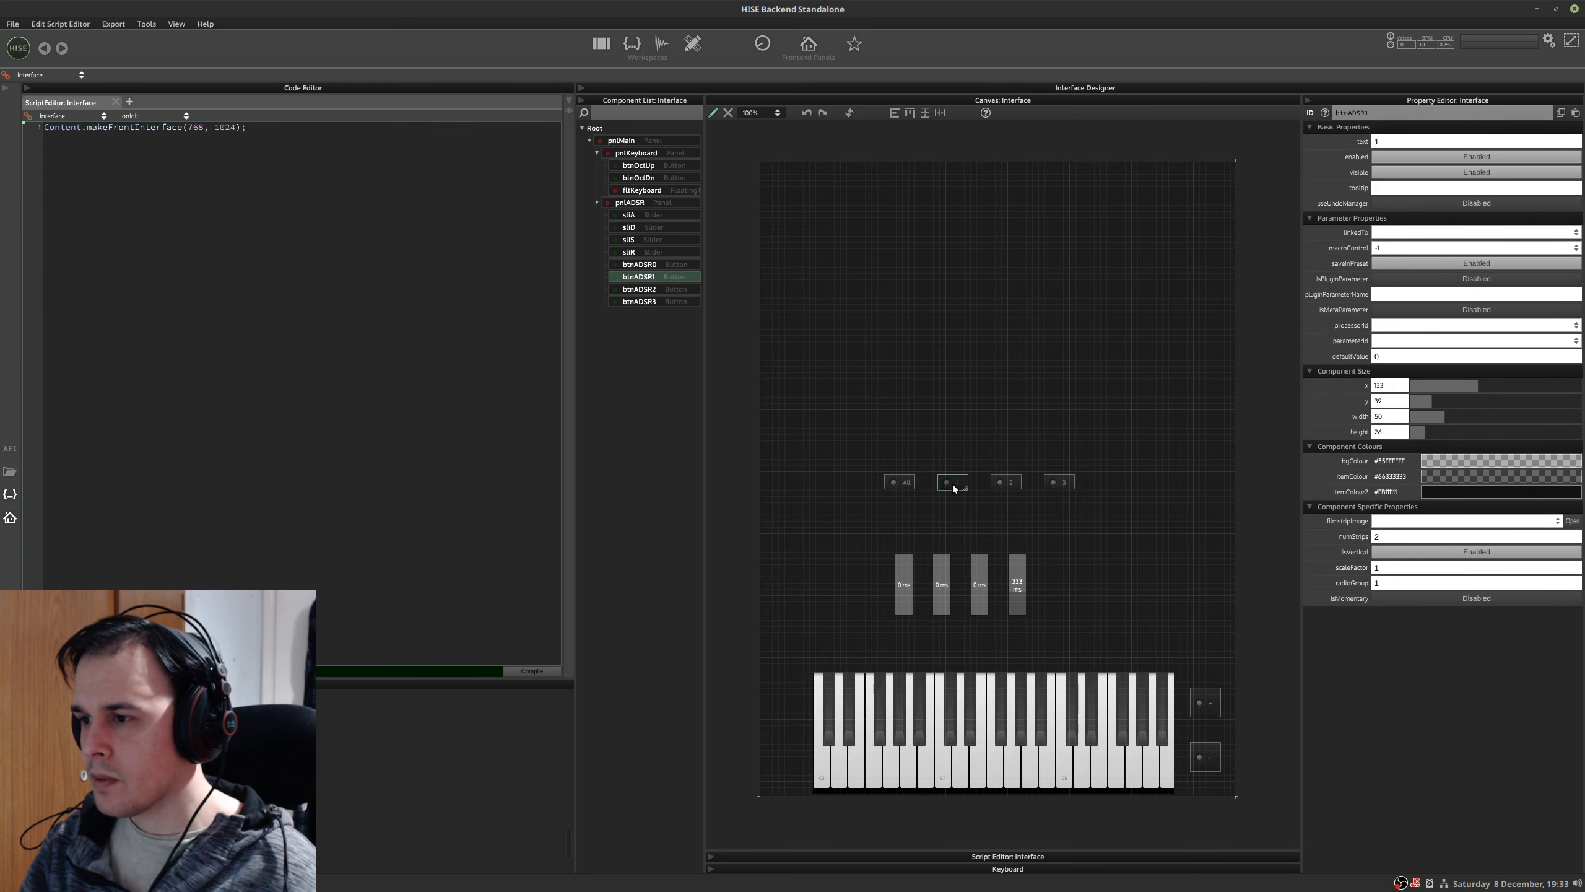
left_click_drag(949, 482, 1021, 486)
left_click(646, 265, "shift")
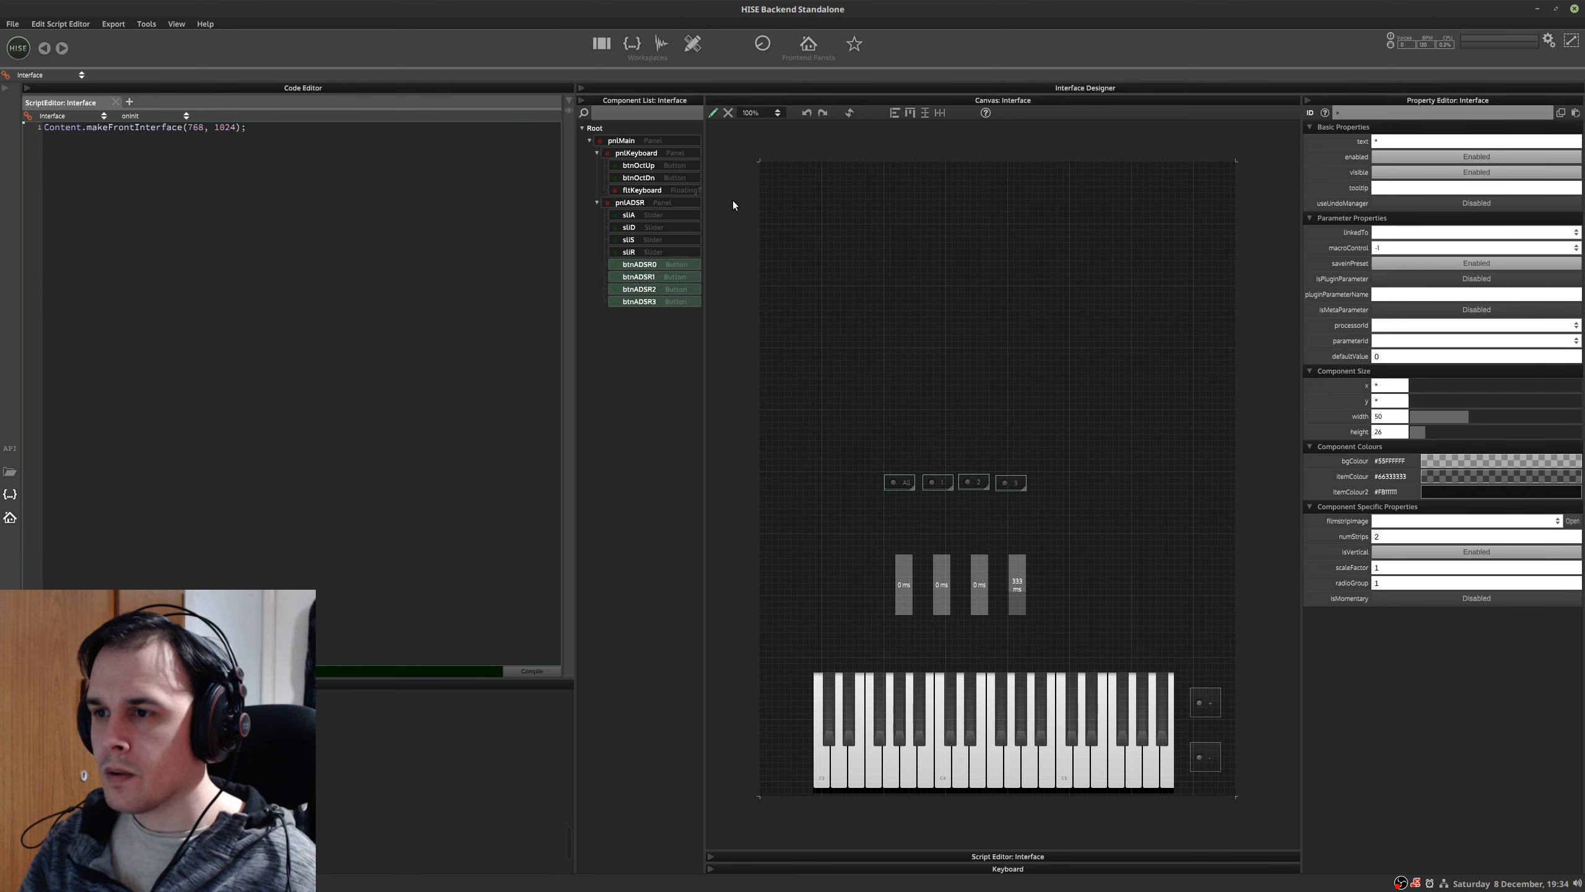
left_click(910, 113)
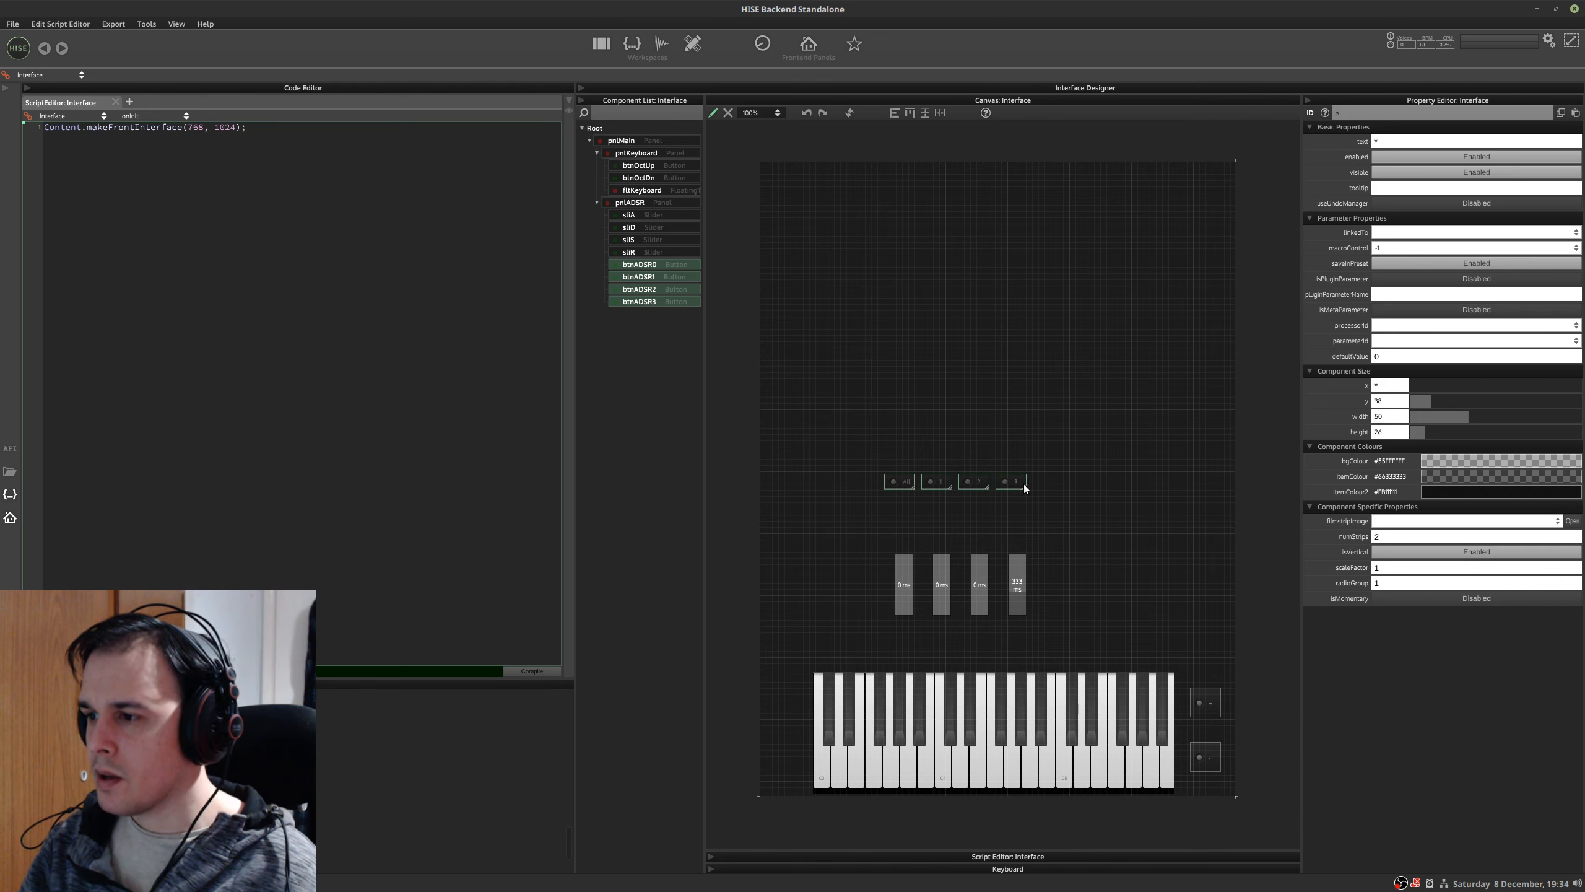
left_click_drag(1024, 489, 1027, 530)
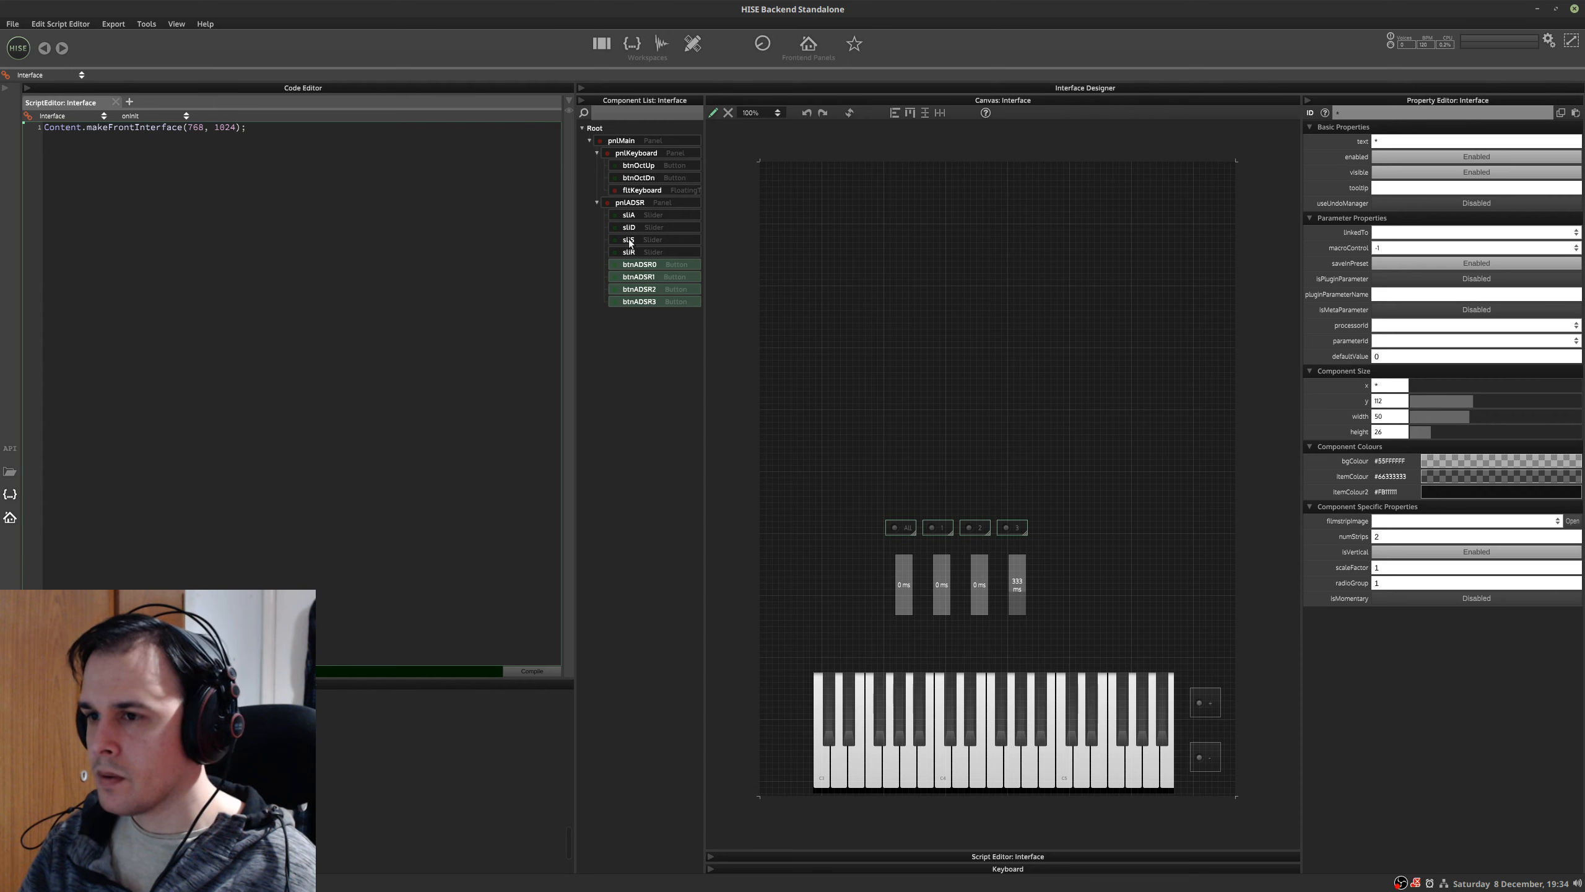
- Move pnlADSR with its child controls up to the canvas's upper edge and back down above the keyboard
left_click(630, 204)
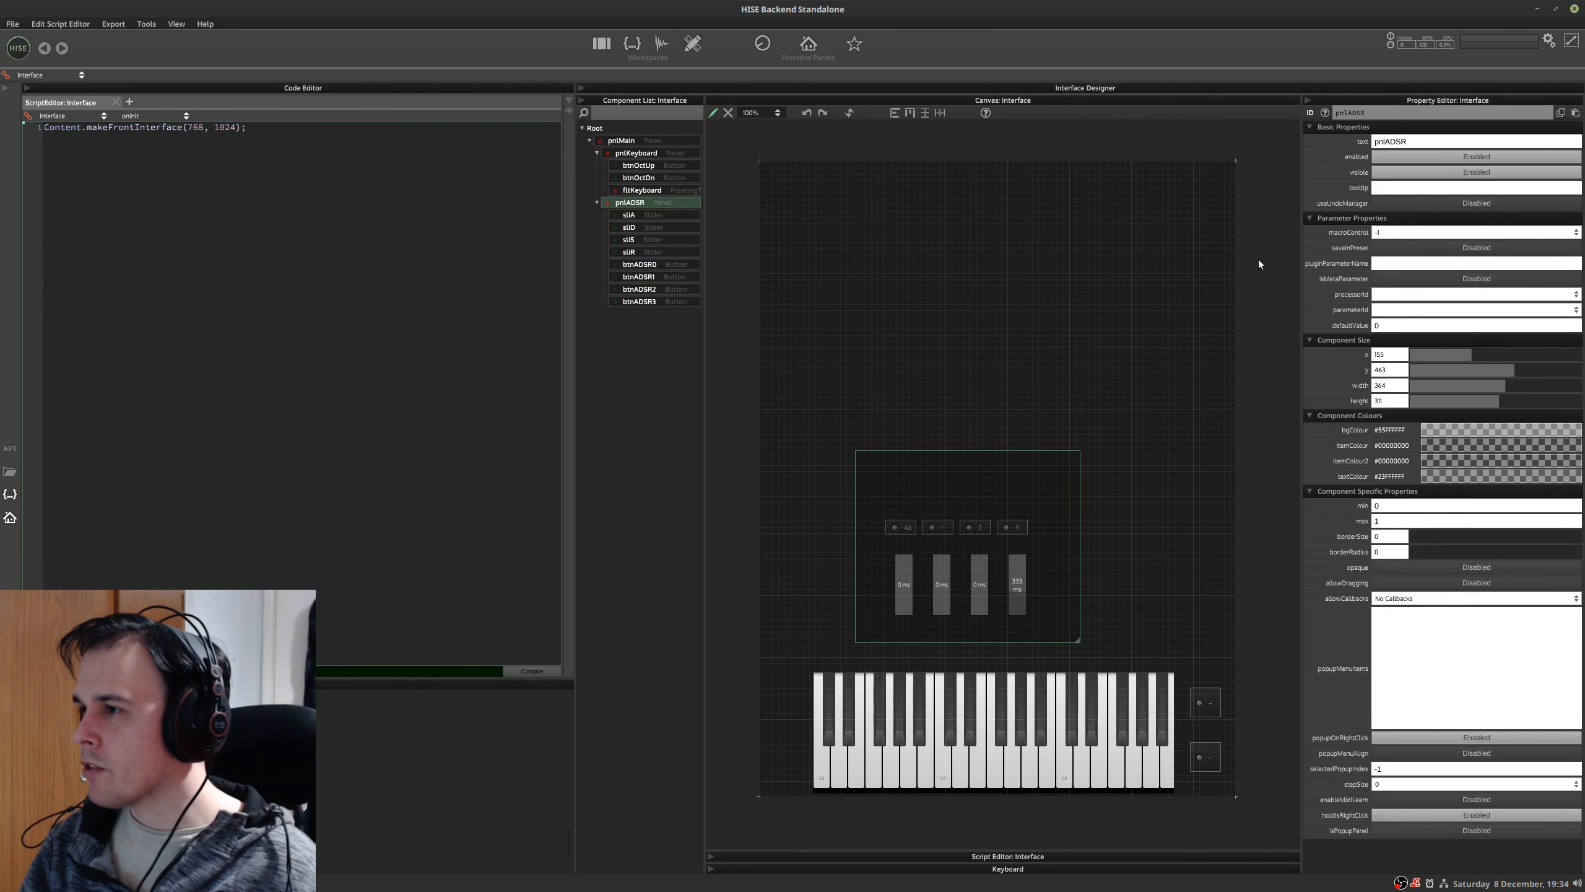
left_click_drag(1056, 498, 1101, 207)
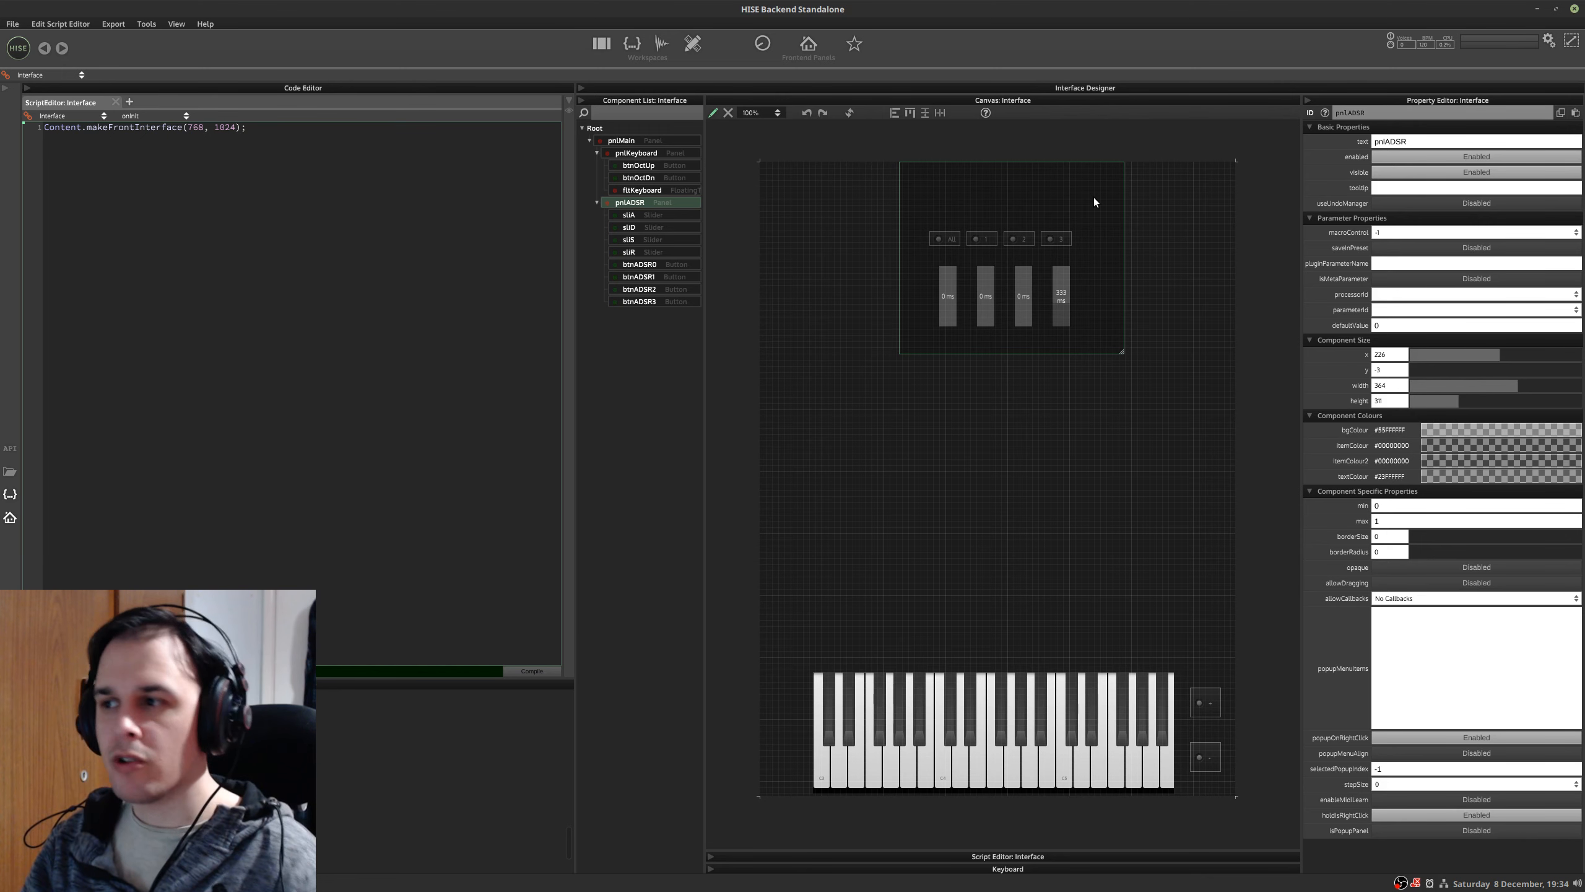
left_click_drag(1093, 202, 1072, 475)
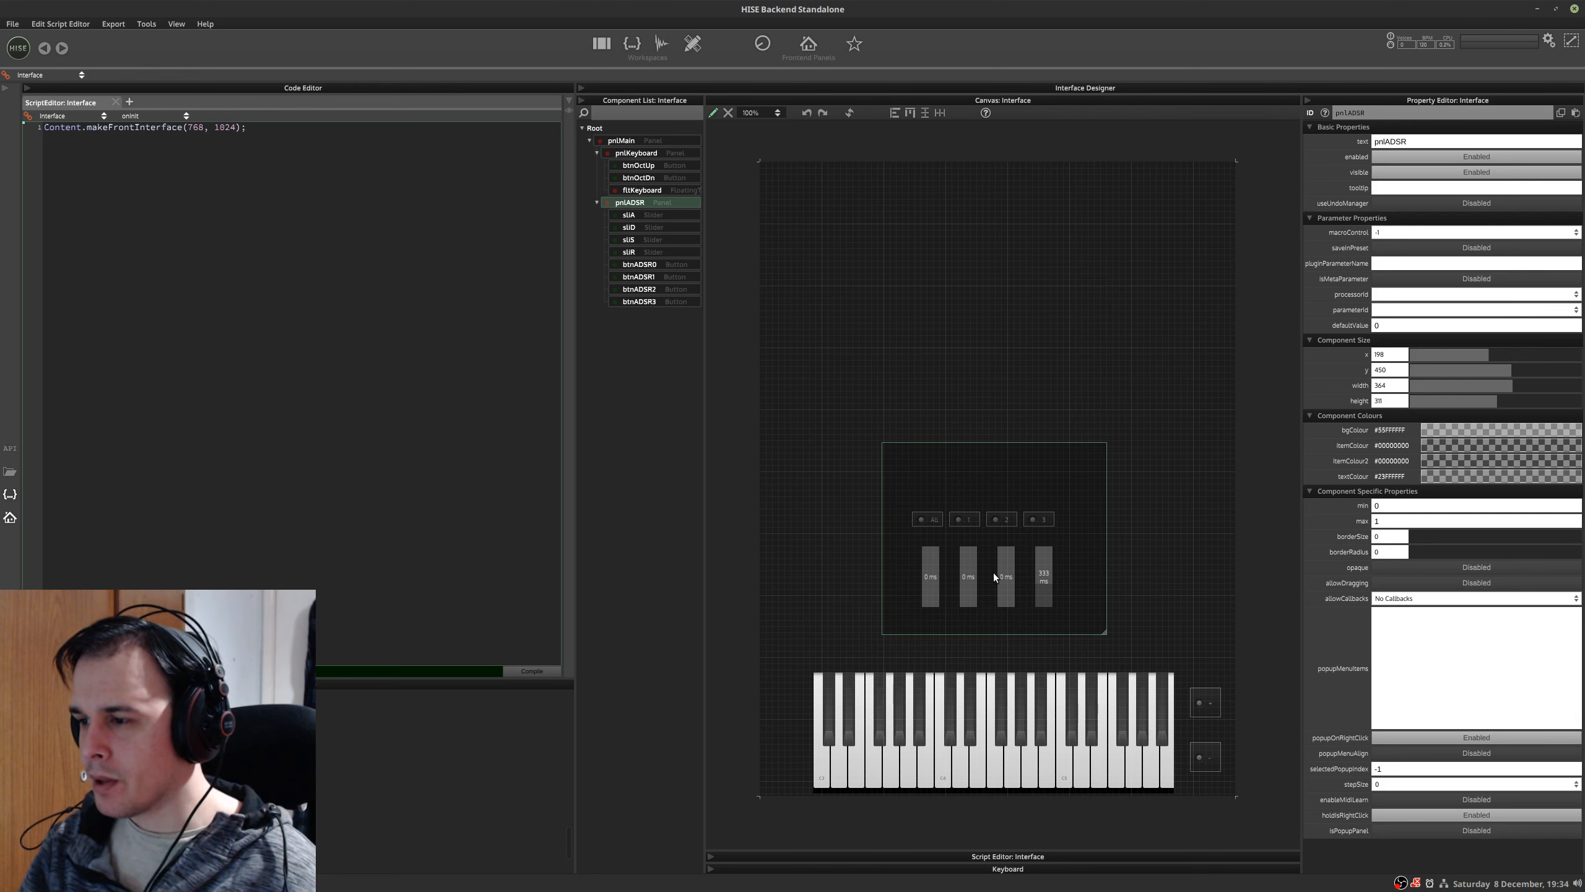
- Shift all four ADSR sliders and four ADSR buttons upward together within pnlADSR
left_click(681, 297)
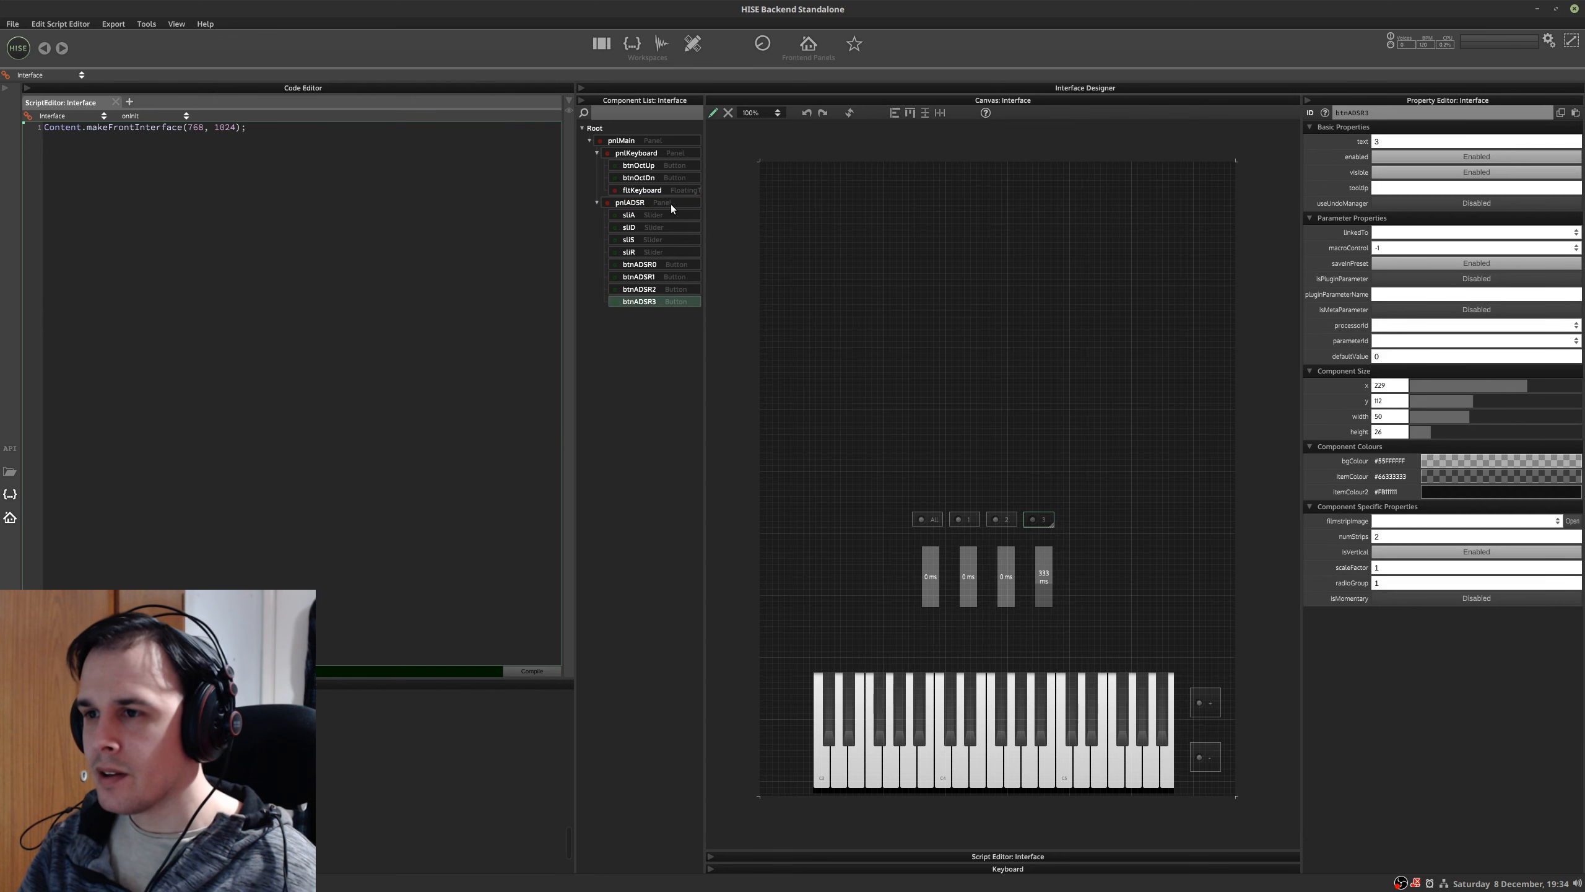
left_click(668, 216, "shift")
left_click_drag(1040, 598, 1042, 566)
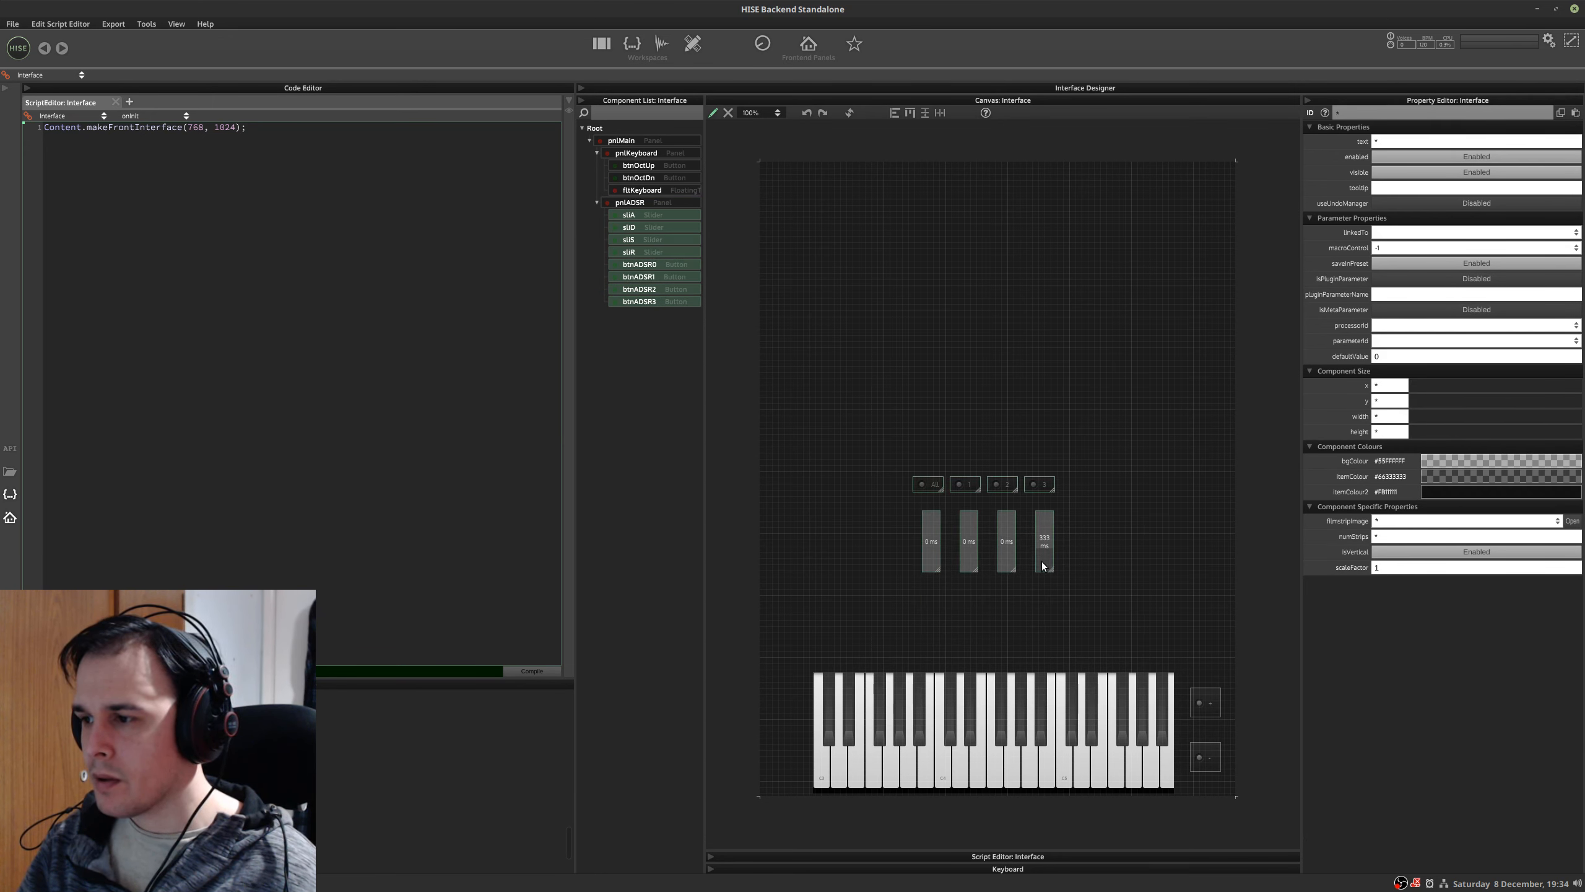
- Resize pnlADSR to about 354 by 228 and place it just above the keyboard at about x 208, y 553
left_click(633, 203)
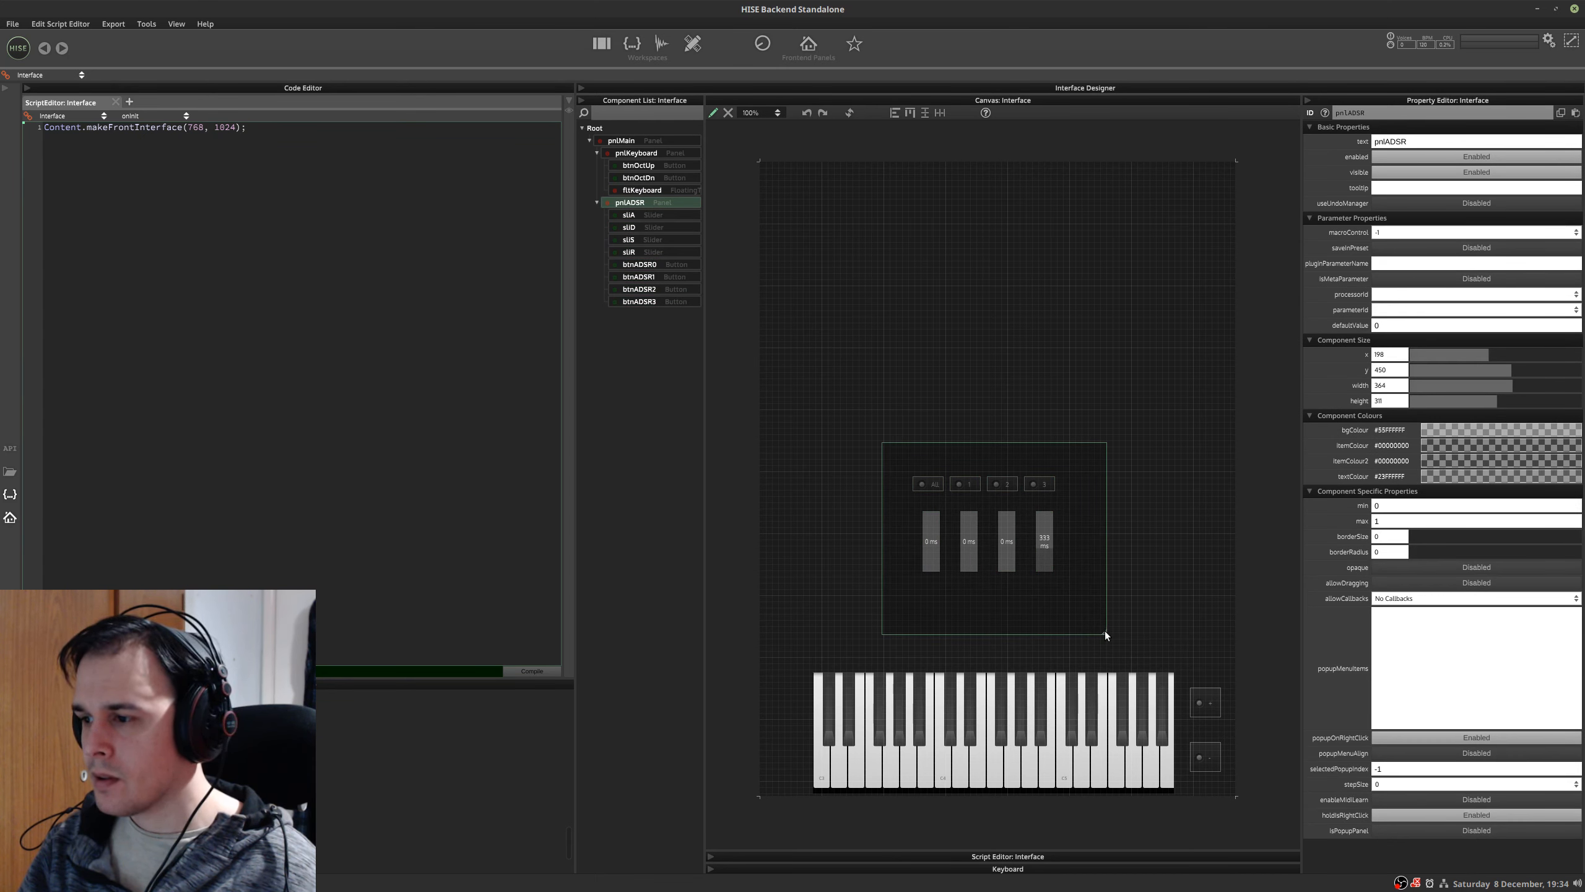
left_click_drag(1104, 630, 1090, 601)
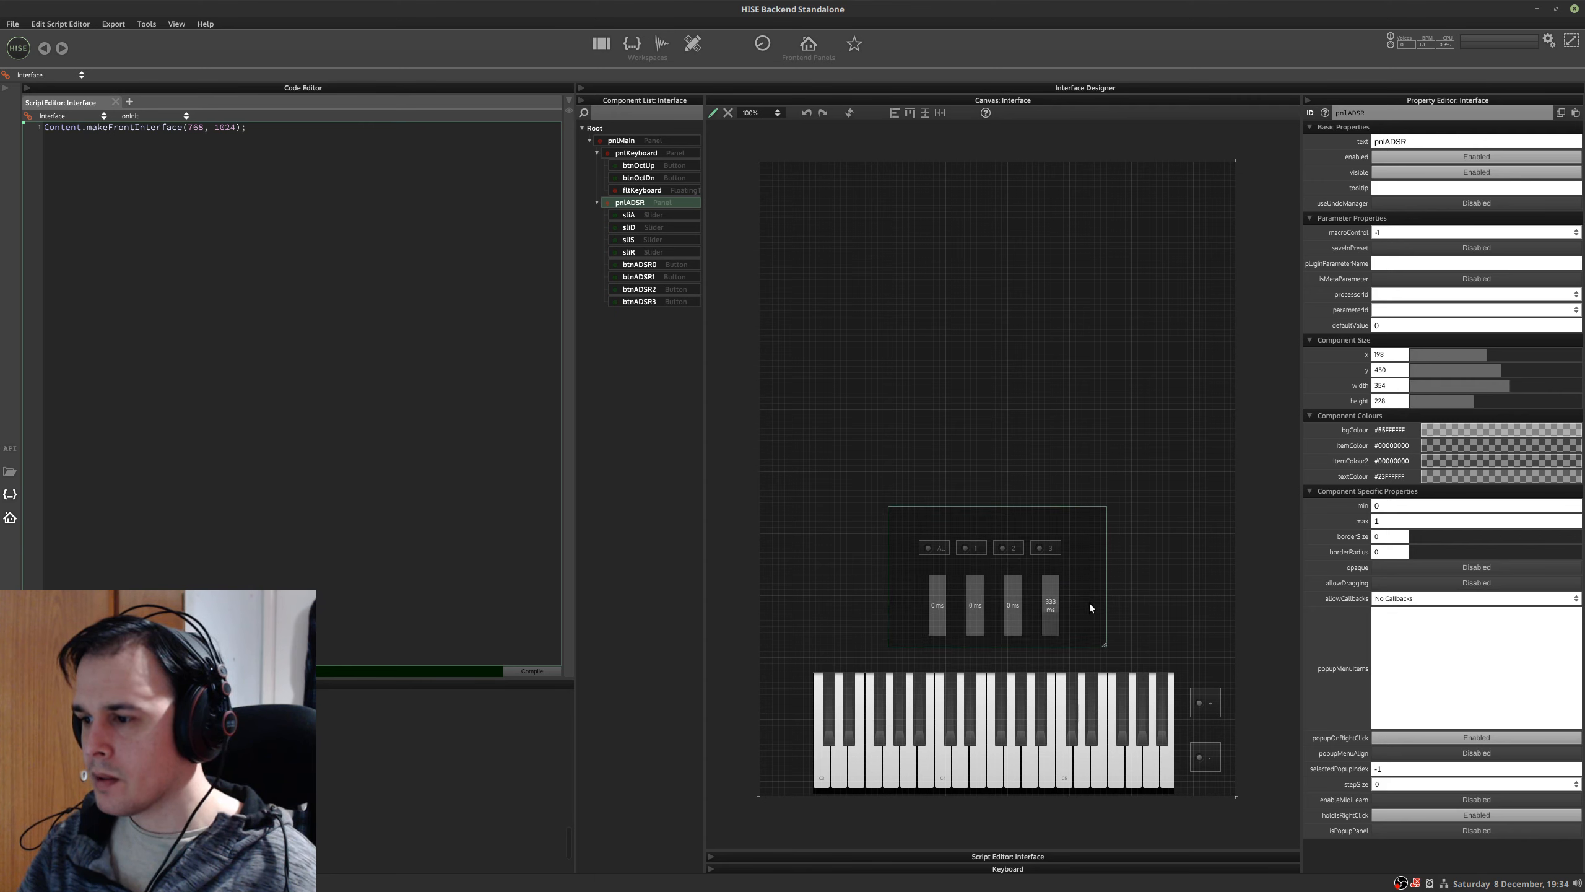
- Save the project, overwriting the existing preset synthprojectgui1.hip
key("ctrl+s")
key("Return")
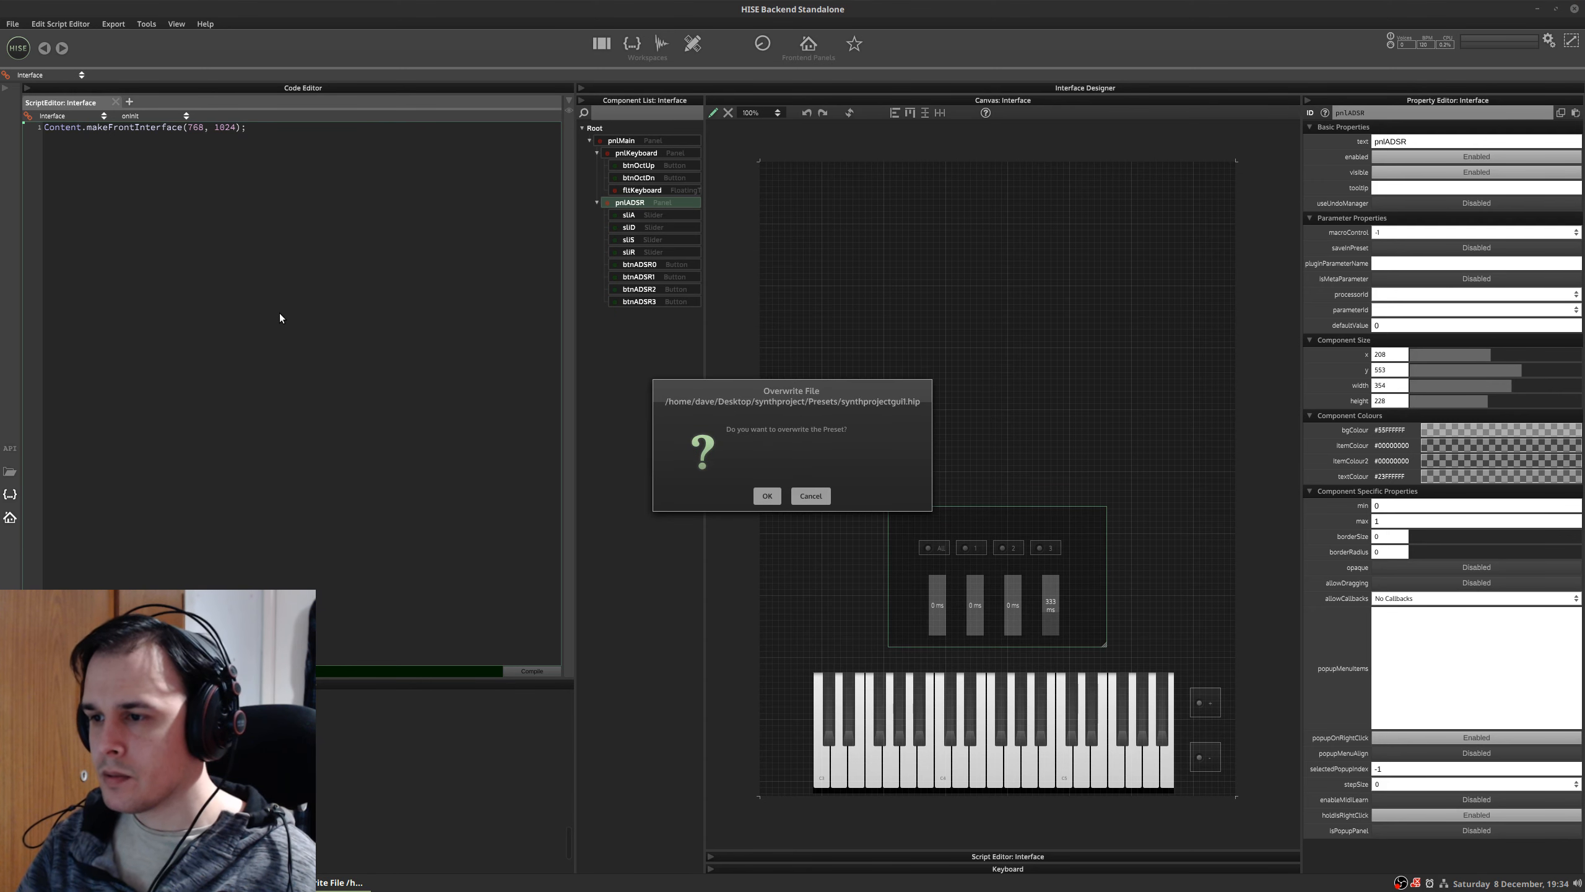
key("Return")
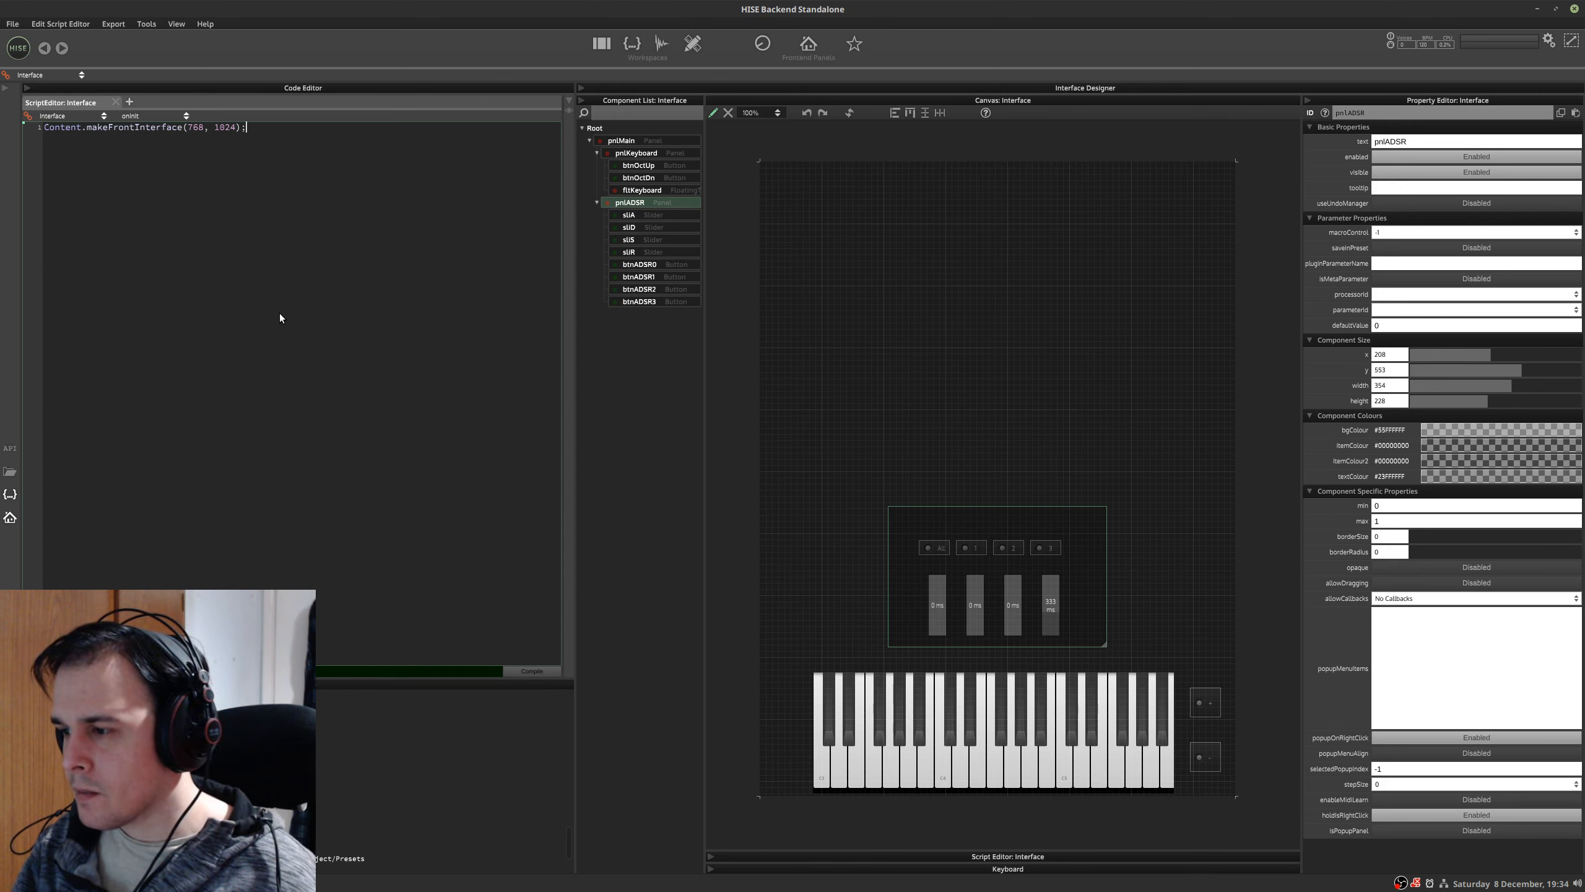
- Replace the Sine Wave Generator's default envelope with an AHDSR envelope in its gain modulation chain
key("ctrl+alt+Right")
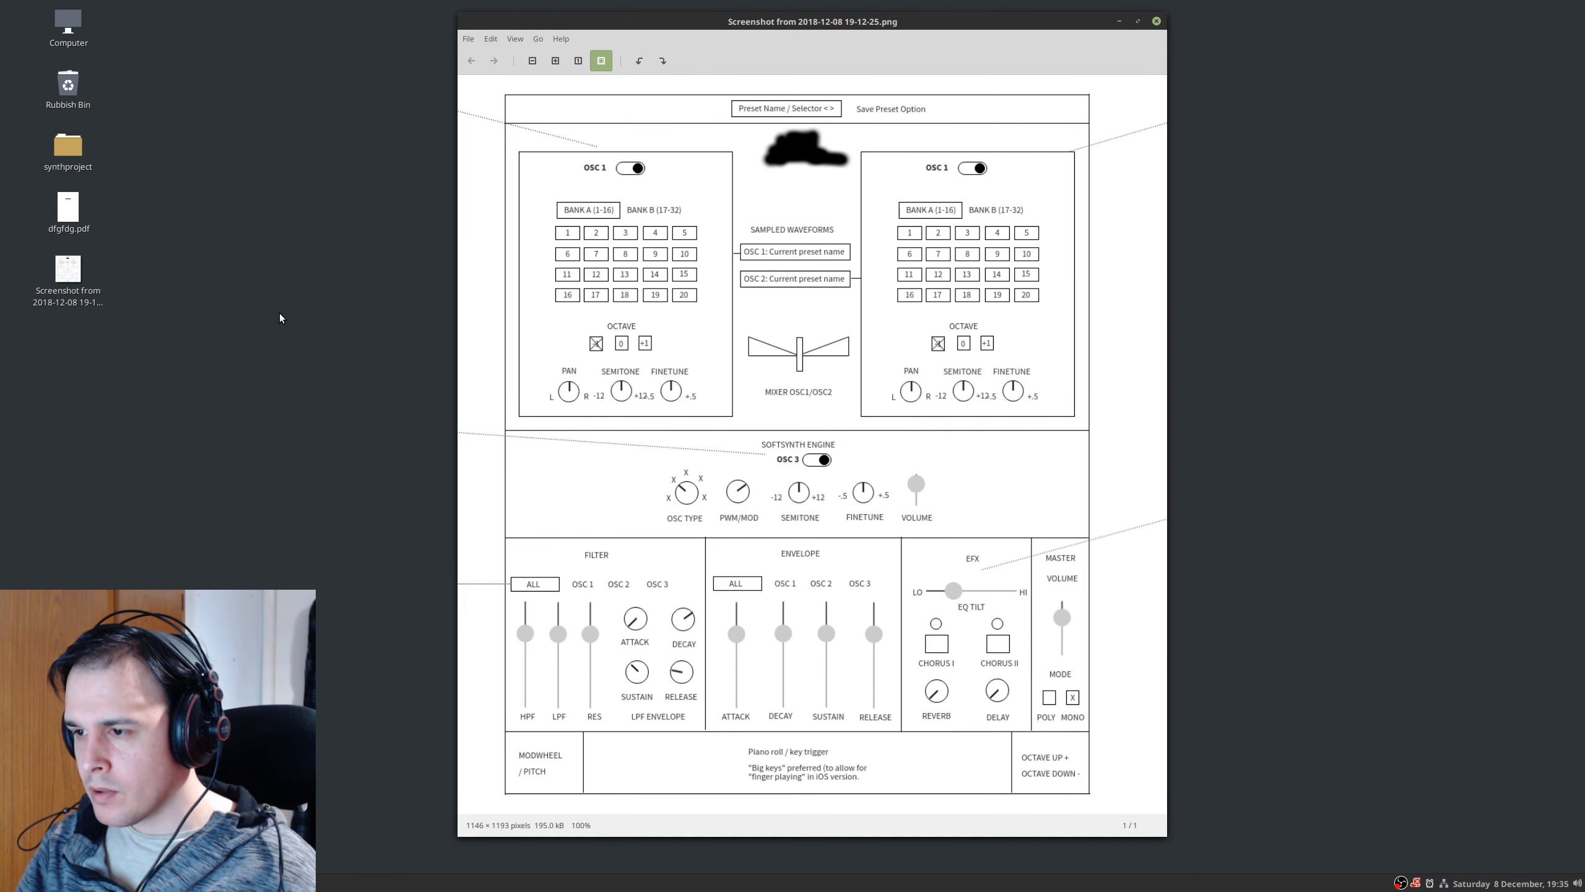
key("ctrl+alt+Left")
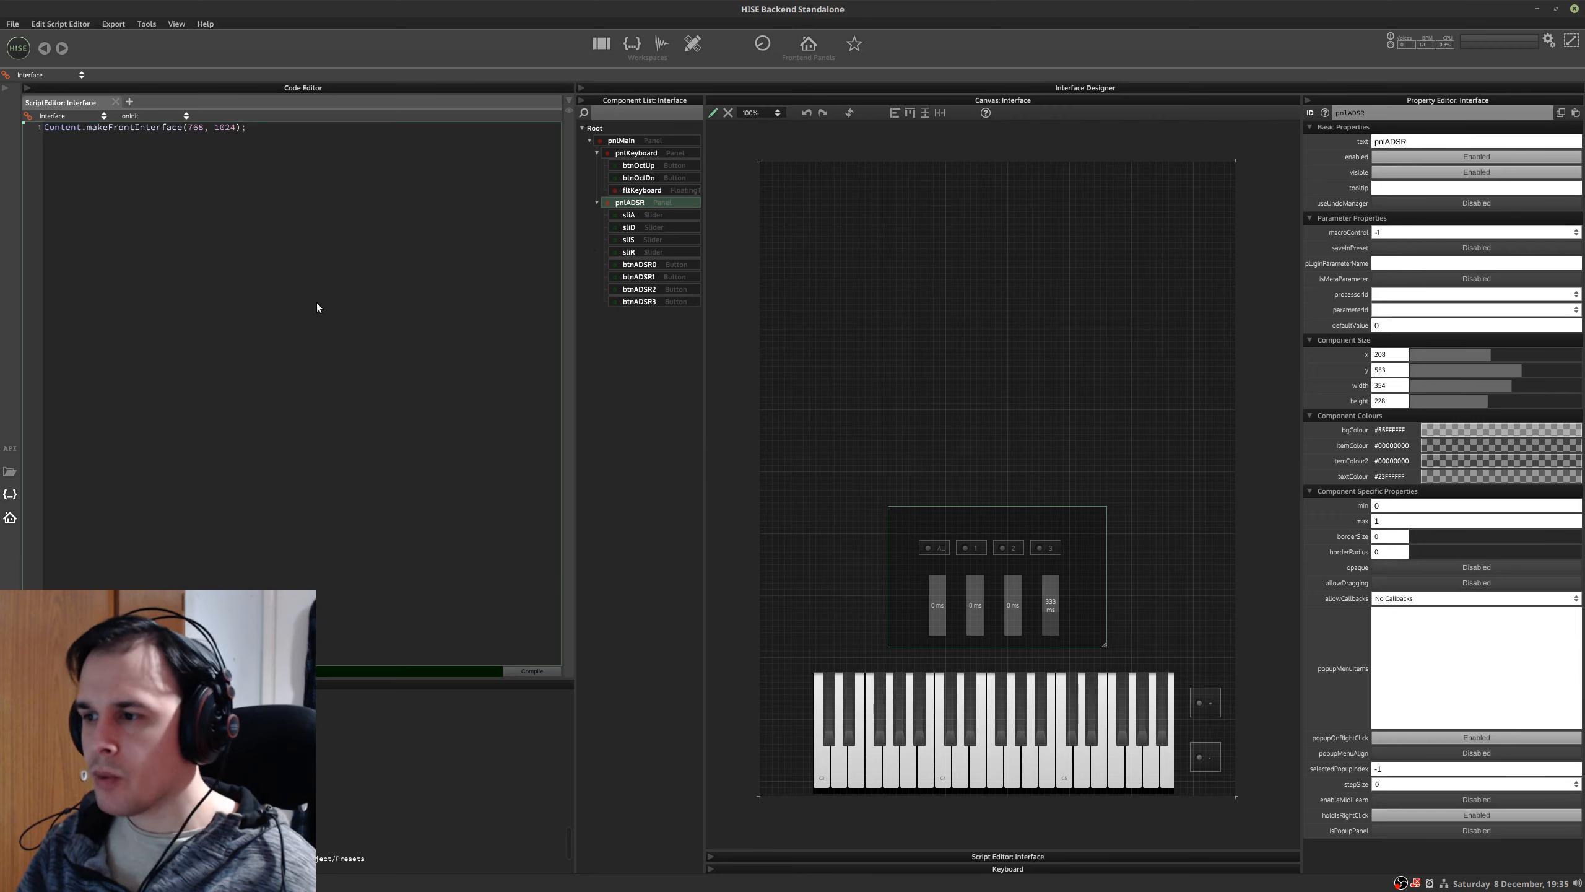
left_click(601, 43)
left_click(822, 189)
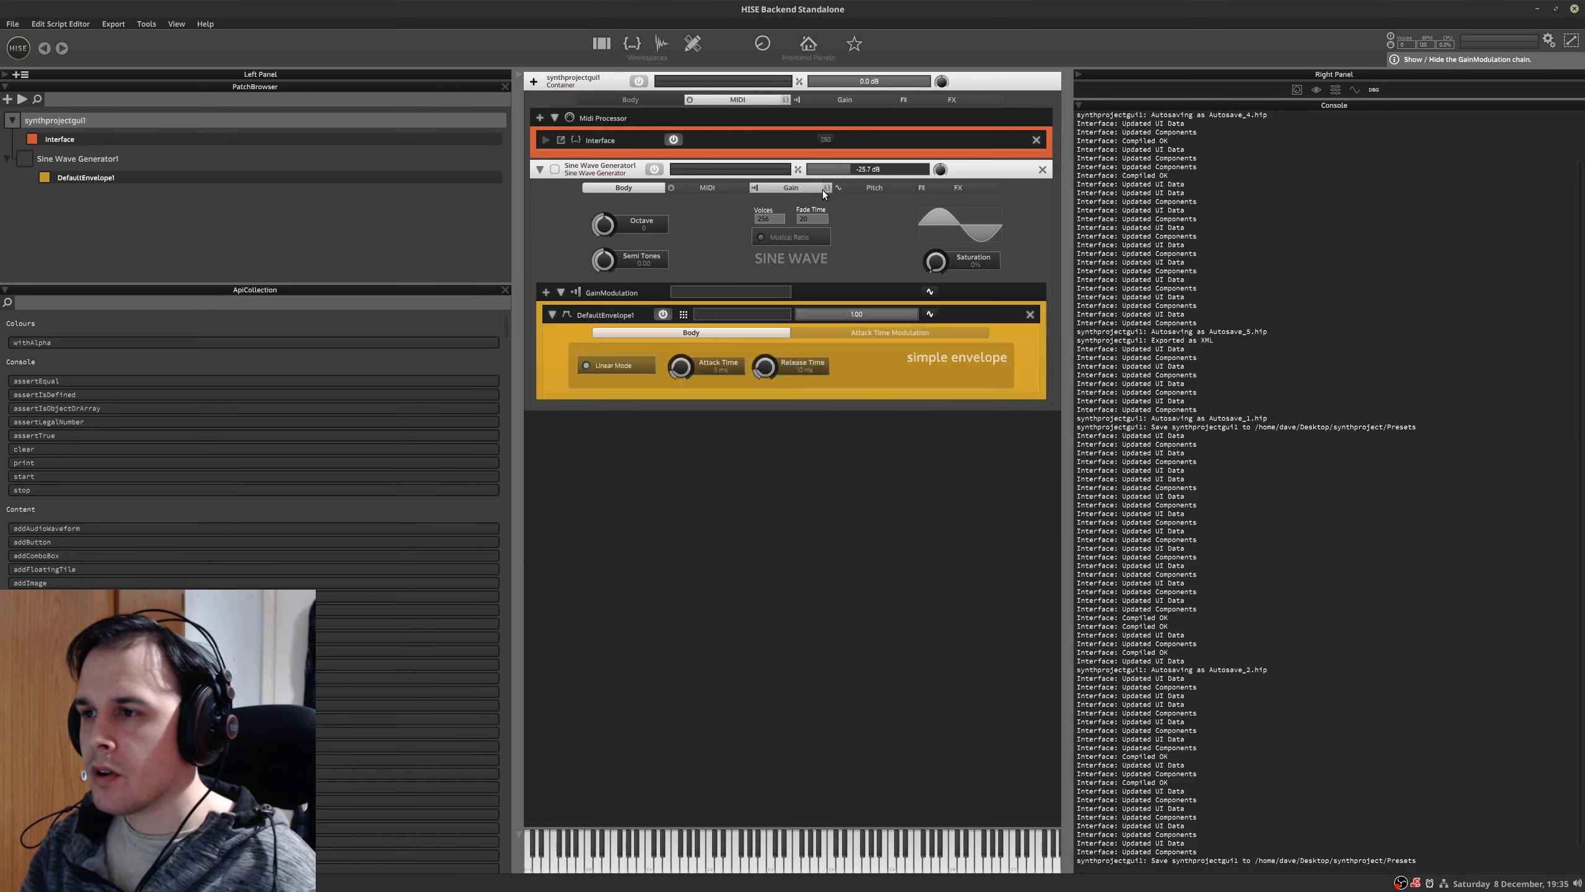
left_click(1029, 314)
left_click(546, 292)
mouse_move(642, 321)
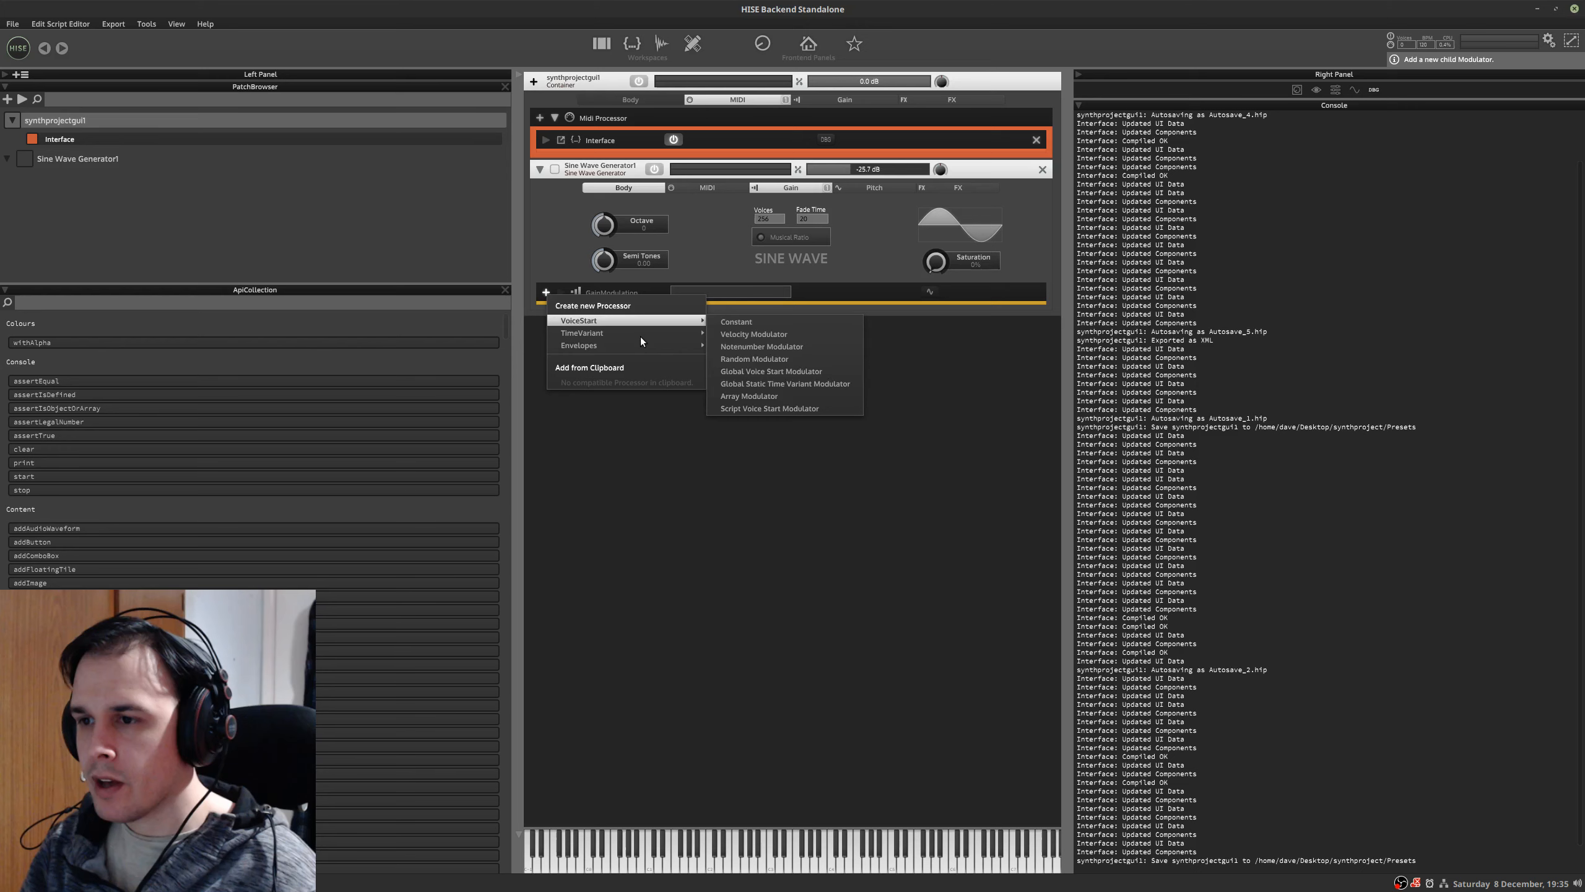
left_click(745, 359)
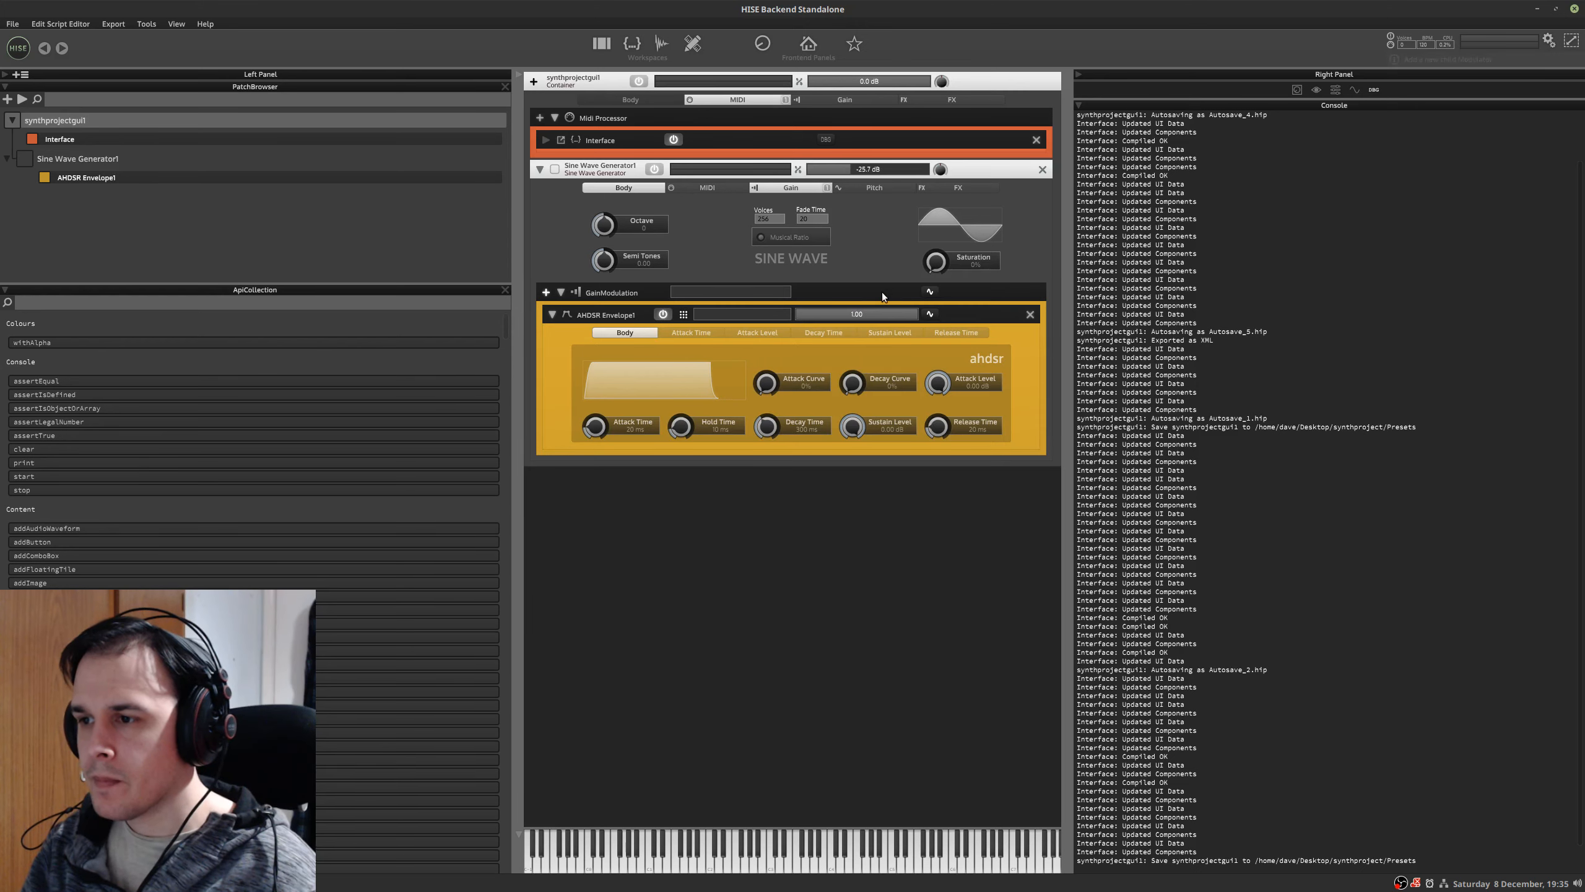
left_click(545, 291)
mouse_move(583, 345)
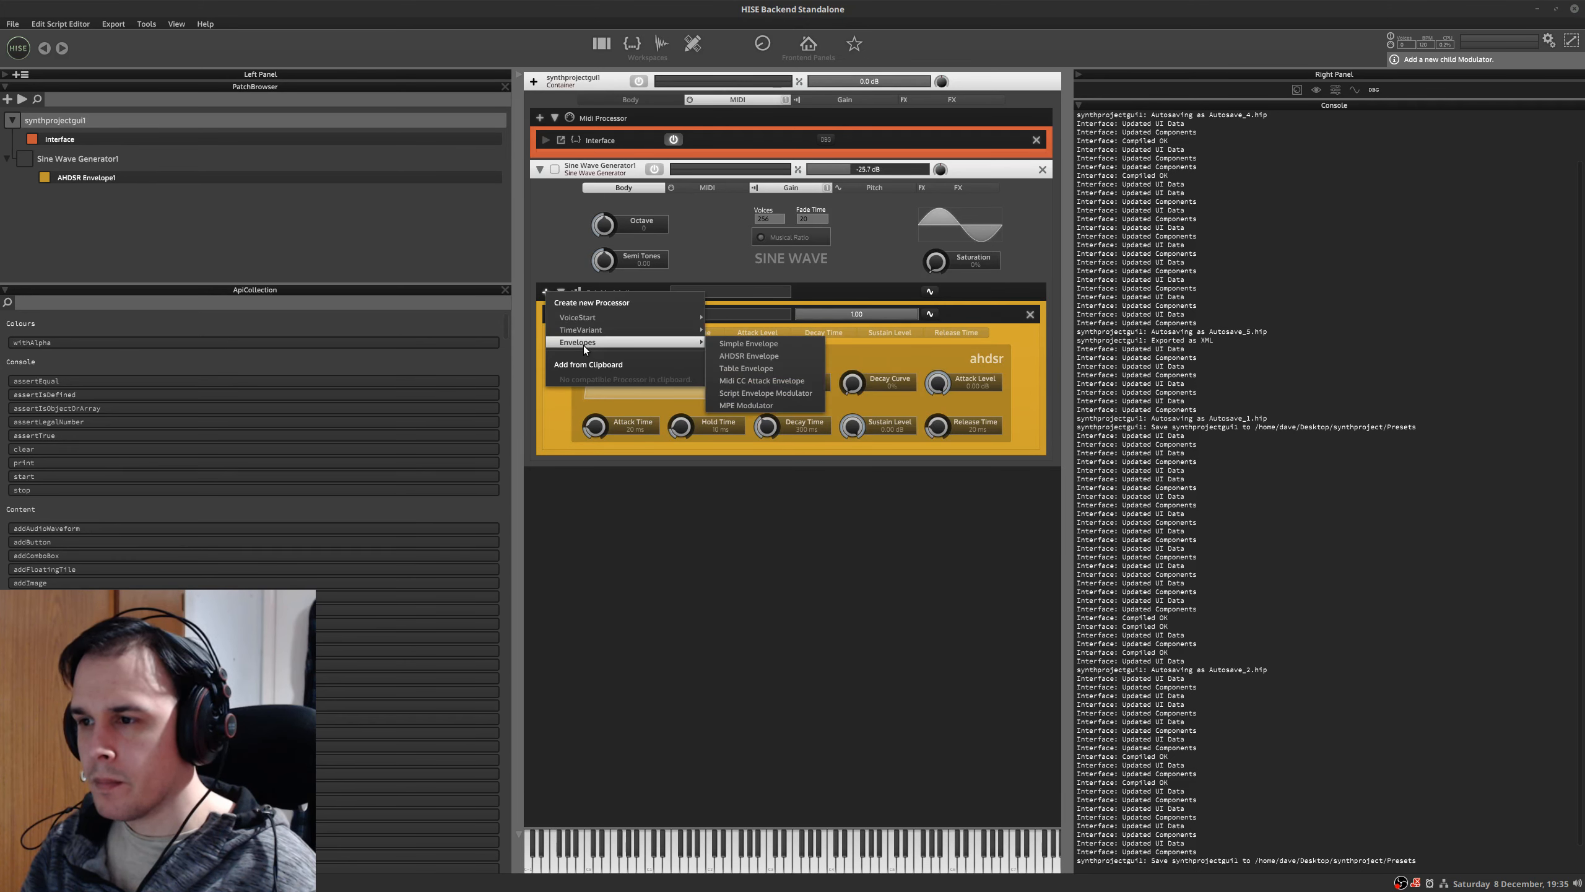
left_click(615, 537)
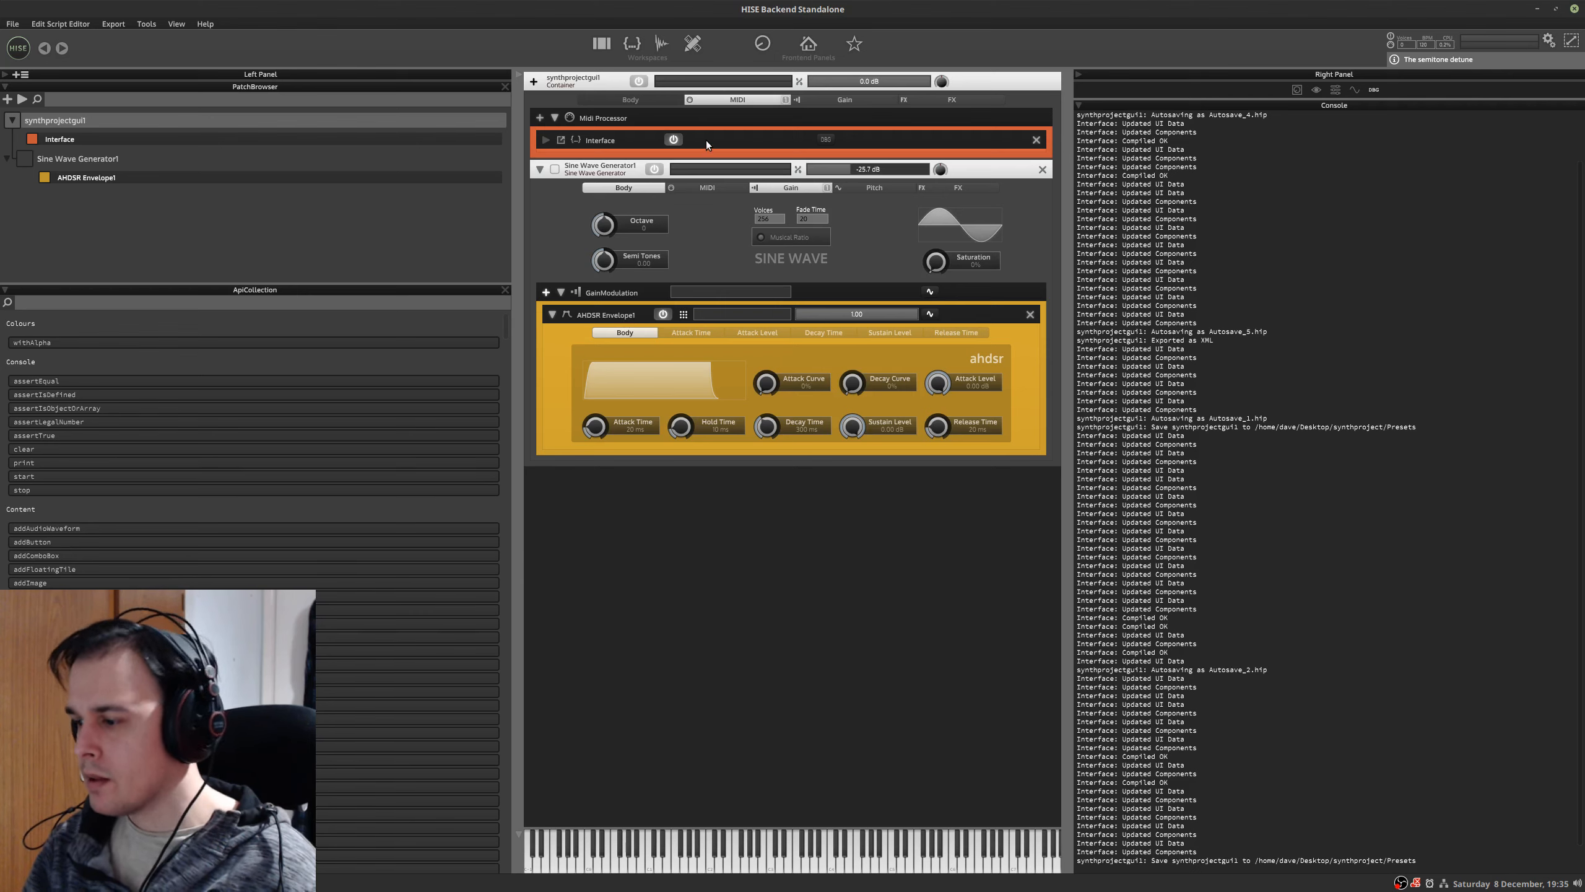
- Connect the sliA slider to the Attack parameter of AHDSR Envelope1 and compile the interface script
left_click(630, 43)
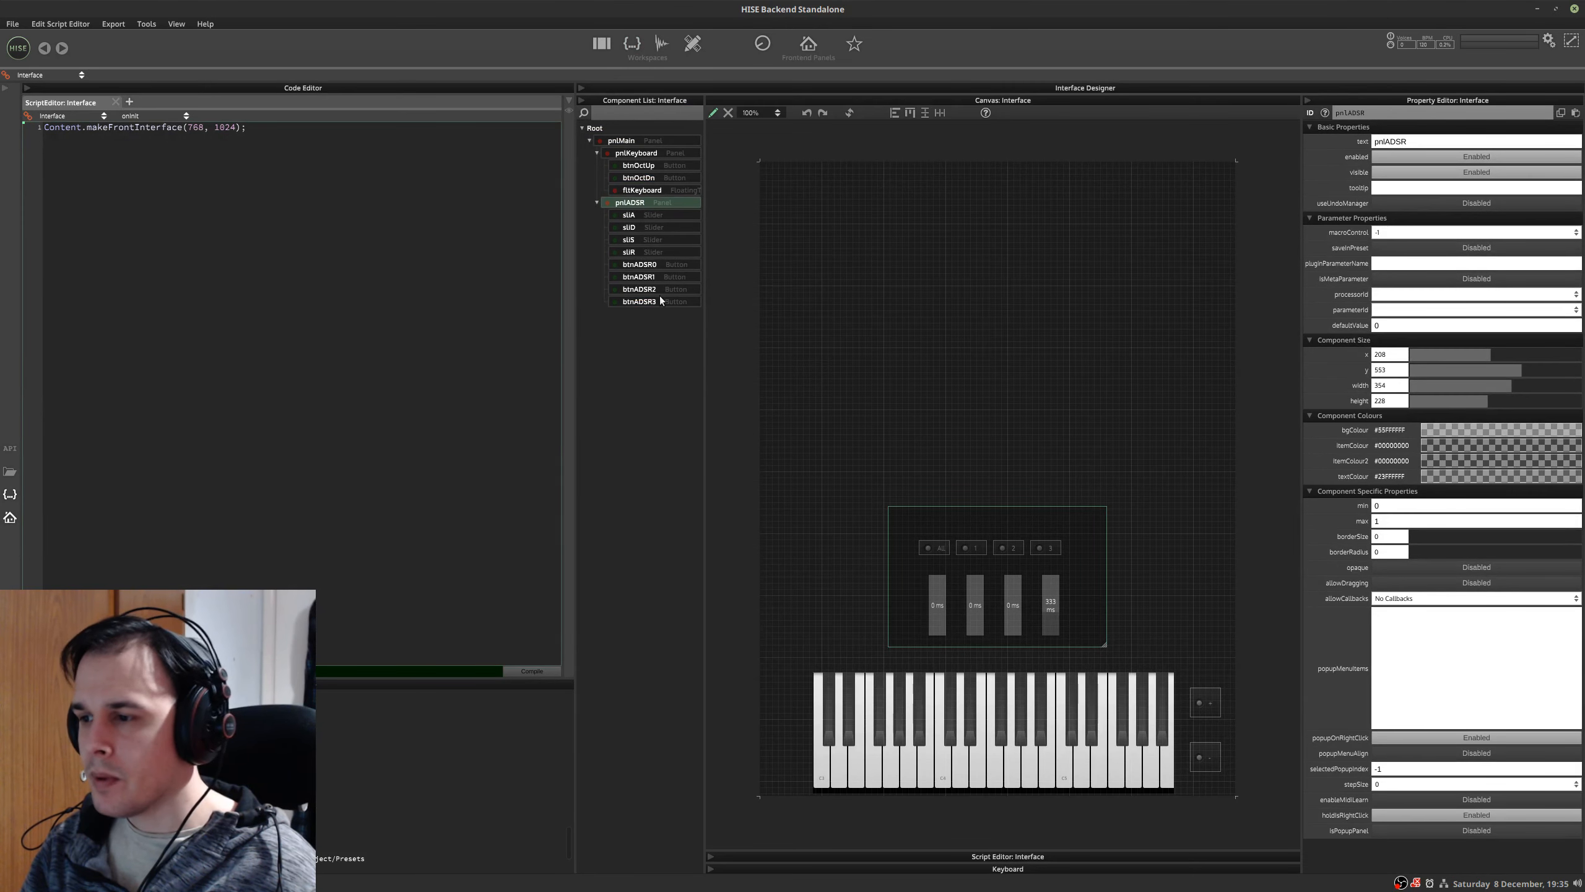
left_click(641, 267)
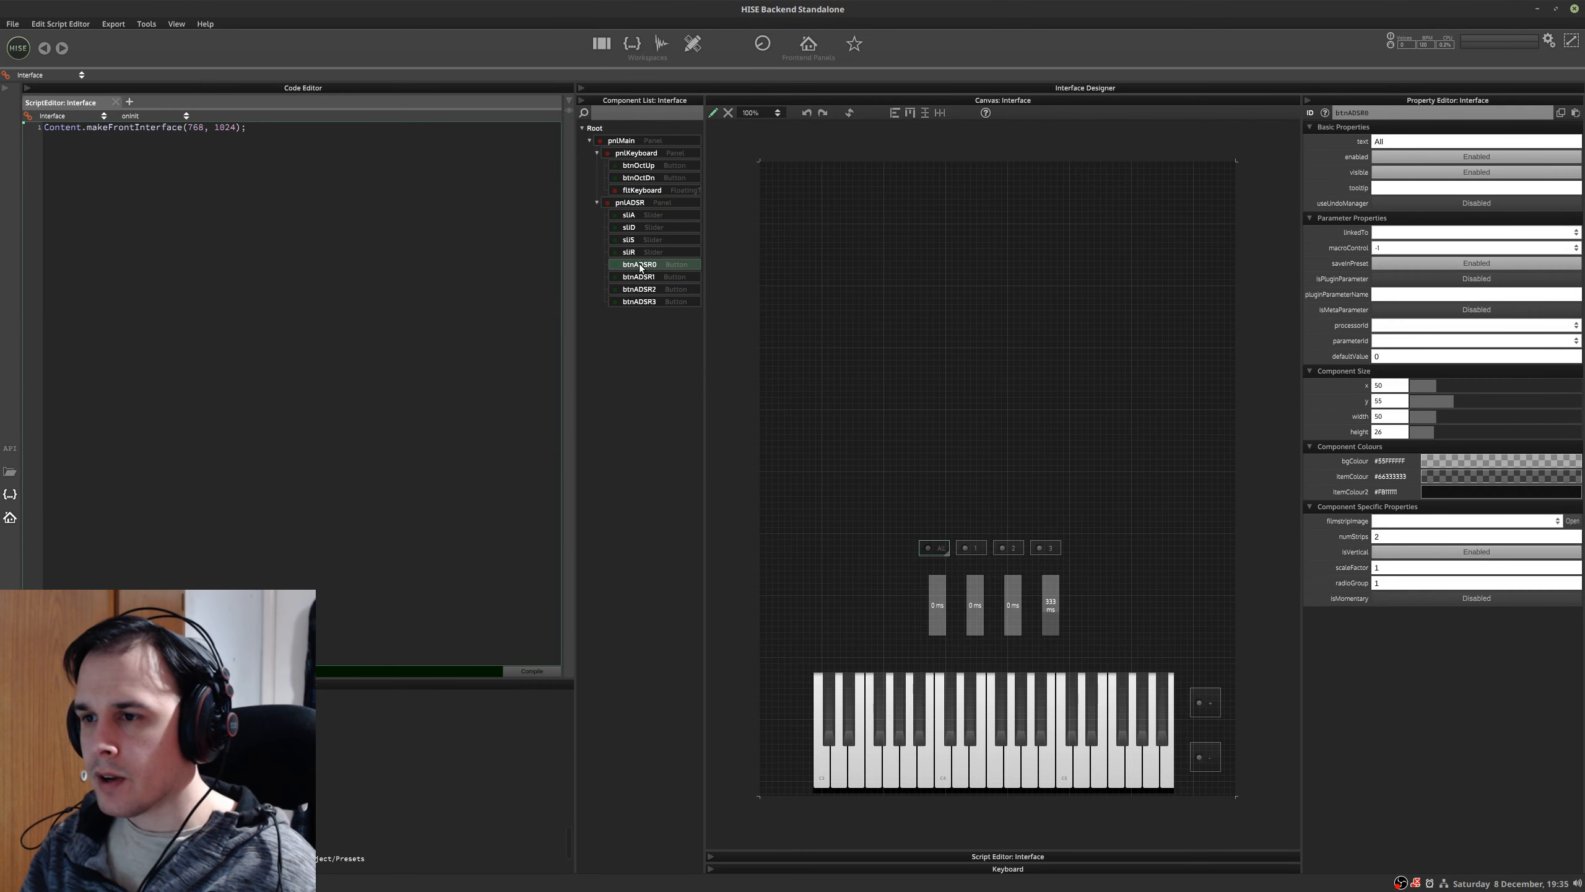
left_click(648, 216)
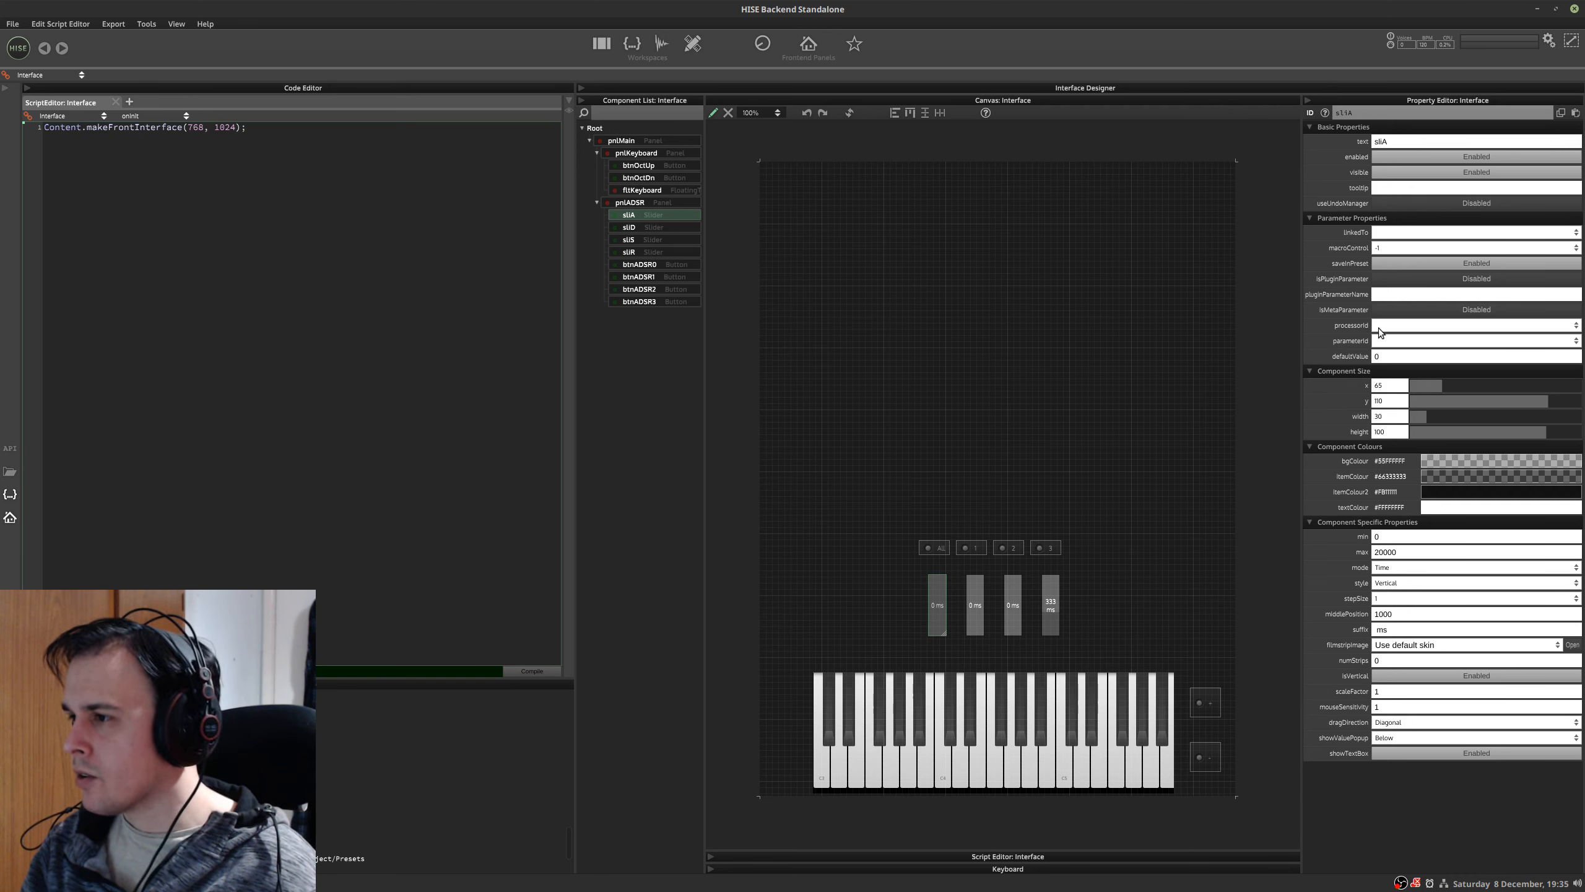
left_click(1411, 325)
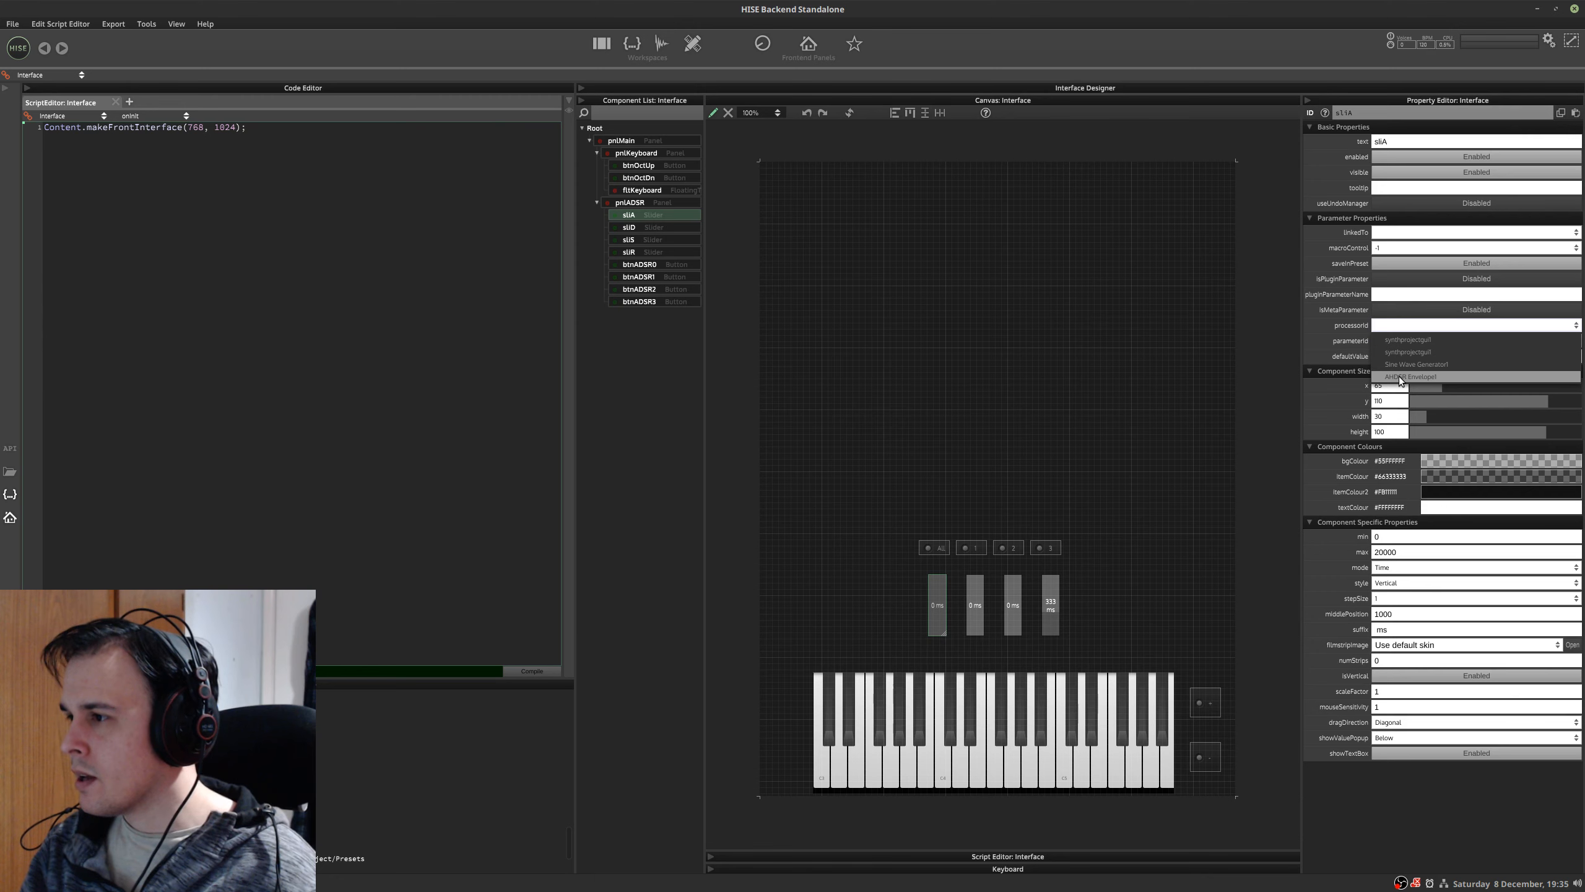
left_click(1415, 377)
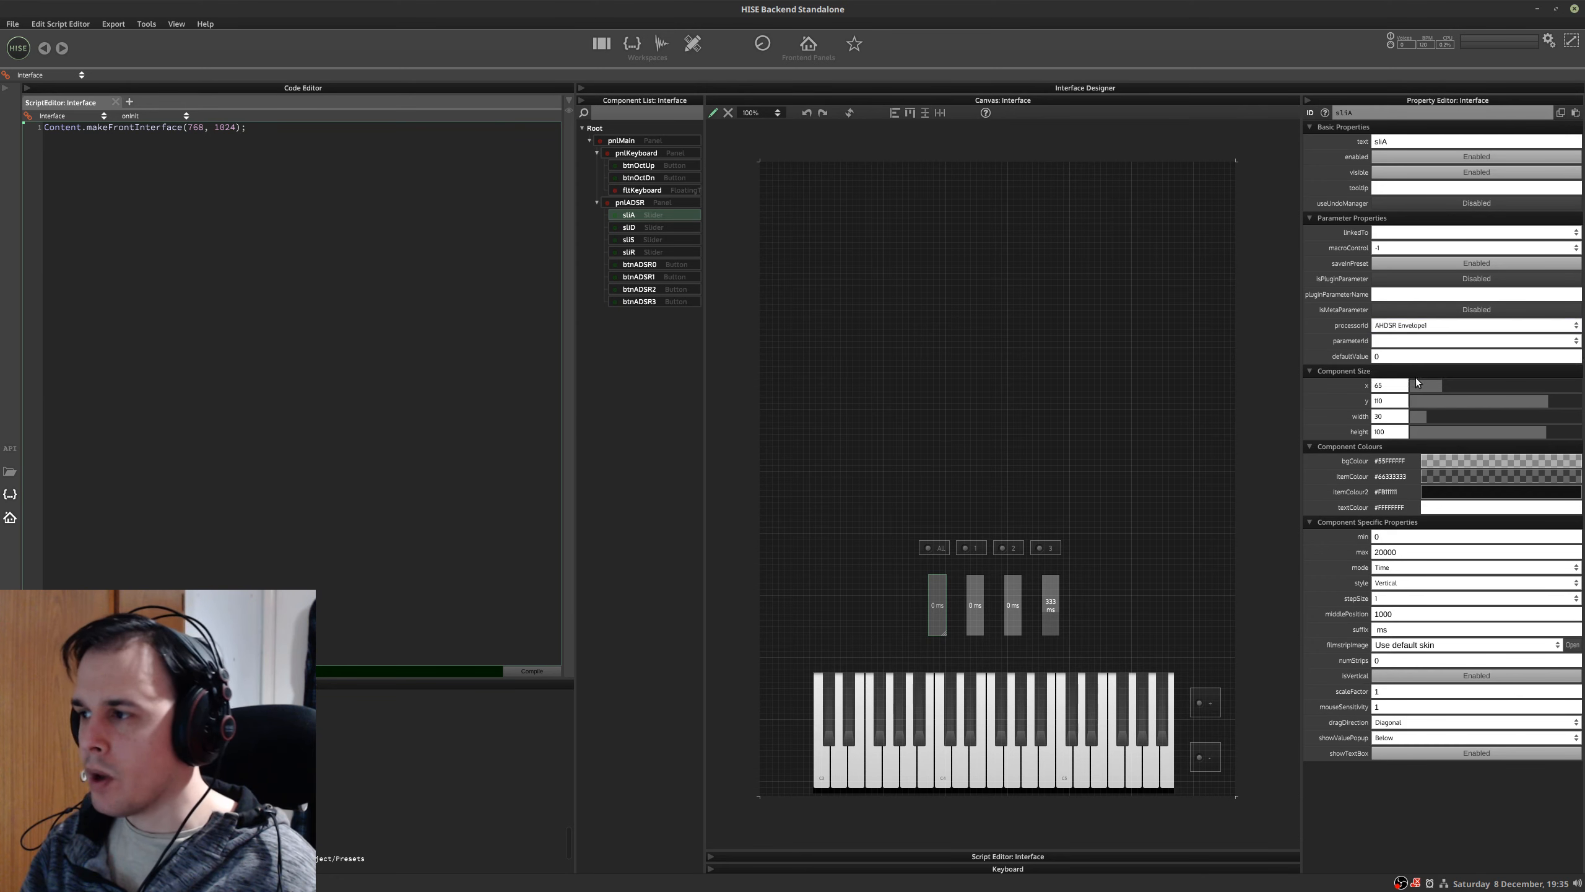
left_click(1383, 342)
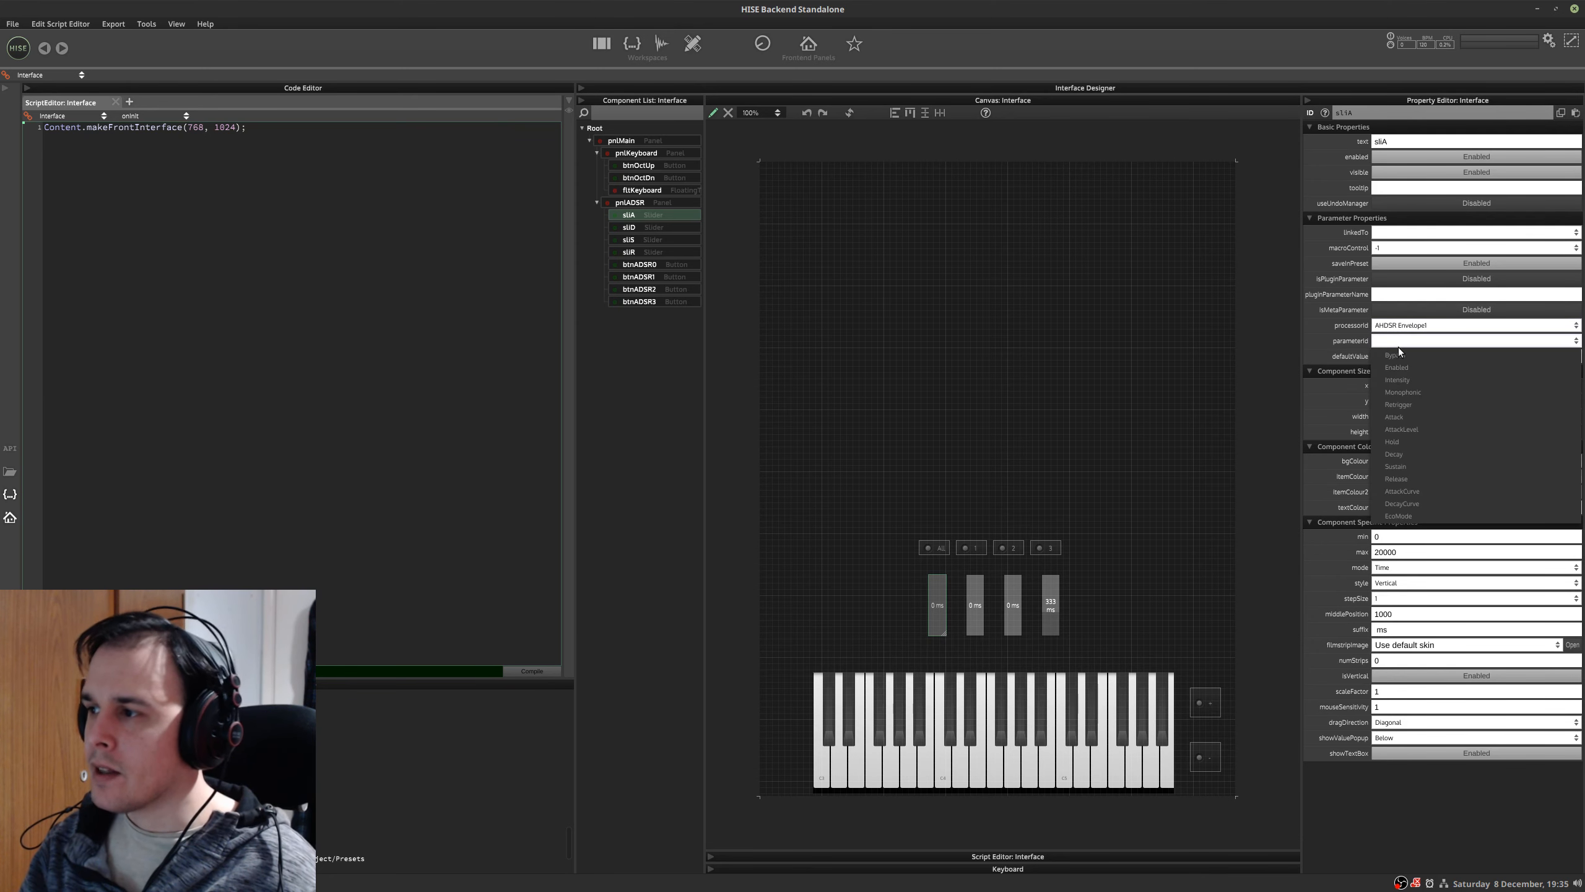
left_click(1408, 418)
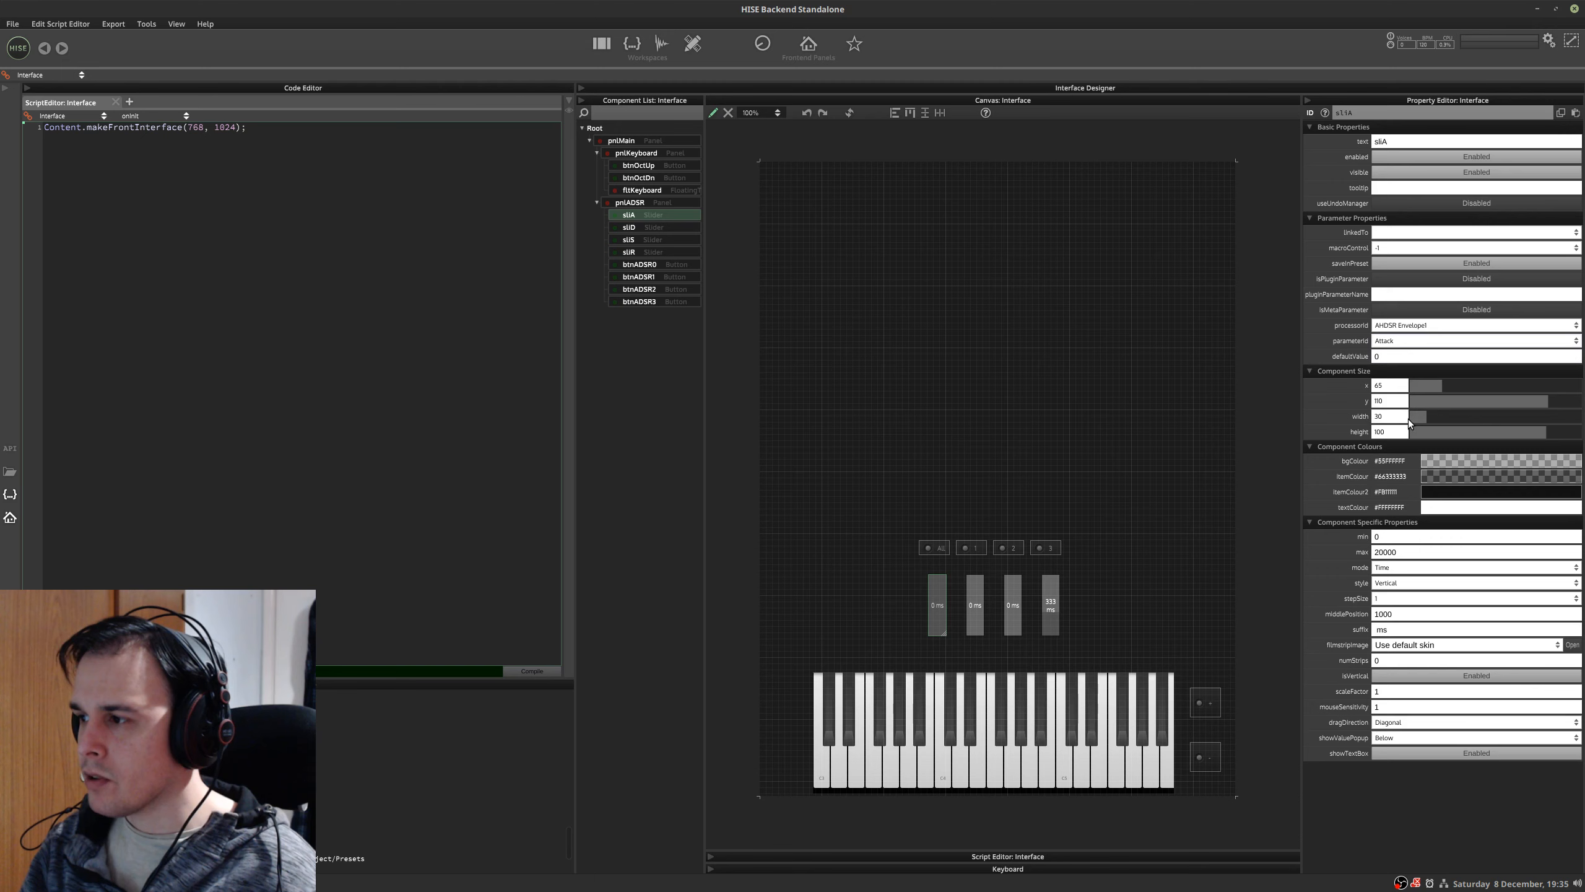
left_click(1396, 343)
left_click(1395, 343)
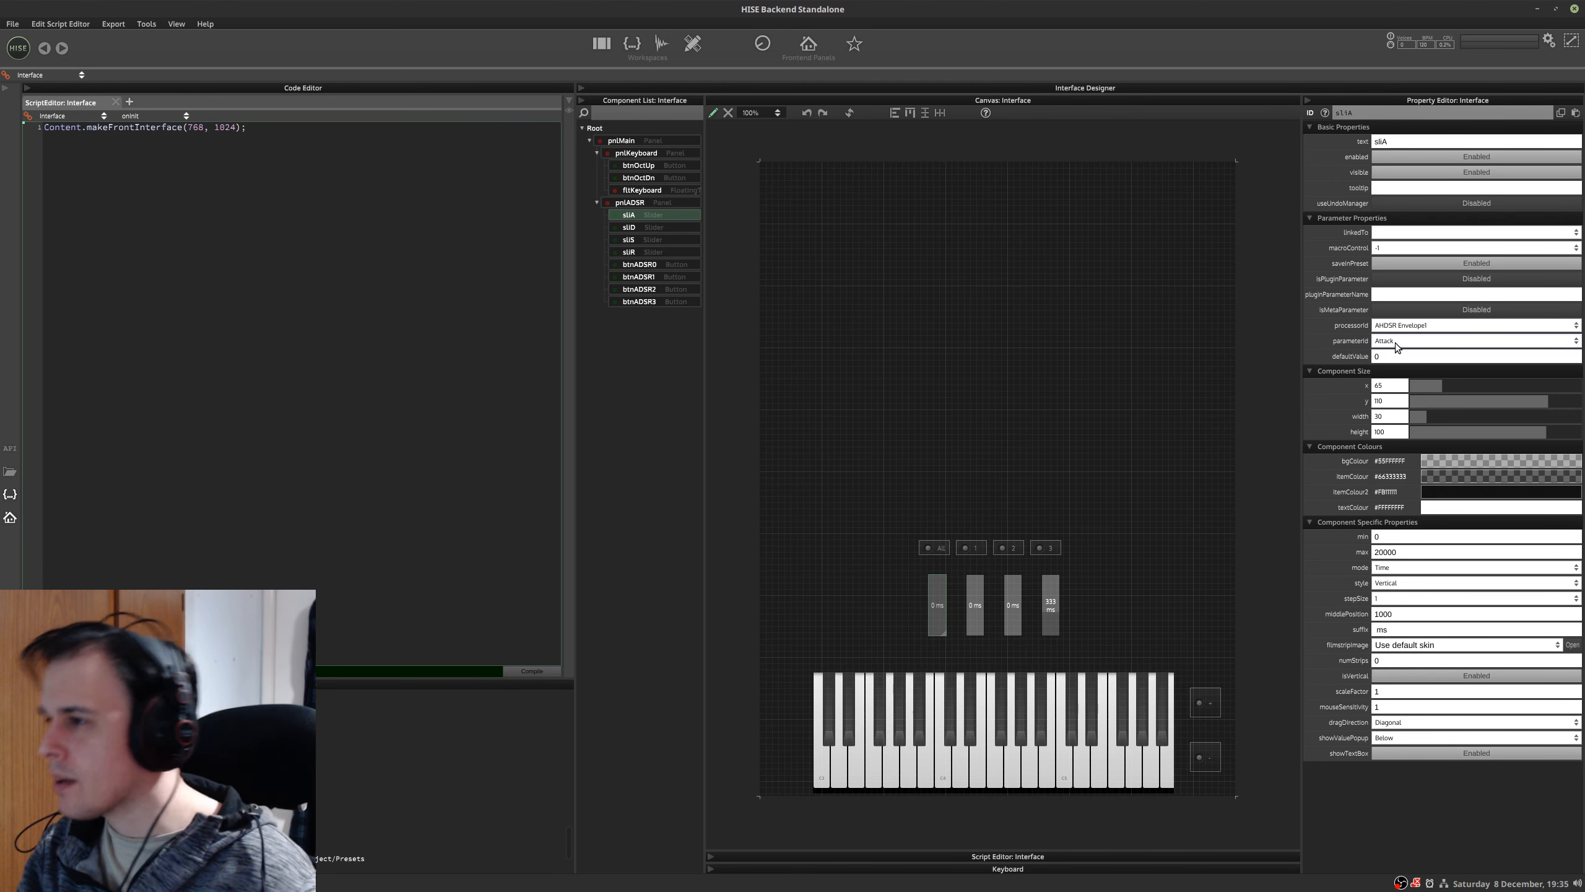
left_click(527, 672)
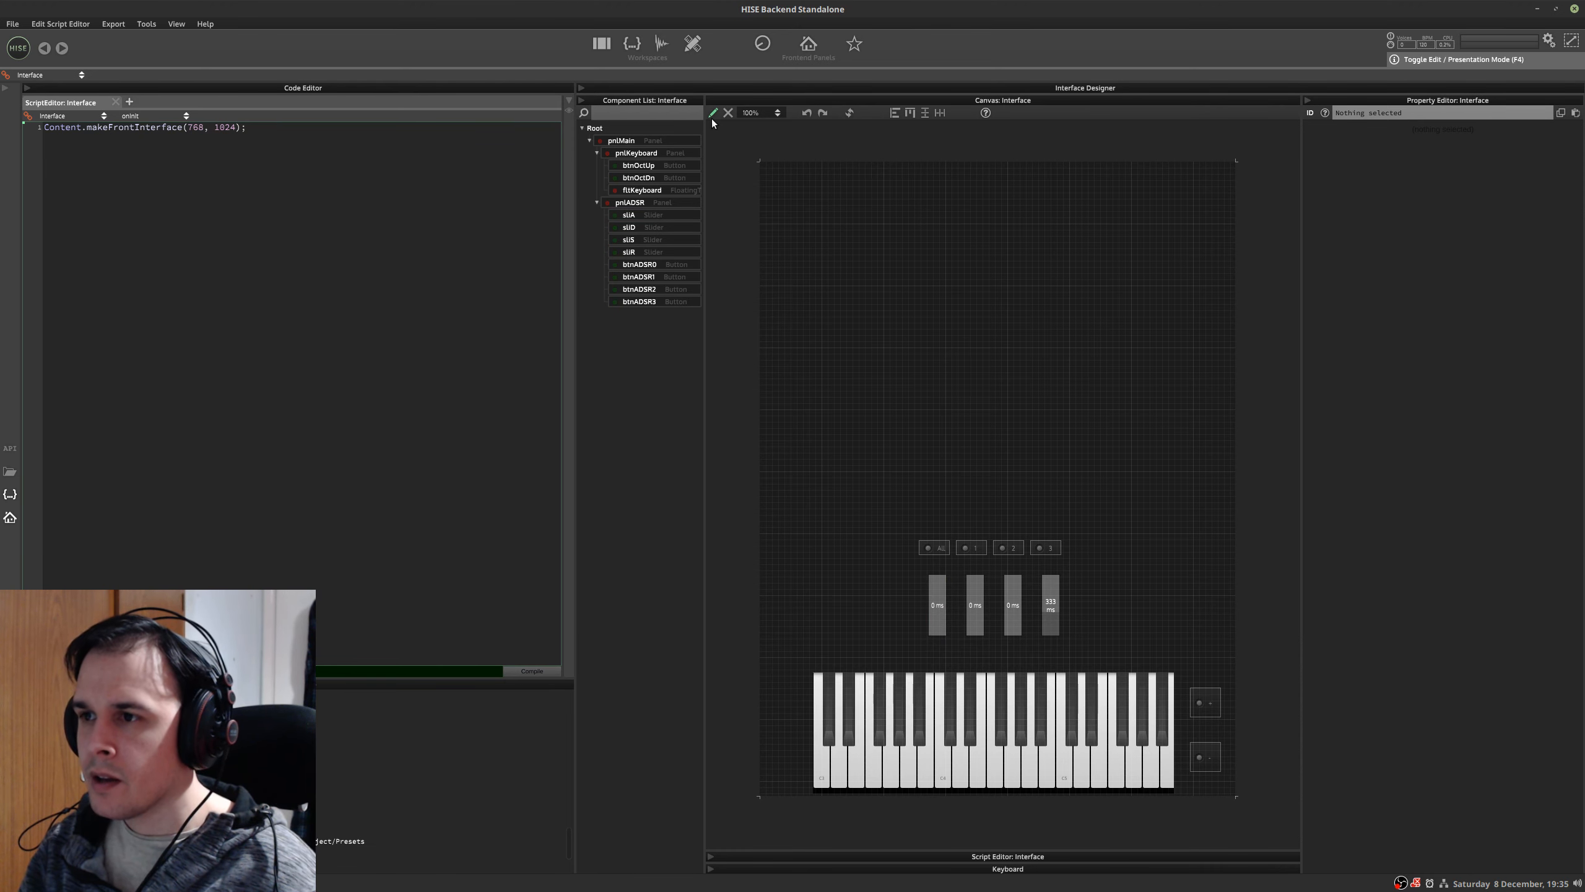
- Open a floating interface preview, place it beside the AHDSR envelope and try the attack slider
left_click(602, 44)
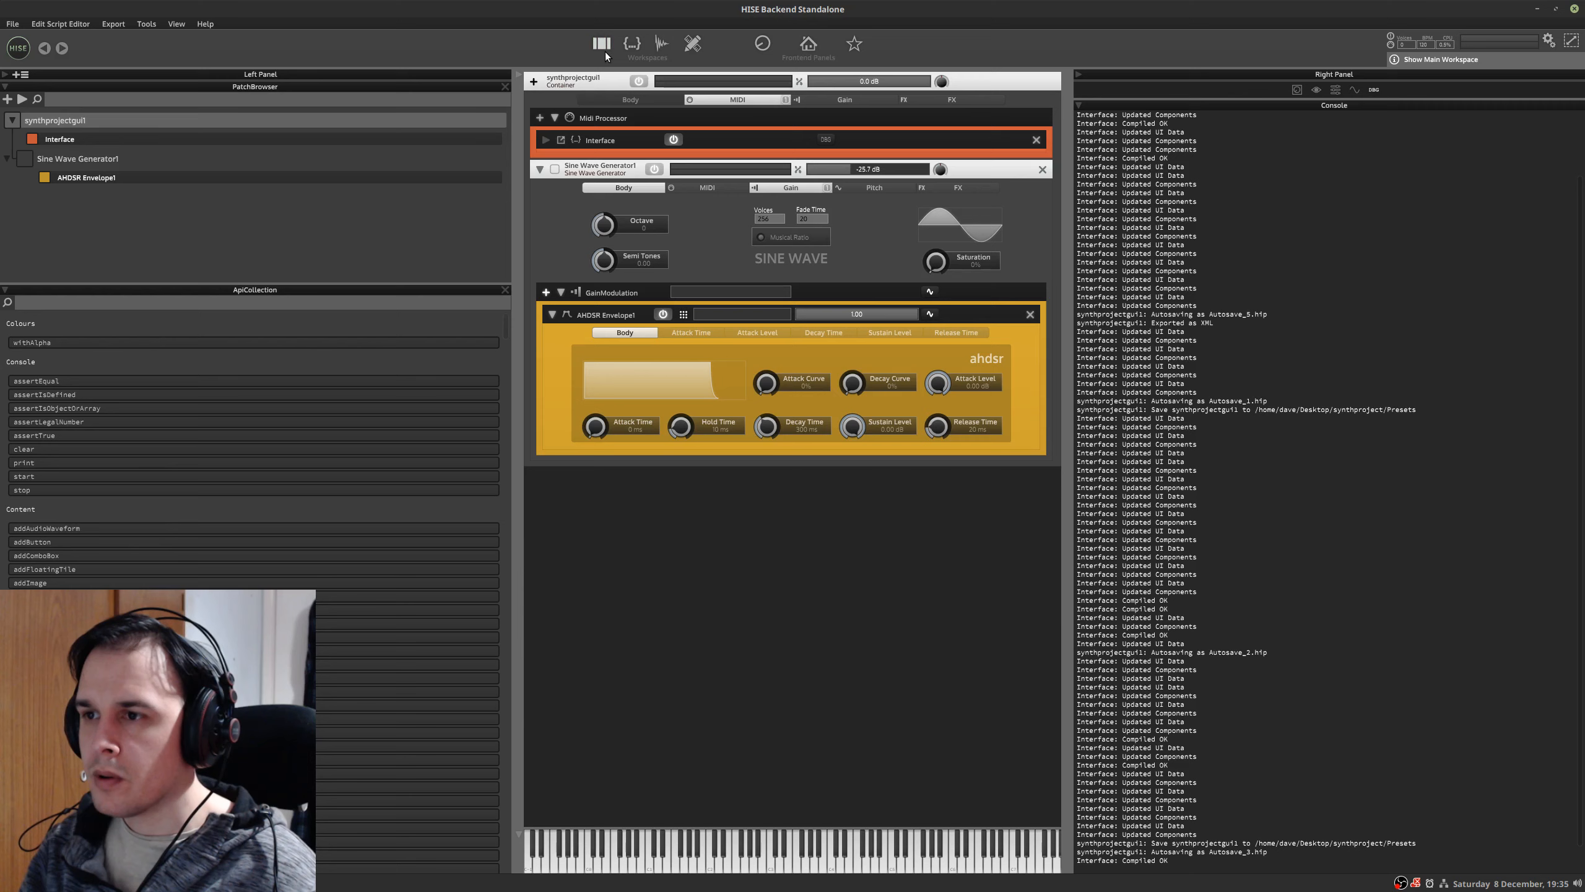
left_click(176, 24)
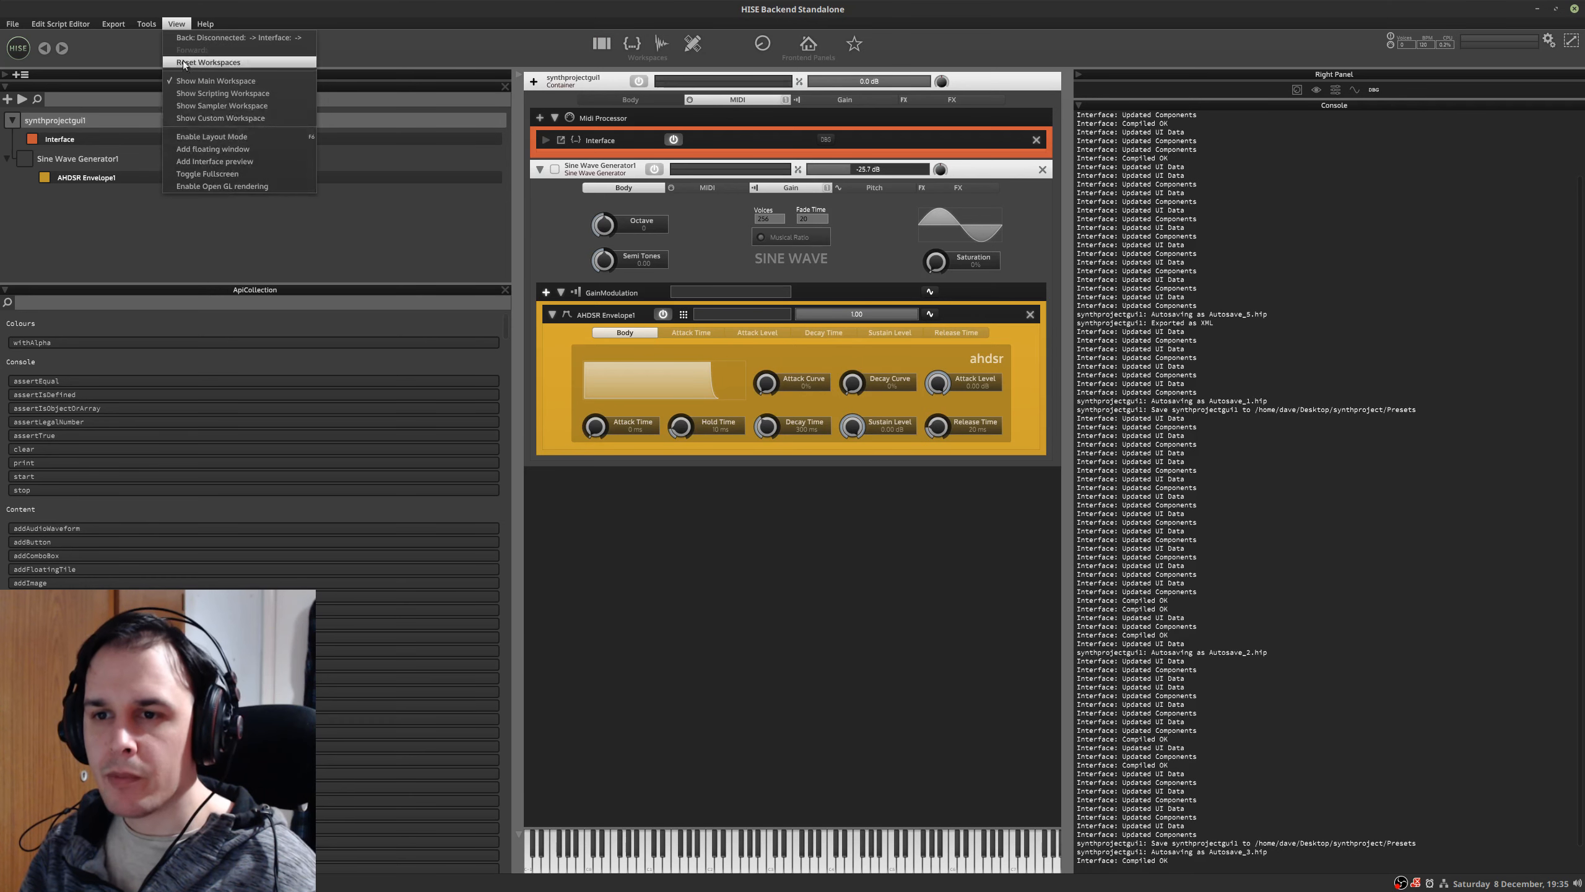
left_click(268, 161)
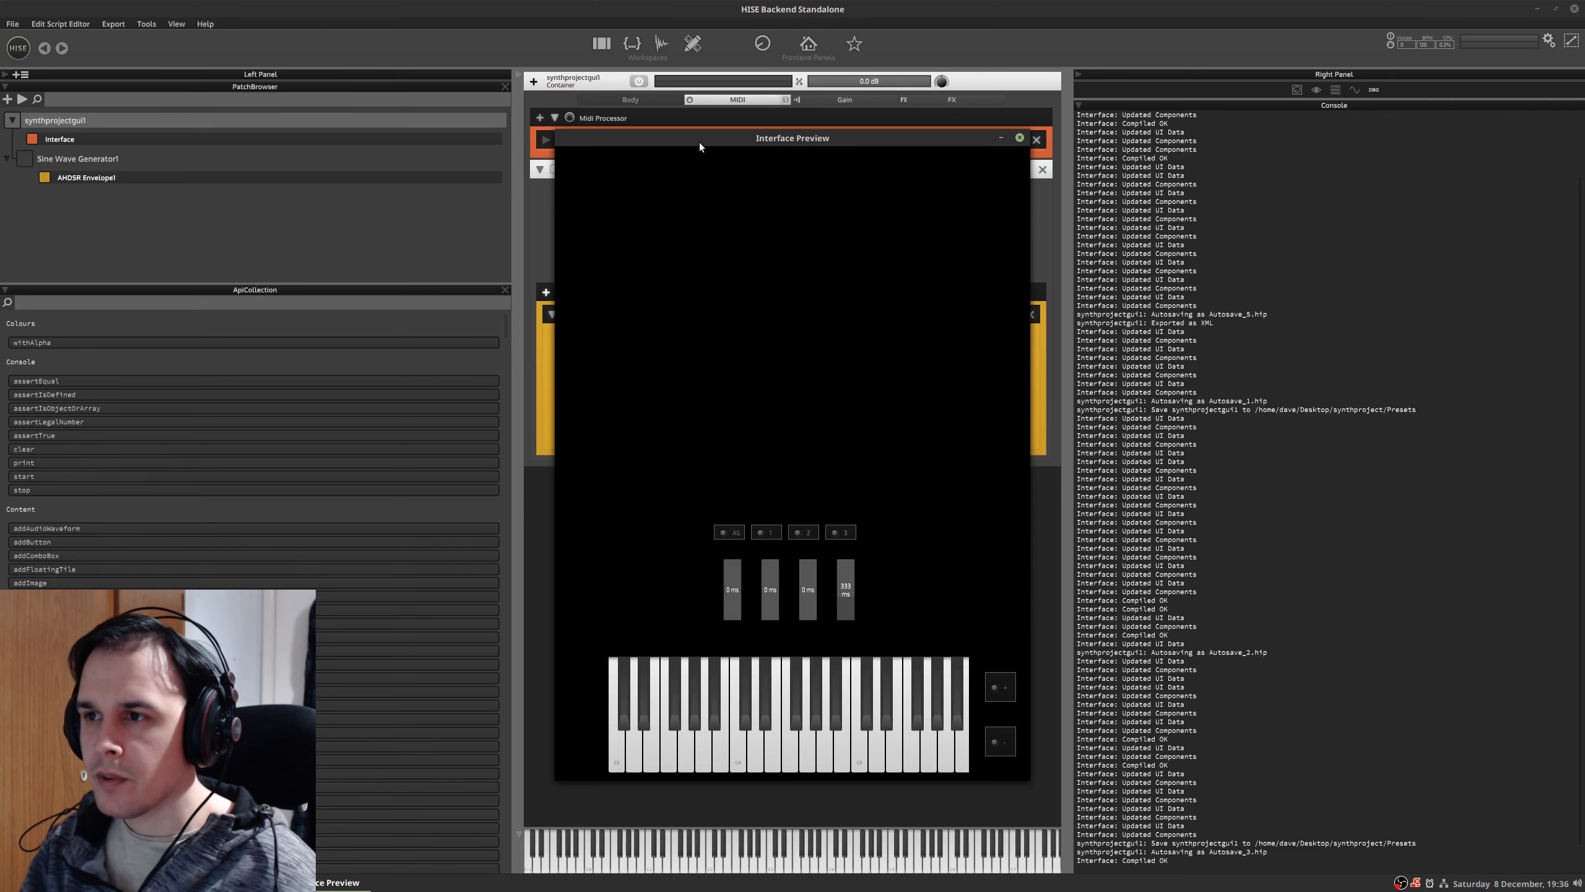
left_click_drag(700, 146, 1188, 79)
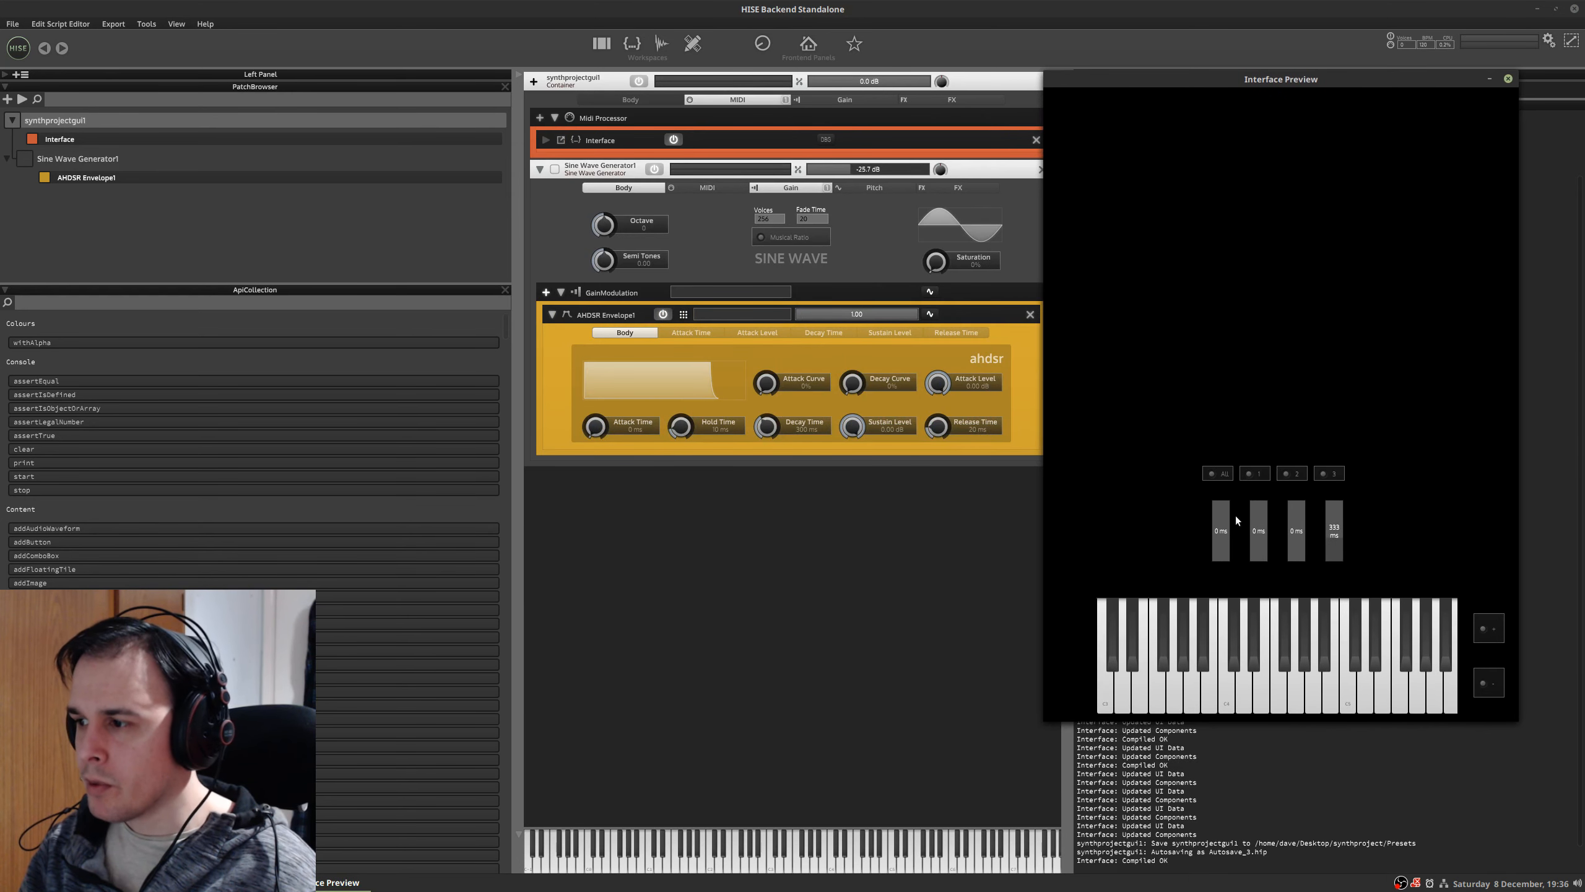
left_click_drag(1221, 530, 1222, 568)
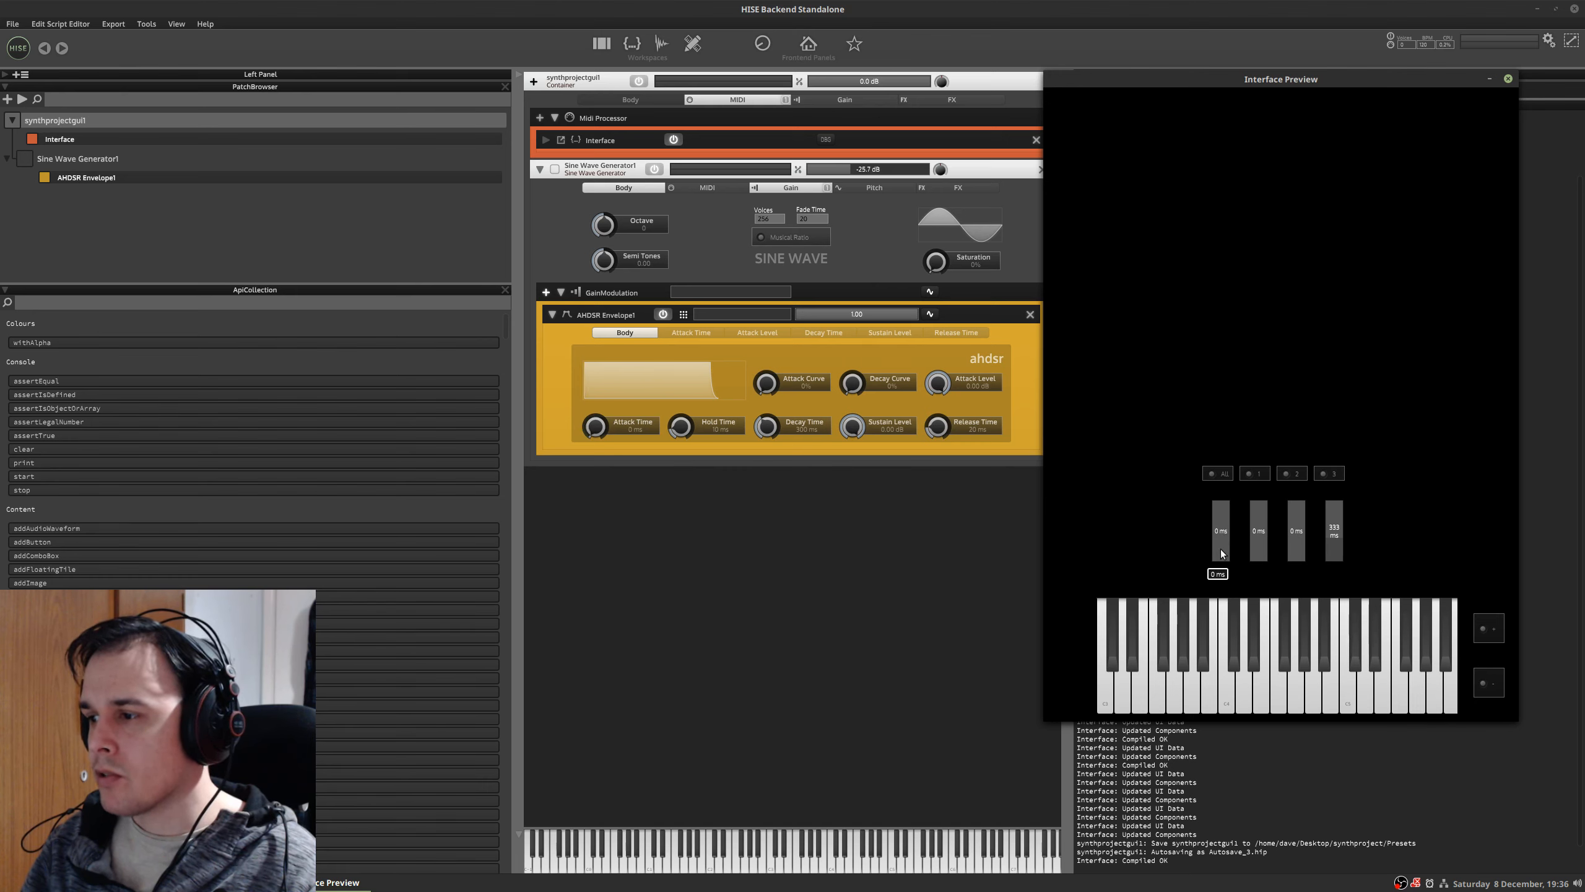
- Try the ADSR selector buttons in the interface preview, ending on button 3, and close the preview
left_click(1214, 475)
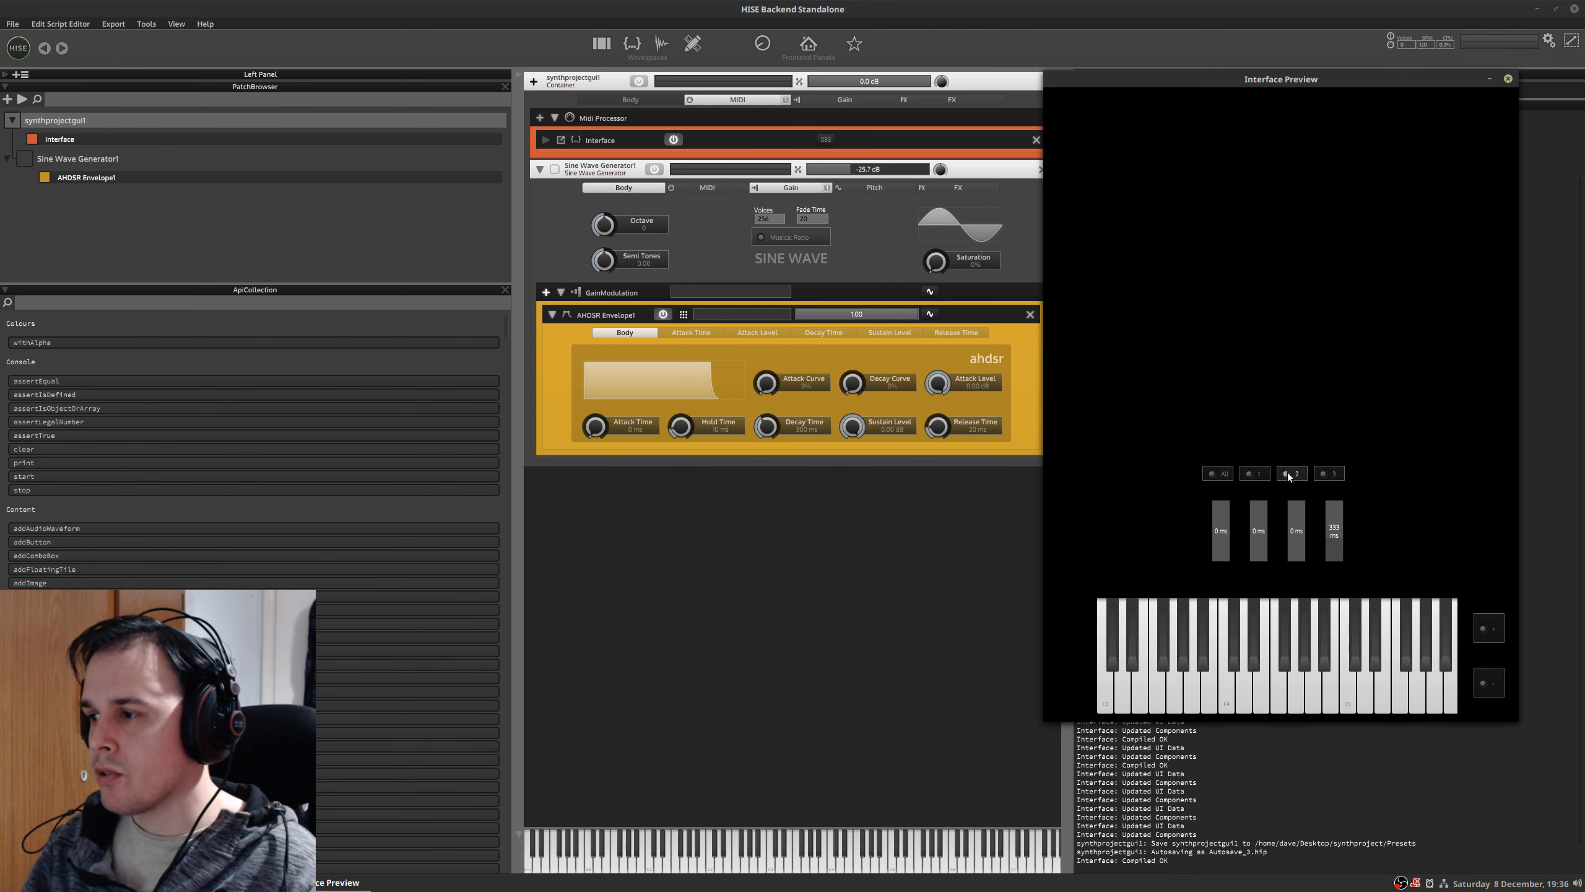
left_click(1224, 473)
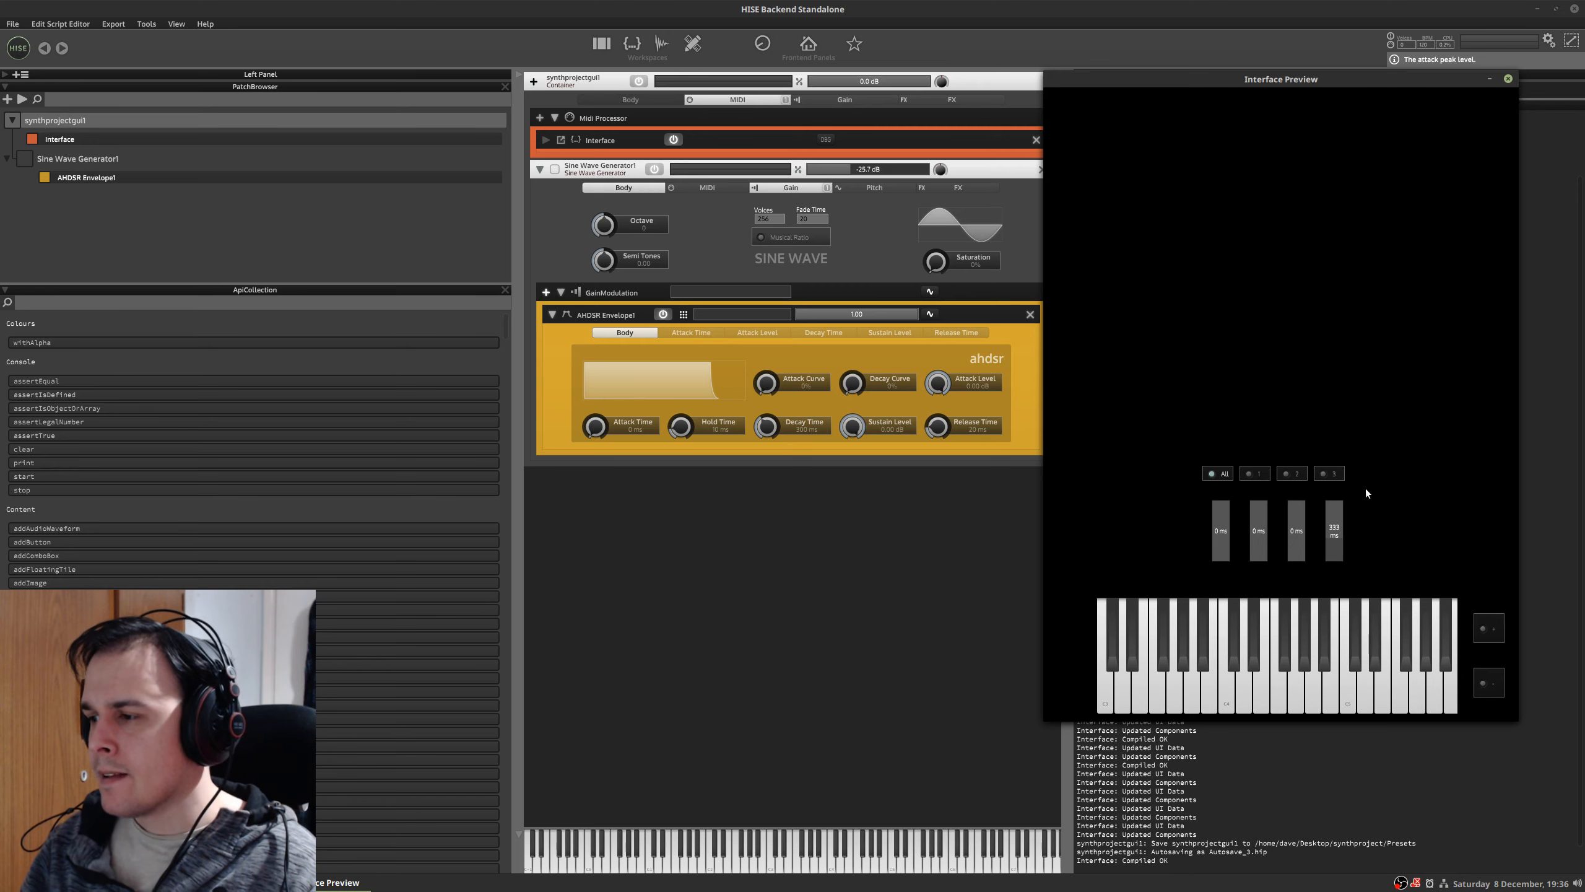
left_click_drag(1123, 77, 717, 74)
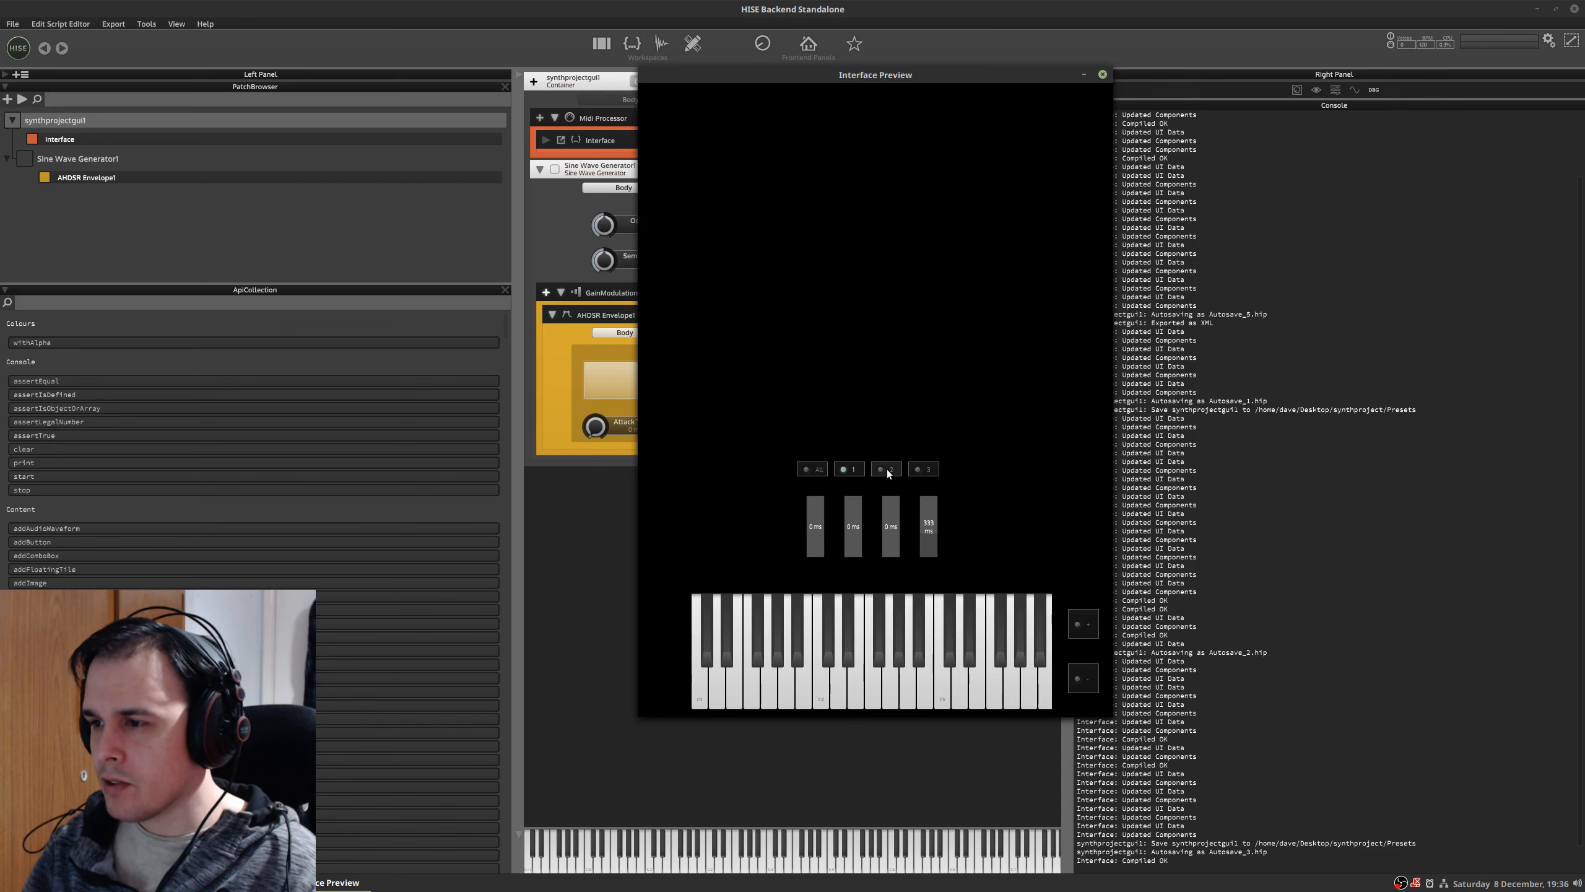
left_click(923, 468)
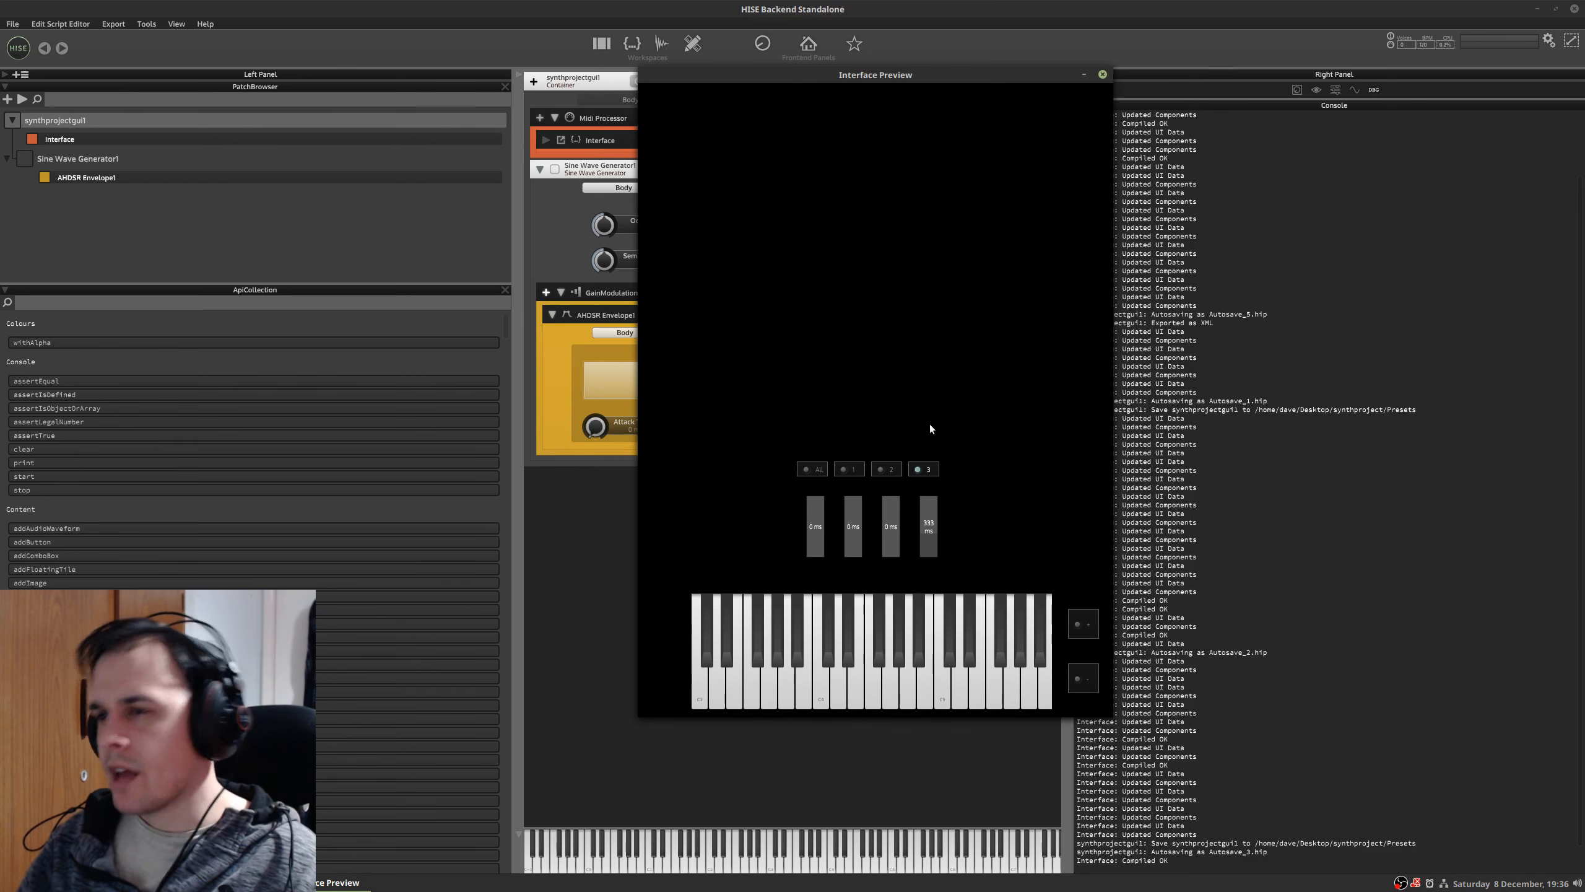
left_click(1101, 75)
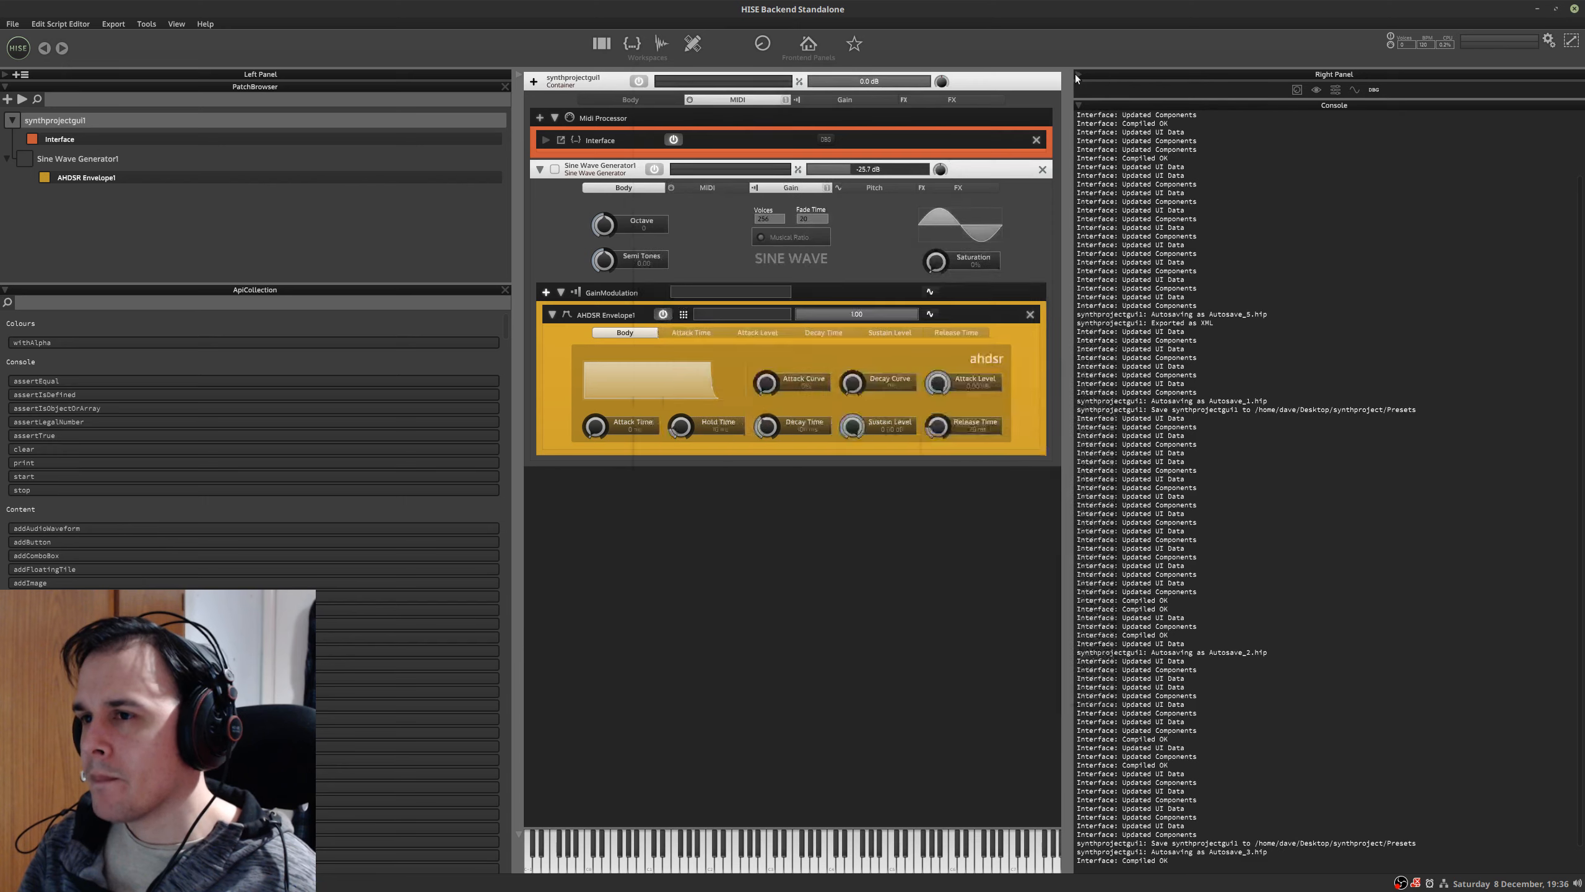
- Review the properties of the sliA, sliD and sliS sliders and check the synth layout sketch
left_click(631, 46)
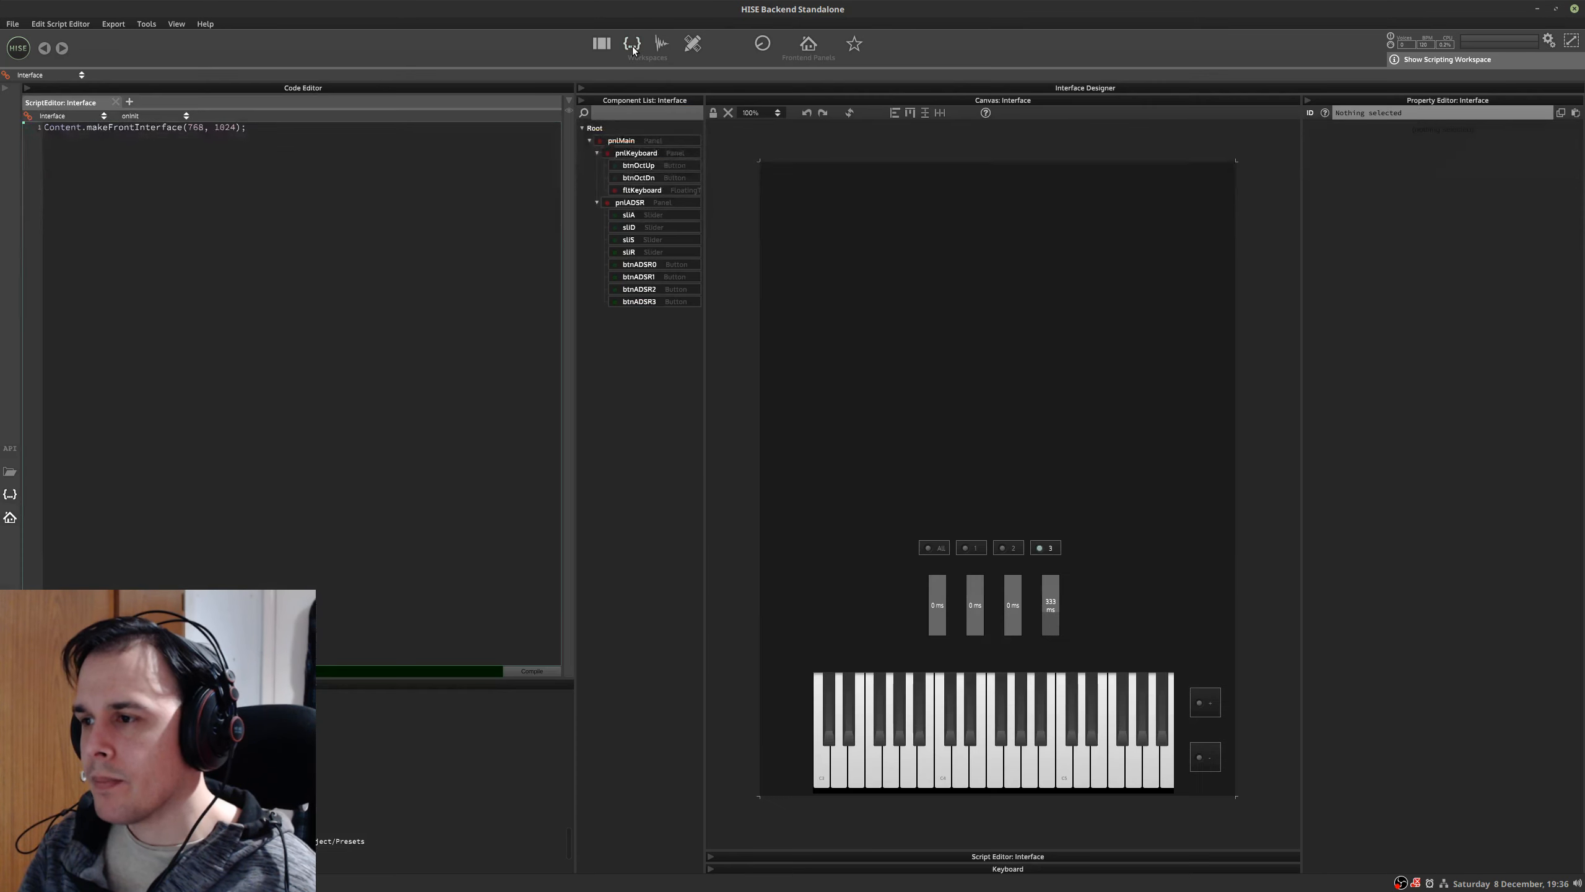
left_click(636, 216)
left_click(639, 228)
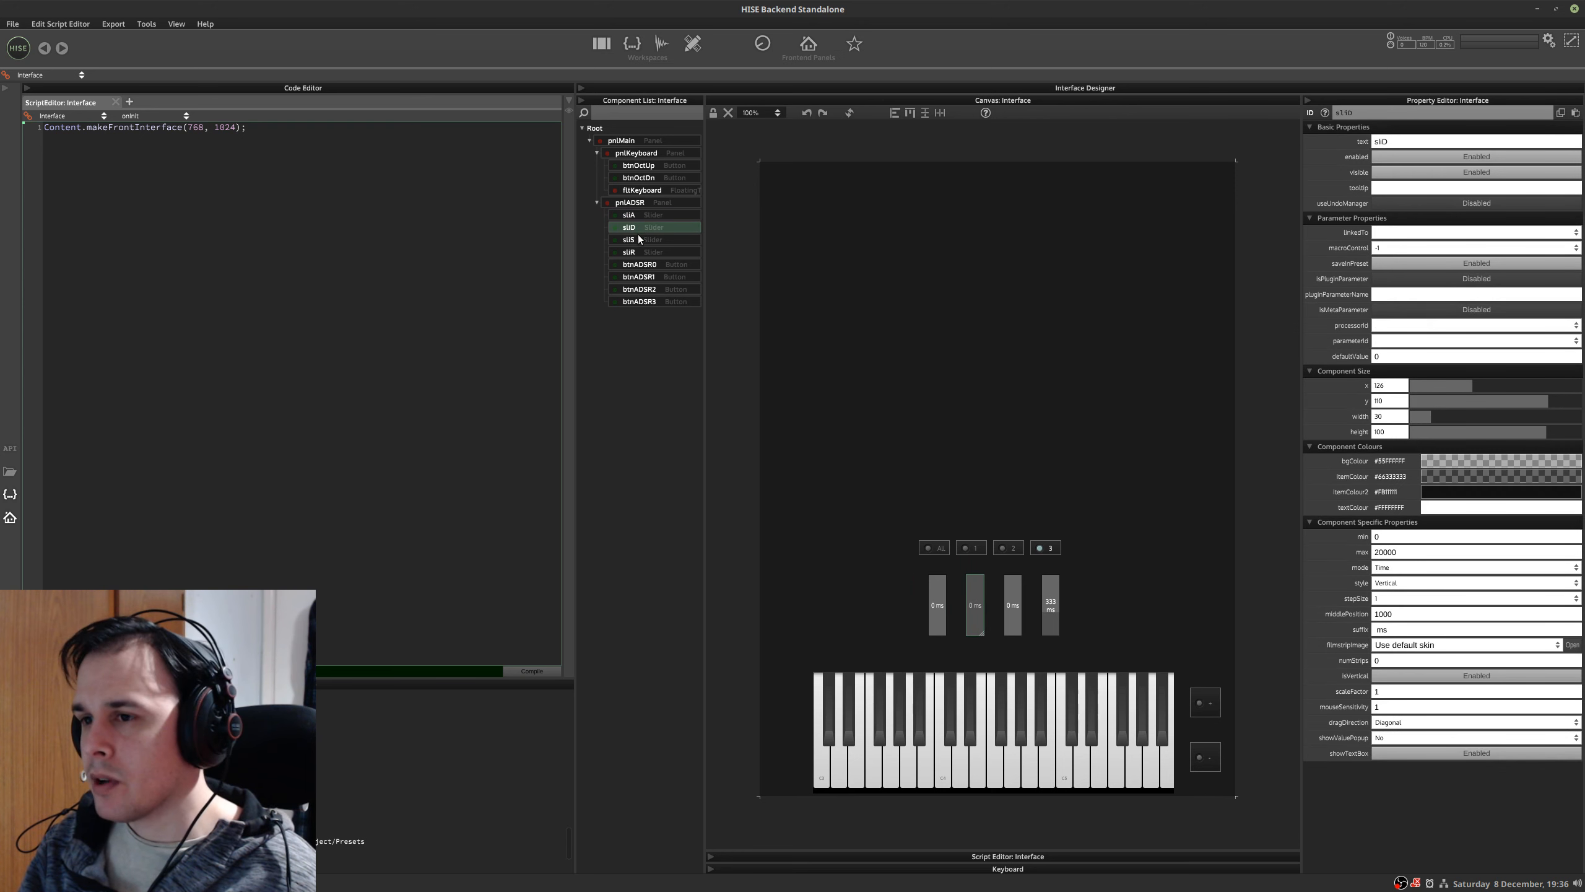
left_click(638, 242)
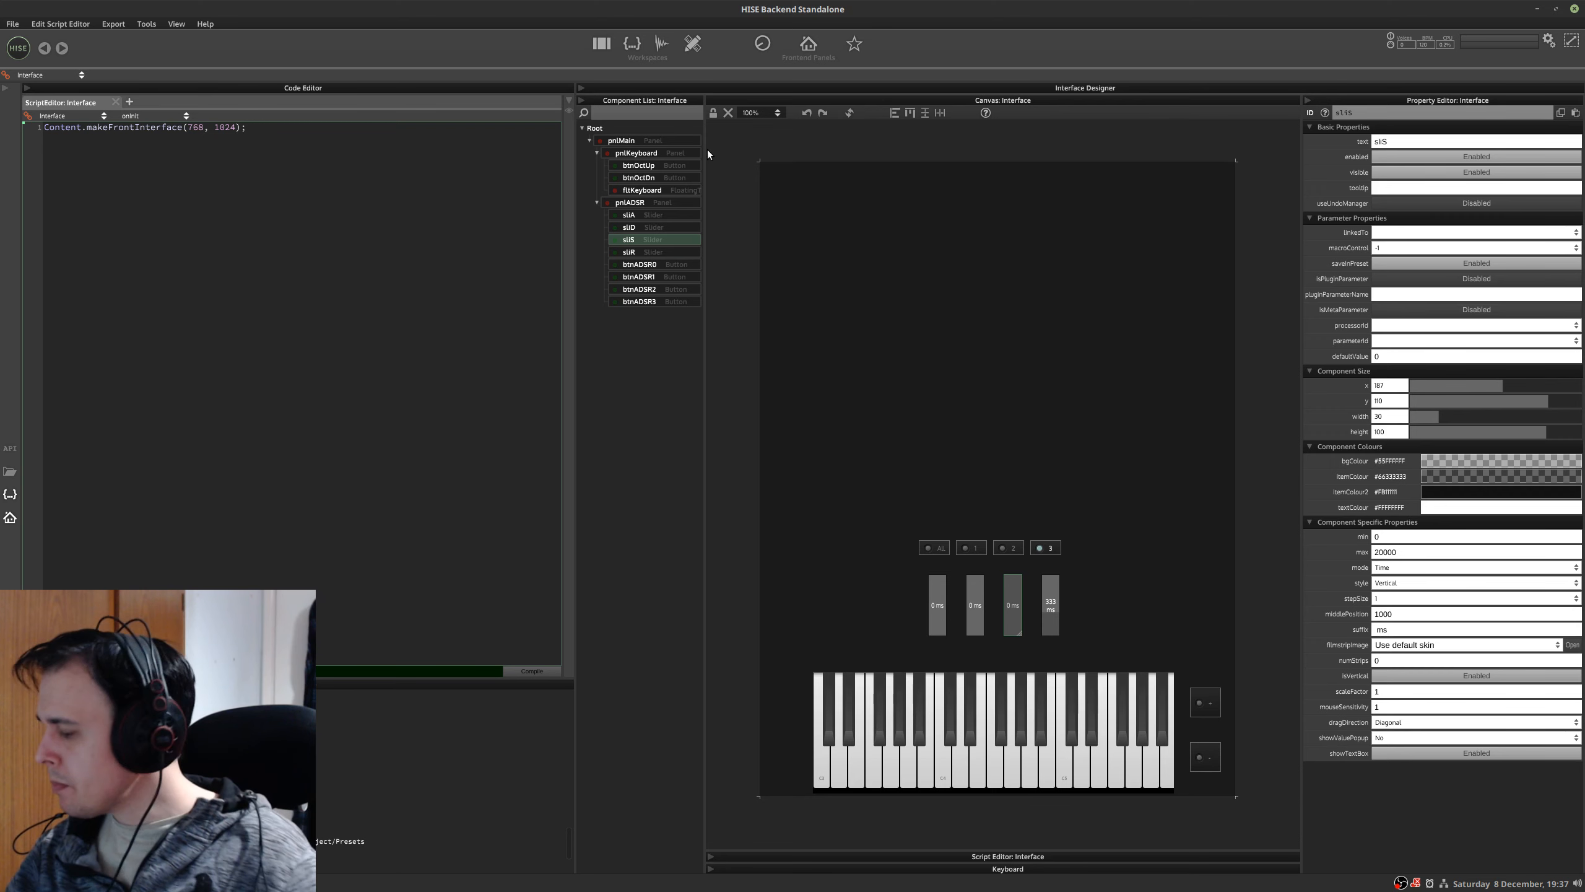
key("ctrl+alt+Right")
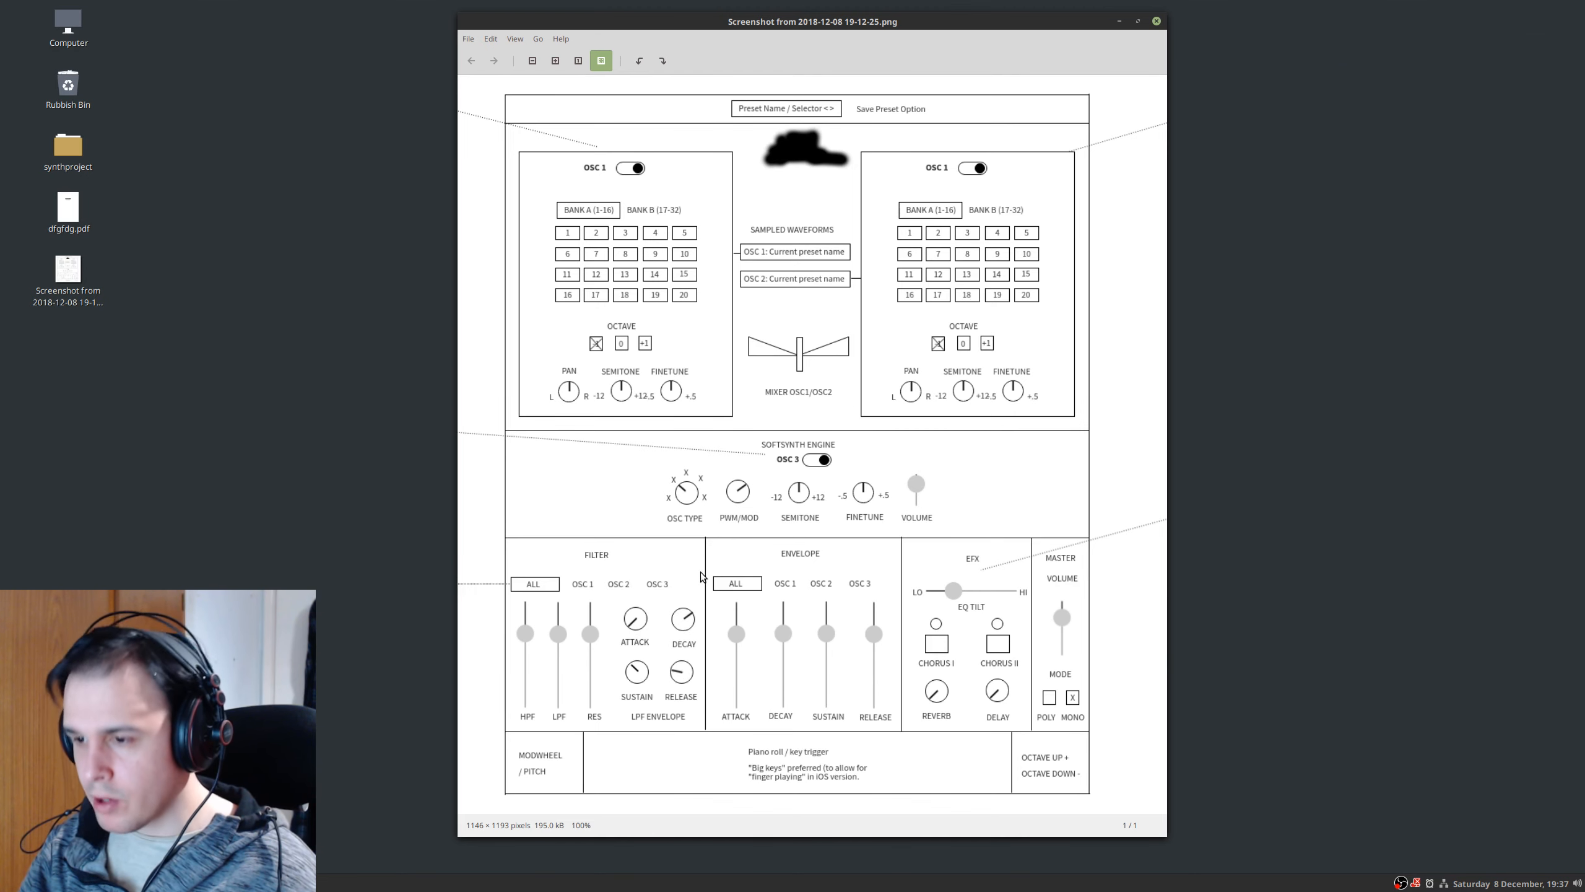
key("alt+Tab")
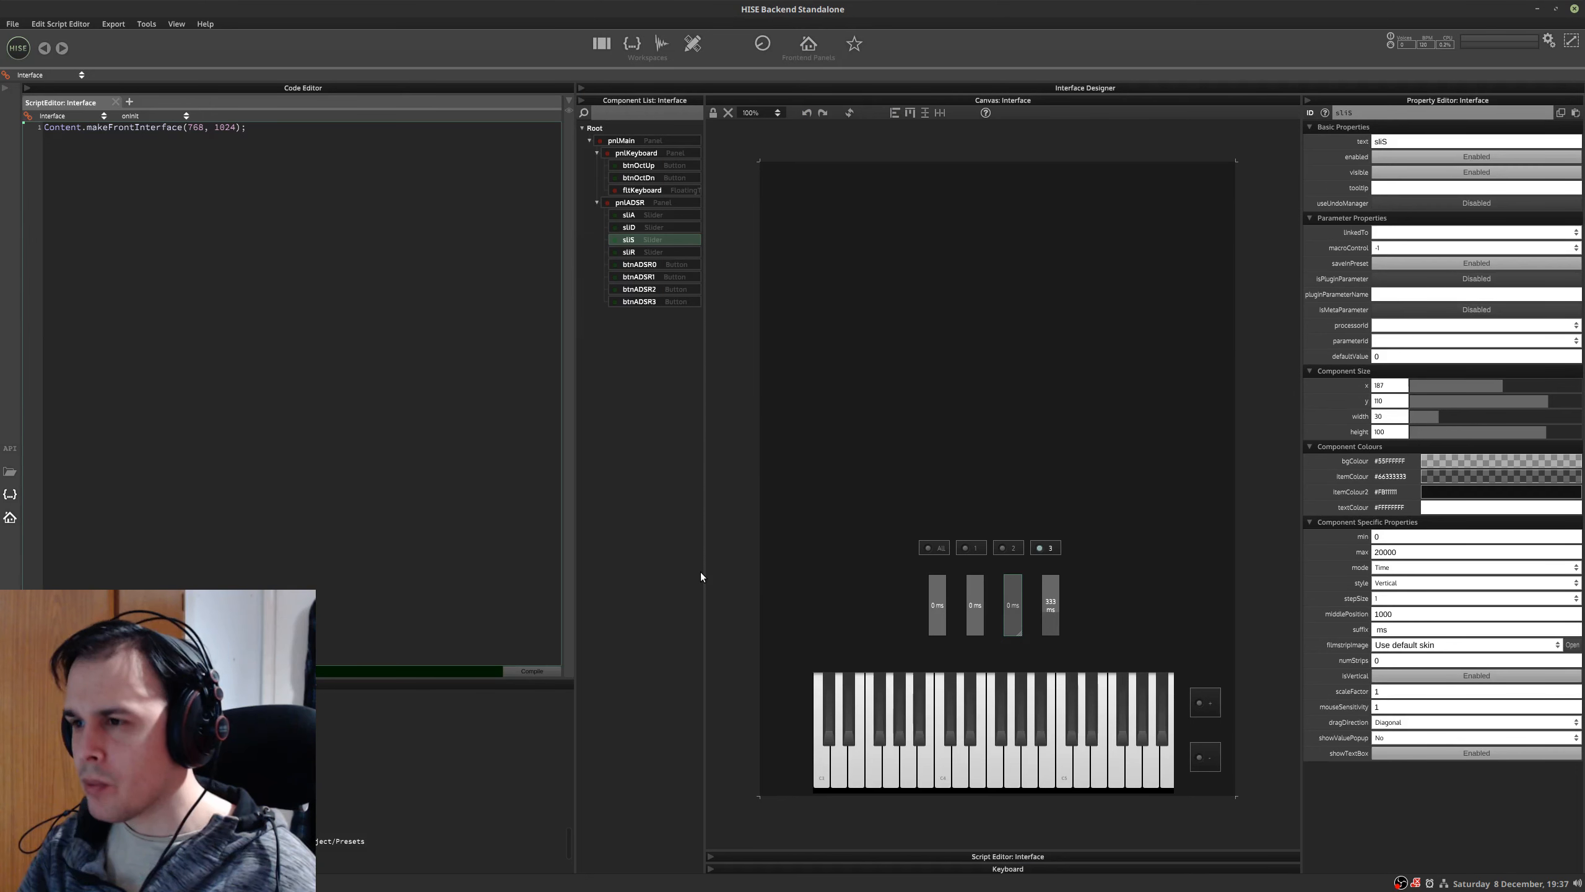
- Show the Sine Wave Generator's FX chain and add a Filter effect to it
left_click(602, 44)
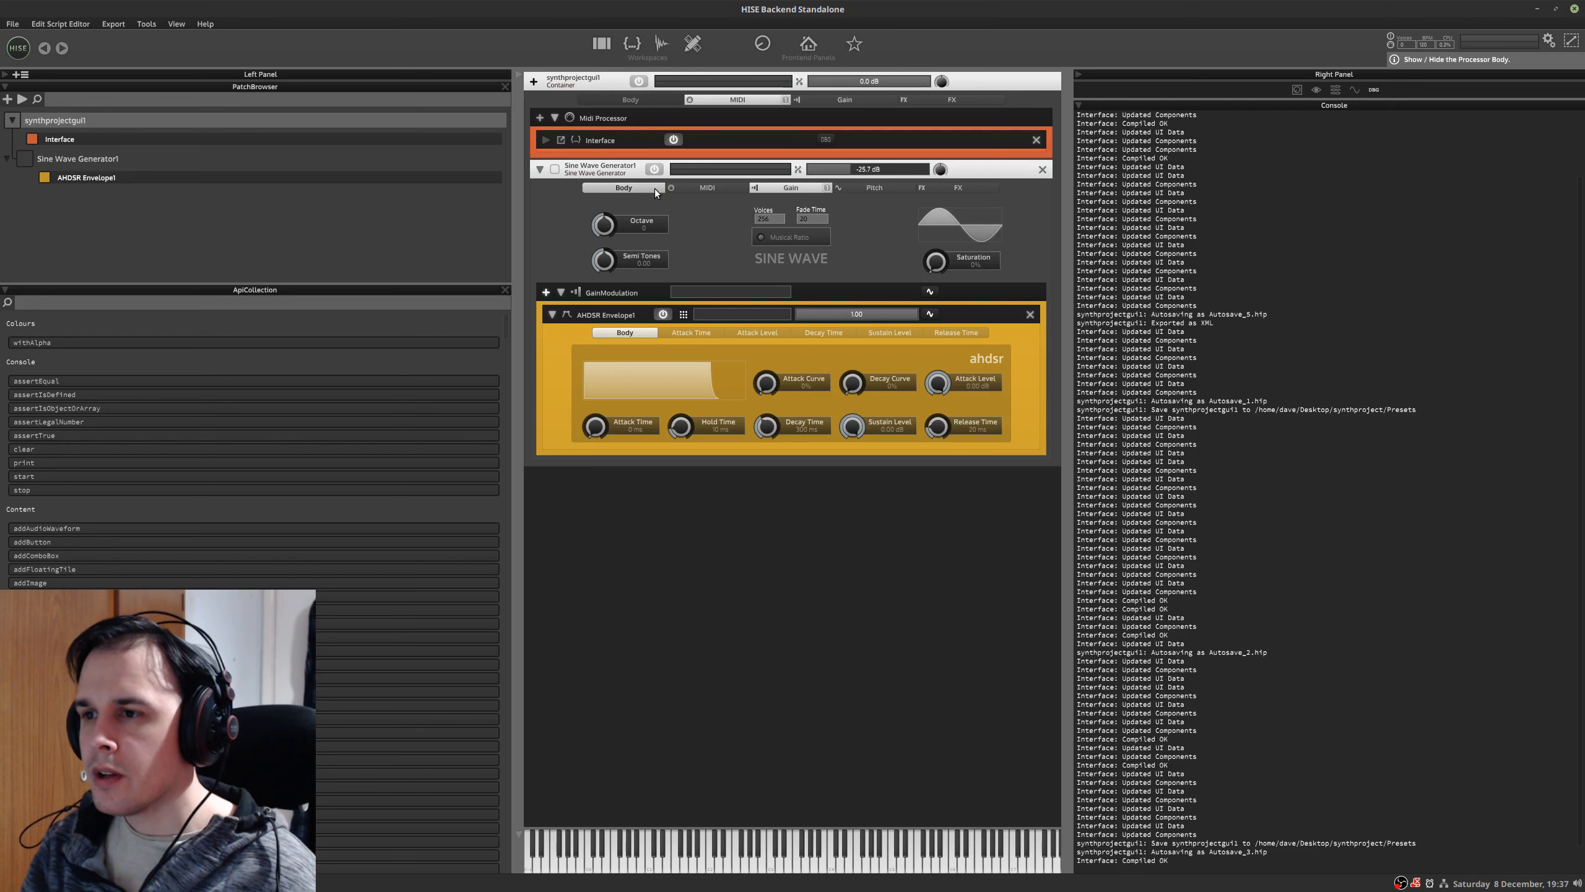
left_click(957, 188)
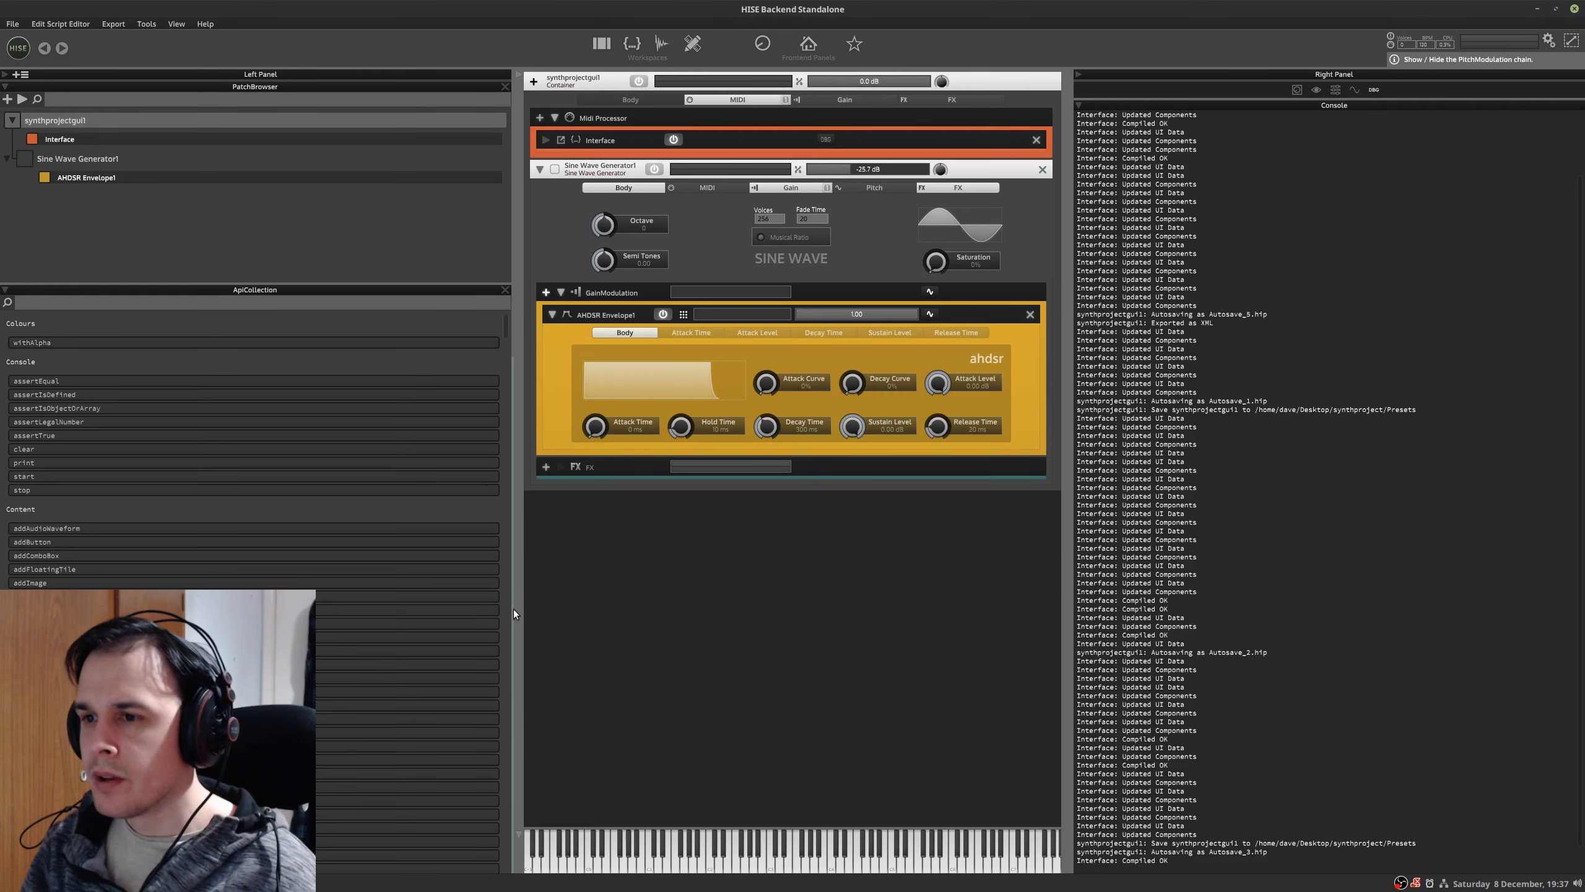
left_click(546, 466)
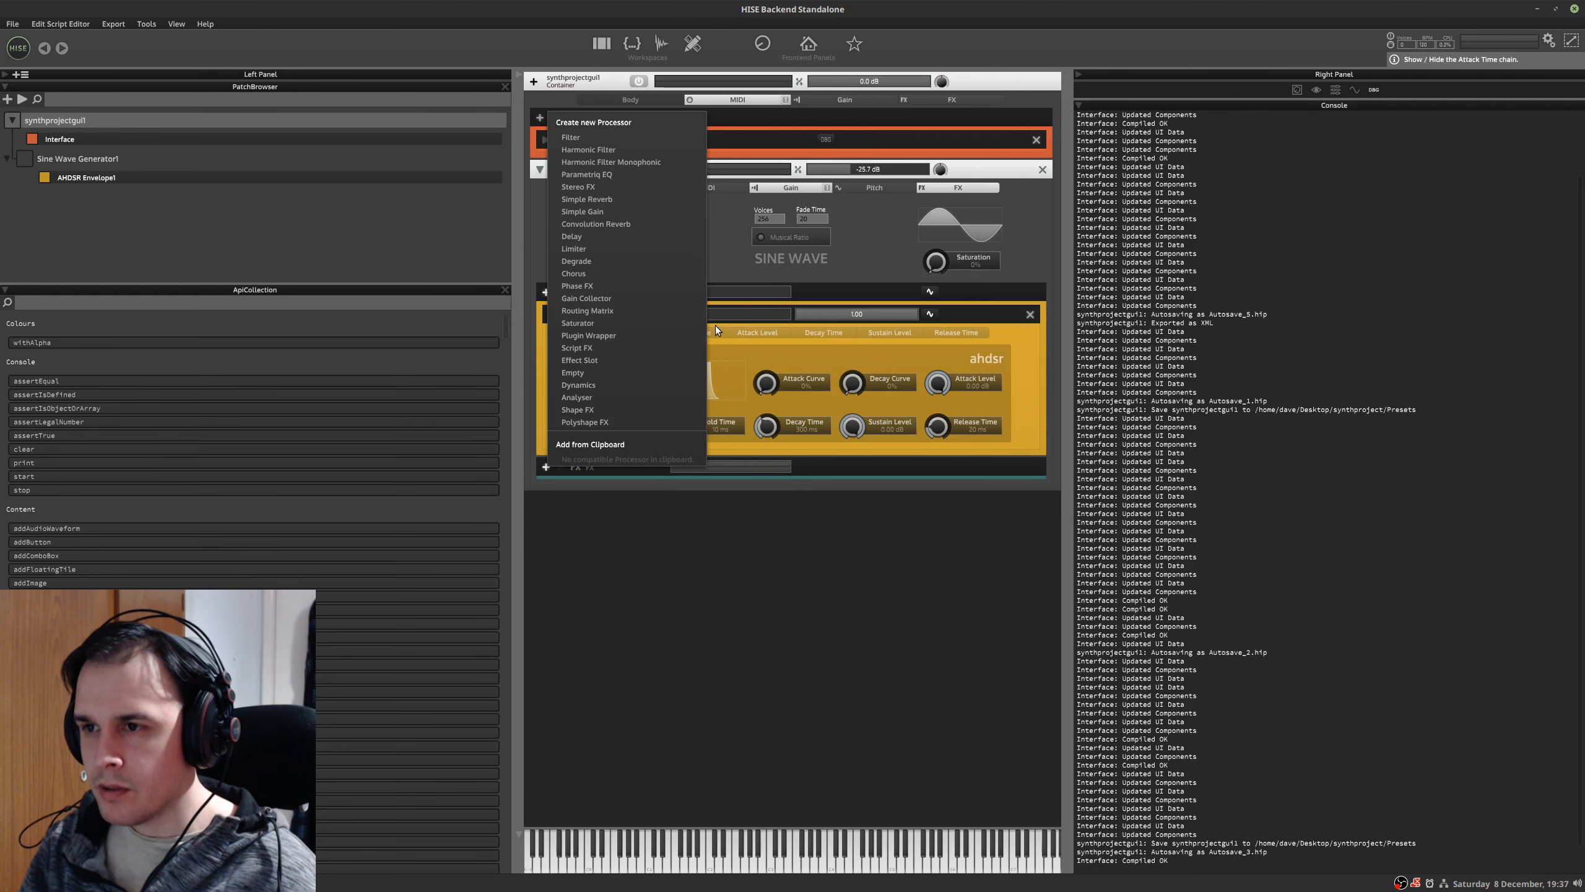
left_click(669, 136)
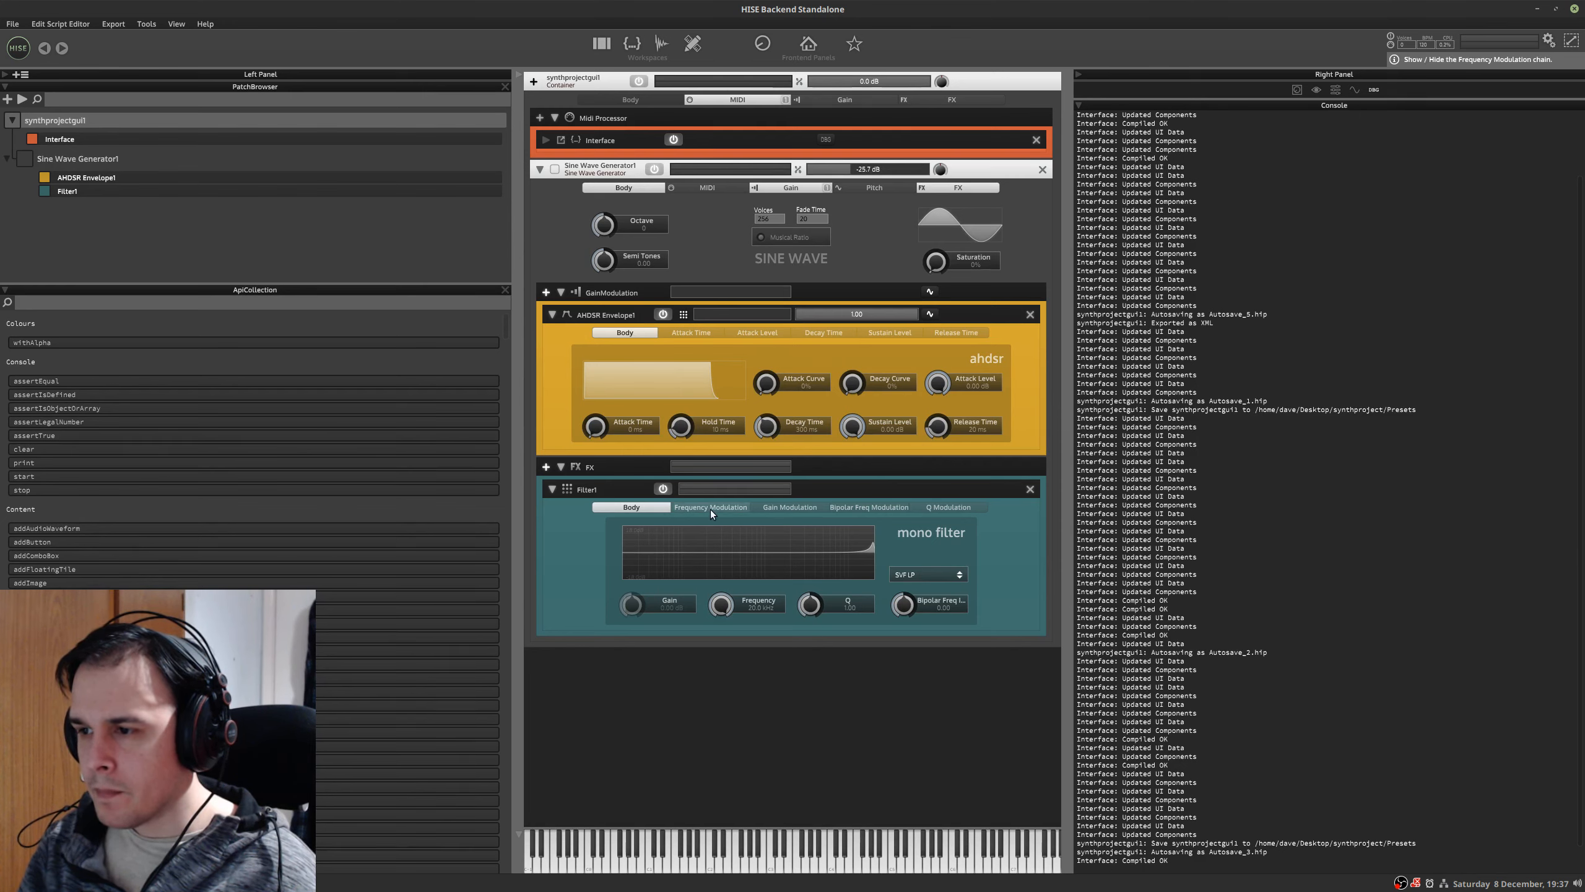
left_click(780, 508)
left_click(556, 637)
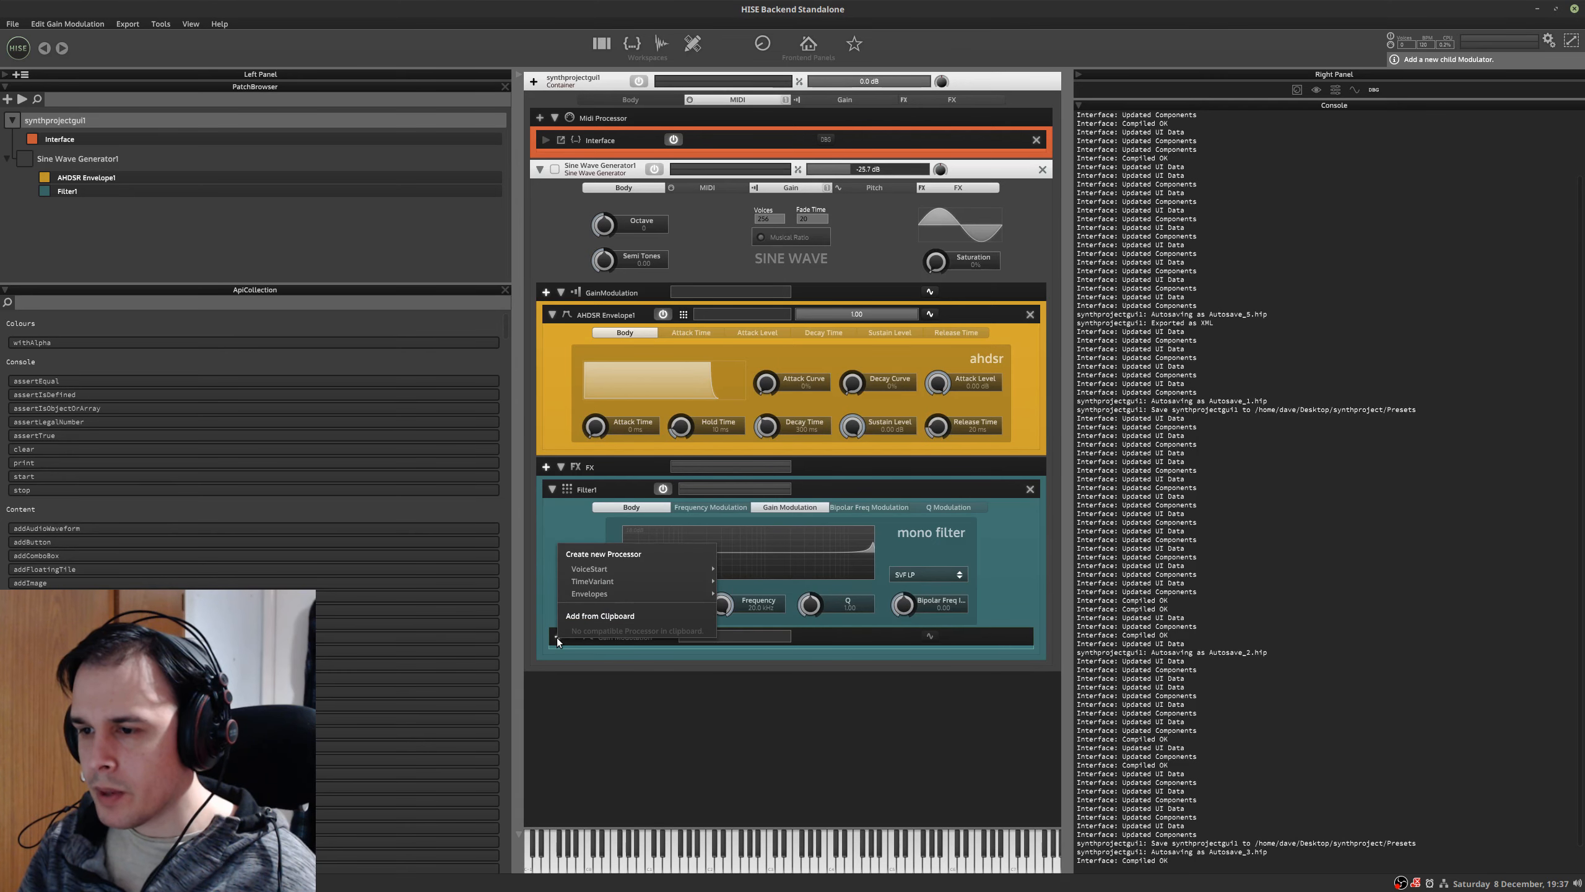
left_click(550, 514)
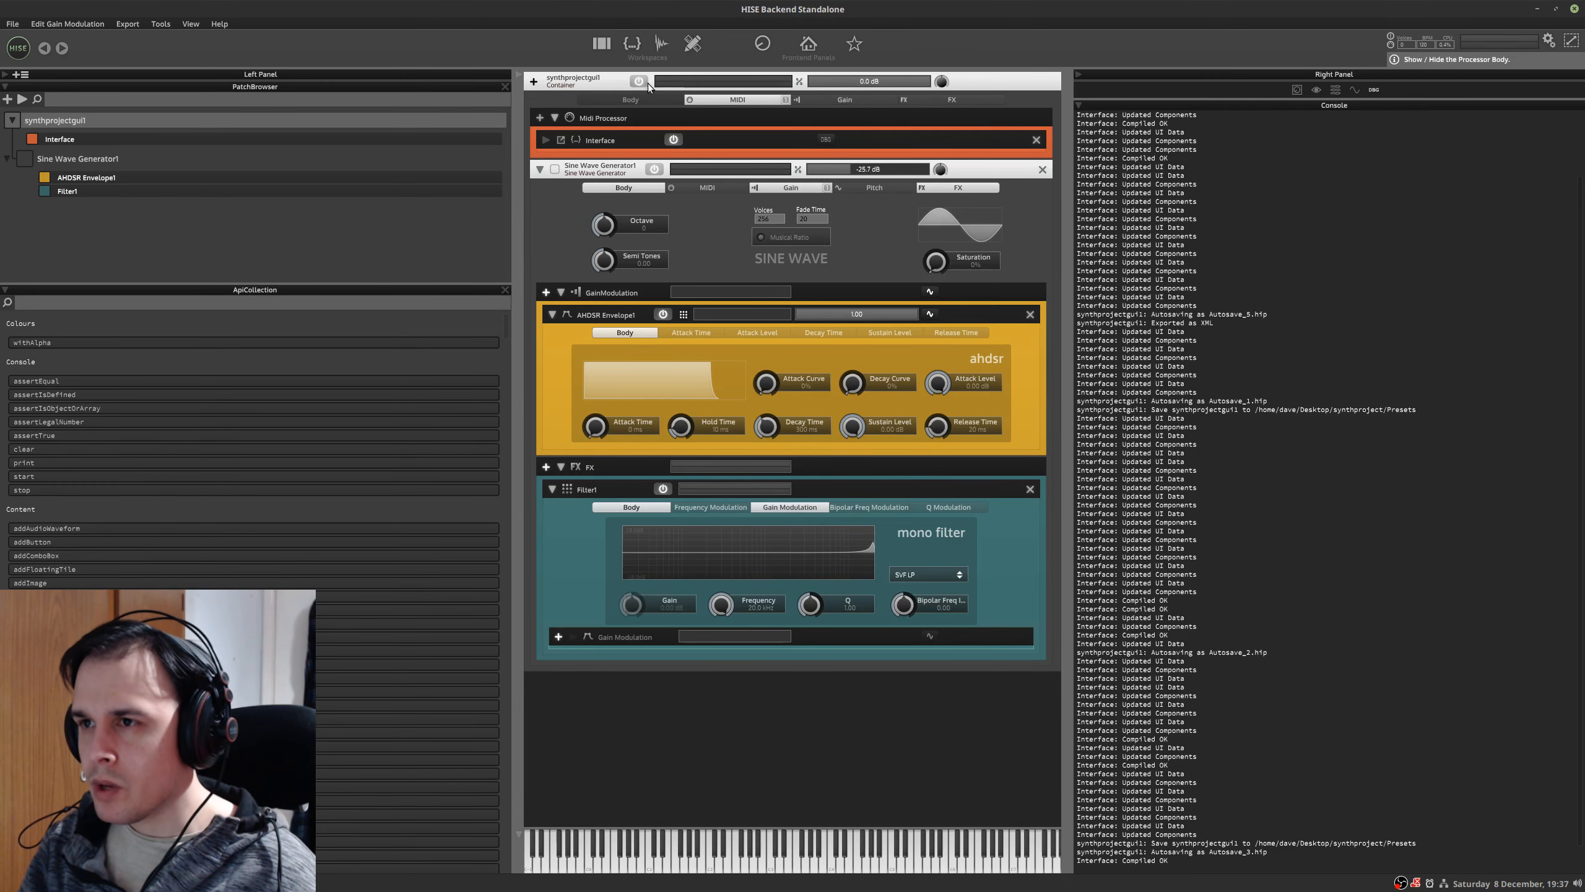
- Check the filter section of the layout sketch, add an AHDSR Envelope to Filter1's Frequency Modulation chain and hide its Gain Modulation chain
key("ctrl+alt+Right")
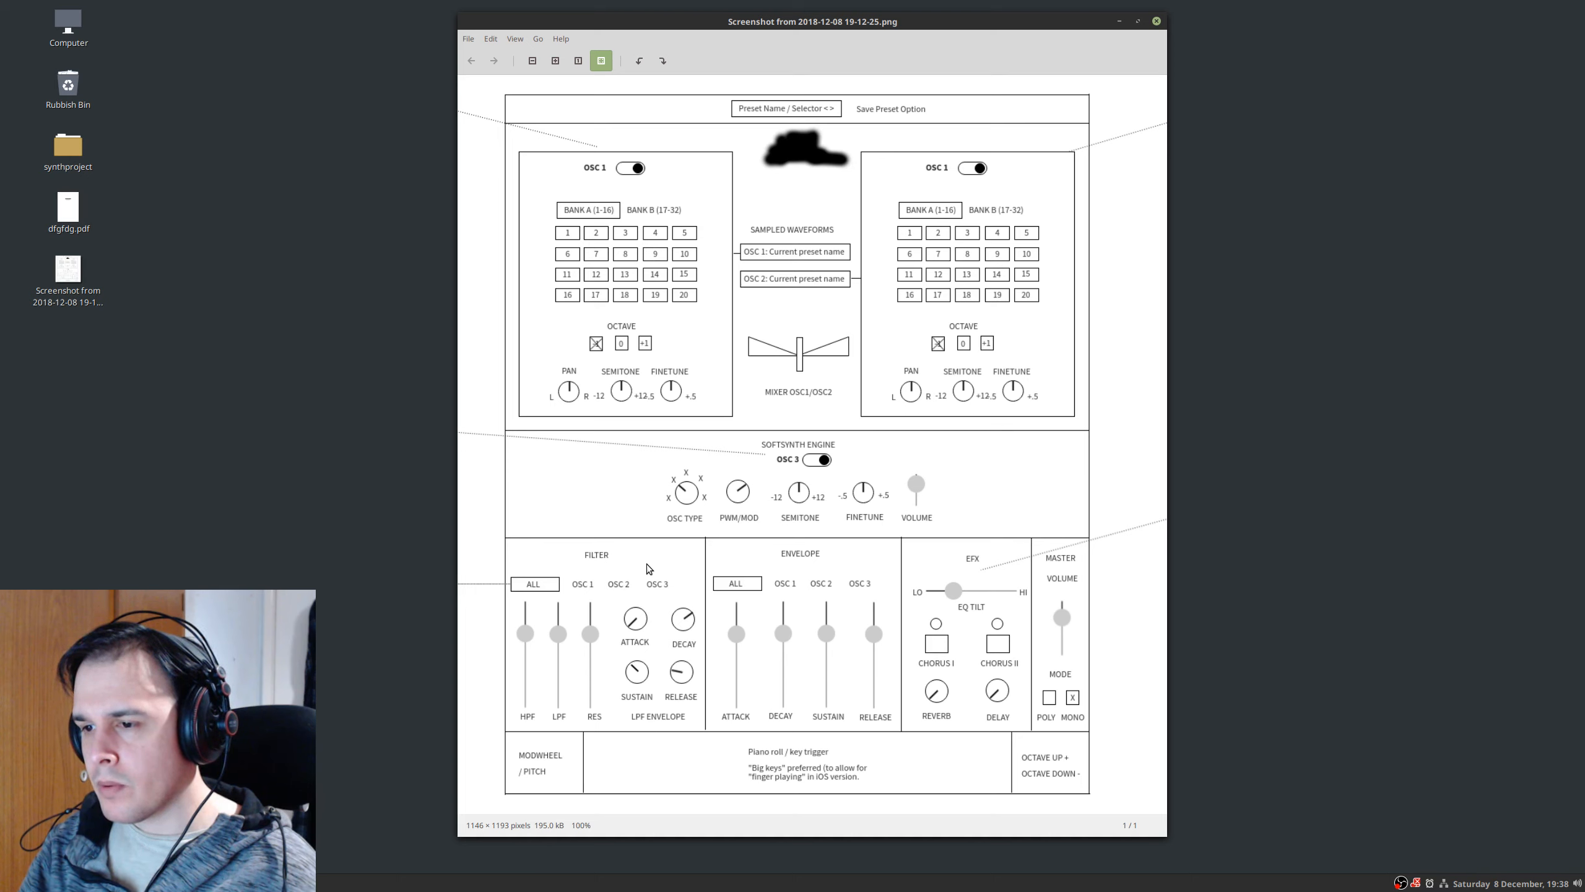
key("alt+Tab")
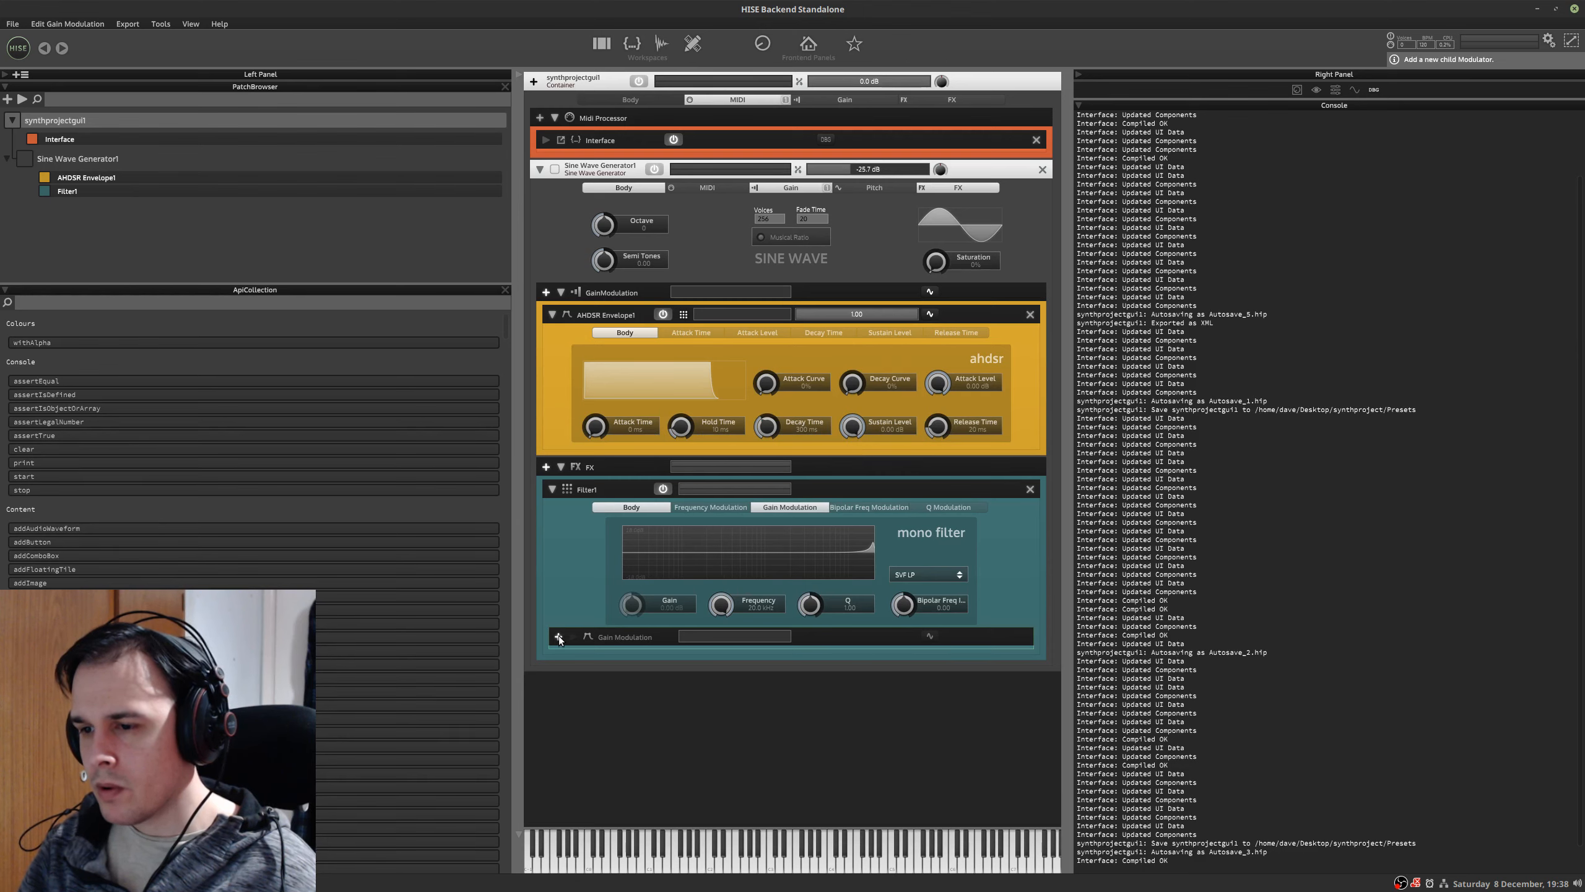
left_click(710, 505)
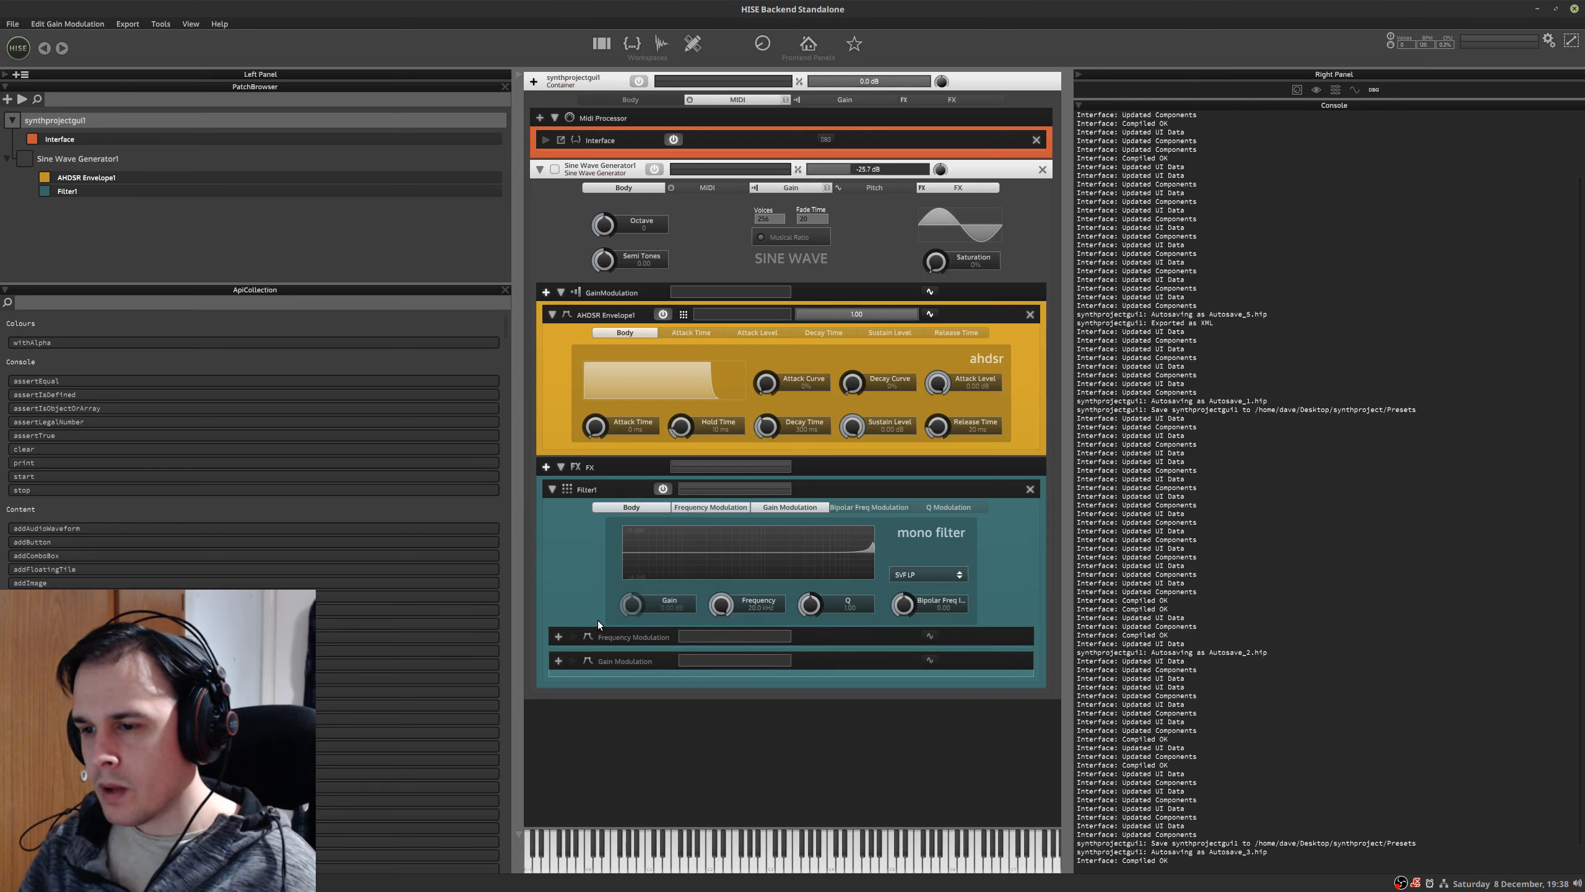
left_click(558, 637)
mouse_move(624, 590)
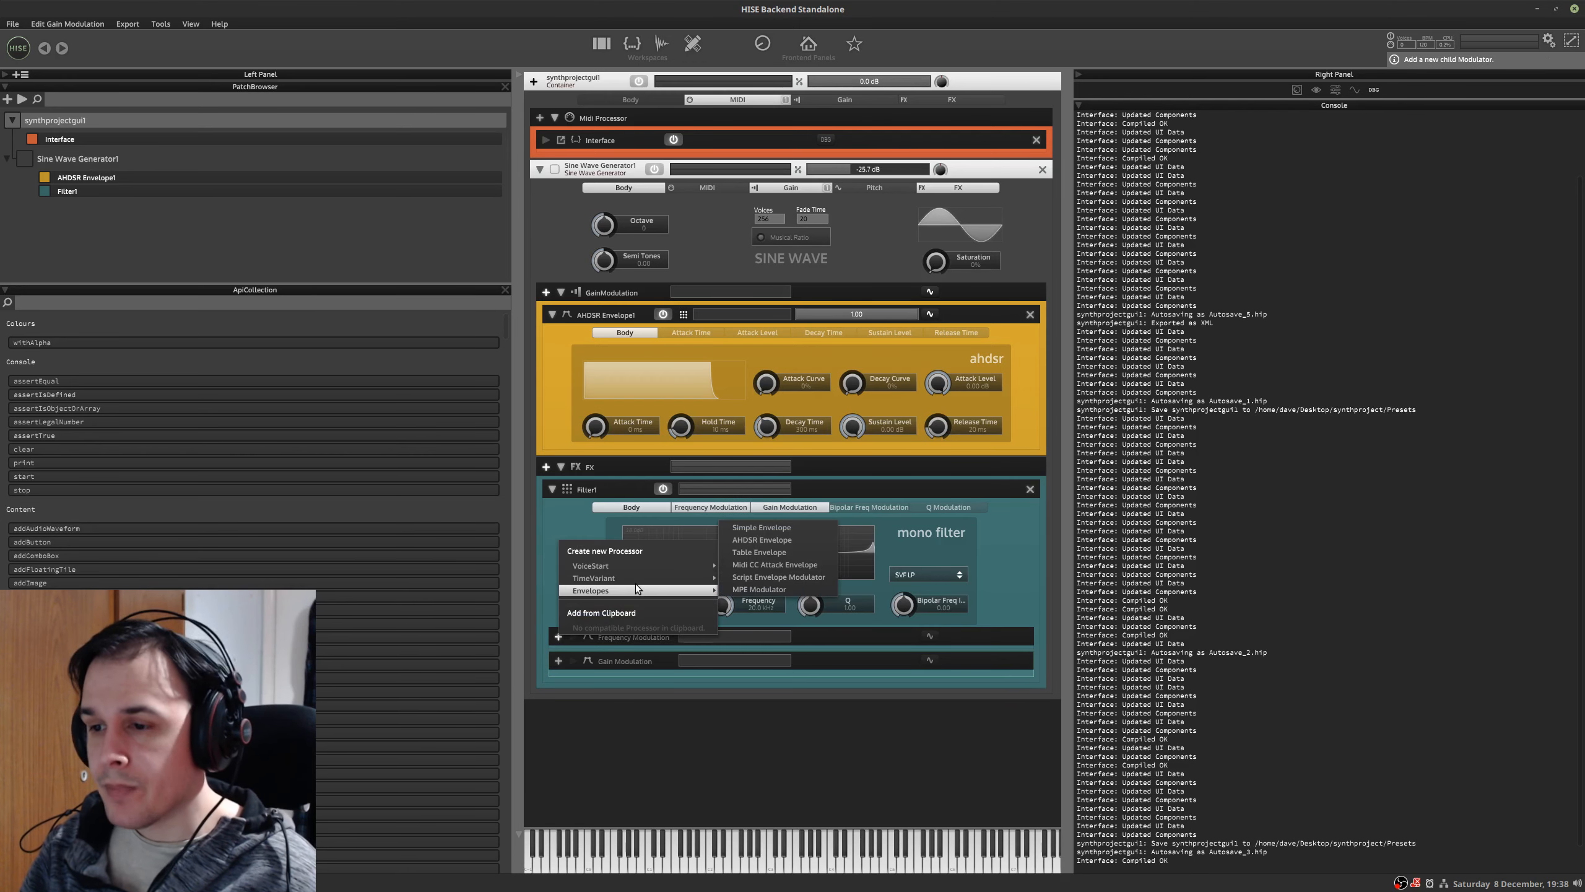
left_click(778, 540)
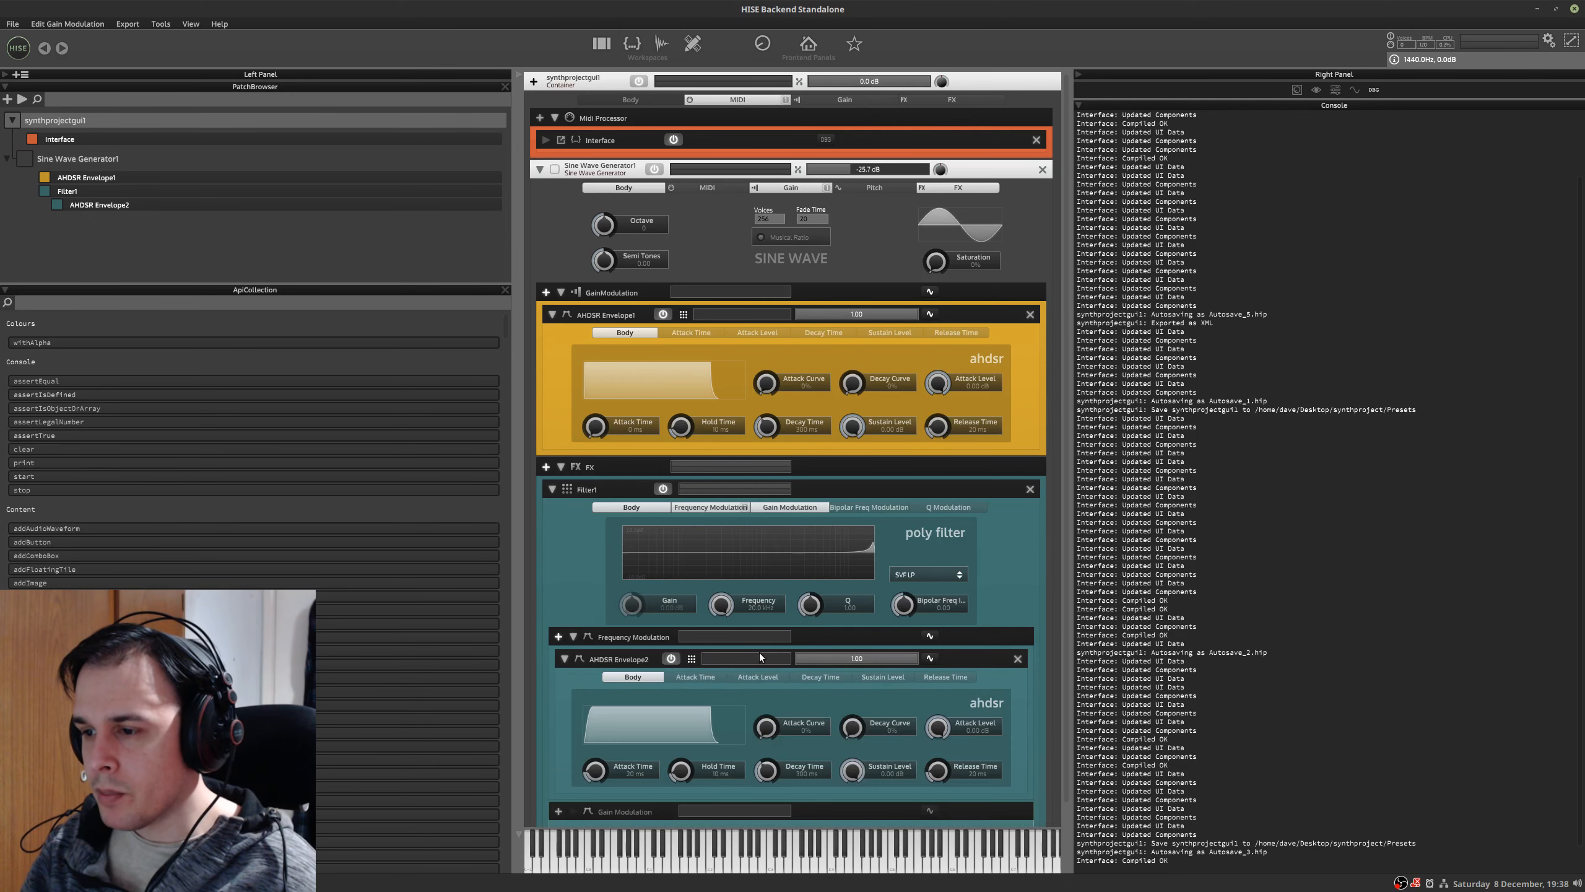
scroll(1067, 566, "down", 1)
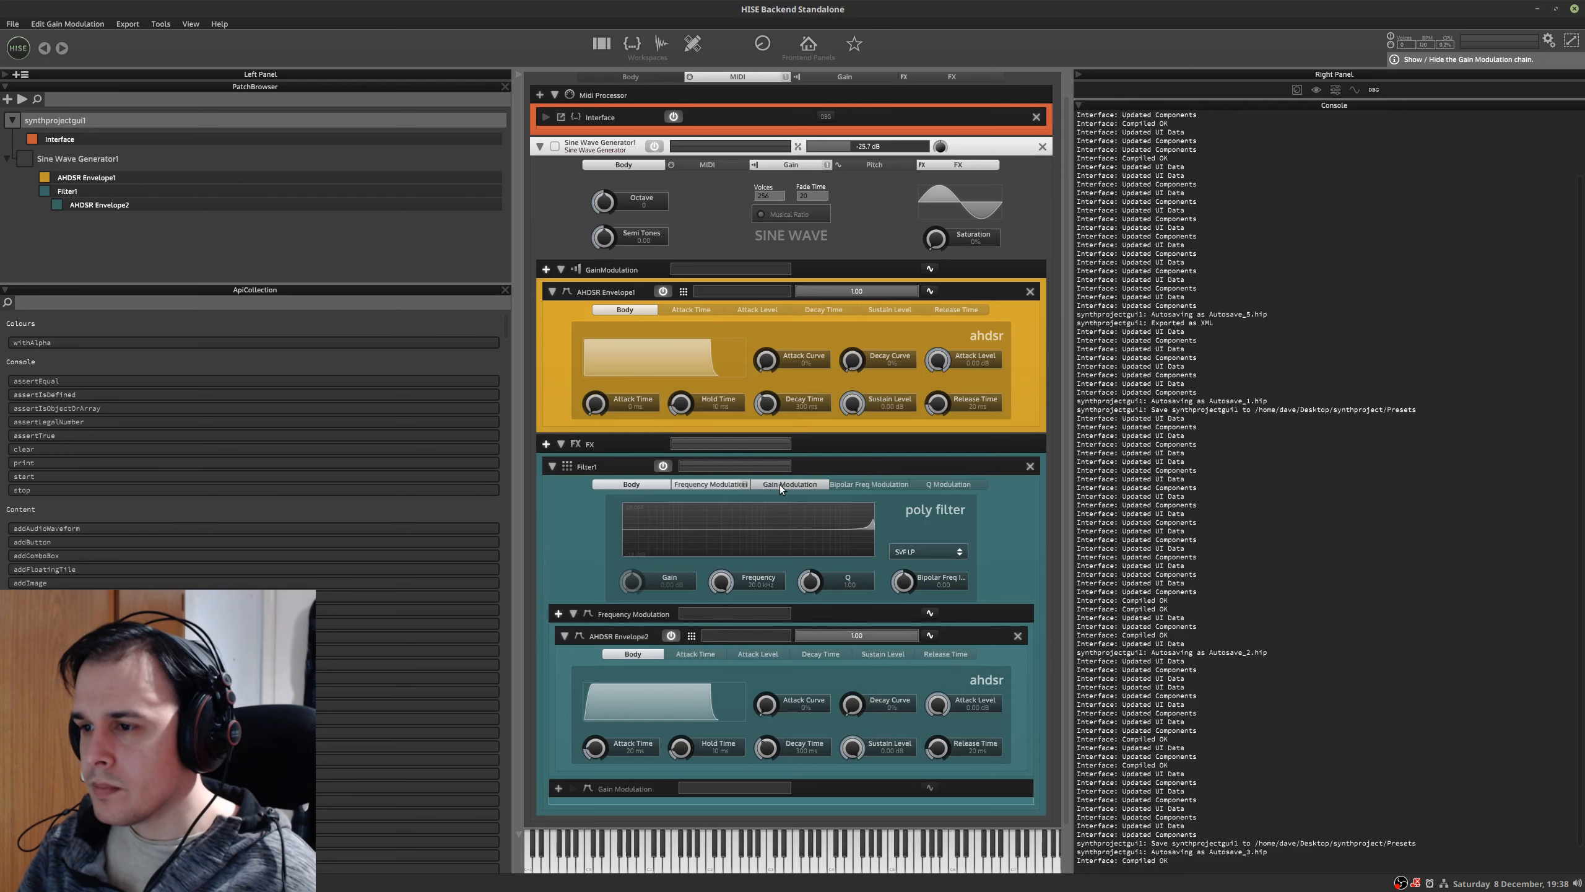
scroll(780, 484, "up", 1)
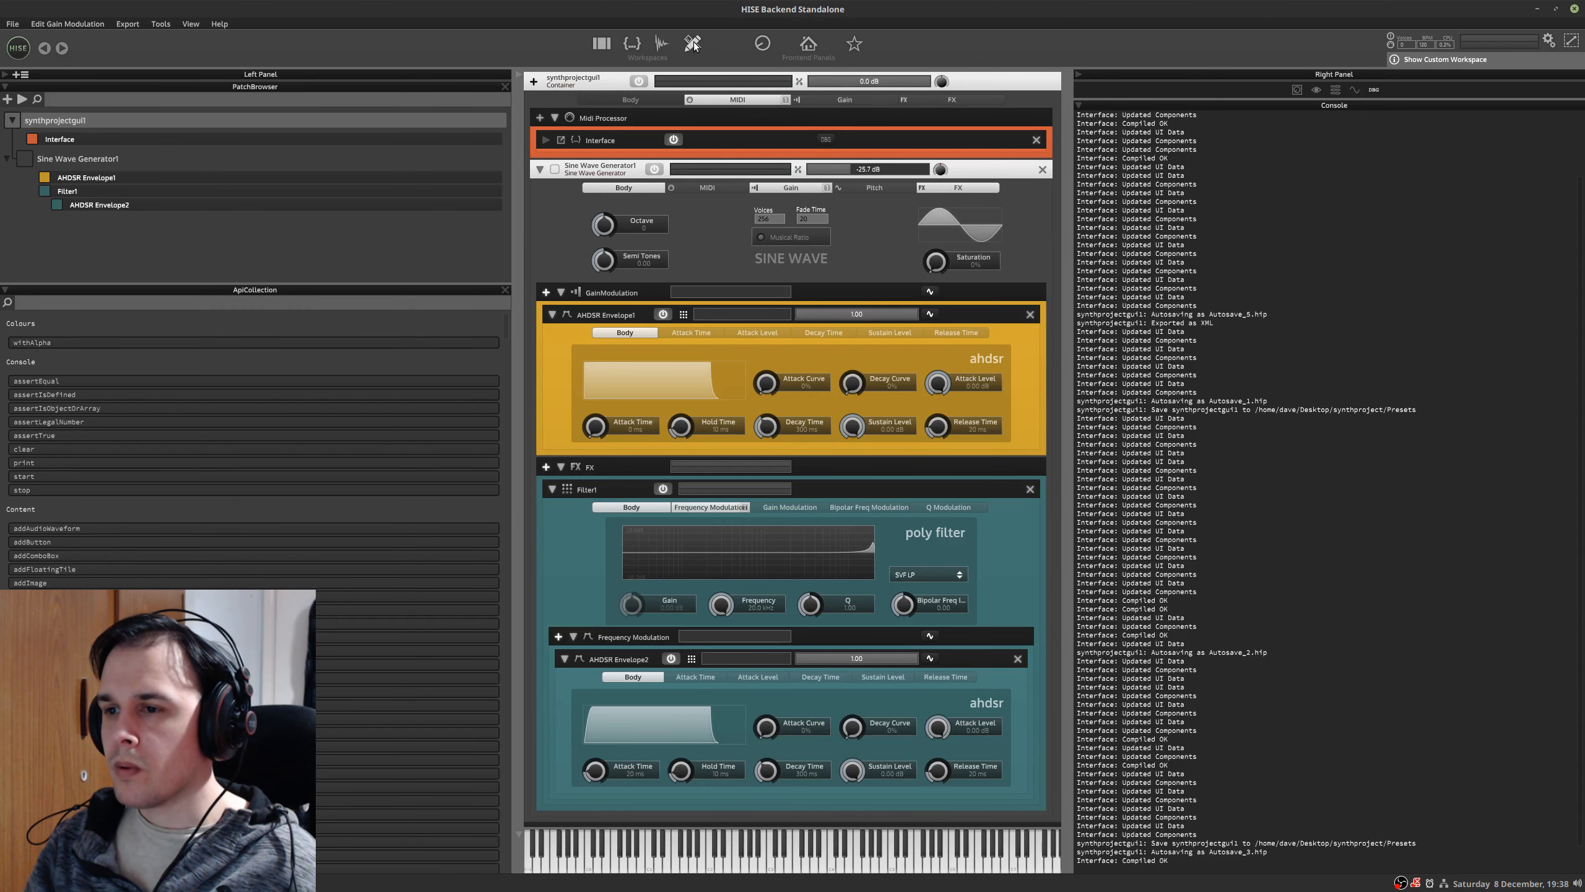
- In the interface designer, move the pnlADSR panel to about x 316, y 558 and compare the placement with the layout sketch
left_click(637, 44)
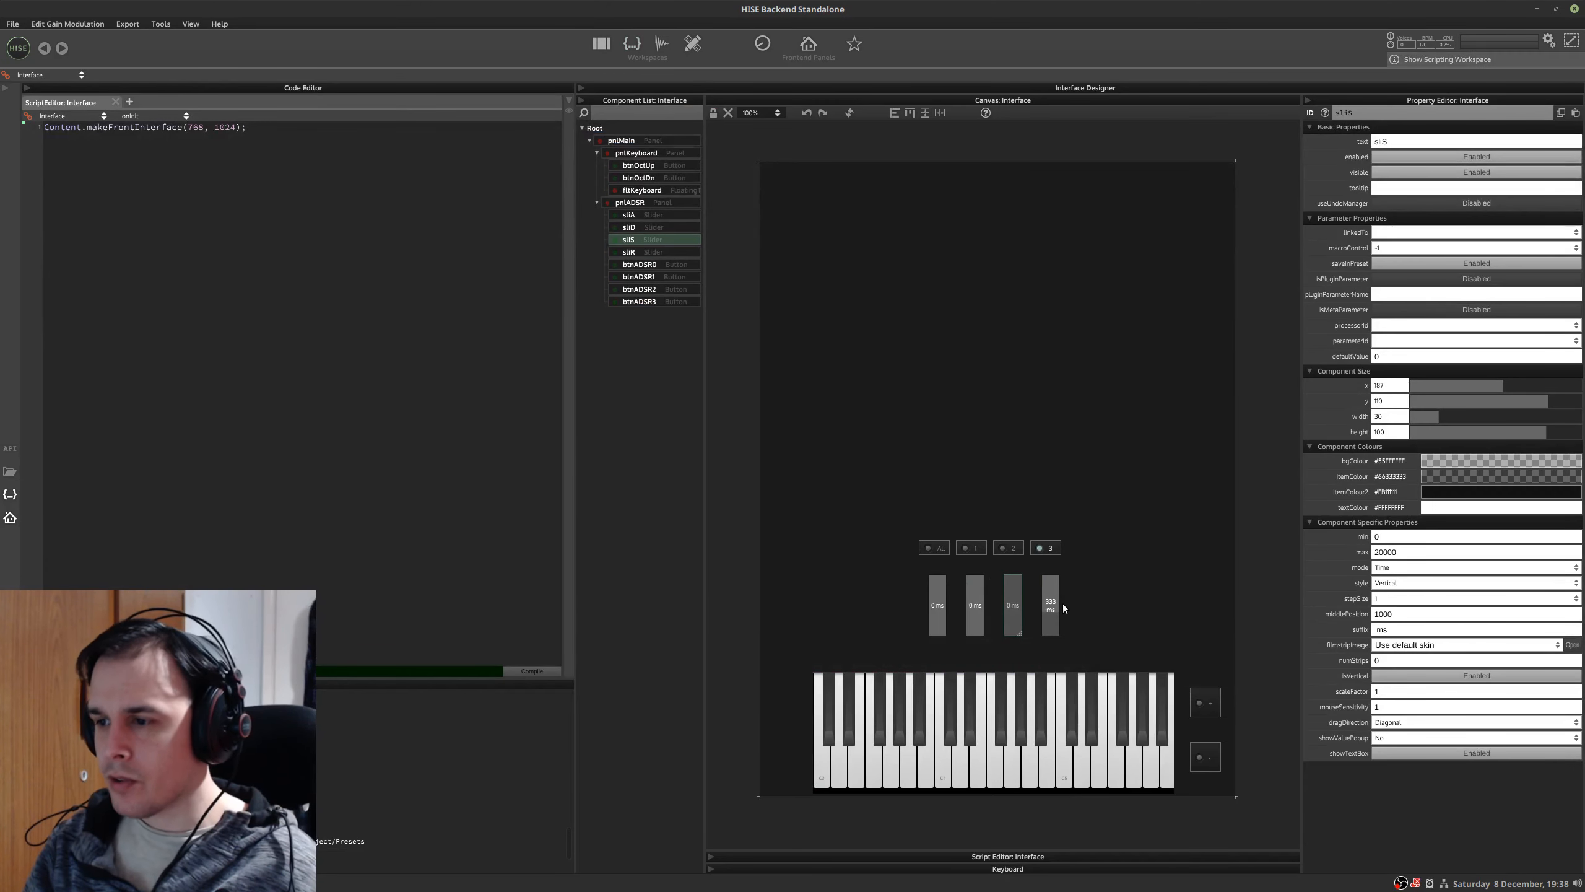
left_click(671, 206)
left_click_drag(1088, 516, 1148, 526)
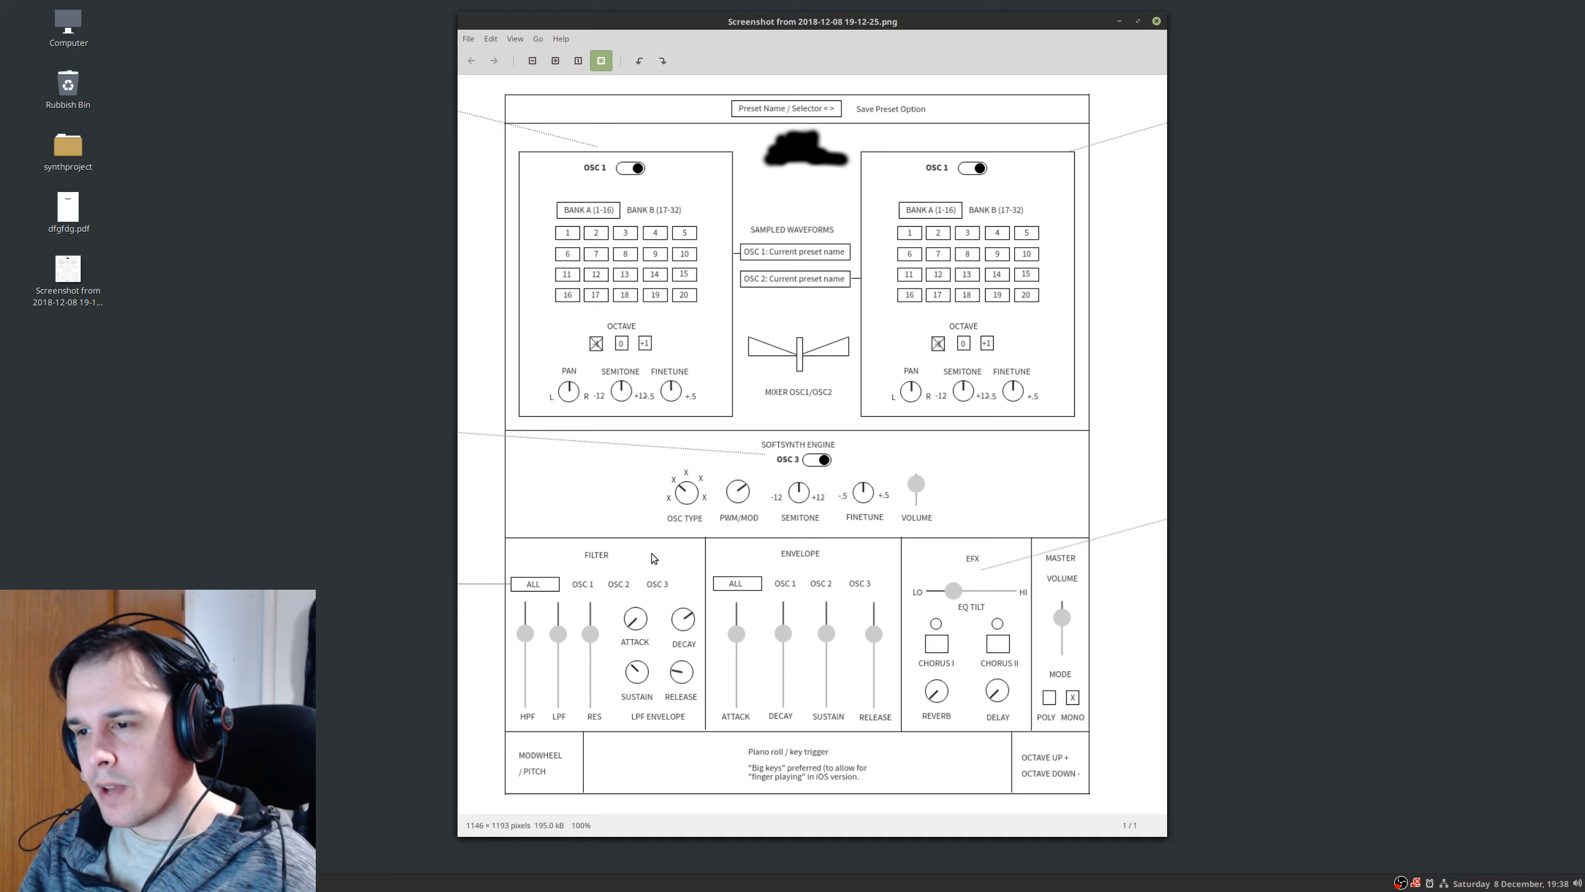
key("ctrl+alt+Left")
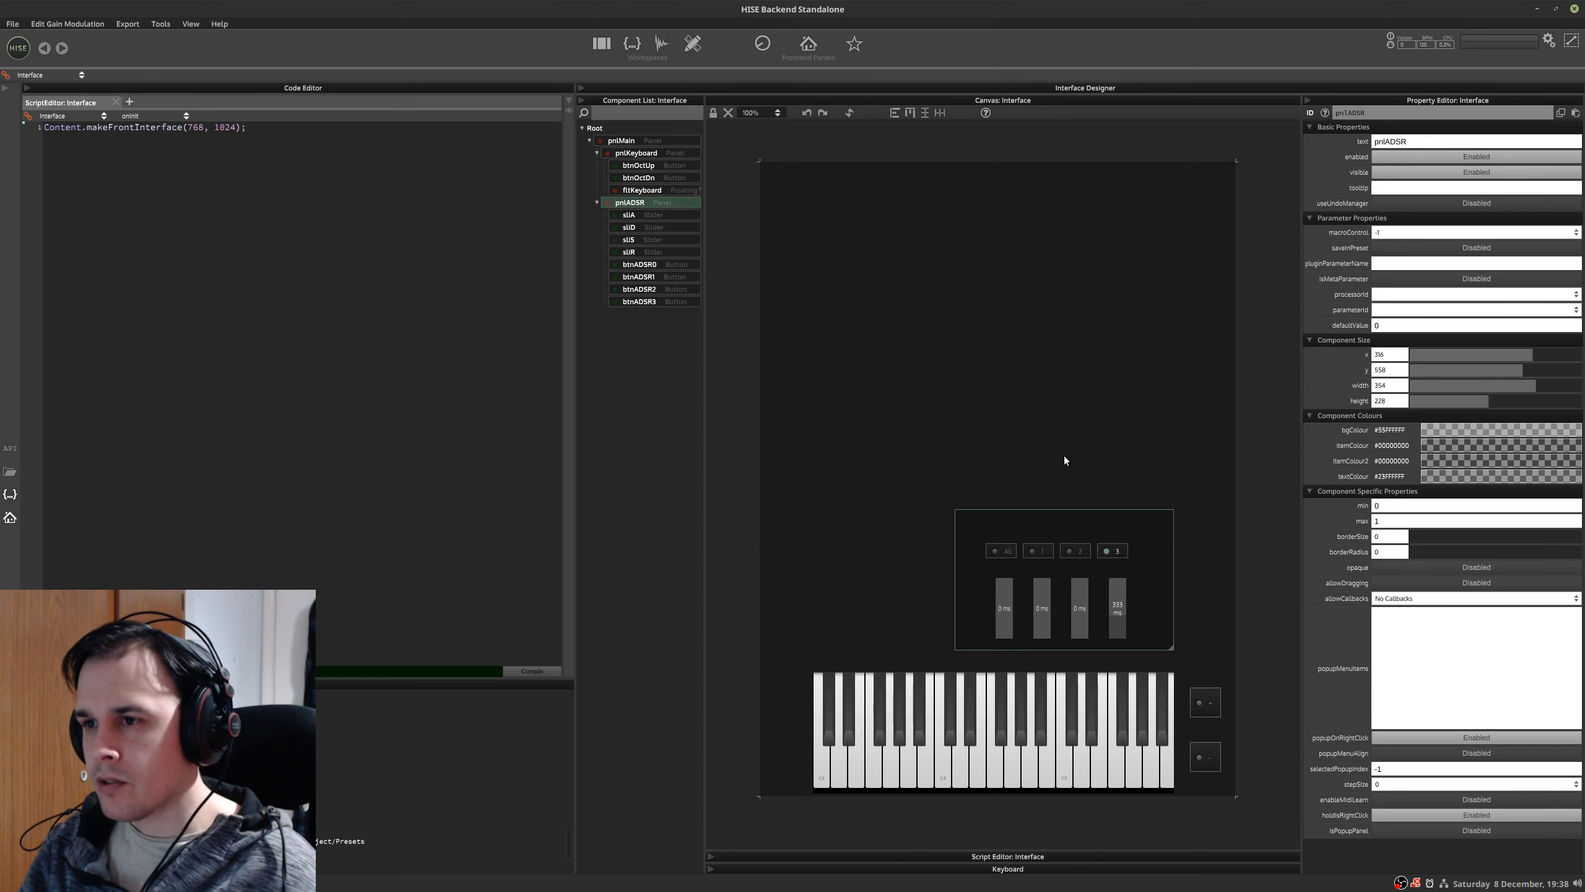
- Duplicate the pnlADSR panel with its sliders and buttons, move the copy up the canvas and undo the last moves
left_click(711, 115)
key("ctrl+d")
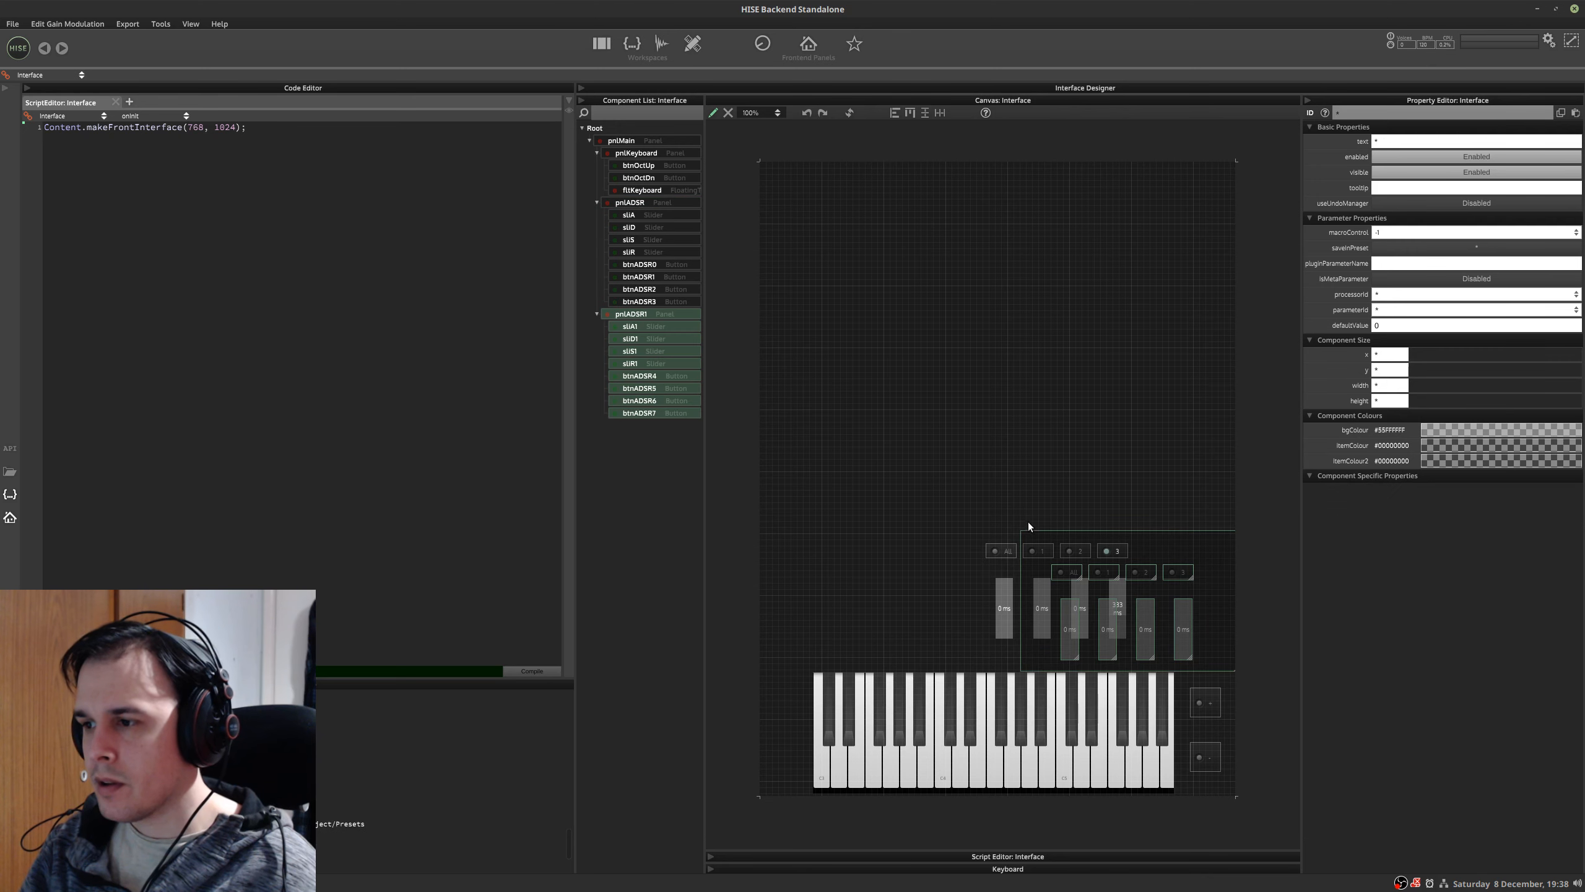
left_click_drag(1077, 538, 951, 318)
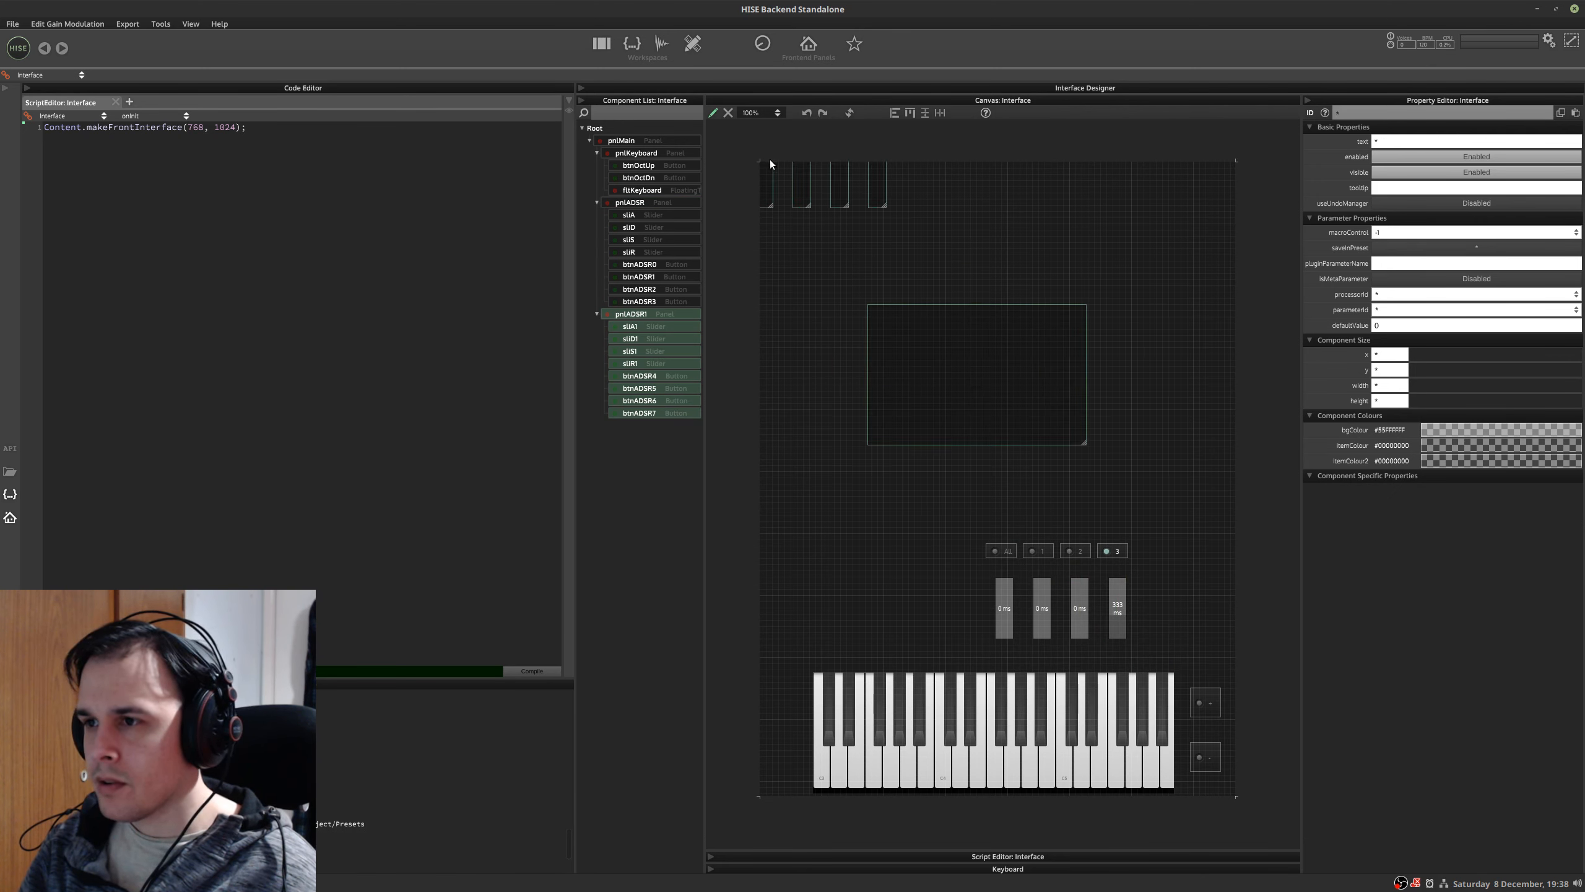
mouse_move(946, 379)
left_mouse_down()
mouse_move(1019, 448)
mouse_move(959, 396)
left_mouse_up()
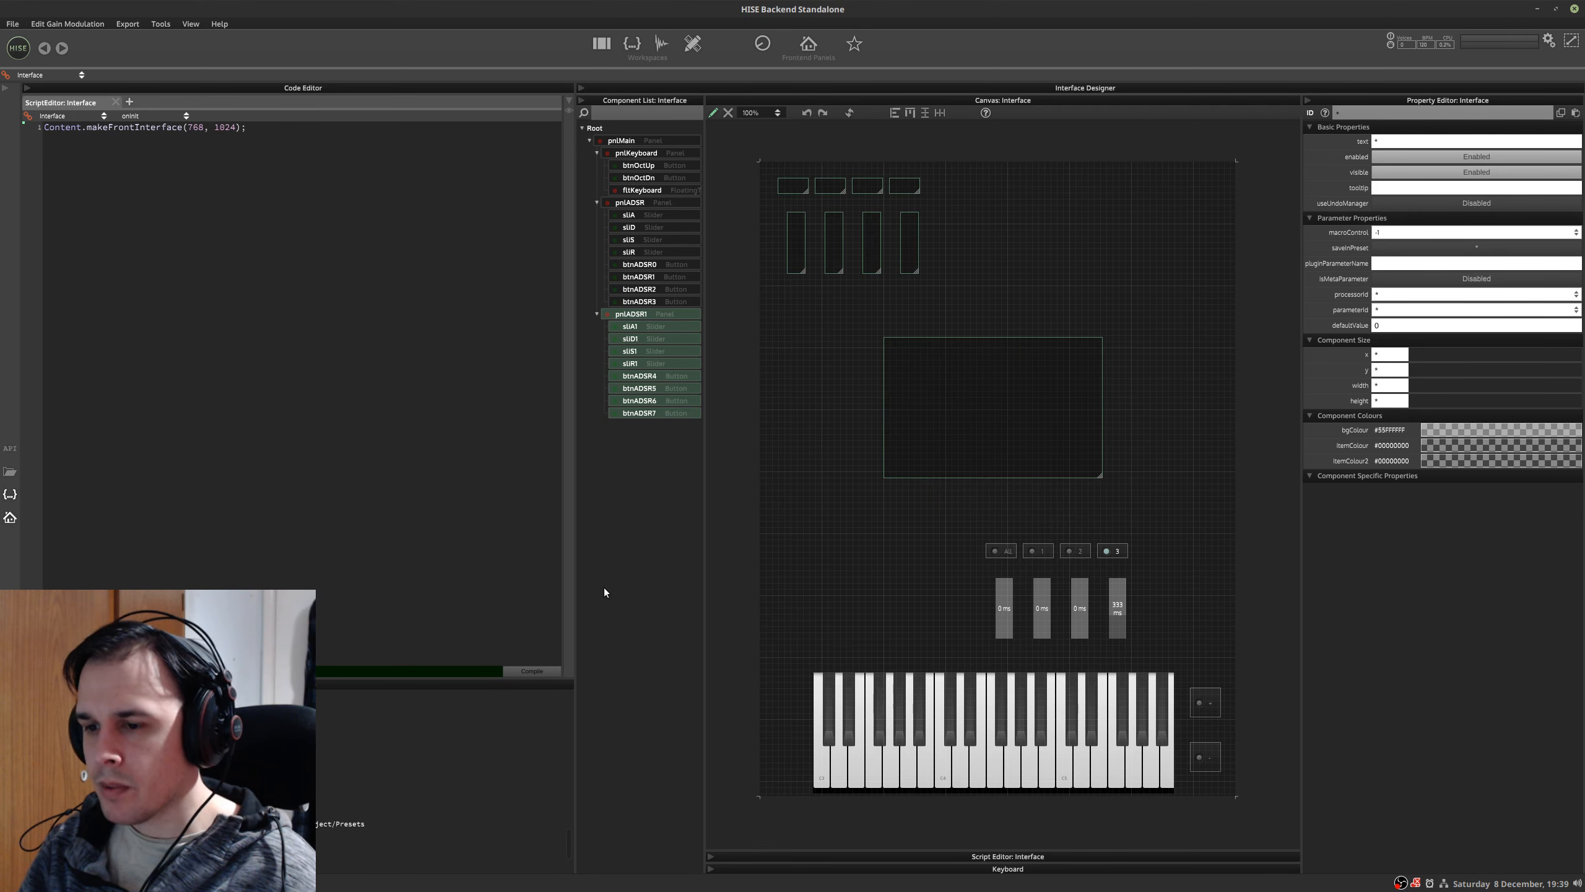
left_click(808, 113)
left_click(807, 112)
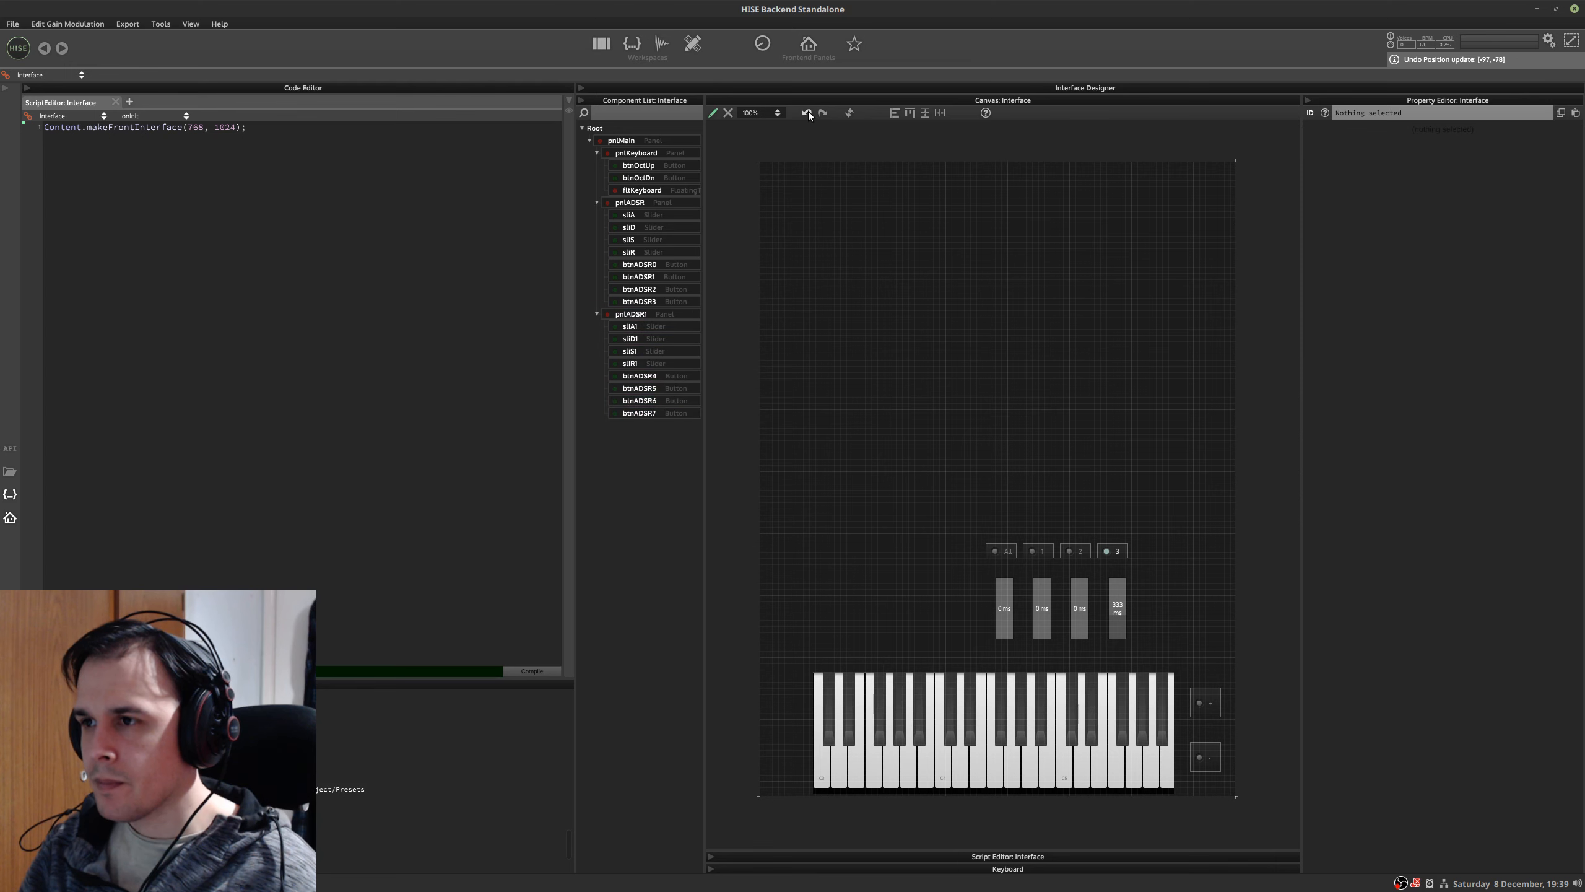
- Move the copied sliders and buttons, sliA1 through btnADSR7, back inside the pnlADSR1 panel
left_click(660, 314)
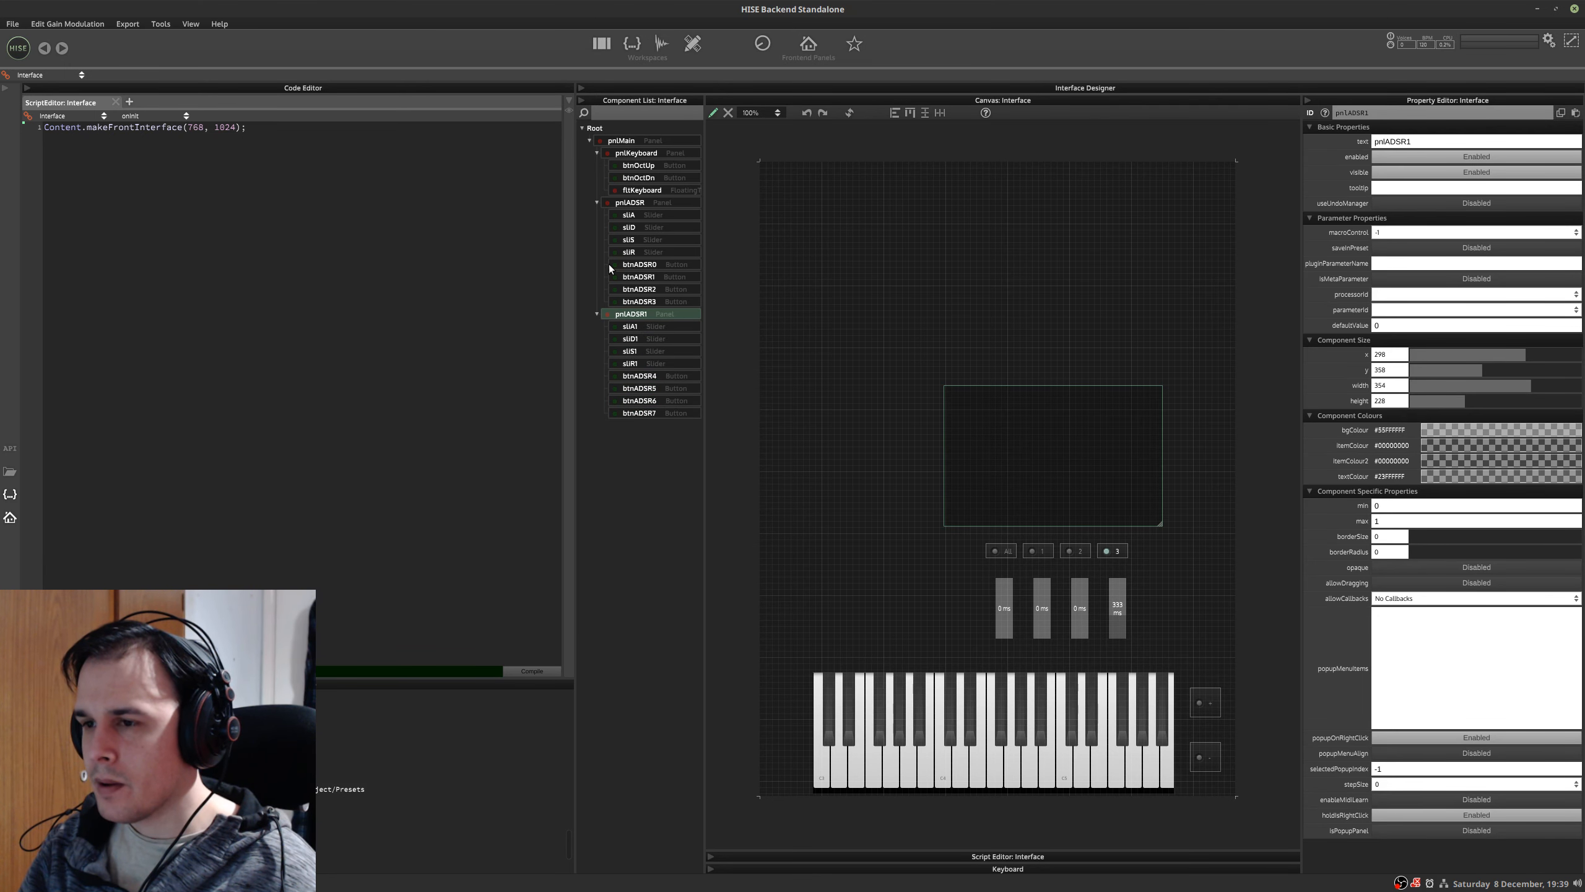
left_click(523, 667)
left_click(684, 353)
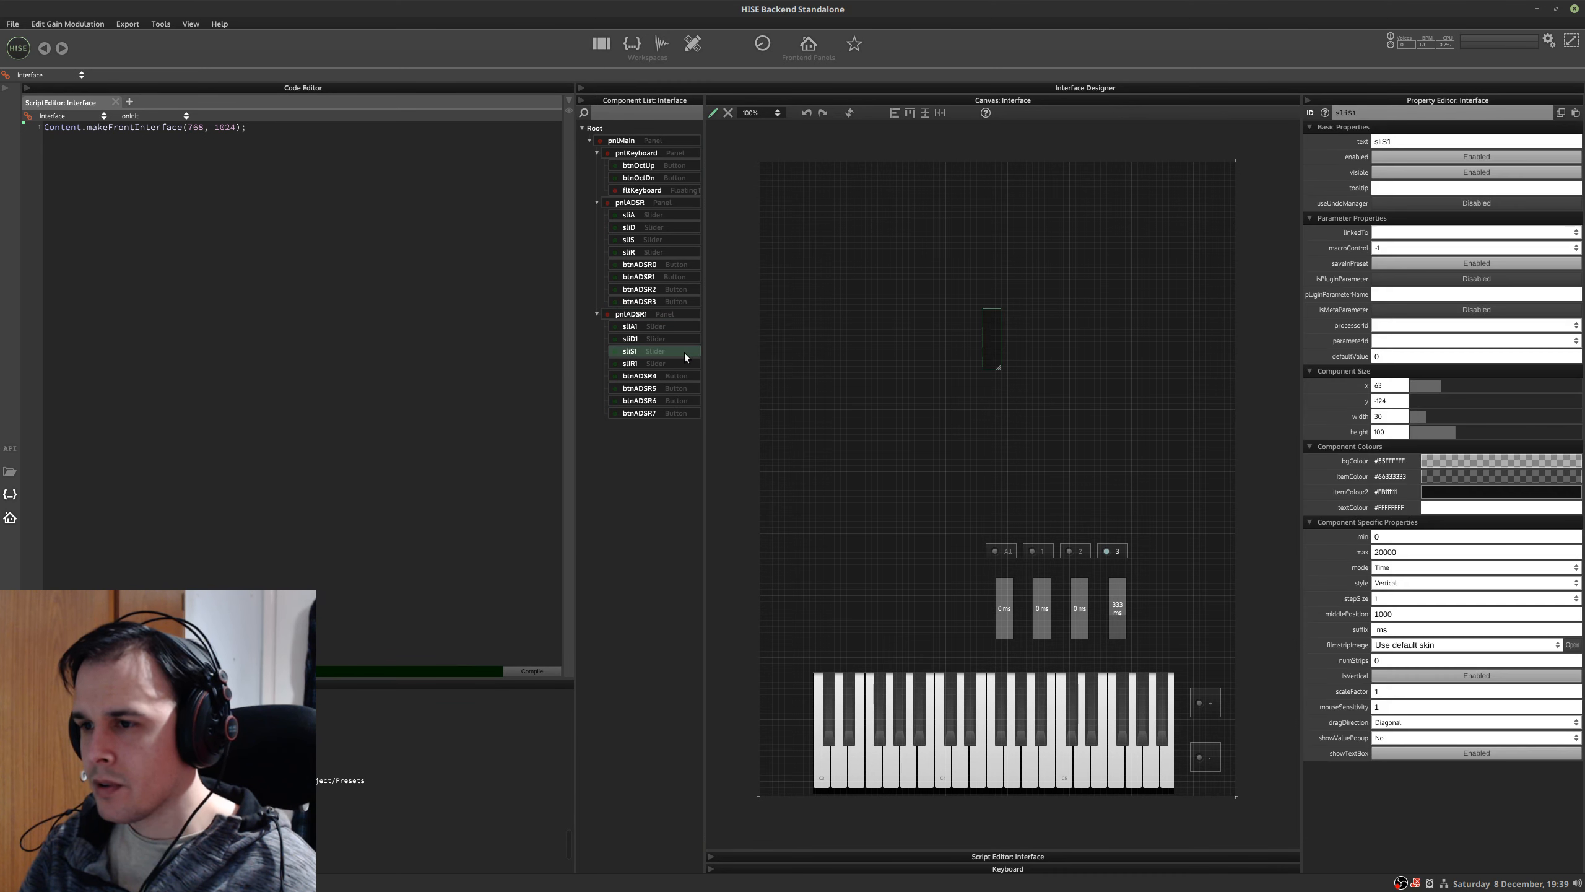
left_click(671, 413)
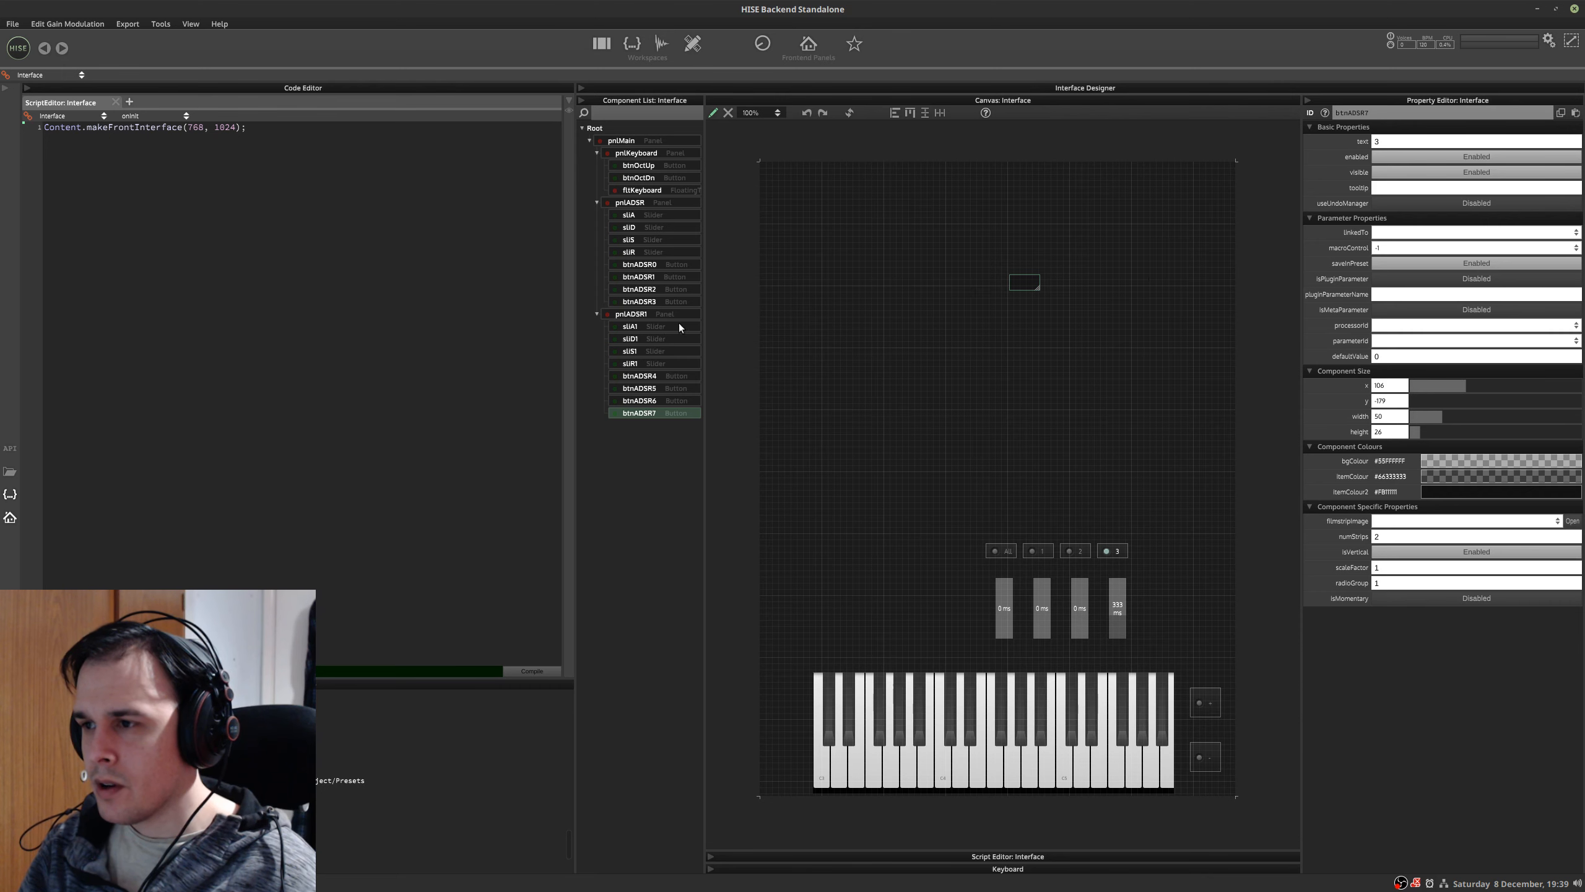
left_click(678, 326, "shift")
left_click_drag(1033, 356, 1113, 471)
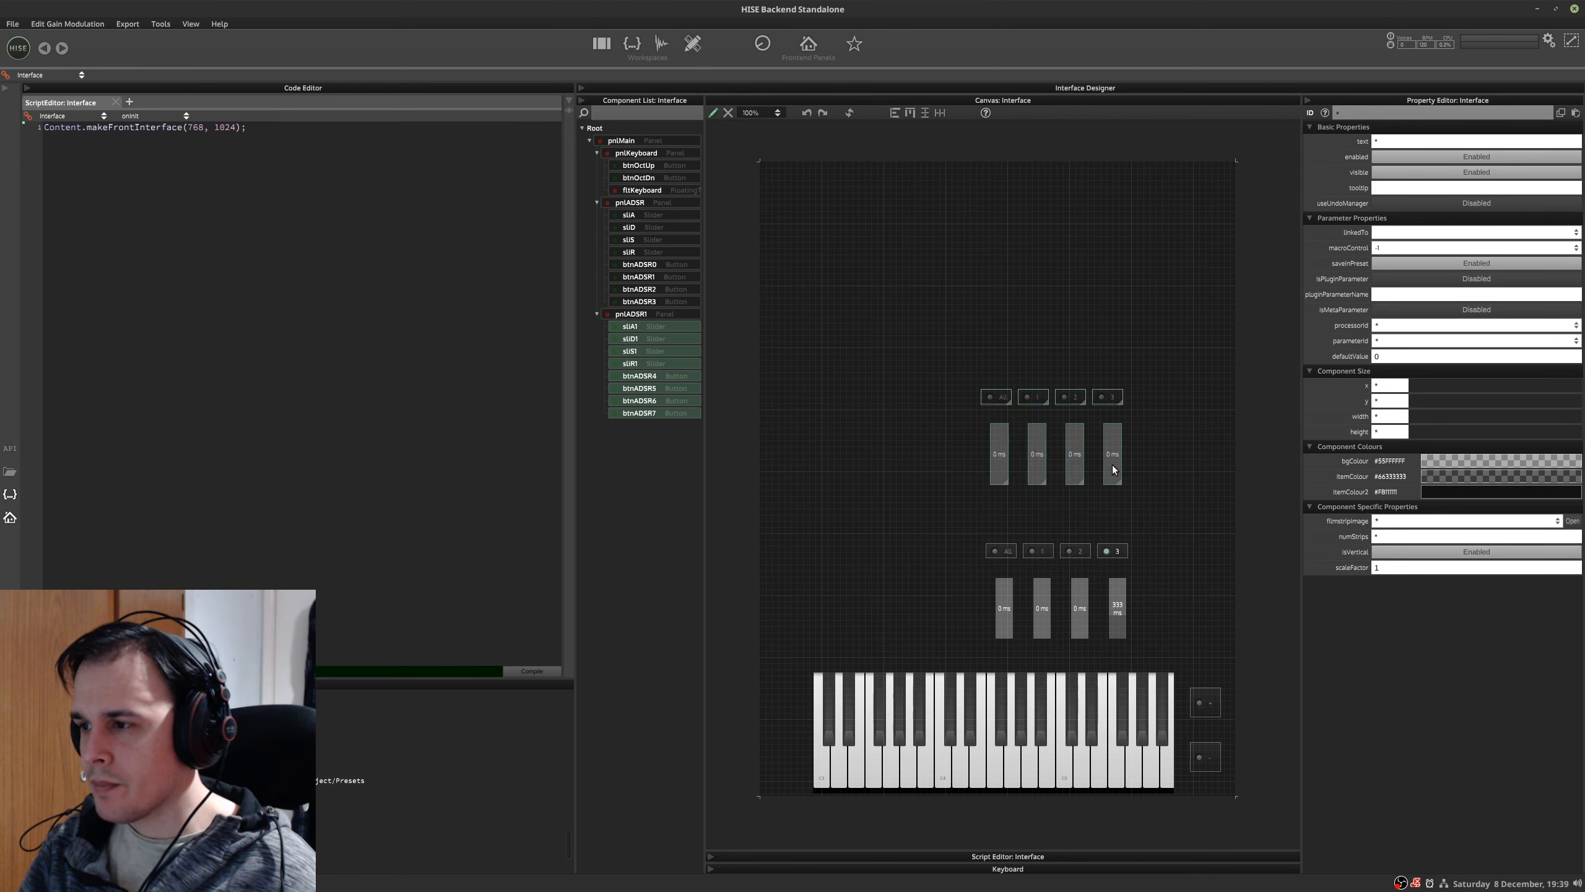
- Rename the pnlADSR1 panel as pnlFilter
left_click(639, 314)
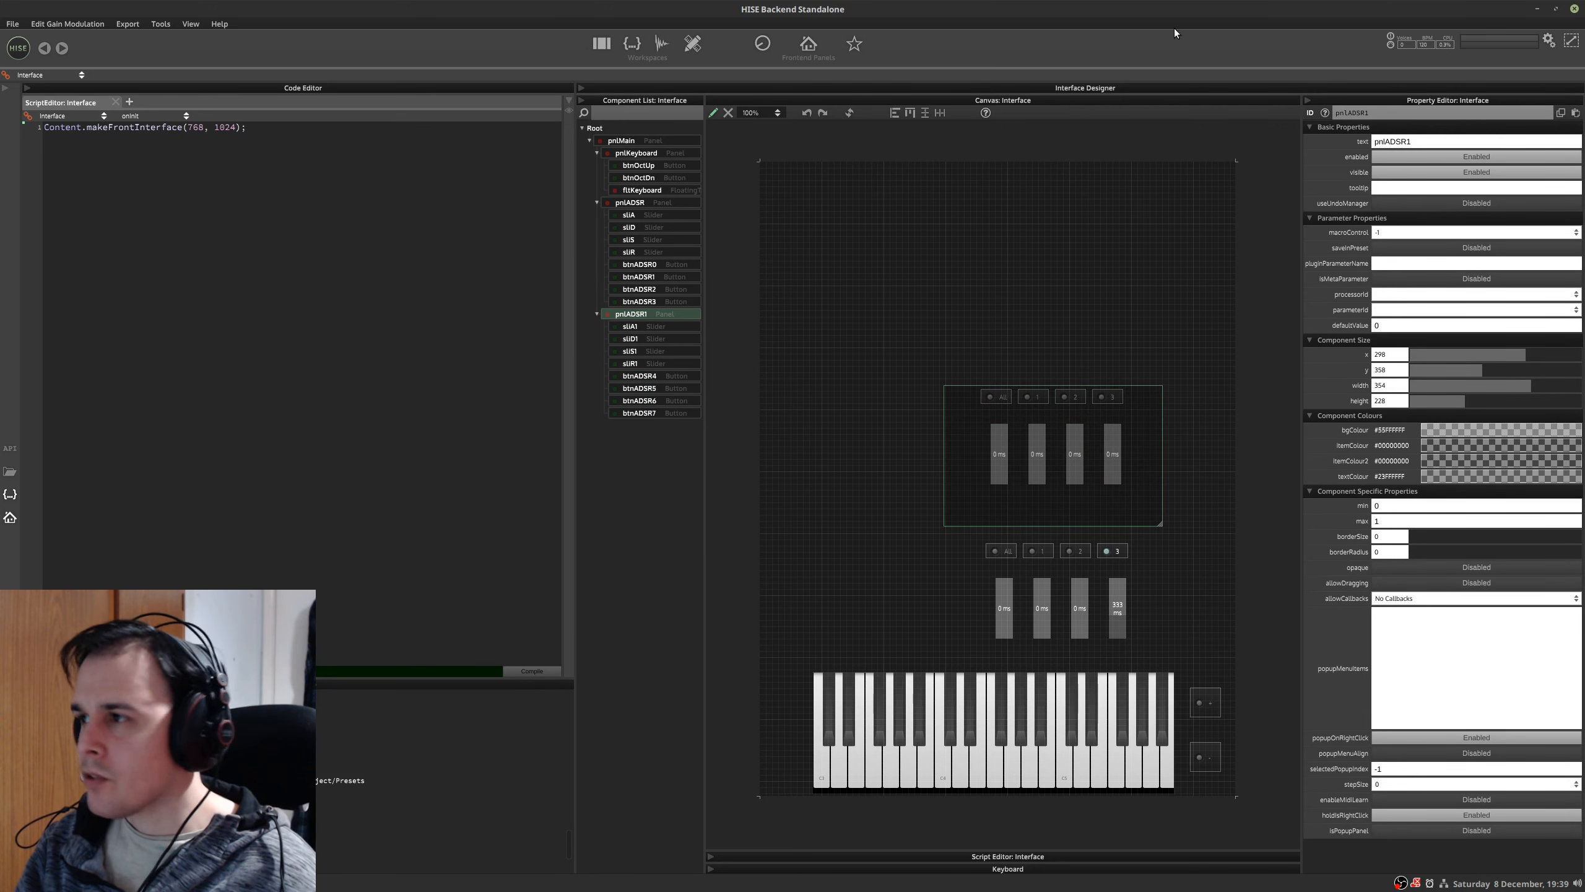
left_click(1416, 112)
type("pnlA")
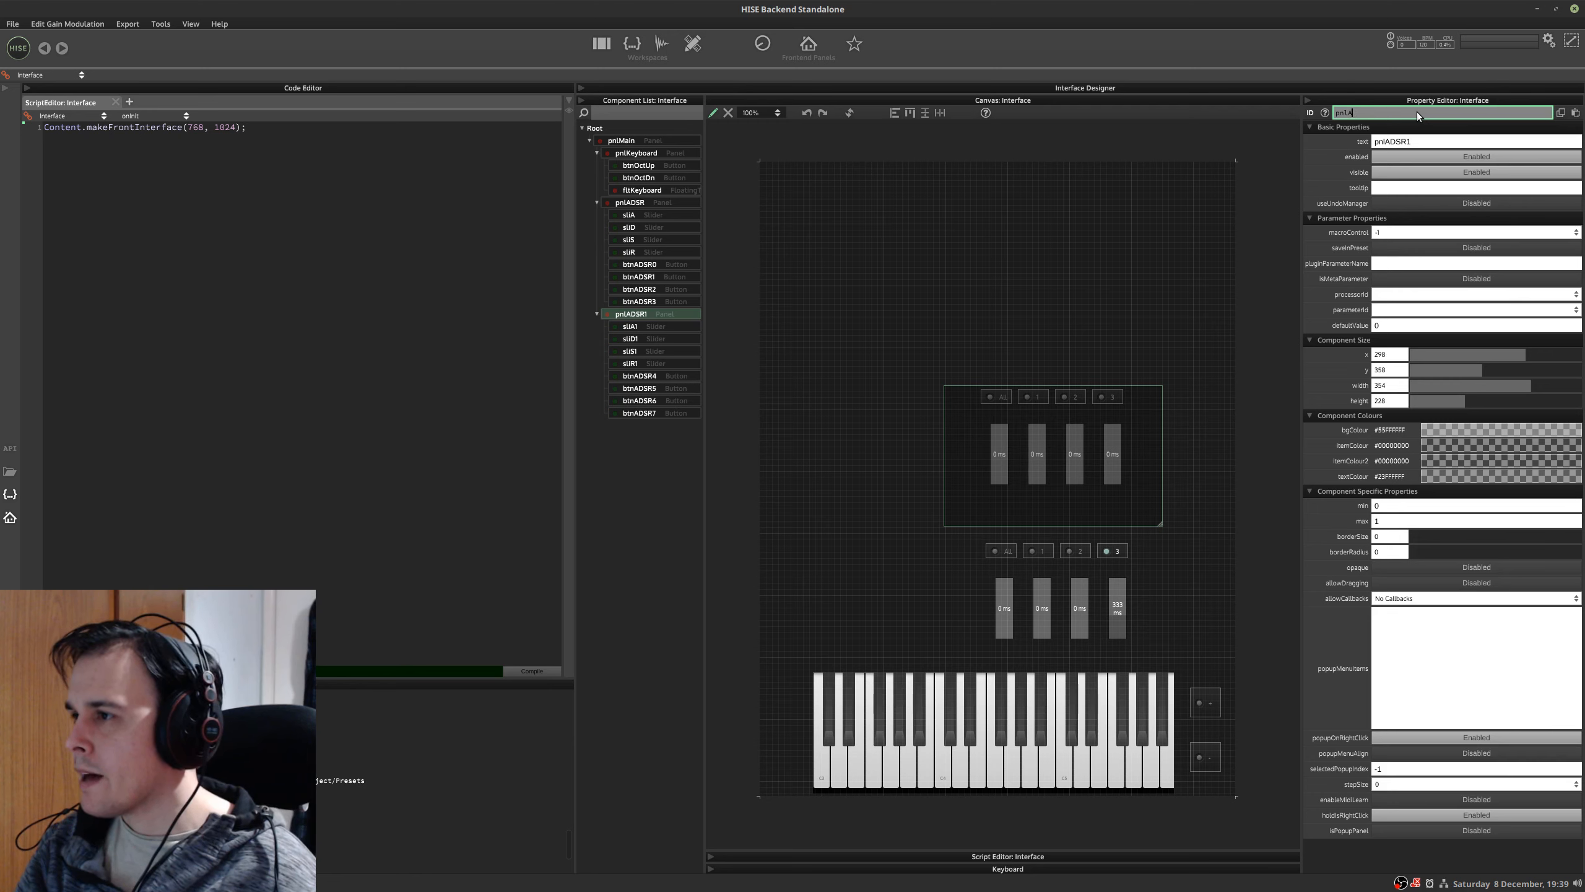
key("BackSpace")
type("Filter")
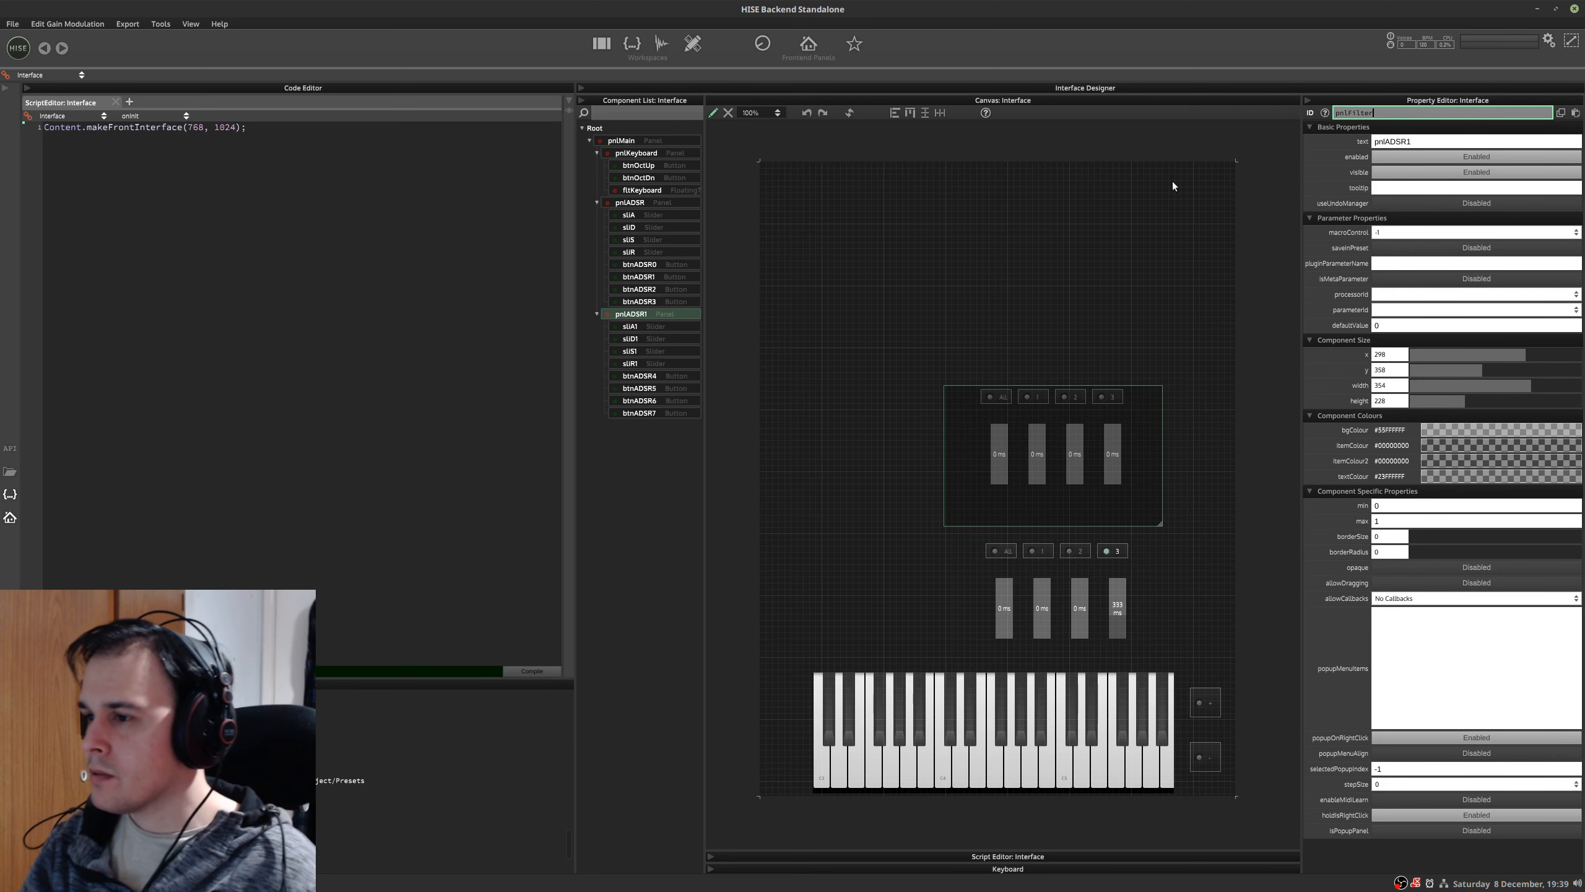
left_click(1173, 188)
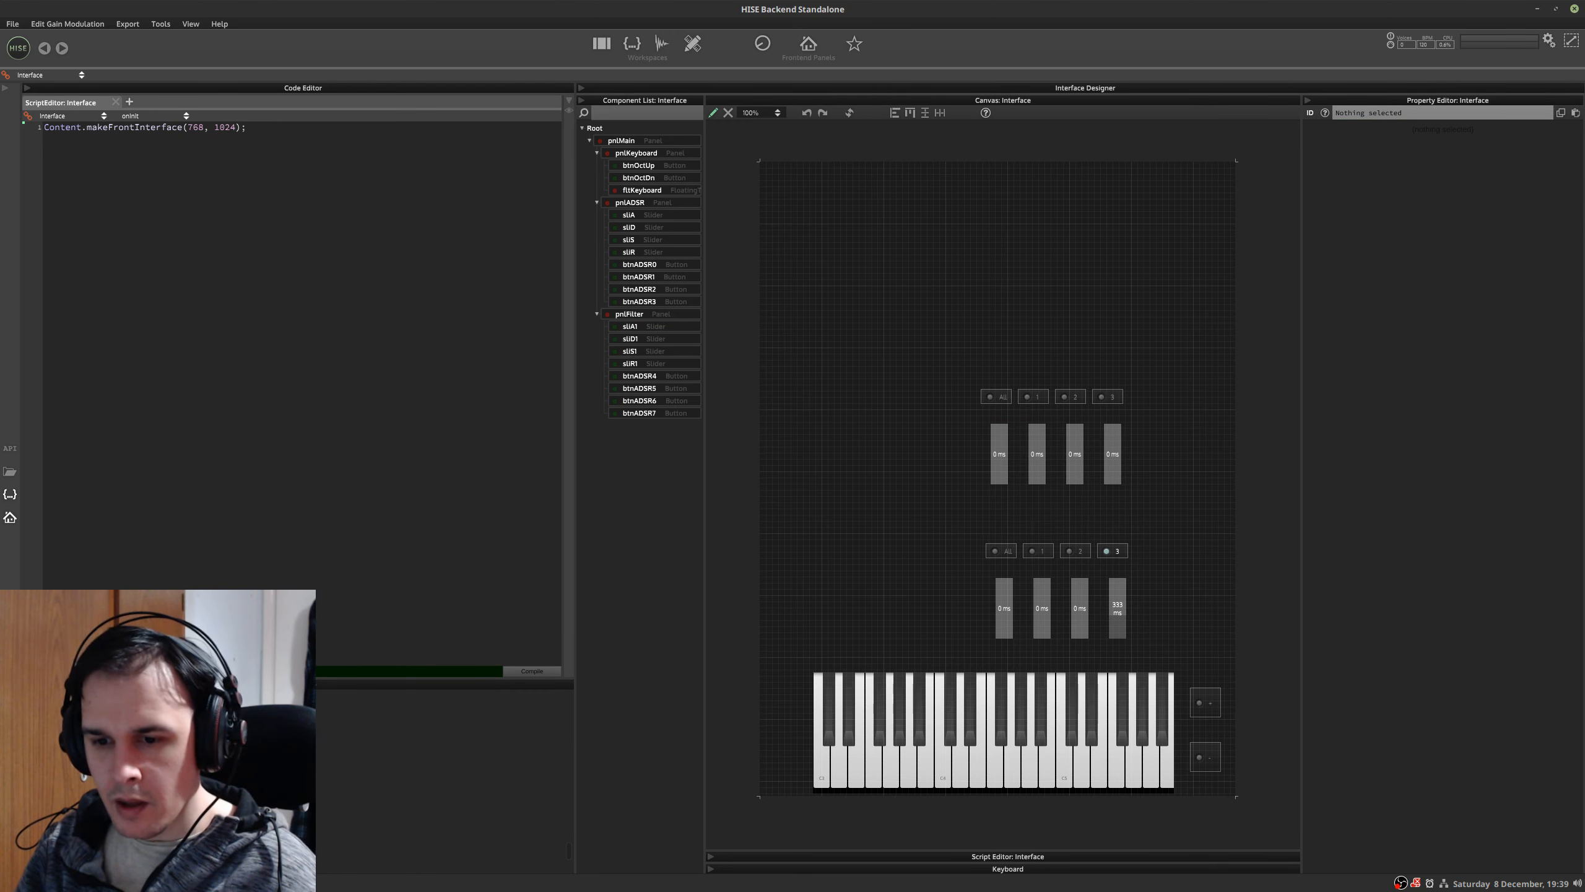
- Shift the sliders and buttons inside pnlFilter slightly down and to the left, and rebuild the interface
left_click(666, 413)
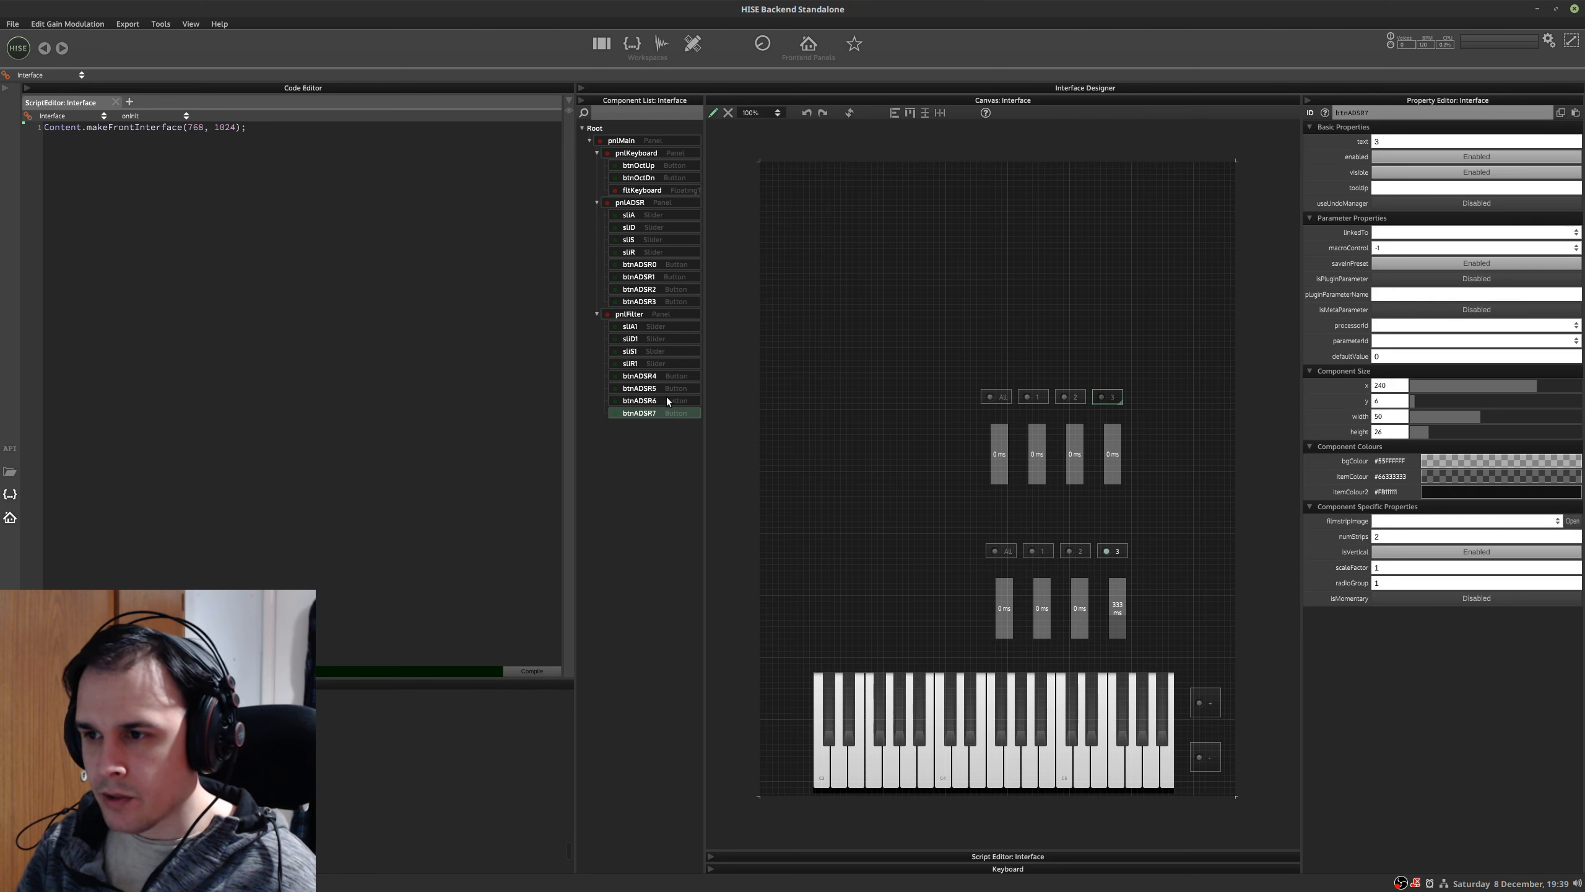
left_click(648, 325, "shift")
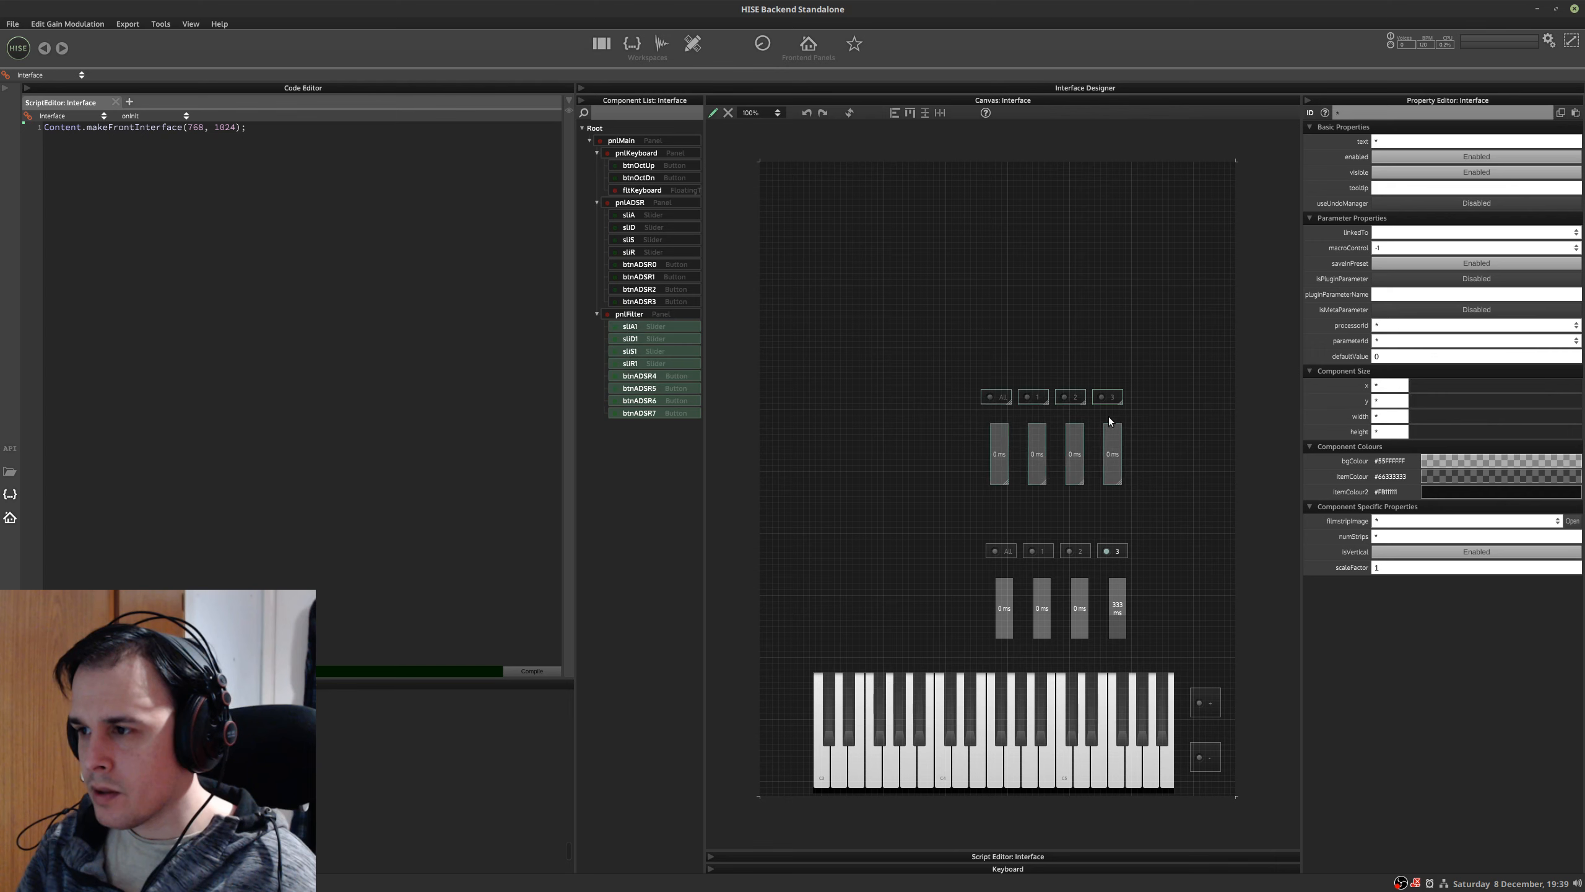
left_click_drag(1000, 463, 986, 475)
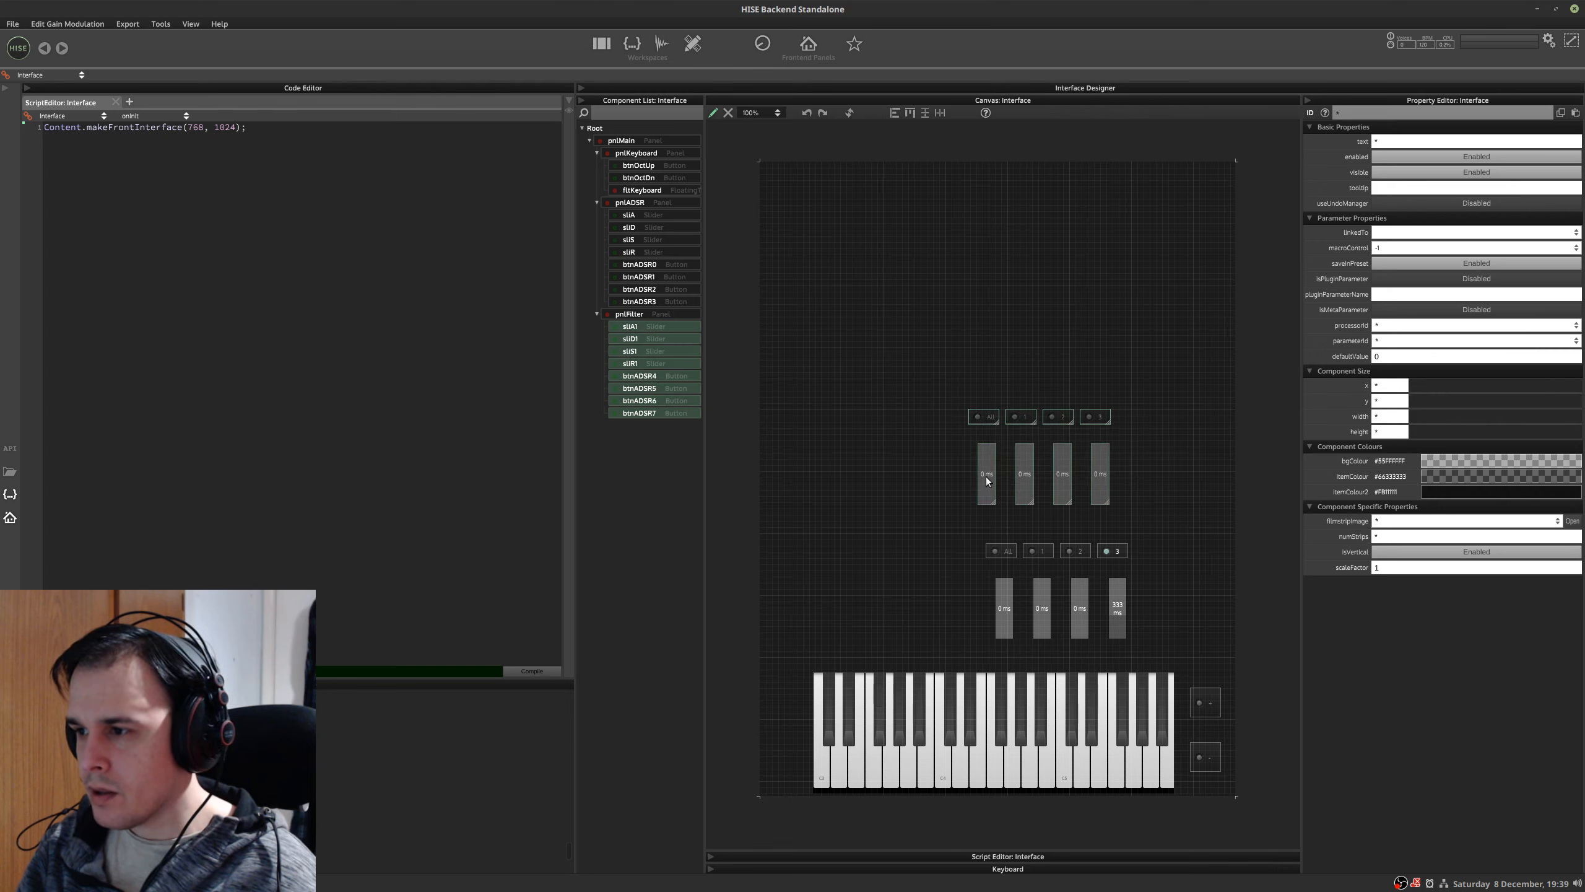
left_click(535, 515)
left_click(548, 670)
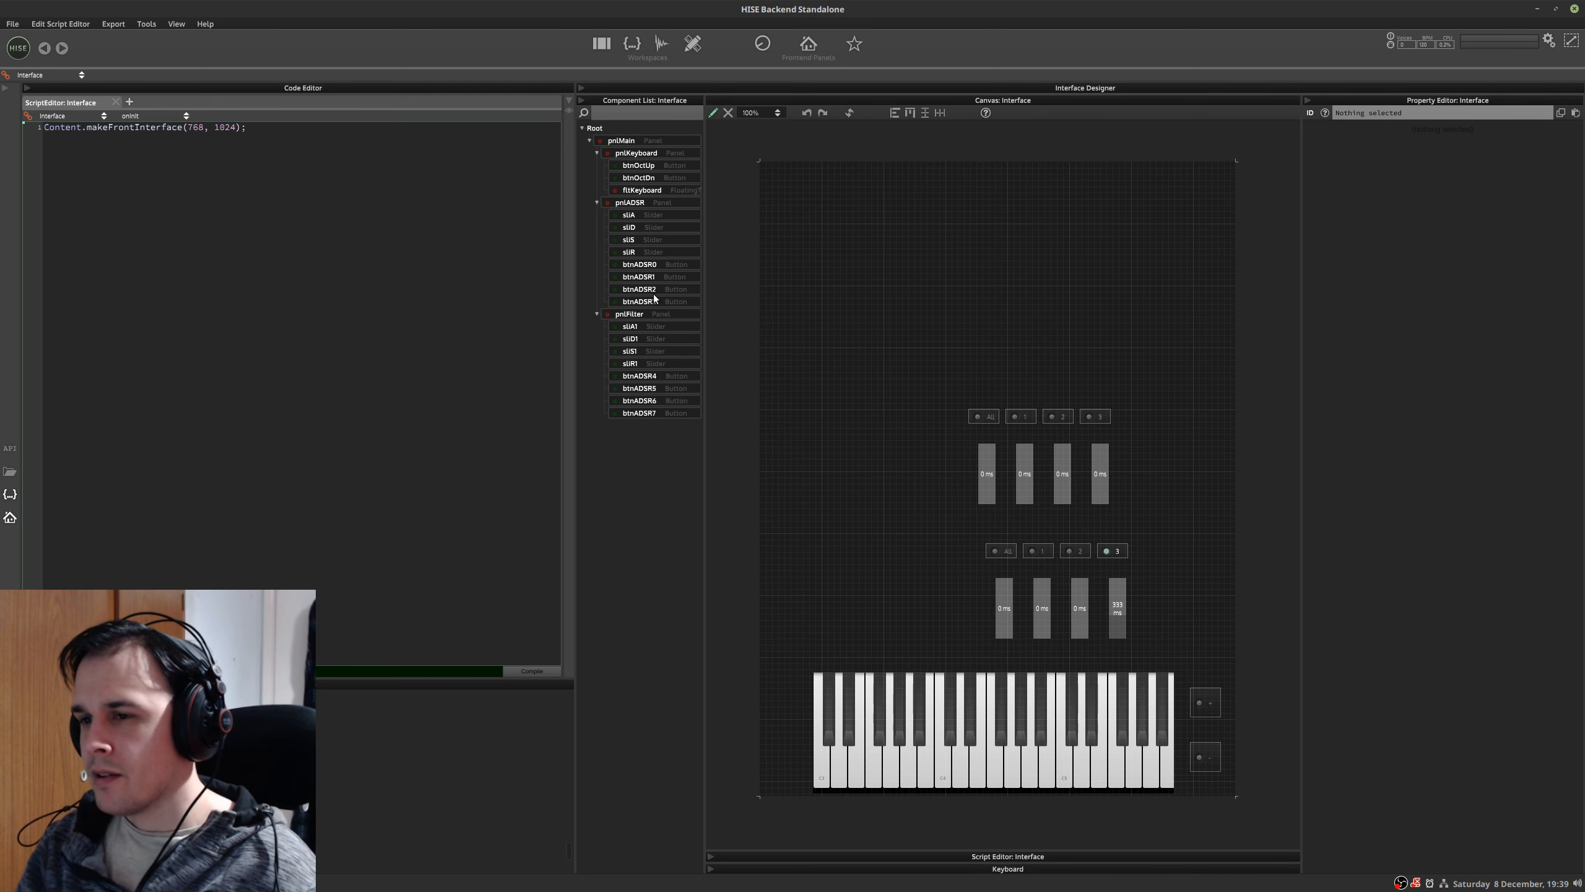
left_click(849, 112)
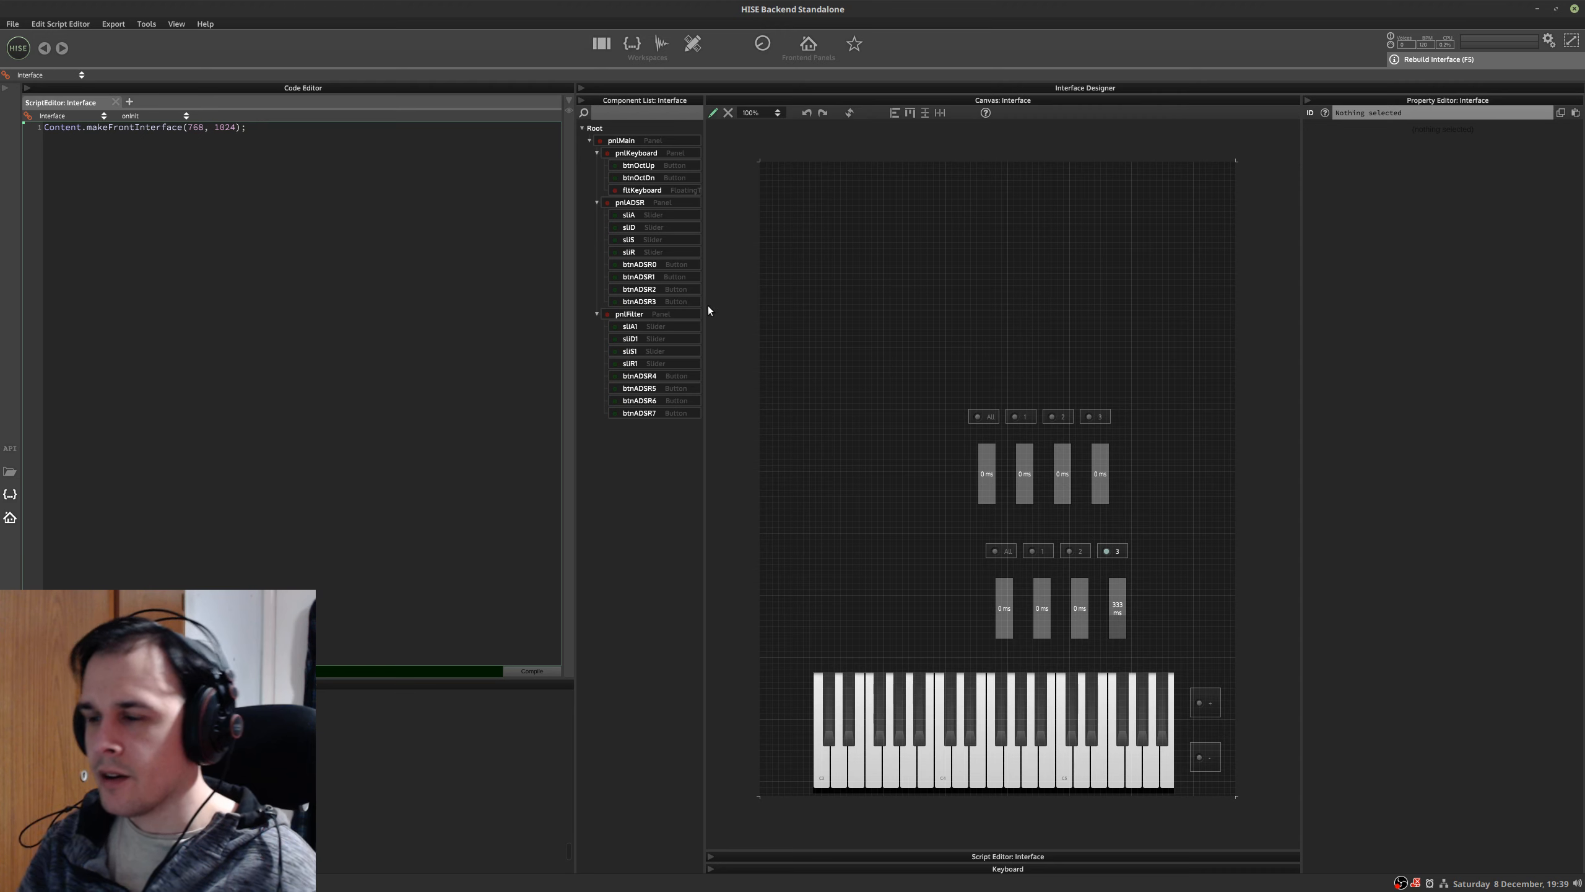
- Inspect the pnlFilter panel's properties and compare its contents with the filter section of the layout sketch
left_click(657, 314)
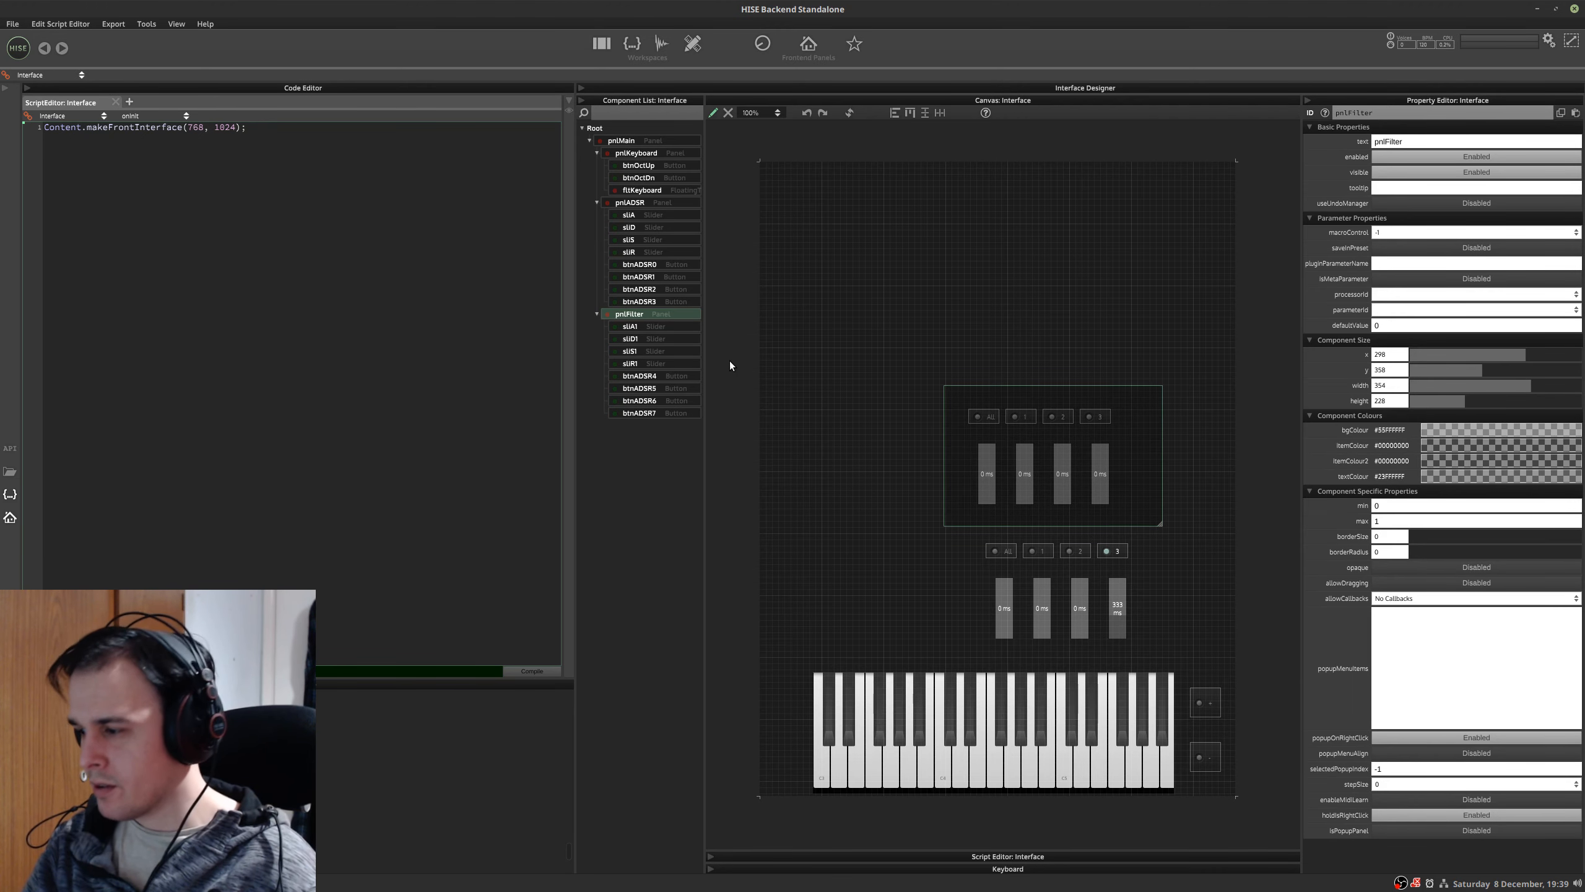
key("ctrl+alt+Right")
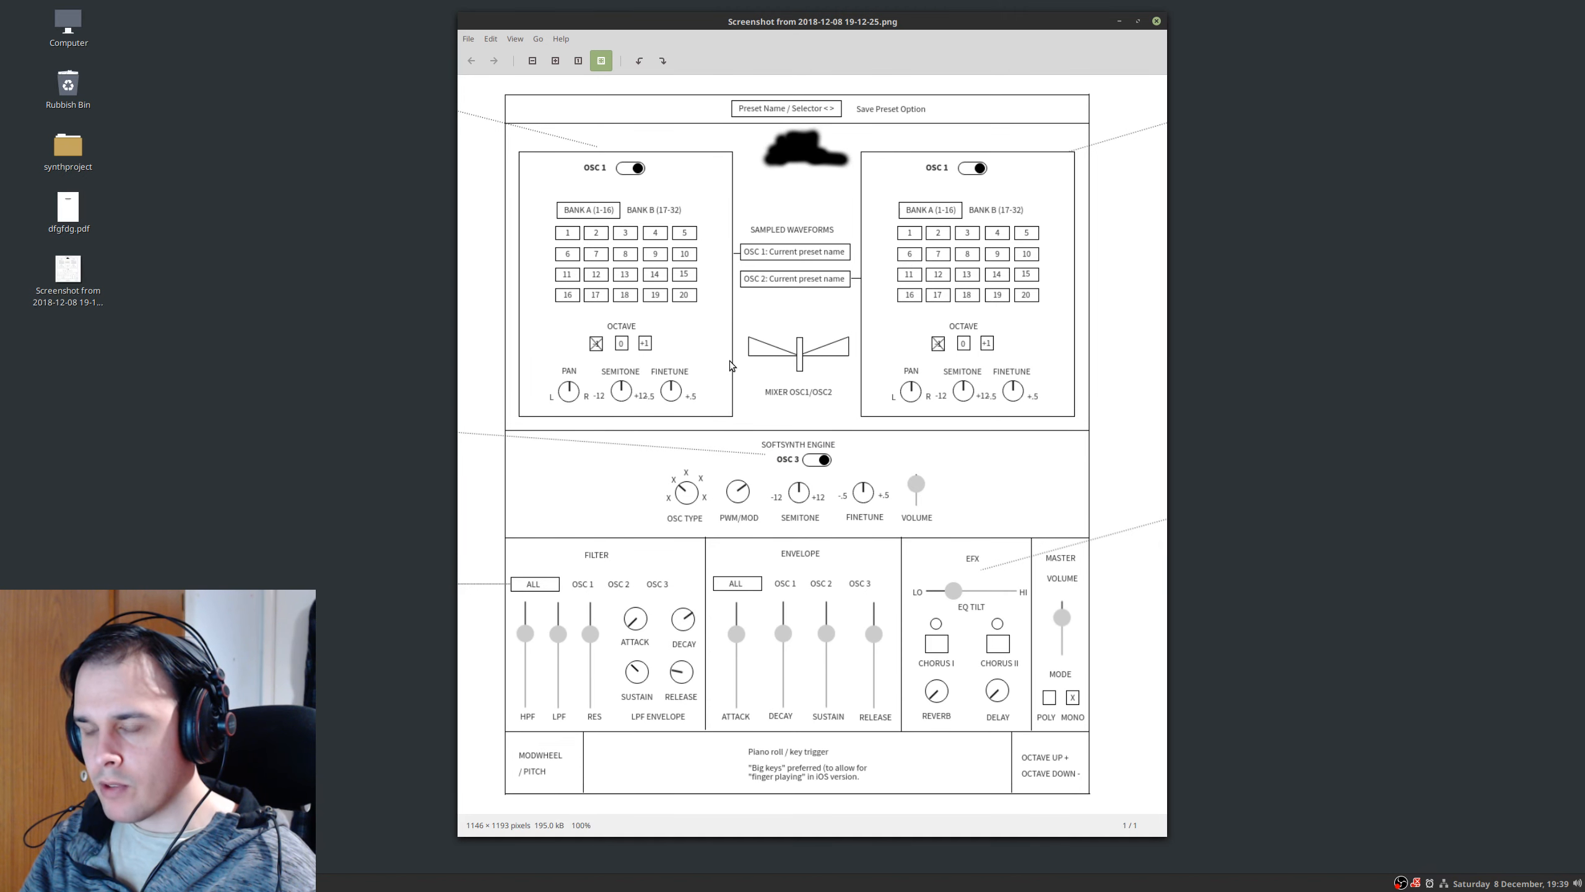
key("ctrl+alt+Left")
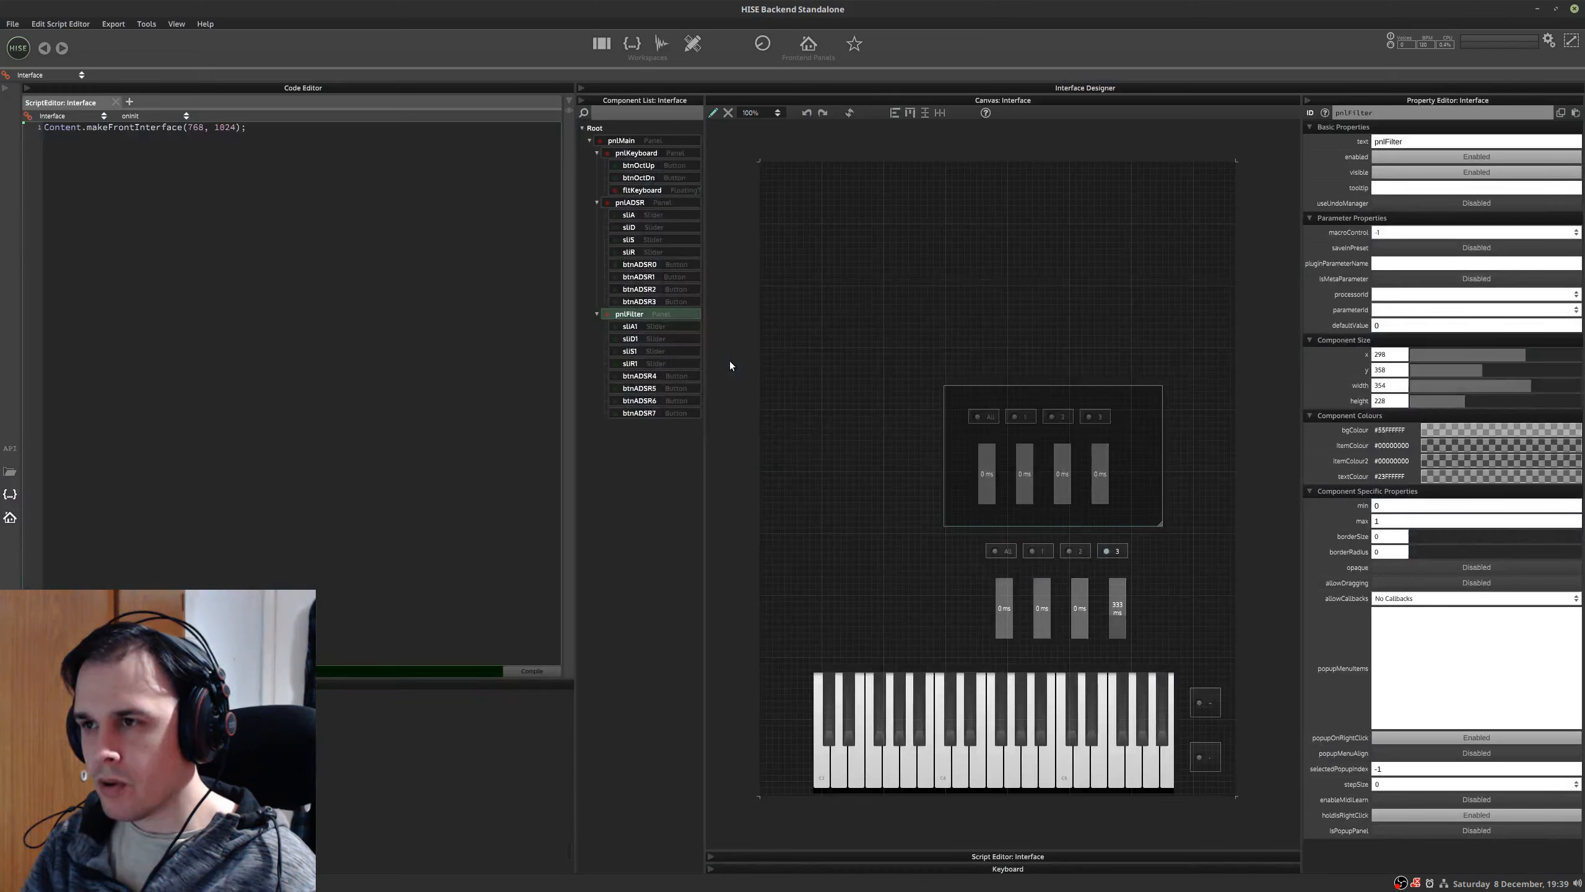
- Lower the cutoff frequency of the Filter1 poly filter and turn its bipolar frequency intensity slightly negative
left_click(602, 44)
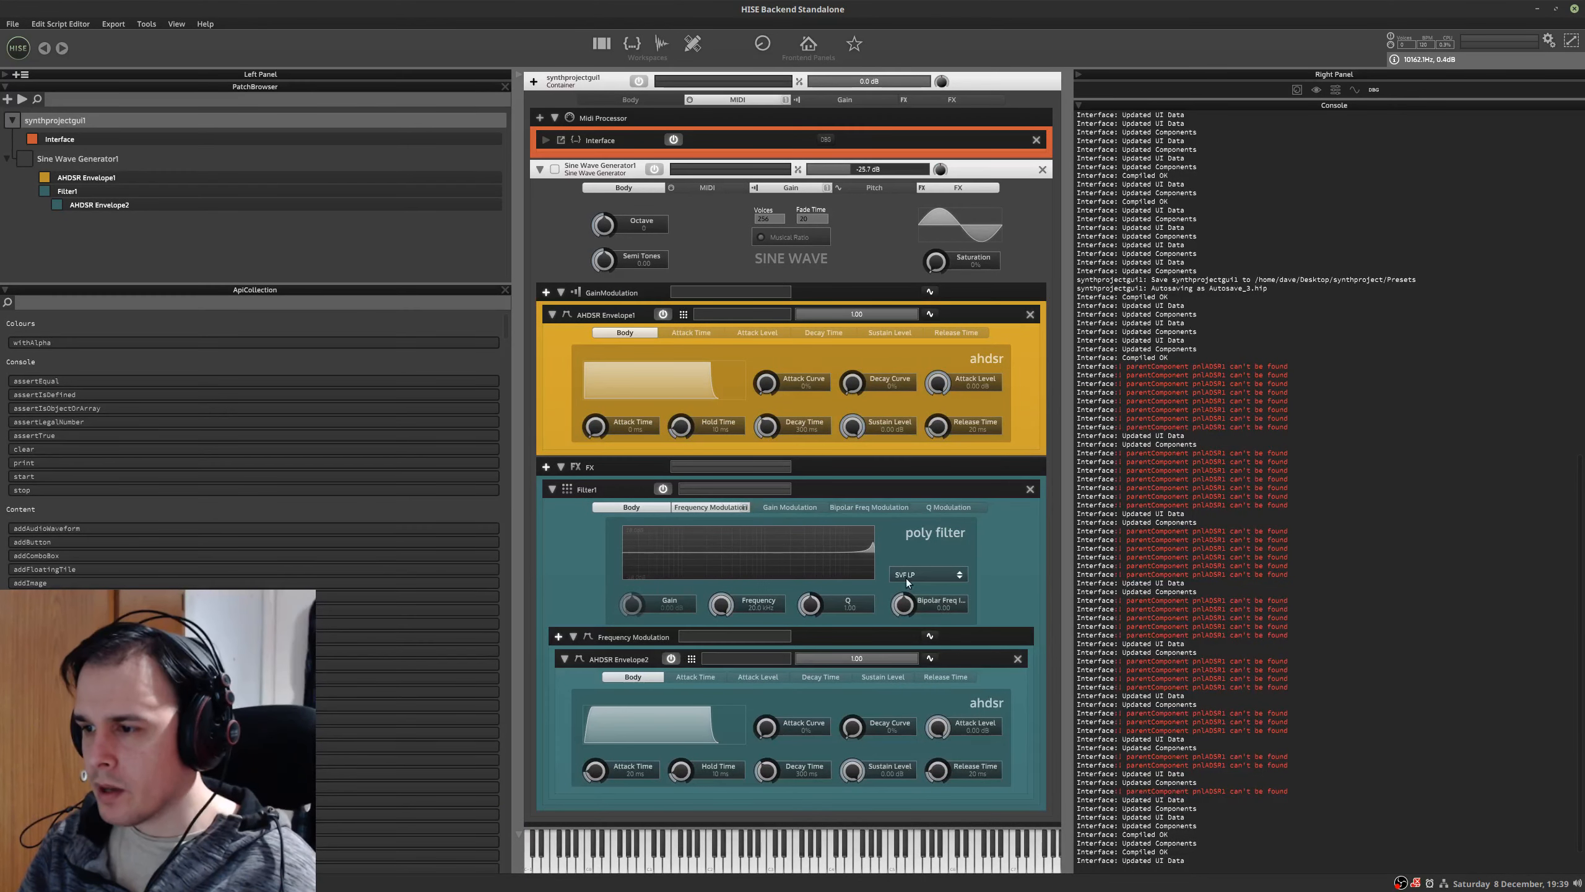
mouse_move(902, 605)
left_mouse_down()
mouse_move(918, 559)
mouse_move(906, 616)
left_mouse_up()
left_click_drag(723, 602, 718, 661)
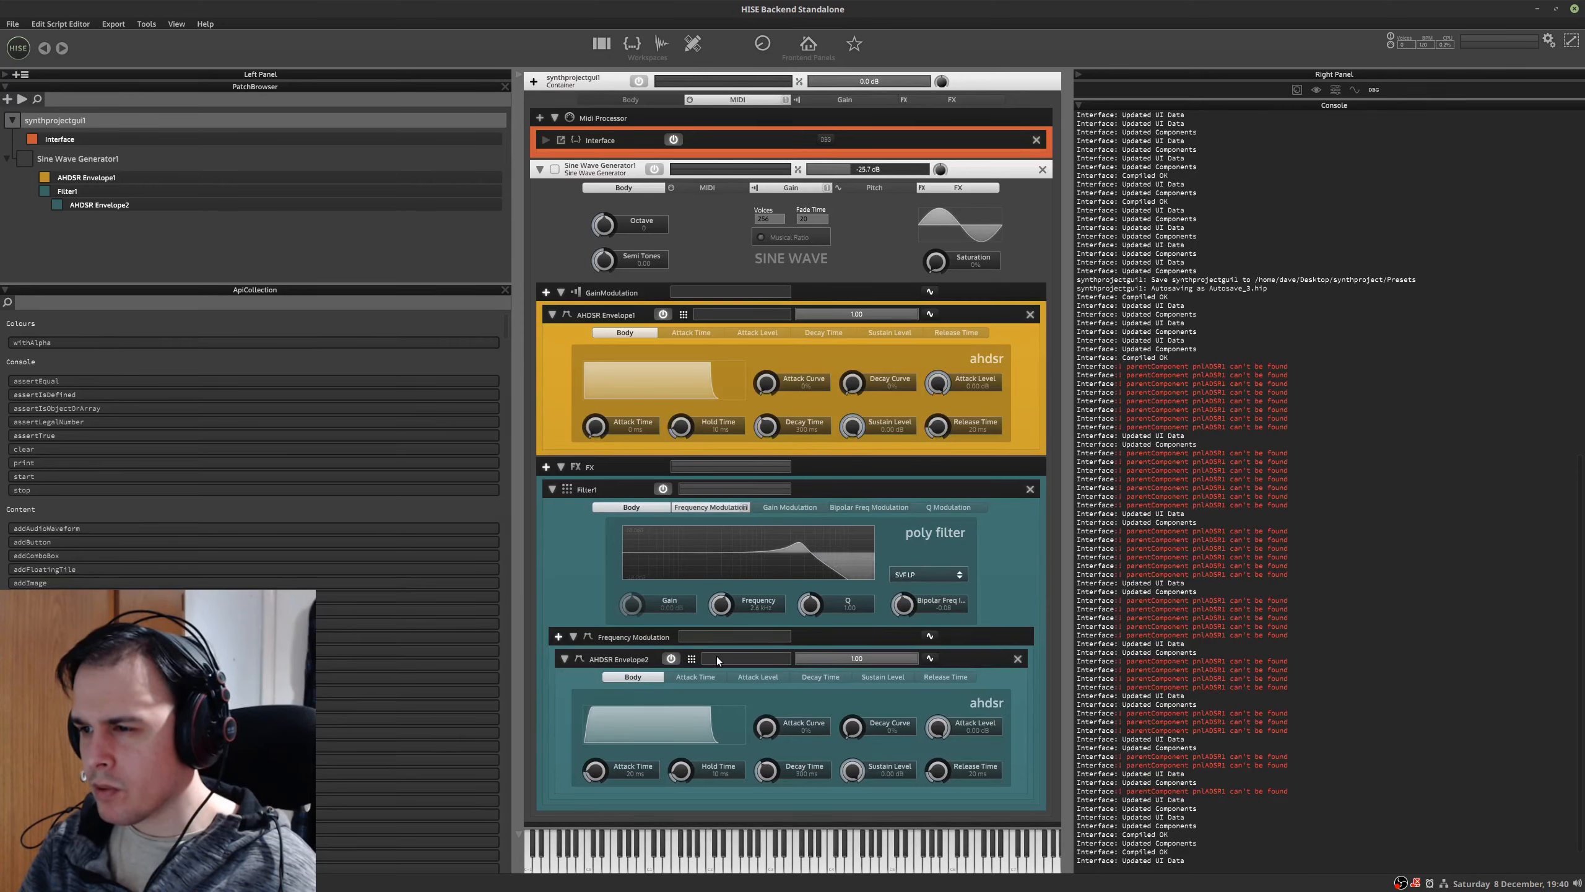
- Review the poly filter's available filter types and modulation options, and try its bipolar frequency and Q controls
left_click(912, 576)
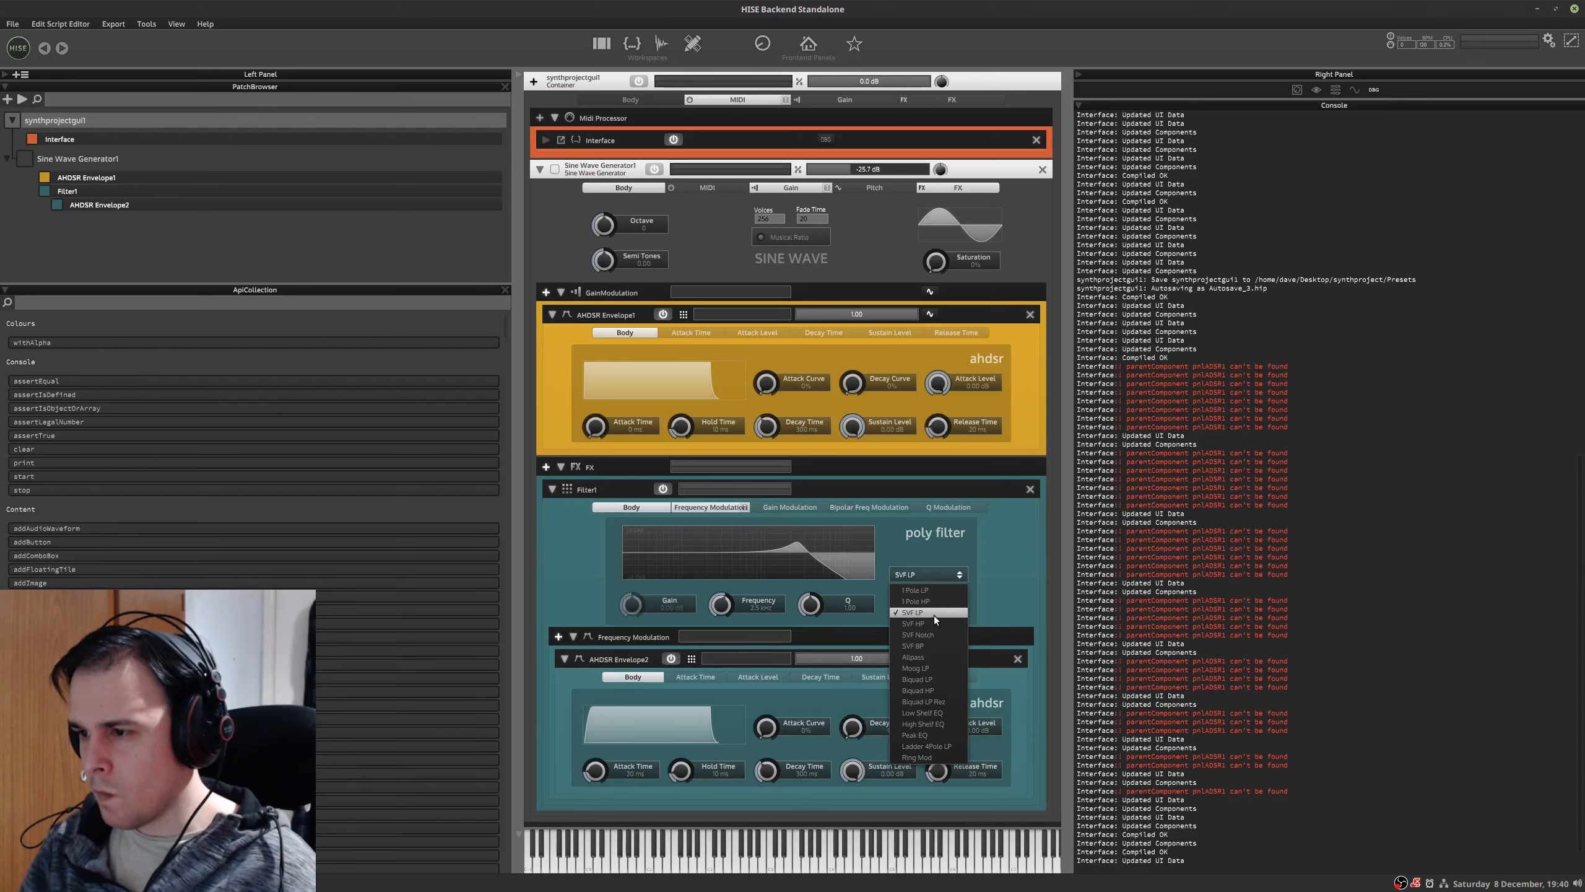
left_click(986, 540)
left_click(939, 511)
left_click(938, 511)
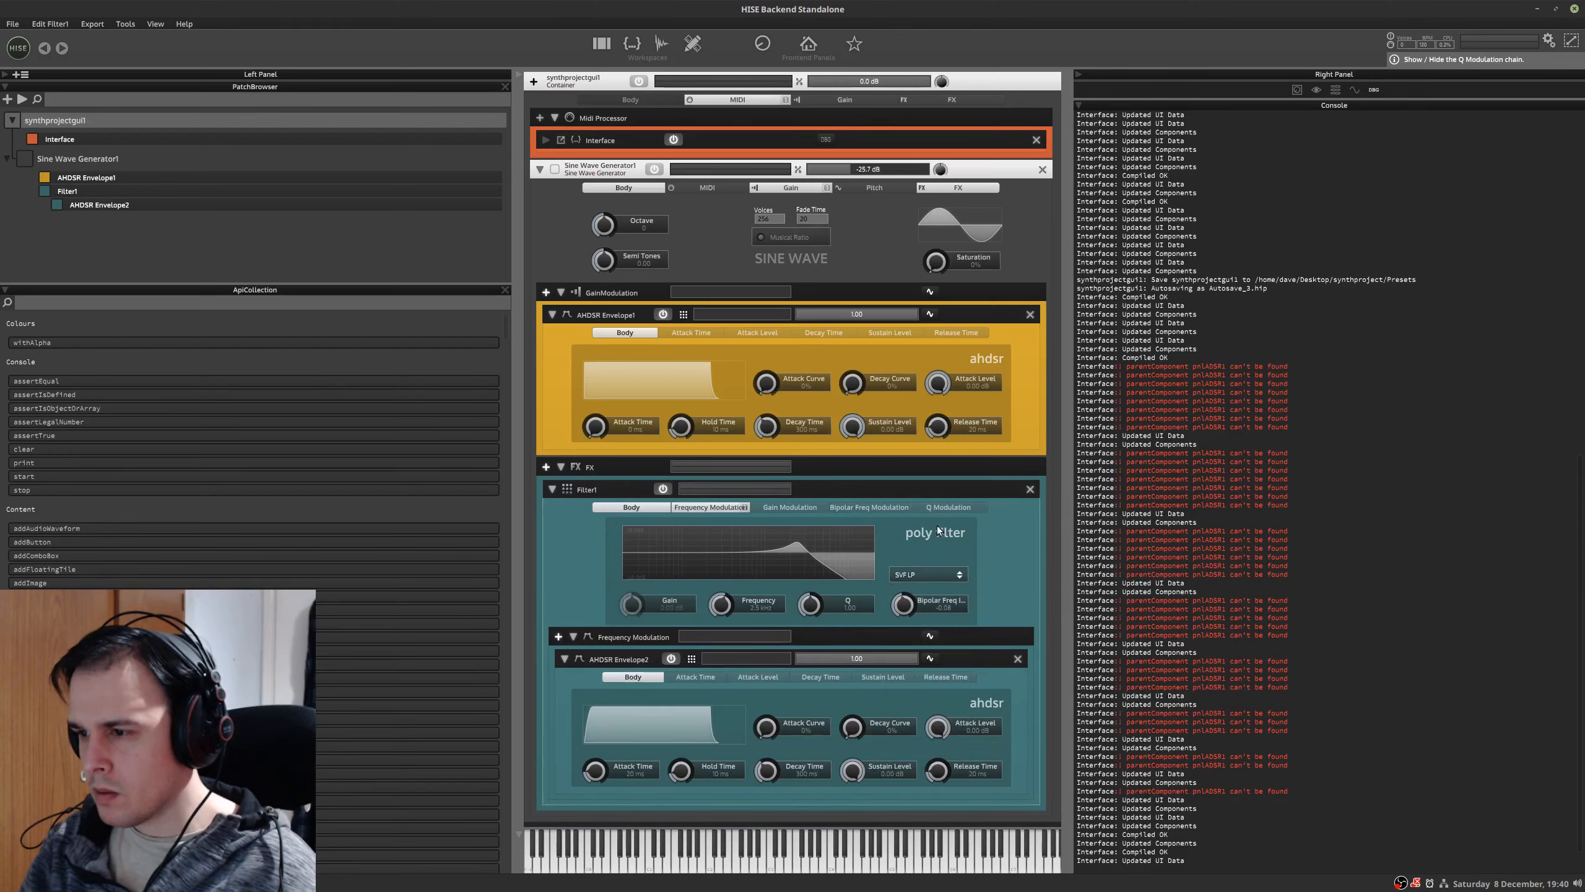
left_click_drag(907, 600, 805, 610)
- Return to the interface design and rename the sliA1 slider in pnlFilter as sliHPF, following the layout sketch
left_click(663, 45)
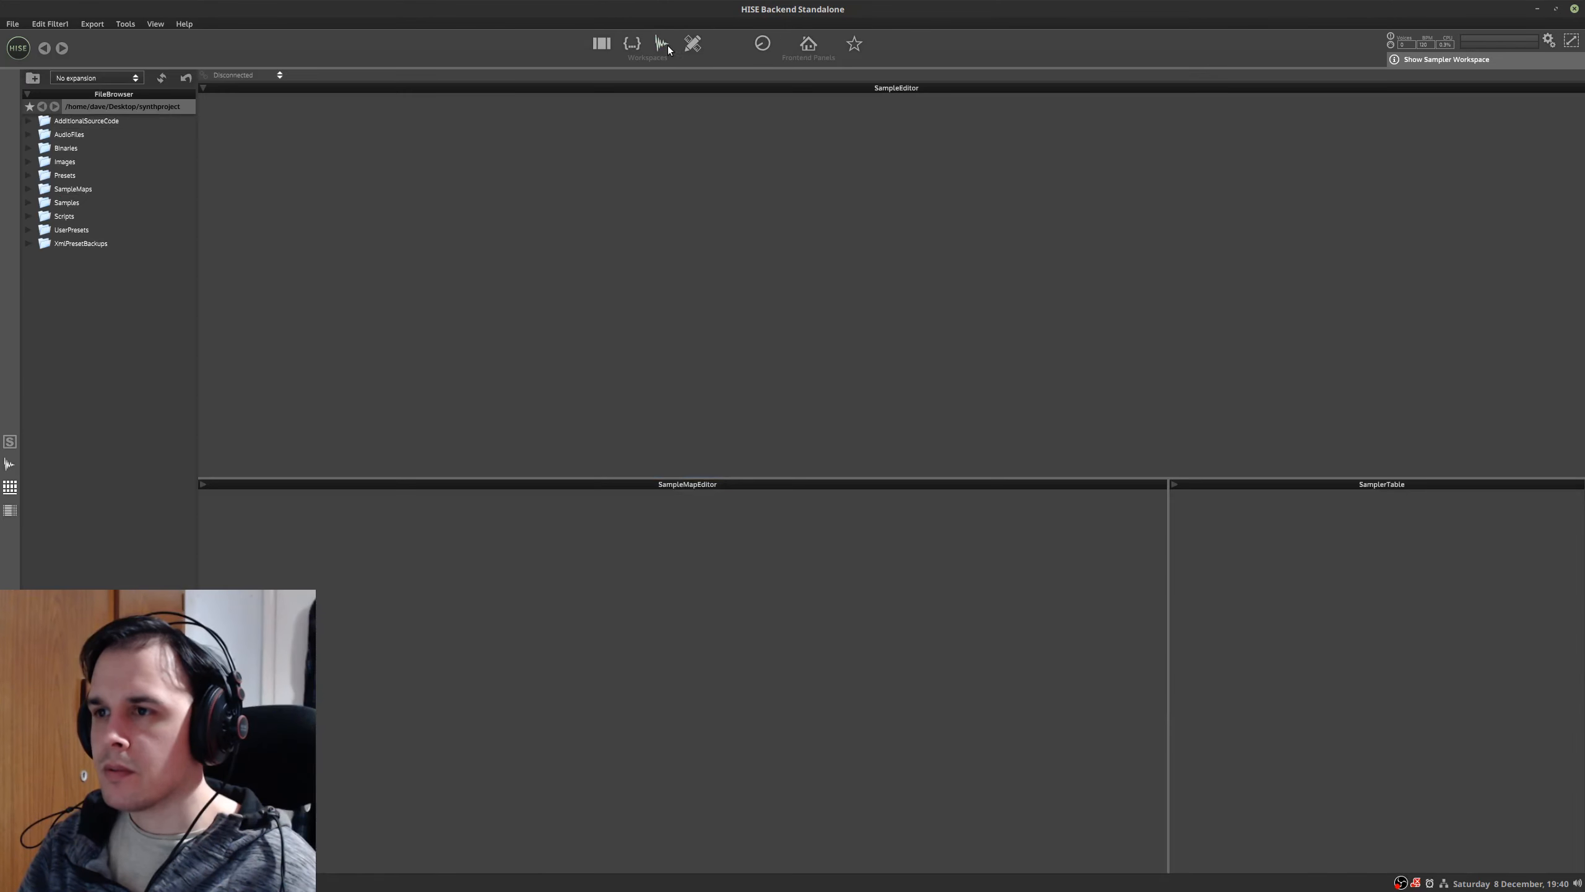
left_click(631, 43)
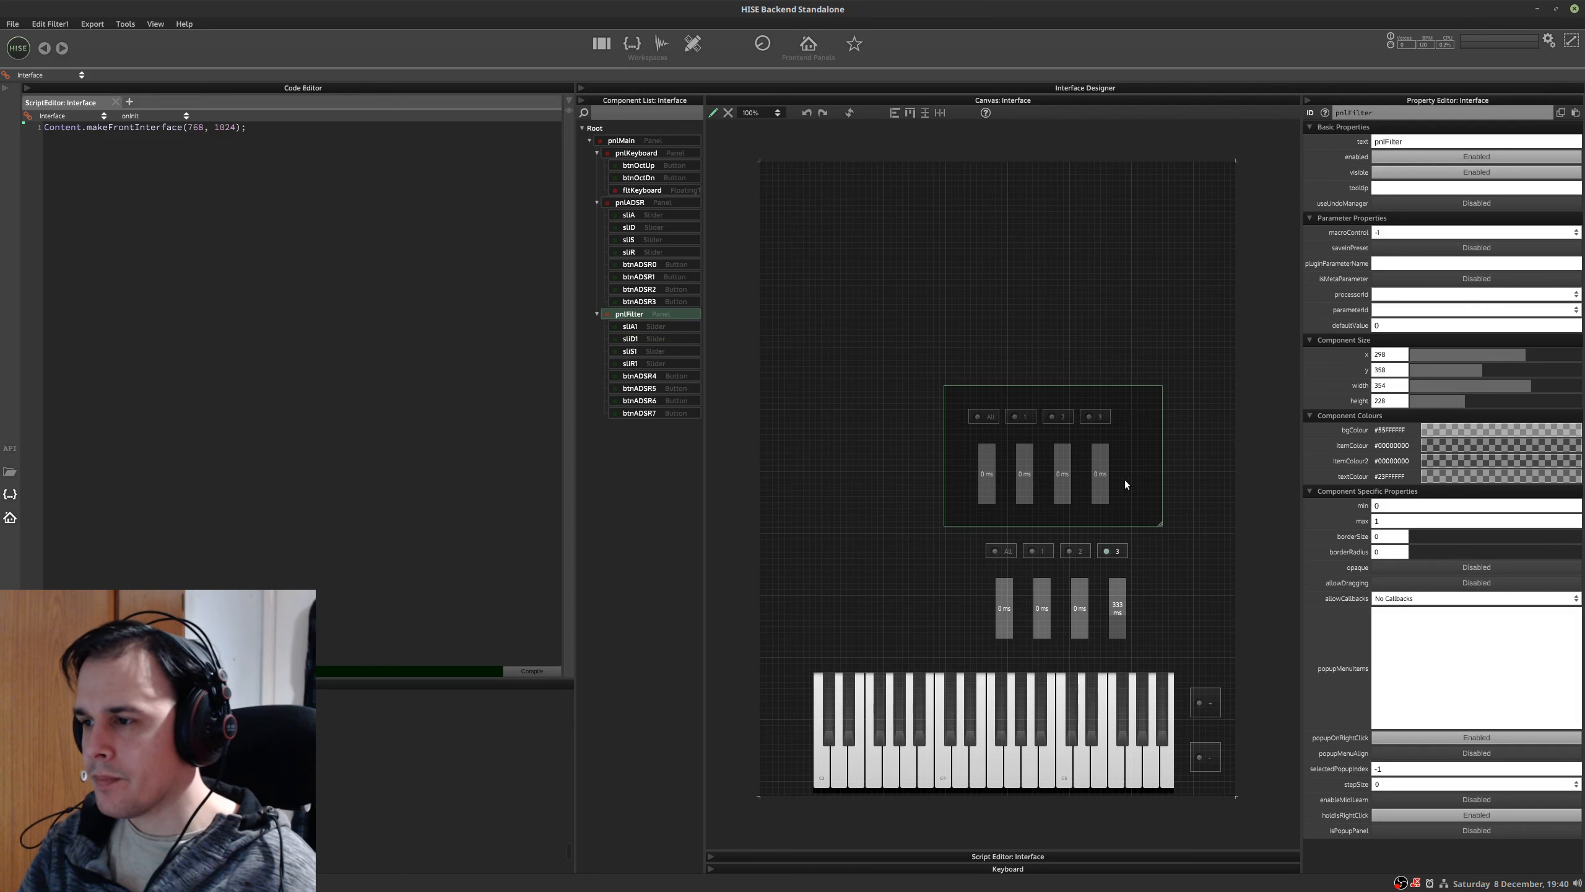
left_click(646, 325)
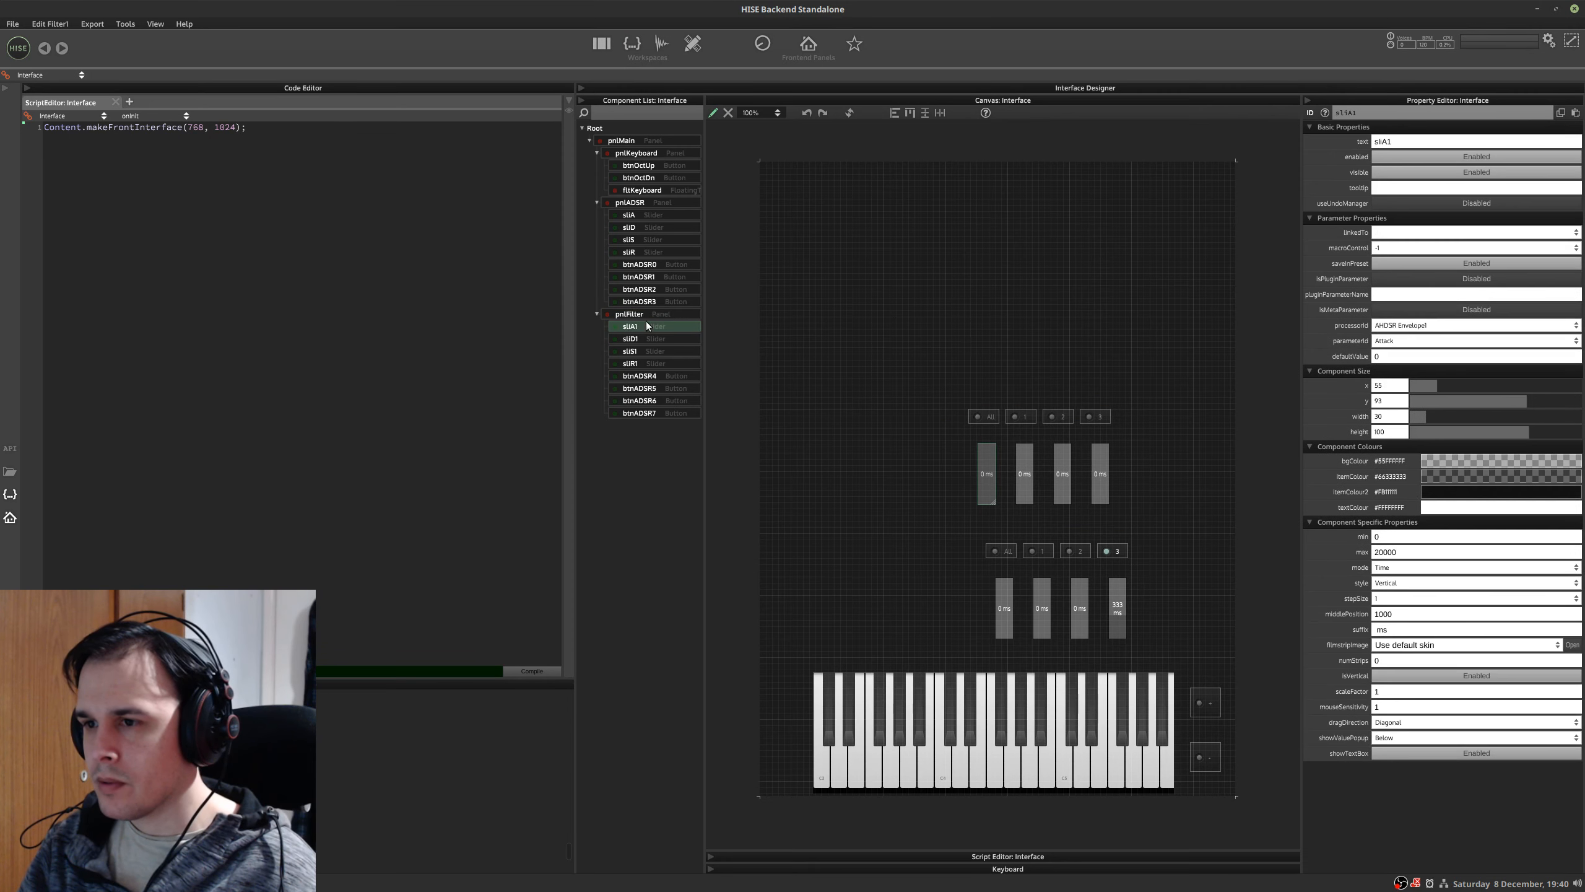
left_click(1372, 114)
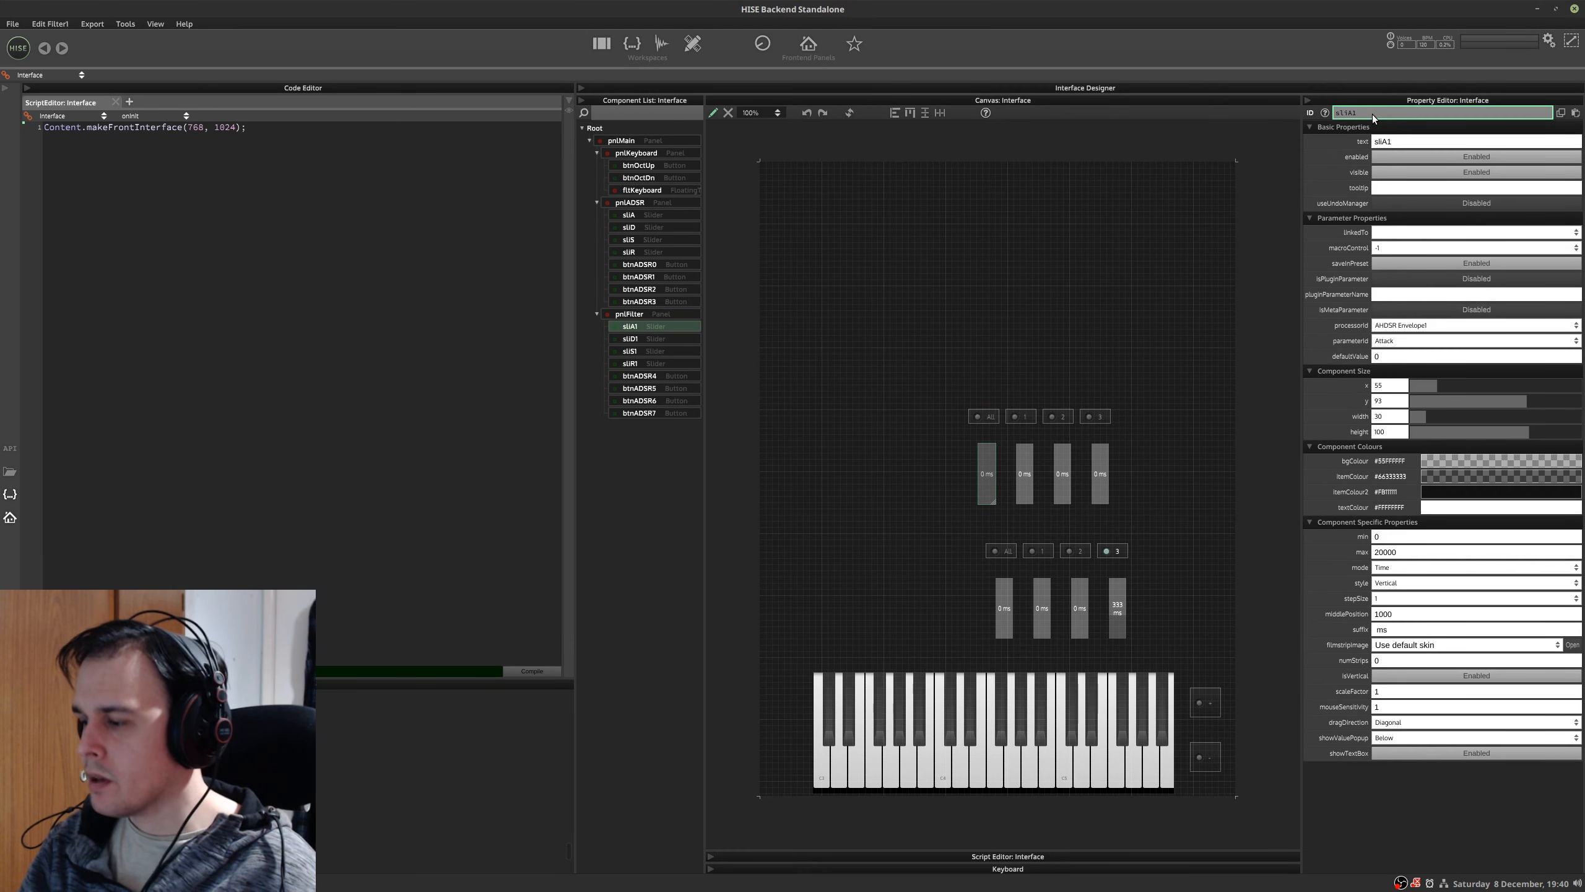
key("ctrl+alt+Right")
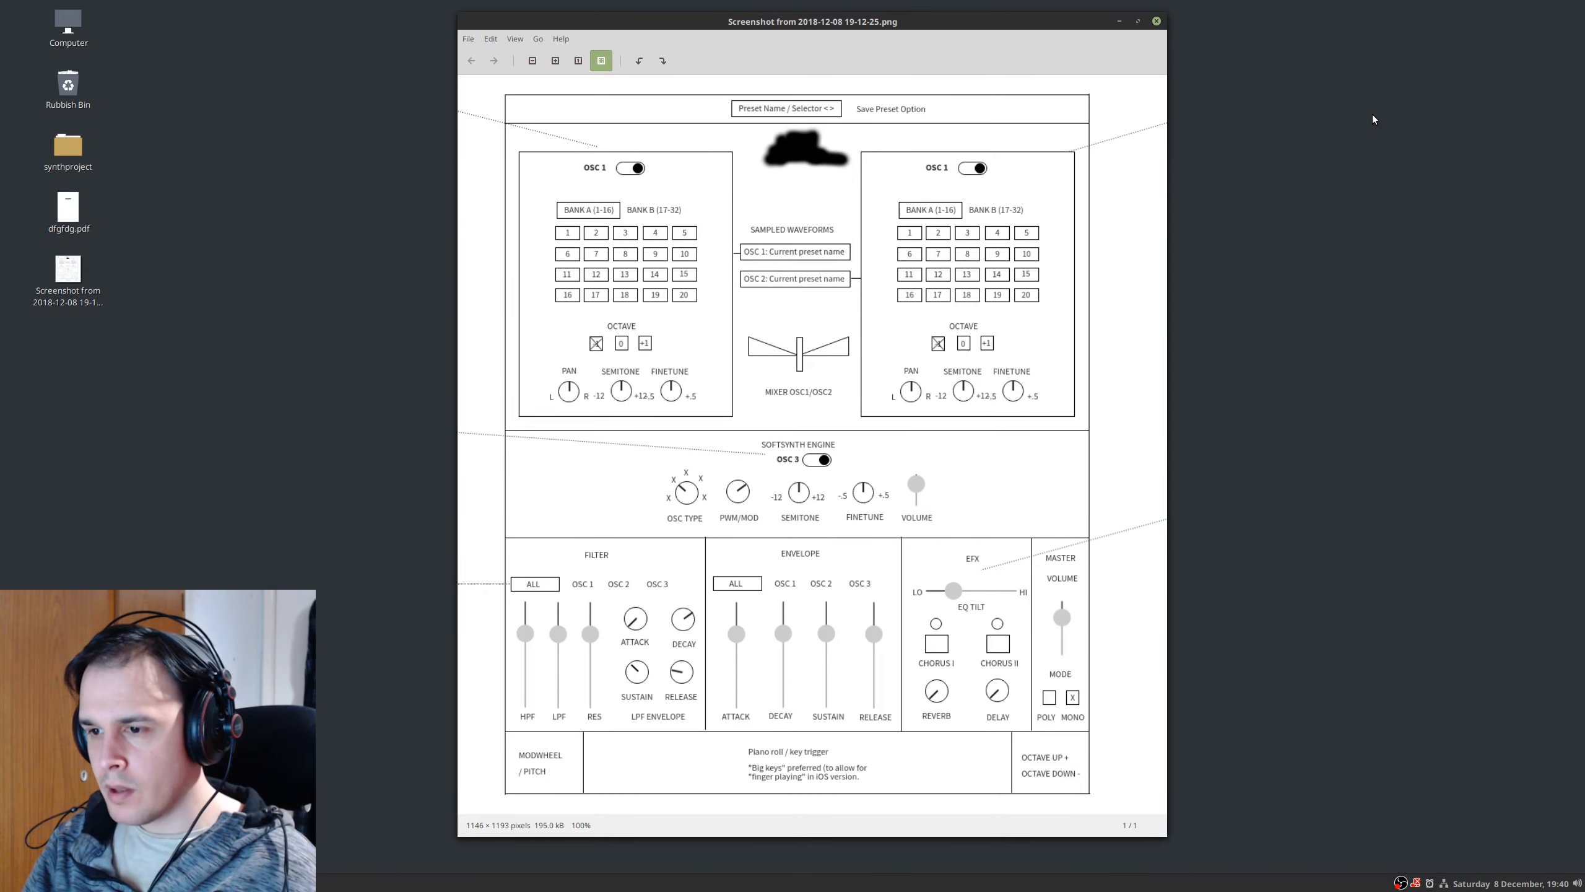
key("ctrl+alt+Left")
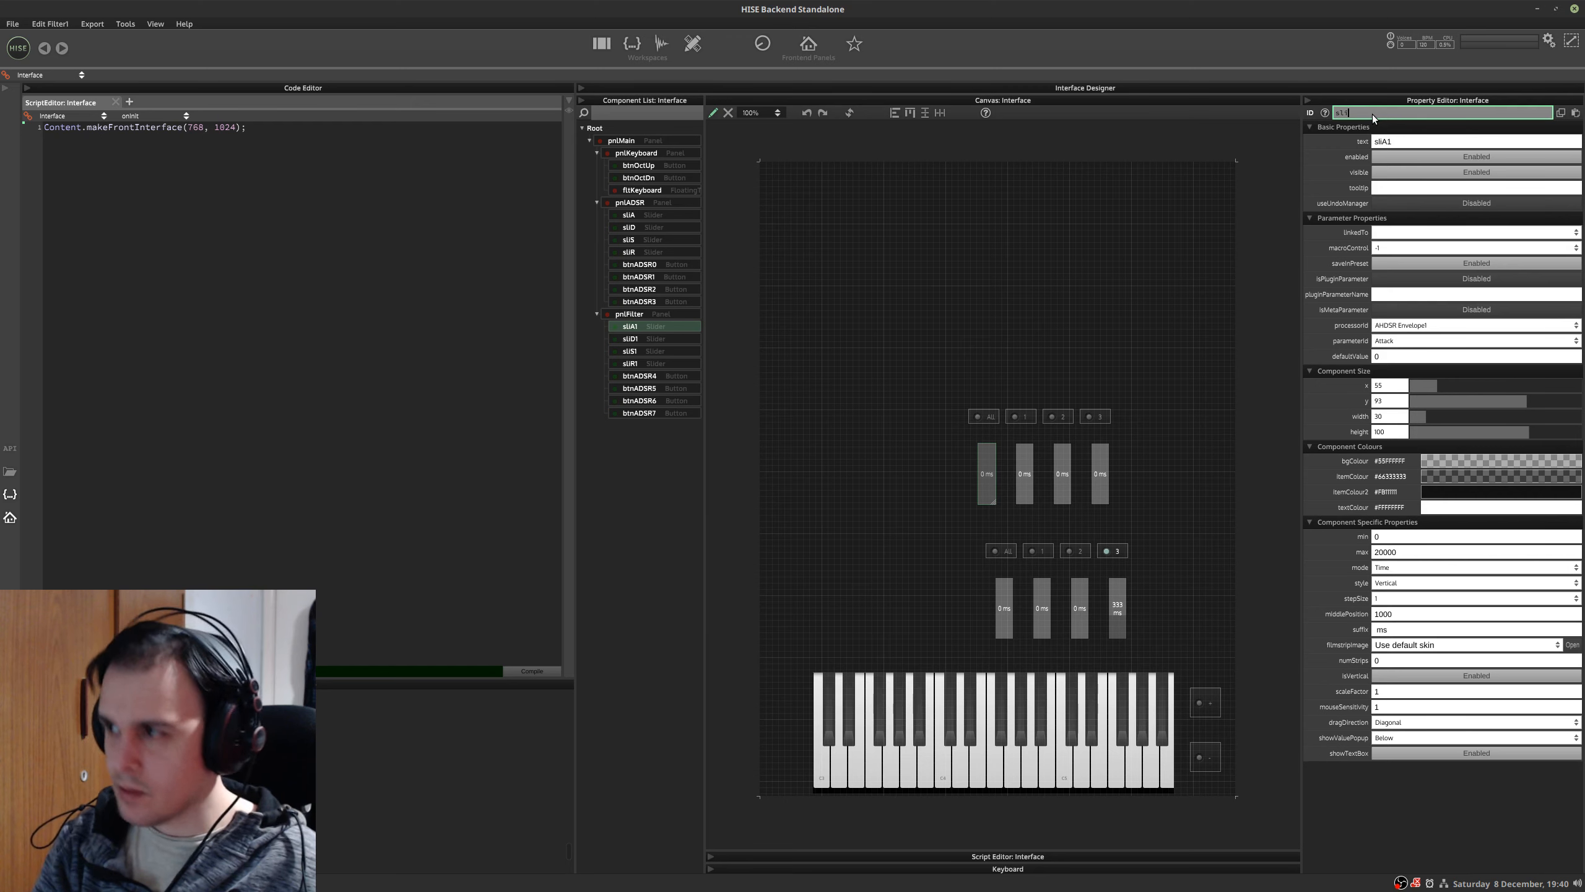
type("HPF")
key("Return")
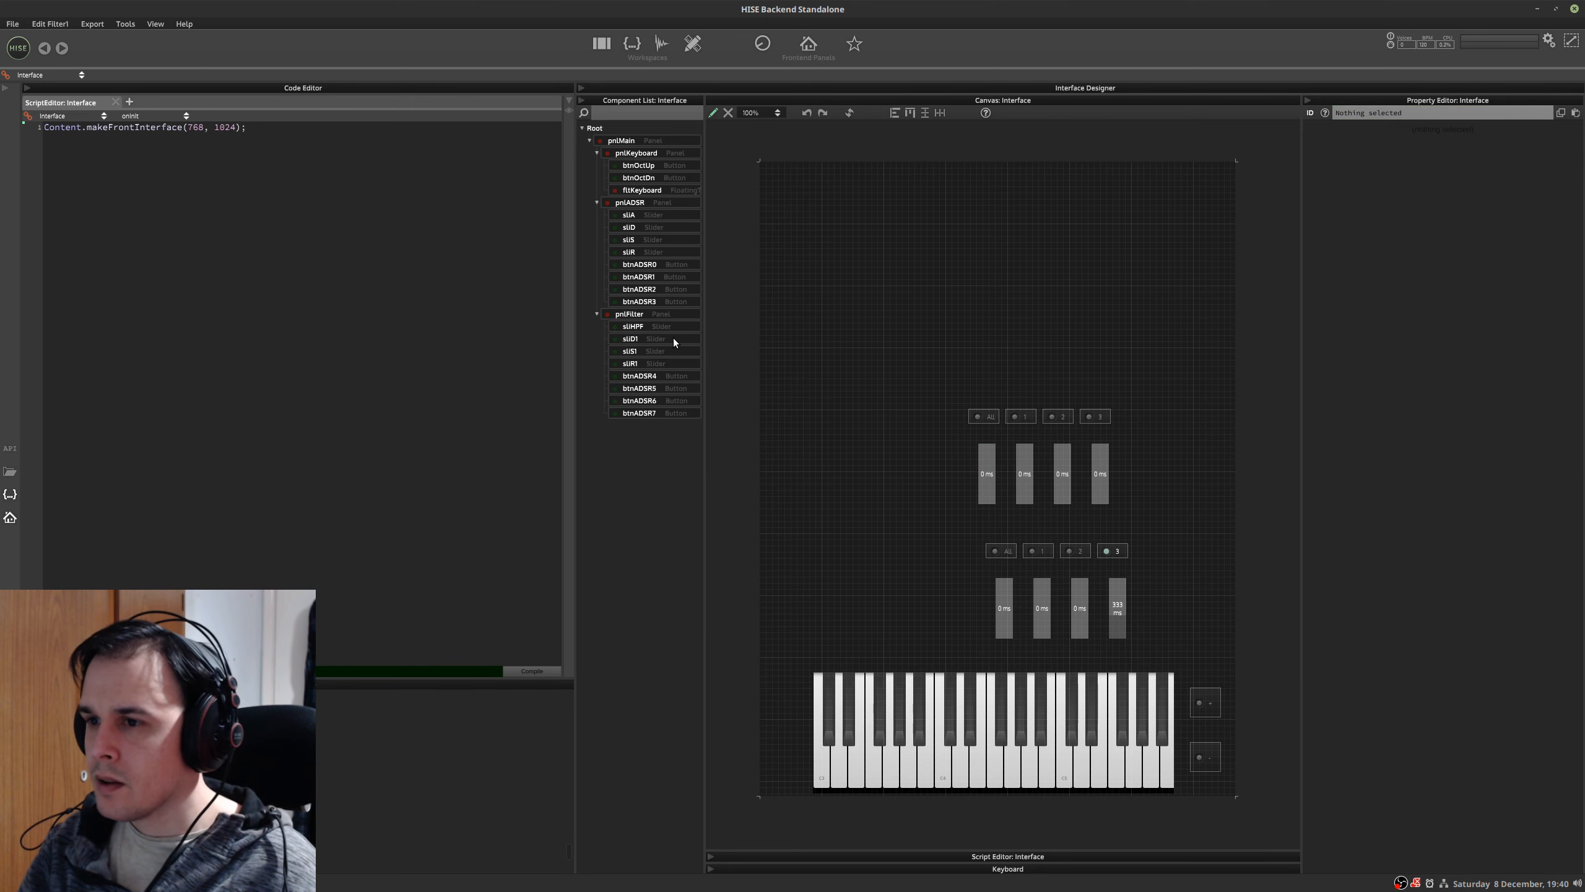
- Rename the sliD1 slider in pnlFilter as sliLPF
left_click(674, 339)
left_click(1379, 113)
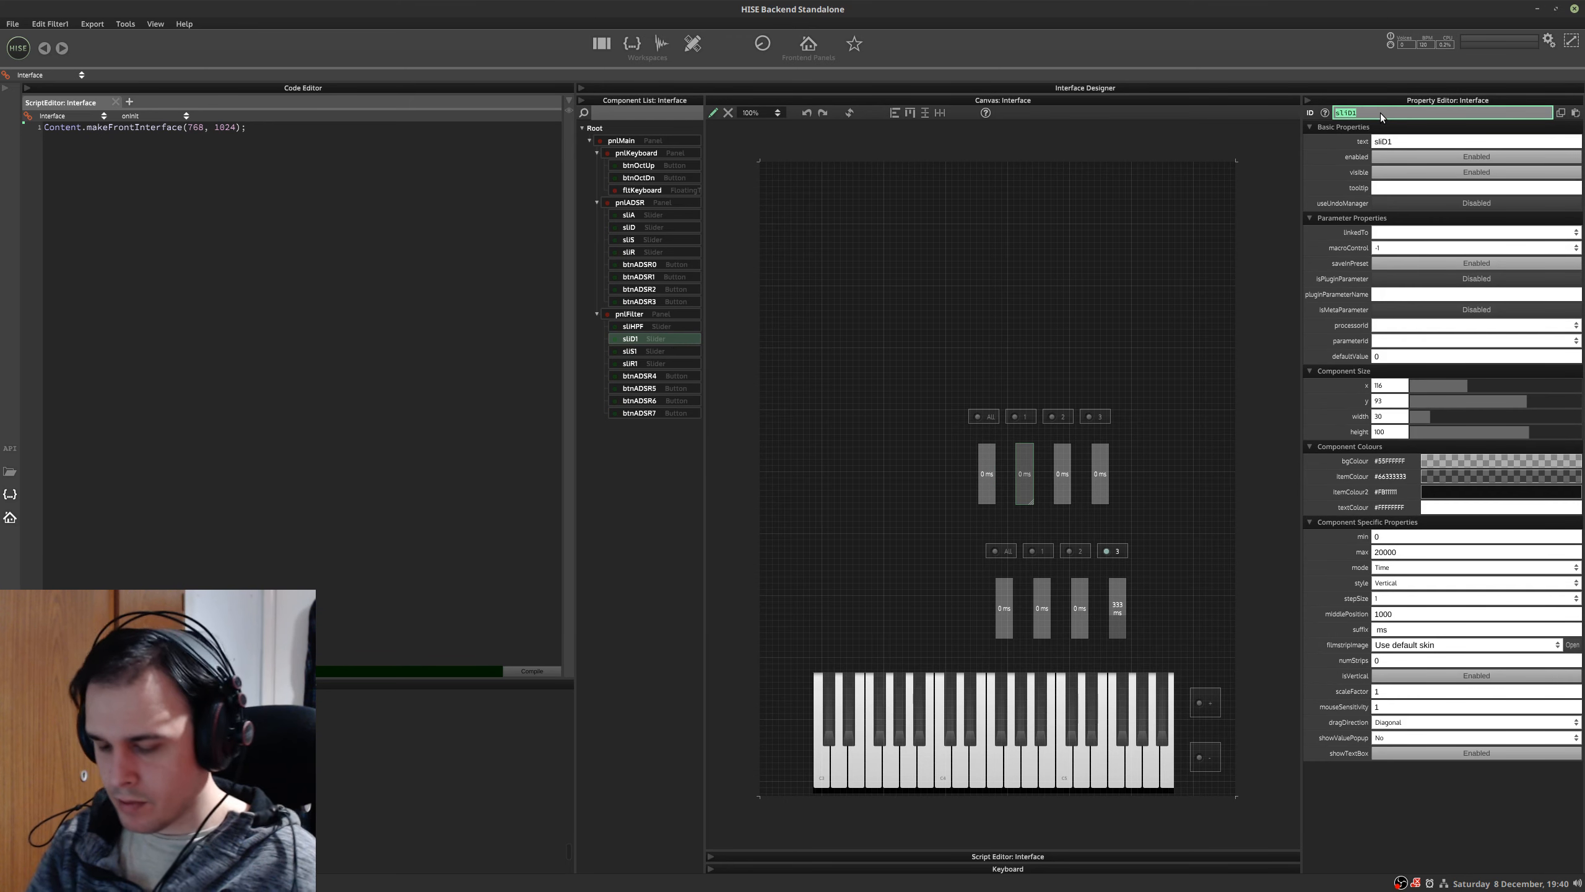
key("Return")
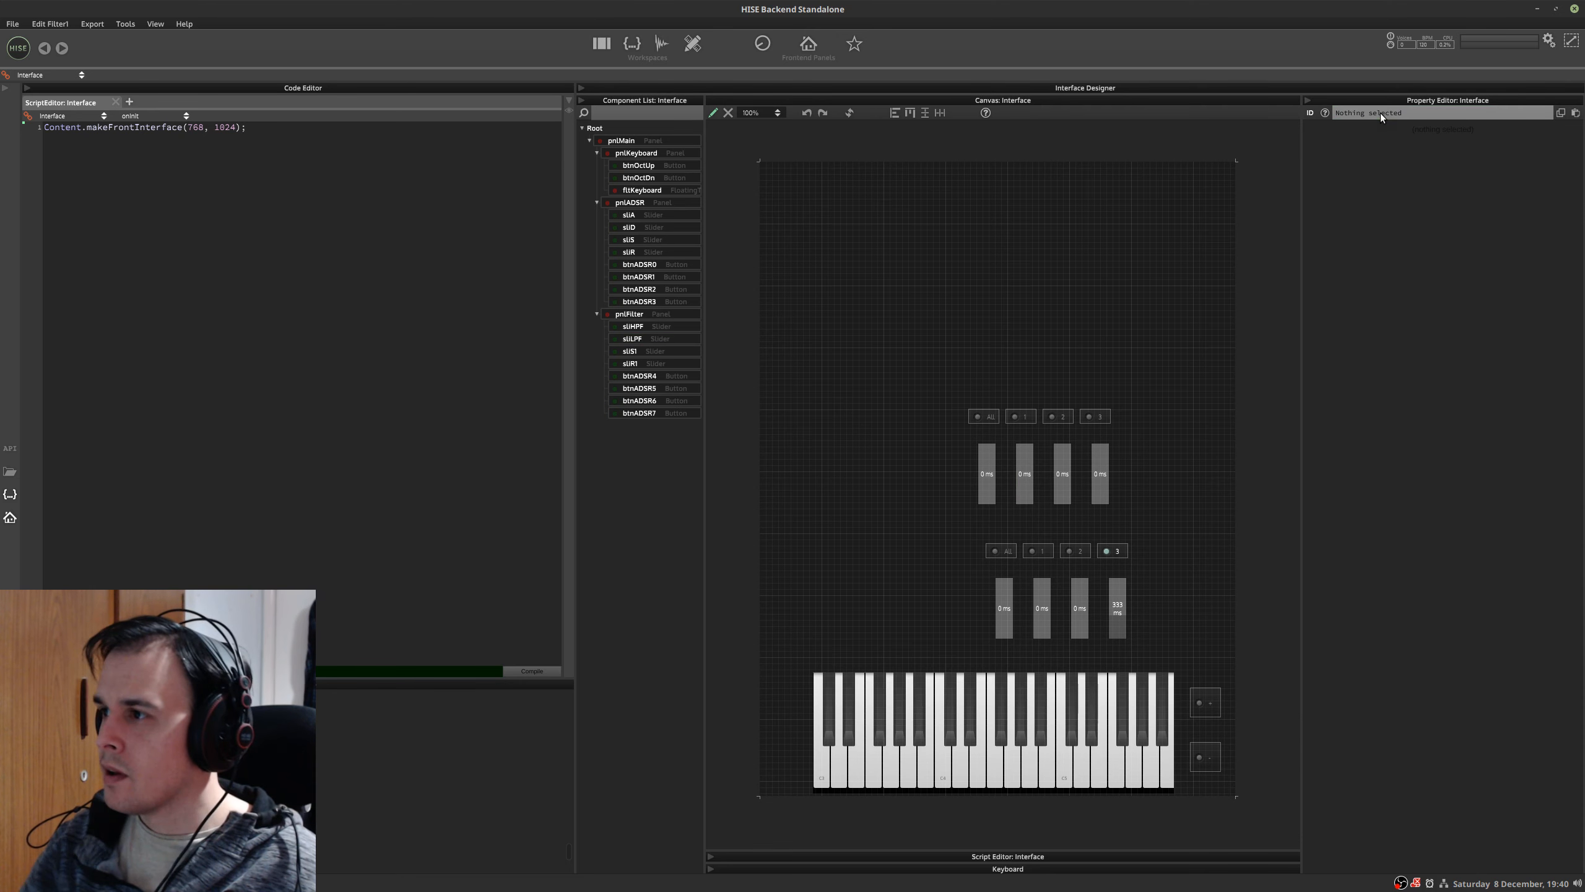
- Rename the sliS1 slider in pnlFilter as sliRes
left_click(670, 352)
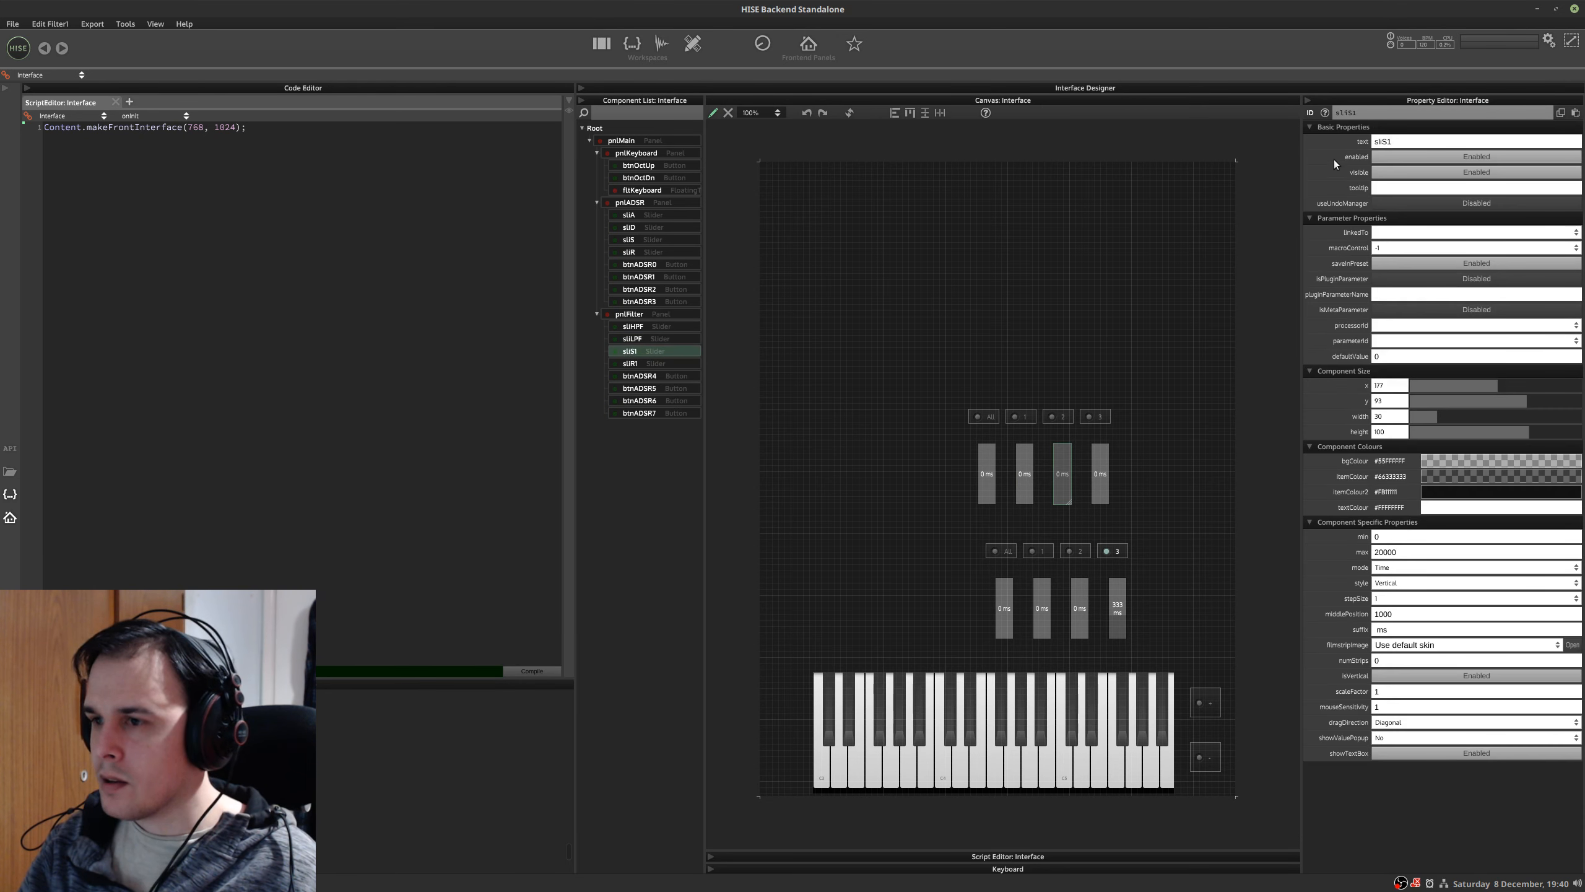
left_click(1367, 113)
type("sliRe")
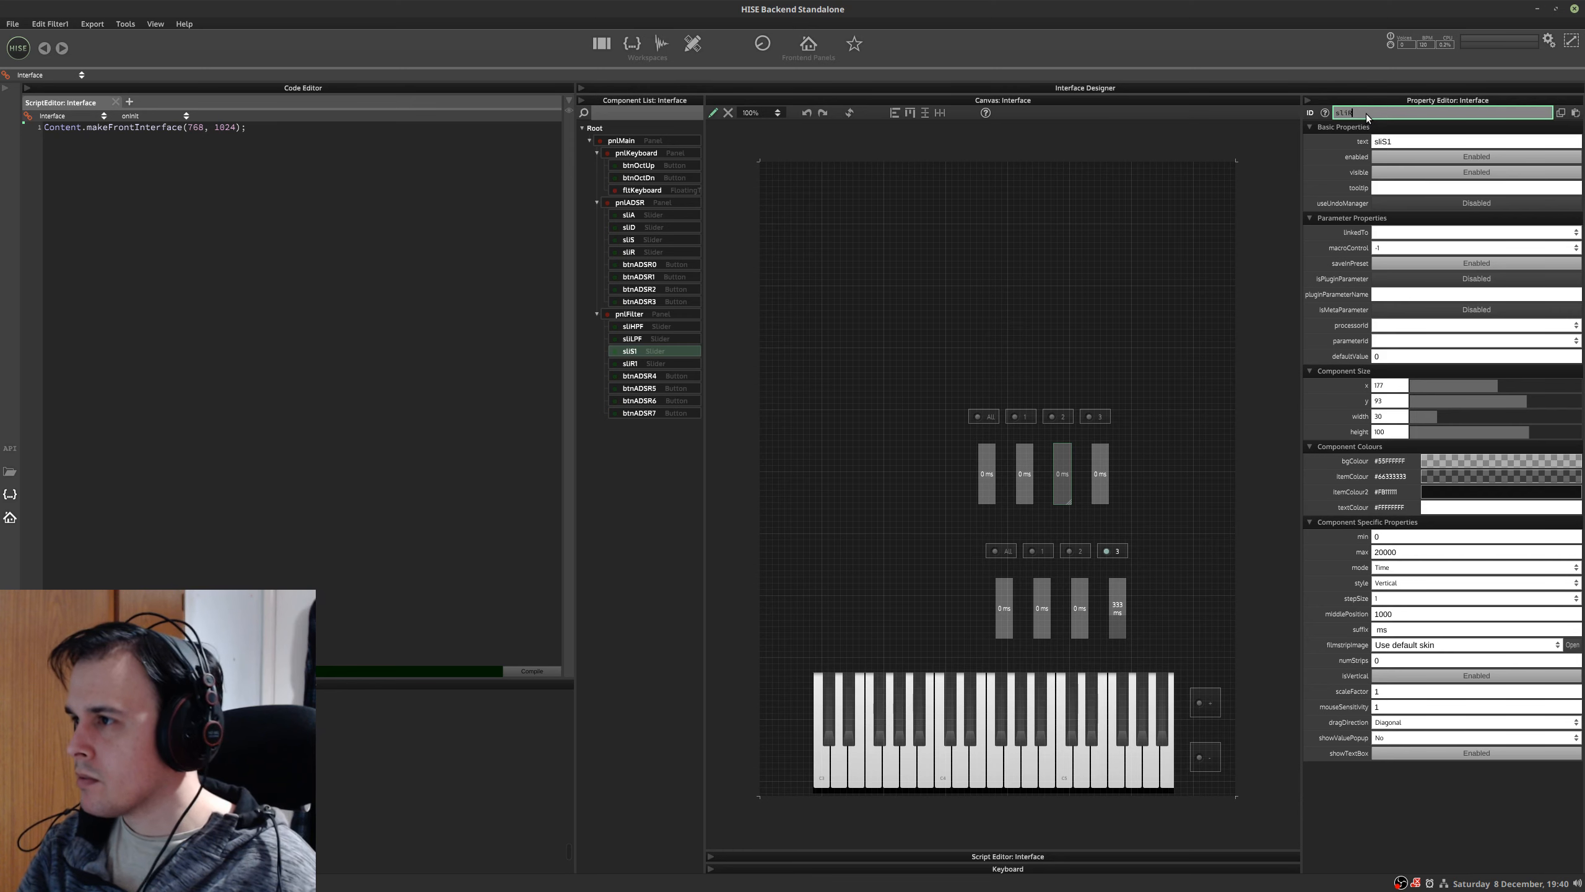
type("s")
key("Return")
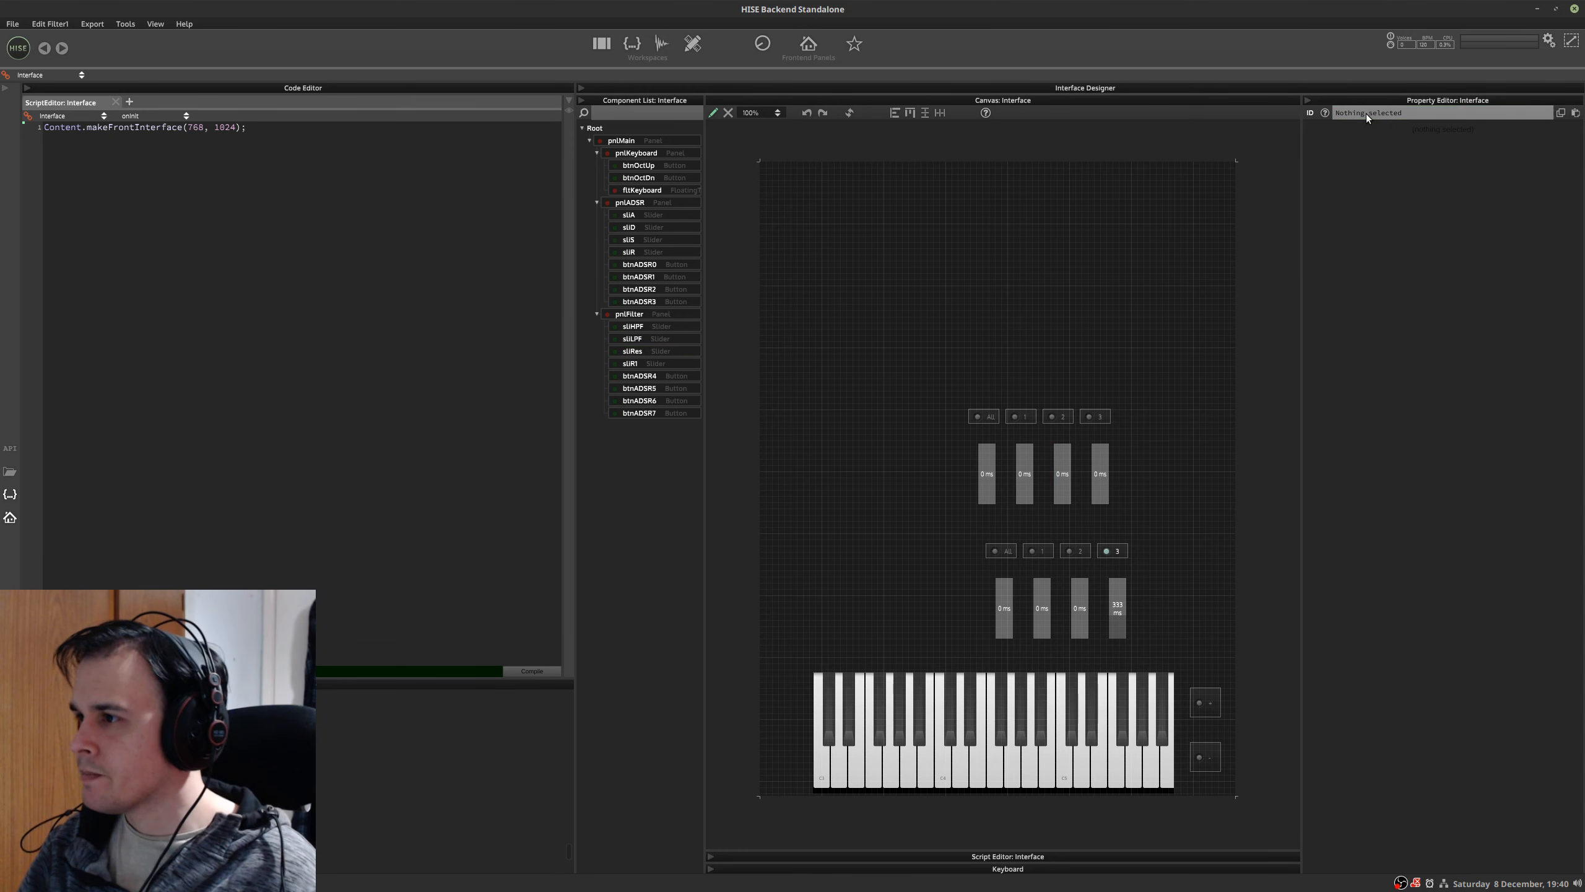
- Turn off the value popup of the sliHPF slider and set its mode to Frequency
left_click(664, 364)
left_click(651, 328)
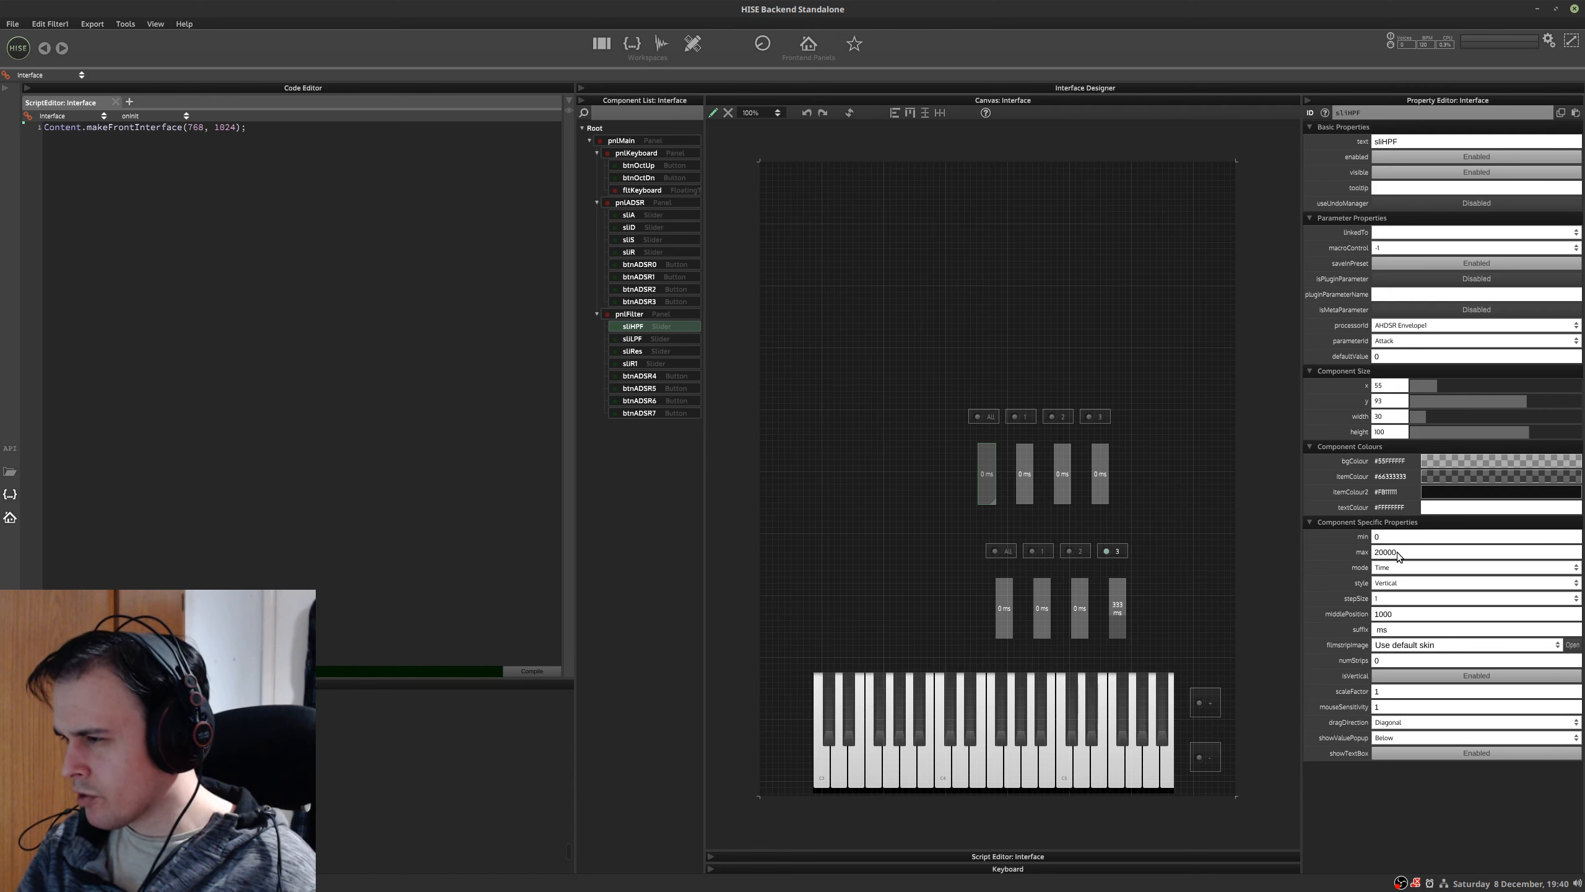
left_click(1417, 736)
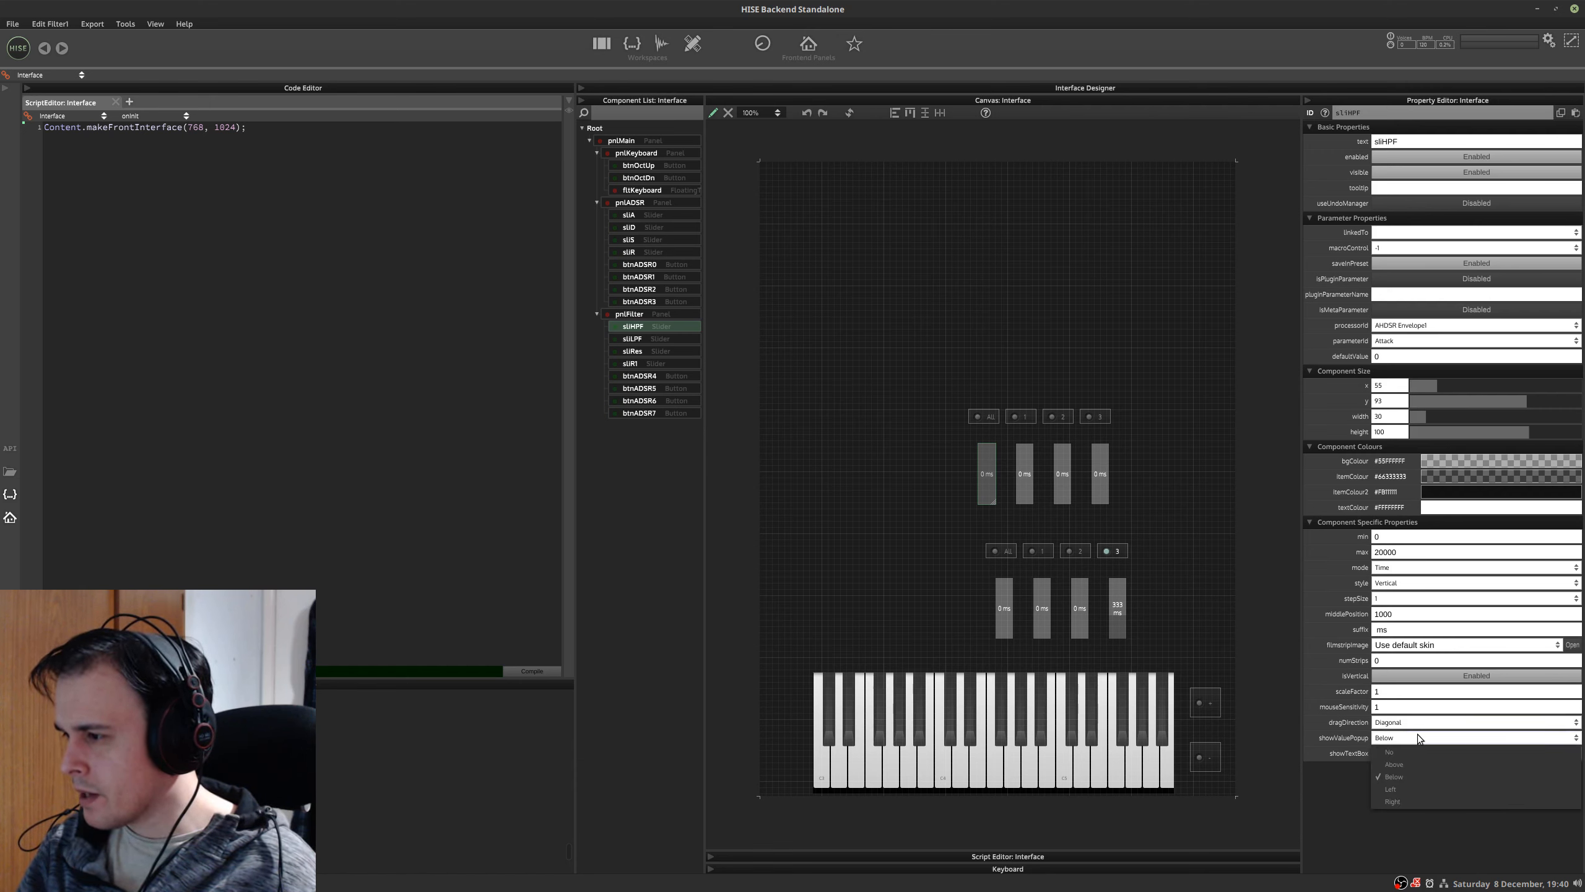
left_click(1421, 750)
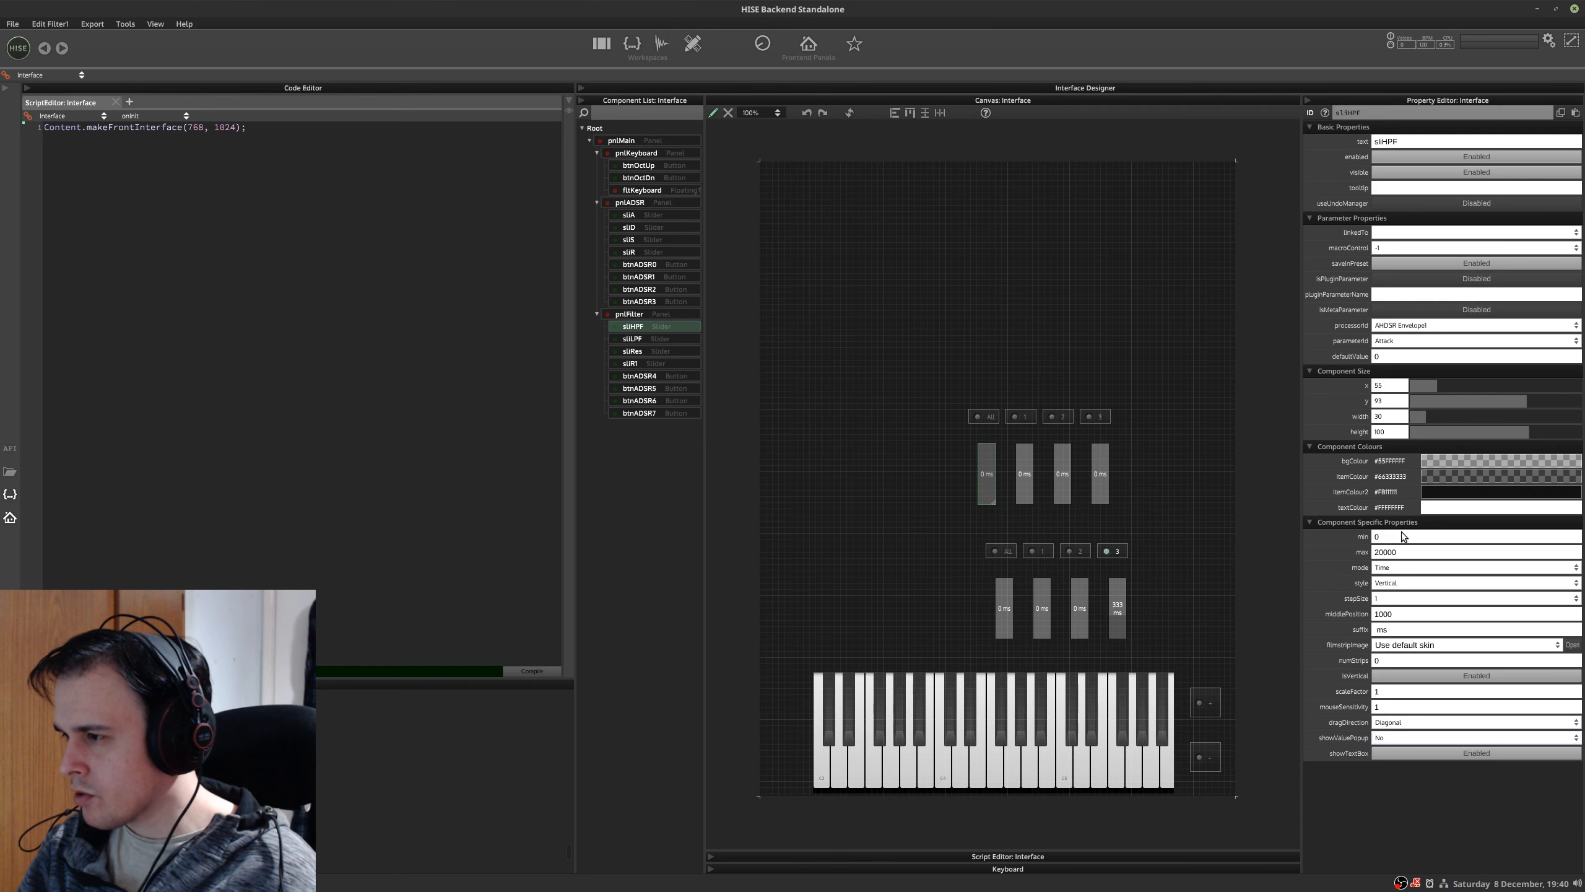
left_click(1389, 566)
left_click(1422, 581)
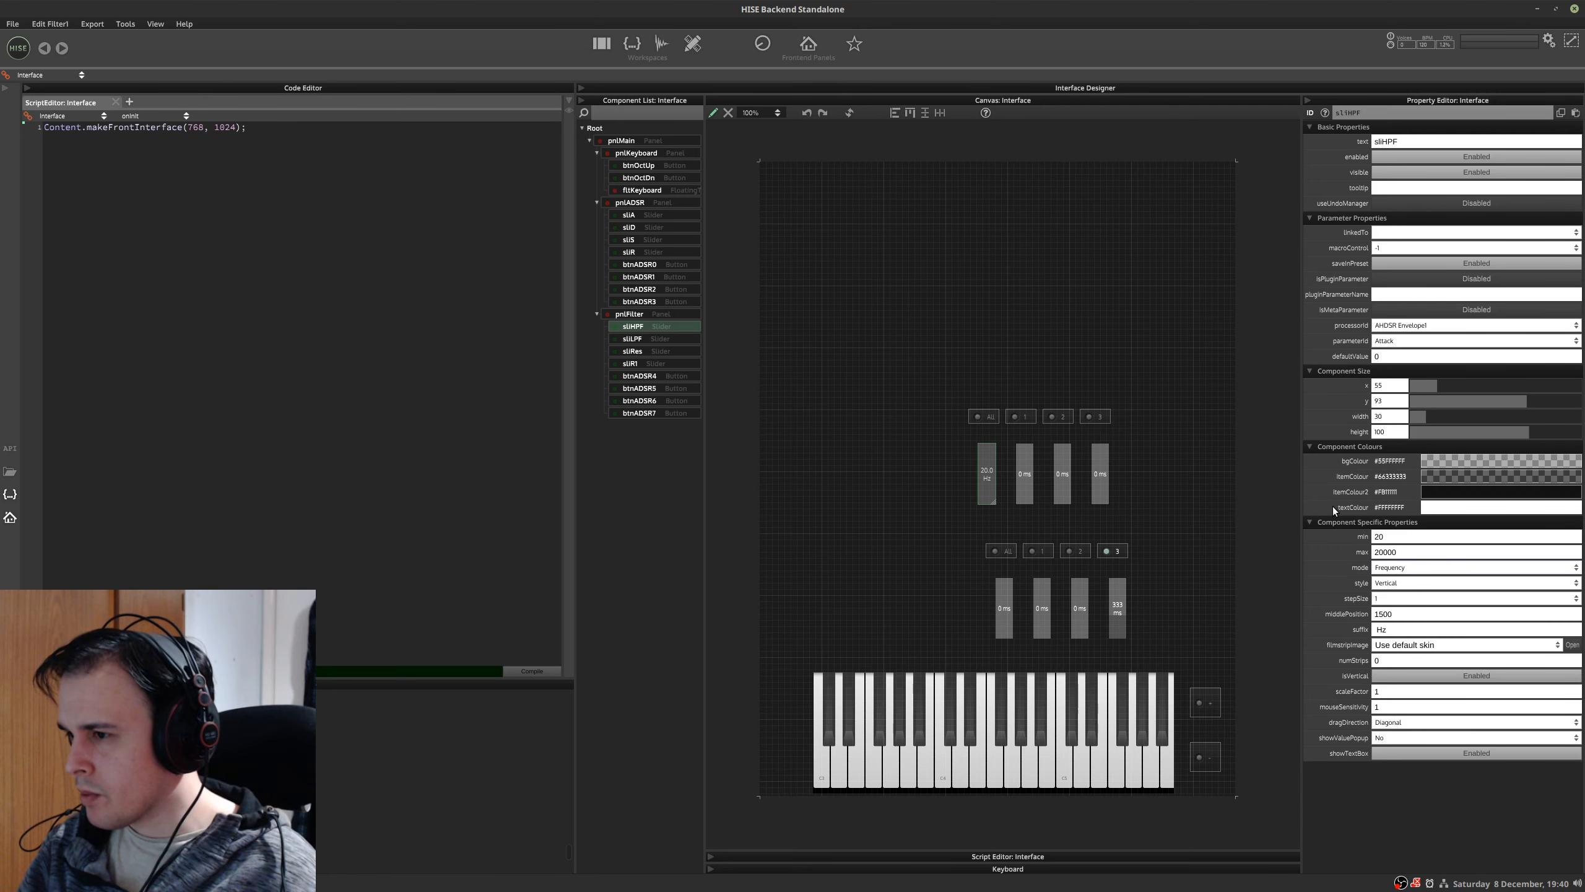
- Set the mode of the sliLPF slider to Frequency
left_click(638, 341)
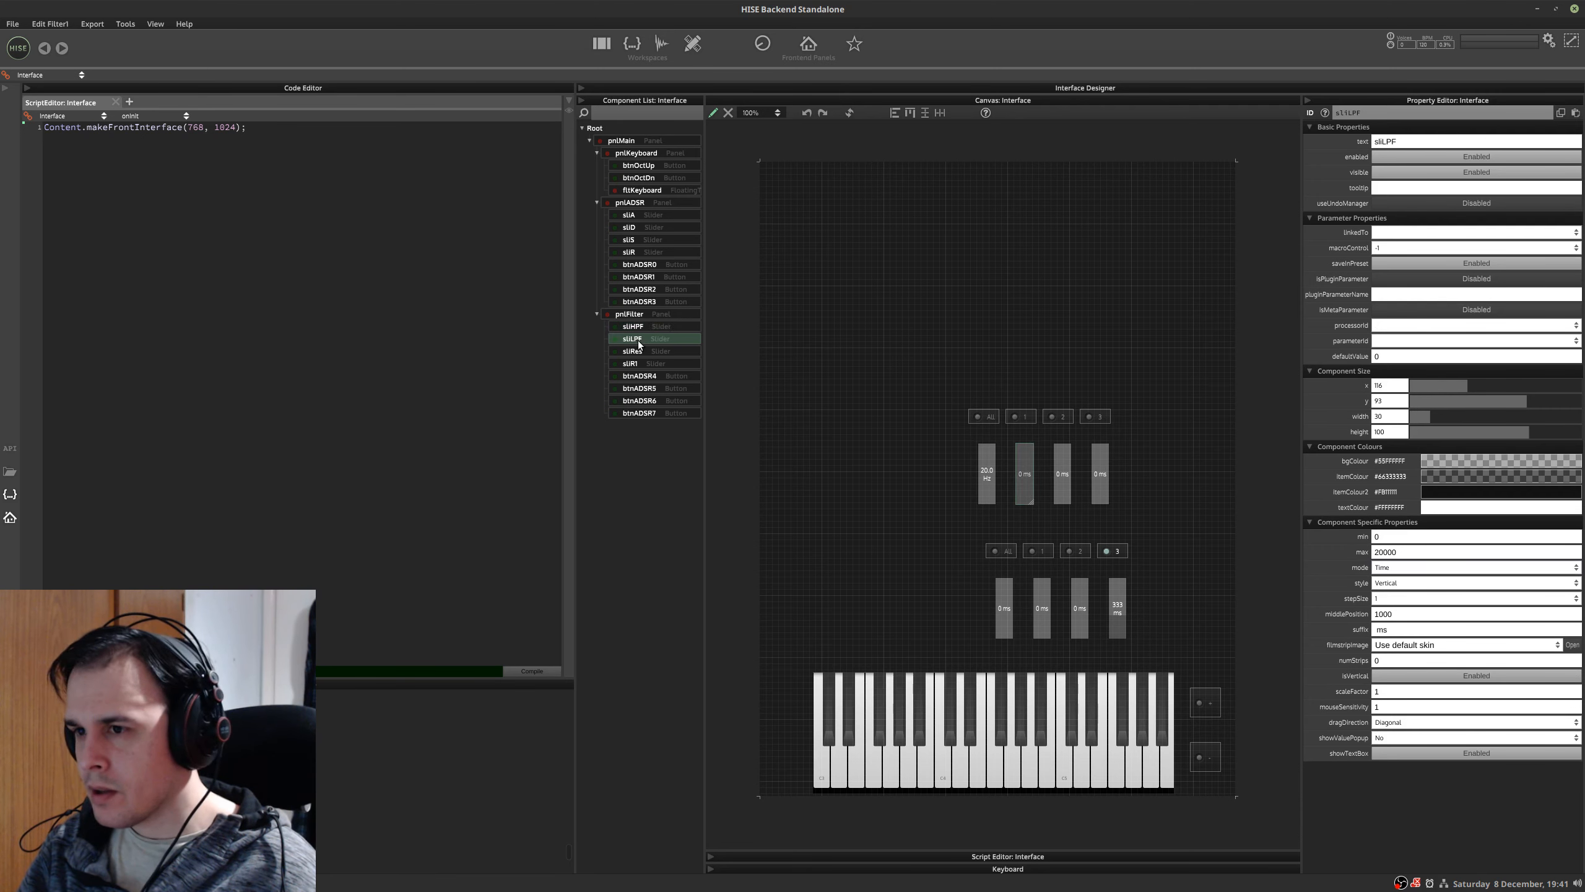
left_click(1406, 557)
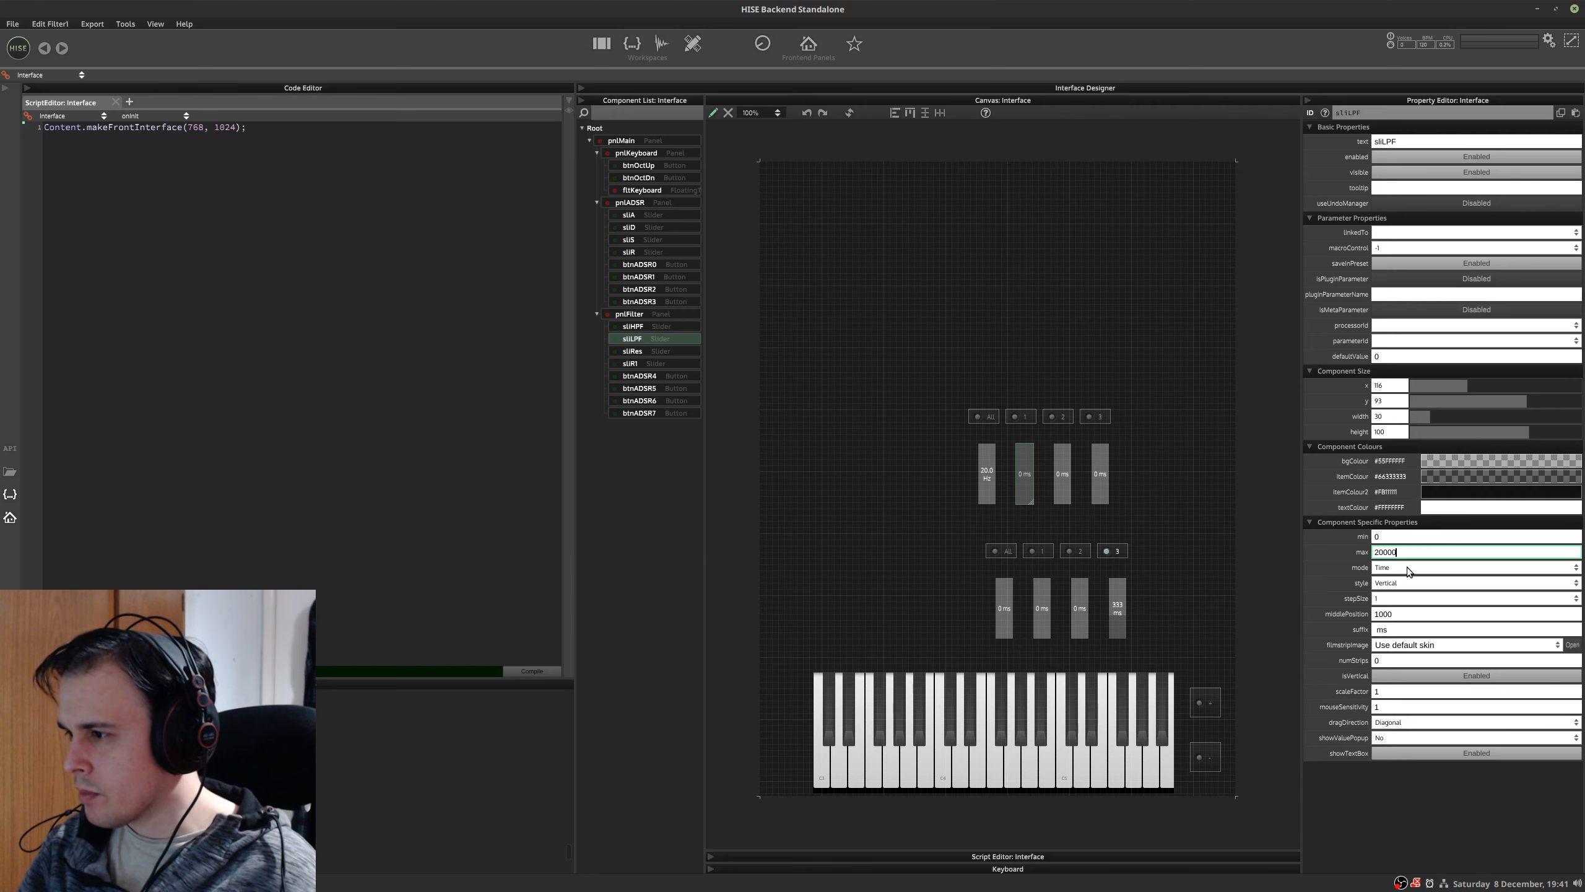
left_click(1407, 567)
left_click(1412, 582)
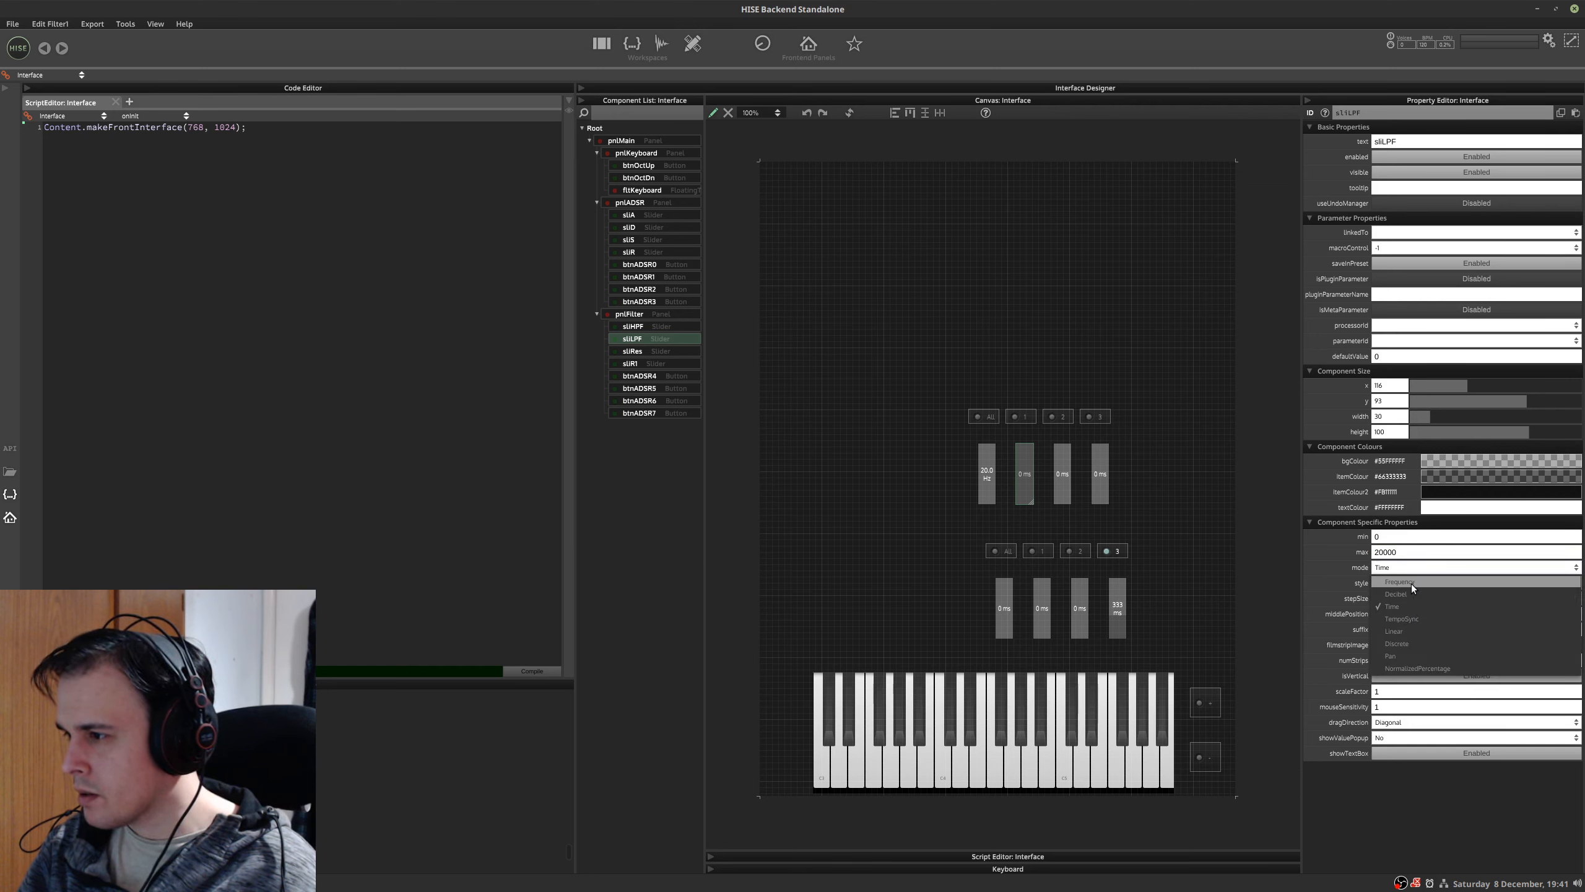
- Set the mode of the sliRes slider to Linear
left_click(665, 356)
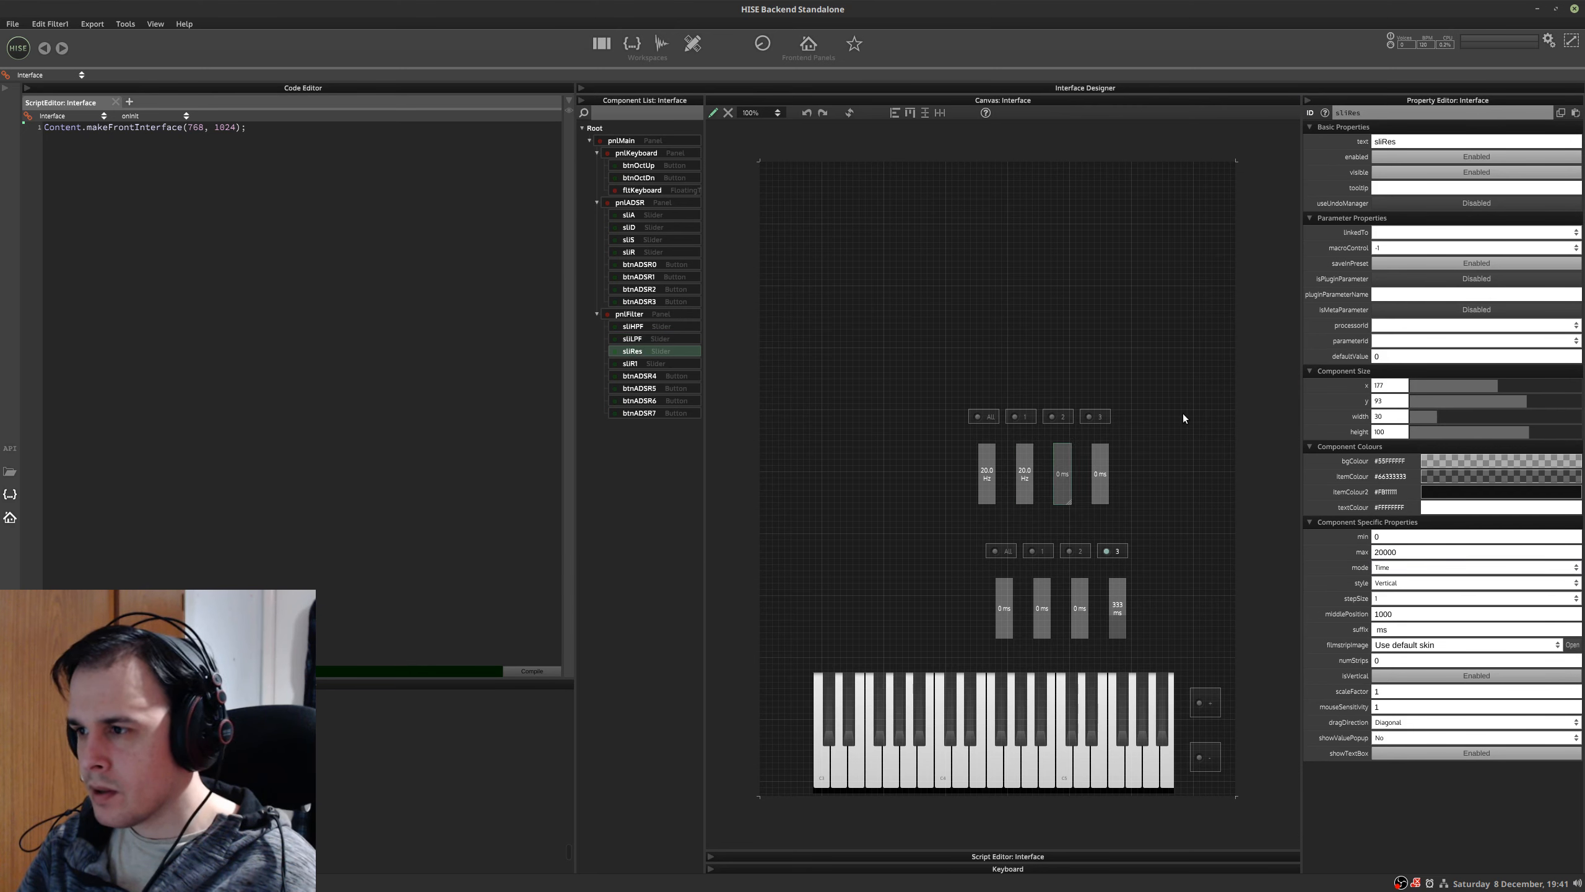
left_click(1403, 567)
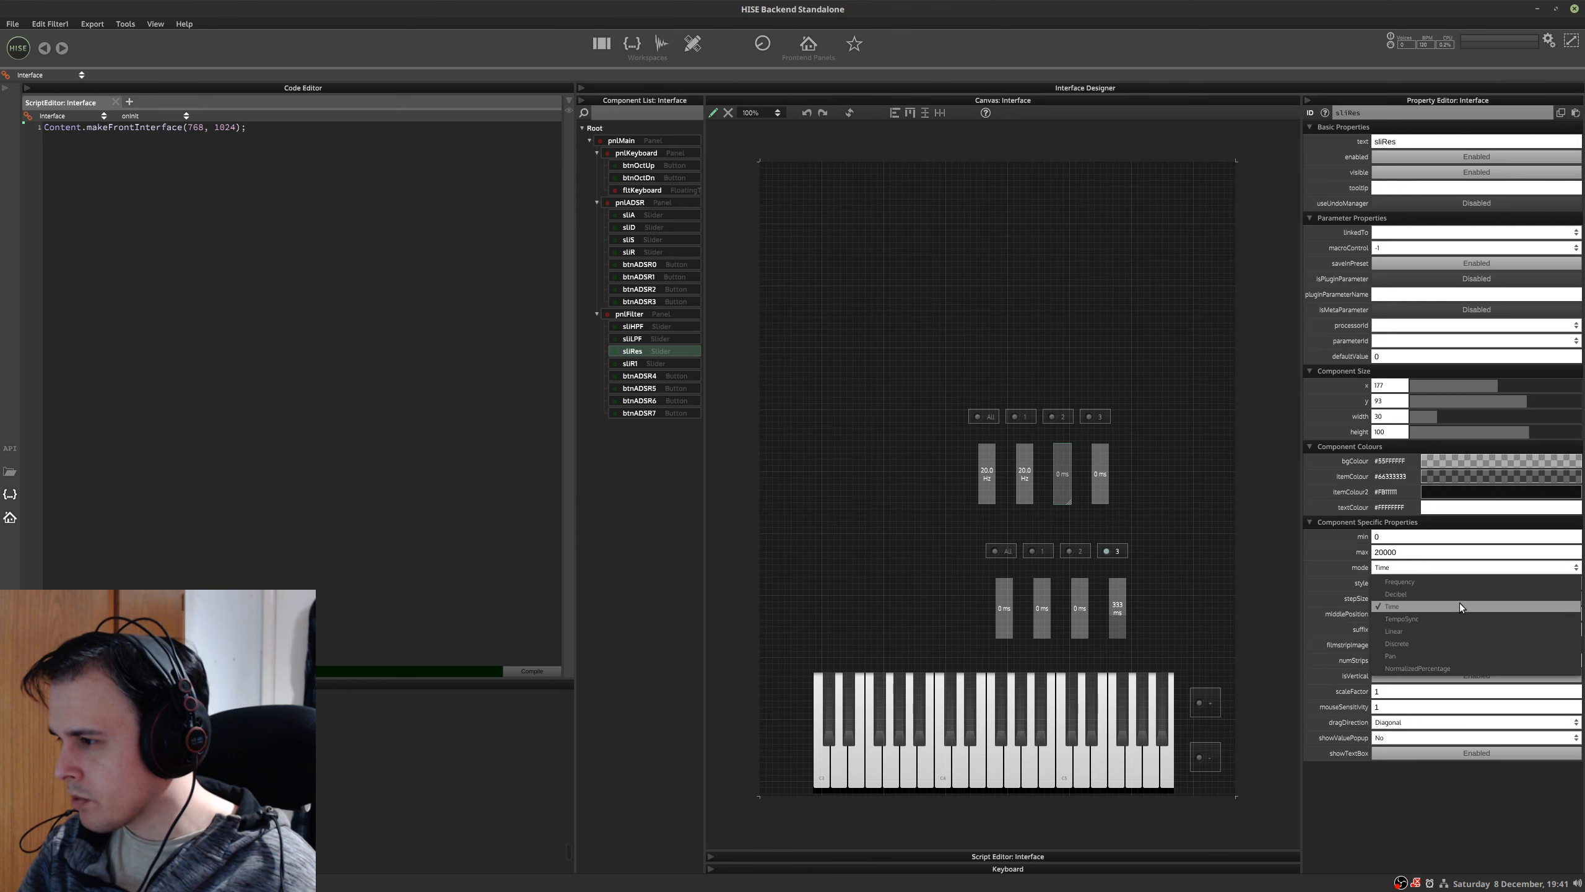
left_click(1443, 632)
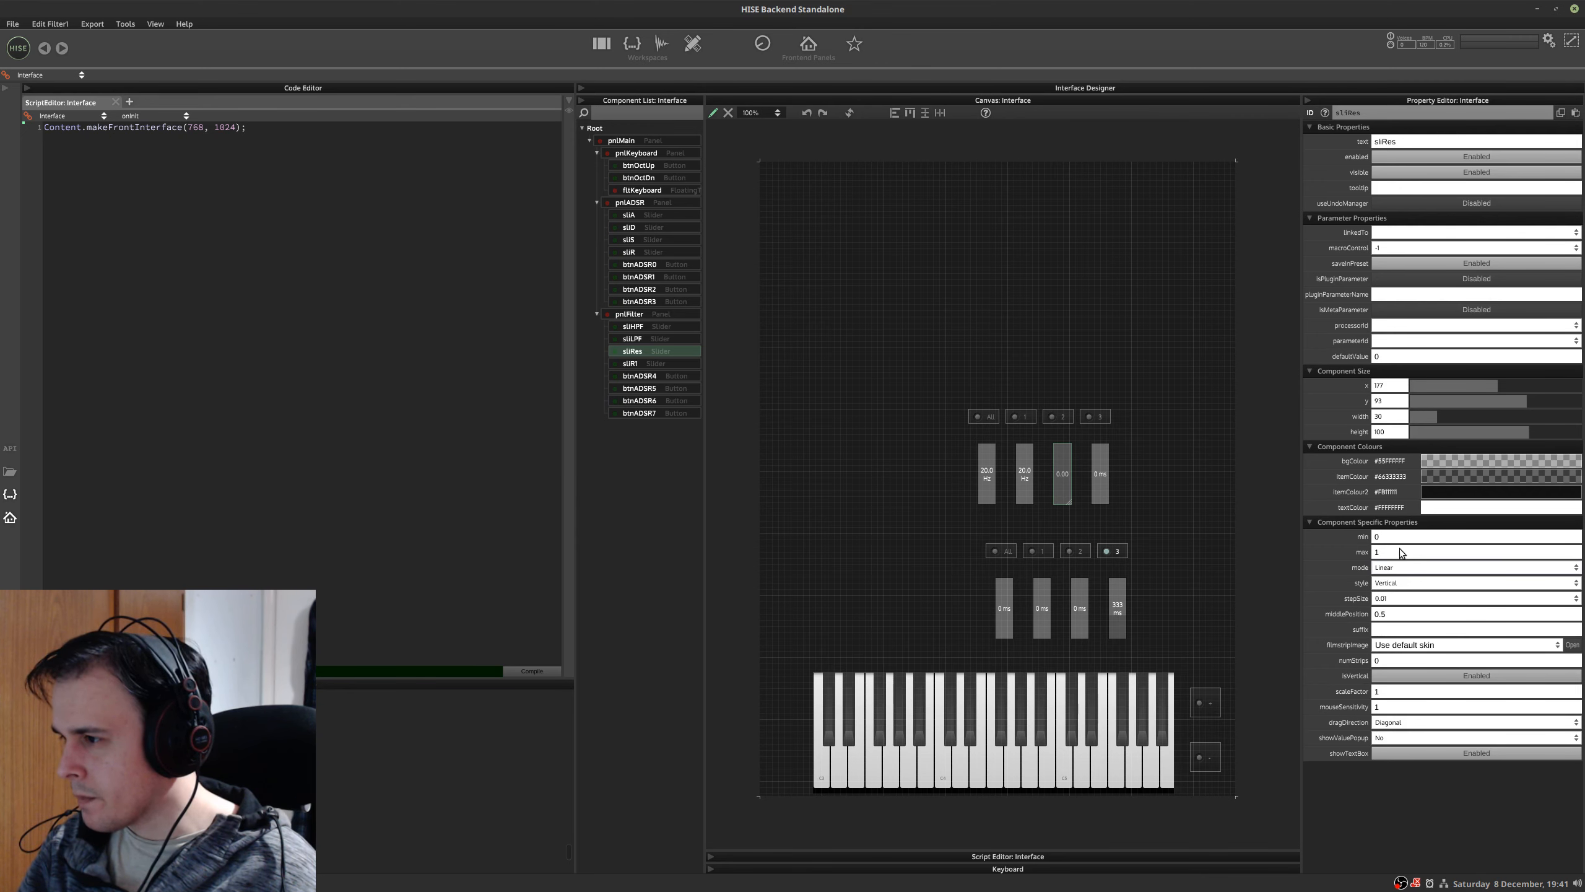
- Turn the Filter1 poly filter's Q down to its minimum to check its range, and return to the interface design
left_click(611, 43)
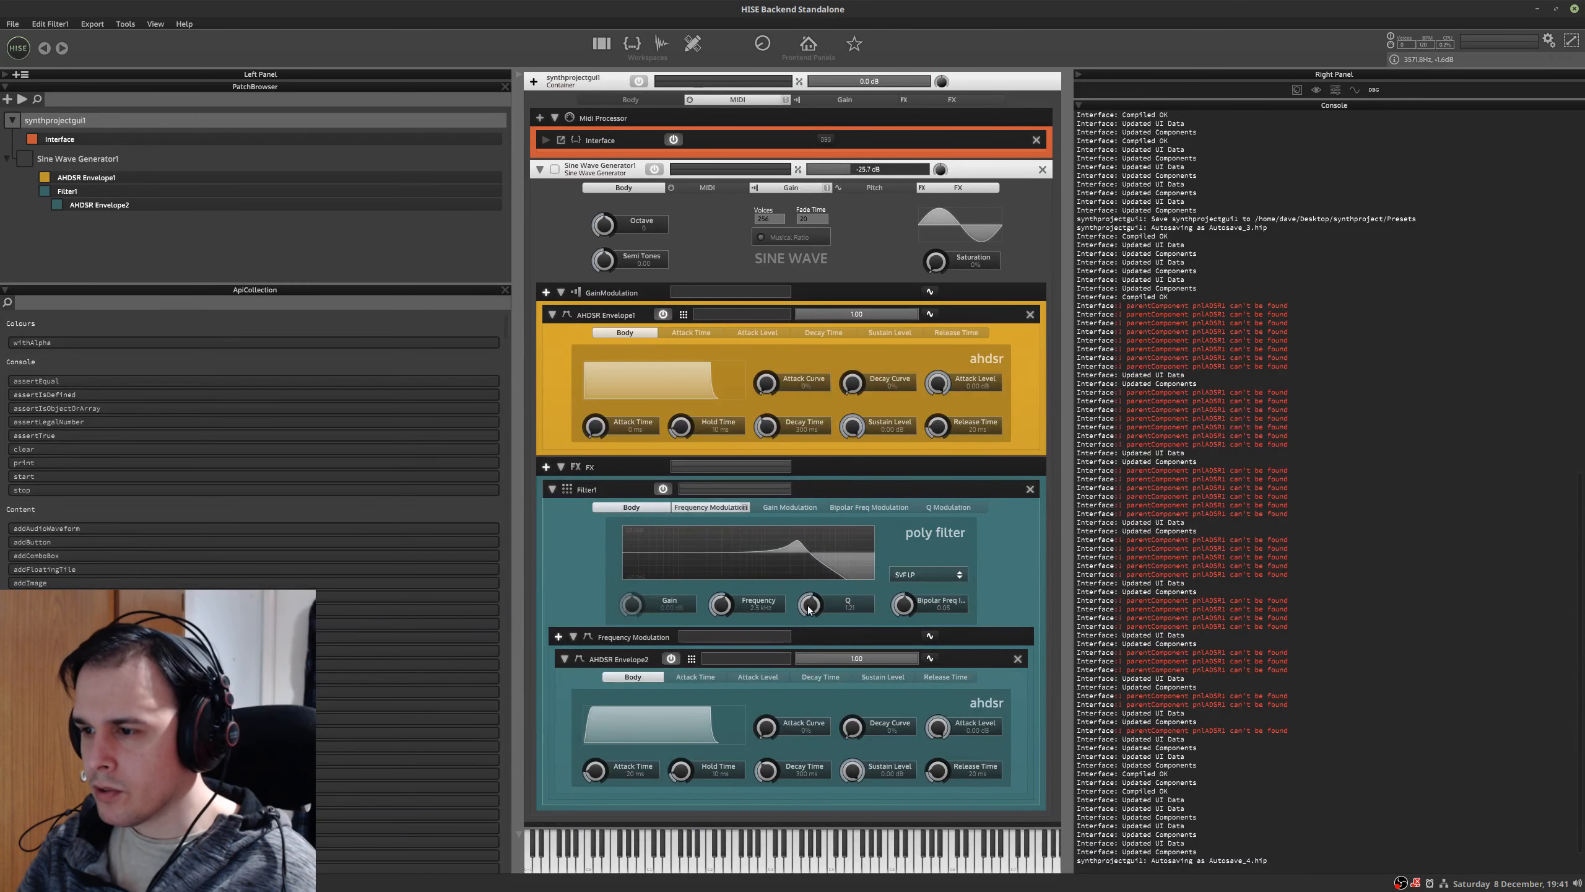
left_click_drag(809, 609, 810, 643)
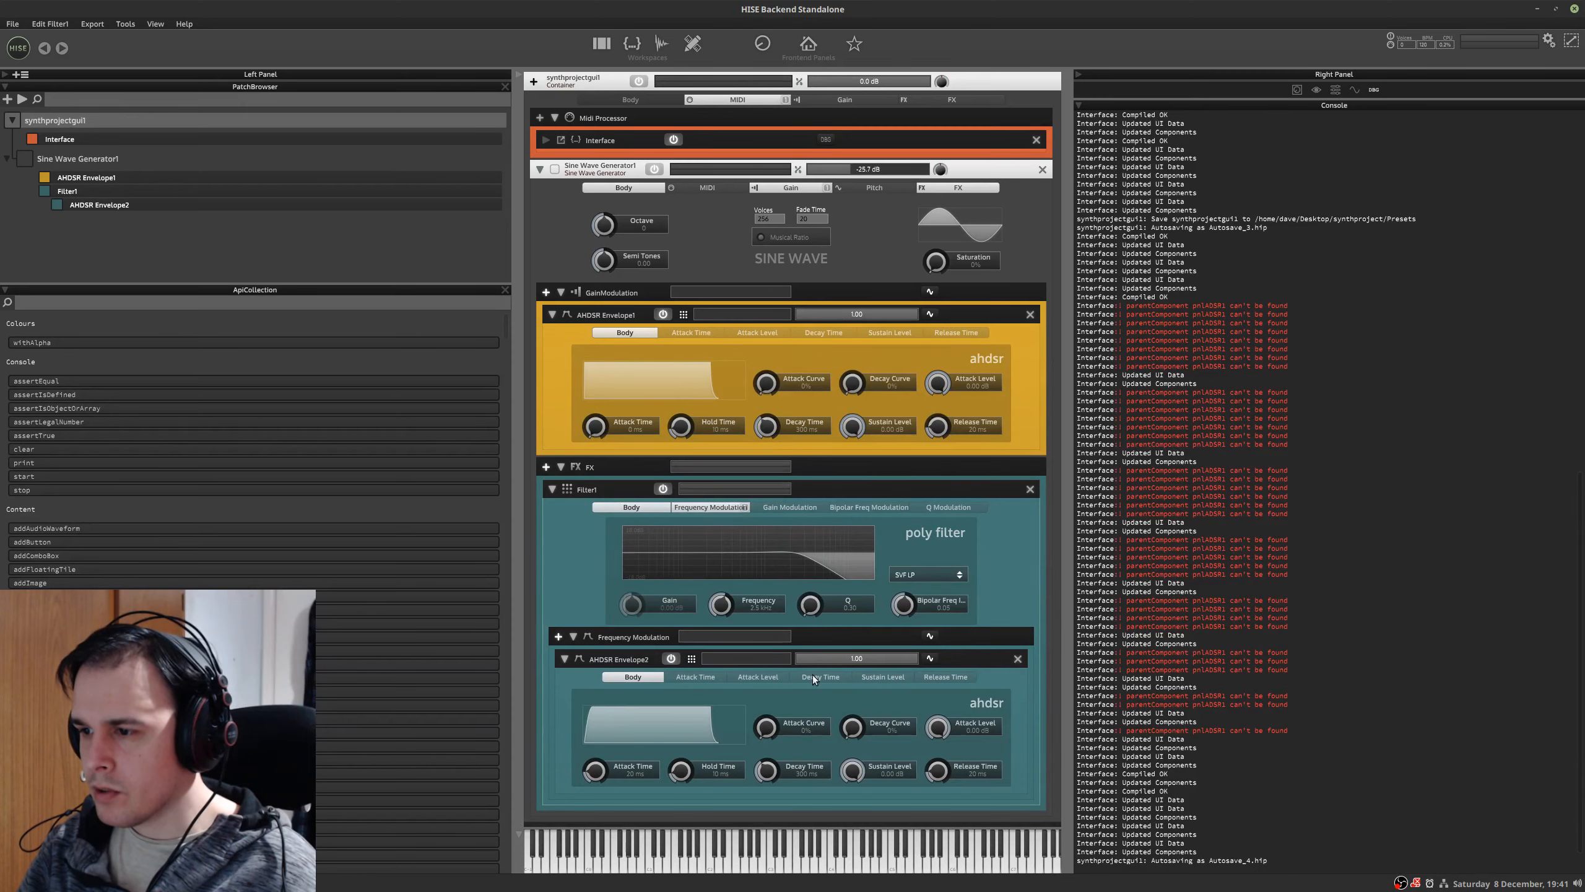
left_click(632, 44)
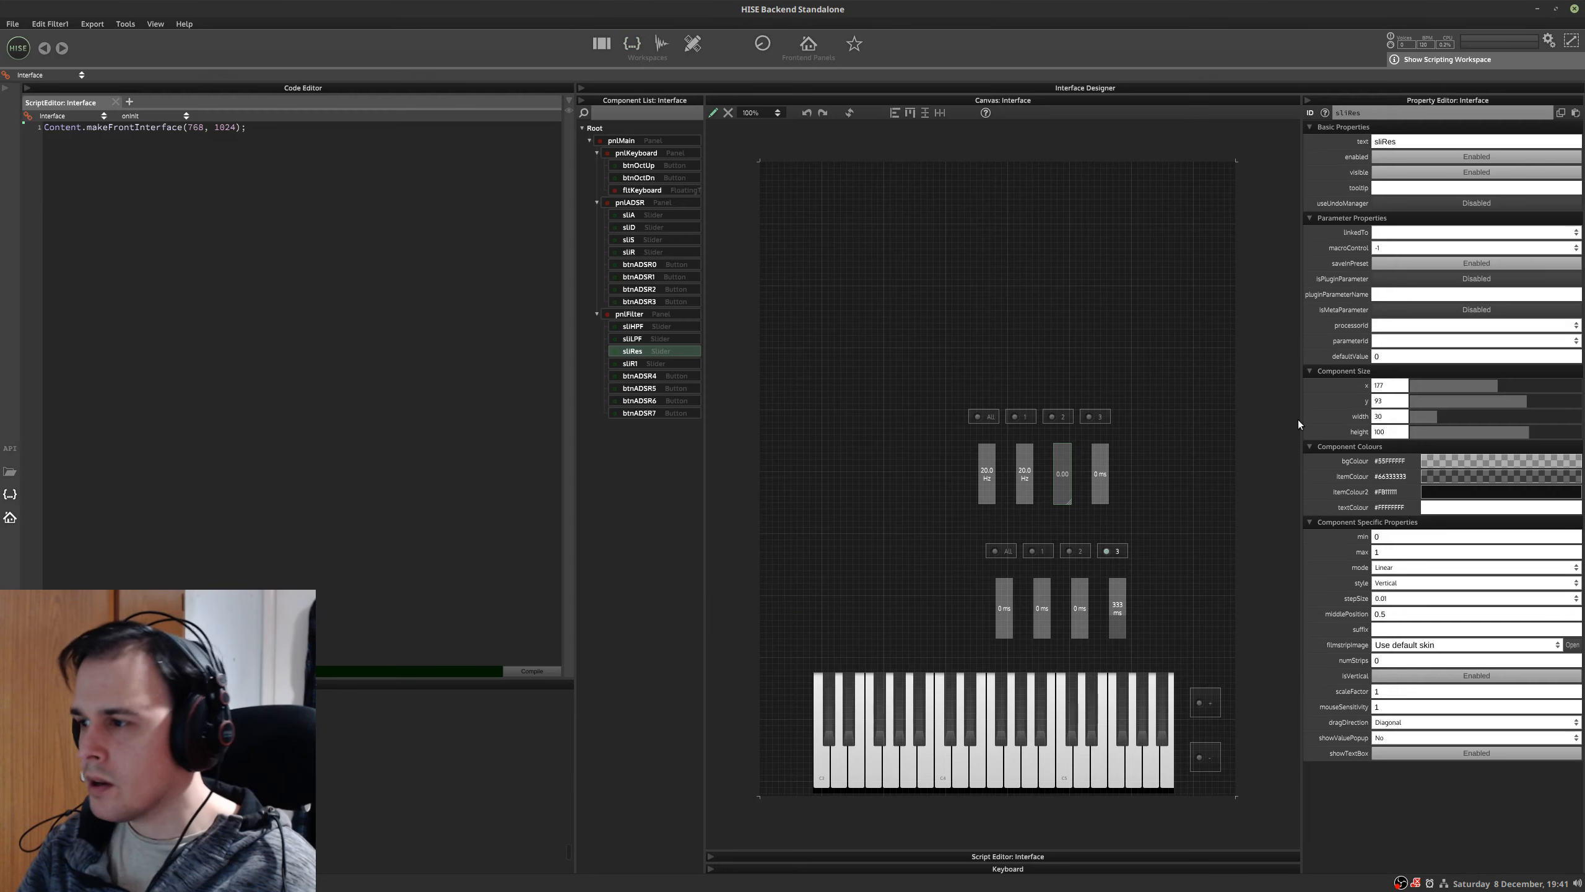
- Set the sliRes slider's minimum to 0.3, maximum to 8 and middle position to 1, keeping the 0.01 step size
left_click(1382, 538)
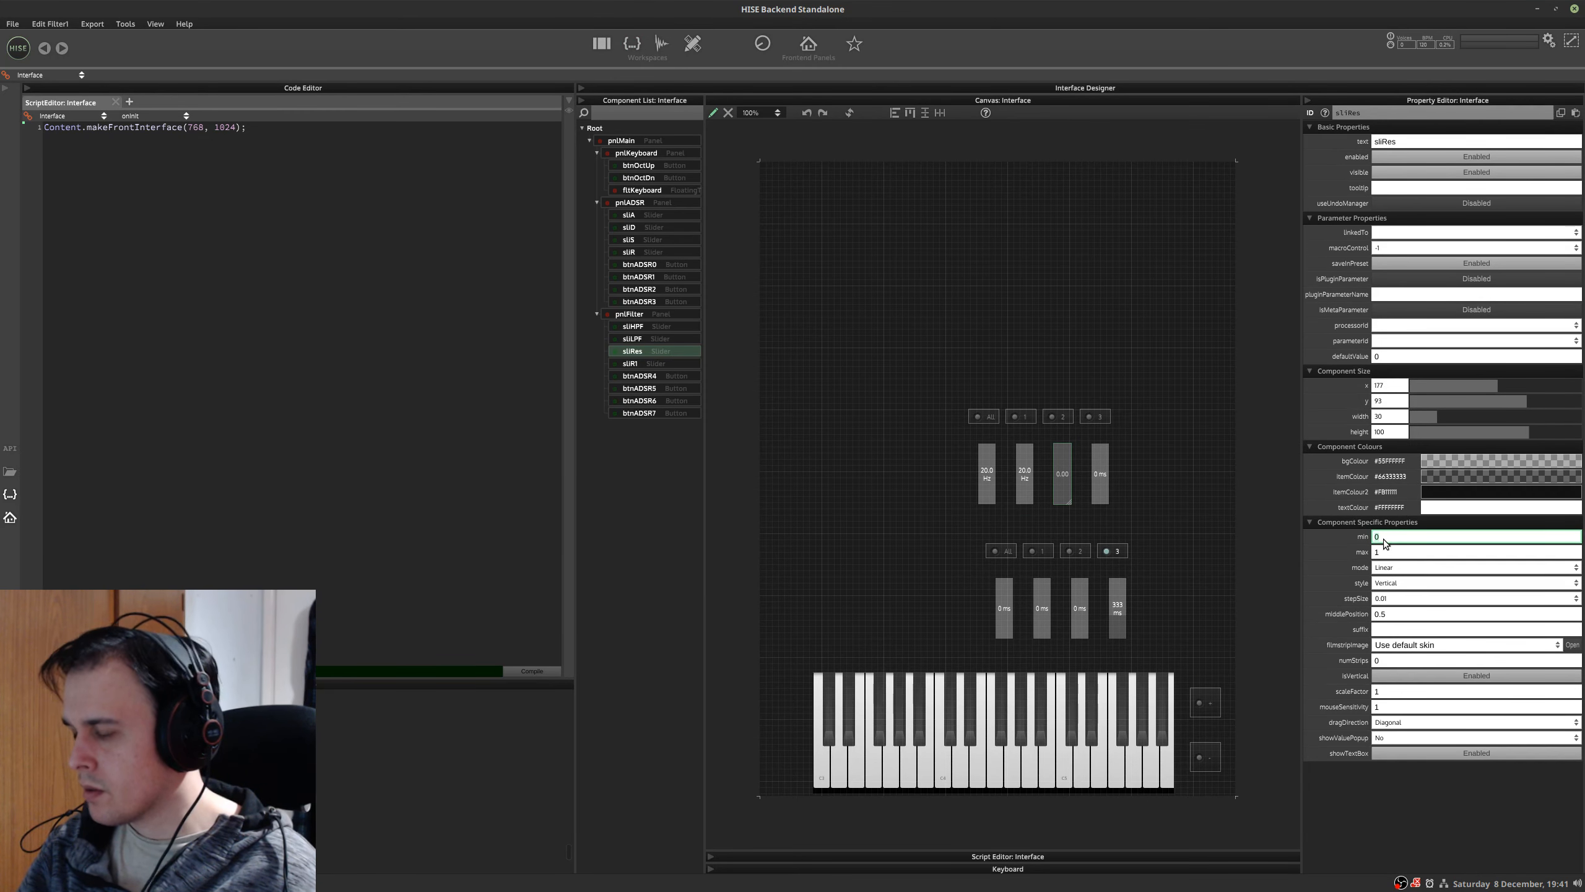
left_click(1391, 553)
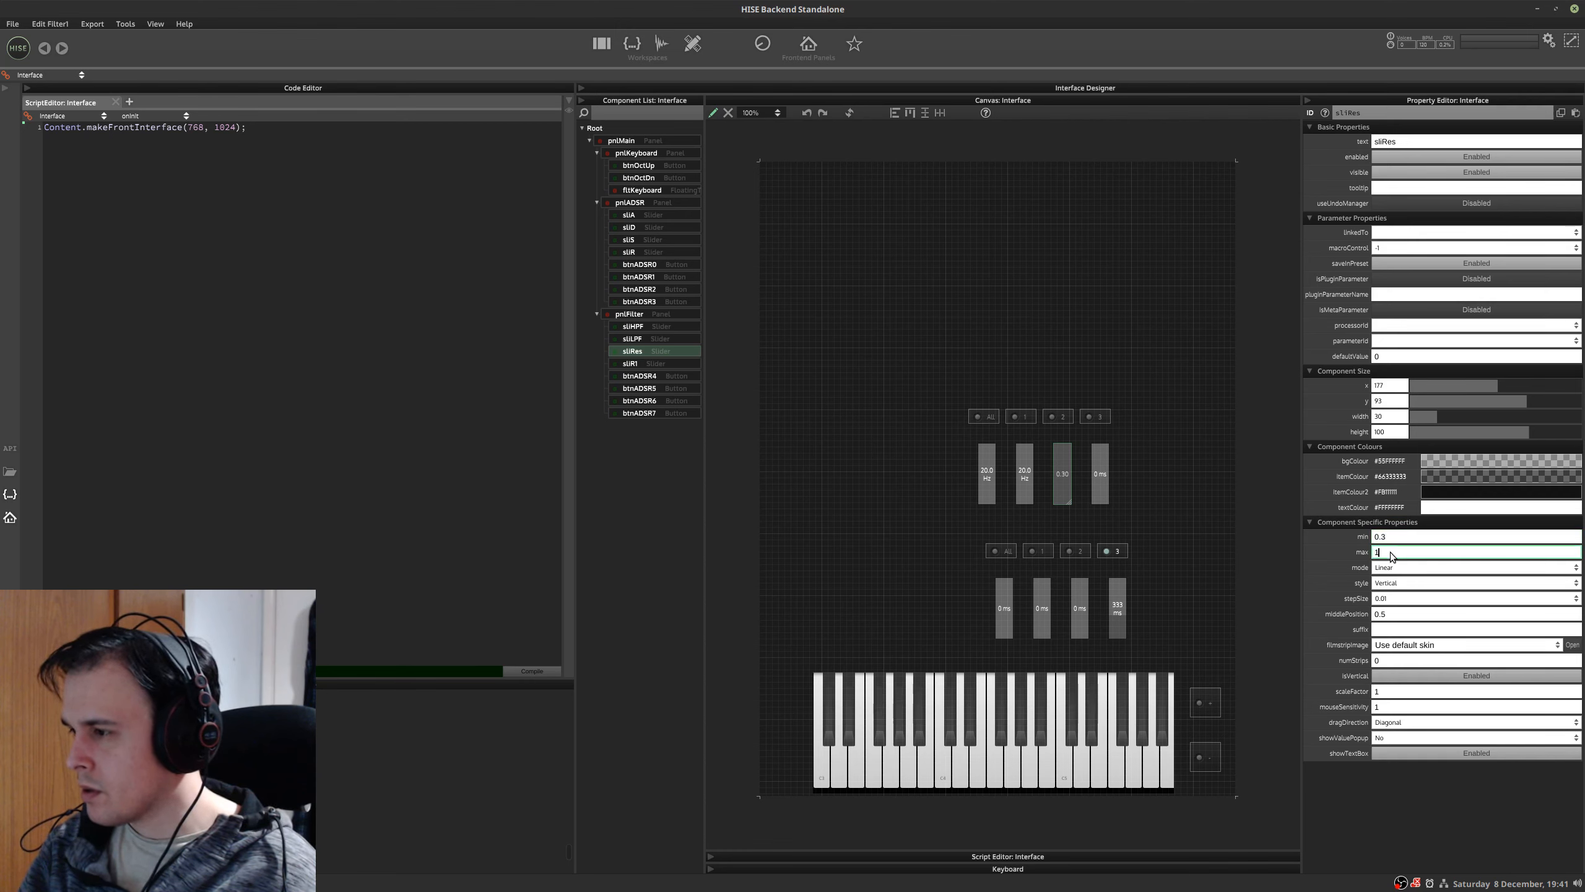
type("8")
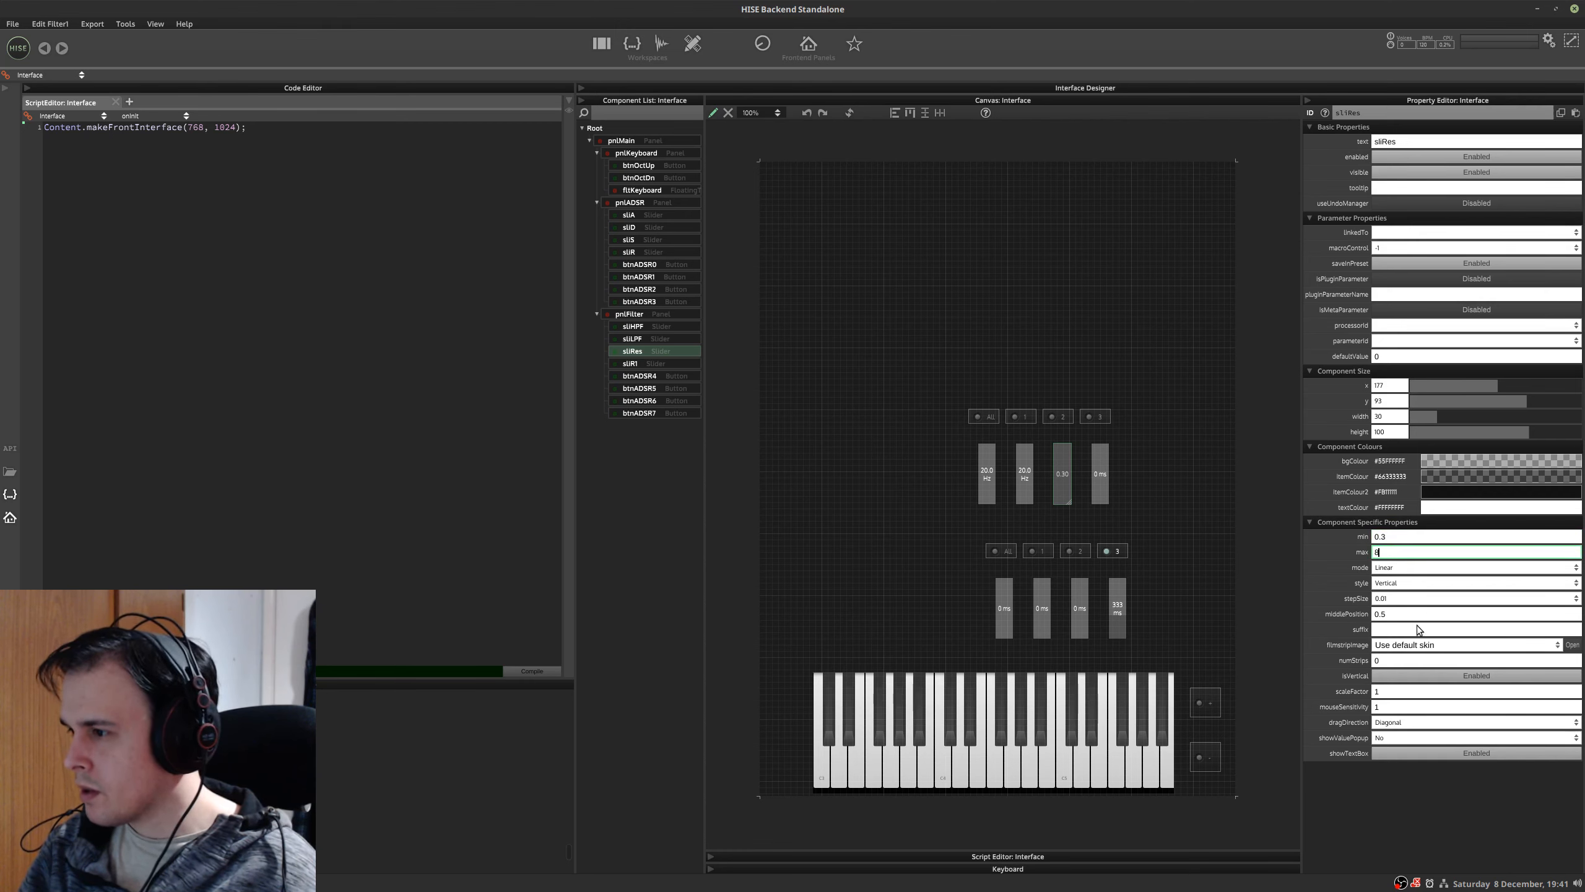
left_click(1393, 617)
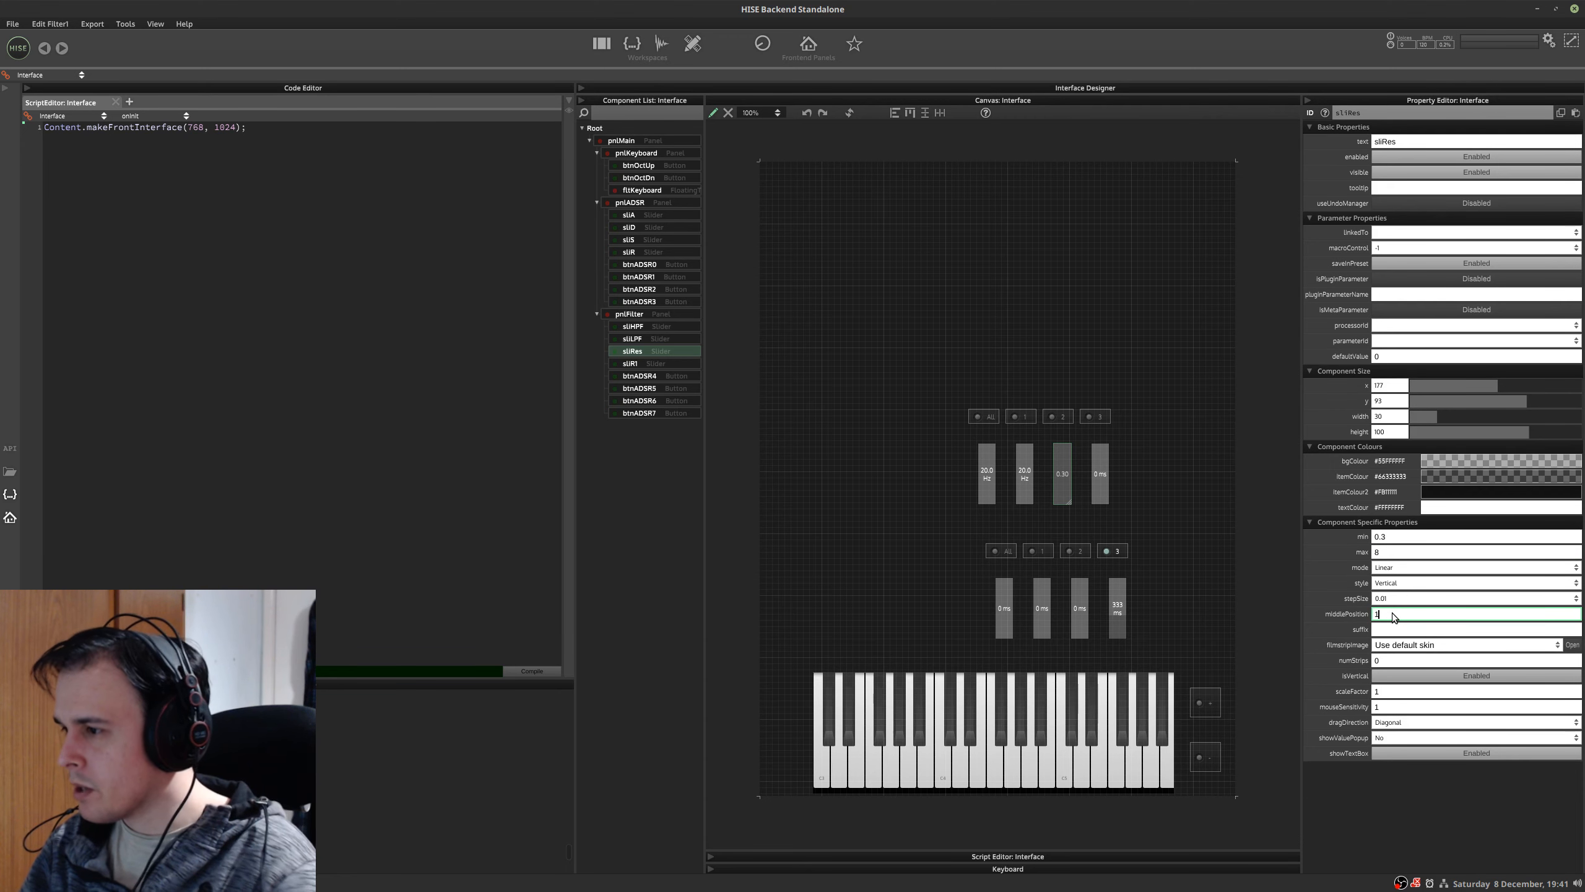
type("1")
left_click(1399, 598)
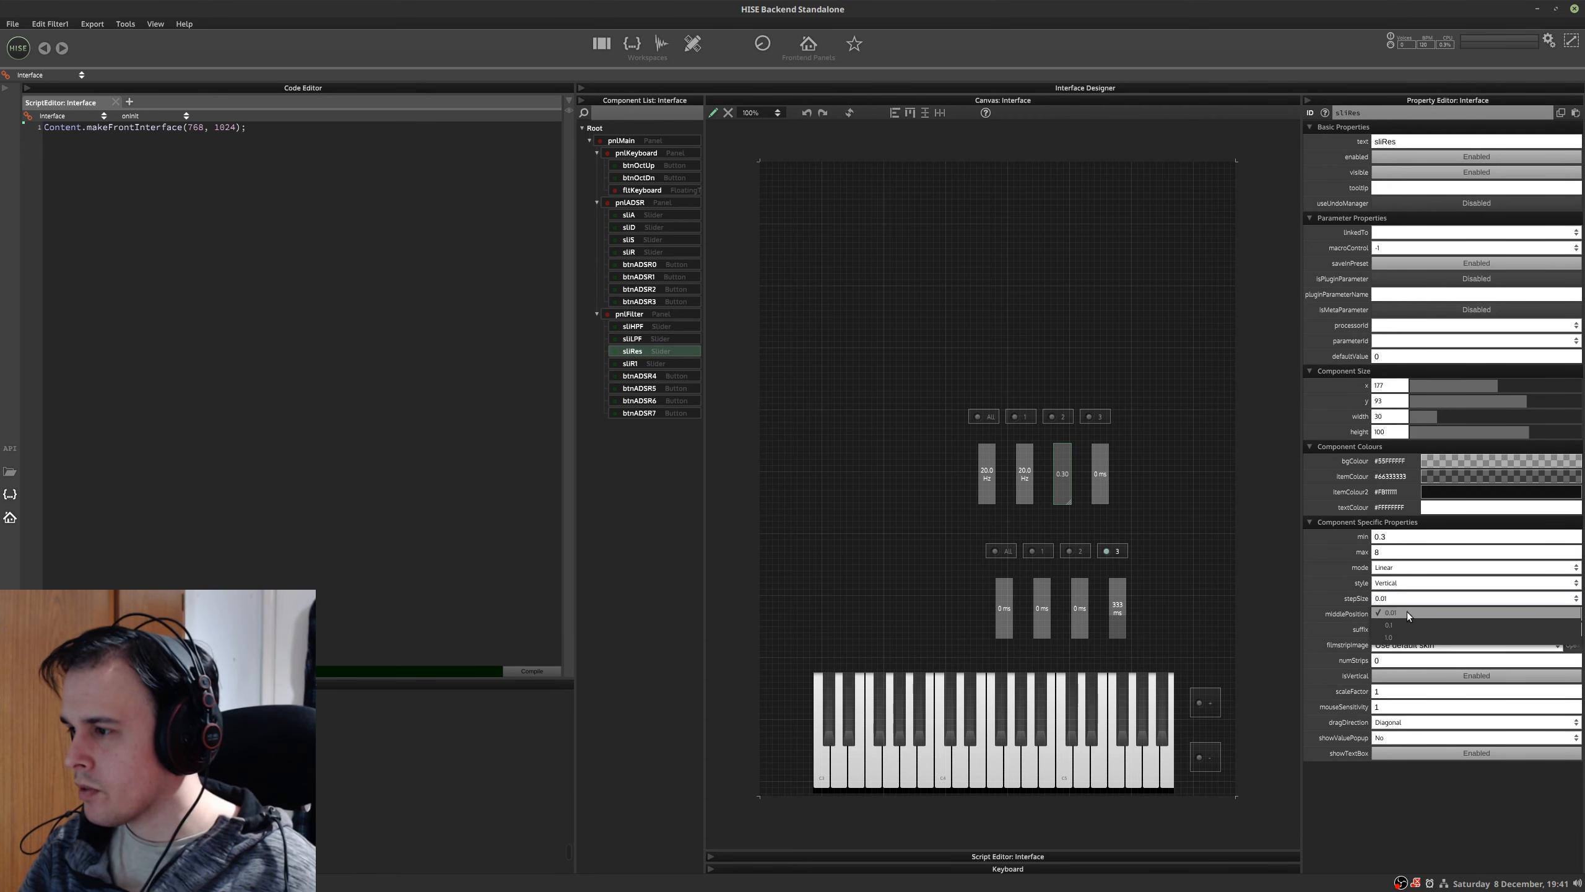
left_click(1402, 600)
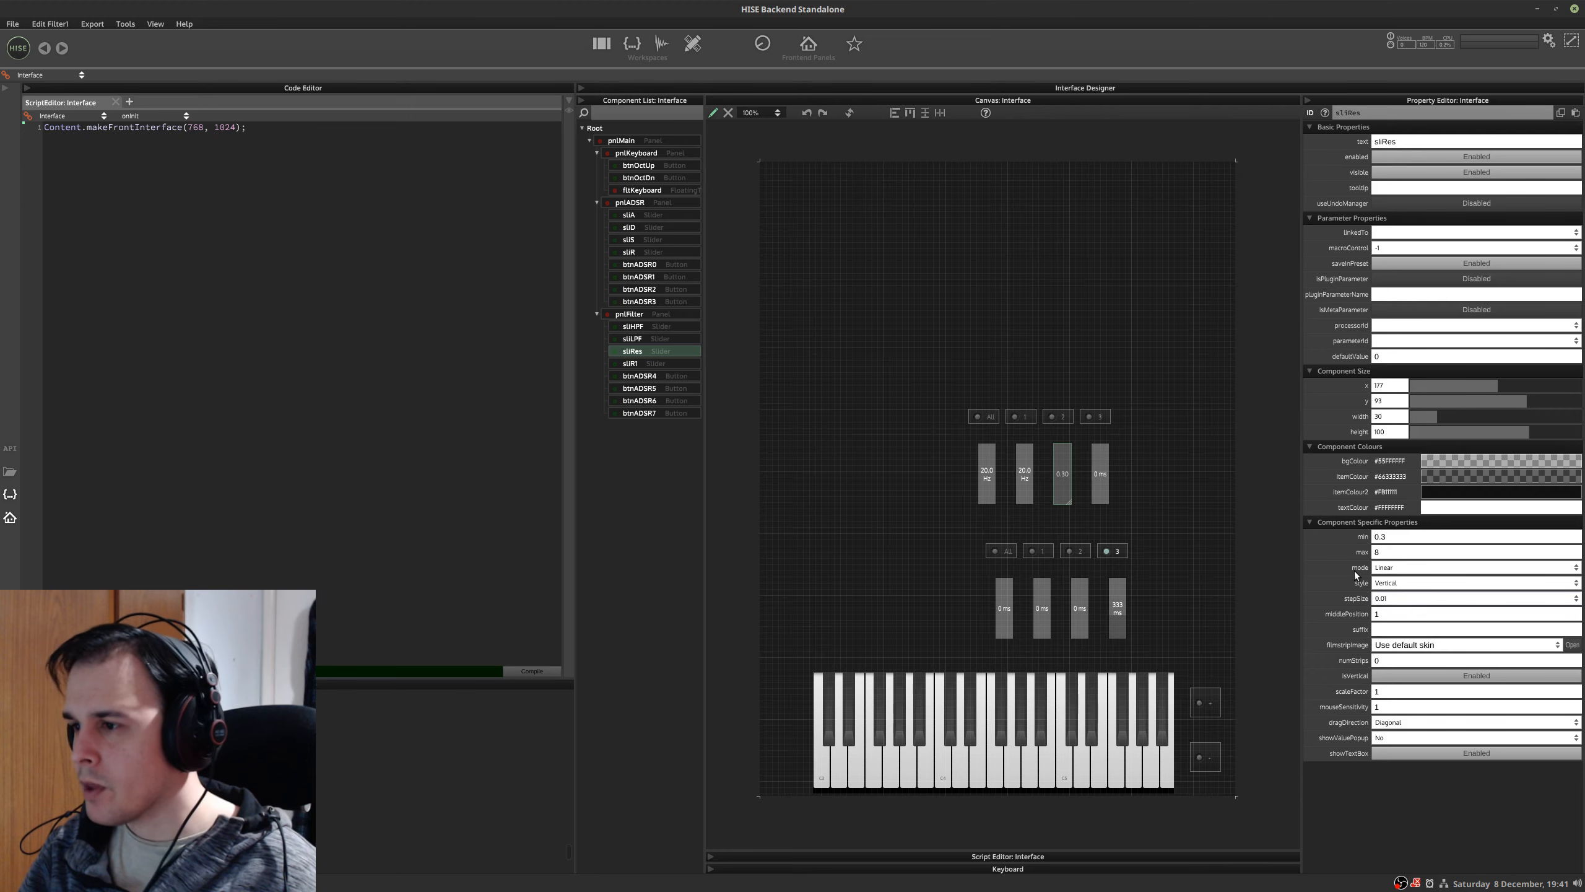
- Compile the interface script and check the filter section of the synth layout mockup
left_click(540, 669)
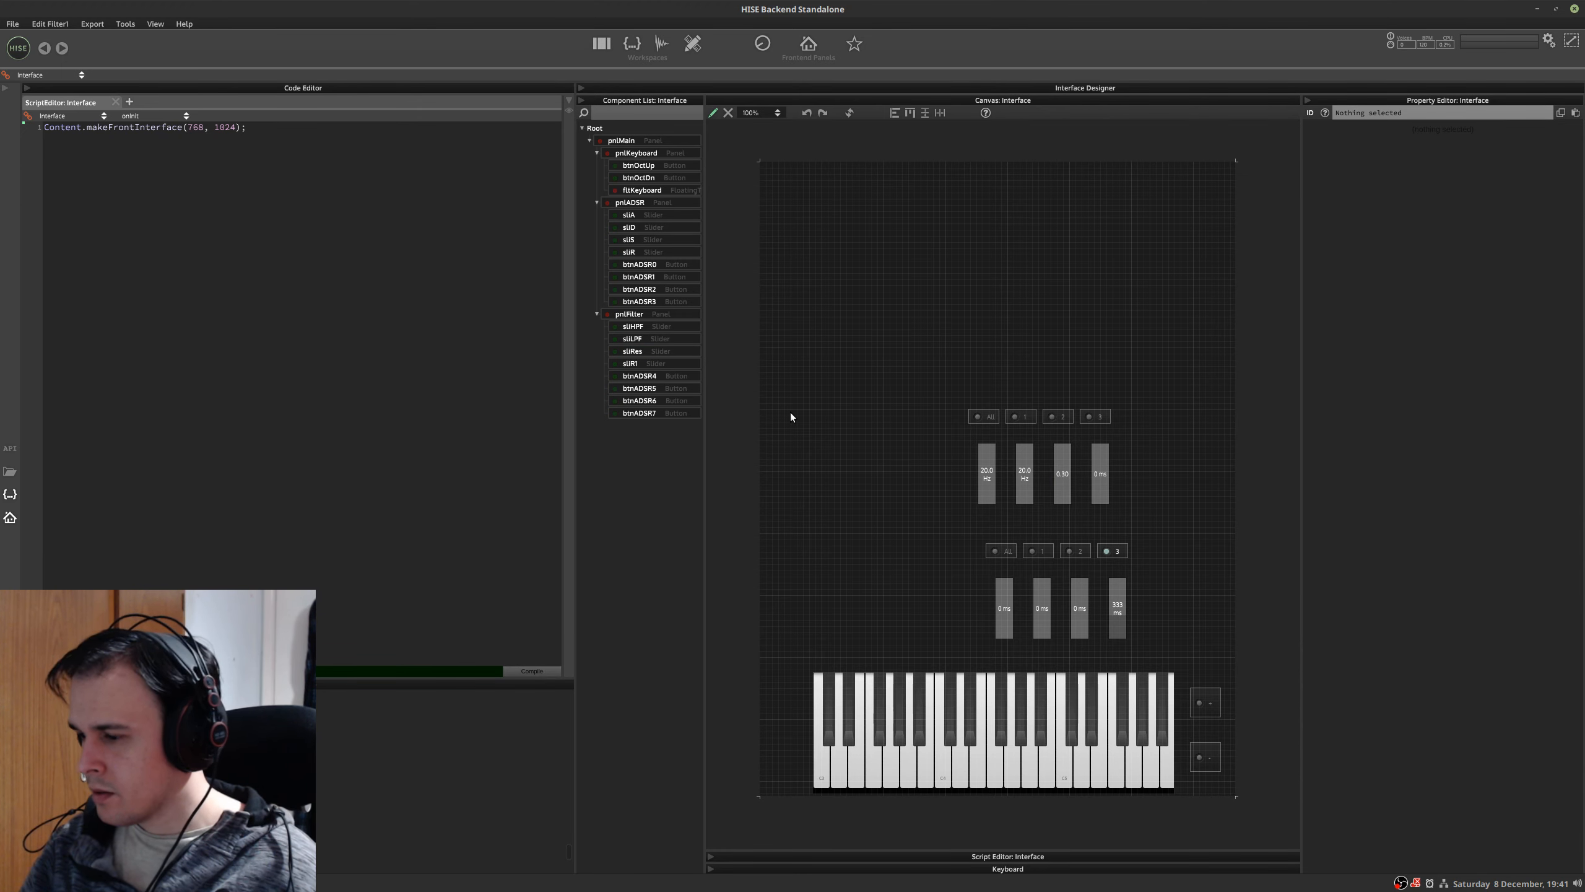
key("alt+Tab")
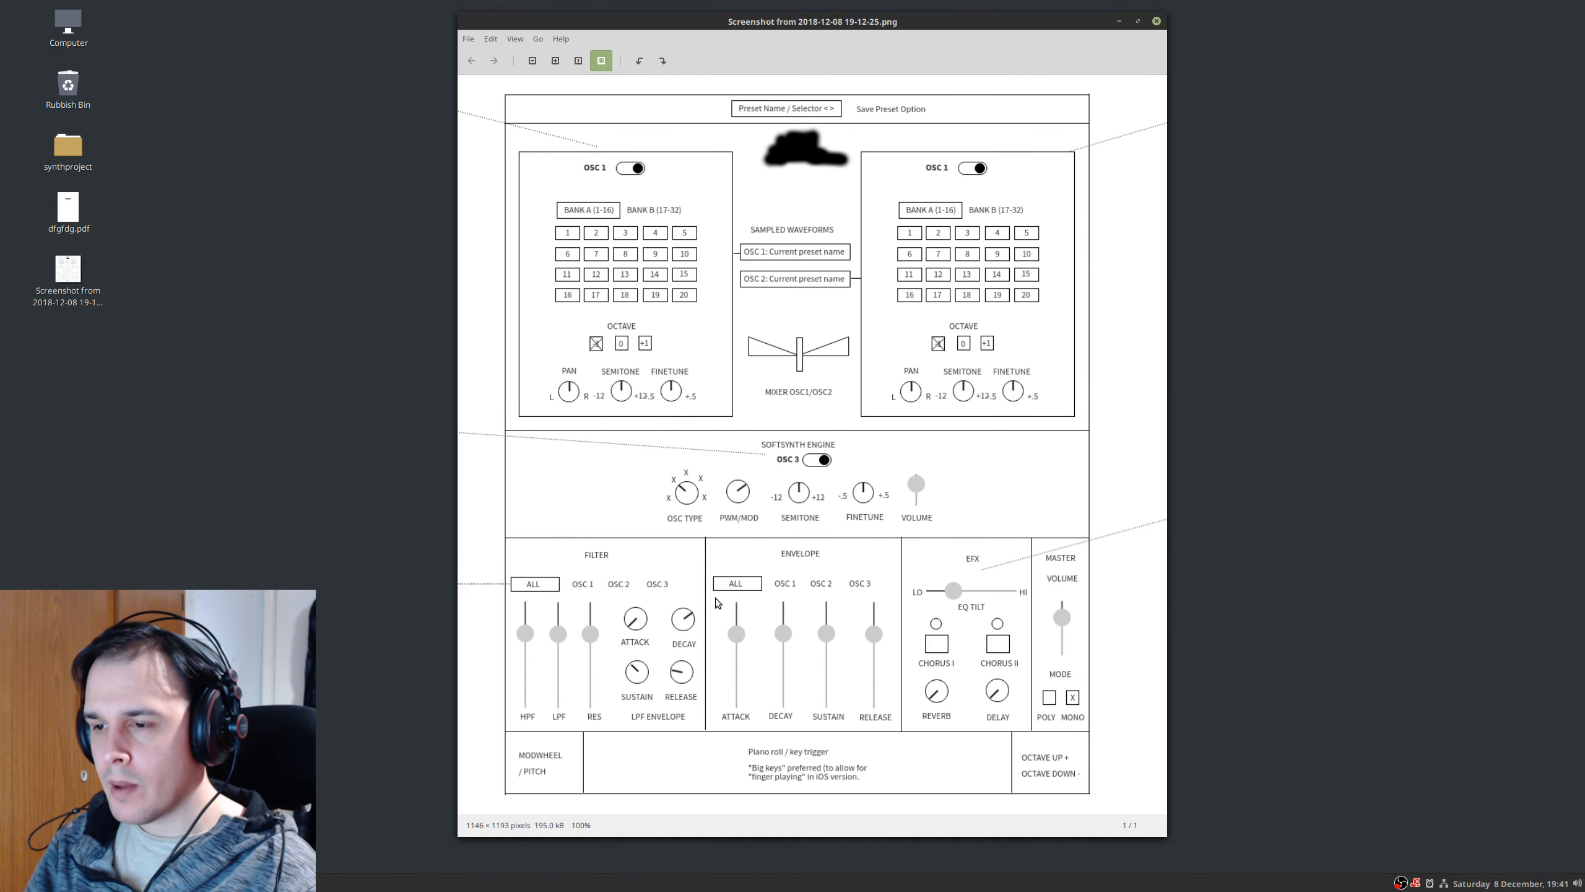
key("alt+Tab")
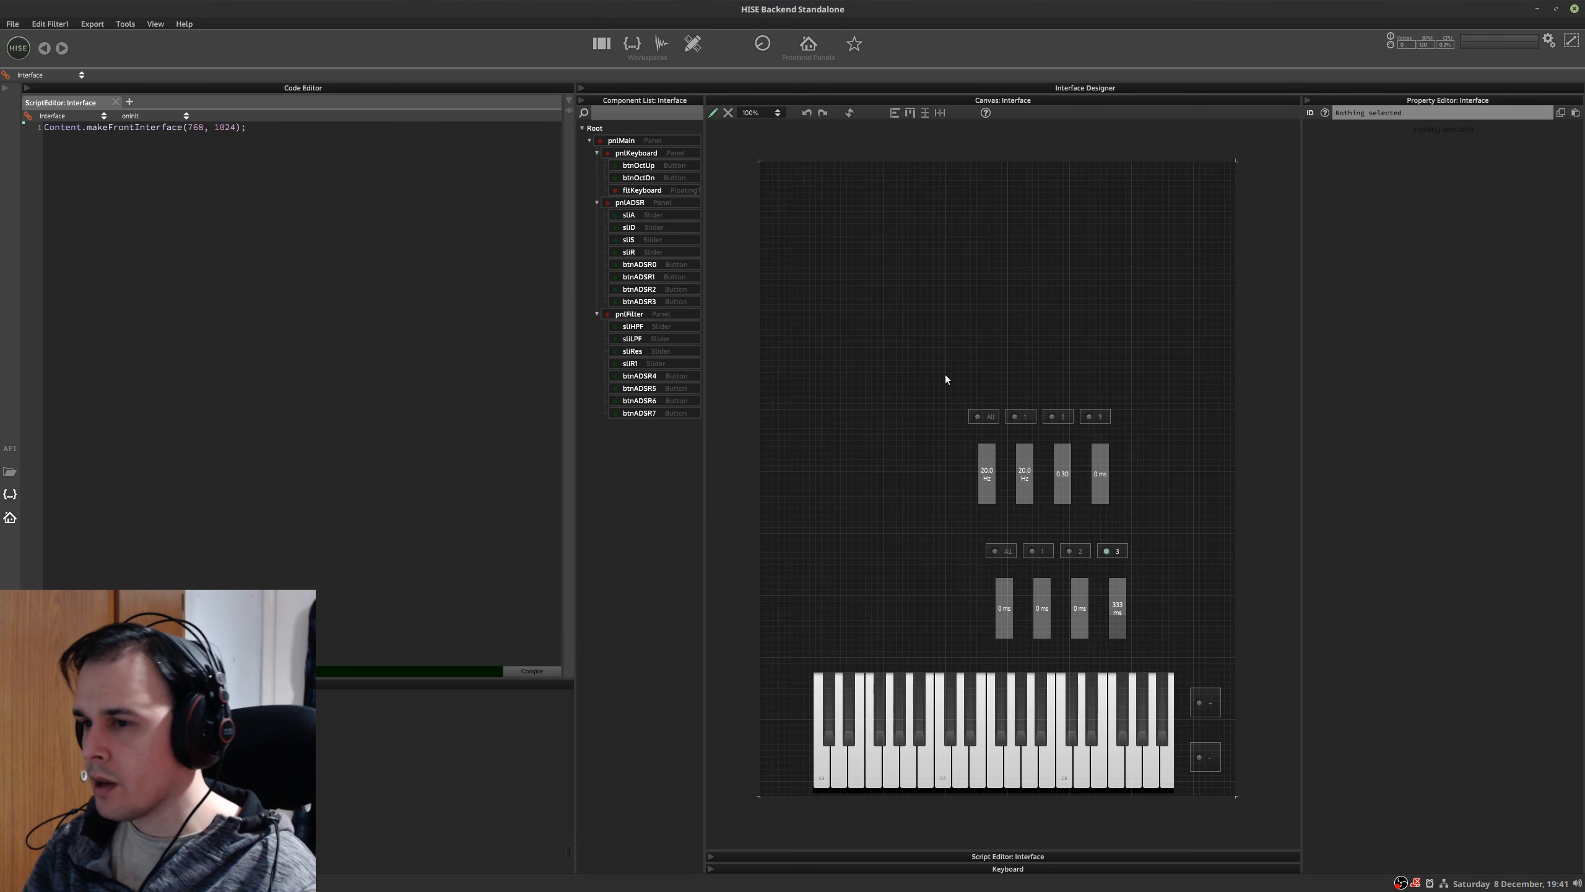
- Change the sliR1 slider's style to Knob and resize it to about 129 × 47 so its label fits
left_click(637, 367)
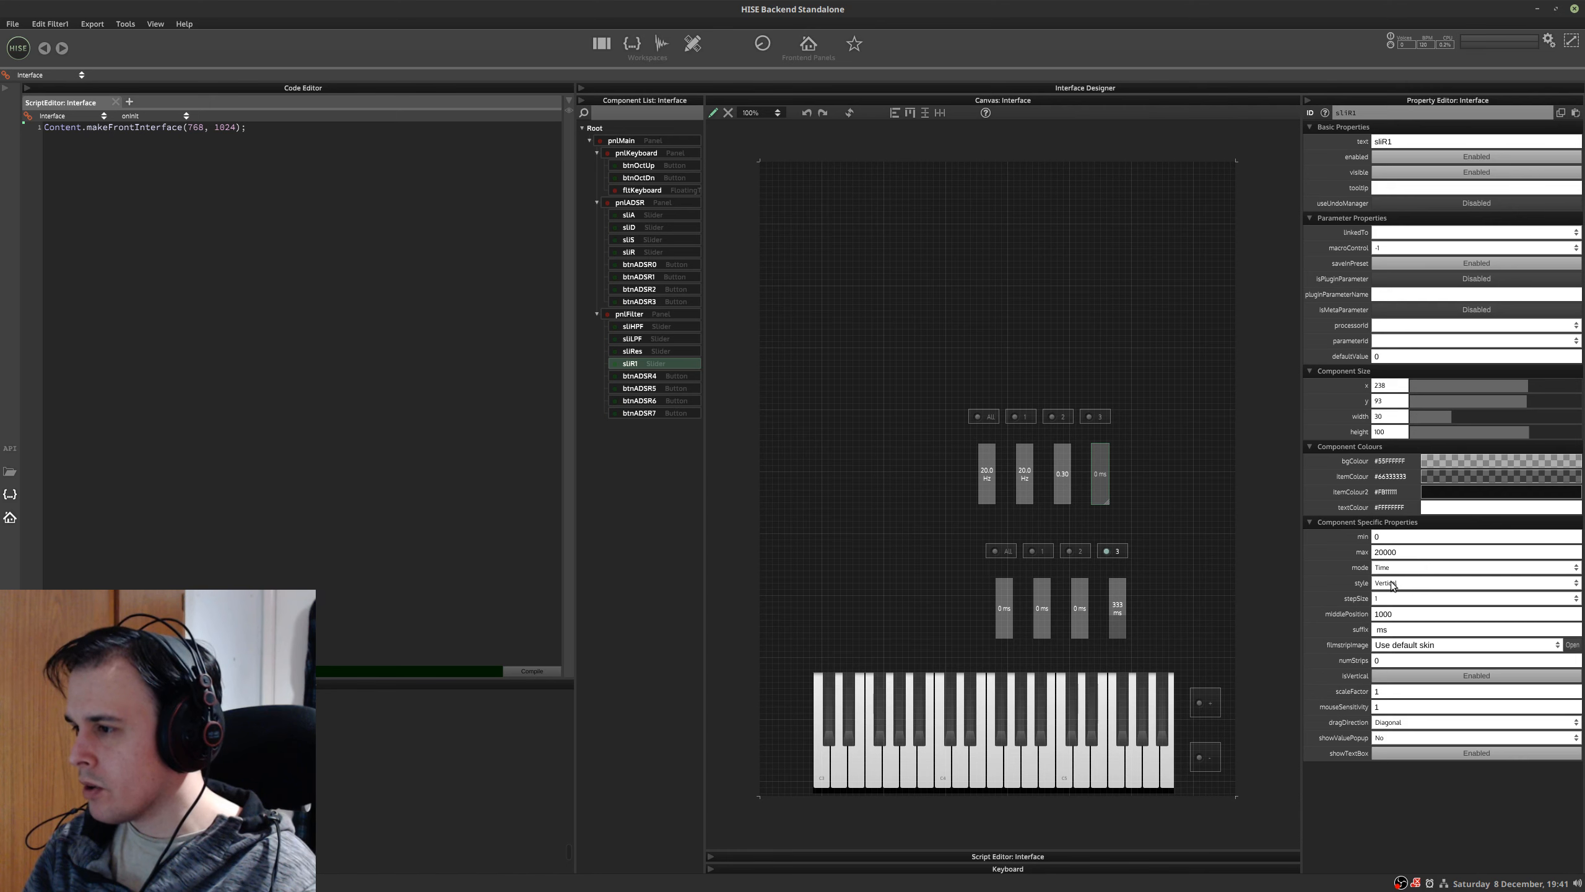
left_click(1391, 584)
left_click(1394, 598)
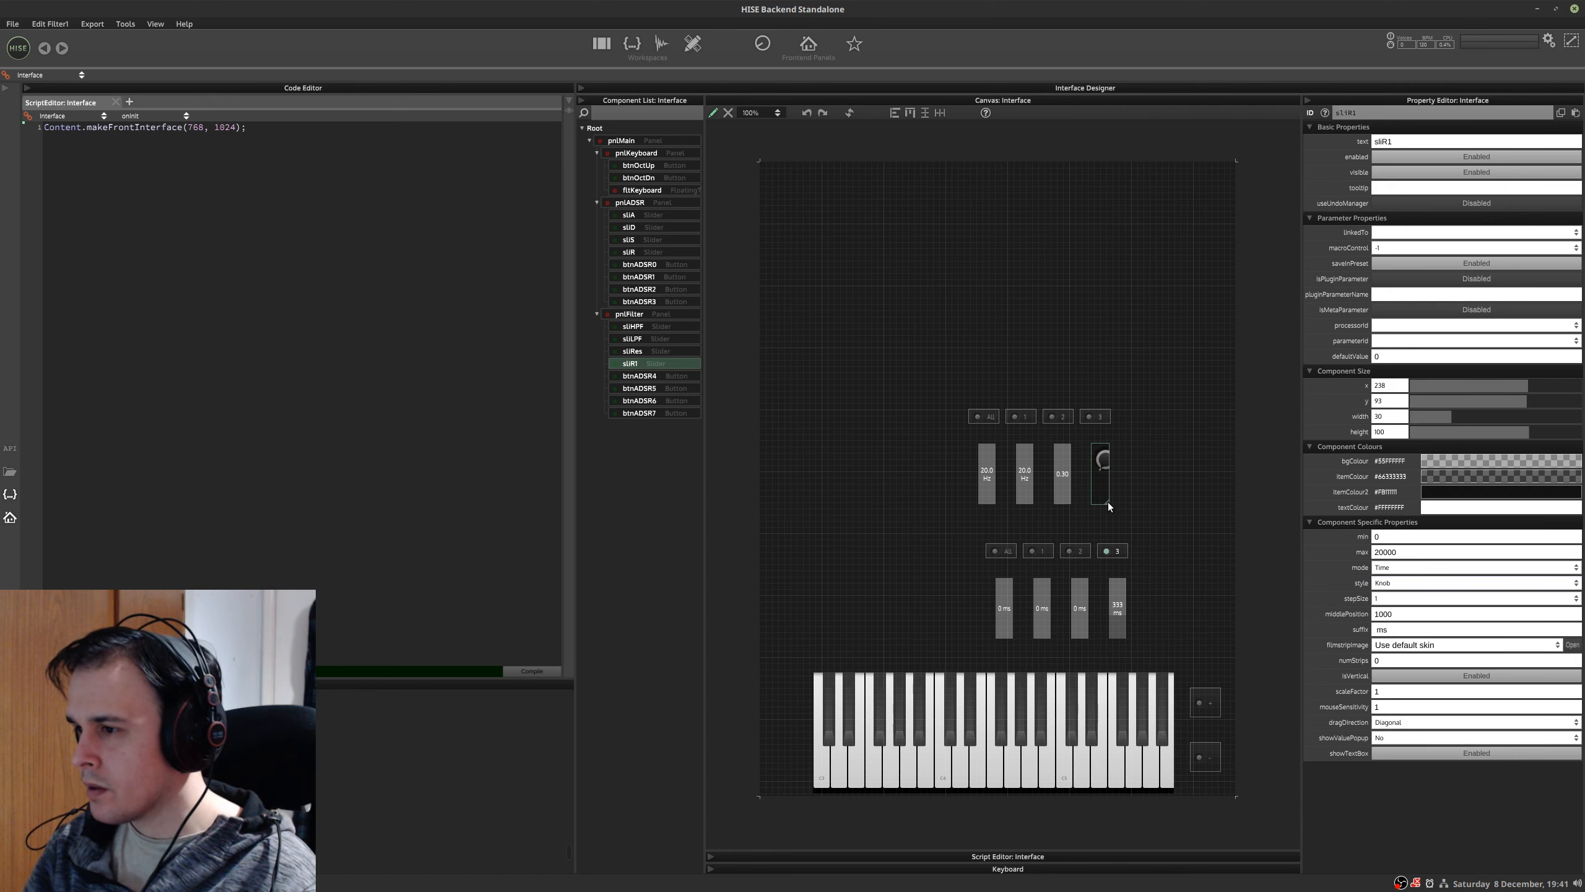
left_click_drag(1109, 504, 1122, 483)
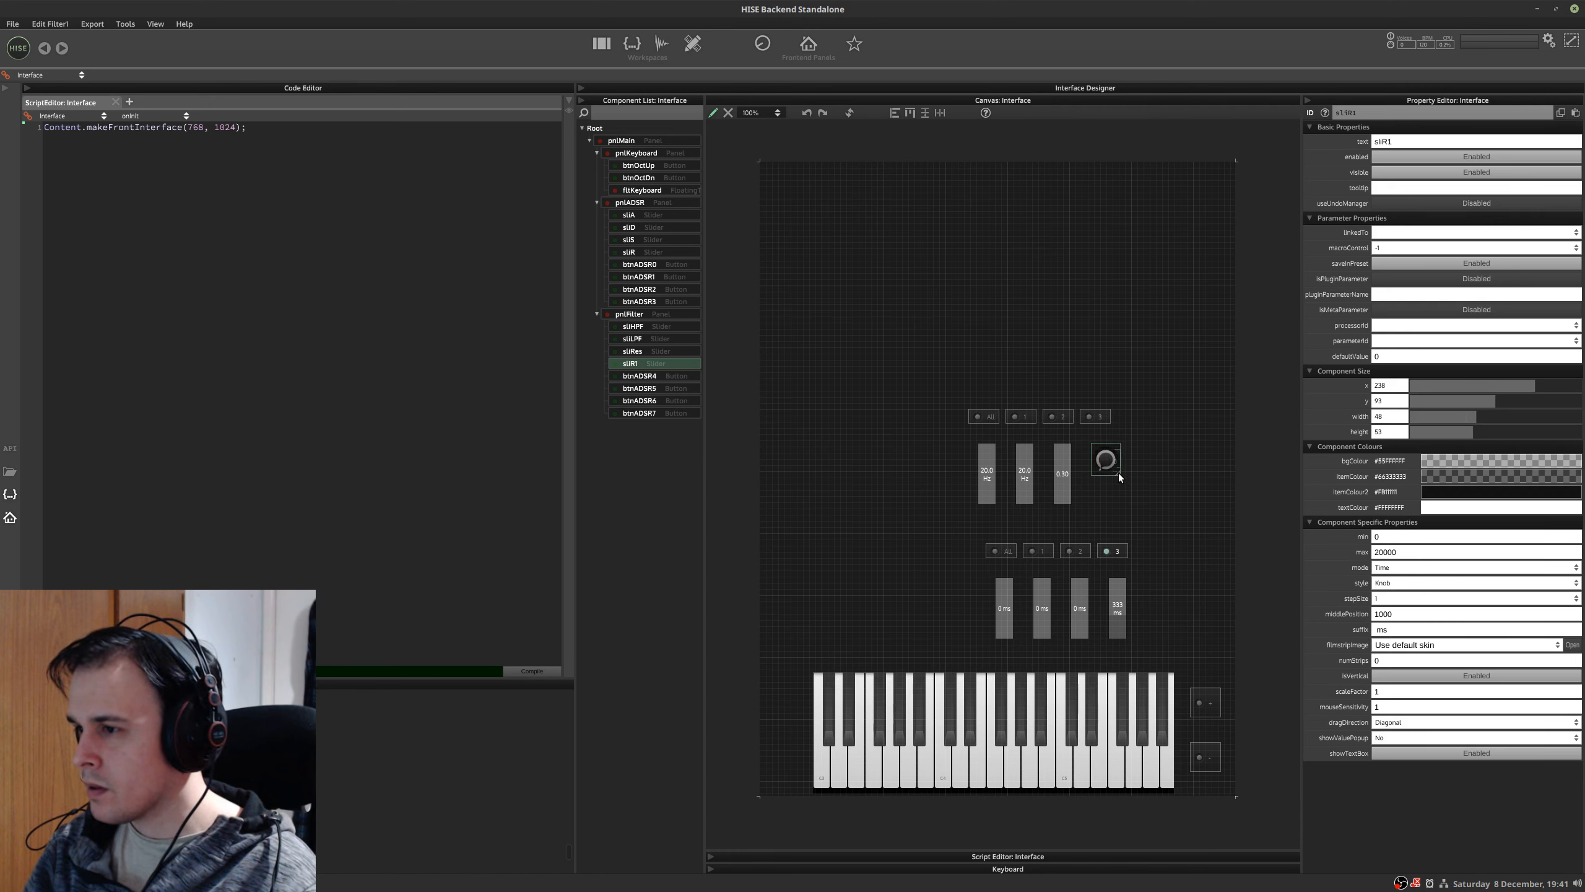
left_click_drag(1161, 471, 1172, 472)
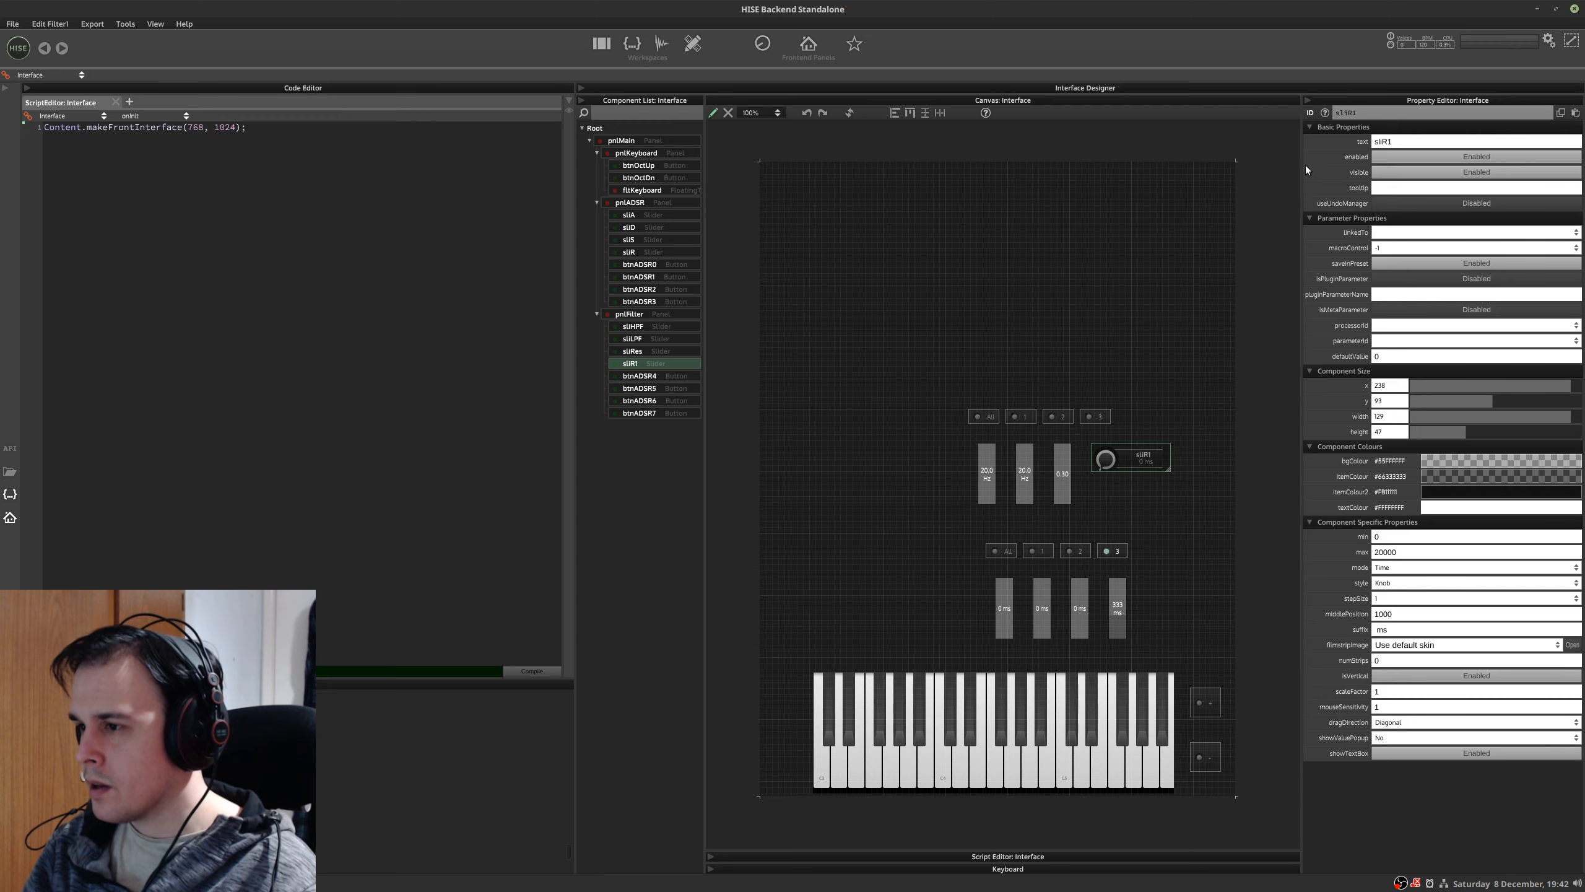
- Check the arrangement of the LPF envelope knobs in the synth layout mockup
key("ctrl+alt+Left")
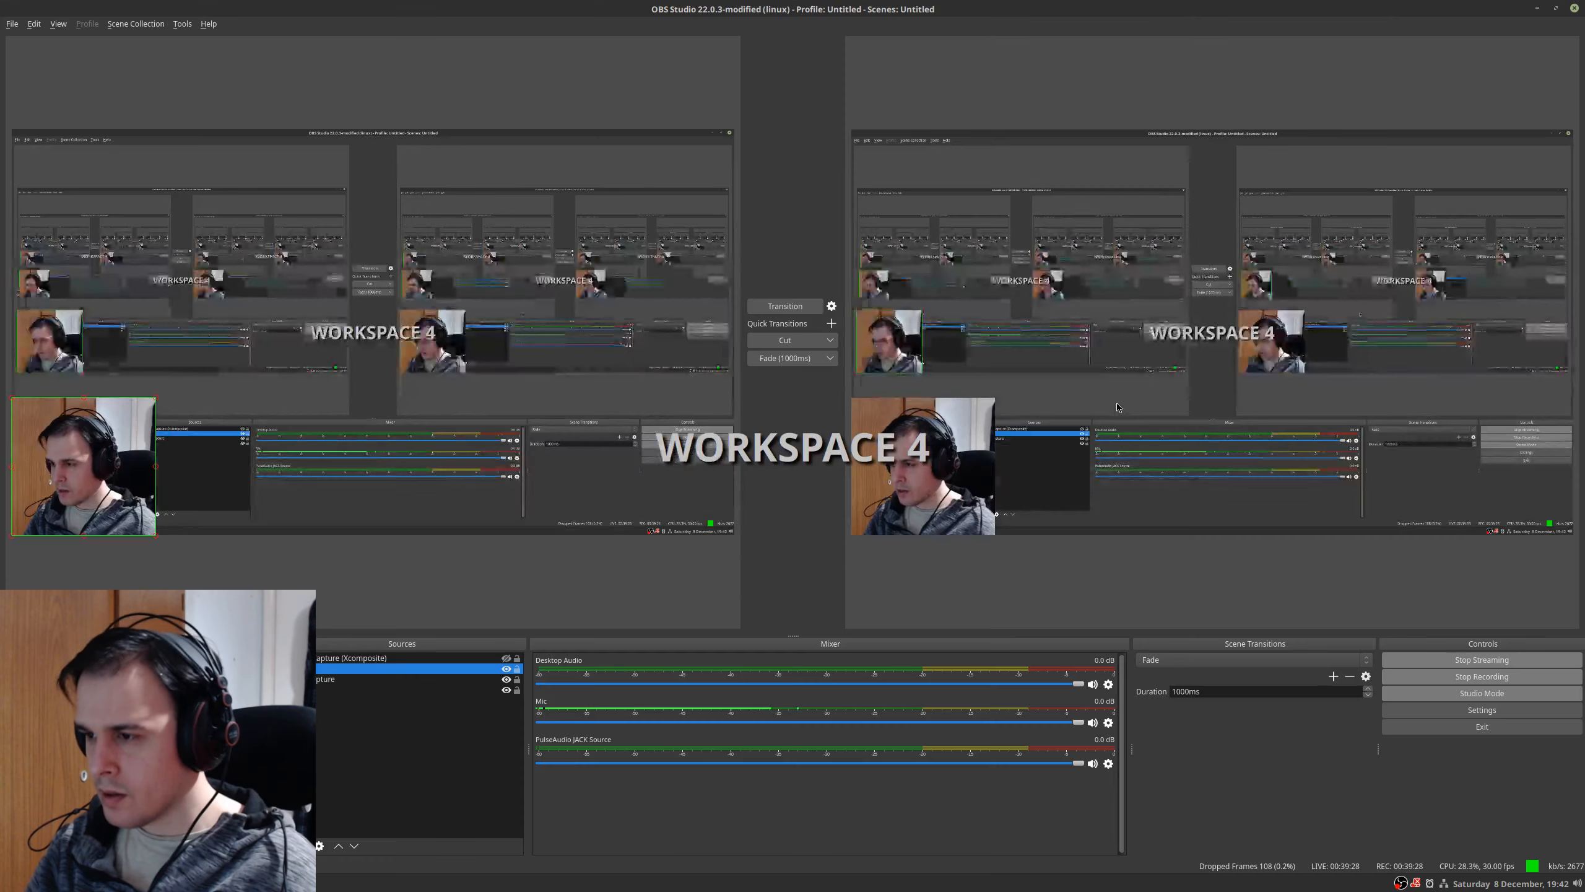
key("ctrl+alt+Right")
key("ctrl+alt+Right")
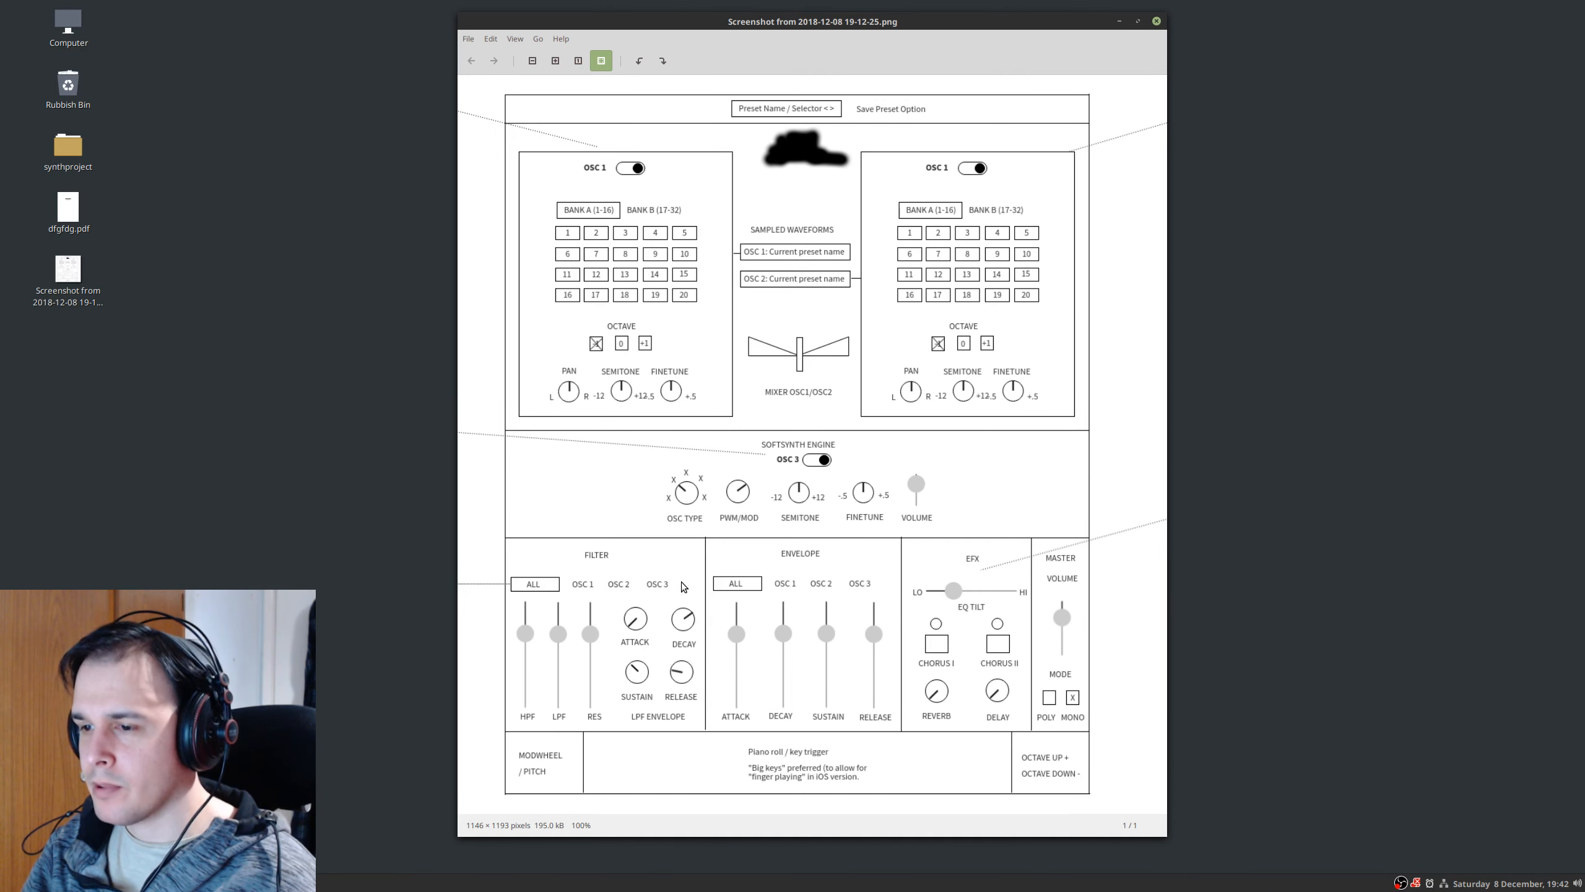
key("ctrl+alt+Left")
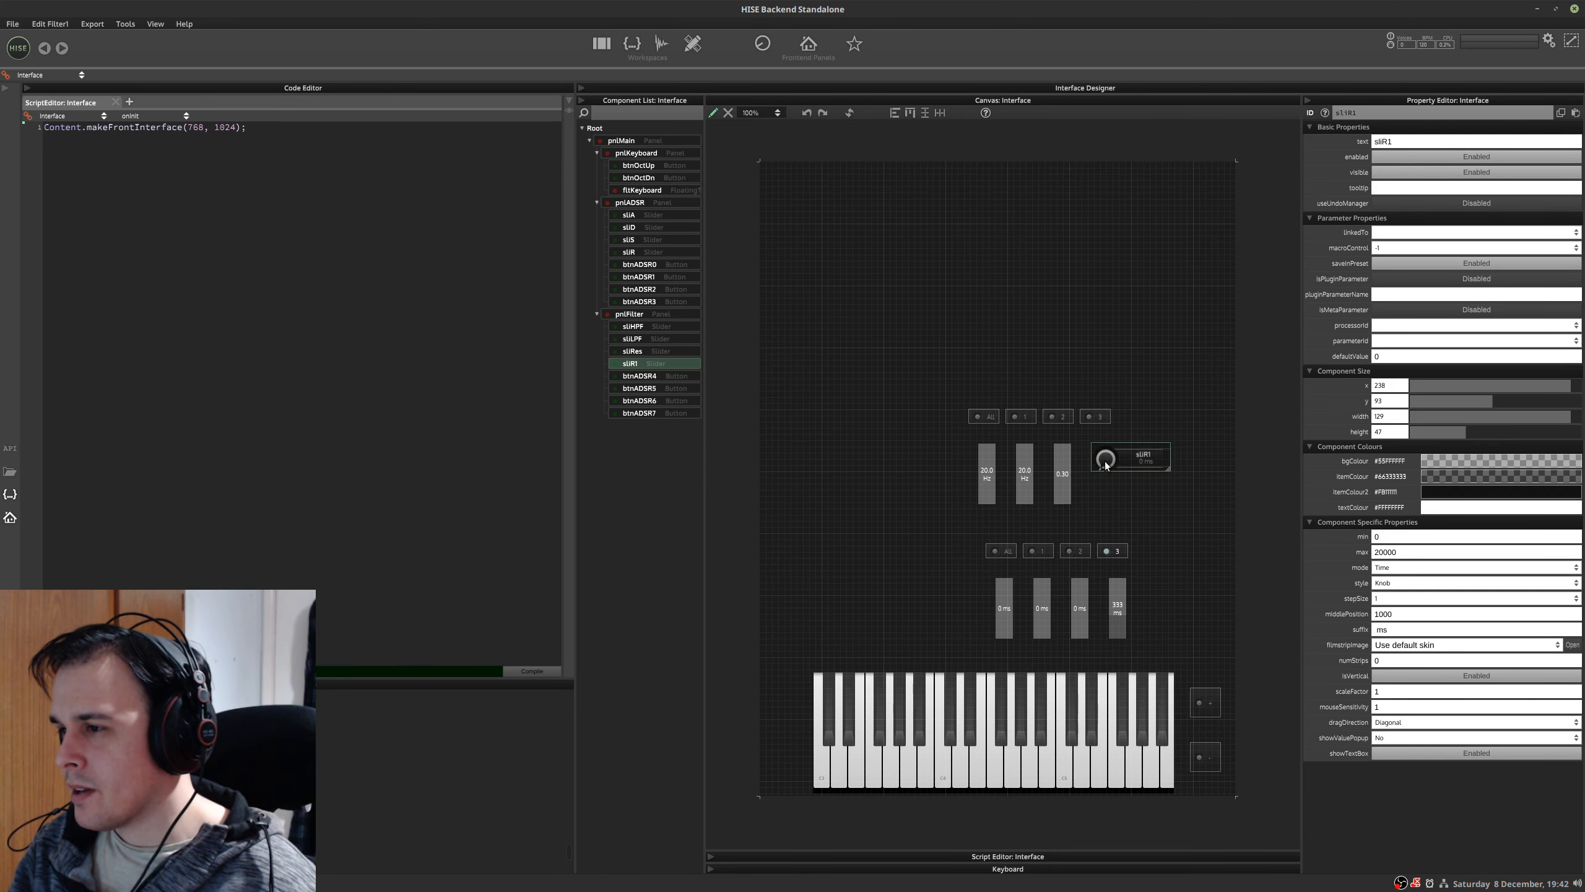
- Duplicate the sliR1 knob three times within the filter panel
left_click_drag(1105, 466, 1144, 427)
key("ctrl+d")
key("ctrl+d")
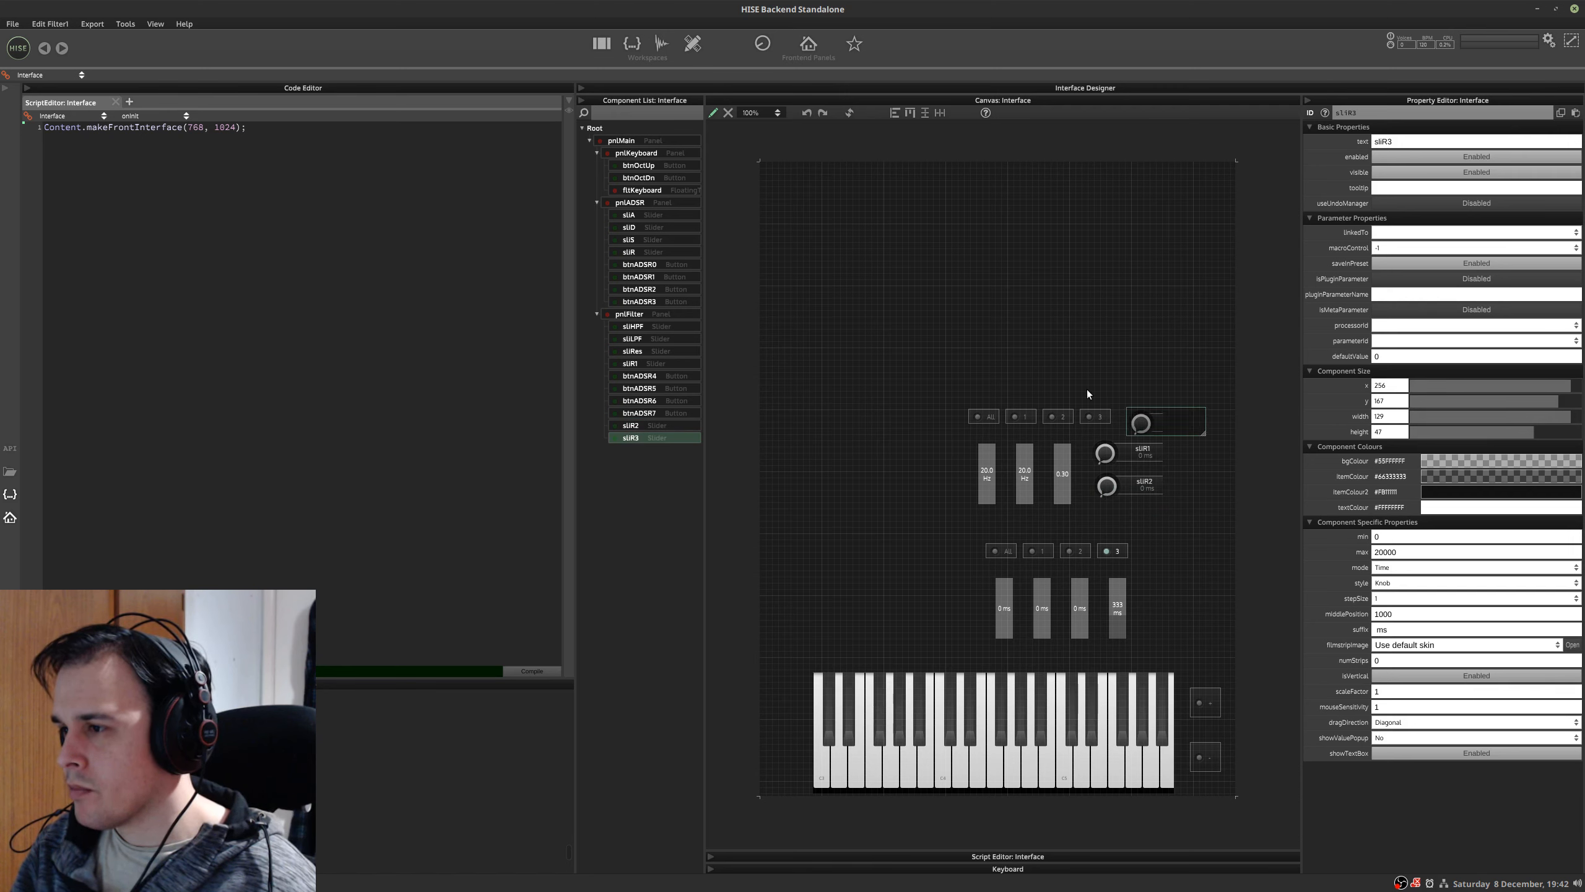
key("ctrl+d")
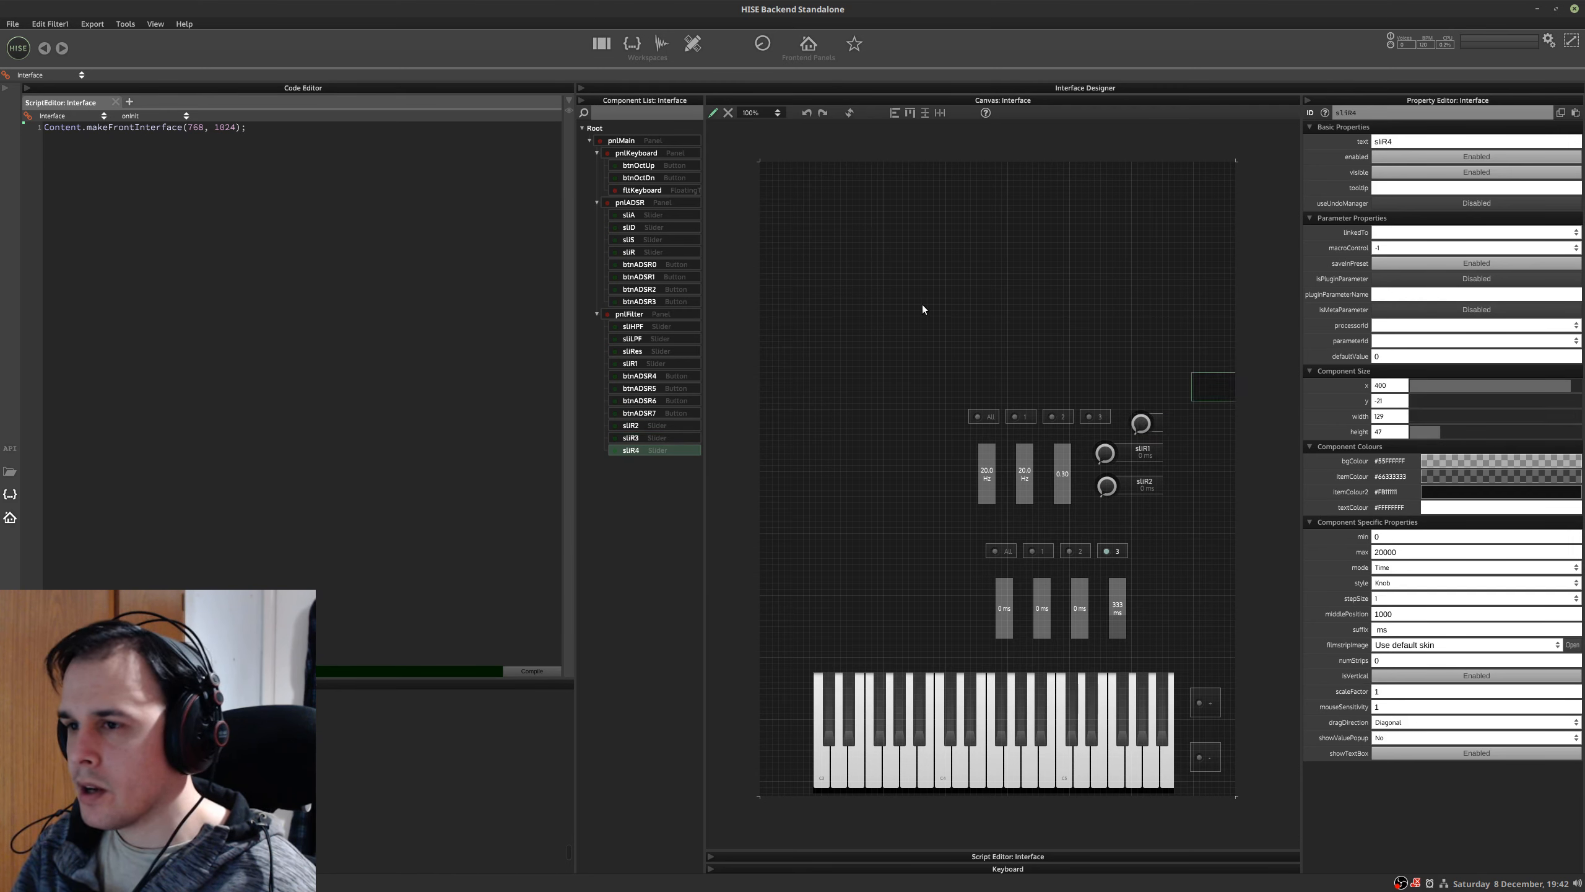
- Move the pnlFilter panel to about x 71, y 346 and enlarge it to about 585 × 229
left_click(649, 313)
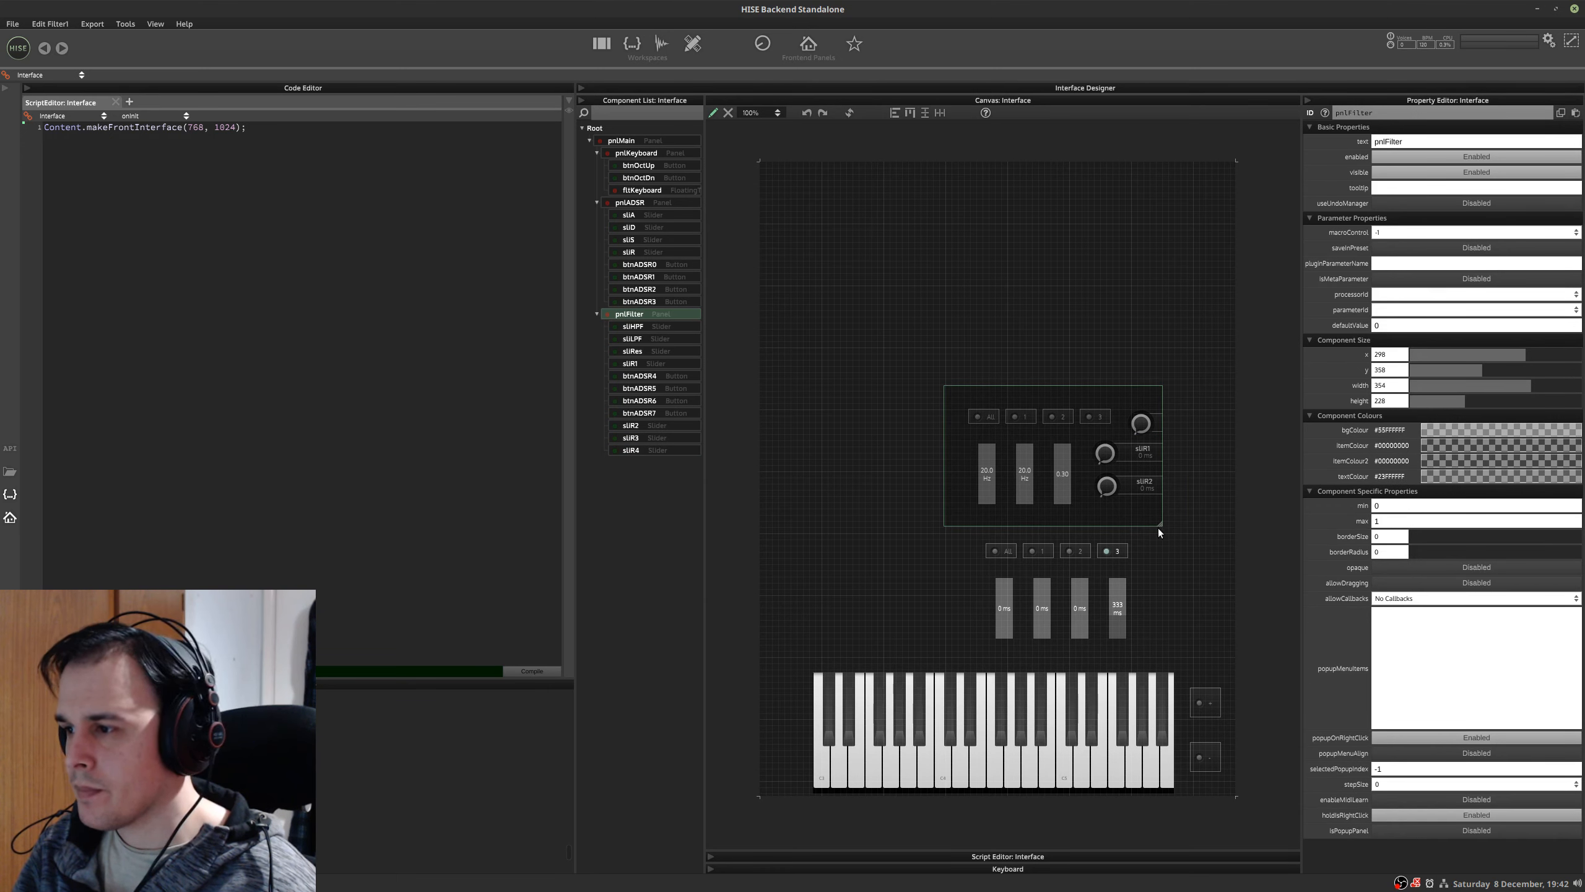
left_click_drag(1164, 523, 1051, 500)
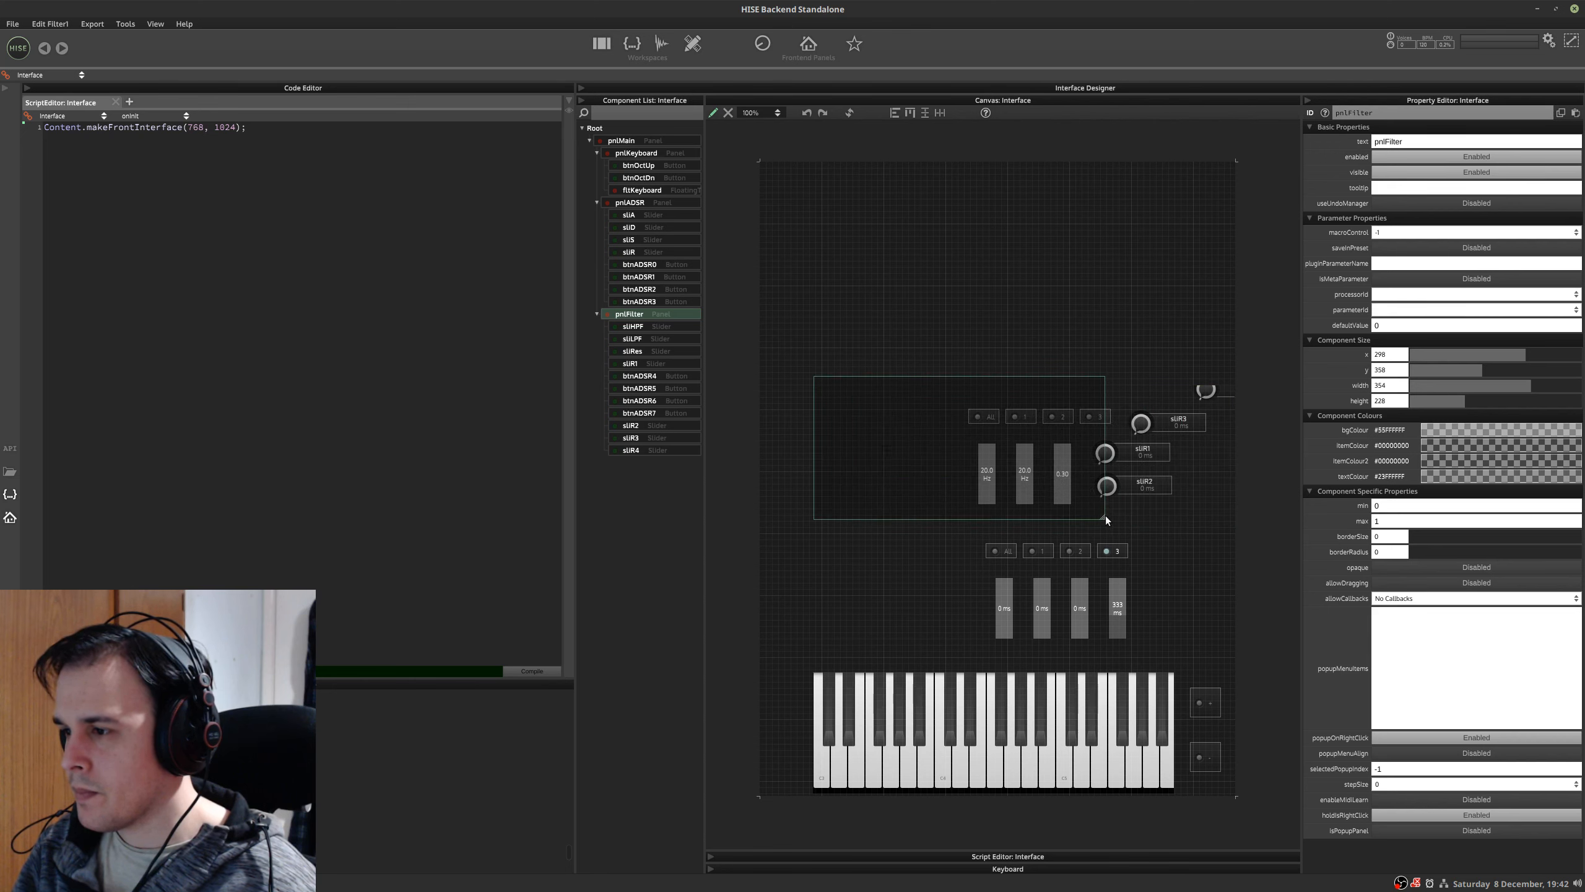
left_click_drag(1128, 528, 1165, 518)
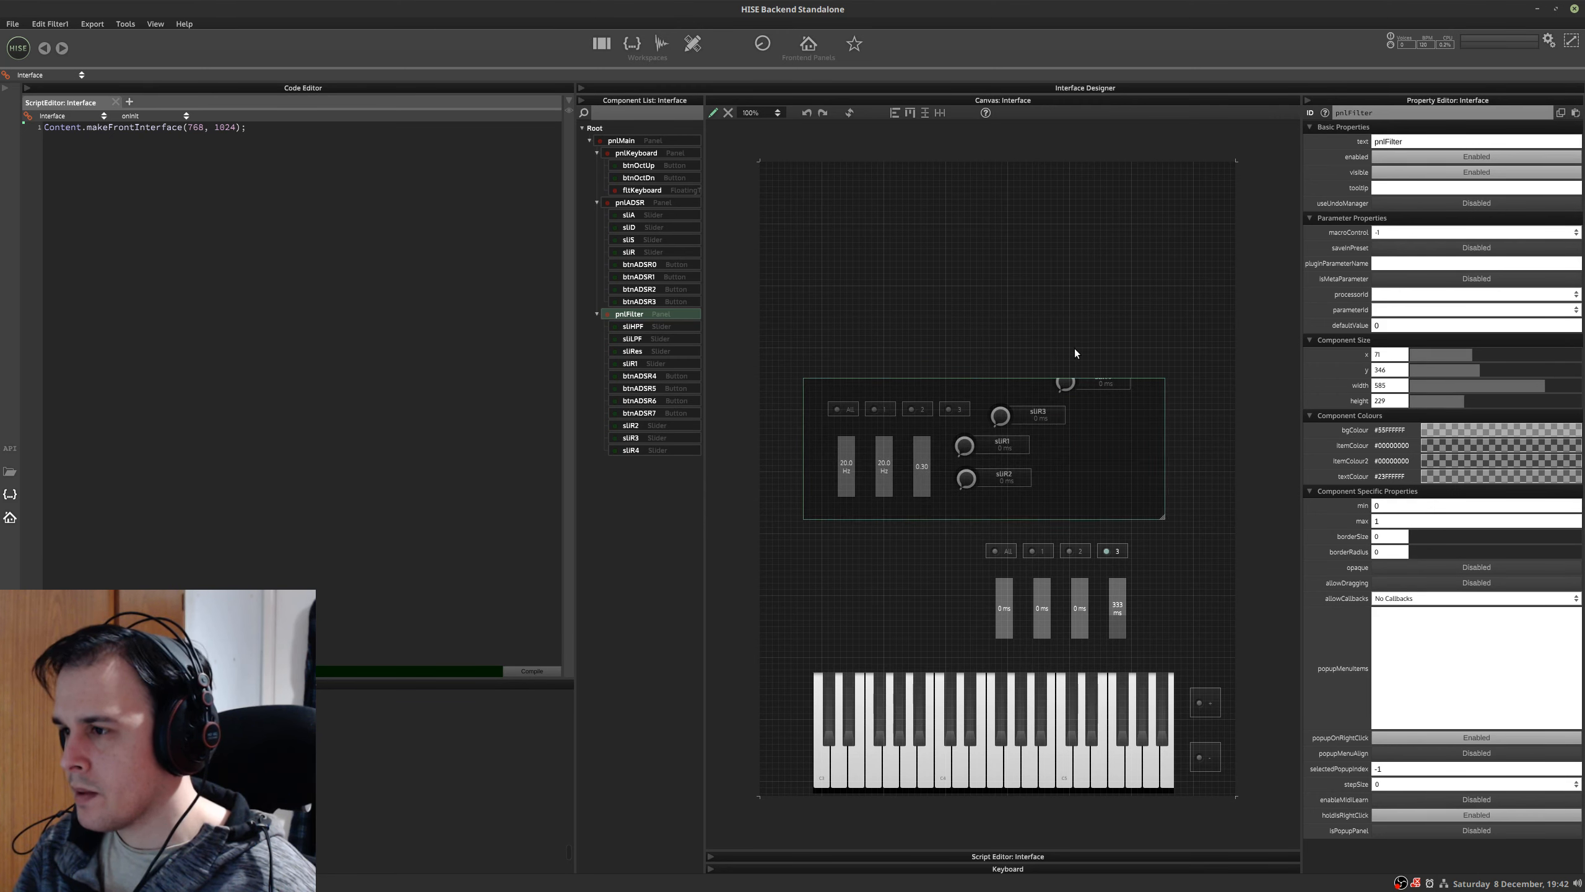
- Reorder sliR1 in the component hierarchy so it sits after btnADSR7 and directly before sliR2
left_click(639, 413)
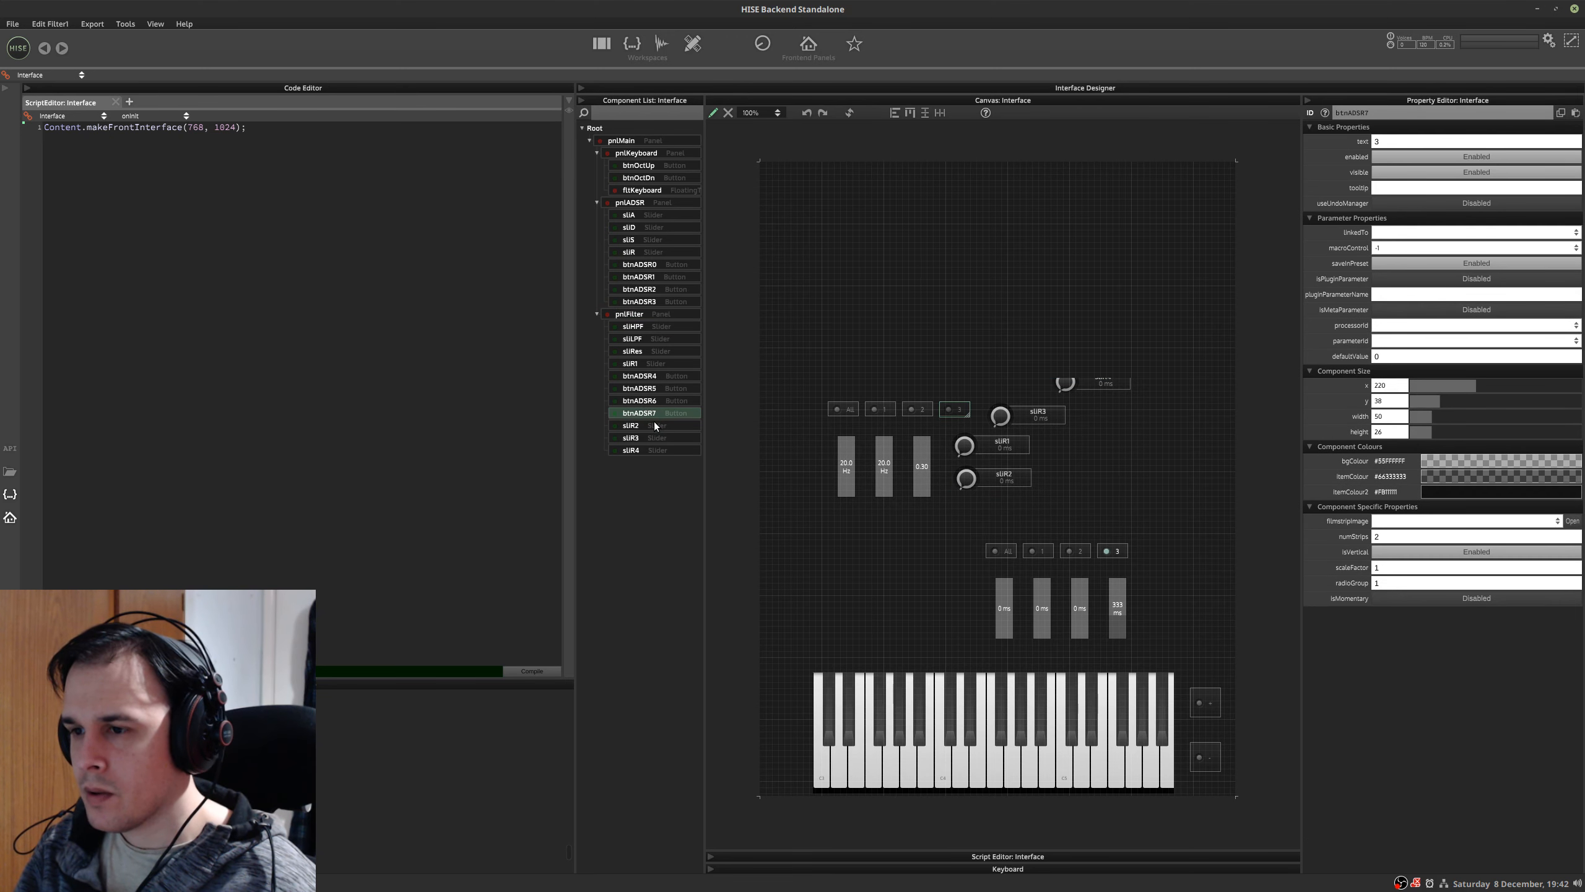
left_click(654, 426)
left_click_drag(646, 363, 648, 417)
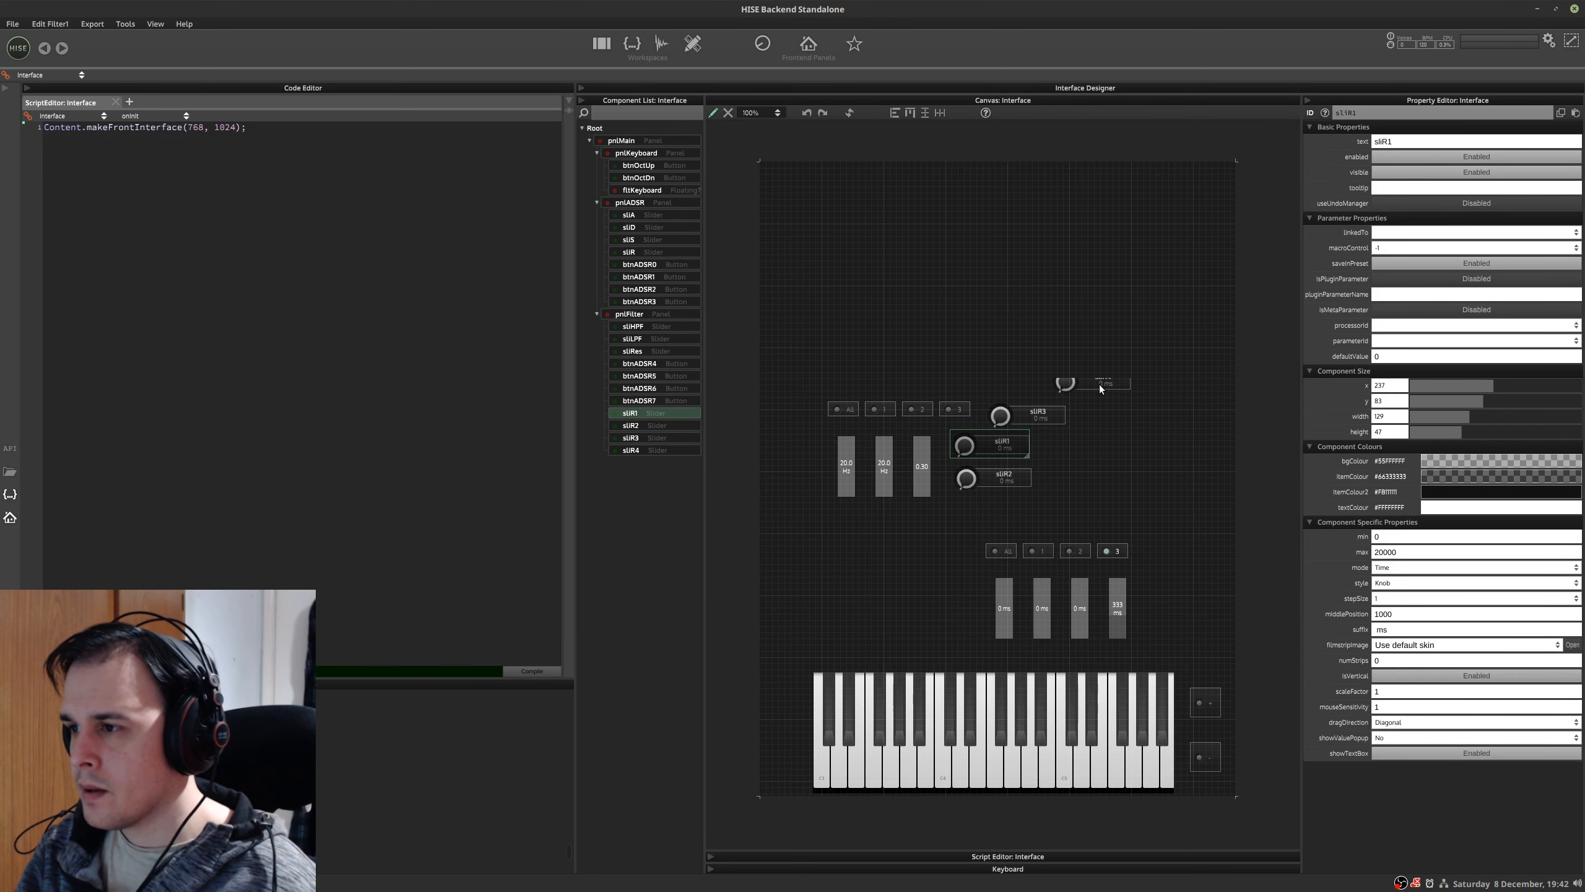
- Place the sliR4 knob beside sliR2 and the sliR3 knob beside sliR1, forming a two-by-two grid
left_click_drag(1075, 386, 1061, 479)
left_click(1029, 417)
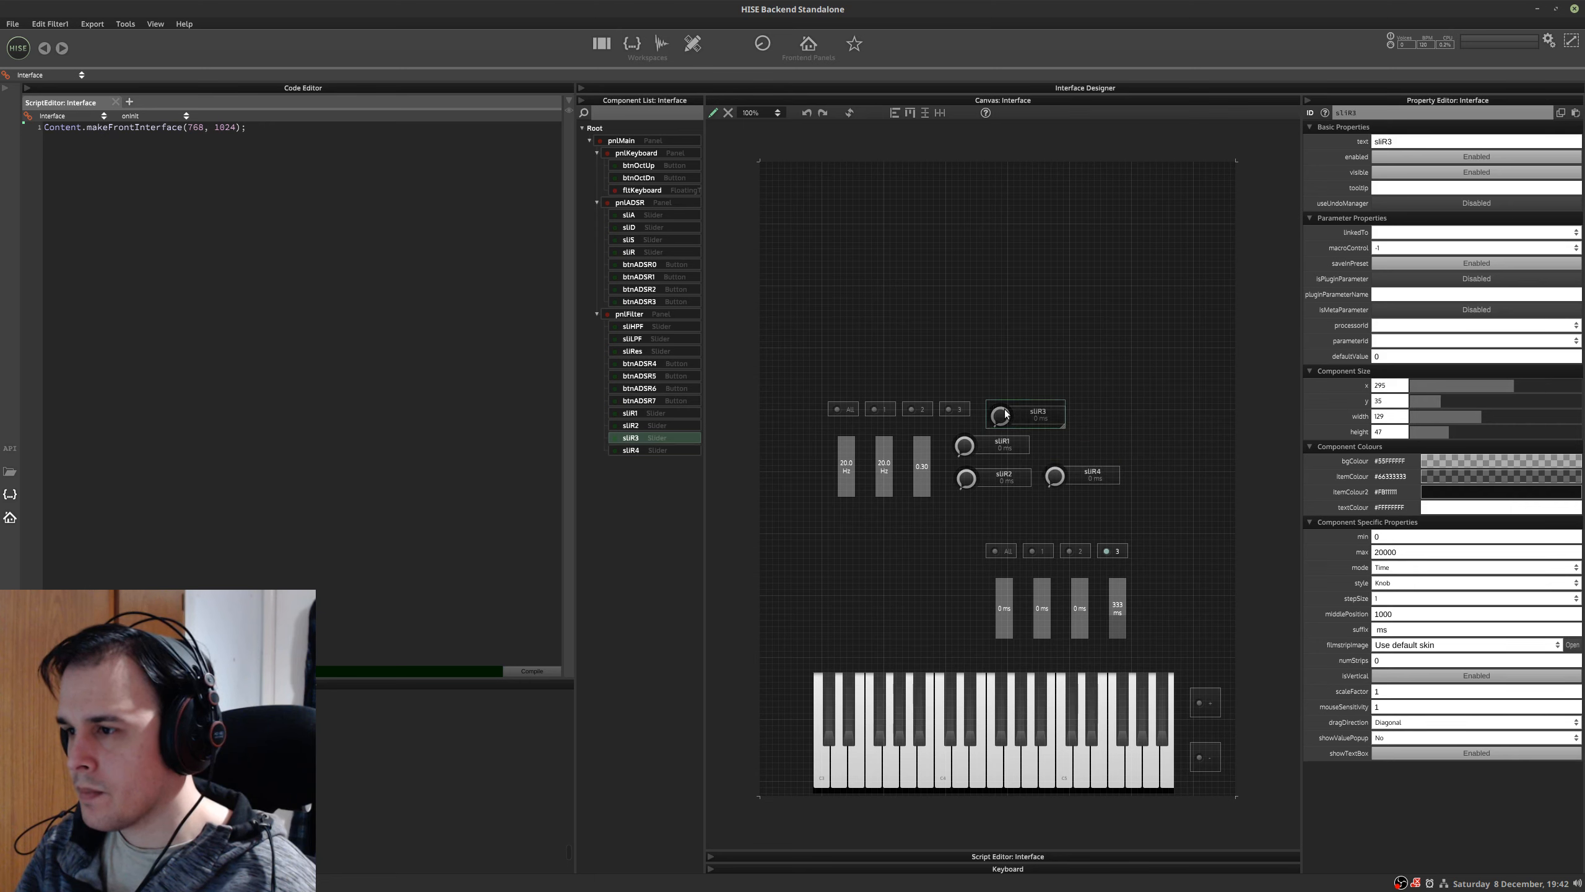
left_click_drag(1006, 414, 1063, 444)
- Rename the sliR1 knob to sliFilterADSR0
left_click(999, 445)
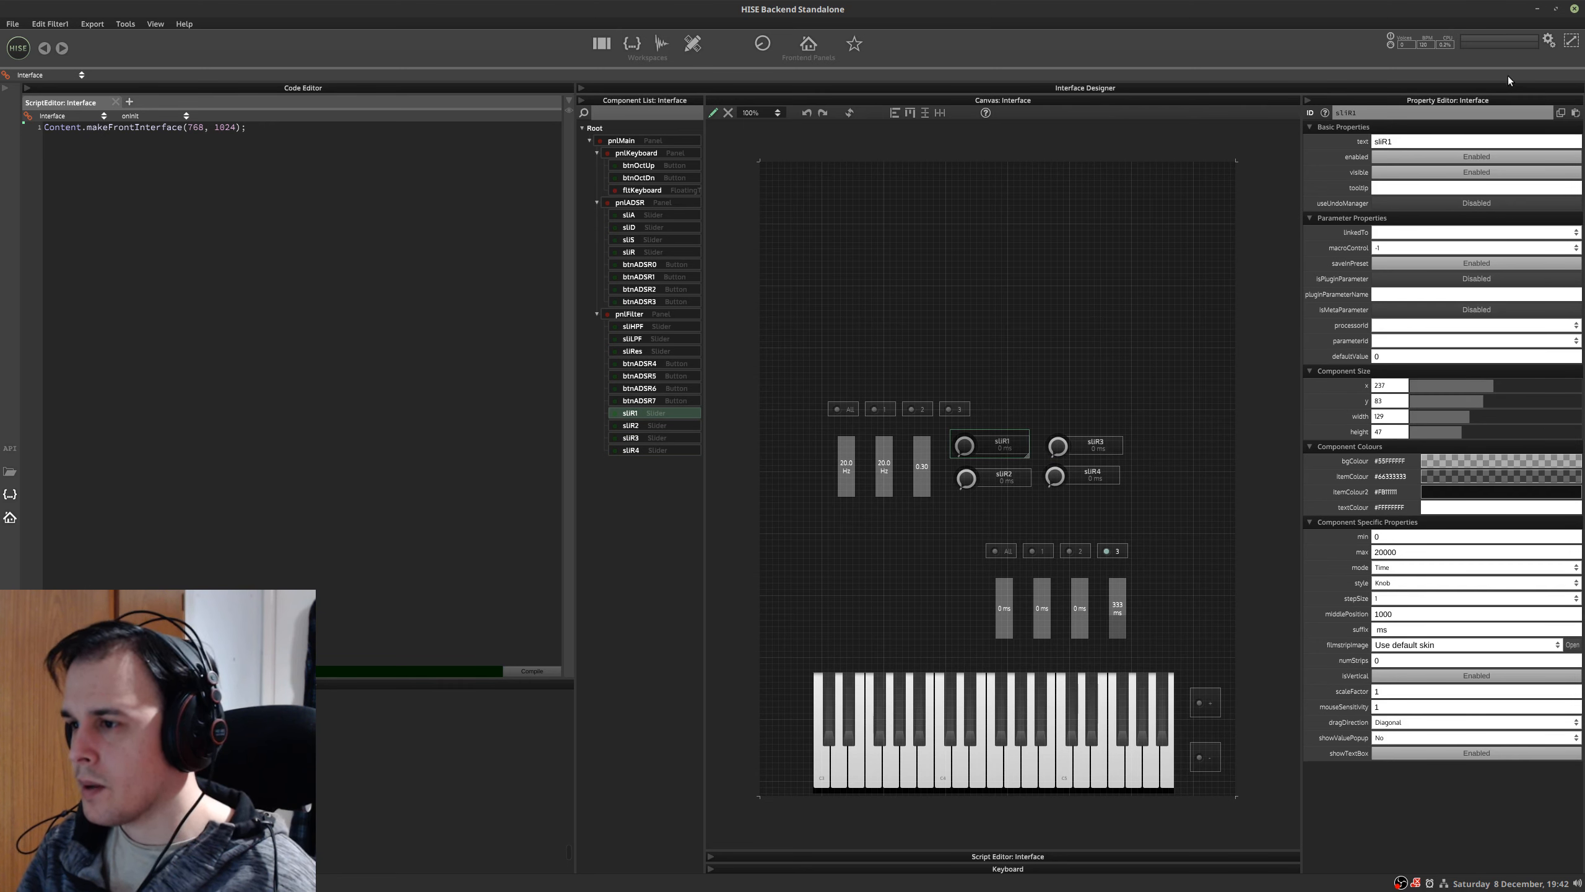
left_click(1380, 111)
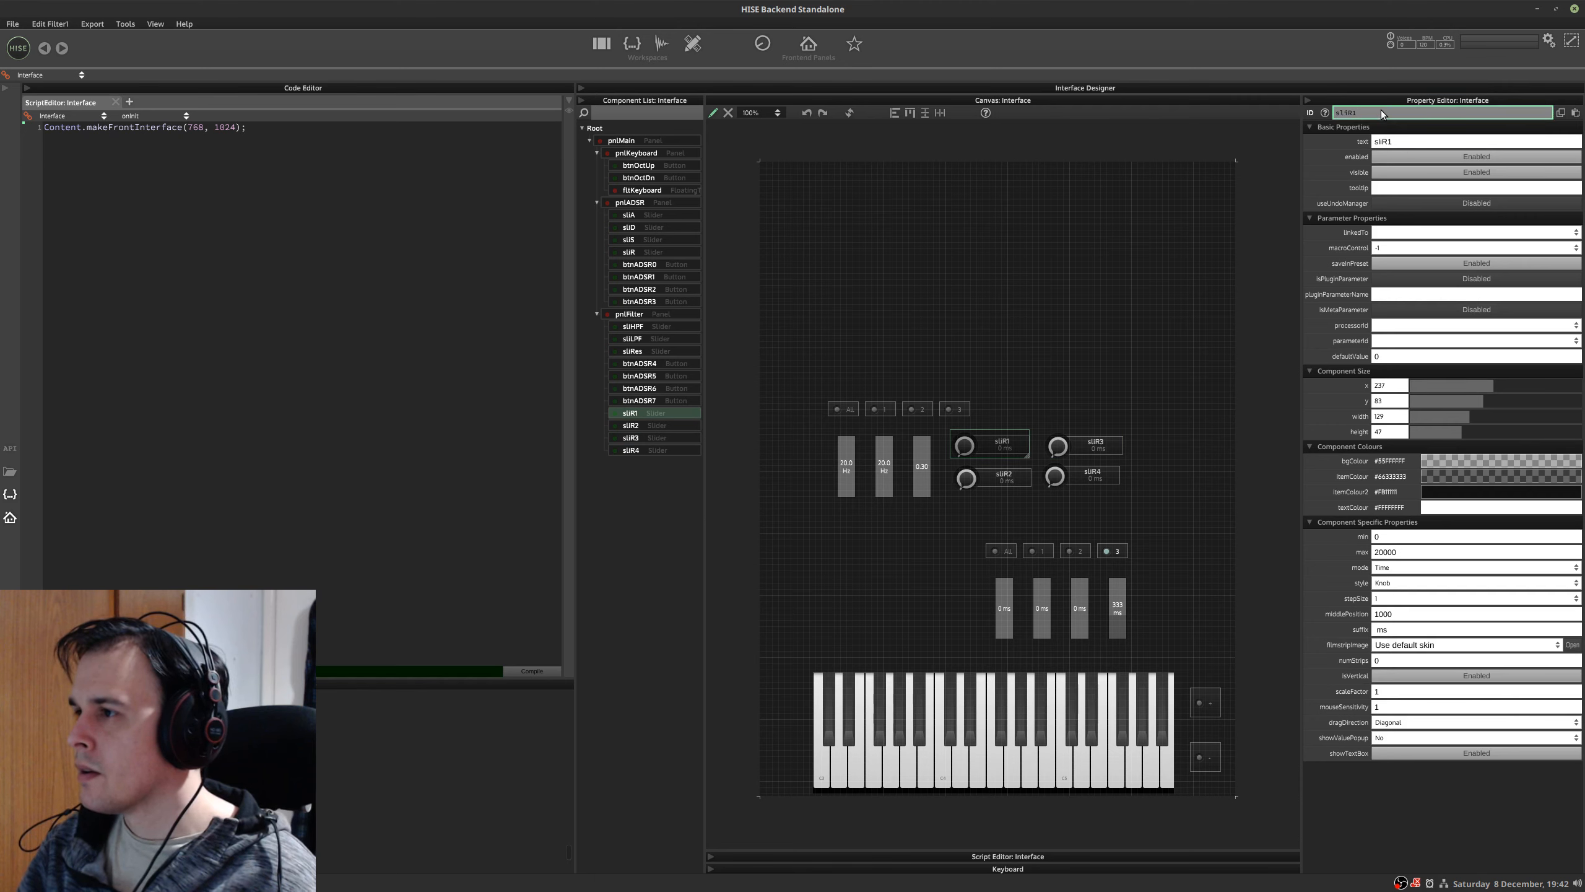
type("Filter")
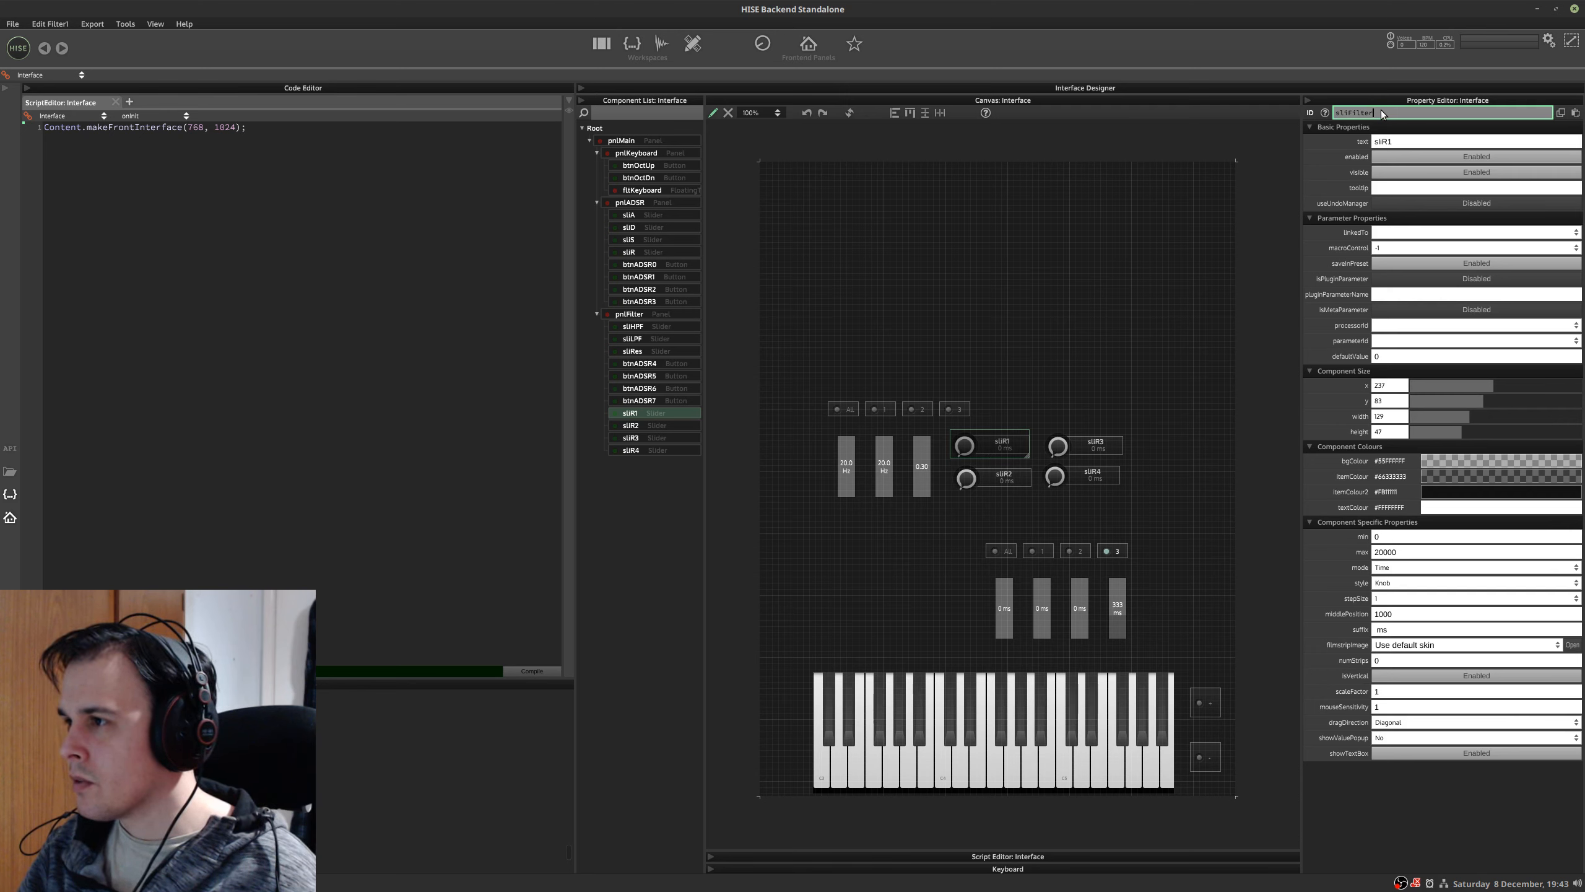
type("ADS")
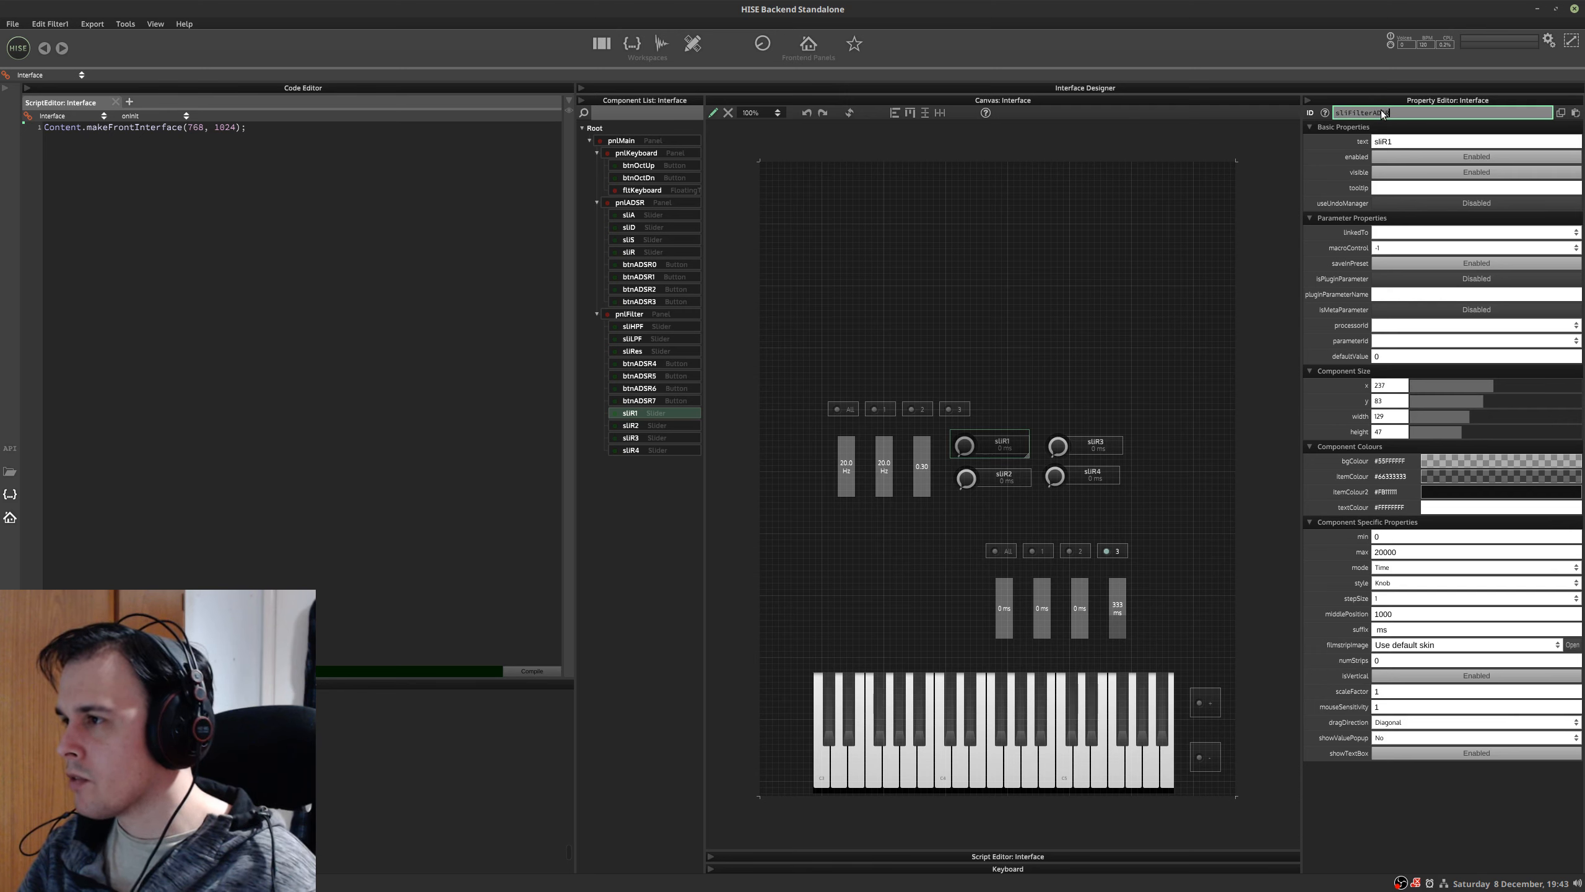
type("R1")
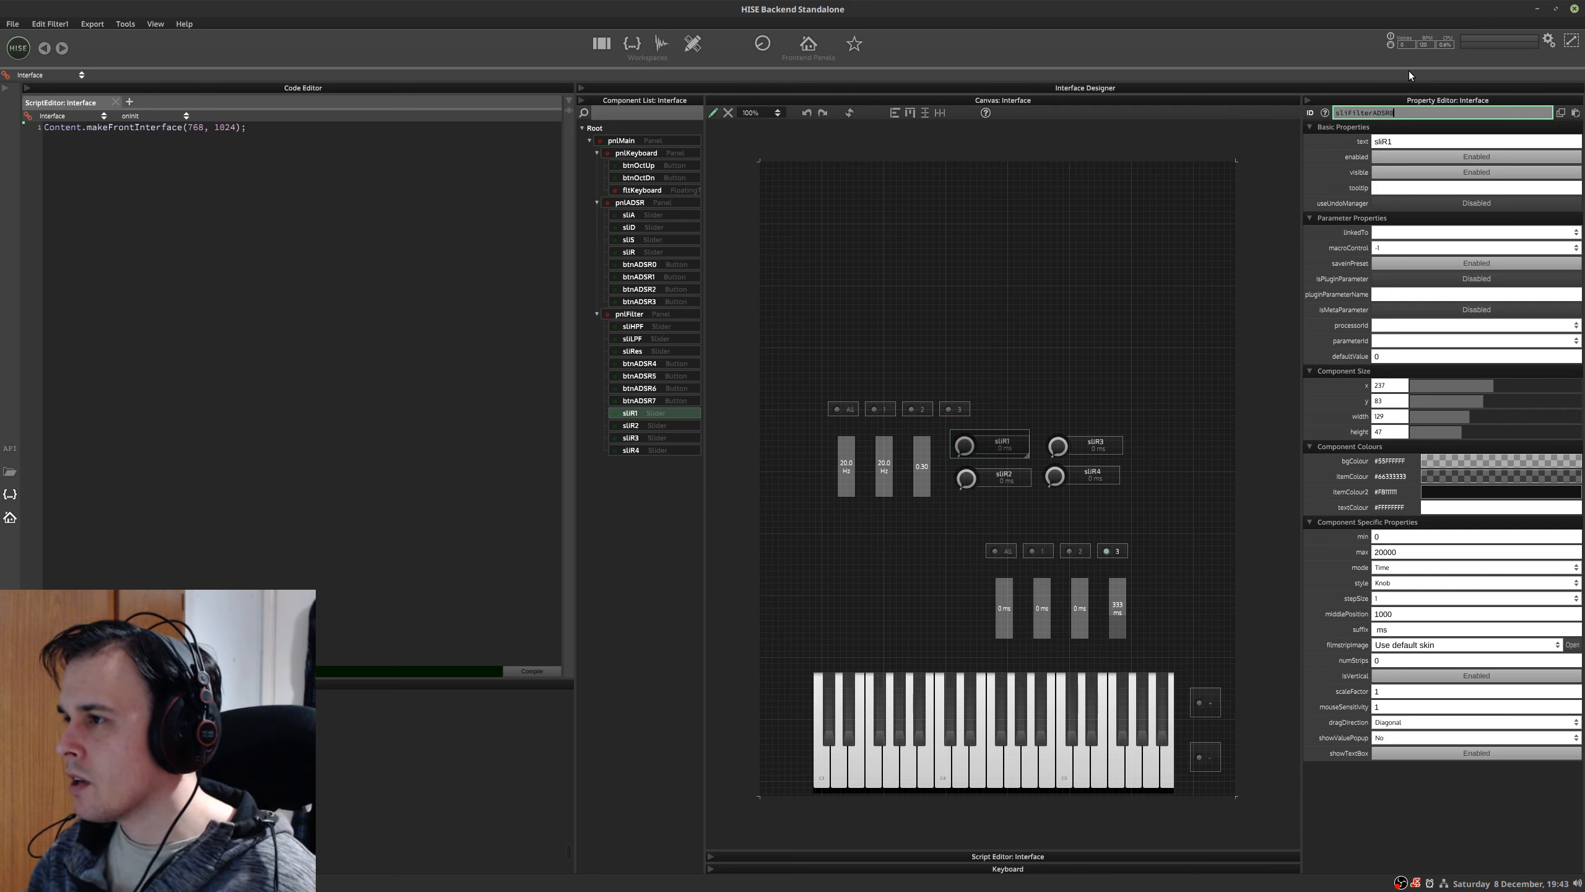
key("Return")
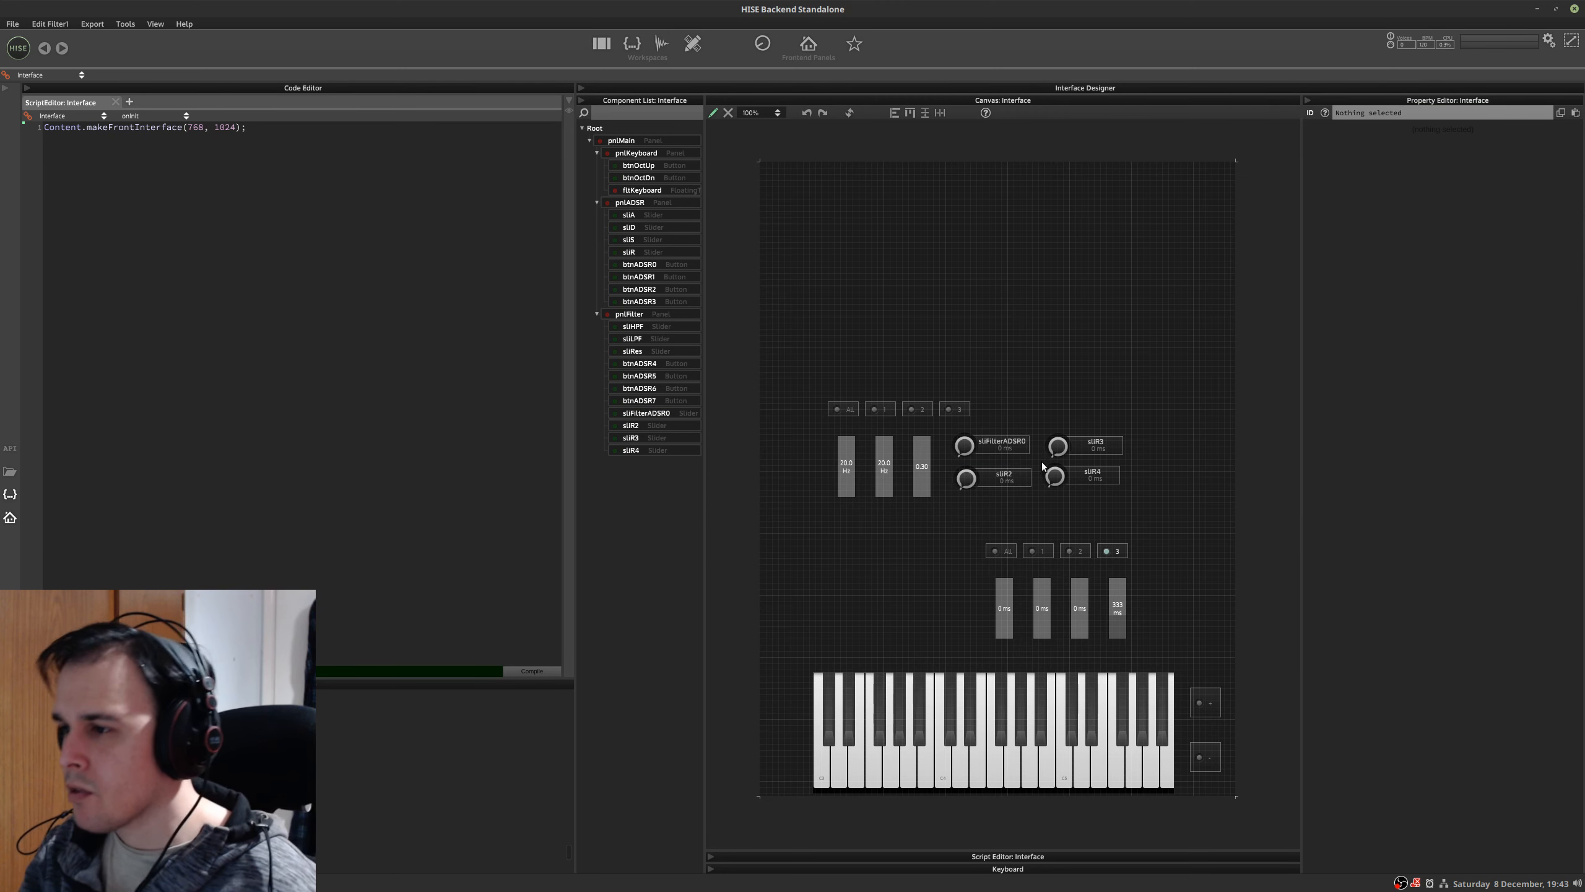
- Rename the sliFilterADSR0 knob to sliFilterA
left_click(970, 480)
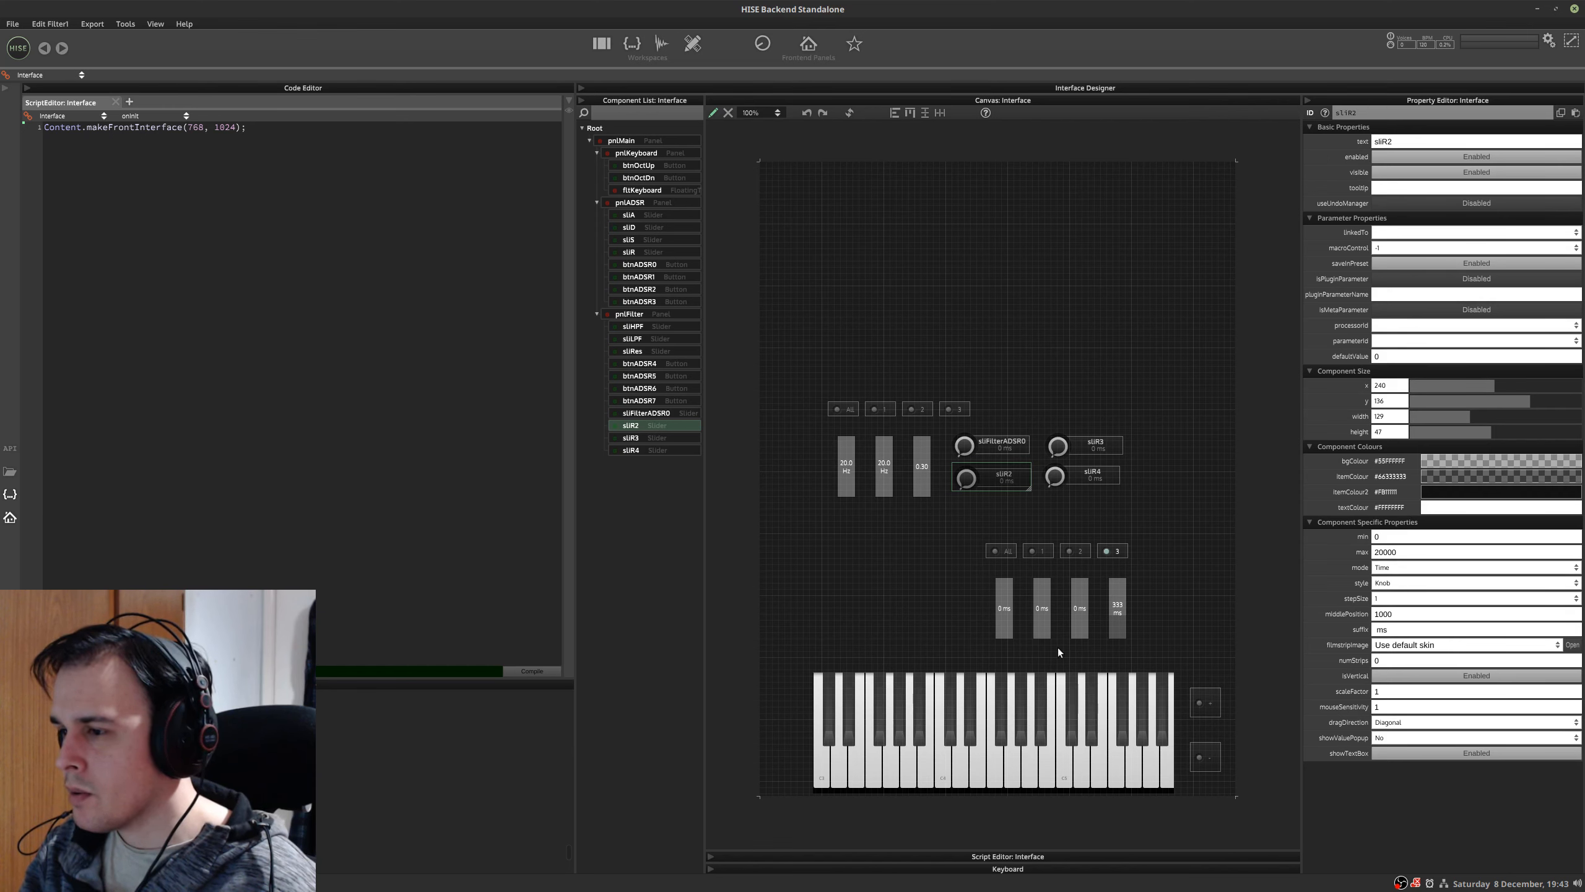
left_click(1007, 442)
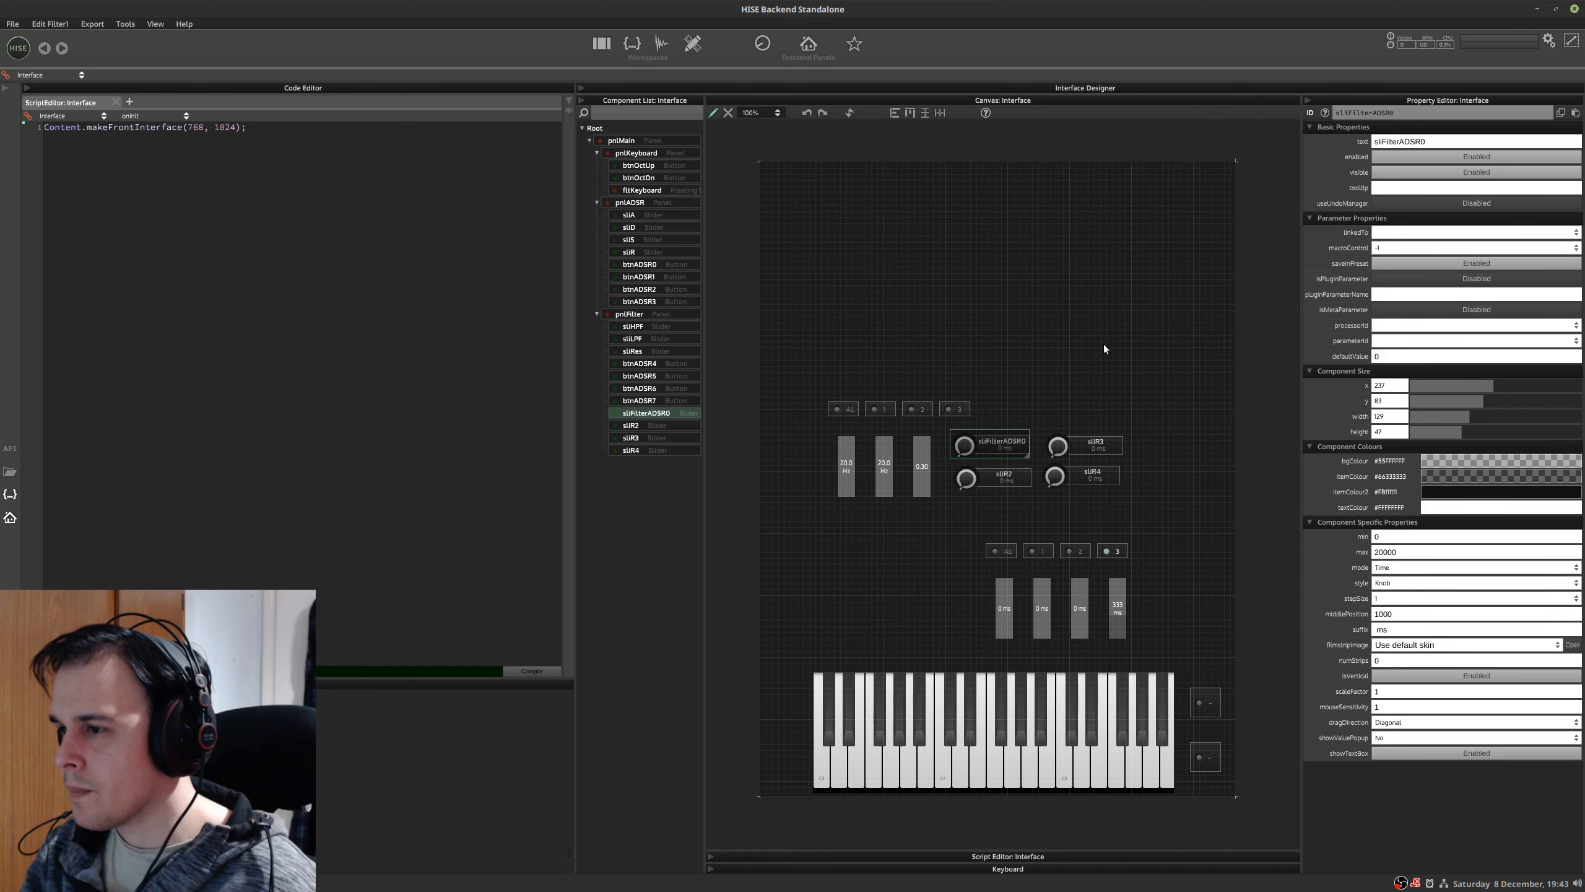
left_click(1406, 112)
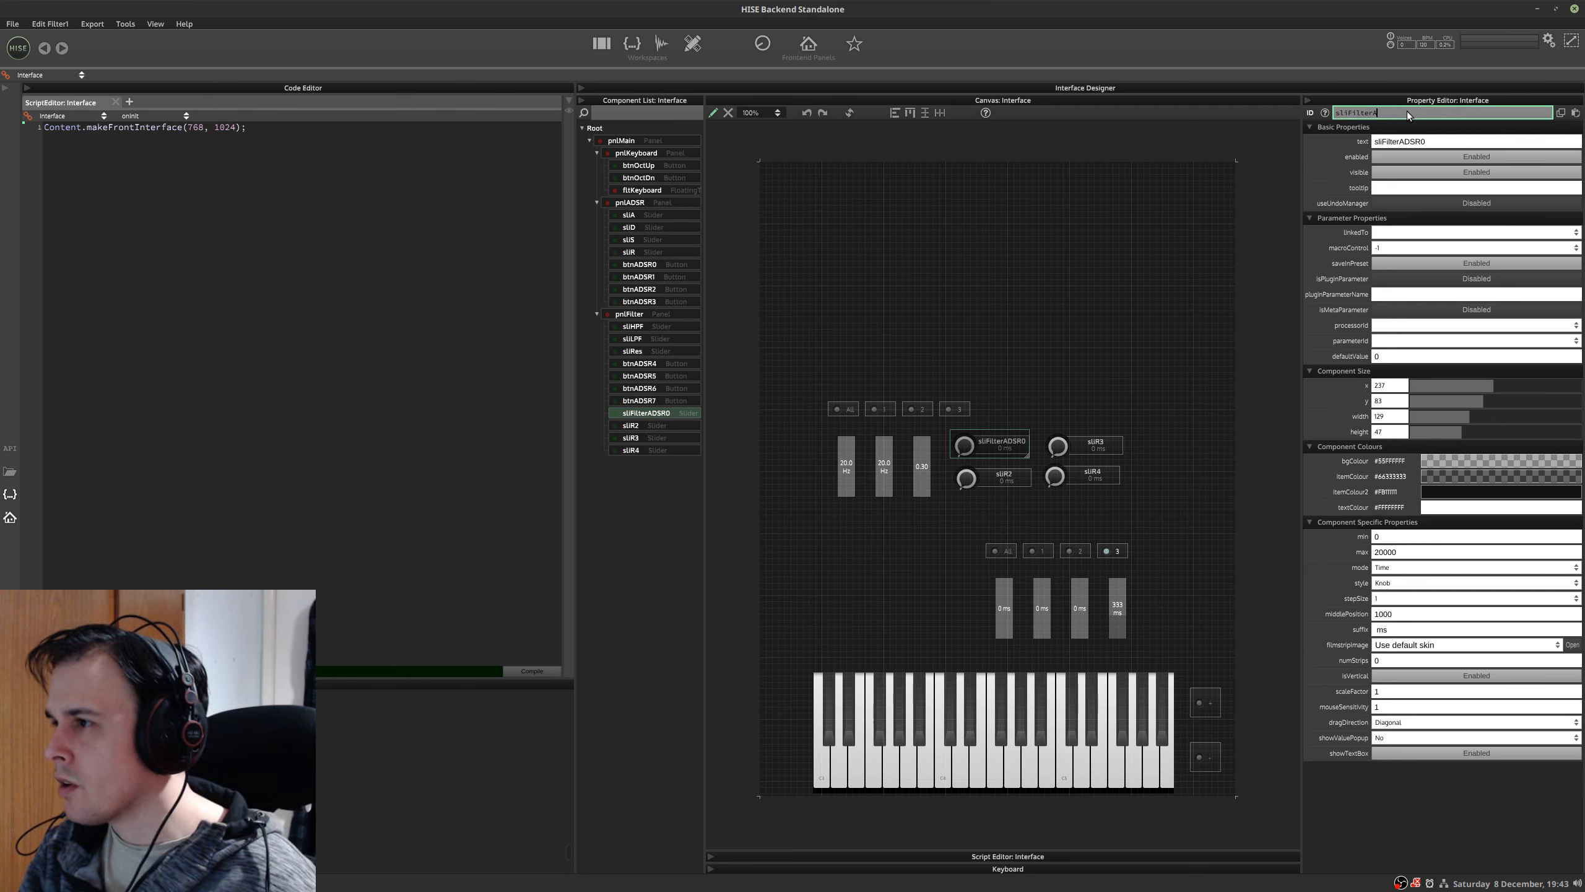
key("Return")
- Rename the sliR2 knob to sliFilterR
left_click(969, 481)
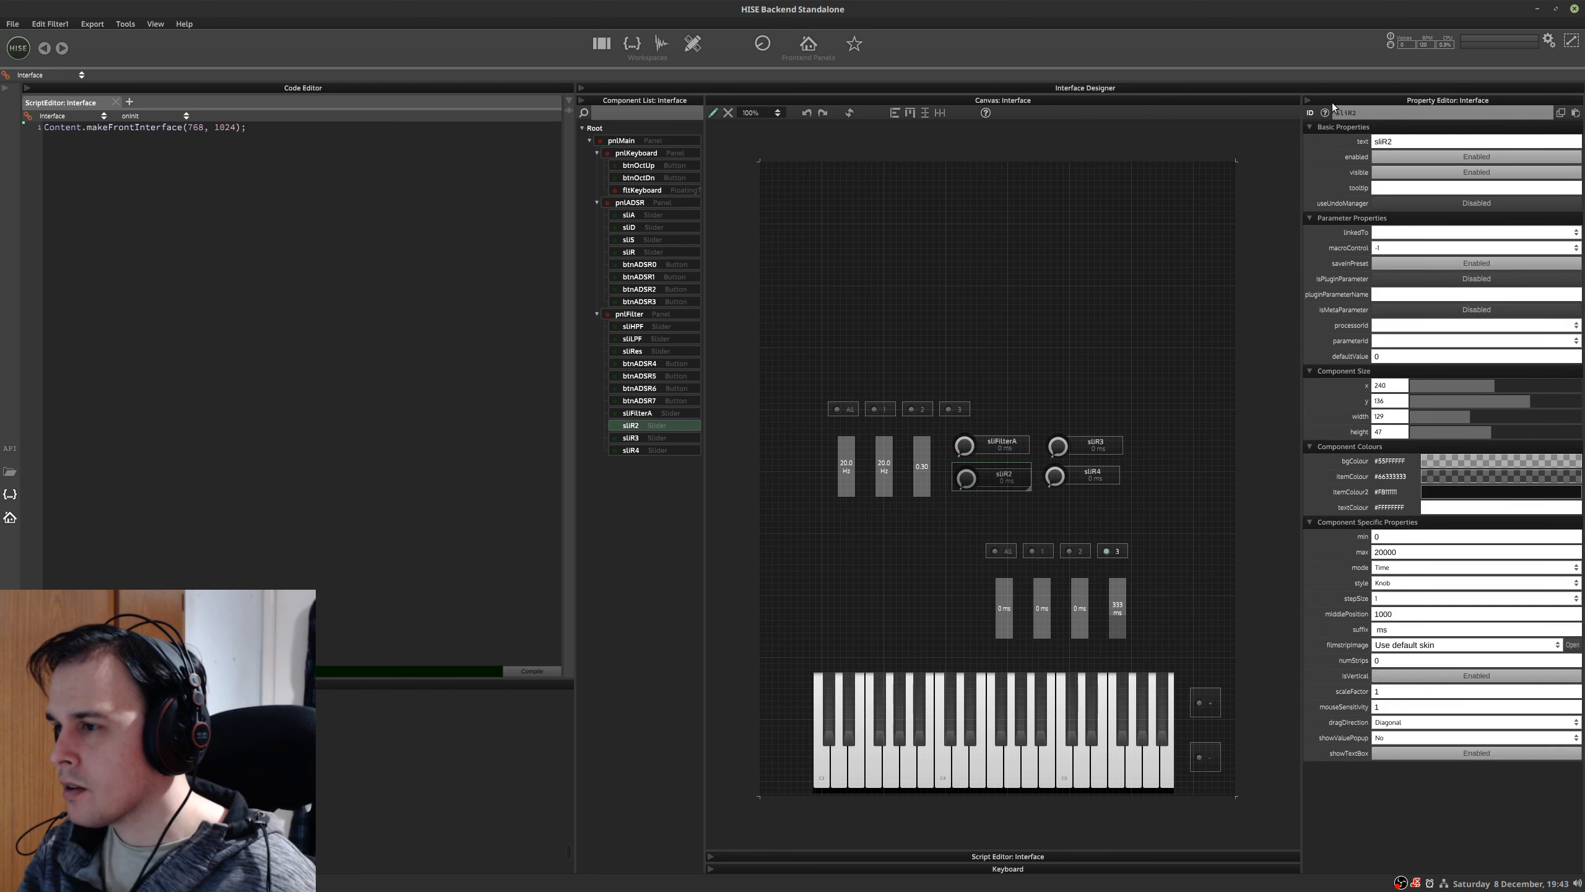
left_click(1365, 114)
key("BackSpace")
key("BackSpace")
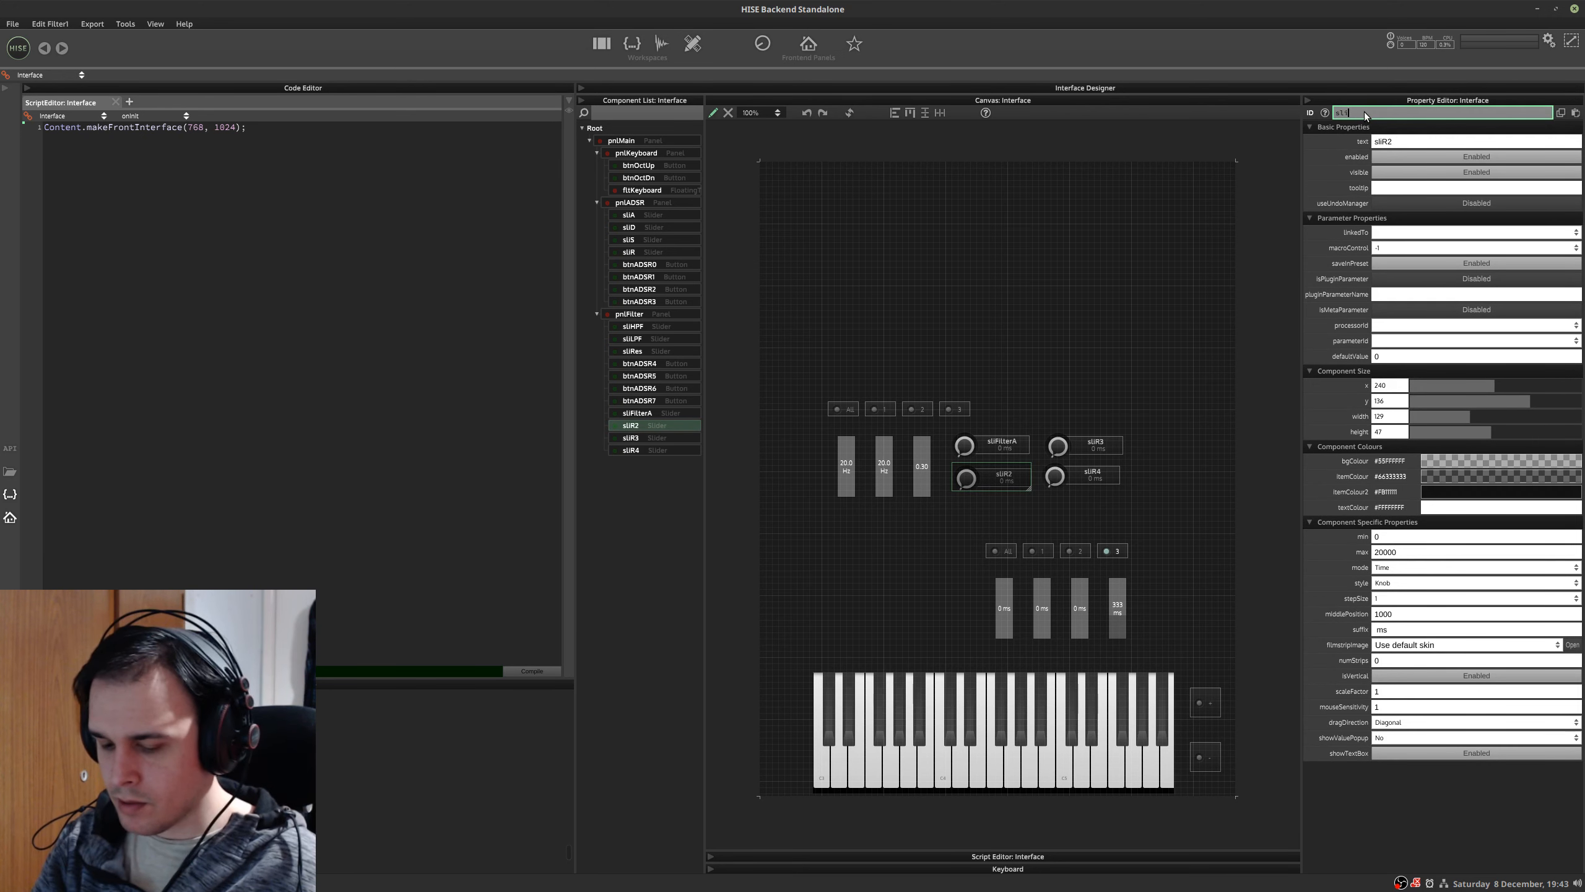
type("Filter")
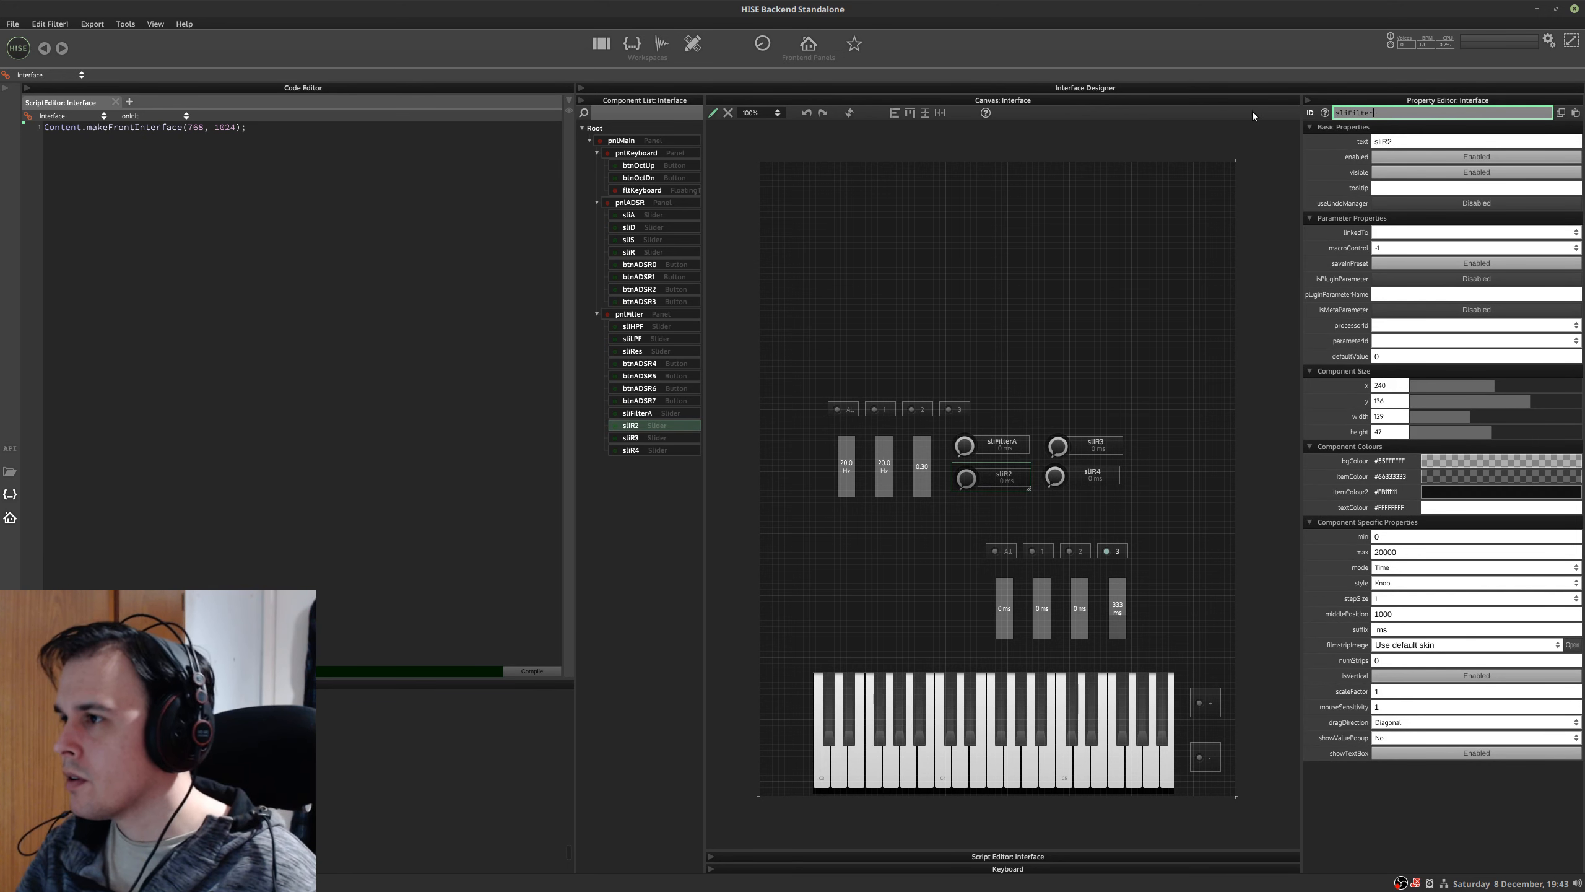
type("R")
key("Return")
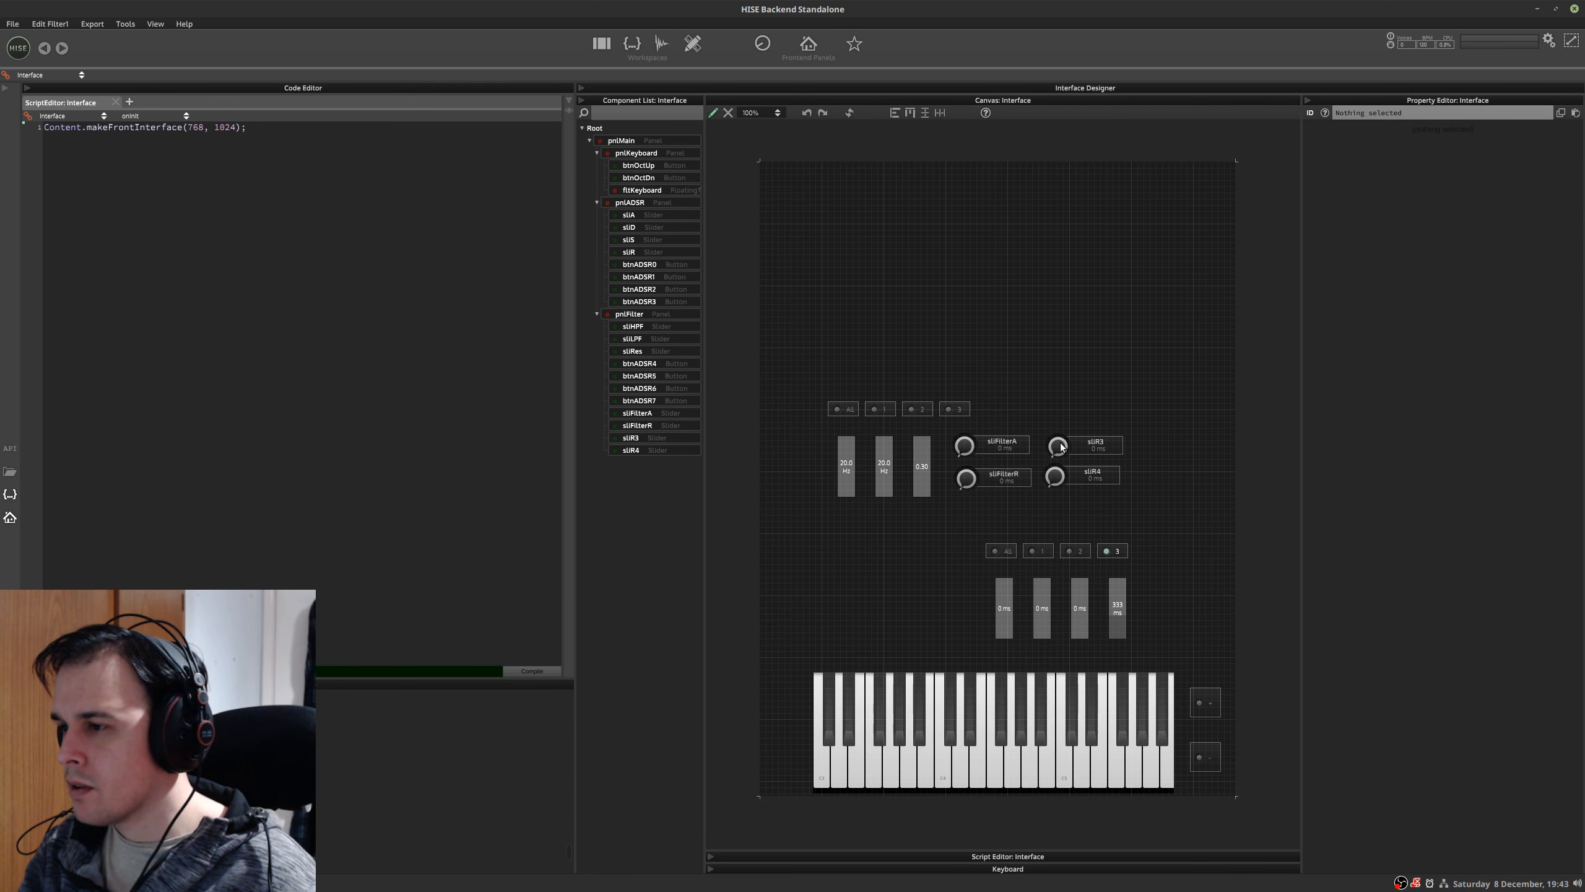
- Rename the sliFilterR knob to sliFilterD
left_click(993, 476)
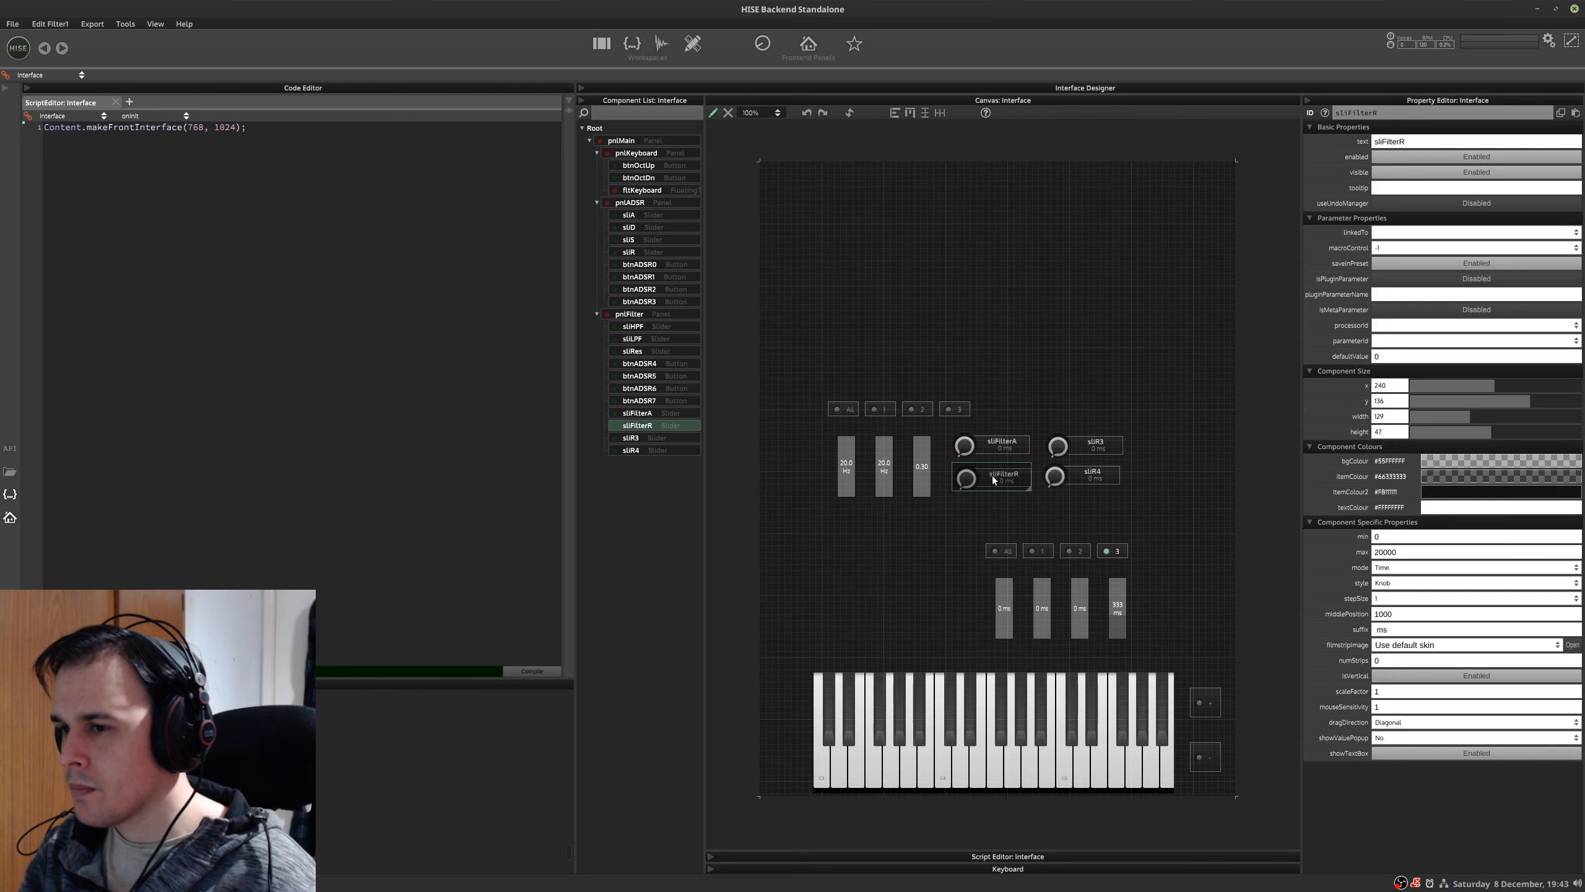
left_click(1425, 109)
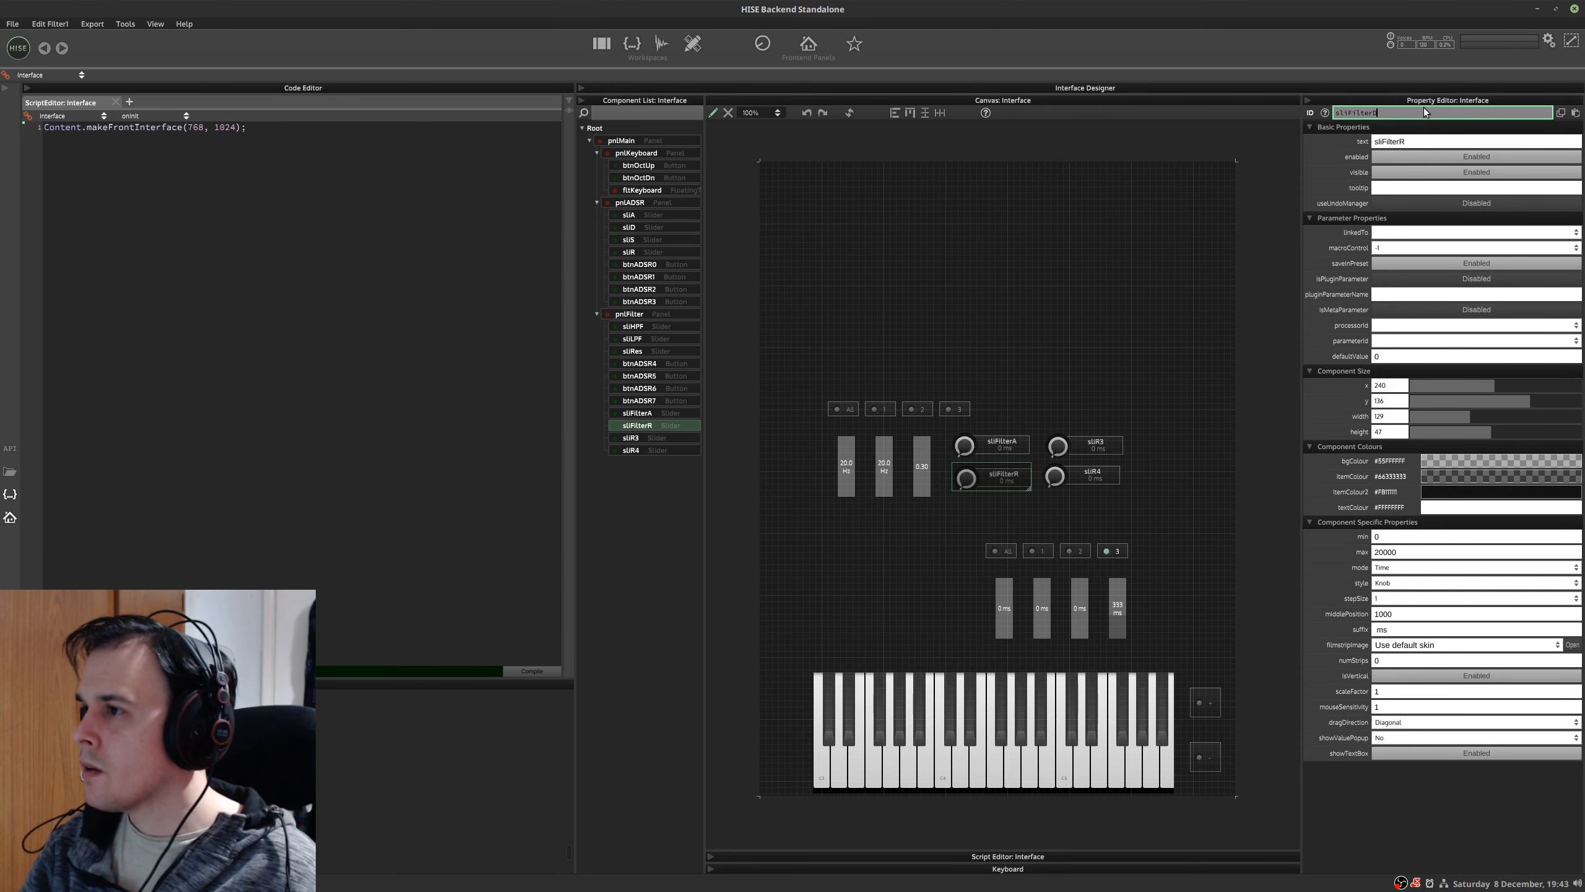
type("D")
key("Return")
- Rename the sliR3 knob to sliFilterS
left_click(1077, 445)
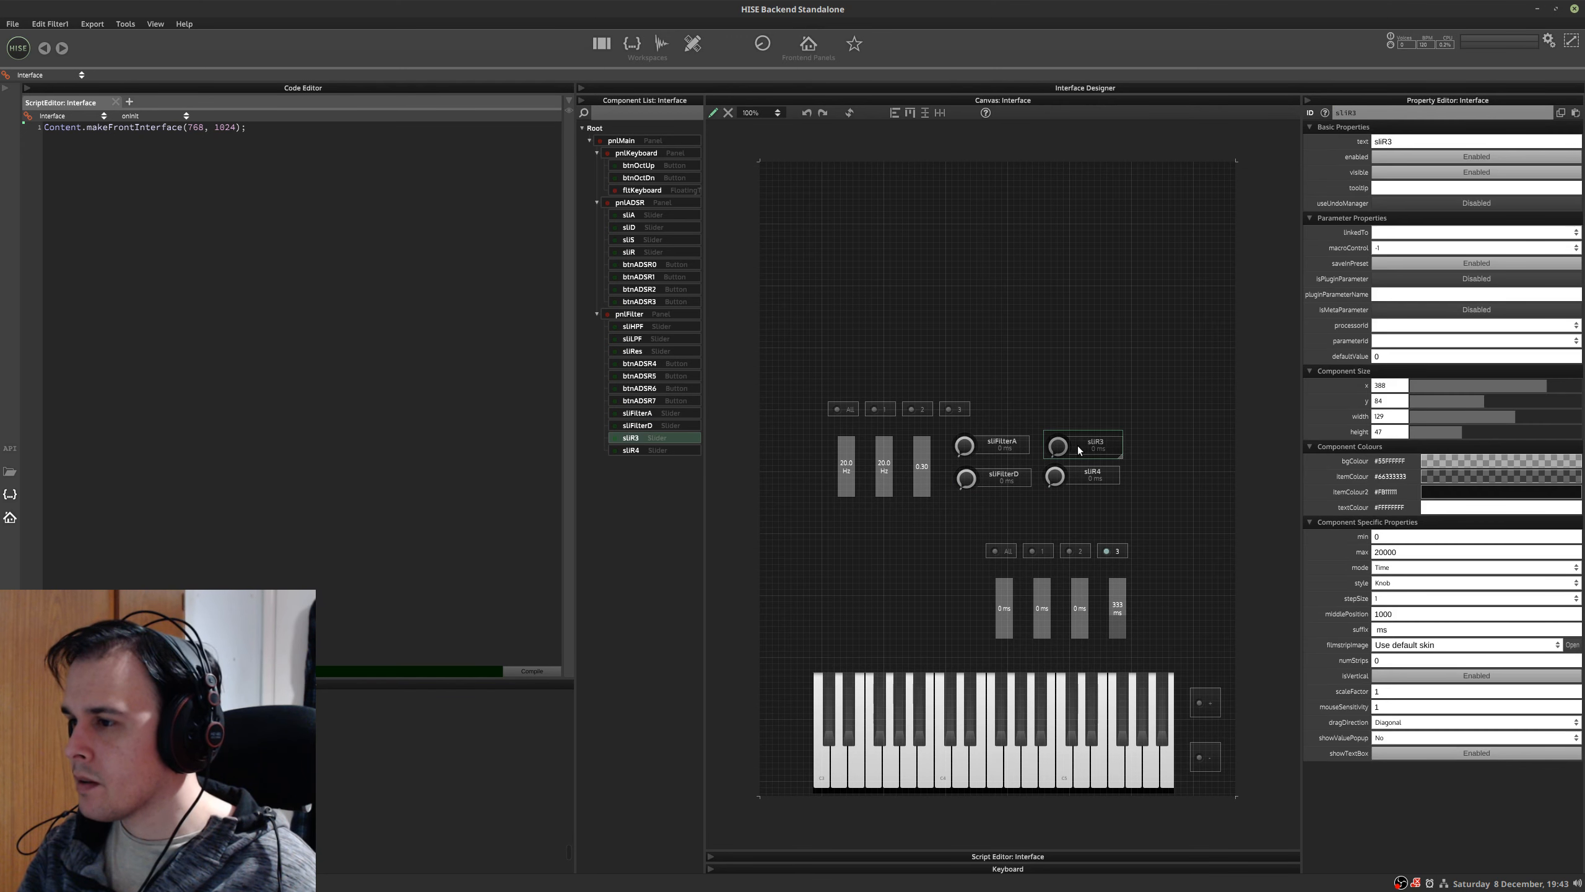
left_click(1389, 117)
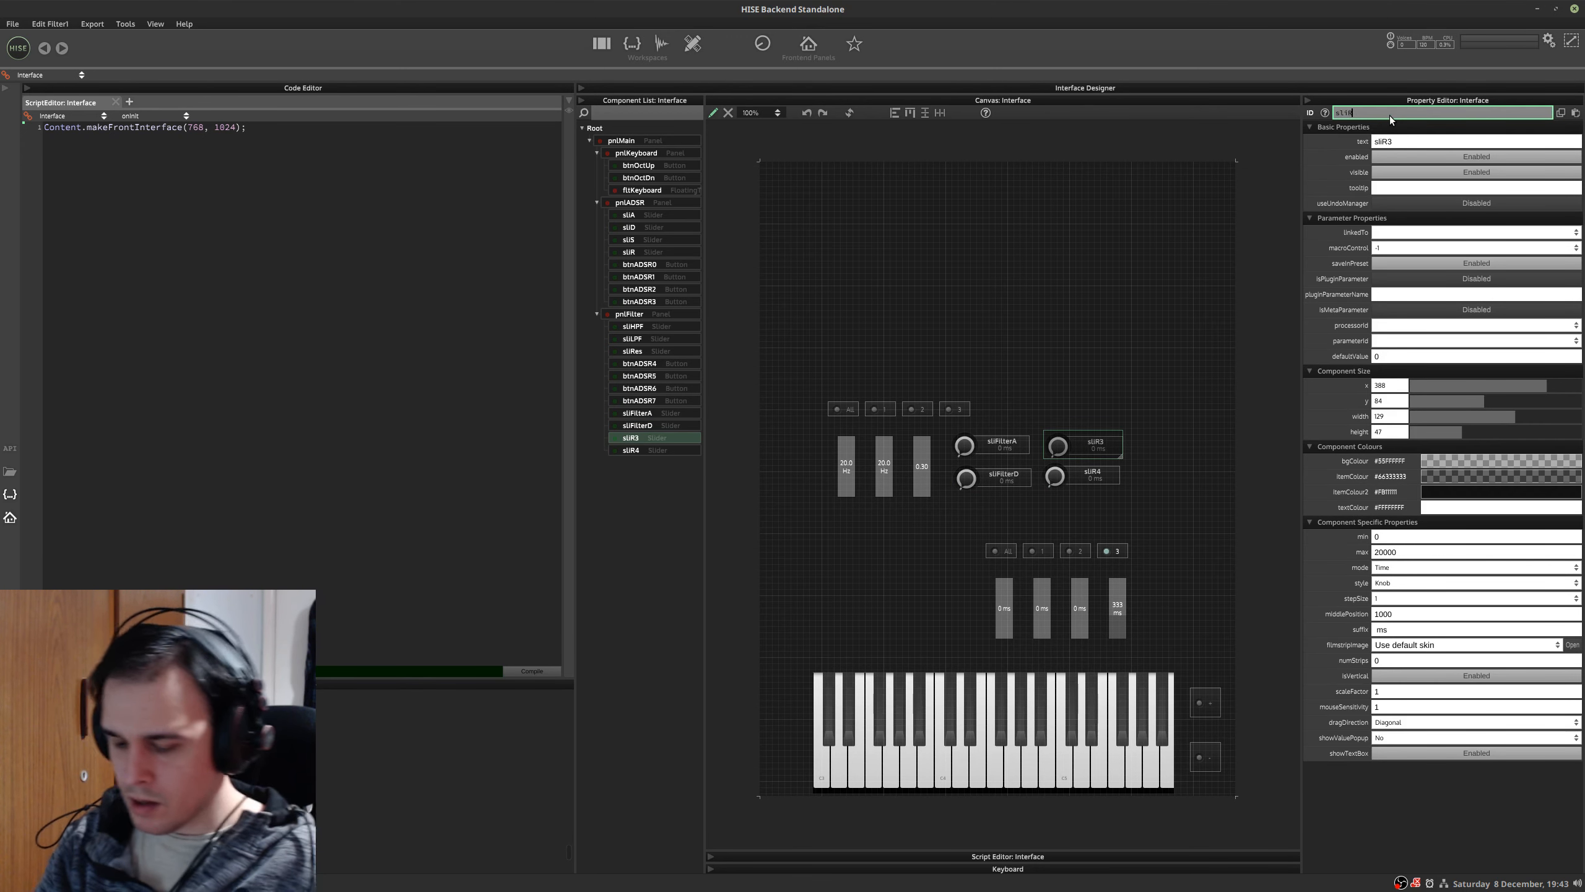
key("BackSpace")
type("Filter")
key("Return")
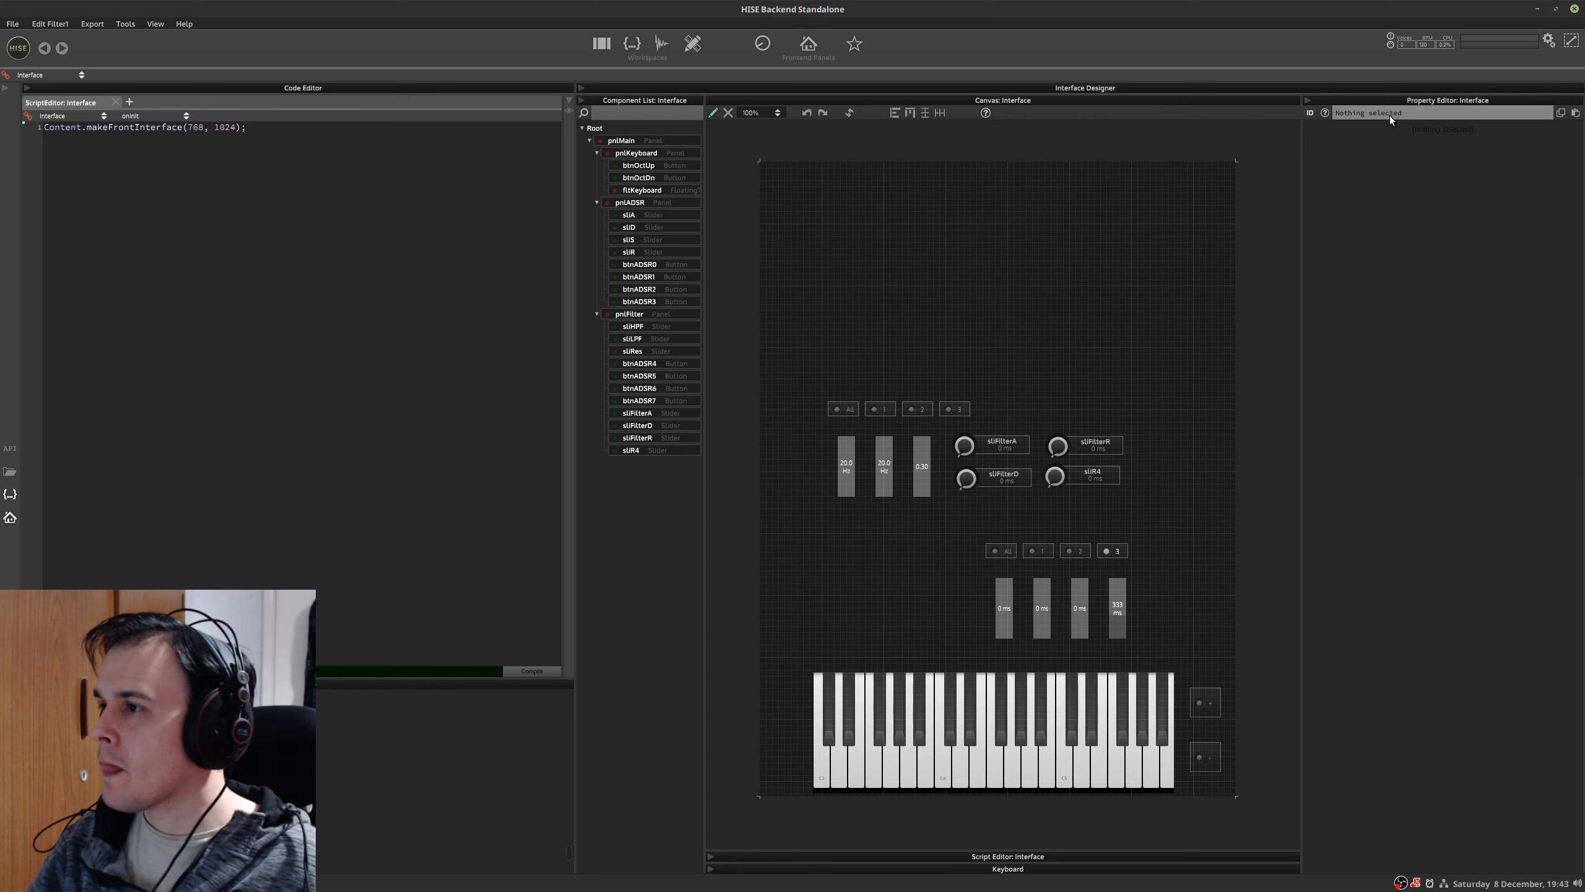
left_click(1064, 445)
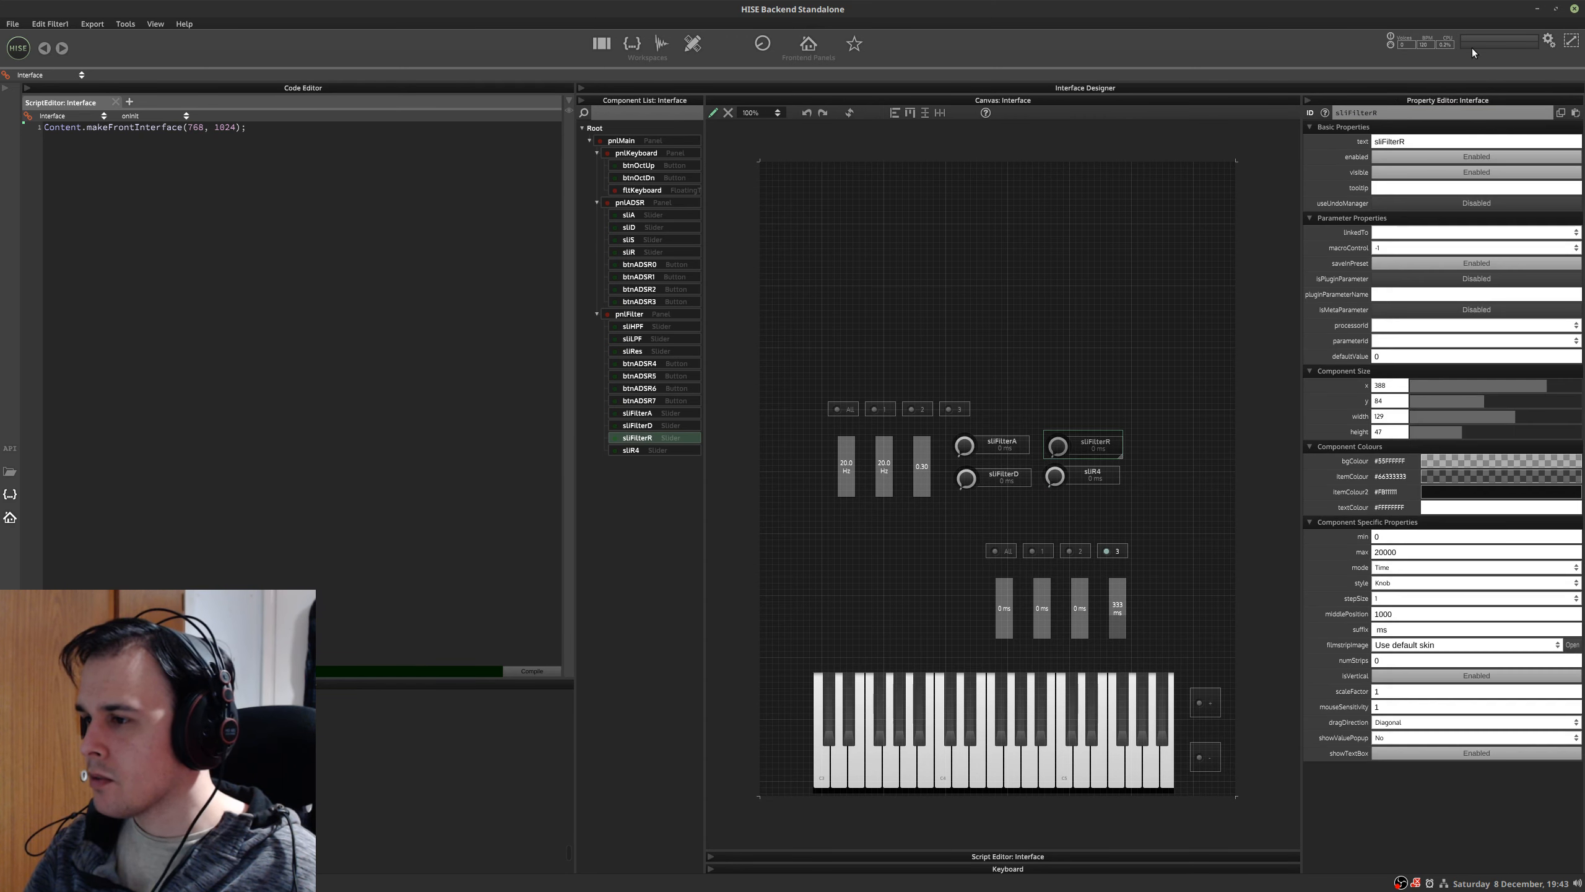
left_click(1401, 117)
type("S")
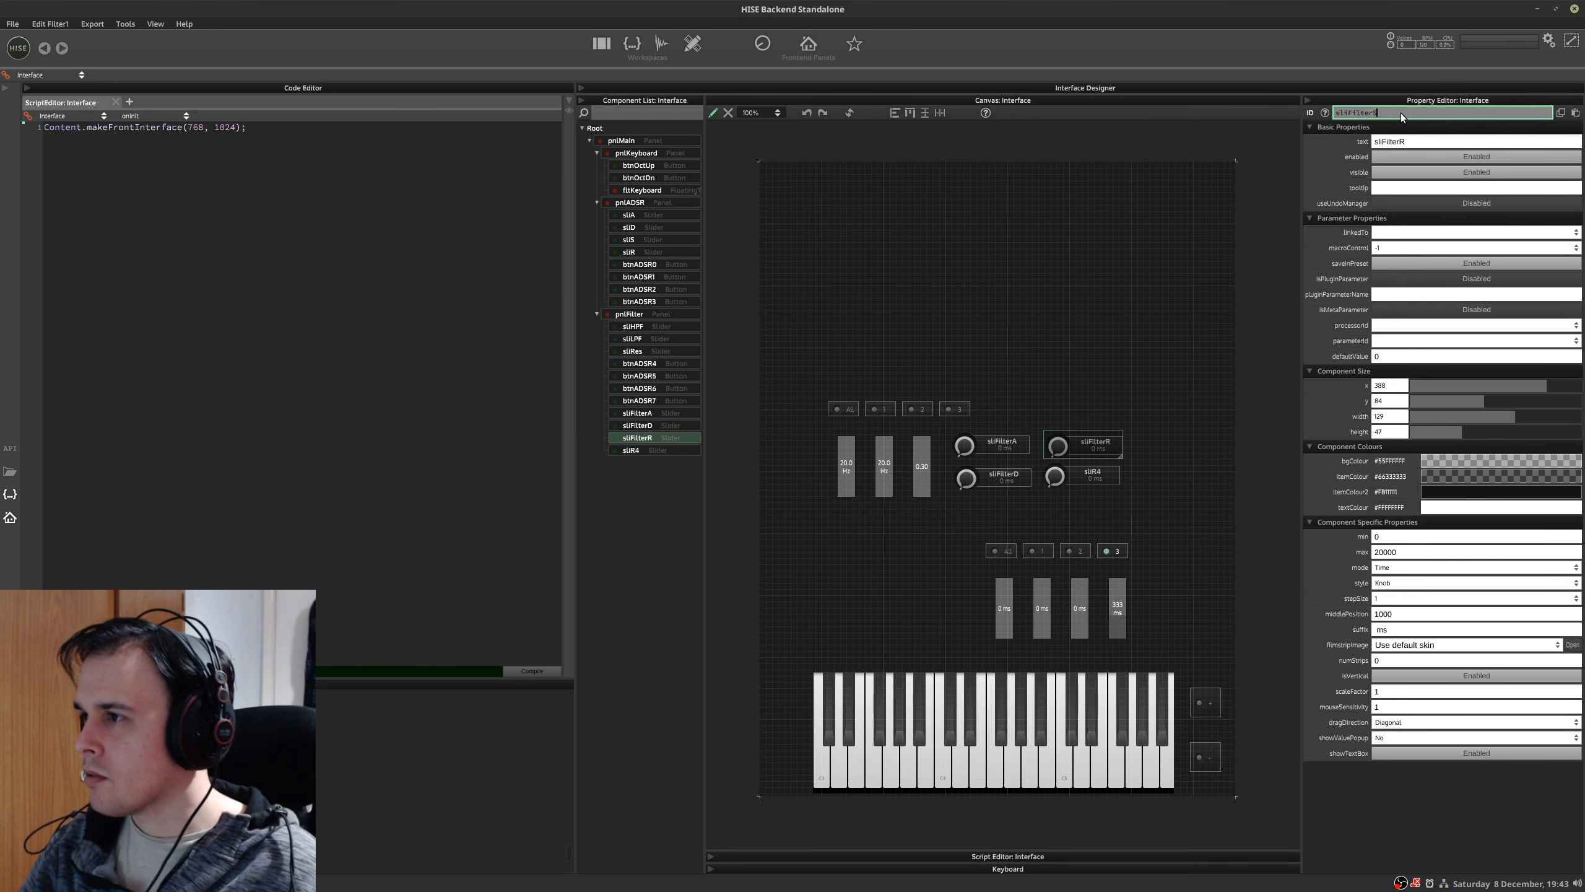
key("Return")
- Rename the sliR4 knob to sliFilterR
left_click(1054, 479)
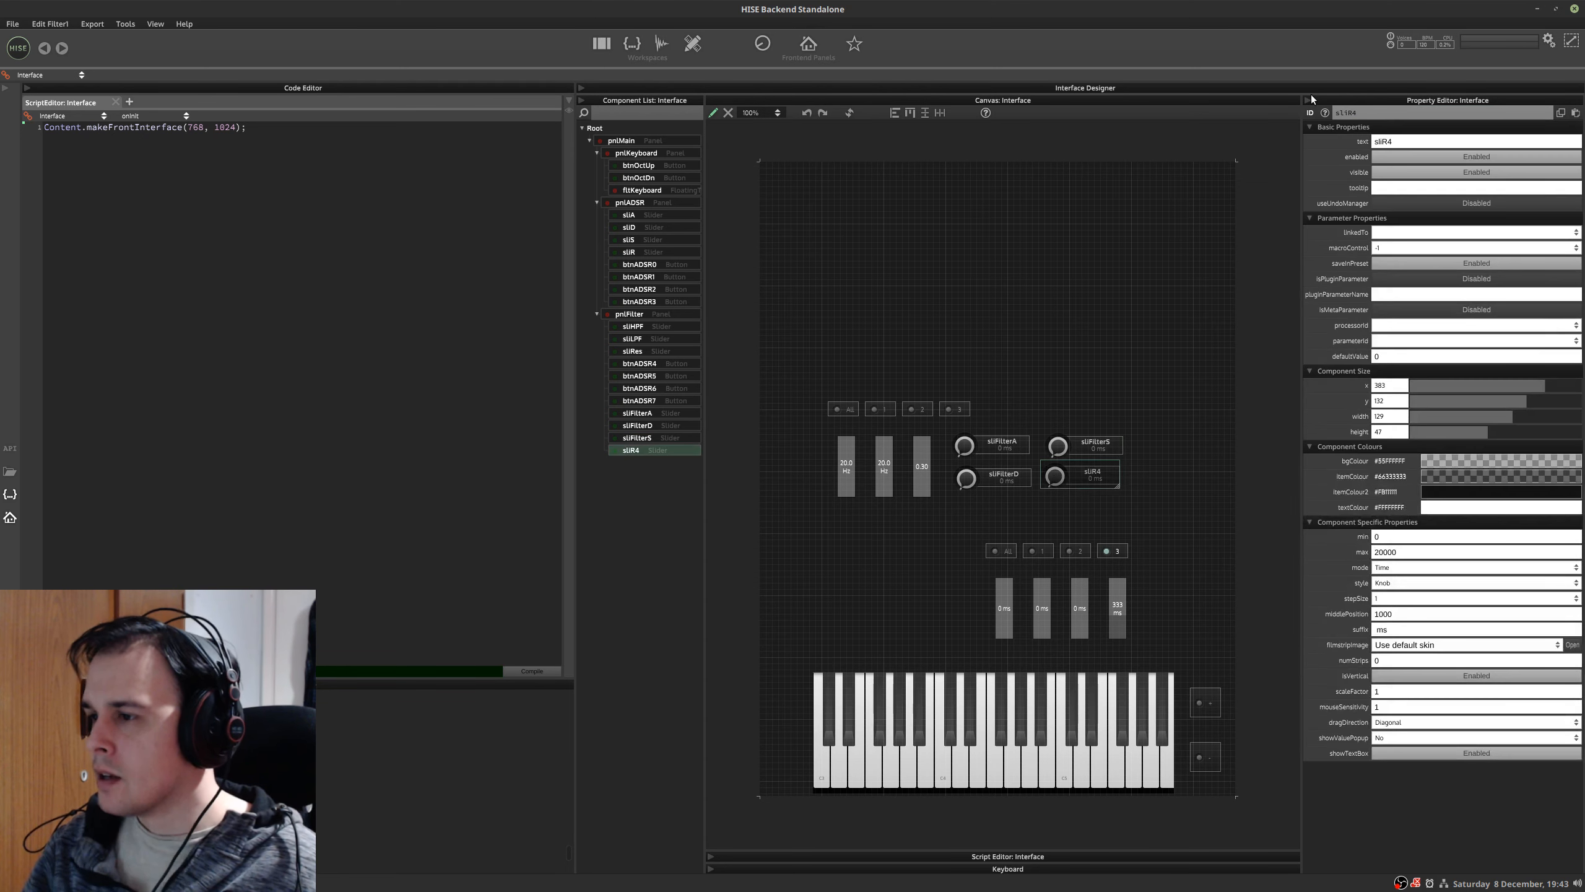
left_click(1363, 113)
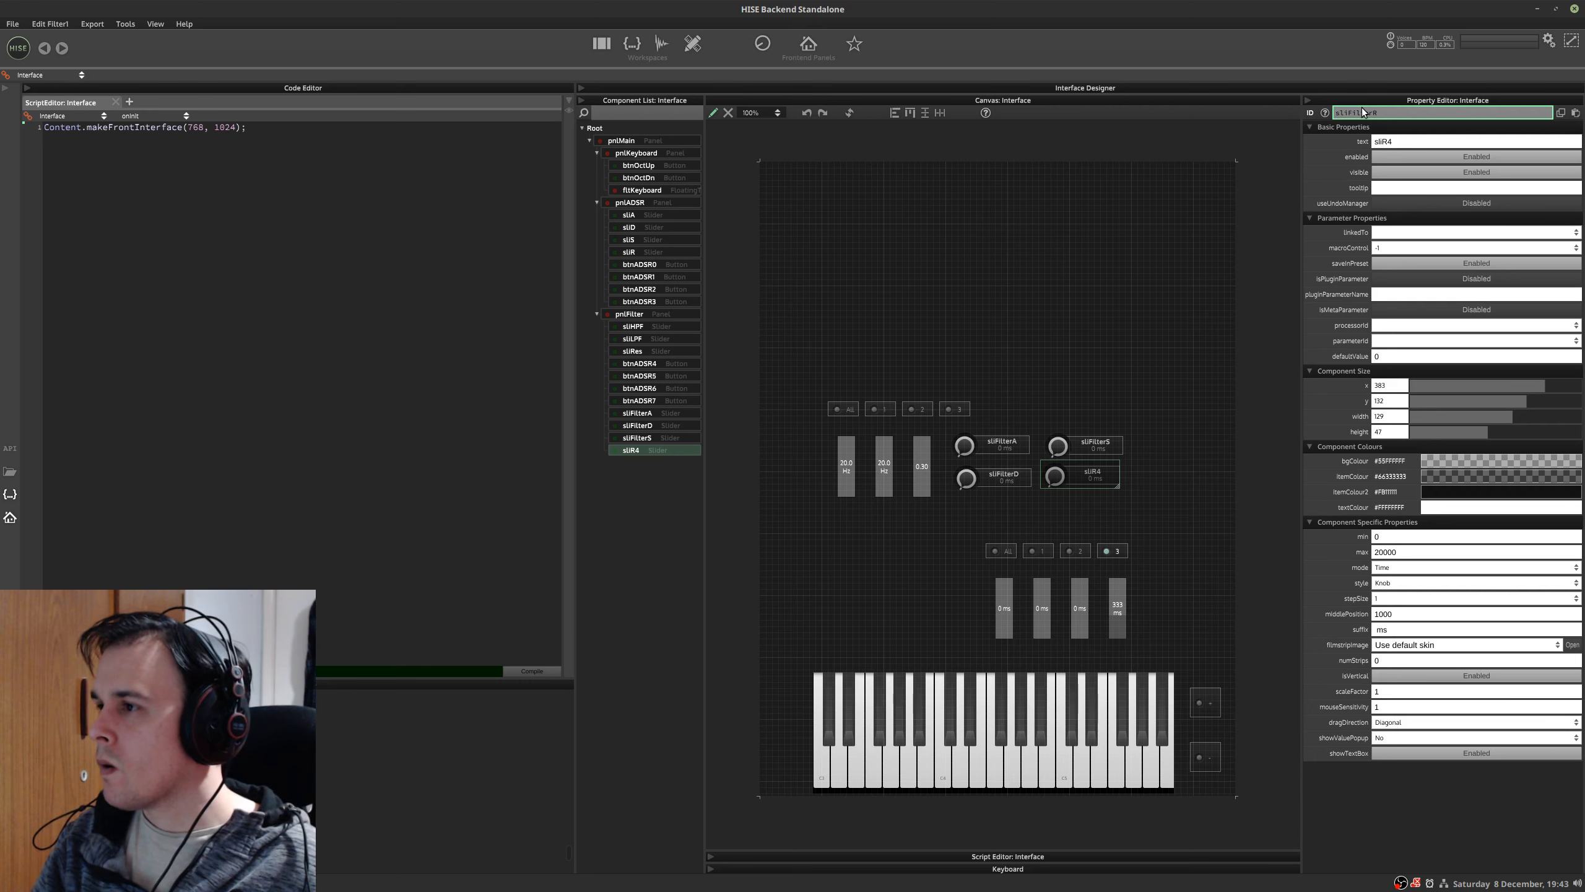
key("Return")
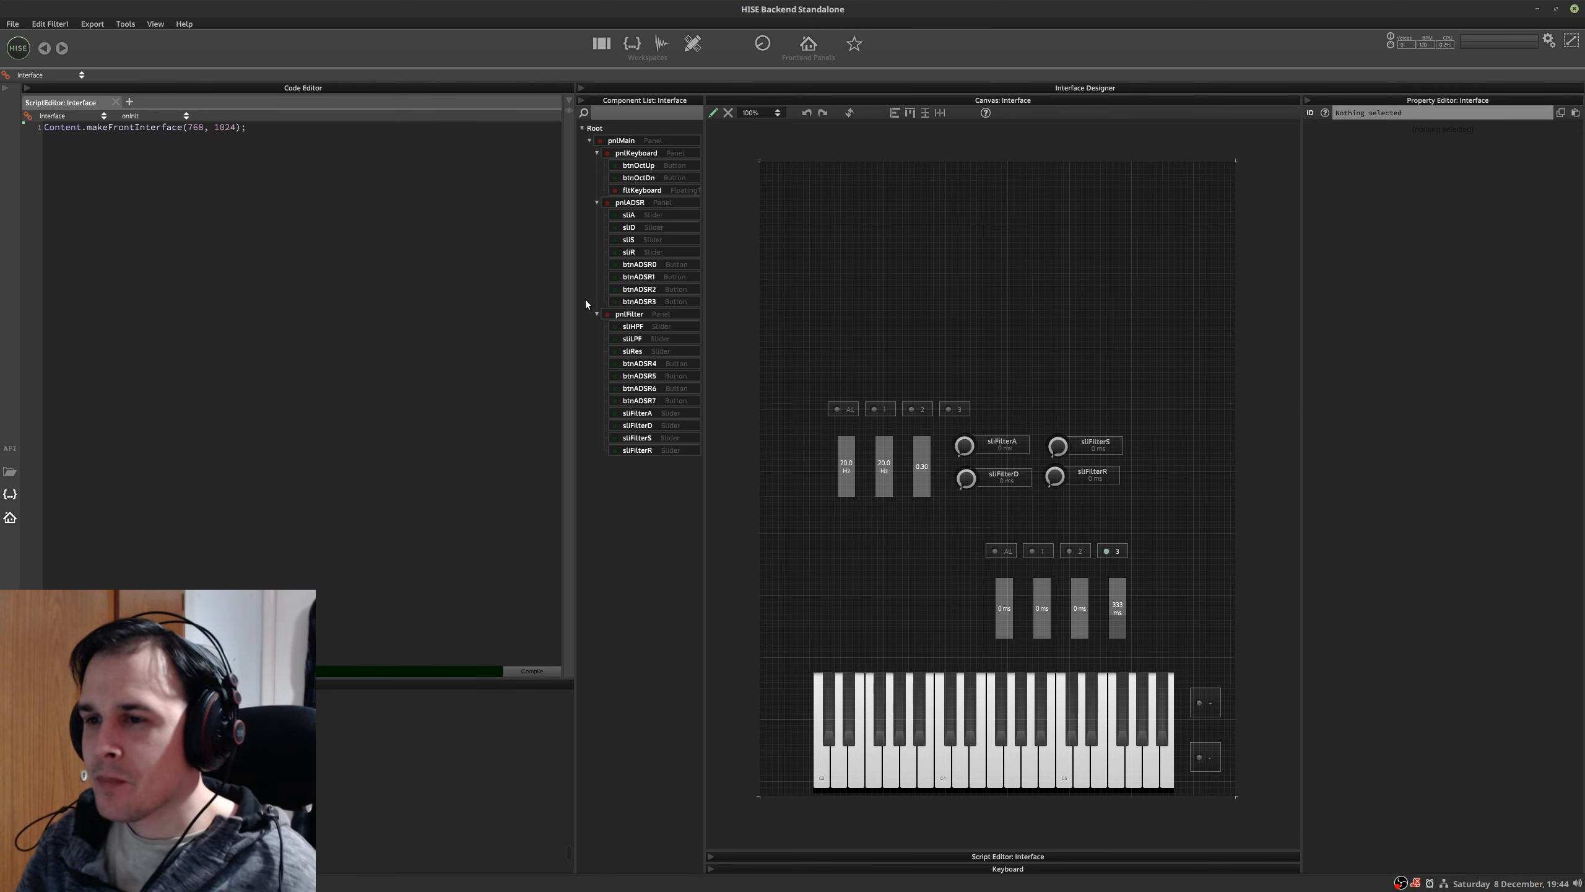
- Save the current preset with the renamed filter knobs
left_click(529, 261)
key("ctrl+s")
key("Return")
key("Return")
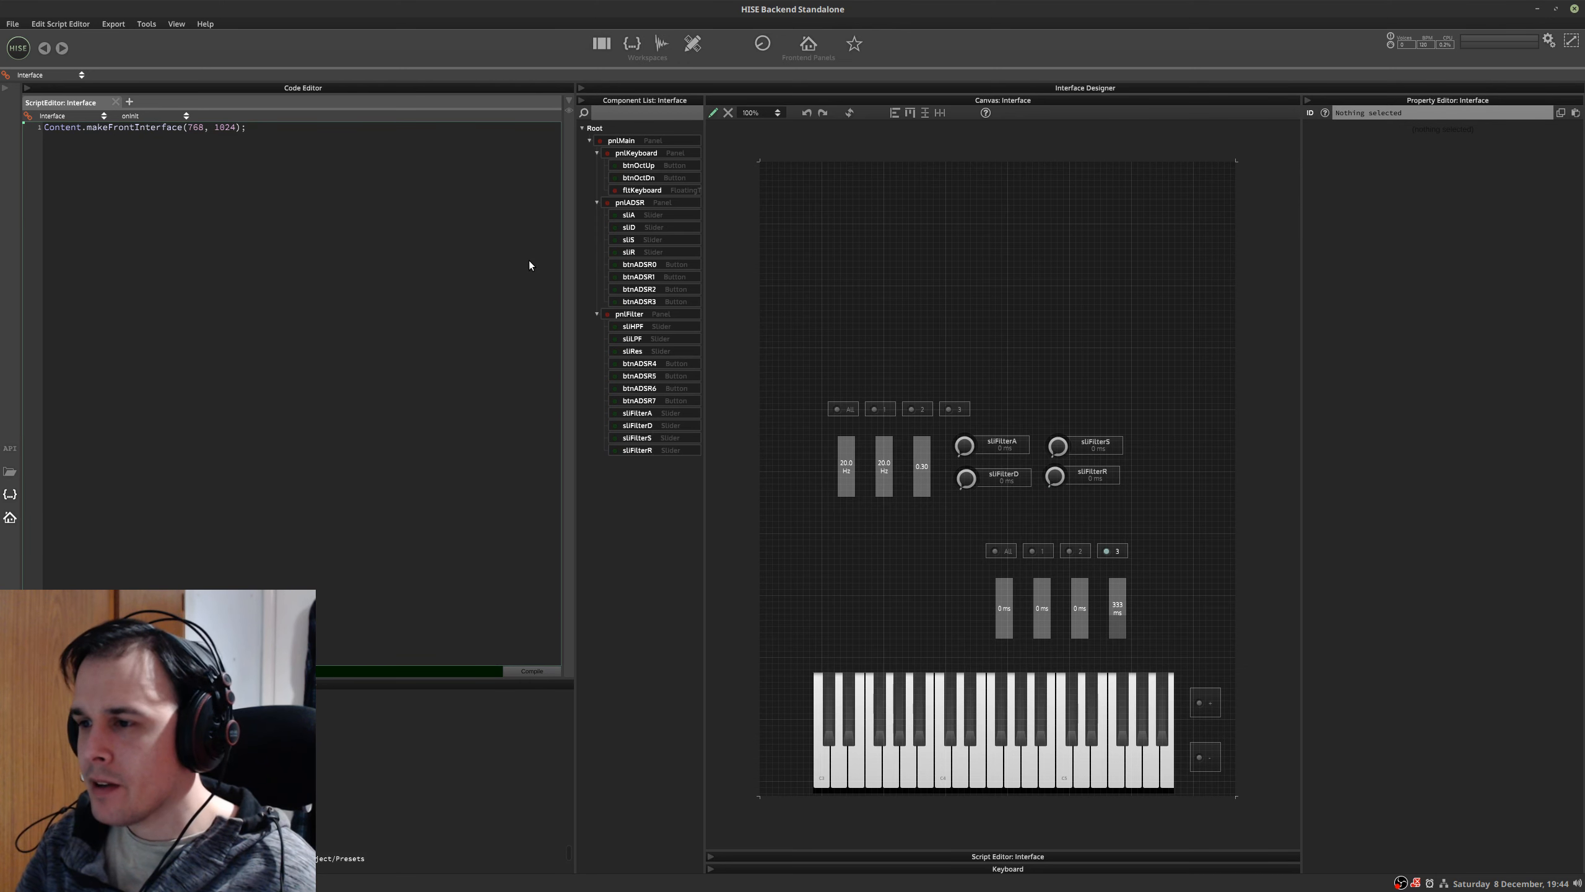
- Move pnlFilter to about x 8, y 359 and narrow its four envelope knobs to about 63 px wide
left_click(667, 315)
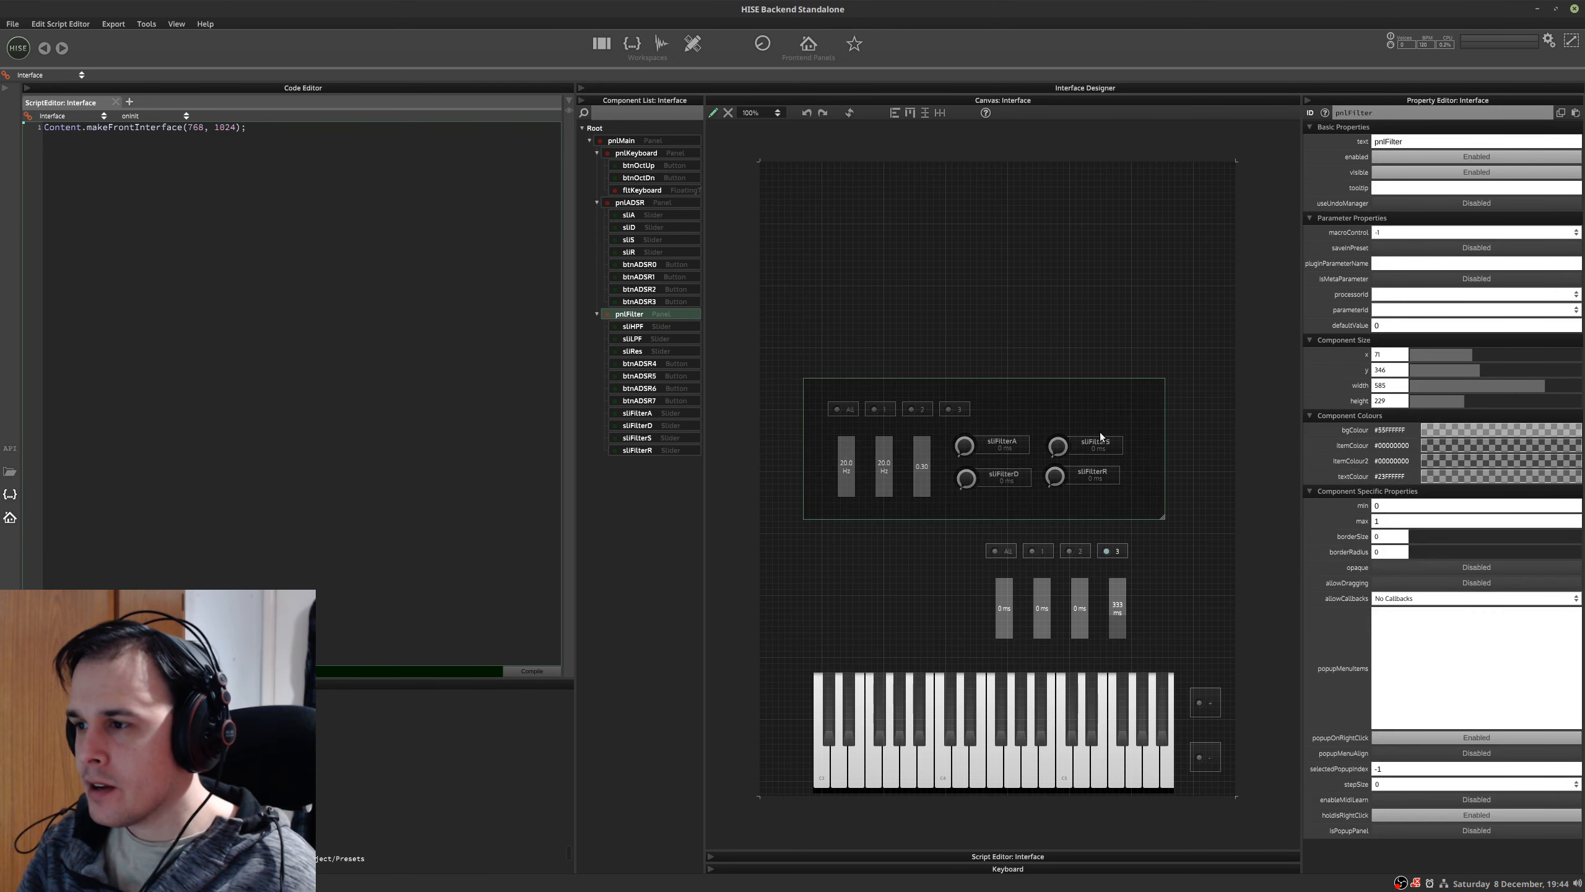
left_click_drag(1080, 401, 1024, 413)
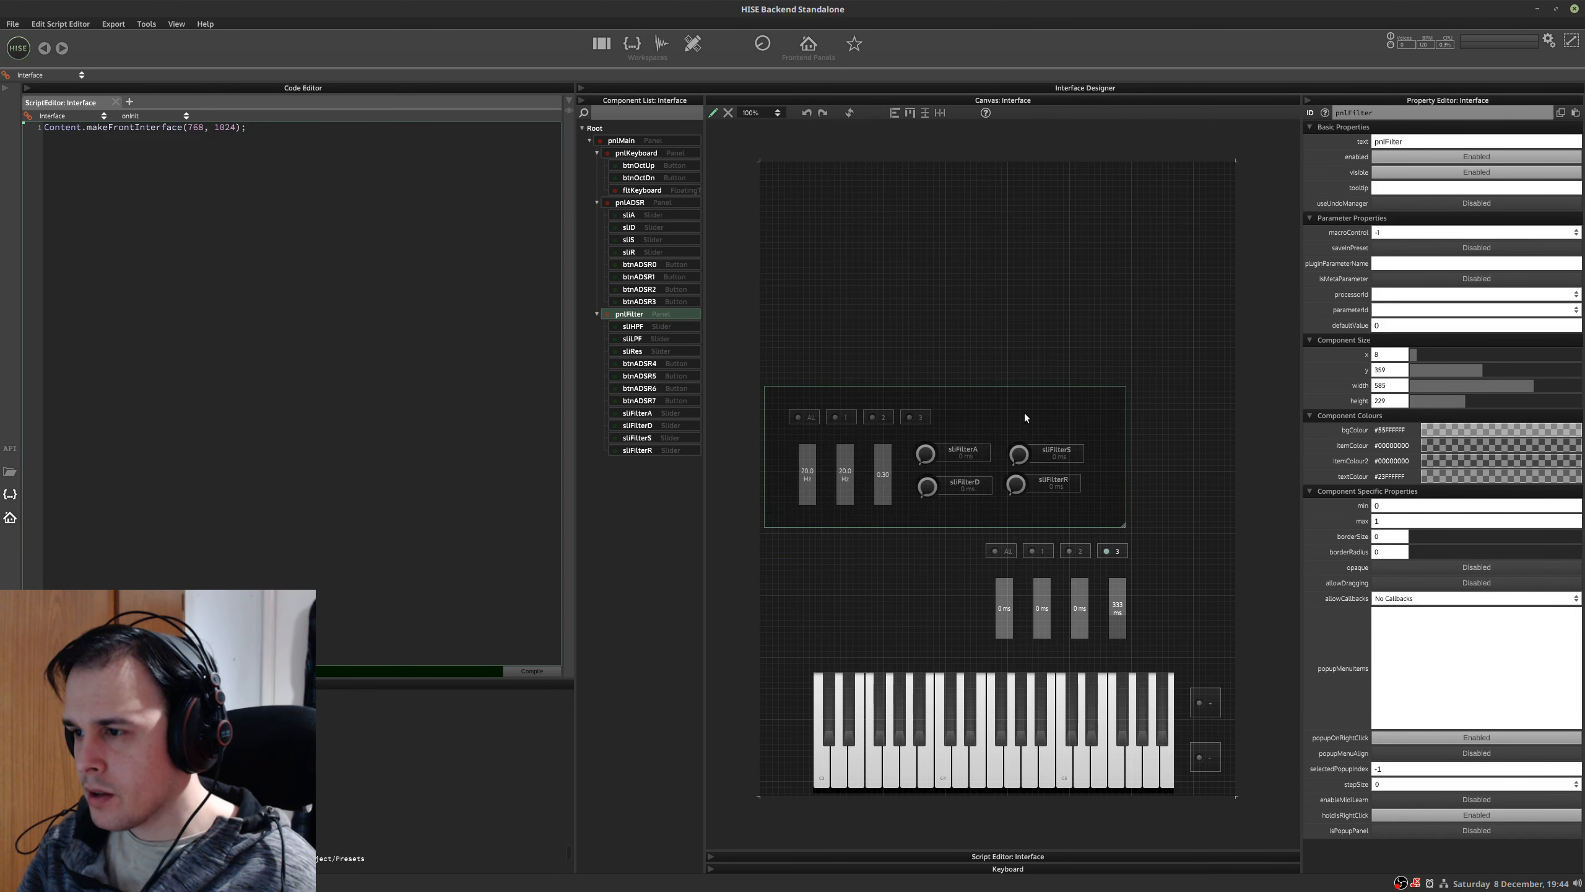
left_click(649, 413)
left_click(646, 450, "shift")
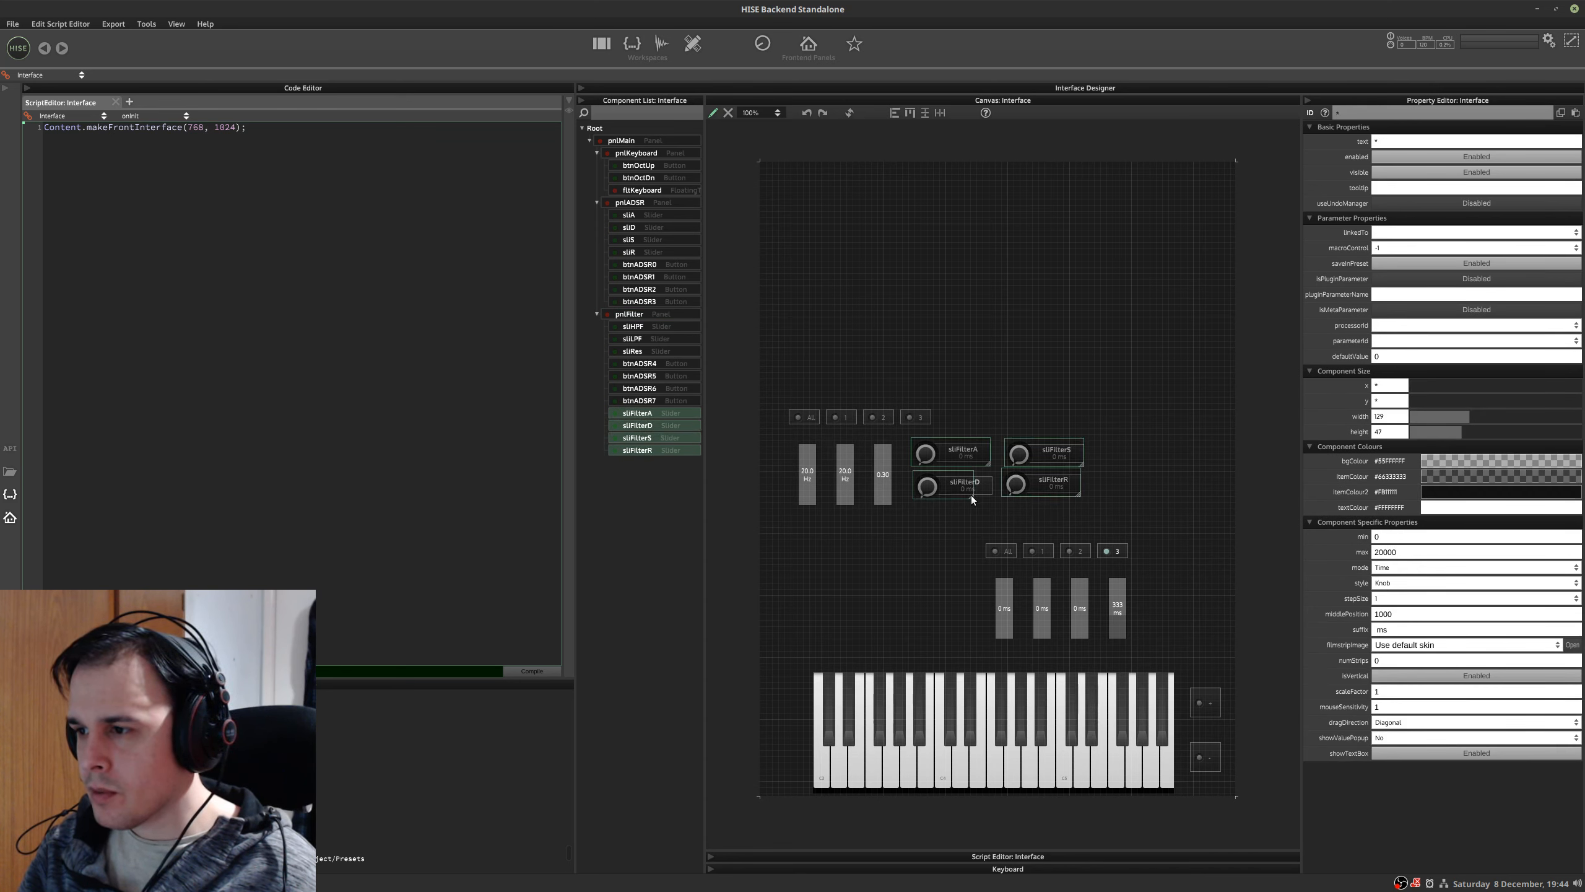
left_click_drag(971, 495, 960, 464)
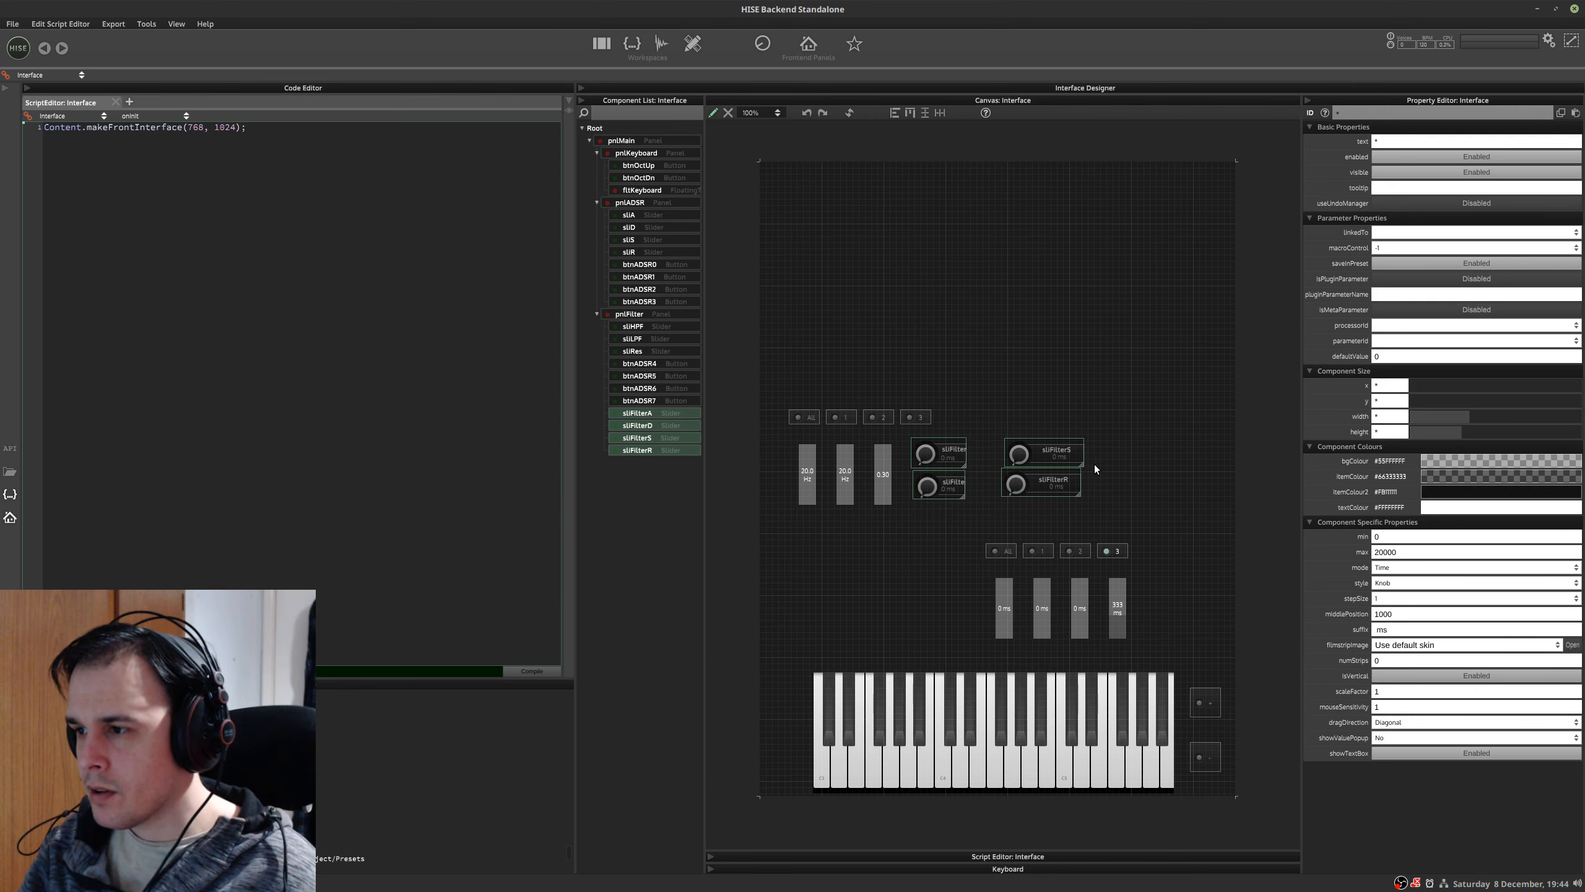
left_click_drag(1082, 463, 944, 466)
- Move the sliFilterS and sliFilterR knobs close beside sliFilterA and sliFilterD to form a compact two-by-two group
left_click(1017, 454)
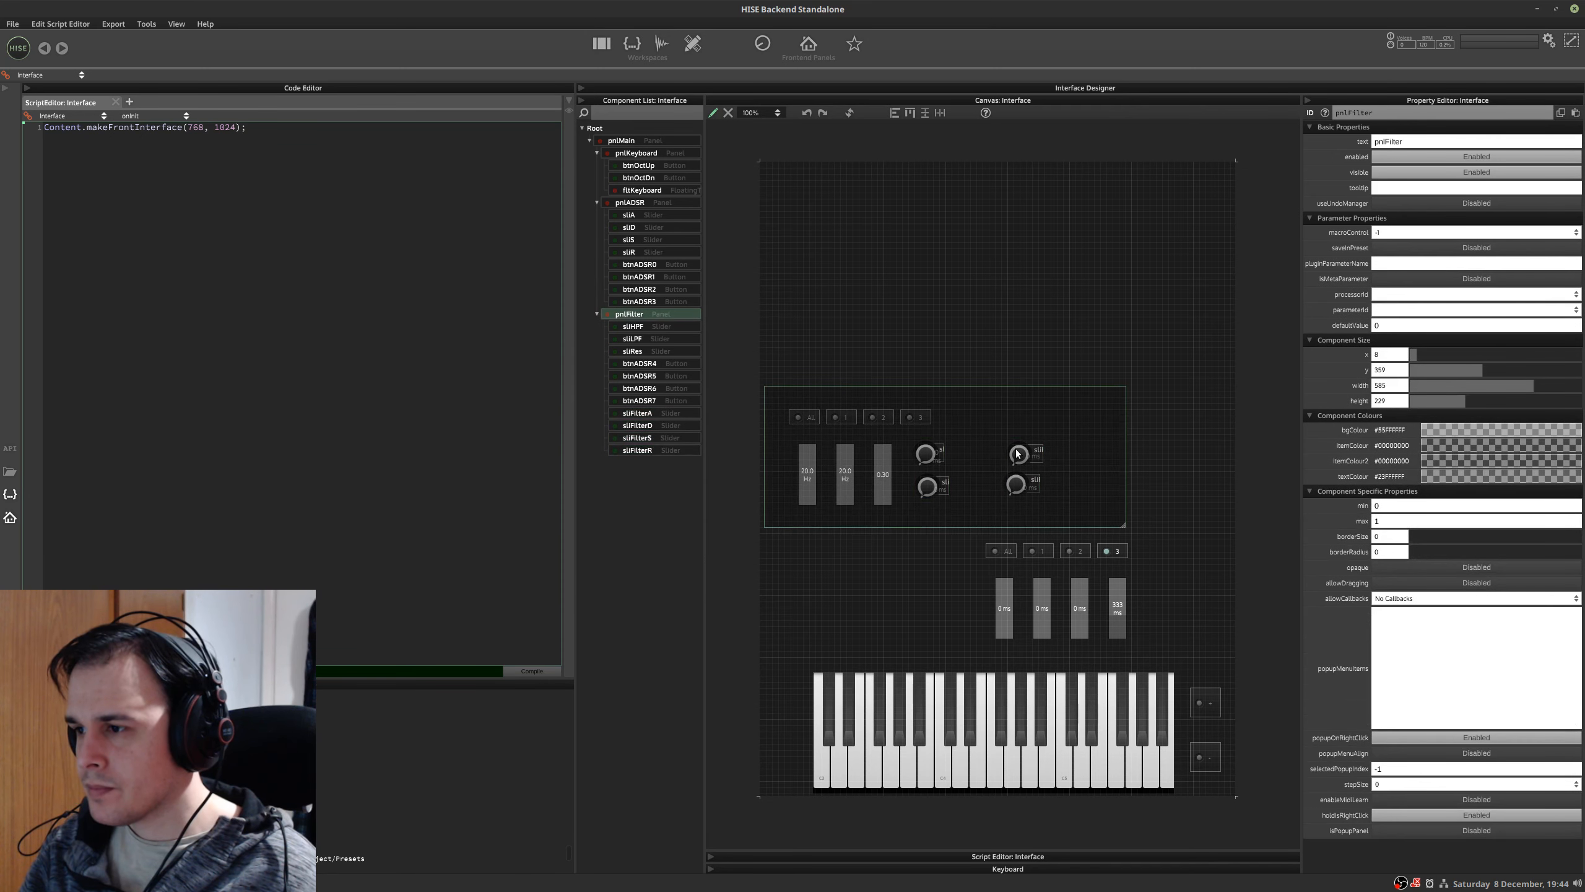
left_click(636, 439)
left_click_drag(1027, 461, 975, 489)
left_click(637, 450)
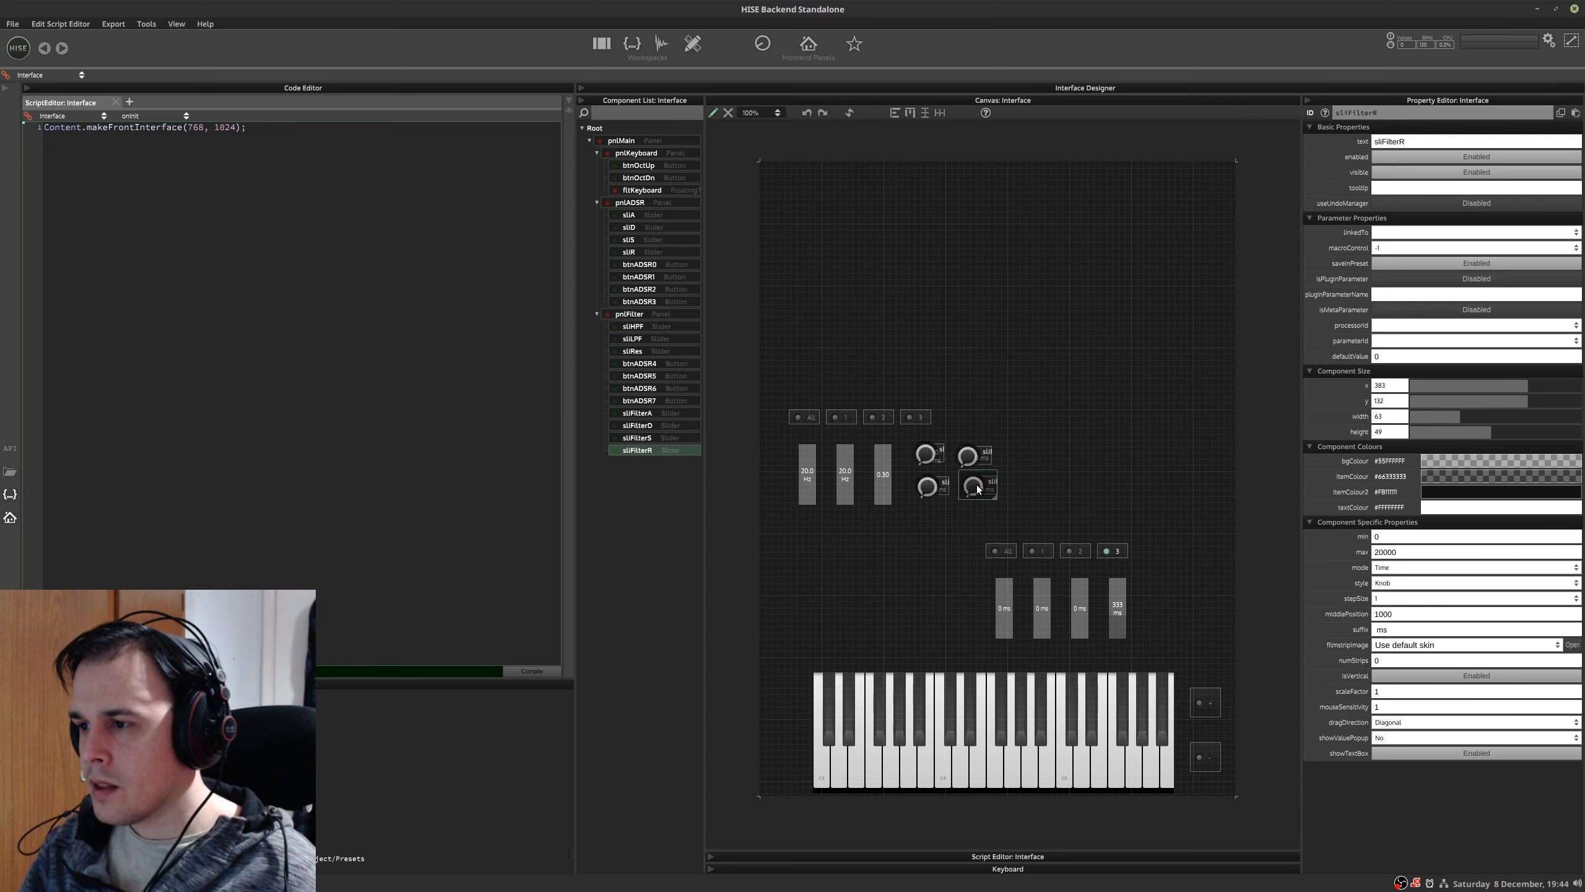
- Shrink pnlFilter around its controls to about 399 px wide
left_click(653, 317)
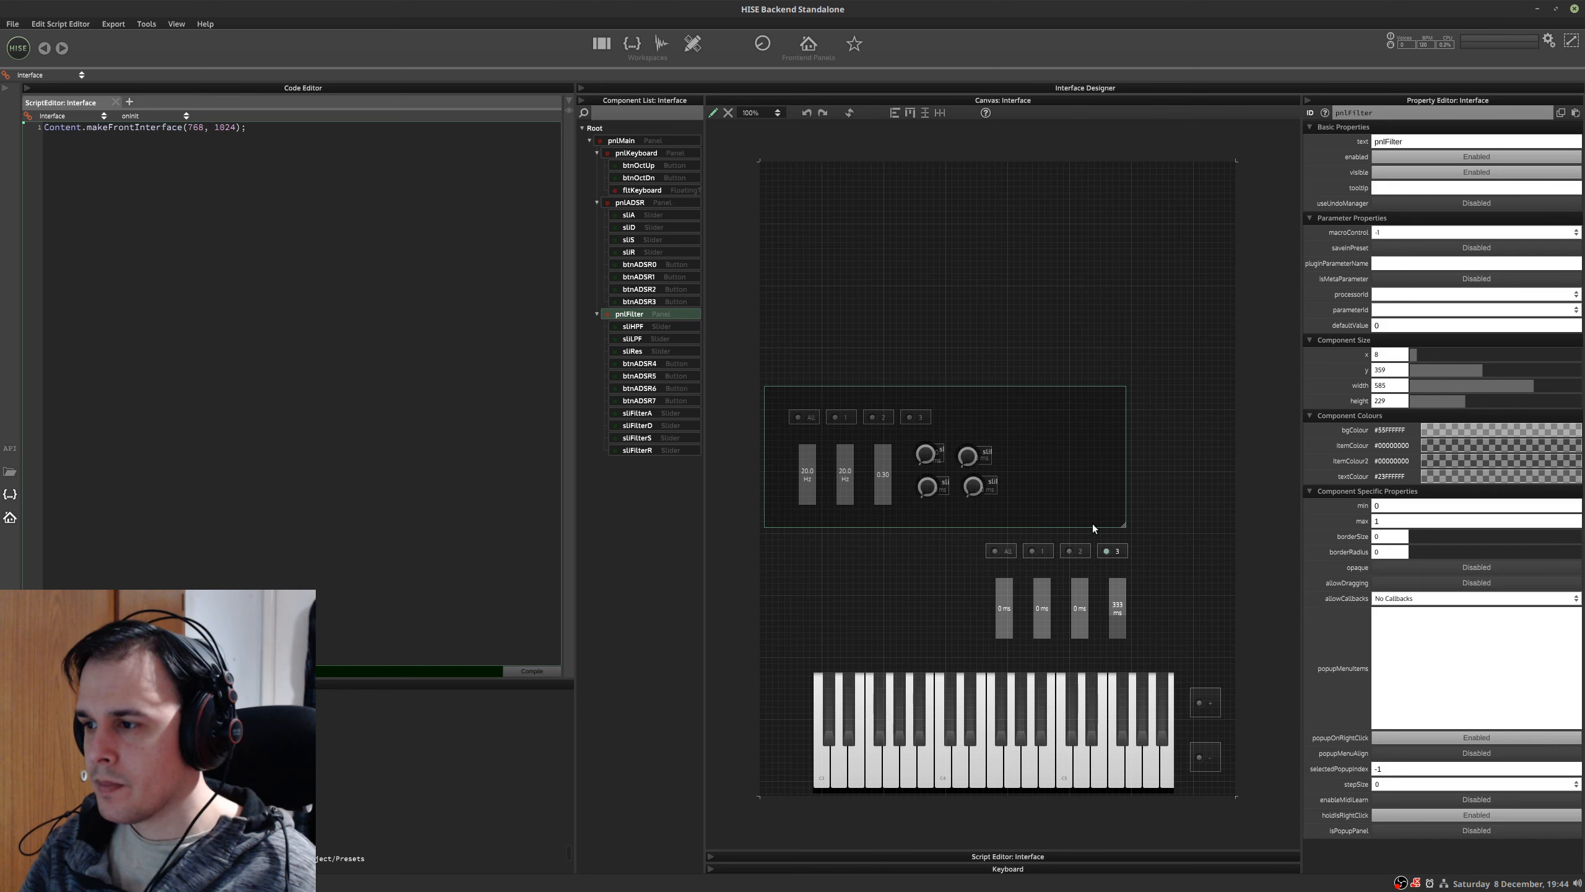
left_click_drag(1123, 528, 1010, 516)
left_click_drag(983, 411, 874, 510)
left_click_drag(874, 520, 872, 532)
left_click(966, 417)
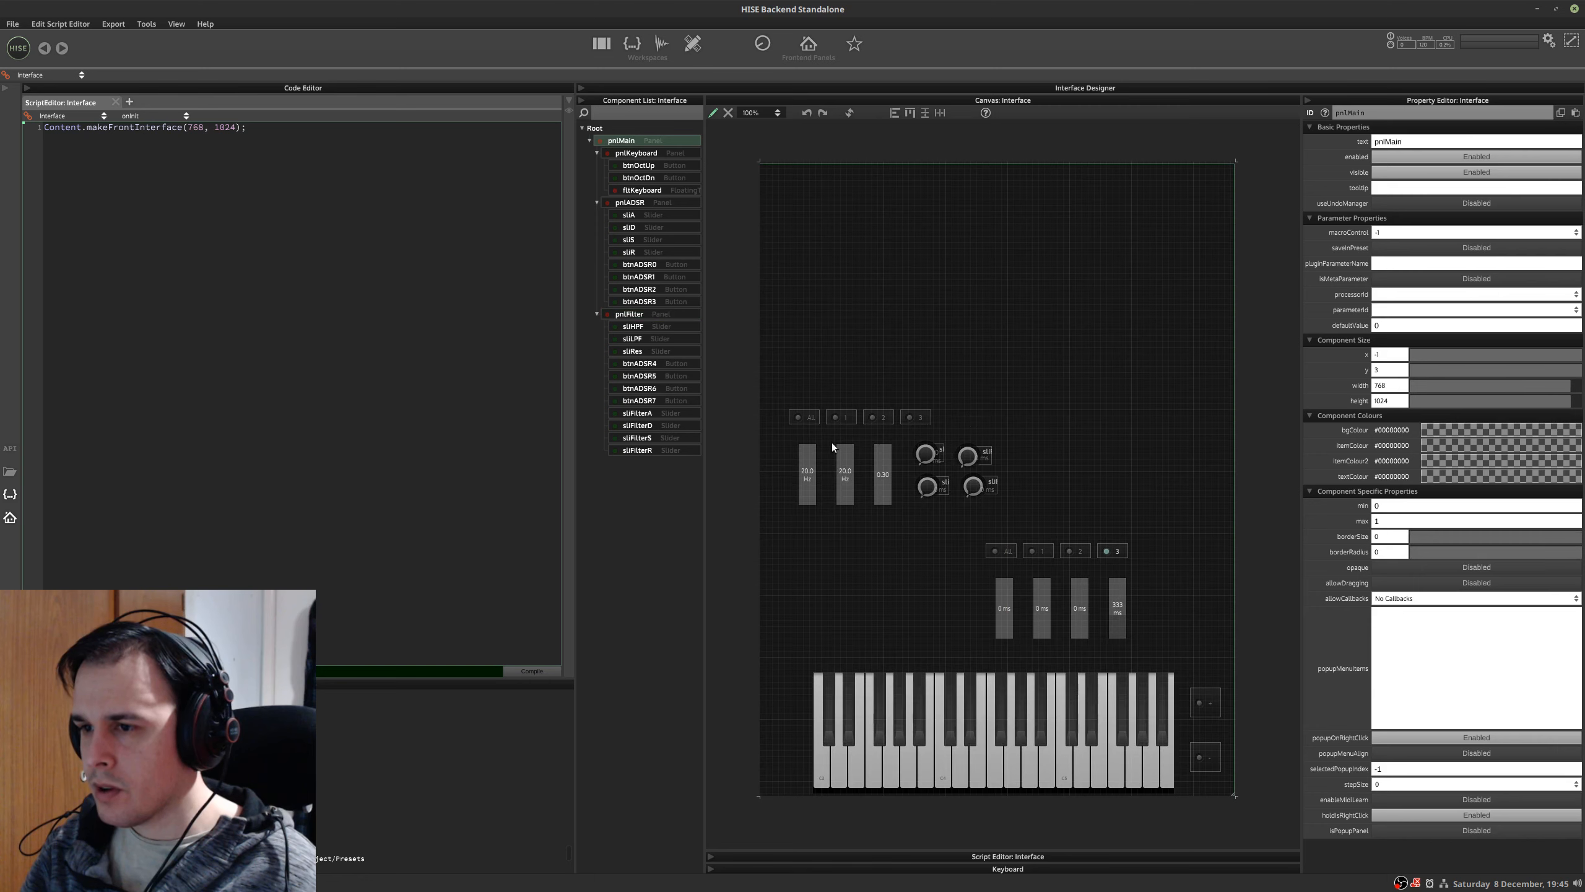
- Move pnlFilter to about x 1, y 555 and pnlADSR to about x 366, y 548, side by side above the keyboard
left_click(642, 314)
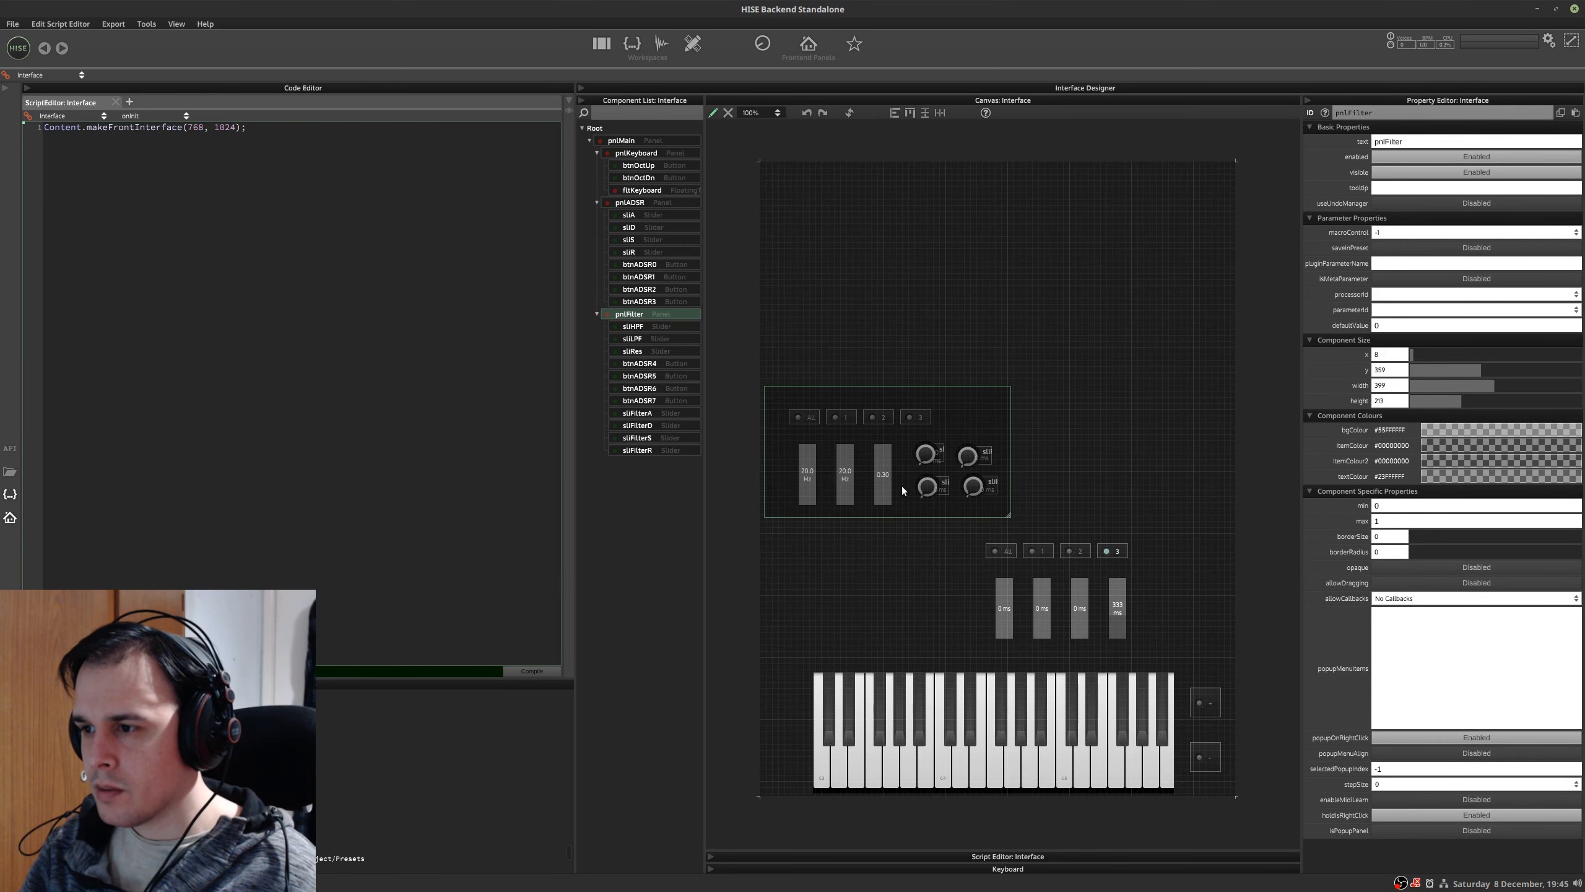
left_click_drag(902, 486, 887, 607)
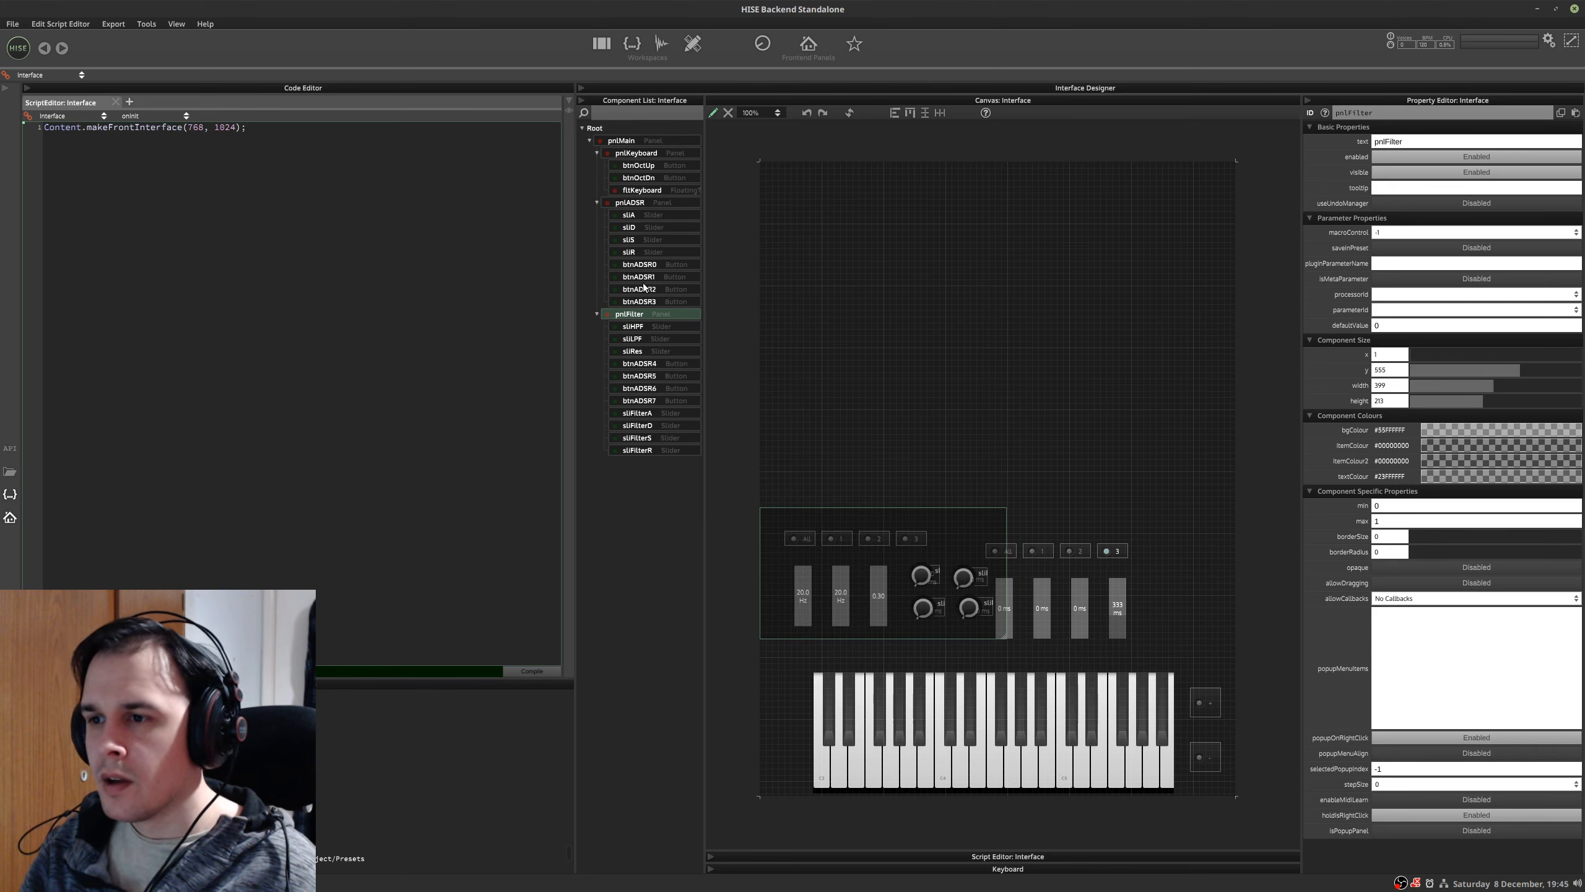
left_click(629, 204)
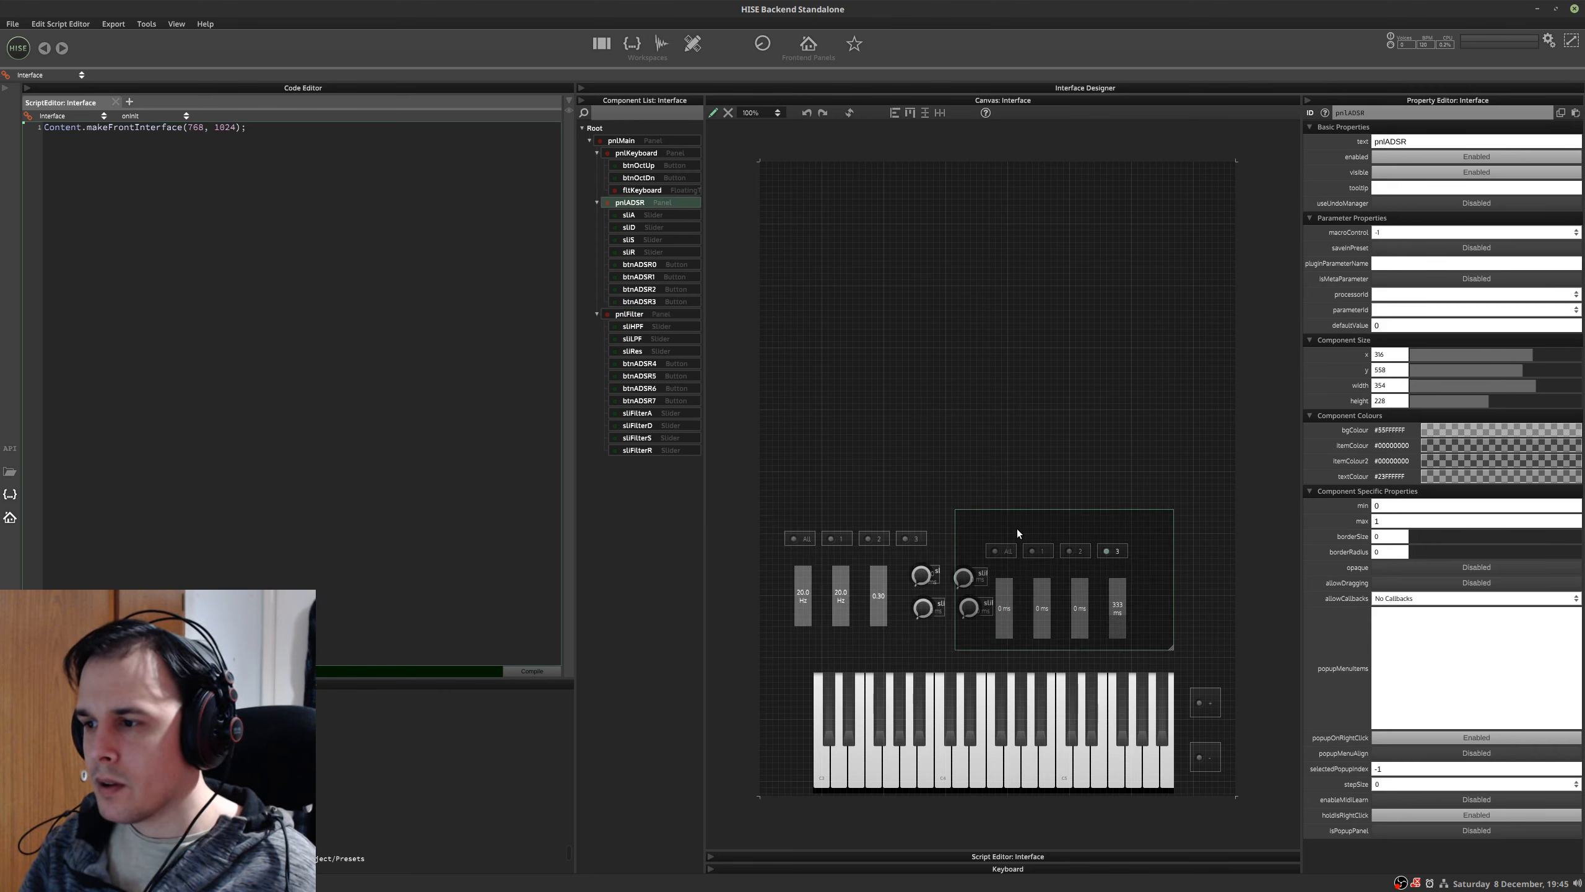
mouse_move(1017, 528)
left_mouse_down()
mouse_move(1060, 530)
mouse_move(1047, 521)
left_mouse_up()
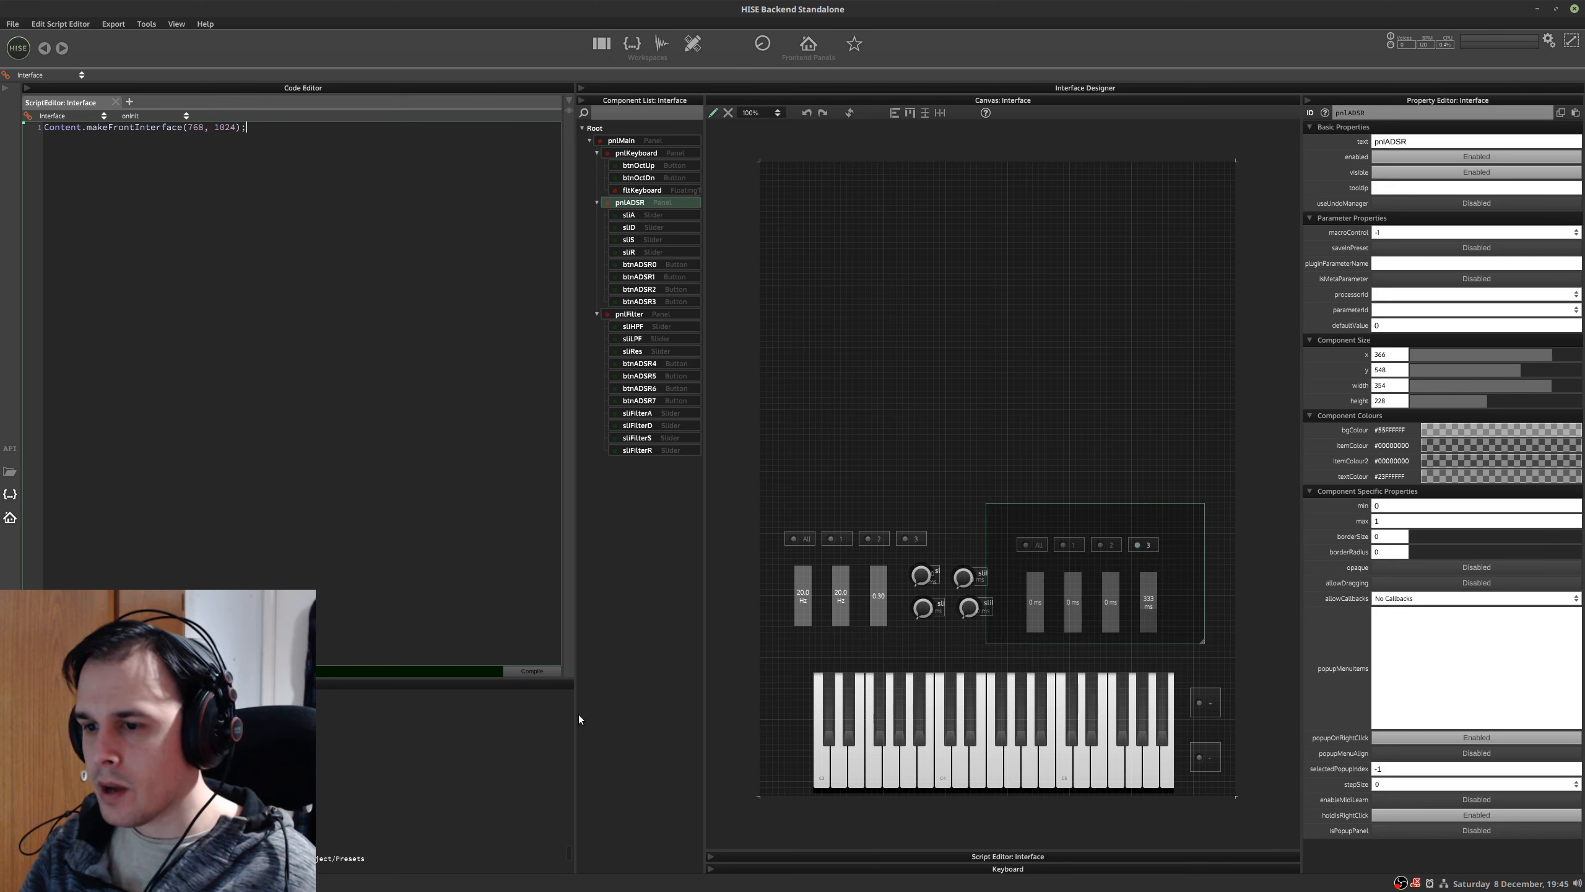
- Compile the interface script and save the preset with the new panel layout
left_click(541, 670)
key("ctrl+s")
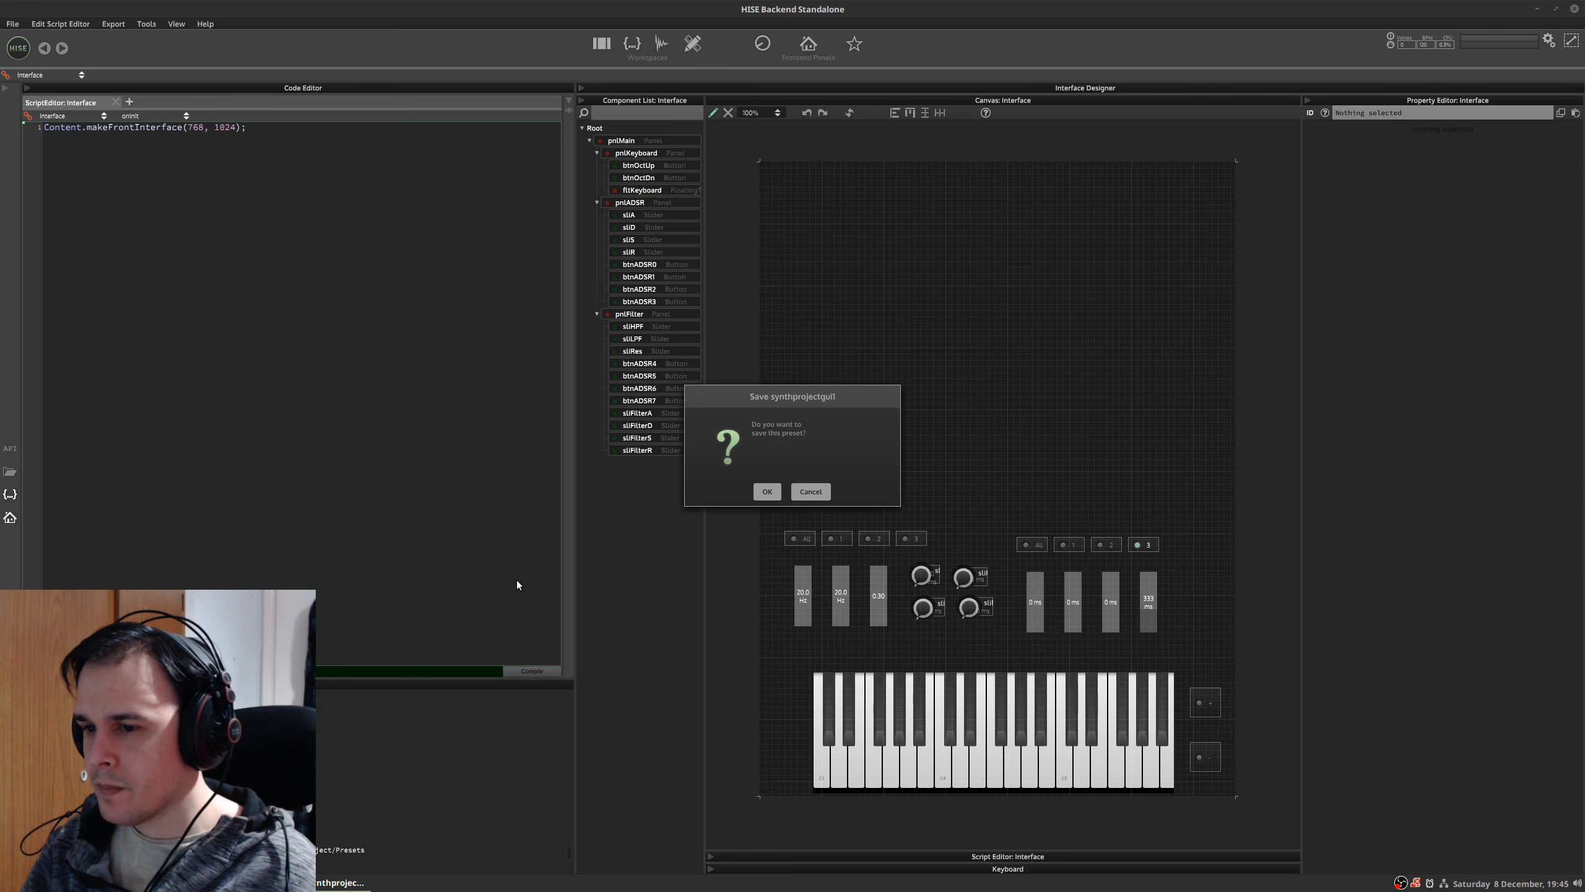
key("Return")
key("Return")
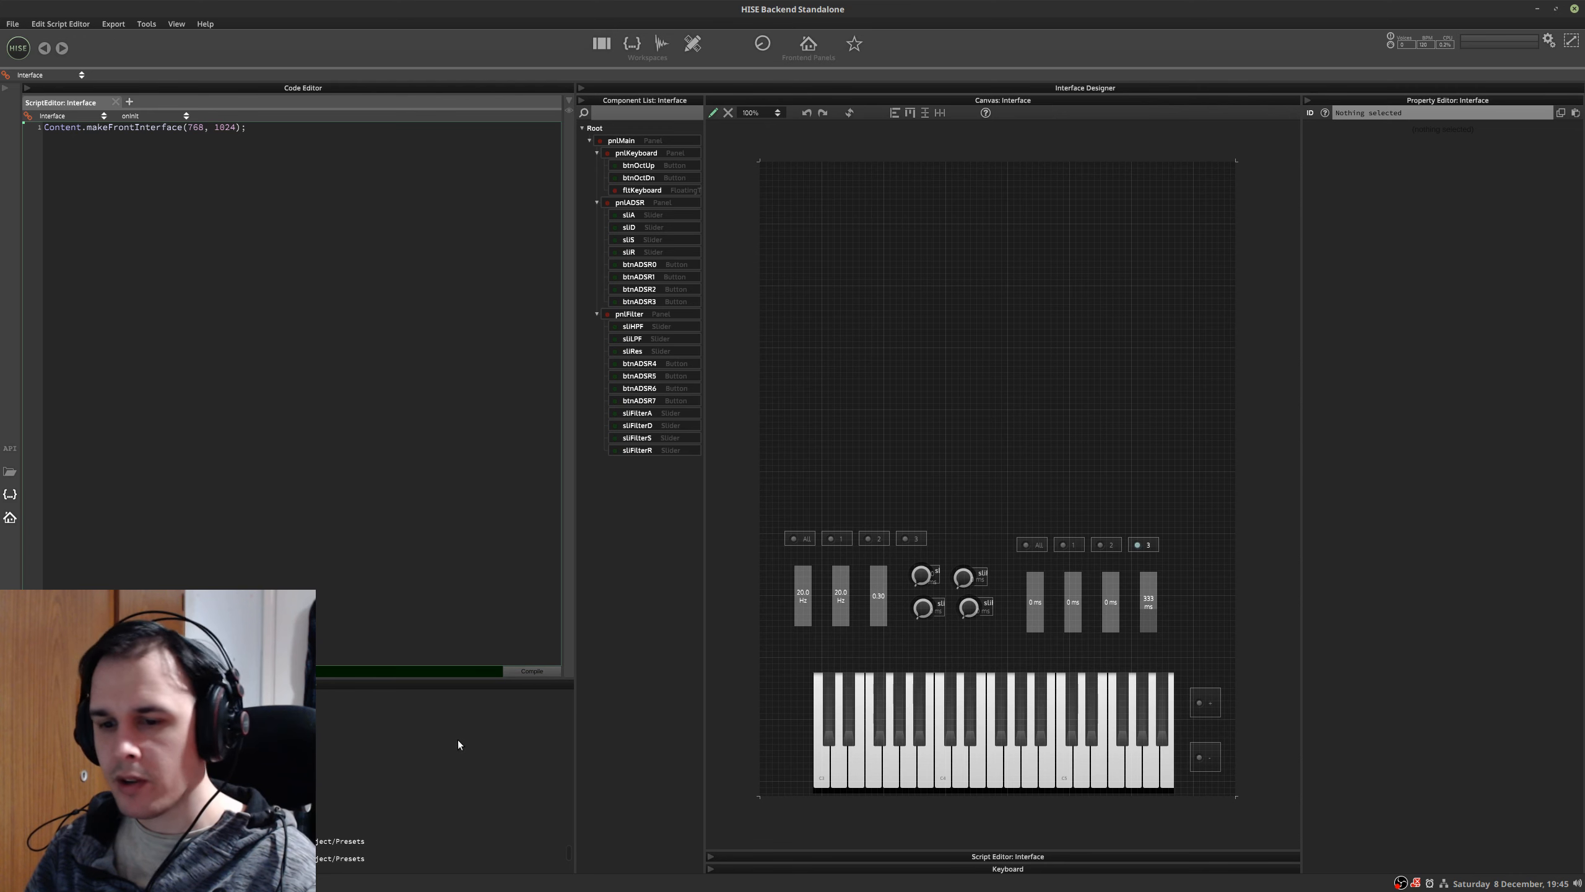
key("F5")
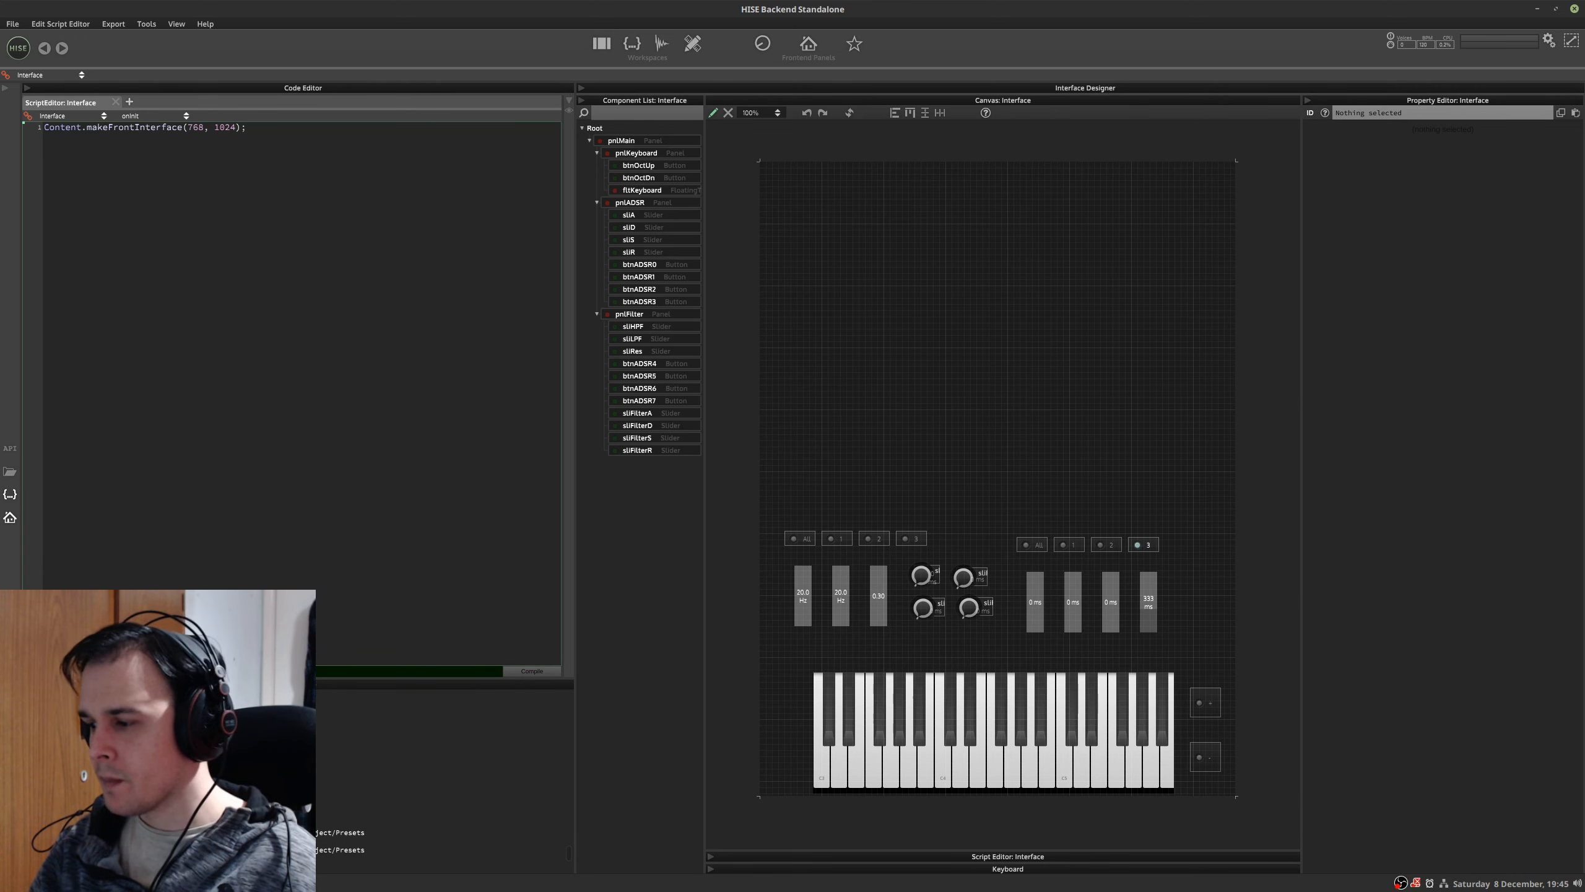
- Consult the layout mockup image, return to HISE and add a FloatingTile about 675 by 422 px in the empty area above the panels
key("ctrl+alt+Right")
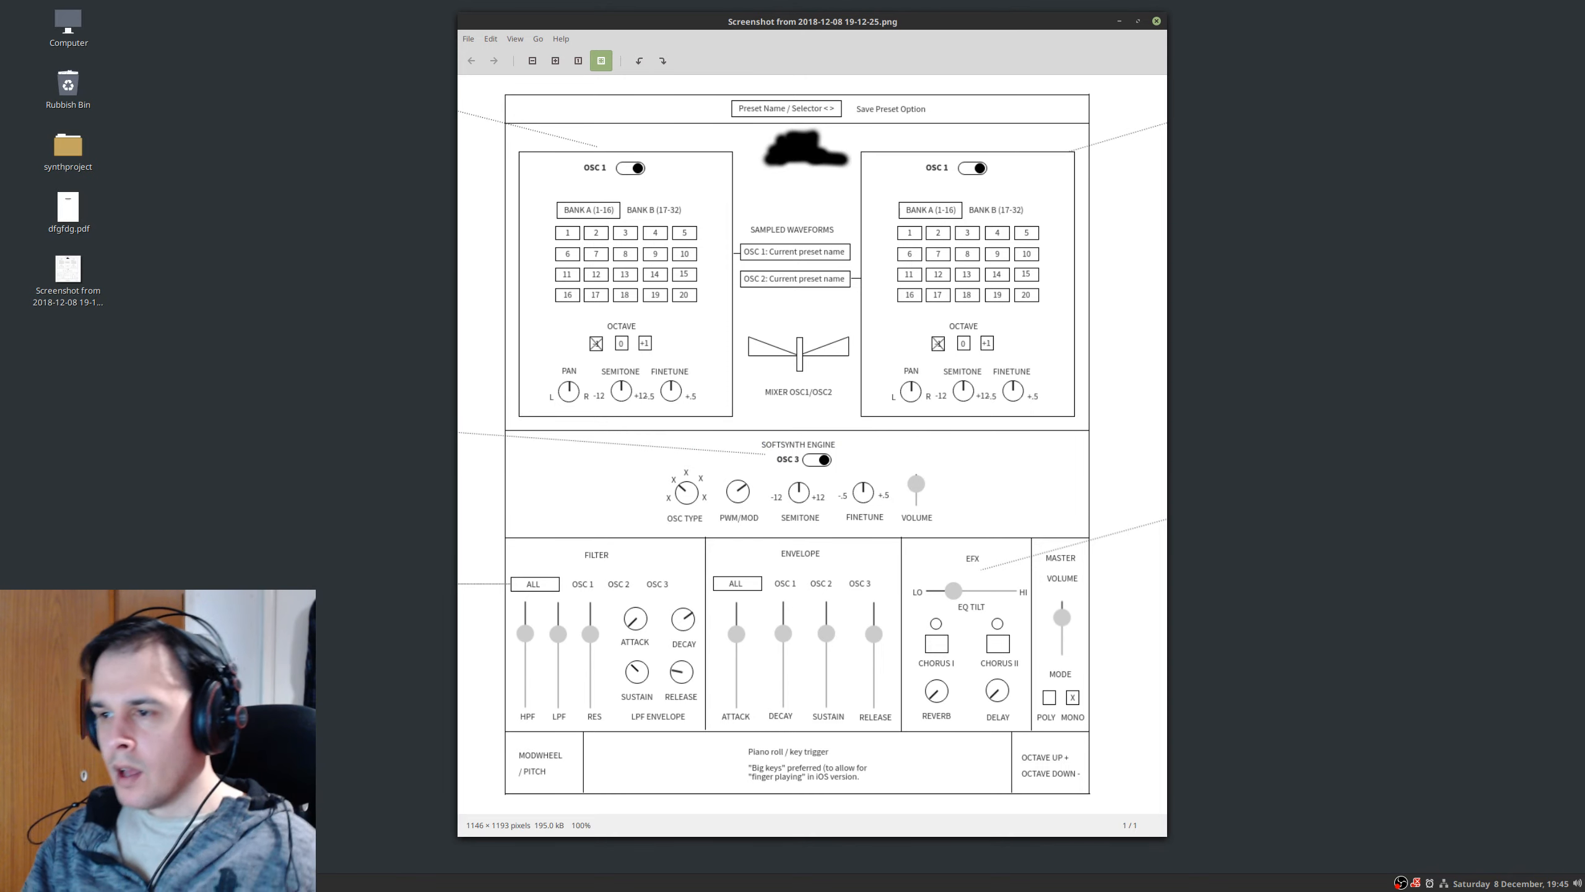
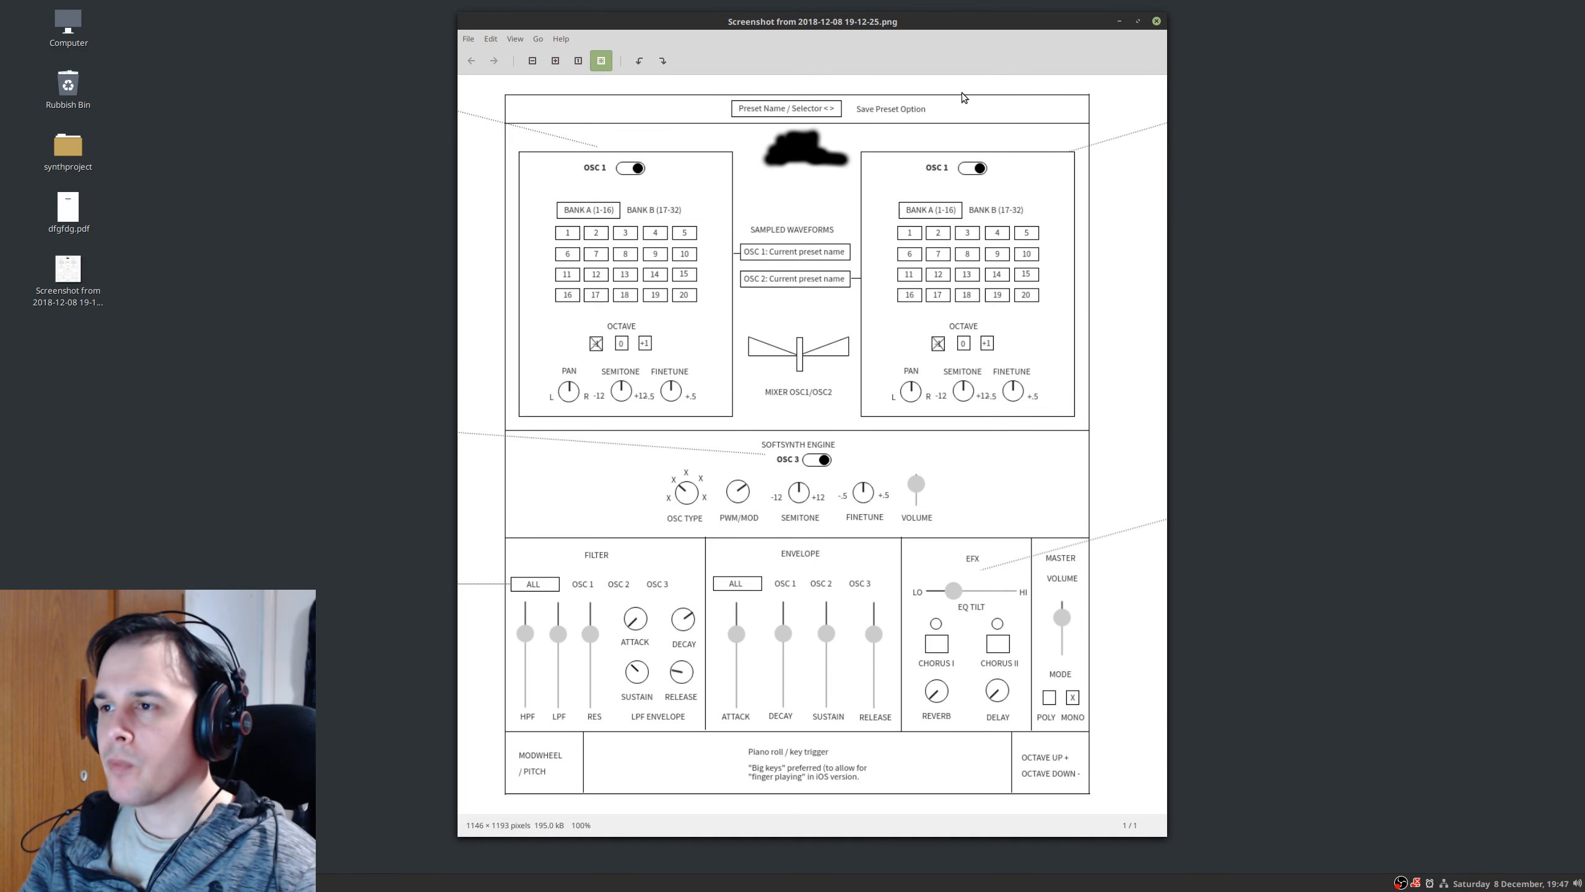
key("alt+Tab")
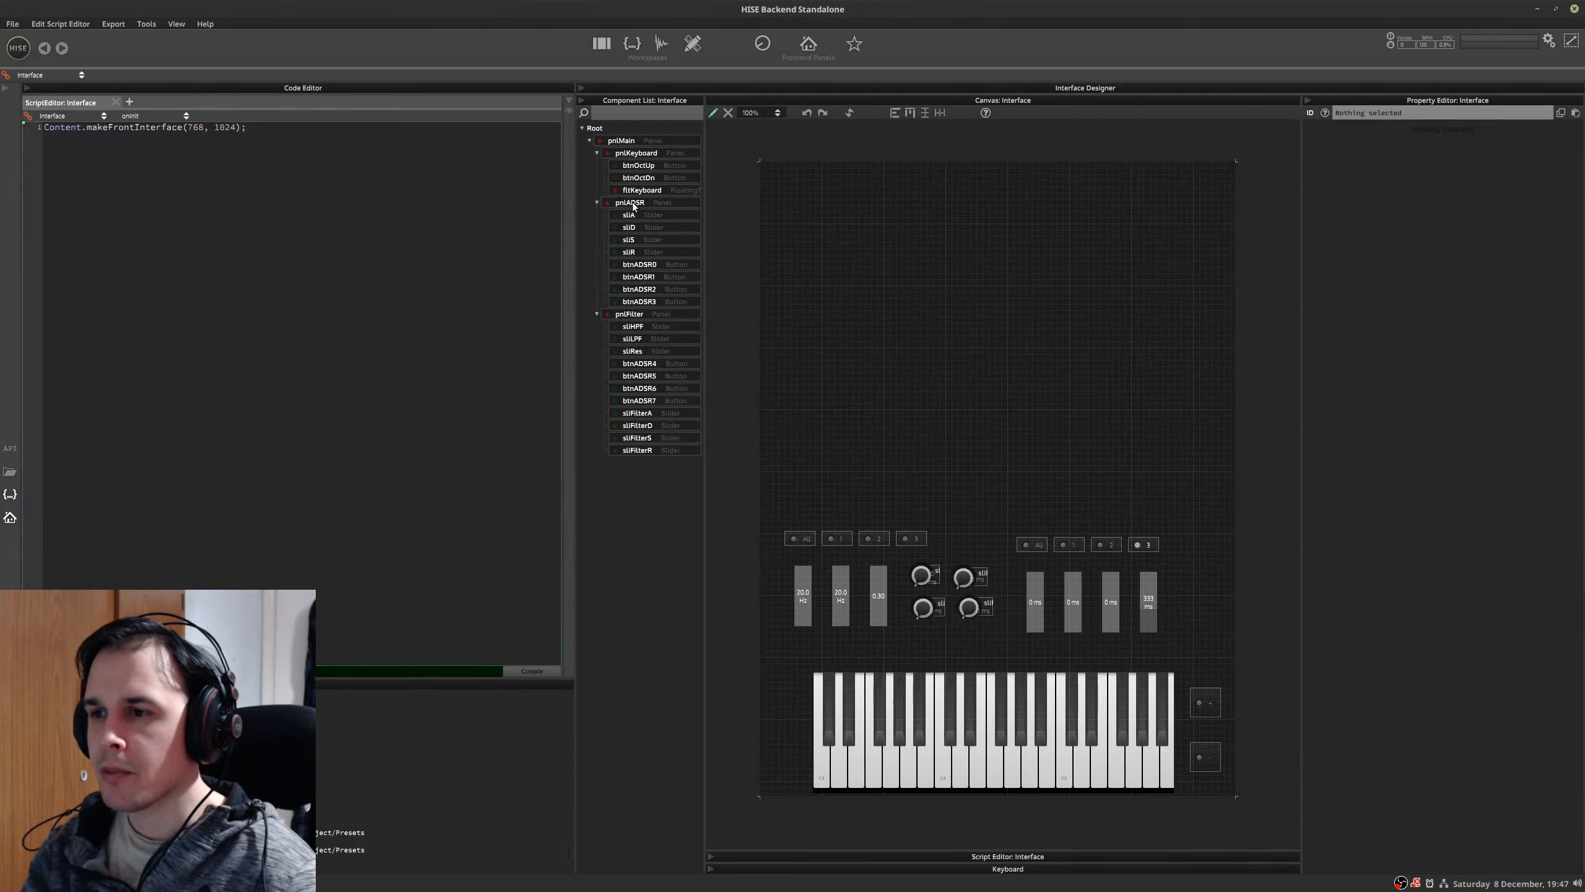
right_click(873, 235)
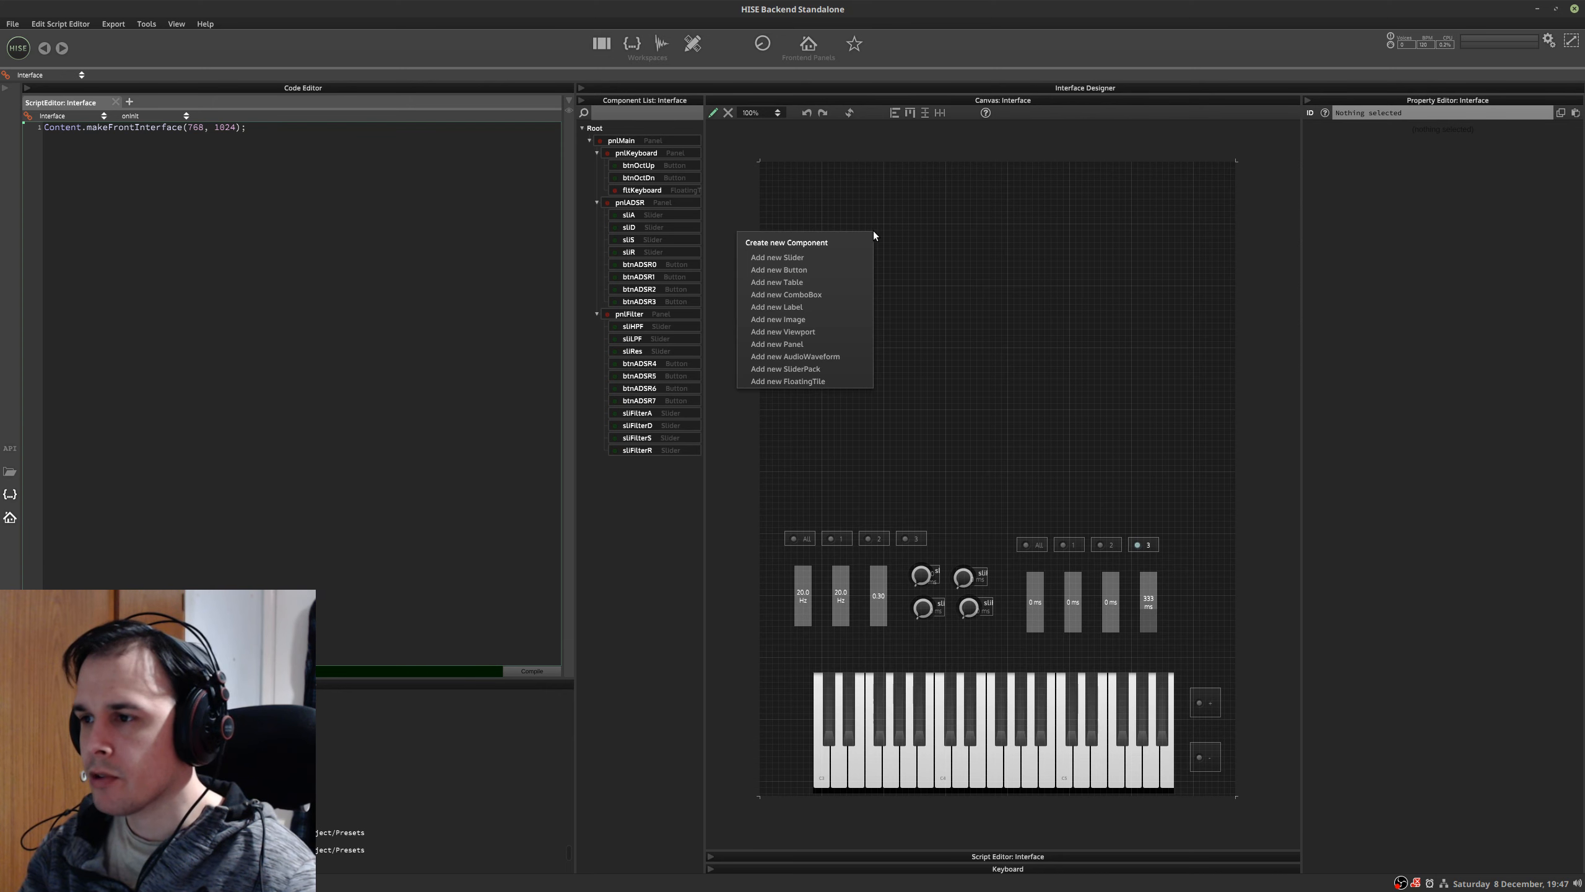
left_click(819, 379)
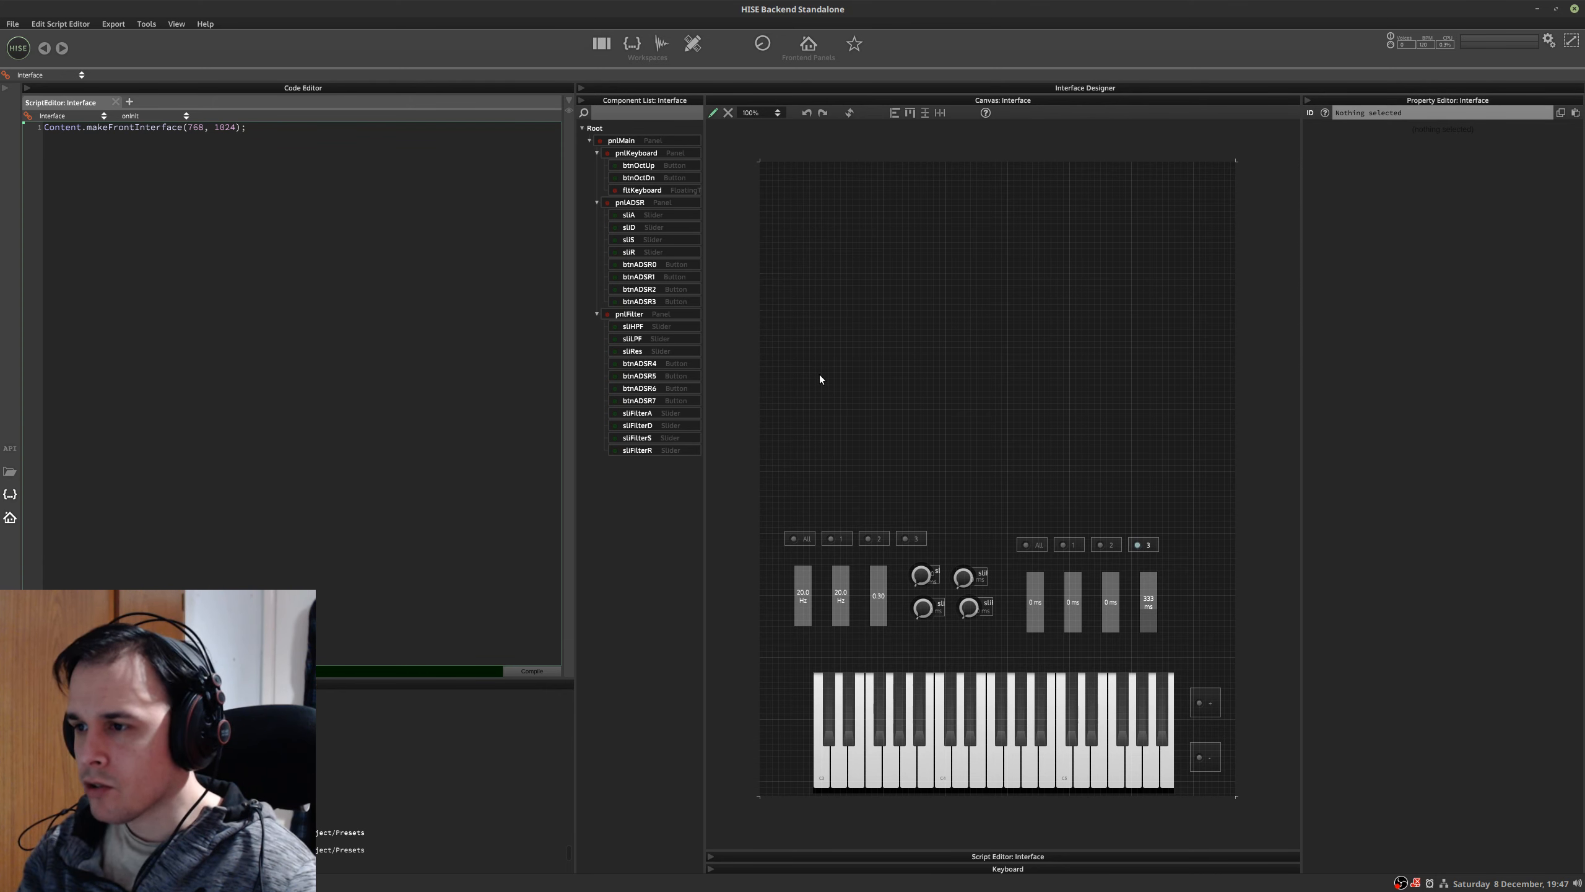
left_click_drag(951, 291, 1191, 431)
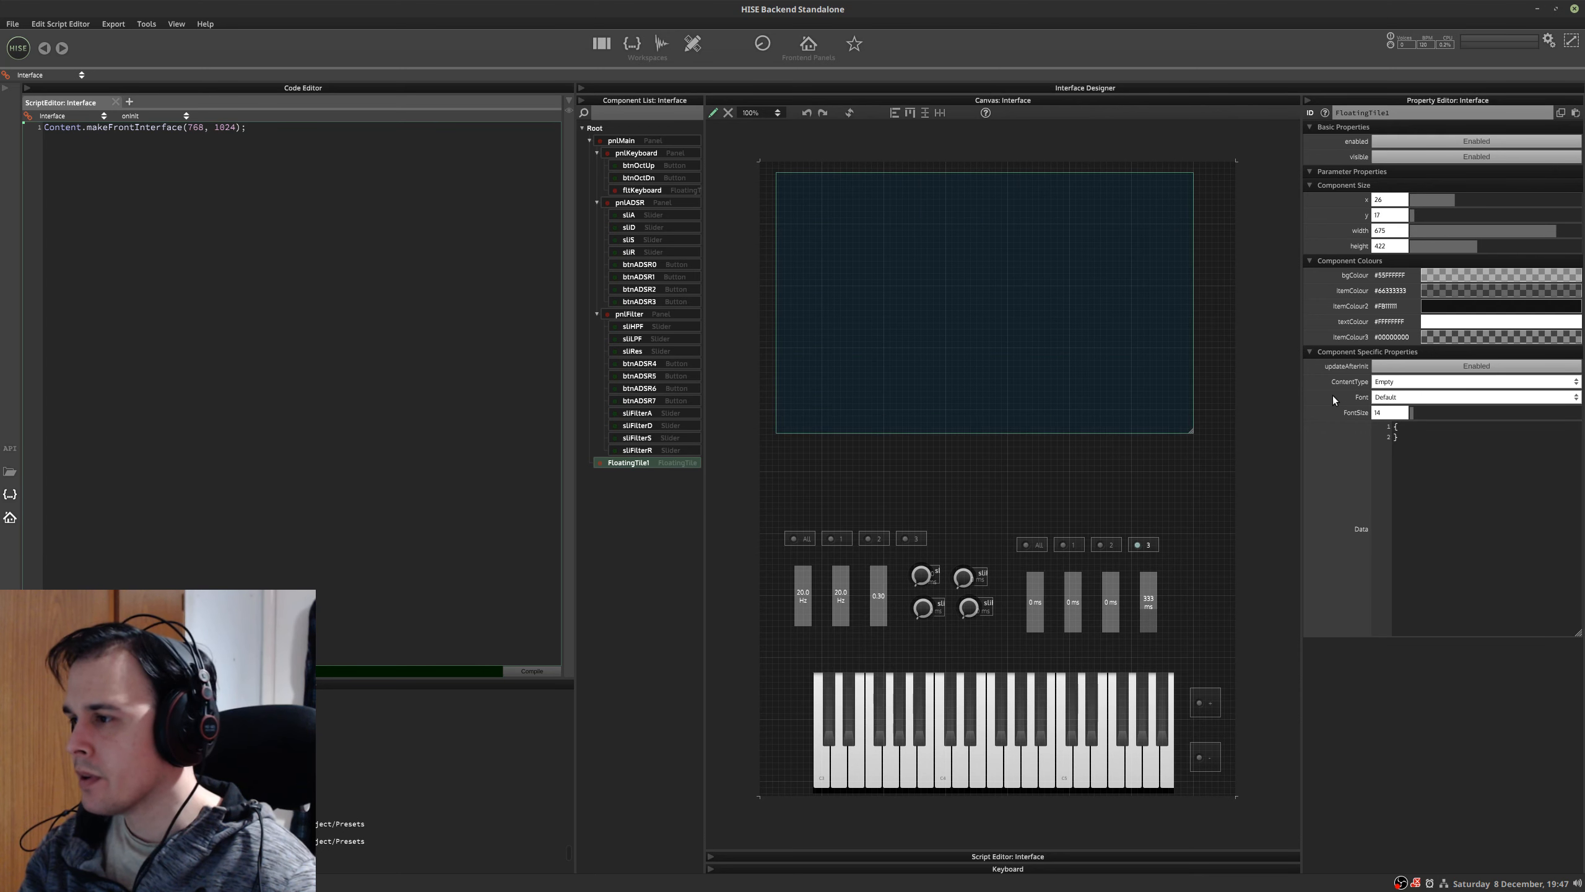
- Set the new floating tile's ContentType to PresetBrowser and enlarge it to about 715 by 460 px
left_click(1389, 384)
left_click(1419, 408)
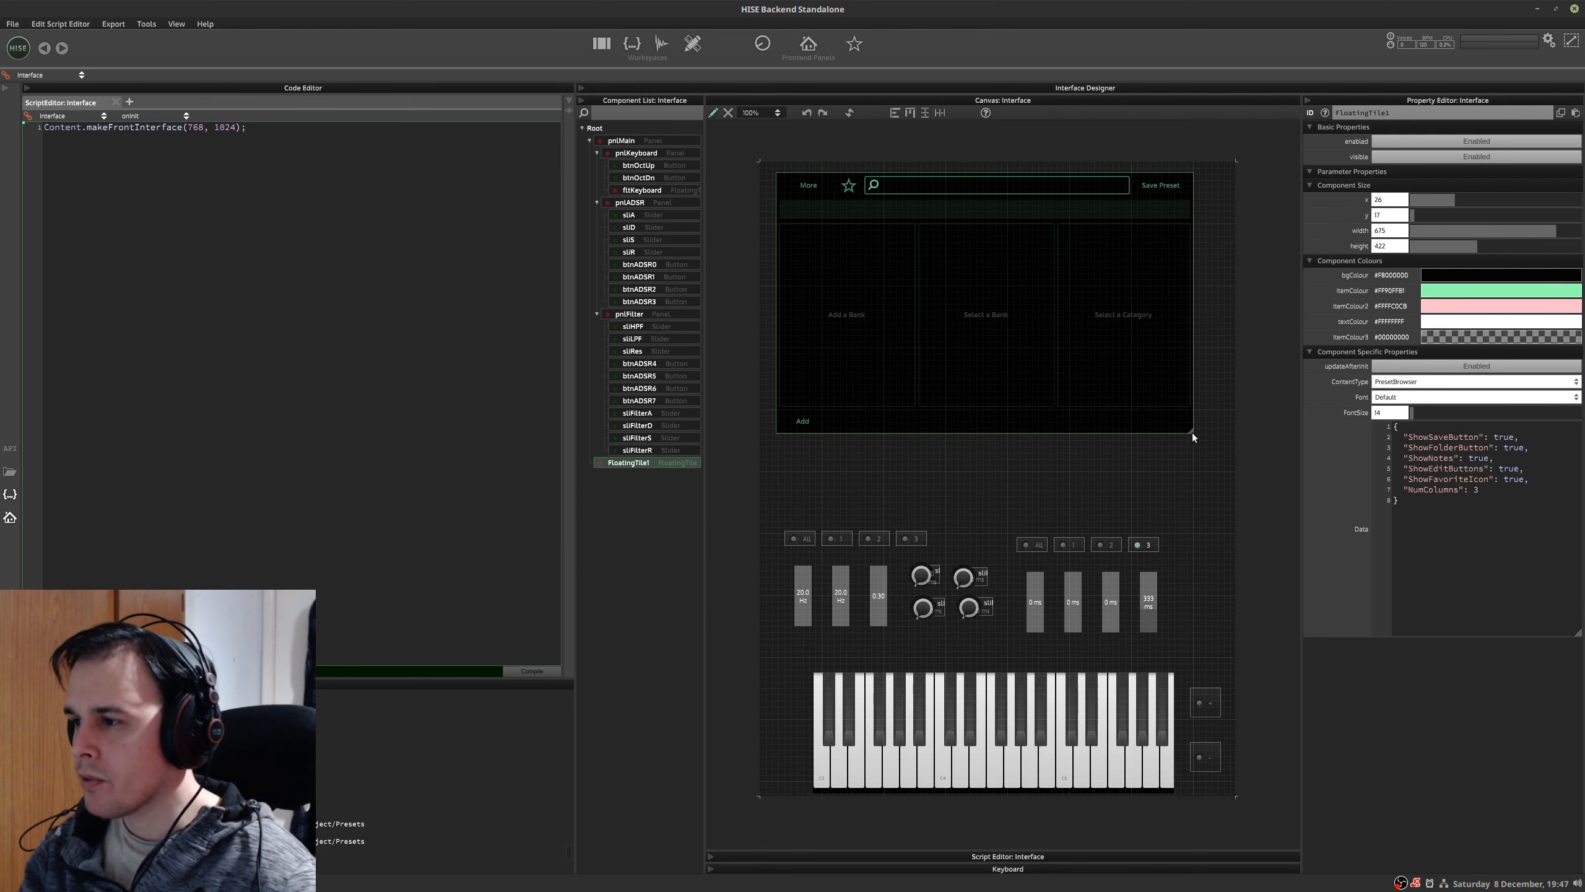
left_click_drag(1191, 432, 1217, 455)
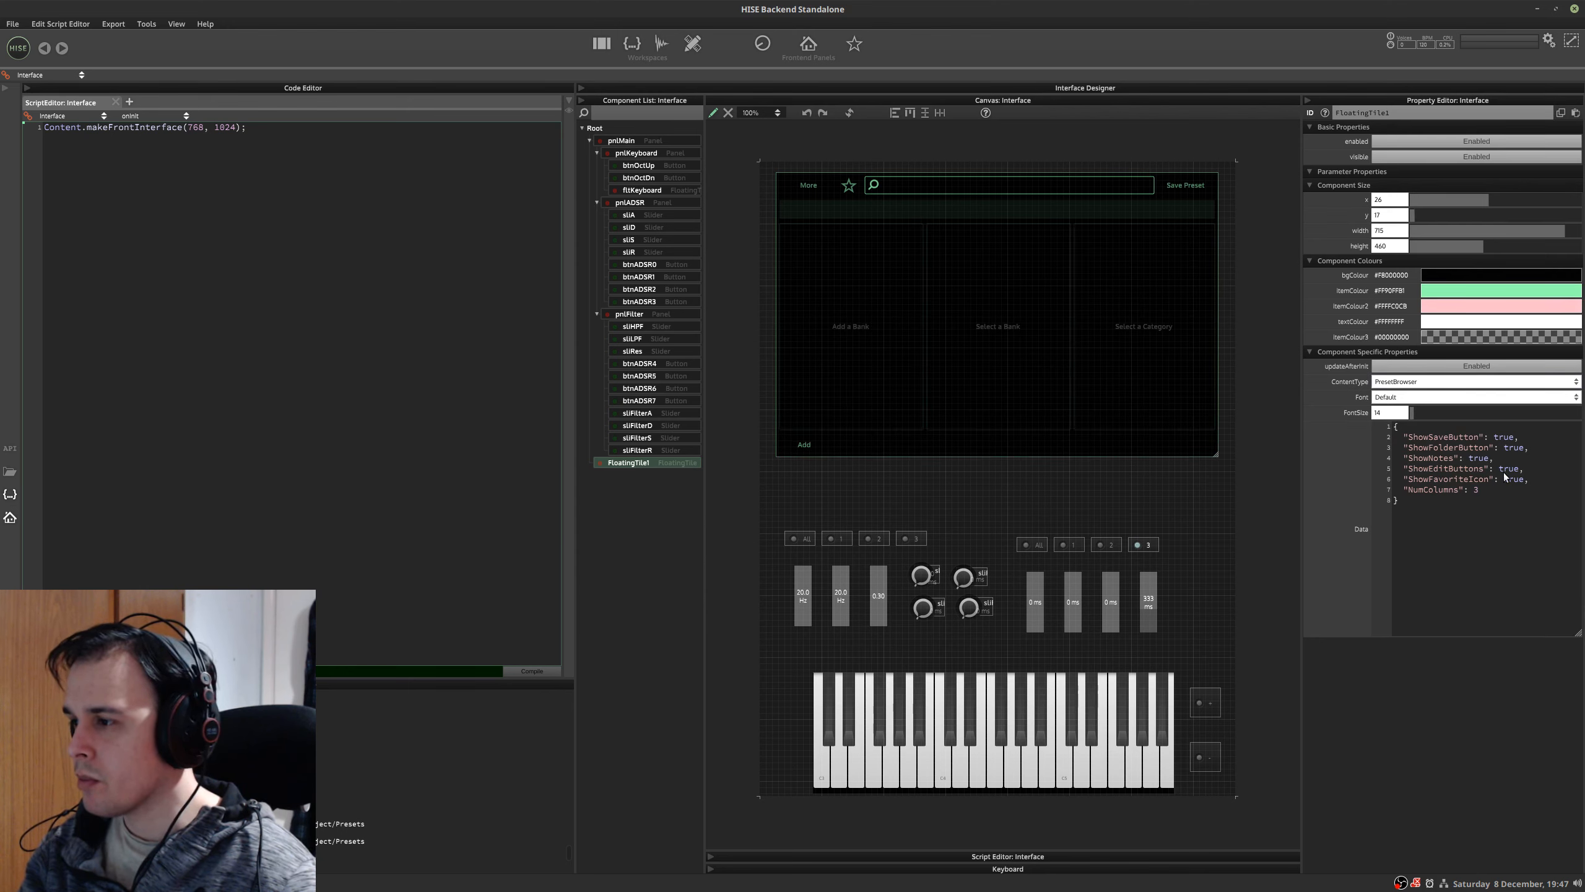
- Change the preset browser tile's itemColour to a saturated amber yellow
left_click(1431, 293)
left_click(1549, 335)
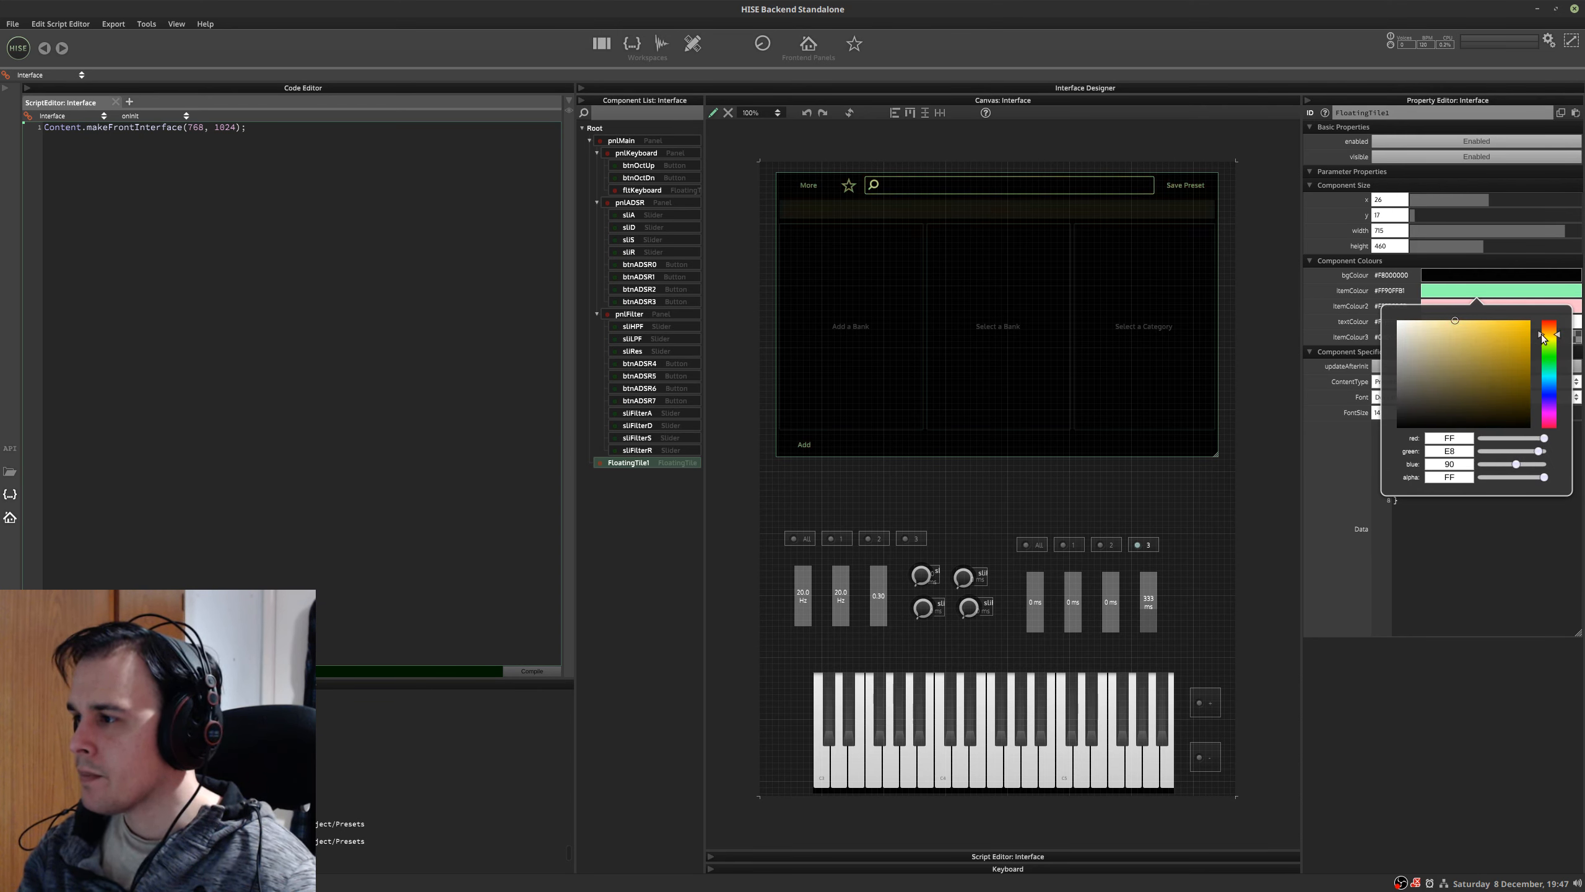
left_click_drag(1459, 340, 1522, 319)
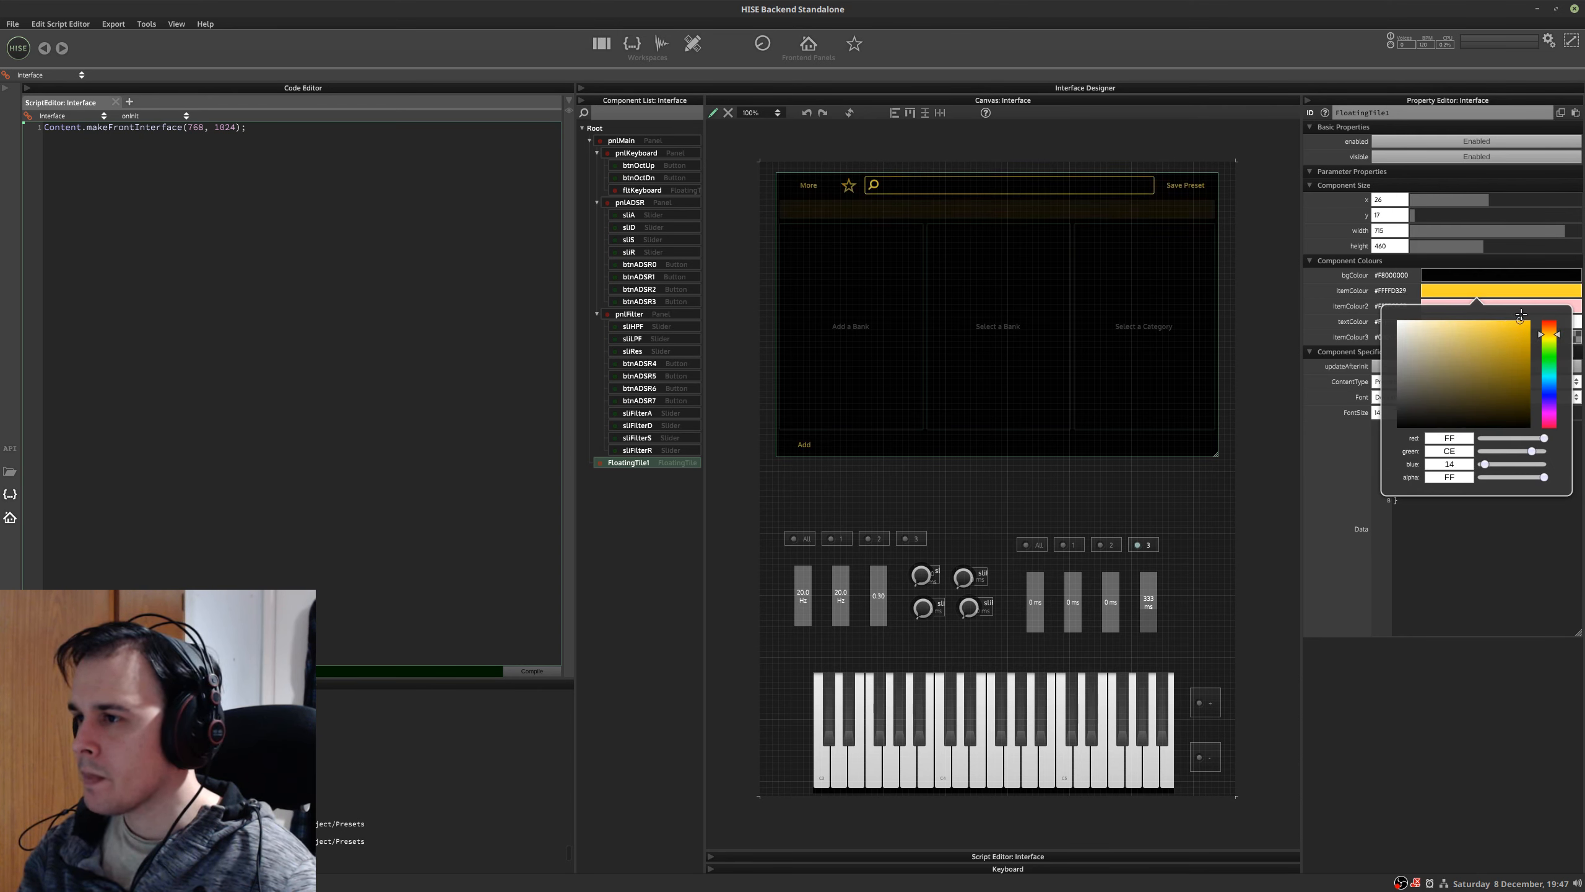
left_click(1260, 347)
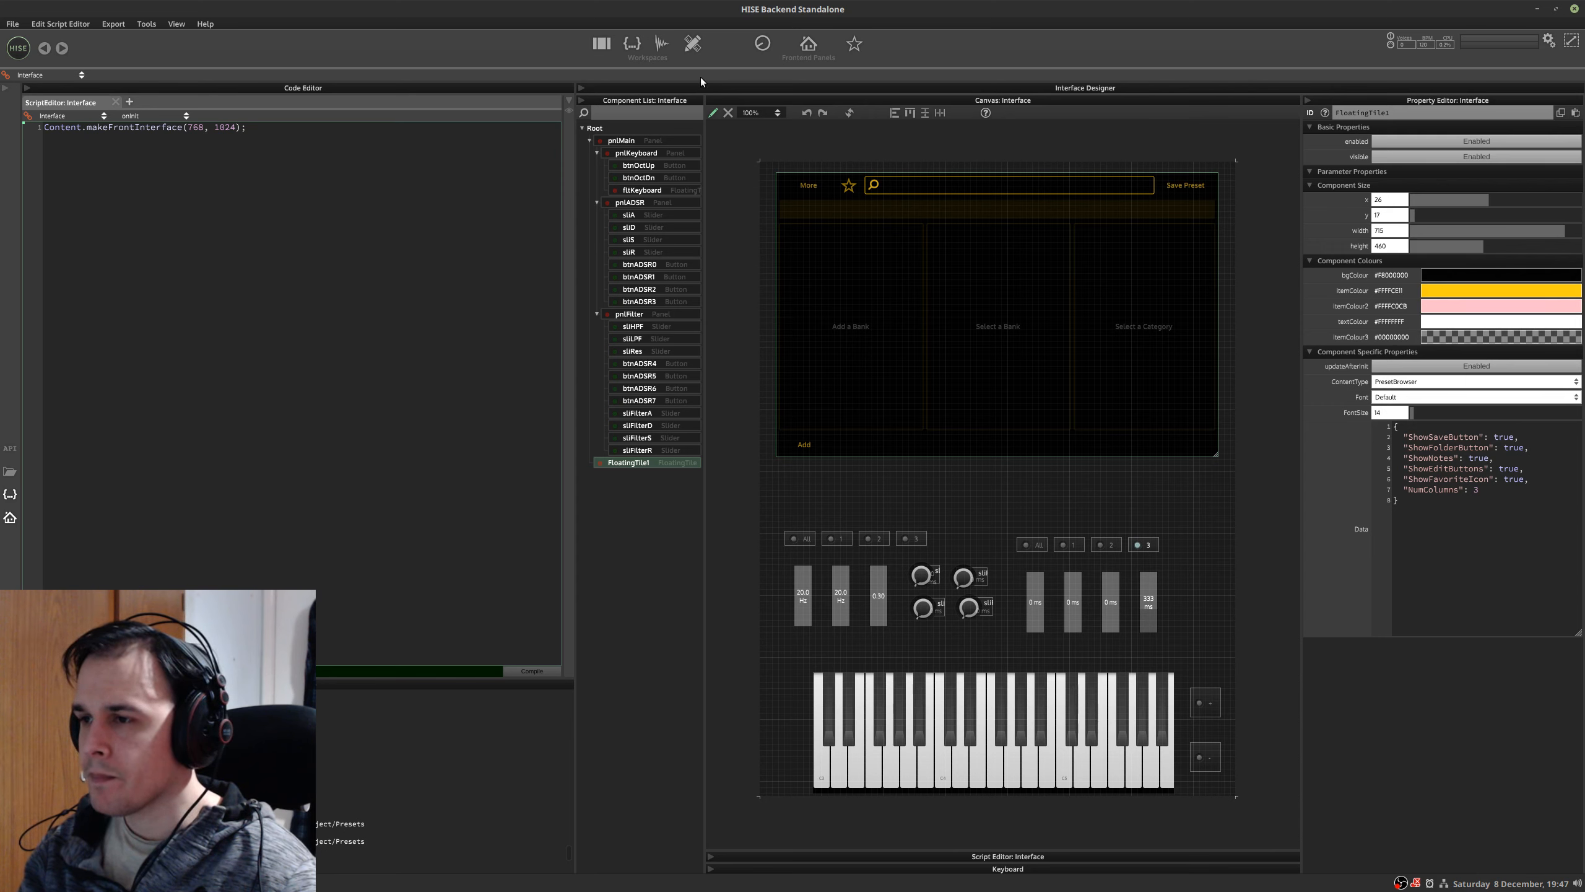
- Switch the canvas to presentation mode and view the preset browser's More options
left_click(714, 113)
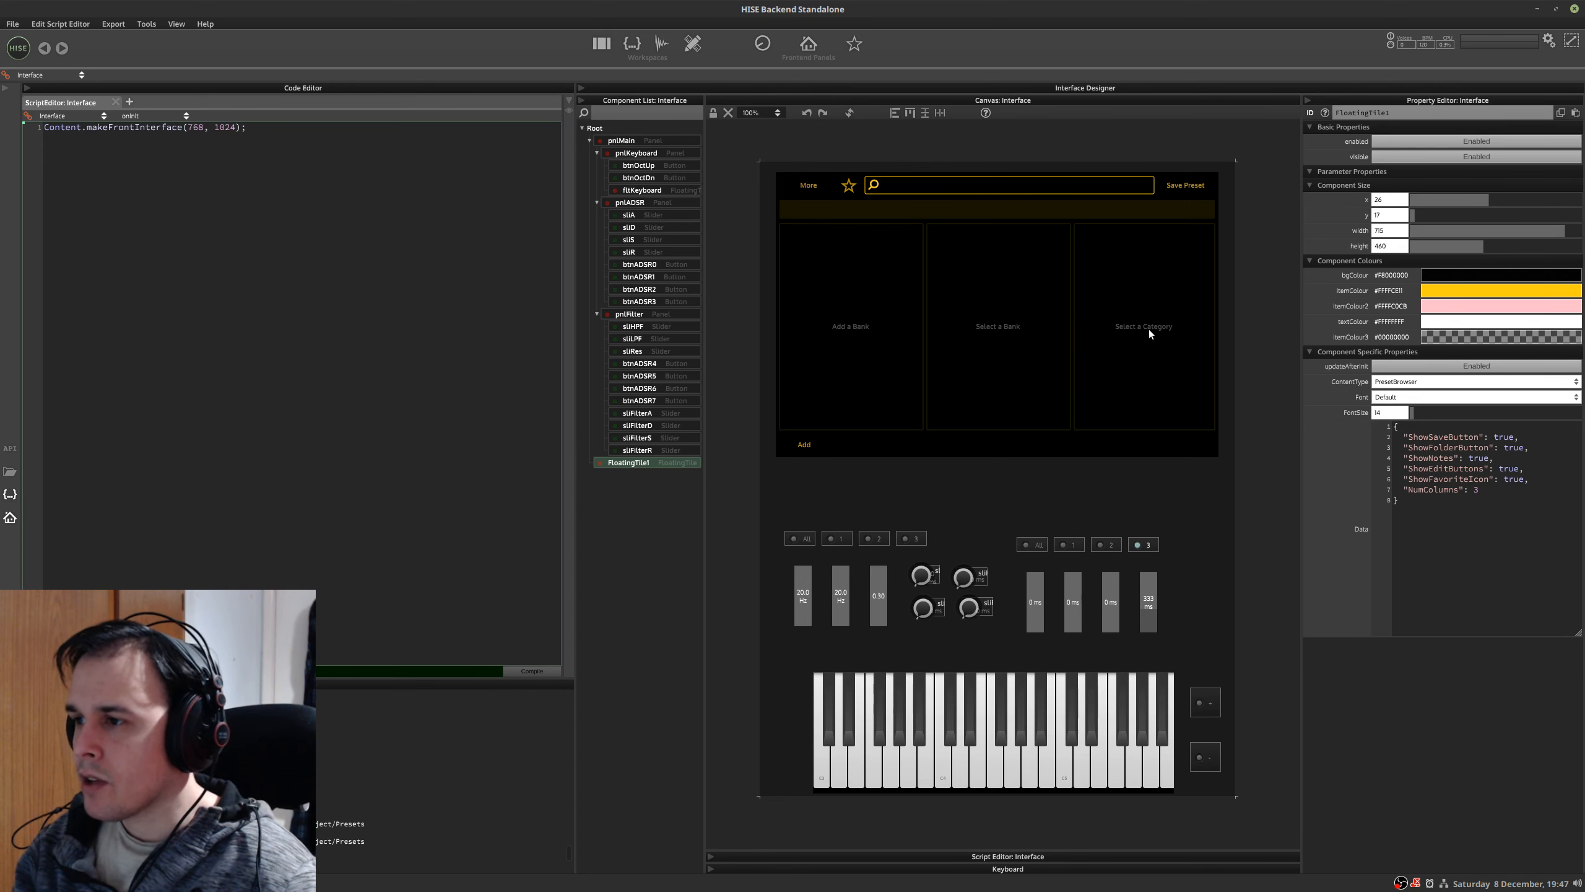
left_click(801, 186)
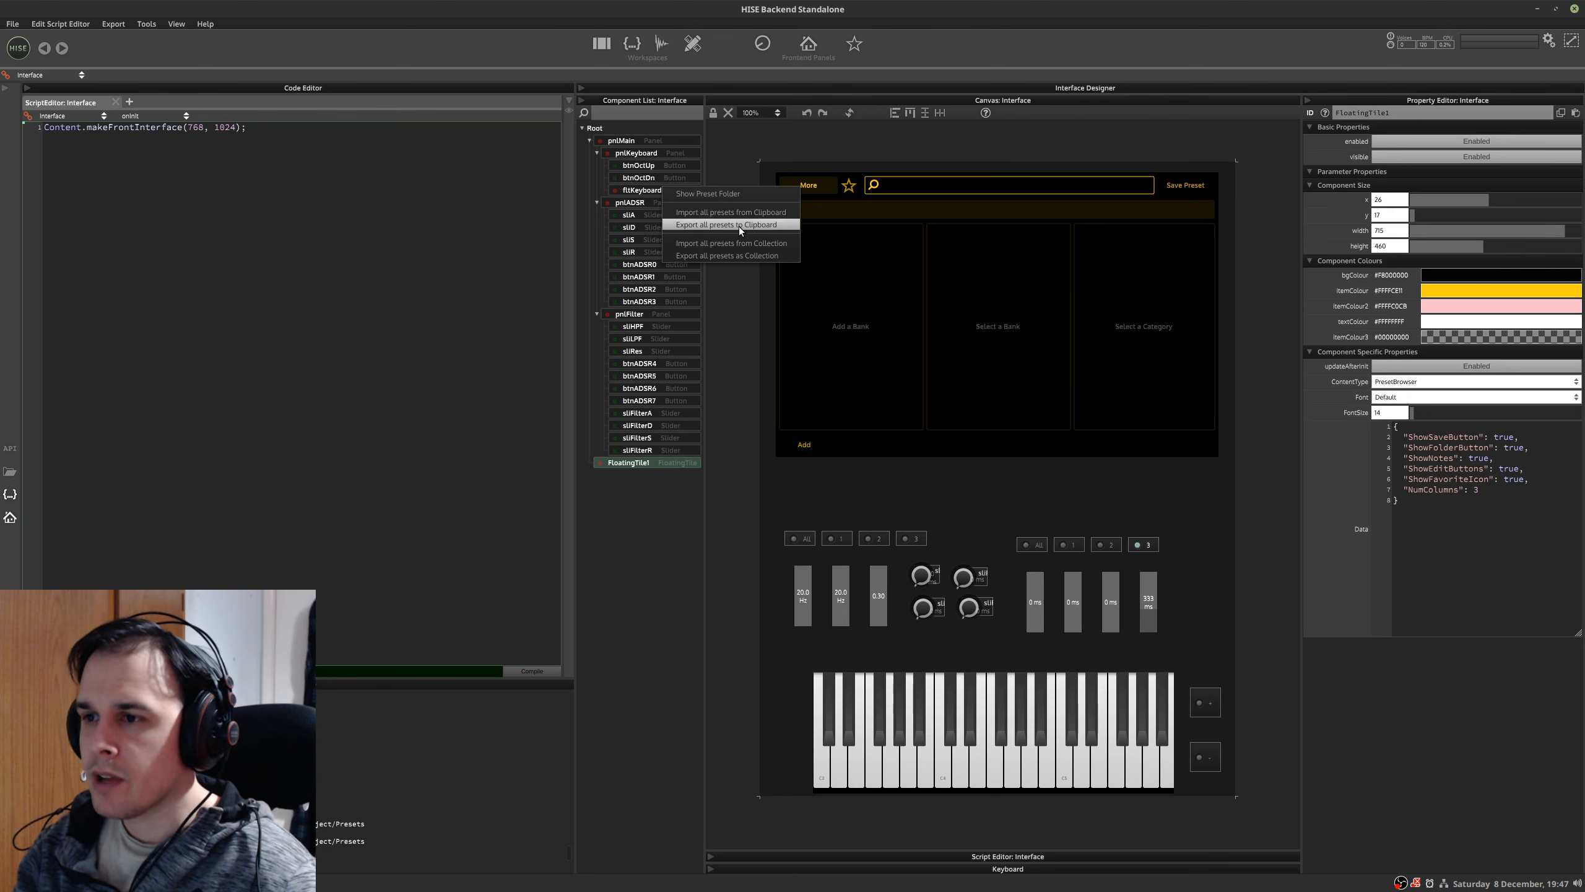
left_click(971, 234)
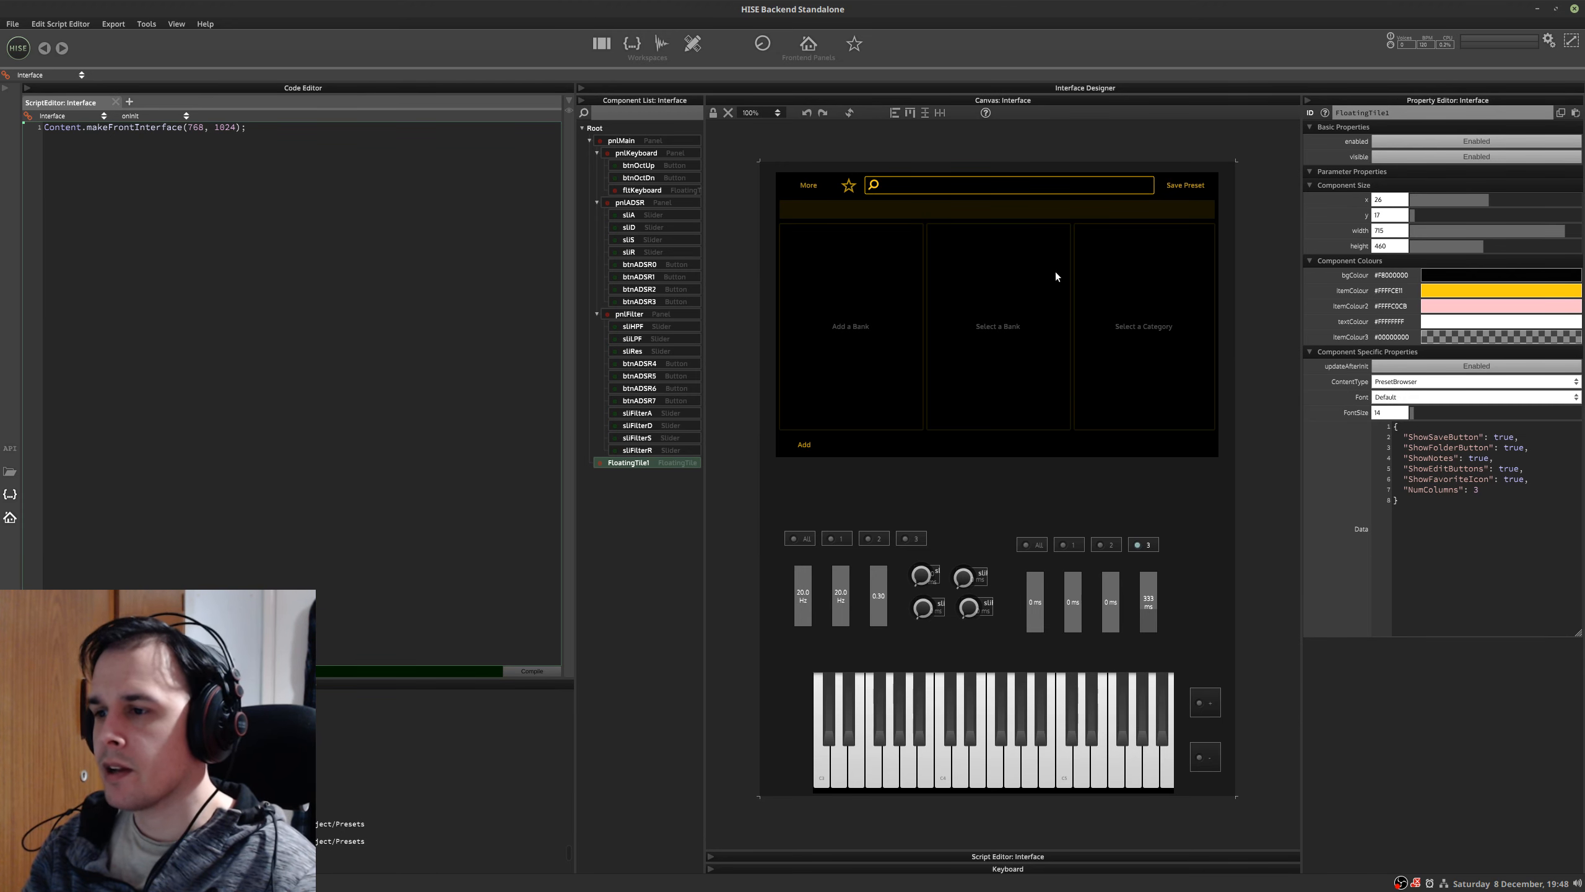
- Compare the preset browser with the mockup's preset selector, return to HISE and delete the preset browser floating tile
key("ctrl+alt+Right")
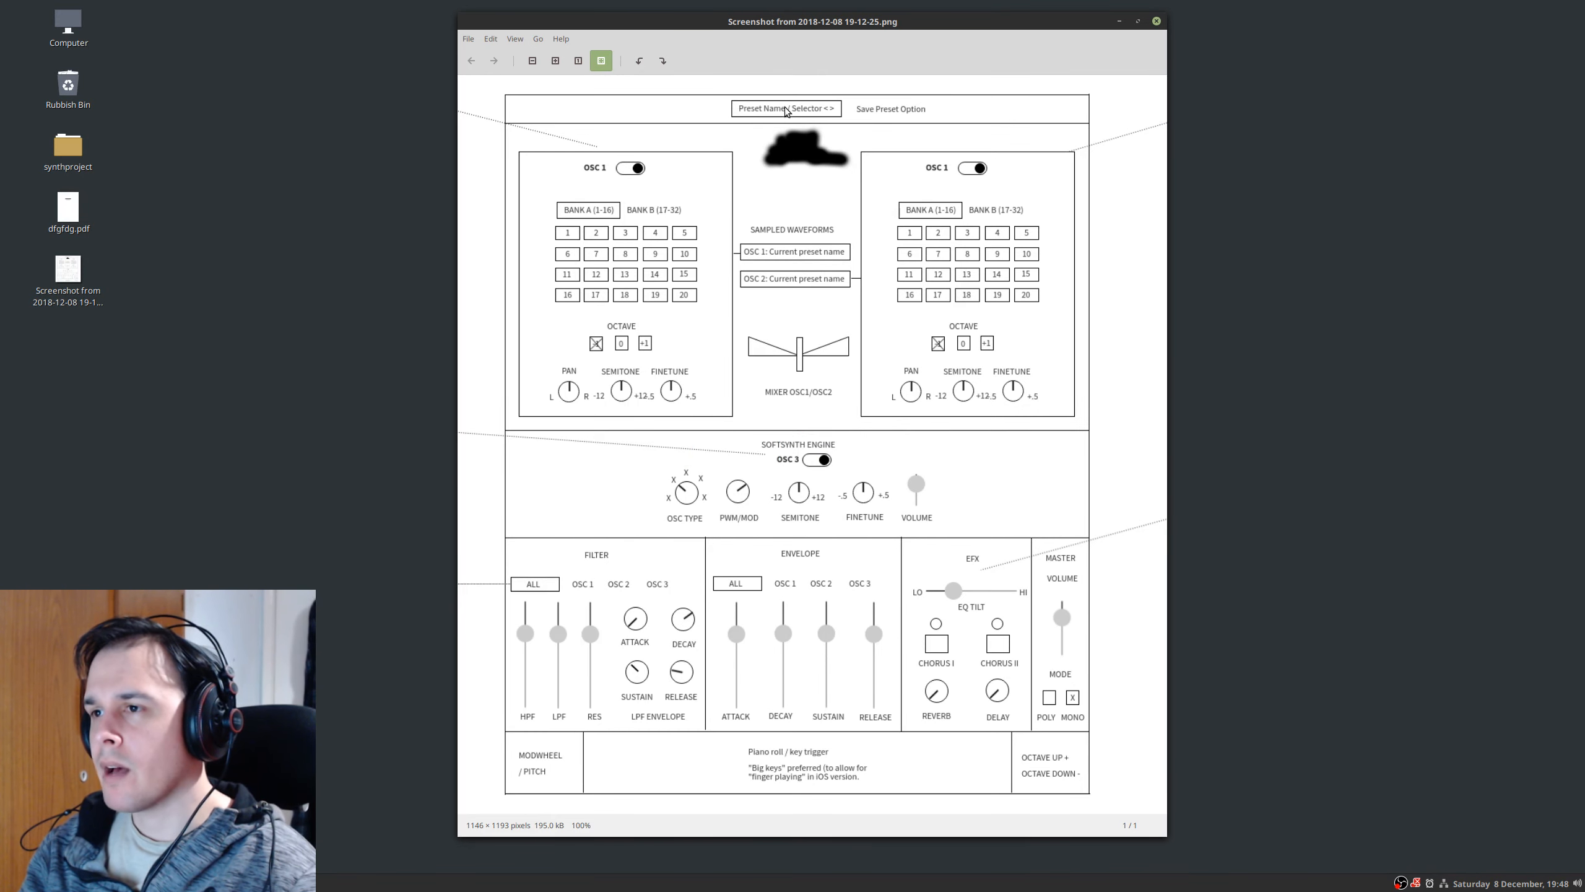
key("ctrl+alt+Left")
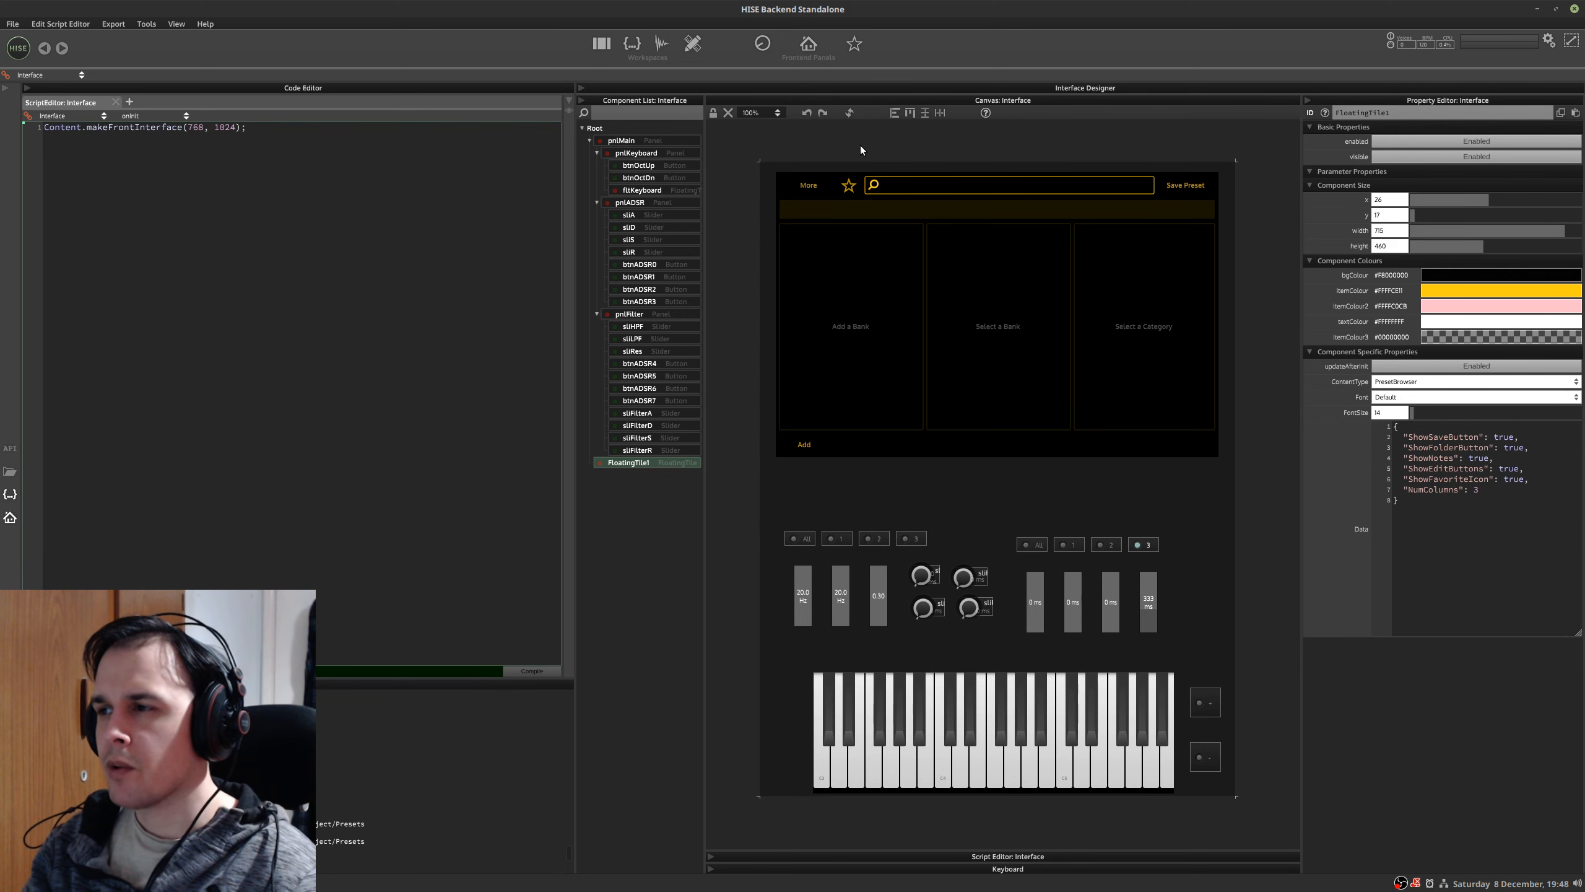
key("ctrl+alt+Right")
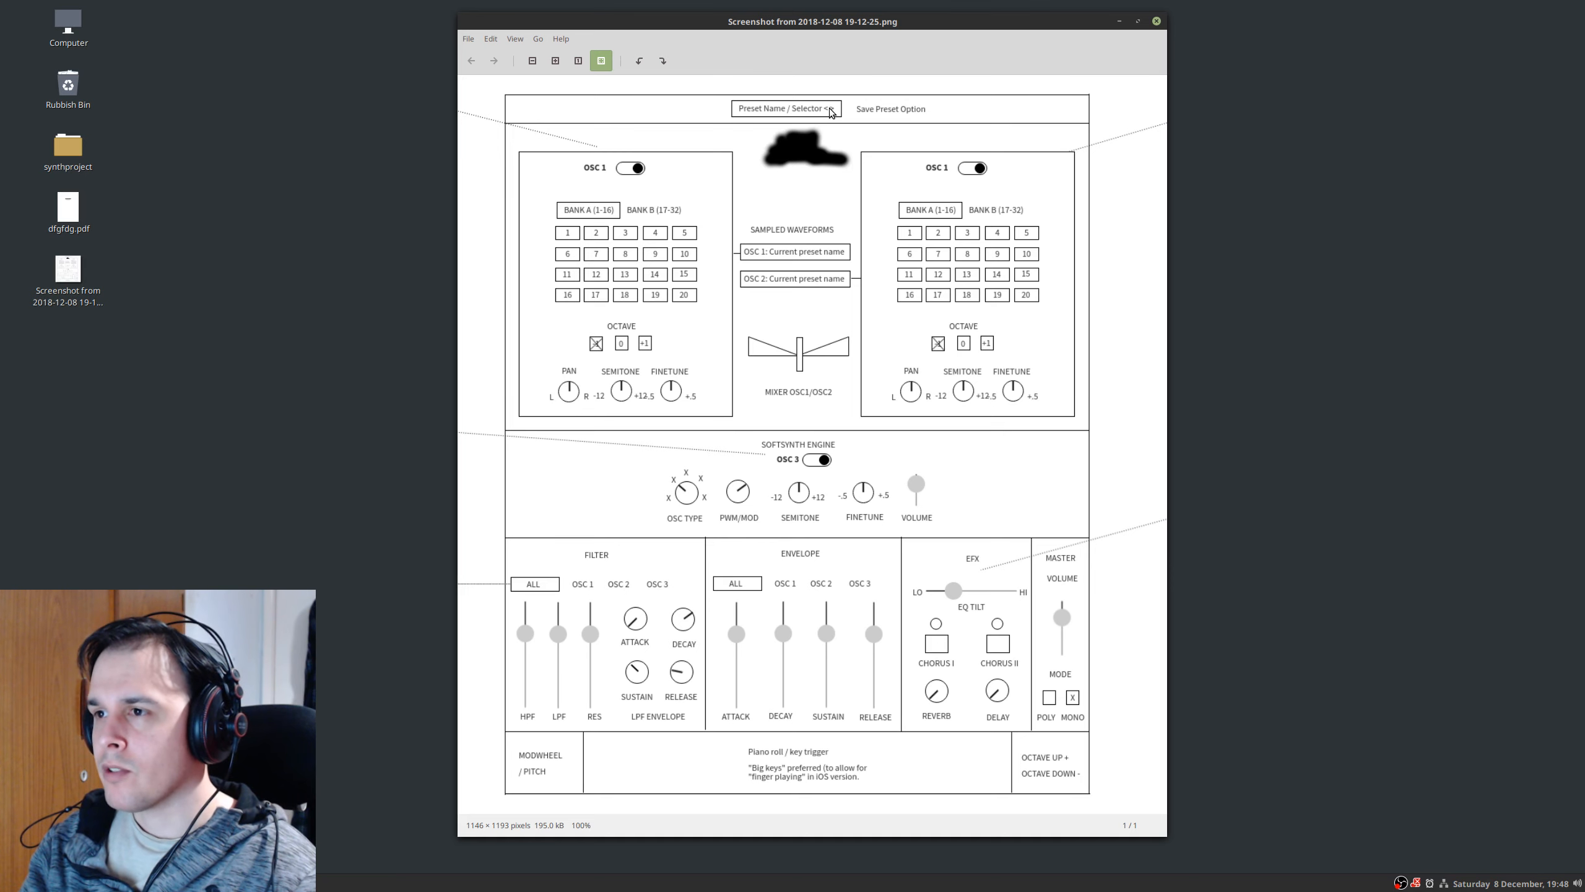
key("ctrl+alt+Left")
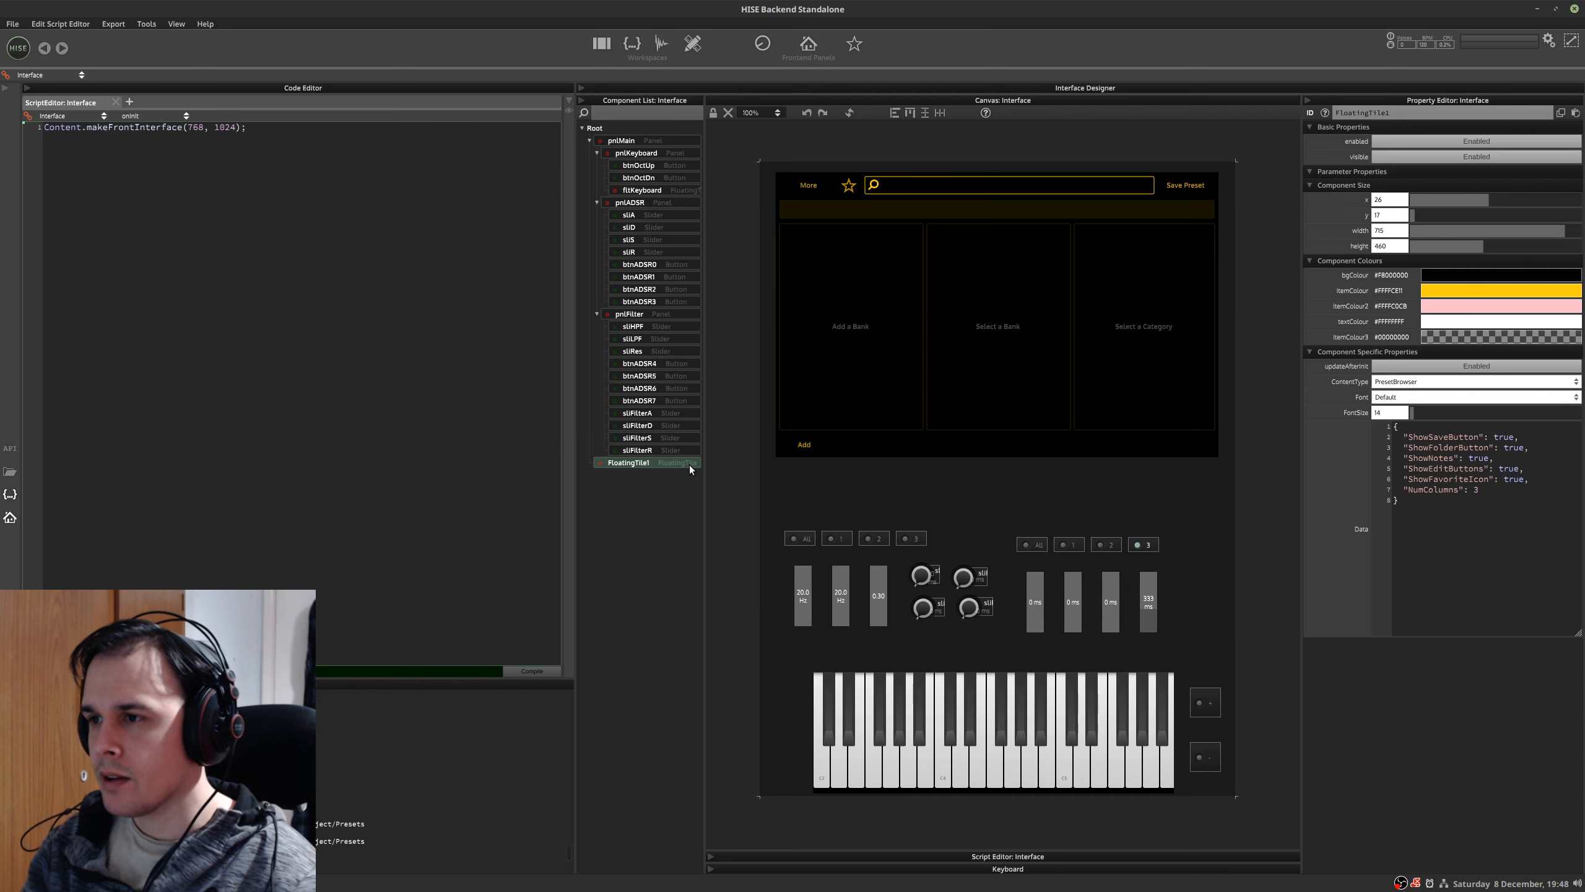
key("Delete")
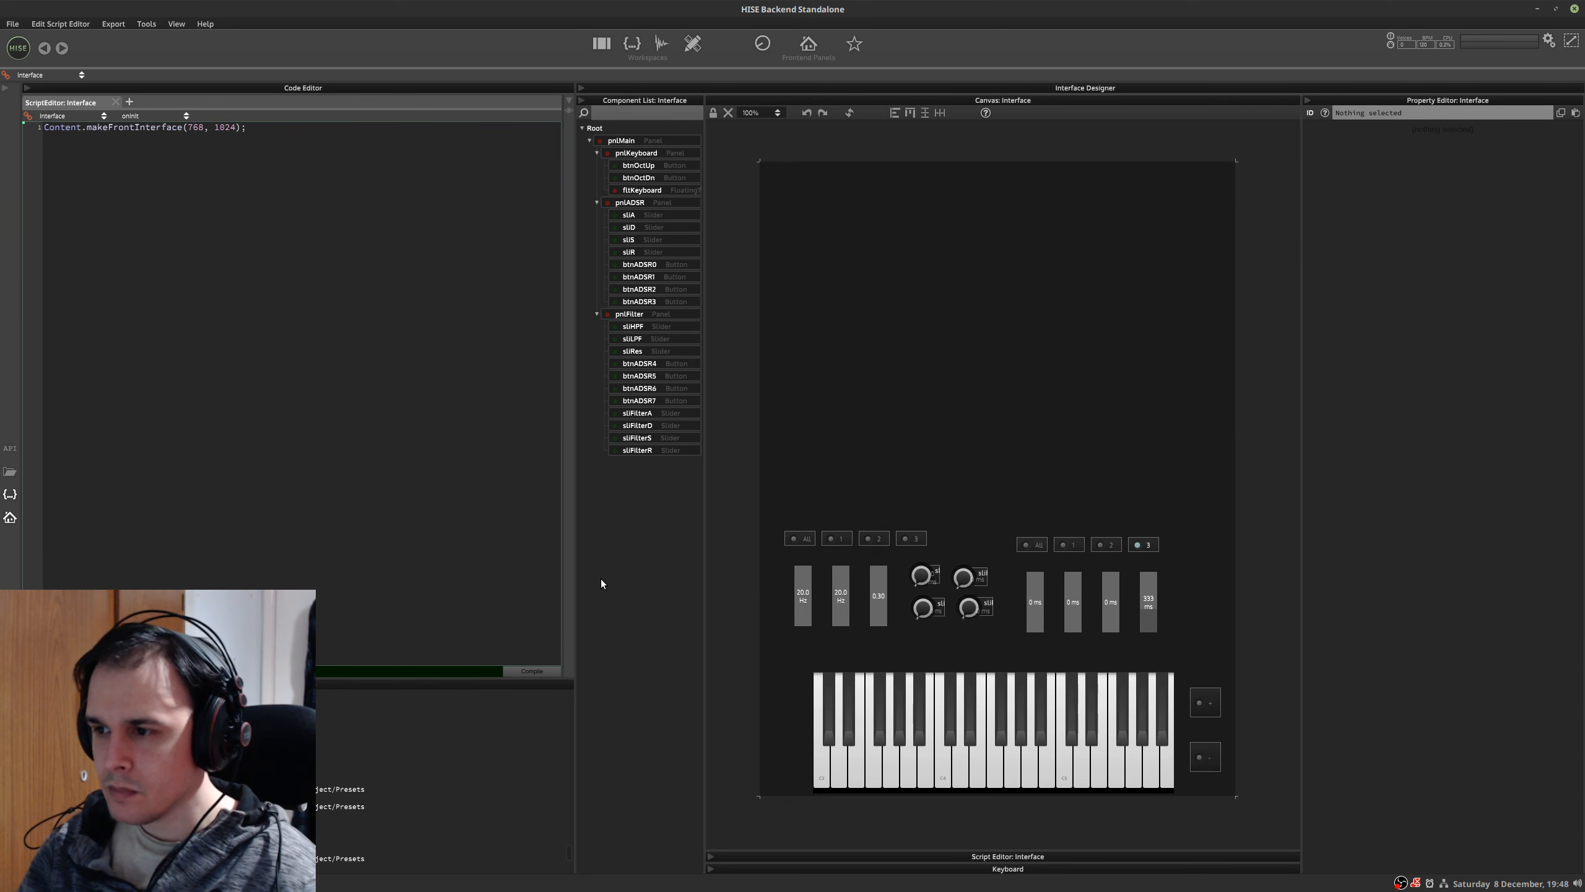
- Compare the layout with the mockup's lower sections and collapse pnlADSR, pnlFilter and pnlKeyboard in the component list
key("ctrl+alt+Right")
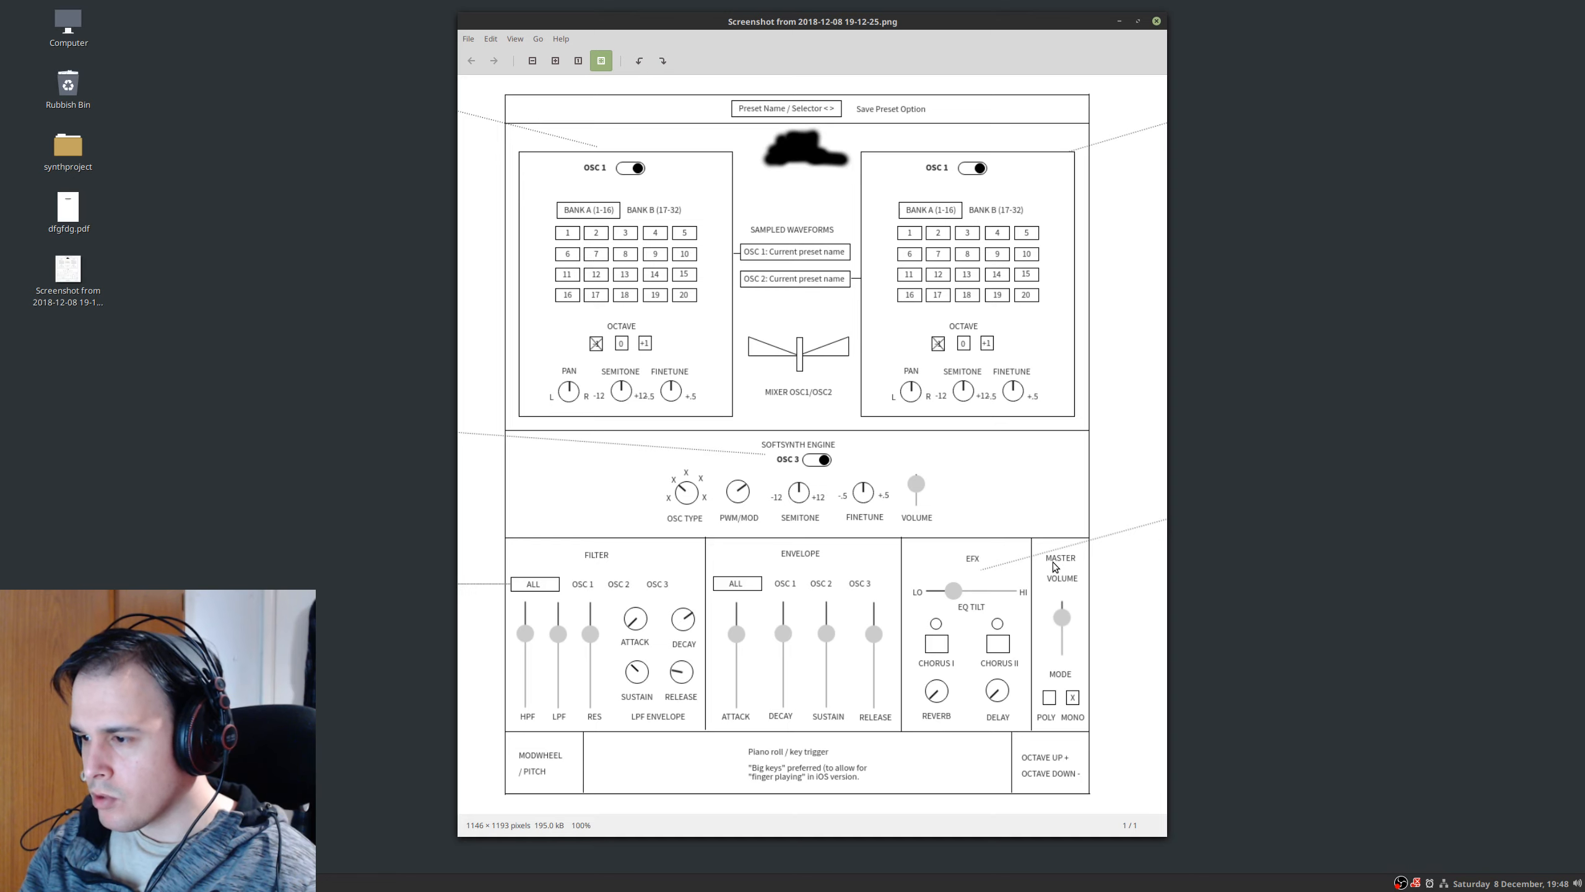
key("ctrl+alt+Left")
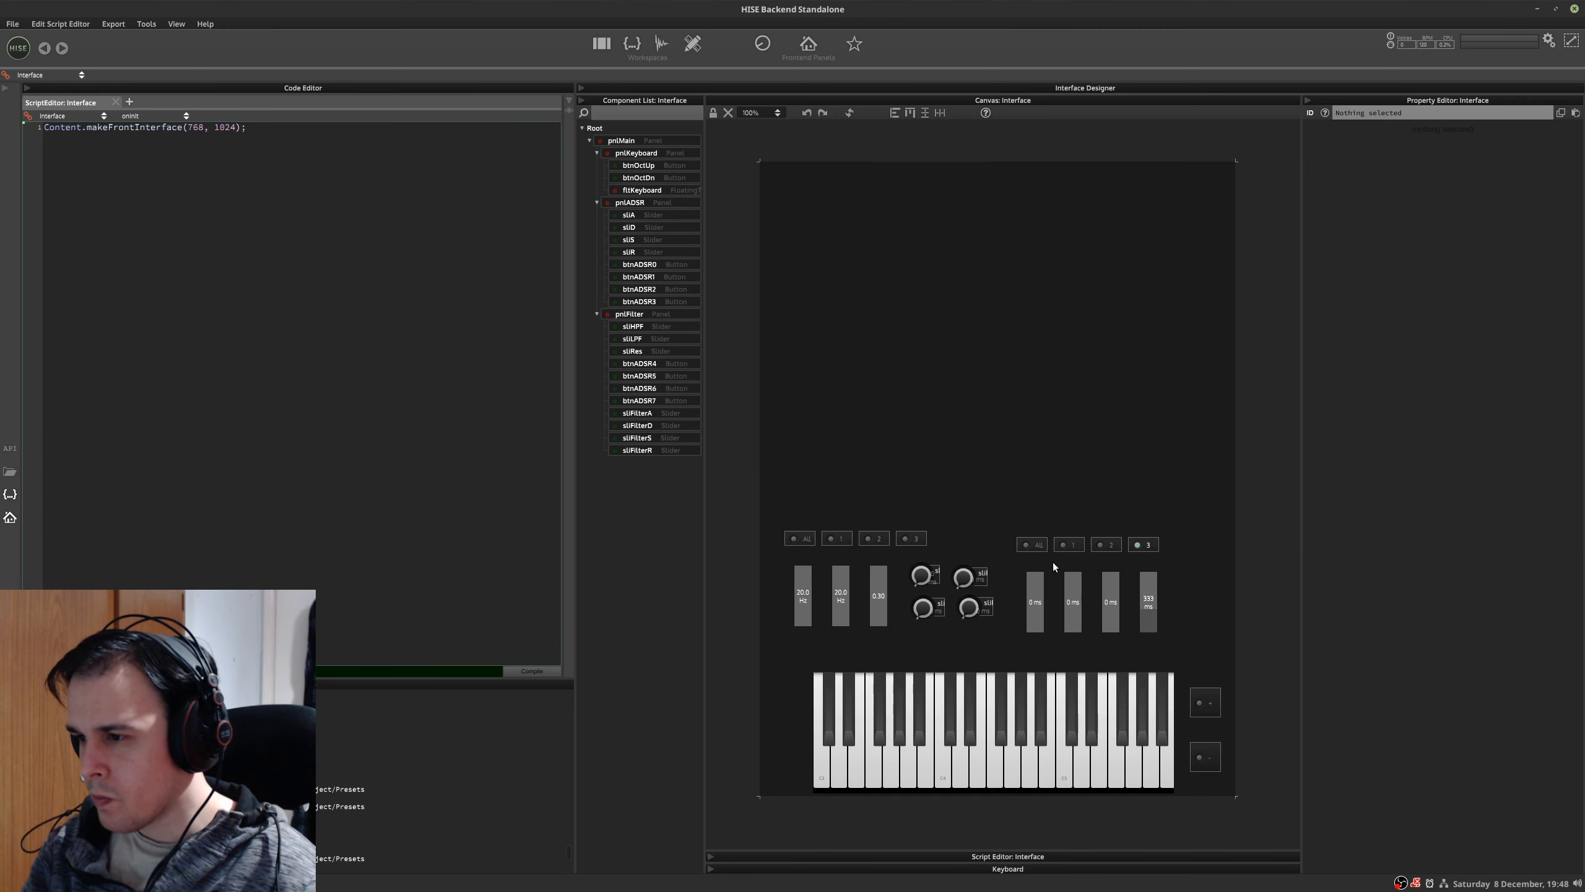
key("ctrl+alt+Right")
key("ctrl+alt+Left")
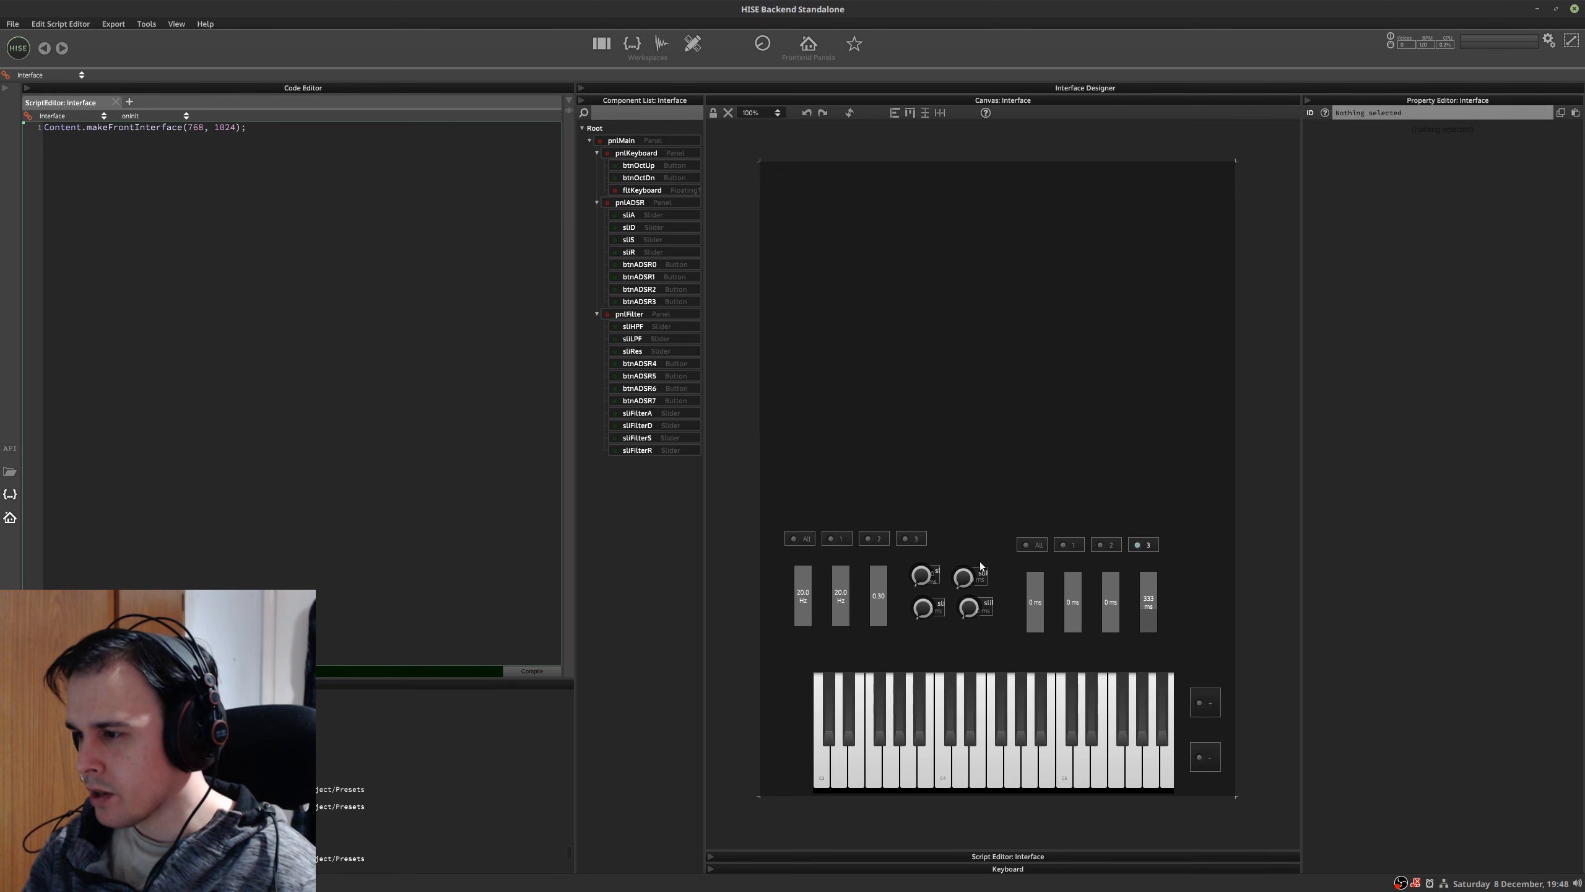
key("ctrl+alt+Right")
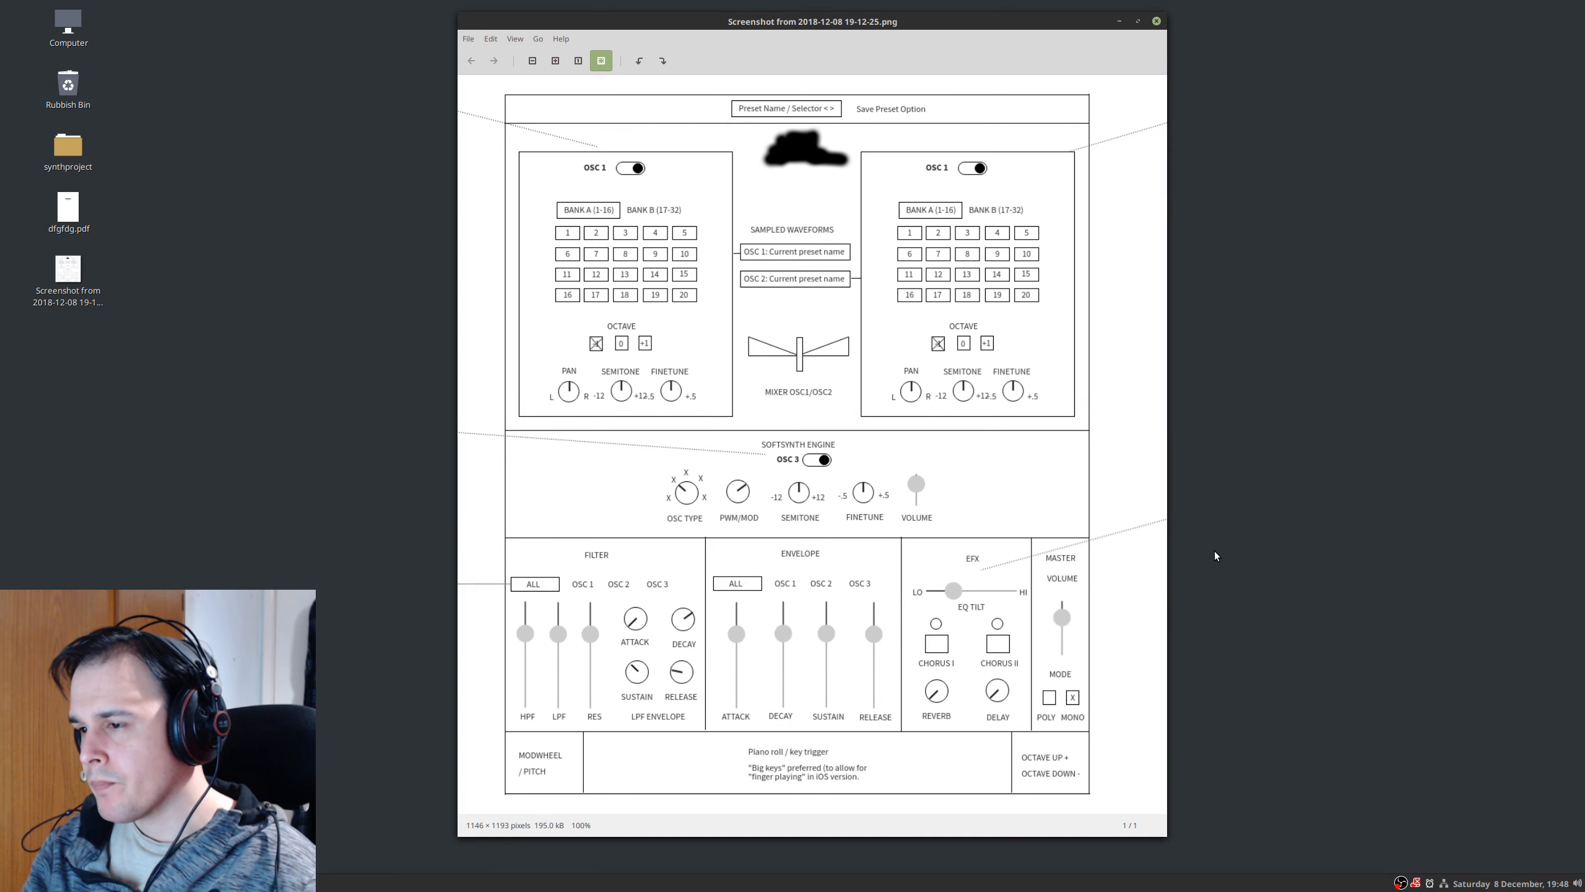
key("ctrl+alt+Left")
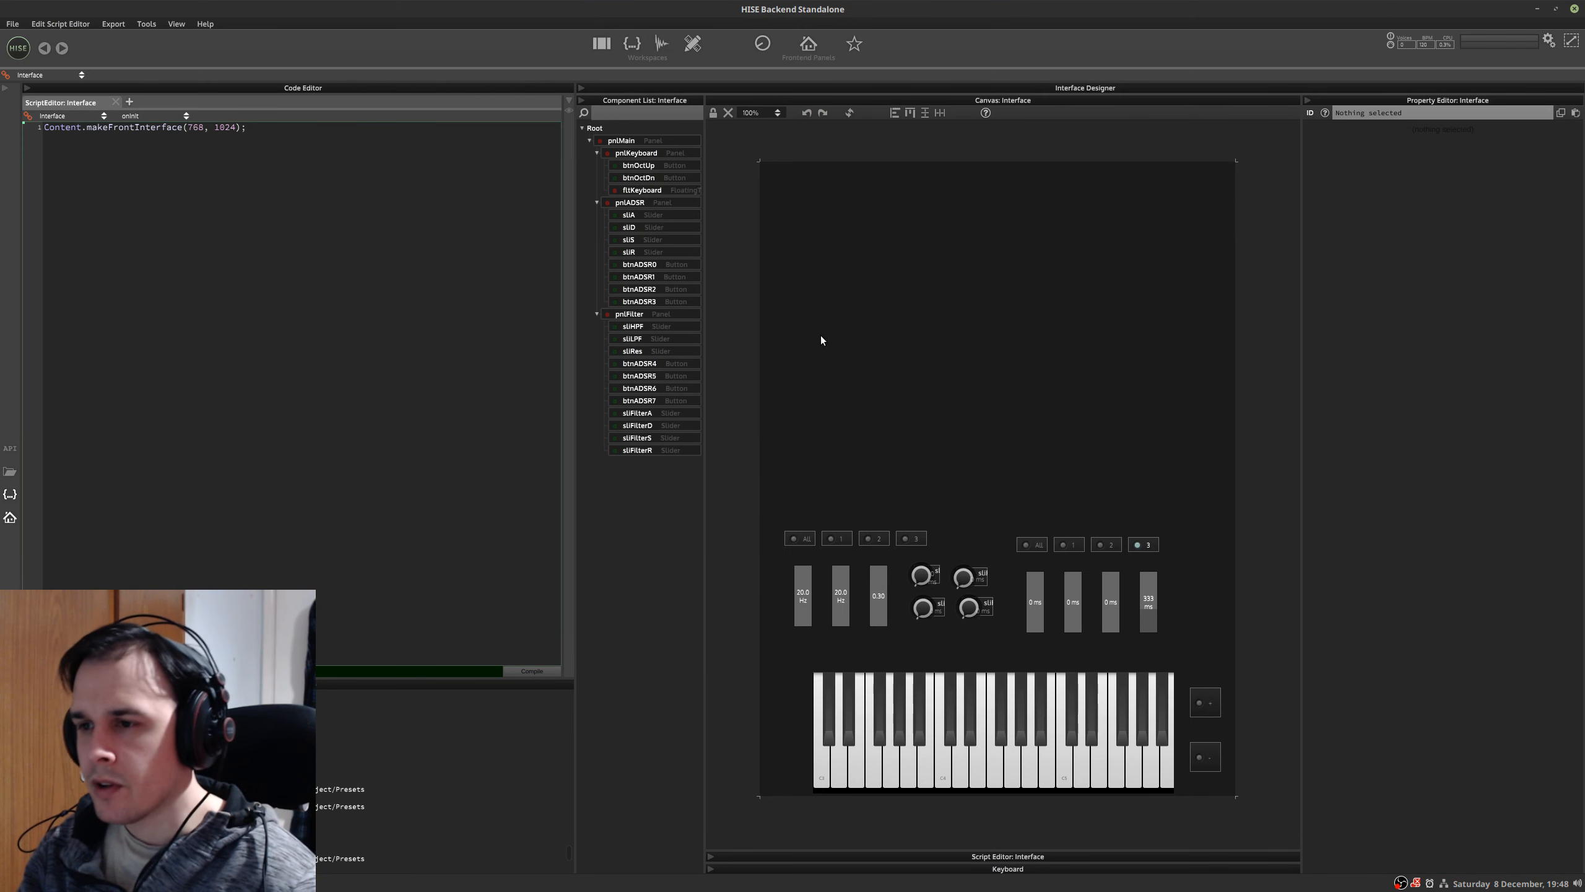
left_click(598, 203)
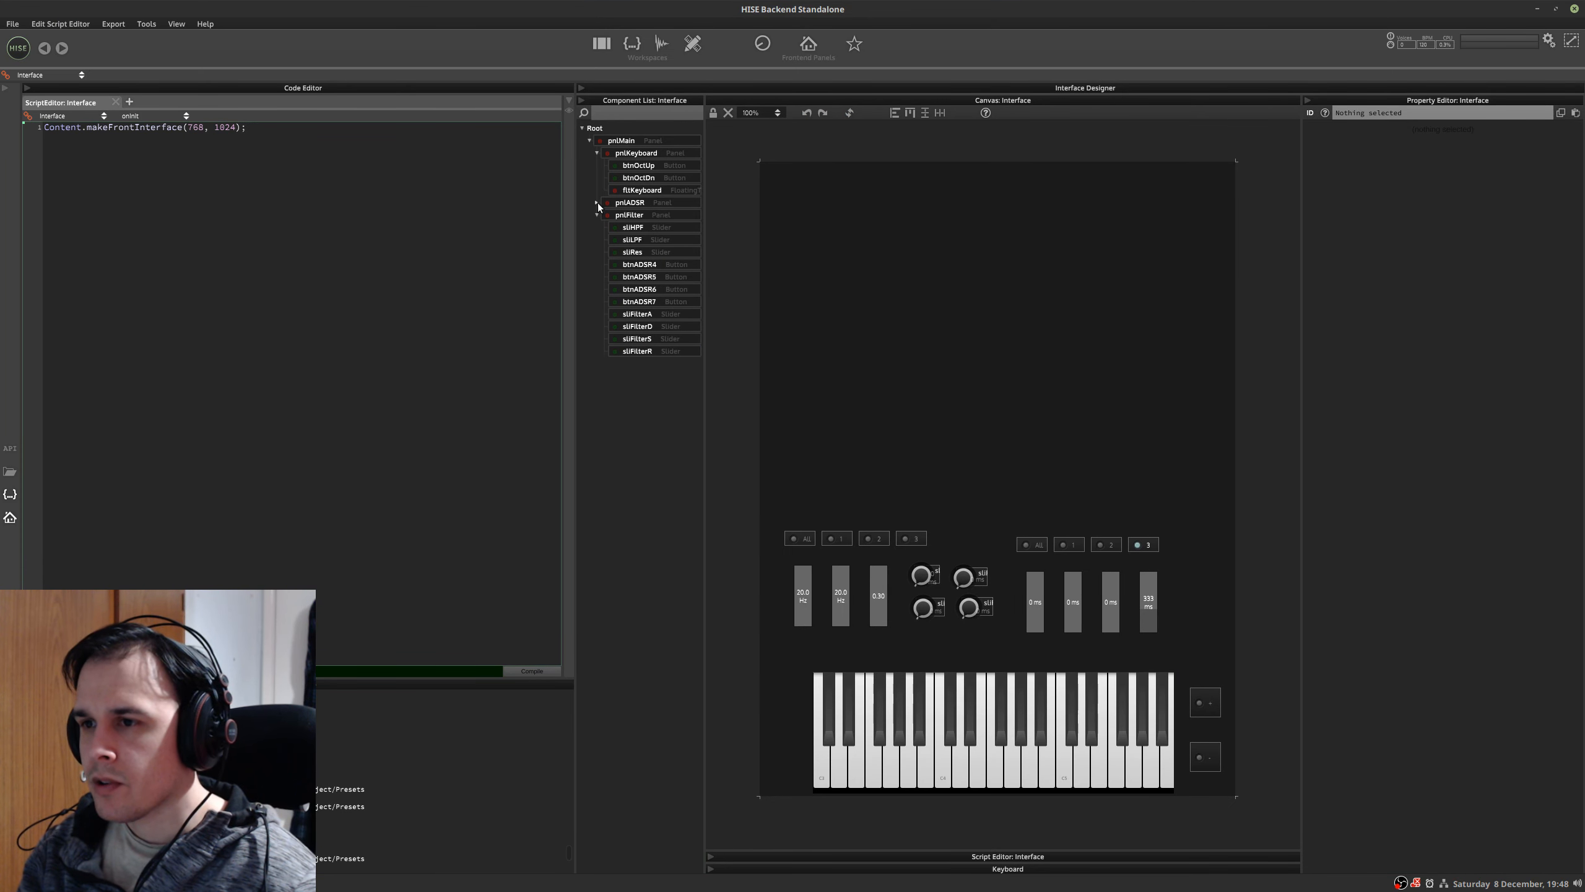
left_click(596, 214)
left_click(597, 152)
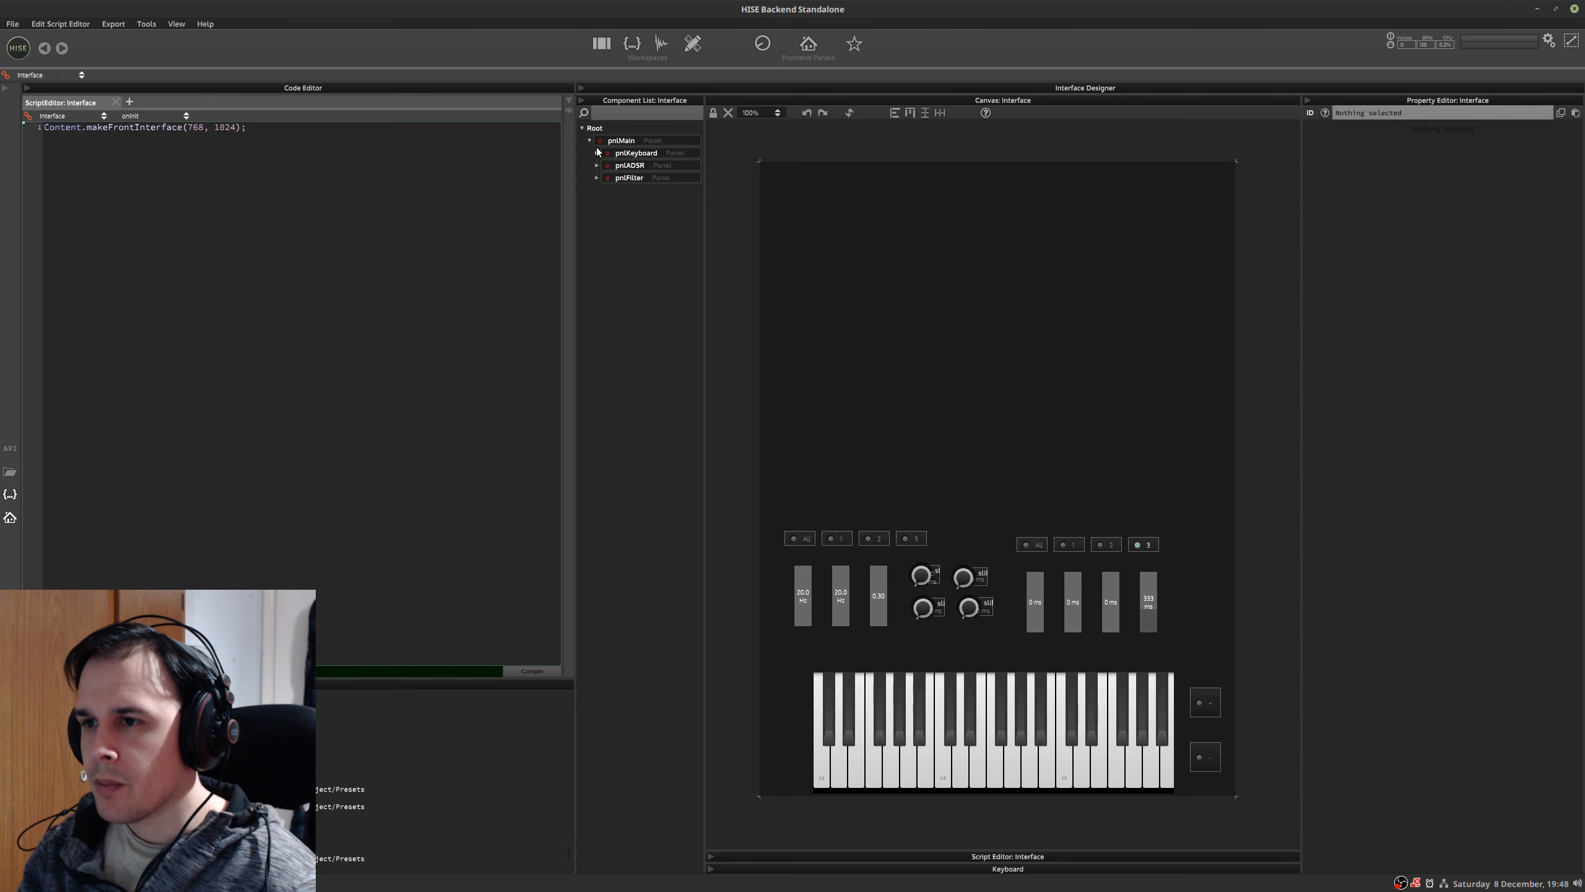
- Check the mockup's EFX section, return to HISE's edit mode and add a panel in the empty upper canvas at about x 129, y 83
key("ctrl+alt+Right")
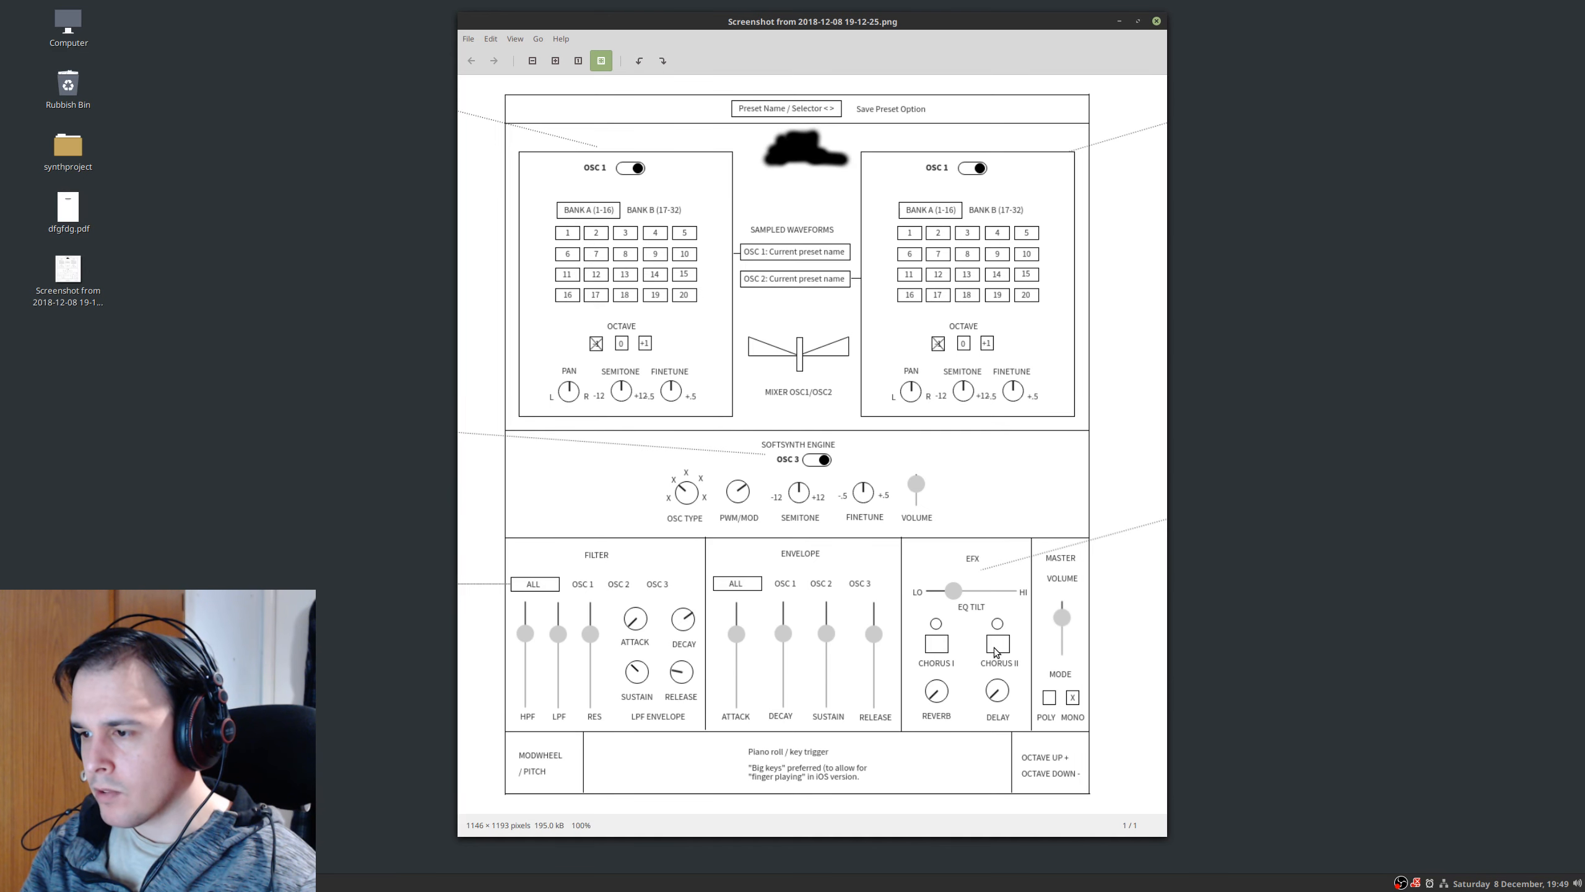
key("ctrl+alt+Left")
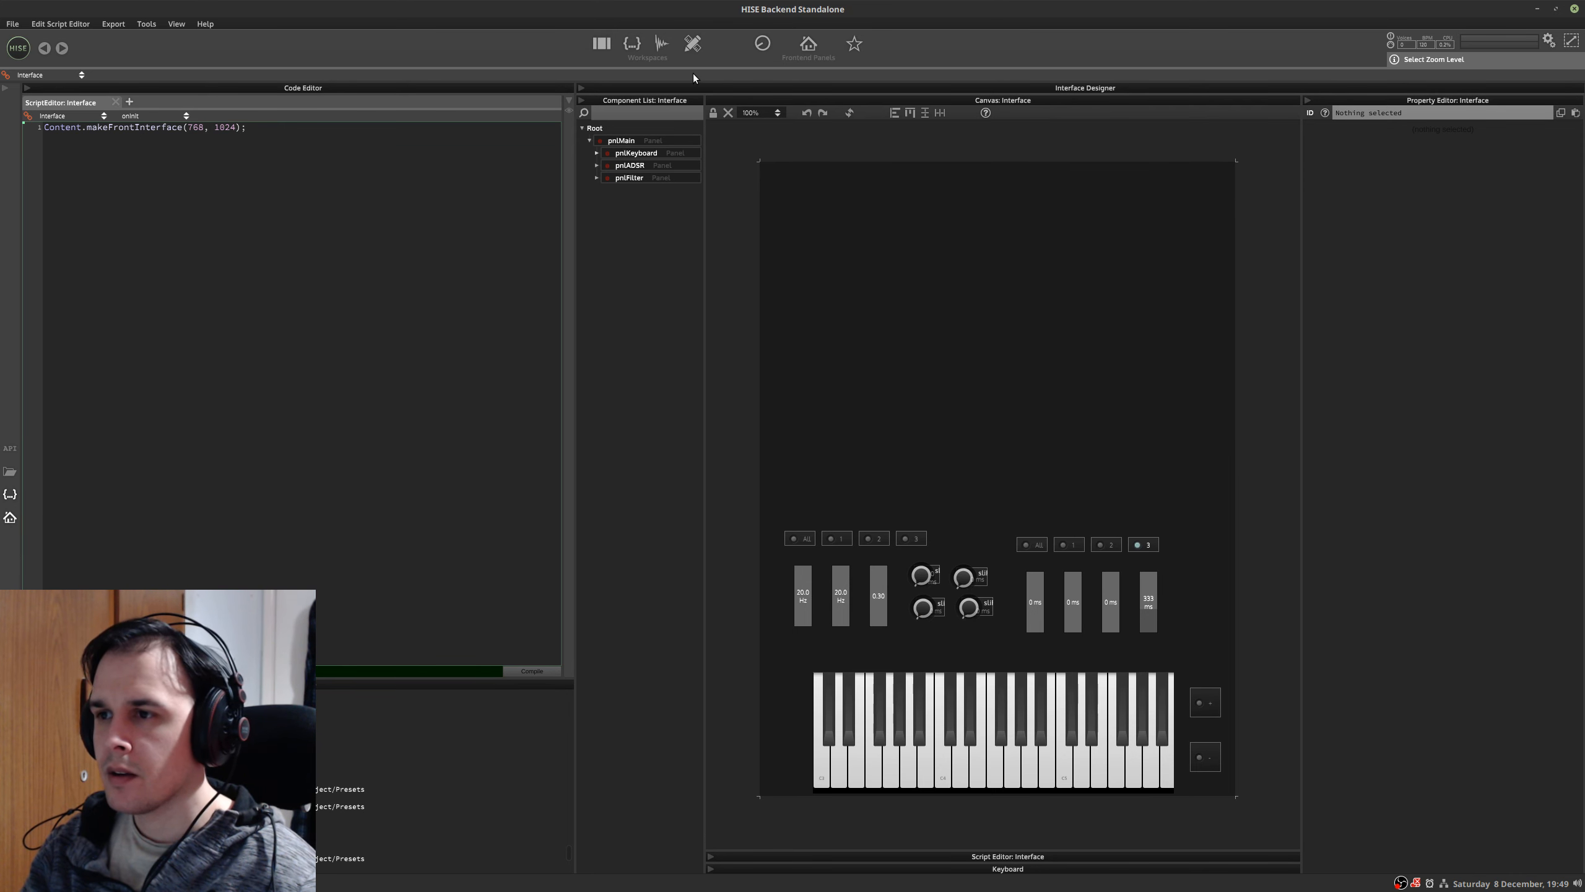
left_click(715, 112)
right_click(896, 240)
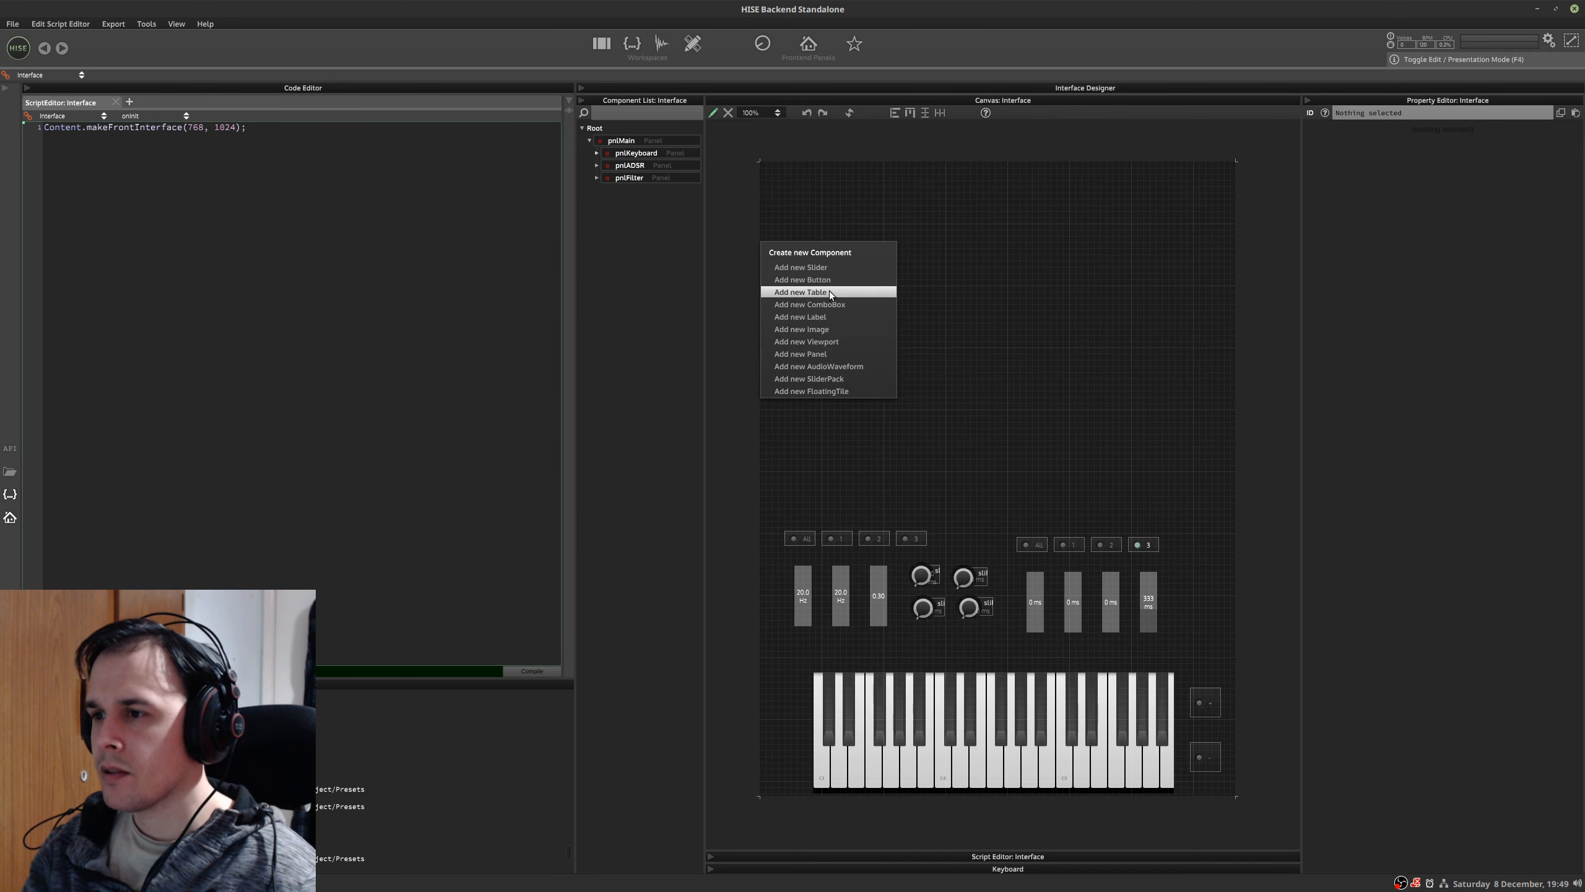
left_click(809, 353)
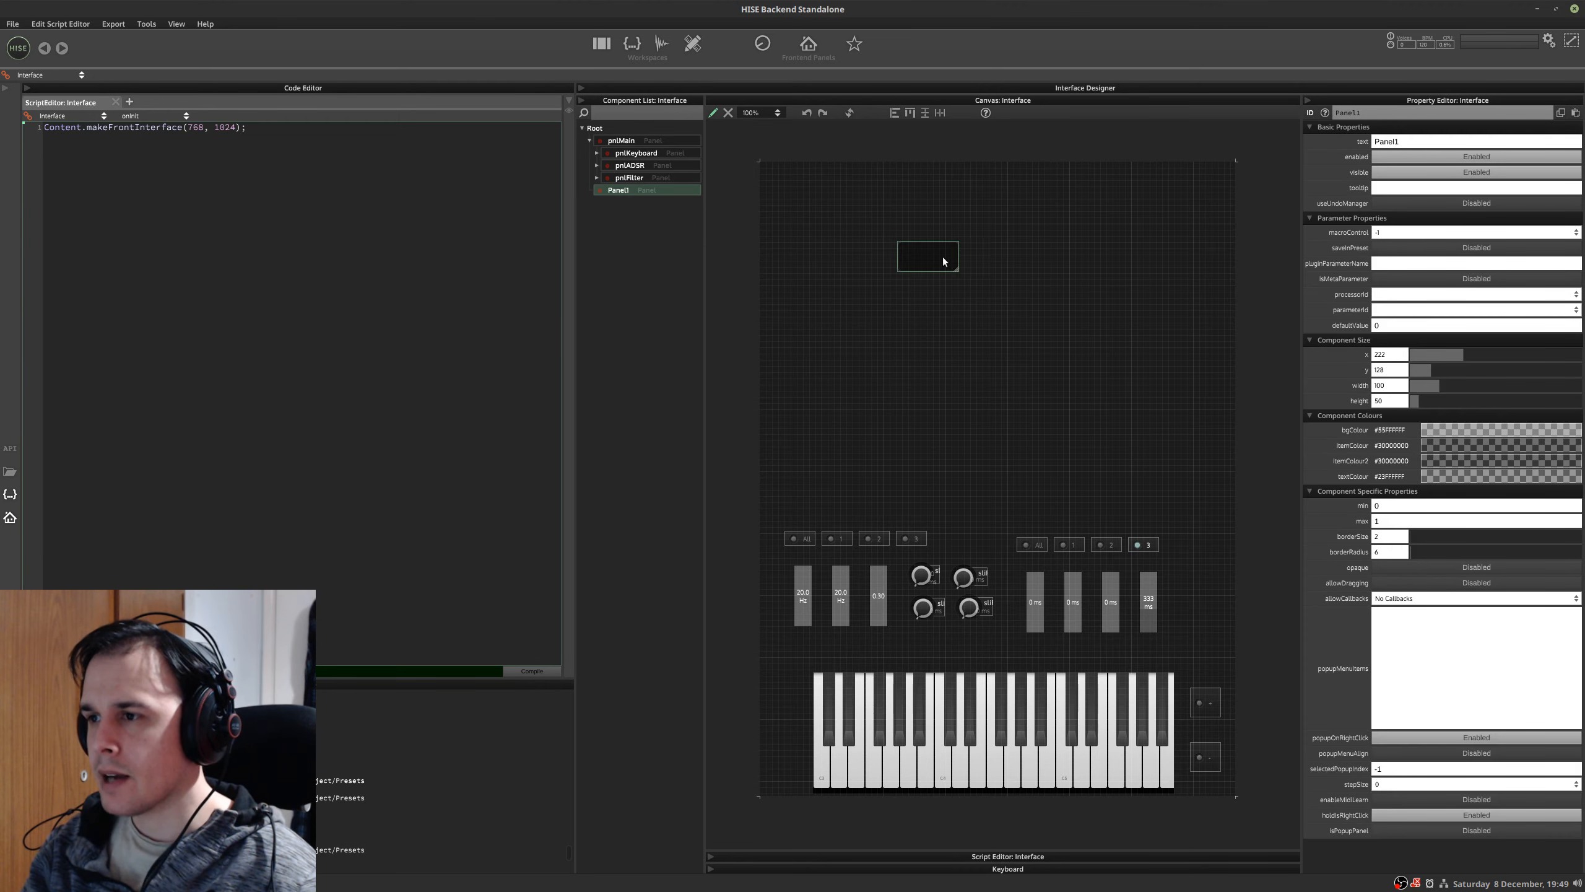
left_click_drag(949, 257, 891, 228)
- Rename the new panel pnlEFX and enlarge it to about 421 by 264 px
left_click(1377, 114)
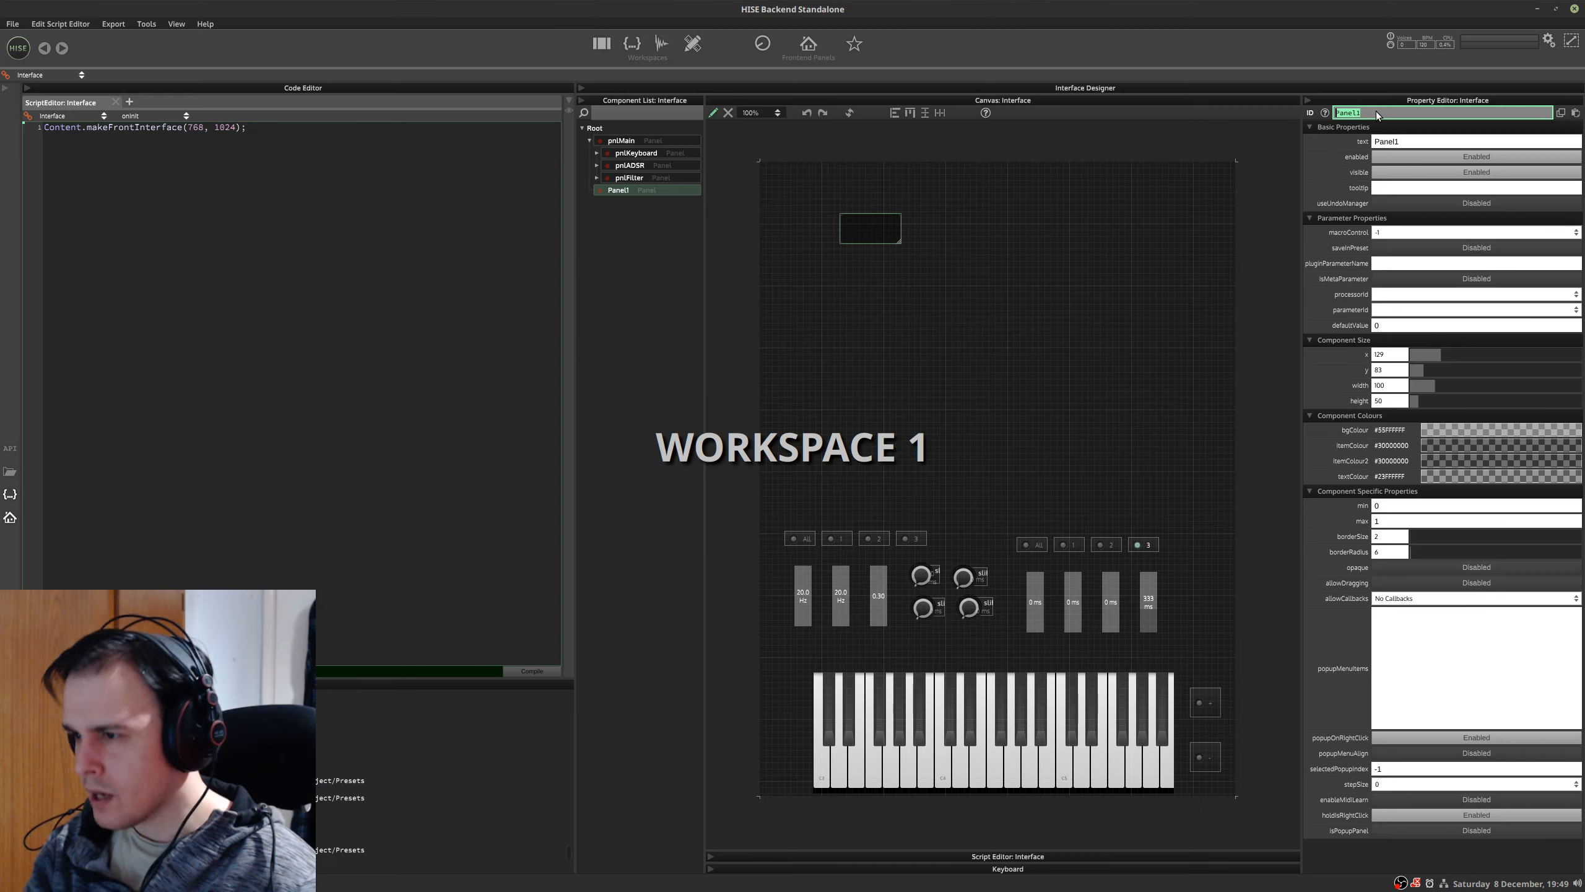
type("pnlEFX")
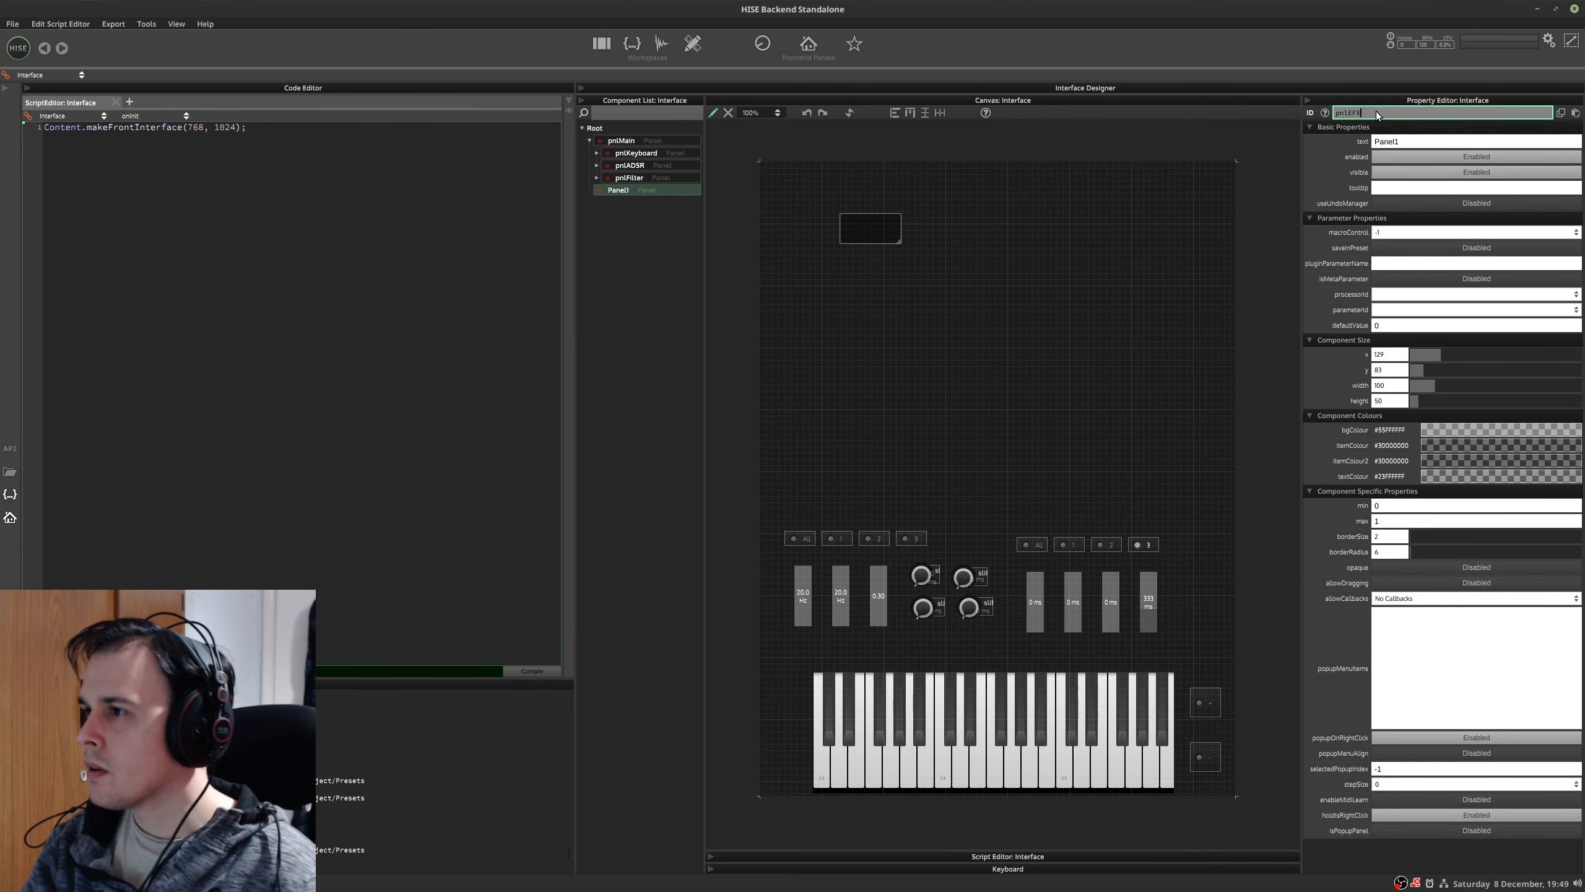
key("Return")
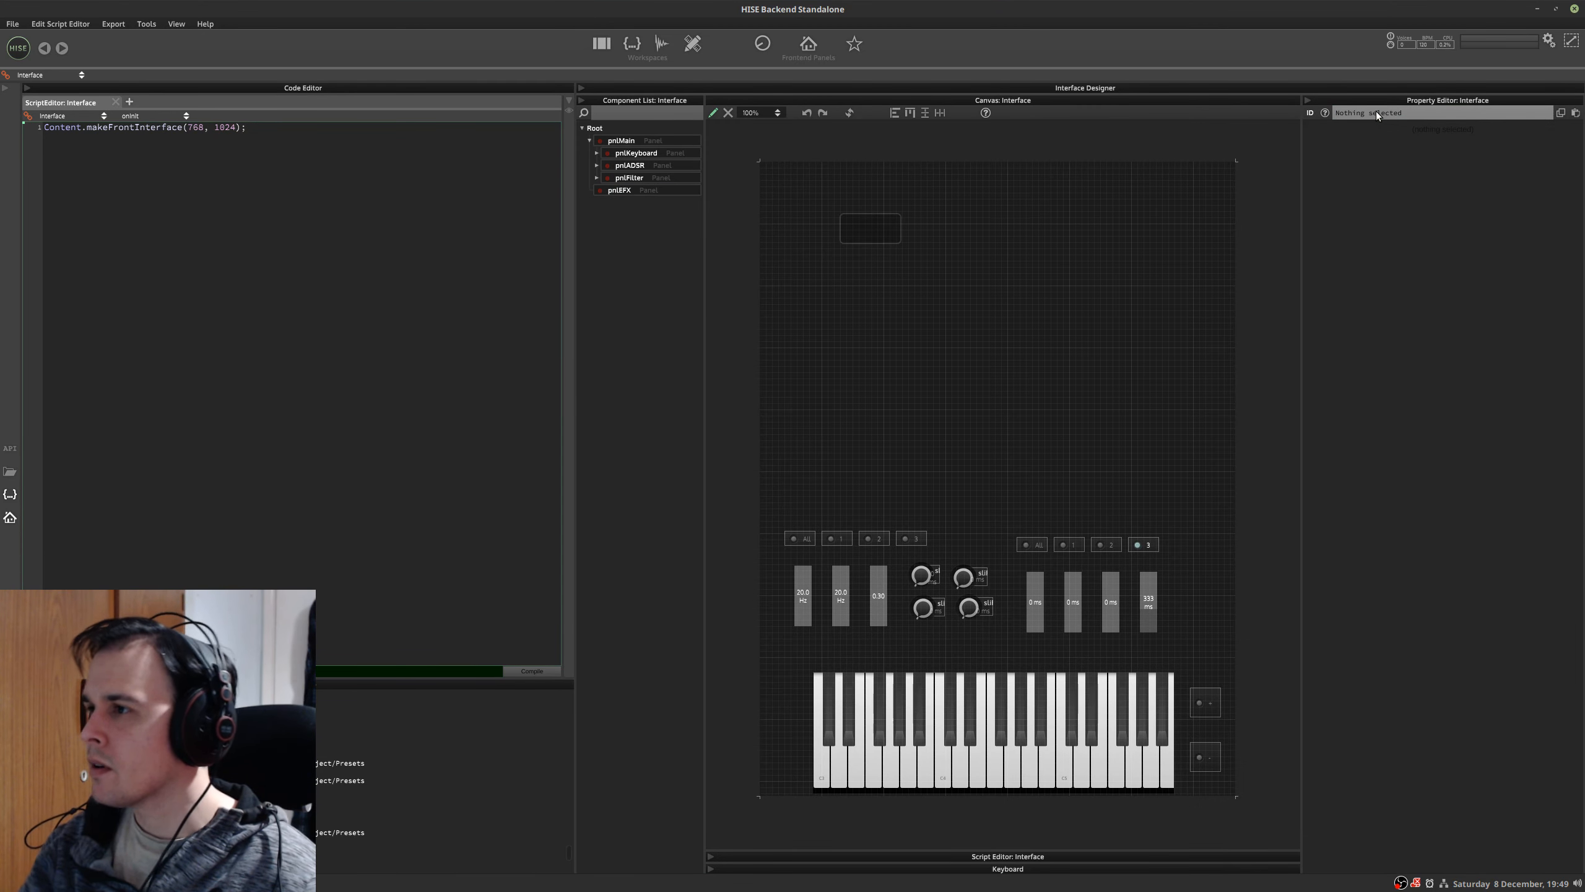
left_click(861, 233)
left_click_drag(899, 242, 1098, 376)
- Add a slider inside pnlEFX and set its style to Horizontal
right_click(894, 262)
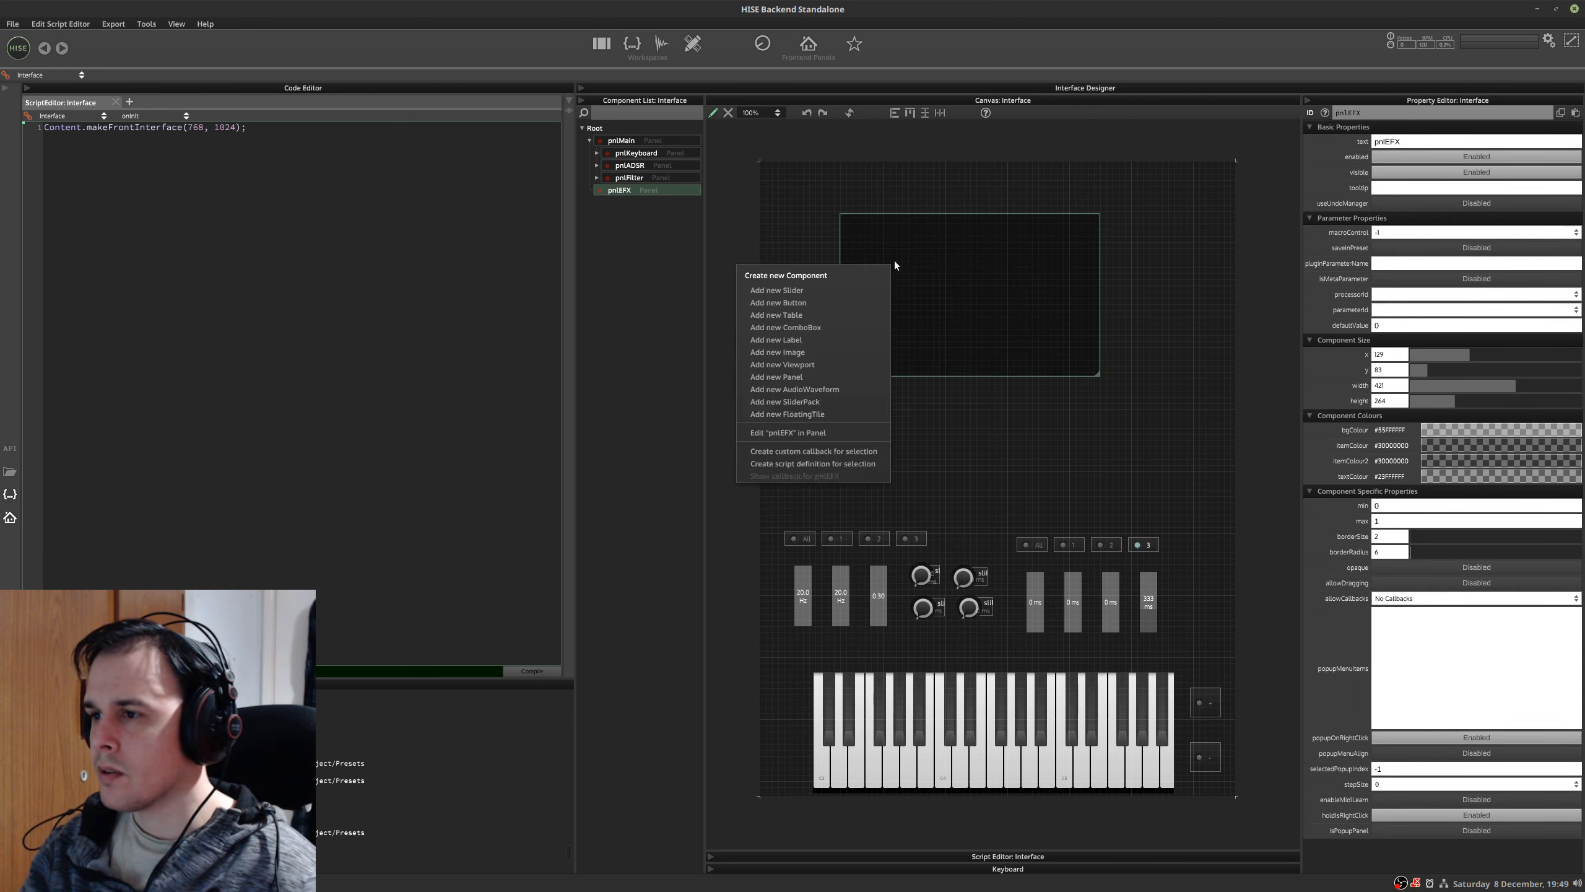
left_click(869, 291)
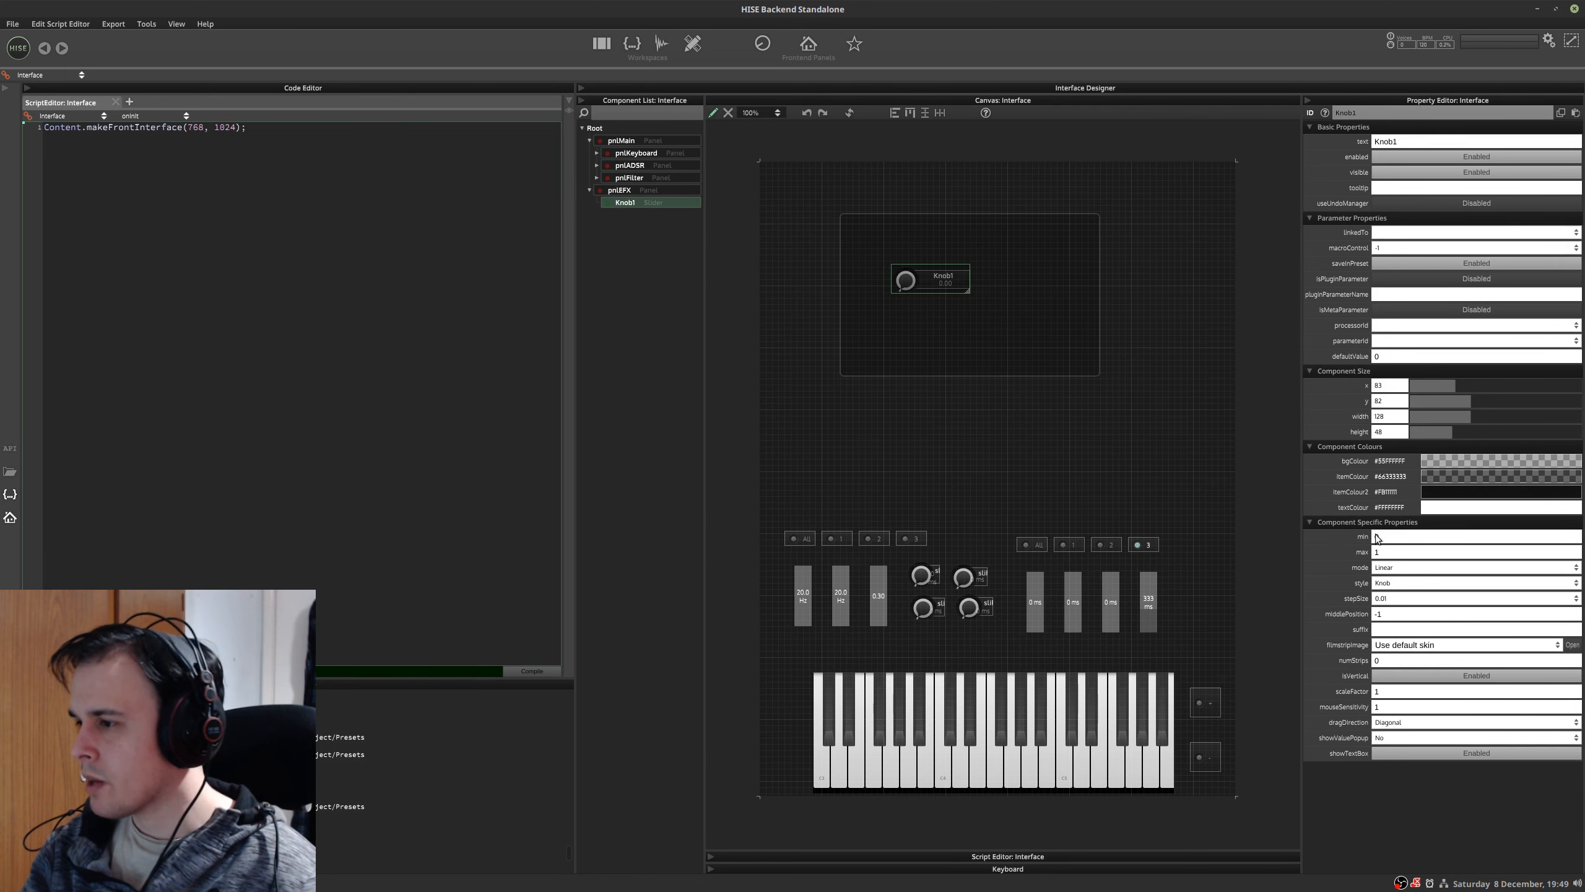
left_click(1392, 585)
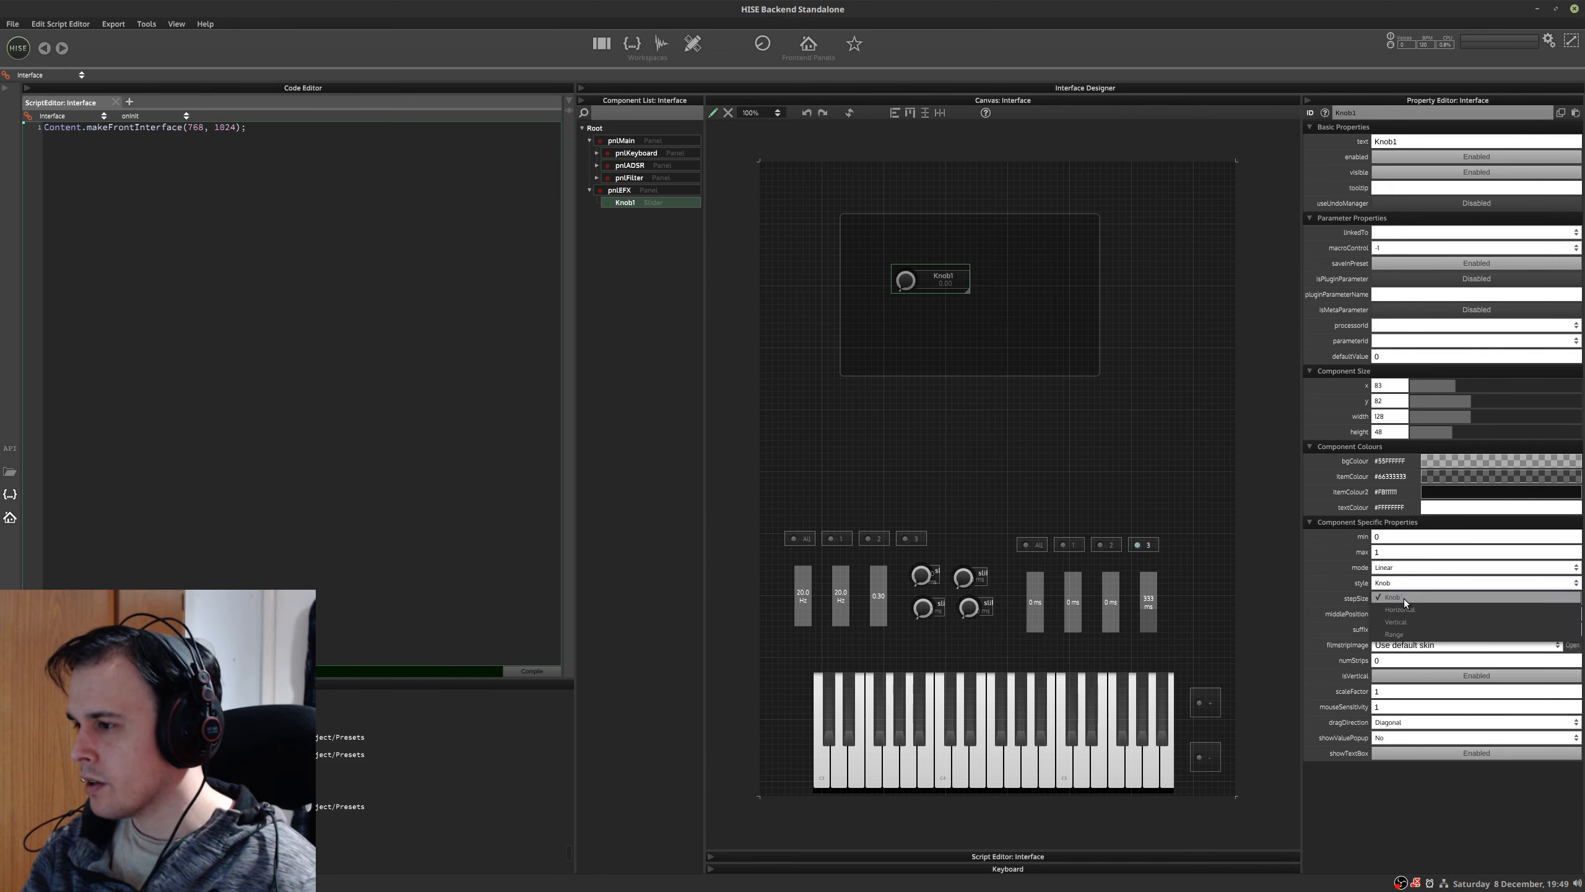
left_click(1404, 597)
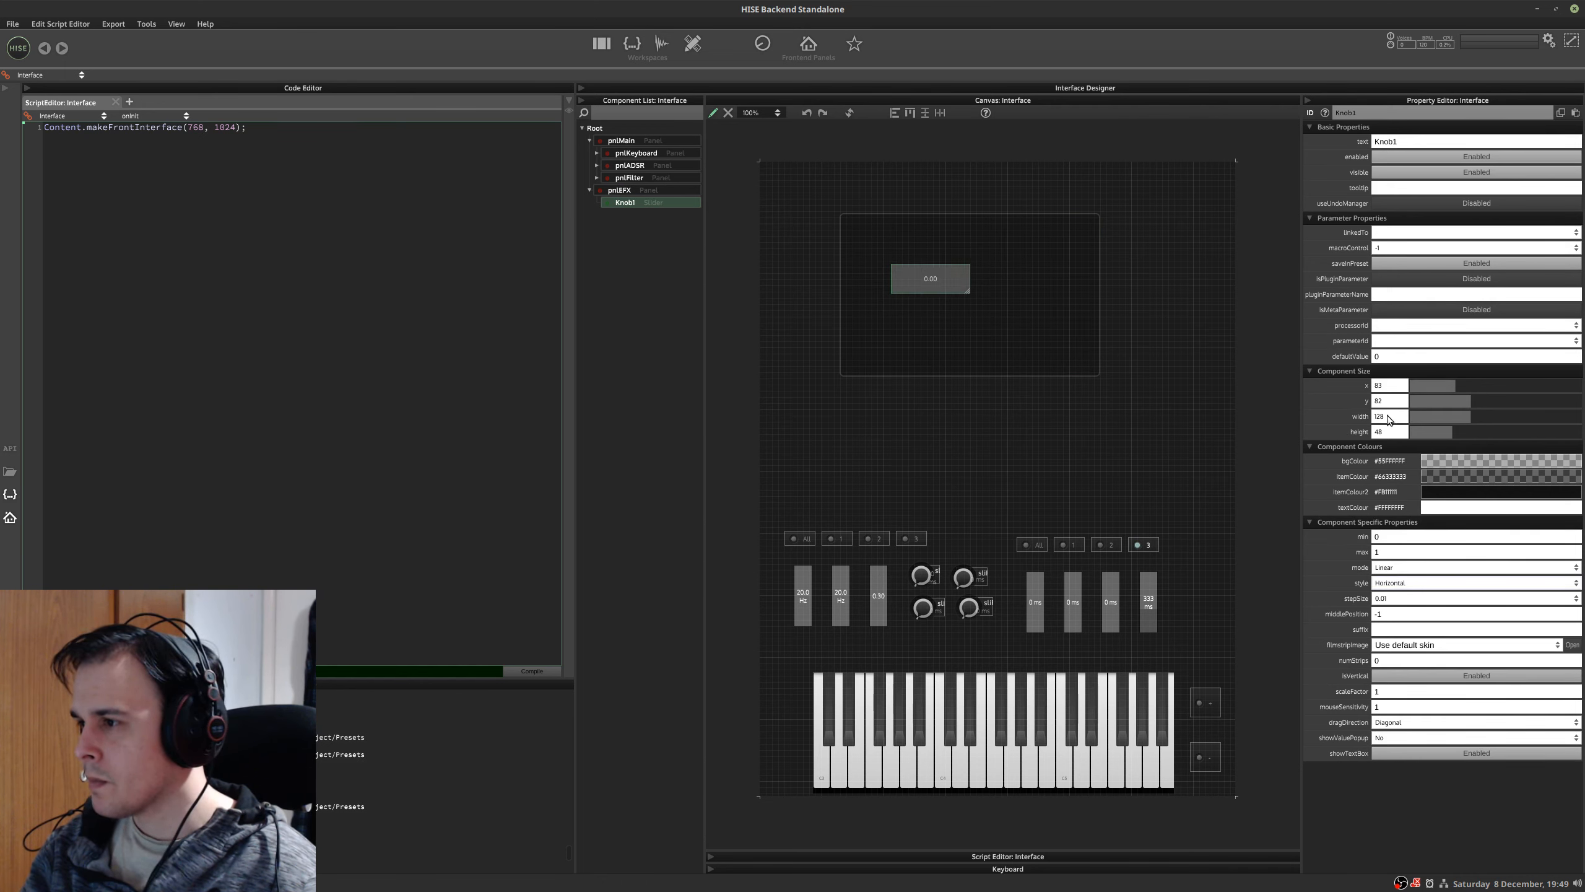
- Set the slider's size to 100 by 30 px and move it near the panel's upper middle, at about x 156, y 37
left_click(1389, 418)
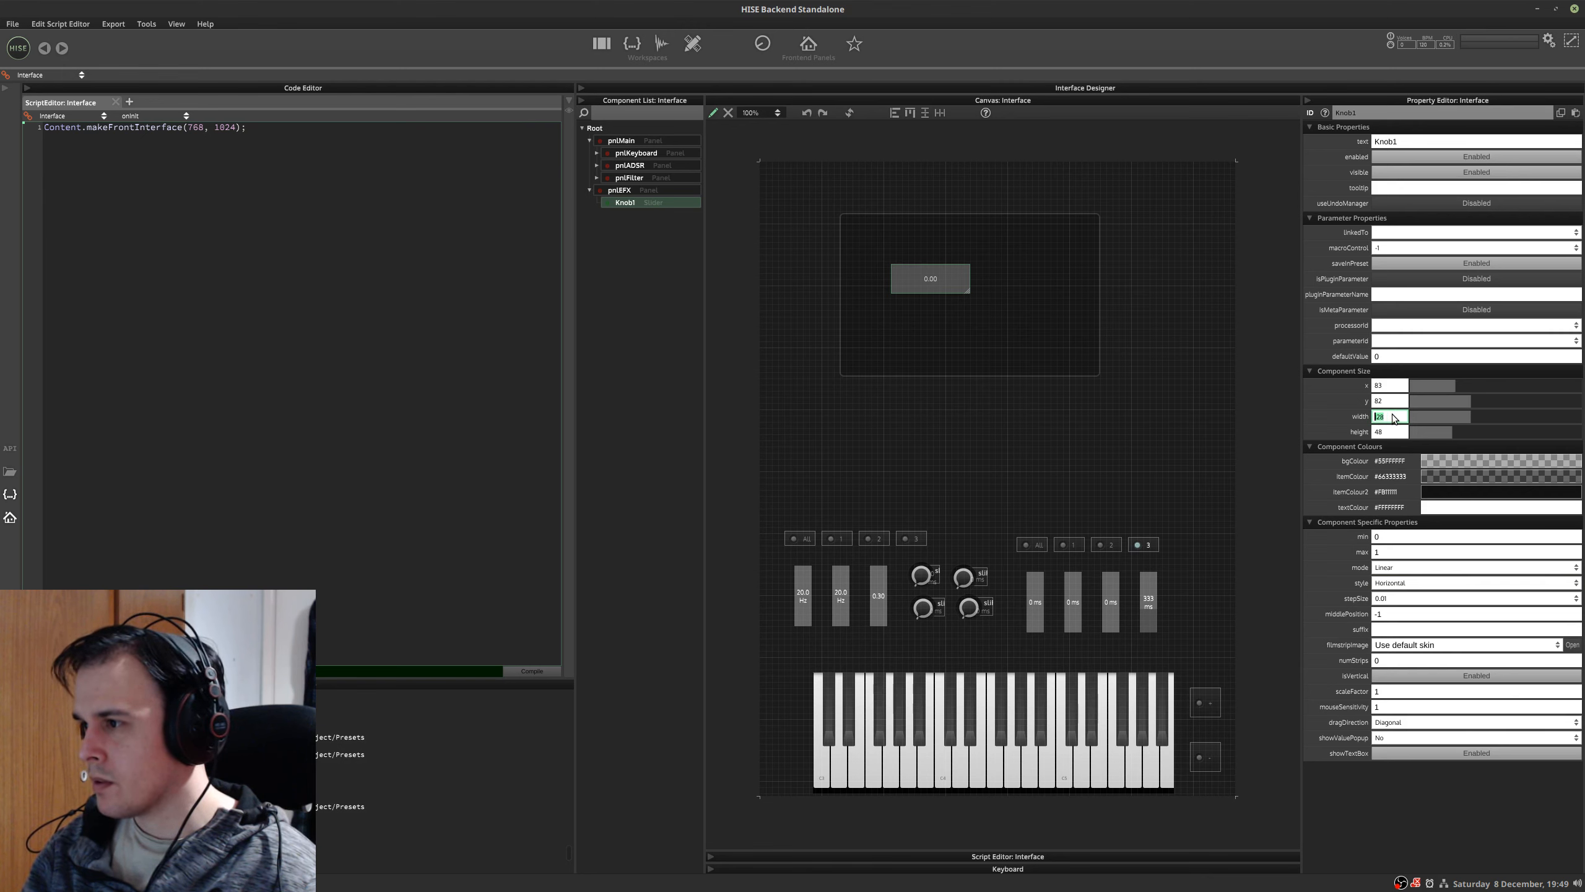
type("100")
key("Return")
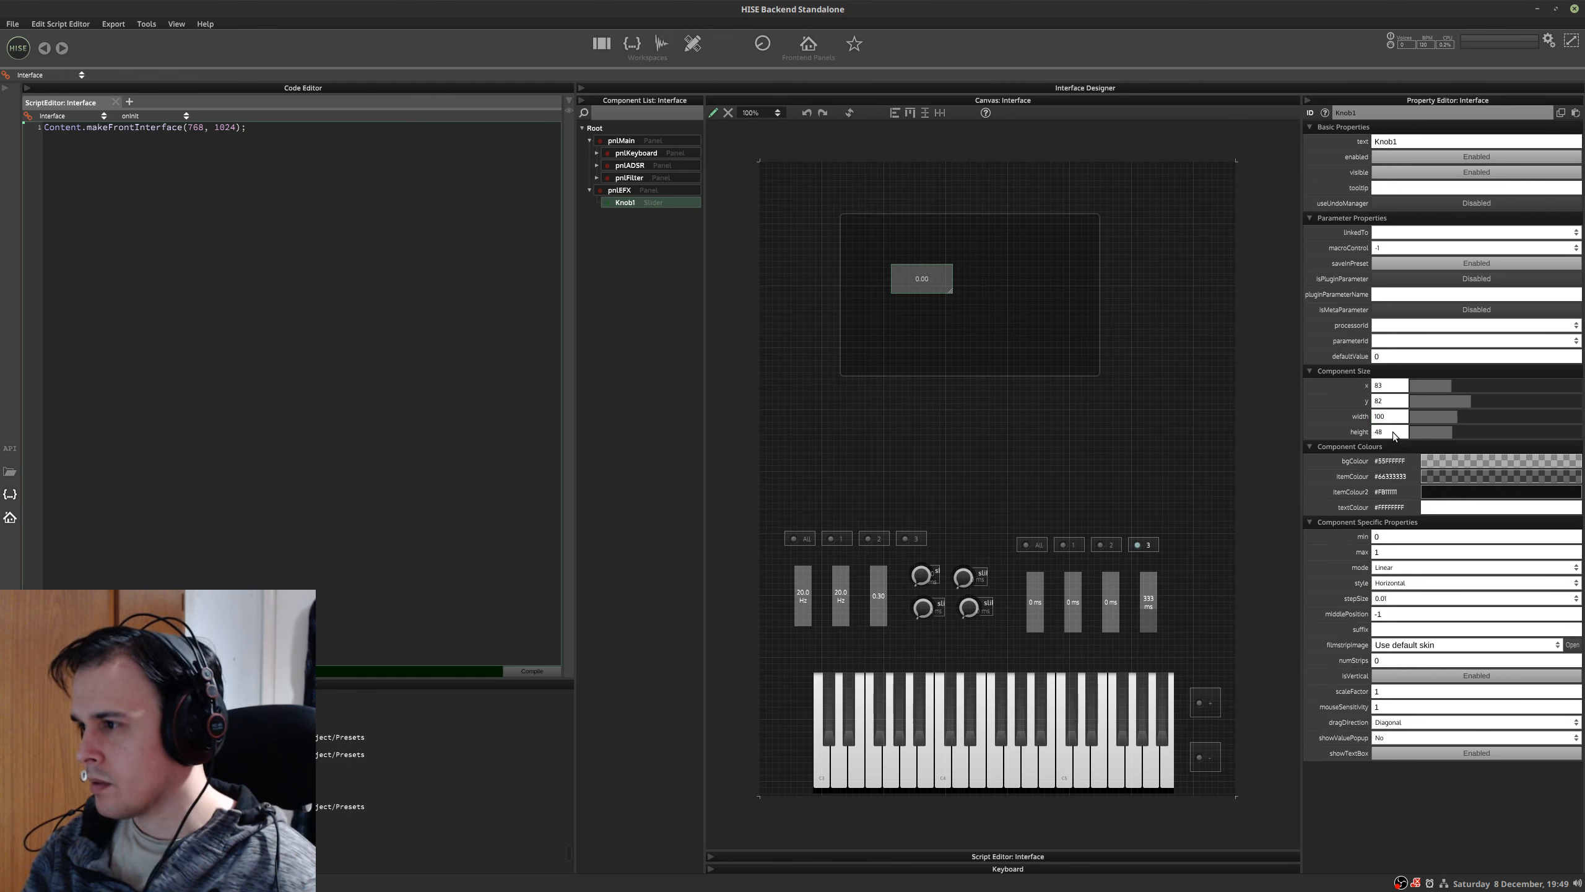
type("30")
key("Return")
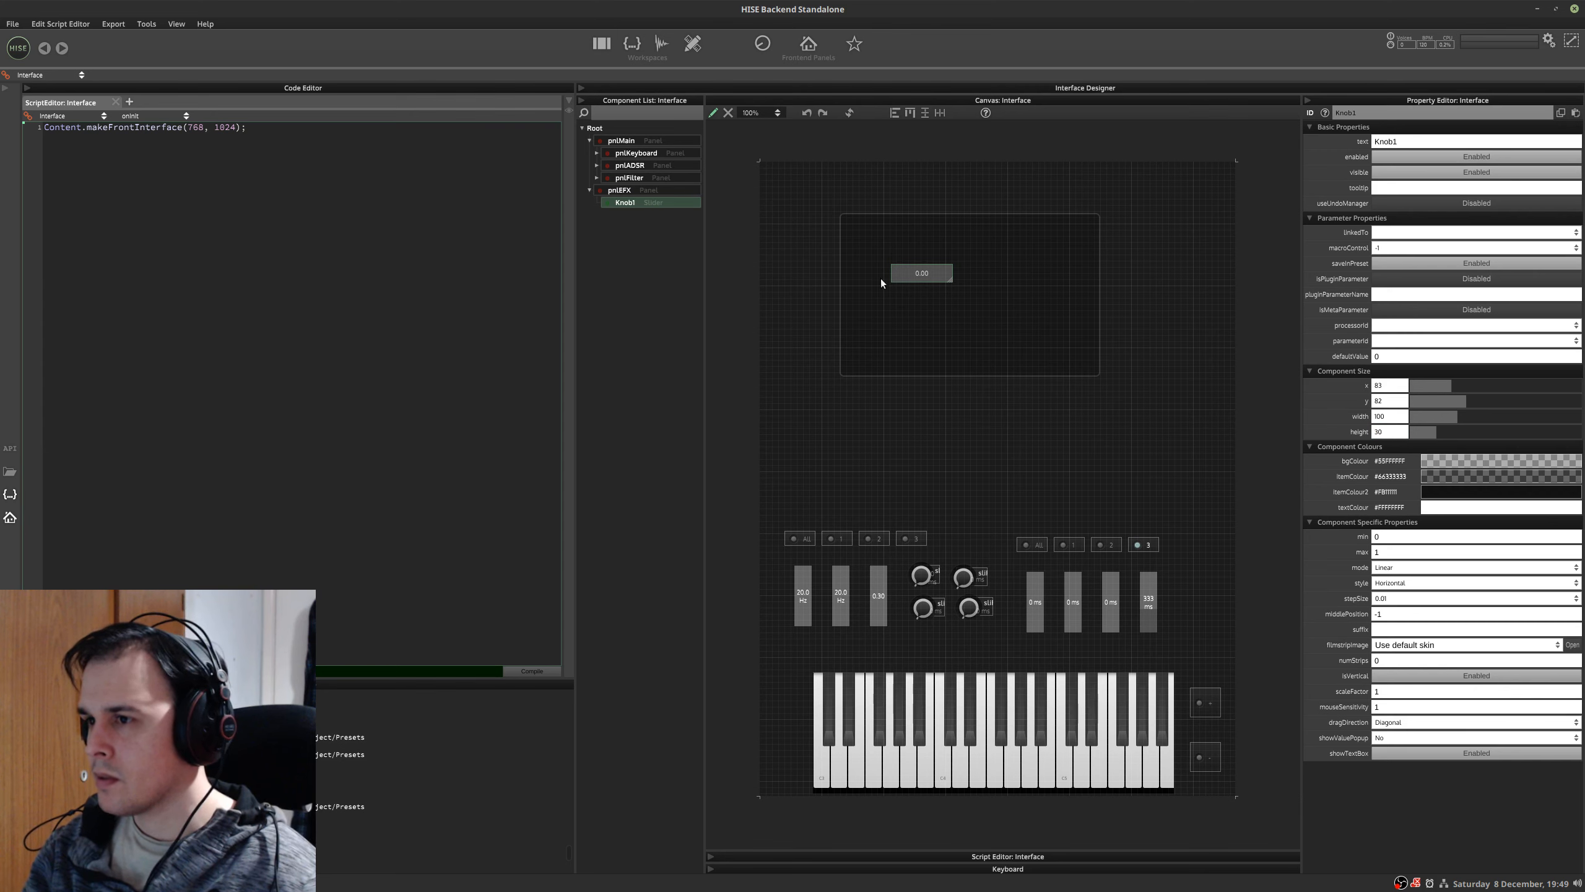
left_click_drag(914, 276, 959, 247)
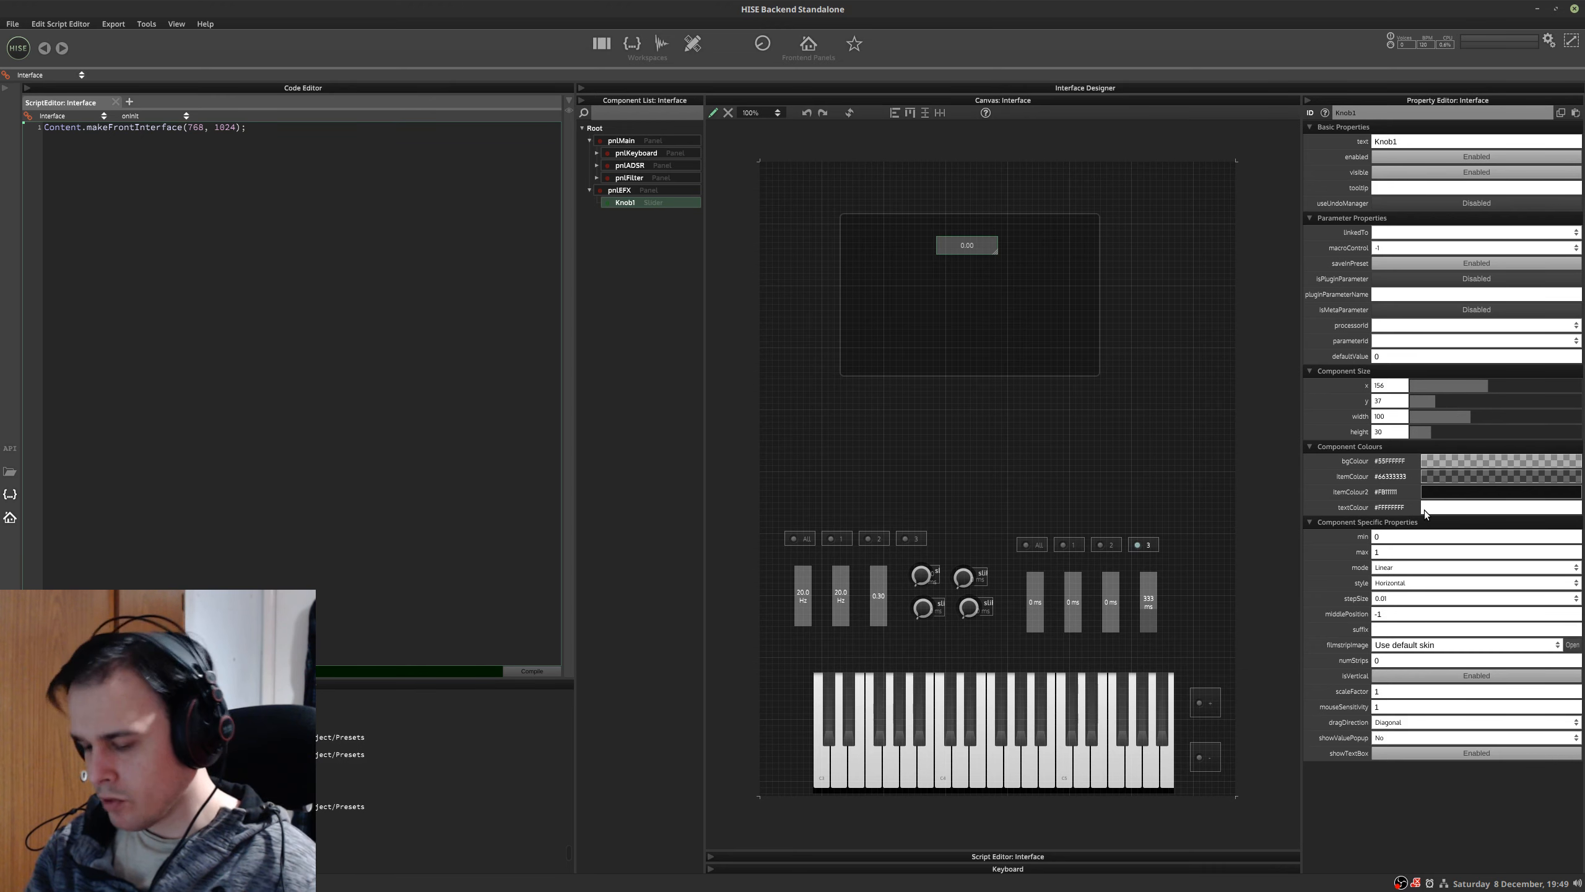
- Consult the mockup's EQ tilt control, return to HISE, set the slider's mode to Frequency and nudge it slightly up and left
key("ctrl+alt+Right")
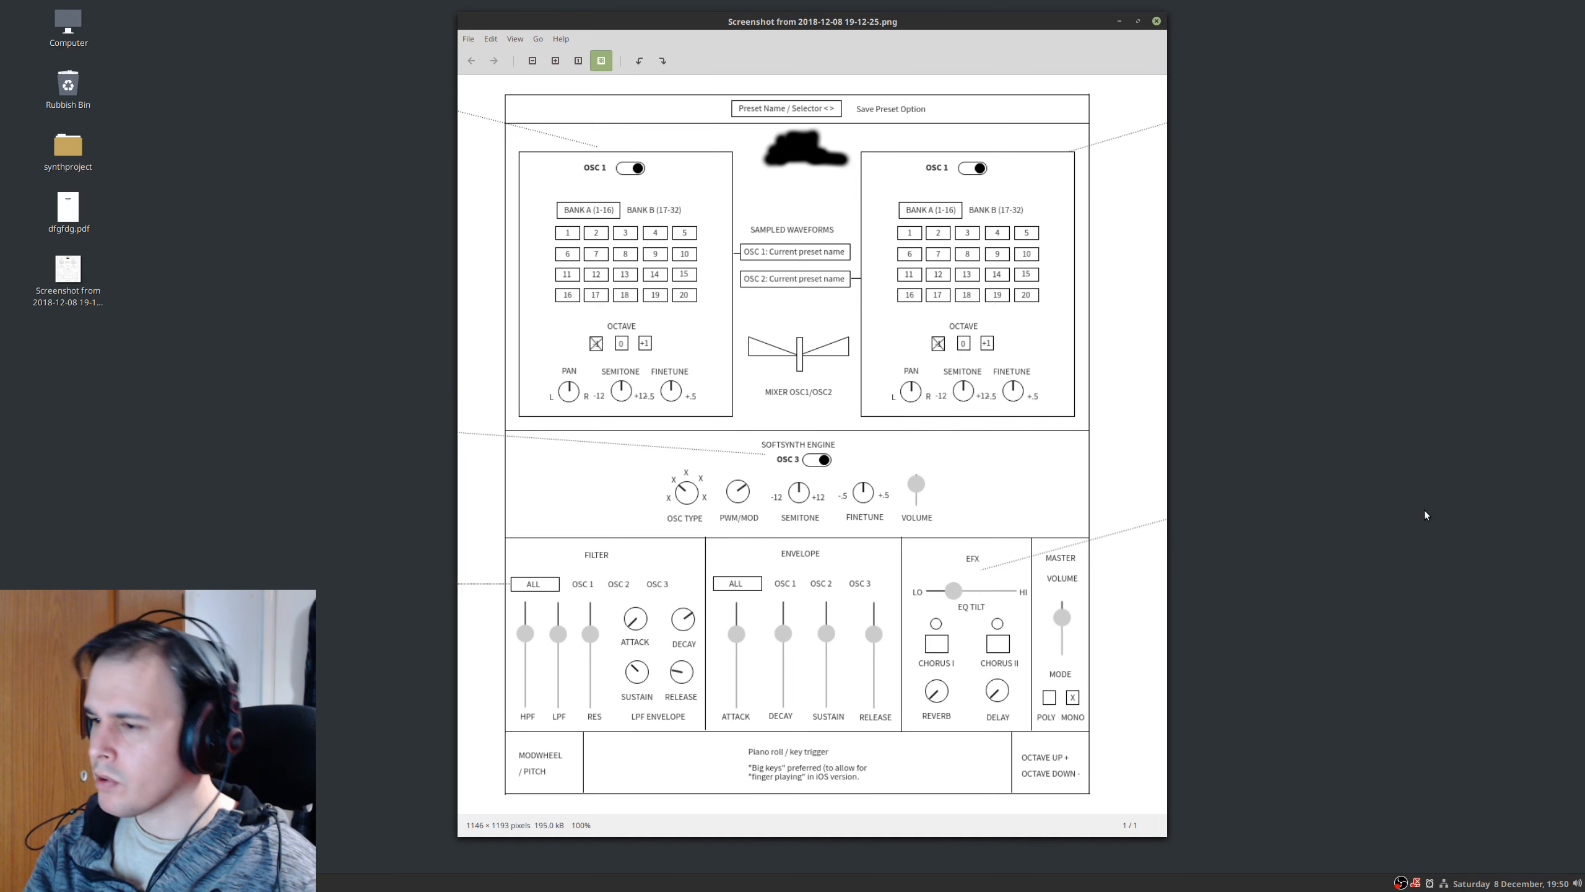
key("ctrl+alt+Left")
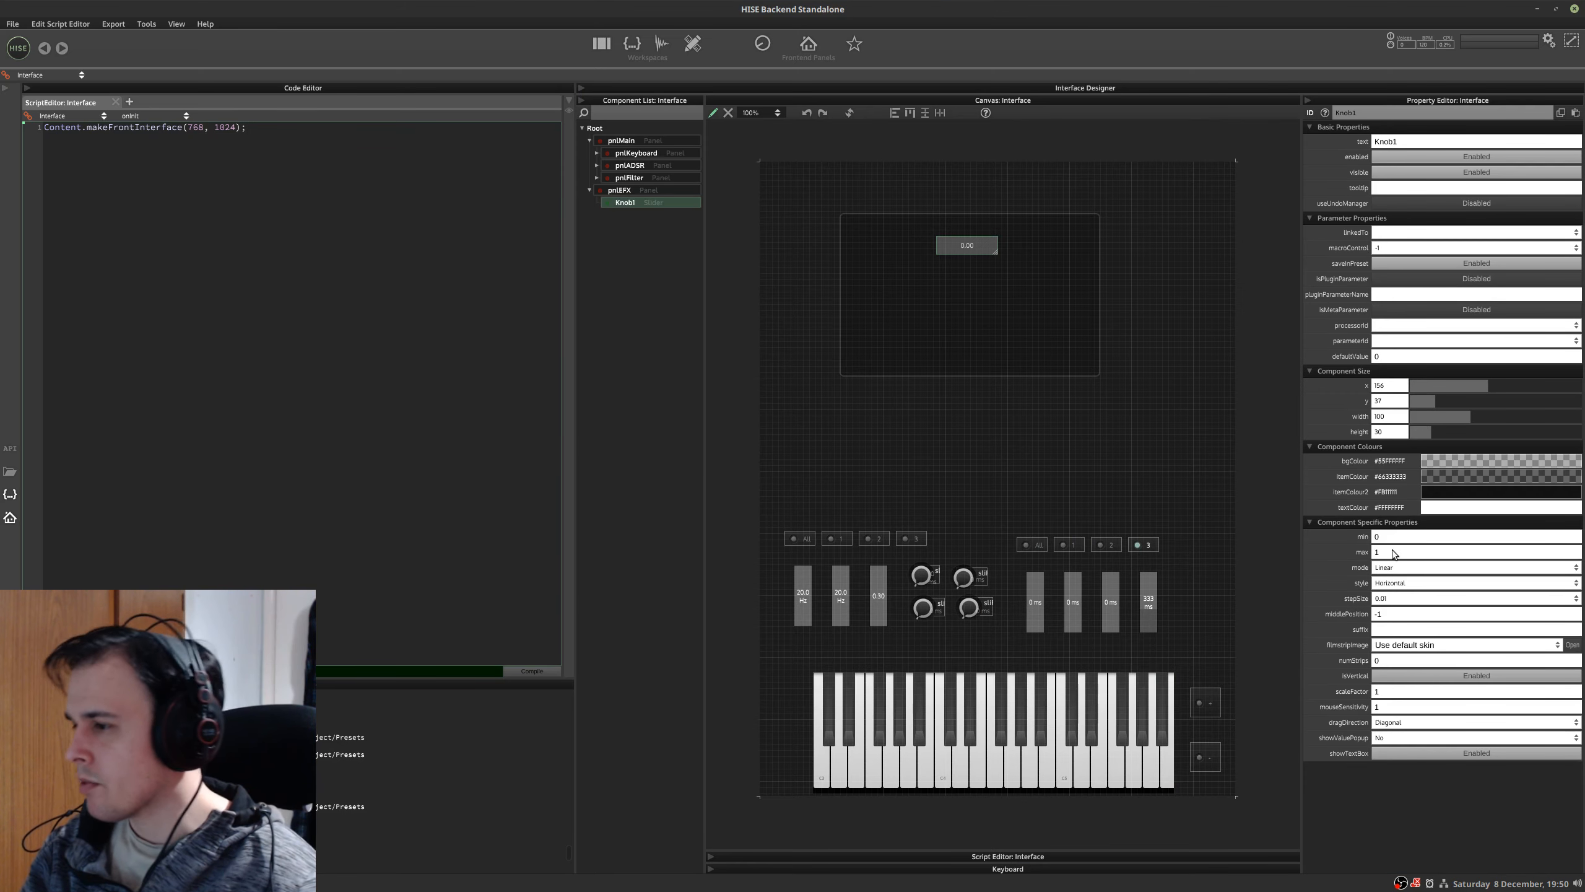
left_click(1390, 570)
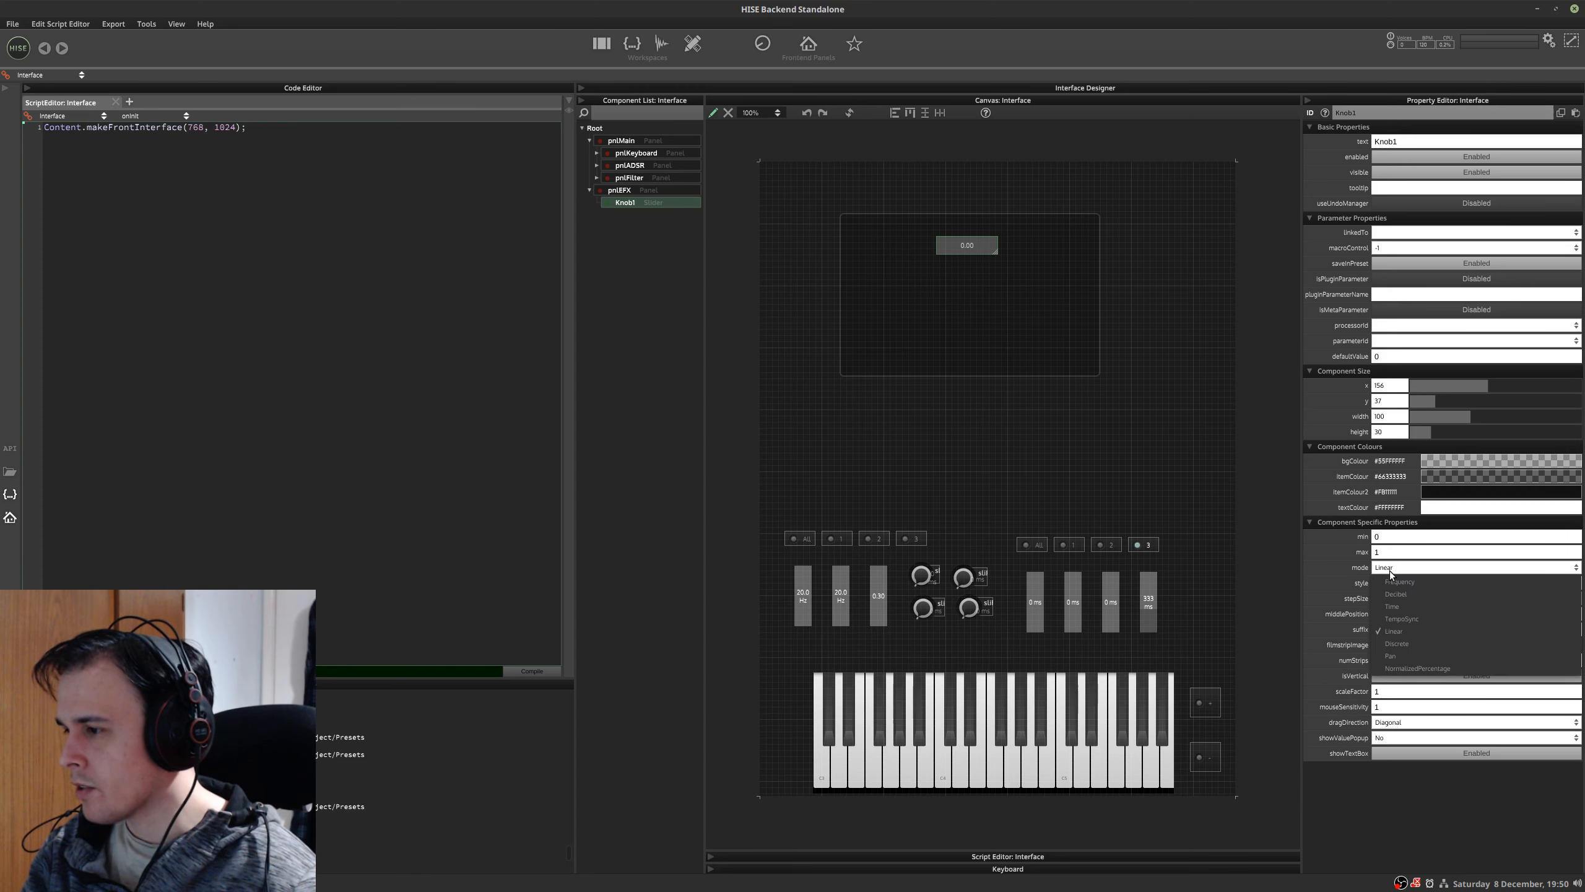
left_click(1398, 581)
left_click_drag(988, 253, 981, 245)
- Add a button inside pnlEFX, below and to the left of its horizontal slider
left_click(973, 277)
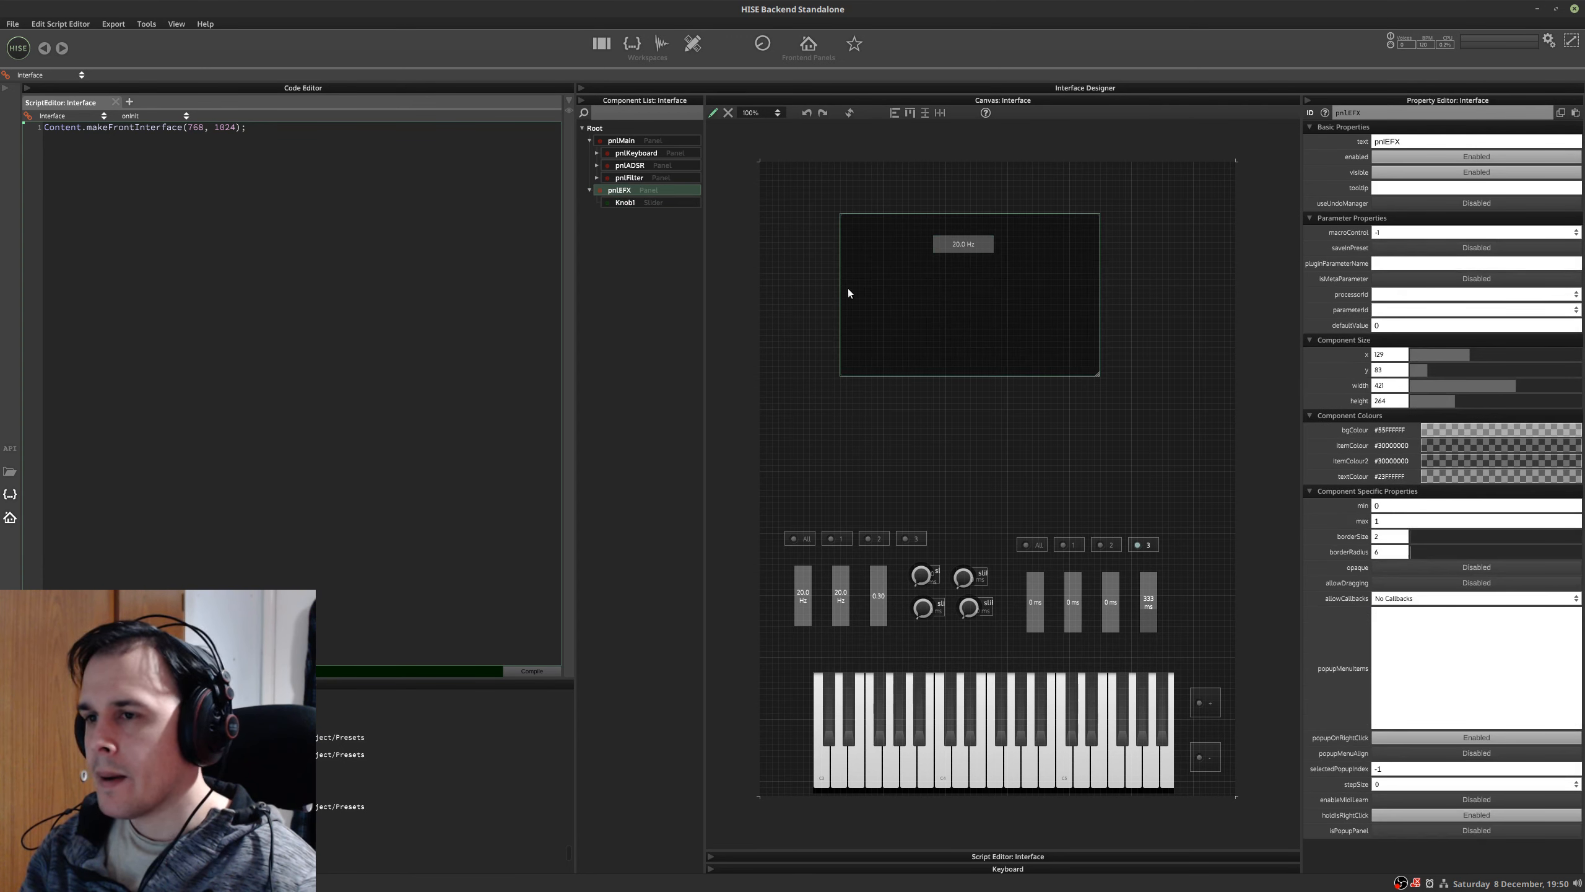
right_click(869, 302)
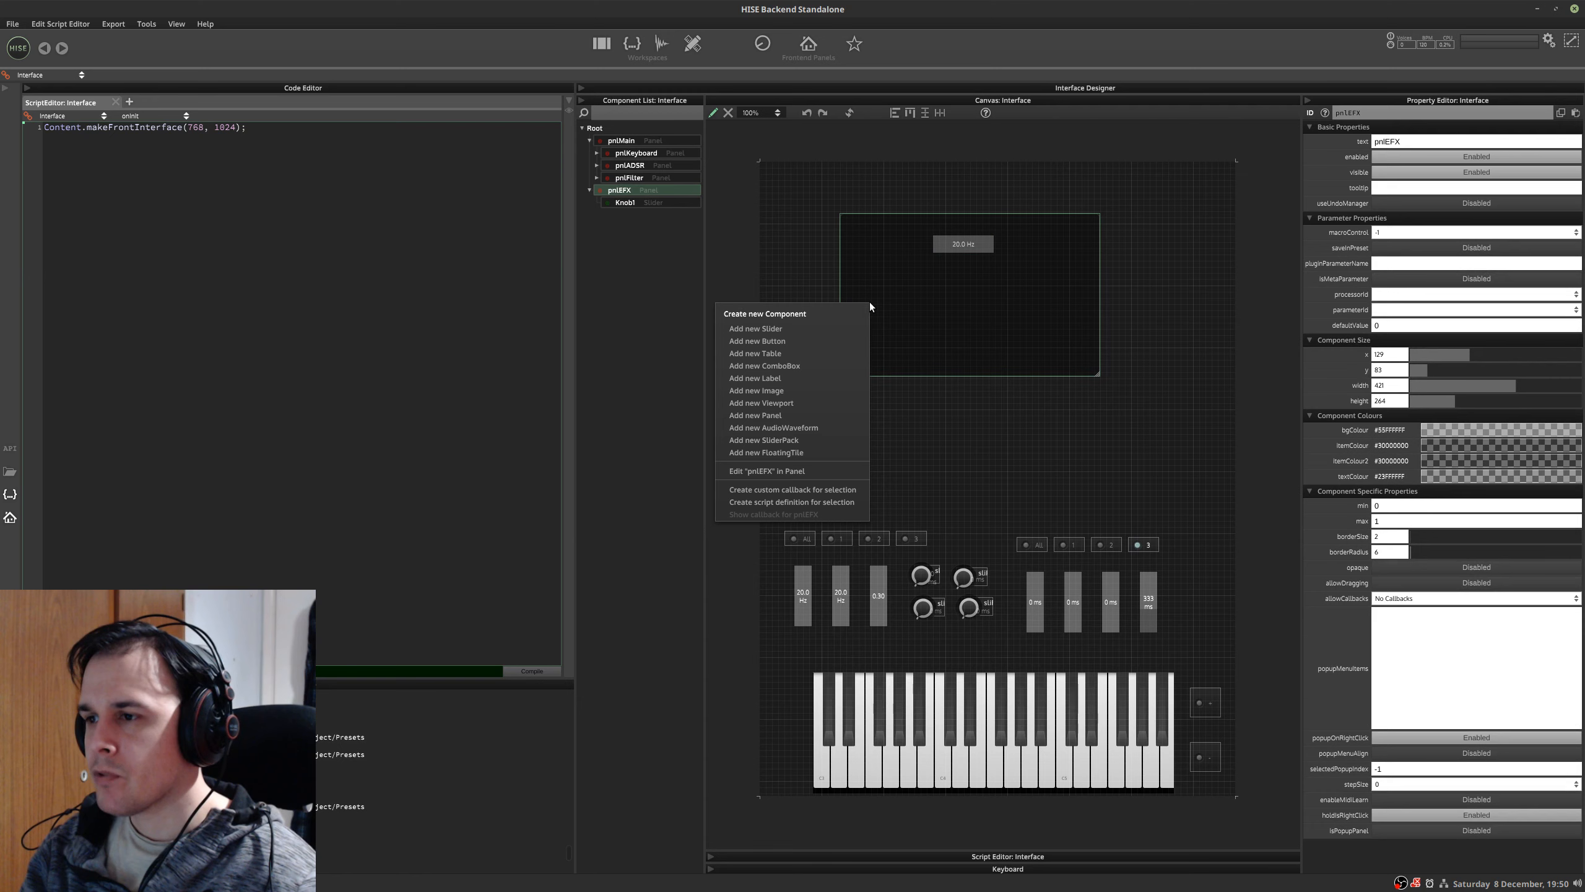
left_click(808, 341)
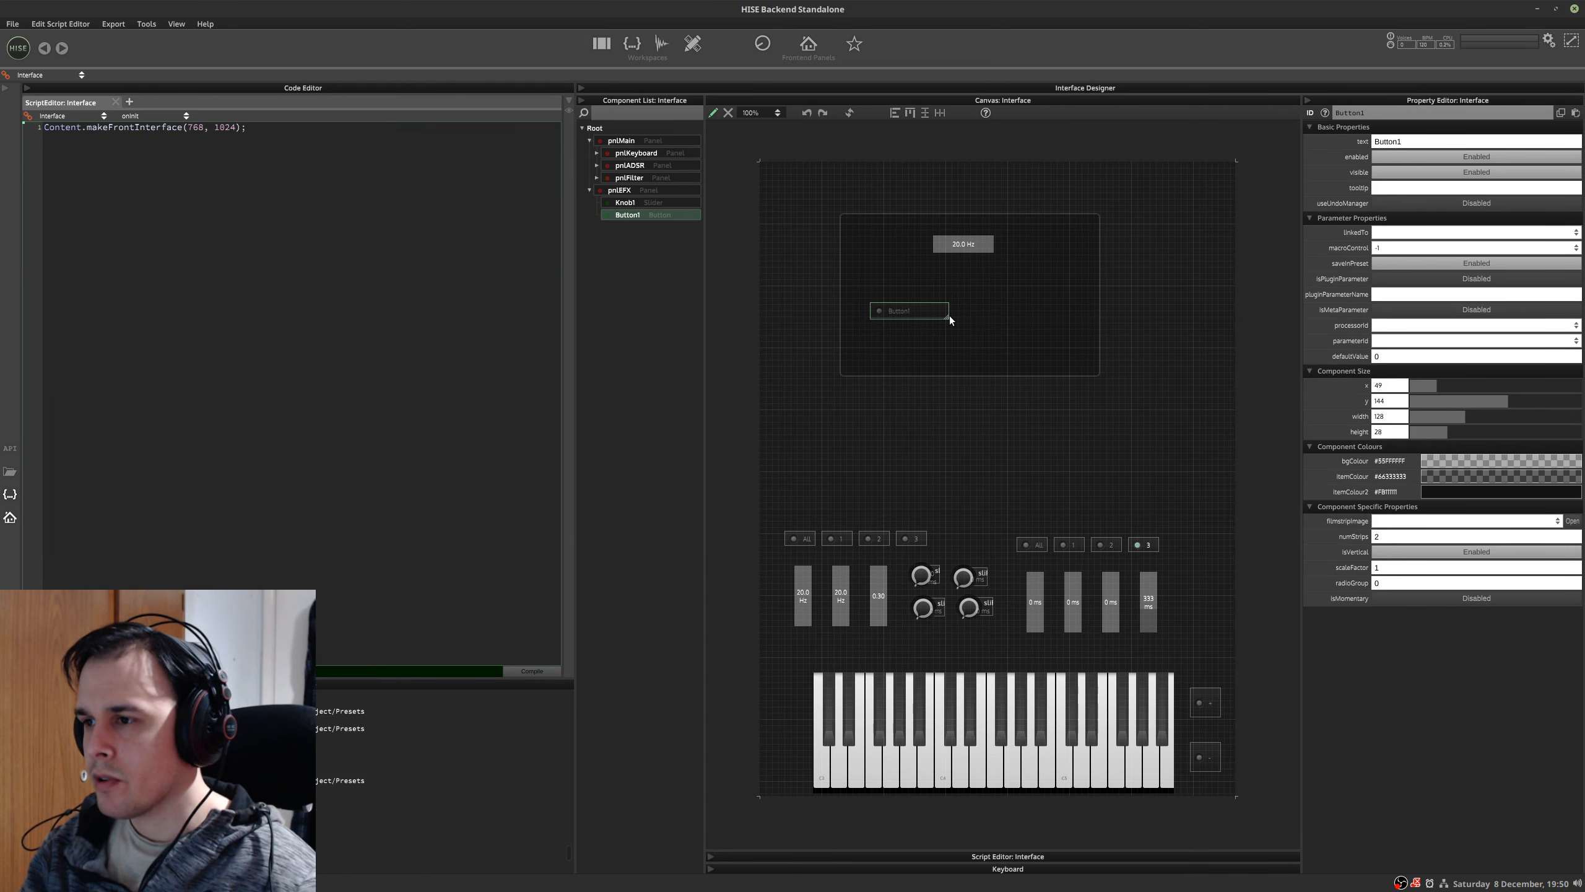
- Rename the new button in pnlEFX as btnChorus0
left_click(1376, 117)
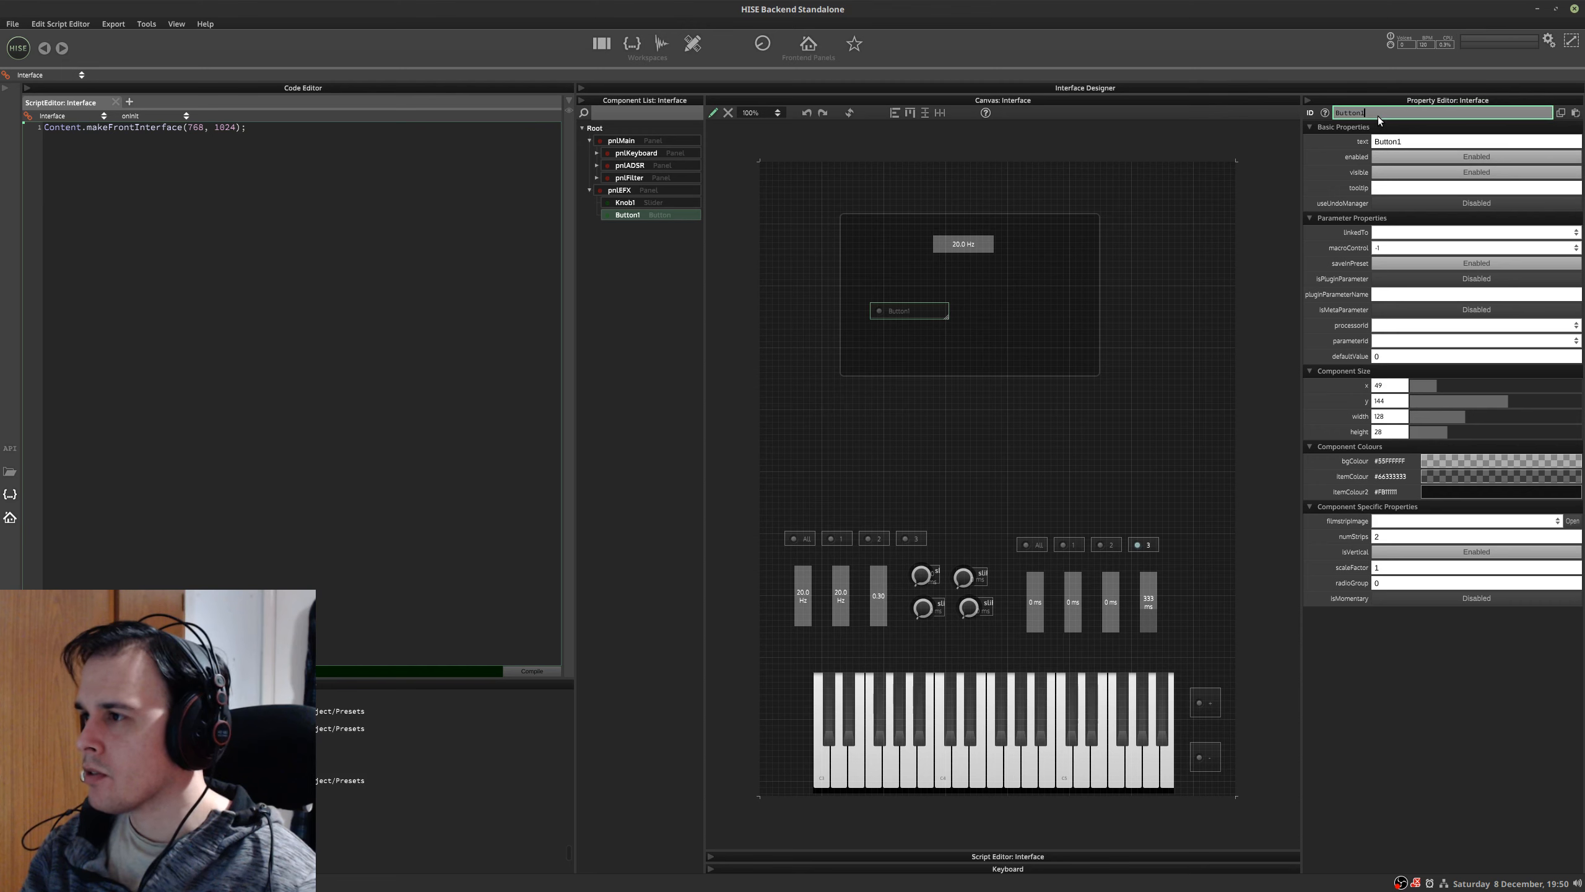
key("BackSpace")
key("BackSpace")
key("BackSpace")
key("BackSpace")
key("BackSpace")
key("BackSpace")
key("BackSpace")
type("btnChor")
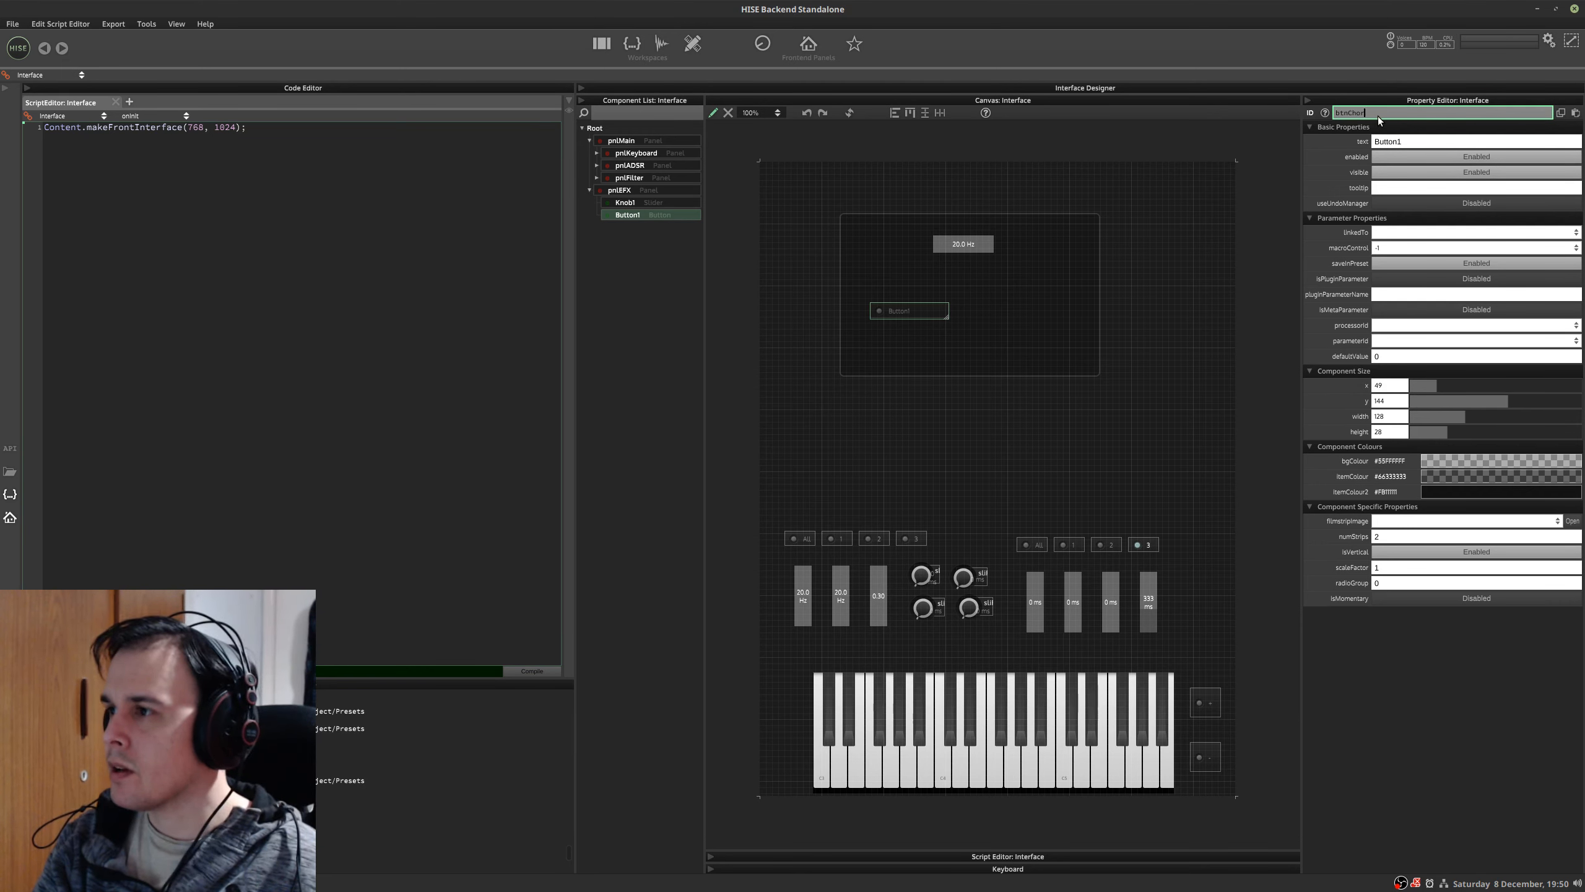
type("usO")
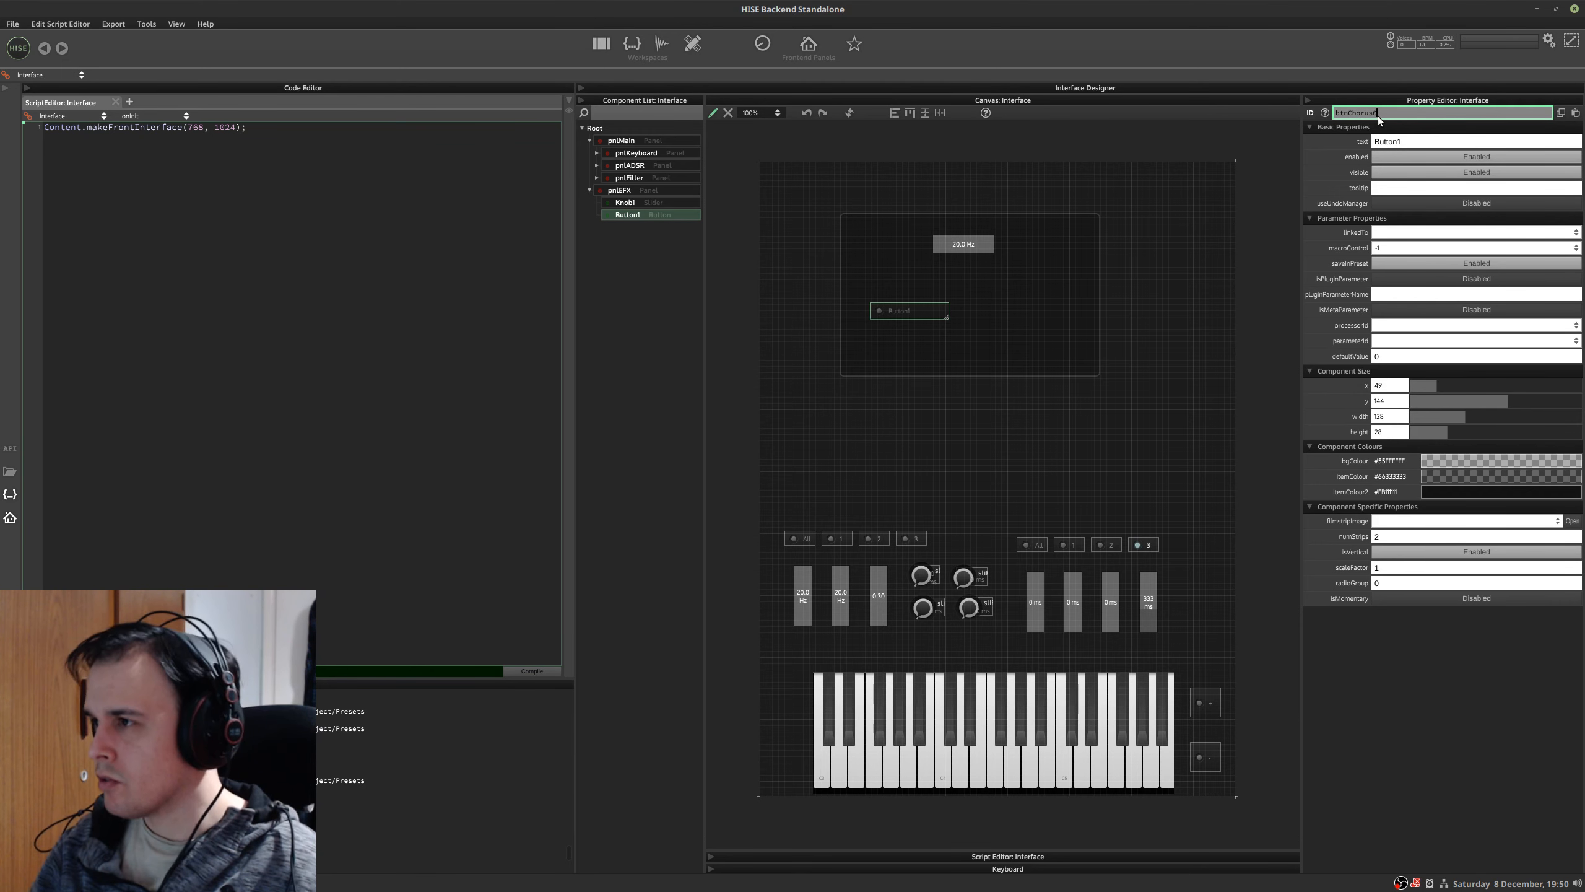
type("0")
key("Return")
- Duplicate btnChorus0 as btnChorus1 and place the copy to its right, at about x 192, y 139
left_click(917, 313)
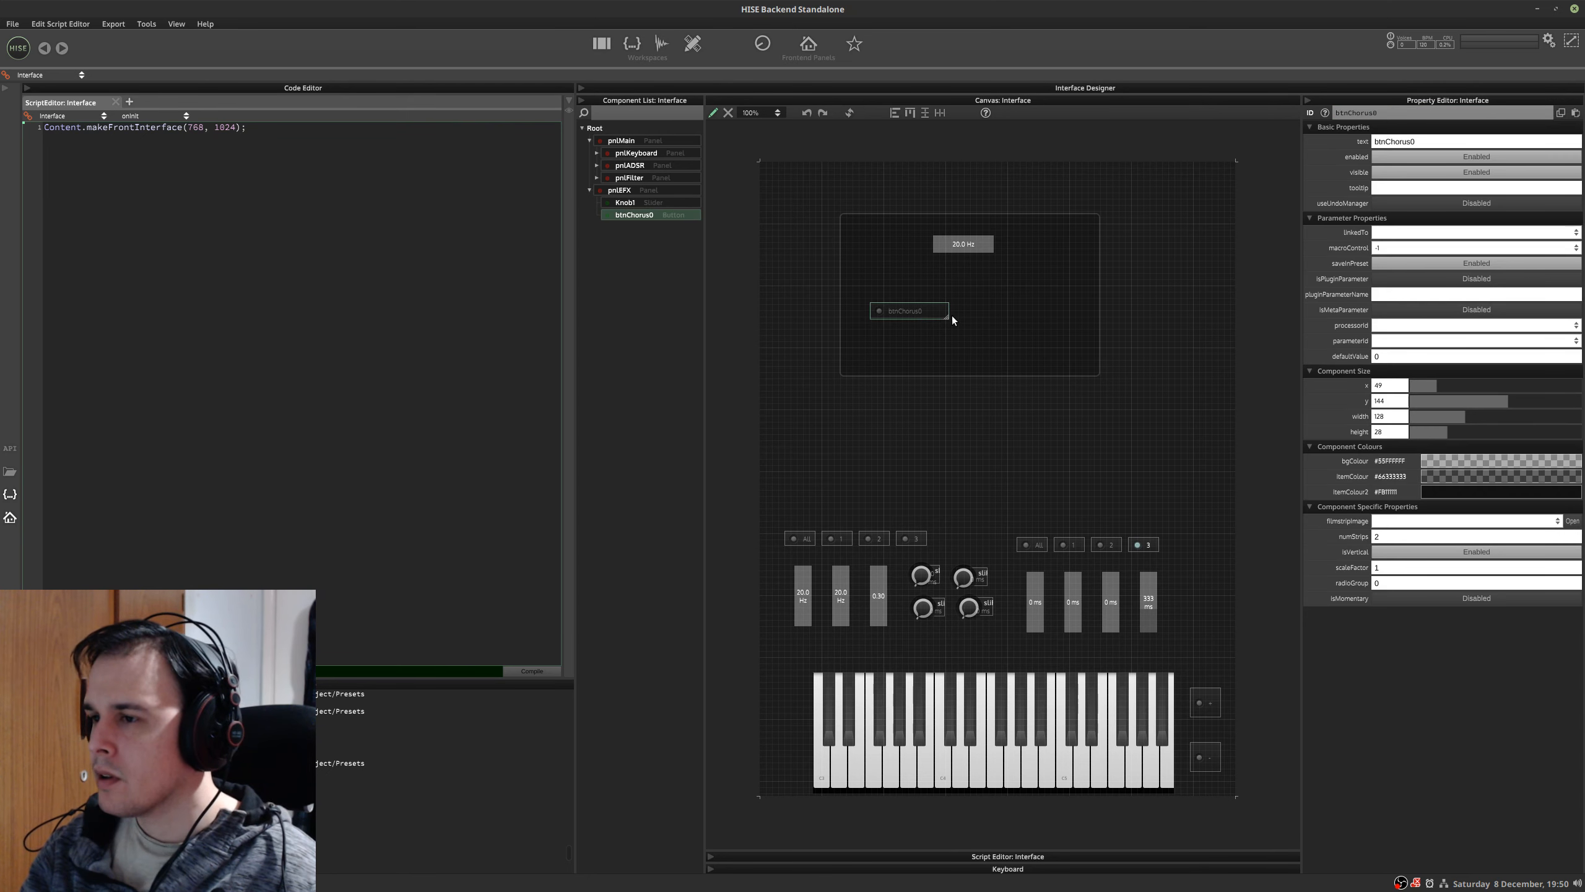
key("ctrl+d")
left_click_drag(975, 318, 982, 301)
left_click(1377, 109)
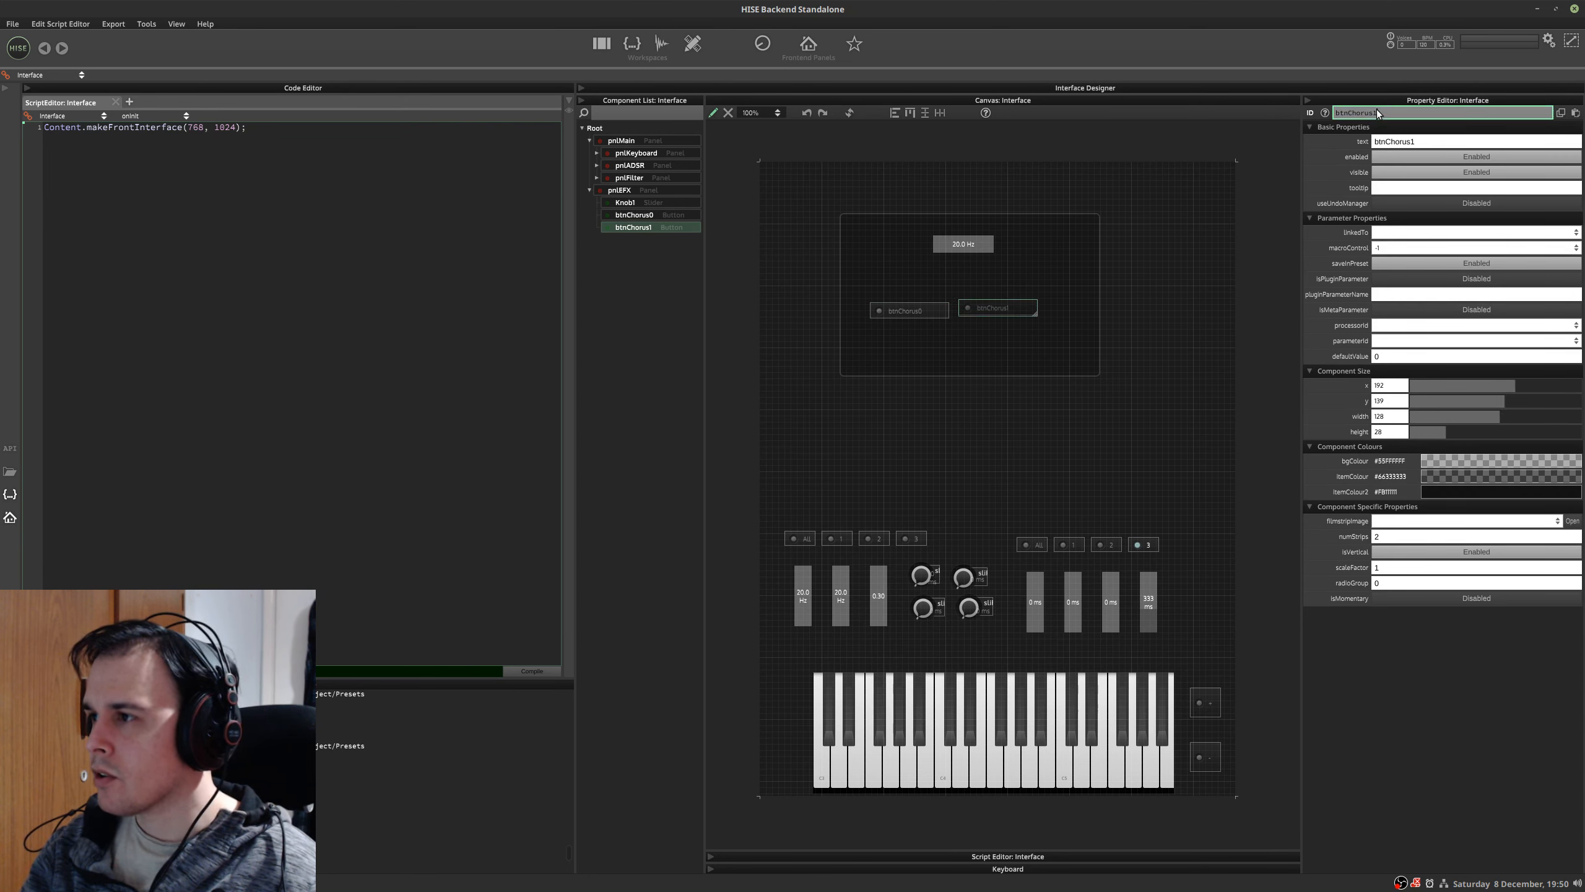
- Align the top edges of btnChorus0 and btnChorus1 and move the pair up under the slider, to about y 100
left_click(935, 310)
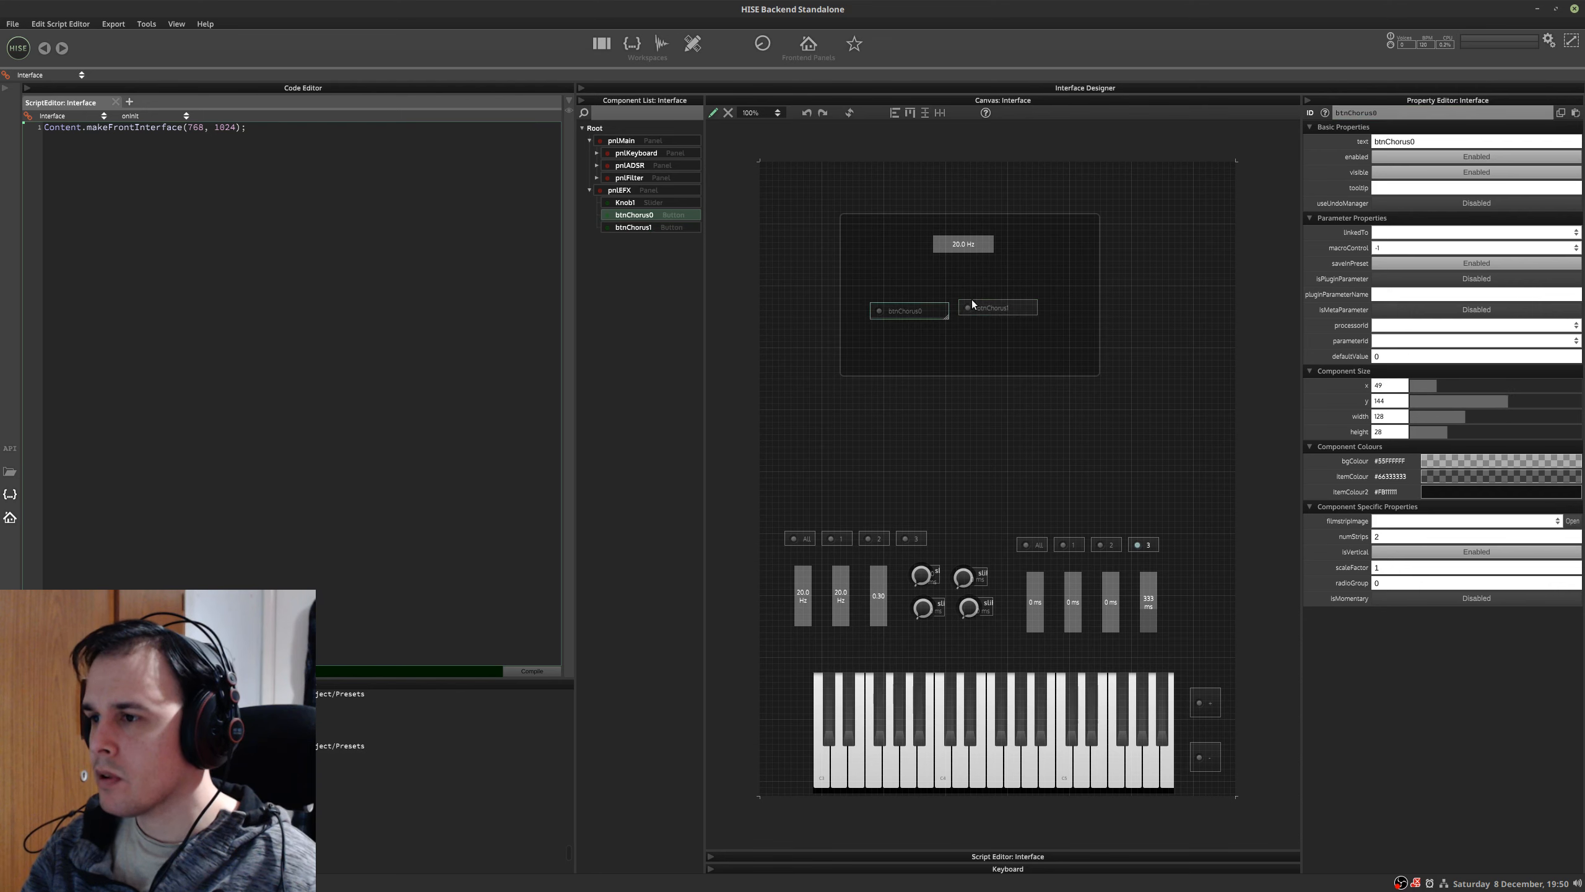
left_click(994, 312, "shift")
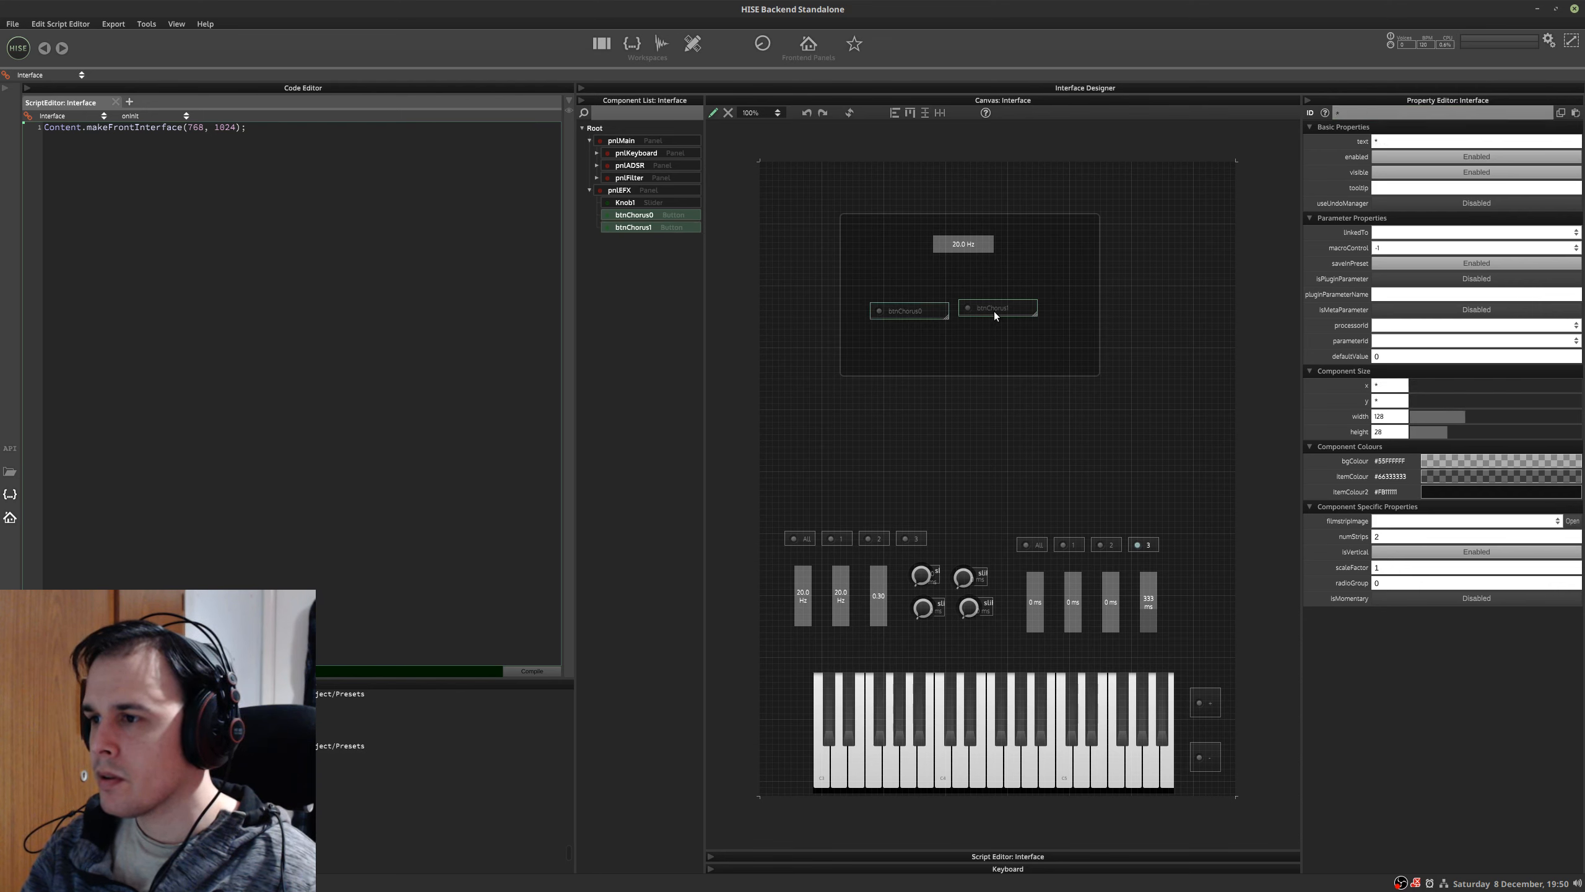
left_click(910, 112)
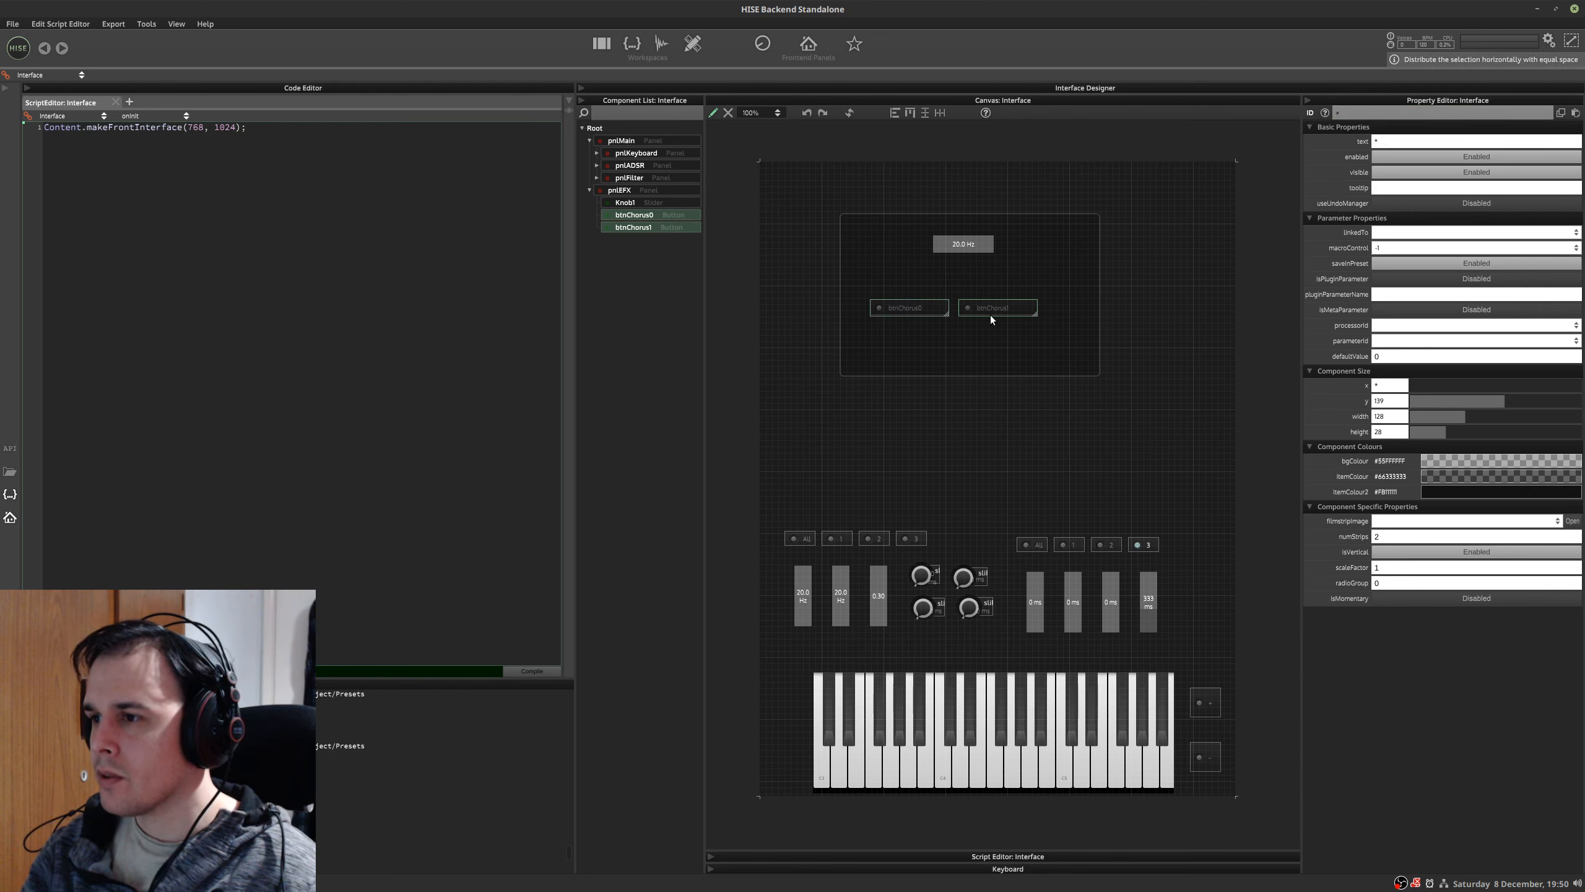
mouse_move(1013, 282)
left_mouse_down()
mouse_move(1030, 280)
mouse_move(1016, 282)
left_mouse_up()
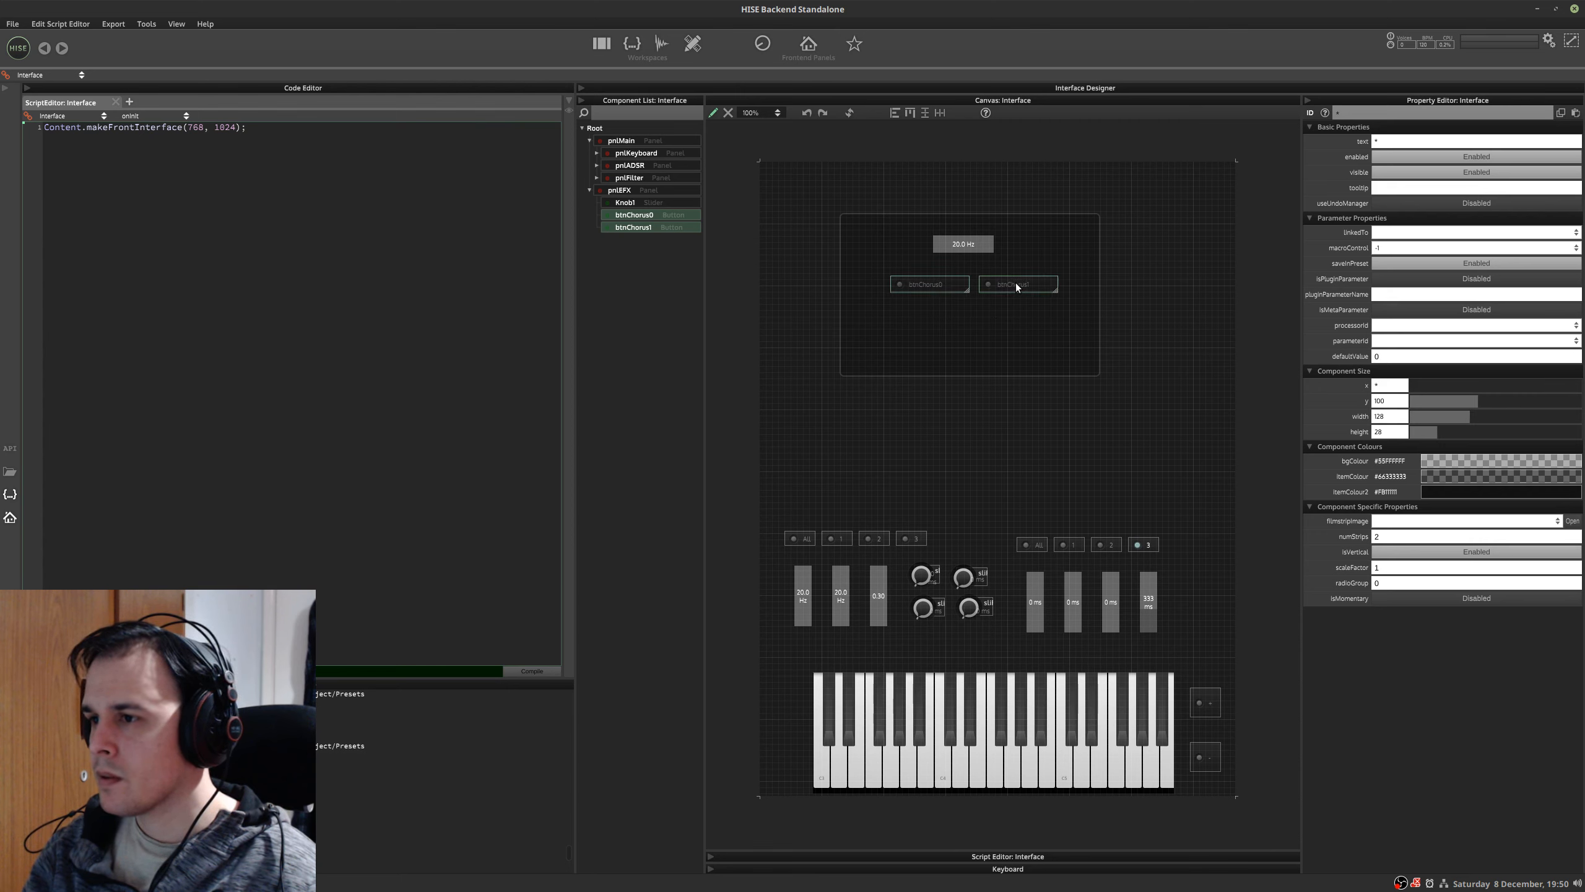
- Check the controls in the mockup's EFX section on the other workspace and return to the HISE interface designer
left_click(1141, 294)
key("ctrl+alt+Right")
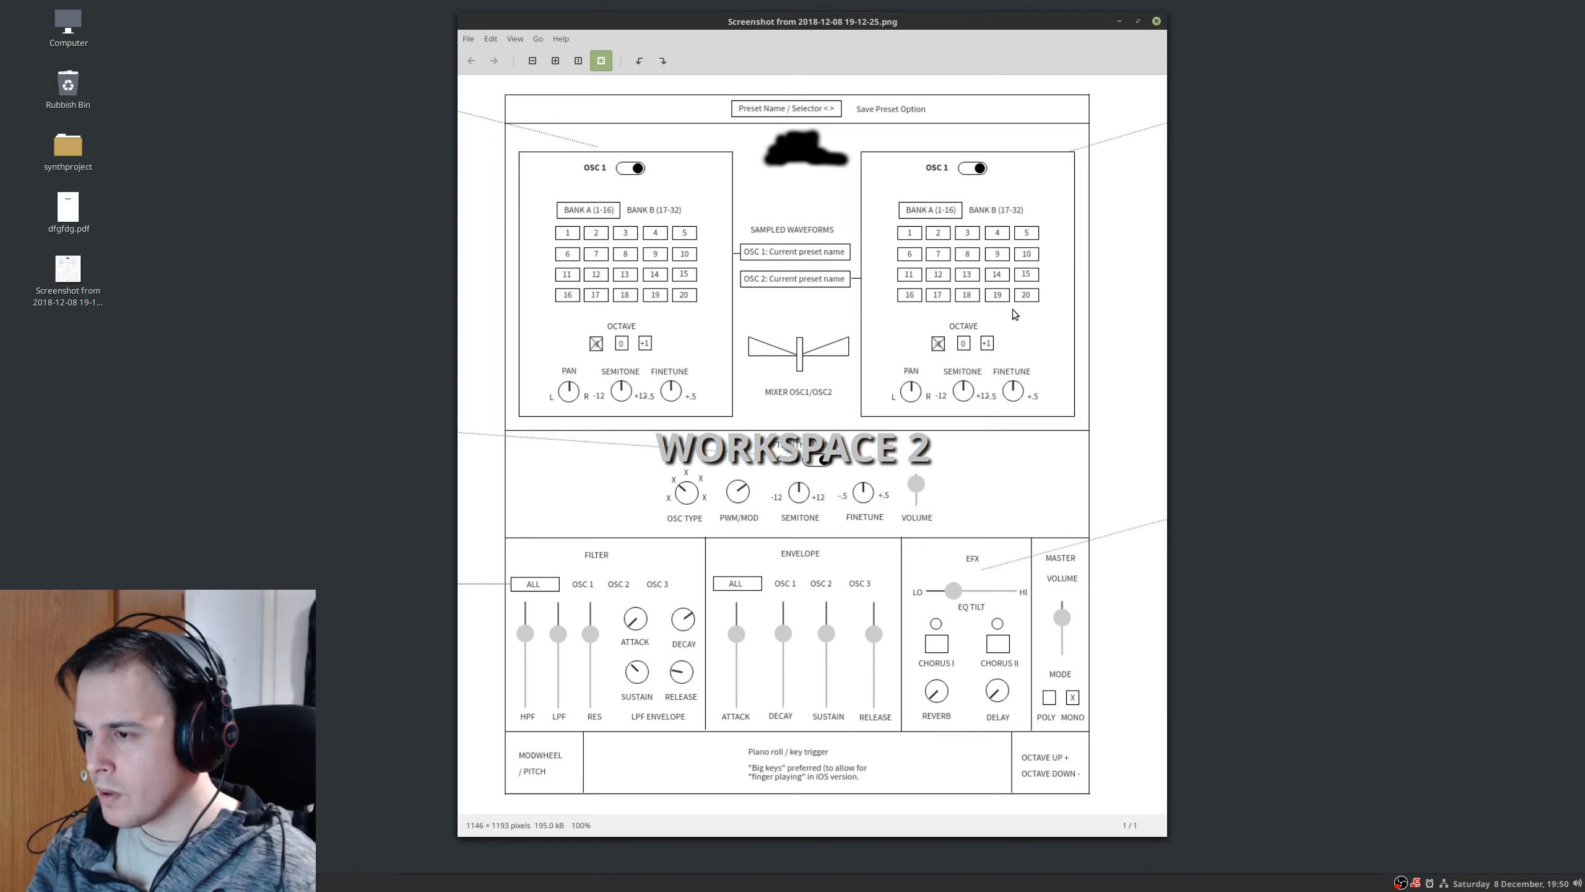
key("ctrl+alt+Left")
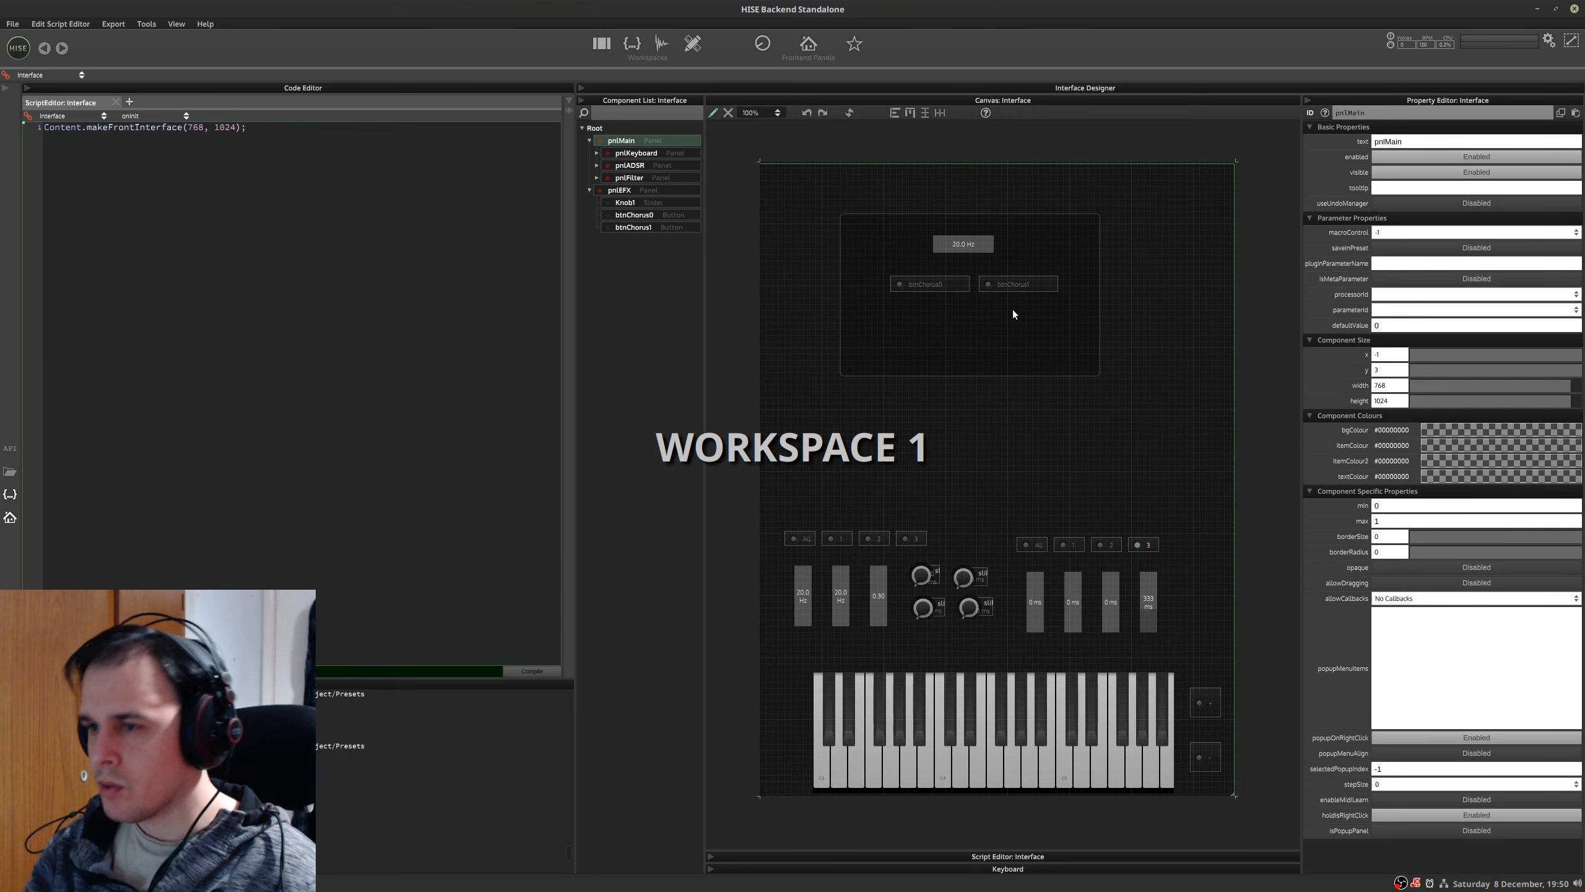
right_click(891, 328)
left_click(910, 319)
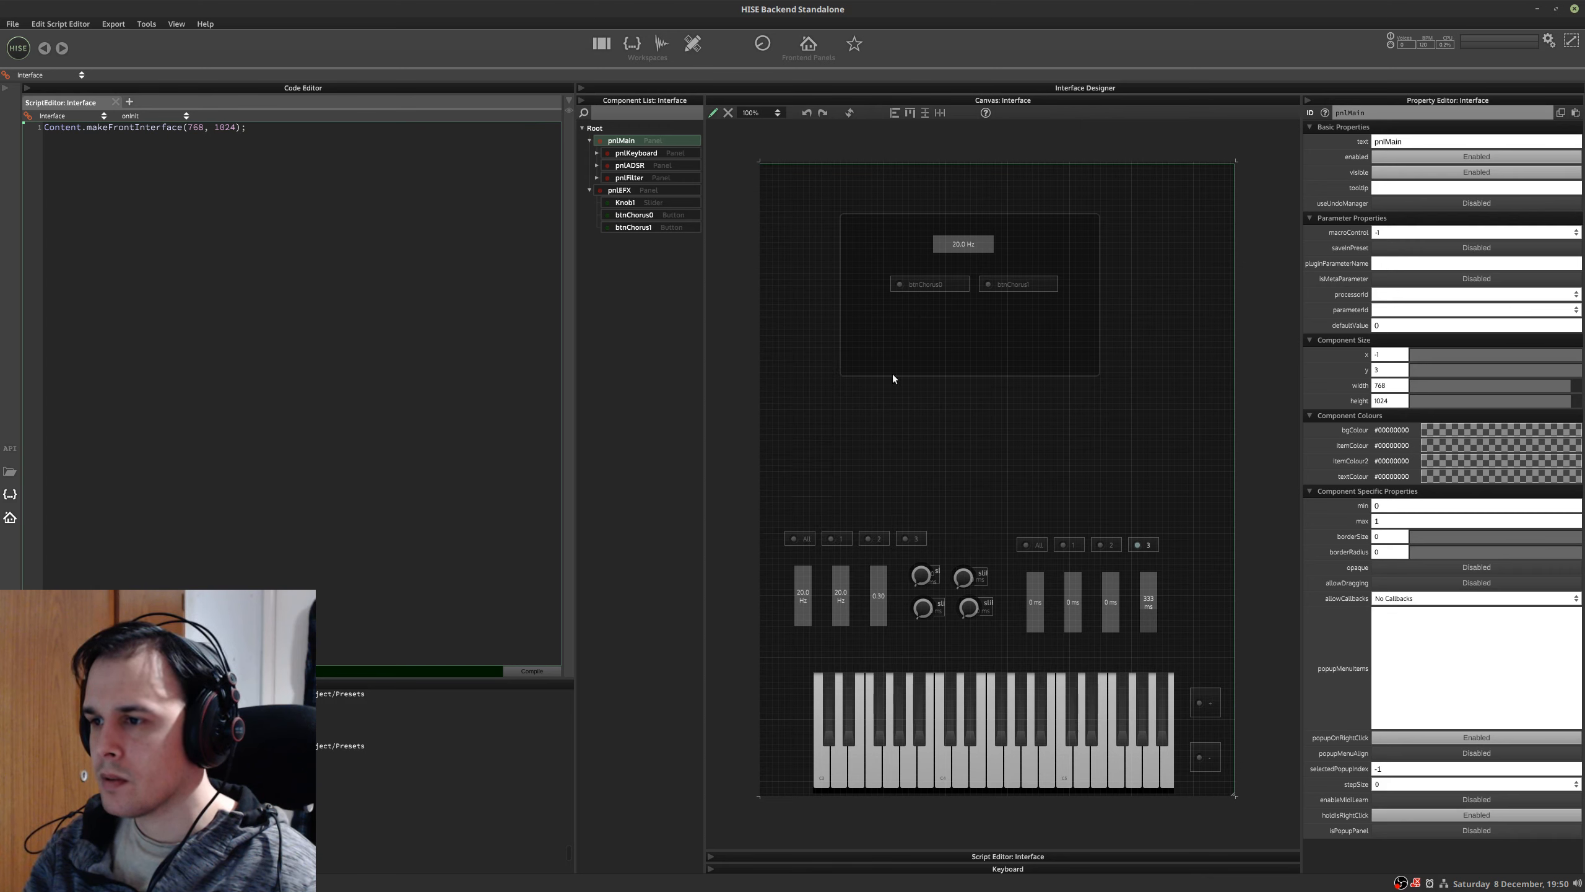
- Add a slider inside pnlEFX below the chorus buttons, at about x 38, y 171
left_click(643, 191)
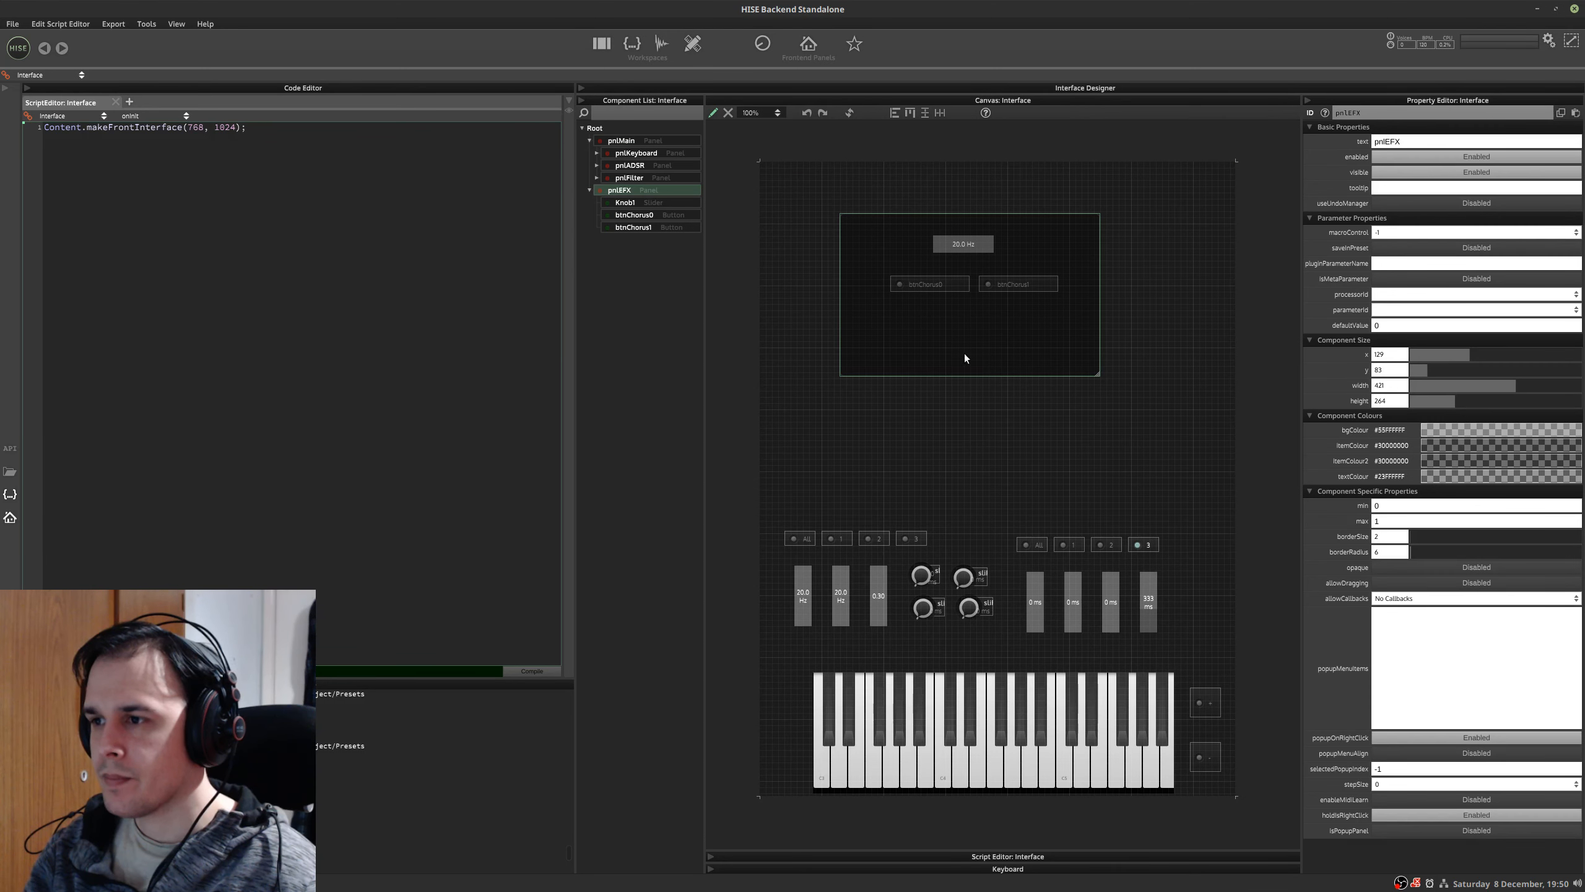
right_click(933, 342)
left_click(884, 352)
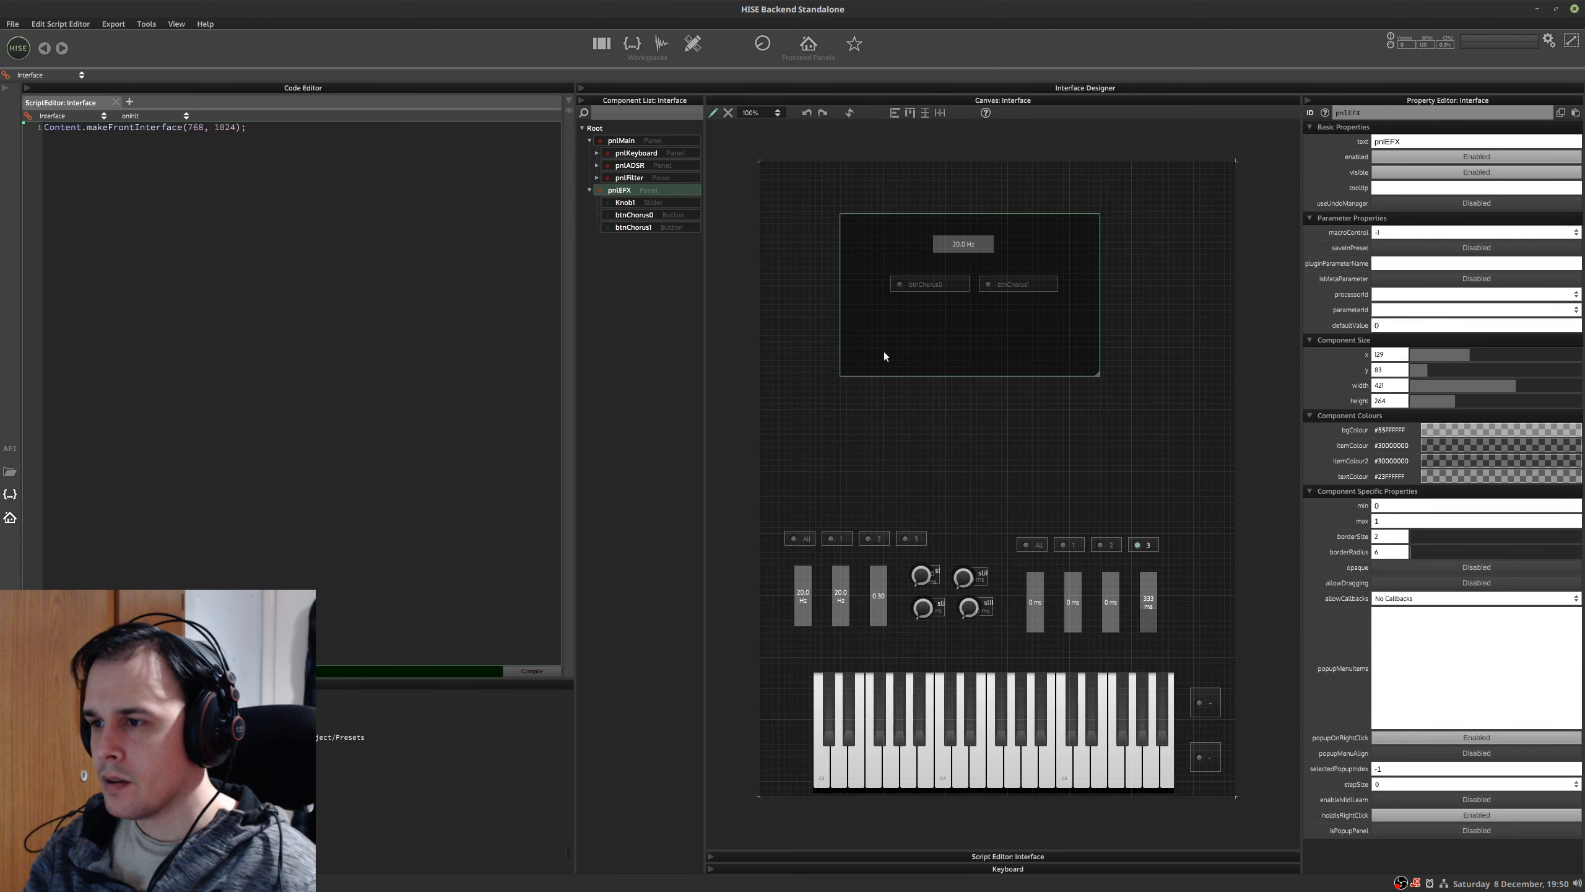
left_click_drag(962, 356, 889, 333)
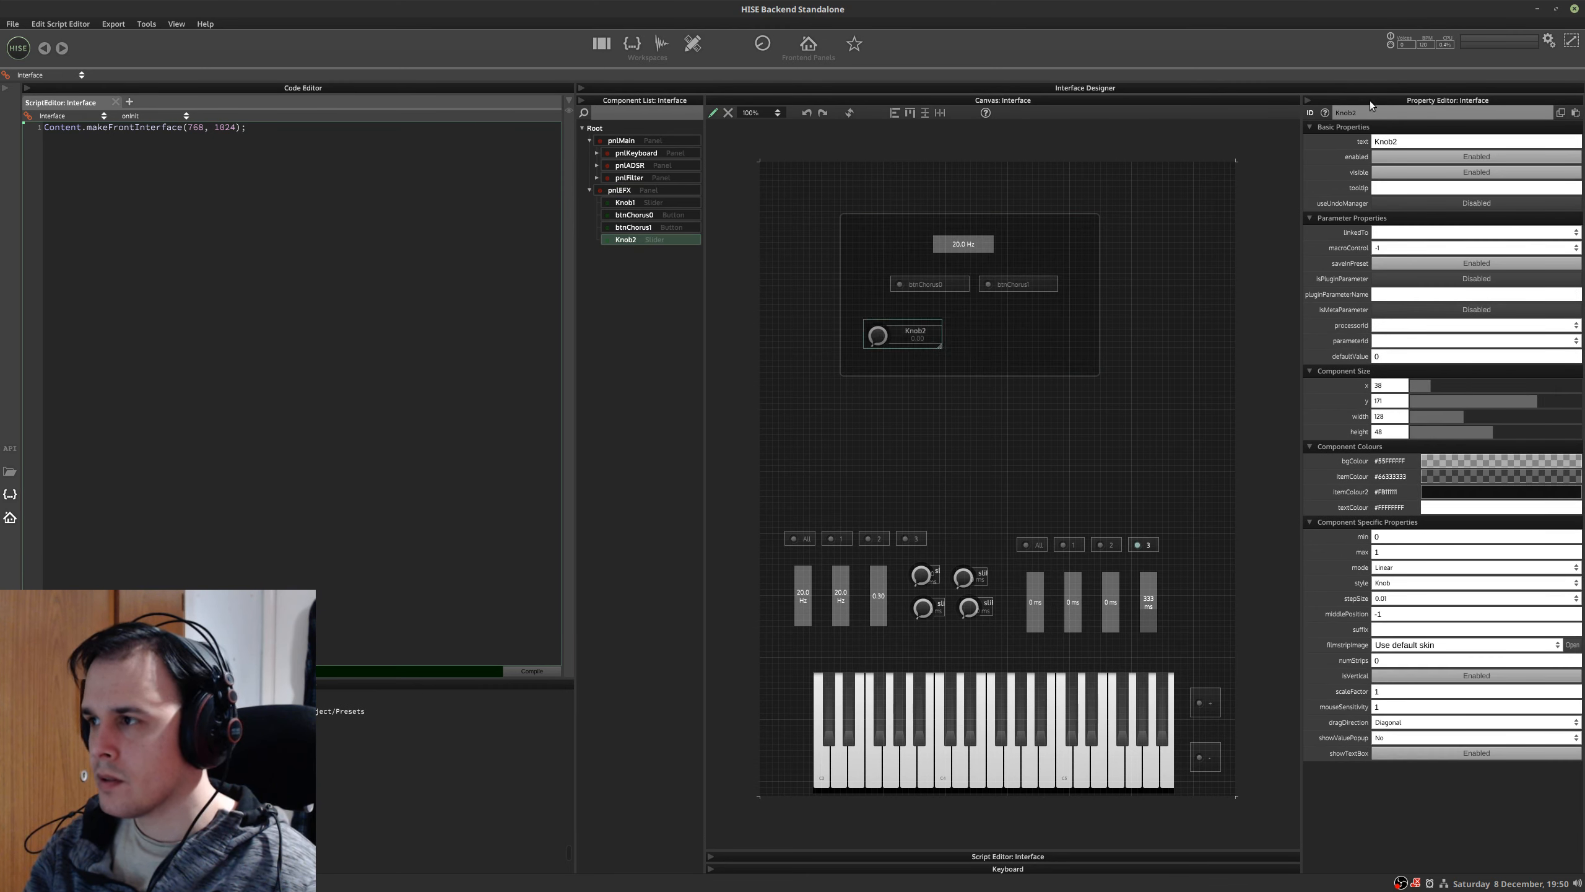
- Rename the new knob below the chorus buttons as knbReverb
left_click(1369, 113)
type("knbF")
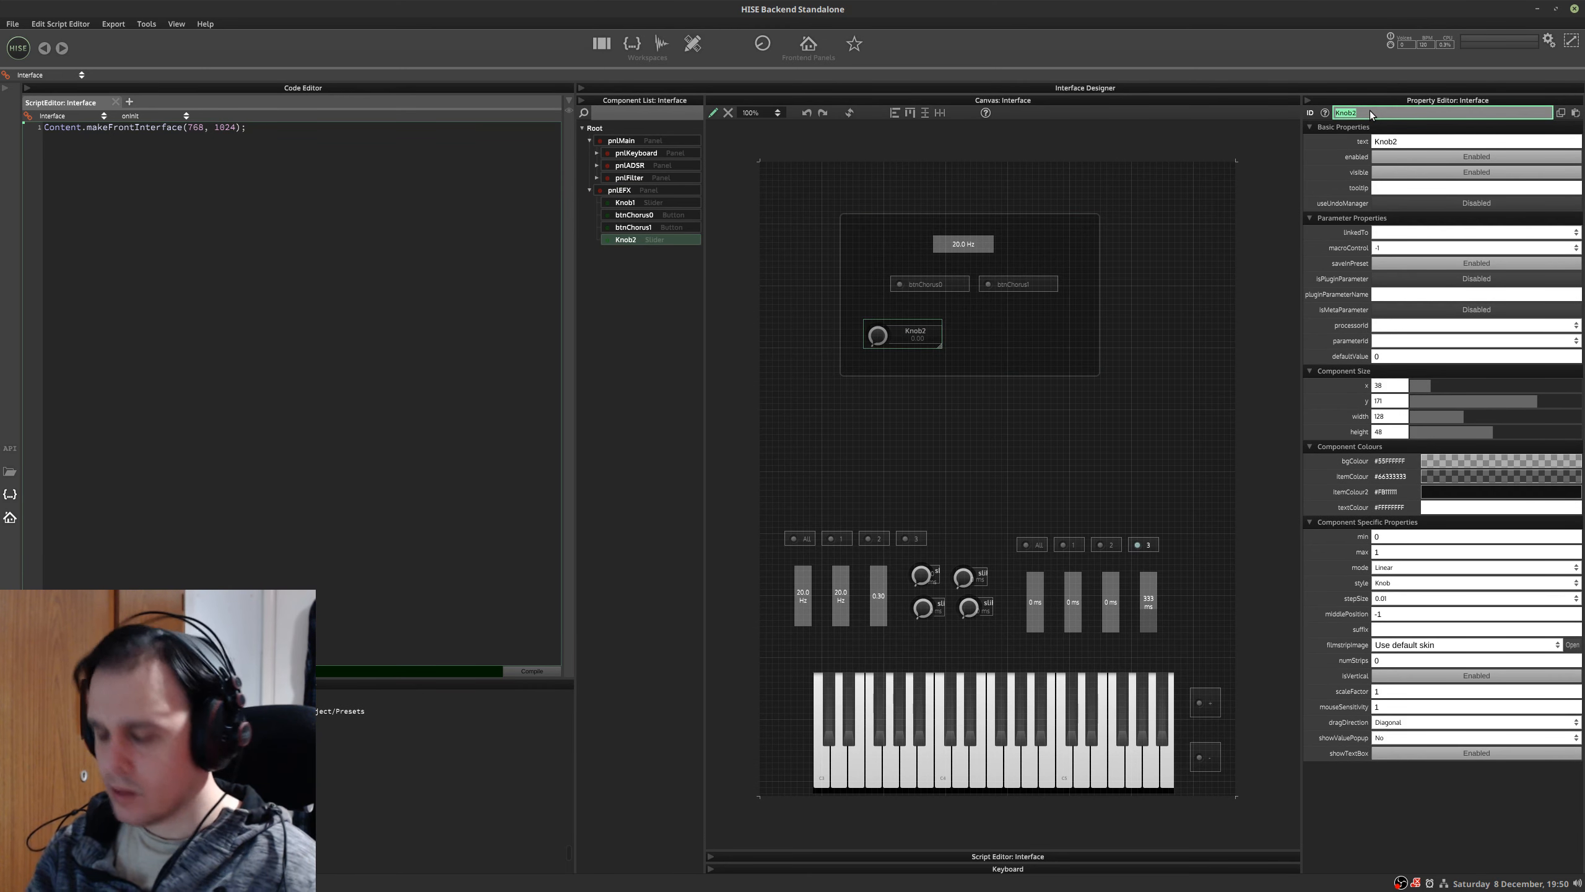
type("everb")
key("Return")
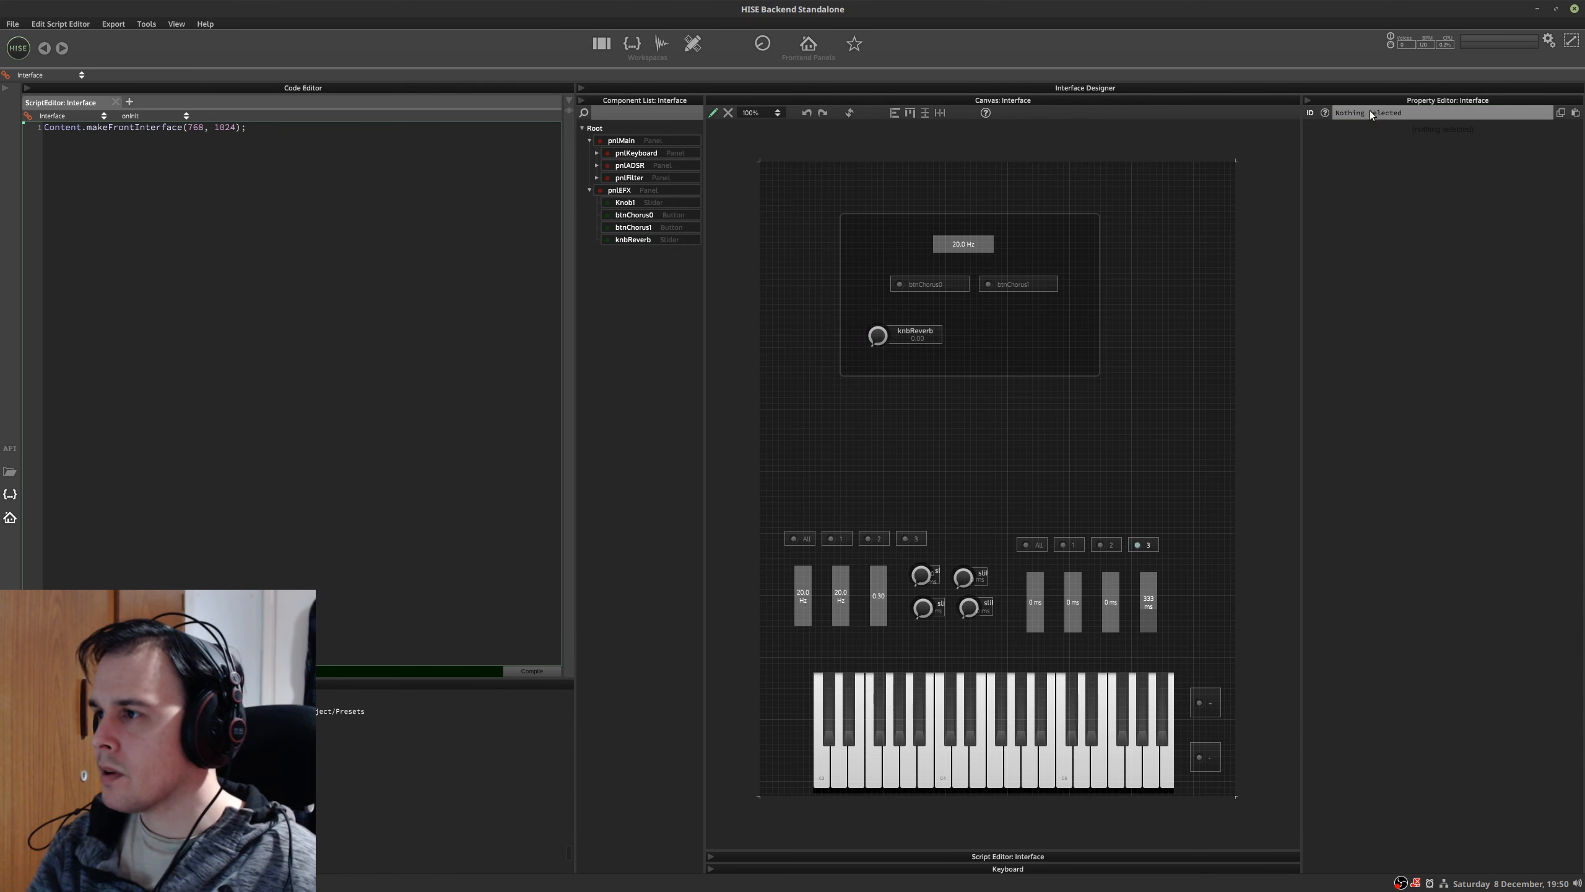
- Duplicate knbReverb and place the copy to its right under btnChorus1, at about x 226, y 172
left_click(924, 342)
key("ctrl+d")
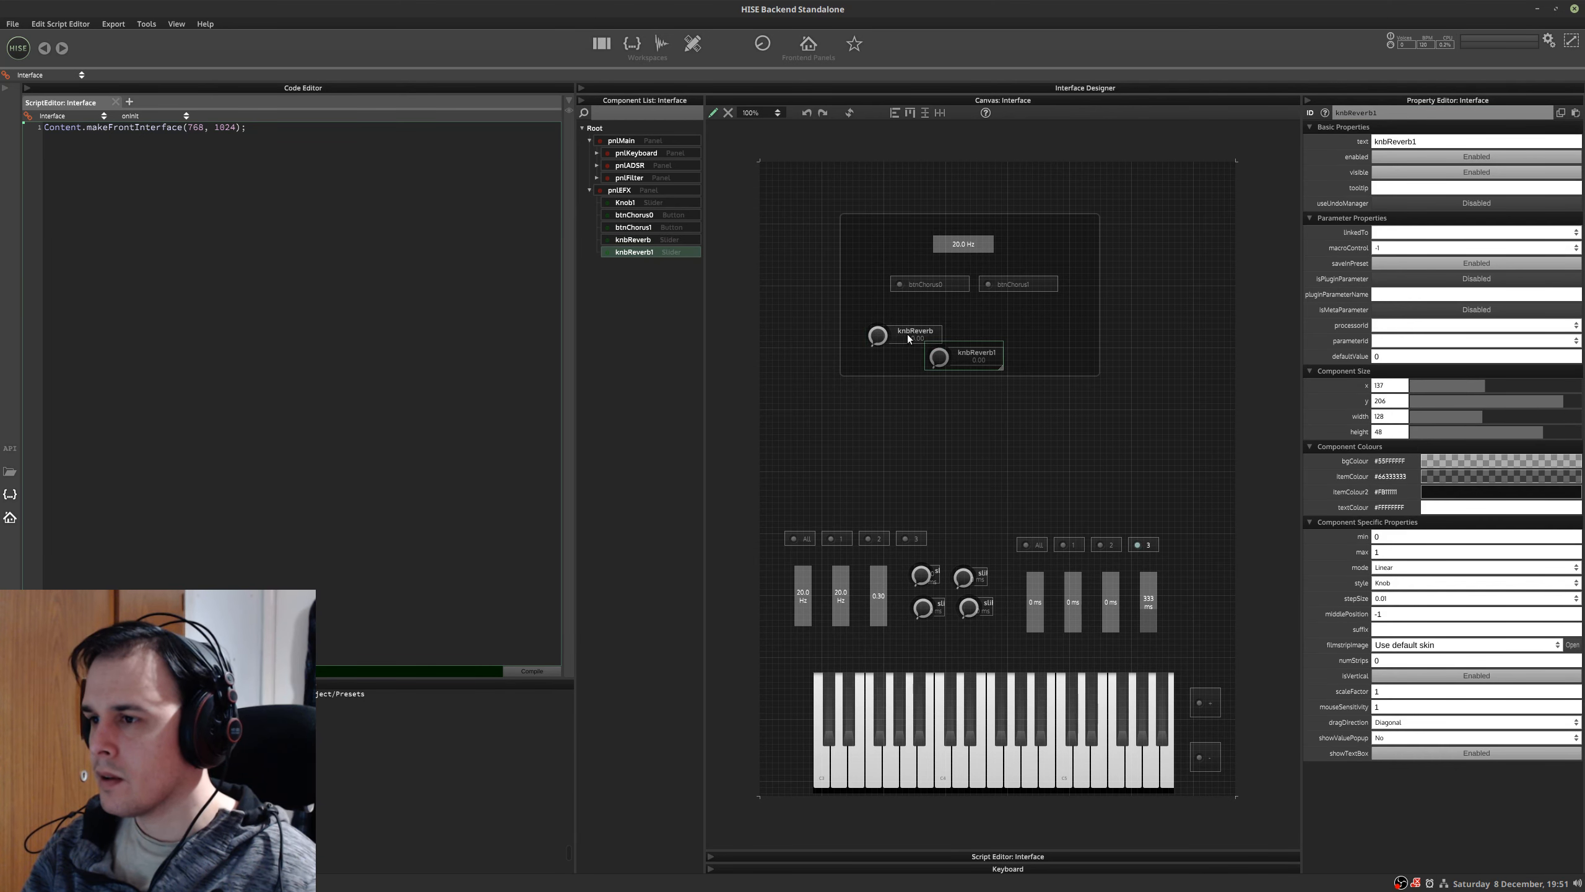
left_click_drag(948, 355, 999, 335)
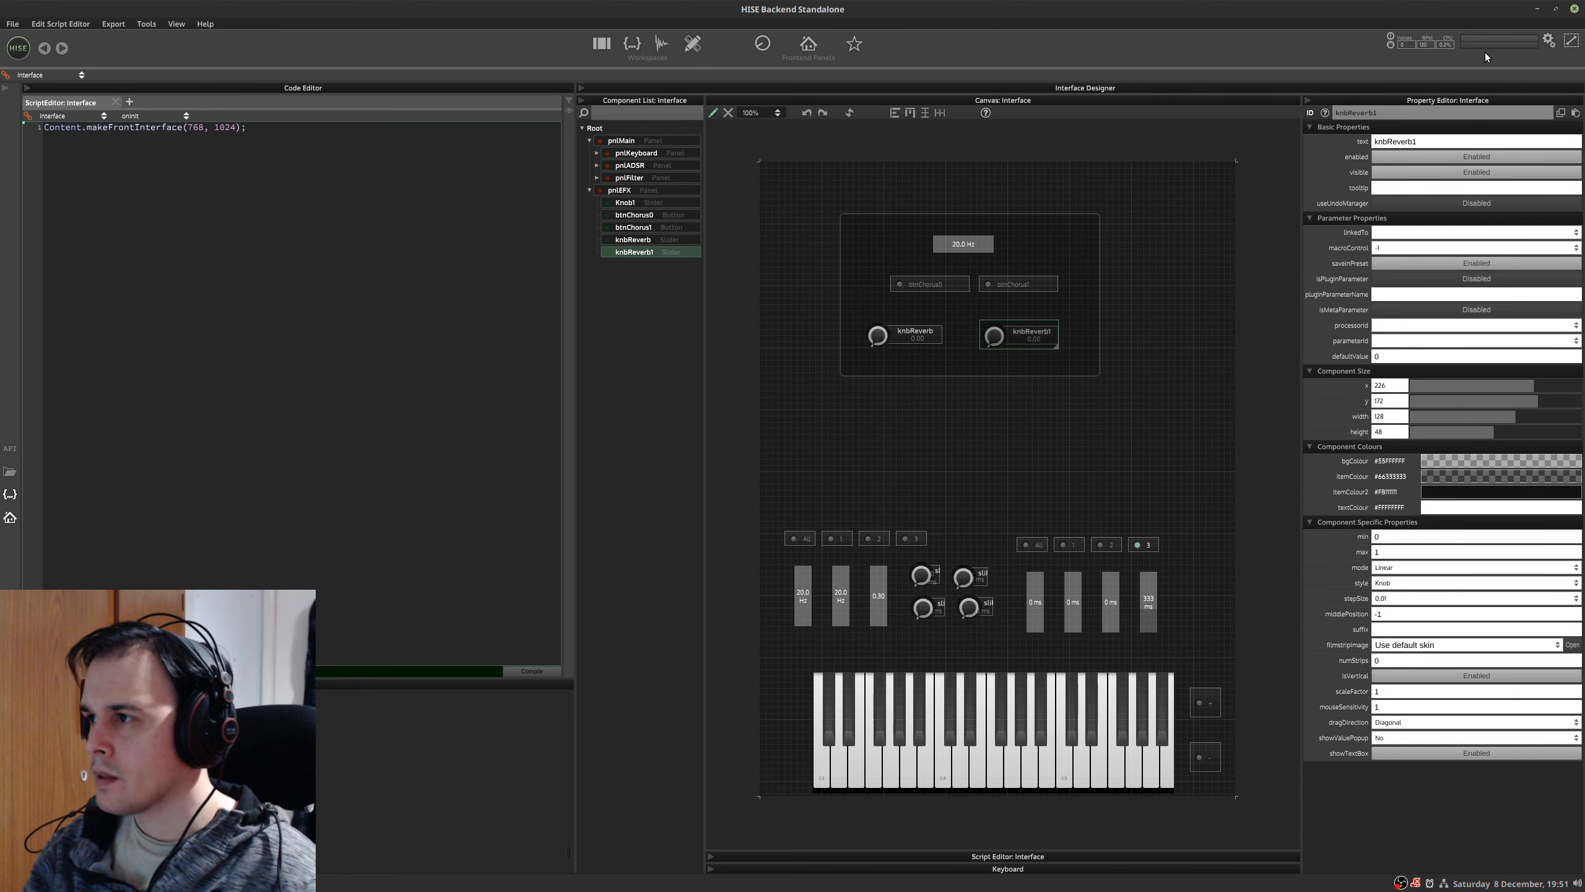
- Rename the duplicated reverb knob as knbDelay
left_click(1402, 112)
type("knbReve")
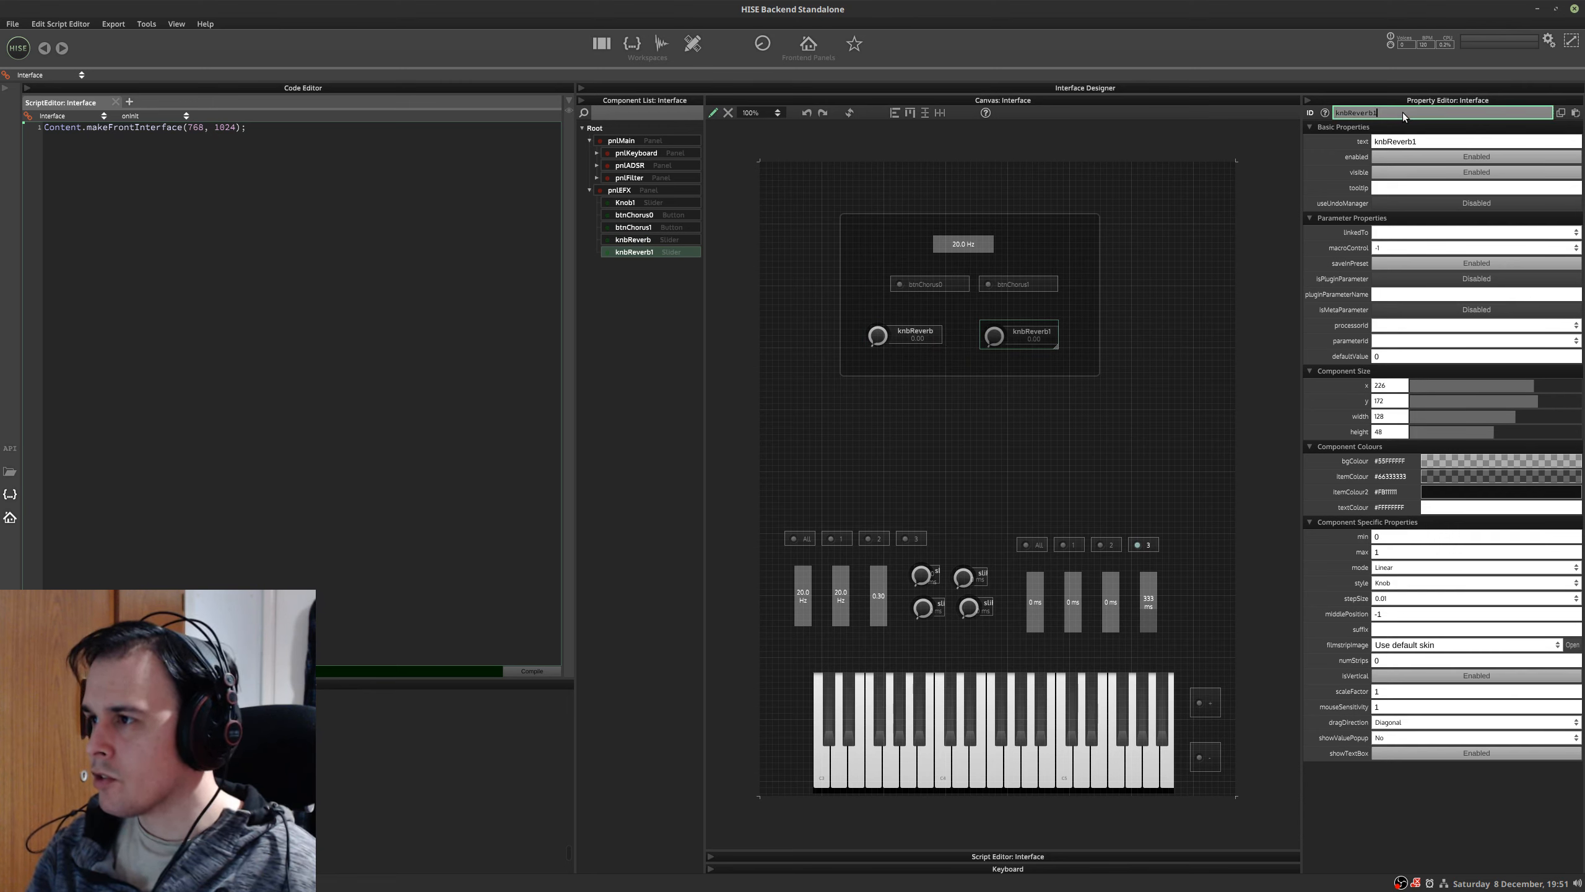
key("BackSpace")
type("Delay")
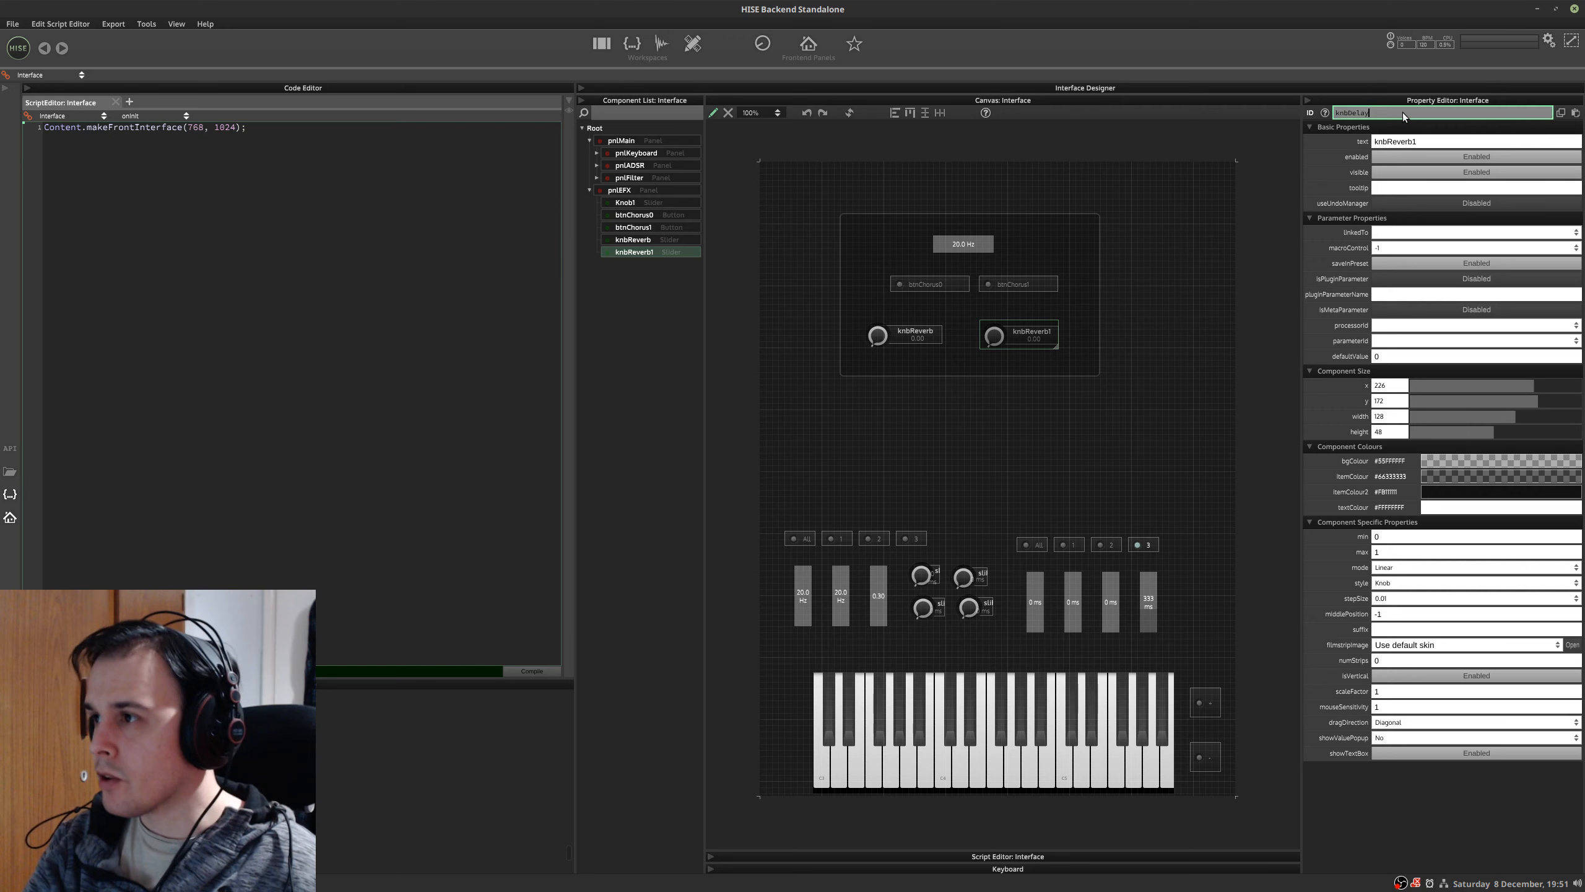
key("Return")
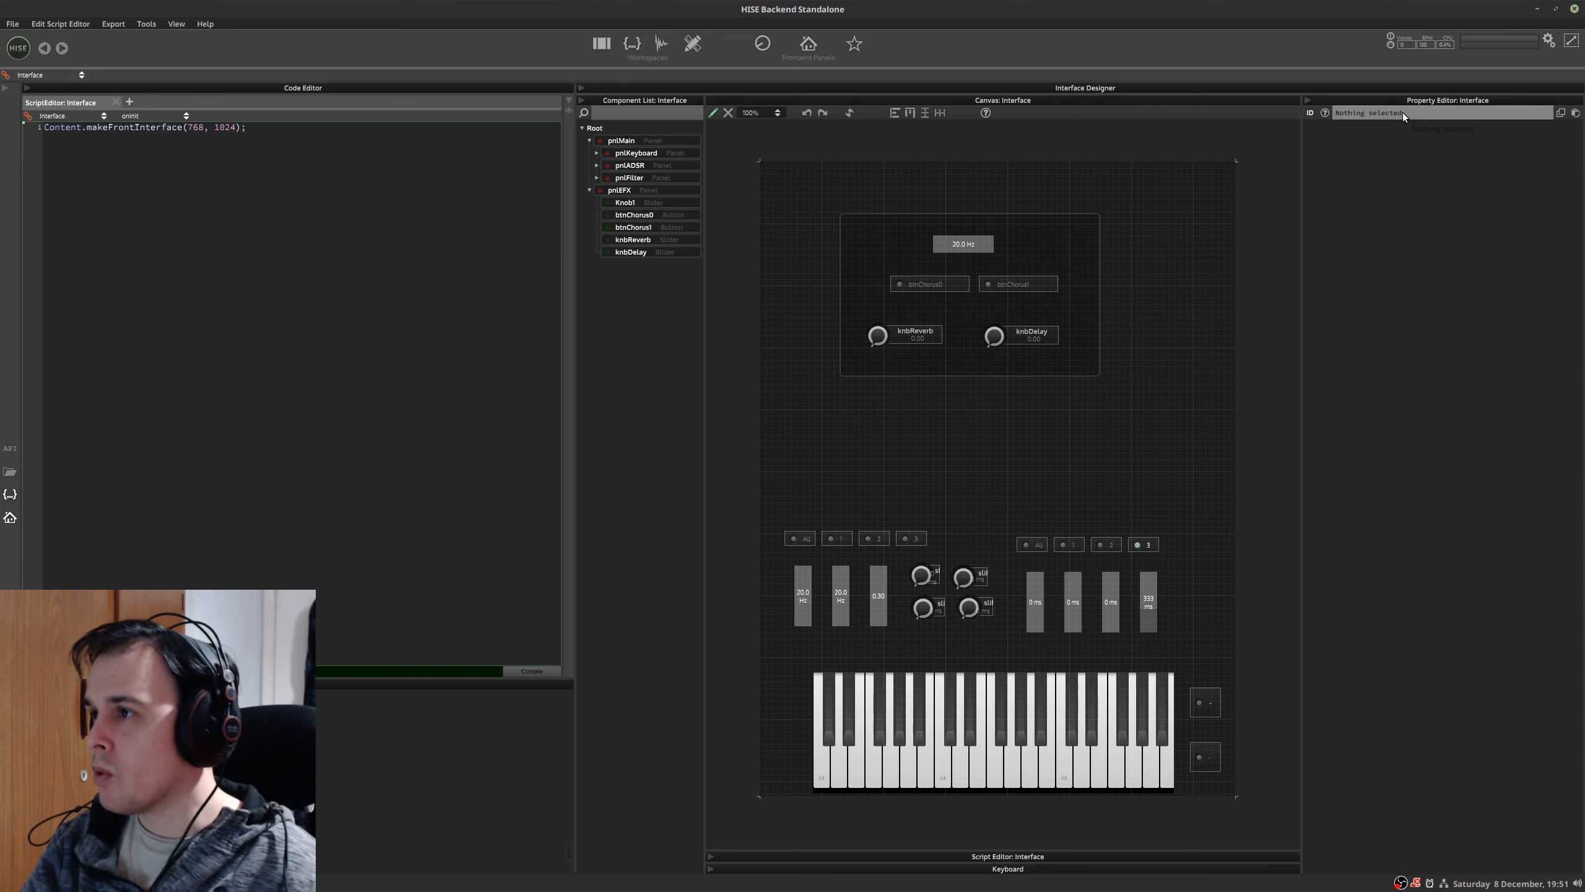
- Move knbDelay and knbReverb slightly closer together inside pnlEFX and align their top edges
left_click(1023, 336)
left_click(887, 340)
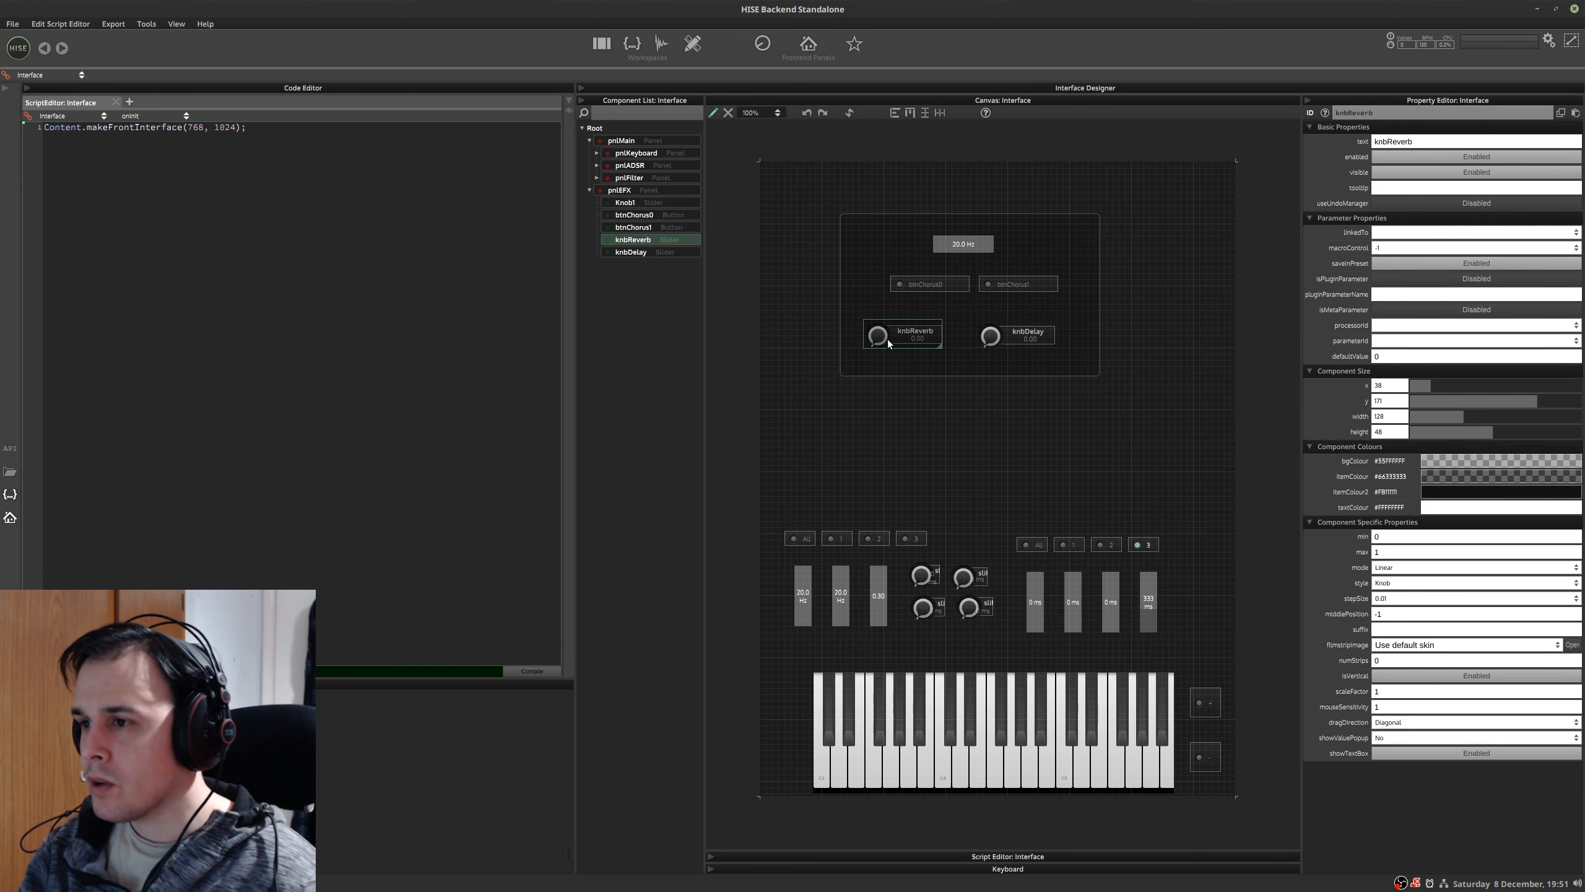
left_click_drag(894, 336, 909, 338)
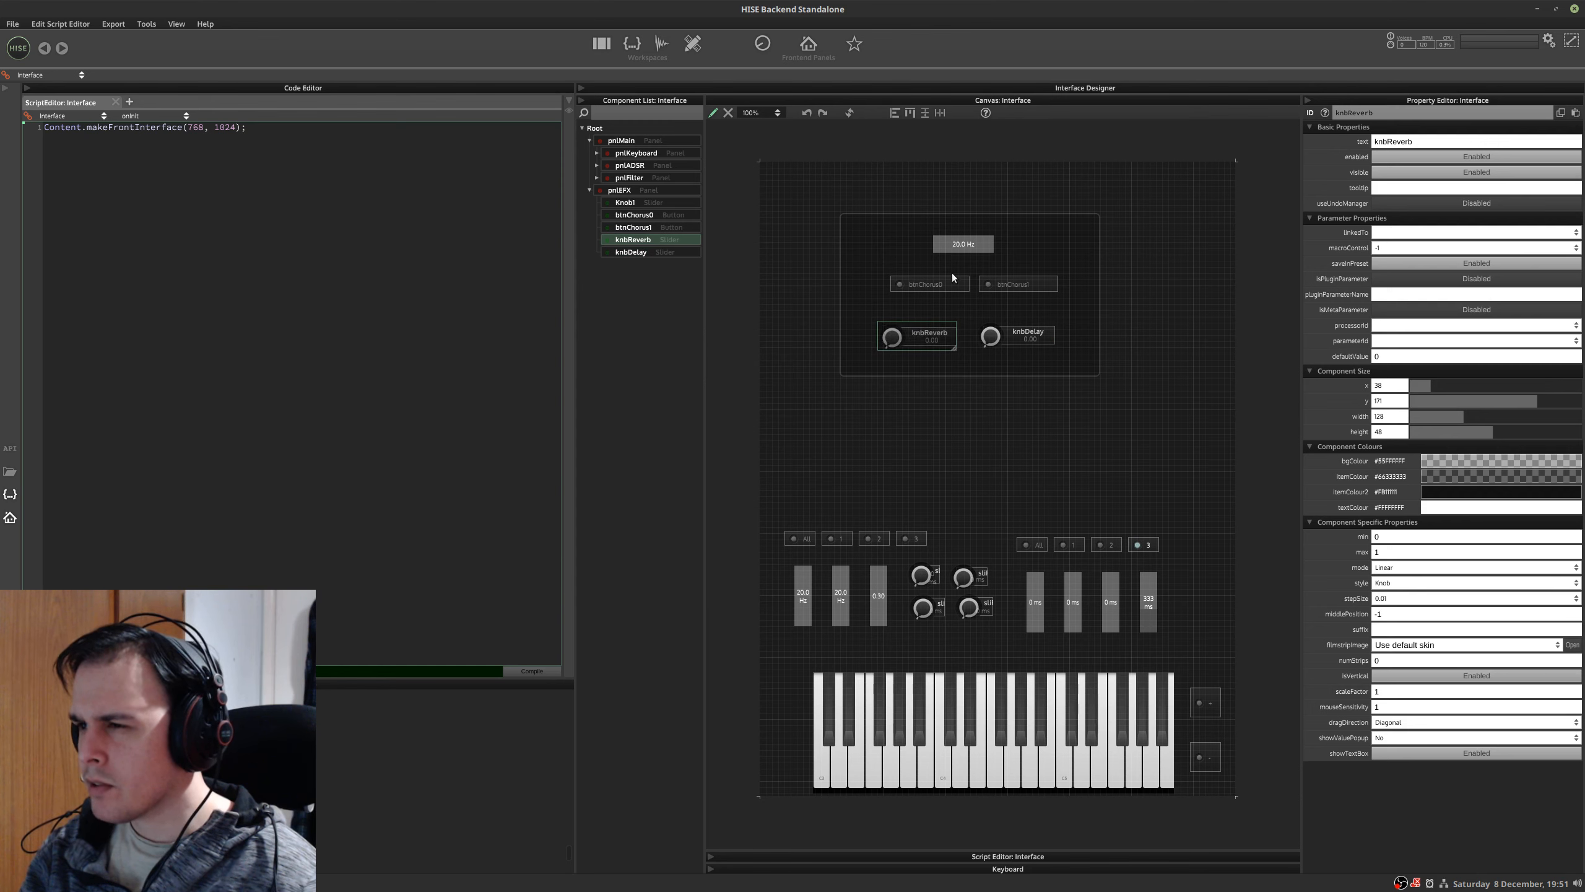
left_click(1011, 339)
left_click(911, 334, "shift")
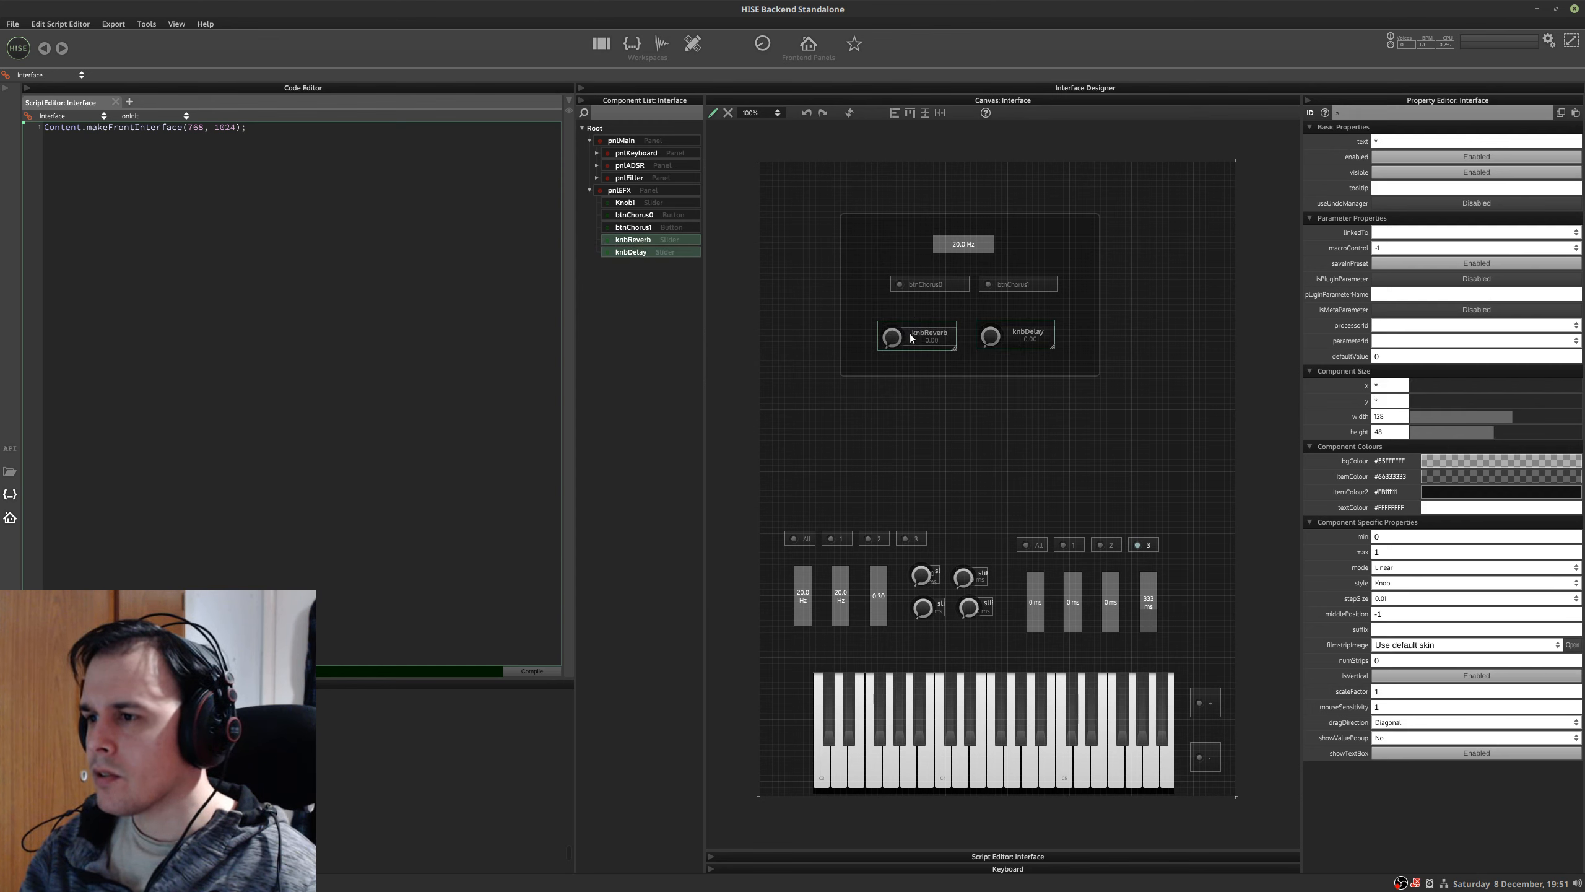
left_click(911, 113)
left_click(1169, 342)
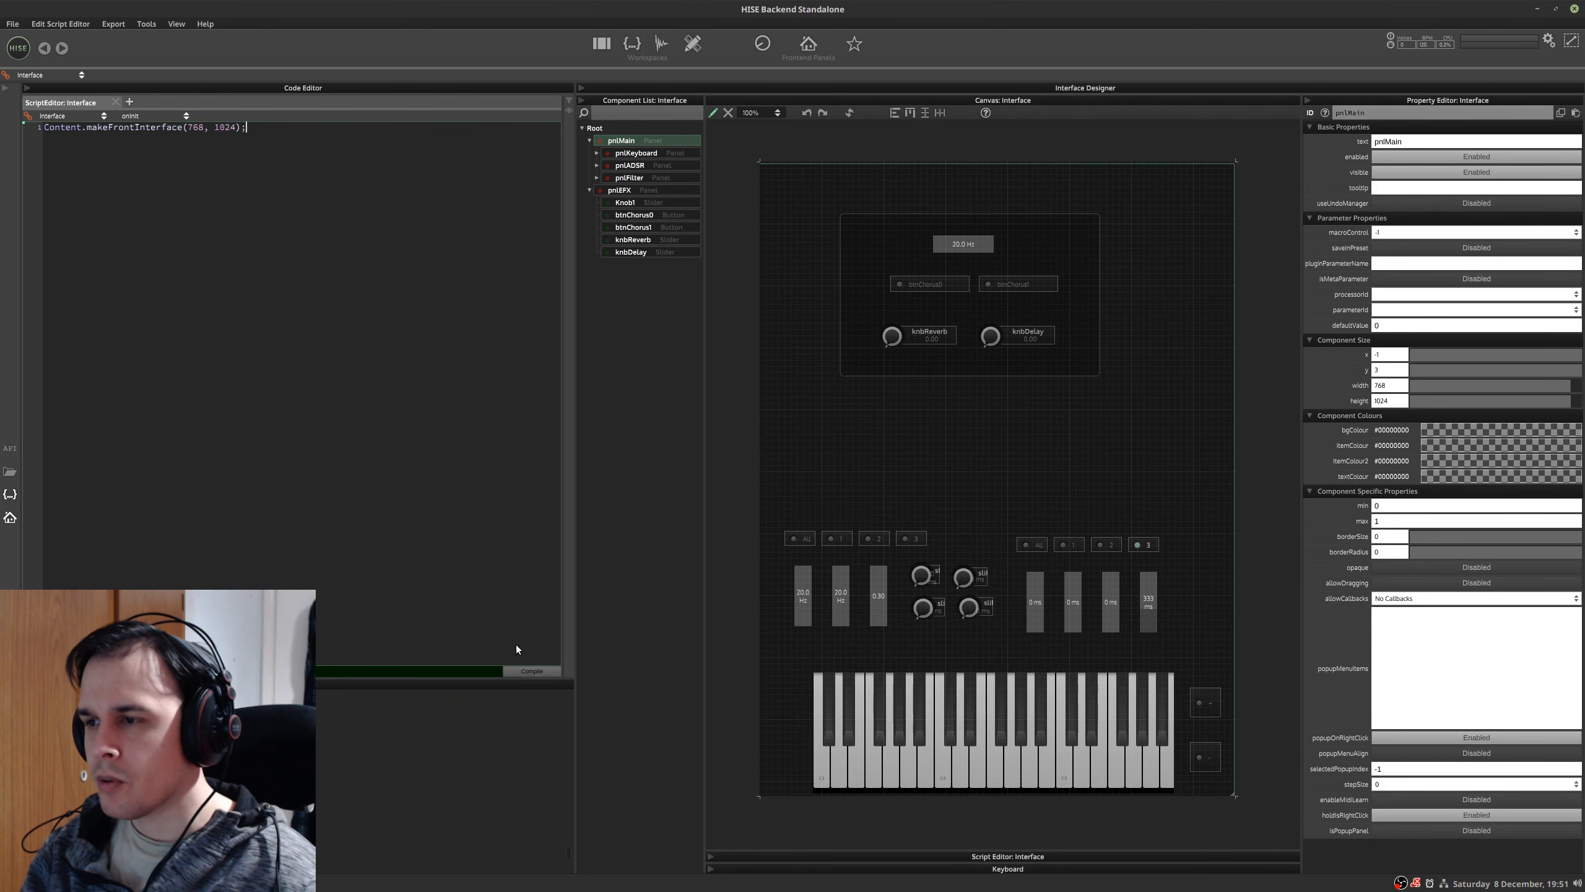
- Compile the interface script and save the project preset
left_click(523, 670)
key("ctrl+s")
key("Return")
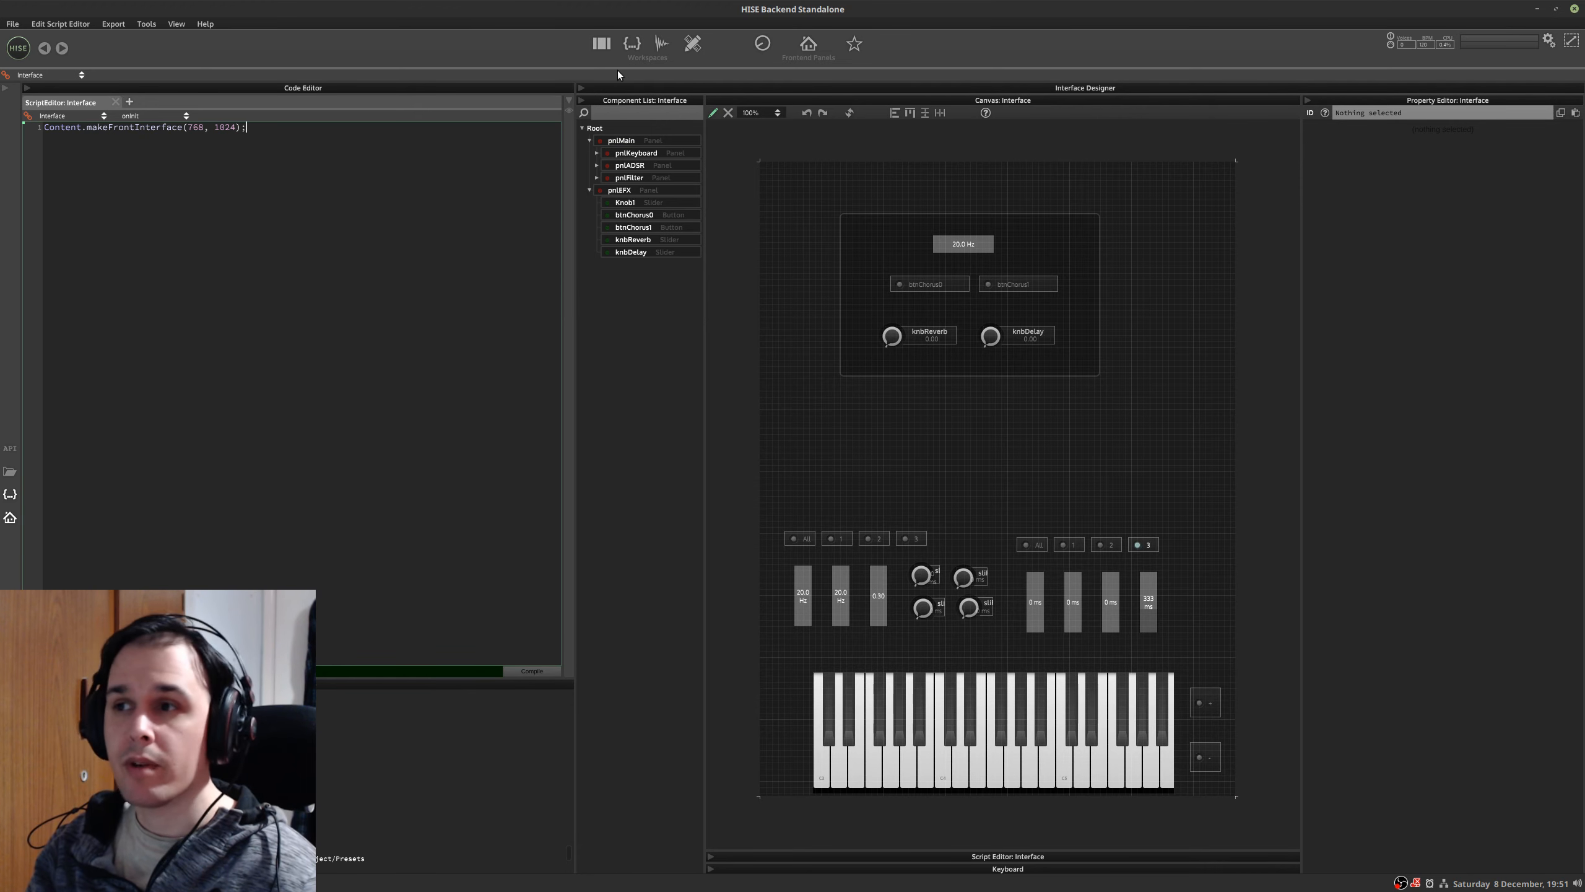
- Add a Simple Reverb to the main container's FX chain in the main workspace, and return to the scripting workspace
left_click(601, 43)
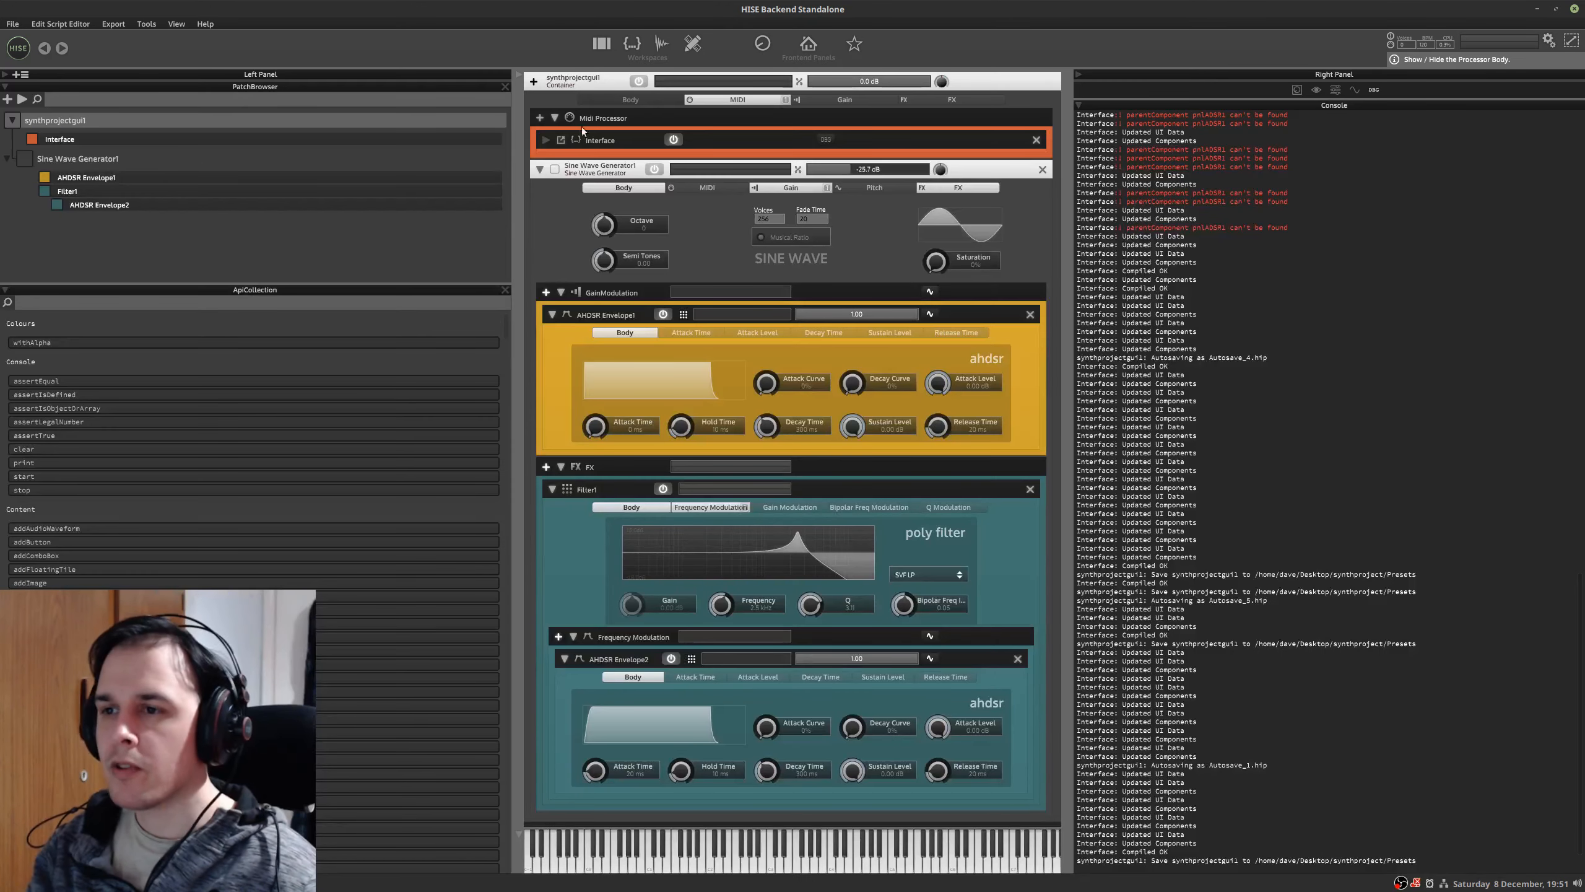
left_click(540, 169)
left_click(970, 94)
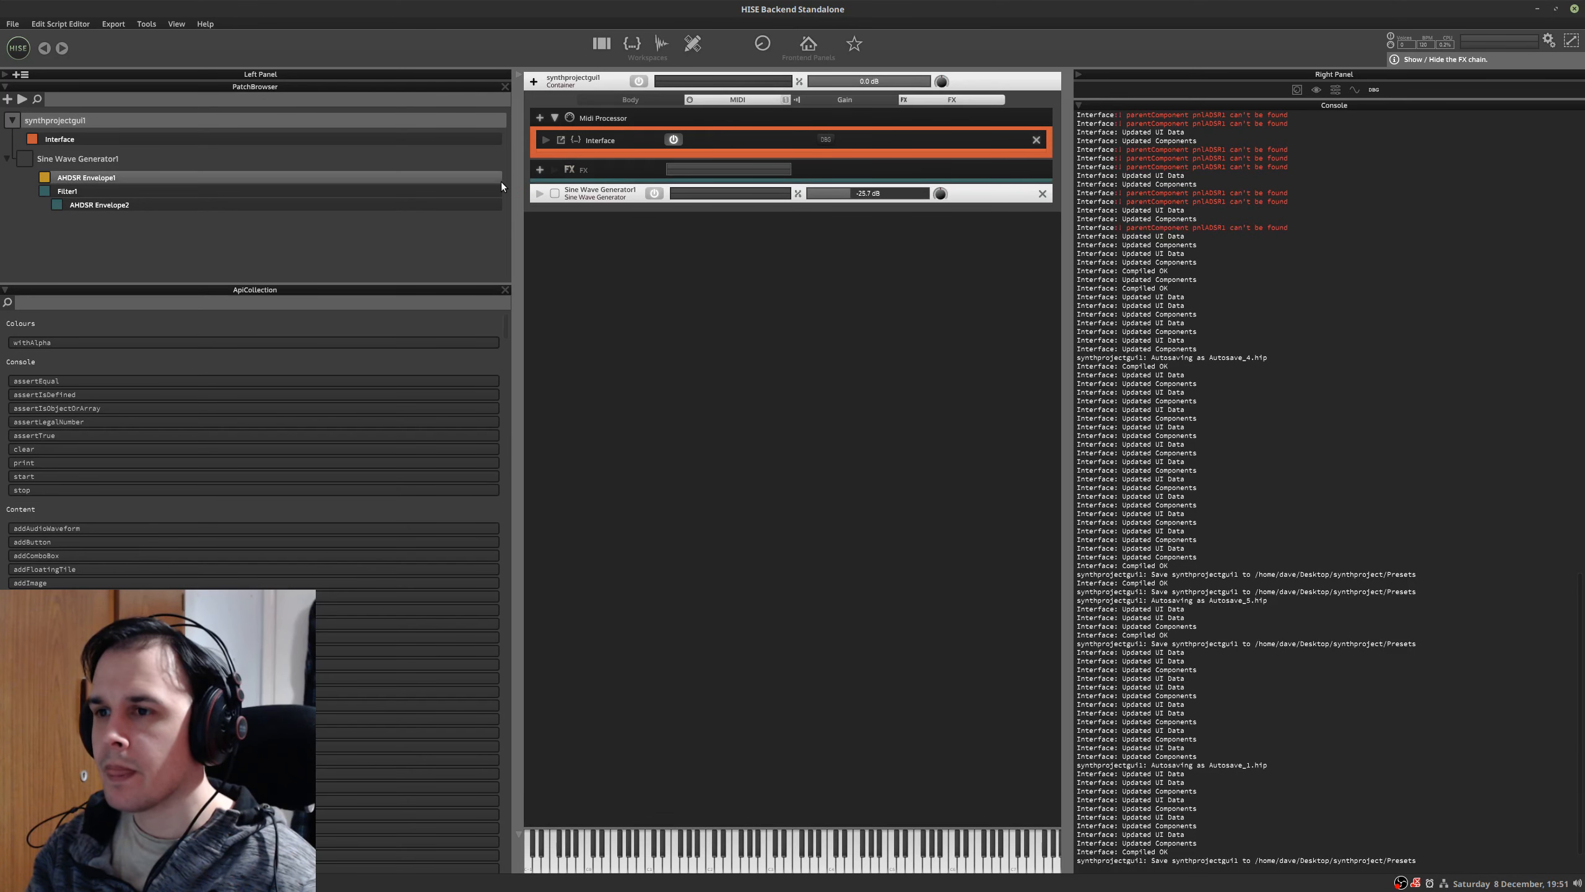
left_click(539, 170)
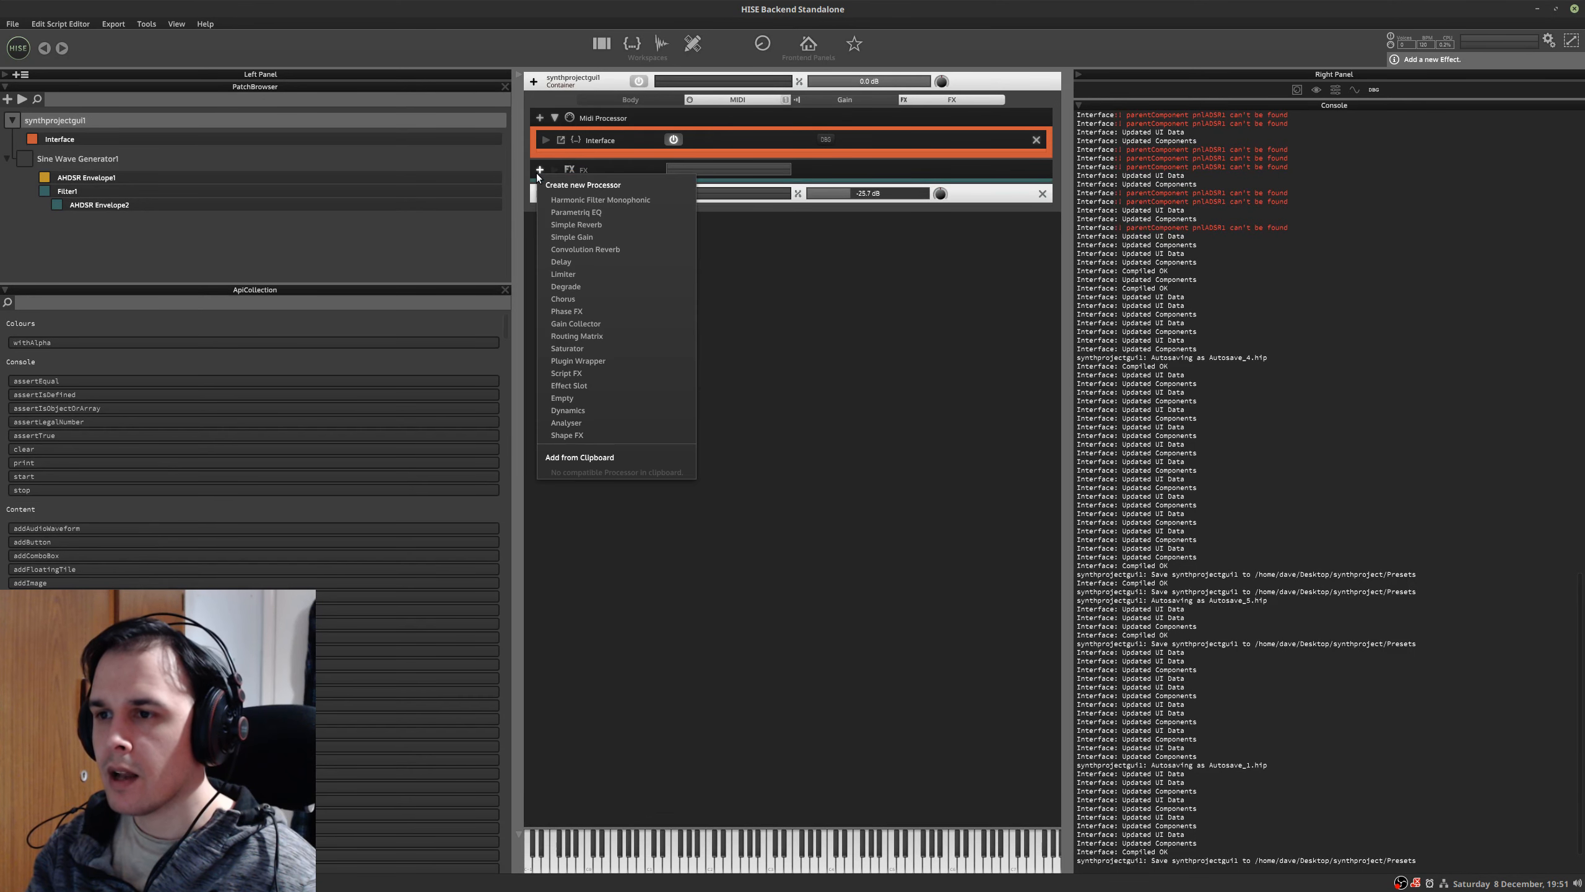
left_click(638, 222)
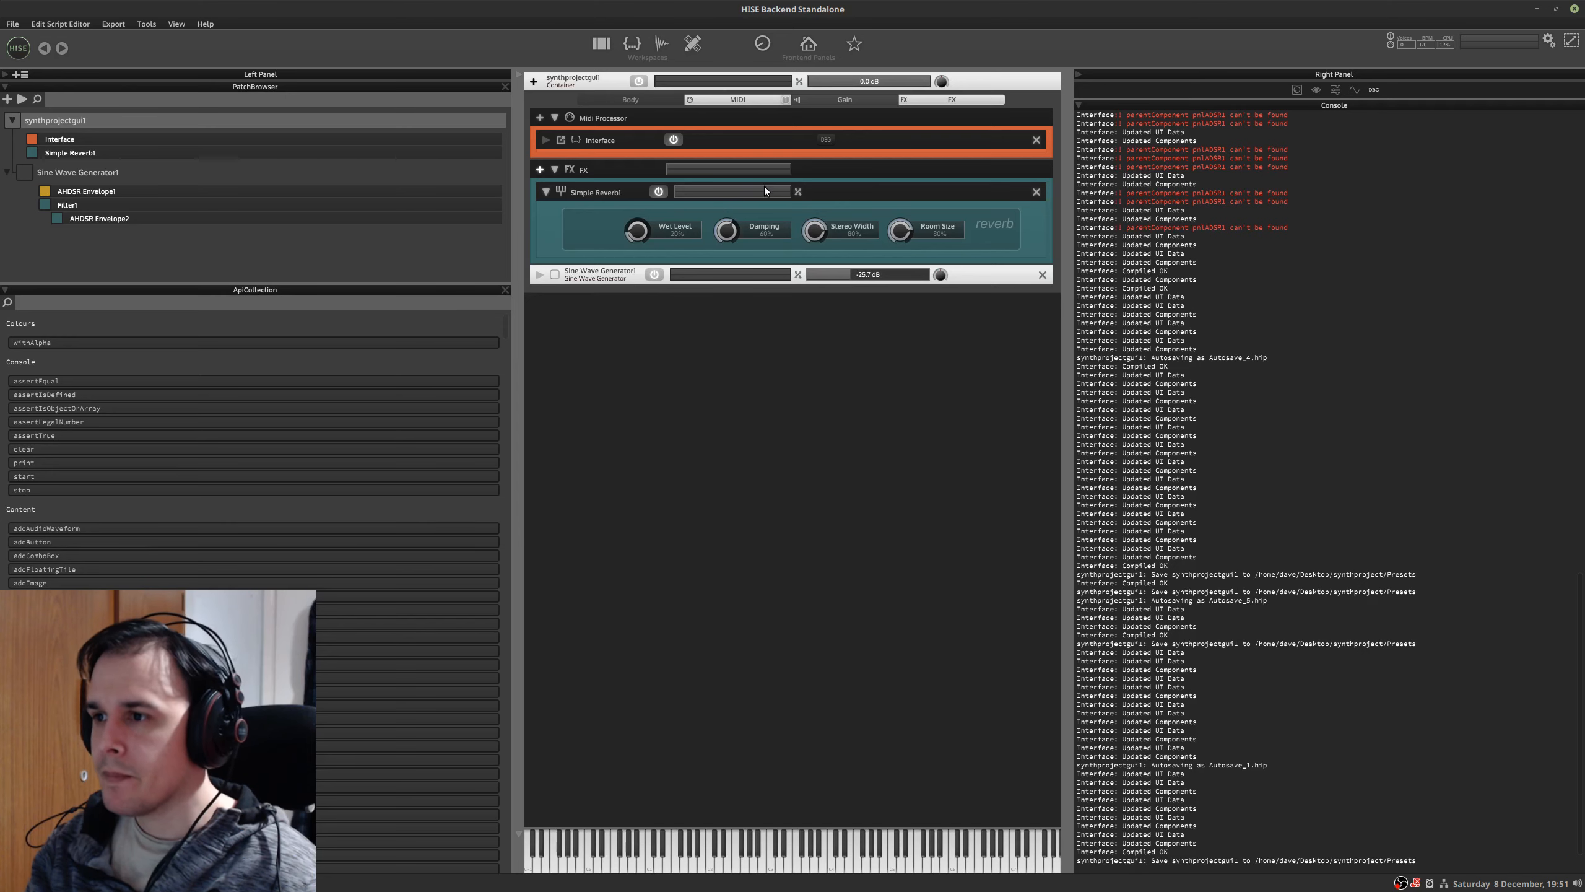
left_click(634, 43)
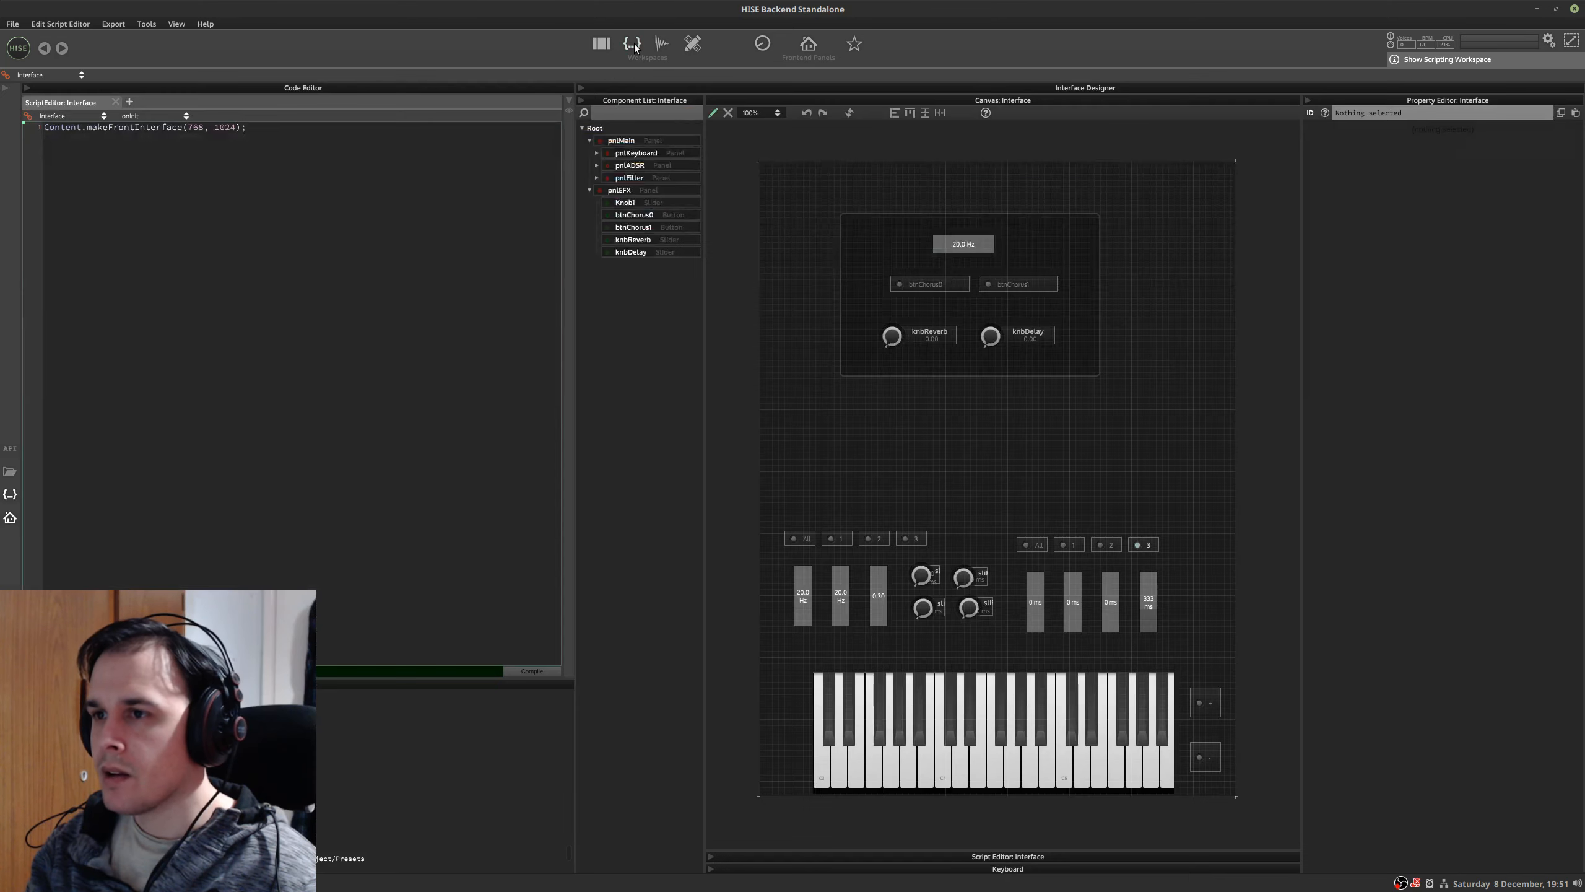
- Select knbReverb, inspect the Simple Reverb's controls in the main workspace, and return to the scripting workspace
left_click(638, 241)
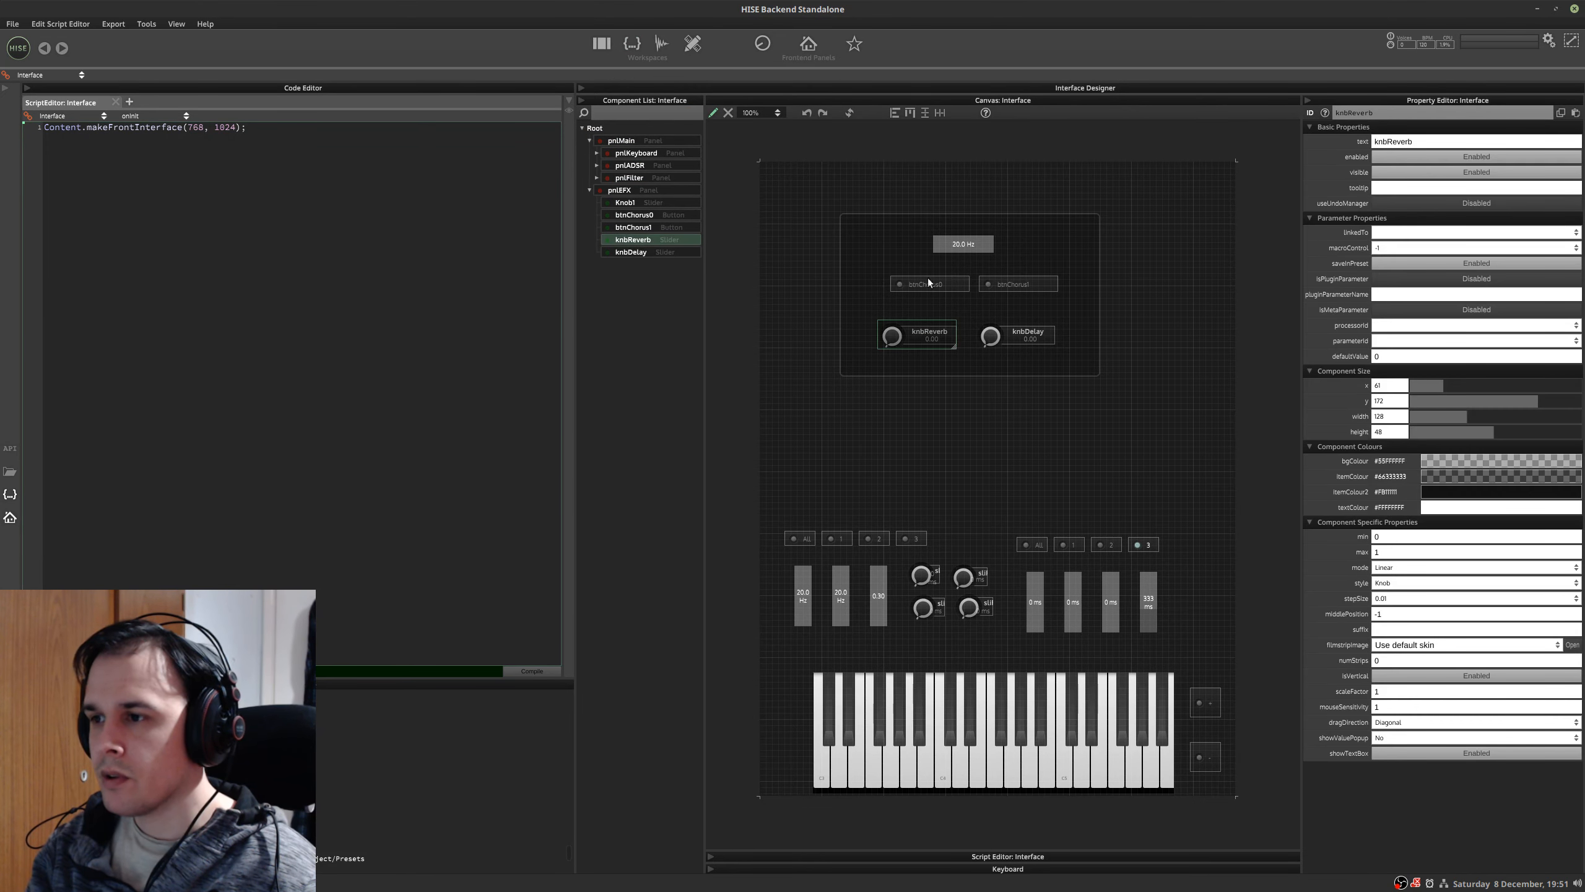
left_click(599, 45)
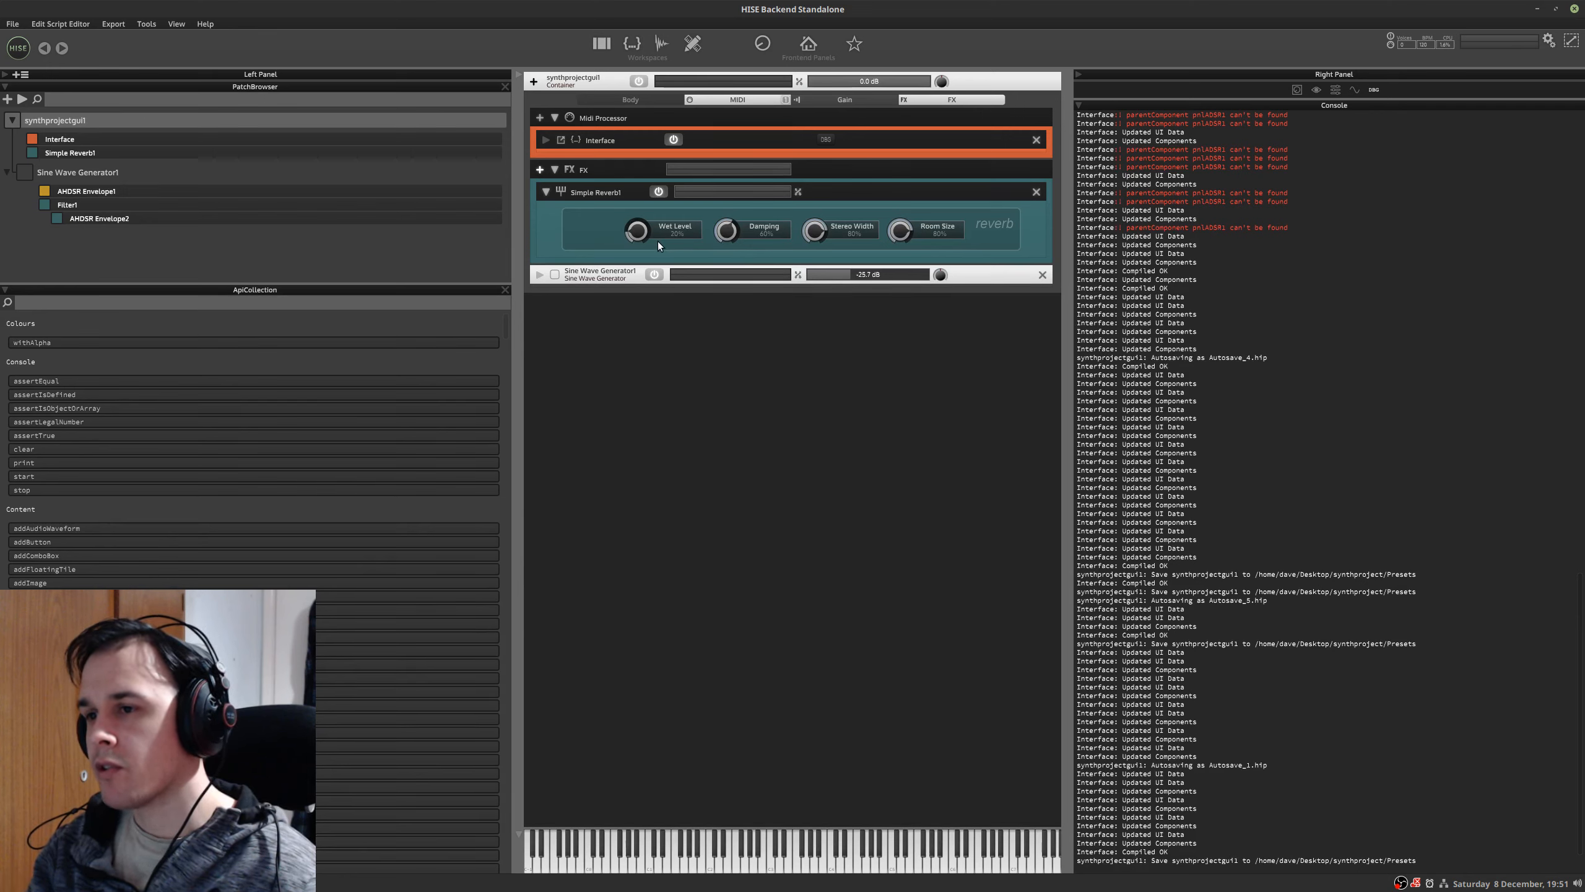
left_click(632, 45)
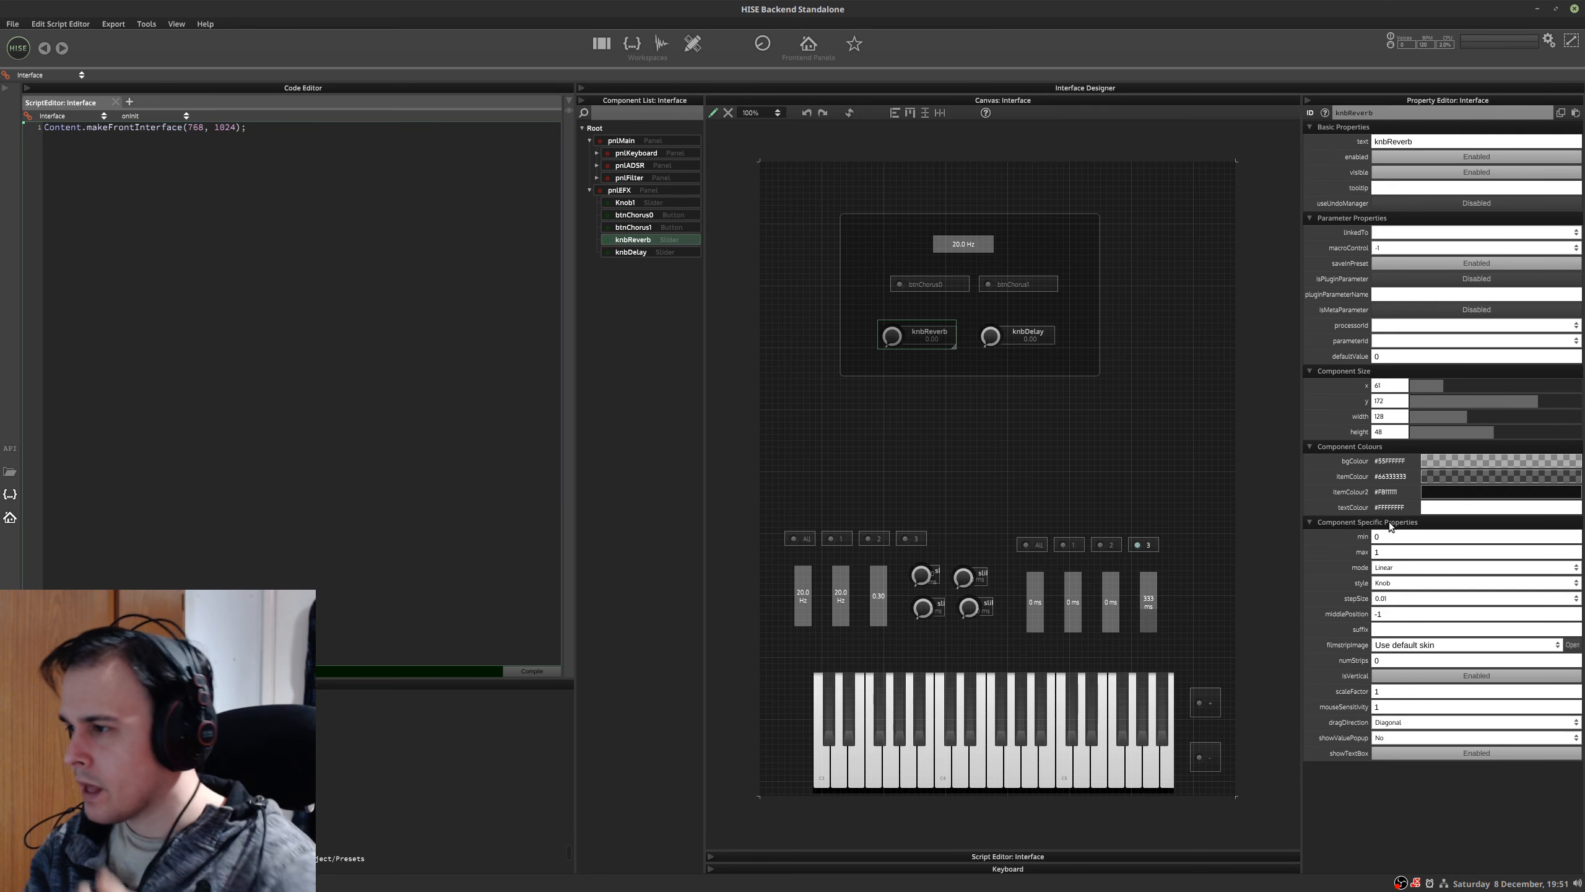
- Set knbReverb's maximum value to 100
left_click(1383, 567)
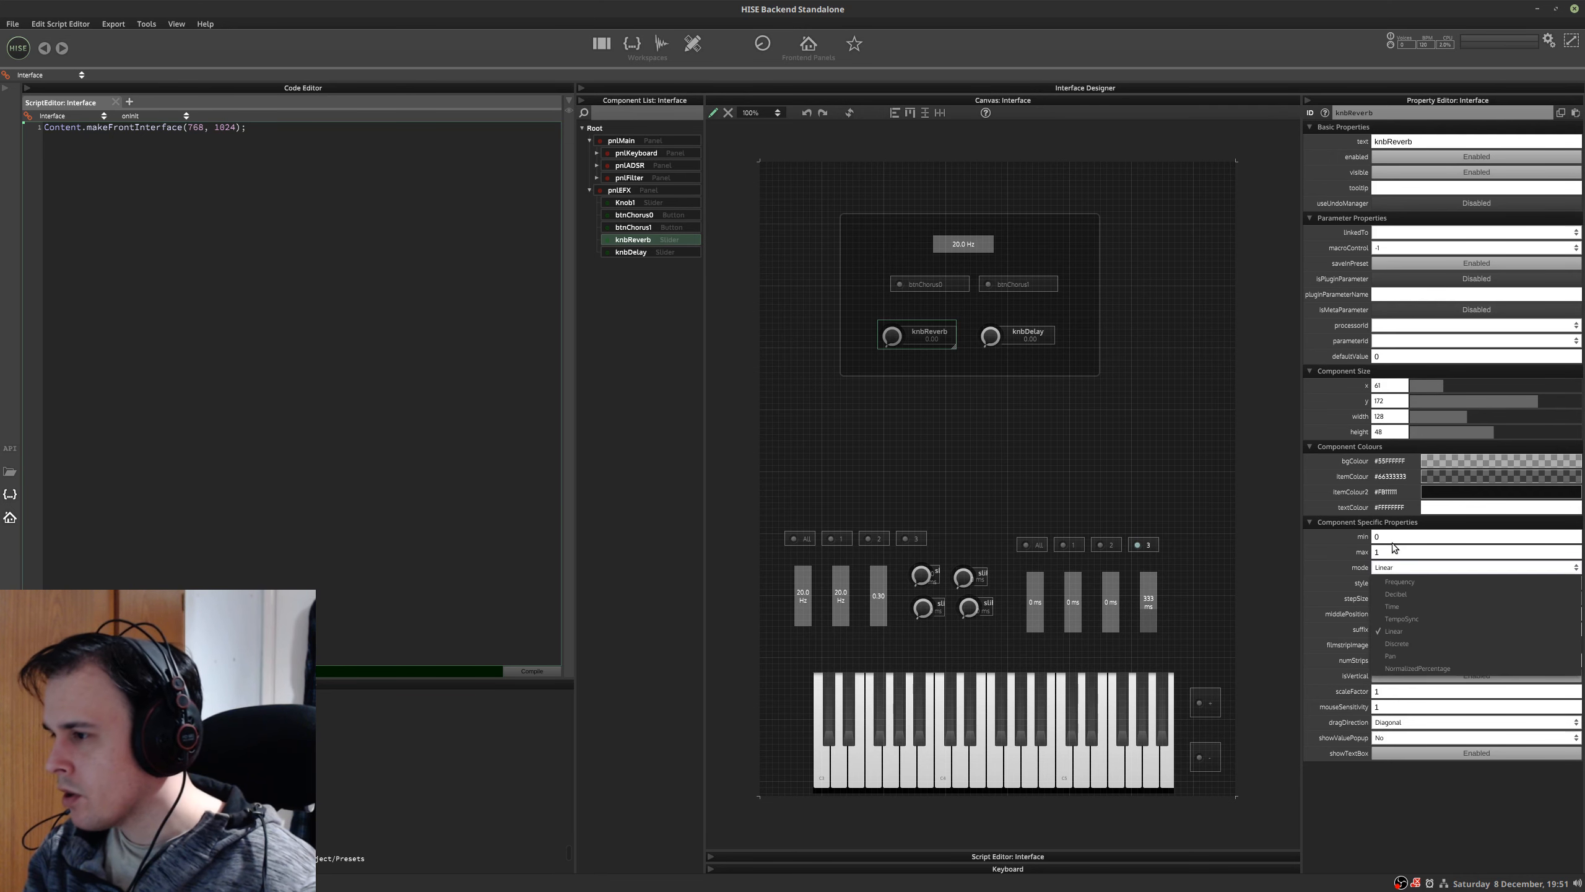
left_click(1393, 552)
type("00")
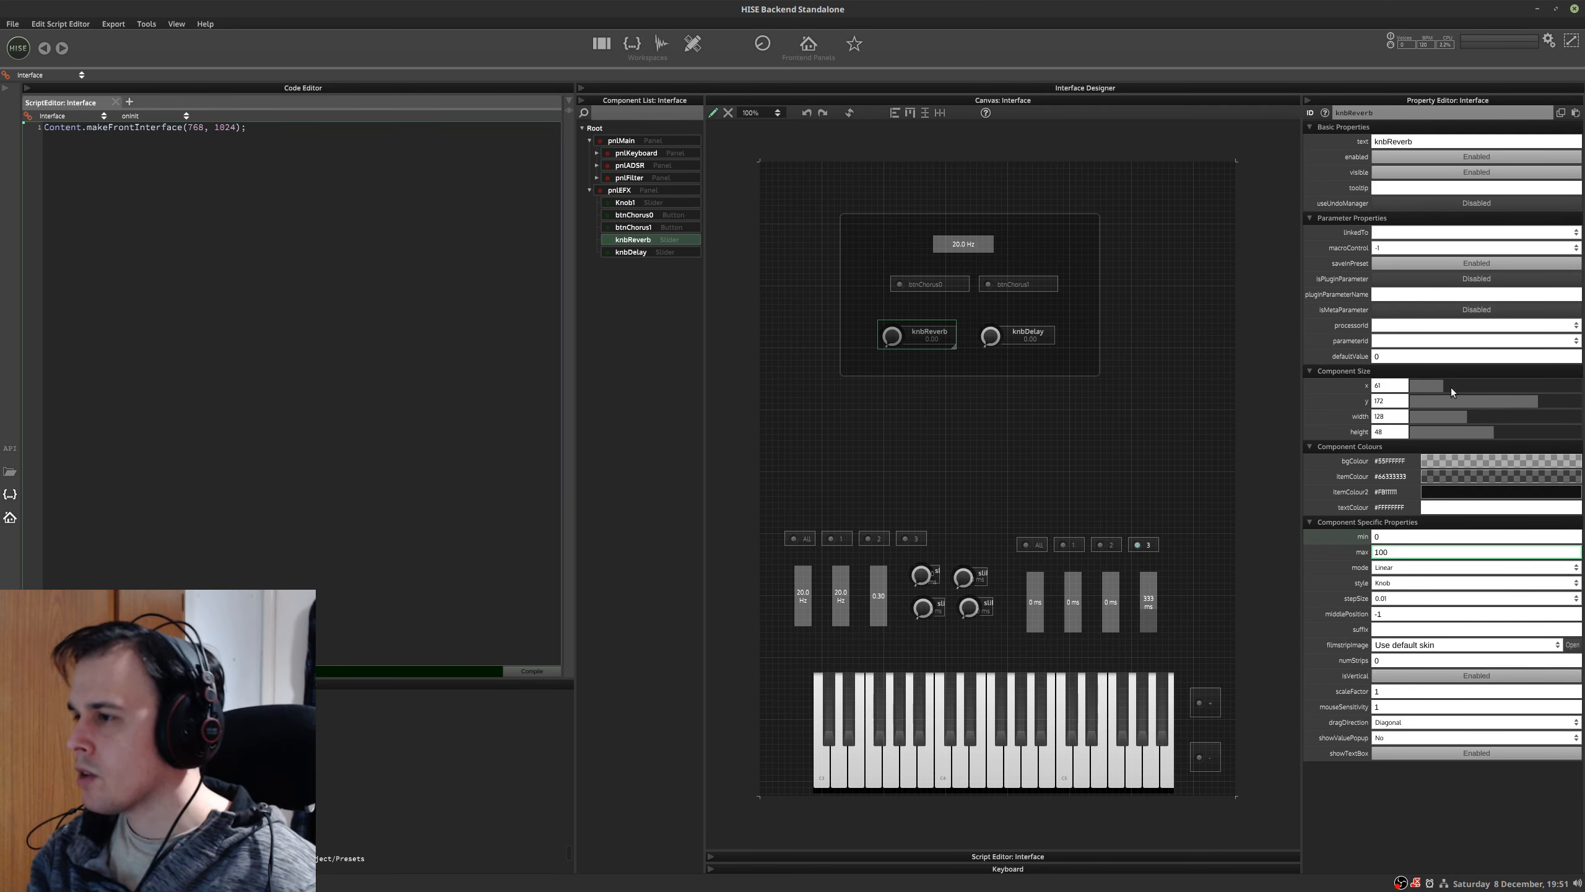
- Connect knbReverb to the Simple Reverb1 processor's WetLevel parameter and compile the interface script
left_click(1413, 323)
left_click(1447, 363)
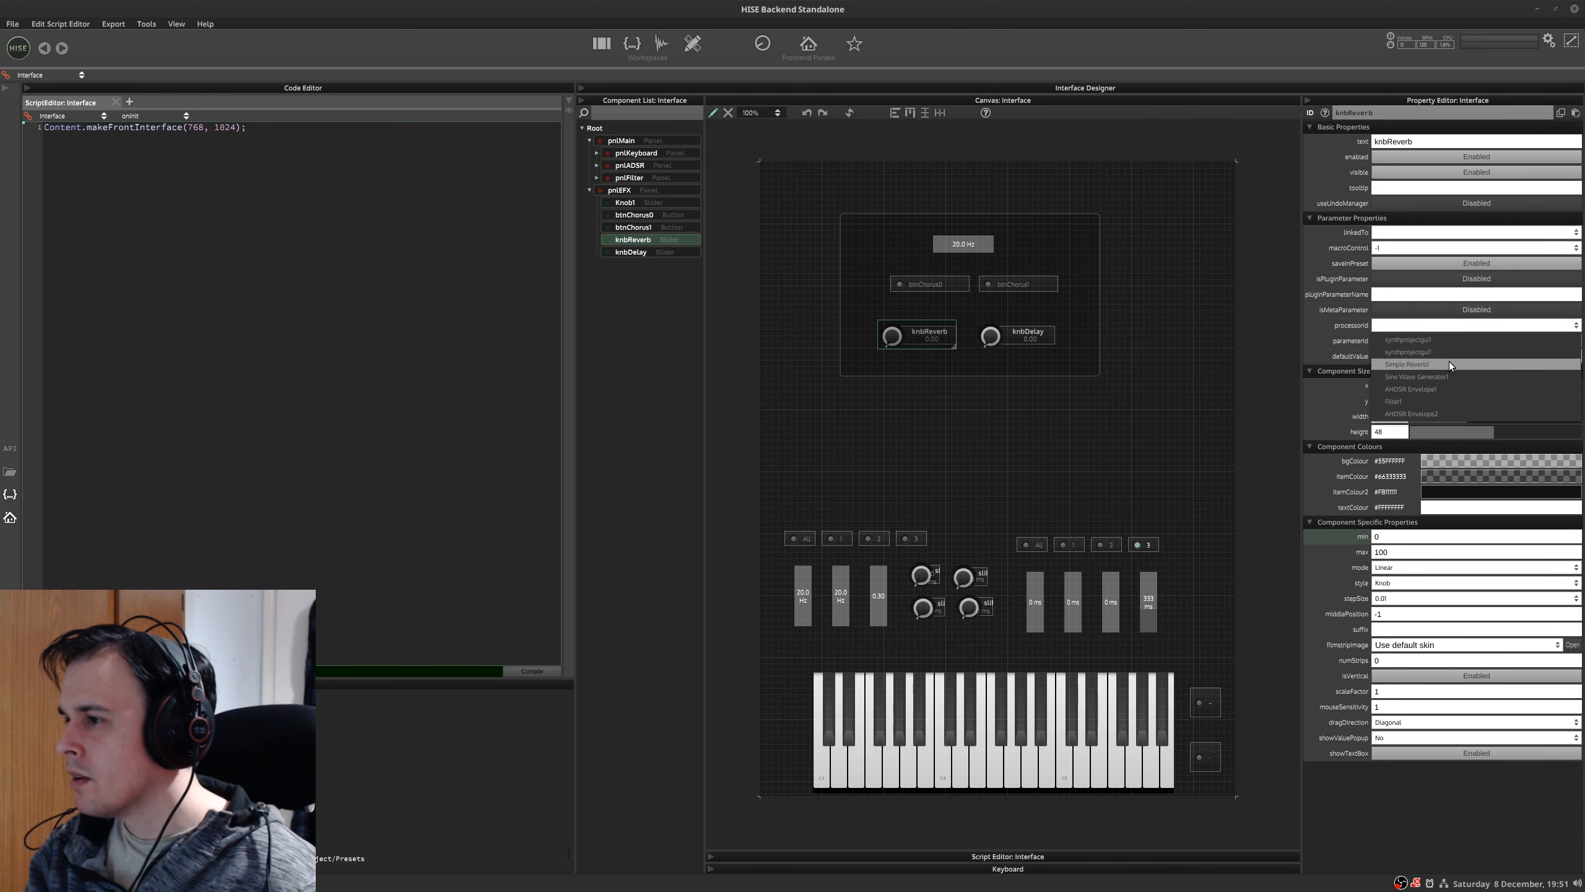
left_click(1412, 342)
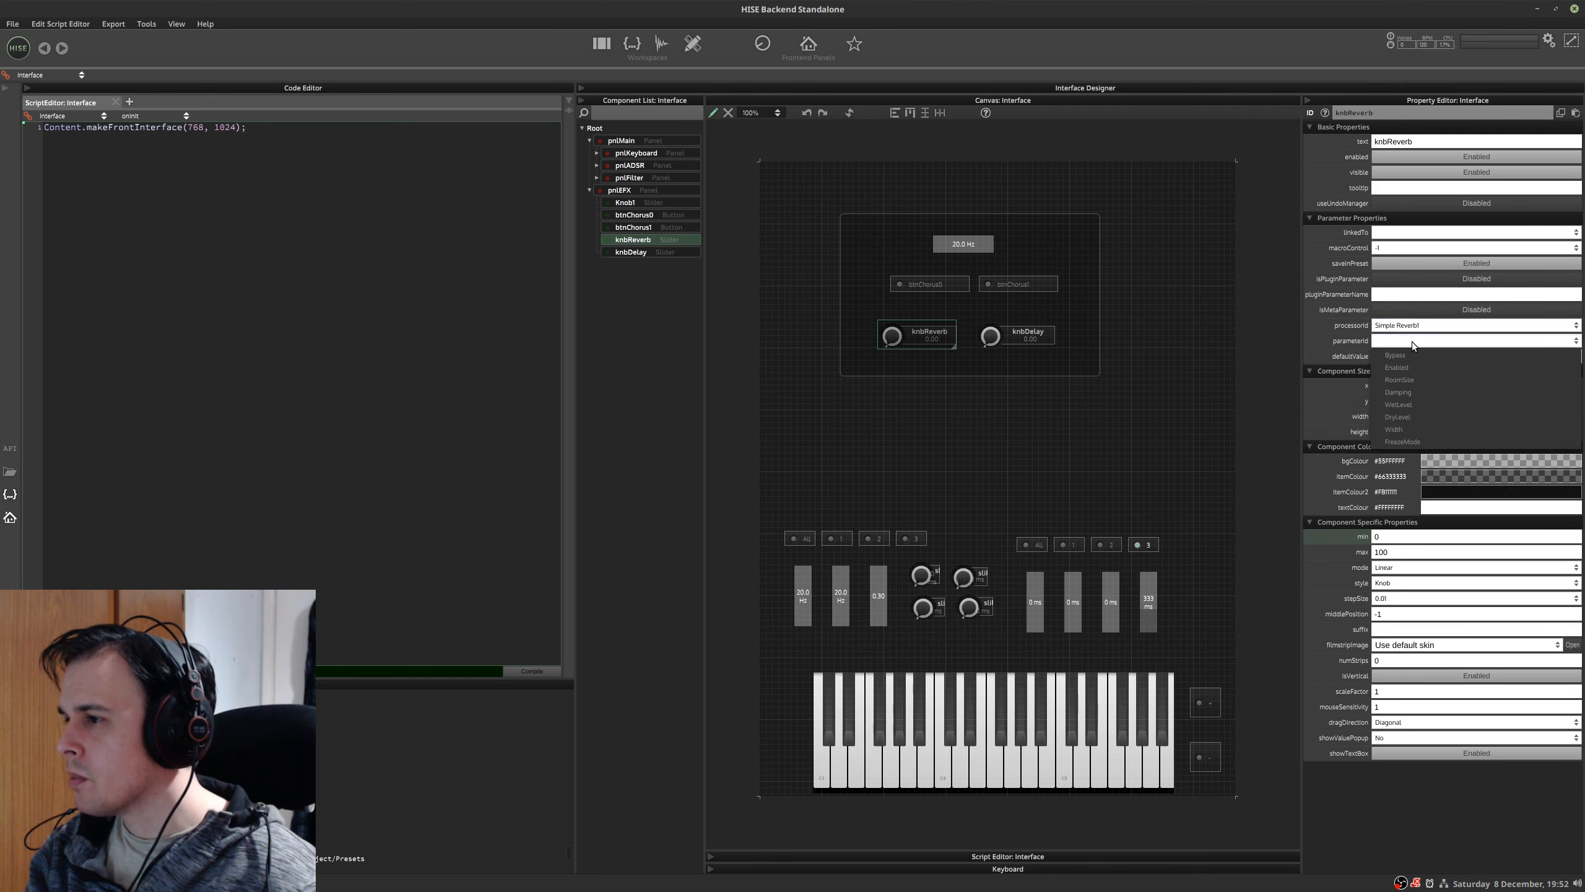
left_click(1401, 406)
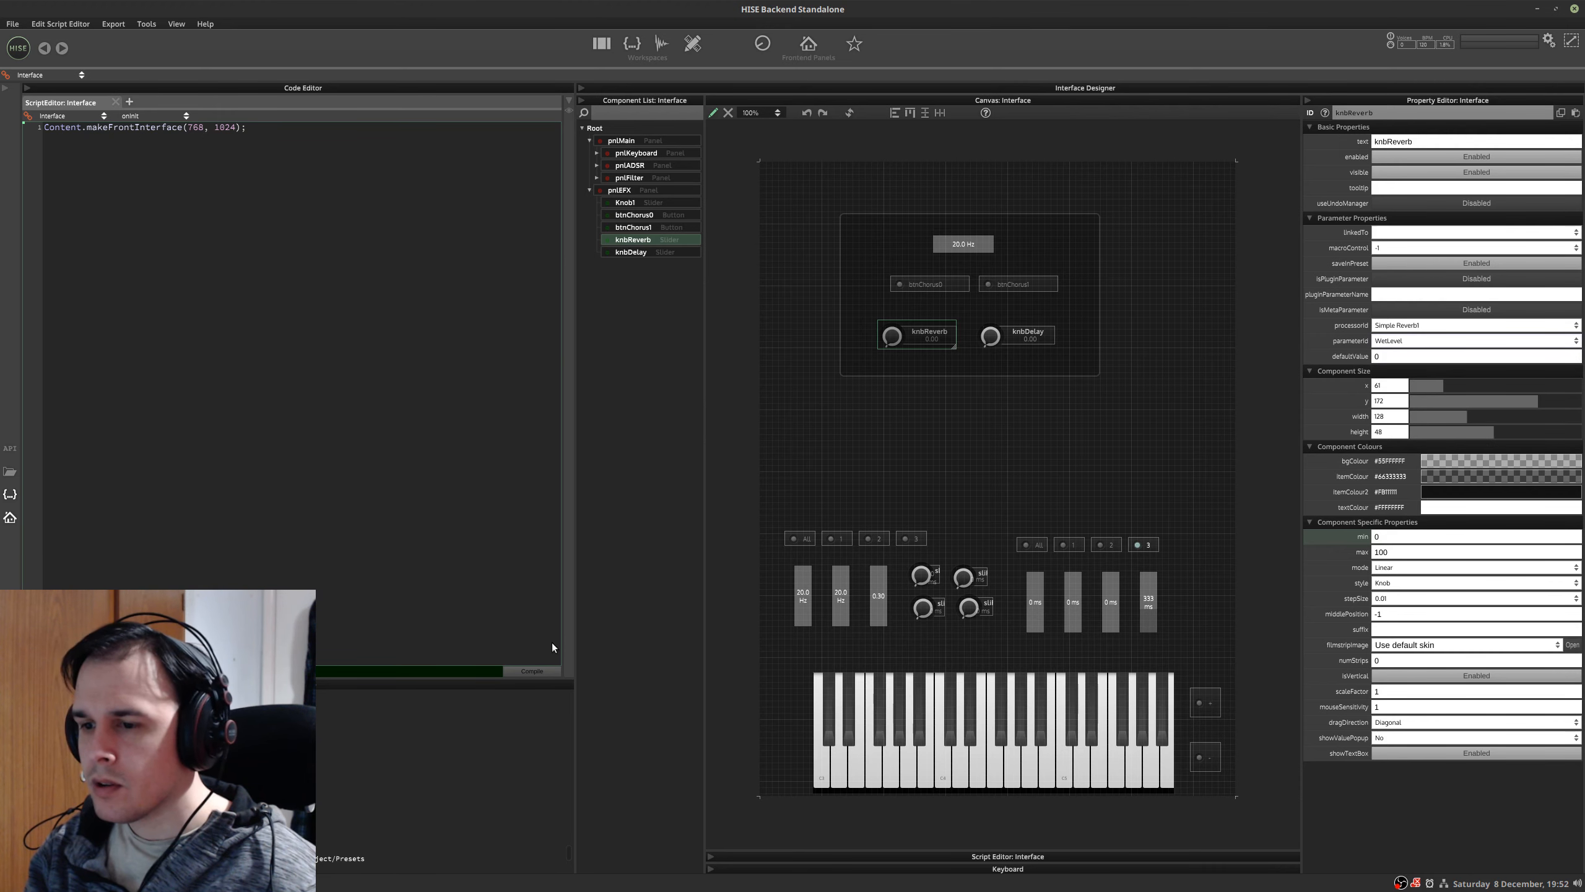
left_click(530, 671)
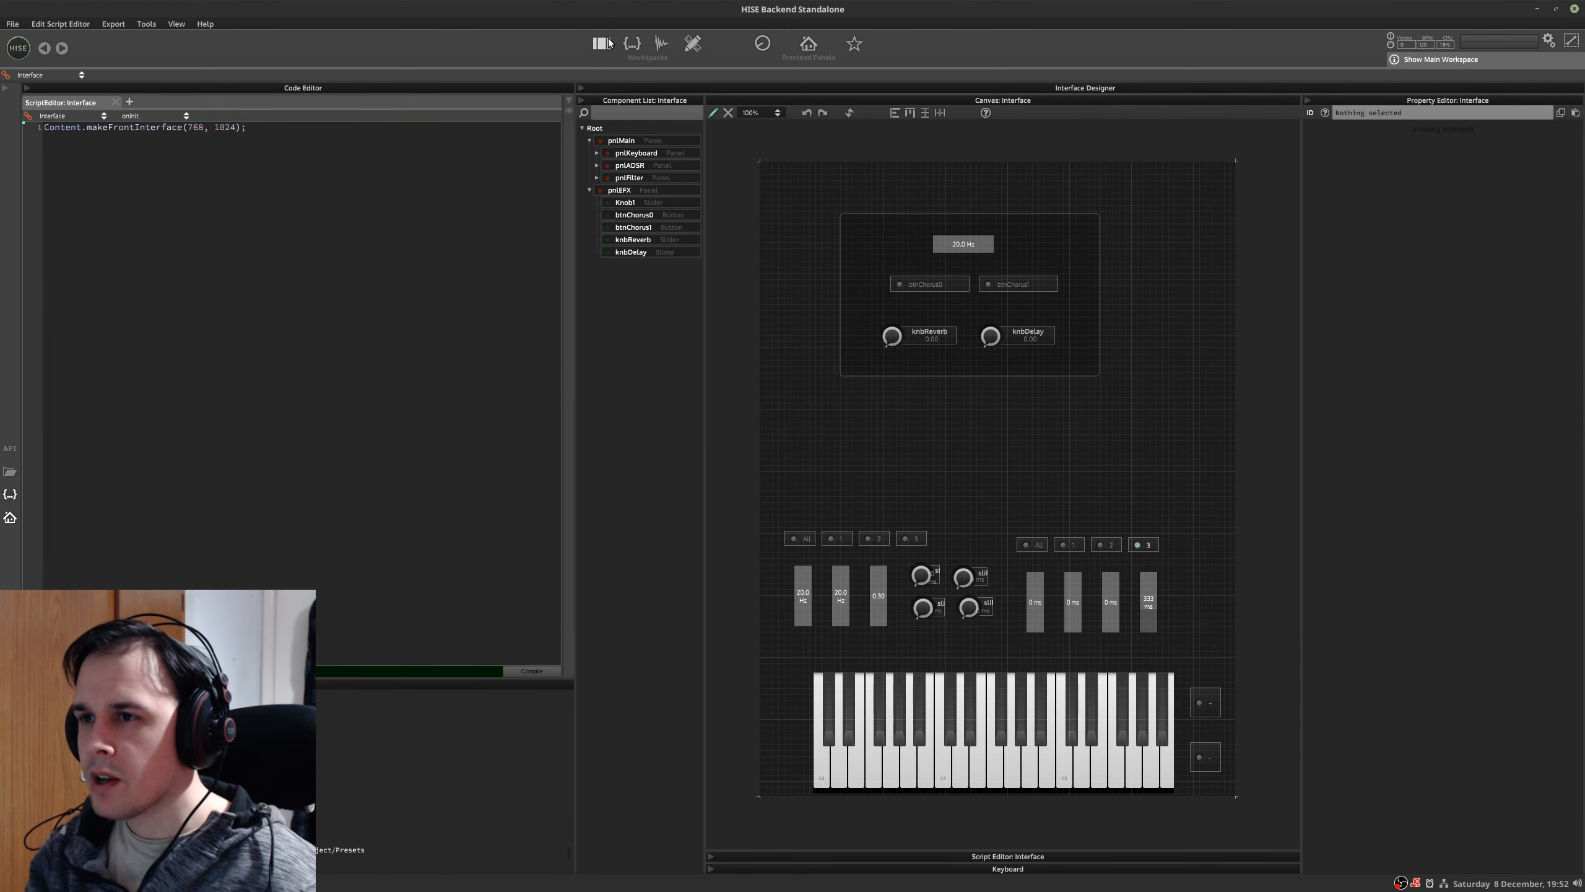
- Check the Simple Reverb's Wet Level in the main workspace and review the parameters available for knbReverb
left_click(601, 43)
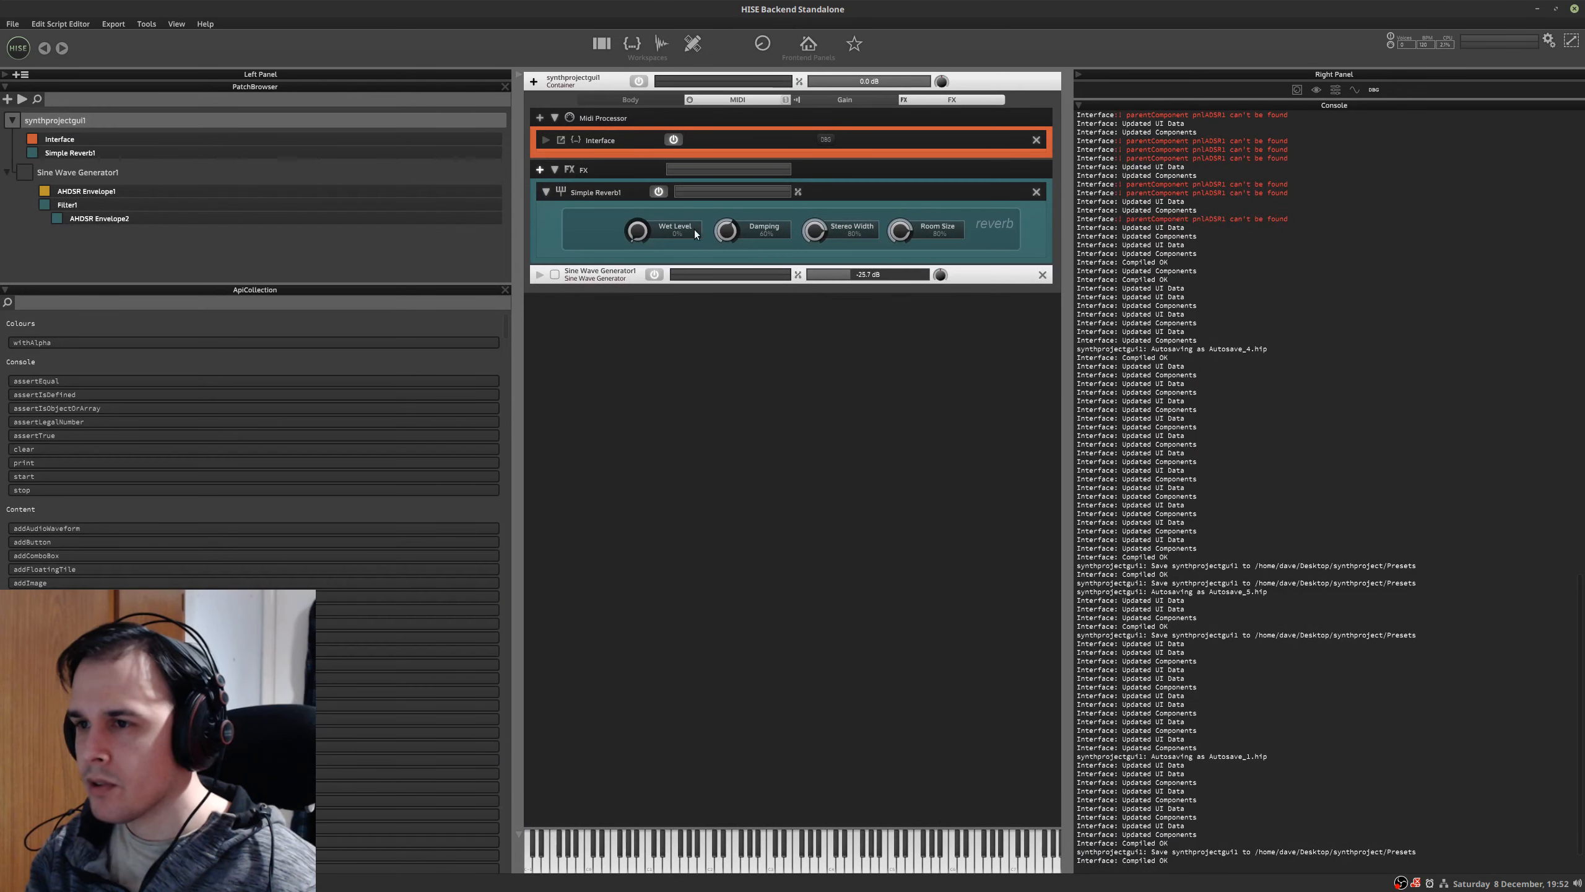
left_click(632, 43)
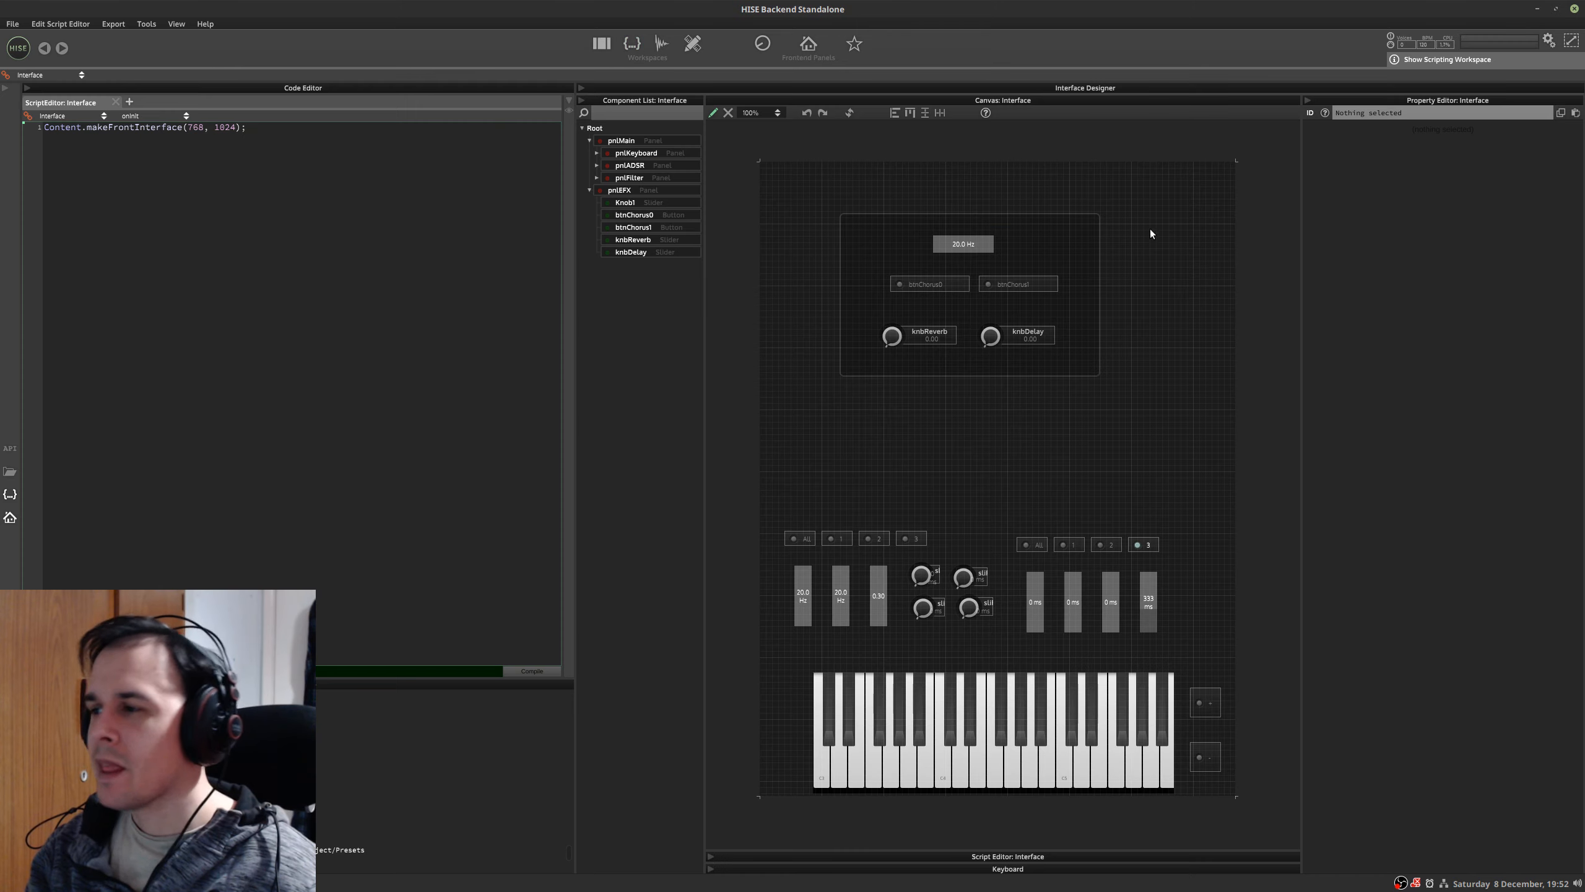
left_click(631, 240)
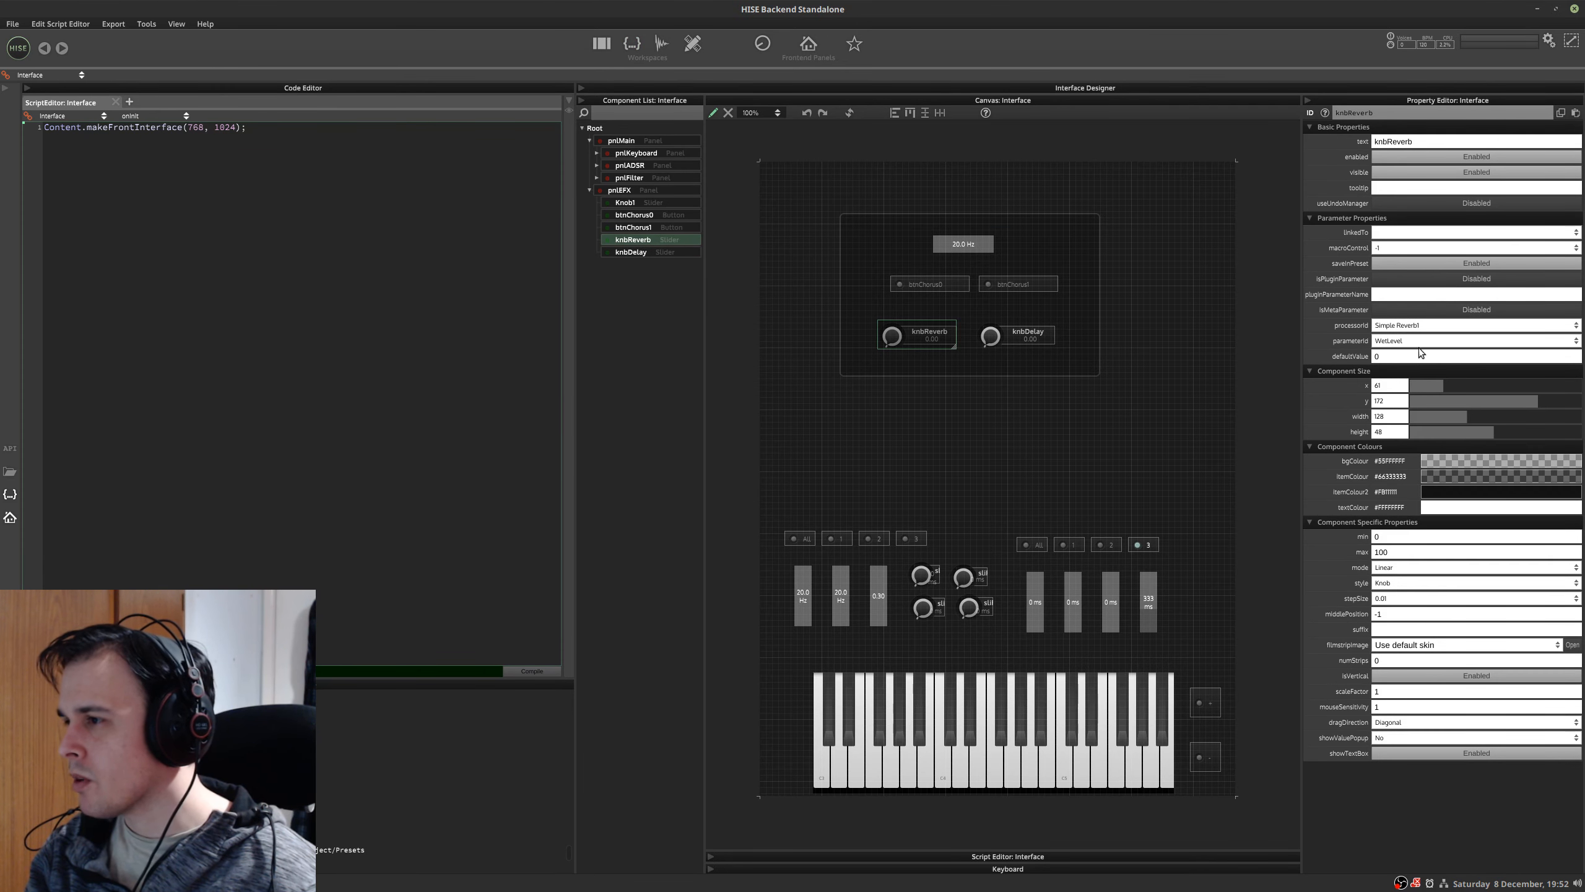
left_click(1401, 343)
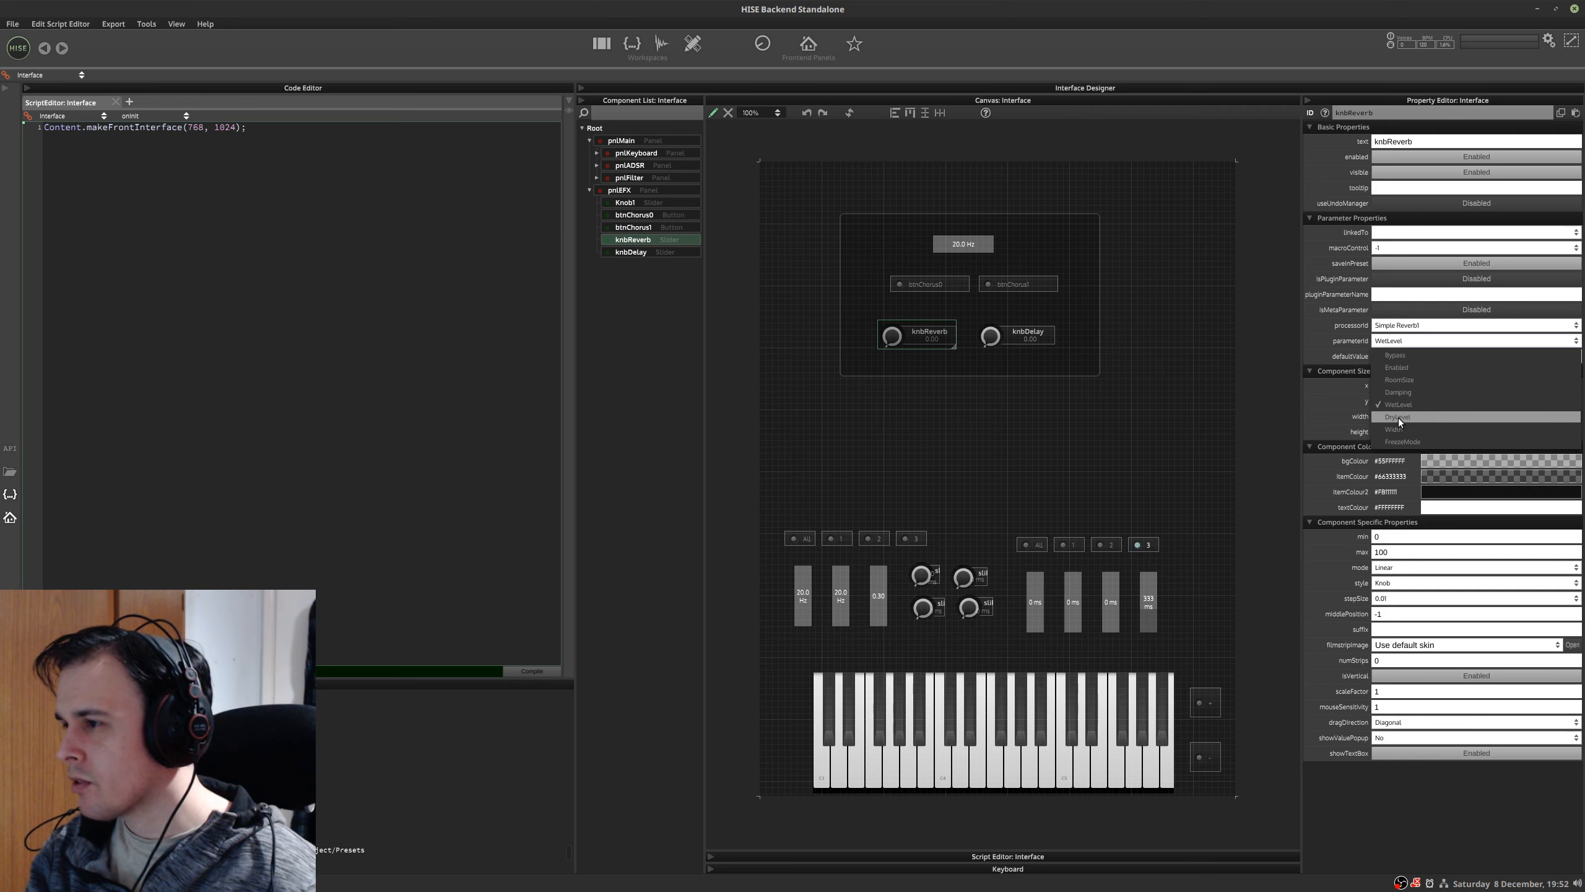
left_click(551, 312)
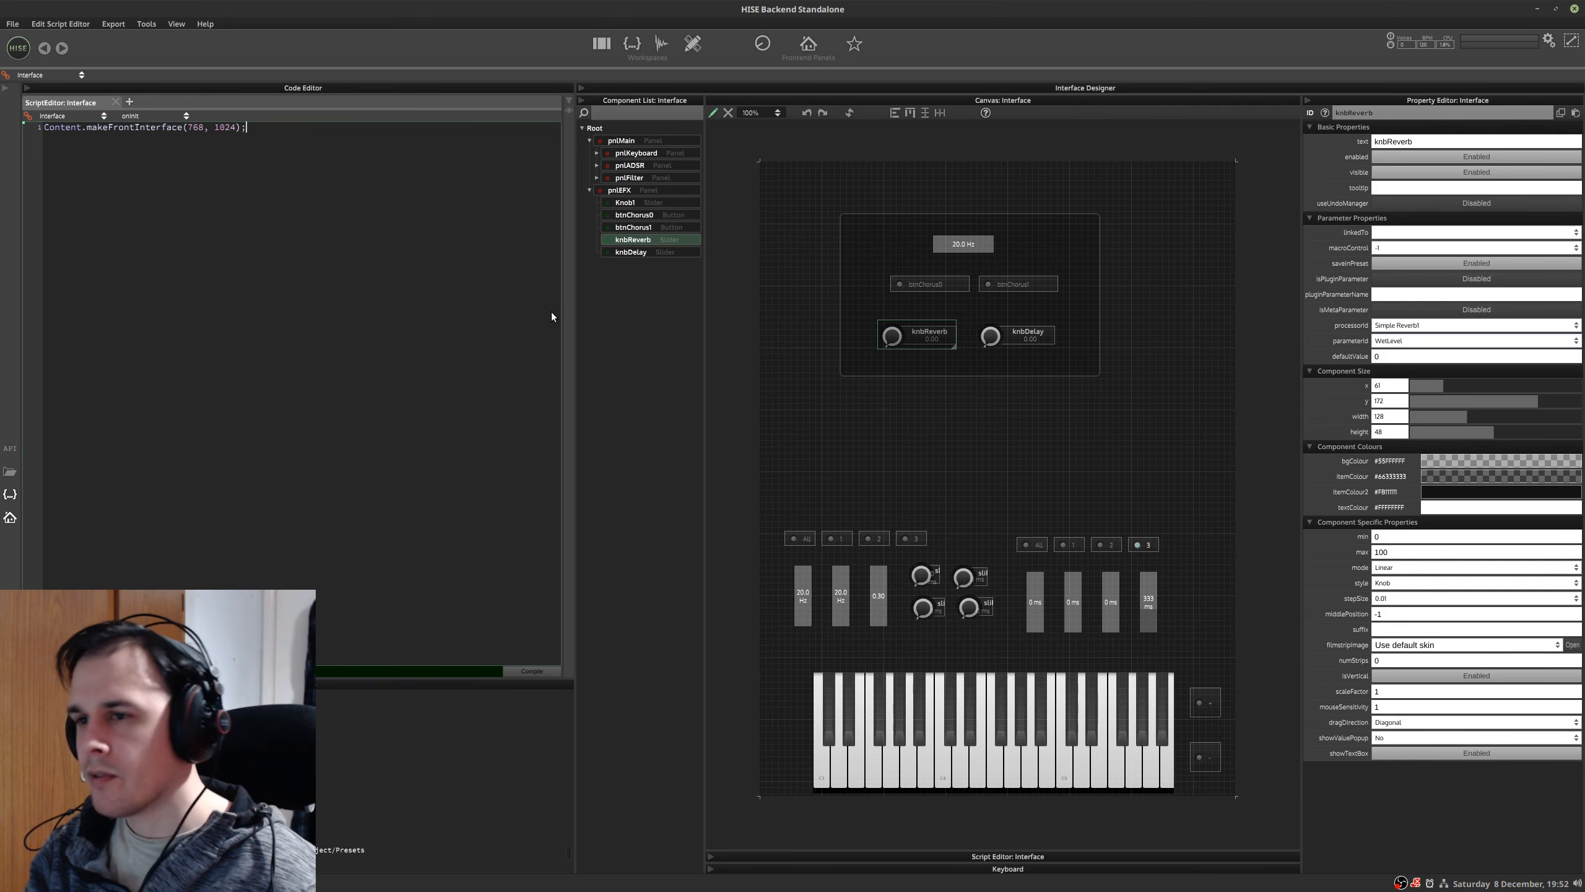
- Open a floating interface preview beside the Simple Reverb in the main workspace and test knbReverb against the Wet Level knob
left_click(602, 44)
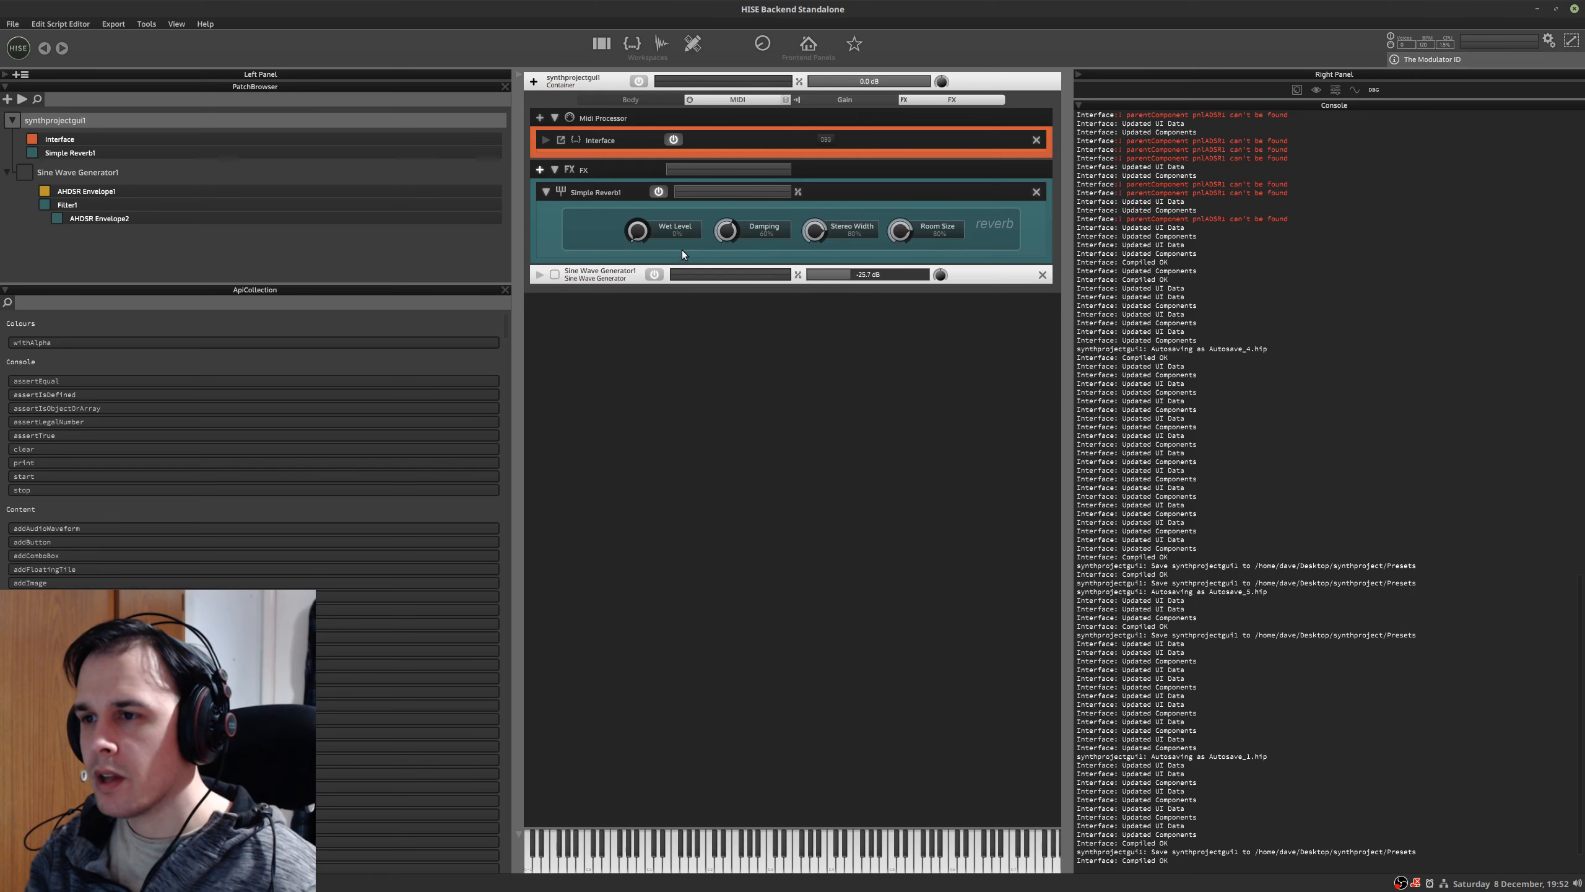
left_click(171, 24)
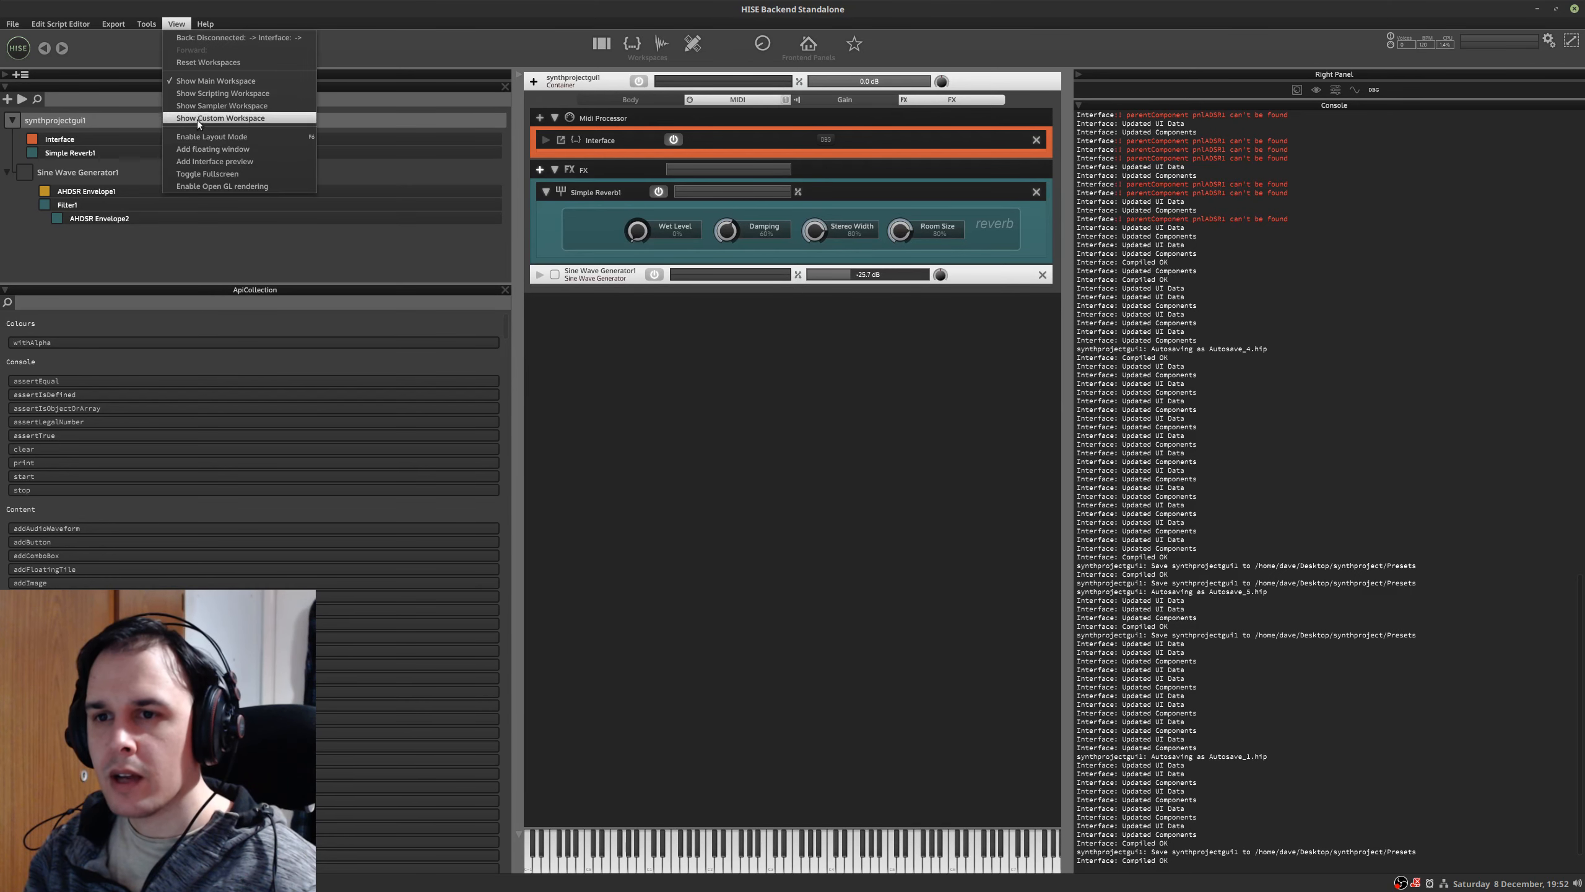
left_click(199, 159)
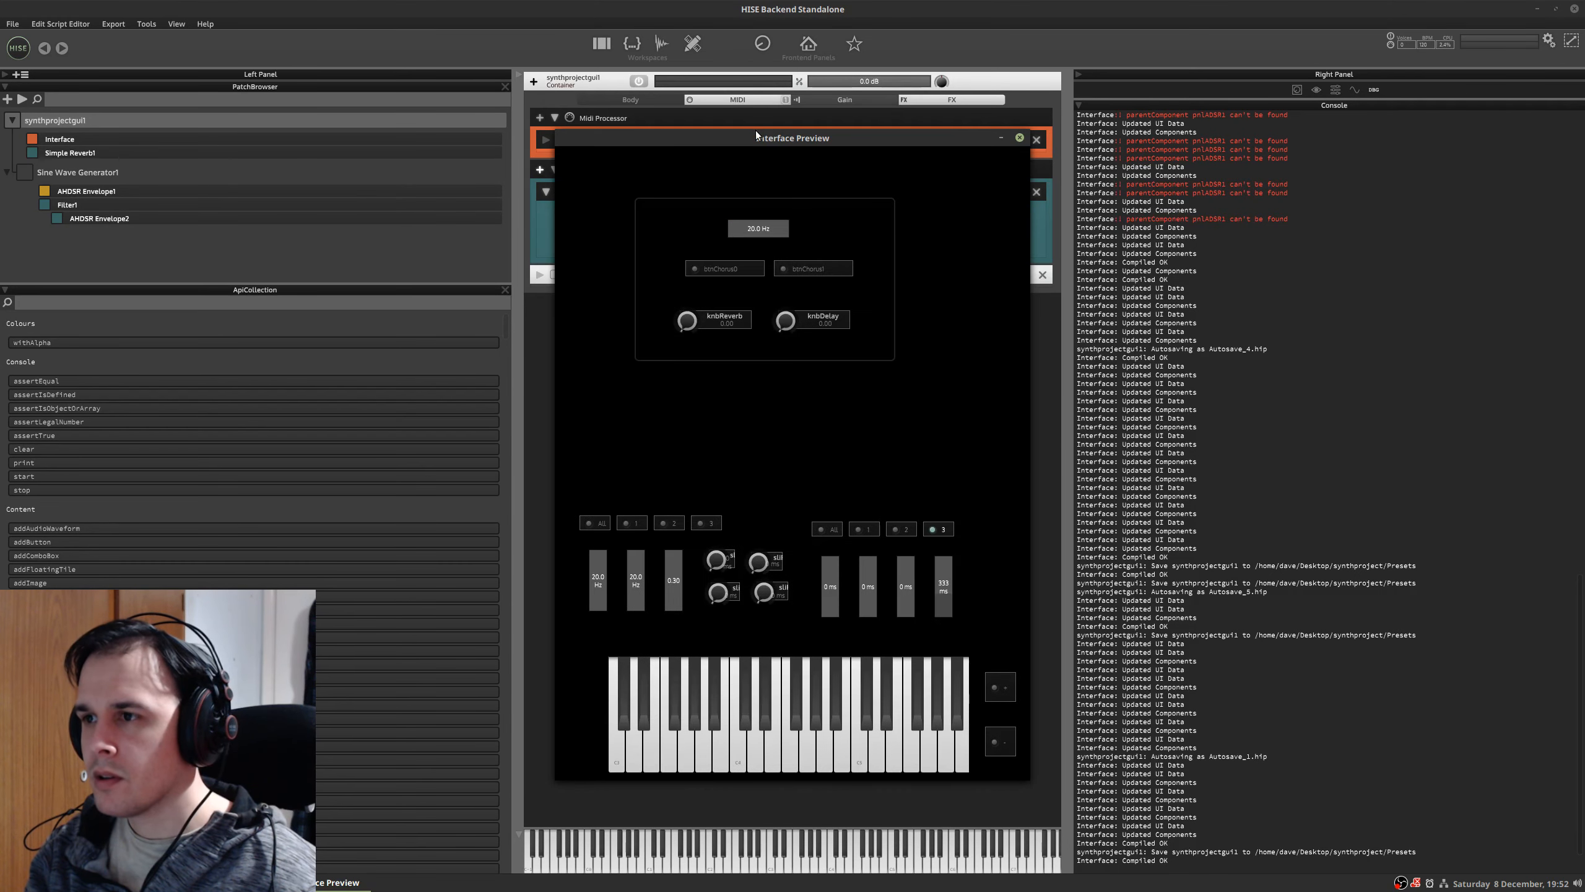
left_click_drag(756, 130, 1252, 125)
left_click_drag(1152, 310, 1139, 364)
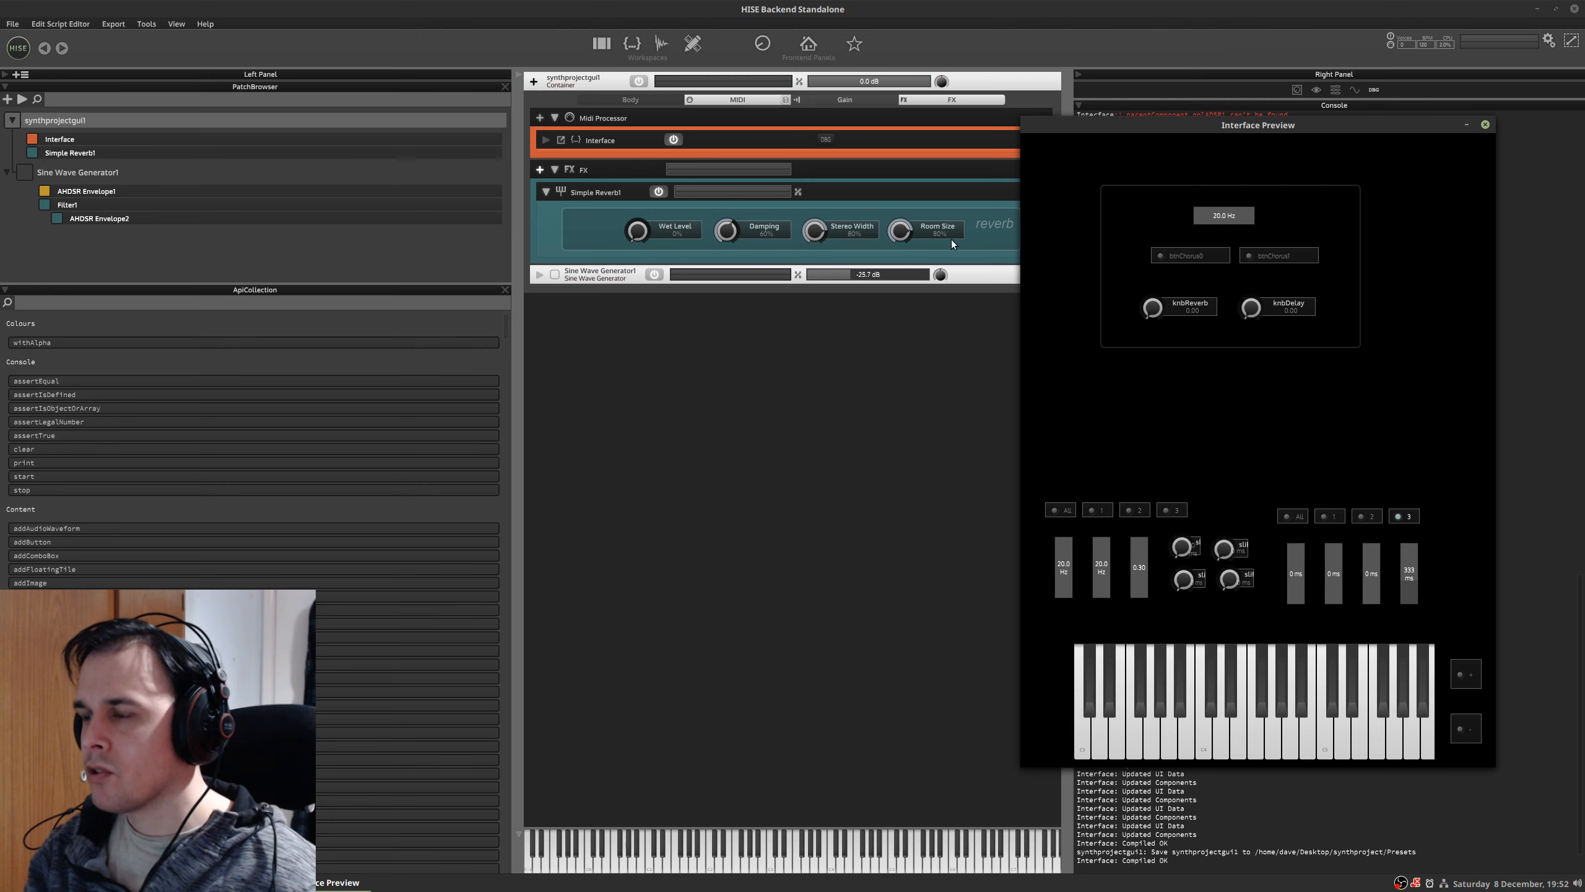
left_click_drag(641, 233, 686, 100)
- Set knbReverb's mode to NormalizedPercentage and its maximum to 1 in the scripting workspace, and compile the script
left_click(632, 44)
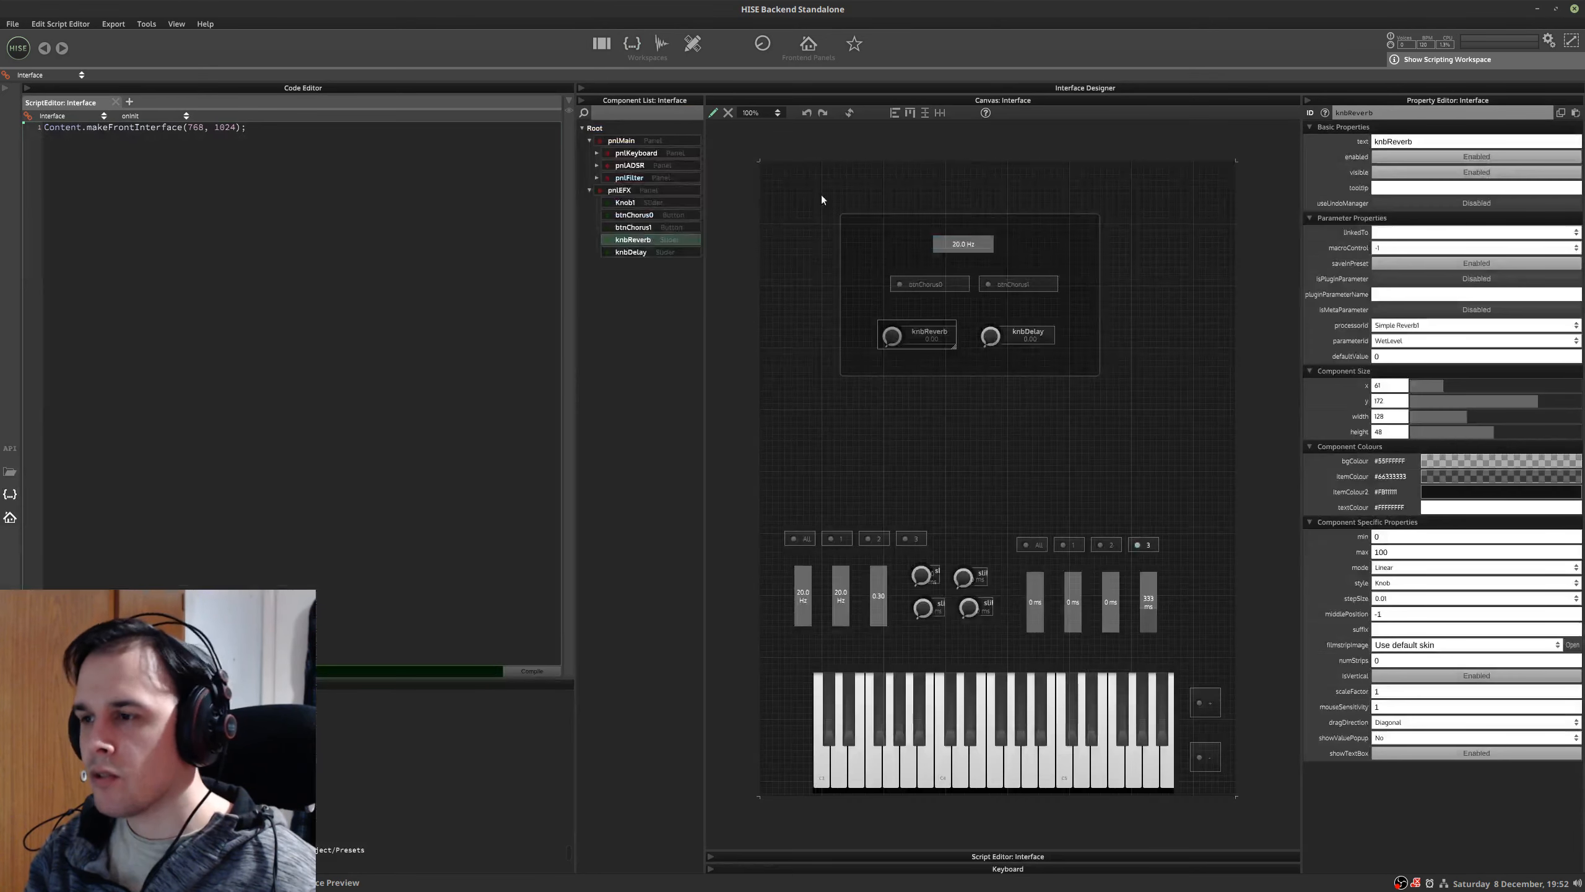
left_click(1403, 567)
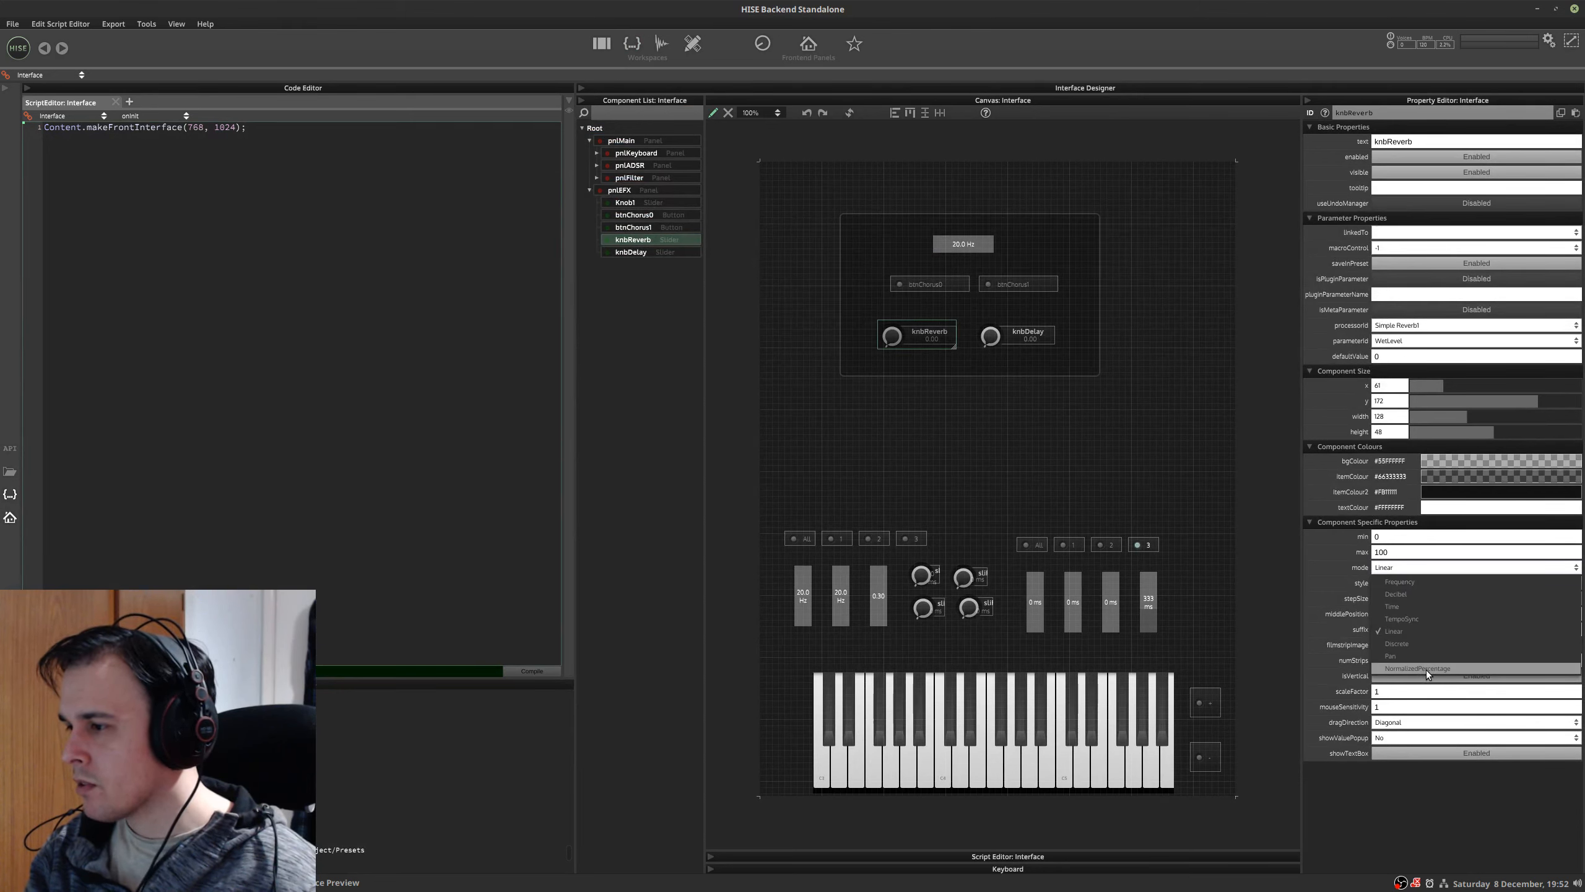
left_click(1429, 673)
left_click(1382, 552)
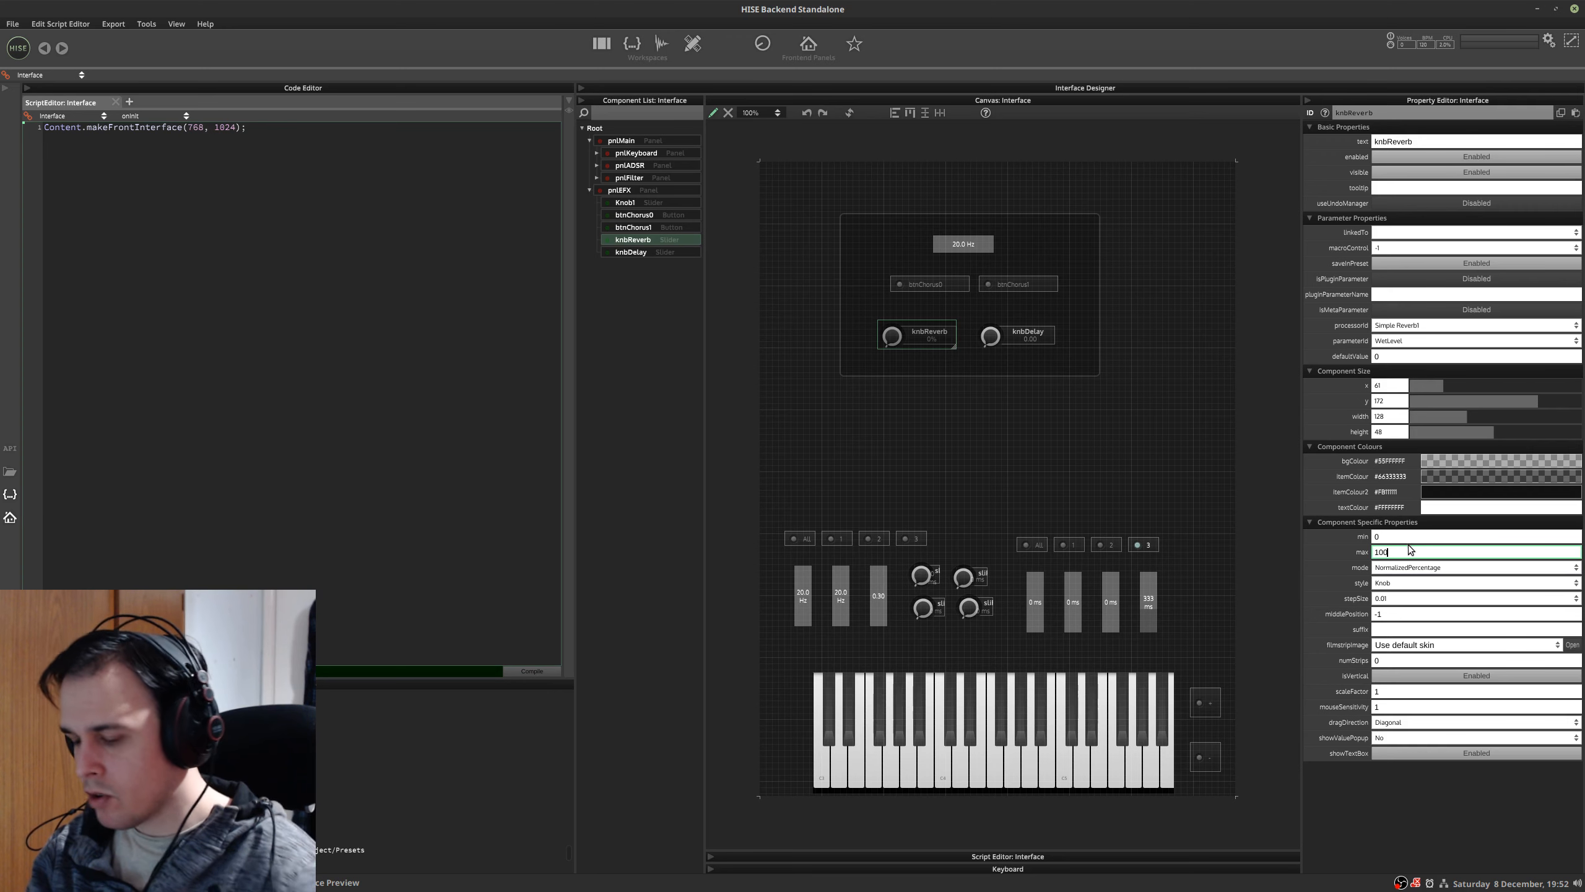
type("1")
left_click(537, 667)
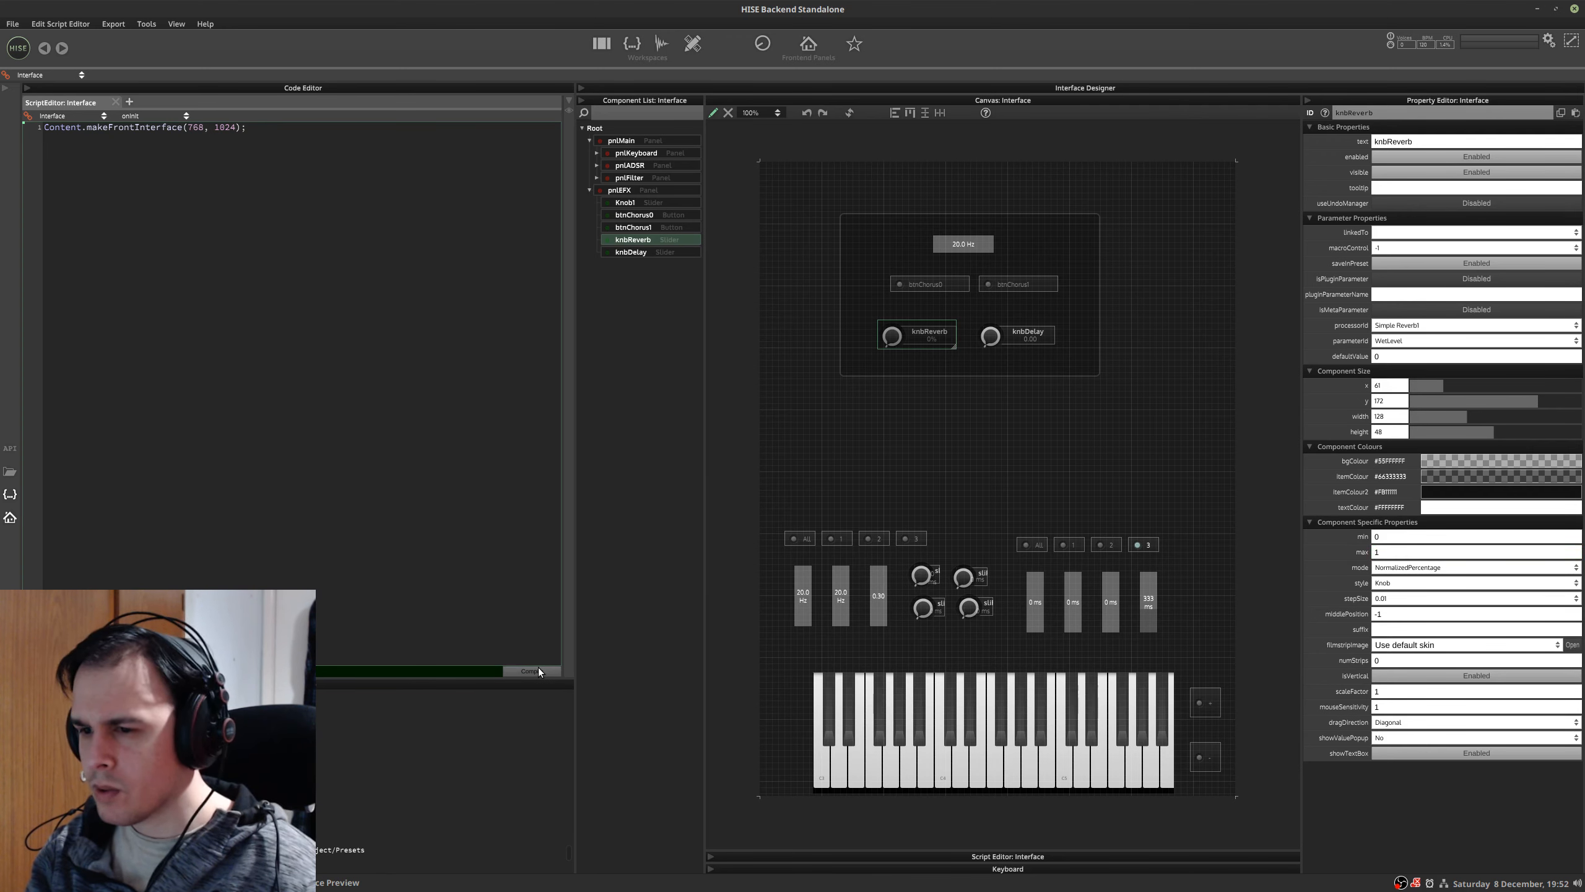
- Test knbReverb in the interface preview against the reverb's Wet Level, and recheck its parameter options in the scripting workspace
left_click(602, 43)
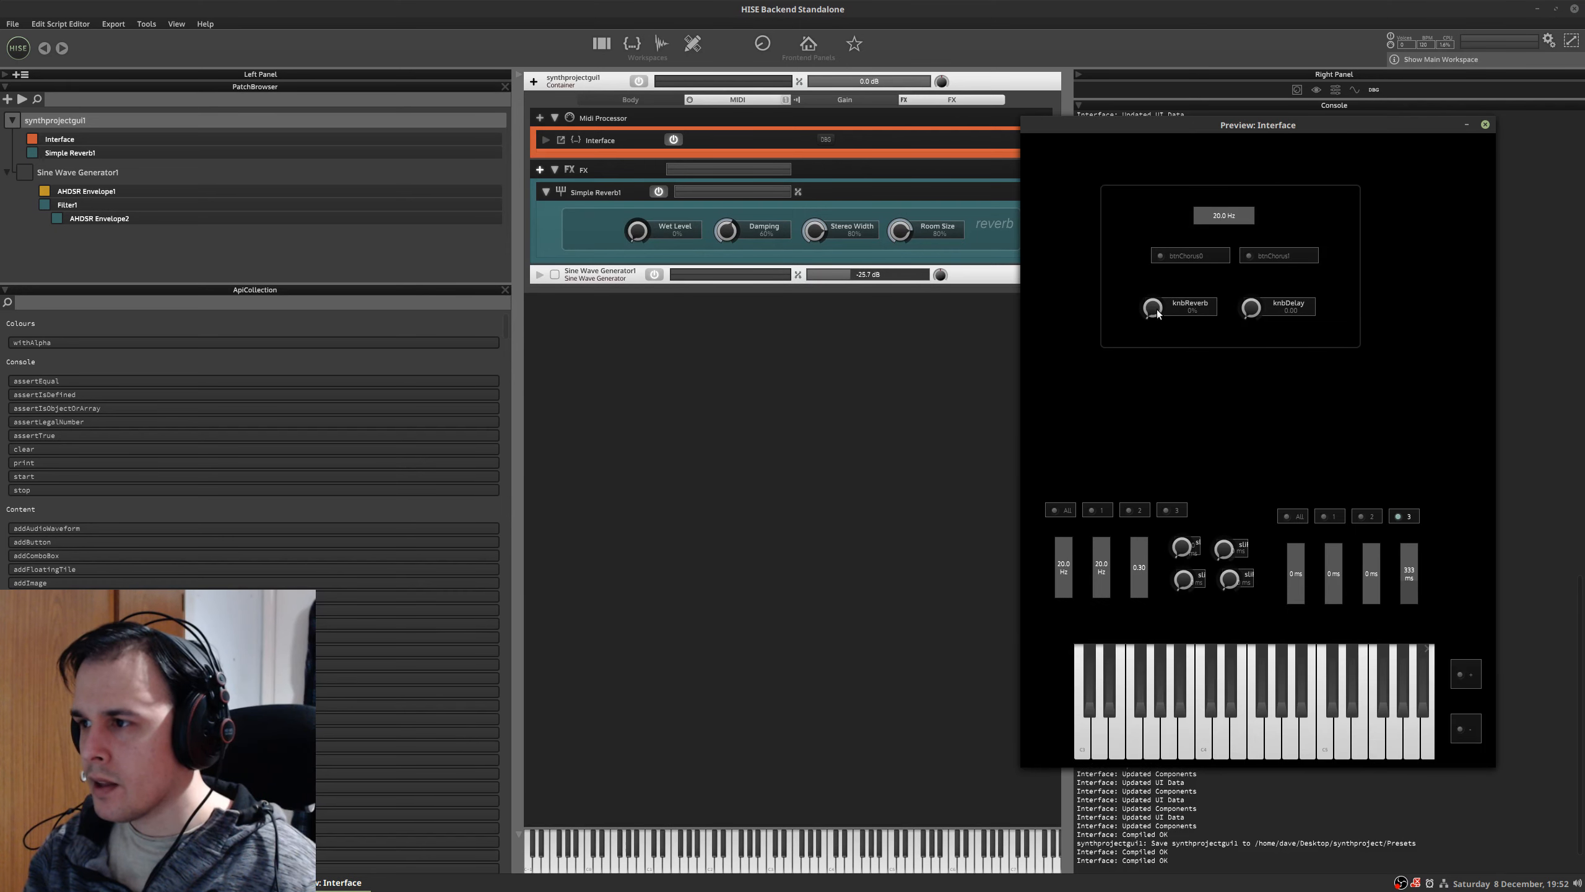
mouse_move(1157, 314)
left_mouse_down()
mouse_move(1196, 124)
mouse_move(1170, 311)
mouse_move(1179, 184)
mouse_move(1156, 262)
mouse_move(1169, 181)
mouse_move(1153, 311)
left_mouse_up()
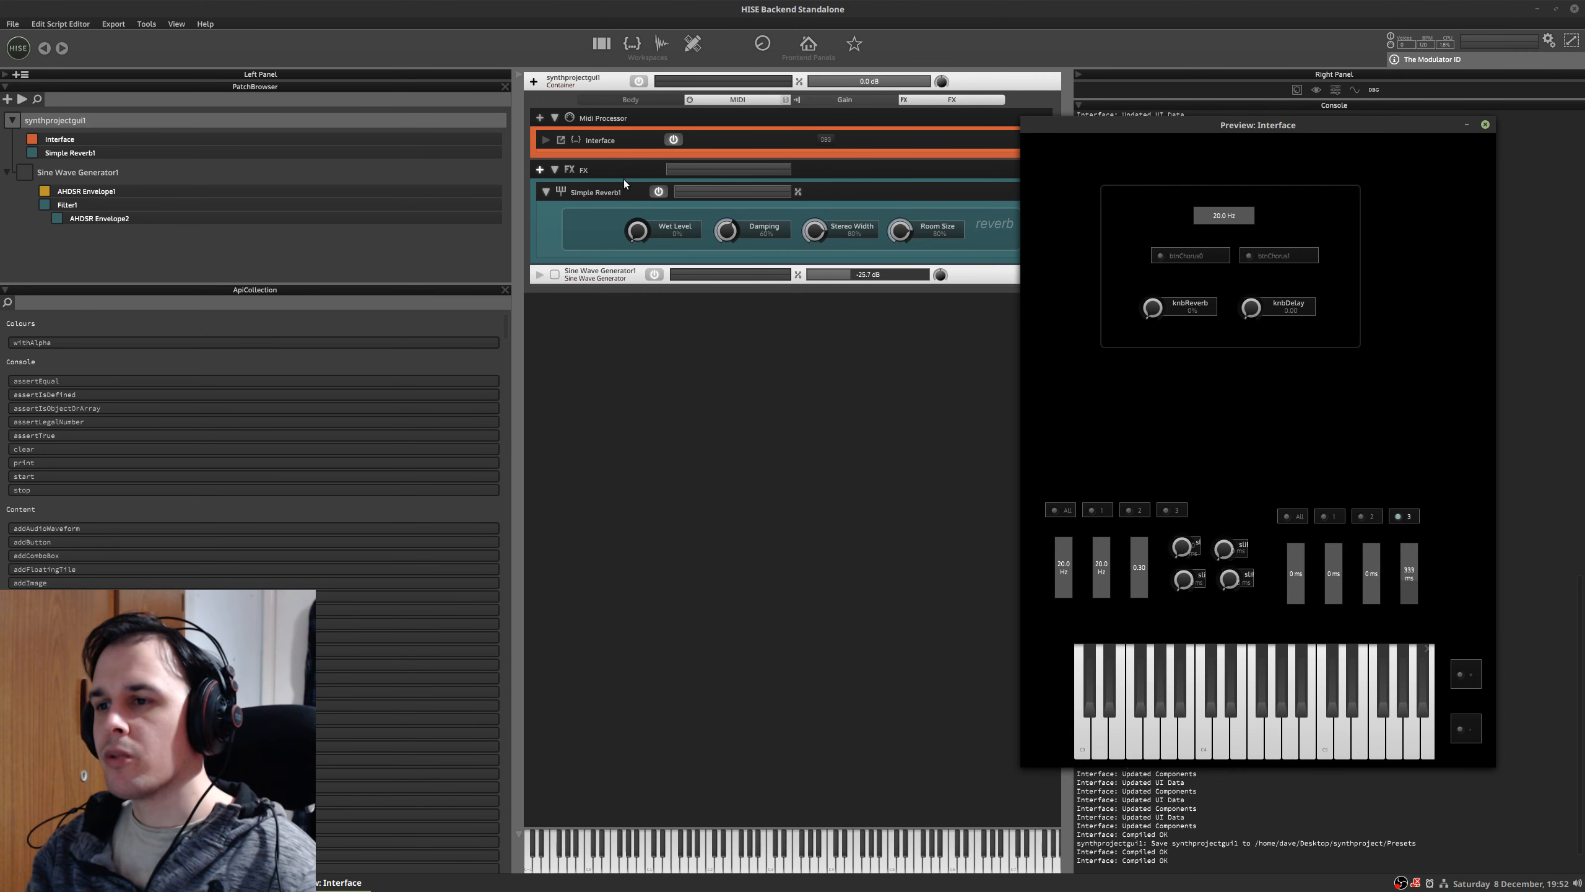
left_click(632, 44)
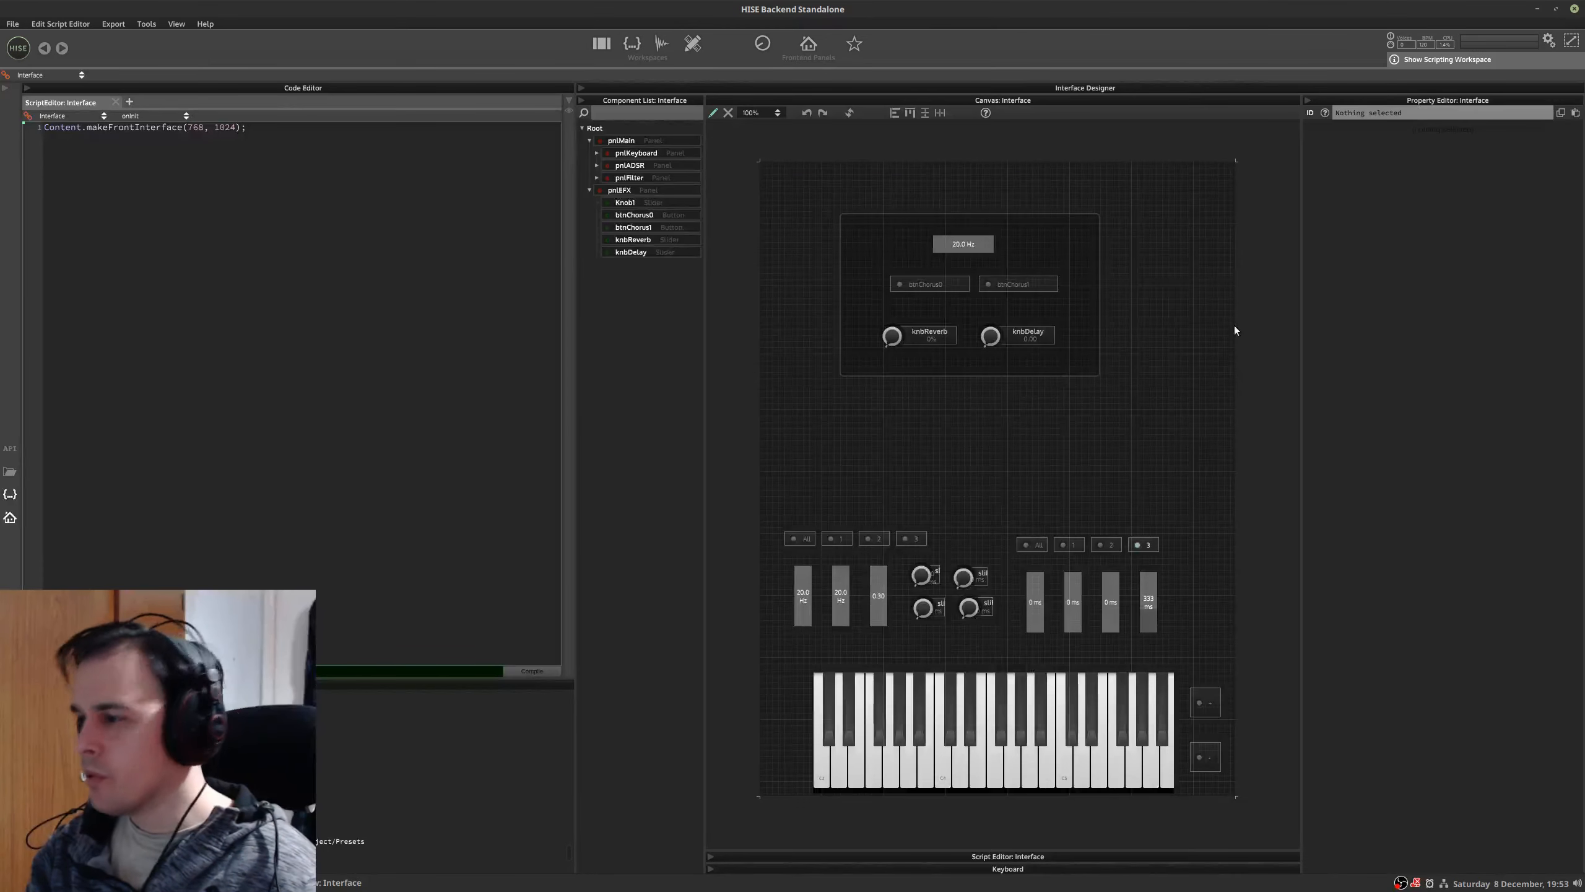
left_click(917, 336)
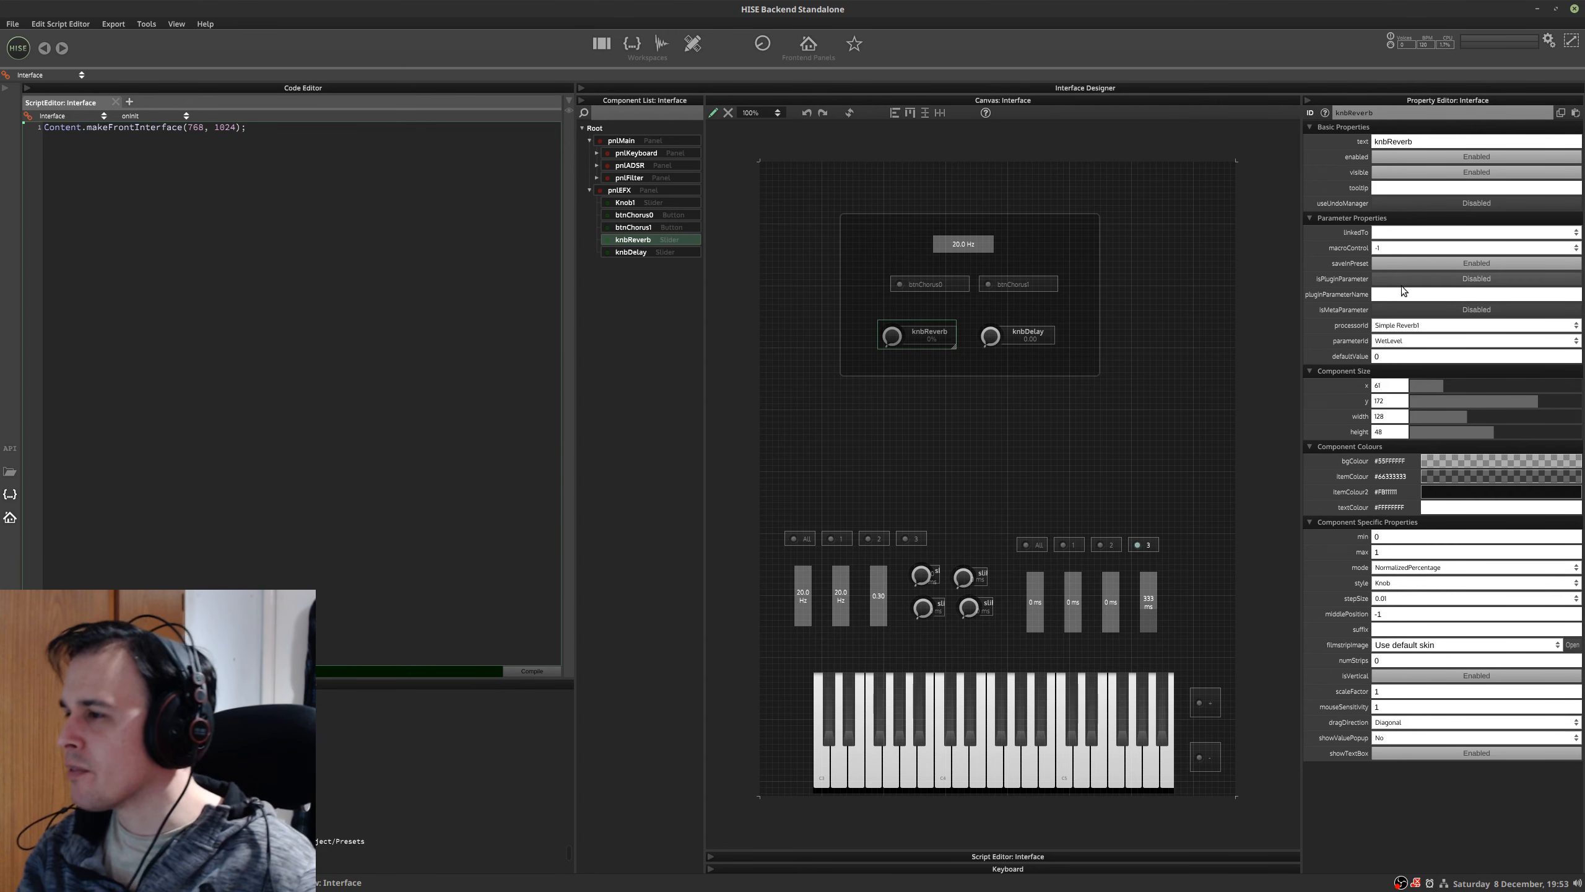
left_click(1399, 340)
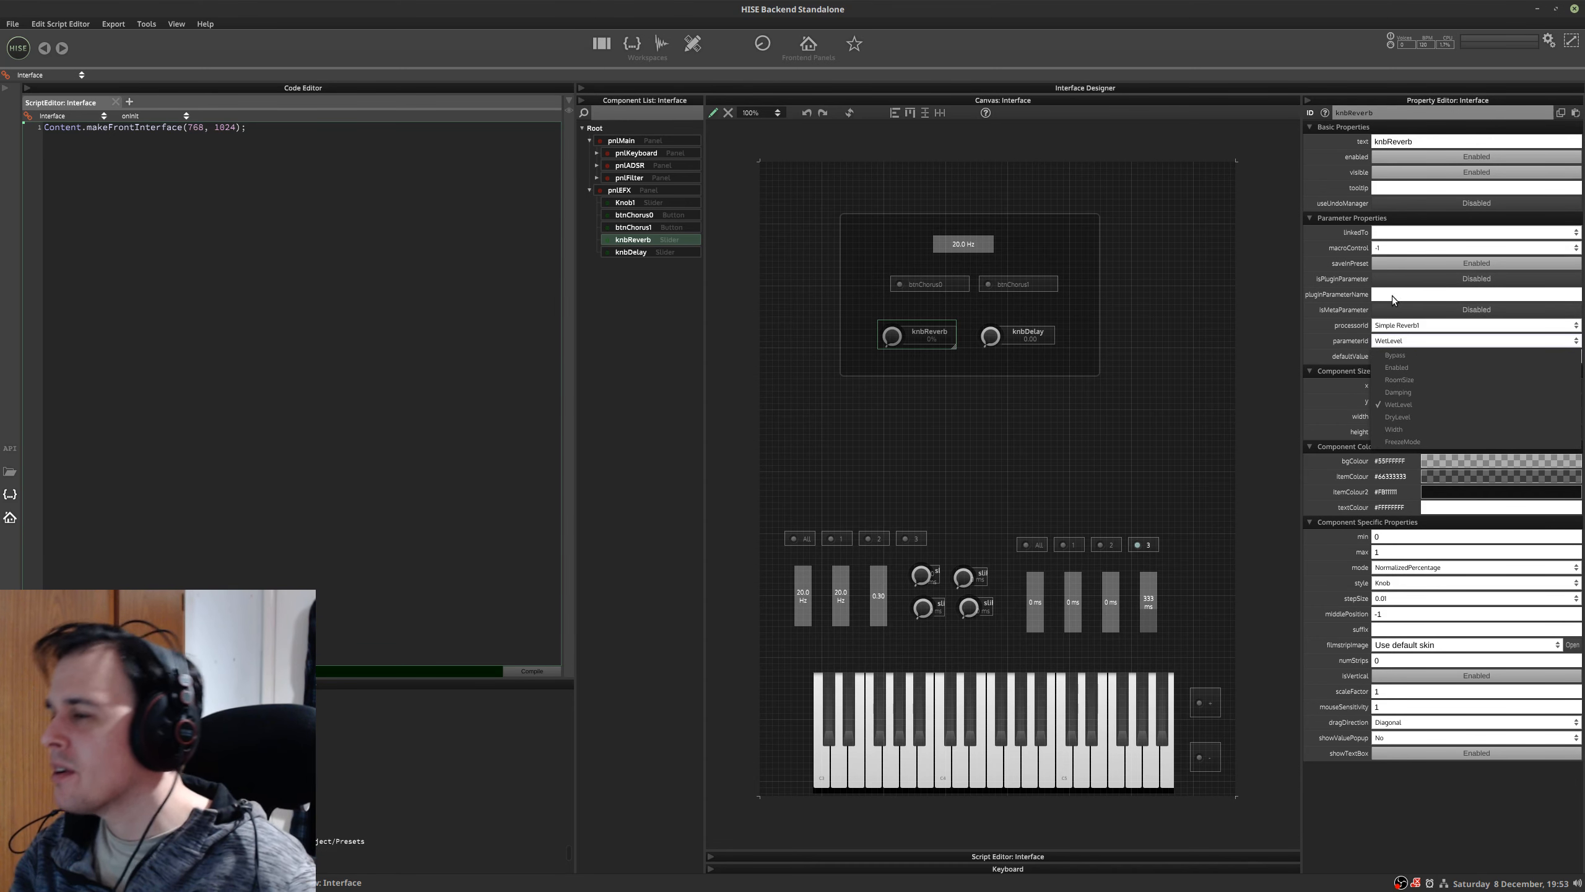
left_click(1384, 341)
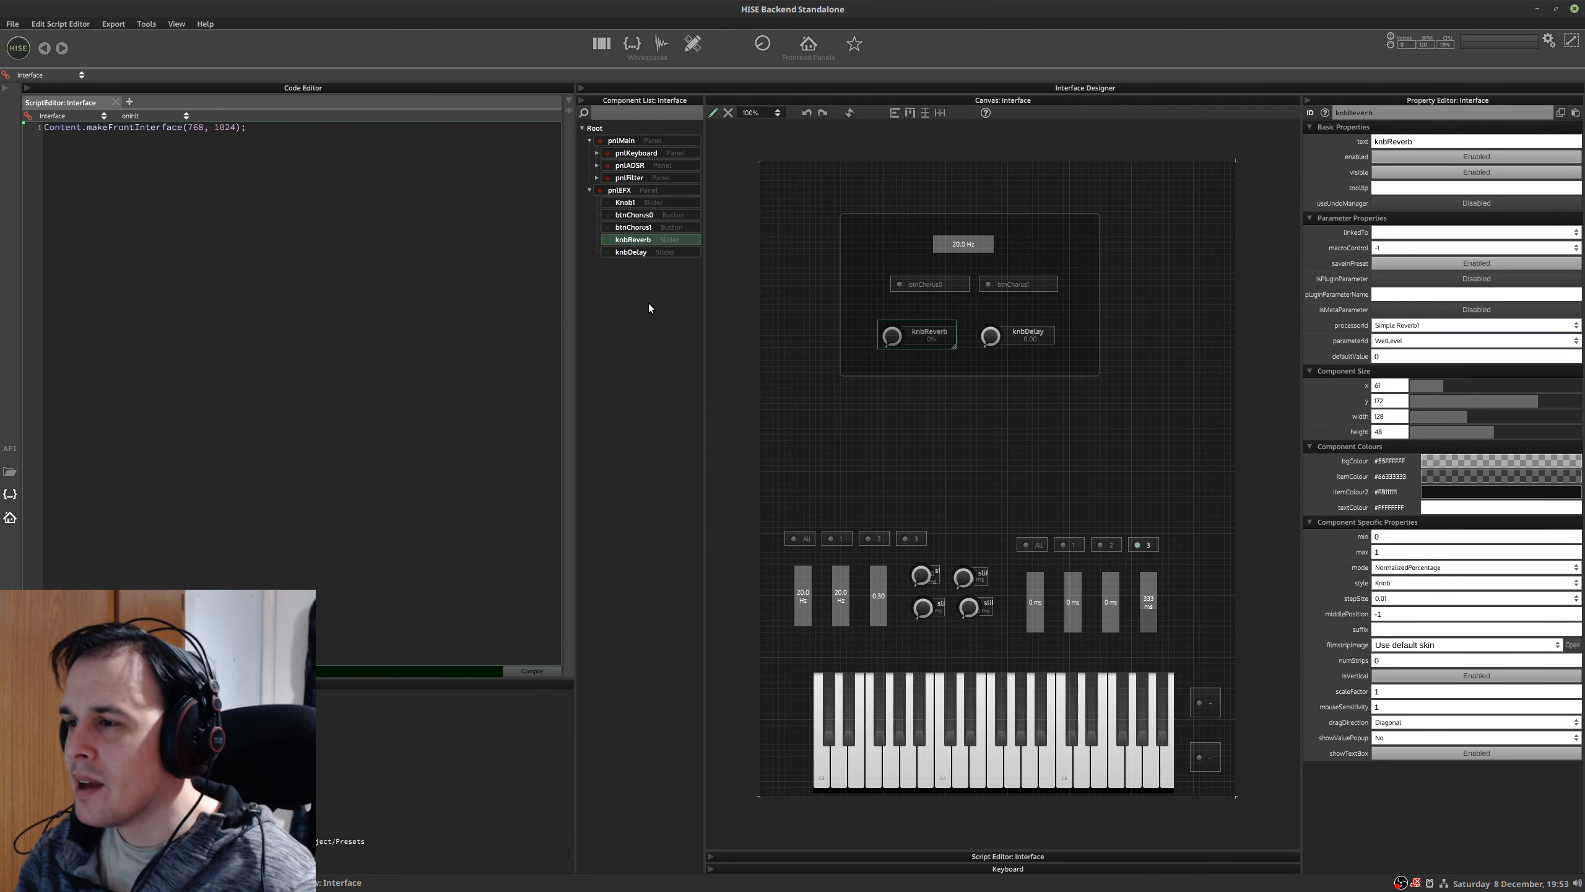
- Select knbDelay, and add a Delay effect to the main container's FX chain in the main workspace
left_click(631, 251)
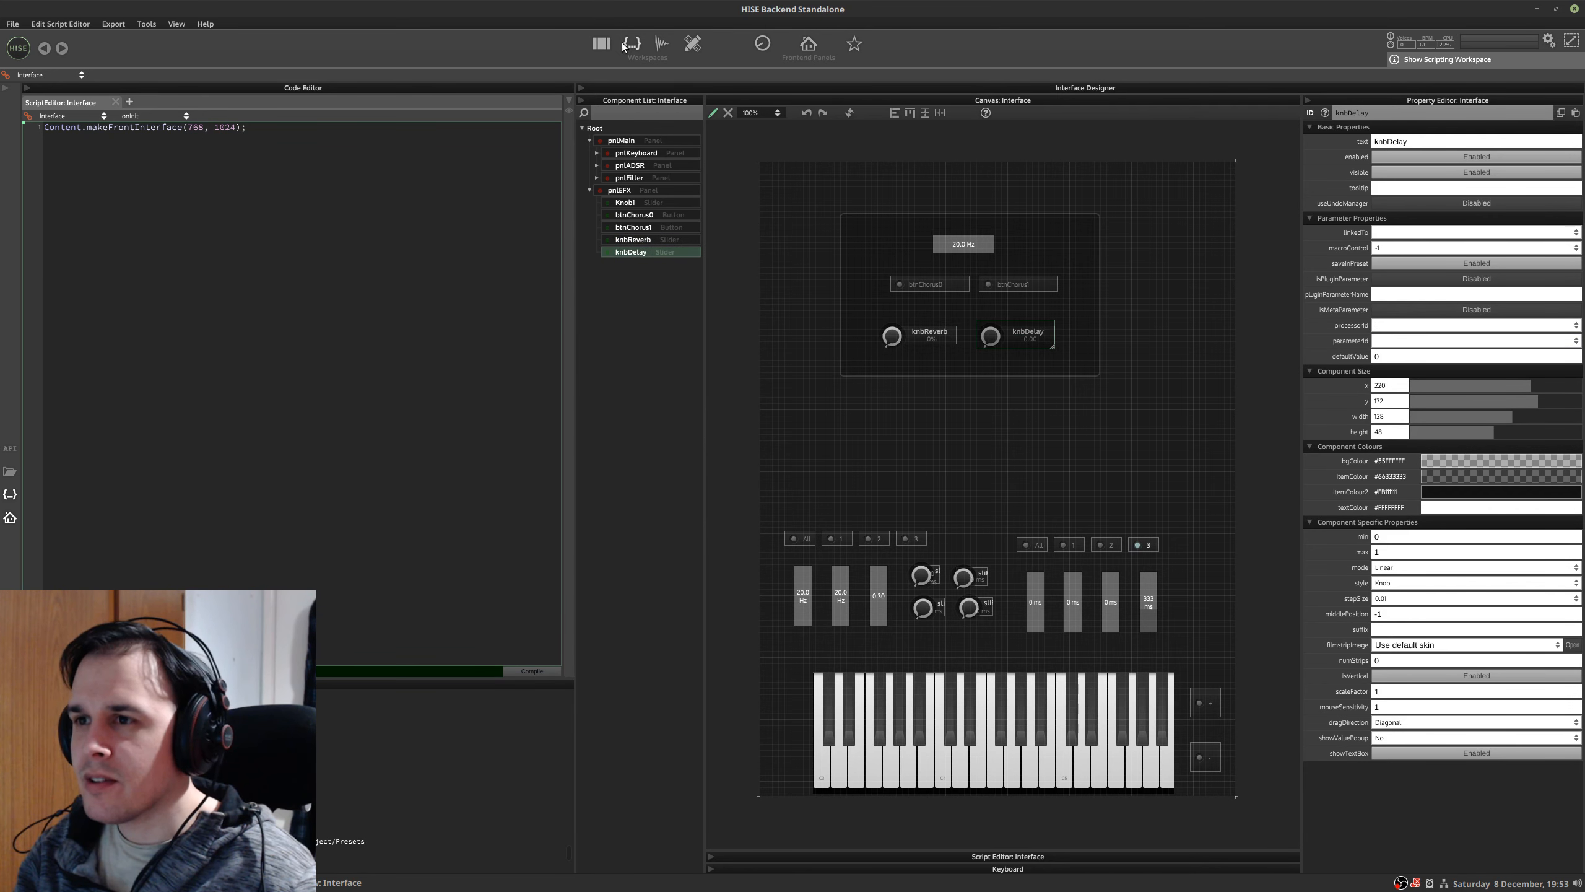
left_click(601, 44)
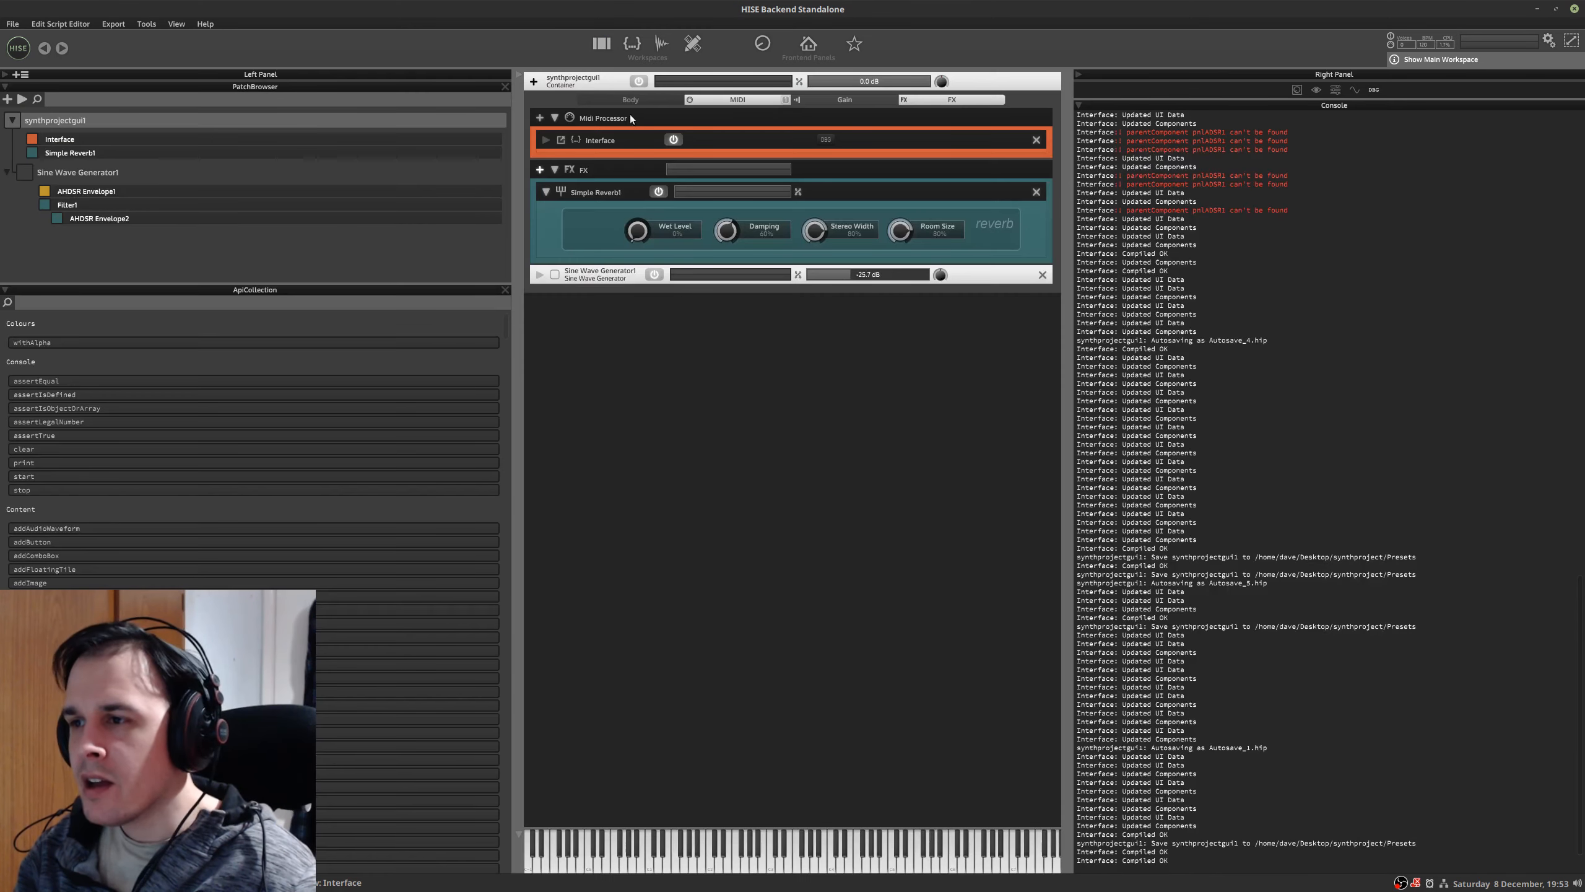
left_click(540, 170)
left_click(564, 255)
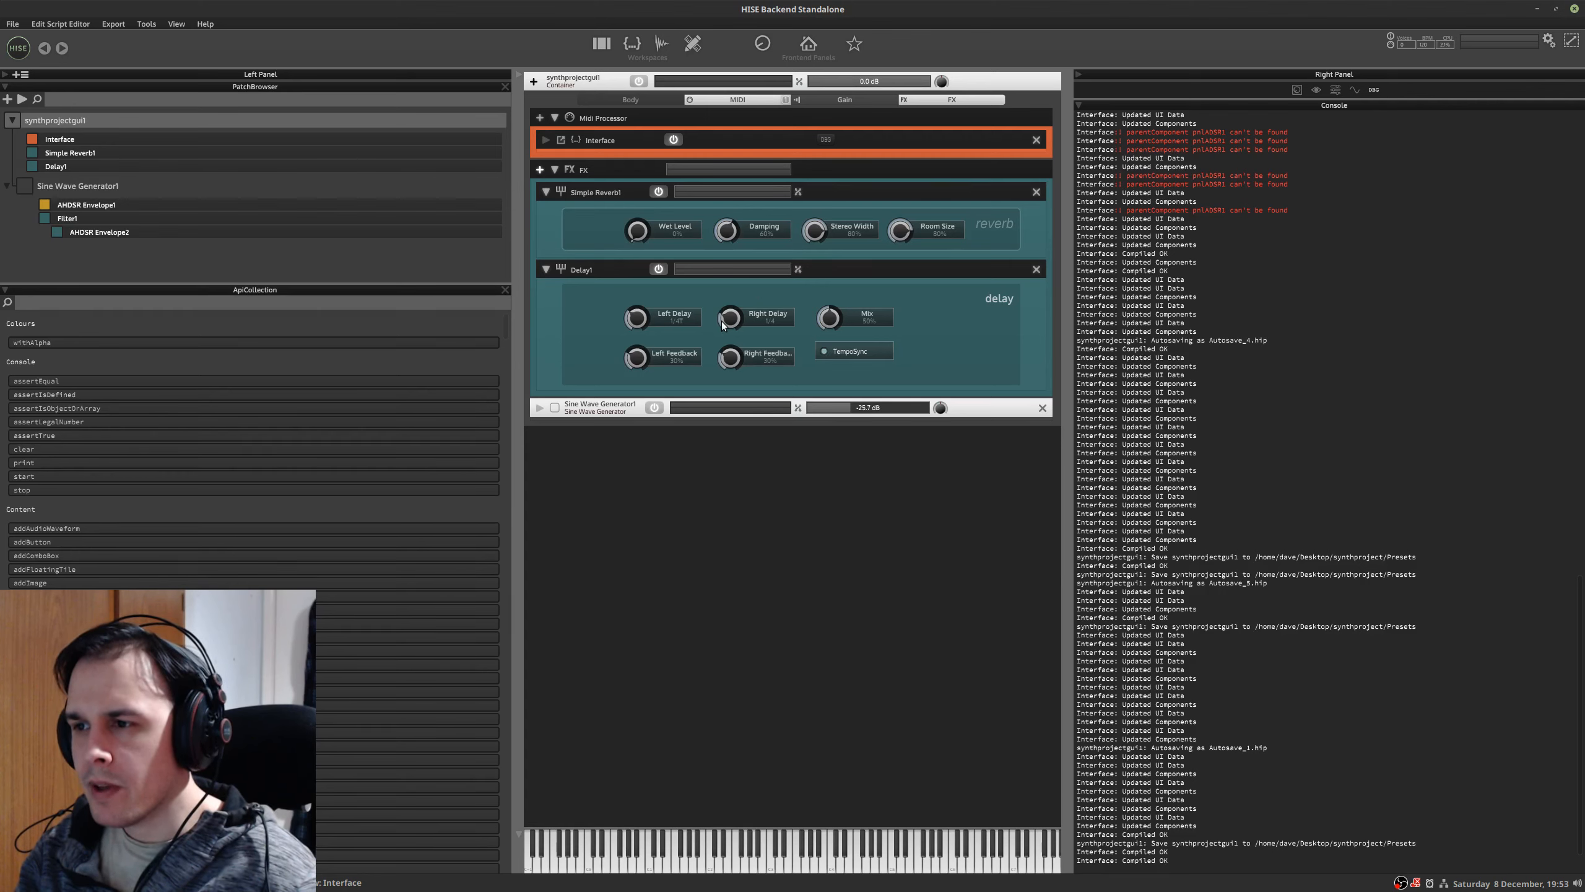
- Try out the Left Delay, Right Delay and Right Feedback knobs on the Delay effect
left_click_drag(726, 320, 725, 298)
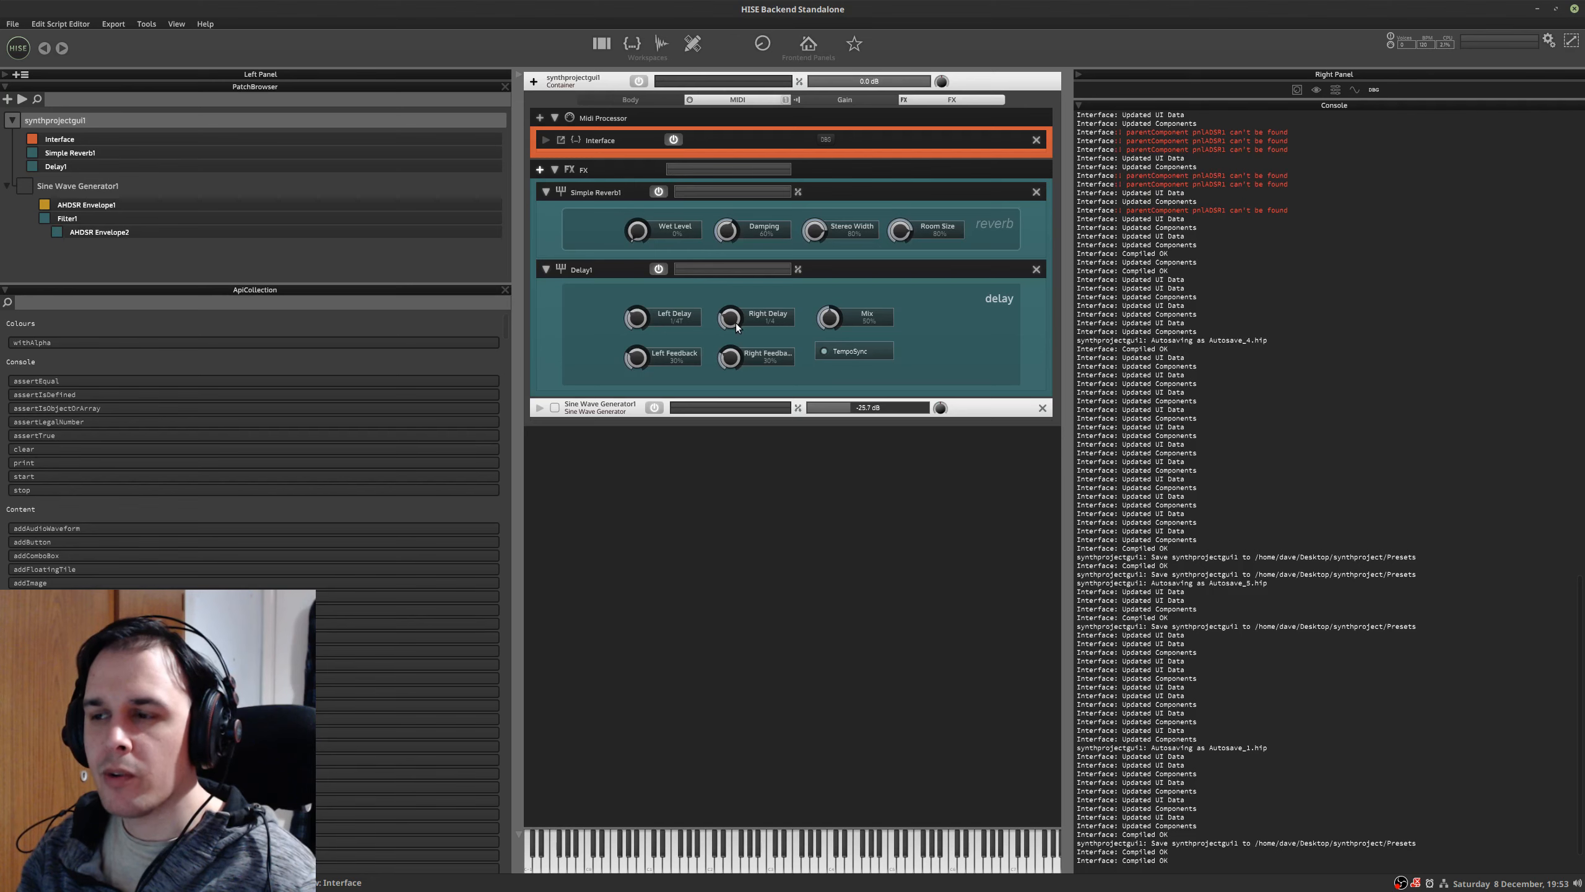
left_click_drag(736, 322, 645, 268)
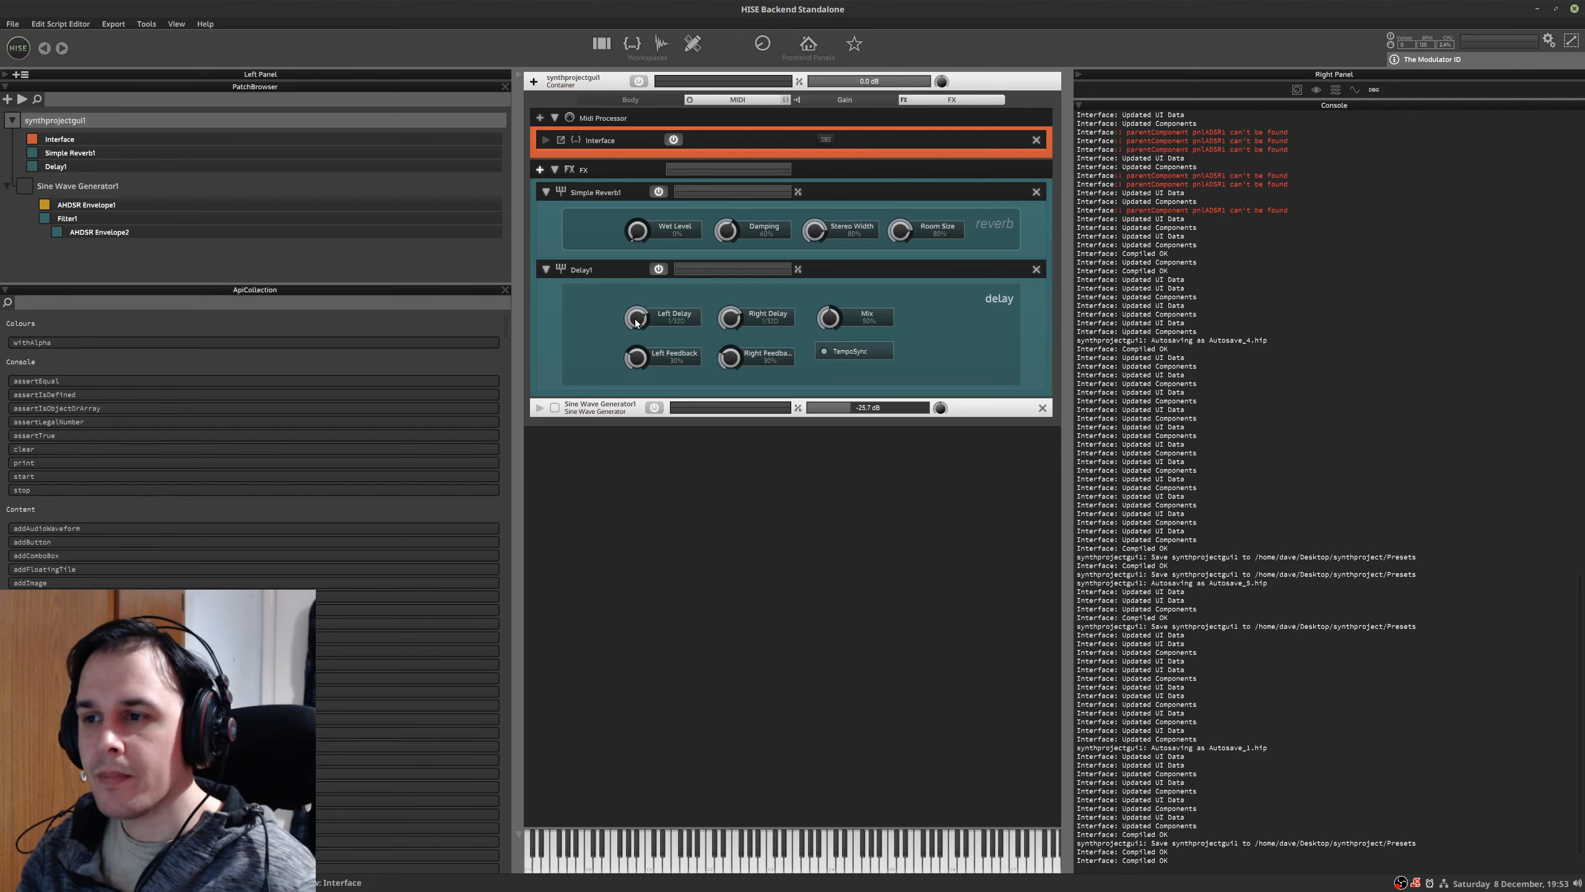
left_click_drag(636, 322, 622, 387)
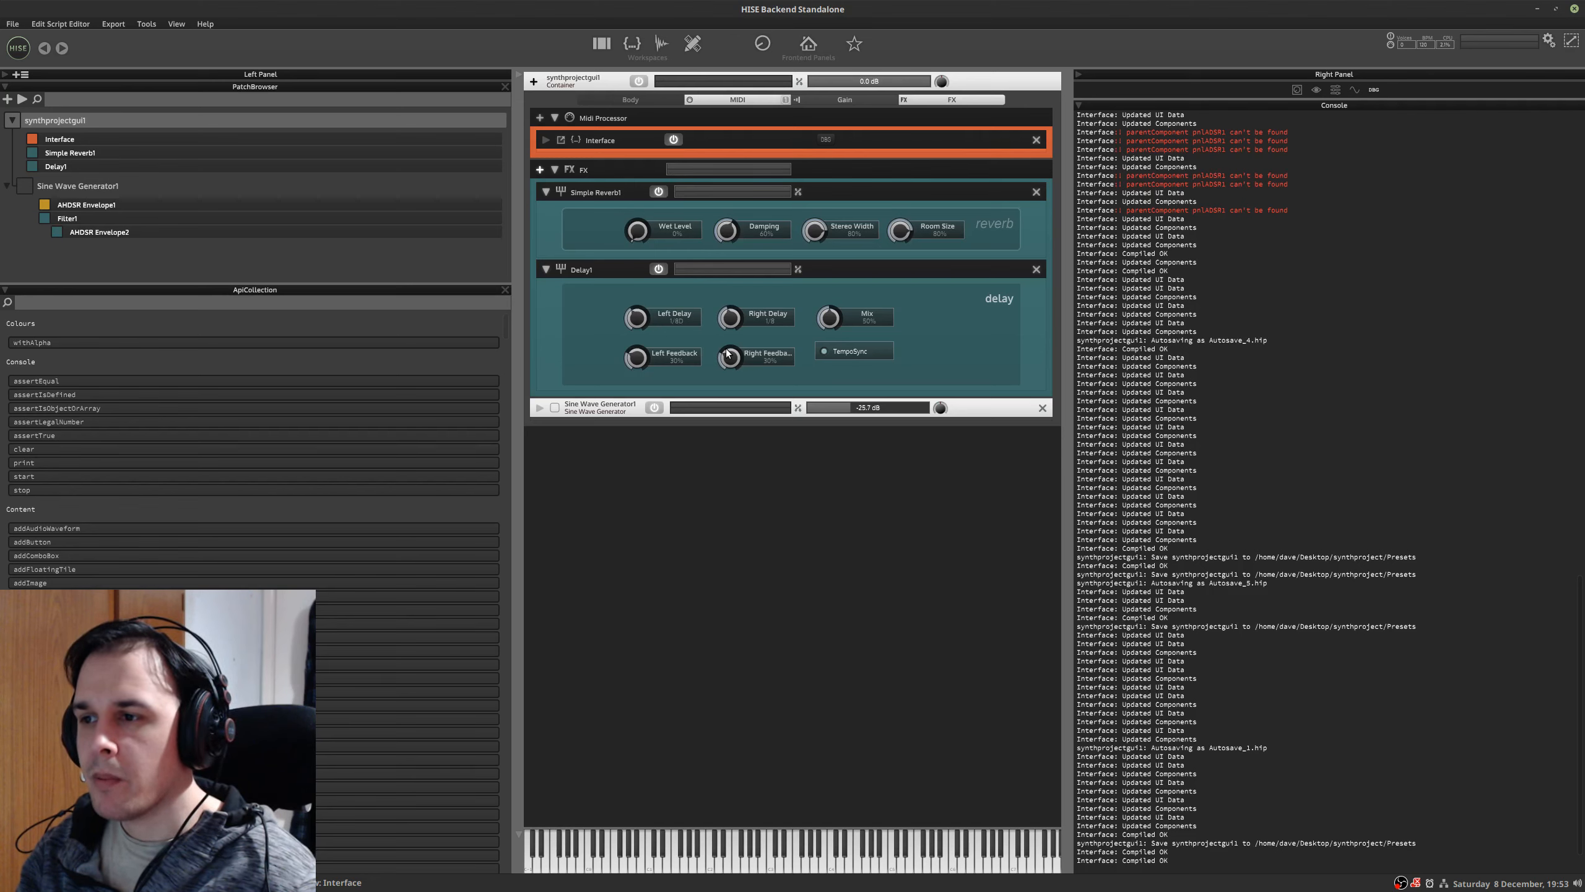
mouse_move(727, 354)
left_mouse_down()
mouse_move(723, 371)
mouse_move(710, 363)
left_mouse_up()
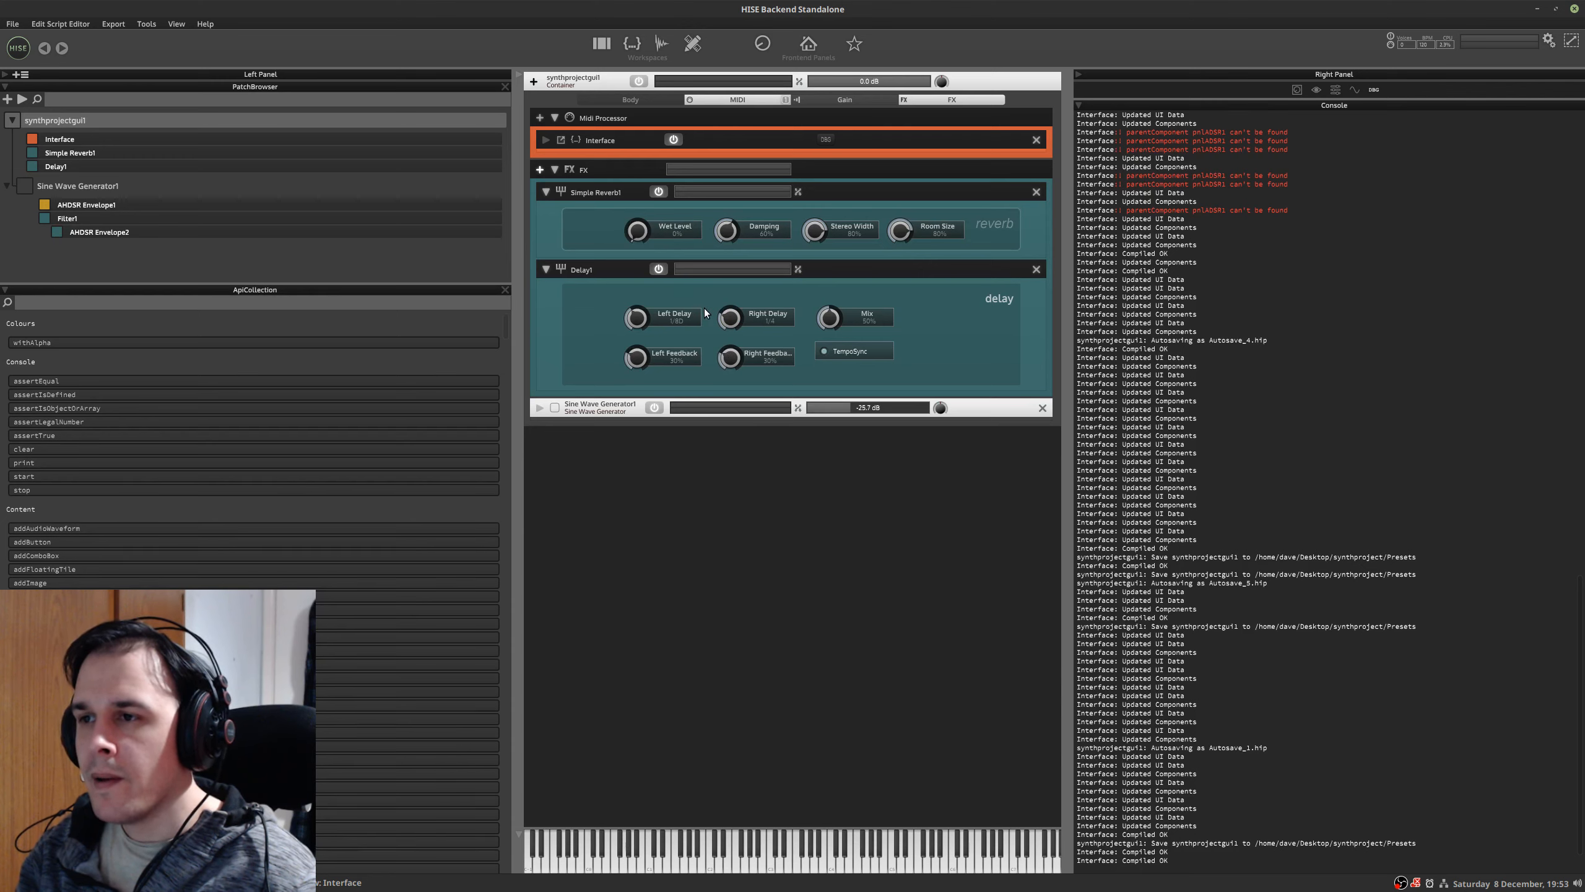
- Add a Simple Gain effect to the main container's FX chain and try out its Delay knob
left_click(536, 172)
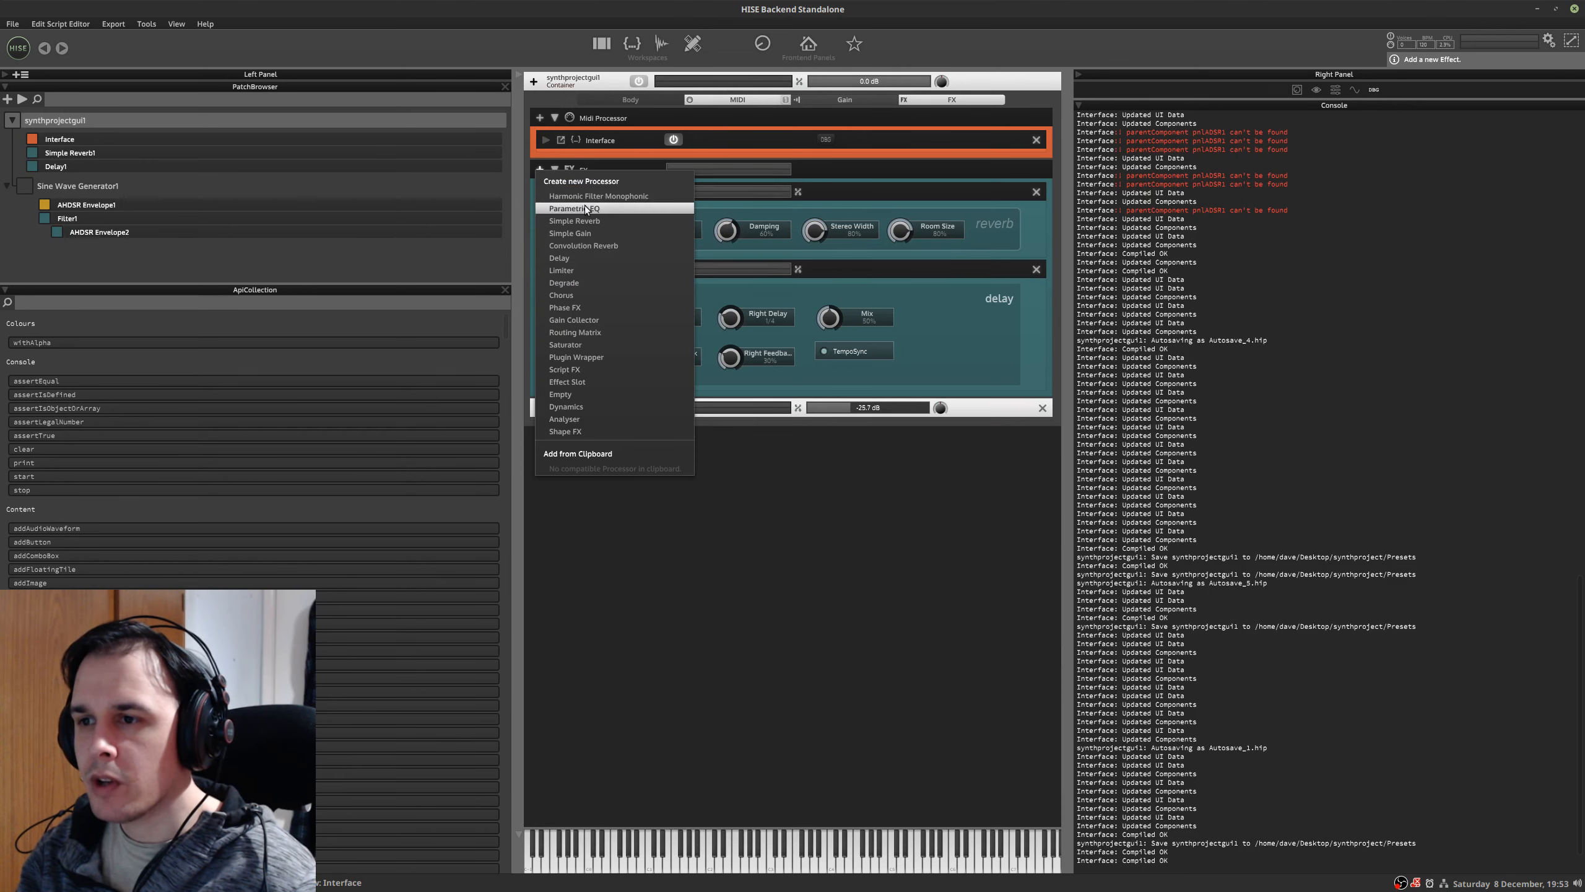
left_click(587, 227)
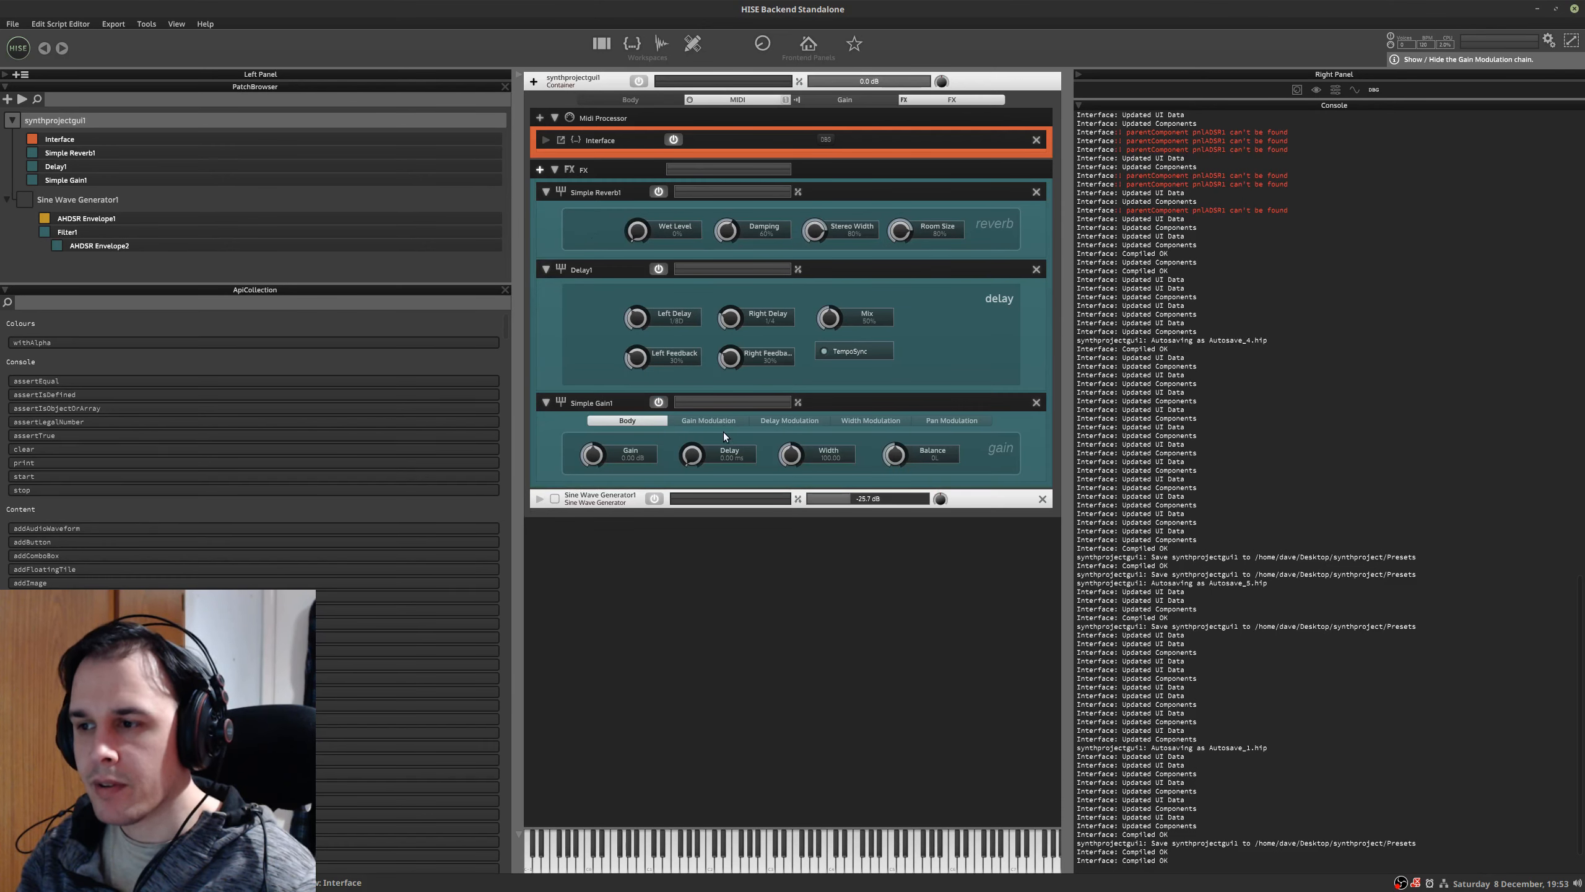
left_click_drag(701, 455, 705, 293)
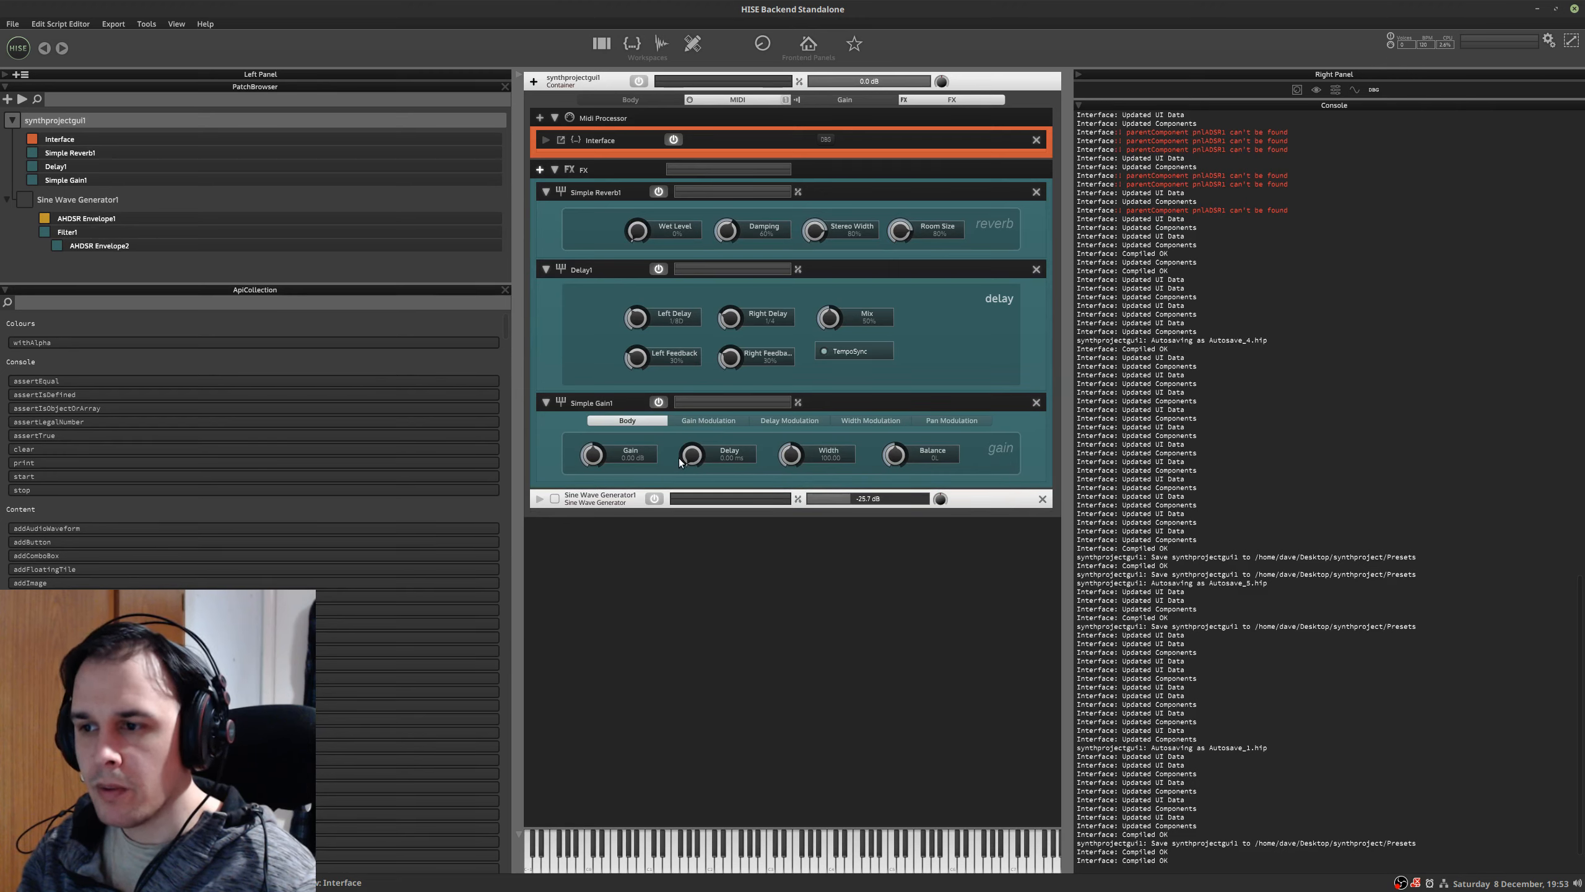
- Compare the added effects with the EFX and master sections of the mockup image
key("ctrl+alt+Right")
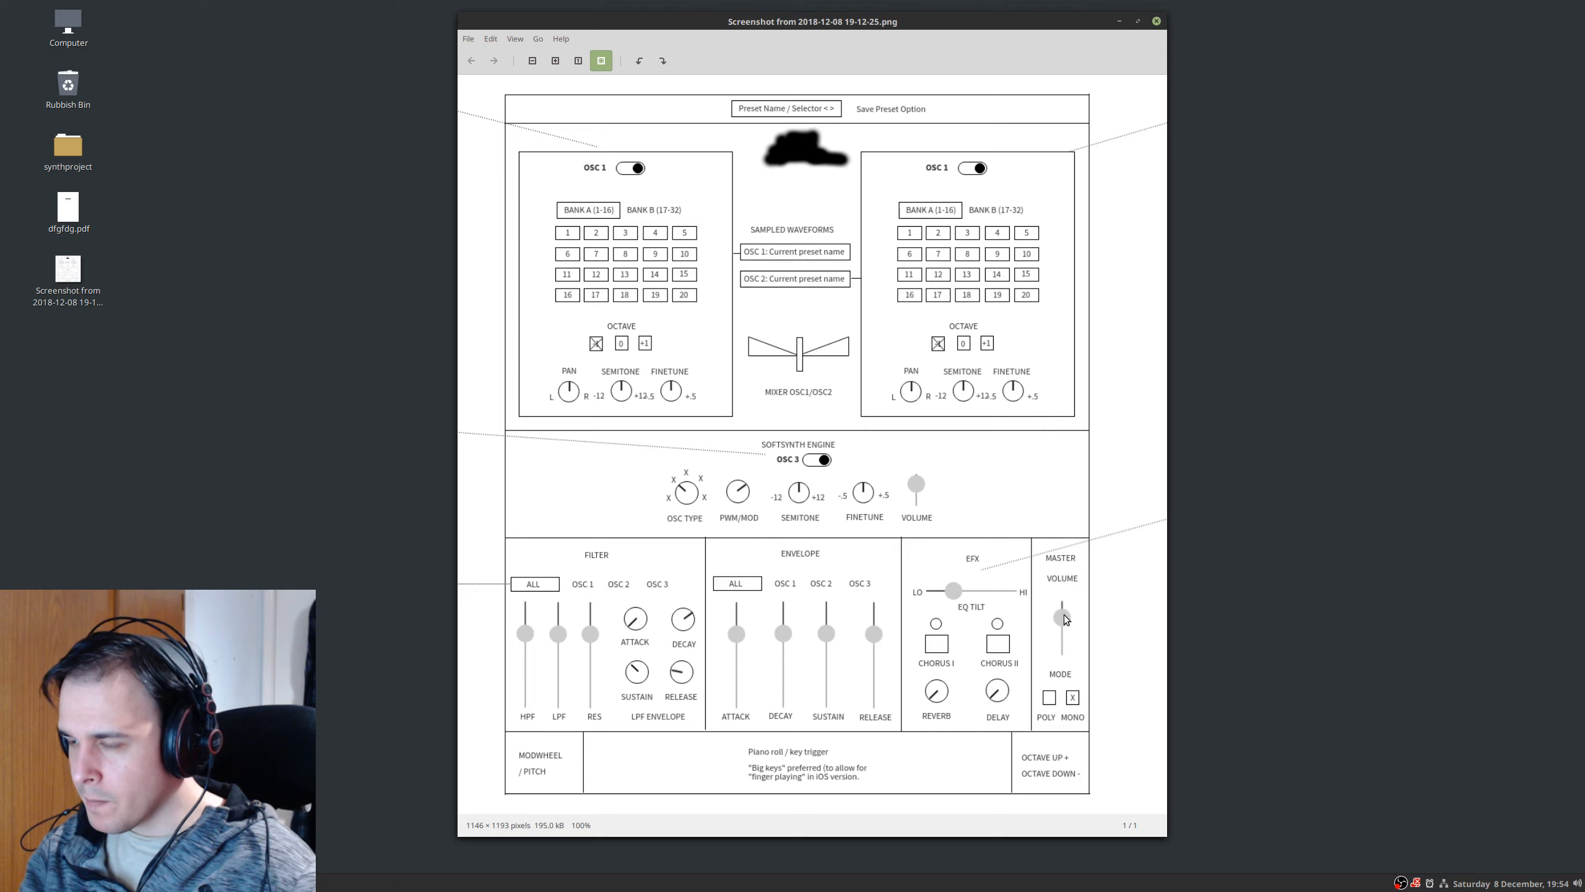
key("ctrl+alt+Left")
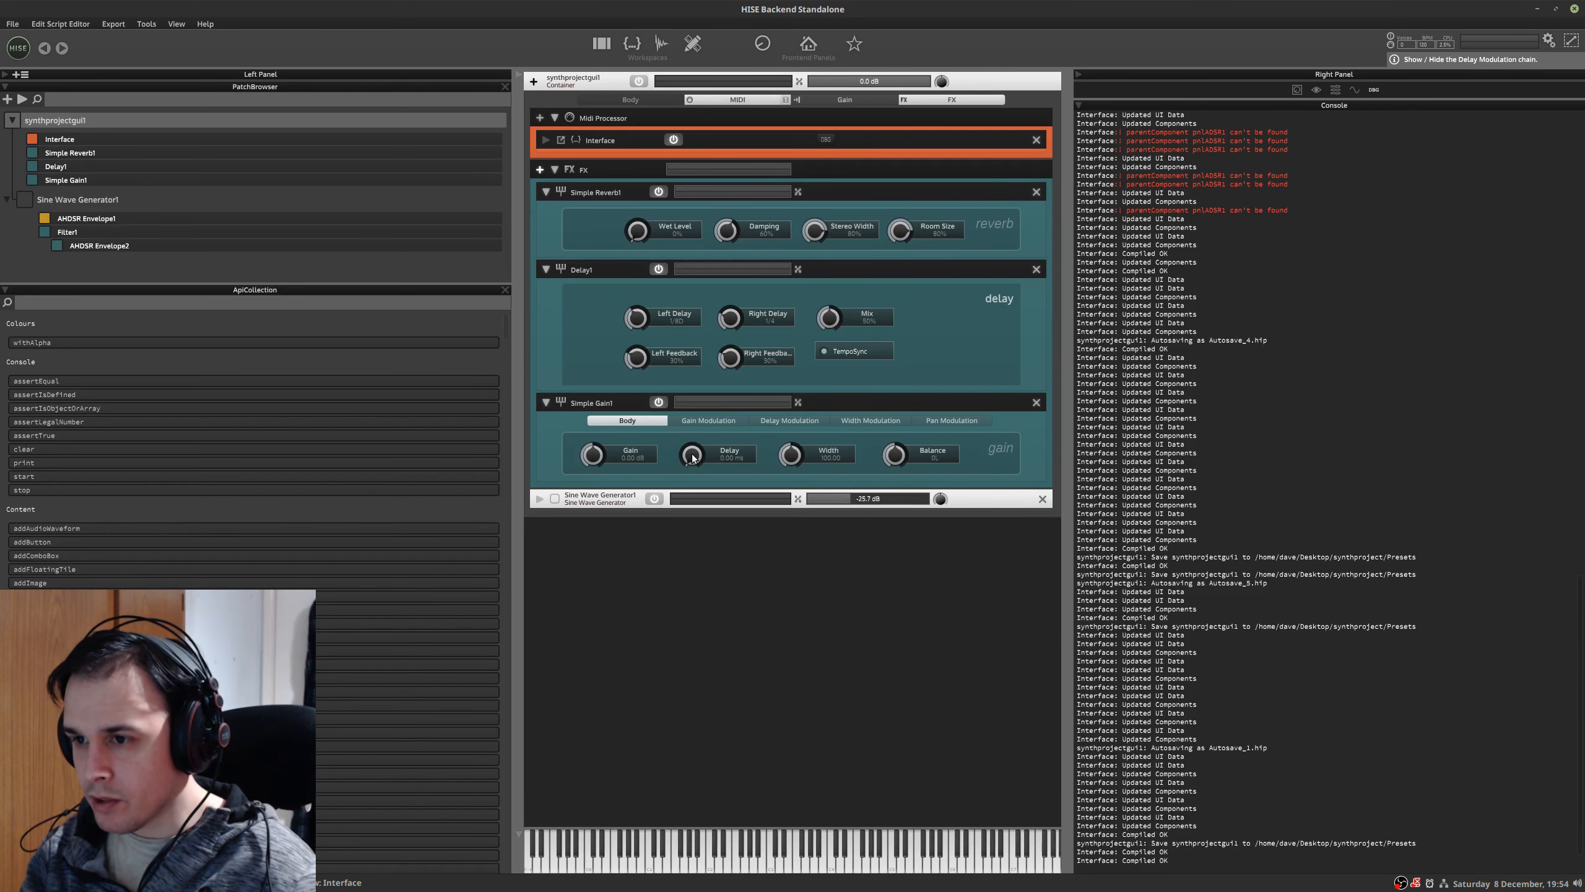
key("ctrl+alt+Right")
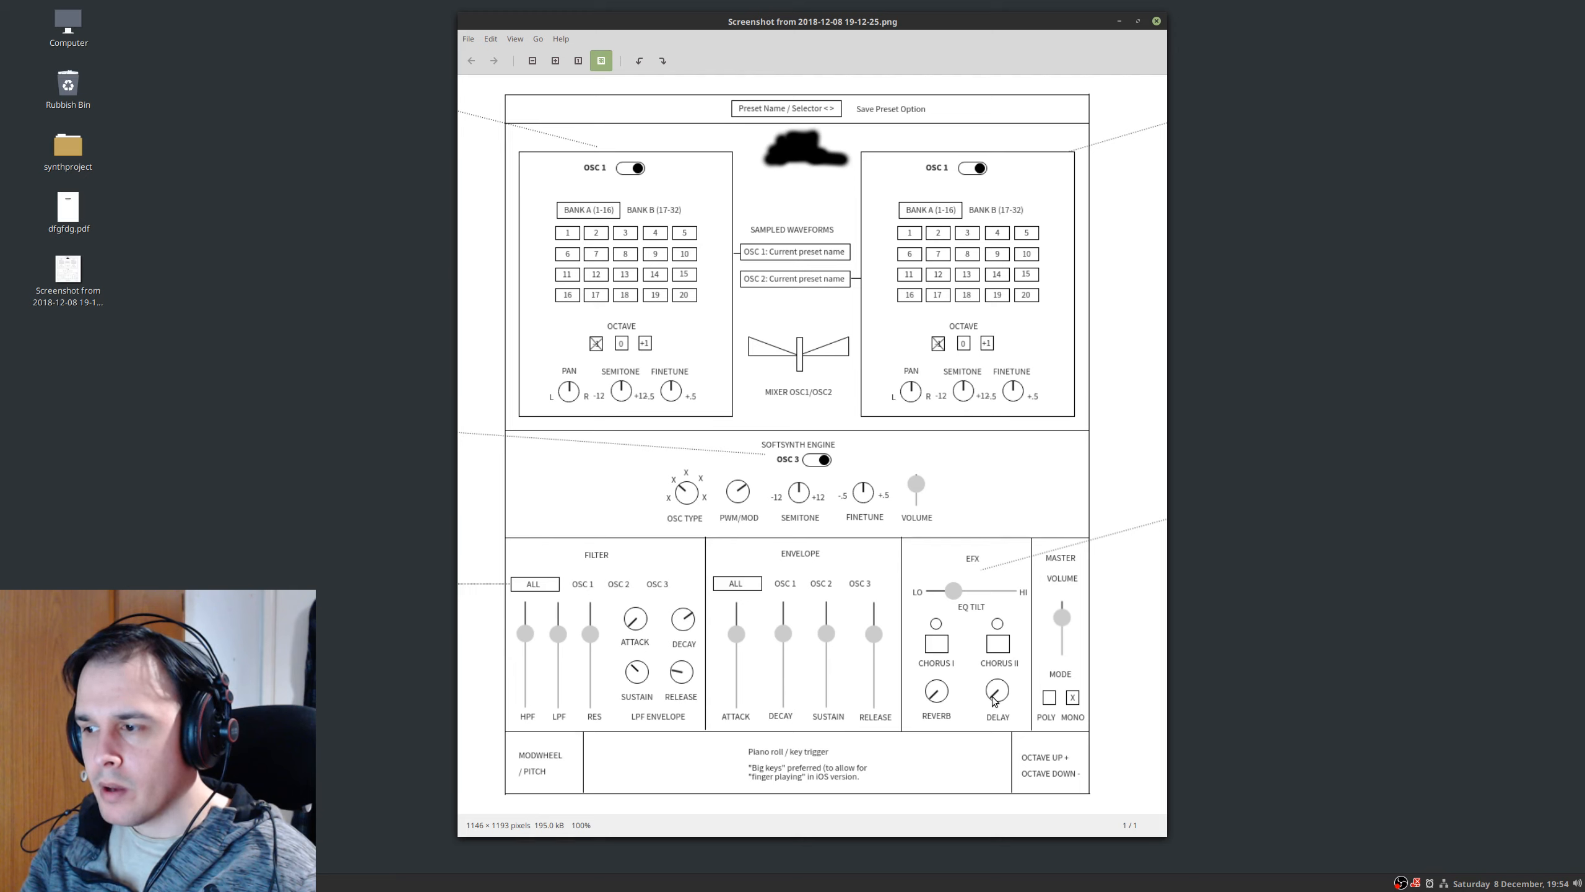
key("alt+Tab")
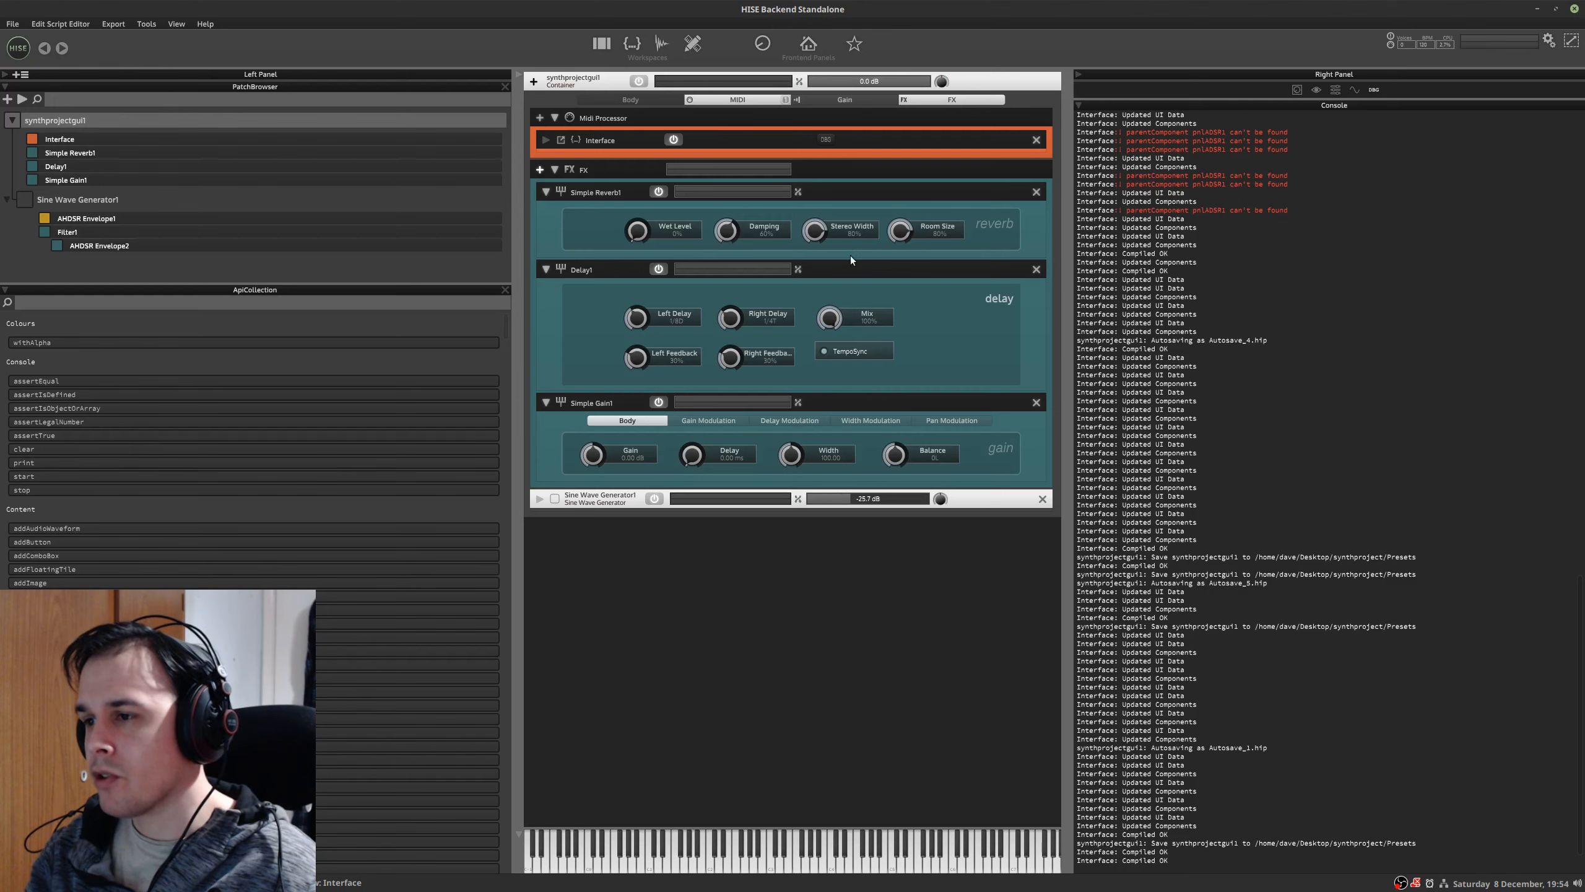
- Try out the Delay effect's Mix knob, and delete the Delay and Simple Gain effects from the FX chain
left_click_drag(829, 316, 840, 215)
left_click_drag(813, 366, 819, 323)
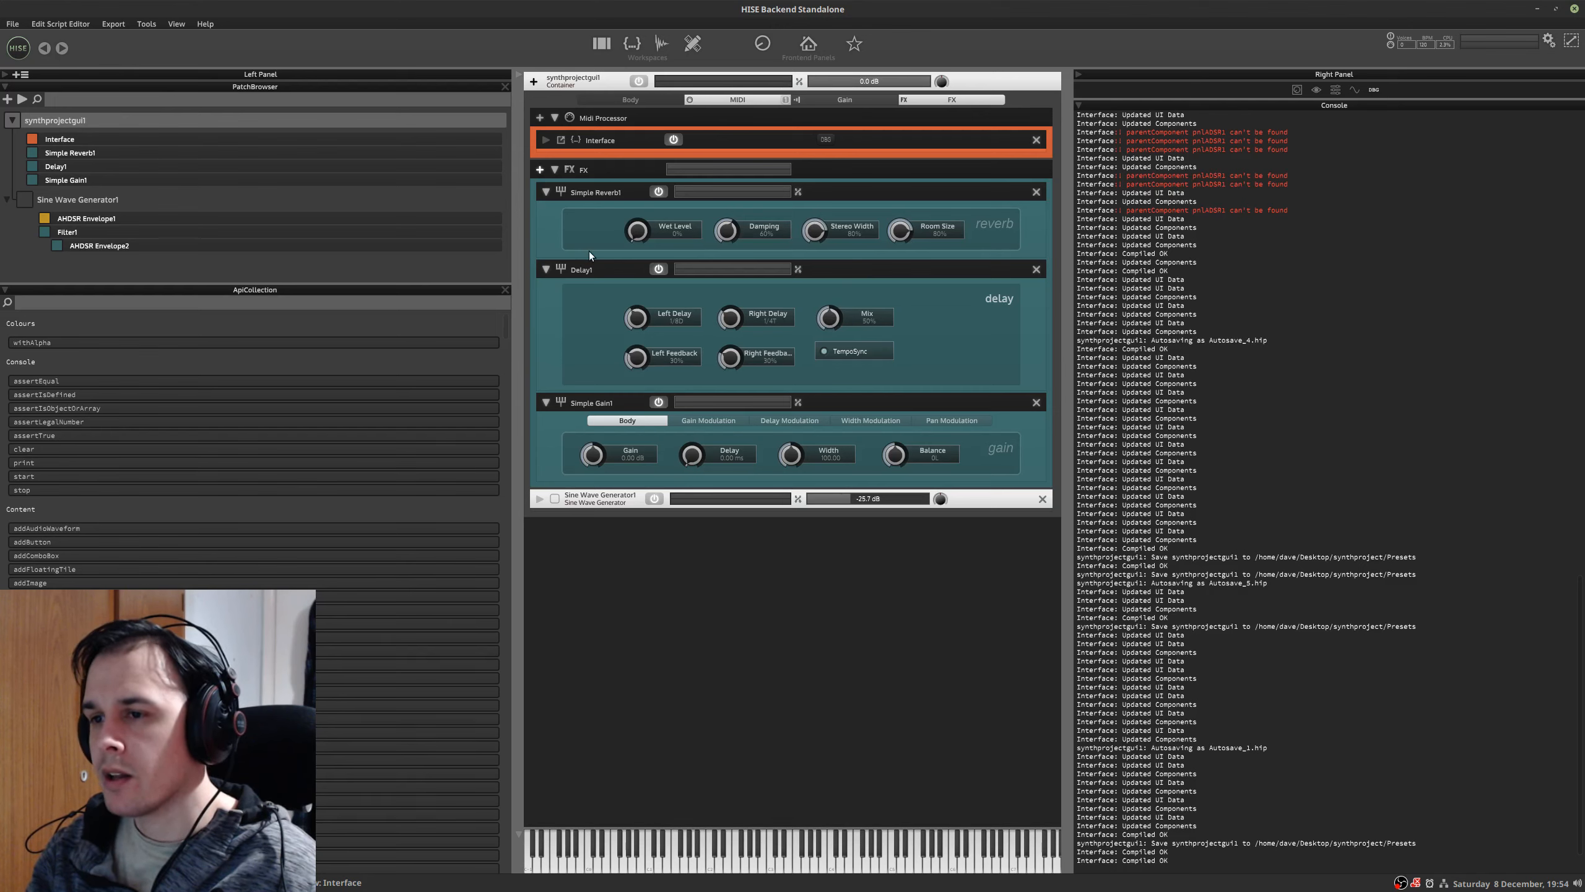
left_click(1036, 270)
left_click(1036, 269)
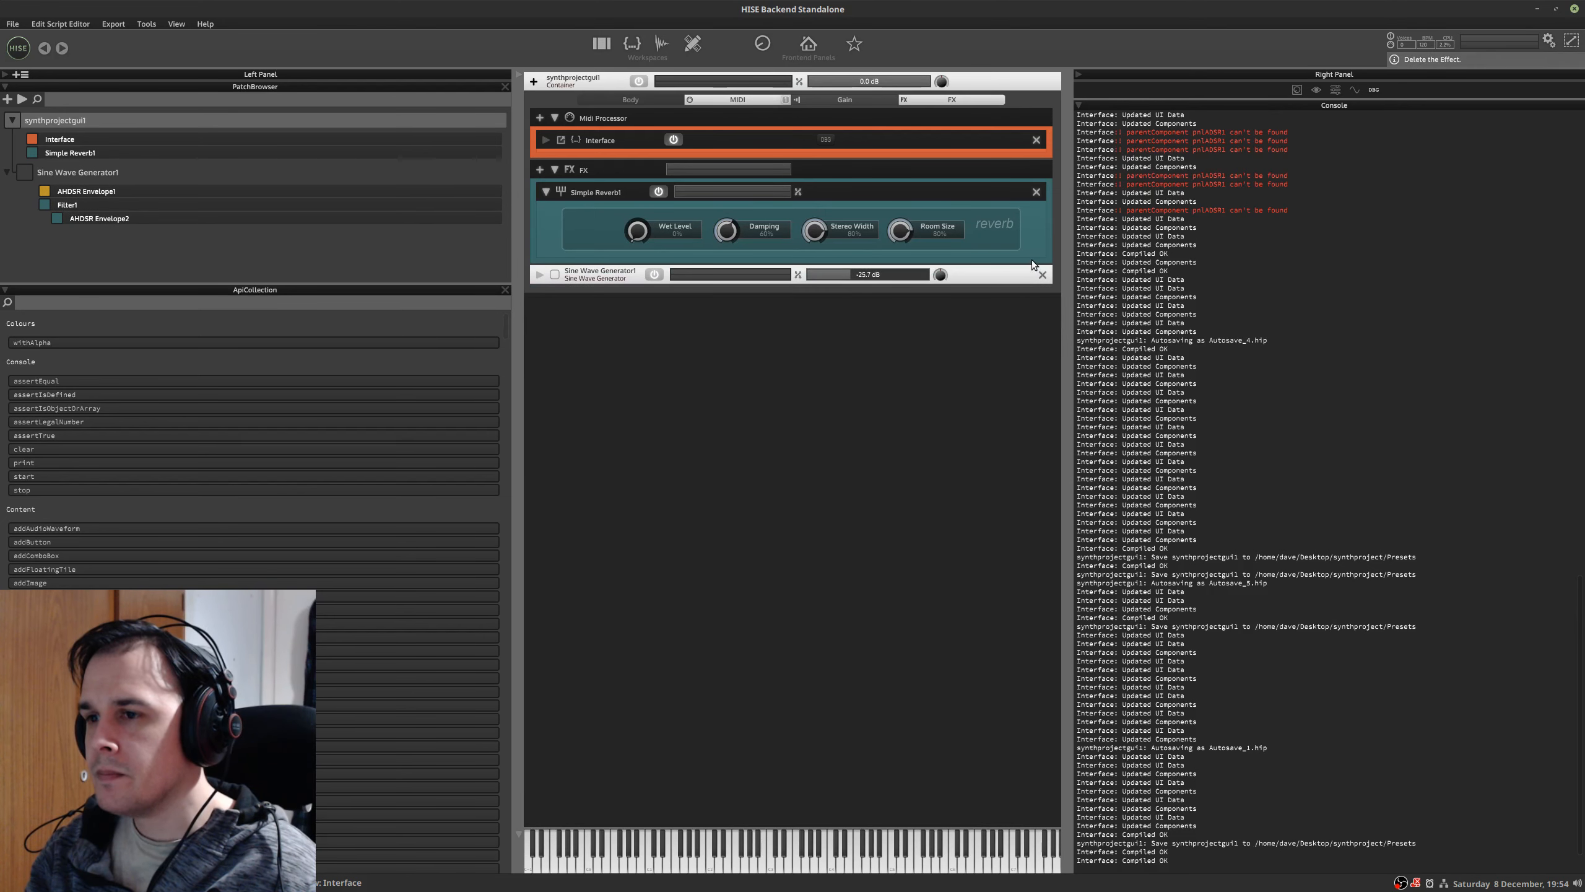
- Select all five components inside pnlEFX in the scripting workspace and move them together toward the panel's left edge
left_click(632, 44)
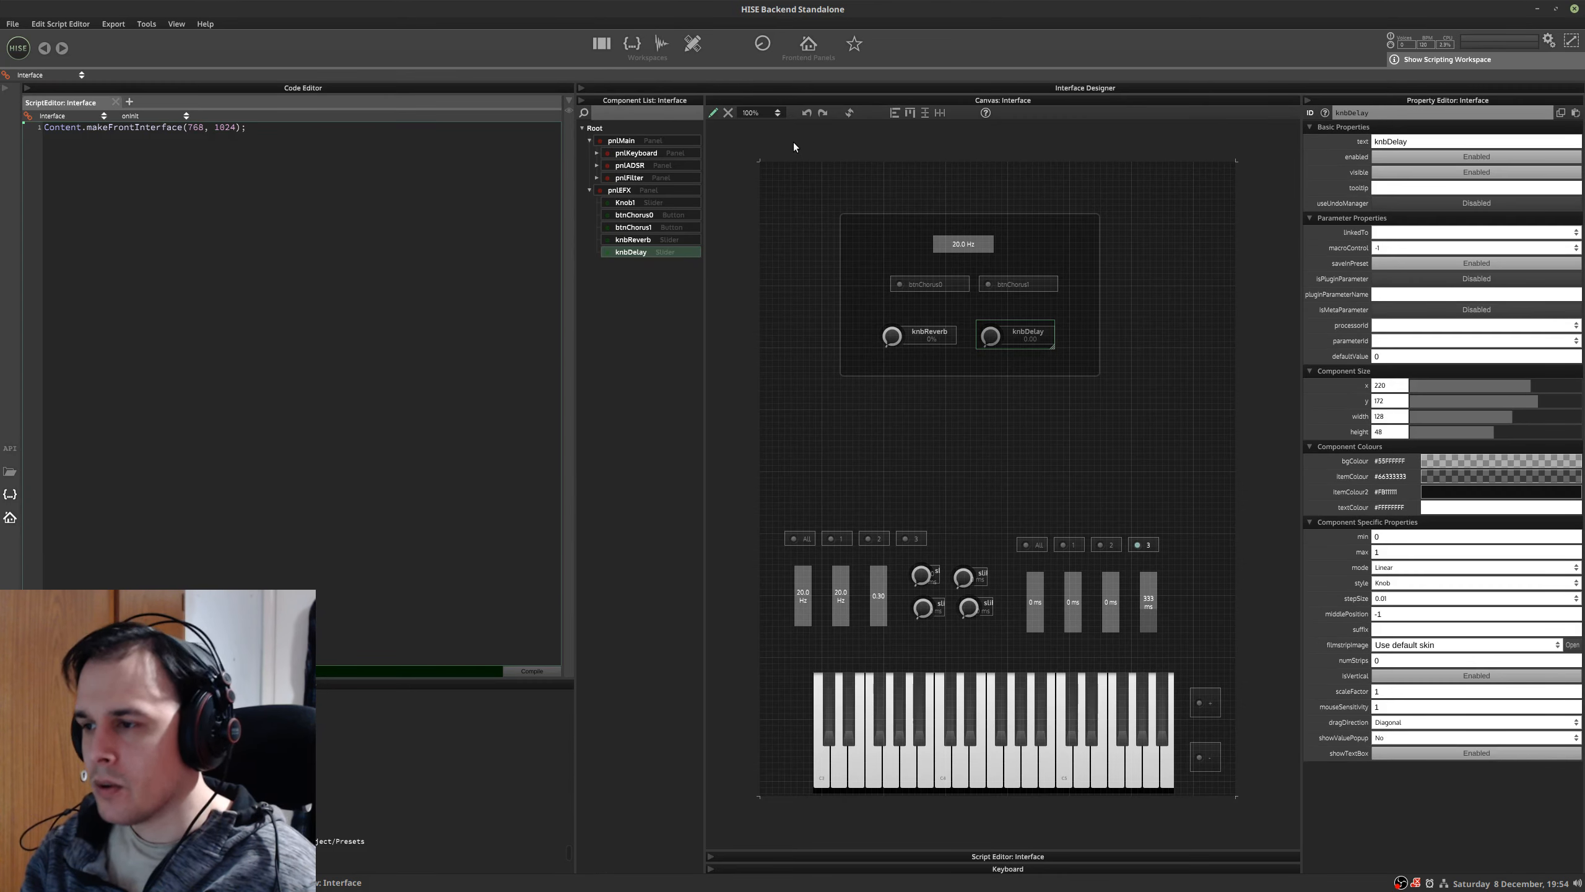
left_click(892, 231)
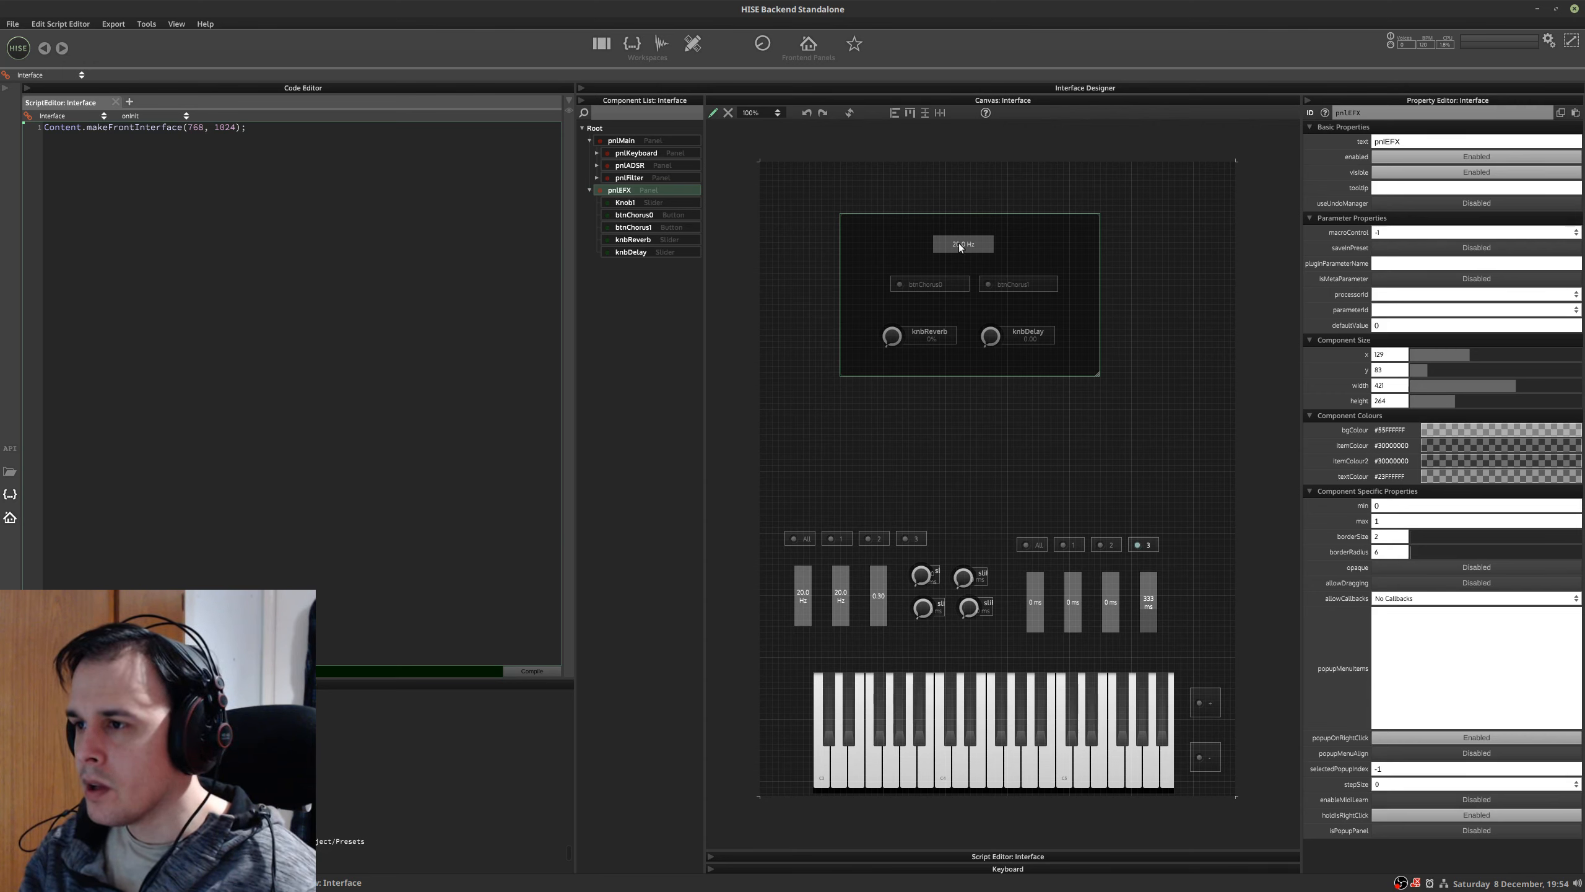
left_click(642, 202)
left_click(643, 253, "shift")
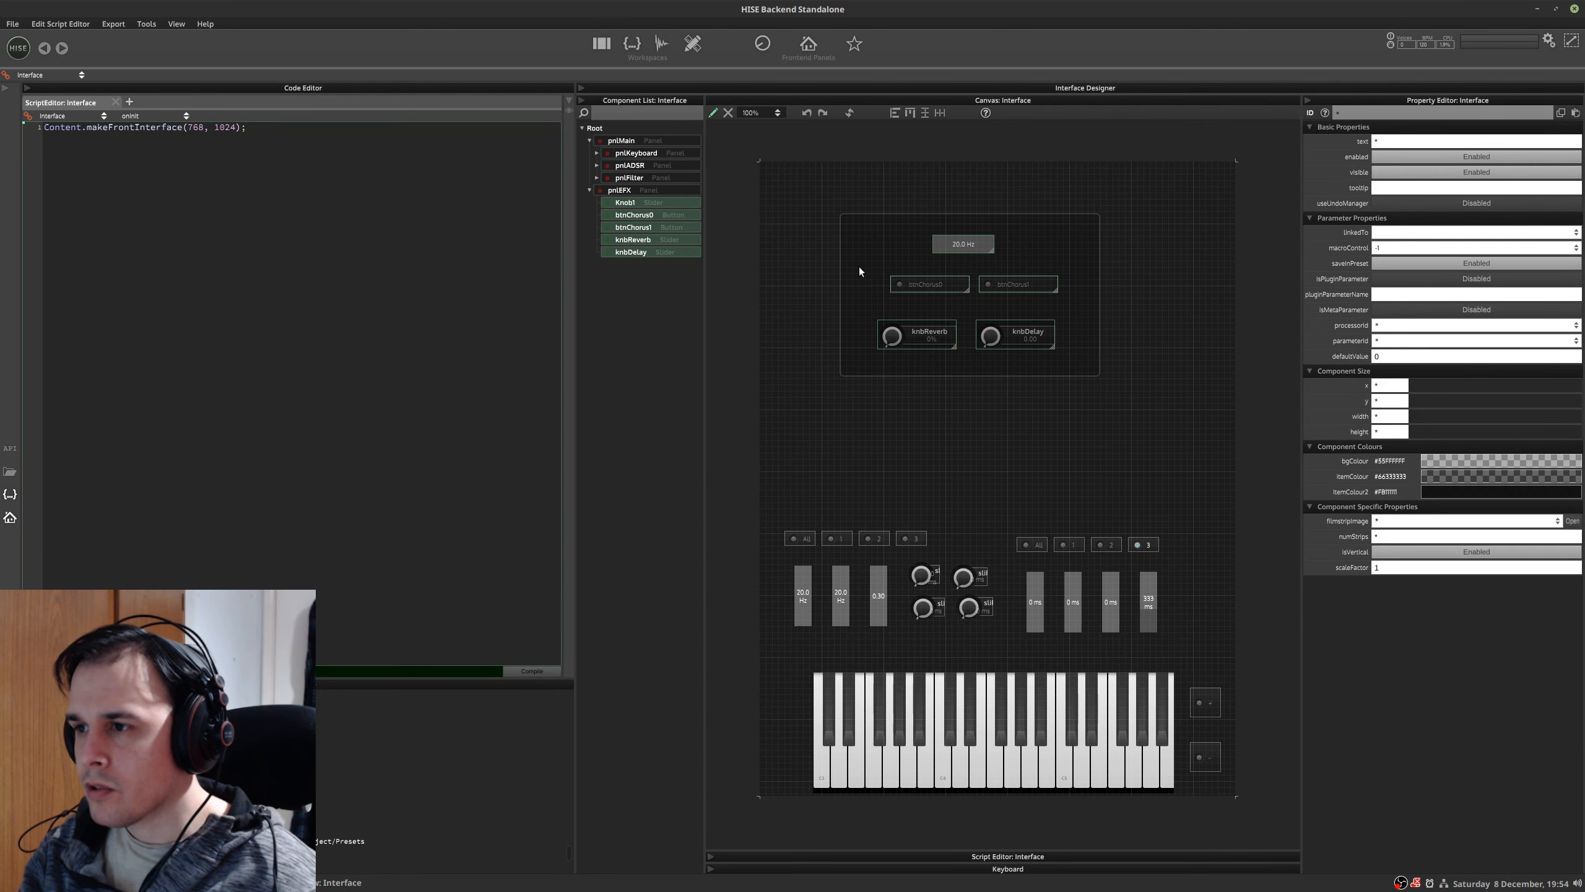
left_click_drag(895, 282, 865, 281)
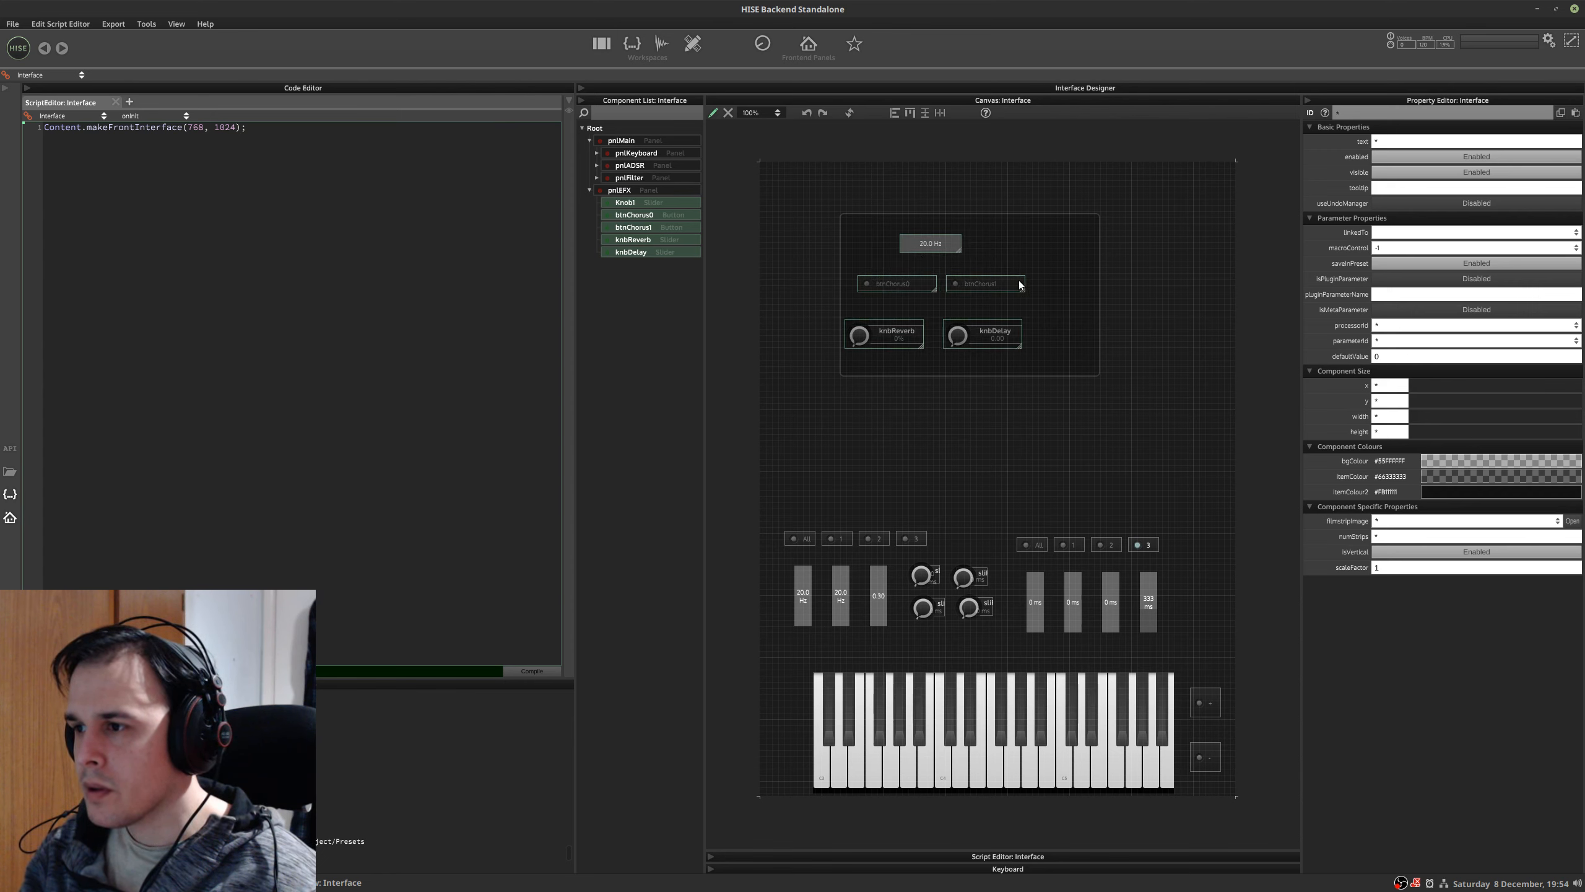
- Move knbReverb and knbDelay up beneath the chorus buttons, and shift both buttons and knobs up closer to the EFX slider
left_click(633, 240)
left_click(631, 251, "shift")
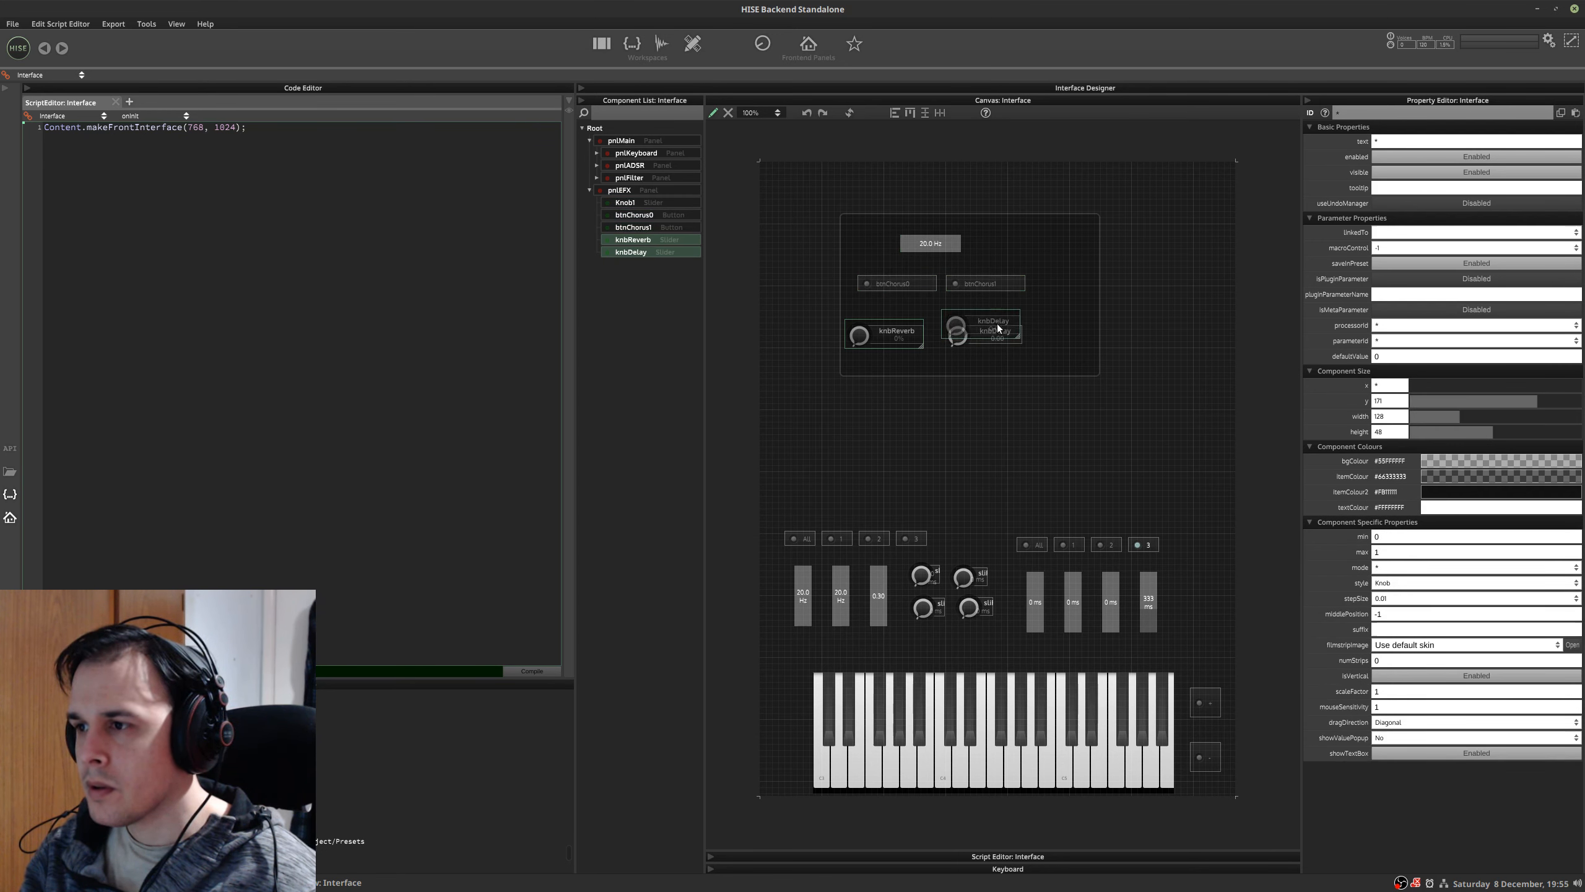
left_click_drag(997, 323, 991, 302)
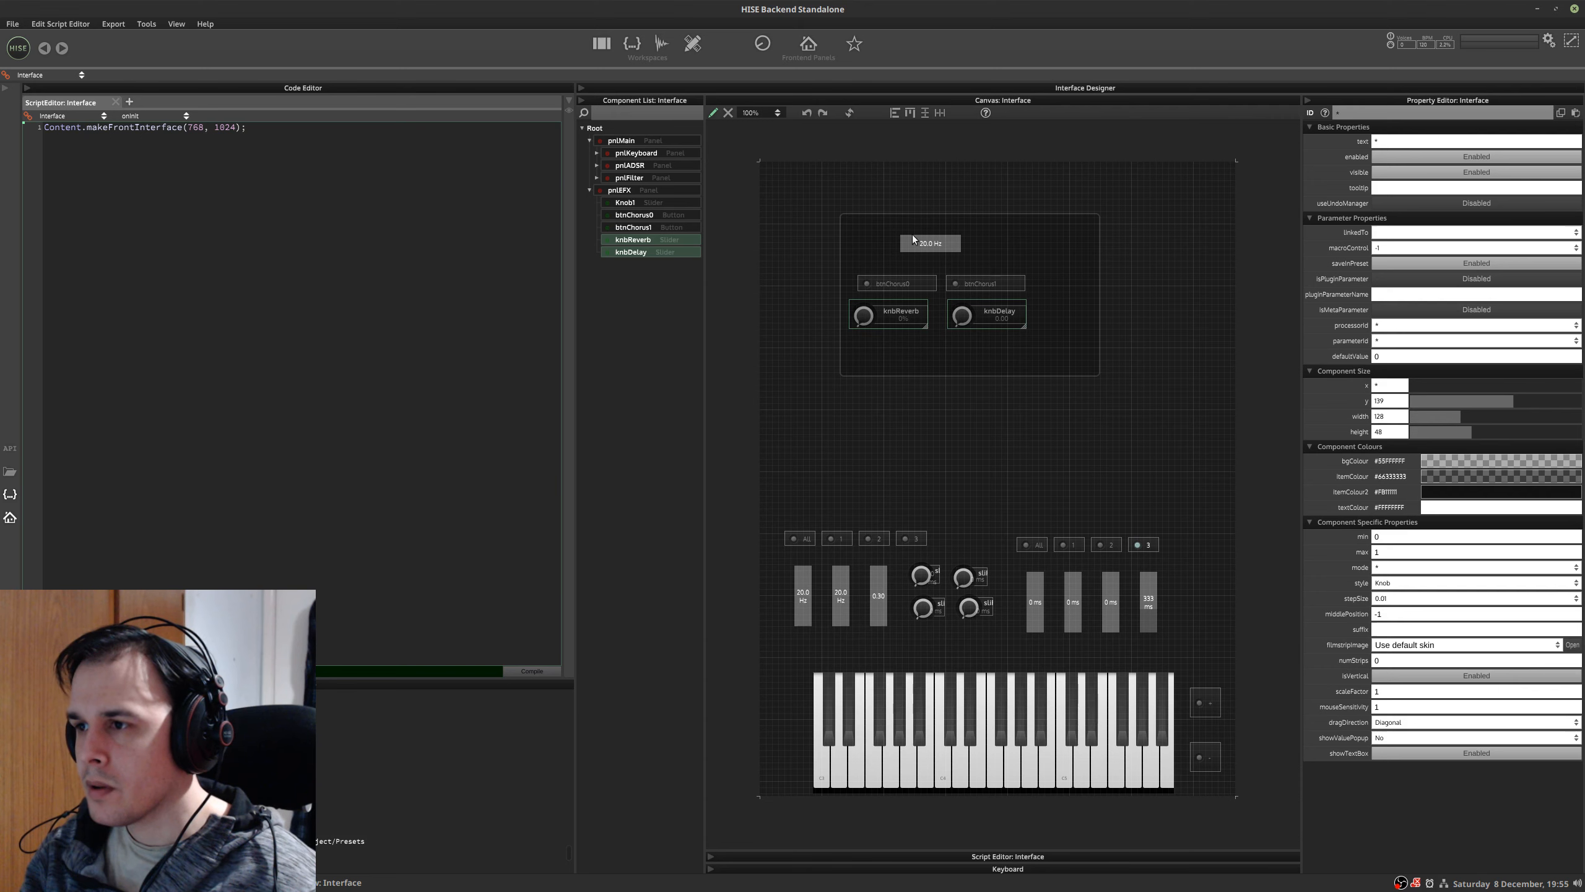
left_click(656, 218, "shift")
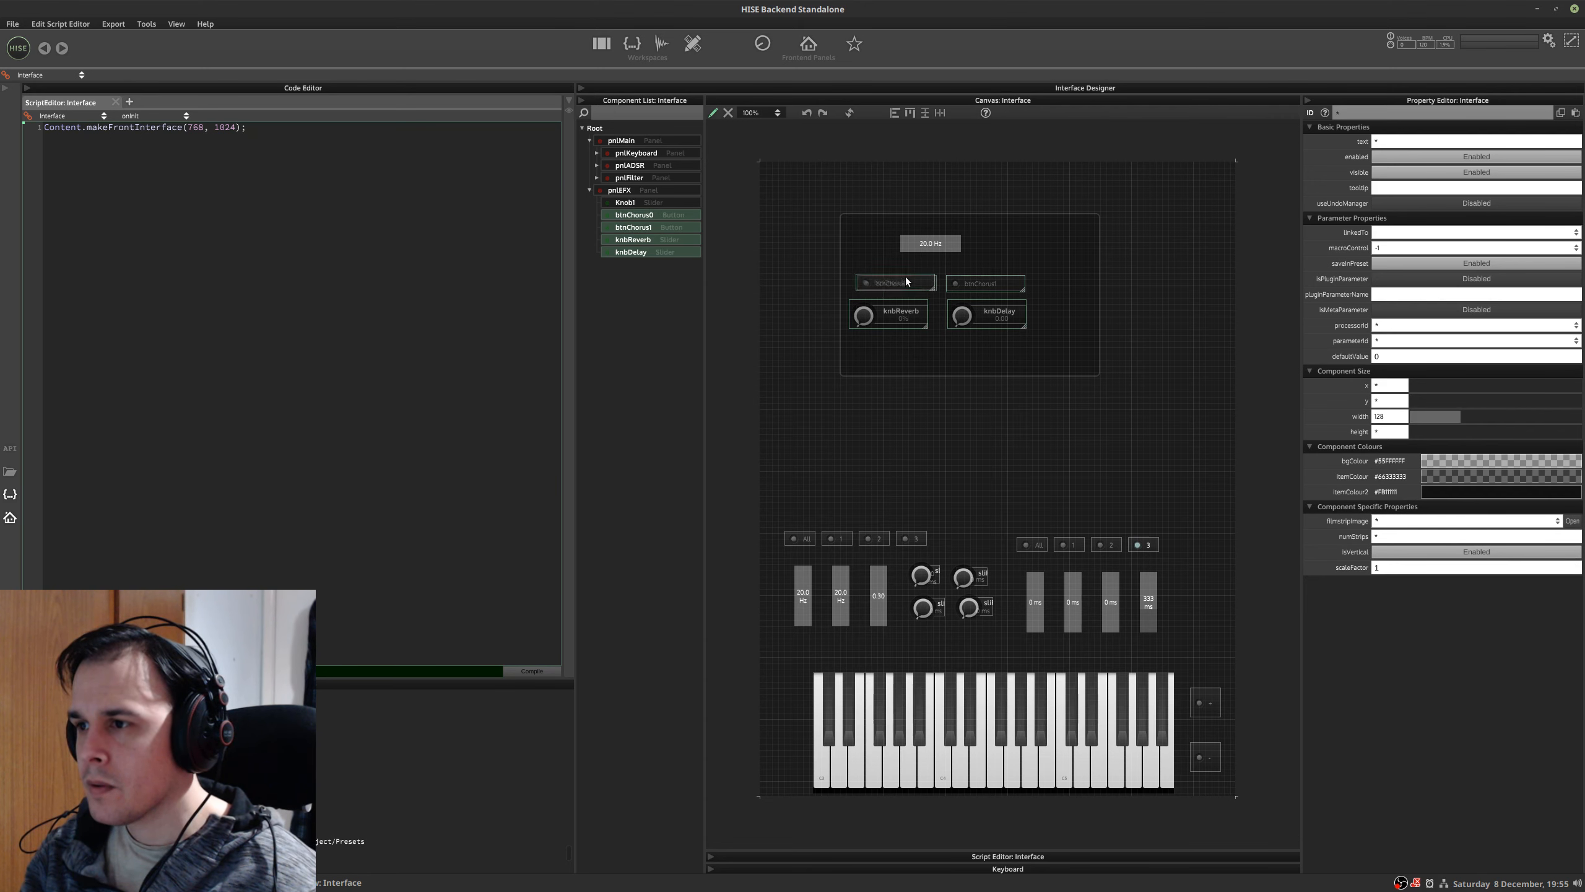
left_click_drag(905, 277, 905, 270)
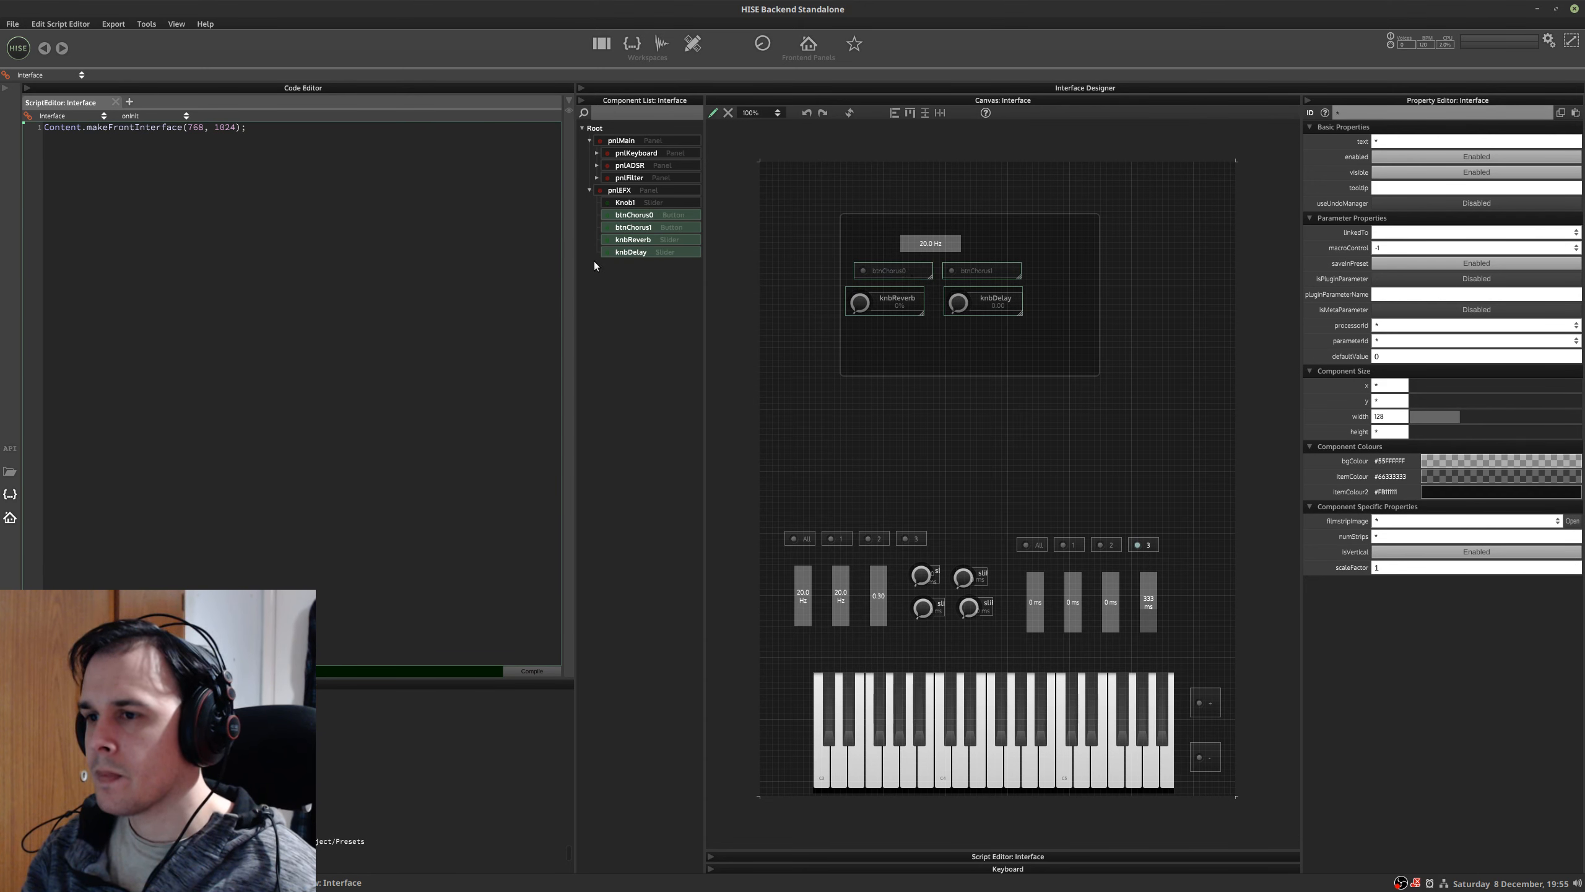
- Shrink pnlEFX to about 311 by 182 around its controls, and move it above the envelope section to about x 438, y 402
left_click(635, 195)
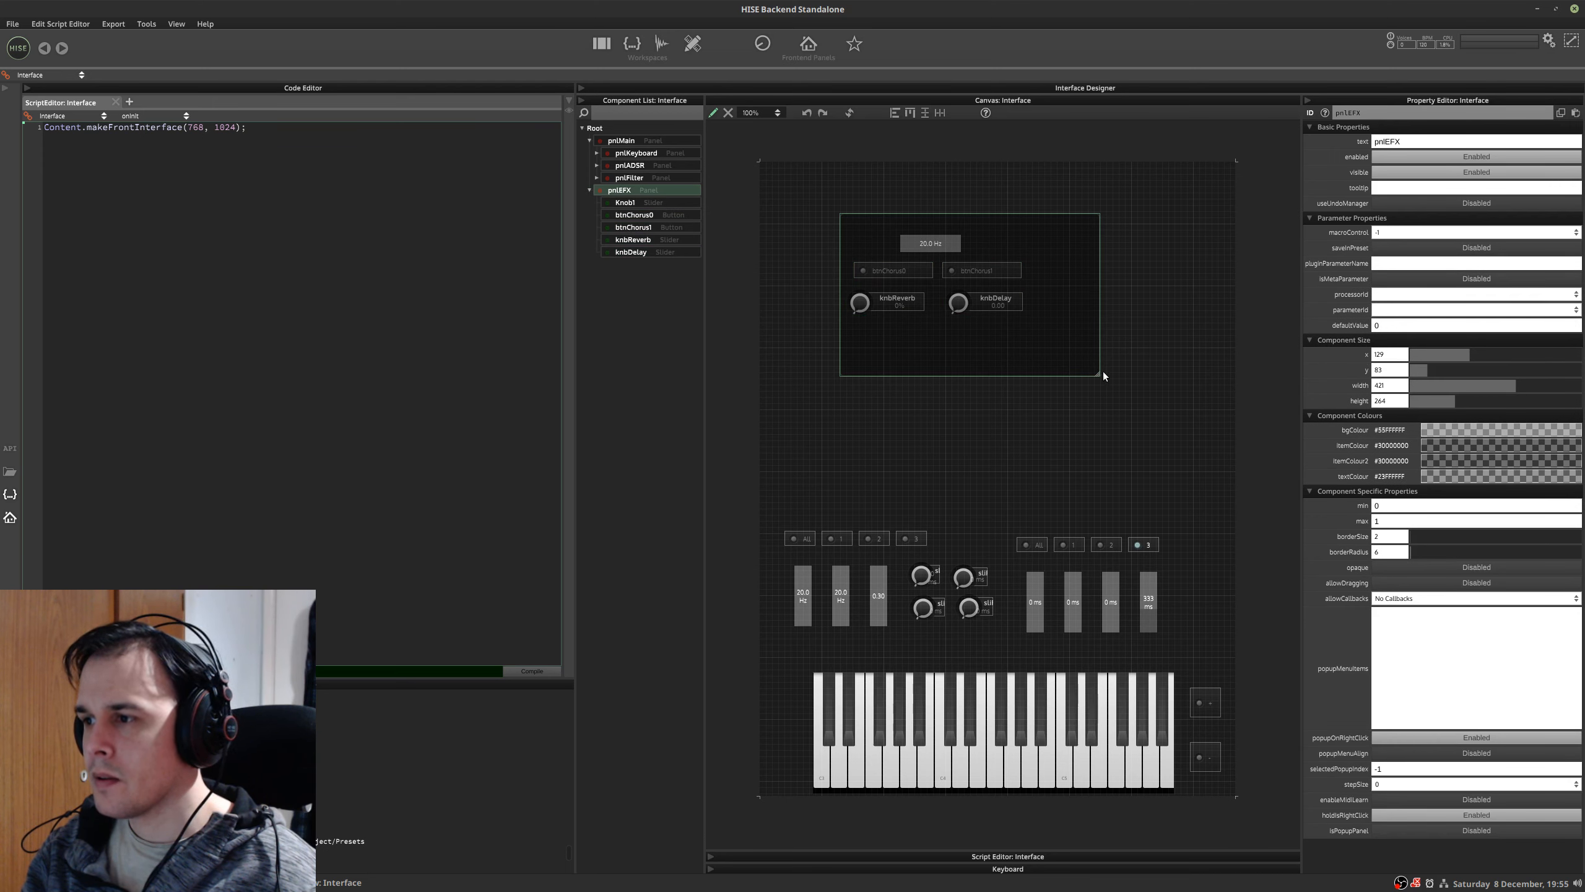
left_click_drag(1099, 374, 1030, 322)
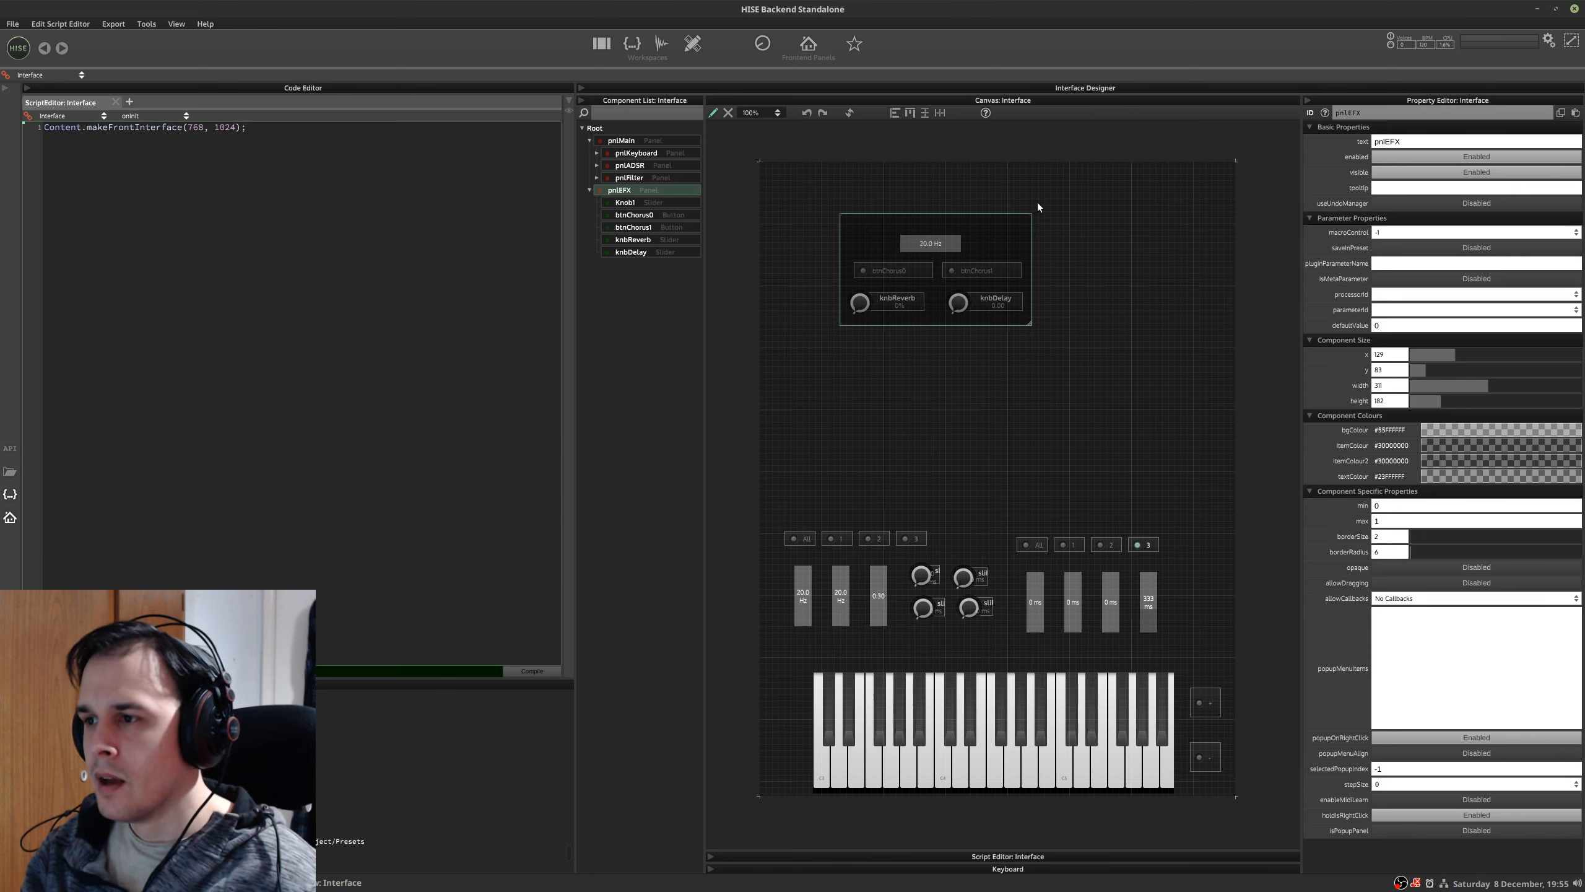
left_click_drag(998, 233, 1189, 432)
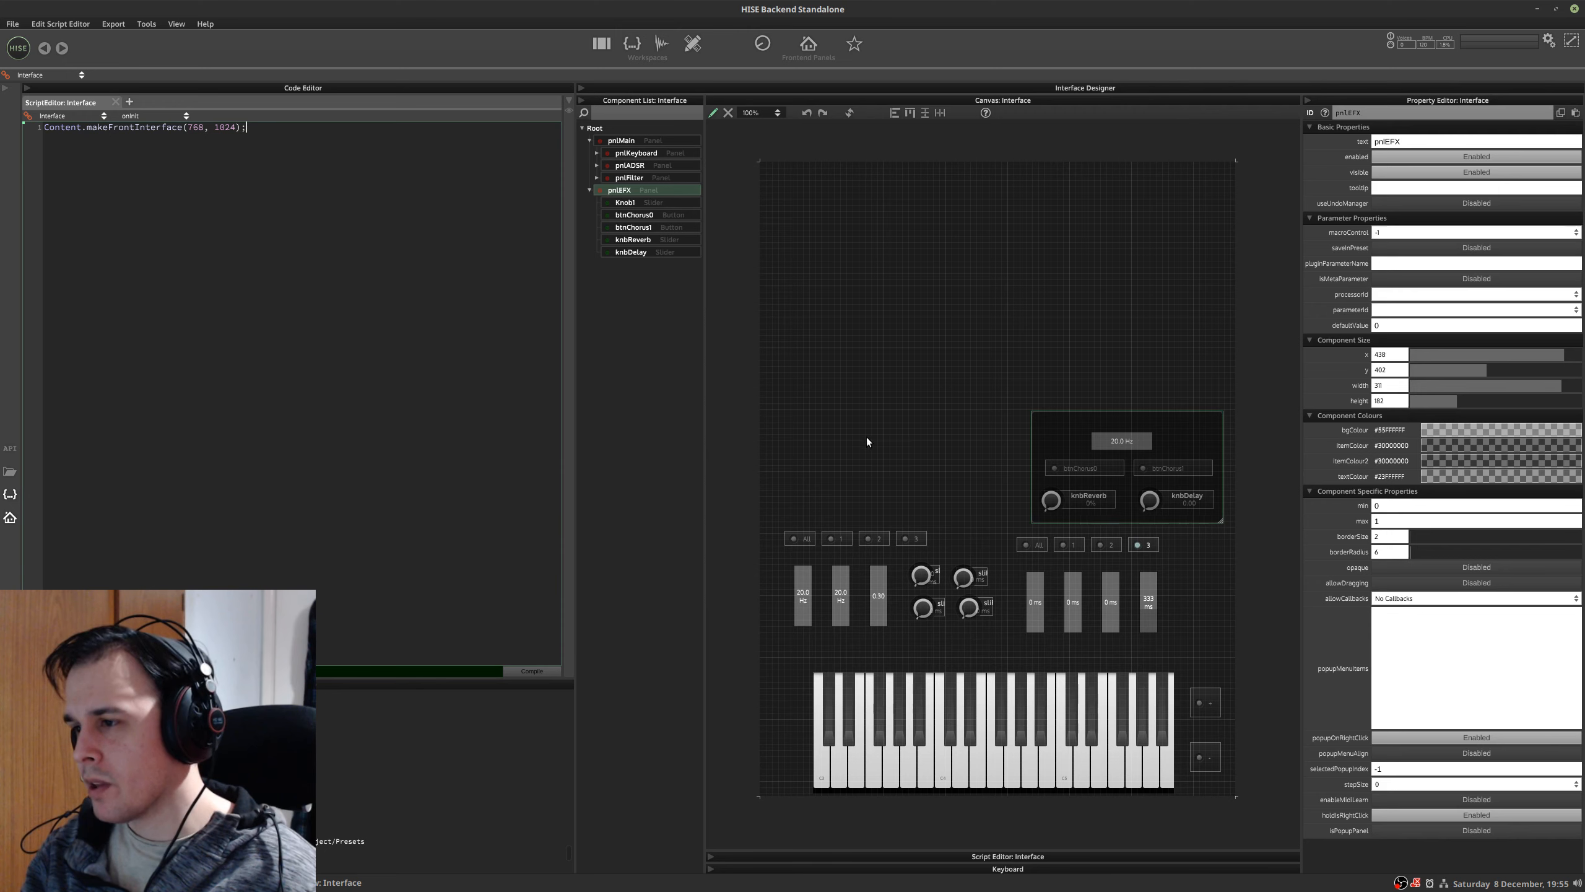
left_click(745, 376)
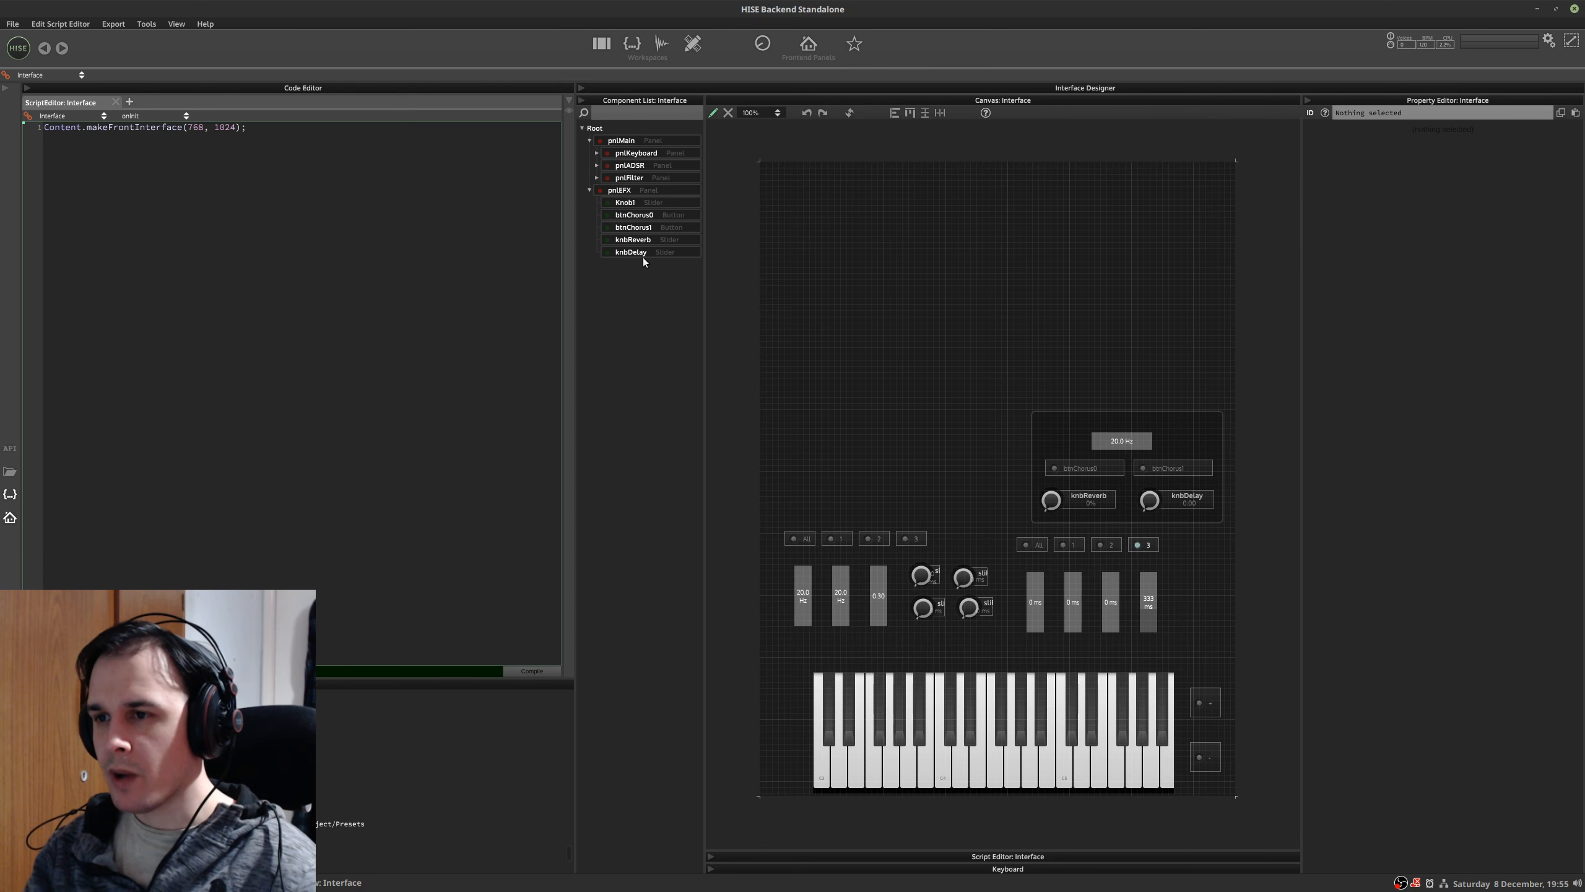
- Select pnlEFX and check the layout of the mockup image
left_click(646, 194)
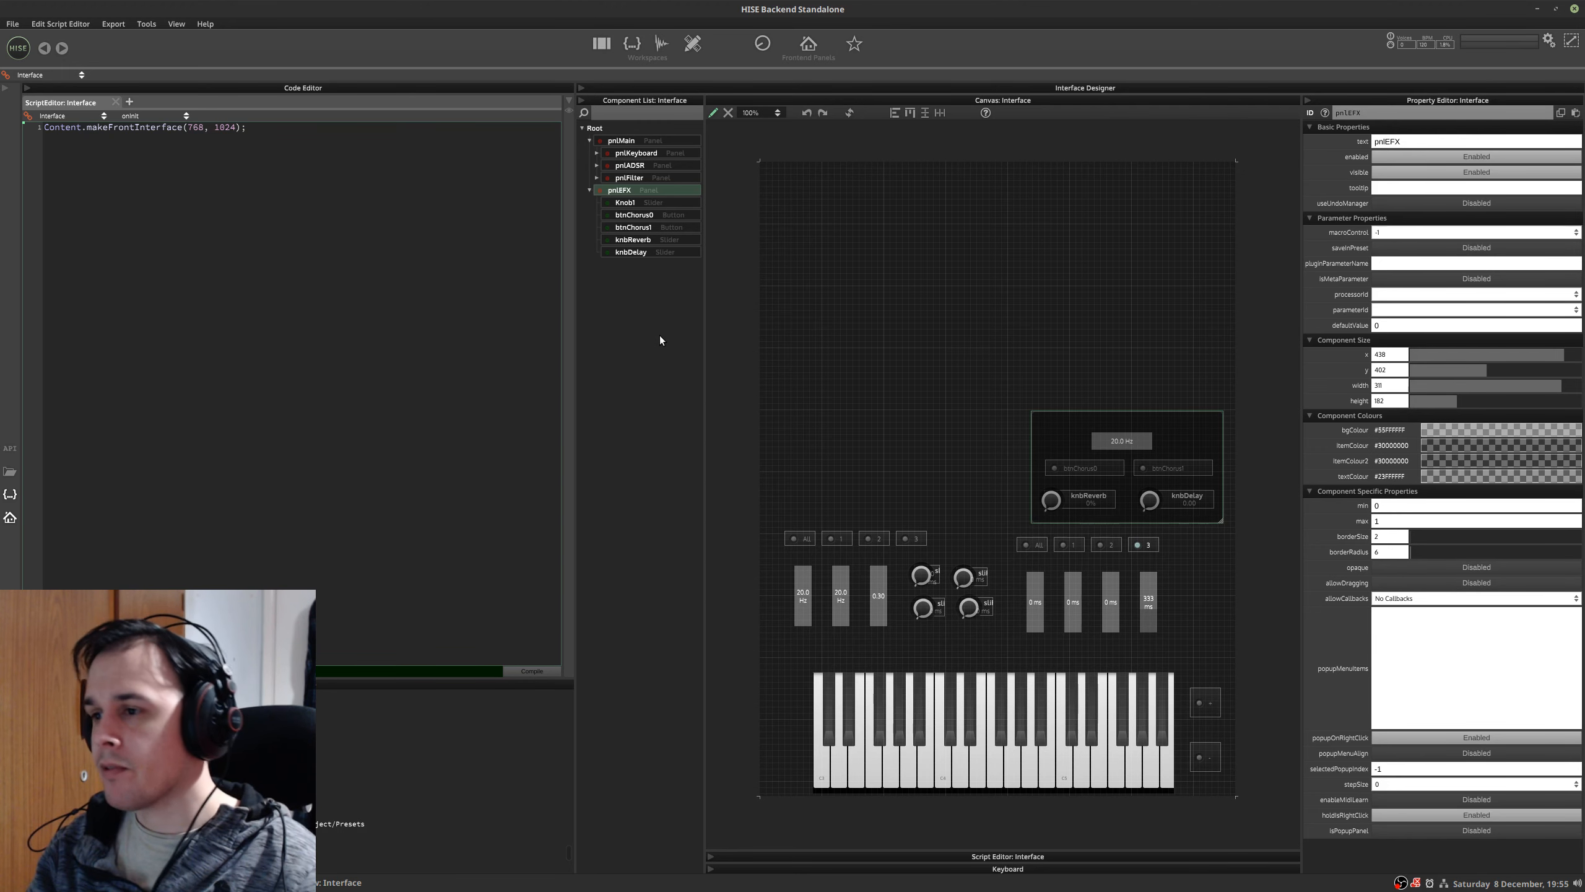
key("ctrl+alt+Right")
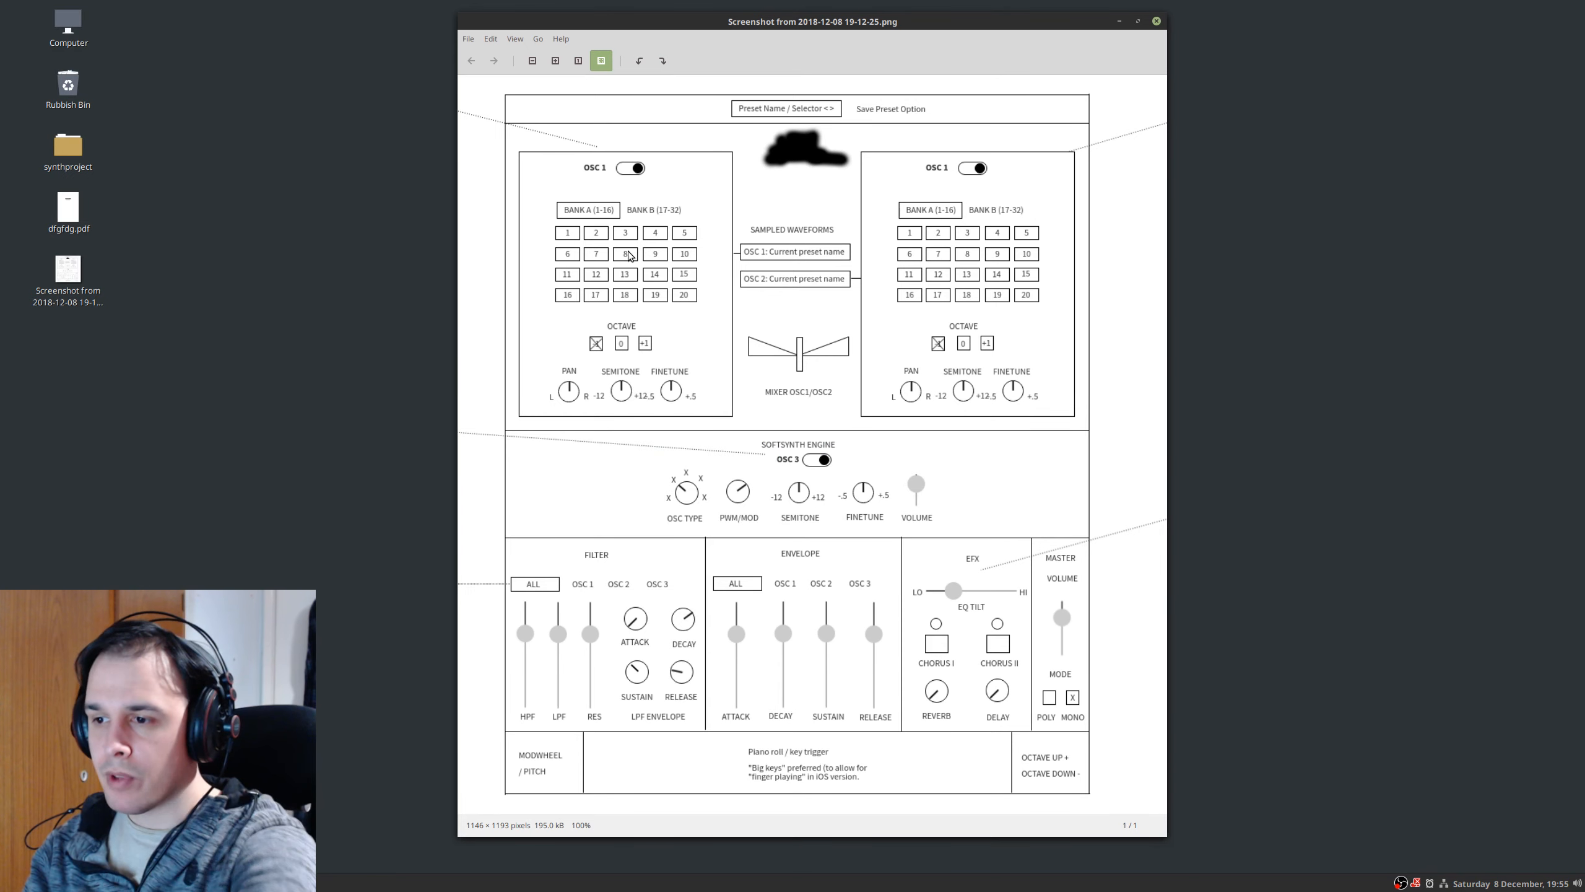
key("ctrl+alt+Left")
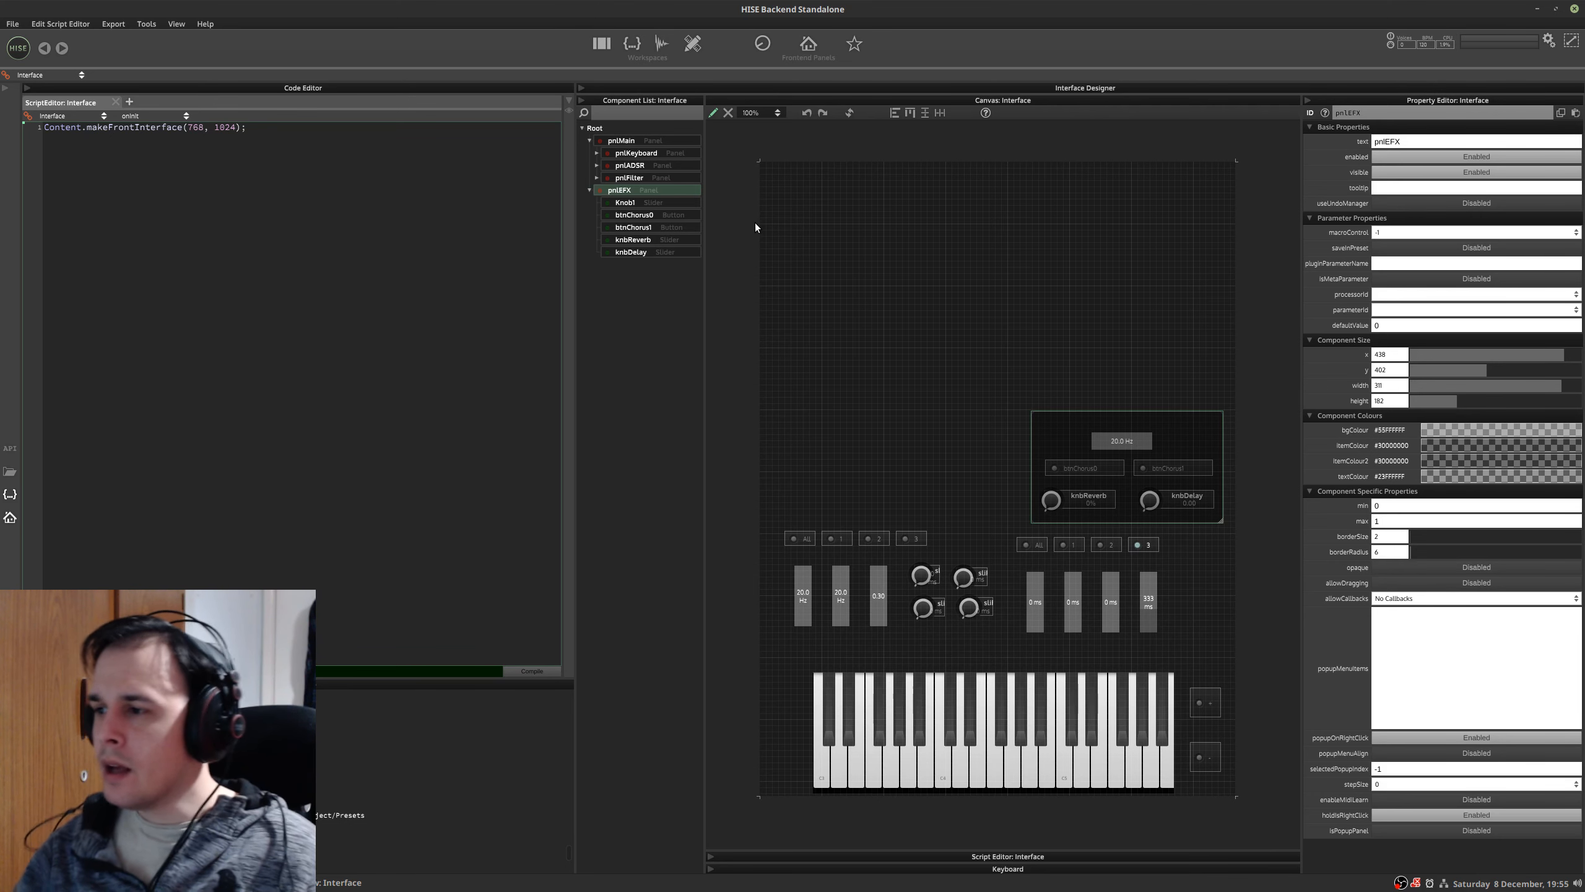
- Turn off canvas editing, compile the interface script, and save the project over the existing preset
left_click(713, 114)
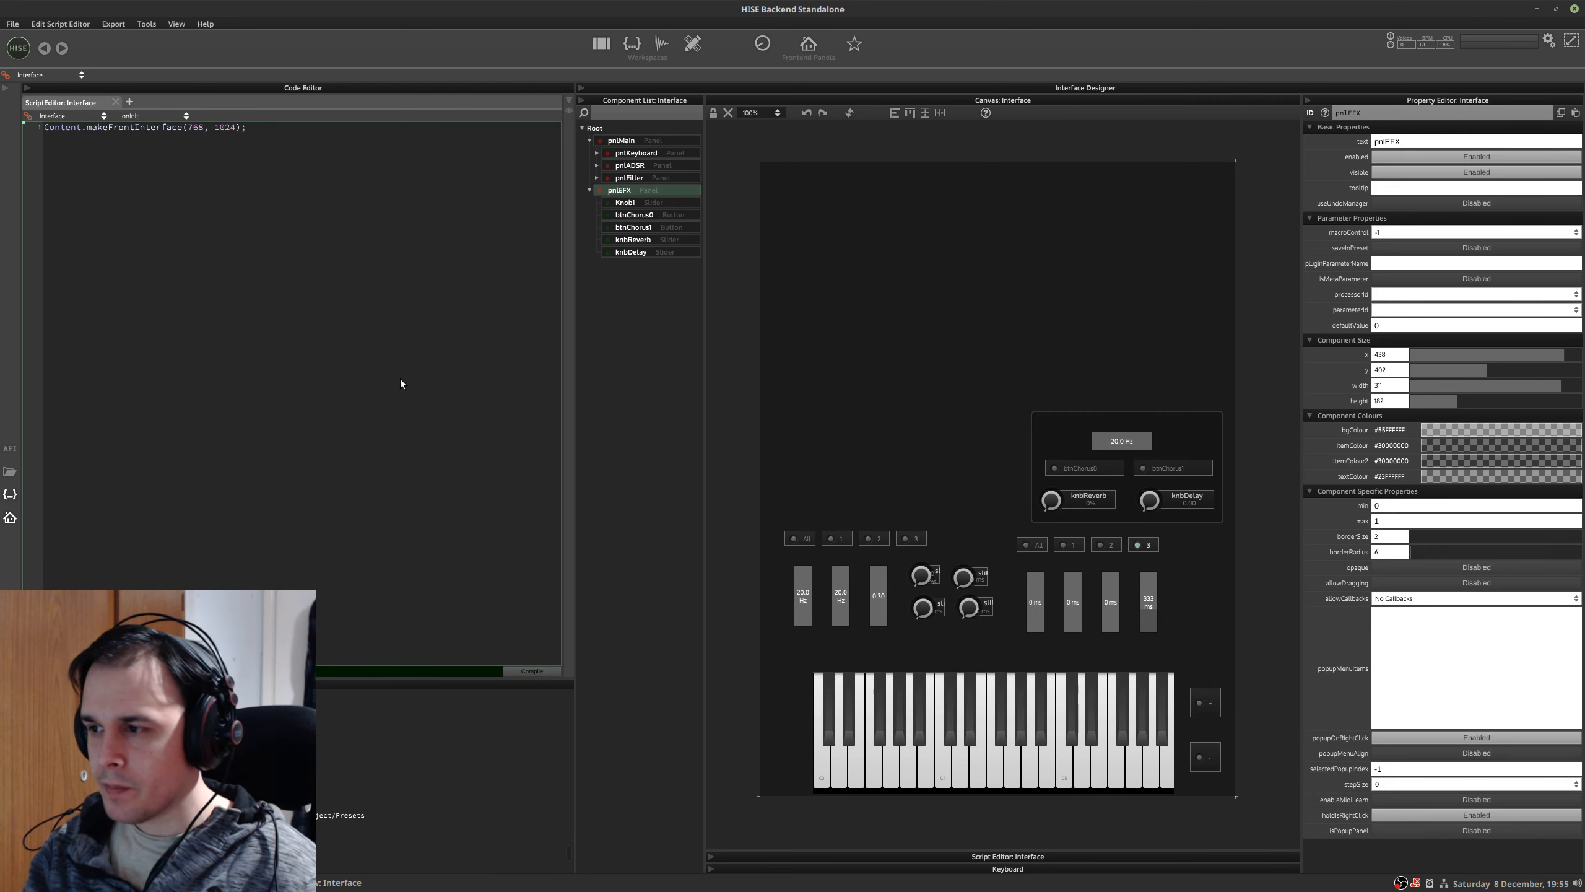
key("F5")
key("ctrl+s")
key("Return")
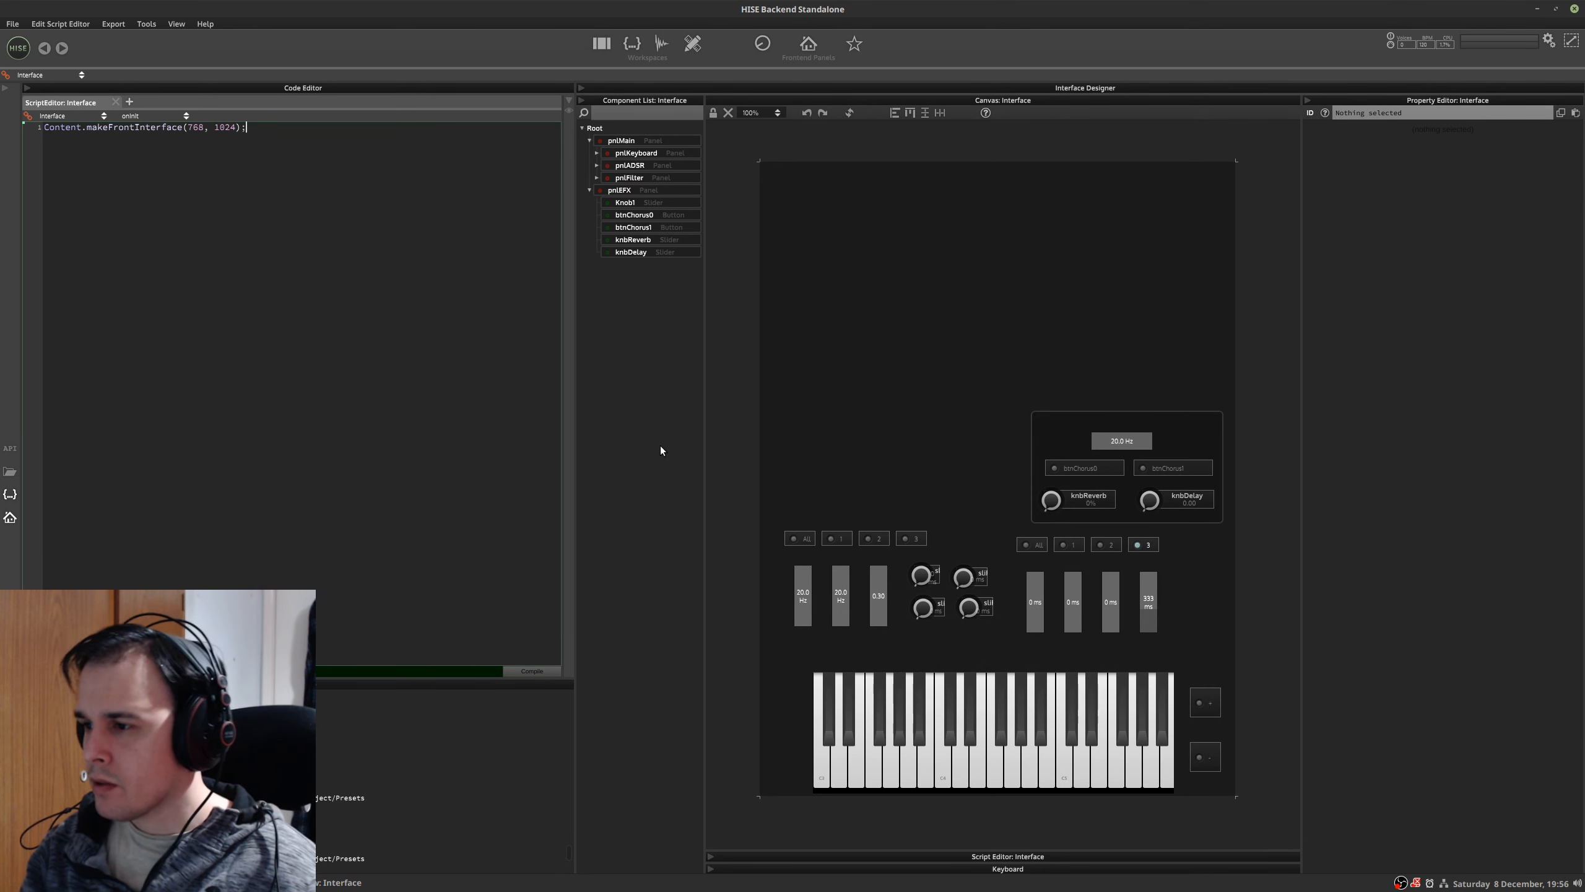
- Collapse pnlEFX in the component list and nest it inside pnlMain
left_click(658, 191)
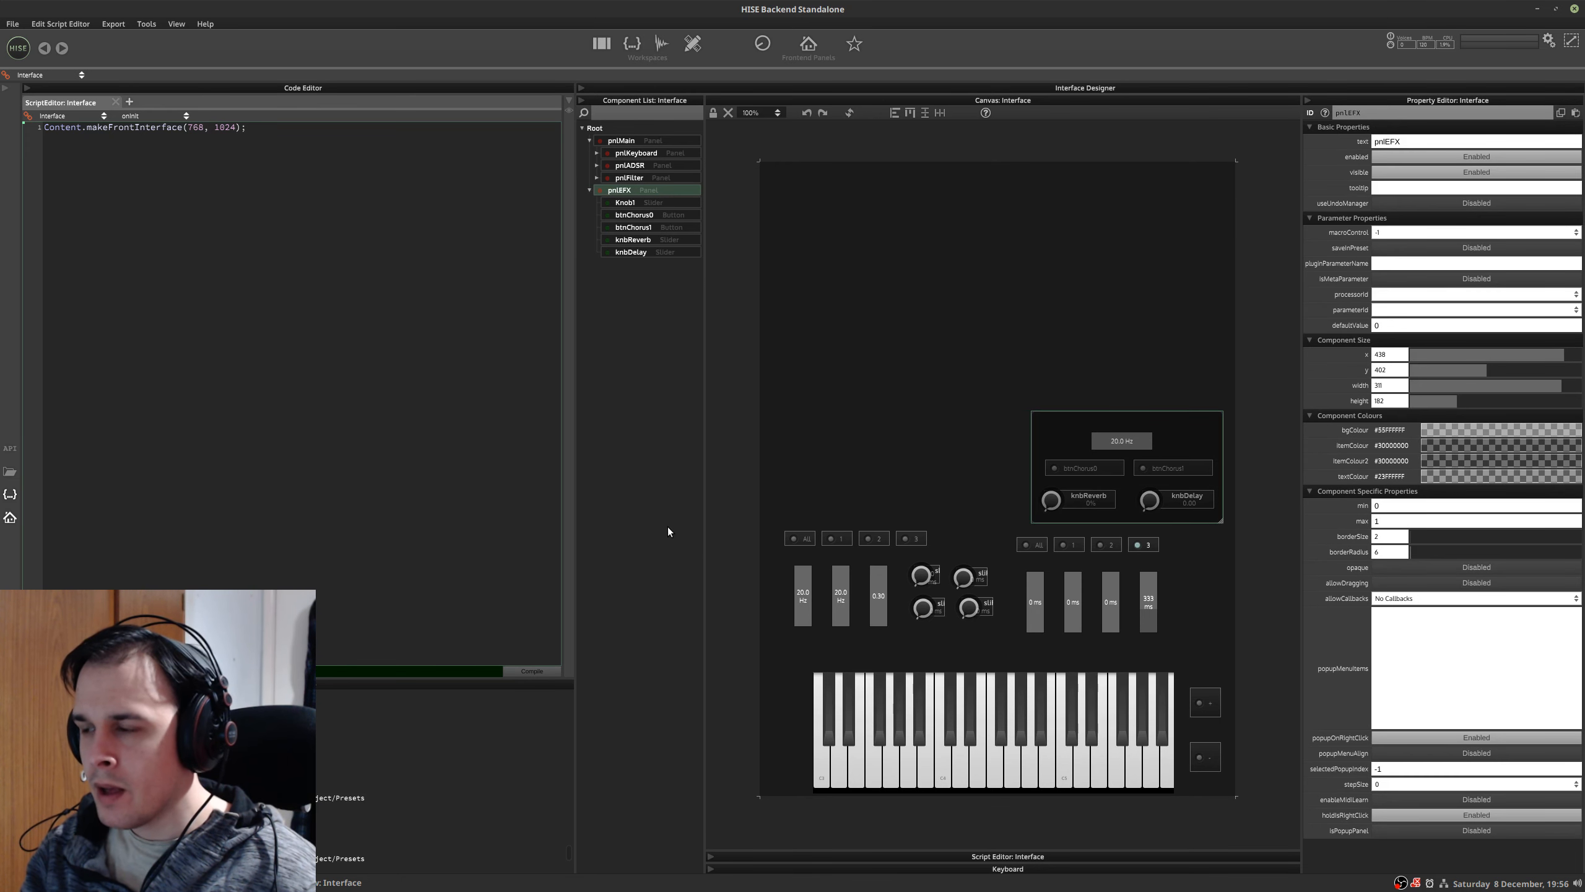
left_click(589, 190)
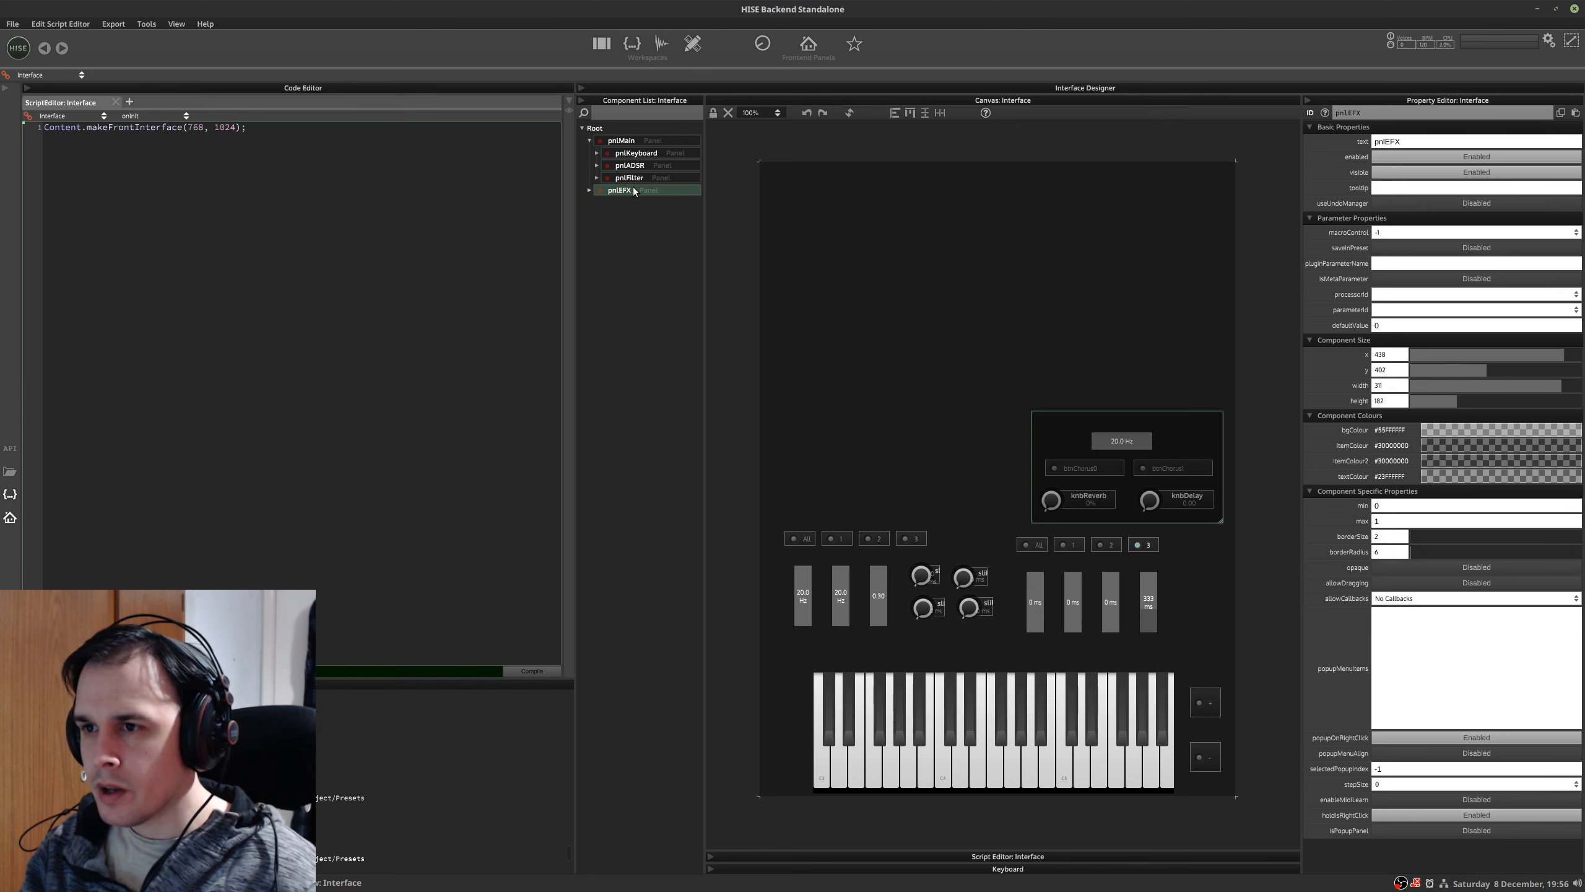
left_click_drag(632, 187, 634, 180)
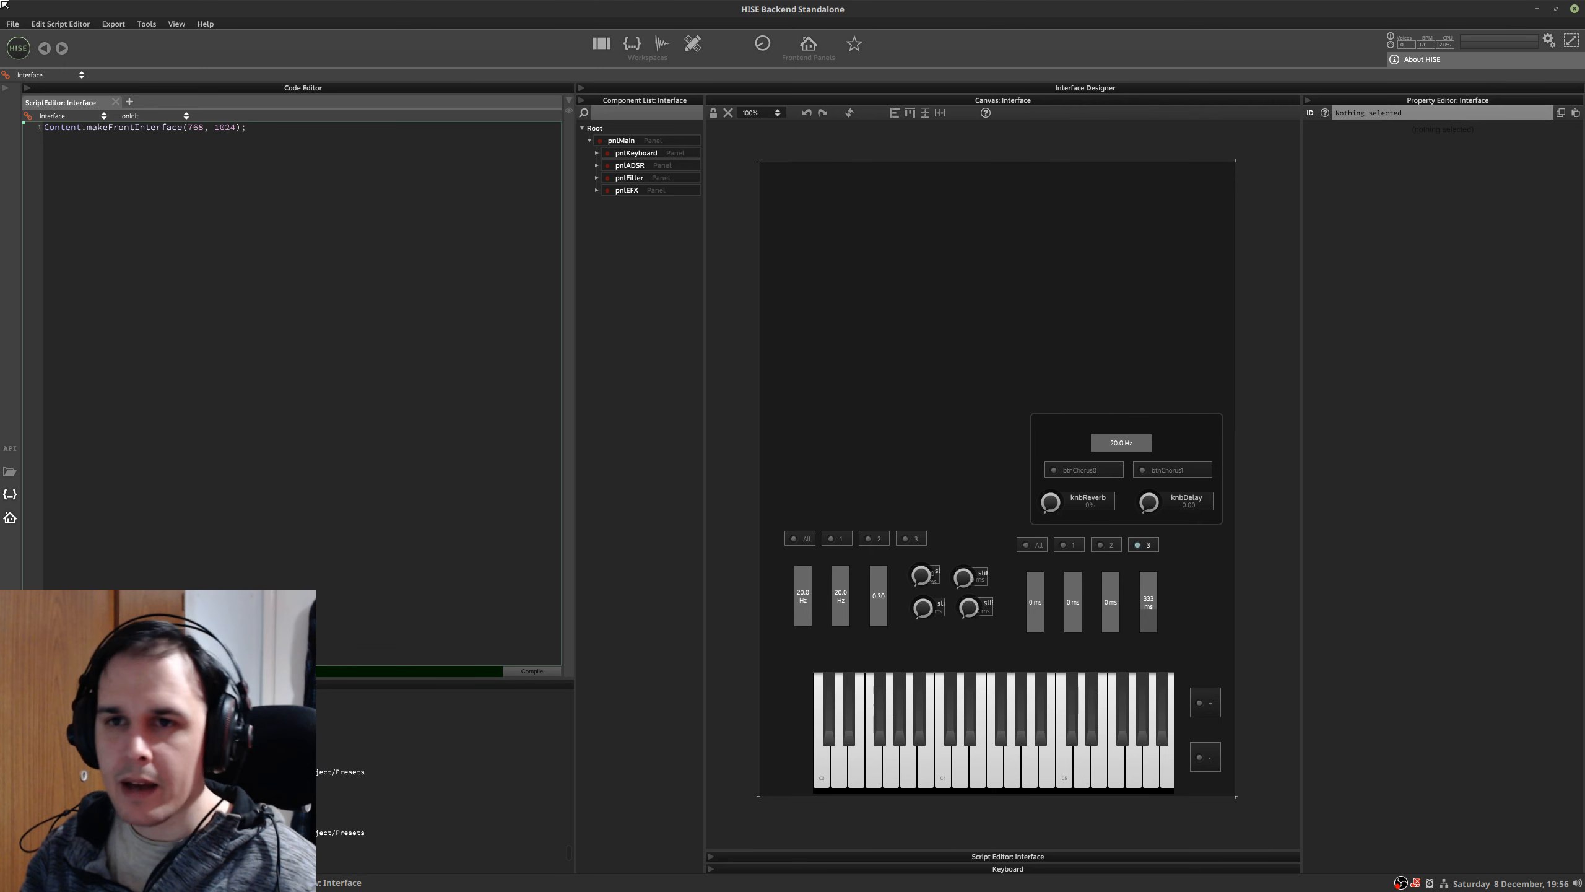
- Save the current synth project
left_click(12, 23)
left_click(72, 153)
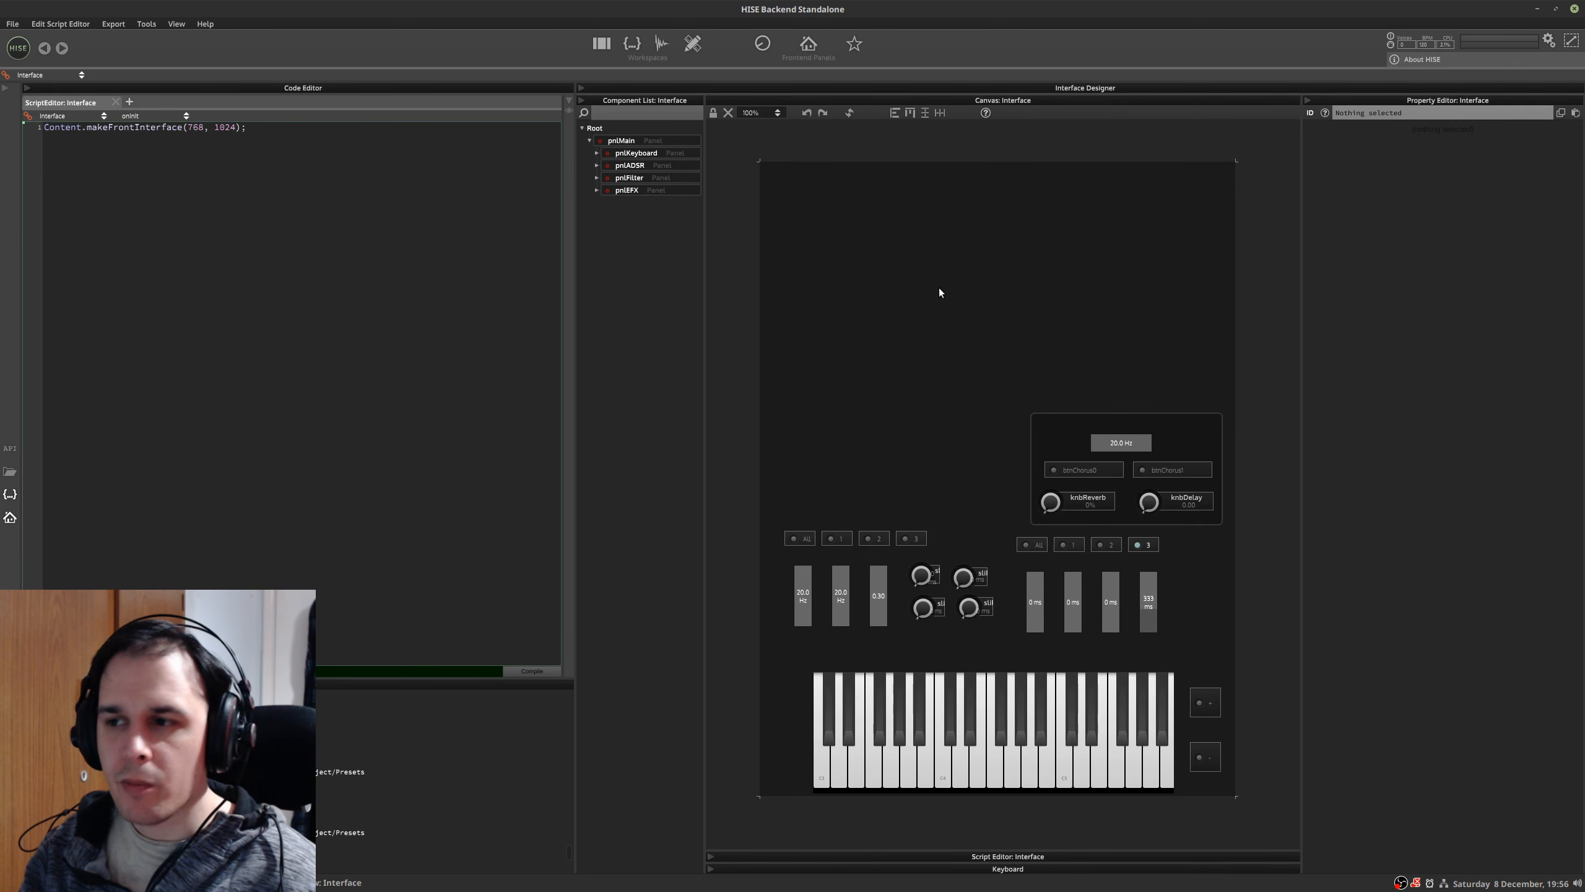
double_click(632, 315)
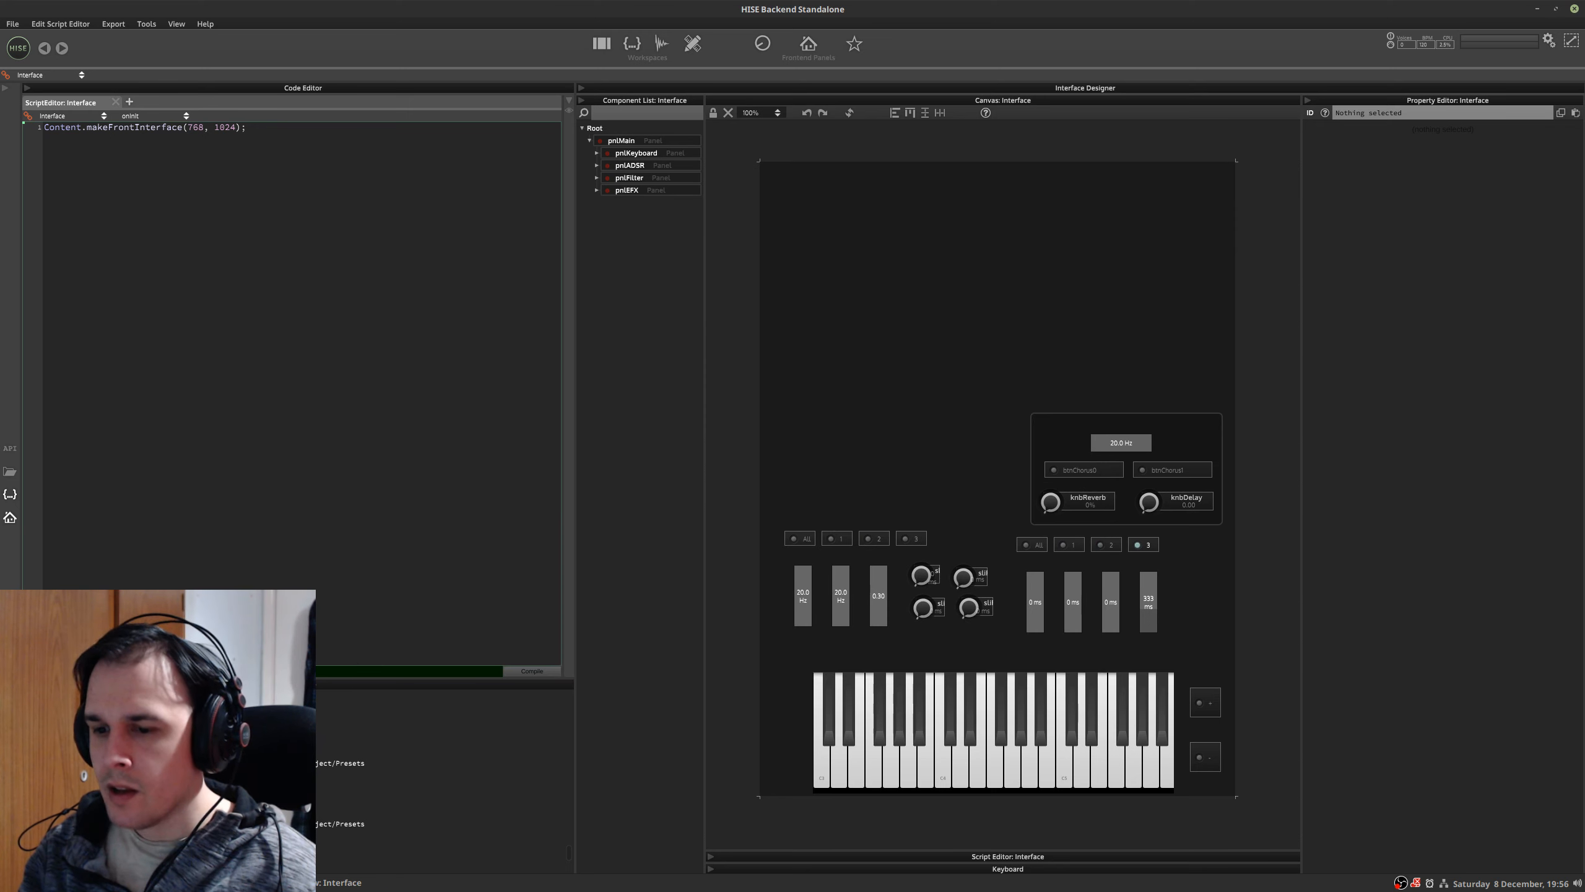
- Open a terminal in the synthproject folder and run git status
key("alt+Tab")
left_click(874, 226)
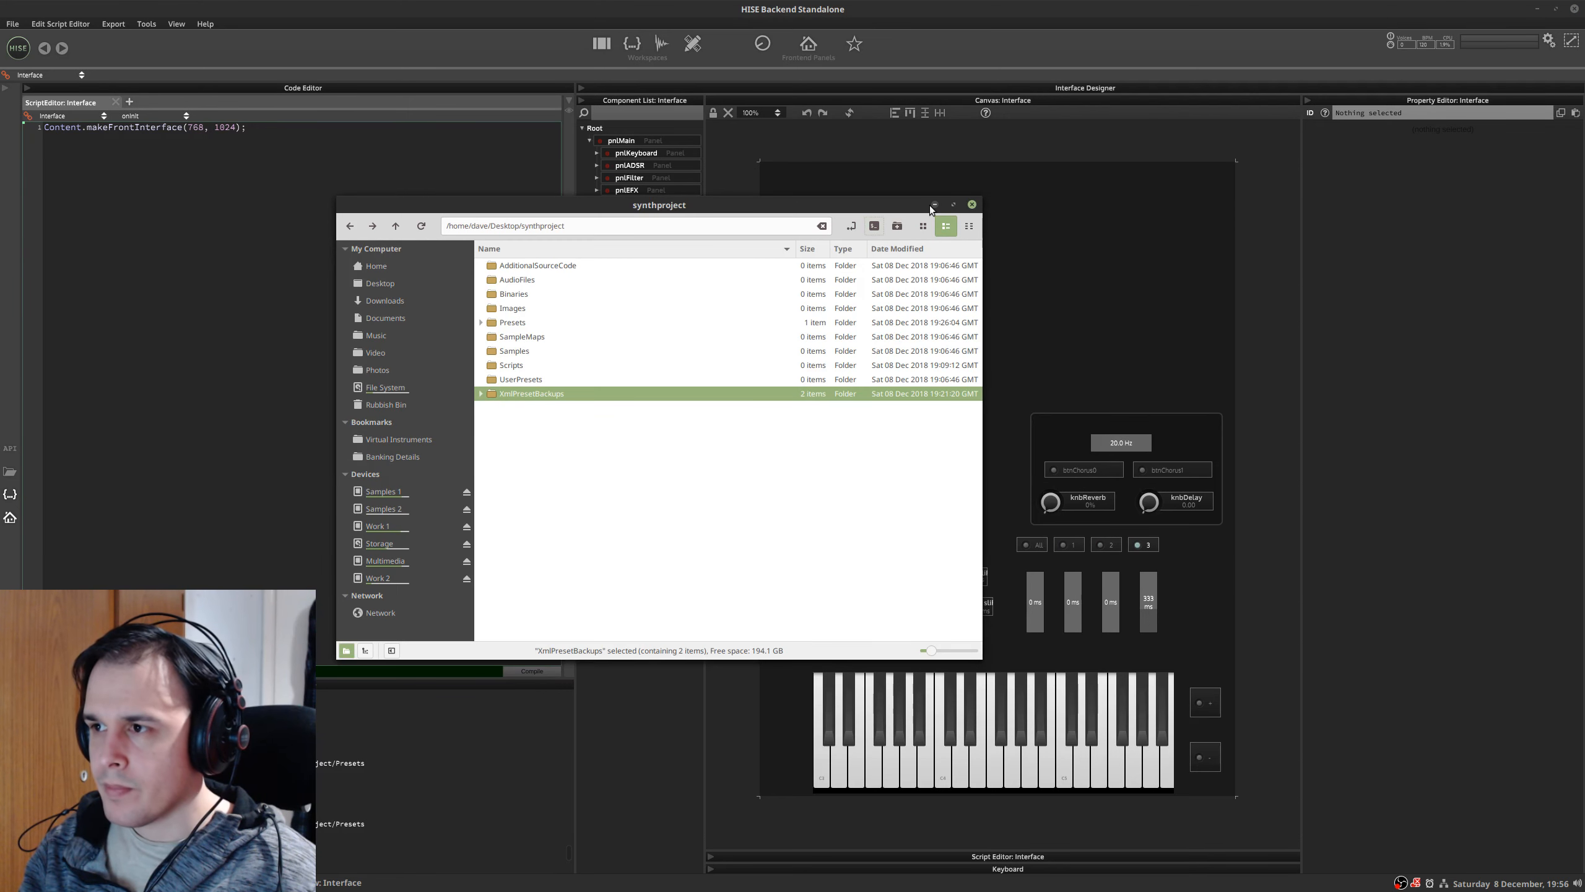
left_click(933, 205)
left_click_drag(719, 309, 390, 265)
type("git status")
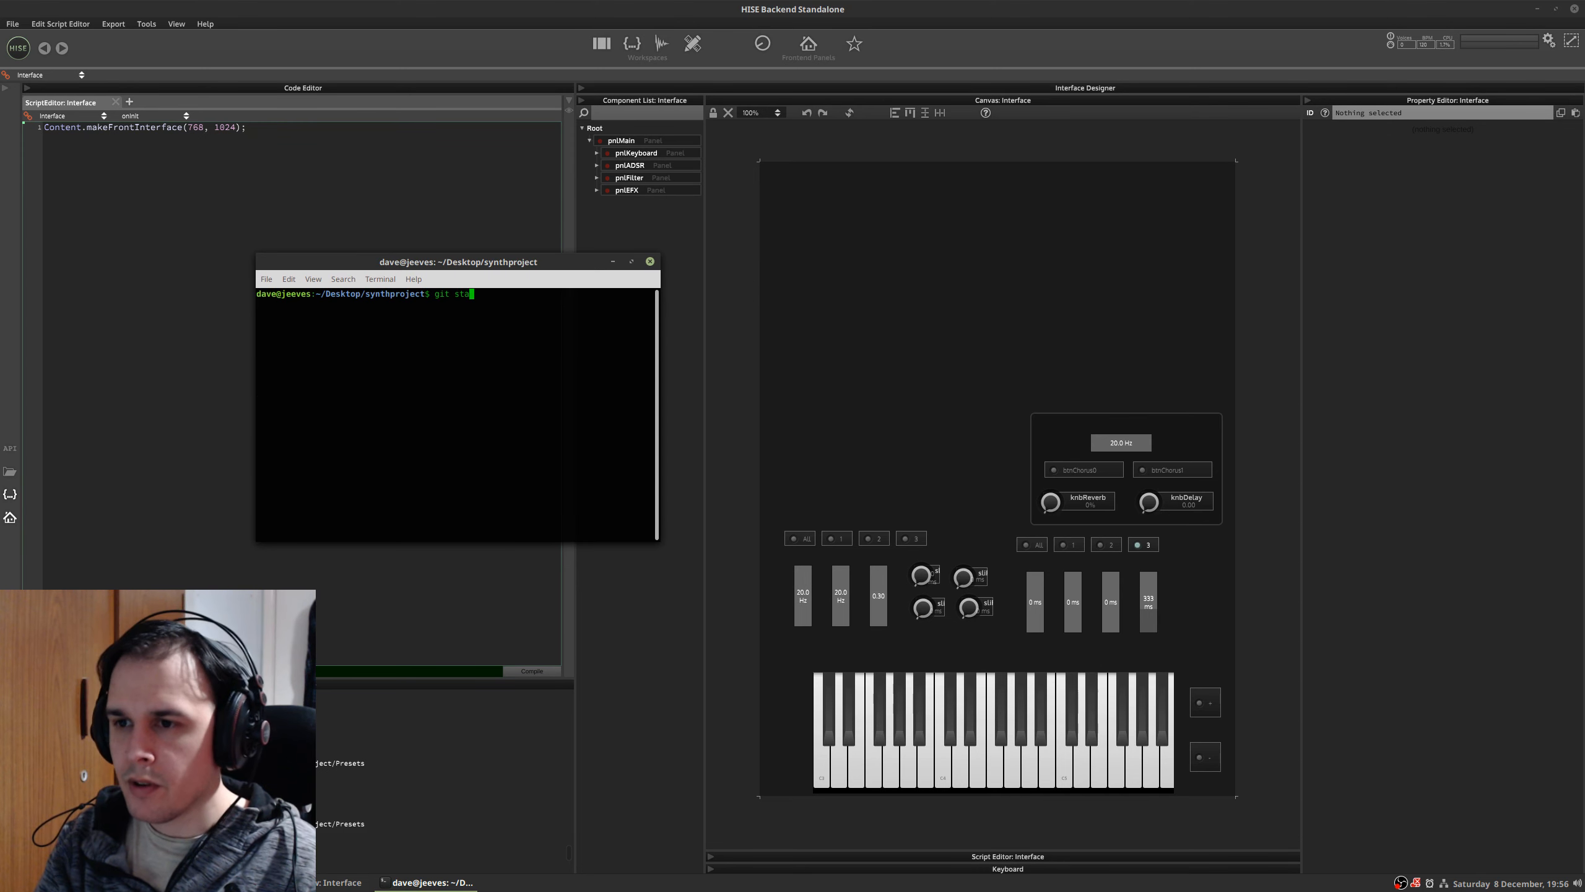
key("Return")
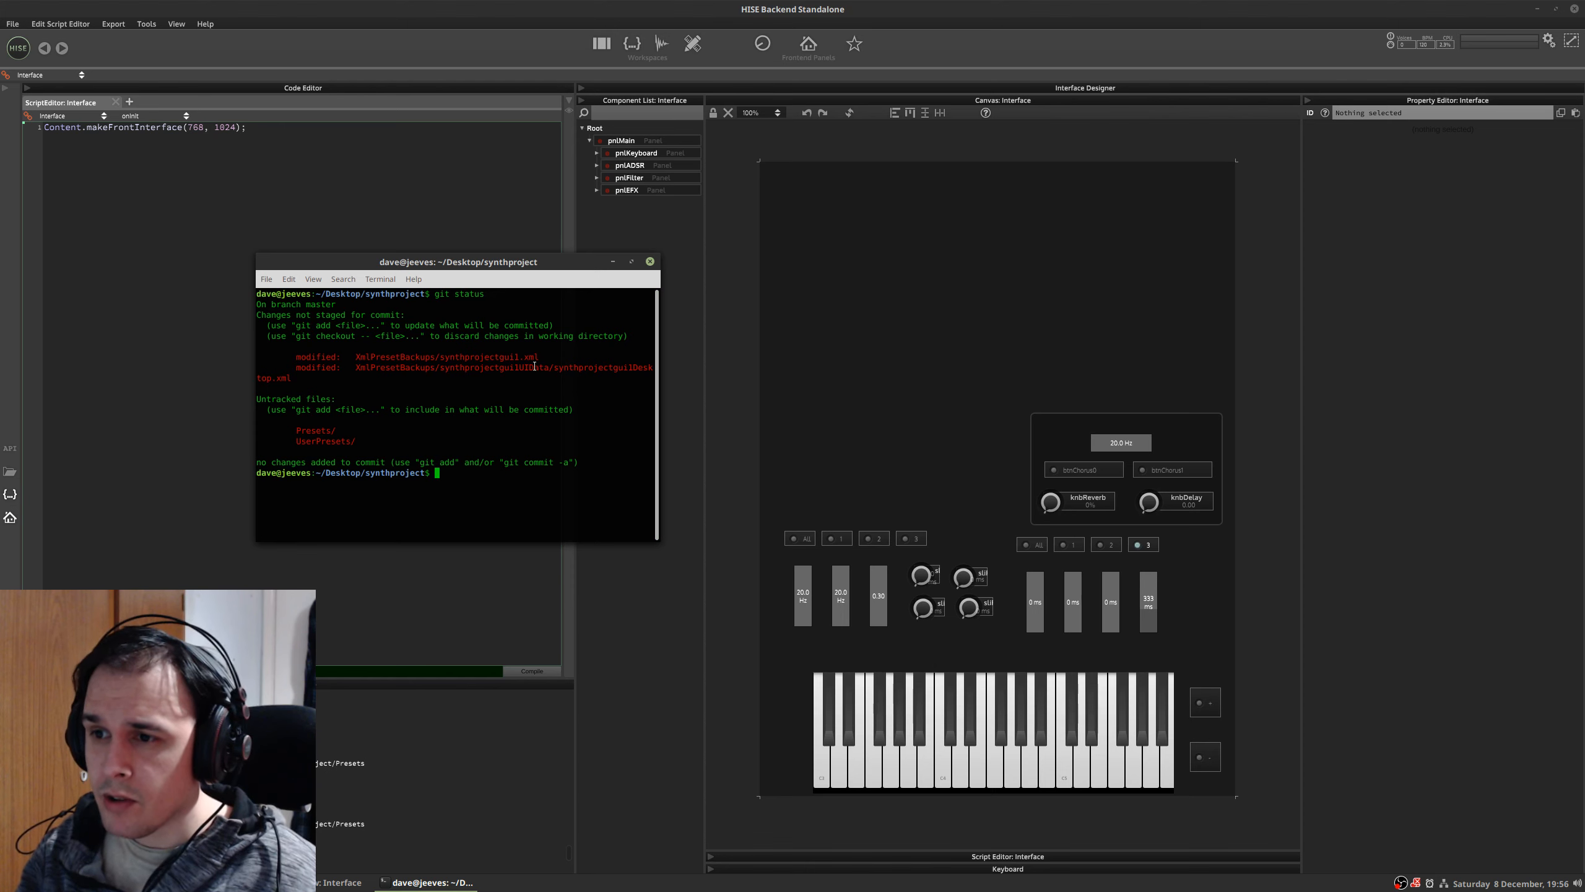
- Review the modified backup files and the untracked Presets and UserPresets folders in the git status output
left_click_drag(543, 355, 471, 356)
left_click(490, 345)
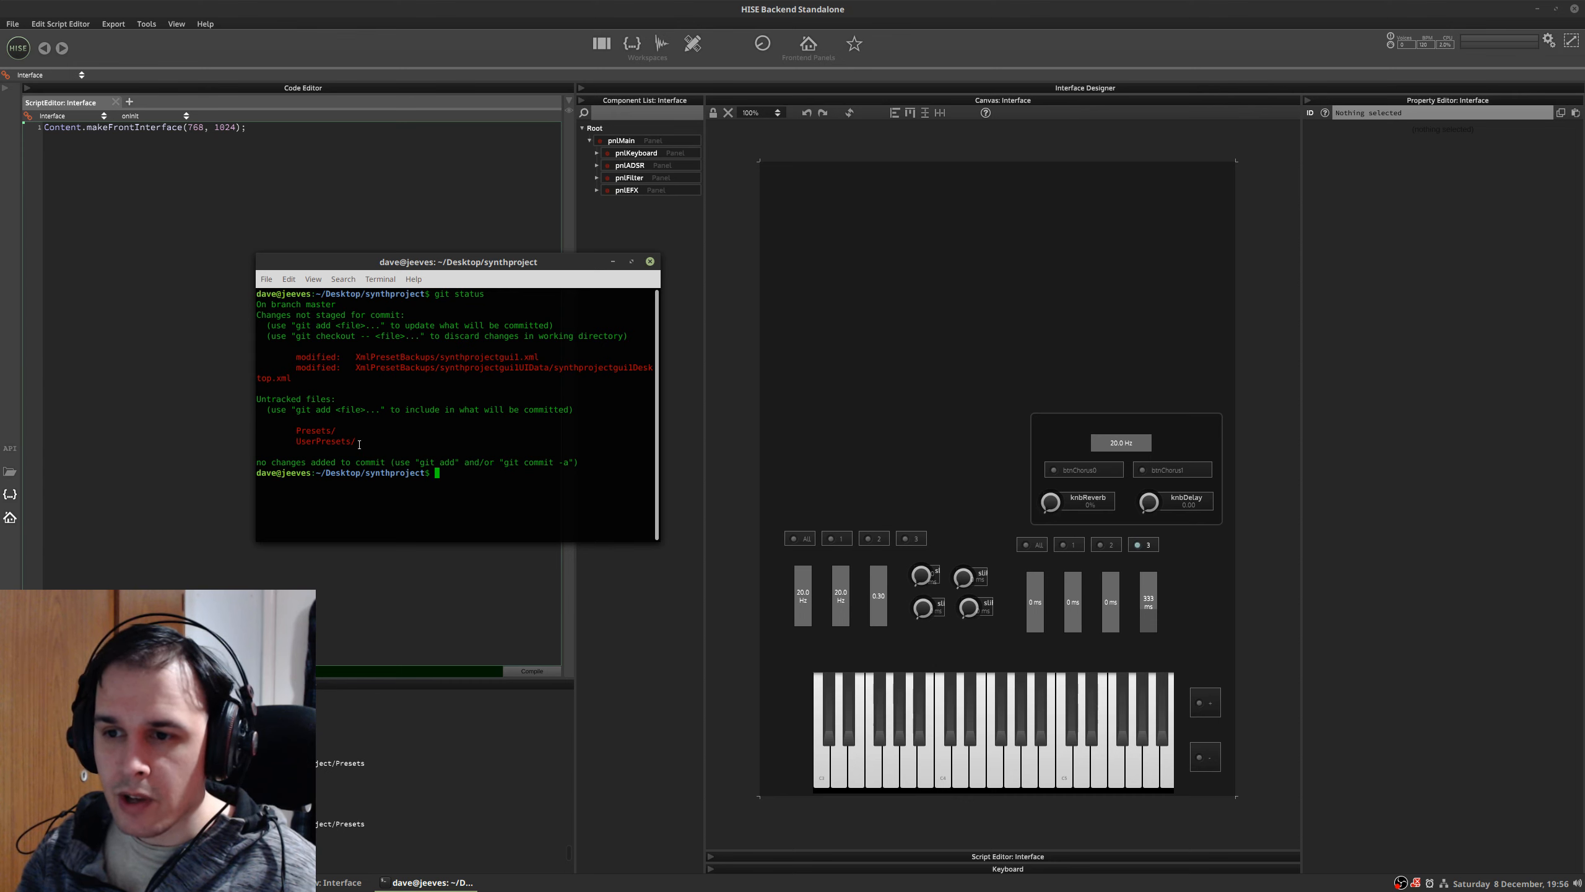
left_click_drag(288, 437, 294, 431)
left_click(297, 429)
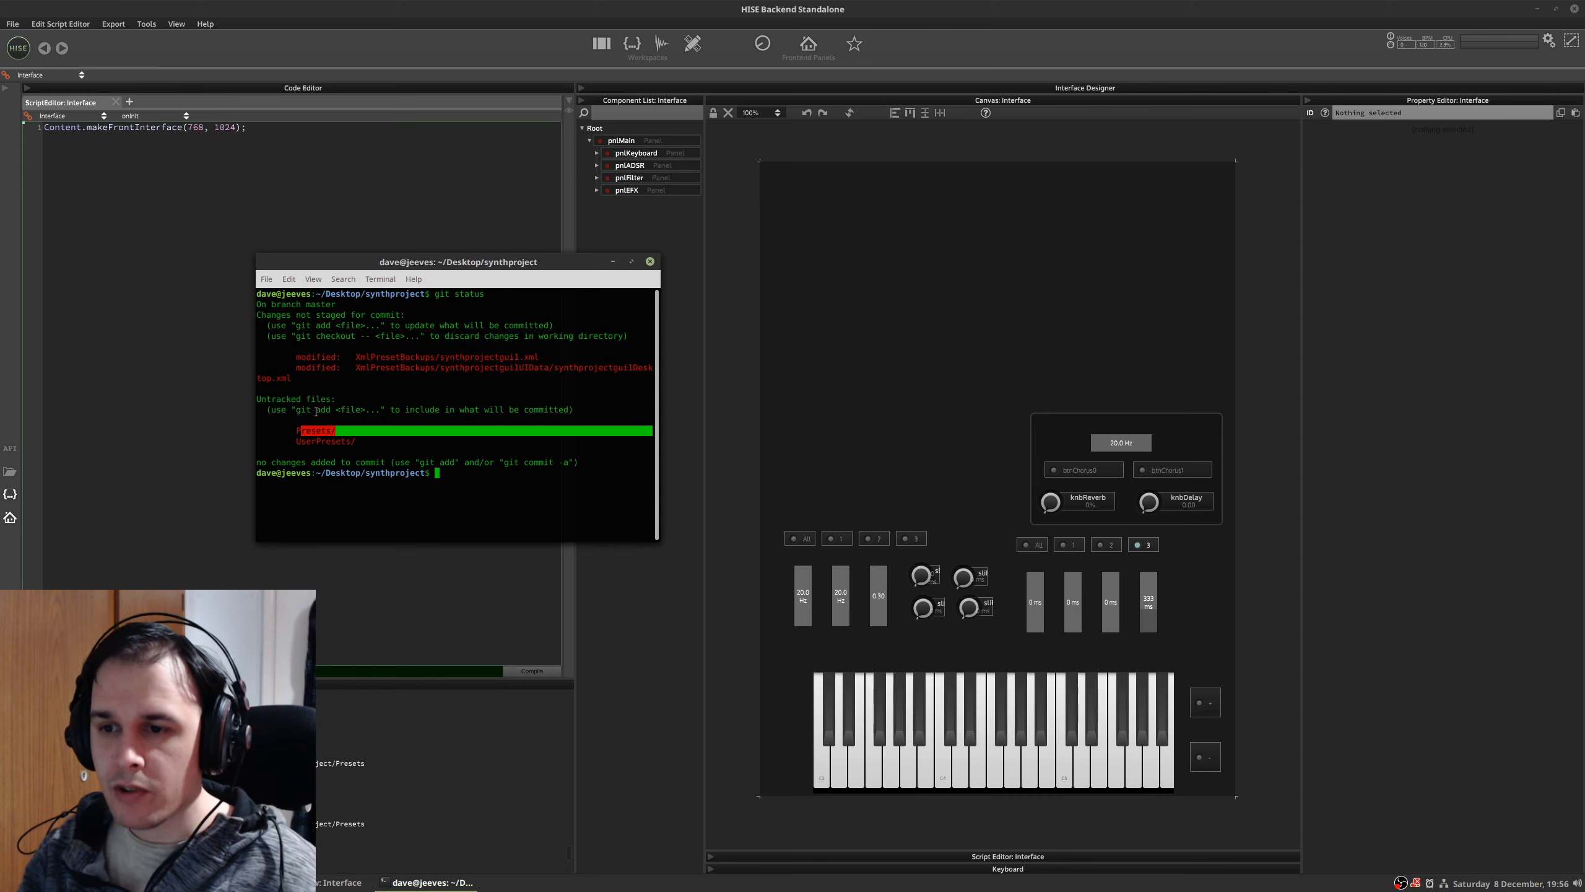
left_click(316, 412)
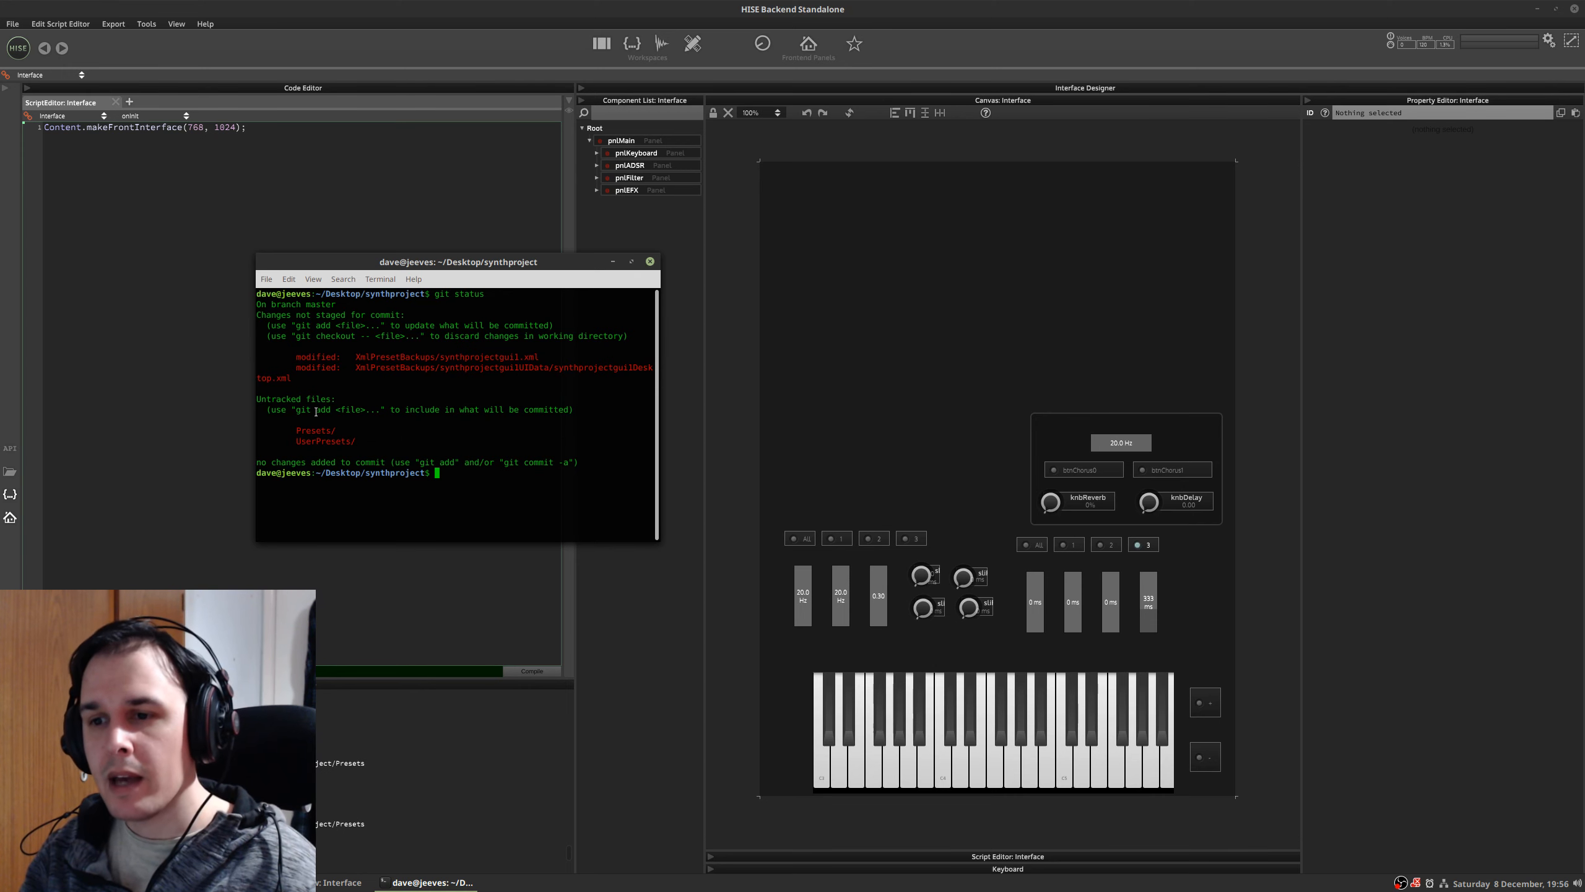
left_click_drag(299, 442, 354, 441)
left_click(404, 424)
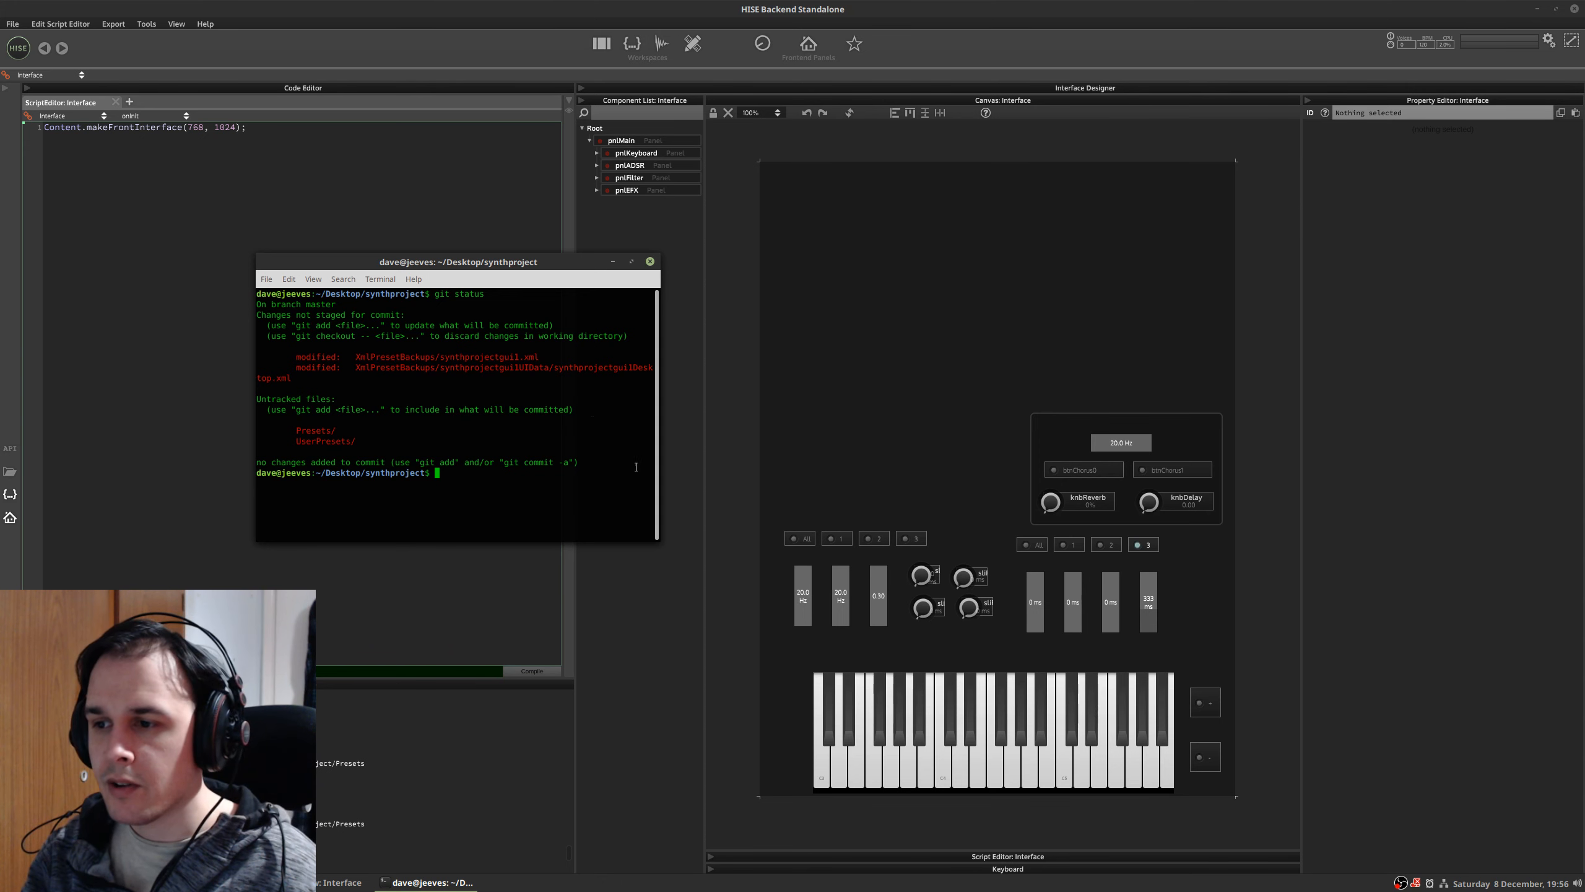
- Widen the terminal window and stage all project changes with "git add ."
left_click_drag(655, 479, 718, 483)
type("git ")
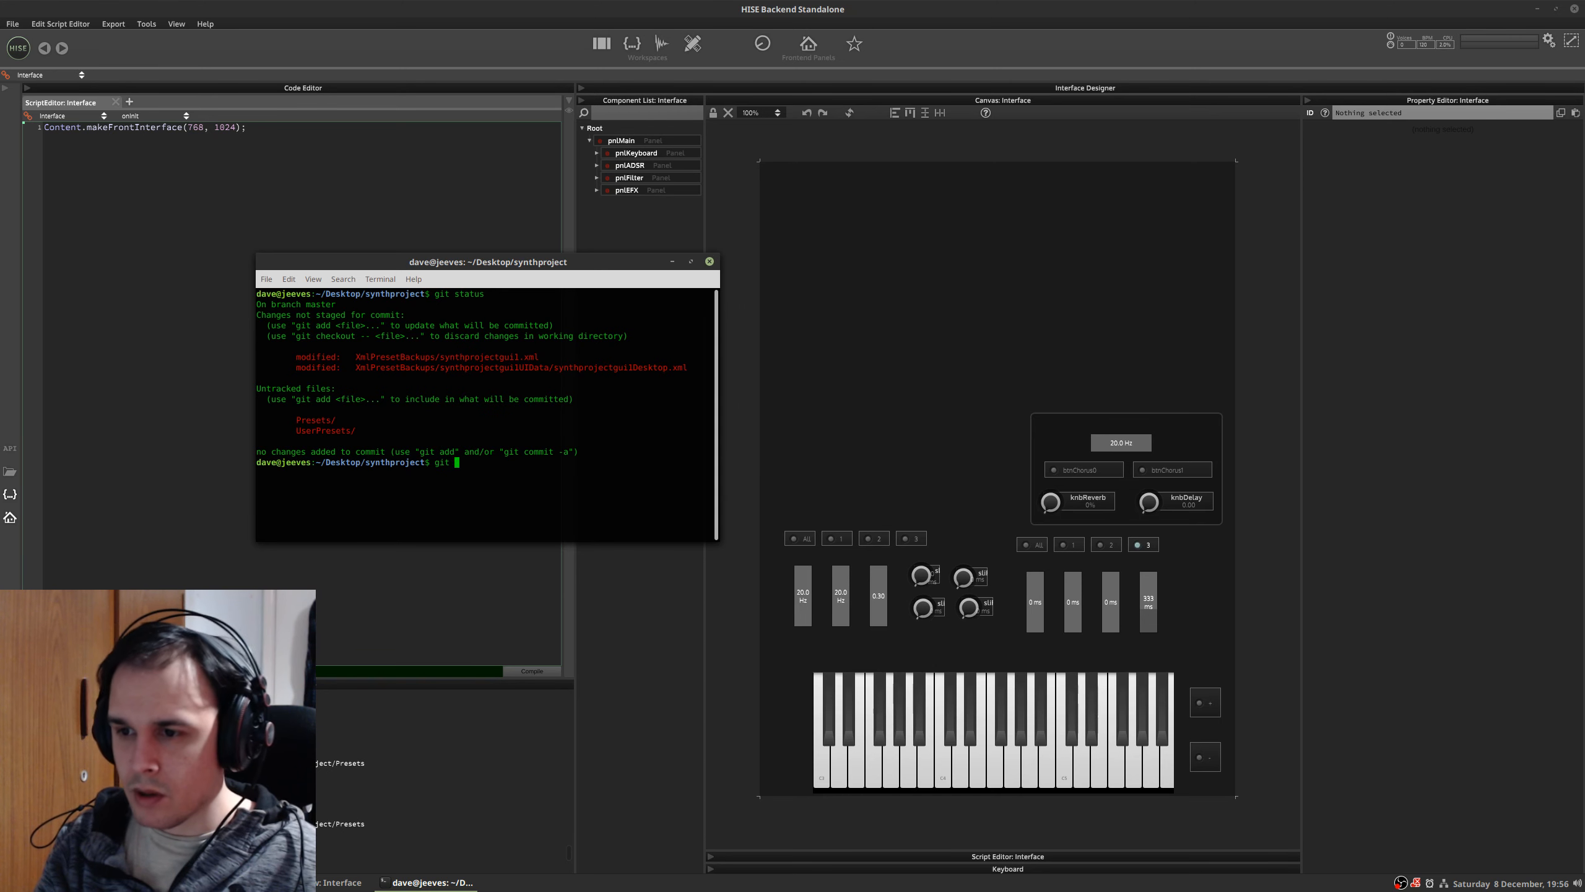
type("add .")
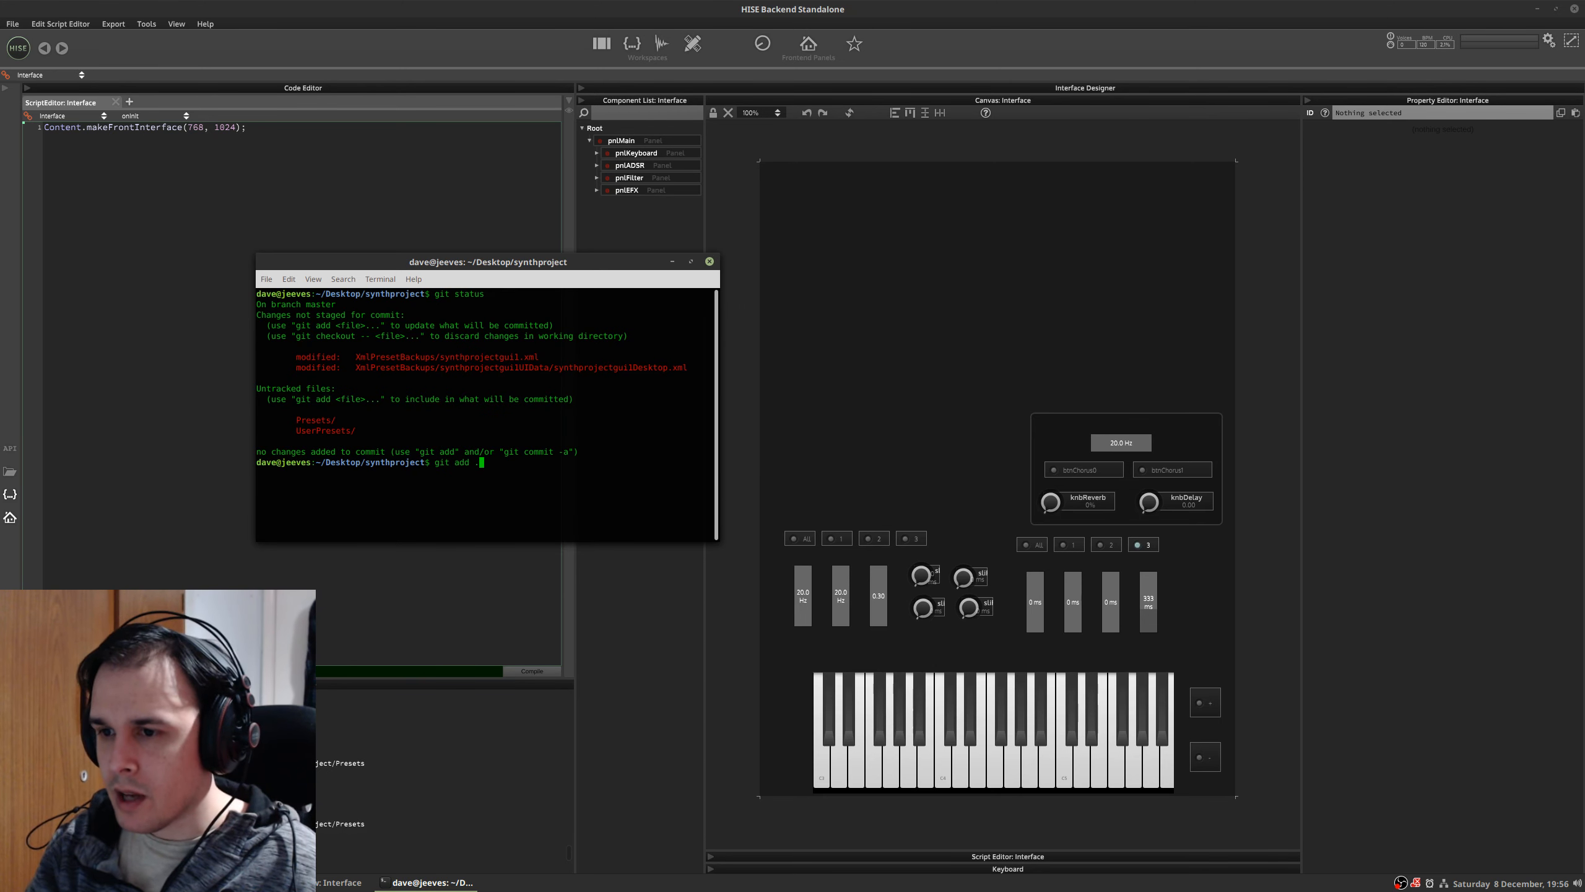
key("Return")
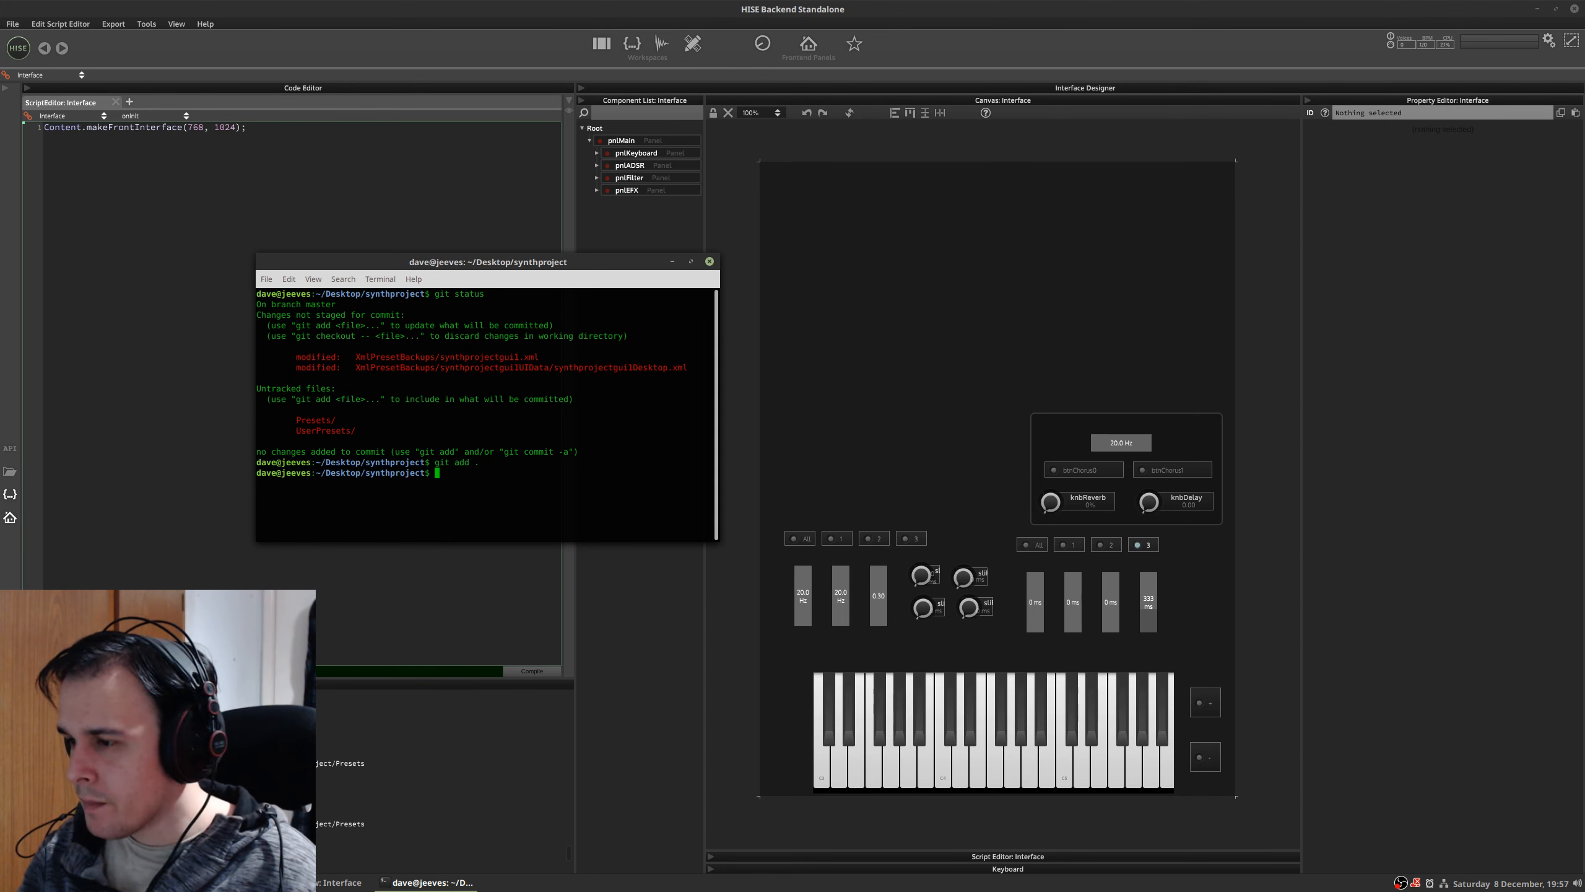
- Commit the staged changes with the message "Added more gui controls" and close the terminal
type("git ")
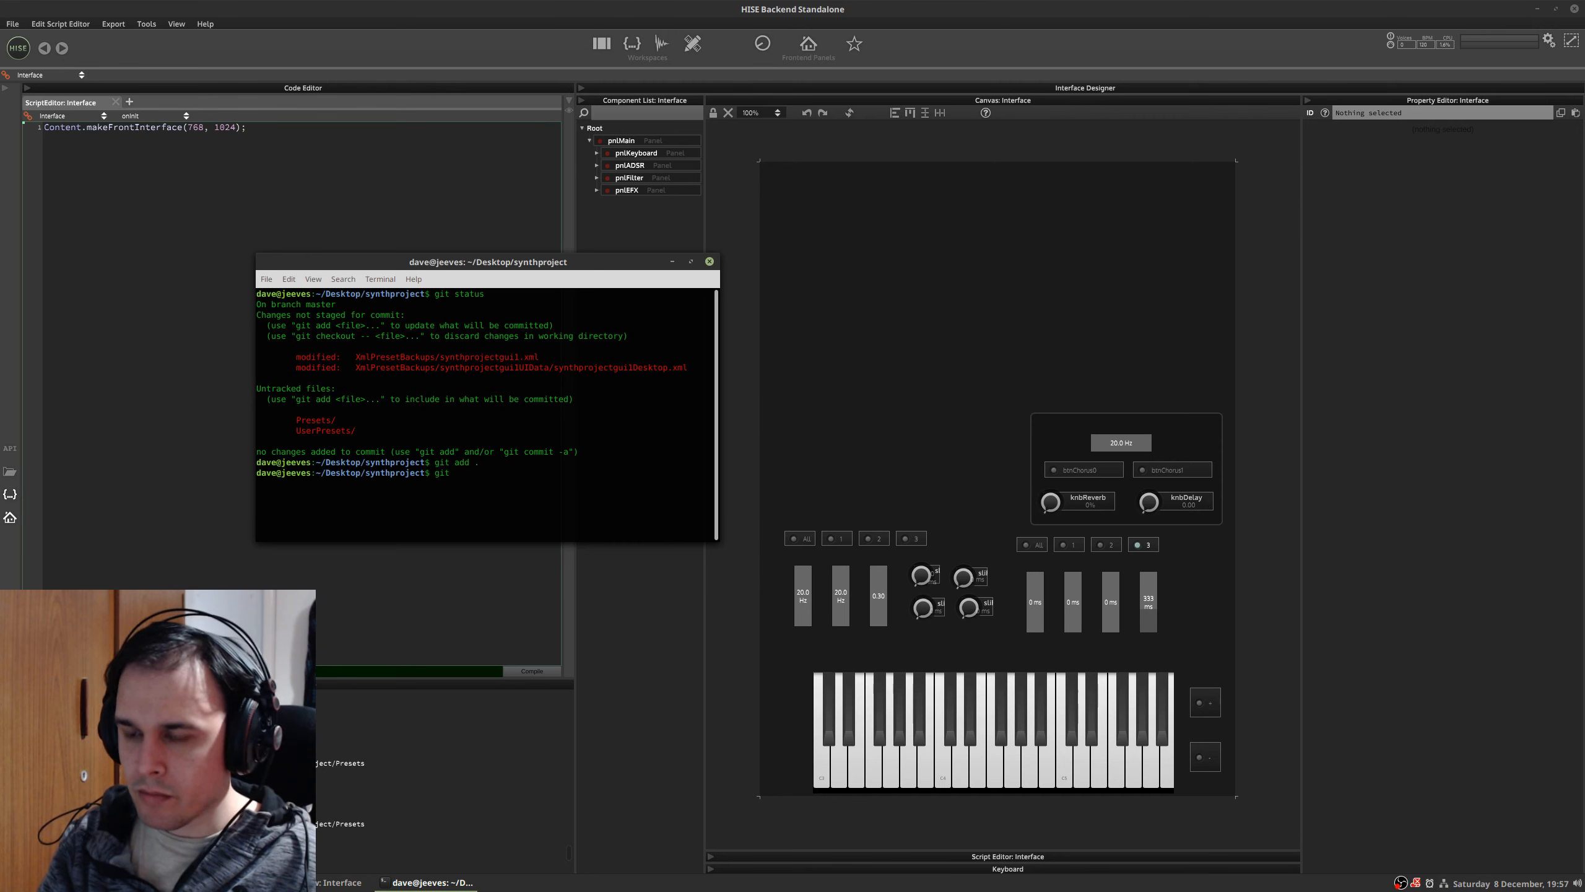
type("commit -")
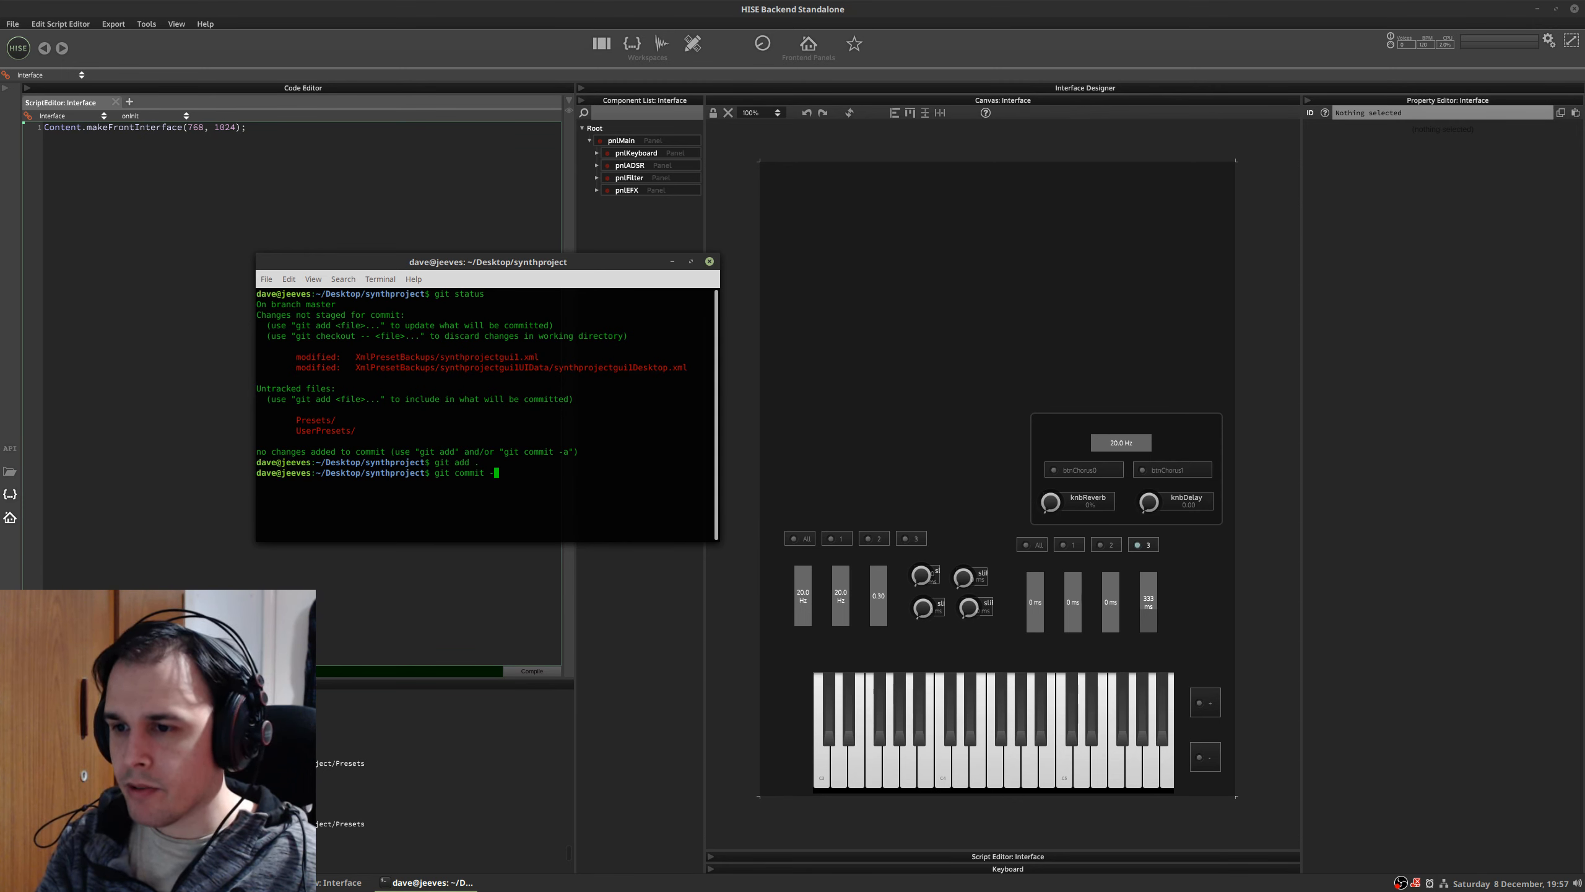
type("m \"")
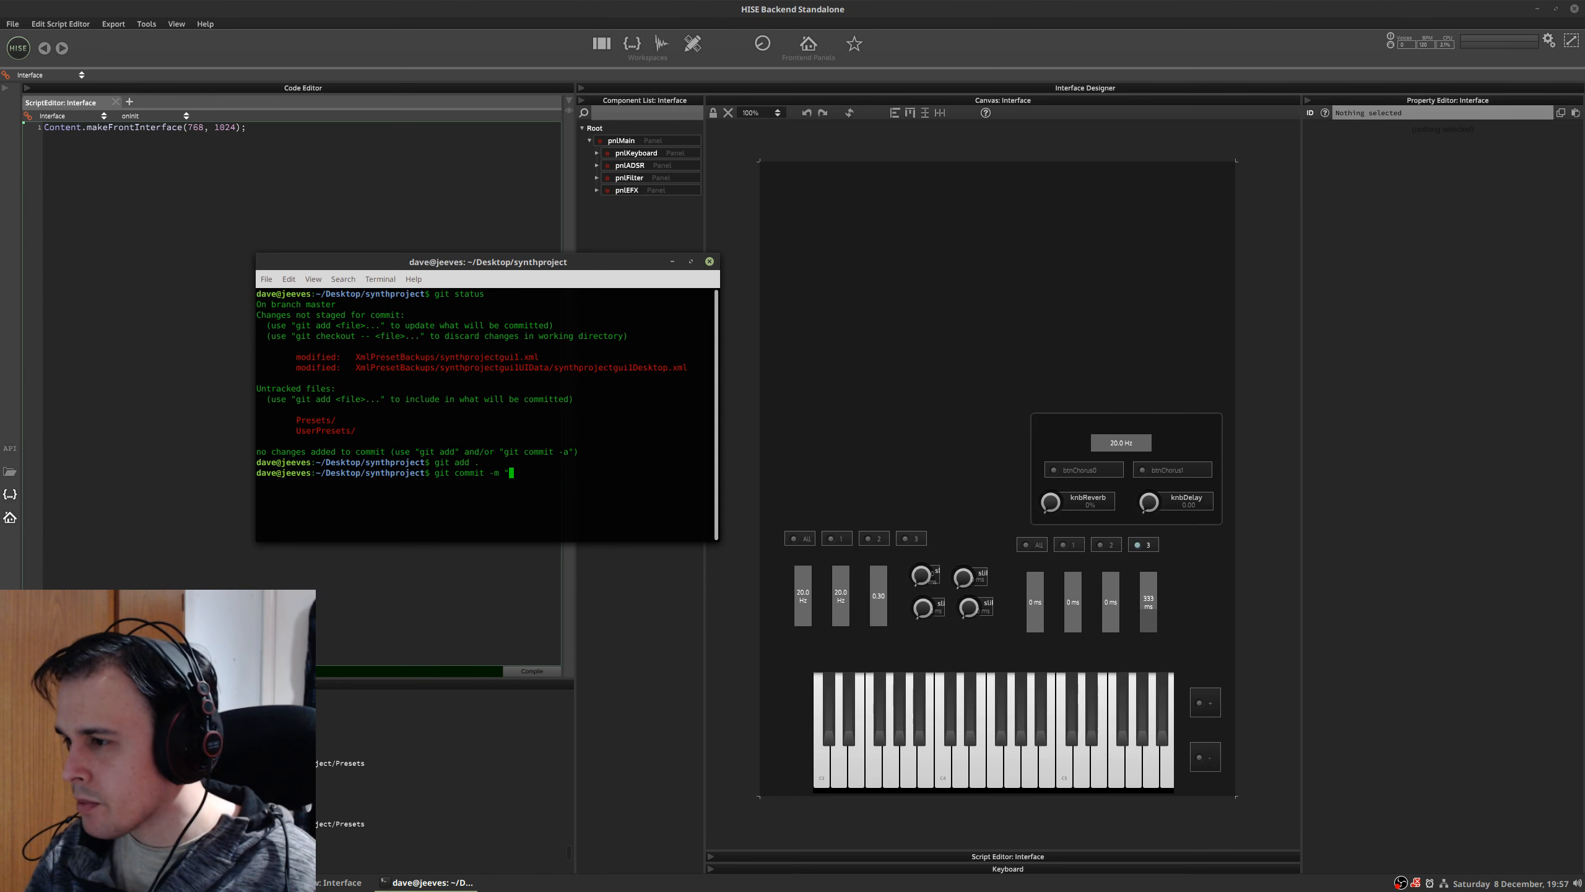
type("Added ")
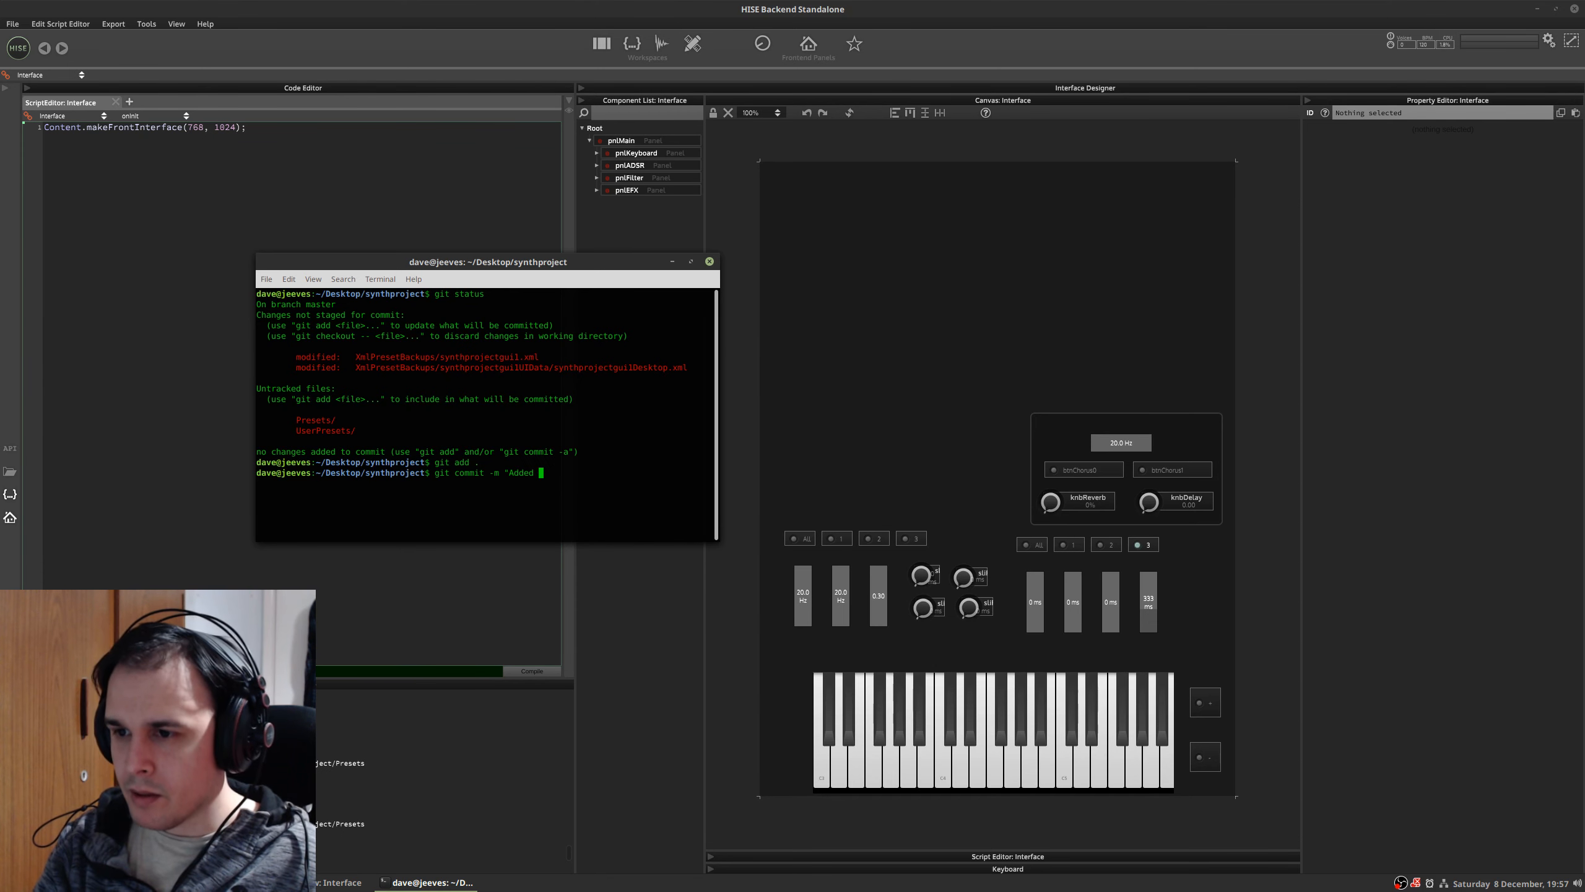
type("more gui controls")
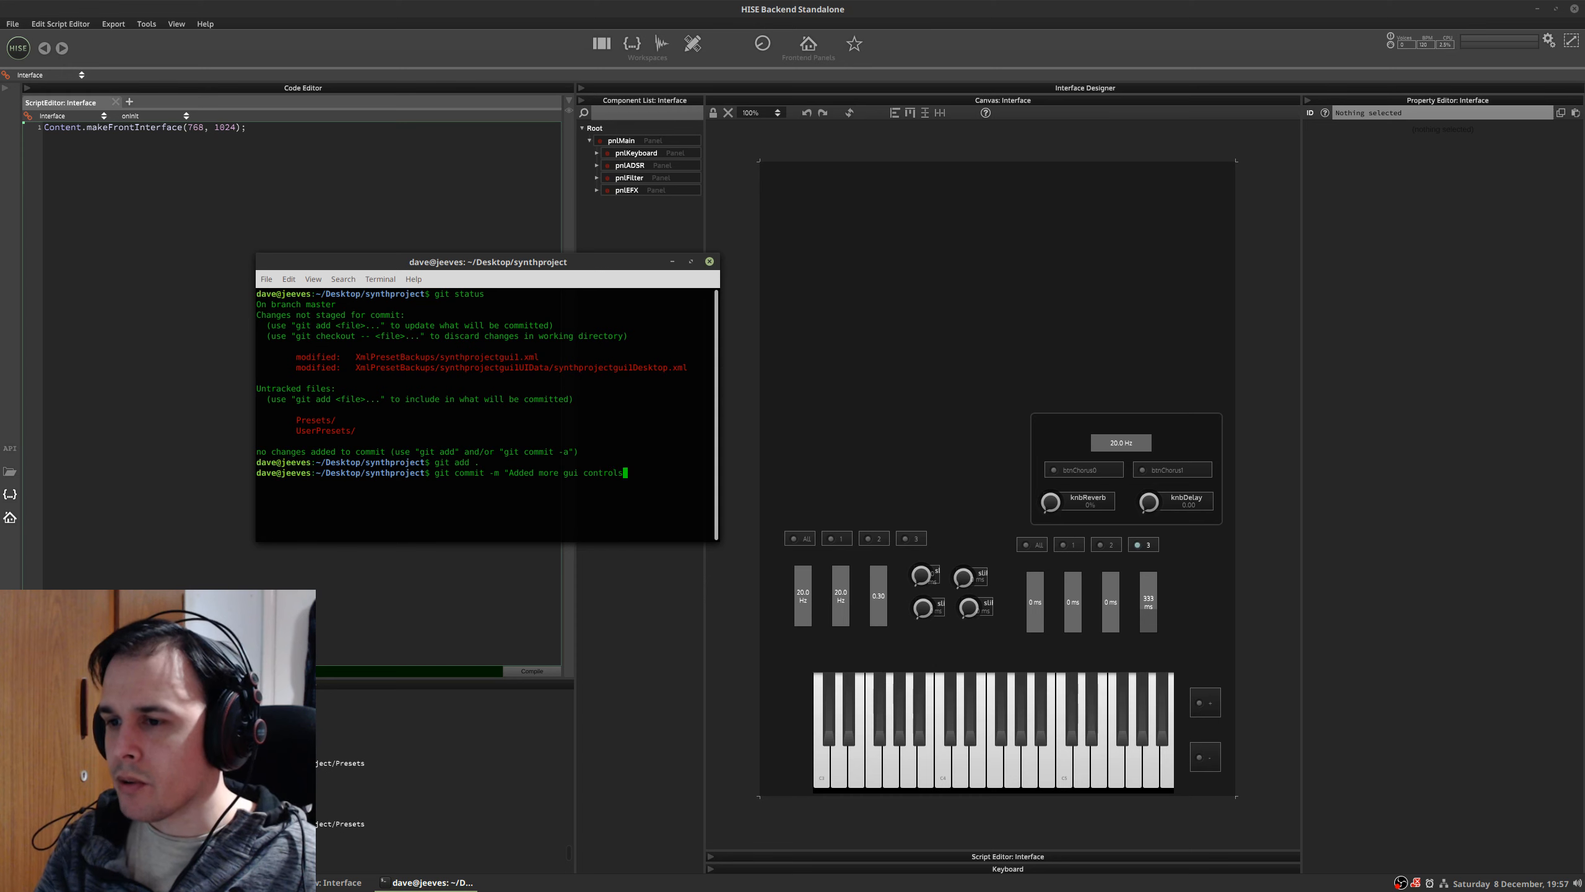
key("Return")
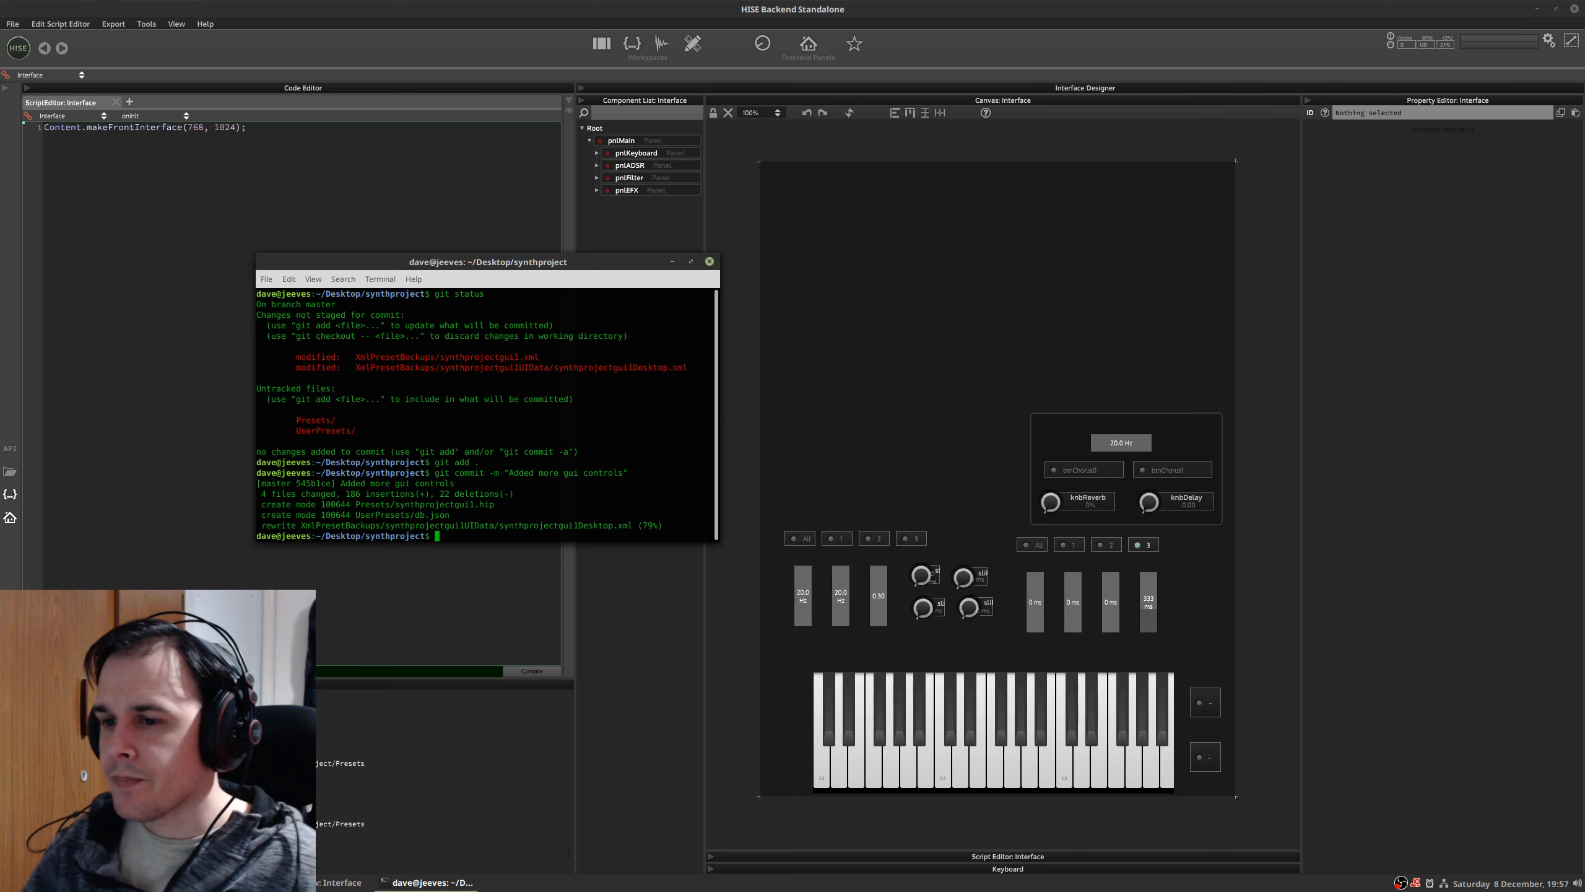
left_click(710, 262)
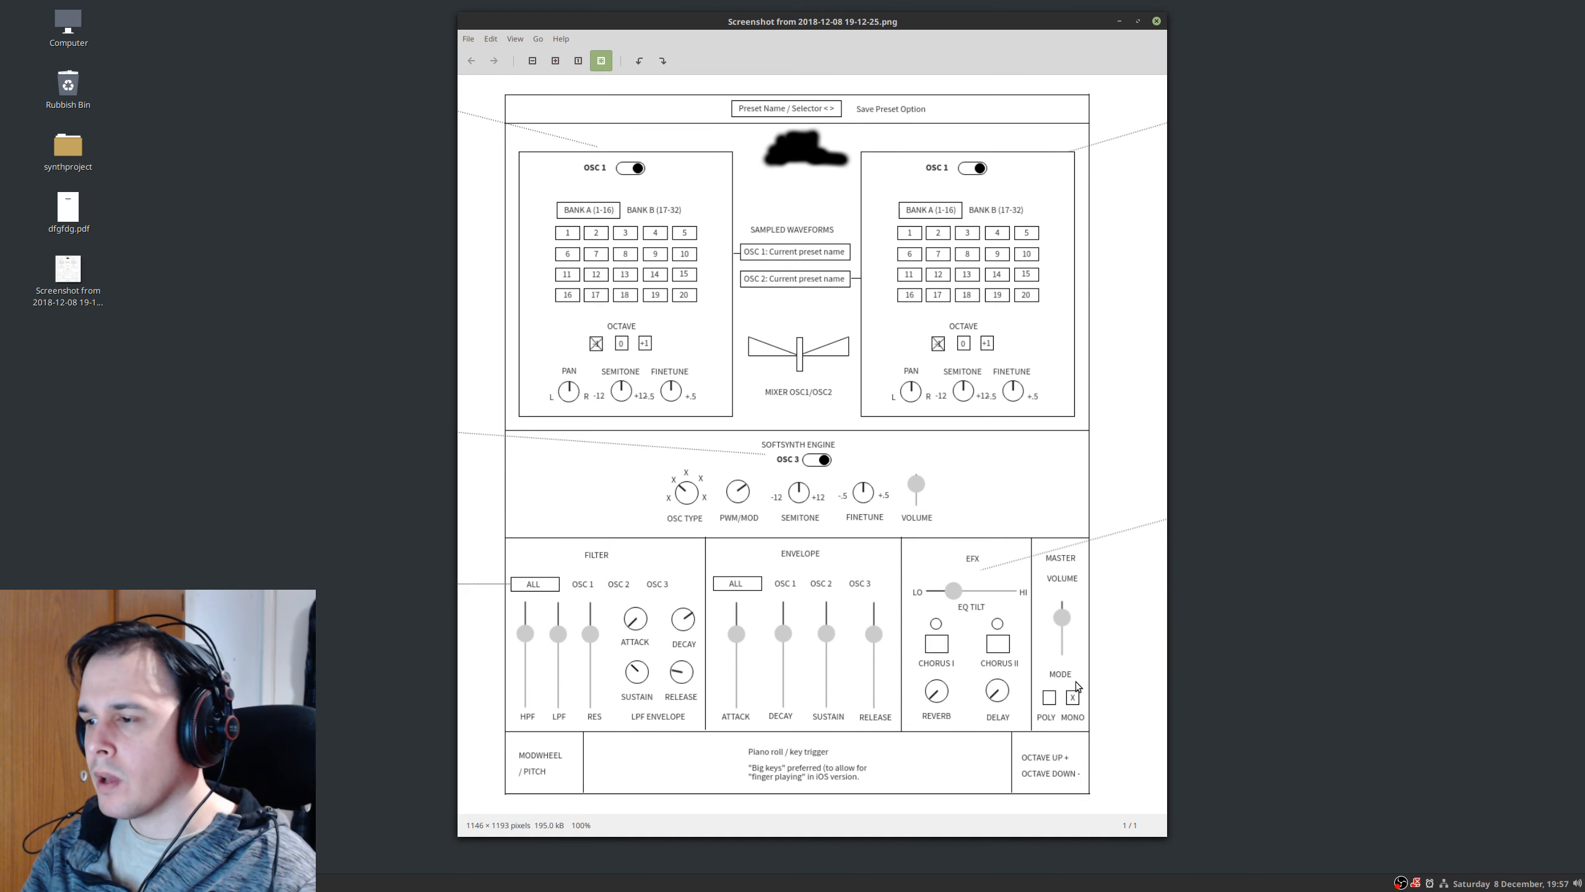
- Back in HISE, add a panel named pnlMaster in the canvas's empty upper area and resize it to about 146 by 330
key("ctrl+alt+Left")
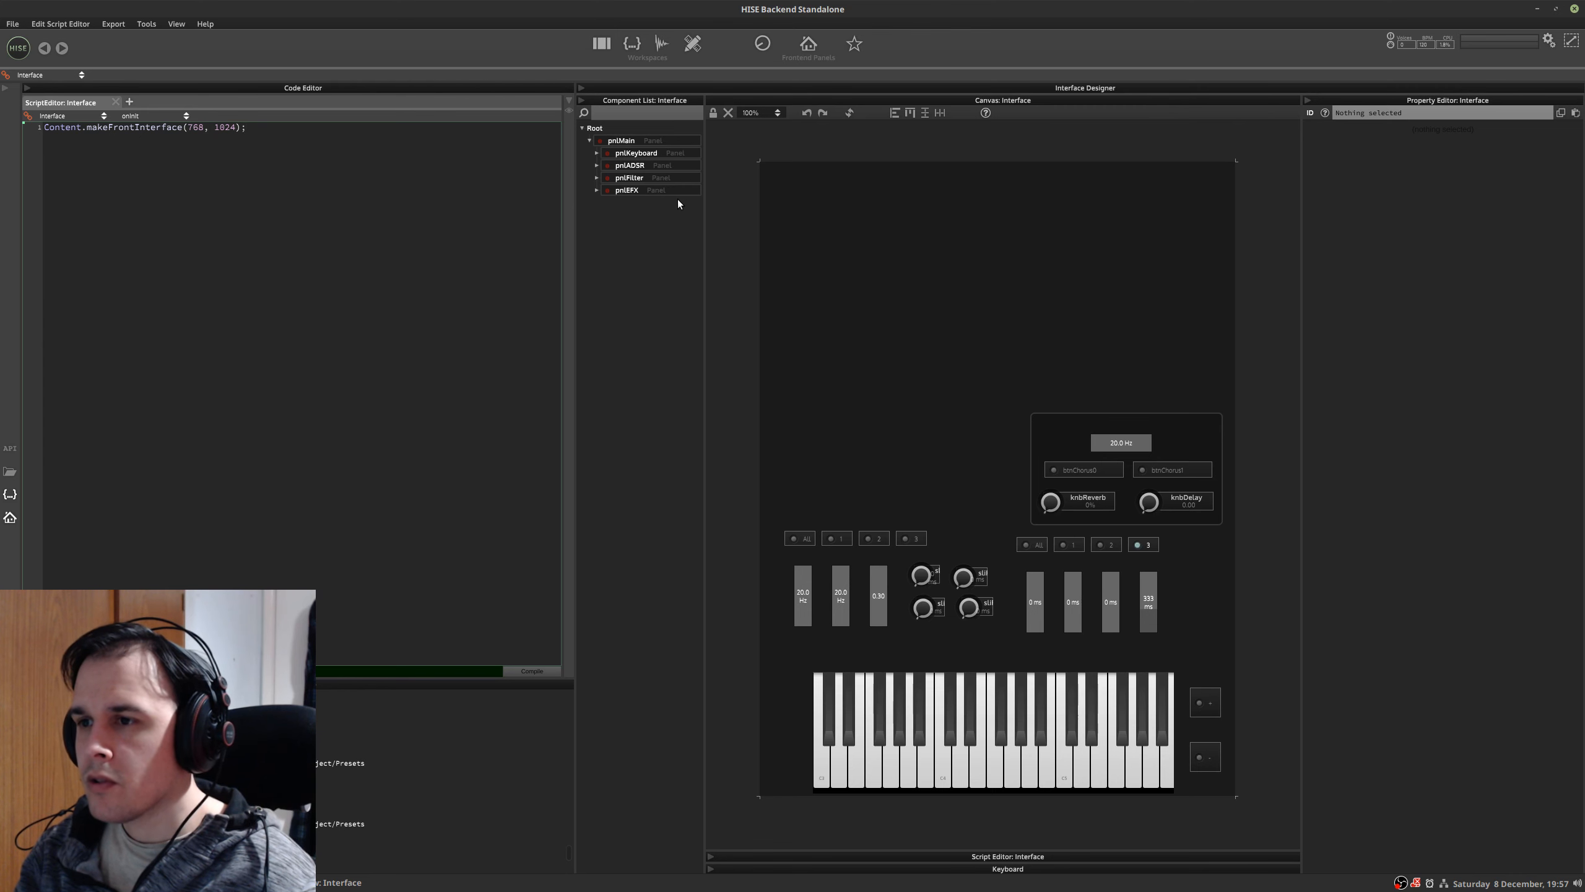
left_click(713, 112)
right_click(788, 196)
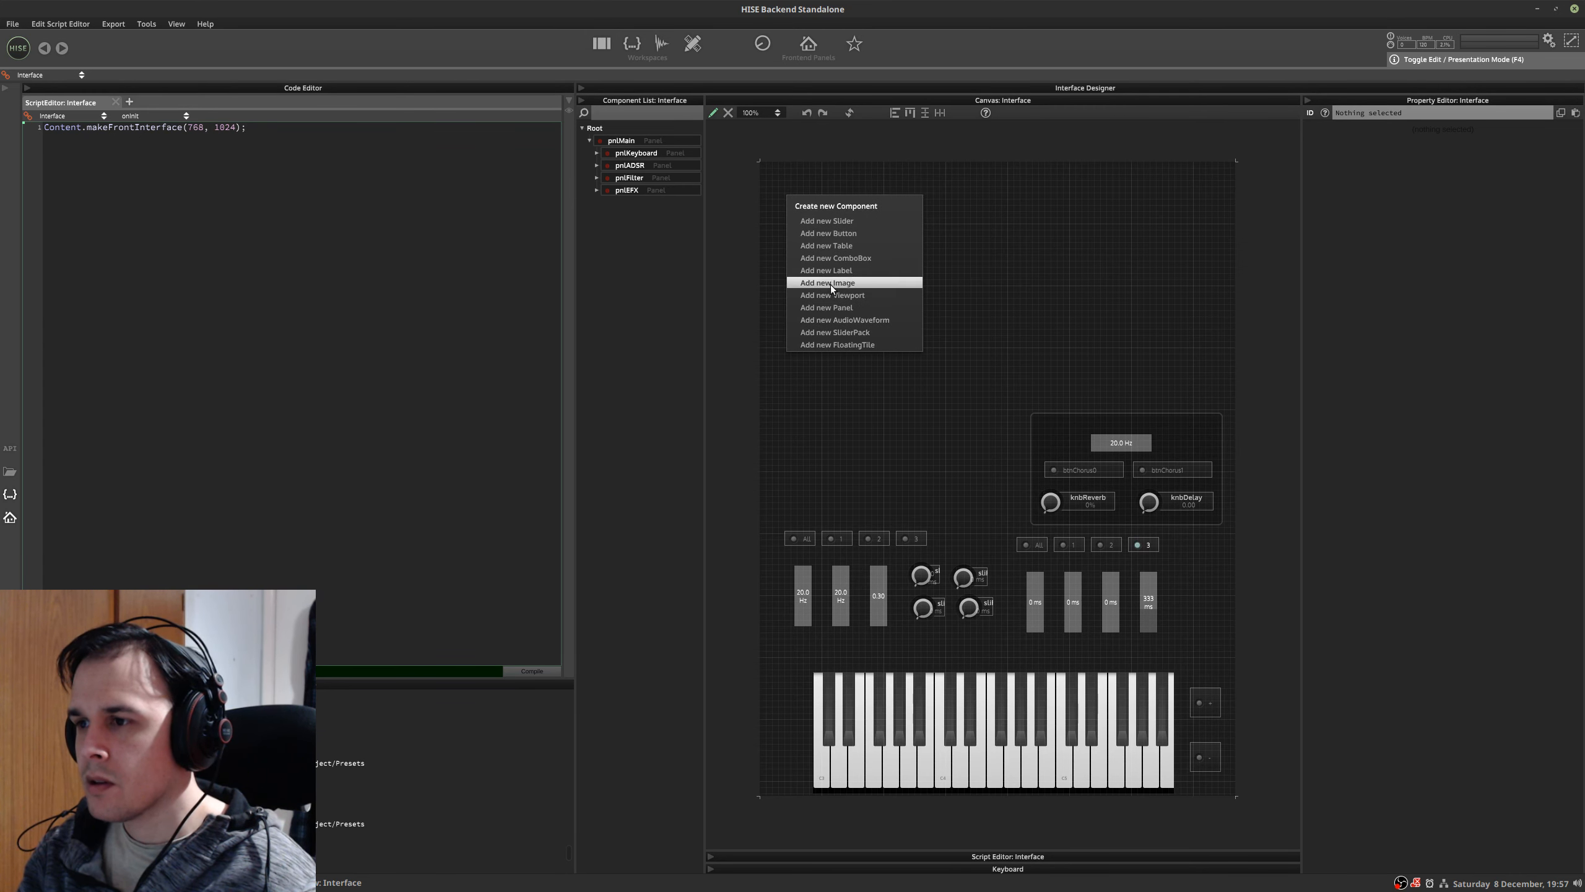
left_click(829, 307)
key("ctrl+alt+Right")
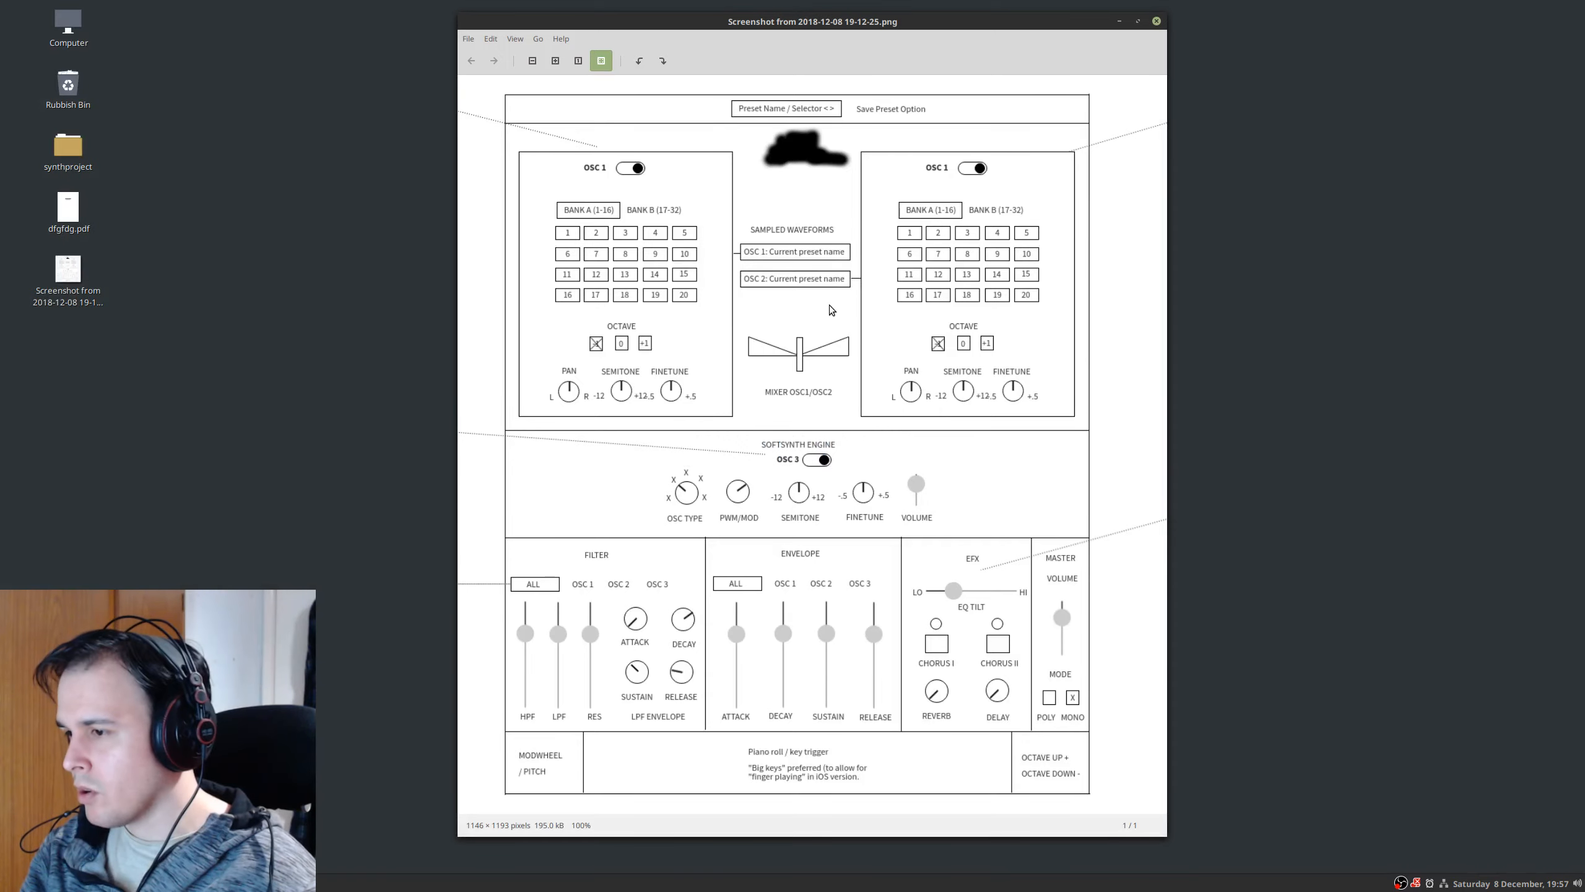
key("ctrl+alt+Left")
left_click(1362, 114)
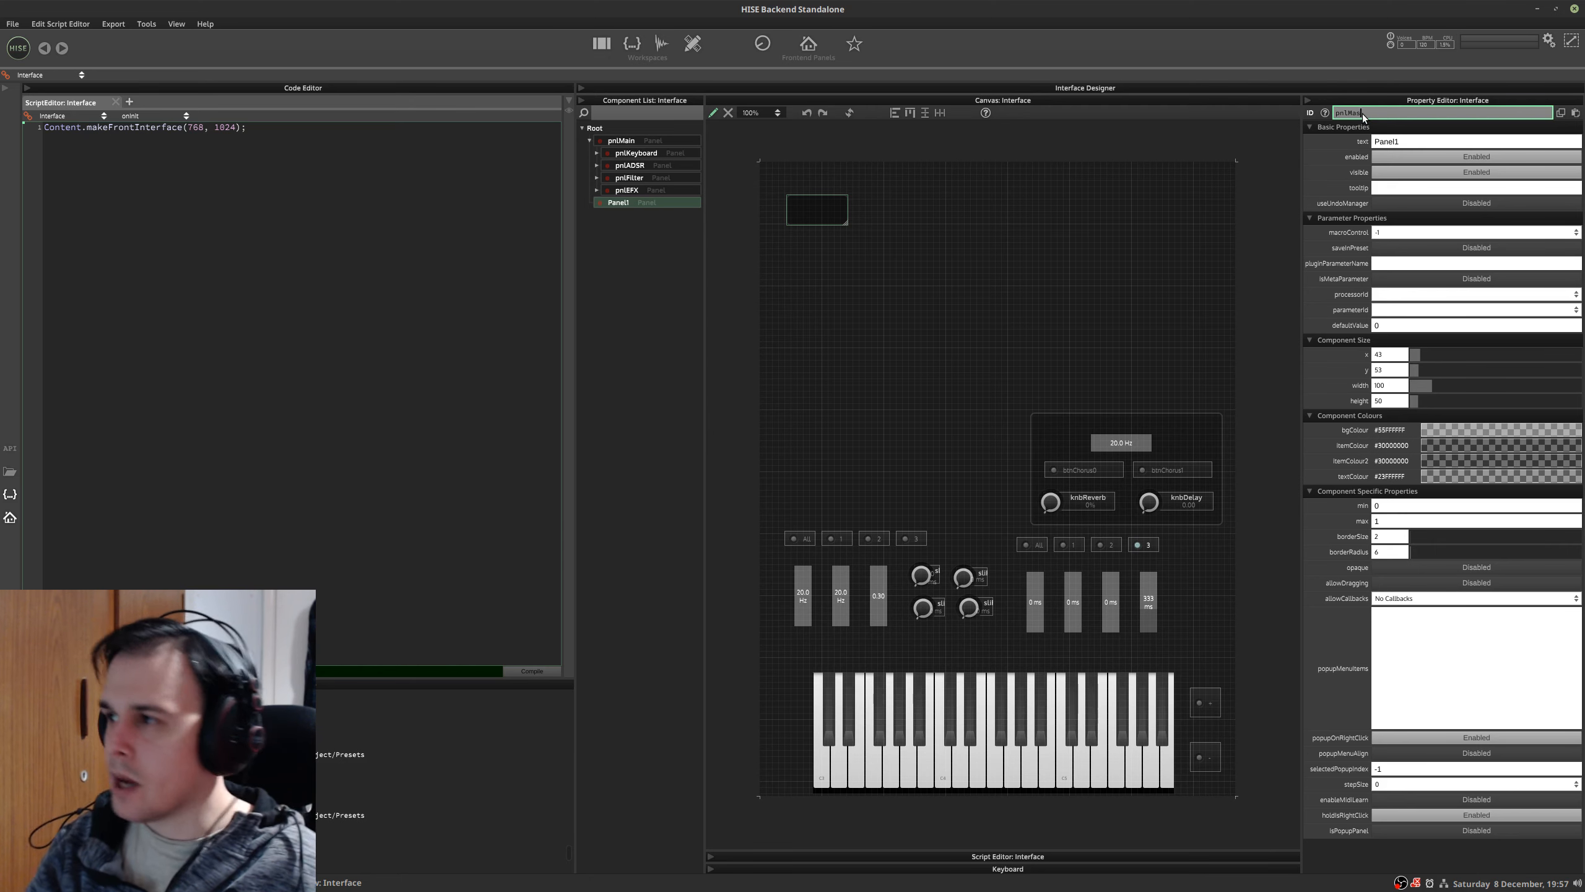
type("pnlMaster")
key("Return")
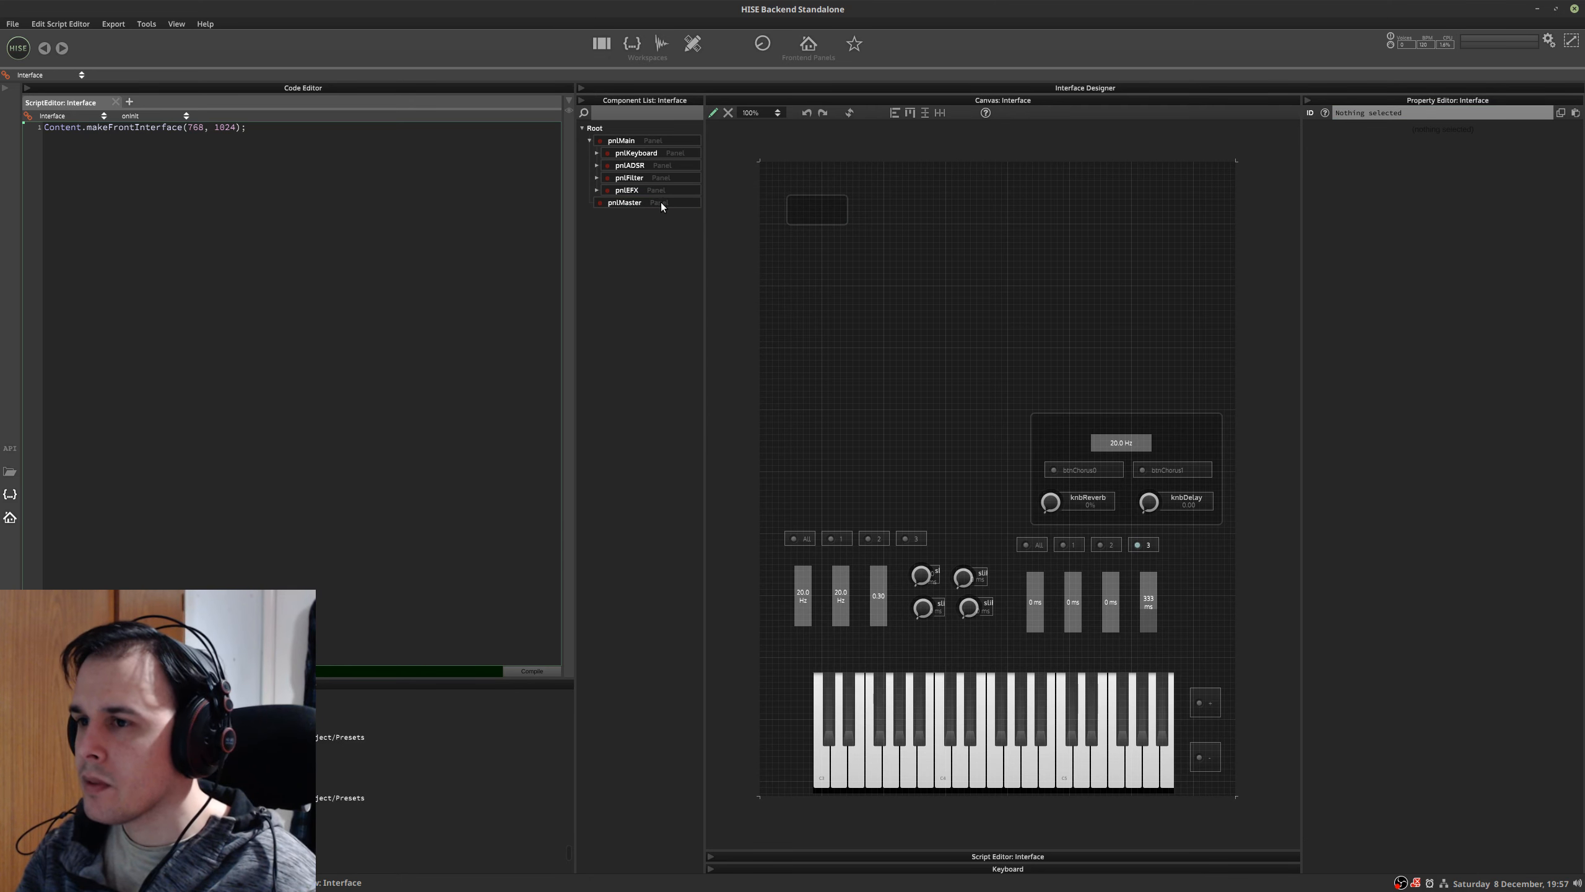
left_click_drag(846, 226, 873, 397)
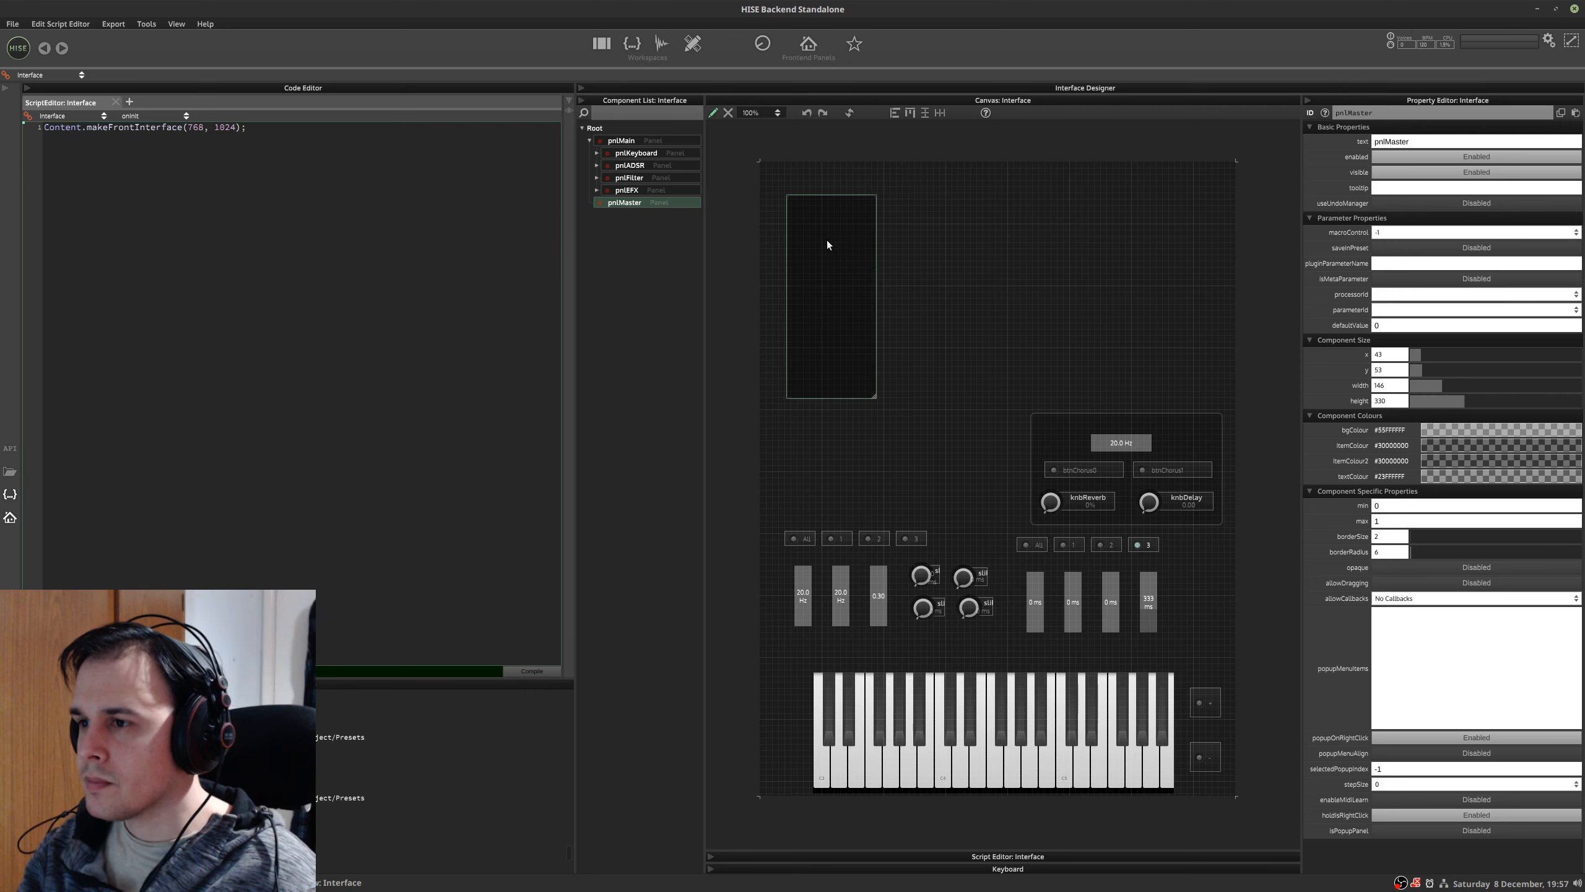
- Add a slider named sliMasterVol to pnlMaster and move it fully inside the panel
right_click(824, 243)
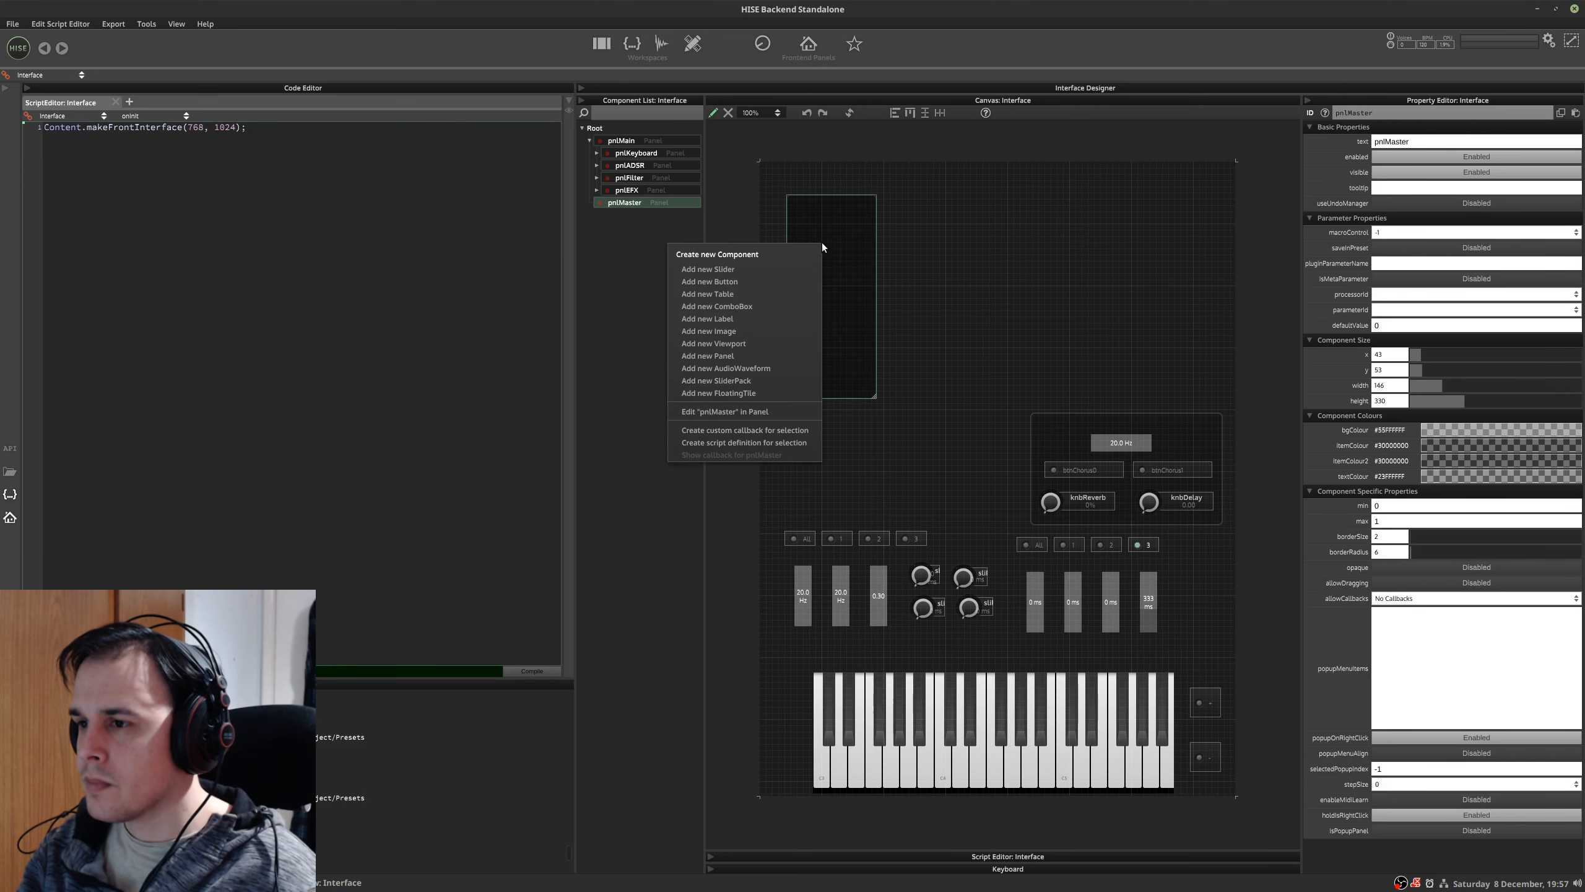
left_click(741, 270)
left_click(1406, 109)
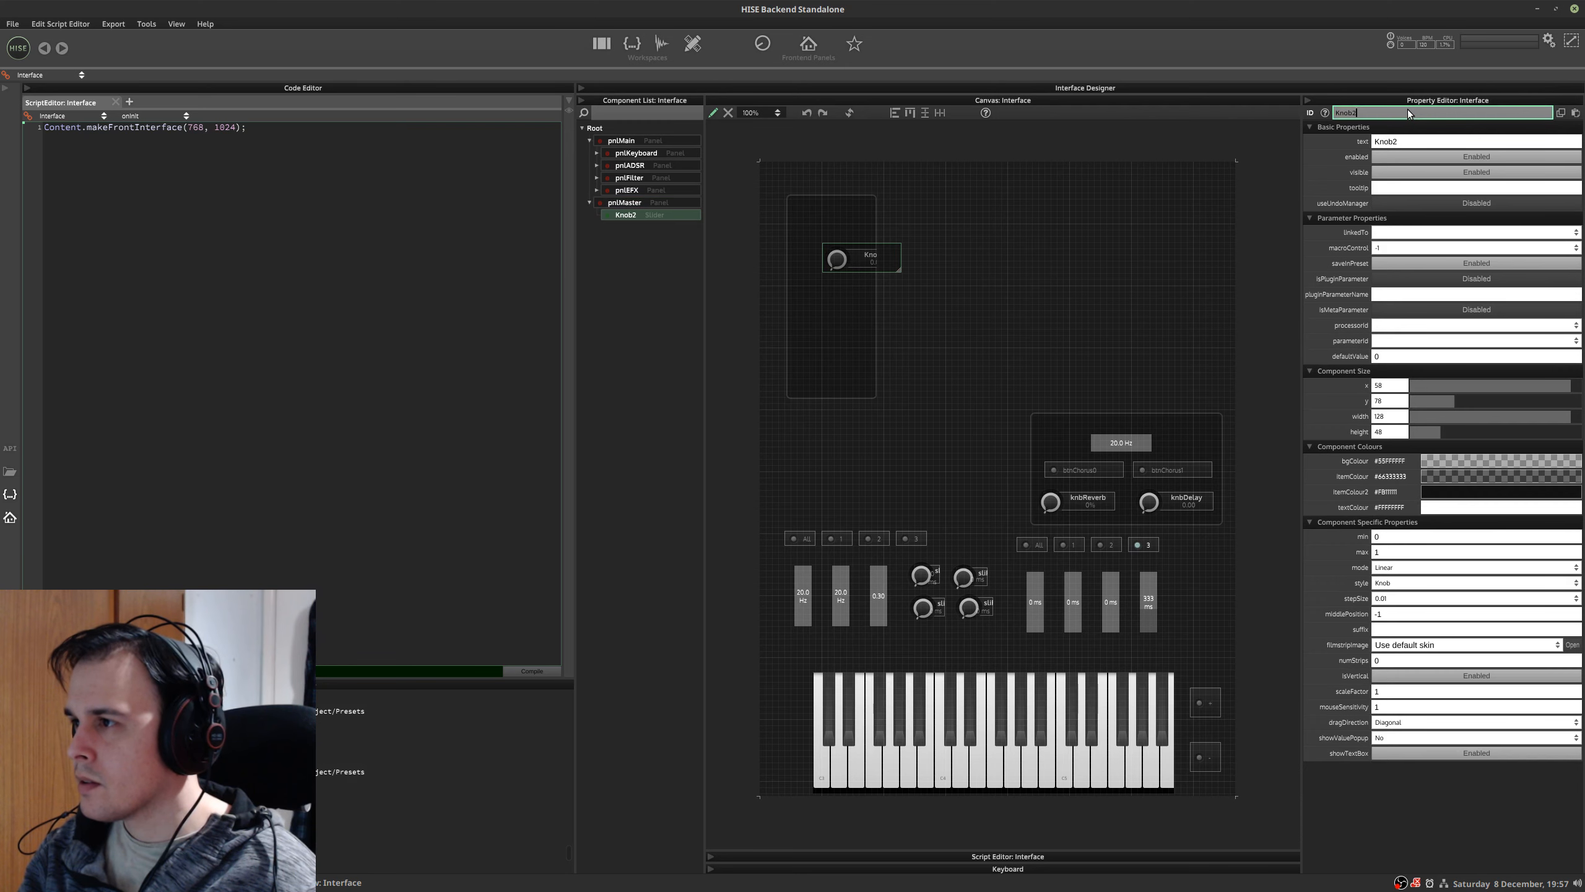
type("sliMaster")
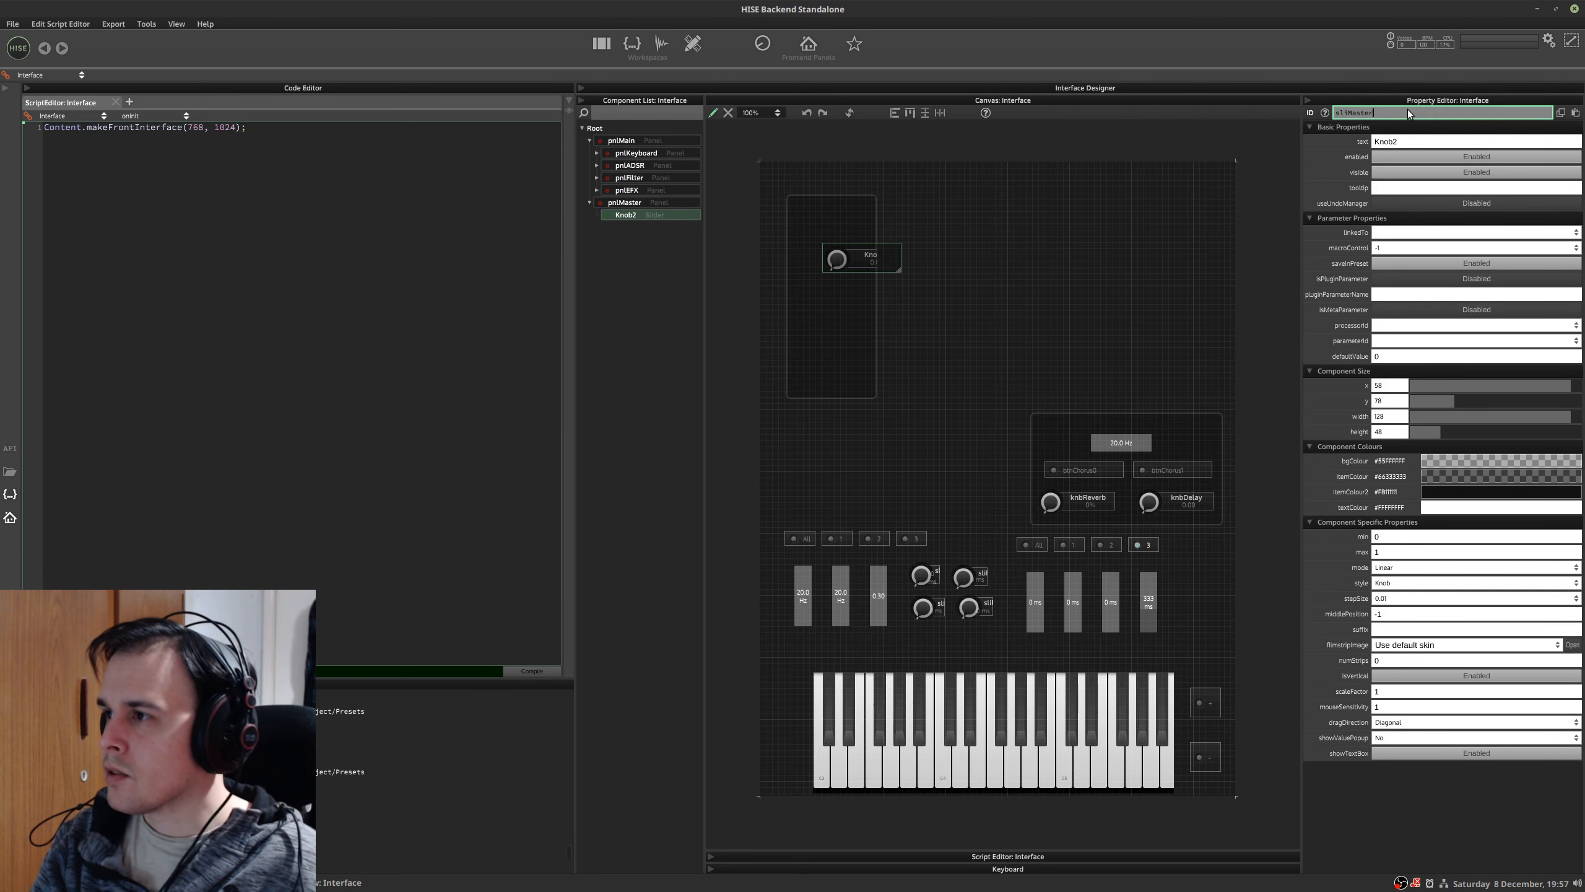
type("Vol")
key("Return")
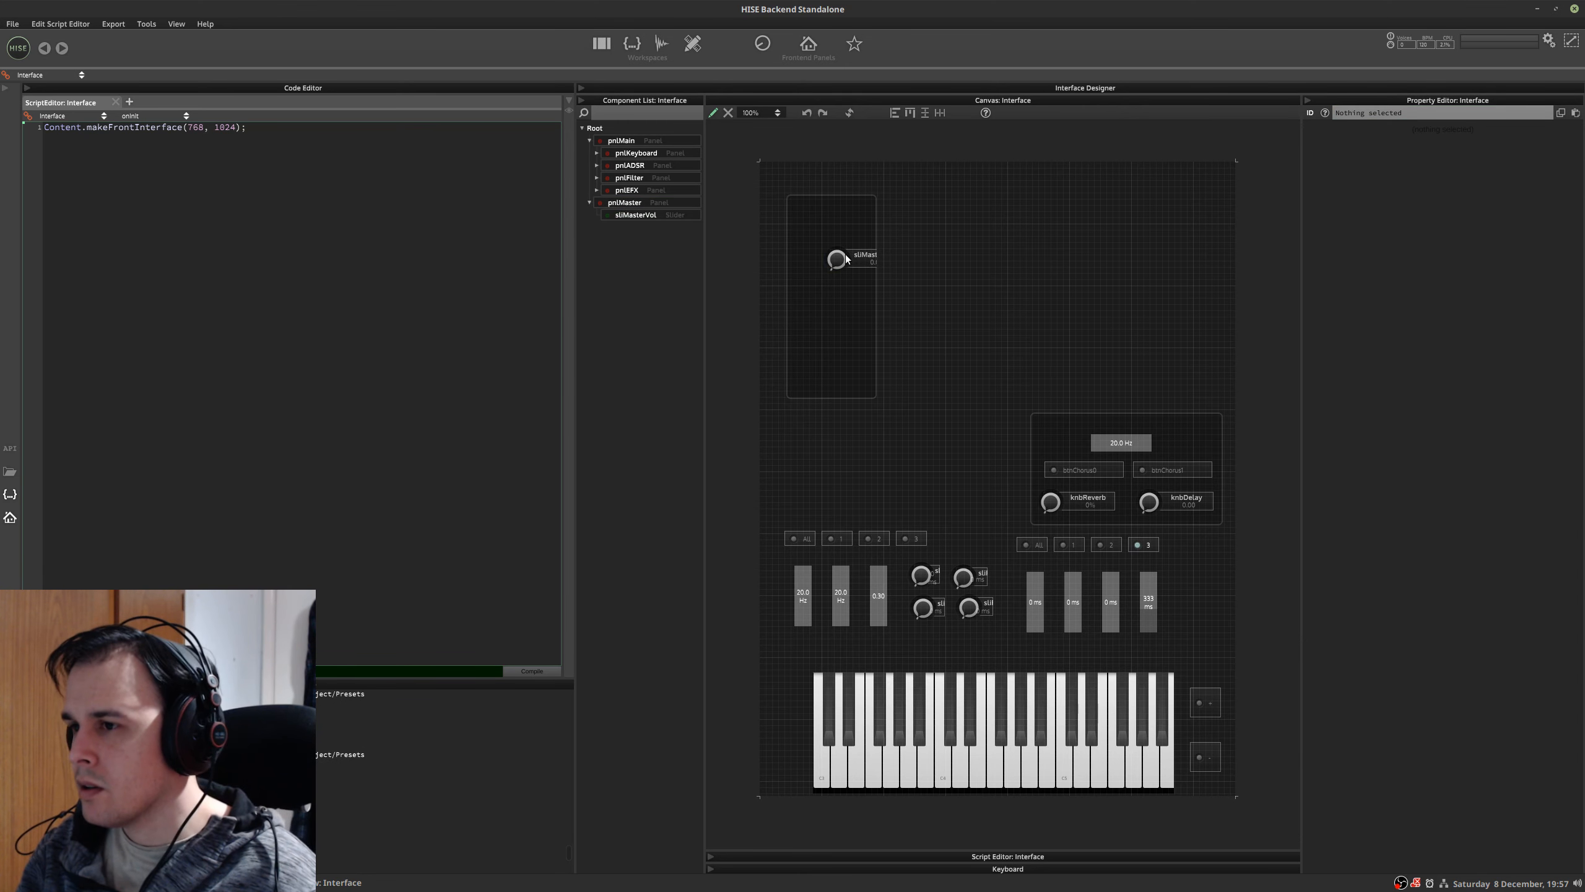
left_click_drag(847, 258, 820, 261)
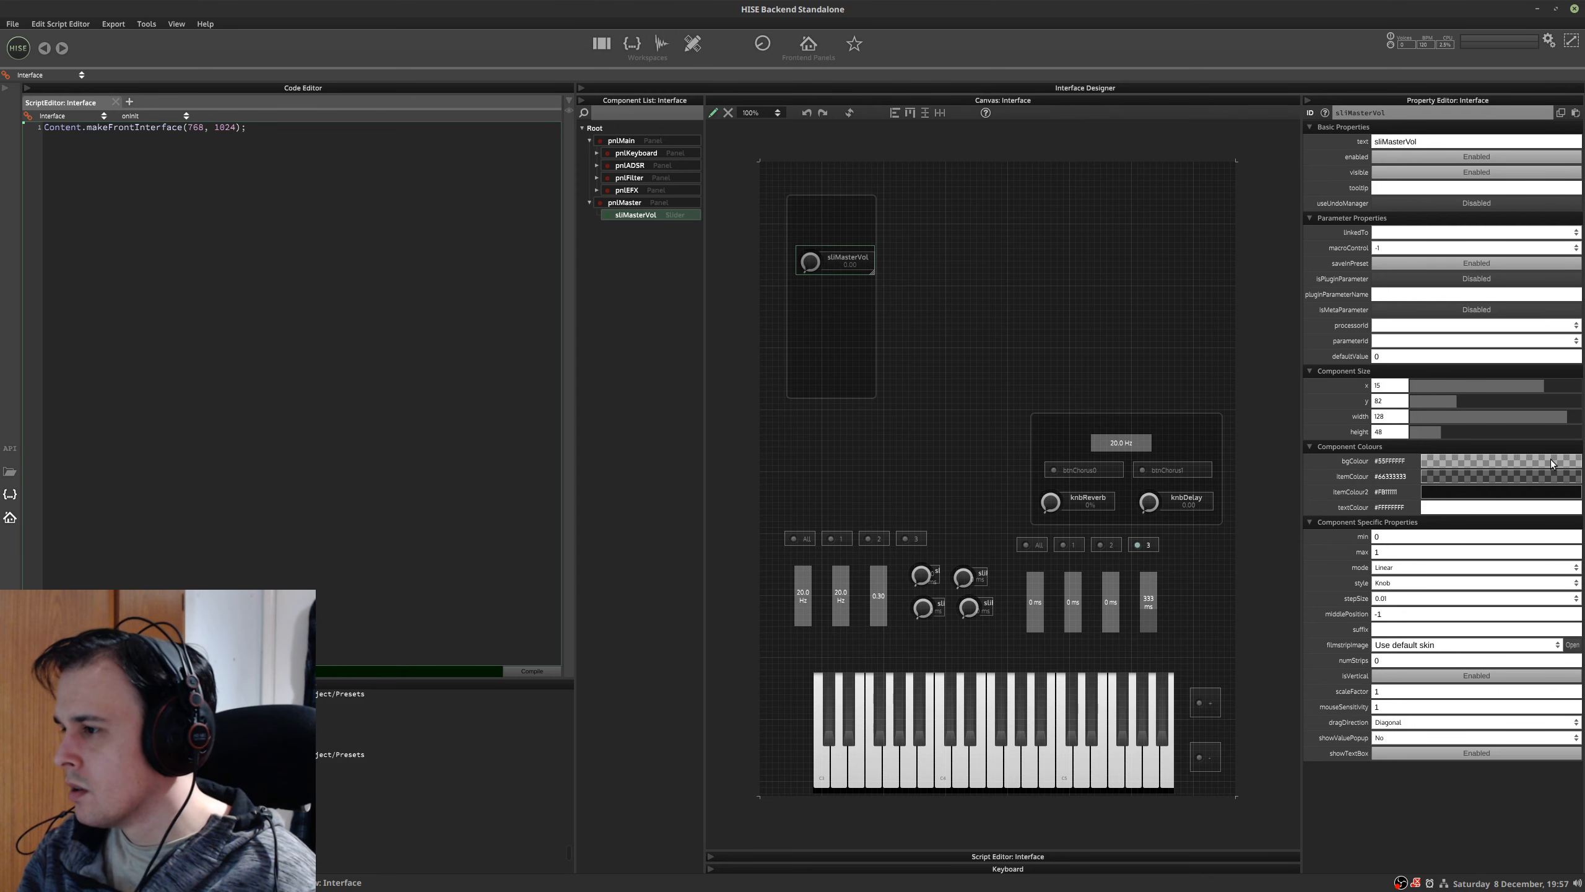
- Set sliMasterVol's mode to Decibel and its style to Vertical
left_click(1402, 567)
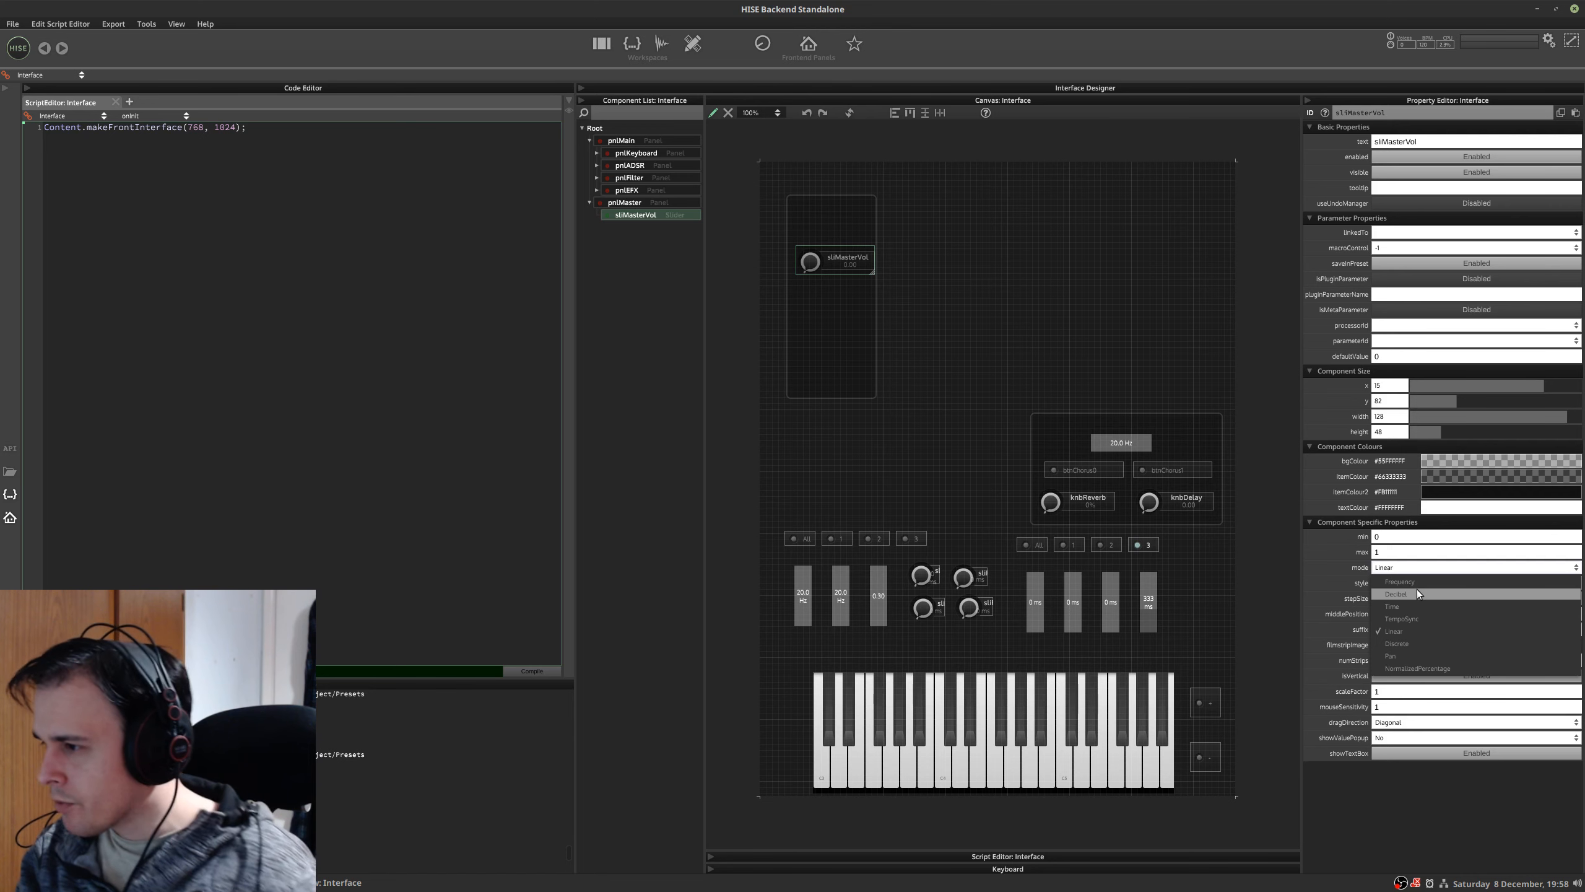
left_click(1417, 592)
left_click(1396, 581)
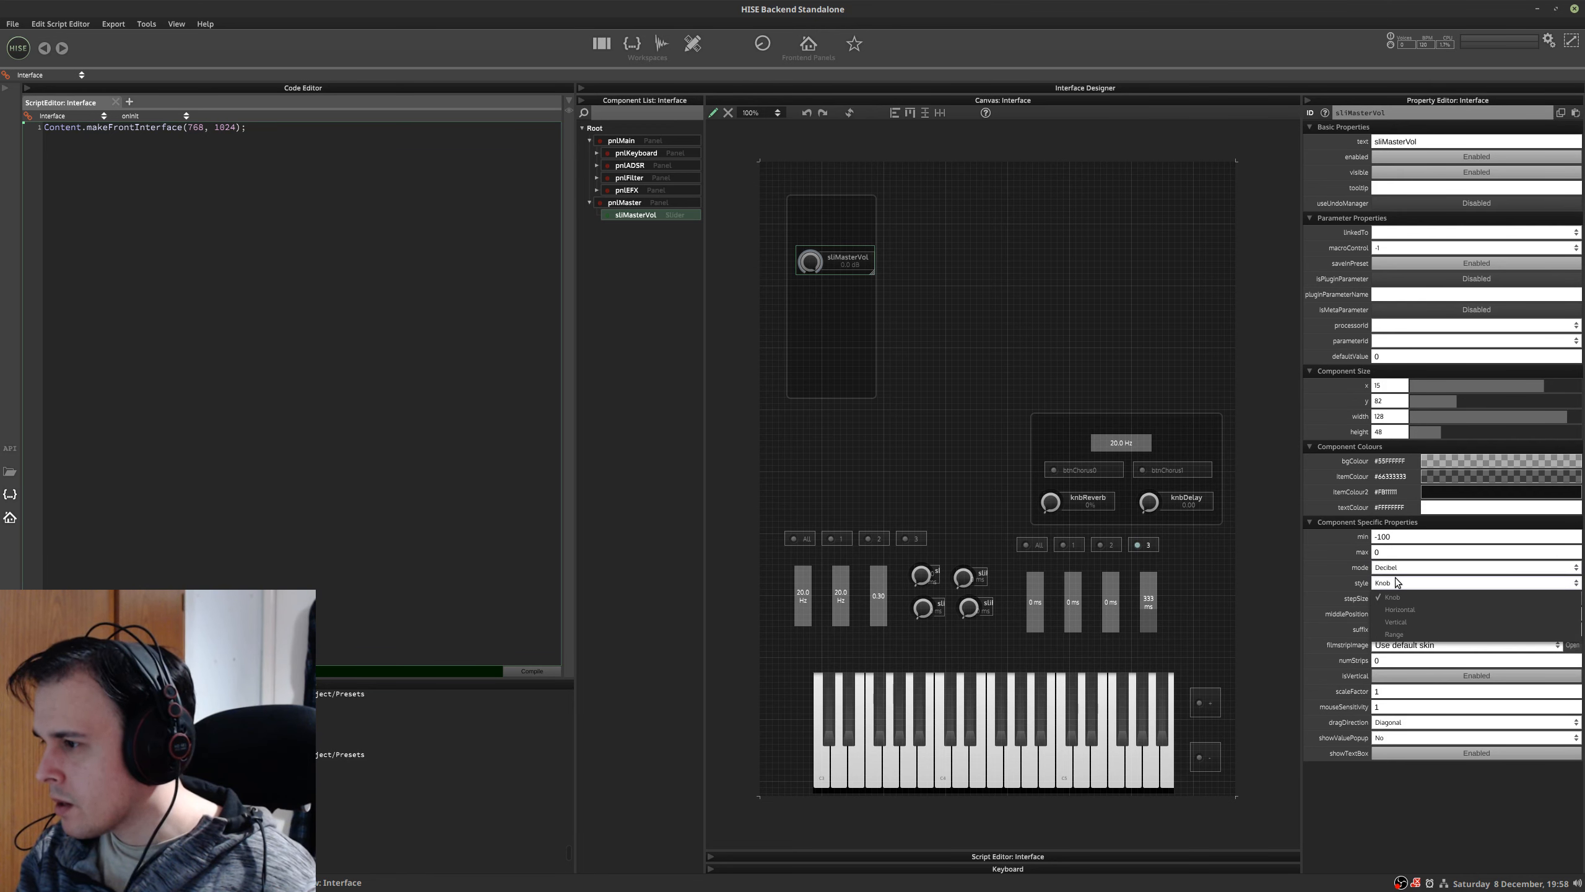
left_click(1396, 621)
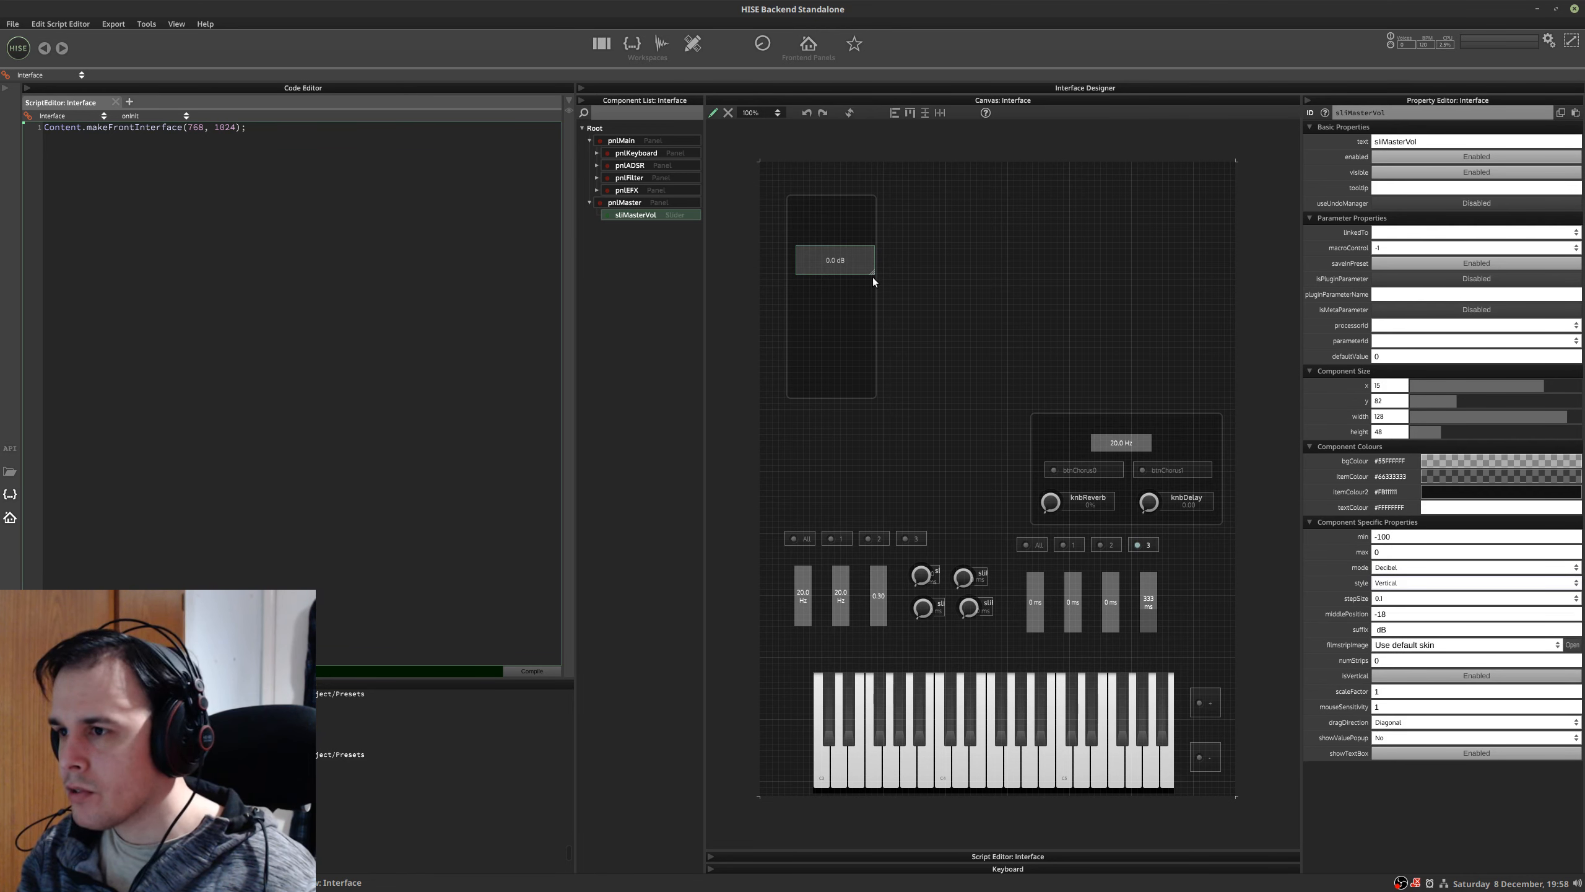
- Set sliMasterVol's width to 30 and its height to 200
left_click(1391, 422)
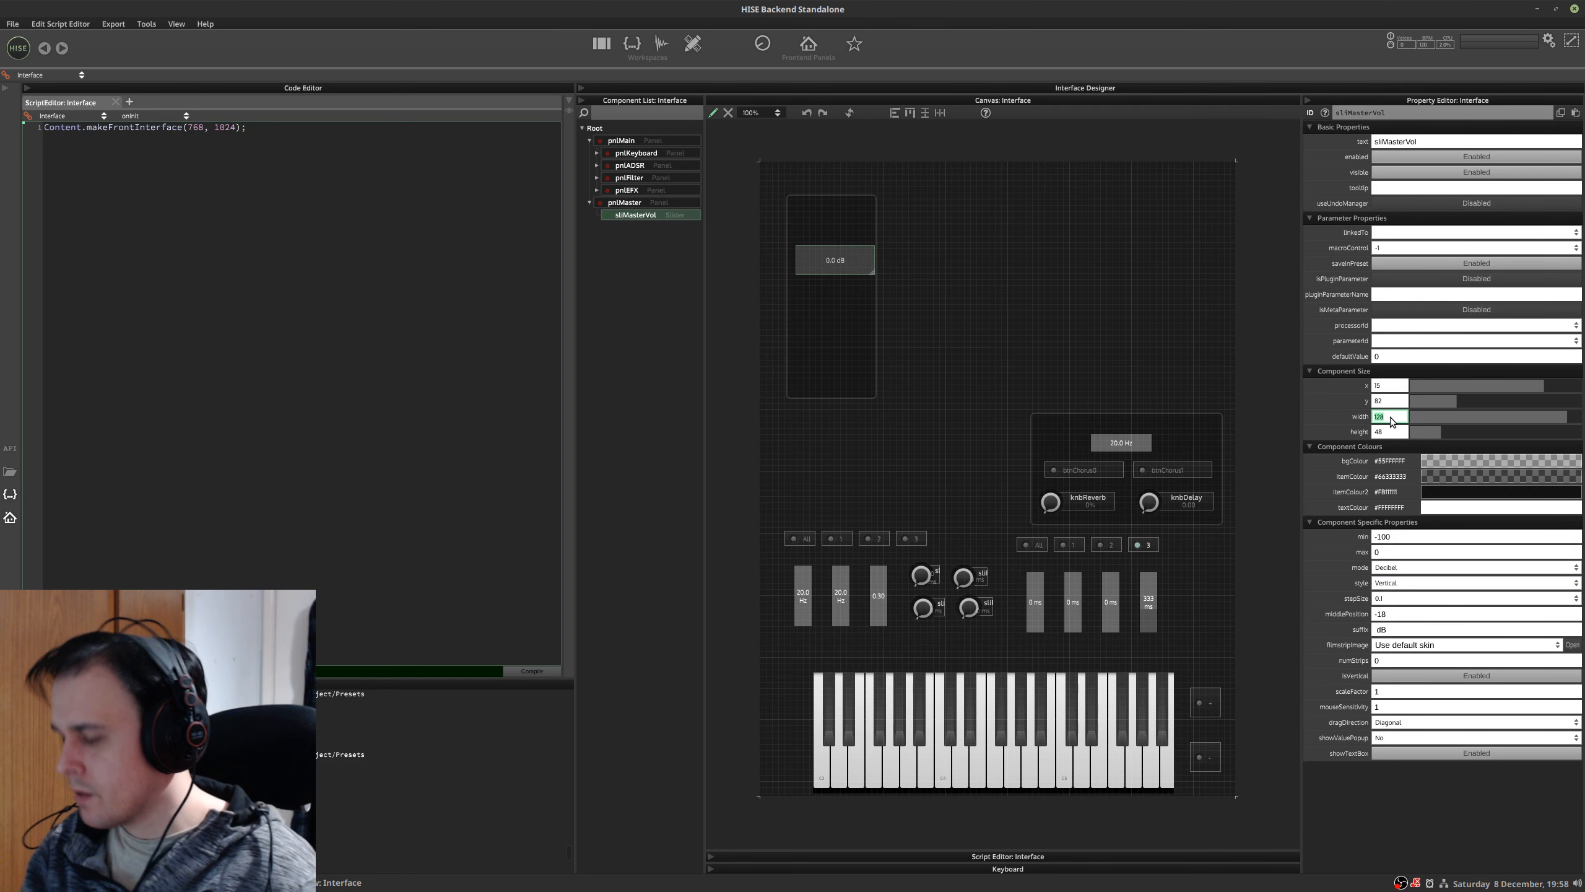
key("Tab")
type("200")
key("Return")
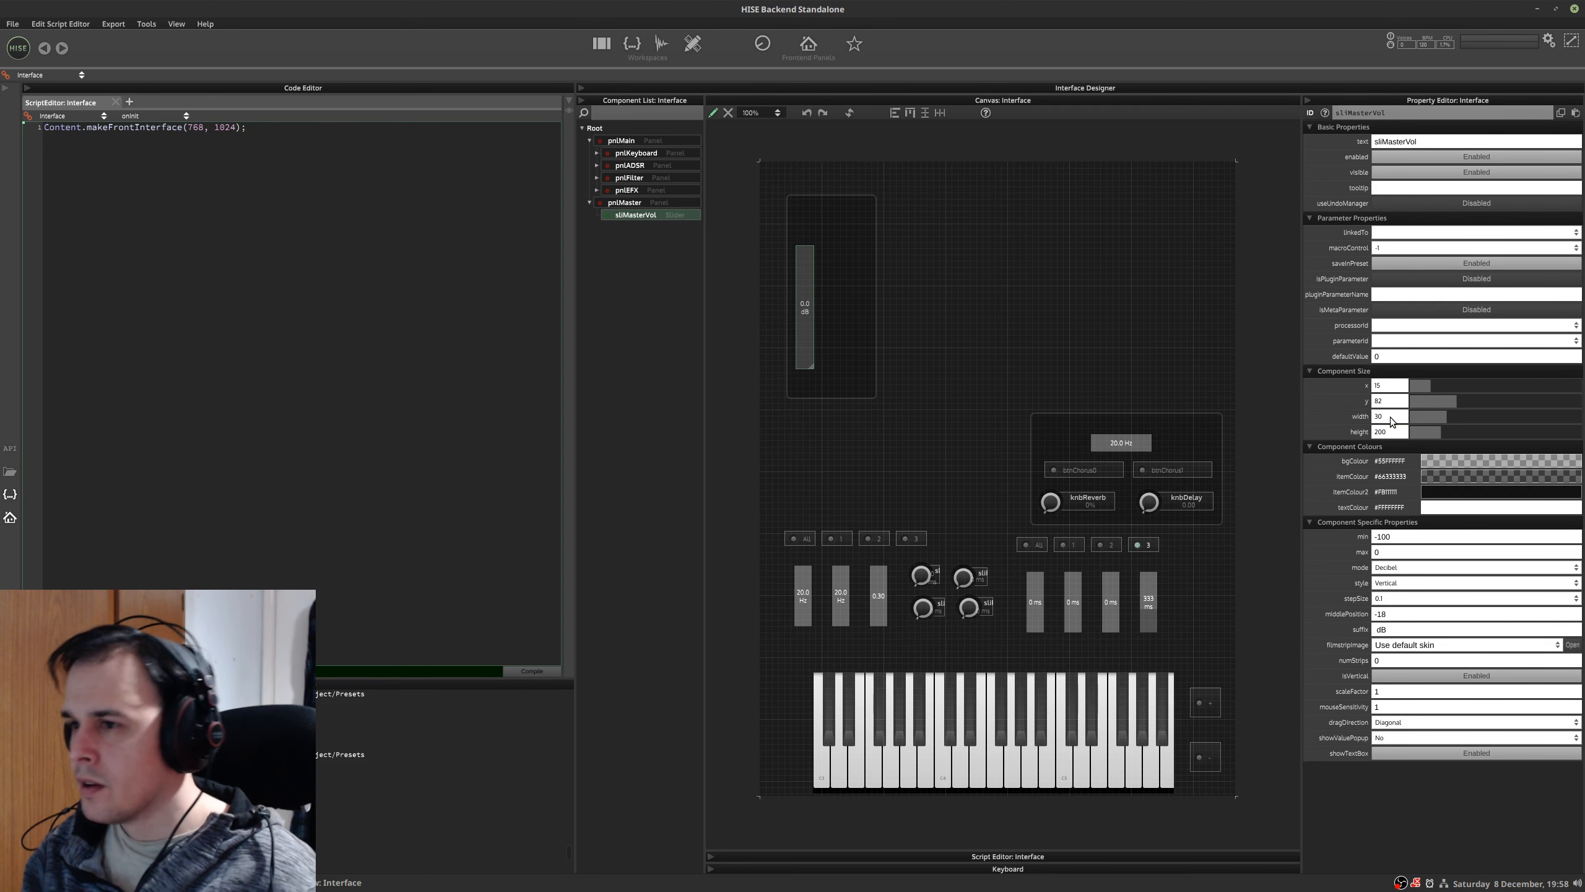
- Set sliMasterVol's height to 100 and reposition the slider near the upper middle of pnlMaster
left_click_drag(804, 292, 833, 293)
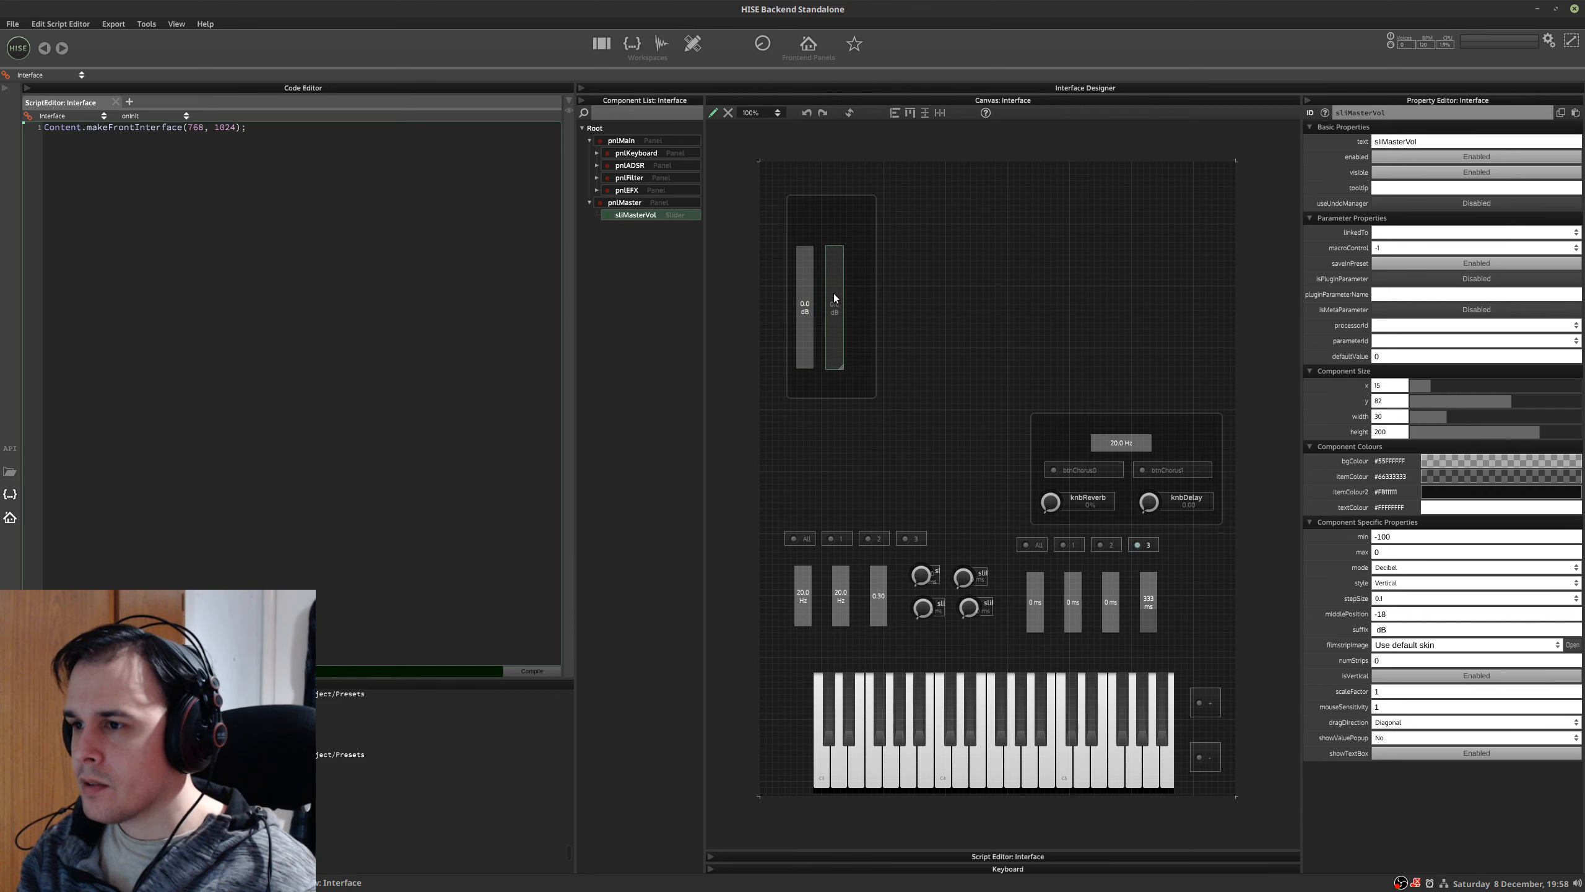
left_click(1392, 432)
type("100")
key("Return")
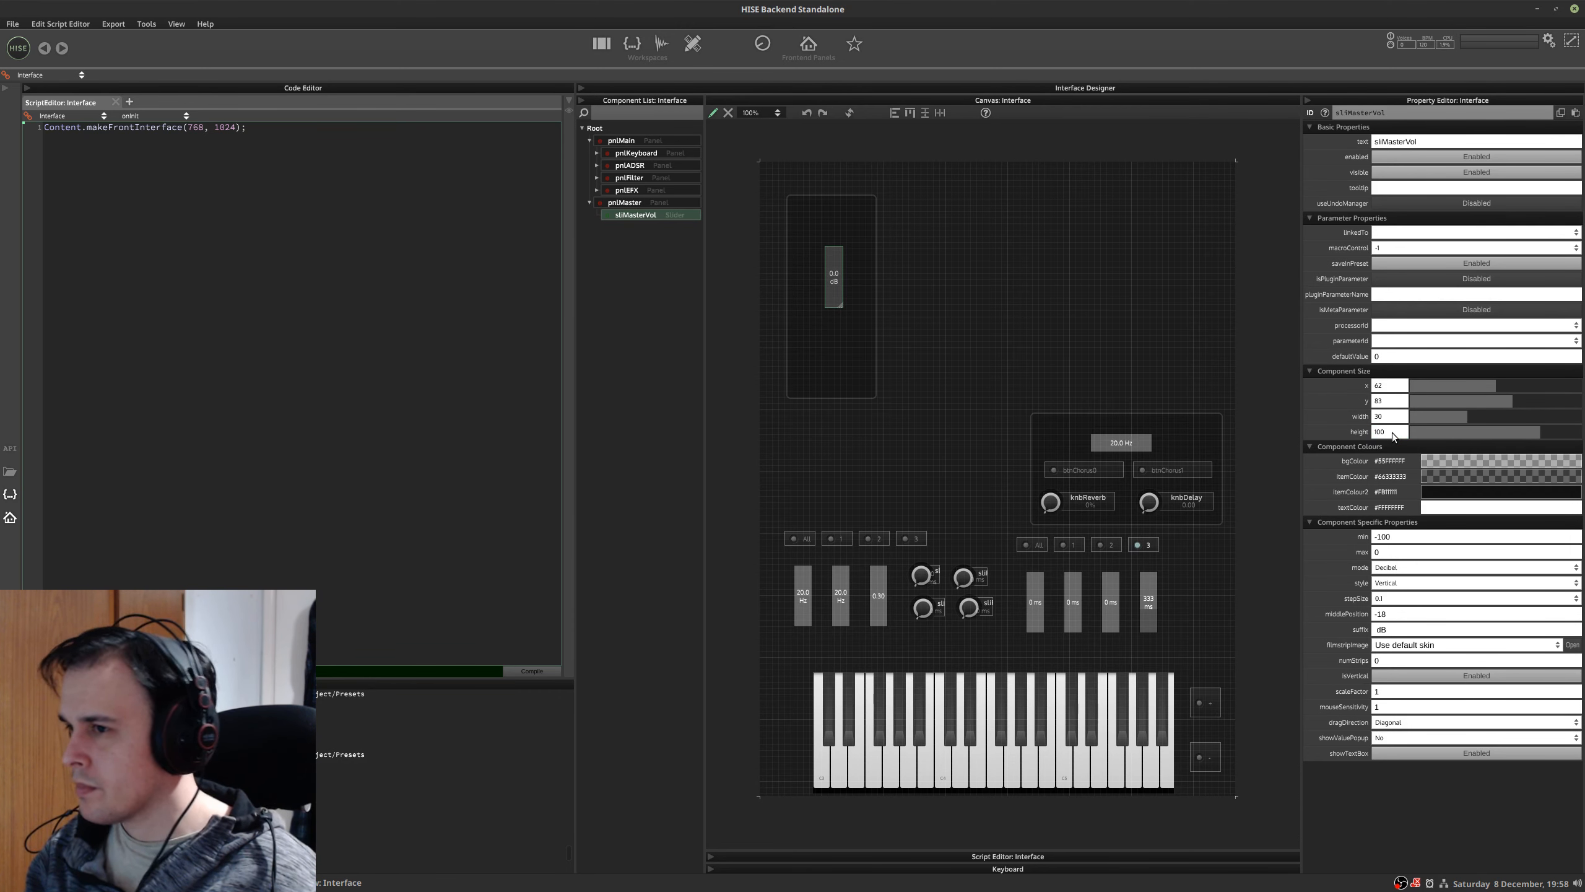
left_click_drag(834, 269, 829, 248)
- Consult the mockup's master section, then add a button named btnPoly to pnlMaster and place it just beneath sliMasterVol
key("ctrl+alt+Right")
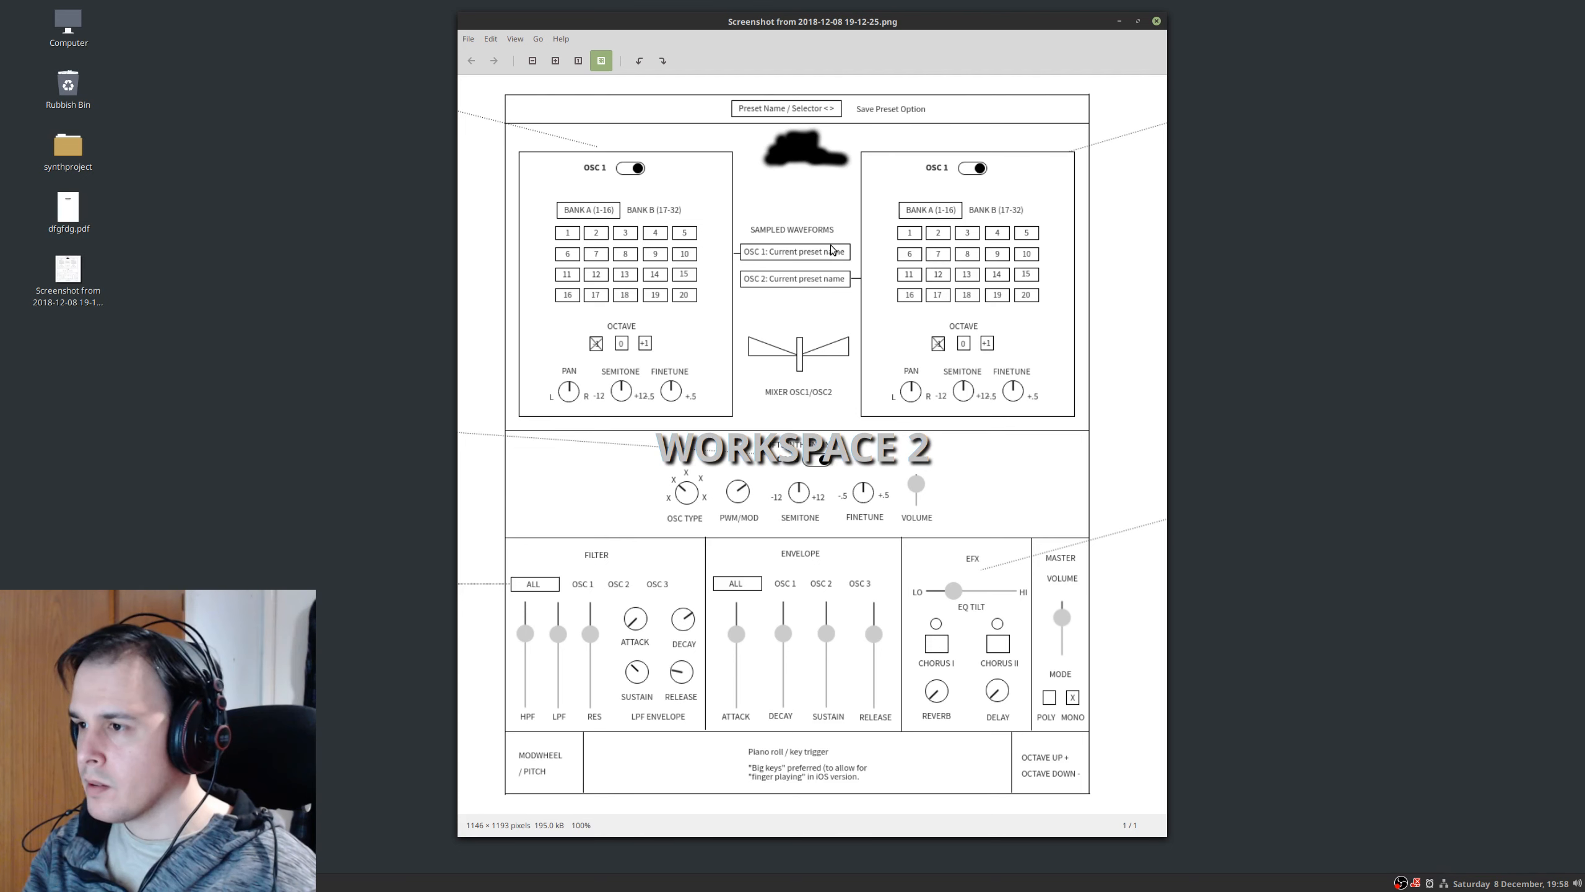
key("ctrl+alt+Left")
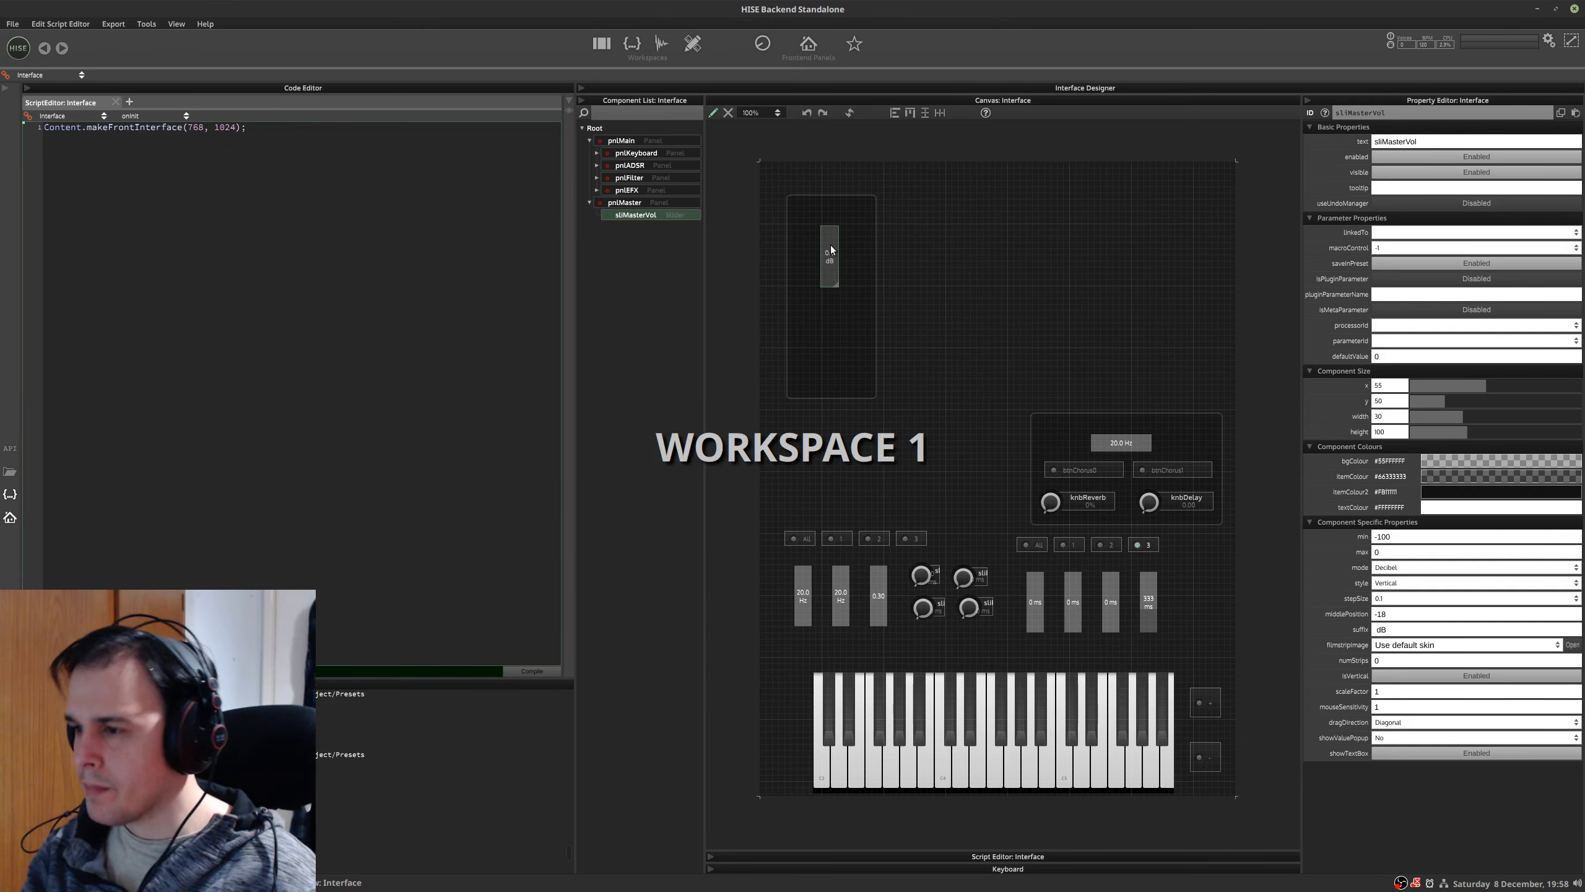
right_click(817, 335)
left_click(705, 374)
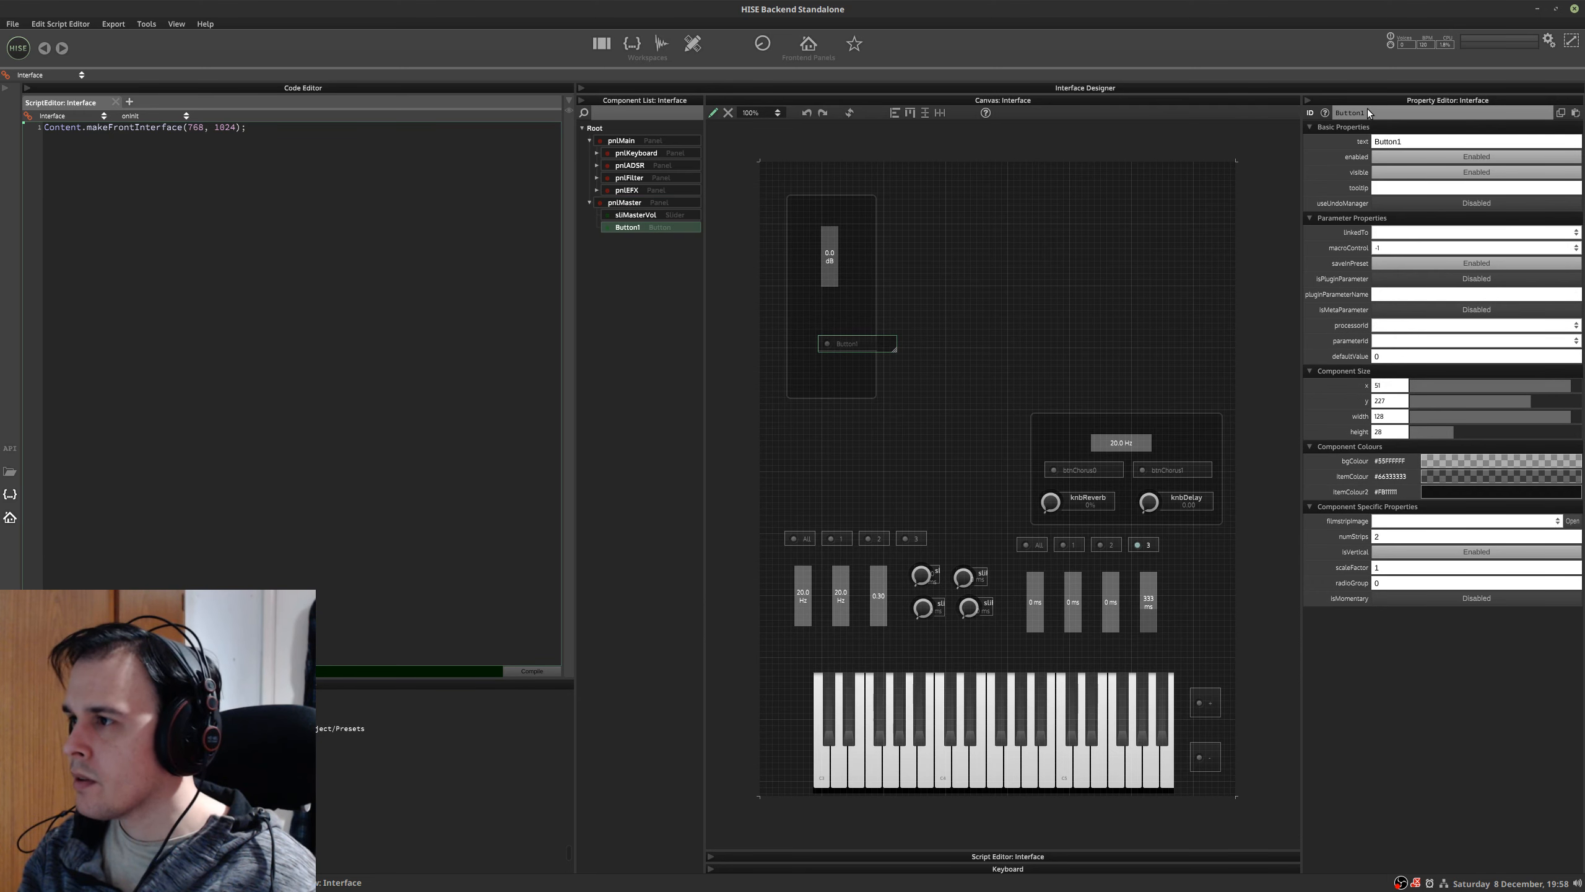
left_click(1367, 111)
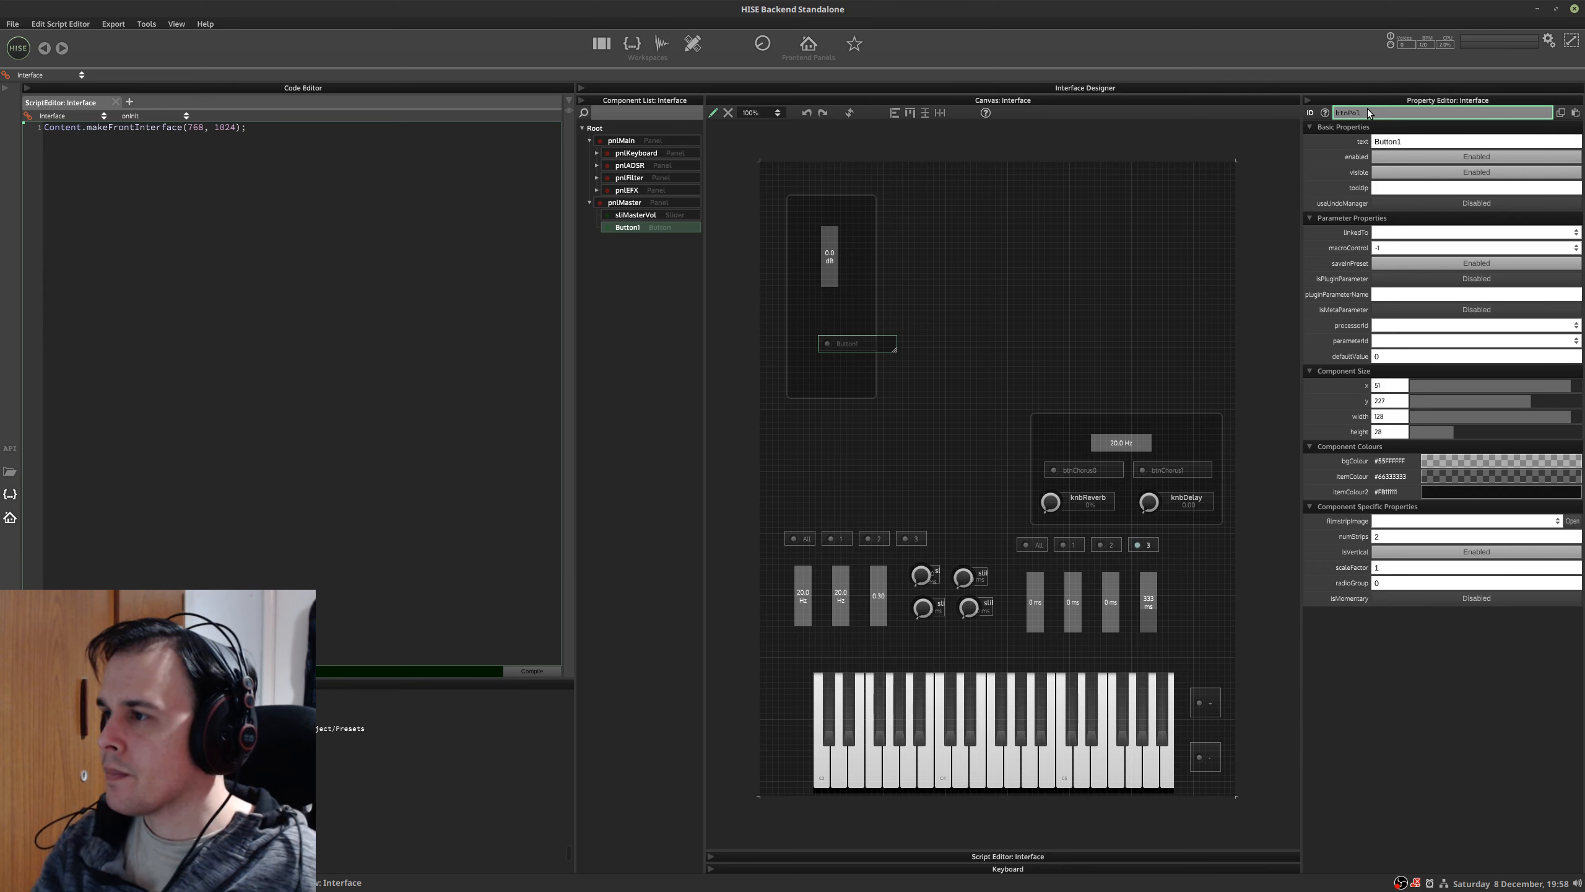
key("Return")
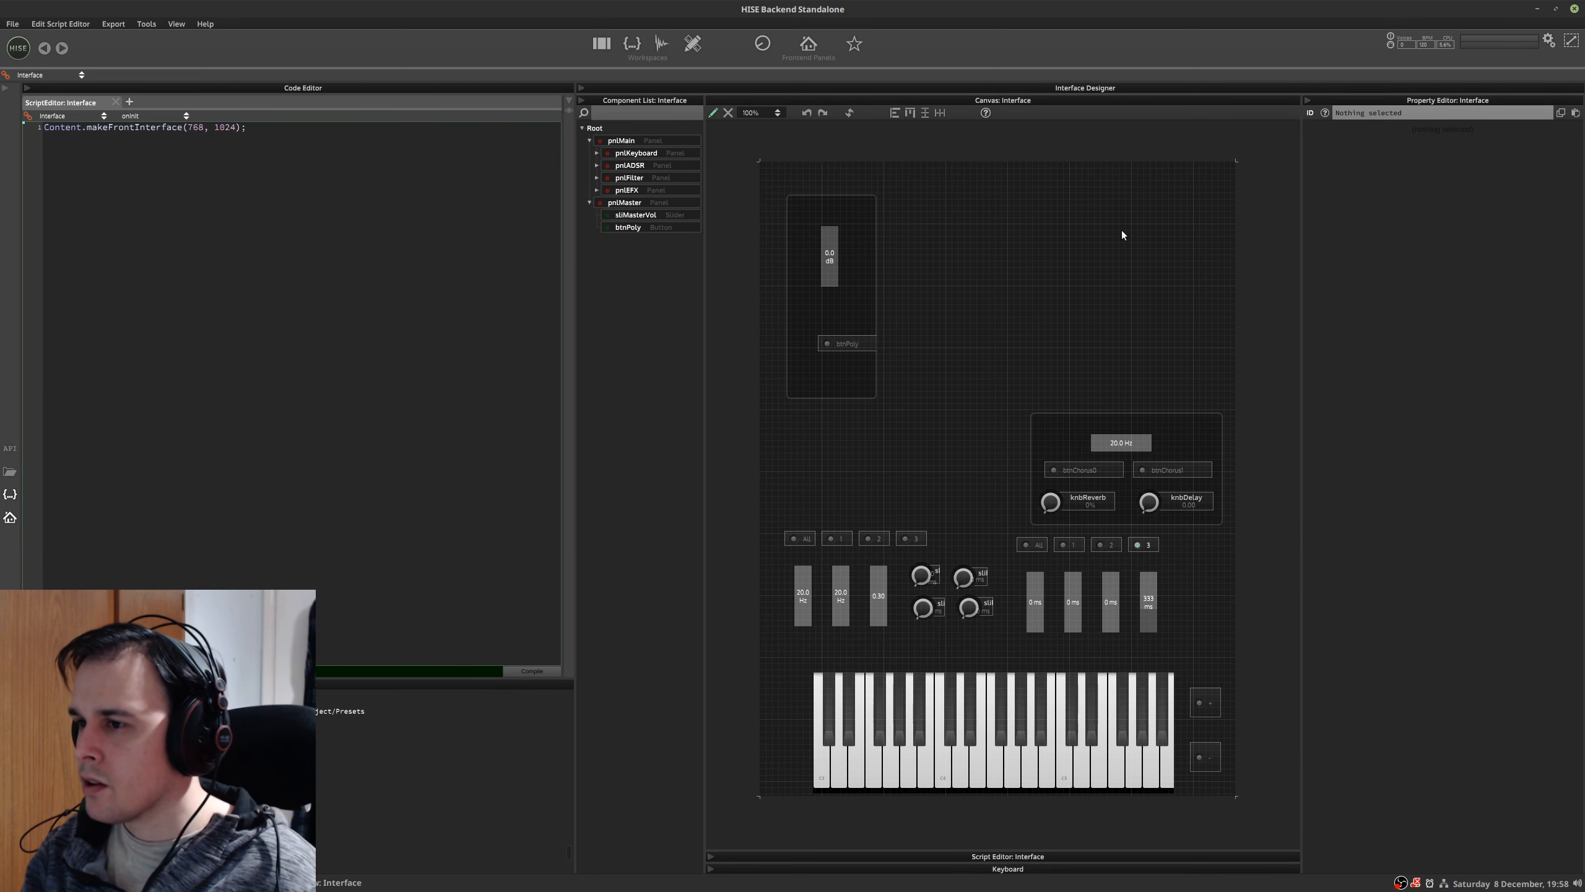
left_click(633, 228)
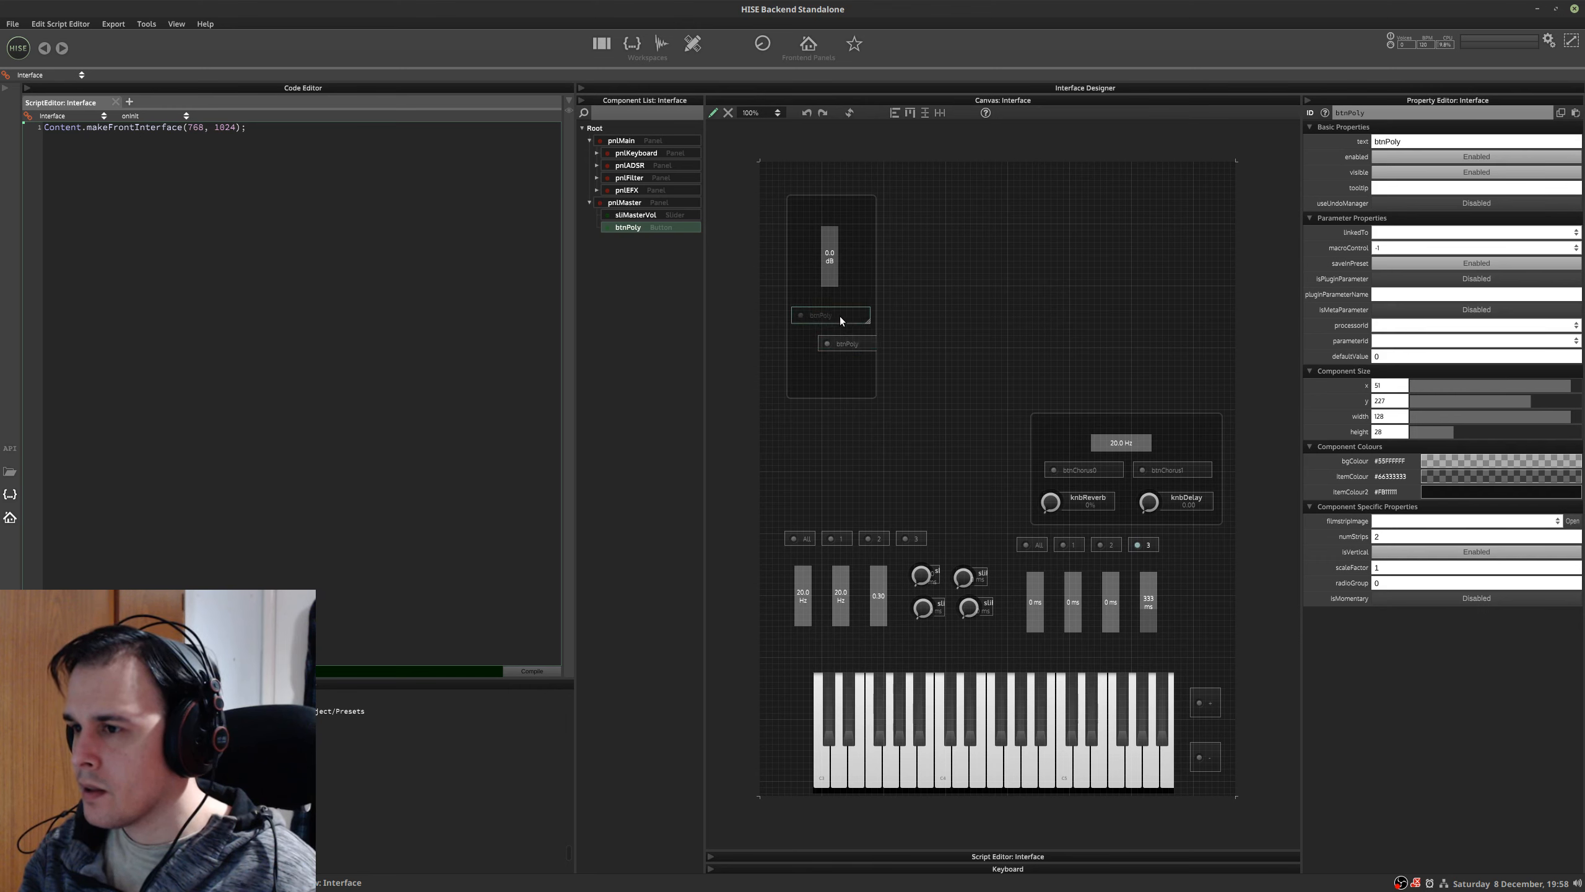
left_click_drag(843, 310, 819, 332)
- Duplicate btnPoly directly below the original and rename the copy btnMono
key("ctrl+d")
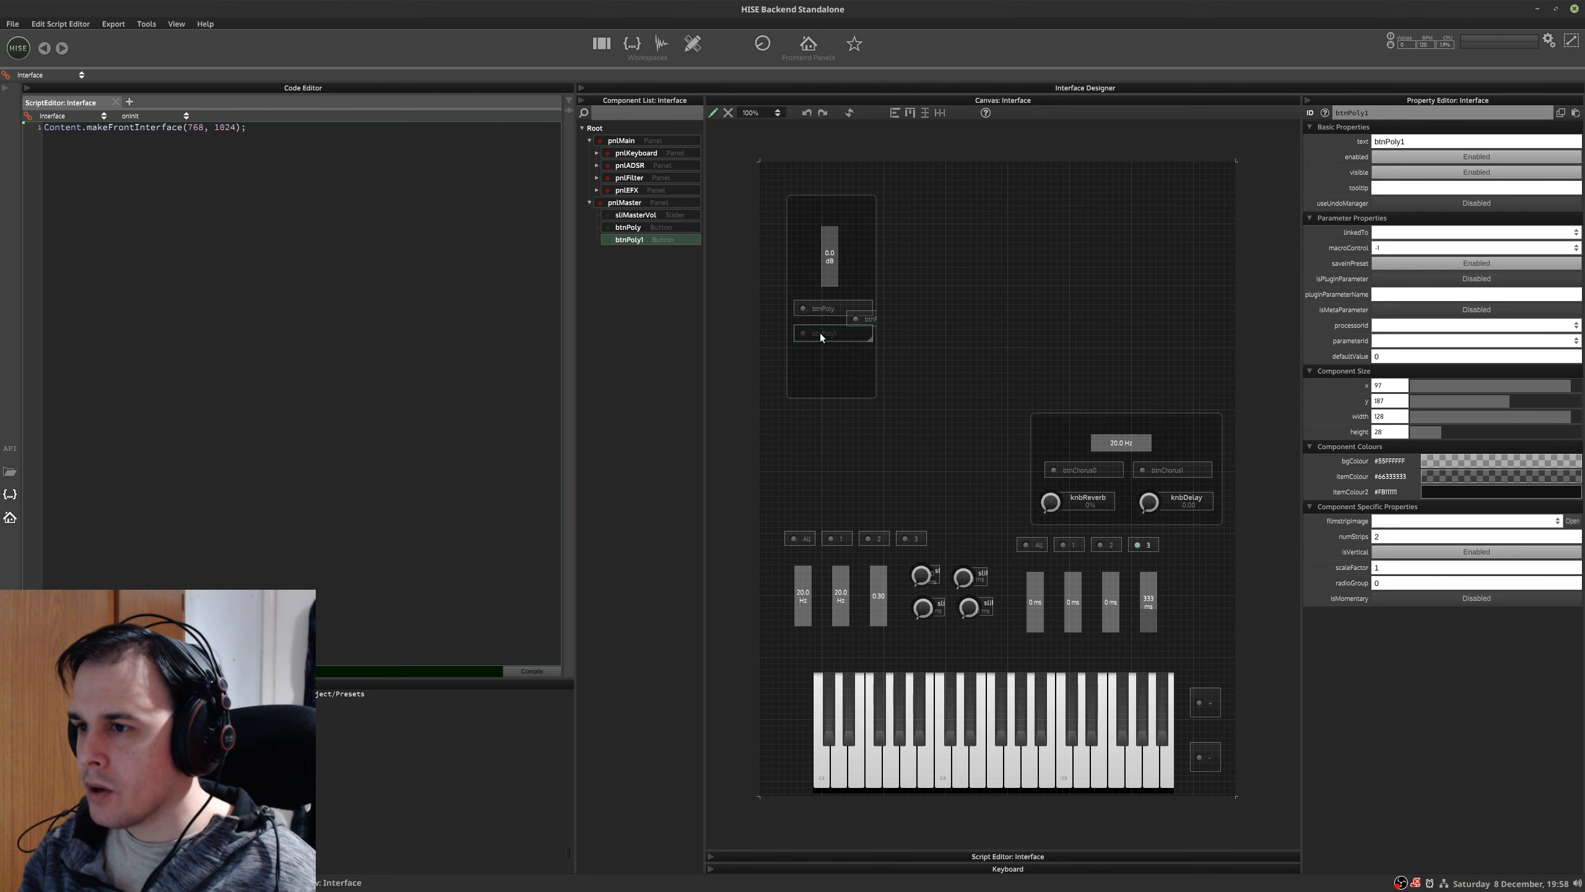
left_click(1379, 115)
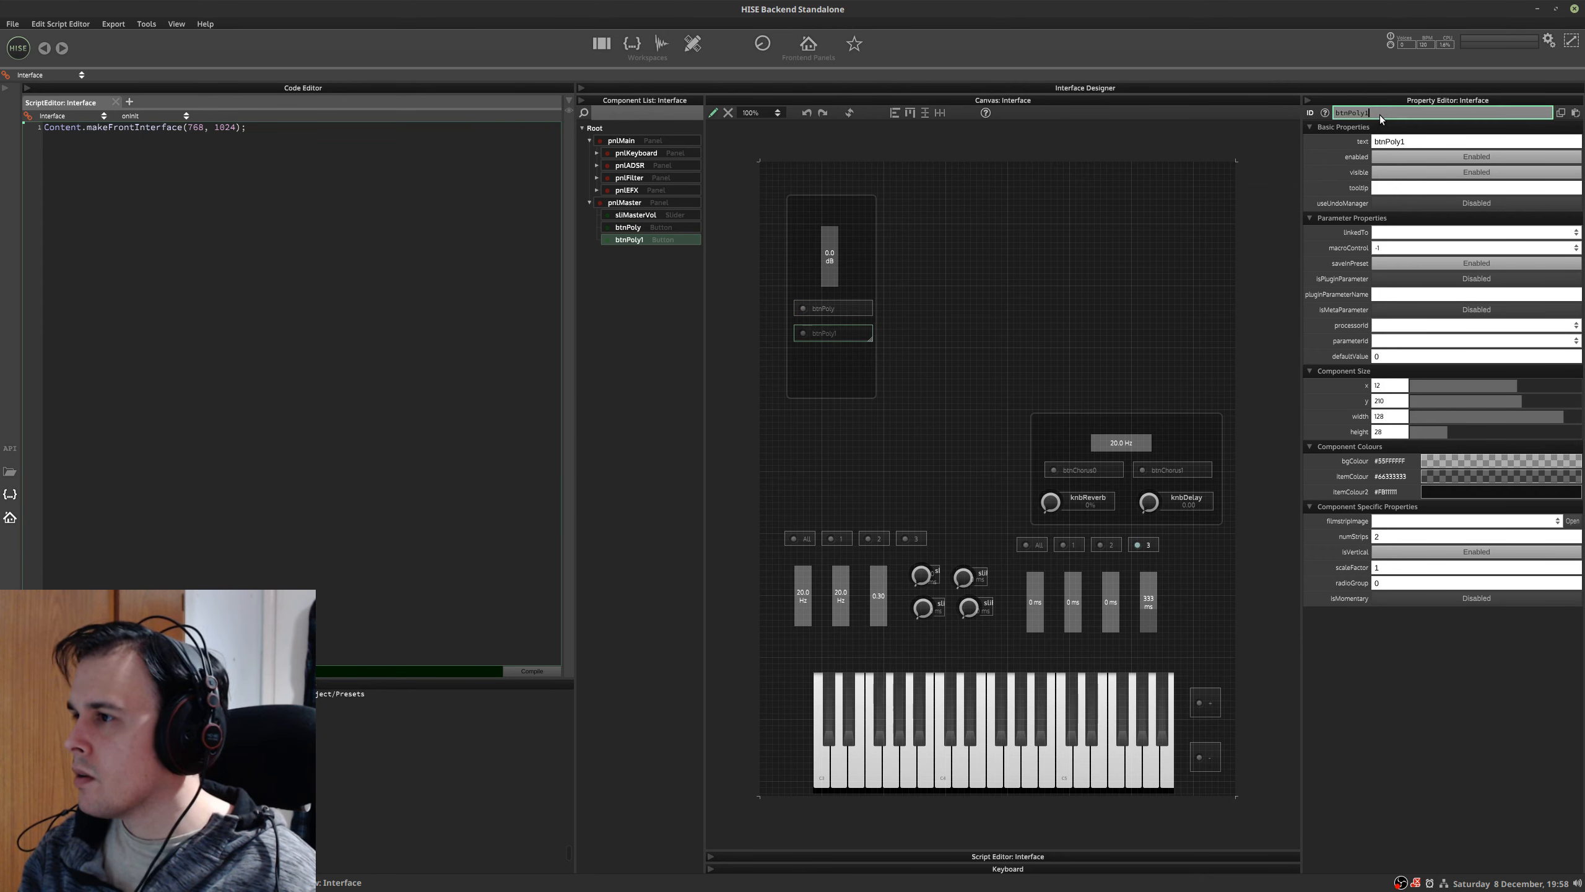
key("BackSpace")
key("BackSpace")
key("BackSpace")
key("BackSpace")
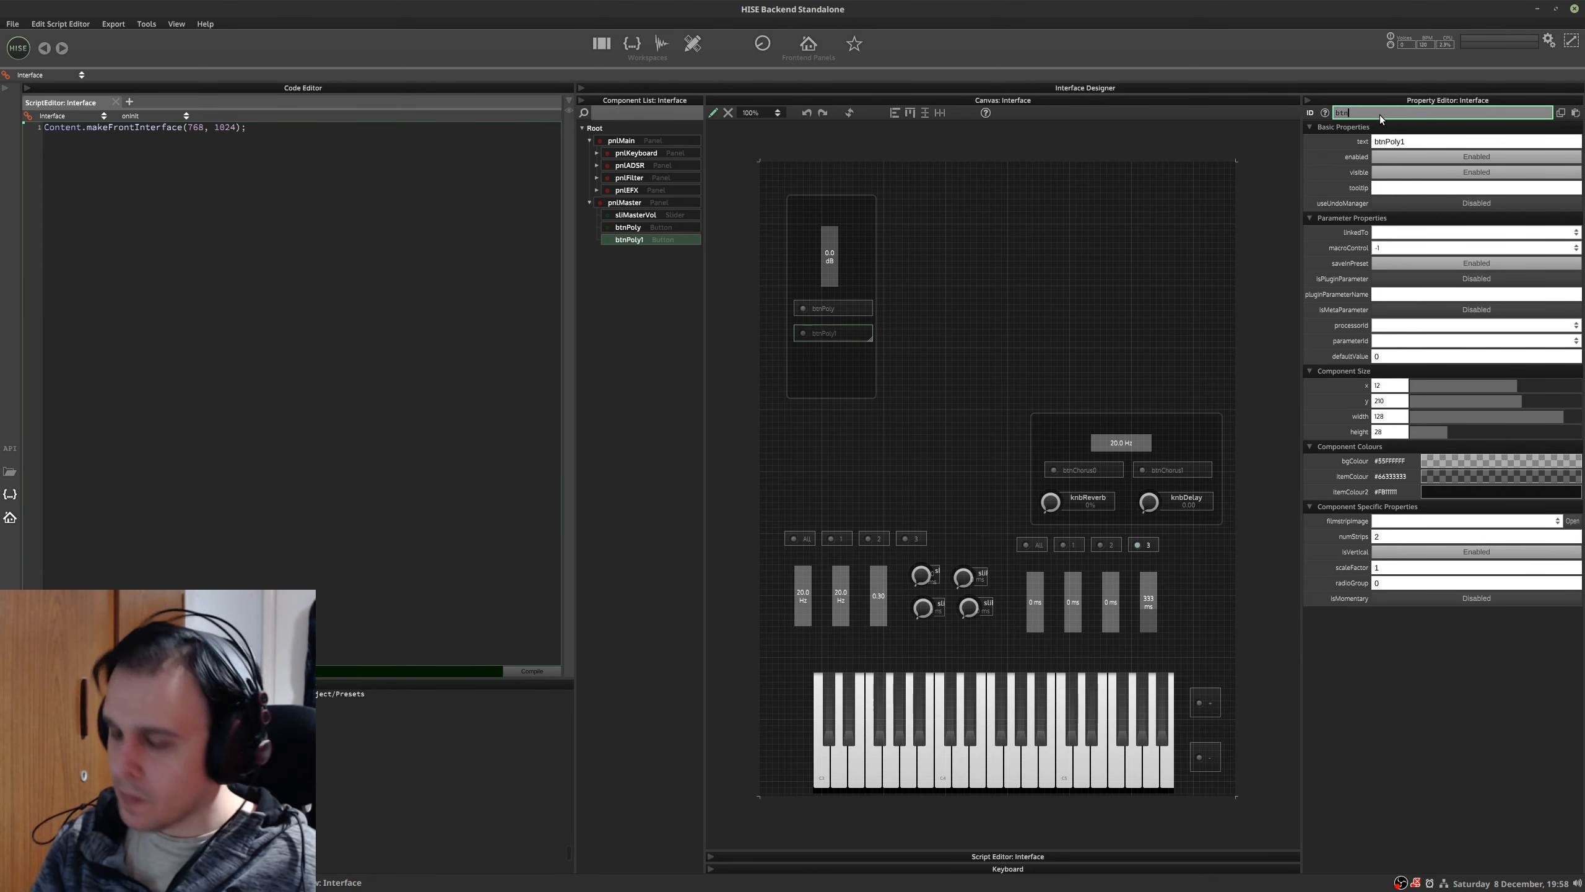
type("Mono")
key("Return")
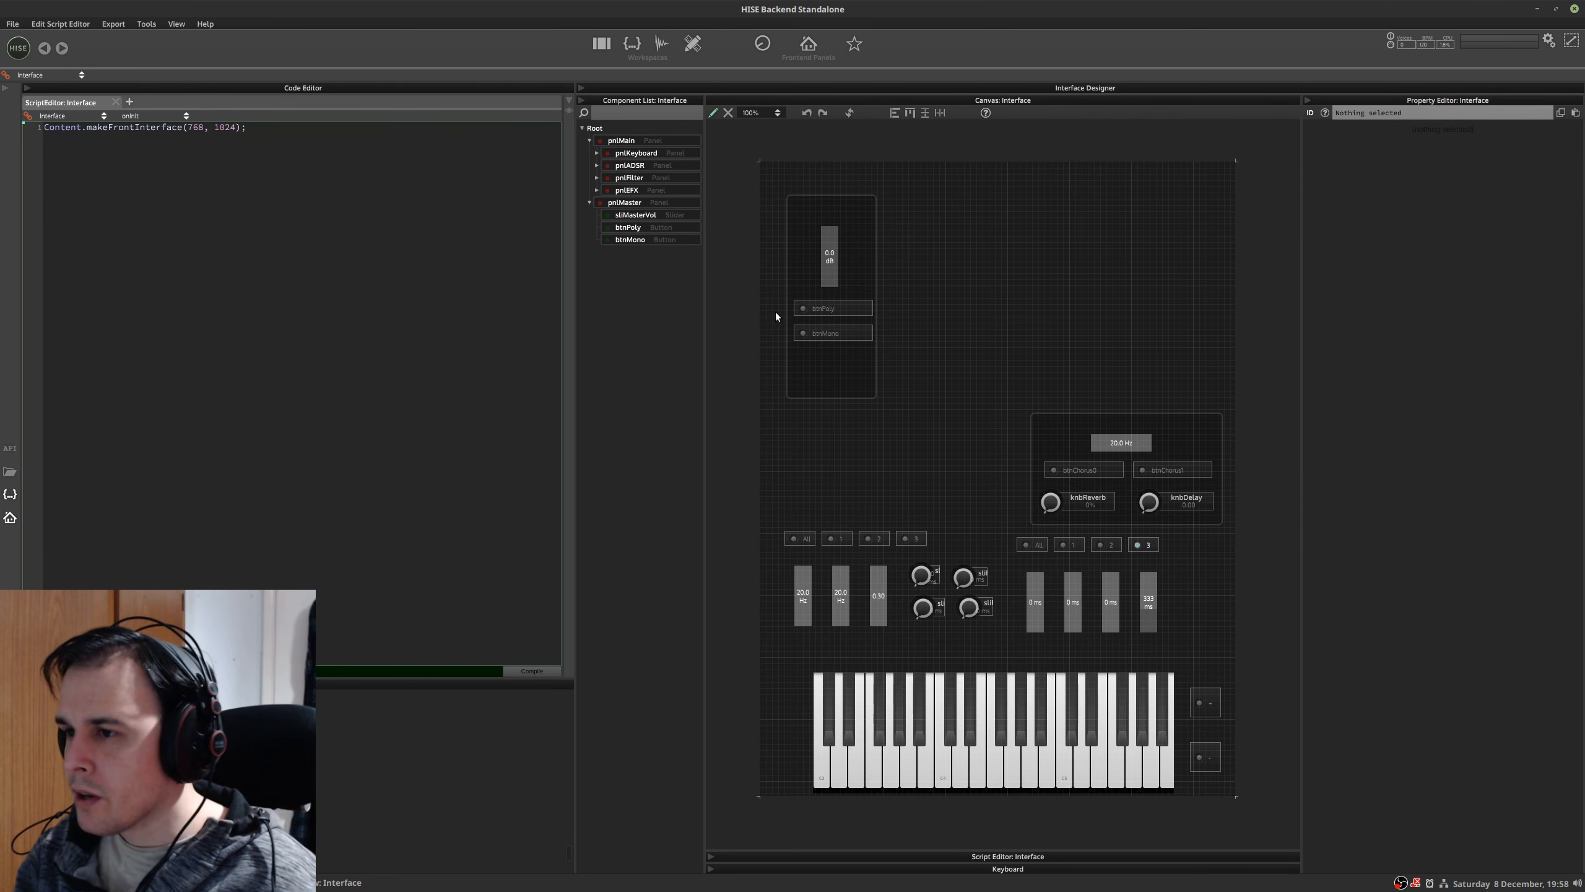
- Assign btnPoly and btnMono to radioGroup 1 and compile the interface script
left_click(686, 237)
left_click(687, 227, "ctrl")
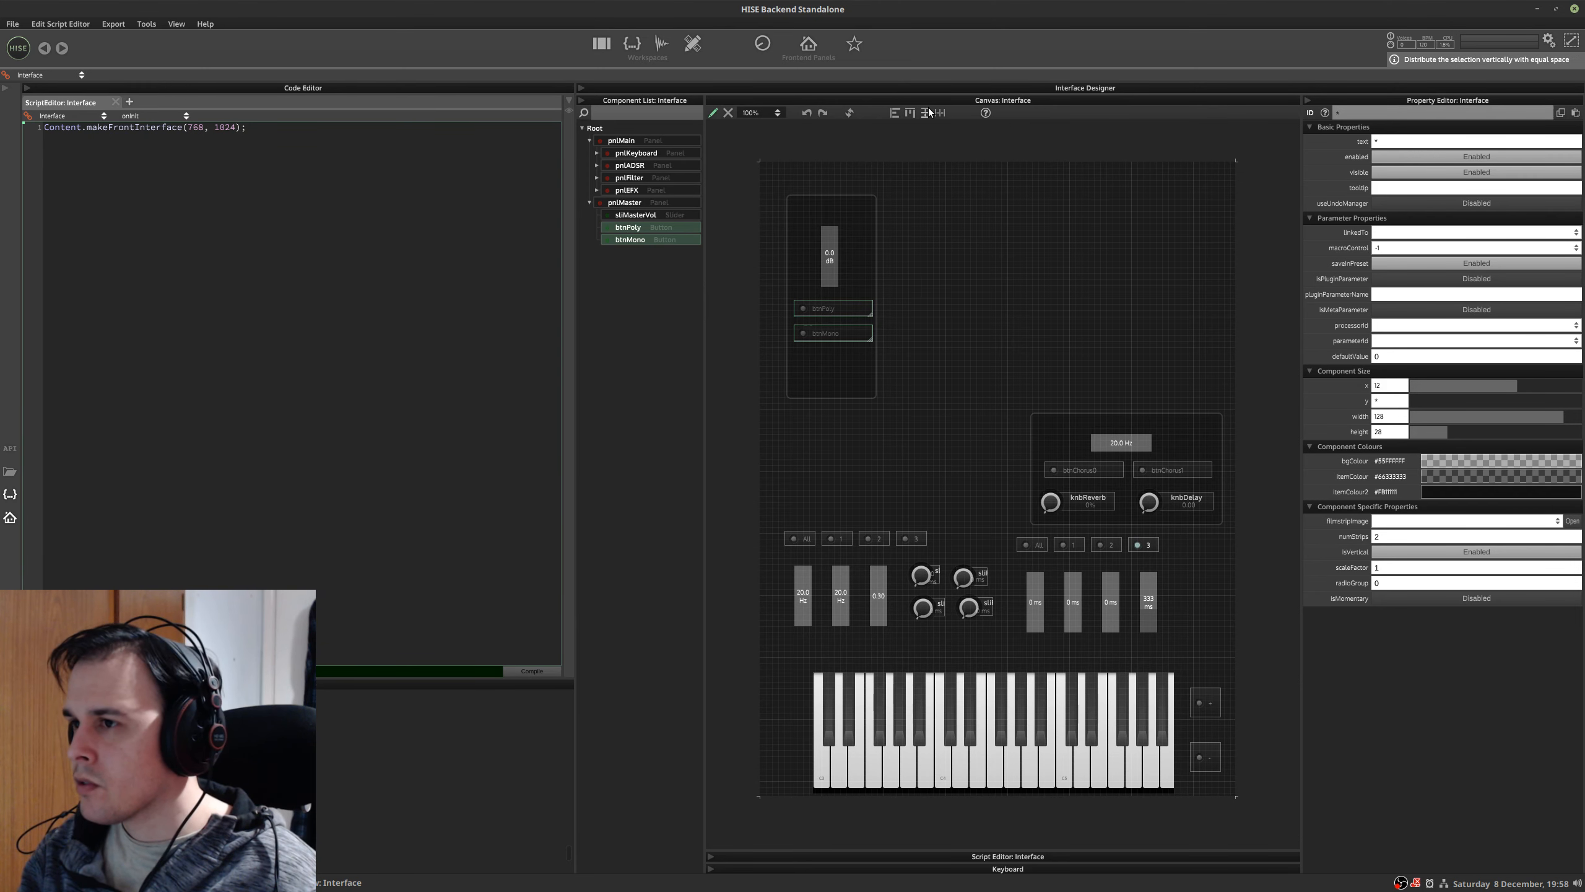
left_click(1391, 583)
key("BackSpace")
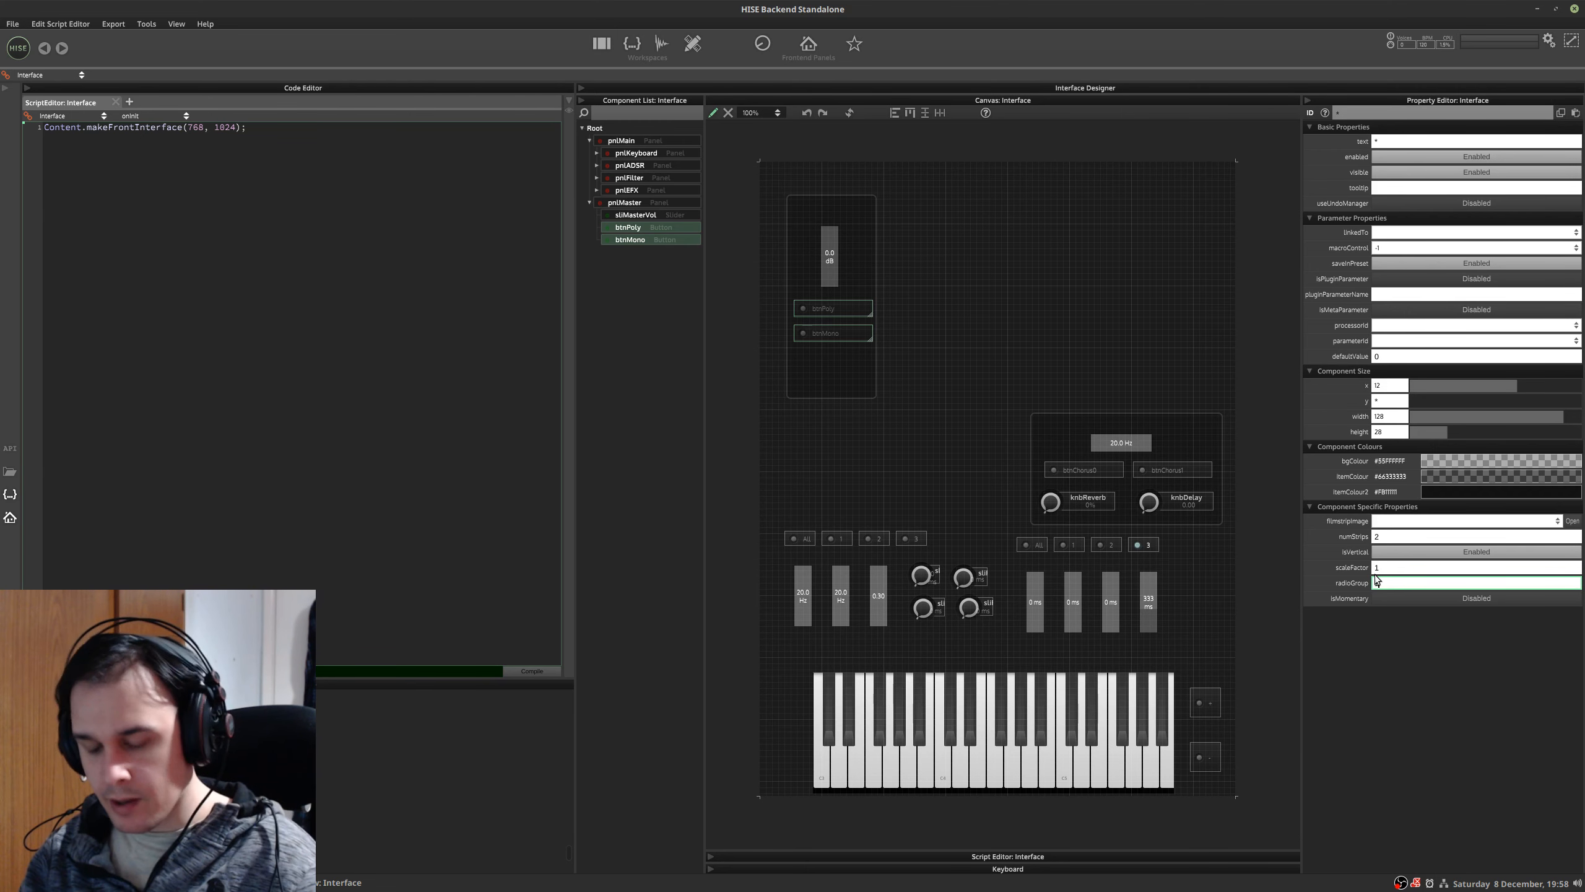
type("1")
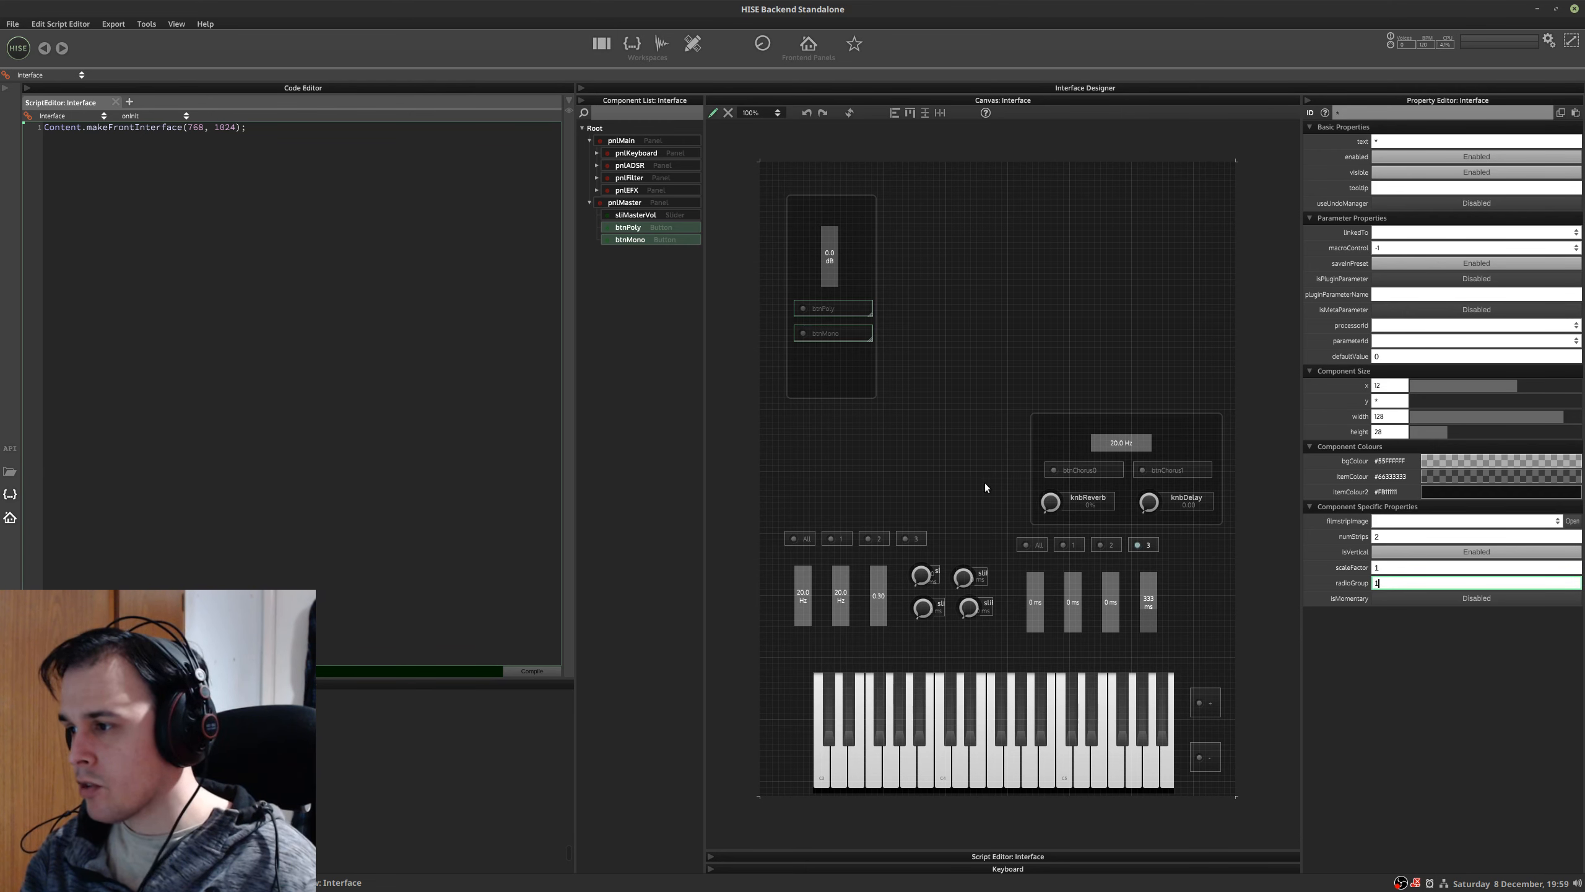
left_click(512, 672)
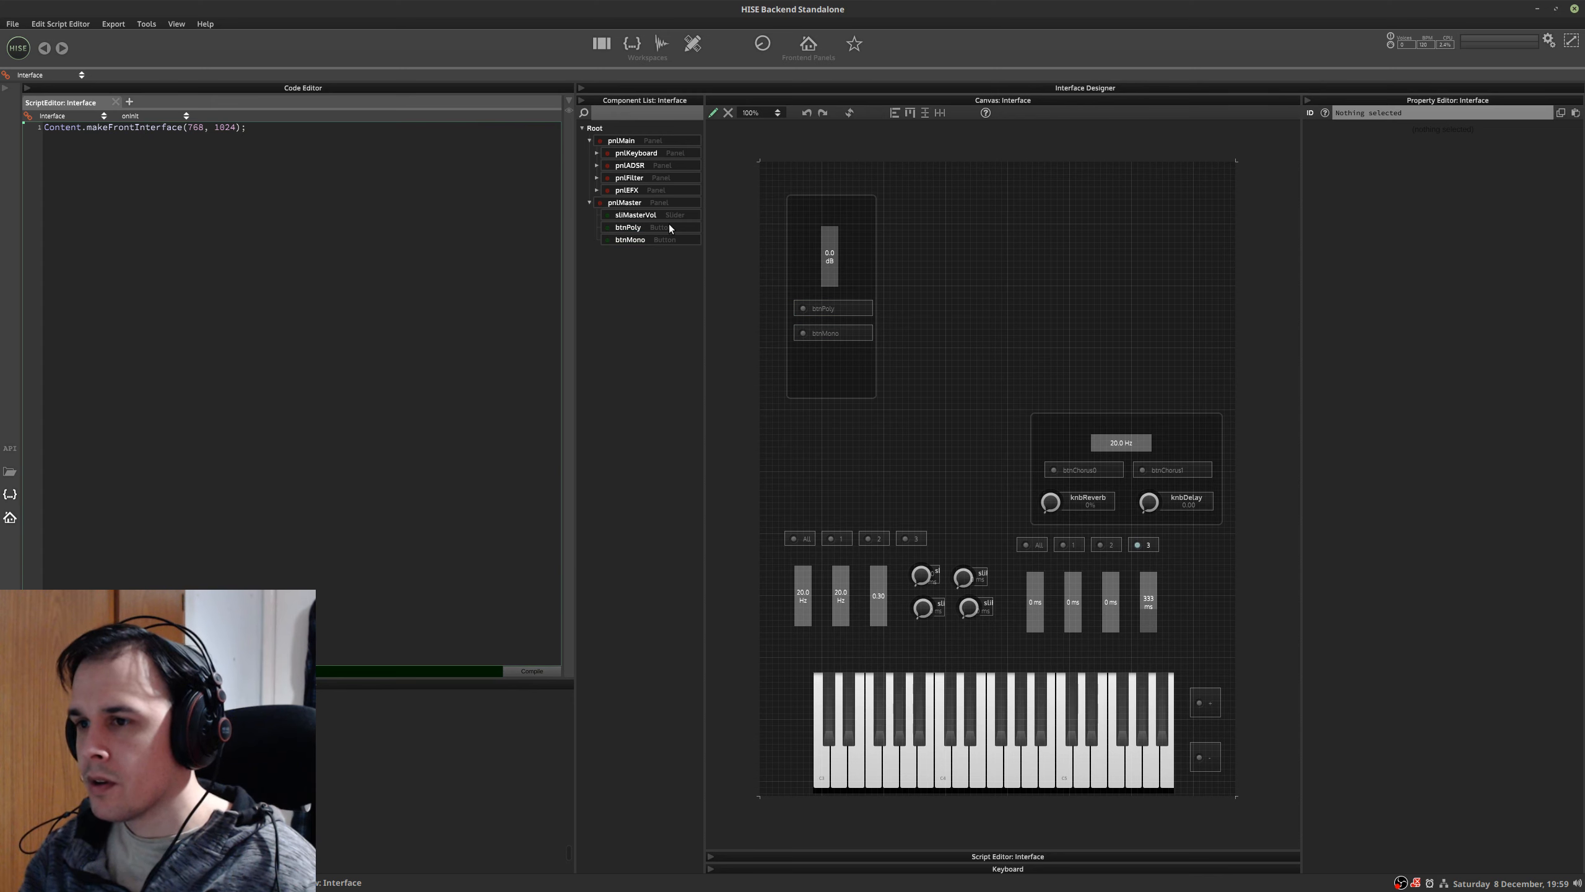
- Check the radioGroup property of btnPoly and btnMono, then turn off canvas edit mode to try the buttons
left_click(670, 228)
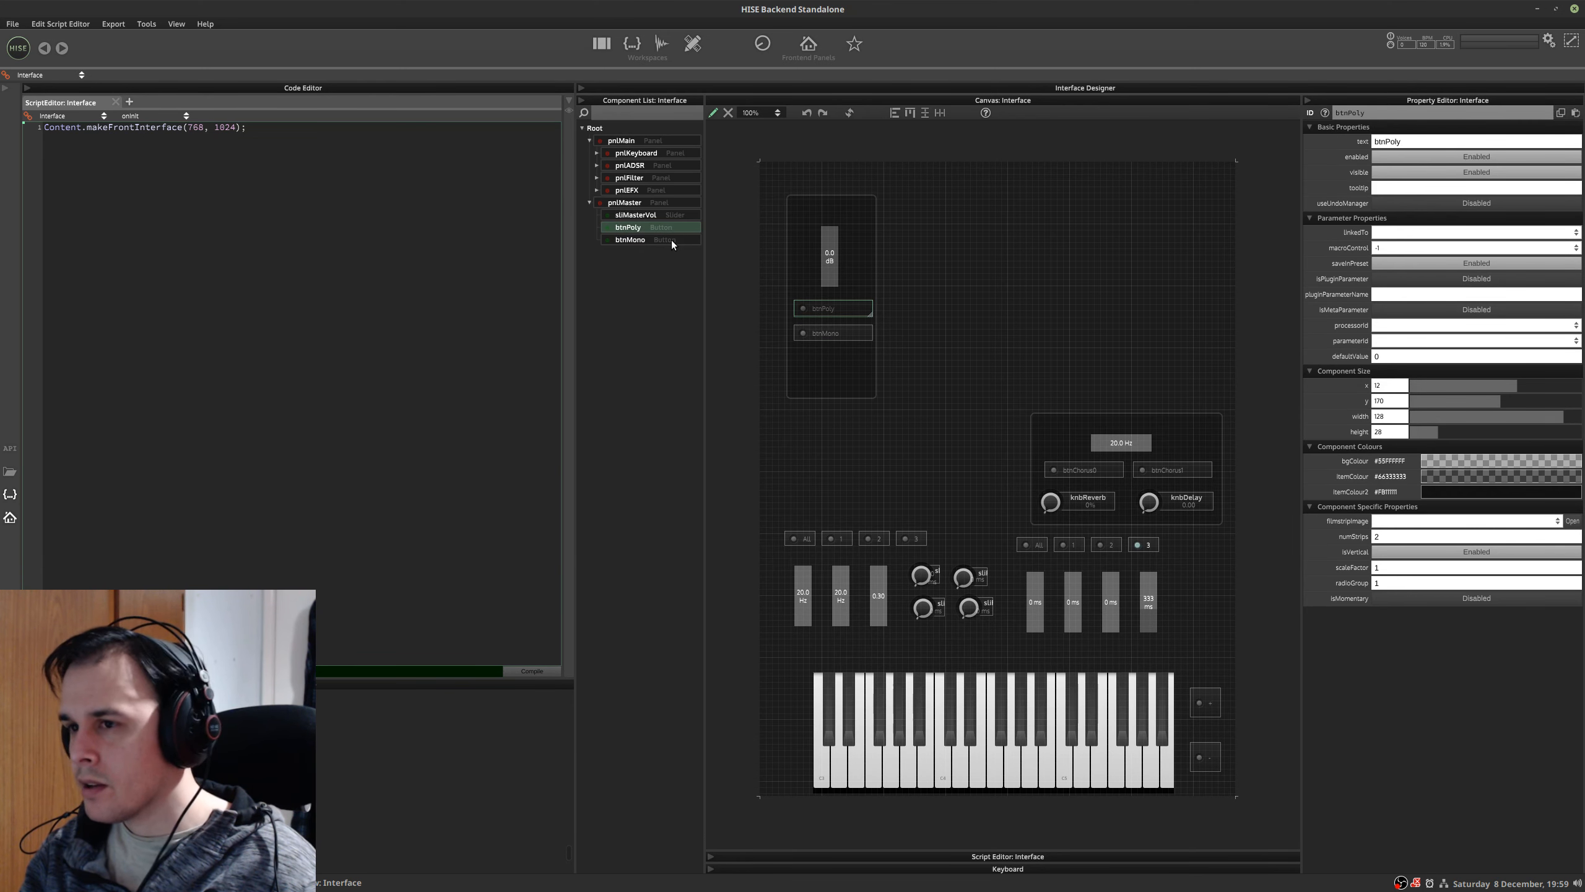
left_click(672, 240)
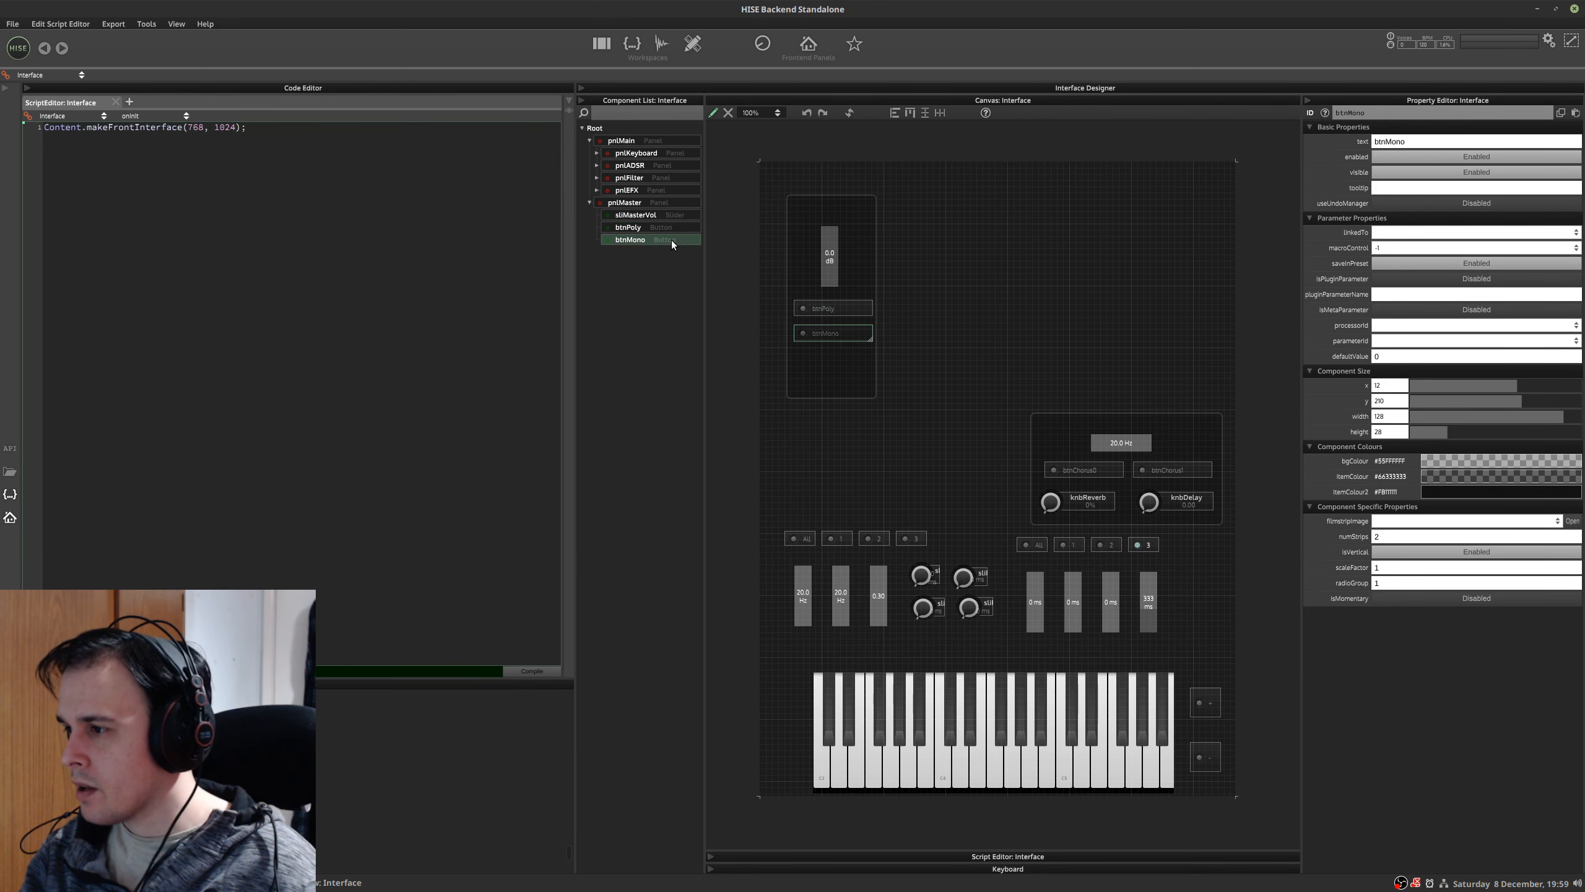
left_click(714, 114)
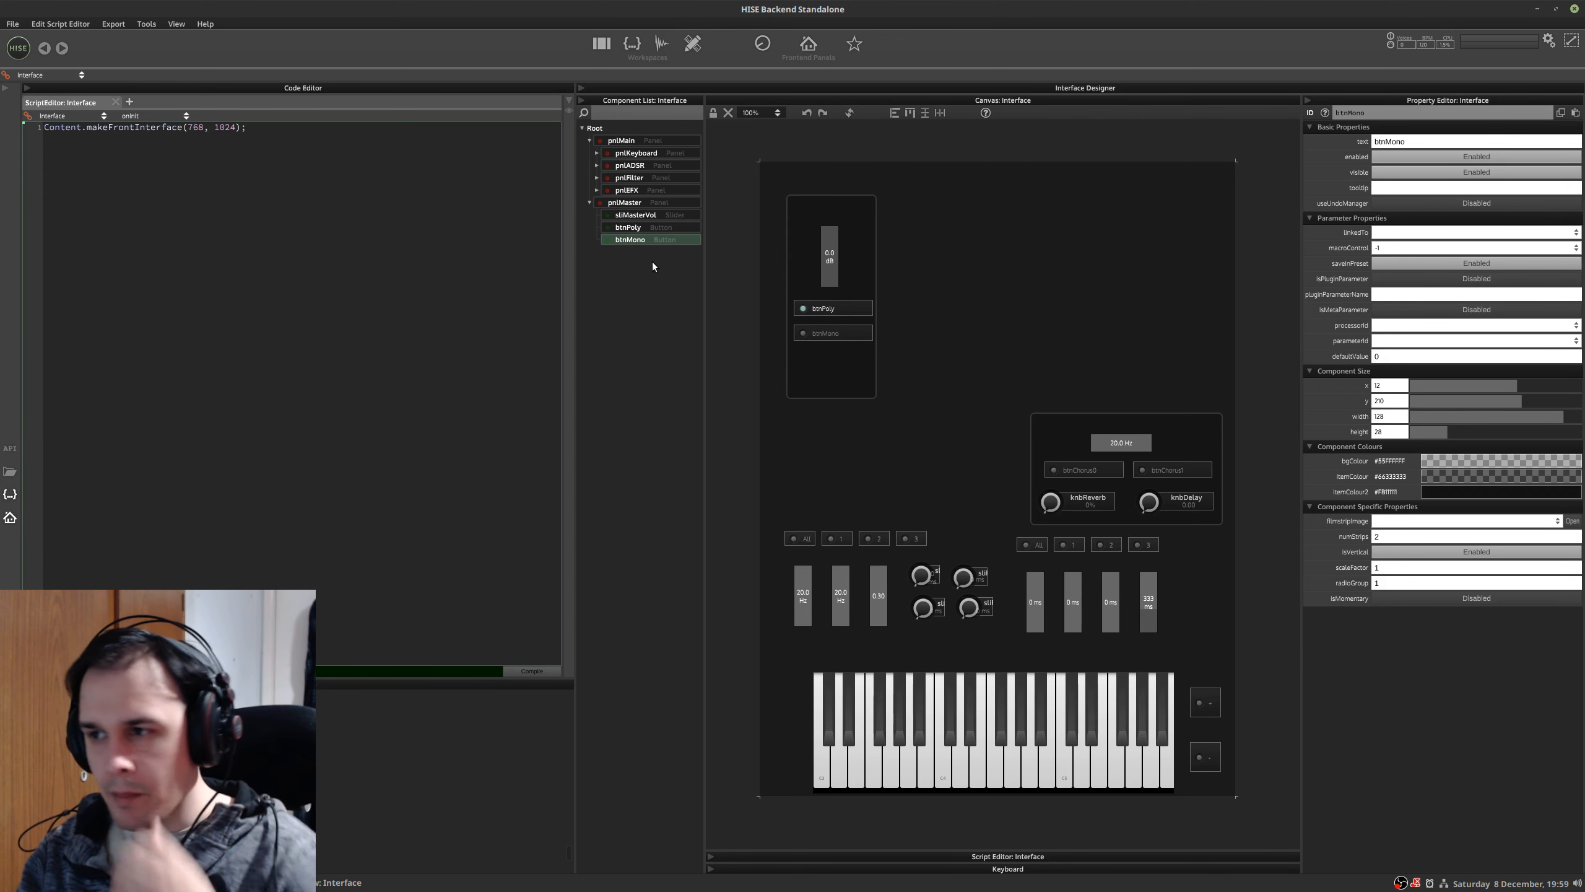
- Shift sliMasterVol, btnPoly and btnMono up together inside pnlMaster and shrink the panel to about 149 by 228
left_click(637, 203)
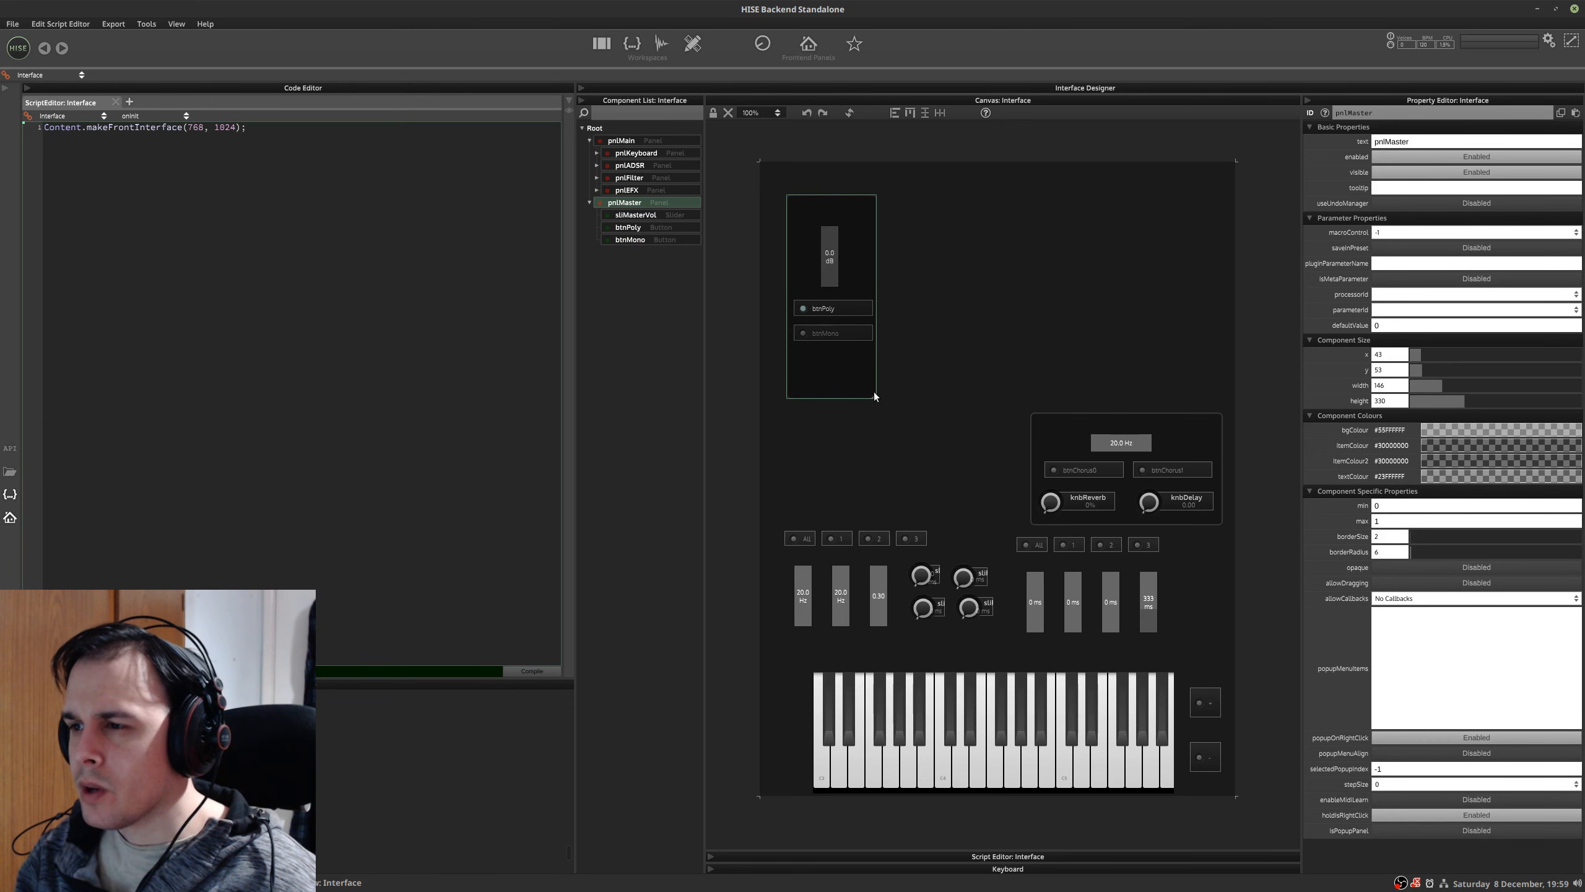
left_click(677, 215)
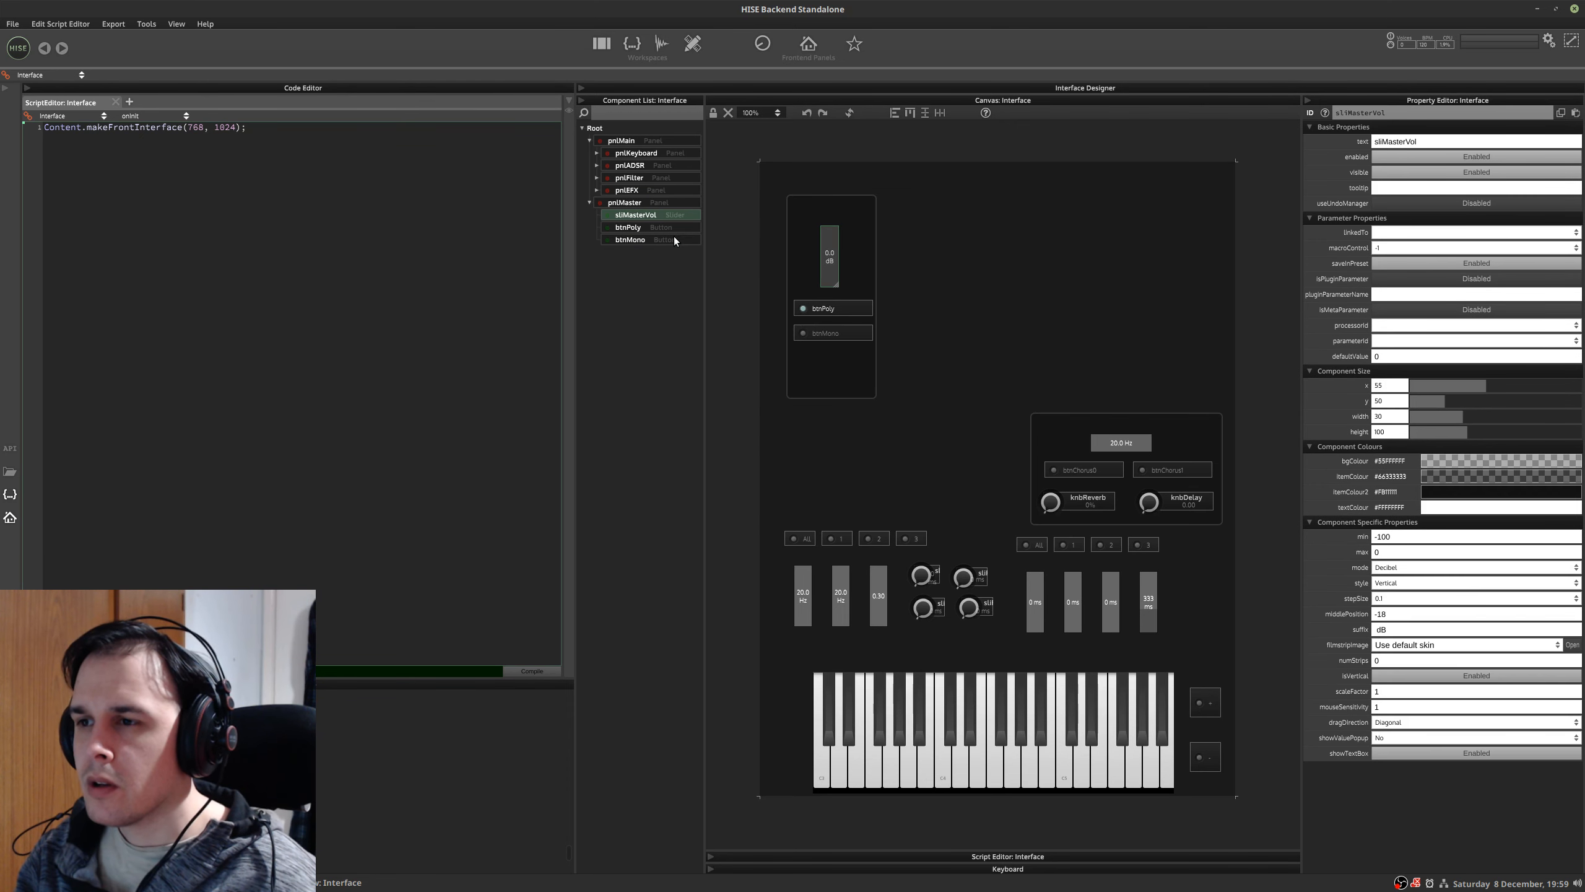
left_click(674, 236, "shift")
left_click_drag(835, 266, 835, 246)
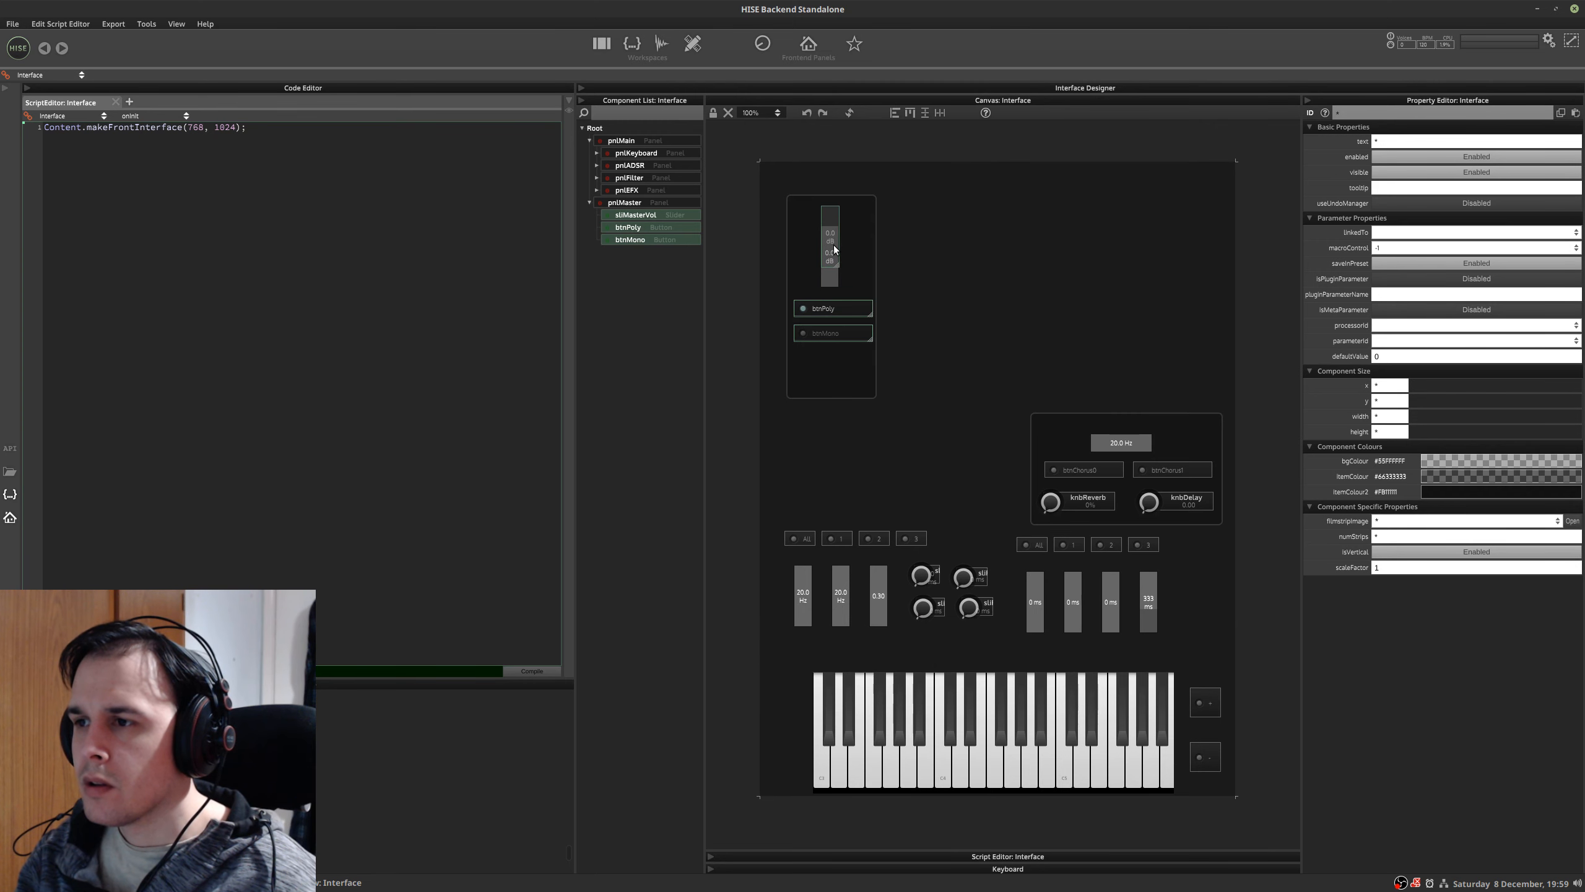
left_click(646, 201)
left_click_drag(872, 392, 879, 335)
- Shift pnlEFX left to make room and move pnlMaster to about x 602, y 354, above the envelope controls
left_click_drag(861, 243, 1144, 296)
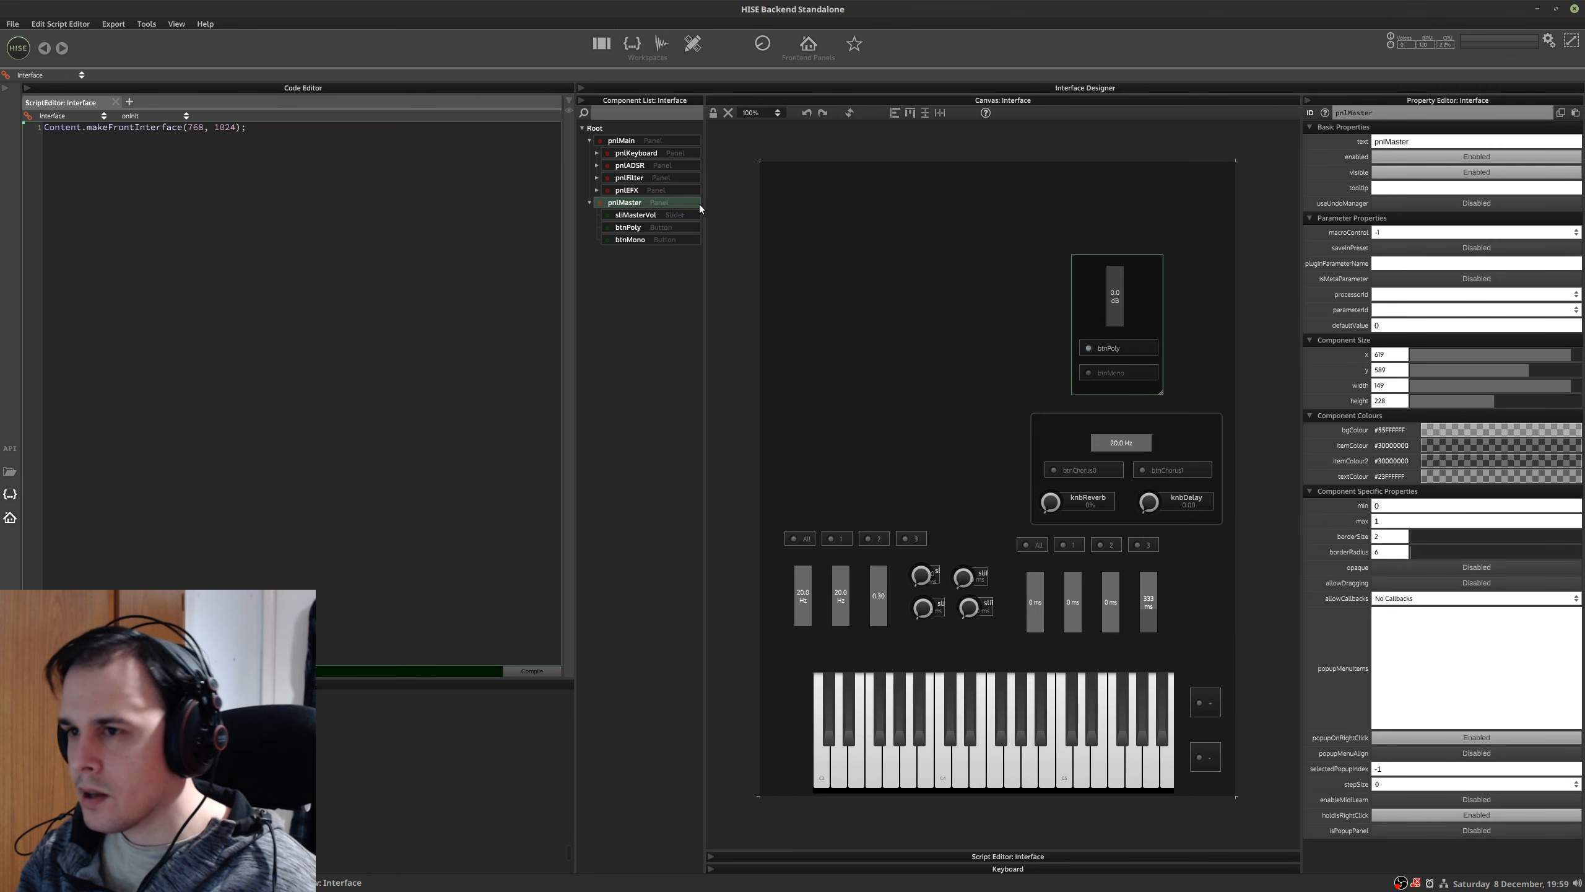
left_click(661, 181)
left_click(659, 187)
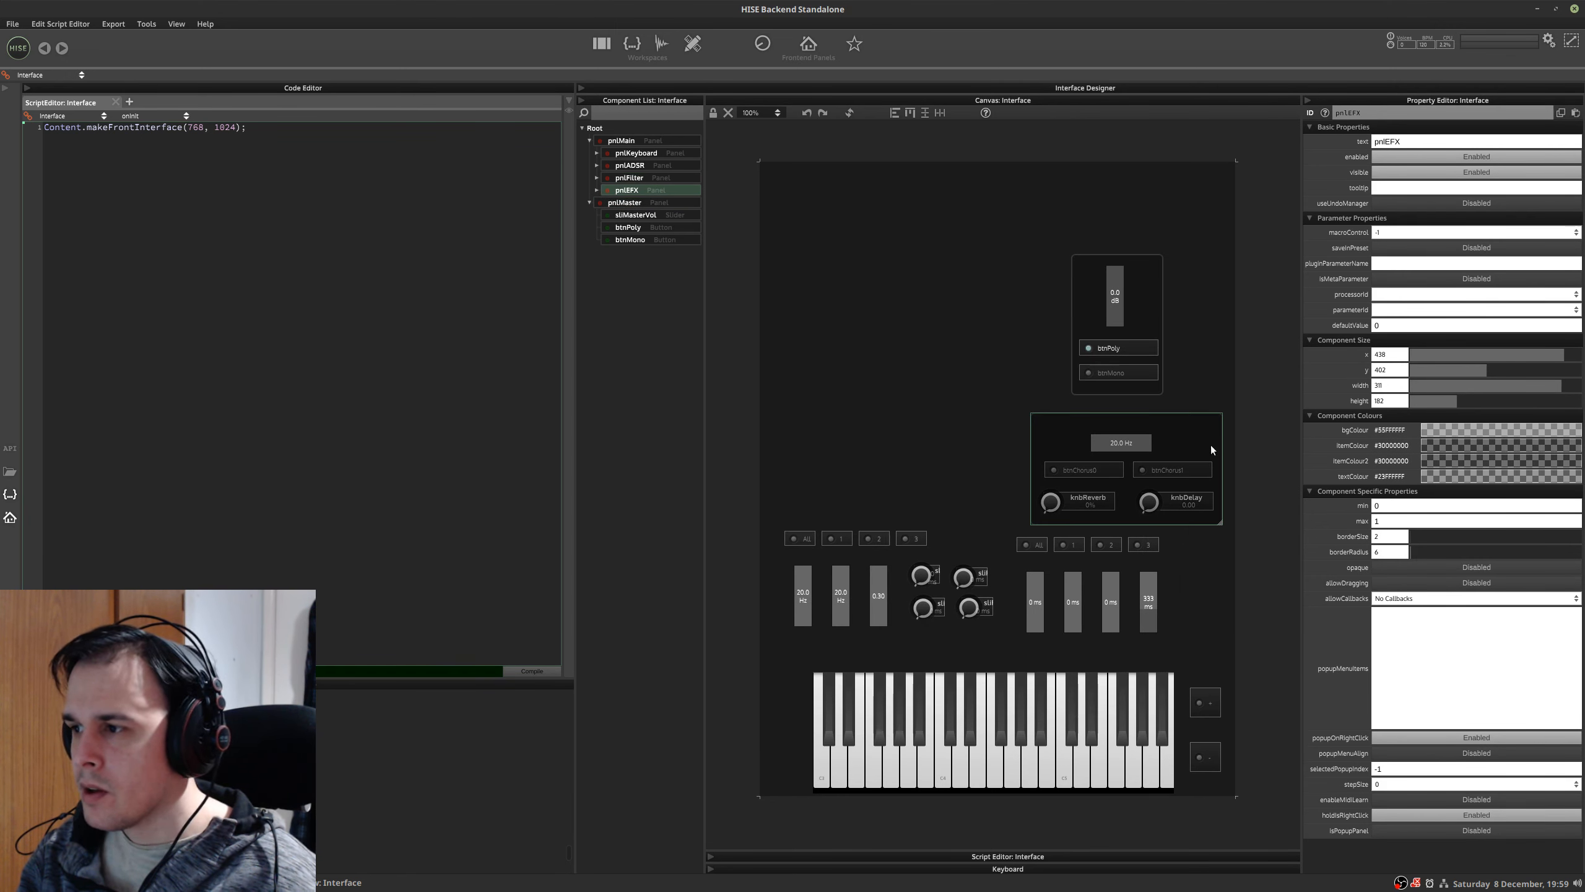
left_click_drag(1211, 444, 1034, 429)
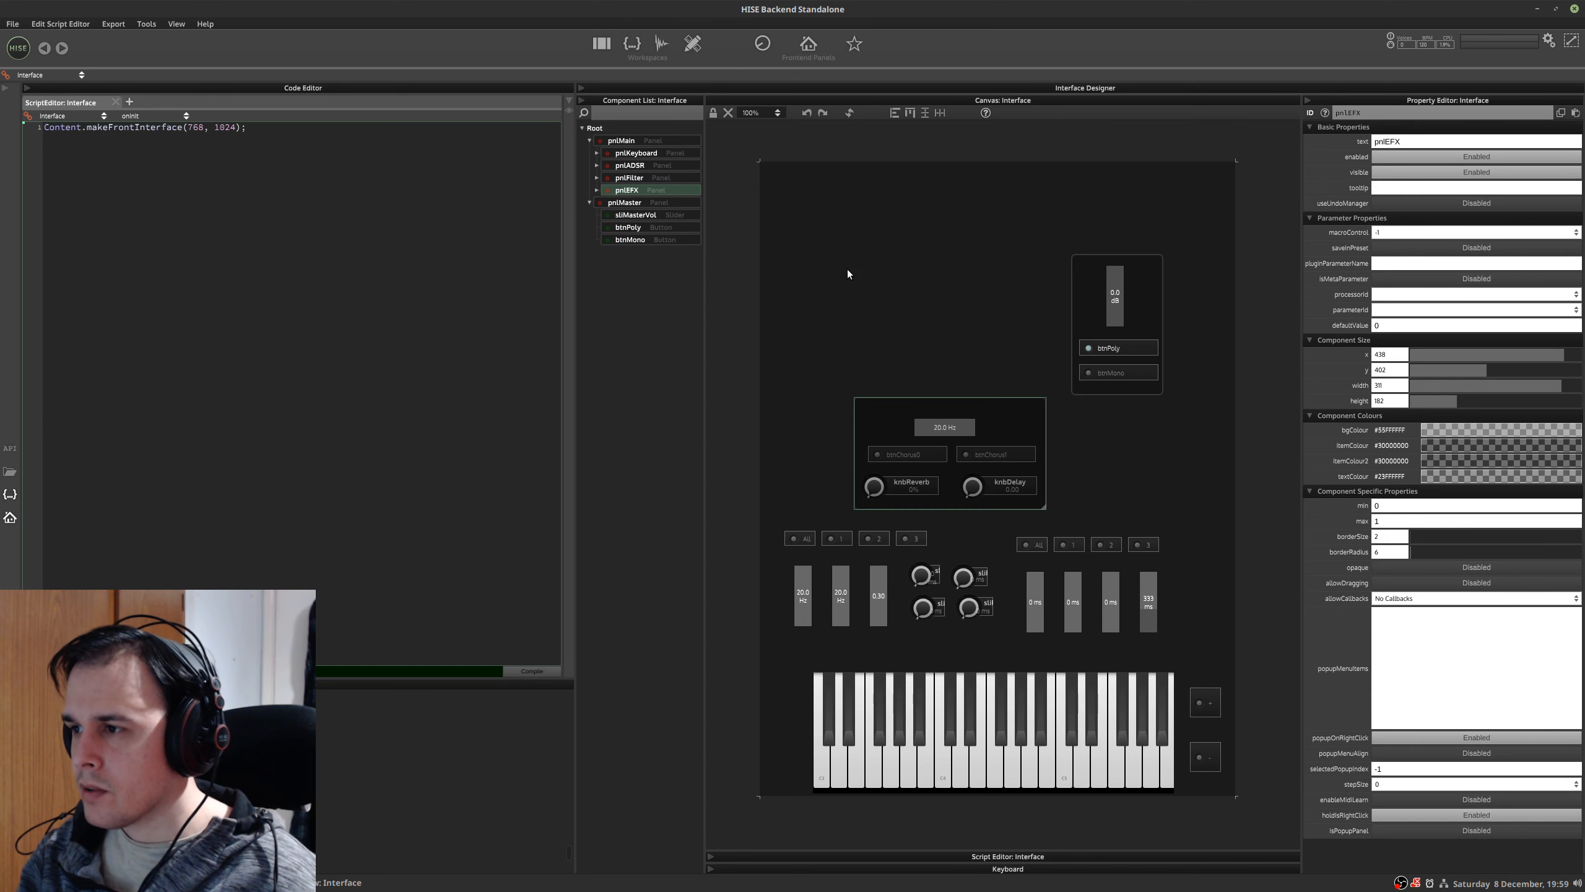
left_click(650, 204)
left_click_drag(1134, 297, 1196, 424)
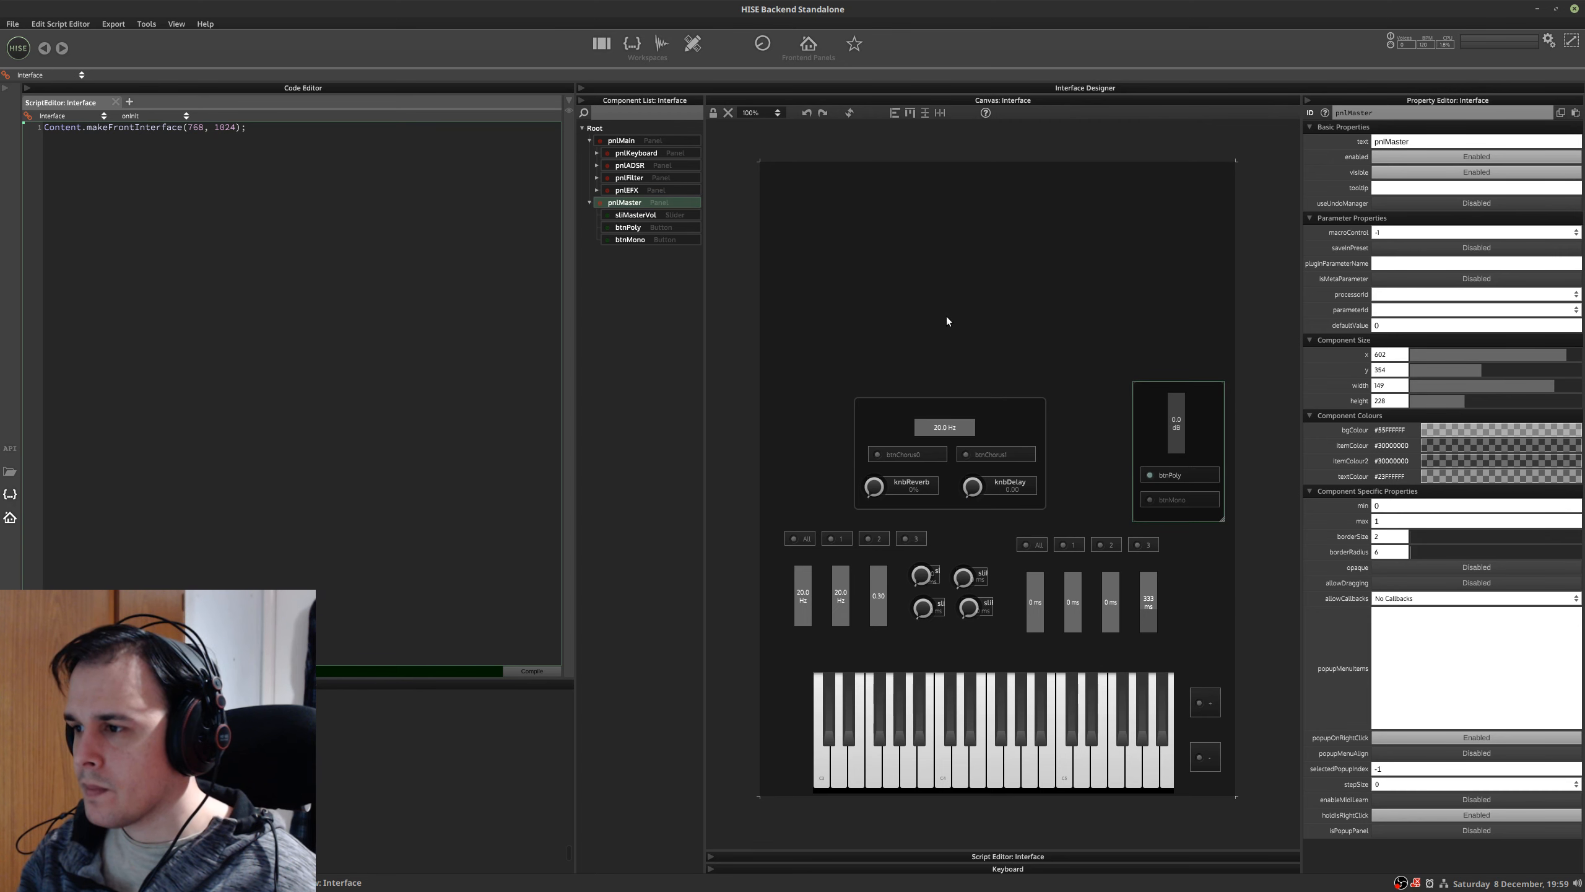
- Move pnlEFX to about x 271, y 350, directly to the left of pnlMaster and level with its upper edge
left_click(633, 215)
left_click(658, 205)
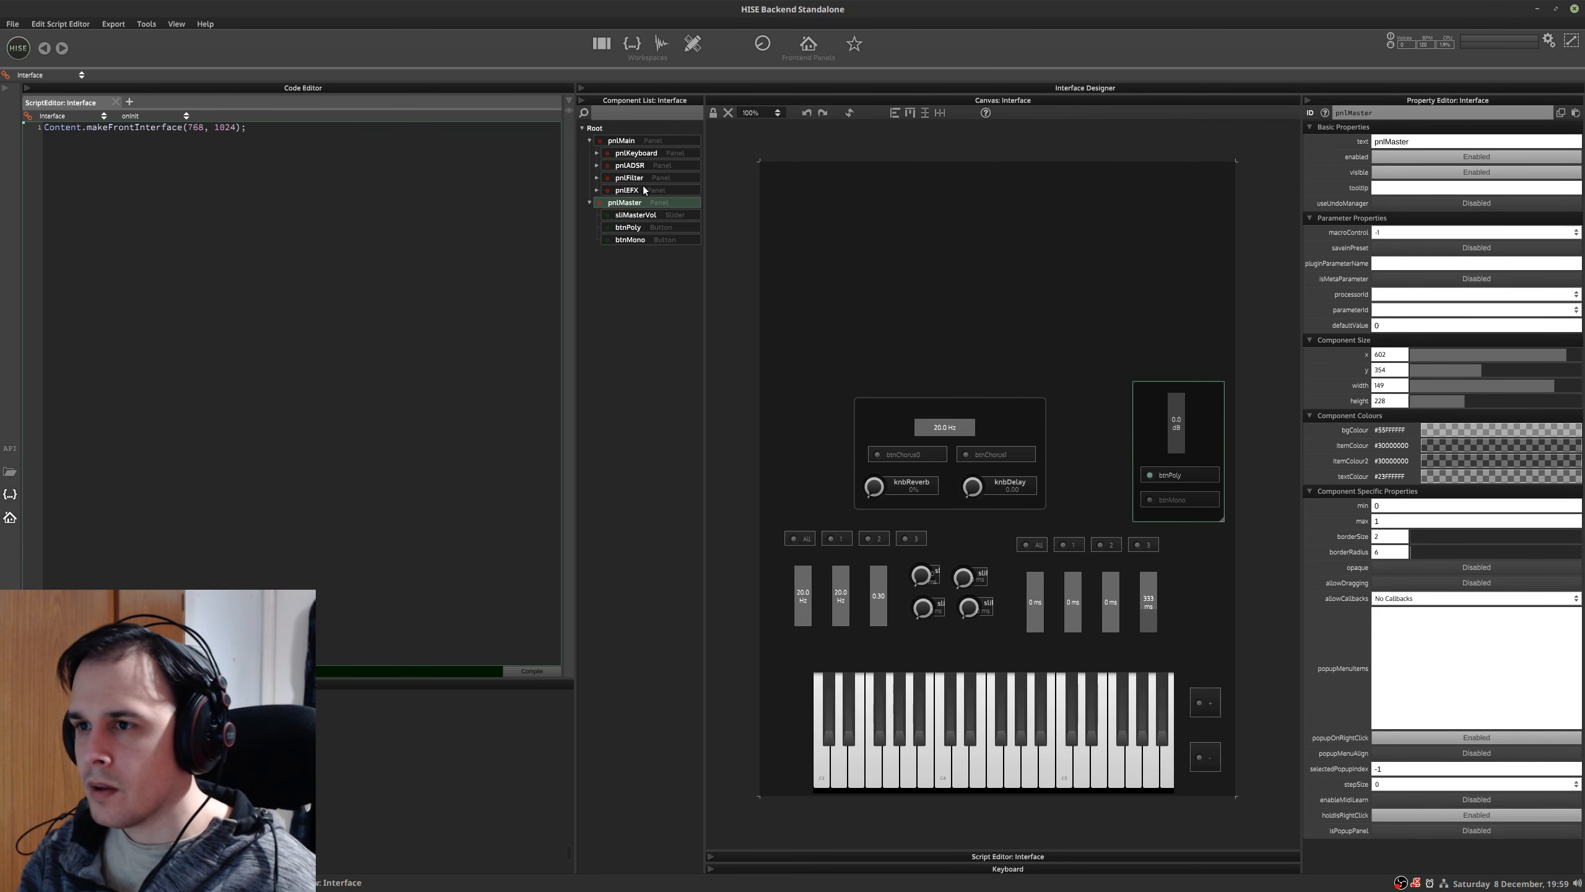
left_click(640, 192)
left_click_drag(1033, 421, 1106, 404)
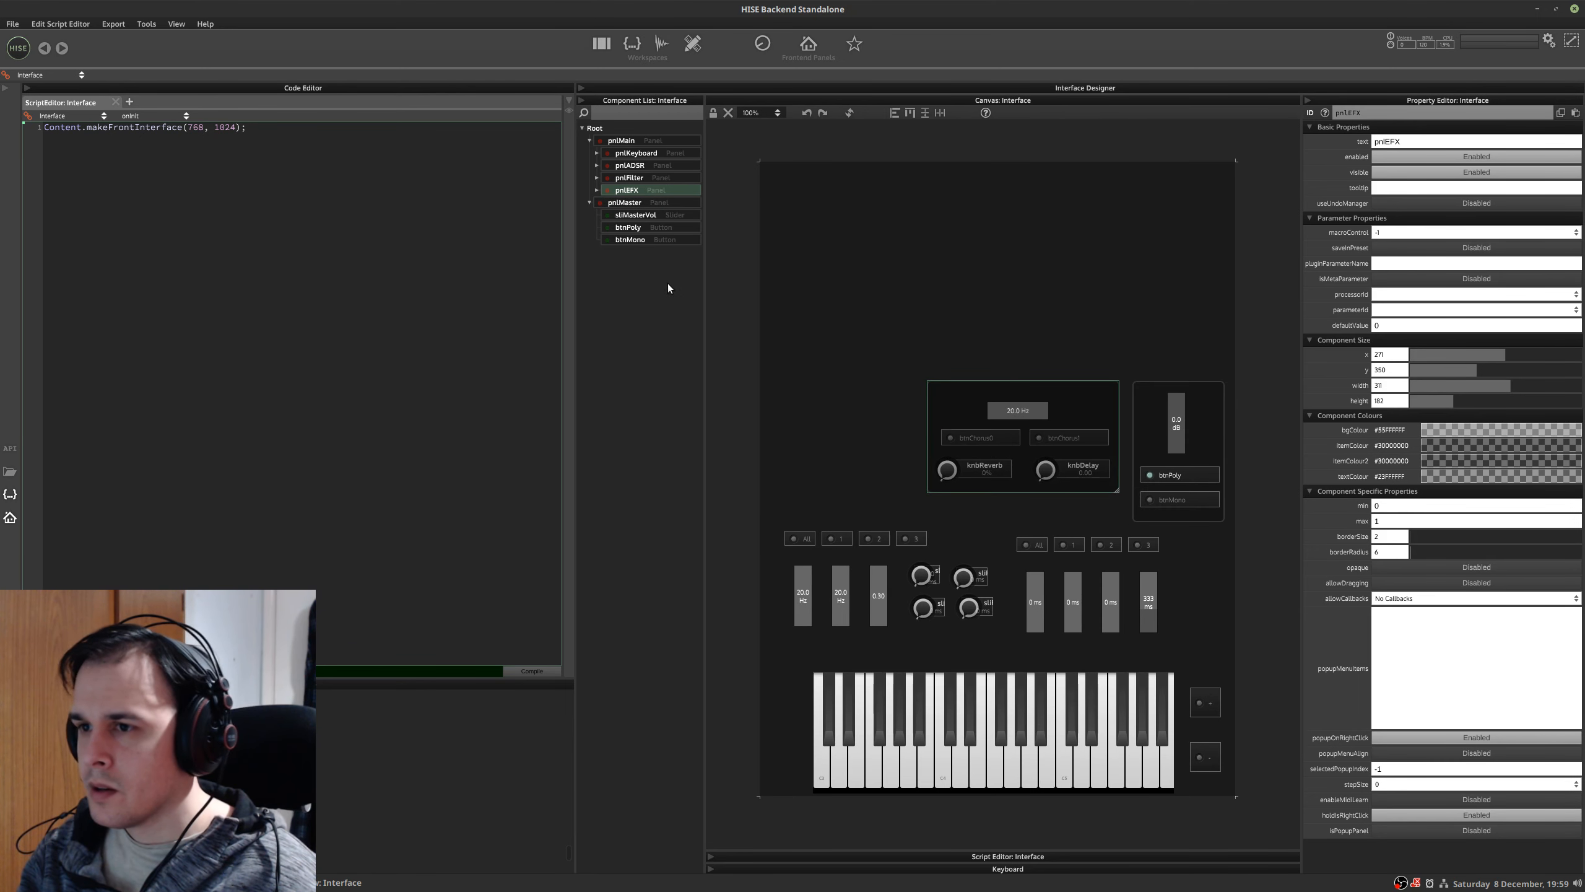
- Nest pnlMaster under pnlMain after pnlEFX in the component hierarchy and collapse it
double_click(665, 202)
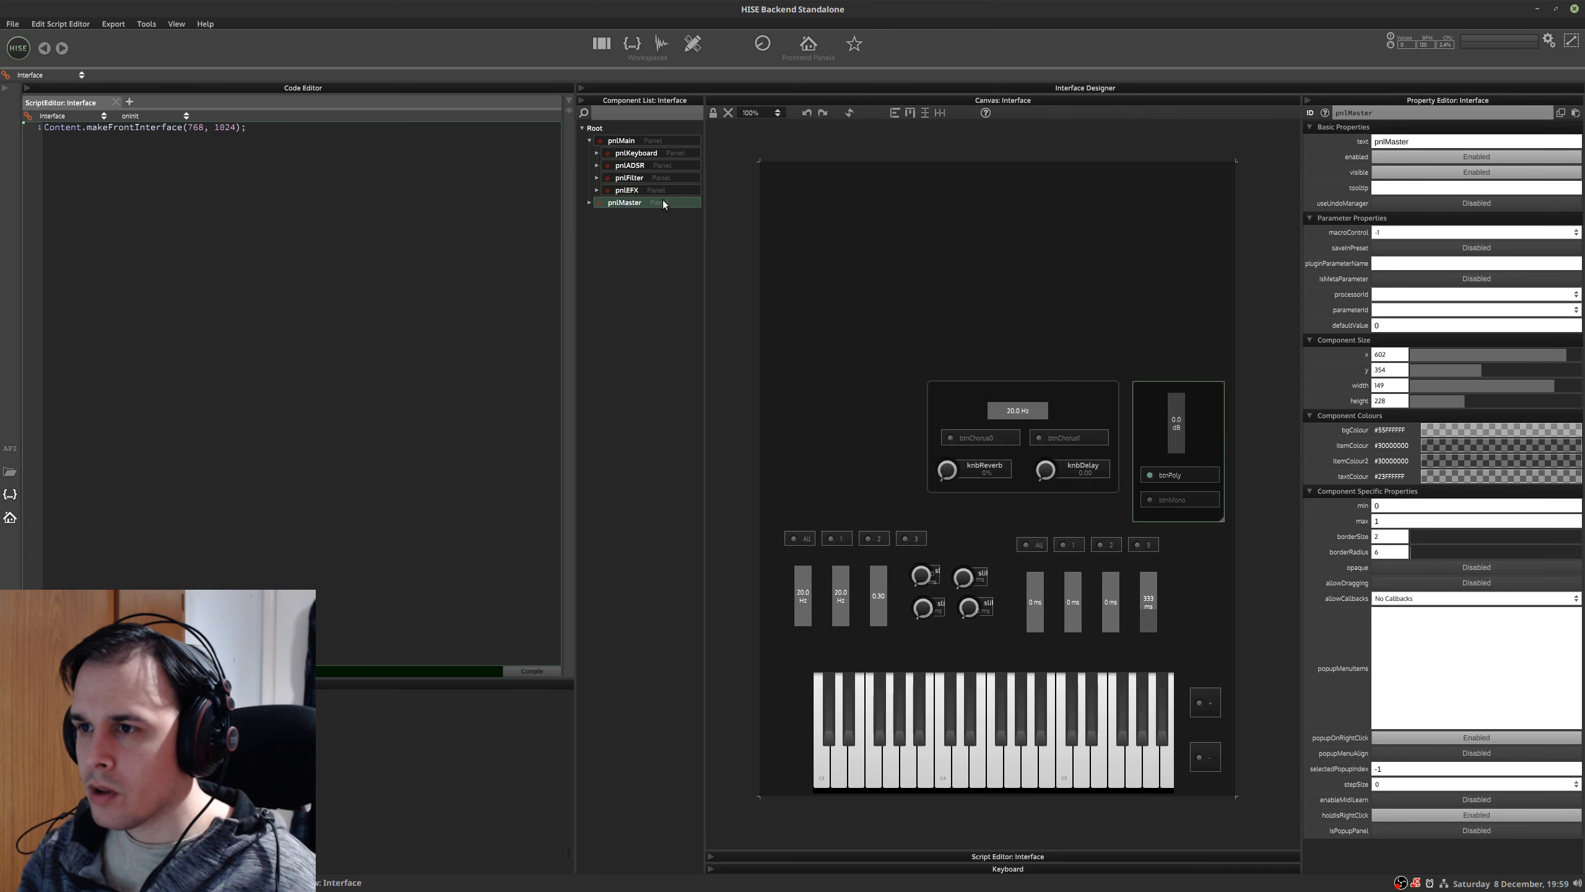
left_click(645, 264)
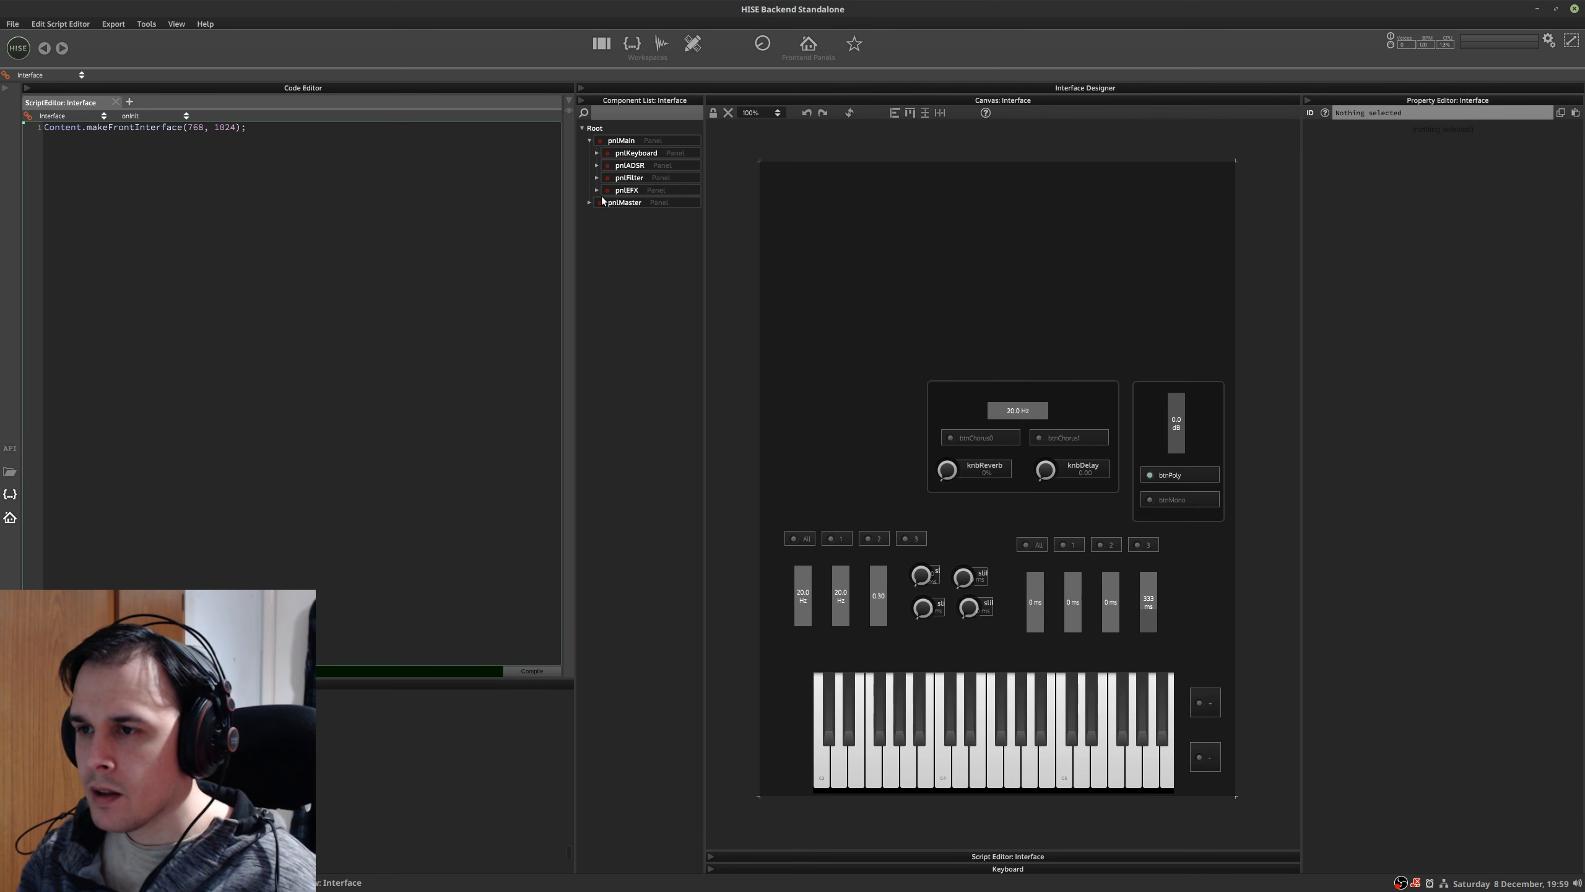
double_click(626, 202)
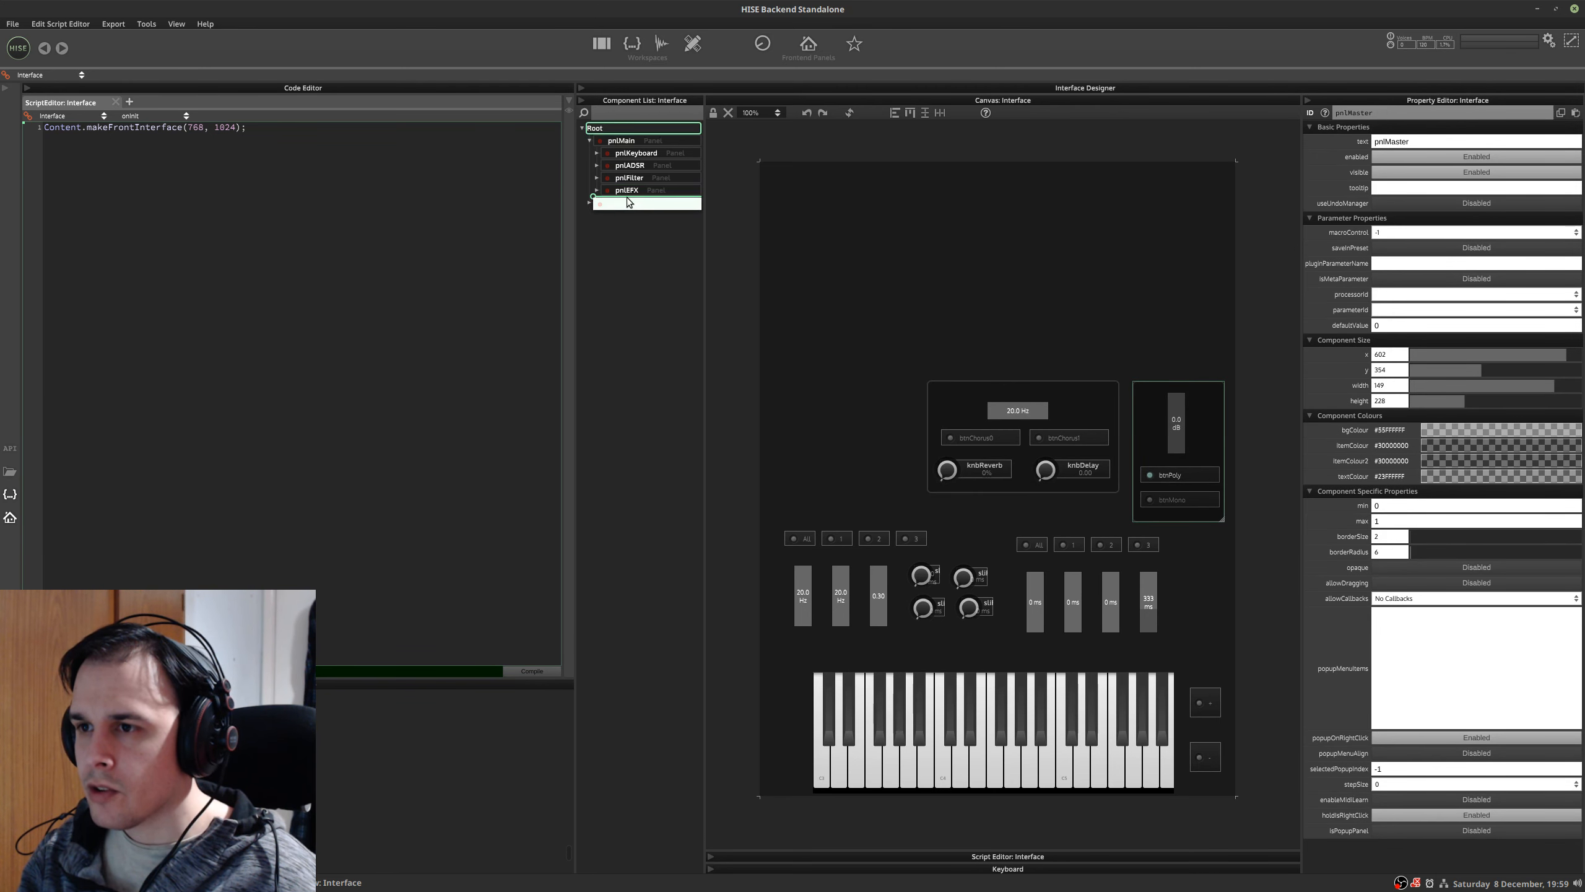
left_click(610, 276)
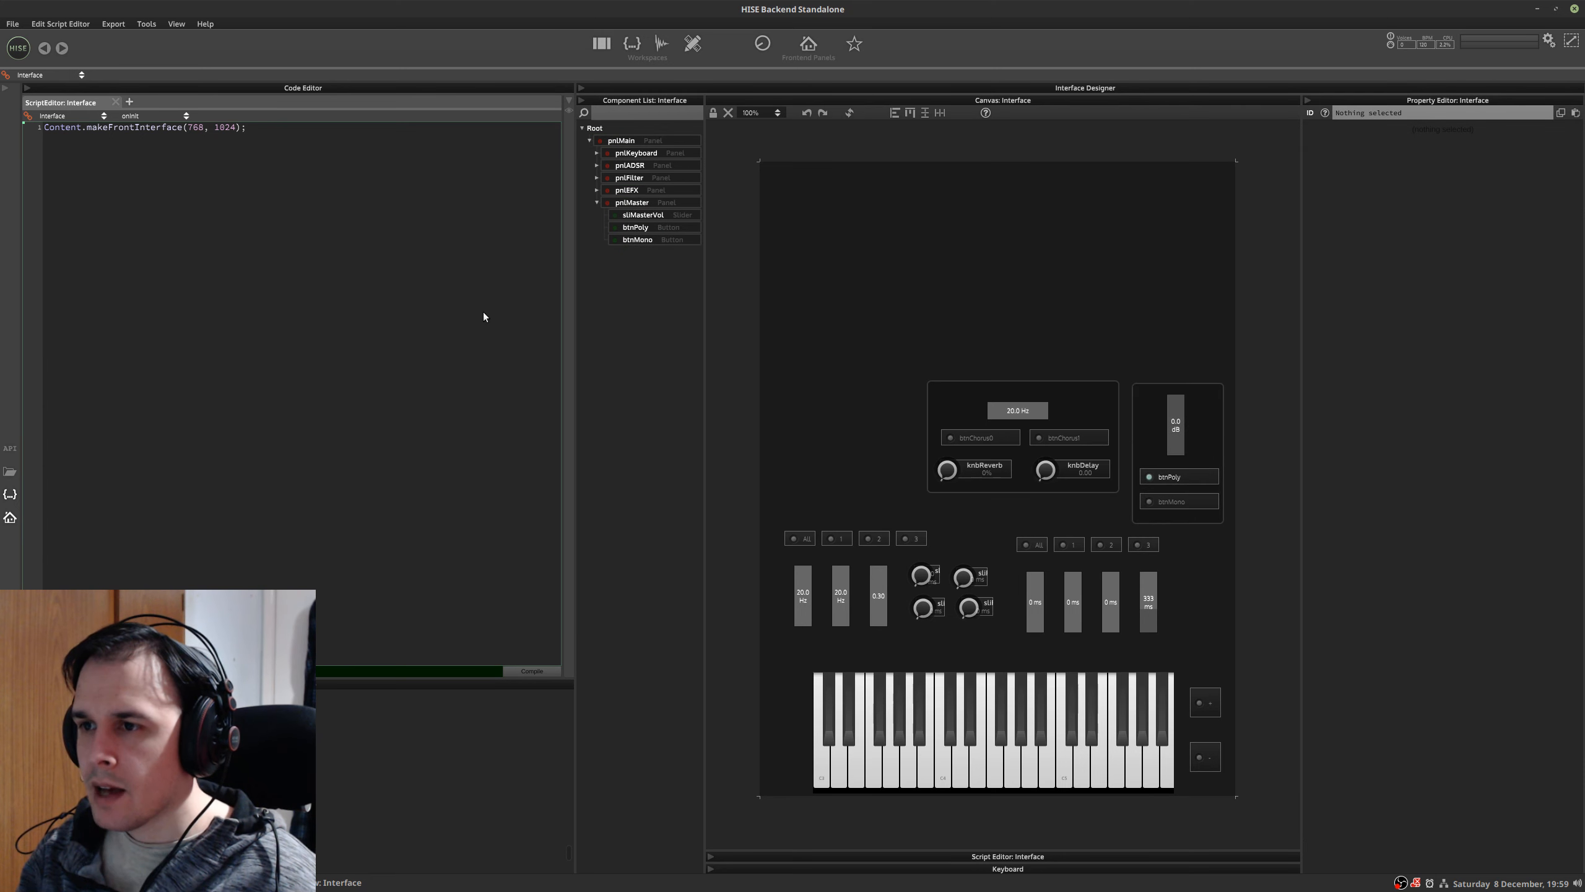
left_click(597, 202)
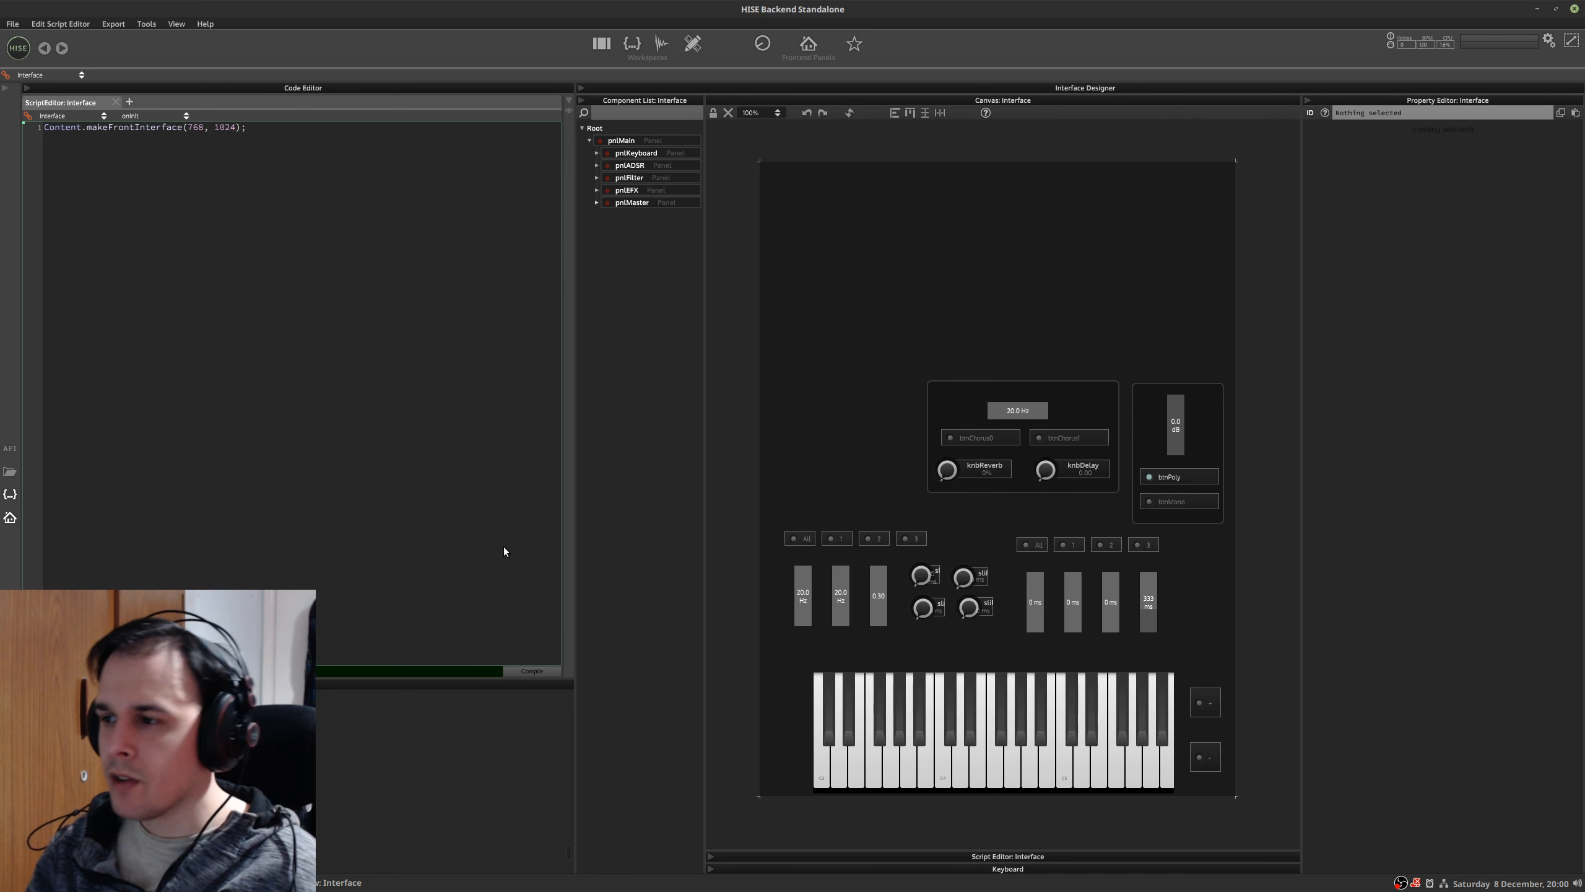
- Save the synthprojectgui preset, confirming the save
key("ctrl+s")
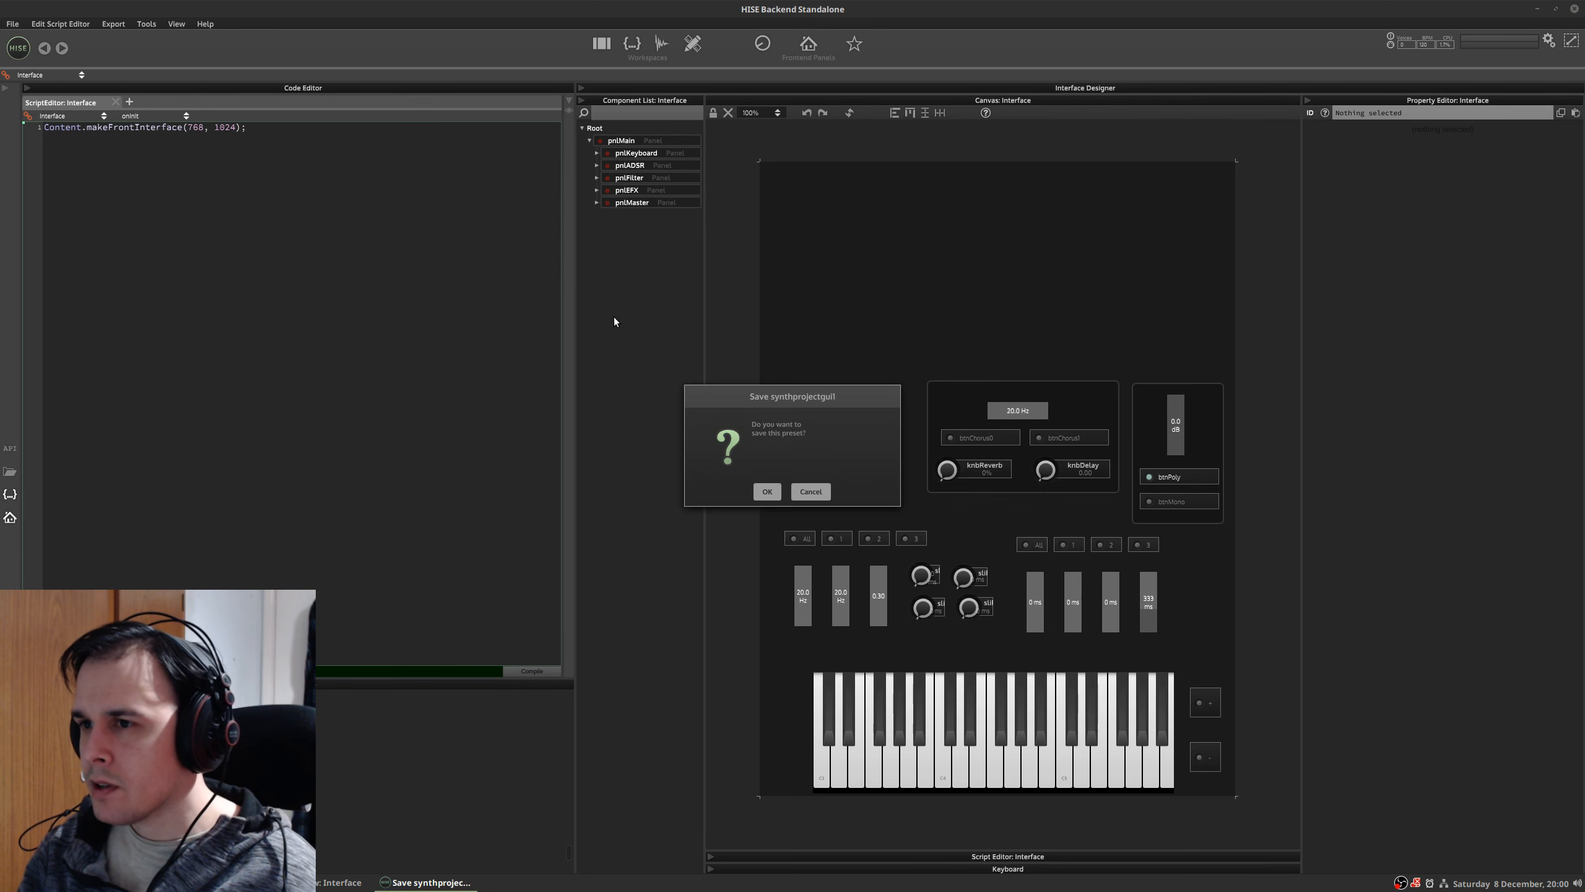
key("Return")
key("Return")
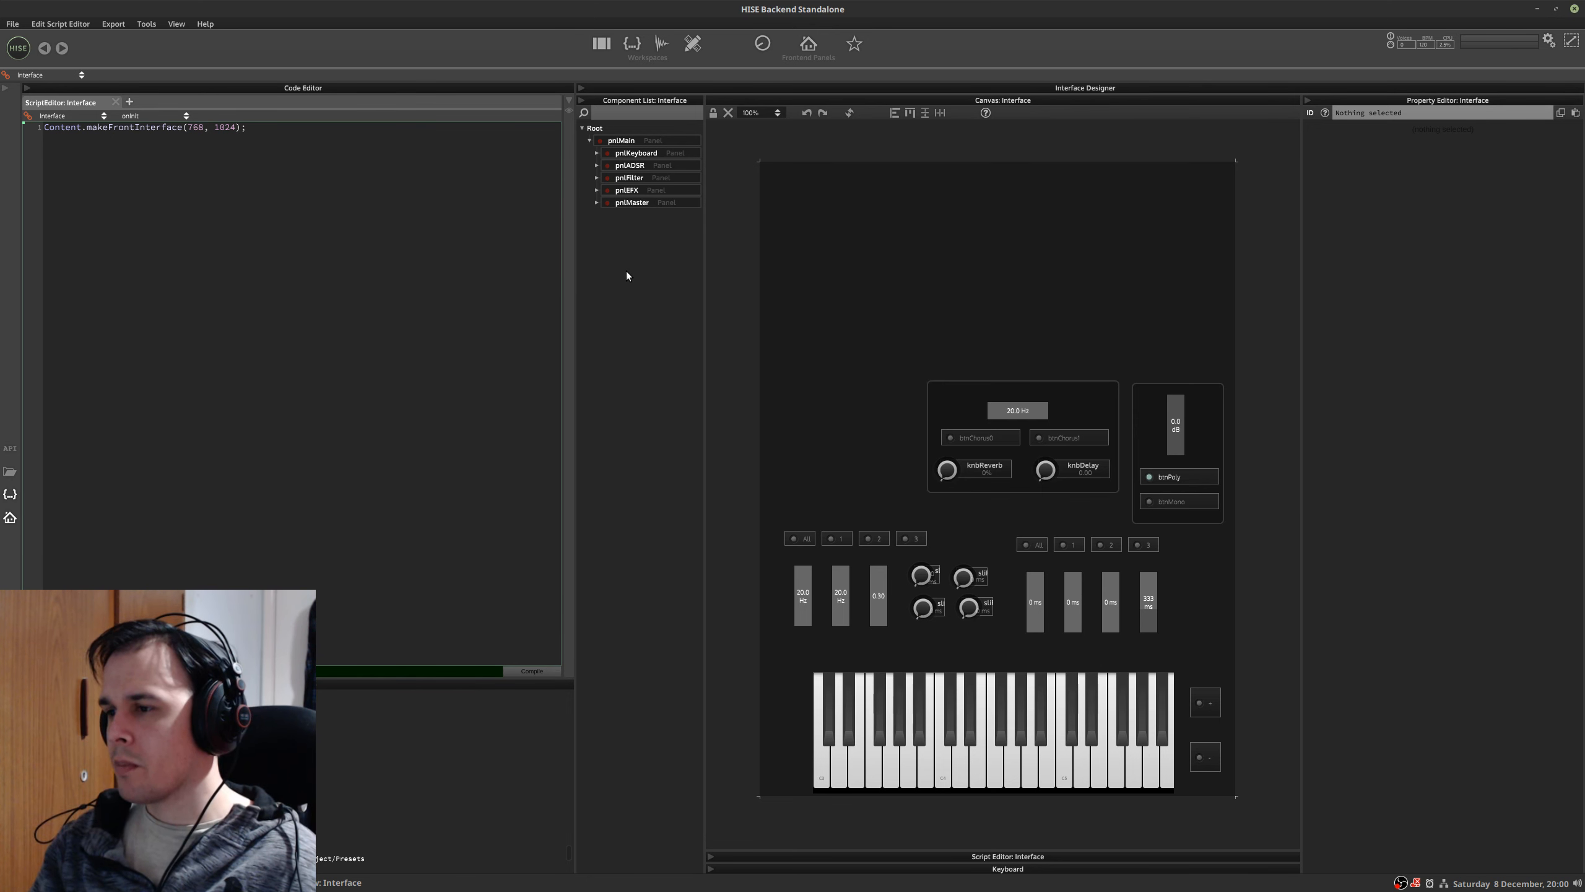
- Check the layout mockup, hide the container's FX chain, and add a Sampler to the synthprojectgui1 container
key("ctrl+alt+Right")
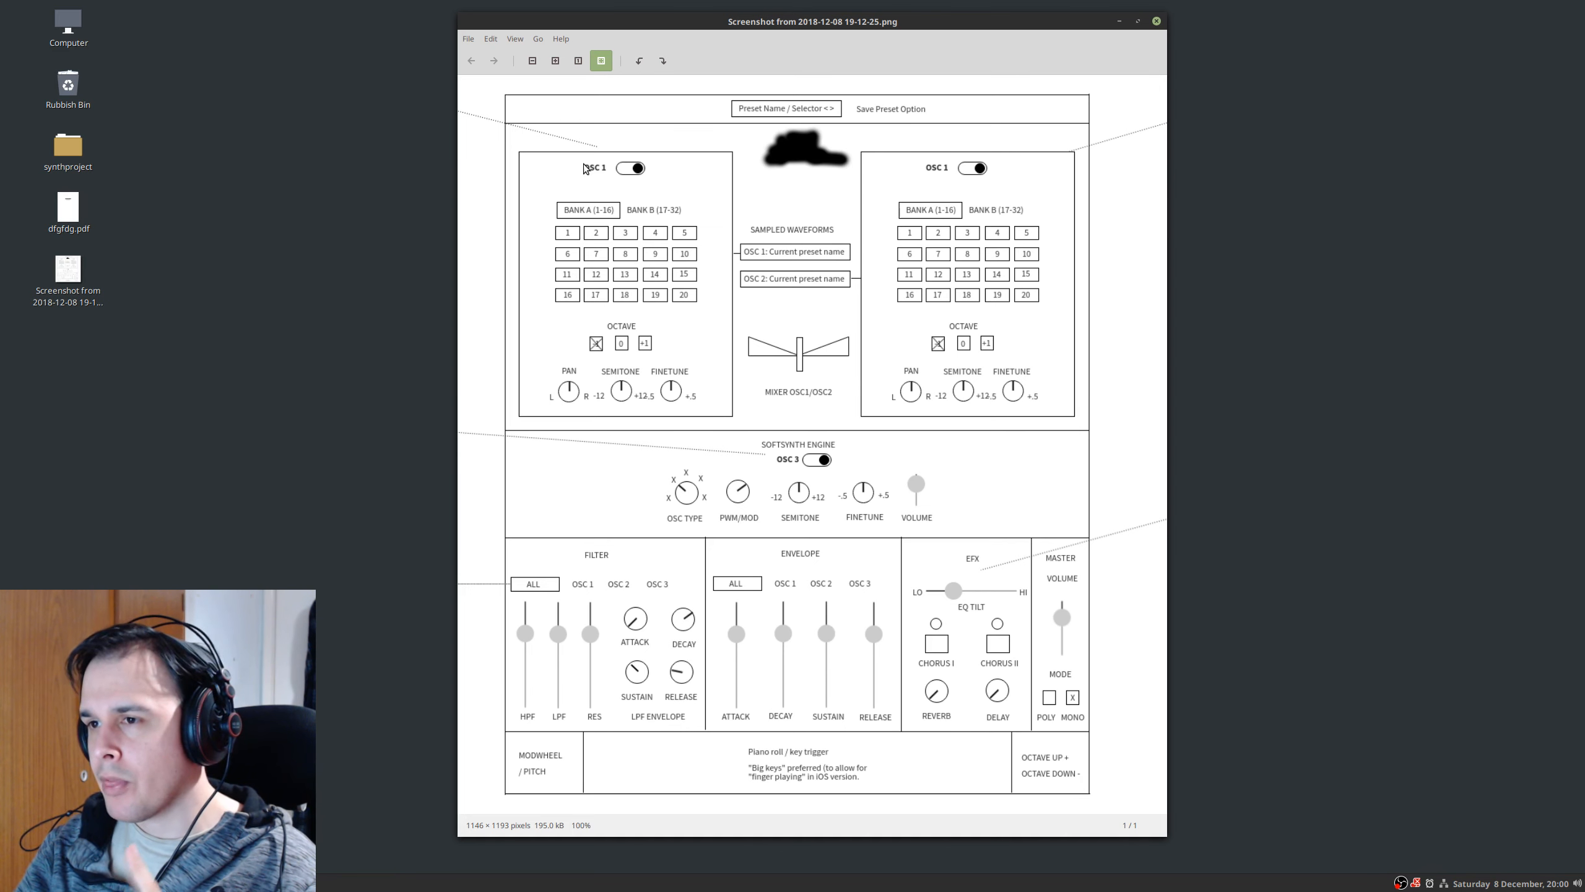
key("alt+Tab")
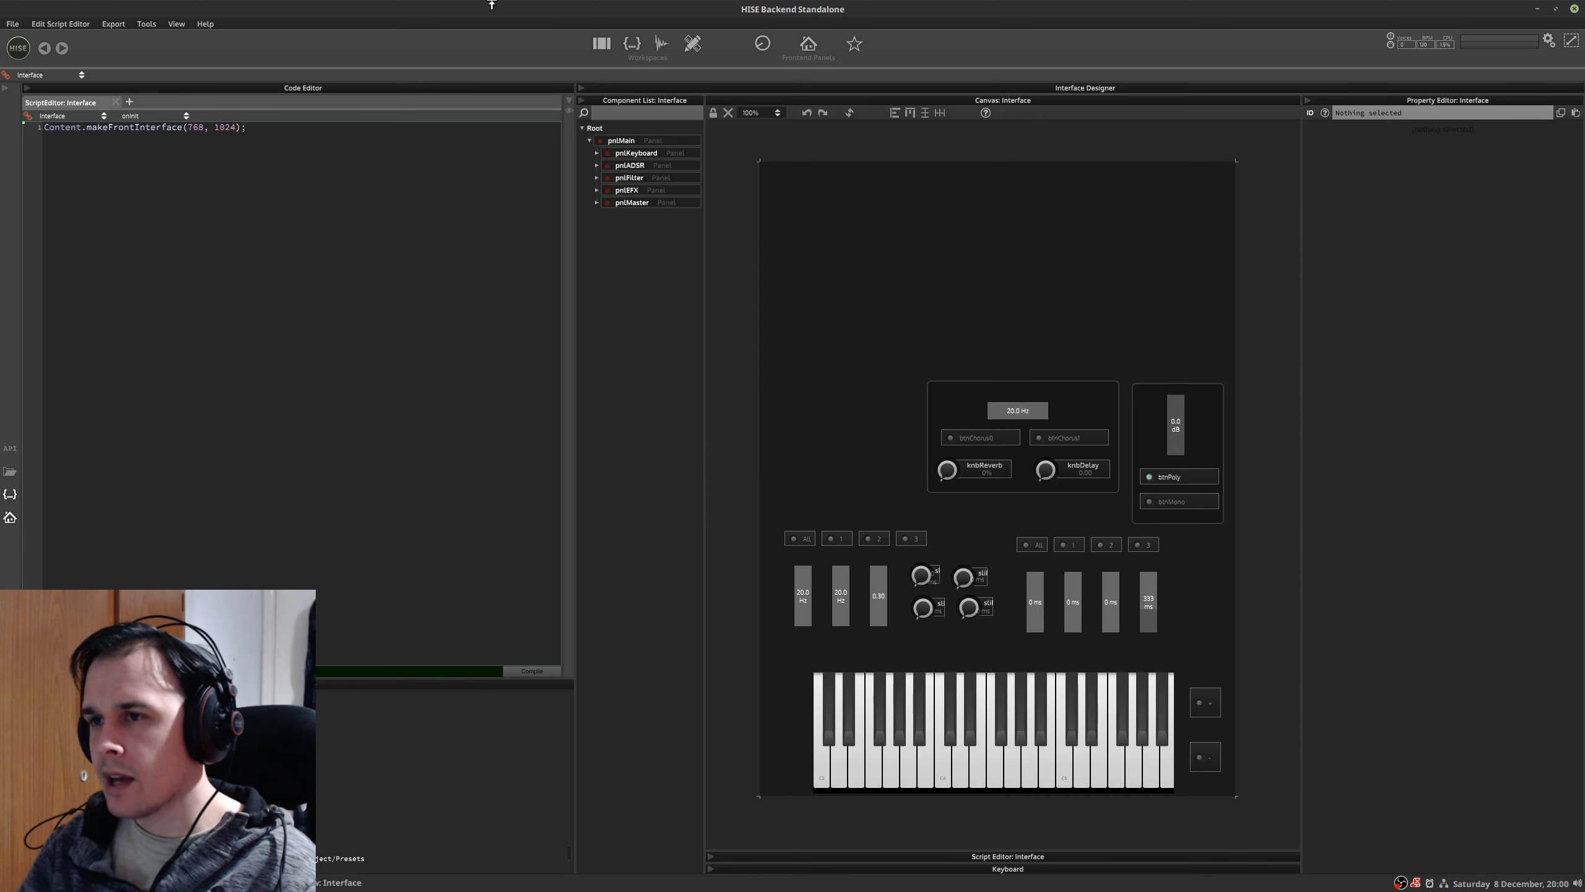
left_click(601, 43)
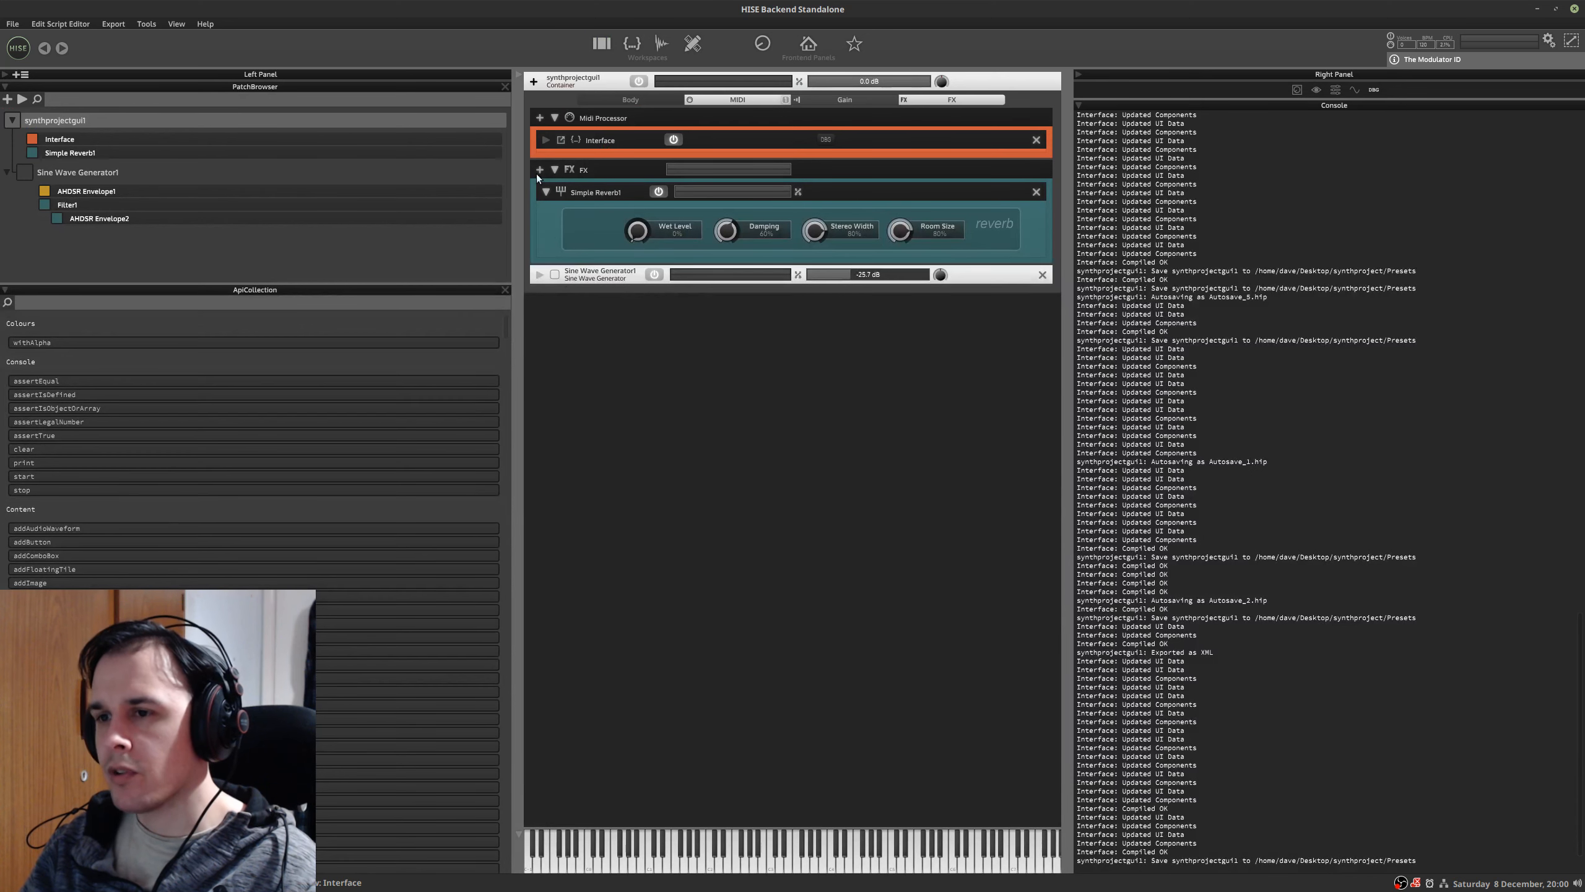
left_click(965, 98)
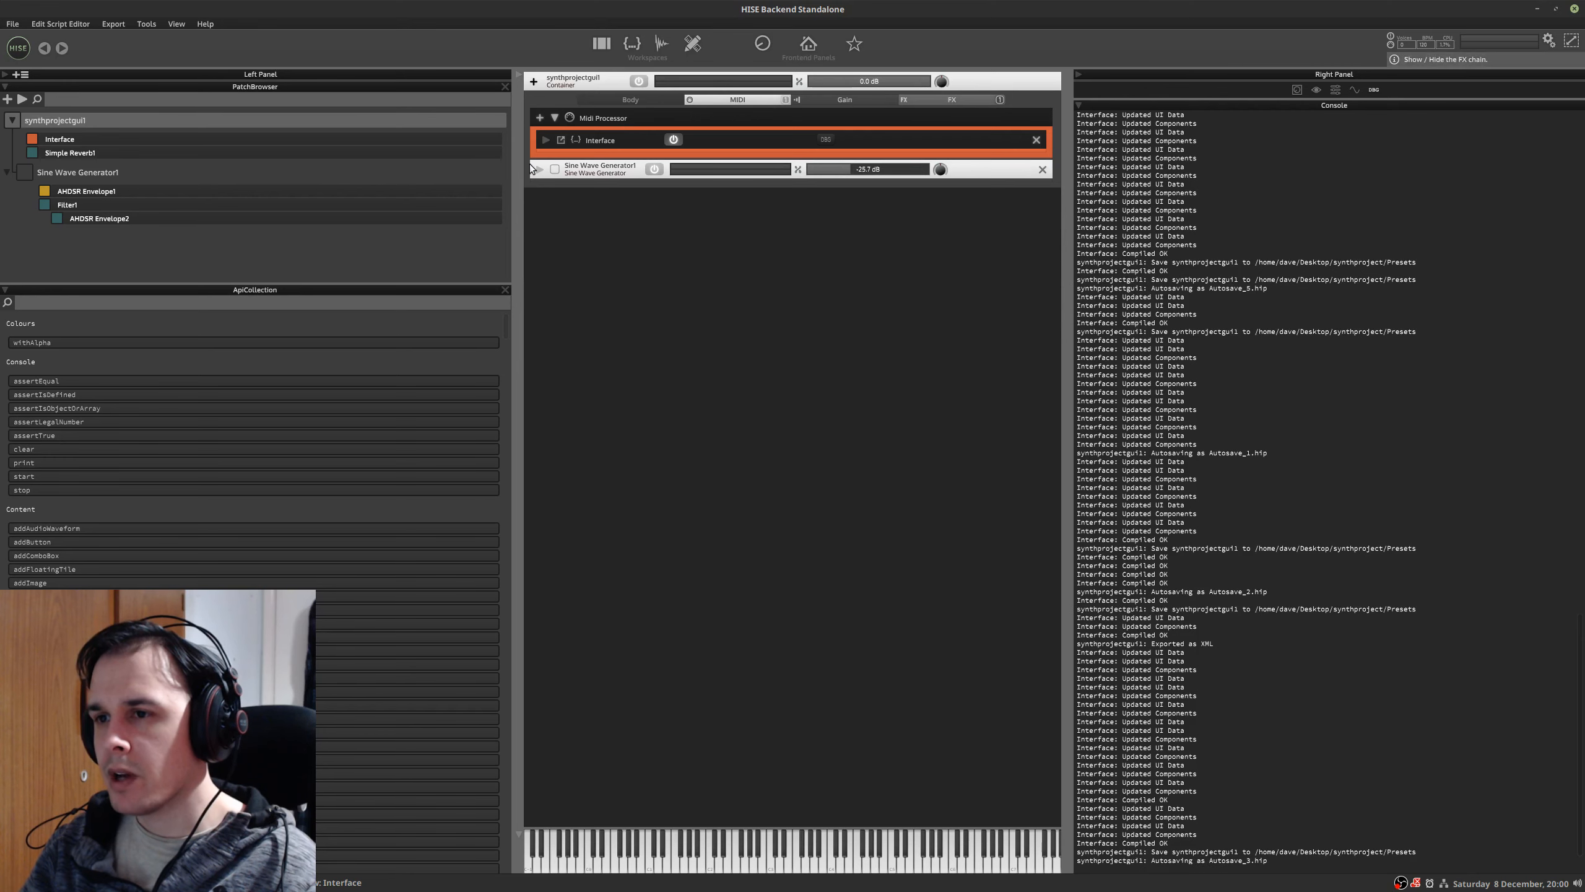
left_click(534, 82)
left_click(551, 106)
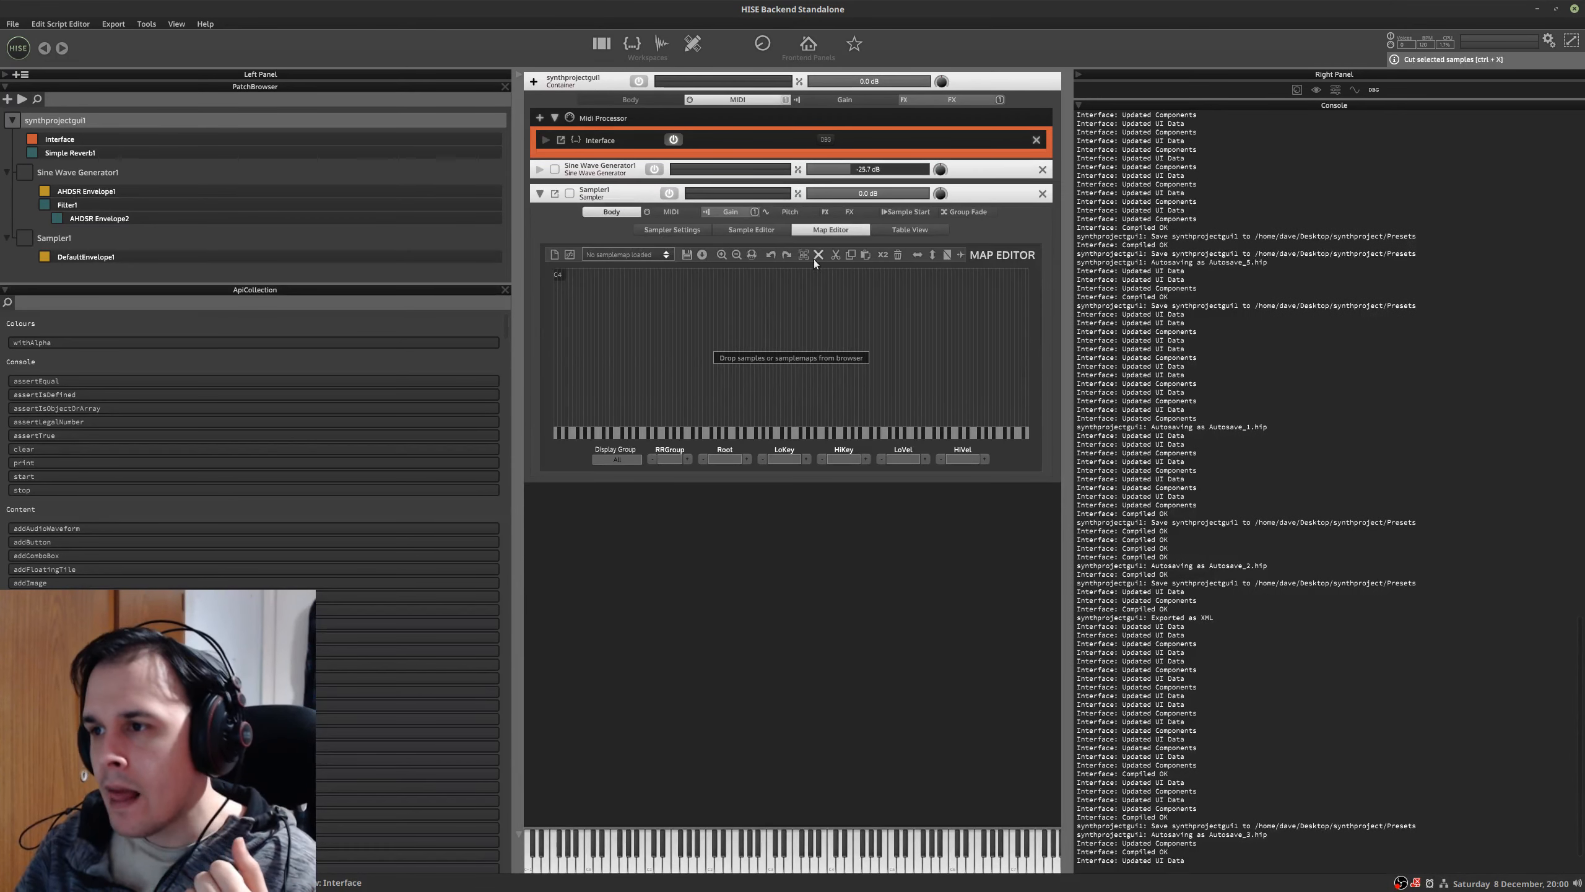
- Show the settings of Sampler1 and set its RR Groups to 20
left_click(686, 230)
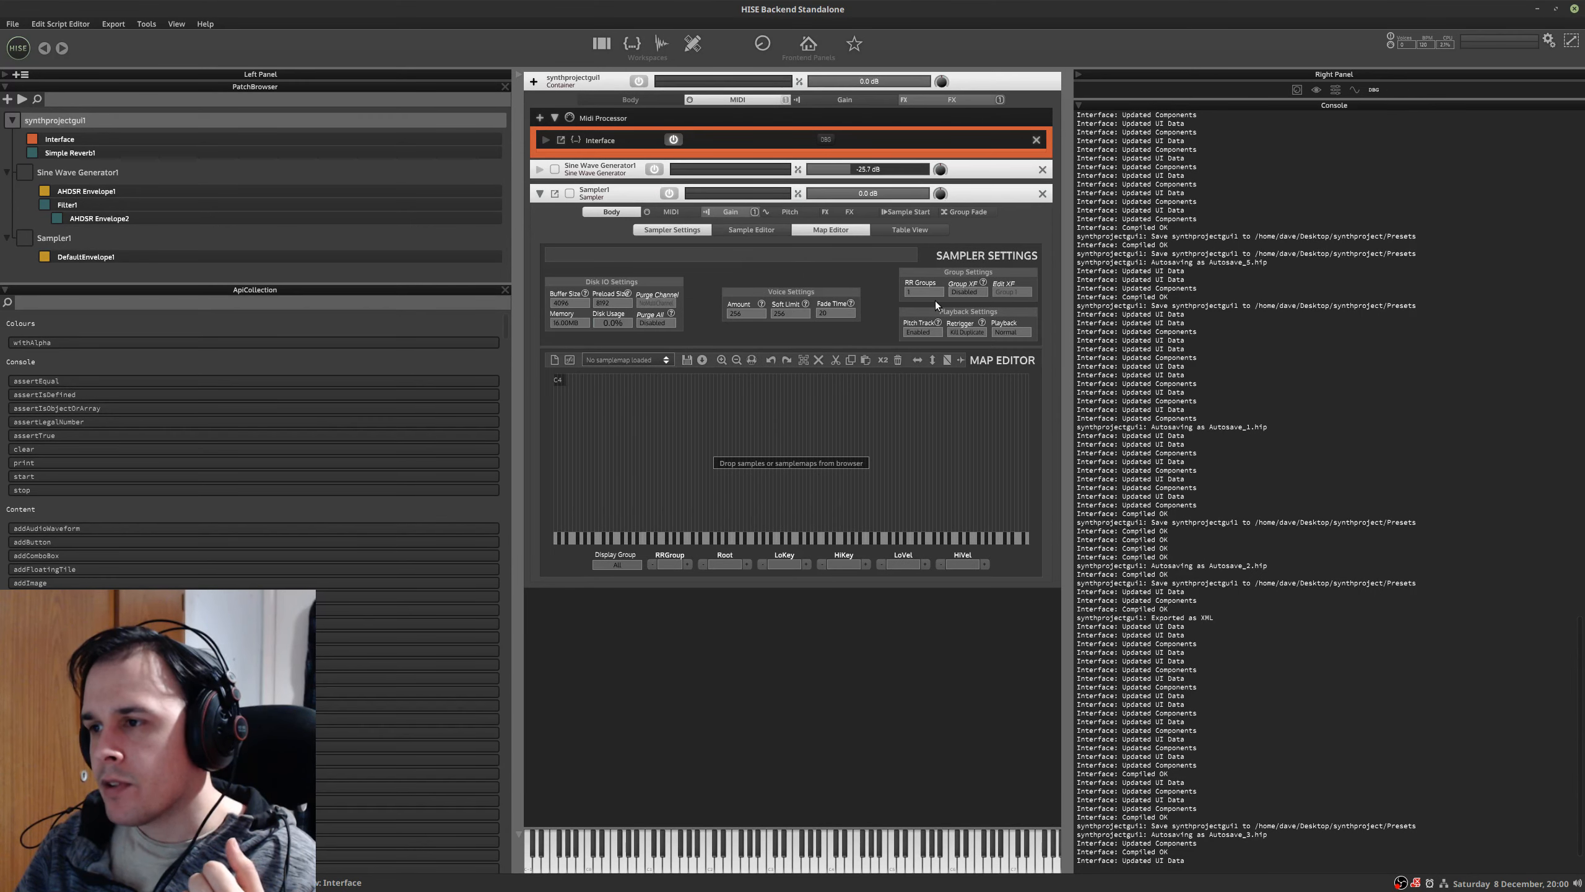
type("20")
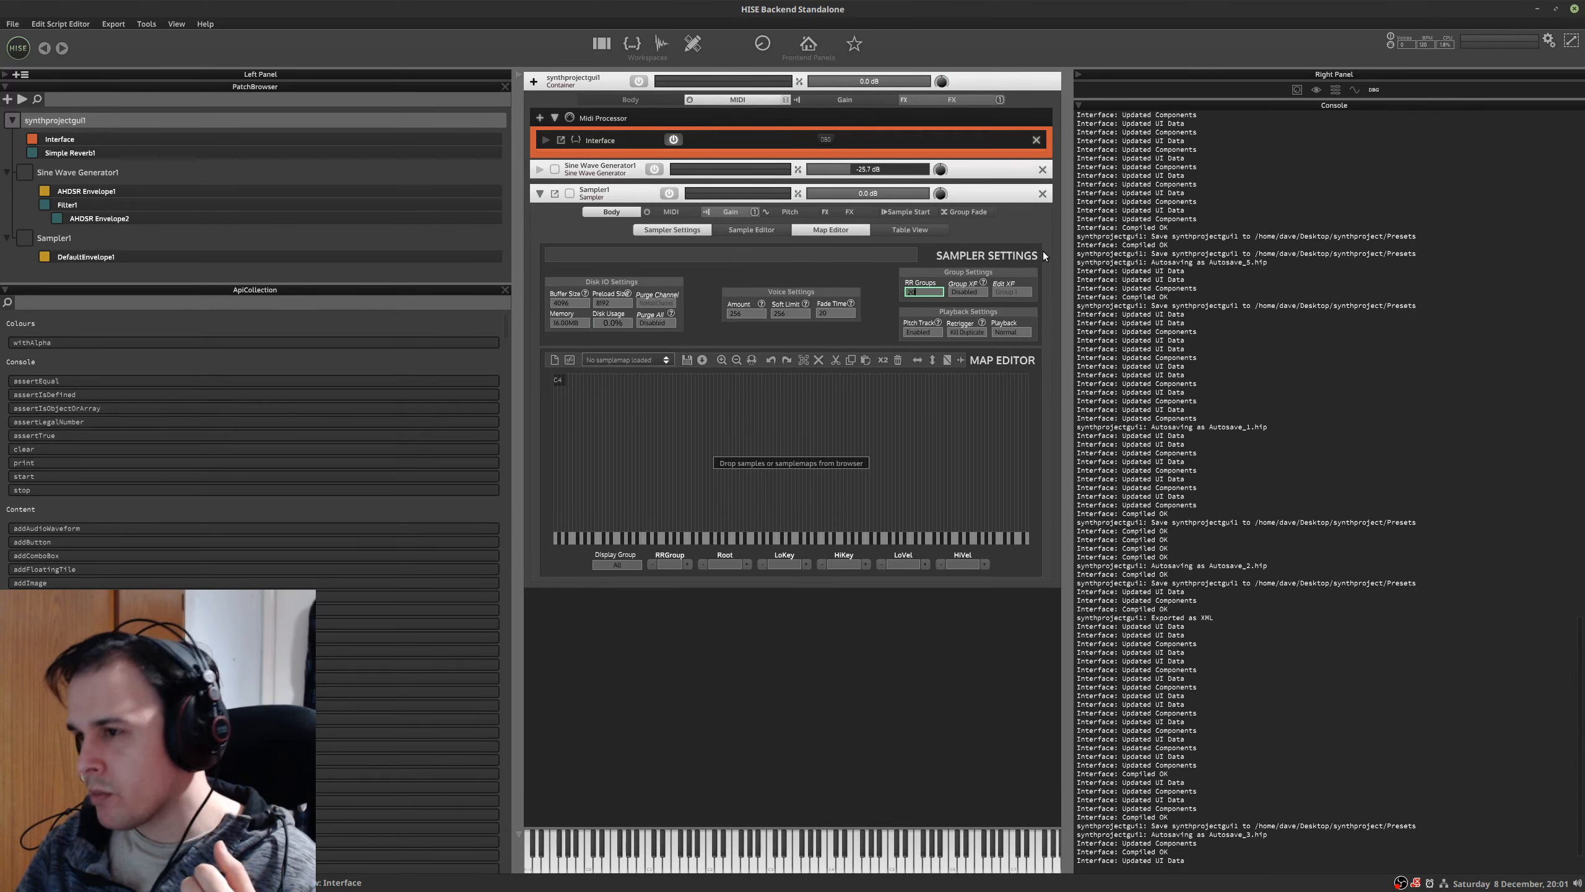
key("Return")
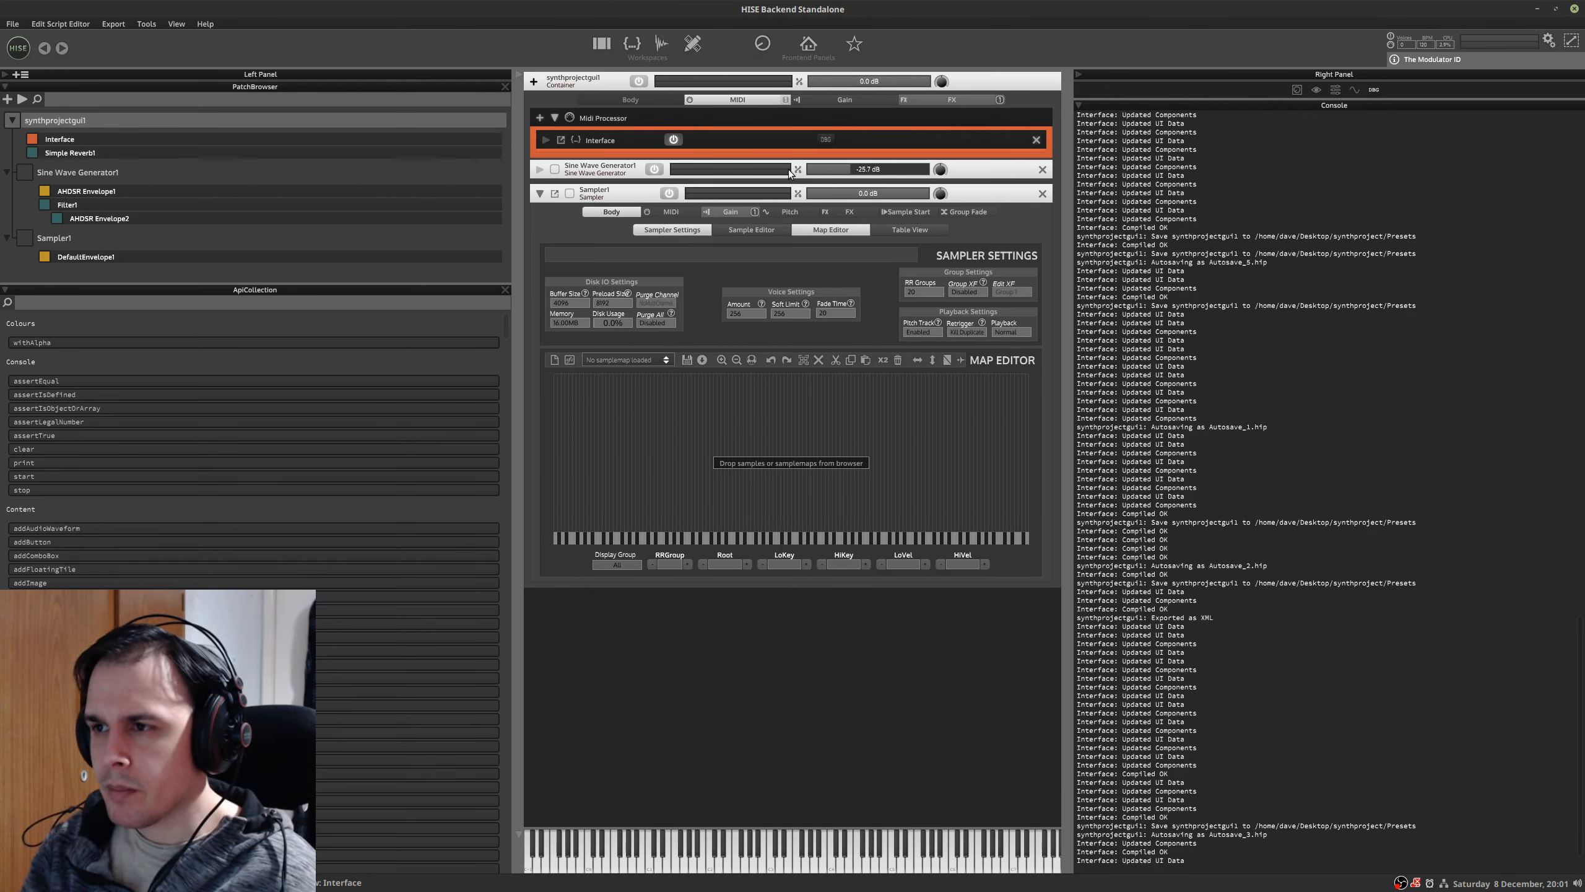
- Save the synthprojectgui1 preset with the added sampler, confirming the save
left_click(958, 171)
key("ctrl+s")
key("Return")
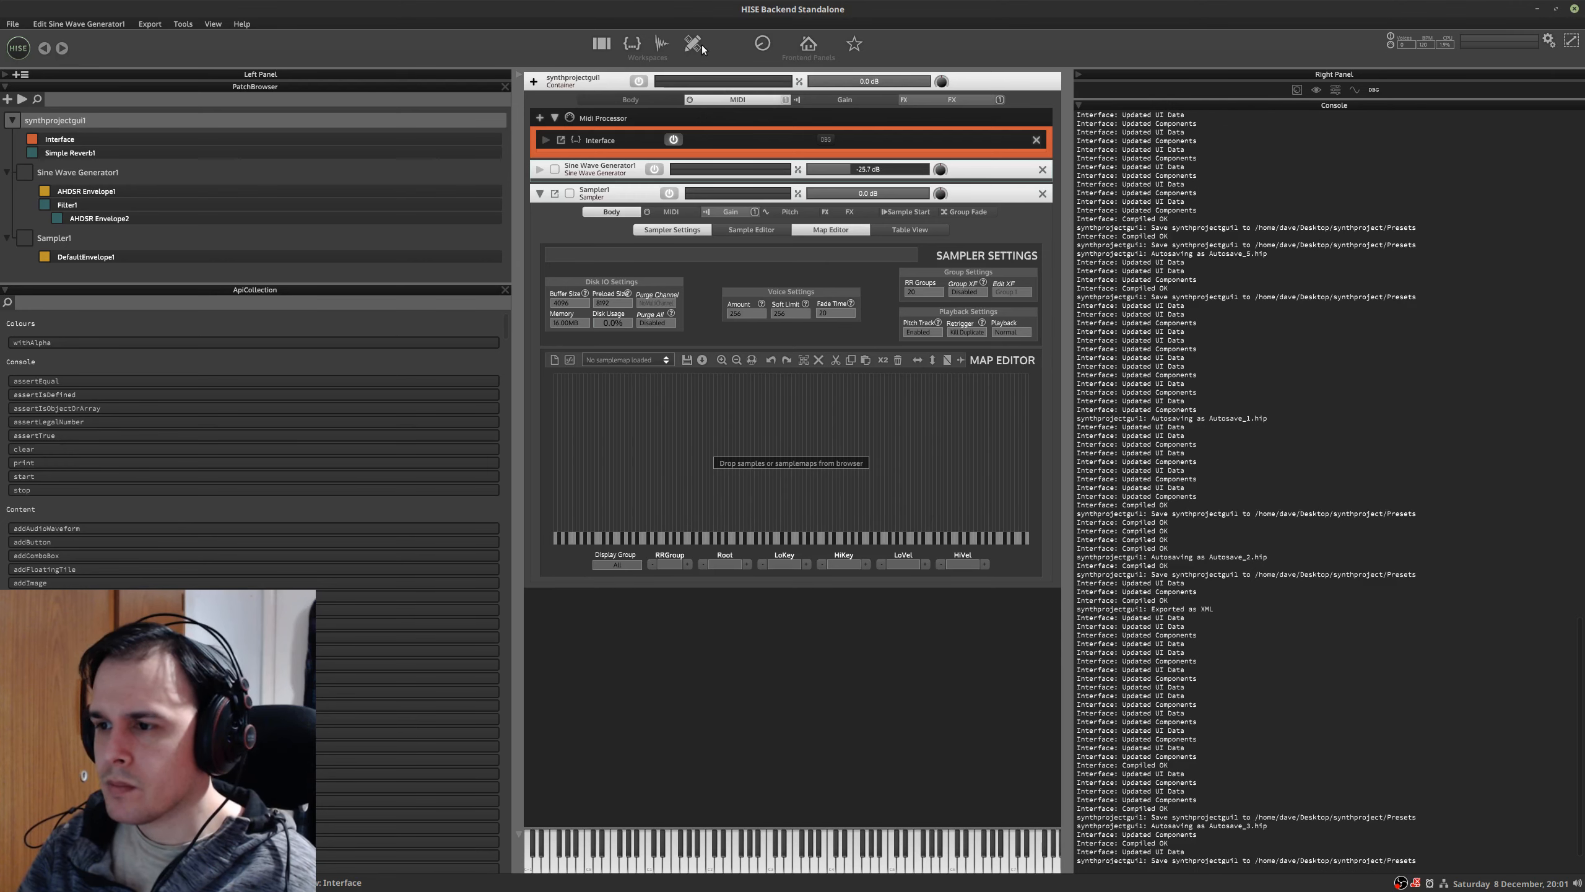
- Switch to the recent sofia brass HISE project, discarding the current preset and confirming the switch
left_click(13, 24)
mouse_move(75, 93)
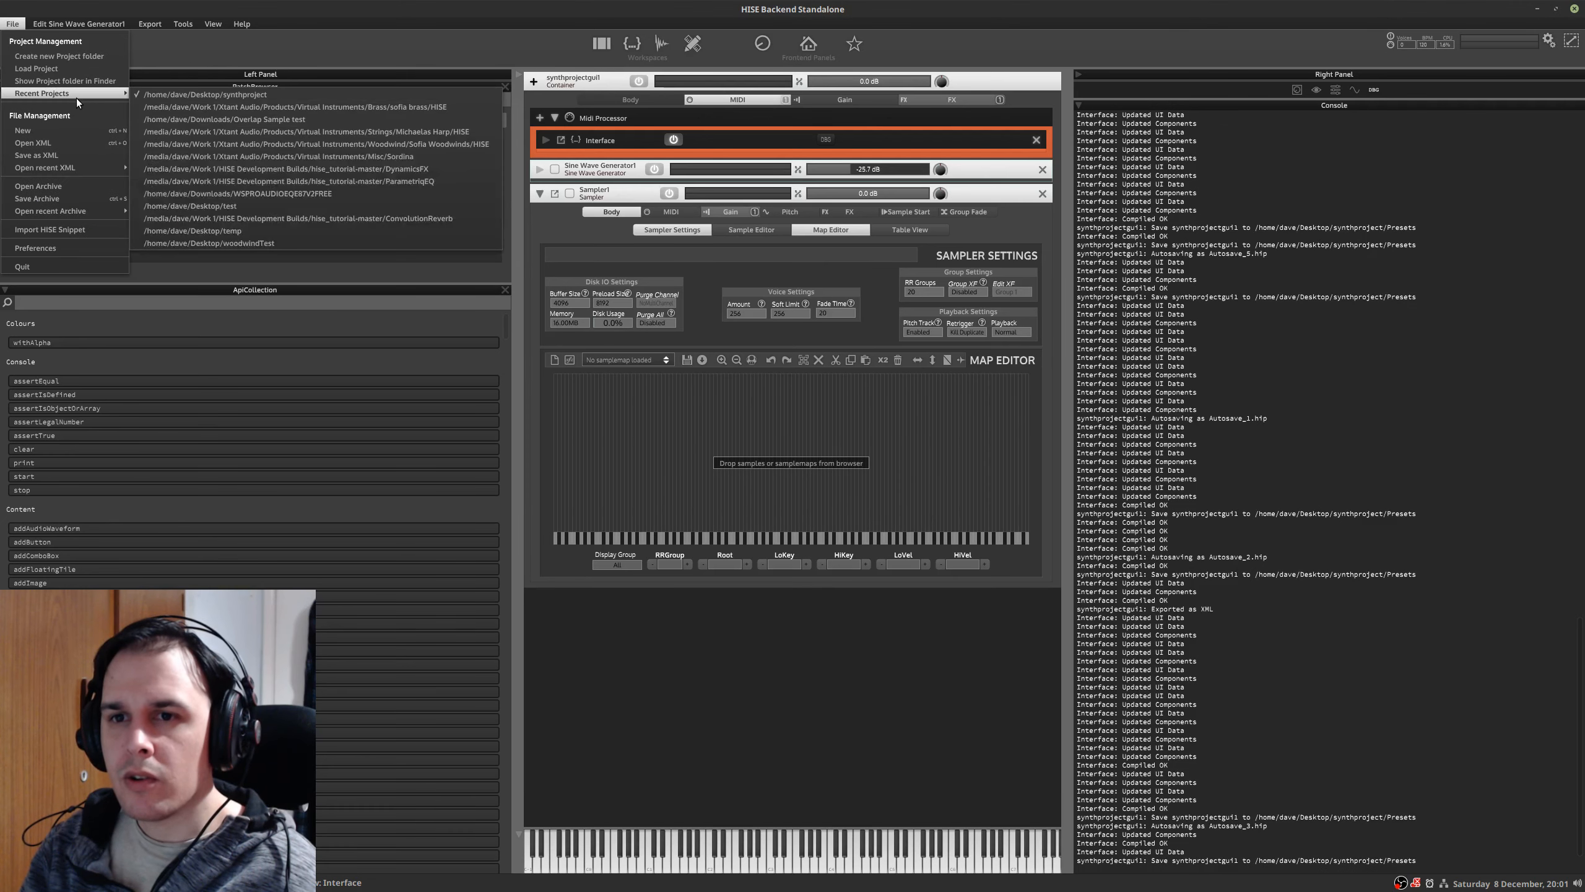
left_click(261, 107)
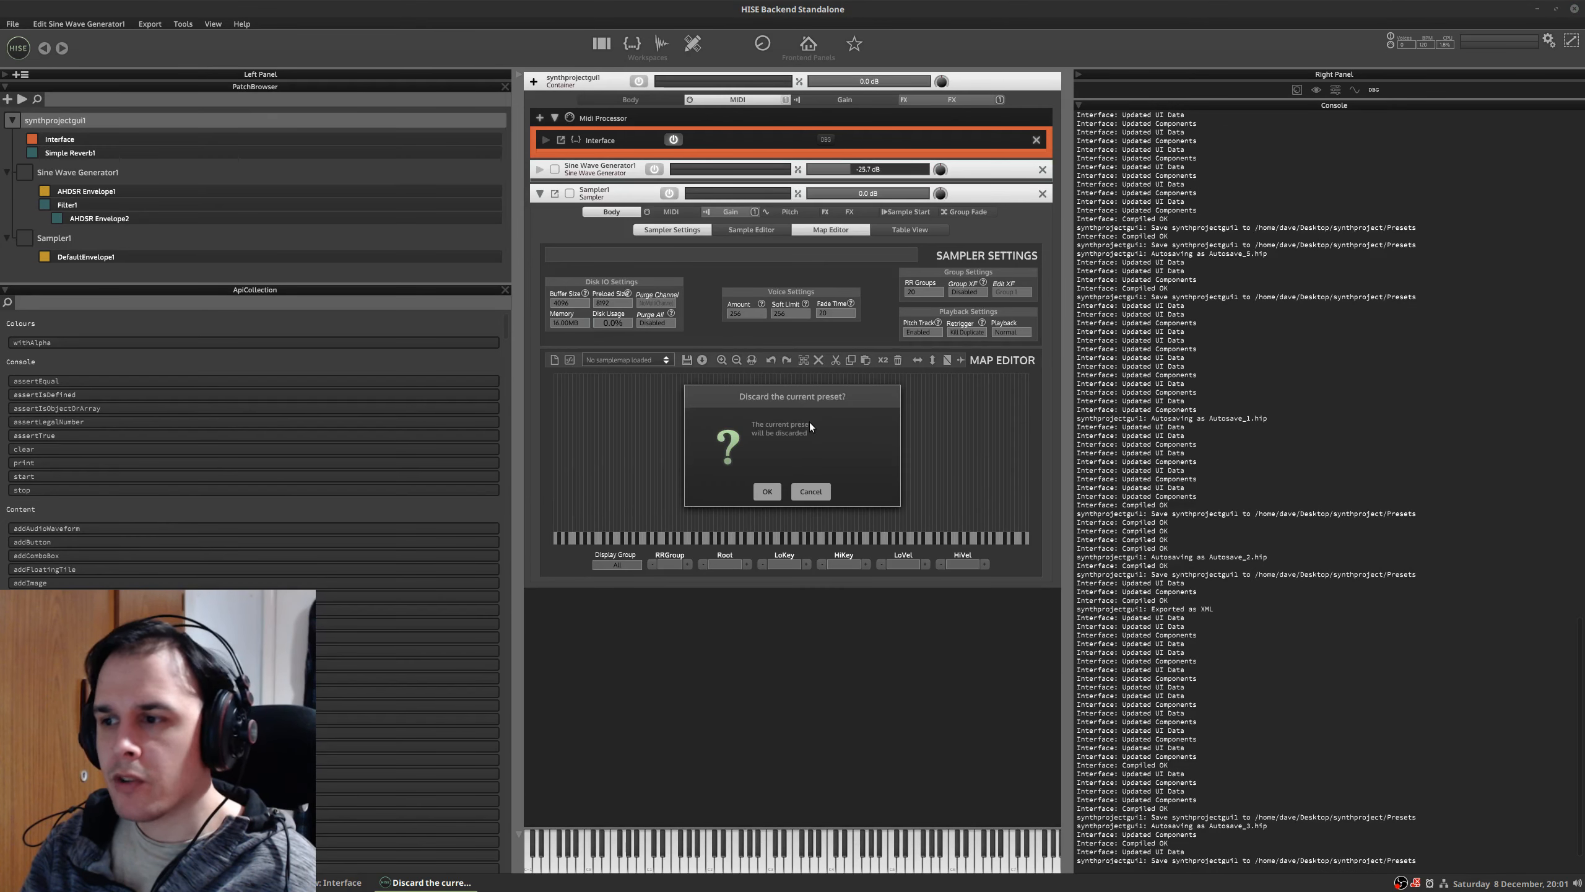
left_click(766, 493)
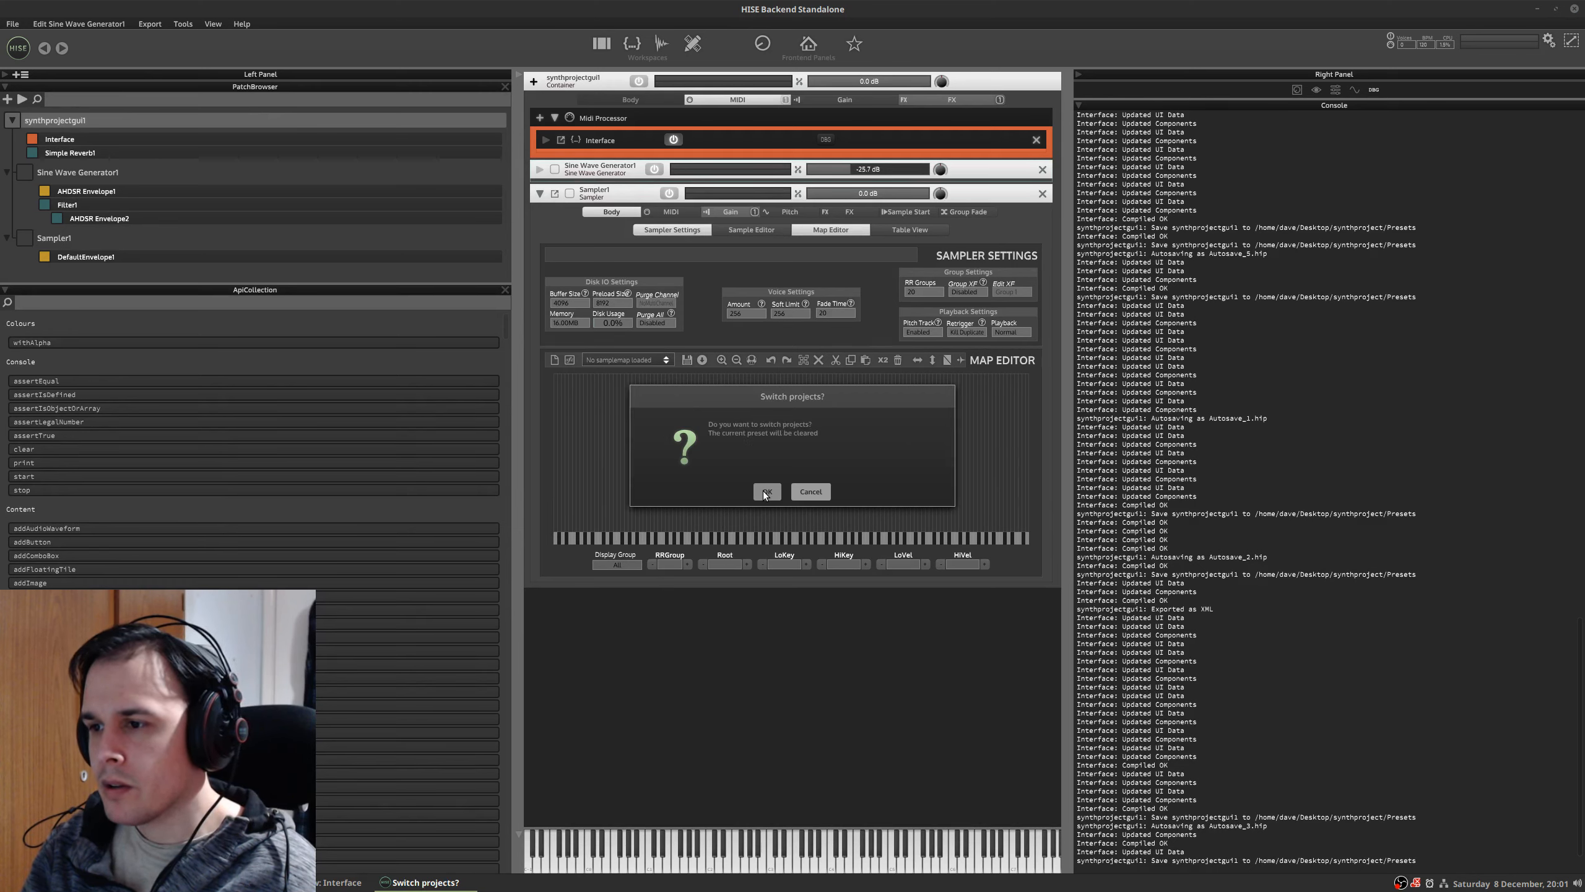
left_click(766, 492)
- Open the recent sampleMapping archive and expand its sampler1 module
left_click(13, 24)
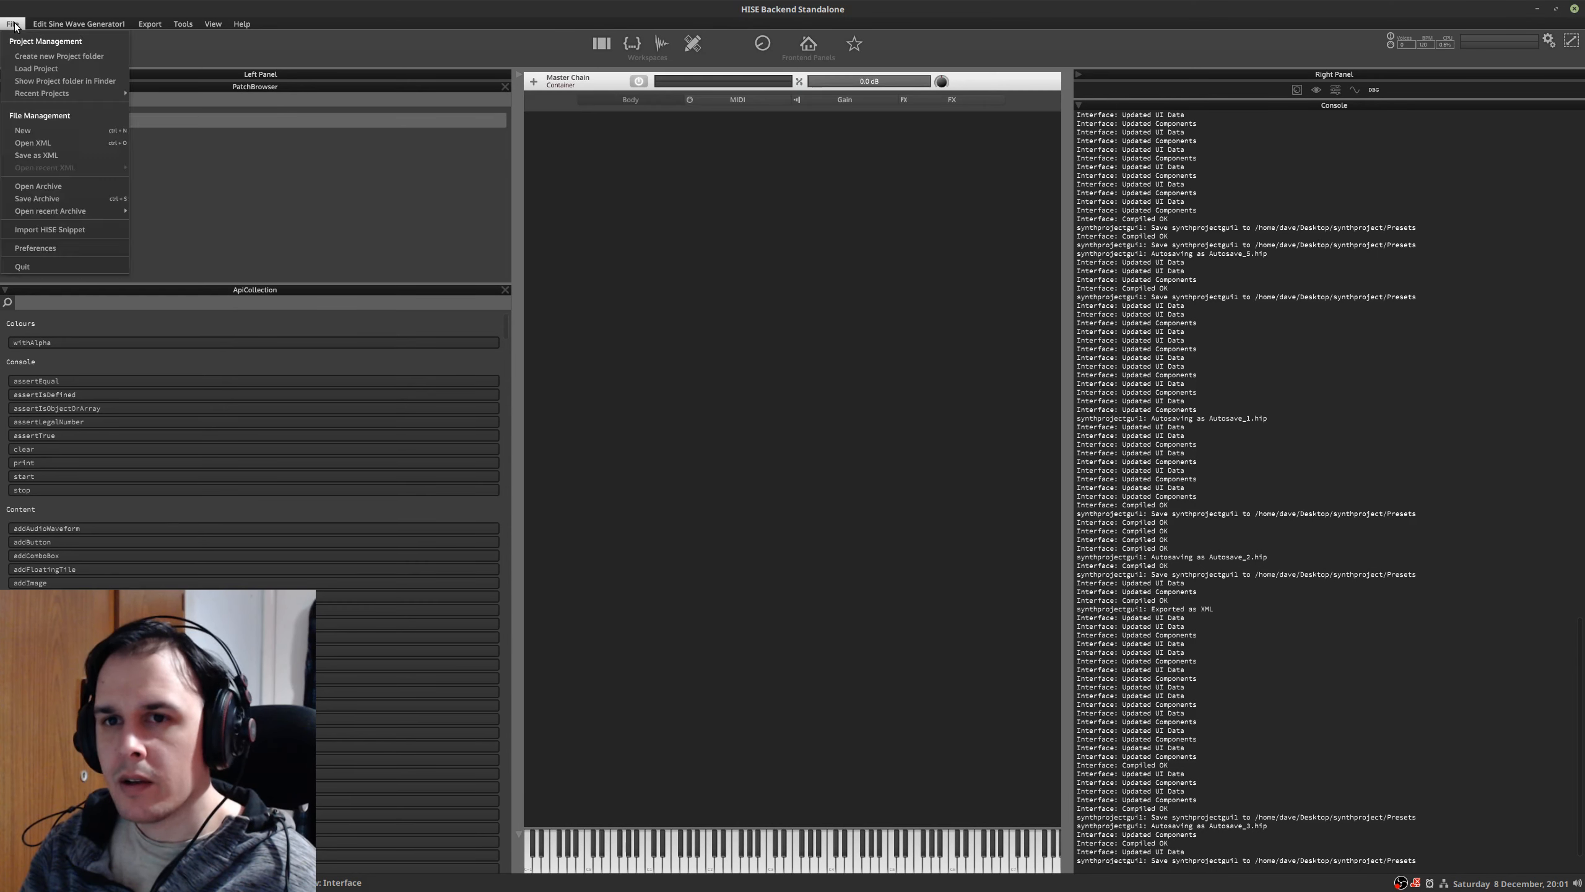
mouse_move(104, 213)
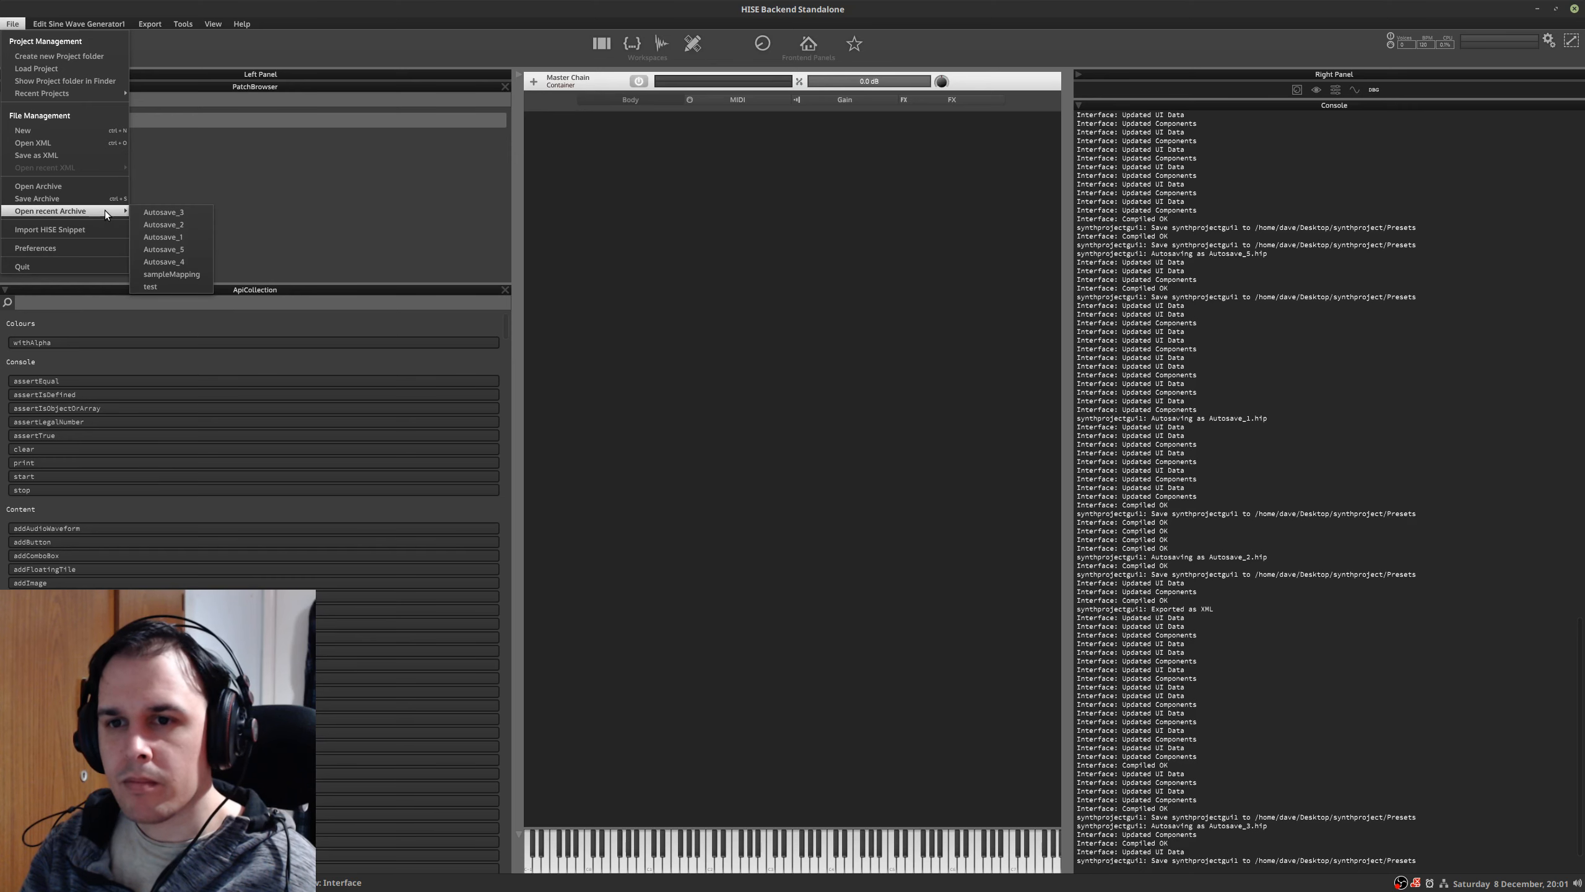
left_click(183, 278)
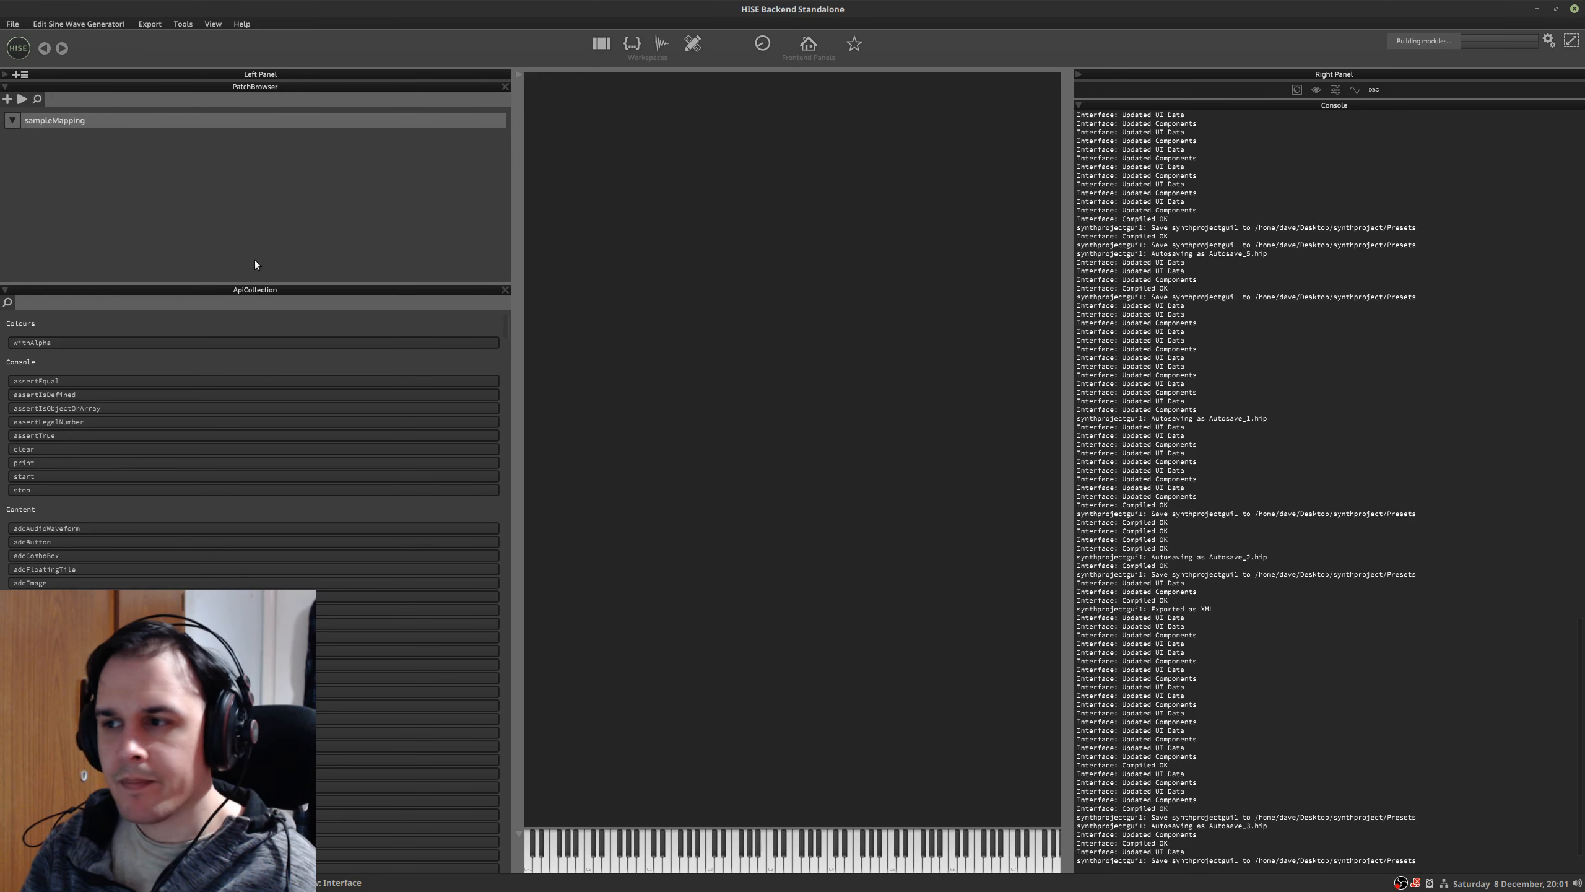
left_click(539, 118)
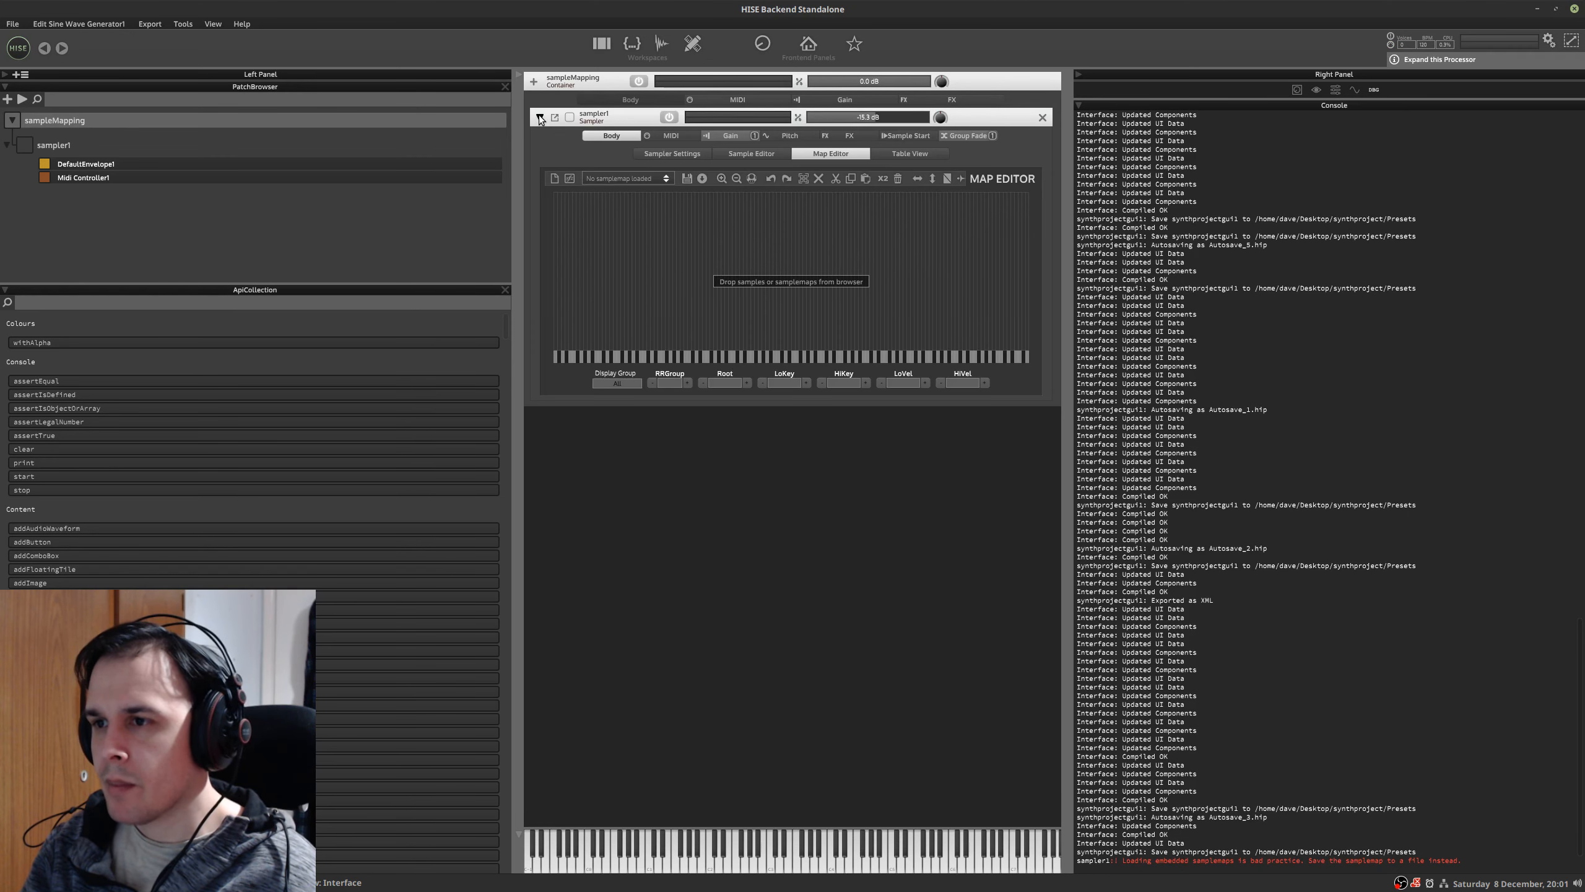
- Load the trombone1_sustain, piccoloTrumpet_flutter and bassTrombone_staccato sample maps in turn into sampler1
left_click(628, 179)
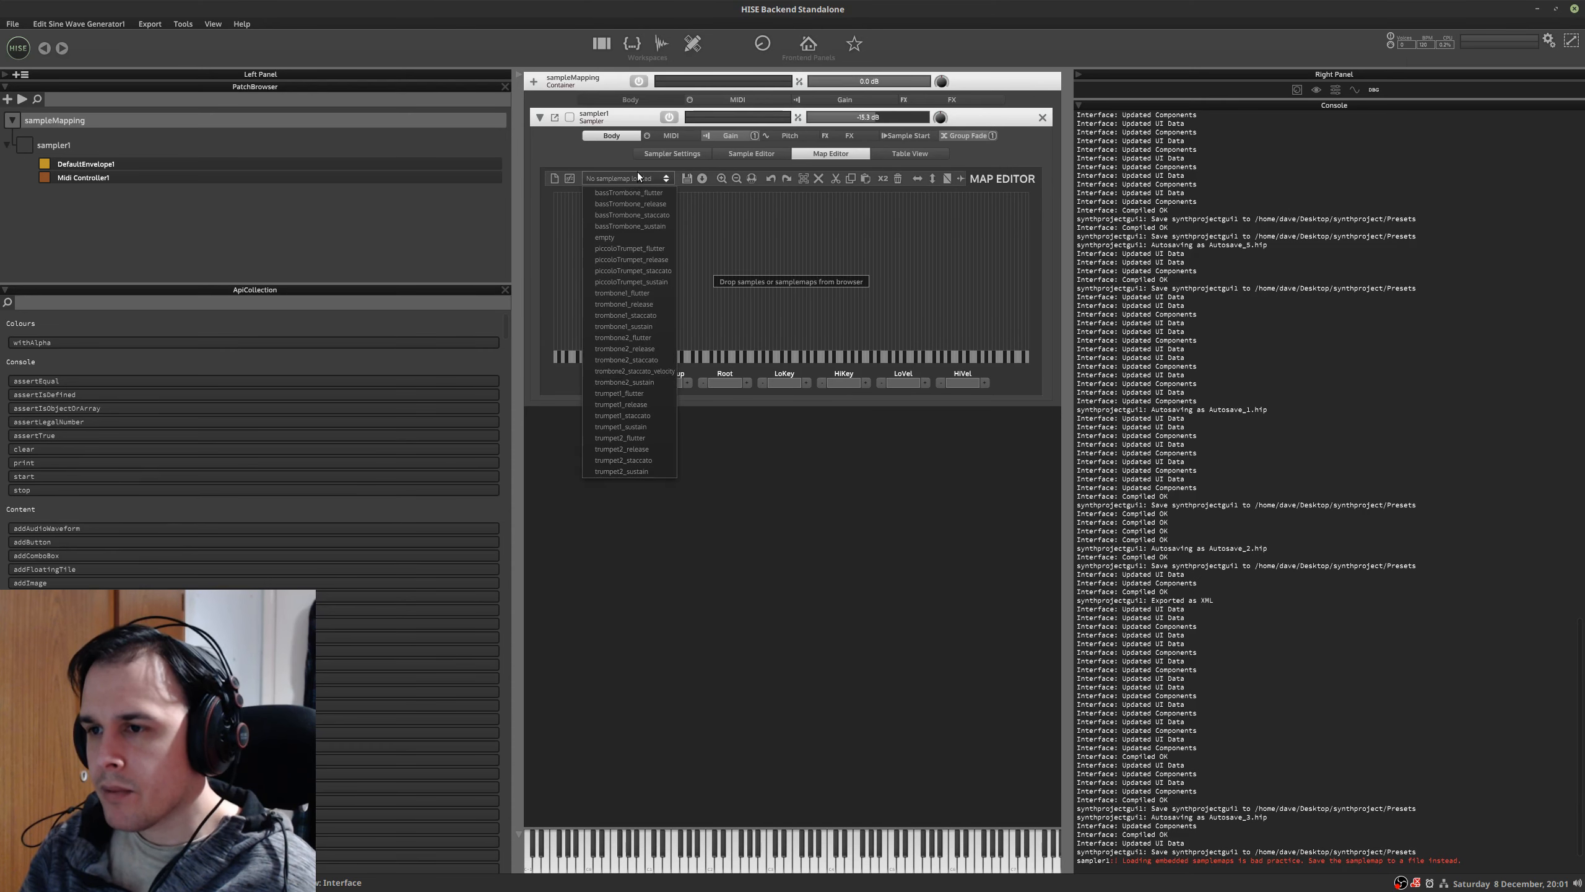
left_click(648, 326)
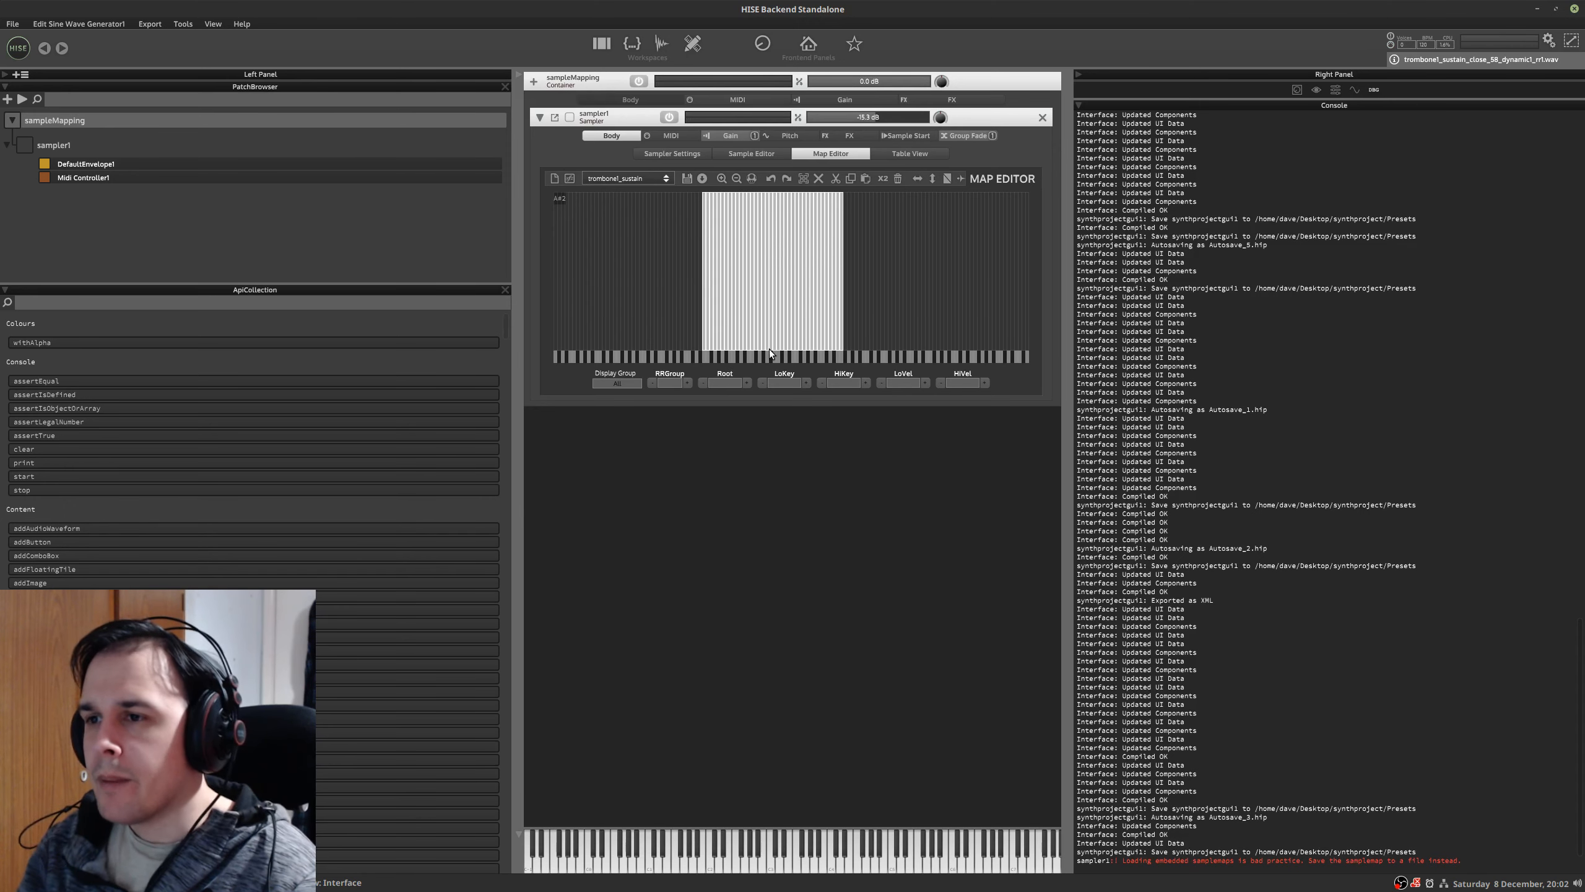
left_click(653, 182)
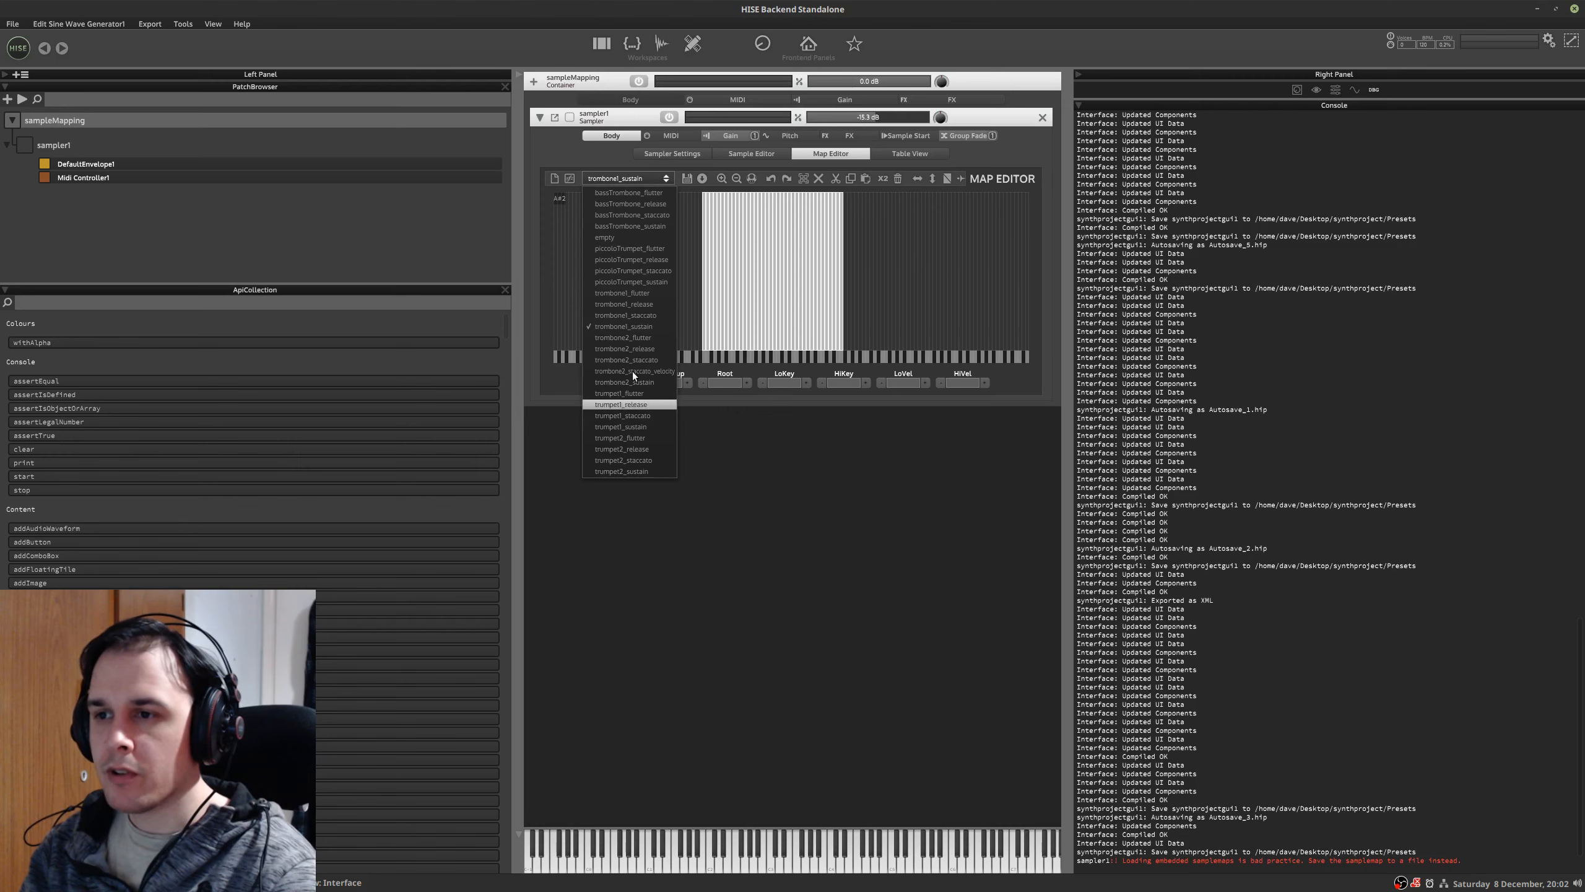
left_click(808, 442)
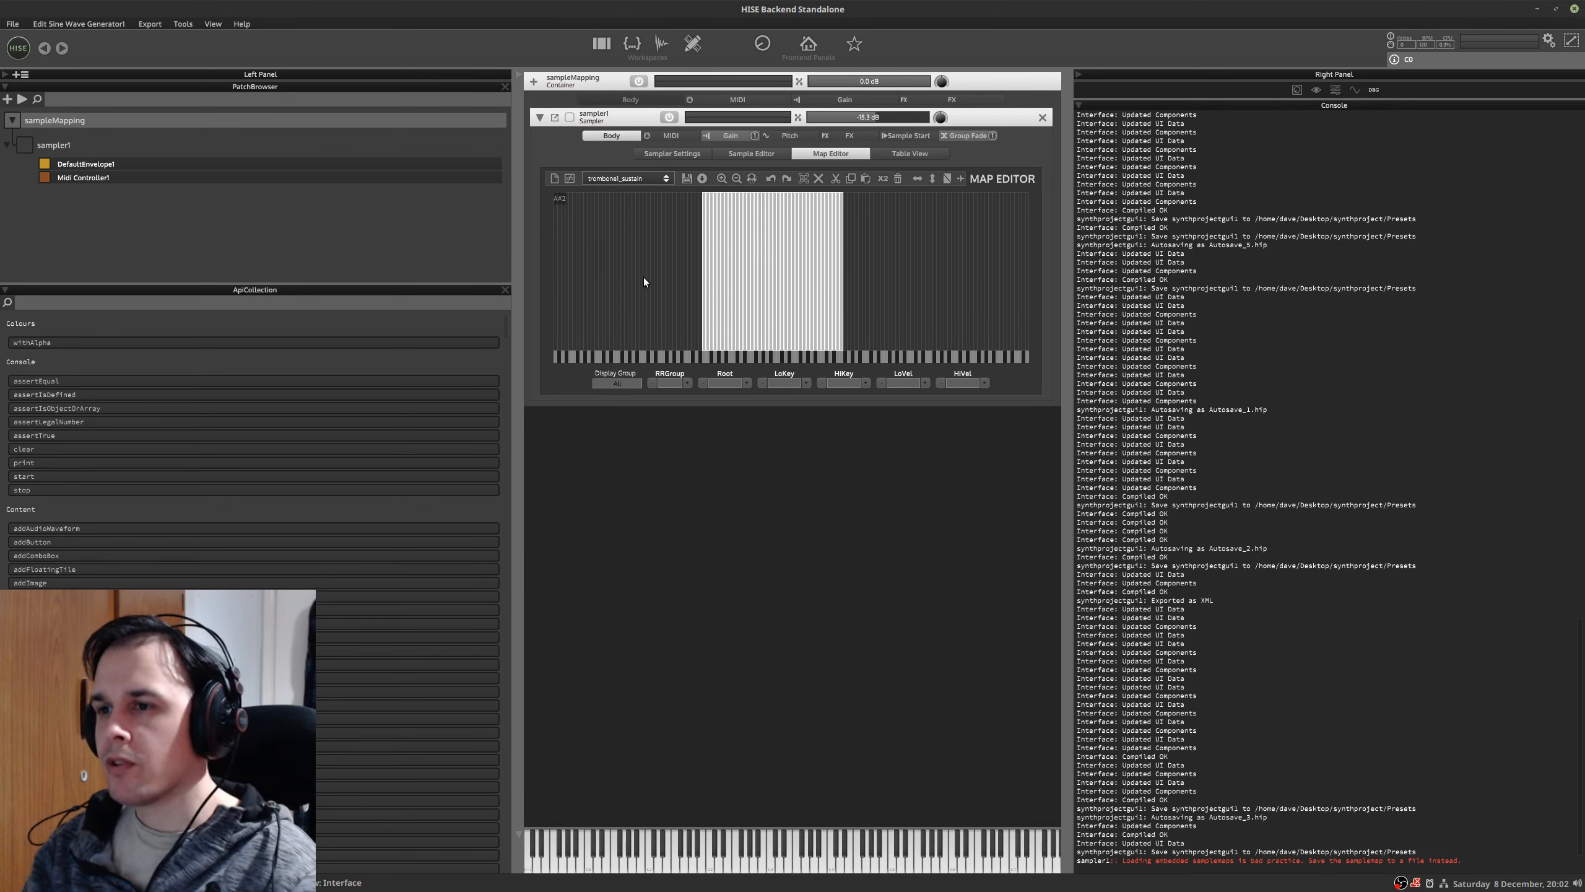
left_click(627, 177)
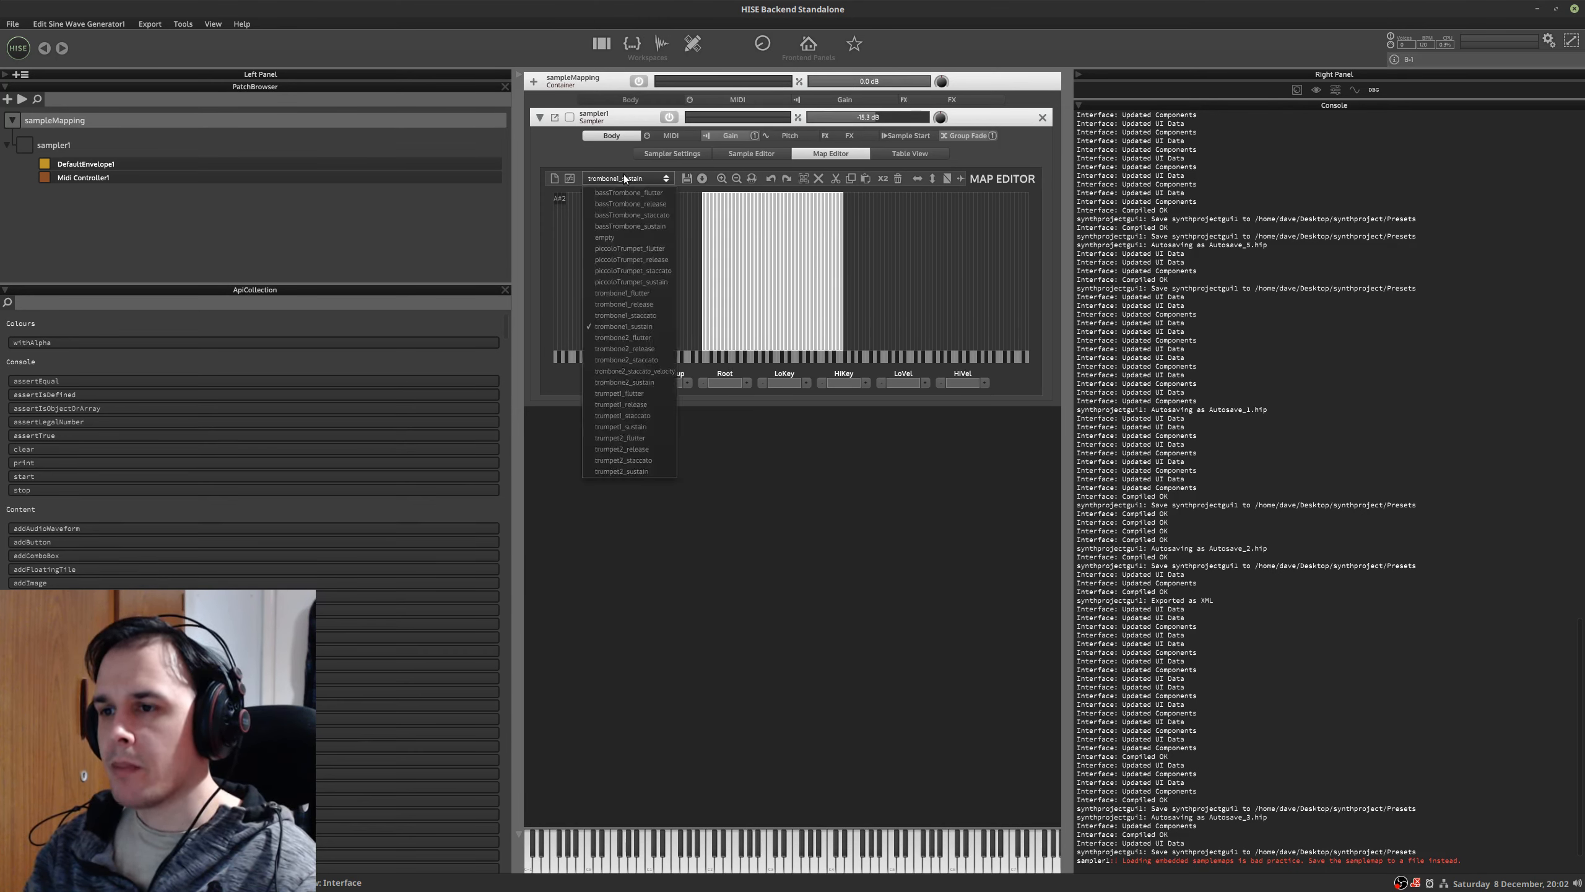
left_click(622, 245)
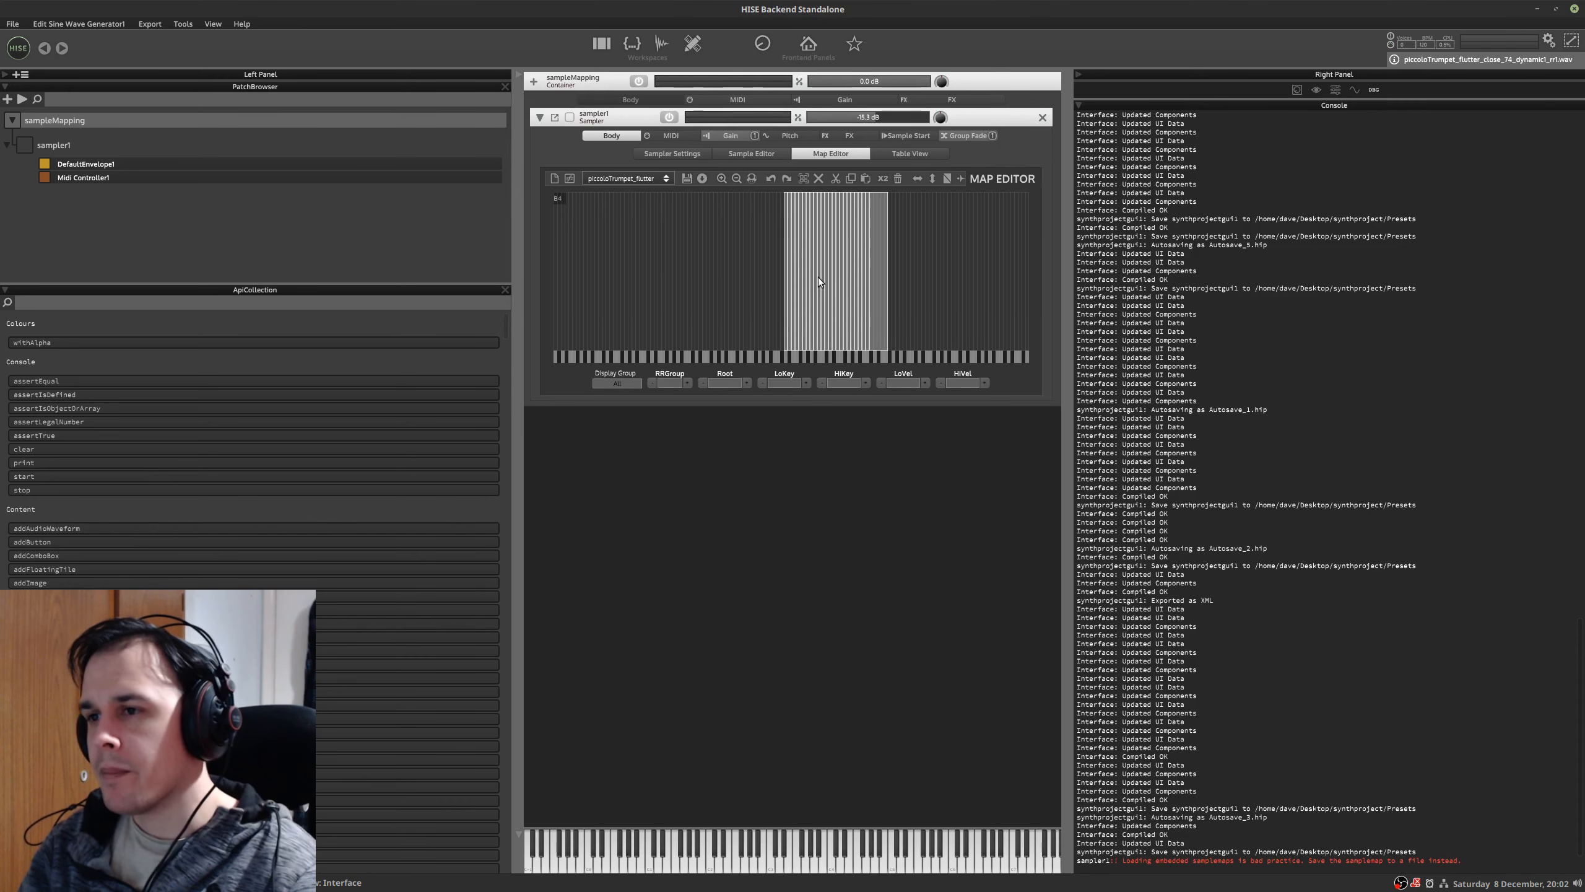
left_click(619, 179)
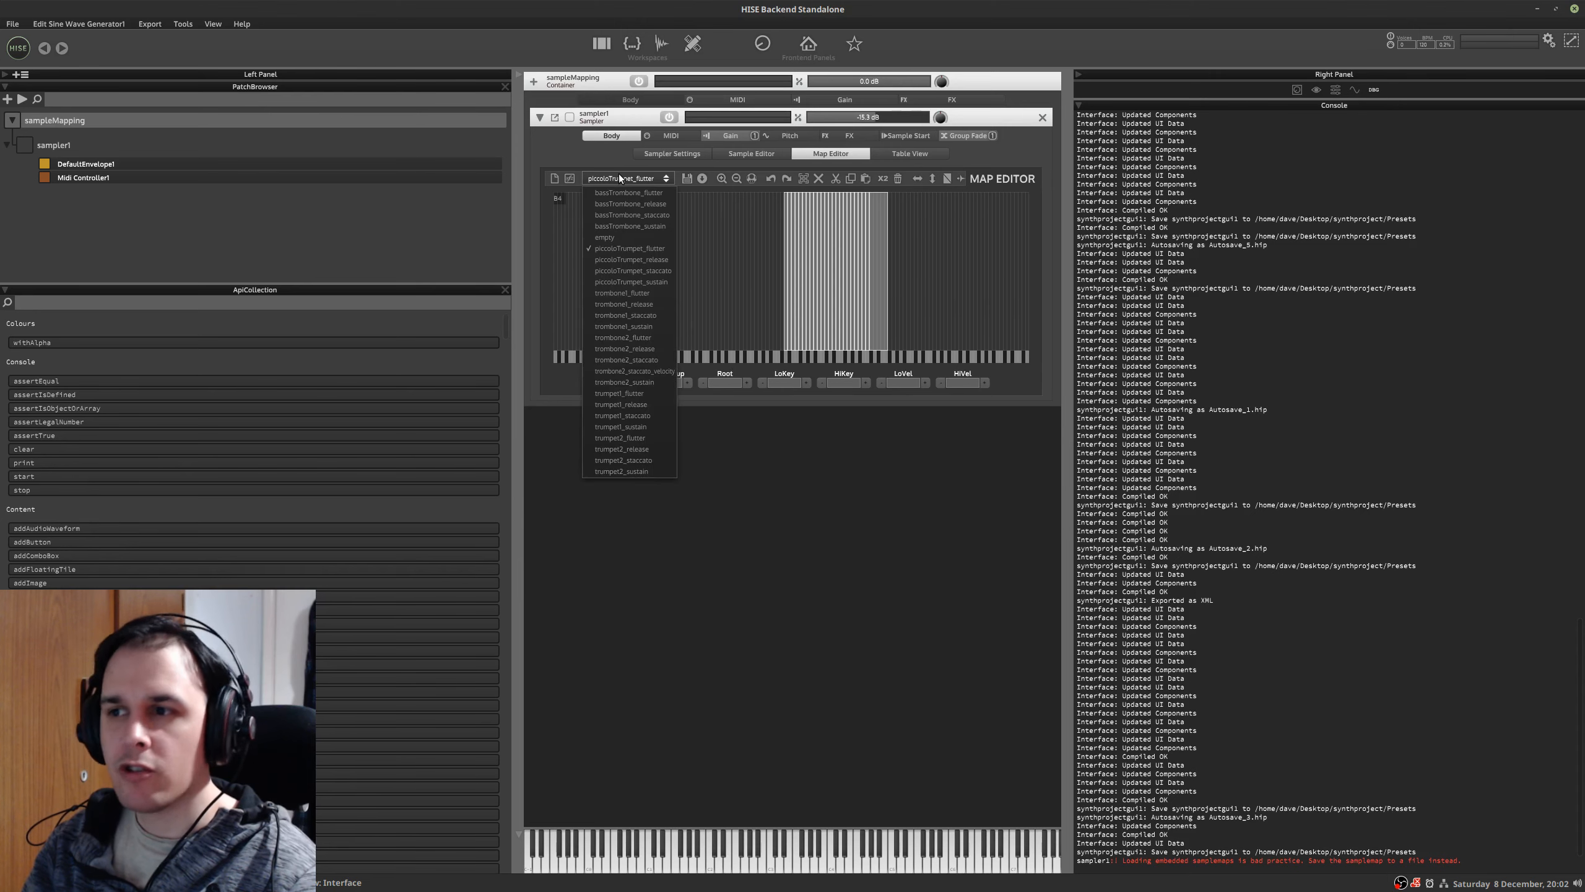
left_click(629, 216)
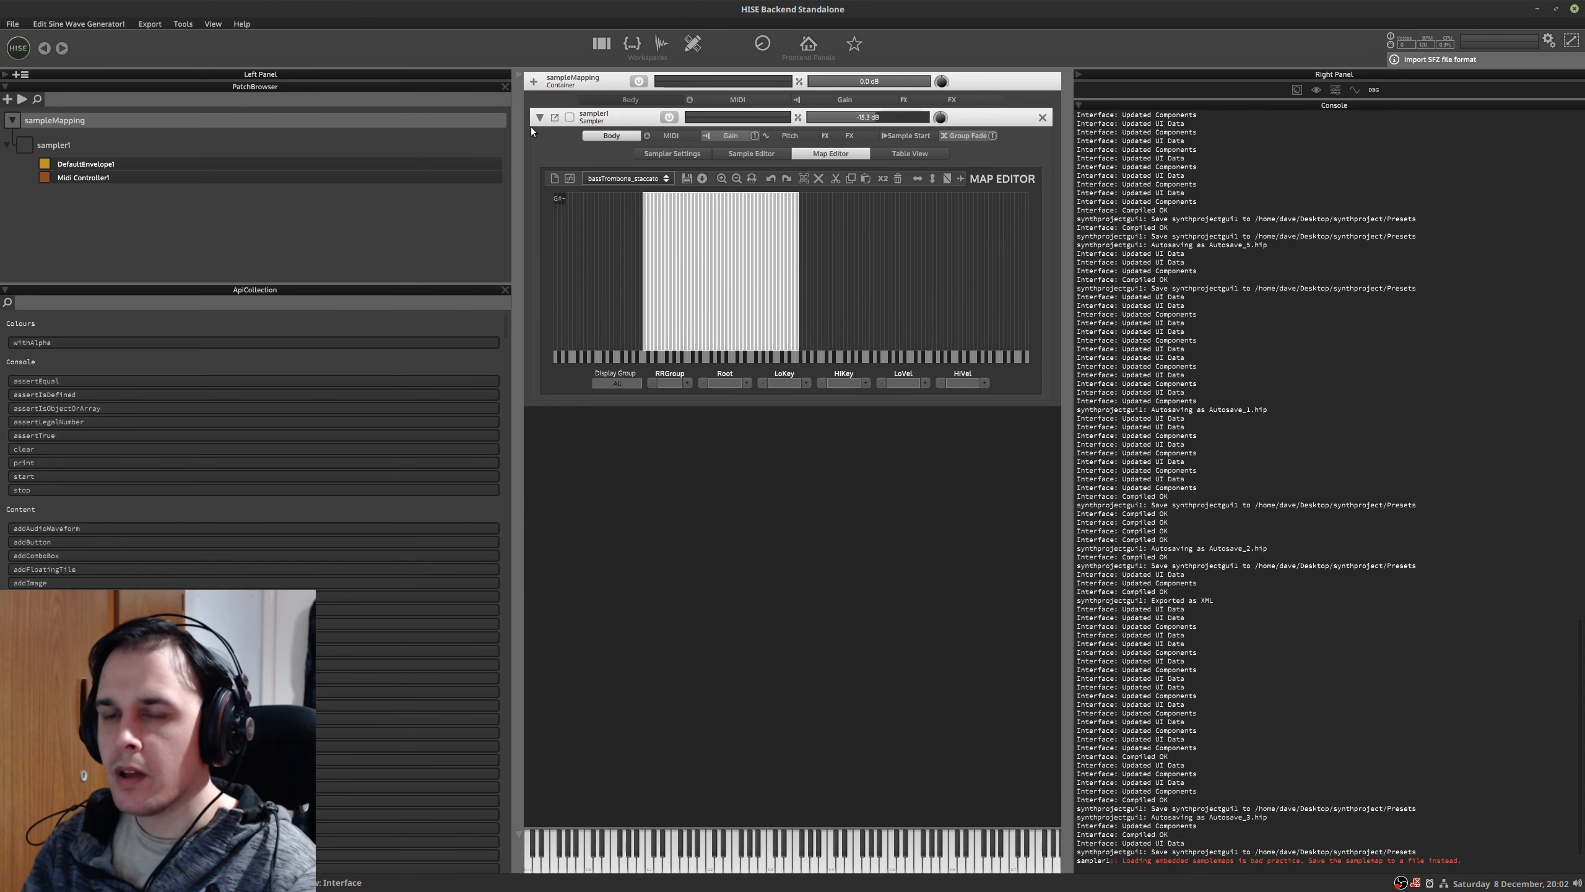
- Switch back to the recent synthproject project, declining to load its first XML
left_click(5, 26)
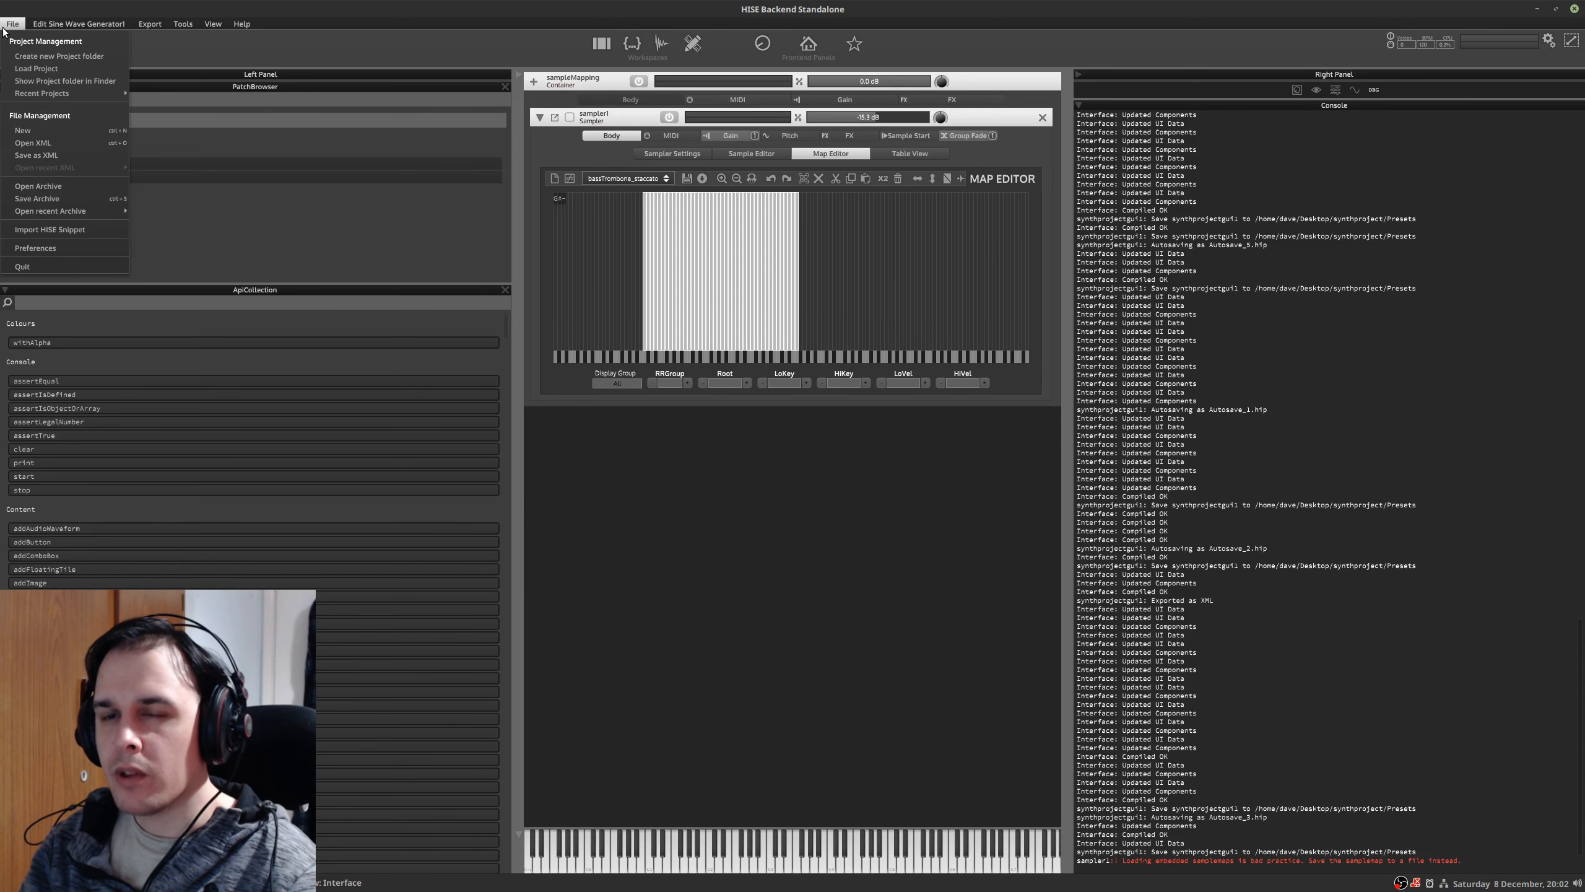
mouse_move(61, 94)
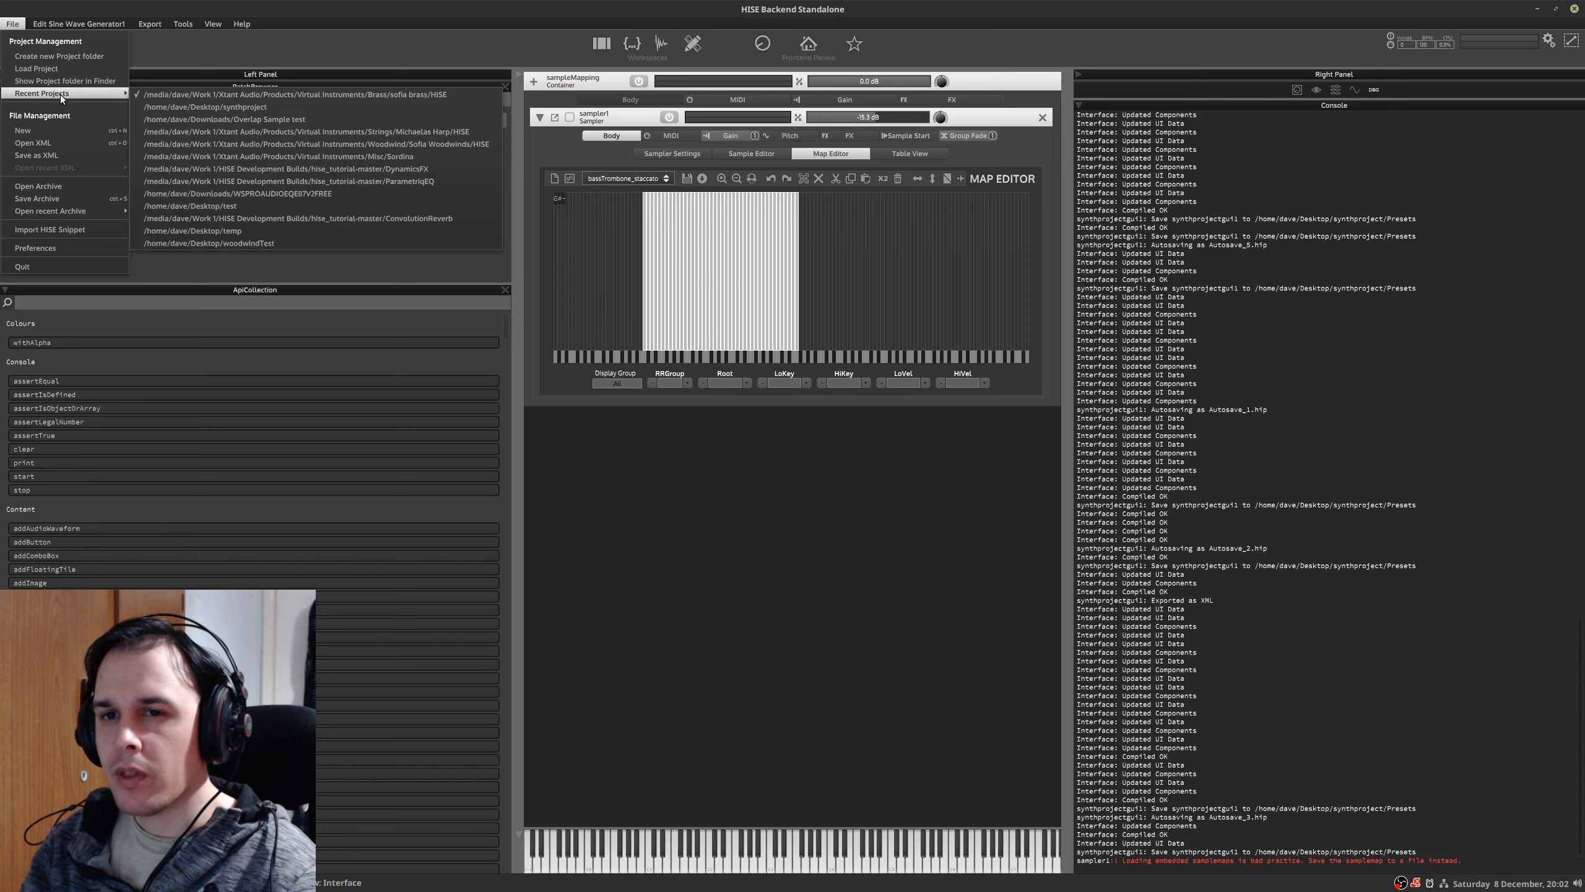
left_click(159, 105)
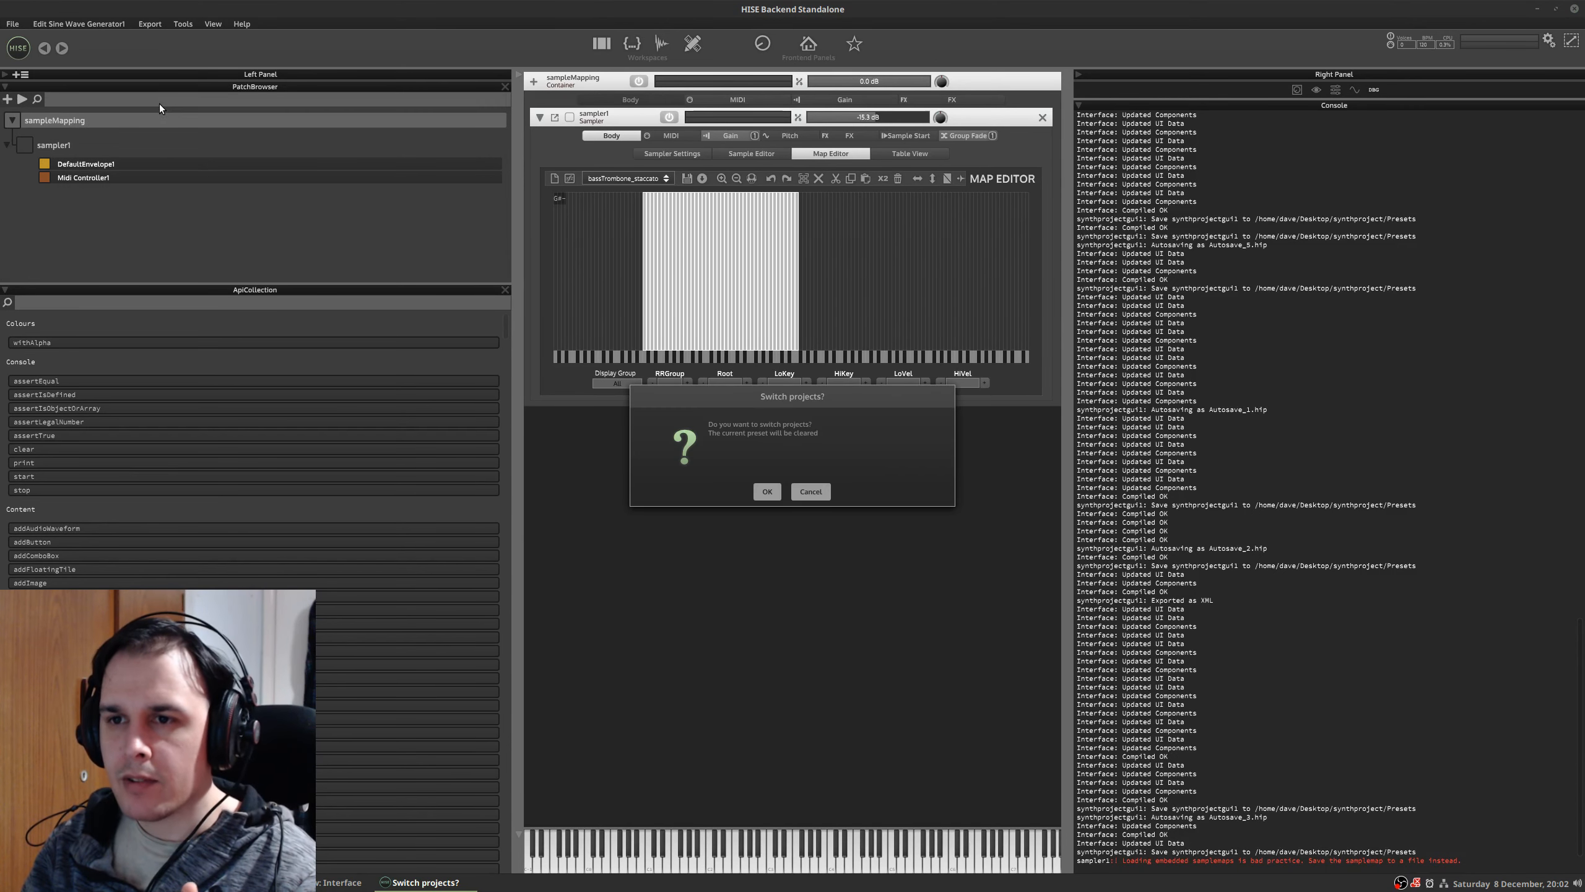
left_click(769, 491)
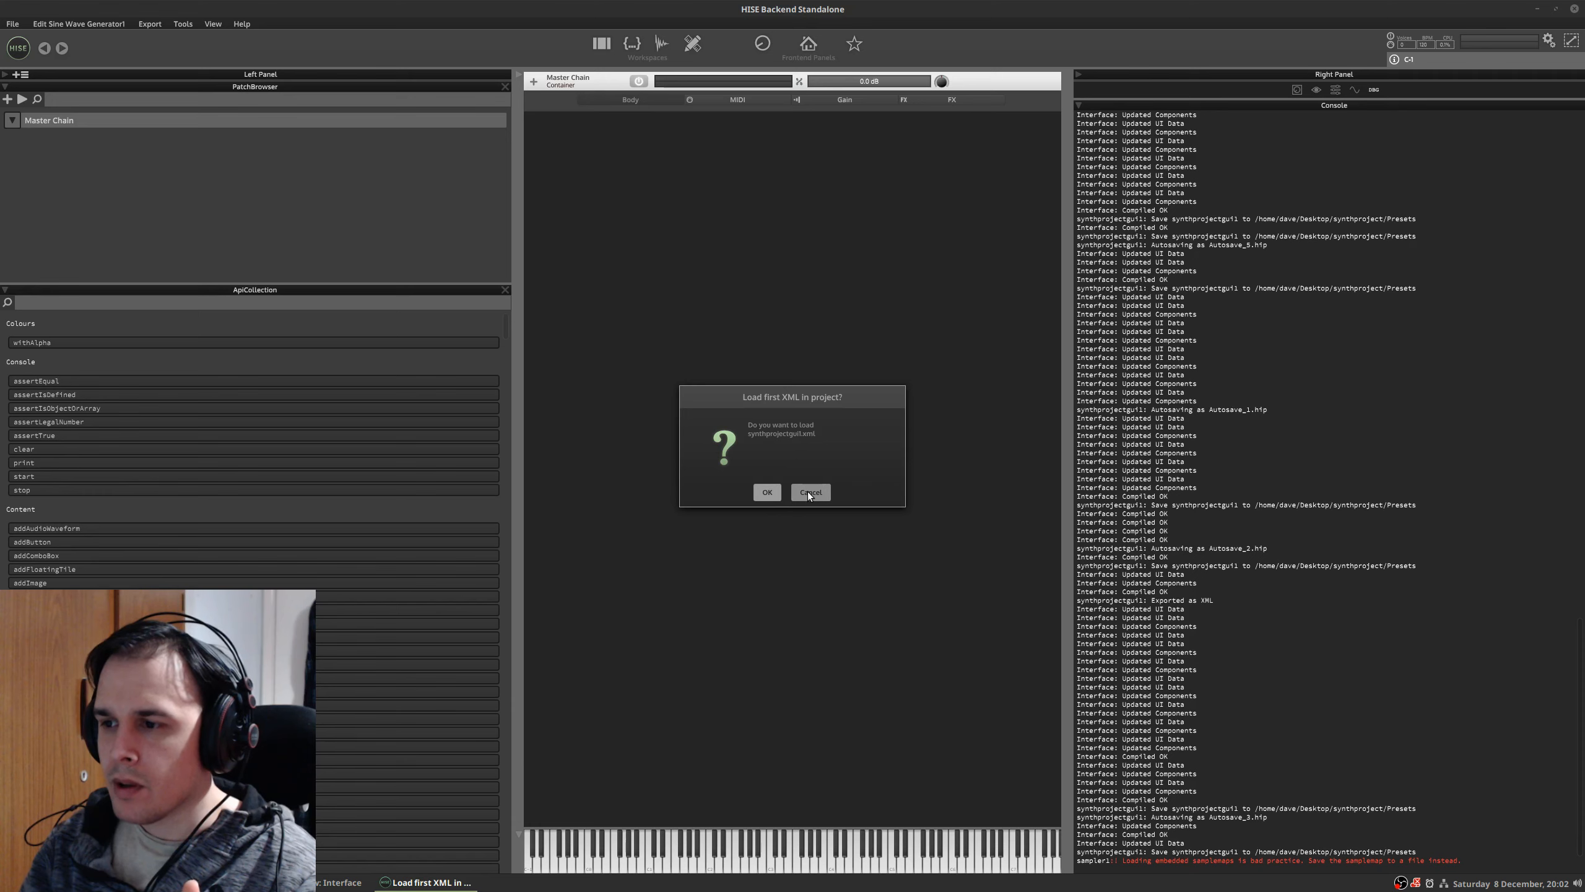
left_click(808, 491)
- Open the synthprojectgui1 preset from the project's recent archives
left_click(12, 23)
mouse_move(80, 170)
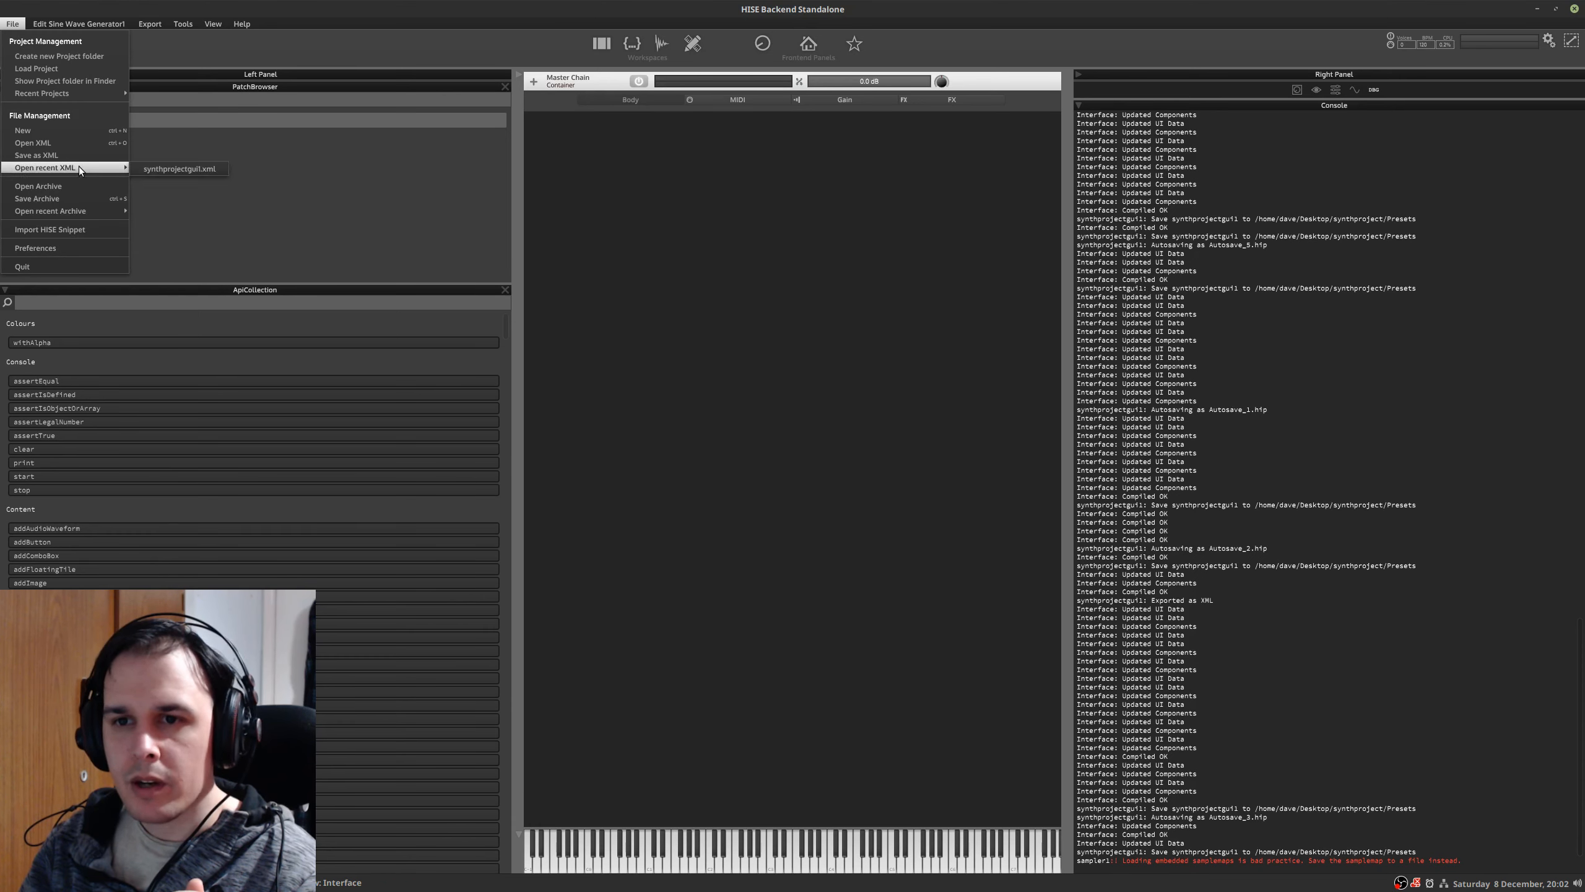
left_click(156, 213)
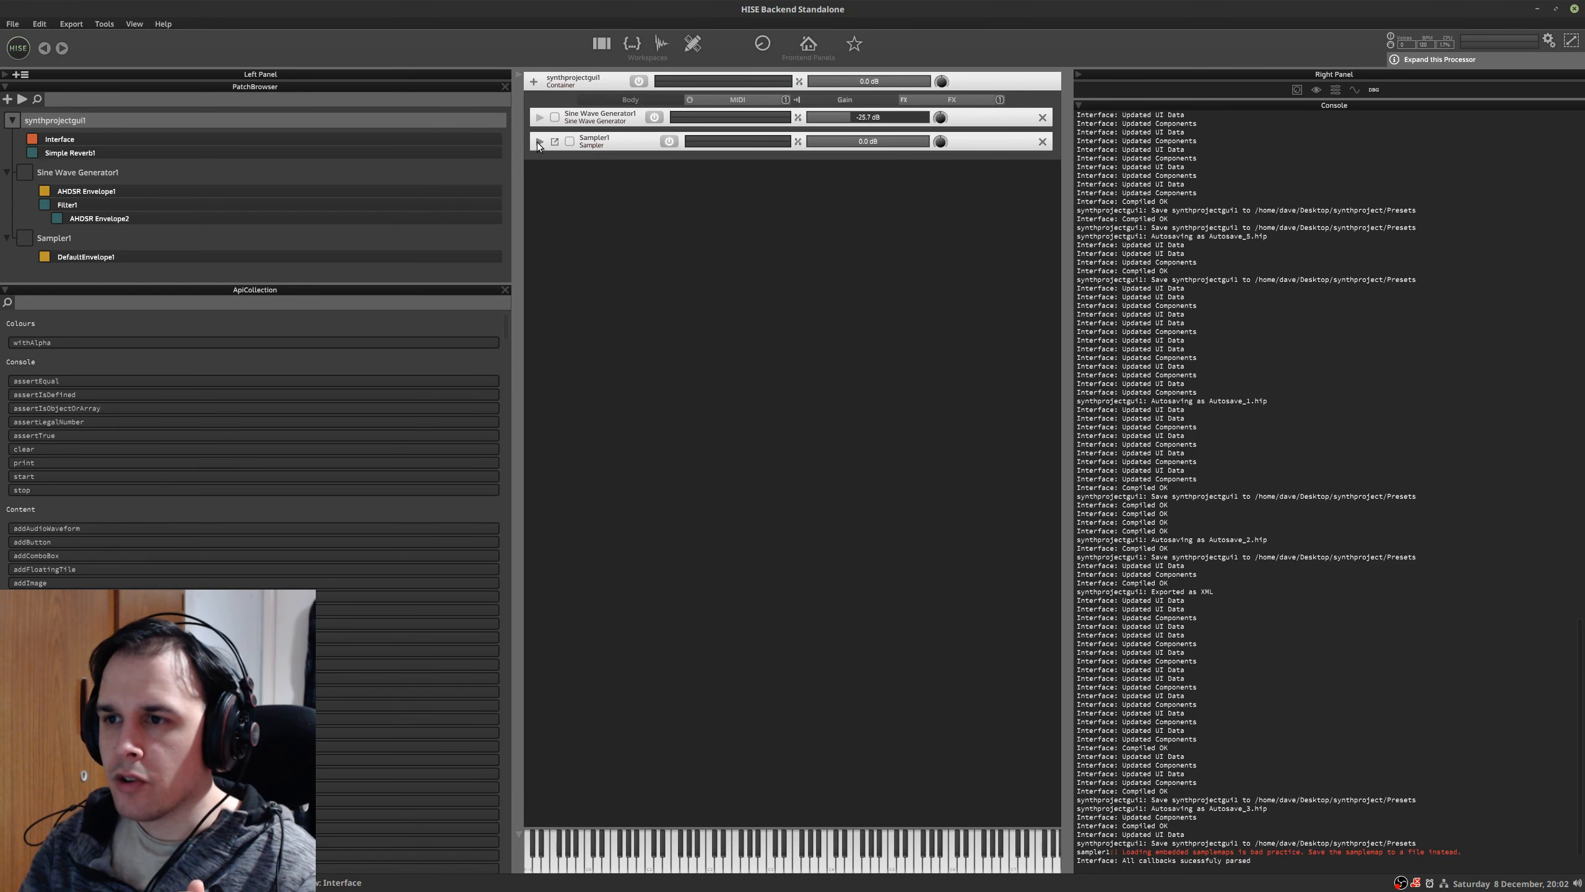
- Expand the Sampler1 and Sine Wave Generator1 modules and check the oscillator sections in the layout mockup
left_click(539, 142)
left_click(539, 118)
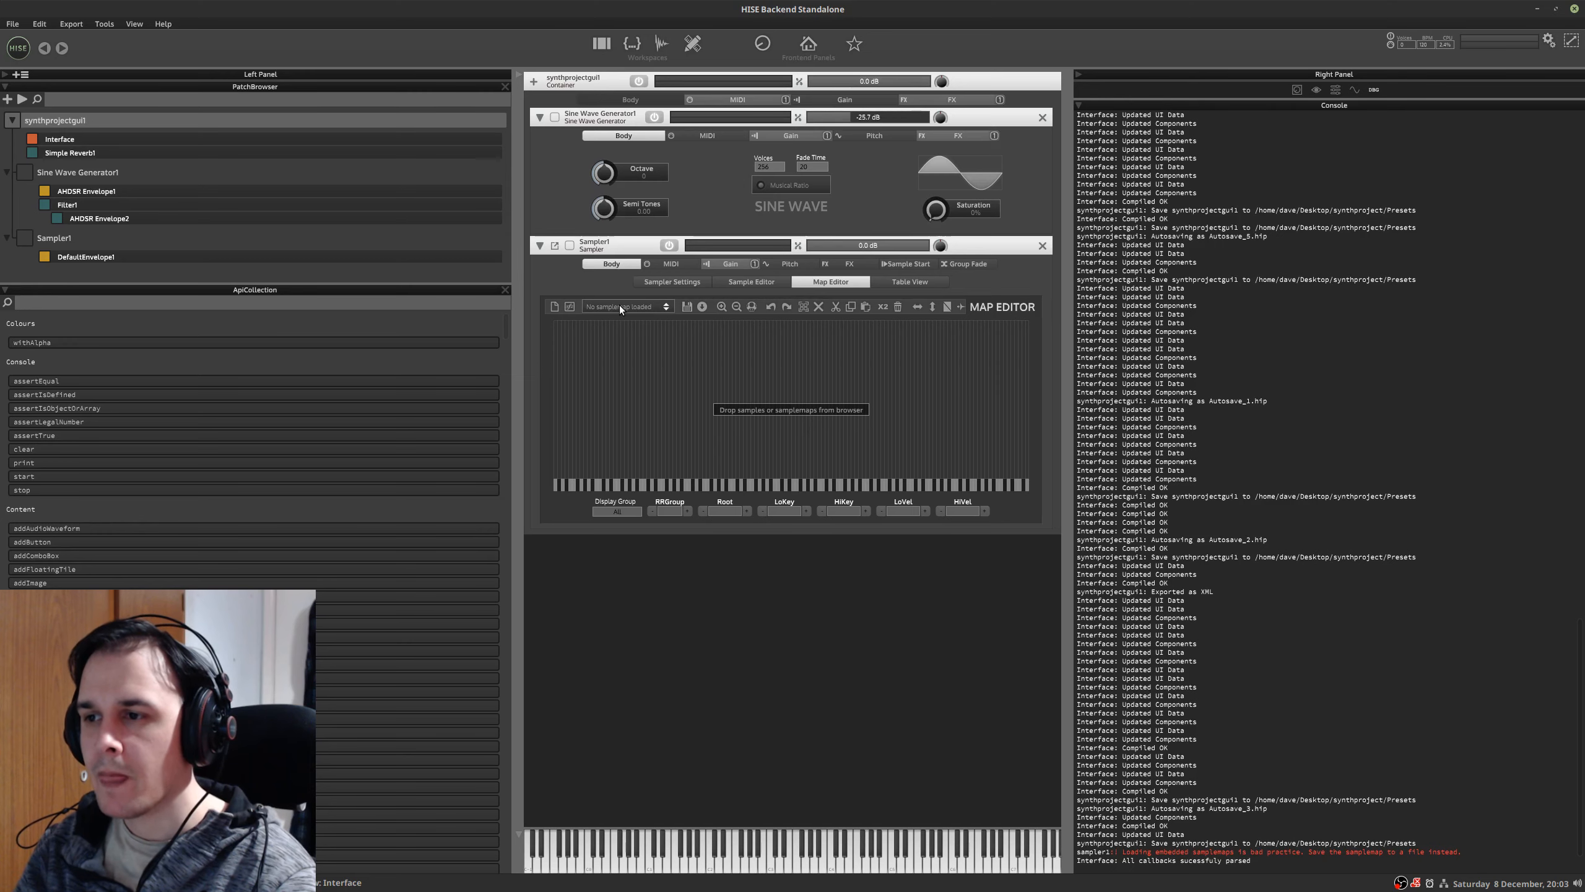
key("ctrl+alt+Right")
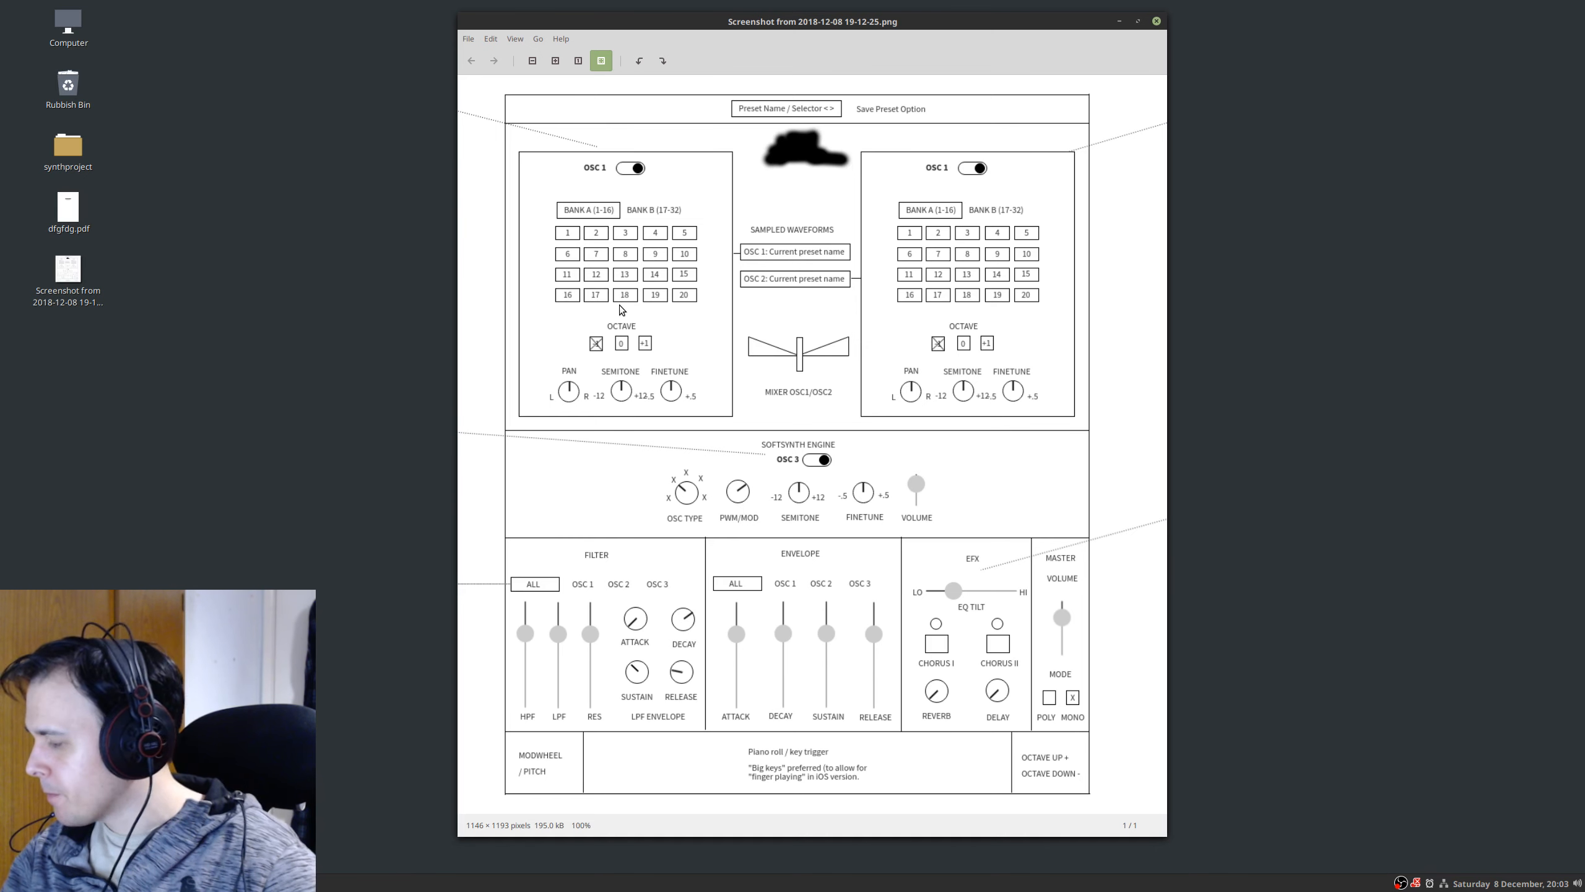
key("alt+Tab")
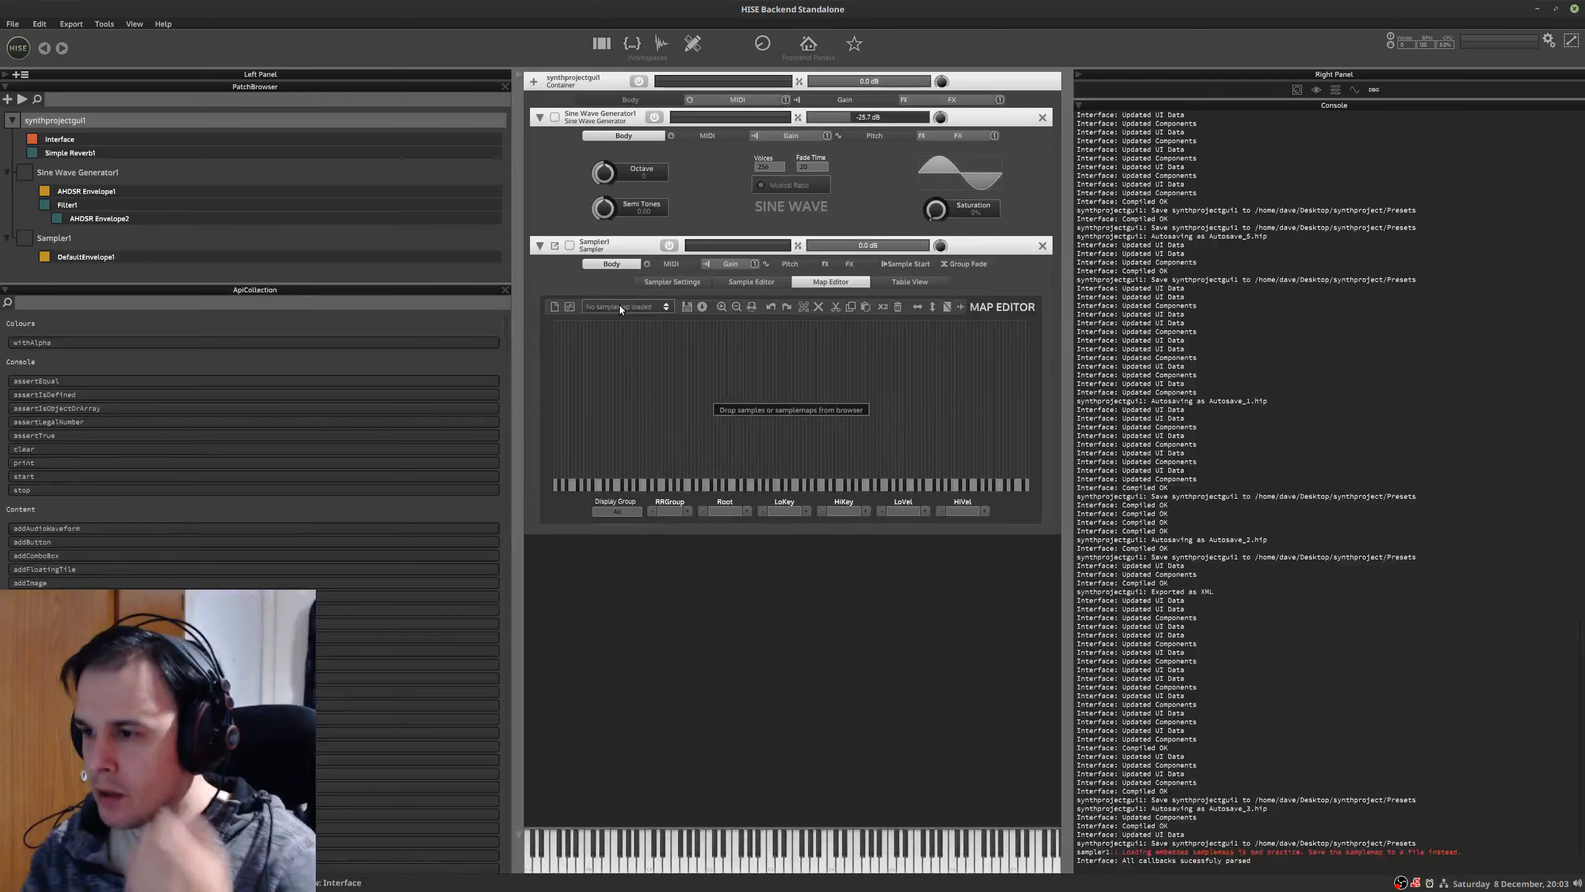
- Return to the scripting workspace and switch on btnChorus0 in the effects panel
left_click(632, 44)
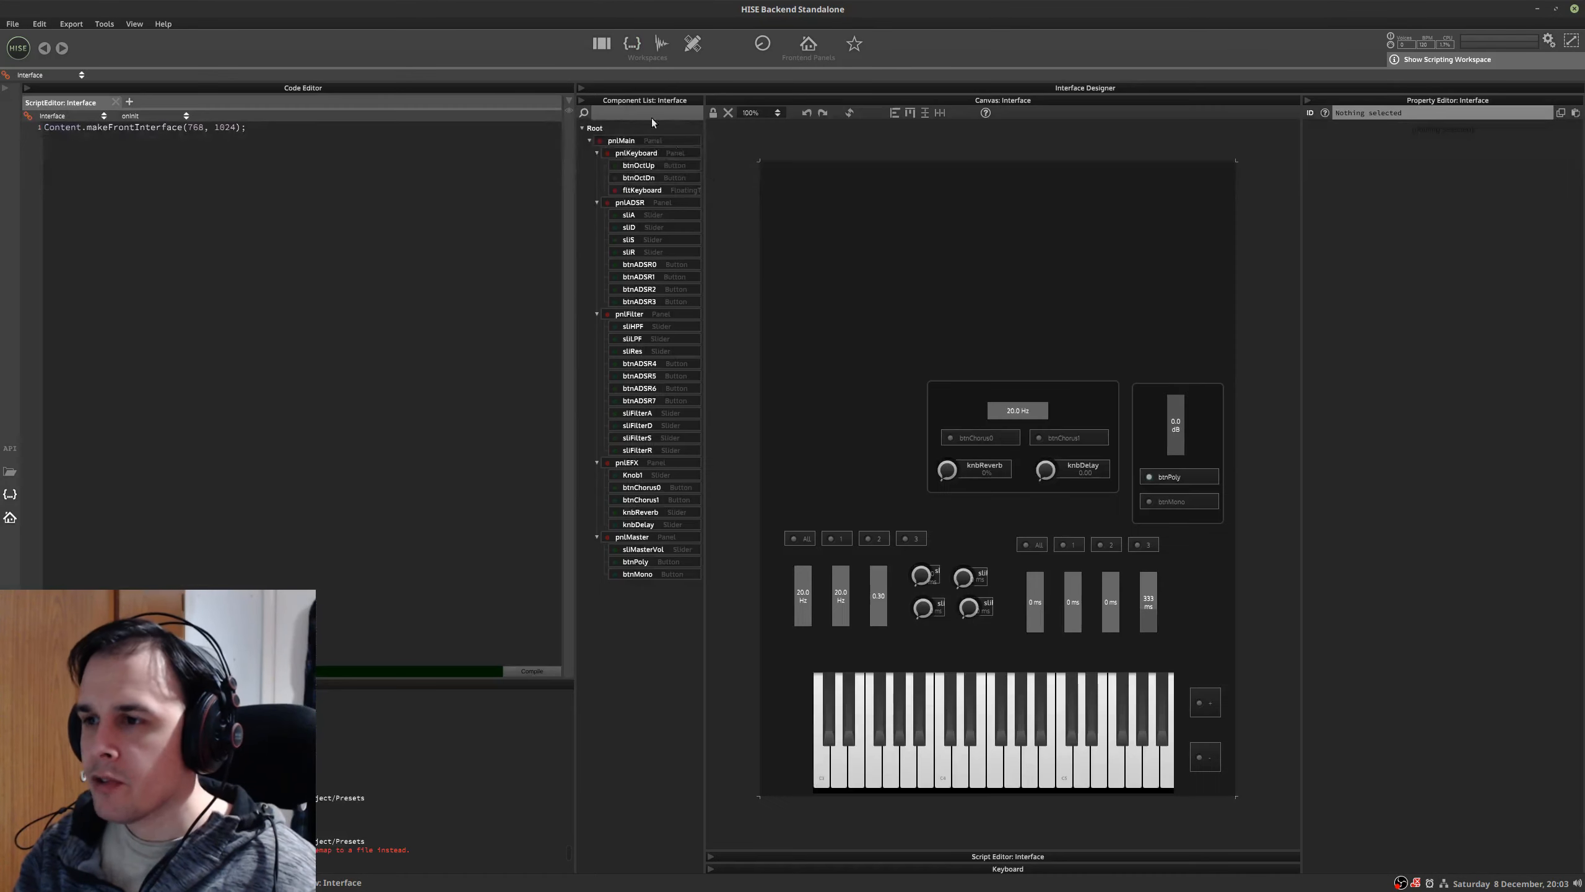
left_click(963, 440)
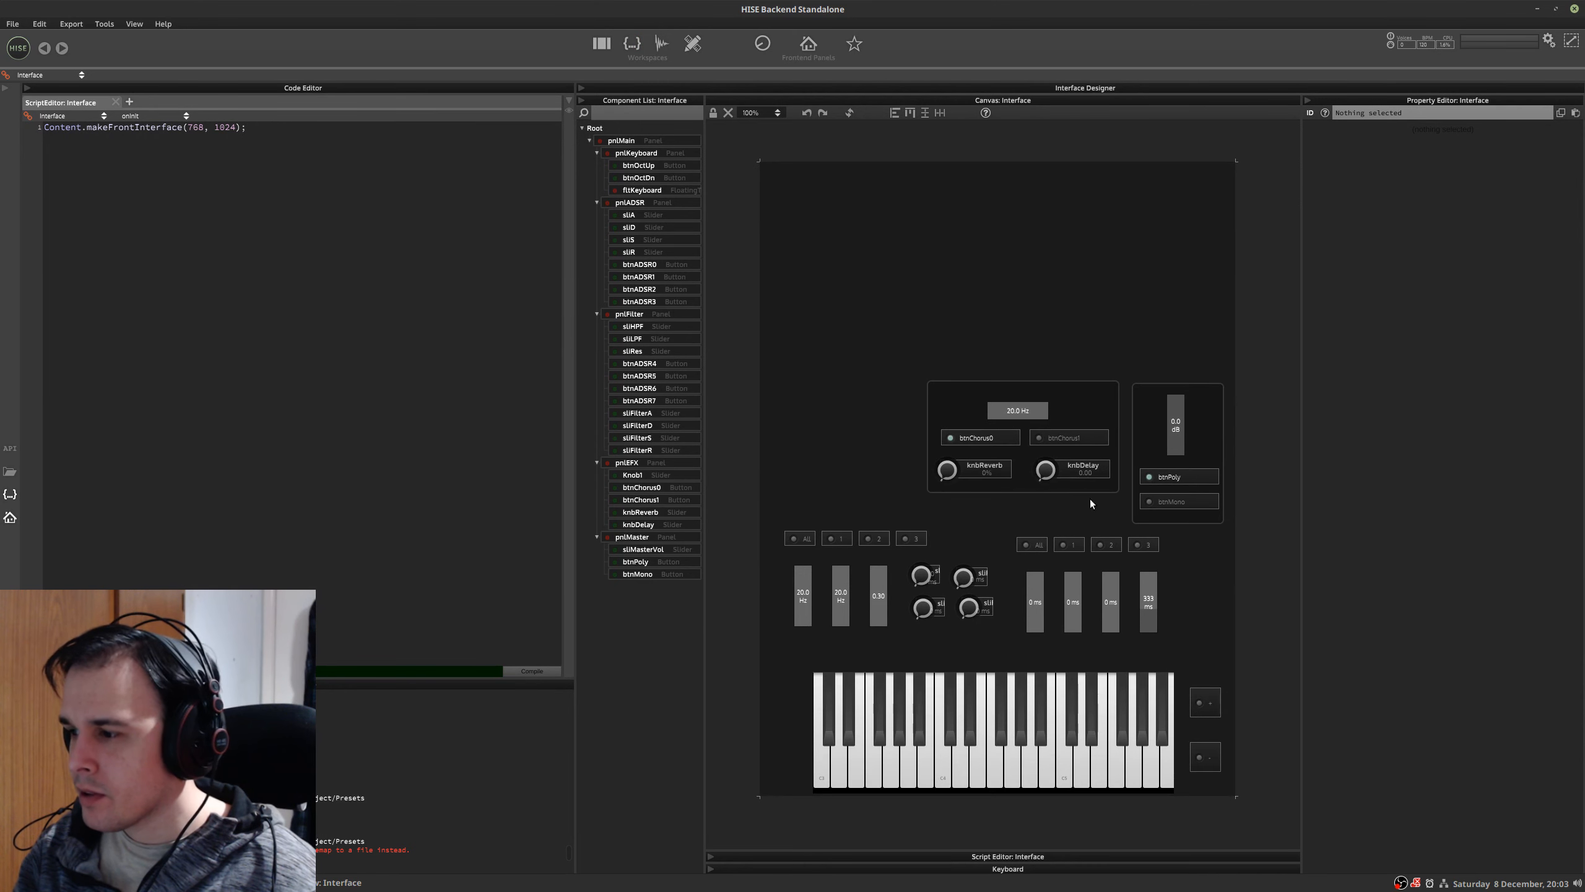
- Toggle btnChorus0 and btnChorus1 in the effects panel to test how the two buttons switch
left_click(1044, 438)
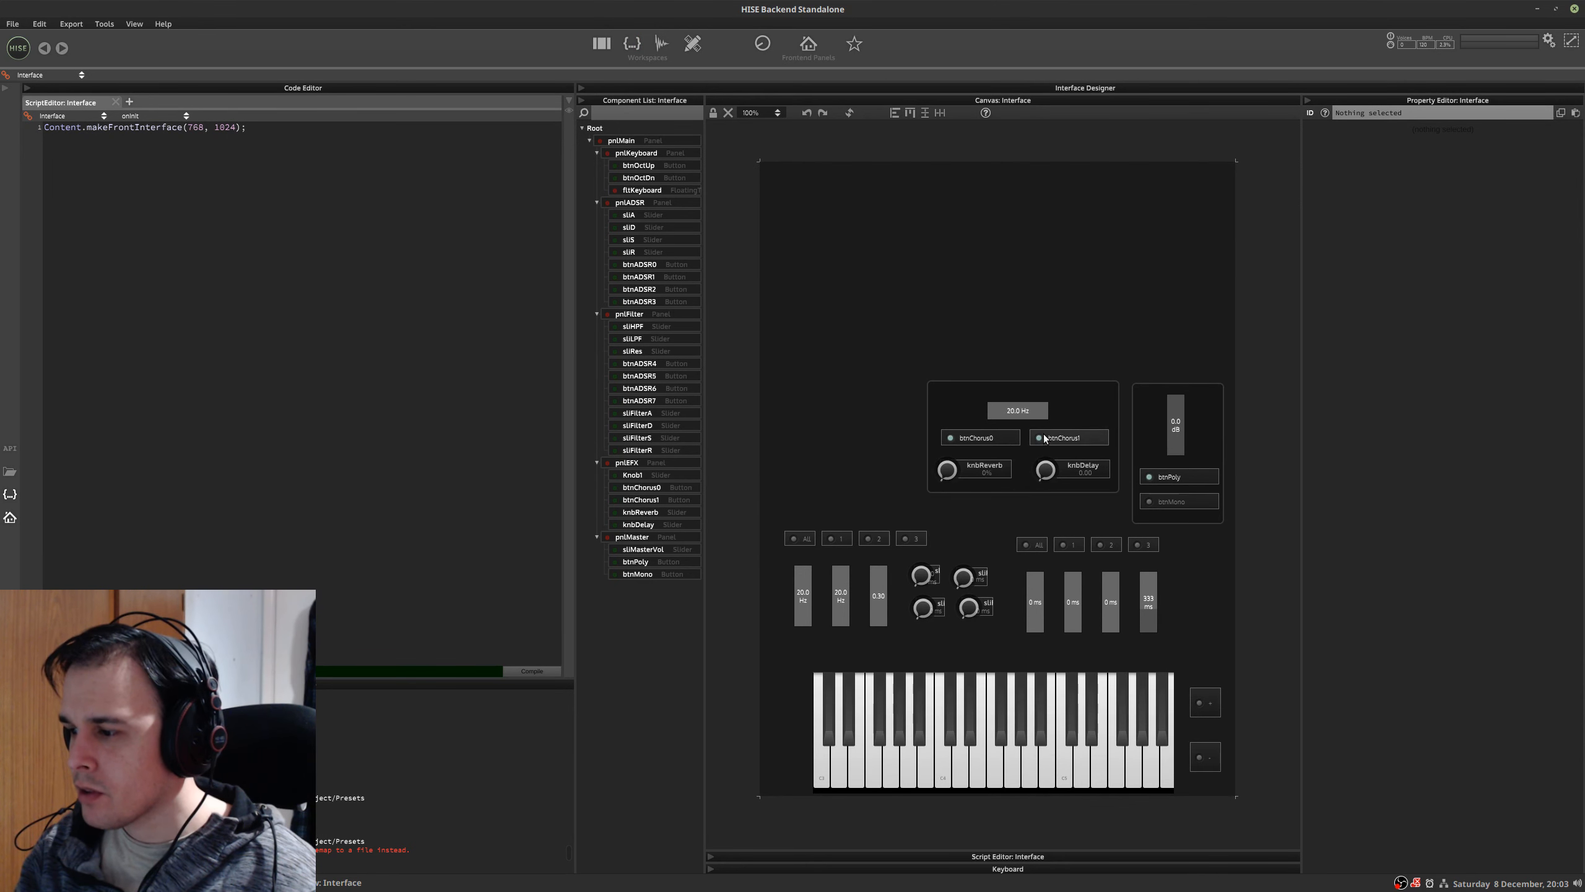
left_click(982, 438)
left_click(1032, 439)
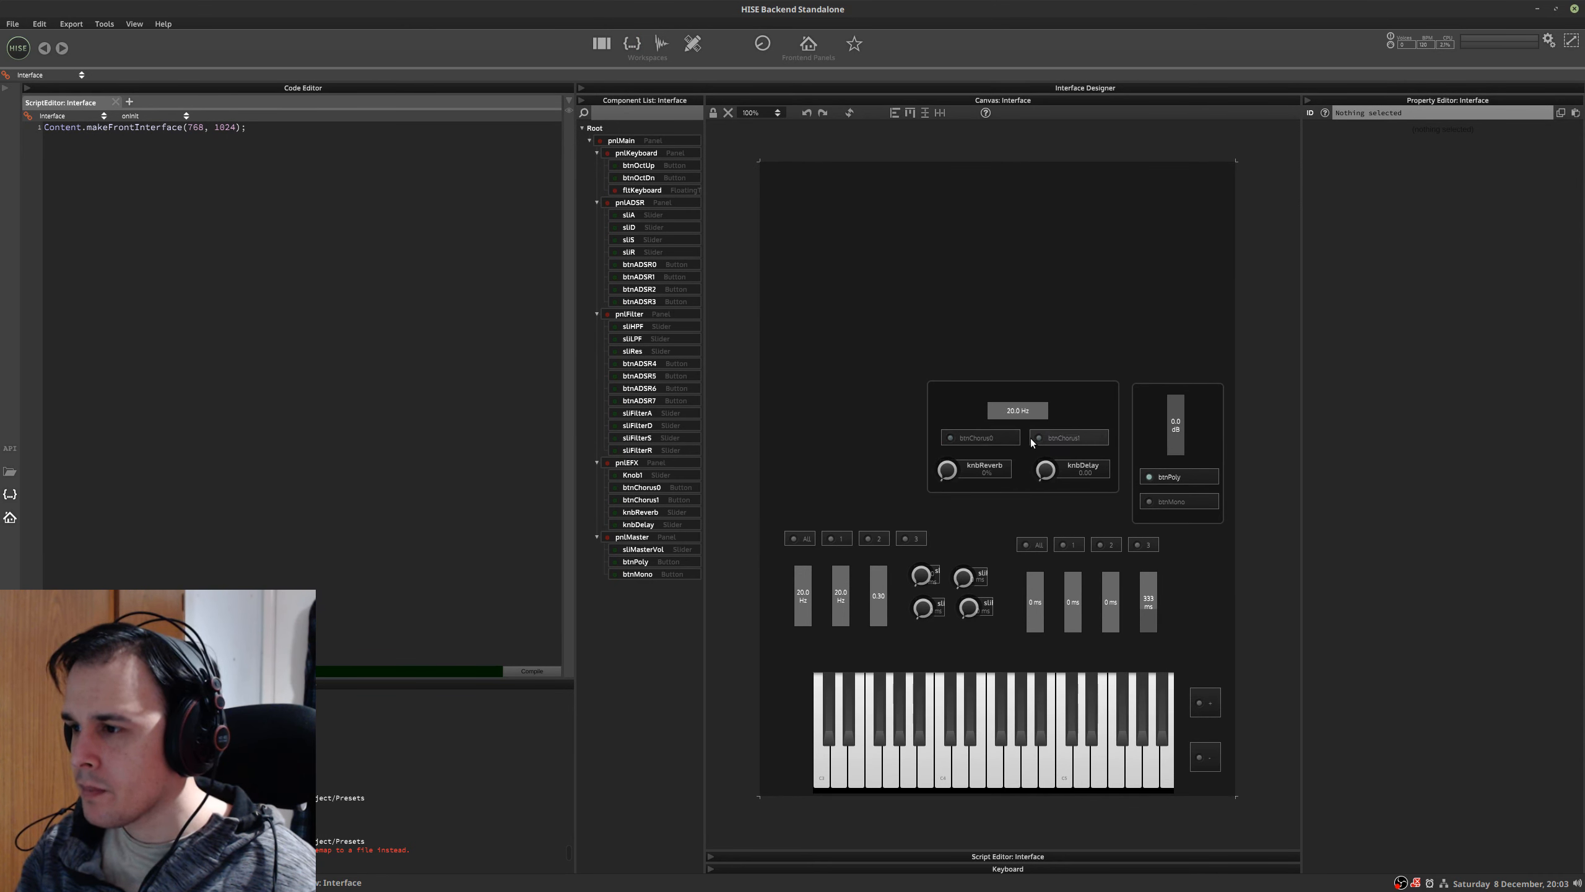
- Test whether the poly/mono, filter and envelope selector buttons switch each other off
left_click(1178, 504)
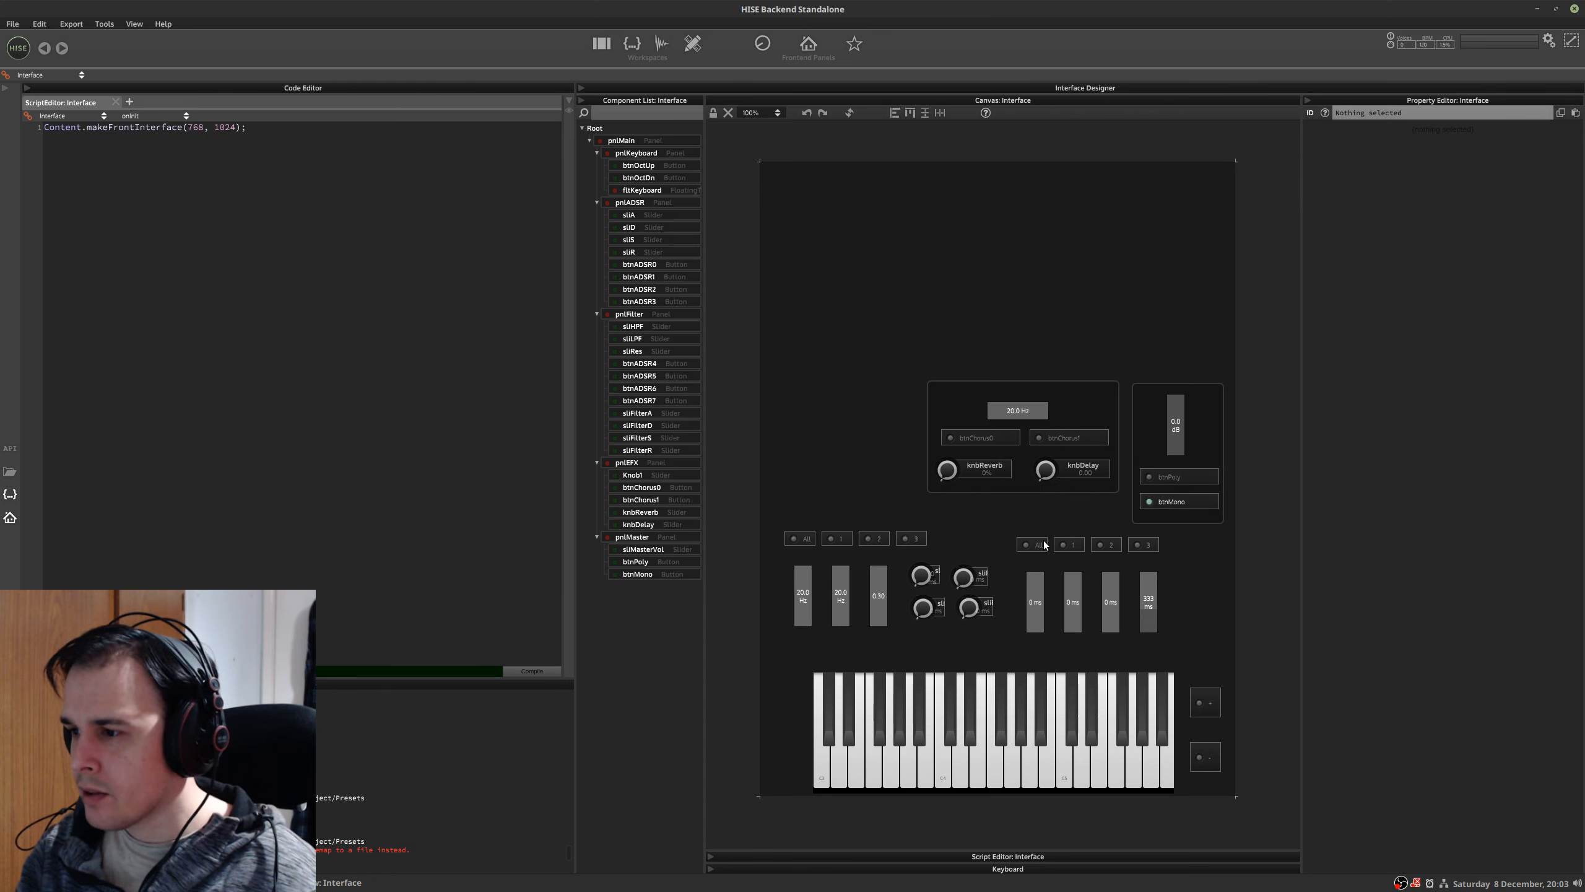
left_click(1106, 544)
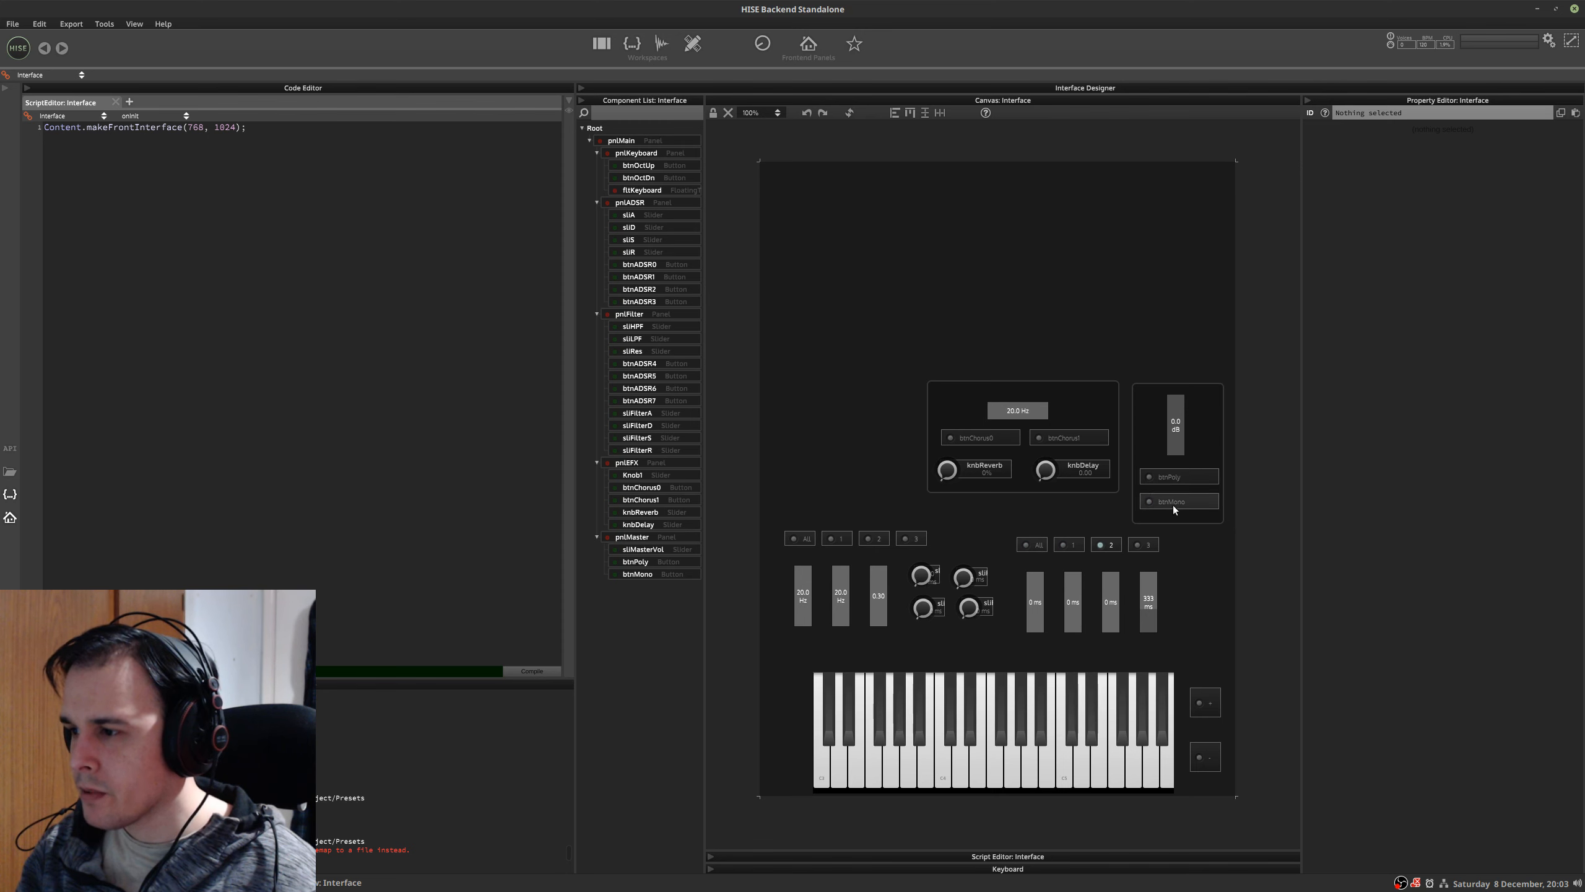
left_click(1179, 476)
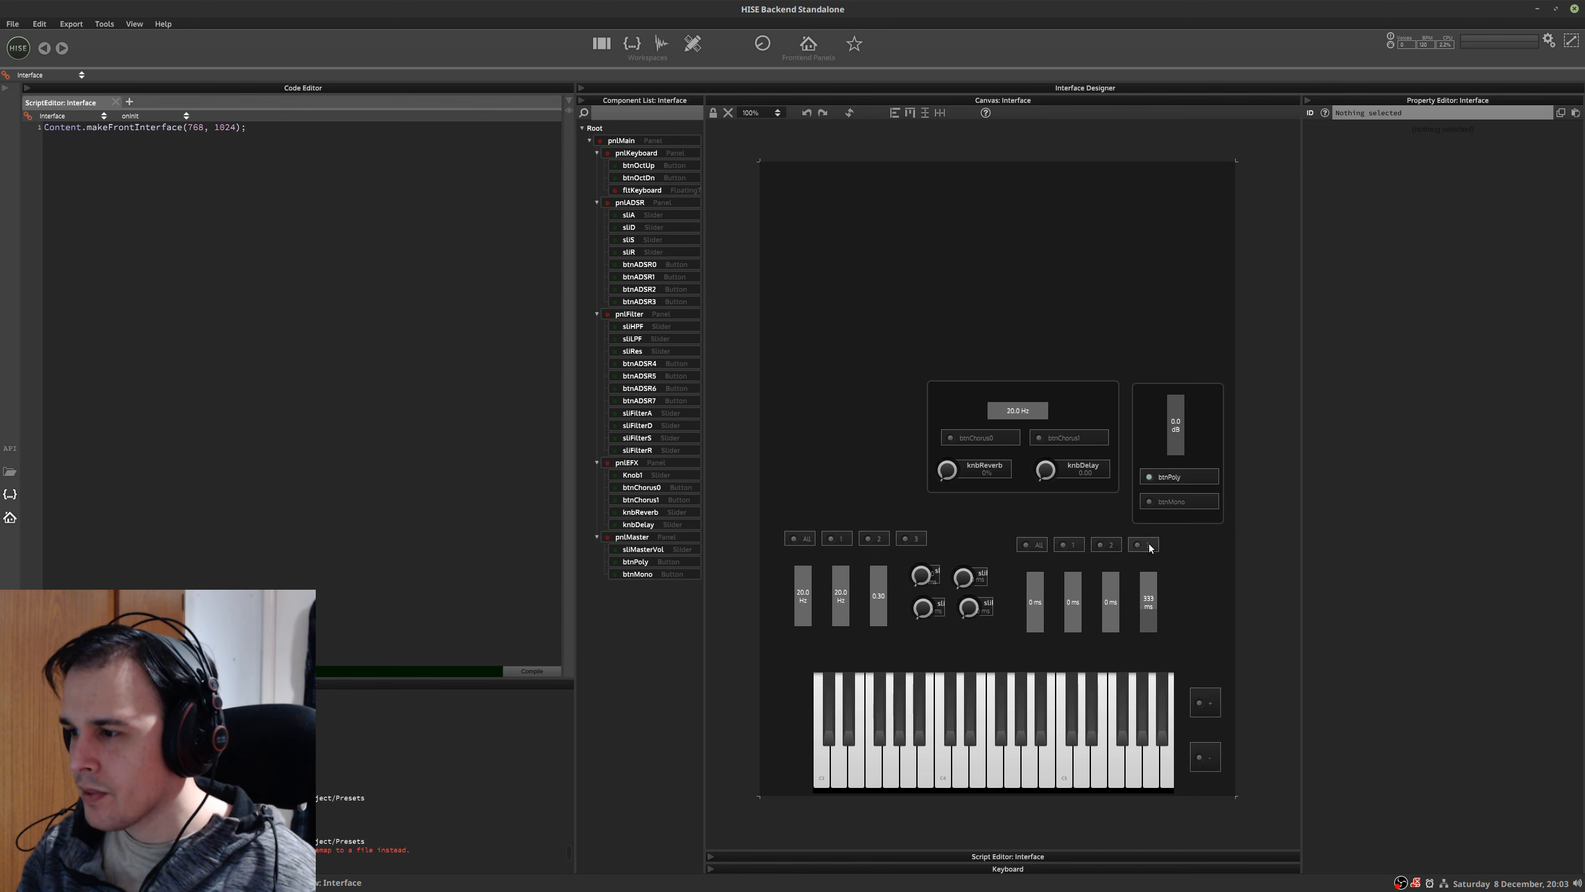
left_click(875, 538)
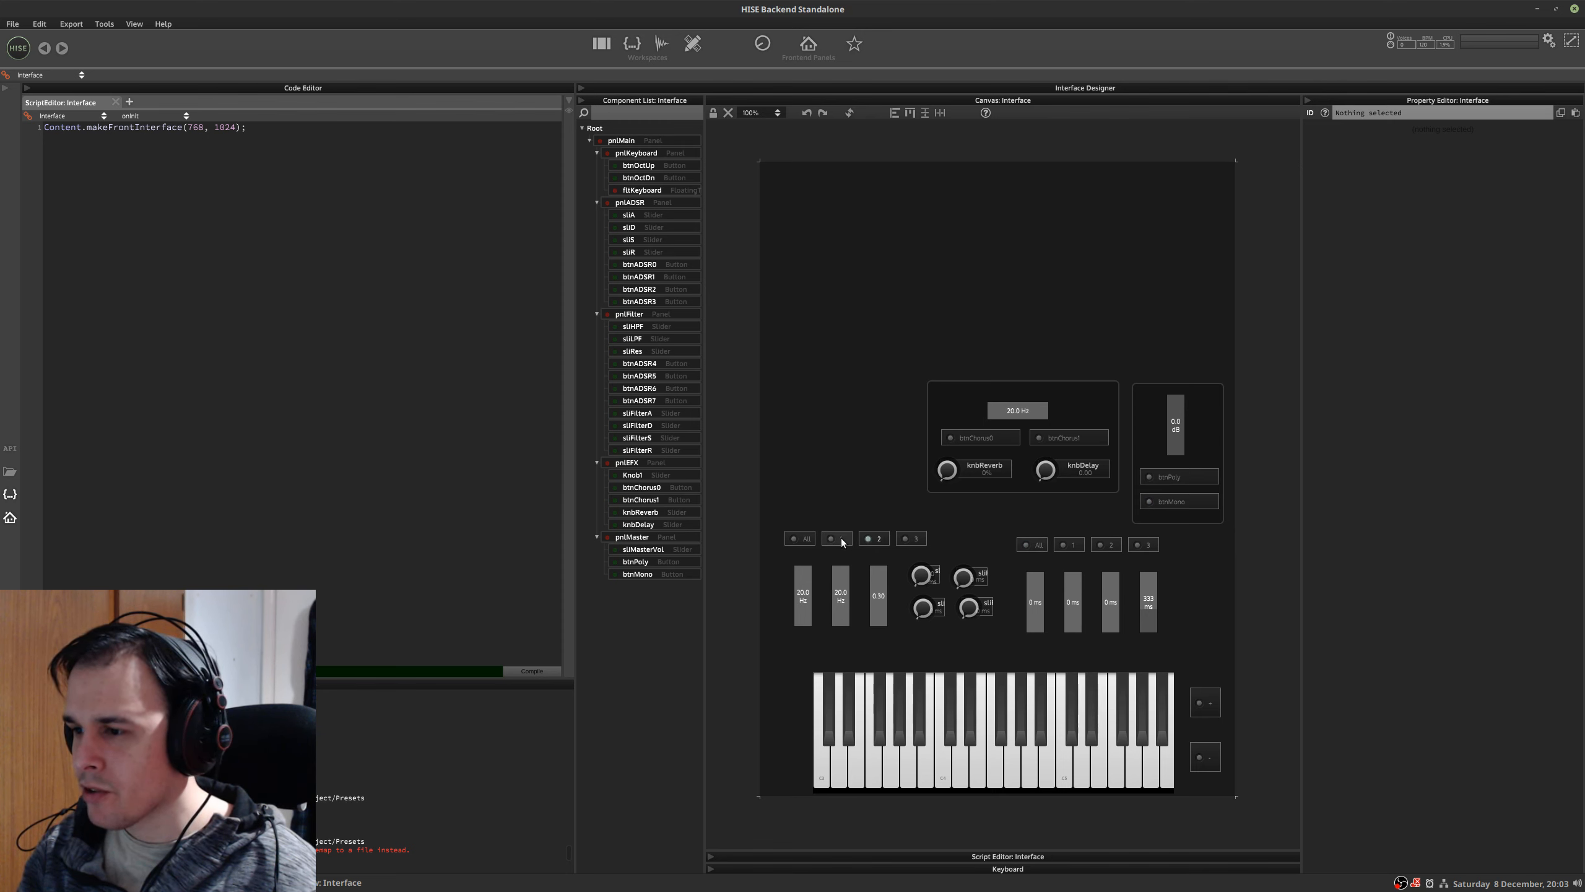
left_click(839, 539)
left_click(911, 538)
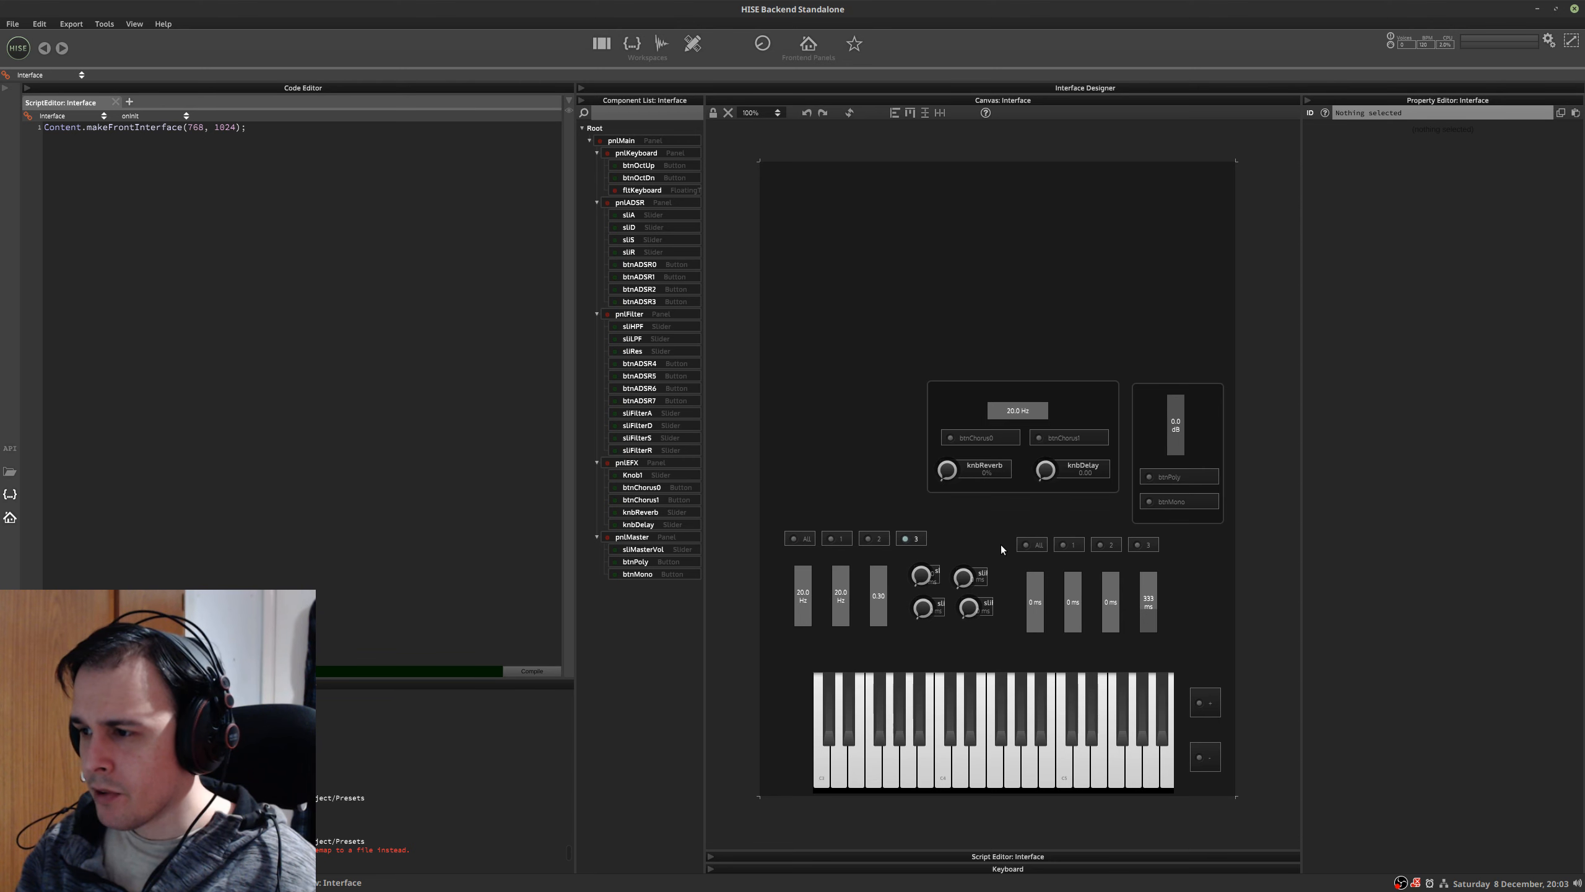
left_click(1098, 545)
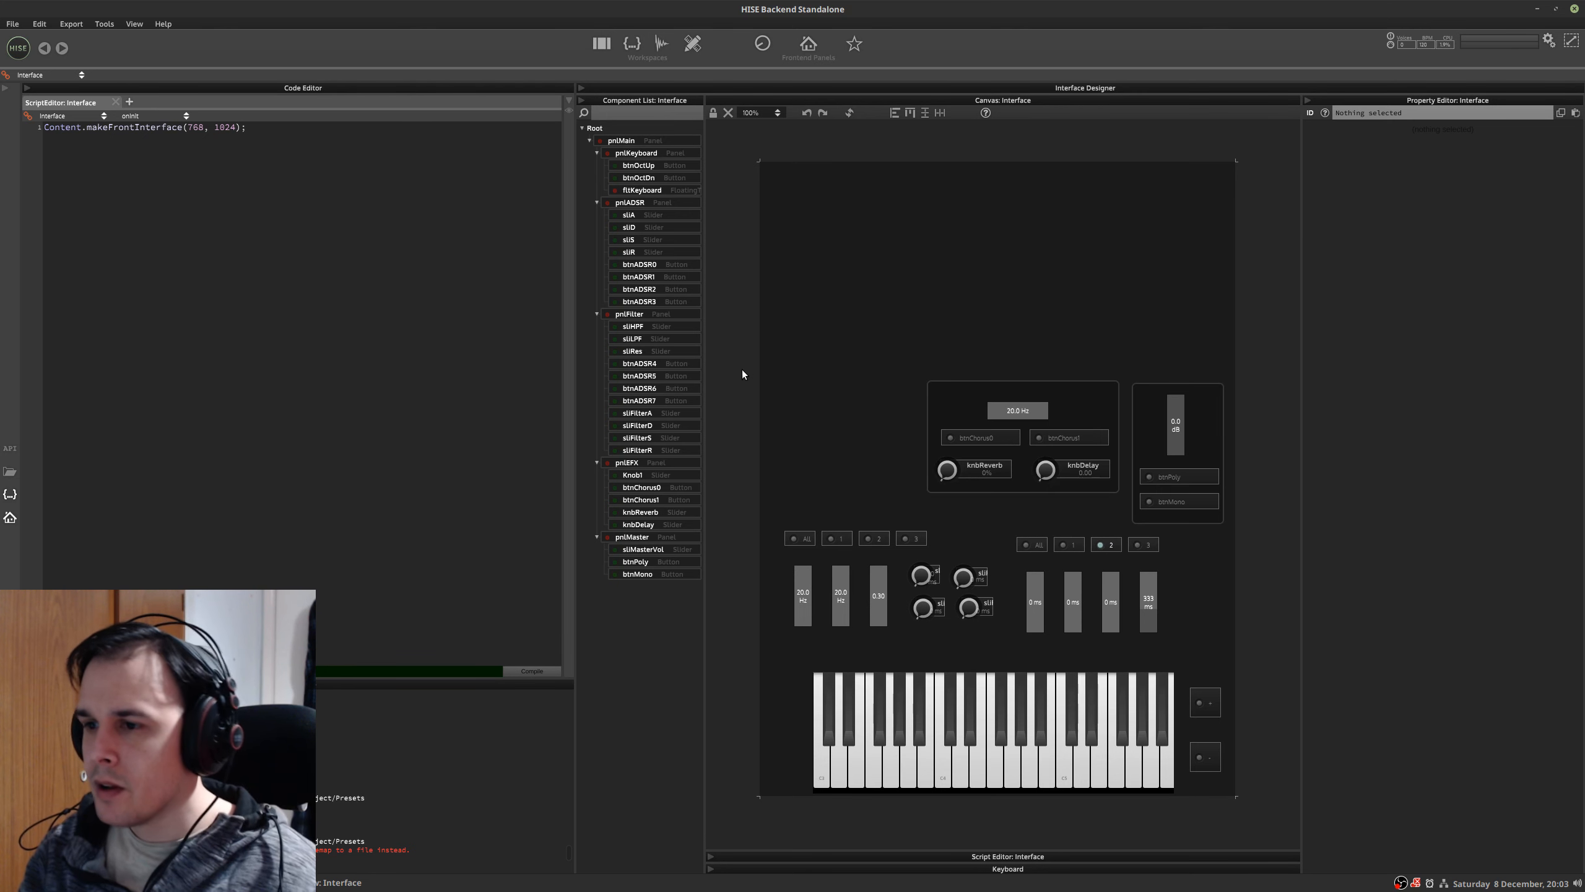
- Set the radioGroup of btnPoly and btnMono to 3 and compile the interface script
left_click(655, 562)
left_click(649, 574, "shift")
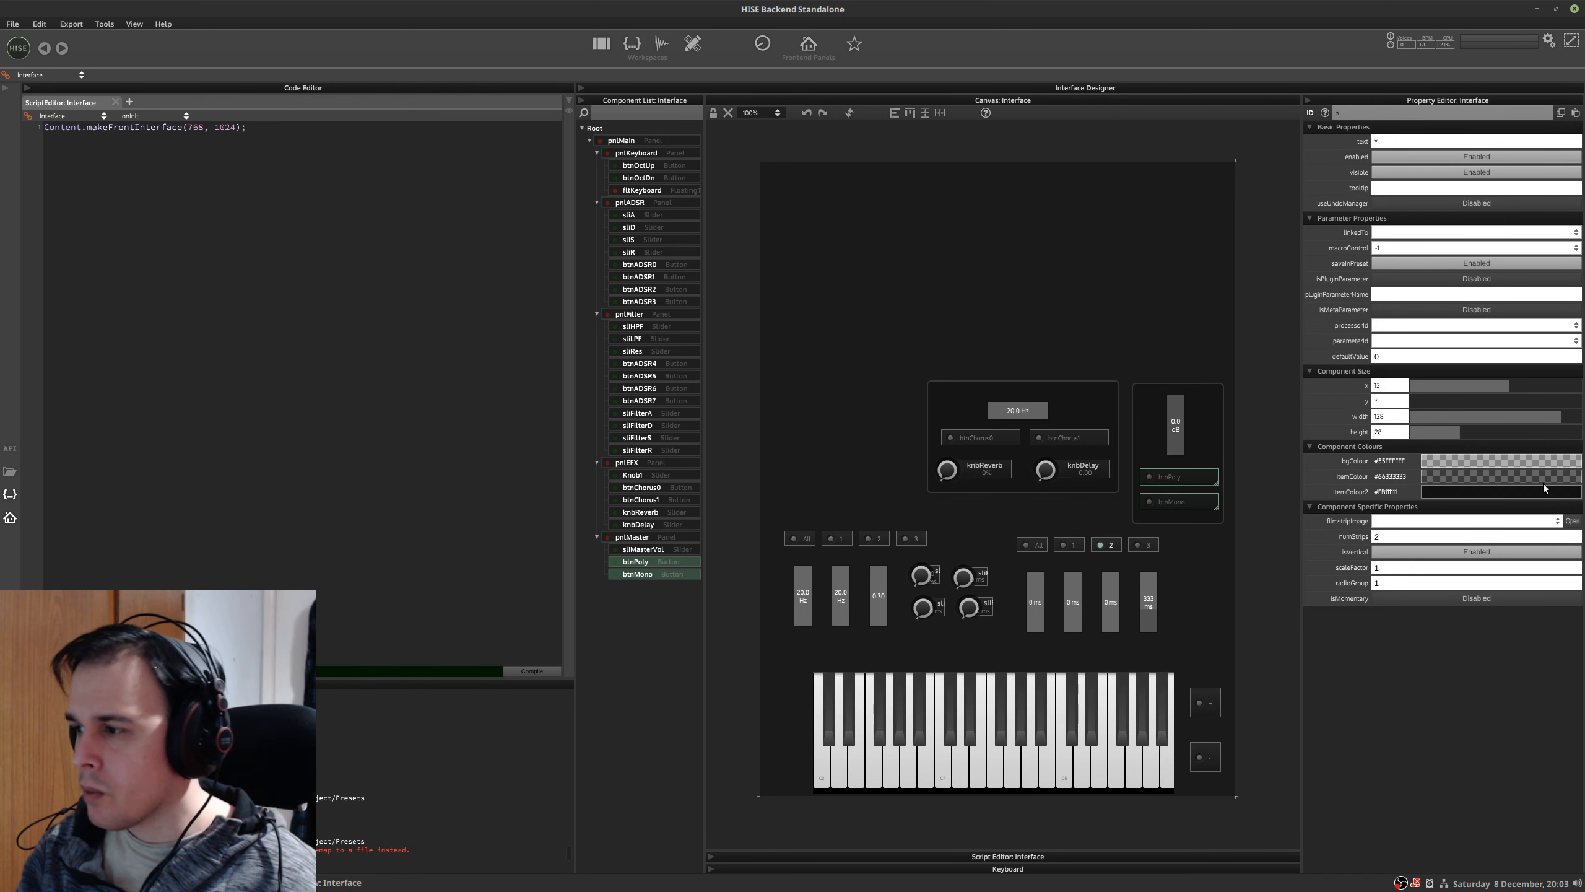
left_click(1423, 581)
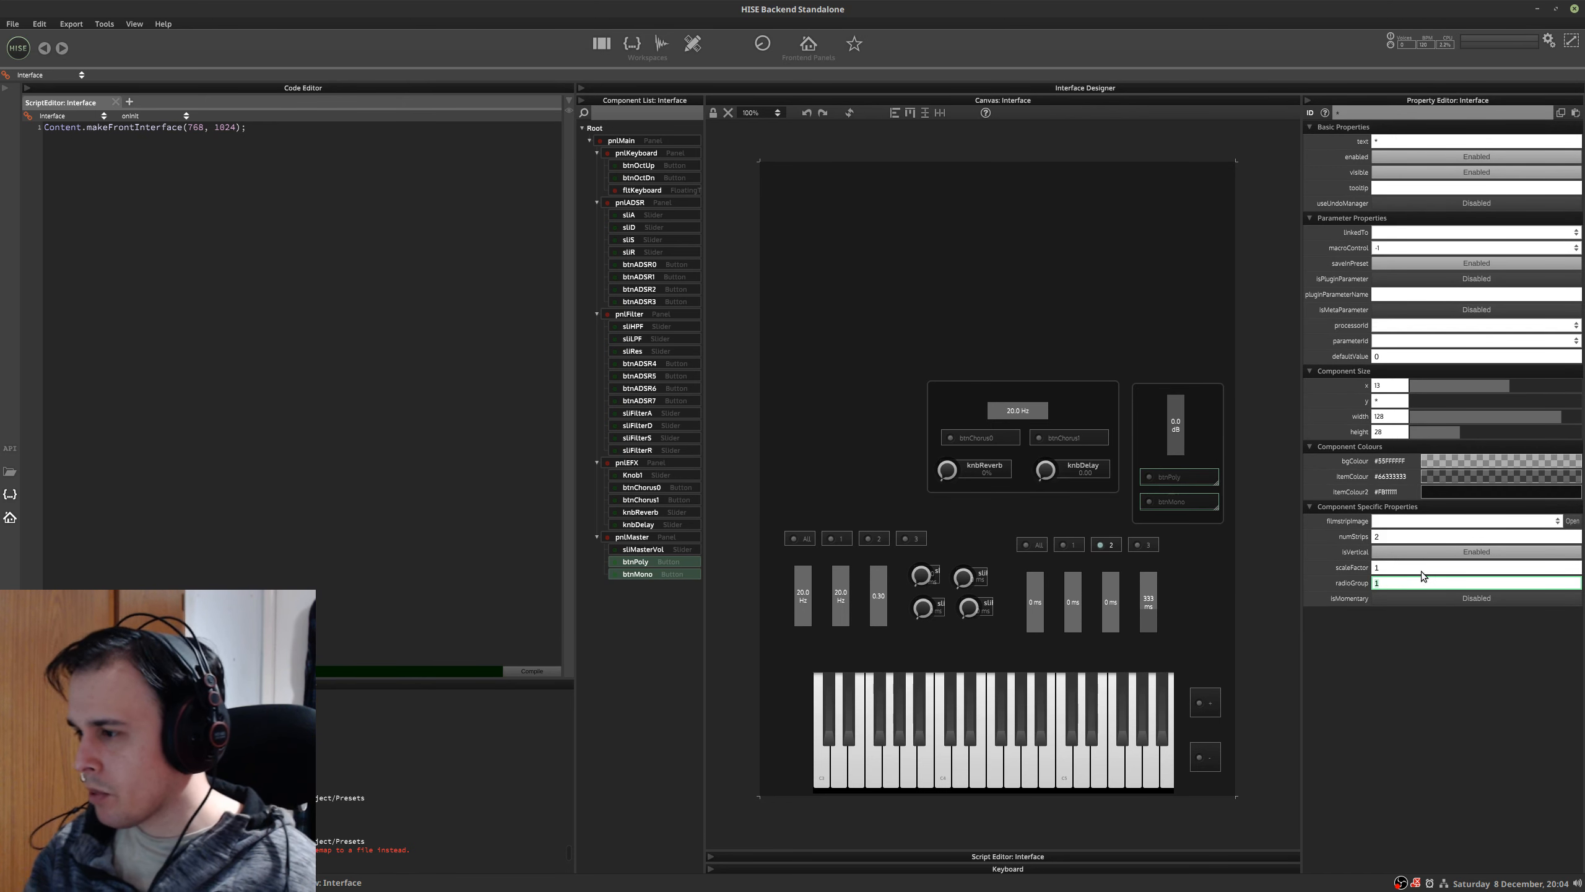
type("3")
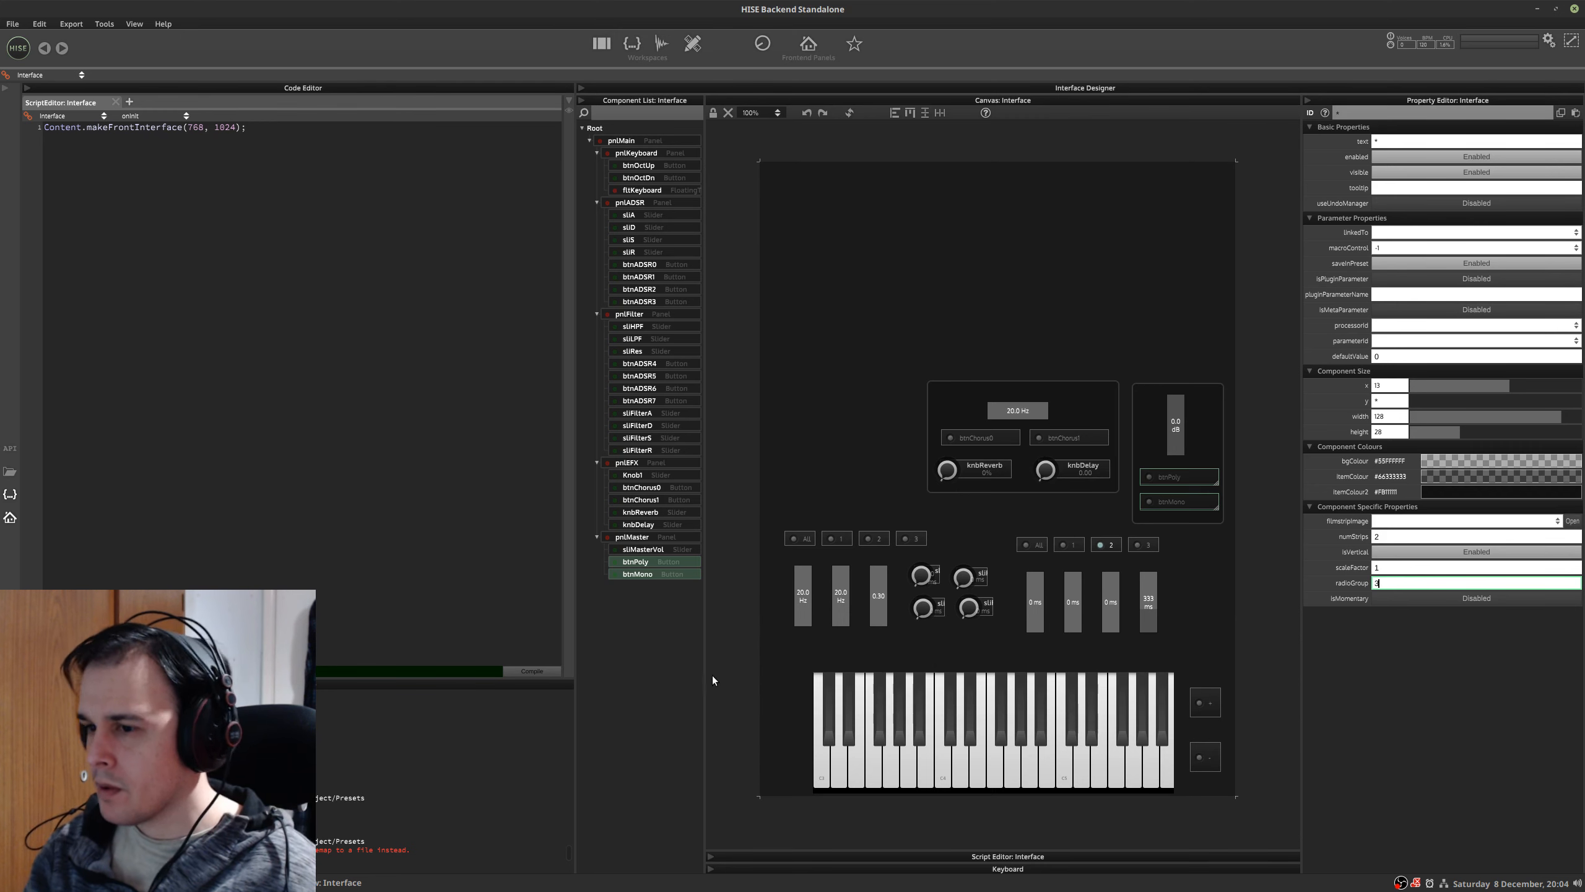
left_click(532, 668)
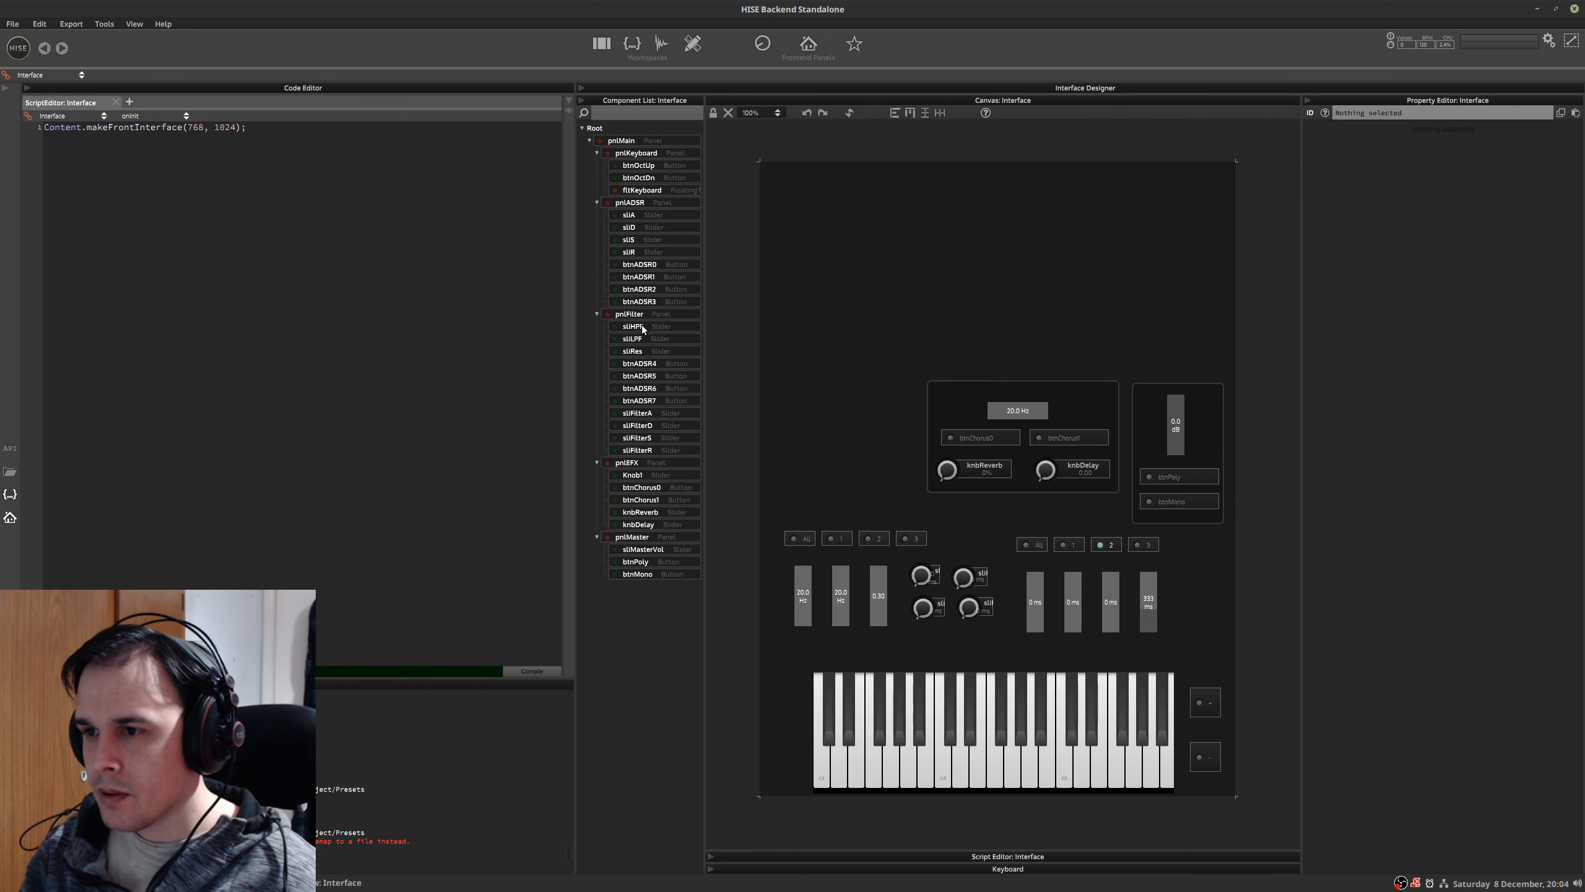
- Set the radioGroup of the filter selector buttons btnADSR4 to btnADSR7 to 2 and recompile the script
left_click(637, 364)
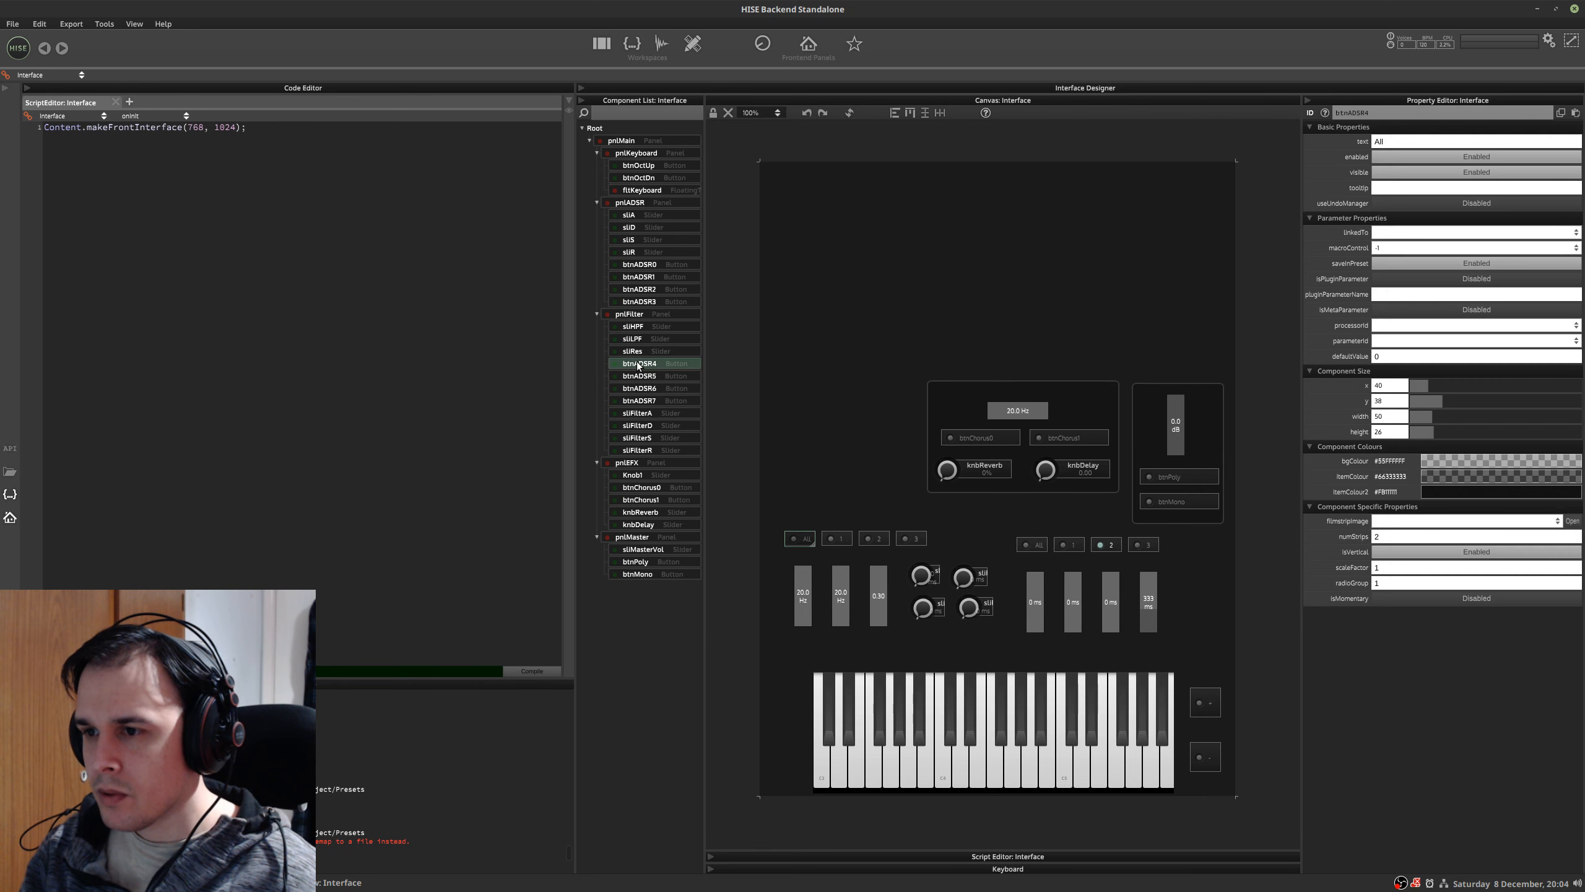
left_click(649, 399, "shift")
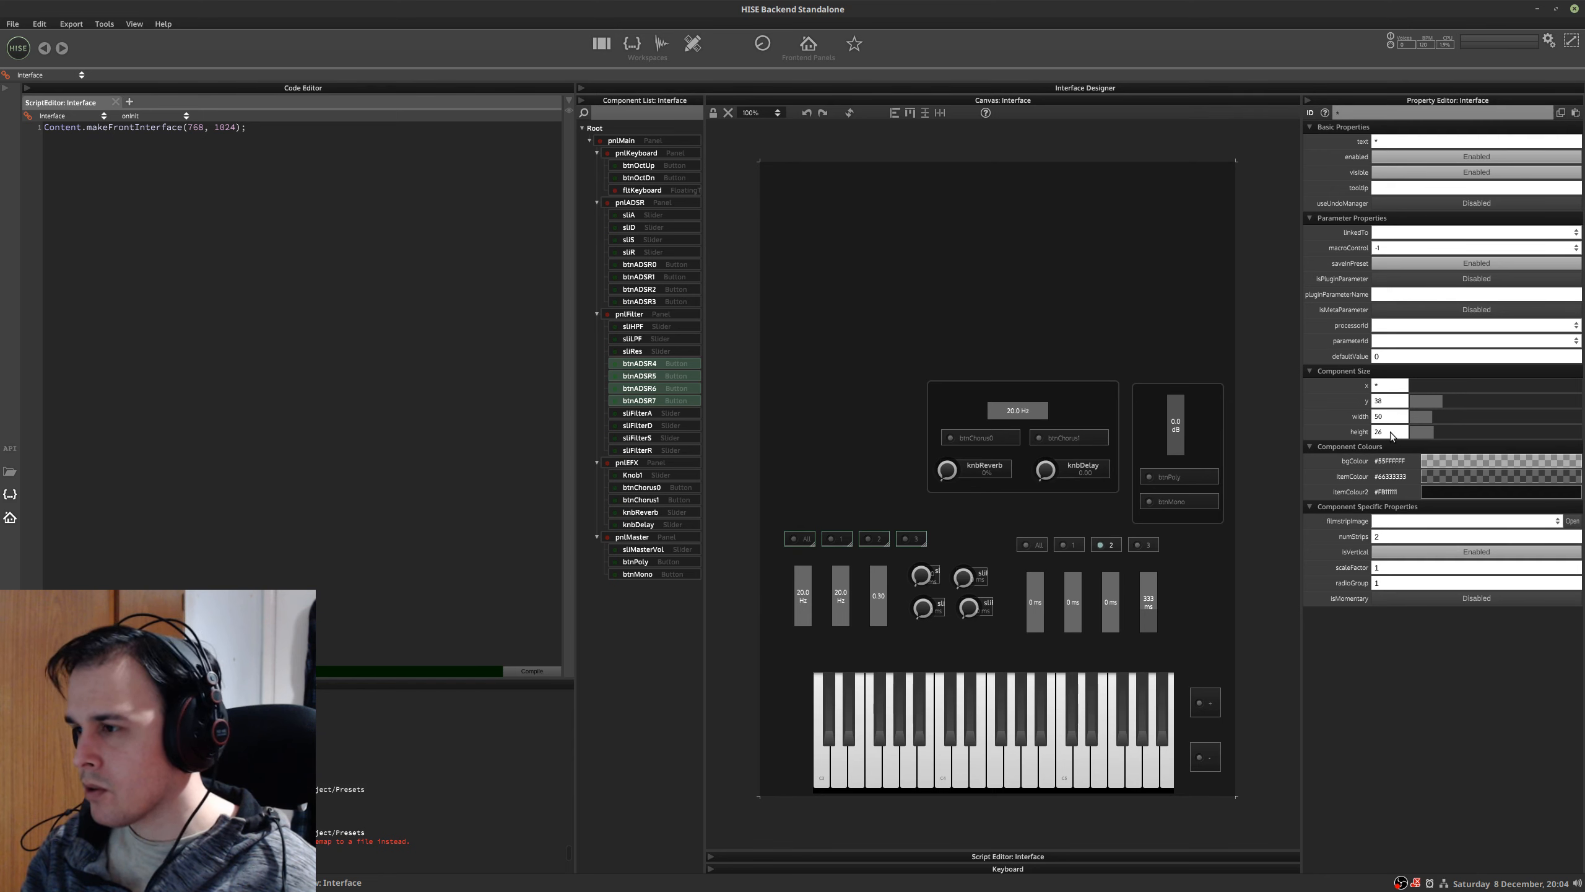
left_click(1383, 585)
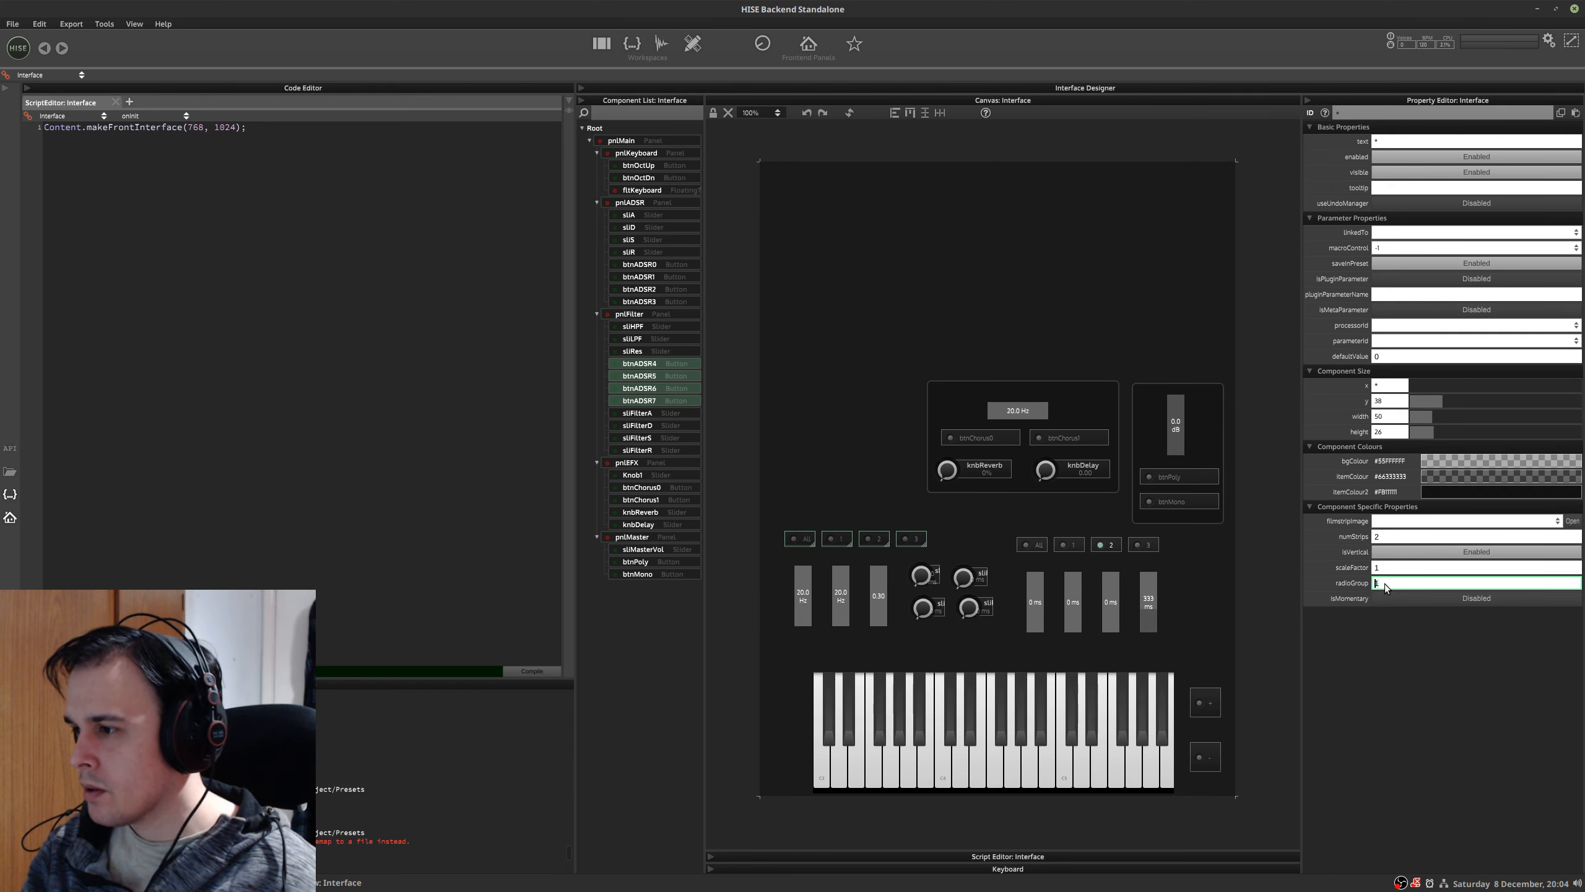
type("2")
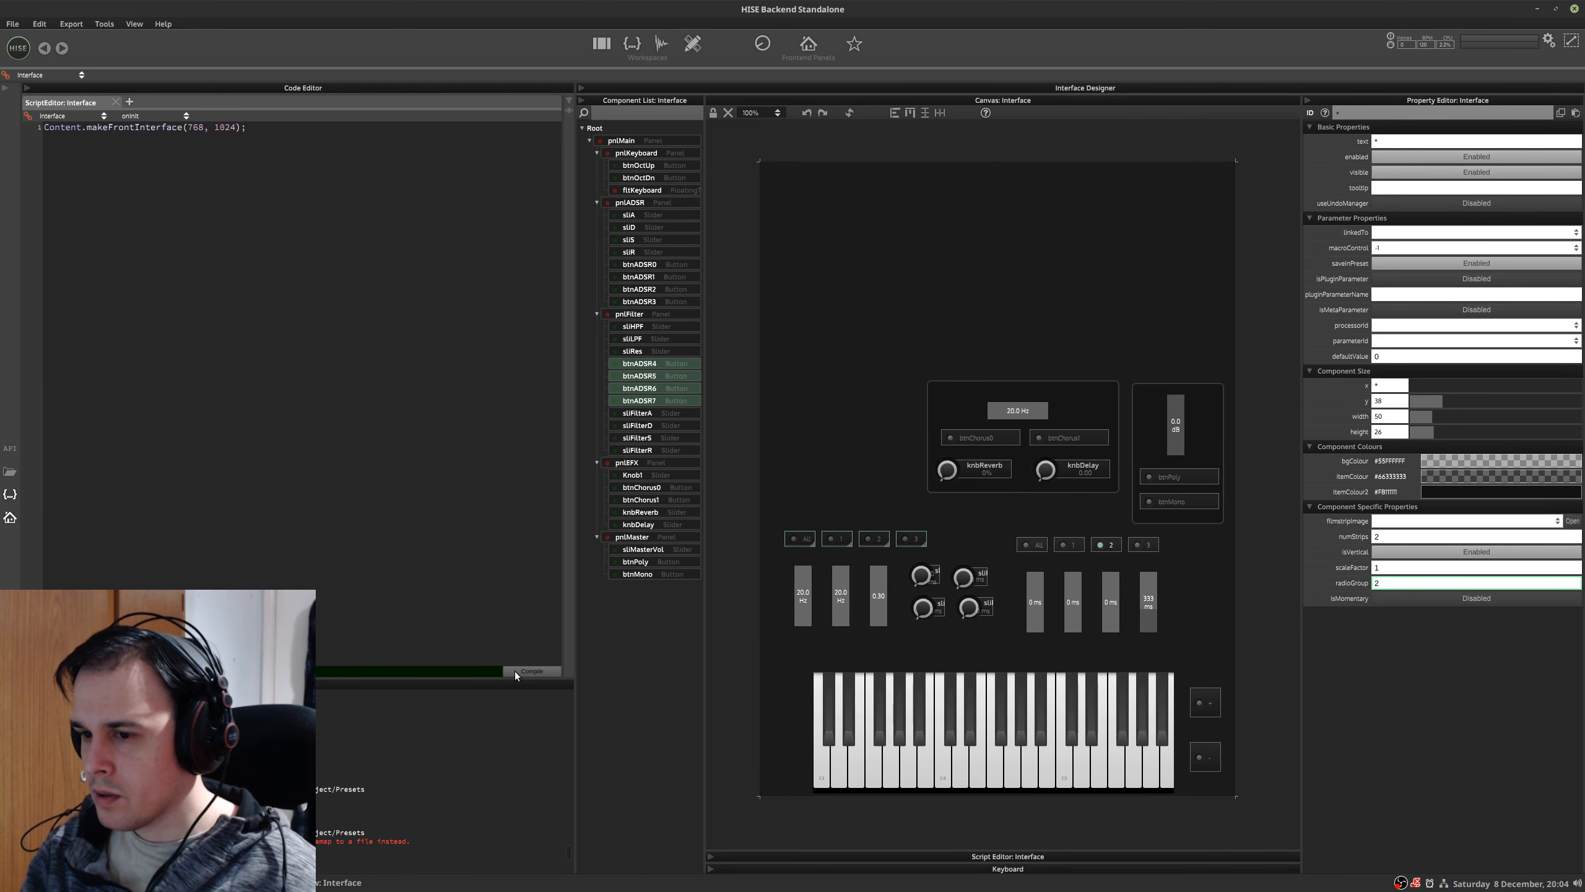
left_click(532, 671)
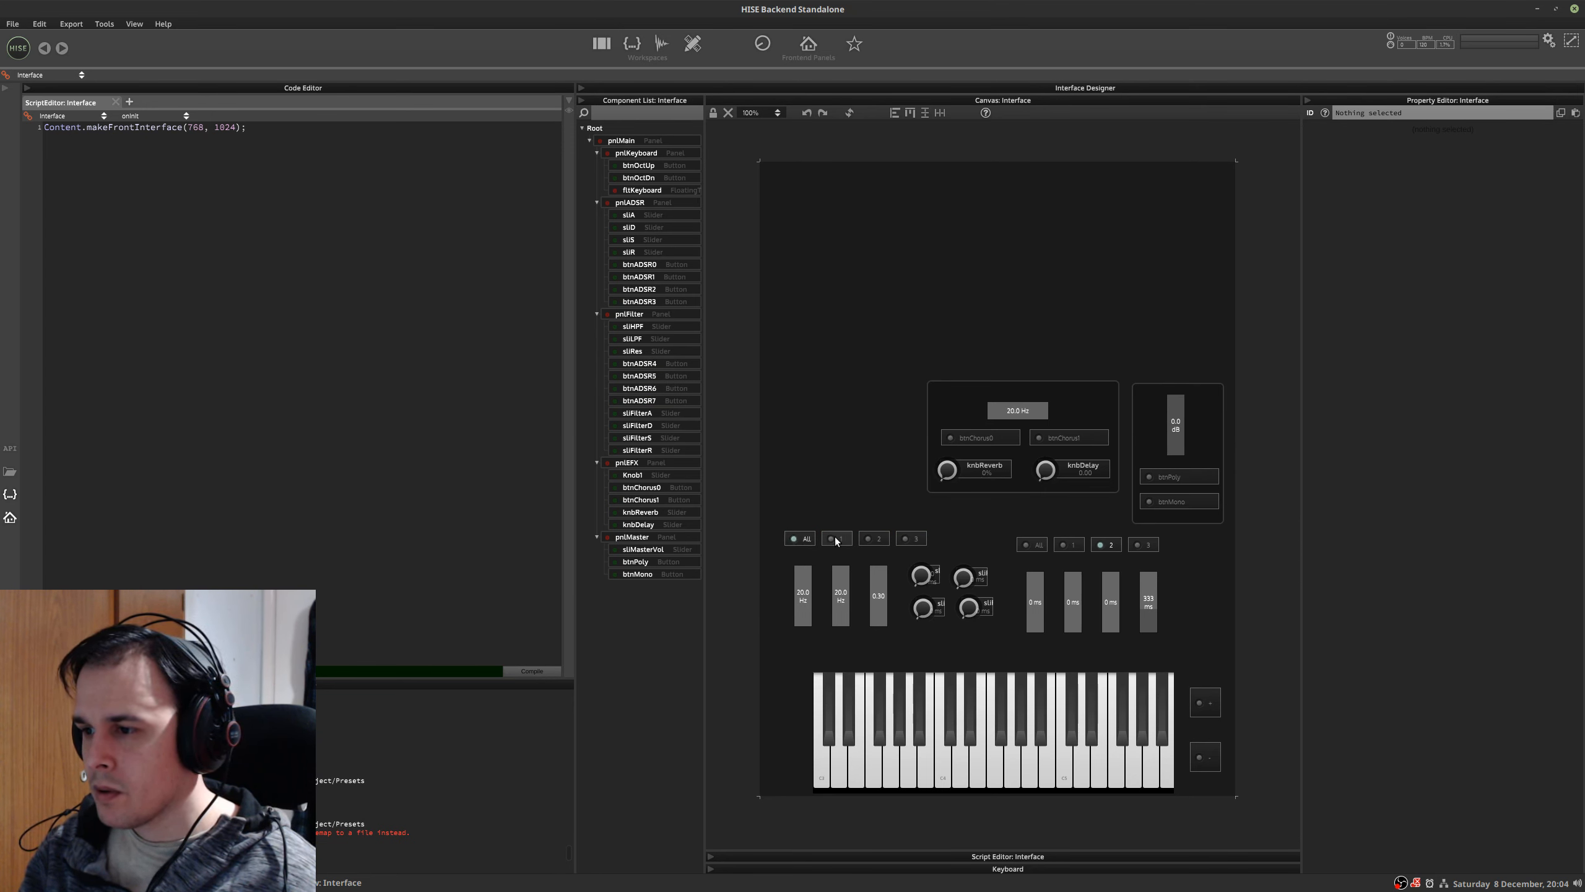
- Test that the filter selector buttons and the poly/mono buttons switch independently of each other
left_click(876, 540)
left_click(906, 541)
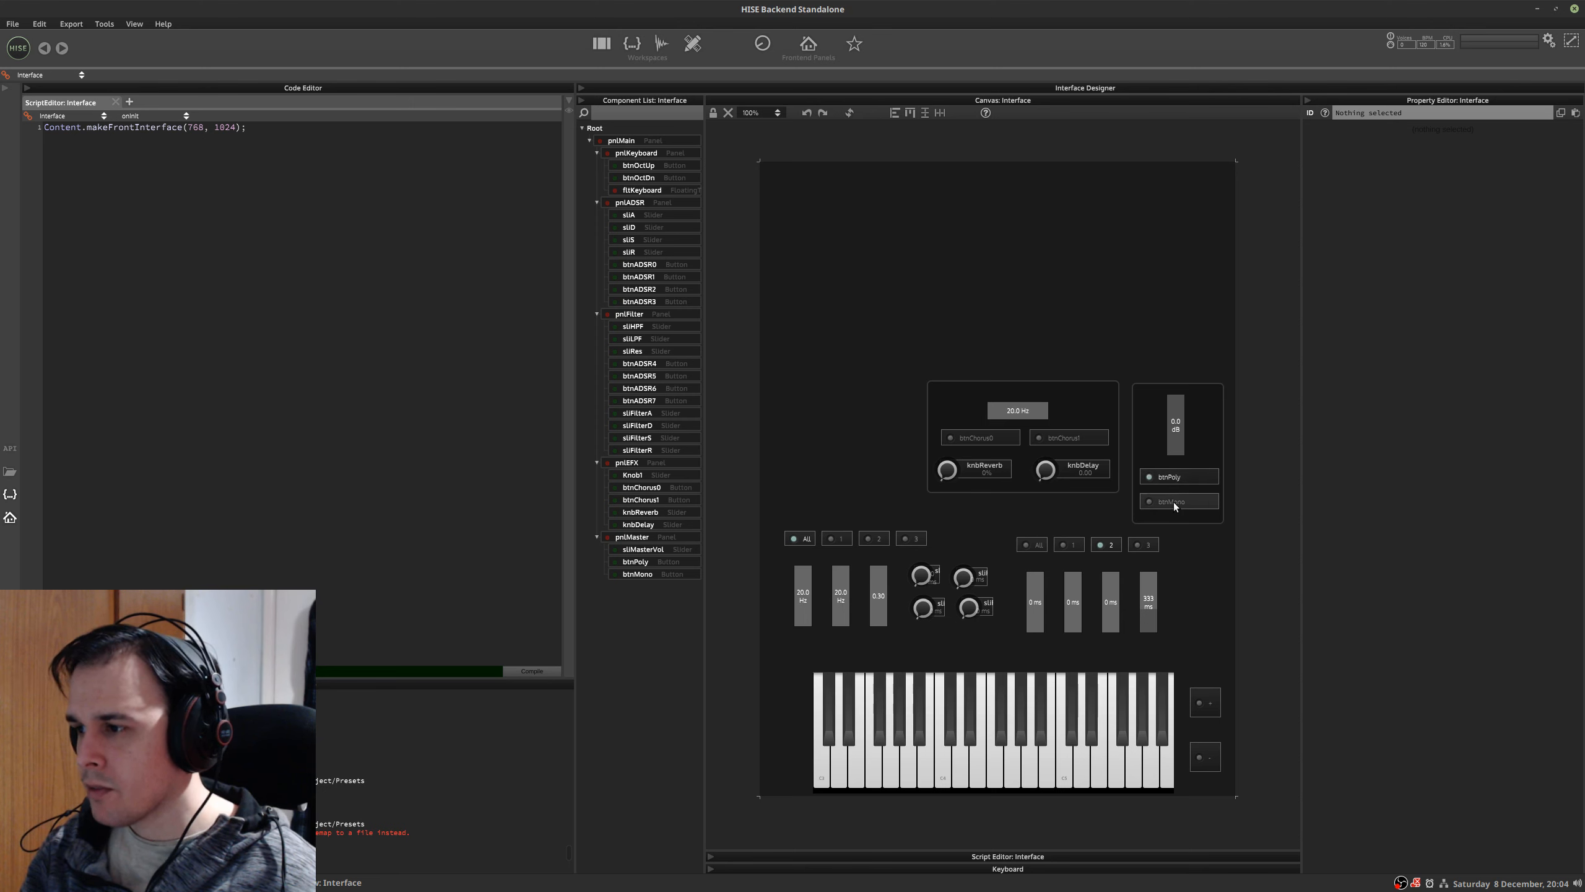
left_click(874, 538)
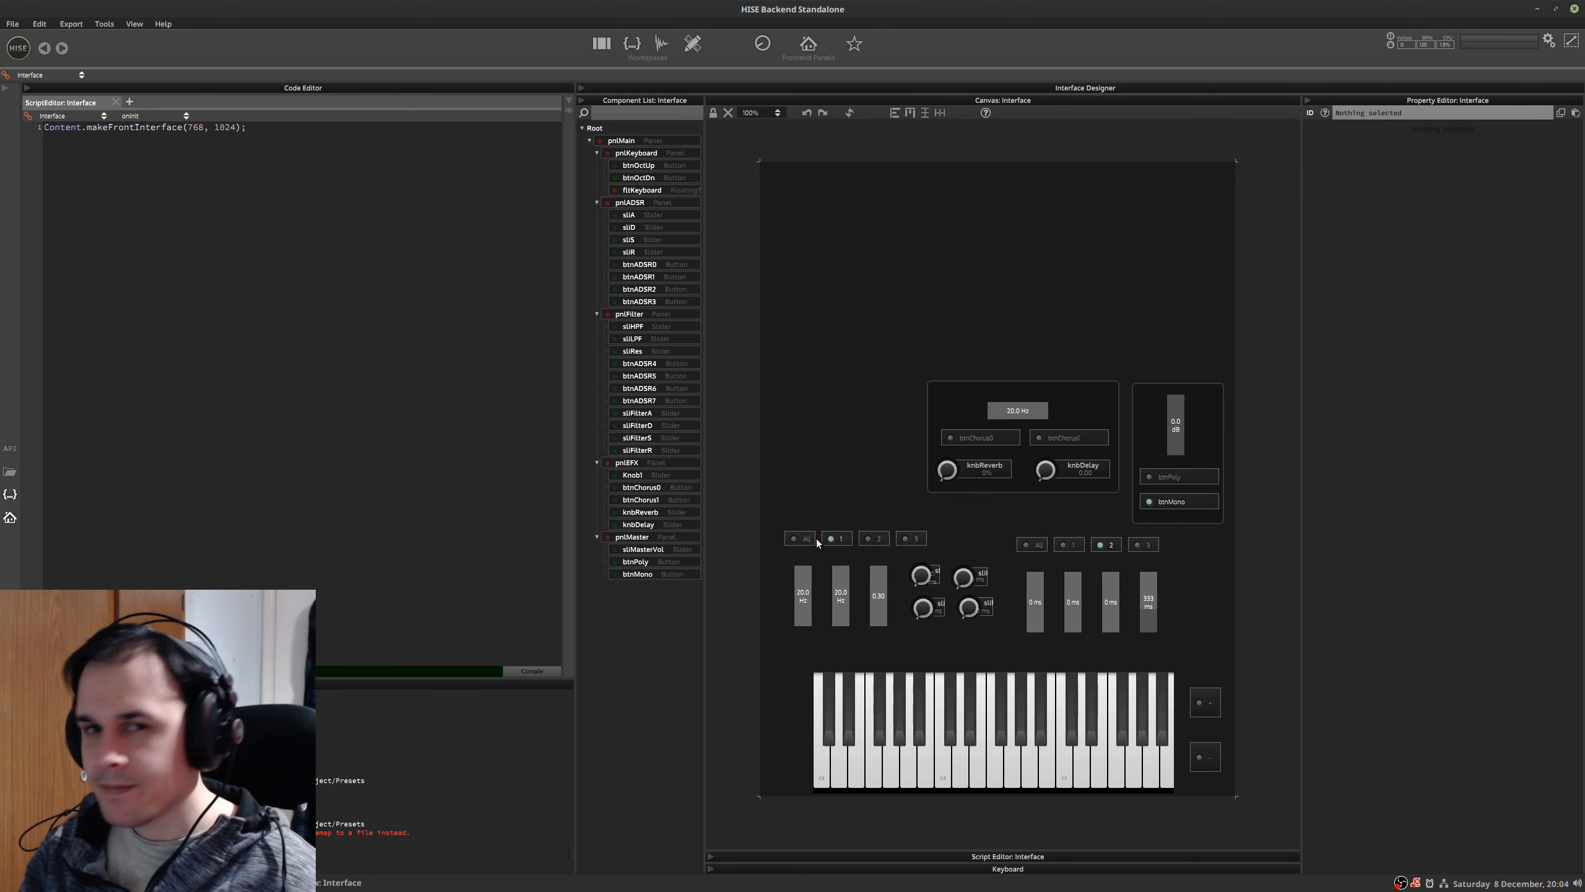
left_click(873, 538)
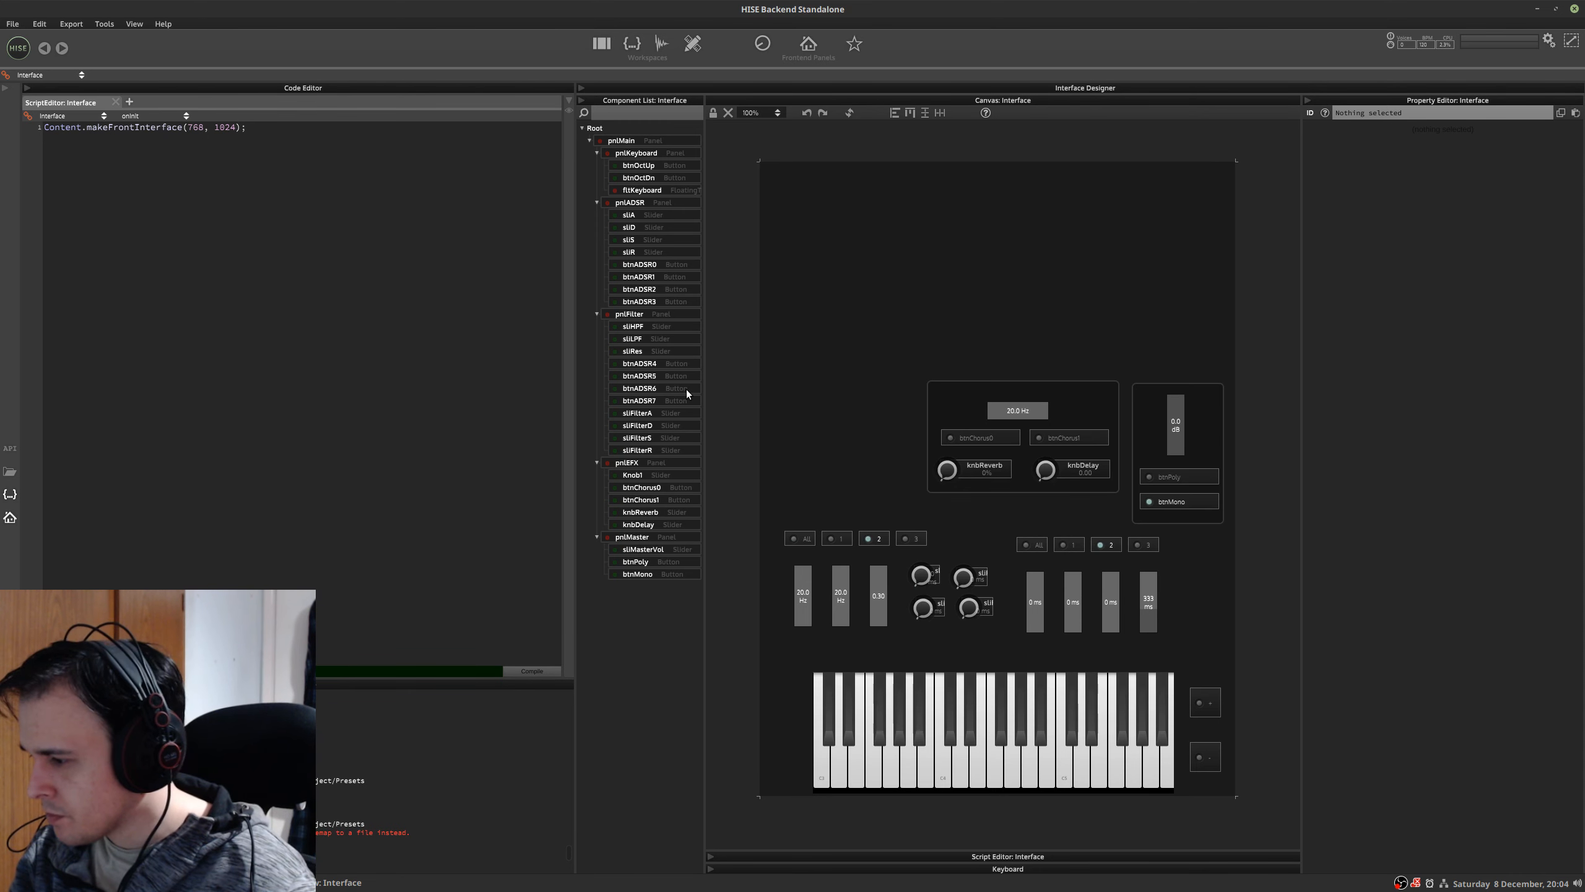
- Examine the oscillator sections in the layout mockup image, then return to the HISE interface designer
key("ctrl+alt+Right")
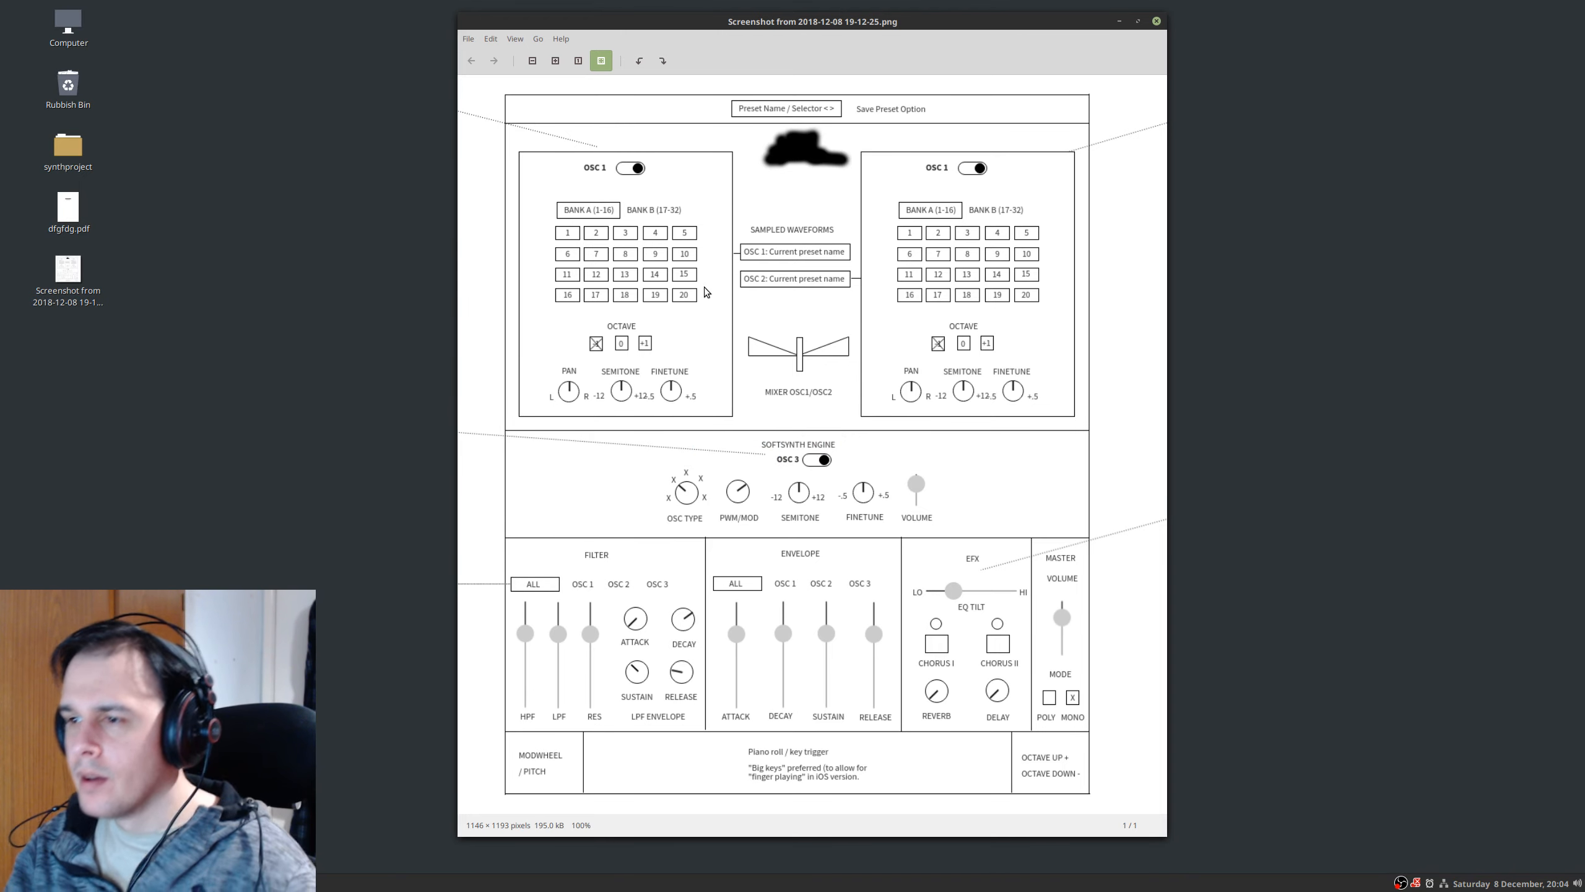
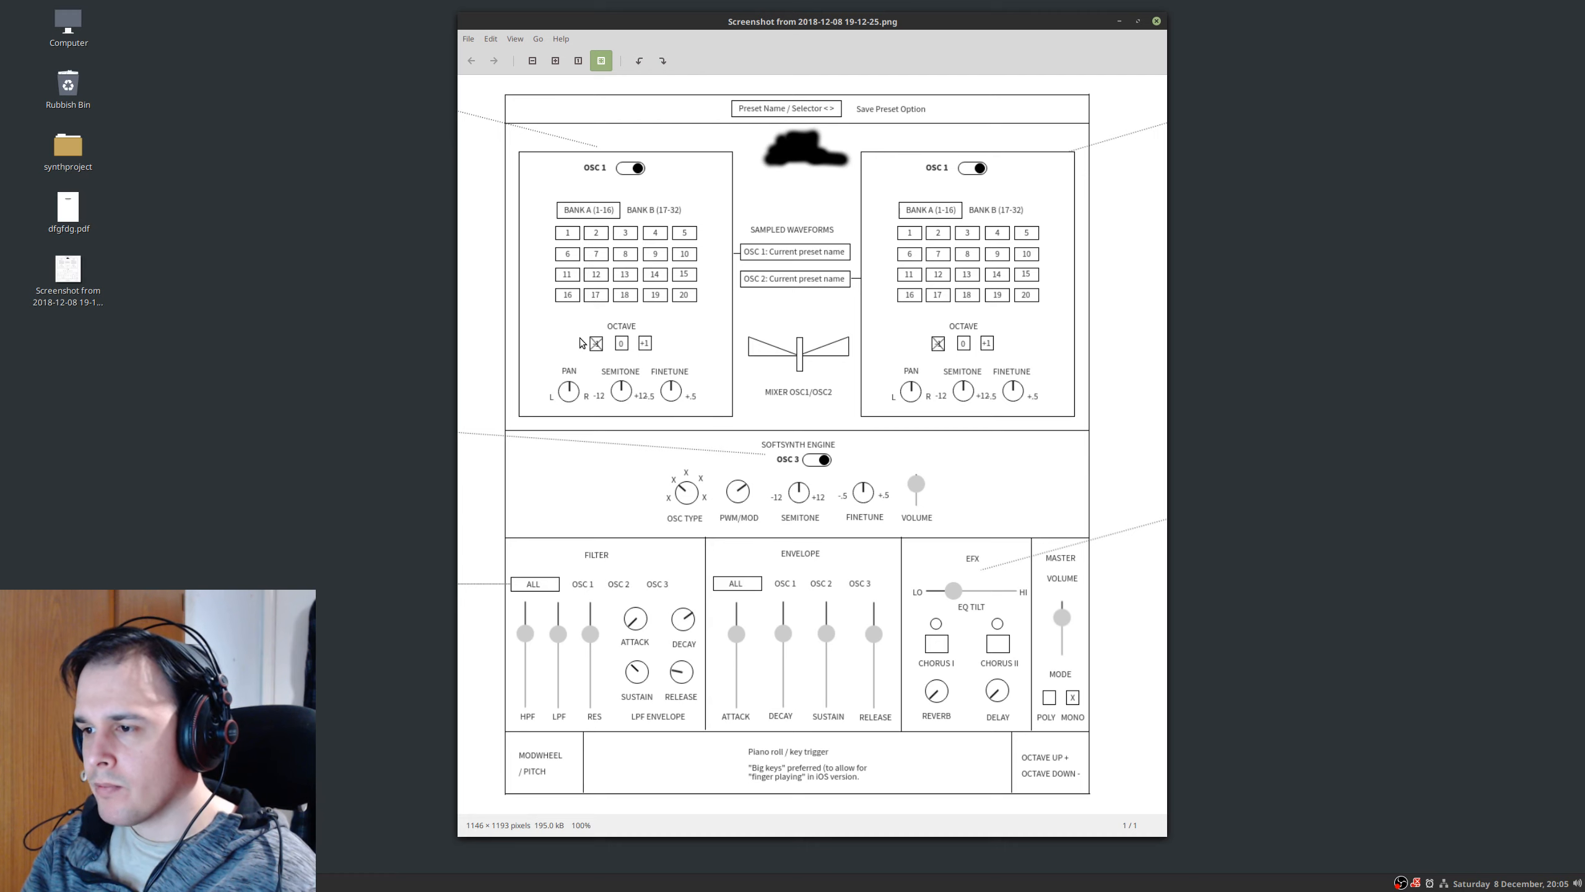
key("alt+Tab")
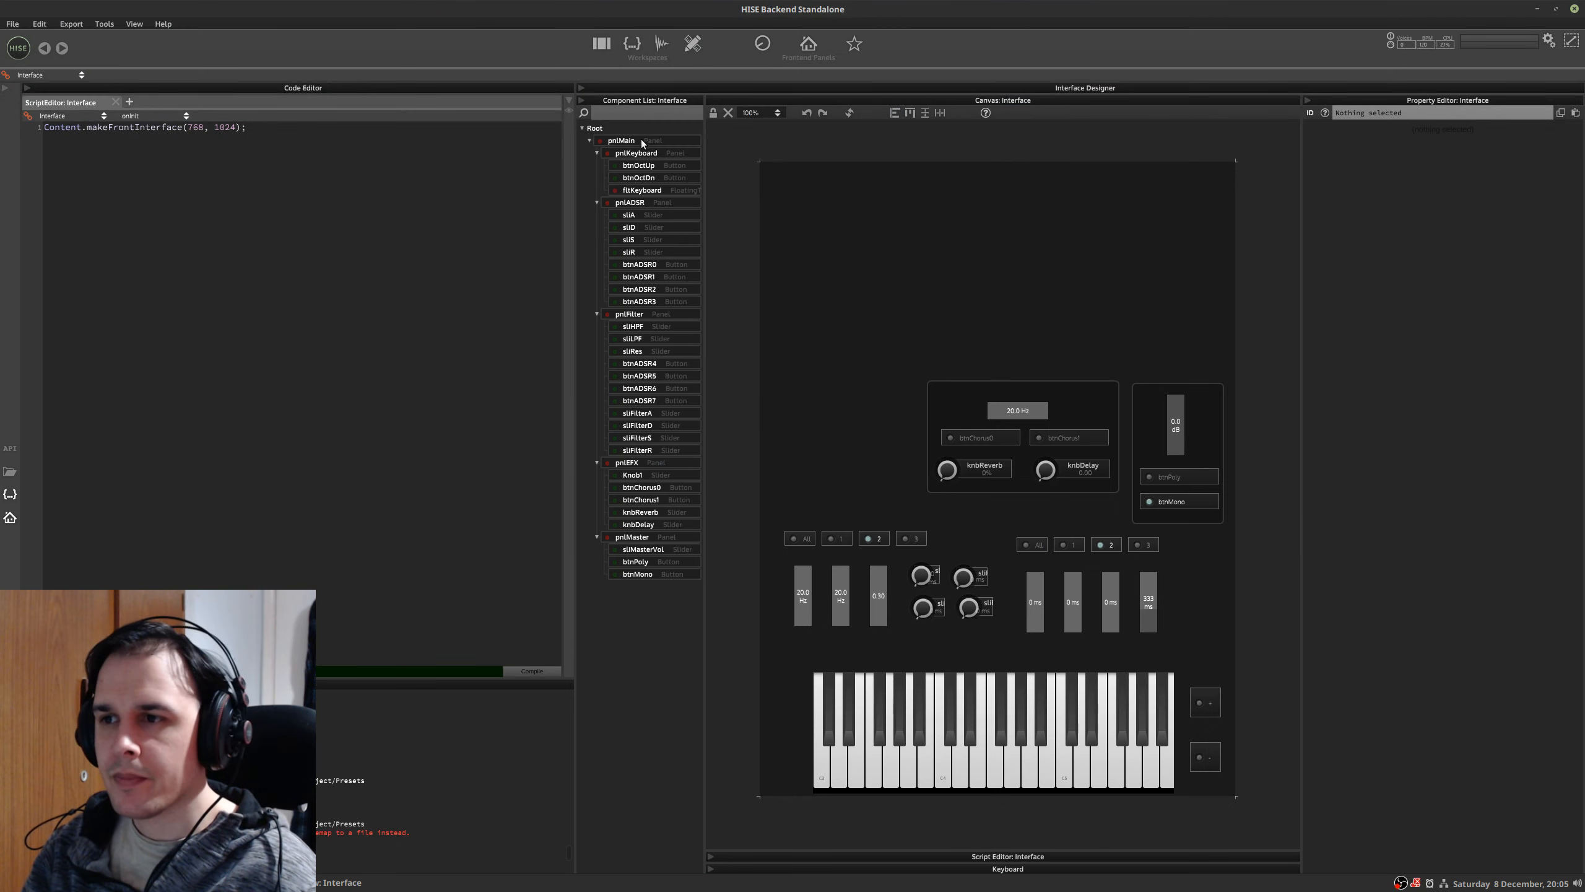
key("alt+Tab")
key("alt+Tab")
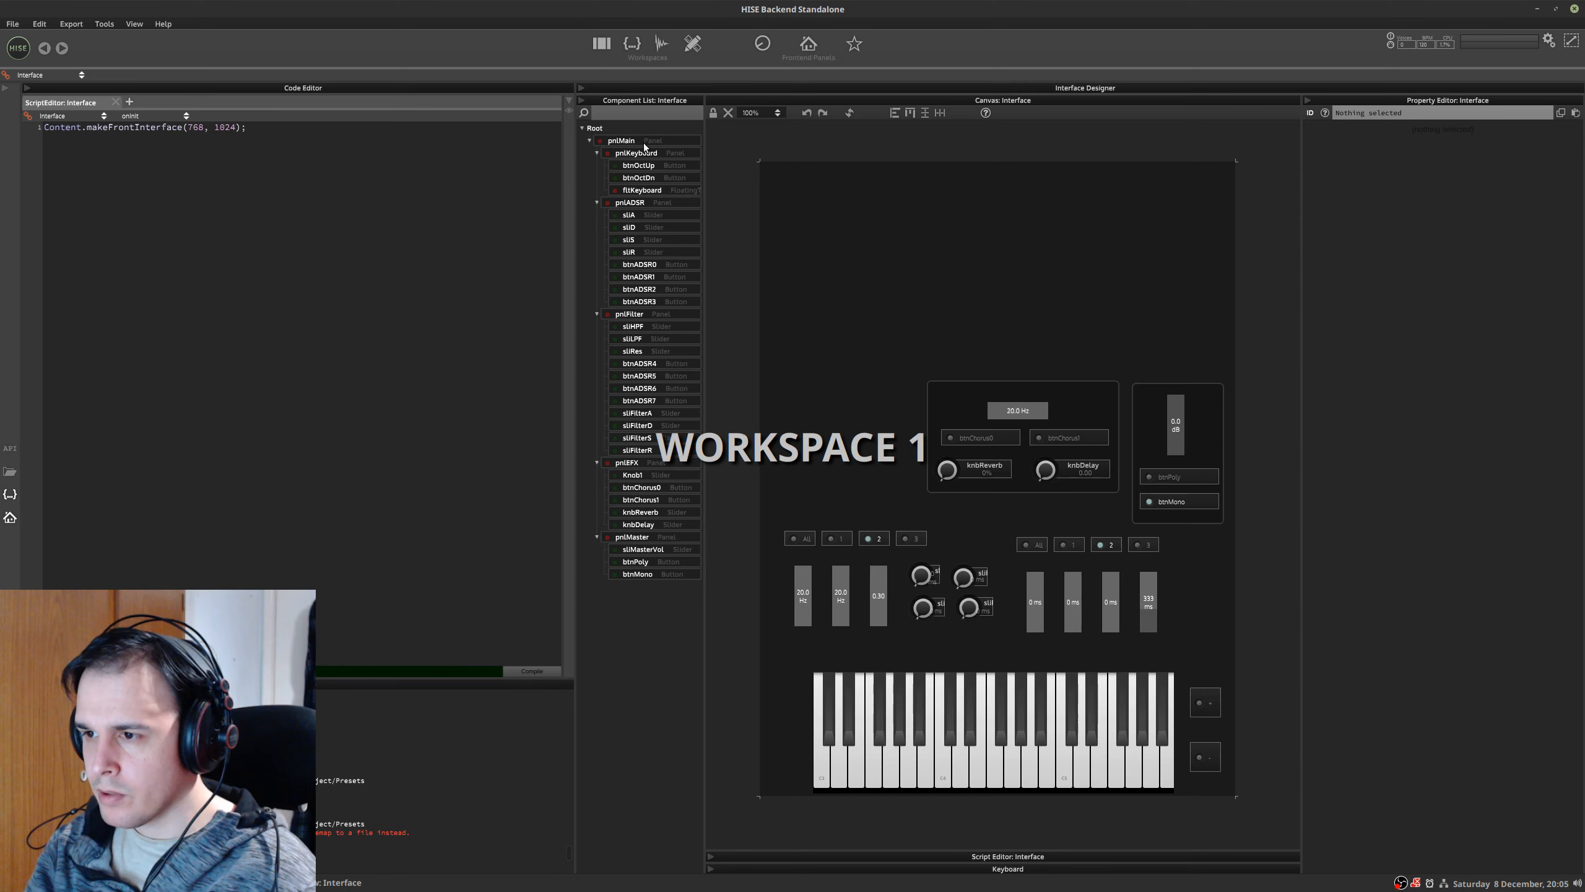
- Collapse pnlADSR, pnlFilter, pnlEFX and pnlMaster in the component list
left_click(597, 202)
left_click(597, 214)
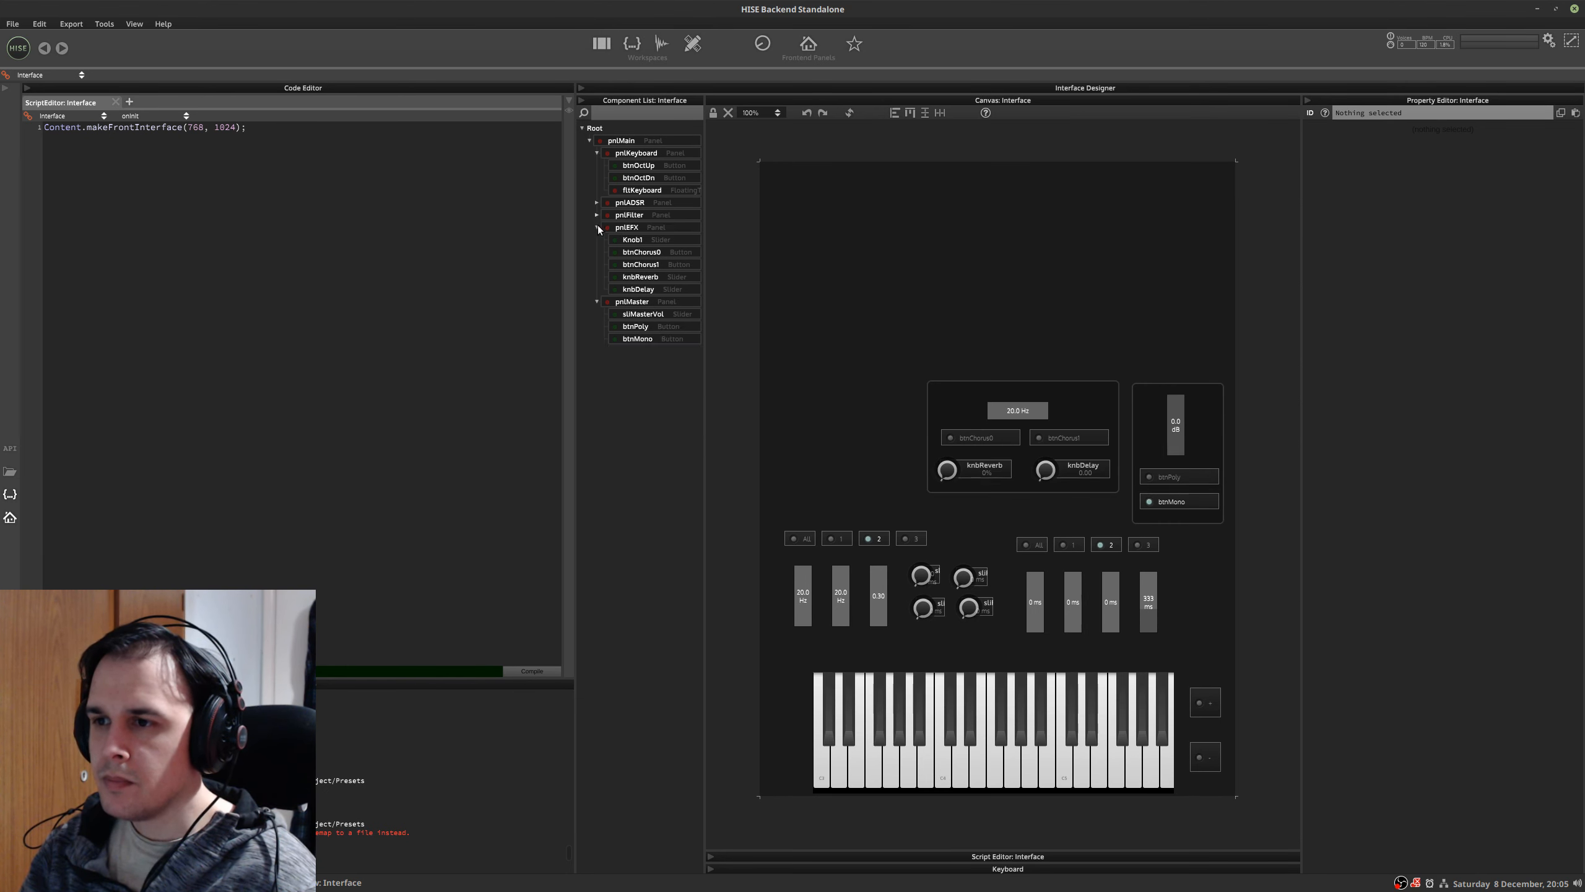
left_click(596, 228)
left_click(596, 239)
- Switch the canvas to edit mode and add a new panel inside pnlMain
right_click(639, 295)
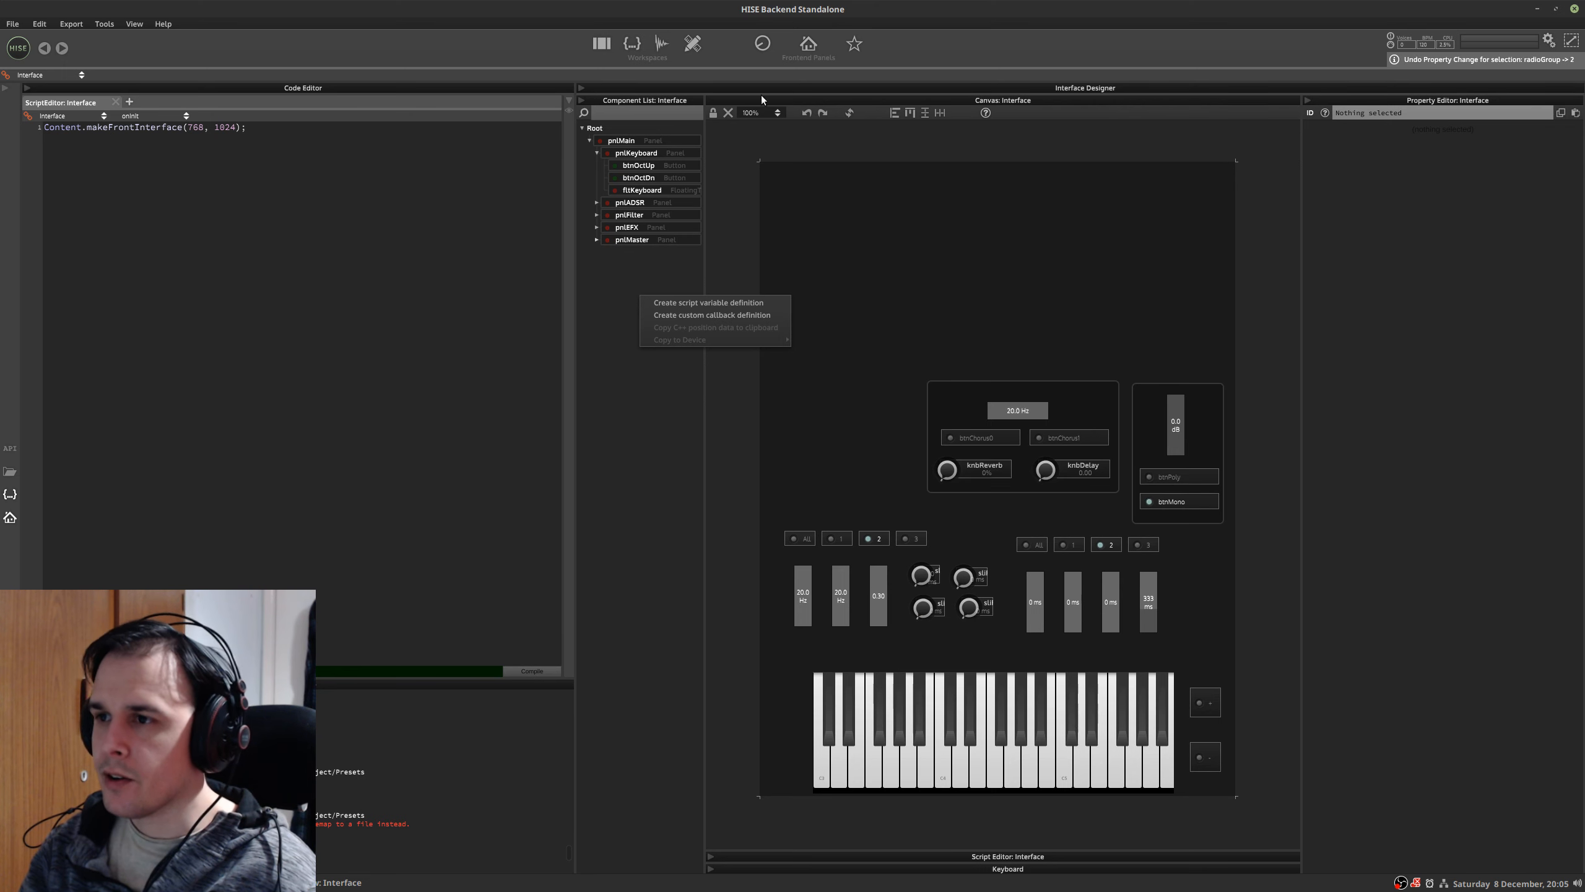
left_click(716, 114)
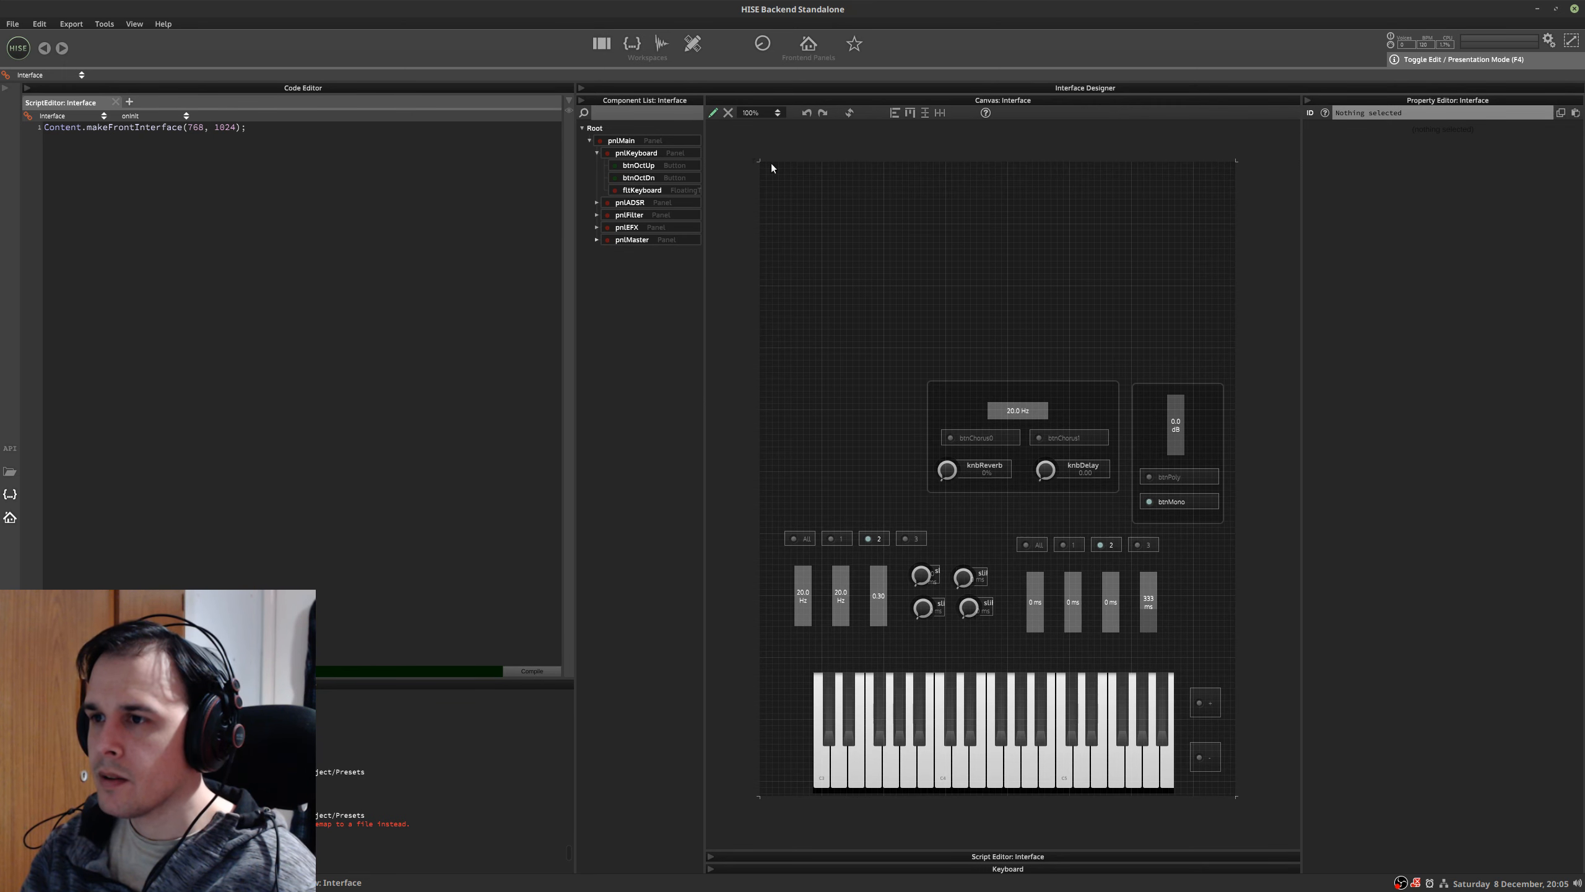
left_click(669, 141)
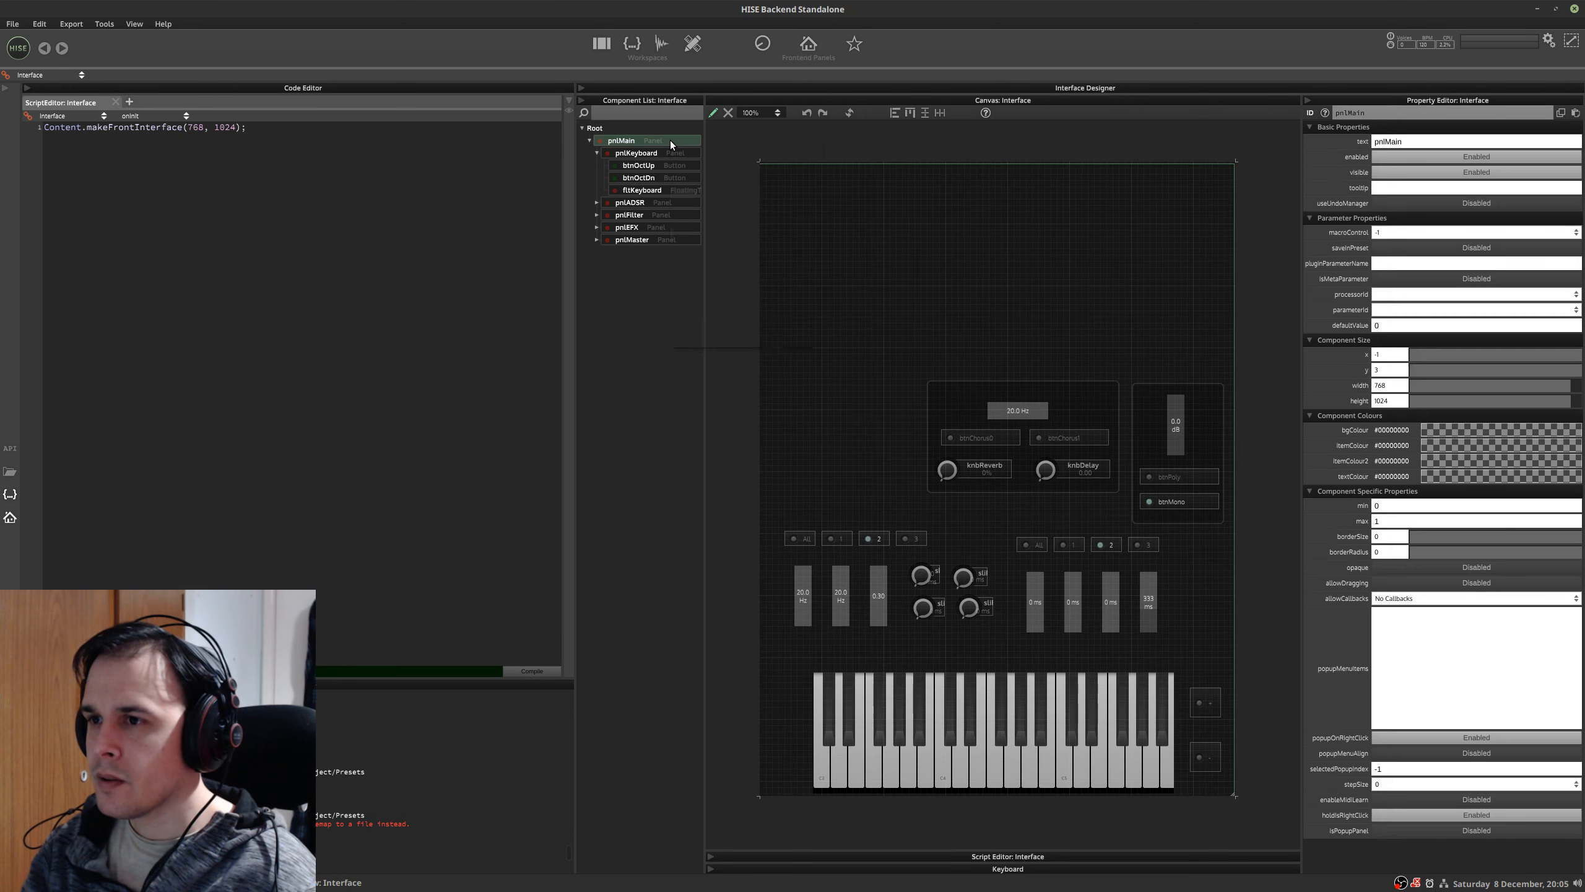
right_click(670, 141)
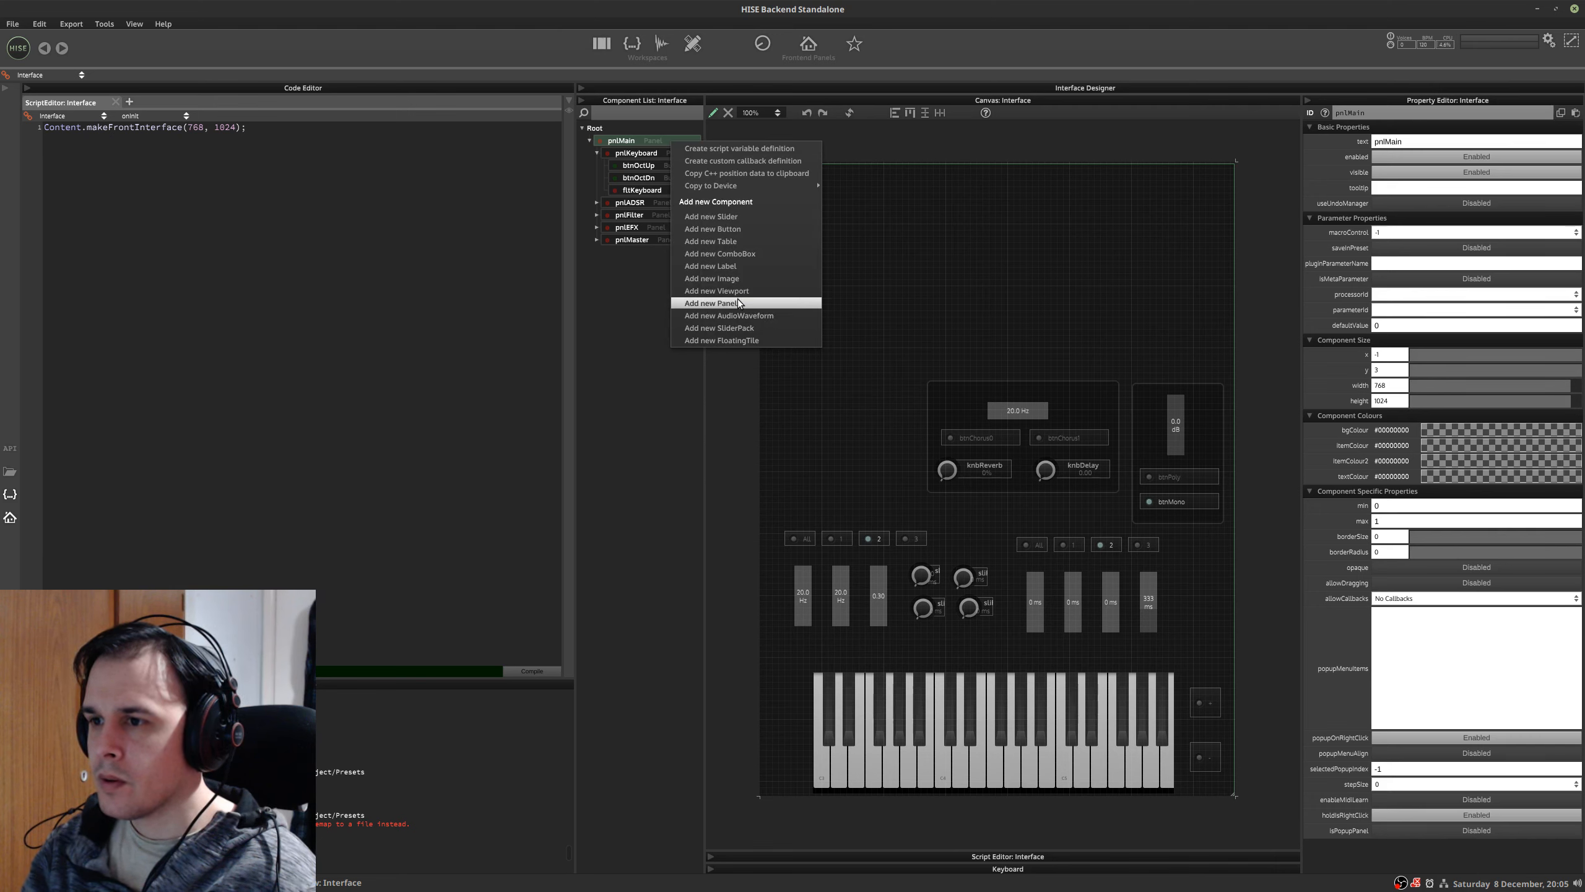
left_click(724, 303)
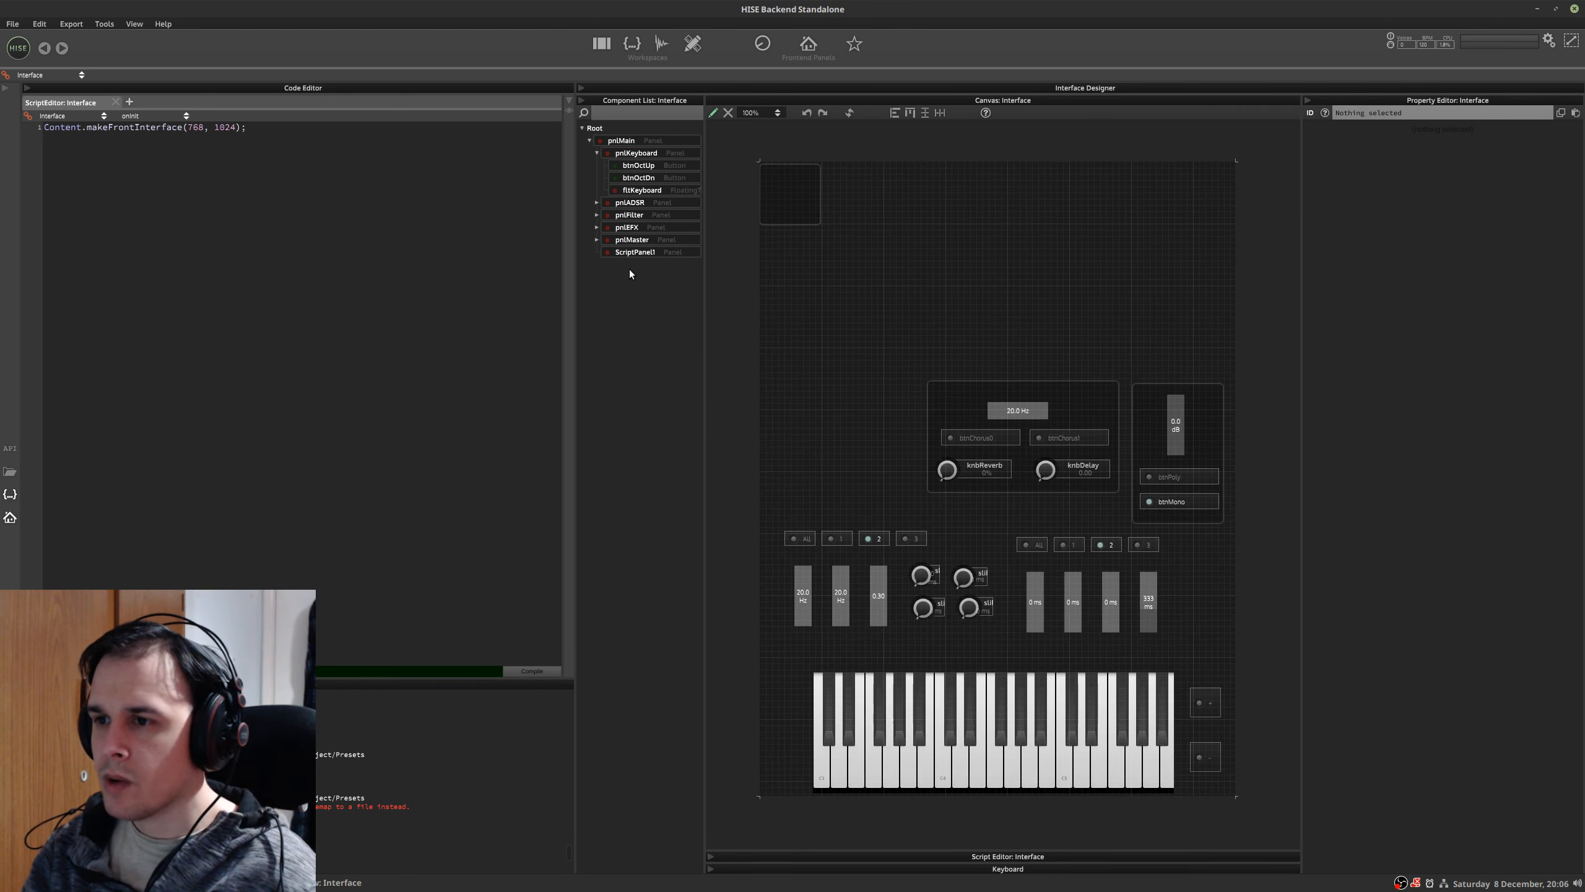
right_click(941, 239)
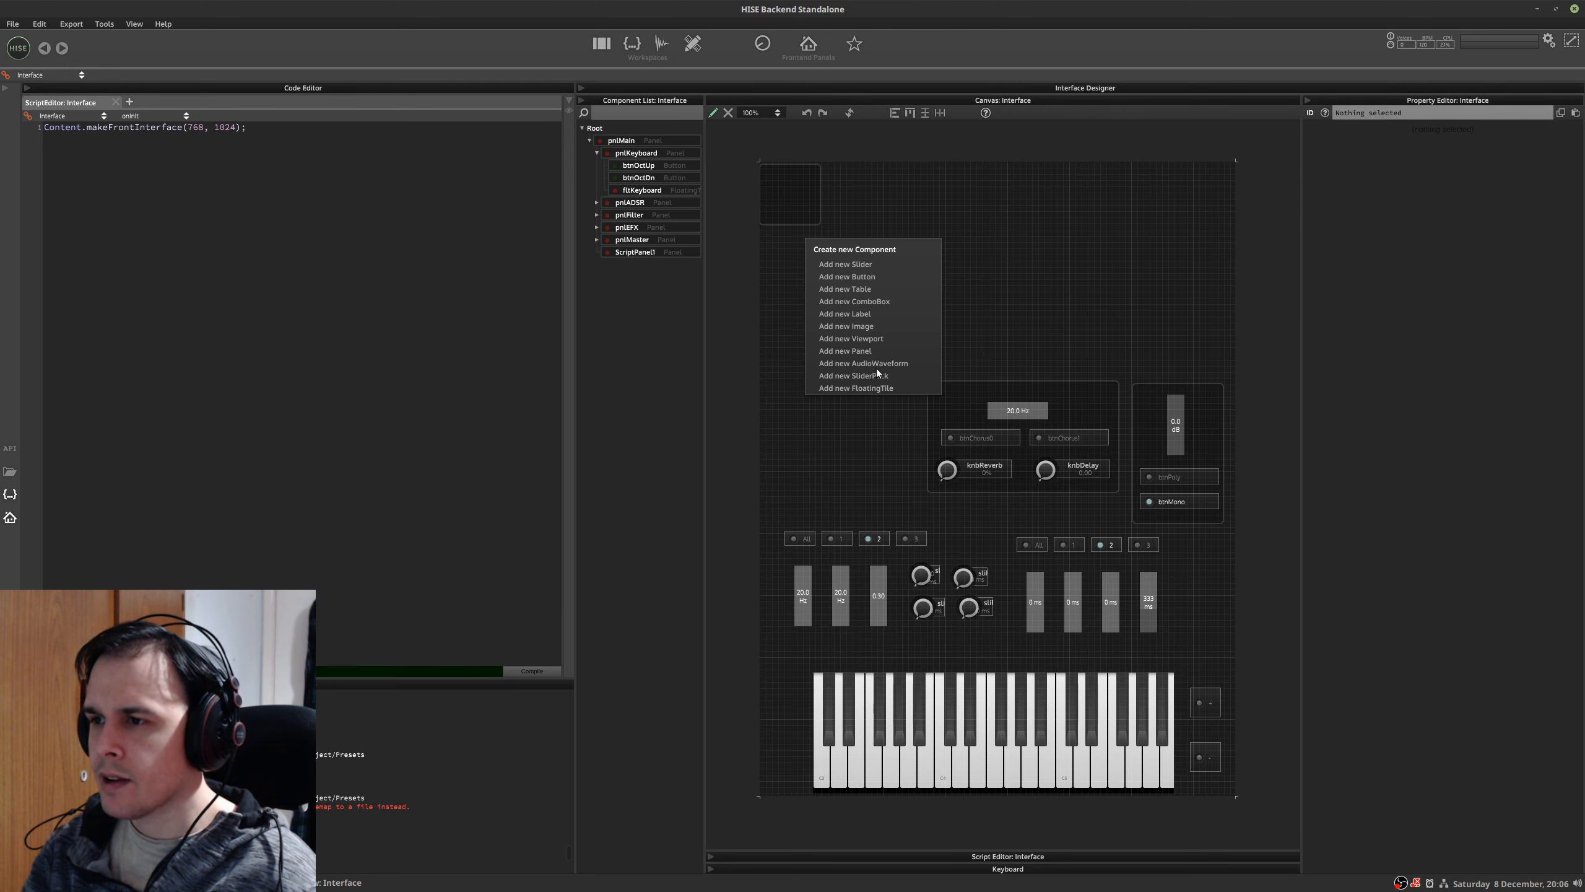
left_click(687, 299)
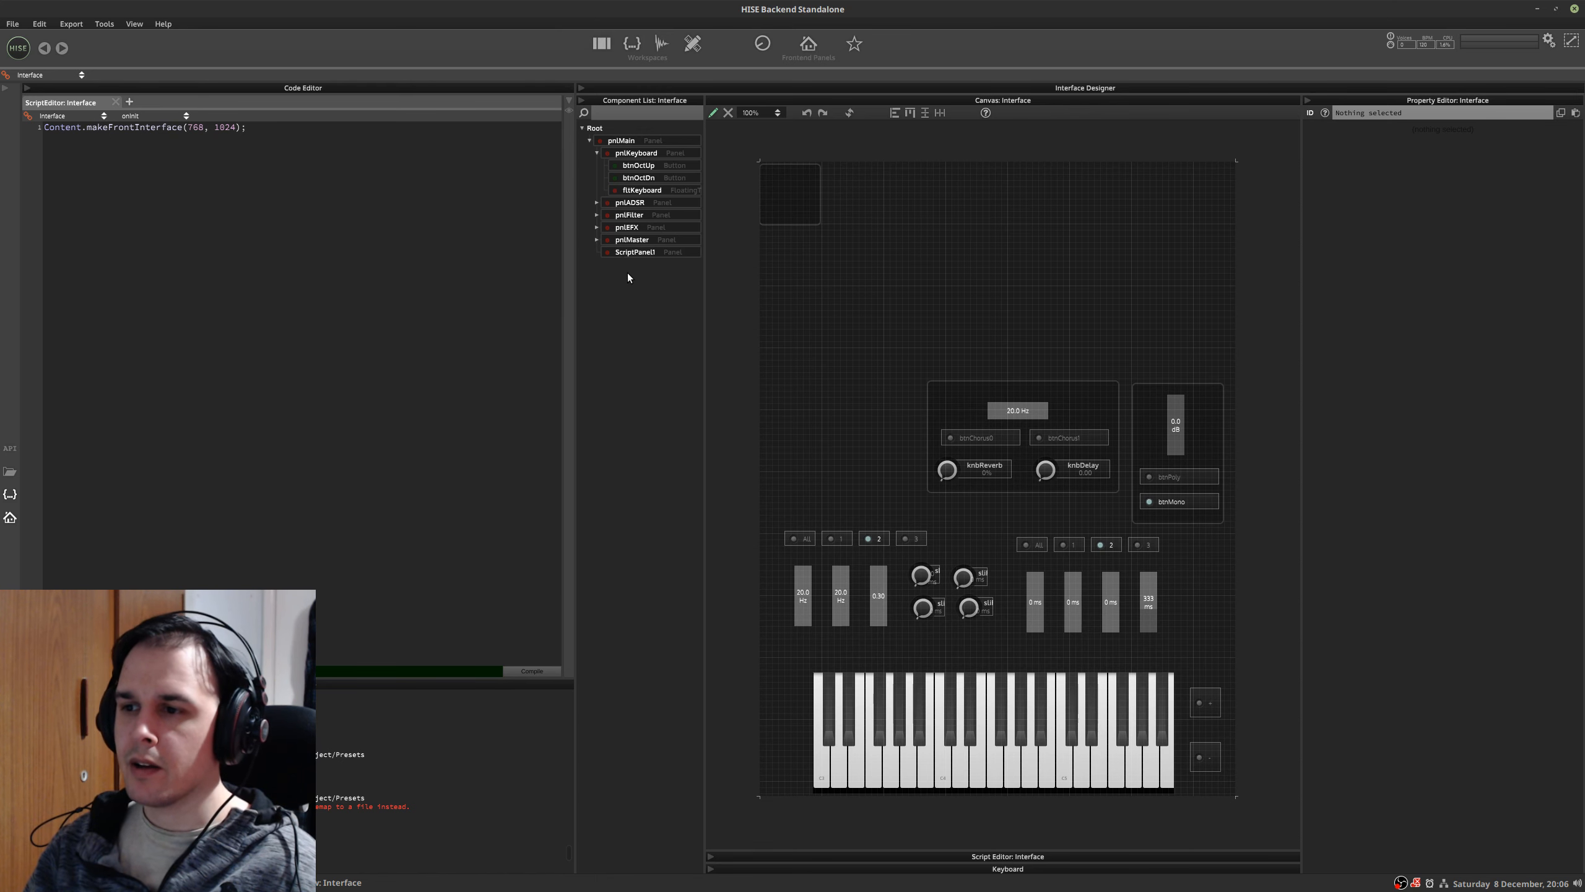
right_click(620, 140)
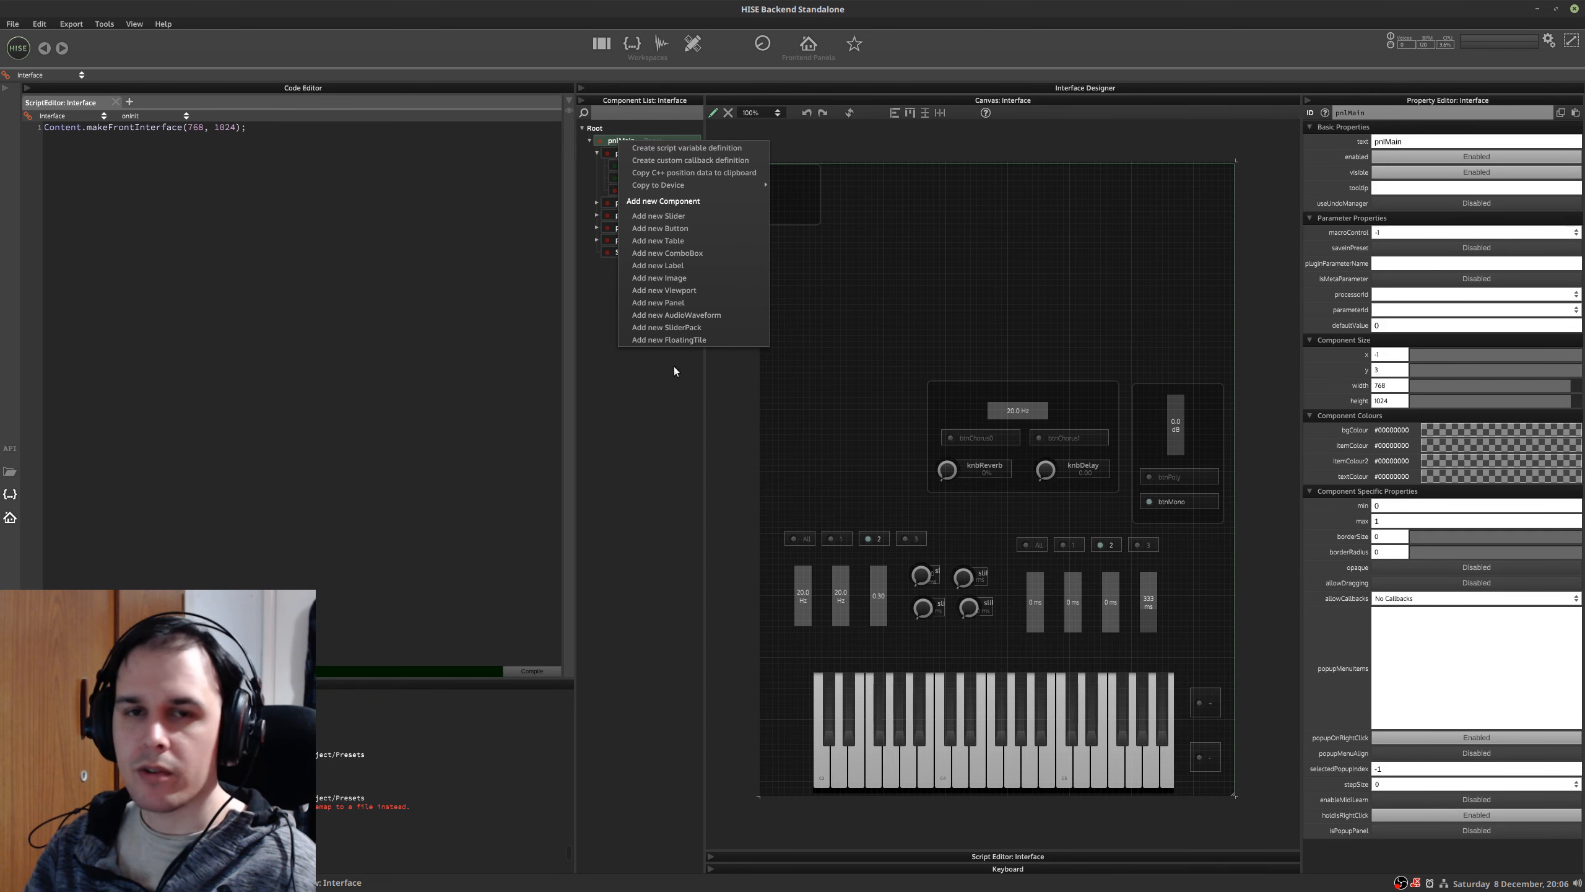
left_click(669, 444)
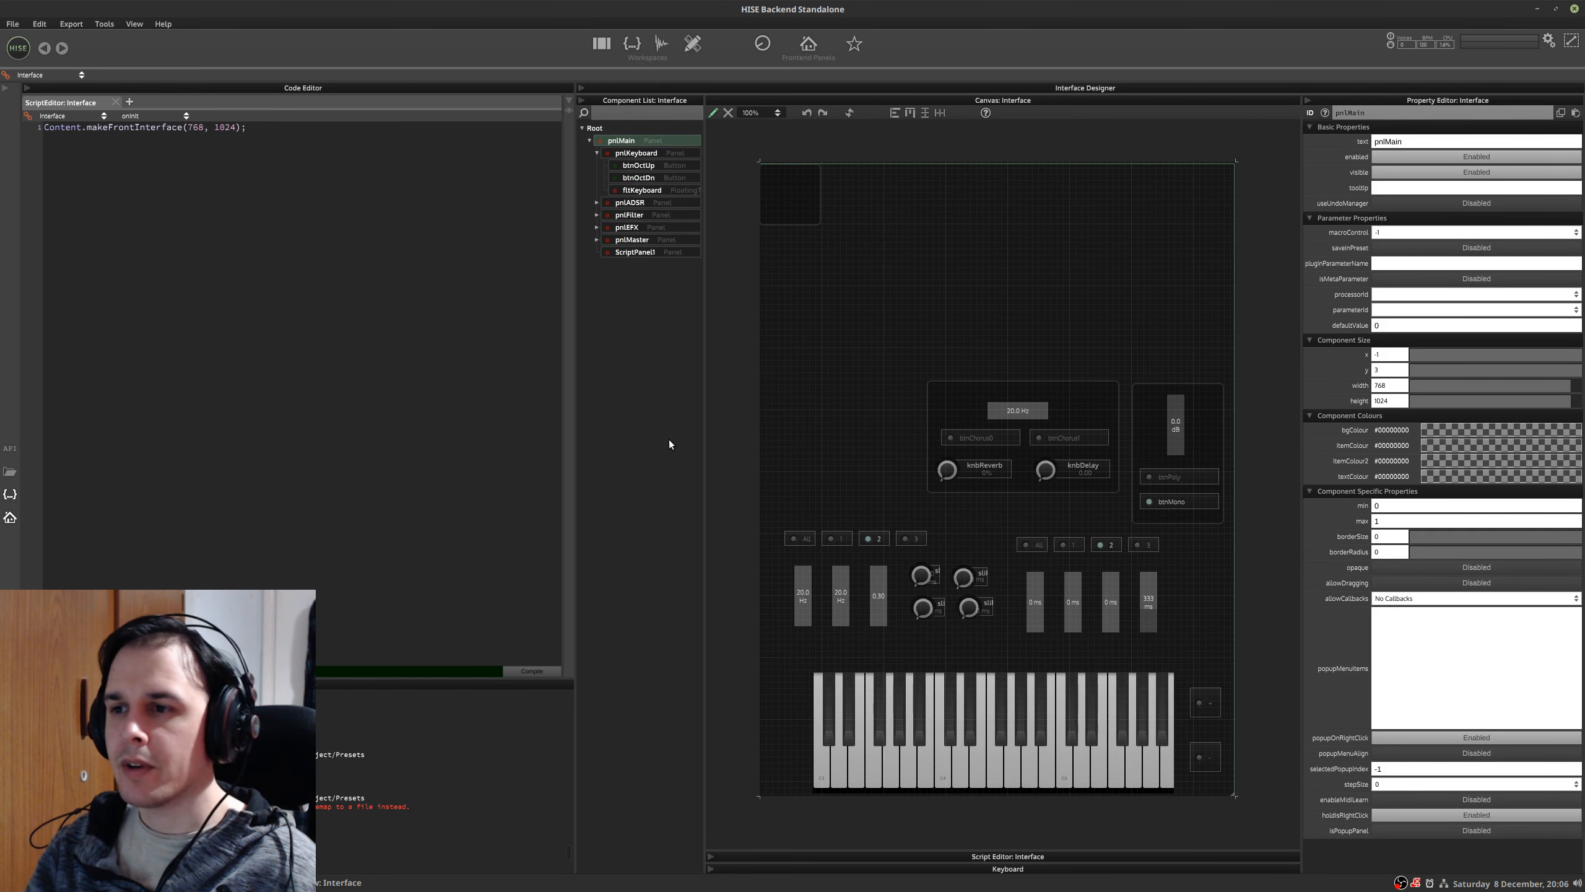
- Enlarge the new panel inside pnlMain to about 662 px wide and 181 px high
left_click(638, 252)
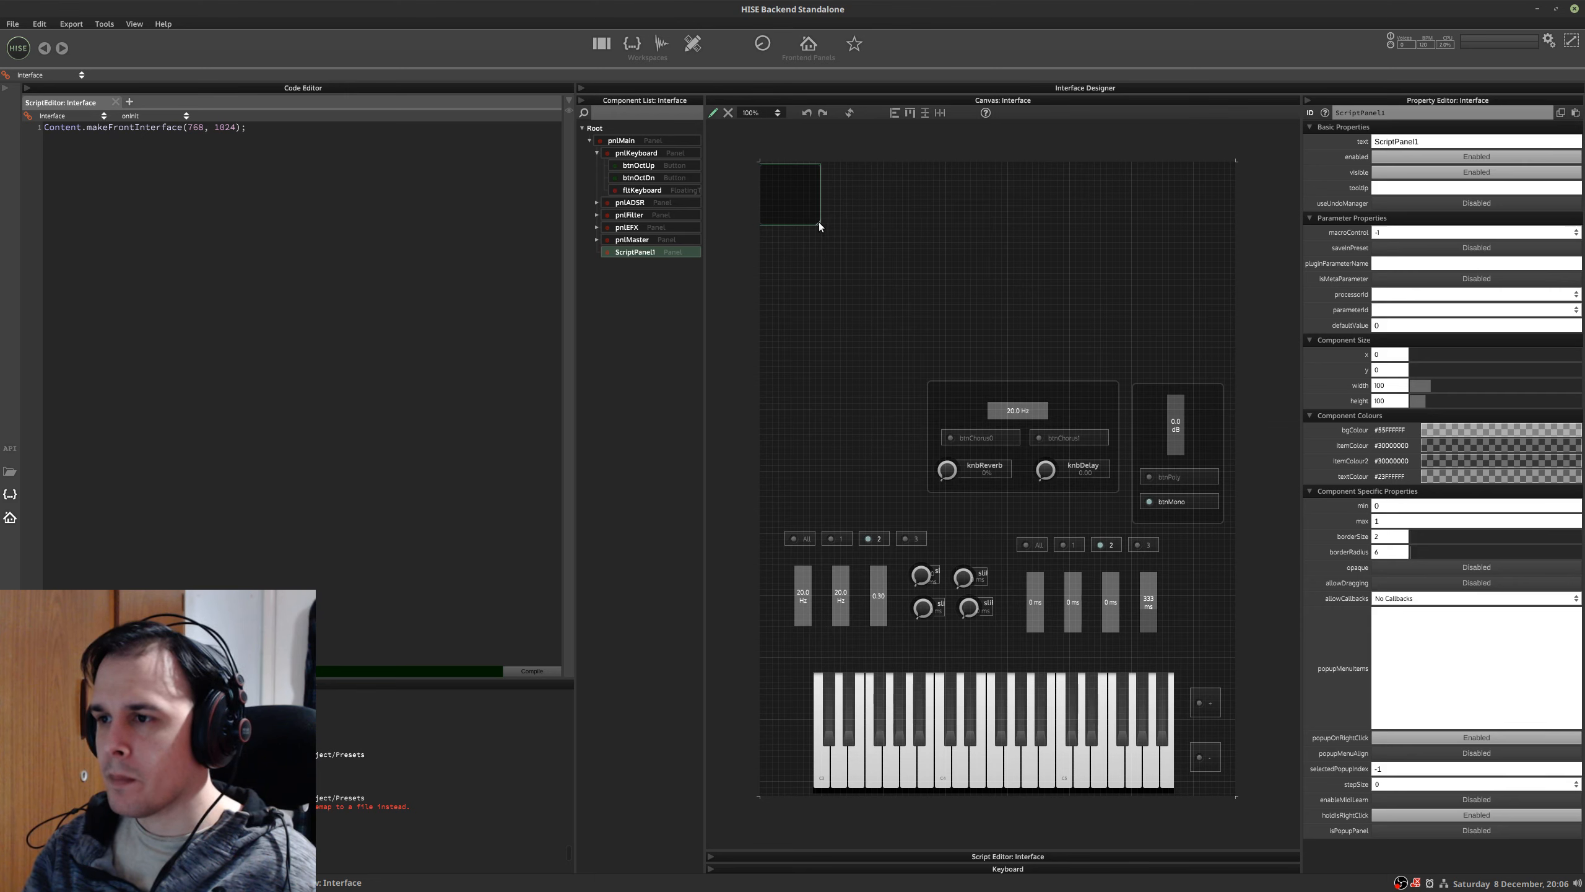
left_click_drag(818, 221, 1168, 274)
left_click_drag(955, 229, 1004, 269)
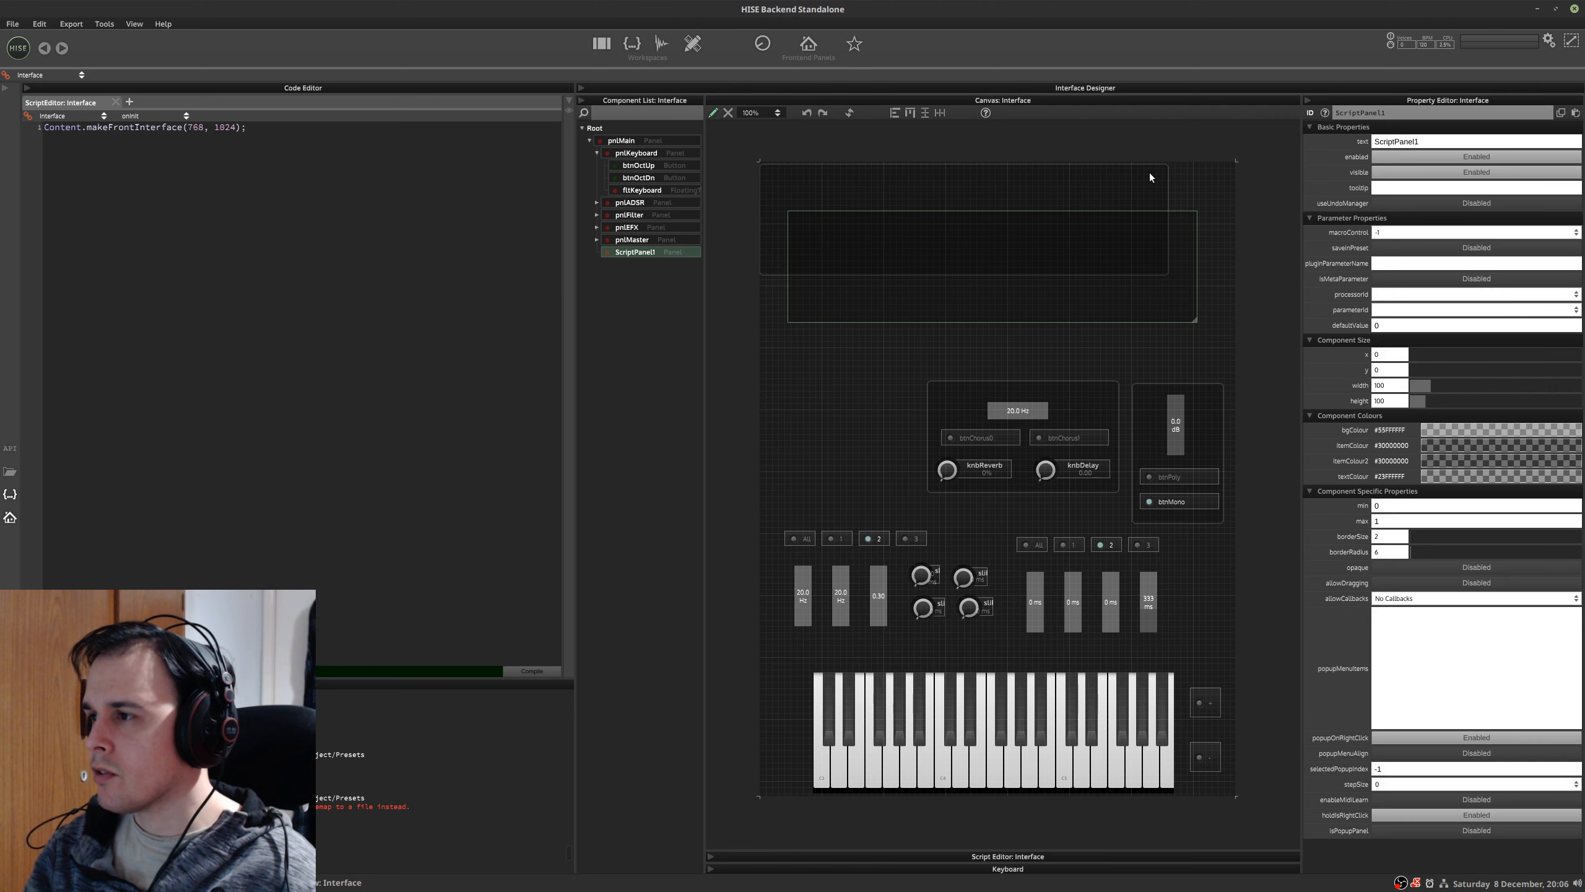
- Try to rename the new panel, first as pnlSoftSynth and then as pnlOSC3
left_click(1409, 111)
type("pn")
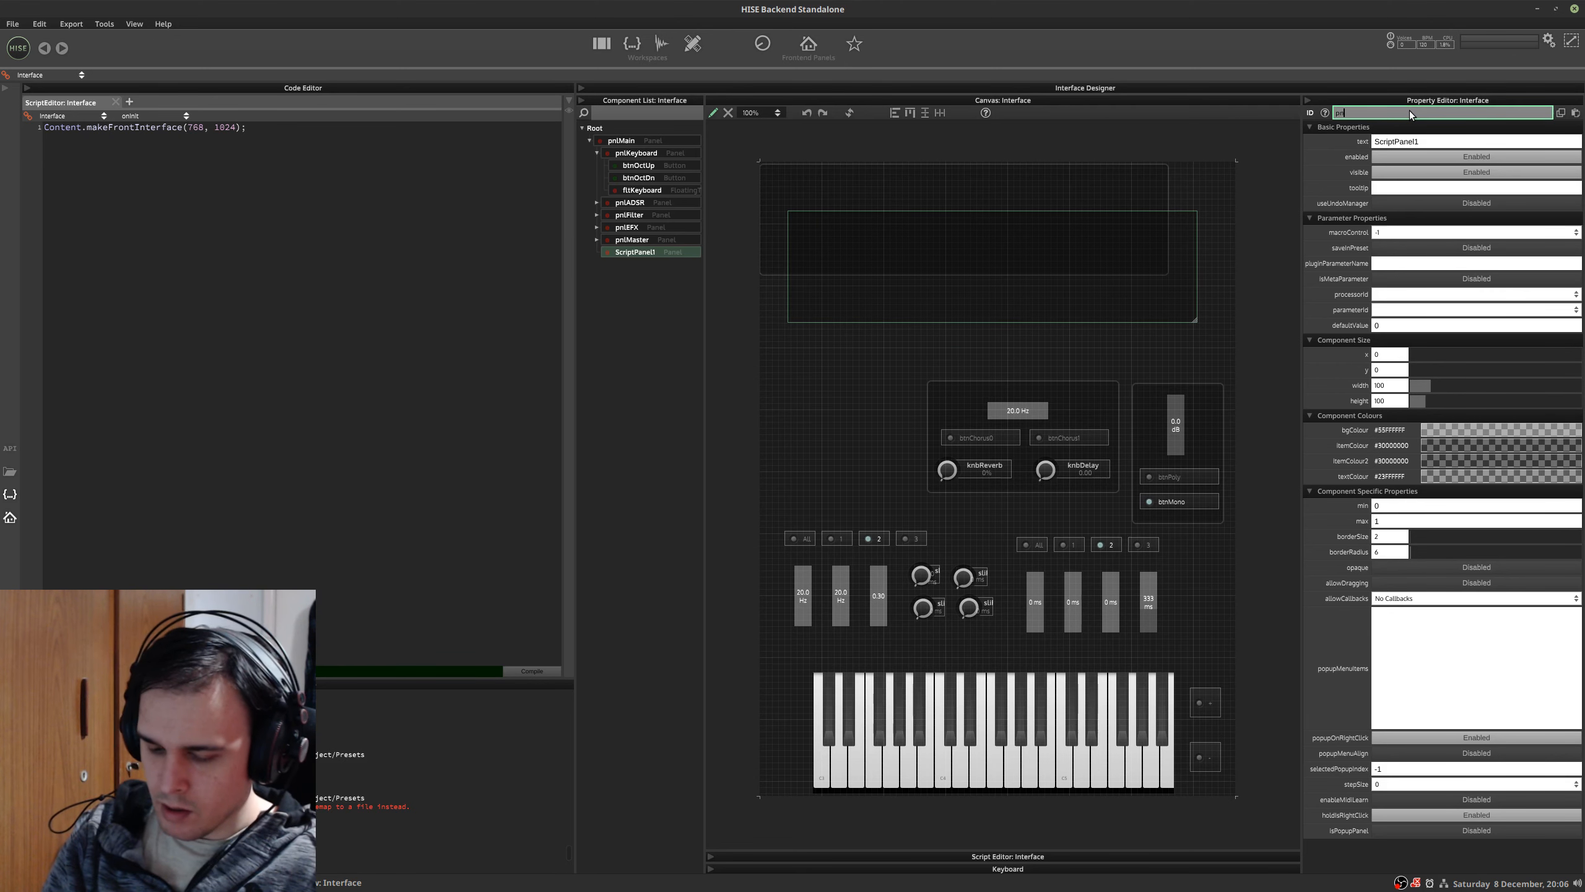
type("l")
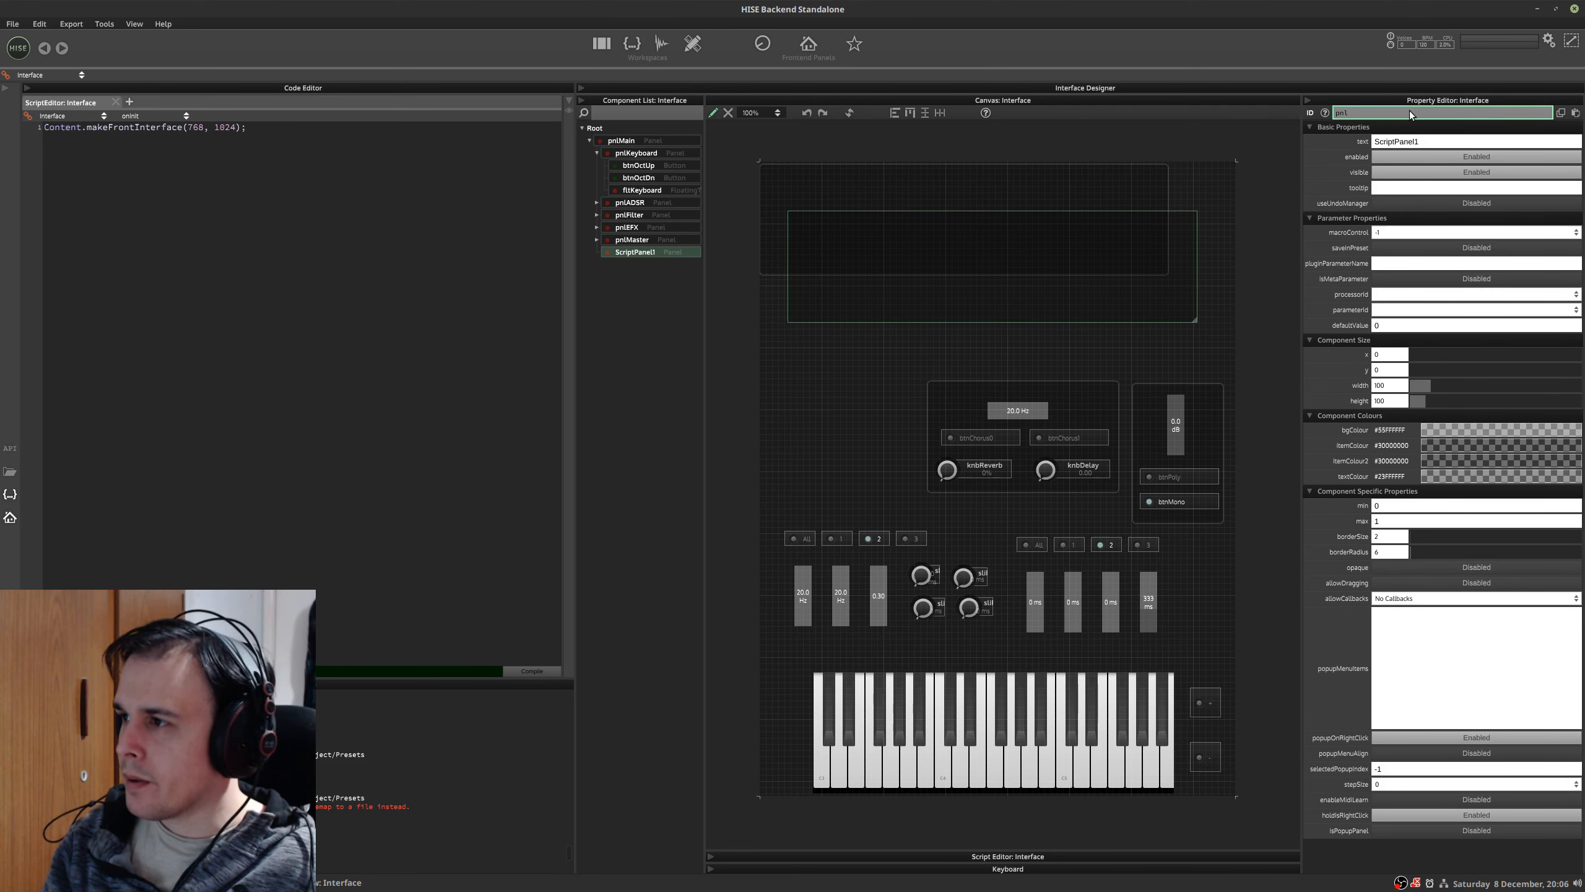
type("SoftSyn")
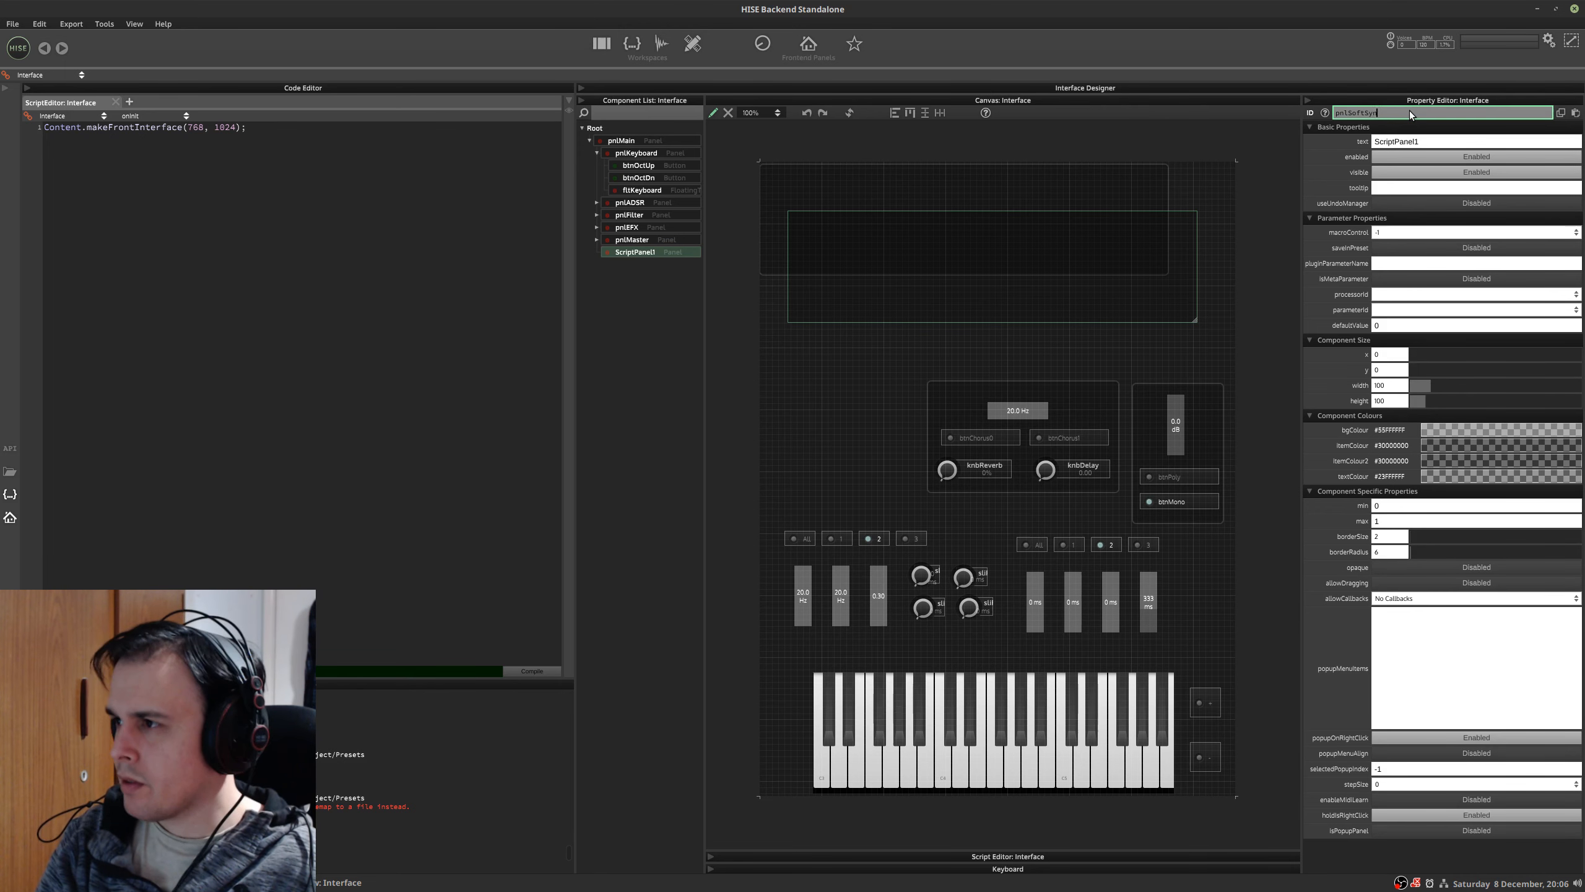
type("th")
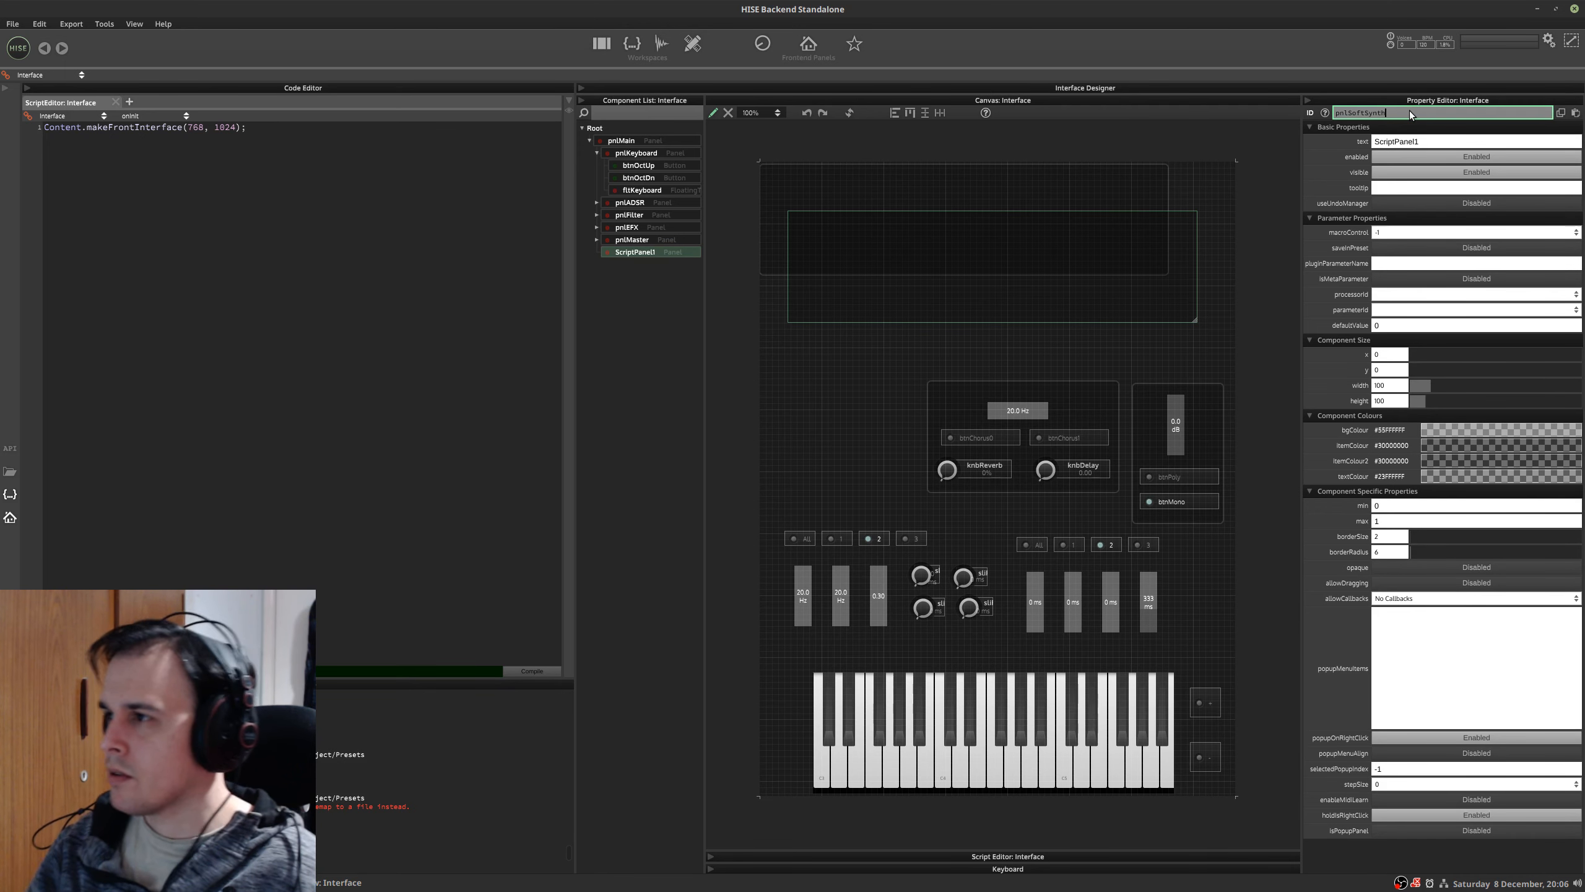
left_click(1424, 141)
left_click(1405, 118)
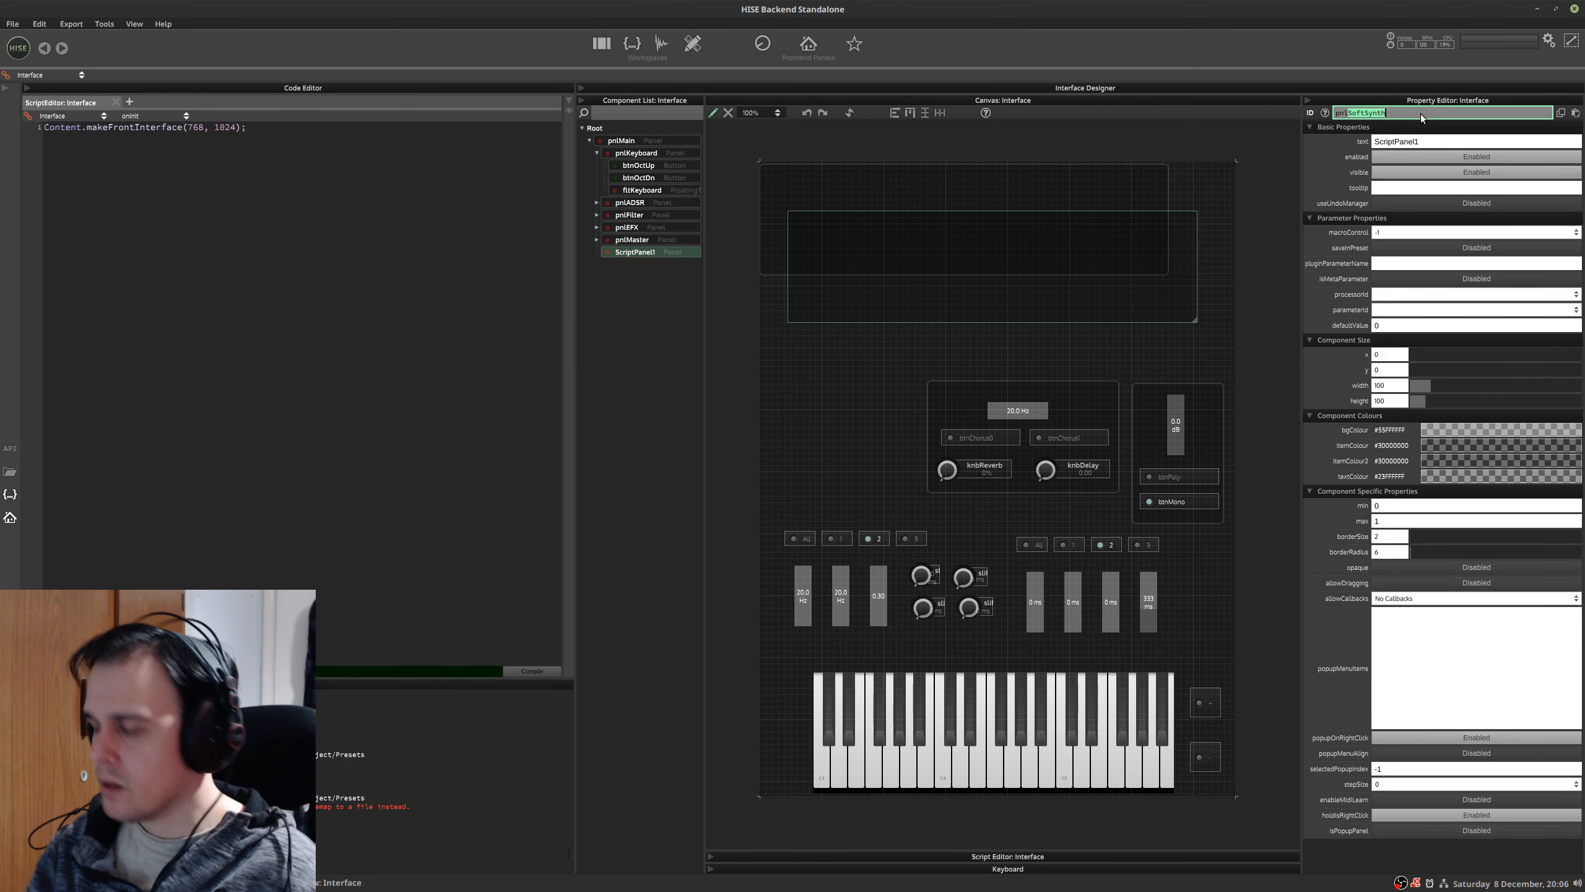
type("OSC3")
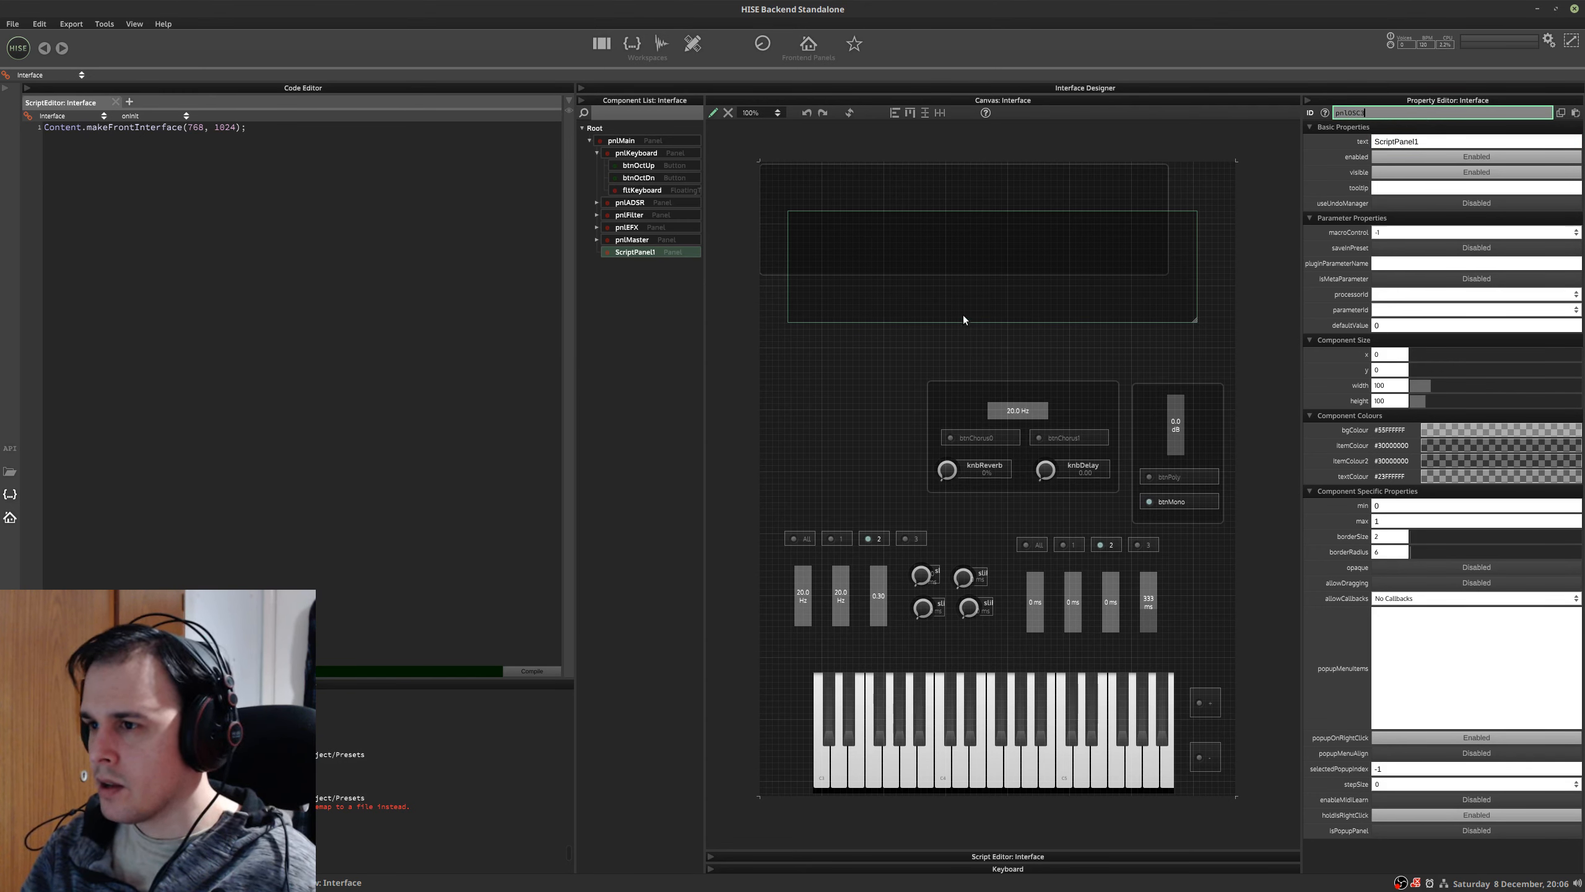
left_click(925, 349)
- Rename the new panel pnlOSC3 and place it at about x 45, y 56 within pnlMain
left_click(667, 253)
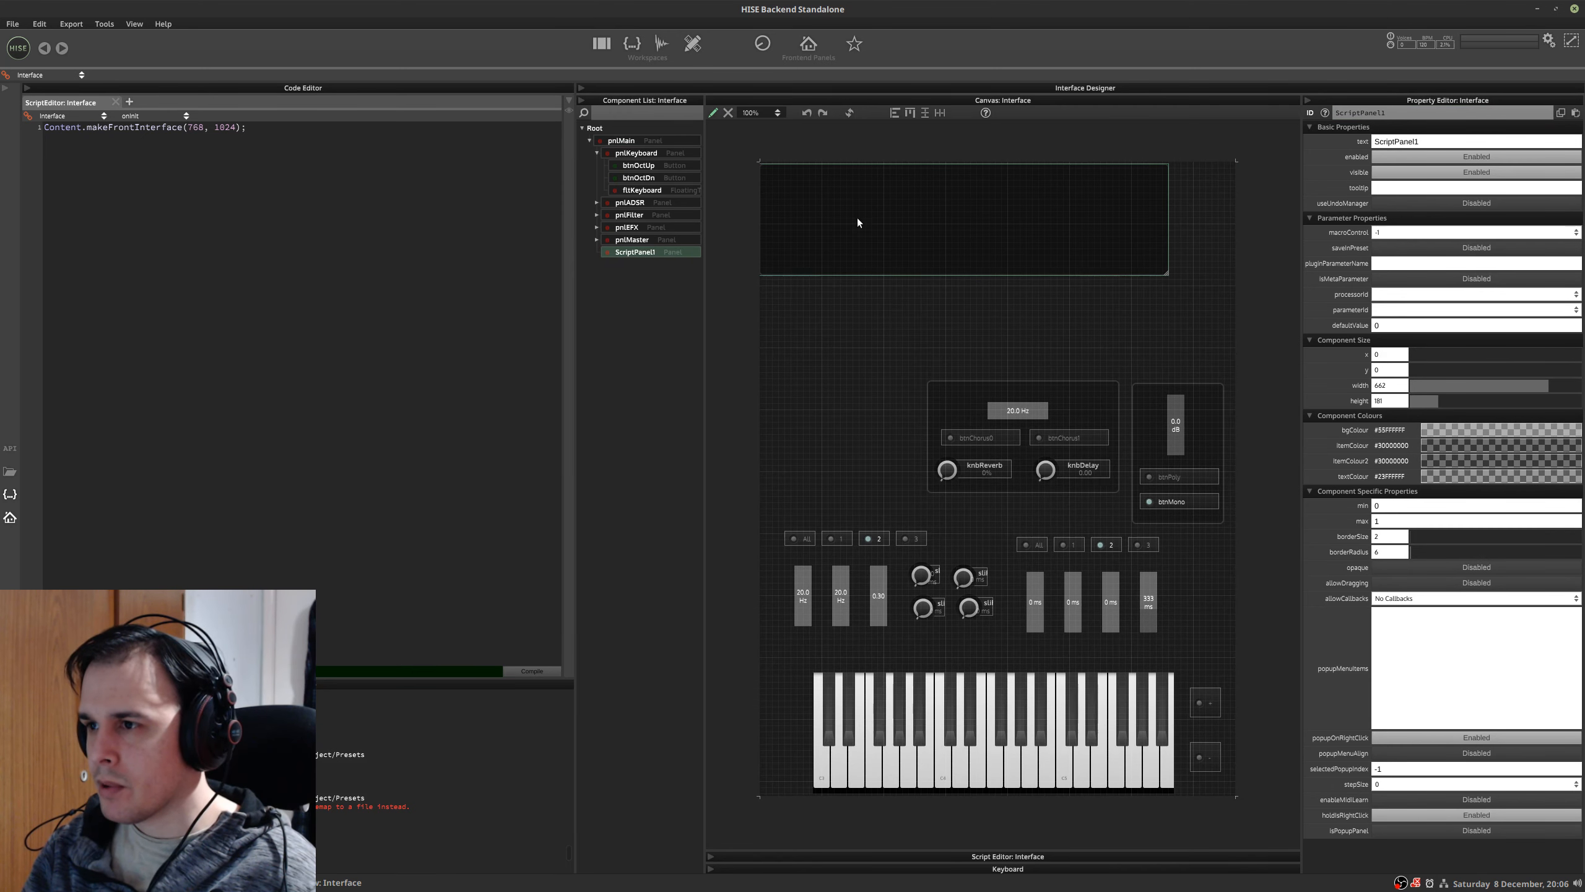
left_click_drag(857, 218, 916, 248)
left_click(1342, 113)
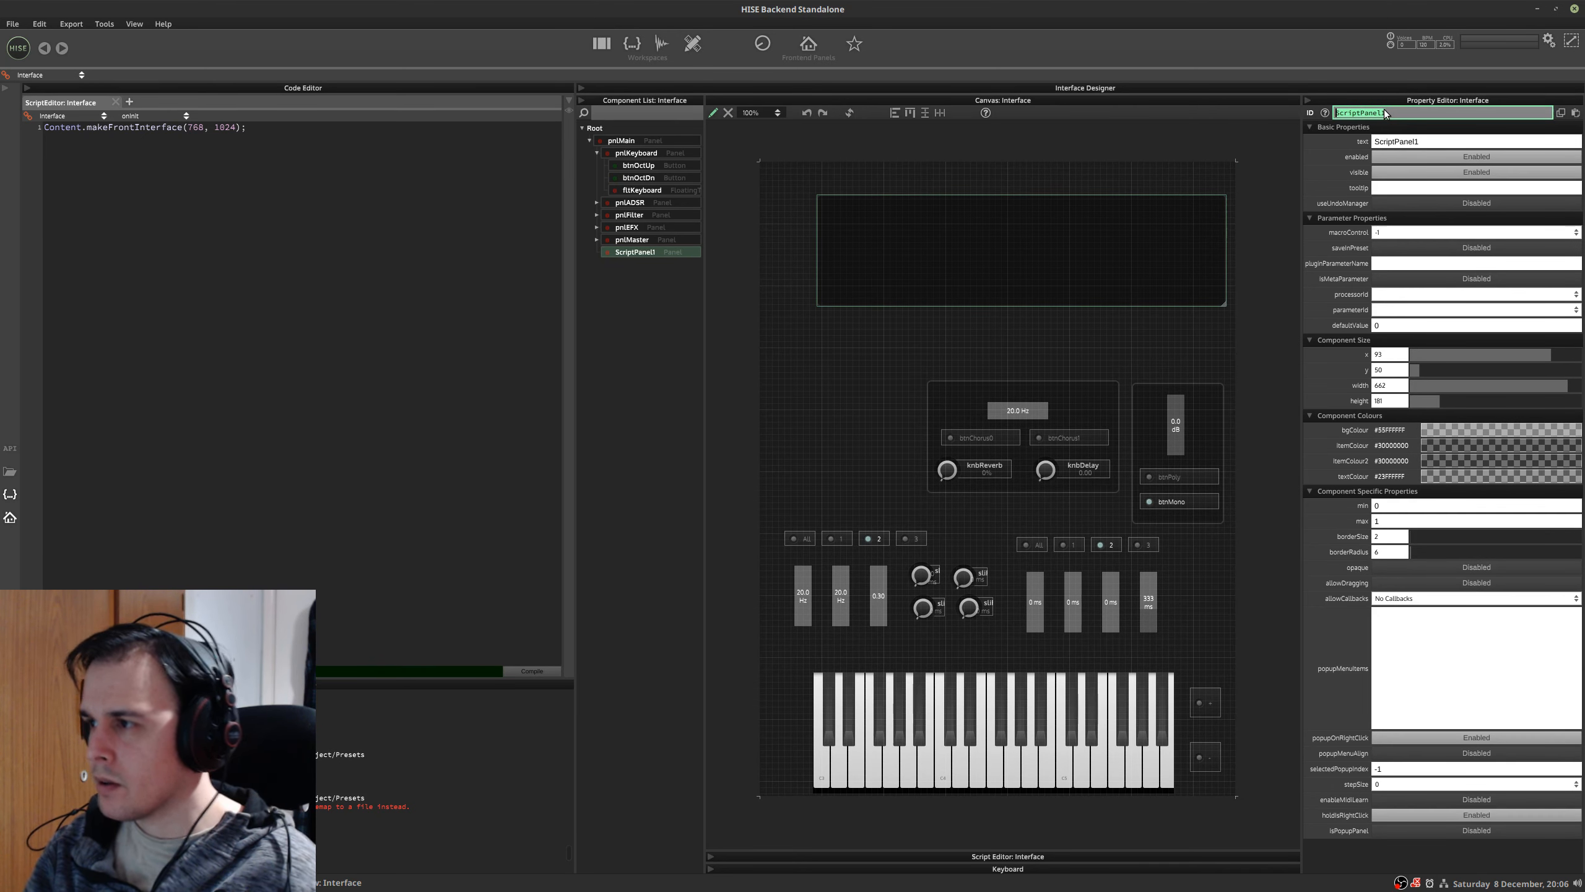
type("C")
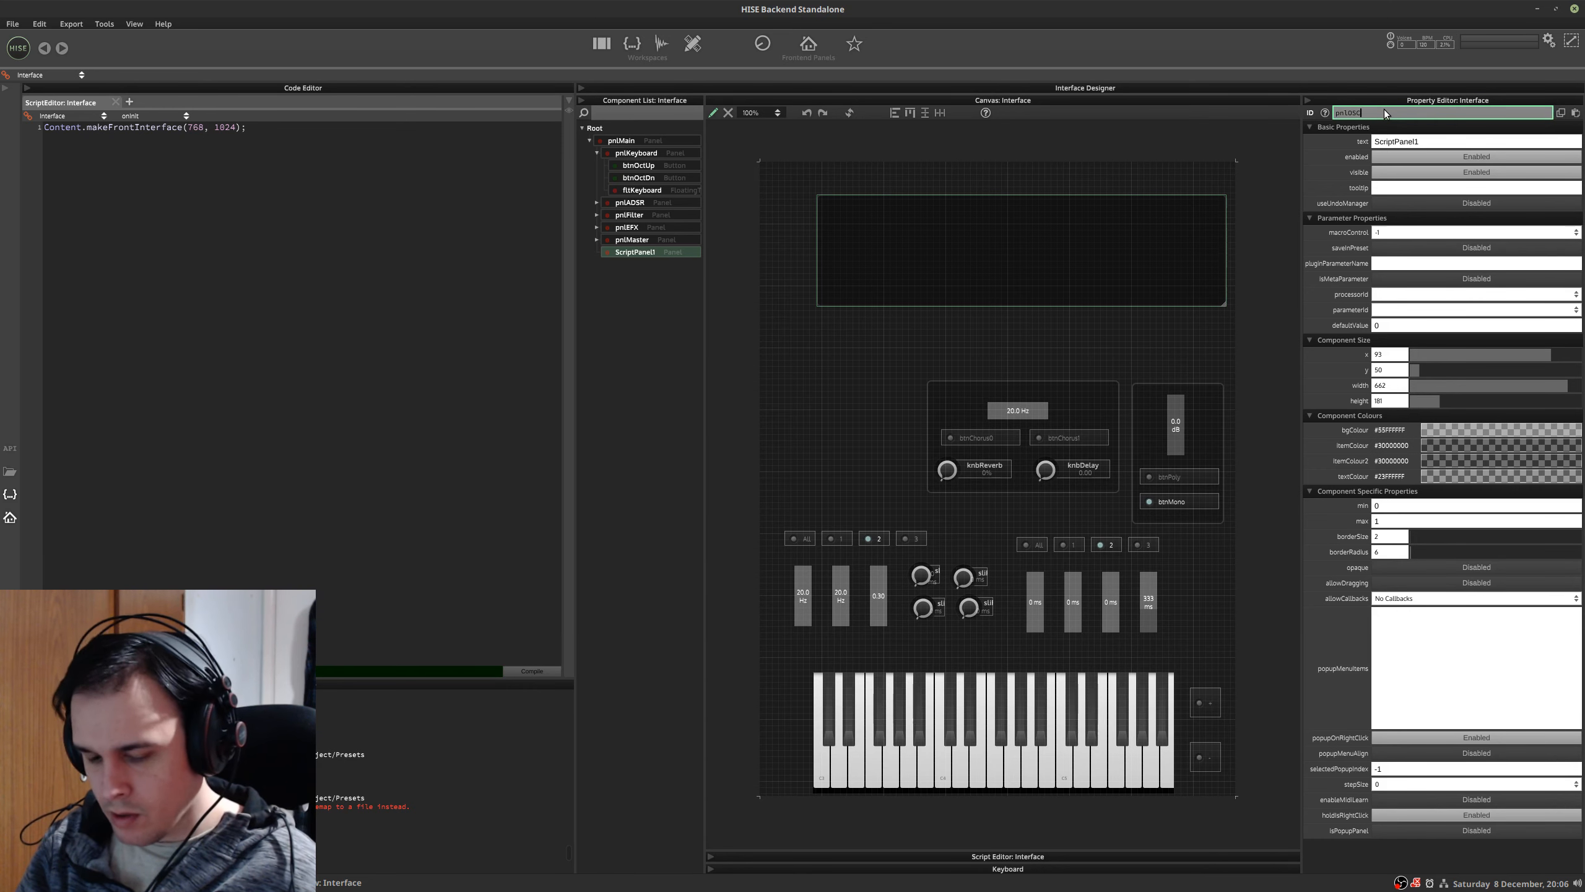
type("3")
key("Return")
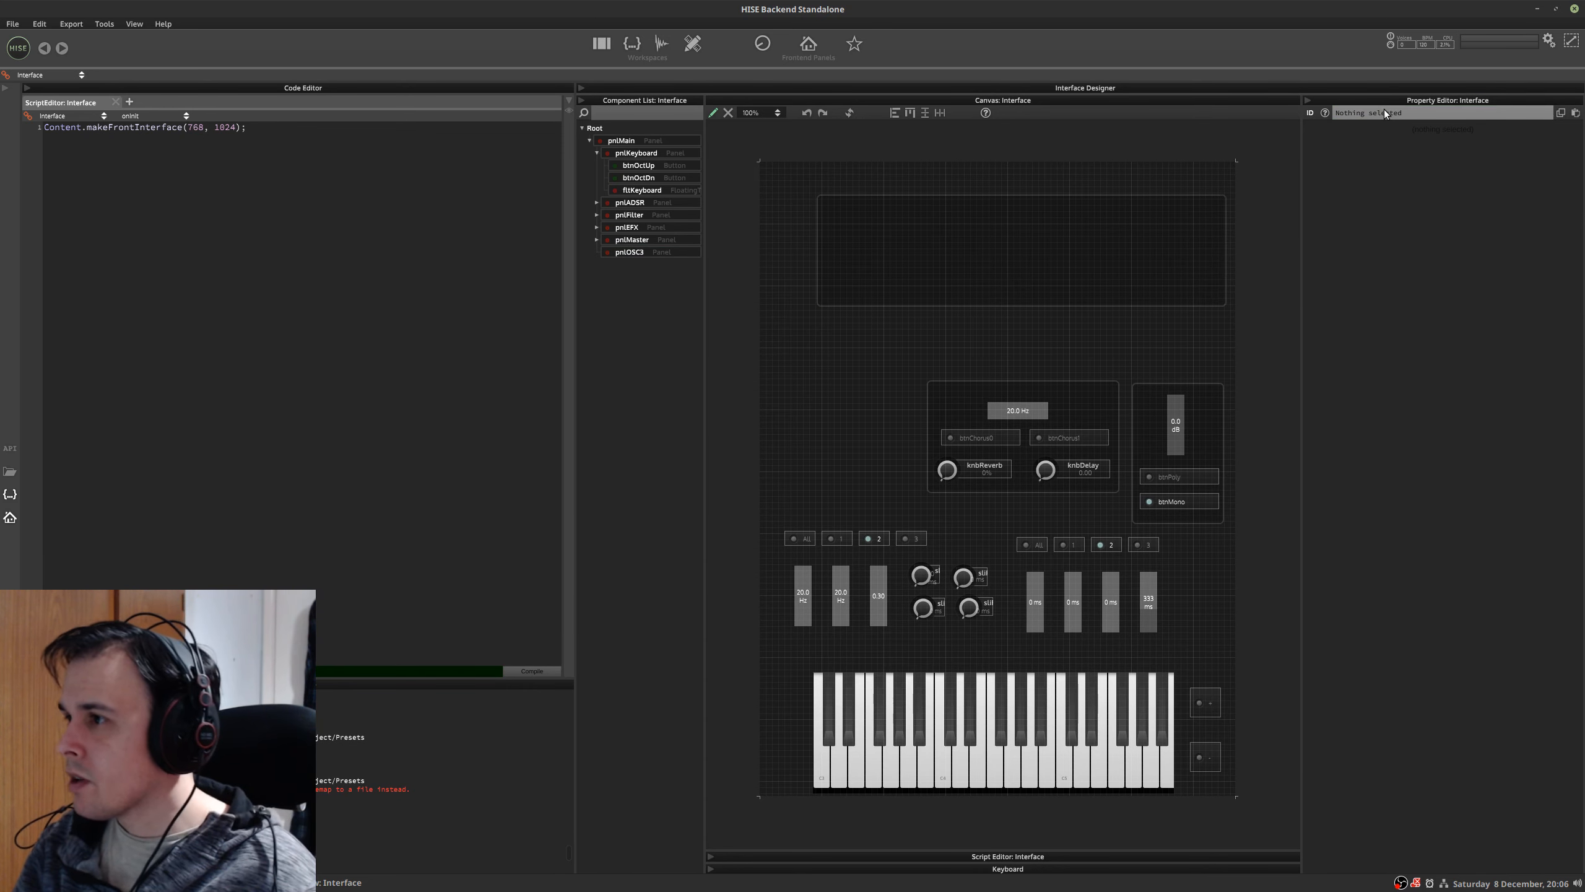
left_click(646, 250)
left_click_drag(976, 270, 946, 273)
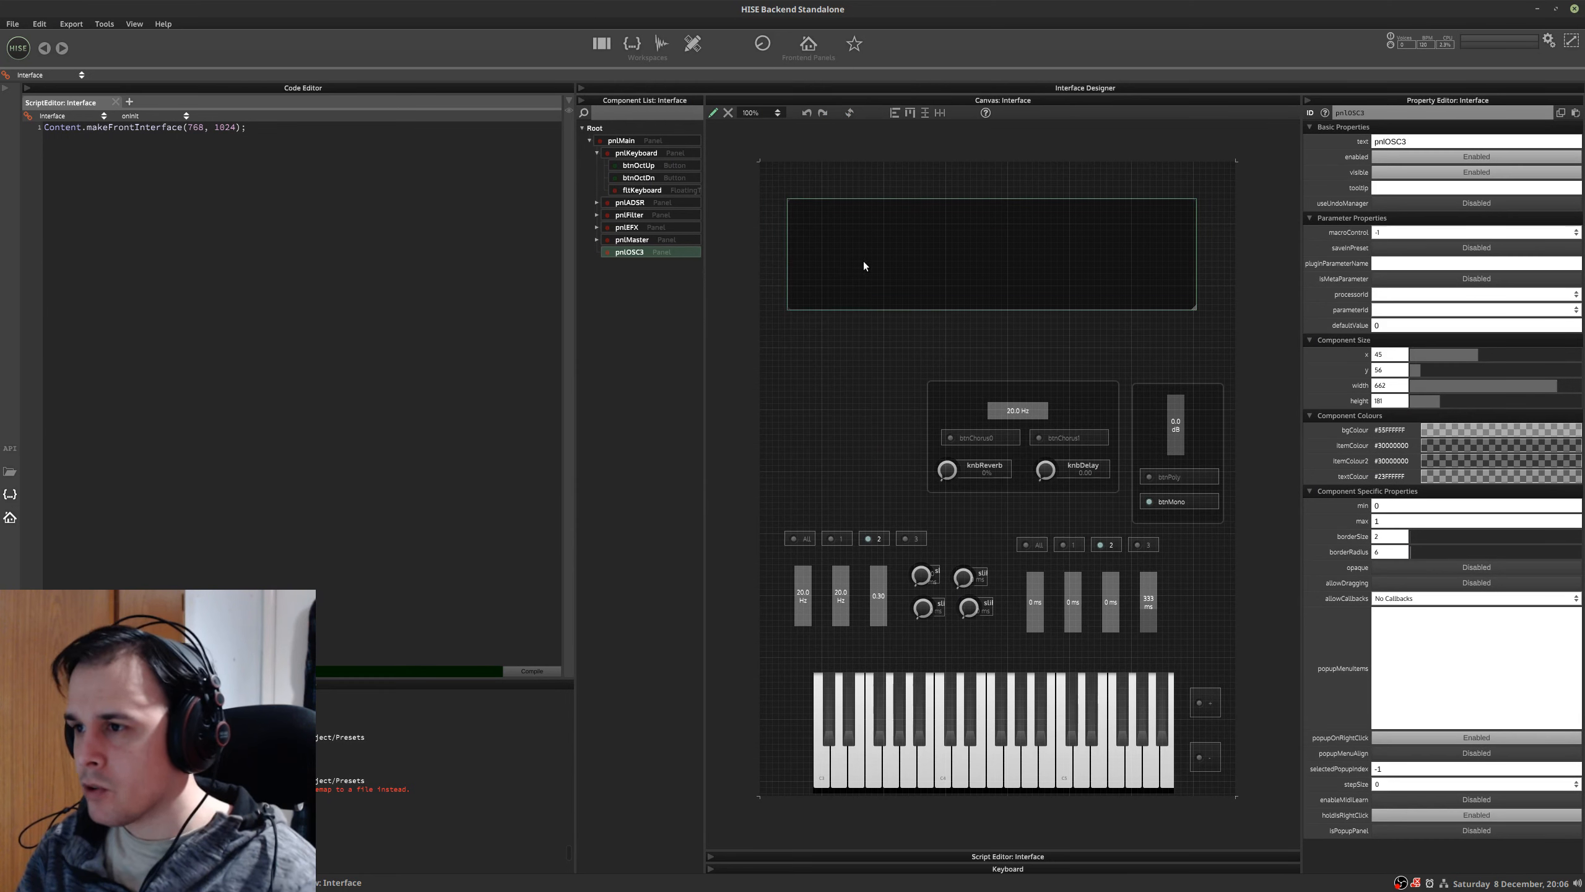
- Add a button to pnlOSC3 at about x 259, y 25 and rename it btnOsc3
right_click(863, 262)
left_click(1014, 249)
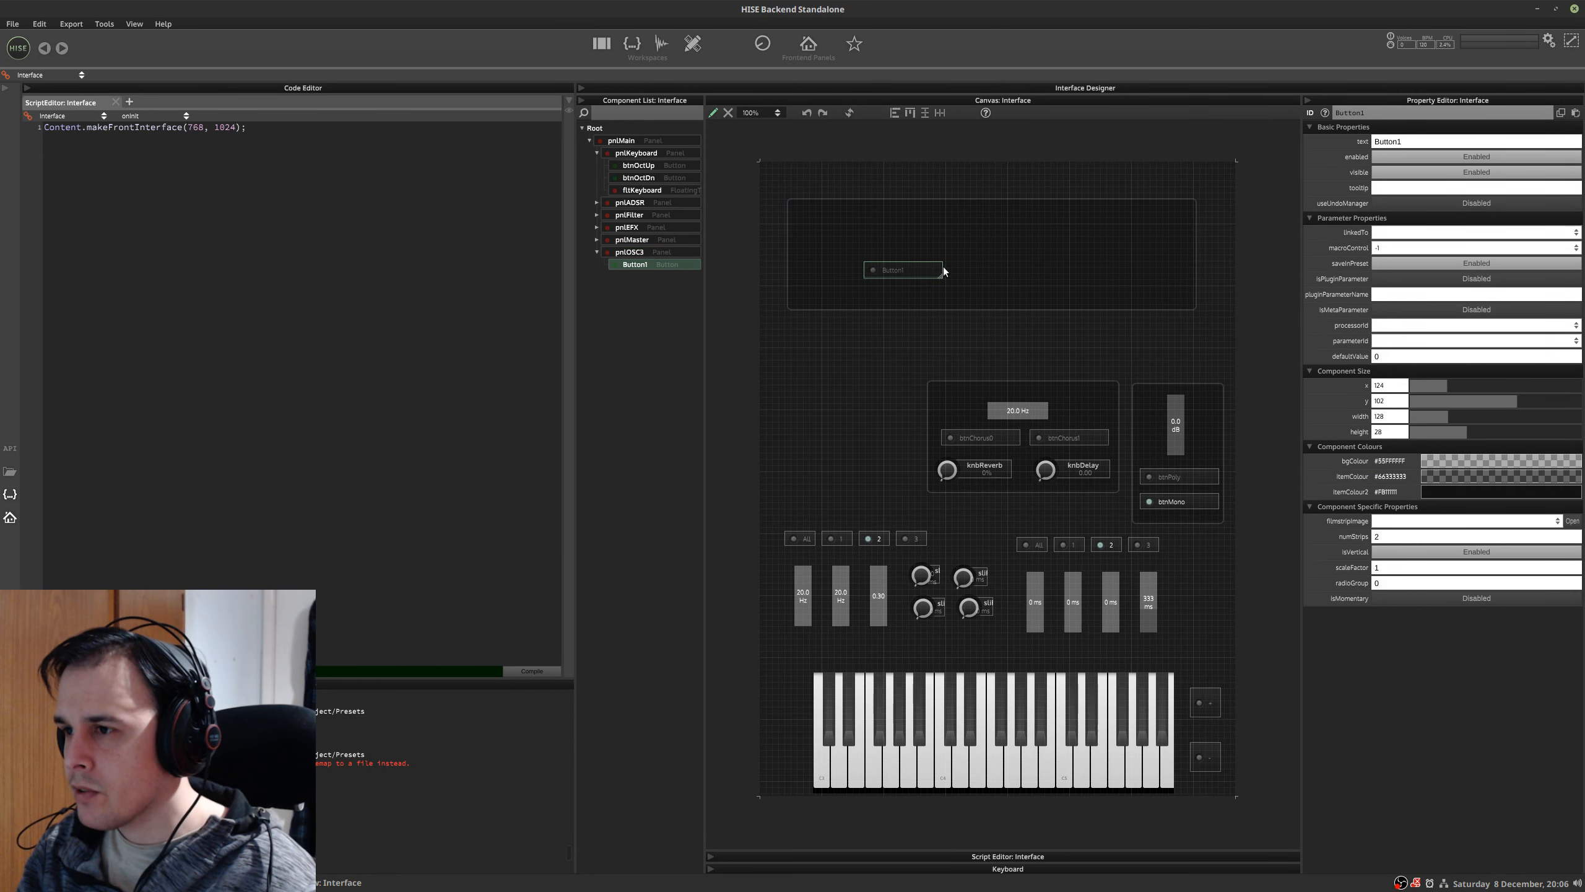
left_click_drag(958, 261, 1029, 219)
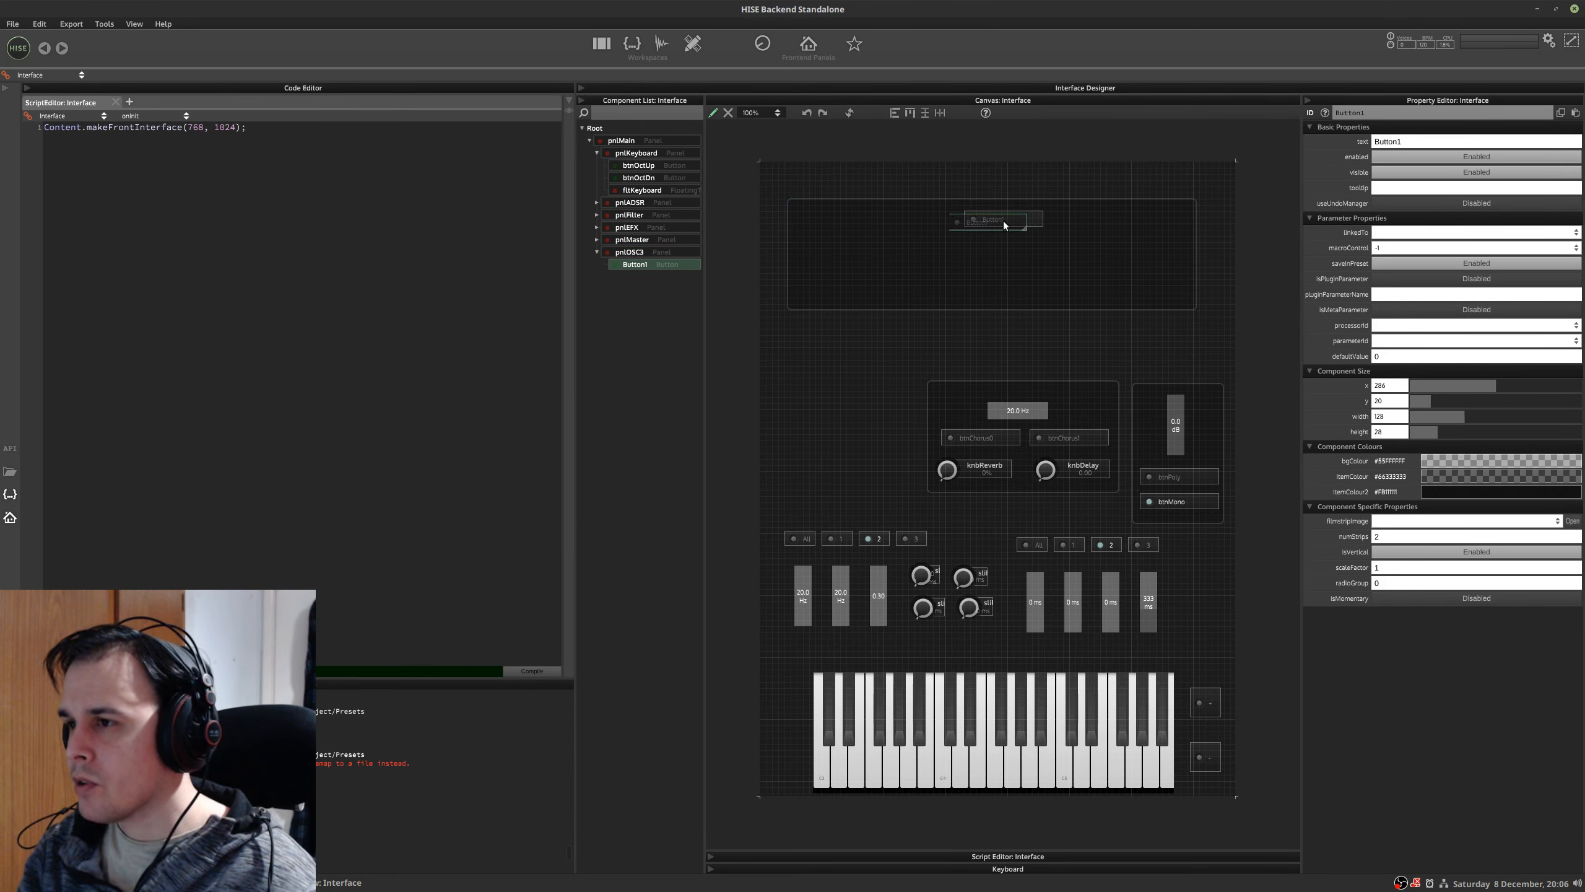
left_click(1409, 112)
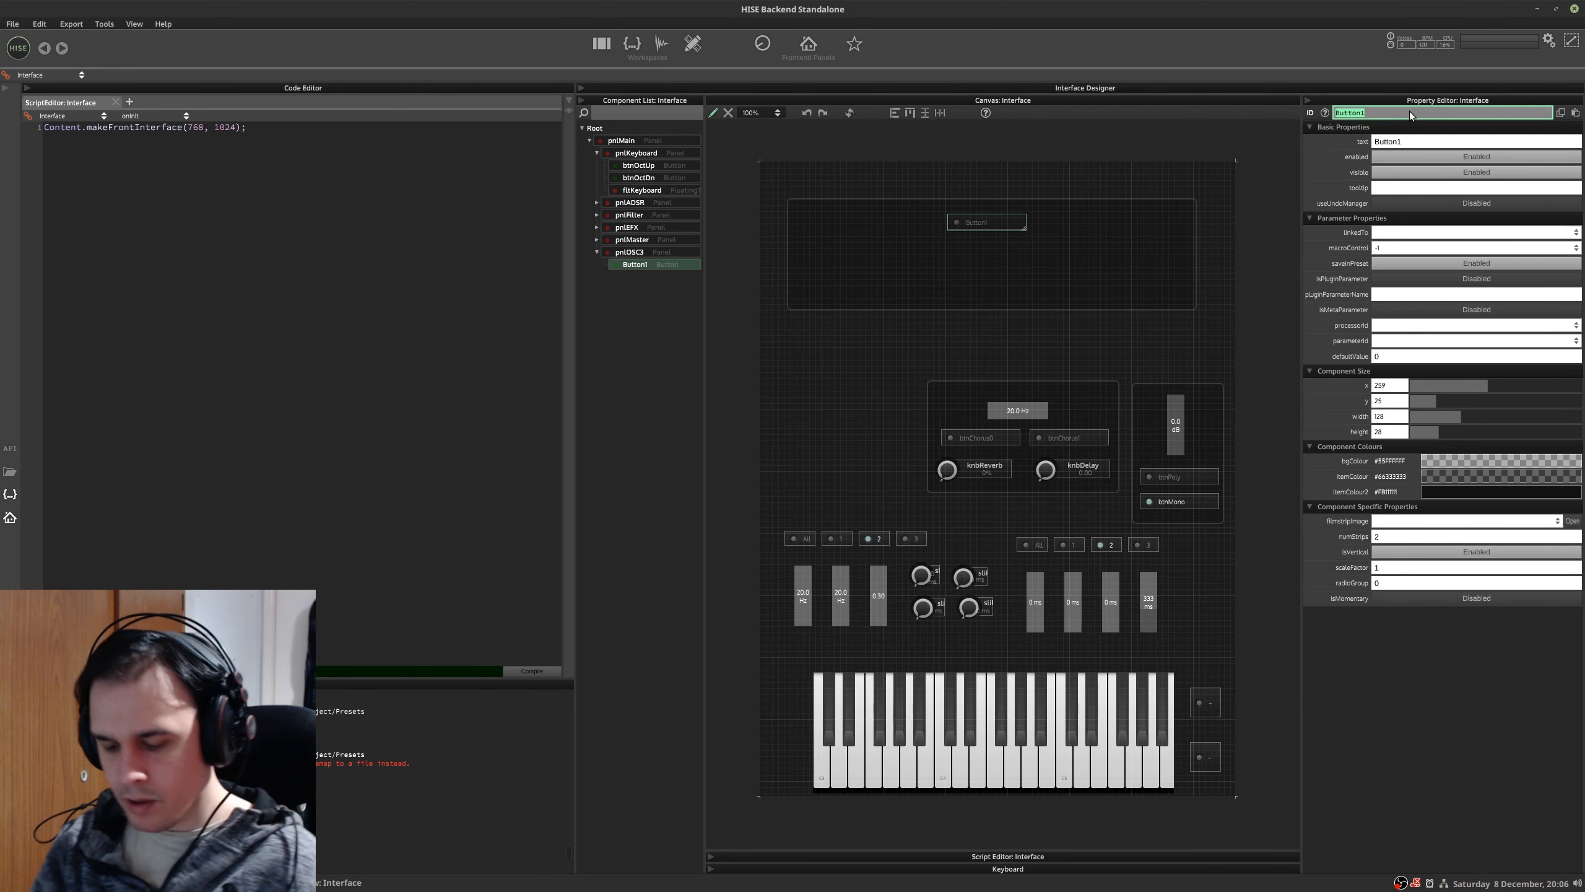
type("btnOsc3")
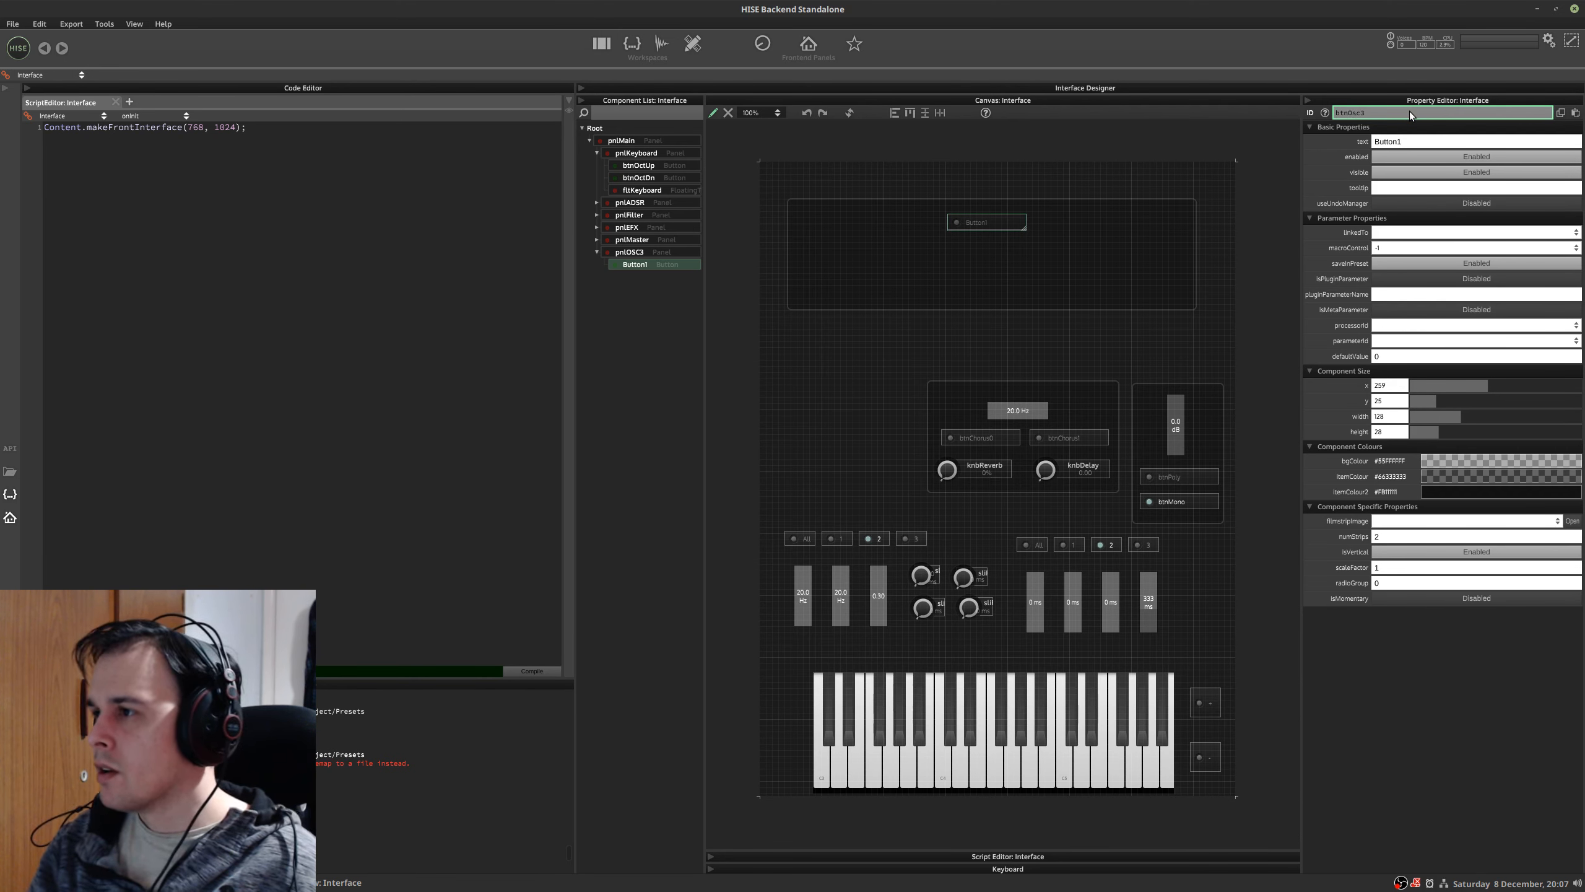
key("Return")
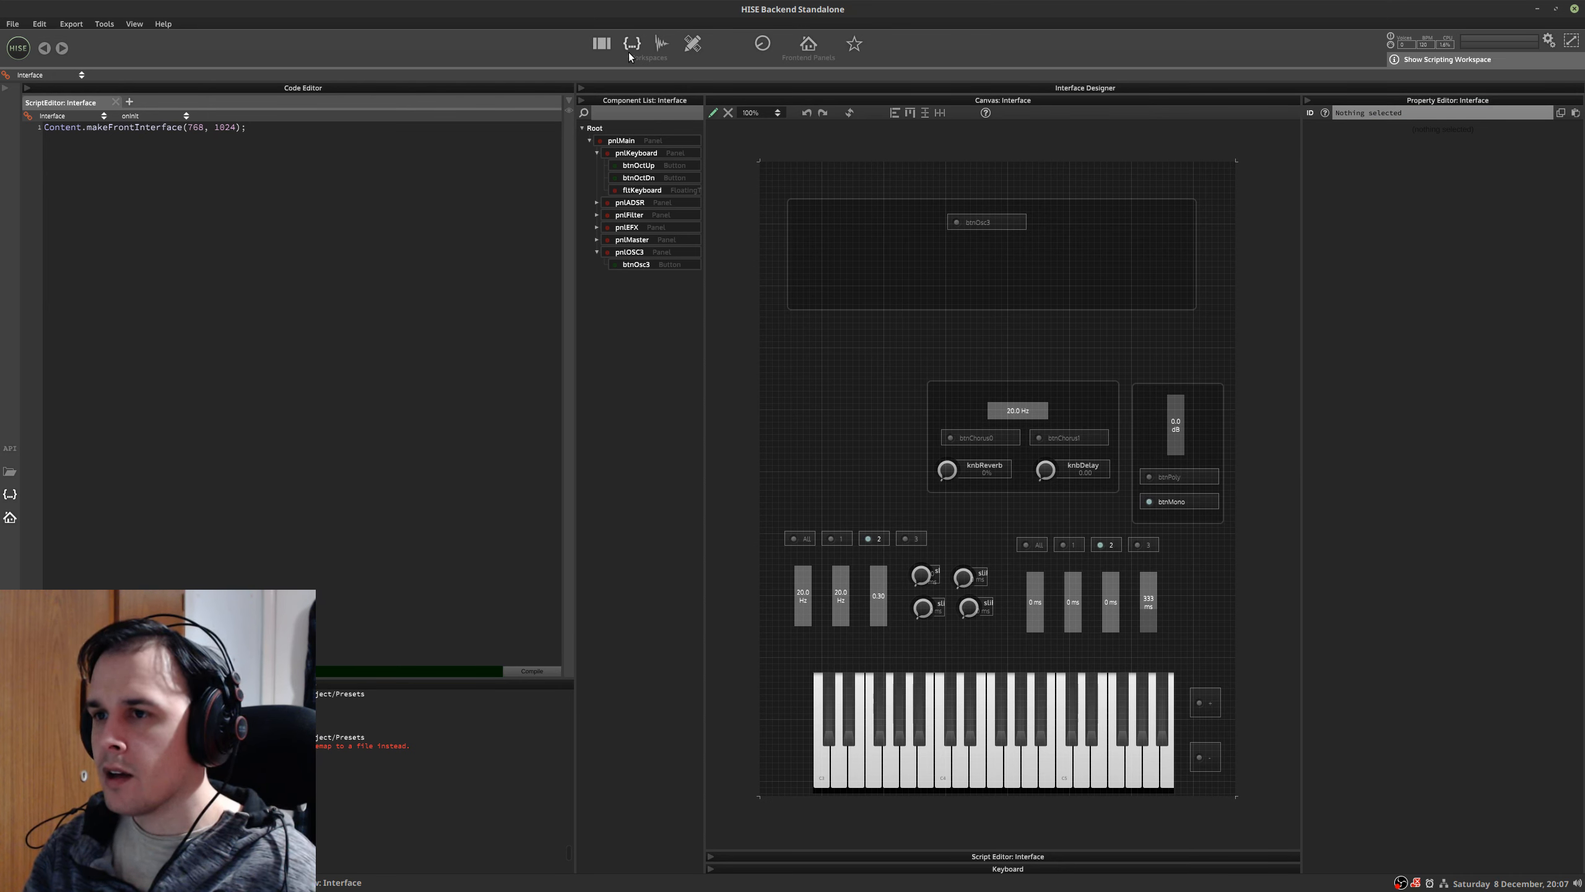
- Add a temporary Waveform Generator to the main container to examine its controls, delete it, and return to the scripting workspace
left_click(603, 44)
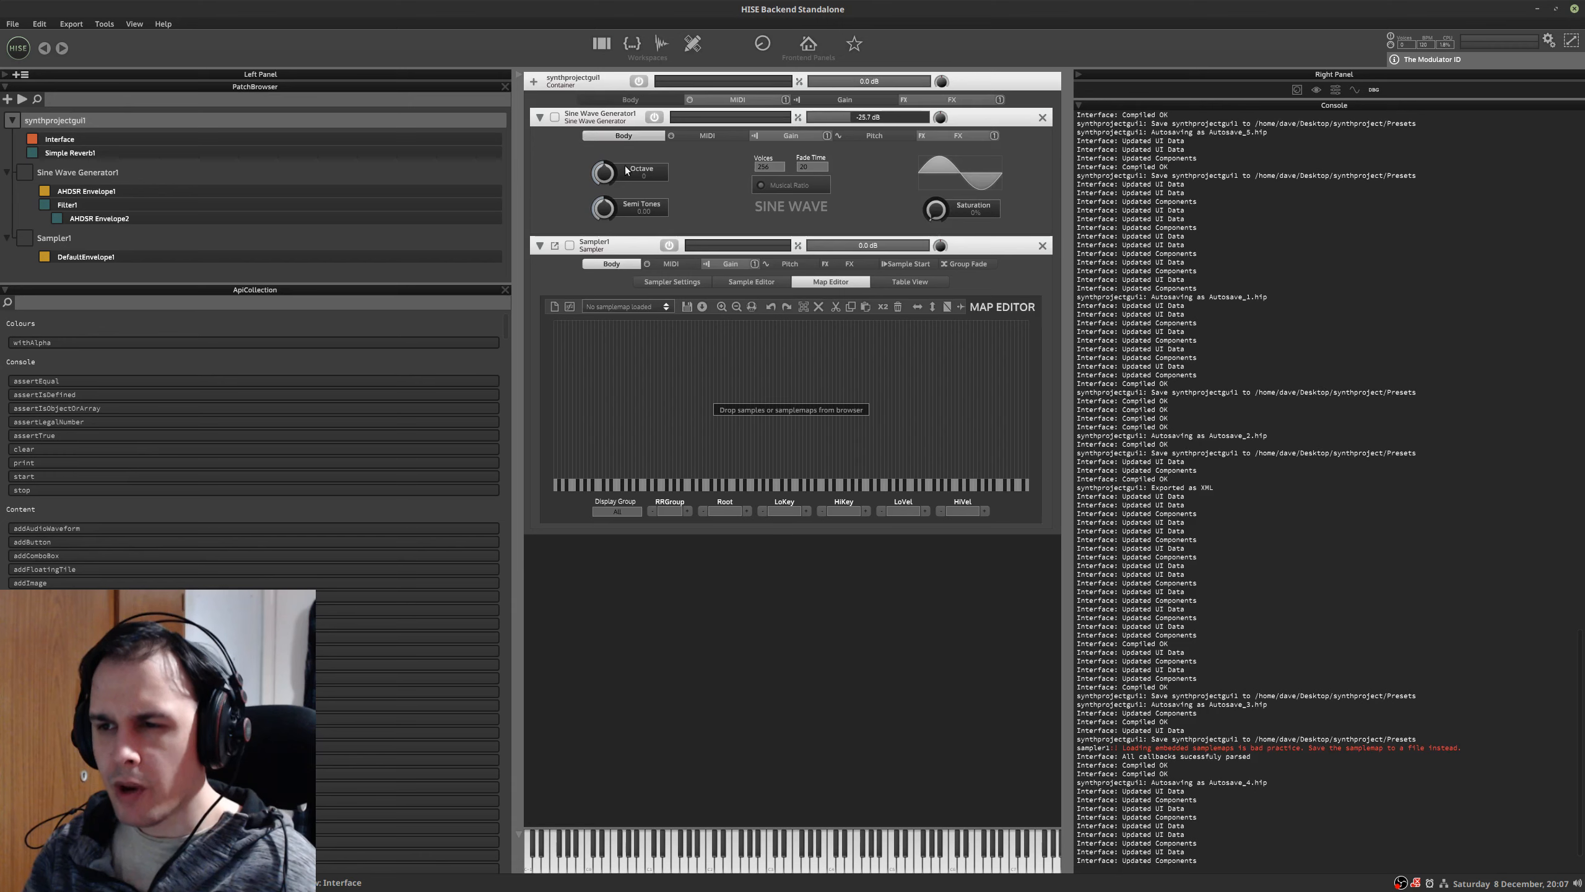
left_click(540, 246)
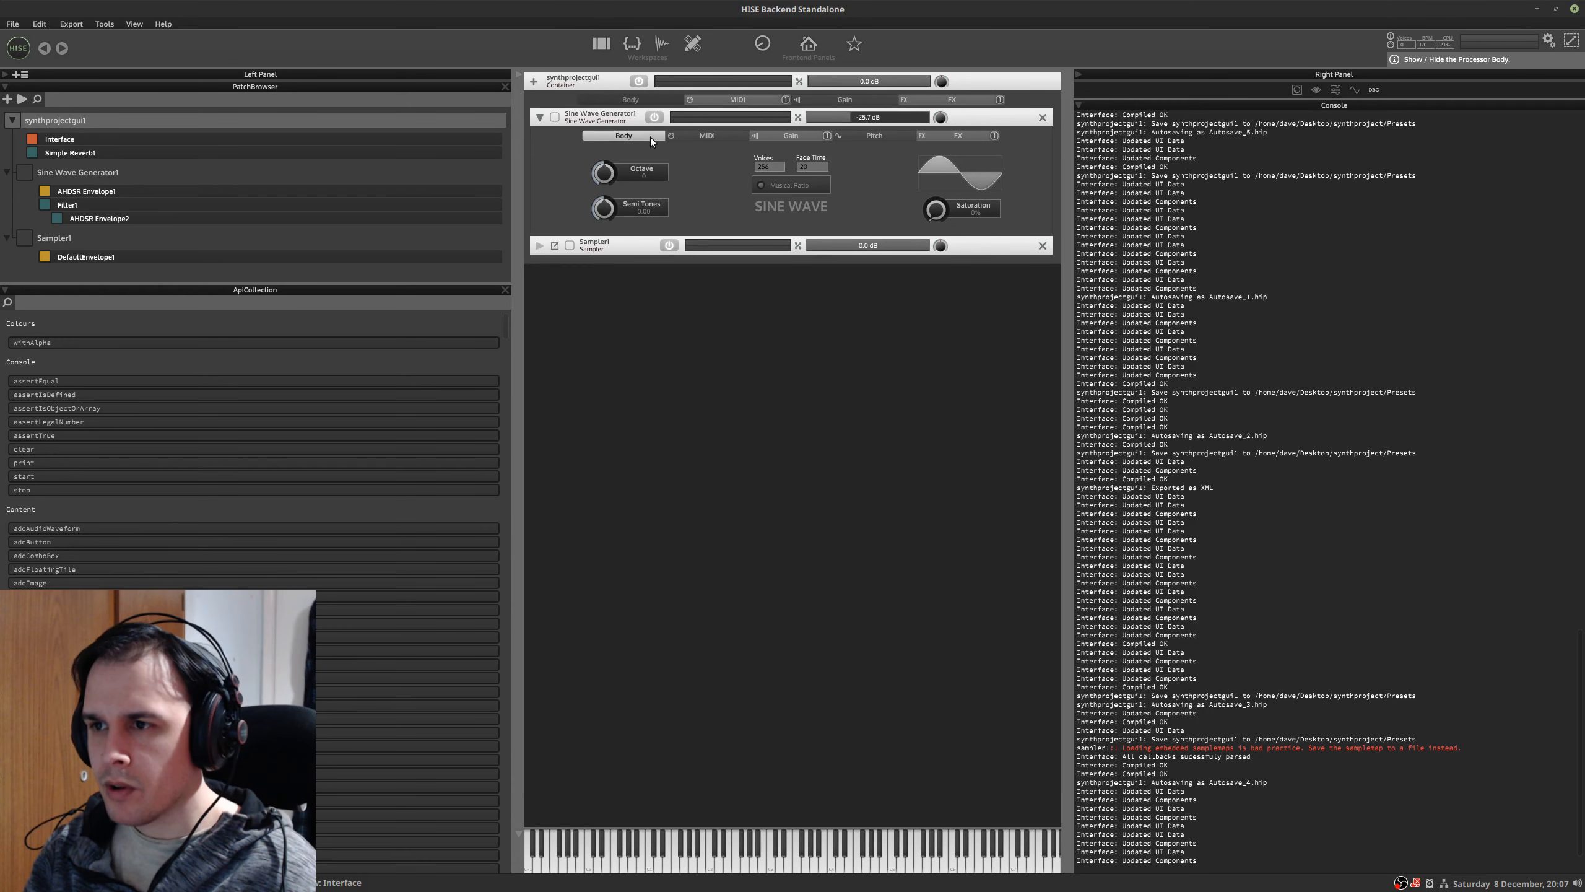
left_click(534, 84)
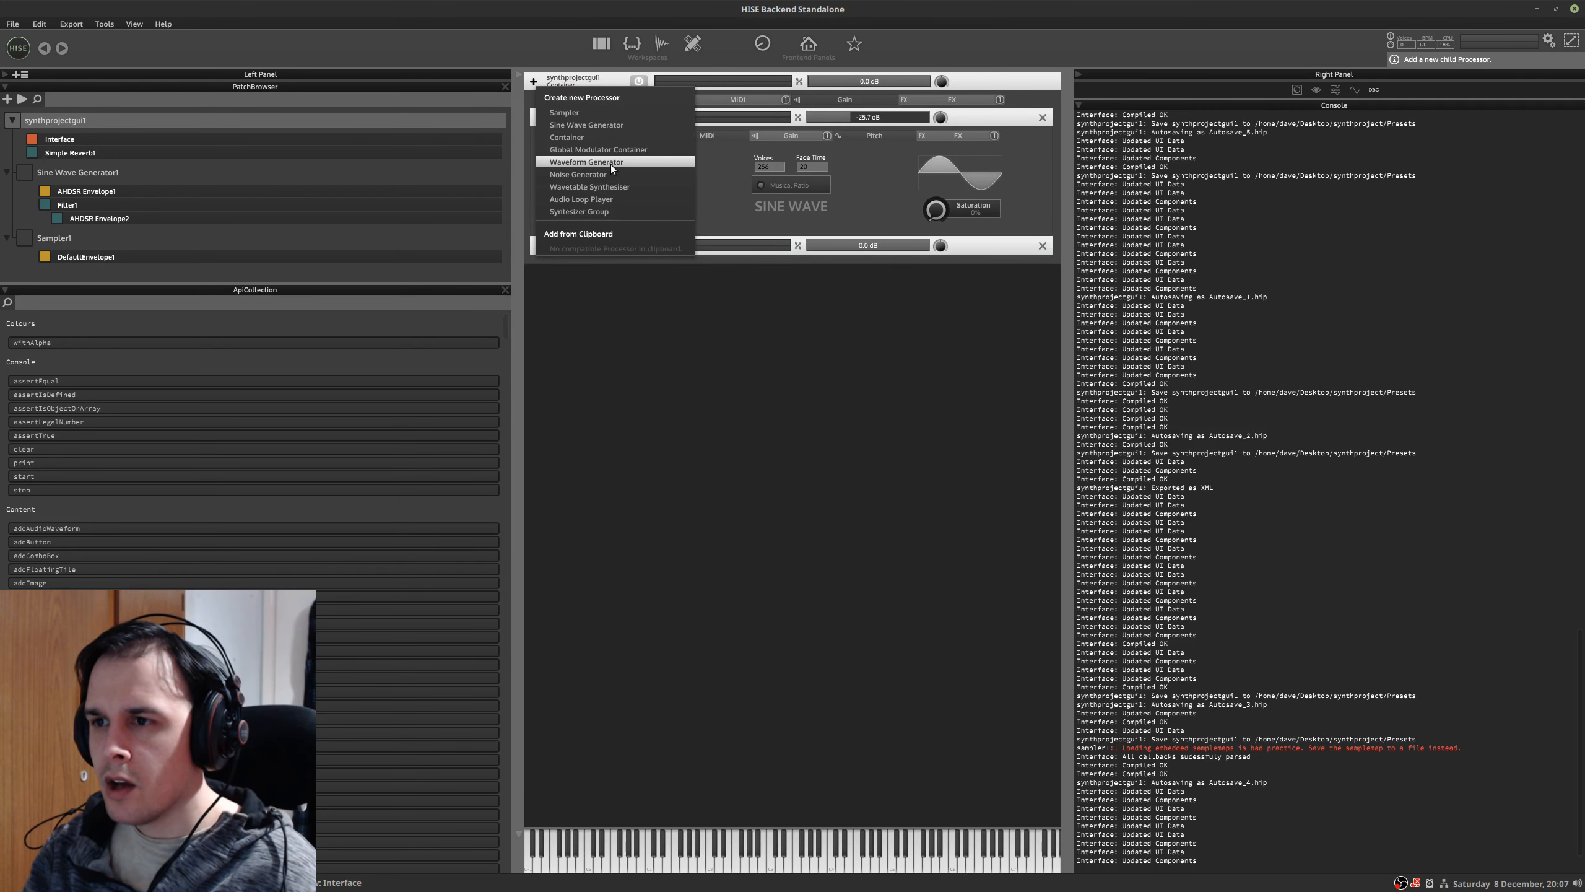
key("Escape")
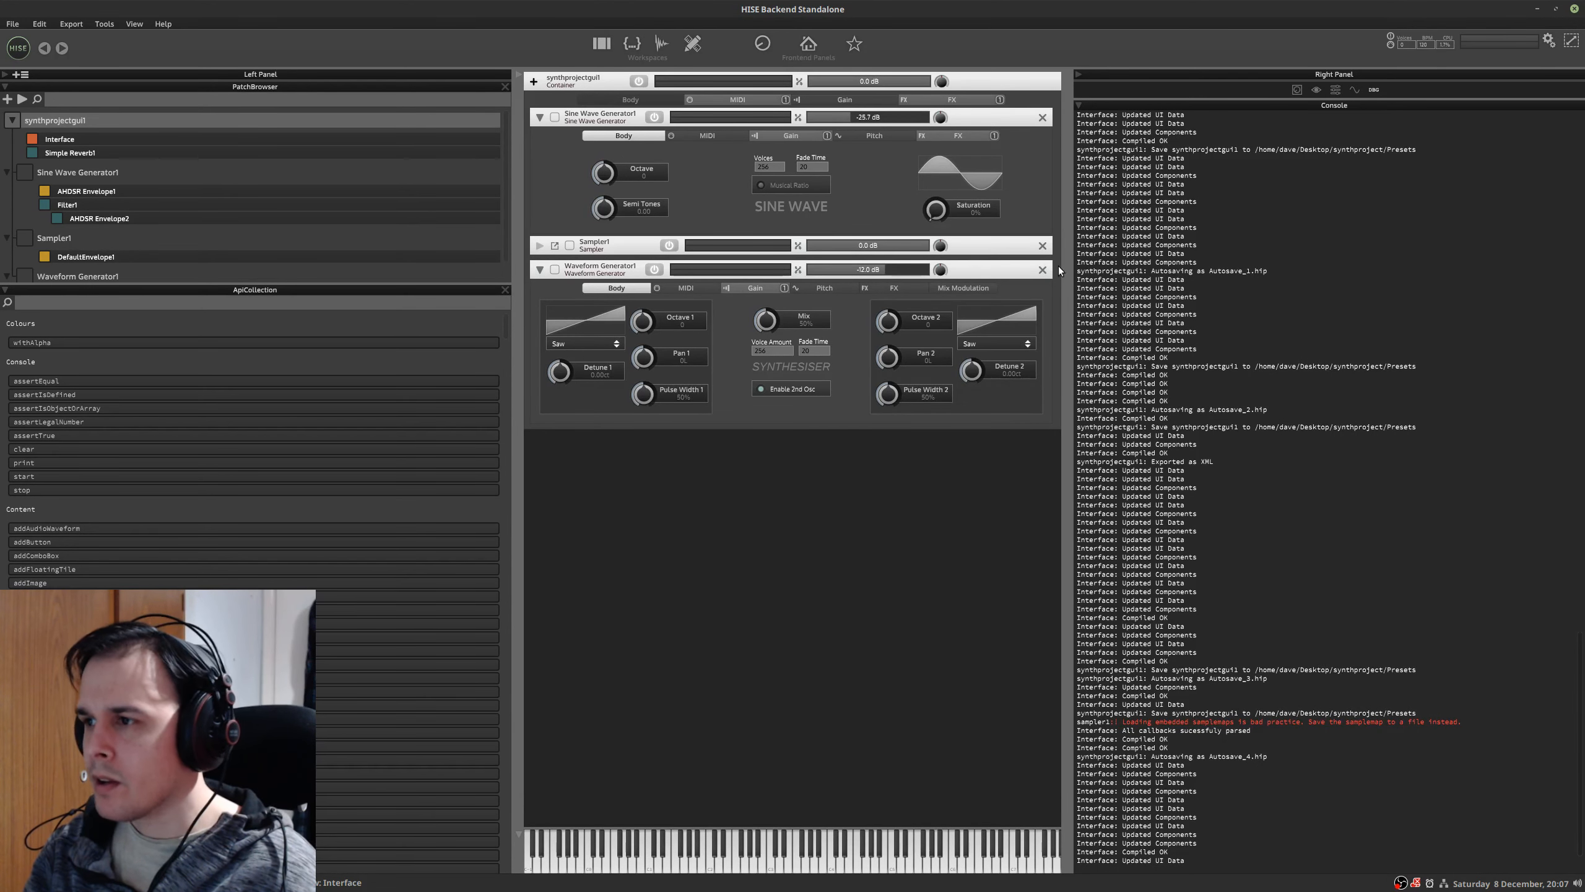
left_click(1042, 269)
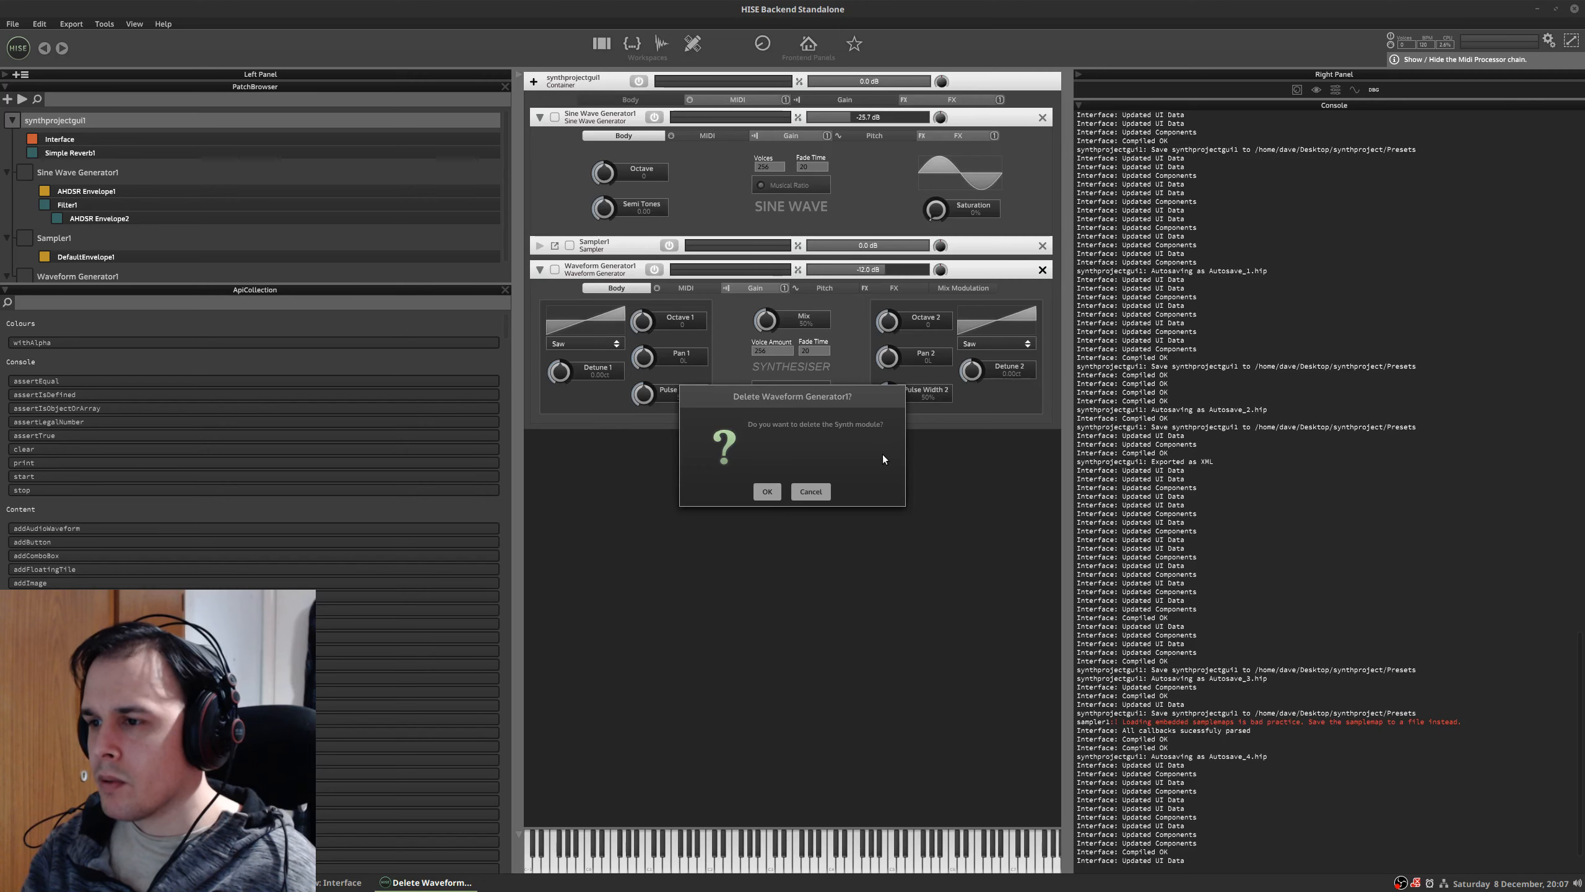
left_click(766, 492)
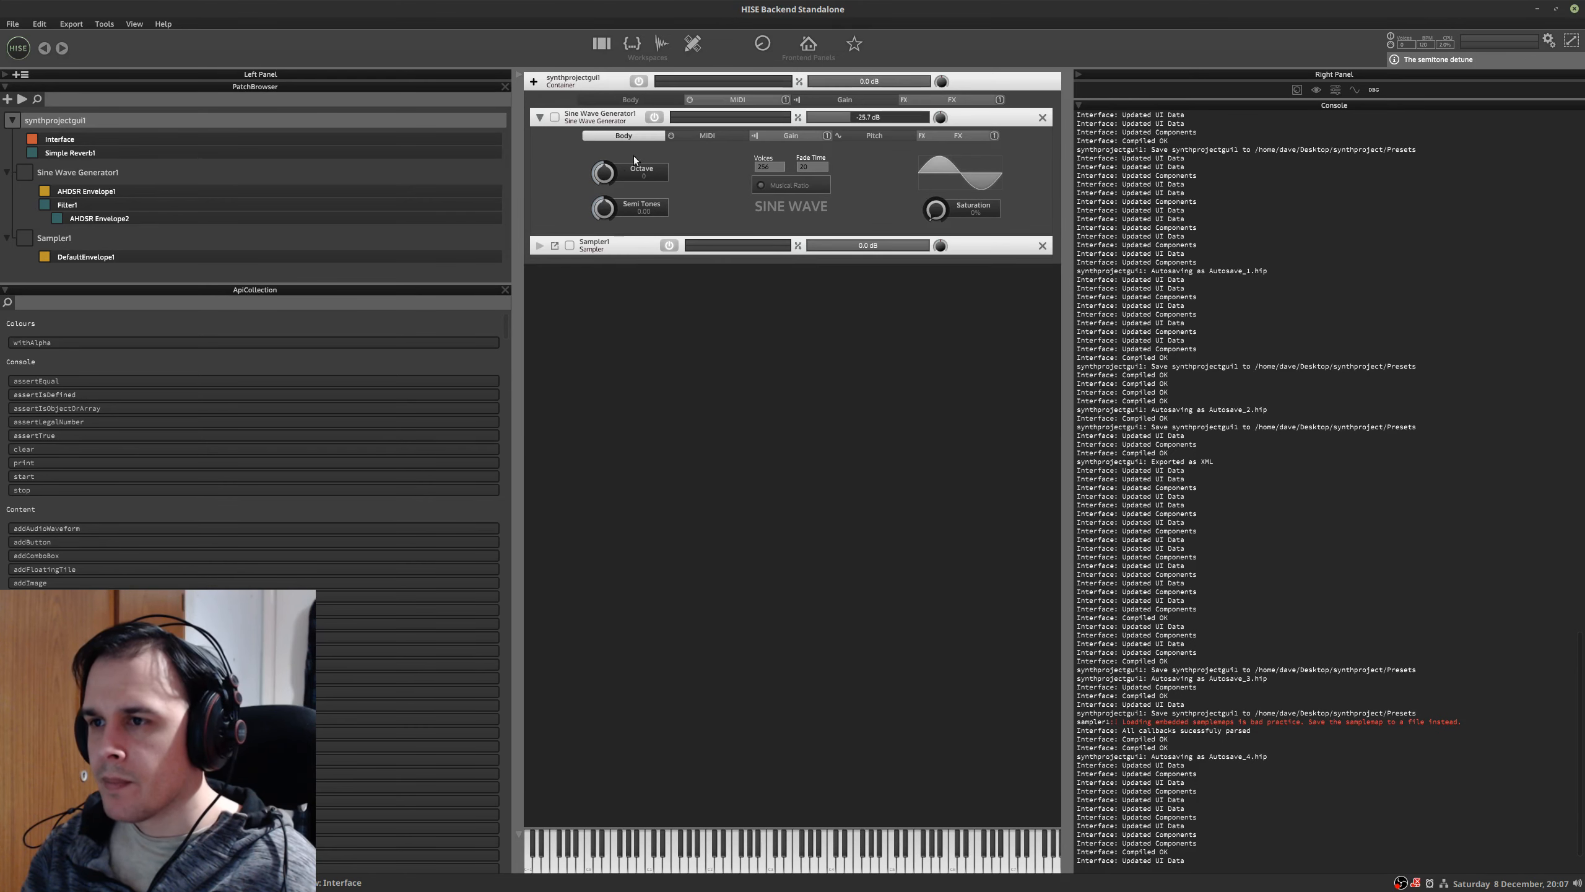
left_click(632, 42)
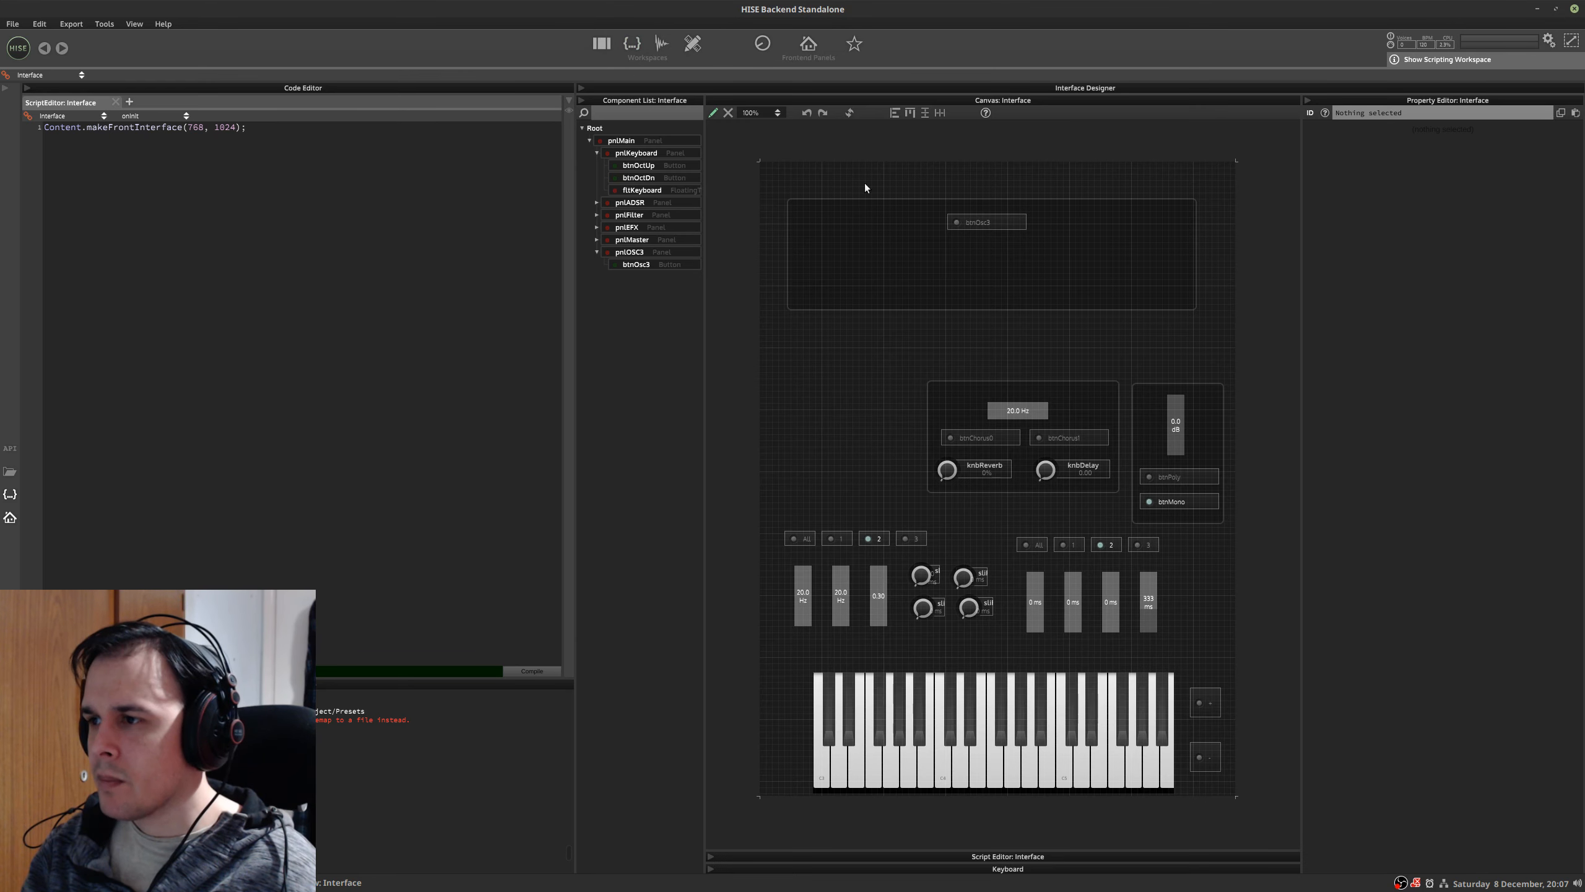
- Add a slider to pnlOSC3, sized about 147 by 48 px and placed at about x 47, y 71
left_click(988, 223)
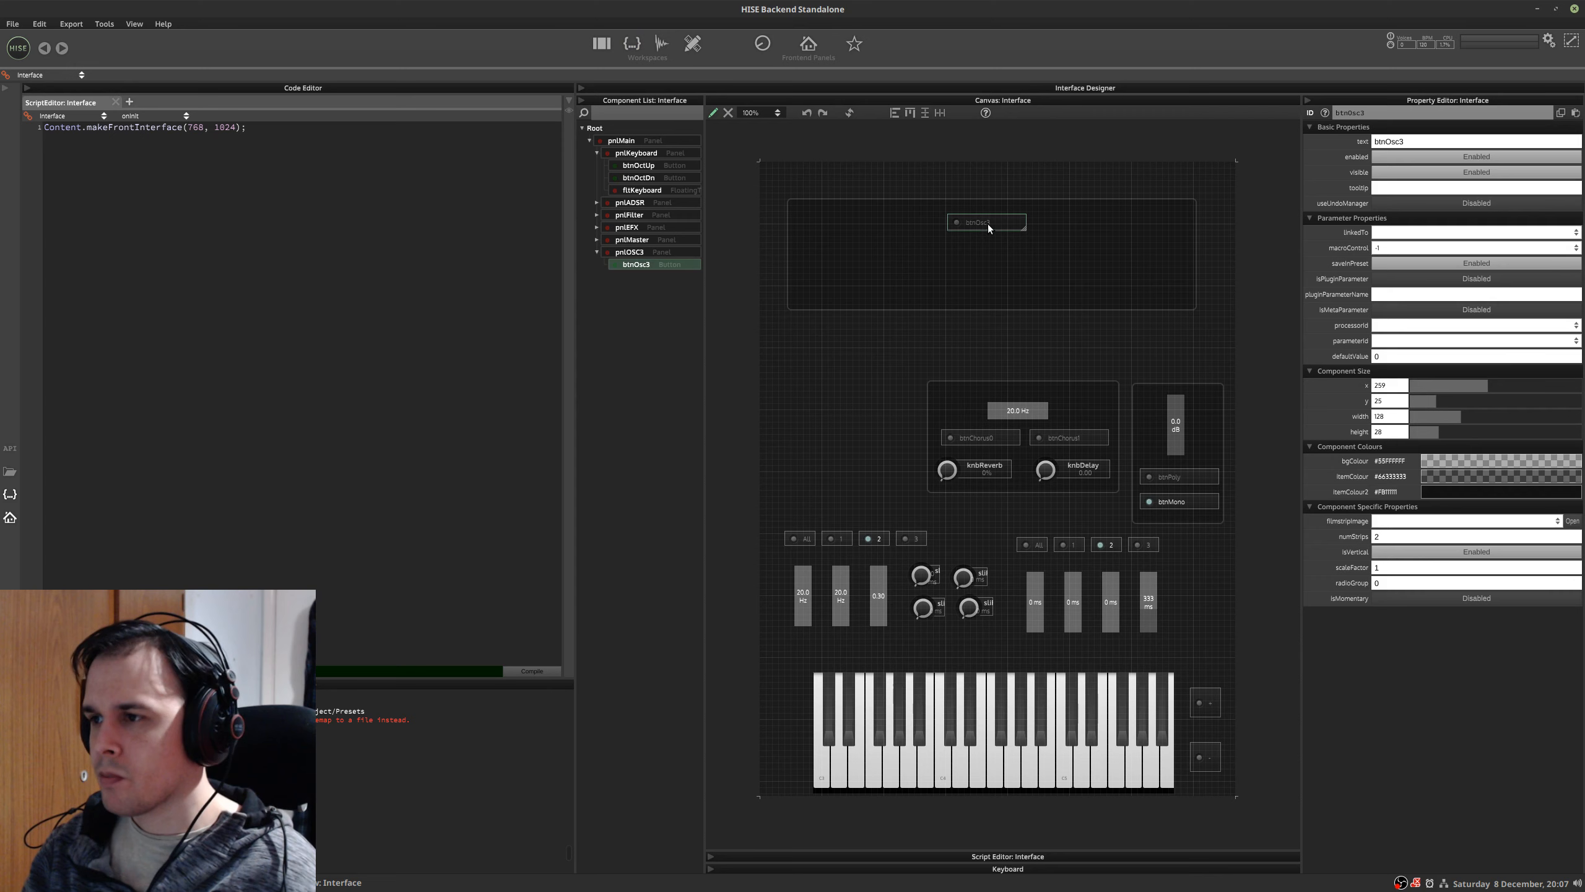
left_click(649, 250)
right_click(649, 250)
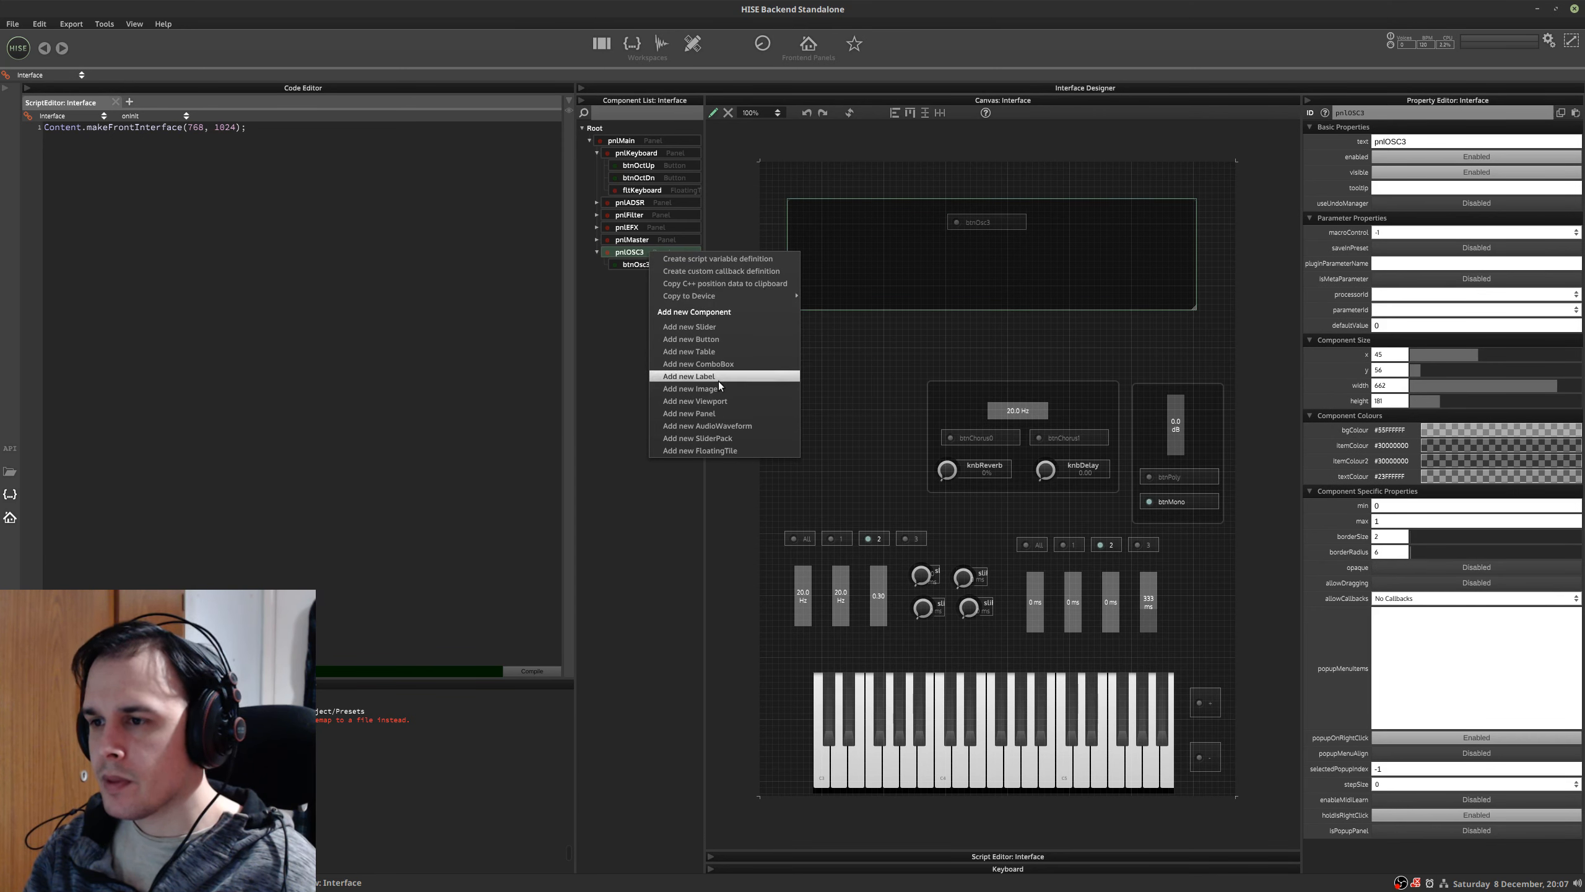
left_click(724, 326)
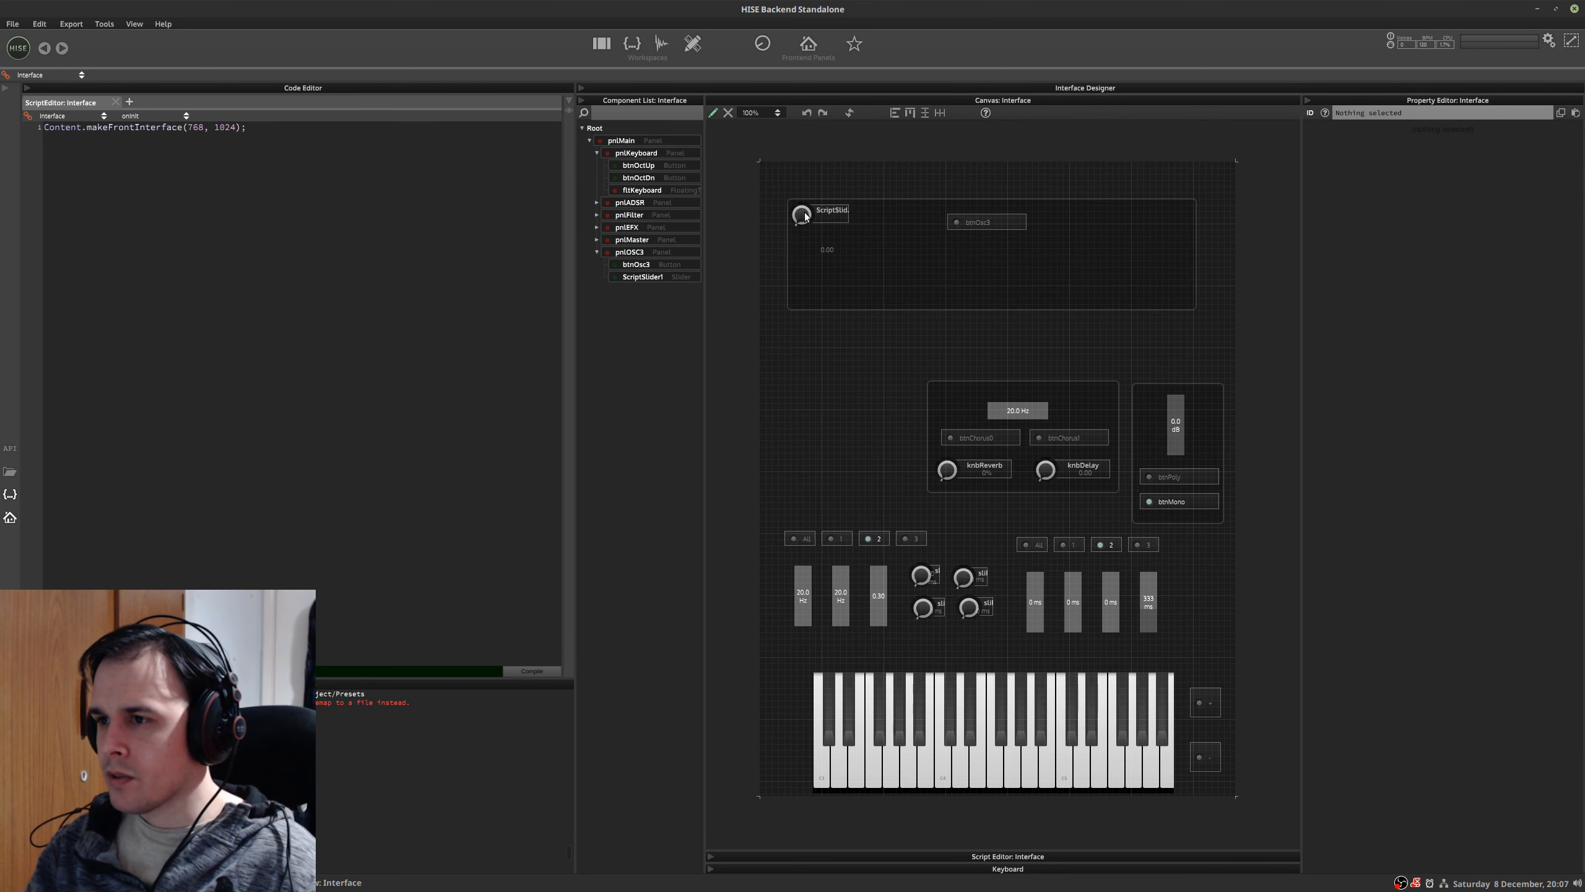
left_click_drag(819, 218, 845, 250)
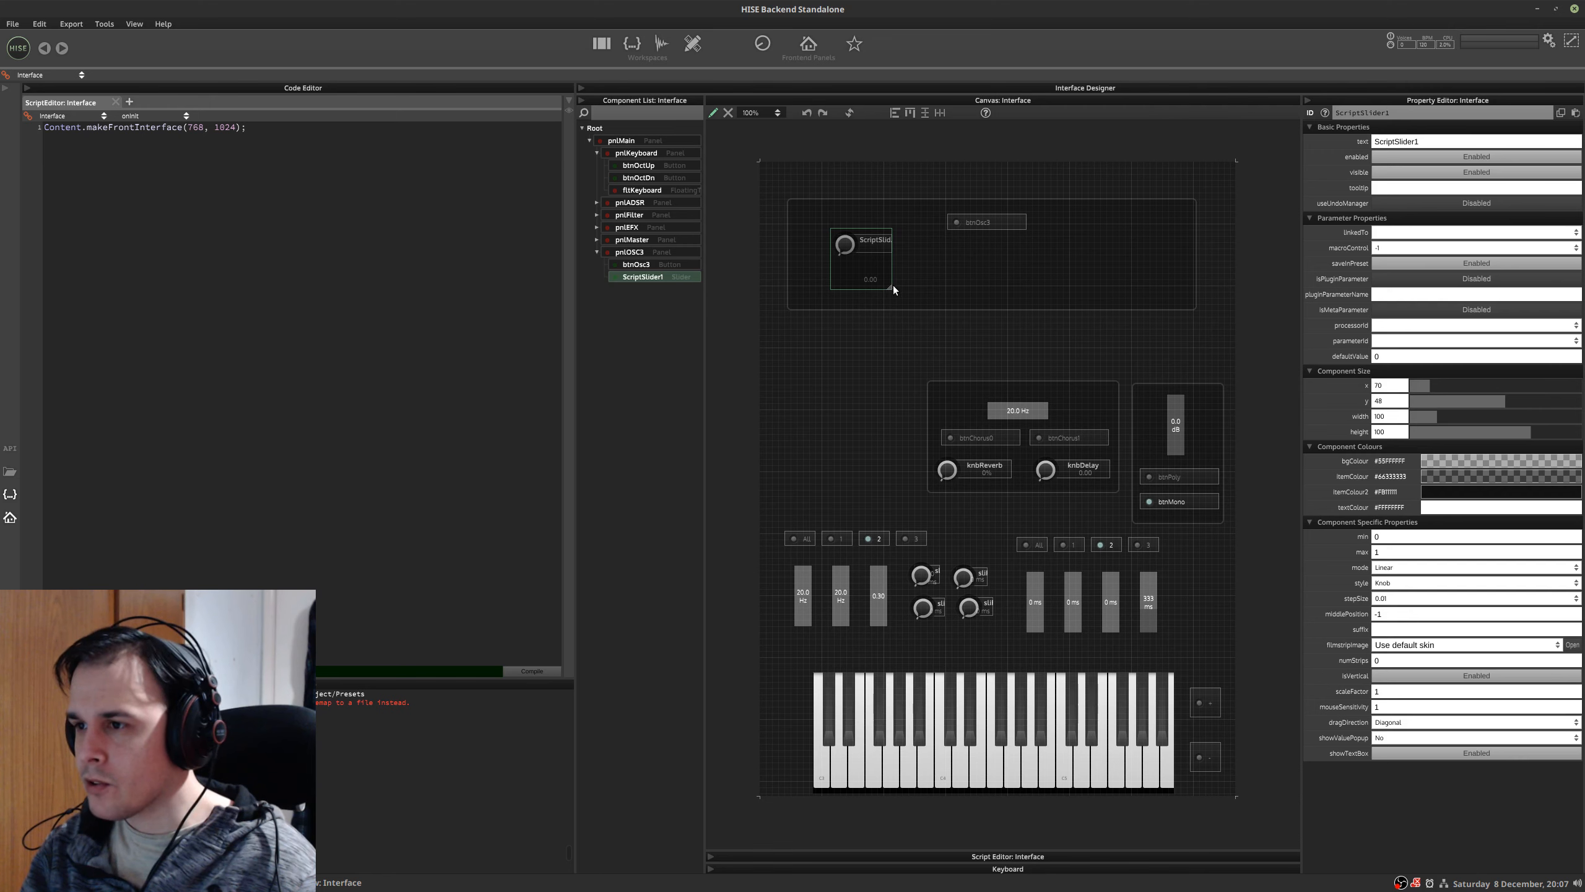
left_click_drag(889, 288, 834, 257)
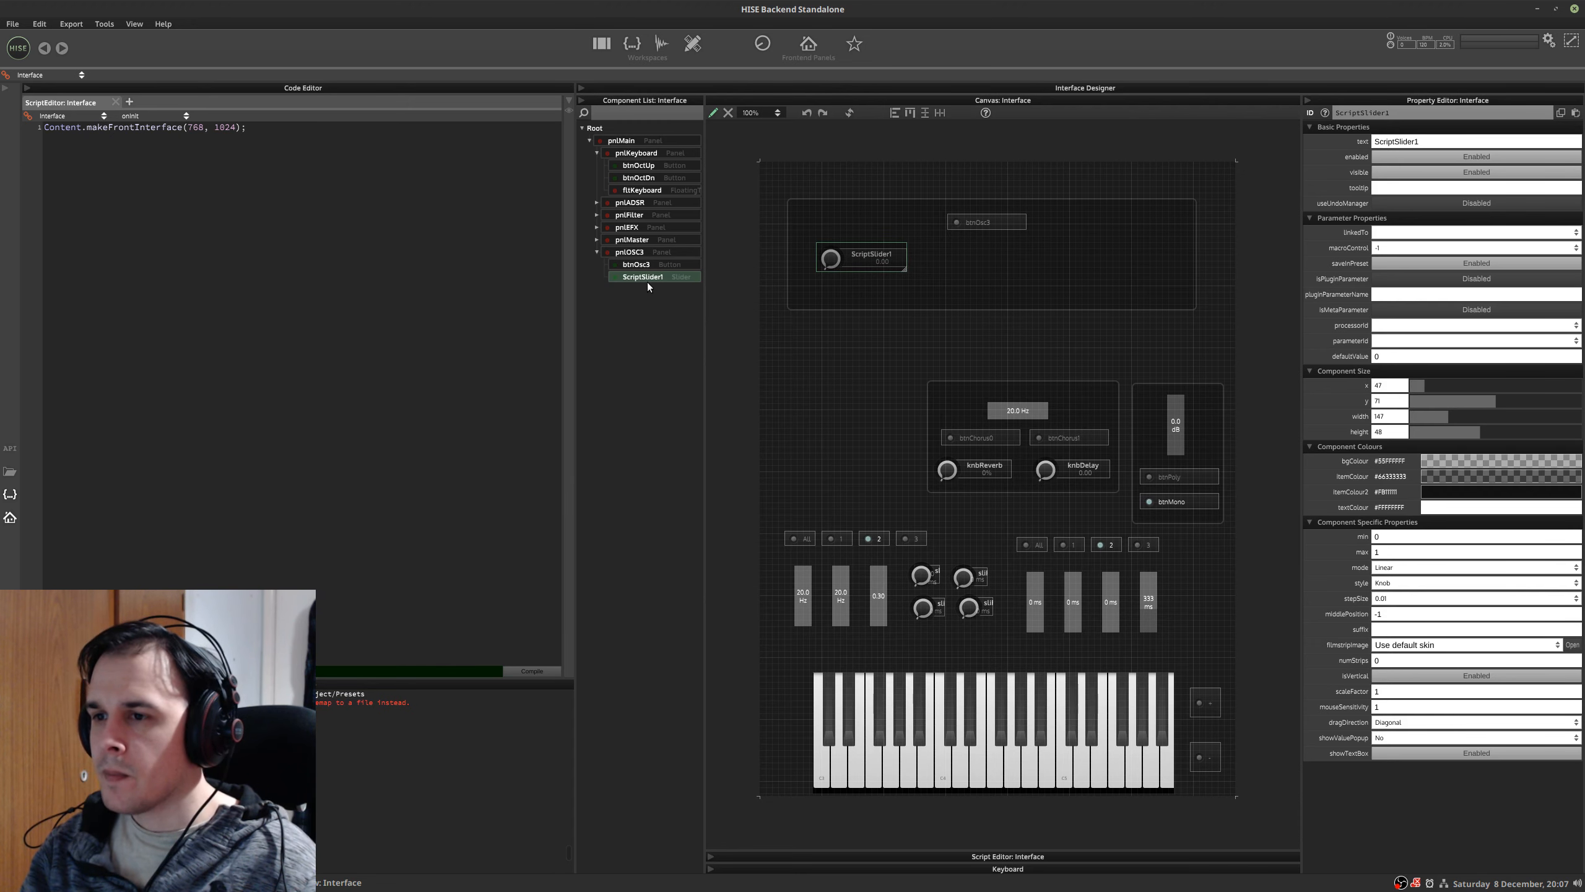
- Check the softsynth engine section in the layout mockup and move the new slider to about x 21, y 70 in pnlOSC3
key("ctrl+alt+Right")
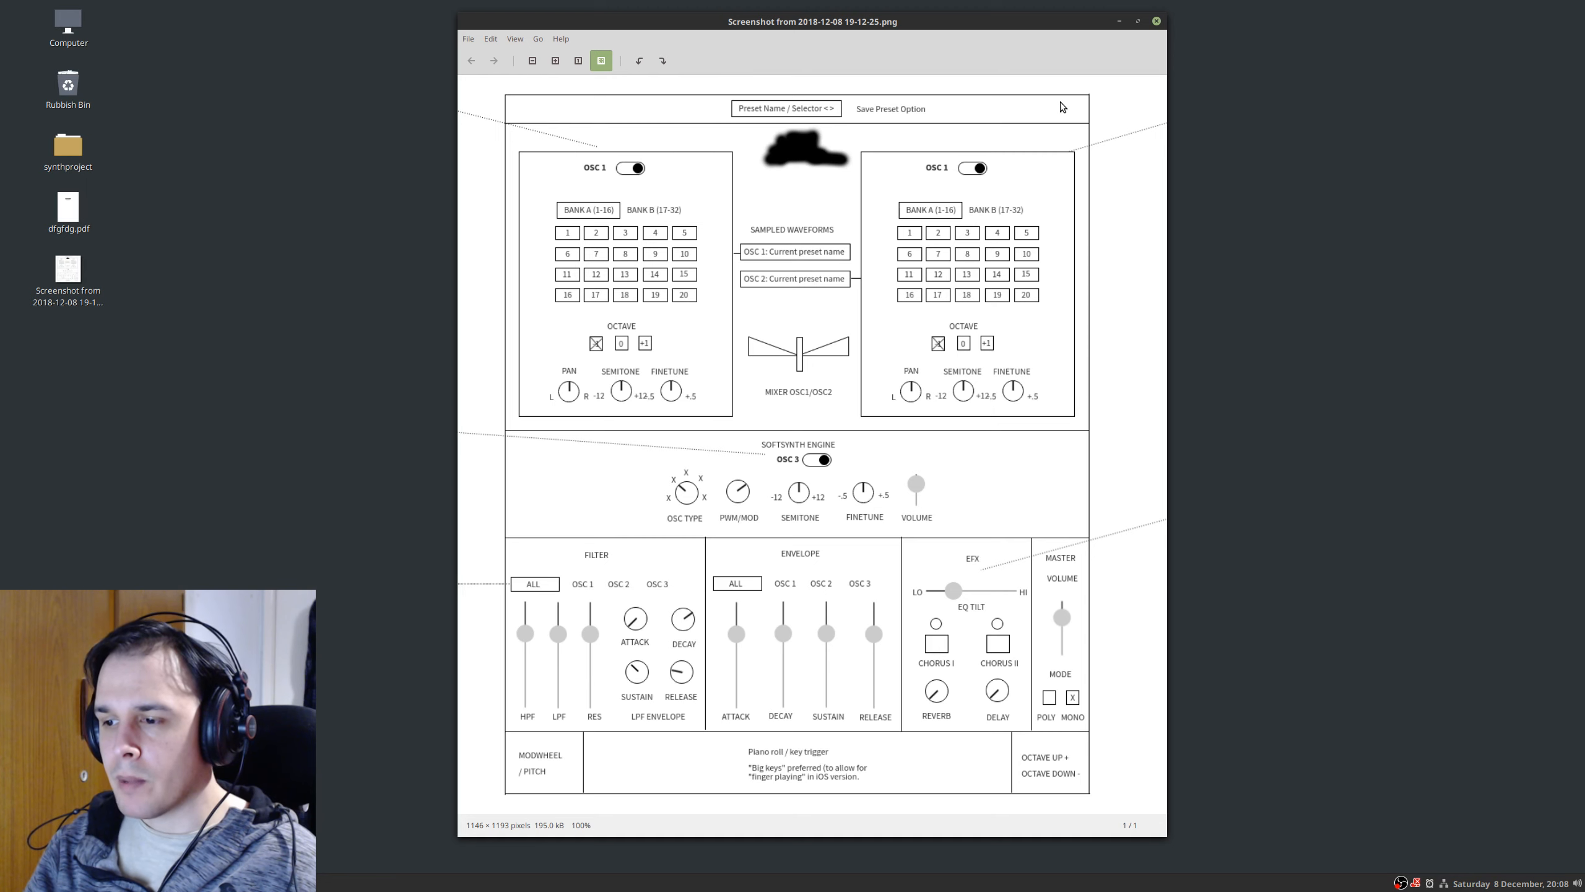
key("ctrl+alt+Left")
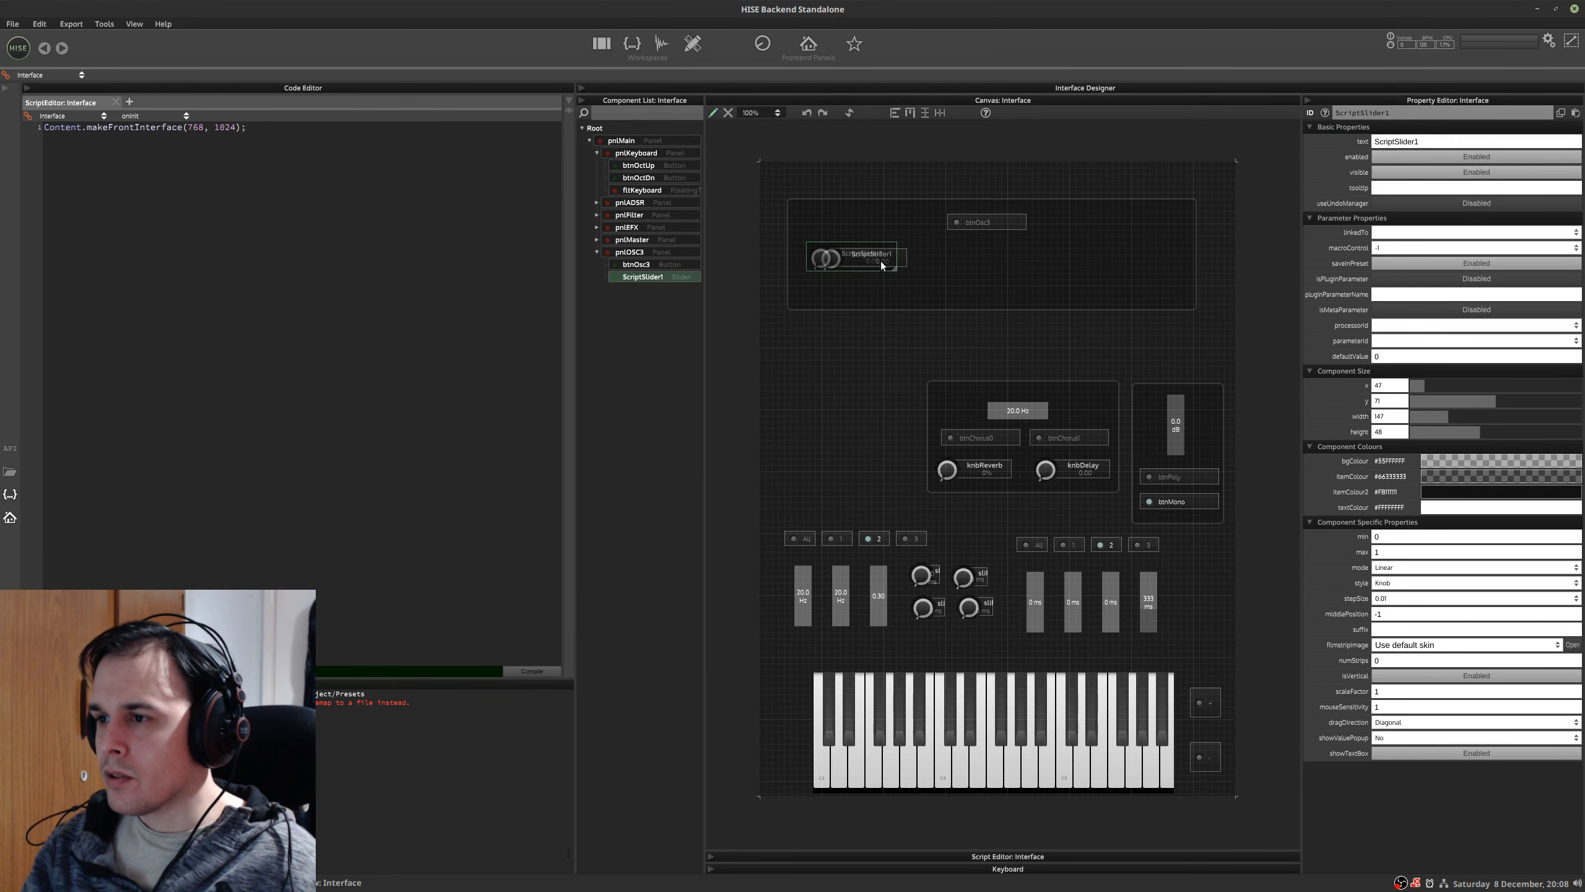
key("ctrl+alt+Right")
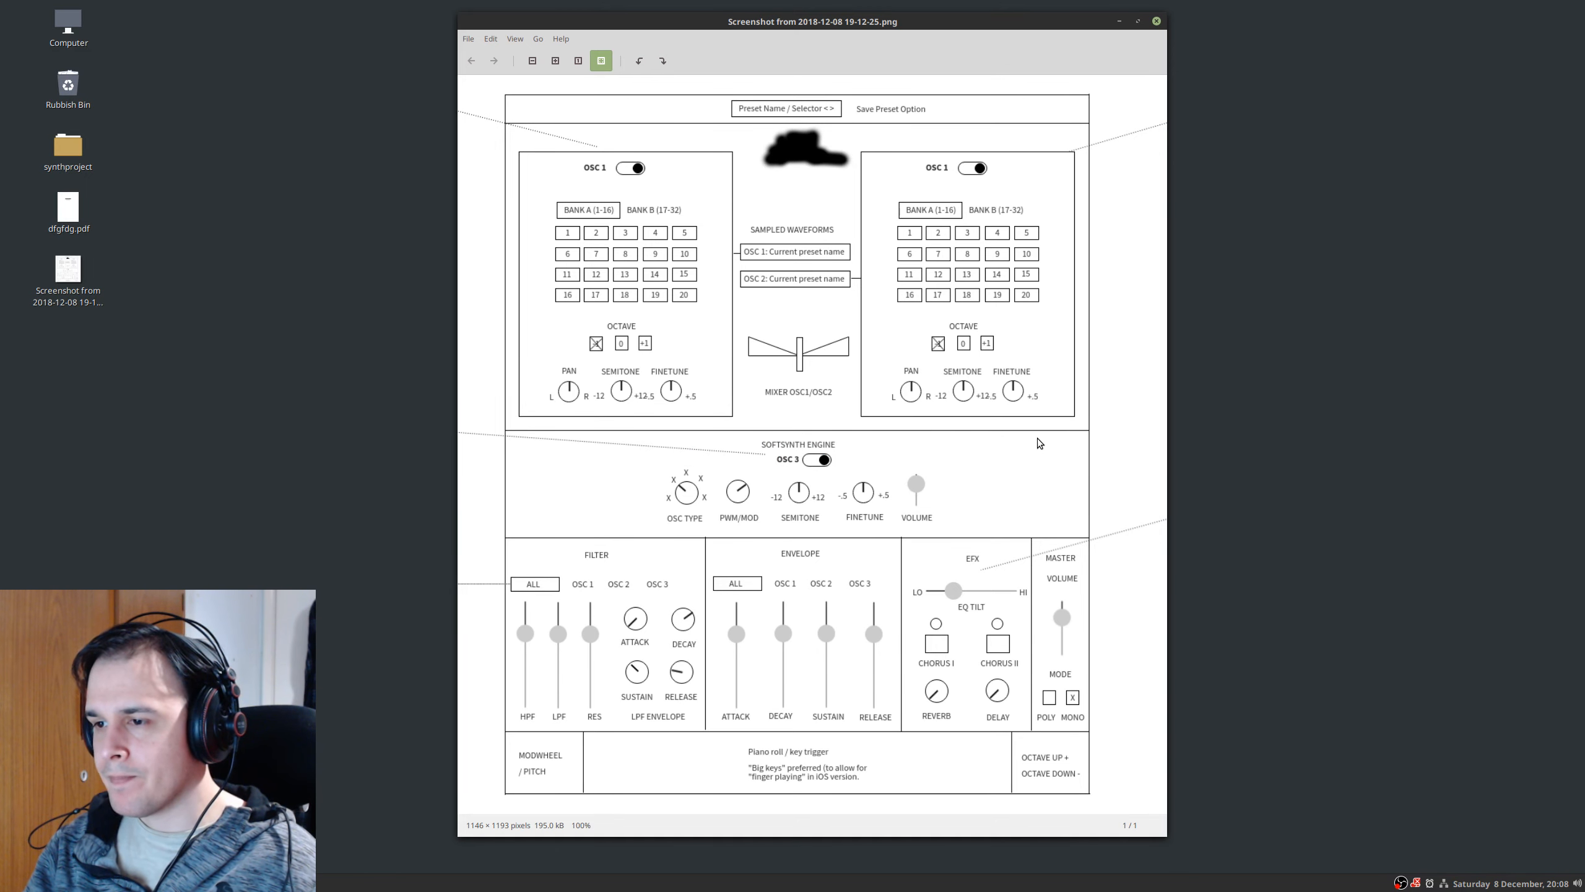
key("ctrl+alt+Left")
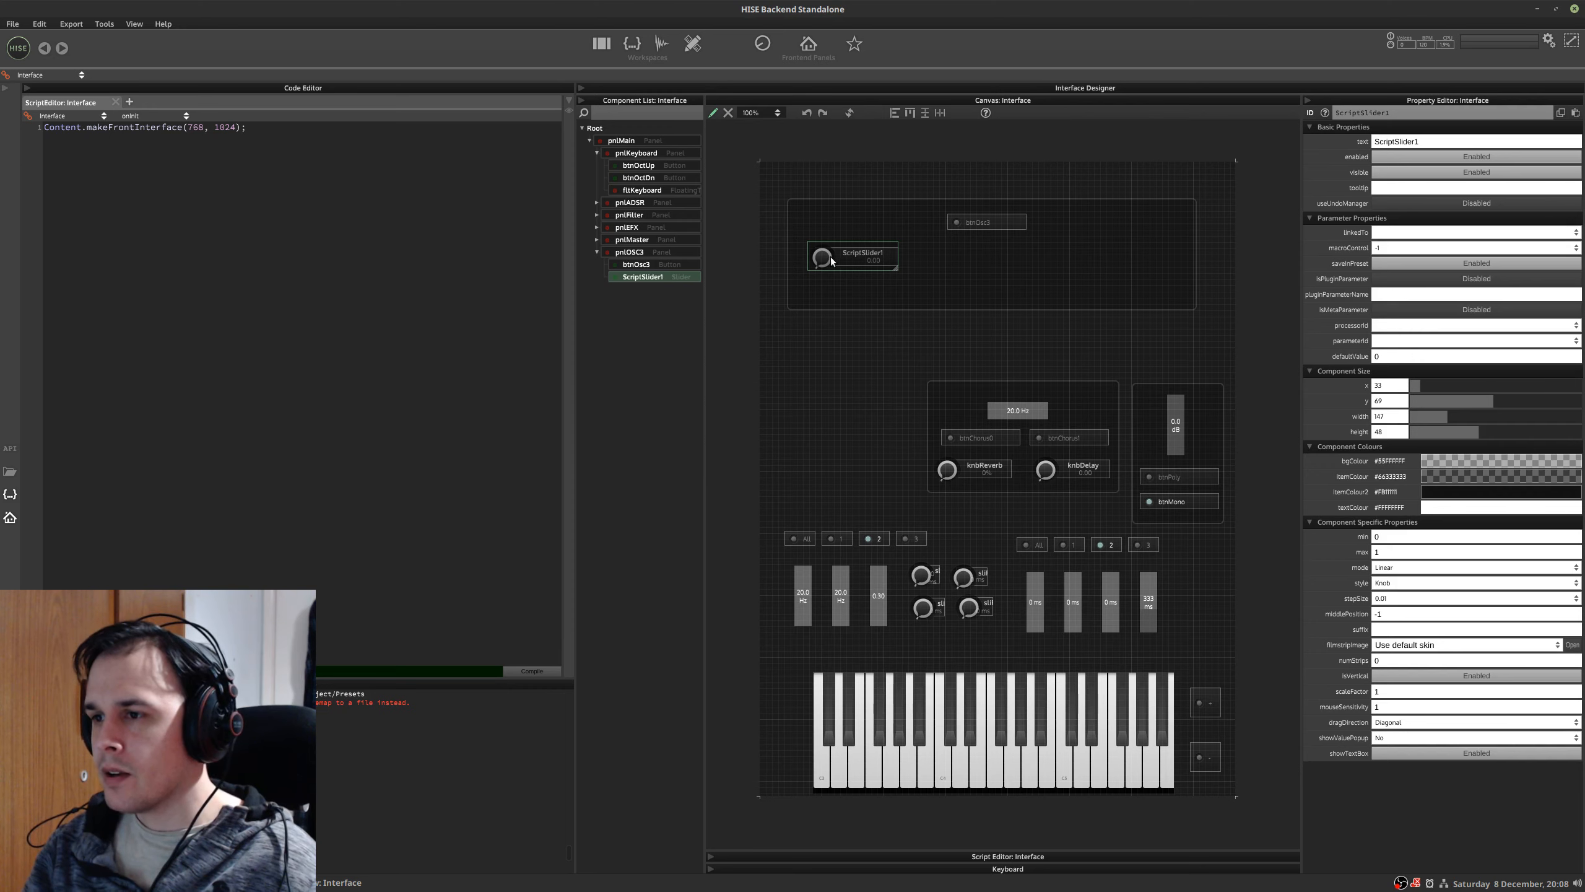
left_click_drag(829, 256, 822, 257)
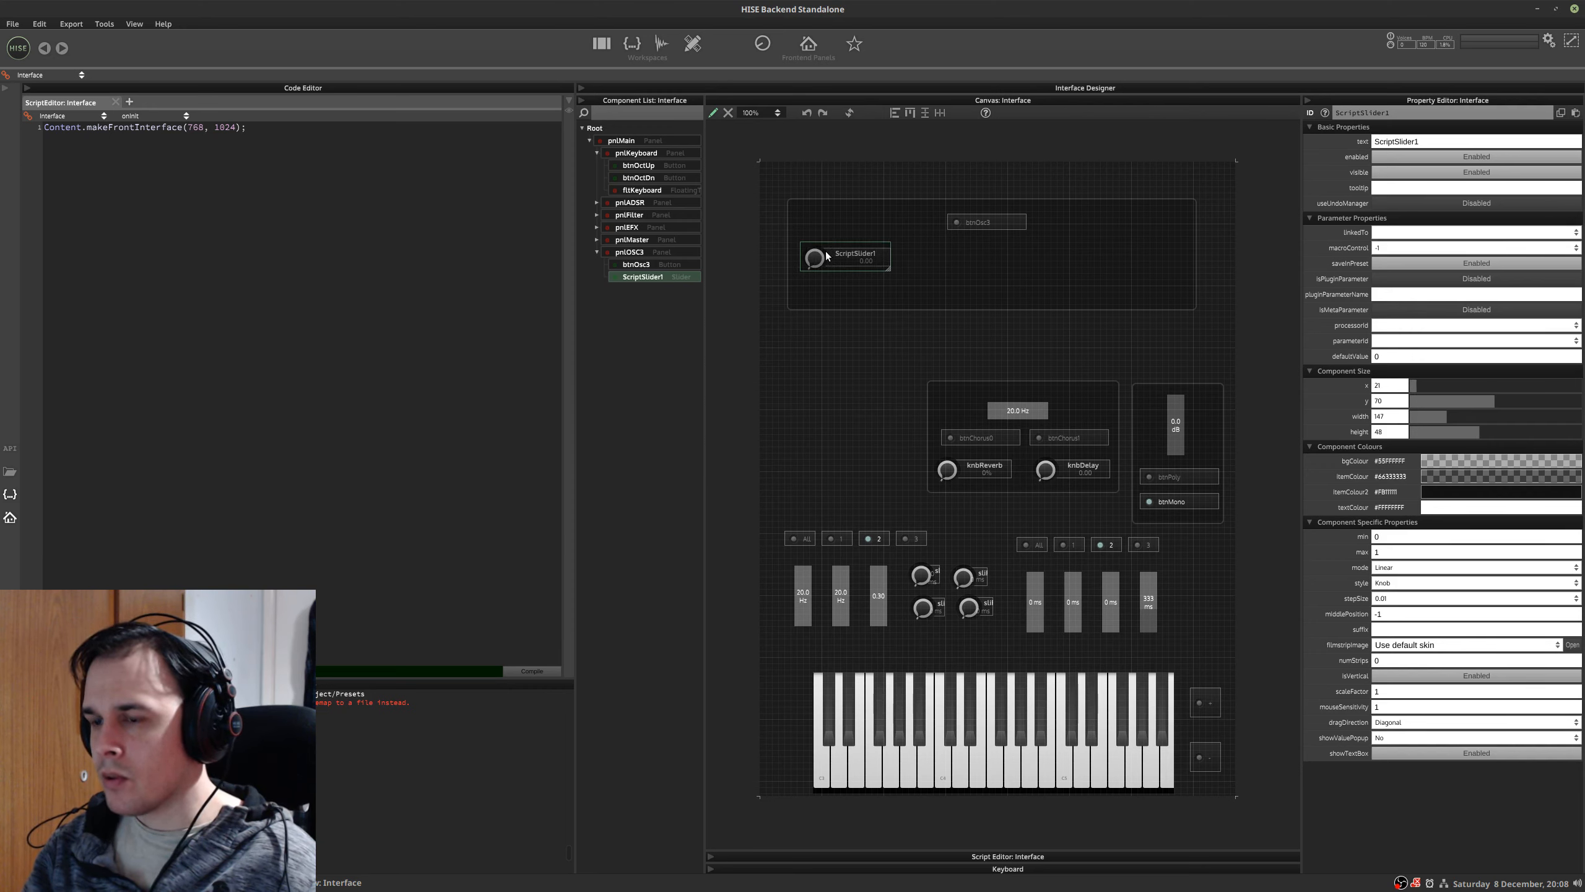
- Check the first softsynth control in the layout mockup and rename the new slider in pnlOSC3 as sliOscType
key("ctrl+alt+Right")
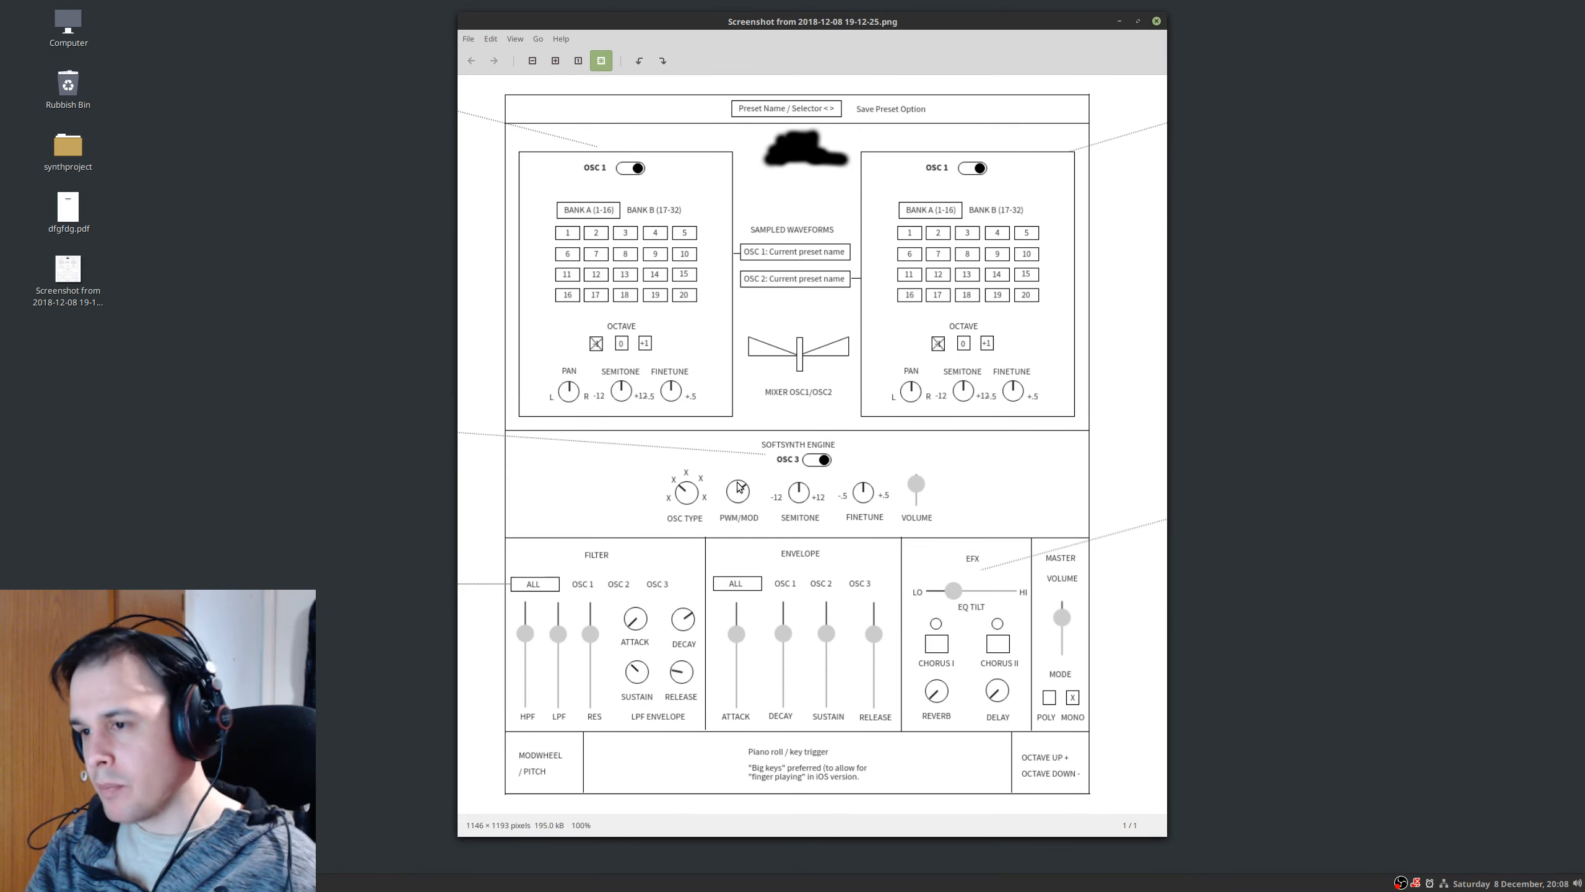
key("ctrl+alt+Left")
left_click(1357, 113)
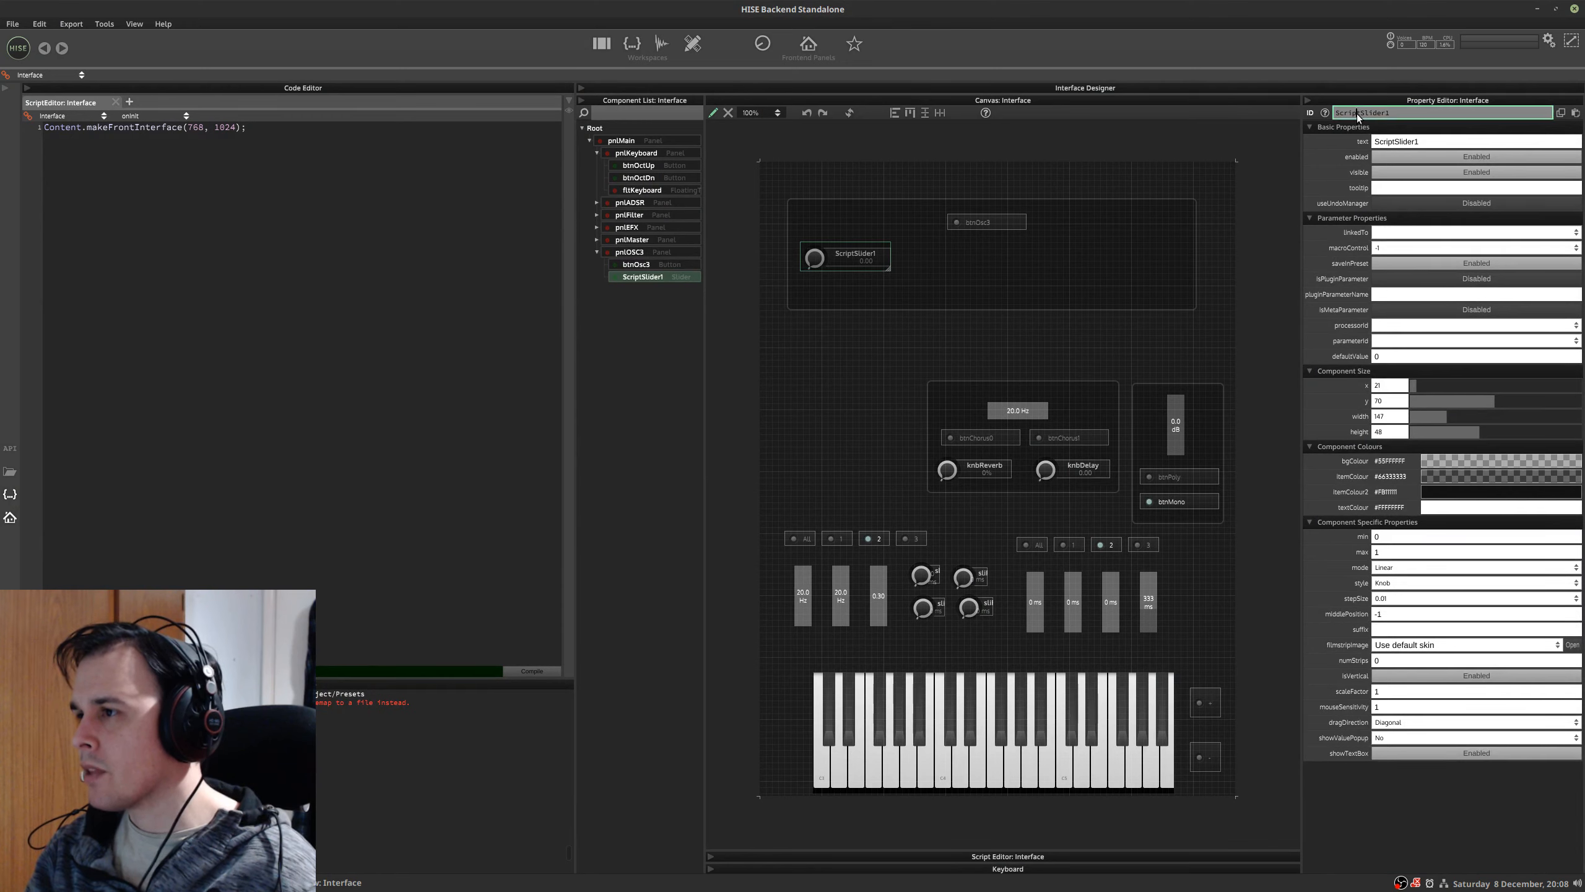
type("sli")
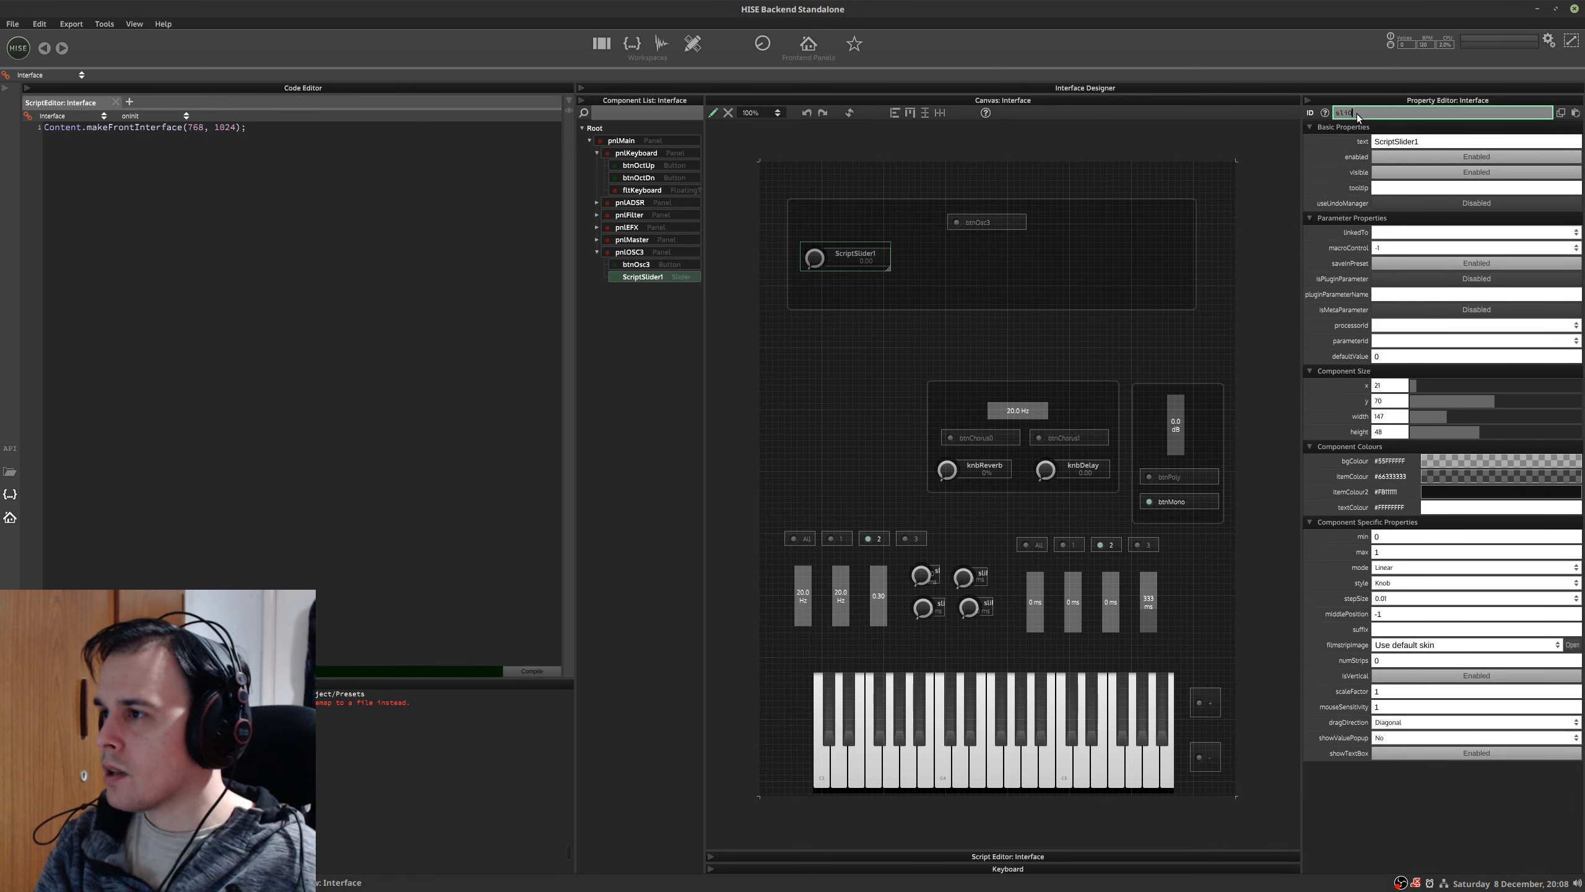
type("OscType")
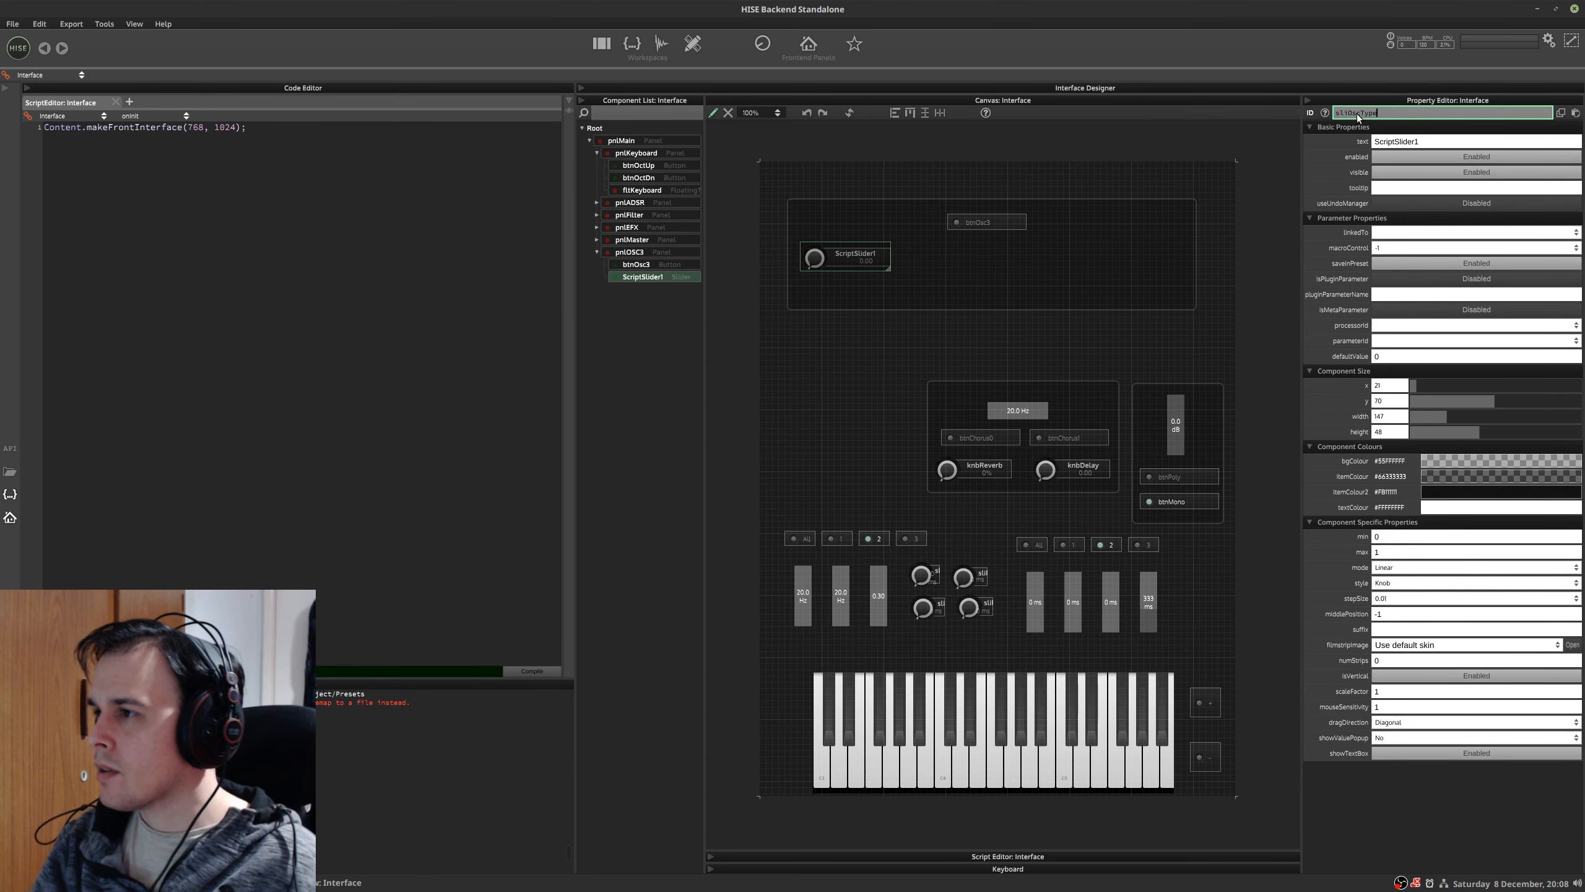
key("Return")
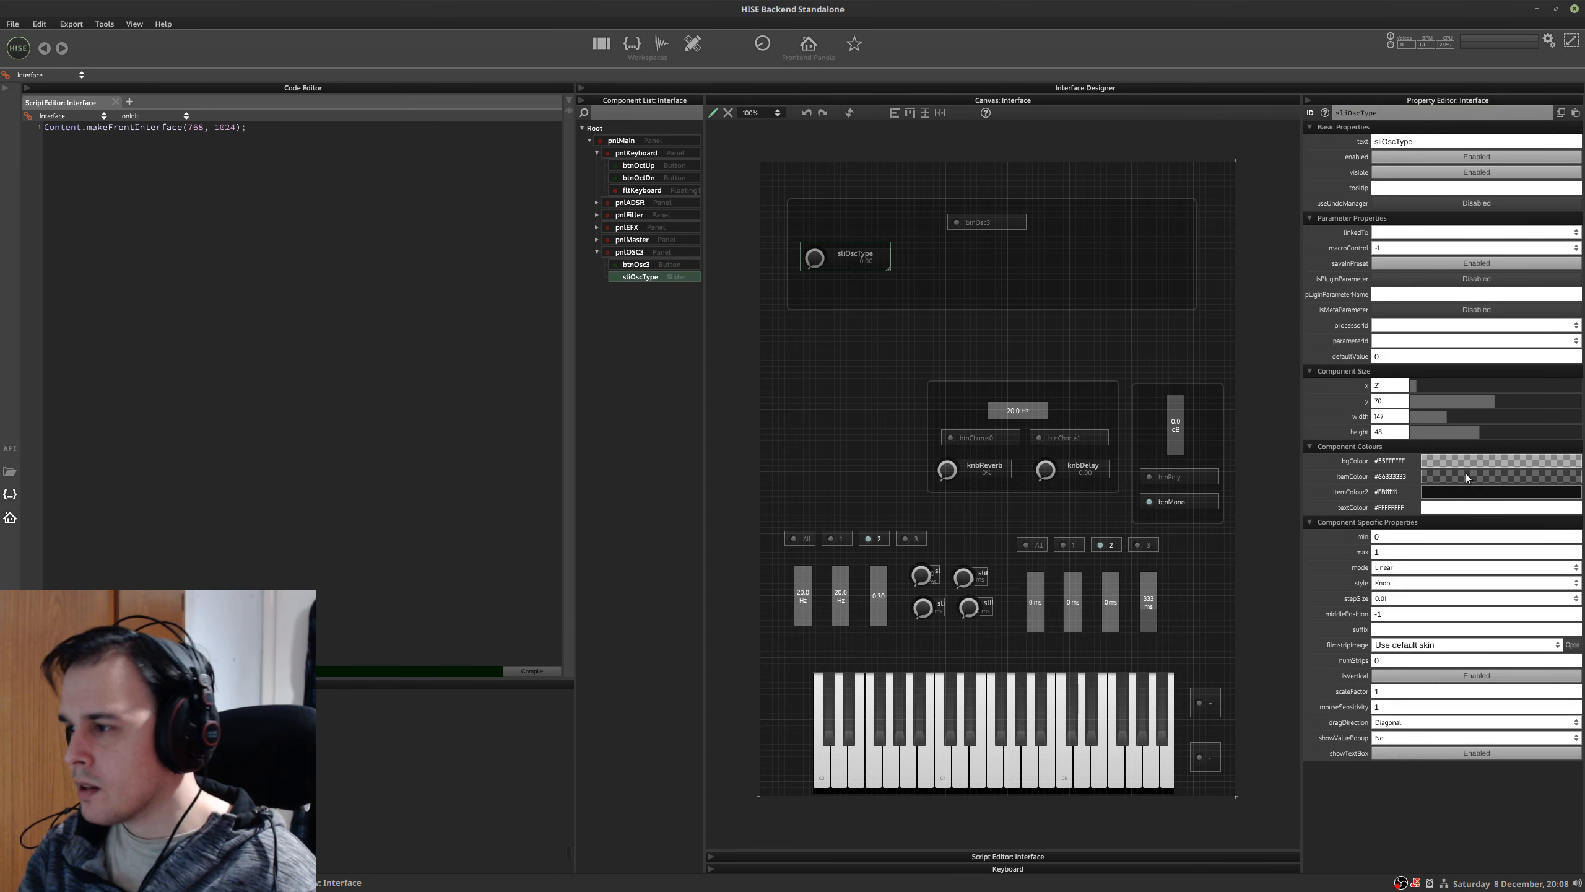
- Set sliOscType's maximum to 5 and its step size to 1.0
left_click(1376, 553)
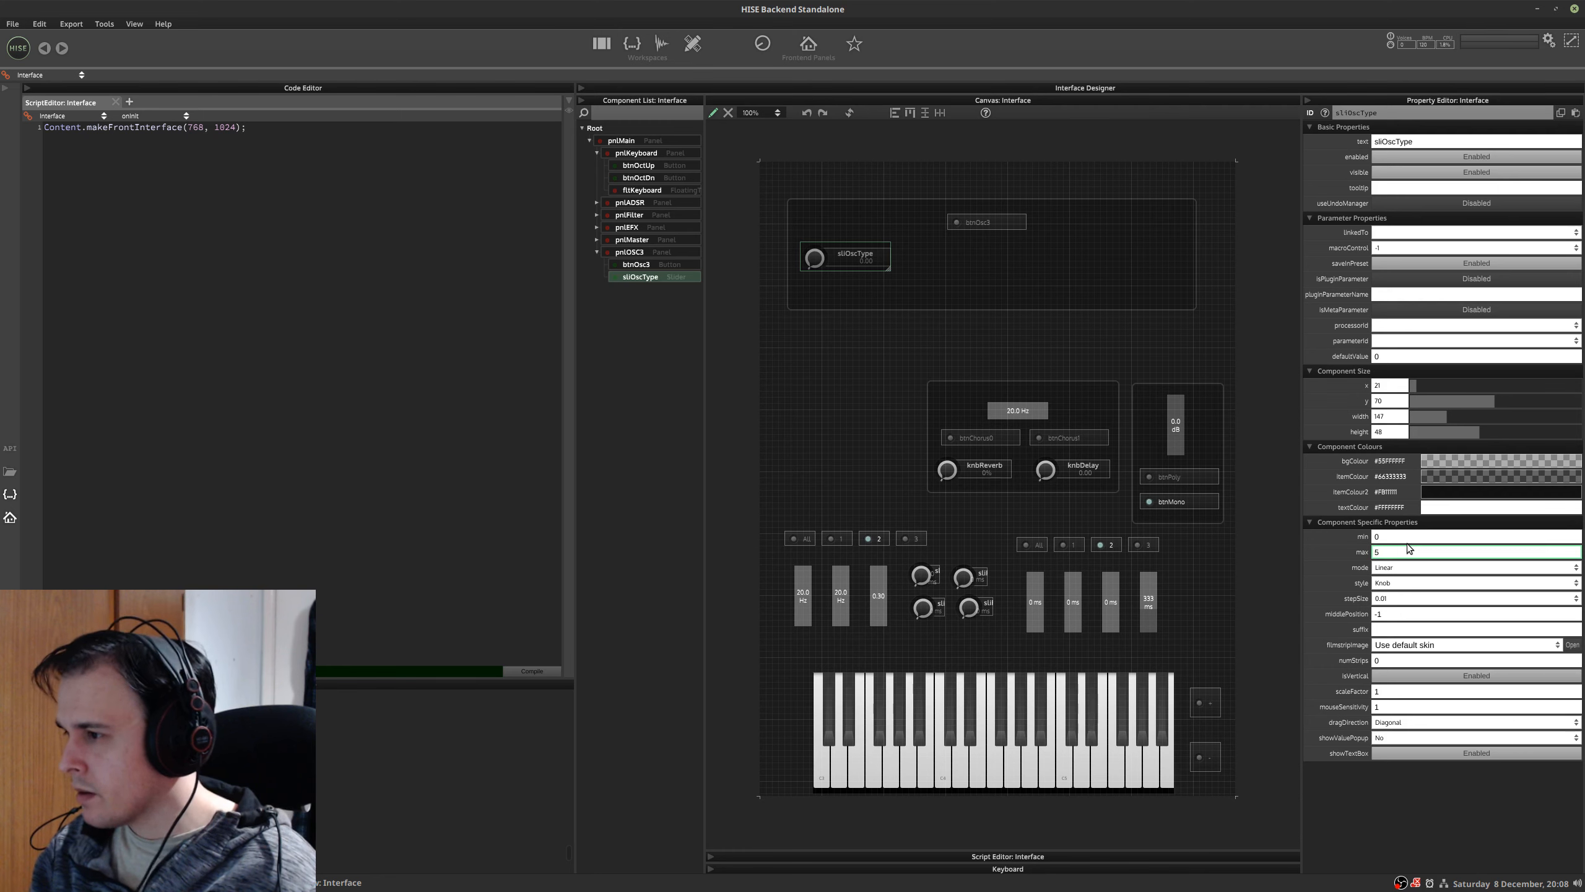
type("5")
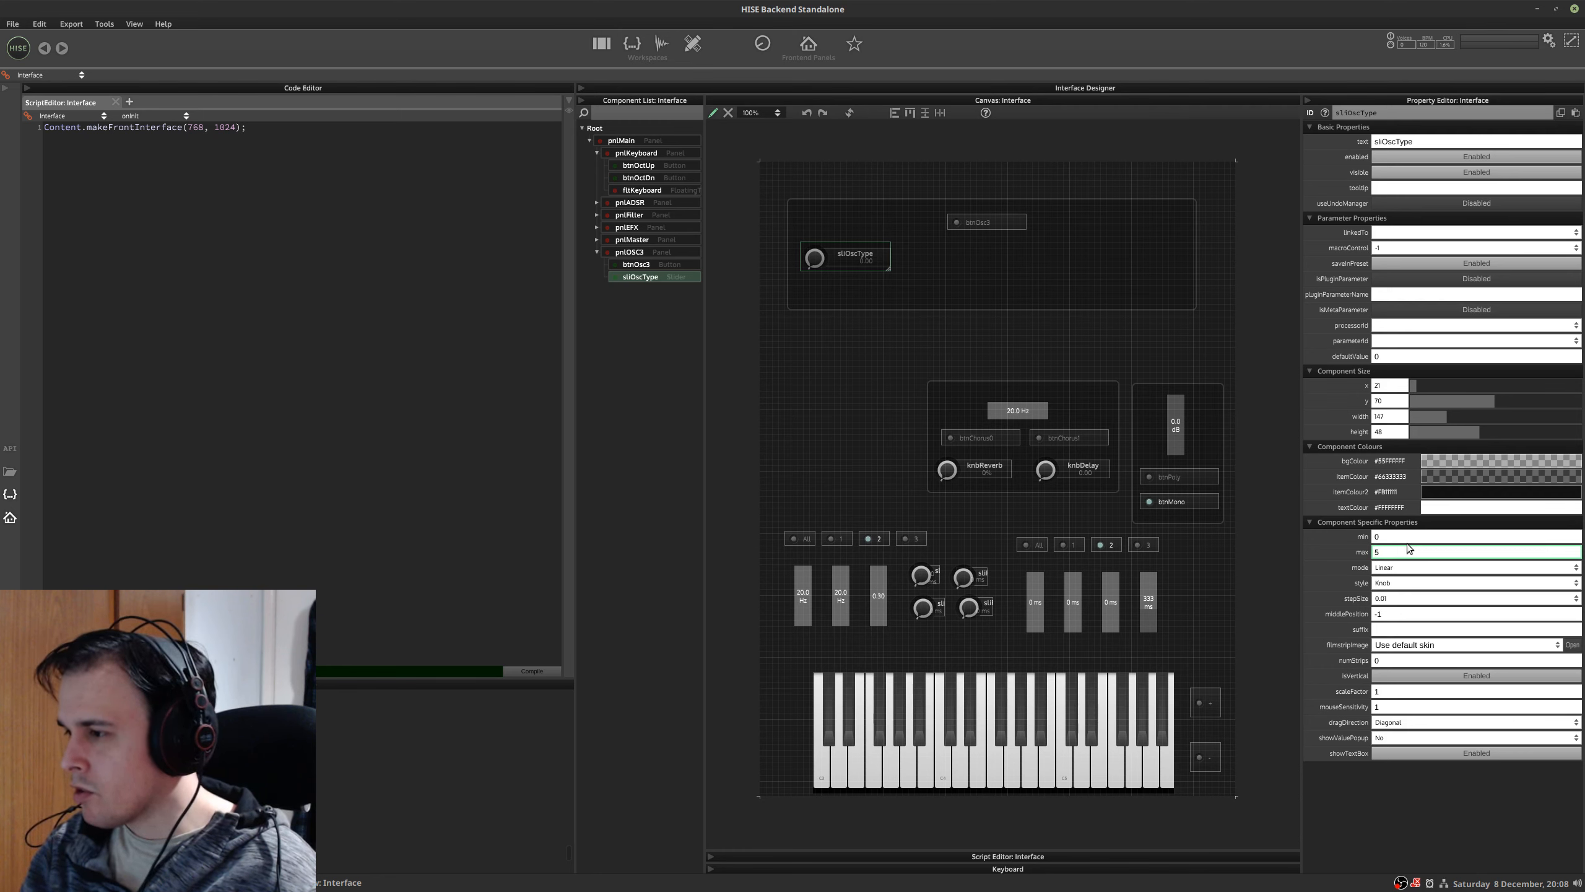
left_click(1392, 598)
left_click(1398, 636)
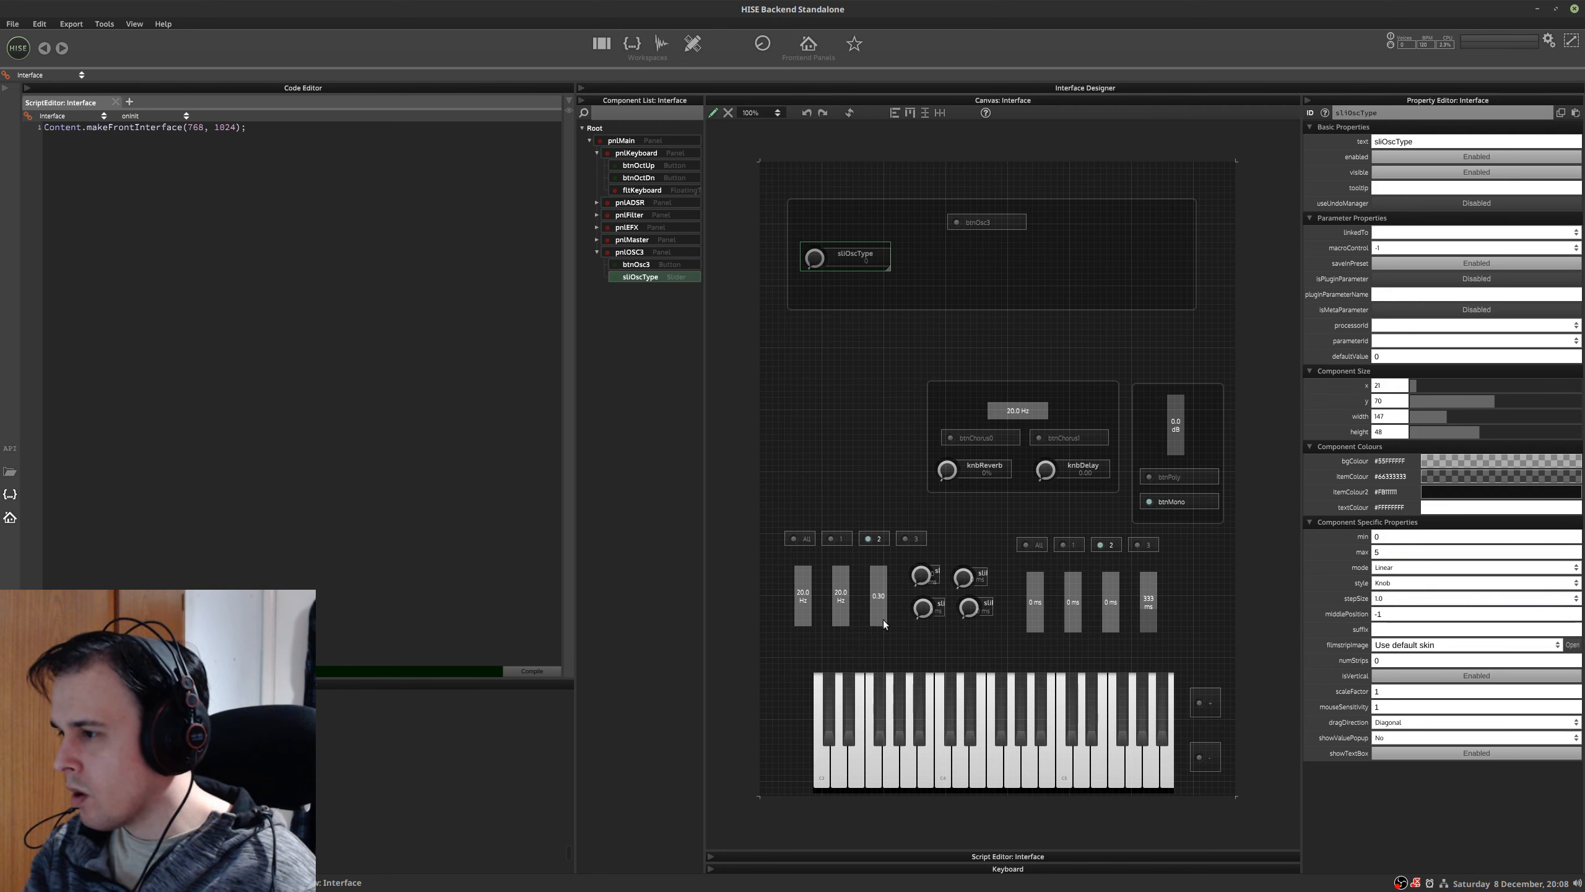
- Switch the canvas to presentation mode to view the OSC3 controls, and return it to edit mode
left_click(750, 233)
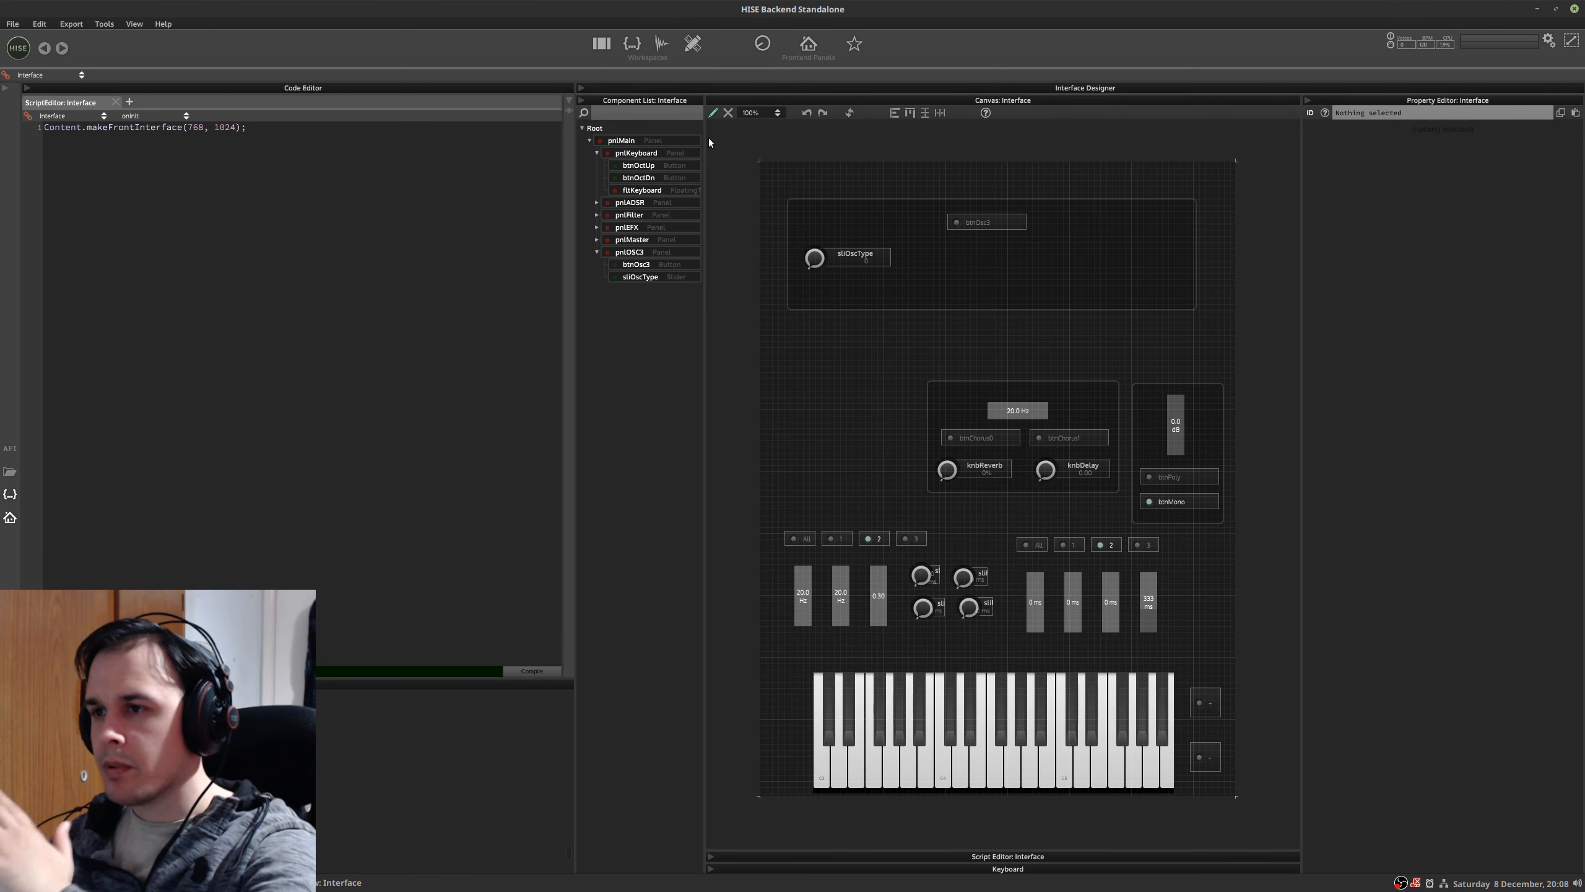
left_click(712, 114)
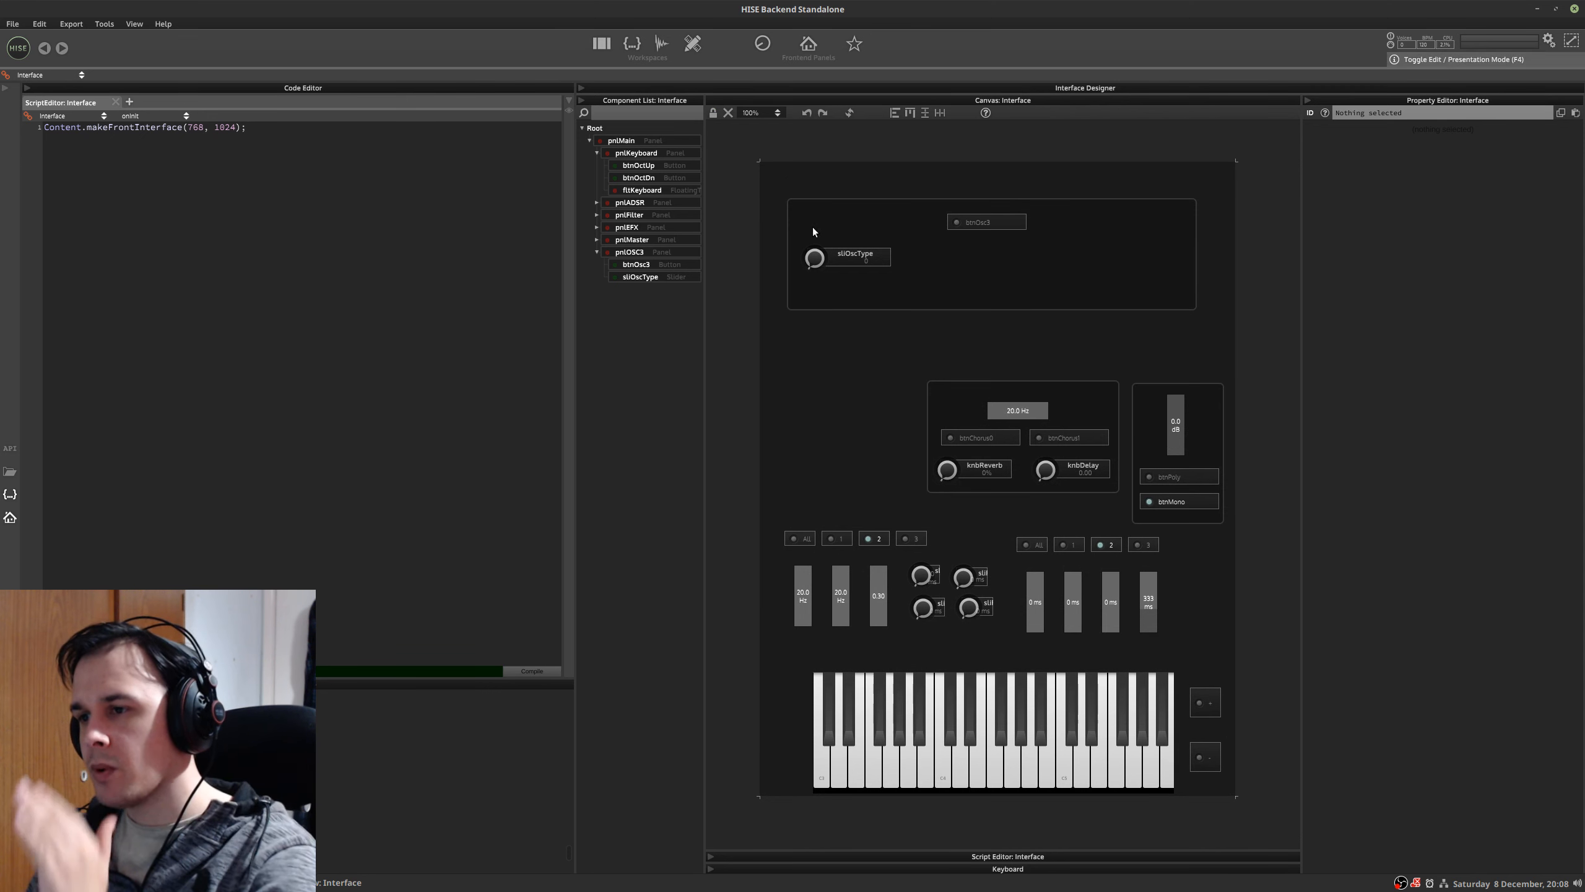
mouse_move(818, 223)
left_mouse_down()
mouse_move(839, 119)
mouse_move(830, 198)
left_mouse_up()
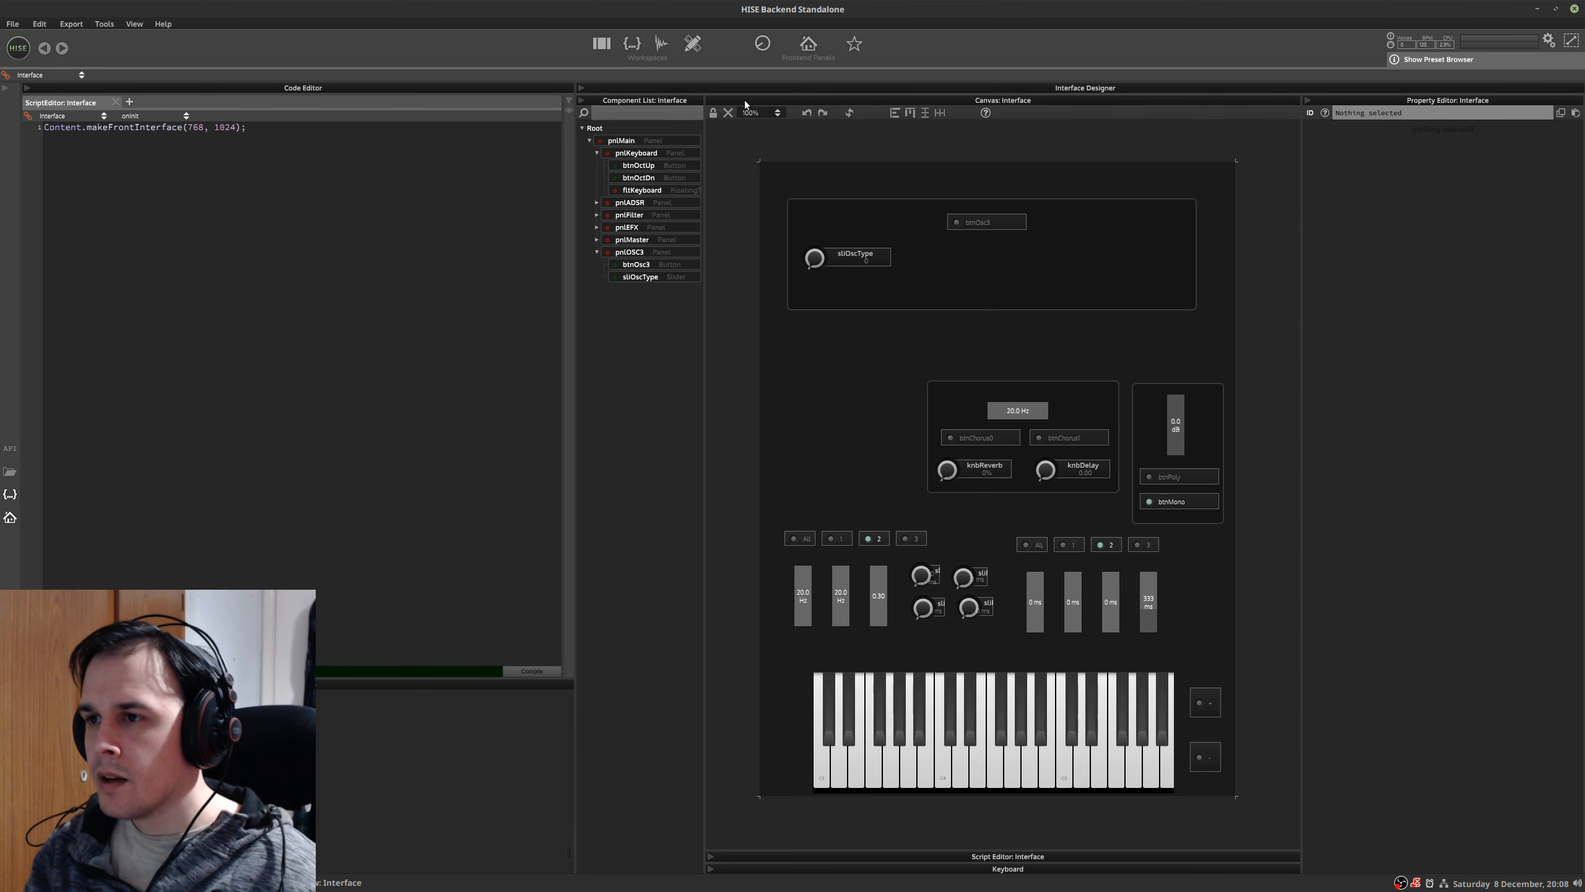
left_click(713, 112)
- Duplicate sliOscType to about x 184, y 74 in pnlOSC3 and rename the copy sliMod to match the mockup's PWM/MOD control
left_click(656, 280)
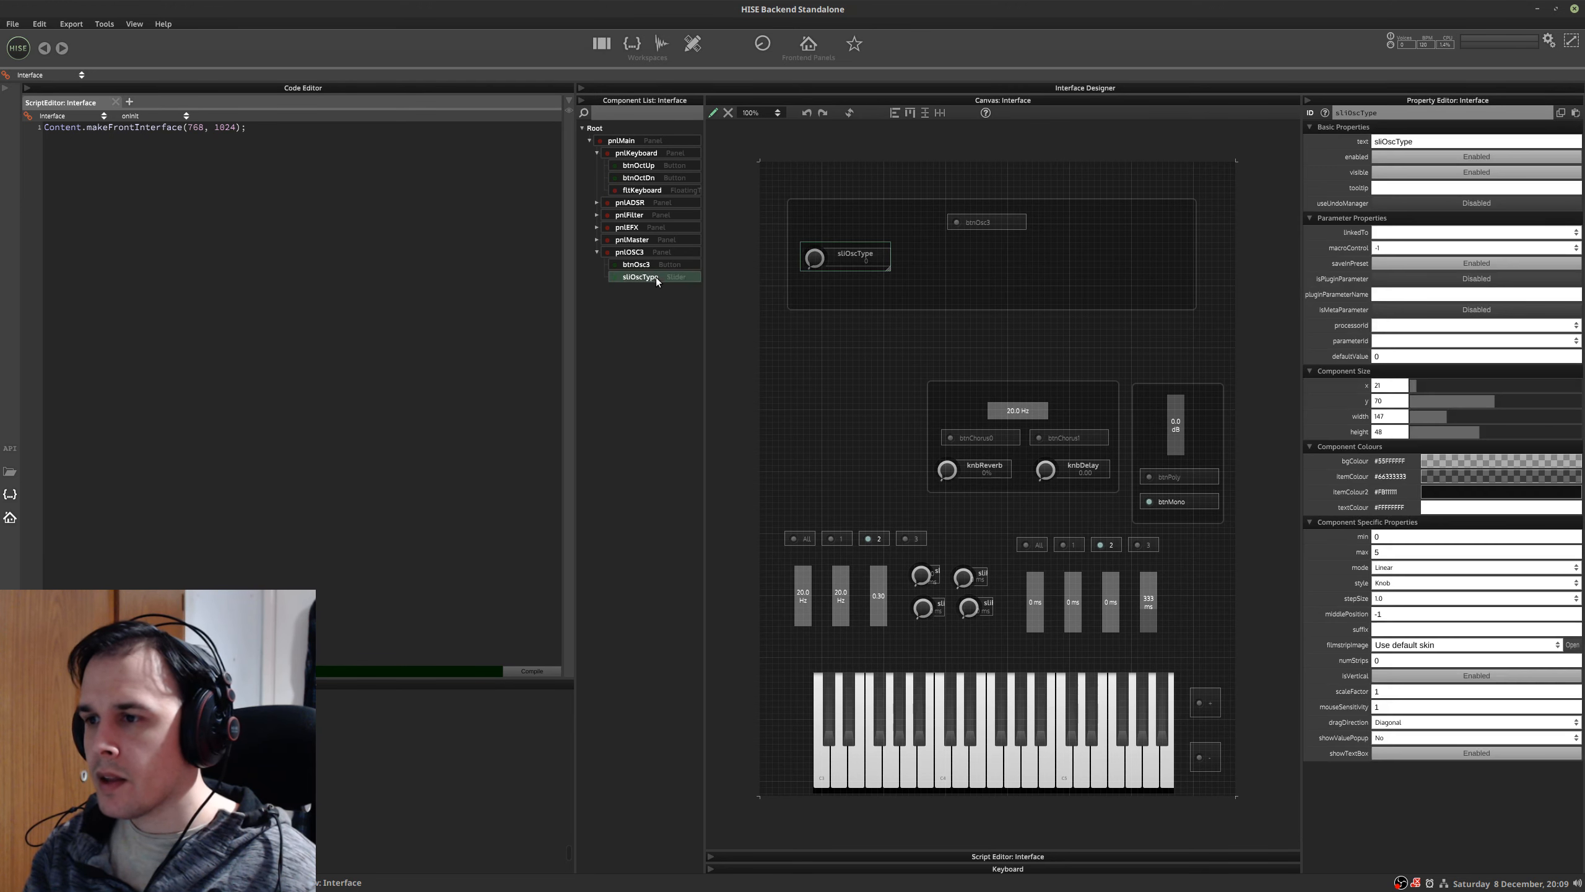
left_click_drag(861, 258, 934, 262)
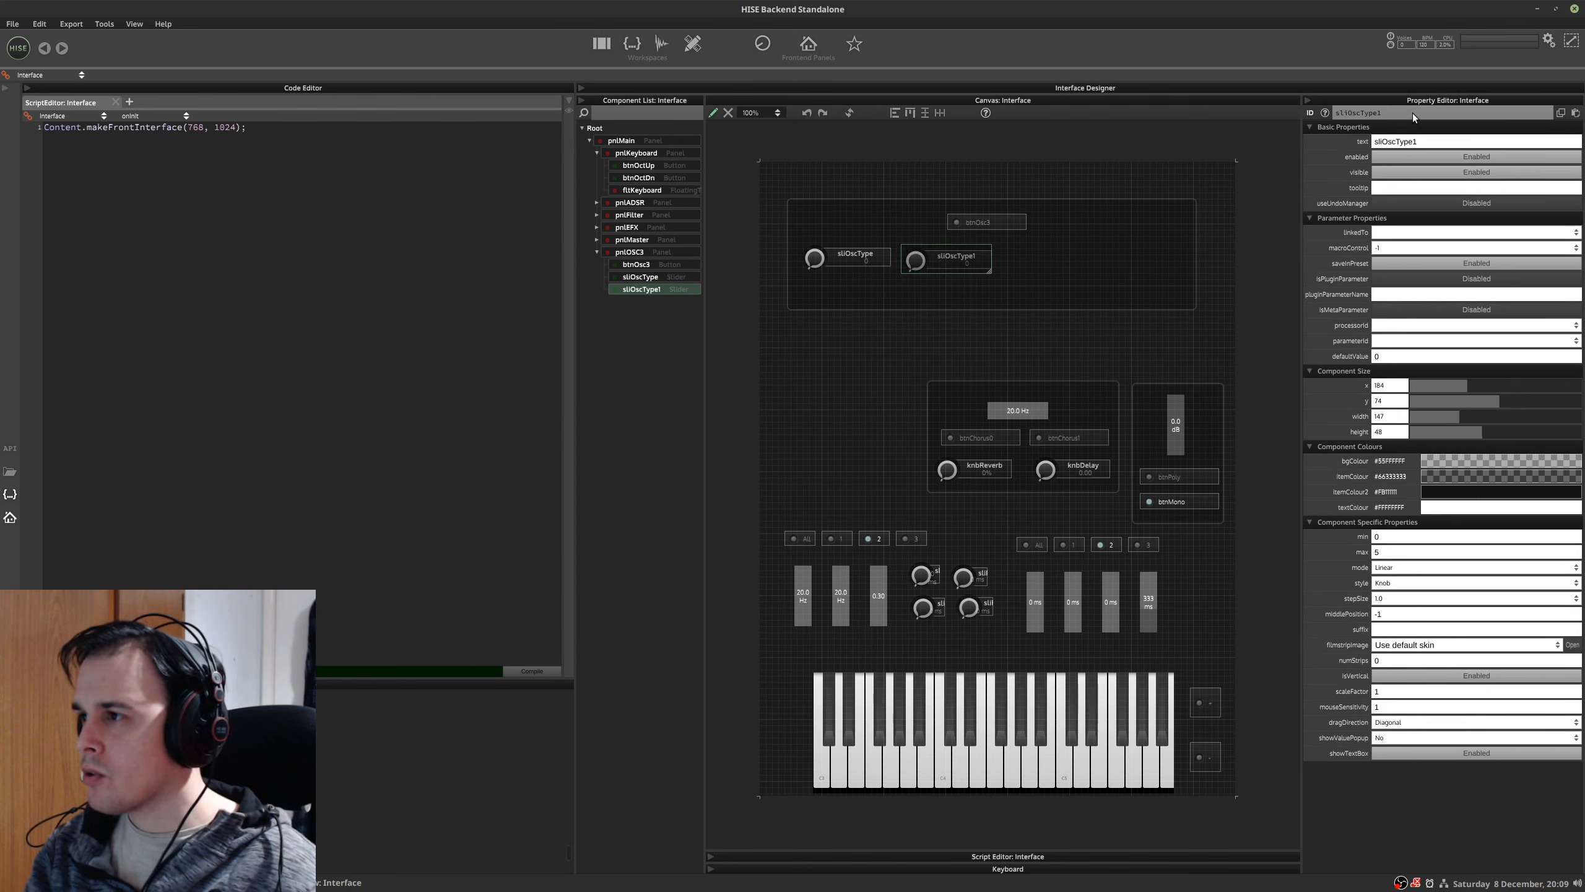
key("ctrl+alt+Right")
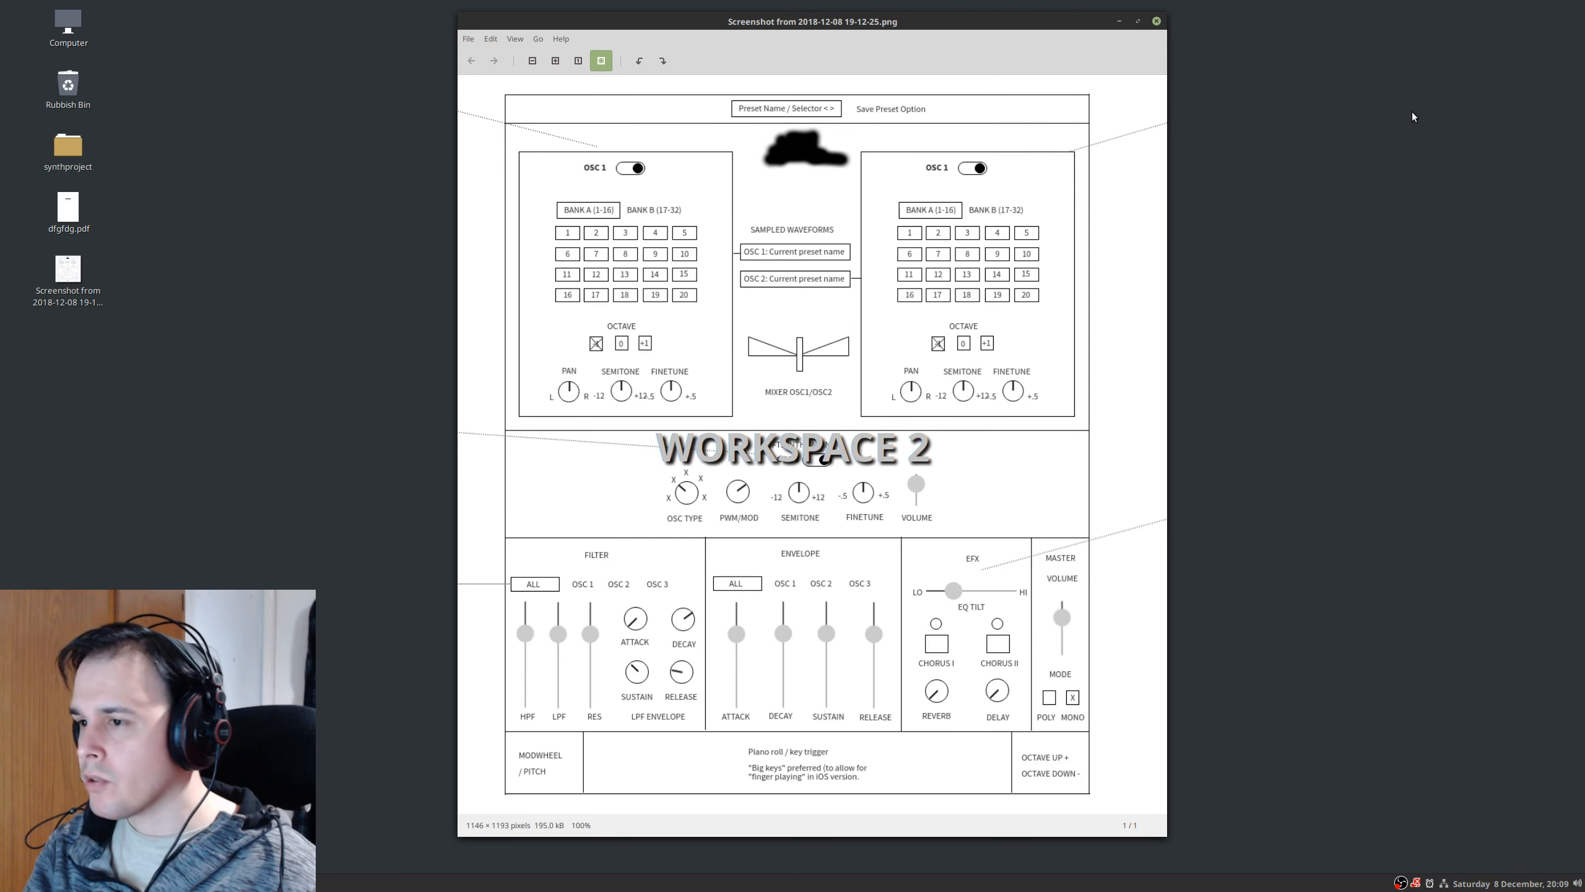
key("ctrl+alt+Left")
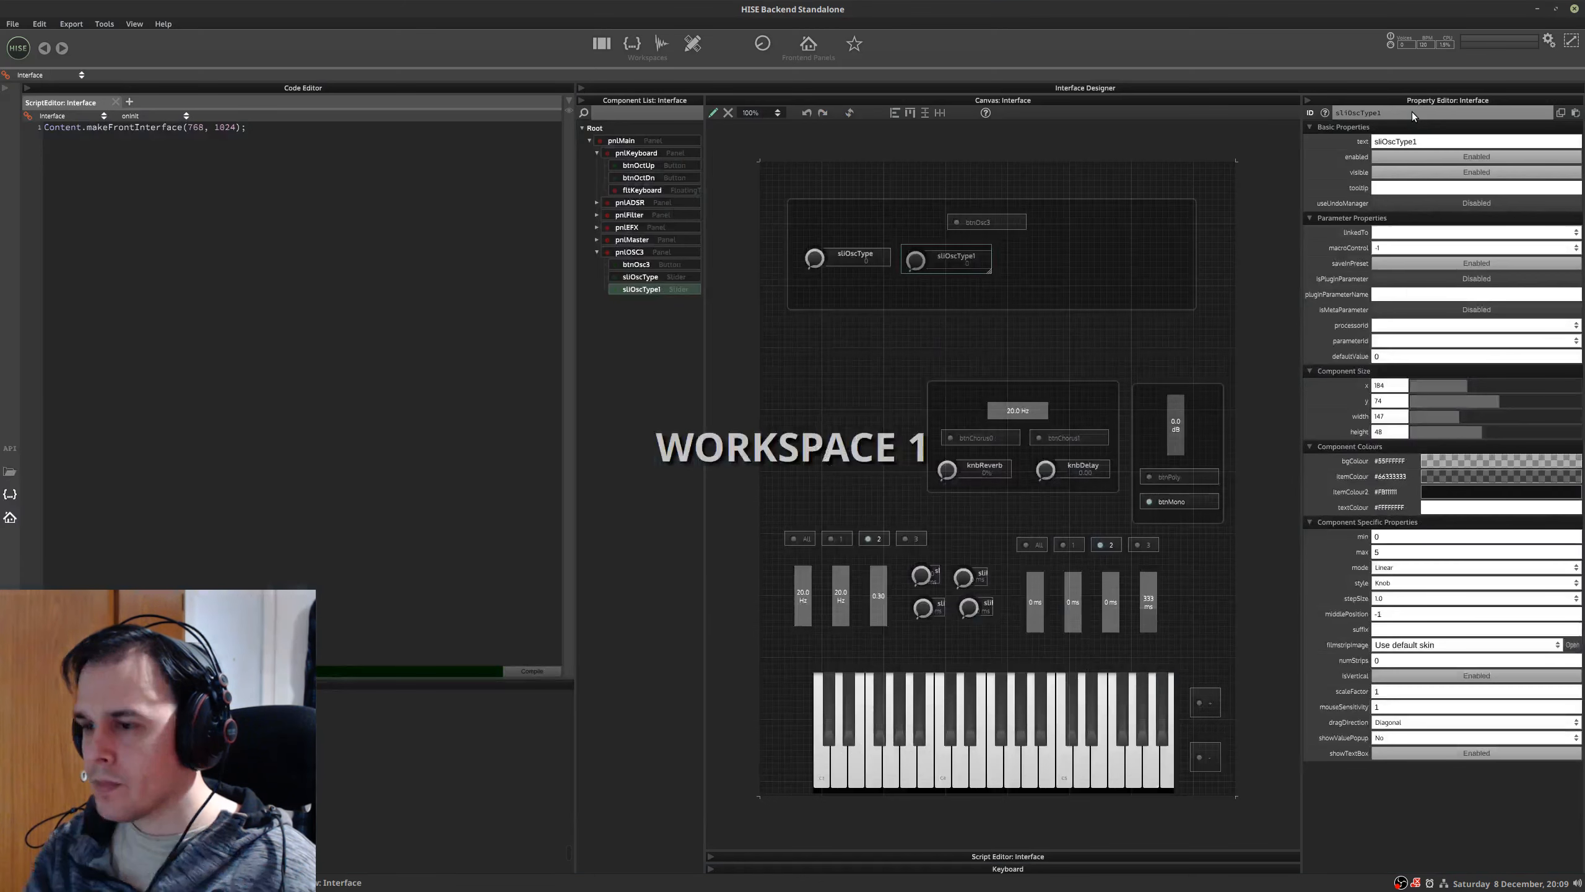
key("BackSpace")
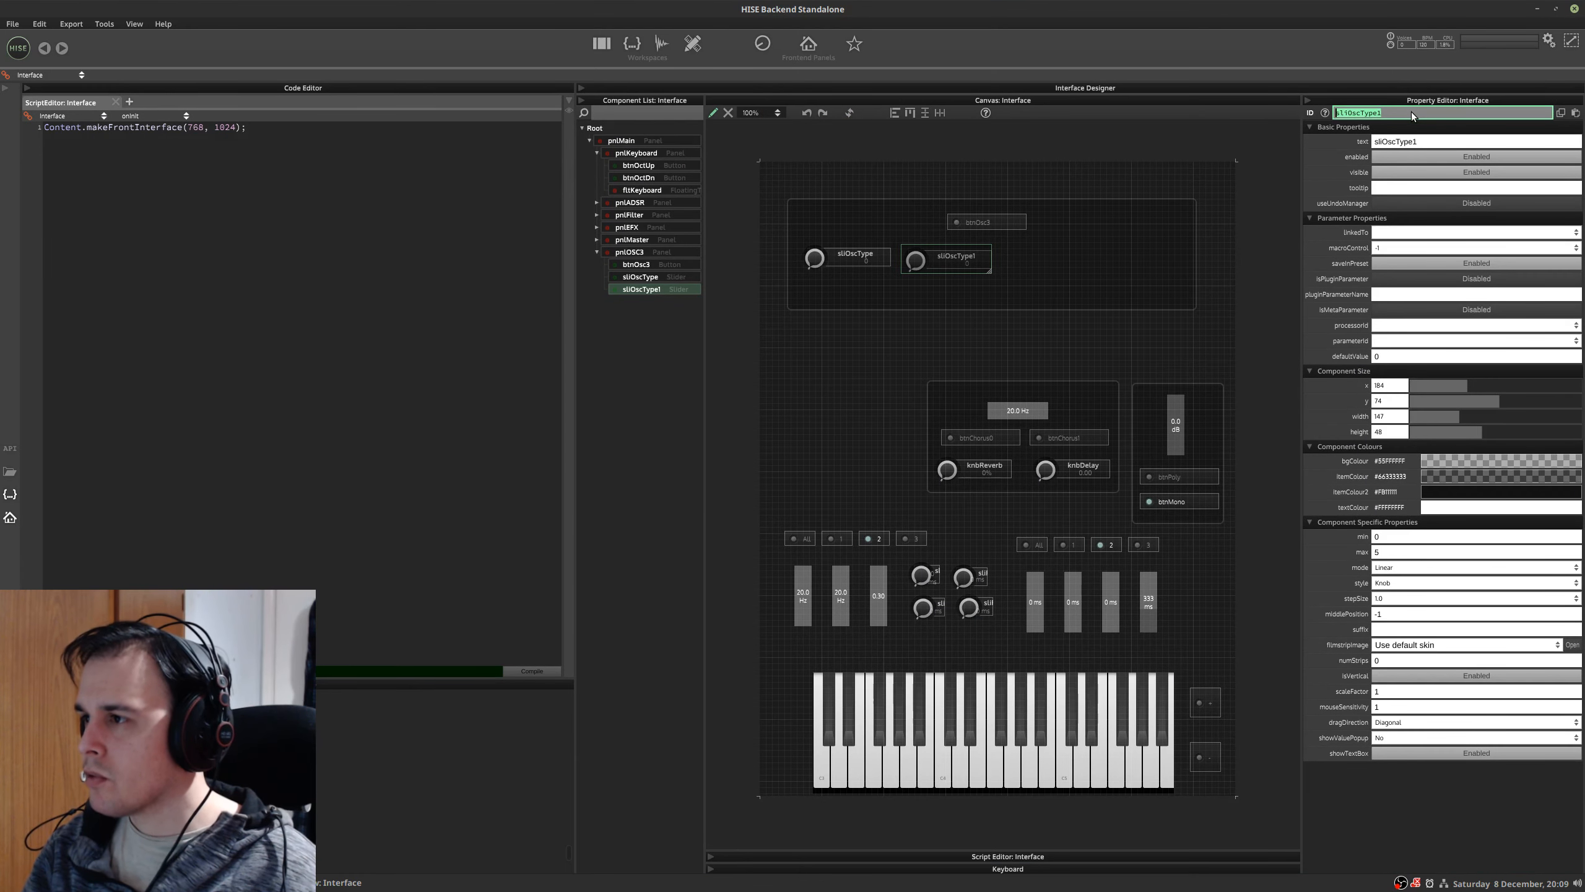
key("BackSpace")
key("BackSpace")
key("BackSpace")
key("BackSpace")
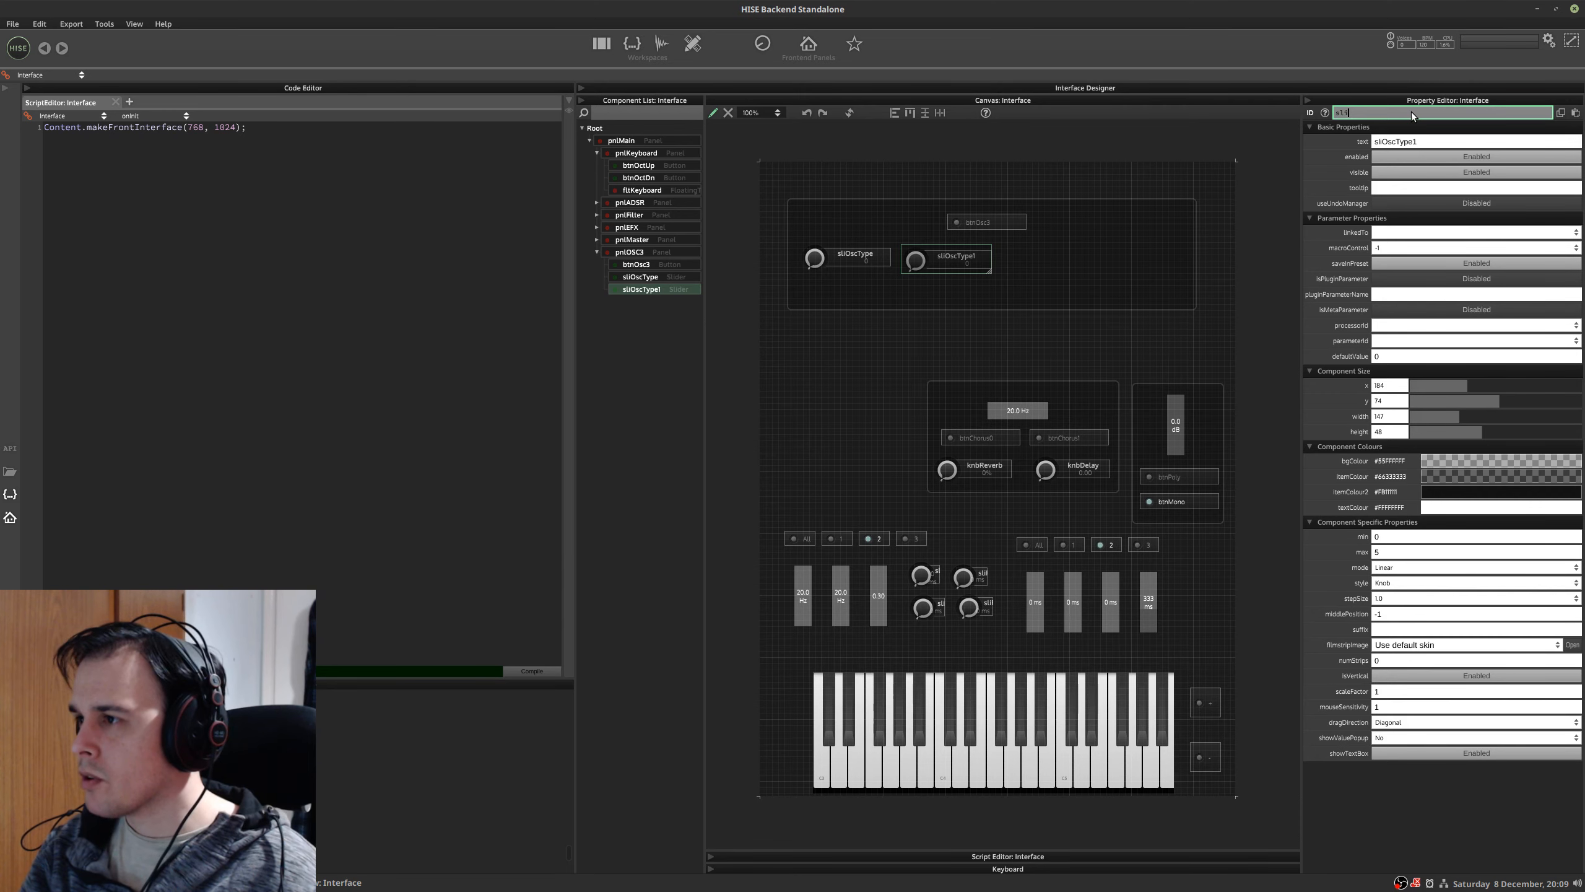
type("Mod")
key("Return")
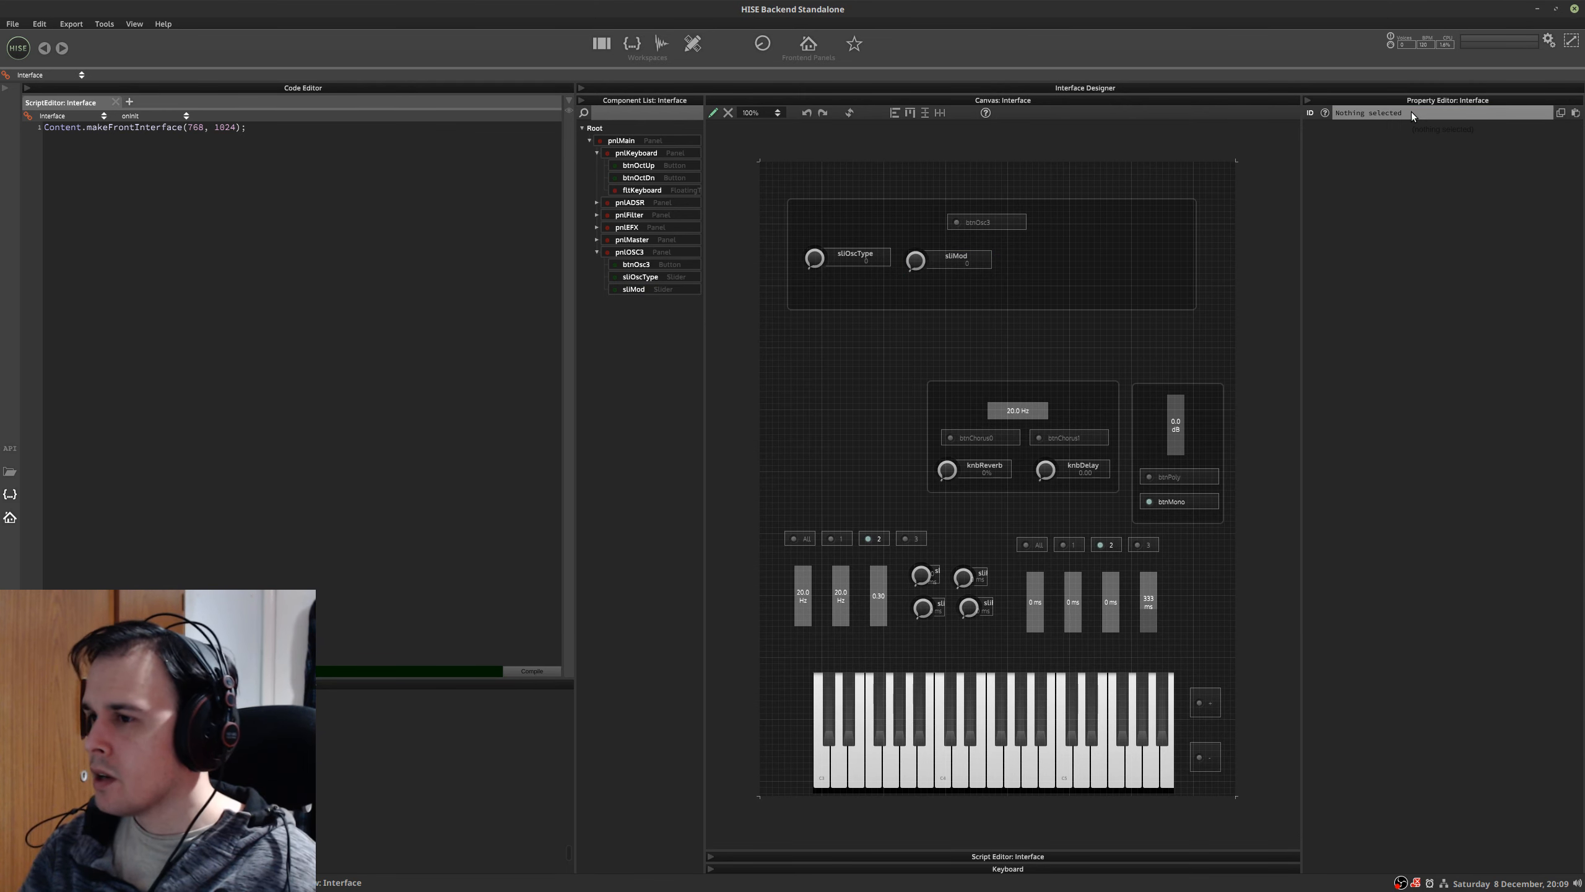
- Set sliMod's maximum to 1 and its step size to 0.01, and compile the interface script
left_click(637, 293)
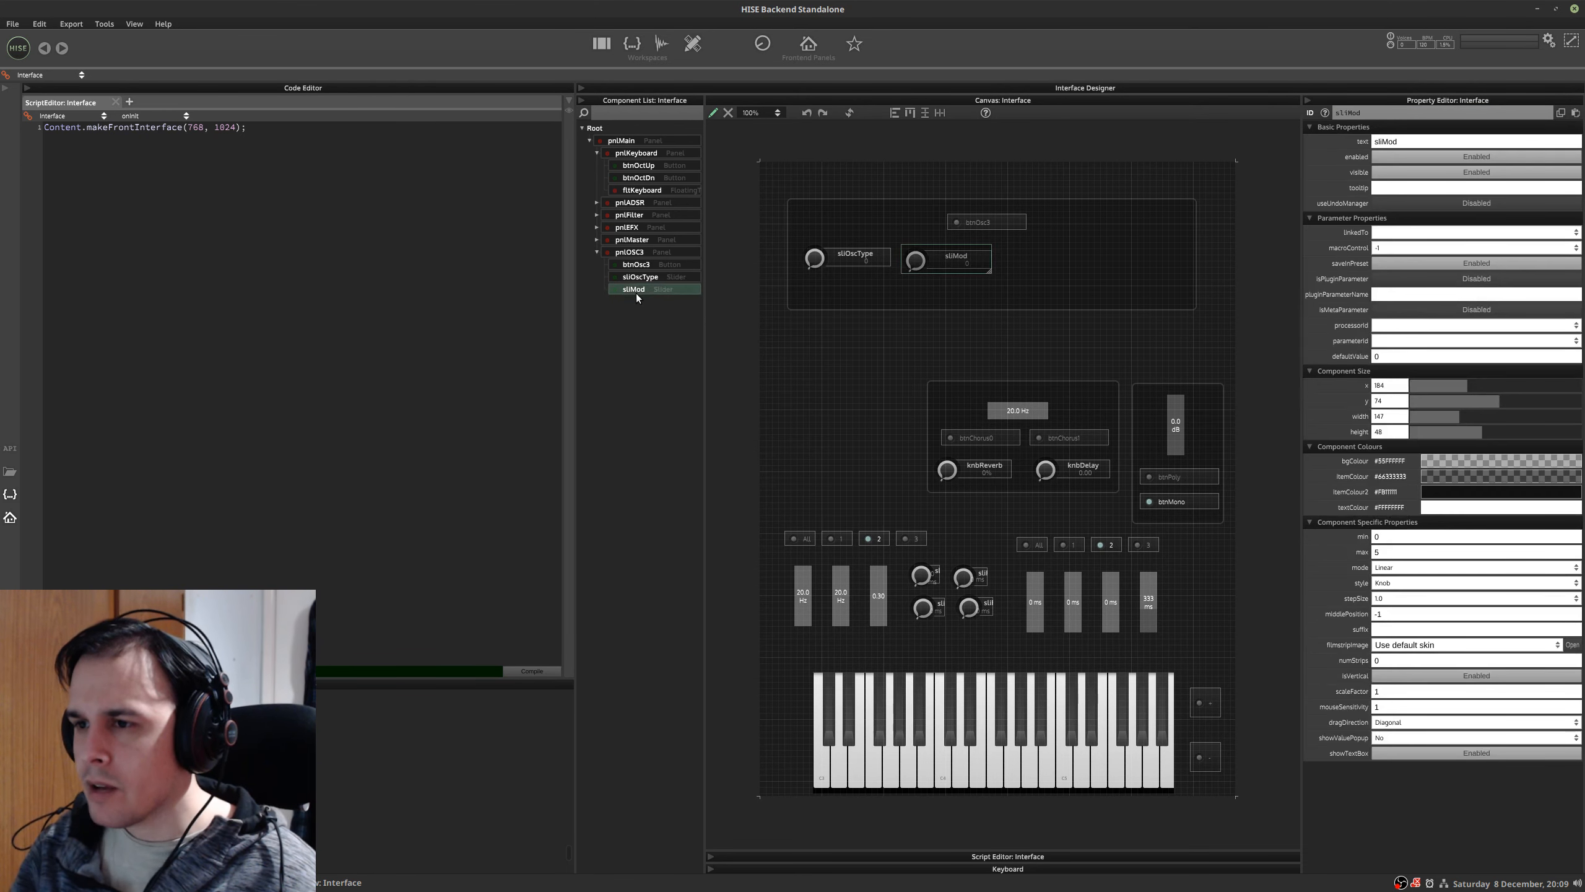
key("ctrl+alt+Right")
key("ctrl+alt+Left")
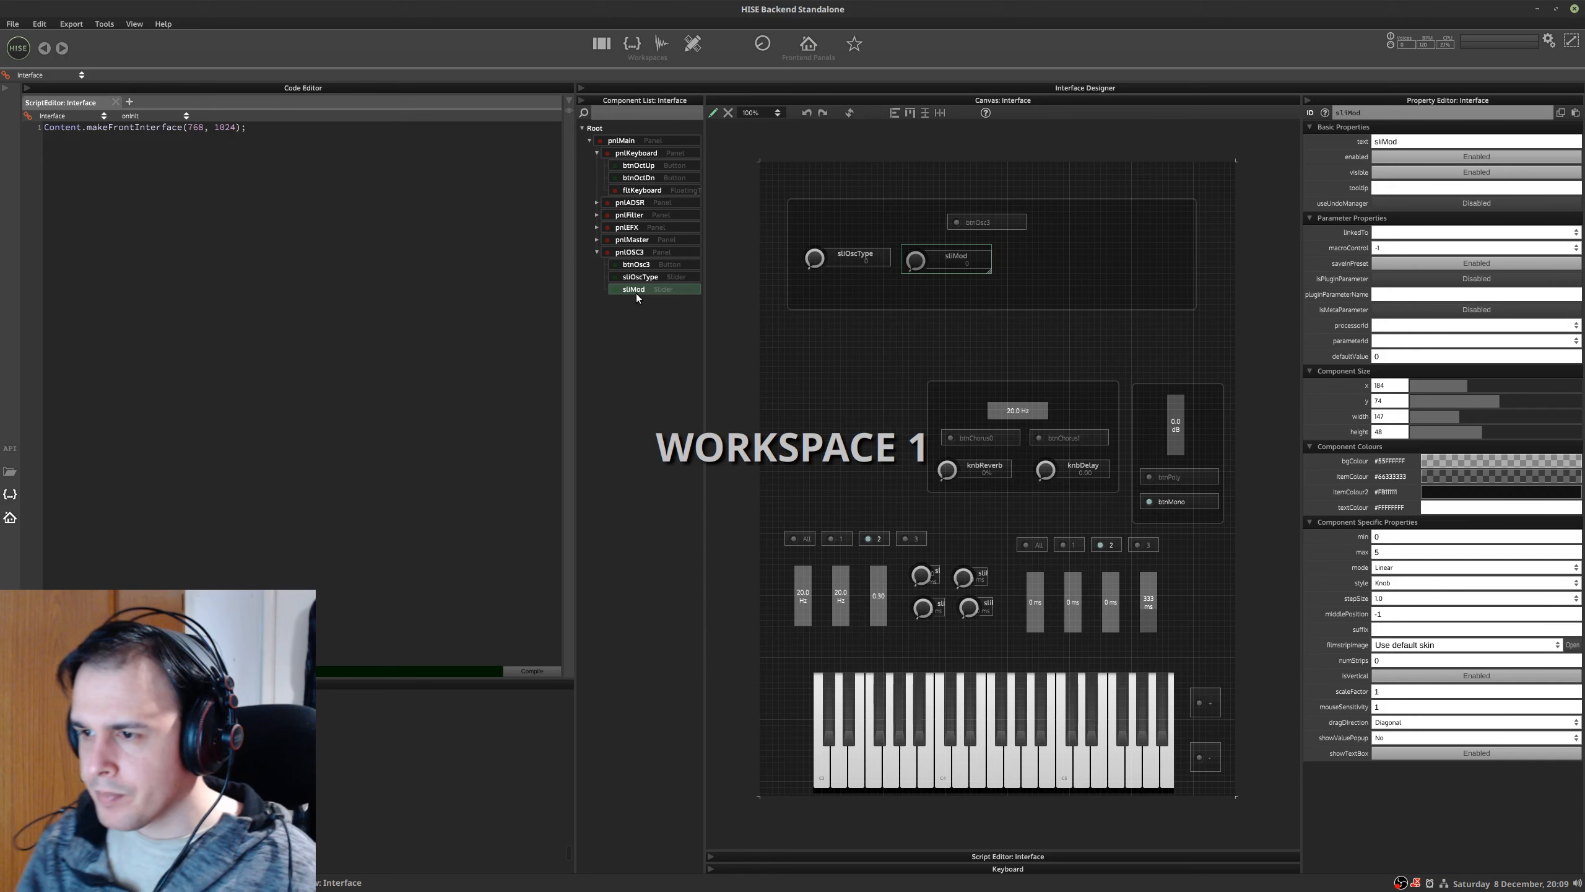
left_click(1399, 565)
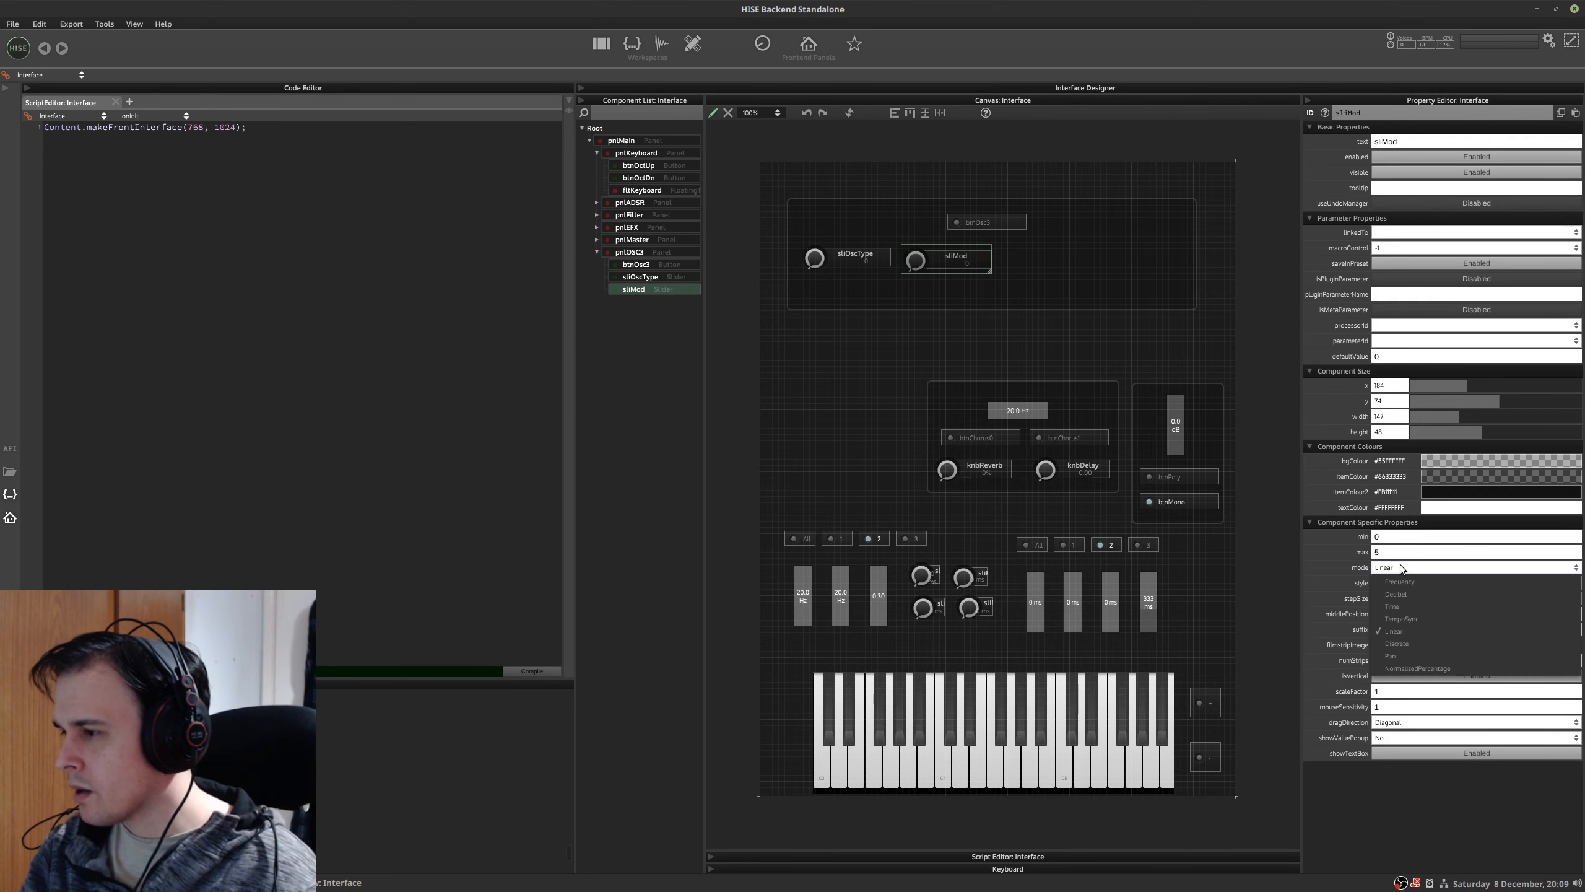
left_click(1399, 559)
left_click(1399, 552)
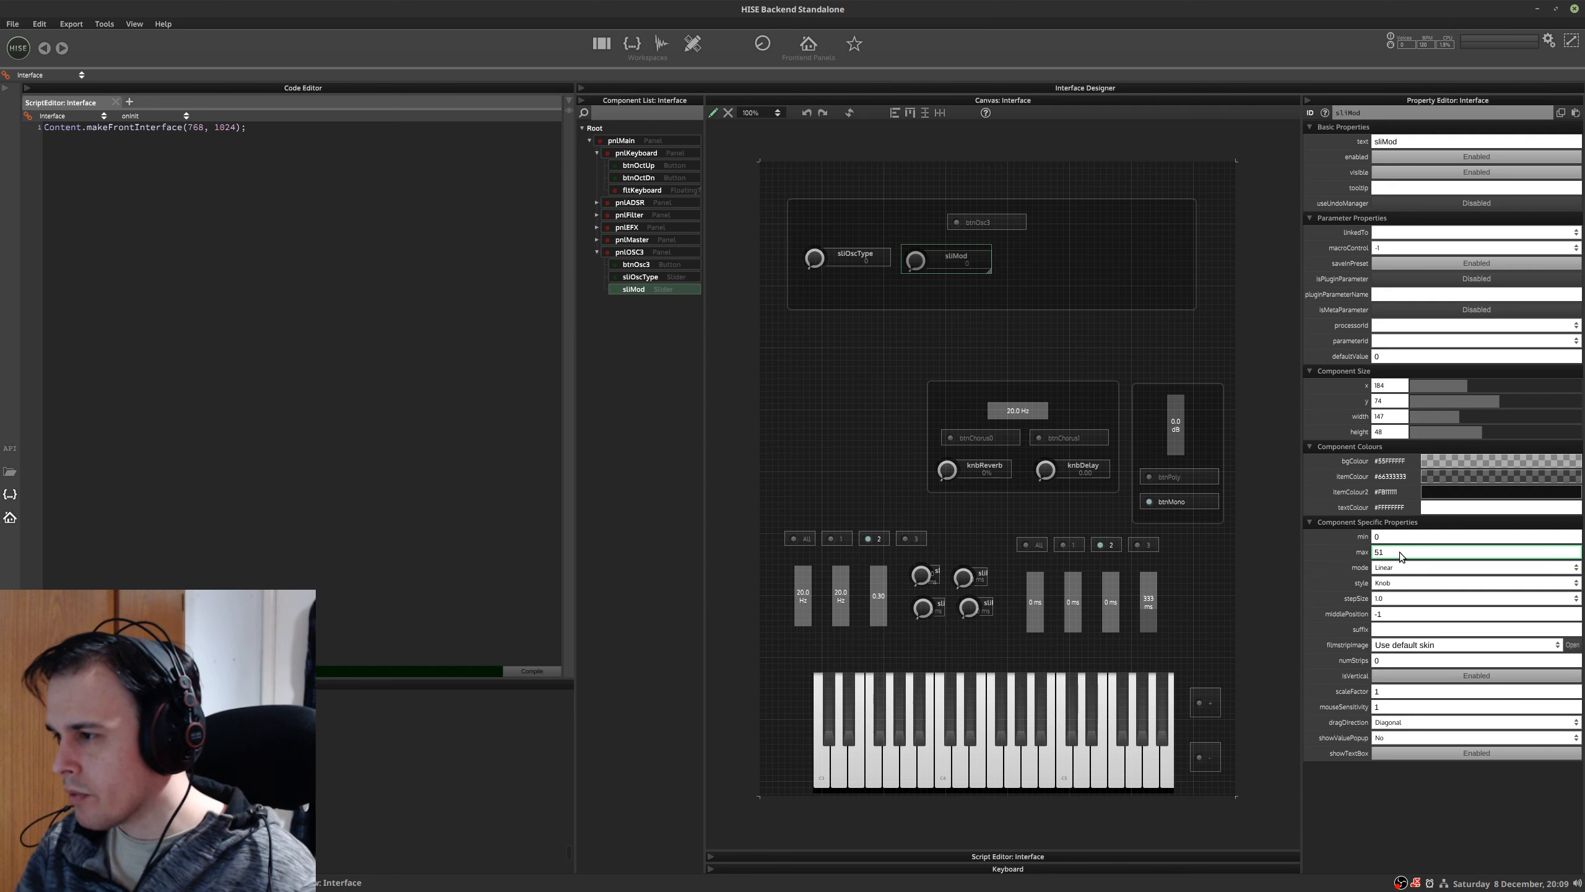
left_click(1383, 599)
left_click(1406, 615)
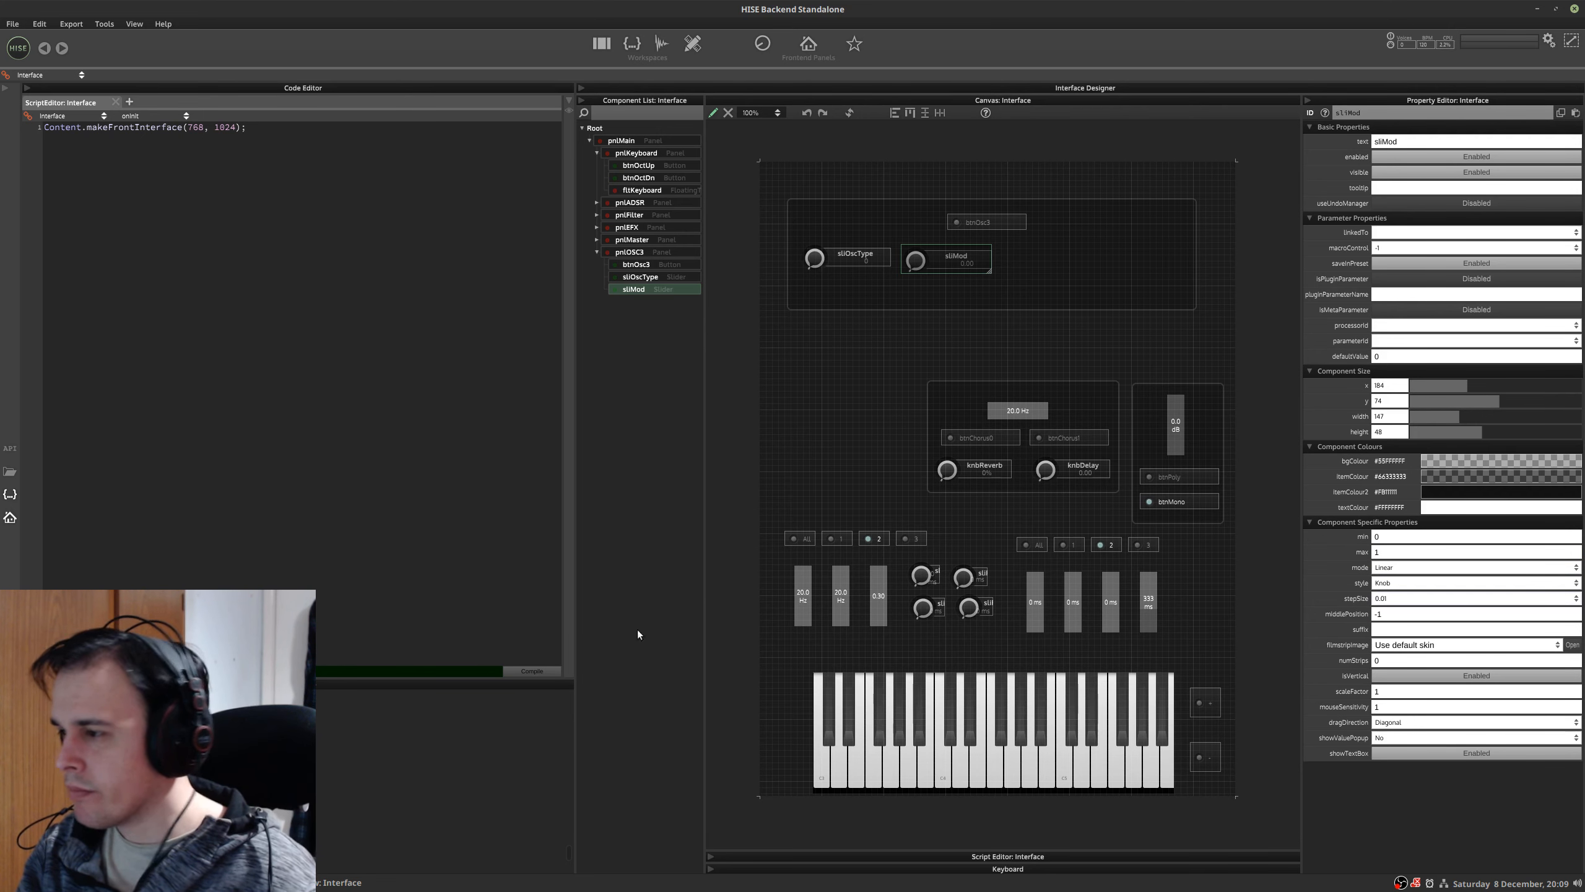
left_click(538, 669)
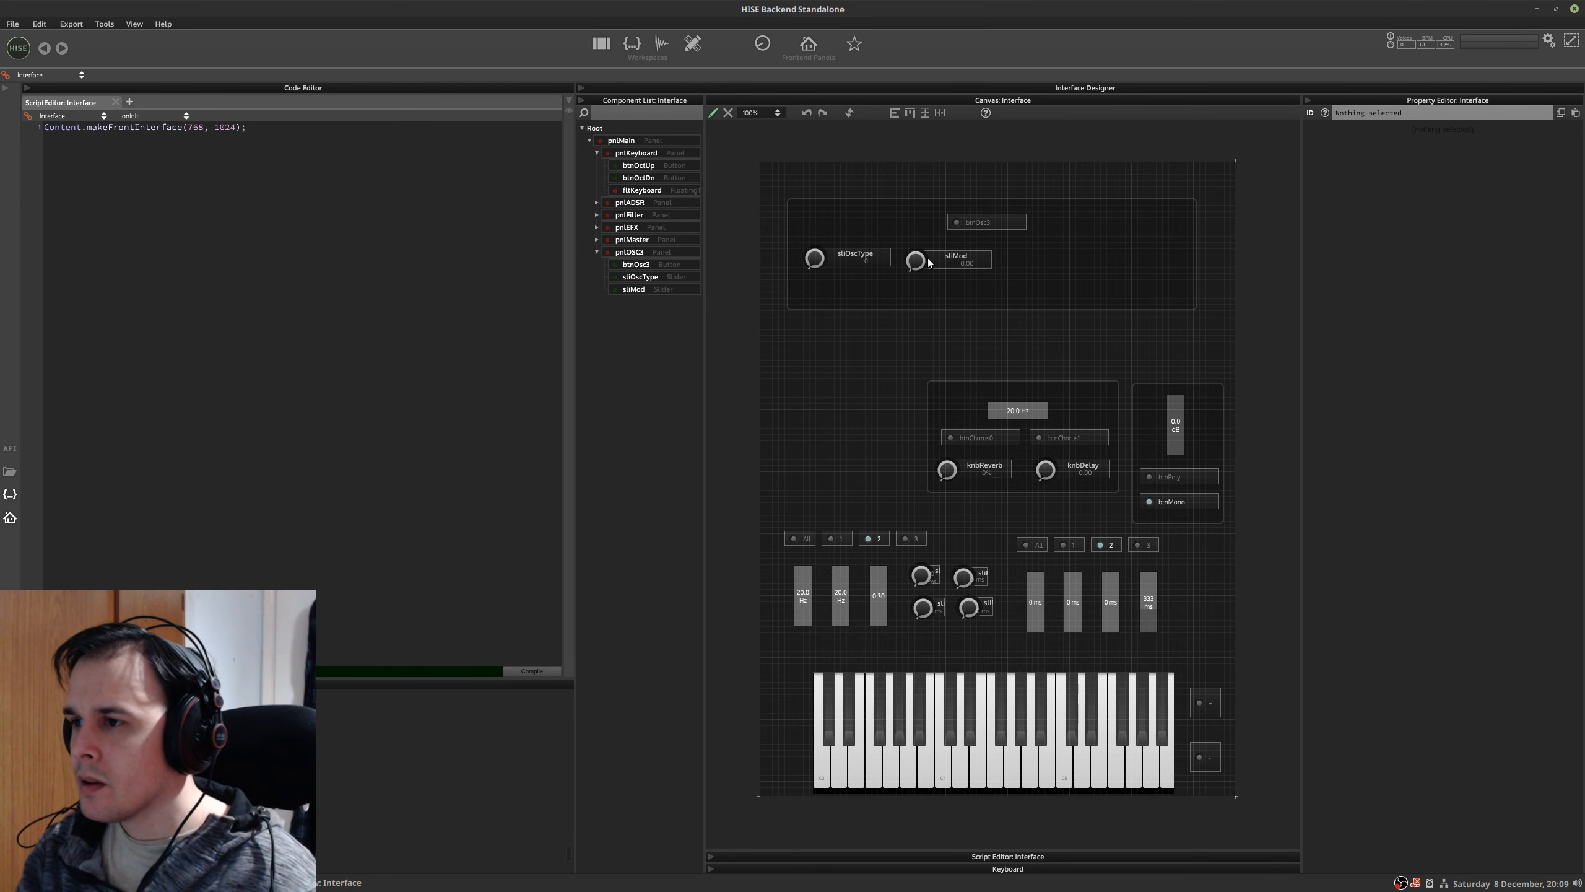
- Duplicate sliMod to about x 357, y 74 in pnlOSC3 and rename the copy sliSemiTone, following the mockup
left_click(972, 263)
key("ctrl+d")
left_click_drag(993, 277, 1039, 258)
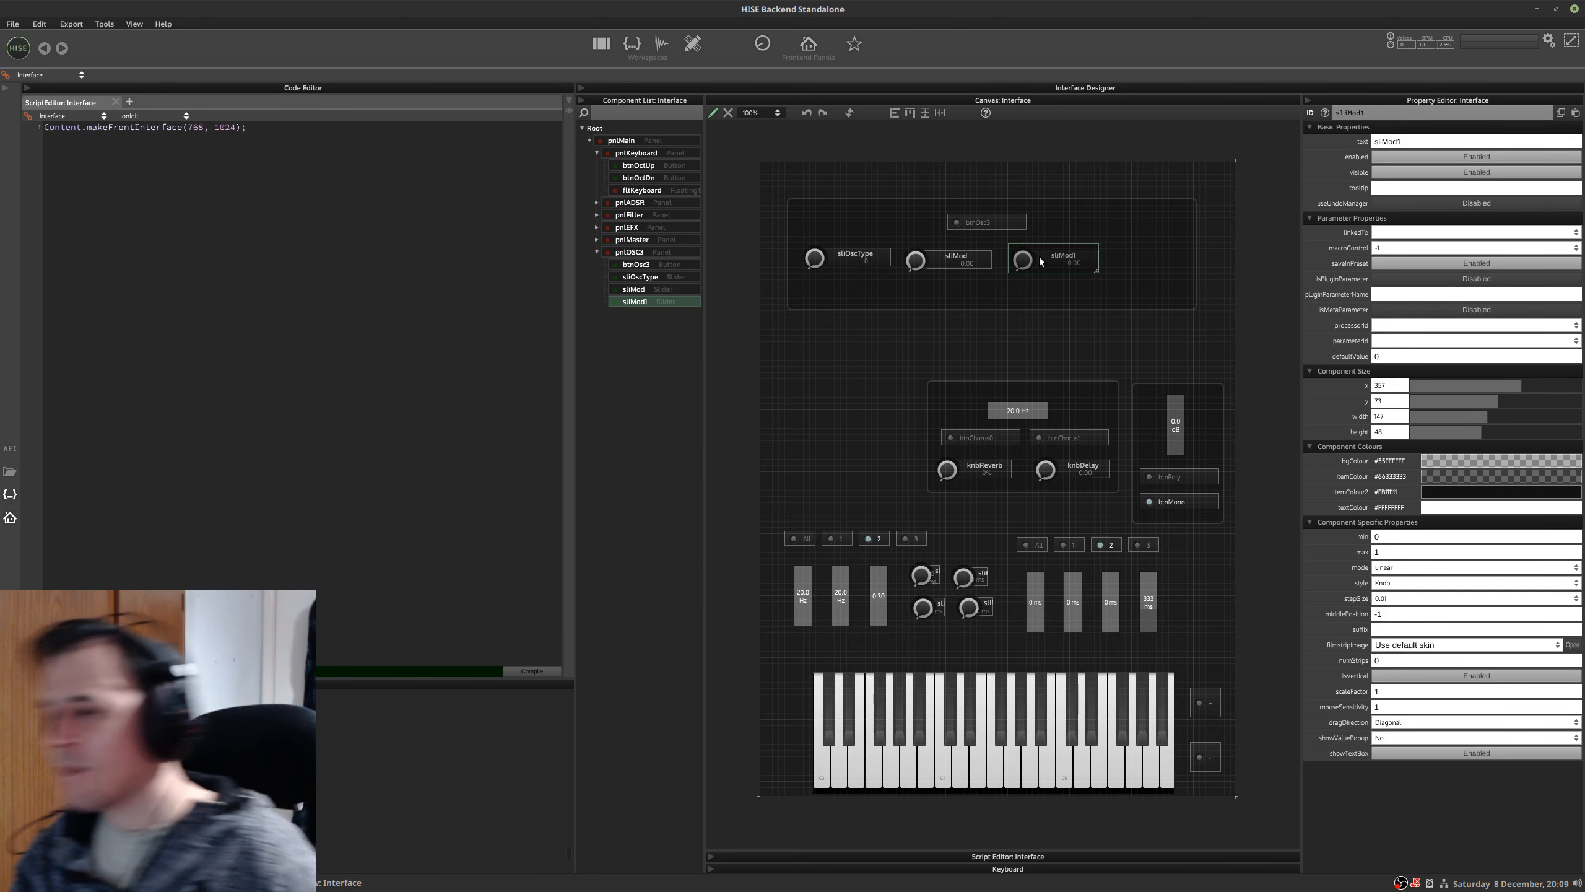
key("ctrl+alt+Right")
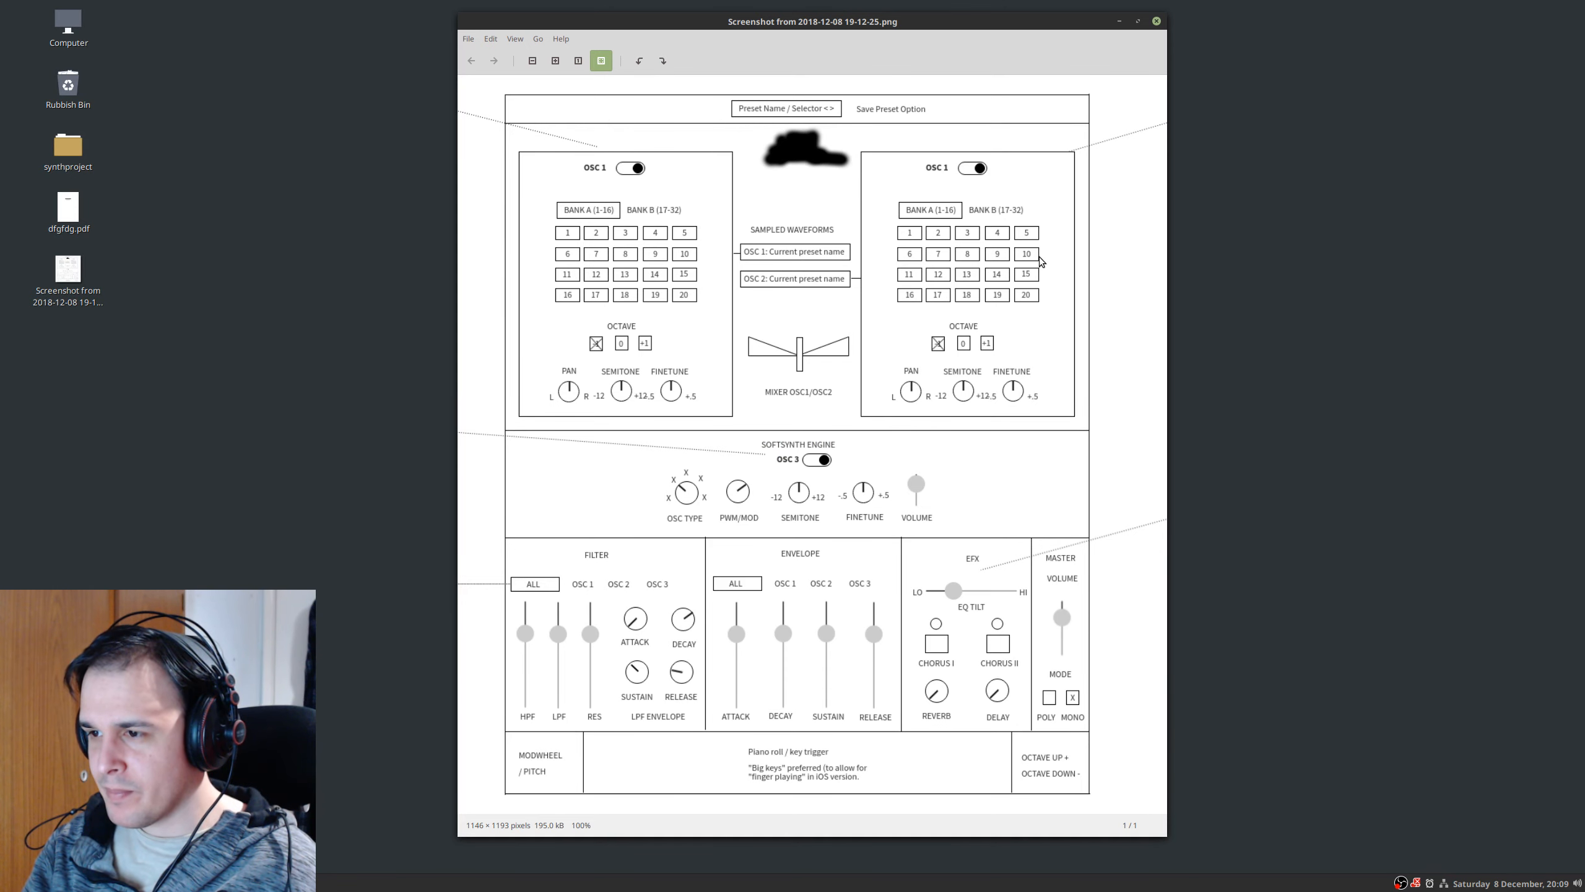
key("ctrl+alt+Left")
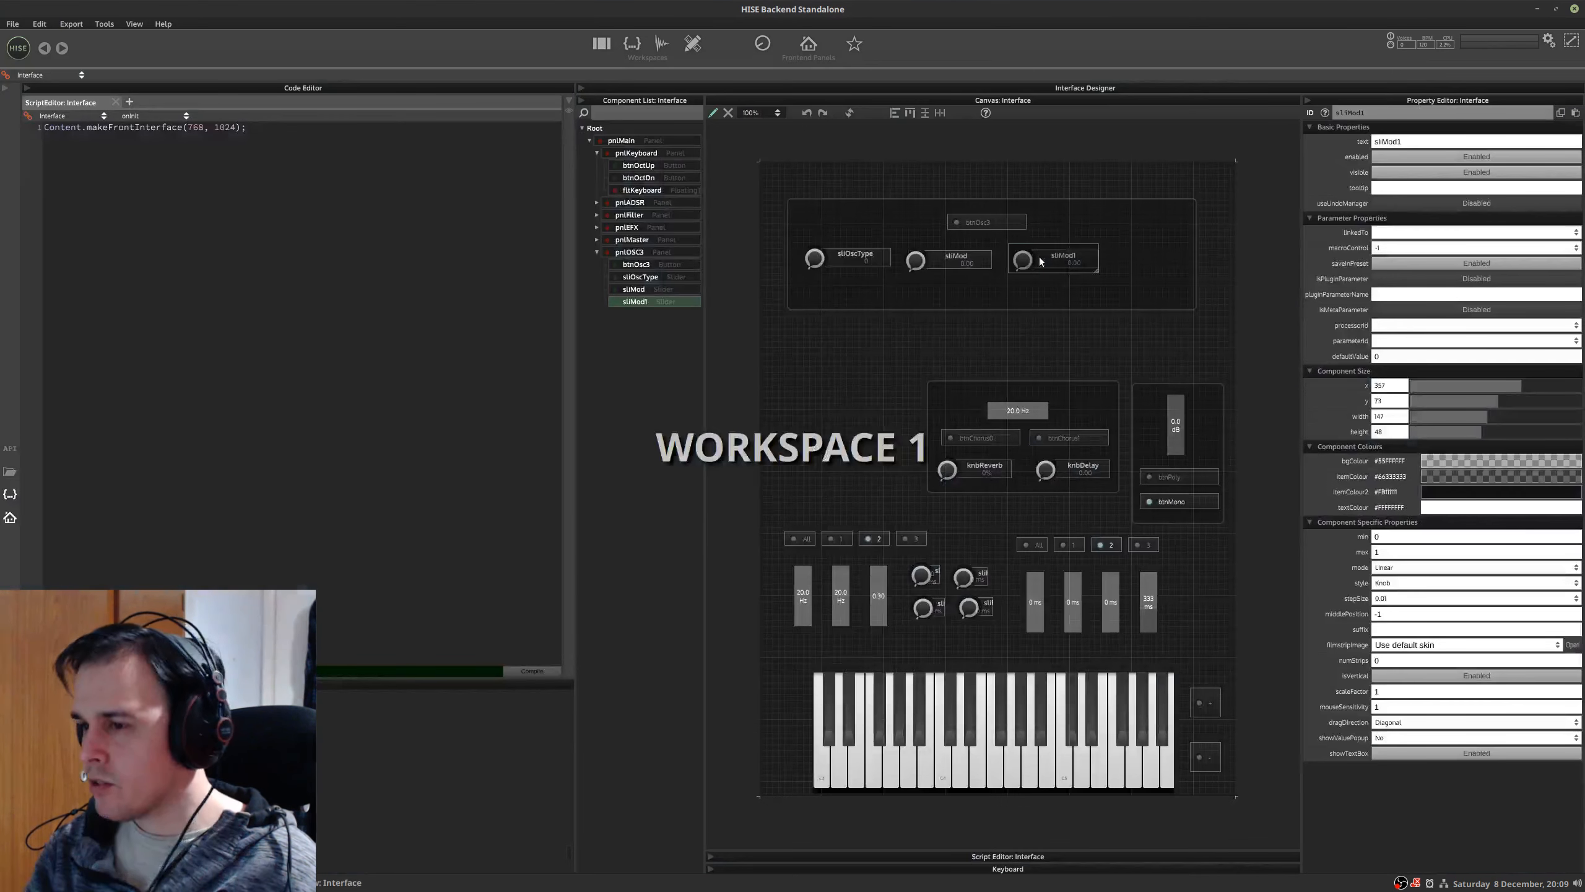
left_click_drag(1021, 256, 1020, 257)
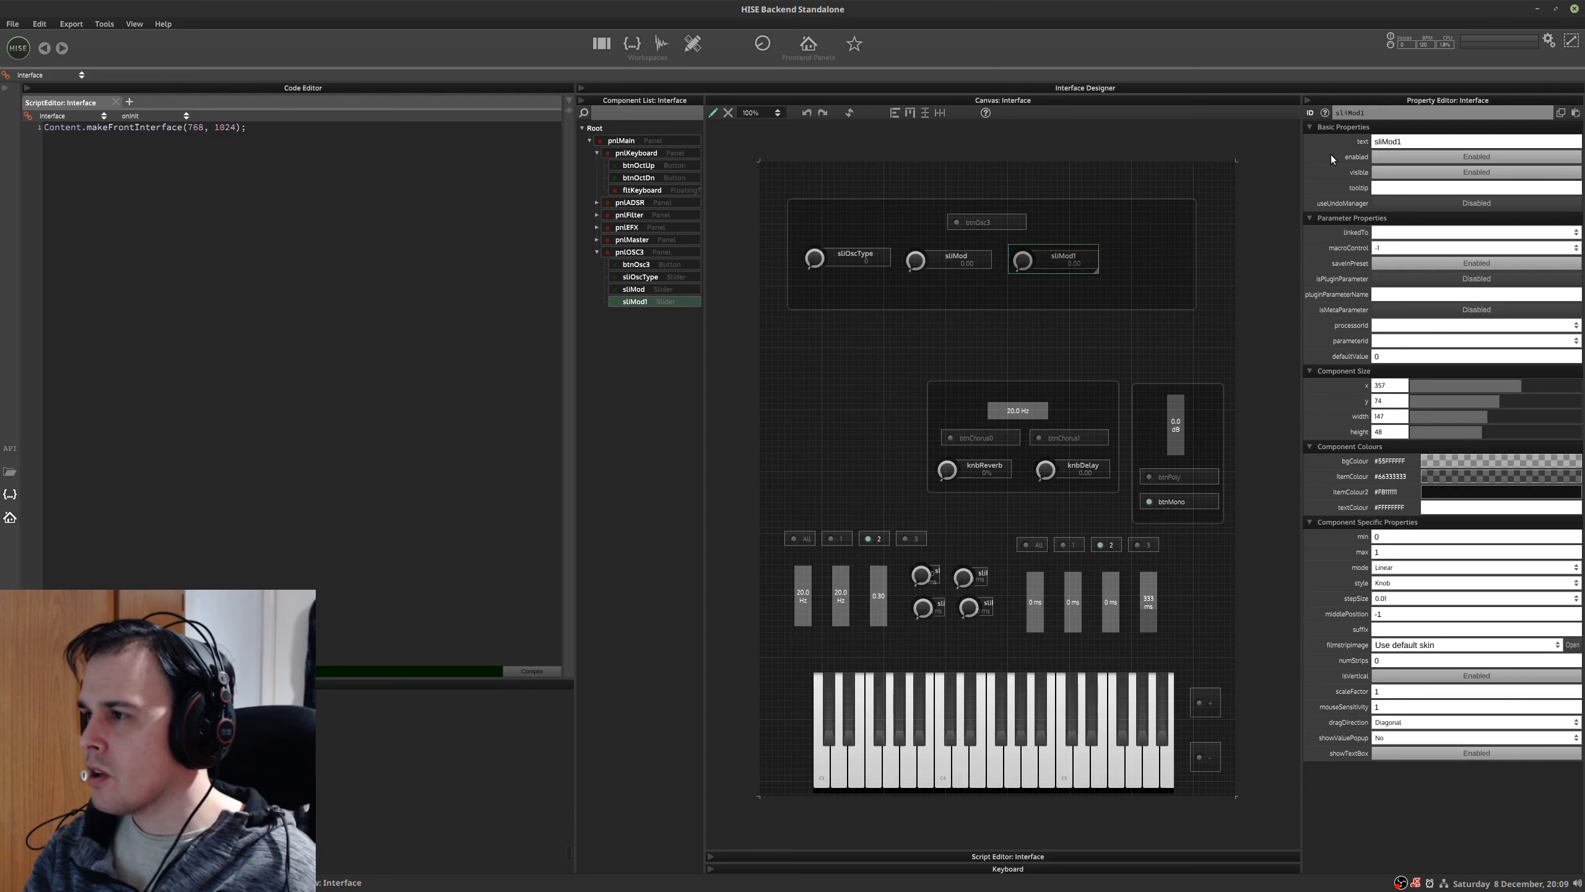
left_click(1386, 115)
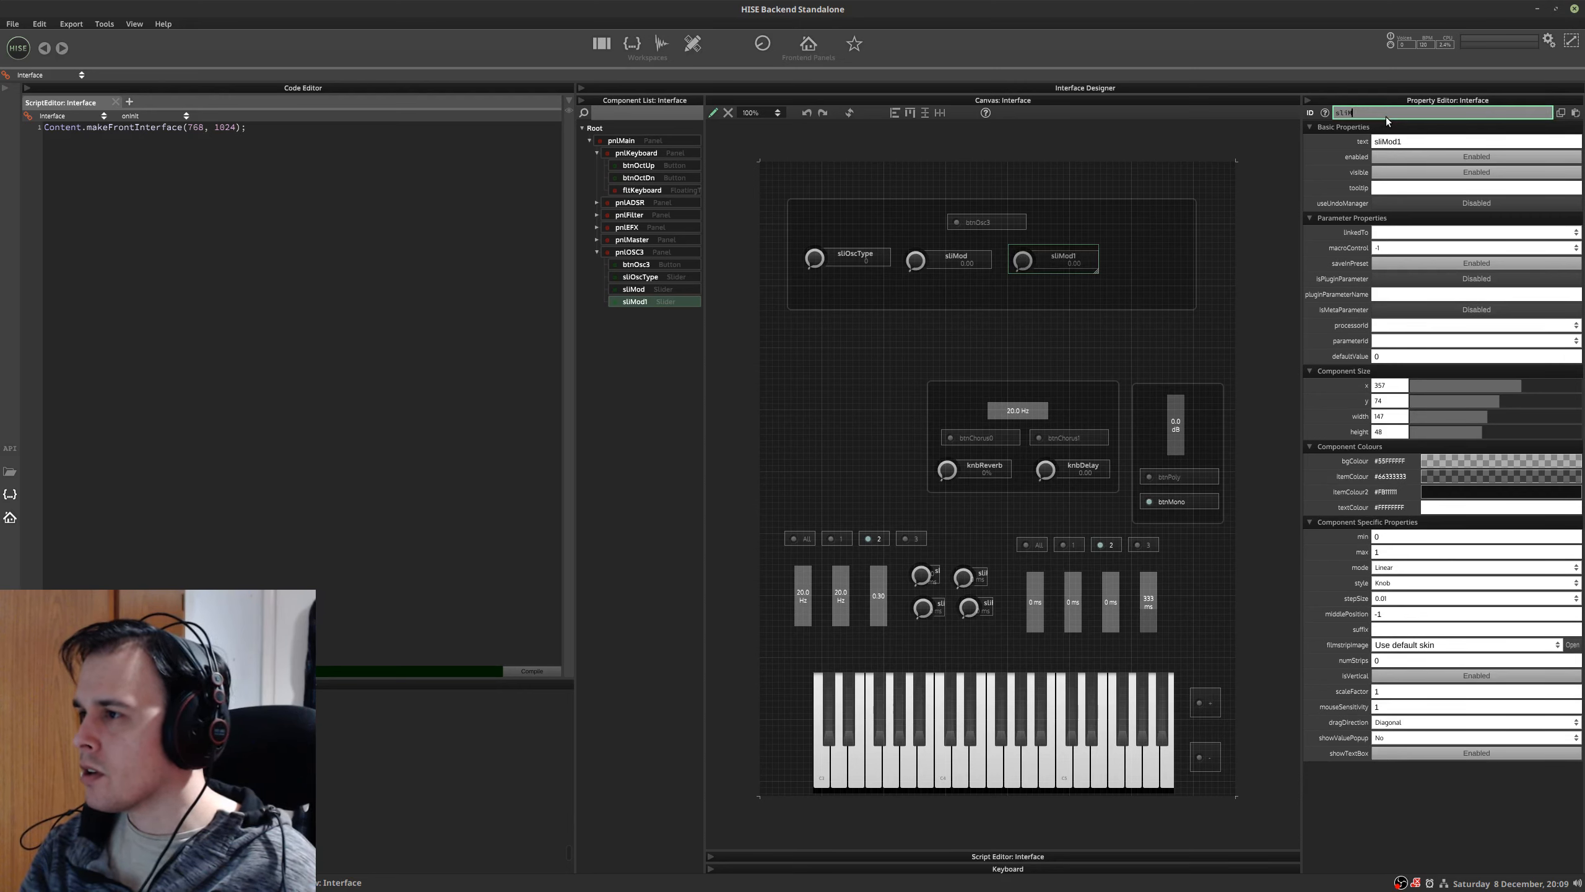
type("sliSemiTone")
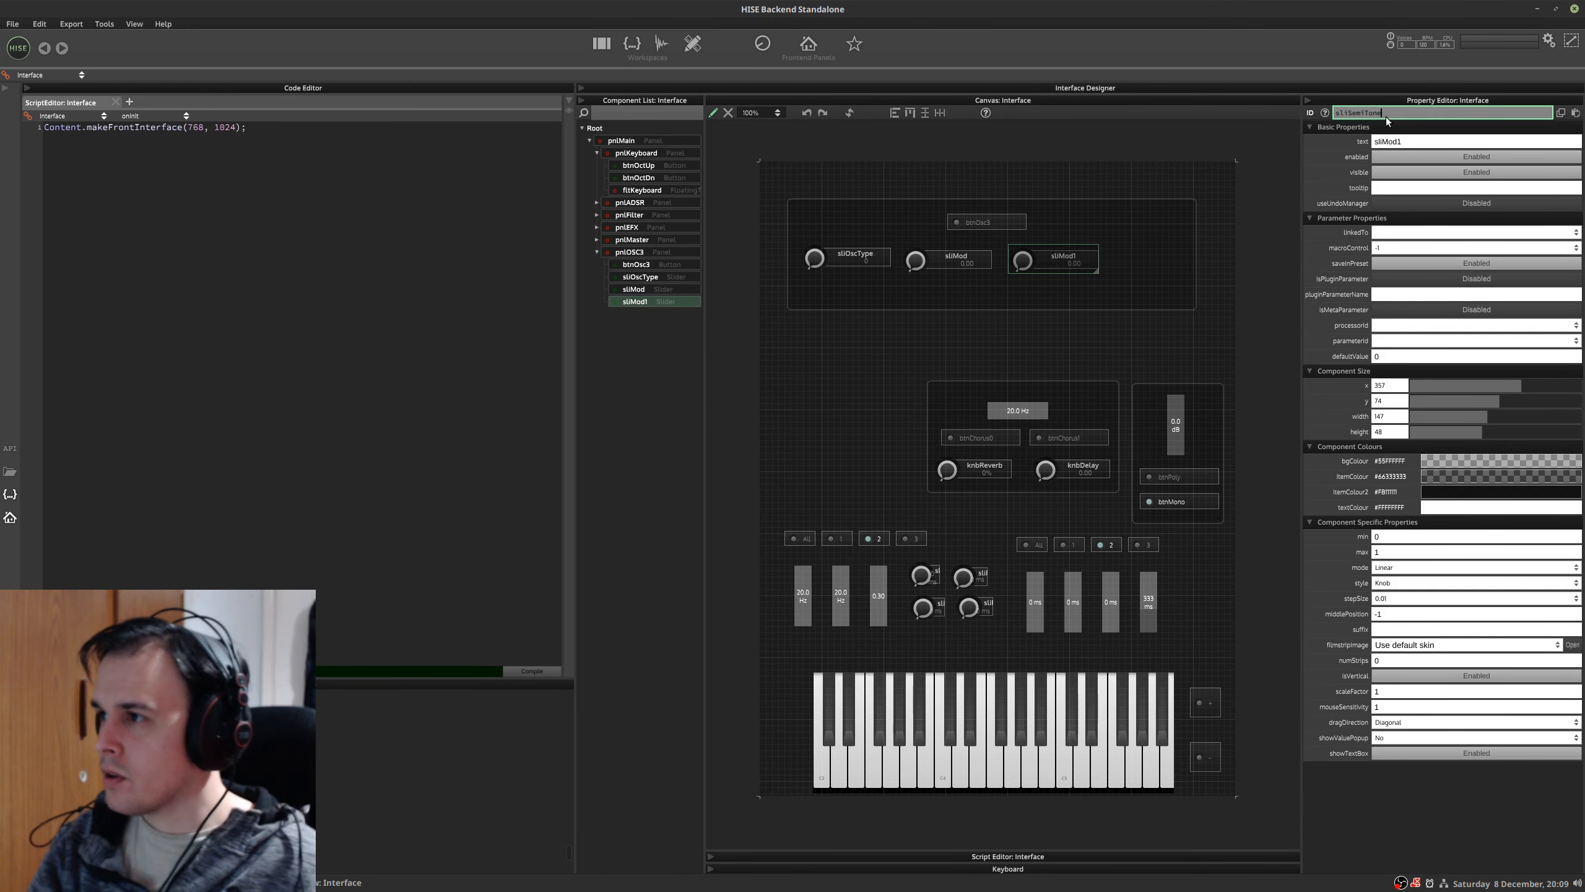
key("Return")
- Duplicate sliSemiTone to about x 511, y 80 in pnlOSC3 and rename the copy sliFineTune
left_click(1062, 260)
left_click_drag(1050, 260, 1144, 258)
key("ctrl+d")
left_click(1409, 114)
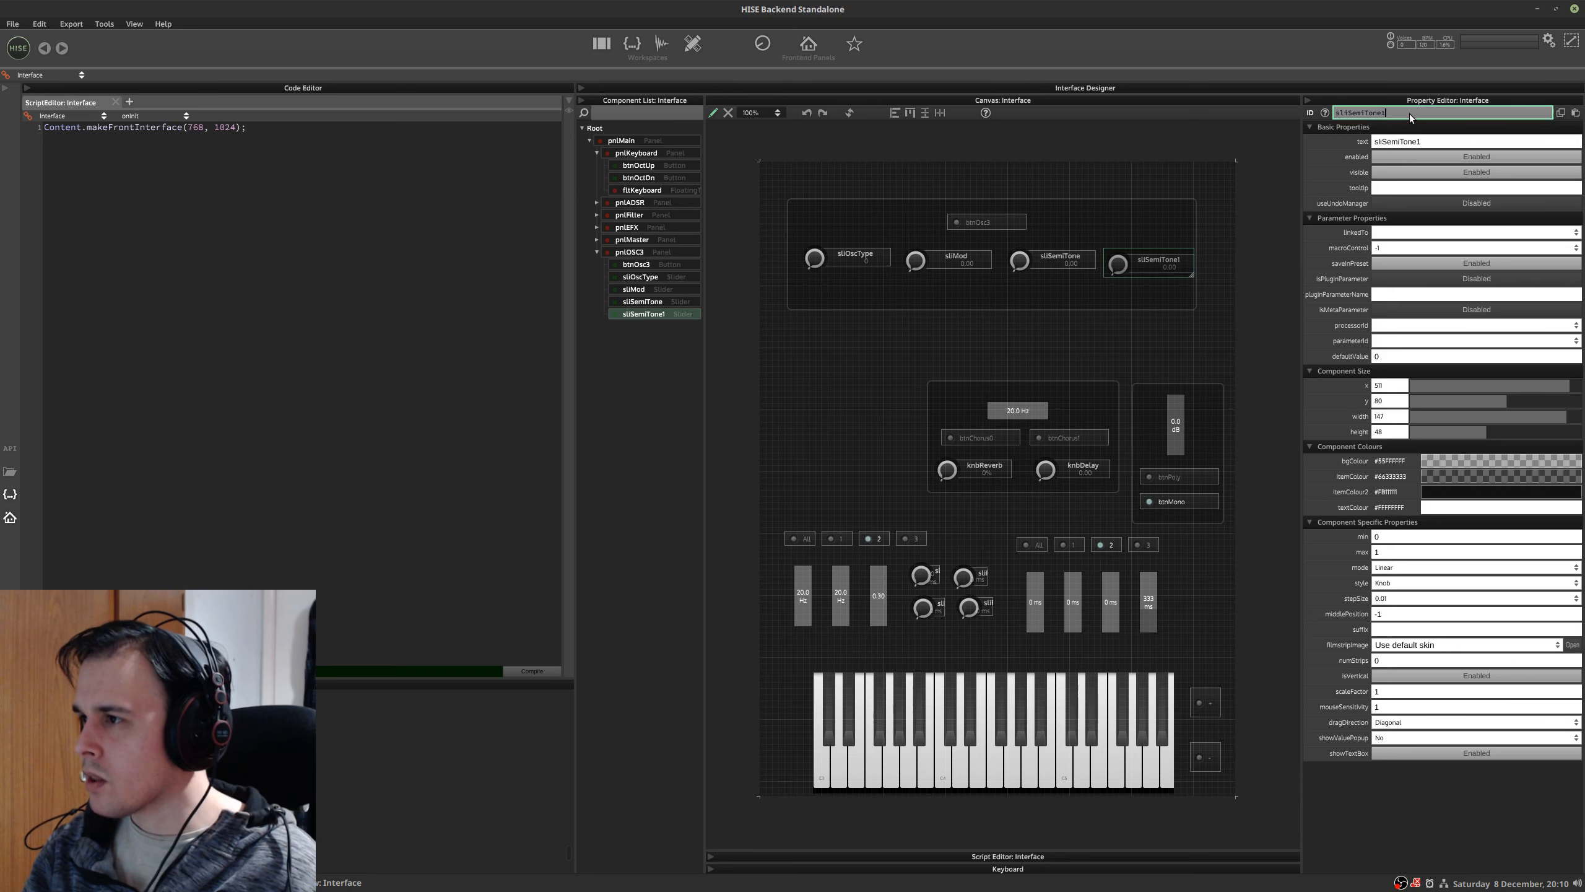
key("BackSpace")
key("BackSpace")
key("BackSpace")
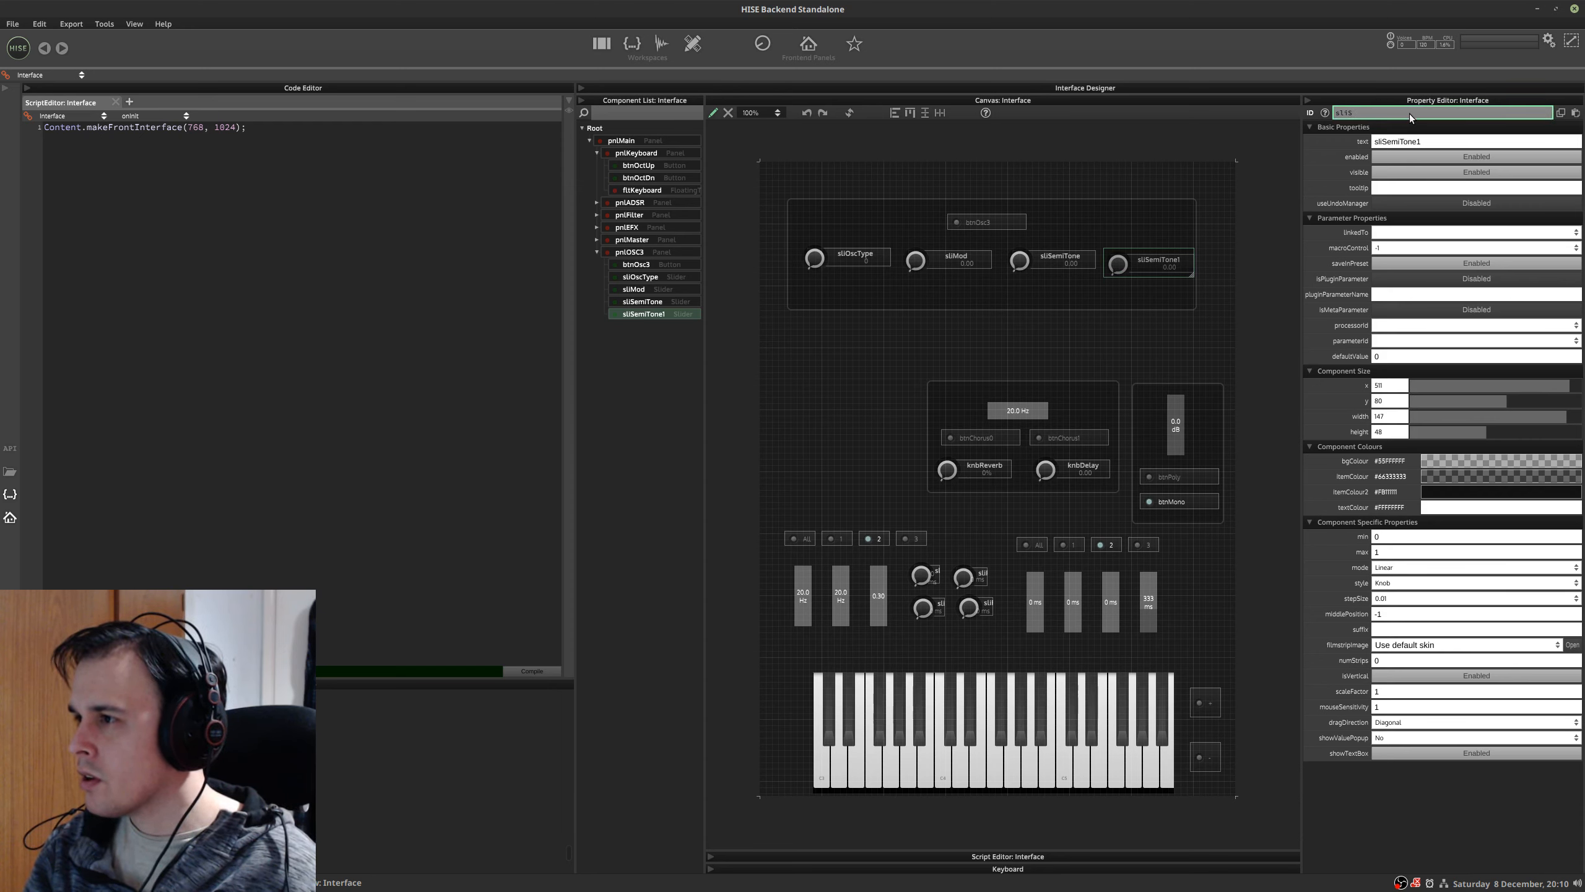
key("BackSpace")
type("FineTune")
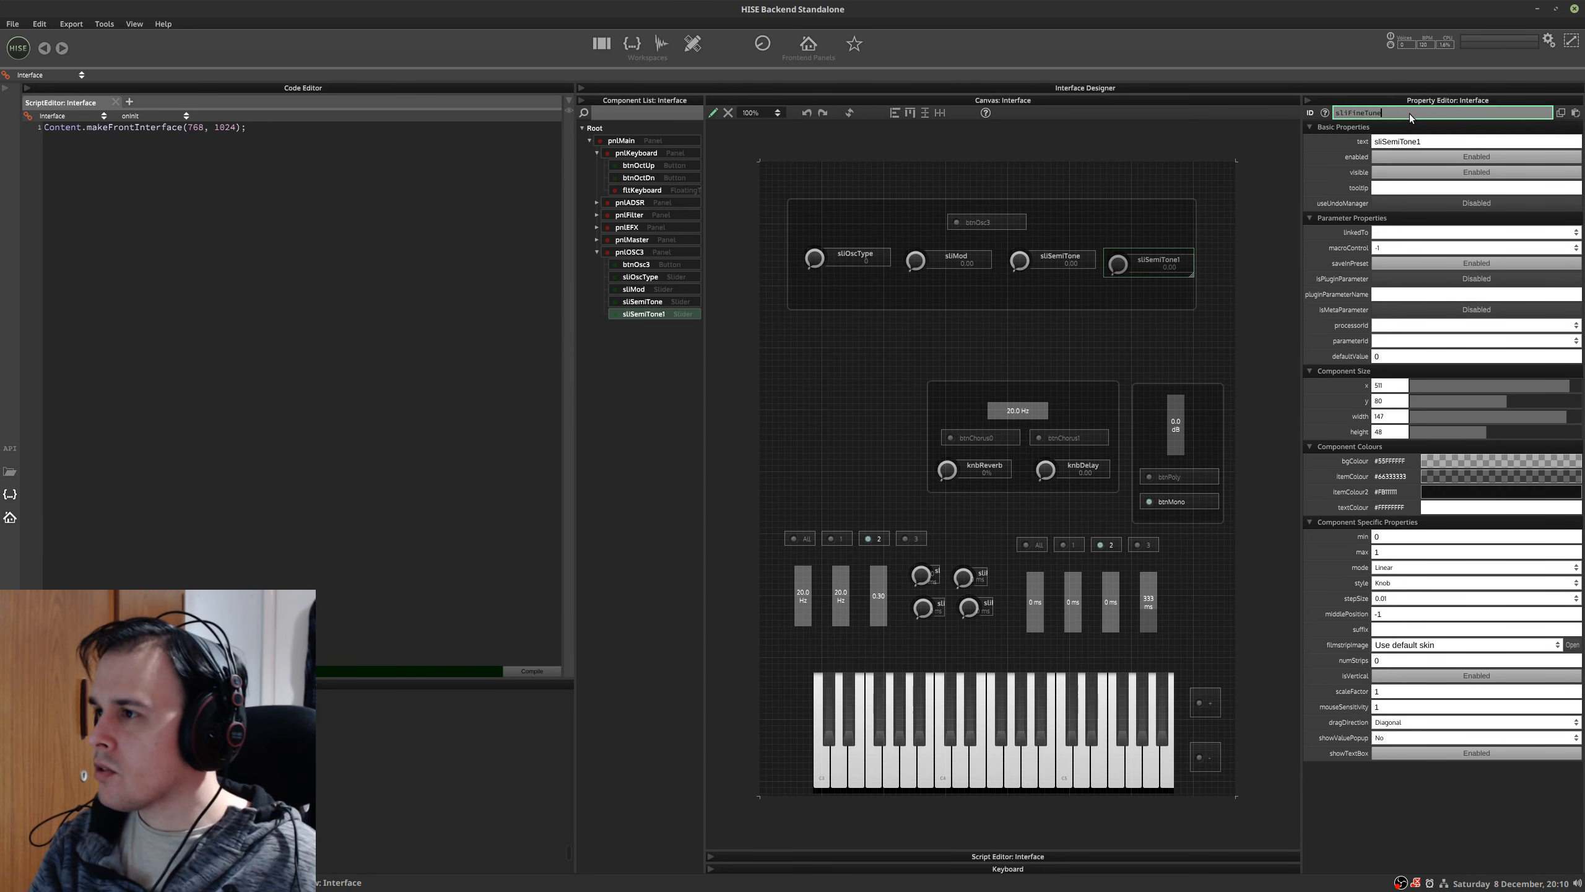
key("Return")
- Arrange sliOscType, sliMod, sliSemiTone and sliFineTune in one top-aligned, evenly spaced horizontal row at about y 69 in pnlOSC3
left_click(1137, 271)
left_click(1036, 261, "shift")
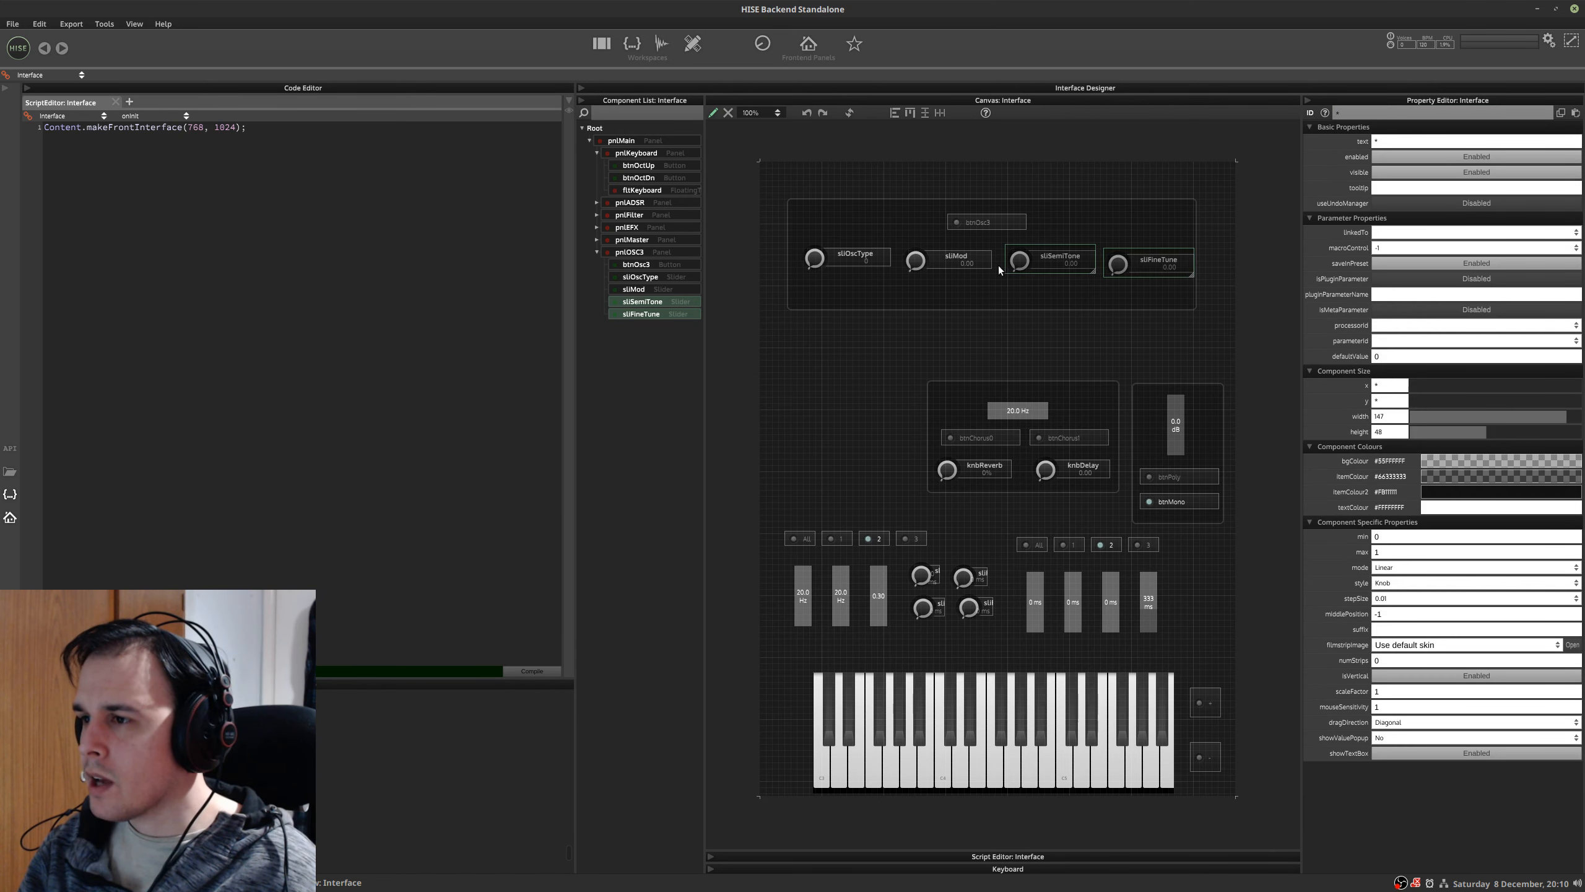
left_click(955, 261, "shift")
left_click(883, 256, "shift")
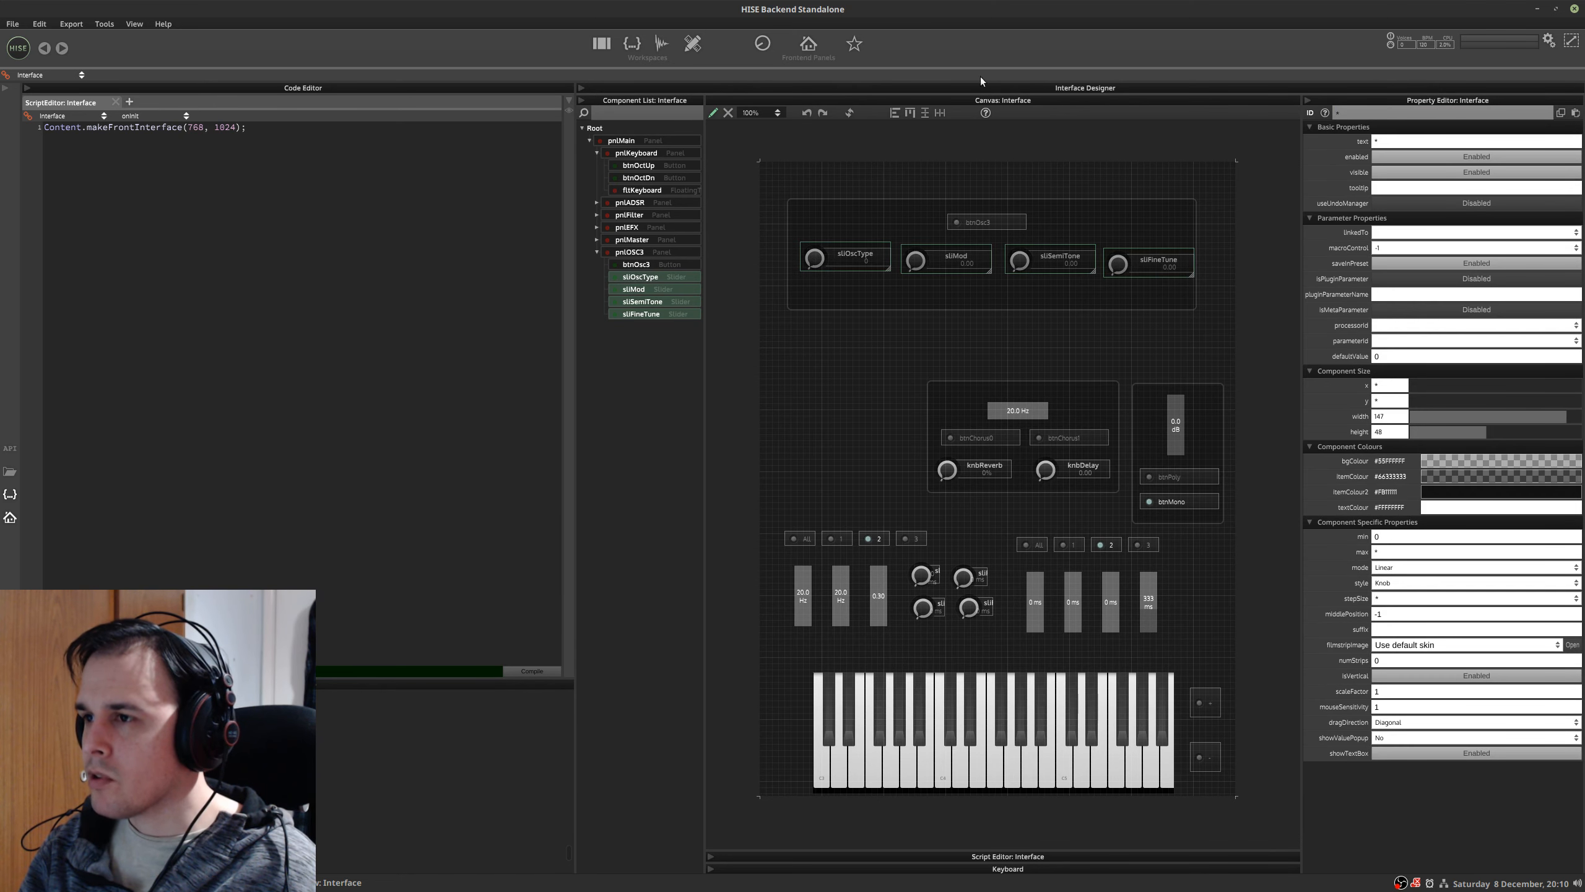
left_click(908, 115)
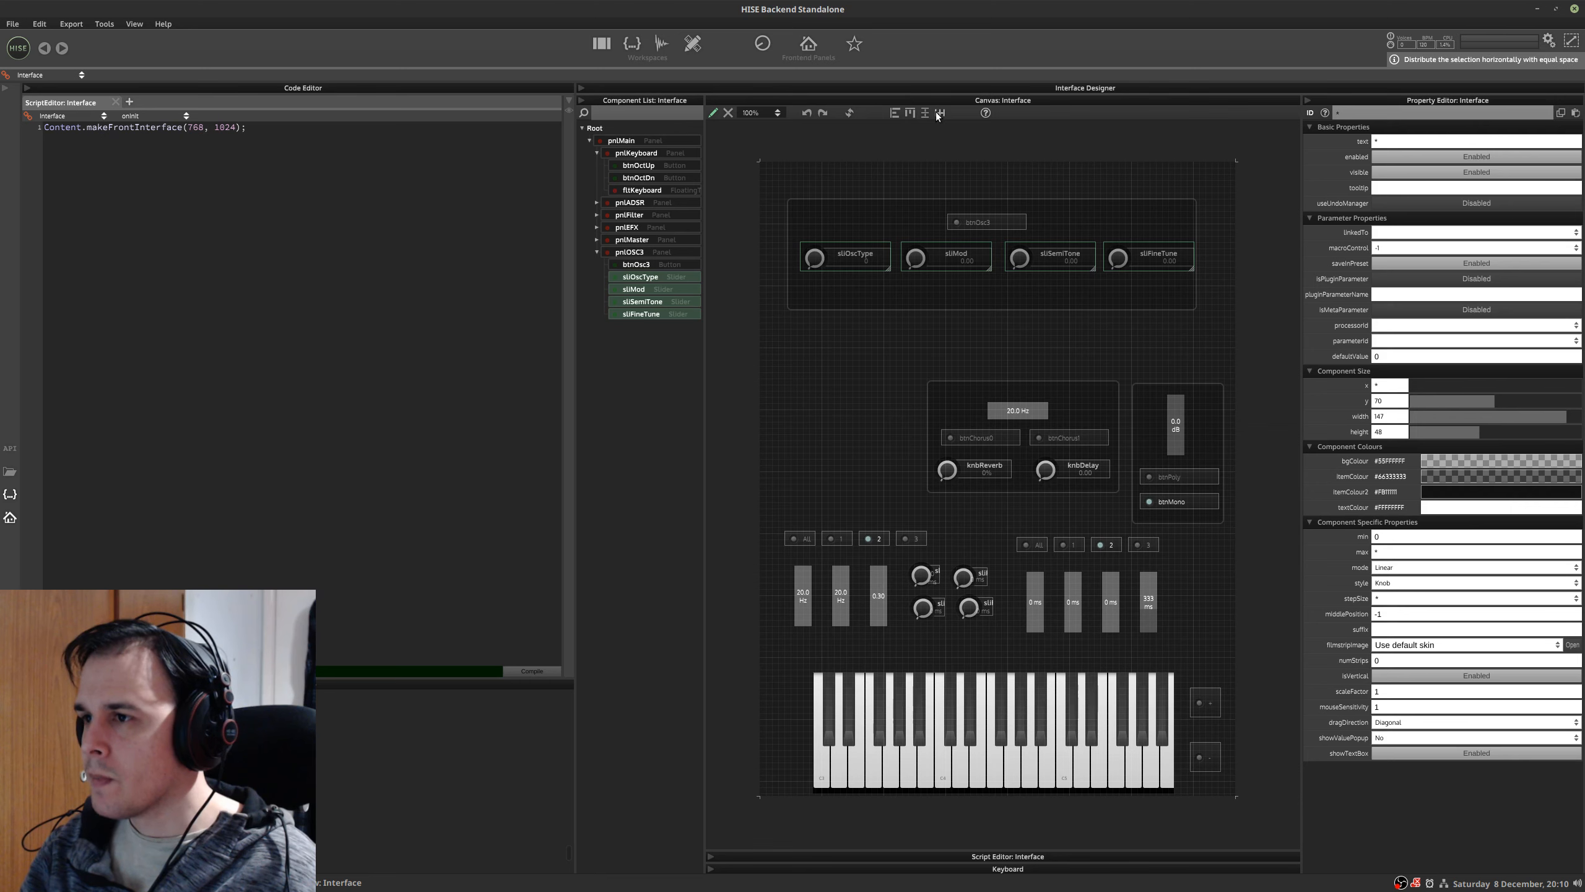
left_click(937, 112)
left_click_drag(1041, 259, 1037, 258)
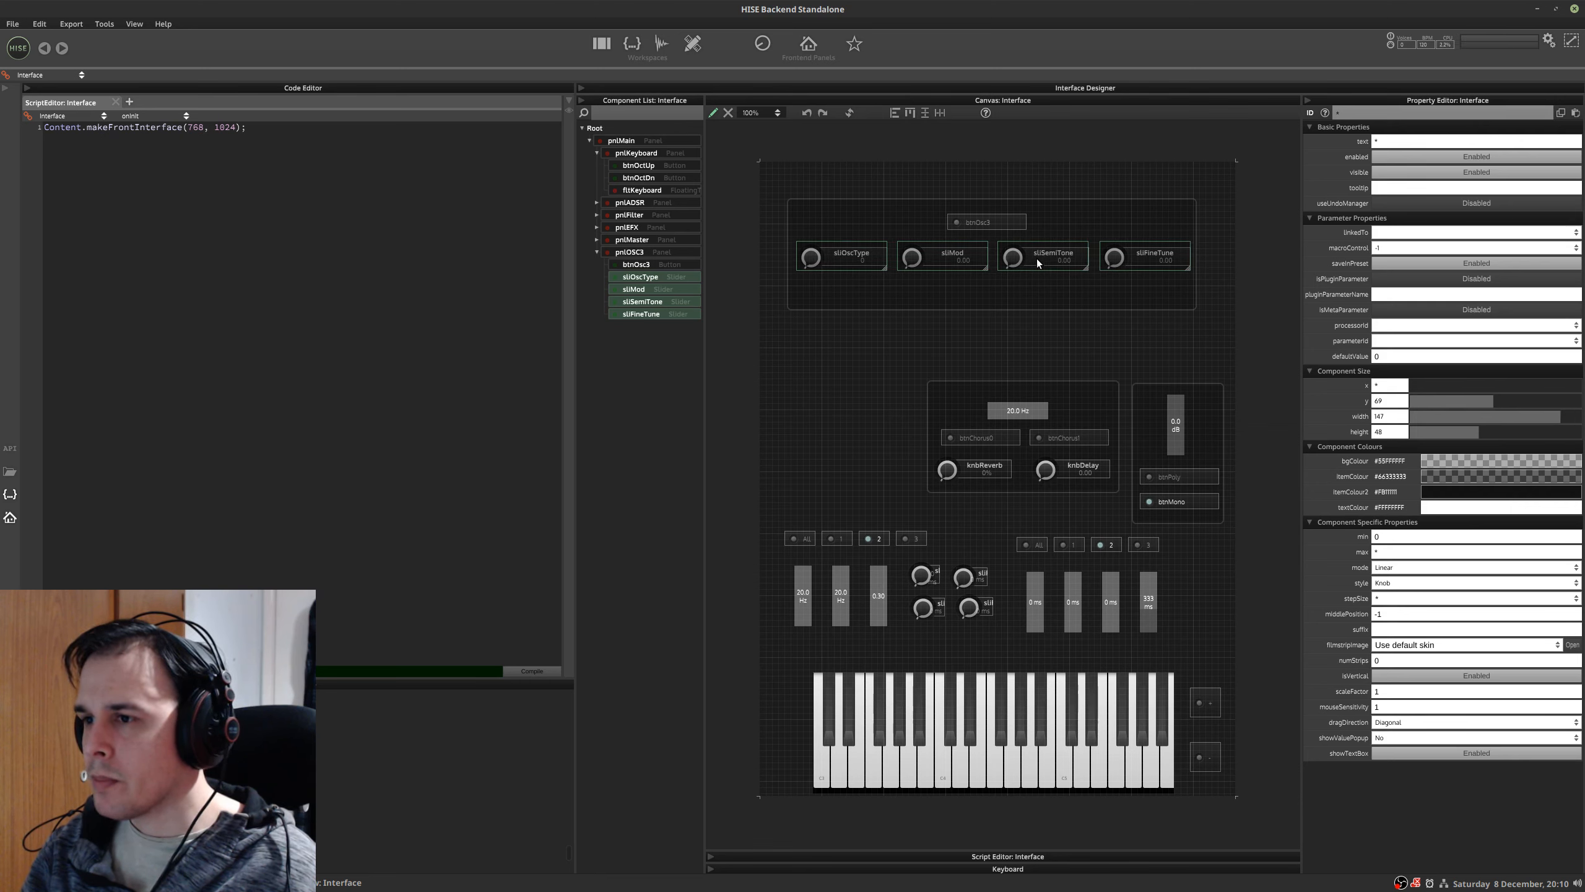
key("Left")
- Search the scripting API reference for pitch functions and close the reference again
left_click(340, 537)
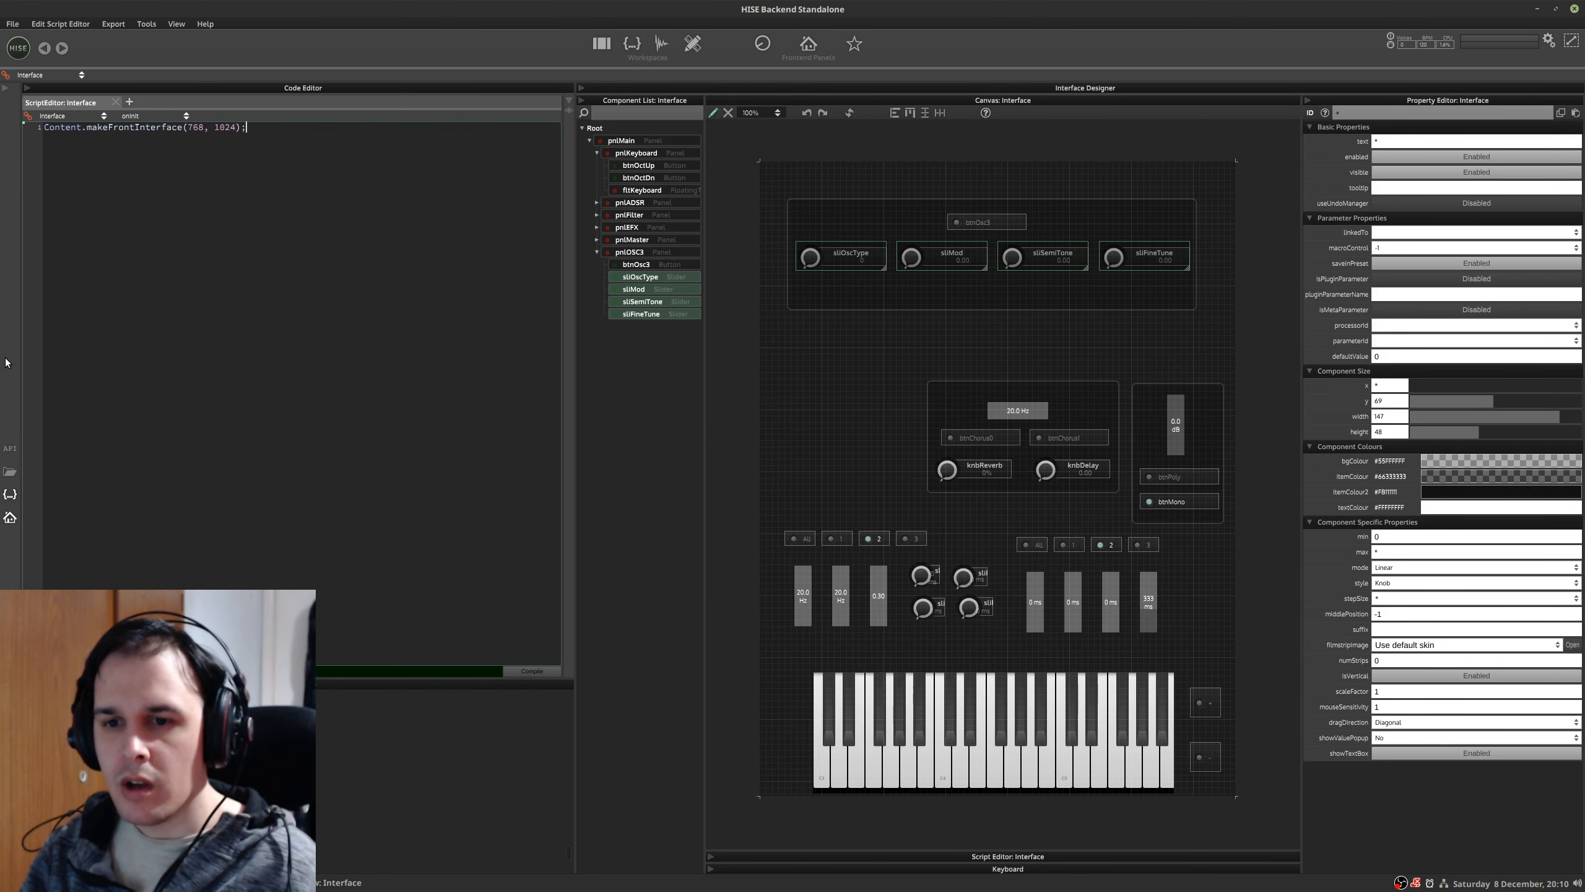
left_click(9, 447)
left_click(133, 100)
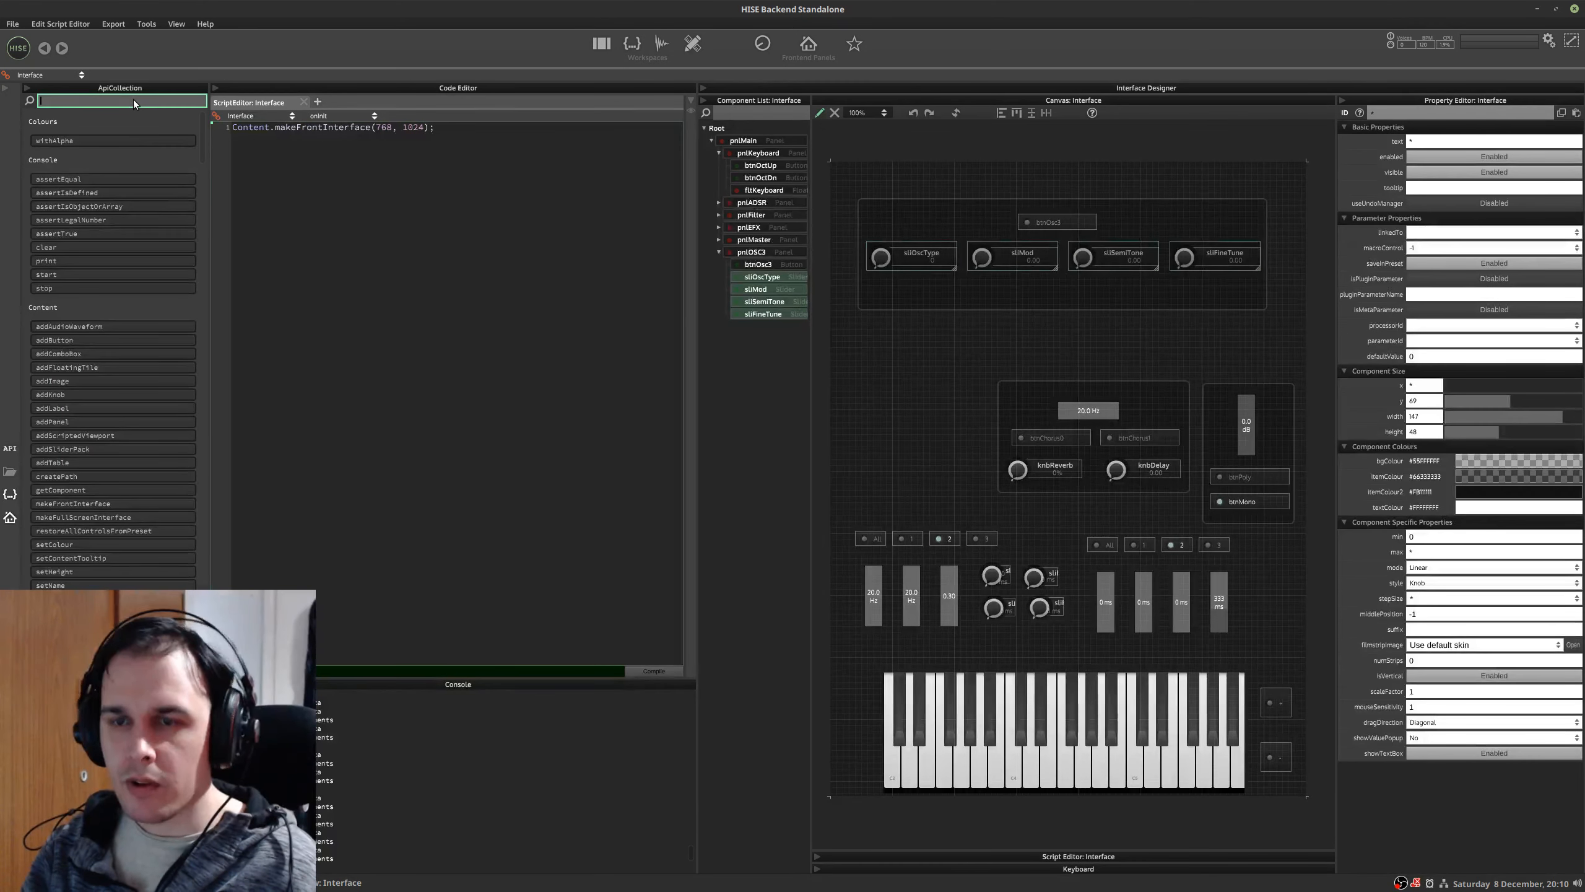
type("pitch")
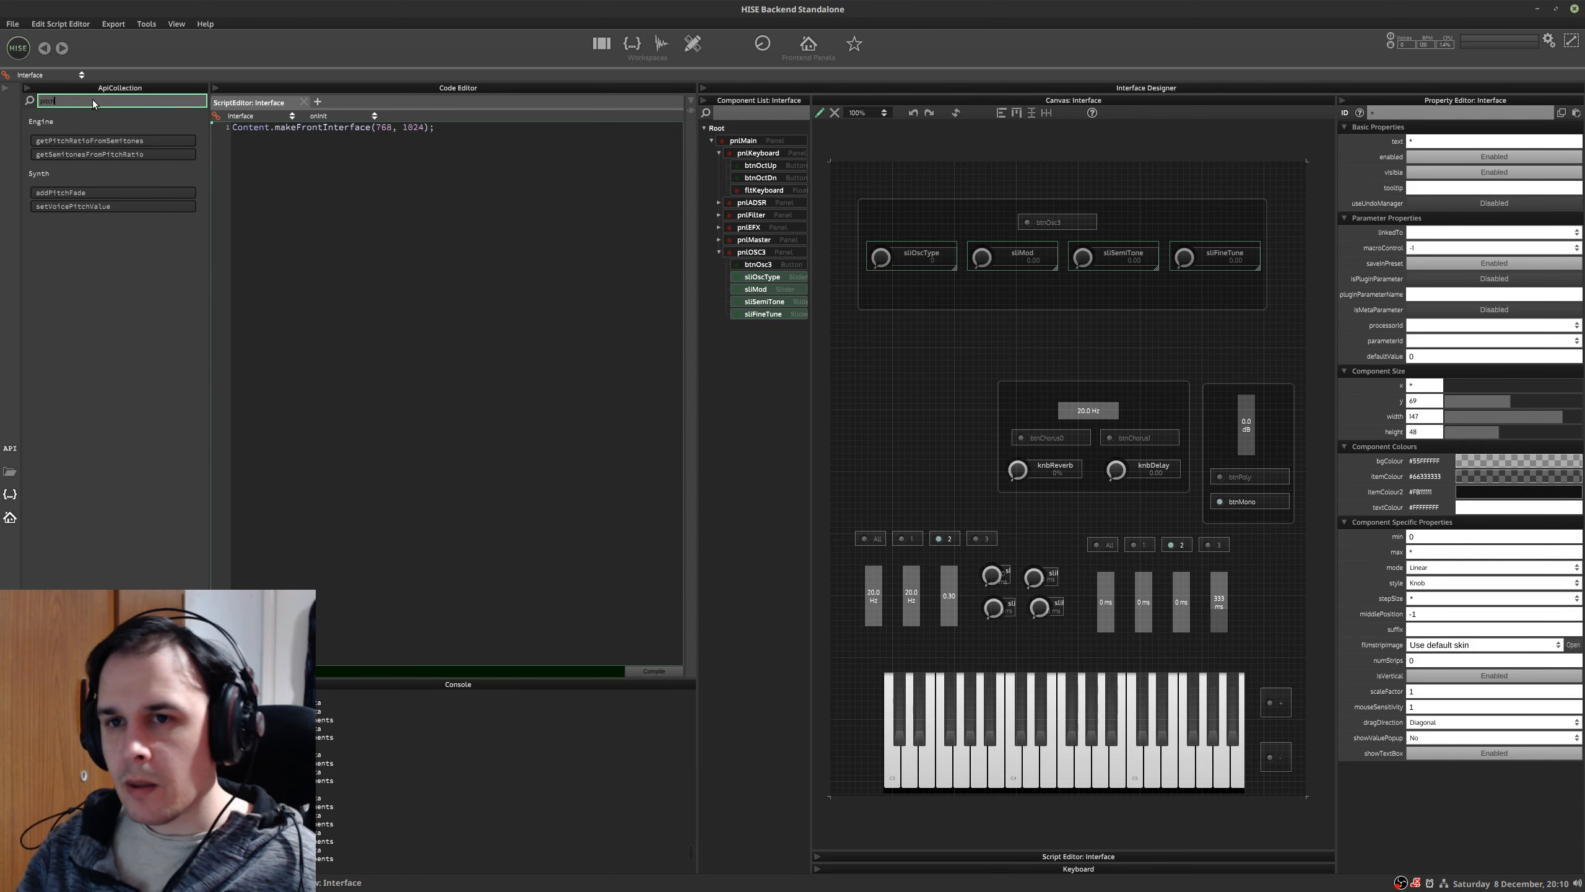
key("BackSpace")
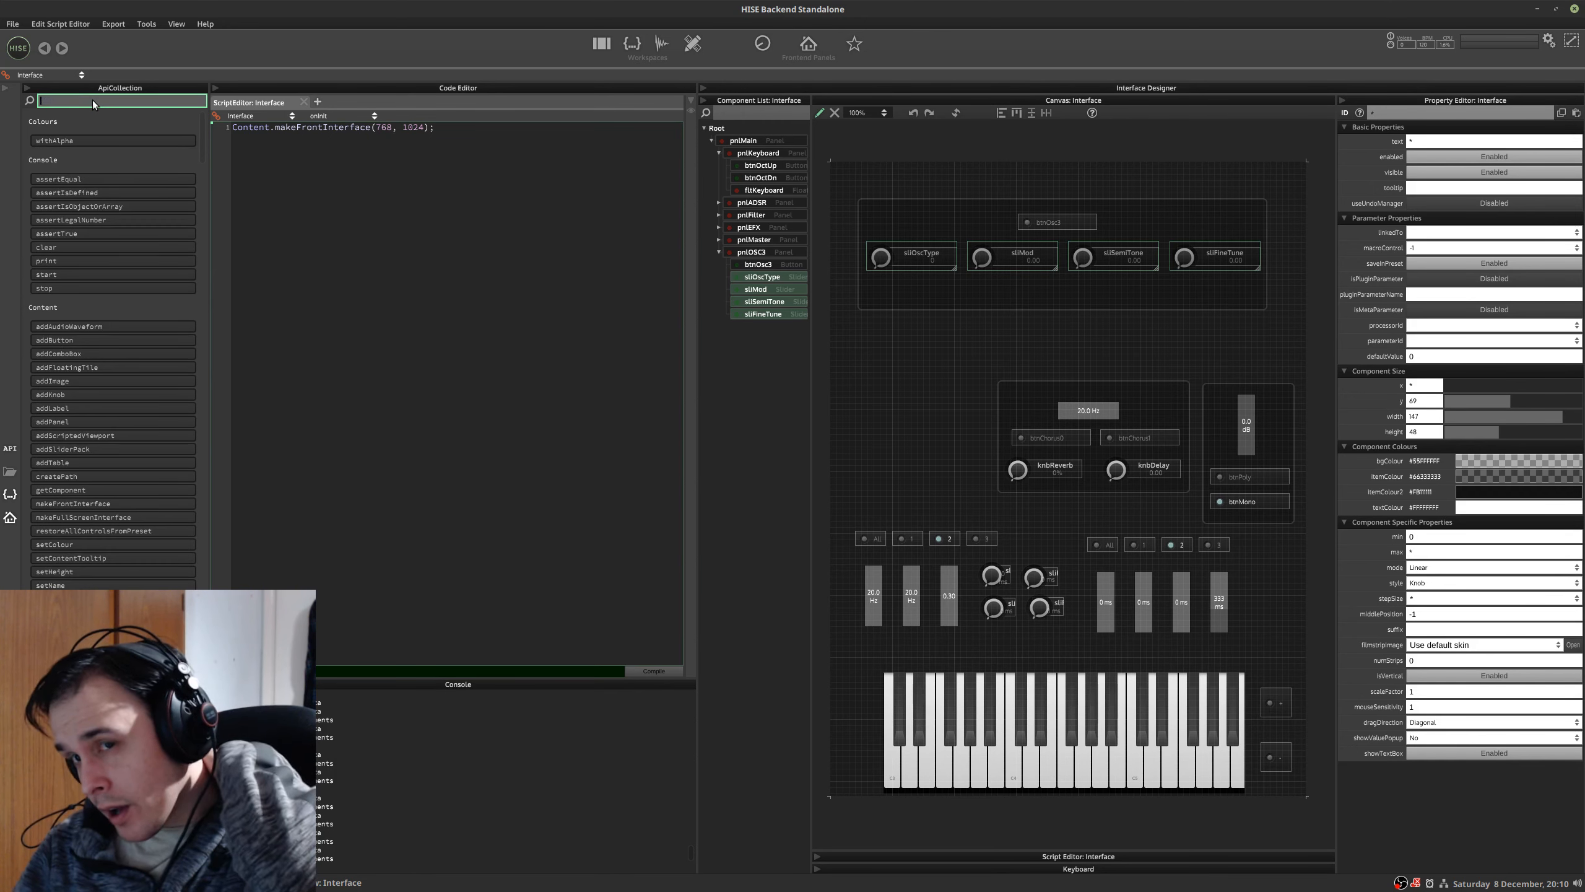
left_click(9, 448)
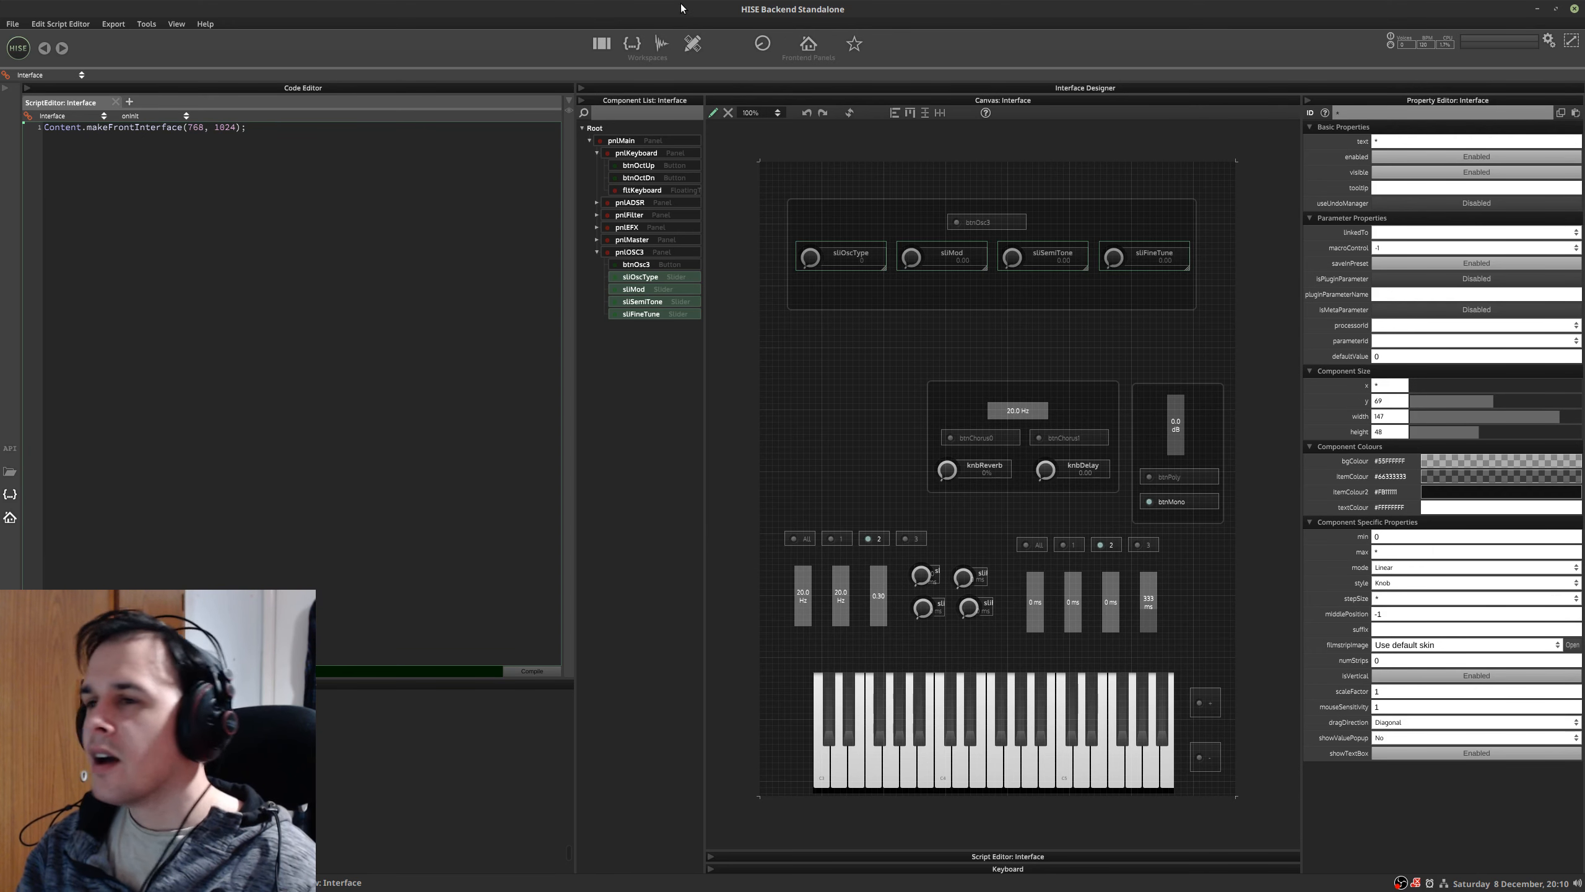
- Check the OSC 3 section of the mockup and resize pnlOSC3 to about 724 wide and 174 high
key("ctrl+alt+Right")
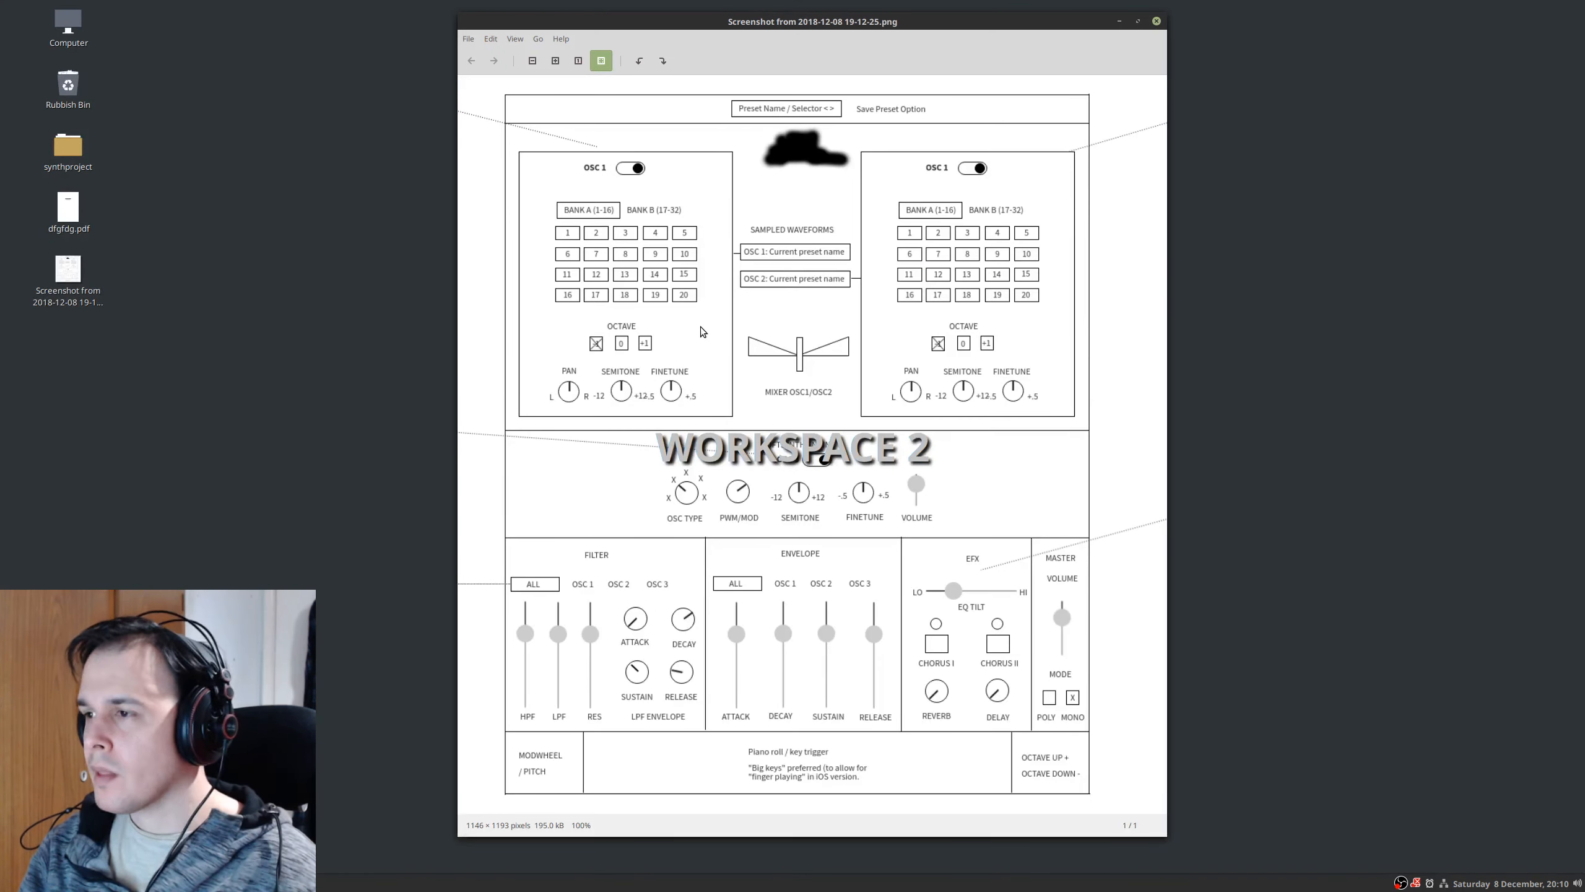
key("ctrl+alt+Left")
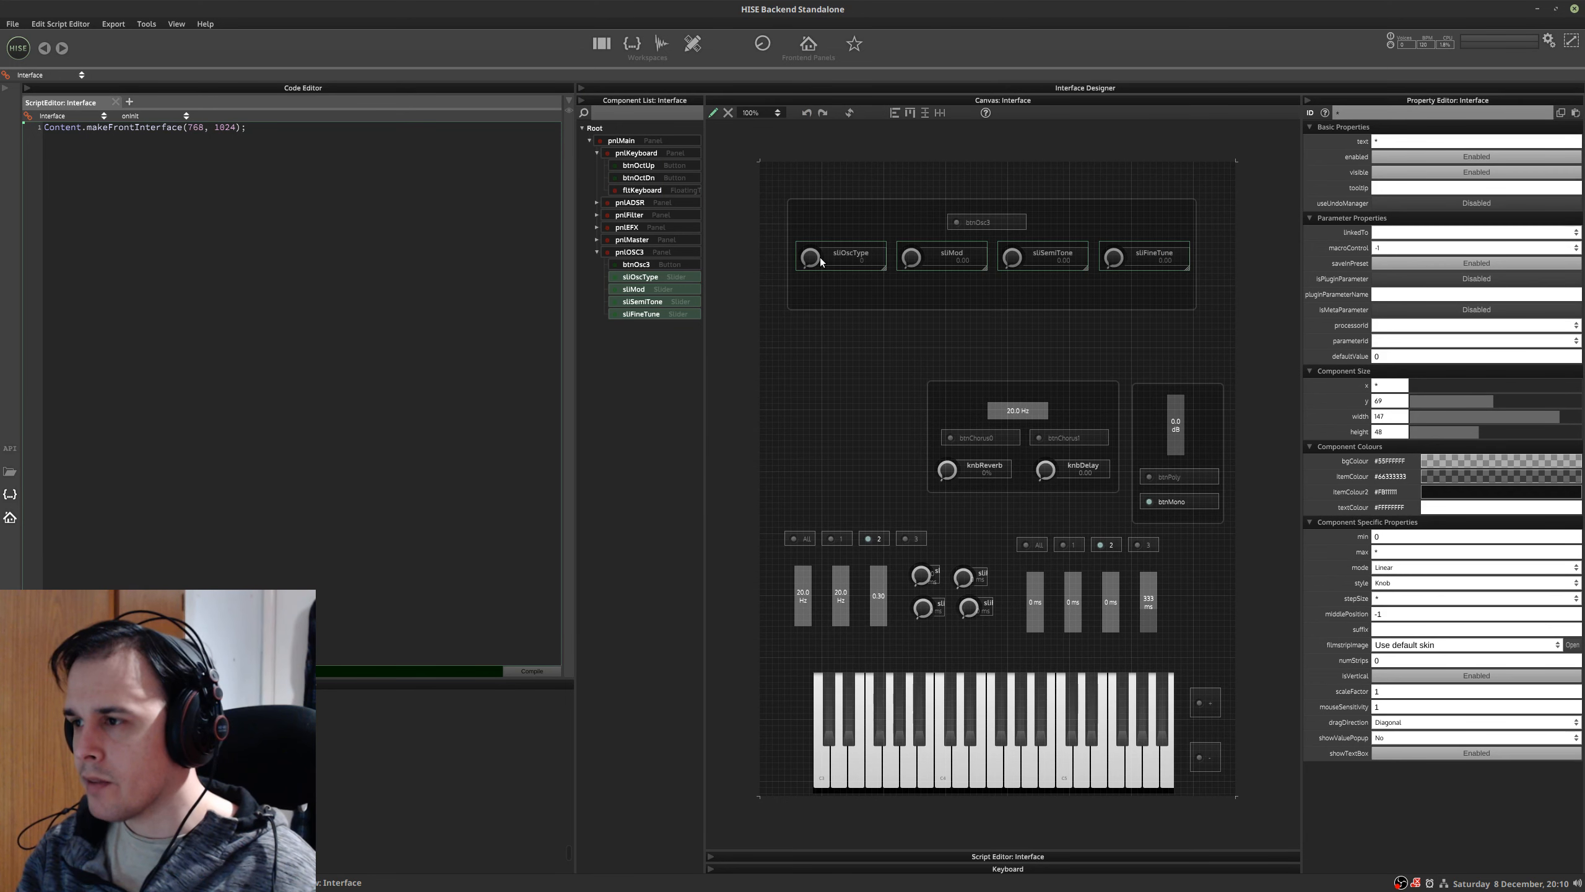
left_click(800, 279)
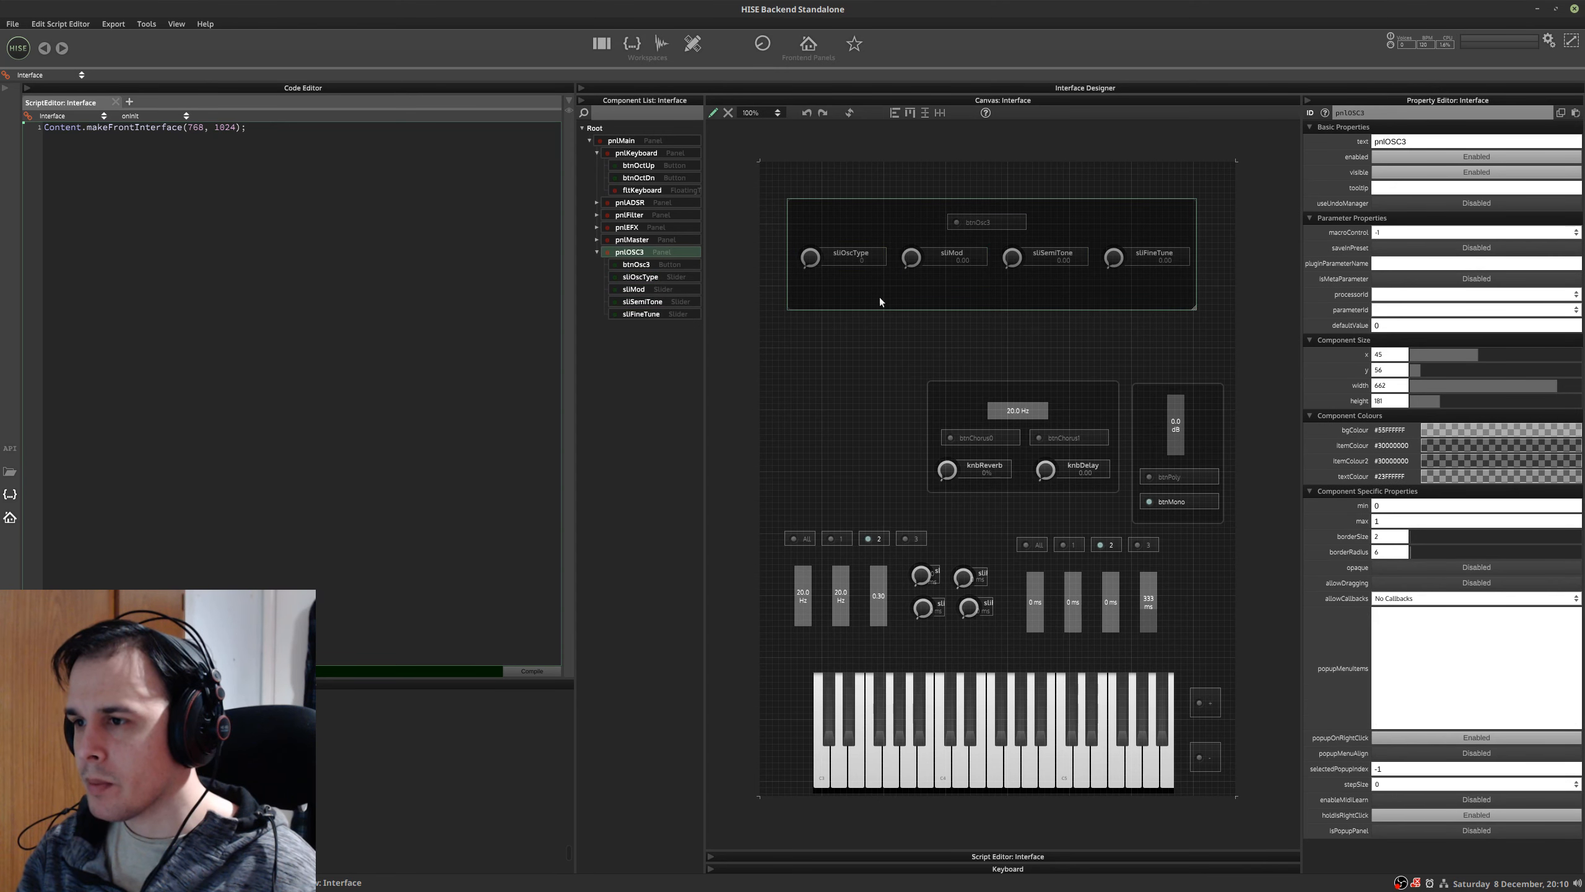
left_click_drag(1204, 307, 1247, 302)
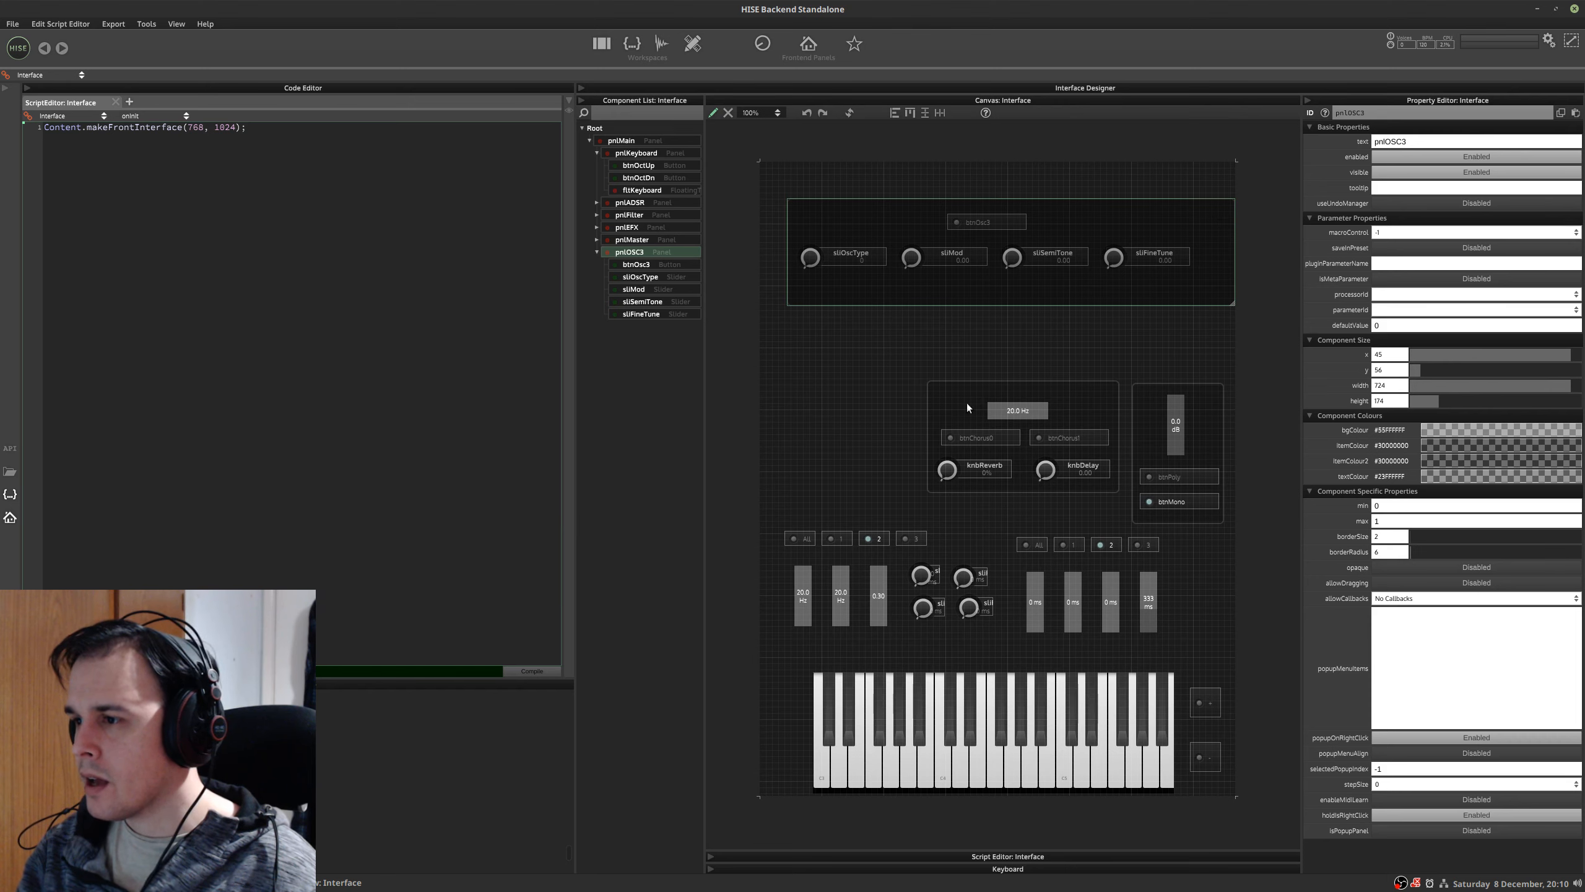
- Add a new slider inside pnlOSC3 for the mockup's volume control and rename it sliOscVol
right_click(656, 252)
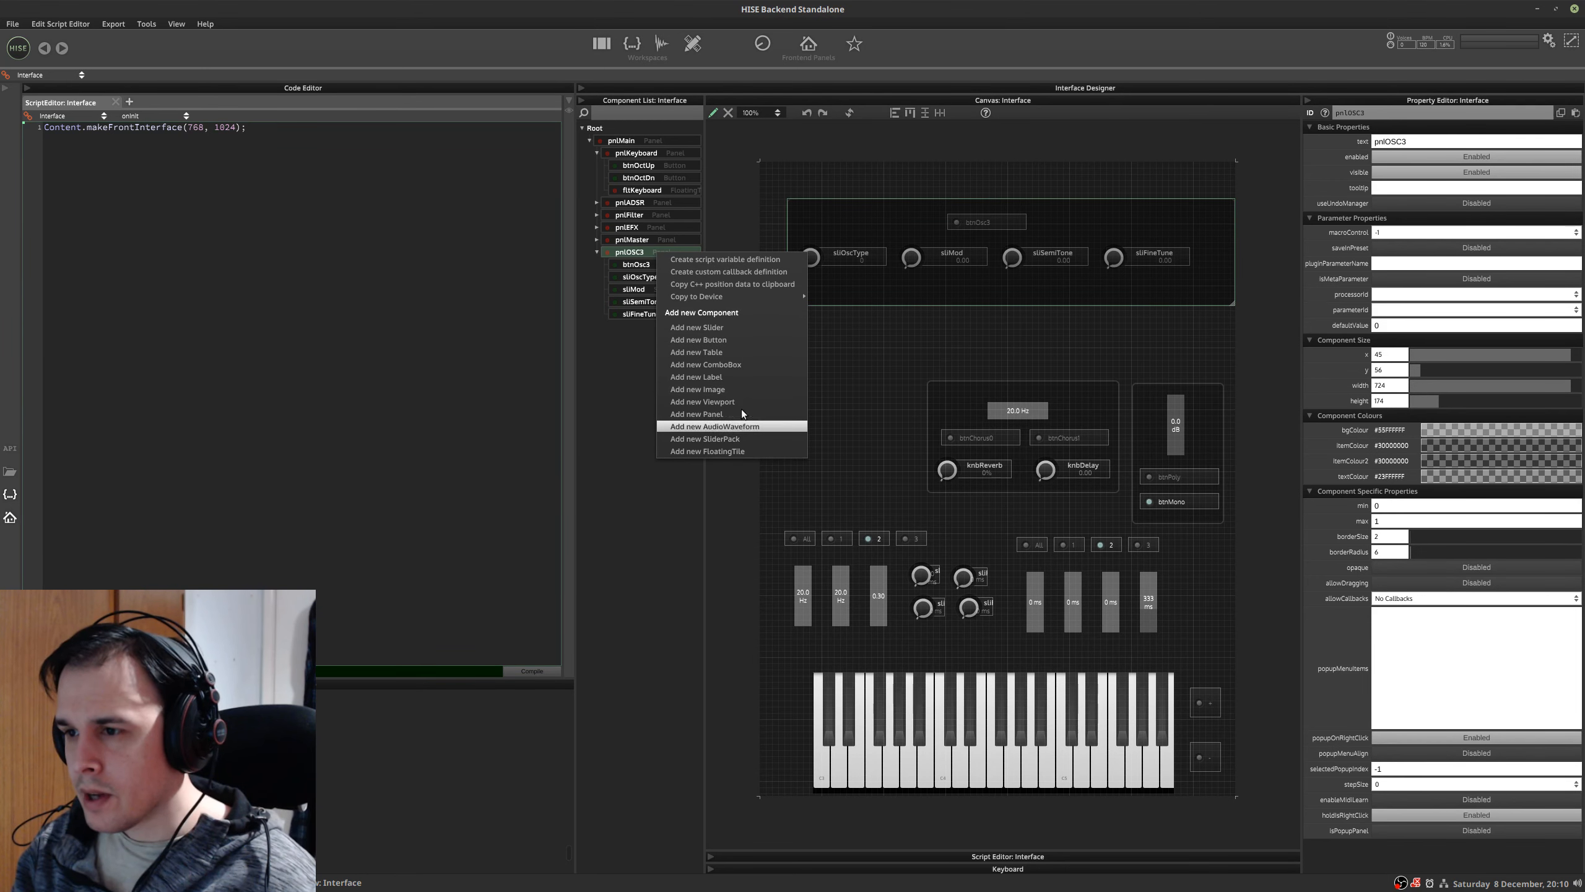
left_click(1007, 256)
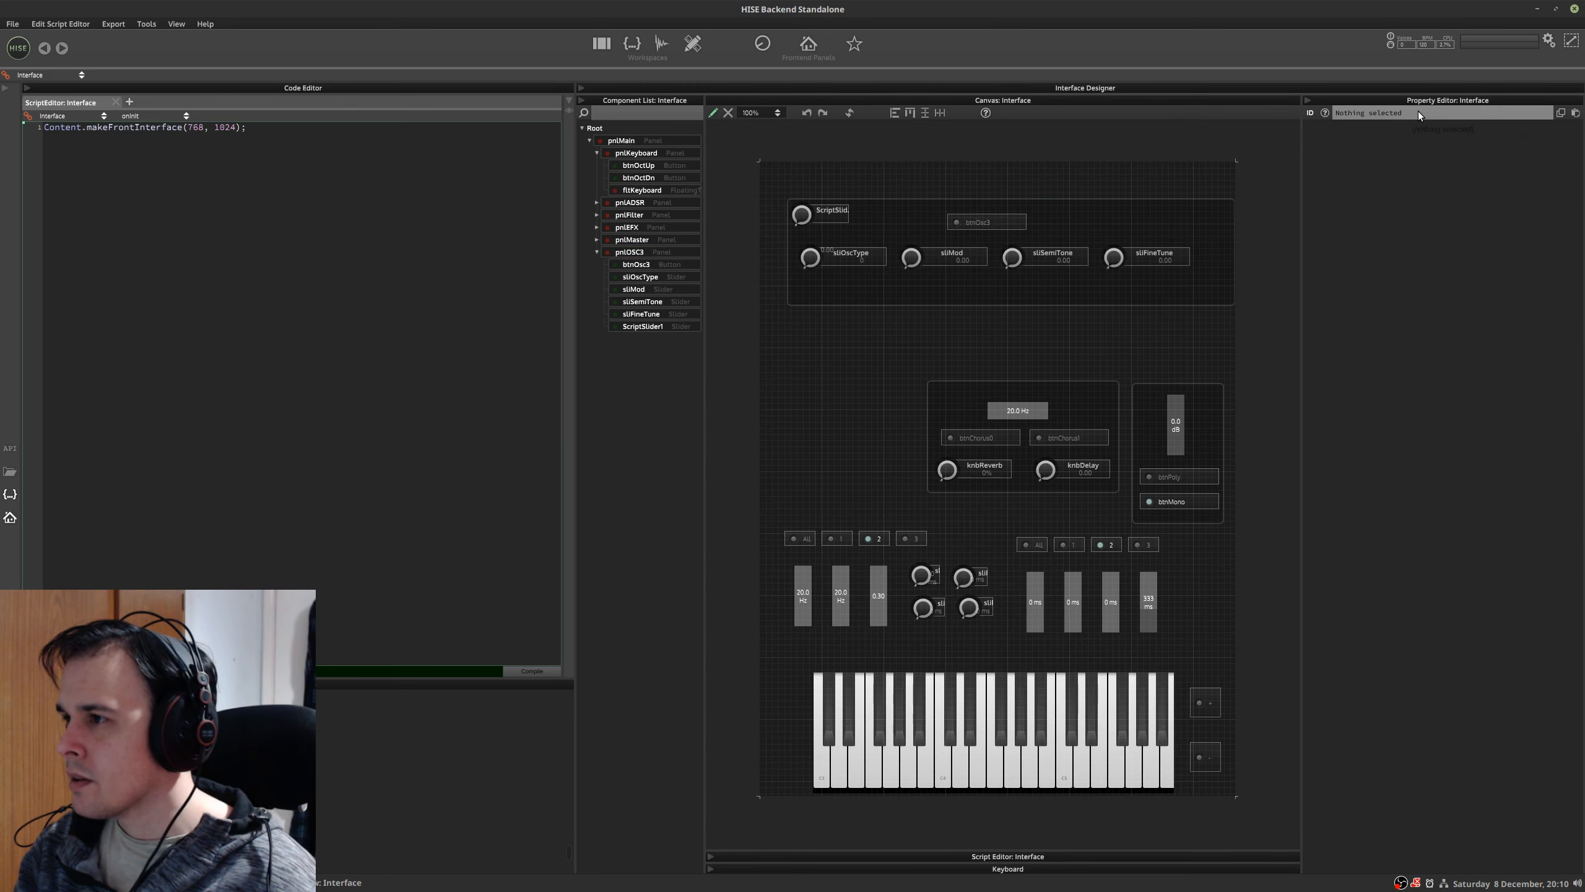
key("ctrl+alt+Right")
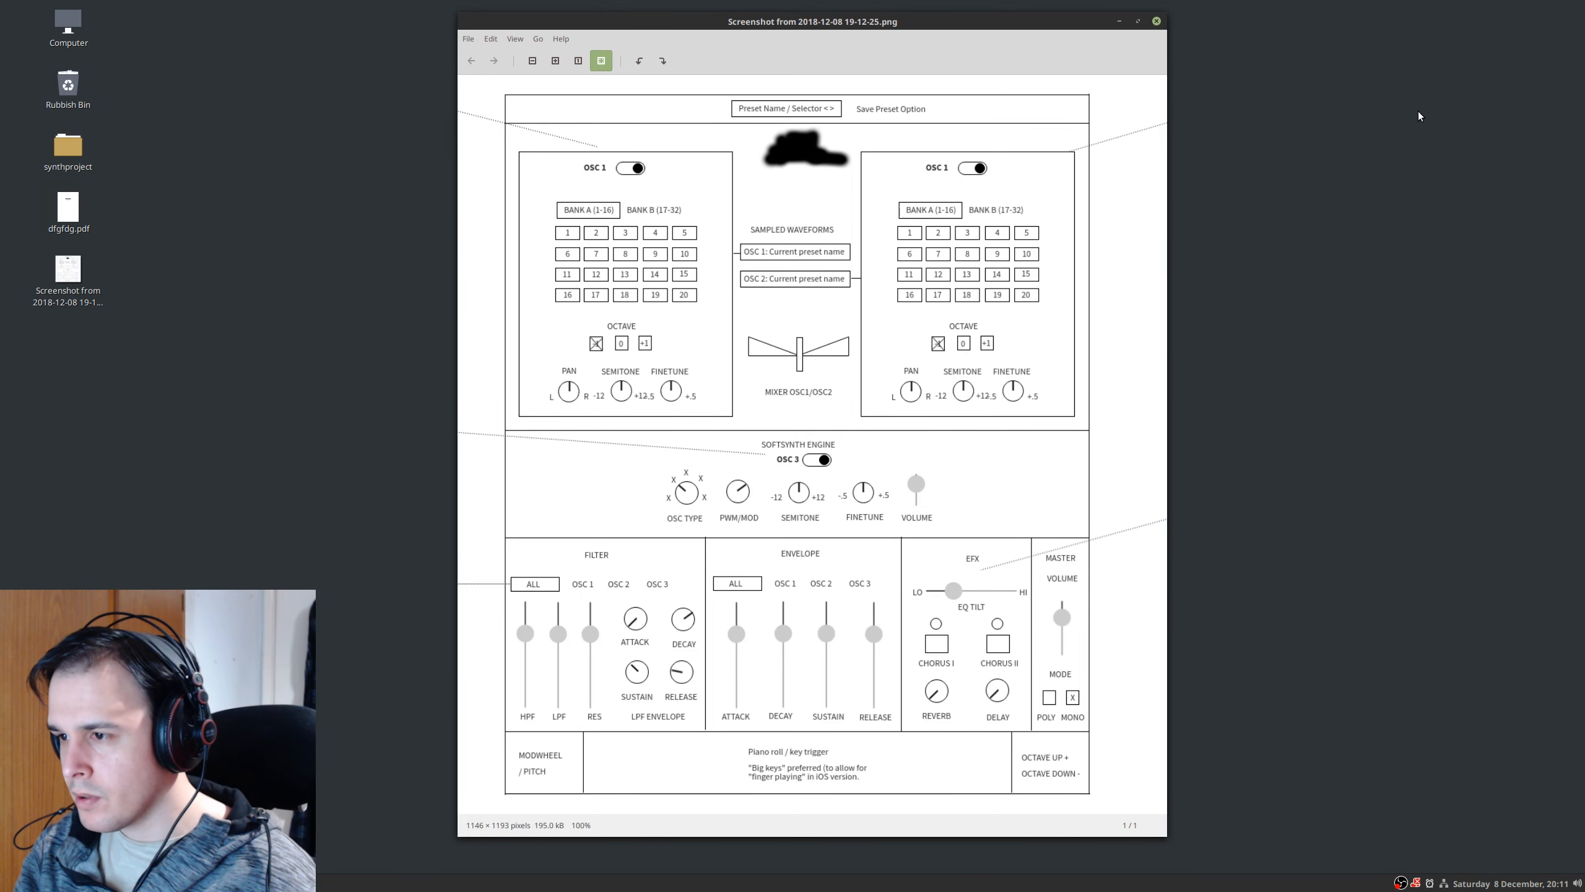
key("ctrl+alt+Left")
left_click(642, 326)
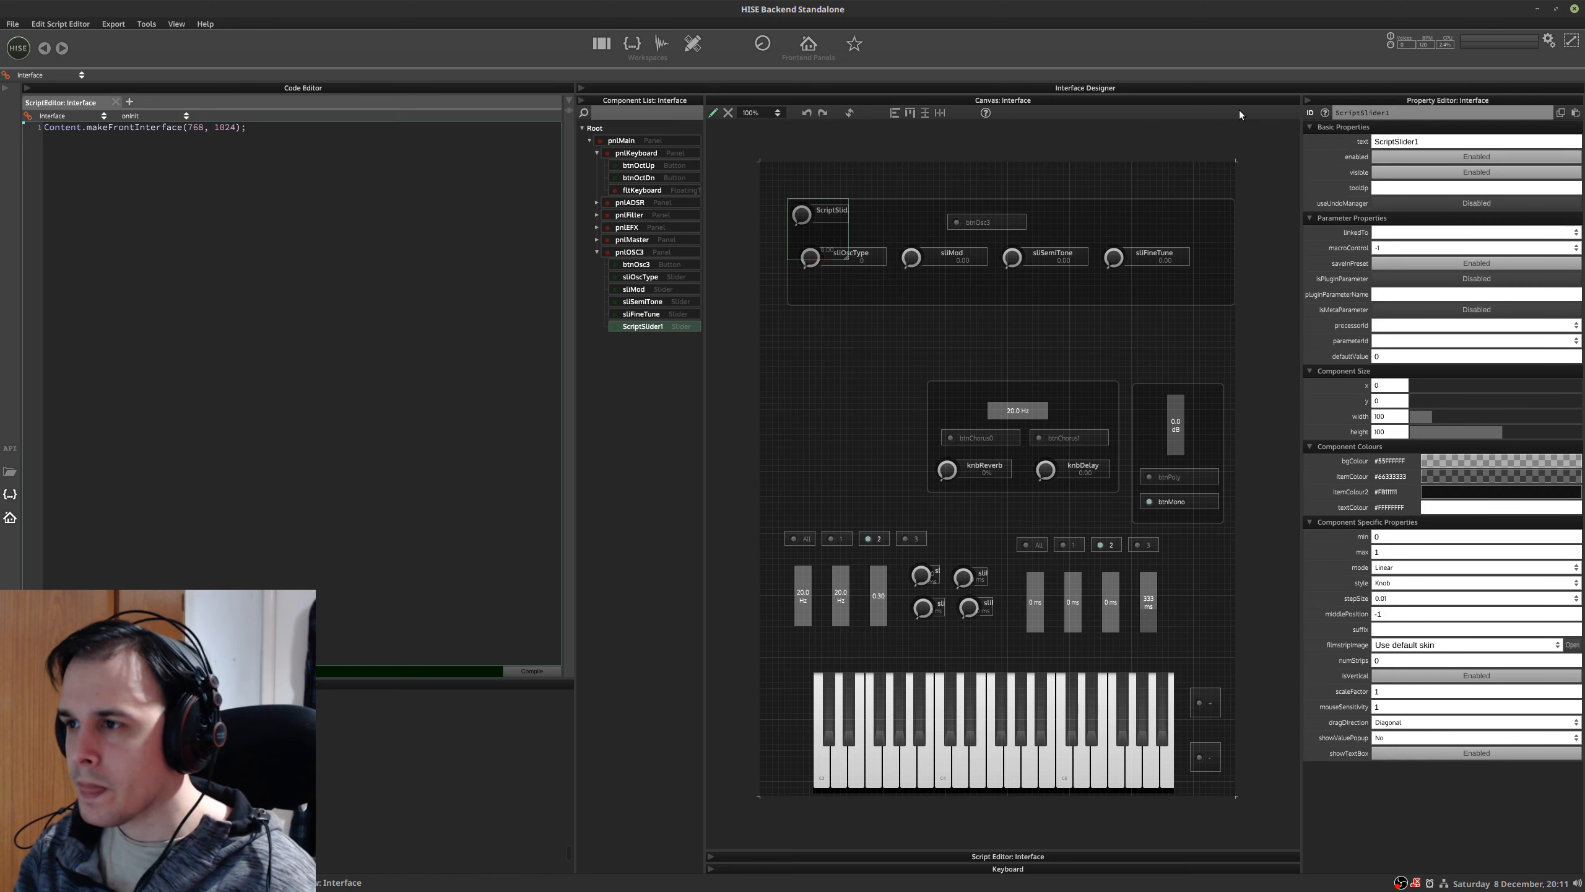
left_click(1403, 113)
type("sliOscVol")
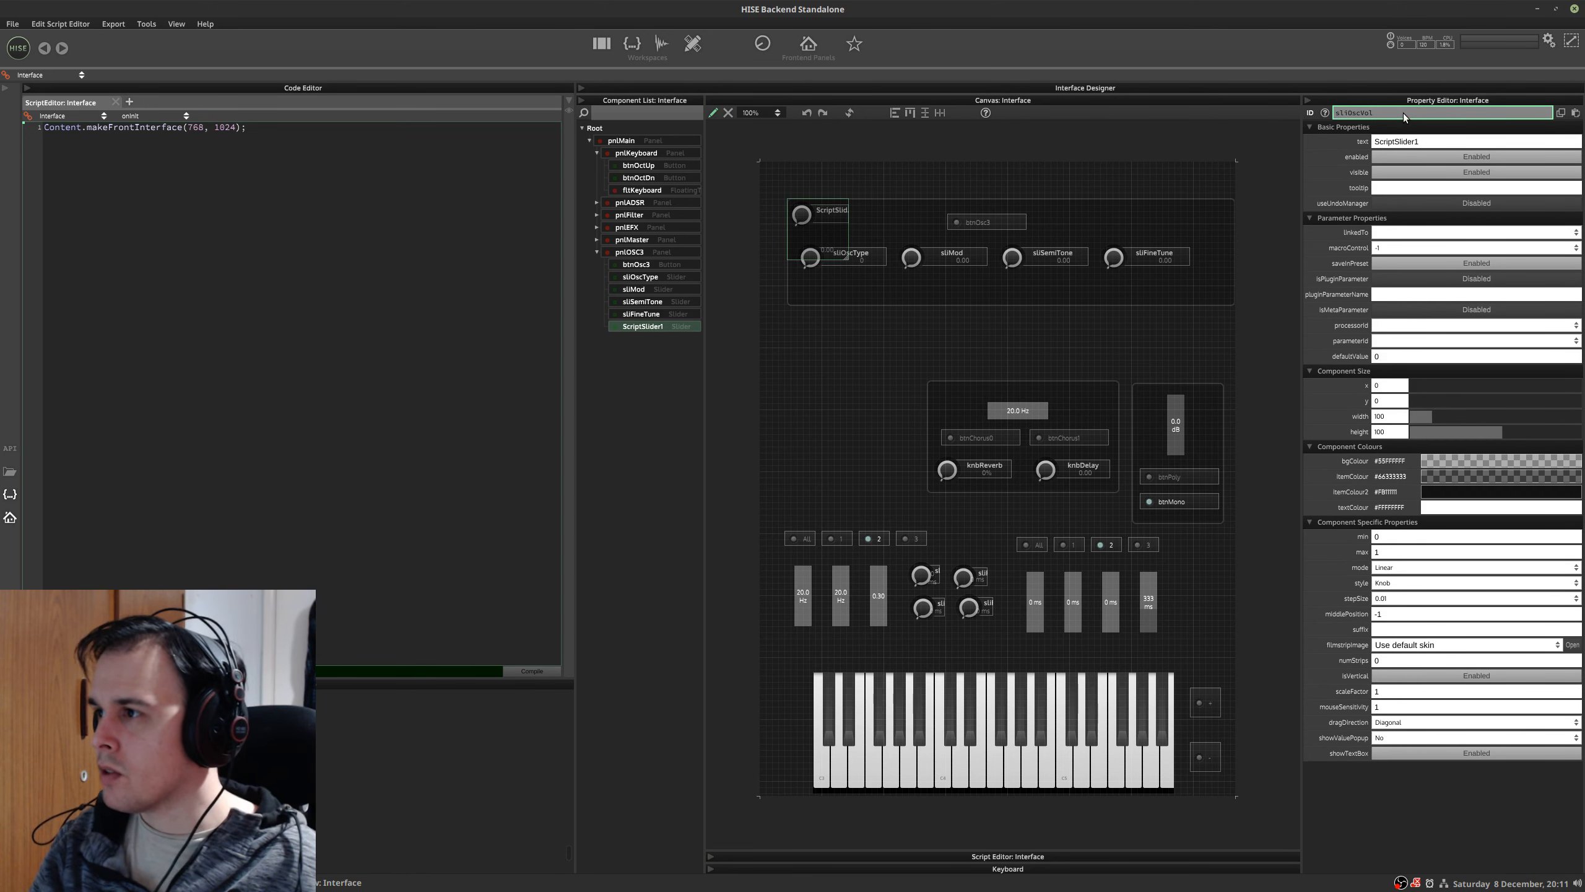
key("Return")
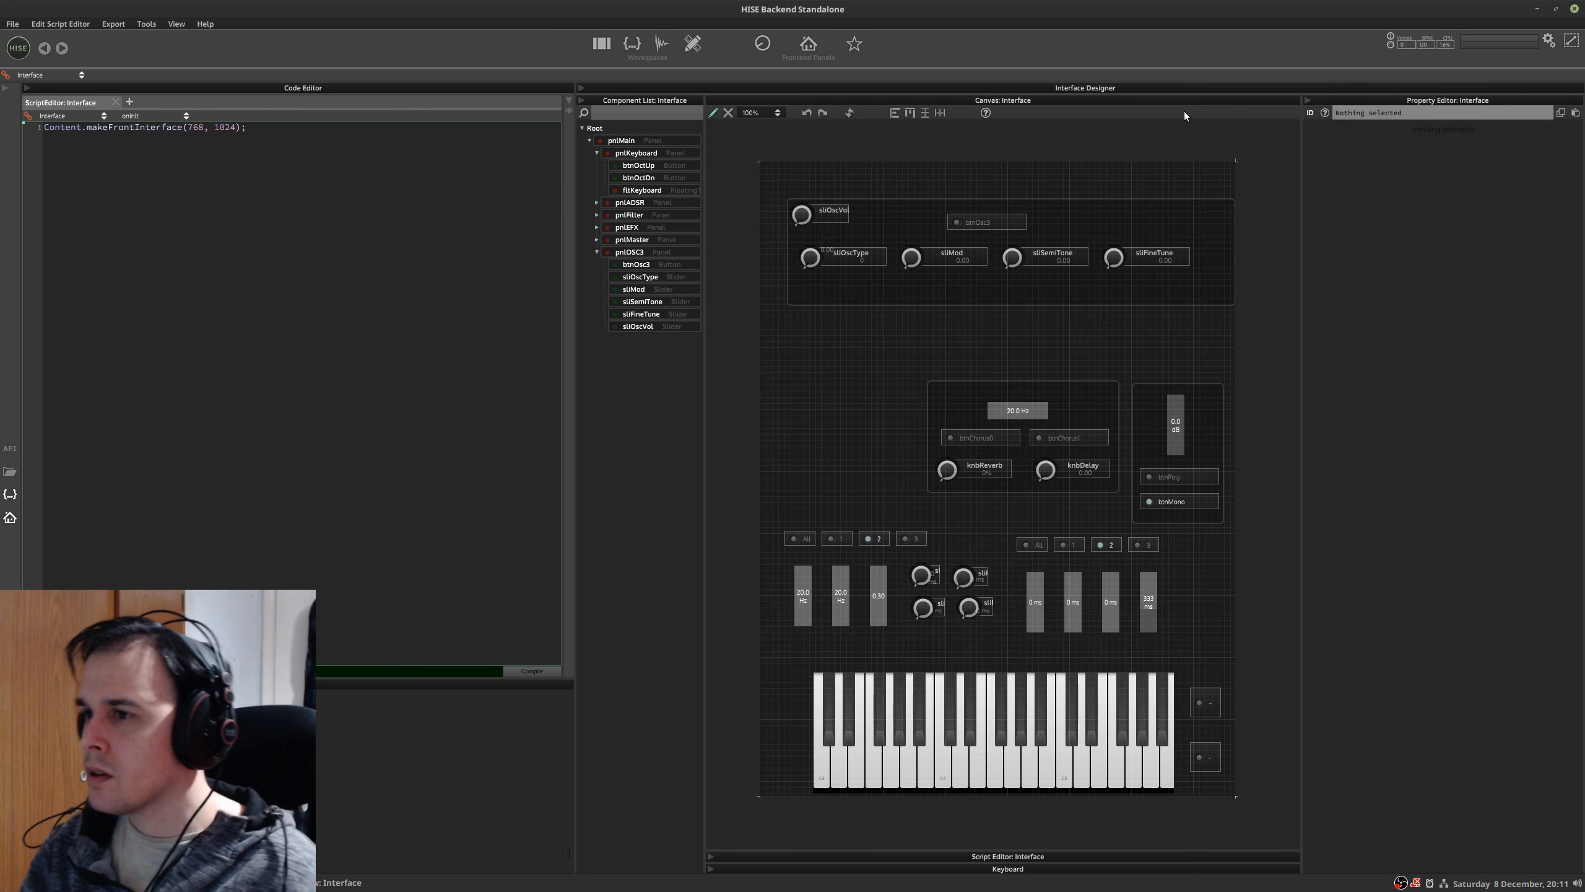
- Set sliOscVol's width to 30 and its style to Vertical
left_click(679, 326)
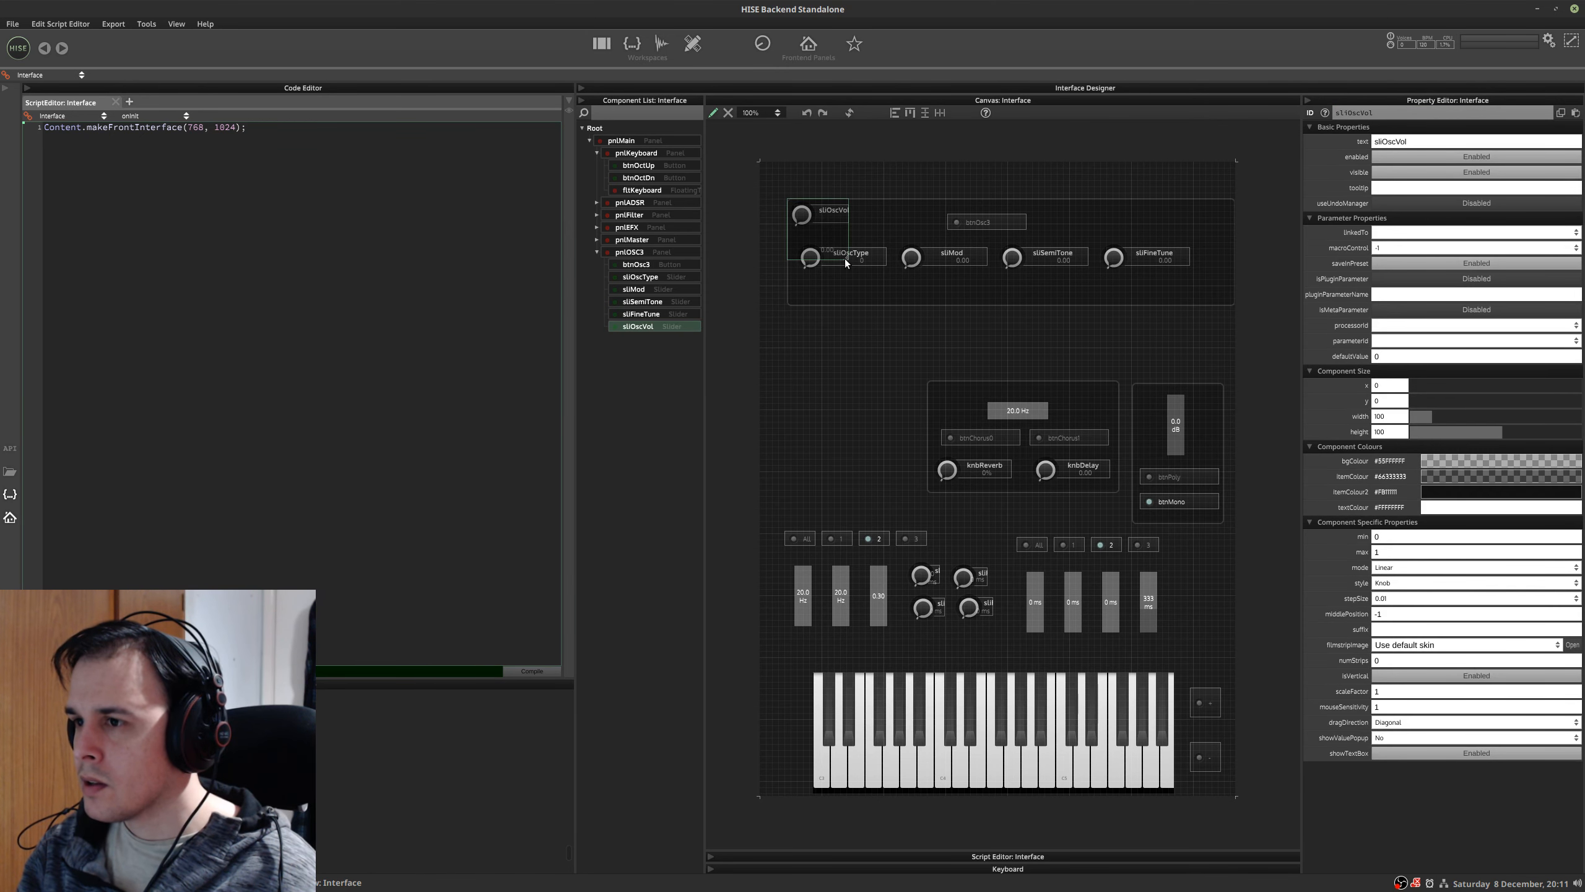
double_click(1377, 417)
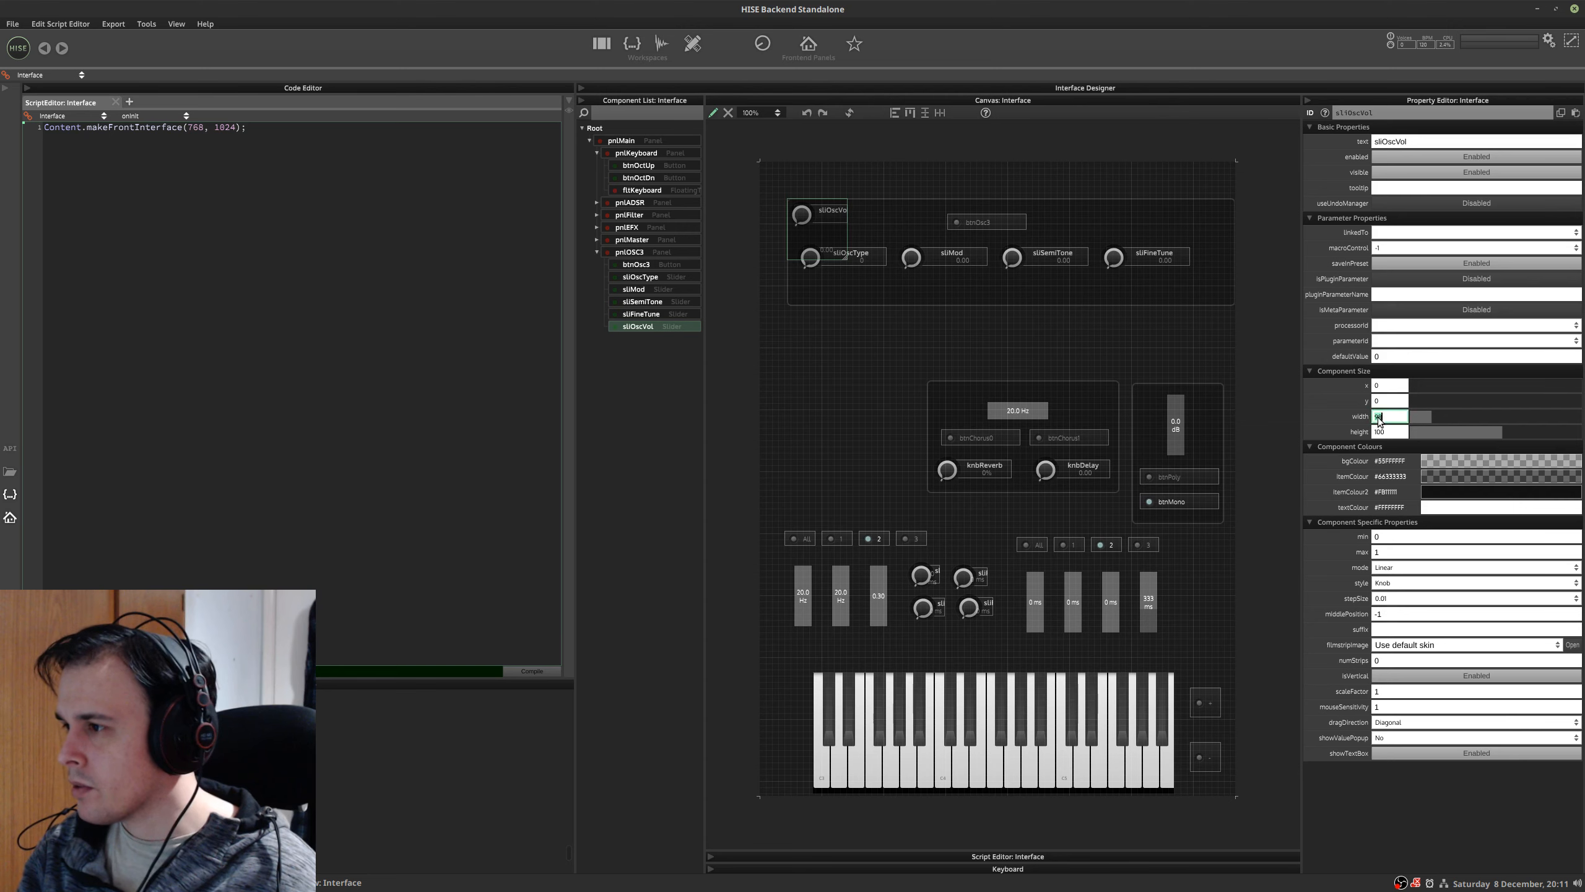
type("30")
key("Return")
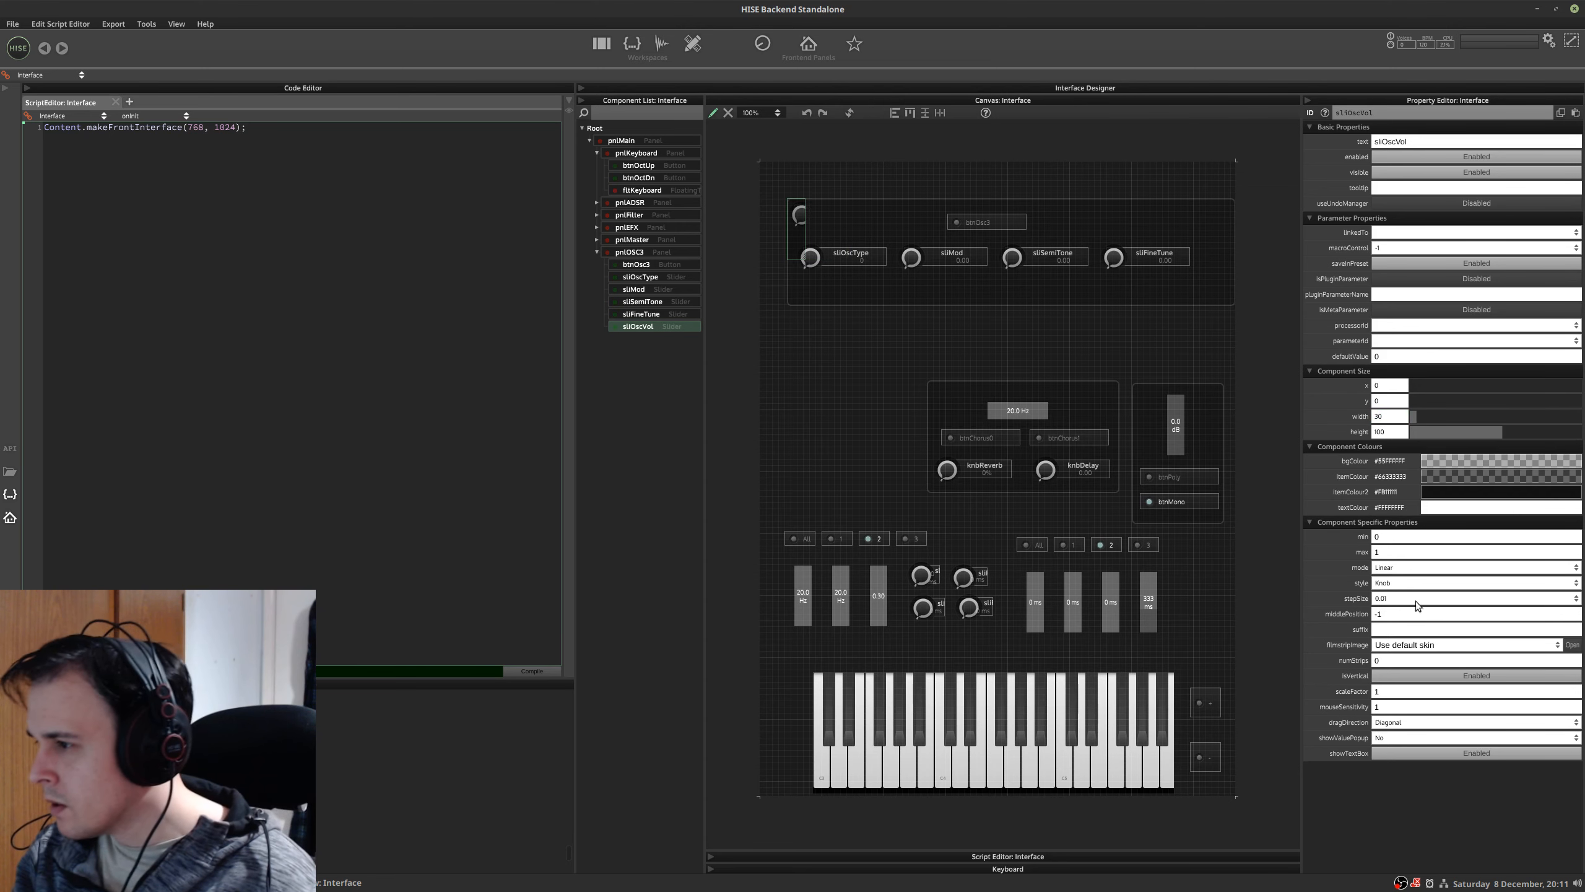
left_click(1396, 582)
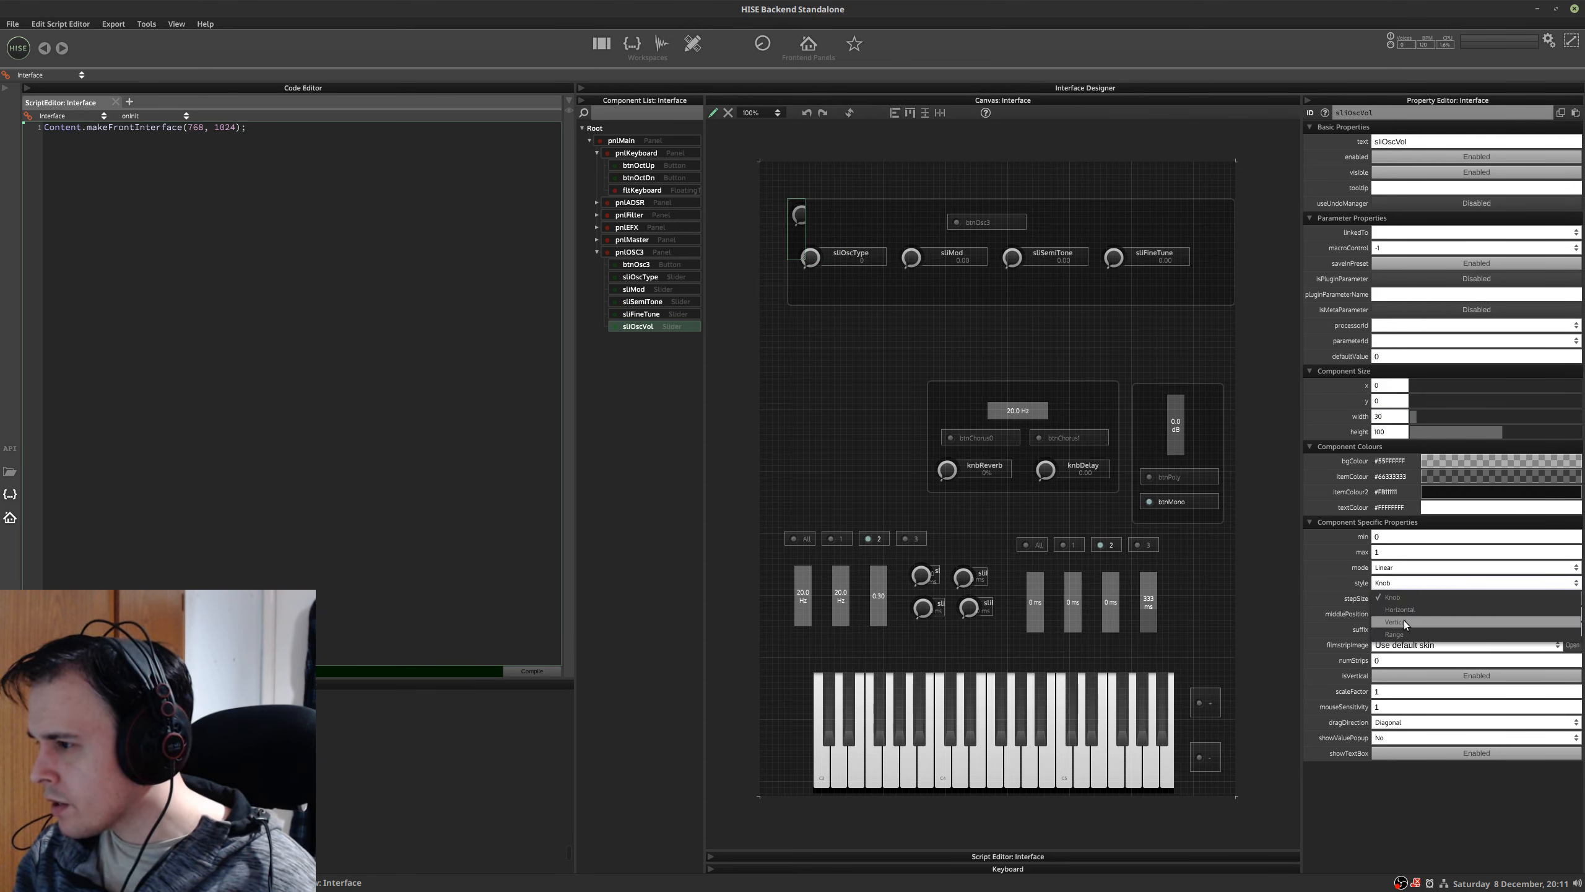
left_click(1404, 620)
- Set sliOscVol's mode to Decibel and place it beyond sliFineTune at about x 670, y 33
left_click(1393, 569)
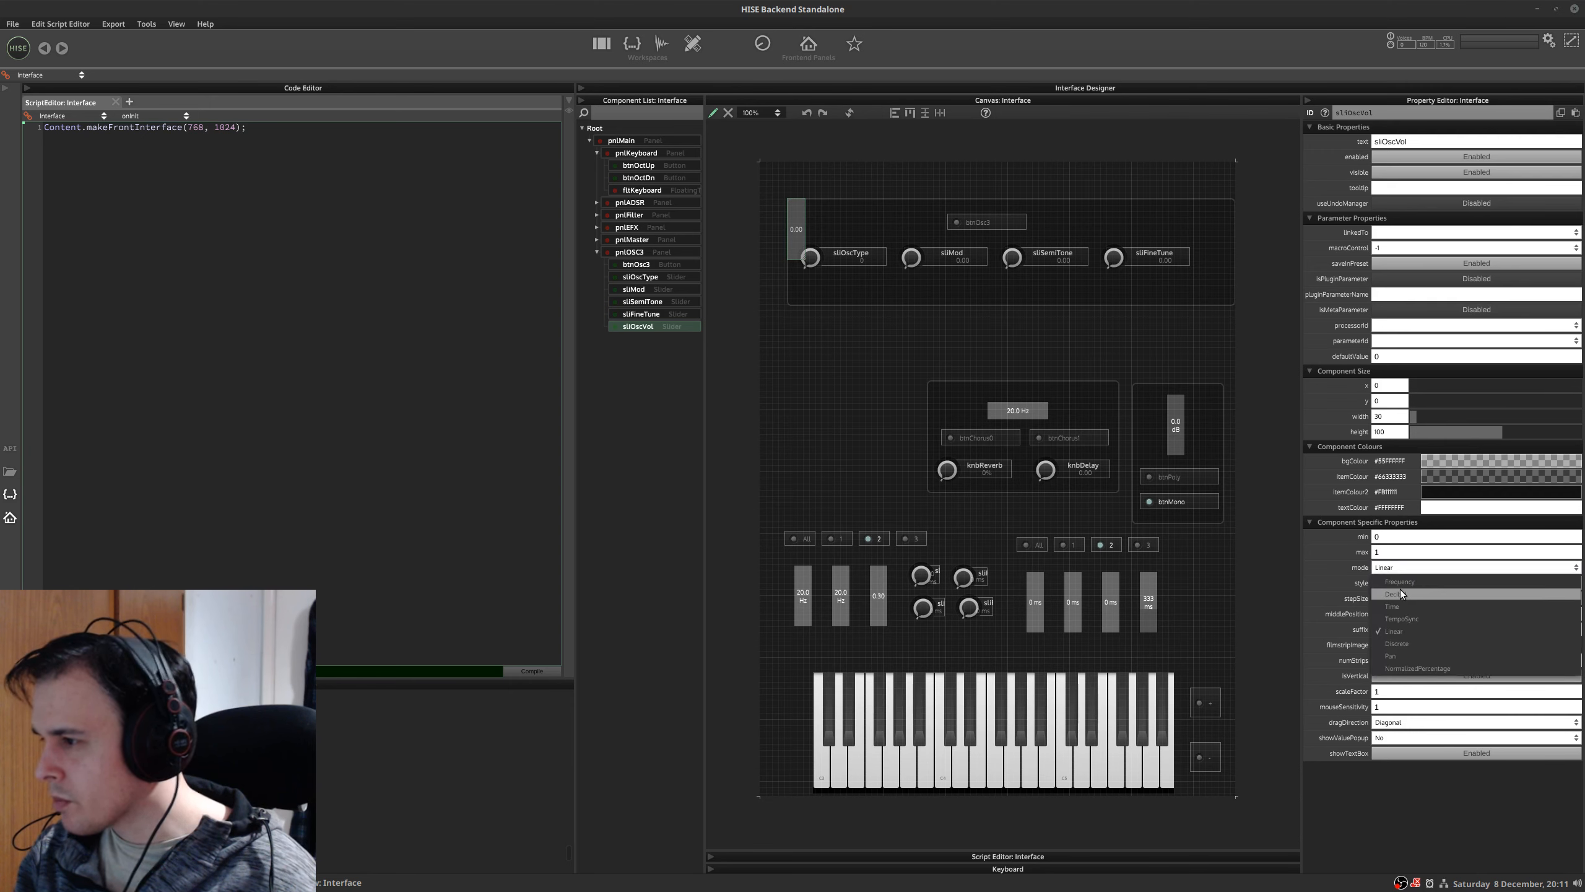
left_click(1400, 591)
left_click_drag(801, 212, 1216, 231)
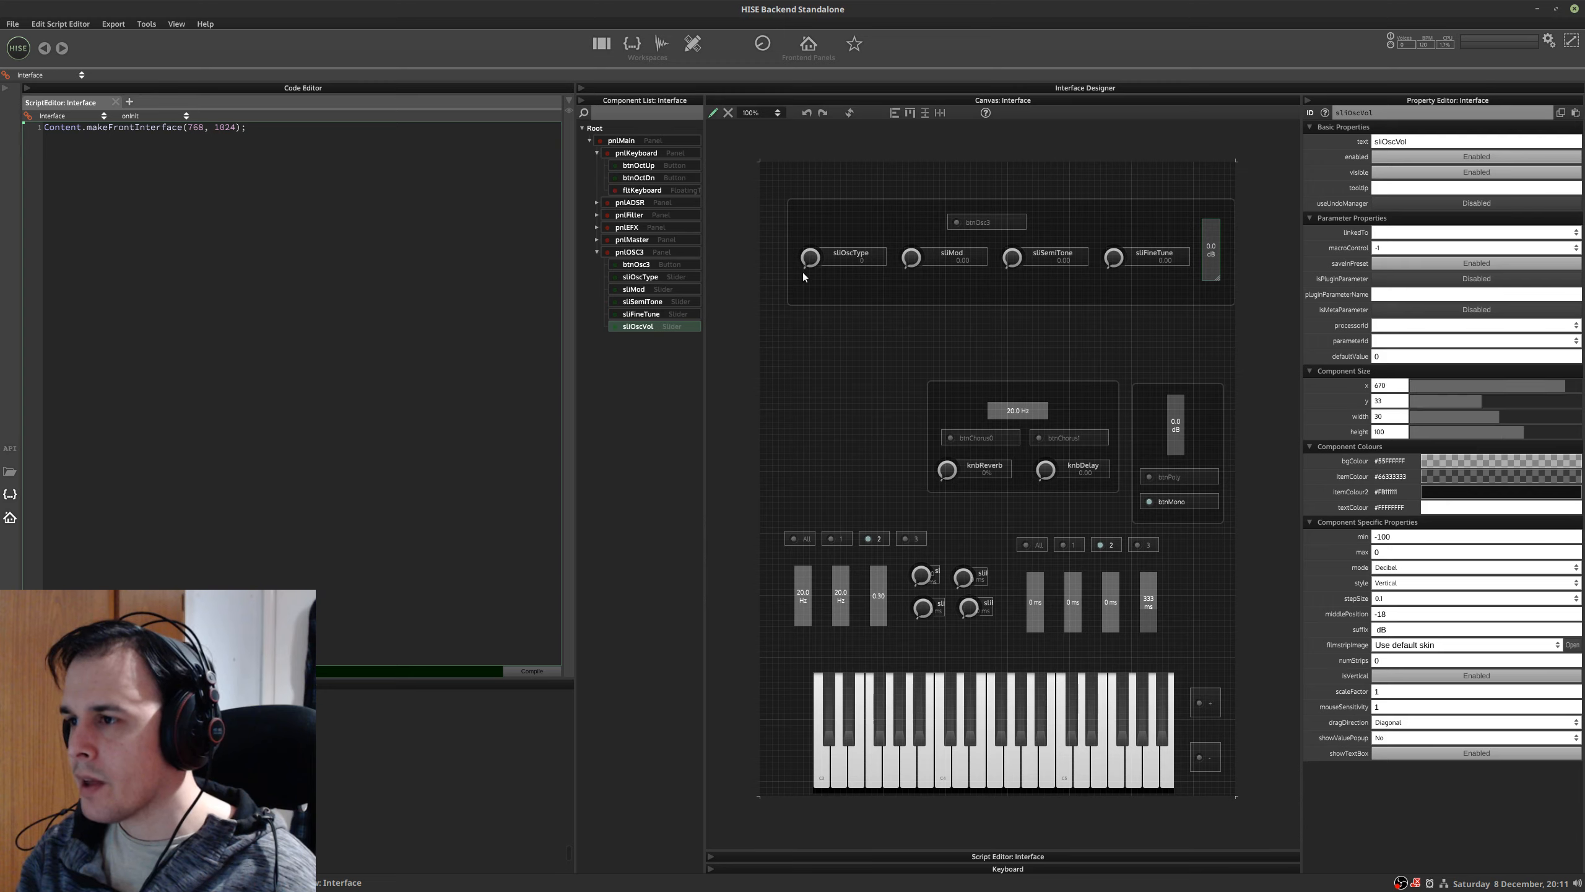
- Move pnlOSC3 down to about x 32, y 159, comparing its placement with the layout mockup
key("ctrl+alt+Right")
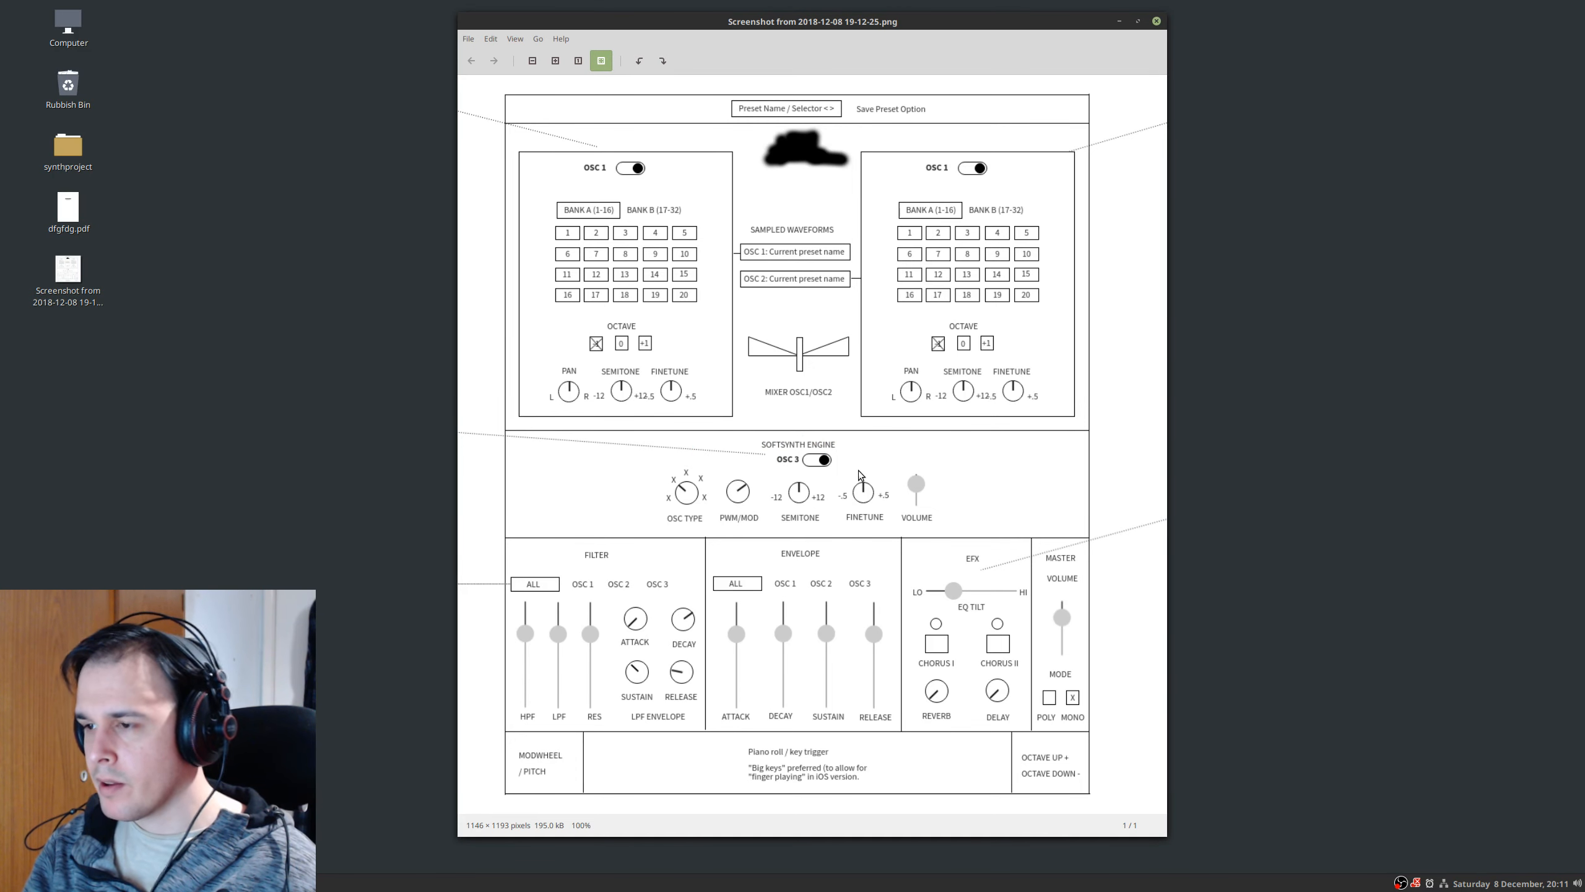
key("ctrl+alt+Left")
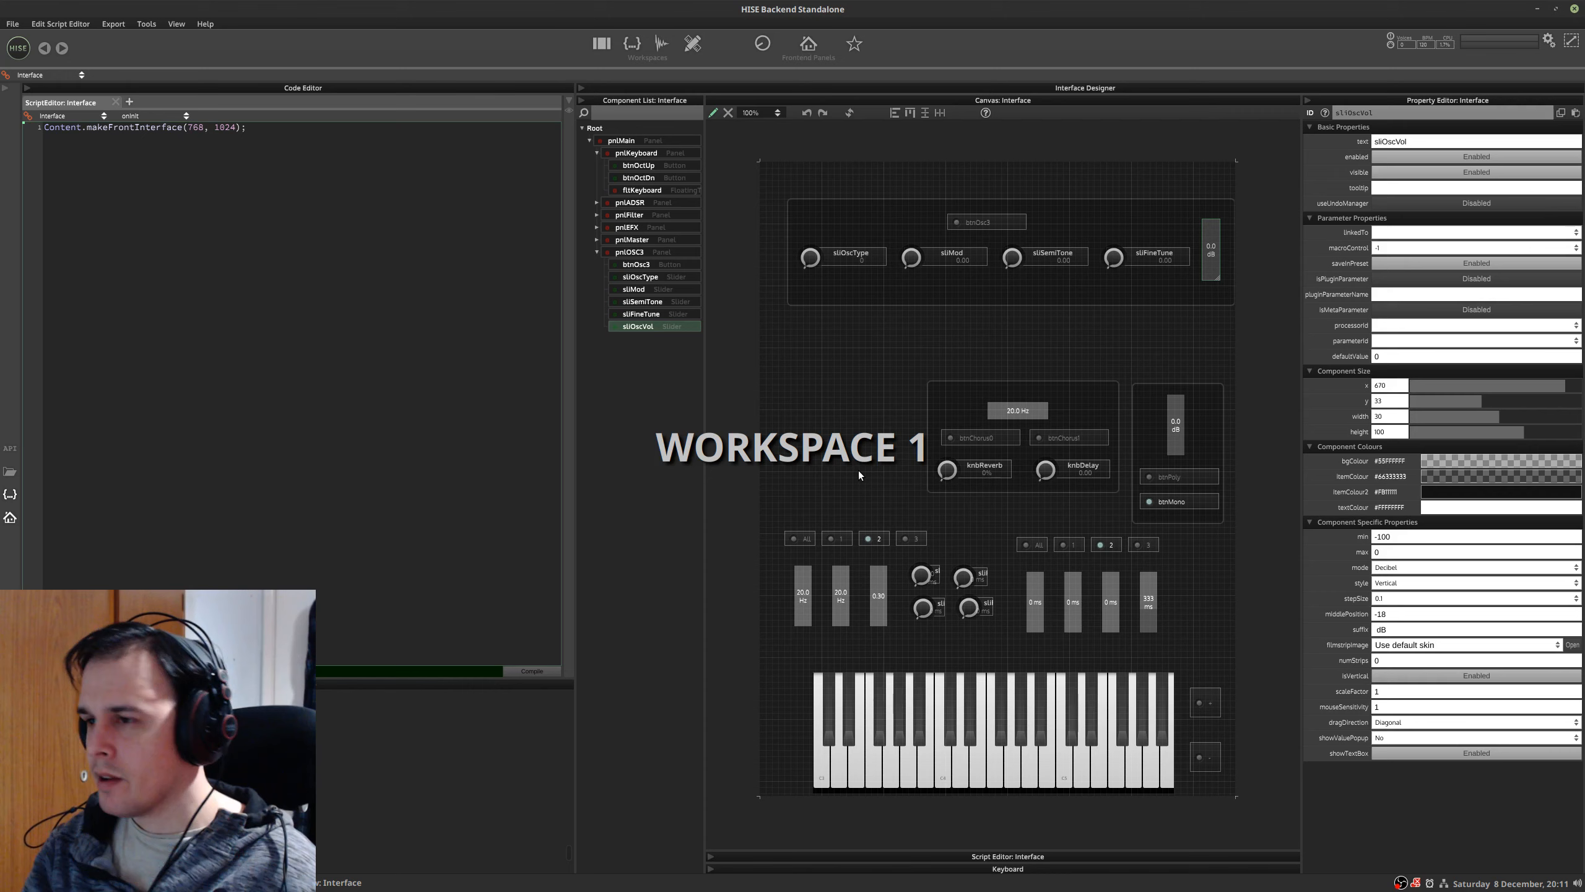
left_click(631, 252)
left_click_drag(1026, 307, 993, 409)
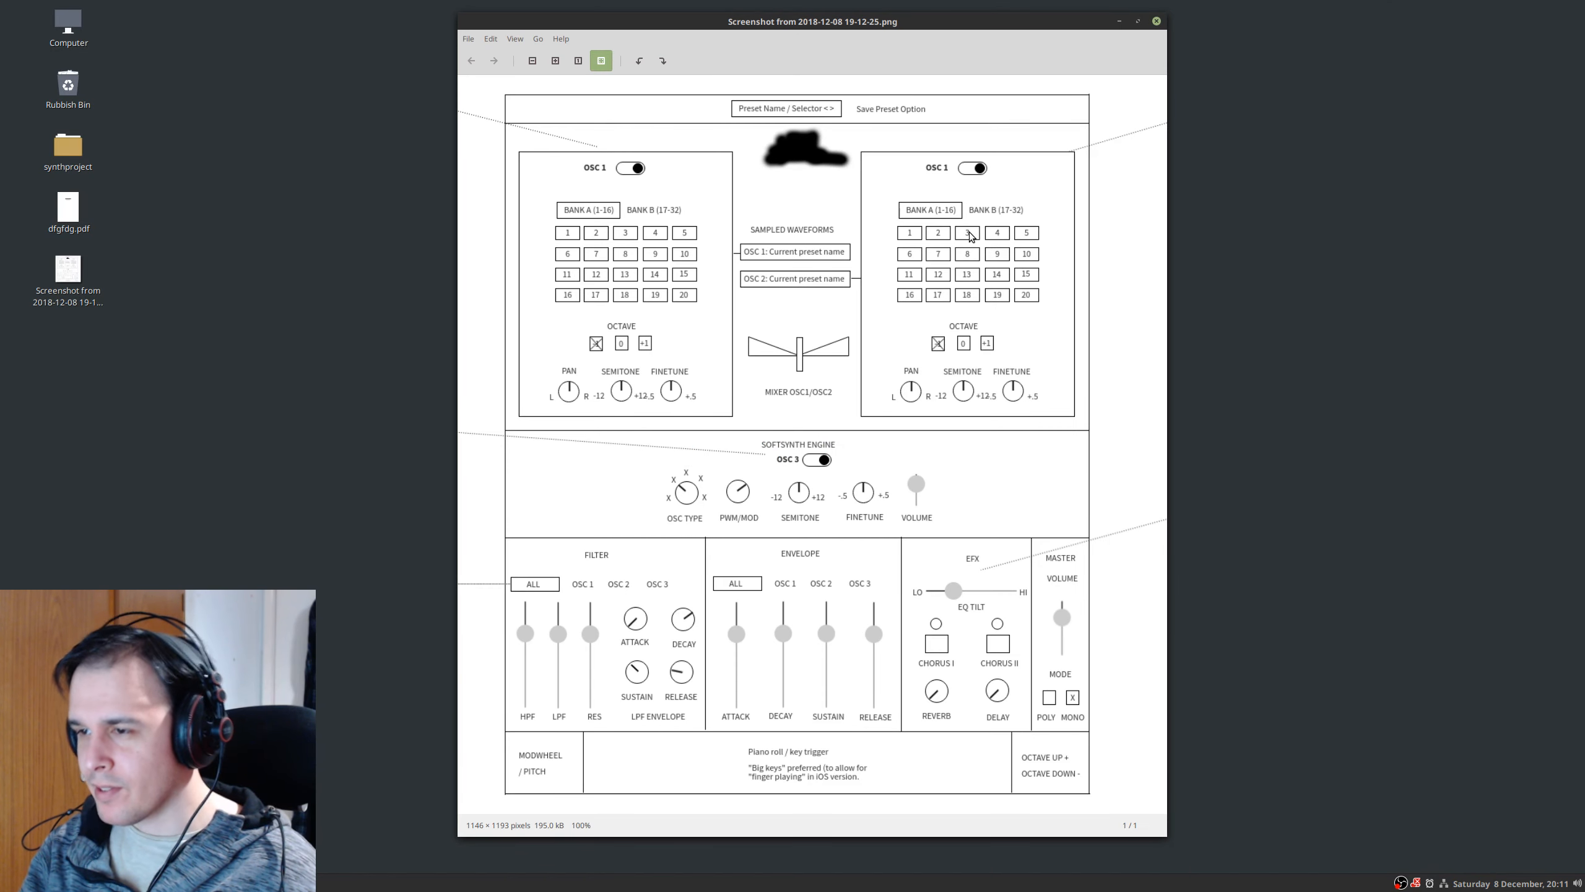
key("ctrl+alt+Left")
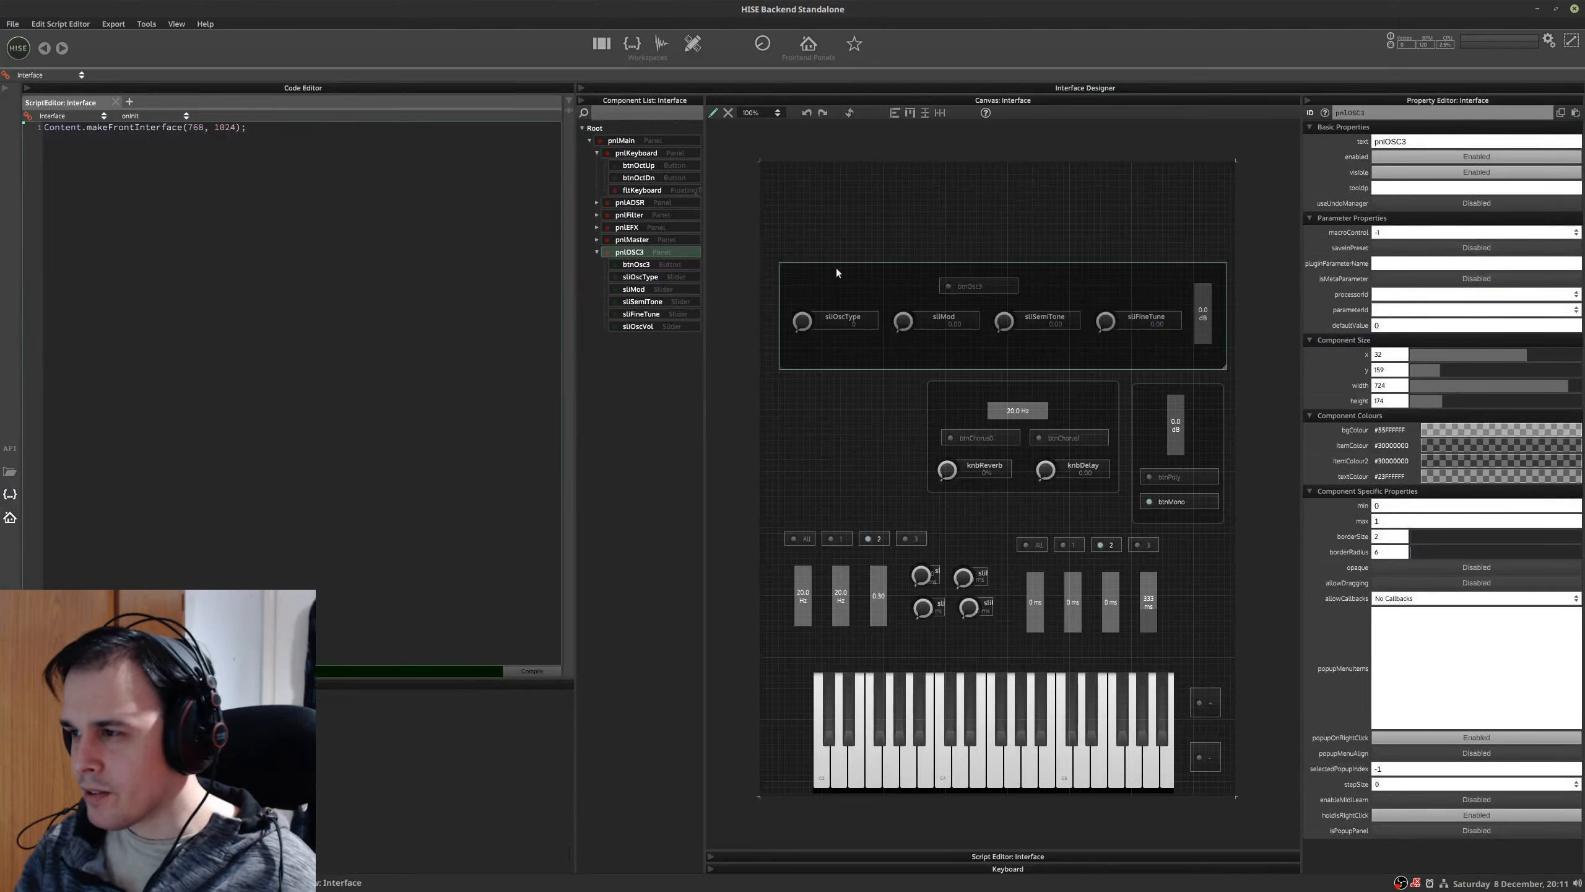
- Resize pnlOSC3 to about 727 by 134 and move sliOscVol up to about x 671, y 22 to fit inside it
left_click_drag(1226, 369, 1227, 344)
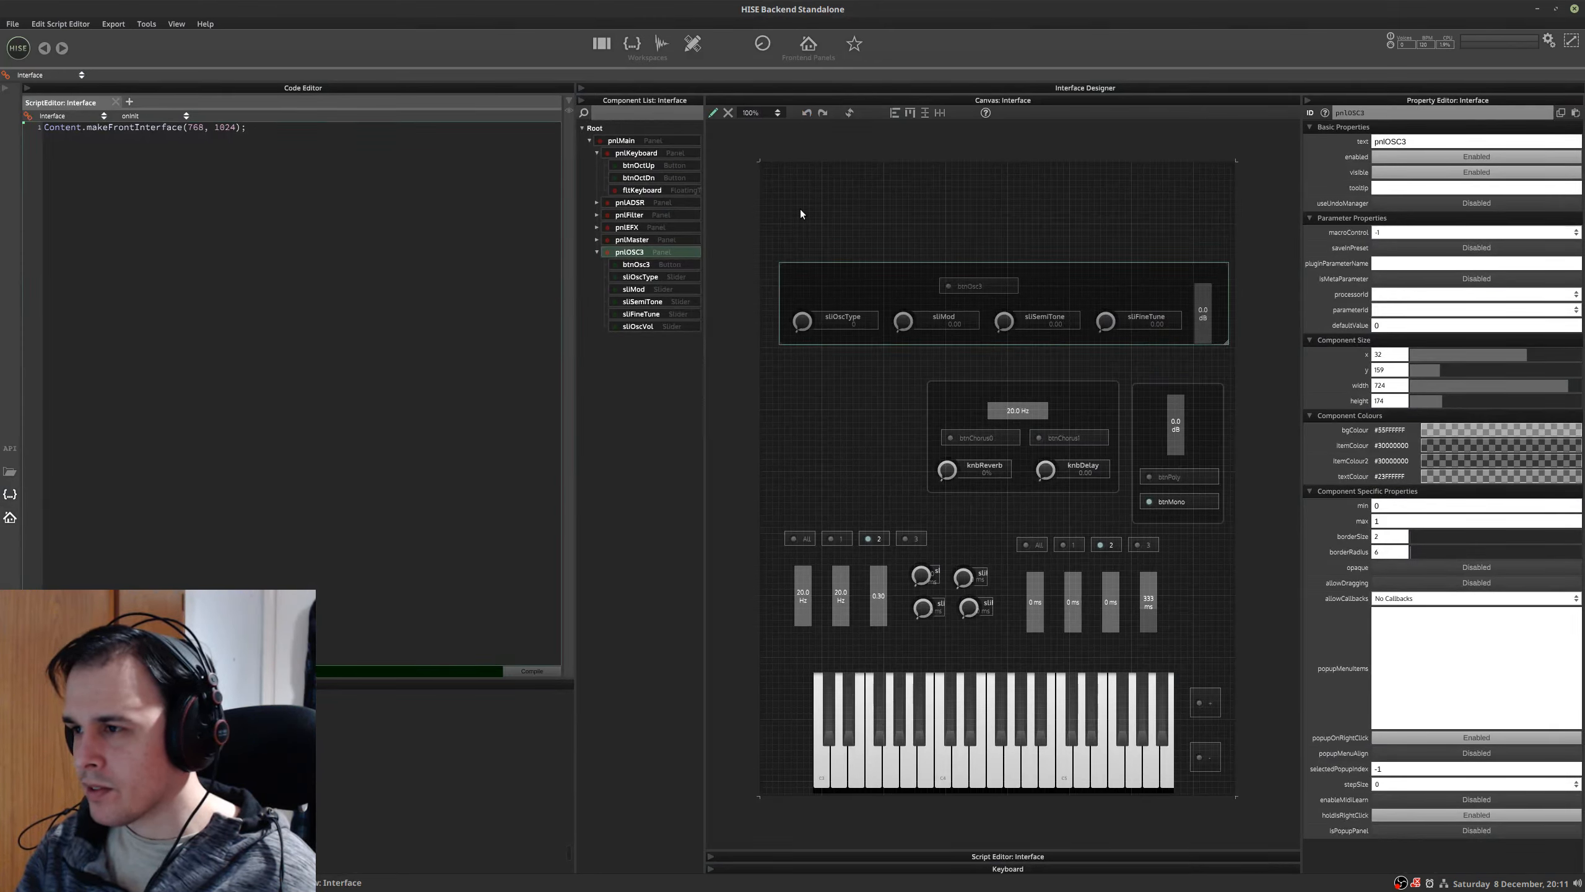
left_click(655, 327)
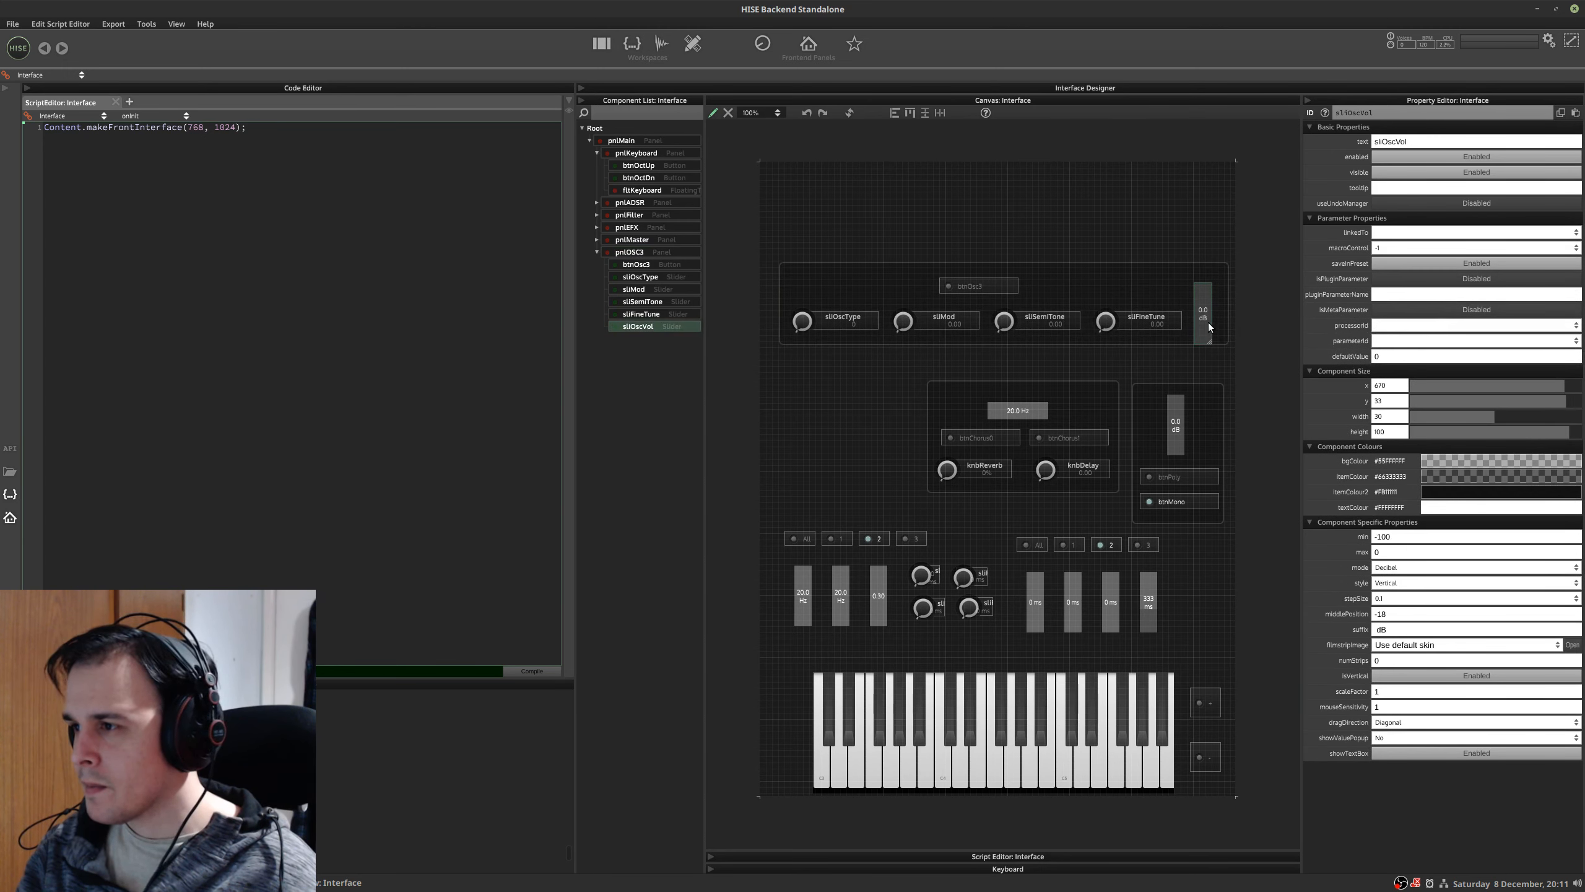
left_click_drag(1209, 314, 1209, 315)
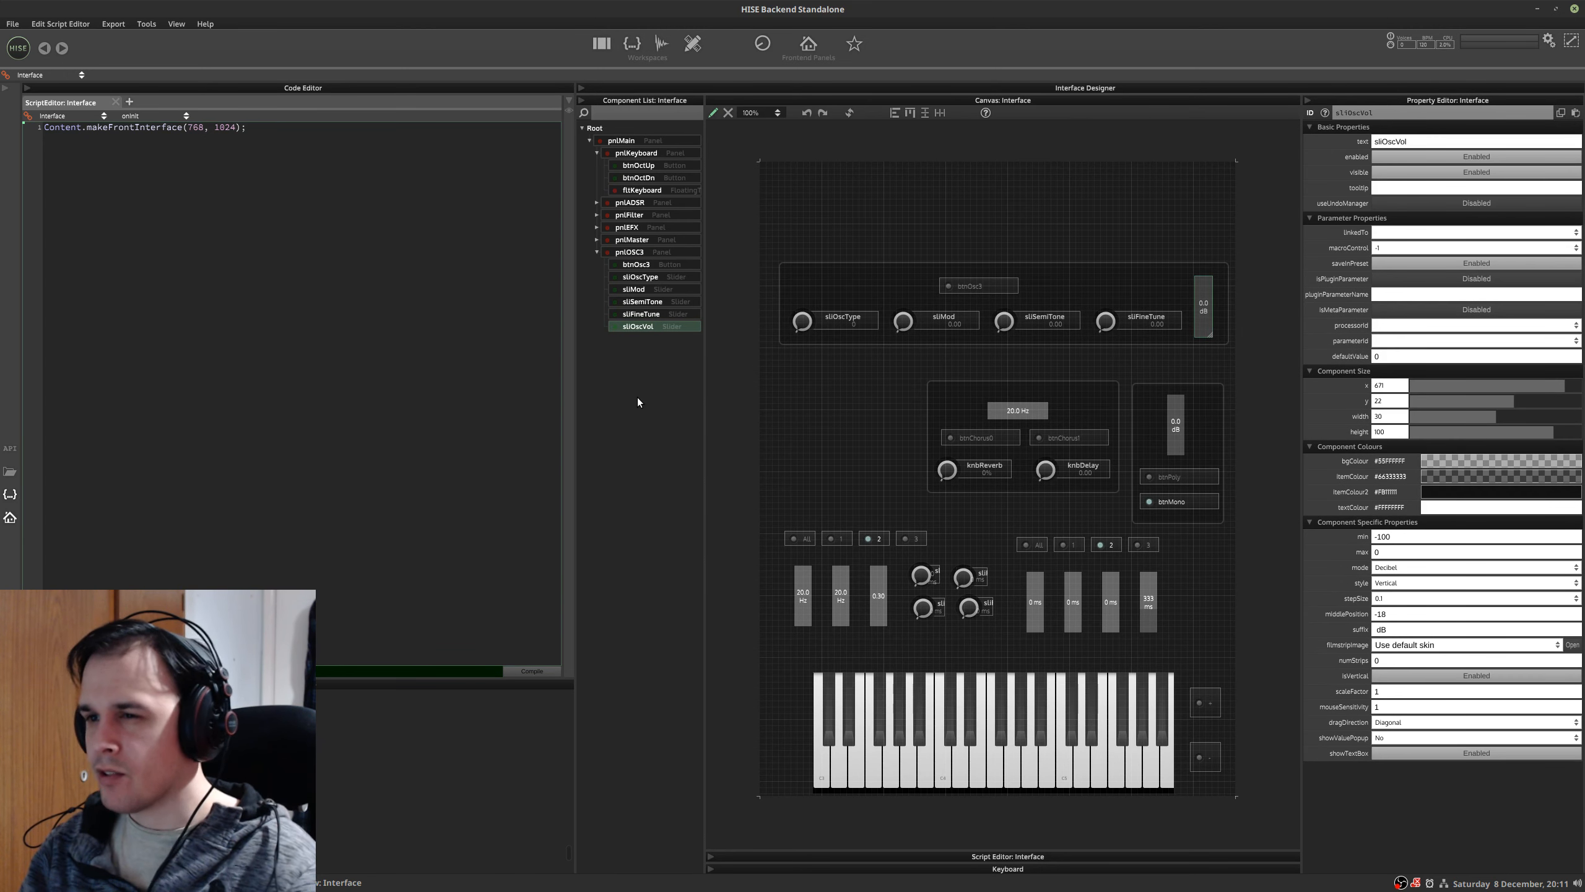
left_click(818, 396)
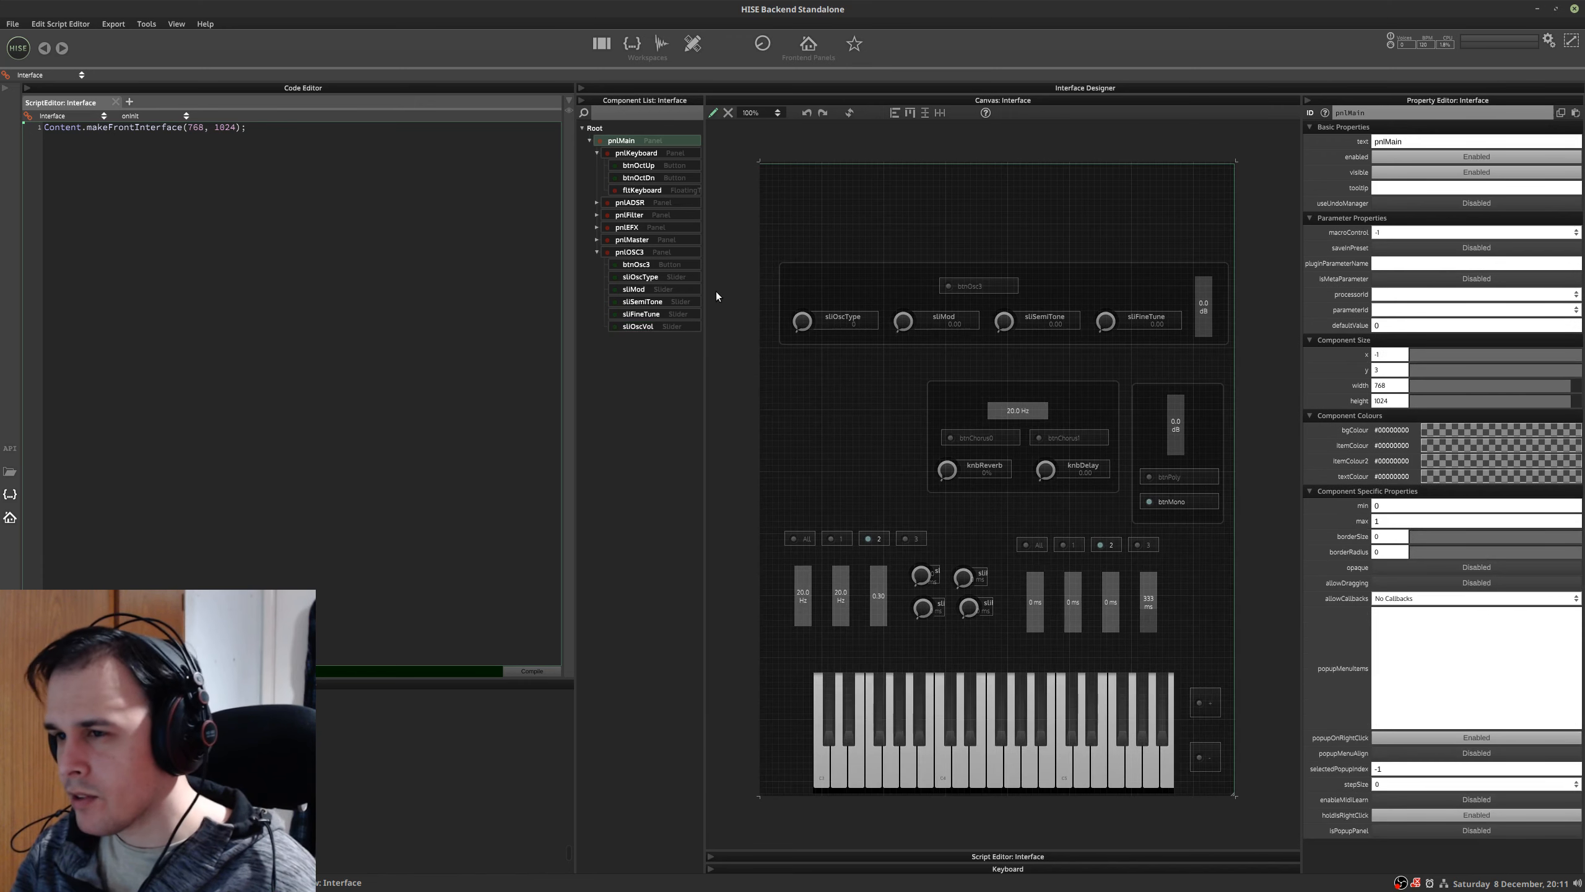
left_click(619, 252)
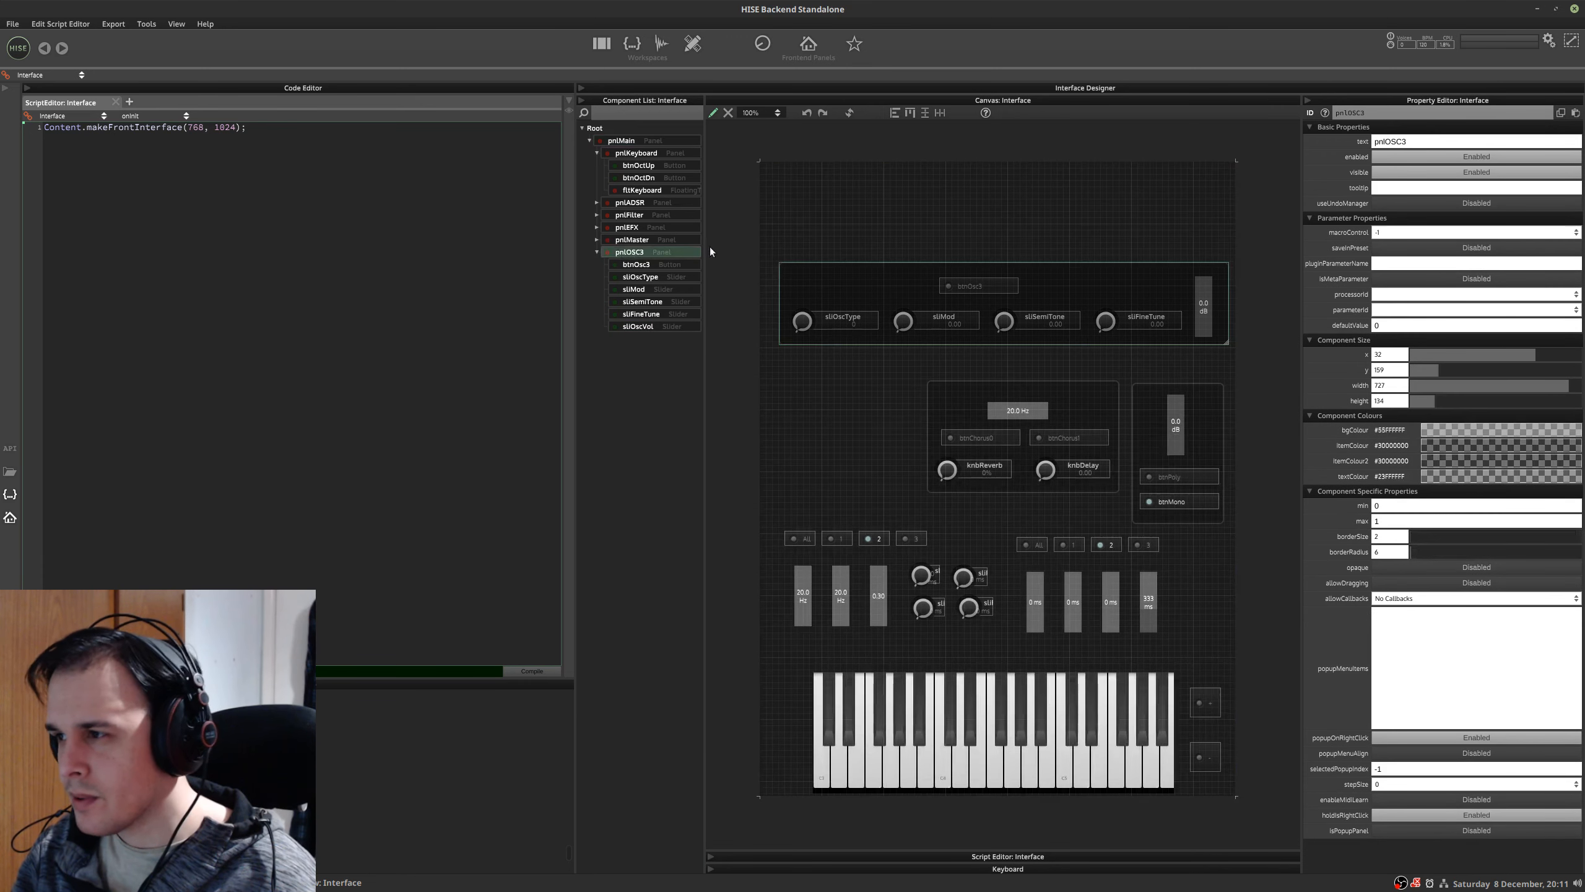
left_click(917, 682)
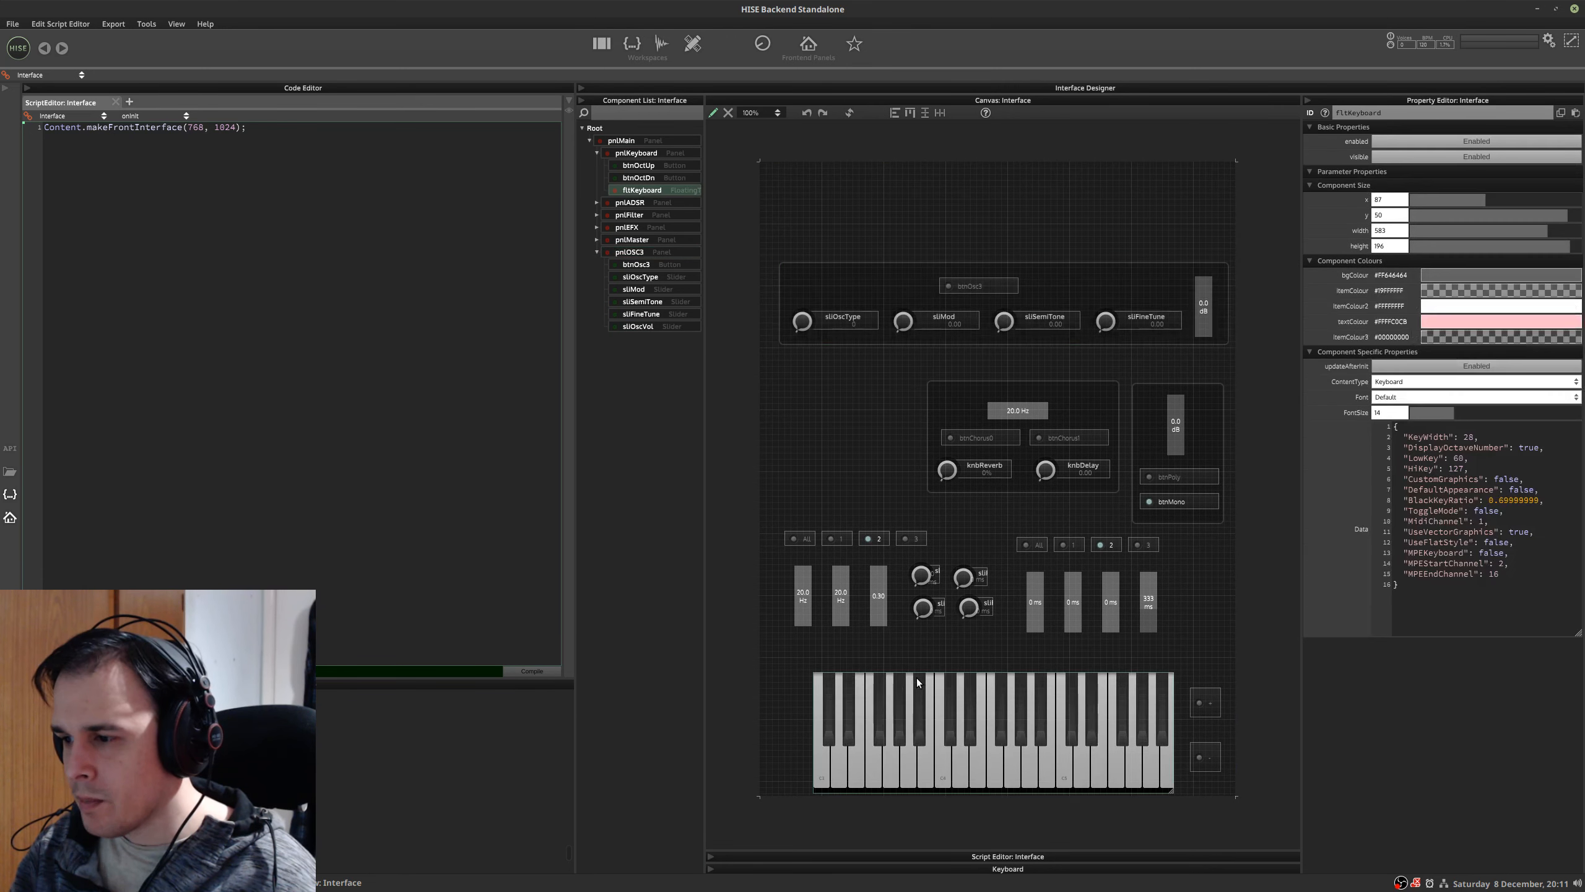
- Move the two octave buttons up close together beside the keyboard and shorten fltKeyboard to match their combined height
left_click(1208, 755)
left_click_drag(1209, 767, 1206, 723)
left_click(1210, 702)
left_click(1204, 739)
left_click(1101, 762)
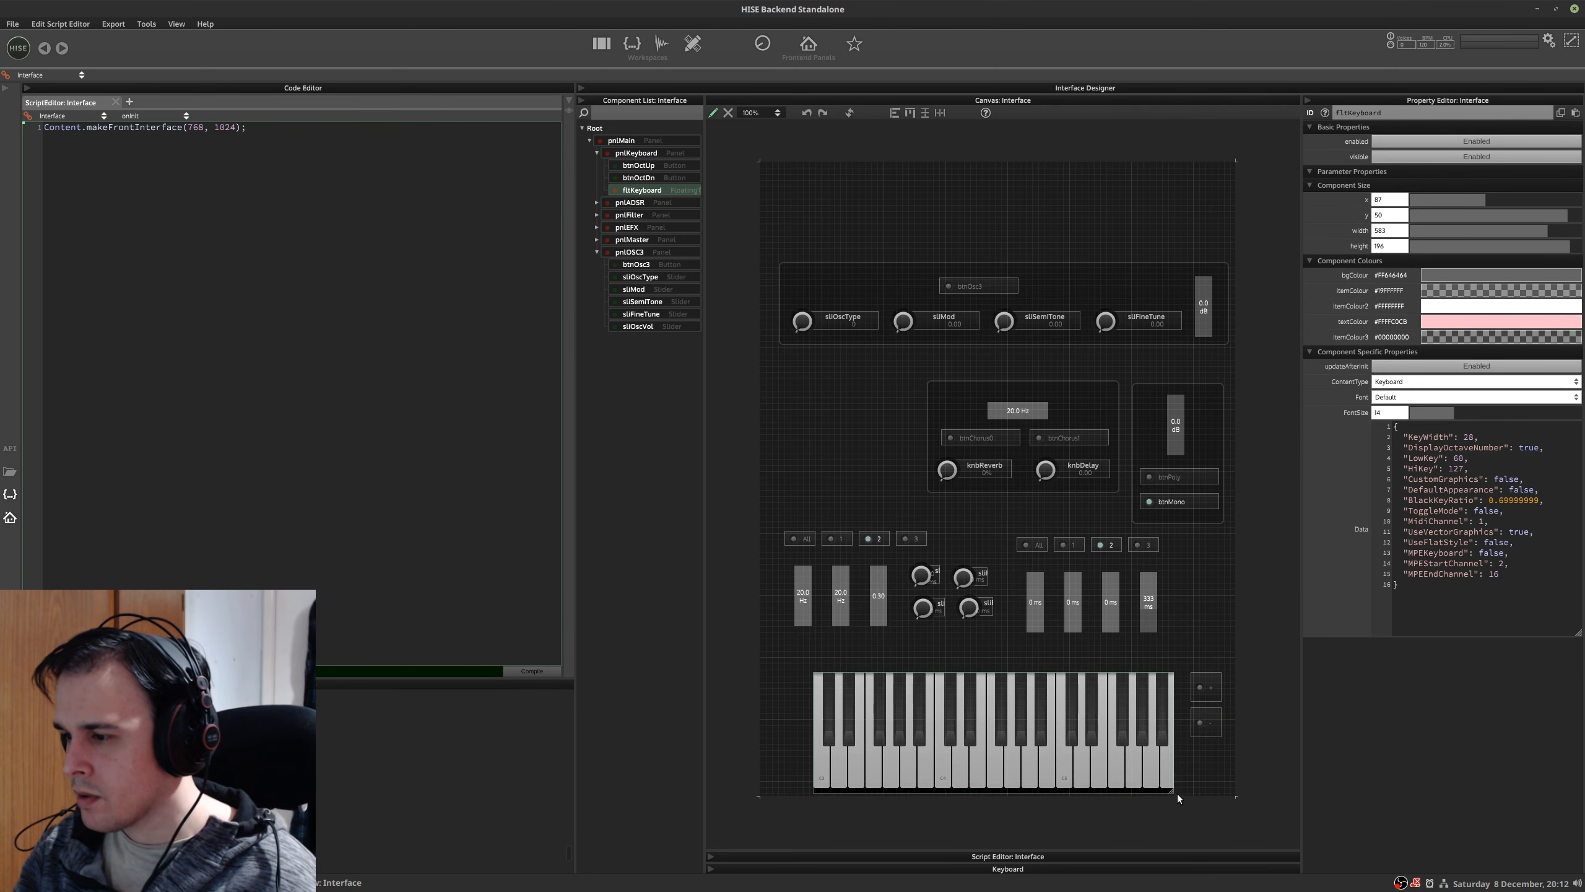
left_click_drag(1170, 790, 1175, 739)
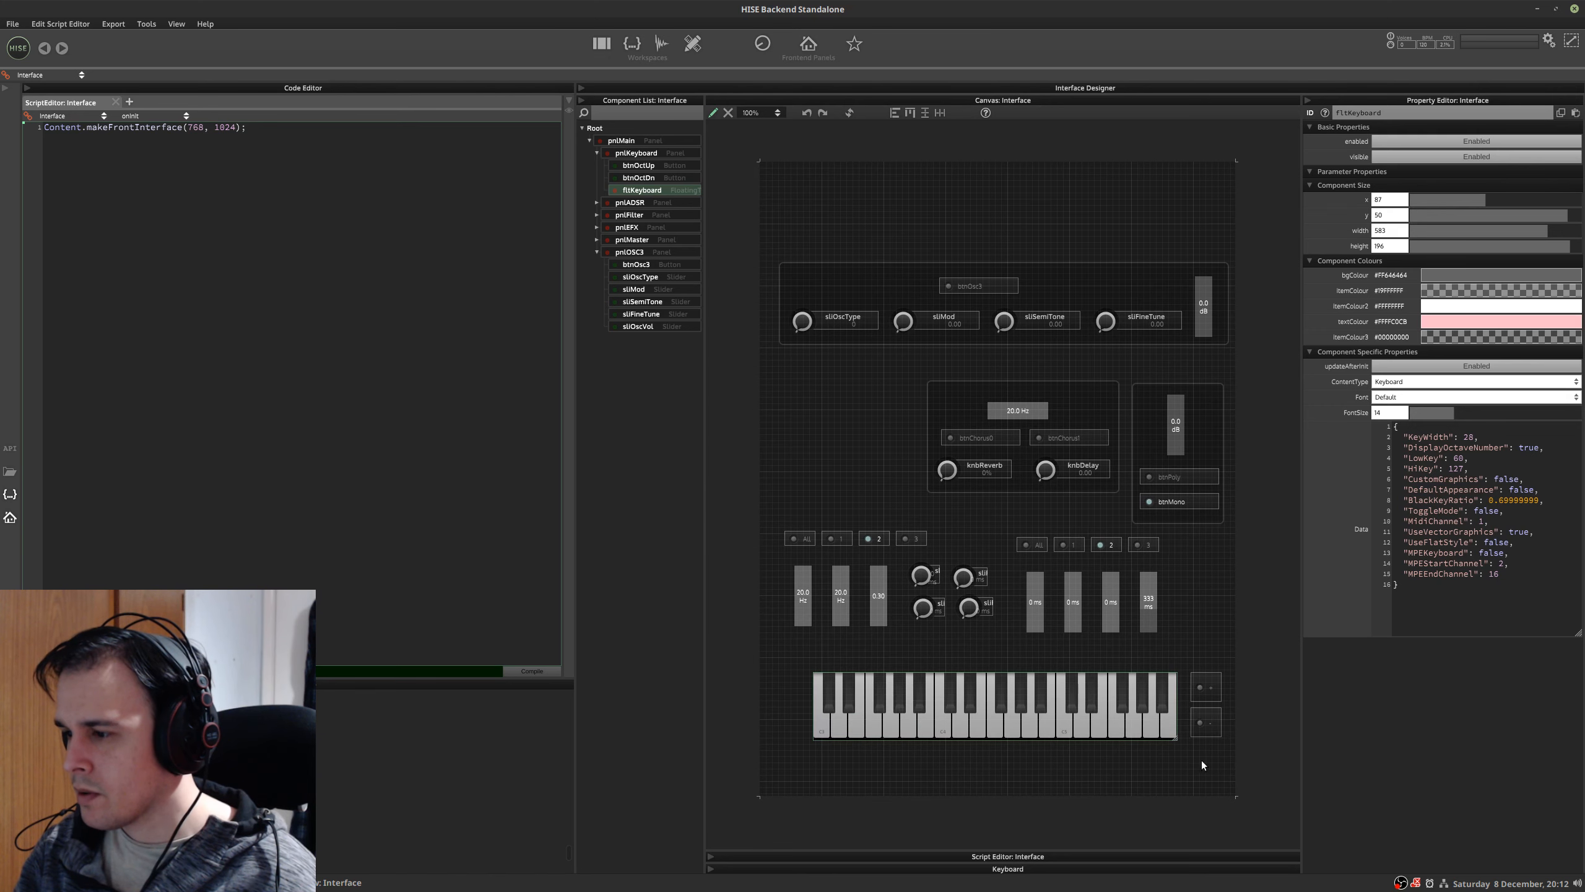
- Resize pnlKeyboard to about 779 by 166 and move fltKeyboard and both octave buttons up together to fit inside it
left_click(1204, 766)
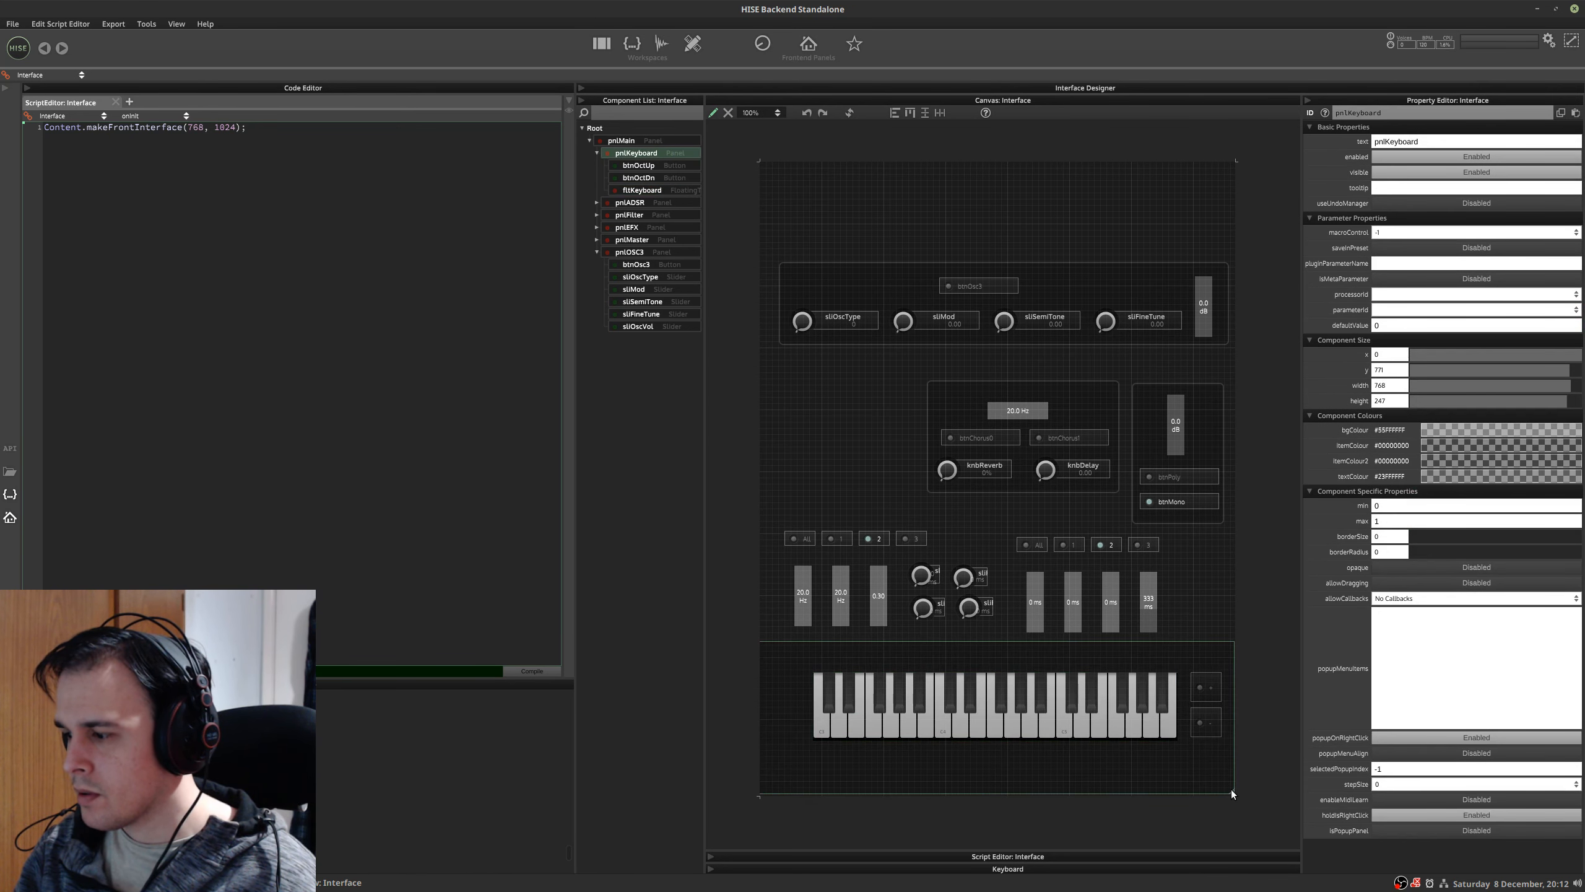
left_click_drag(1231, 789, 1238, 738)
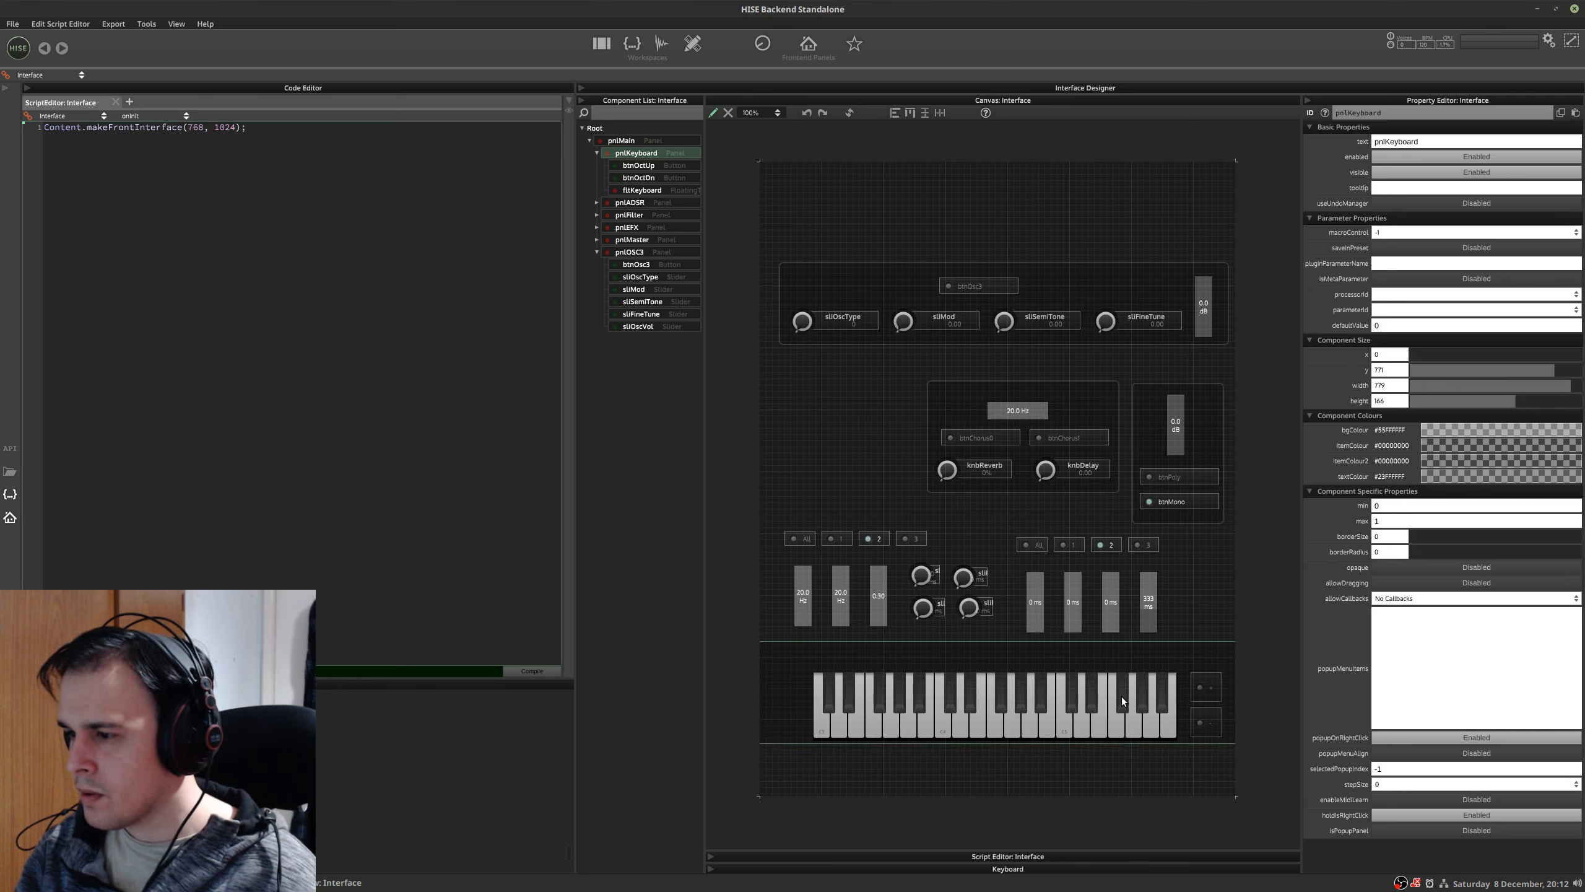
left_click(654, 167)
left_click(651, 189, "shift")
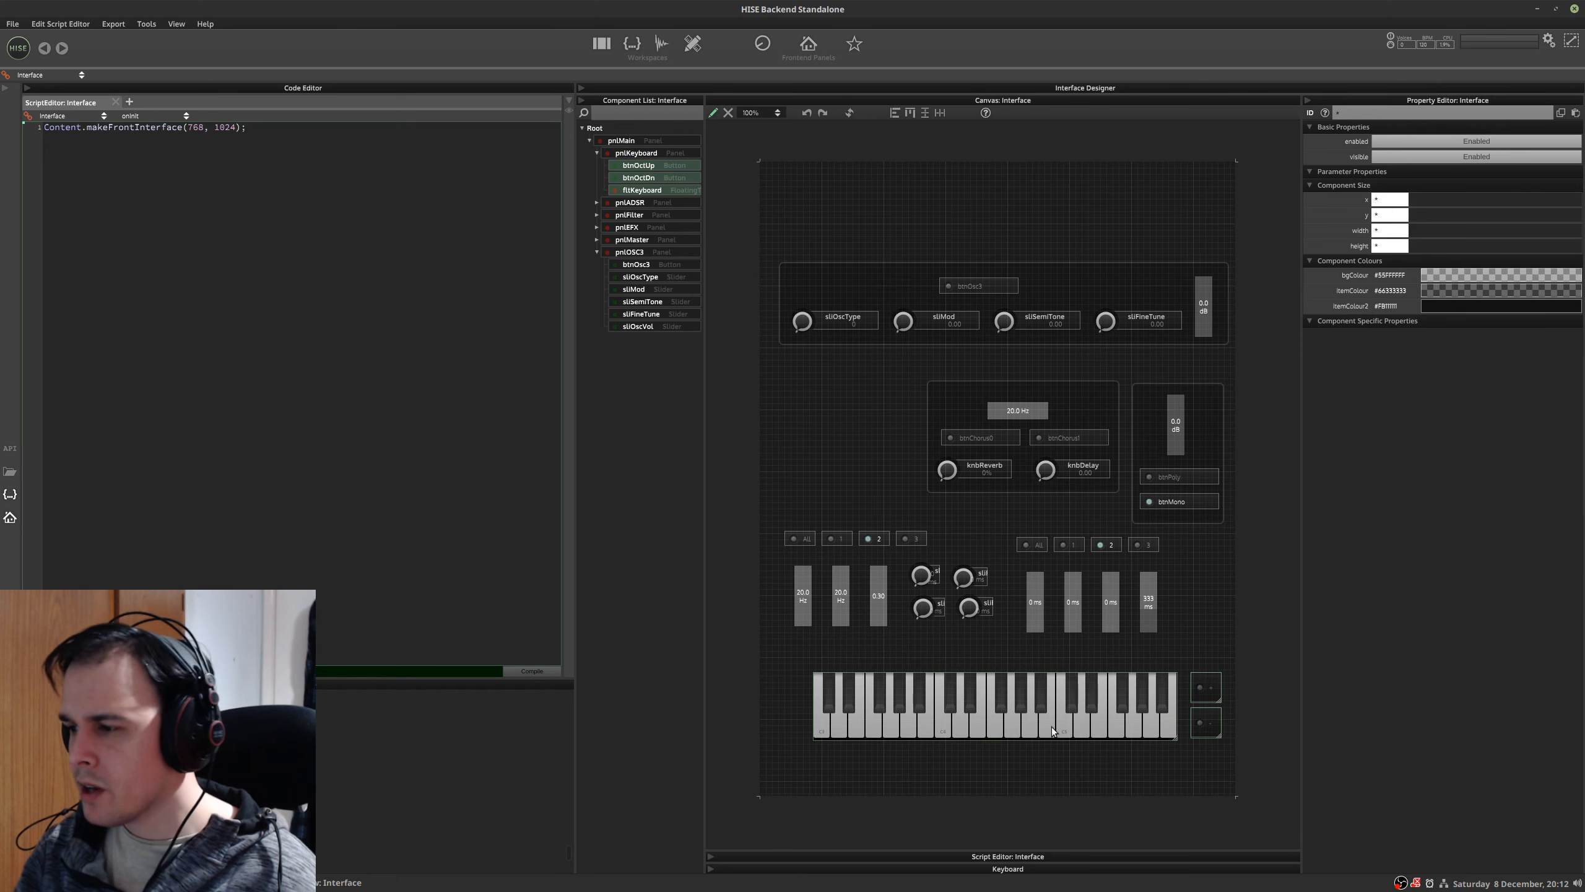
left_click_drag(1075, 699, 1075, 671)
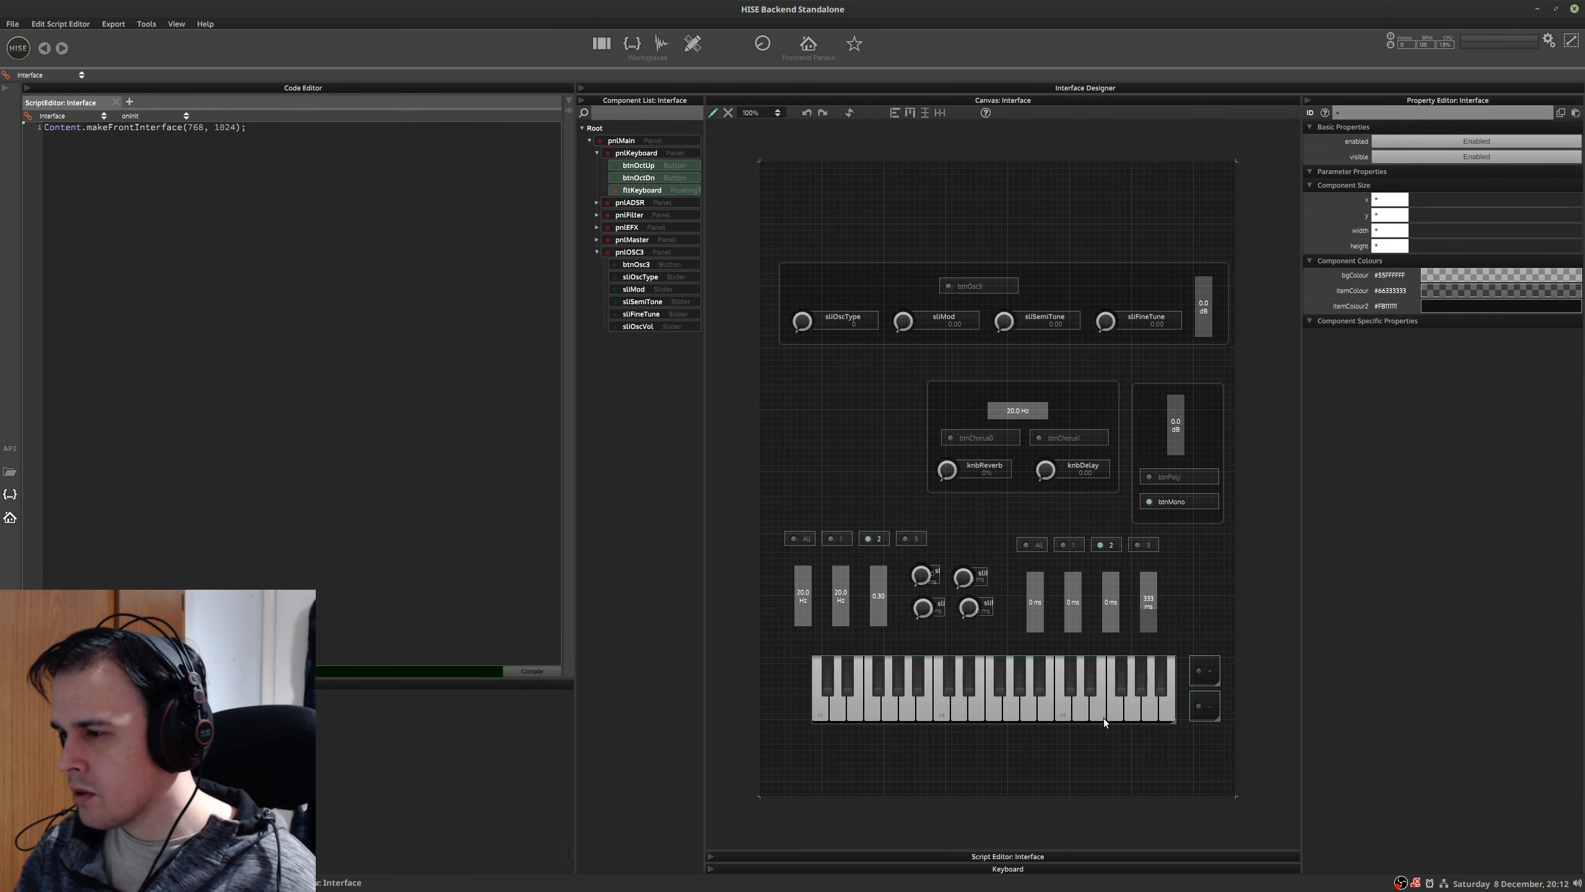
- Move pnlKeyboard with its contents down to the bottom edge of pnlMain
left_click(1111, 740)
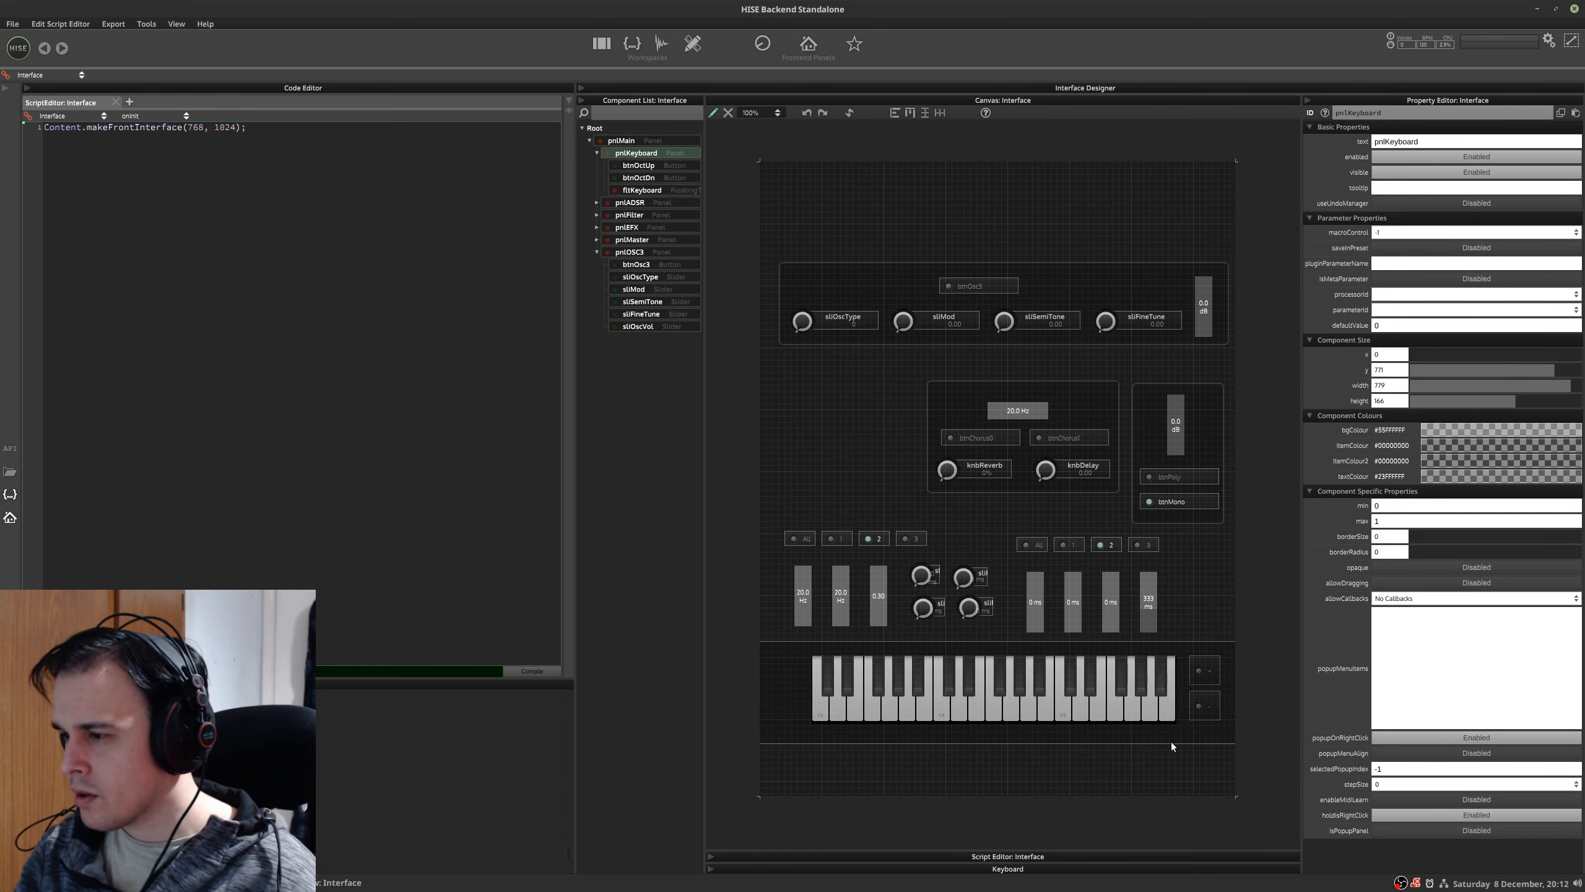
left_click(1226, 758)
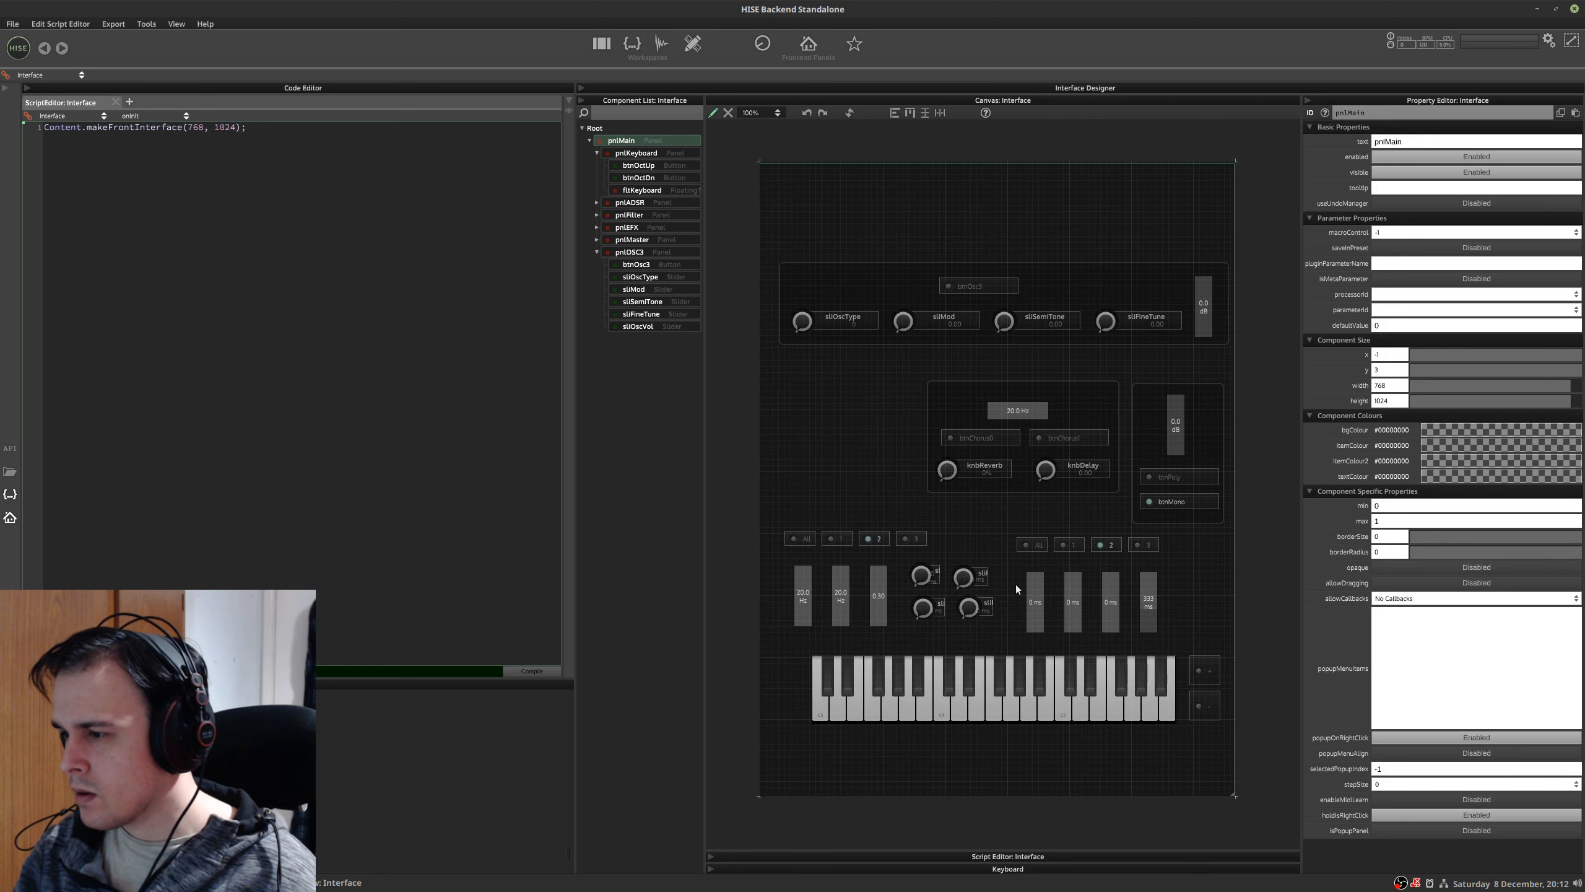
left_click(633, 155)
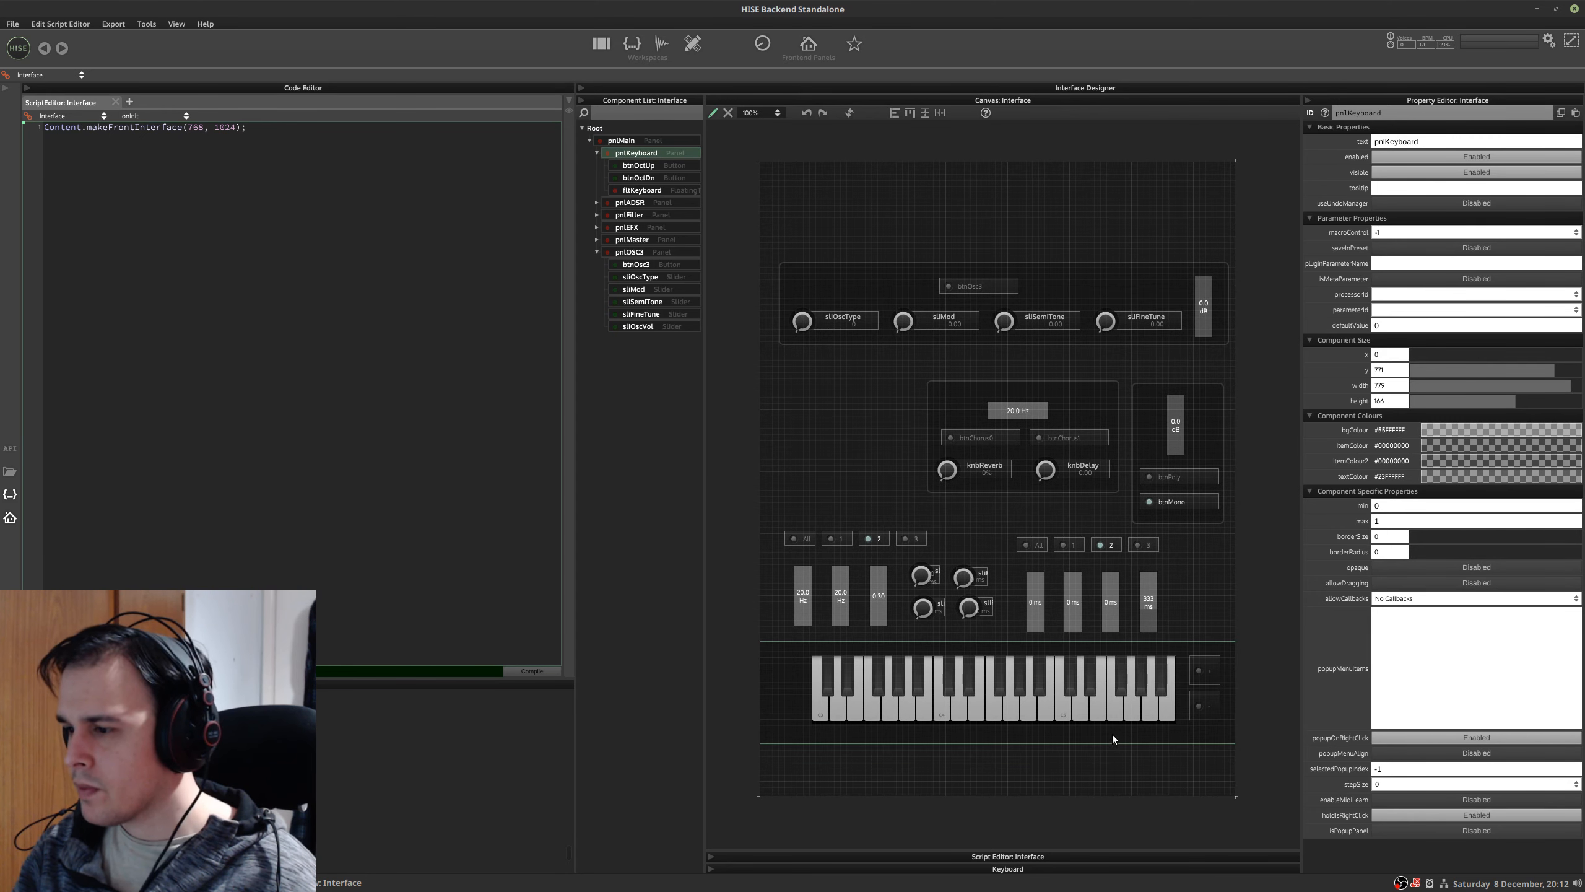
left_click_drag(1112, 734, 1109, 783)
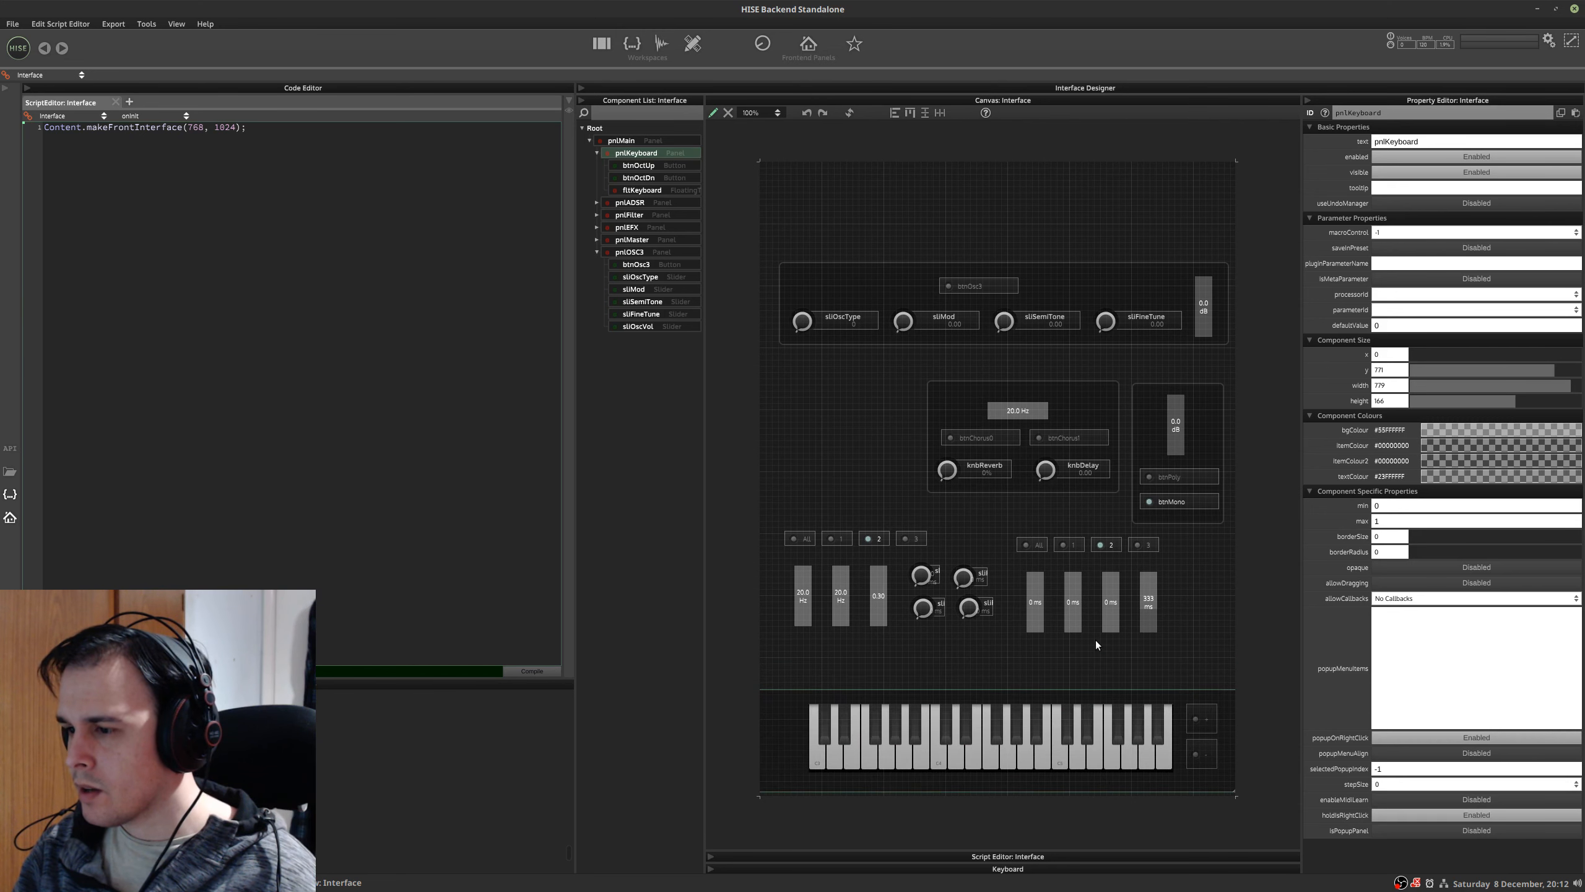
- Move pnlADSR, pnlFilter, pnlEFX, pnlMaster and pnlOSC3 down together to just above the keys, and compile the interface script
left_click(660, 200)
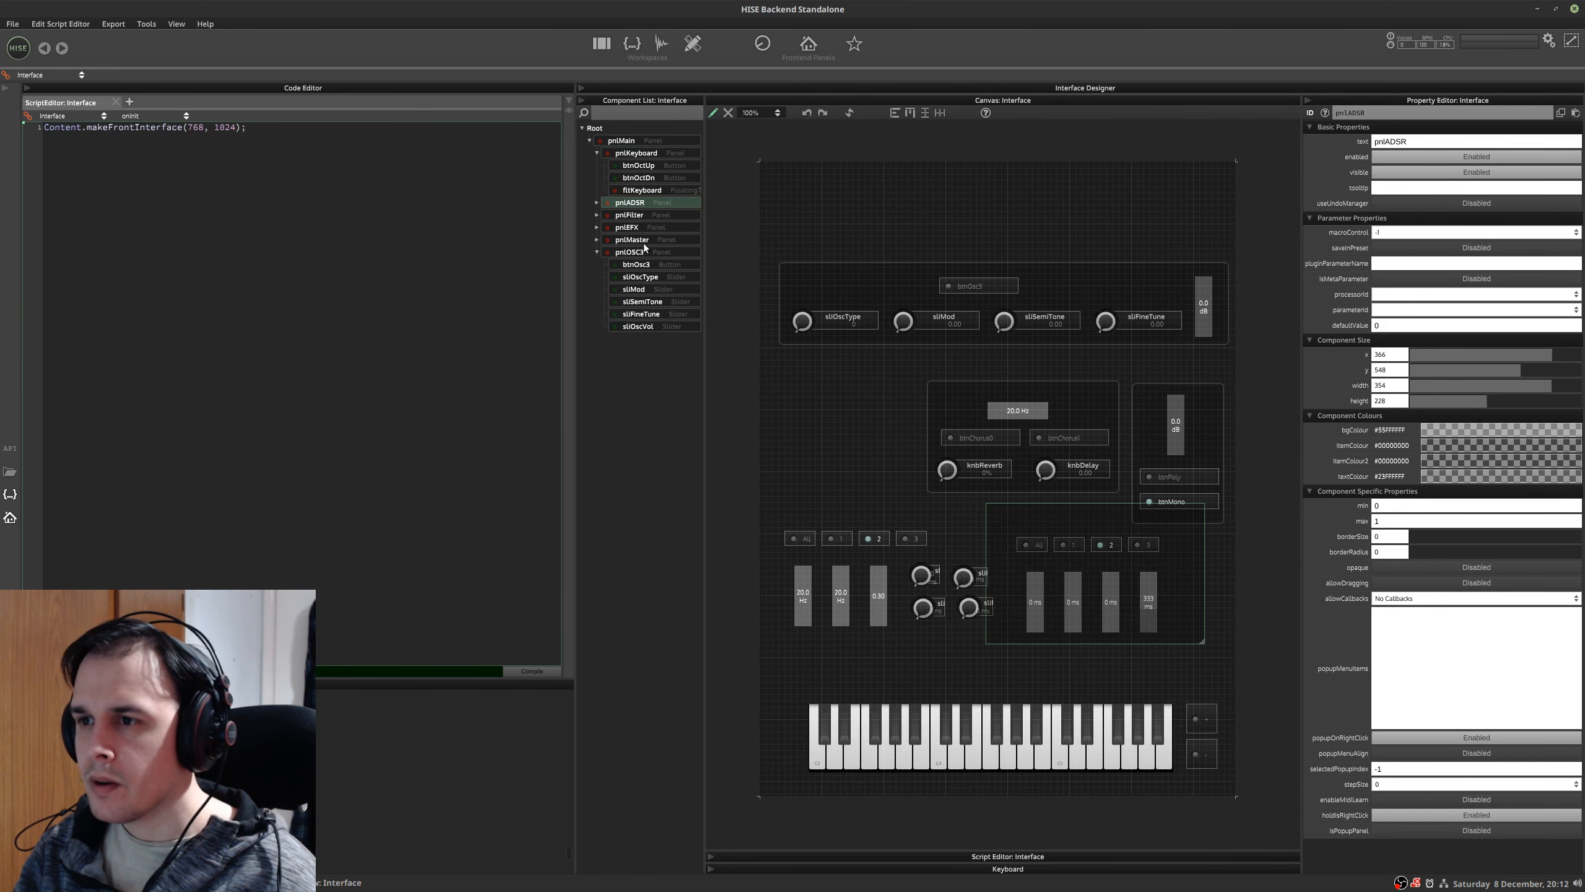
left_click(639, 253, "shift")
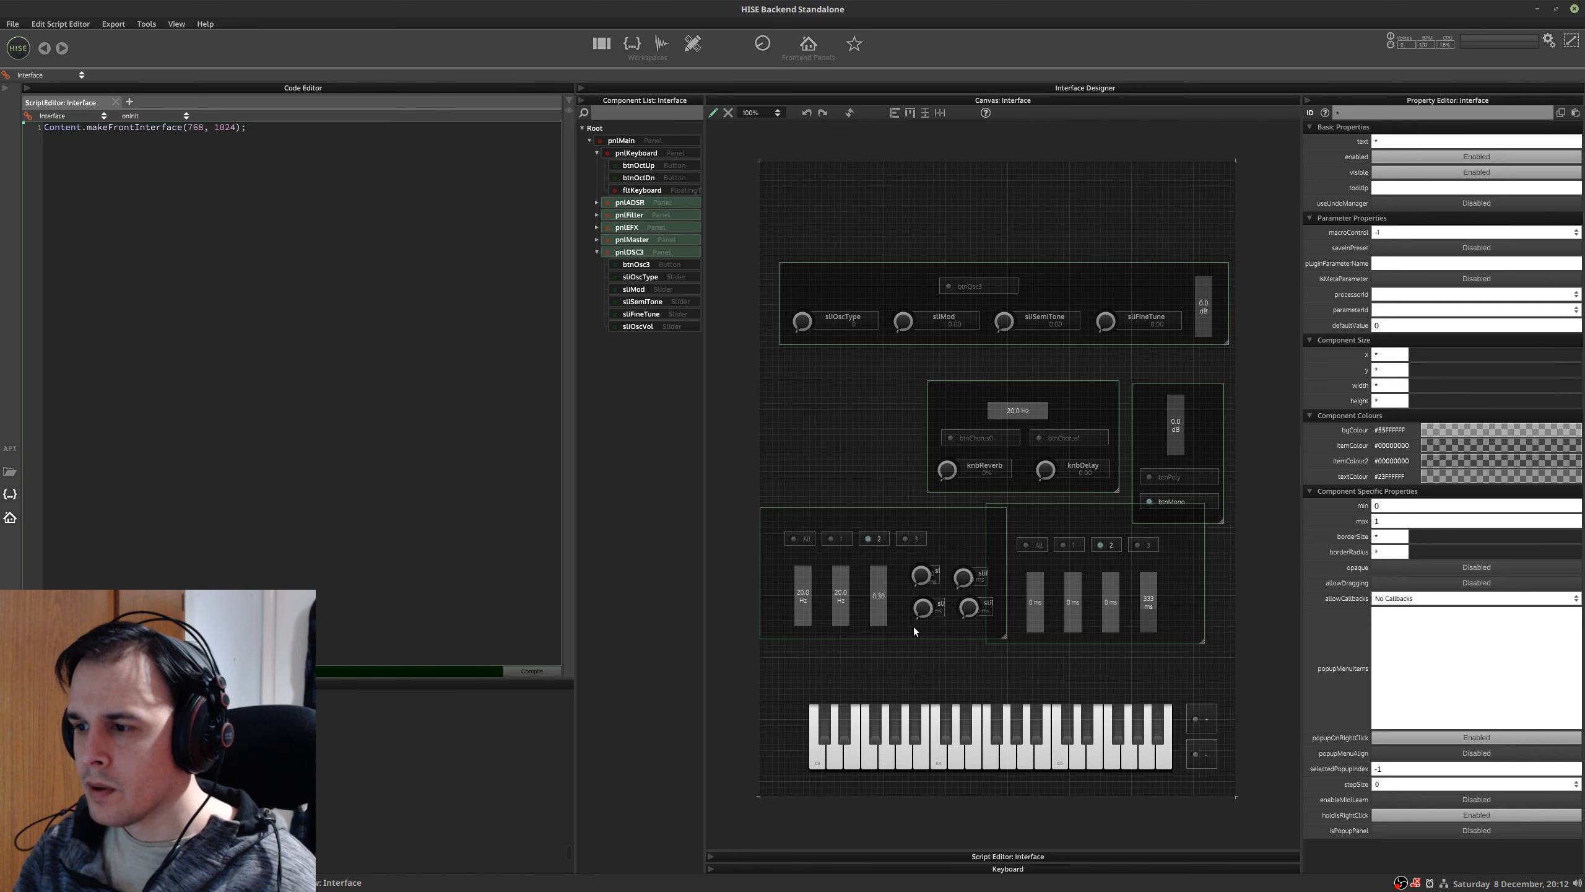
left_click_drag(914, 627, 904, 683)
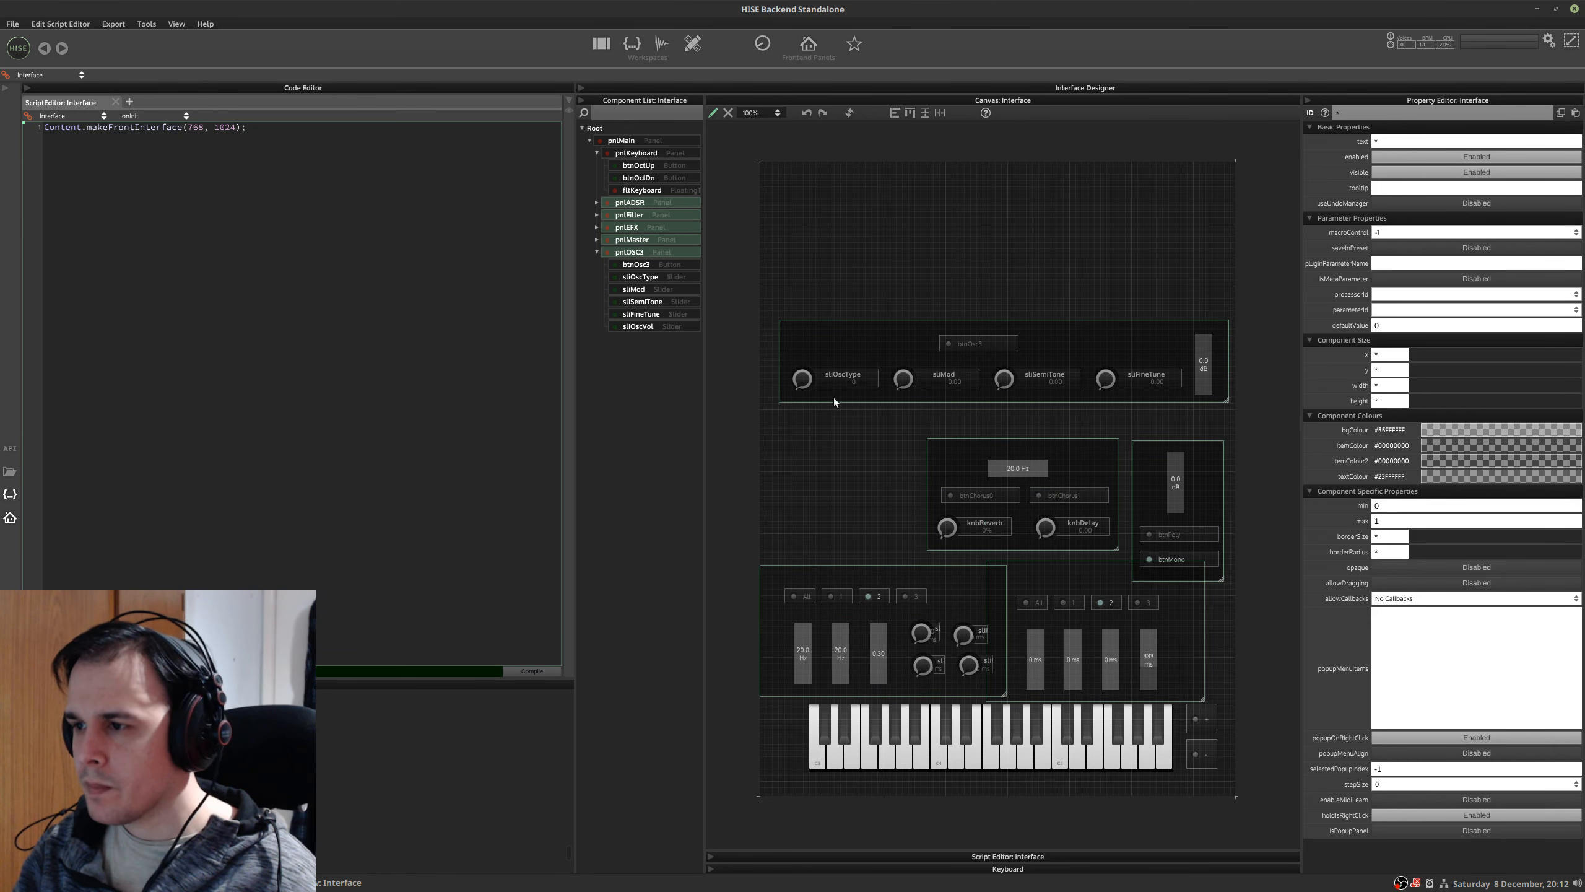
left_click(889, 454)
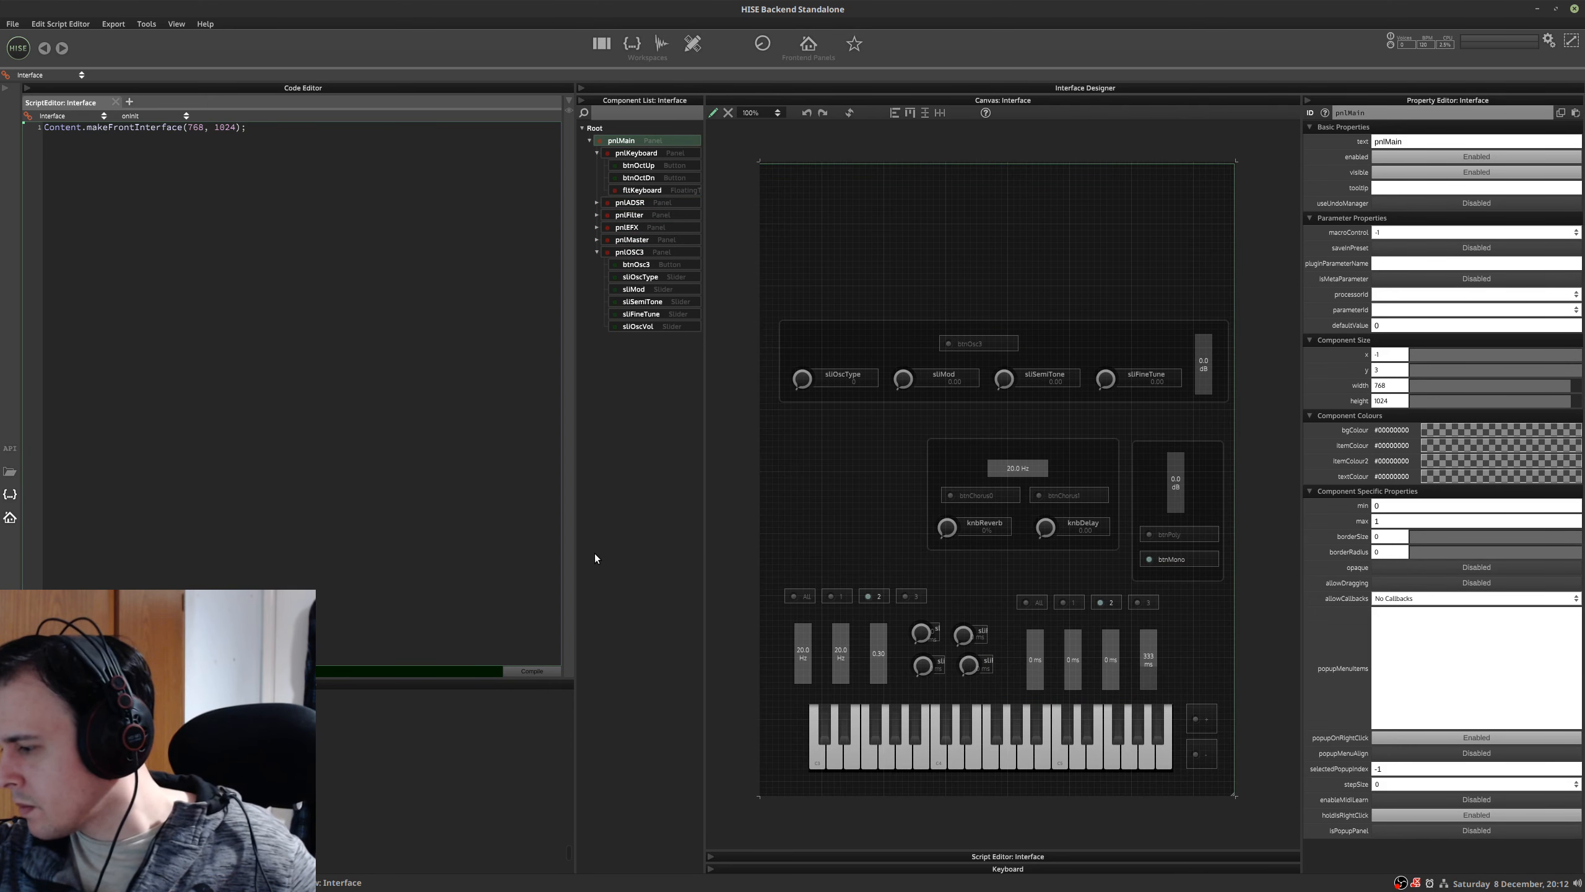
left_click(532, 671)
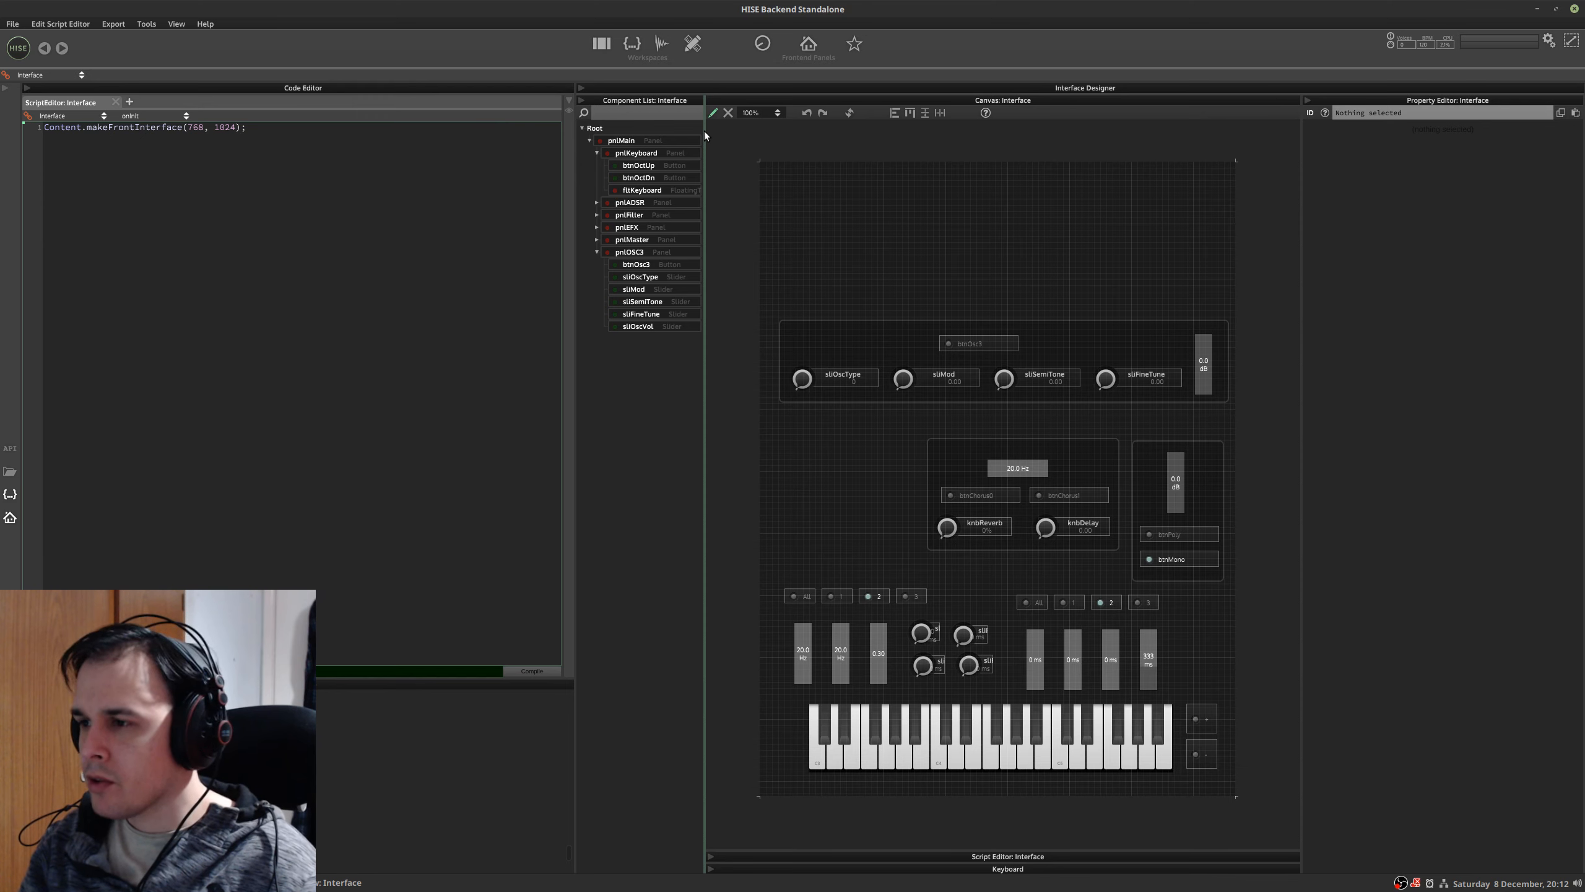
- Show the main container's FX chain in the main workspace and review the effect types that can be added
left_click(601, 44)
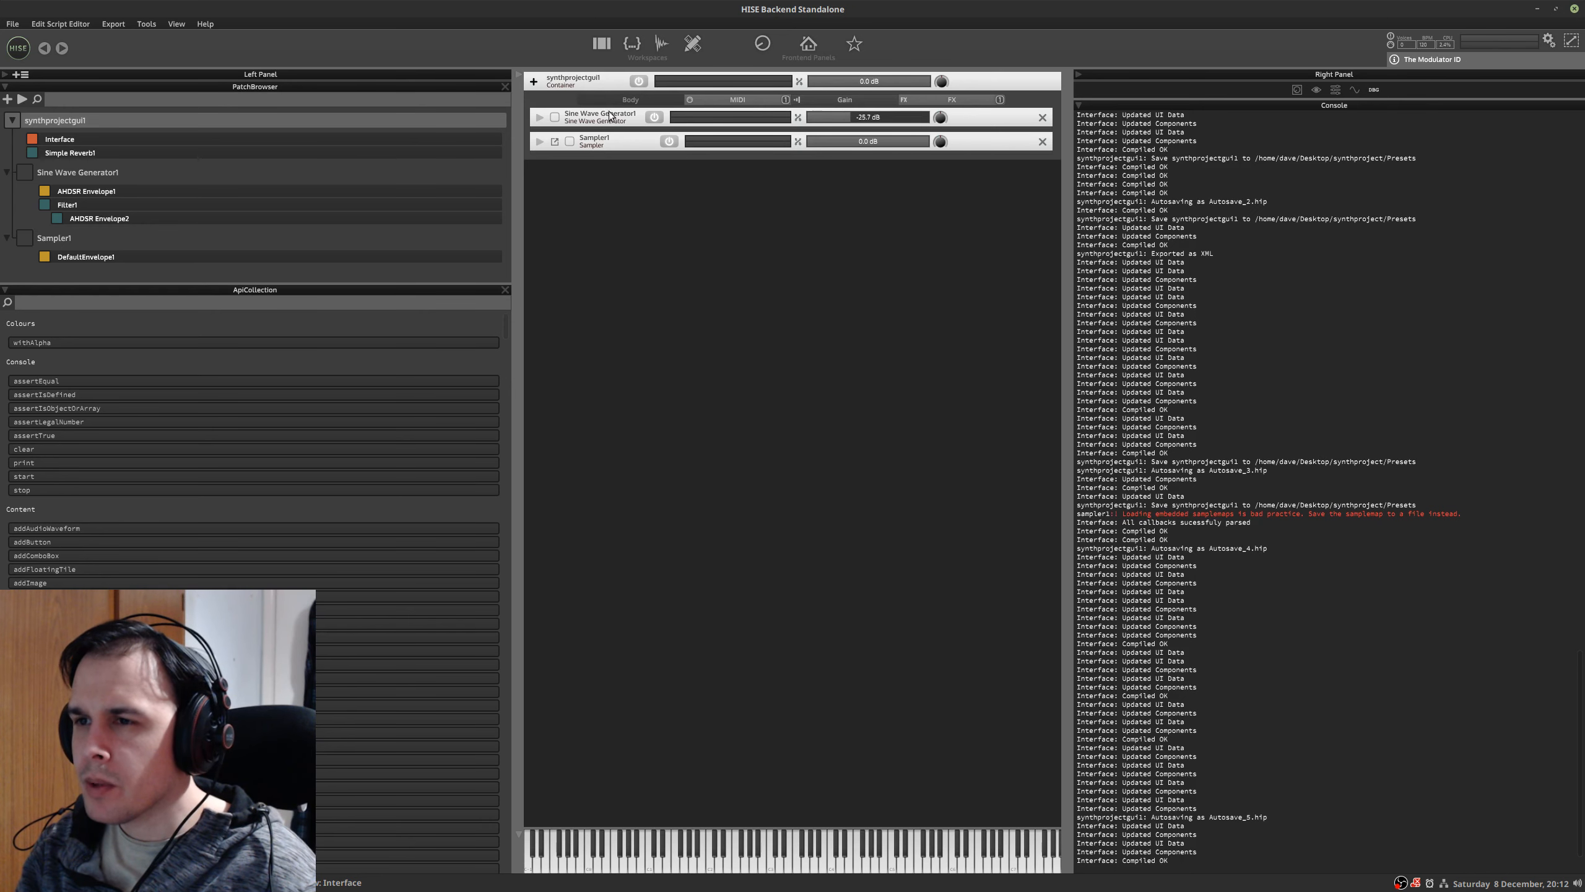
left_click(881, 101)
left_click(880, 101)
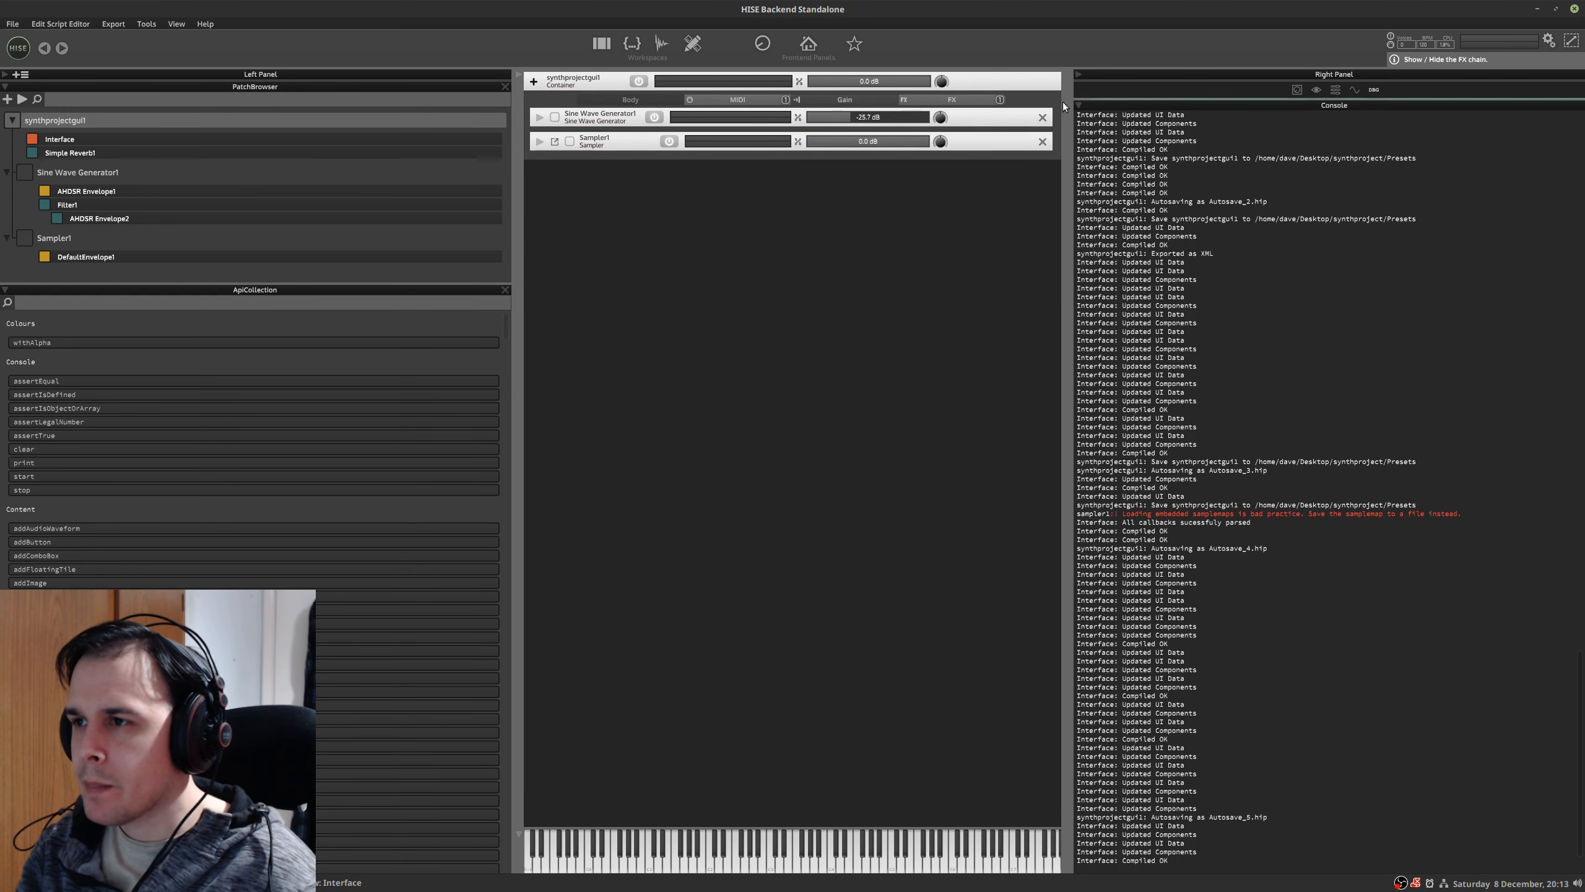
left_click(958, 102)
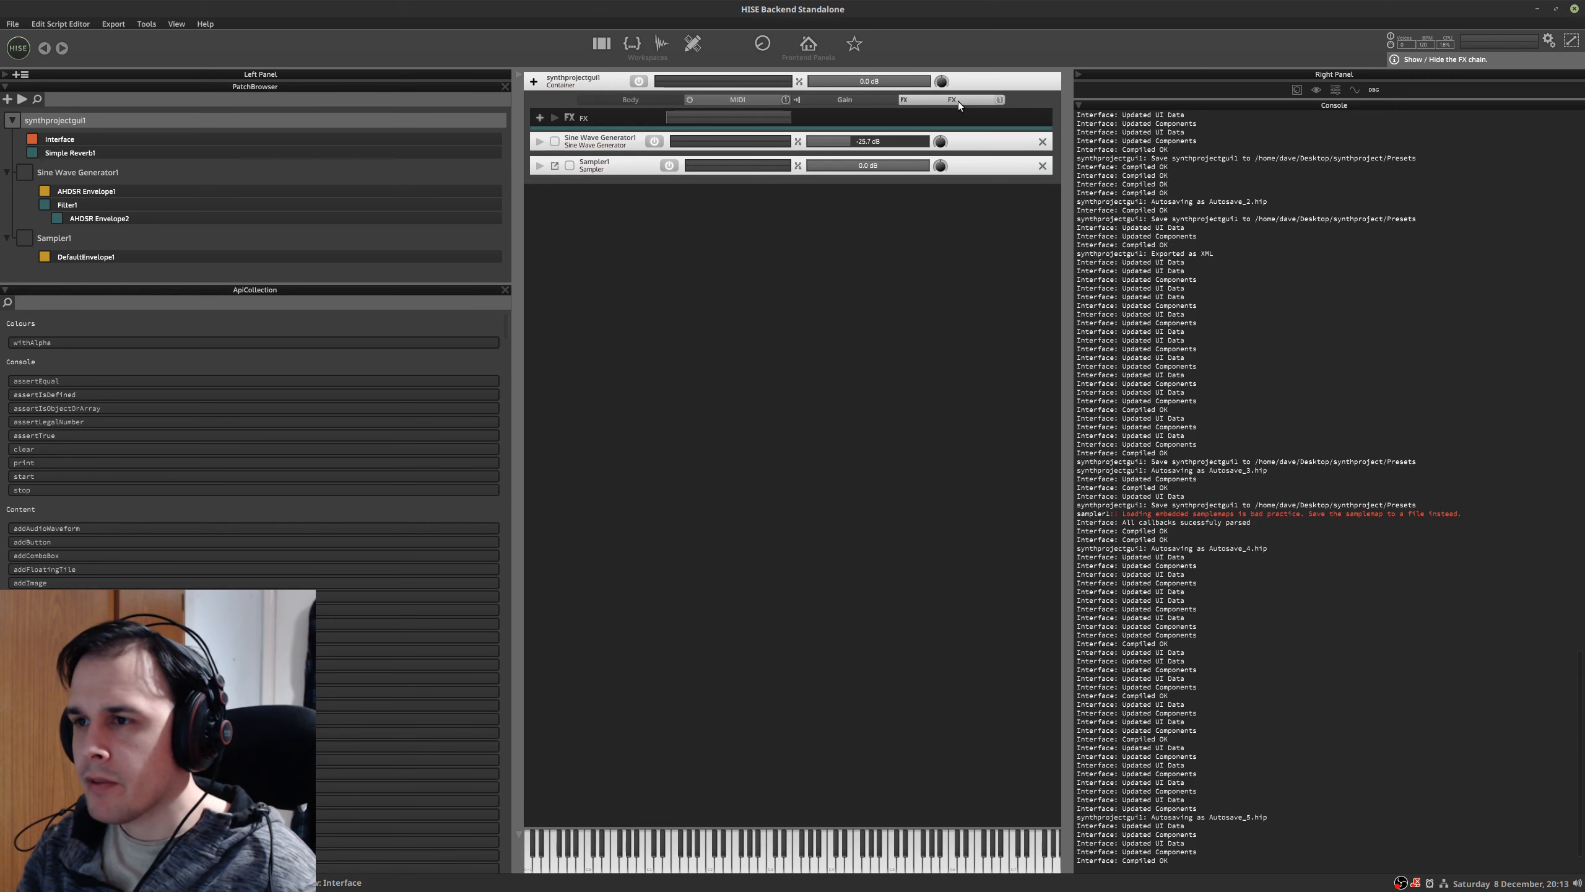
left_click(540, 118)
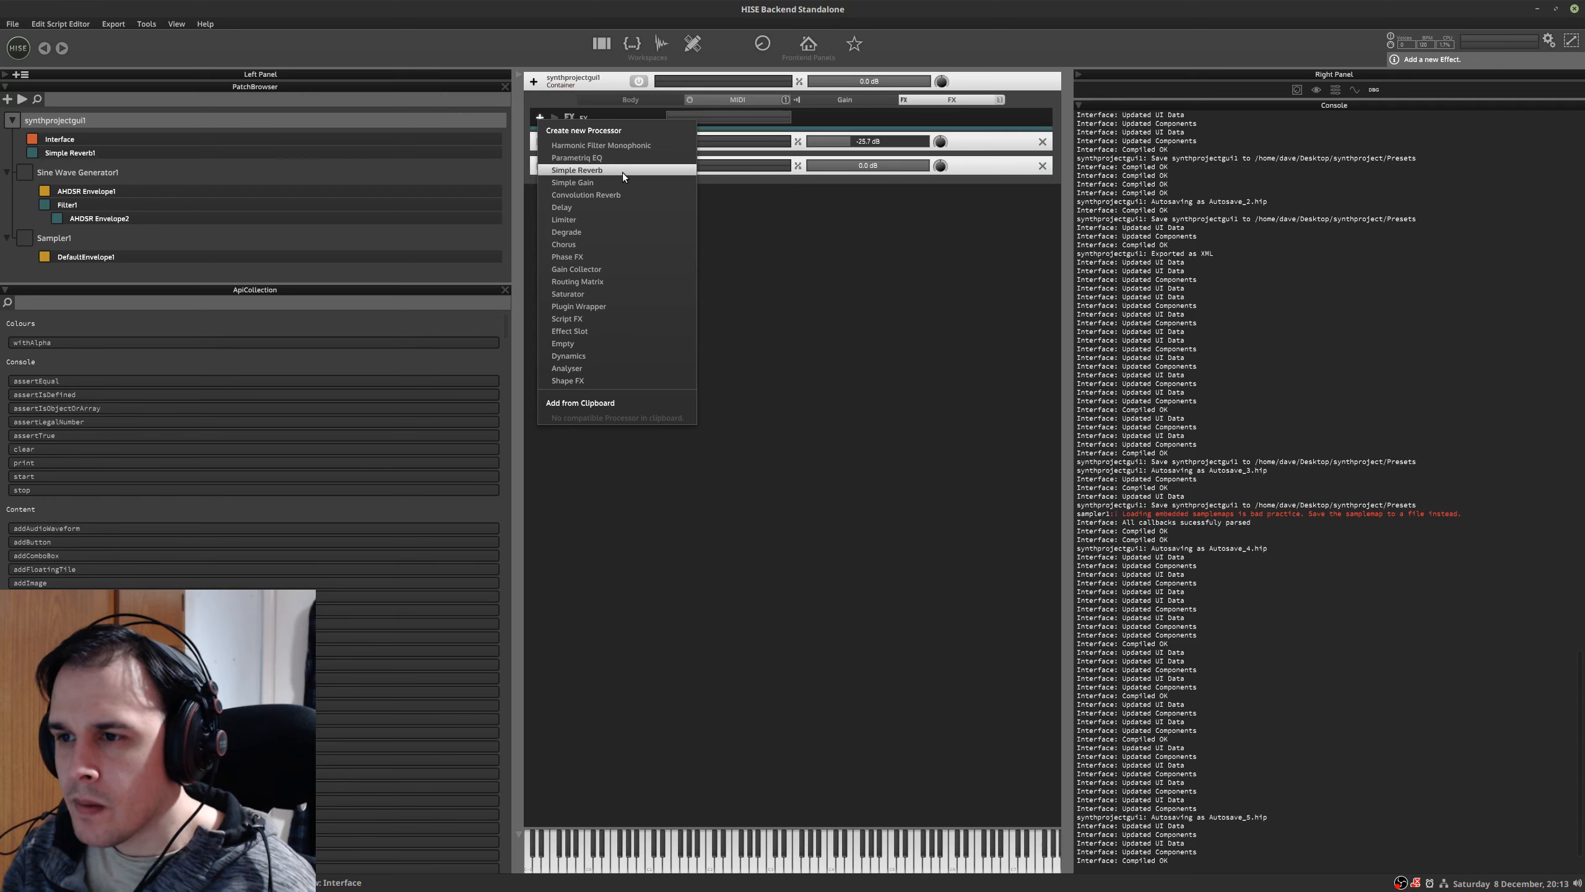
left_click(899, 236)
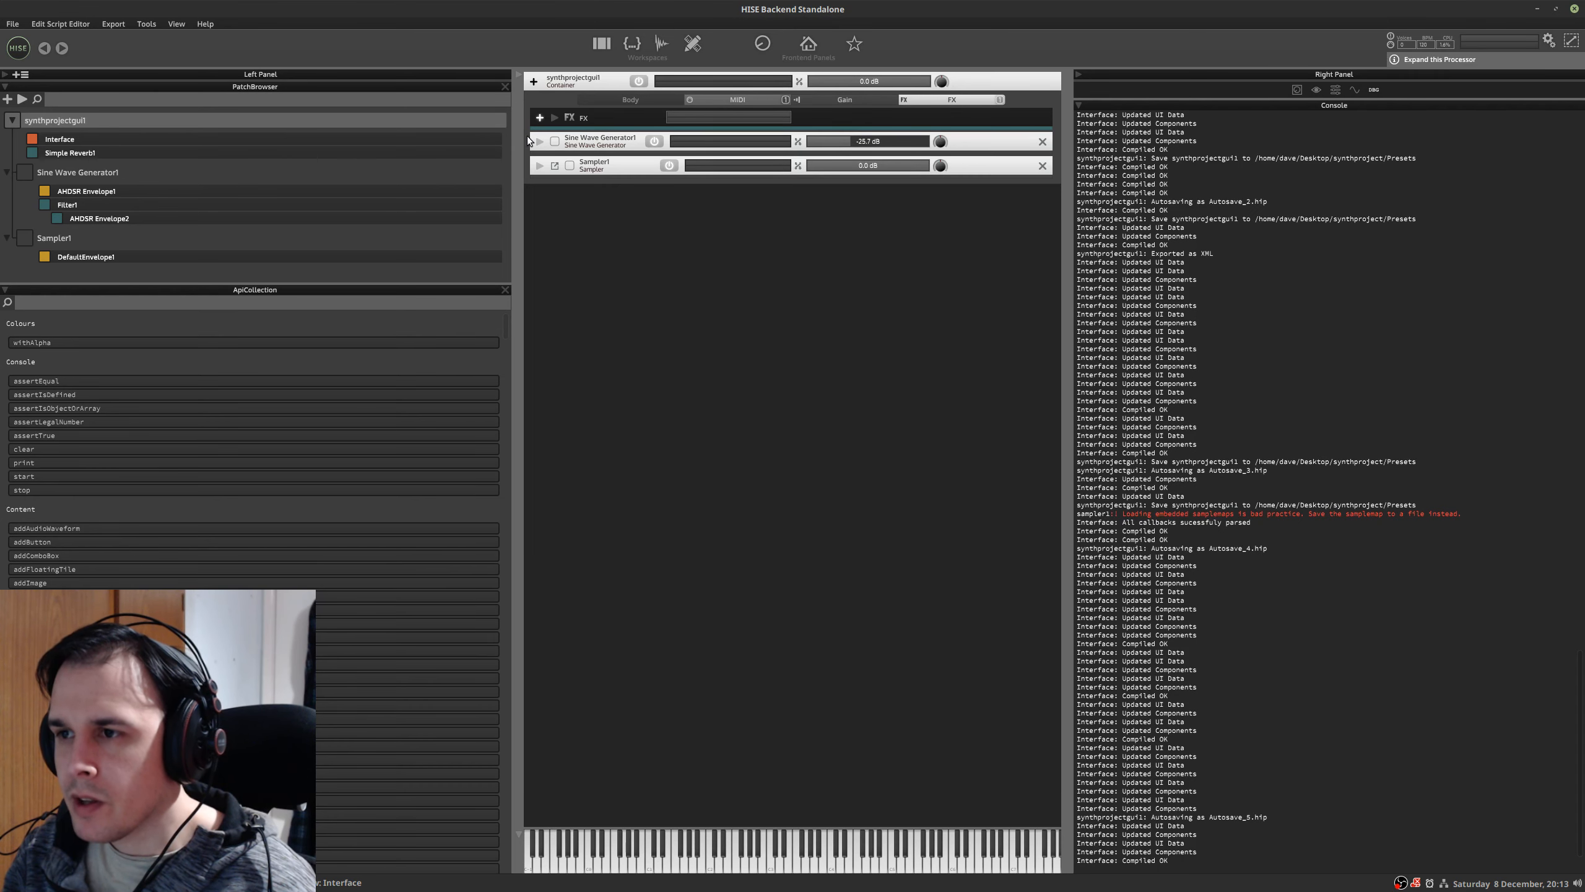
- Try out a Constant voice-start modulator set to 12 st in Sampler1's pitch modulation chain and remove it
left_click(540, 166)
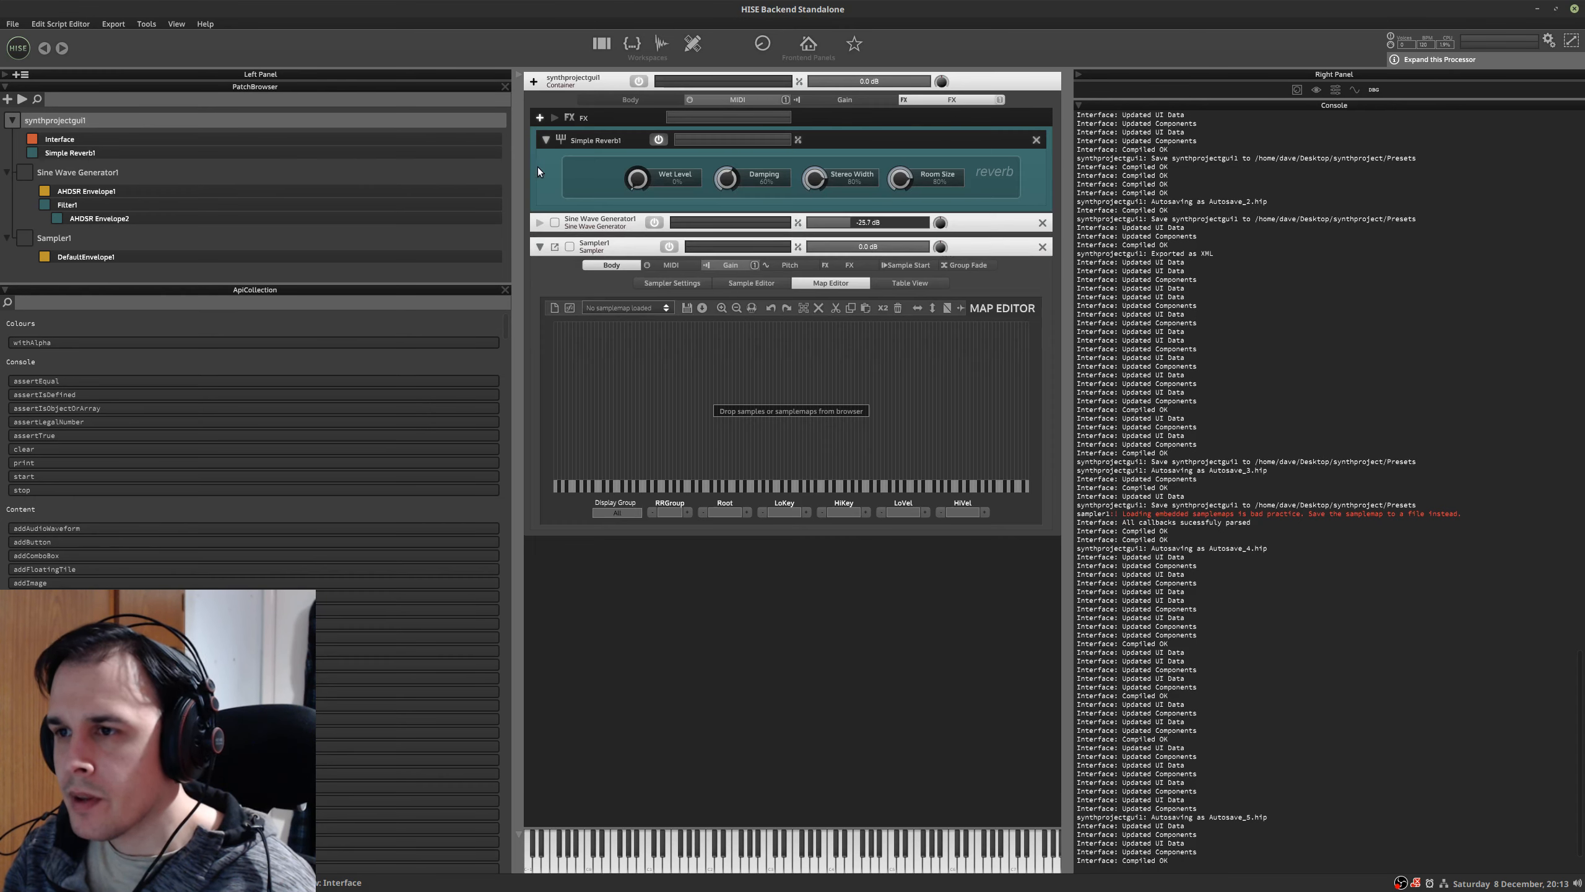
left_click(789, 265)
left_click(544, 537)
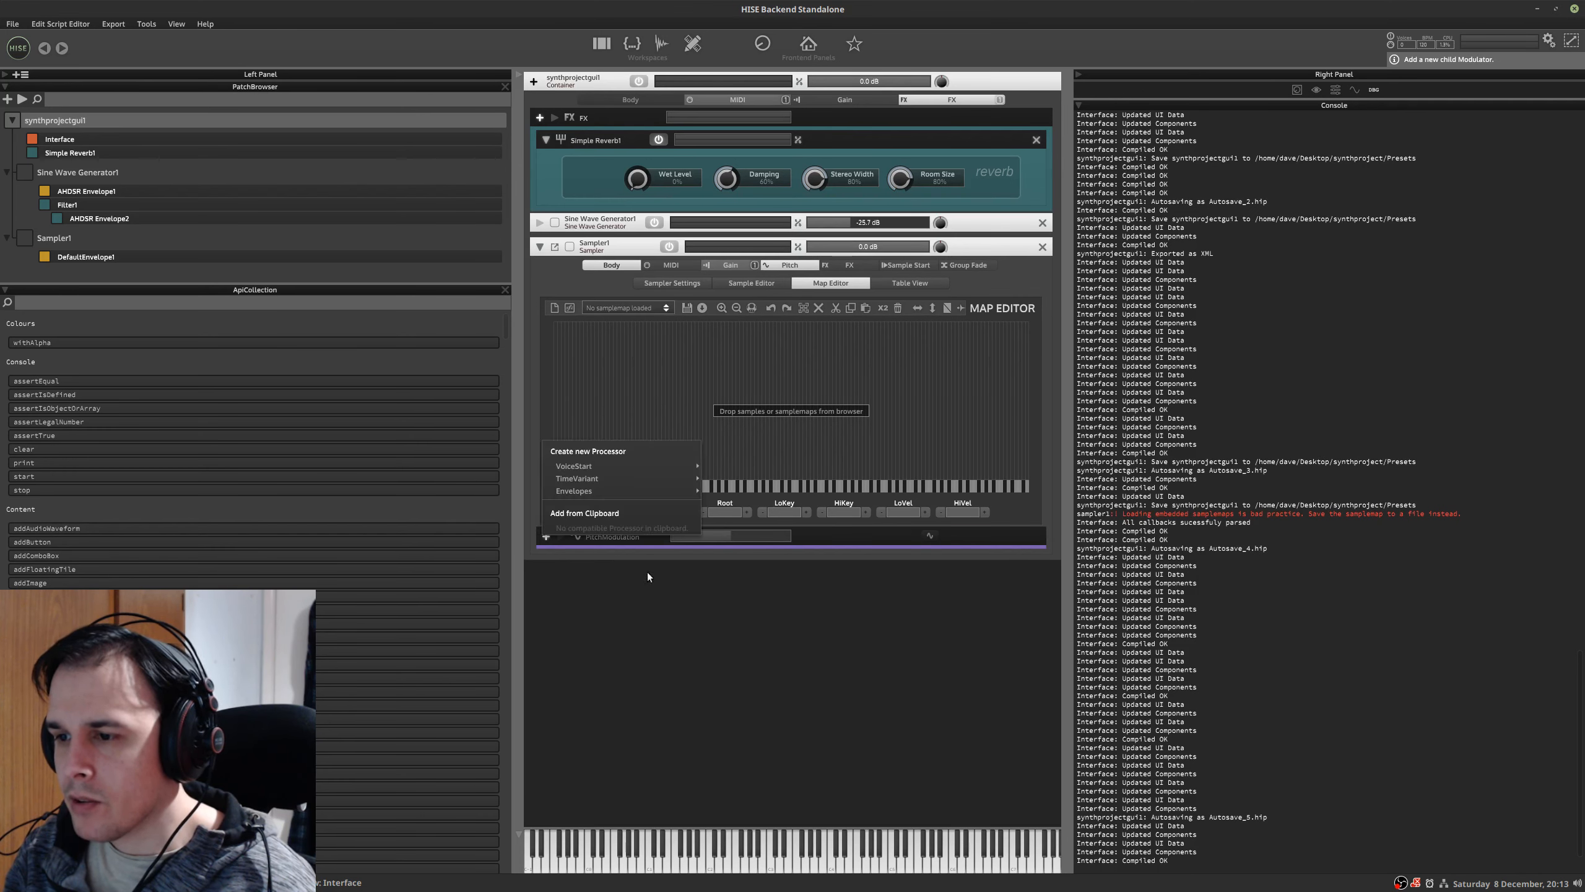
mouse_move(675, 478)
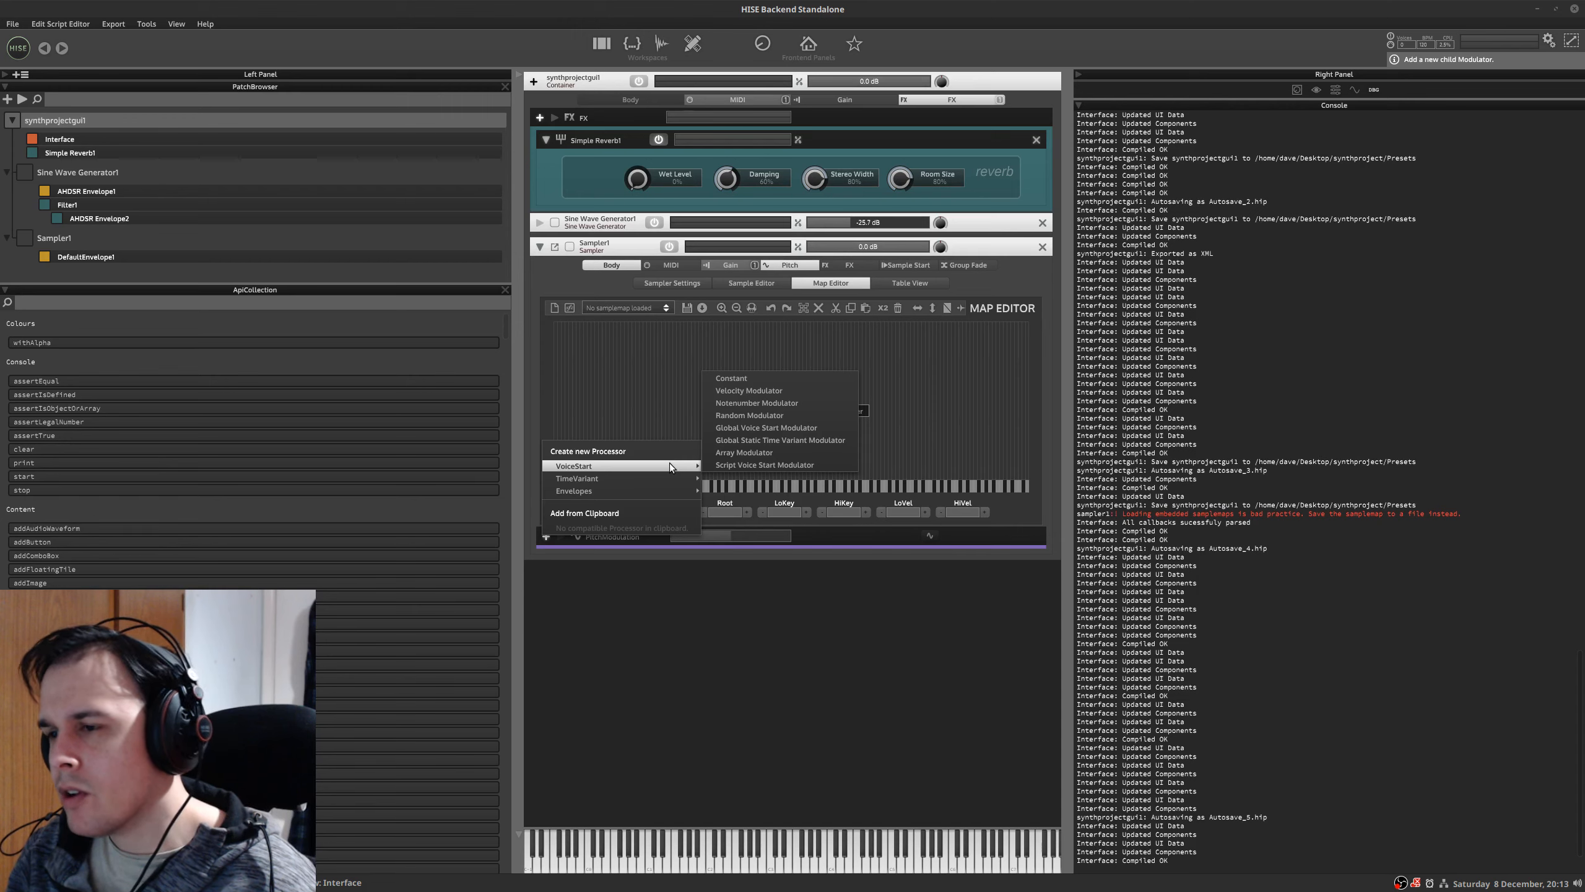
left_click(771, 380)
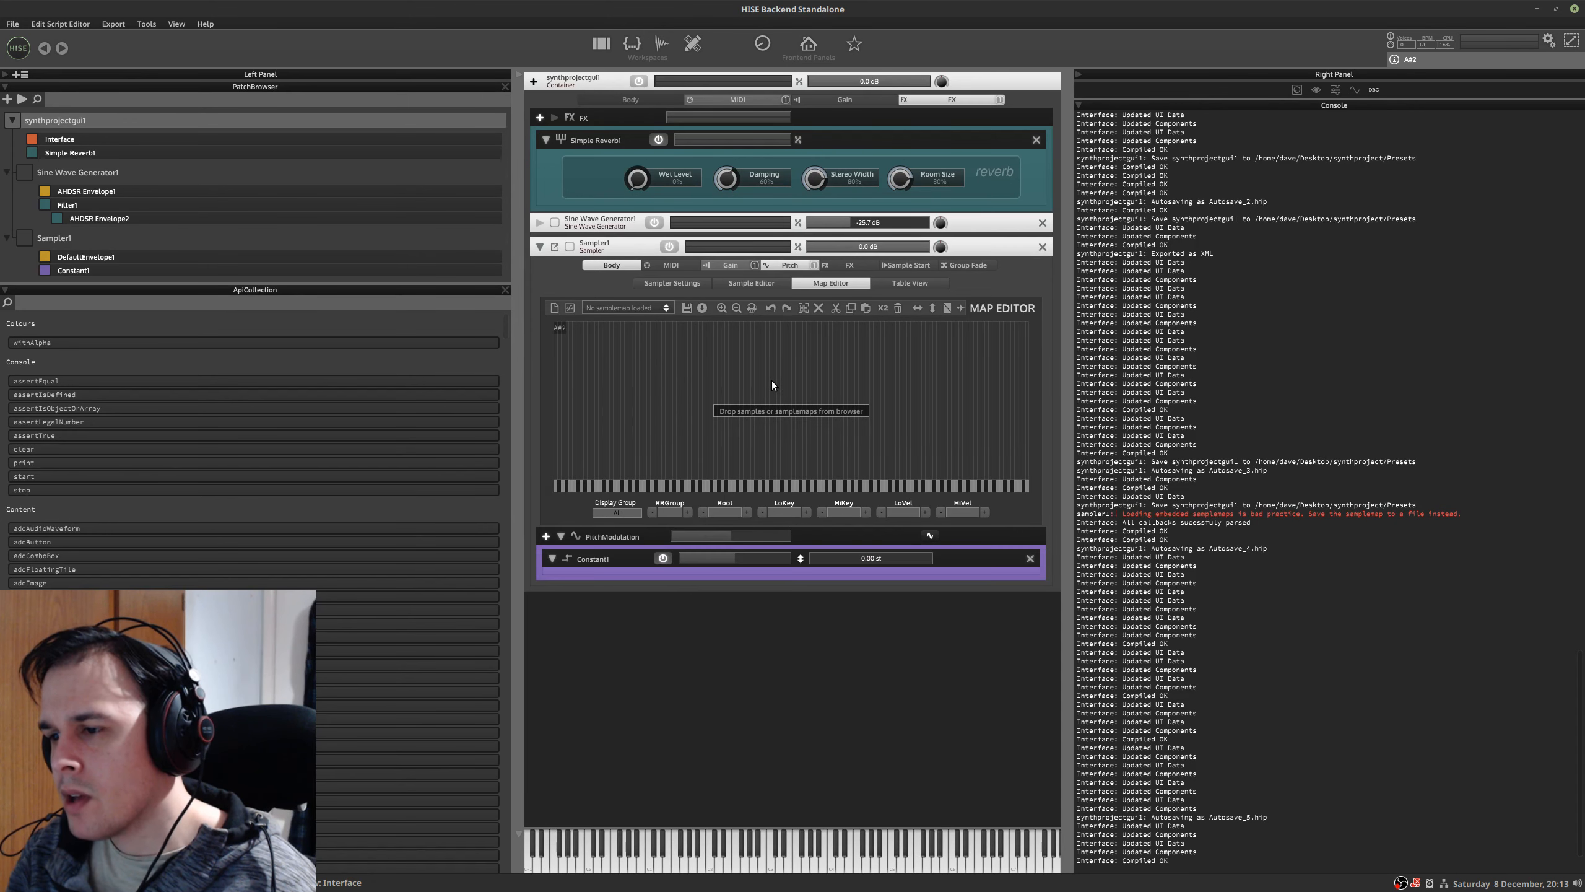
left_click_drag(899, 558, 971, 570)
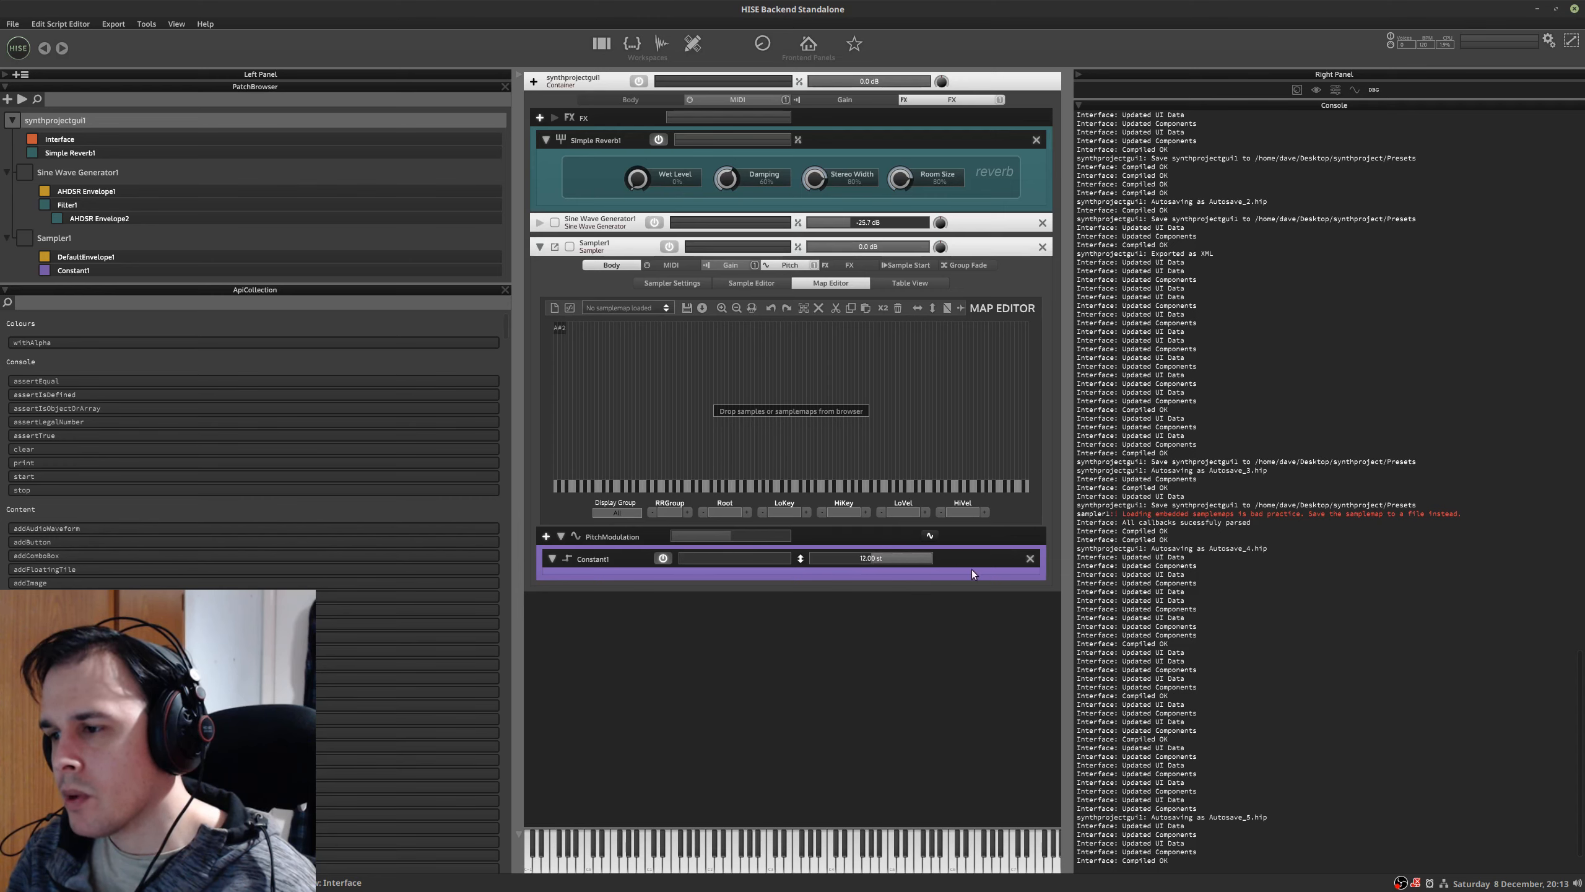
left_click(1029, 559)
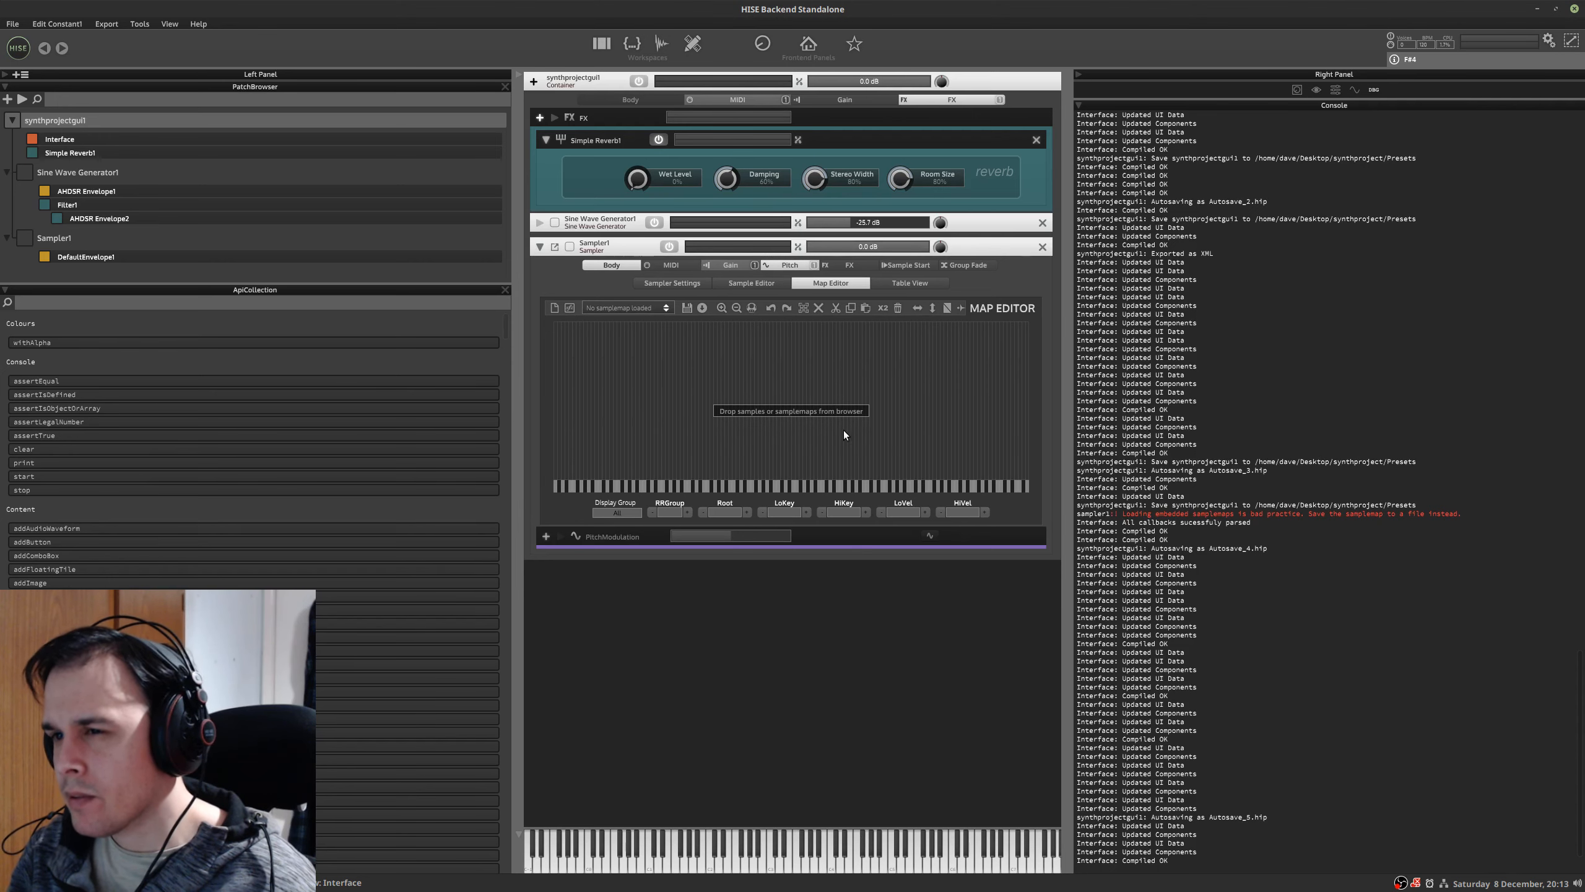
left_click(792, 271)
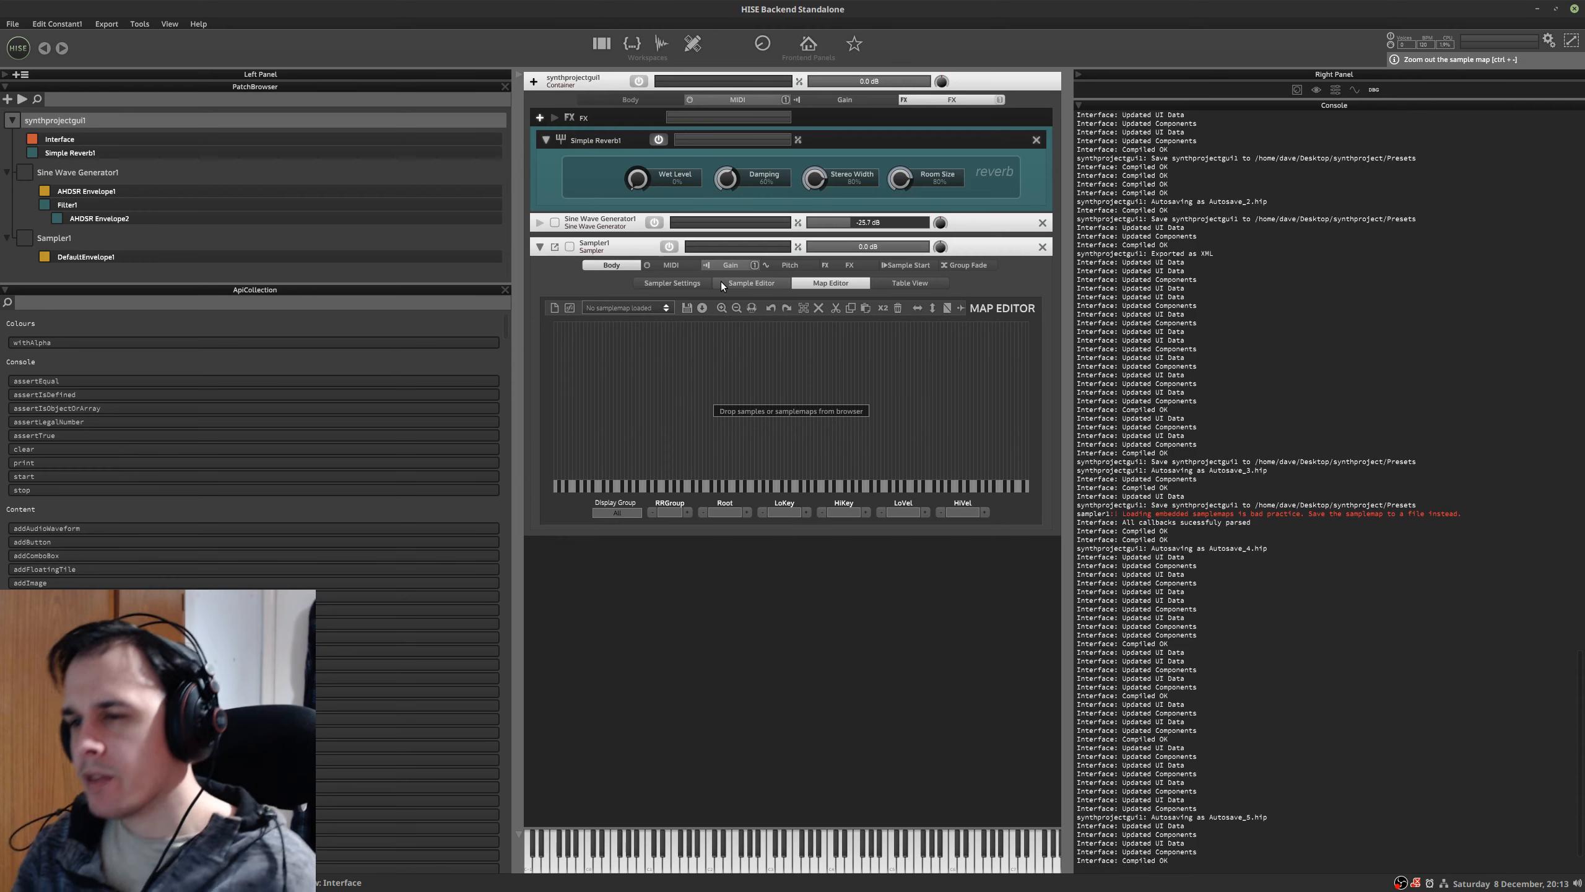
- Return to the interface designer, review the processors available as sliOscType's processorId, and recompile the script
left_click(632, 43)
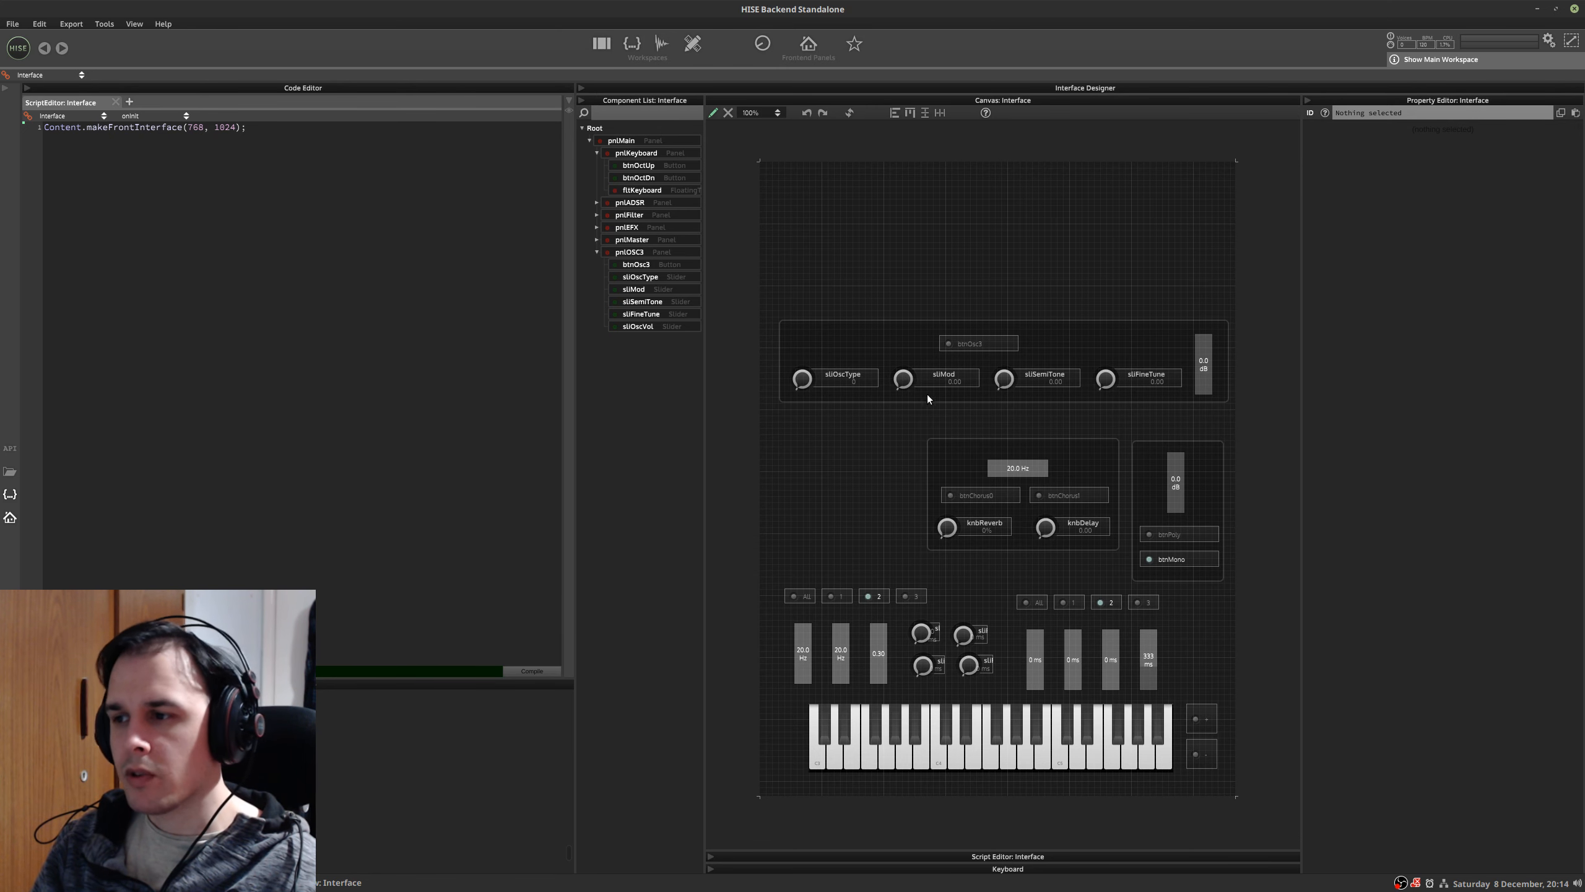
left_click(636, 279)
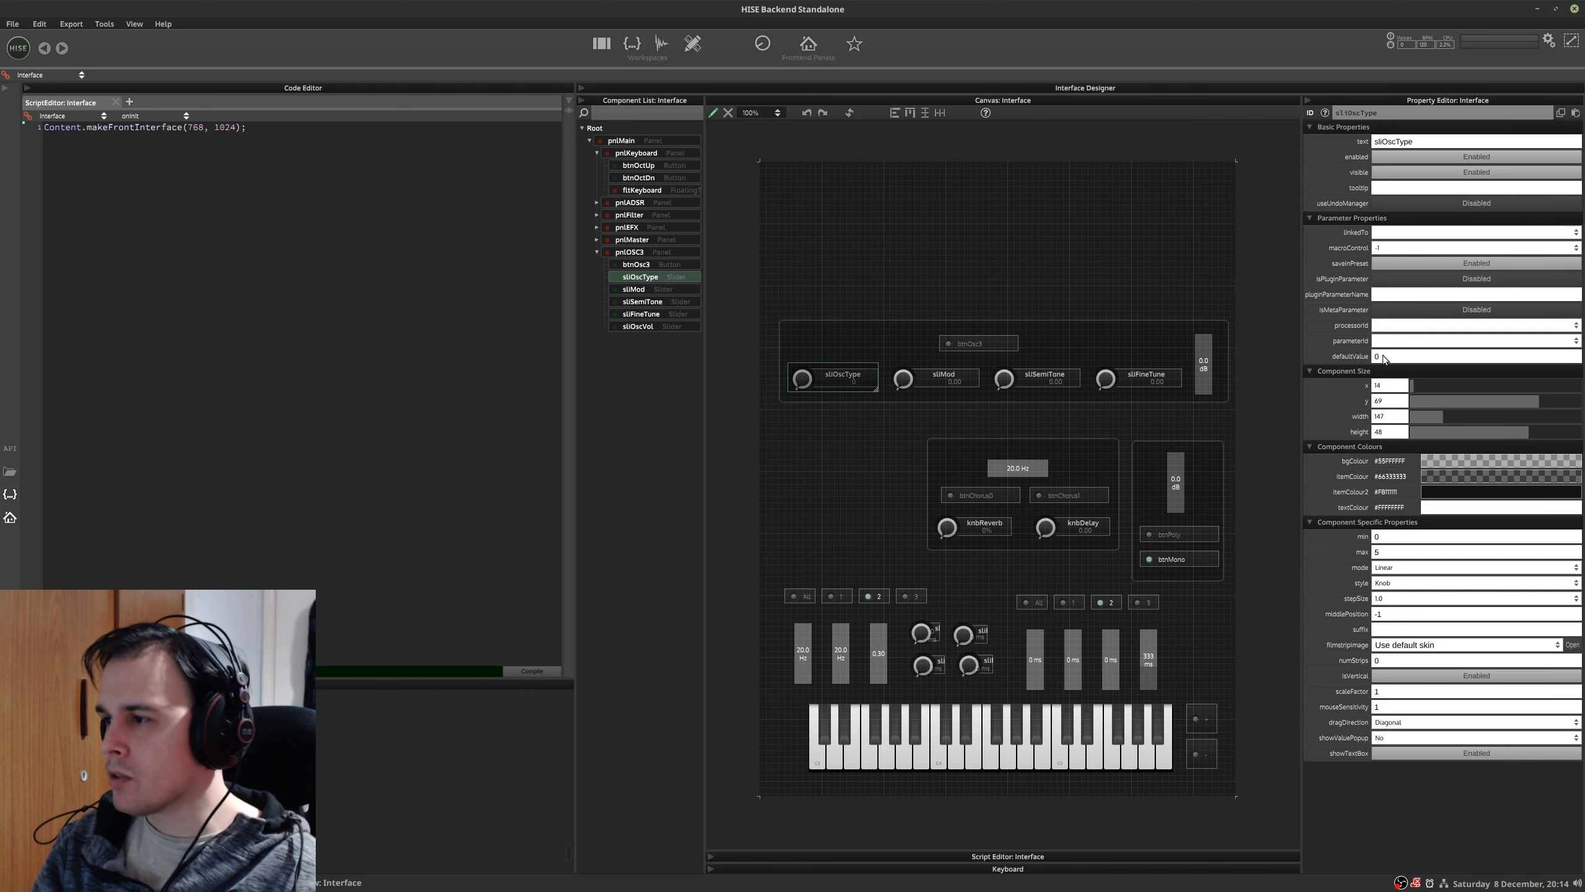
left_click(1398, 325)
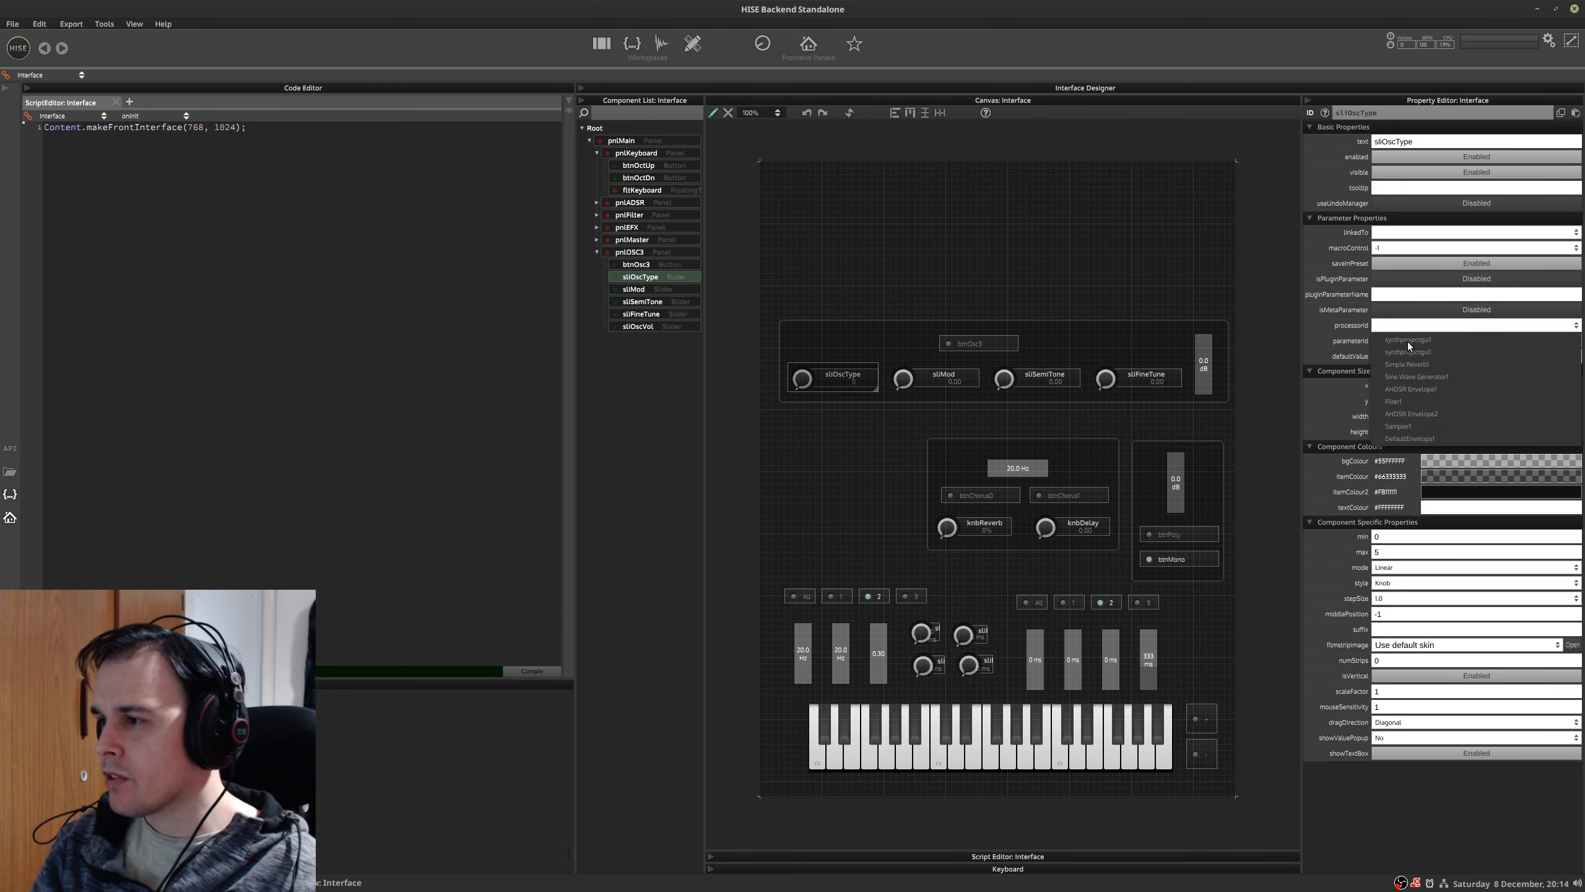
left_click(1325, 312)
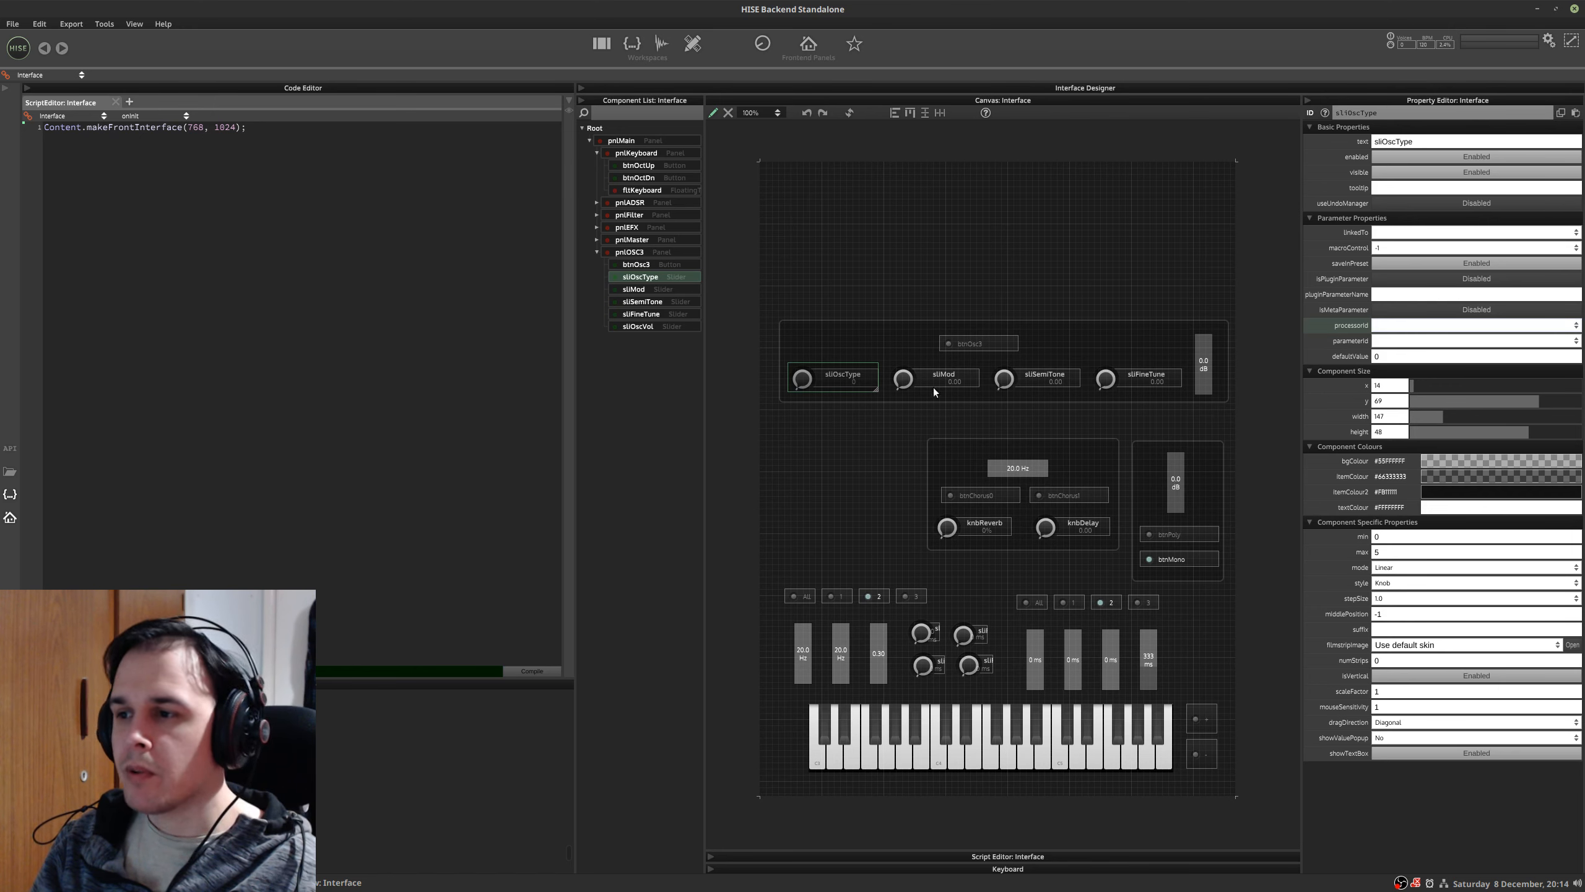
left_click(528, 670)
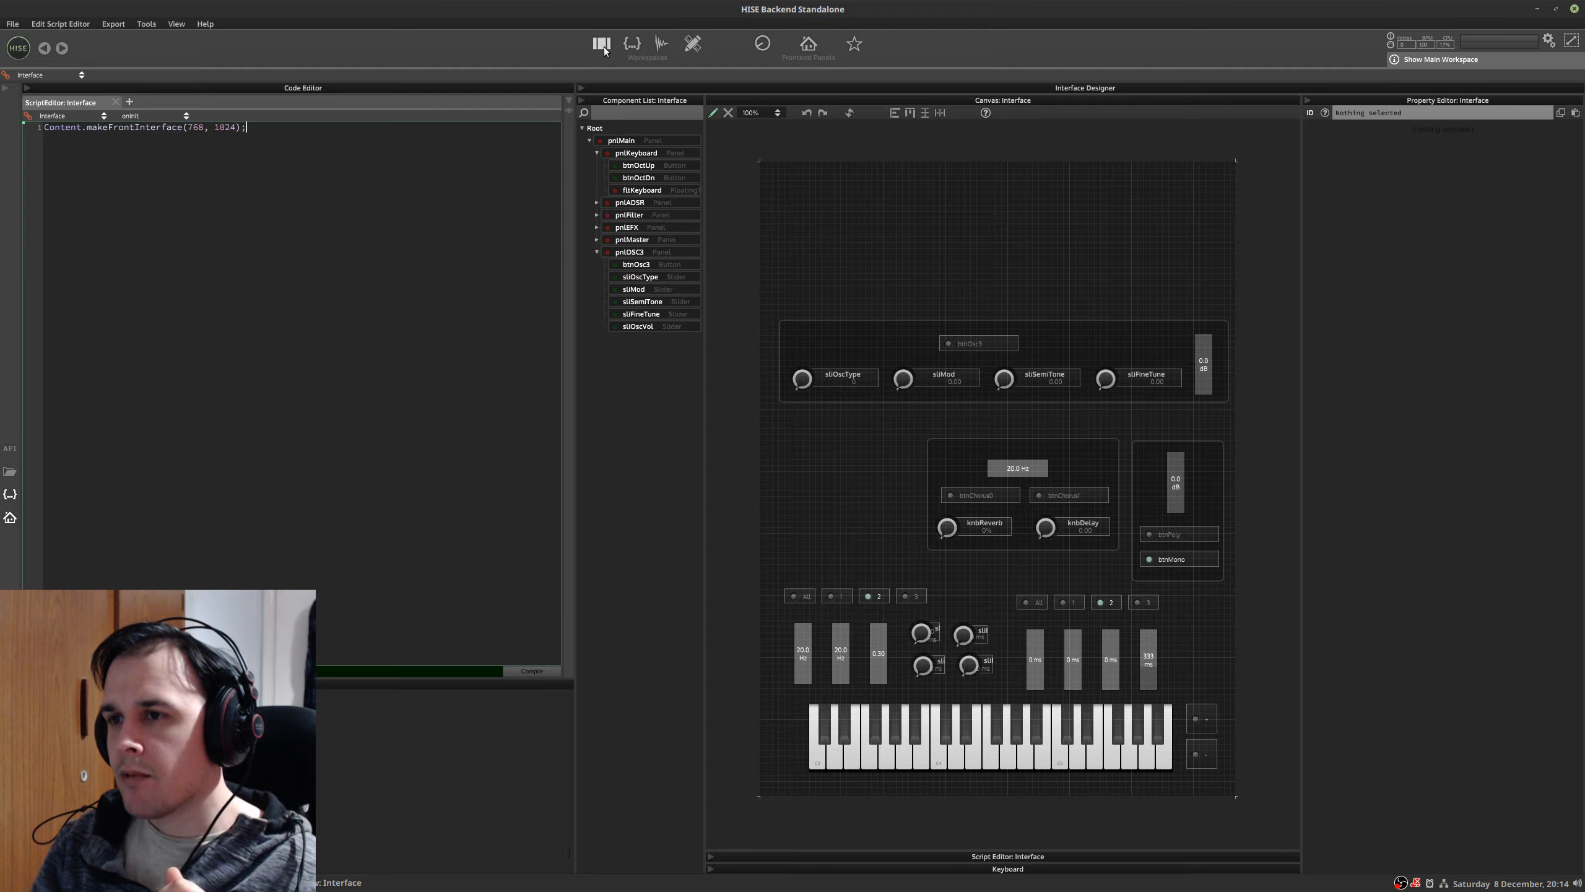
- Examine Sampler1's pitch modulation chain in the main workspace and hide it again
left_click(602, 45)
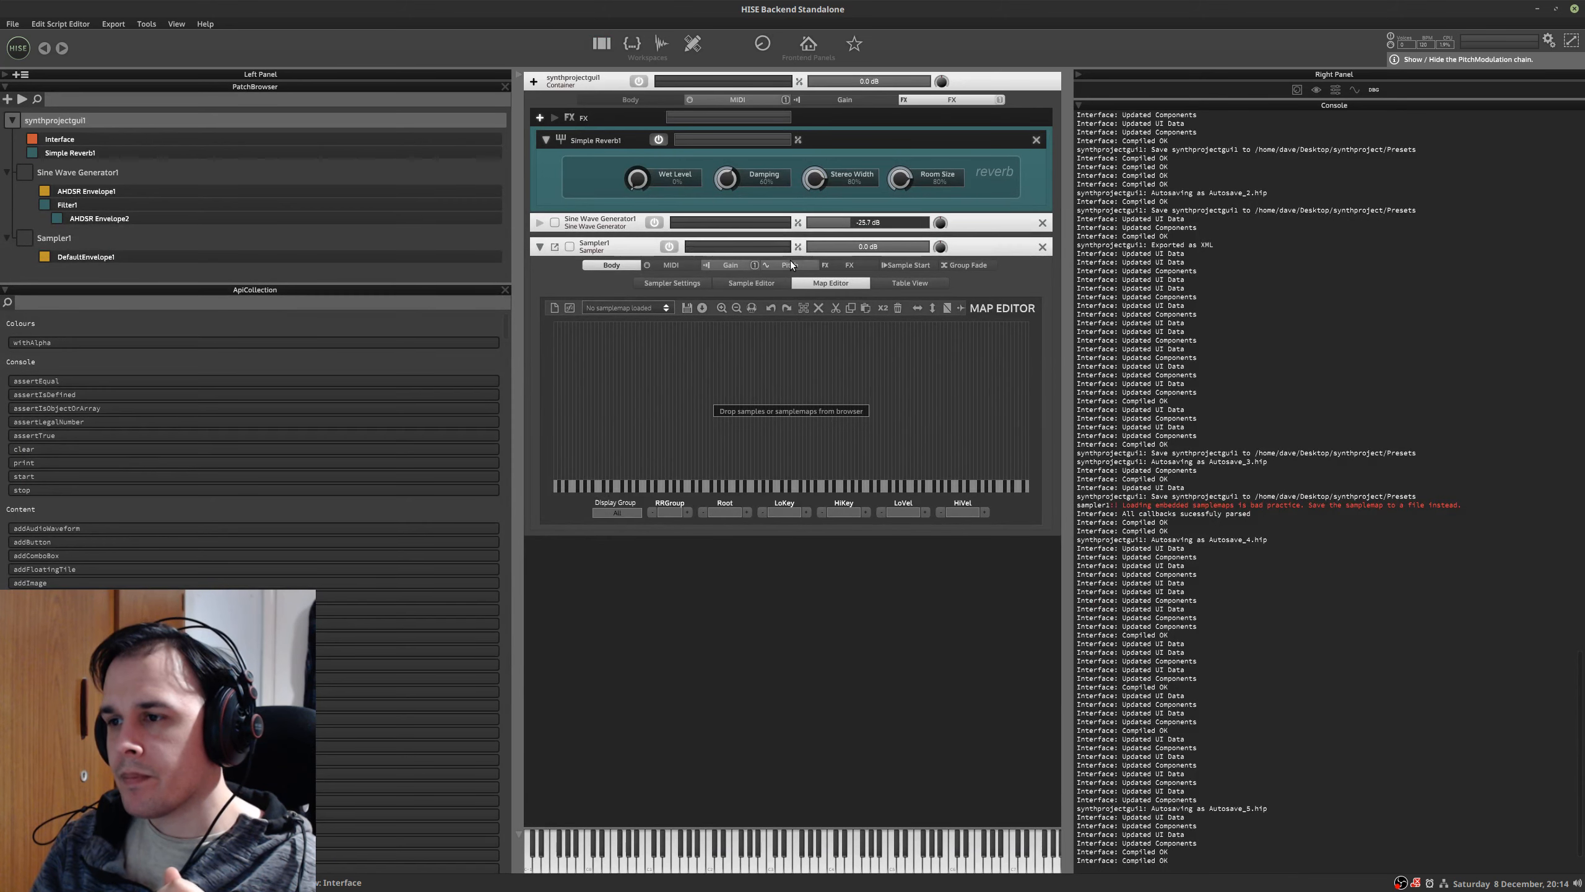
left_click(791, 265)
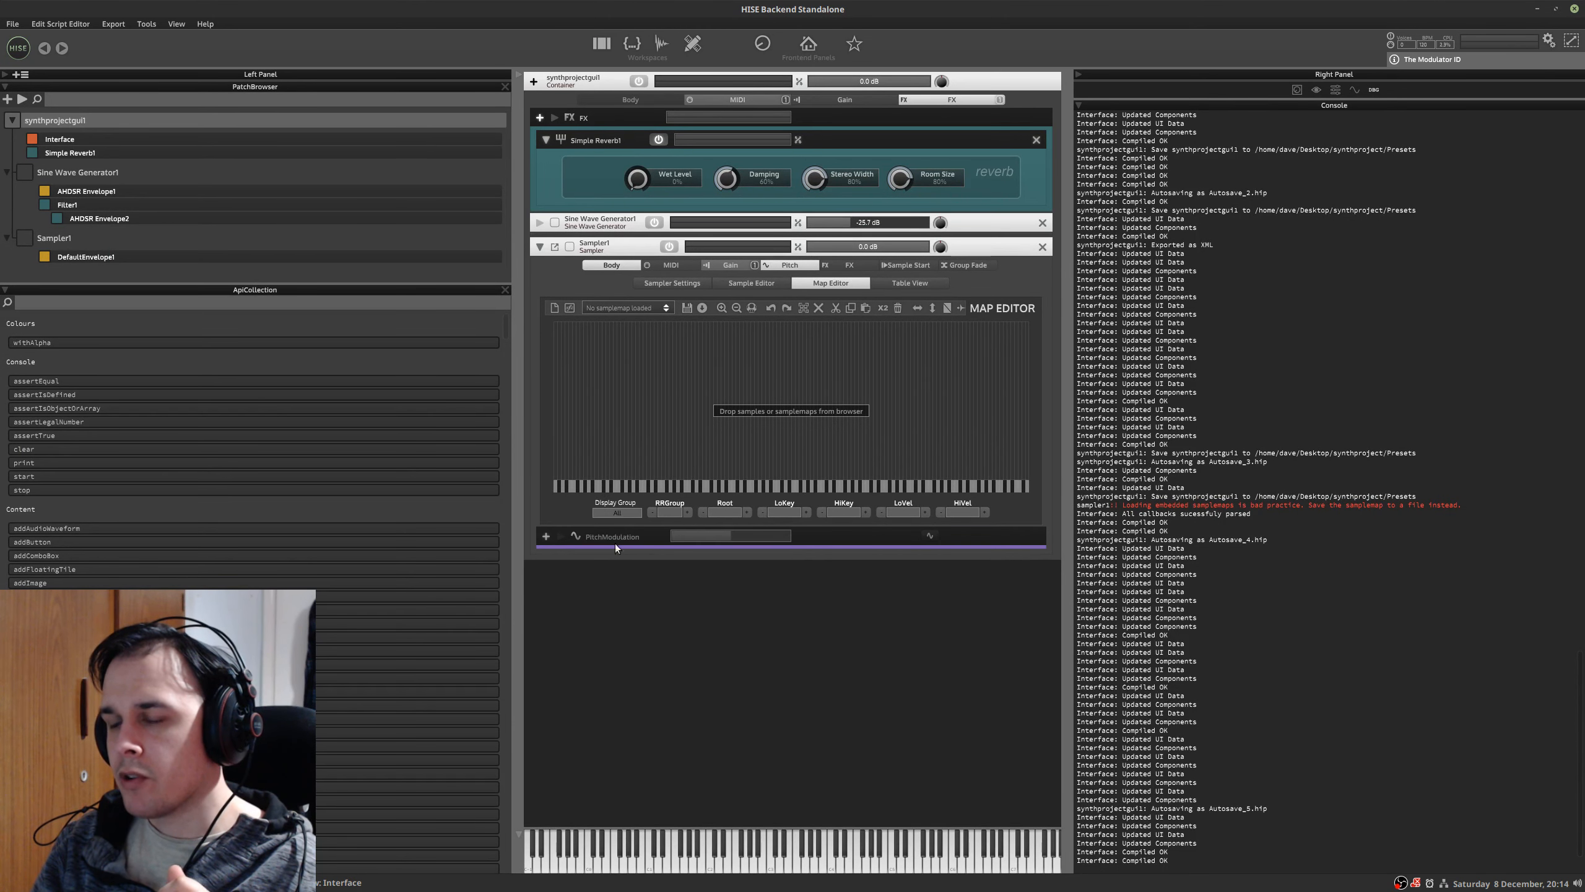
left_click(789, 265)
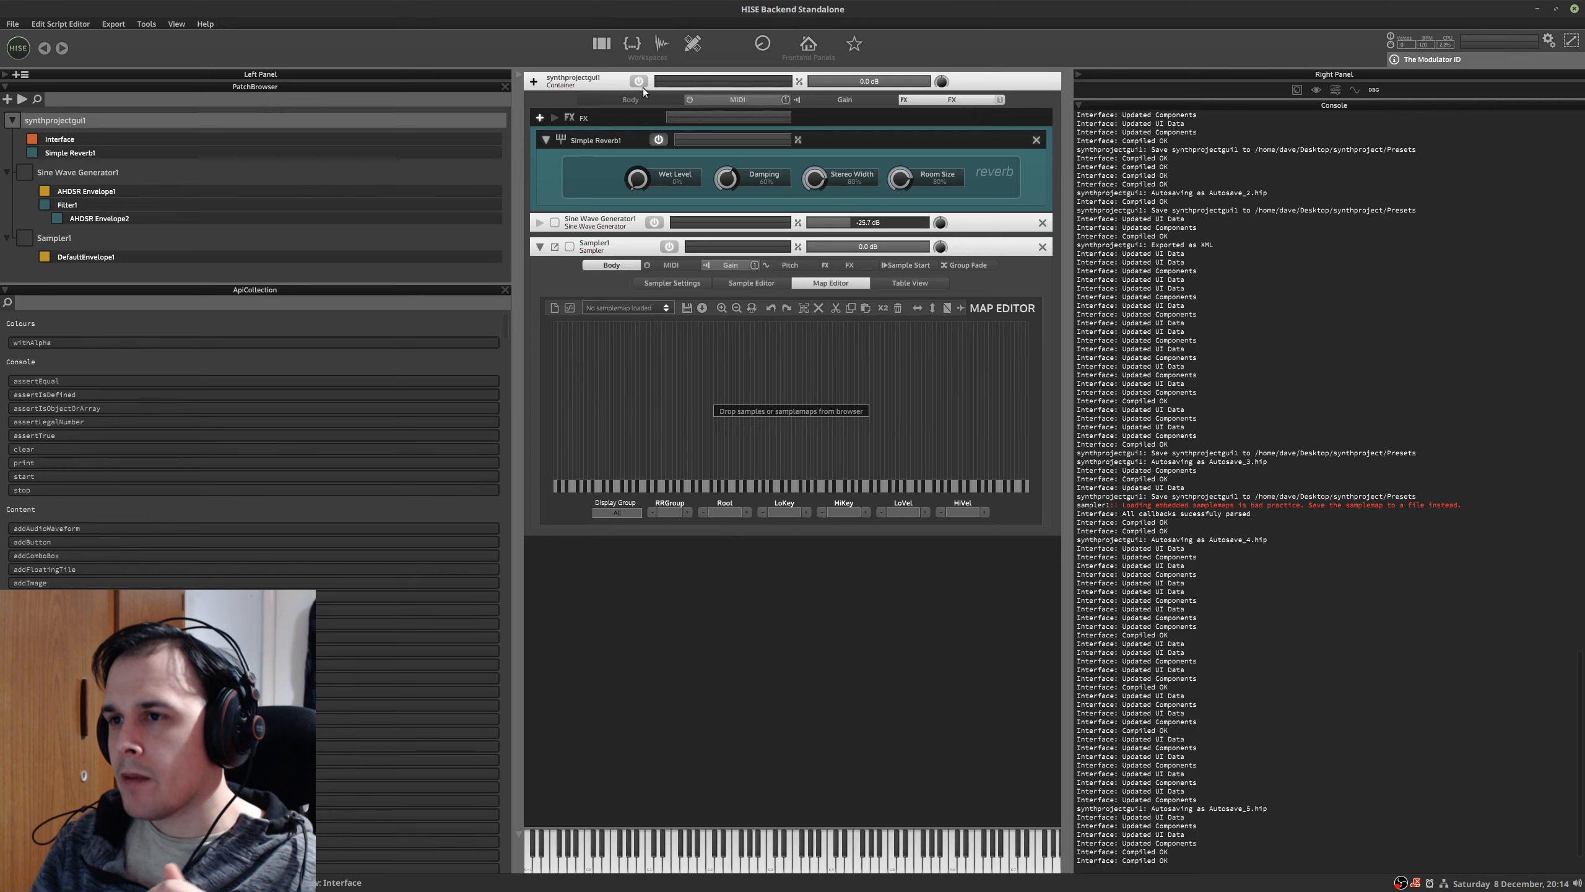
- Compare the controls in the interface designer with the effect types available for the main container's FX chain
left_click(640, 51)
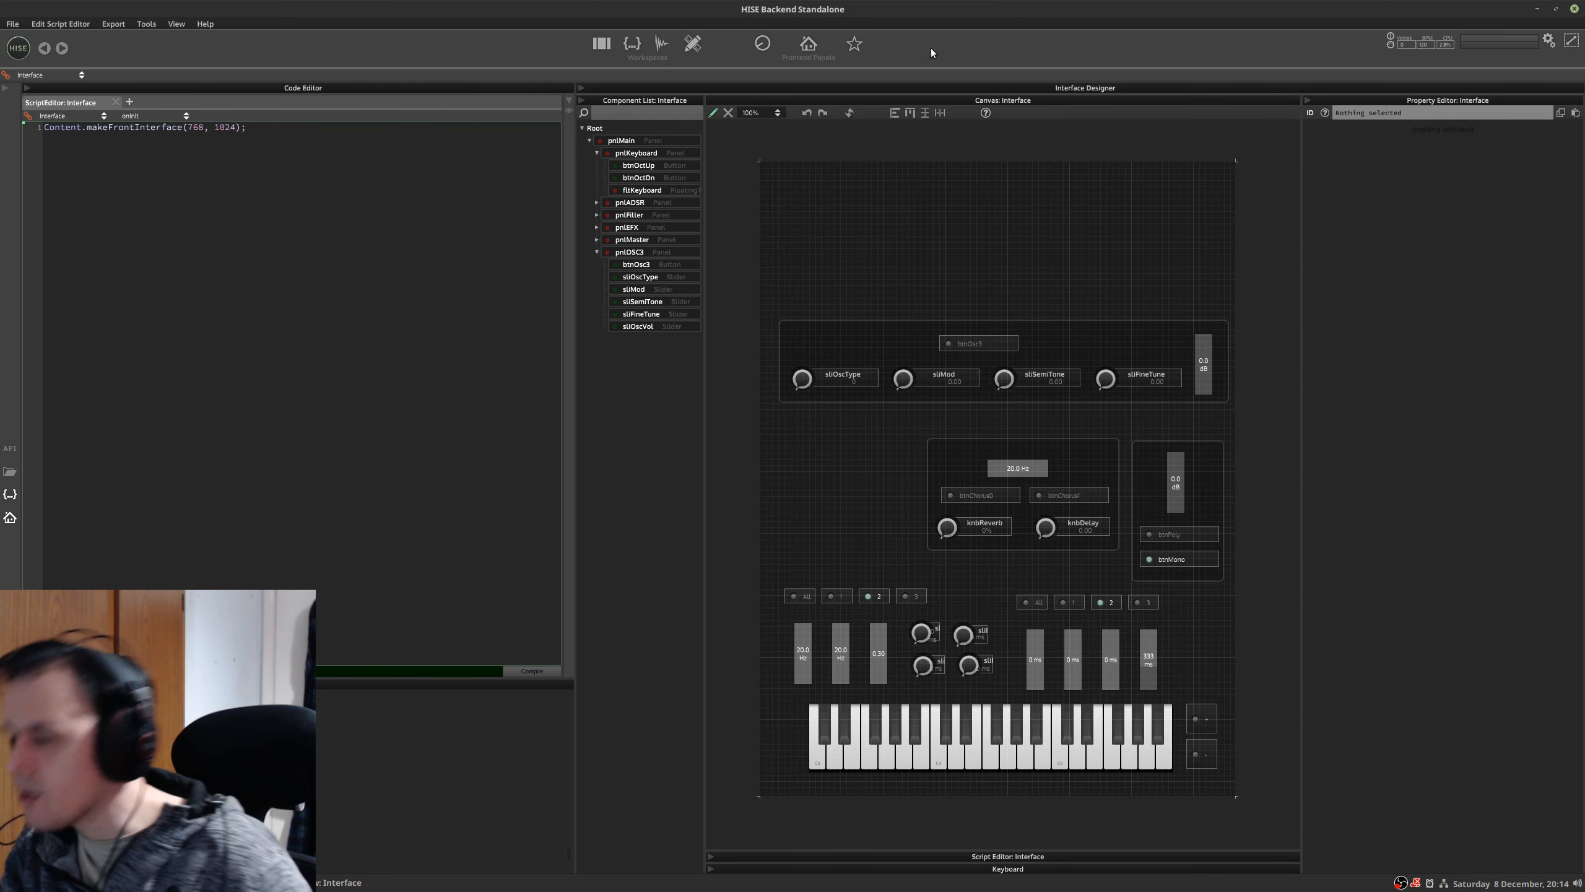
left_click(601, 44)
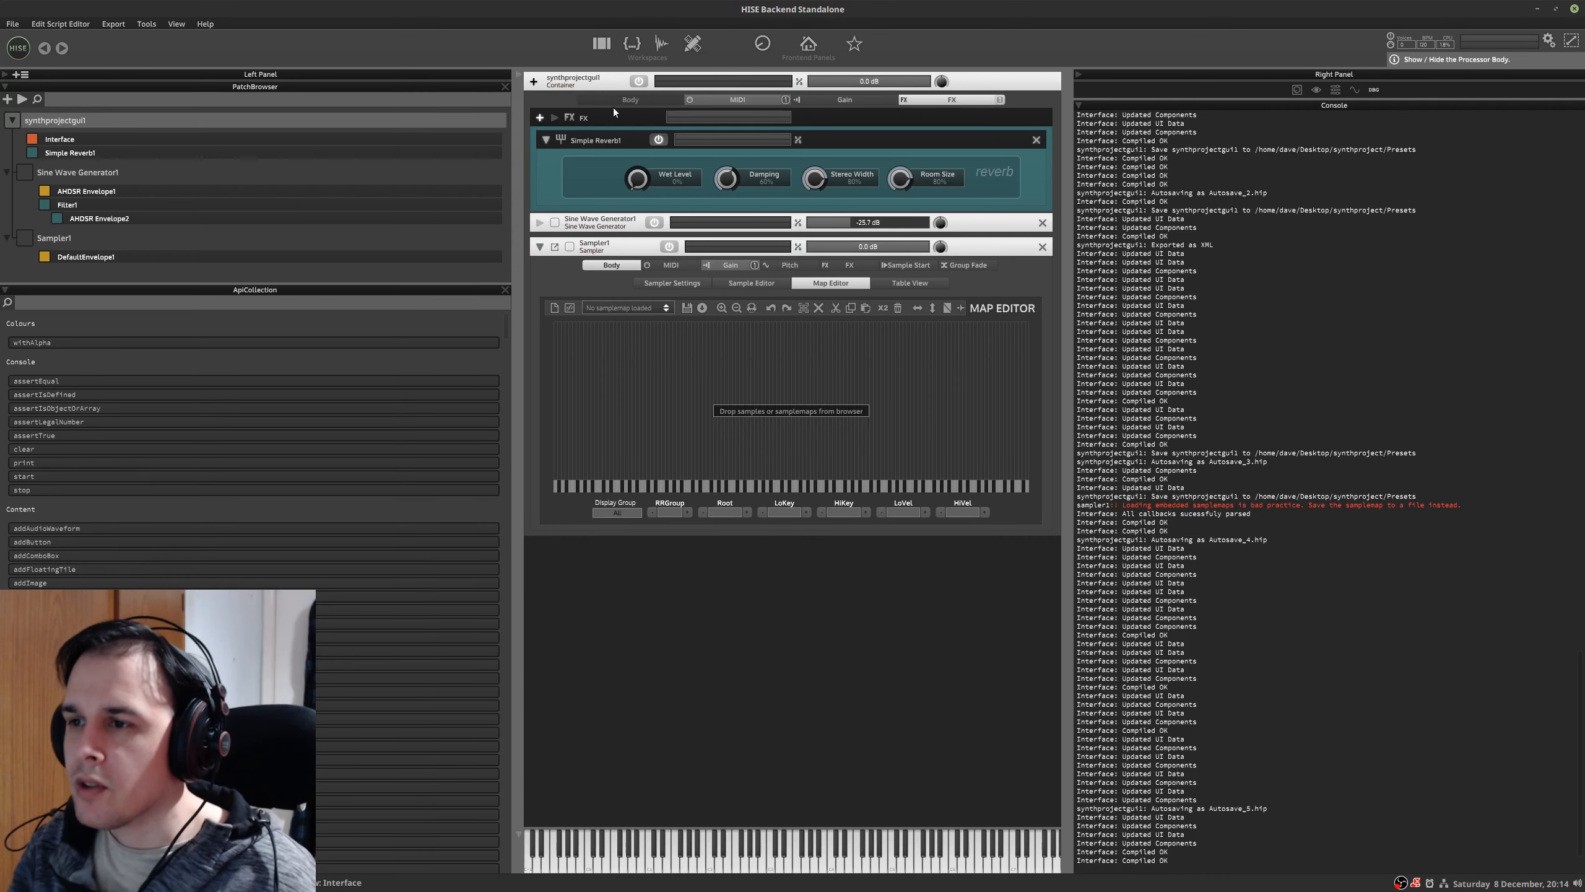
left_click(540, 117)
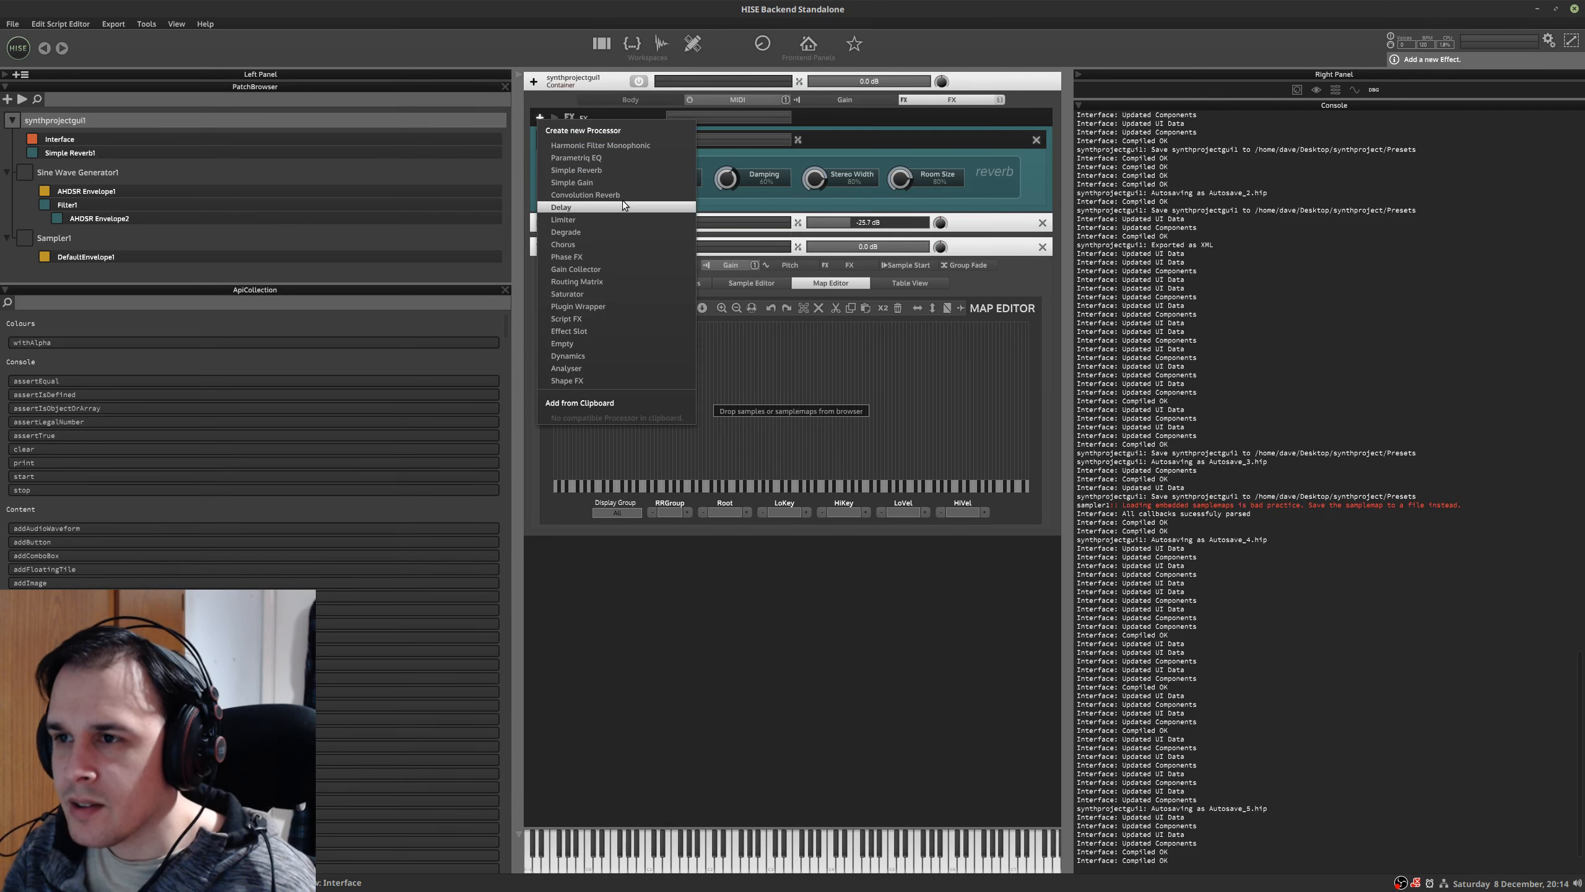
key("Escape")
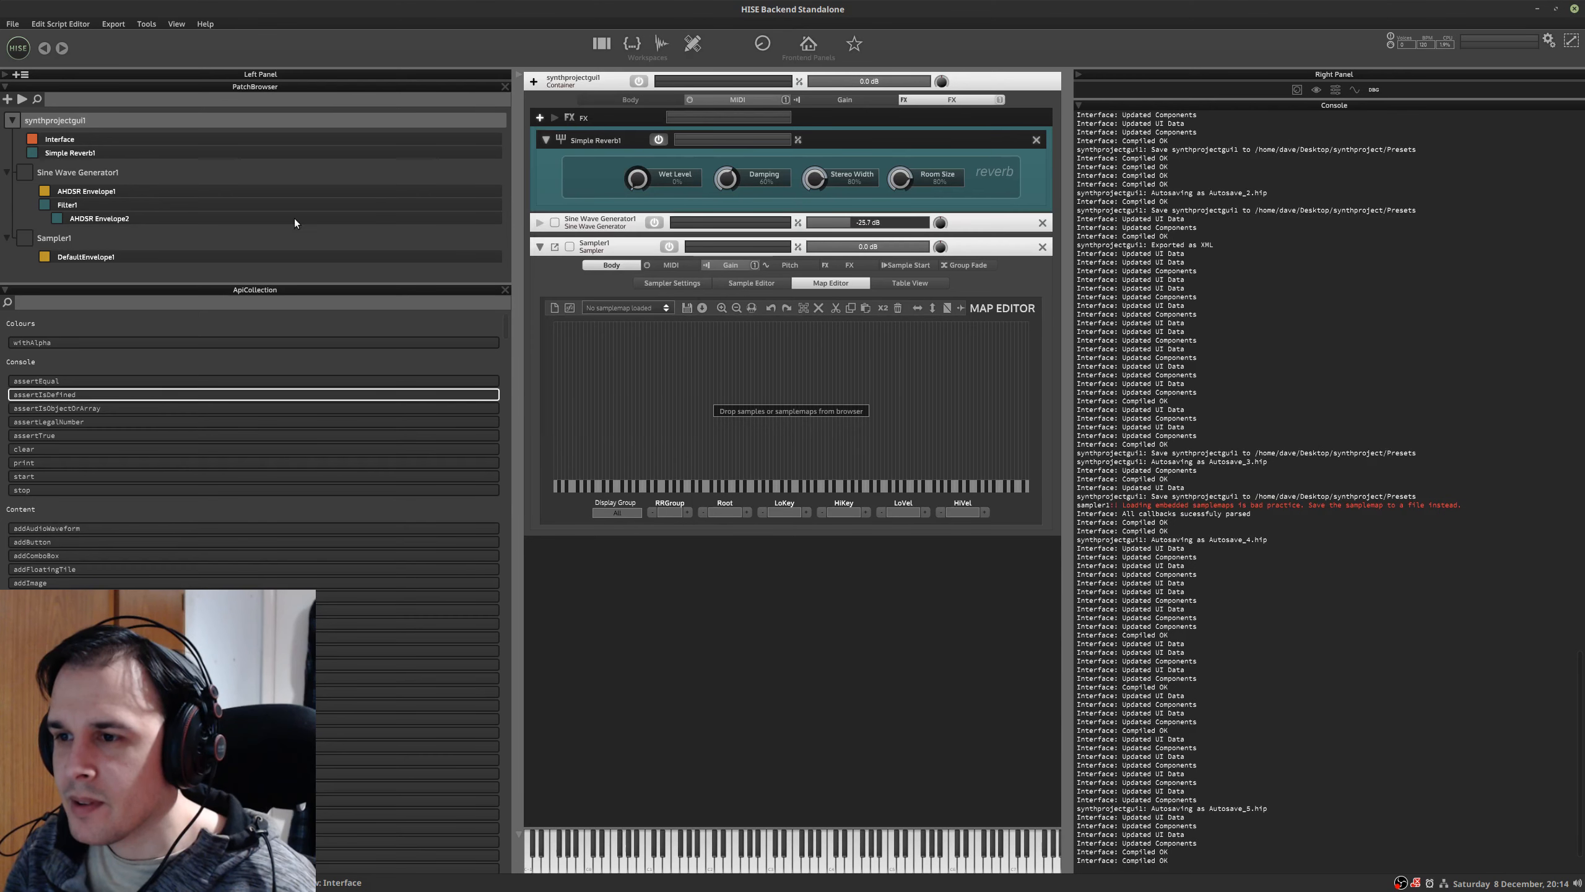
- Save the project as XML over synthprojectgui1.xml in the XmlPresetBackups folder
left_click(12, 24)
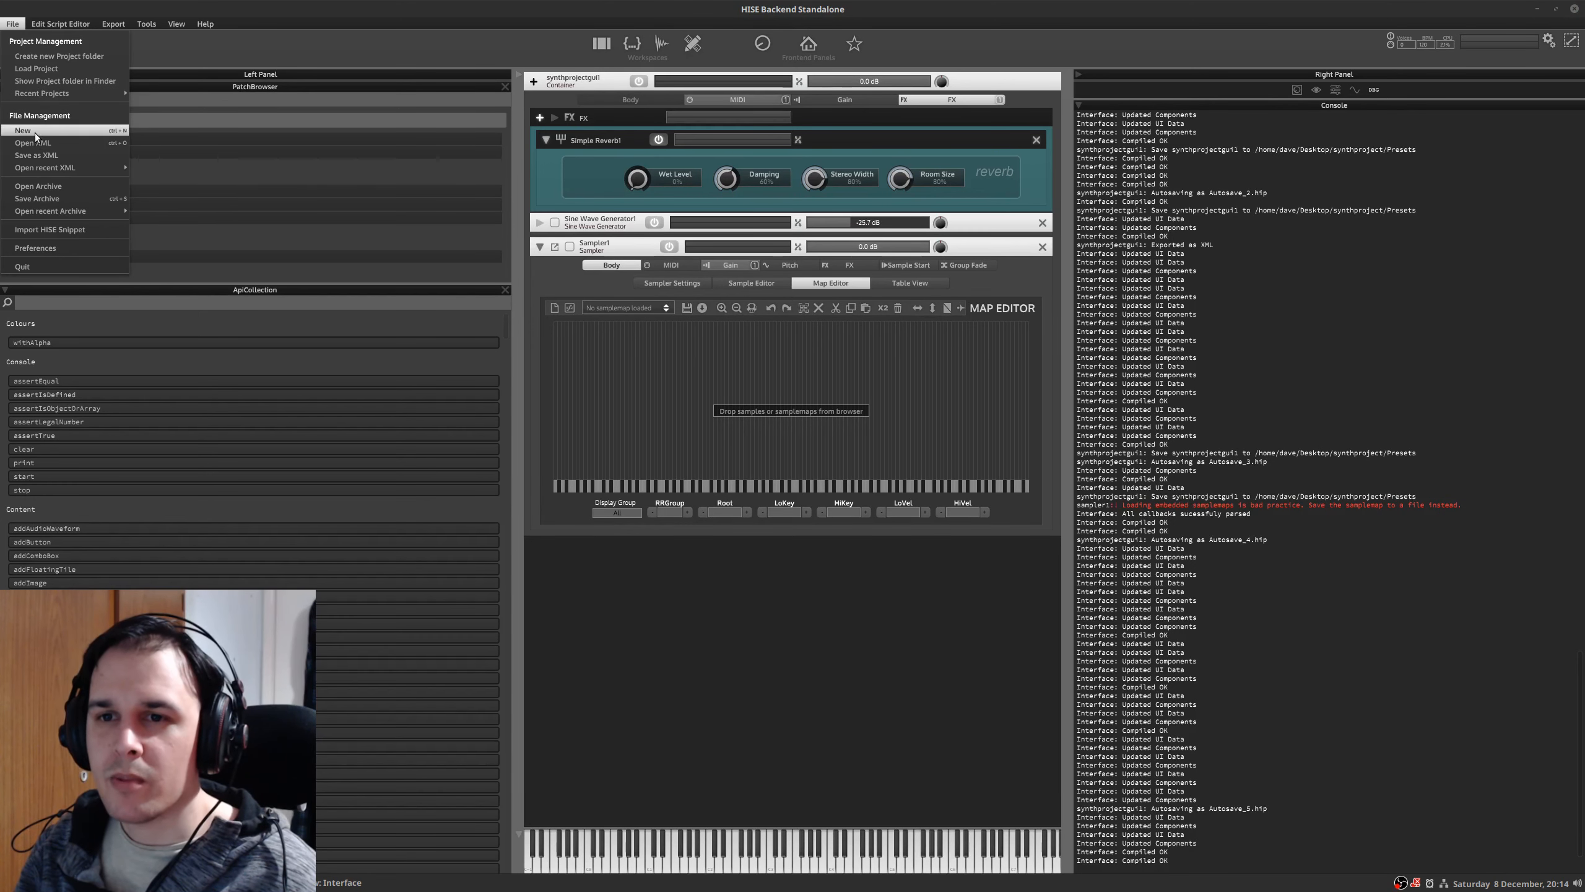
left_click(52, 156)
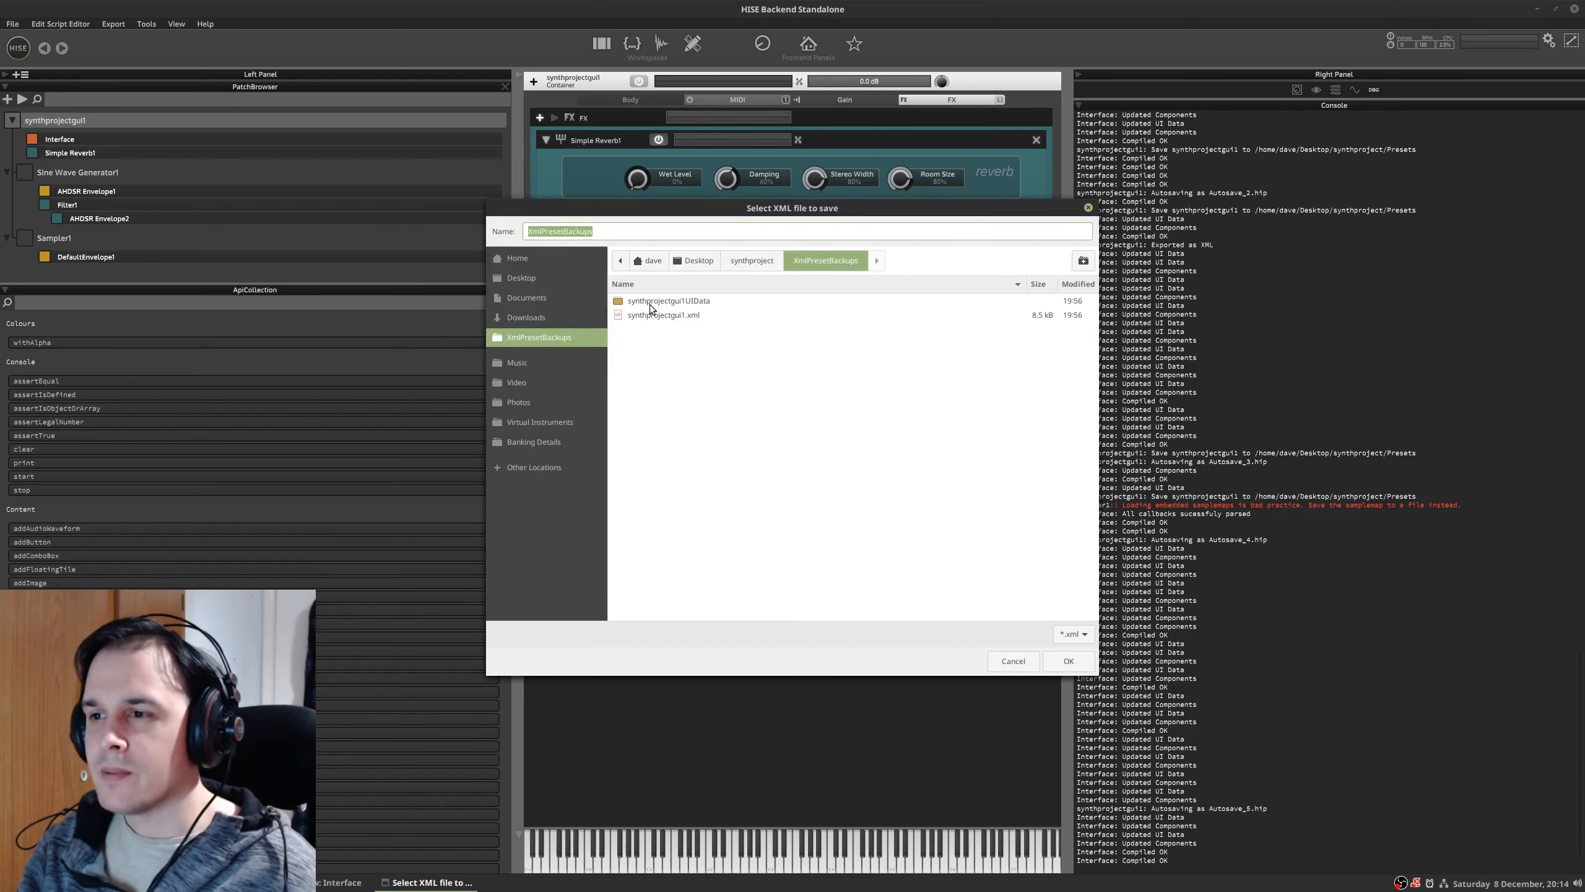
double_click(654, 314)
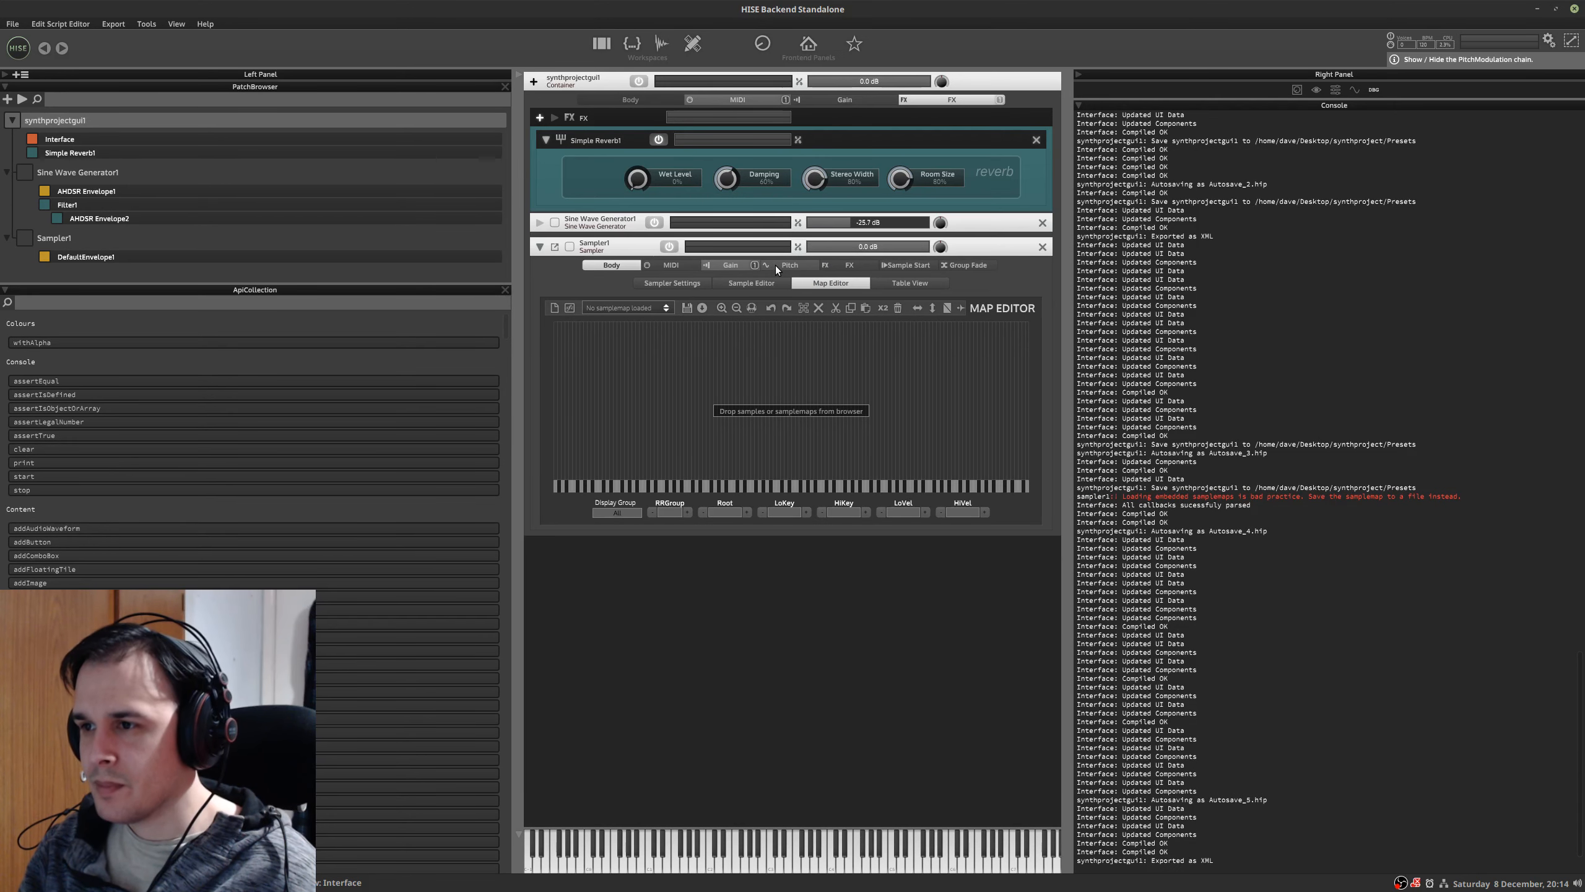
- Show Sampler1's MIDI processor chain, review the available hardcoded scripts, and add a Transposer
left_click(675, 267)
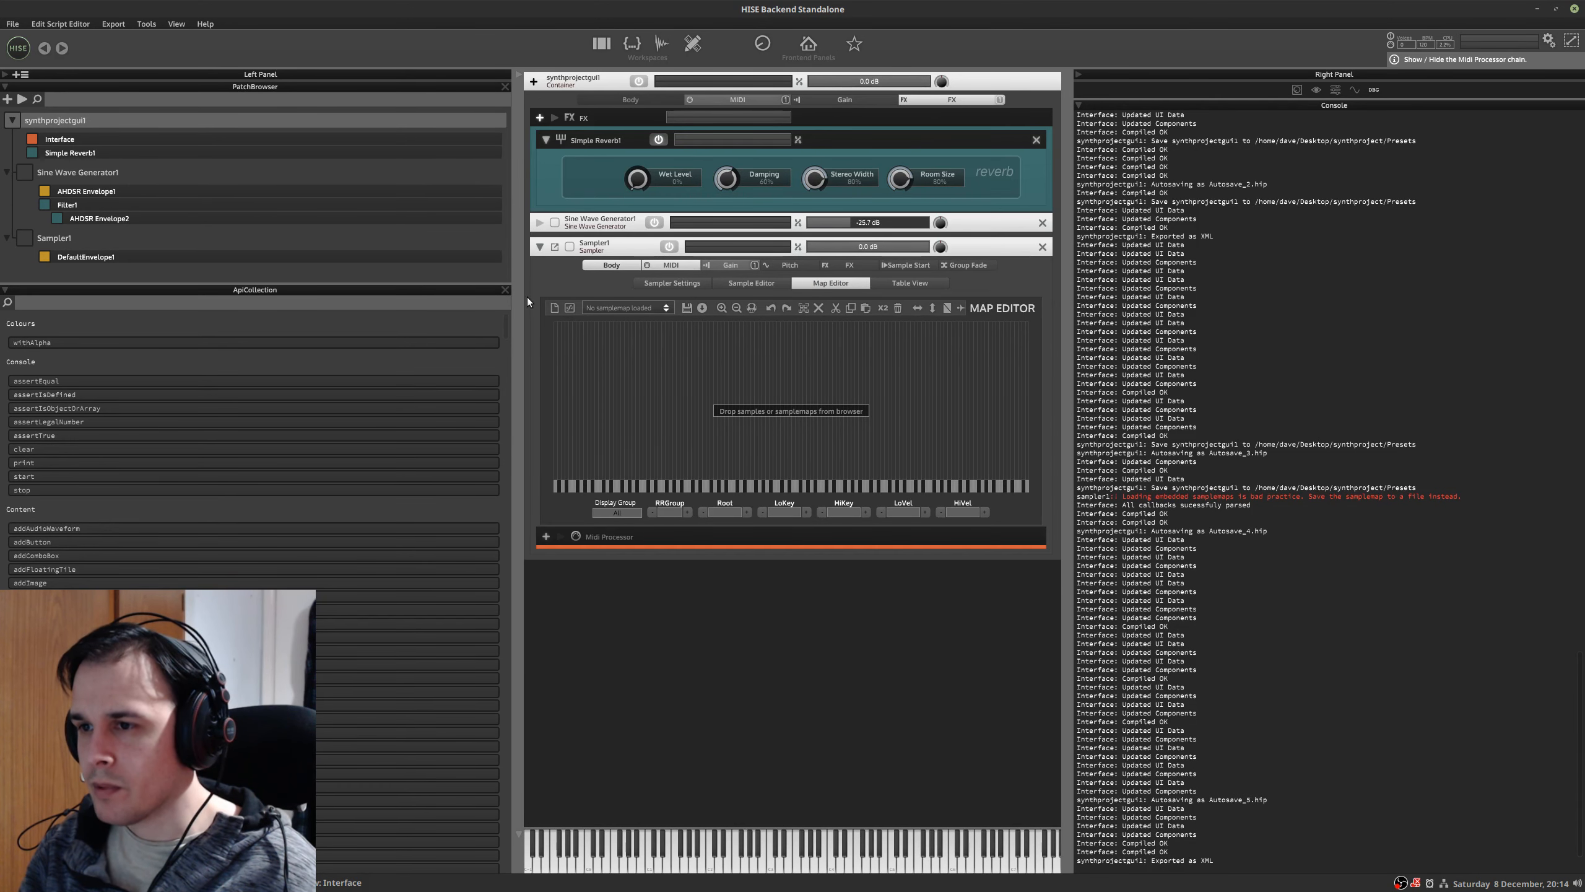
left_click(546, 536)
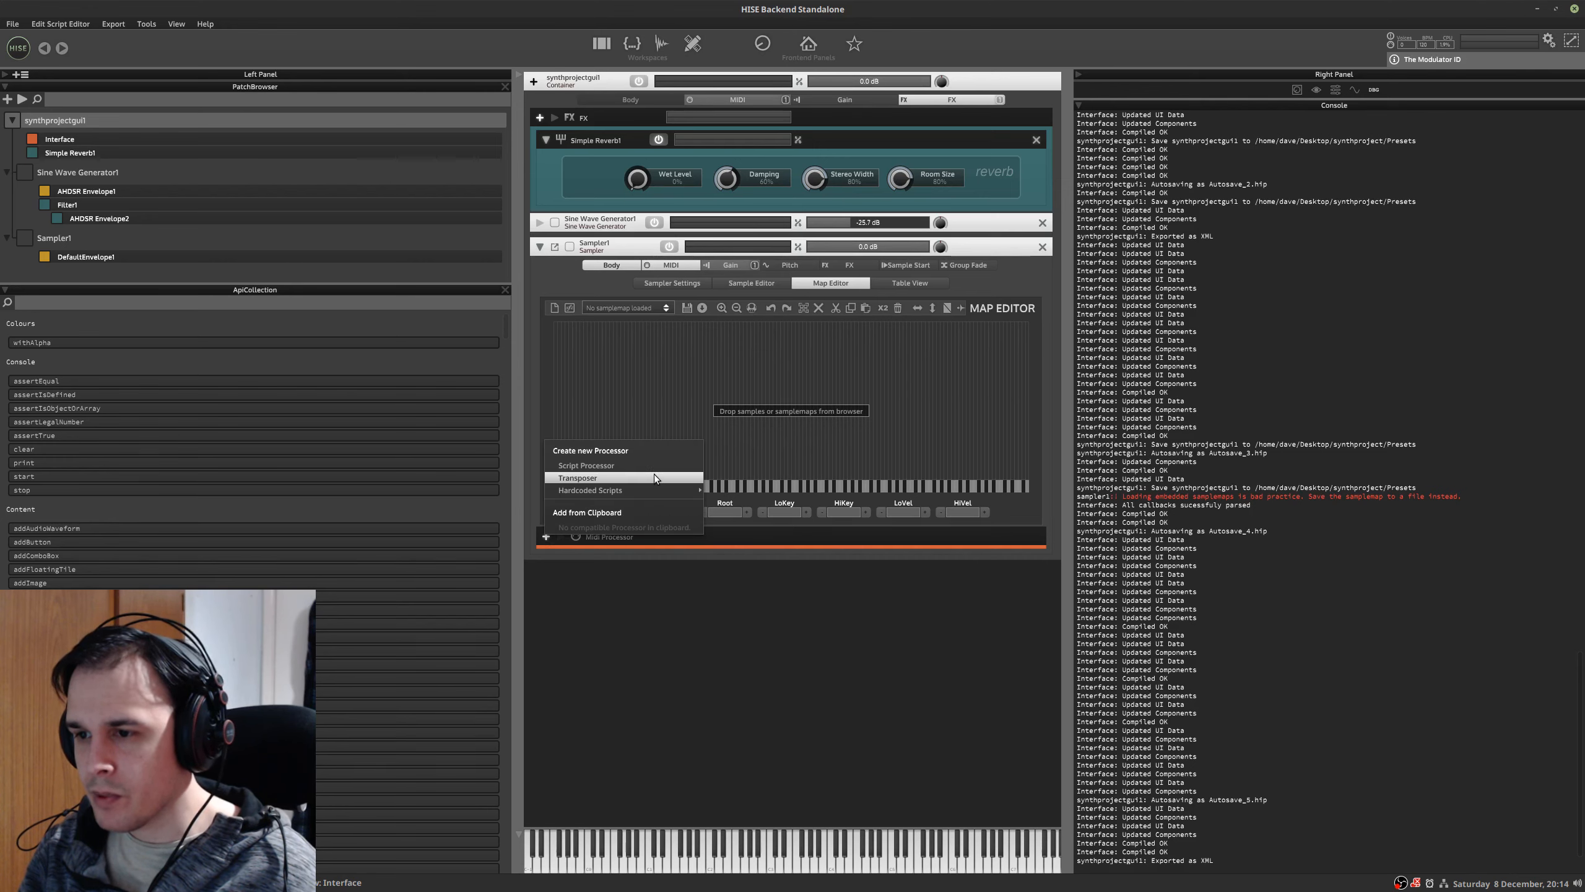
mouse_move(655, 489)
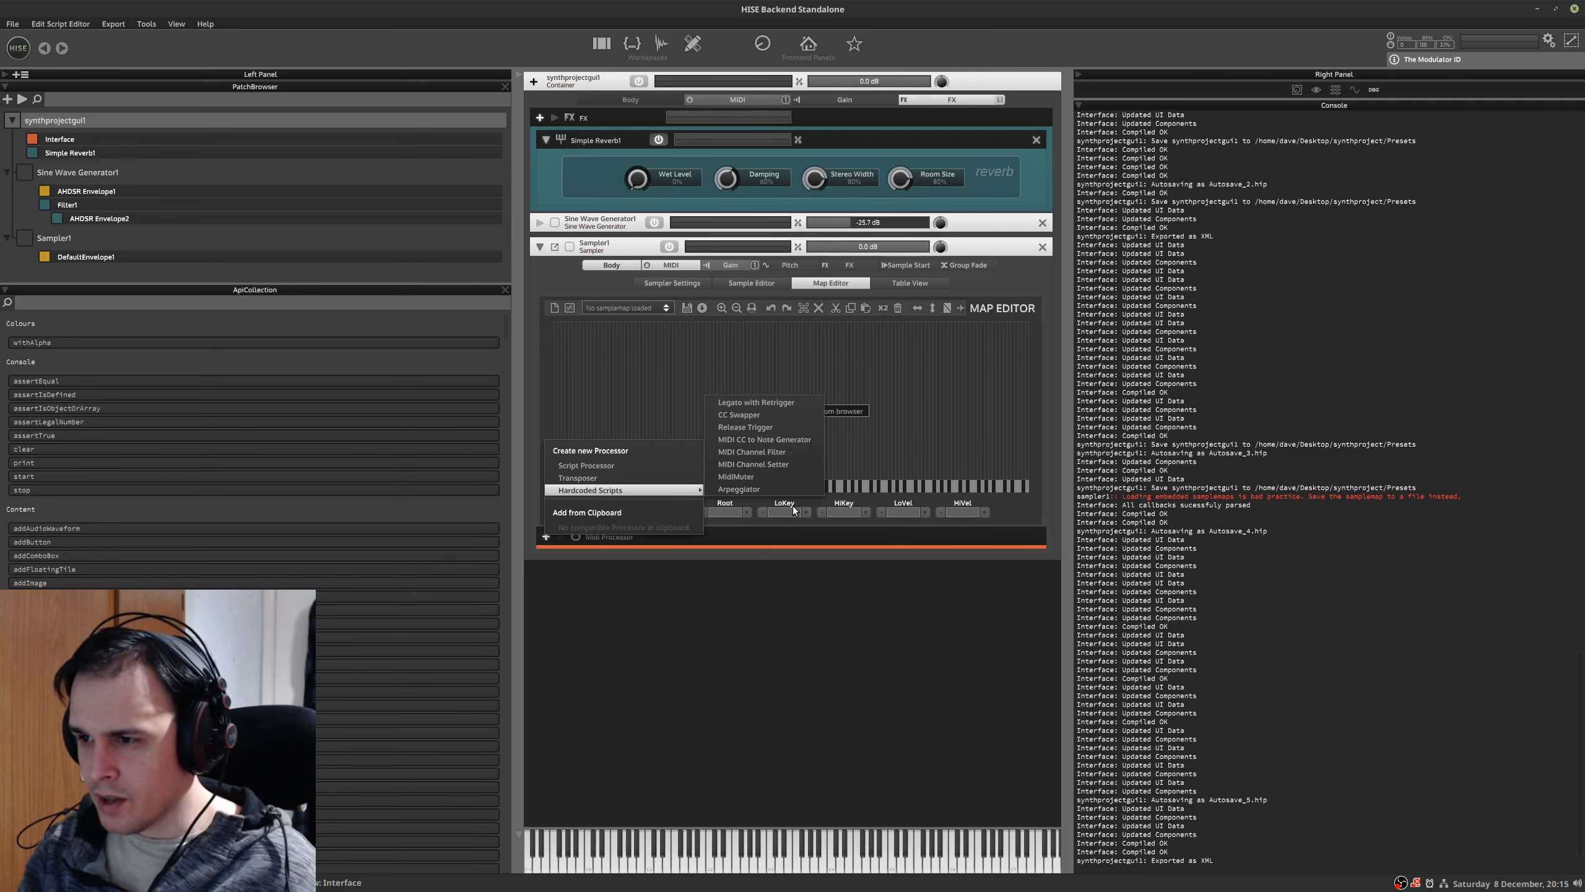
left_click(773, 627)
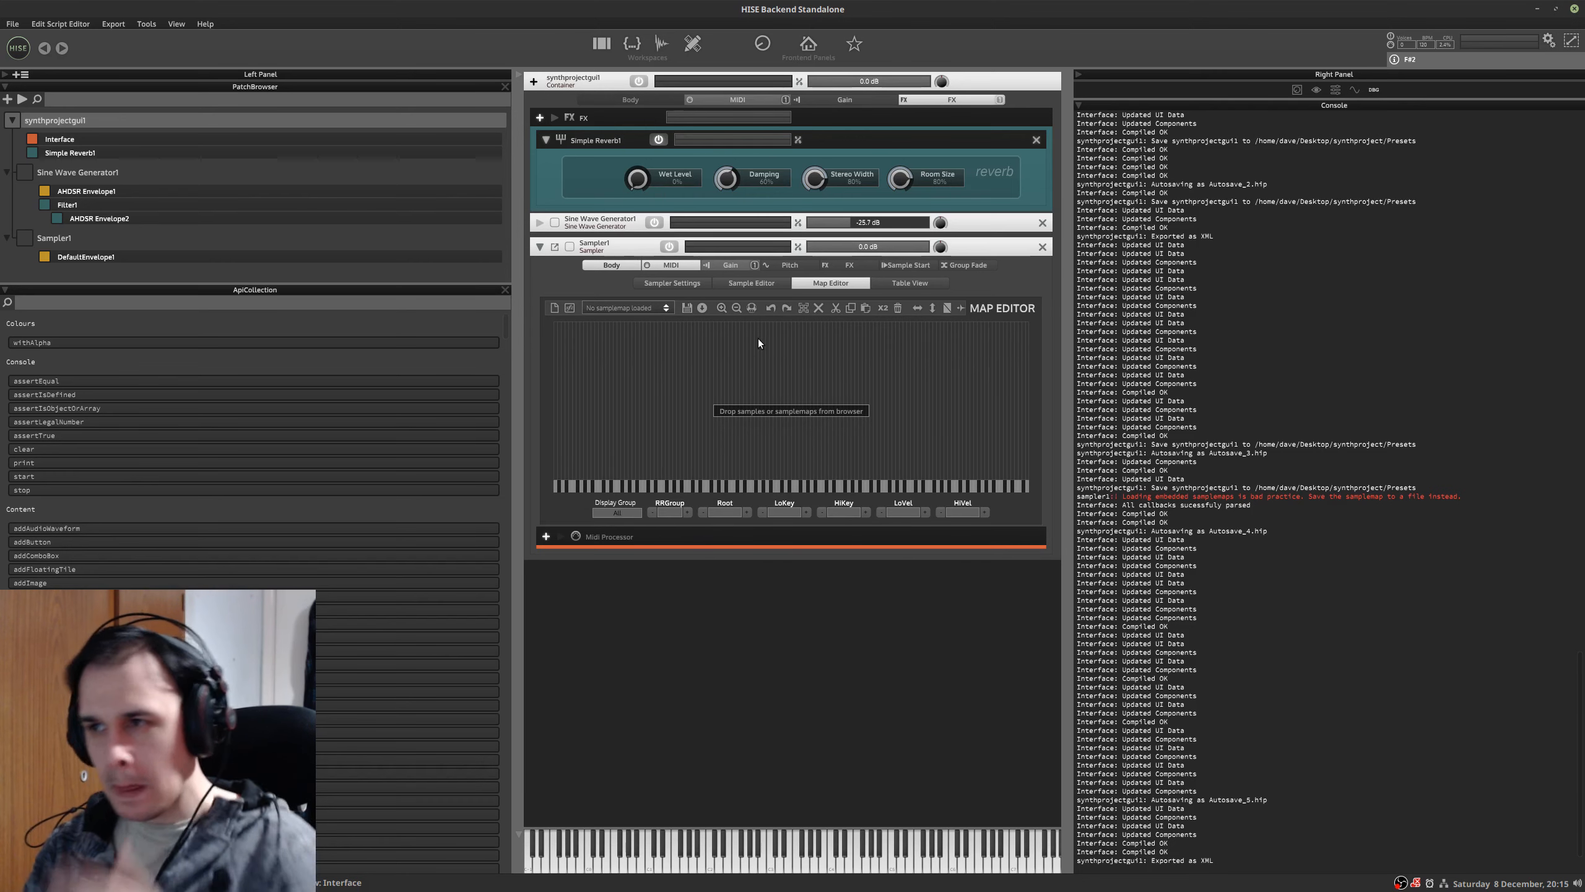
left_click(546, 537)
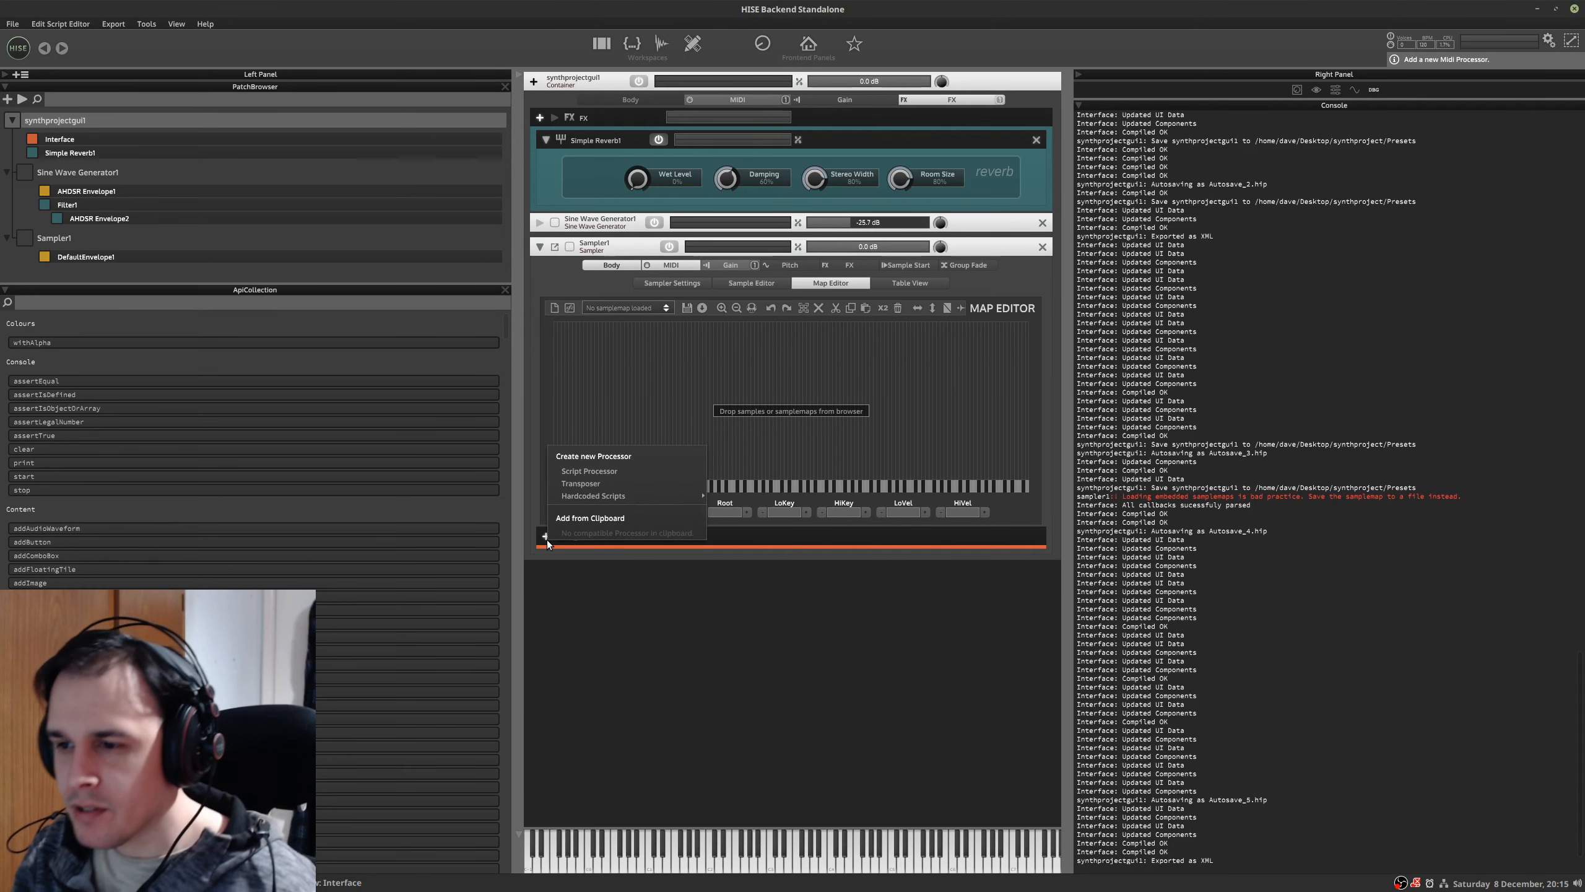
left_click(591, 484)
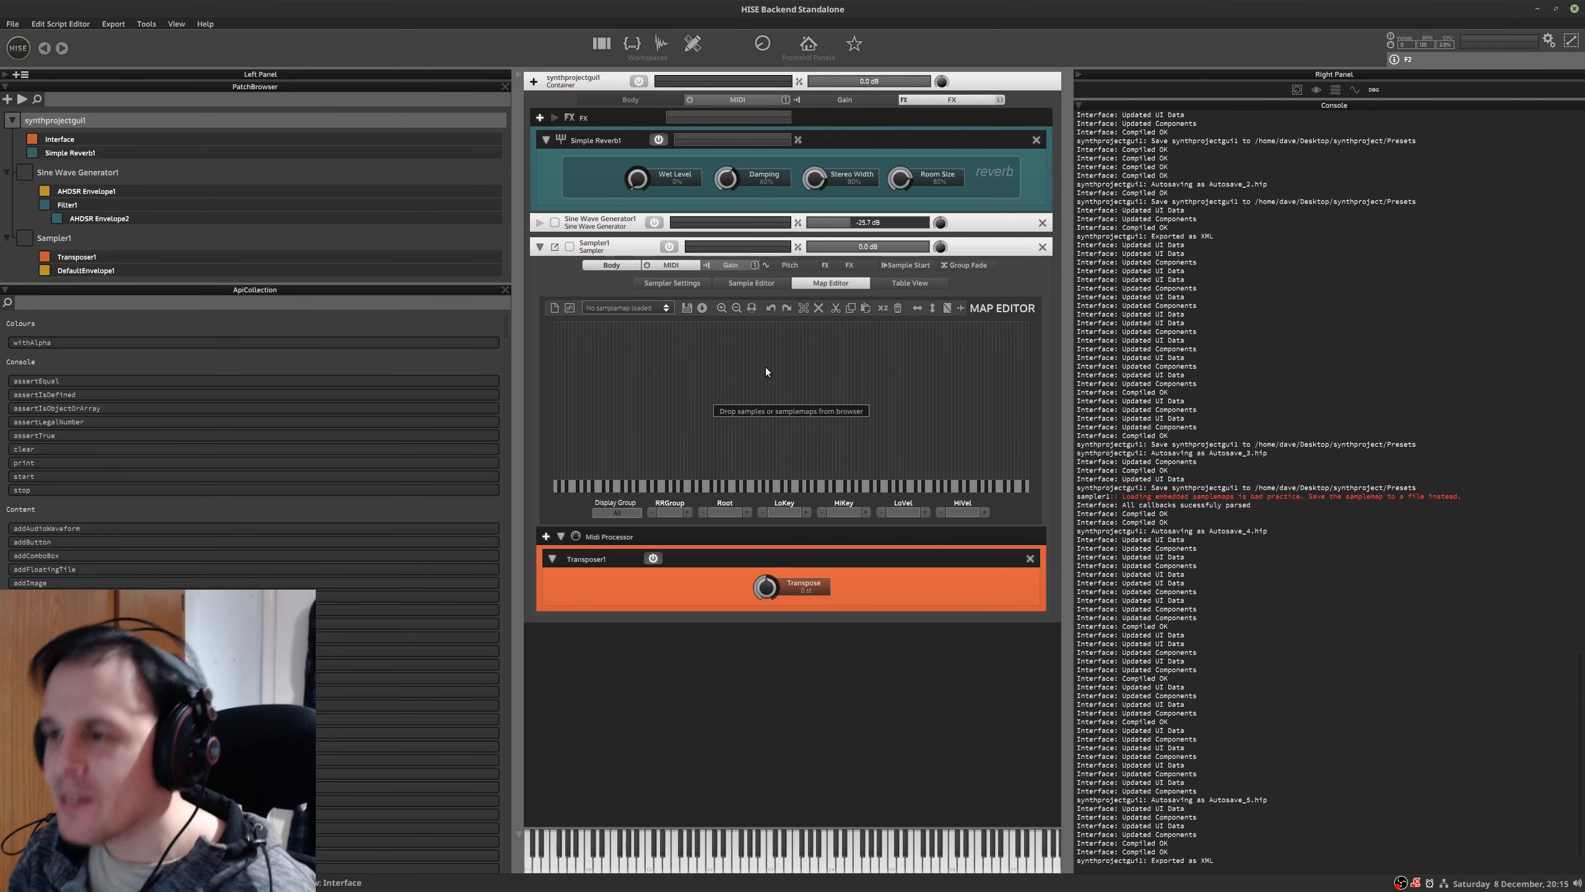
- Try different positive and negative Transpose amounts on Sampler1's Transposer
mouse_move(758, 584)
left_mouse_down()
mouse_move(757, 626)
mouse_move(765, 593)
left_mouse_up()
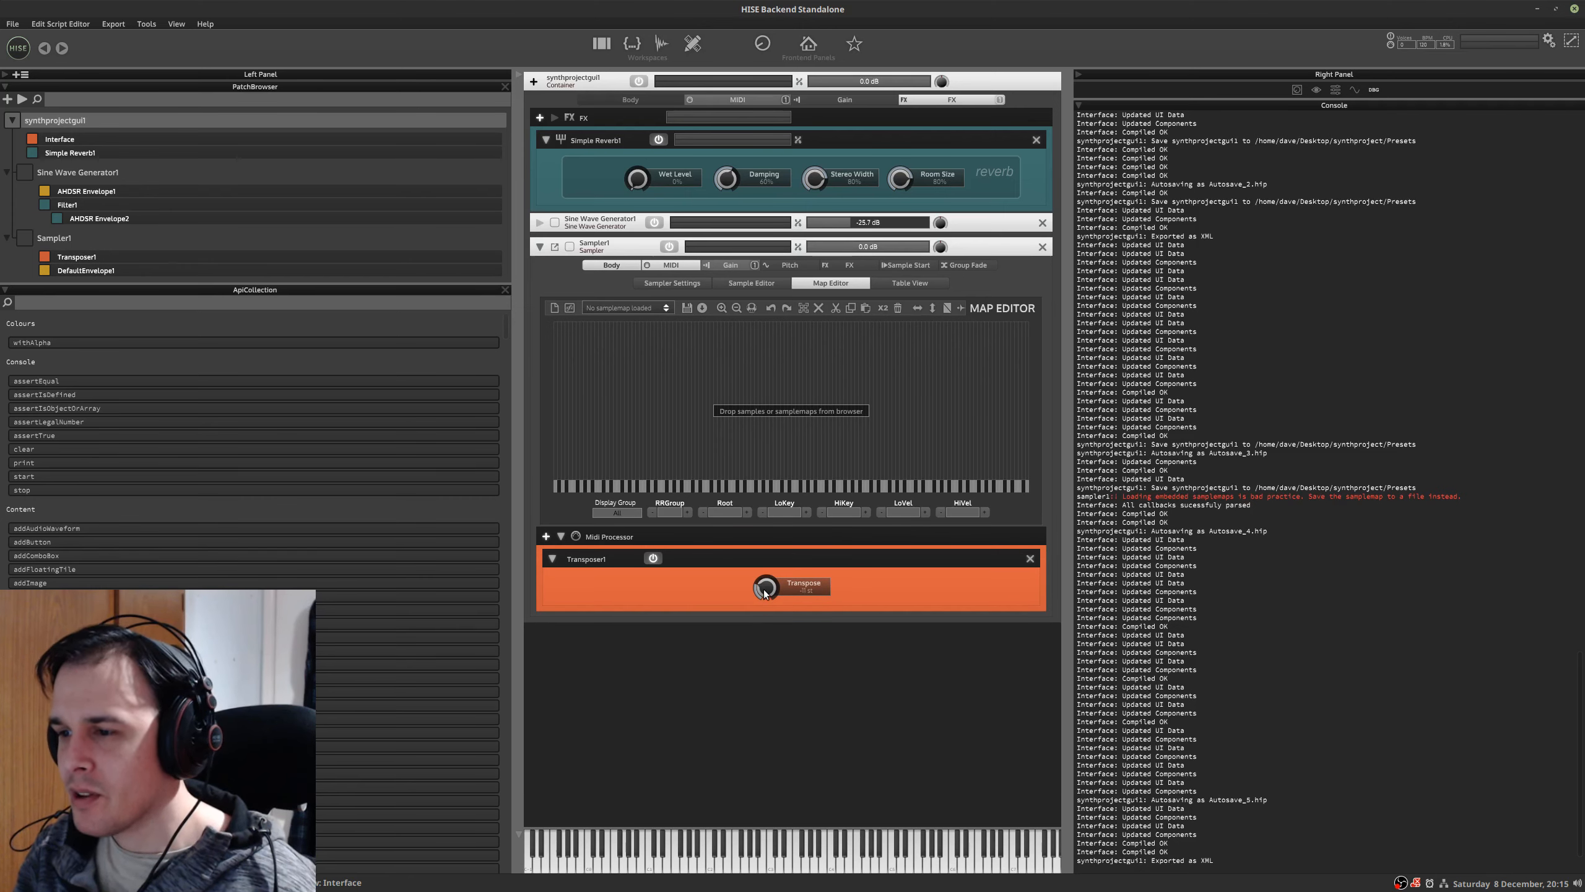
left_click_drag(780, 513, 771, 584)
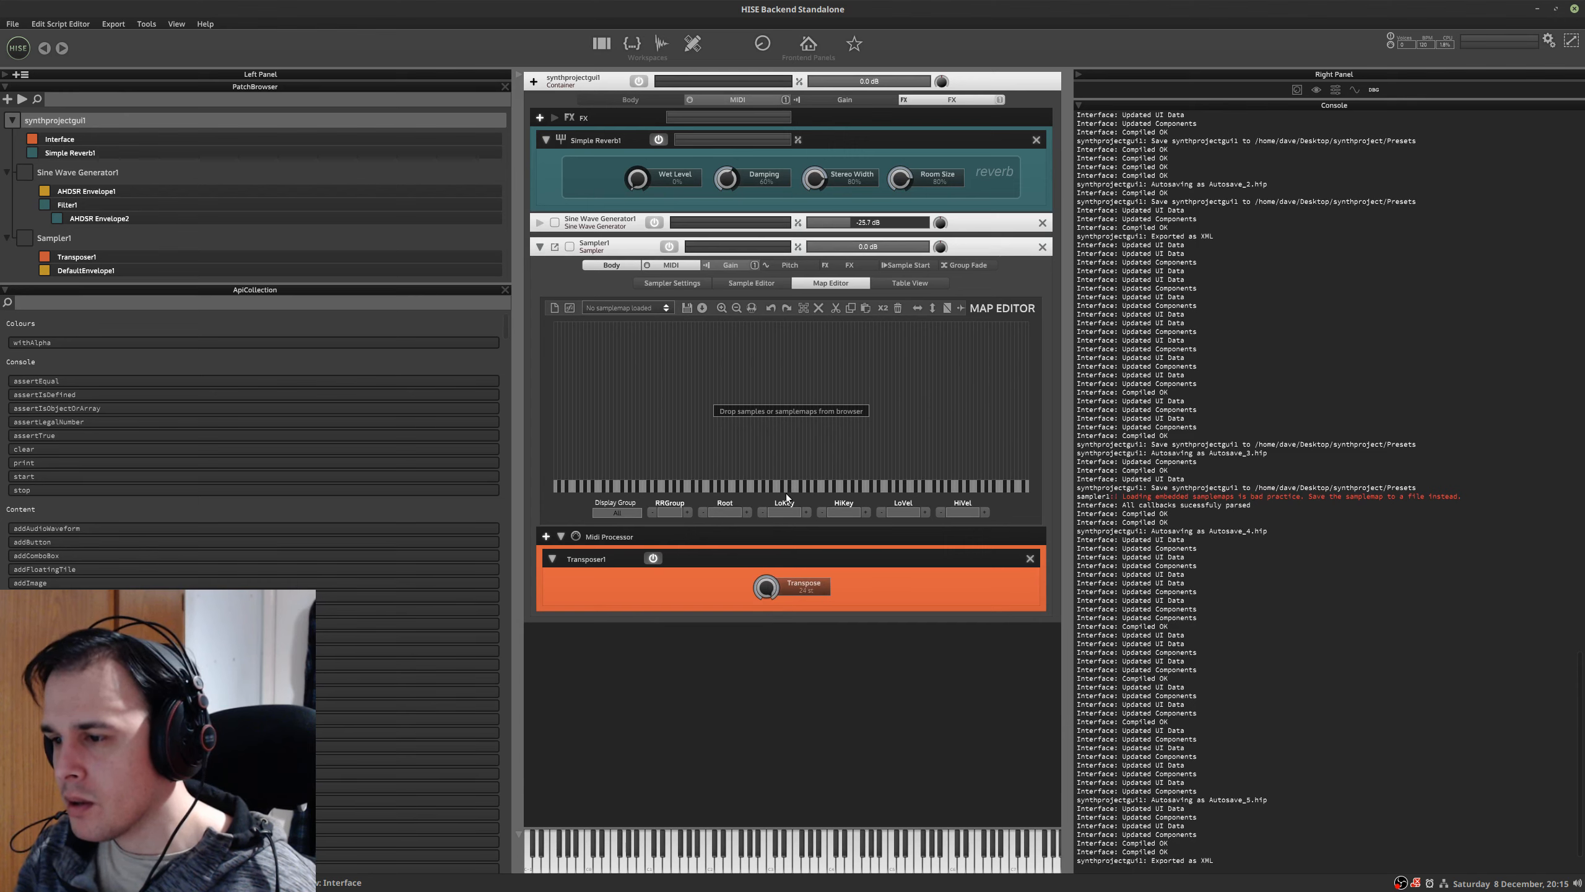
left_click_drag(785, 494, 751, 619)
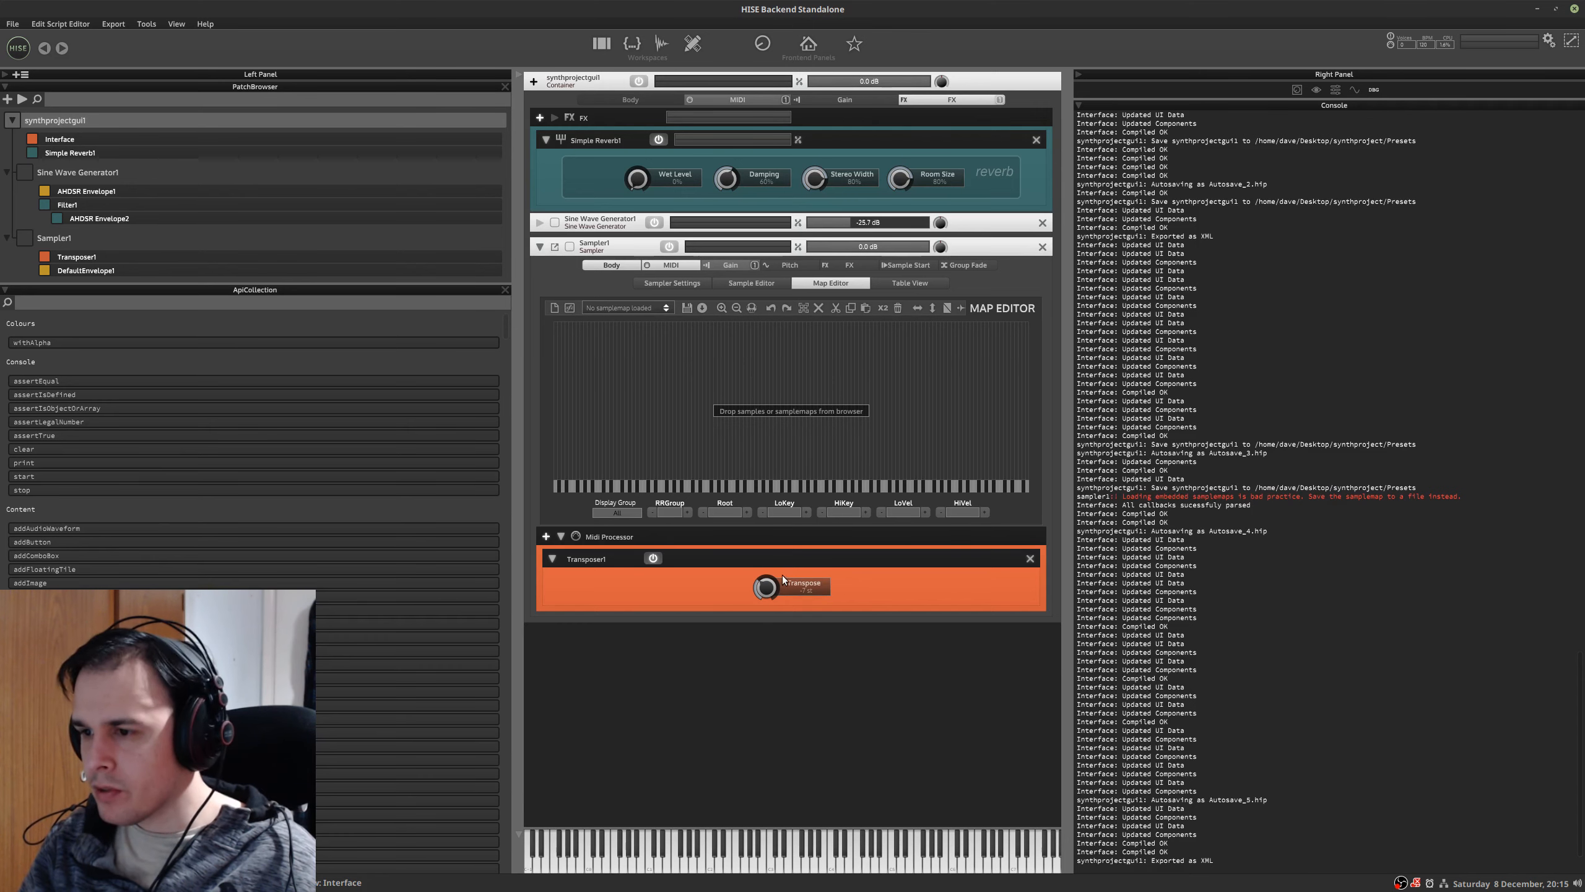
mouse_move(765, 587)
left_mouse_down()
mouse_move(764, 614)
mouse_move(768, 560)
left_mouse_up()
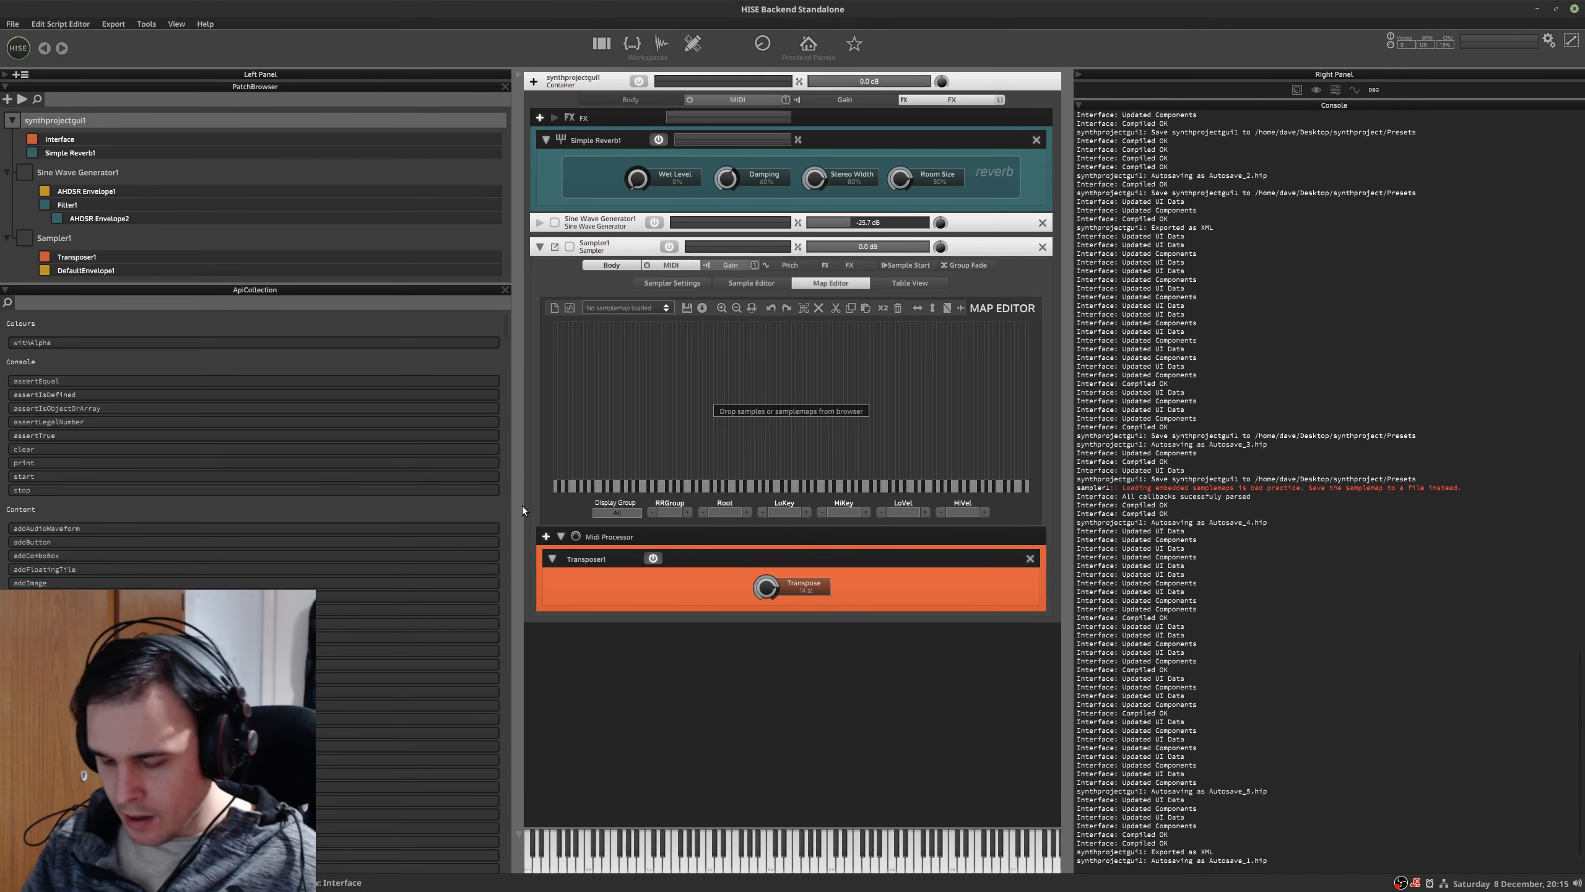
- Switch to Firefox and open the current live stream on YouTube to read its chat
key("ctrl+alt+Left")
key("ctrl+alt+Right")
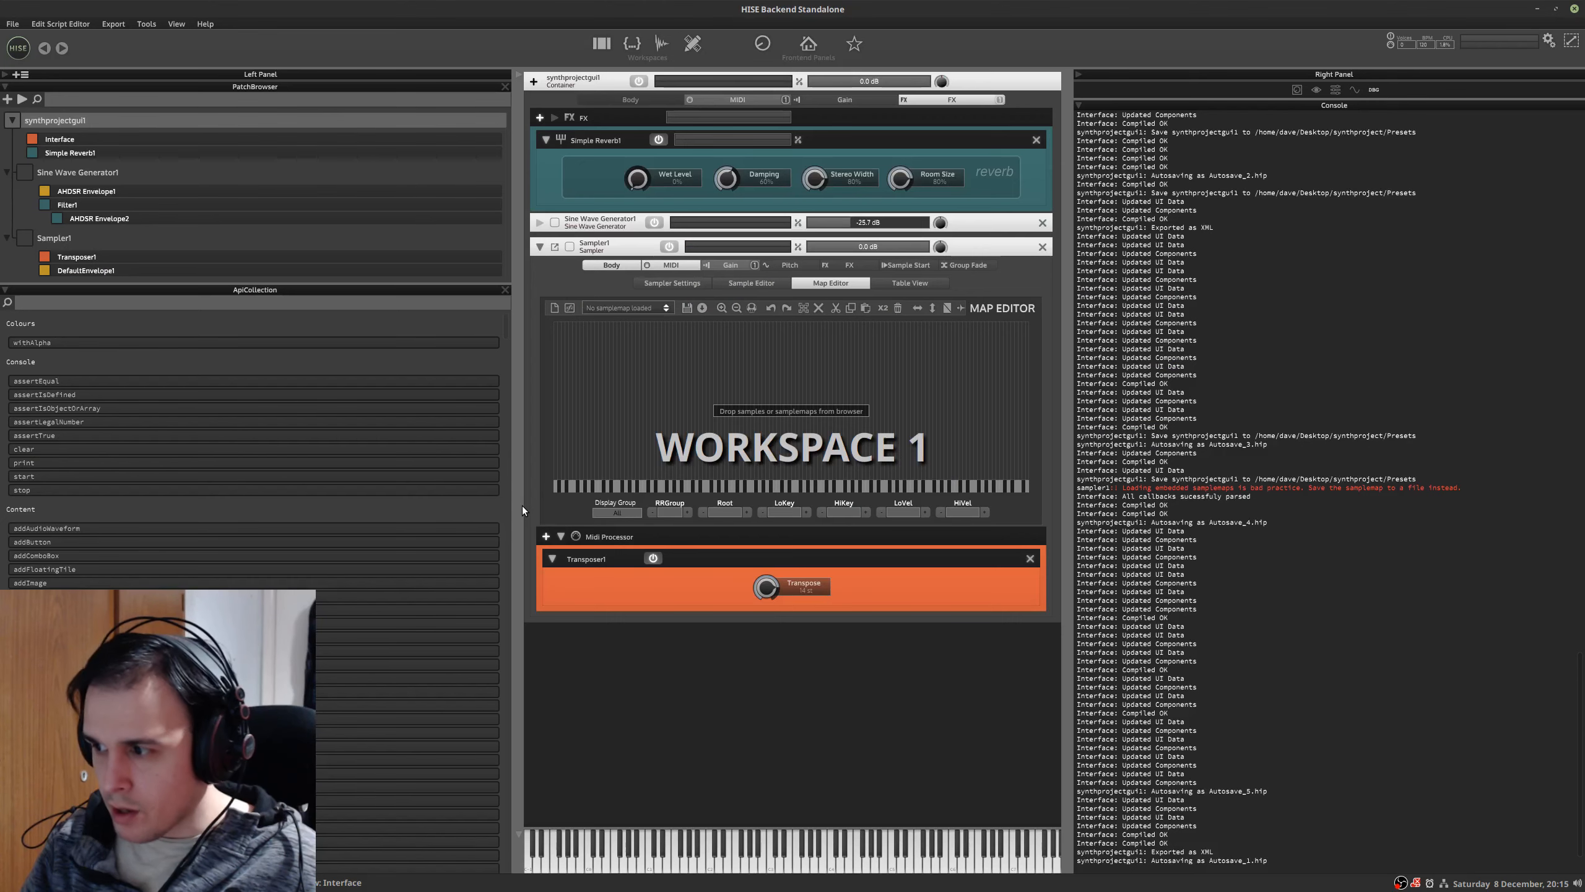
key("super")
type("fire")
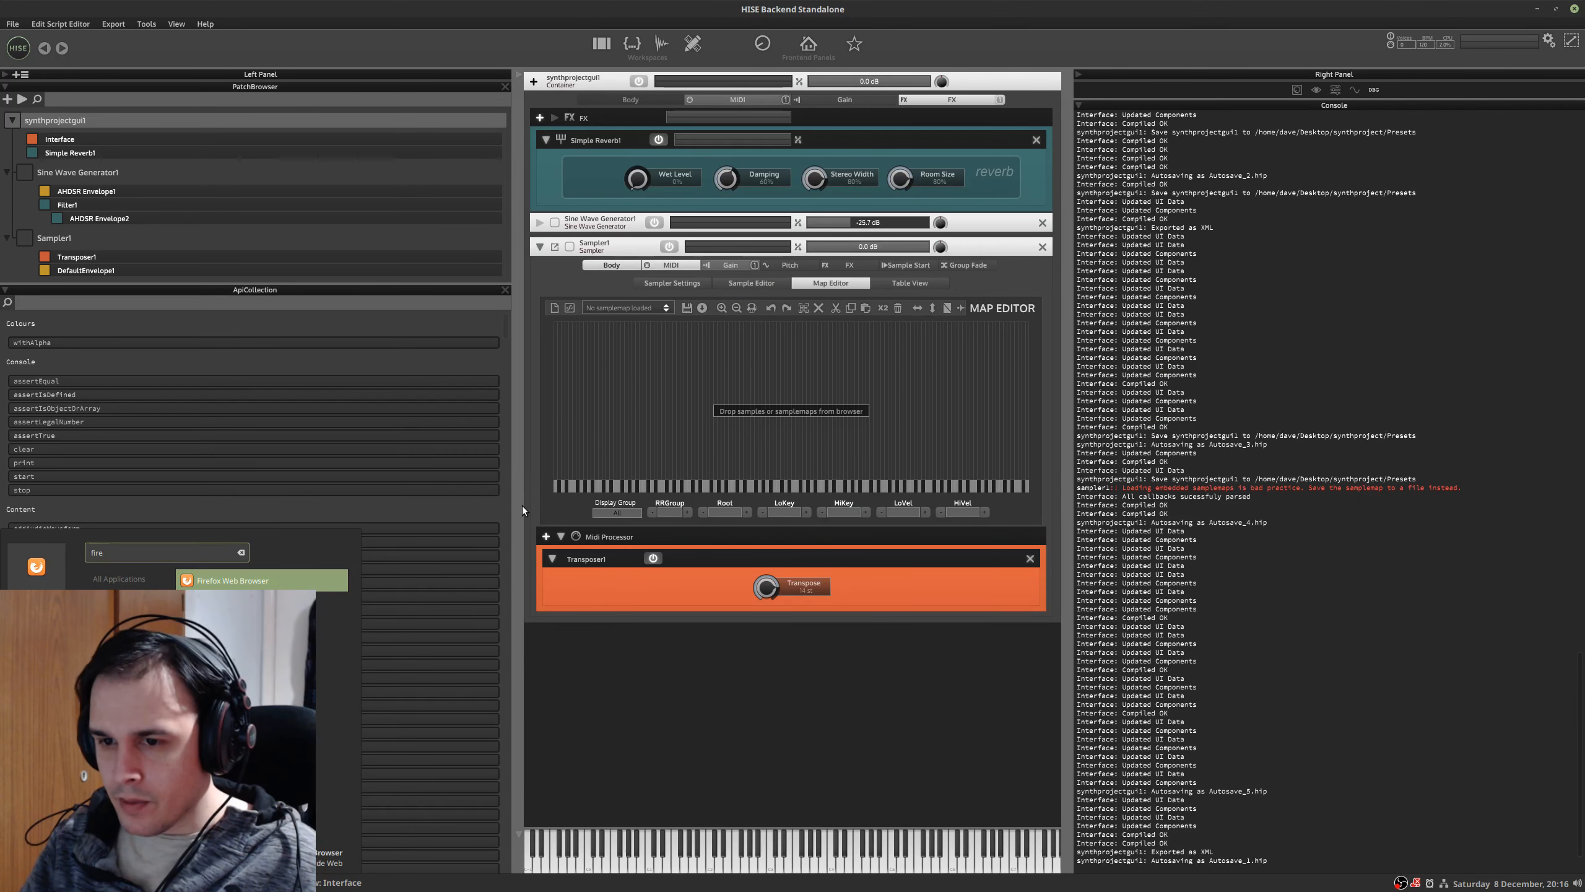
key("Return")
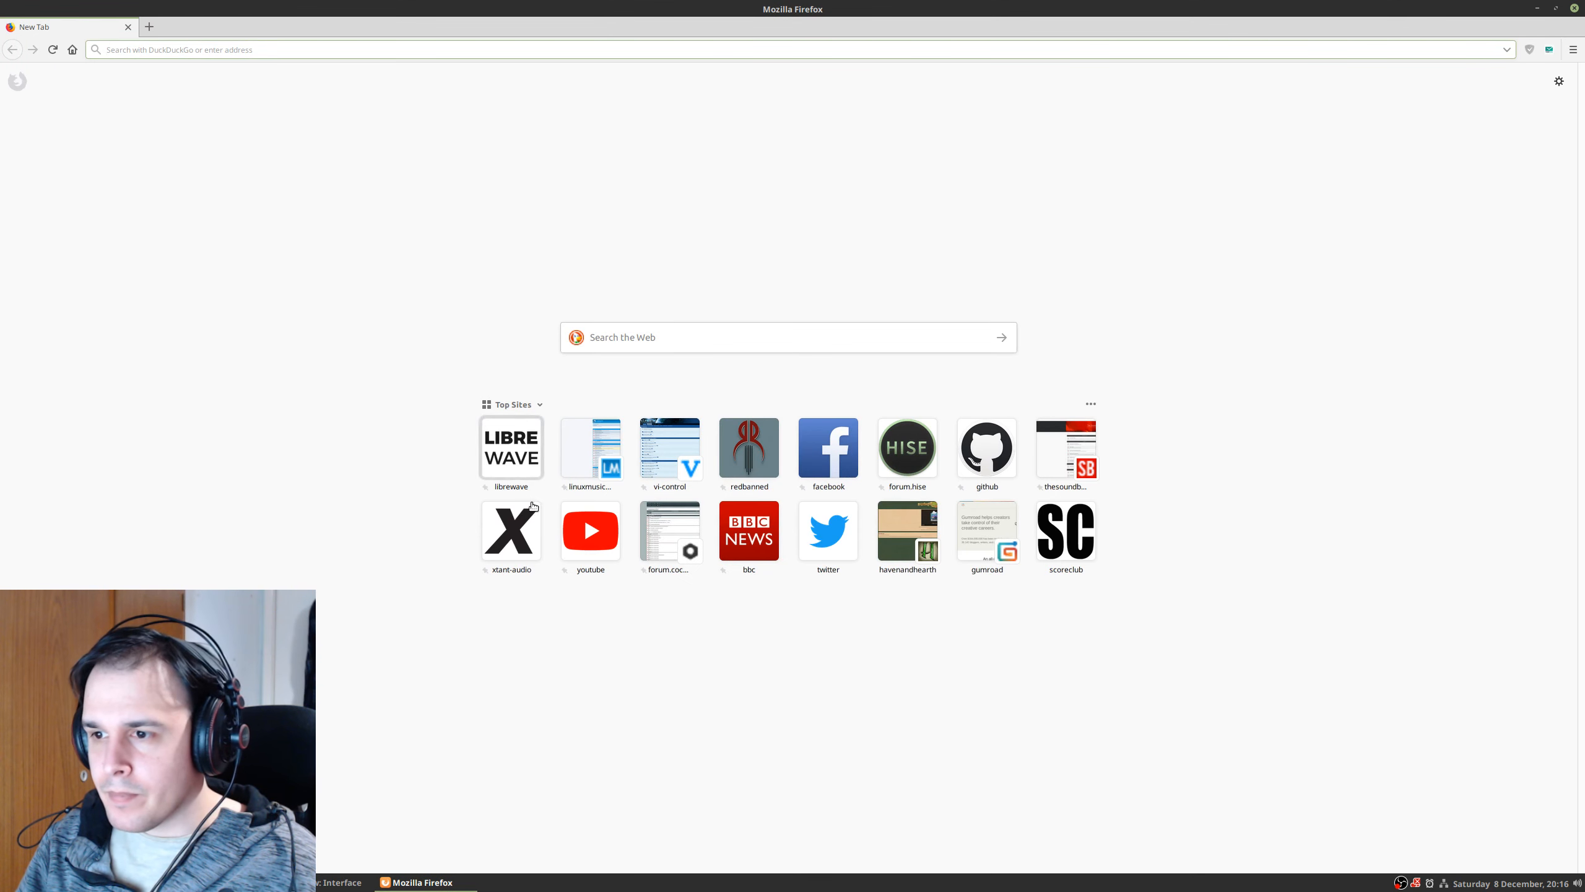
left_click(590, 530)
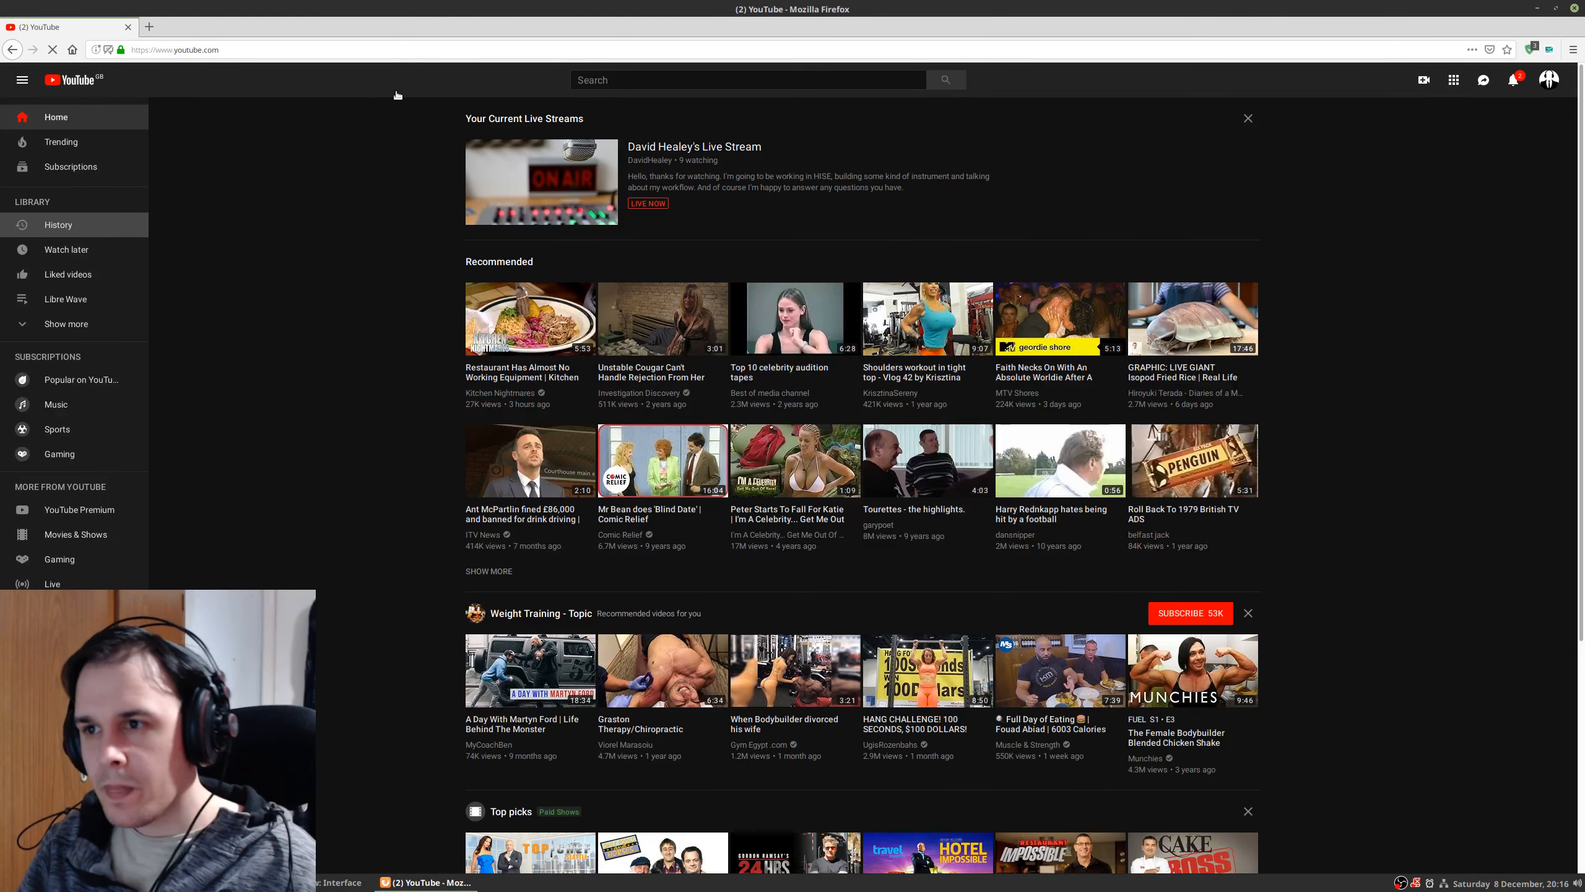
left_click(491, 160)
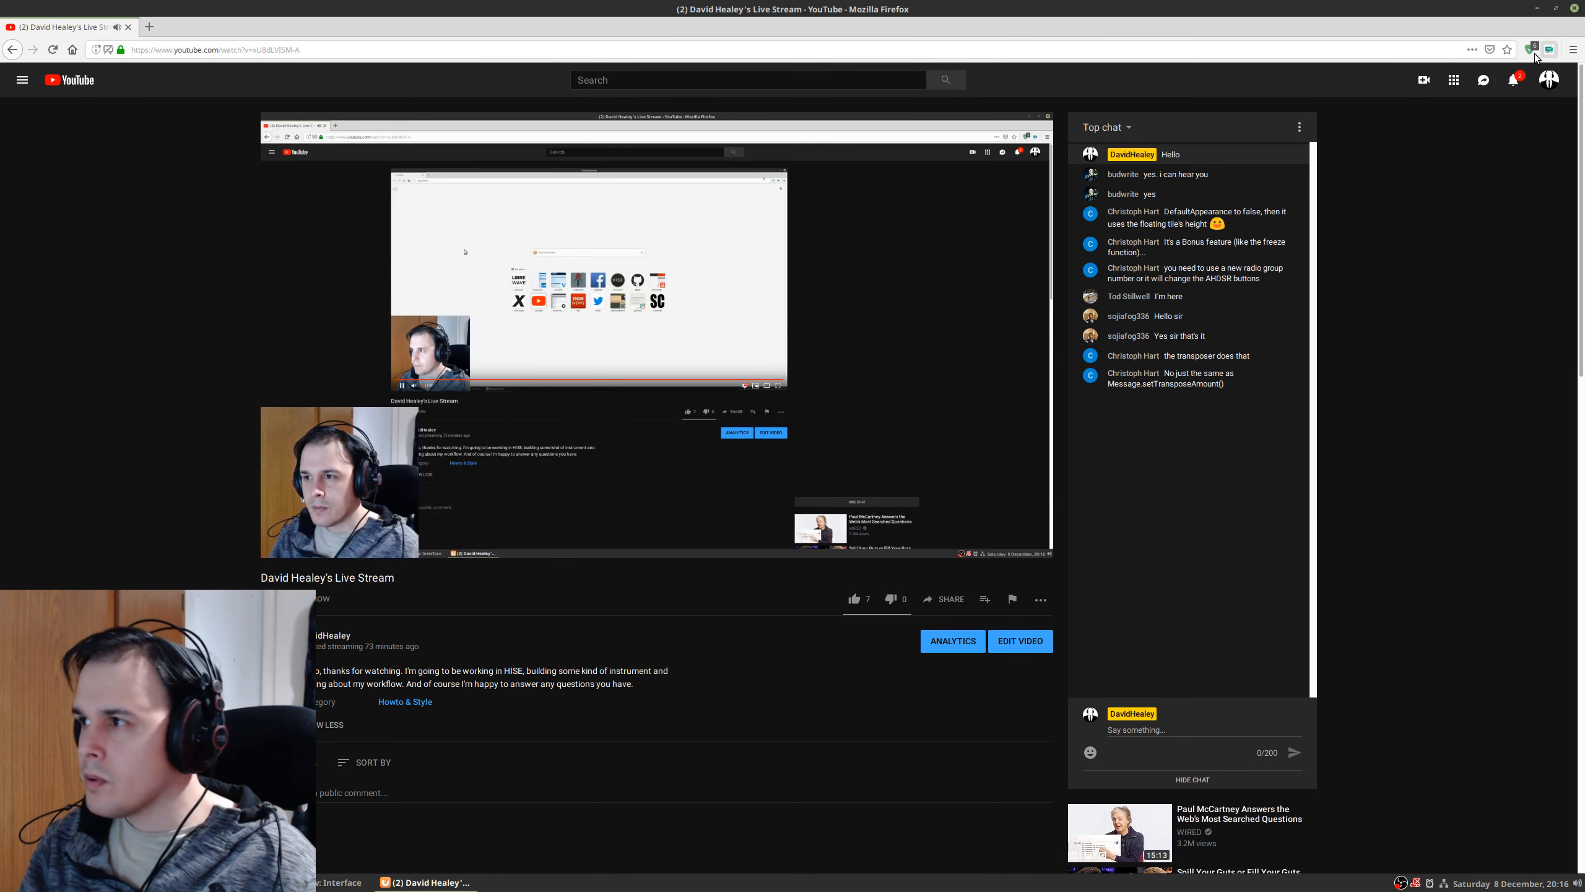
- Return to HISE and try another Transpose amount on Sampler1's Transposer
left_click(1536, 8)
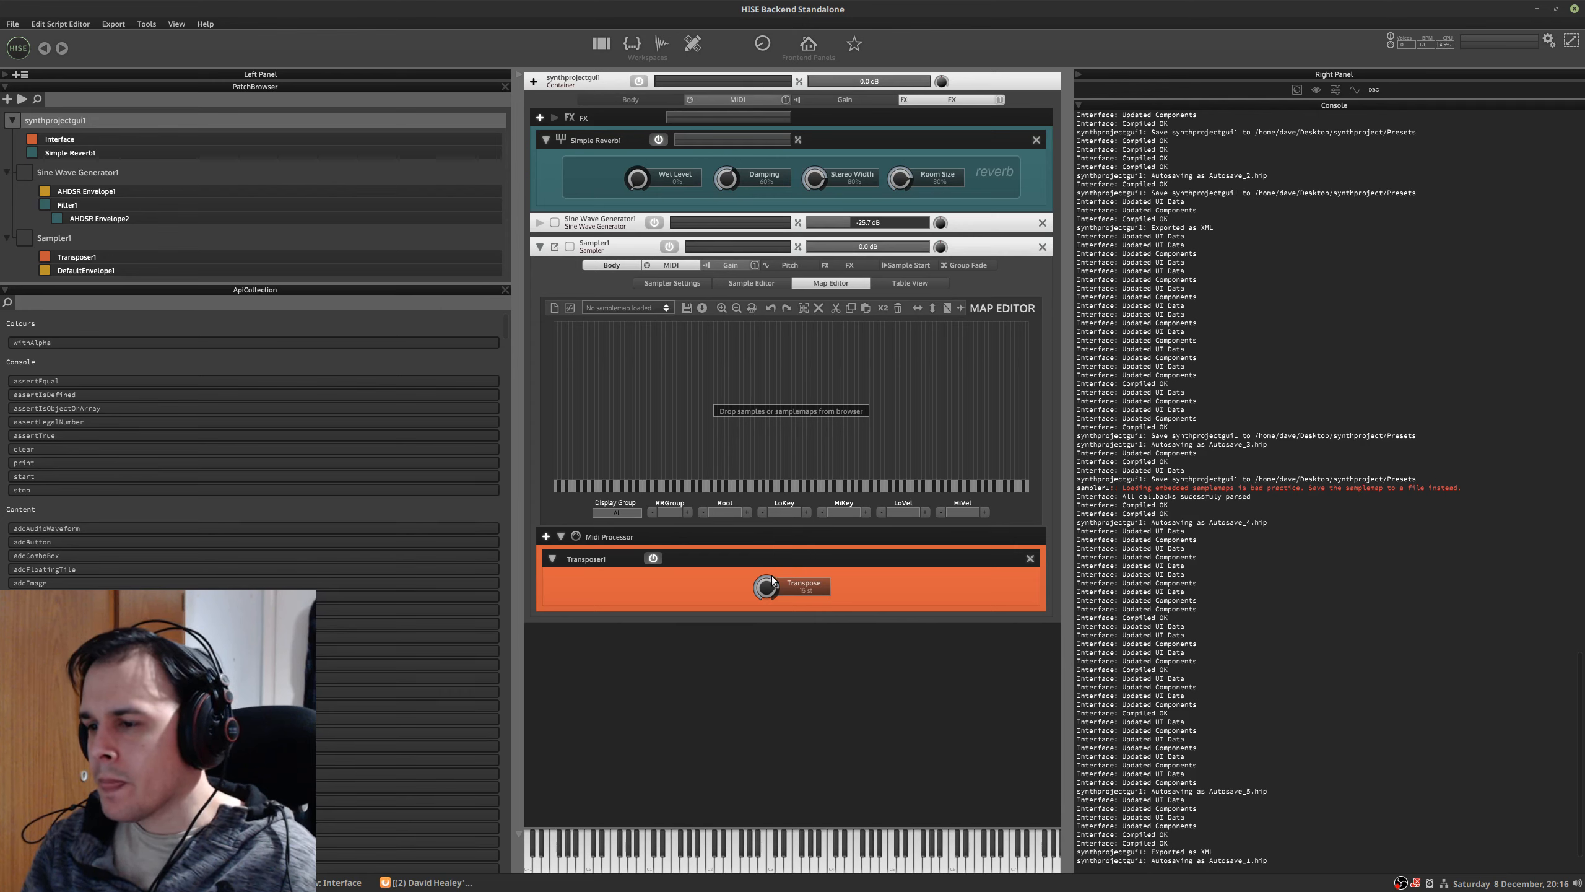
left_click_drag(767, 586, 765, 552)
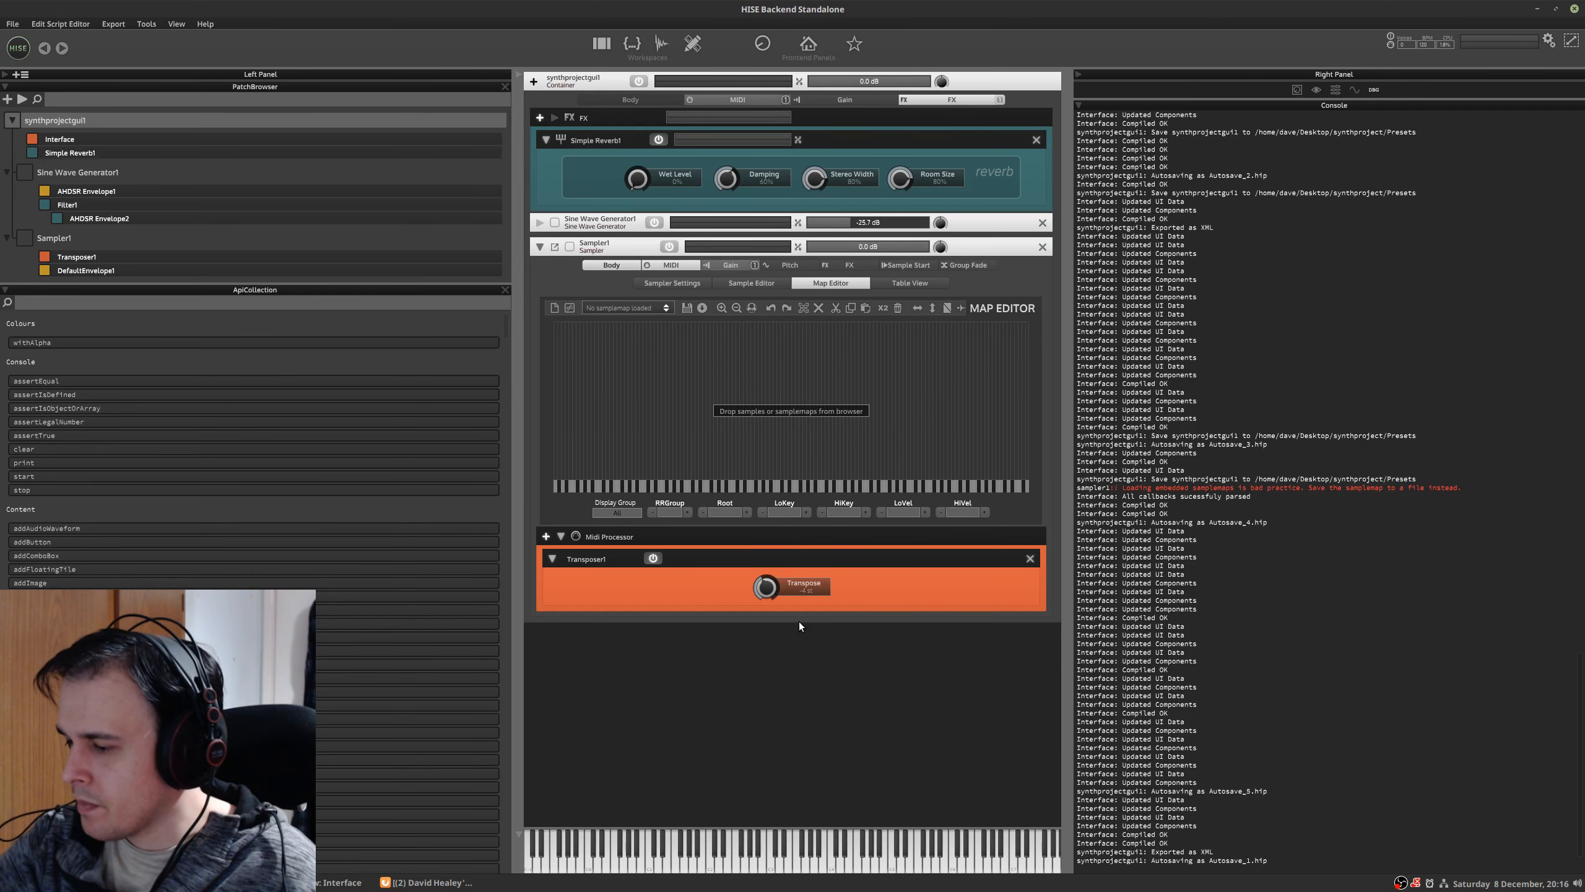
- Switch to OBS Studio, hide the screen capture source listed below the webcam, and transition the HISE window view to the live output
key("ctrl+alt+Right")
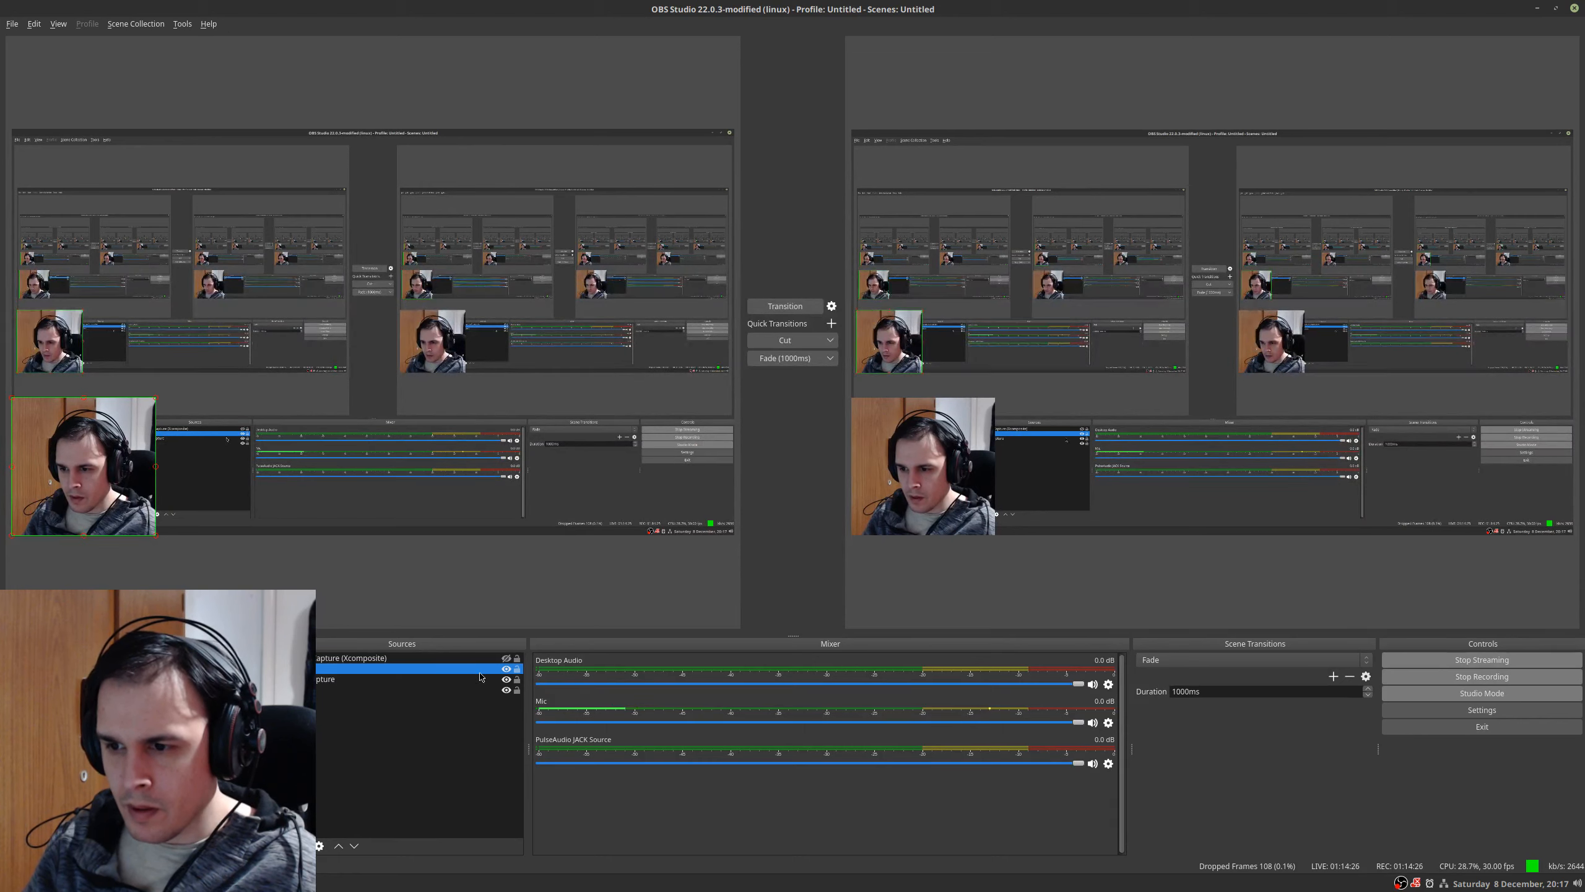
left_click(506, 669)
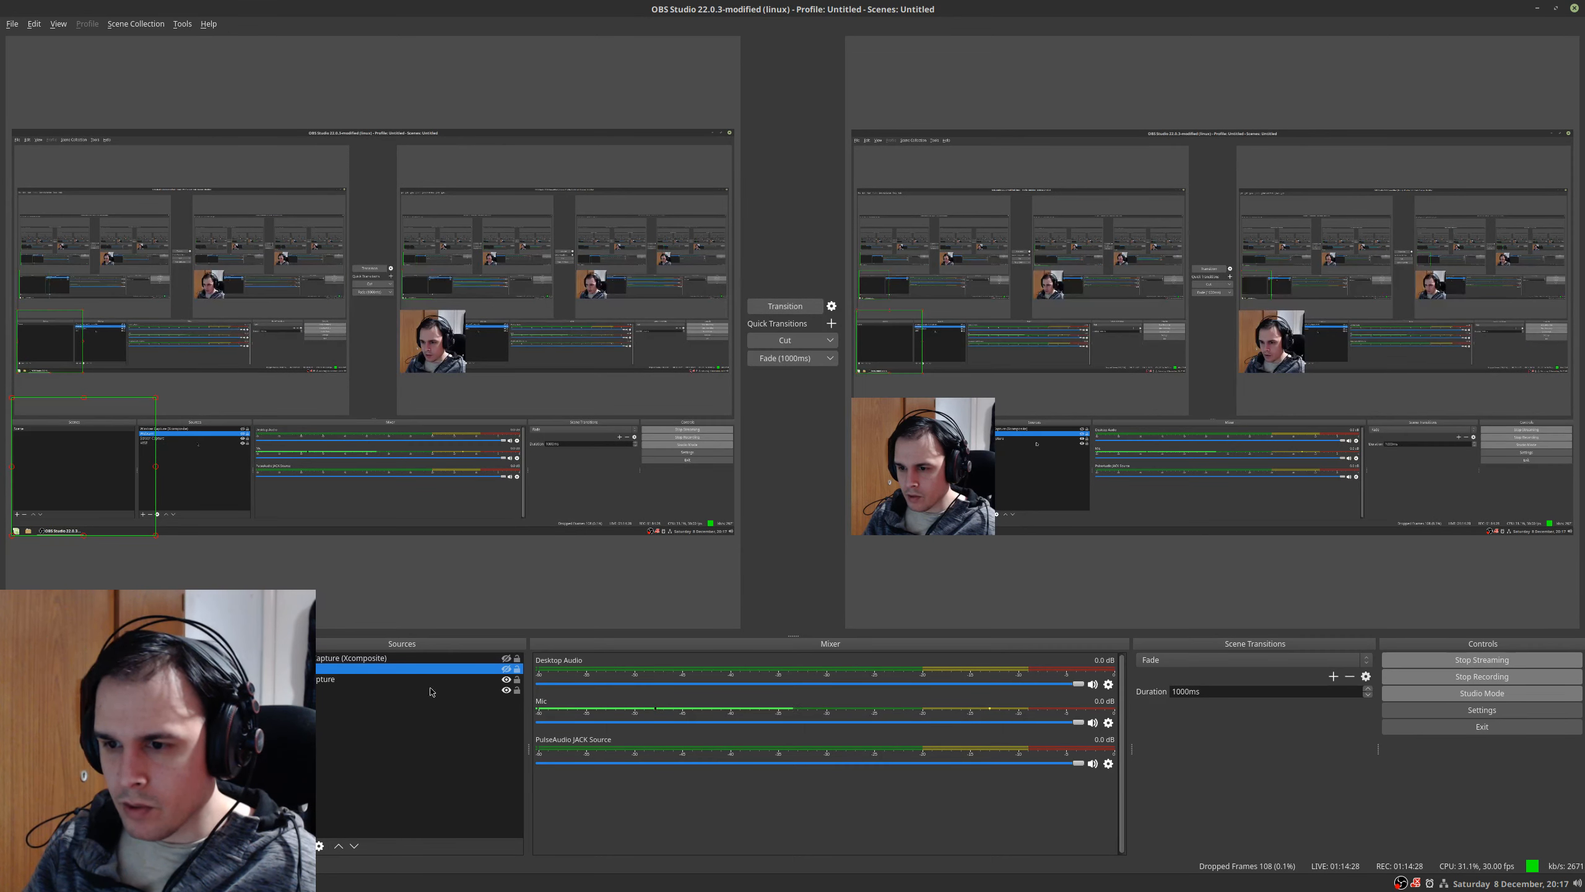
left_click(505, 669)
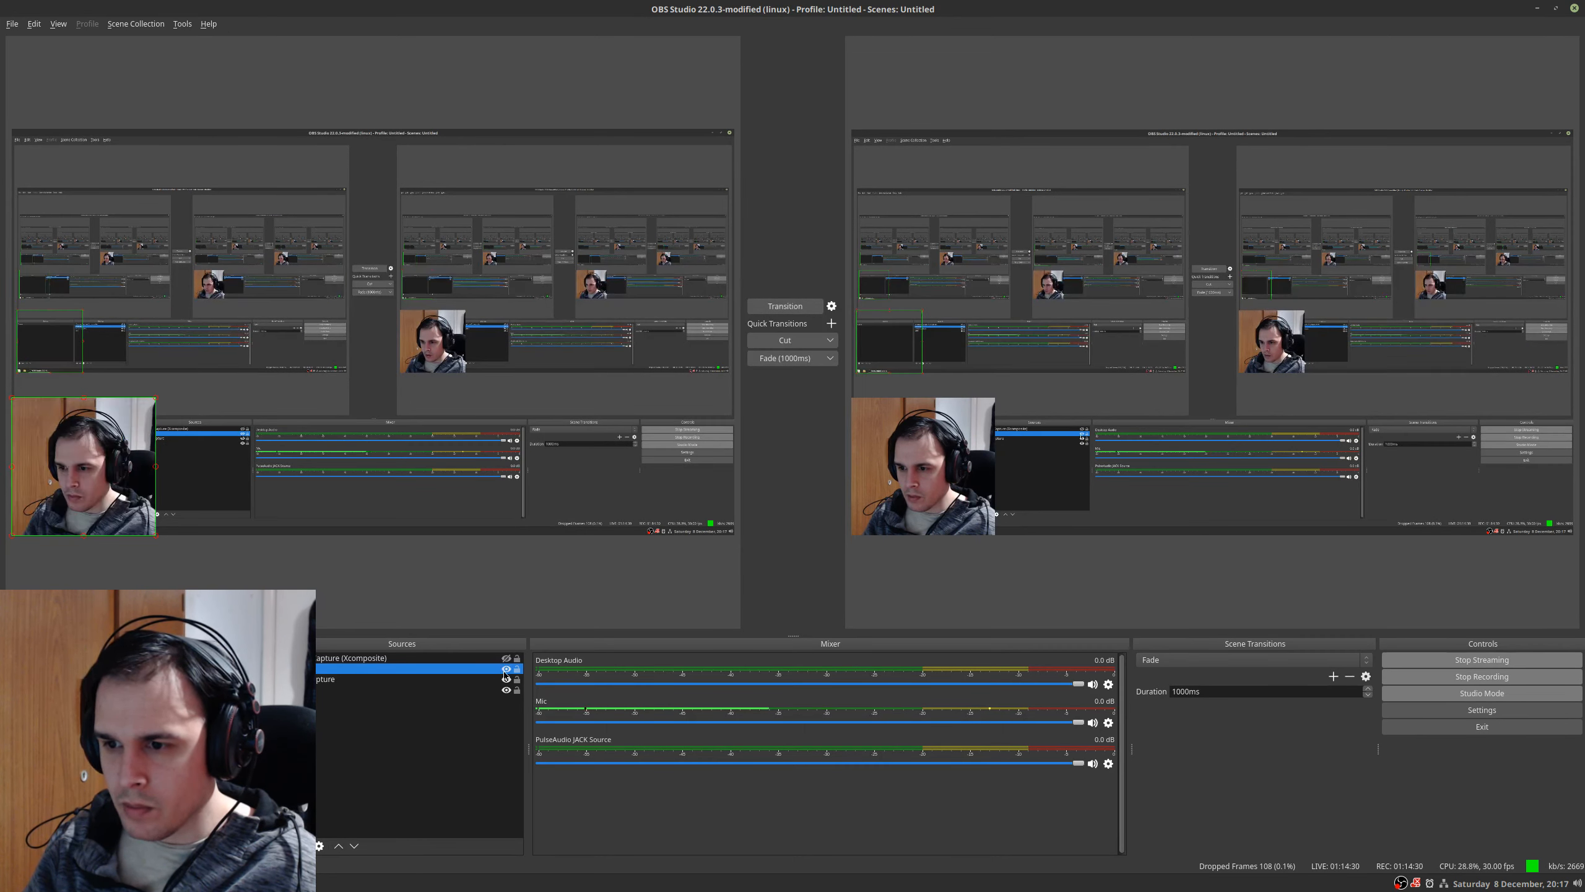
left_click(506, 679)
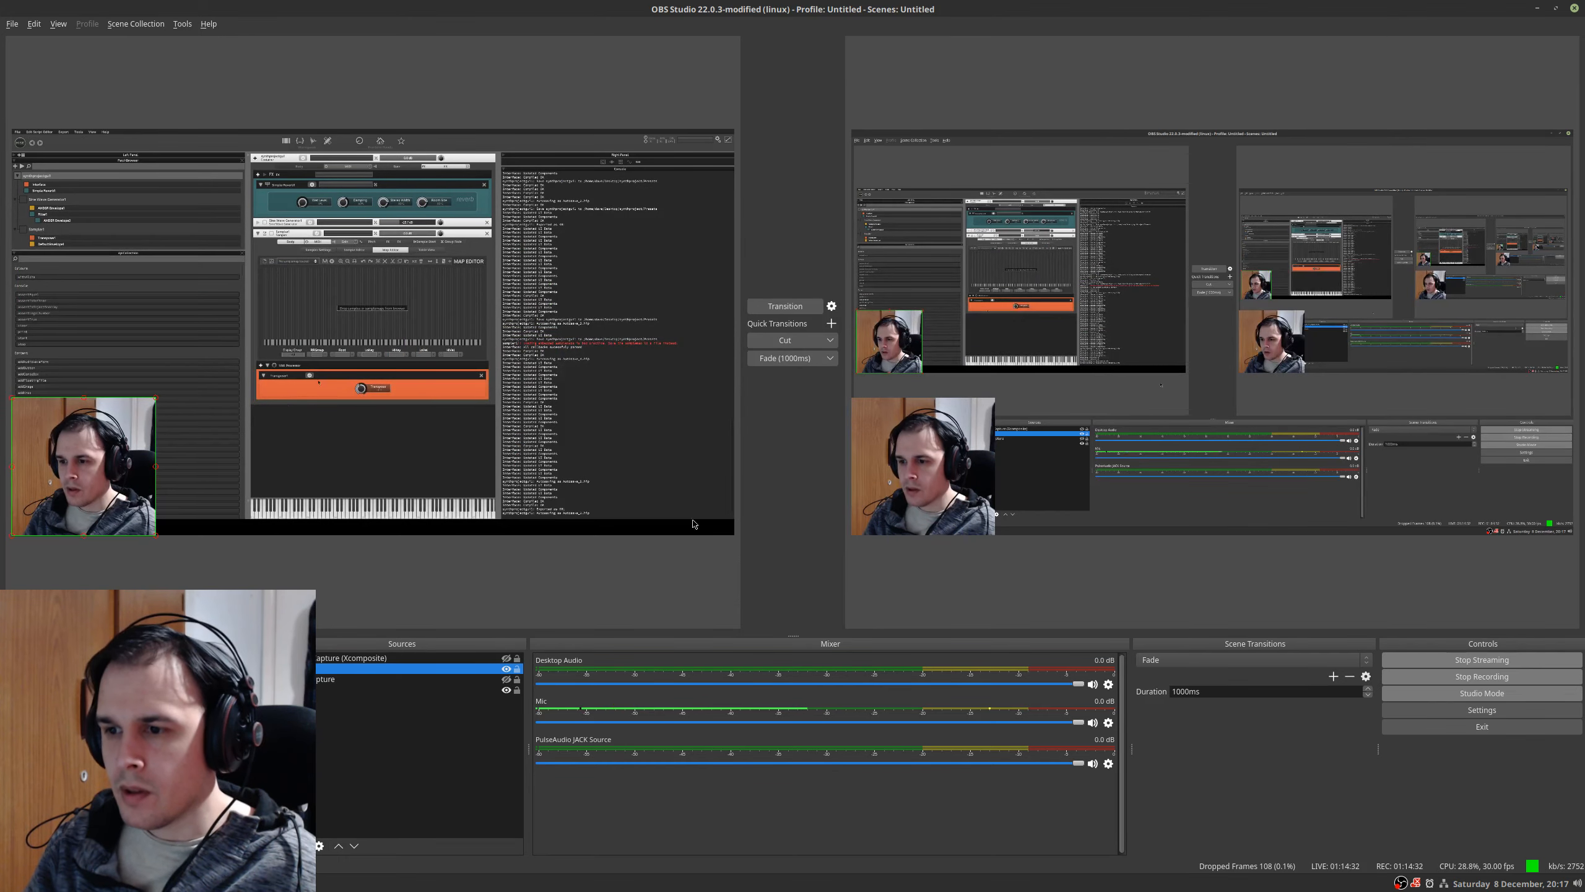
left_click(785, 306)
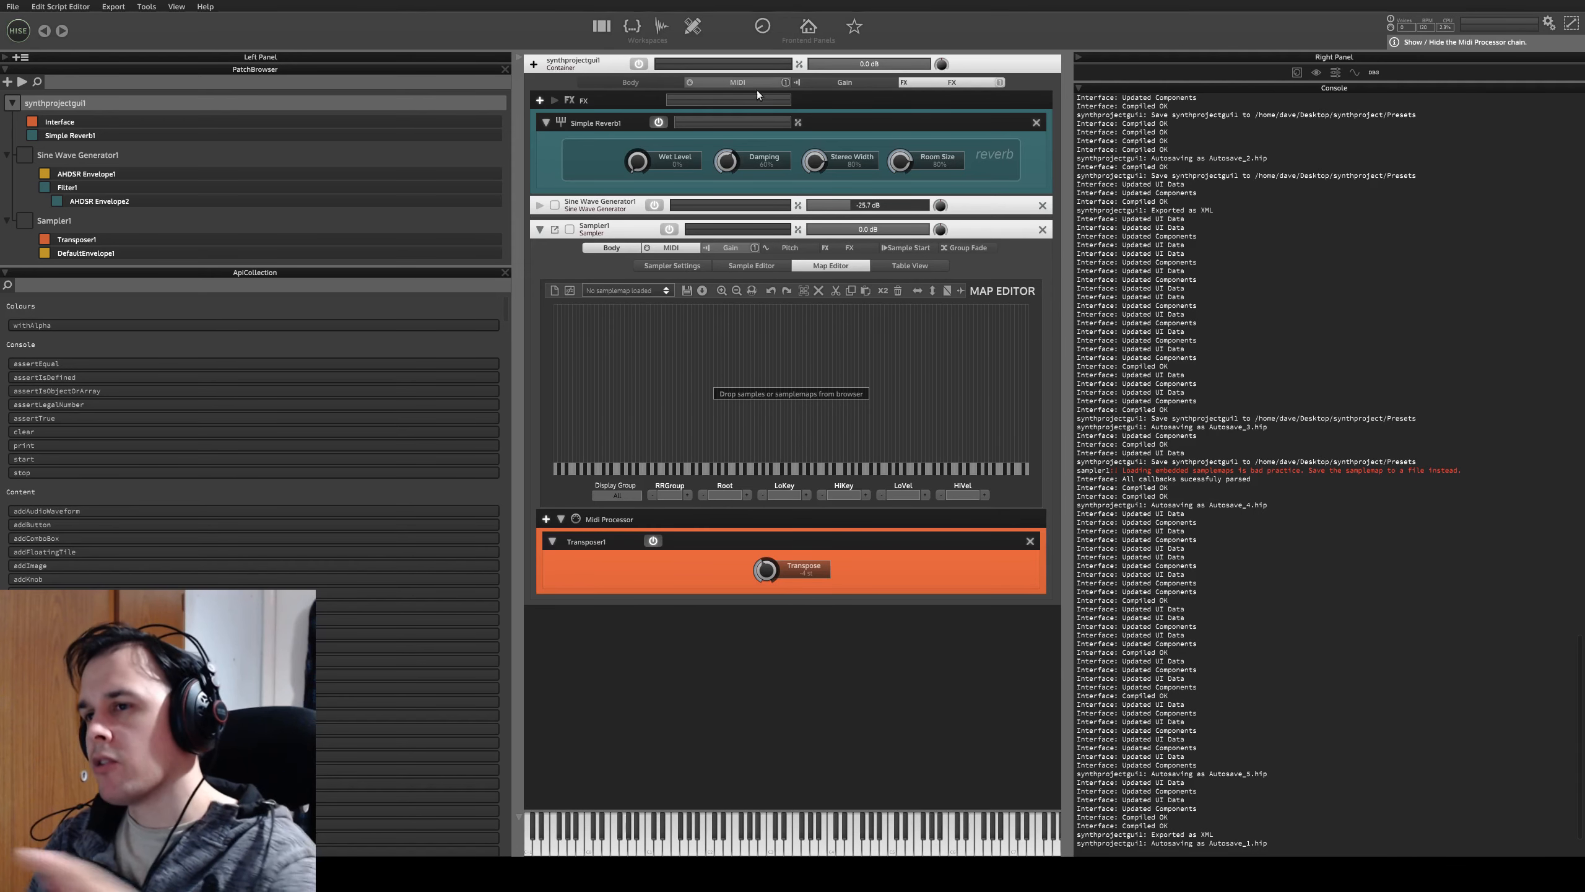
- Check the main container's MIDI processor chain, then remove the Transposer from Sampler1 and hide Sampler1's MIDI chain
left_click(738, 83)
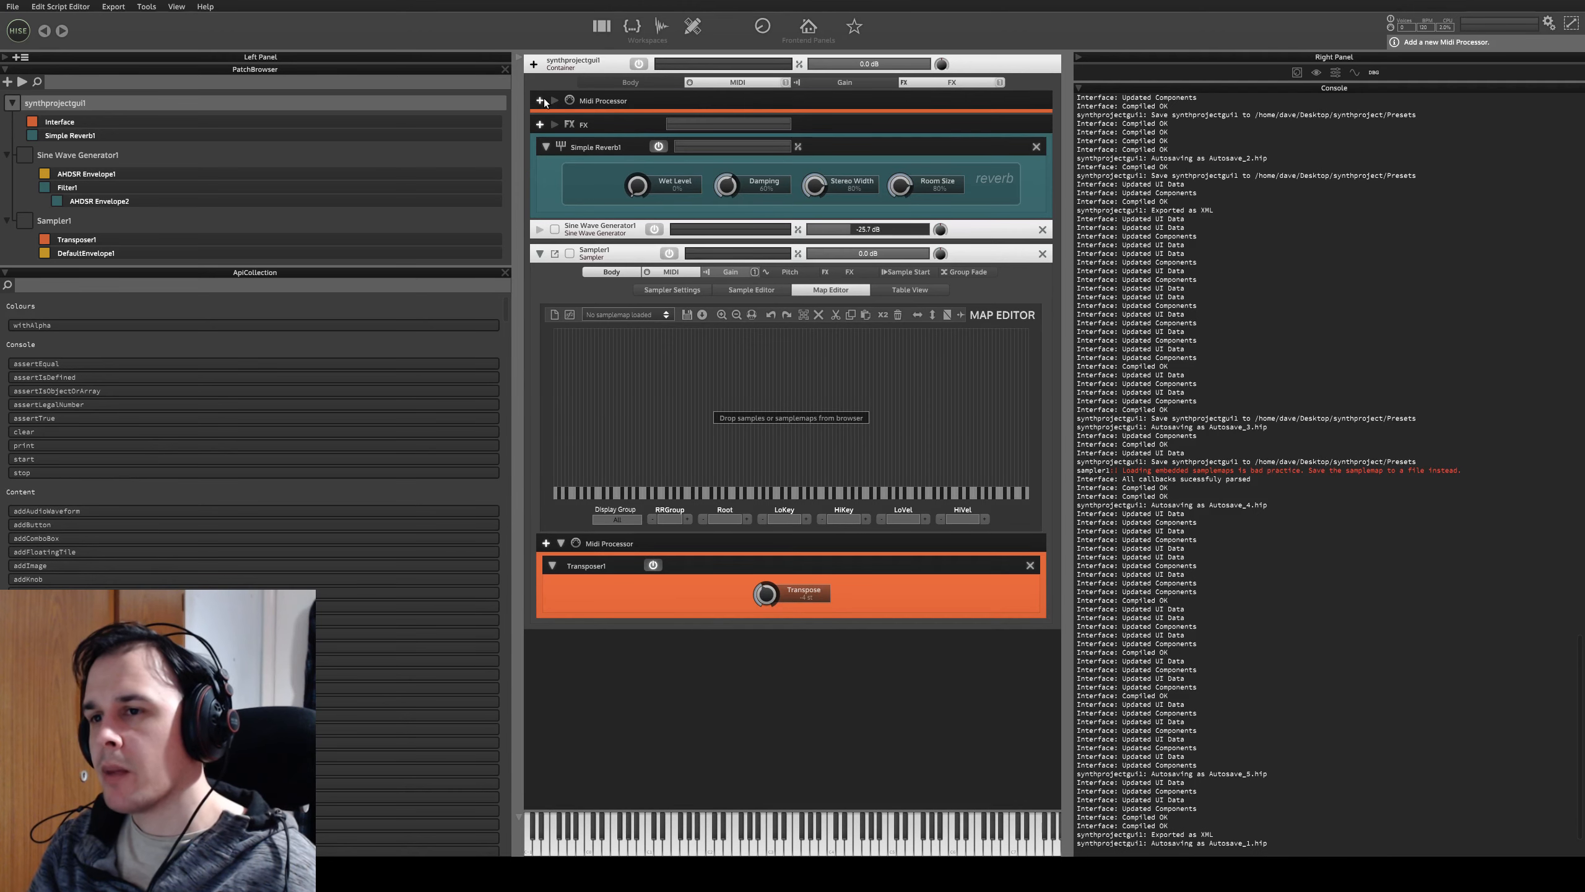
left_click(764, 82)
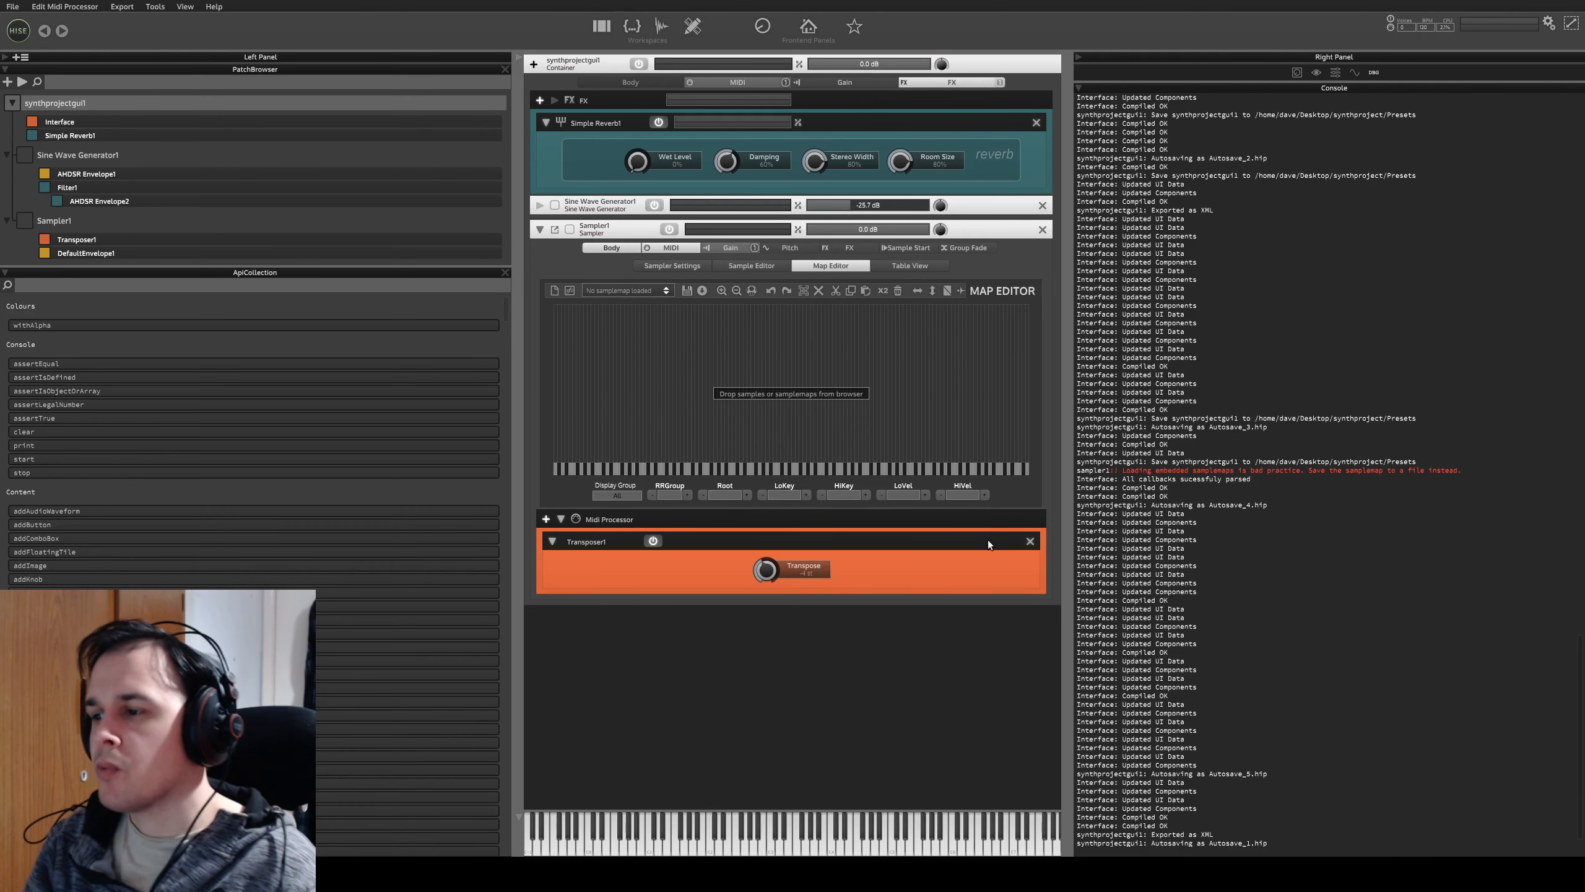
left_click(1029, 542)
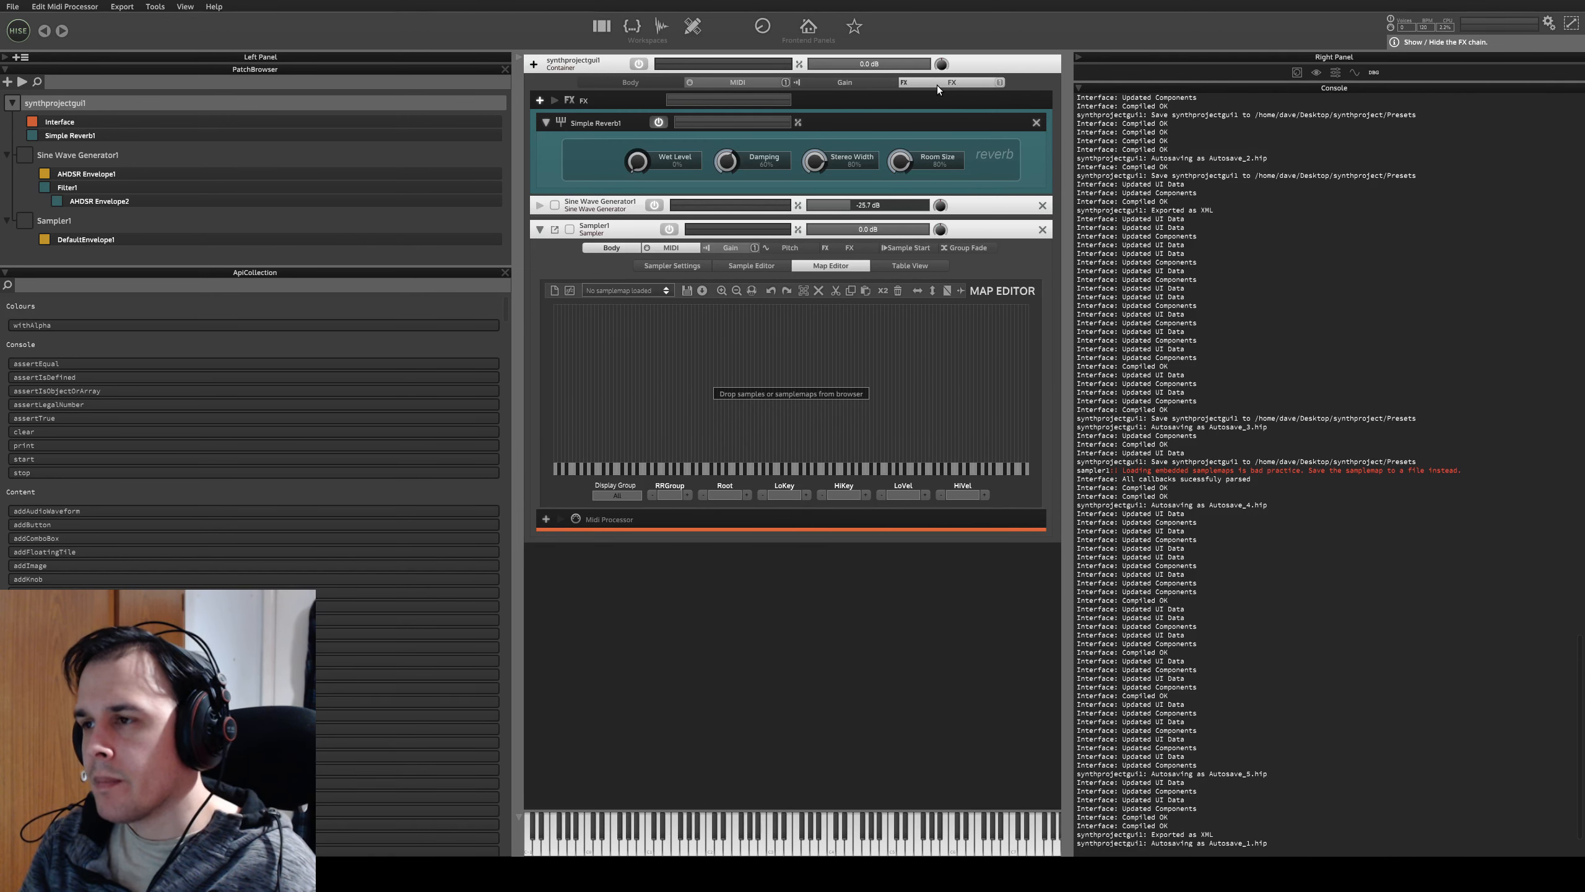
left_click(676, 250)
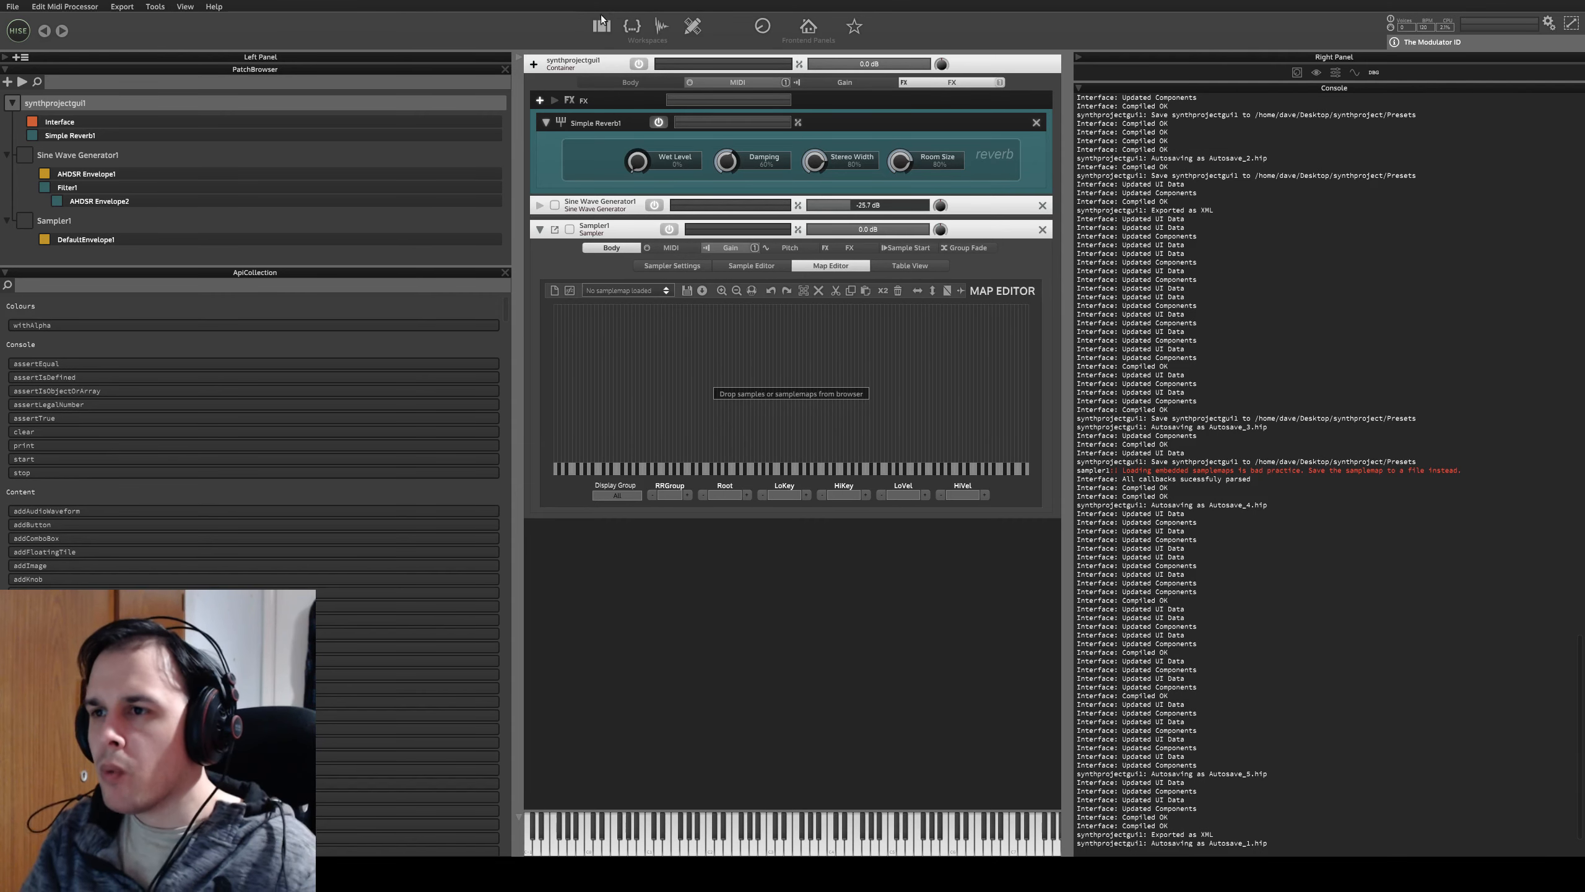
- Check the panels and controls in the interface designer and return to the main workspace
left_click(632, 26)
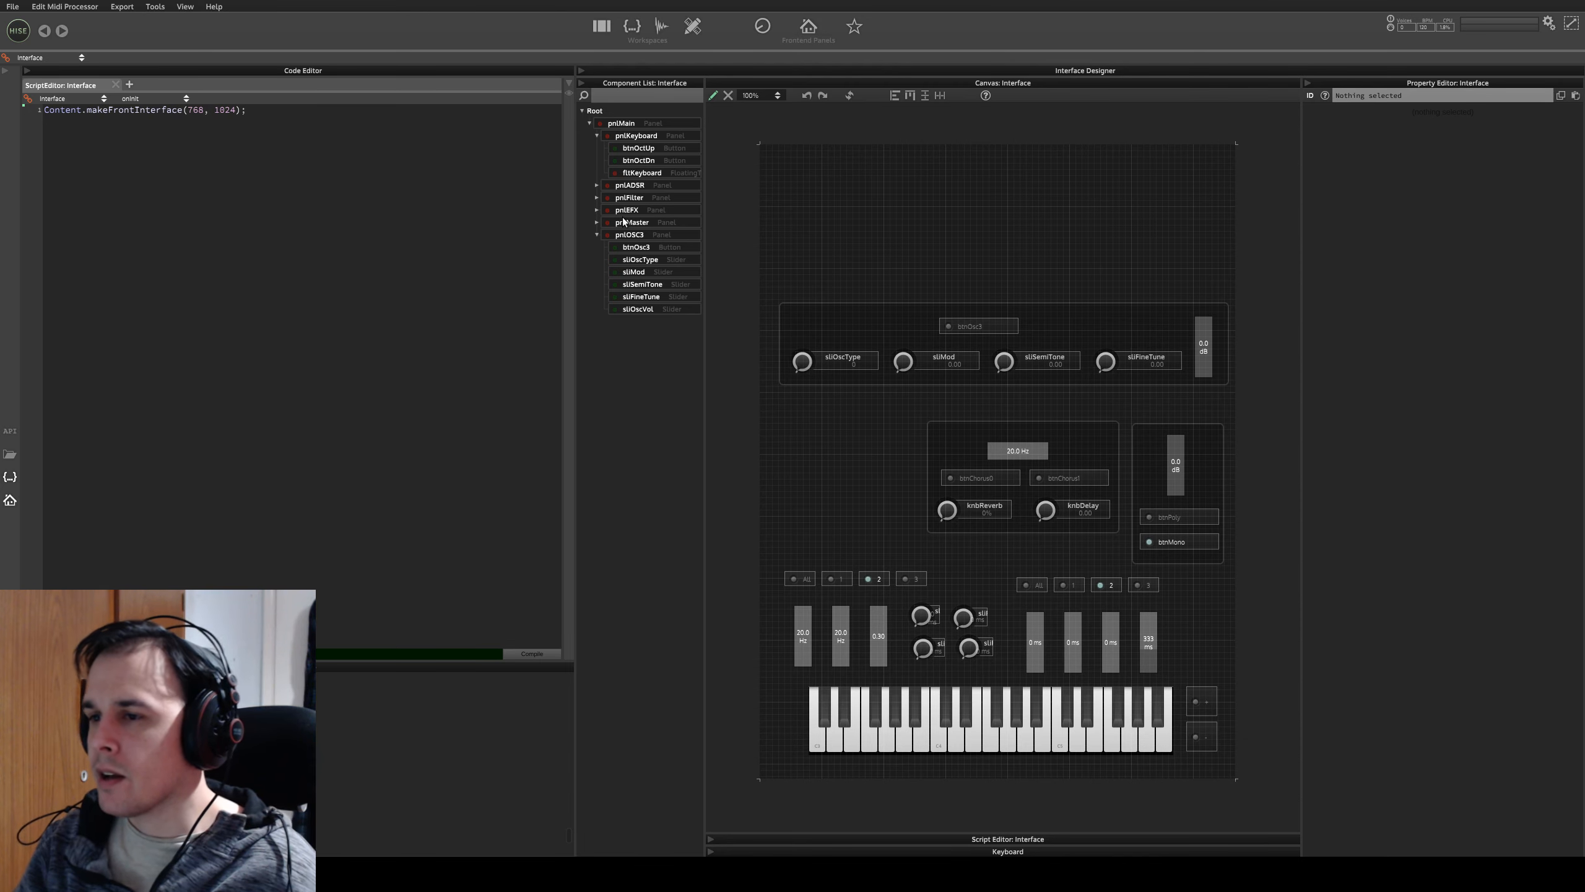
left_click(603, 27)
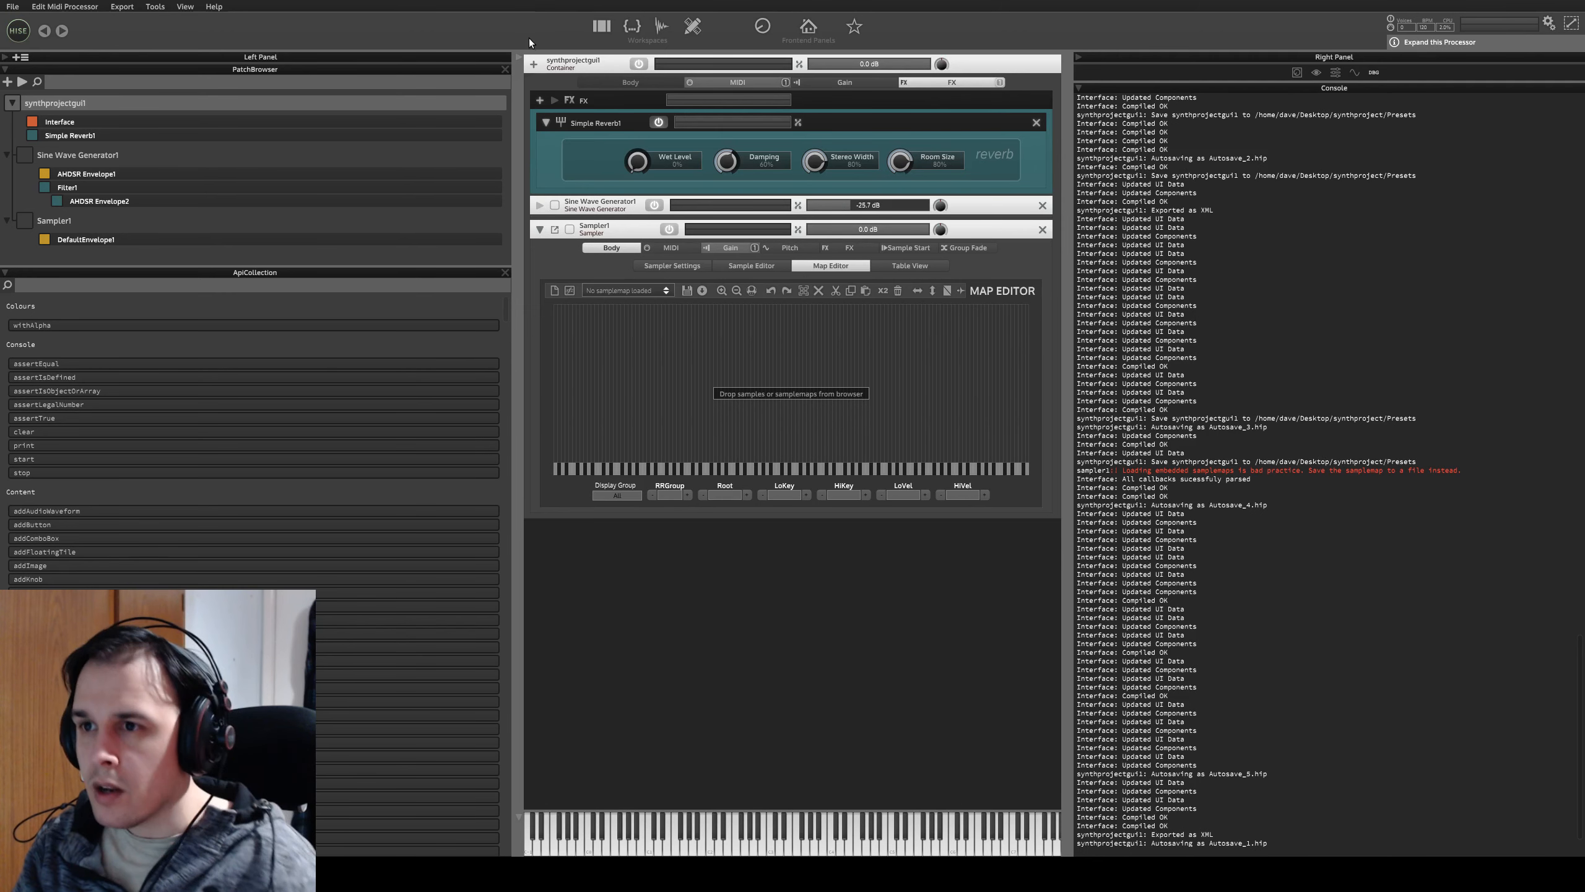
- Add a Wavetable Synthesiser to the main container and replace it with a Waveform Generator
left_click(567, 164)
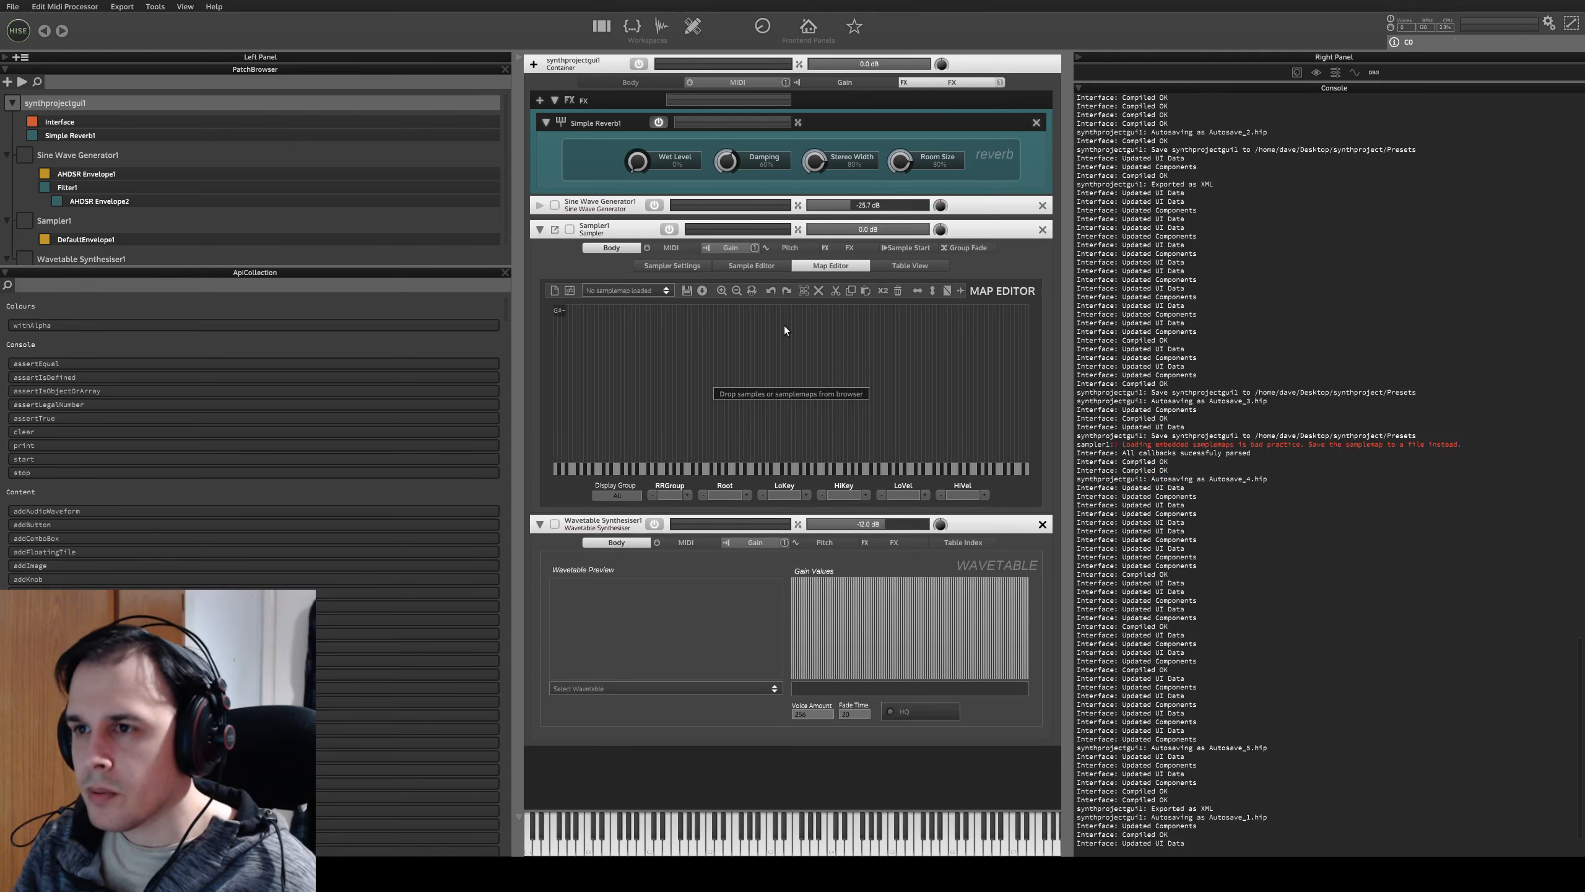
left_click(869, 482)
left_click(534, 65)
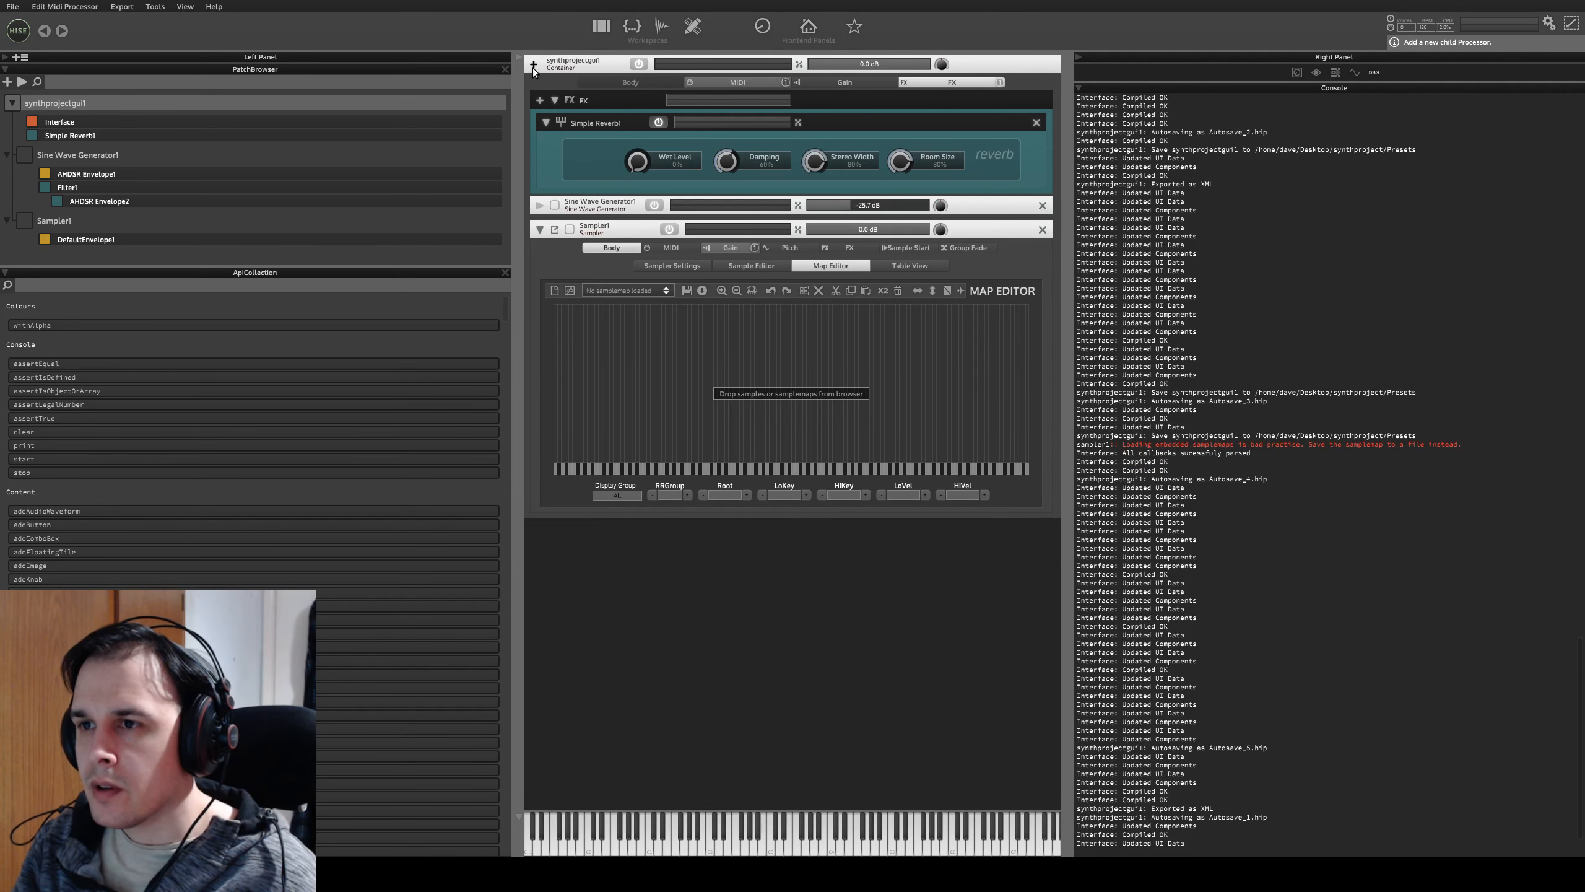
left_click(605, 145)
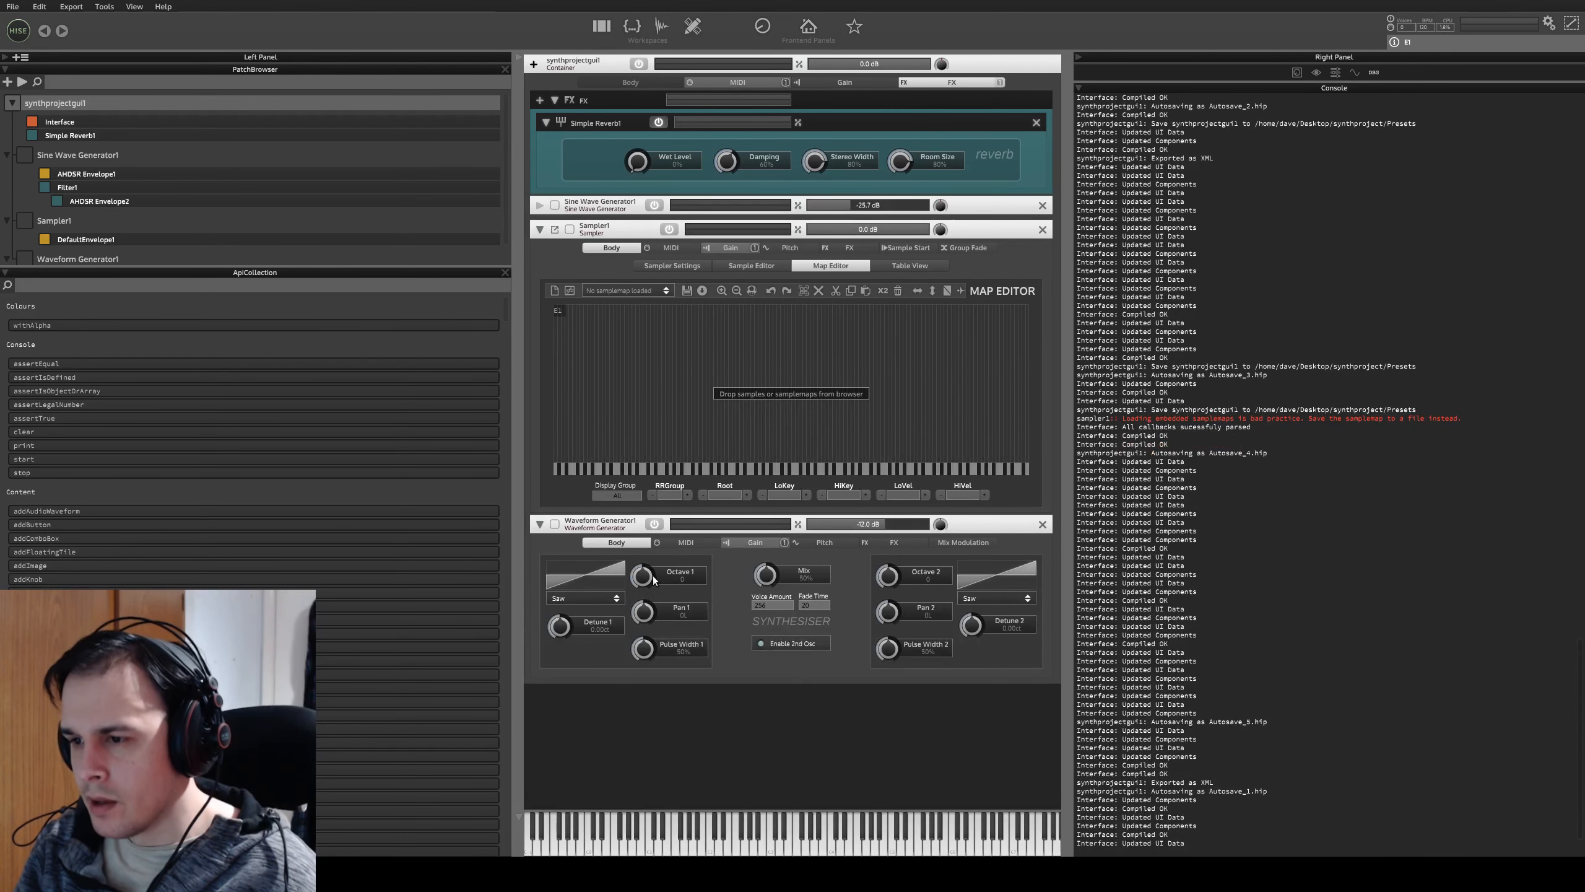
- Try the Waveform Generator's Octave 1 and Detune 1 controls, lowering Detune 1 to -100 ct and resetting it to its default
left_click_drag(568, 622, 568, 631)
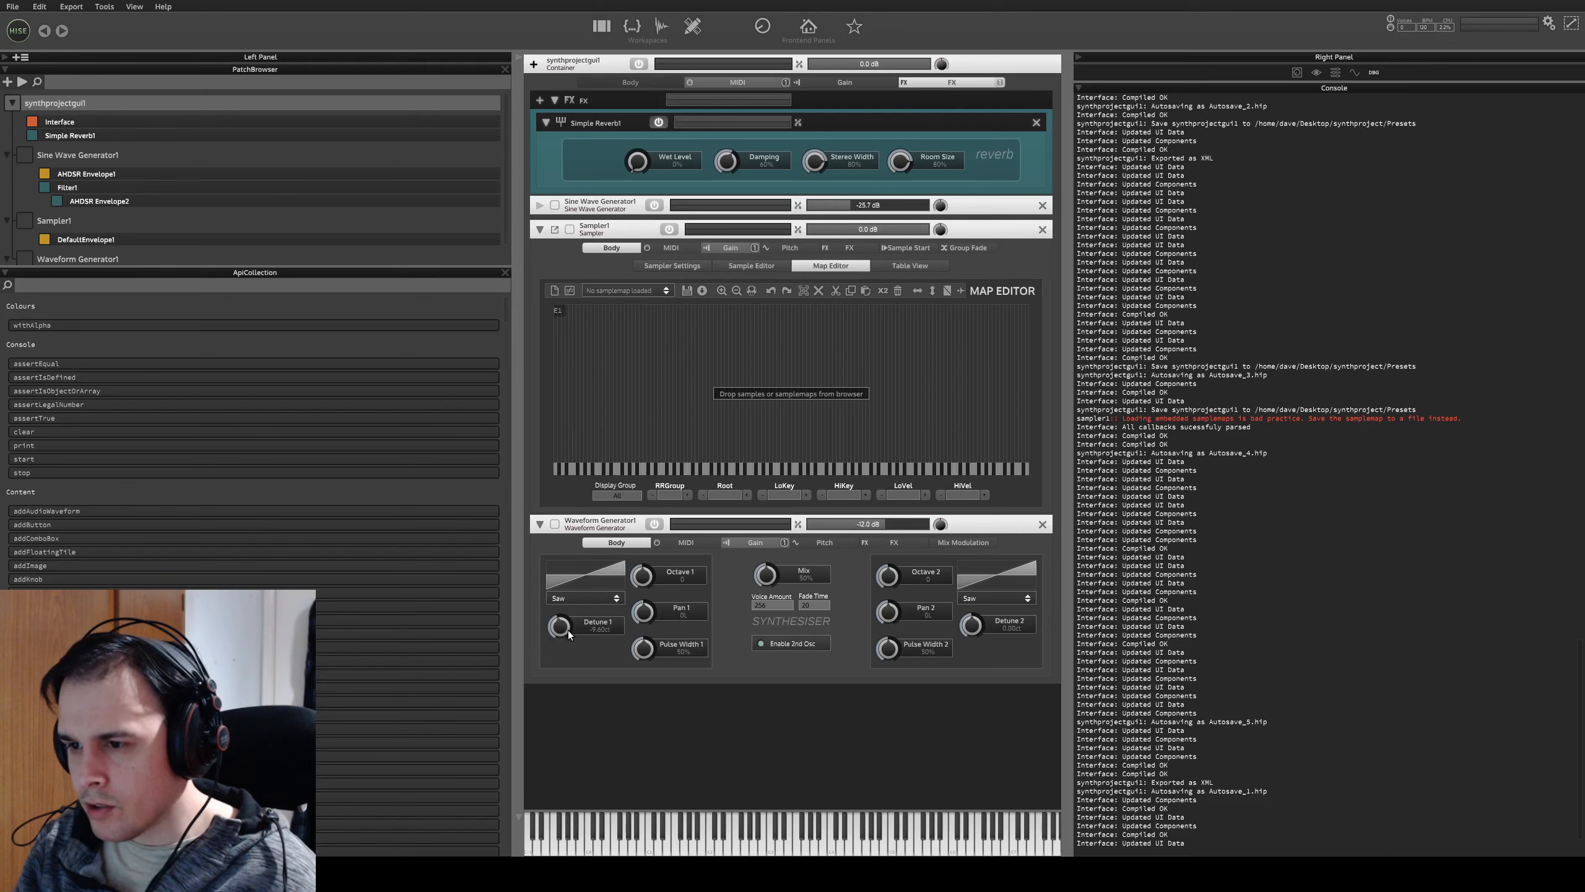
mouse_move(650, 581)
left_mouse_down()
mouse_move(652, 566)
mouse_move(650, 582)
left_mouse_up()
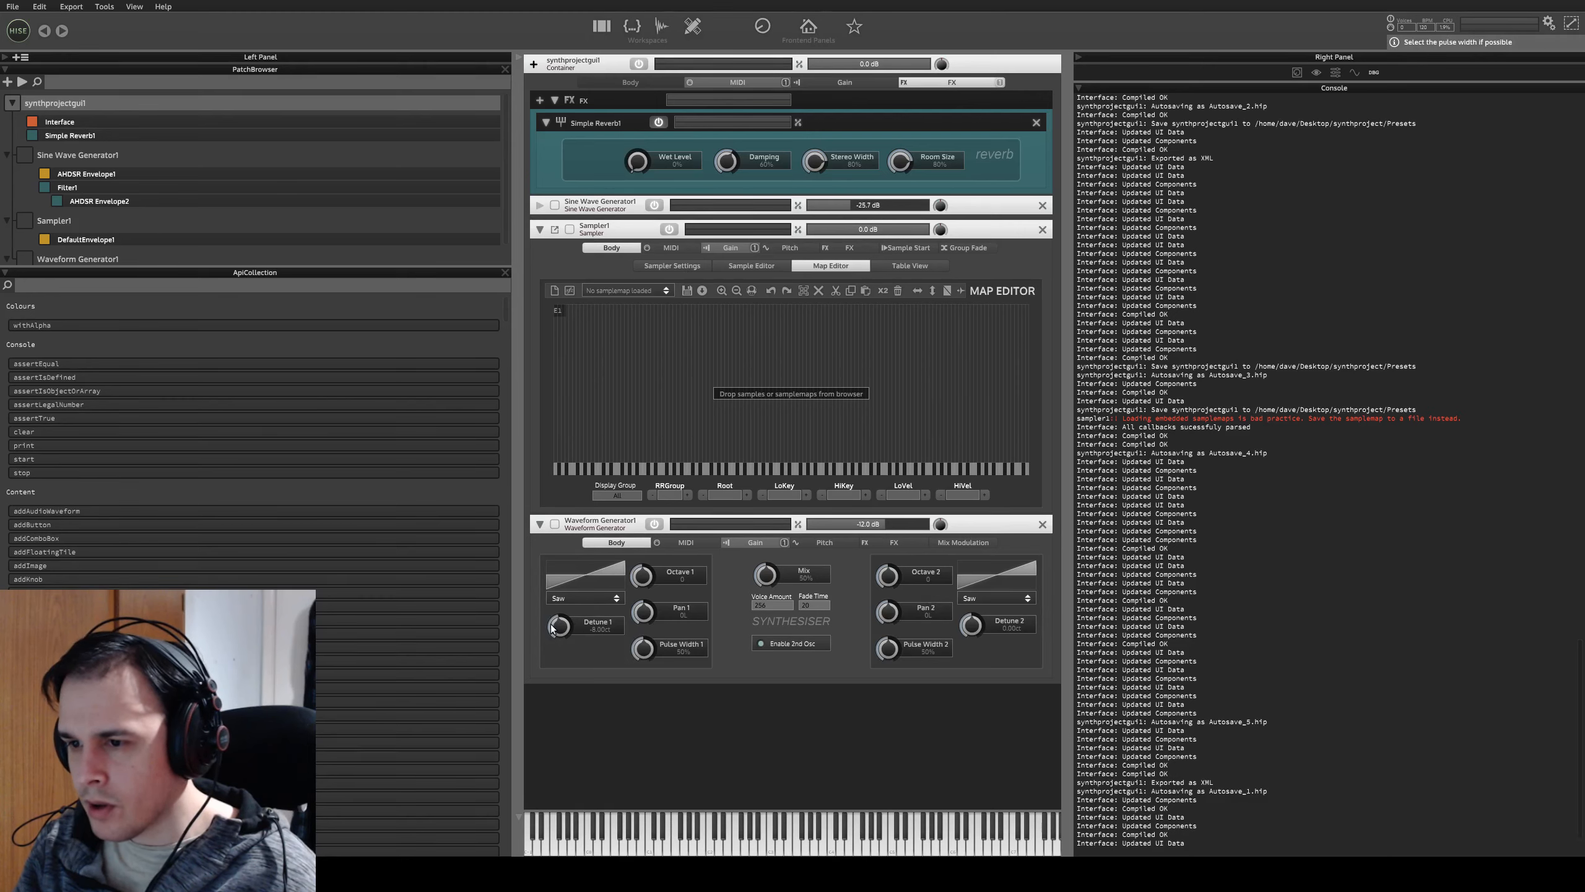
left_click_drag(553, 627, 542, 728)
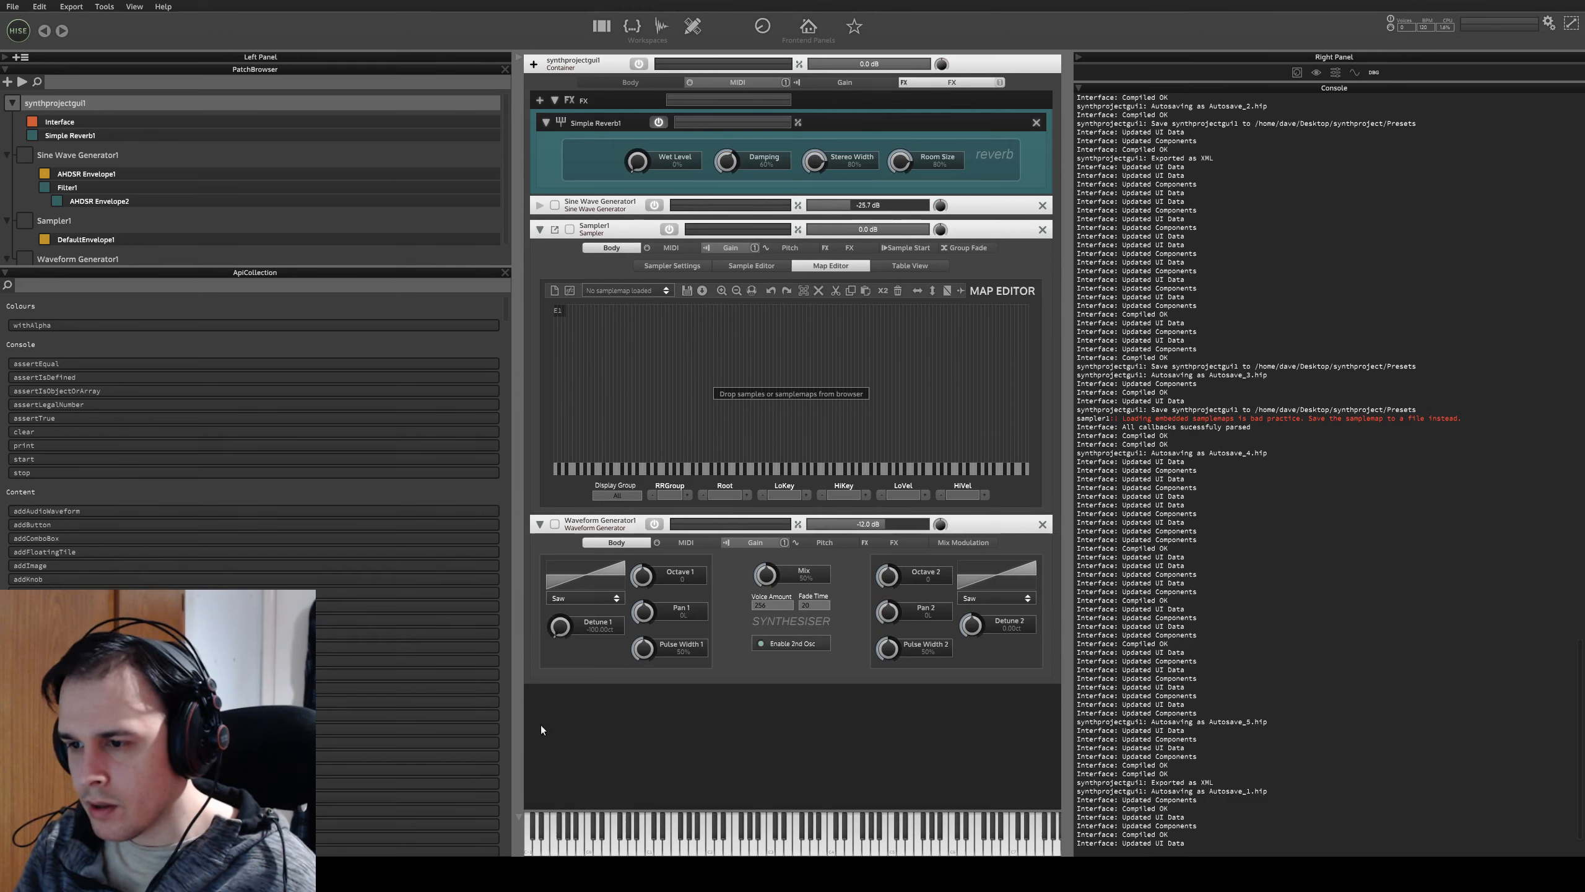
double_click(560, 626)
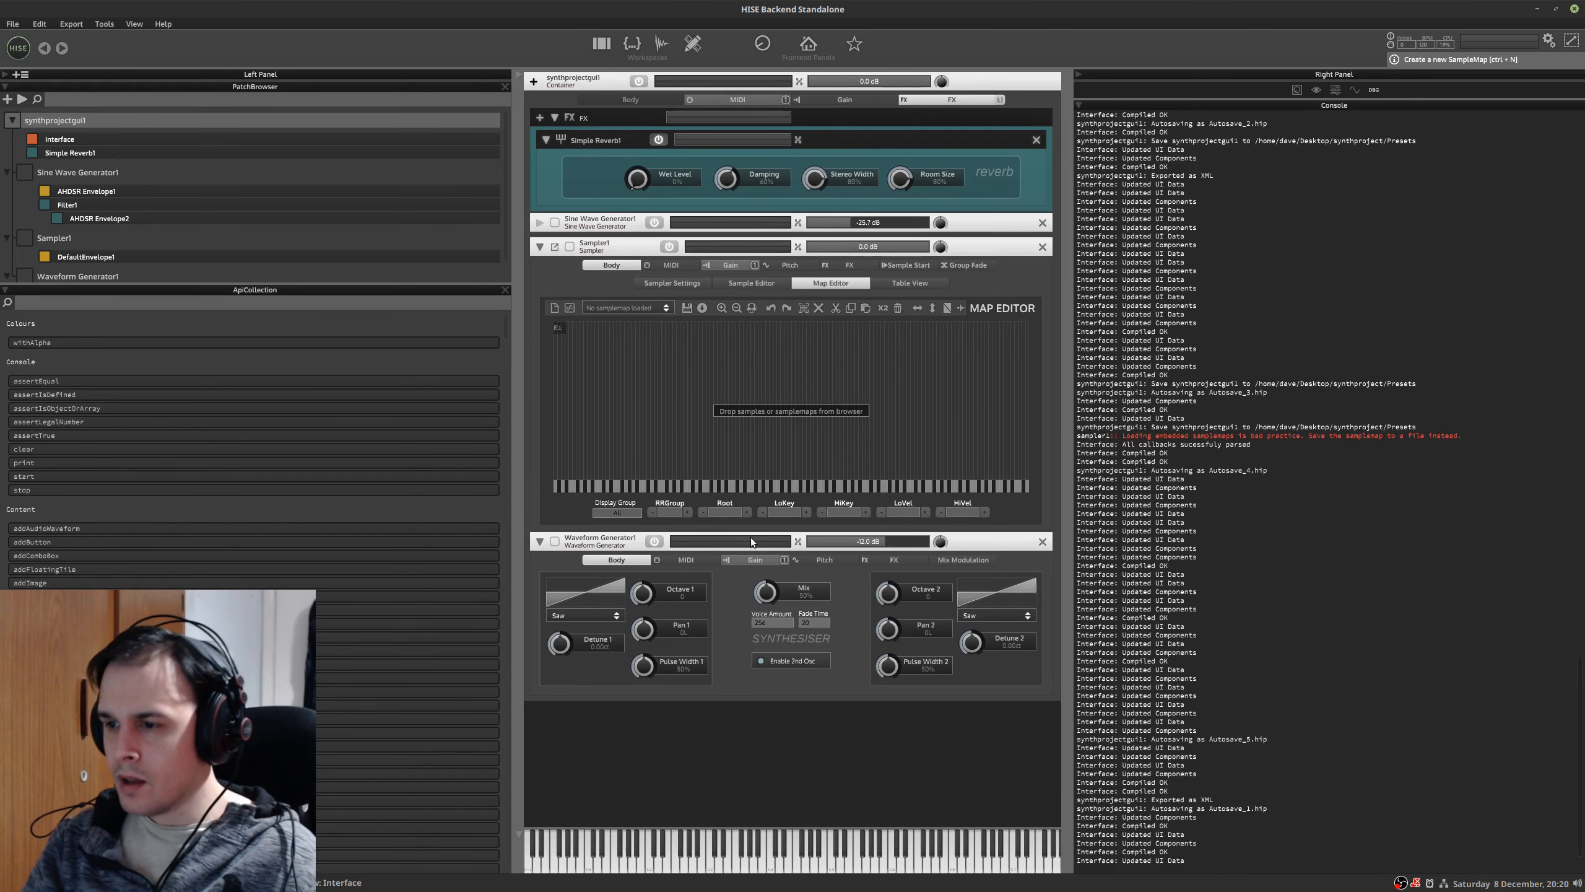
- Compare the layout mockup with the Waveform Generator in HISE, showing its MIDI processor chain and trying Detune 1 before resetting it
key("ctrl+alt+Right")
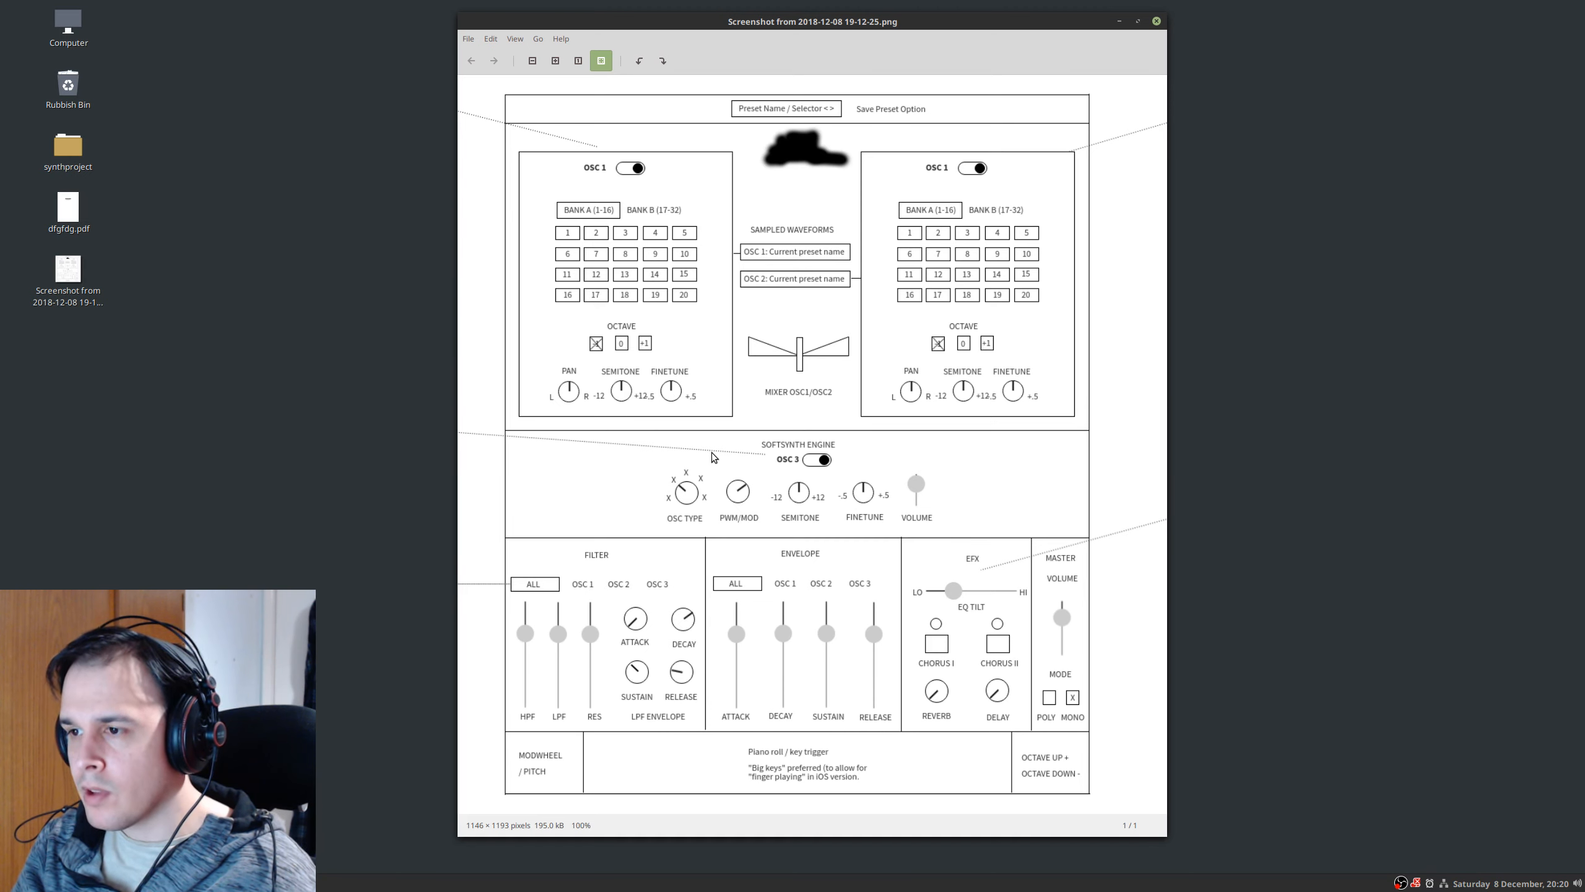
key("ctrl+alt+Left")
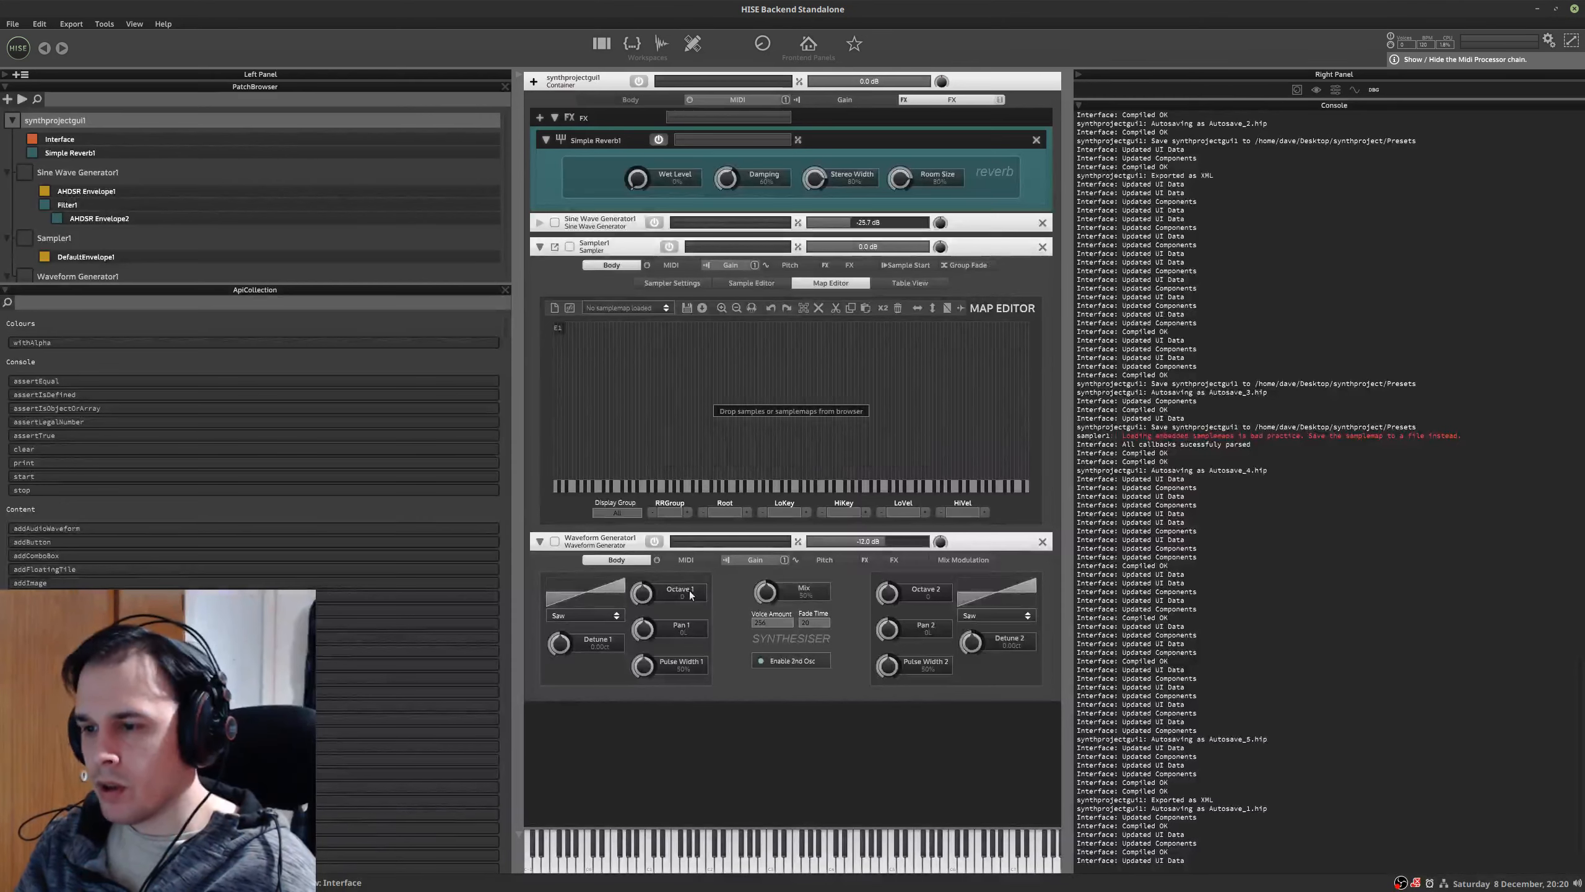
left_click(667, 562)
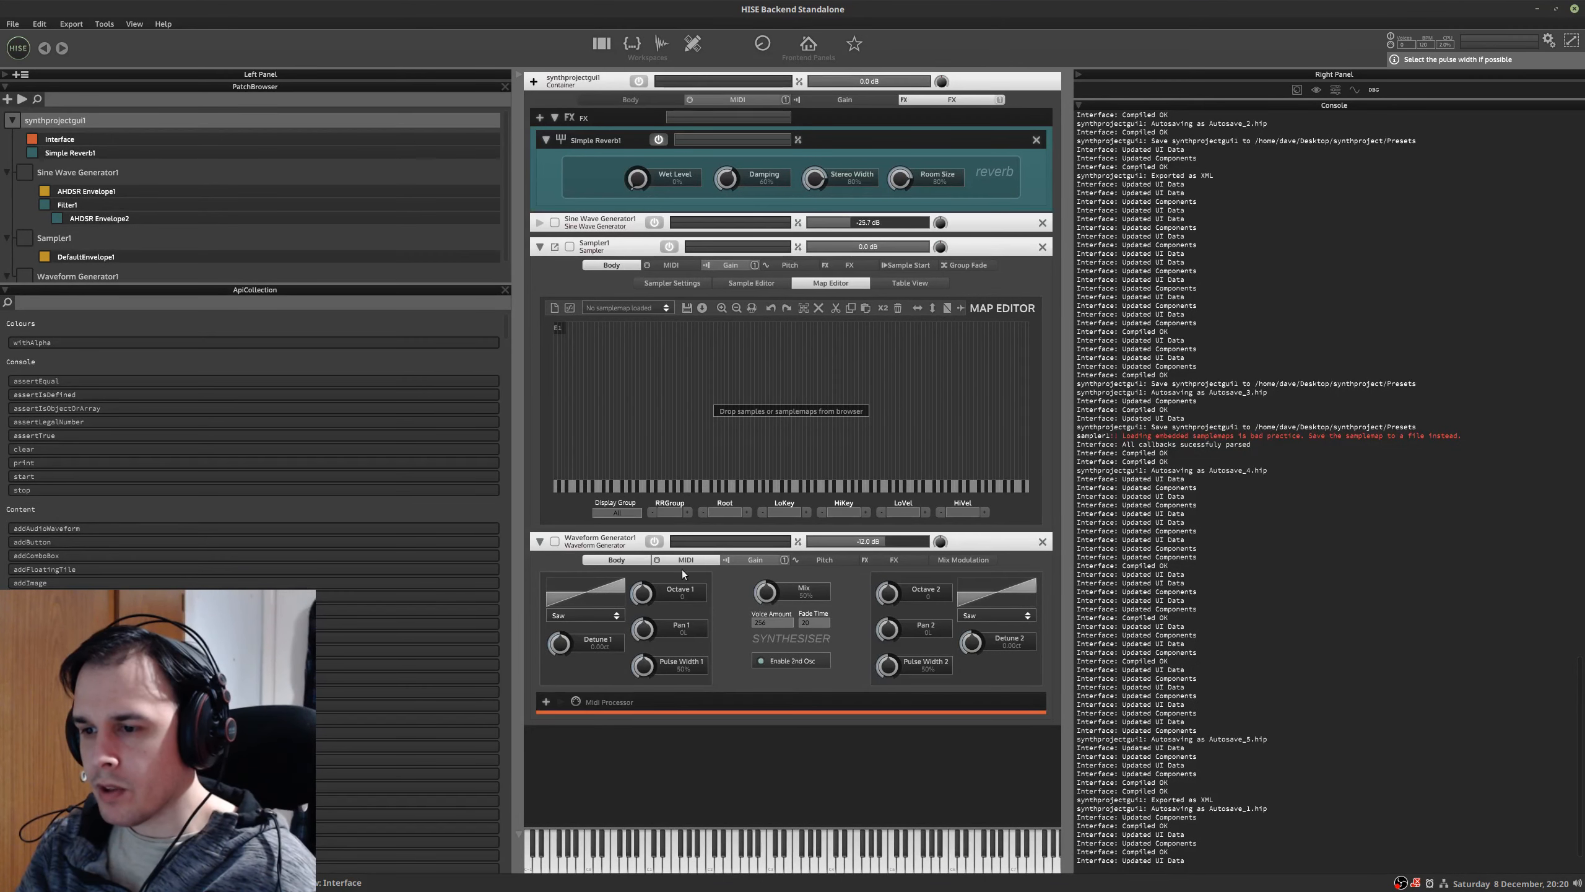
left_click_drag(560, 646, 570, 657)
double_click(569, 658)
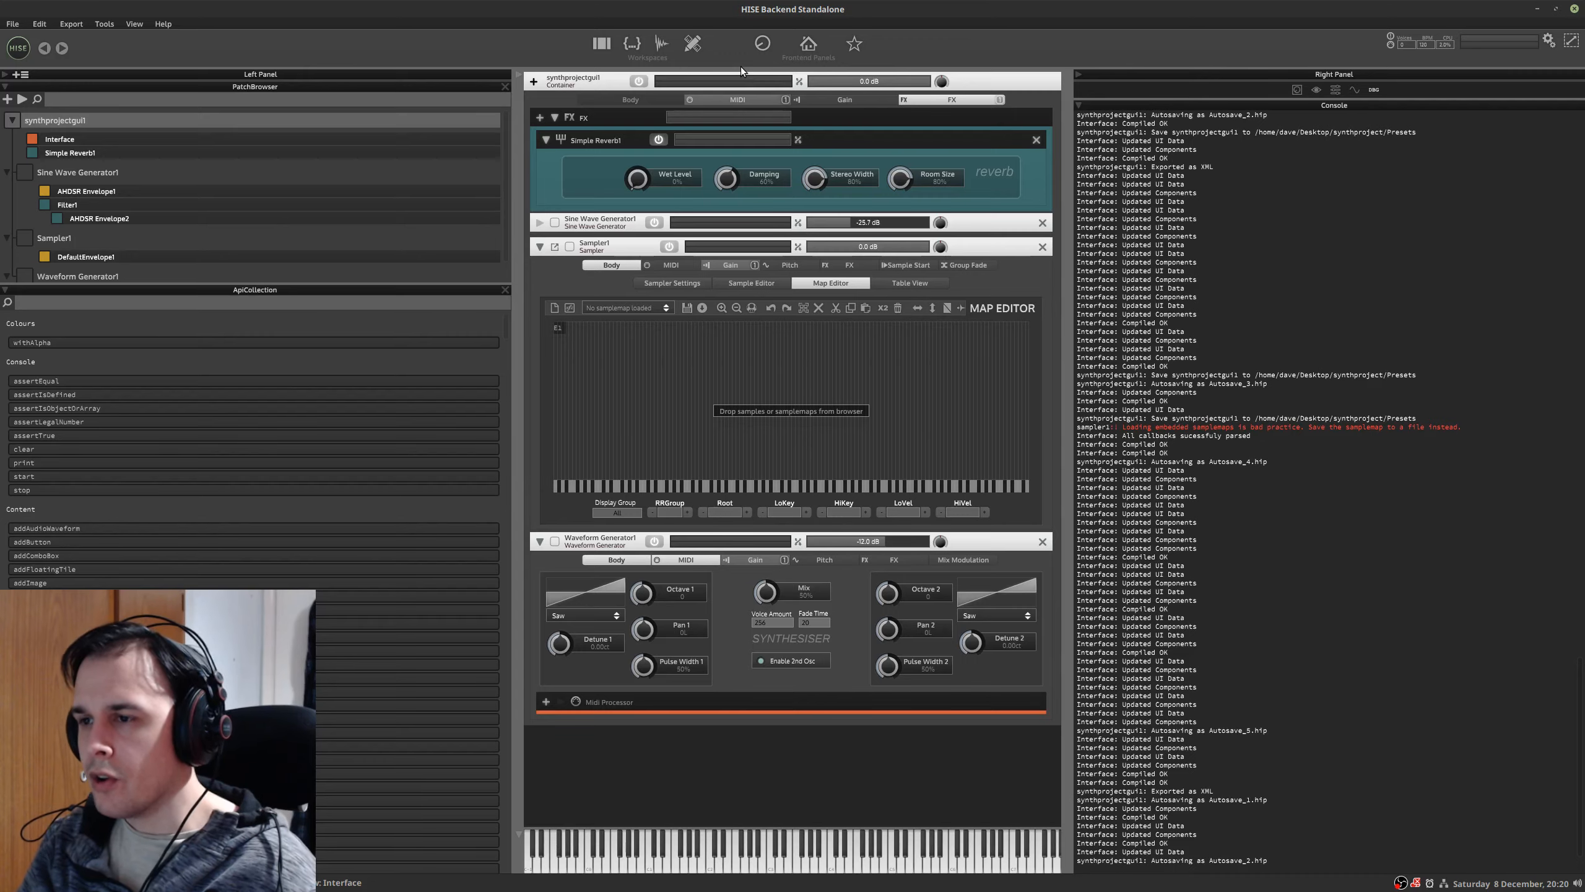
- Check the layout mockup again and delete the Waveform Generator from the main container in HISE
key("ctrl+alt+Right")
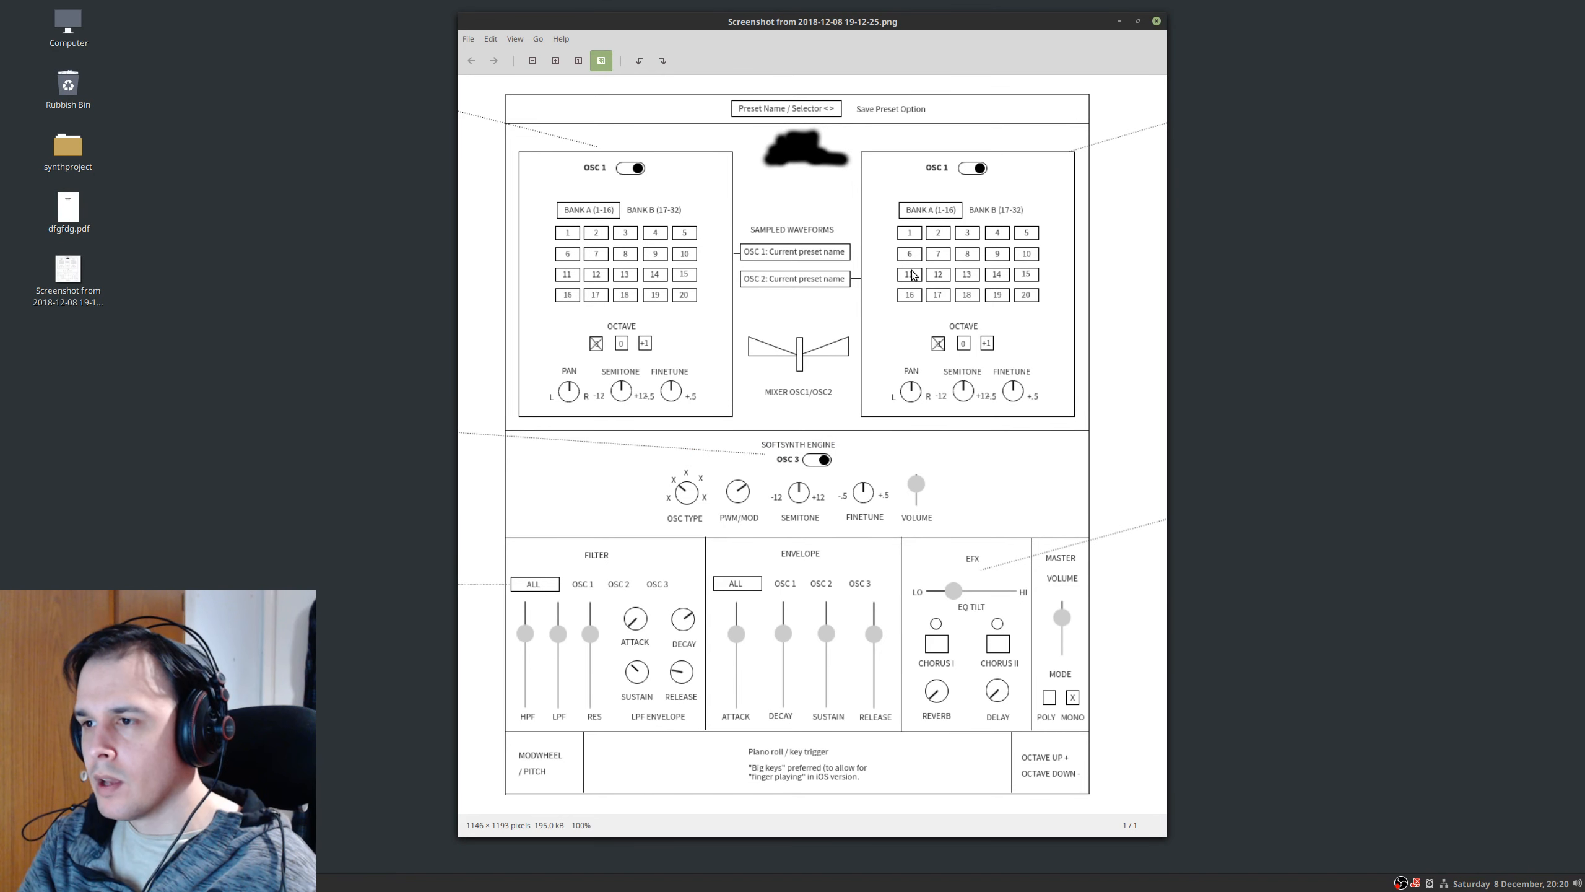
key("ctrl+alt+Left")
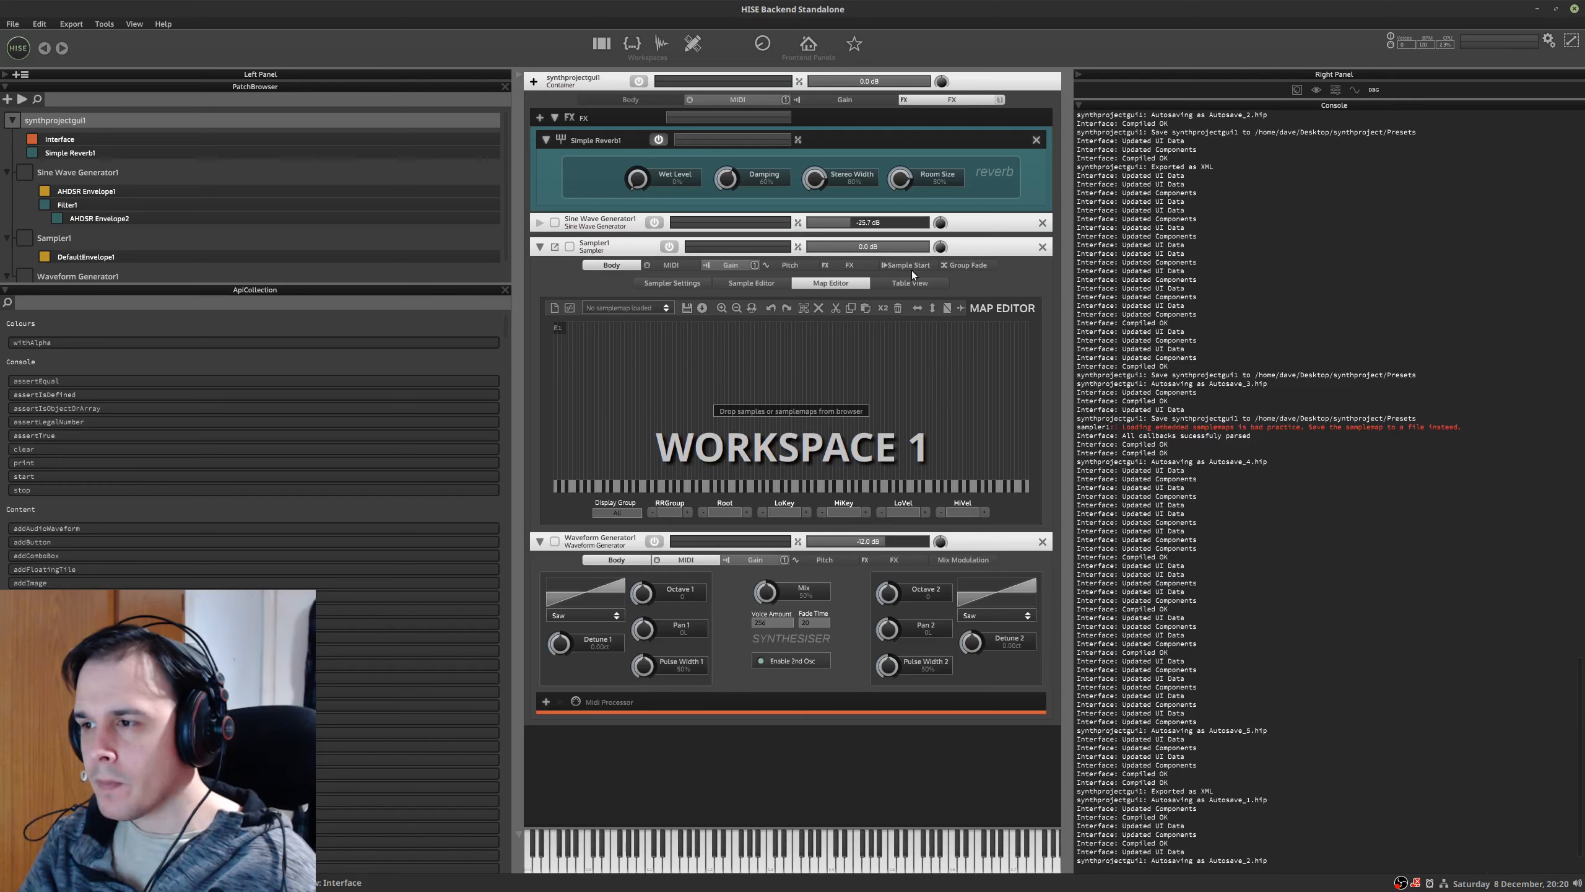
left_click(1042, 541)
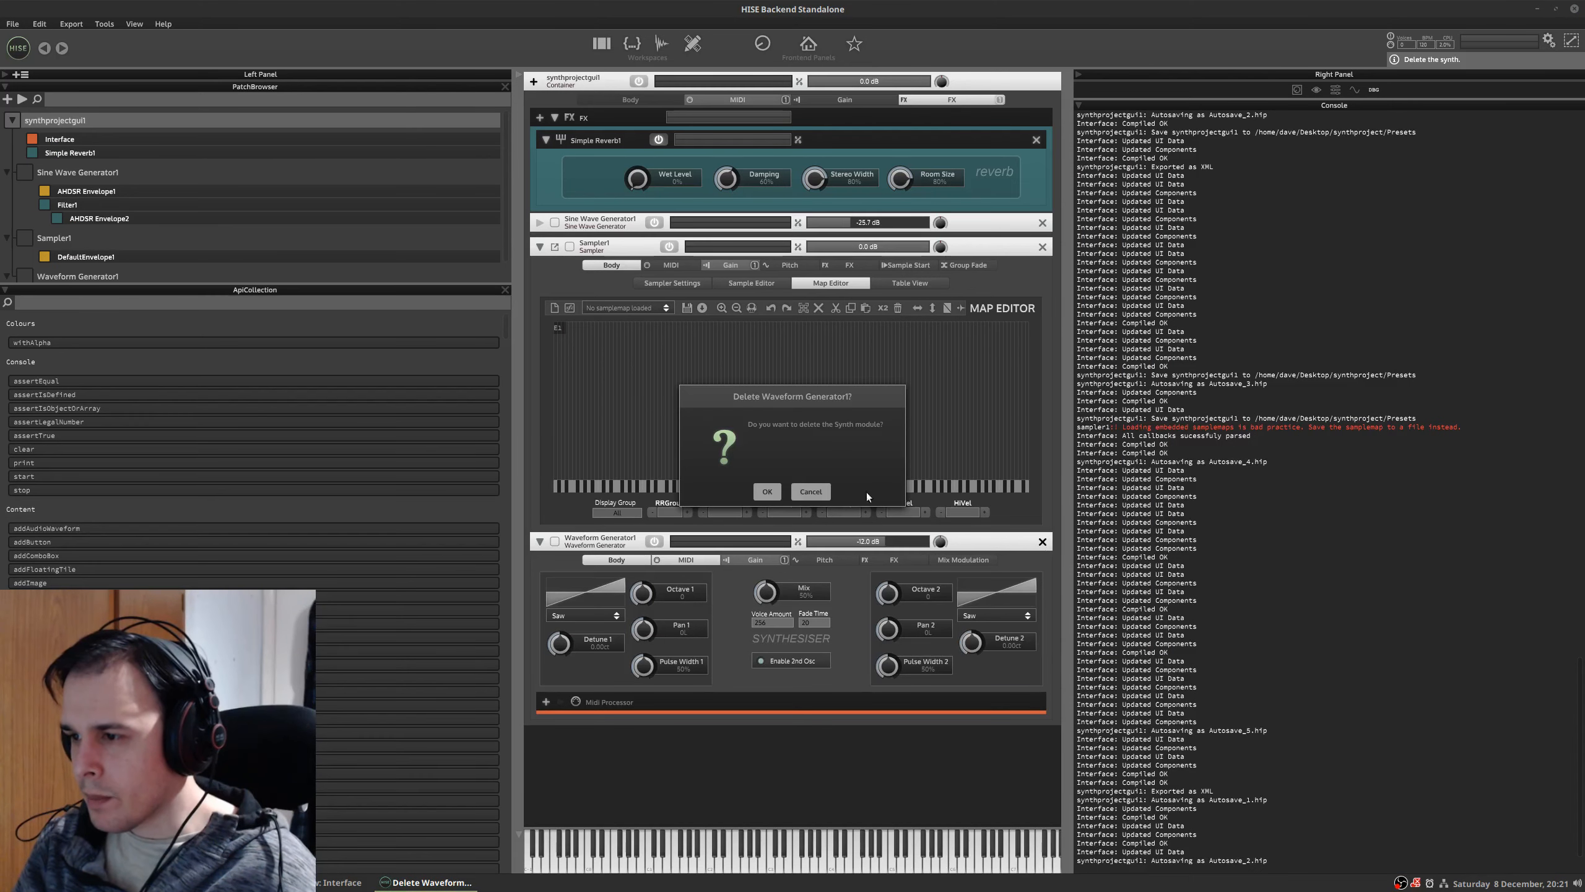
left_click(767, 494)
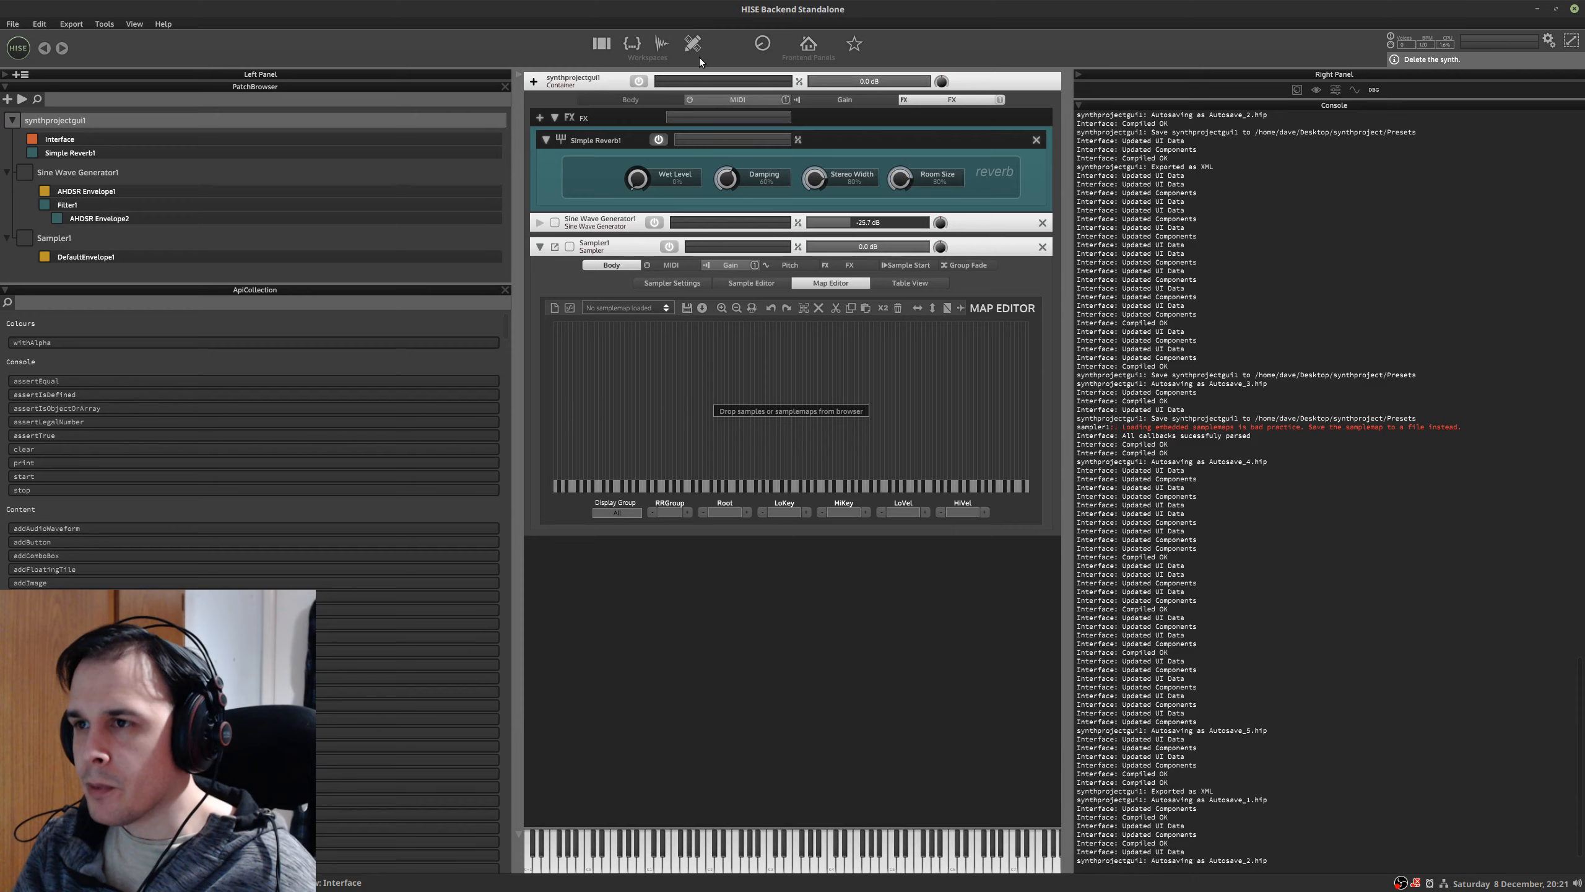
- Open the interface designer and compare its panels with the oscillator sections of the layout mockup
left_click(631, 44)
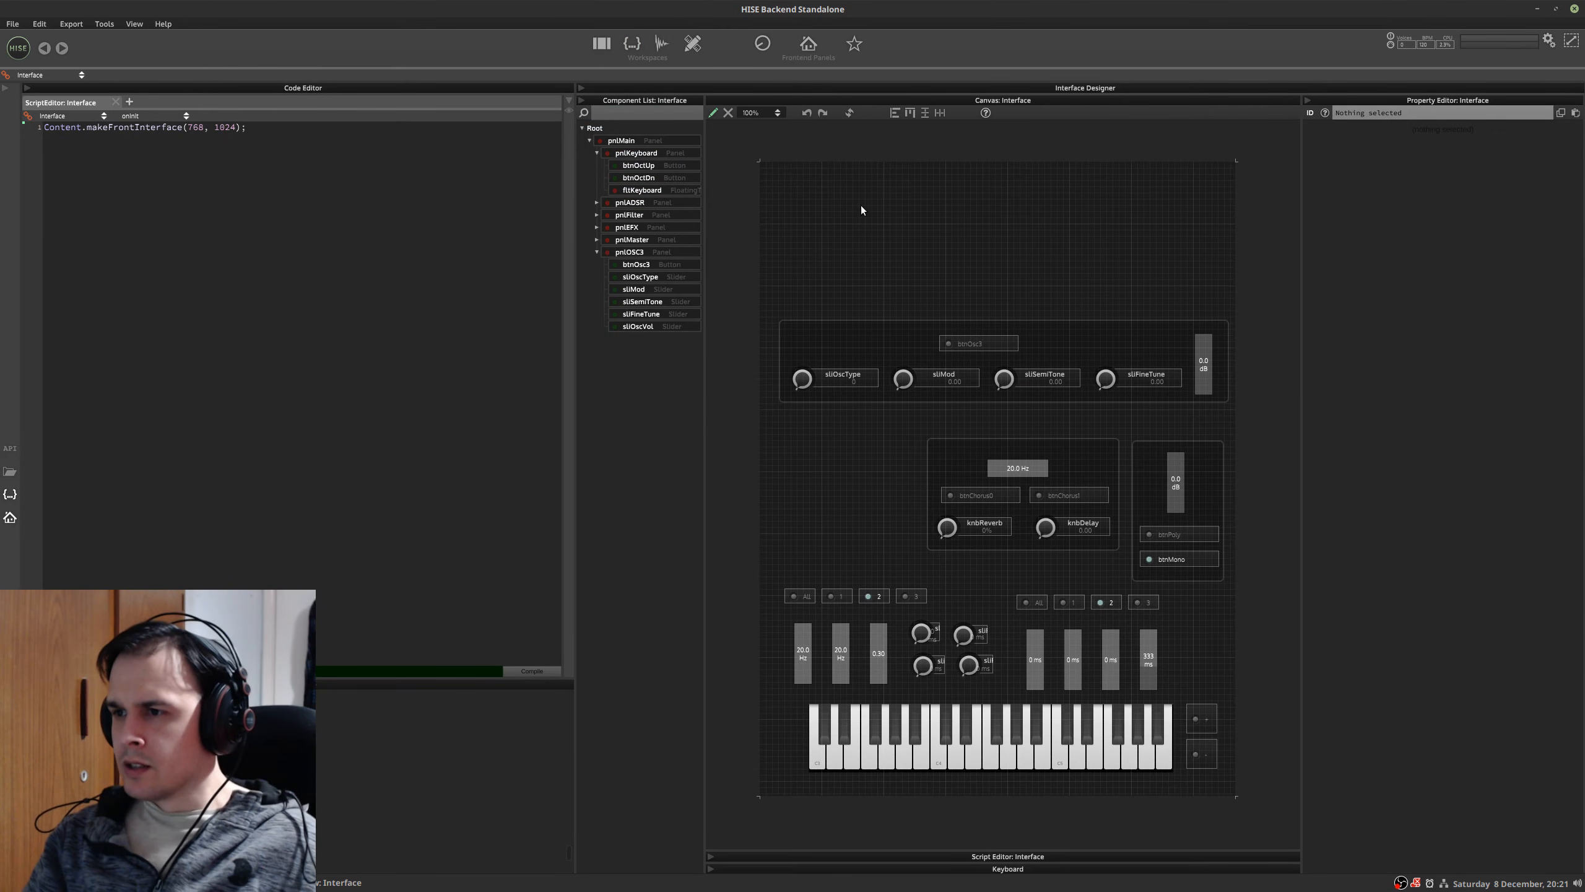
key("ctrl+alt+Right")
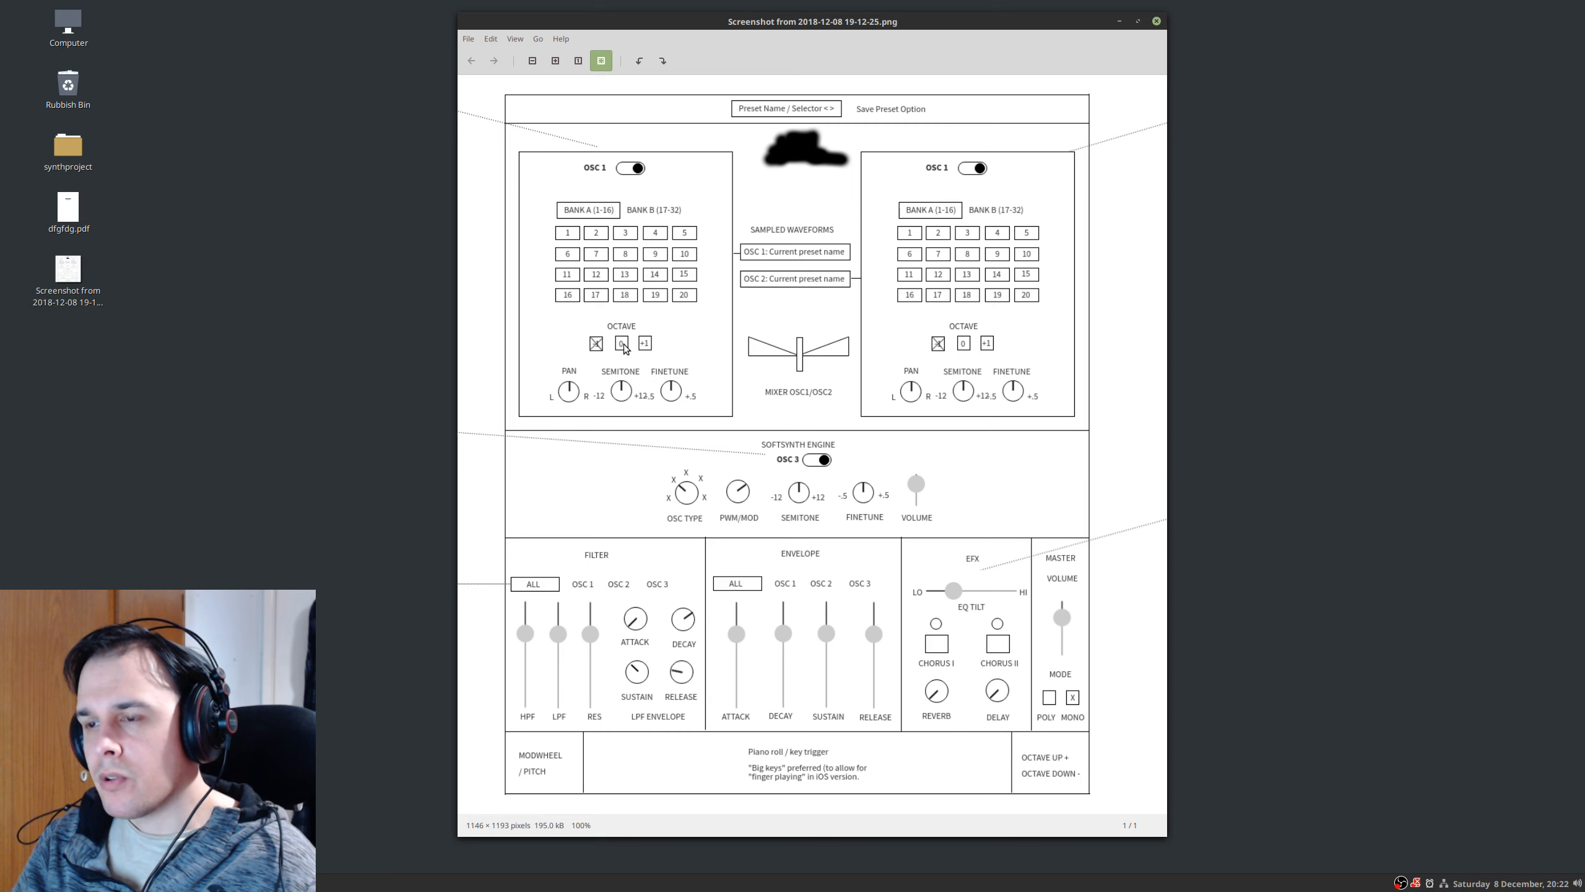
key("alt+Tab")
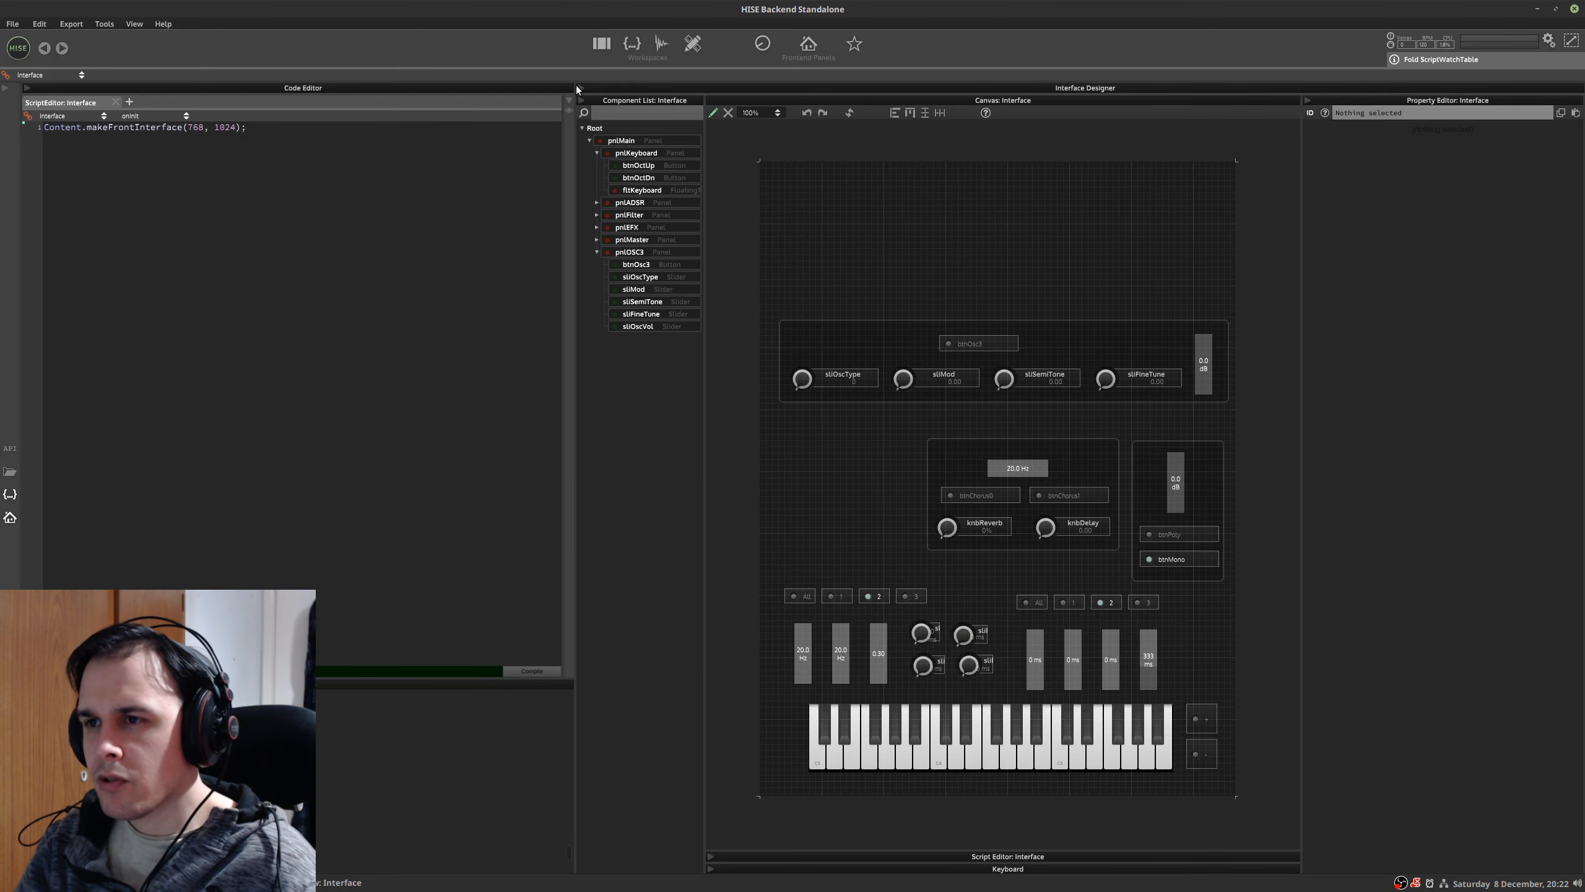
- Return to the main workspace, add a Waveform Generator to the main container and try its Octave 1 control
left_click(601, 46)
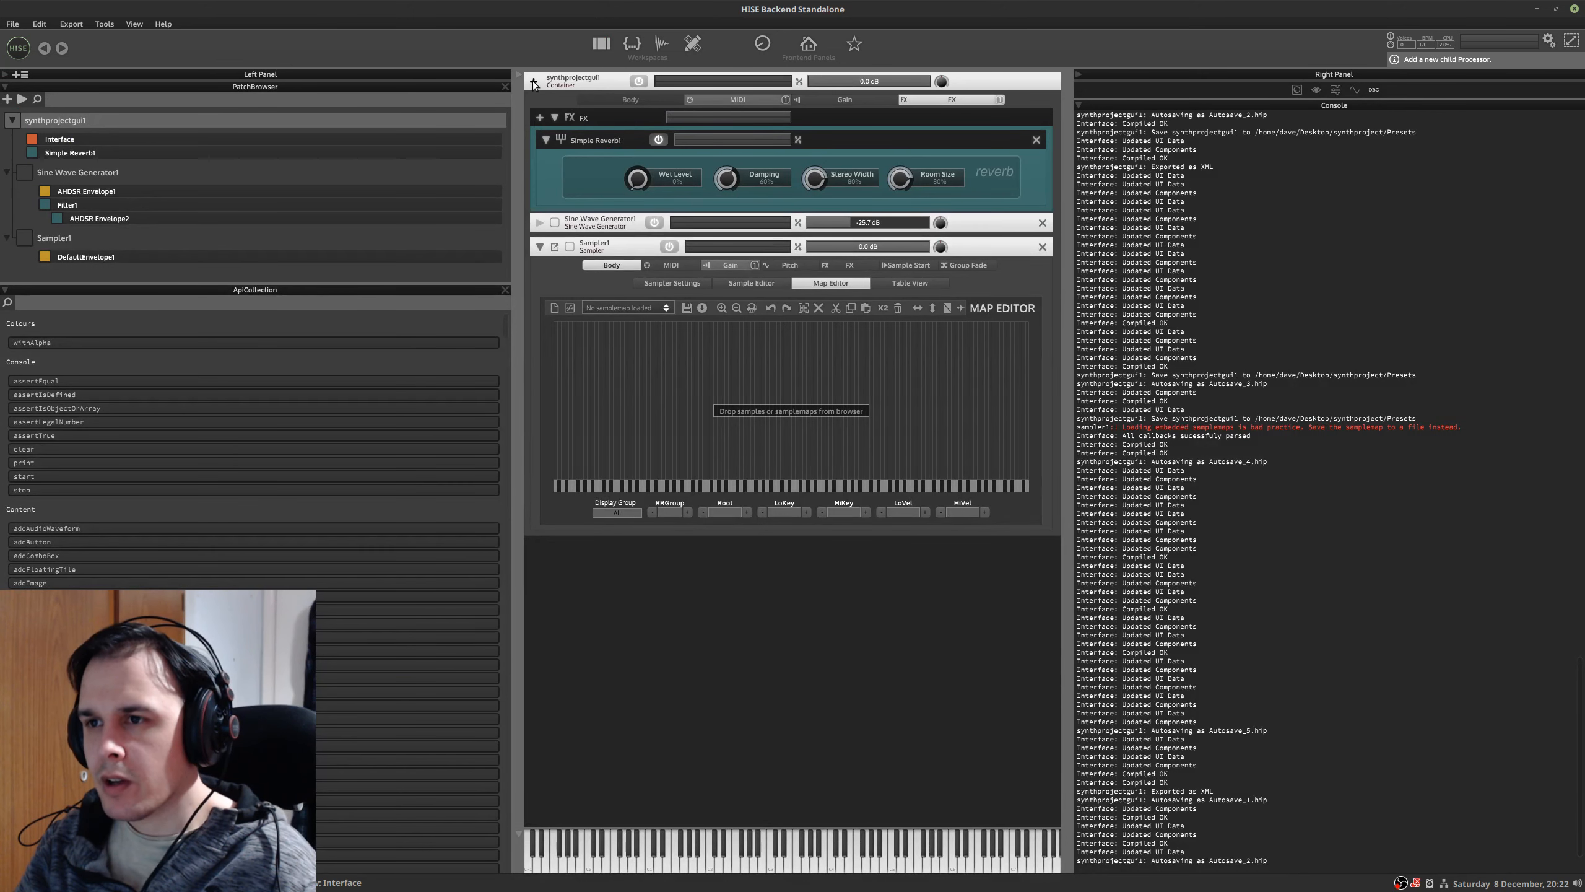
left_click(533, 80)
left_click(615, 156)
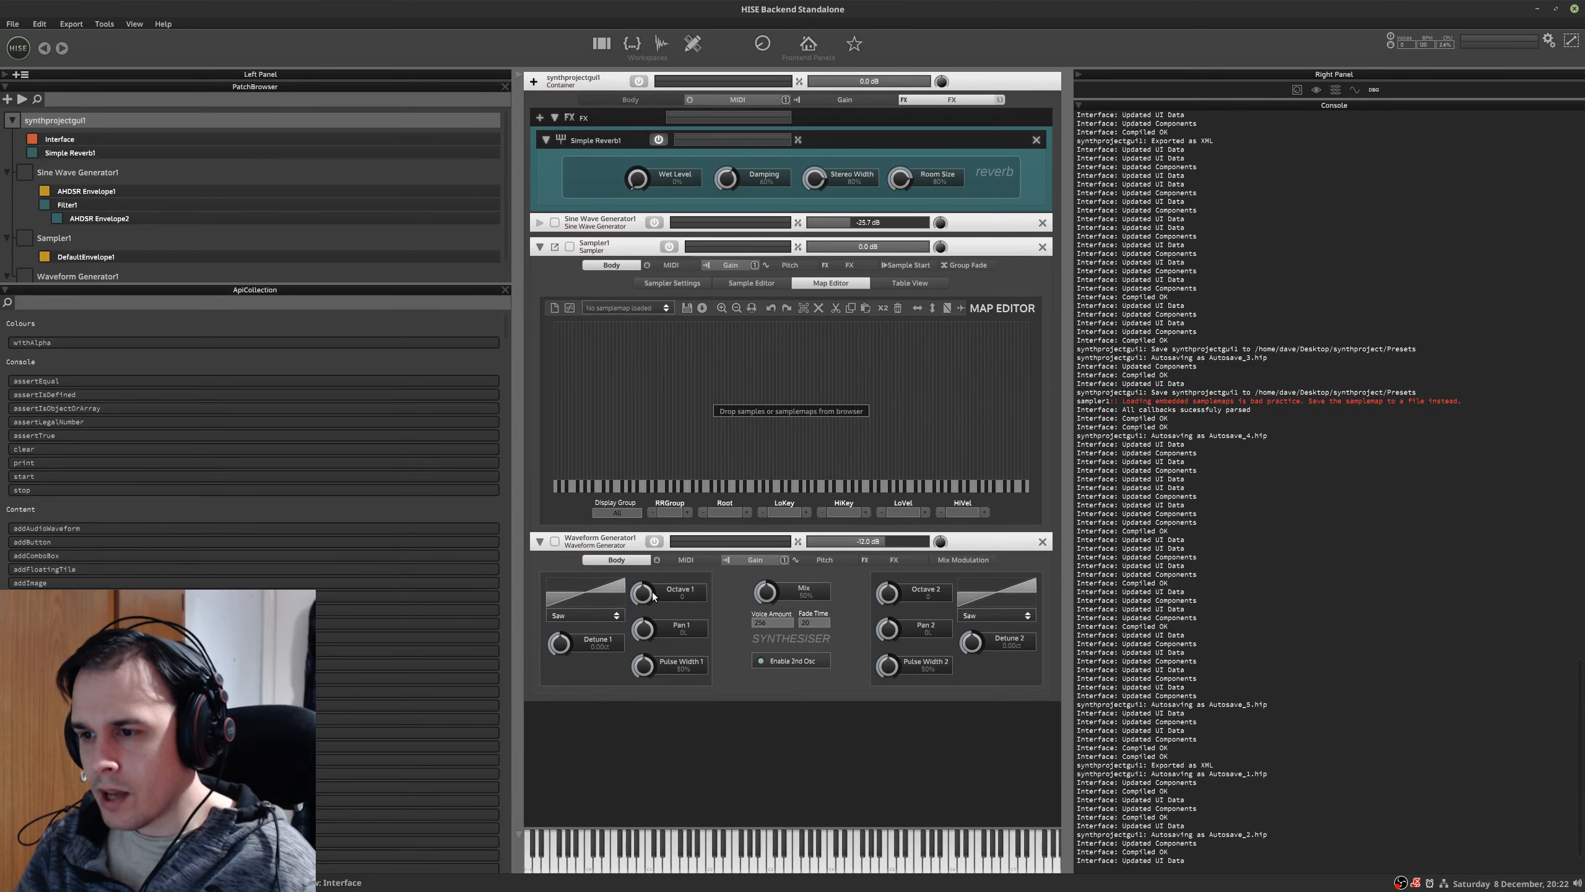
mouse_move(653, 596)
left_mouse_down()
mouse_move(648, 533)
mouse_move(643, 610)
mouse_move(644, 593)
left_mouse_up()
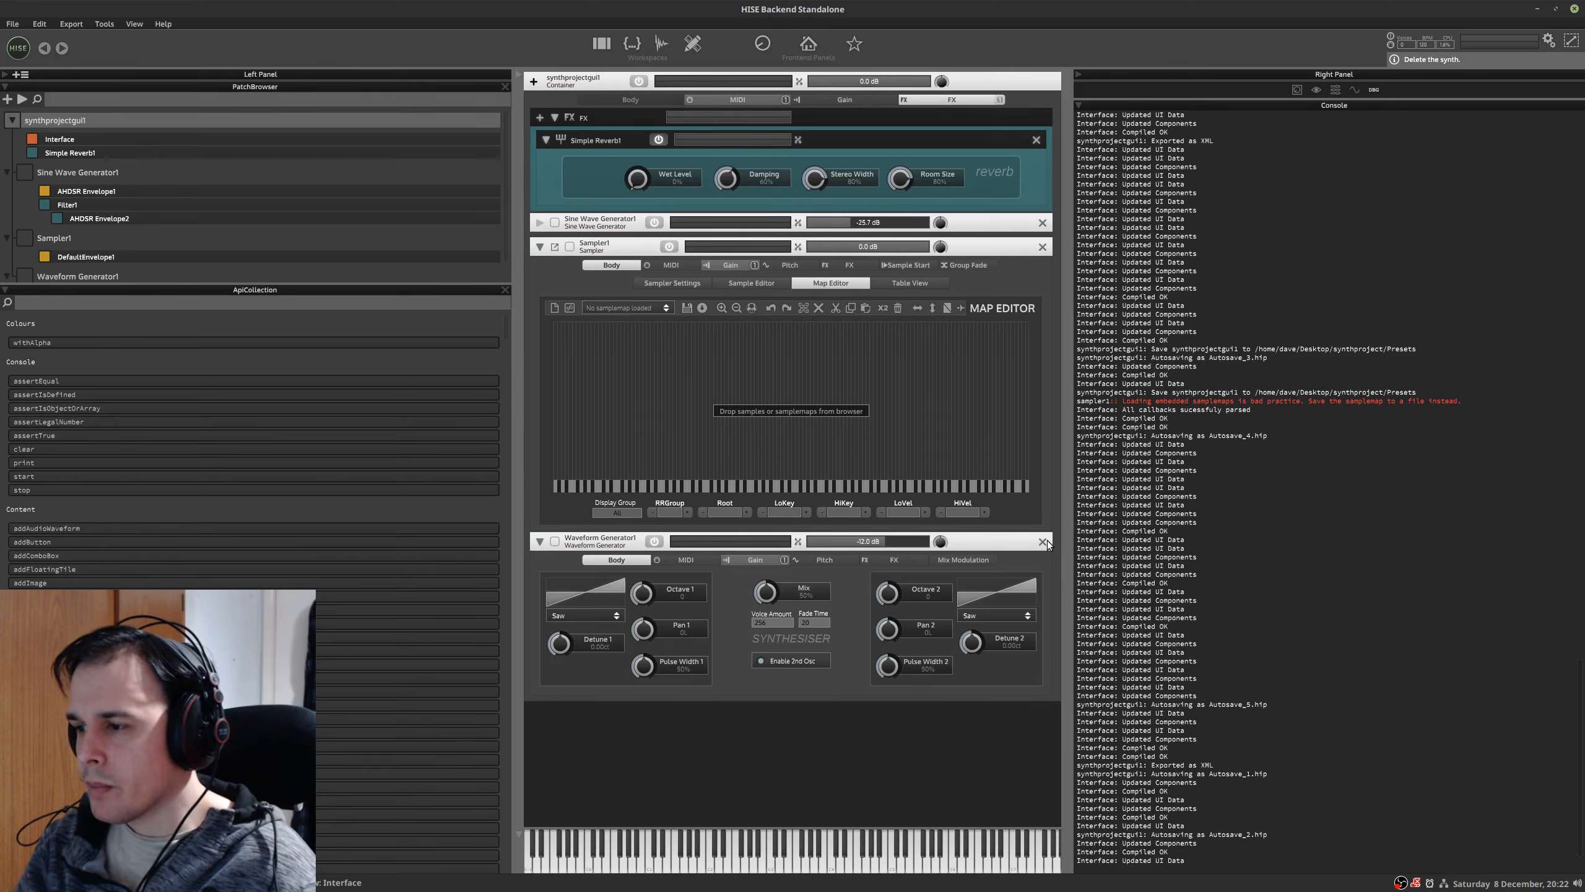
- Delete the Waveform Generator from the main container and look at the layout mockup
left_click(1046, 543)
left_click(1042, 541)
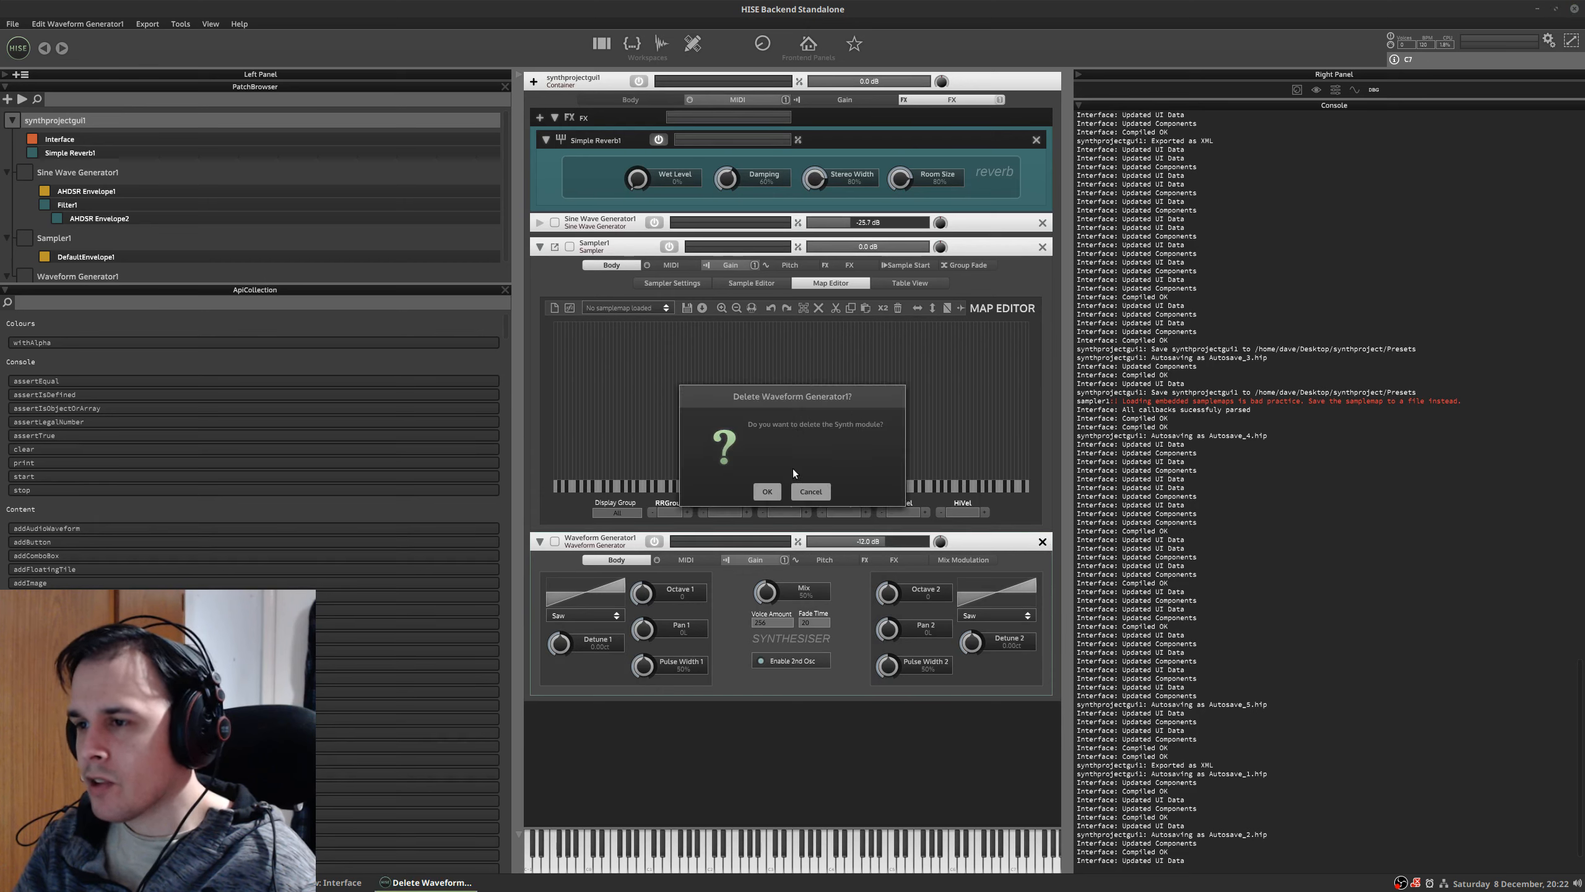
left_click(766, 492)
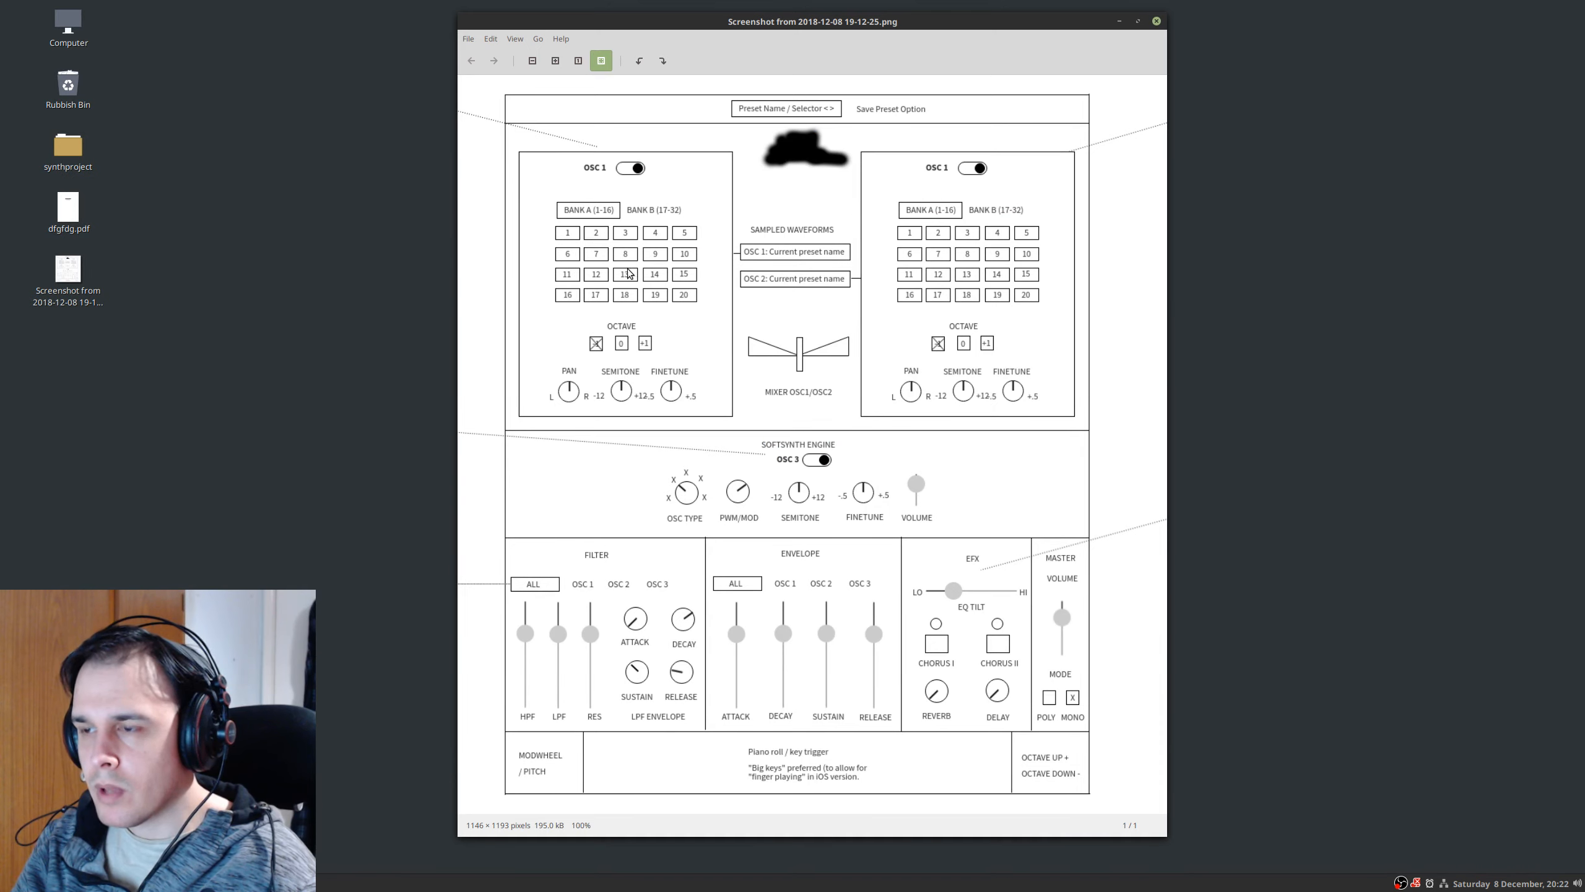
- Return to HISE's interface designer and move the pnlOSC3 panel slightly down on the canvas
key("ctrl+alt+Left")
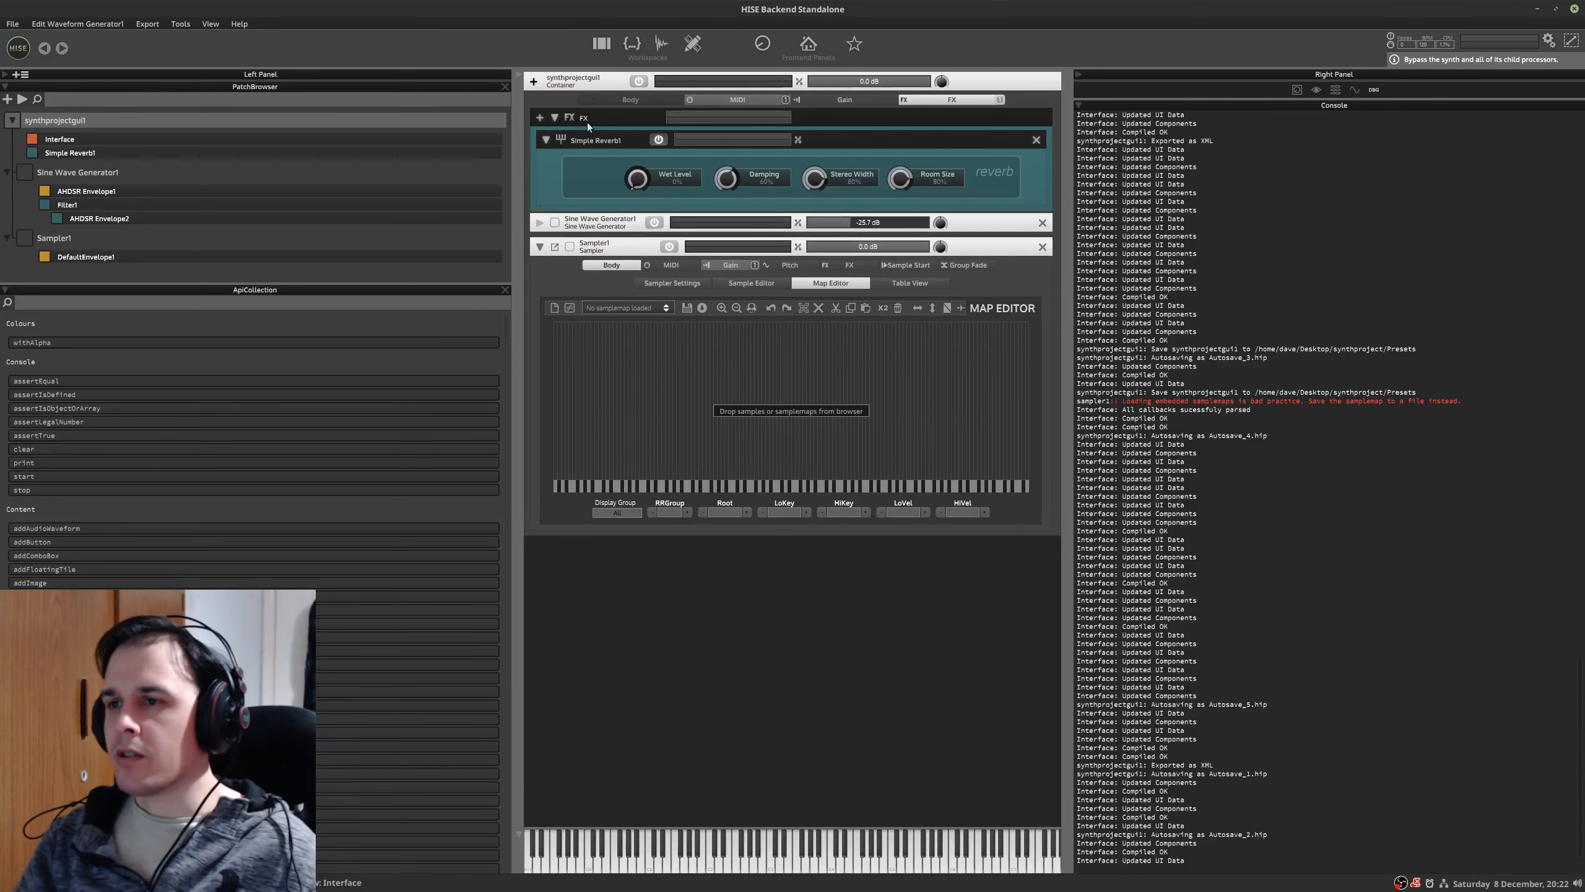
left_click(631, 45)
left_click(847, 338)
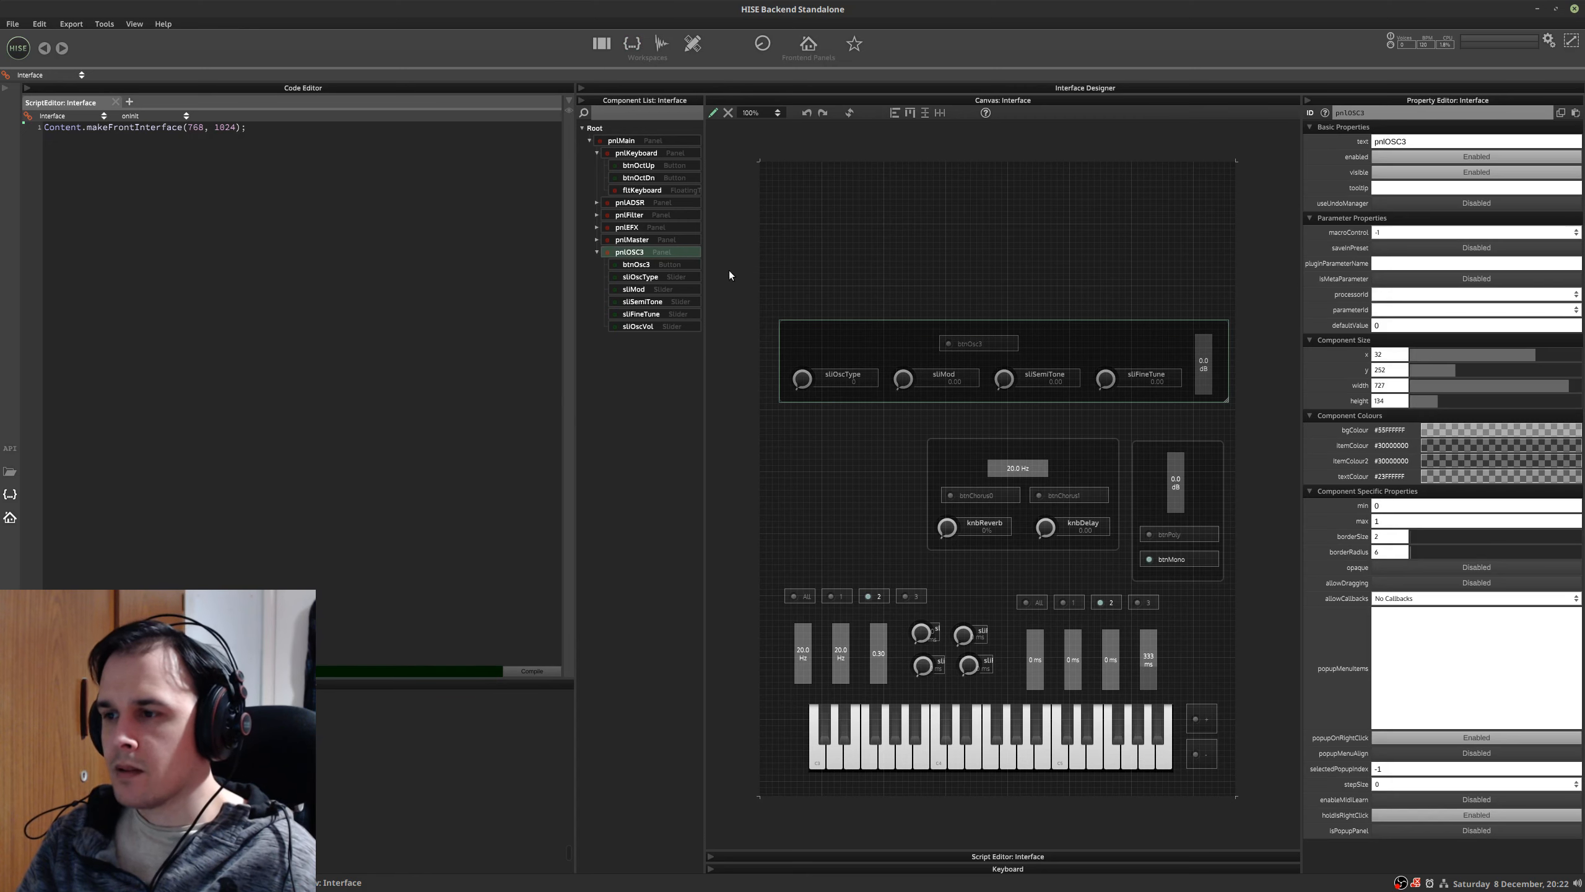
left_click_drag(852, 333, 850, 360)
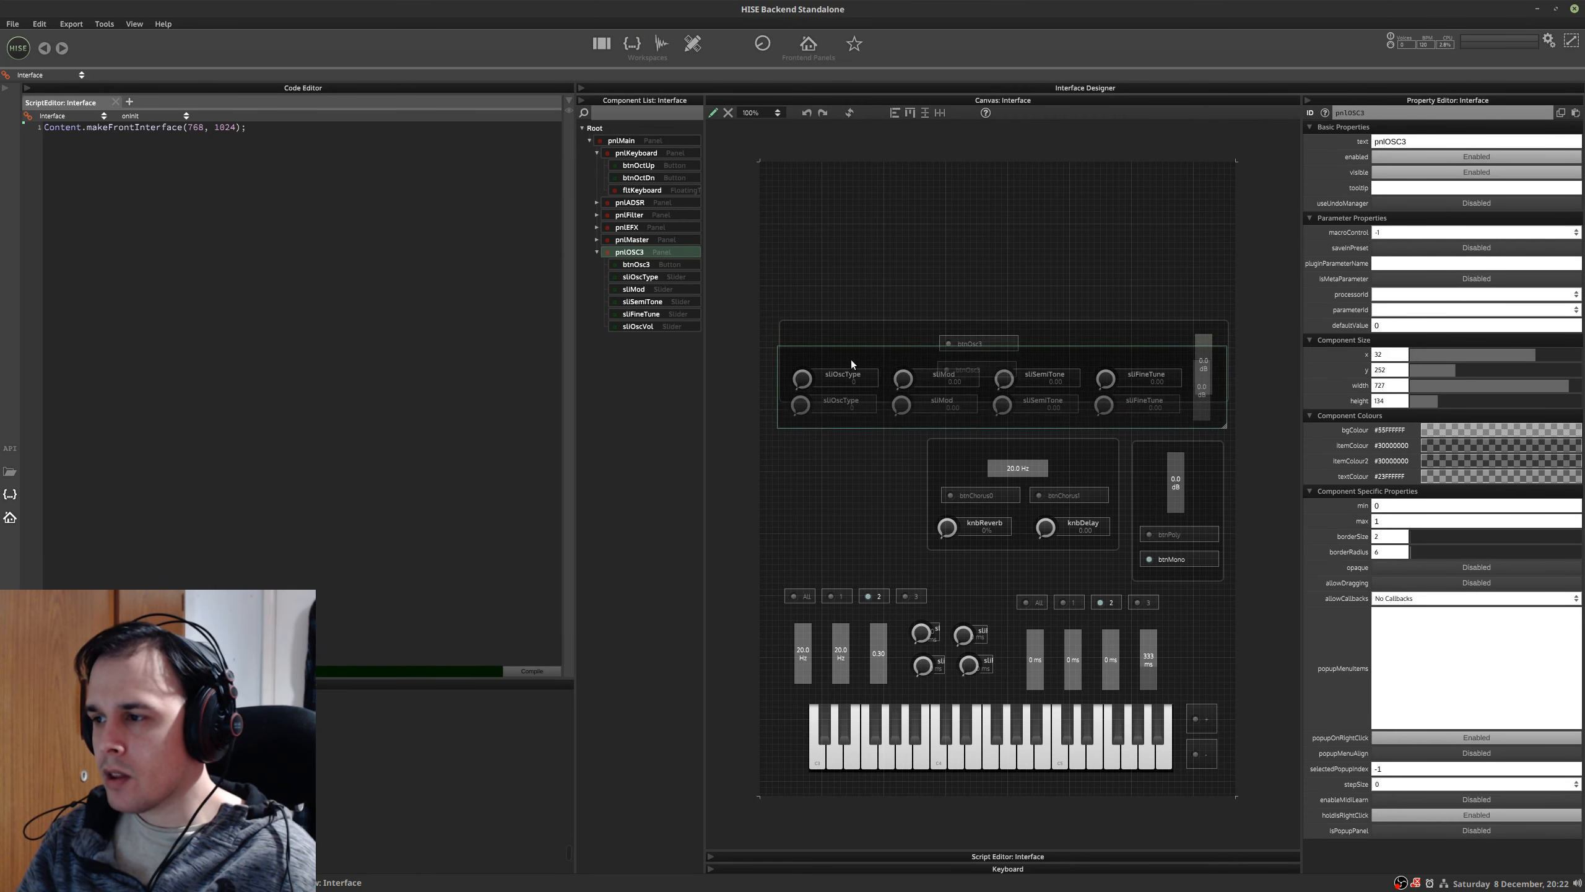
- Move the EFX panel to the left side, the master panel to the right edge, and pnlOSC3 down just above them
left_click_drag(941, 459, 800, 479)
left_click_drag(1150, 445, 1164, 463)
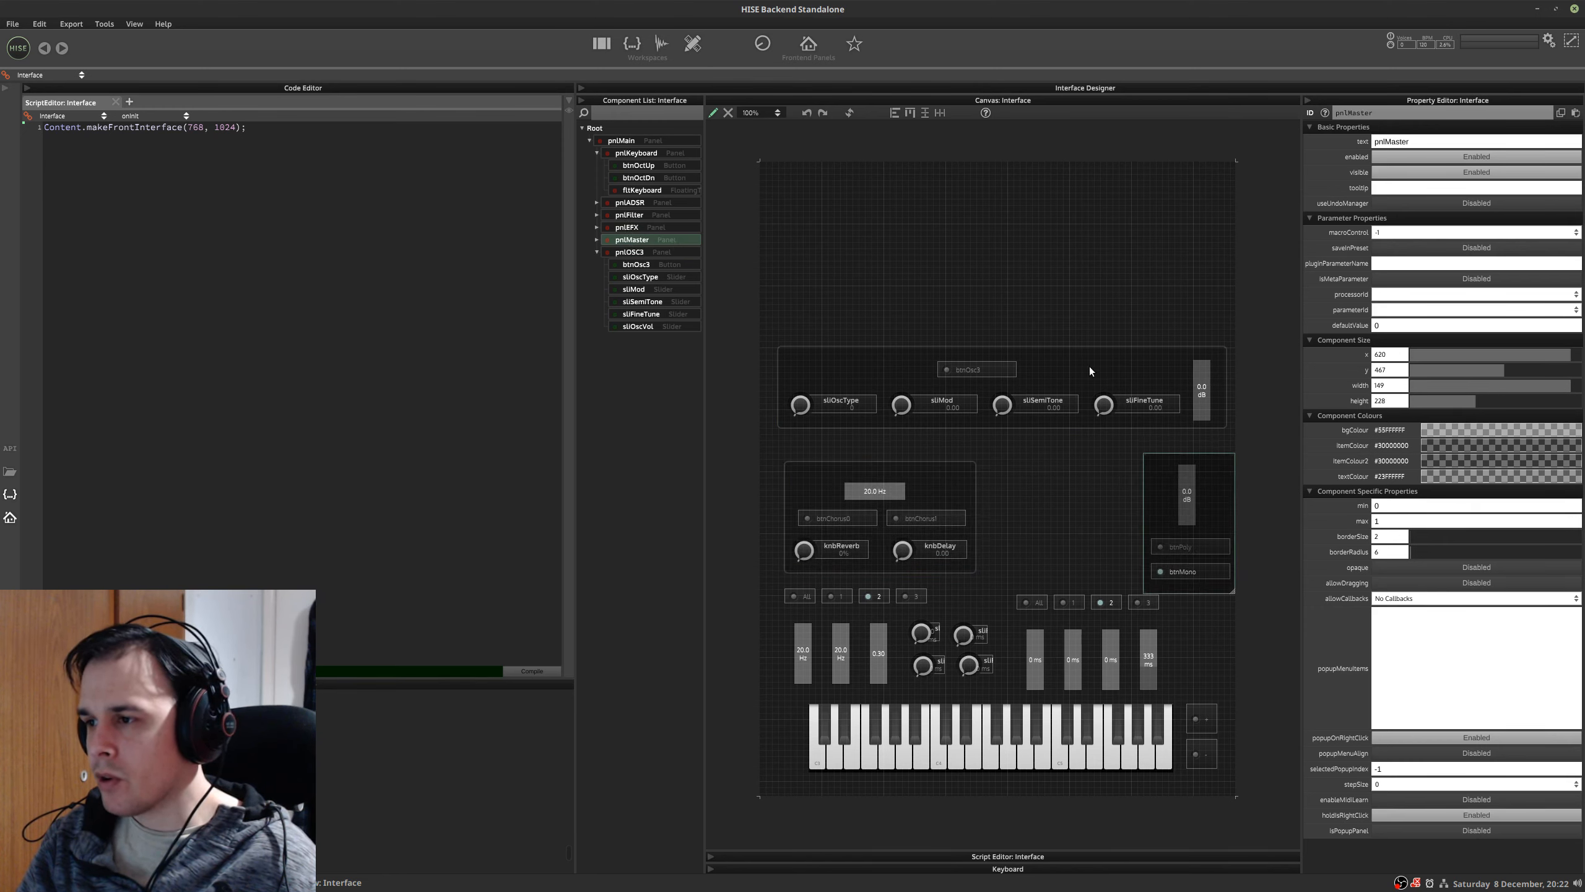
left_click_drag(1089, 366, 1102, 386)
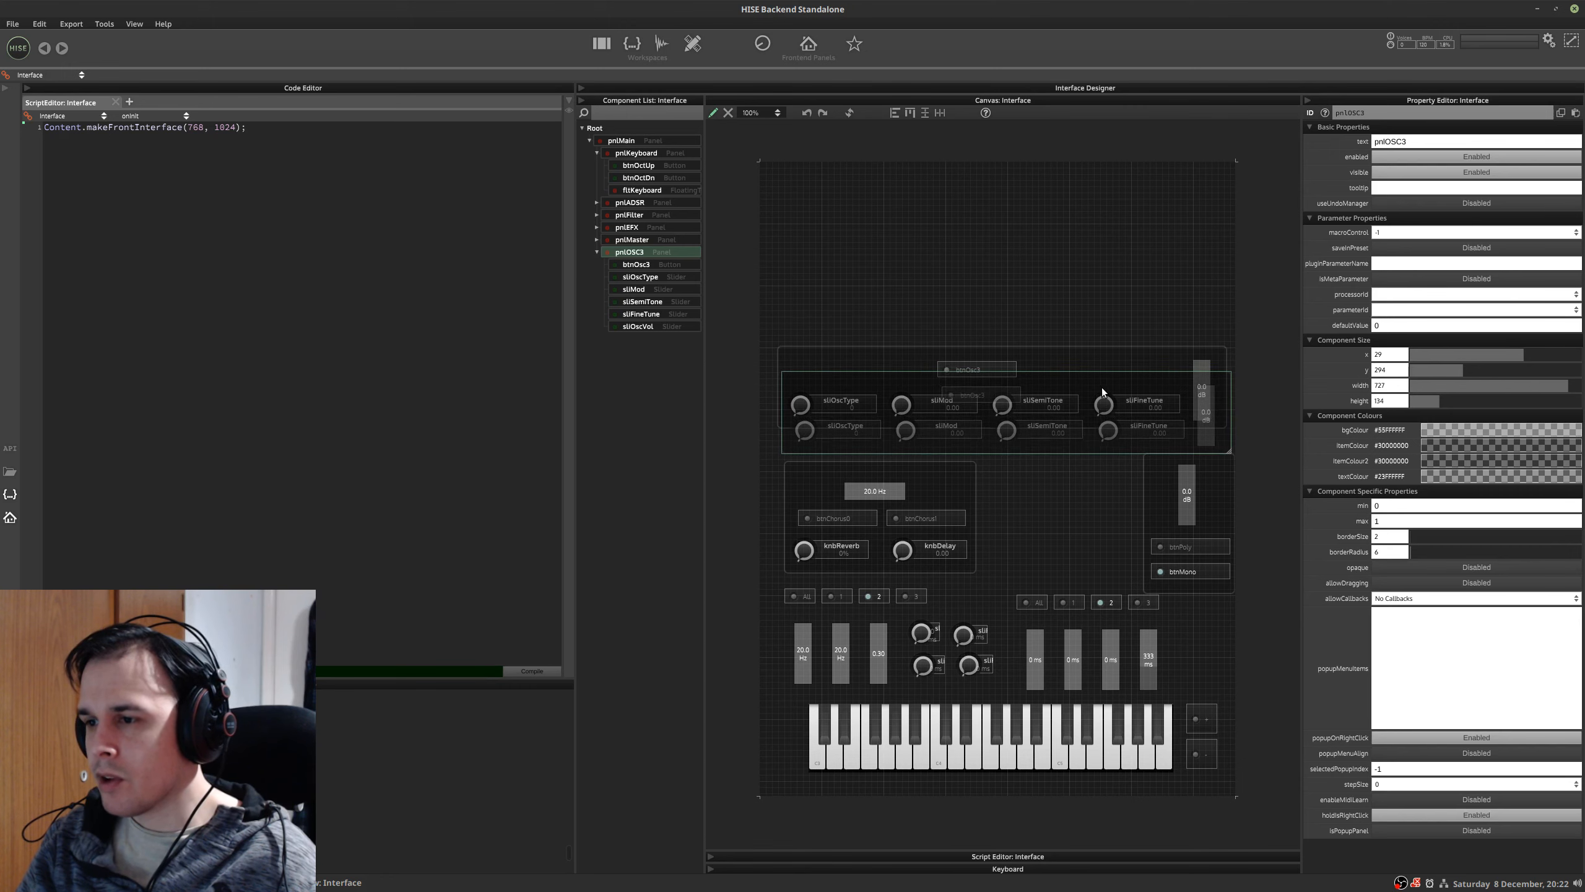
- Add a new panel inside pnlMain, about 402 by 318, and place it above pnlOSC3 at about x 46, y 4
left_click(1010, 257)
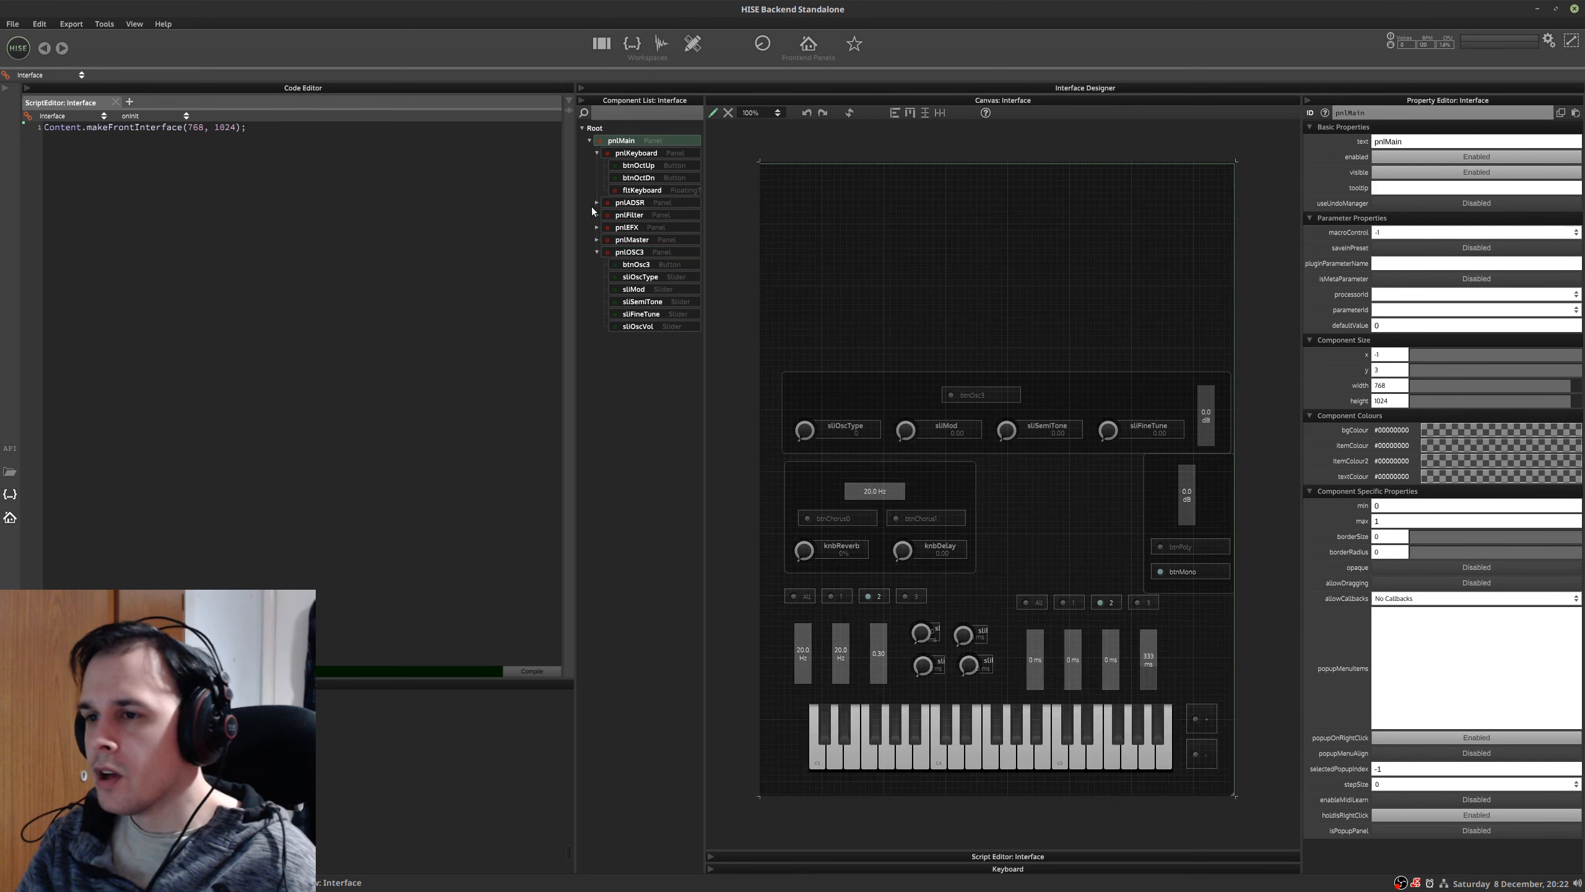
left_click(597, 253)
right_click(624, 140)
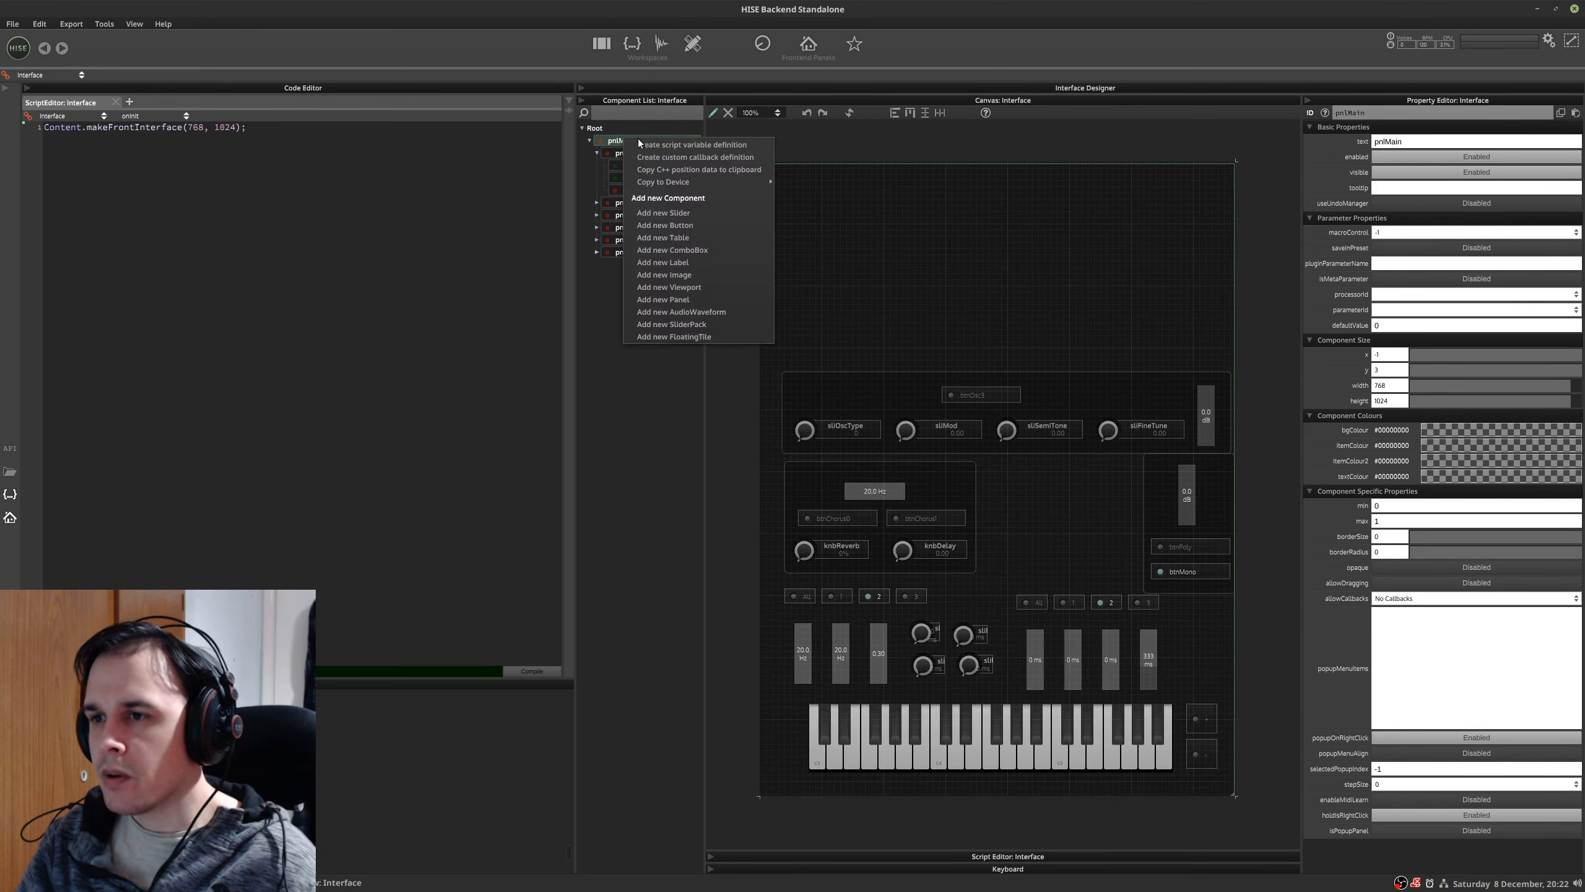
left_click(713, 295)
left_click_drag(810, 206, 1045, 359)
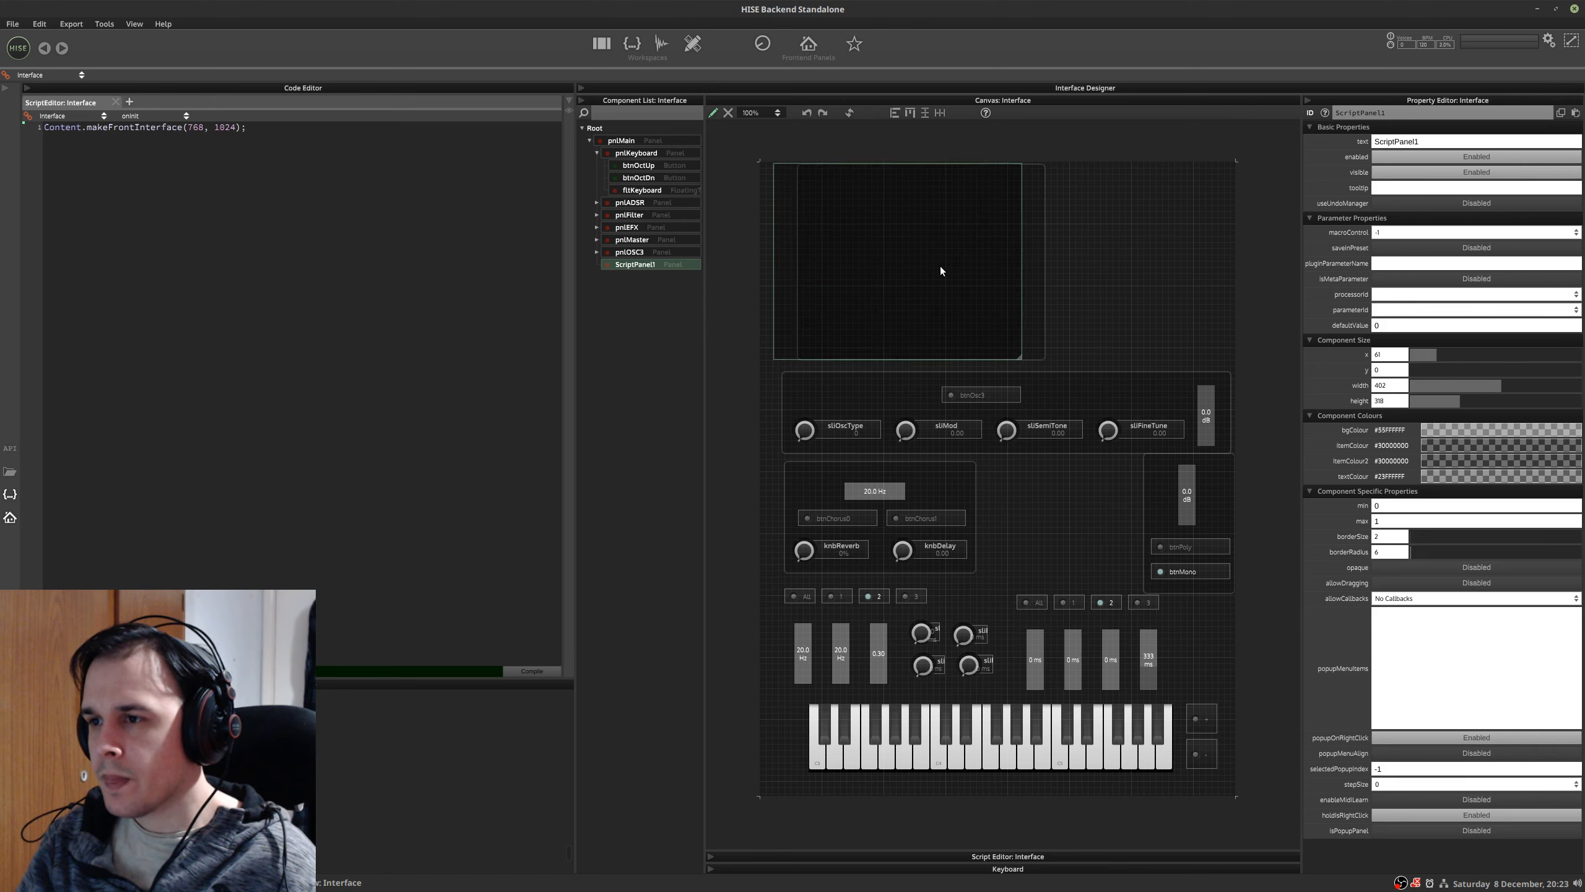
left_click_drag(920, 254, 933, 256)
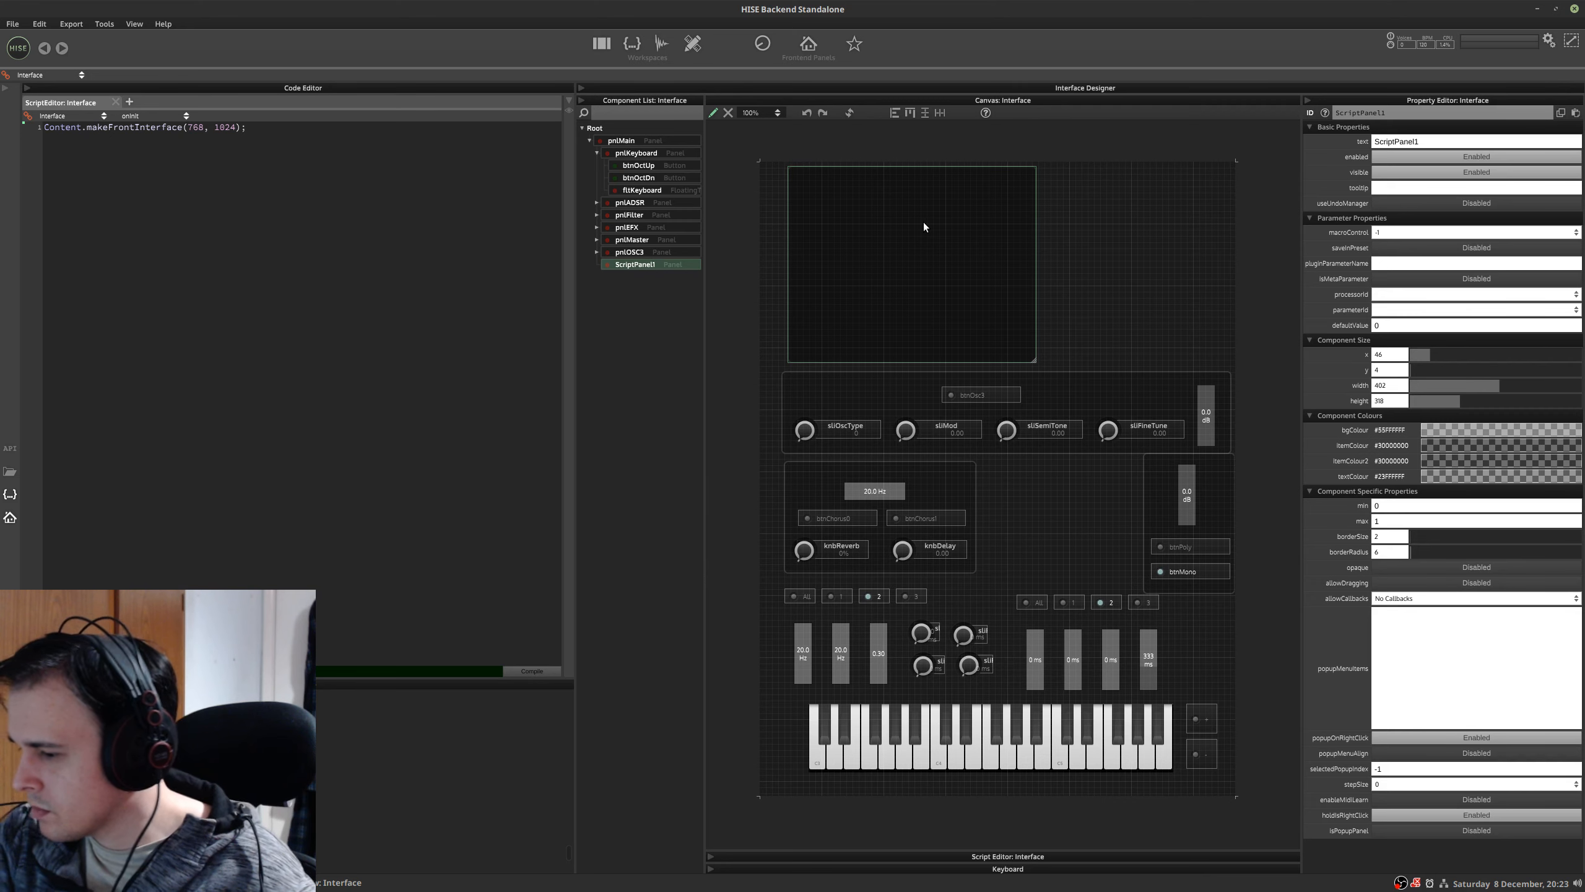
- Rename the new panel as pnlOSC1
left_click(1355, 113)
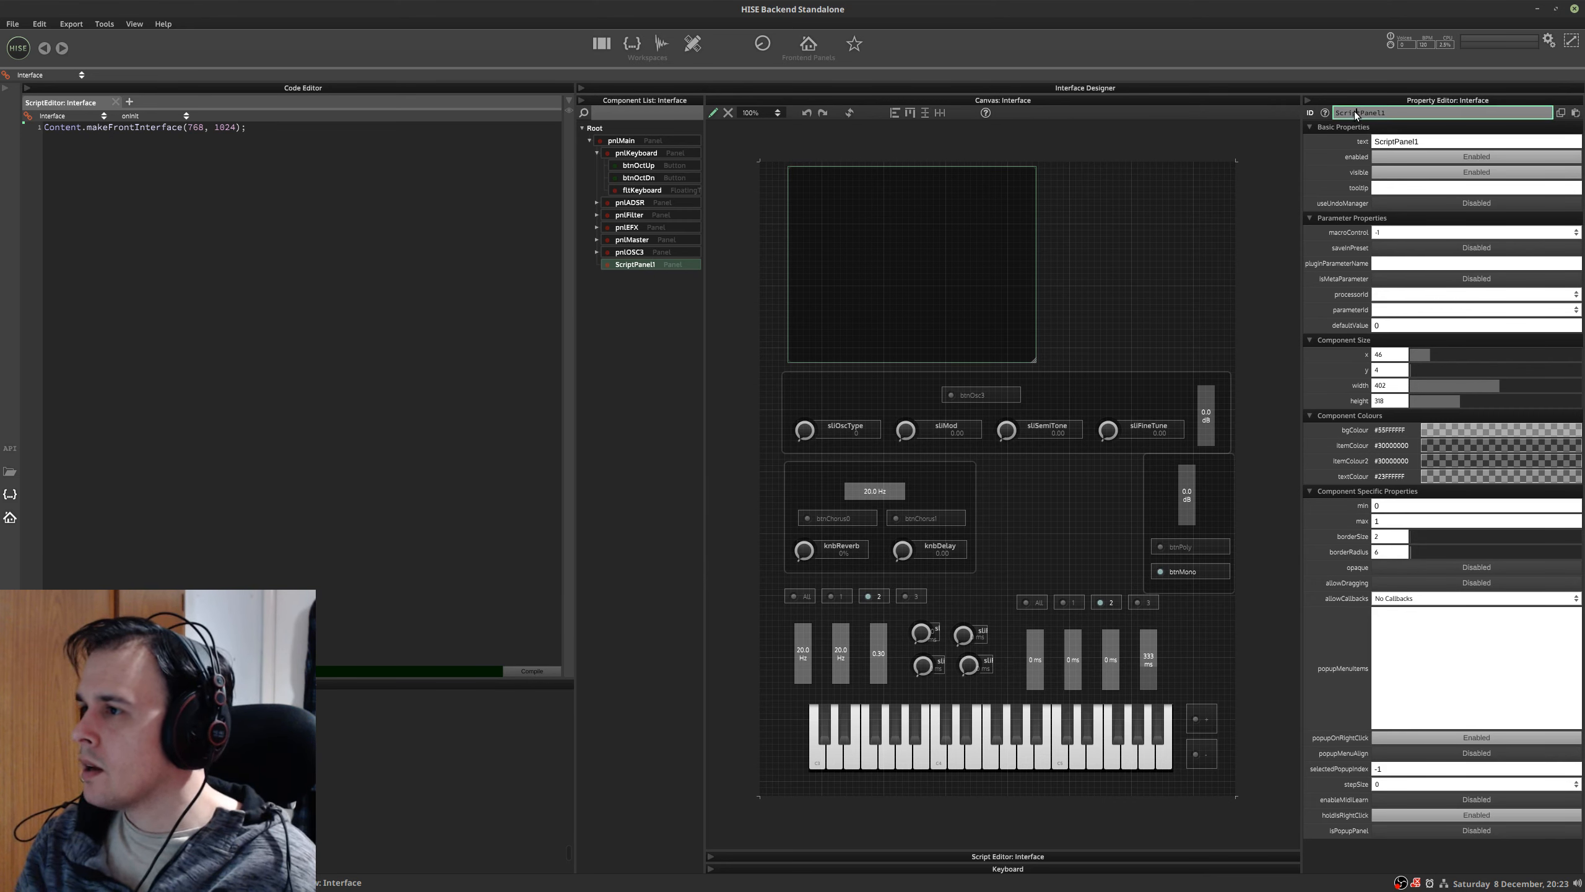
type("pnlOSC1")
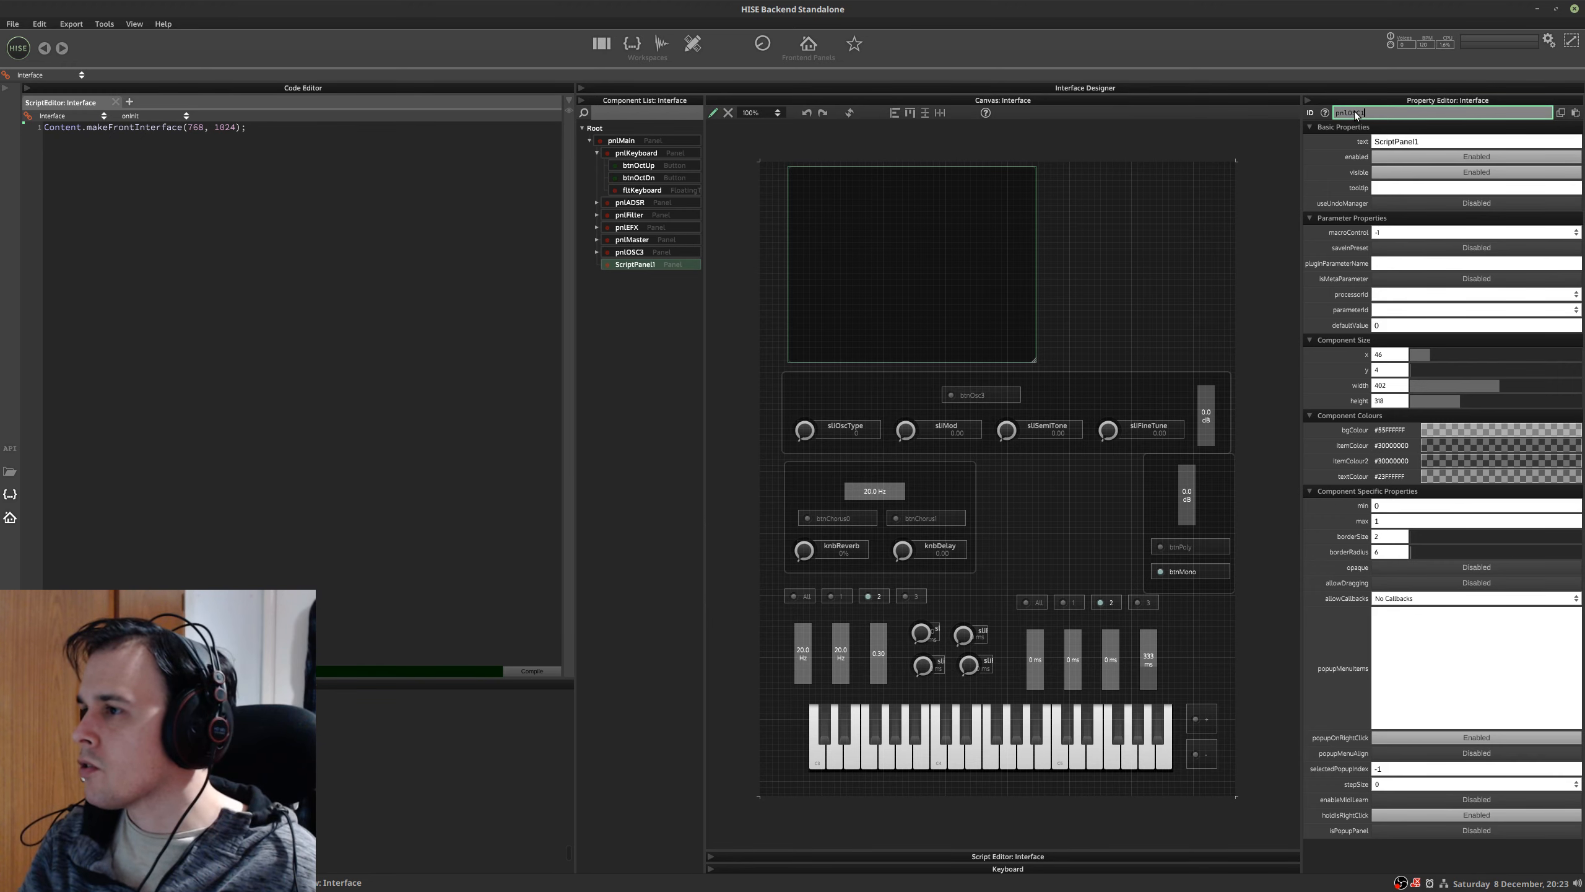
key("Return")
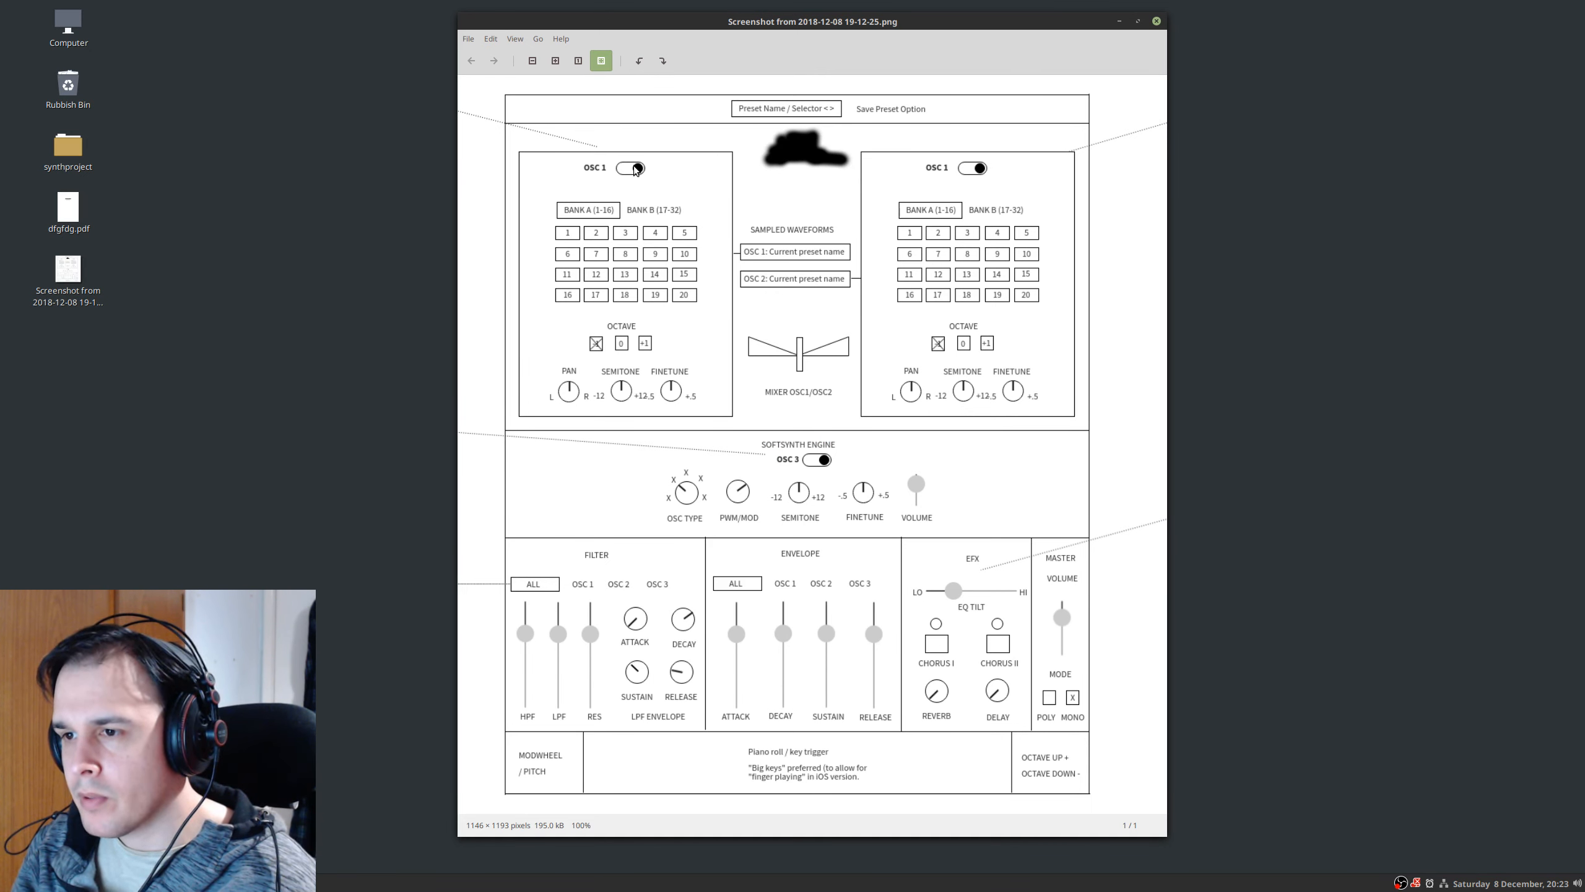
- Add a button to pnlOSC1 and place it near the panel's top centre, at about x 125, y 19
key("ctrl+alt+Left")
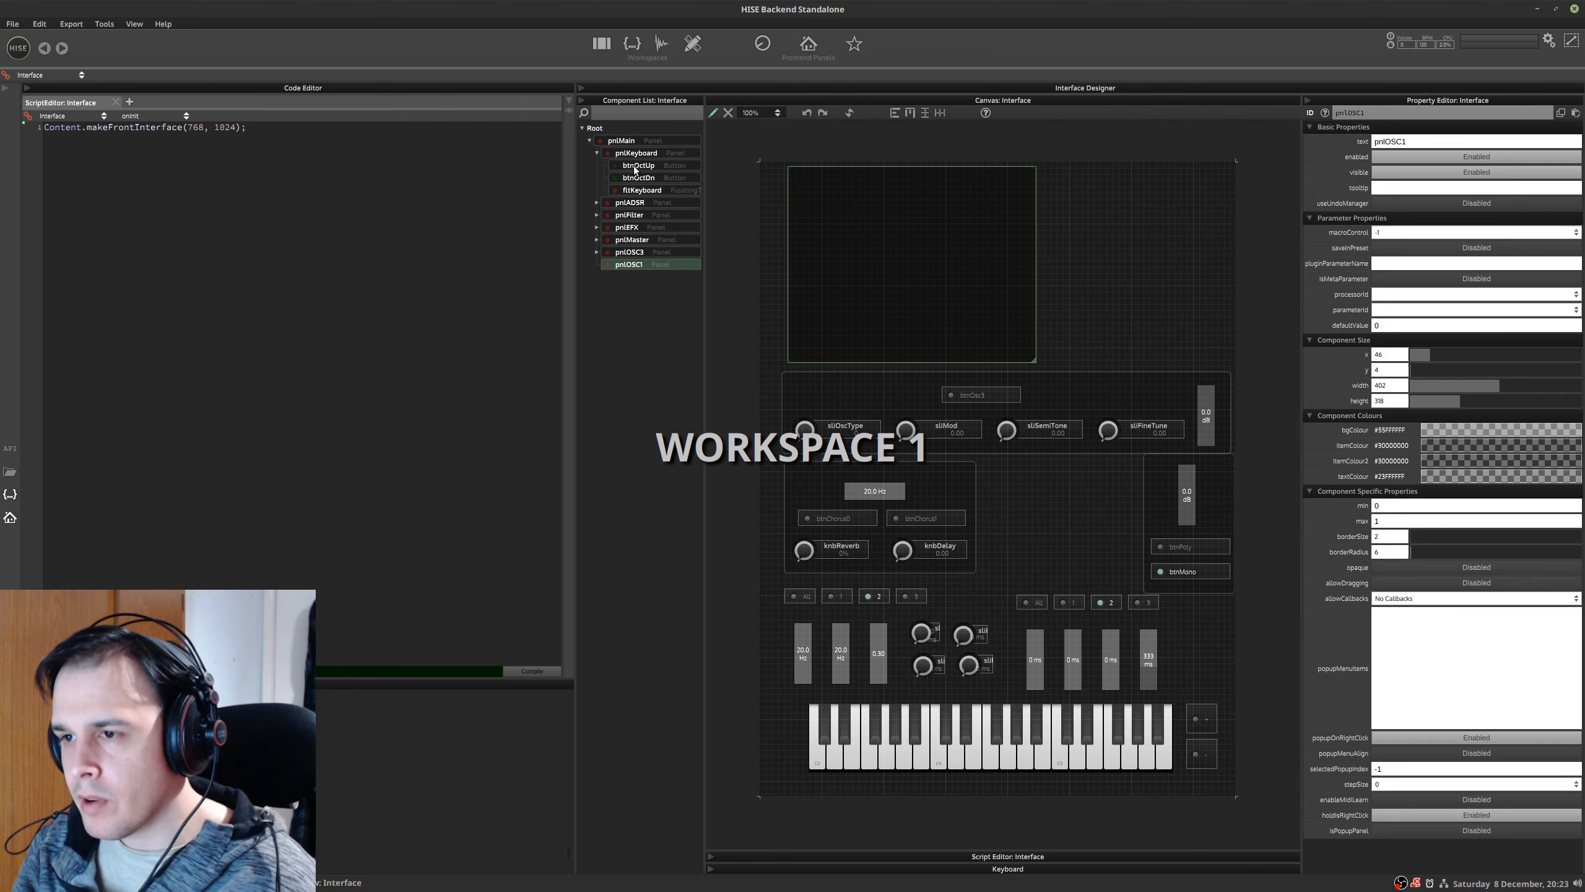
right_click(894, 202)
left_click(908, 205)
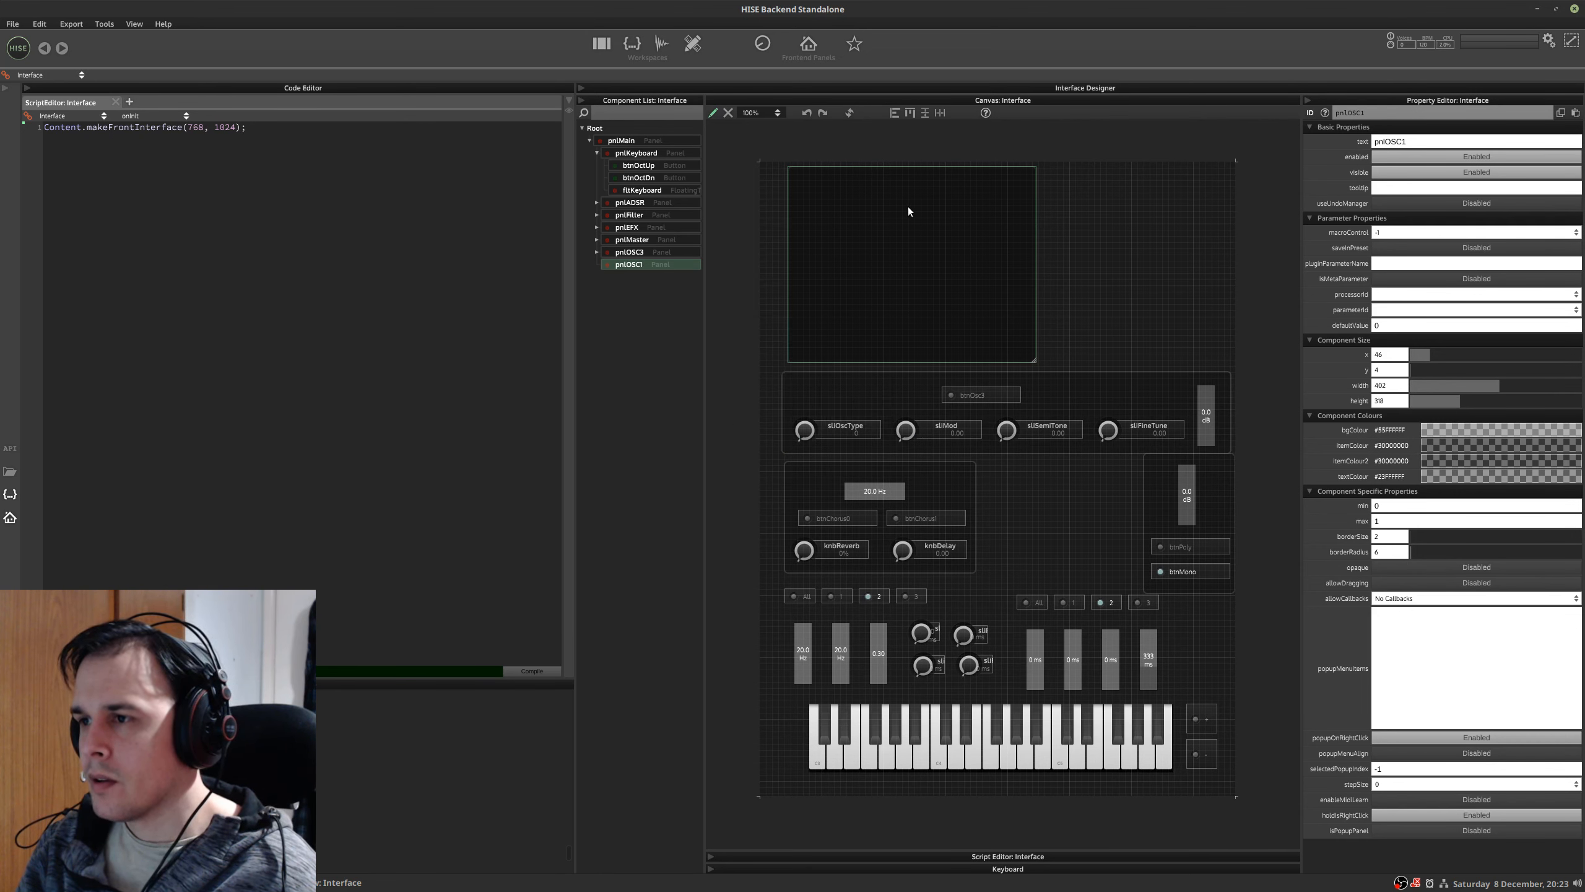
left_click_drag(916, 213, 889, 188)
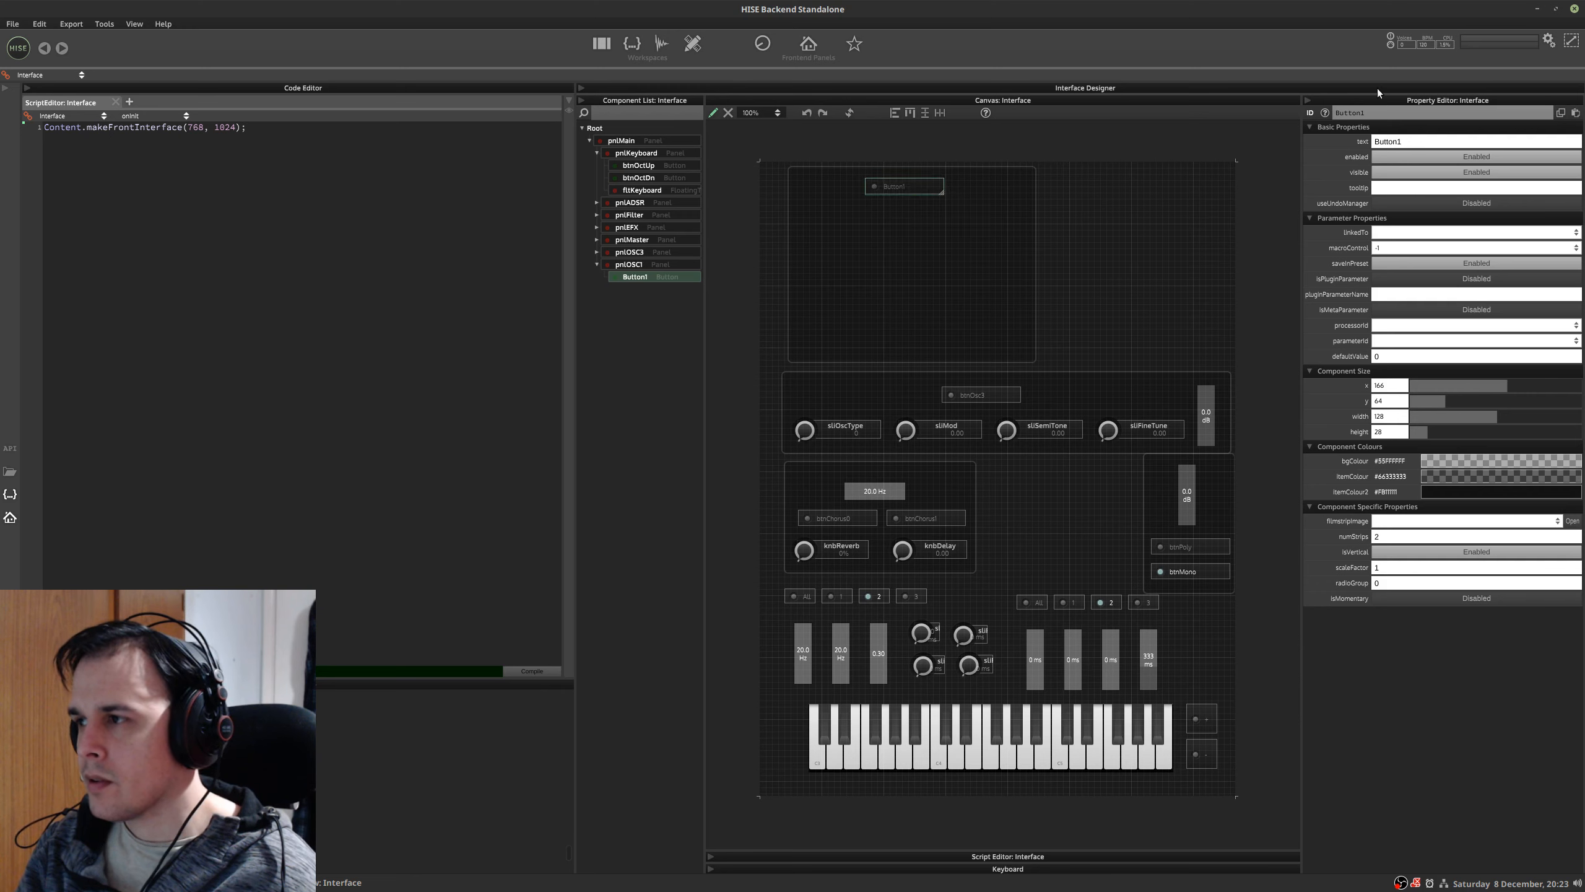
- Rename the new button in pnlOSC1 as btnOsc1
left_click(1417, 112)
type("btn")
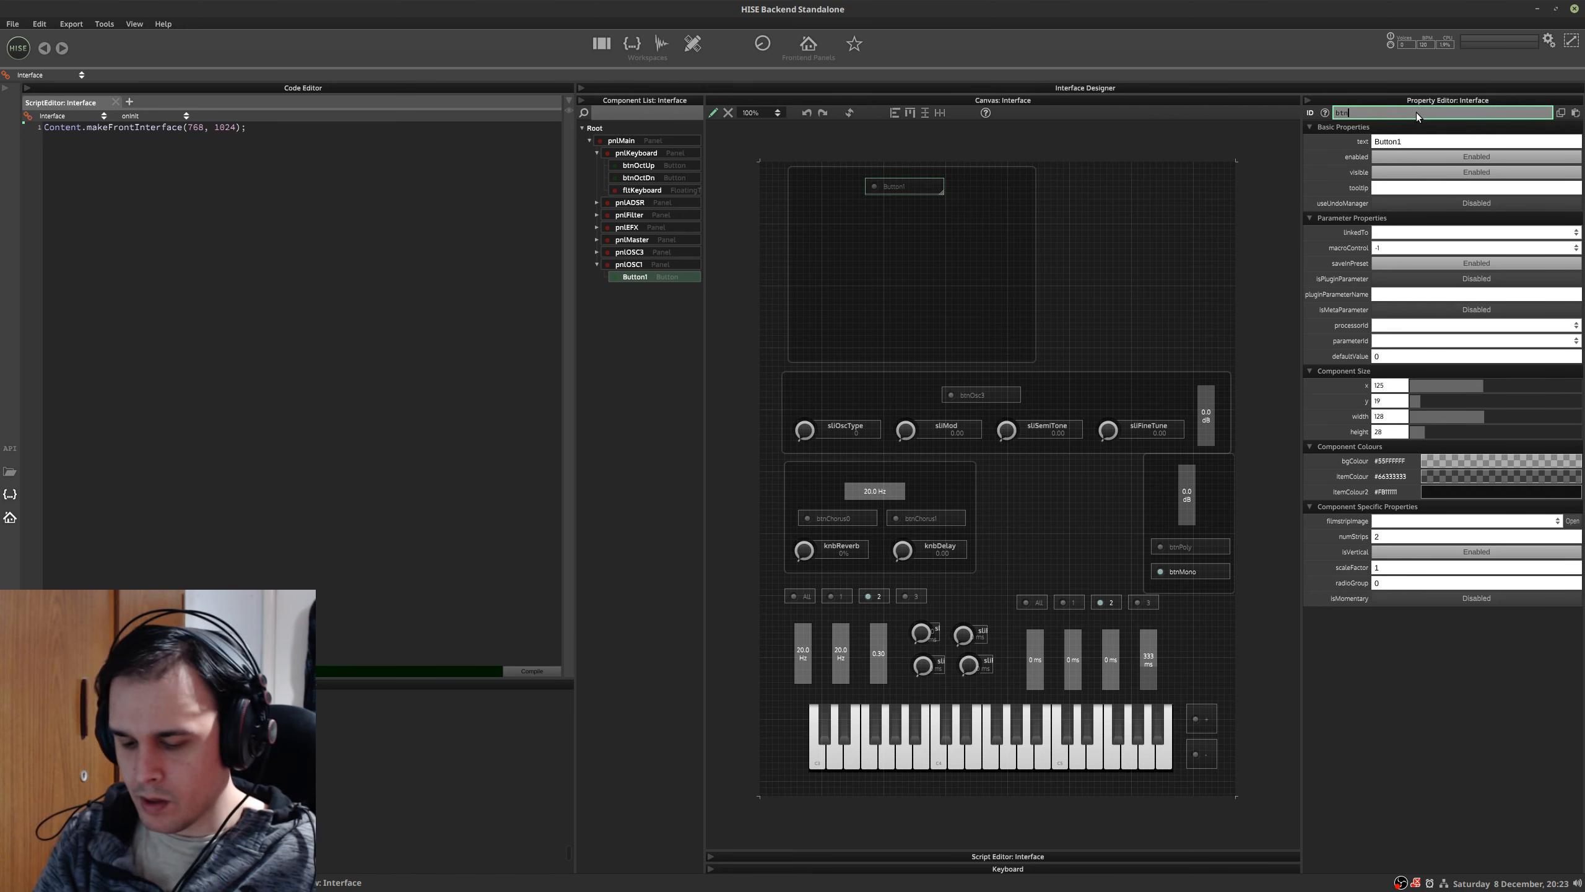
type("Osc1")
key("Return")
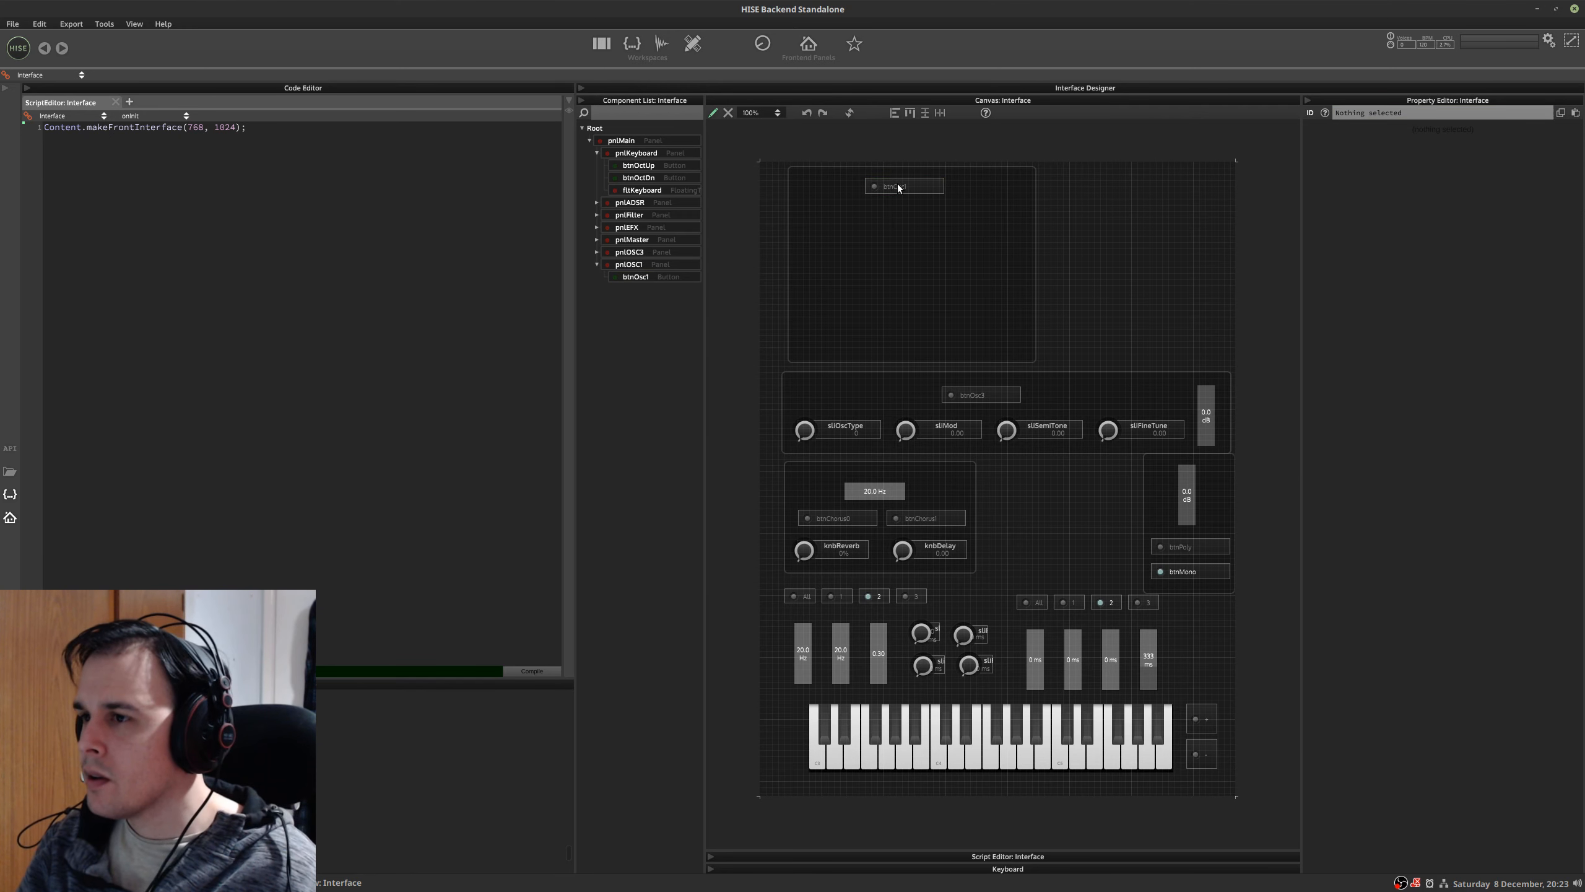
- Nudge btnOsc1 up to y 13 in pnlOSC1, comparing its placement with btnOsc3, and leave btnOsc1 selected
left_click(904, 188)
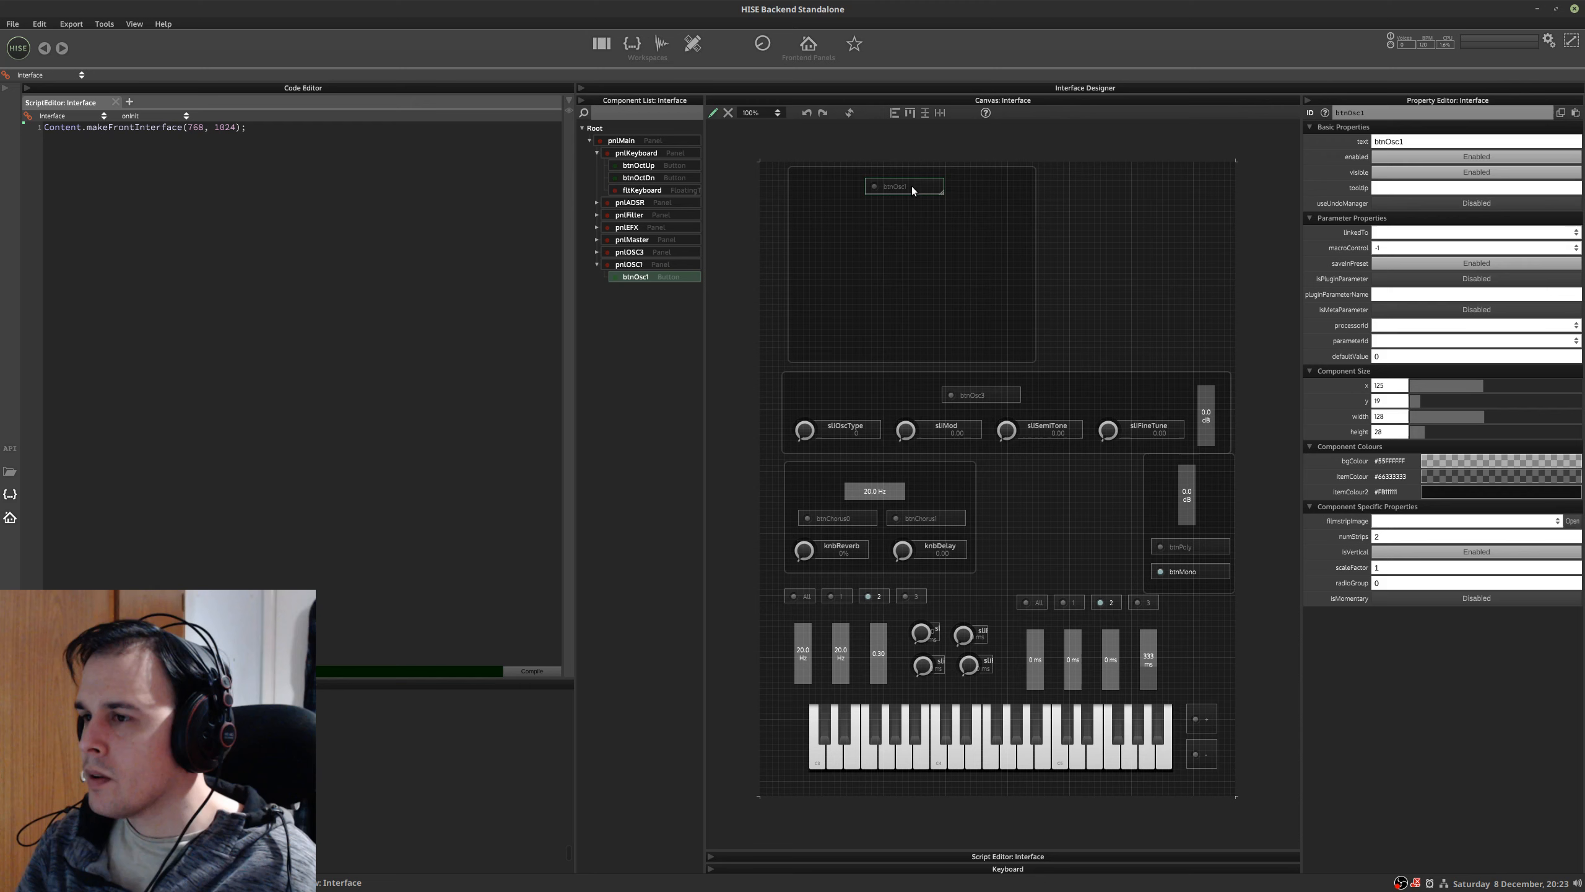
left_click(952, 398)
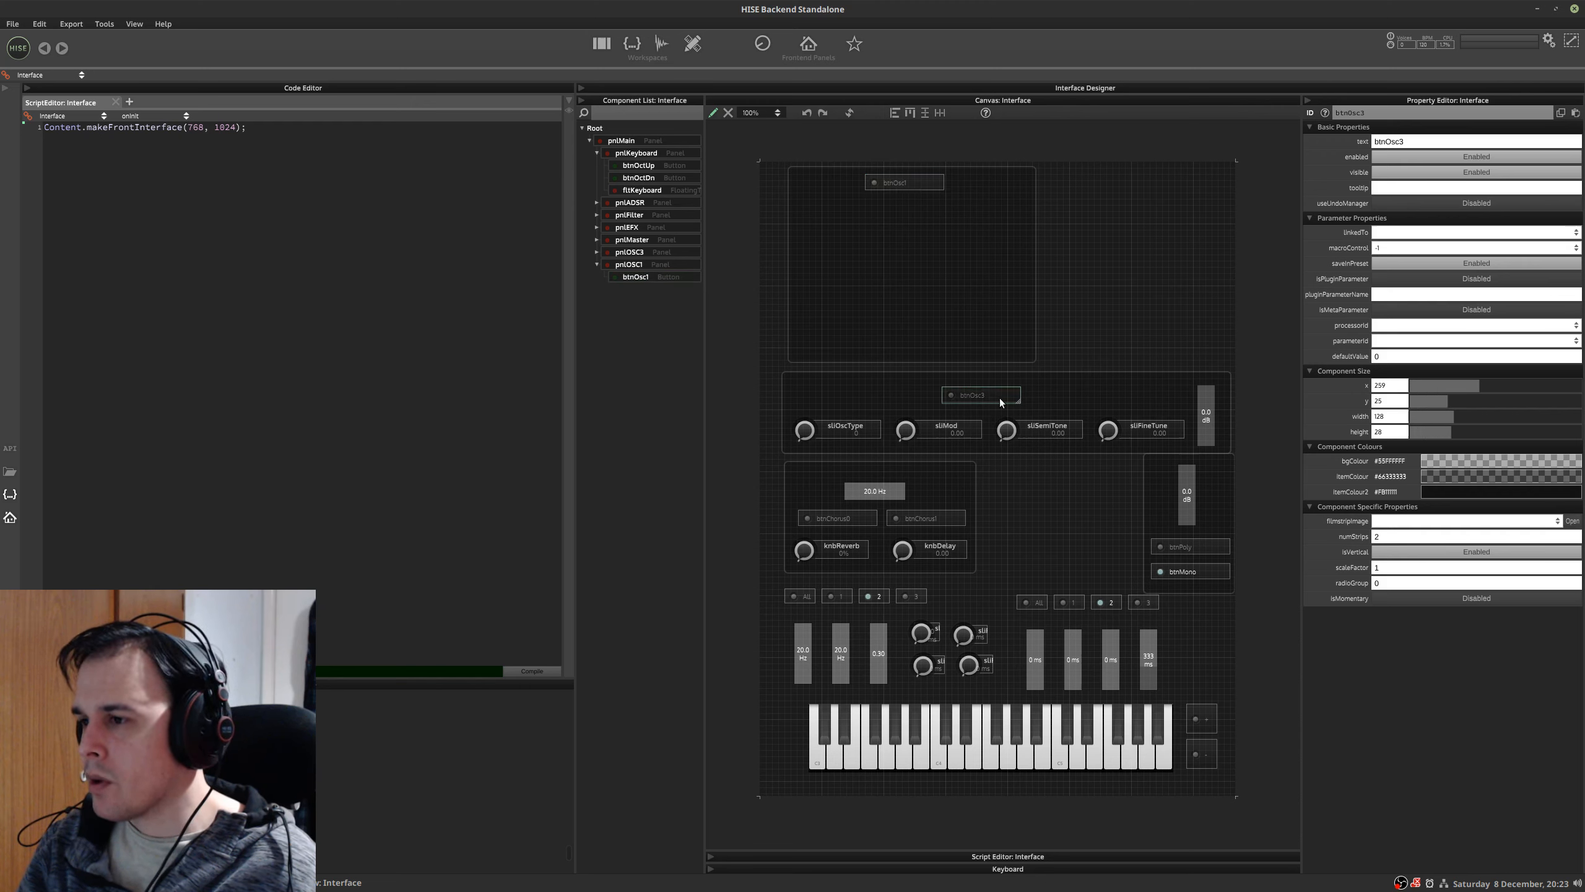
left_click(896, 176)
left_click(837, 229)
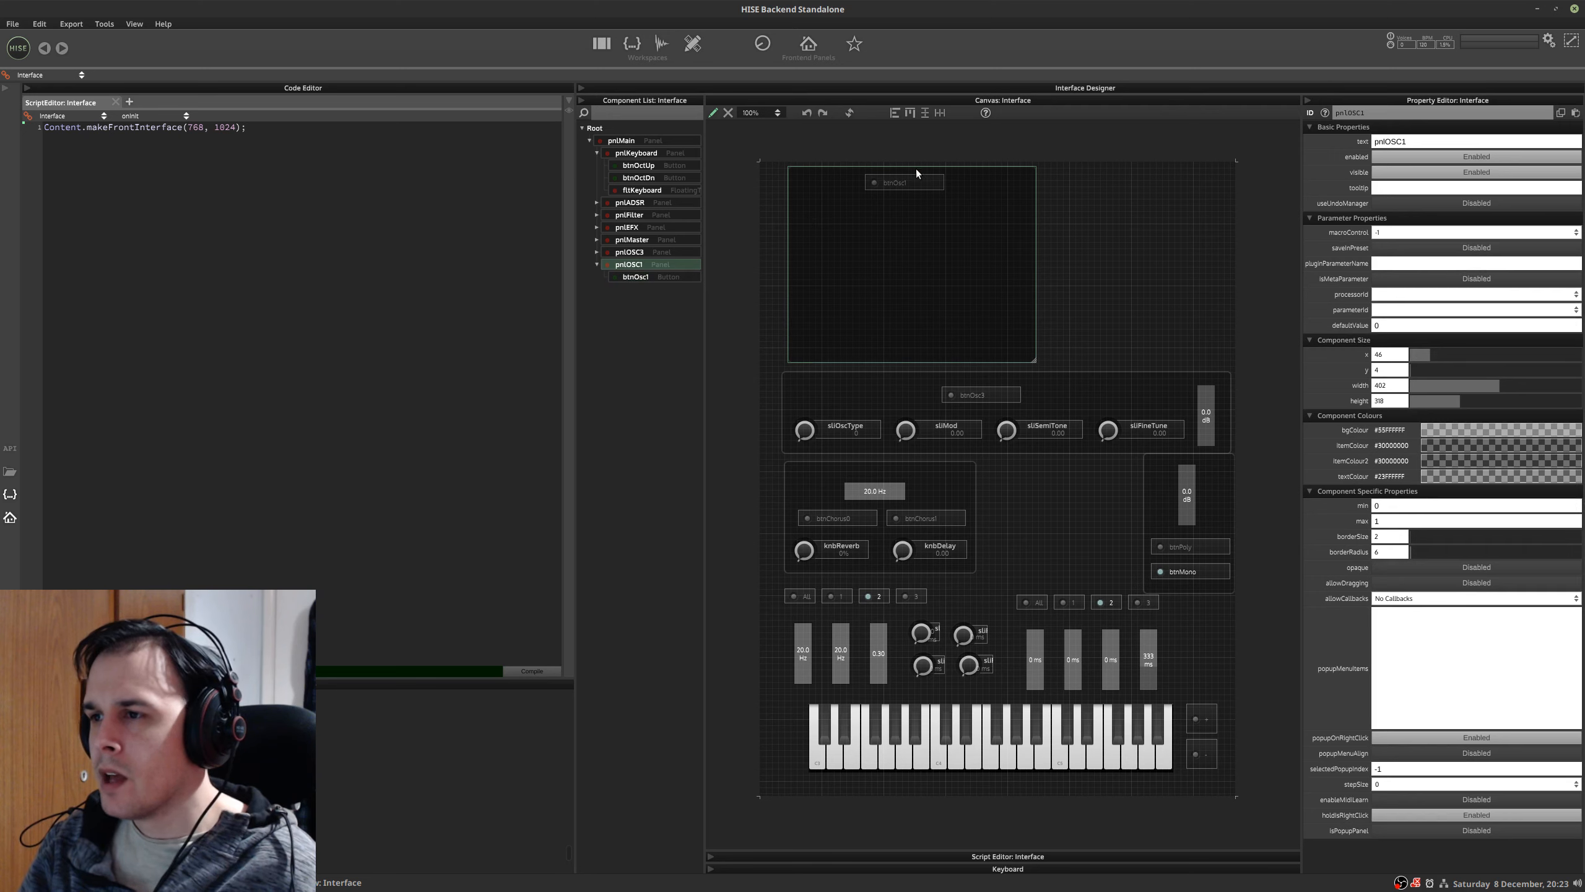
left_click(1132, 179)
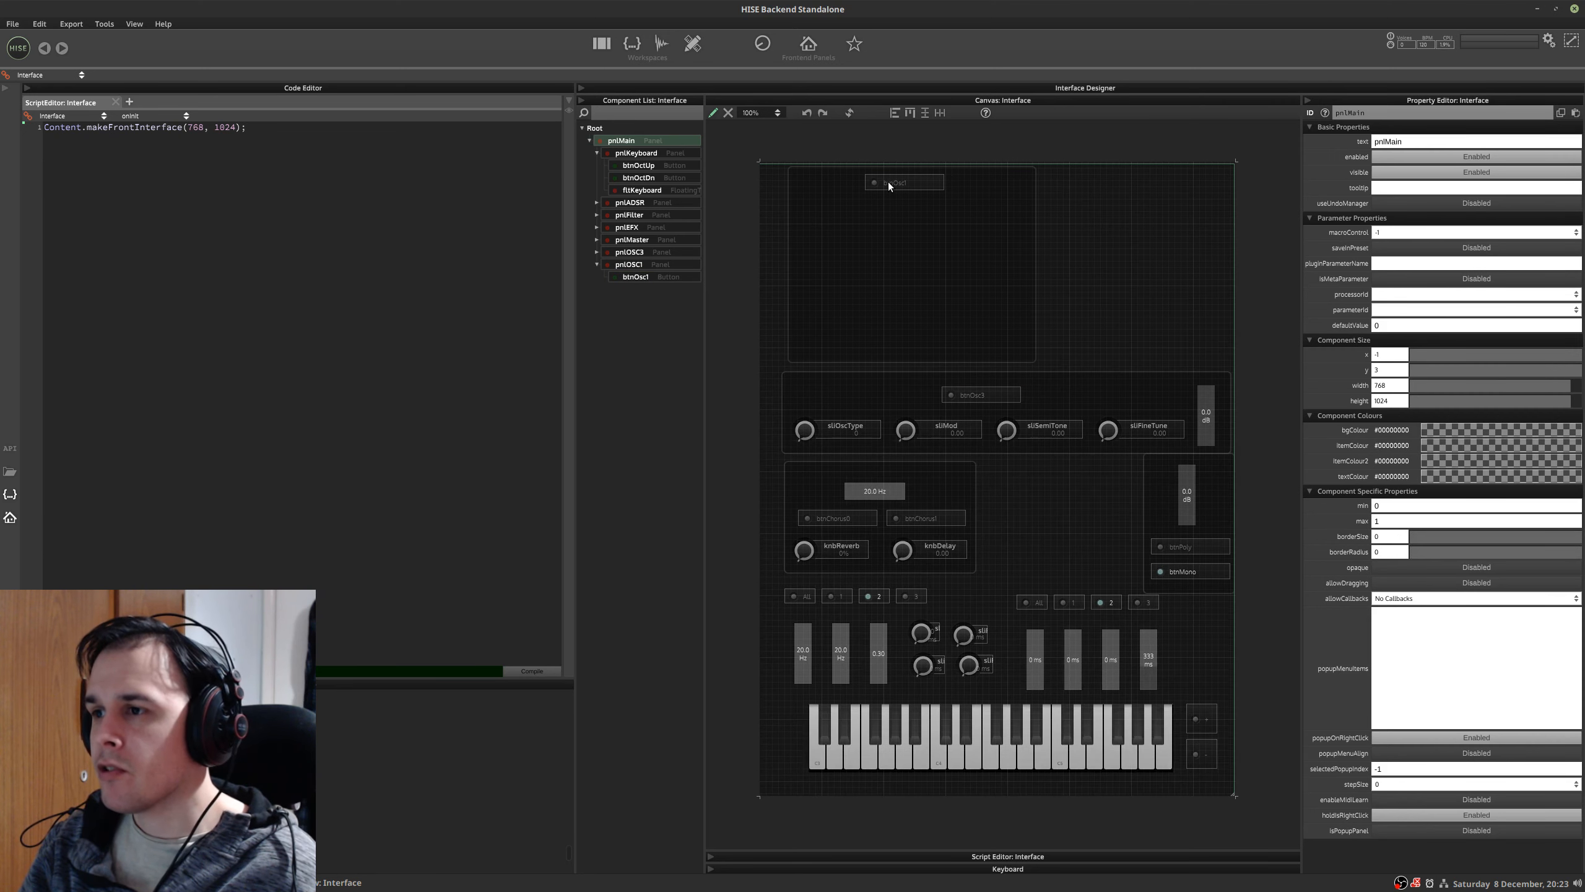
left_click(689, 276)
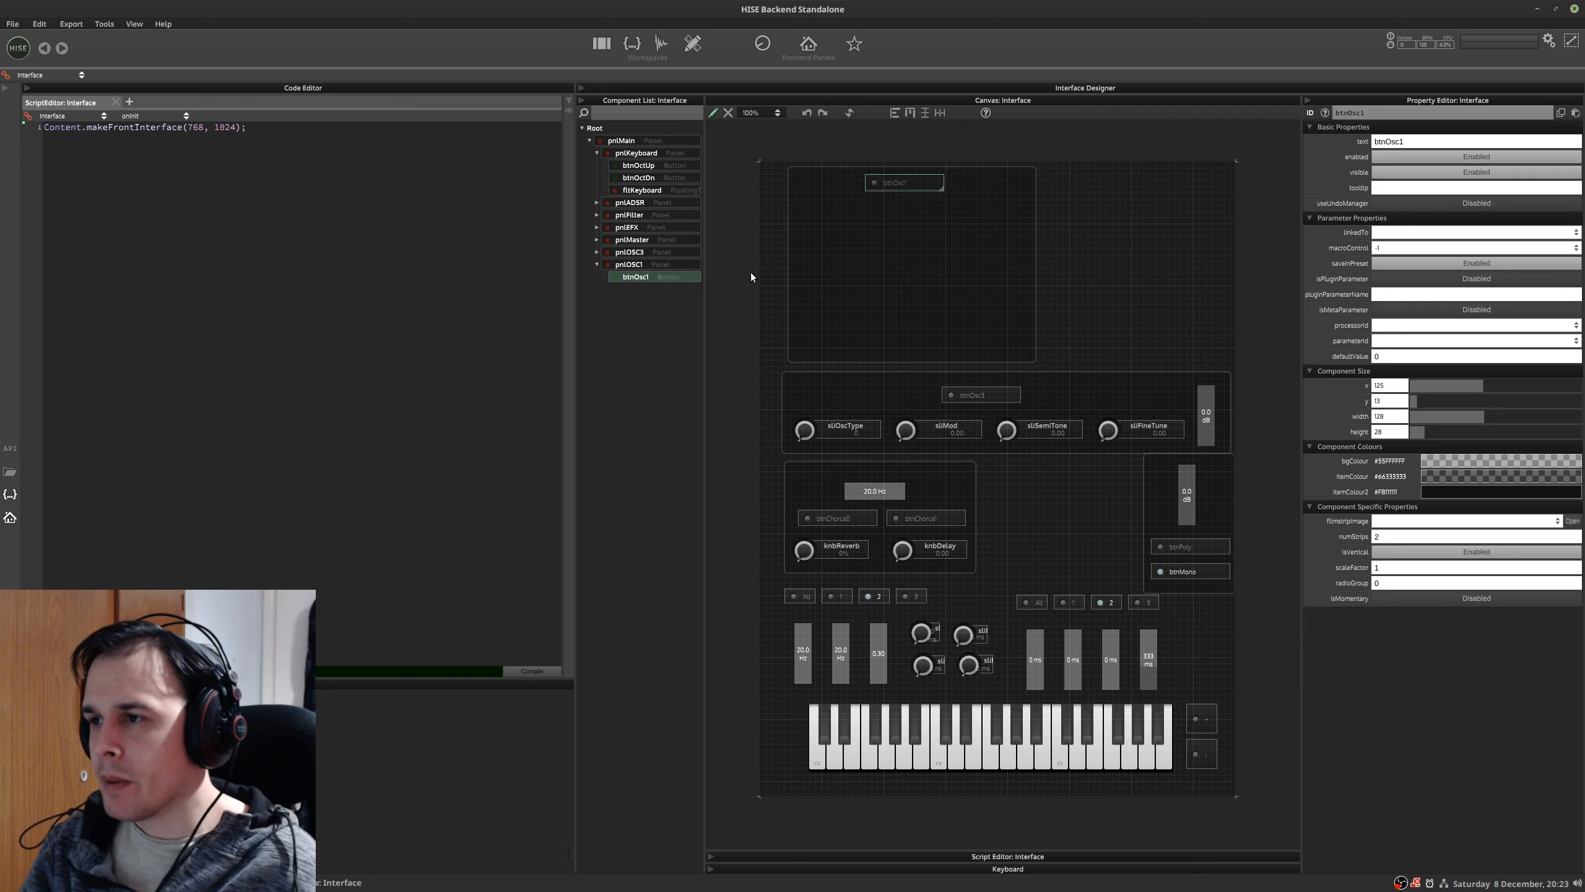
- Check the layout mockup, then duplicate btnOsc1 into the lower left of pnlOSC1 and shrink the copy to about 51 by 29
key("alt+Tab")
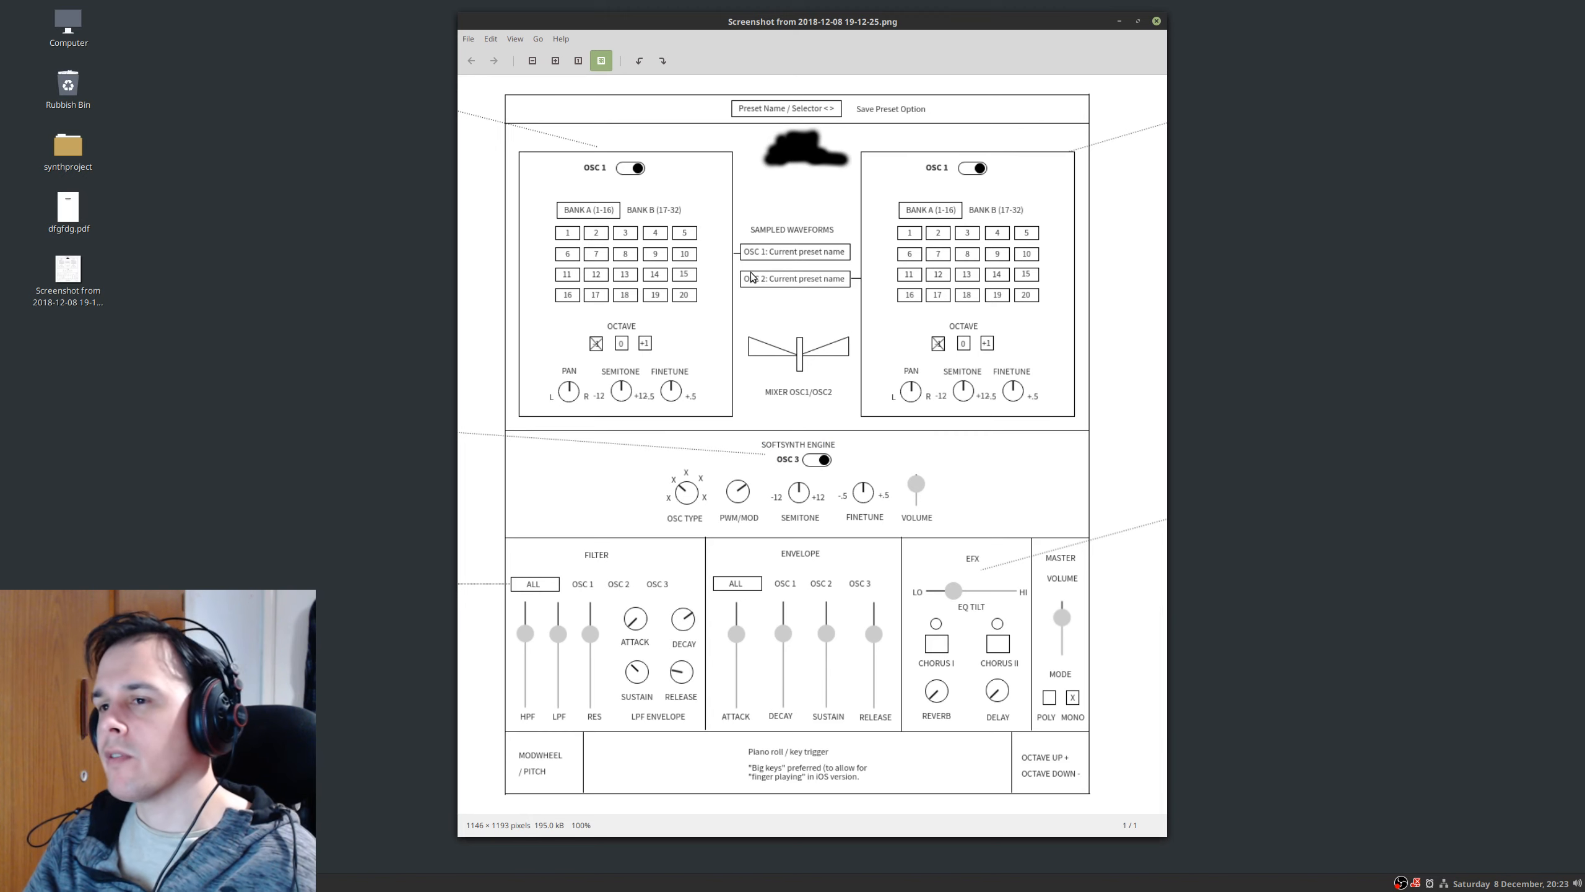
key("ctrl+alt+Left")
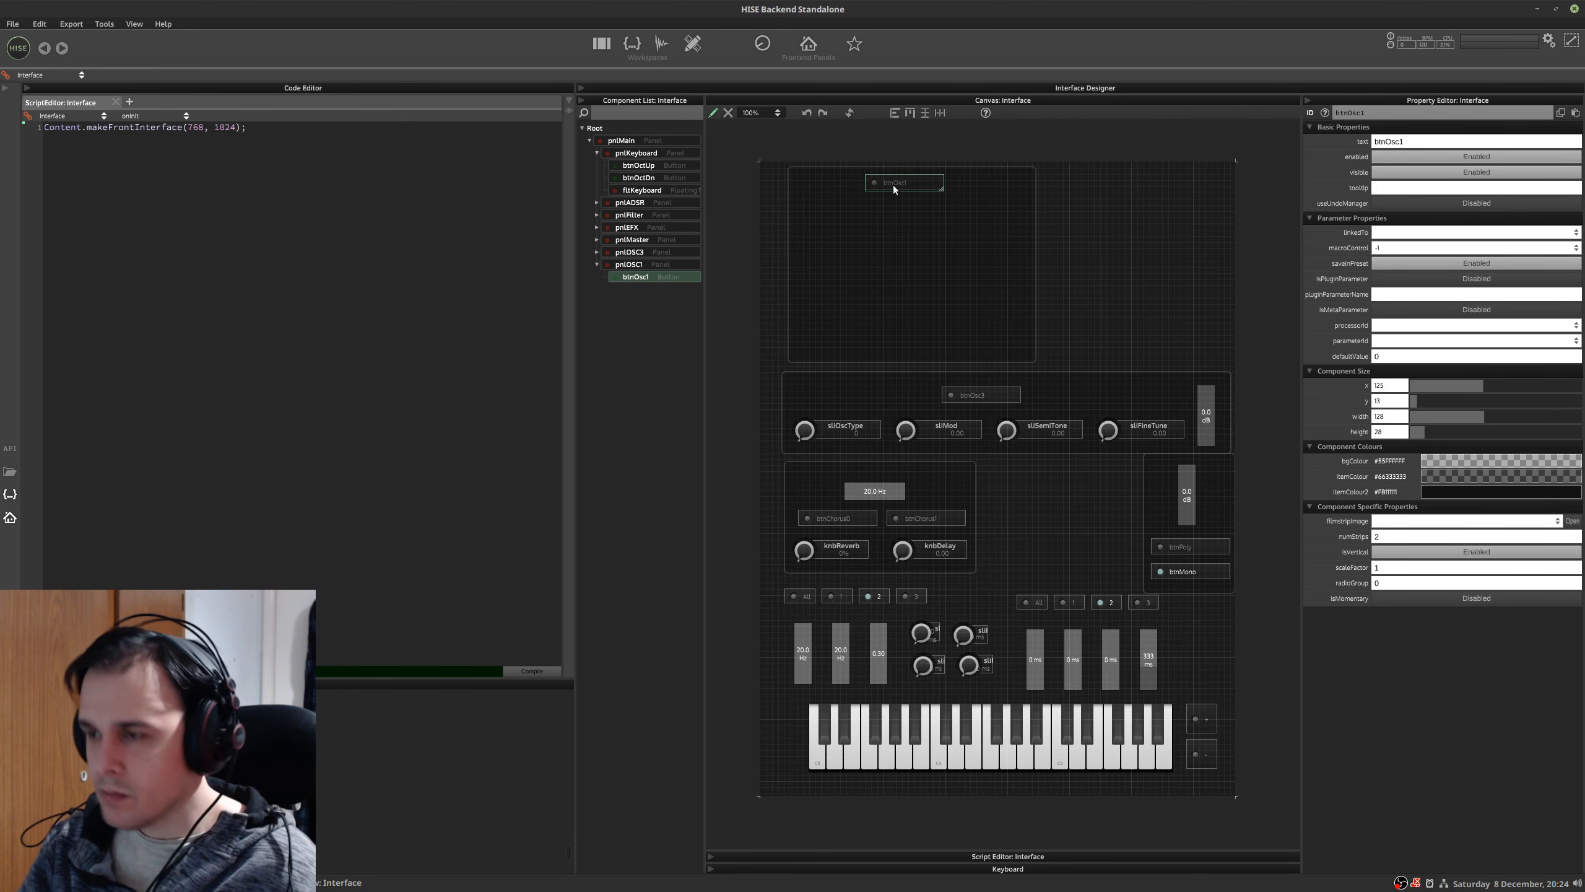
key("ctrl+d")
left_click_drag(836, 303, 837, 304)
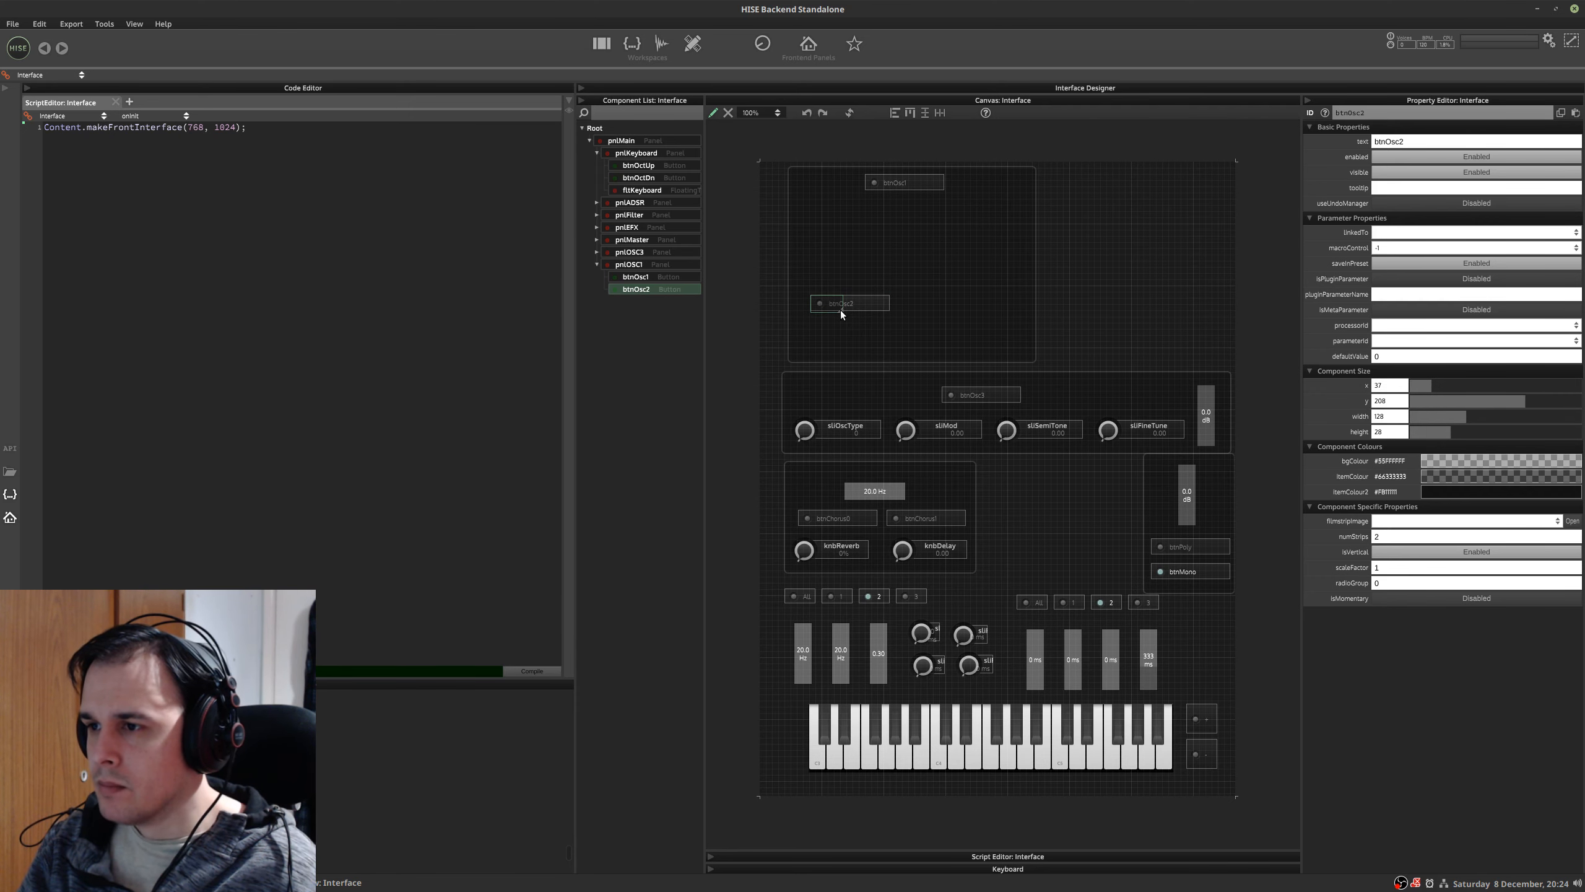
left_click_drag(839, 309, 835, 307)
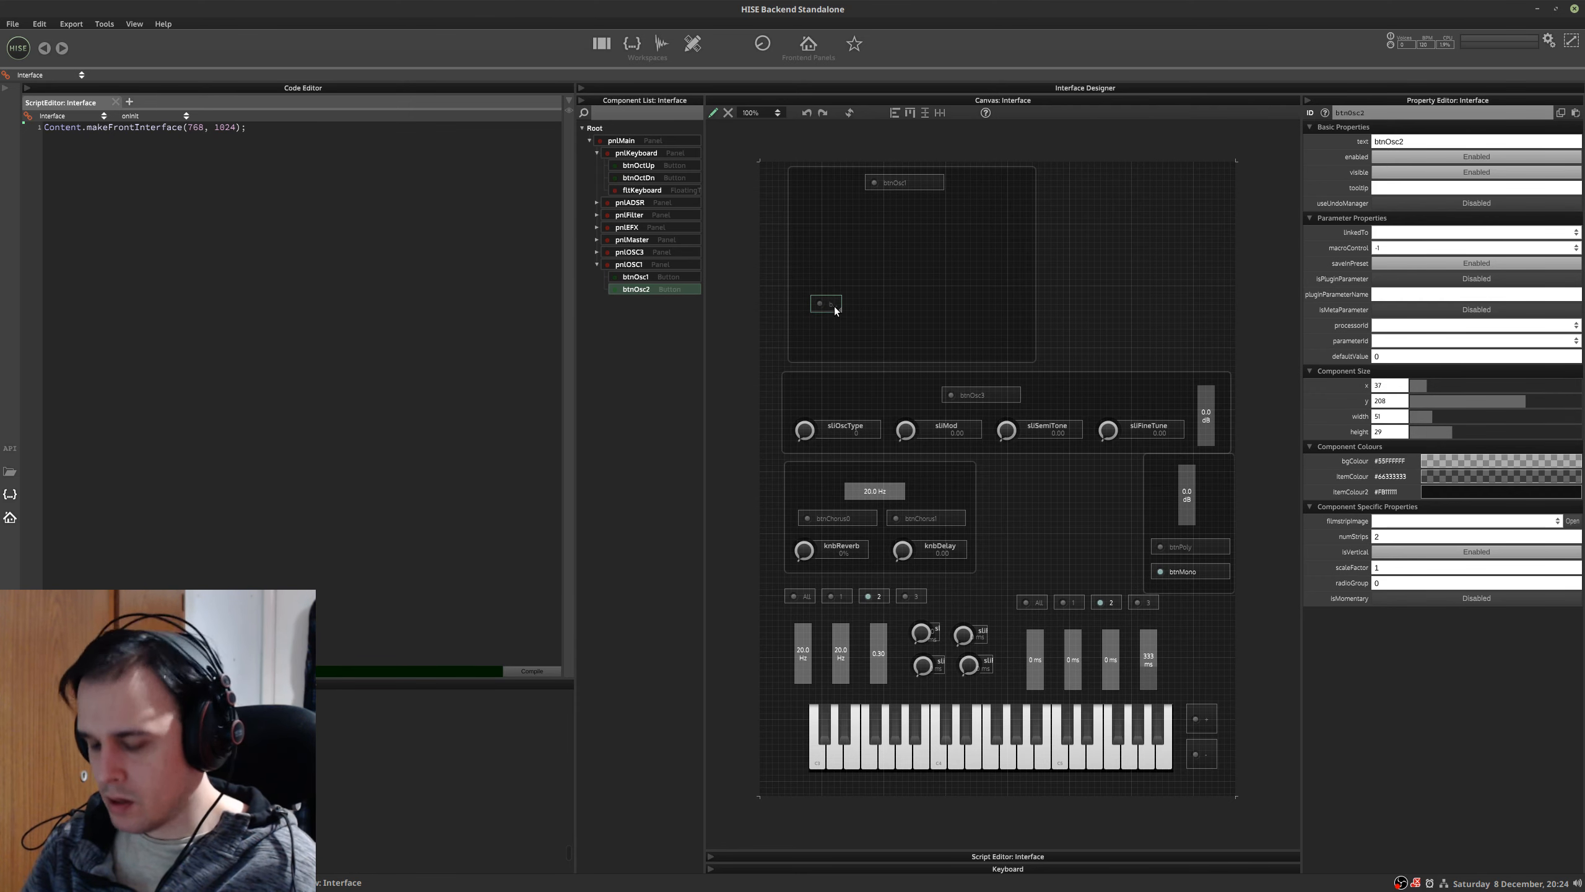
- Following the mockup's octave row, move btnOsc2 to the lower middle of pnlOSC1, at about x 165, y 229
key("ctrl+alt+Right")
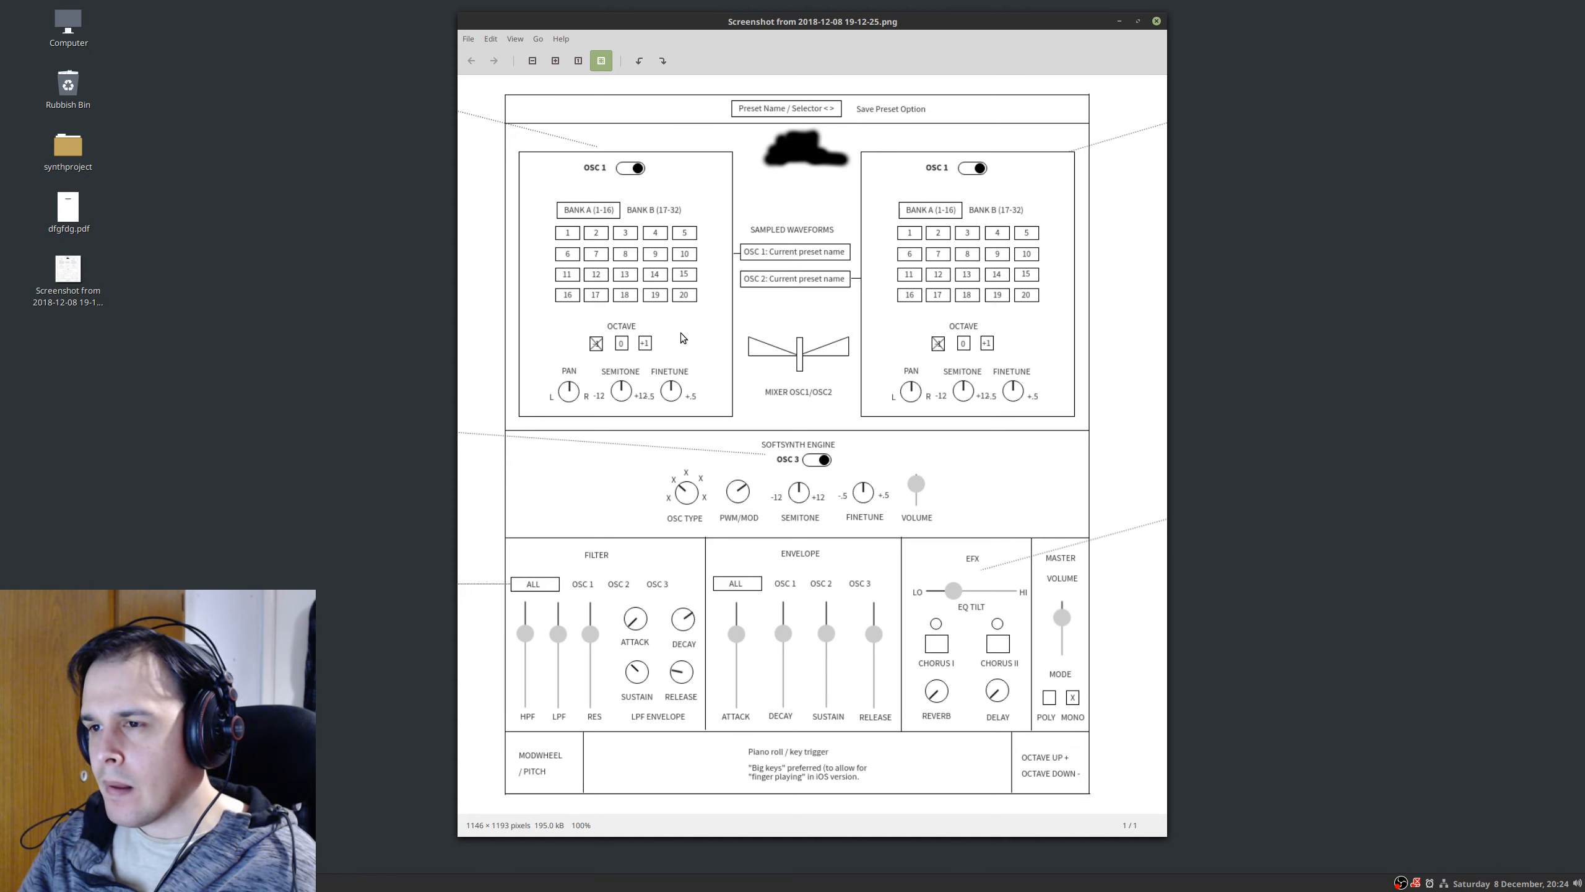
key("alt+Tab")
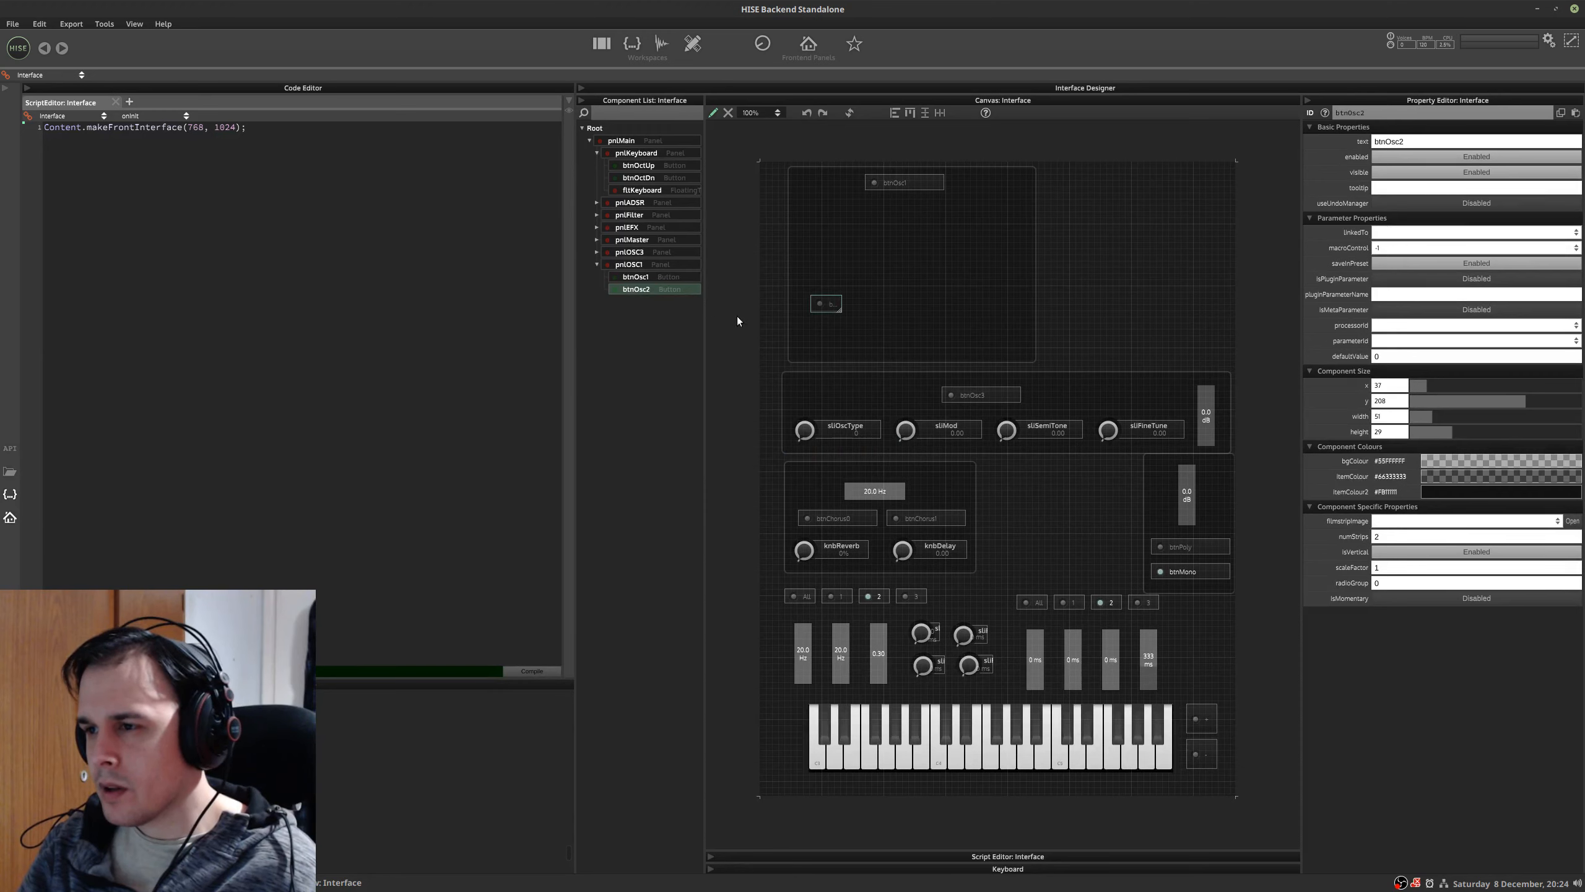
left_click_drag(847, 305, 910, 305)
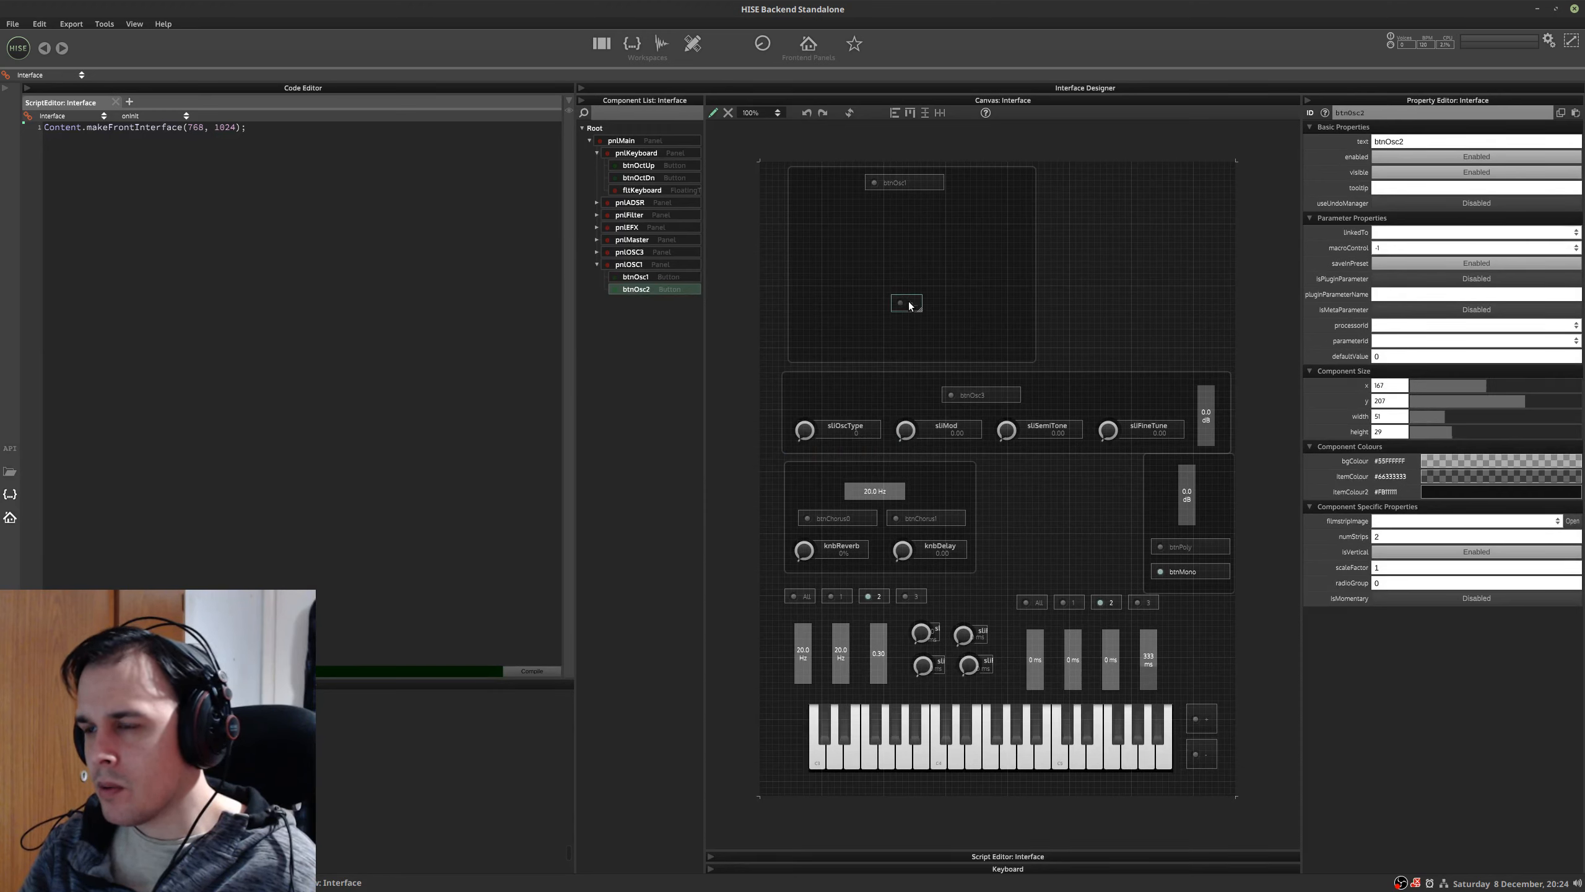
key("alt+Tab")
key("alt+Tab")
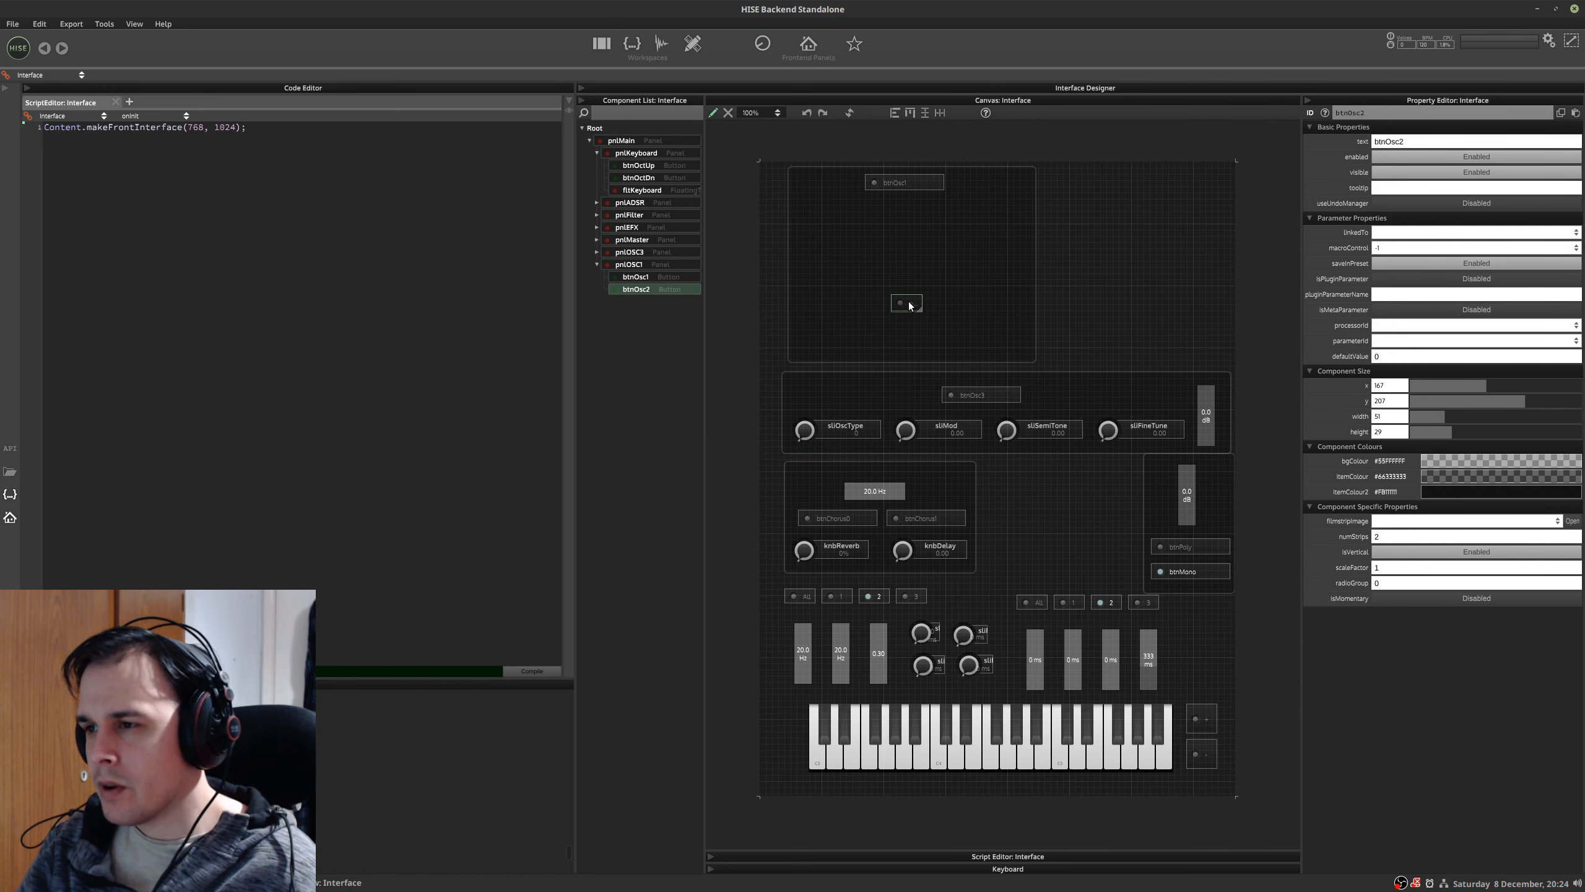
mouse_move(913, 308)
left_mouse_down()
mouse_move(930, 330)
mouse_move(942, 320)
left_mouse_up()
- Duplicate btnOsc2 twice and place one copy on each side of it to form a row of three octave buttons
key("ctrl+d")
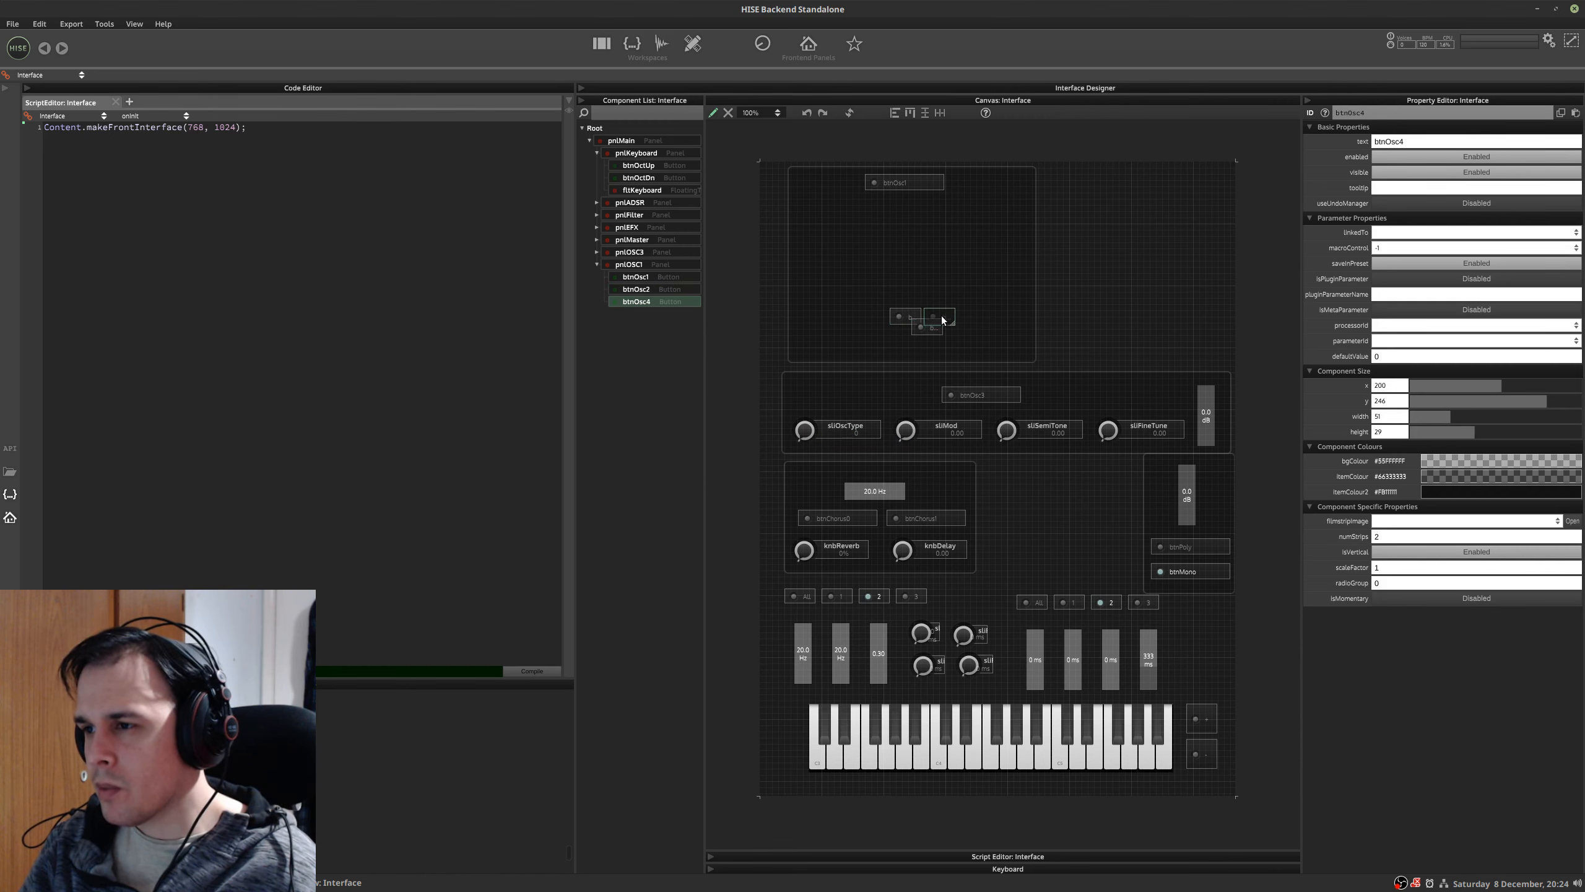
left_click(947, 321)
left_click(935, 331)
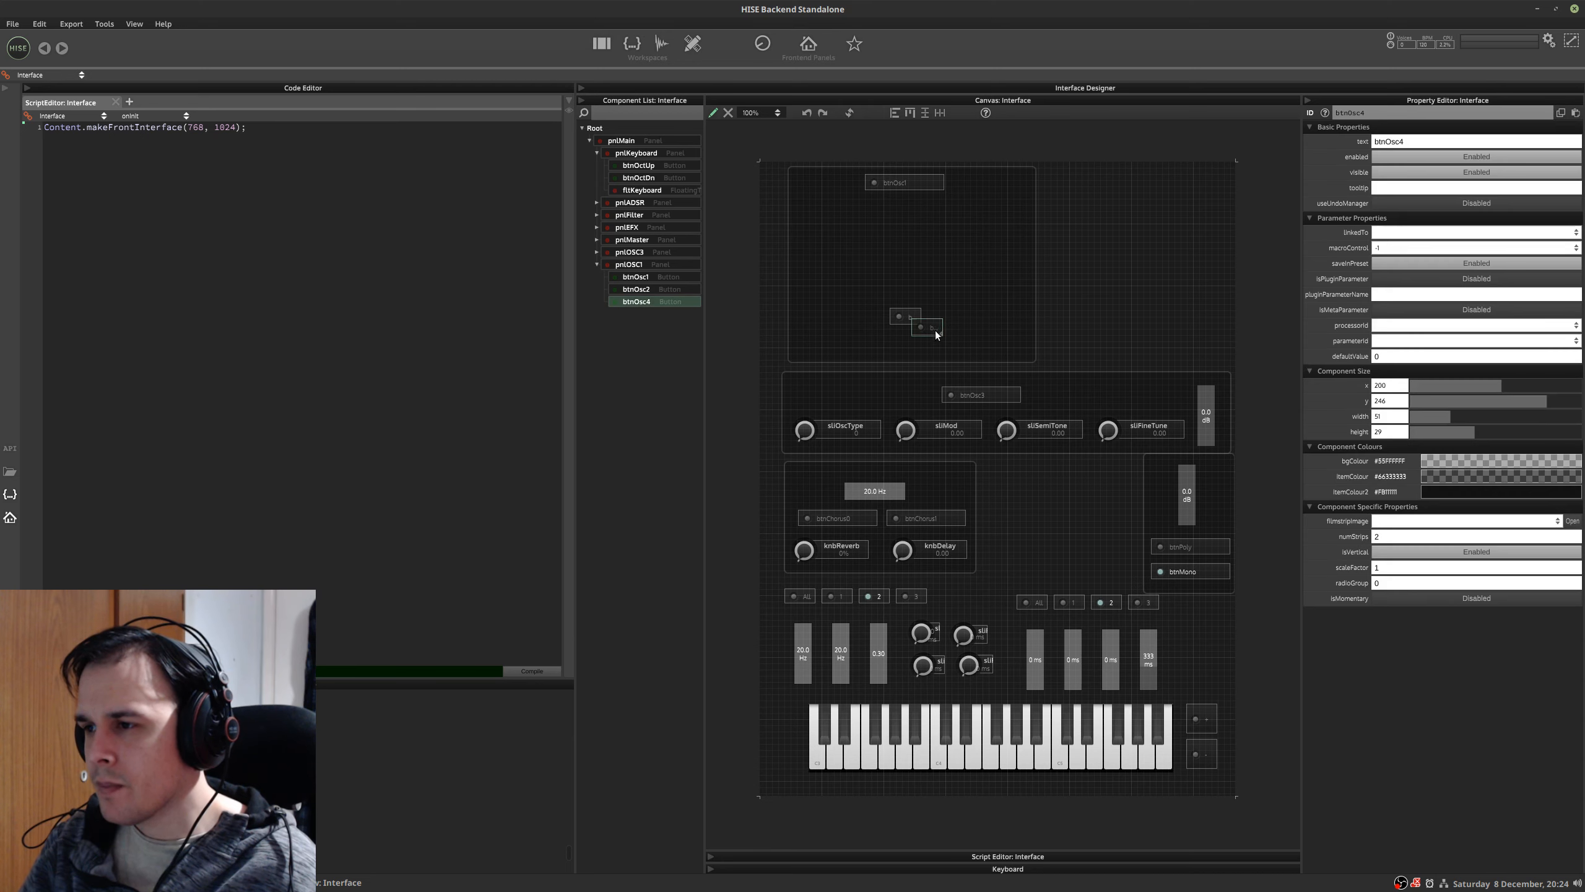
left_click_drag(935, 328, 854, 311)
key("ctrl+d")
left_click(909, 317)
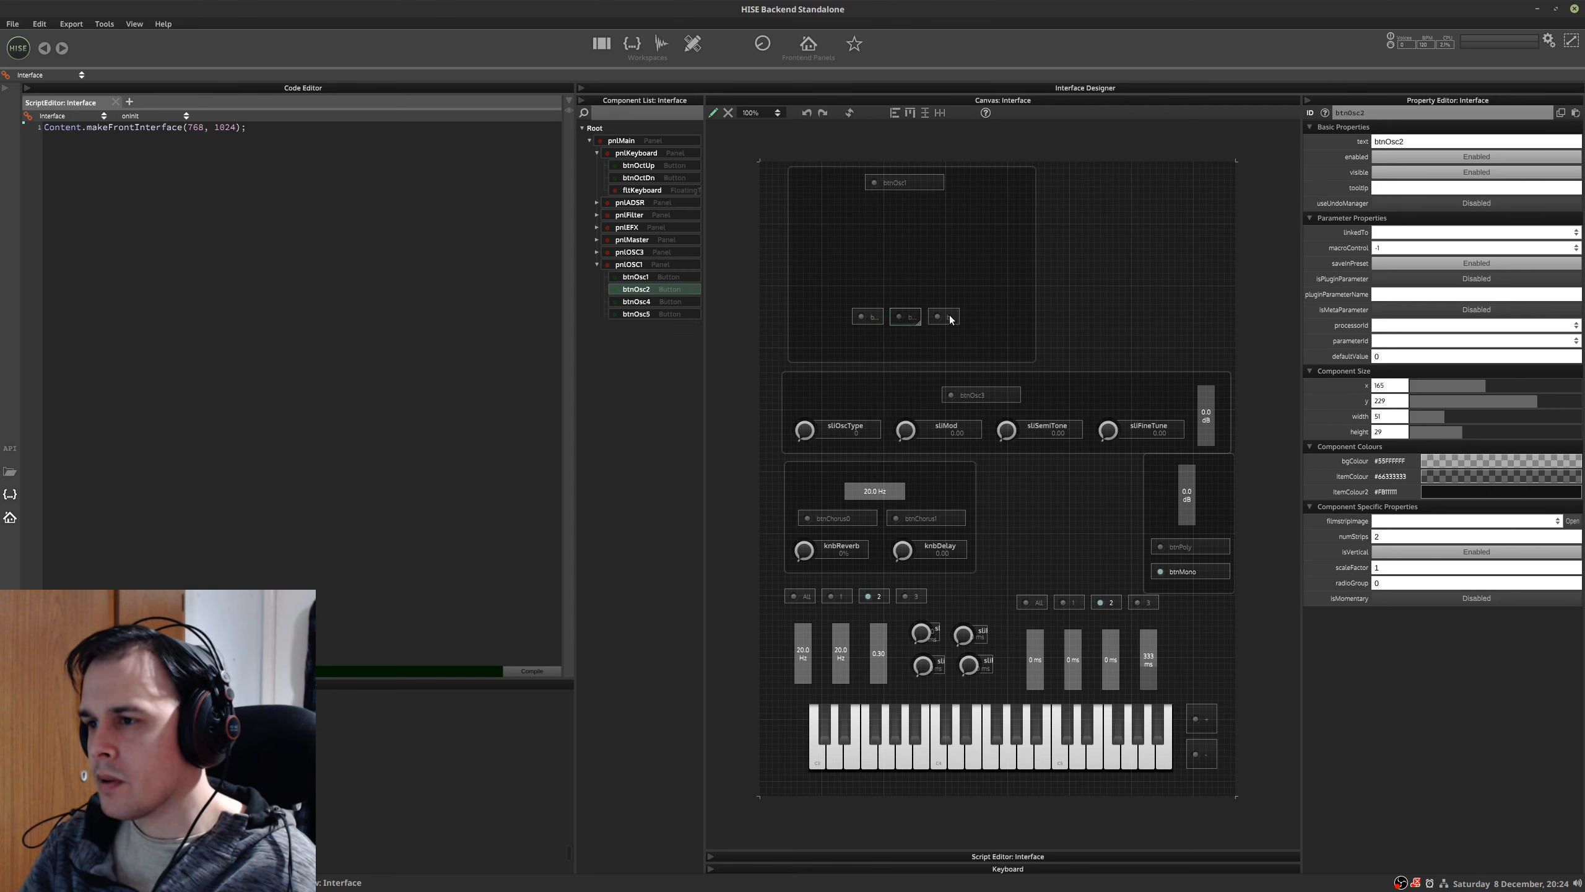
- Distribute the three octave buttons horizontally with equal space and move the row down to about y 238
left_click(949, 316)
left_click(910, 320, "shift")
left_click(868, 316, "shift")
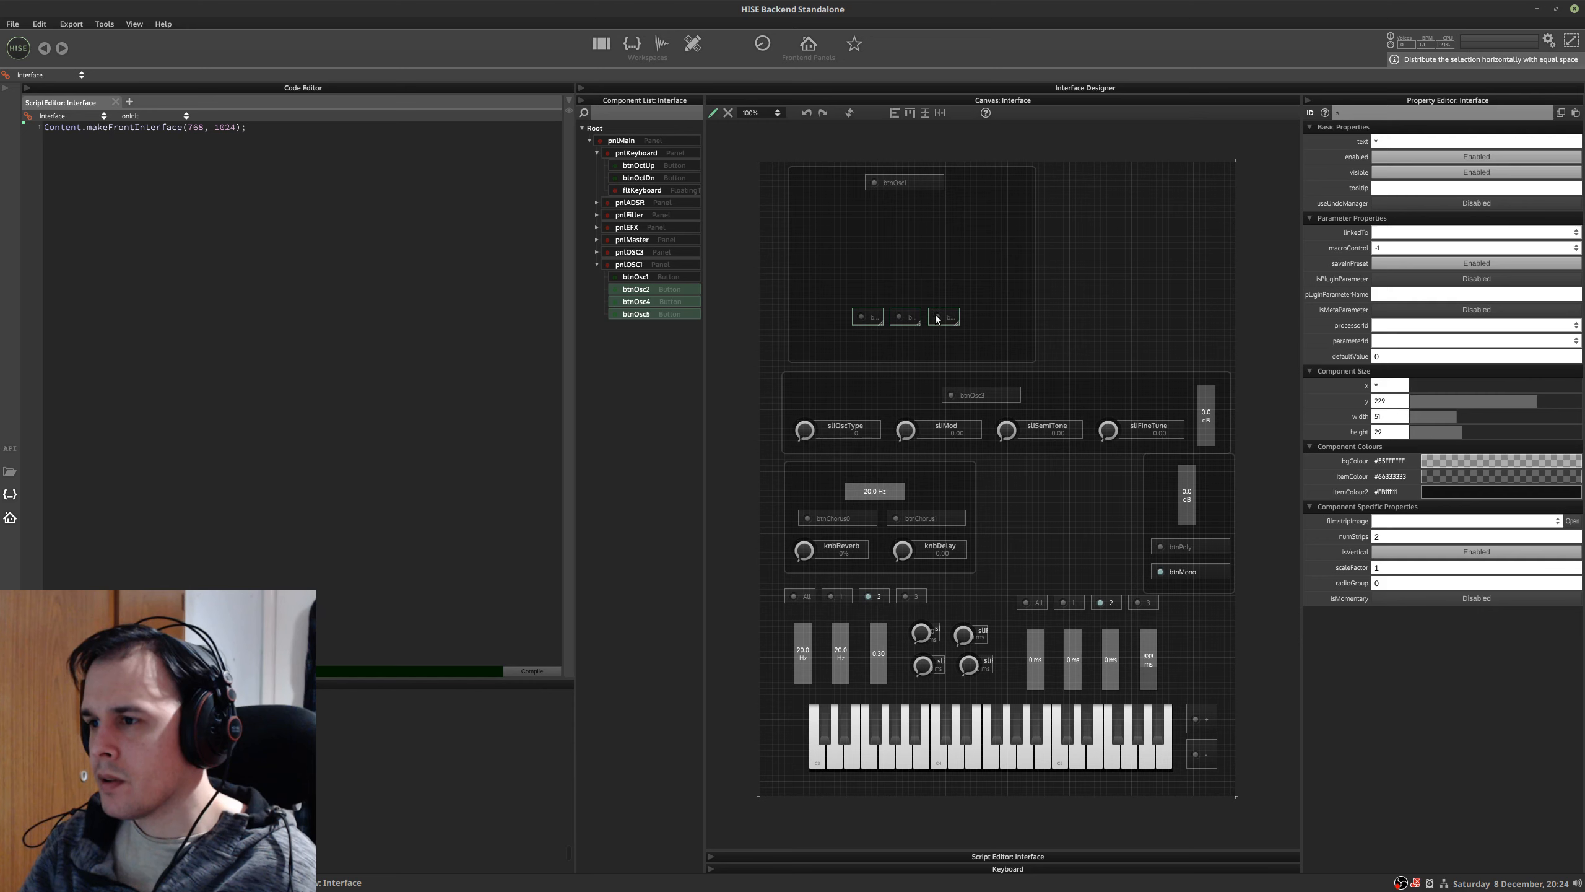
left_click_drag(943, 328, 944, 325)
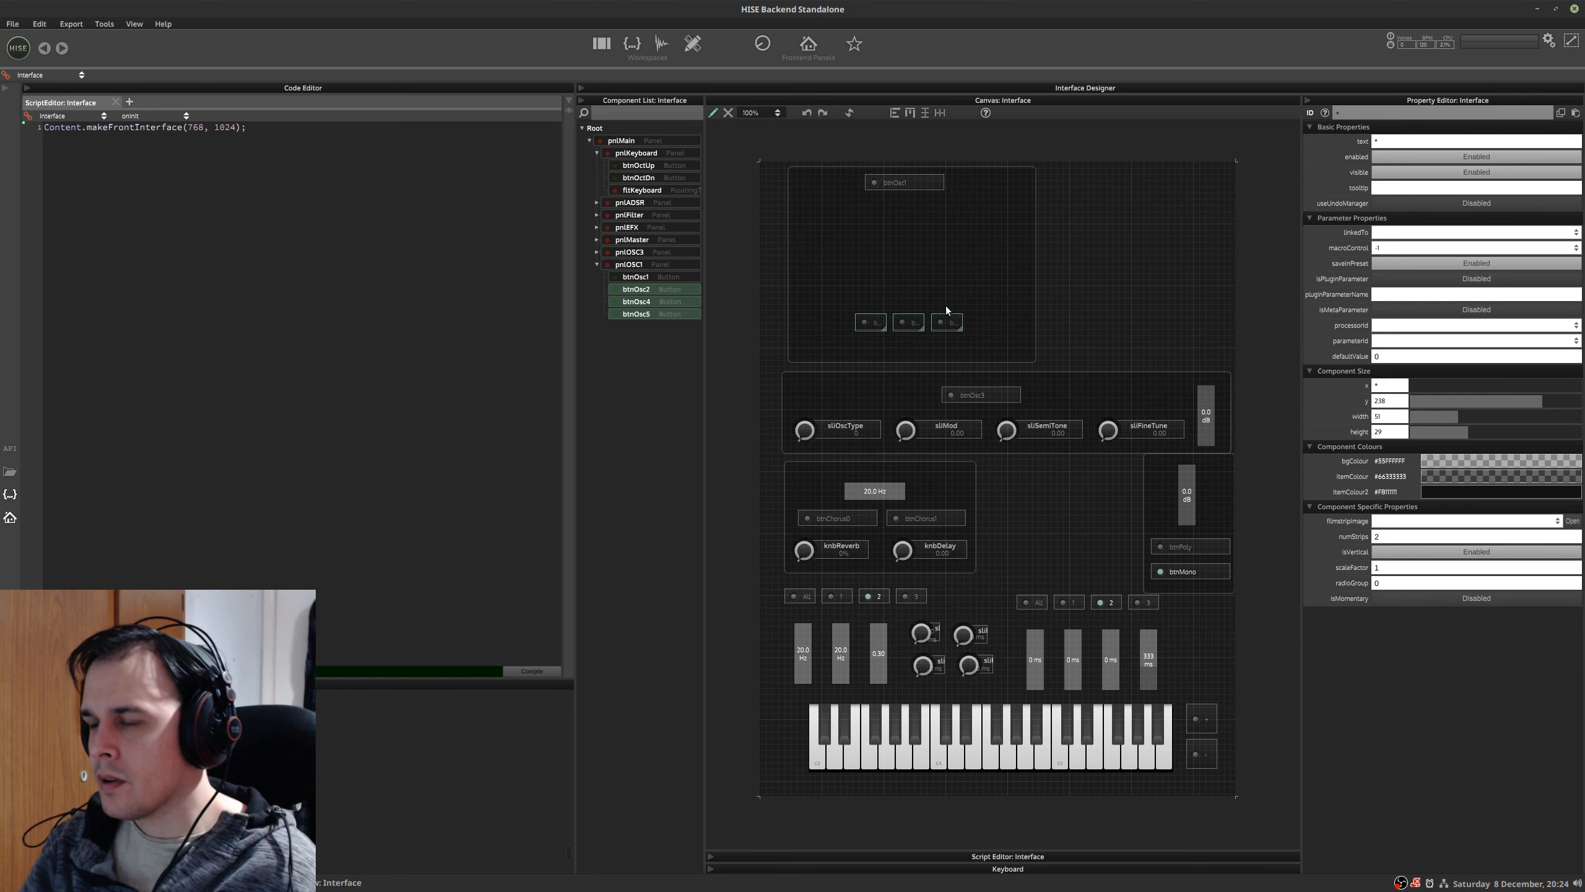
left_click(946, 305)
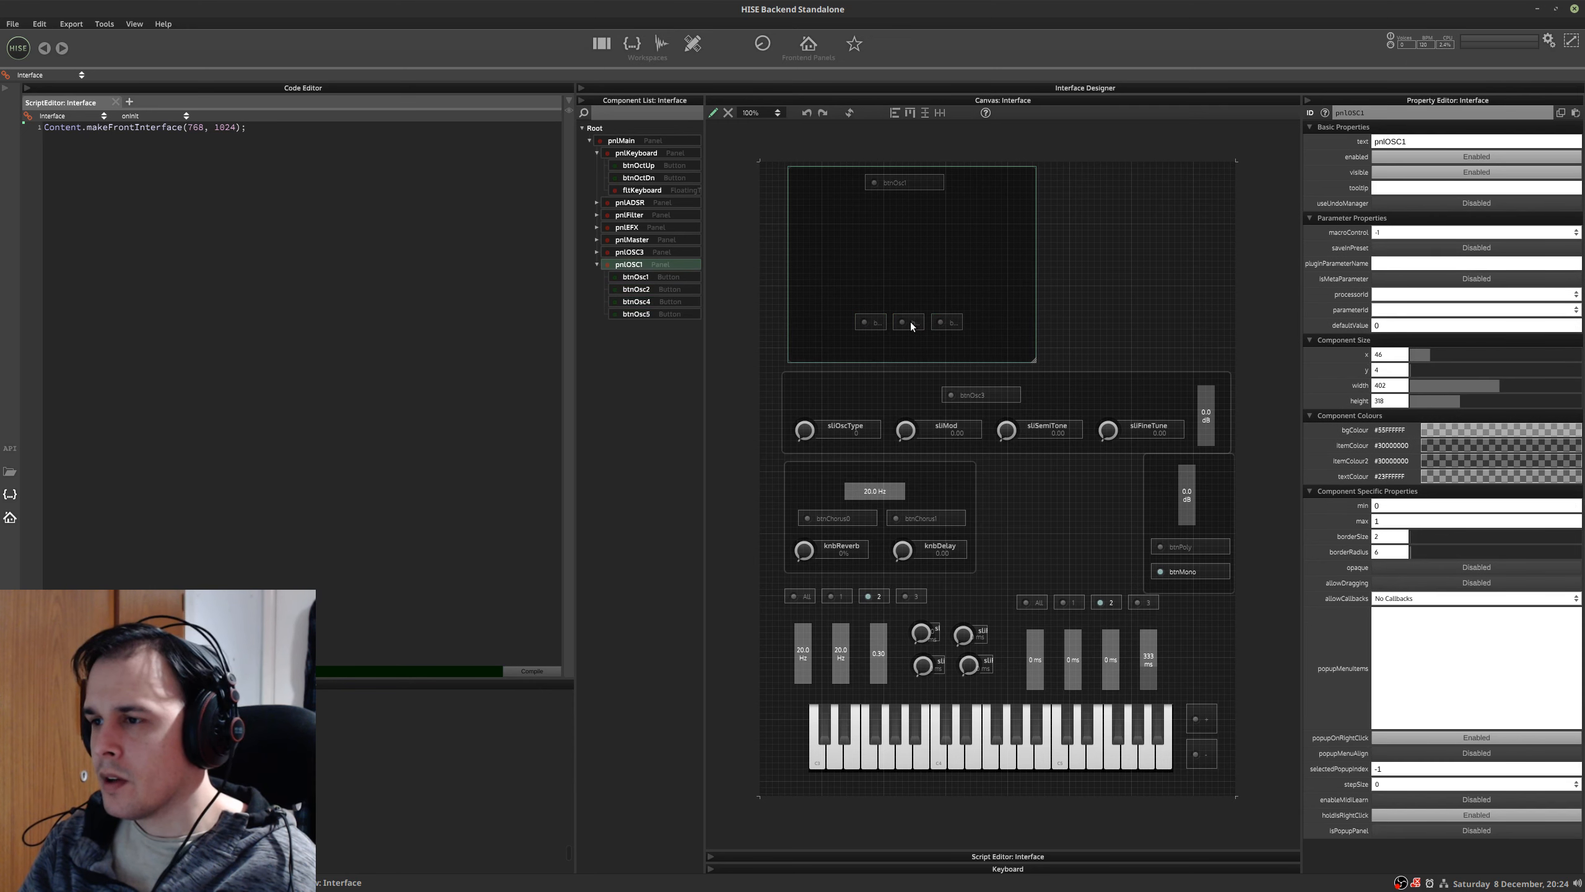
- Set the radio group of btnOsc2, btnOsc4 and btnOsc5 to 4
left_click(651, 291)
left_click(647, 313, "shift")
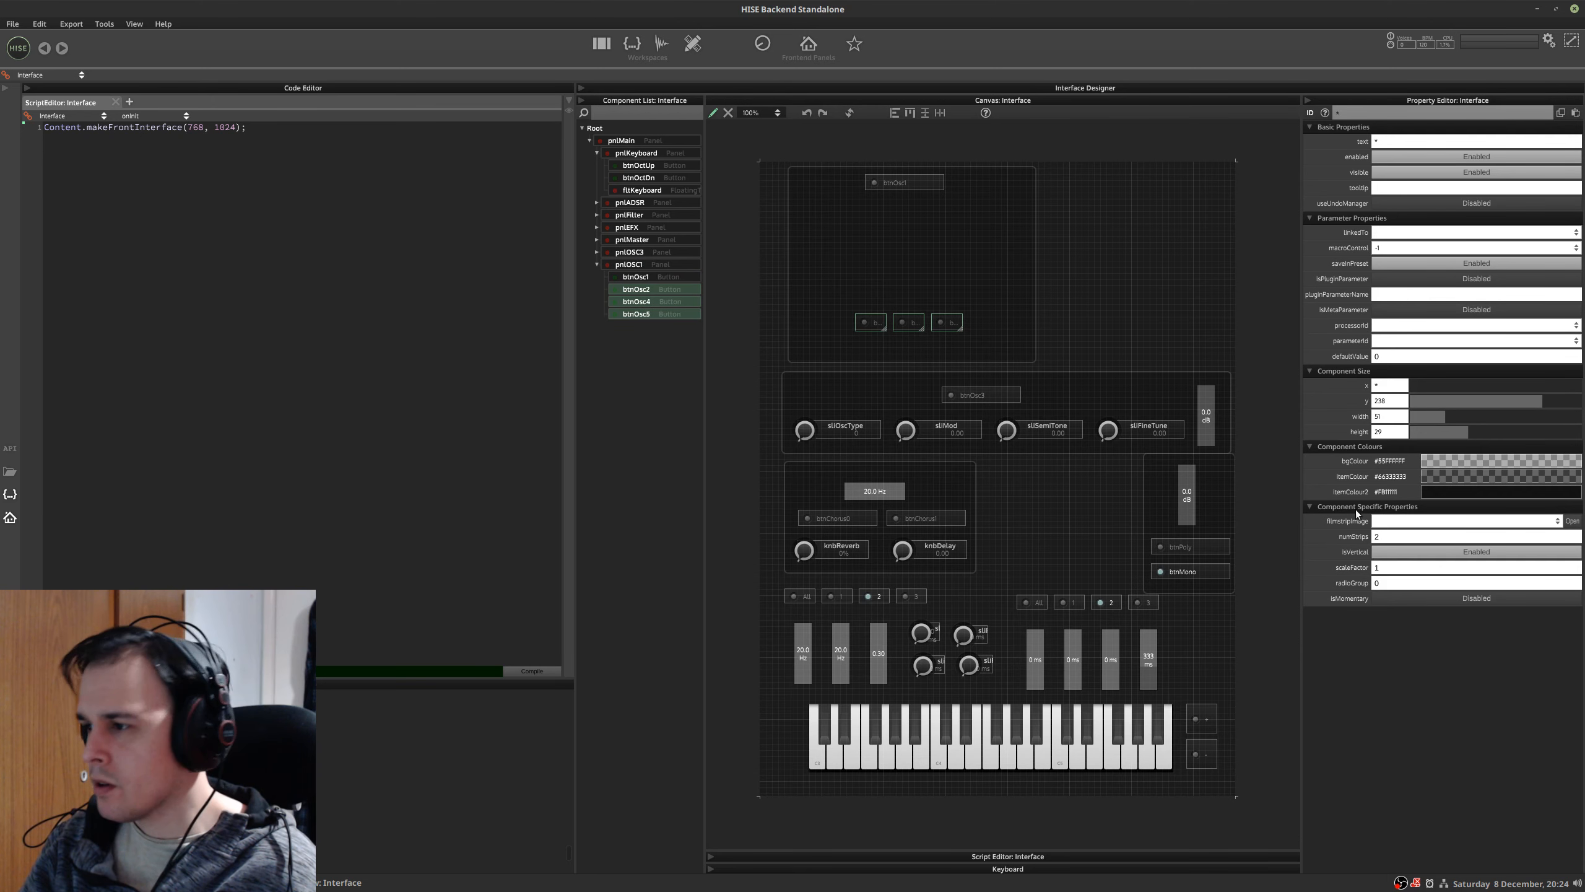
left_click(1399, 582)
type("4")
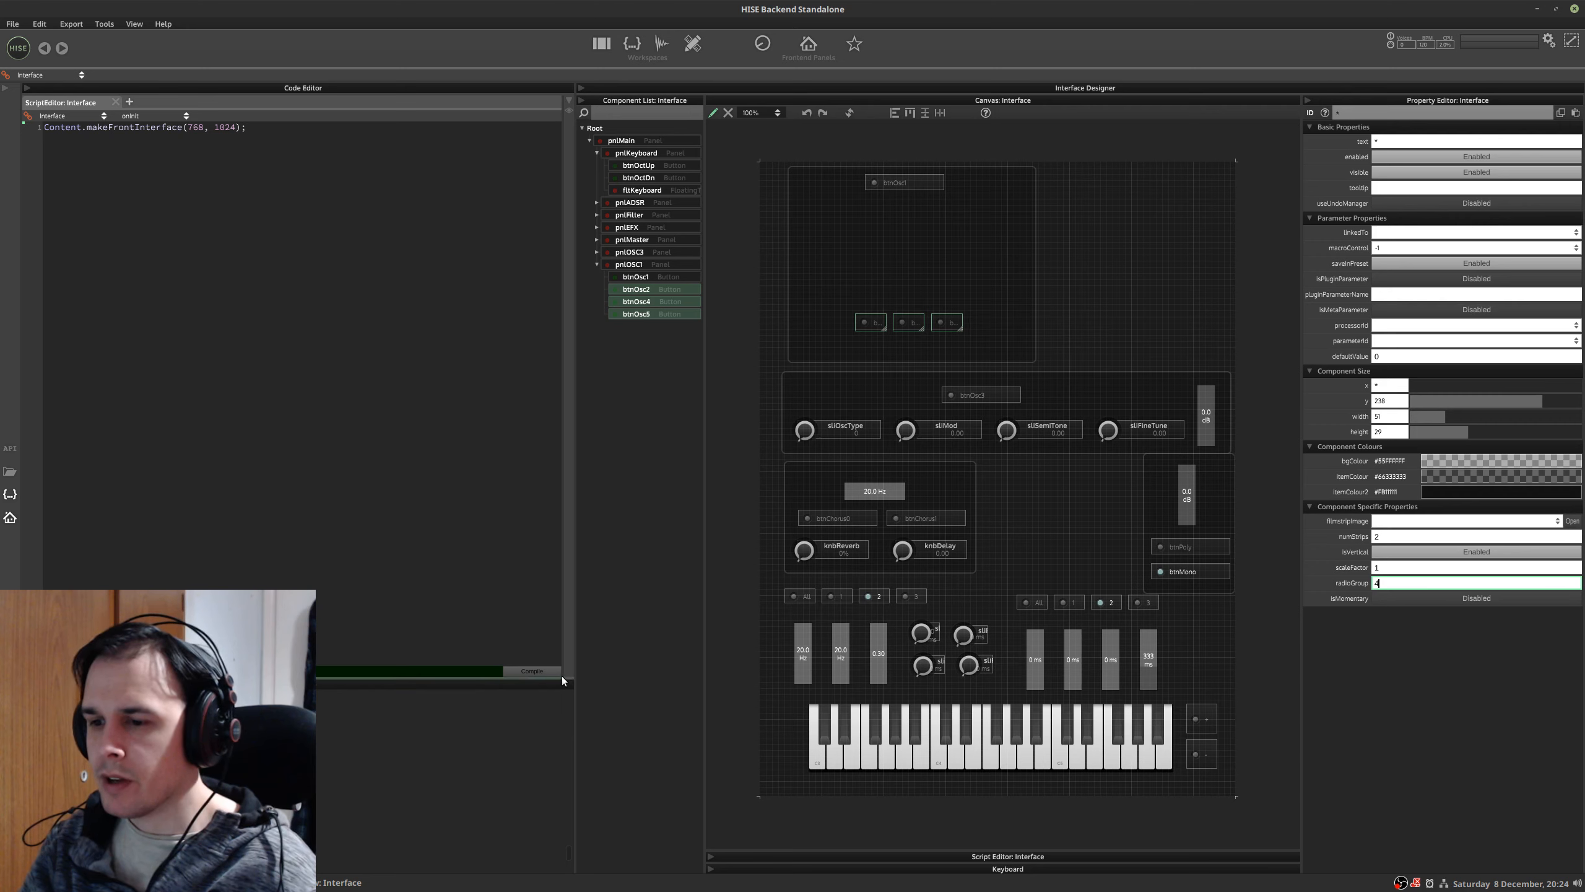
- Compile the interface and test the three octave buttons of pnlOSC1 as a radio group in presentation mode
left_click(539, 675)
left_click(921, 321)
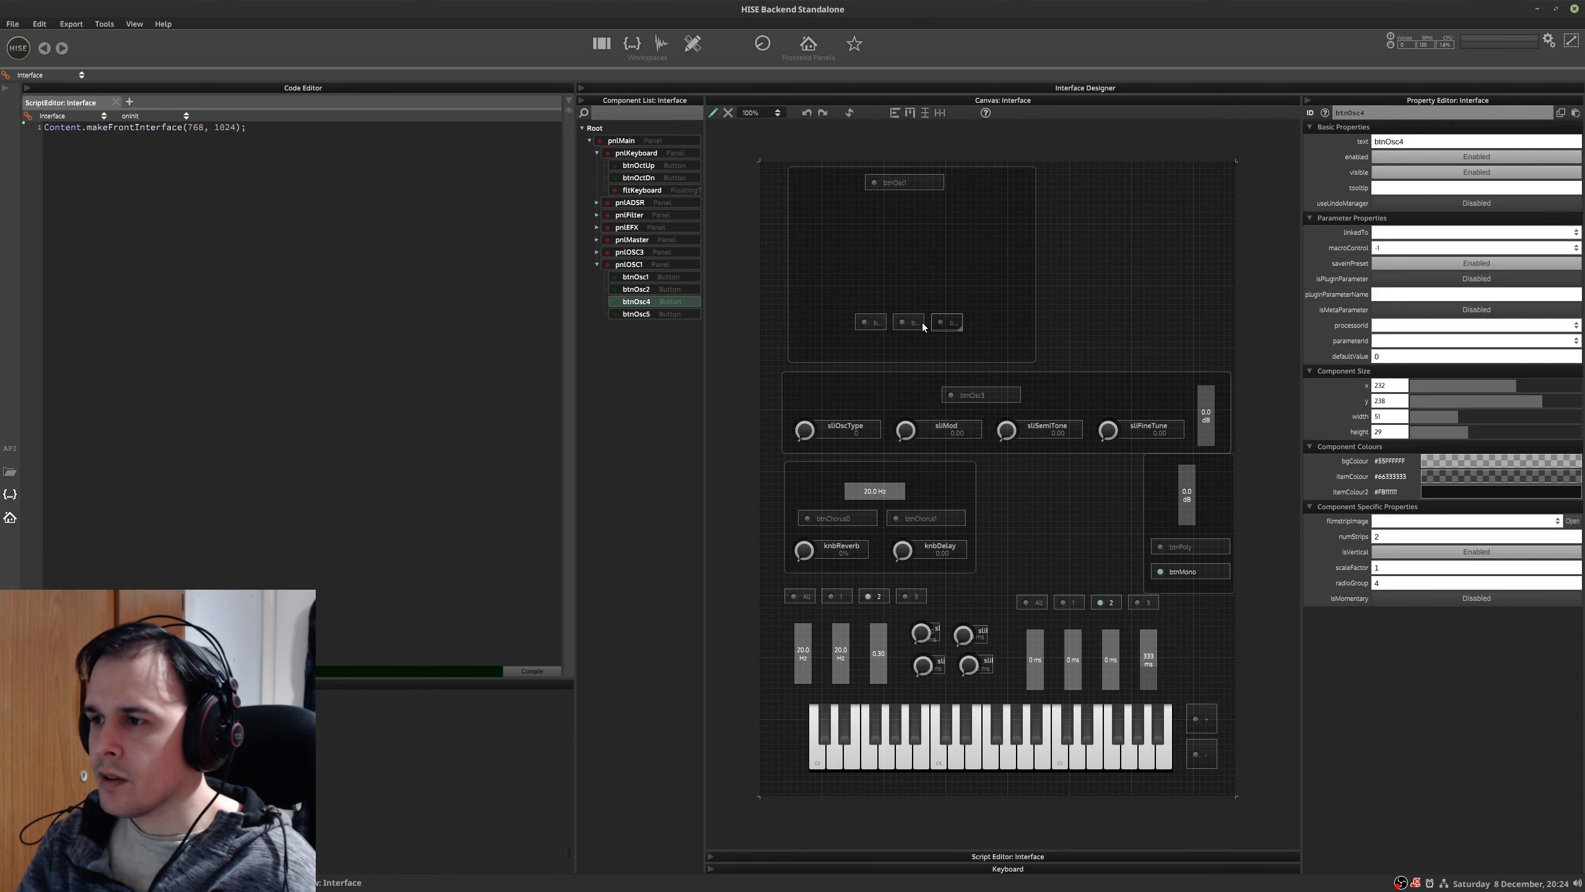
left_click(715, 114)
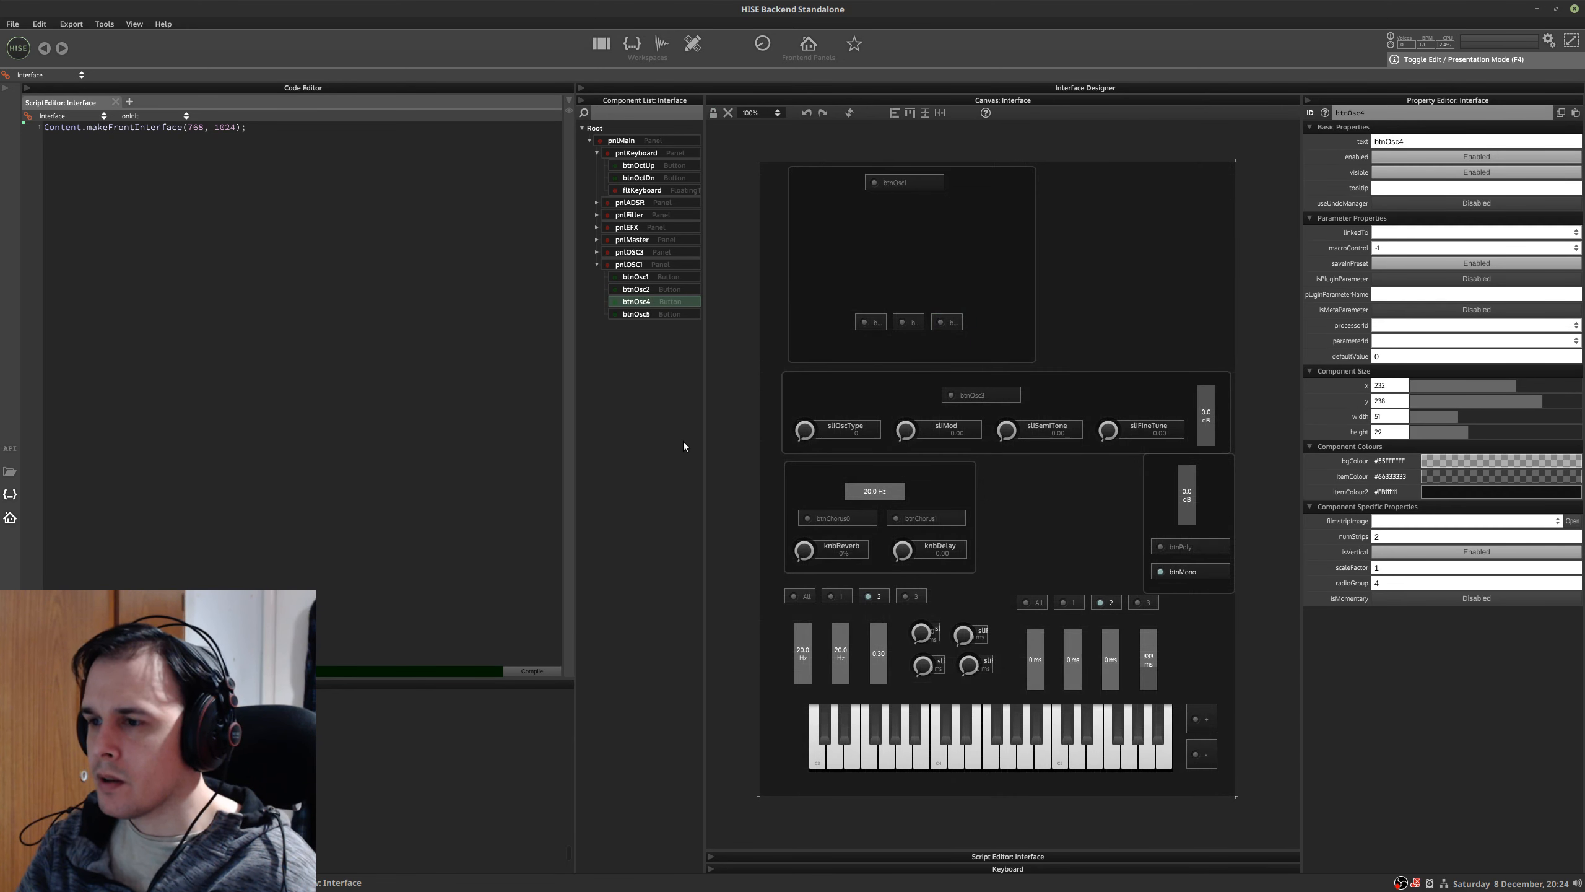
left_click(865, 322)
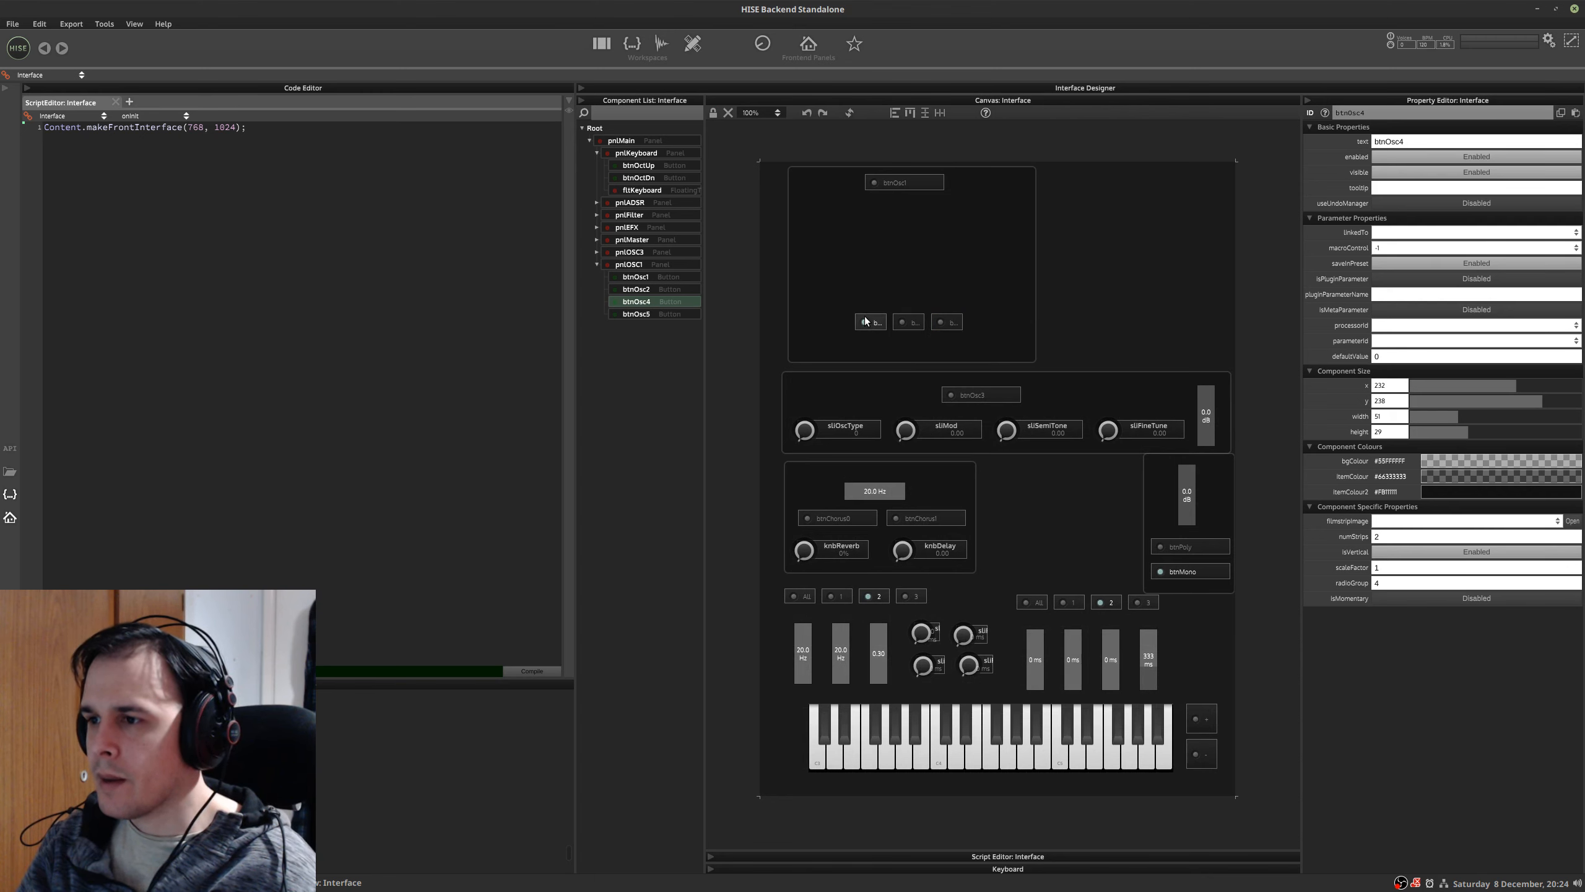
left_click(911, 322)
left_click(864, 322)
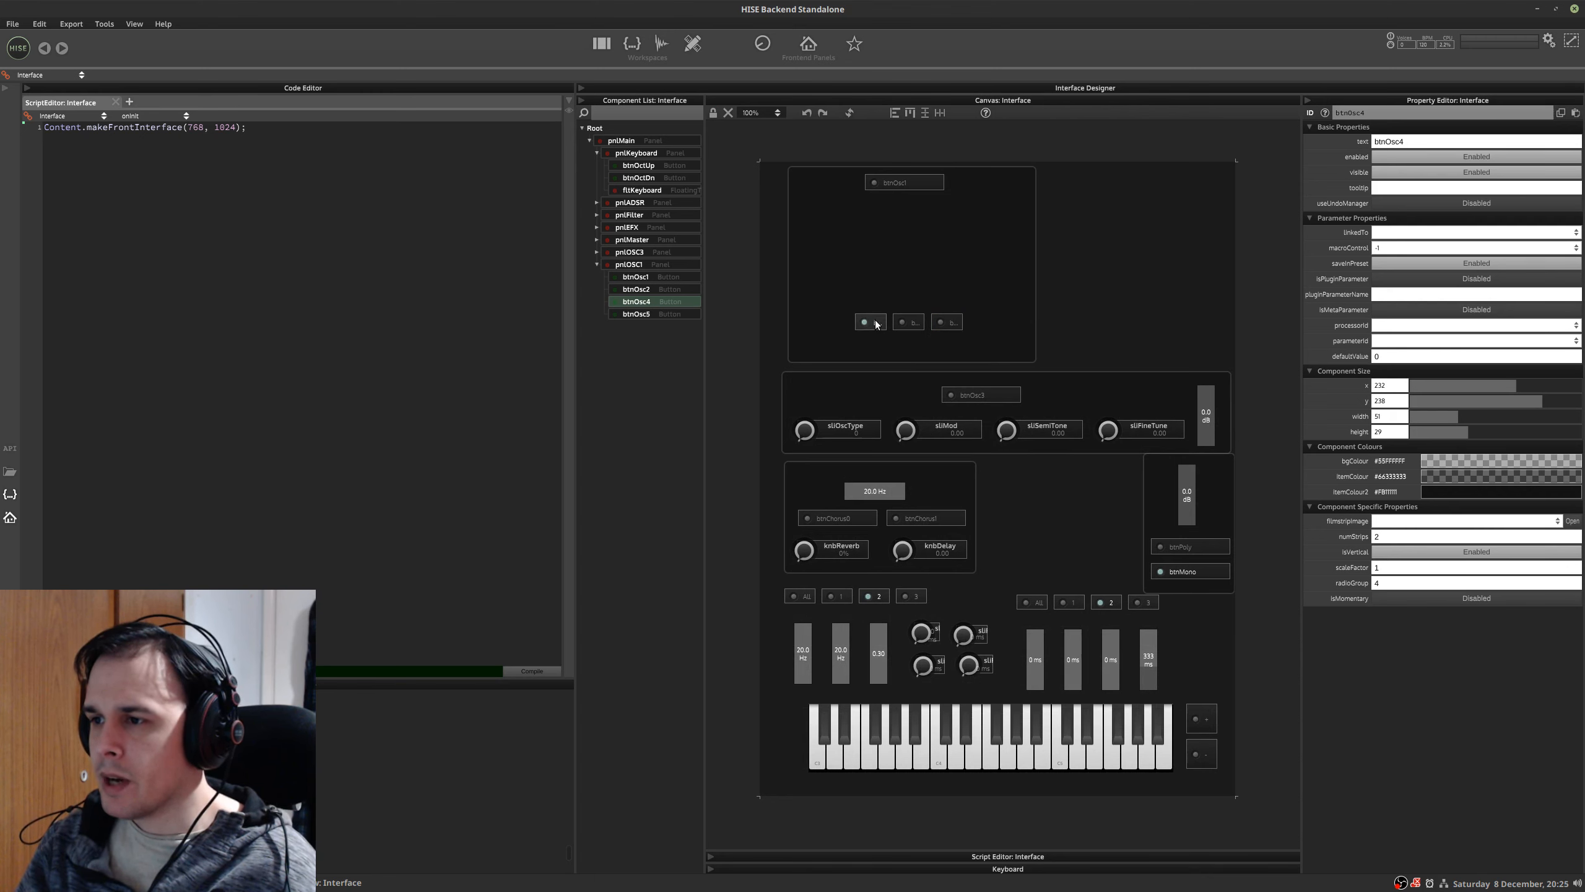
left_click(910, 322)
left_click(947, 322)
- Rename the middle octave button btnOsc2 to btnOsc1OctDn
left_click(647, 291)
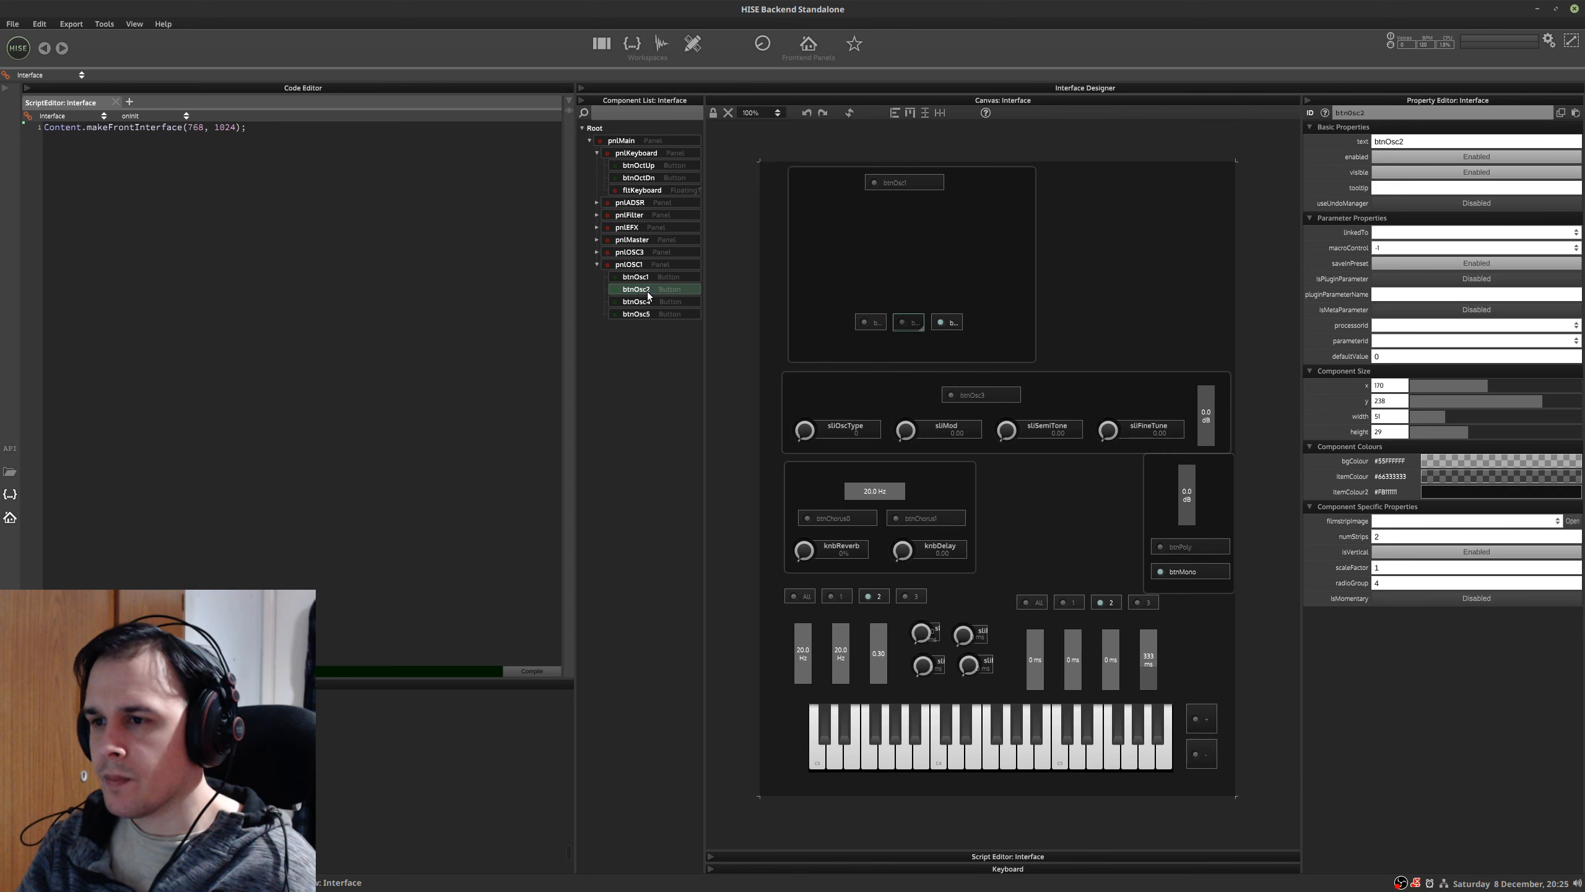
left_click(1396, 114)
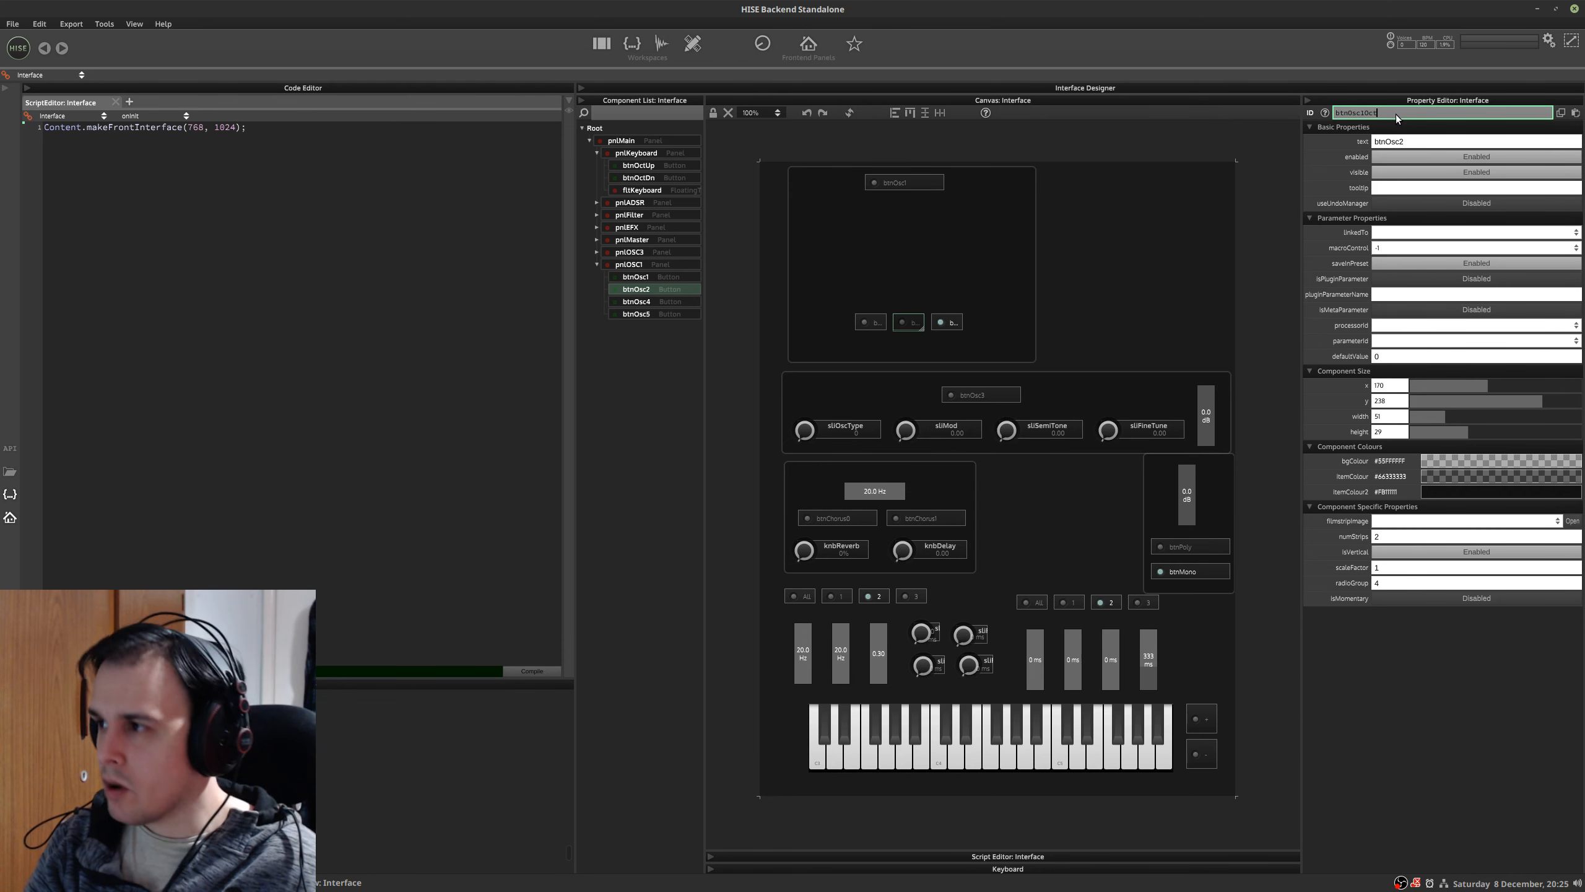
type("btnOsc1OctDn")
key("Return")
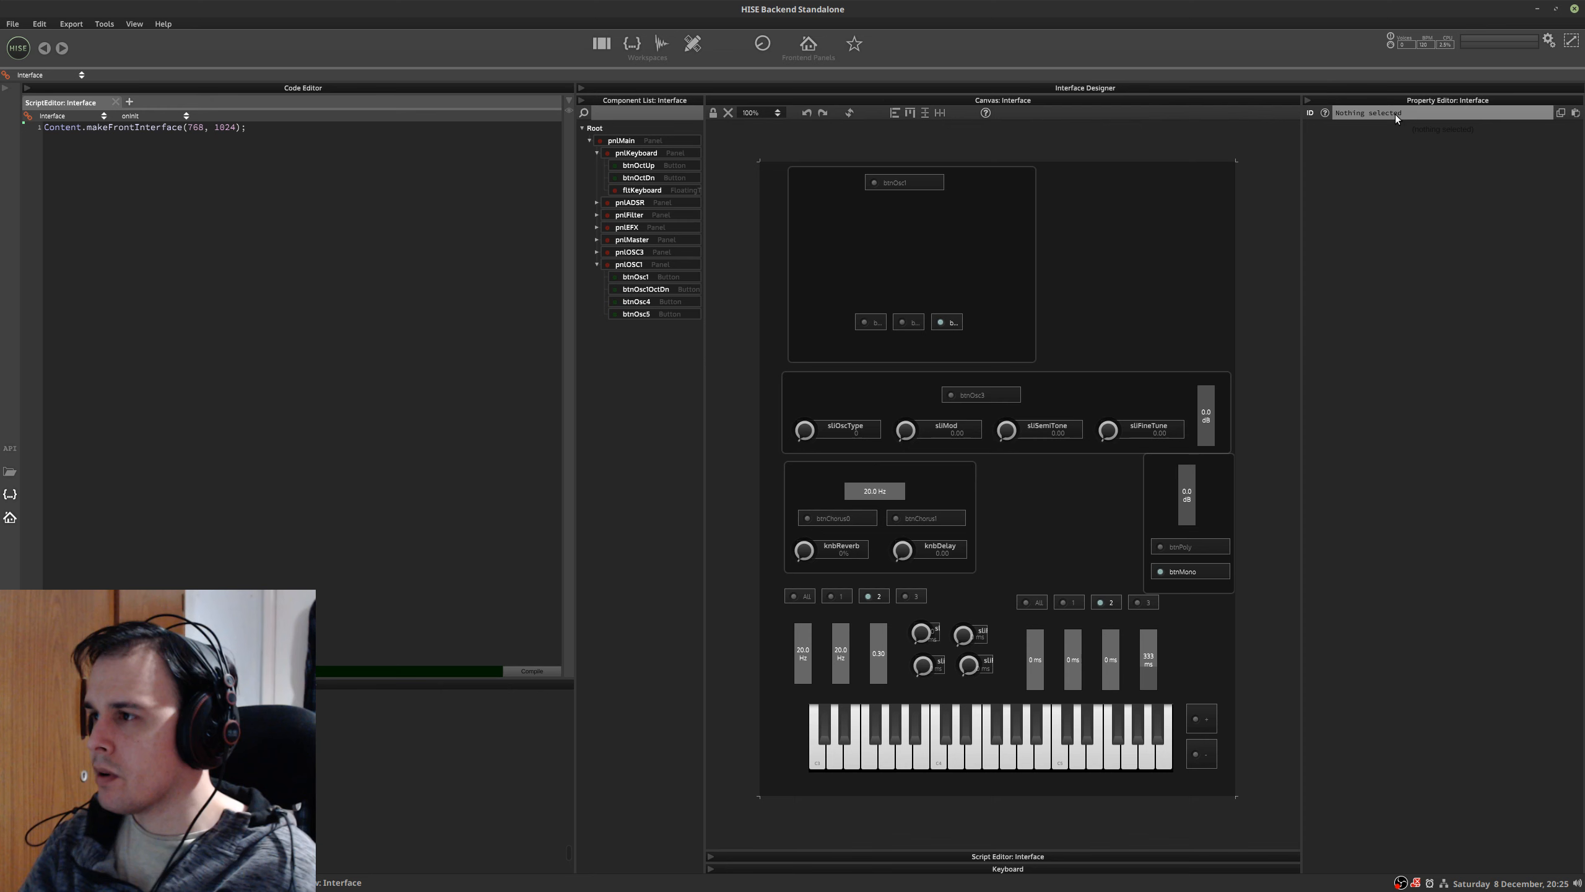
- Rename the octave button btnOsc4 to btnOsc1OctUp
left_click(655, 302)
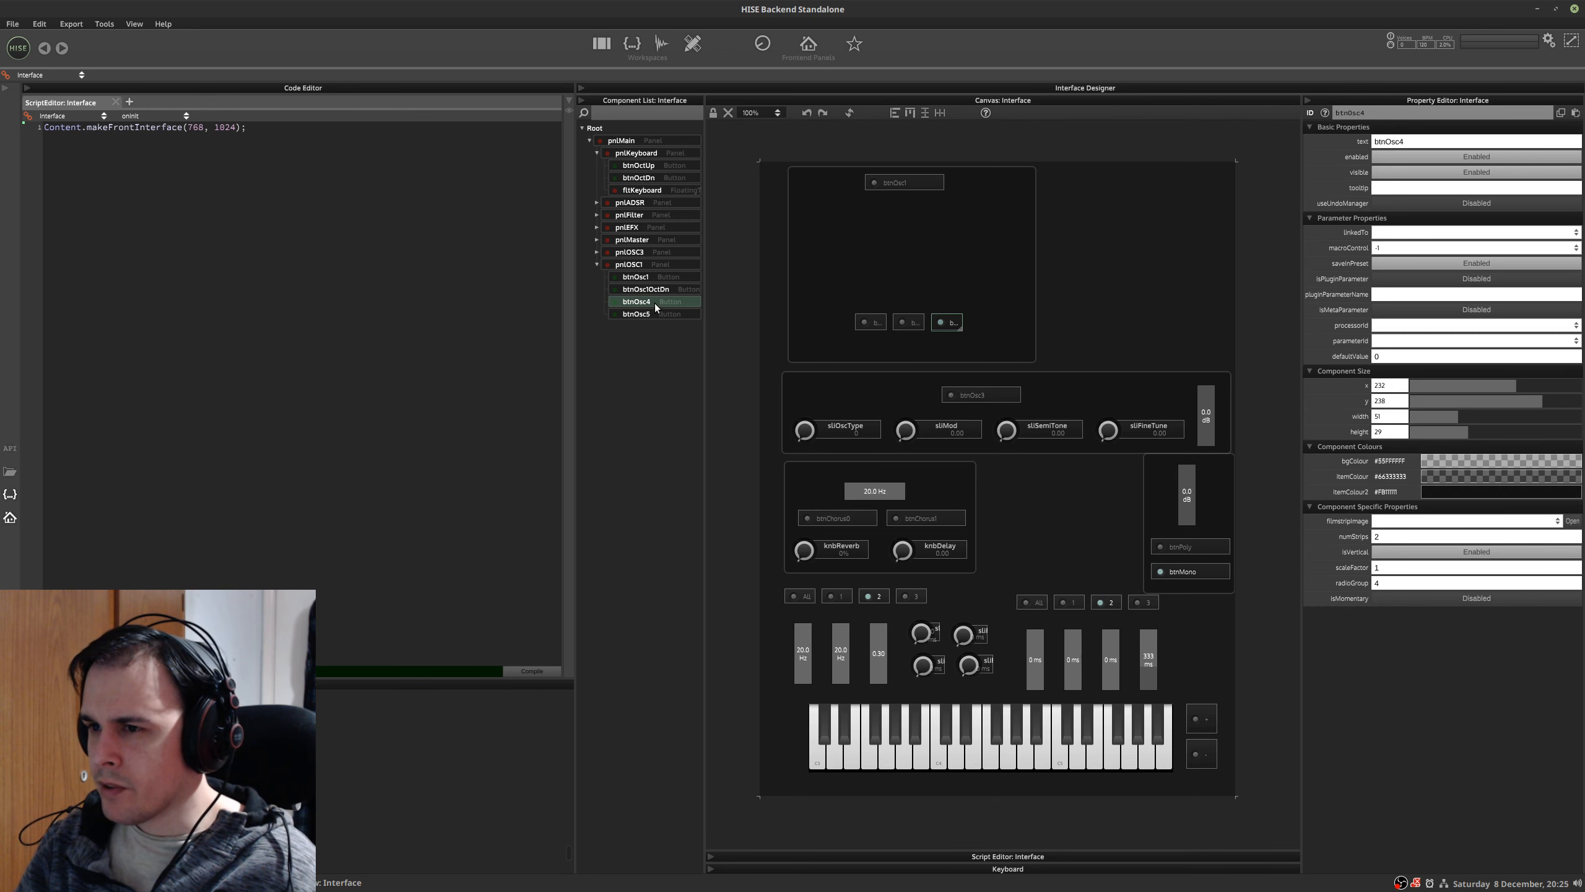
left_click(1384, 115)
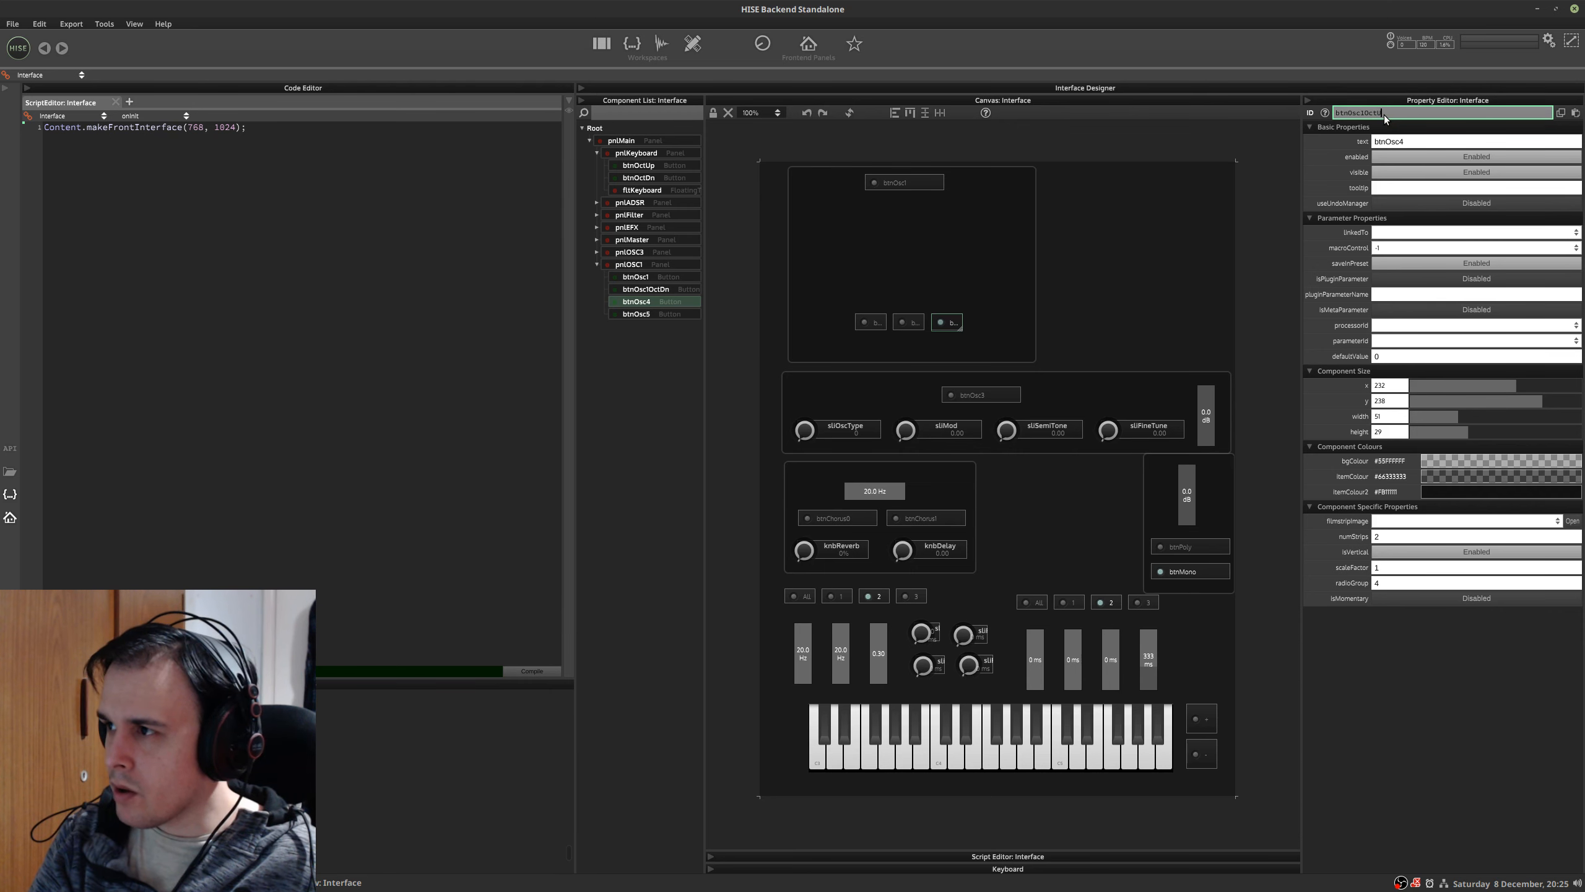
type("btnOsc1OctUp")
key("Return")
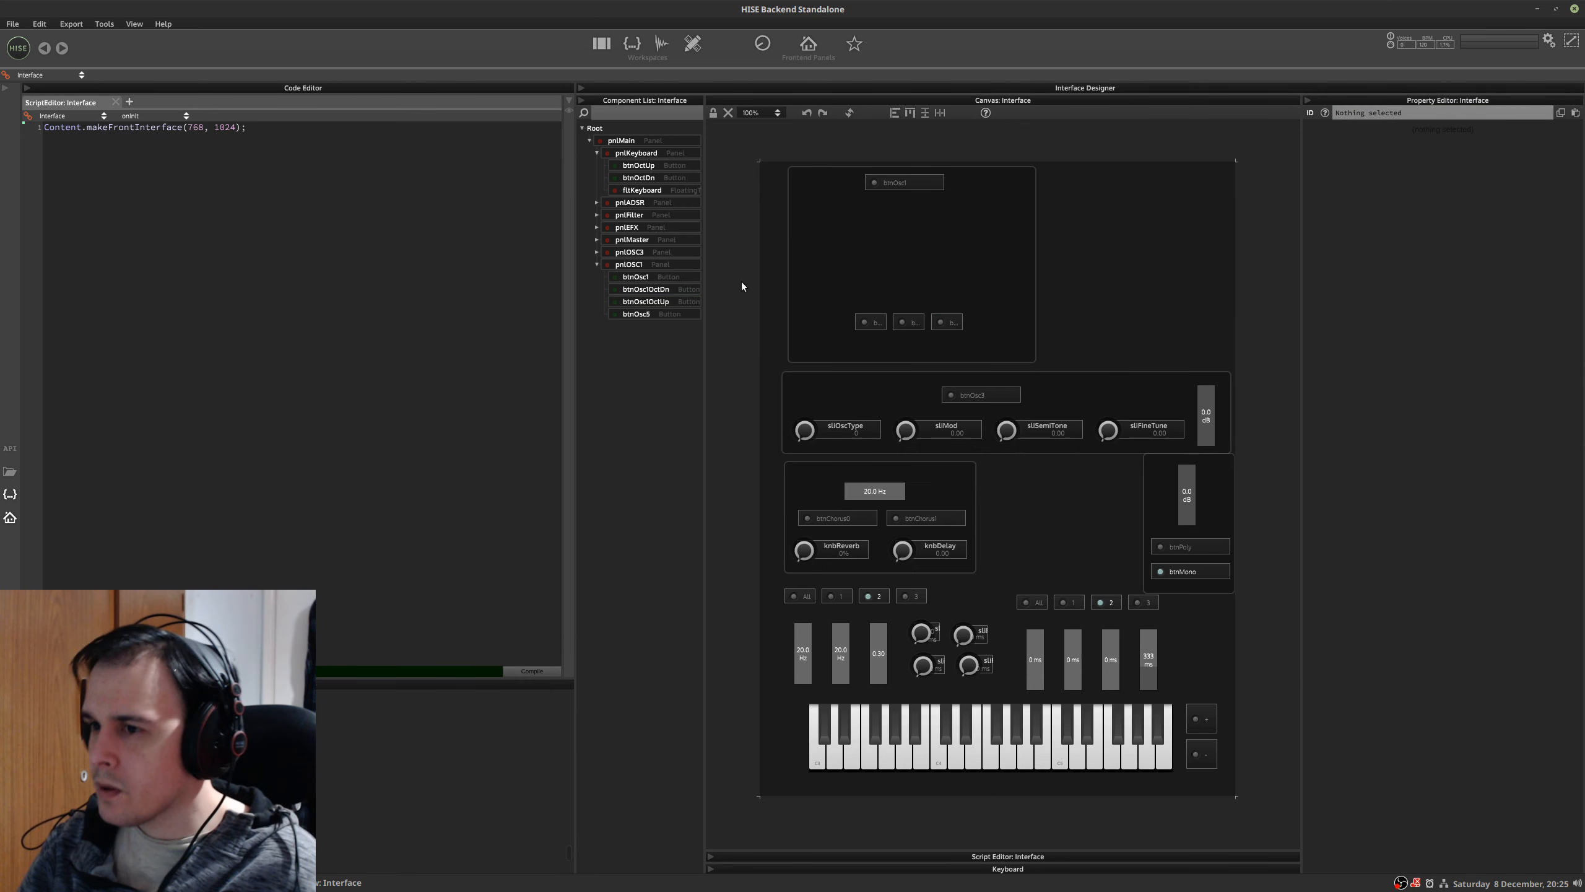
- Rename the octave button btnOsc5 to btnOsc1Oct0
left_click(644, 314)
left_click(1388, 114)
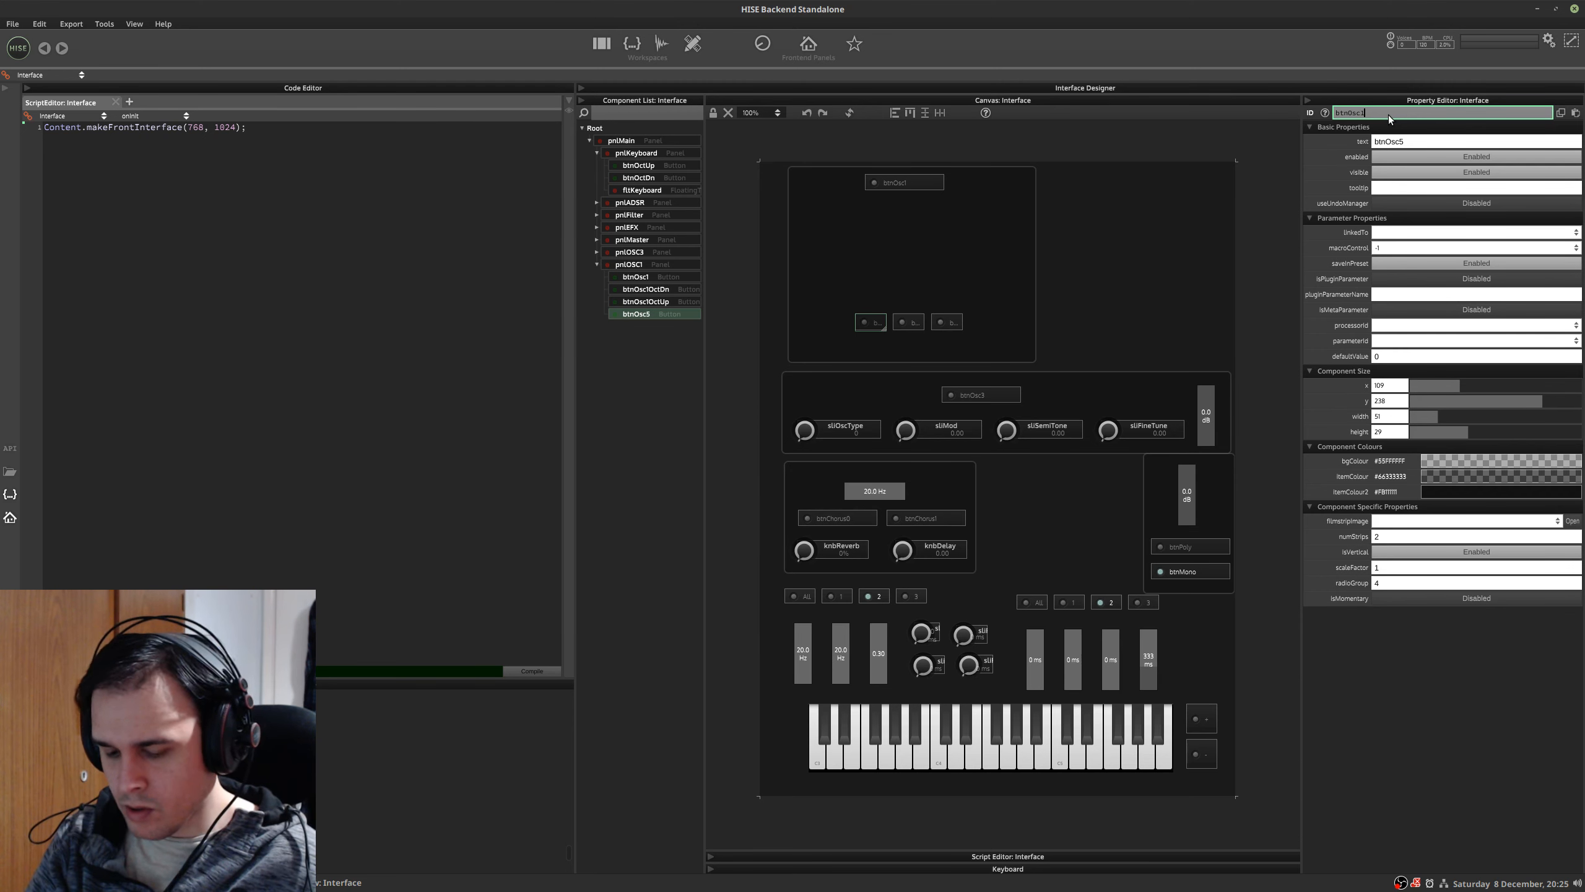
type("1Oct")
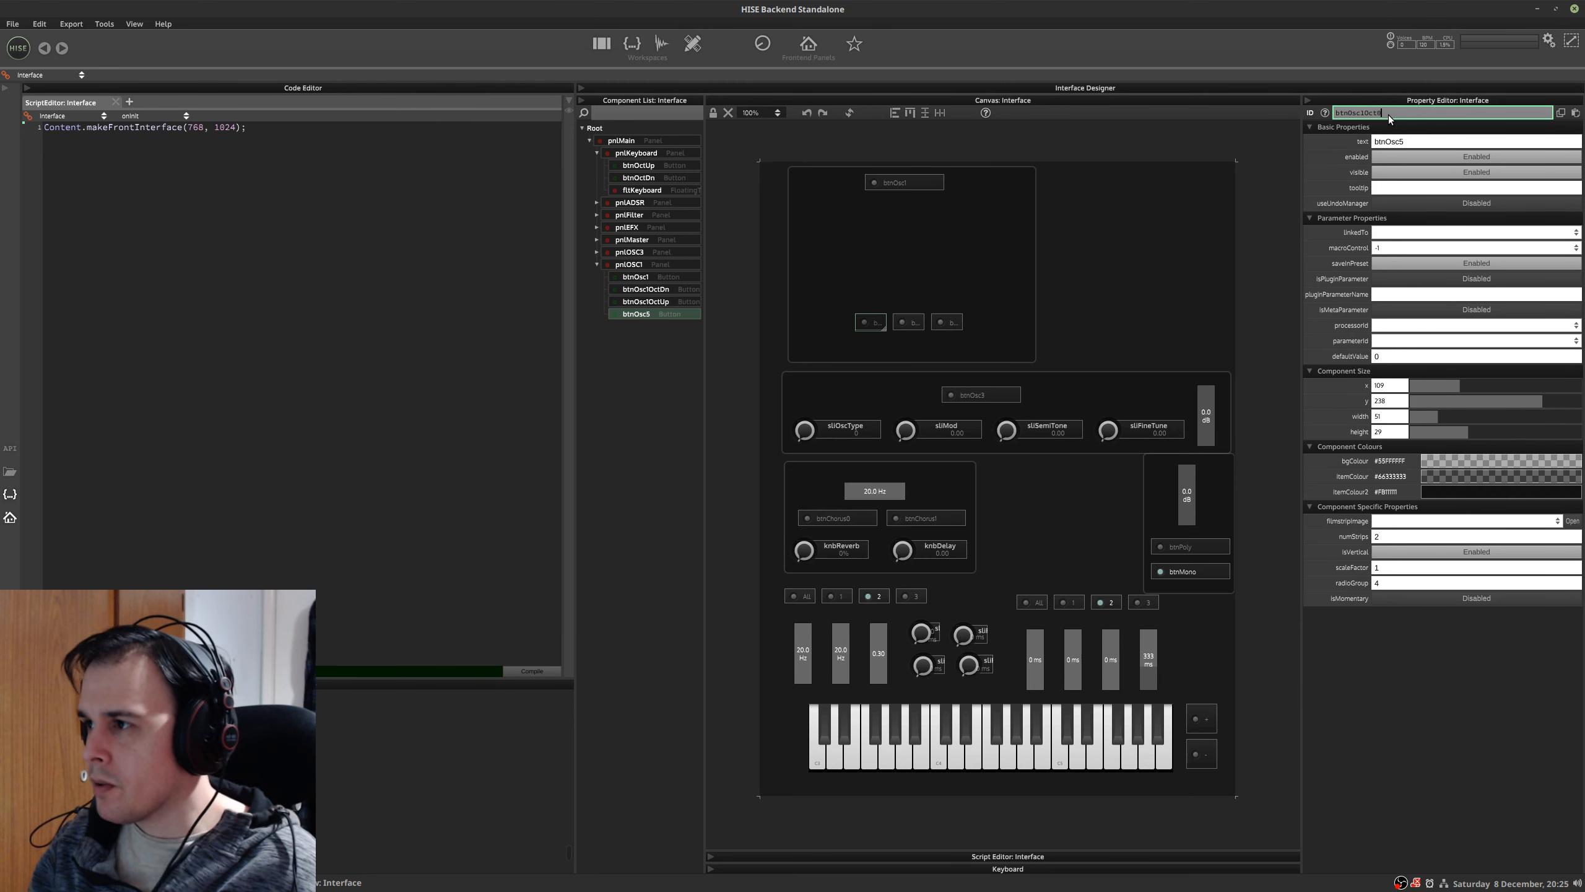
type("0")
key("Return")
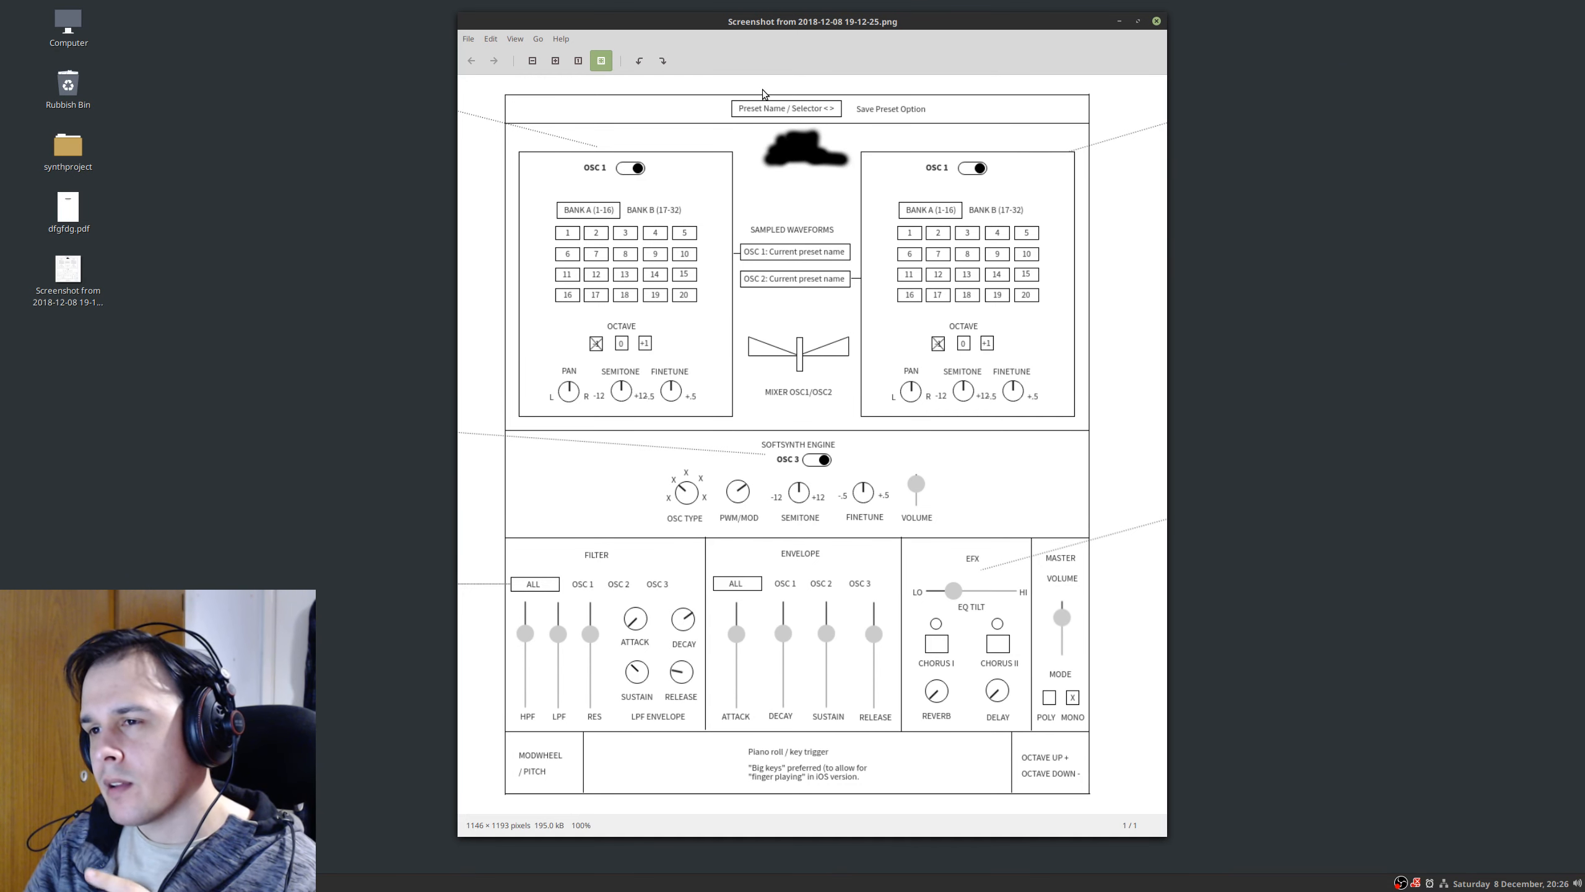
- Check the mockup's OSC 1 knob row and add a new slider inside pnlOSC1 for the pan control
key("alt+Tab")
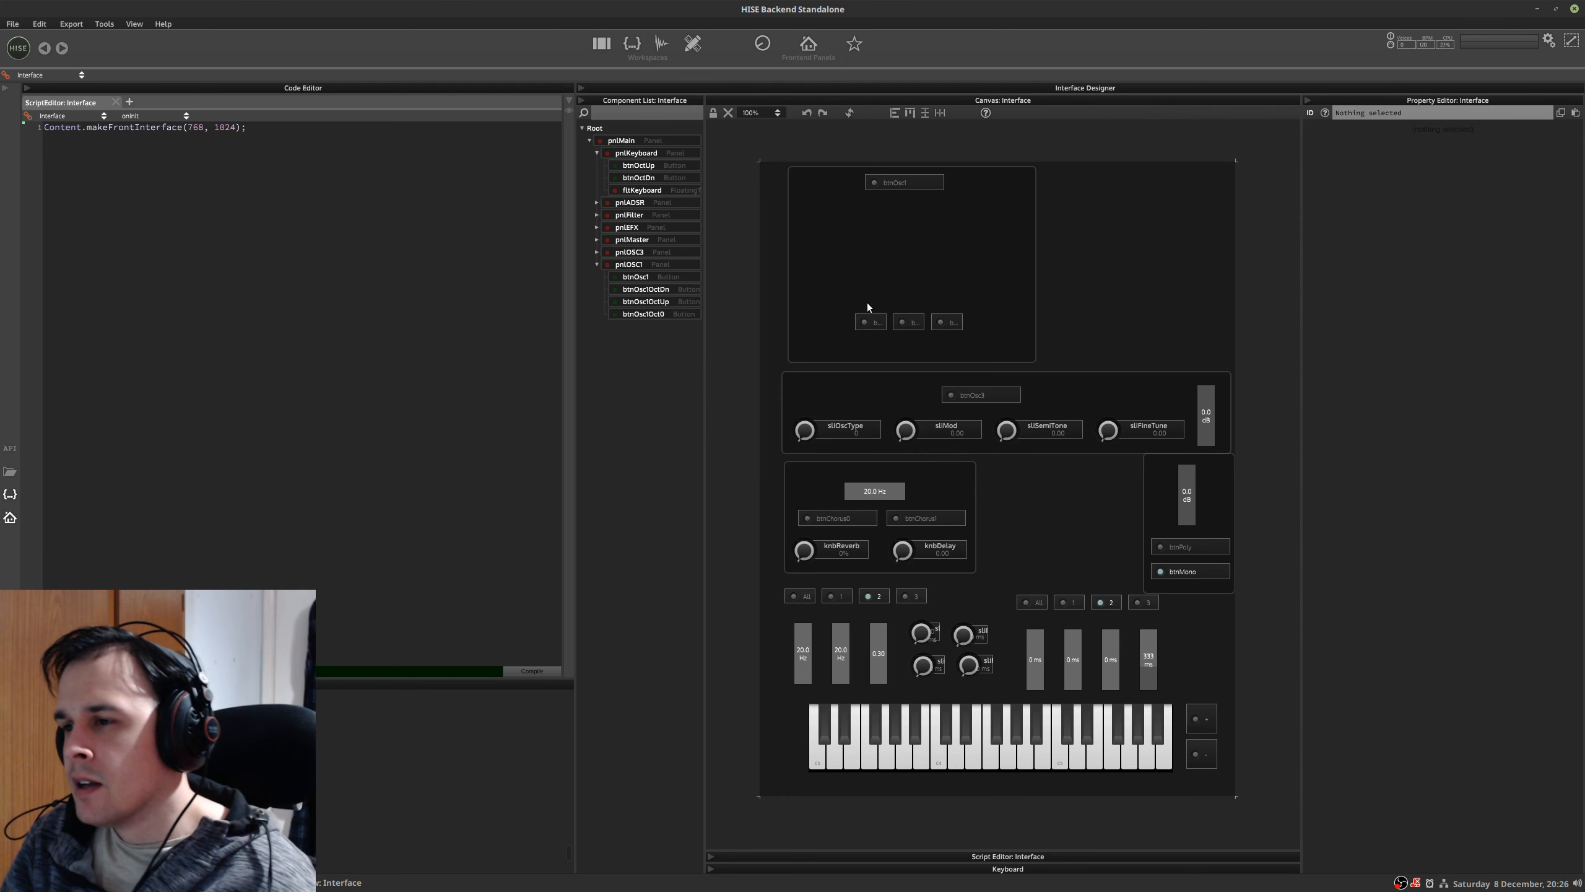
key("ctrl+alt+Right")
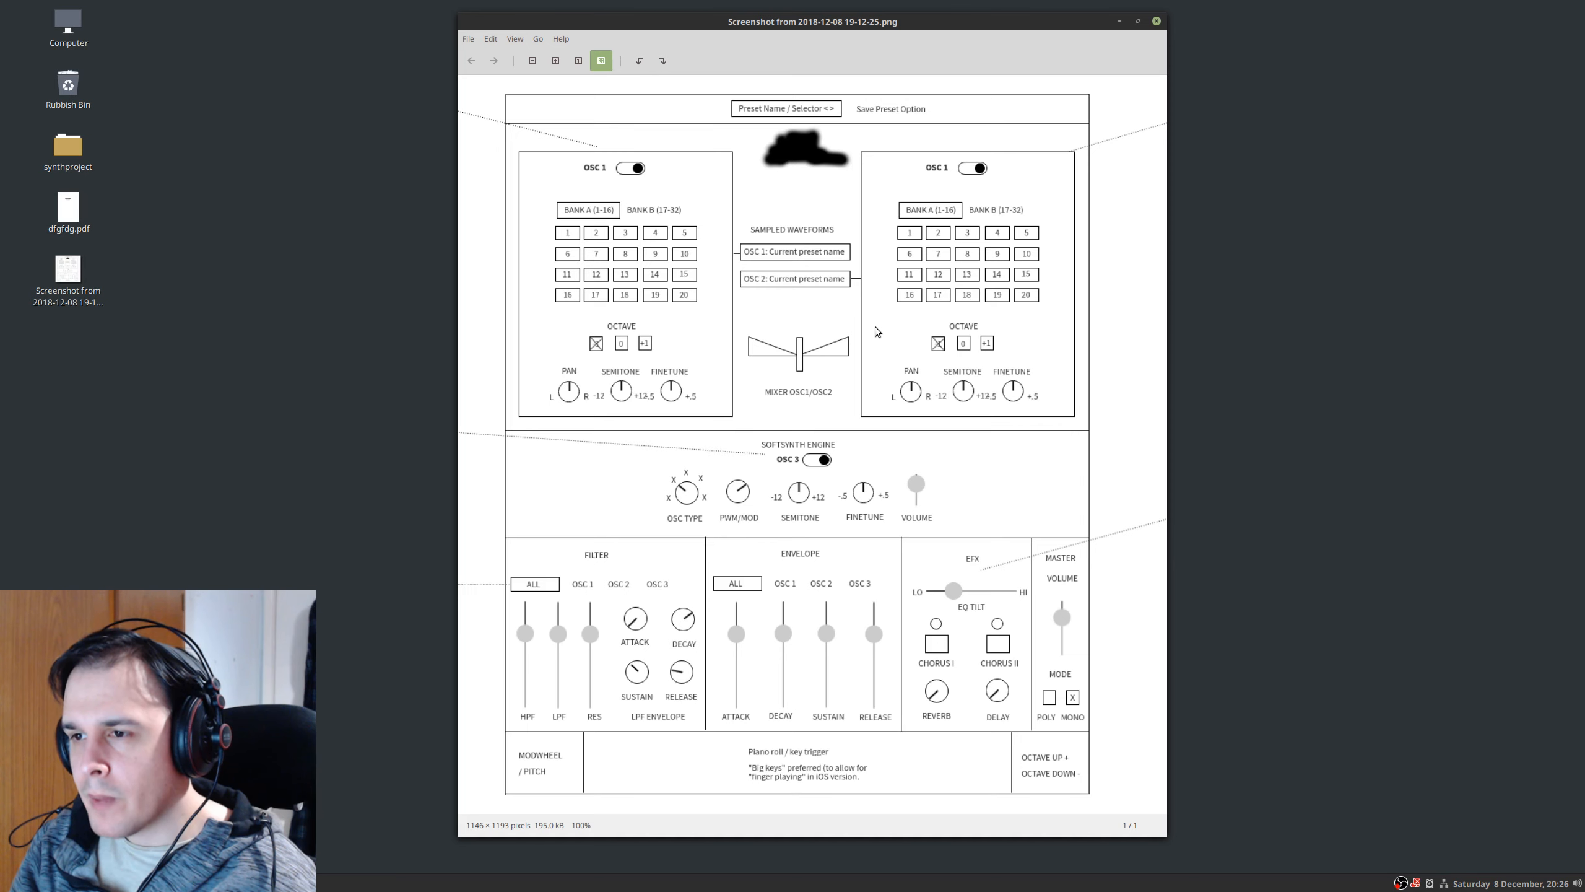
key("ctrl+alt+Left")
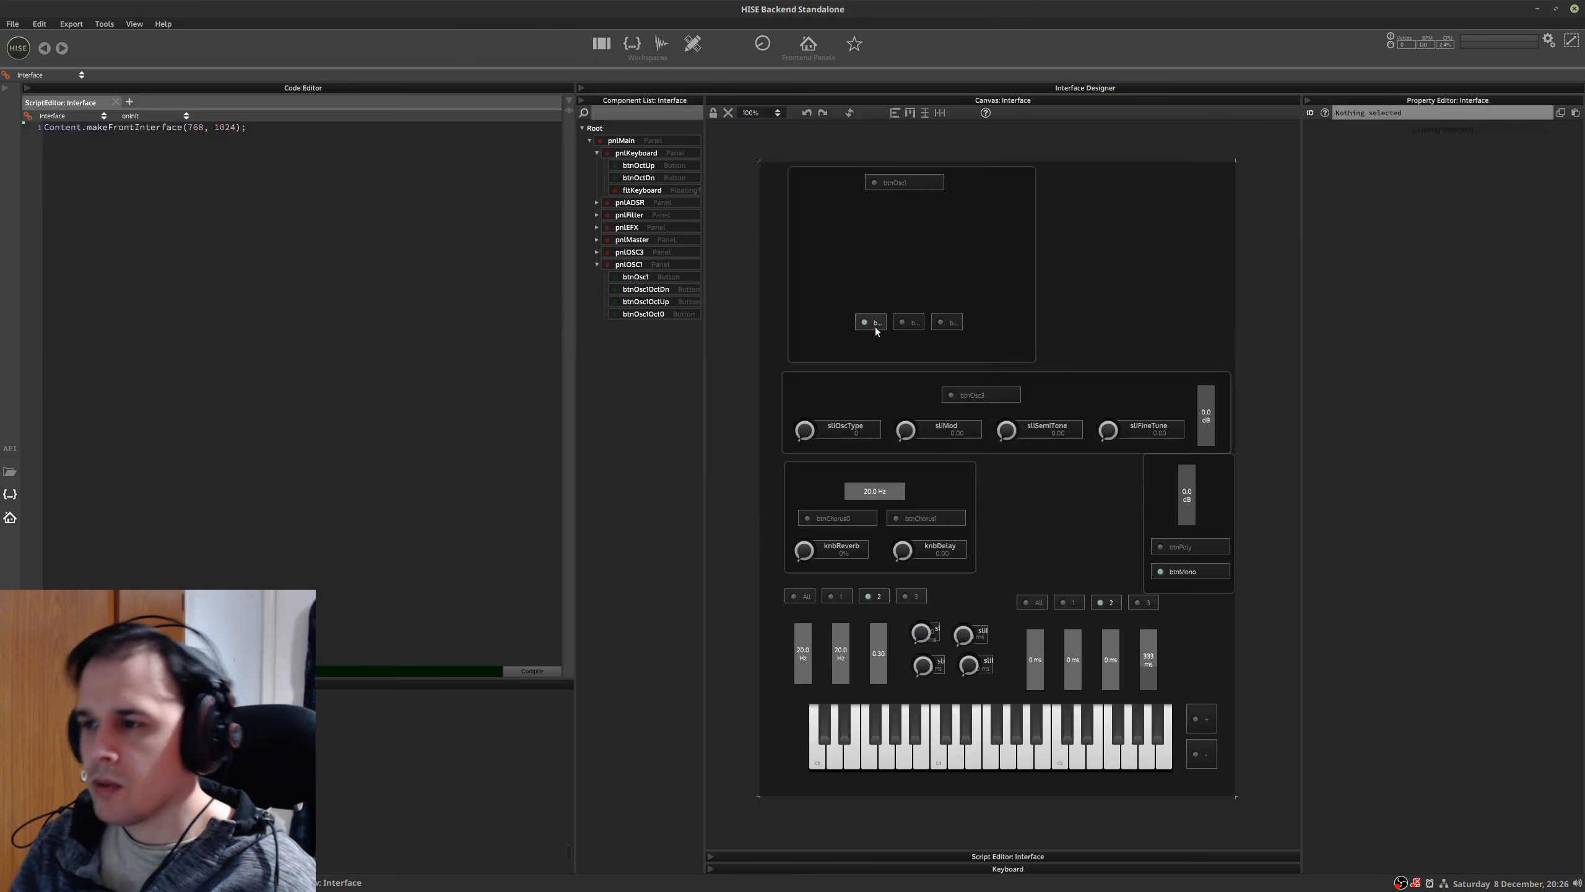
right_click(645, 266)
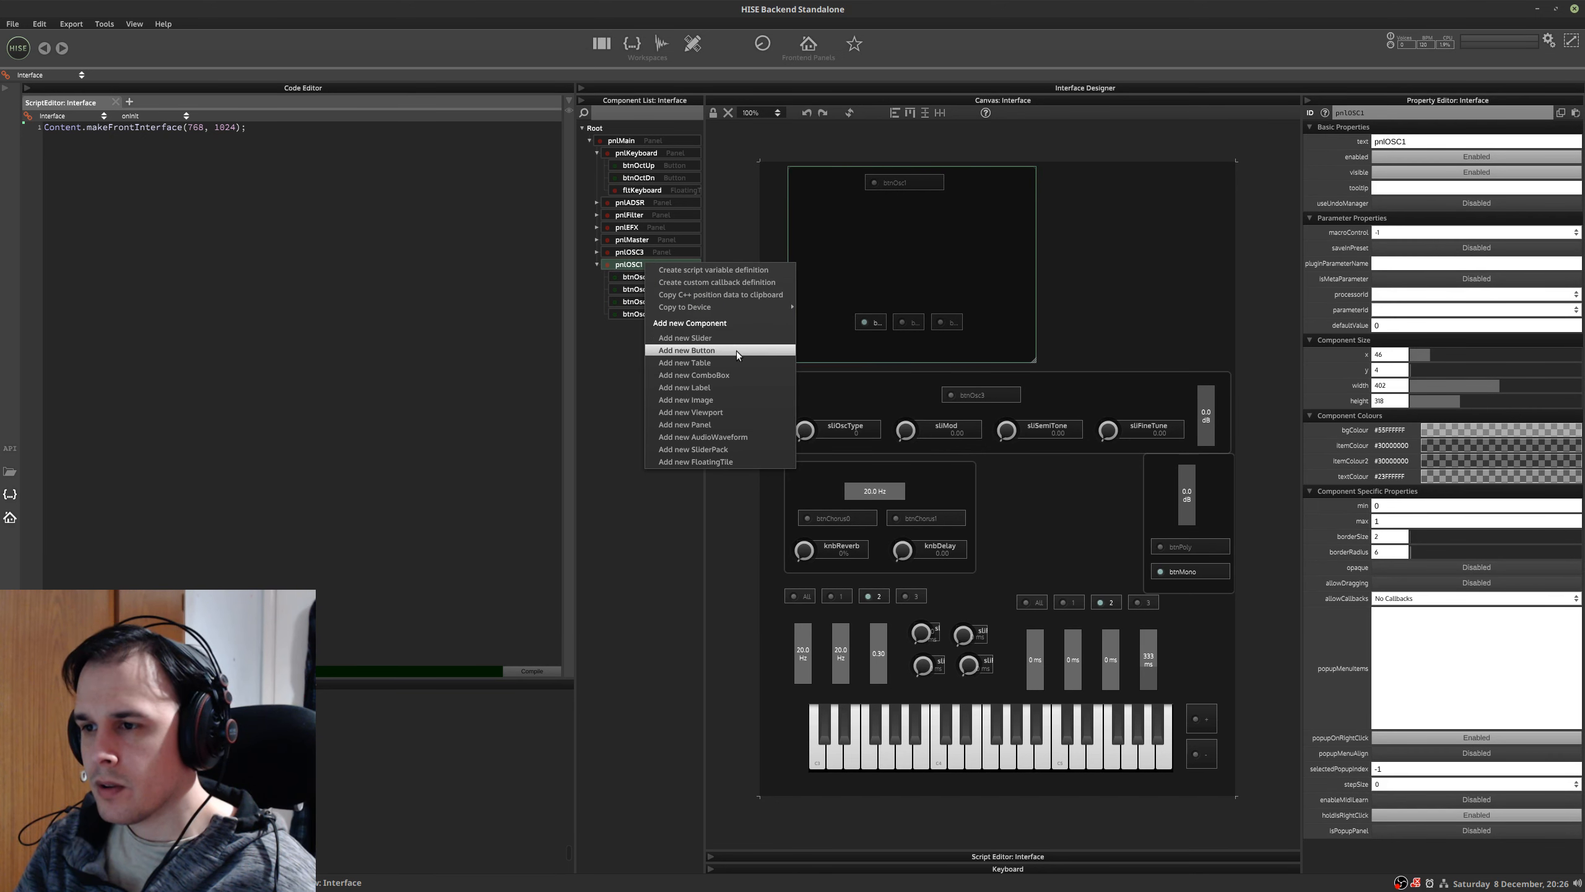
left_click(736, 335)
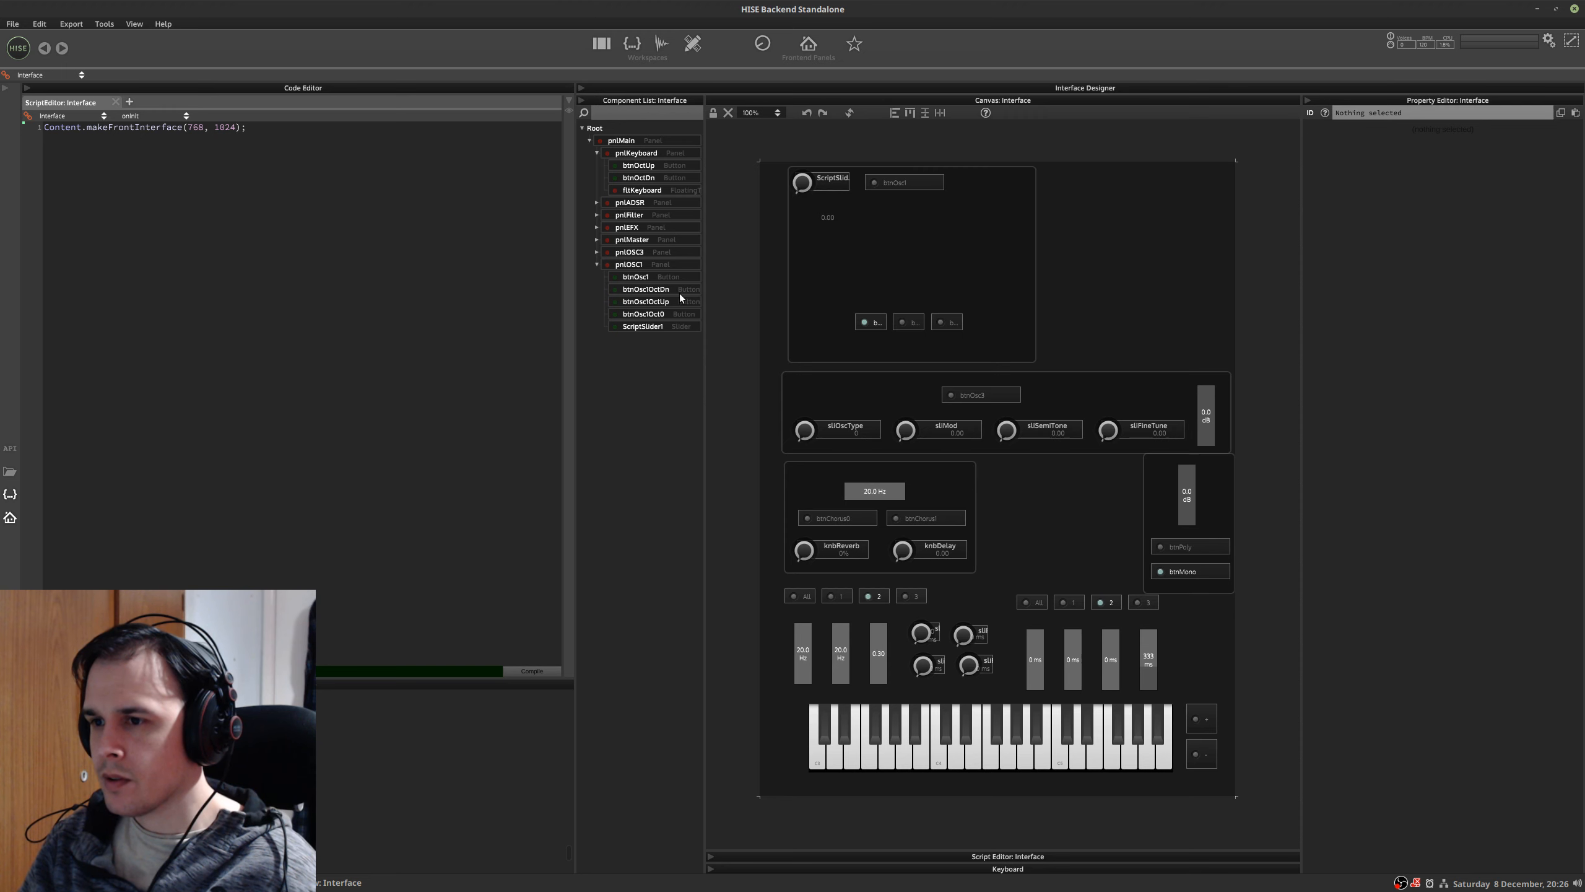
left_click(681, 322)
left_click(1389, 114)
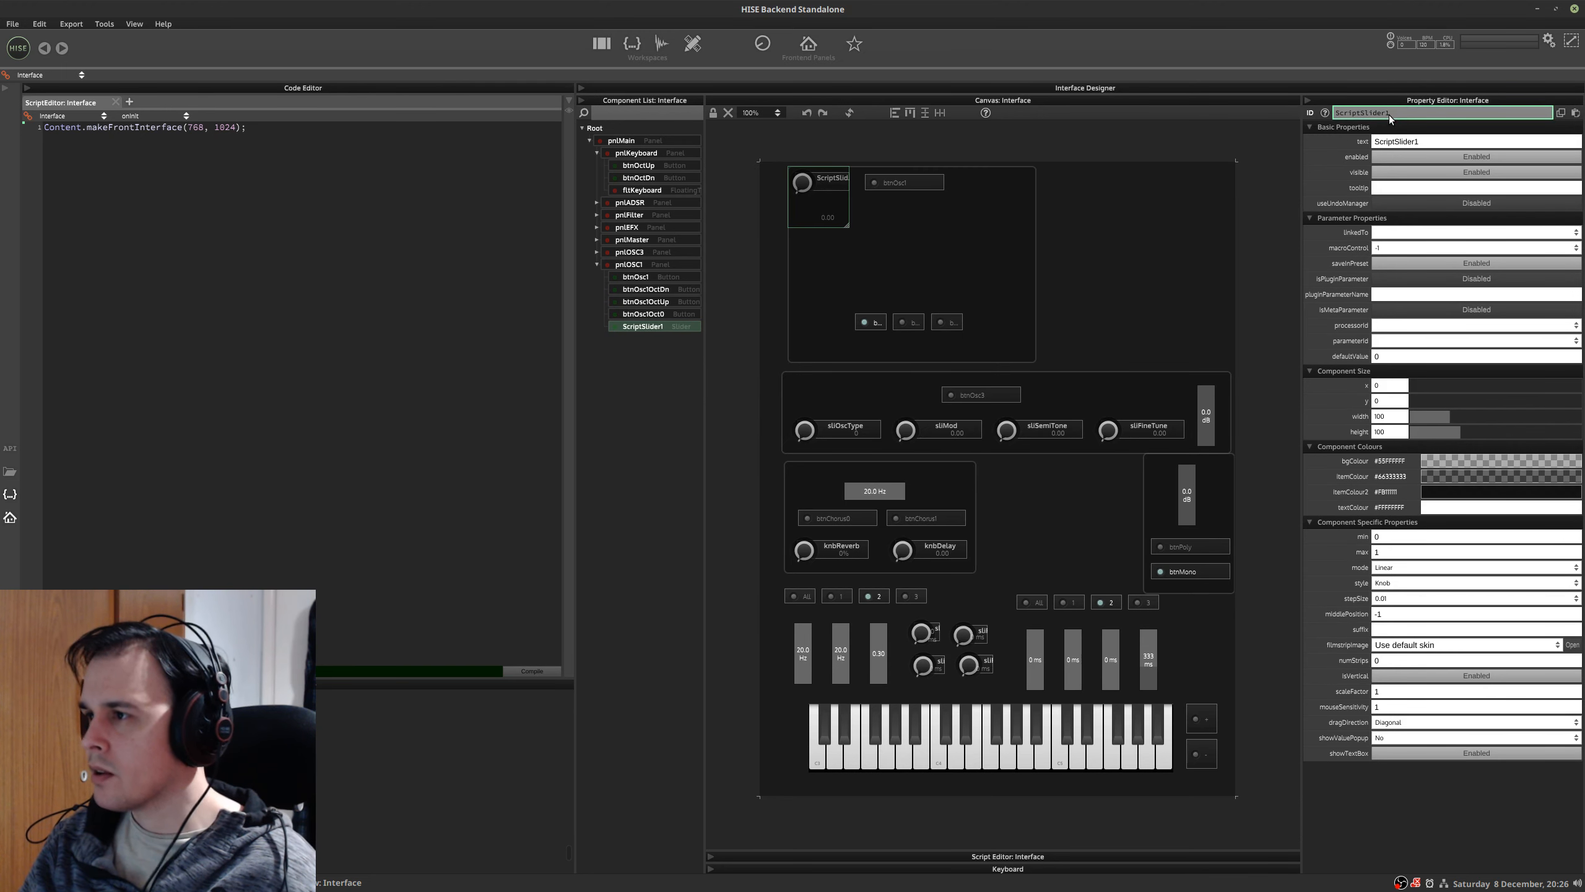
- Save the project preset, overwriting the existing preset file
key("ctrl+s")
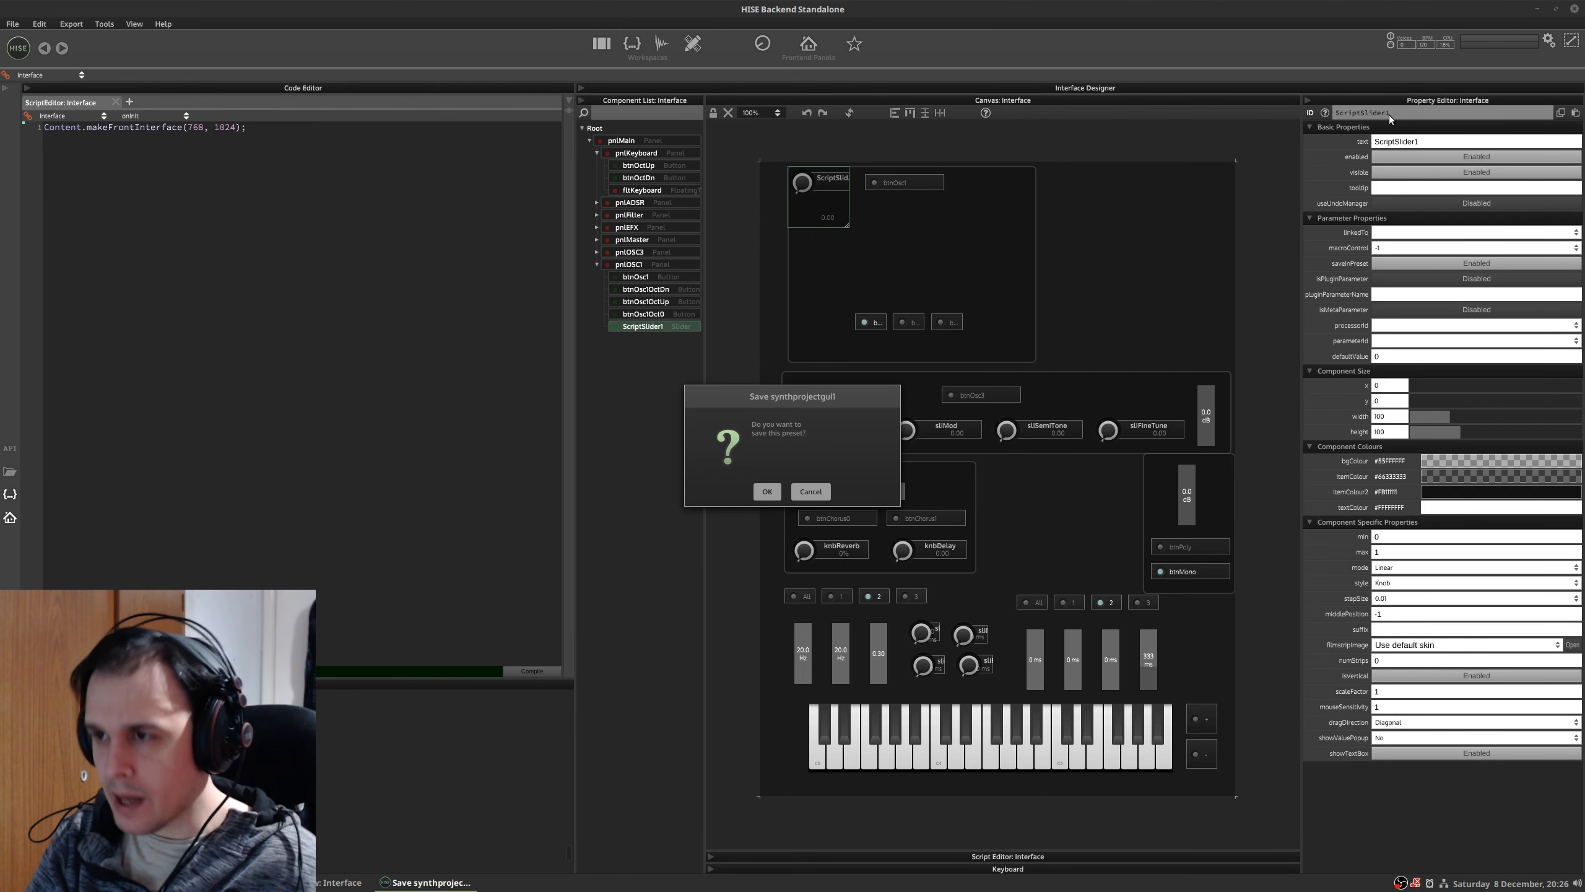
key("Return")
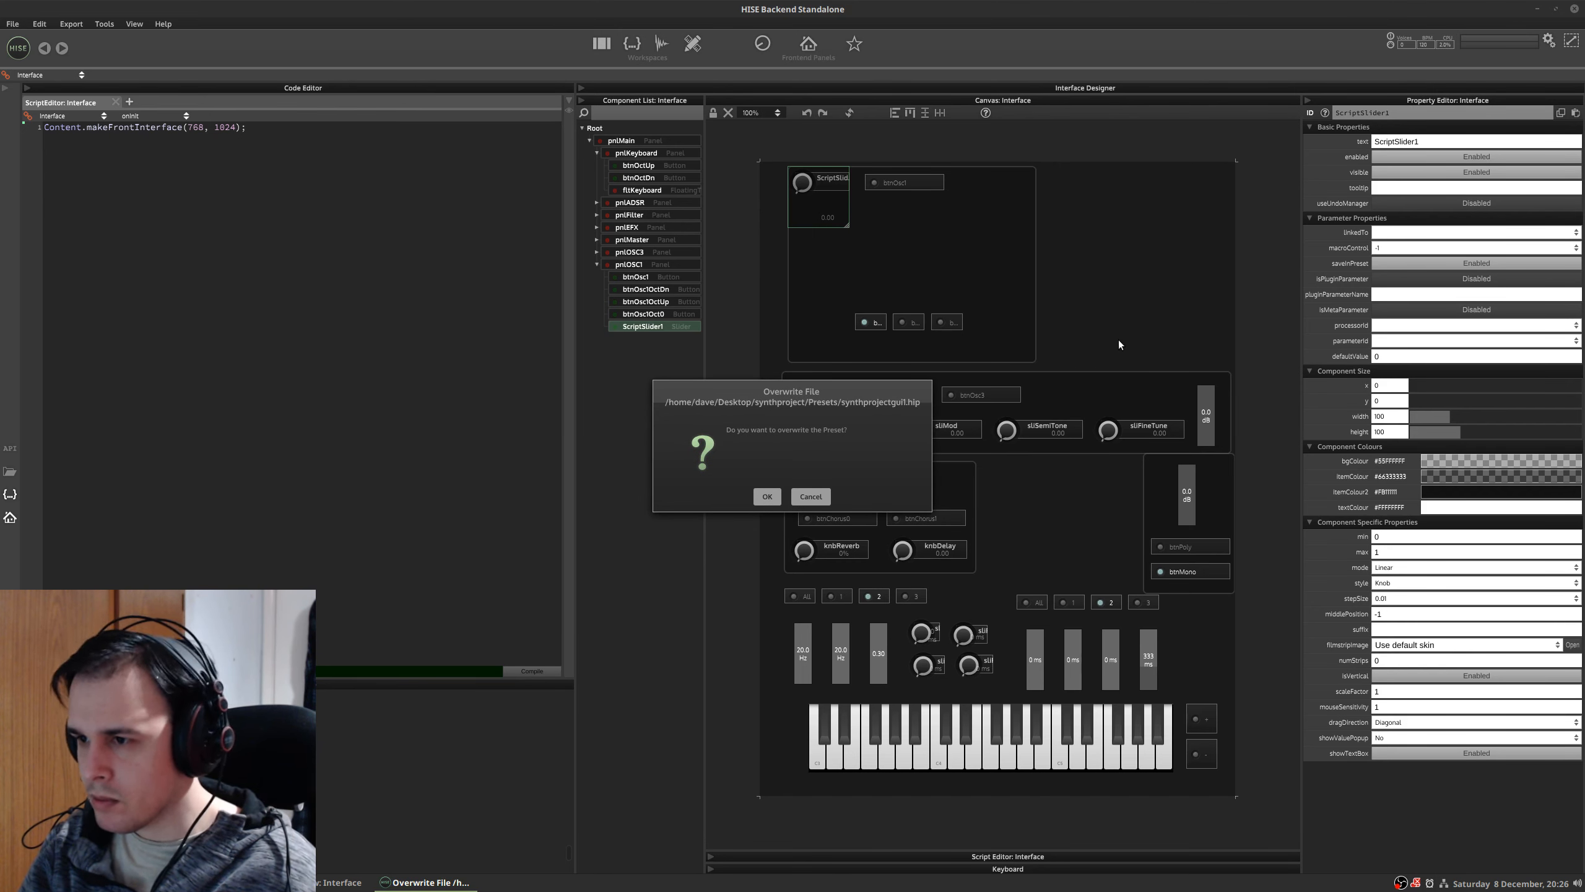
left_click(767, 497)
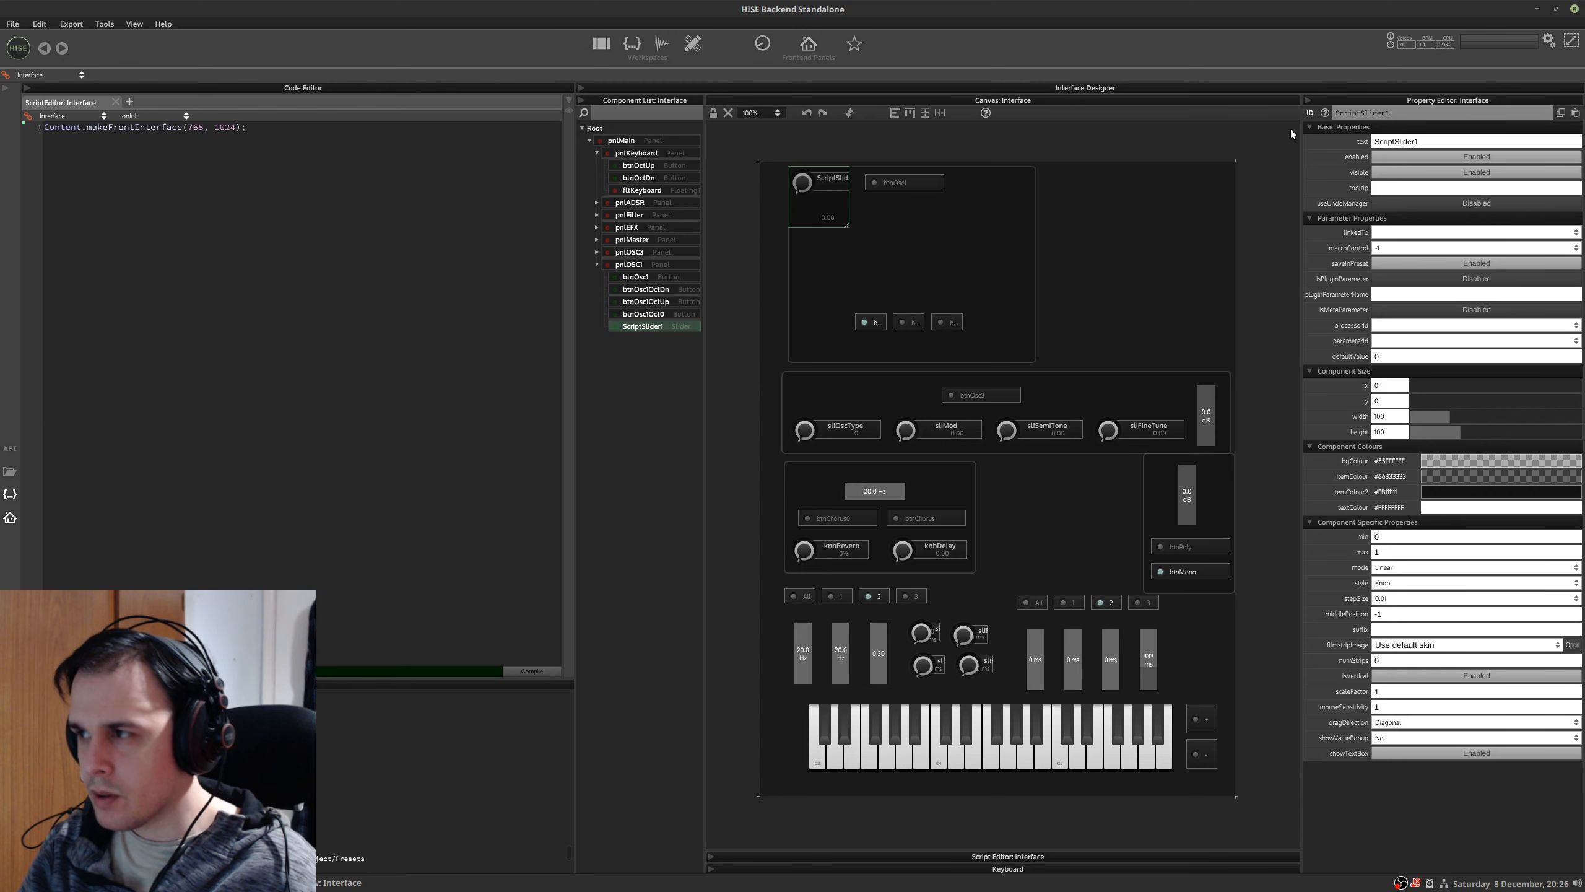
- Rename the new slider in pnlOSC1 to knbOsc1Pan
left_click(1402, 109)
type("s")
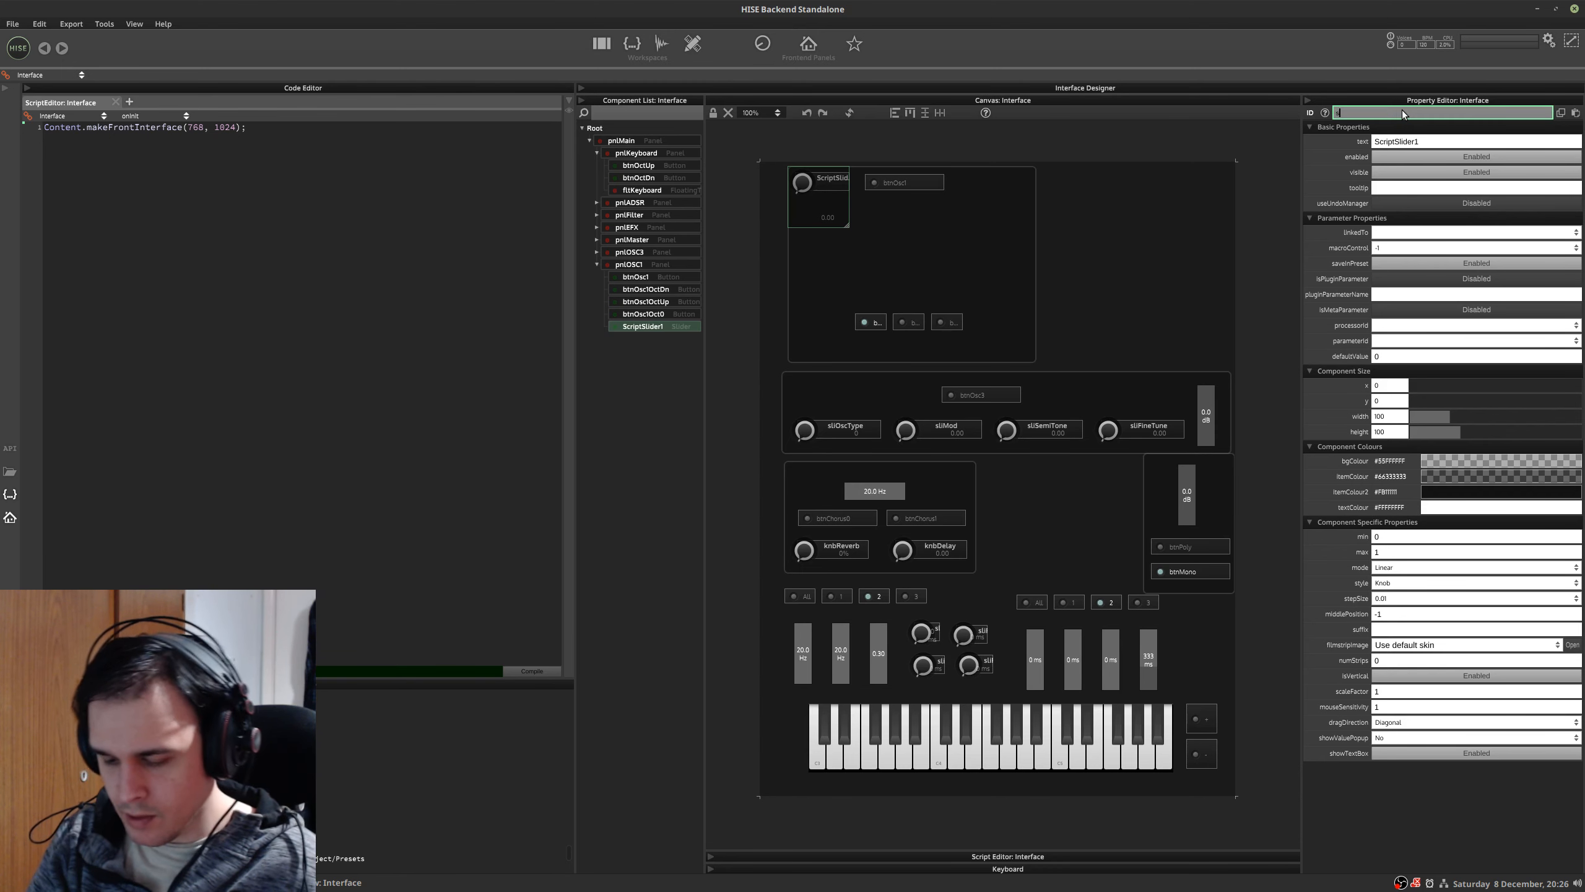
type("li")
key("BackSpace")
key("BackSpace")
key("BackSpace")
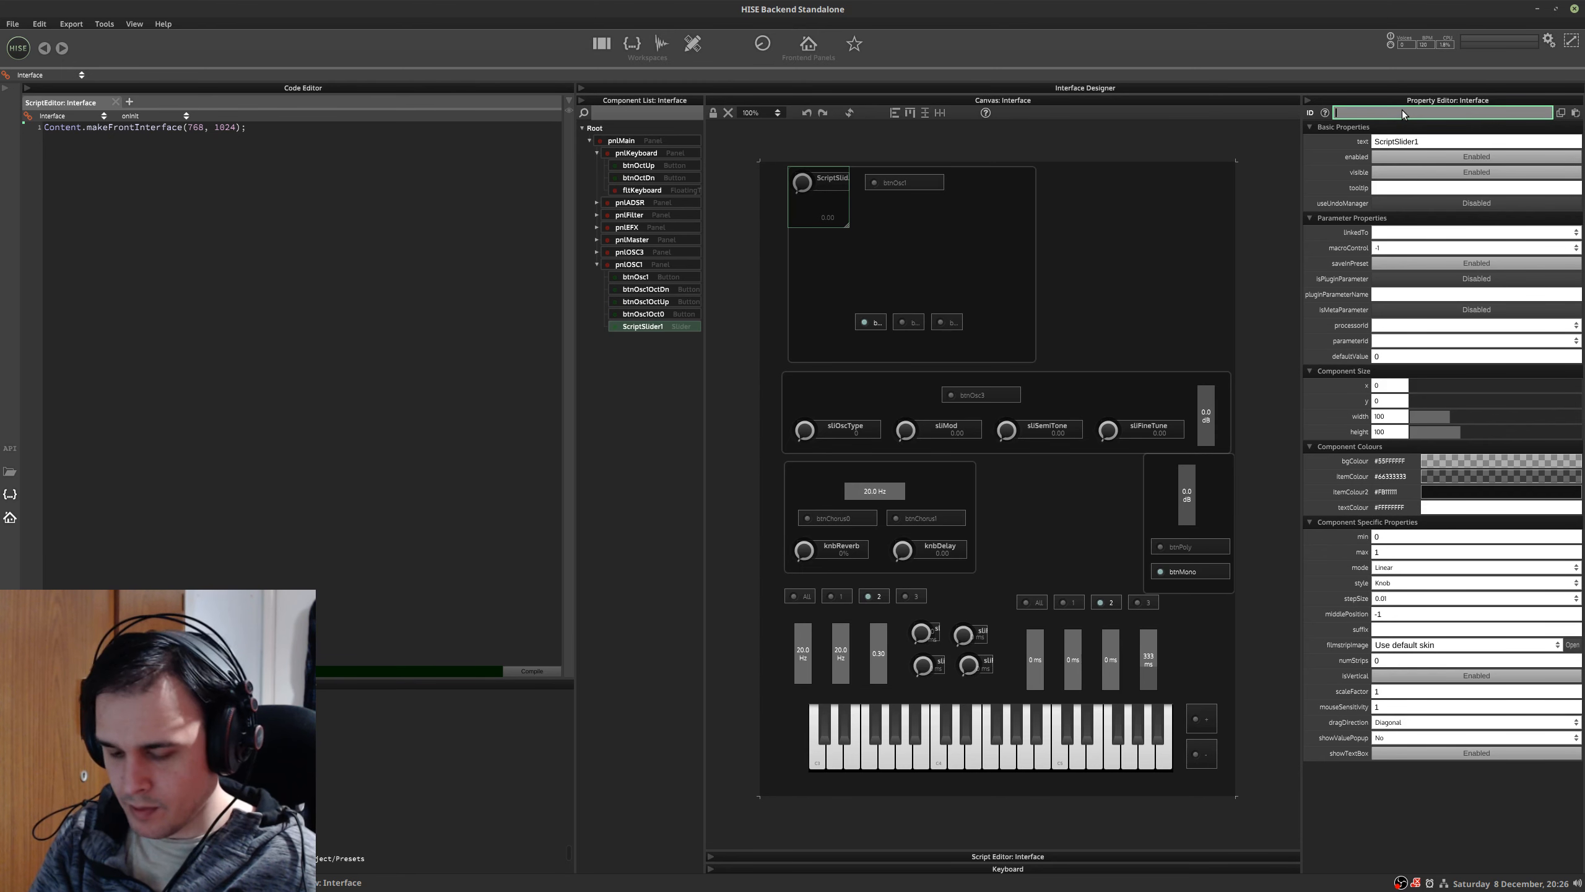
type("knbOsc1")
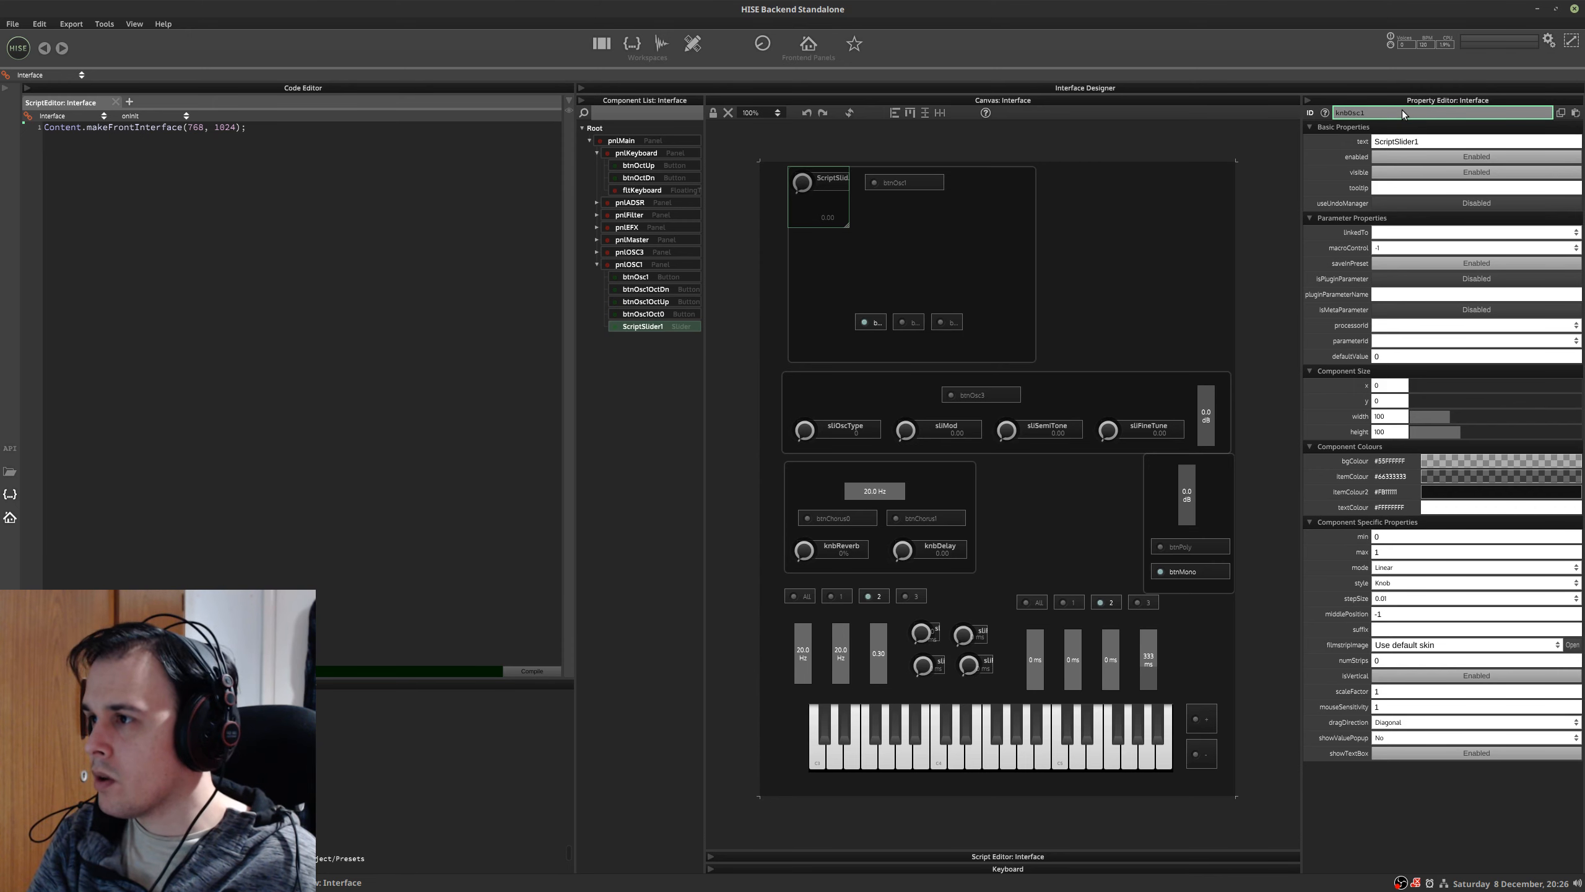
type("Pan")
key("Return")
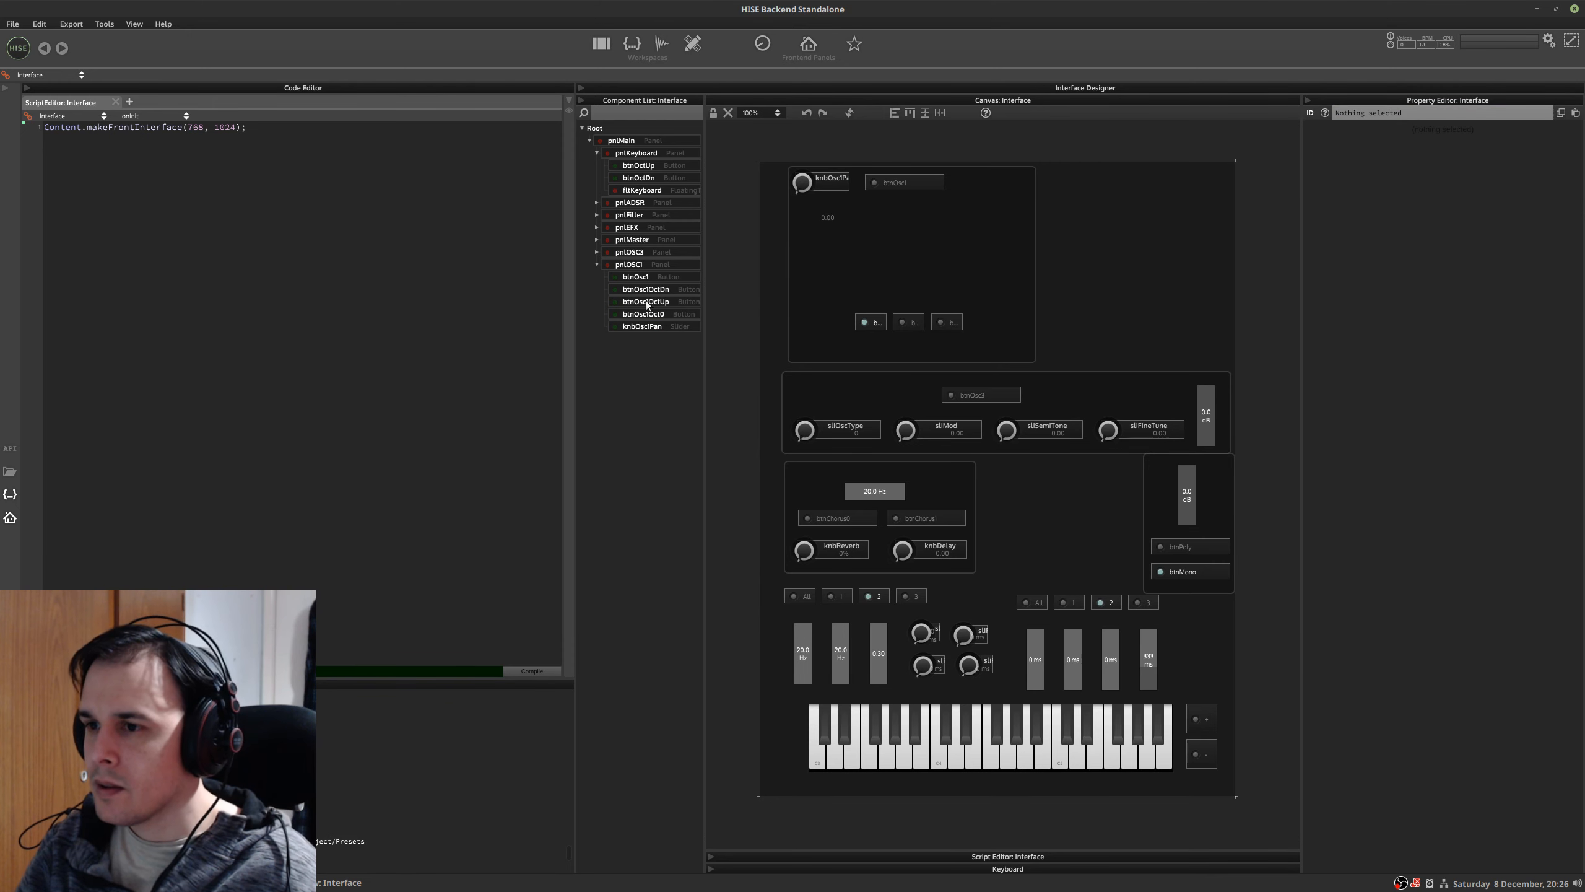
- Shrink knbOsc1Pan to about 136 by 45 in pnlOSC1's lower-left corner and duplicate it alongside at about x 144, y 267
left_click(637, 323)
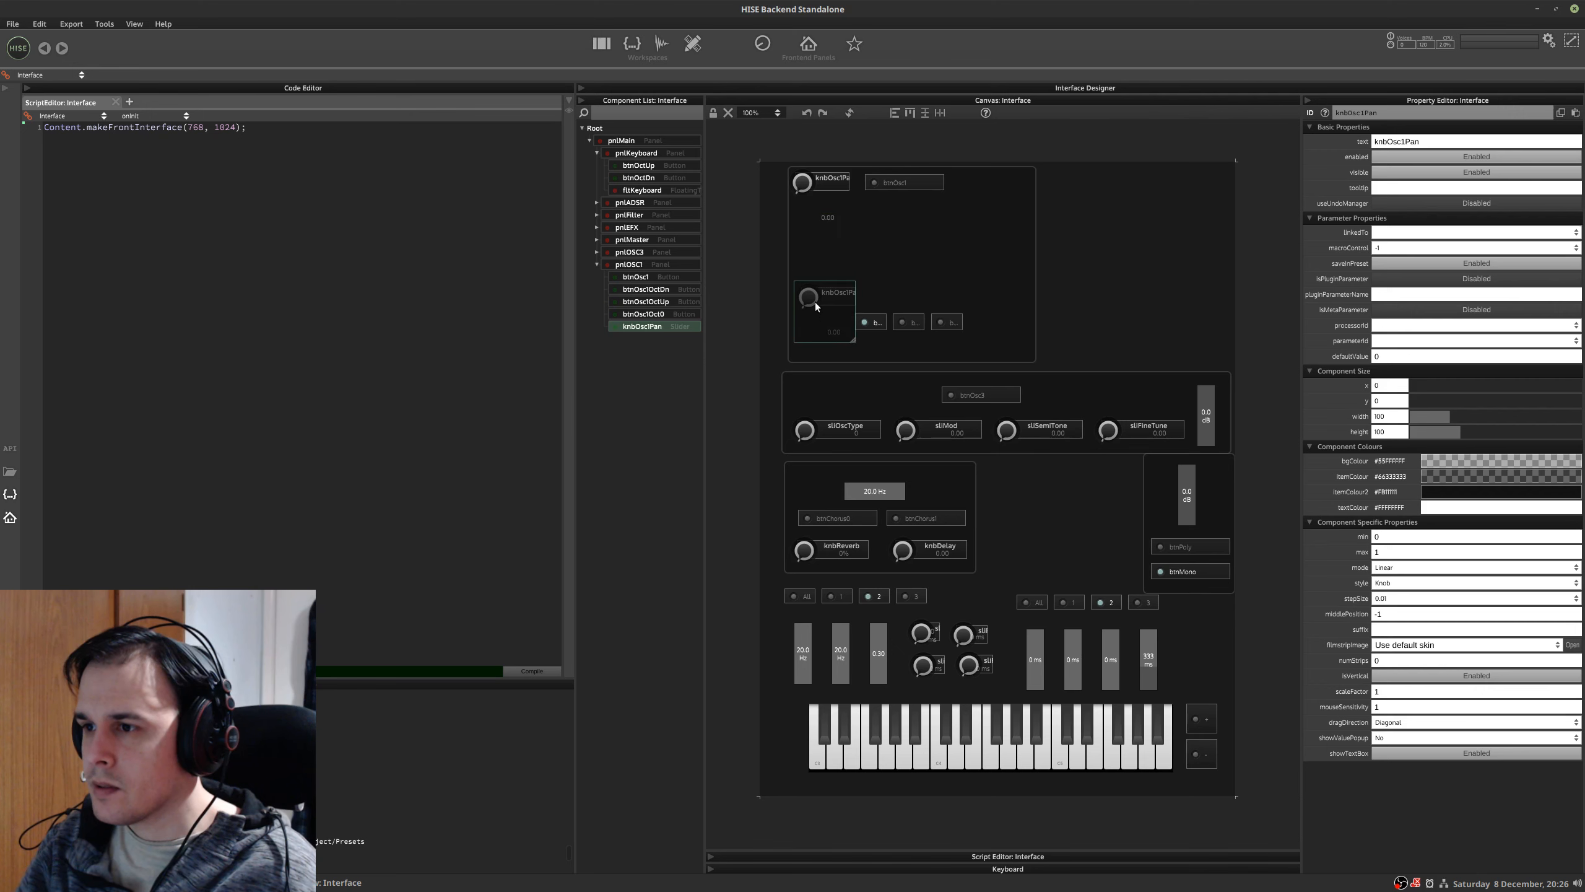
left_click_drag(814, 302, 917, 347)
key("ctrl+d")
- Rename the duplicated pan knob to knbOsc1SemiTone
left_click(1412, 113)
key("BackSpace")
key("BackSpace")
key("BackSpace")
key("BackSpace")
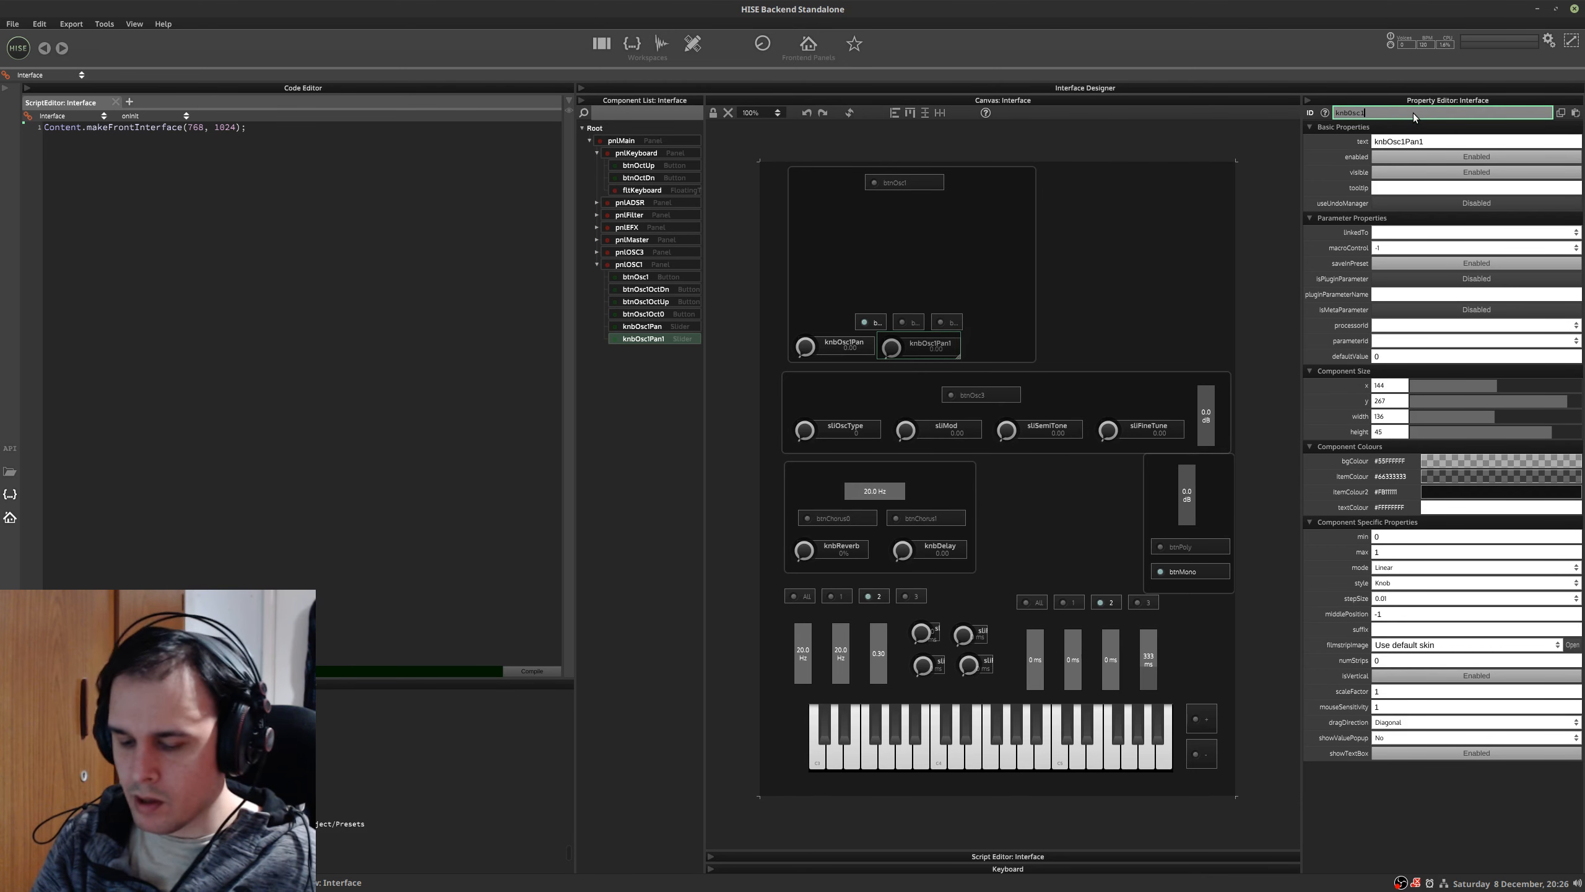
type("SemiTone")
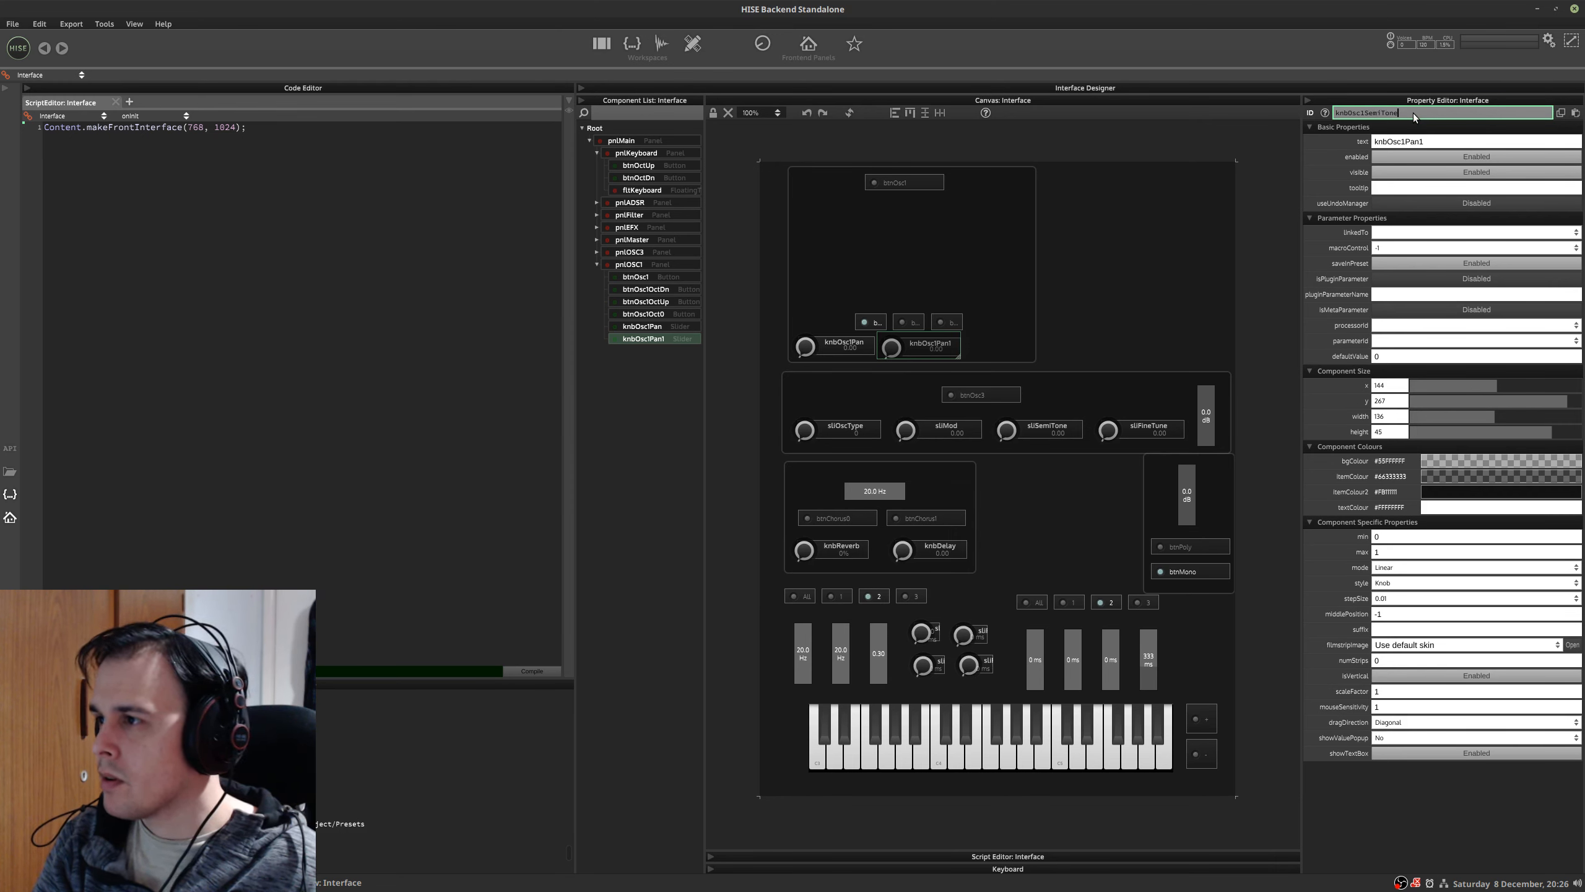
key("Return")
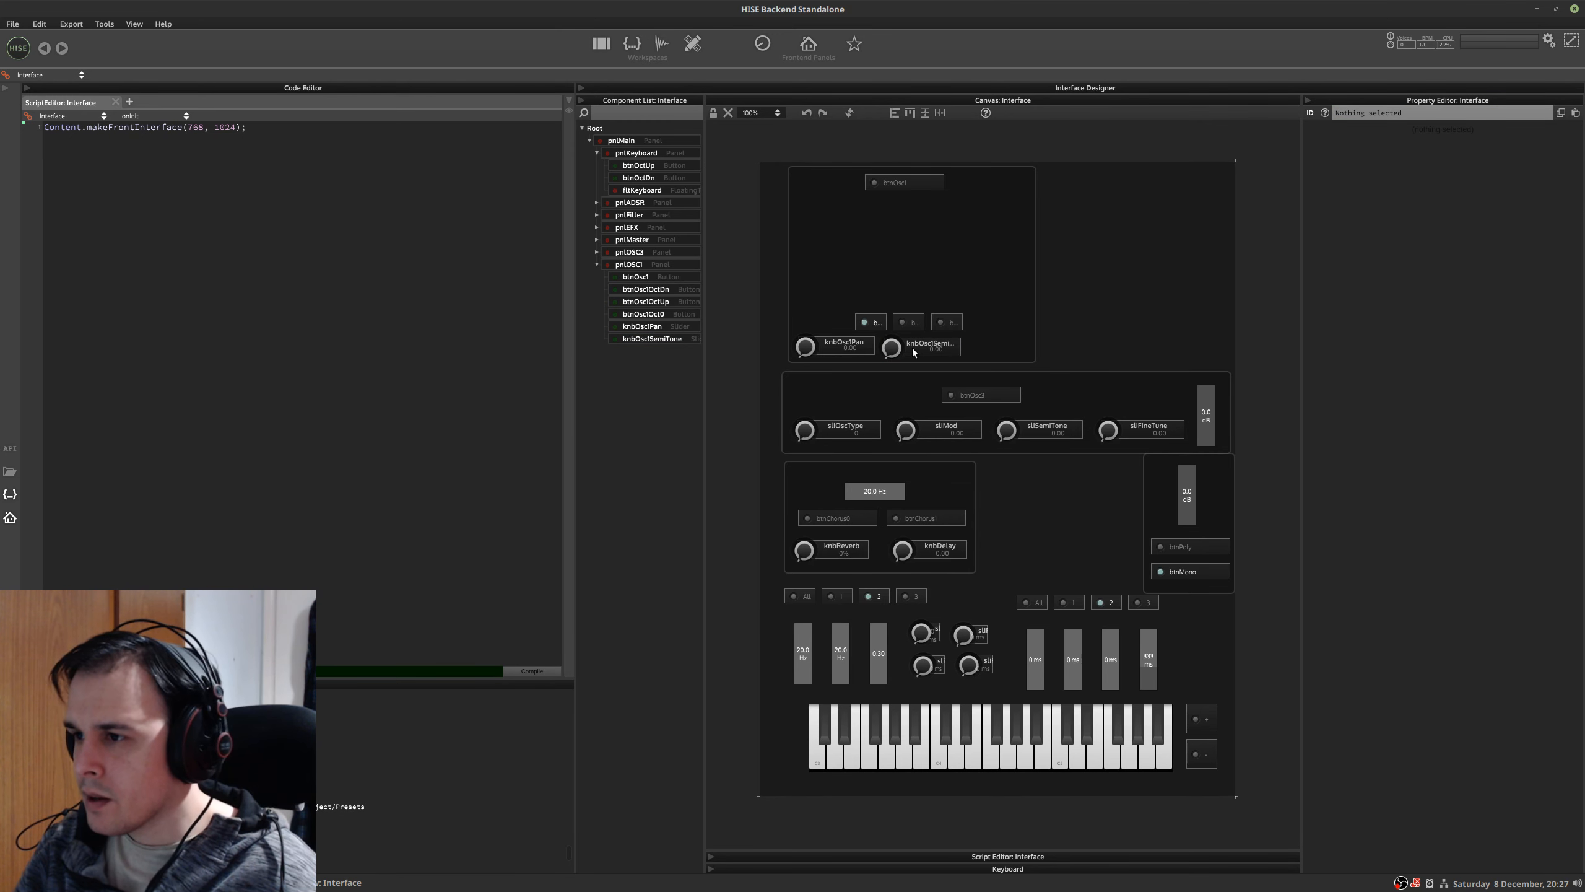
- Duplicate knbOsc1SemiTone, place the copy to its right at about x 265, y 270, and rename it knbOsc1FineTune
left_click(648, 342)
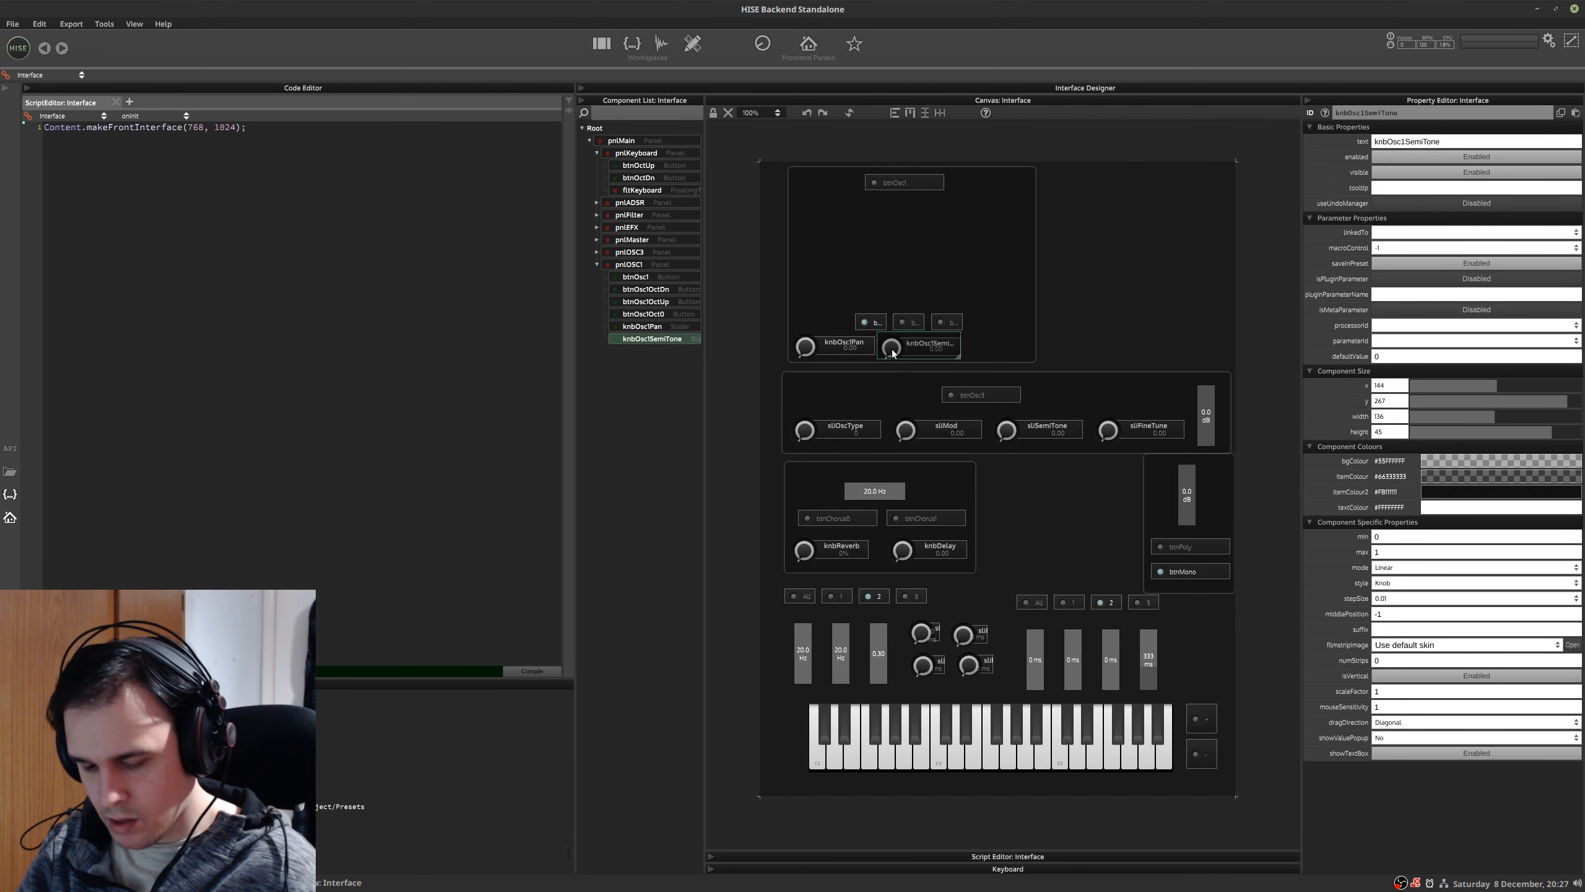
key("ctrl+d")
left_click_drag(901, 354, 964, 343)
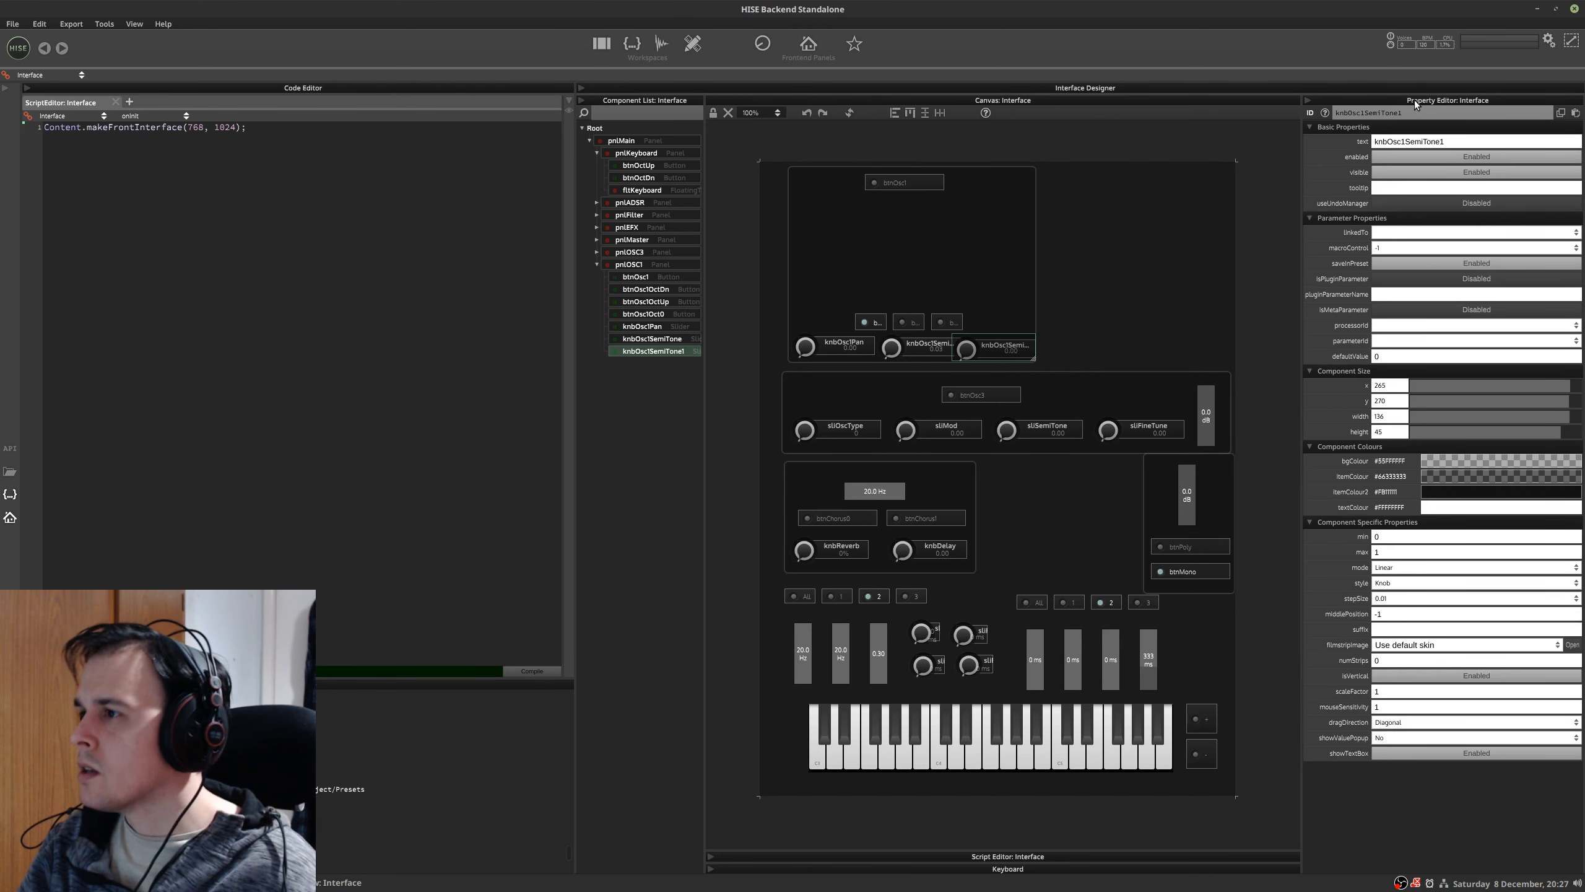
left_click_drag(1364, 115, 1451, 110)
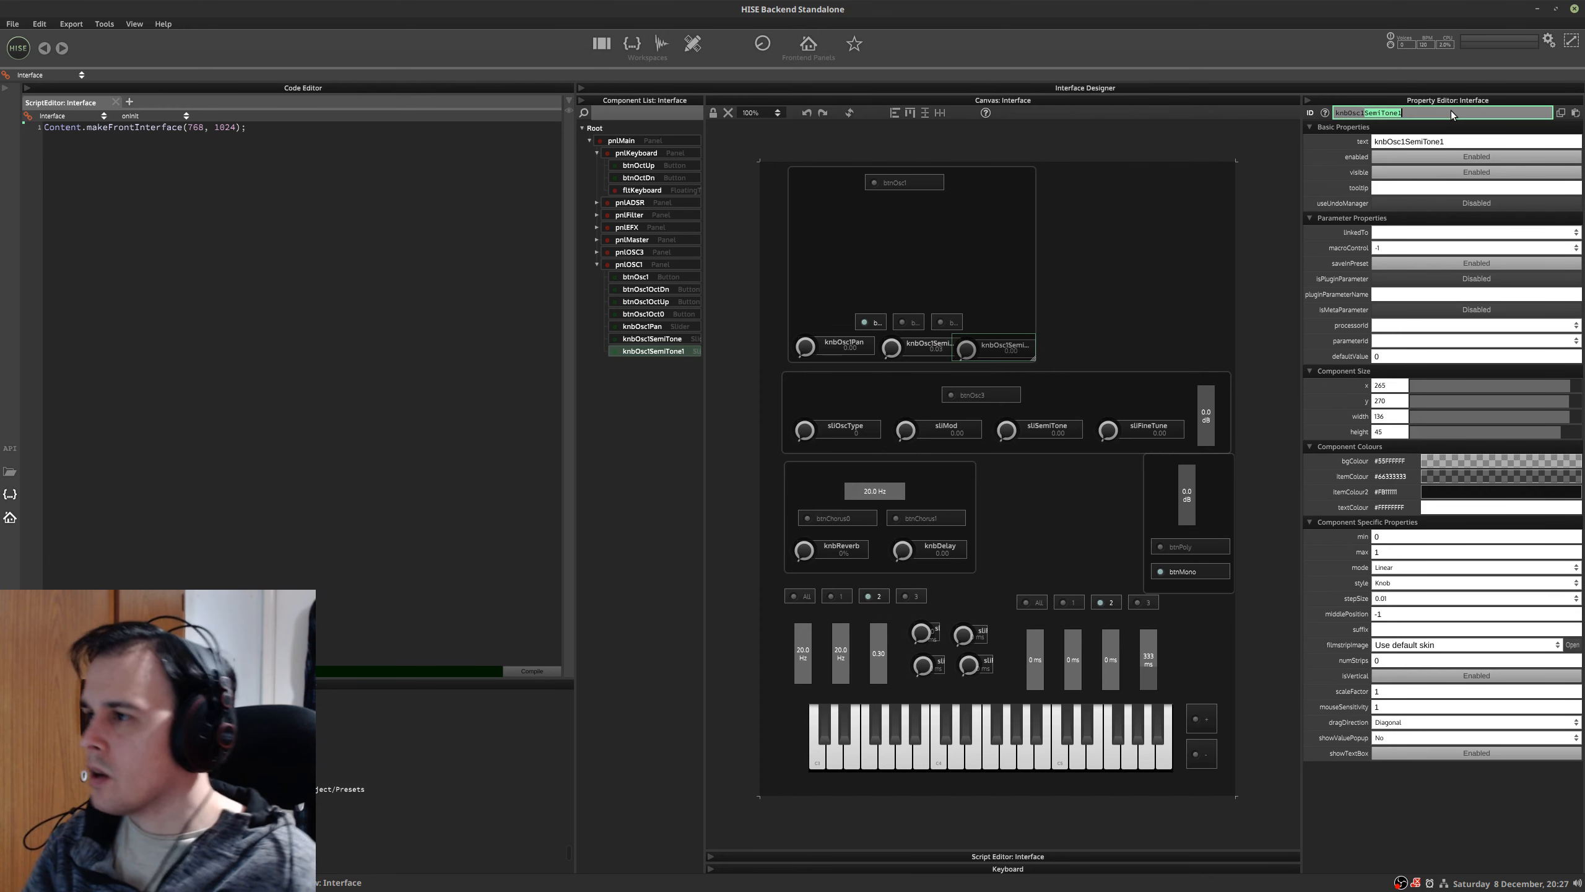
type("FineTune")
key("Return")
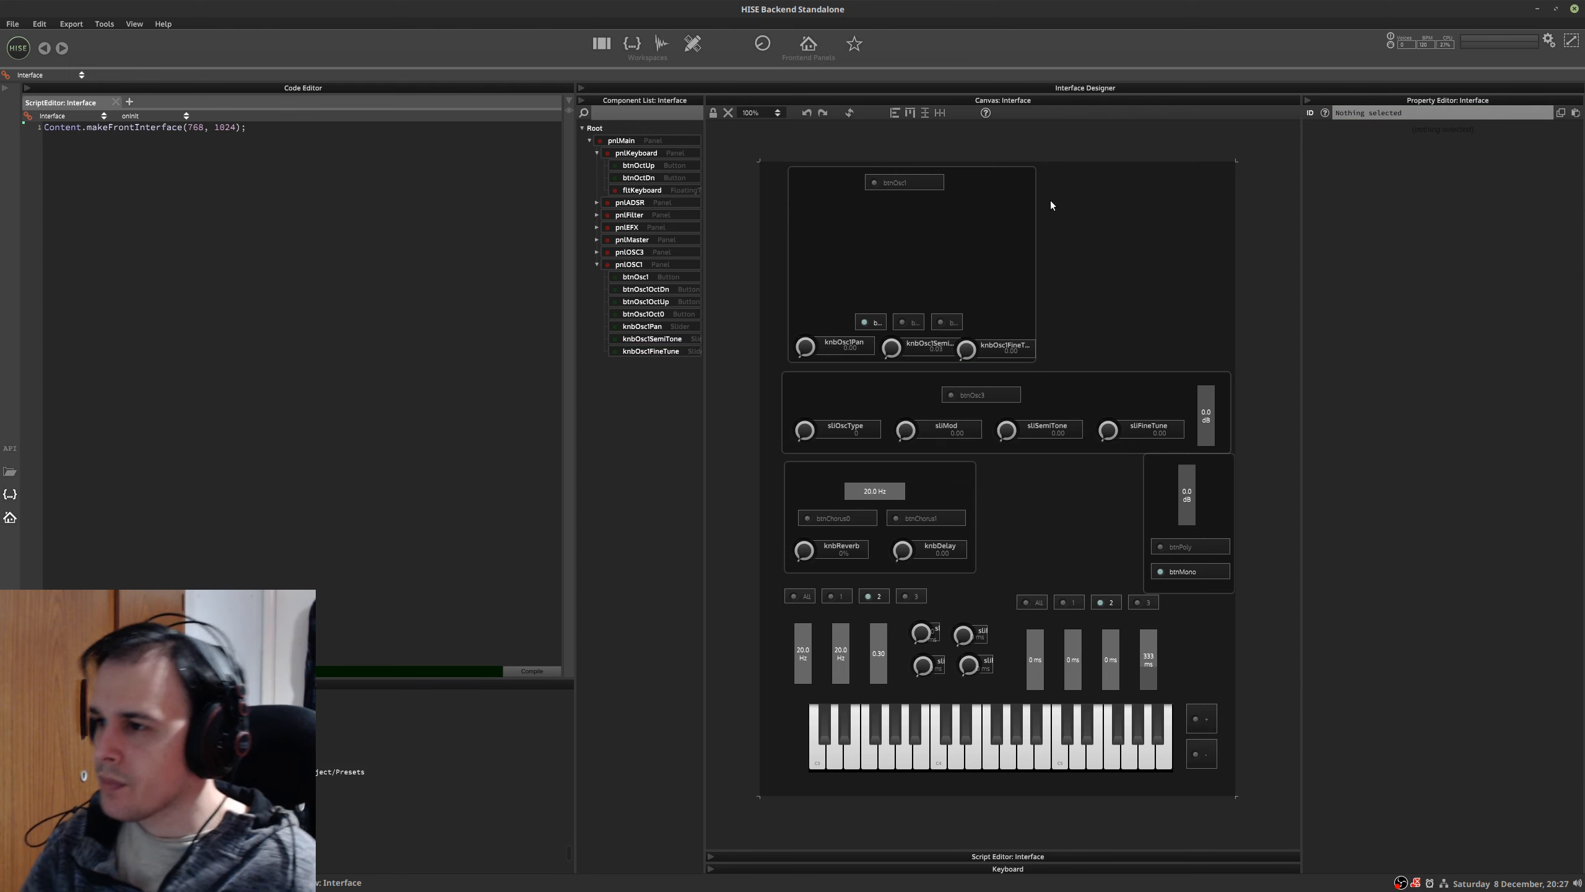
- Distribute the pan, semitone and finetune knobs in pnlOSC1 with equal horizontal spacing and align their top edges
left_click(661, 350)
left_click(656, 326, "shift")
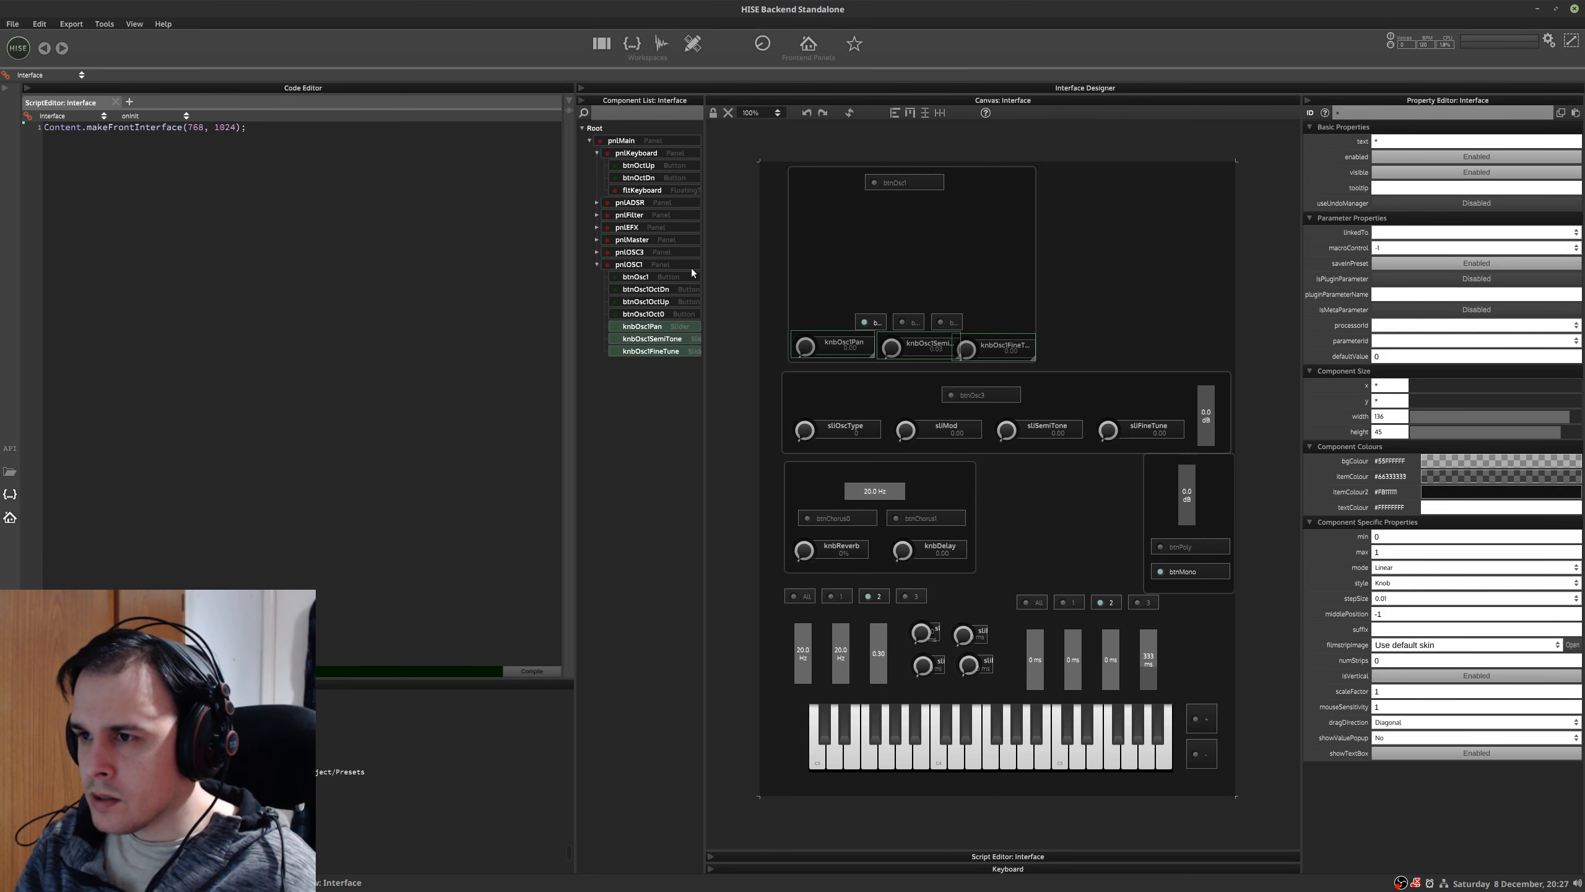
left_click(937, 112)
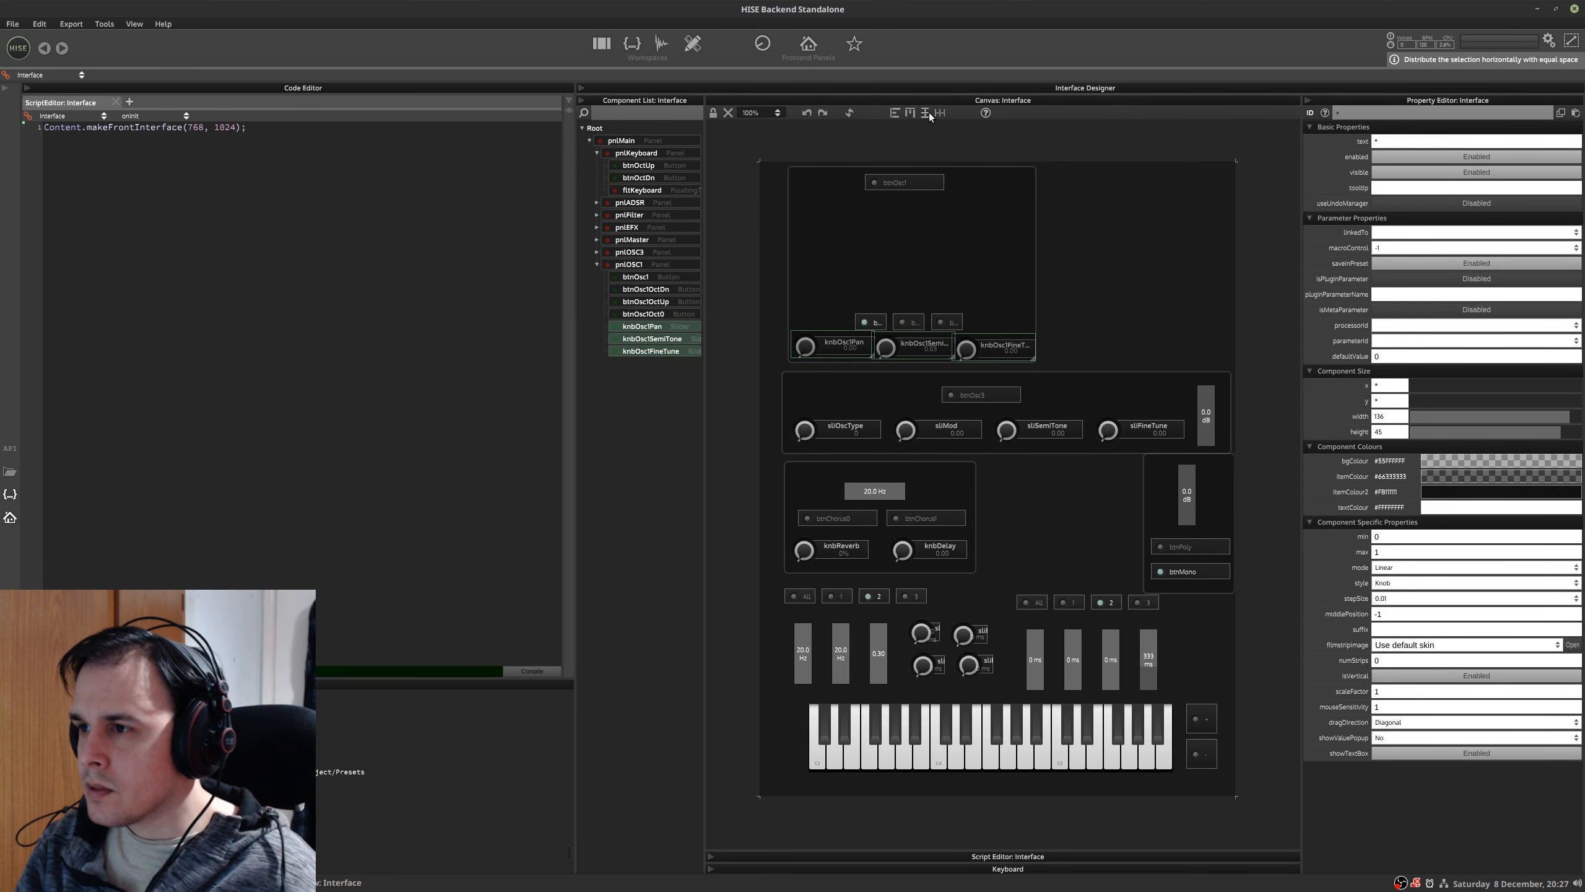
left_click(912, 112)
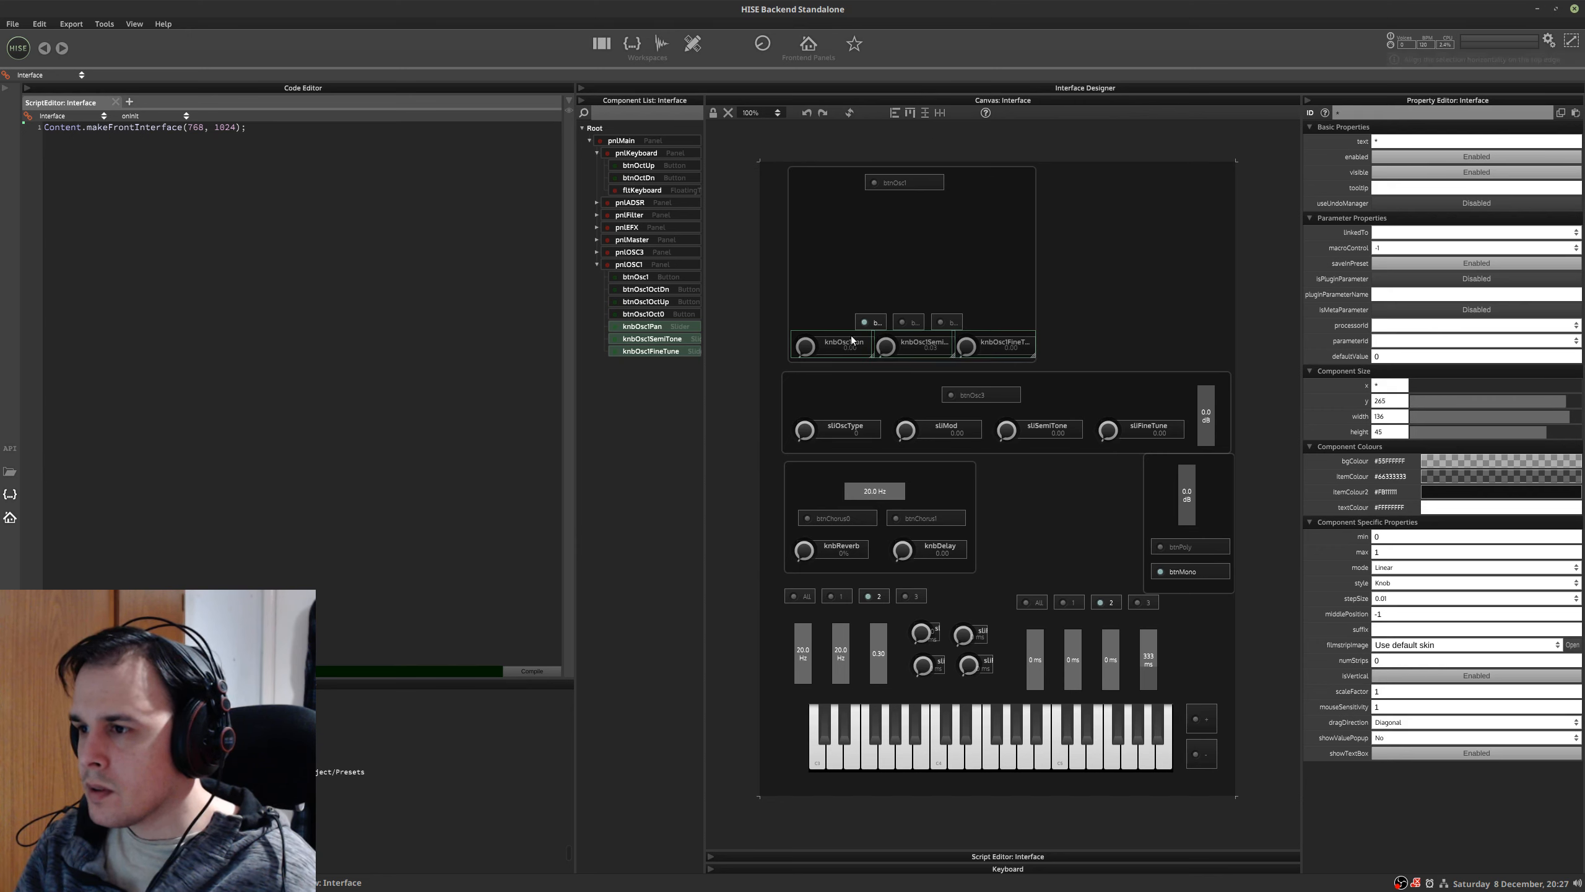
left_click(652, 301)
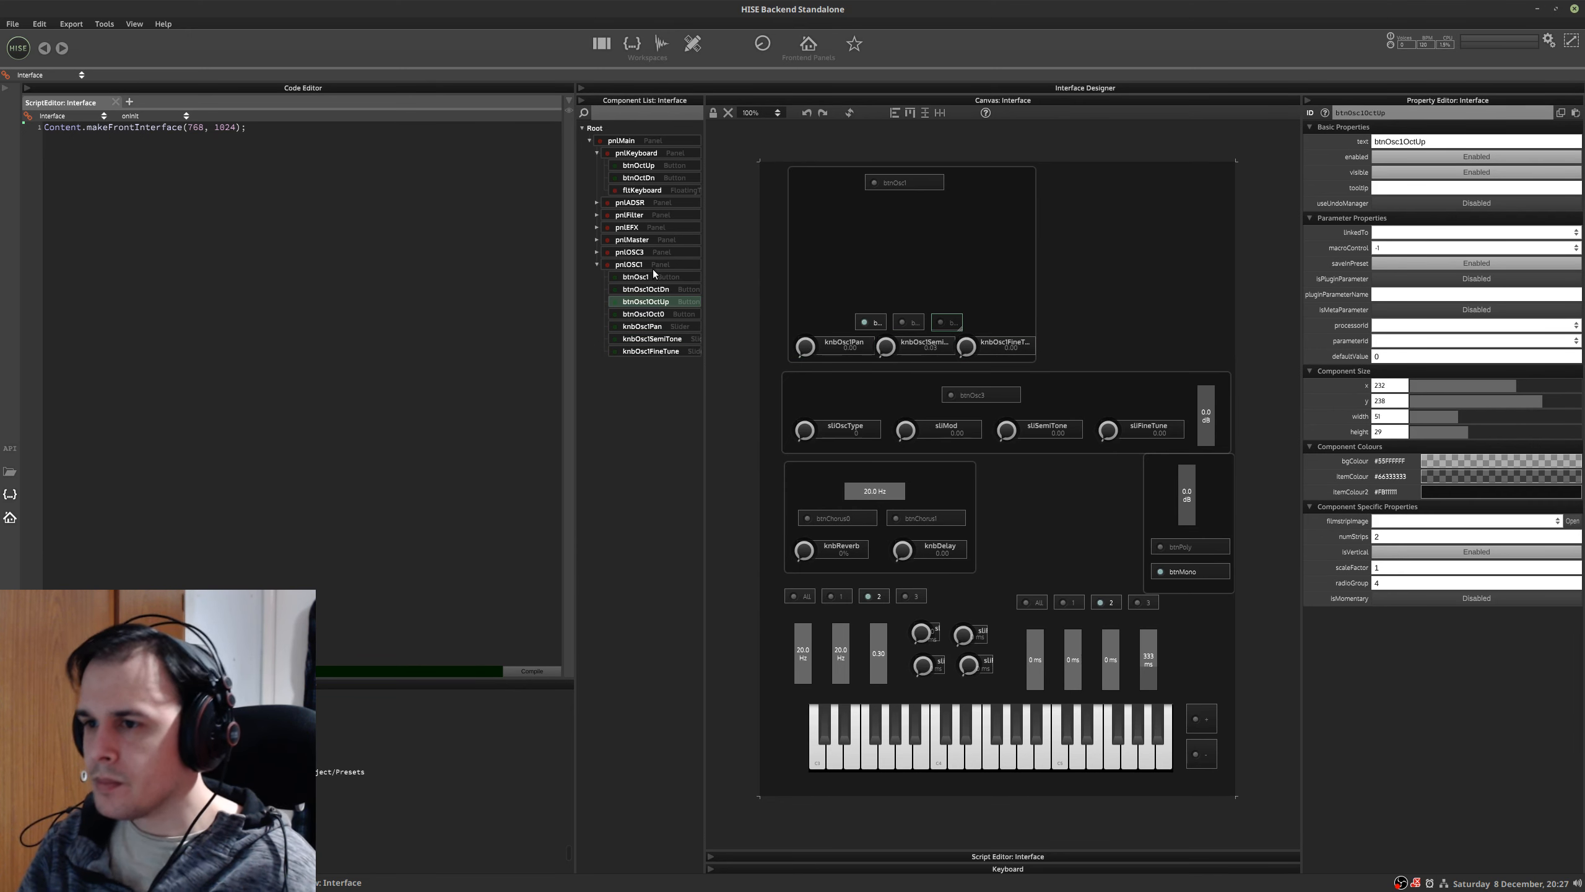
left_click(653, 268)
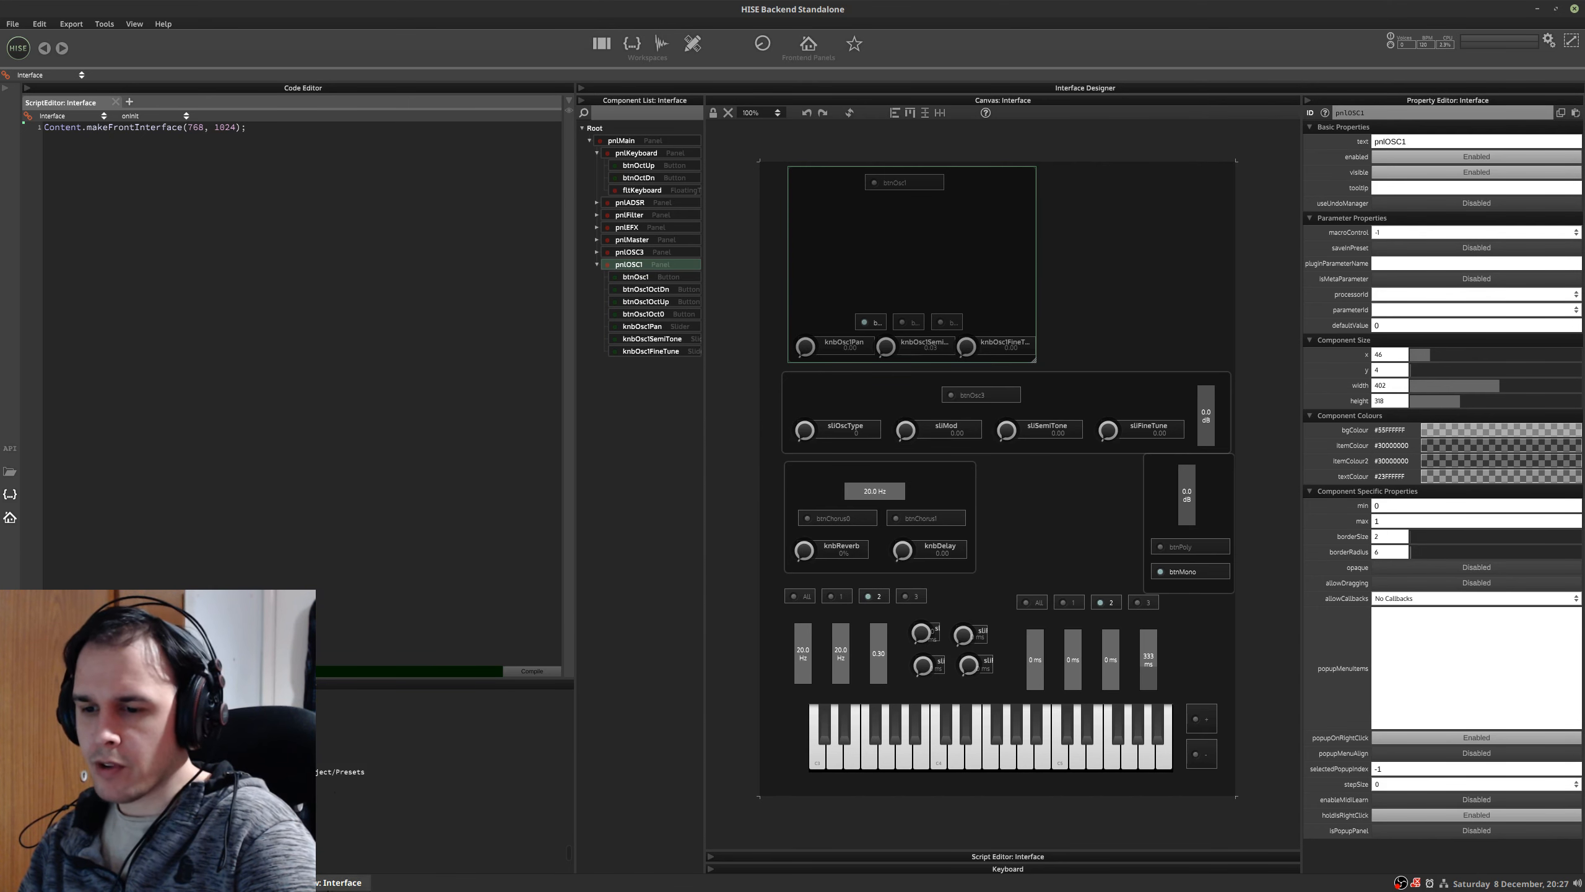
- Open a floating preview of the interface, position it beside the canvas to compare the layout, and close it
left_click(328, 888)
left_click_drag(1192, 123, 456, 122)
left_click(753, 119)
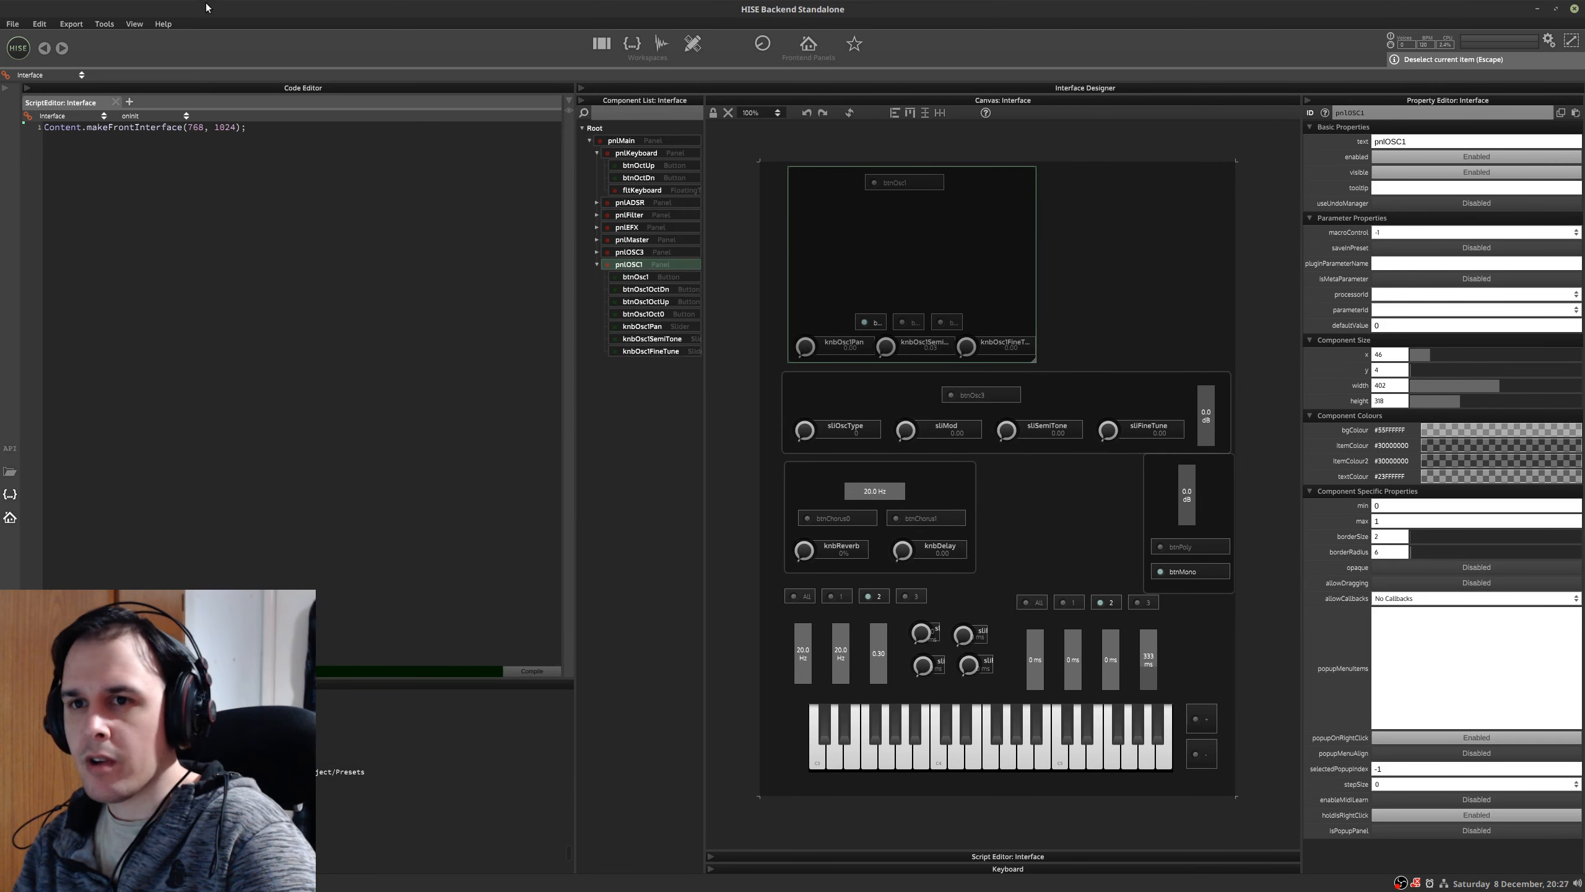
left_click(135, 23)
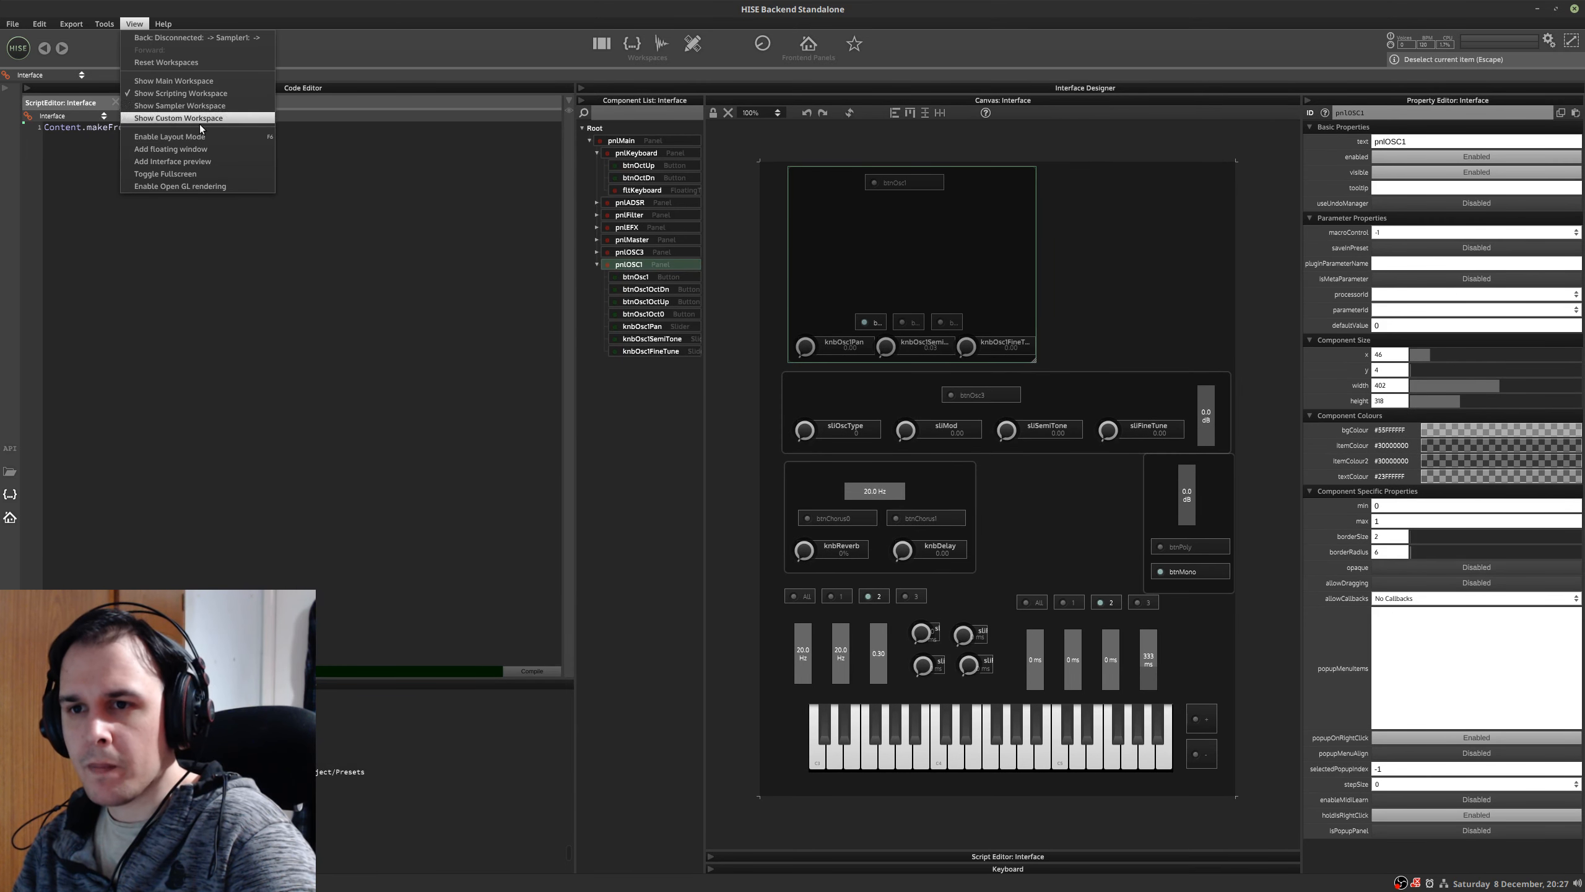
left_click(207, 161)
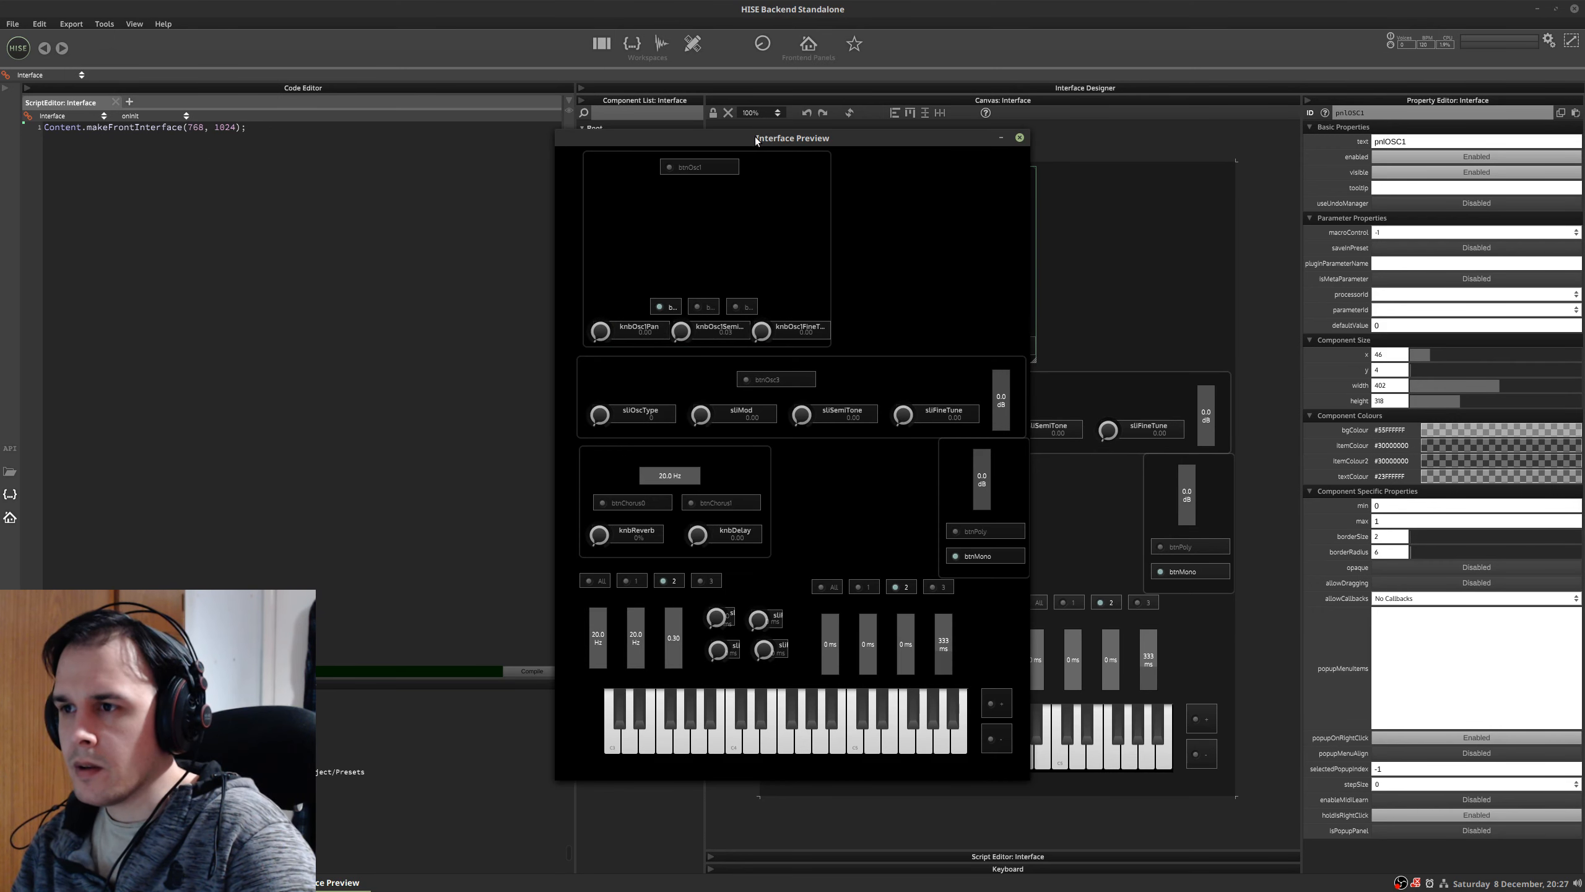
left_click_drag(755, 140, 431, 121)
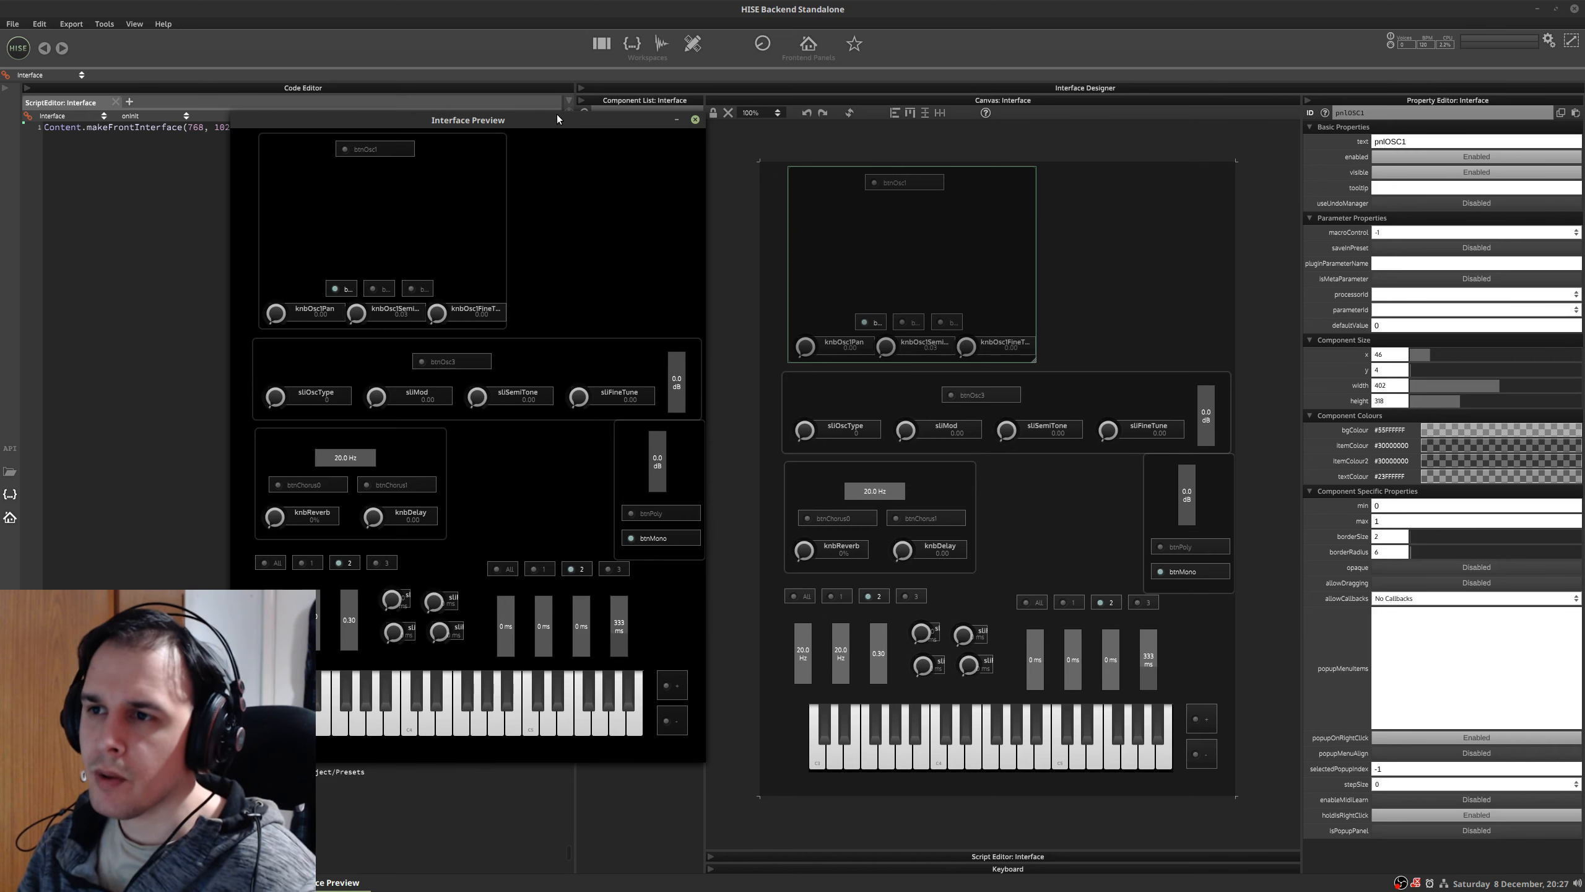
left_click_drag(558, 115, 605, 124)
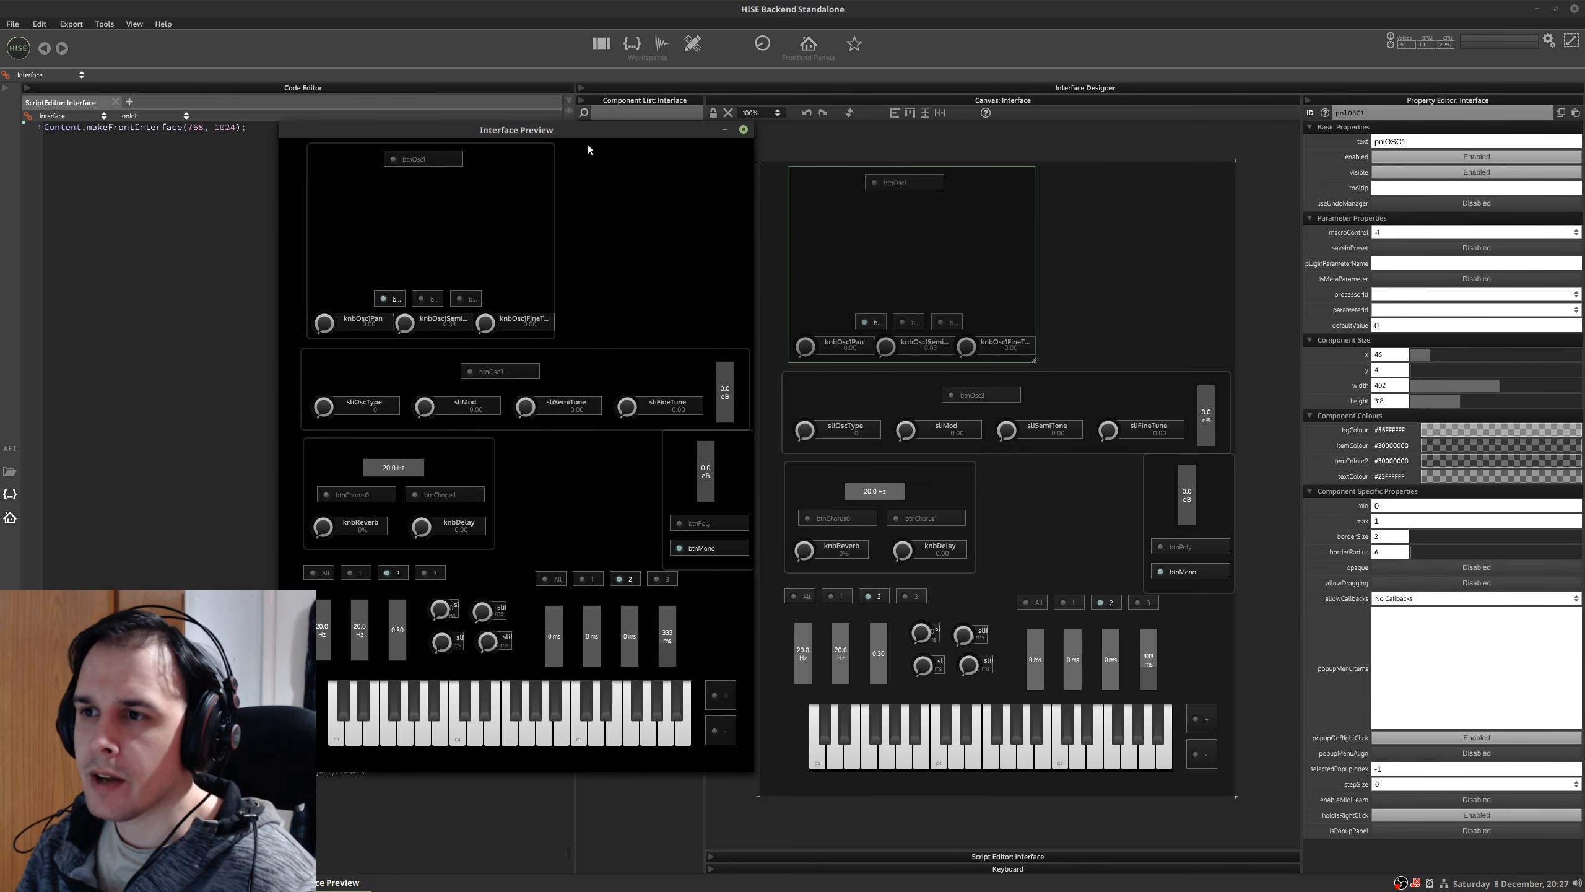
left_click_drag(585, 134, 595, 133)
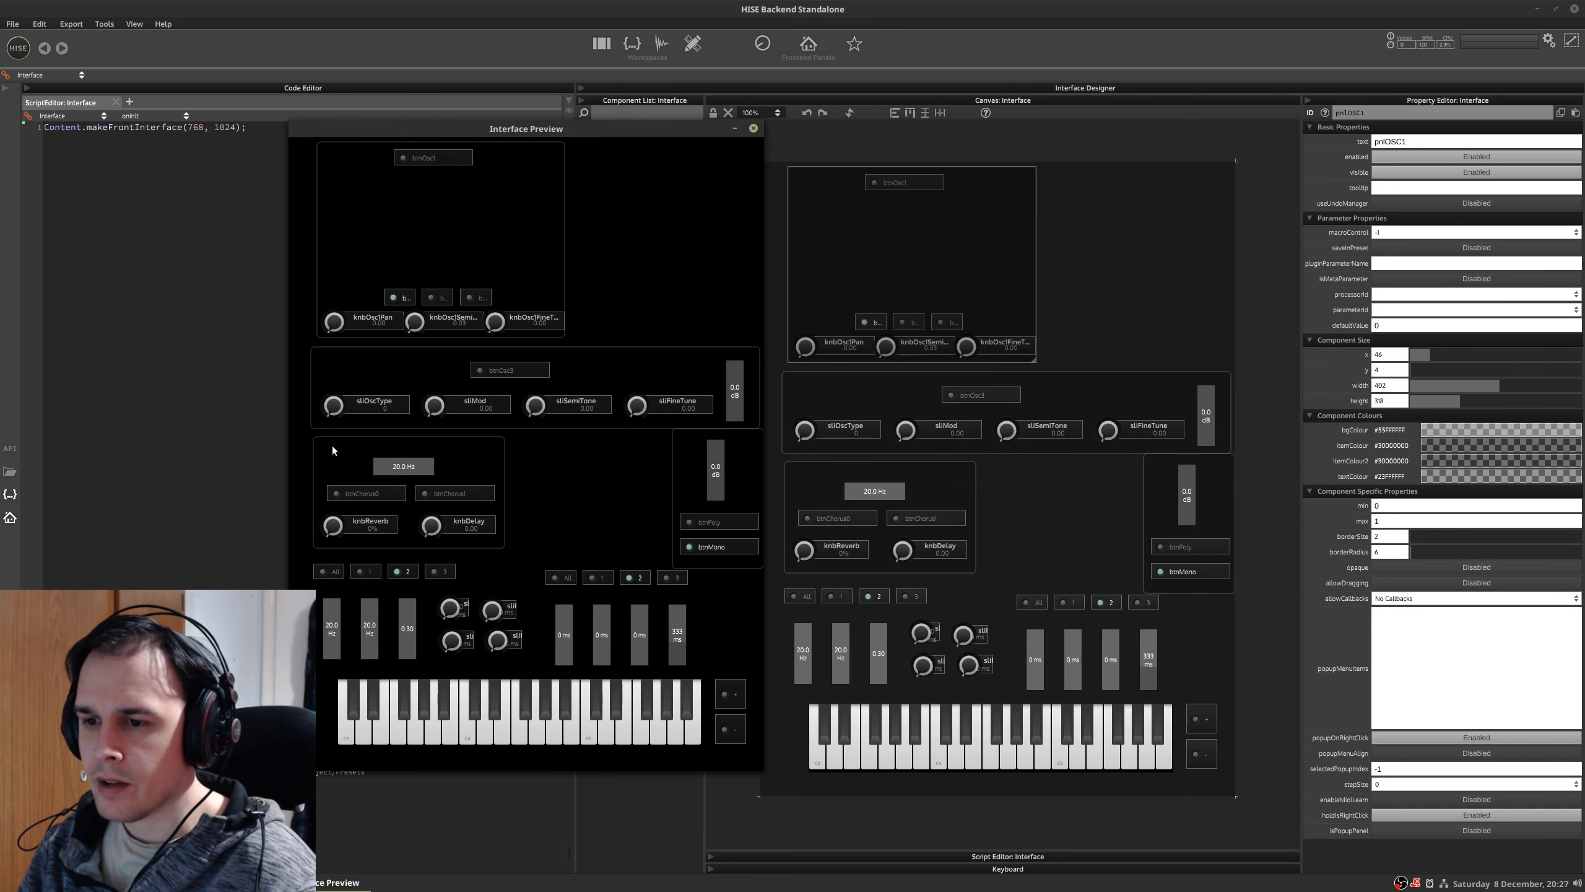
left_click_drag(648, 128, 628, 85)
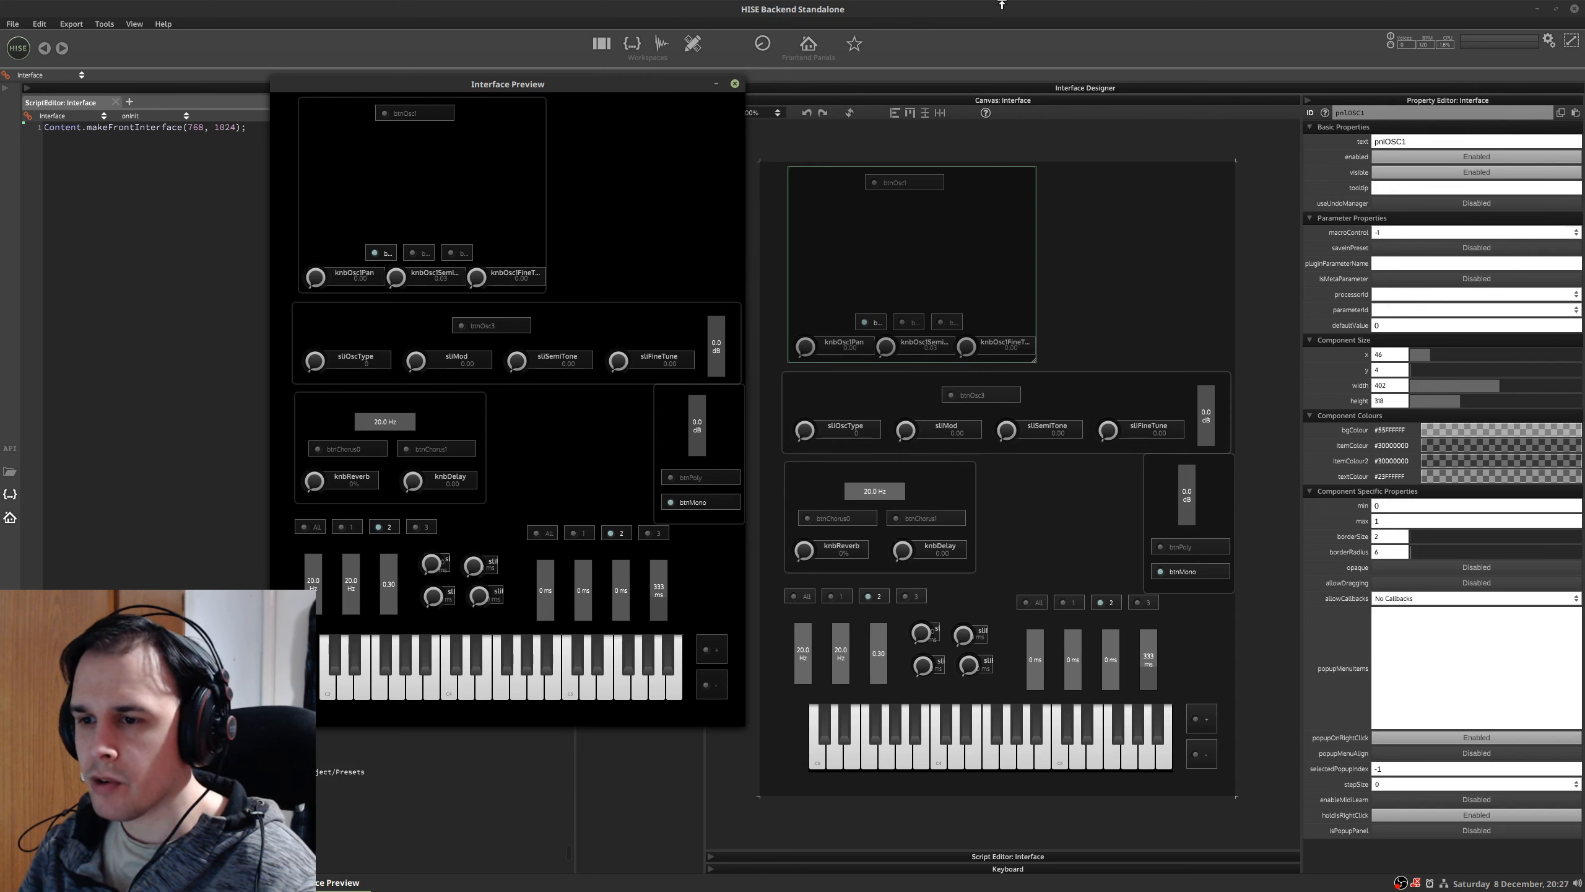
left_click(734, 83)
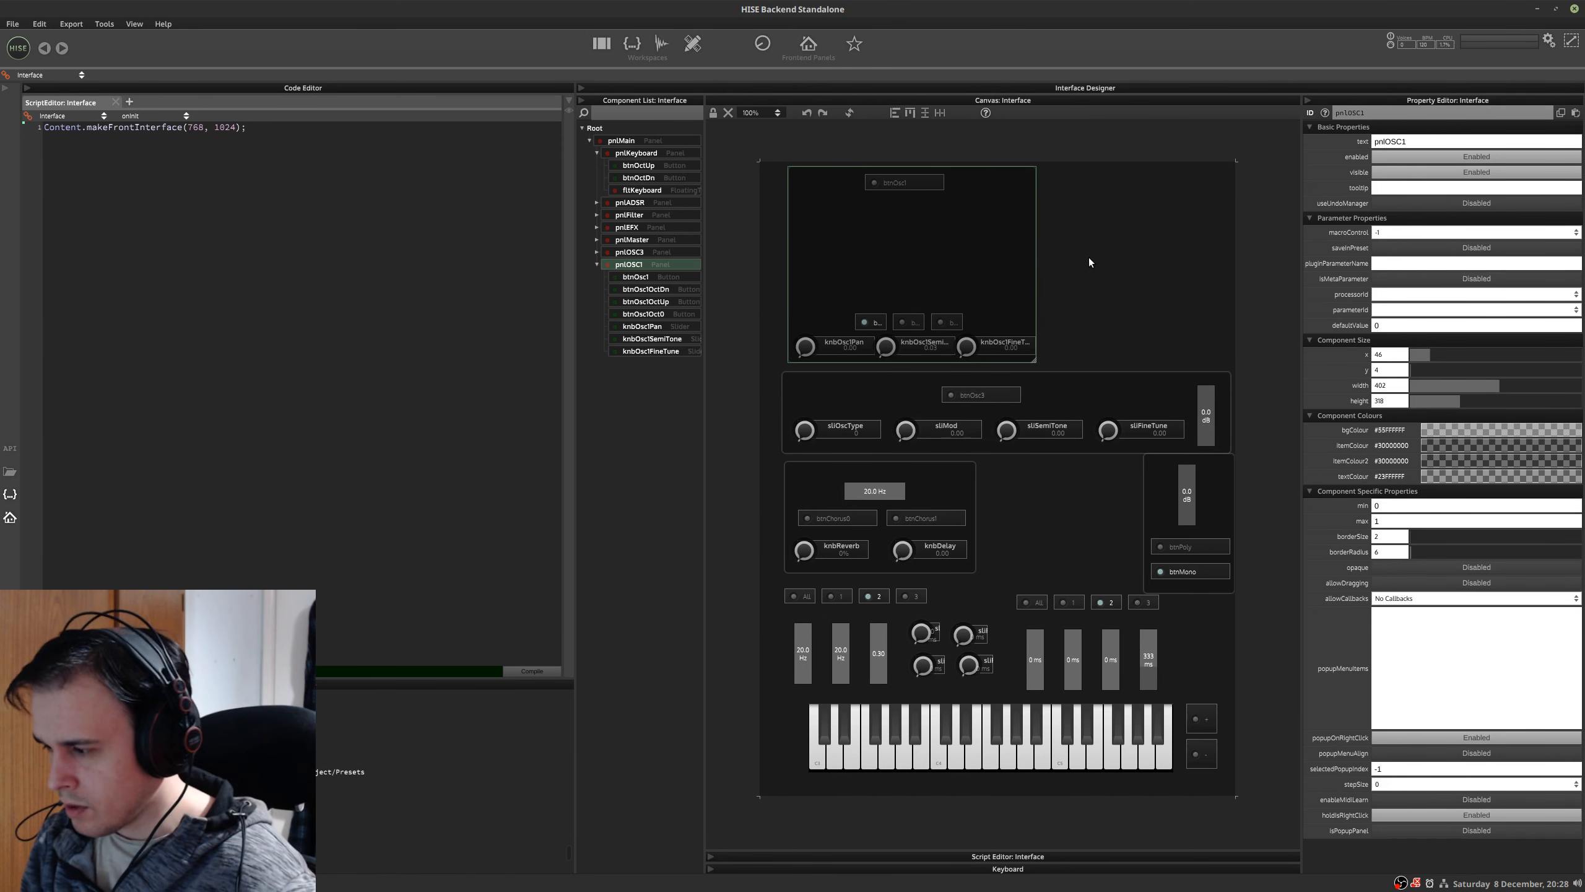
- Glance at the mockup, switch to OBS Studio, toggle a capture source's visibility and transition the preview scene to the output
key("ctrl+alt+Right")
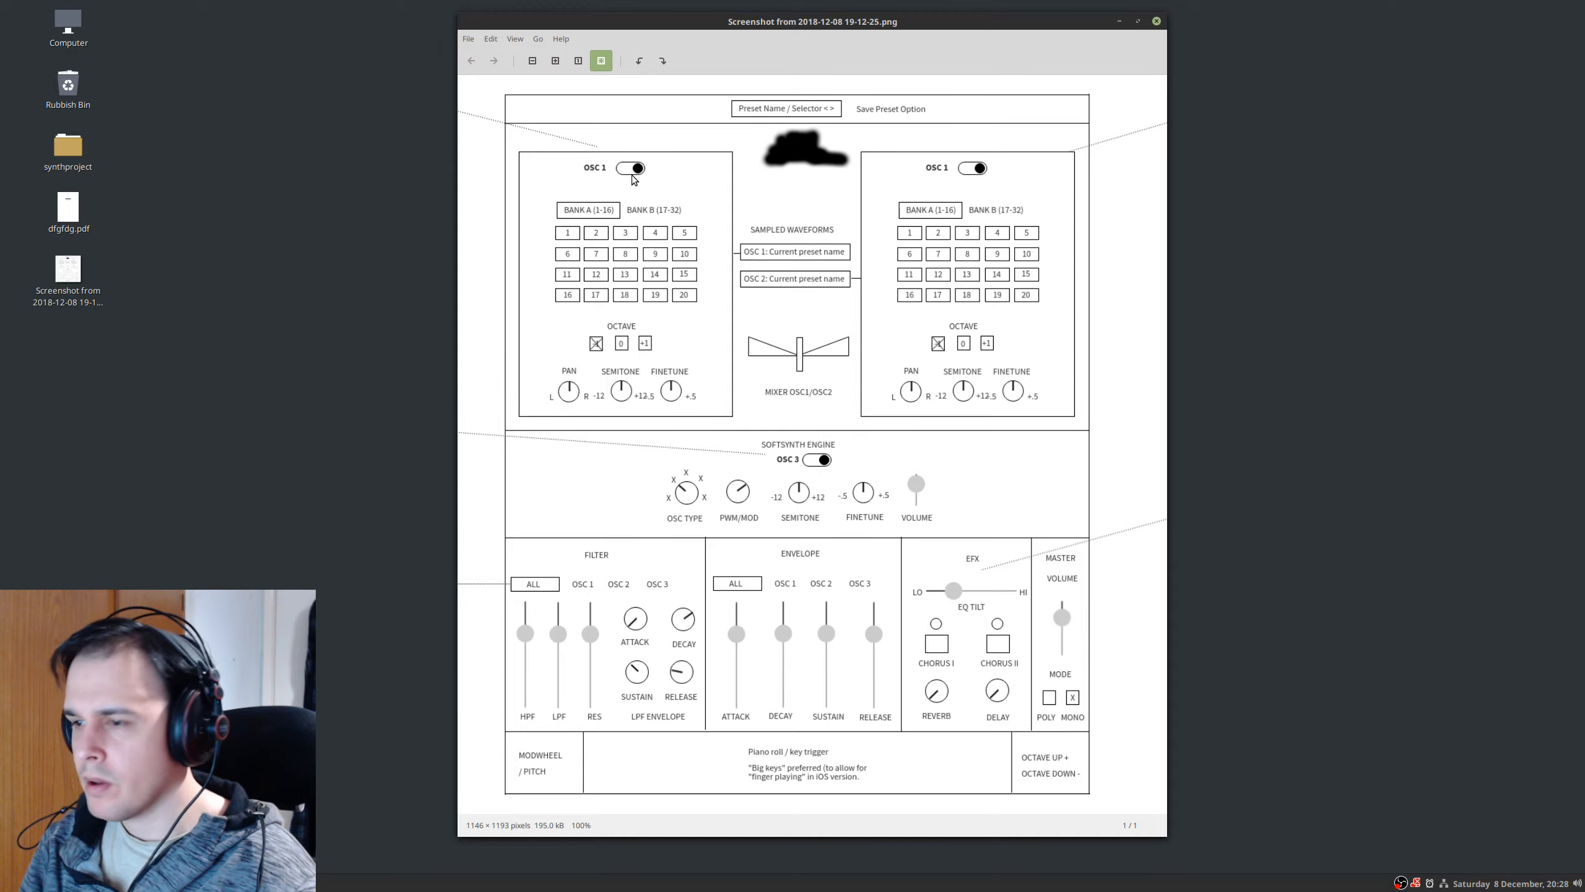
key("alt+Tab")
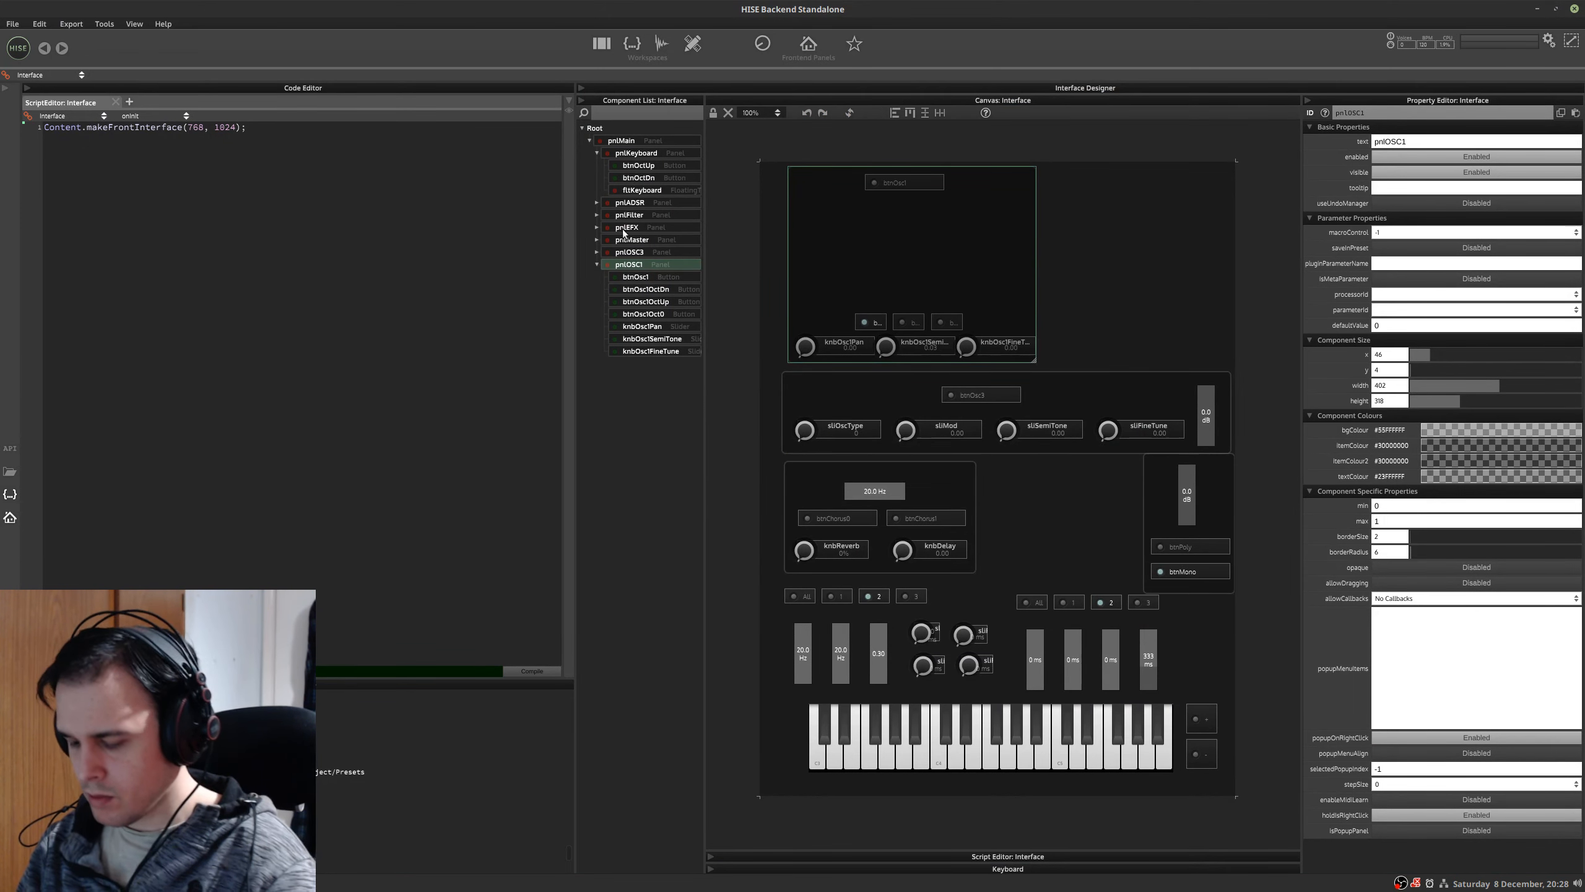
key("alt+Tab")
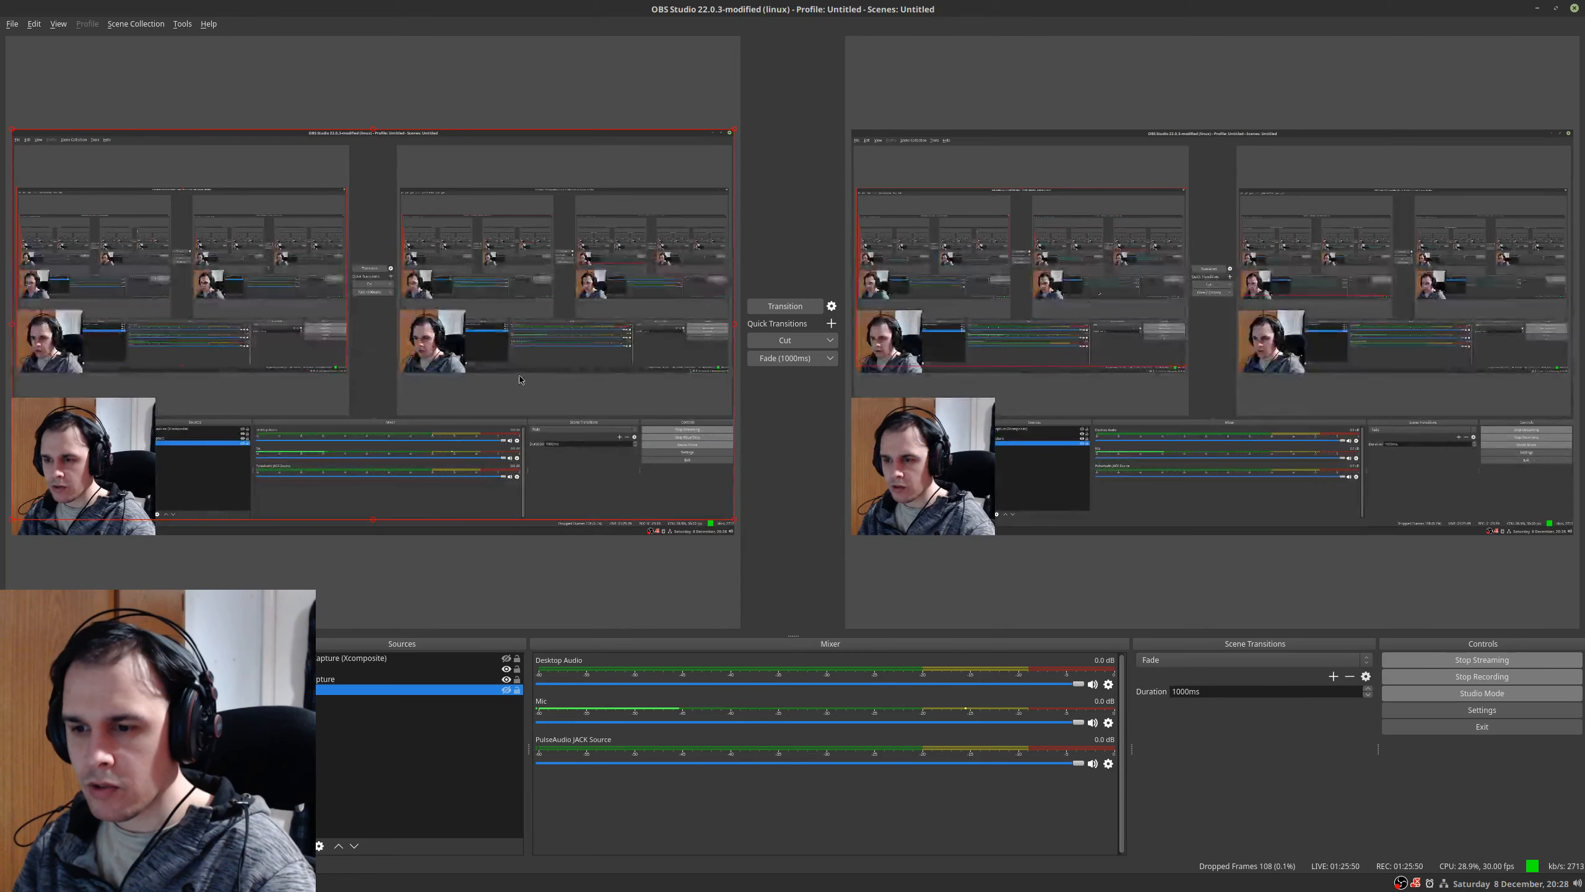
left_click(506, 689)
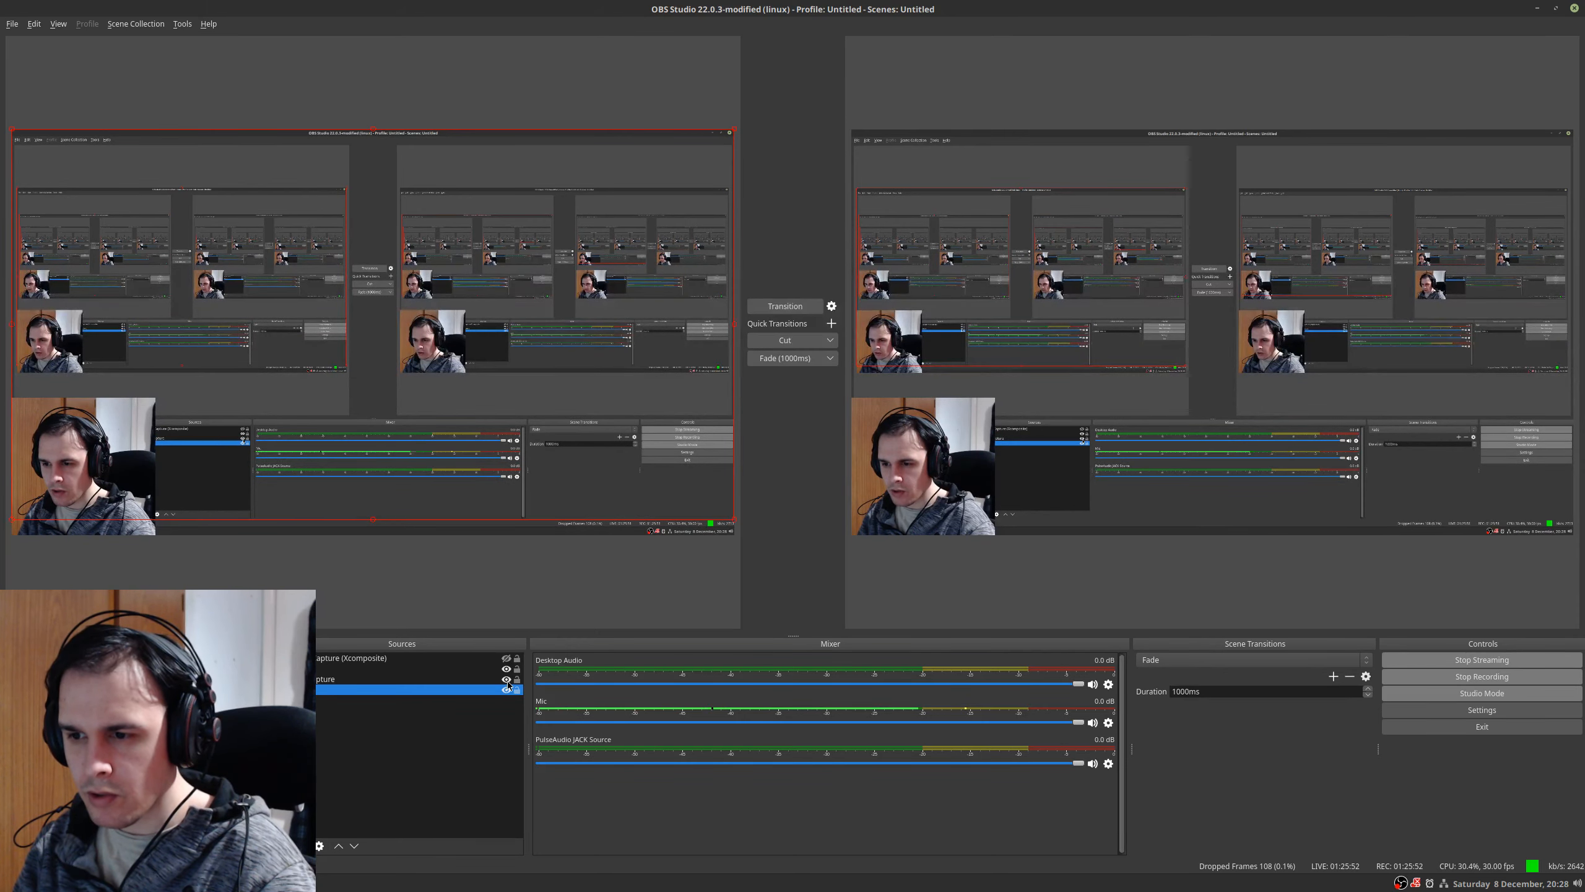
left_click(784, 305)
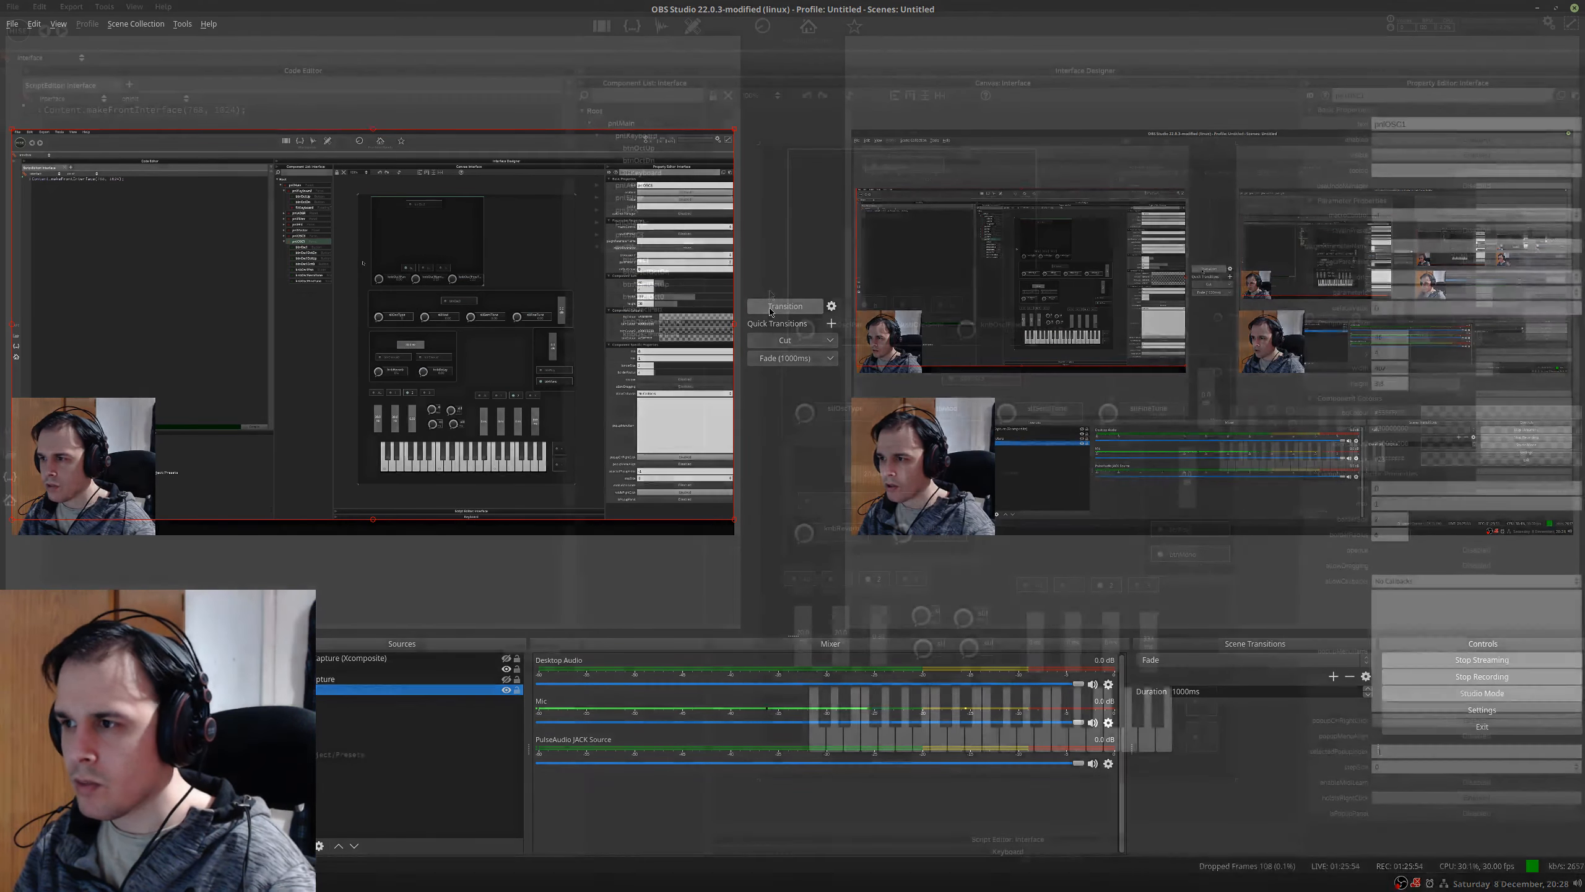
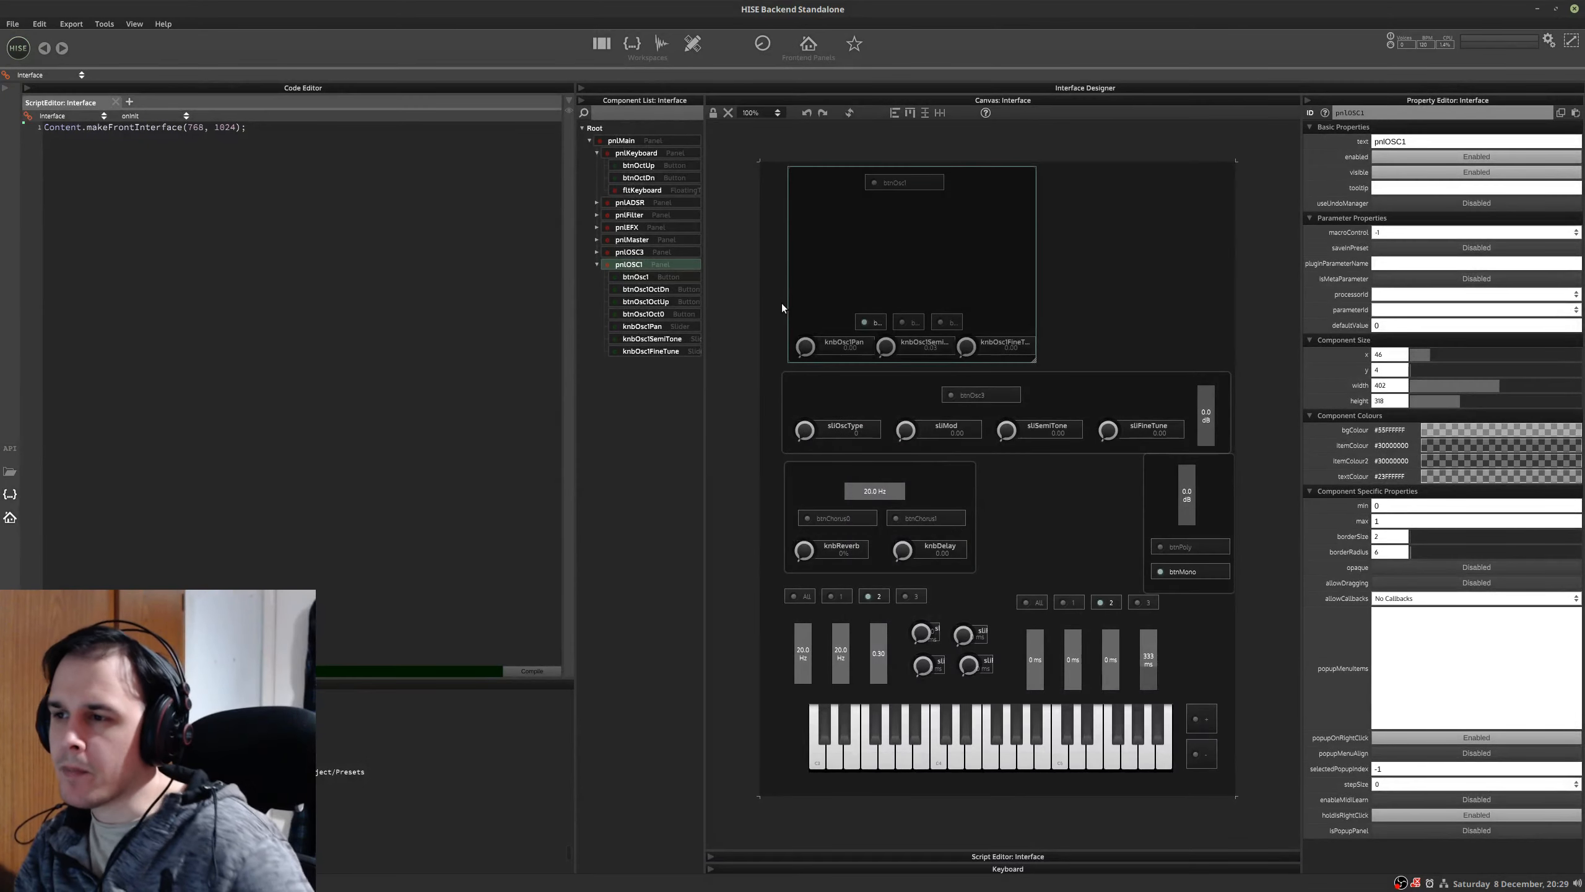
- Check the mockup's OSC 1 section and duplicate btnOsc1OctDn to about x 18, y 82 in pnlOSC1
key("ctrl+alt+Right")
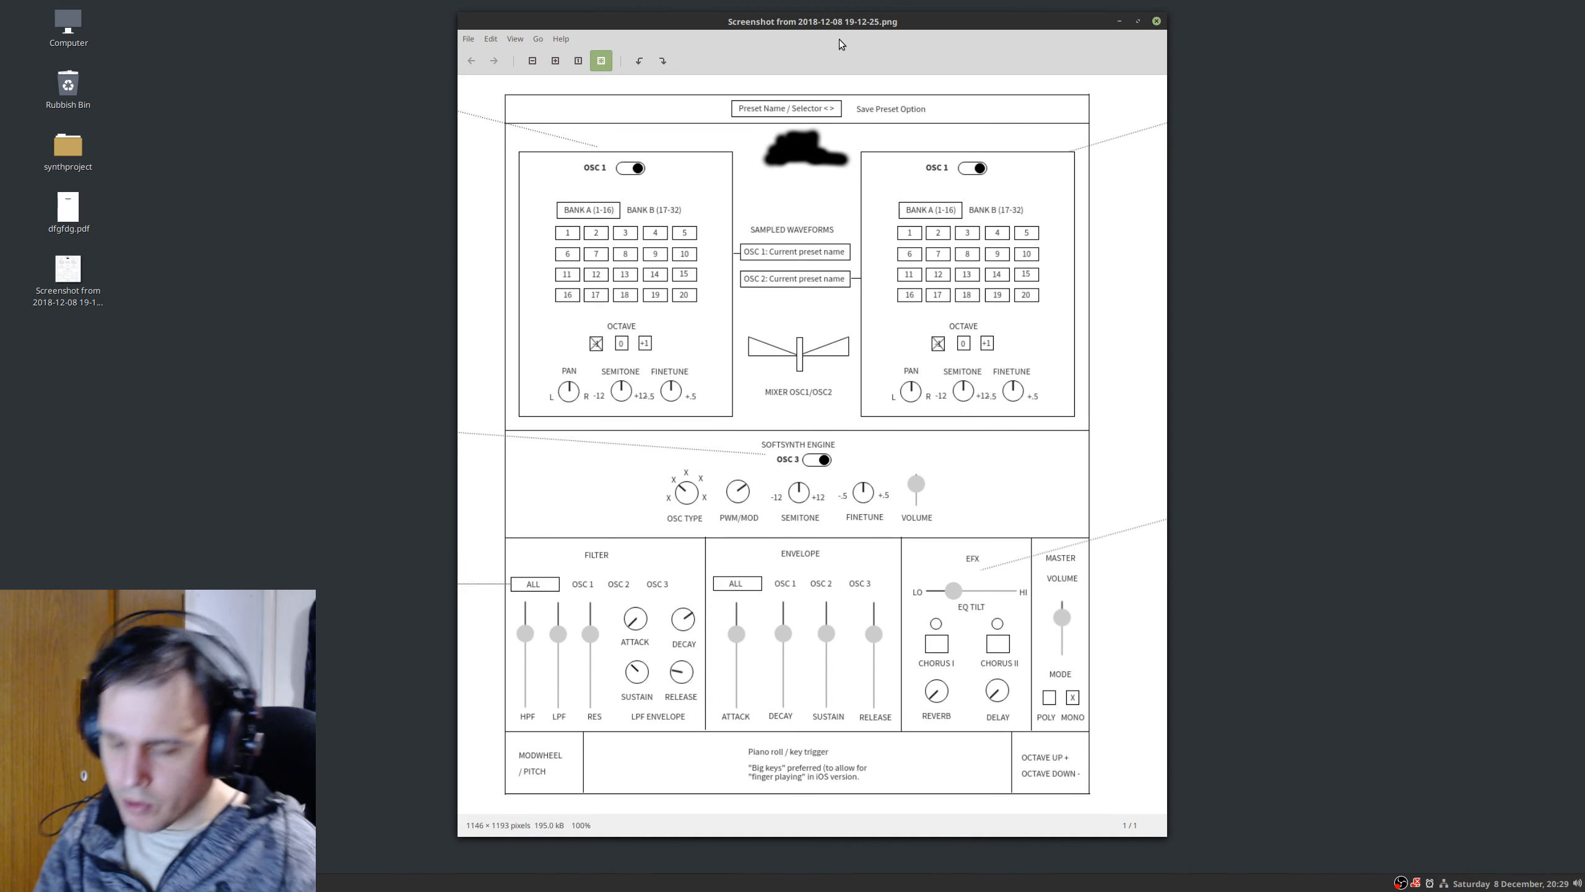
key("alt+Tab")
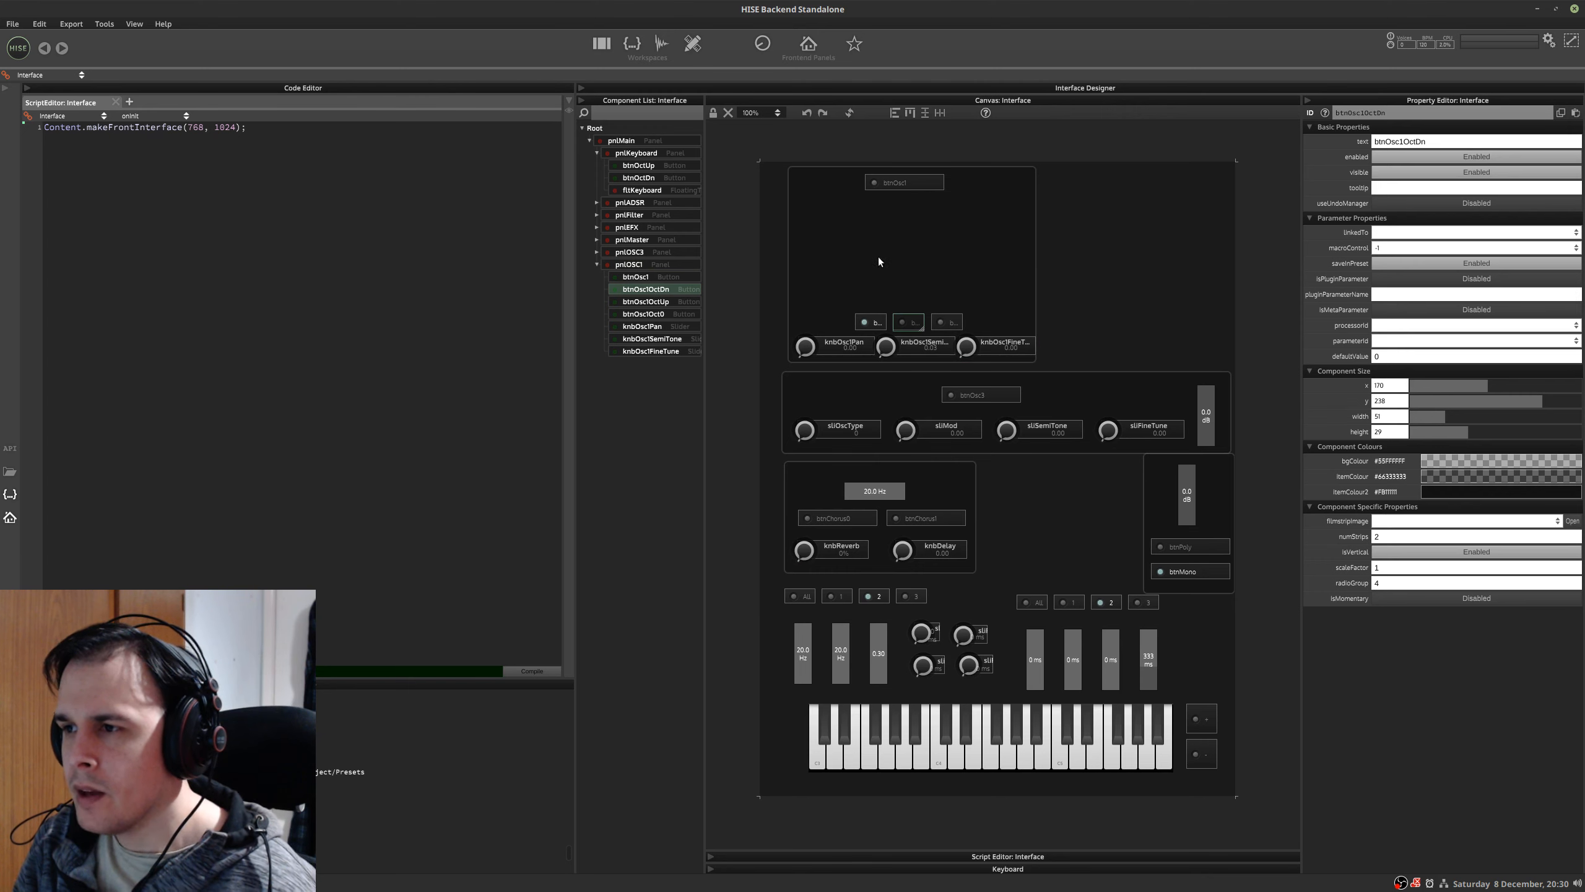
left_click_drag(909, 326, 813, 230)
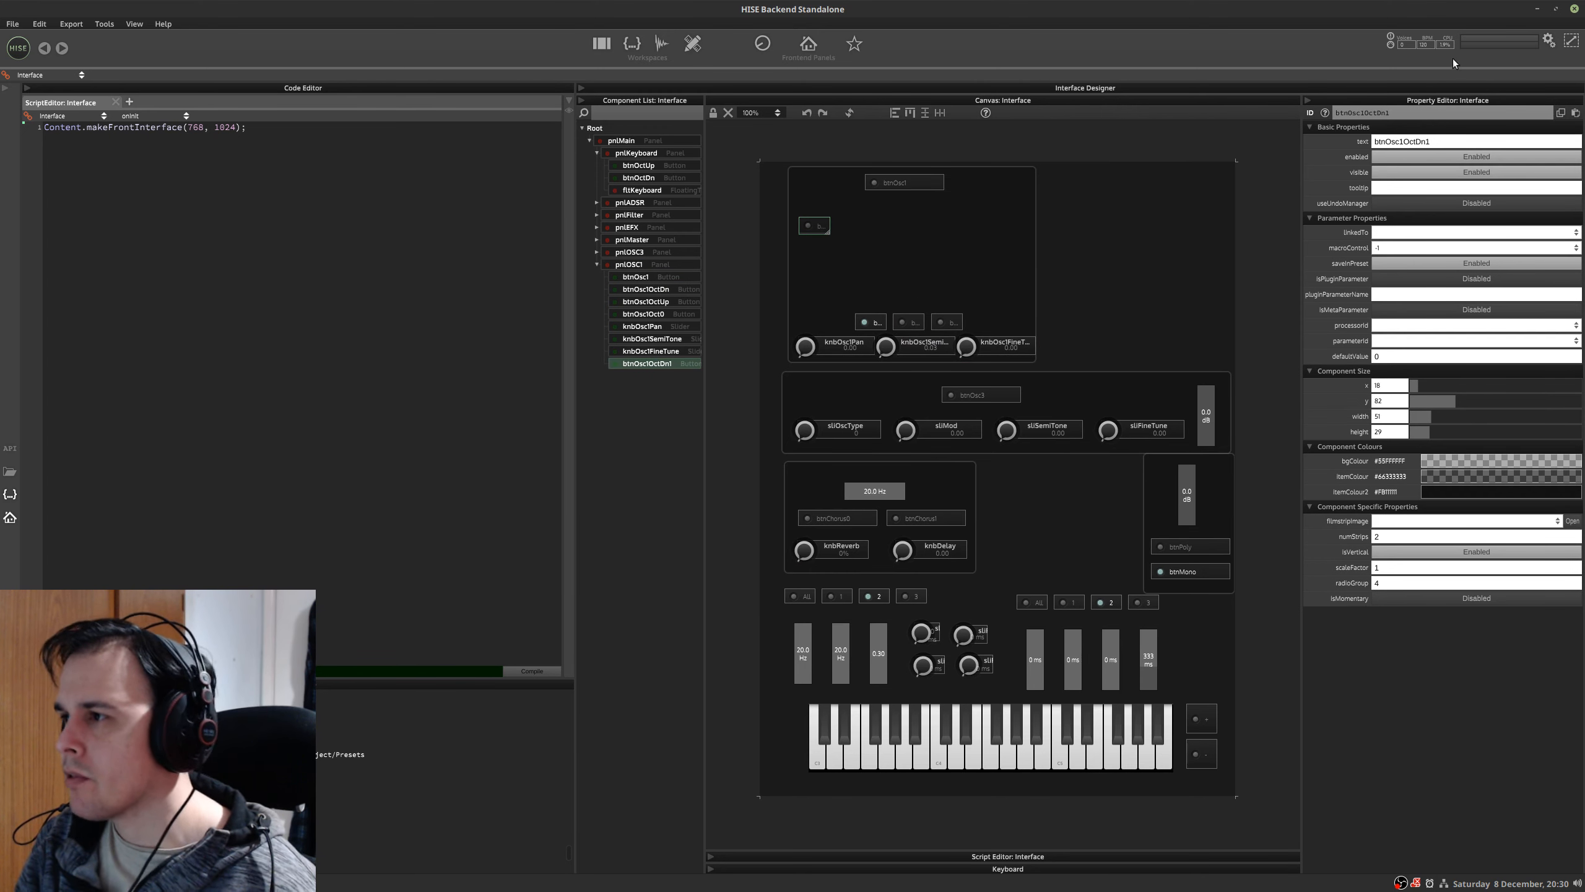
- Rename the duplicated octave button to btnOsc1Program0 and set its radio group to 5
key("ctrl+alt+Right")
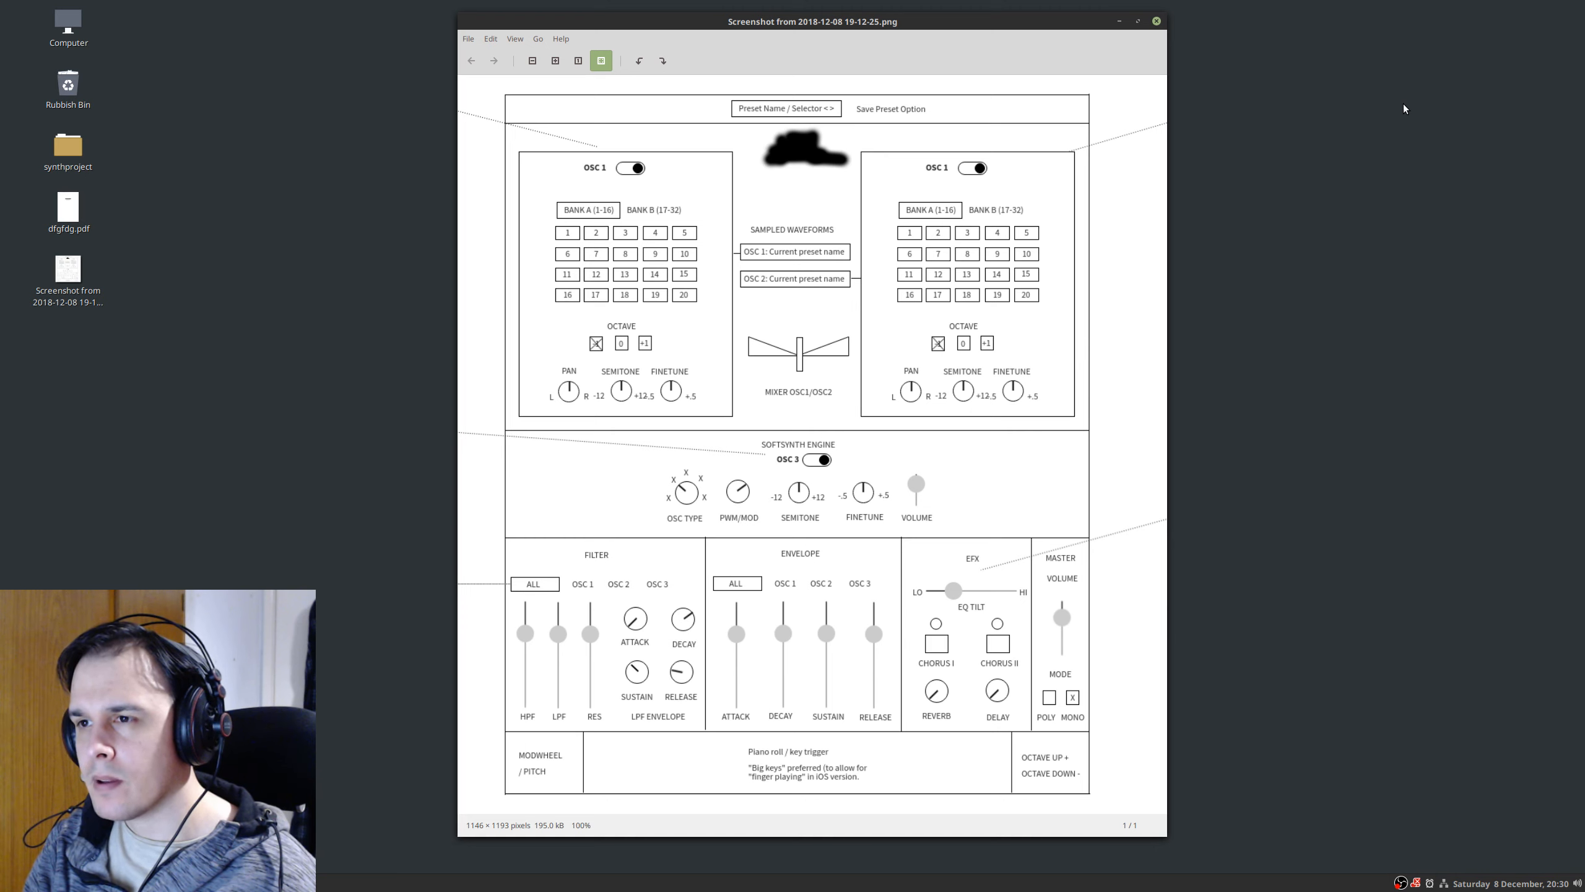
key("alt+Tab")
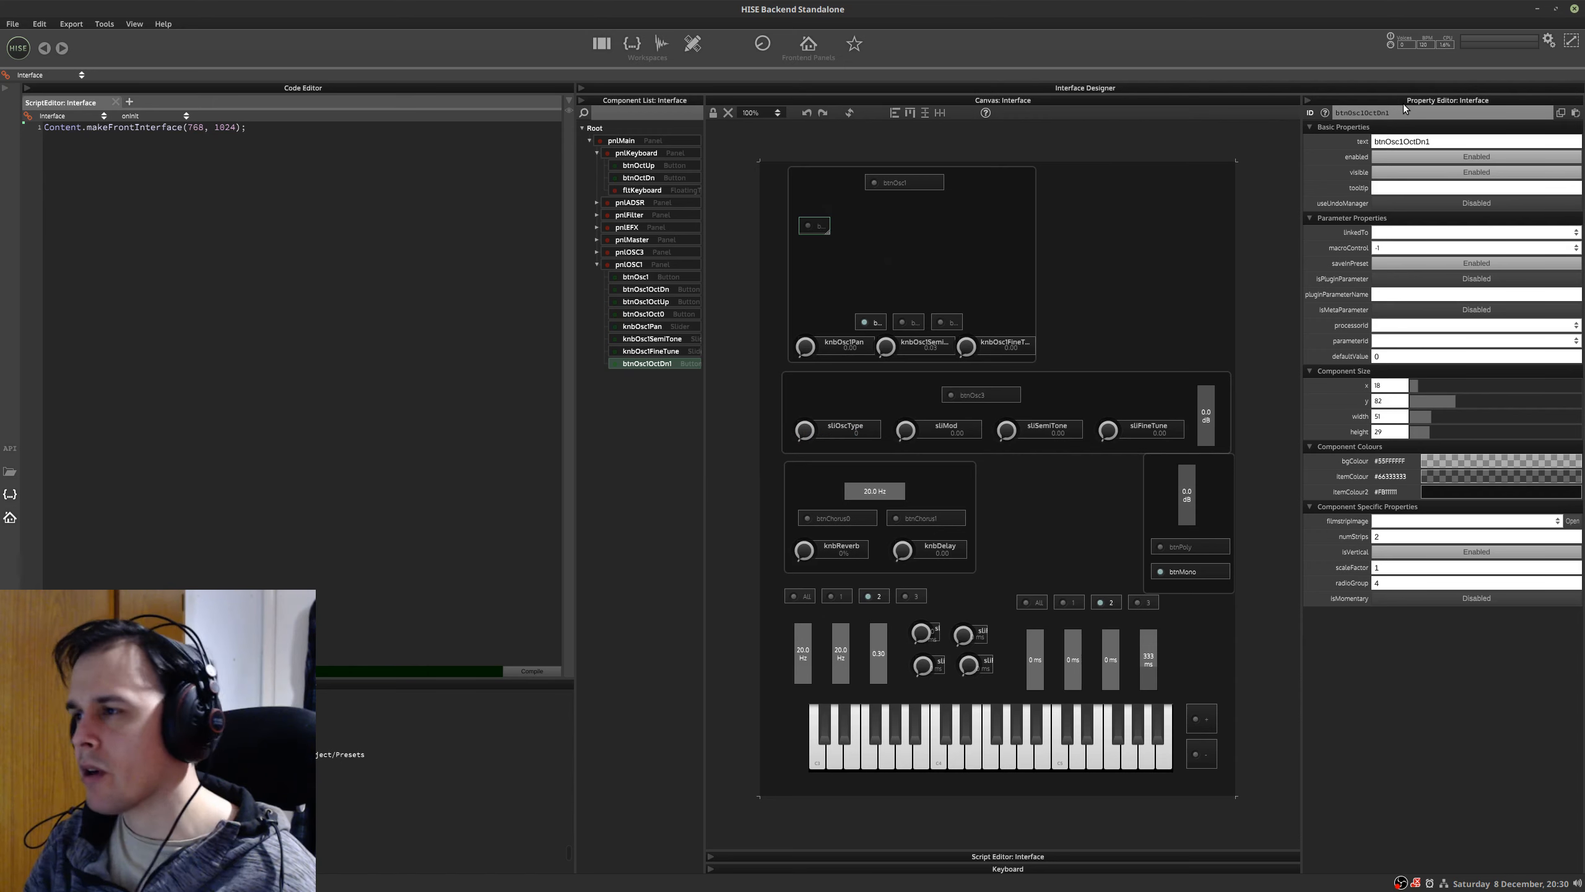
left_click(1393, 109)
key("BackSpace")
key("BackSpace")
key("BackSpace")
key("BackSpace")
key("BackSpace")
key("BackSpace")
key("BackSpace")
key("BackSpace")
key("BackSpace")
key("BackSpace")
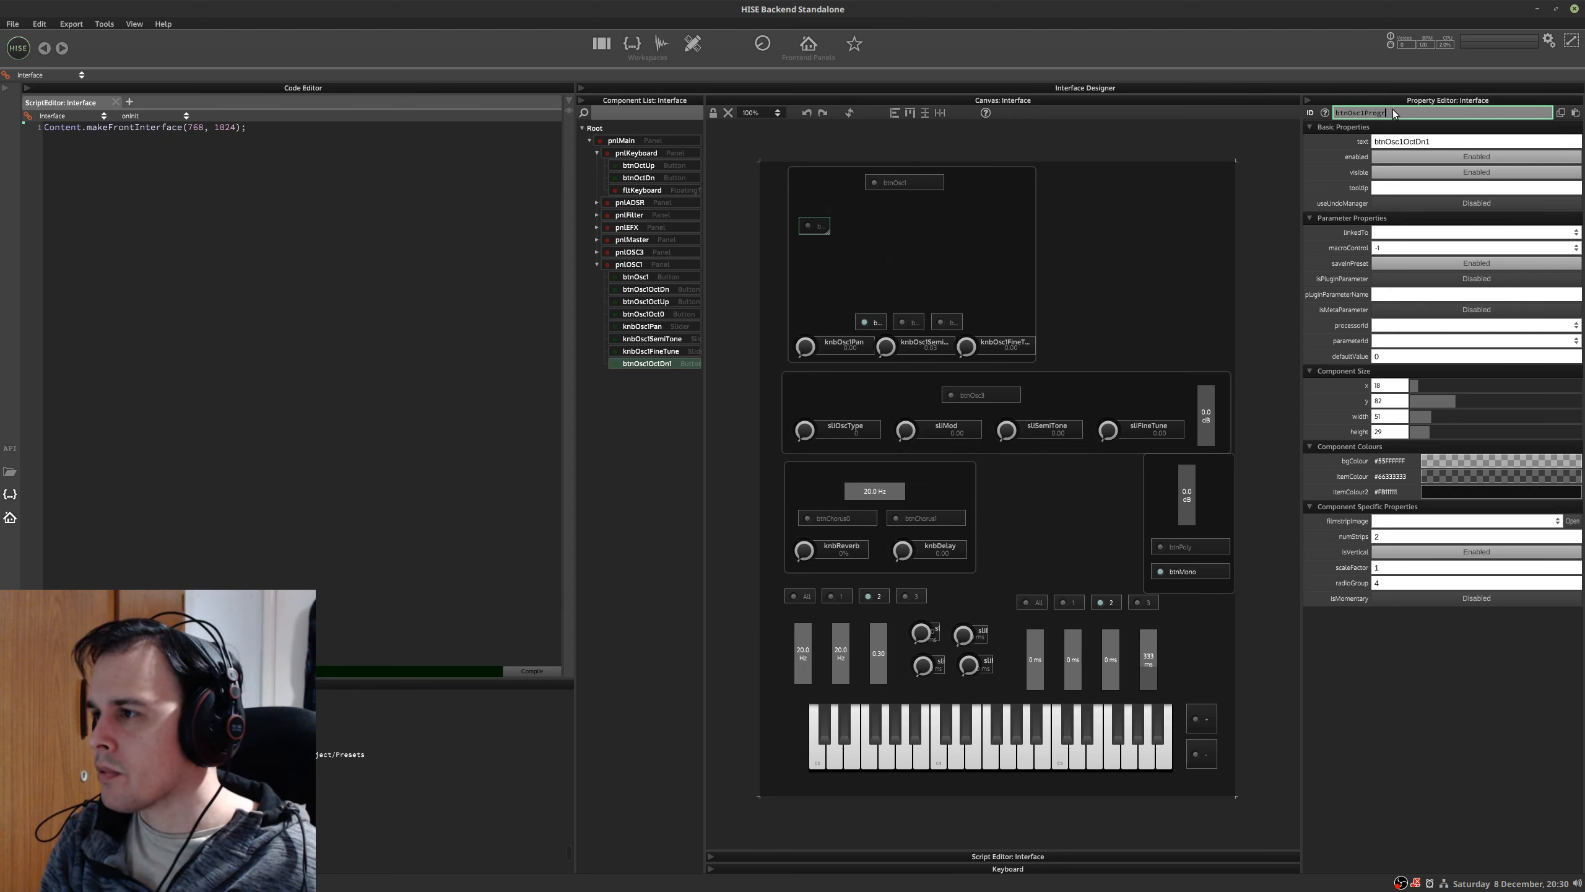
type("Osc1Program0")
key("Return")
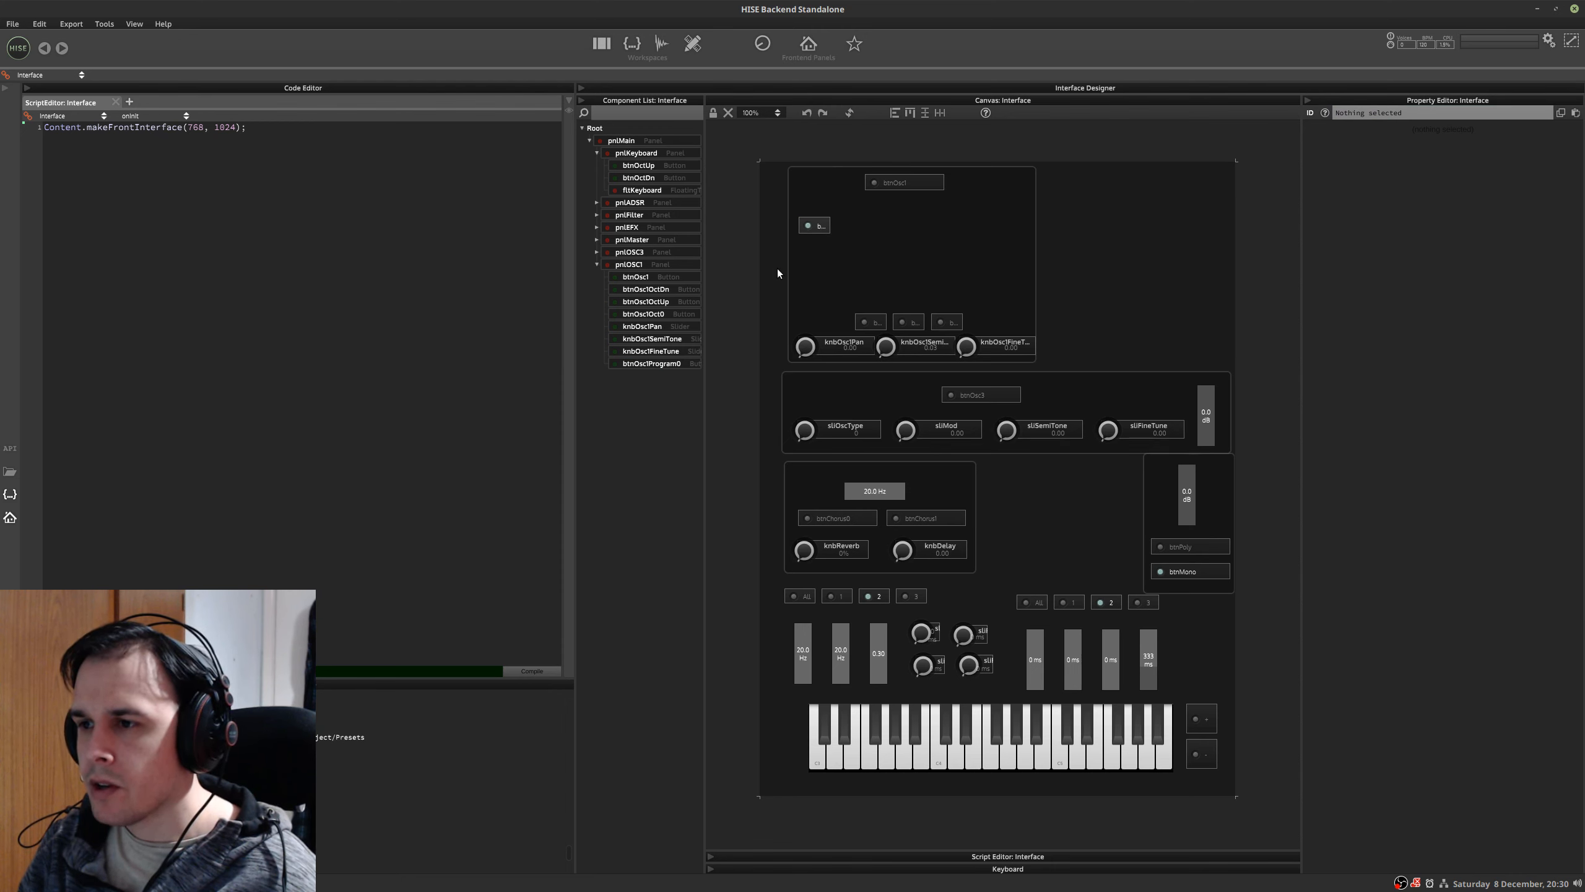
left_click(655, 367)
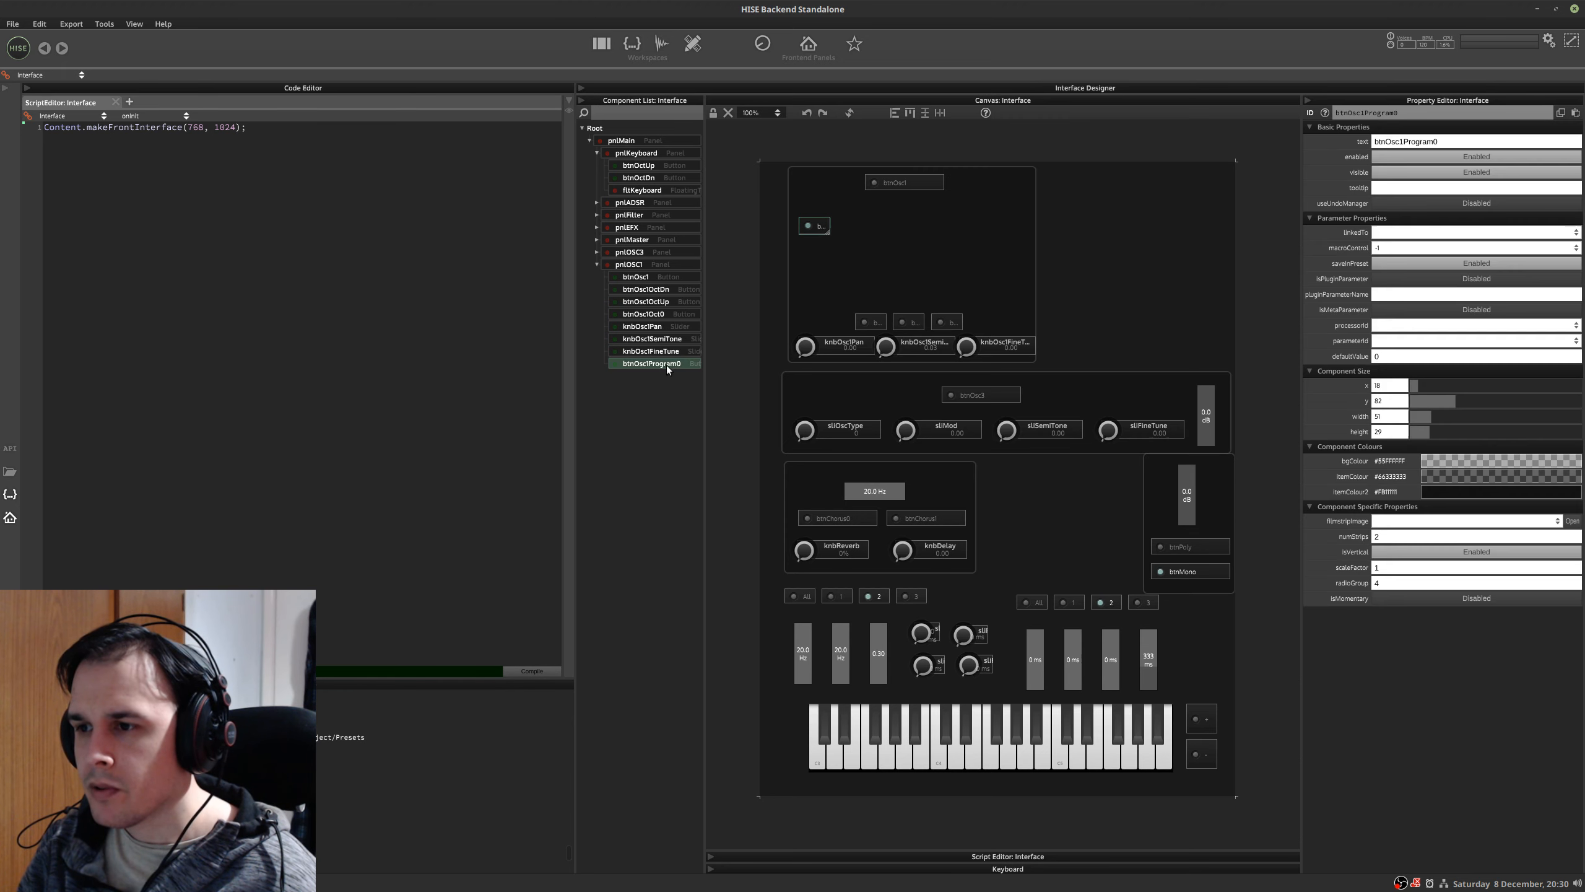
left_click(1419, 583)
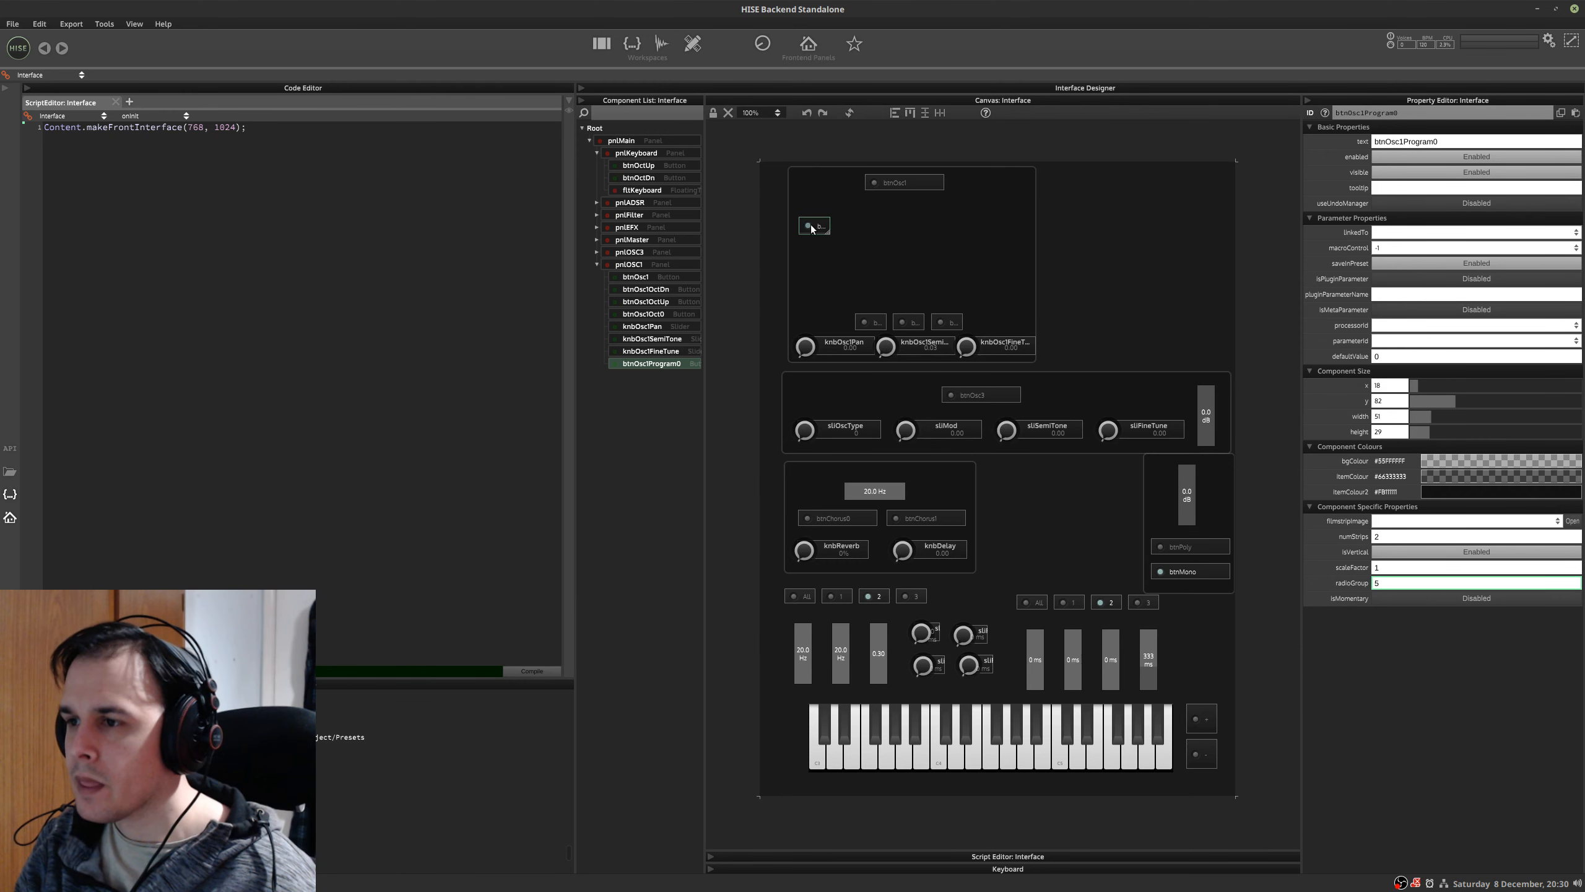
- Duplicate btnOsc1Program0 four times, spreading the copies into a row of five program buttons across pnlOSC1
left_click_drag(810, 224, 874, 240)
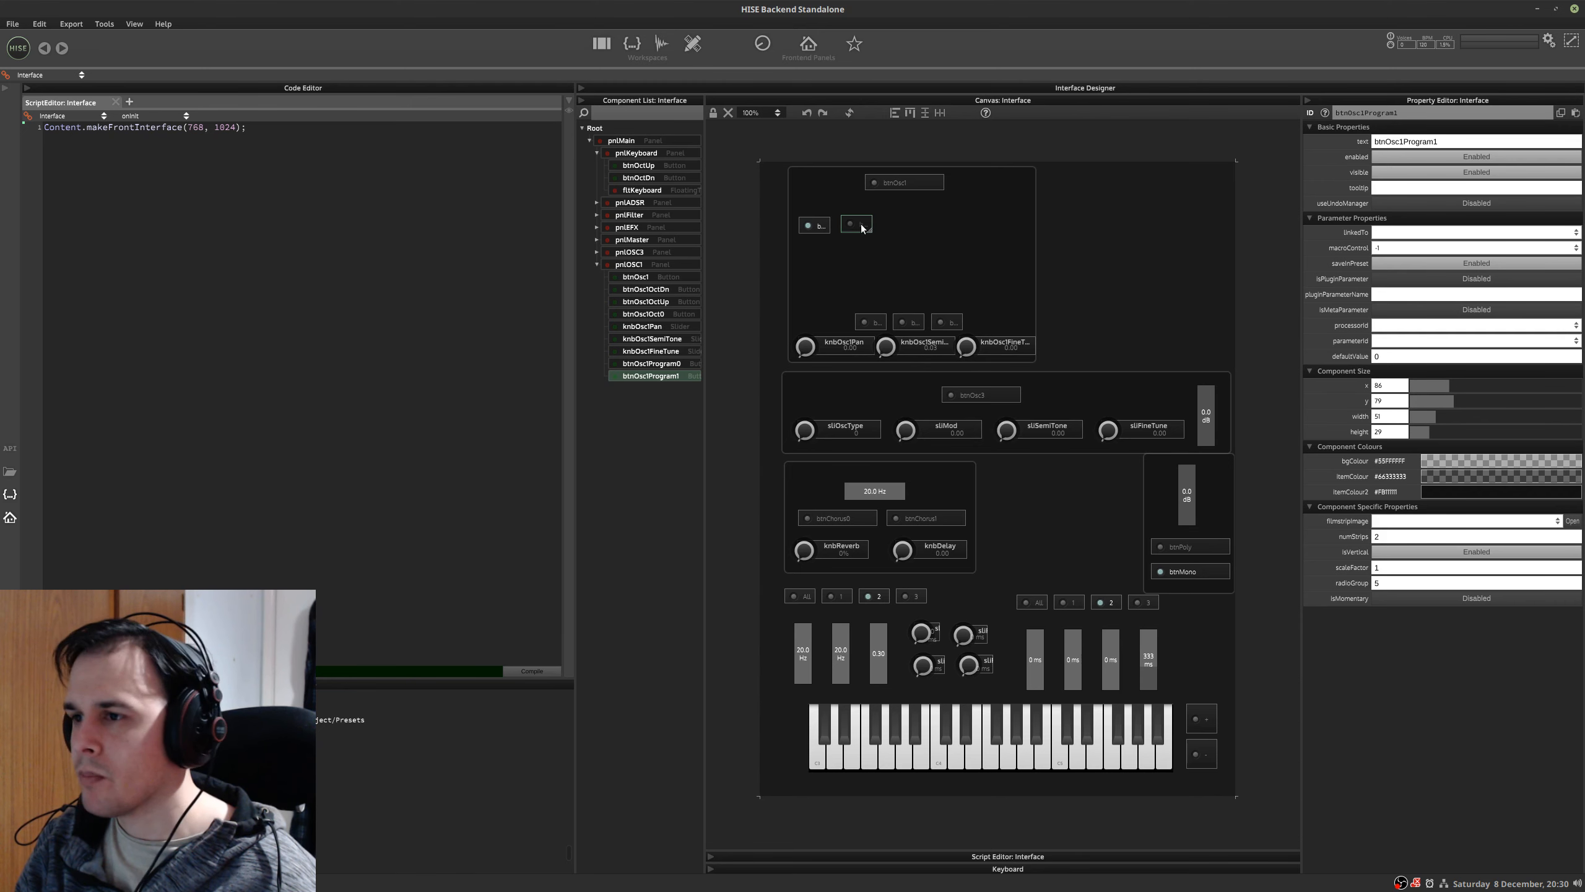
key("ctrl+d")
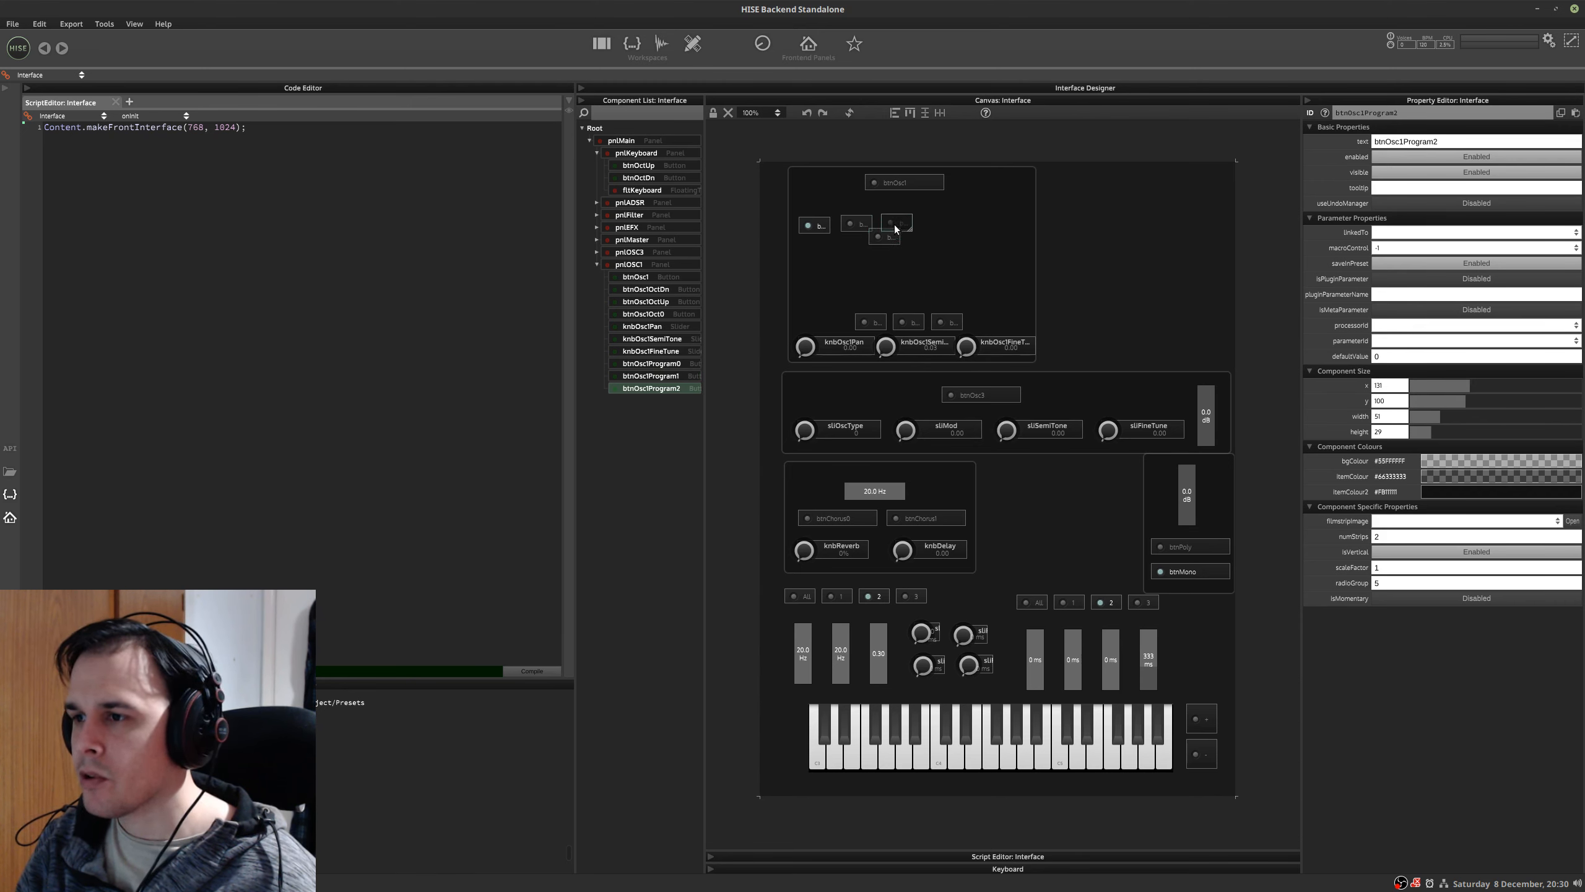
left_click_drag(894, 225, 946, 225)
key("ctrl+d")
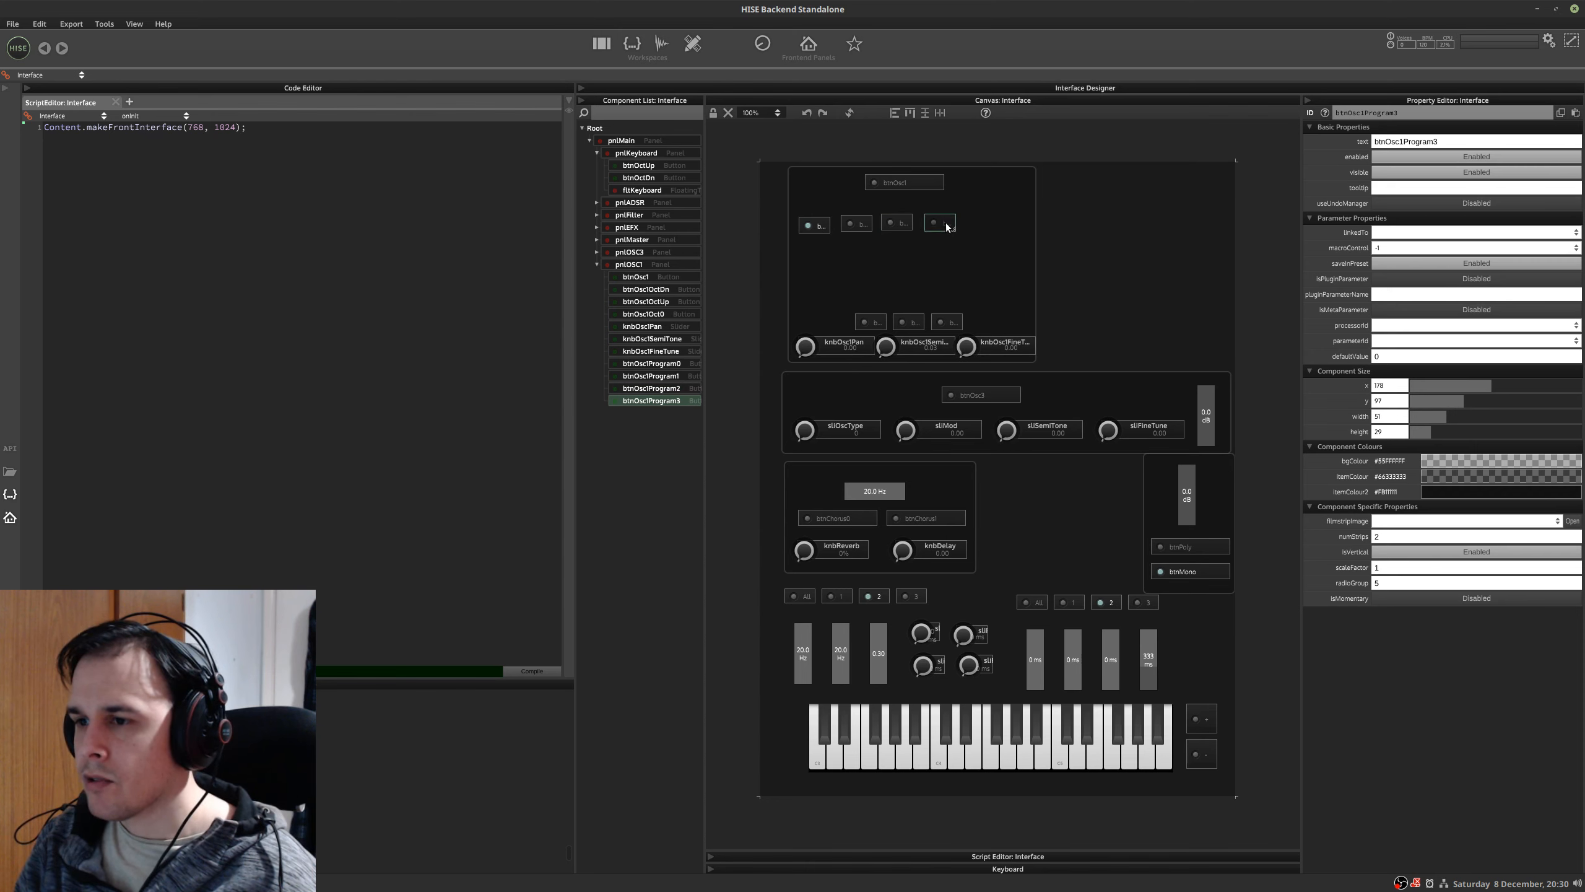
key("ctrl+d")
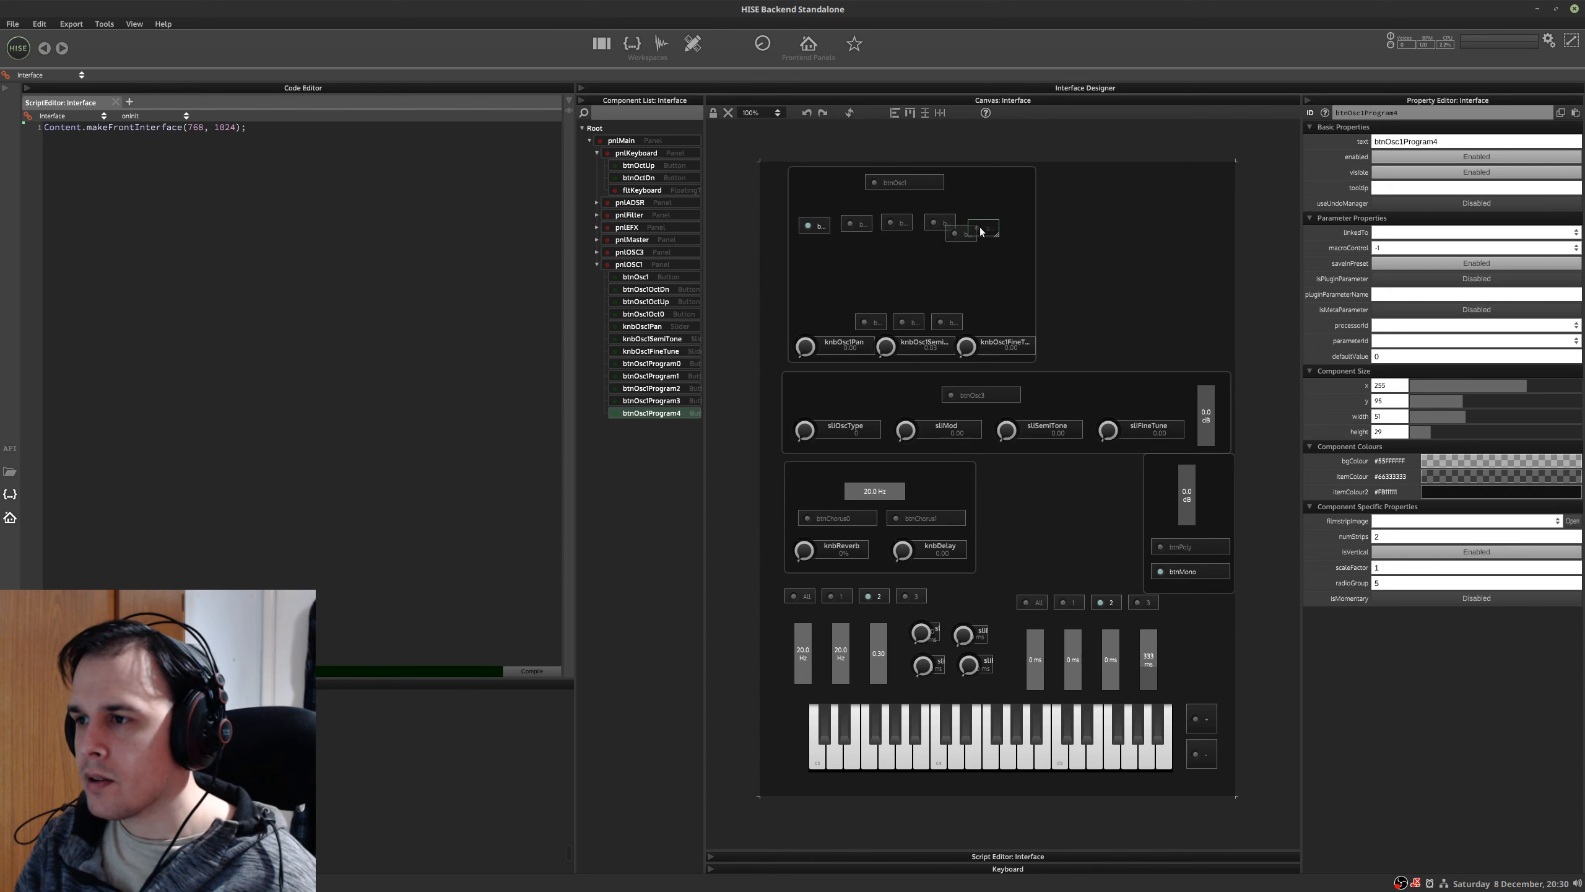
- Create five more program button duplicates and arrange them as a second row beneath the first in pnlOSC1
key("ctrl+d")
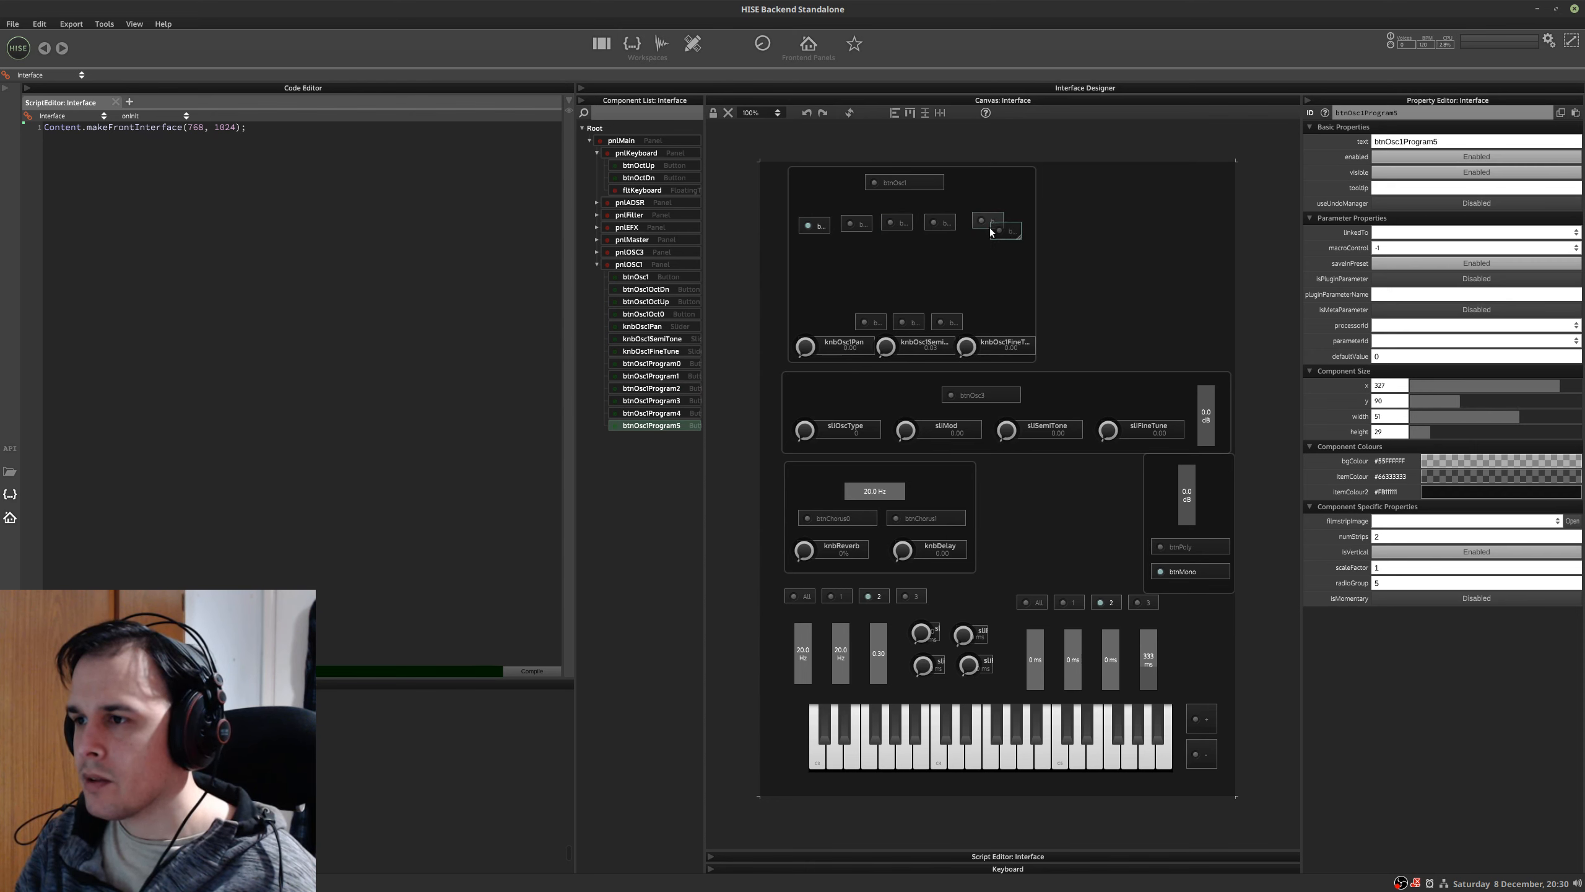
mouse_move(1005, 234)
left_mouse_down()
mouse_move(812, 251)
mouse_move(994, 249)
left_mouse_up()
key("ctrl+d")
key("ctrl+d")
key("ctrl+d")
key("ctrl+d")
- Create five more program button duplicates, btnOsc1Program10 to btnOsc1Program14, and arrange them as a third row in pnlOSC1
key("ctrl+d")
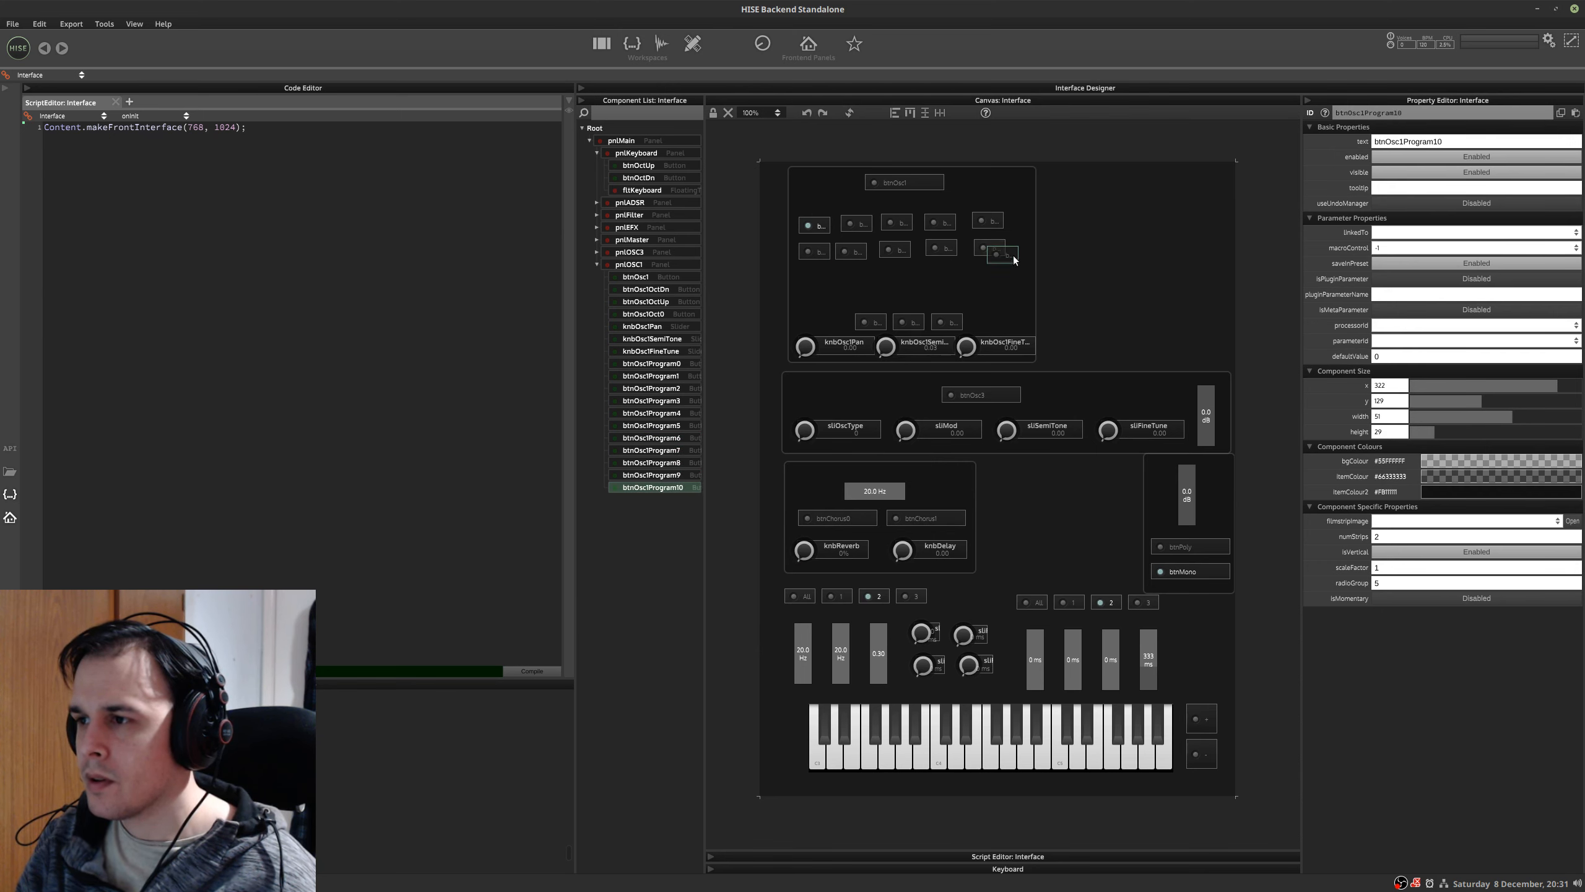
left_click_drag(863, 275, 815, 278)
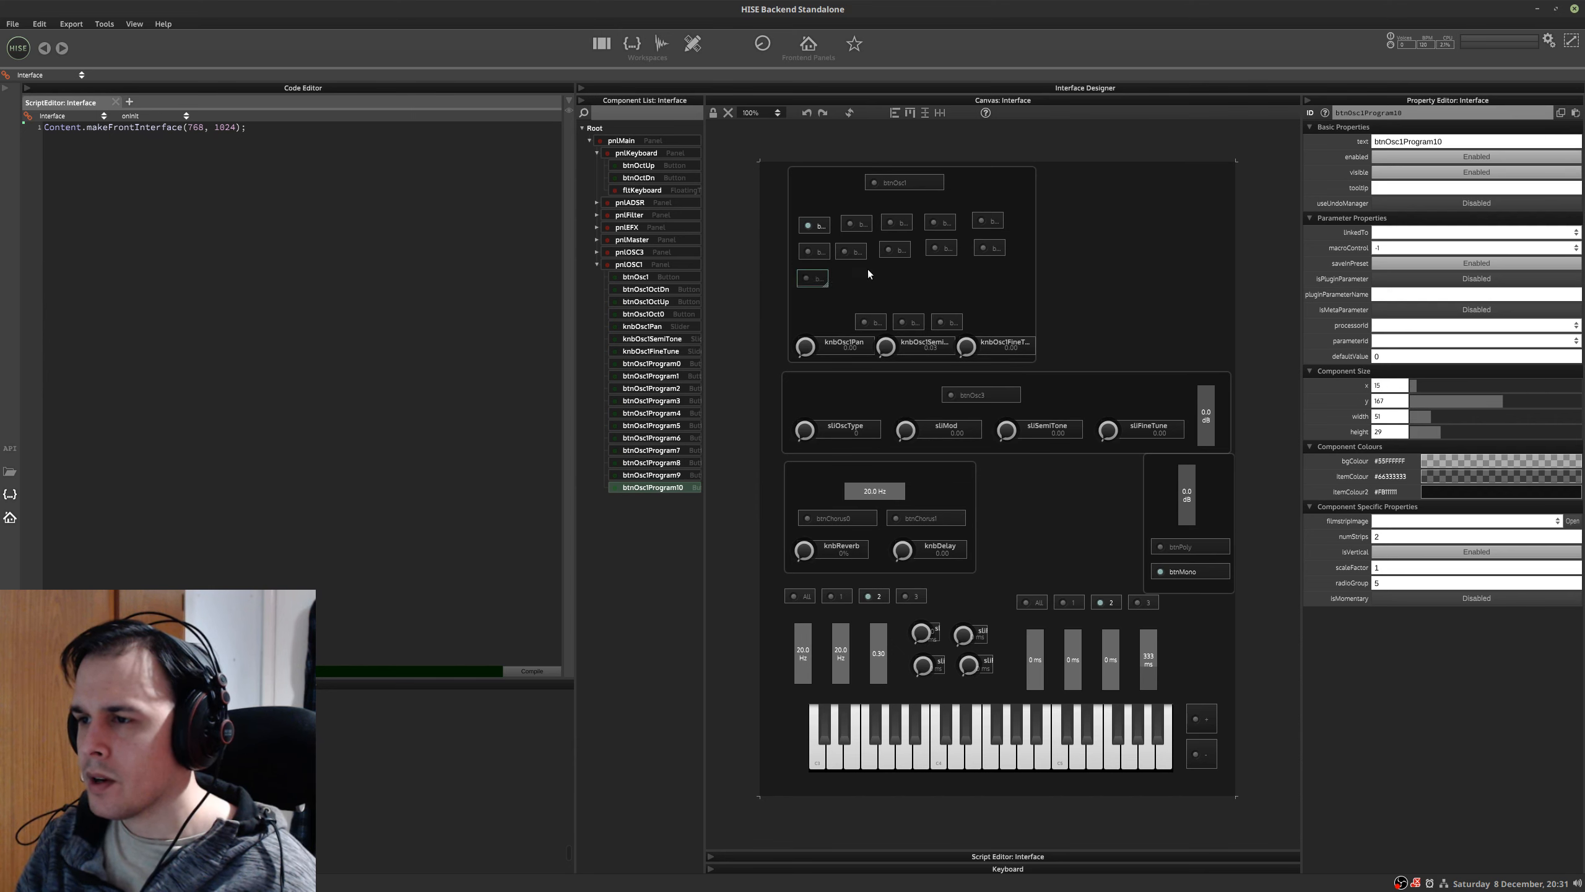
key("ctrl+d")
left_click_drag(866, 281, 847, 279)
key("ctrl+d")
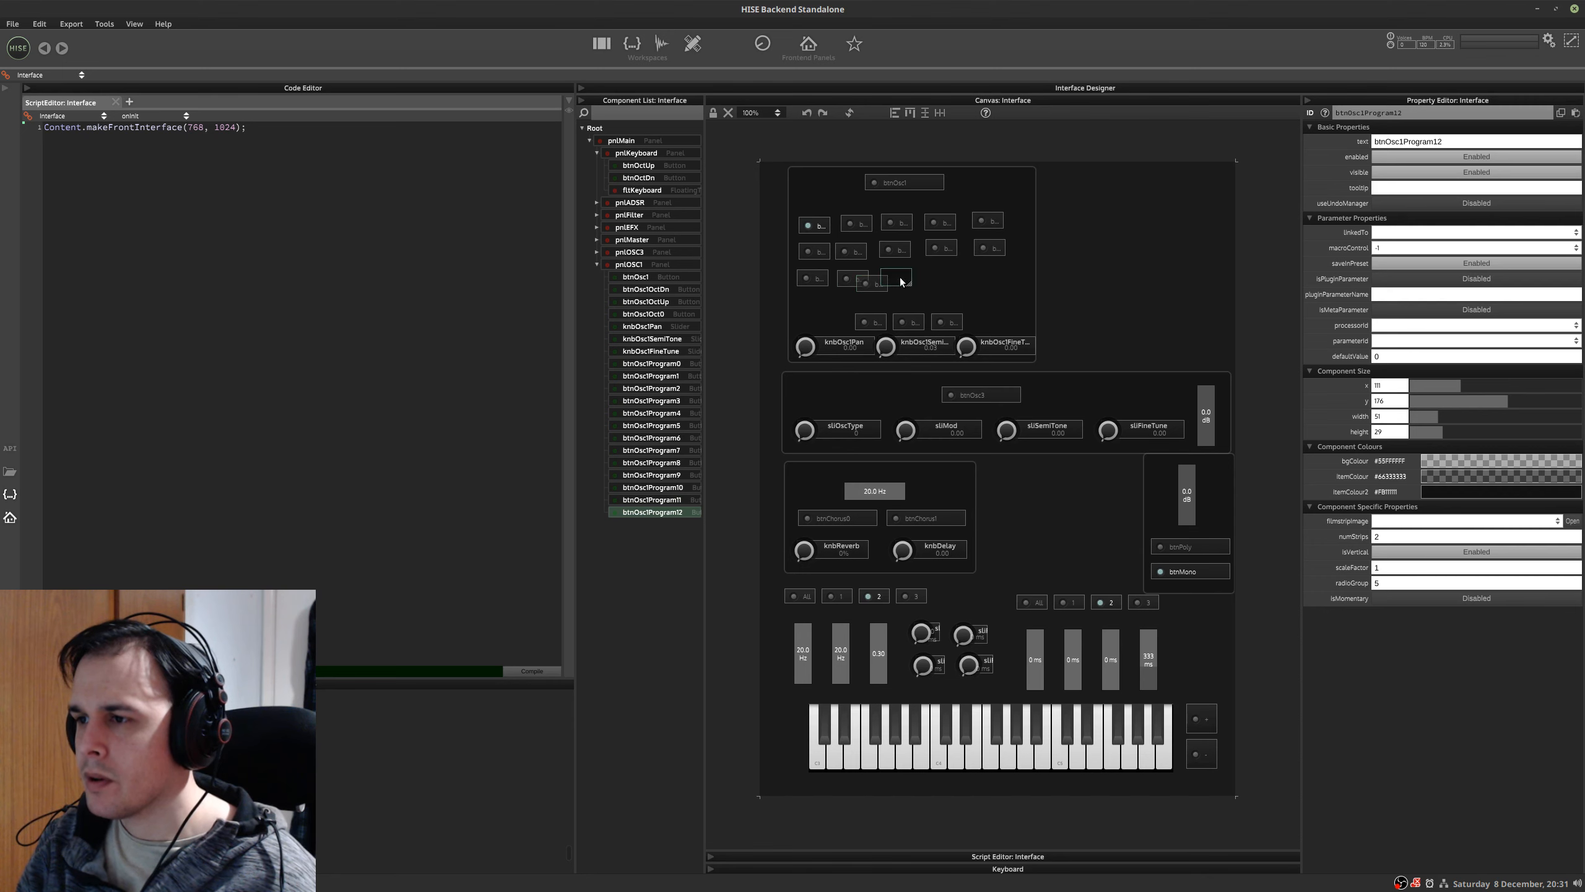
key("ctrl+d")
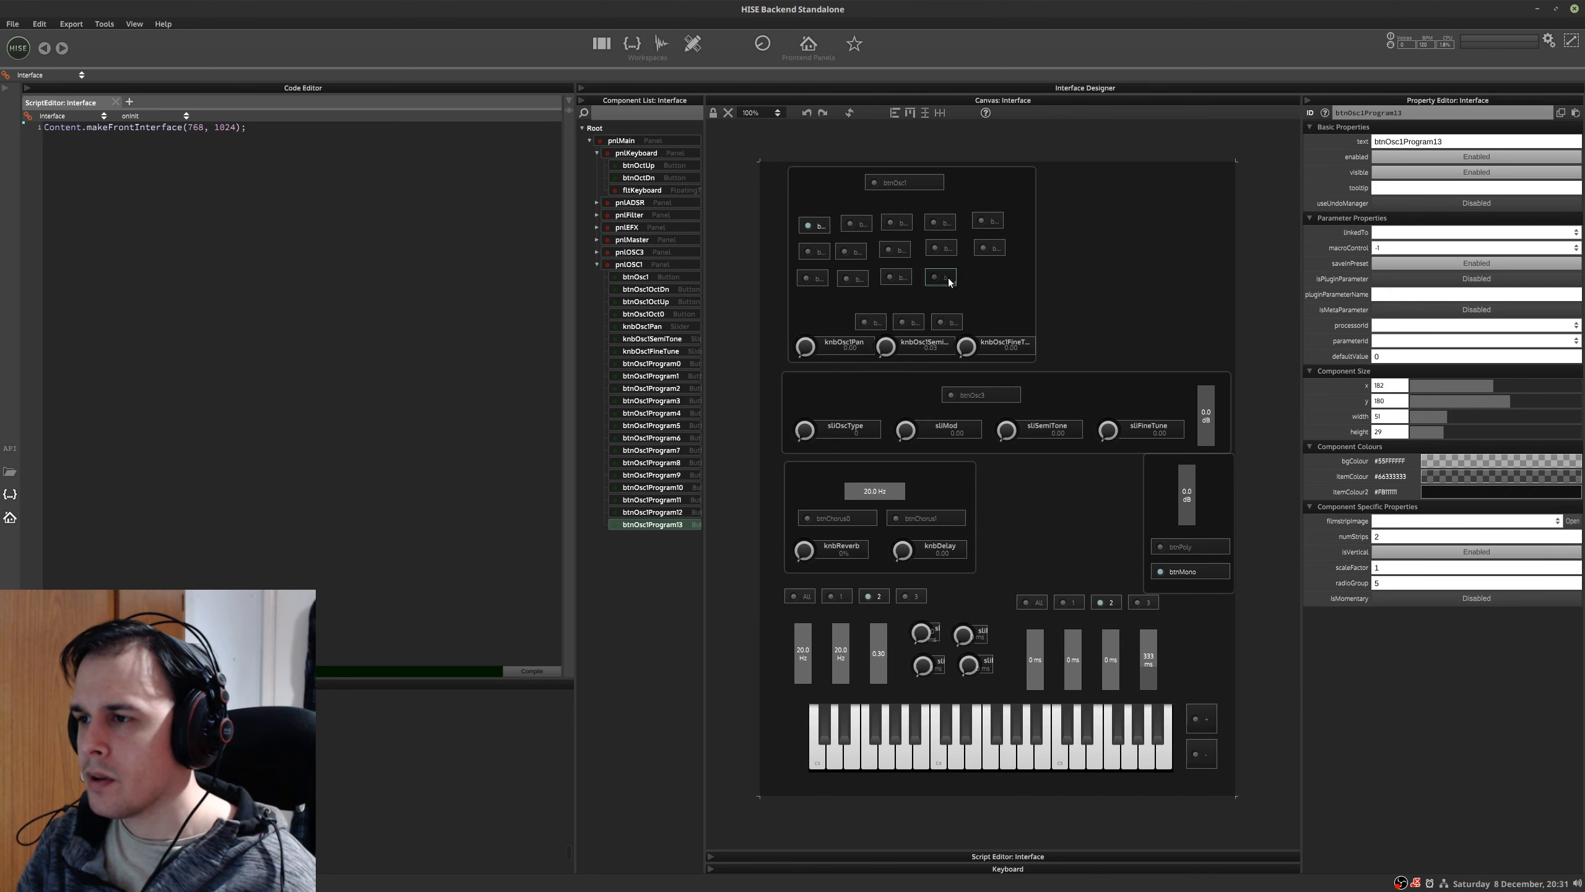
key("ctrl+d")
left_click_drag(944, 278, 1019, 282)
- Duplicate five more program buttons, btnOsc1Program15 to btnOsc1Program19, and place them as a fourth row just above the octave buttons
key("ctrl+d")
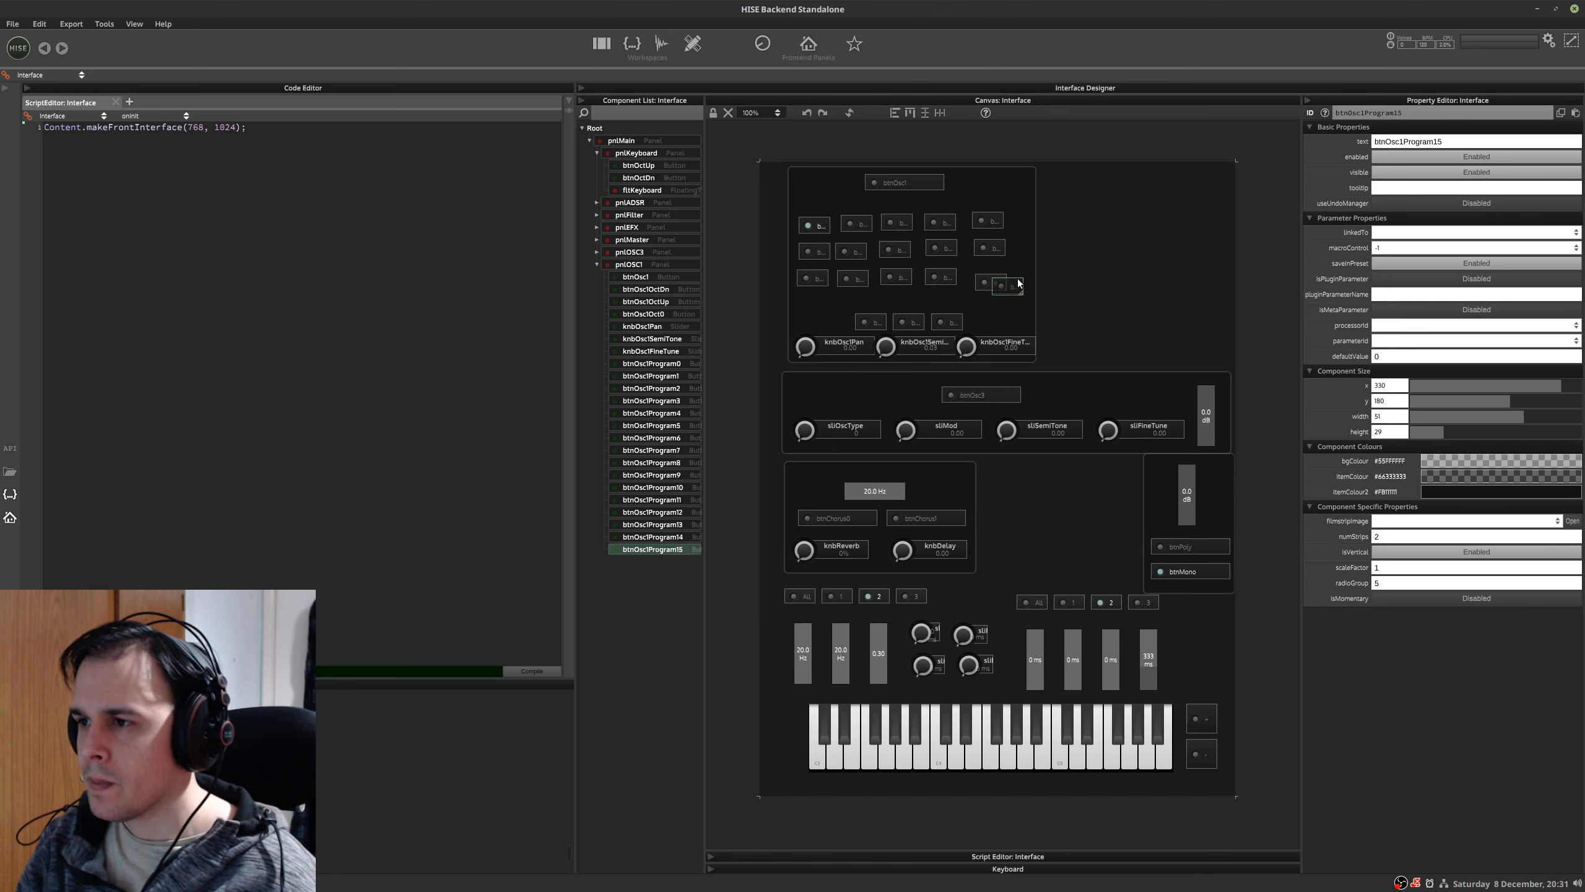
left_click_drag(807, 303, 812, 304)
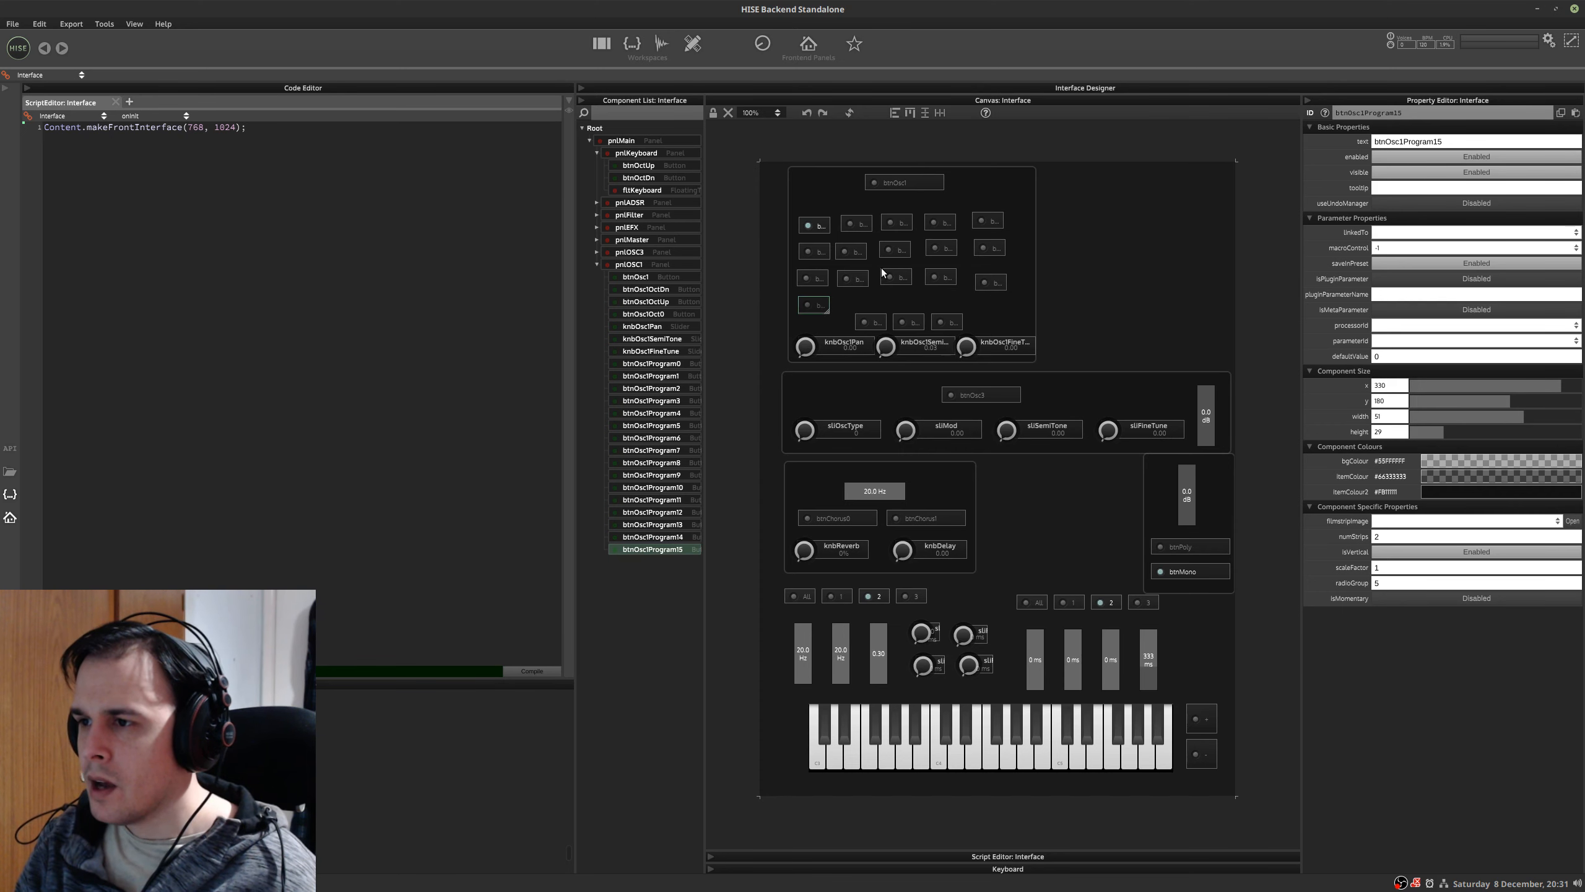
key("ctrl+d")
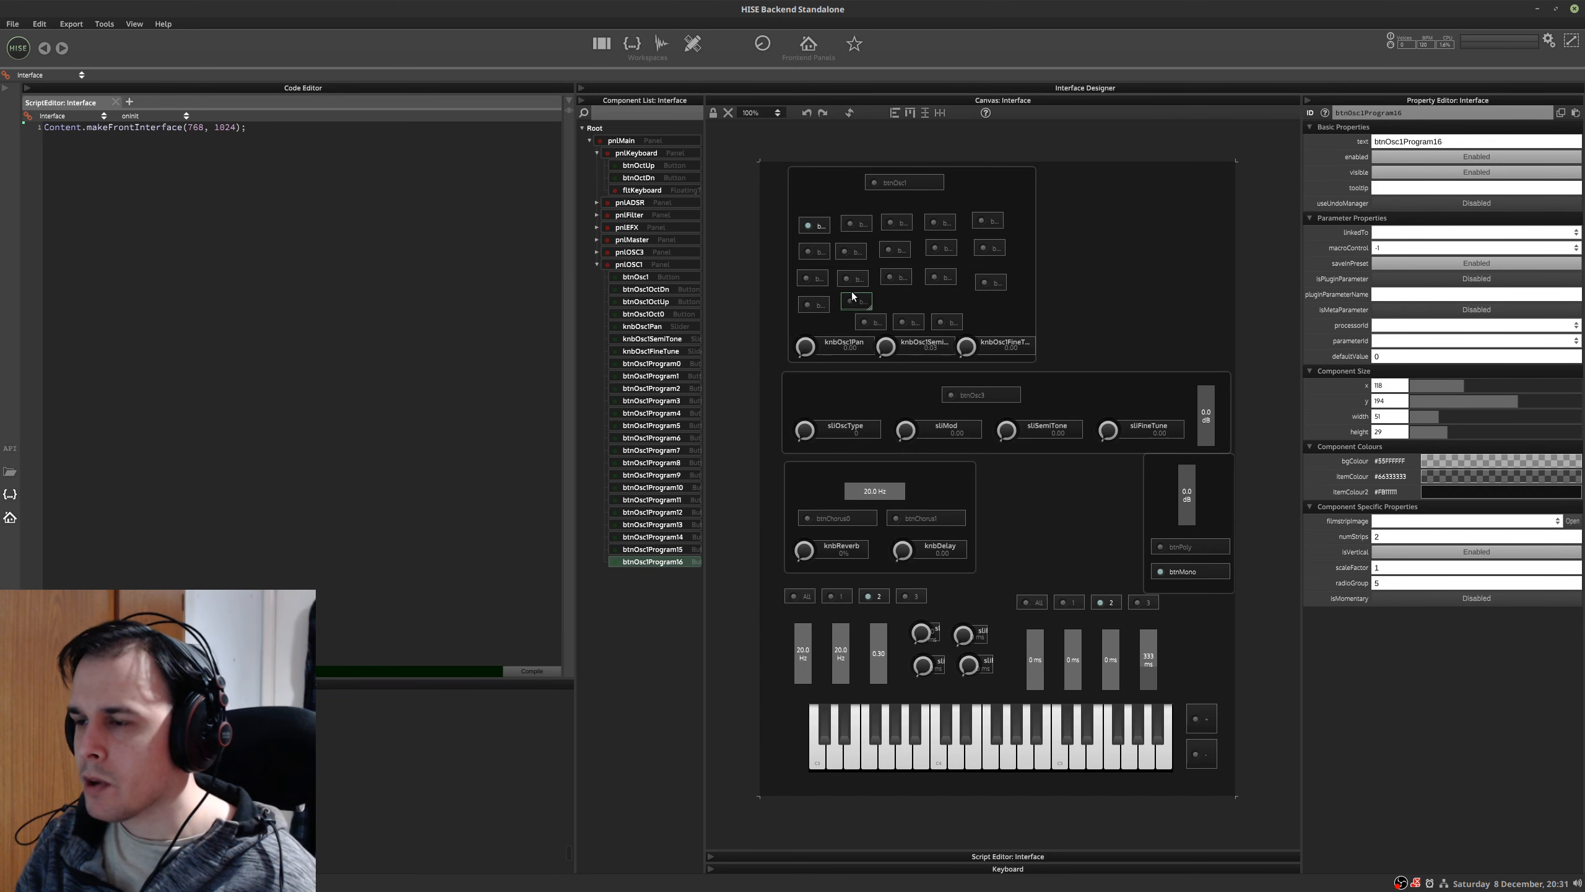
key("ctrl+d")
left_click_drag(860, 292, 989, 310)
key("ctrl+d")
key("ctrl+d")
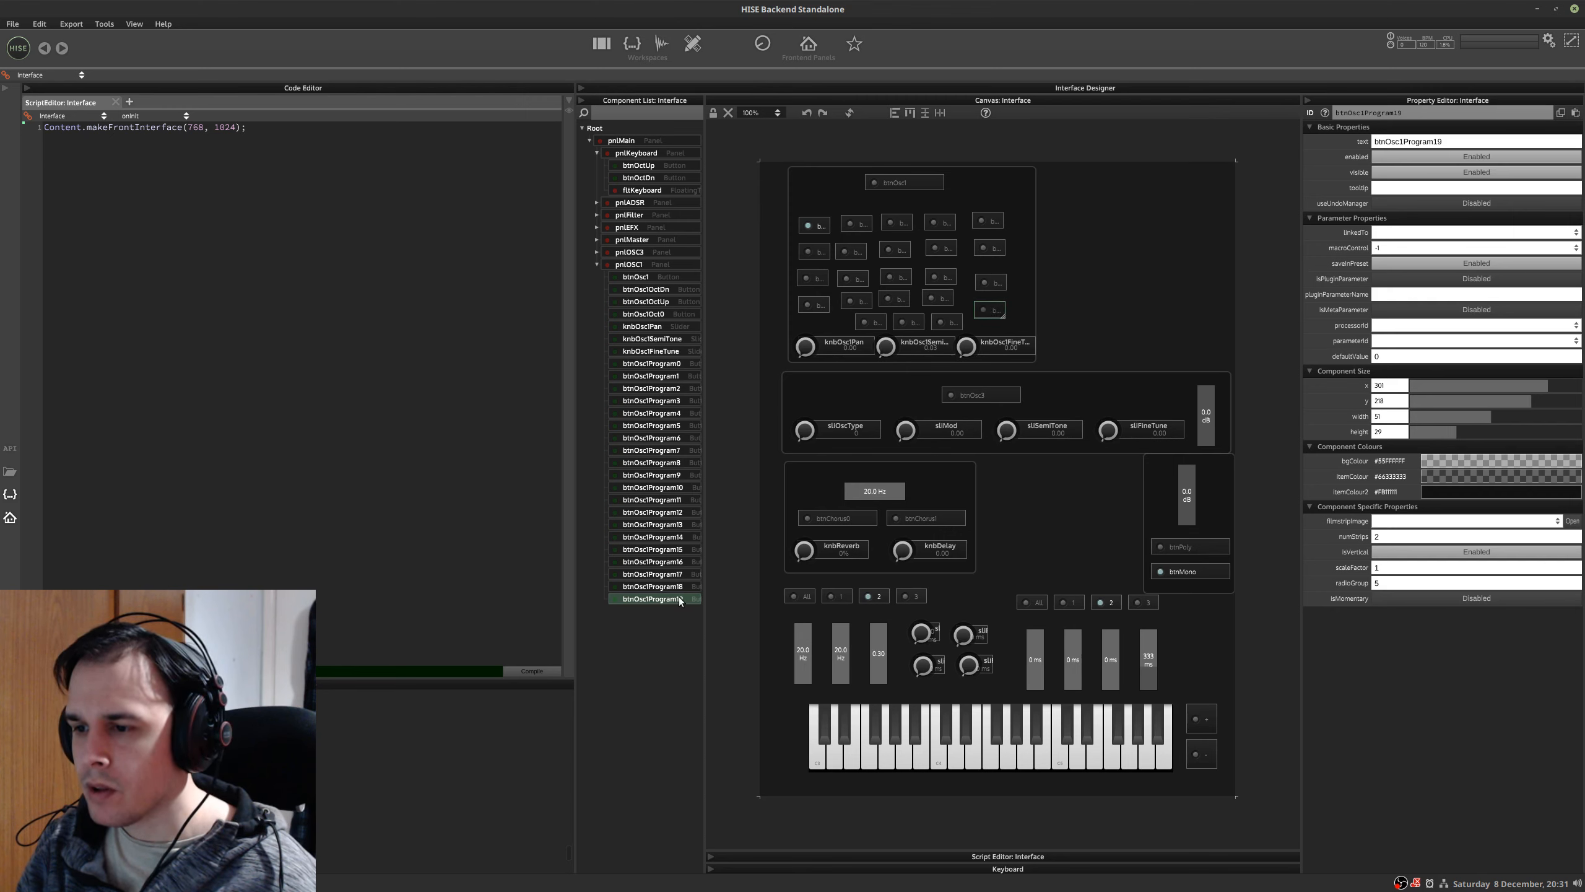
- Align the tops of btnOsc1Program0 to btnOsc1Program4 and distribute this first row horizontally with equal spacing
left_click(681, 365)
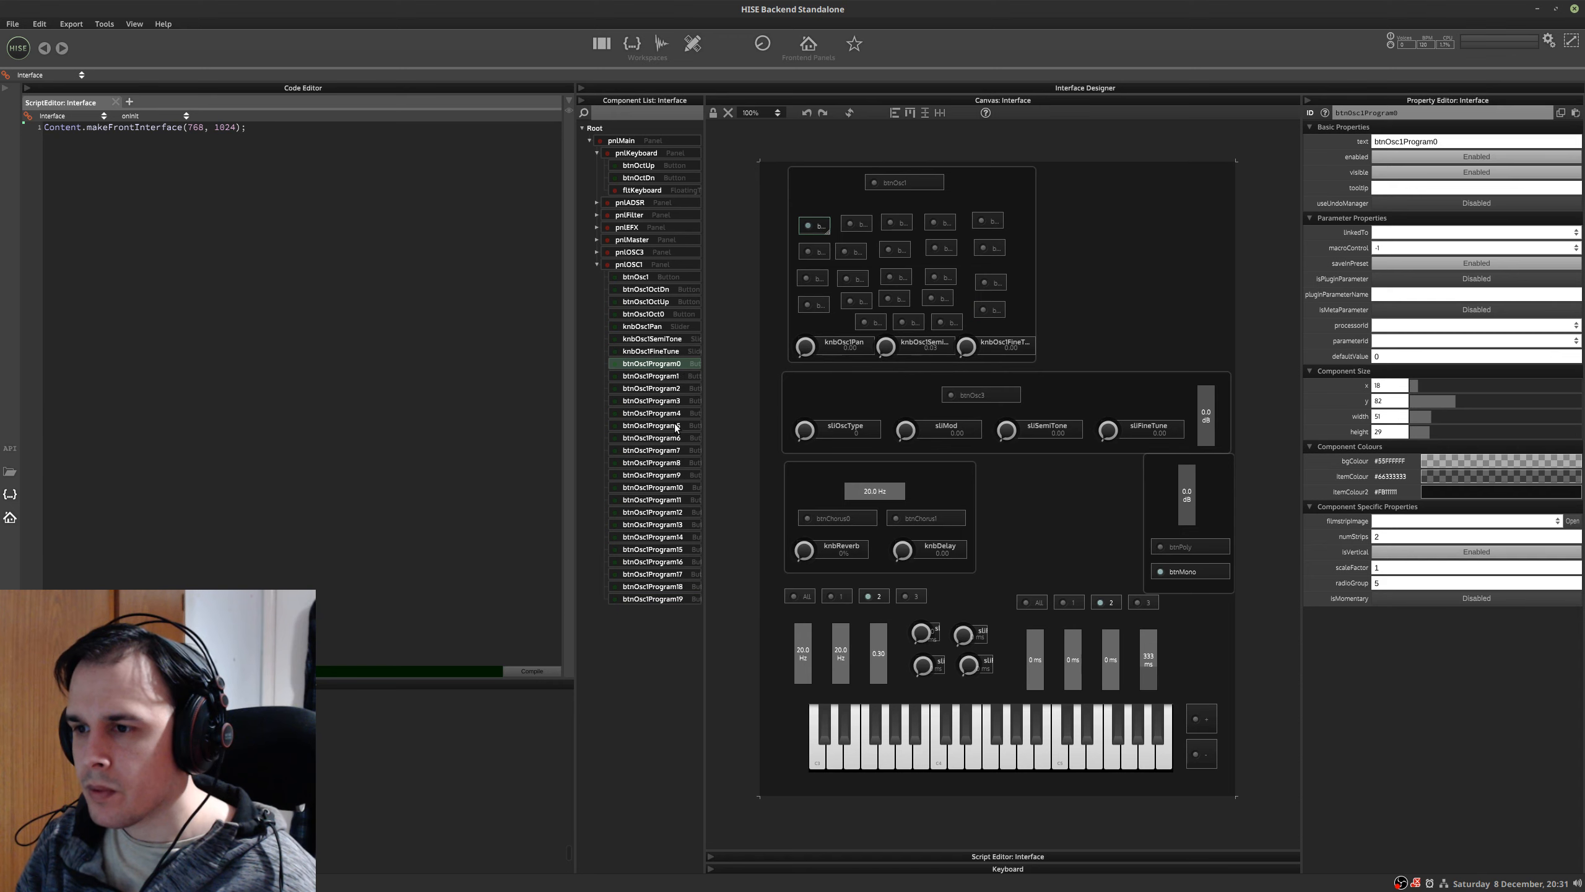
left_click(676, 427, "shift")
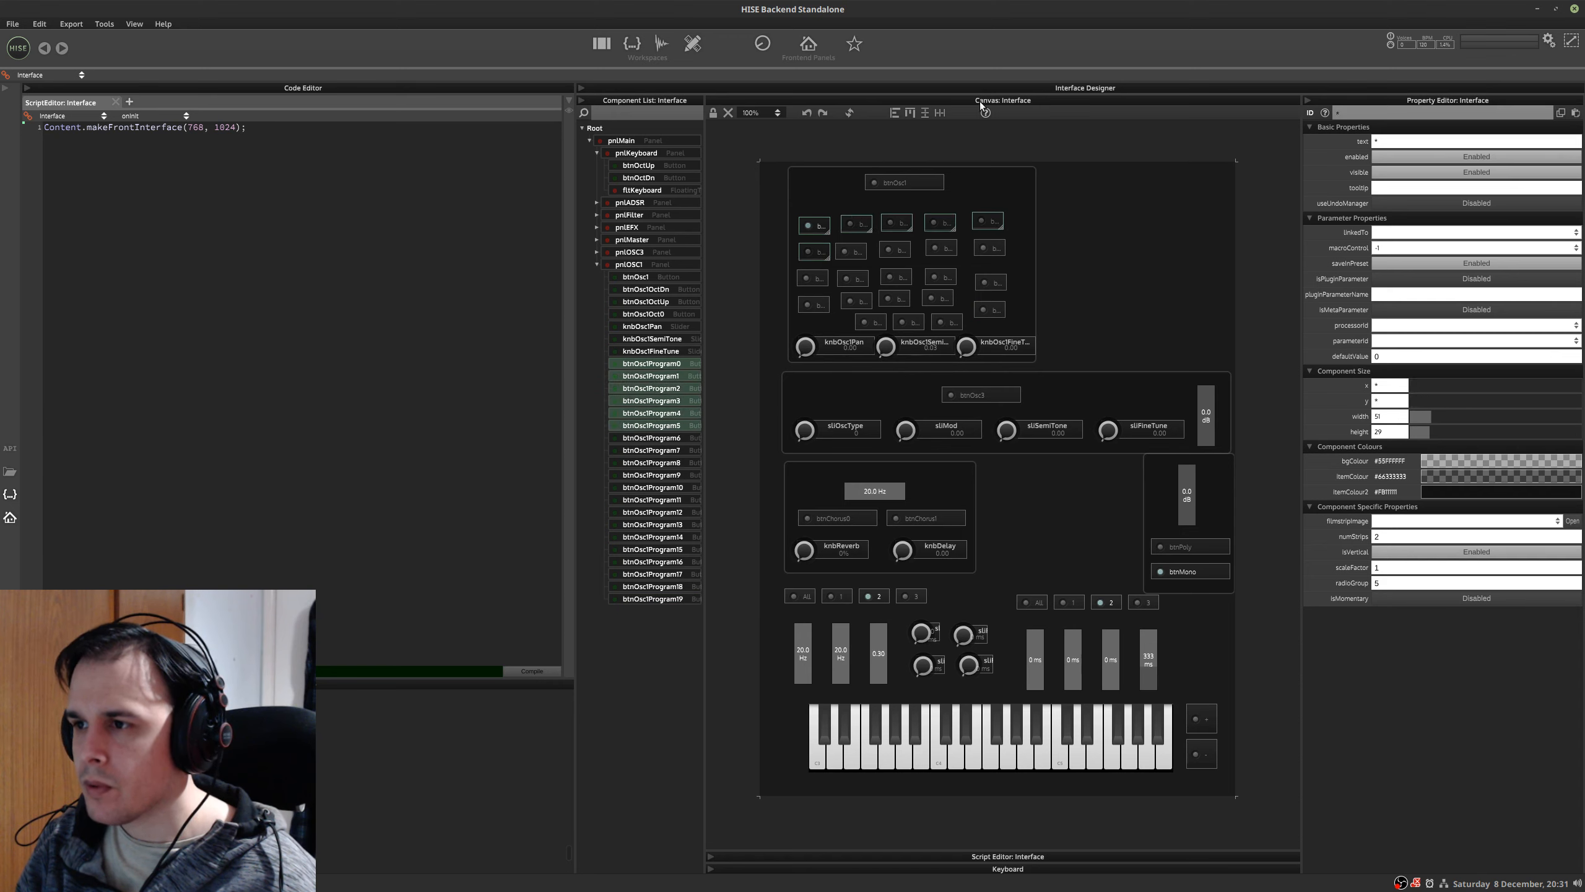
left_click(681, 411)
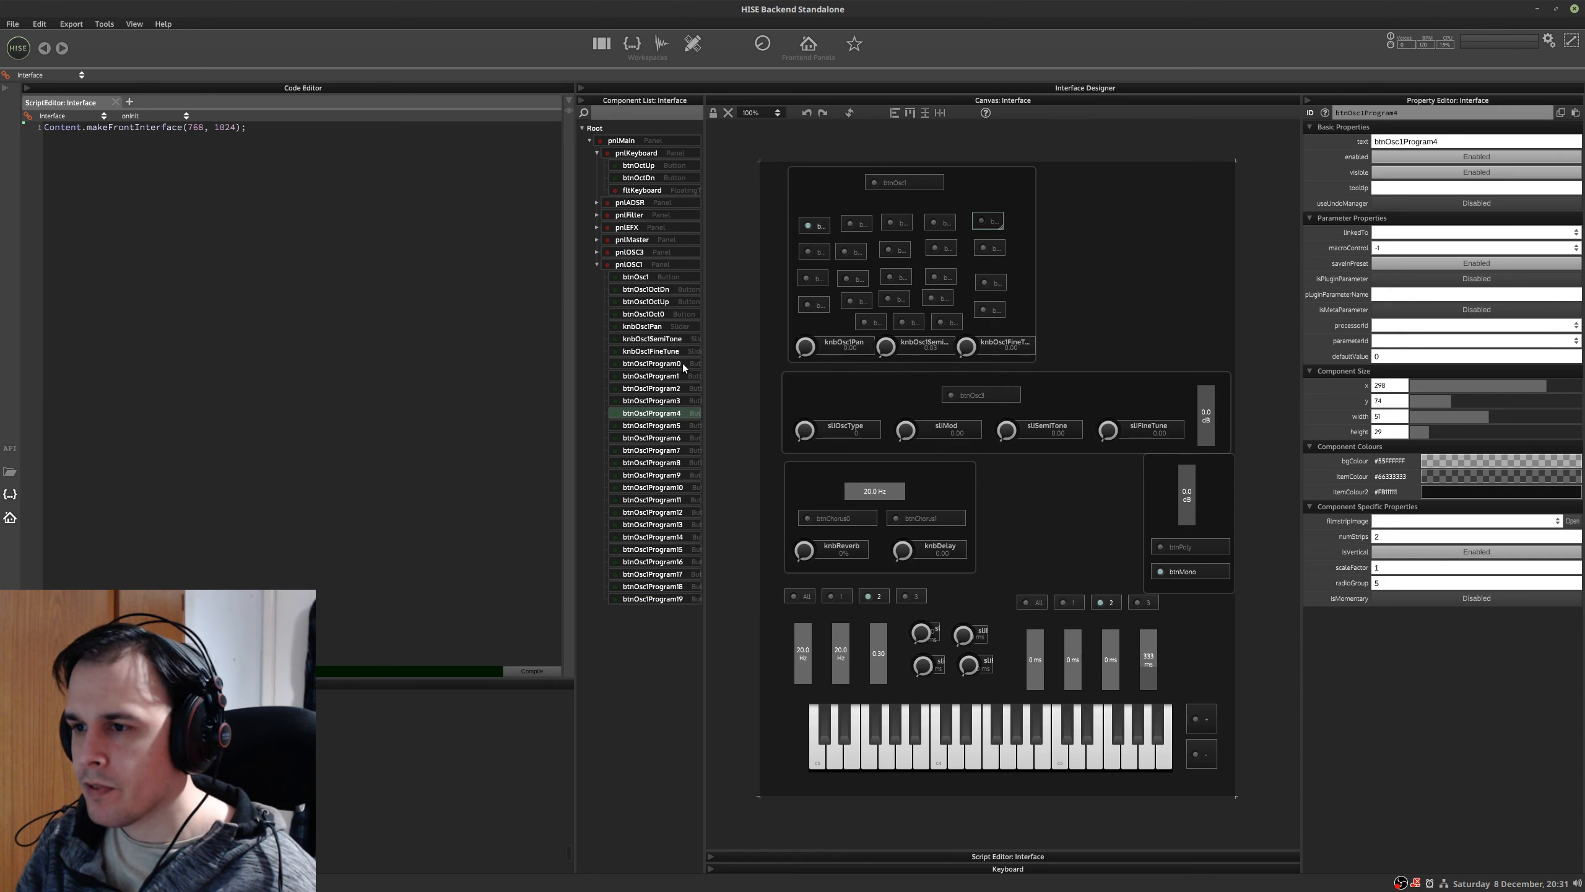
left_click(682, 363, "shift")
left_click(910, 113)
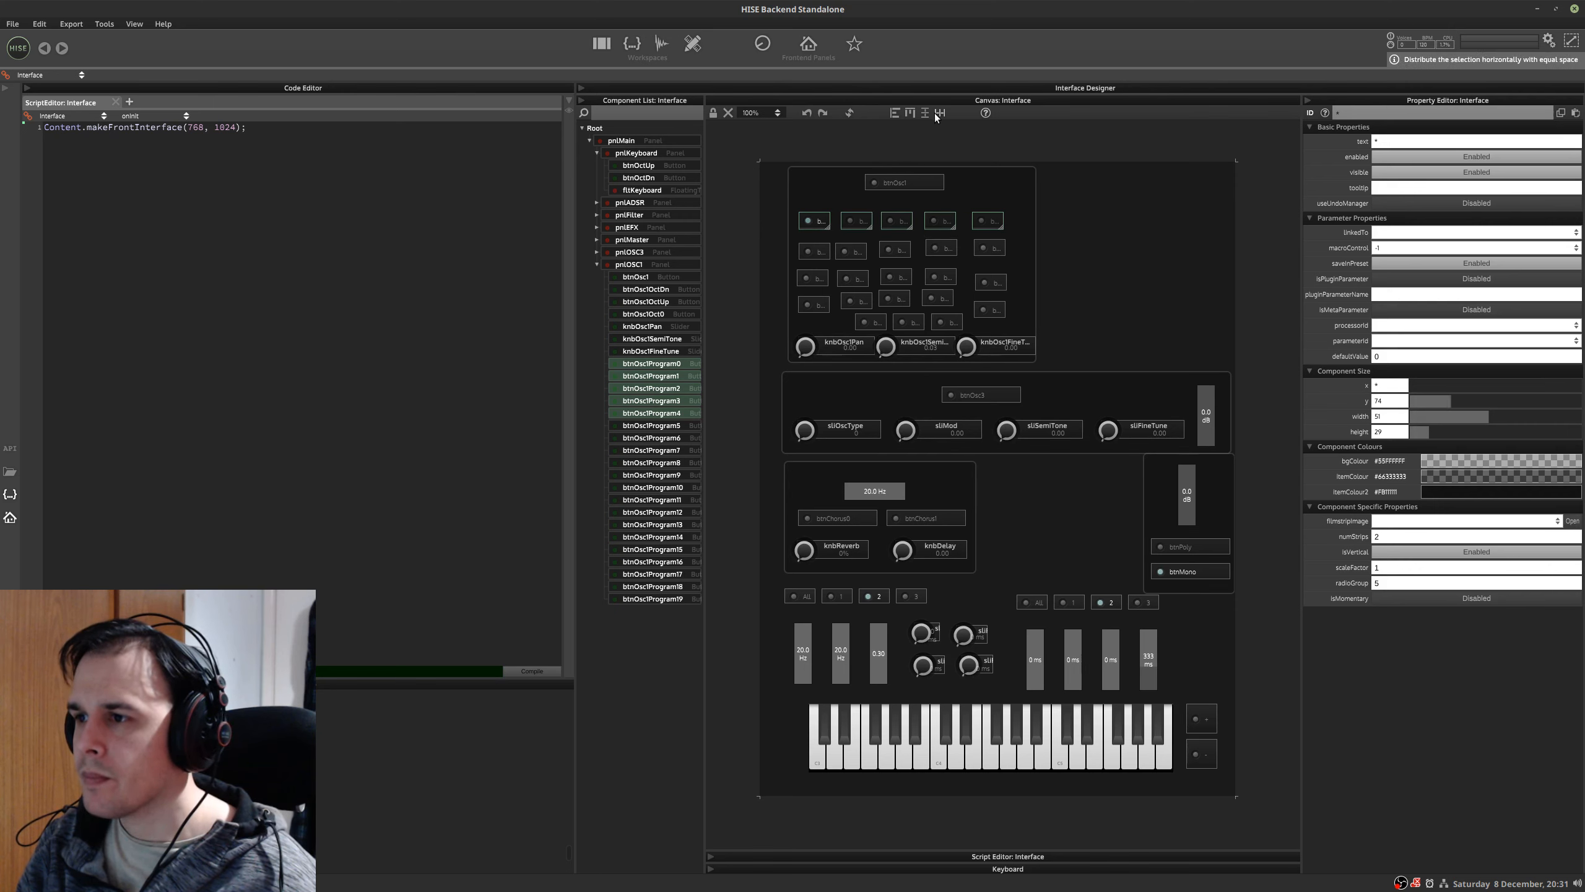
left_click(934, 113)
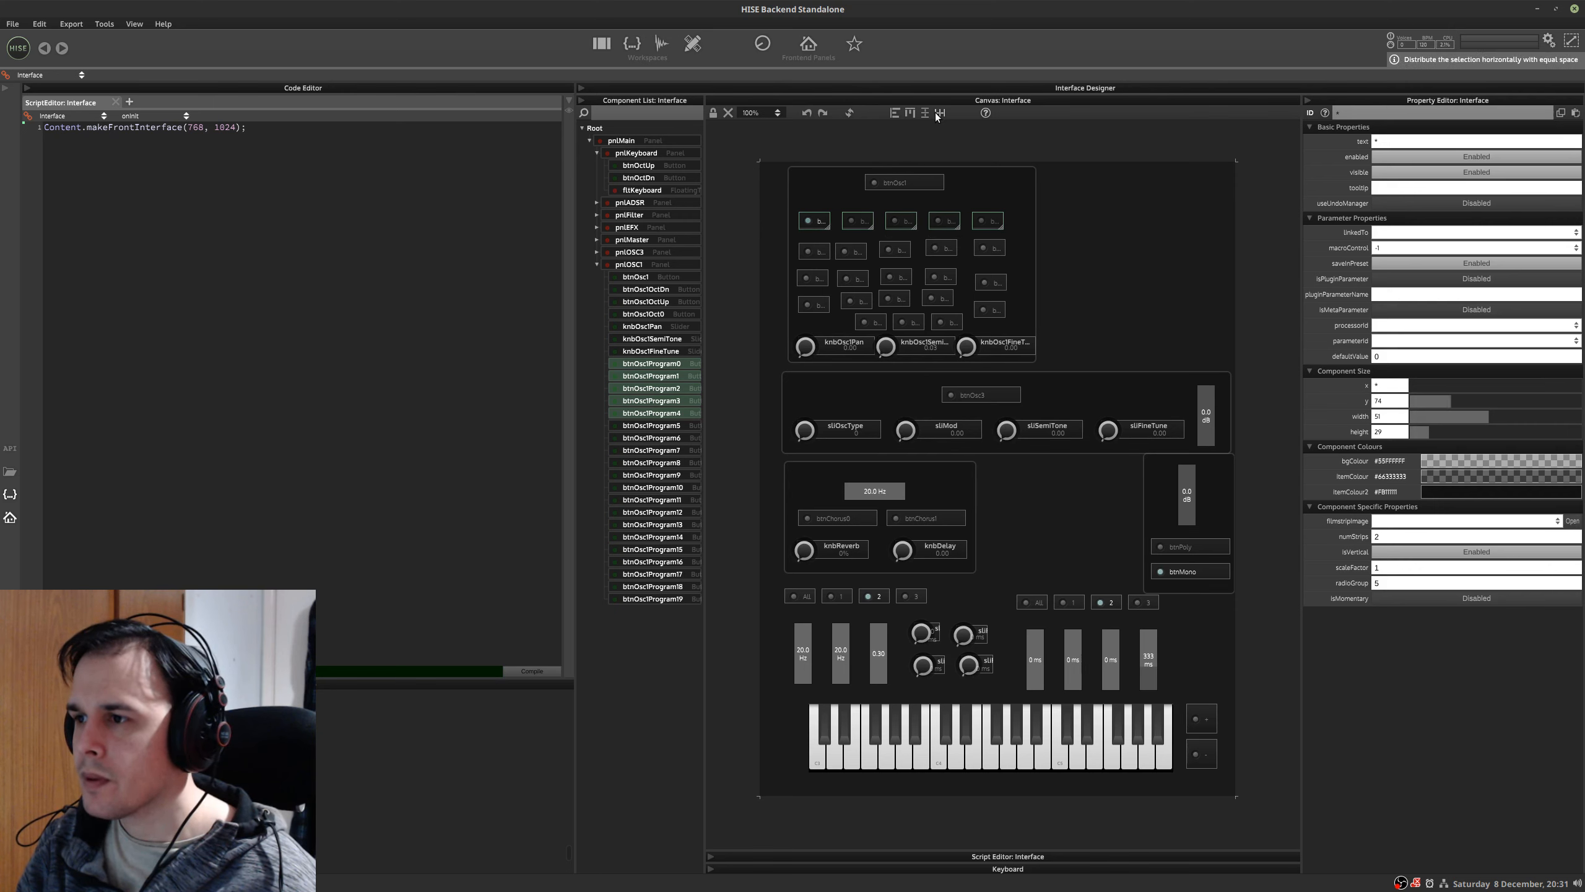
- Align the tops of btnOsc1Program5 to btnOsc1Program9 and distribute the second row evenly in the horizontal direction
left_click(654, 426)
left_click(669, 475, "shift")
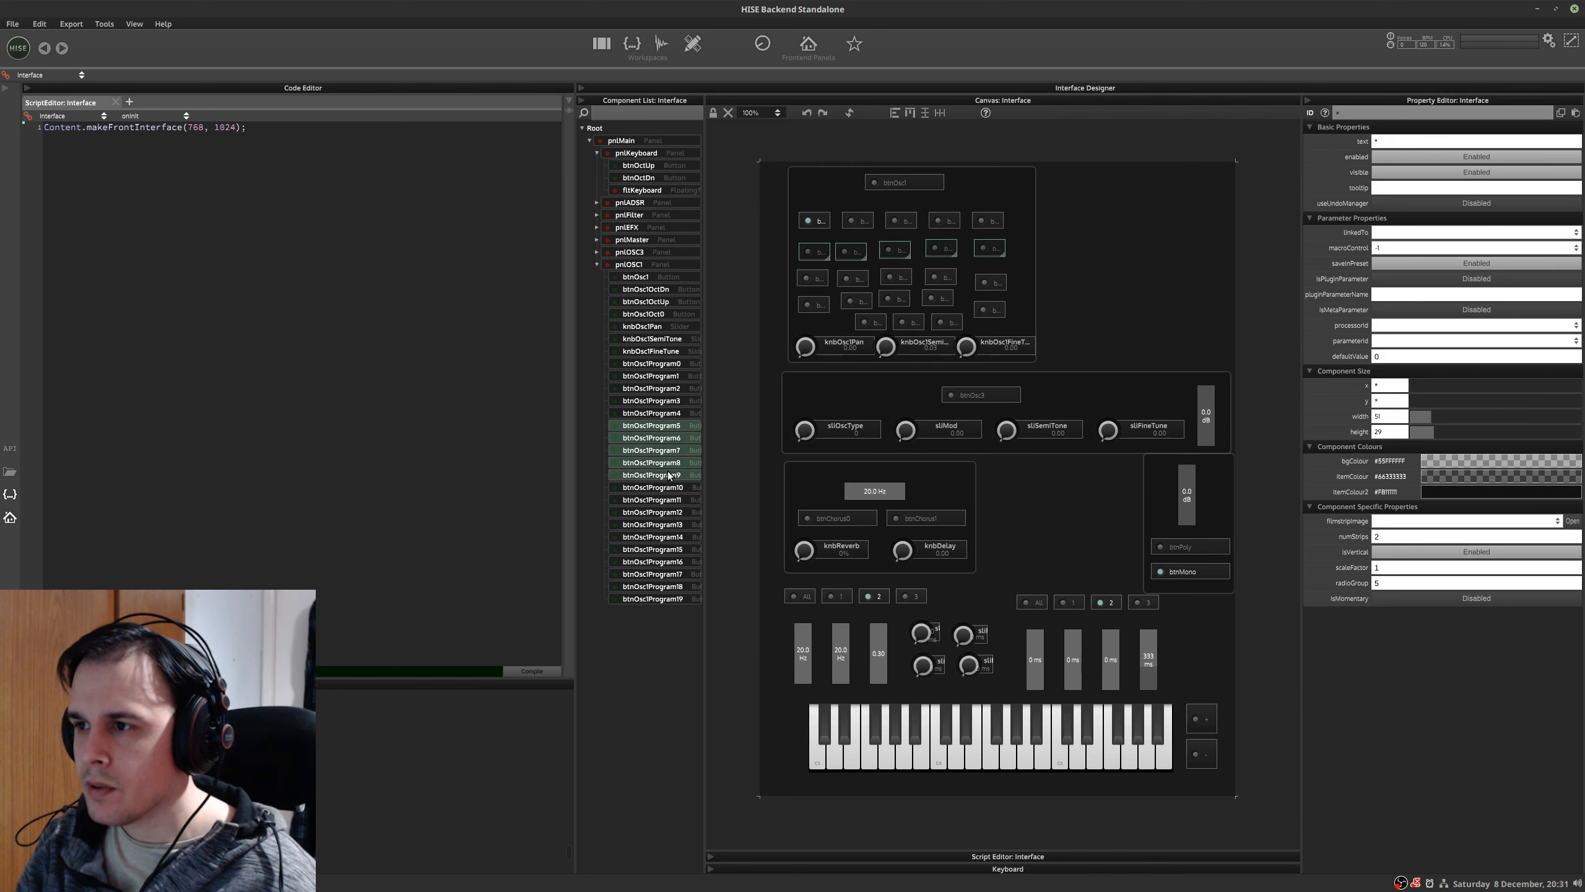
left_click(910, 113)
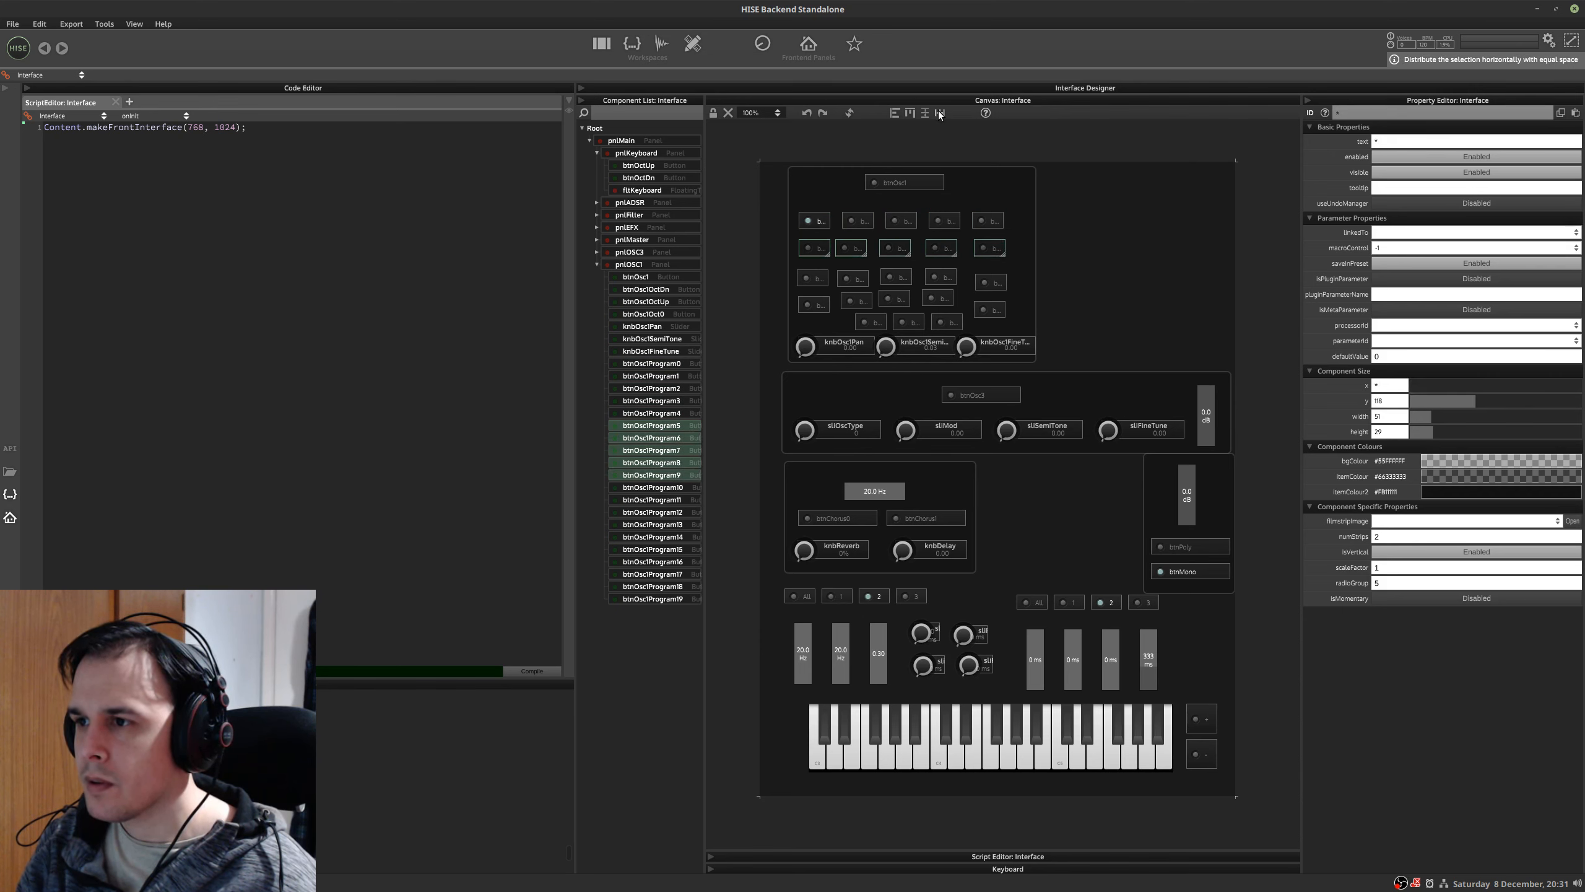
left_click(939, 113)
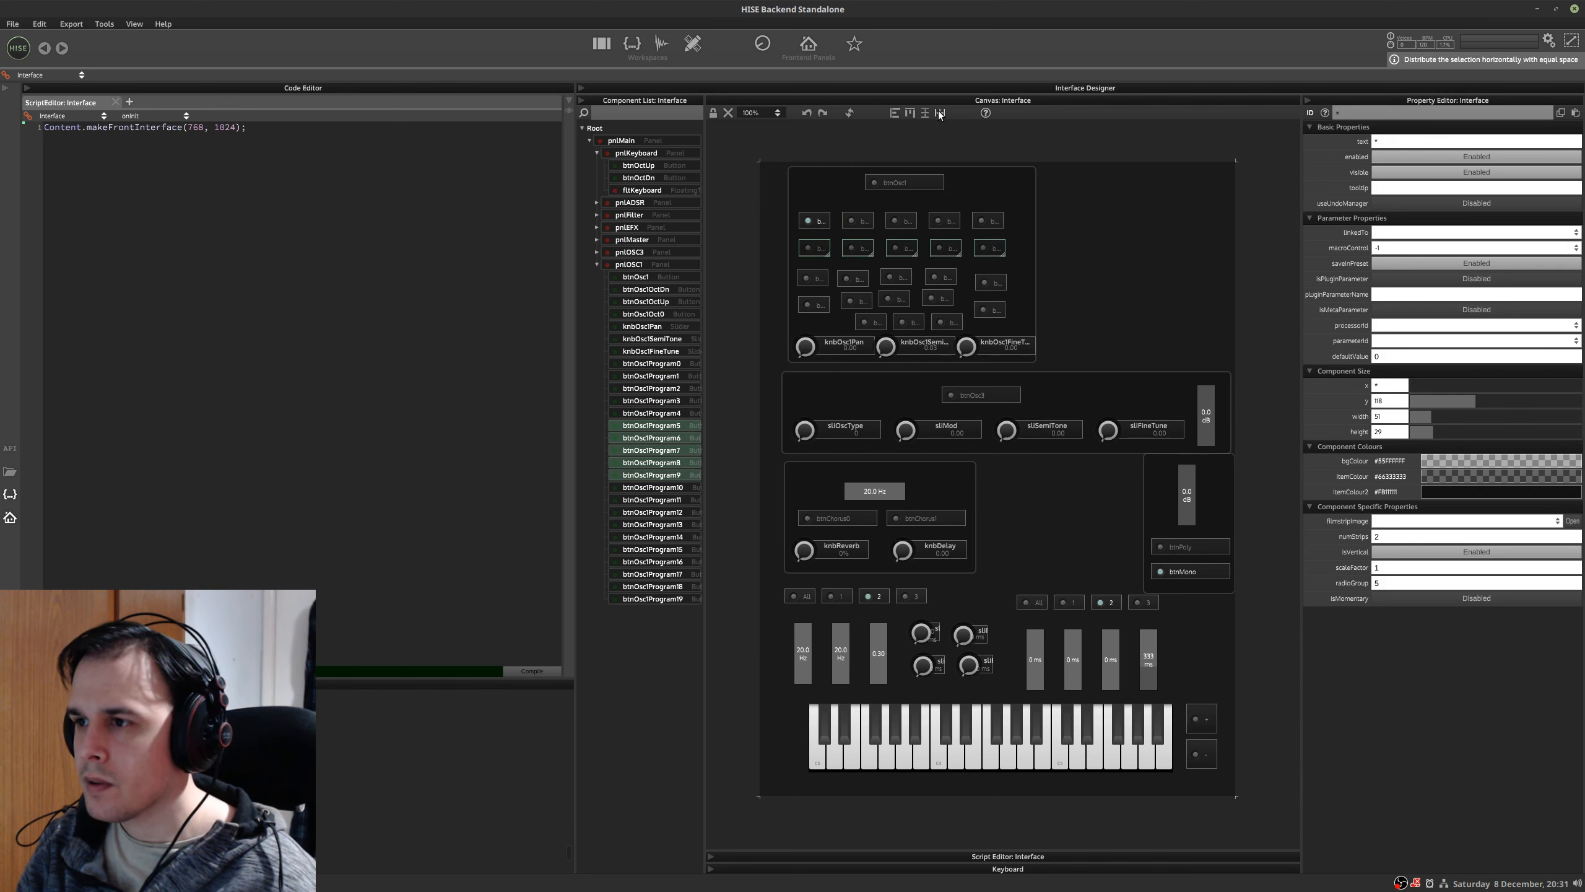
- Align the tops of btnOsc1Program10 to btnOsc1Program14 and space the third row equally horizontally
left_click(648, 488)
left_click(664, 537, "shift")
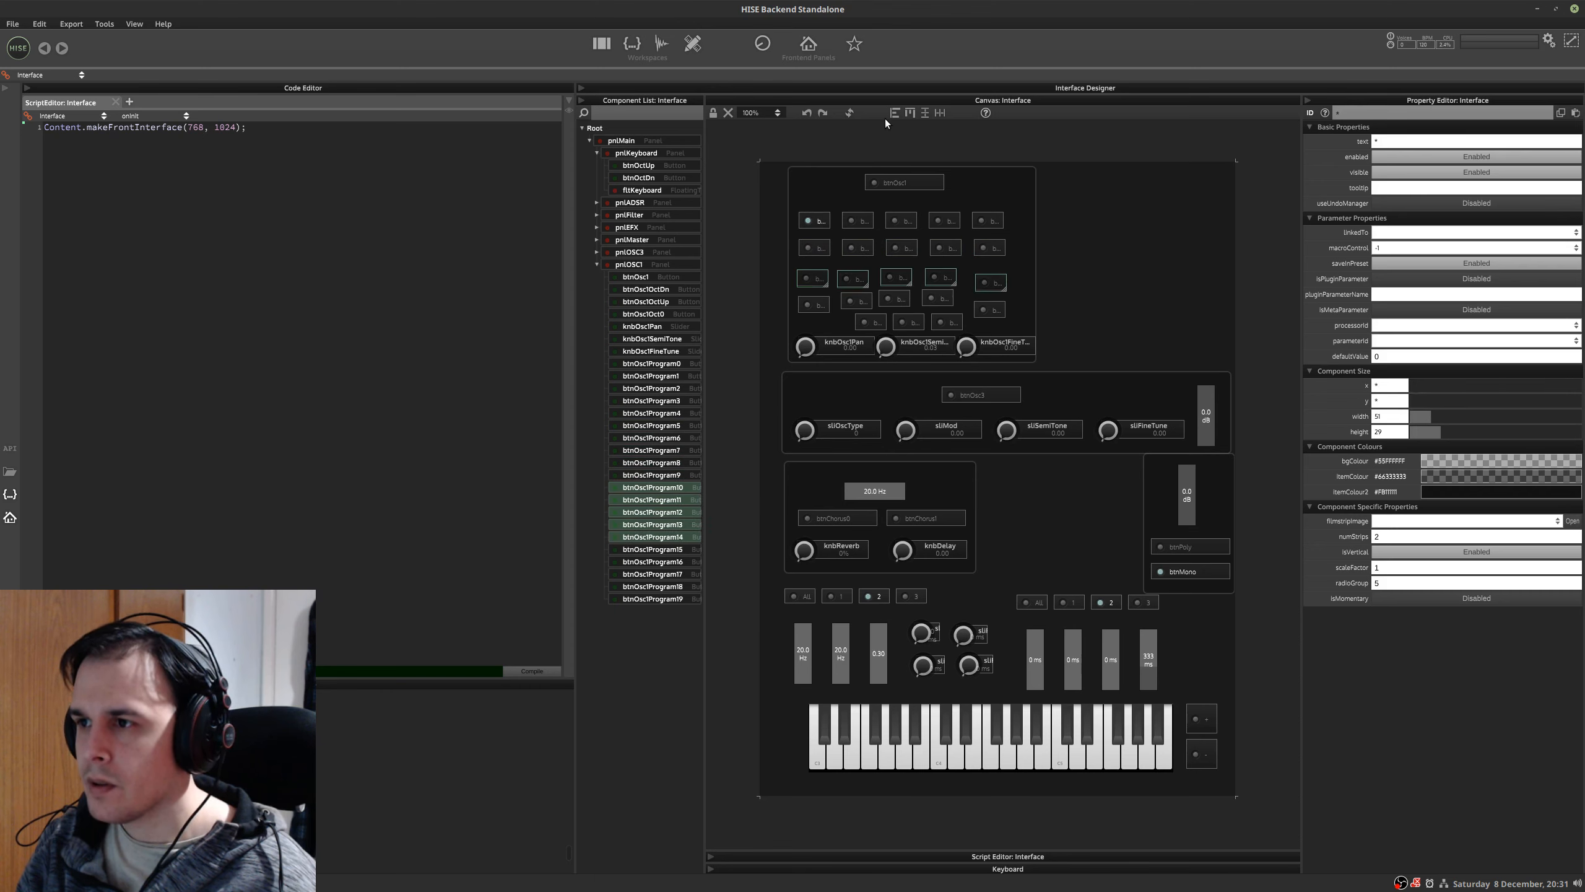
left_click(910, 114)
left_click(941, 112)
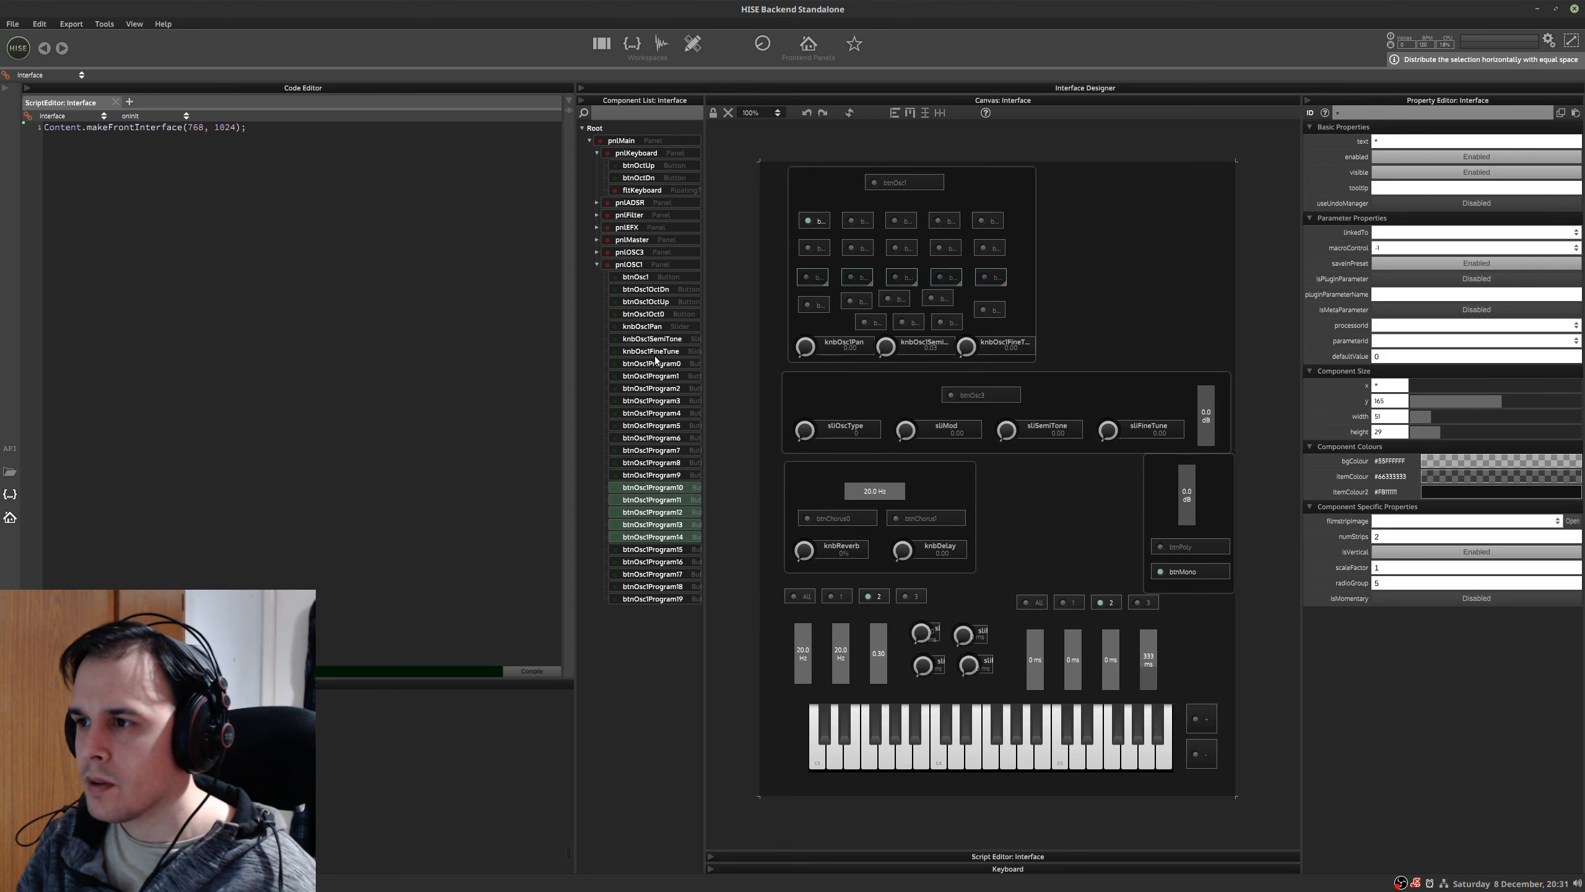
- Align the tops of btnOsc1Program15 to btnOsc1Program19 and distribute the fourth row horizontally with equal gaps
left_click(641, 549)
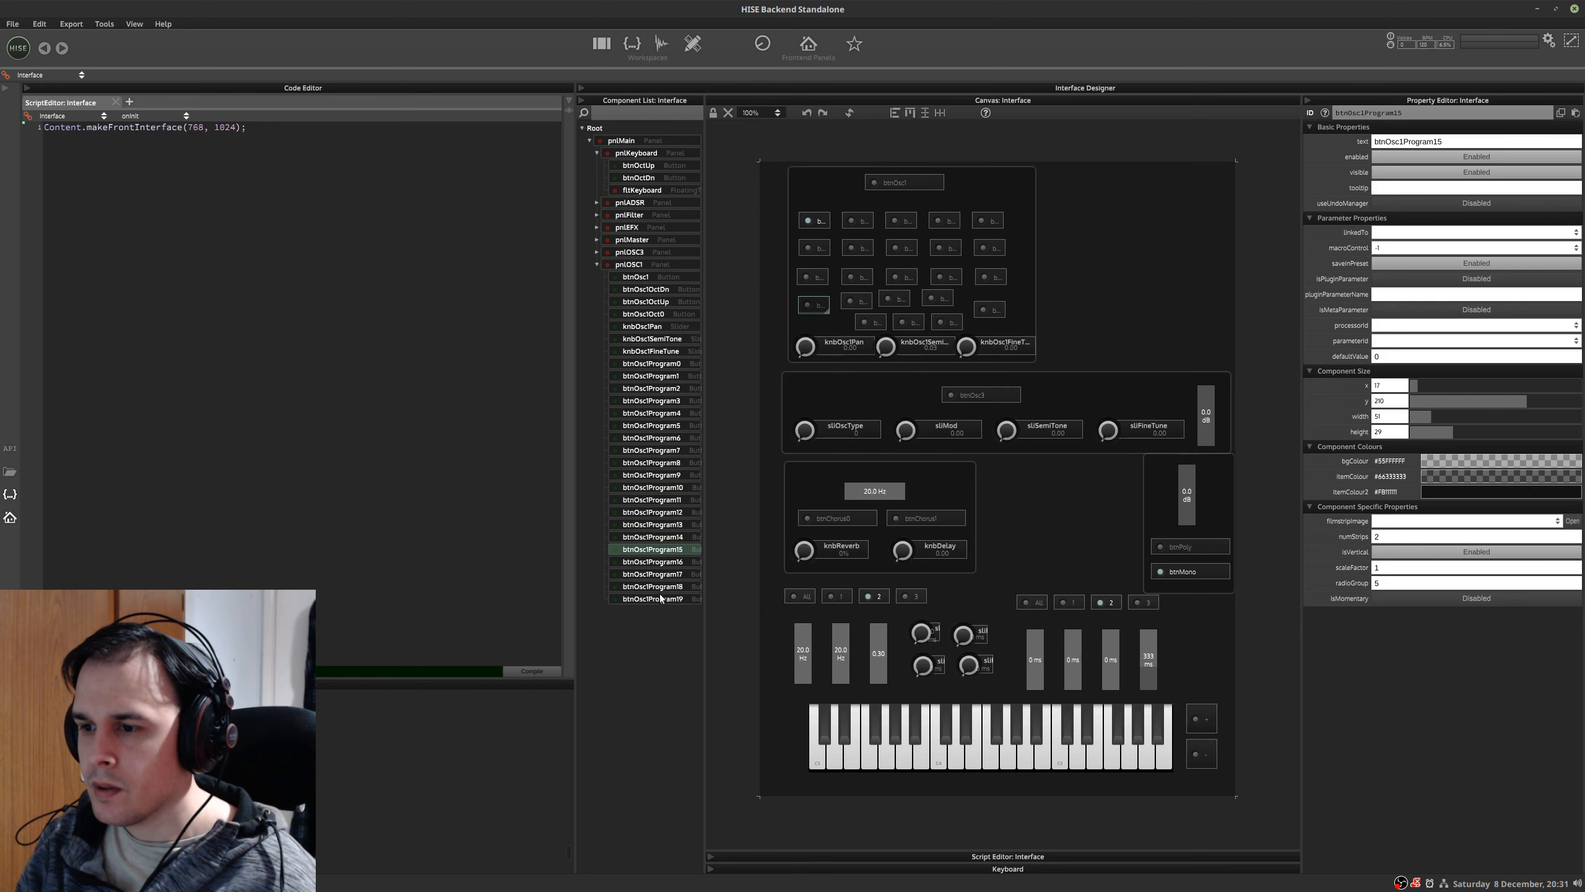
left_click(661, 598, "shift")
left_click(909, 114)
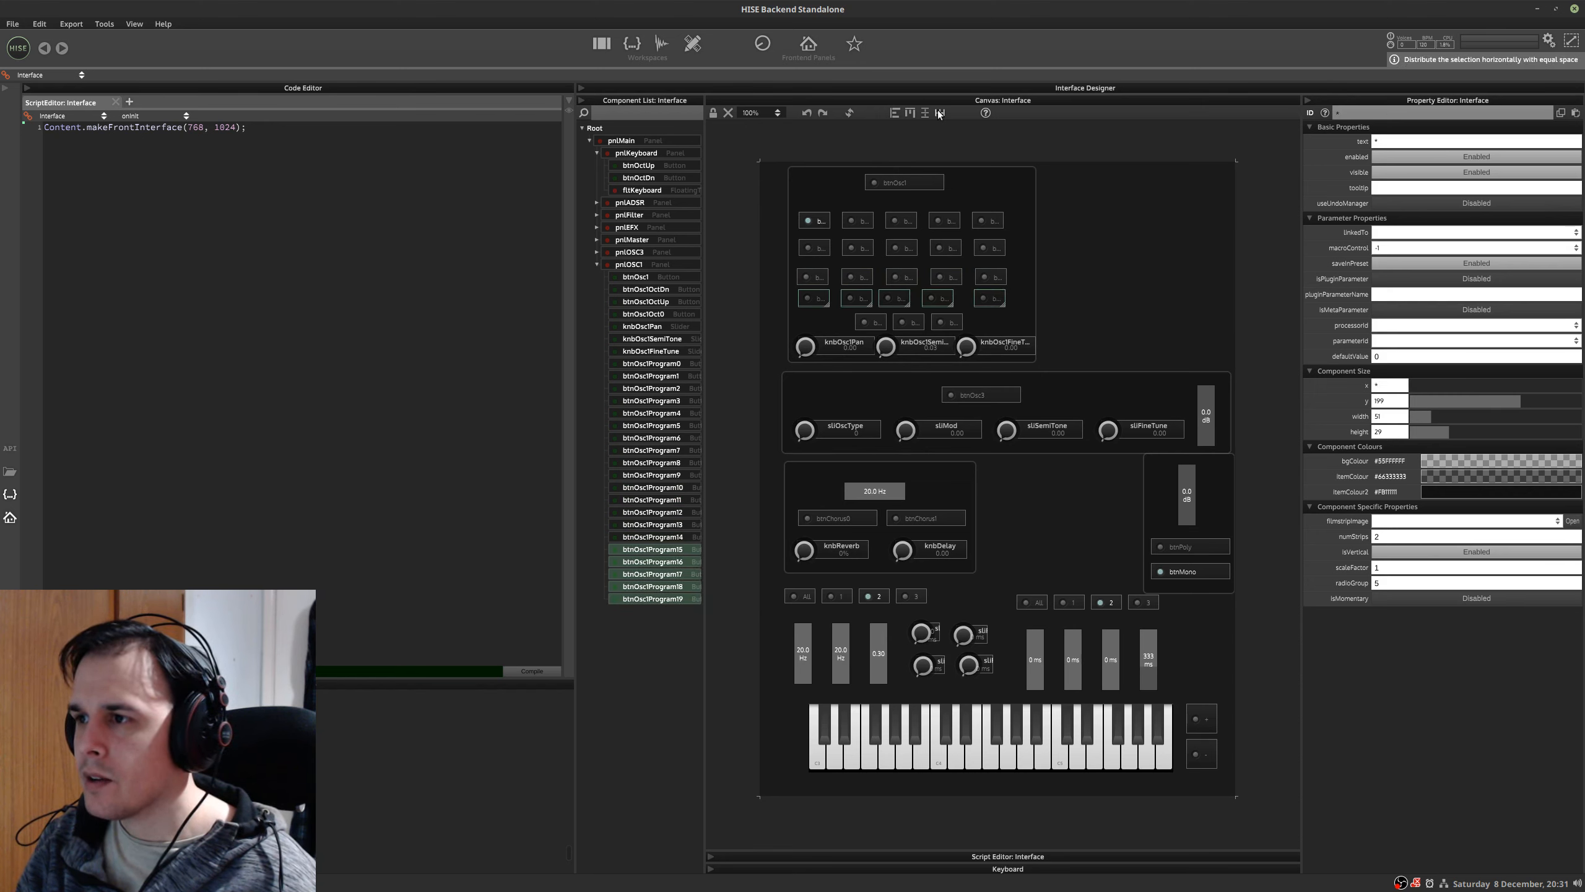
left_click(940, 113)
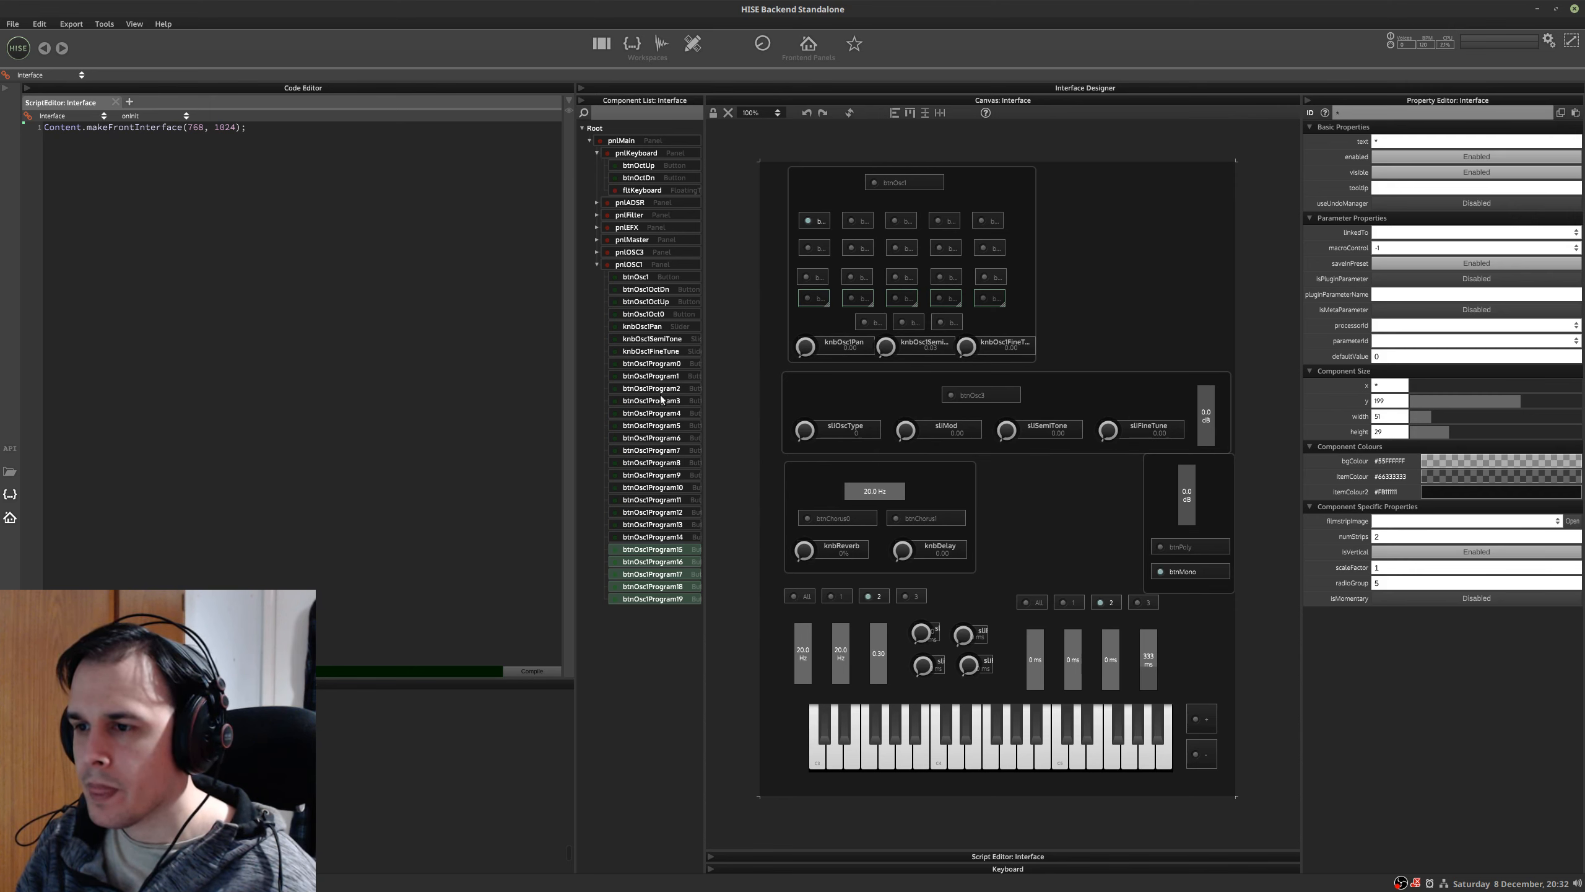
- Move all twenty program buttons together slightly up and to the right, centring the grid beneath btnOsc1 in pnlOSC1
left_click(671, 367, "shift")
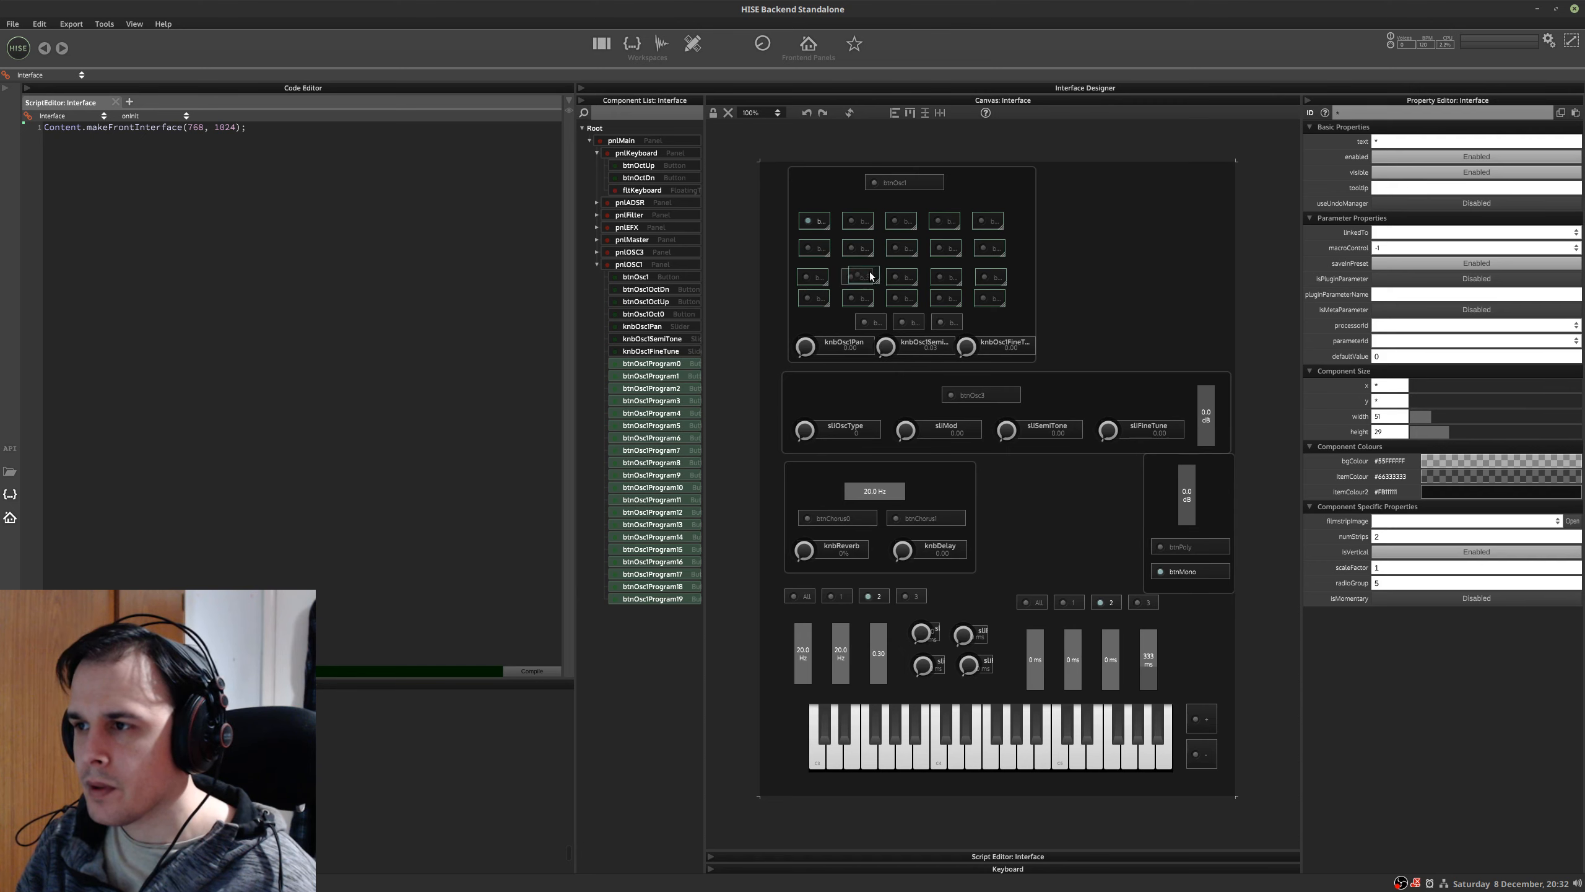
left_click_drag(874, 274, 874, 274)
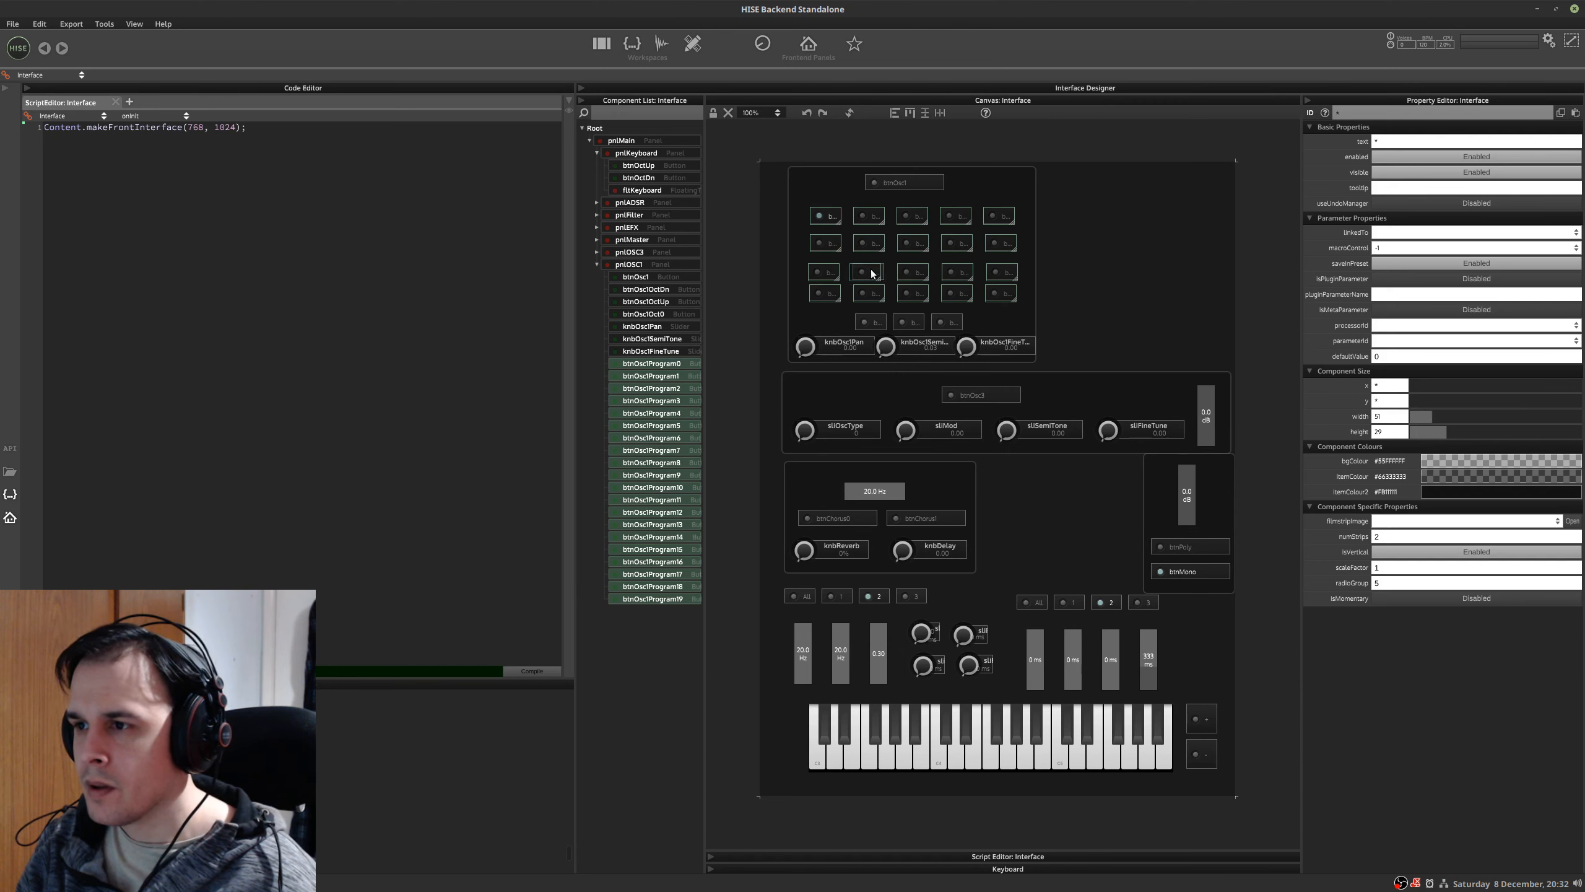
key("Left")
key("Left")
key("Left")
key("Left")
key("Left")
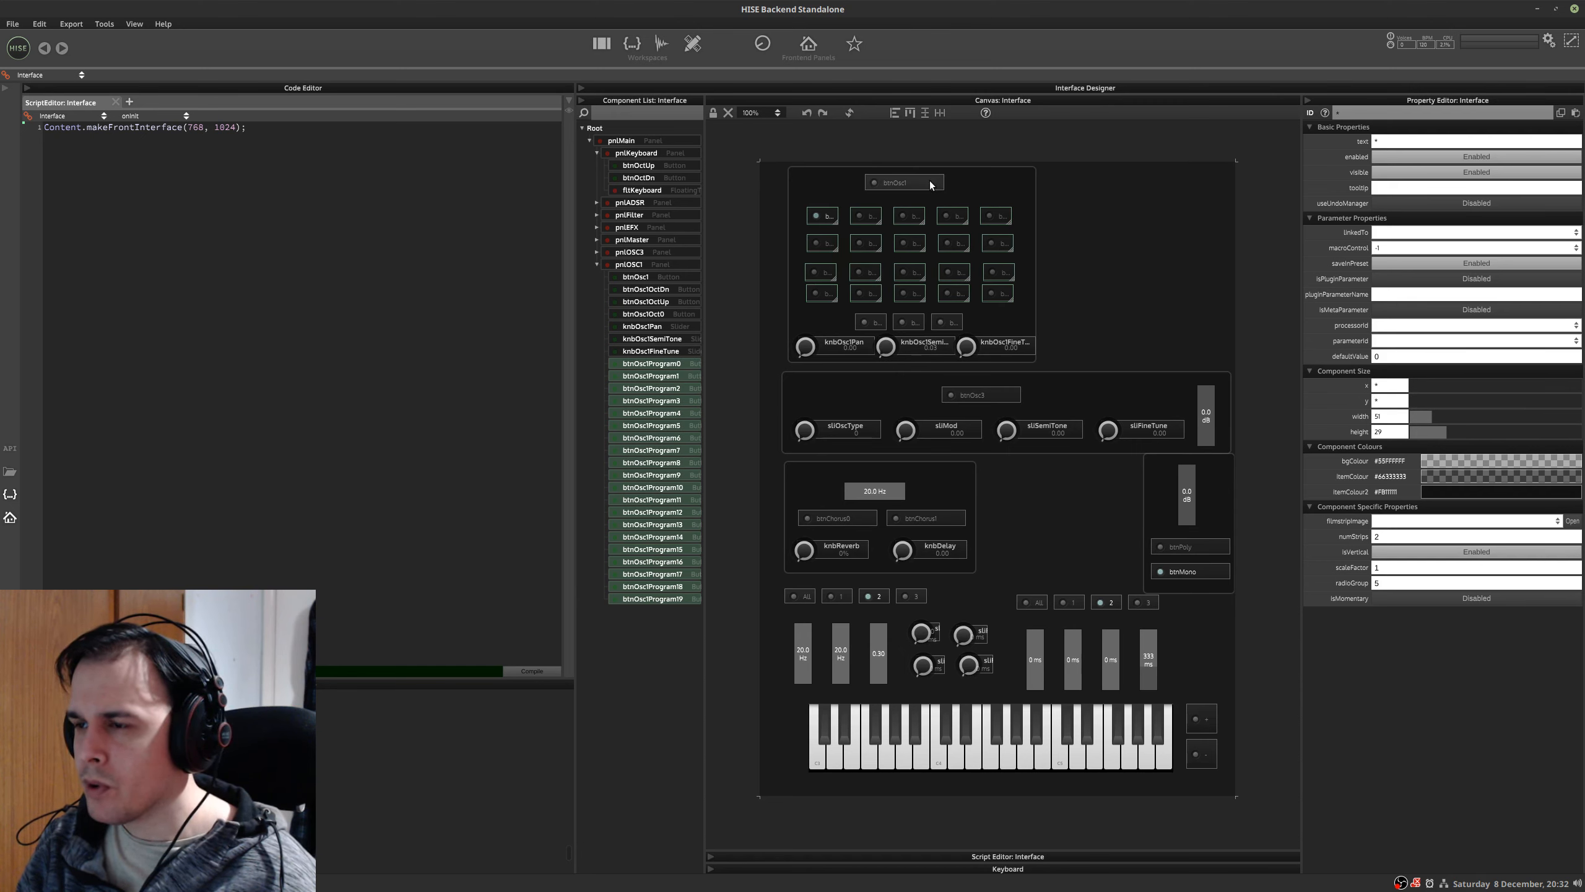
key("ctrl+alt+Right")
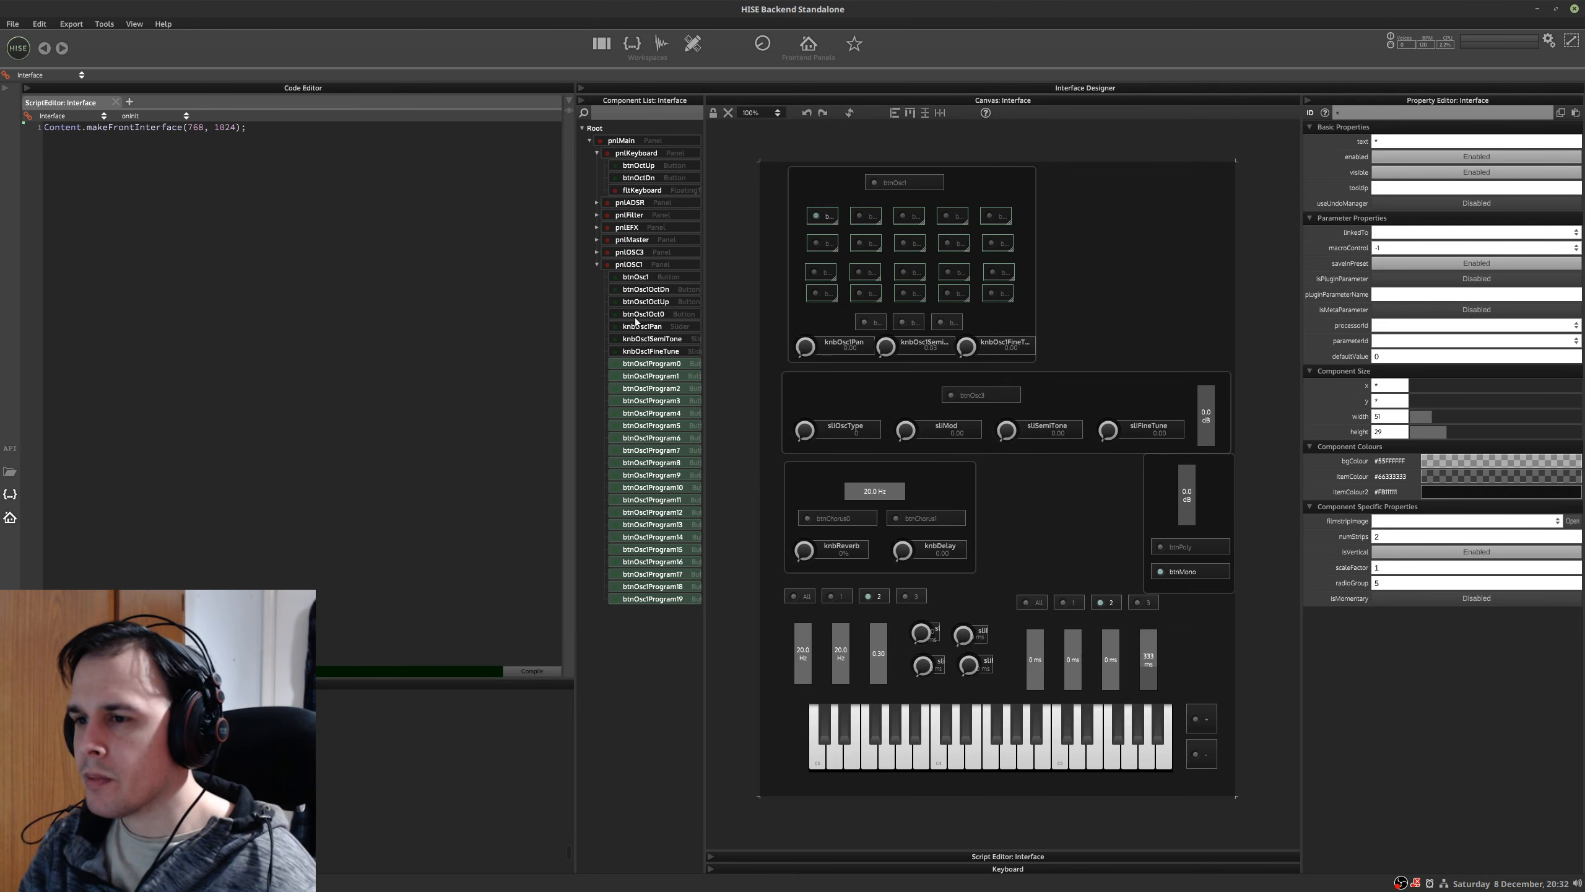
- Clear the component selection and widen the component list so the full component names and types fit
left_click(631, 265)
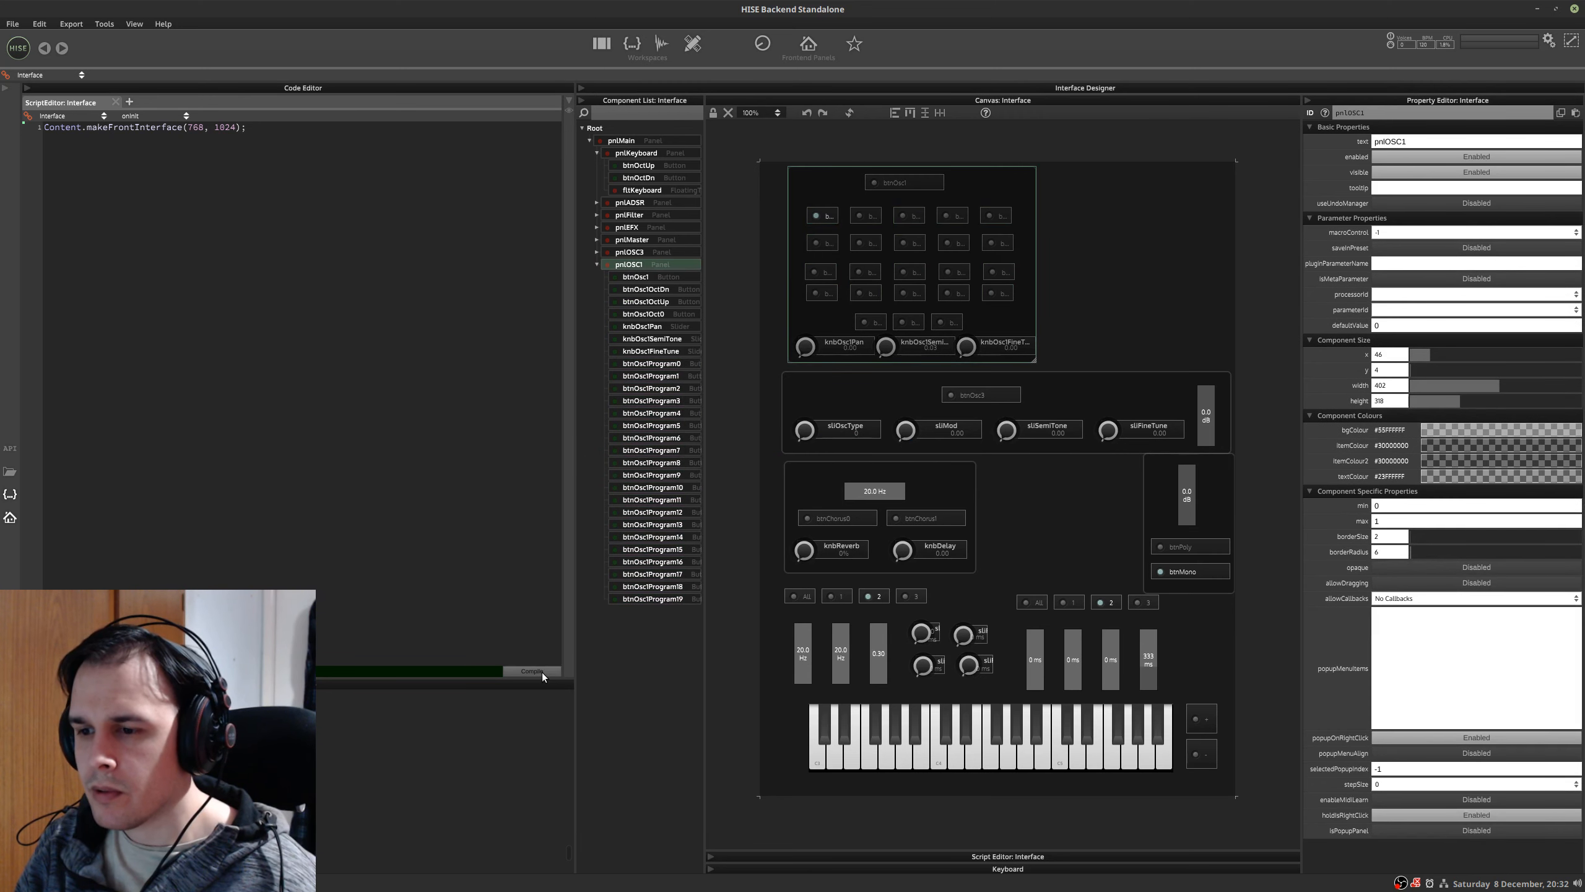
key("Escape")
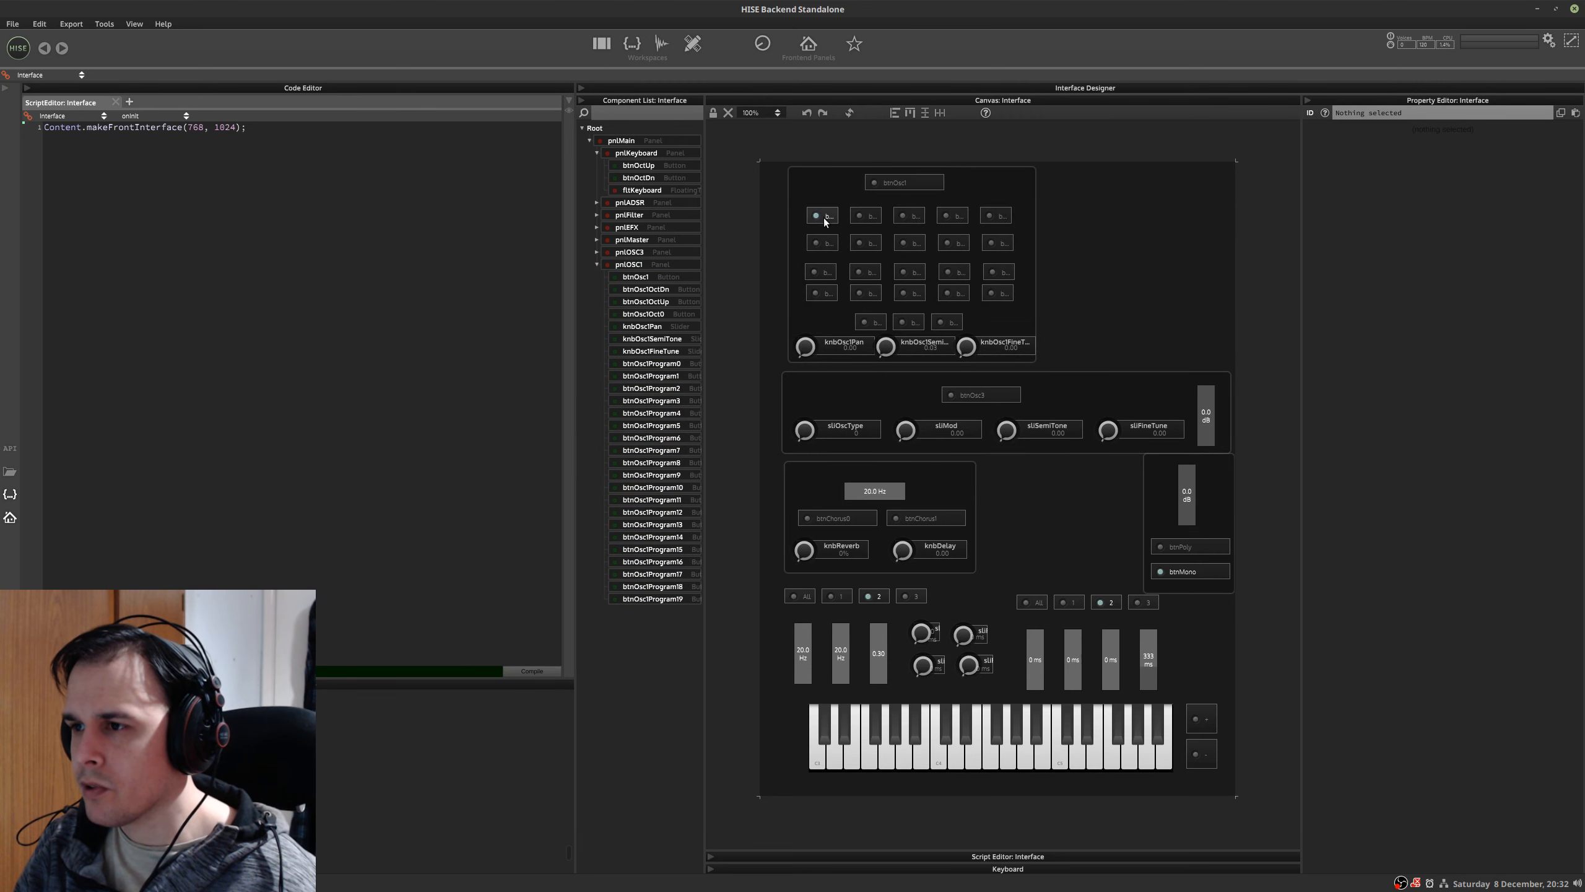
left_click(226, 280)
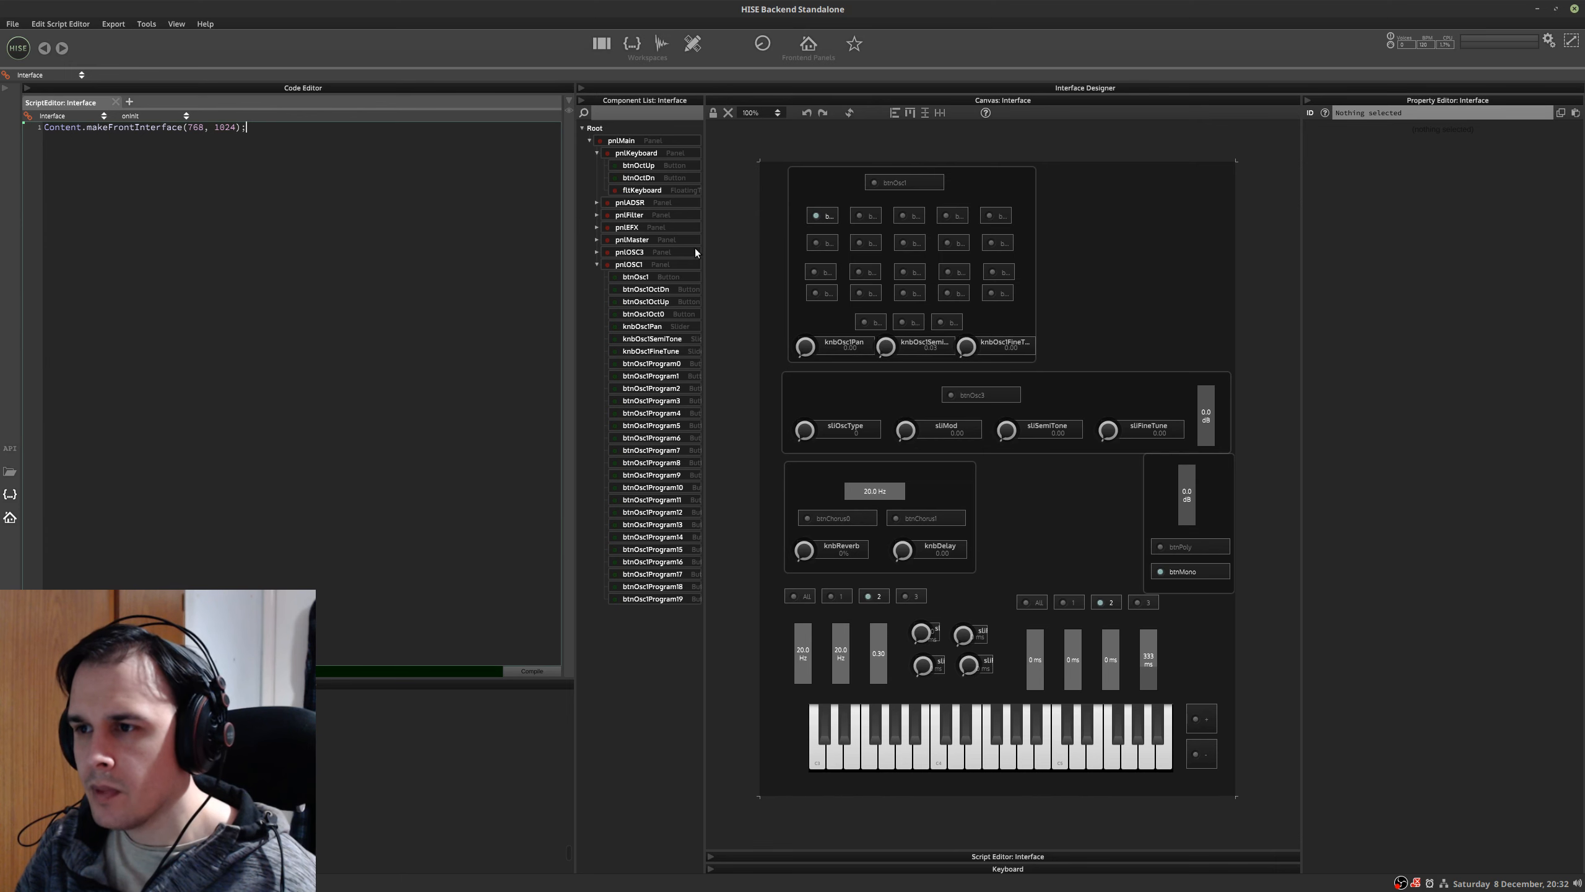
left_click_drag(705, 255, 838, 290)
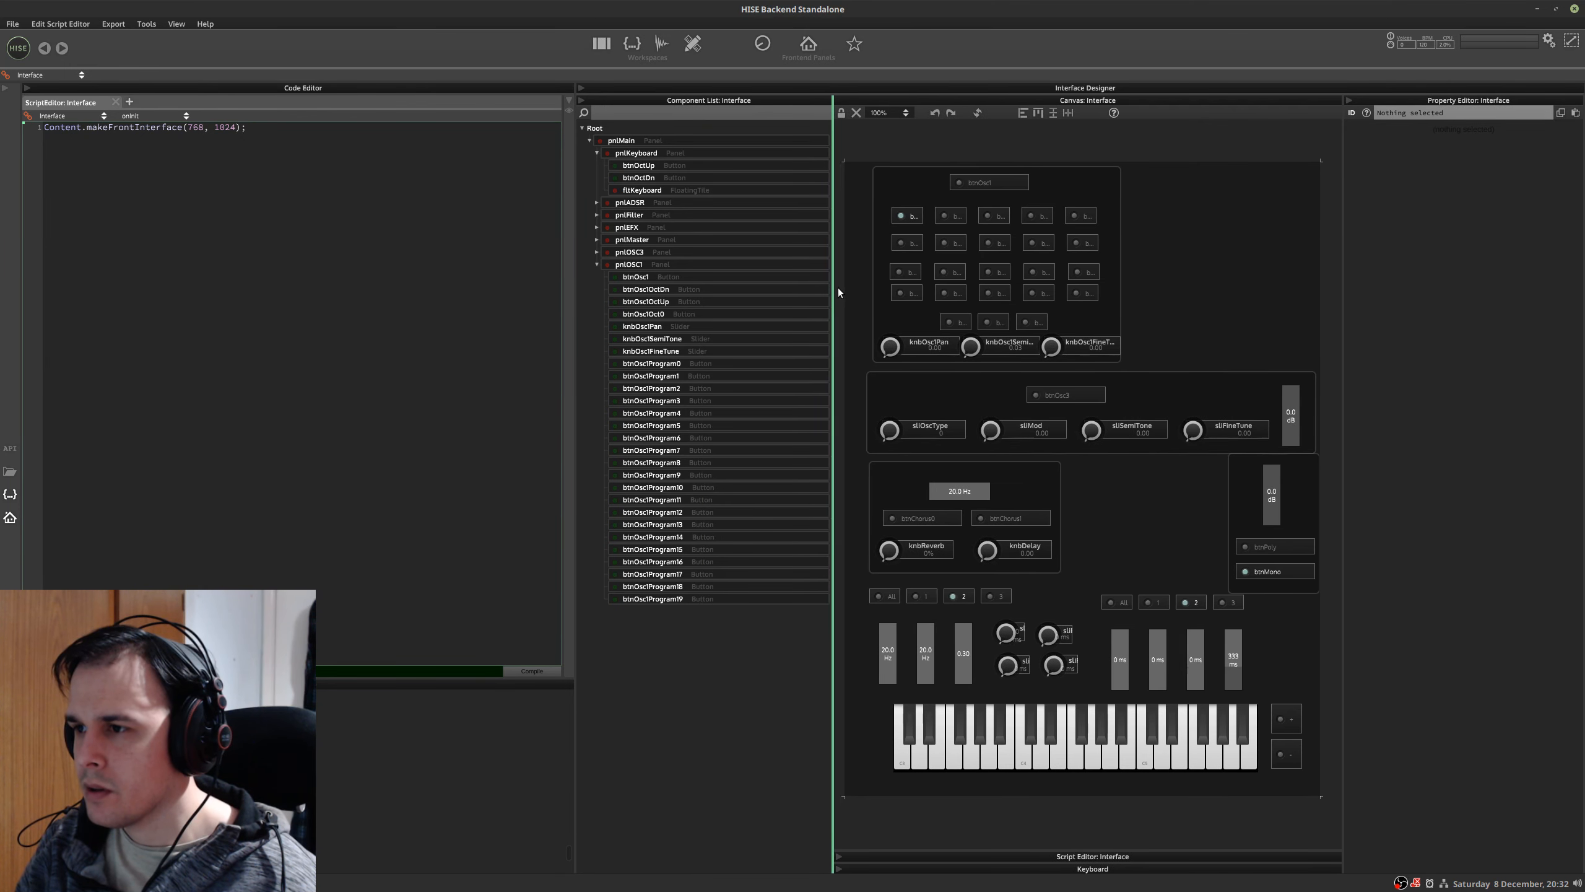
- Test the radio groups by switching between program buttons, leaving btnOsc1Program0 and the middle octave button on
left_click(952, 216)
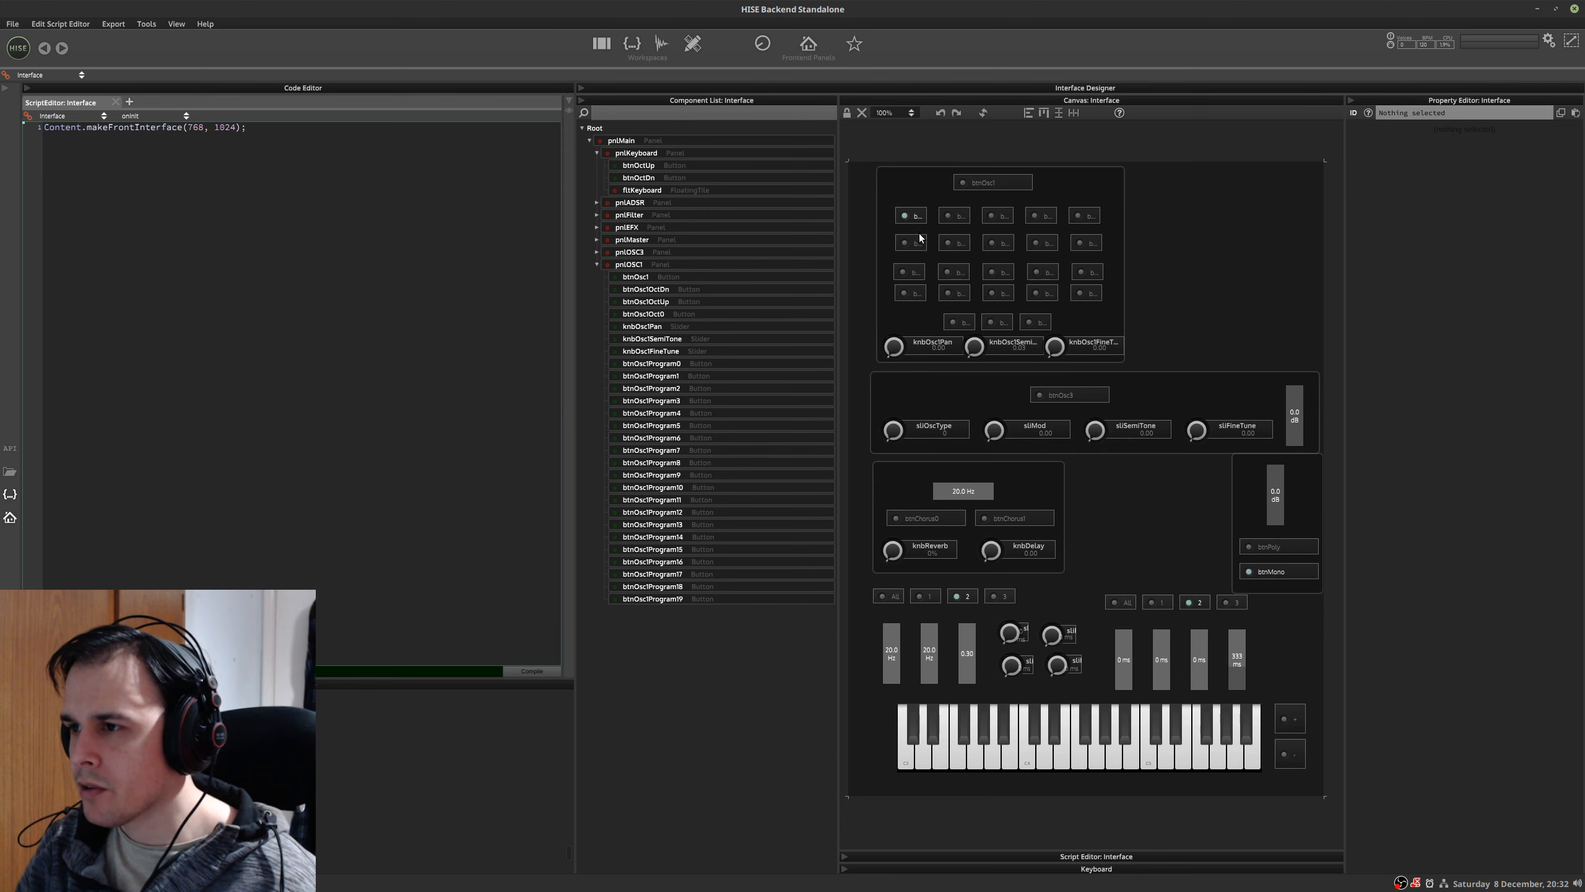
left_click(955, 243)
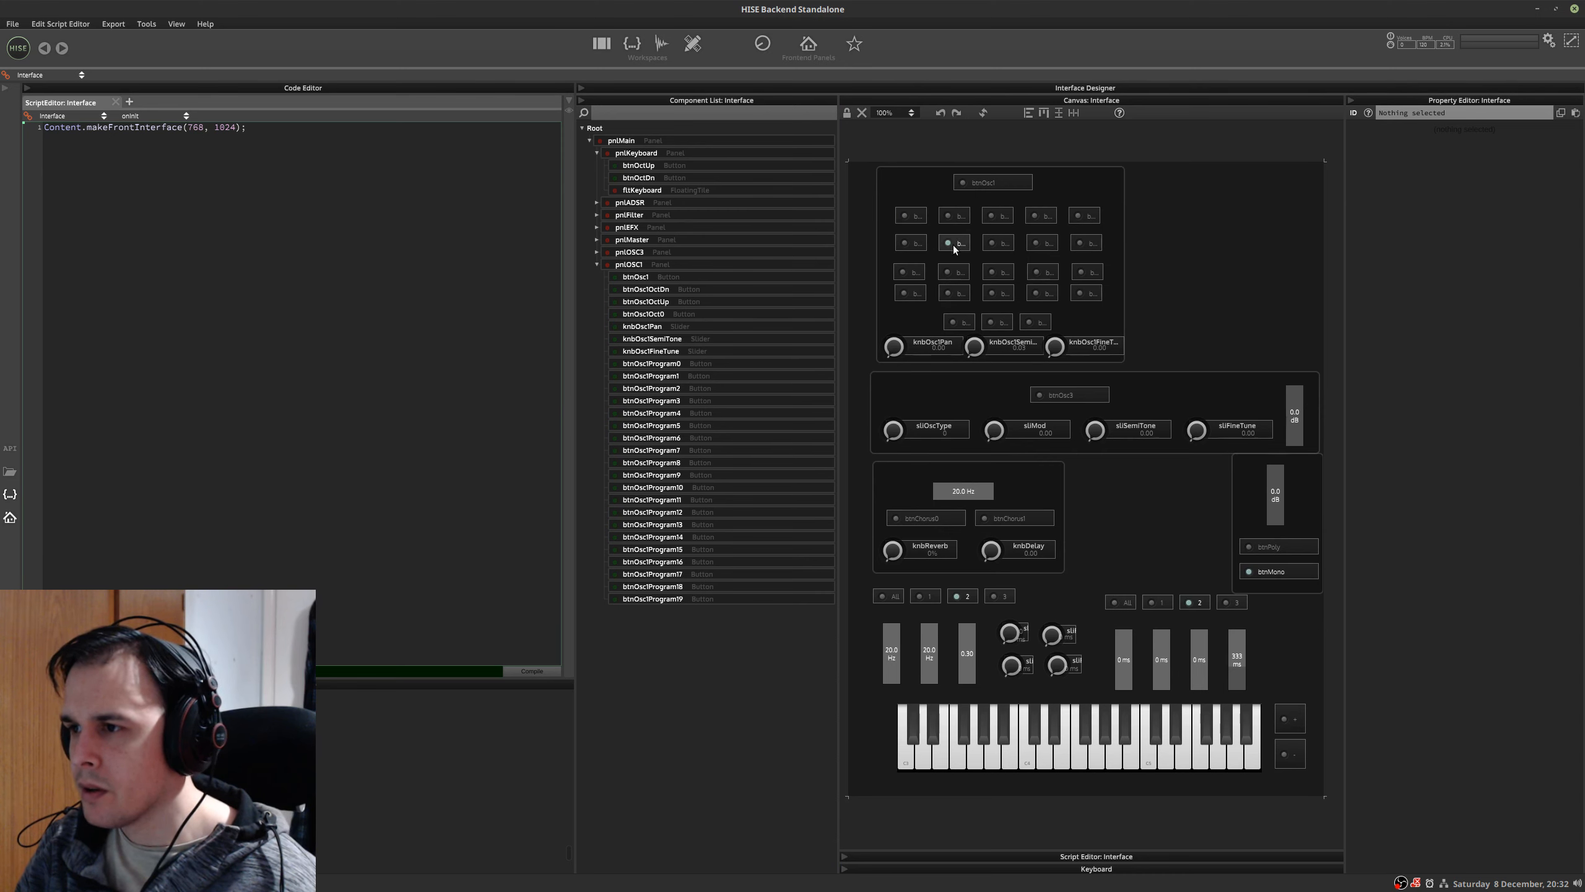
left_click(997, 321)
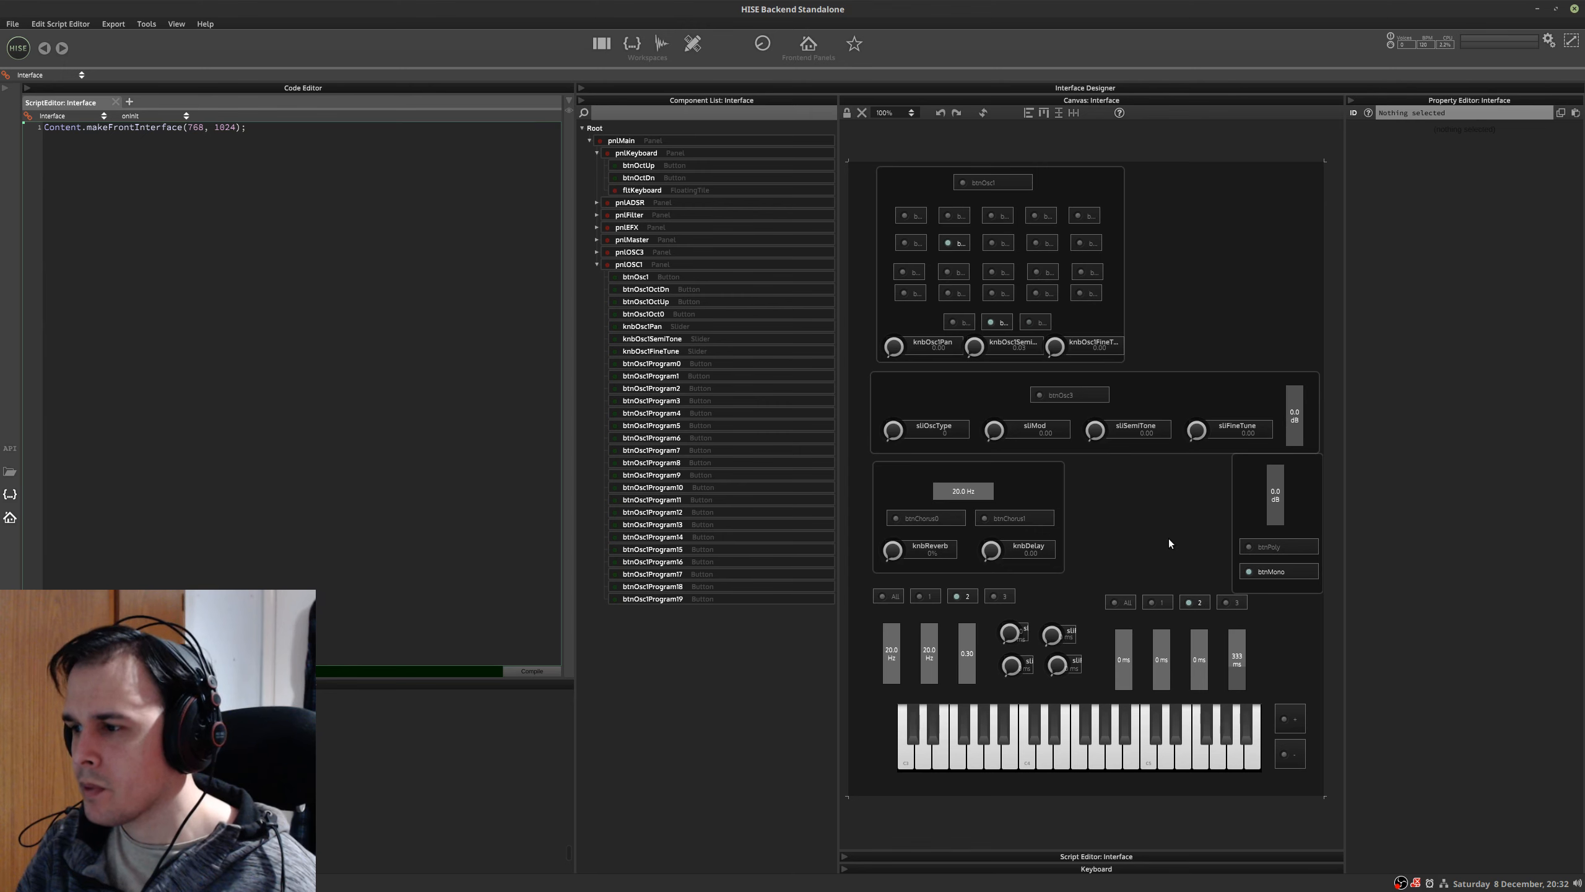
left_click(905, 216)
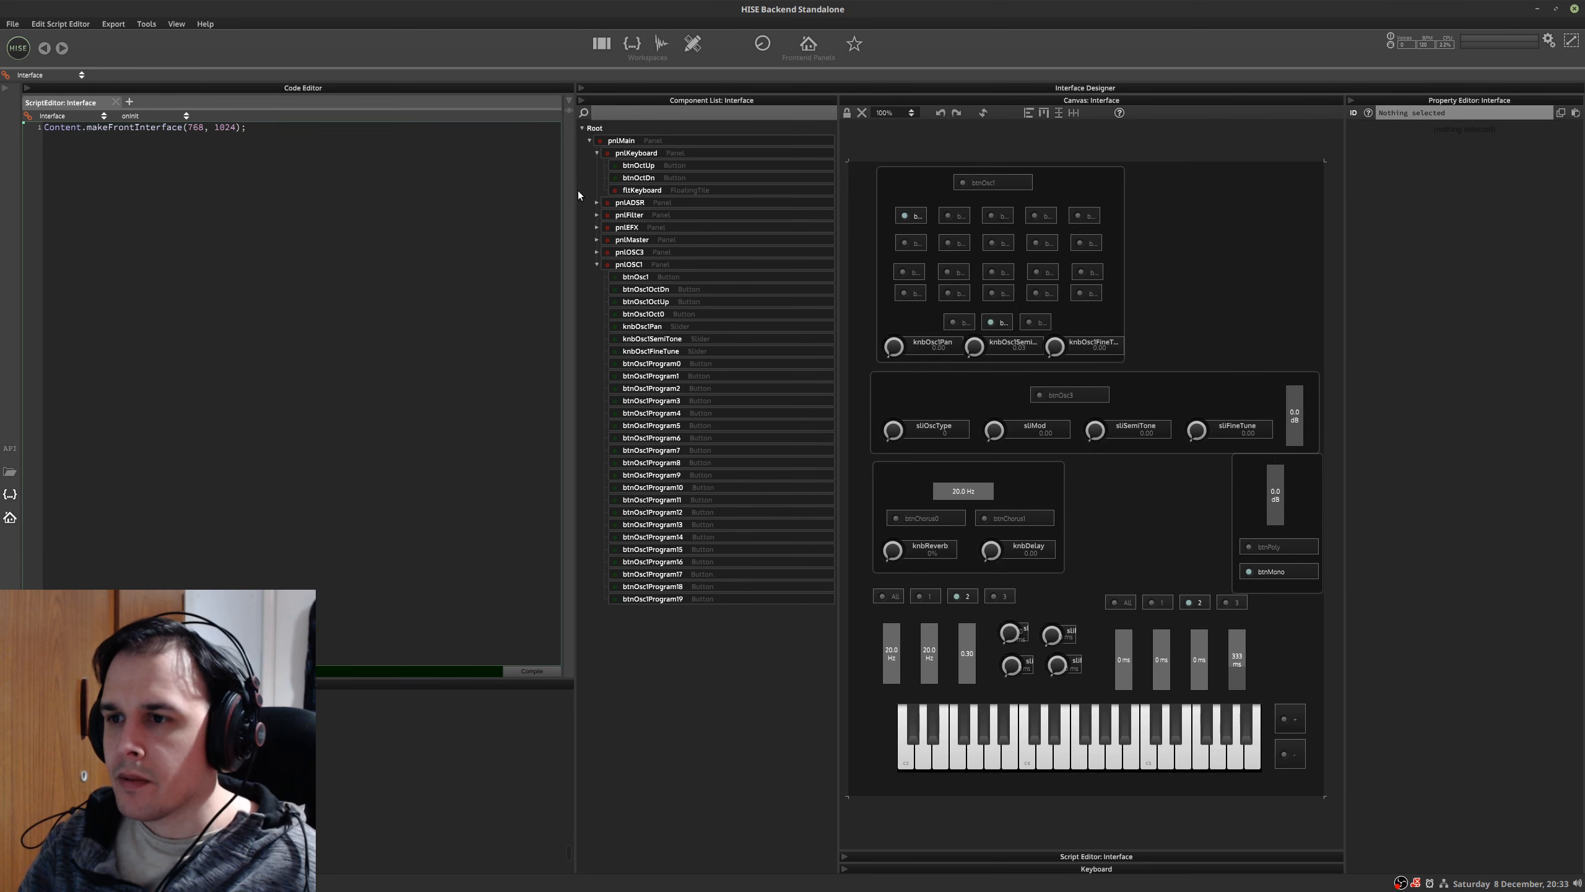
- Widen the code editor and narrow the component list to give the interface canvas more room
left_click_drag(574, 189, 629, 204)
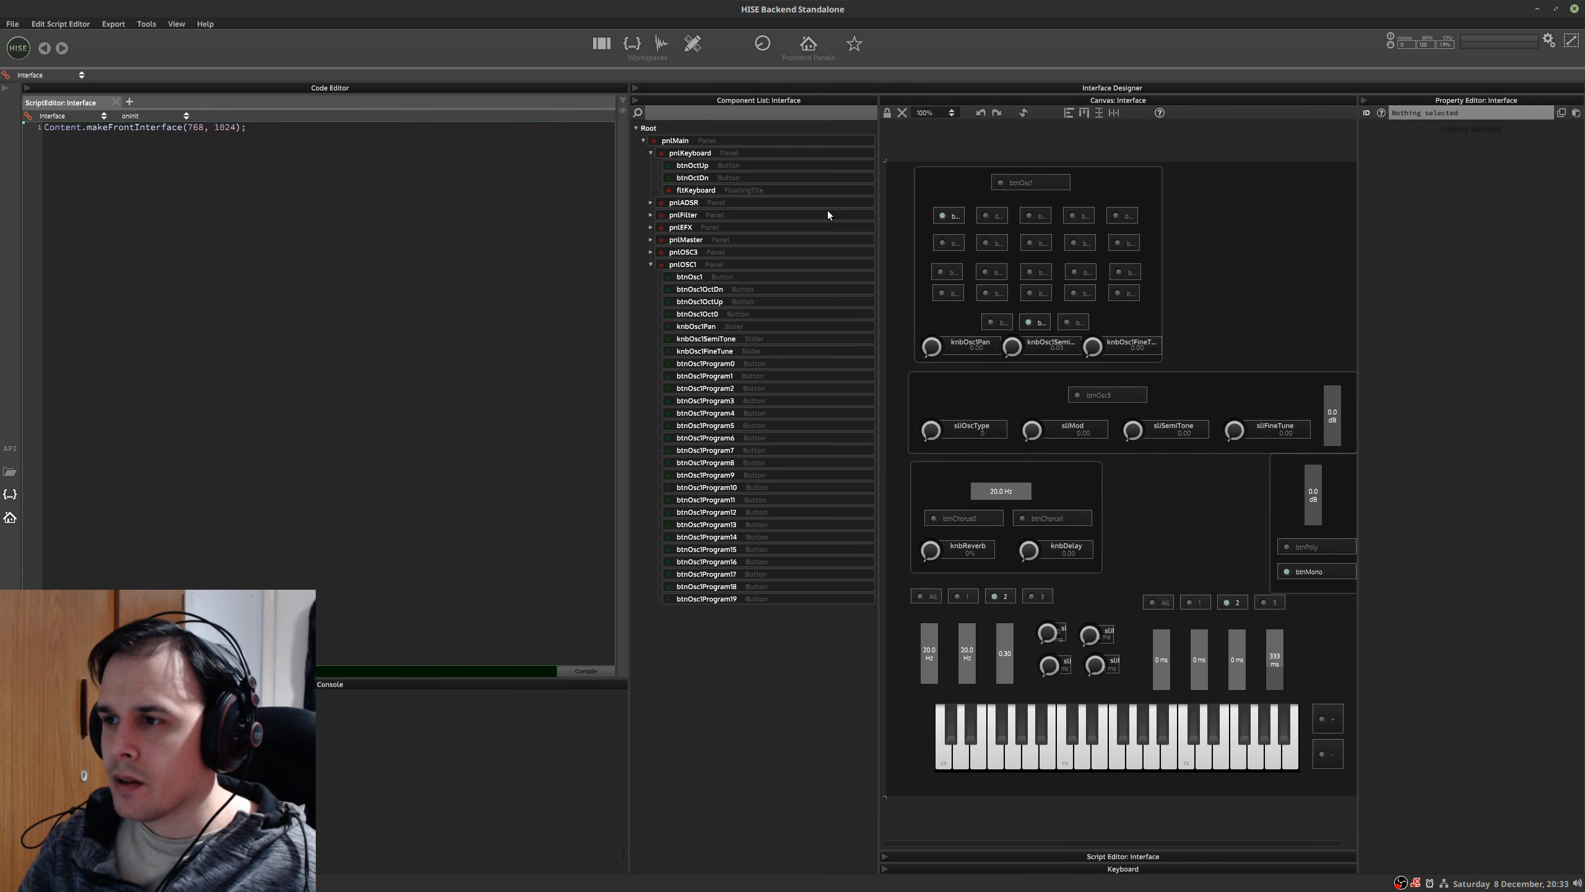
left_click_drag(875, 235, 785, 233)
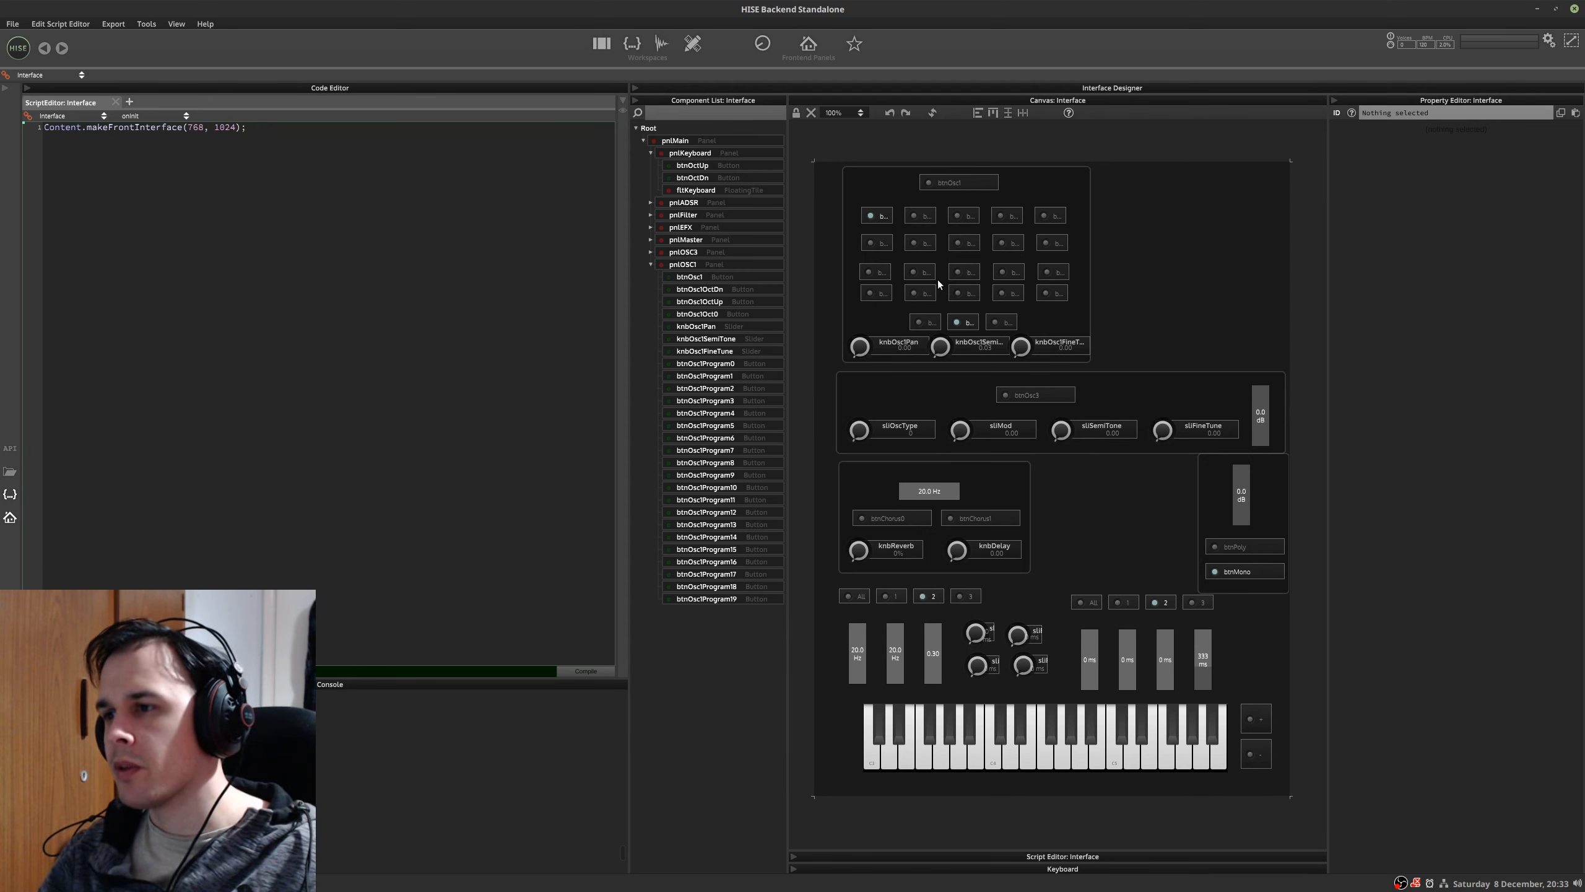
- Declare an empty array constant named btnOsc1Programs in the interface script, below the makeFrontInterface line
key("Return")
key("Return")
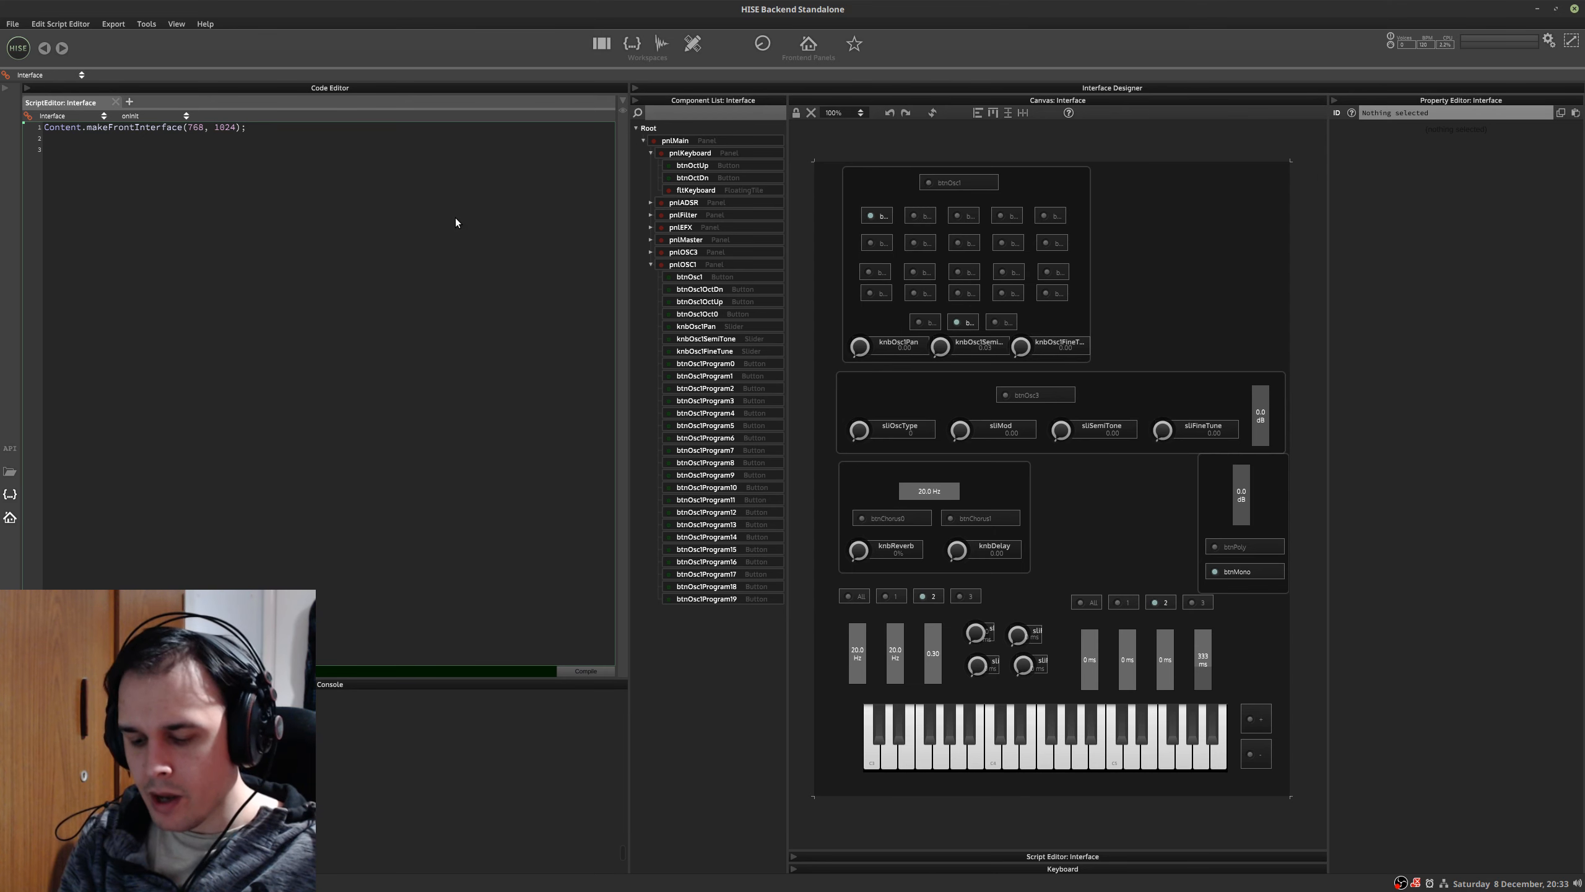
type("const var")
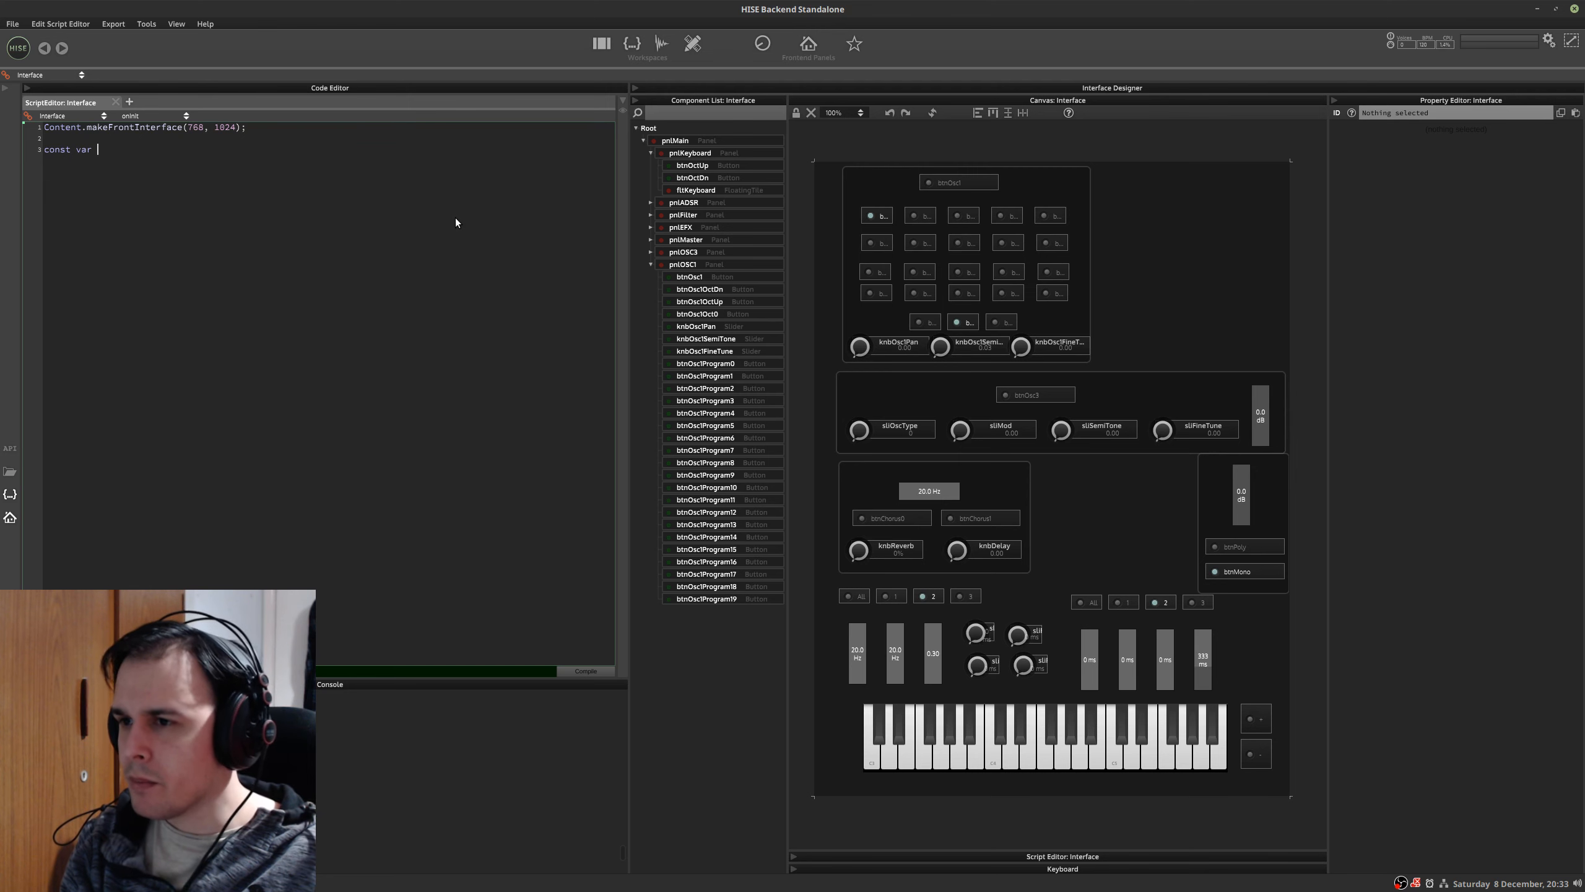
type("btnOs")
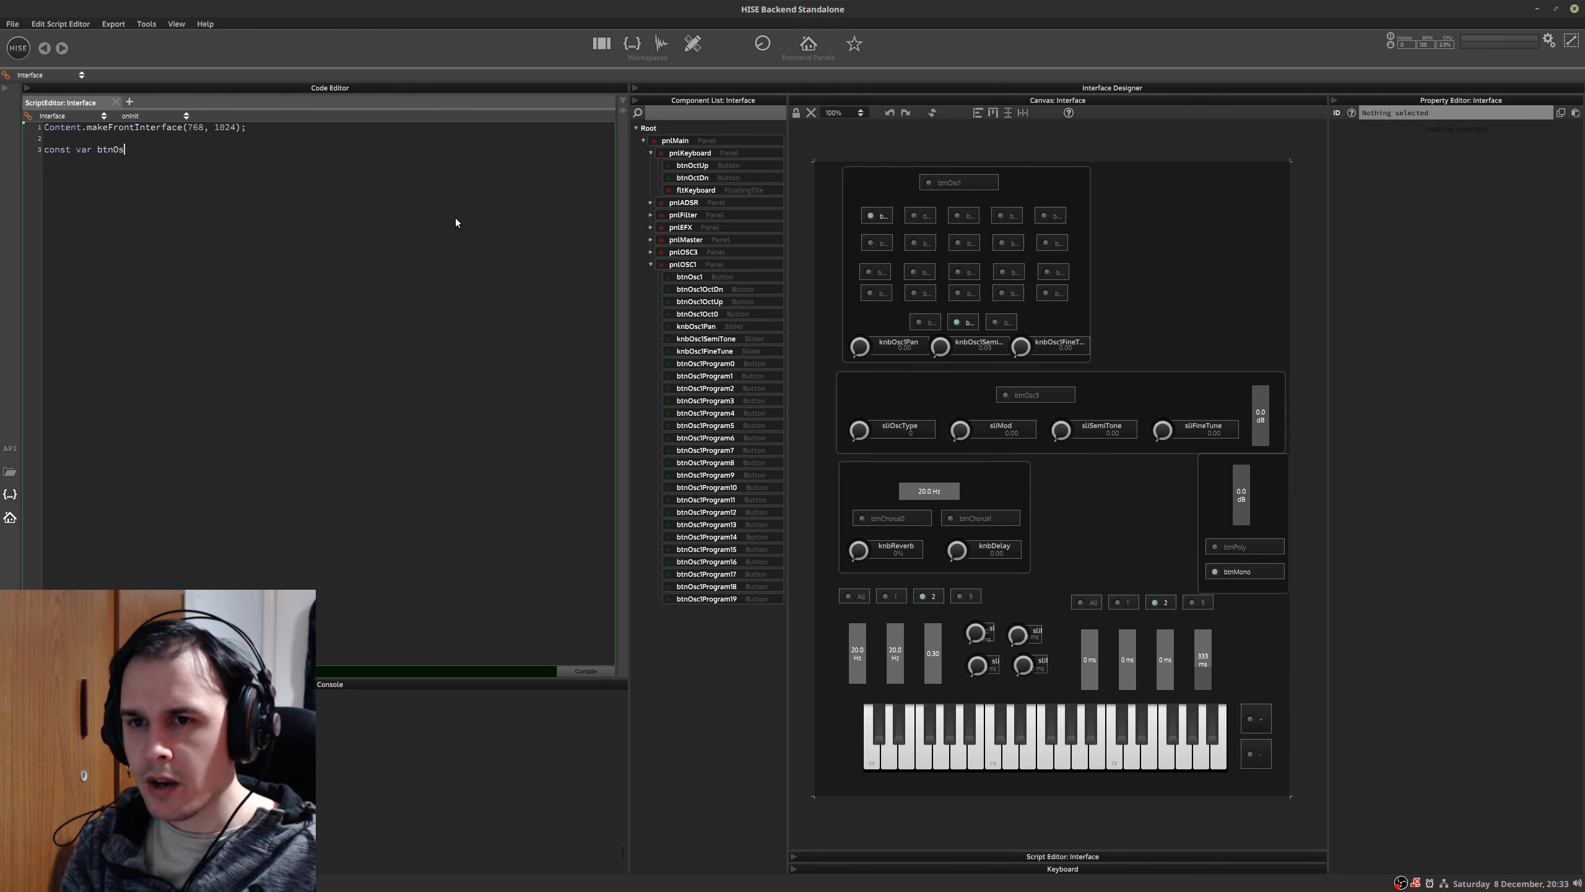
type("c1Programs")
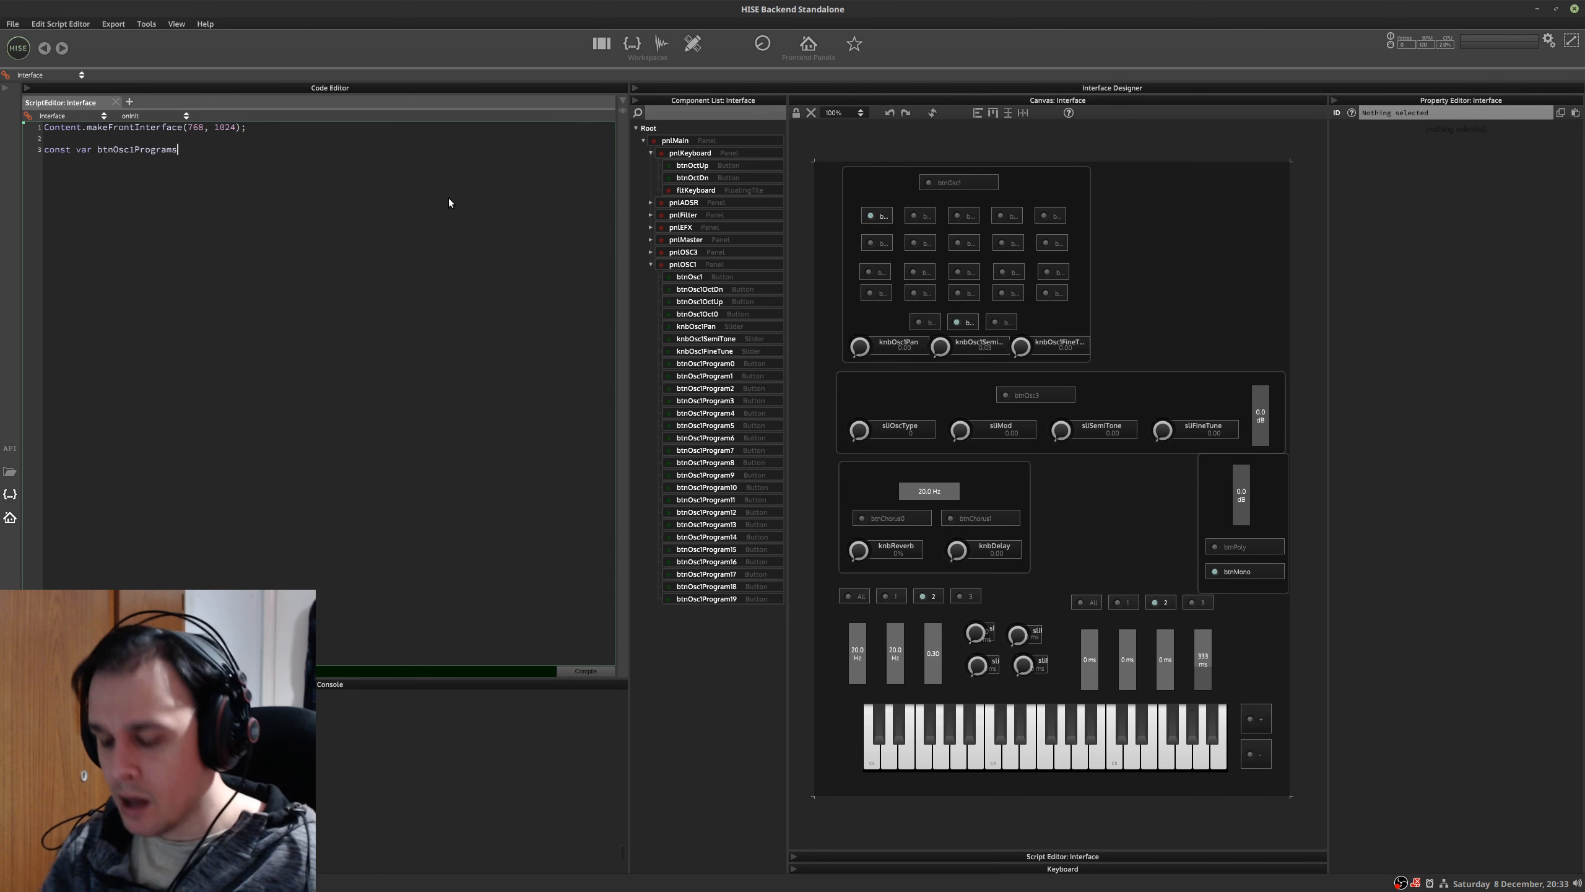
type("[];")
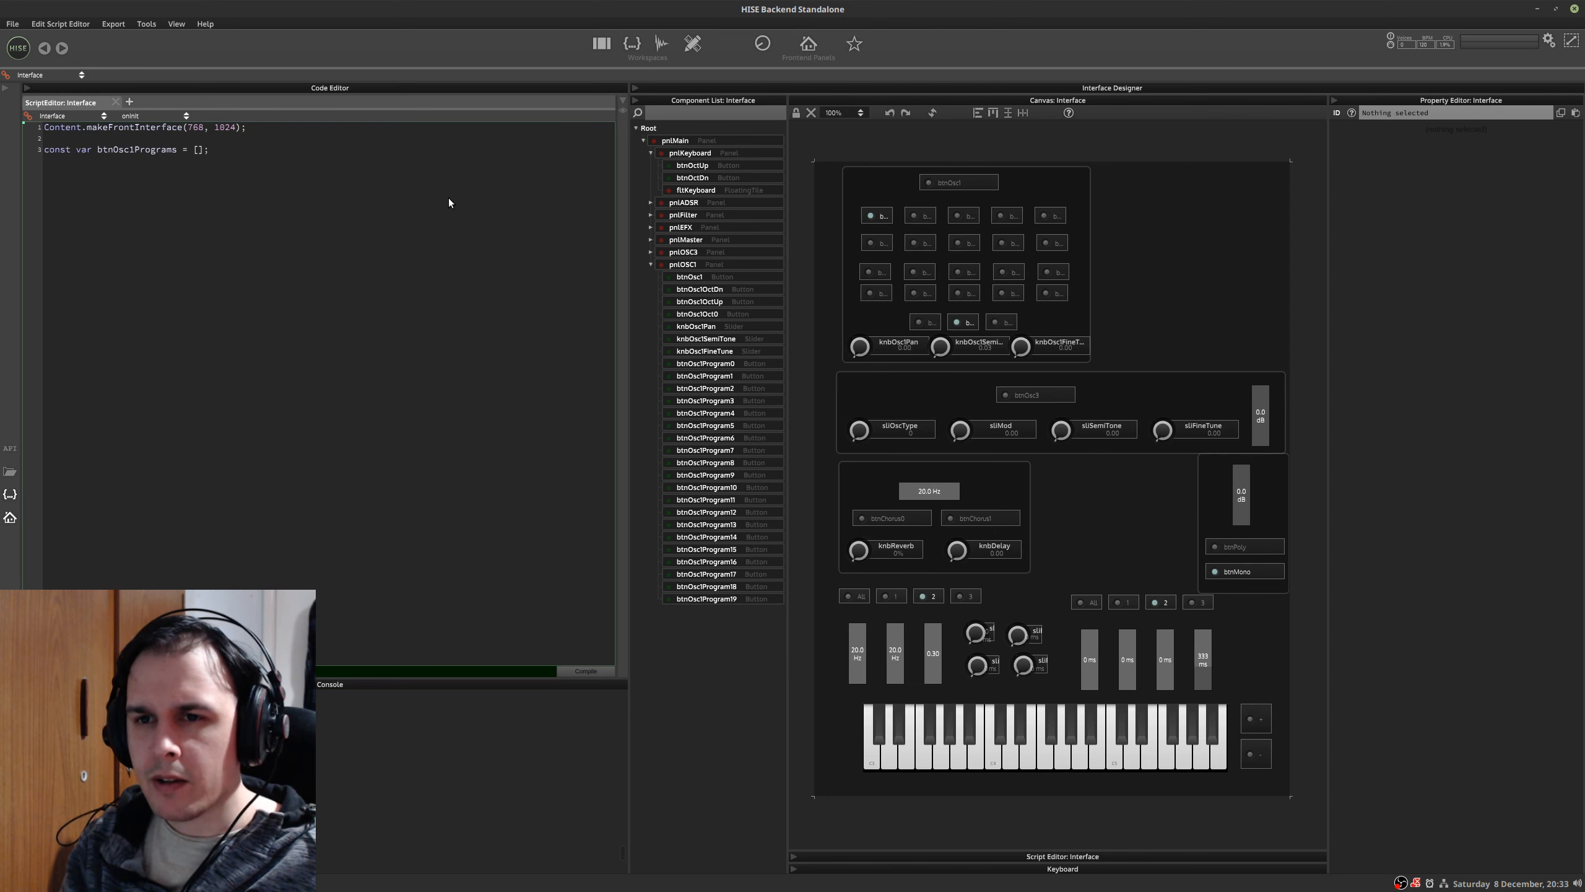
- Declare reg i above the array and add an empty braced loop, for (i = 0; i < 19; i++), below it
key("Return")
key("Return")
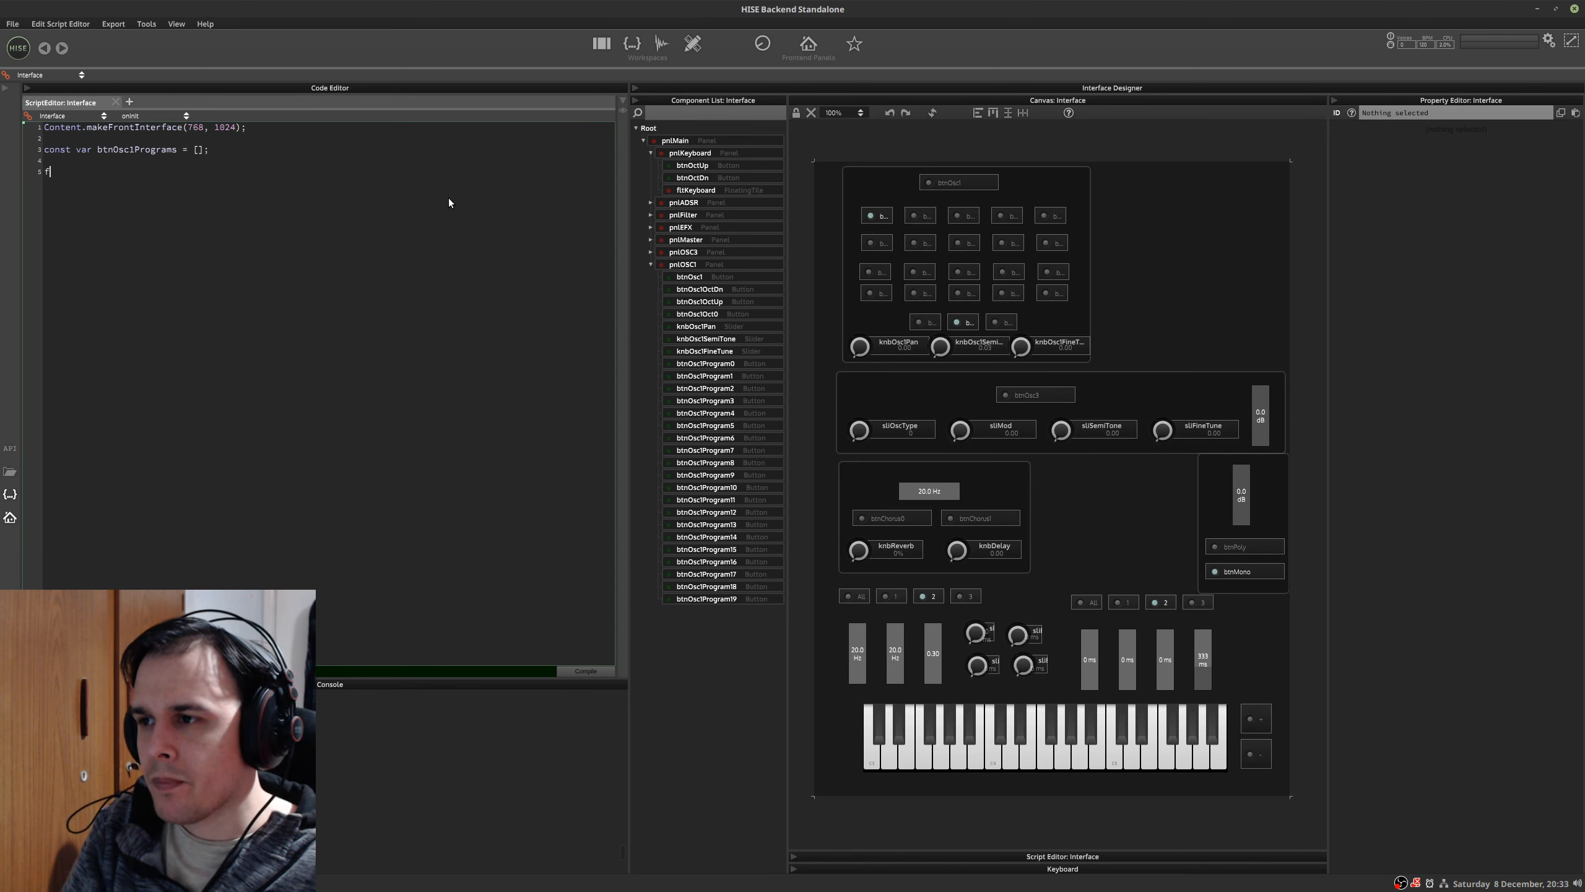
type("or (")
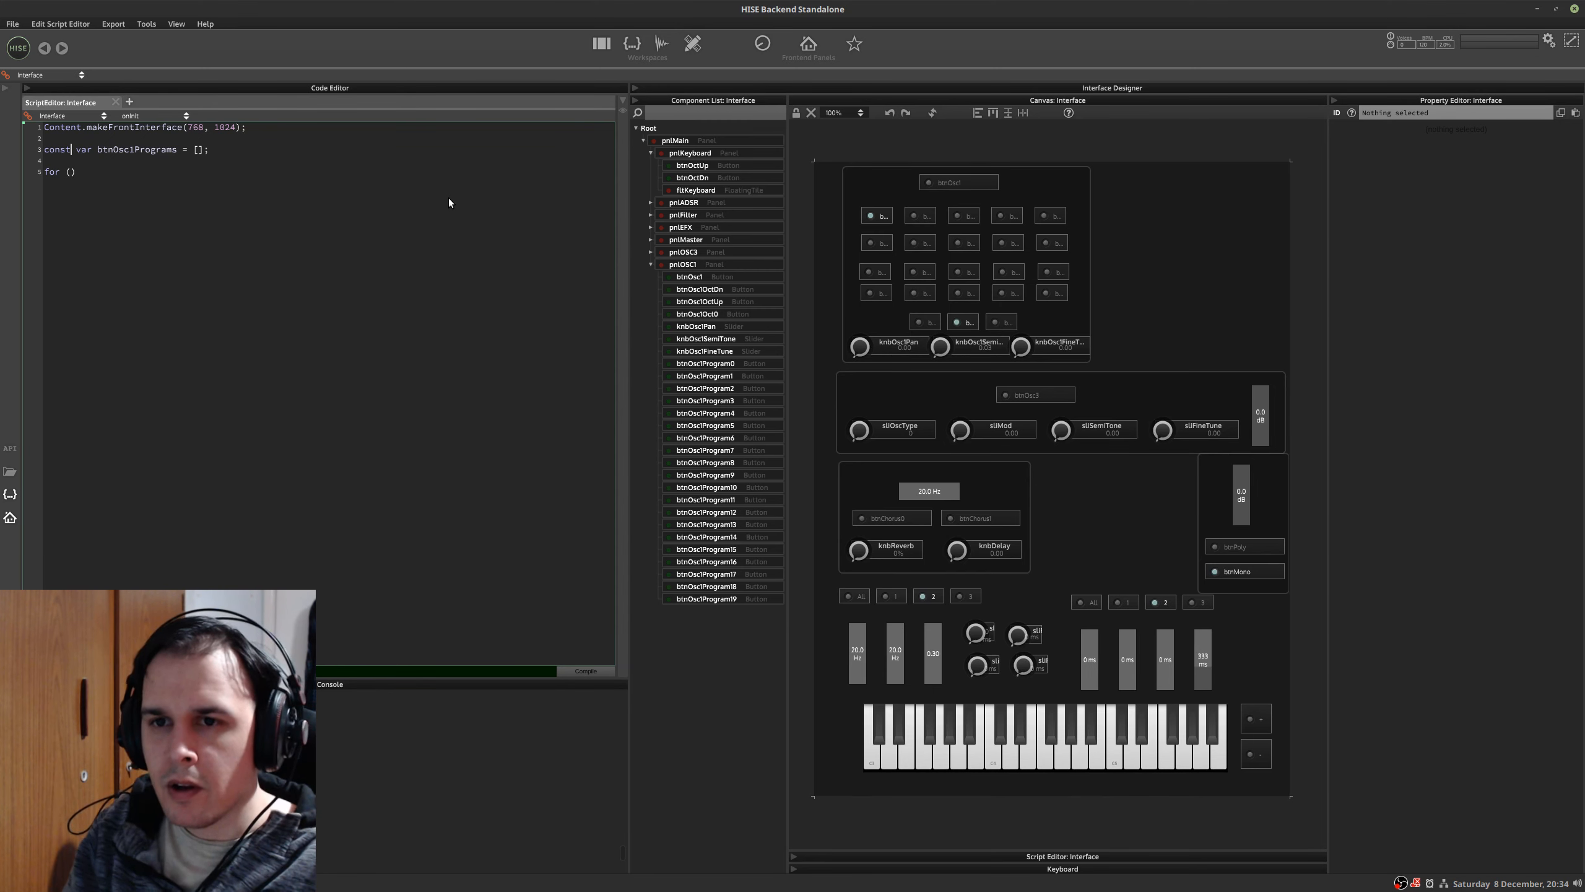
key("Up")
key("Return")
type("reg i")
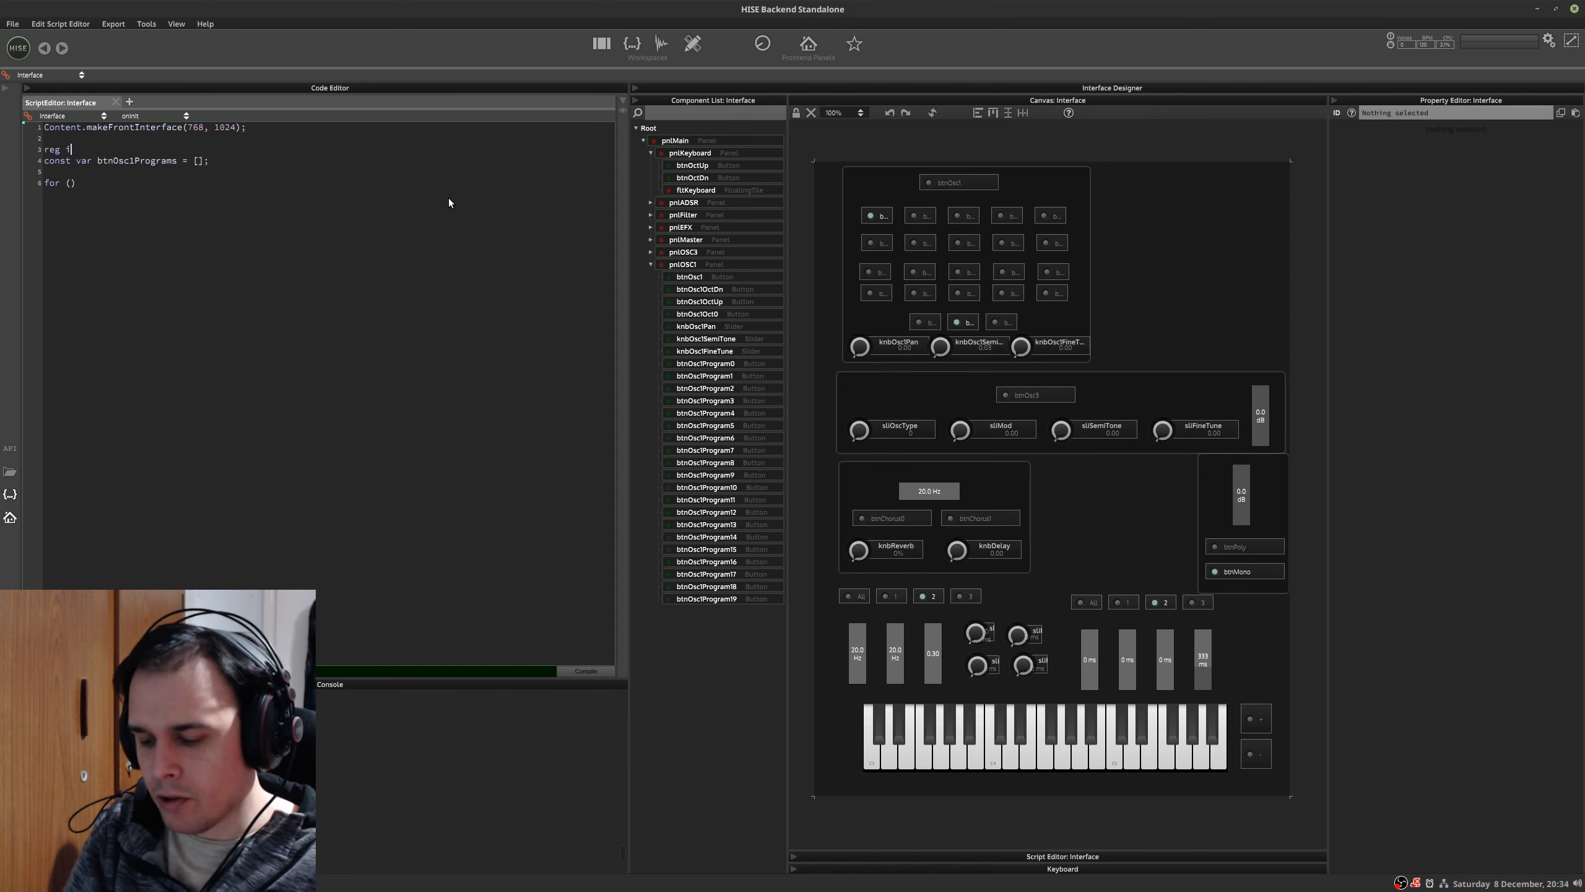
type(";")
key("Return")
key("Down")
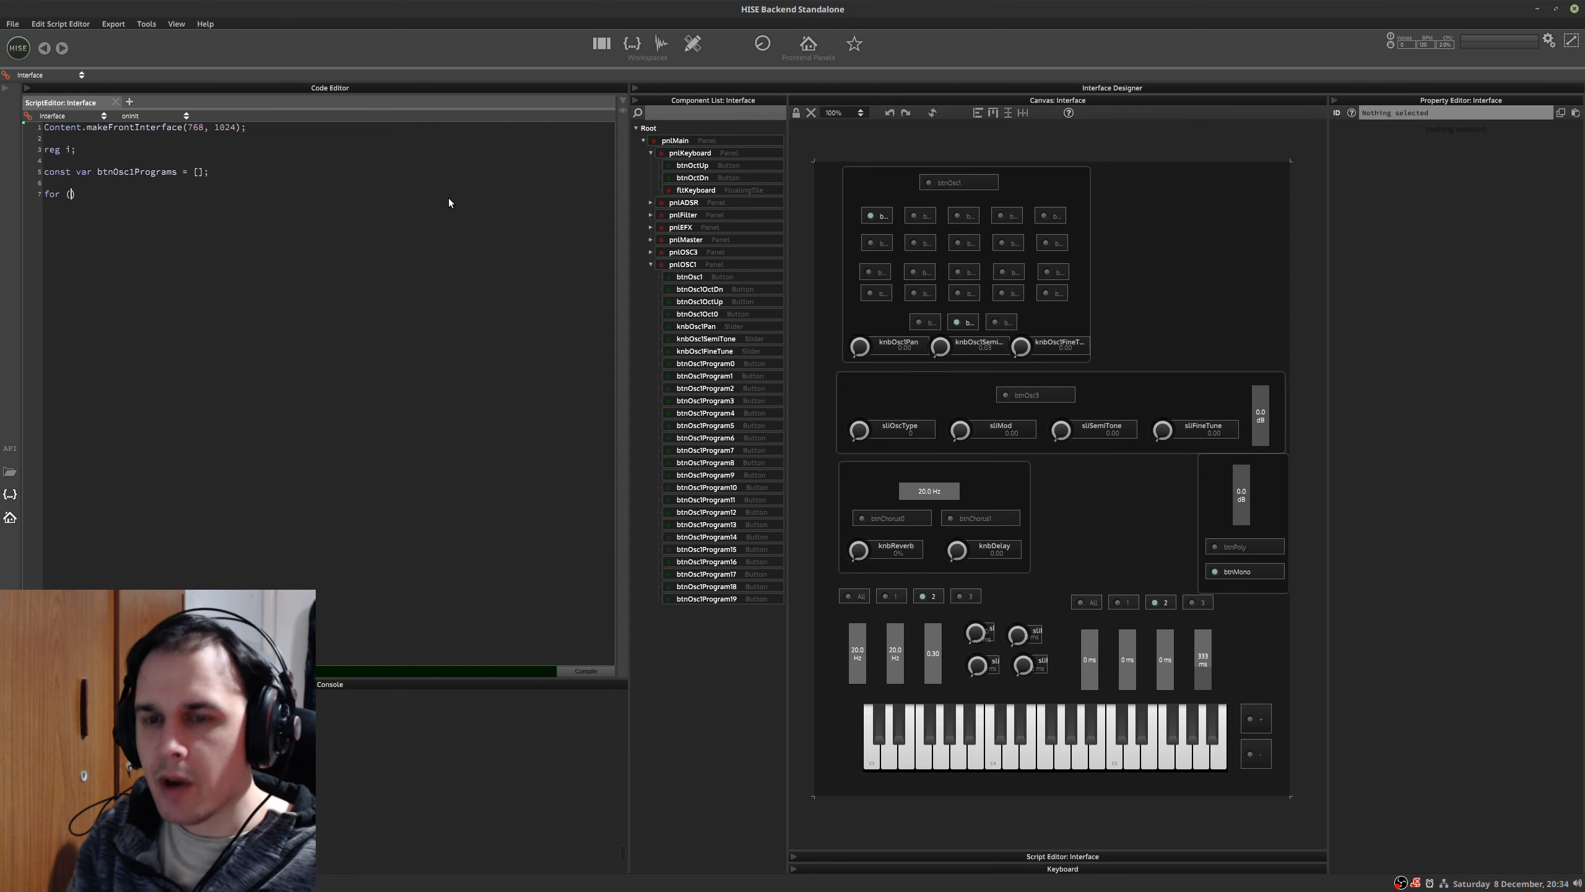
type("i = 0; ")
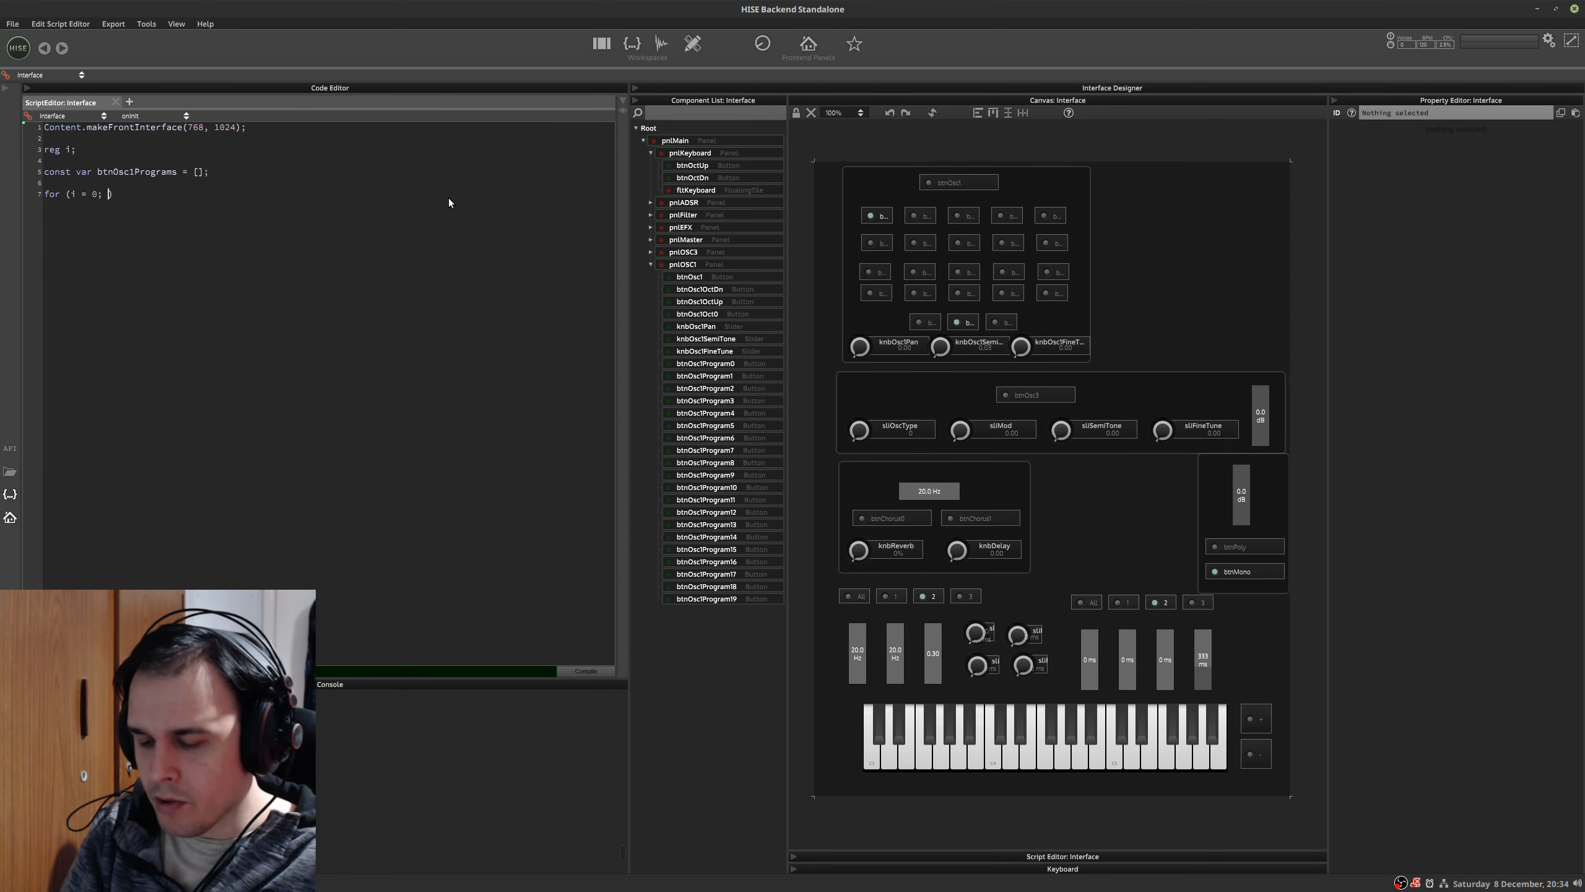
type("i < ")
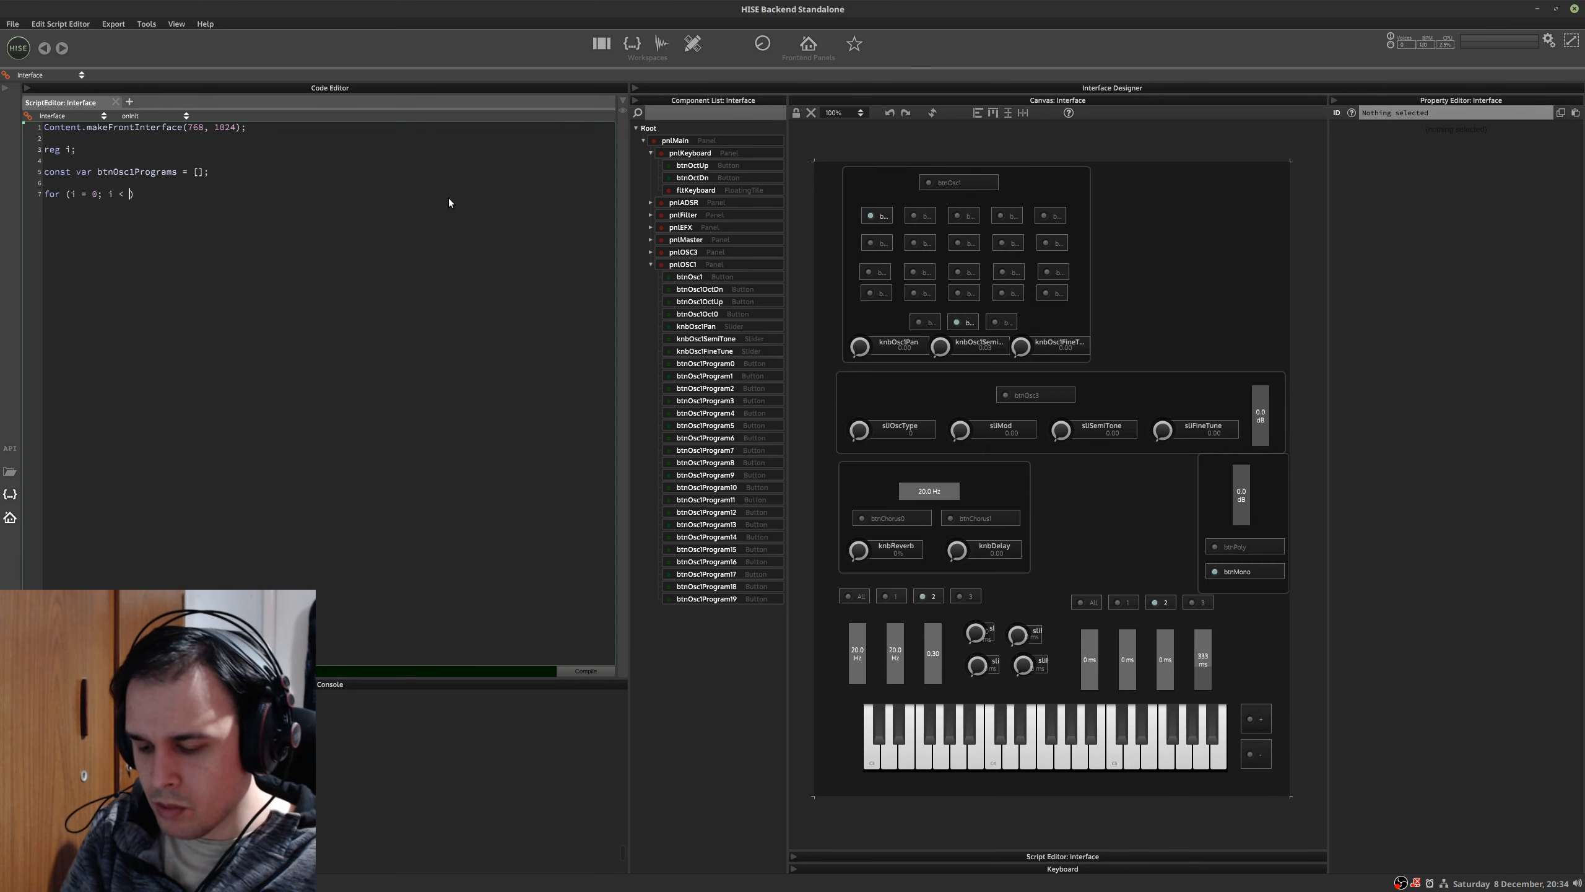
type("19; i++")
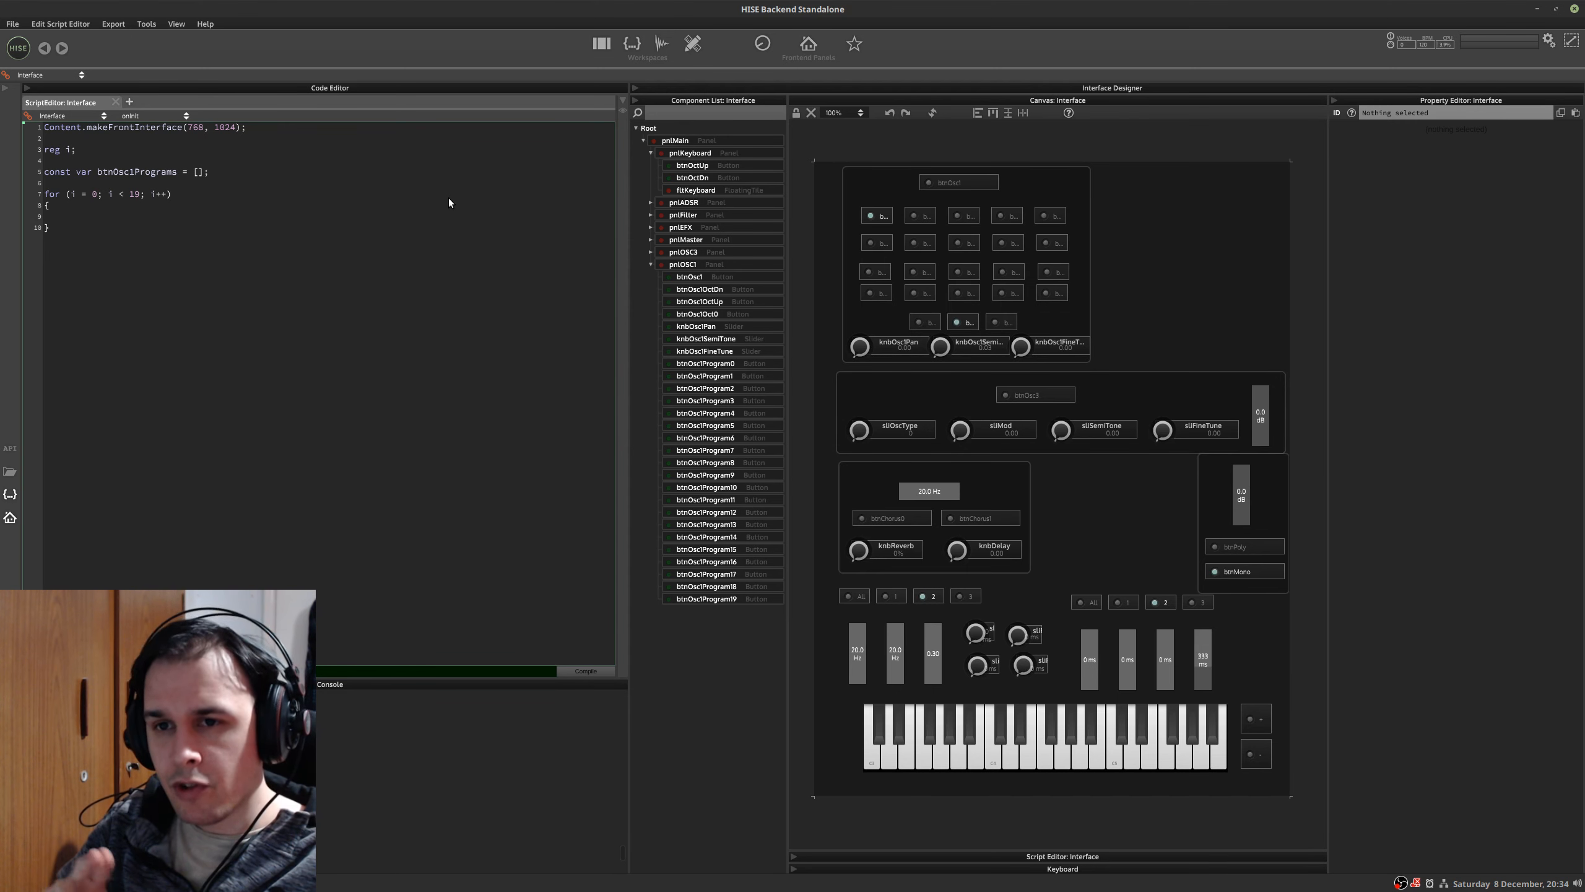
- Start the loop body's statement with the indexed array element btnOsc1Programs[i]
type("btnOsc")
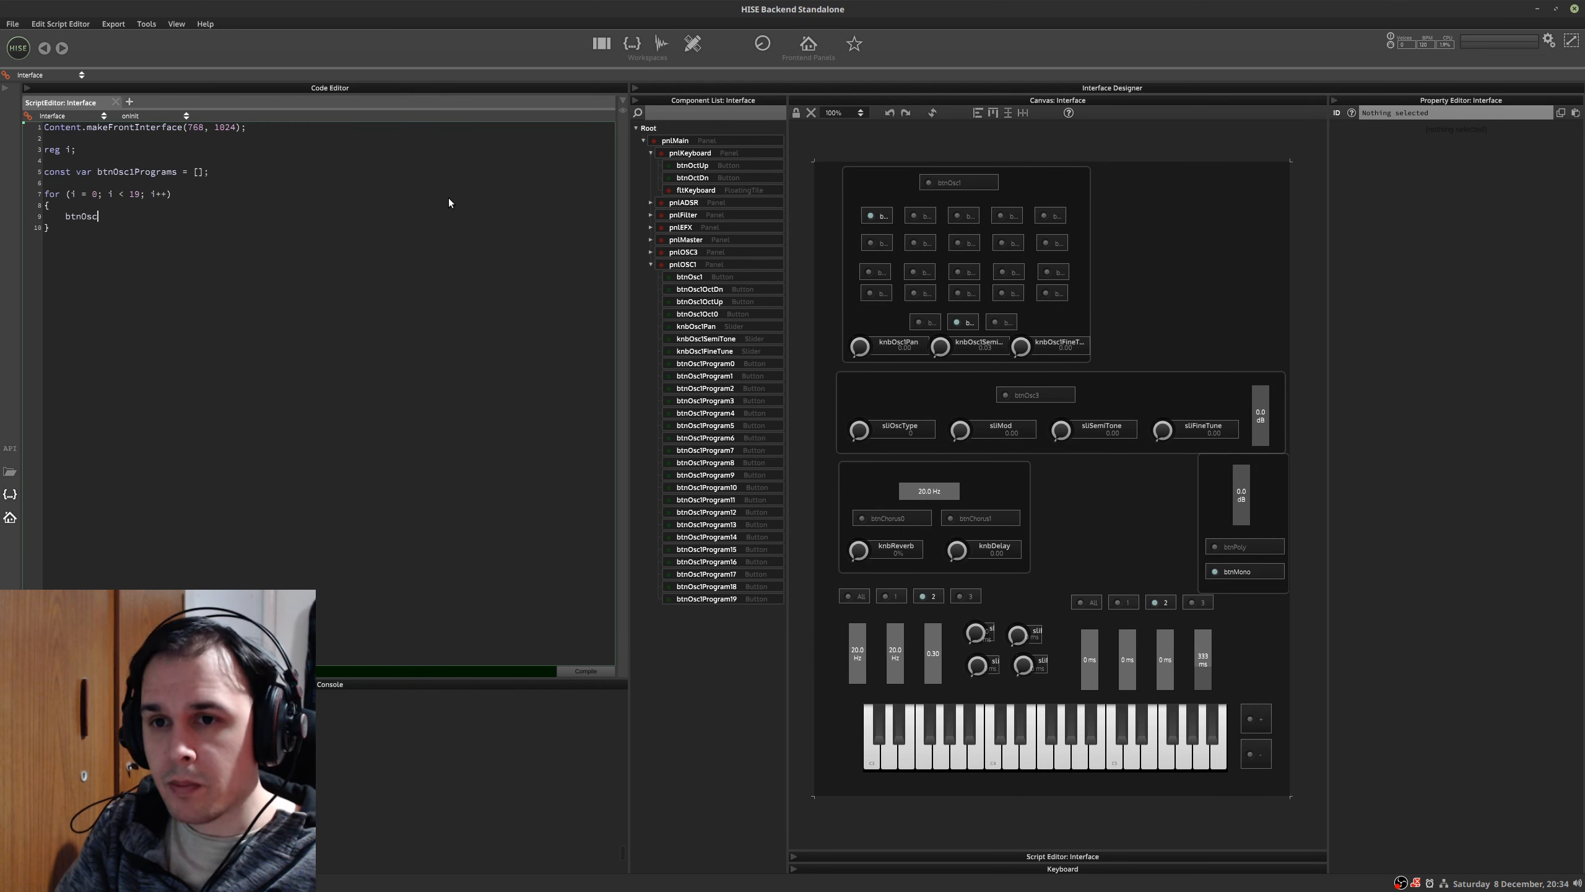
type("1Progra")
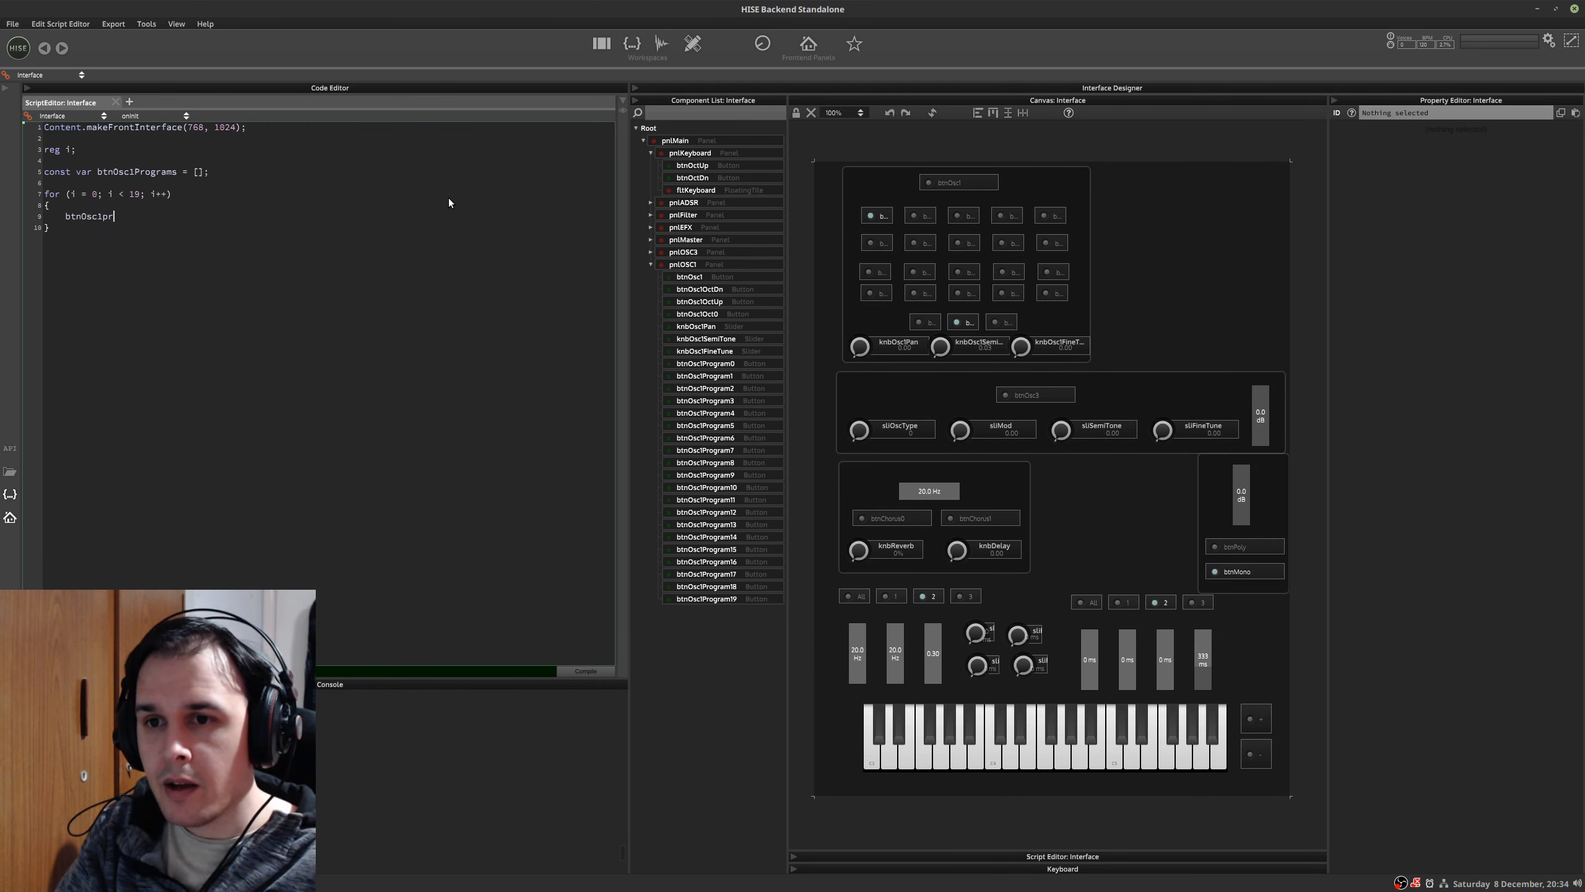
type("ms")
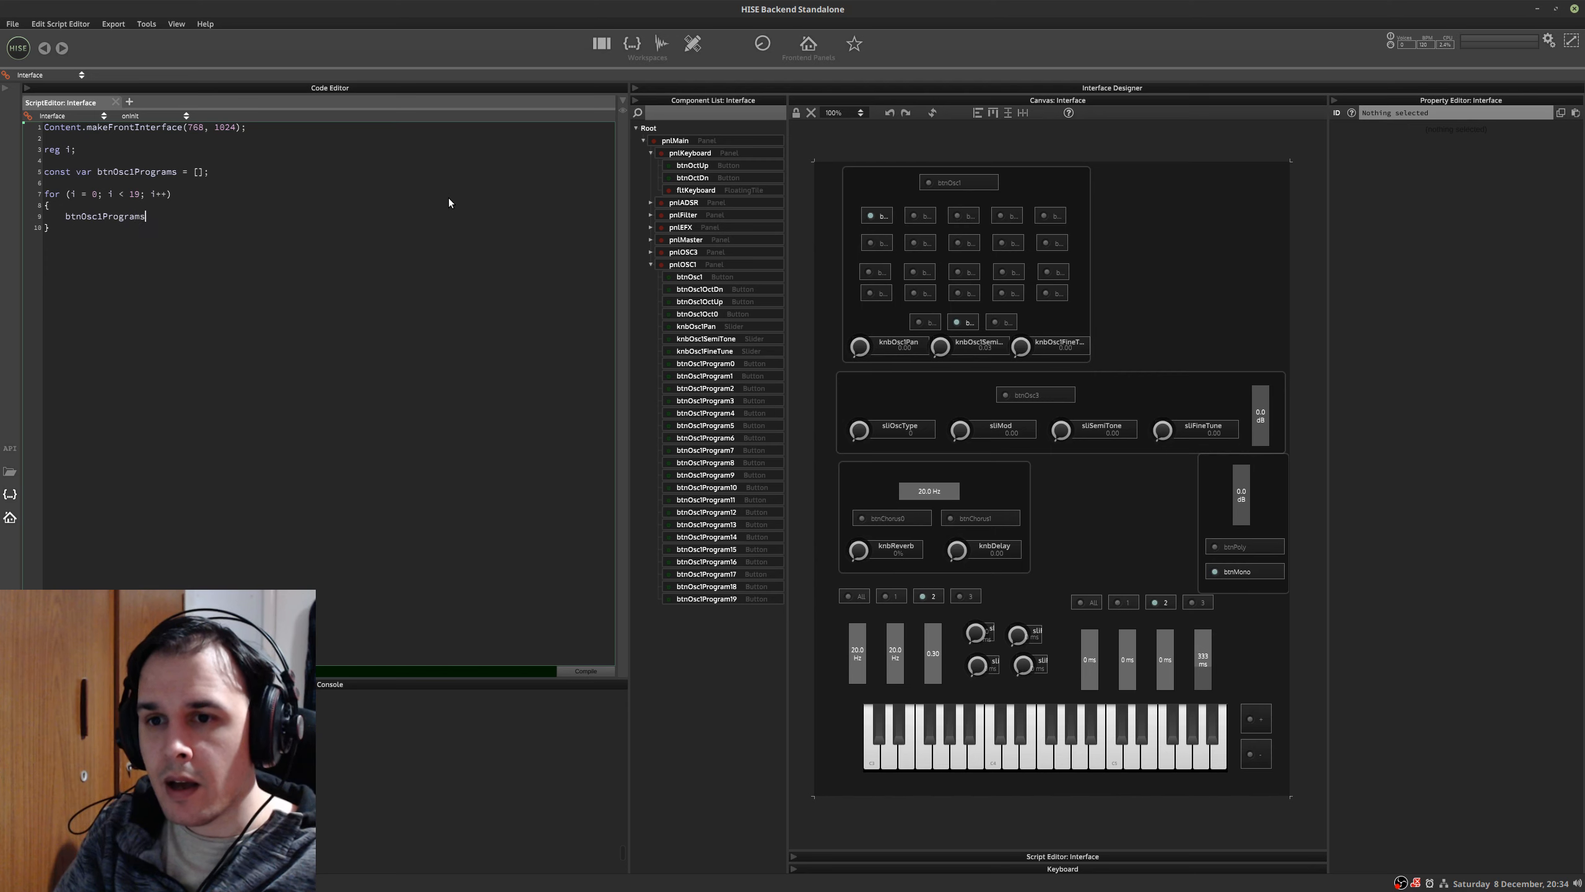
type("[")
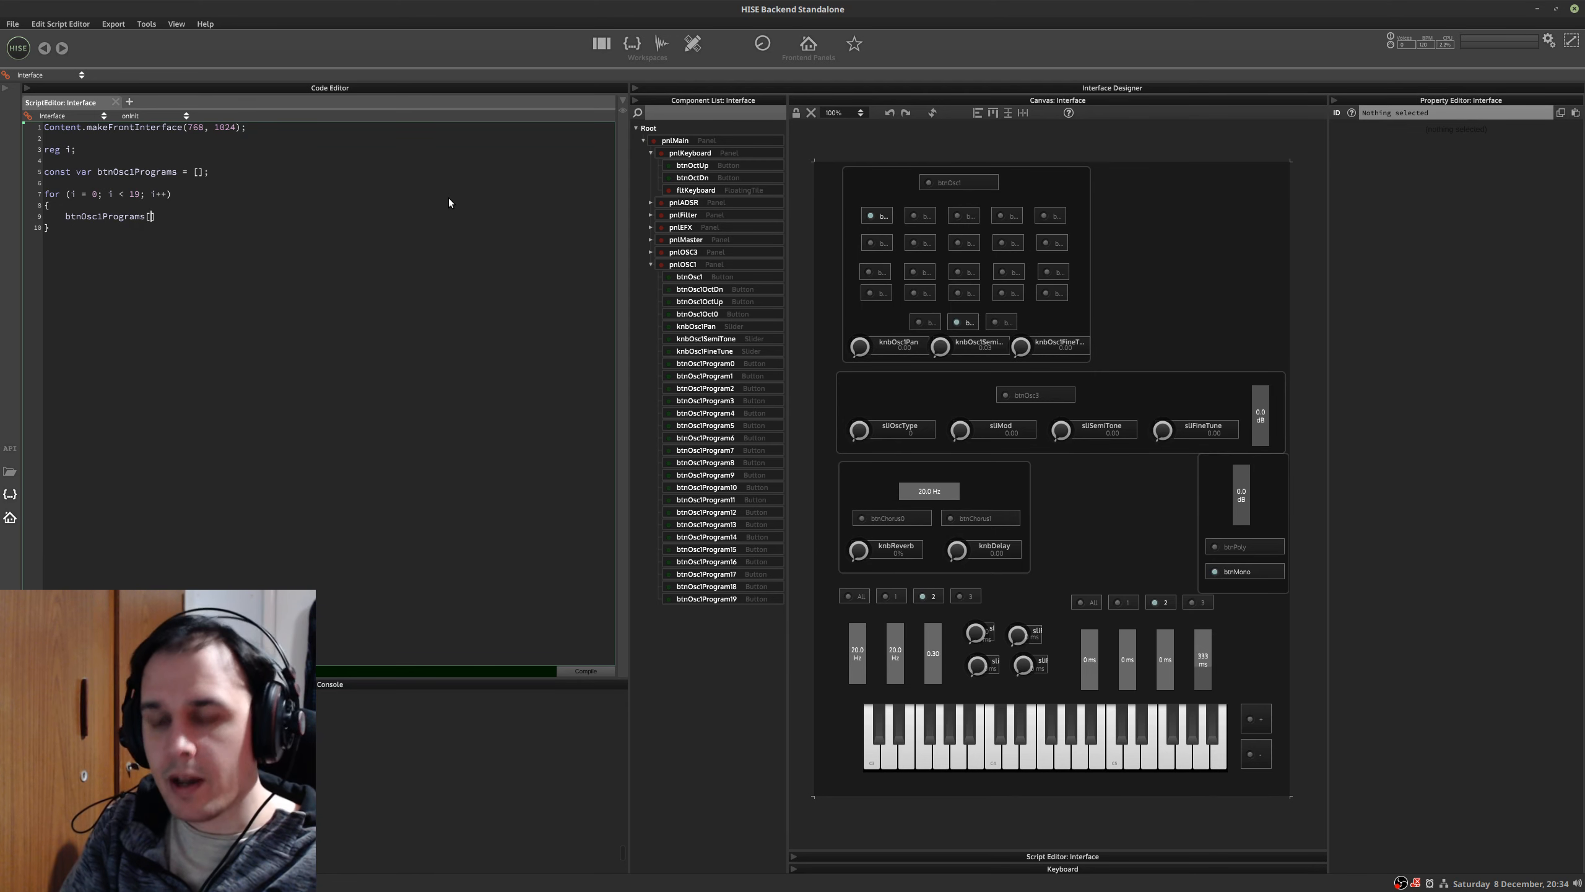
type("i")
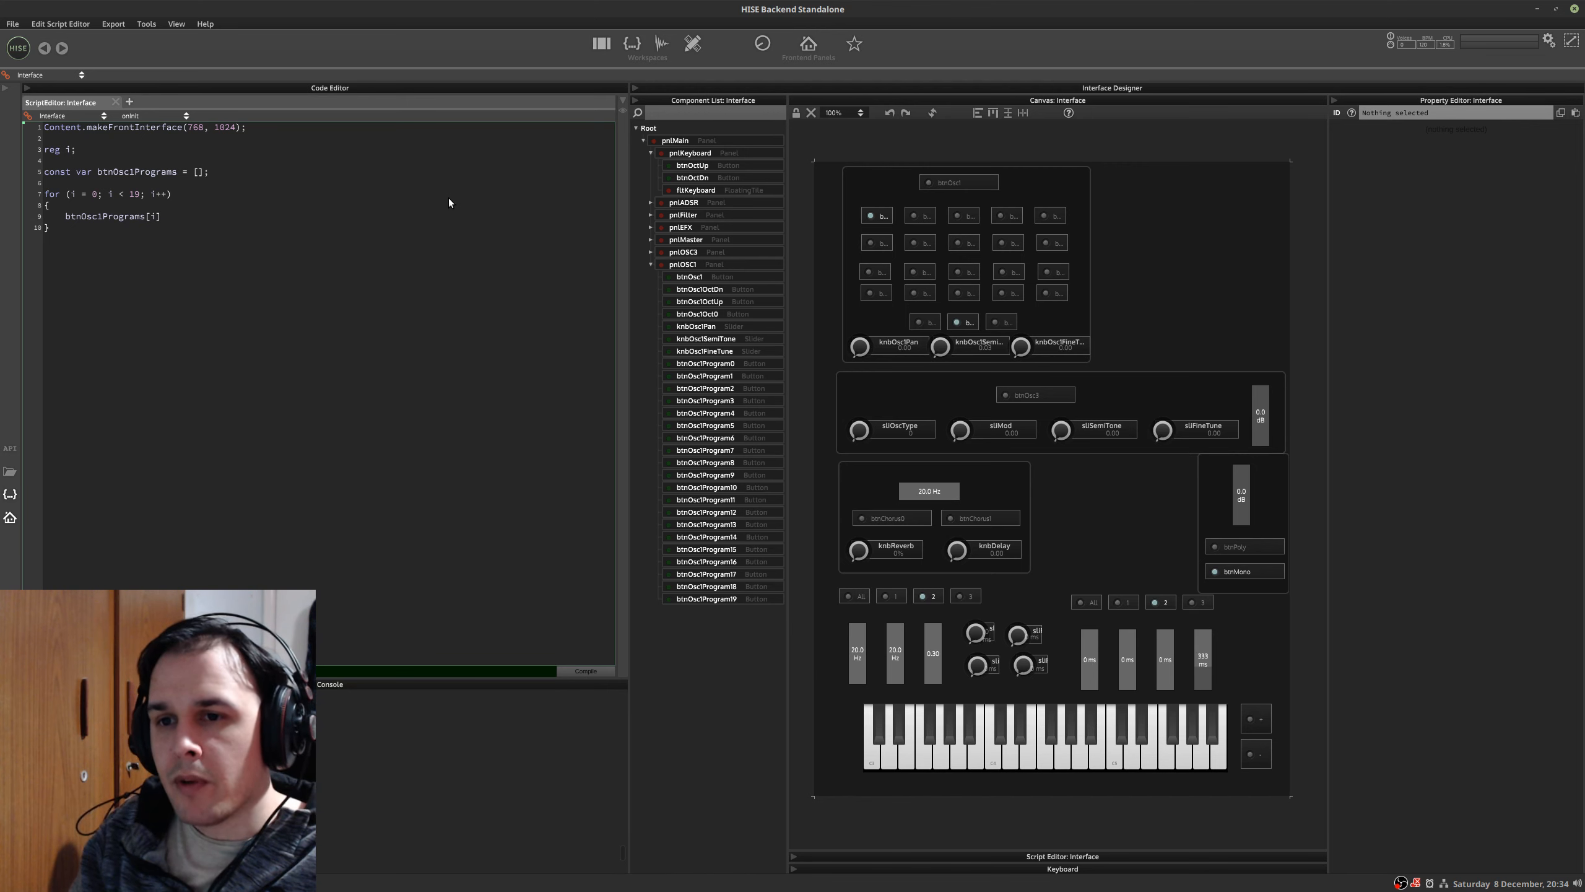
- Try a push call with placeholder text on btnOsc1Programs in place of the index, and put [i] back
key("shift+Left")
key("shift+Left")
key("shift+Left")
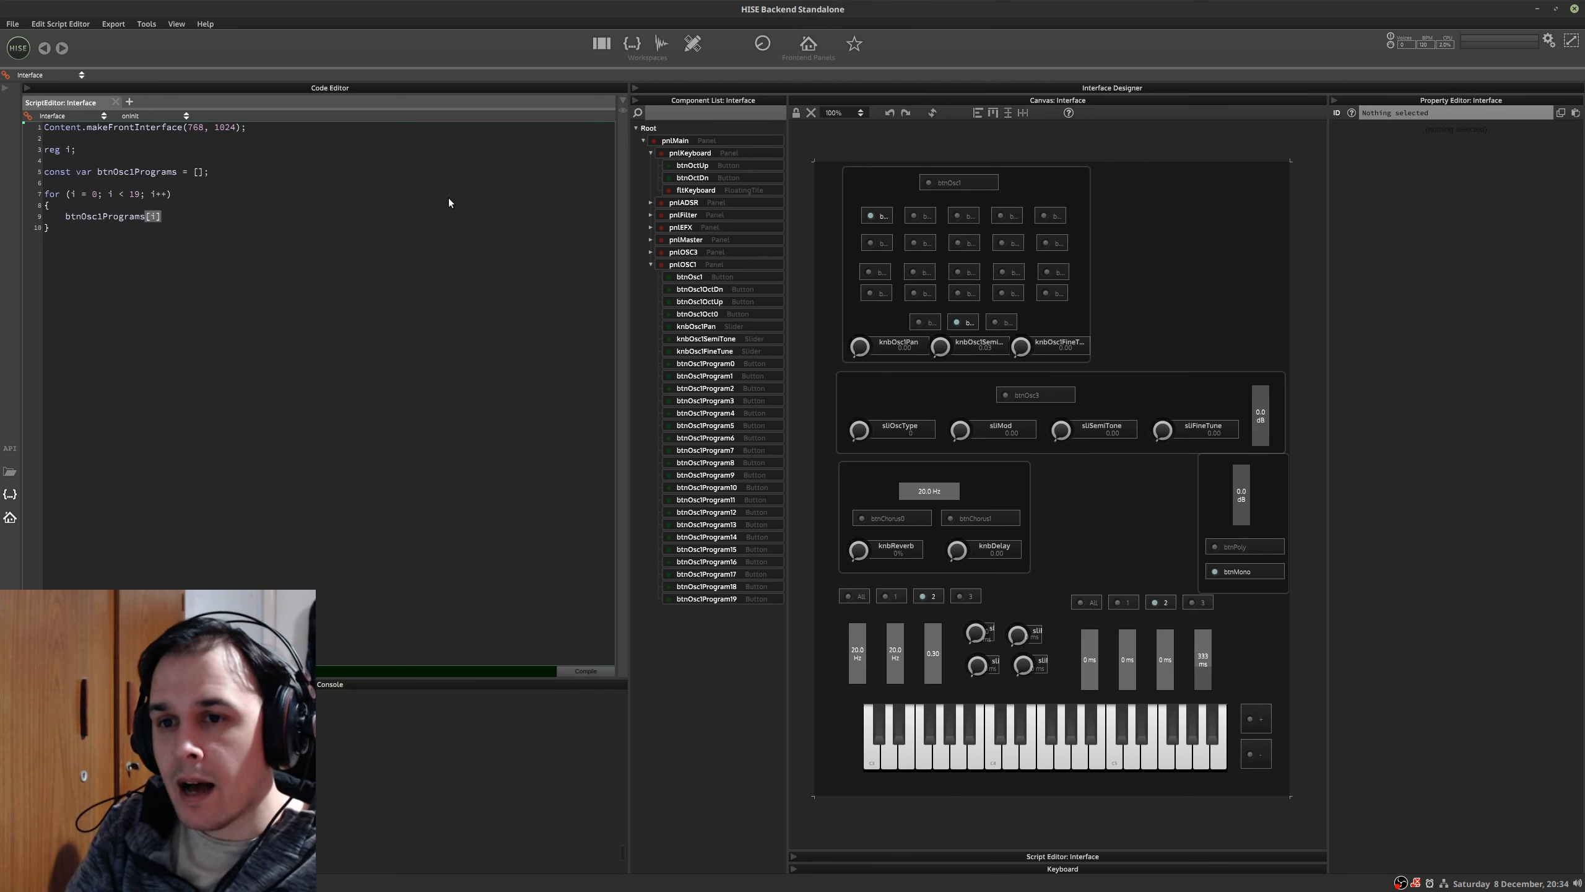
key("BackSpace")
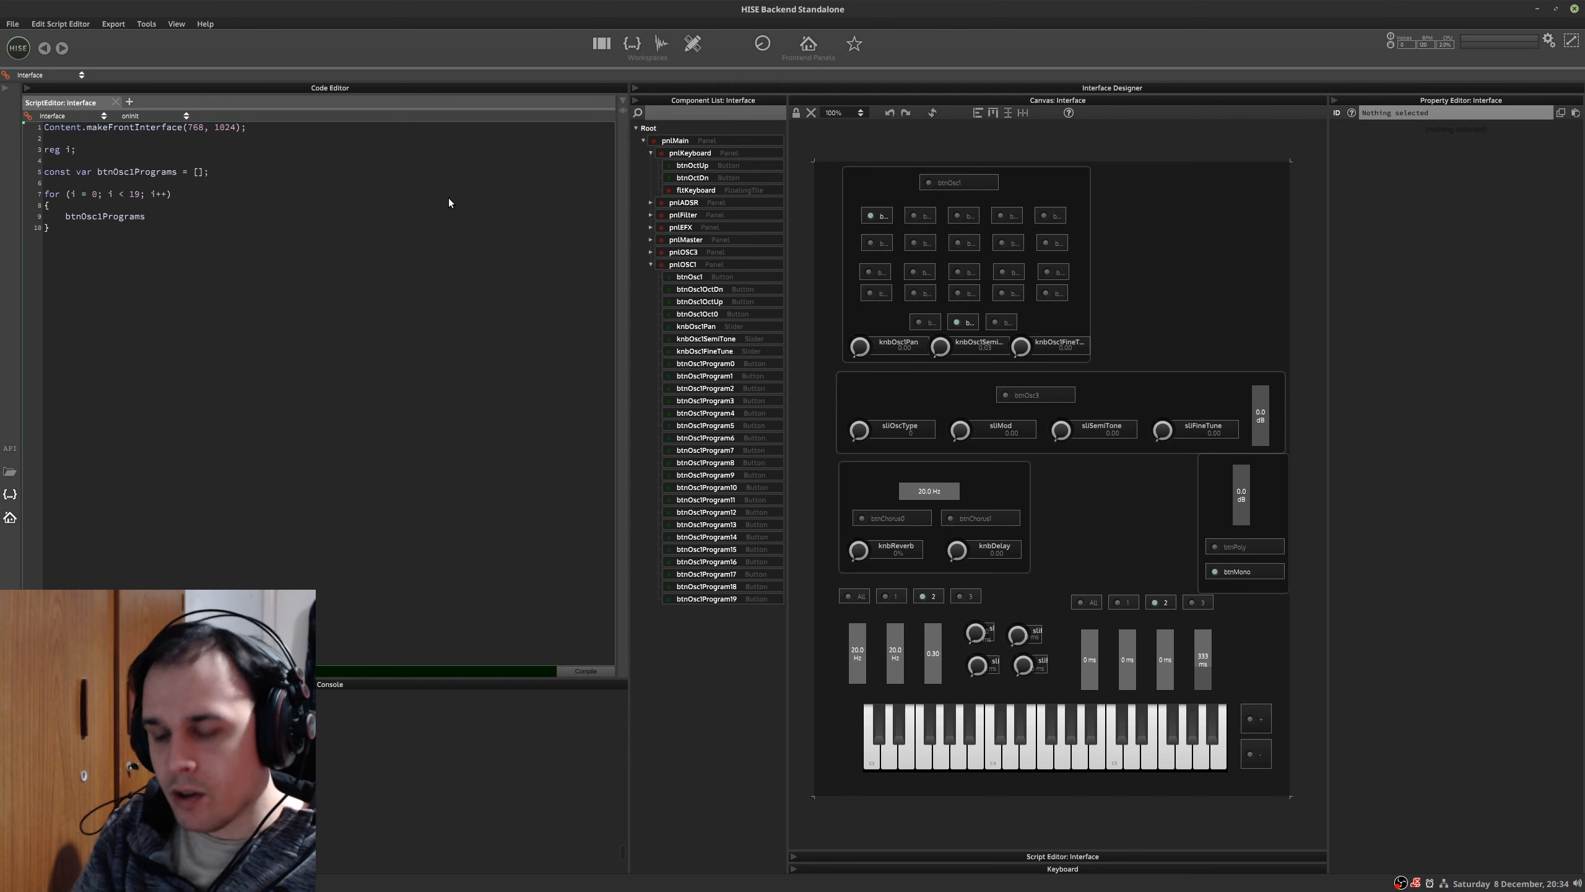
type(".push")
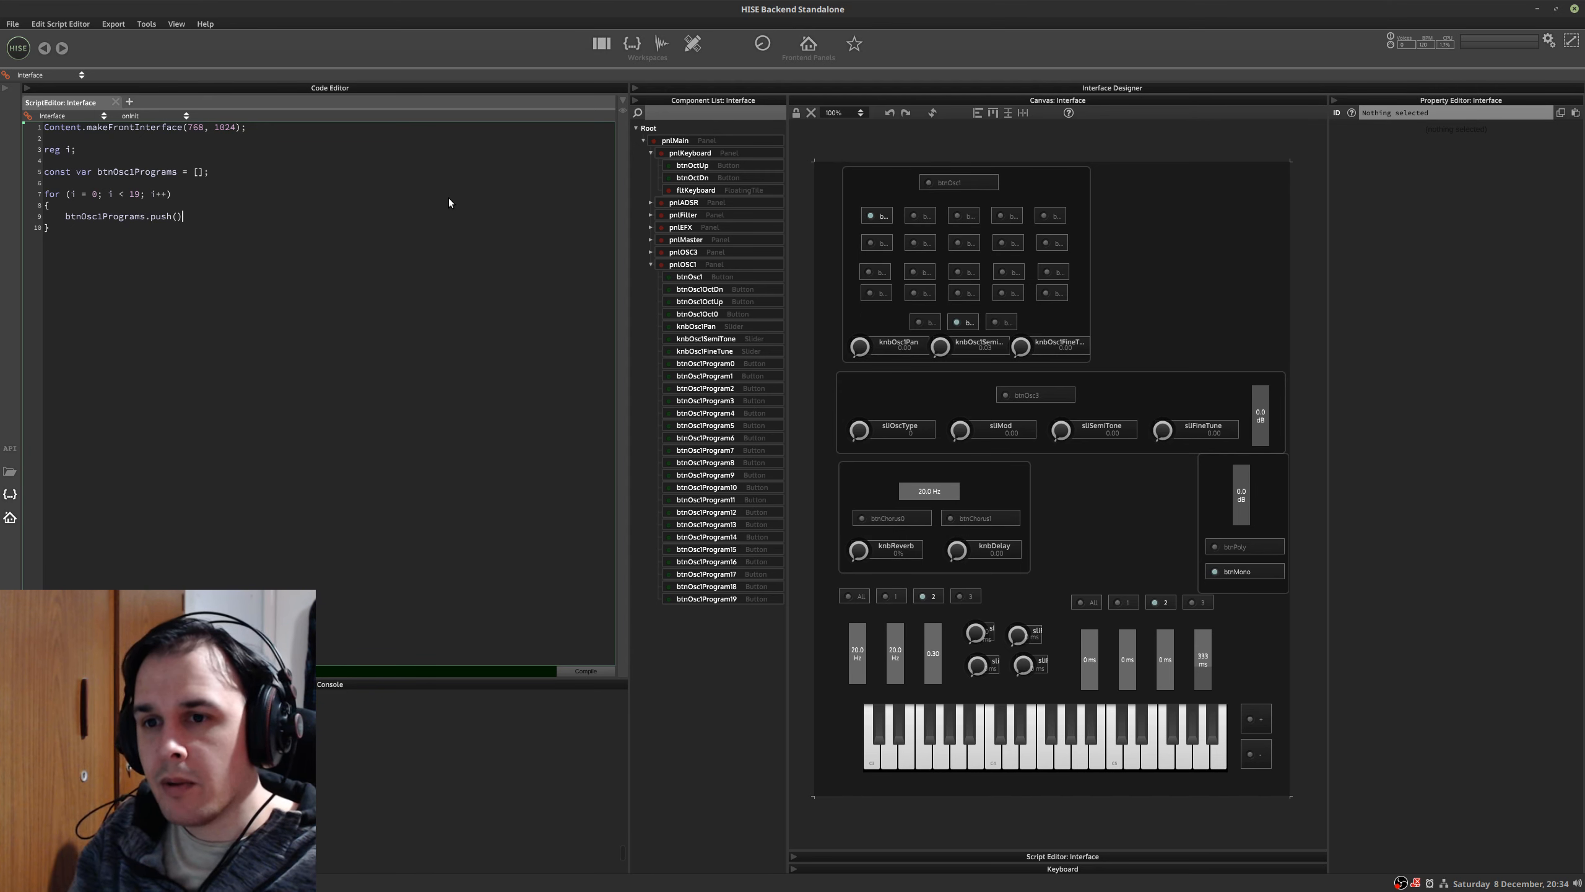
type("(sdfsdfds")
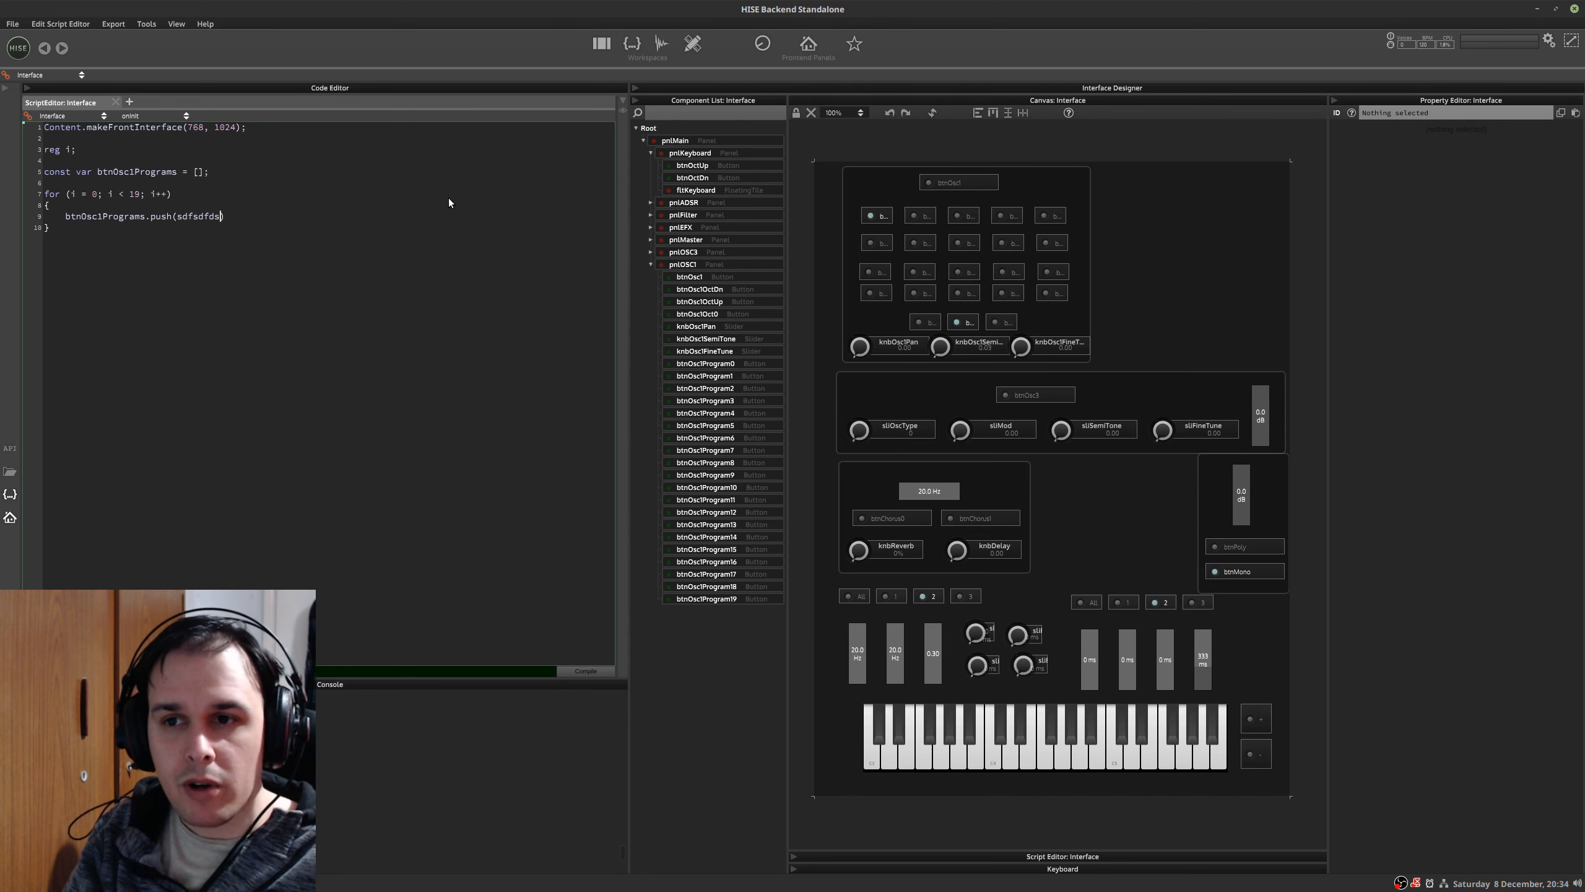
key("BackSpace")
key("BackSpace")
key("BackSpace")
key("BackSpace")
key("BackSpace")
key("BackSpace")
key("BackSpace")
key("BackSpace")
key("BackSpace")
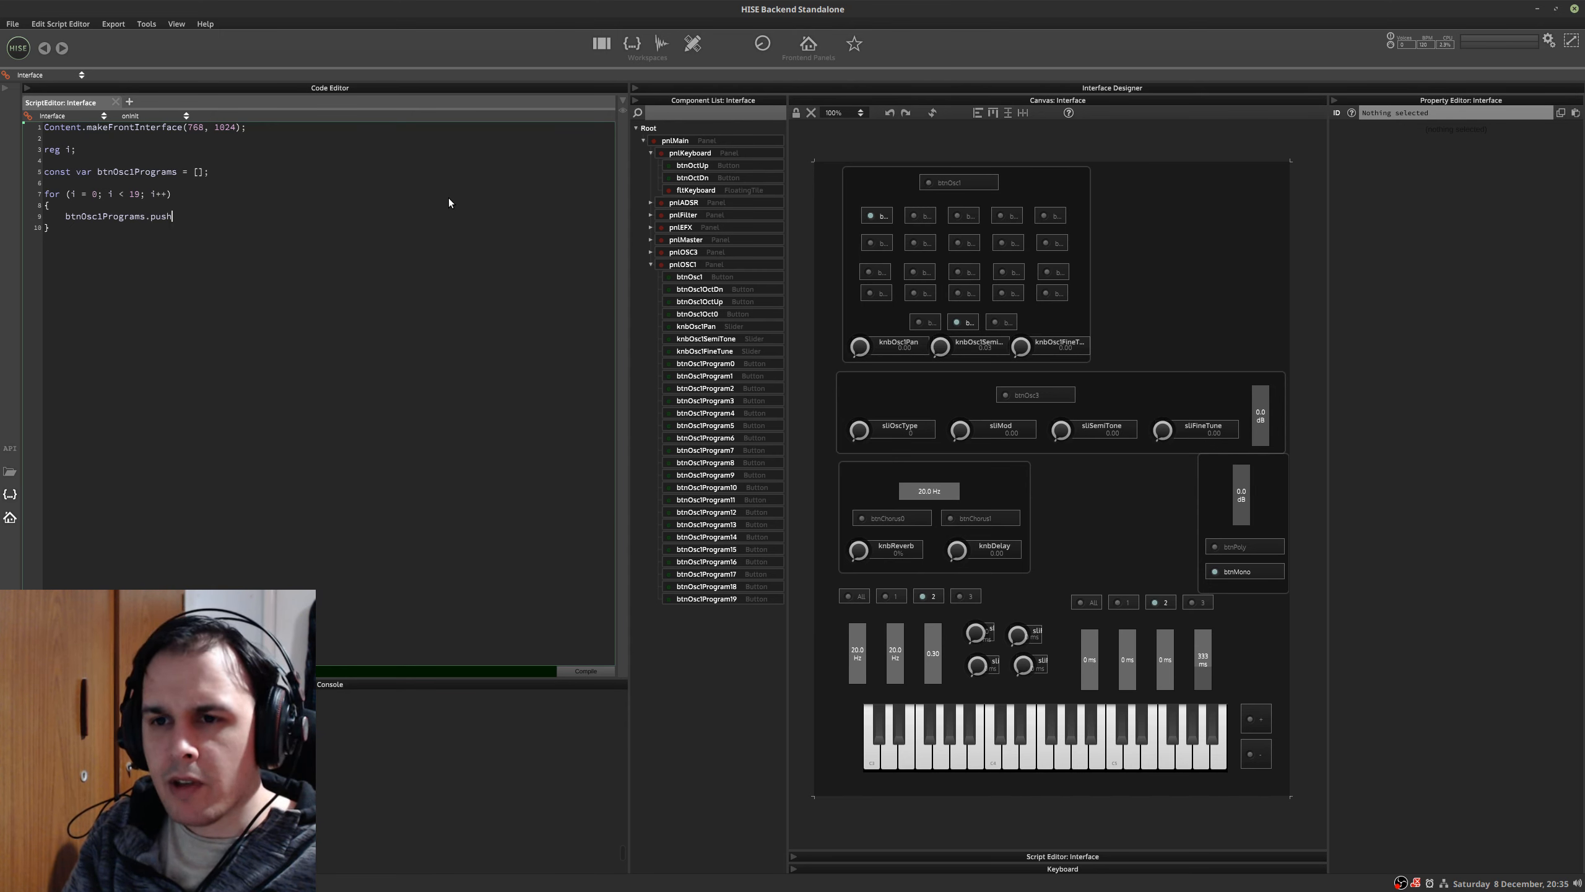
key("BackSpace")
key("BackSpace")
key("BackSpace")
key("BackSpace")
key("BackSpace")
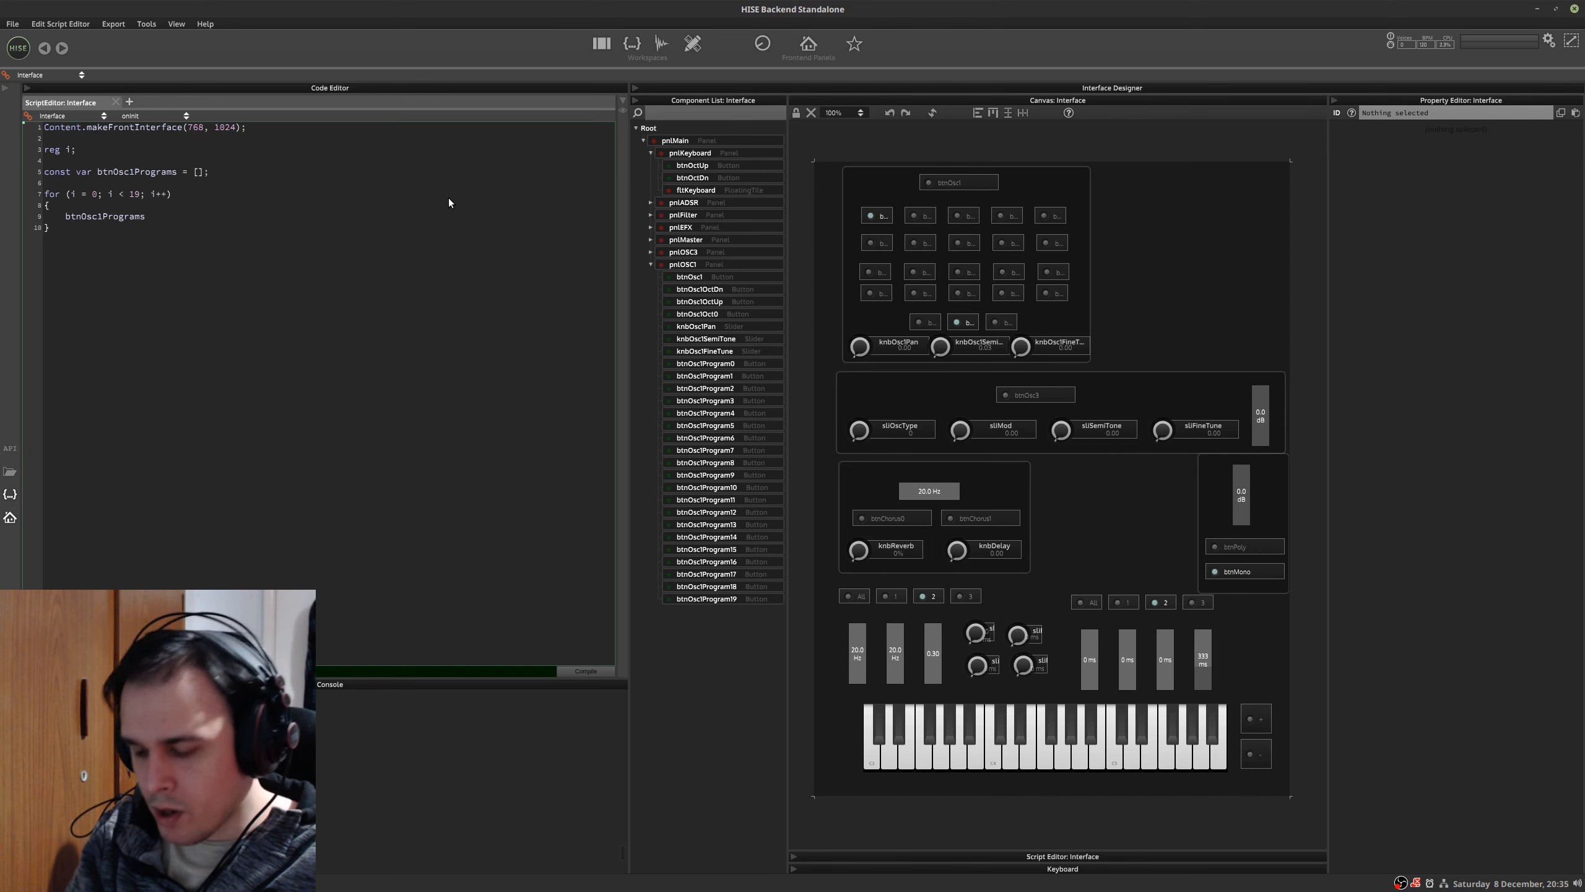
type("[i]")
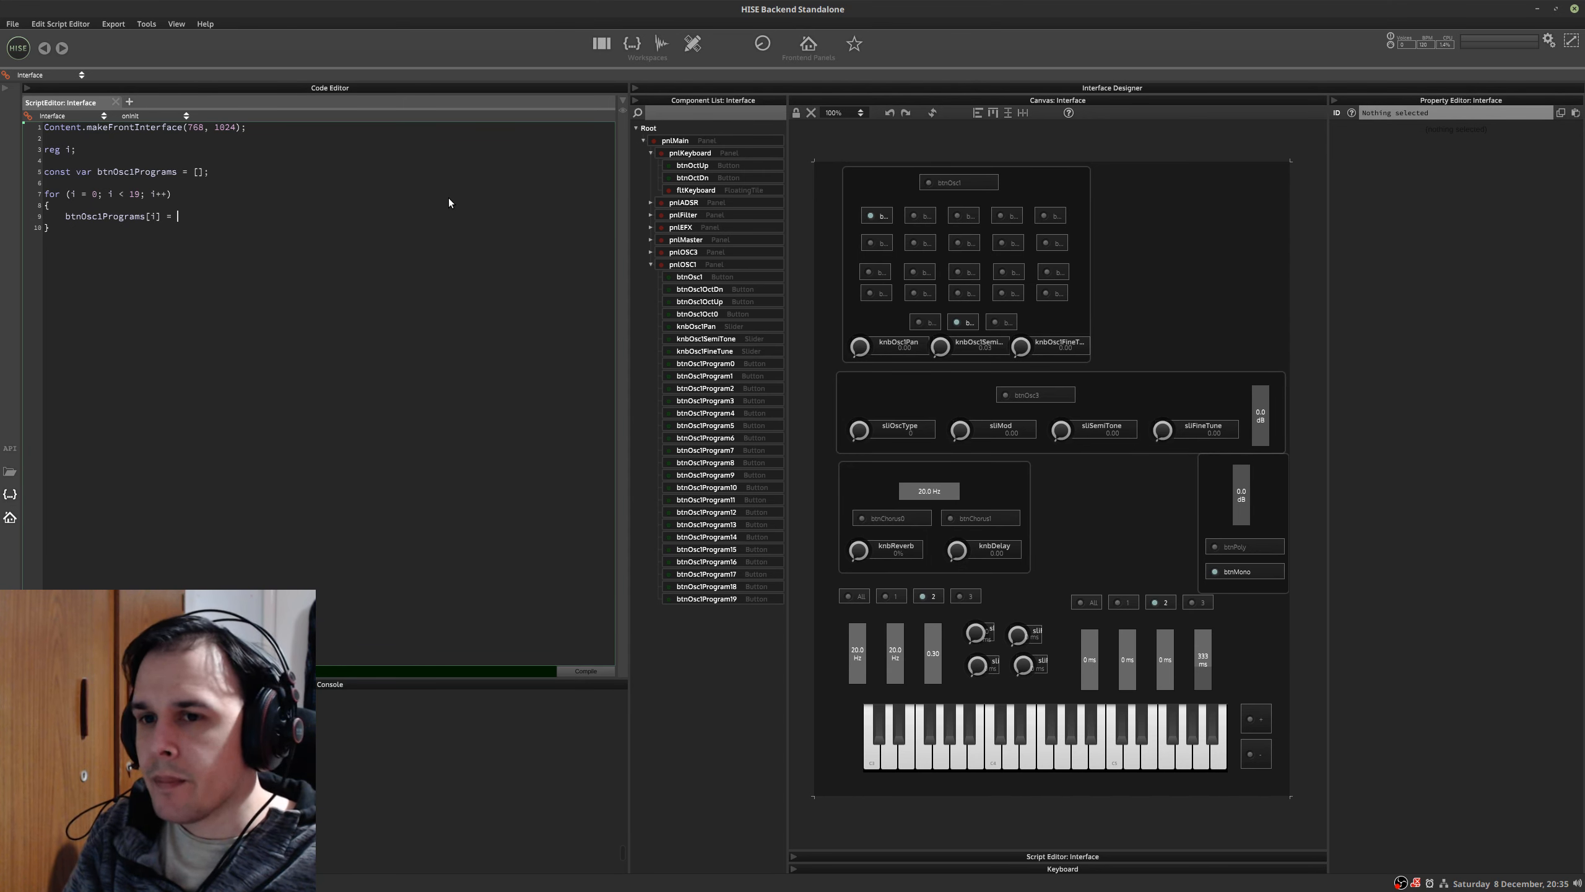
- Assign Content.getComponent("btnOsc1Program") to the indexed array element in the loop body
type(" = Content.getC")
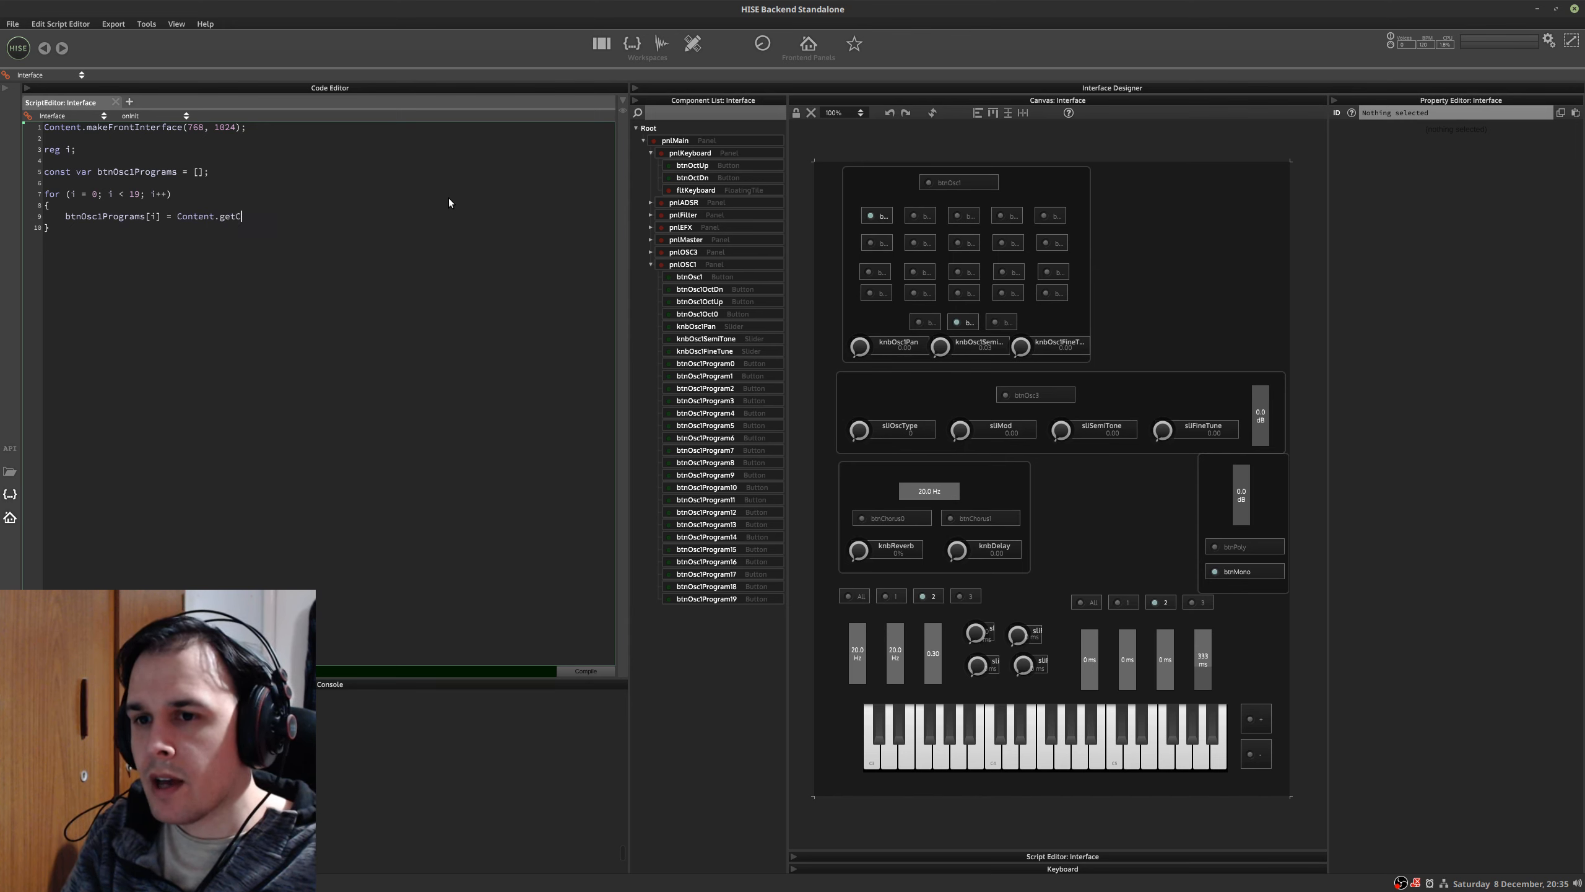
type("omponent()")
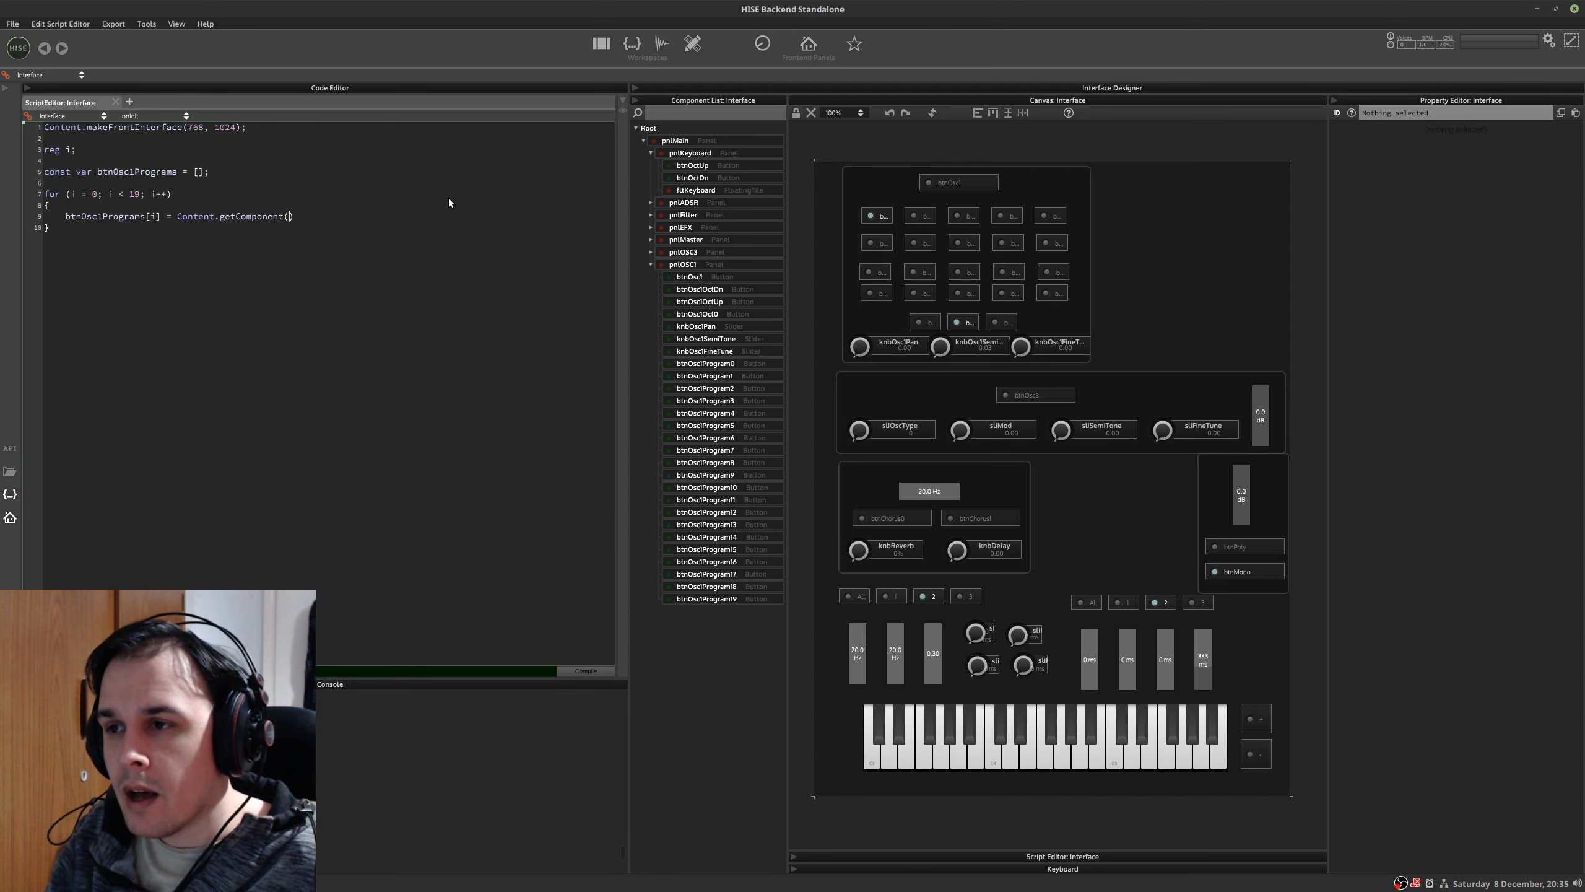
type("\"btnOsc")
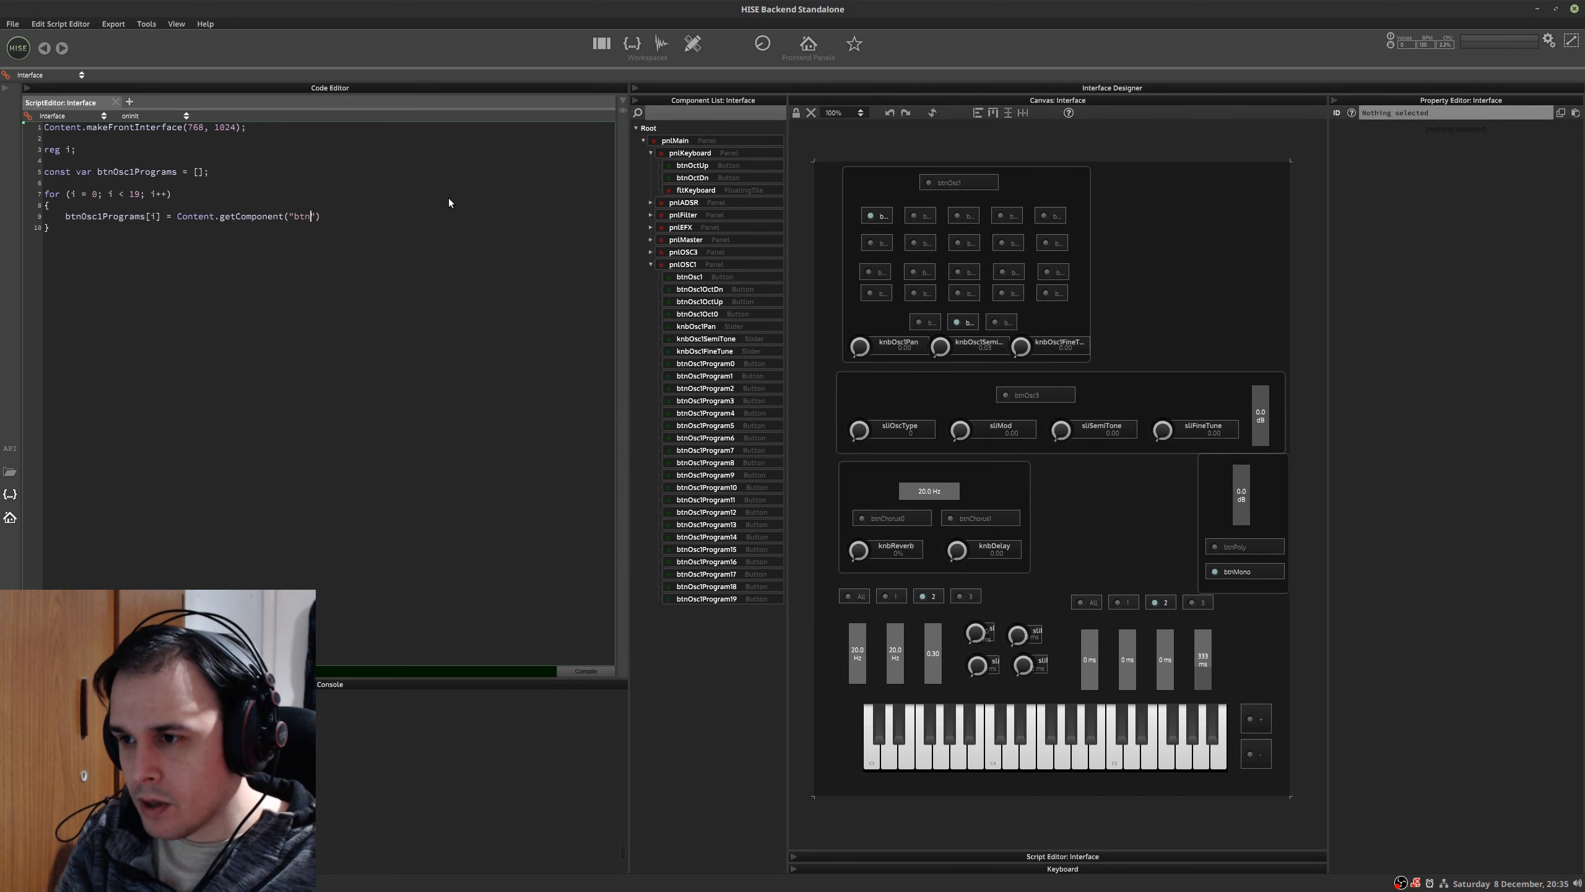
type("1Progra")
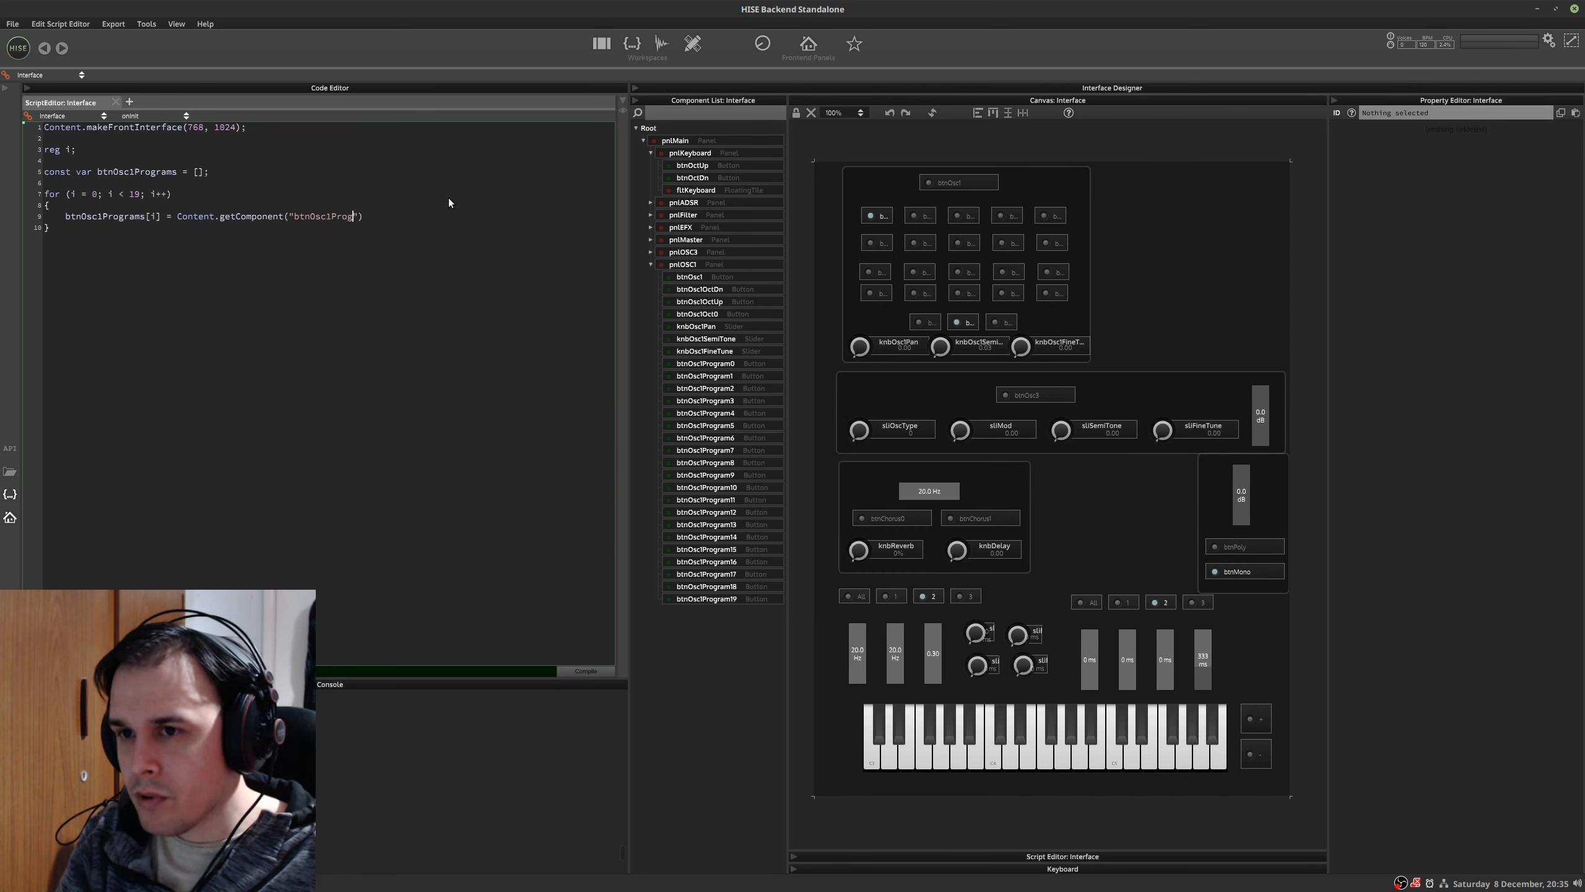
type("m")
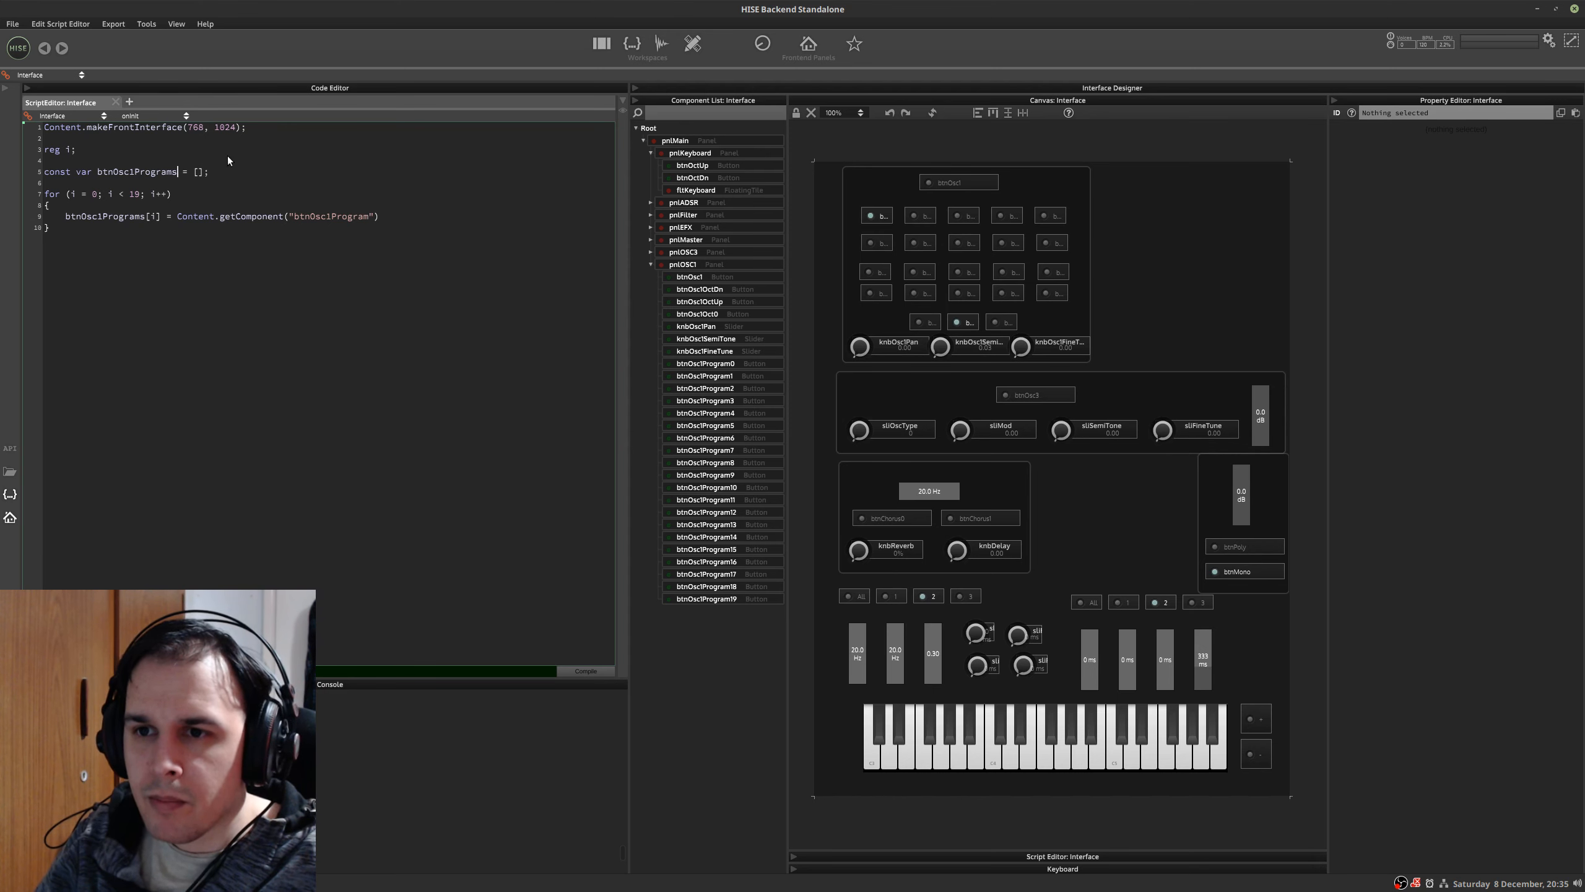
- Rename the array to btnOsc1Program in both its declaration and the loop body
key("BackSpace")
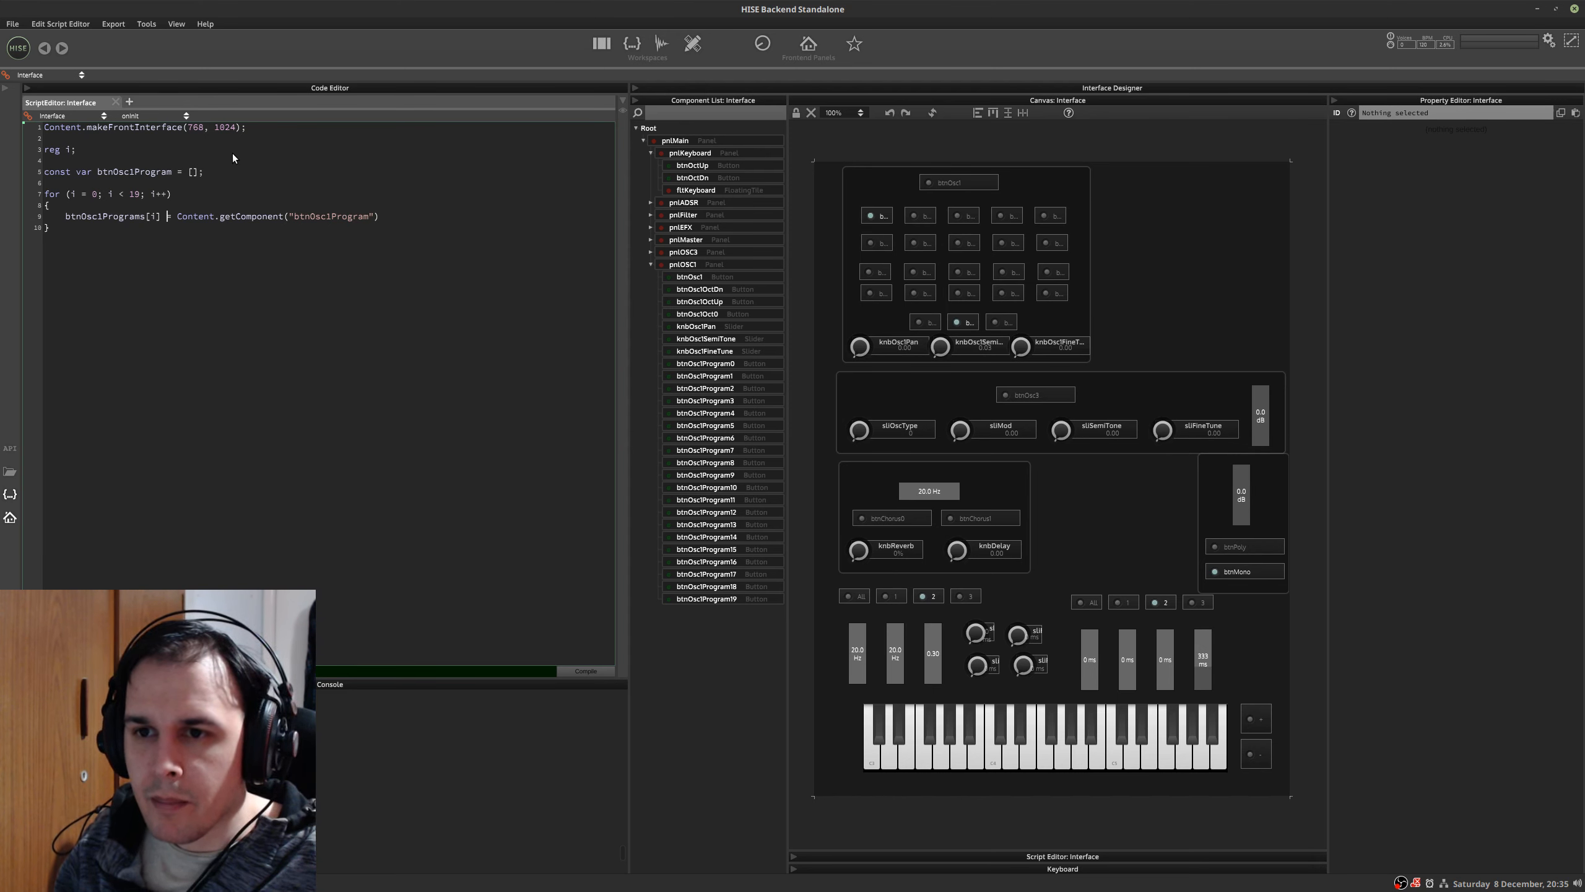
key("Left")
key("BackSpace")
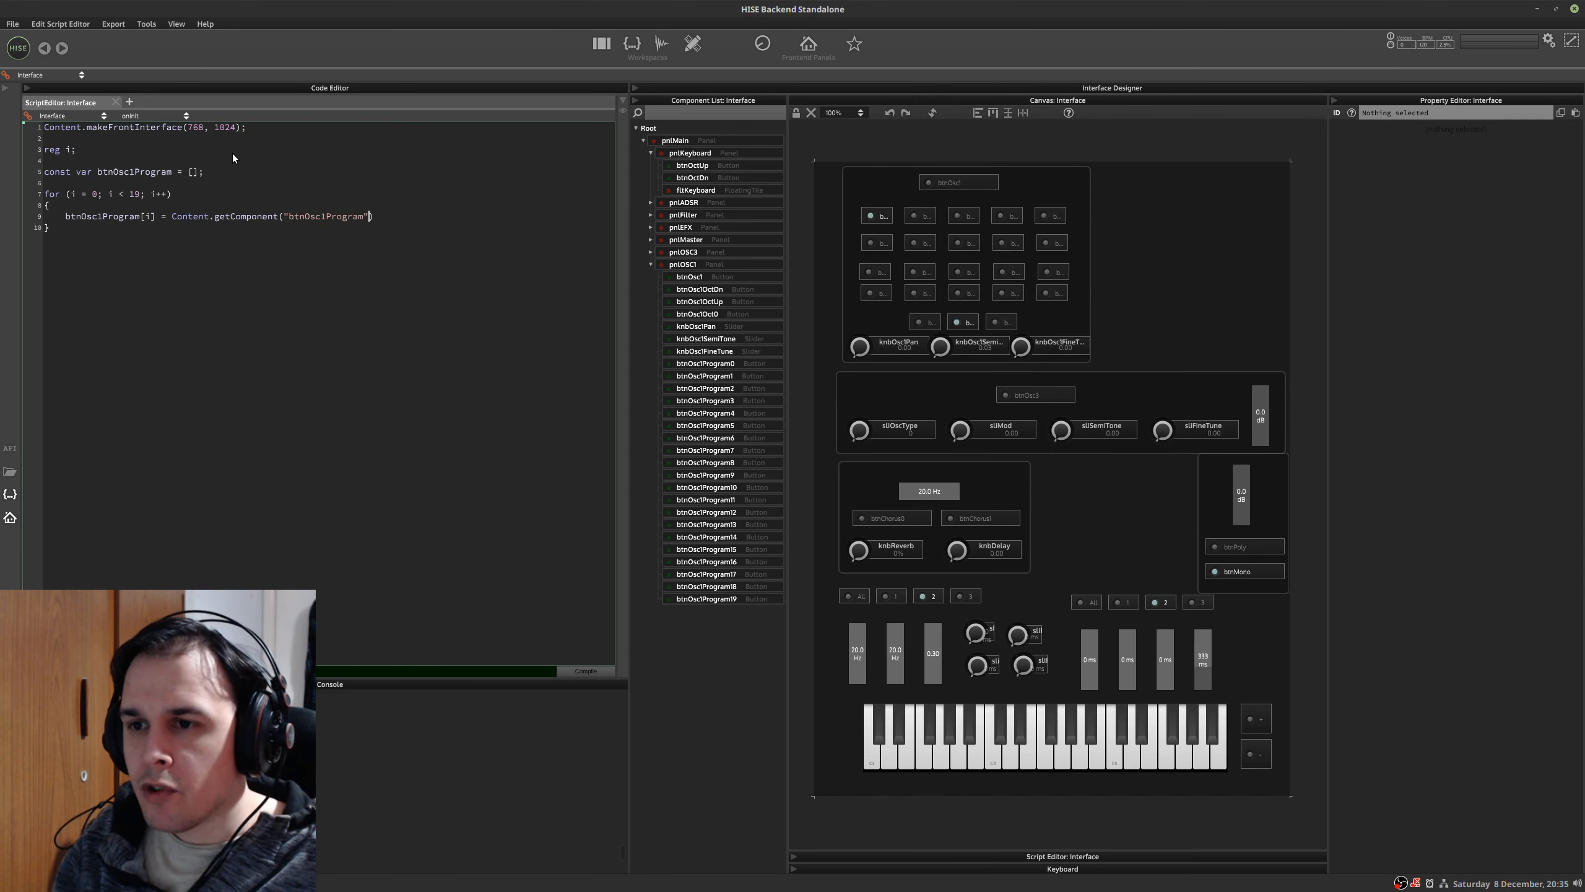
- Append +i to the component name in the getComponent call, end the statement and add an empty unindented line below it
type("+i")
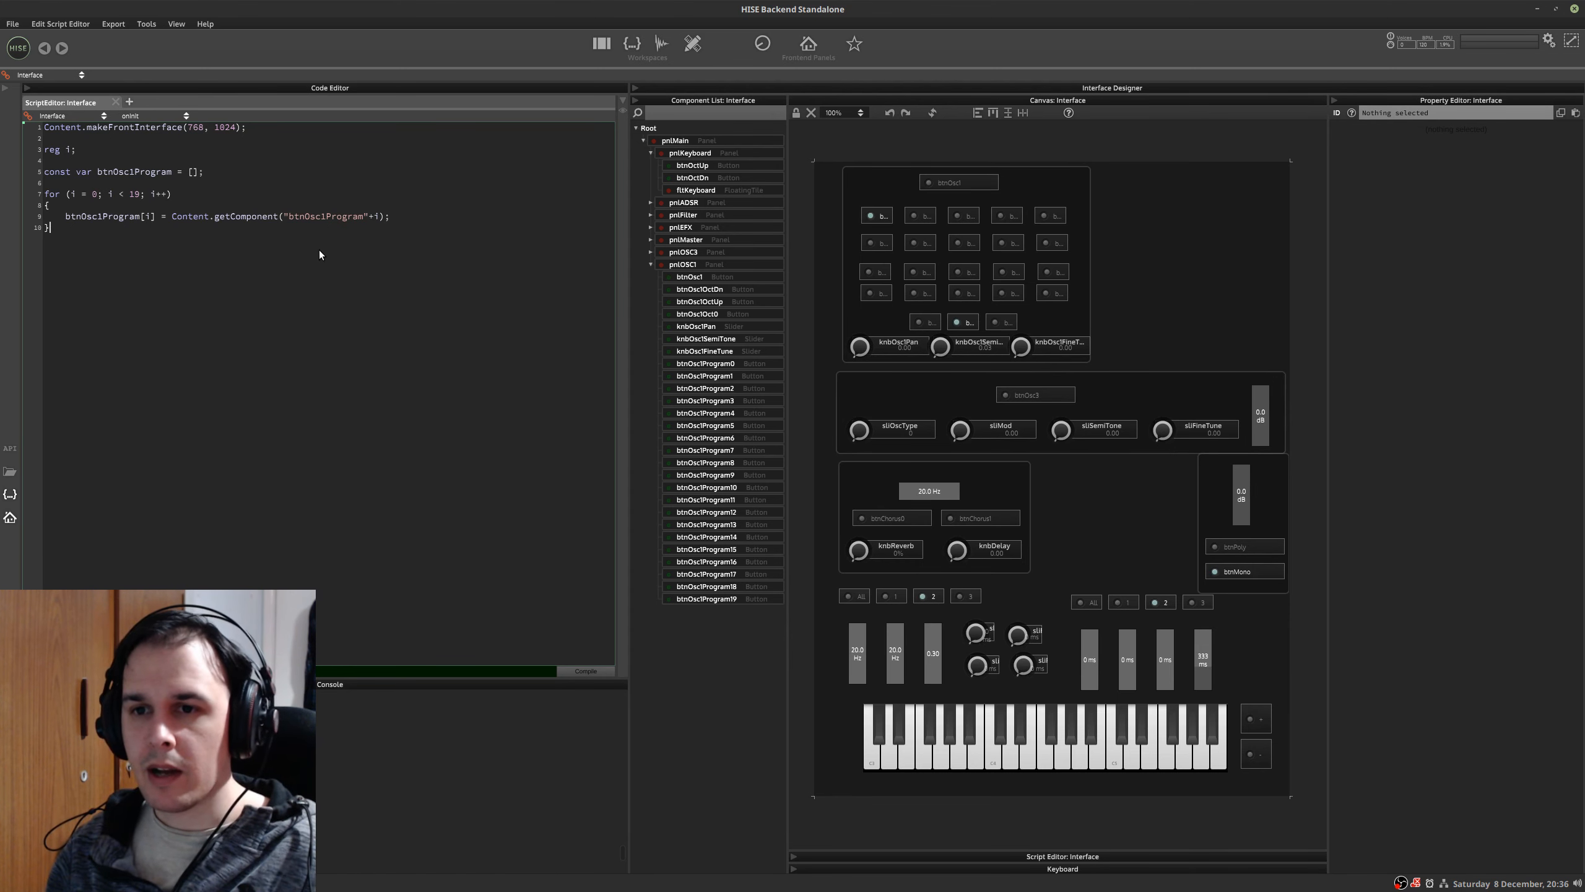
key("Up")
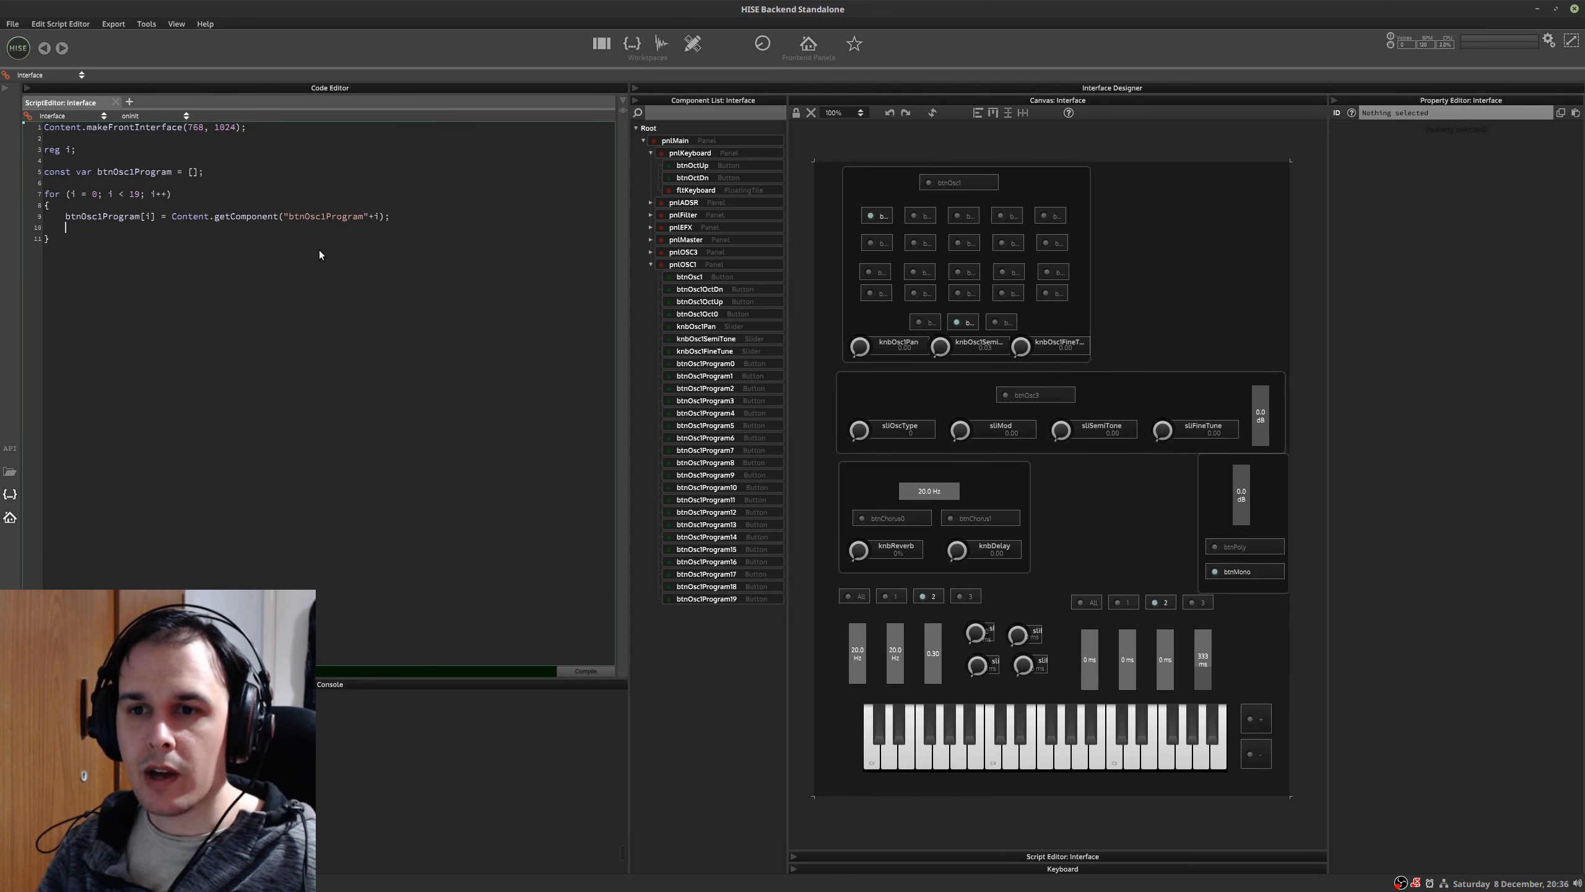
key("shift+Home")
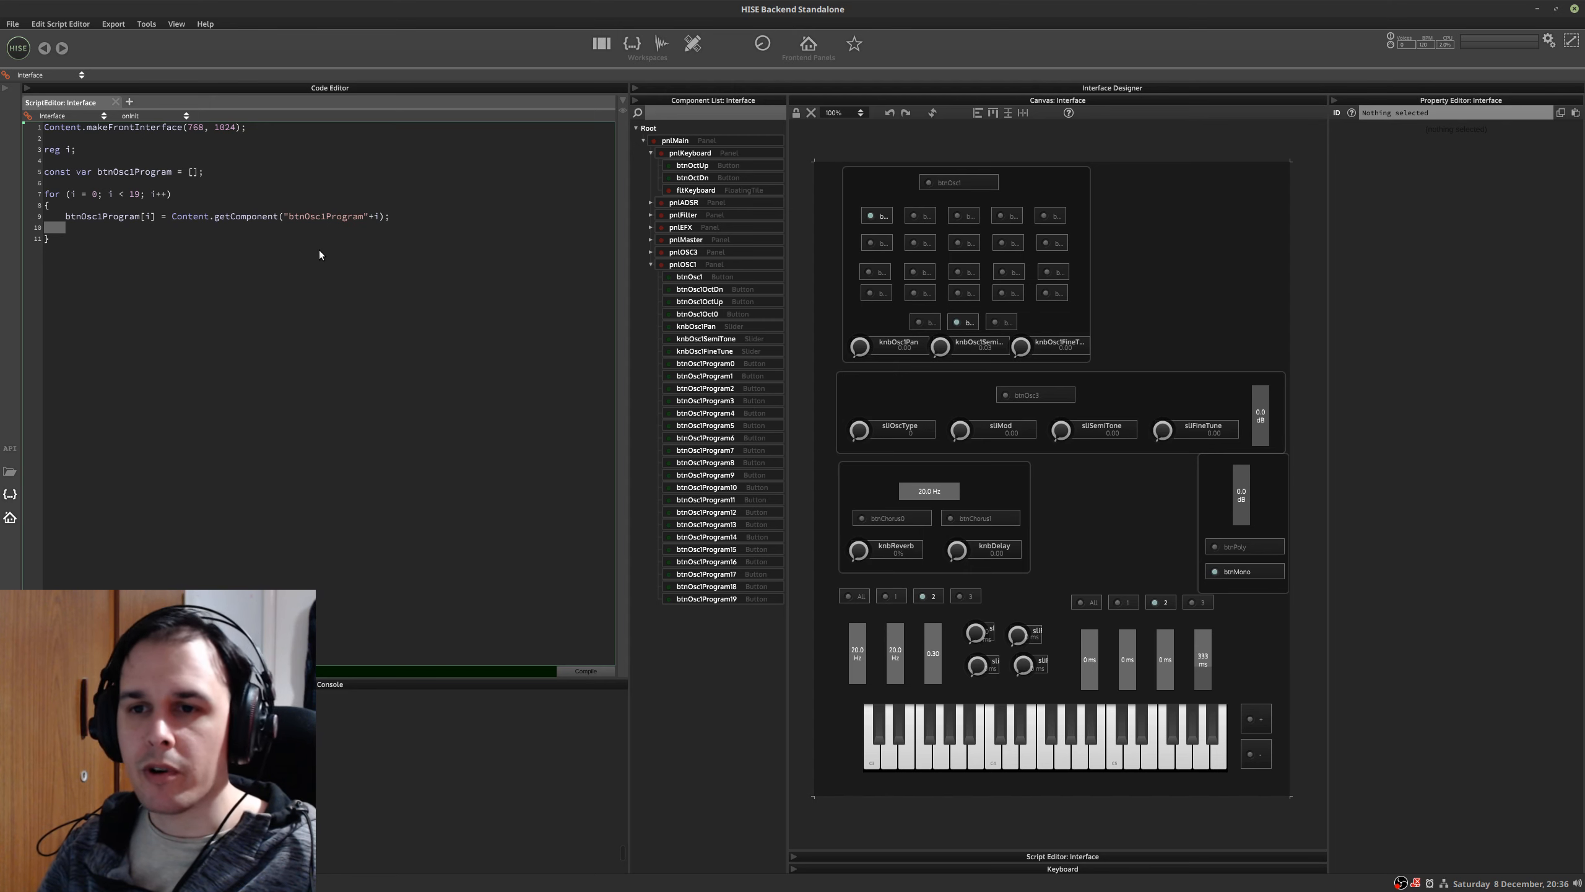
key("BackSpace")
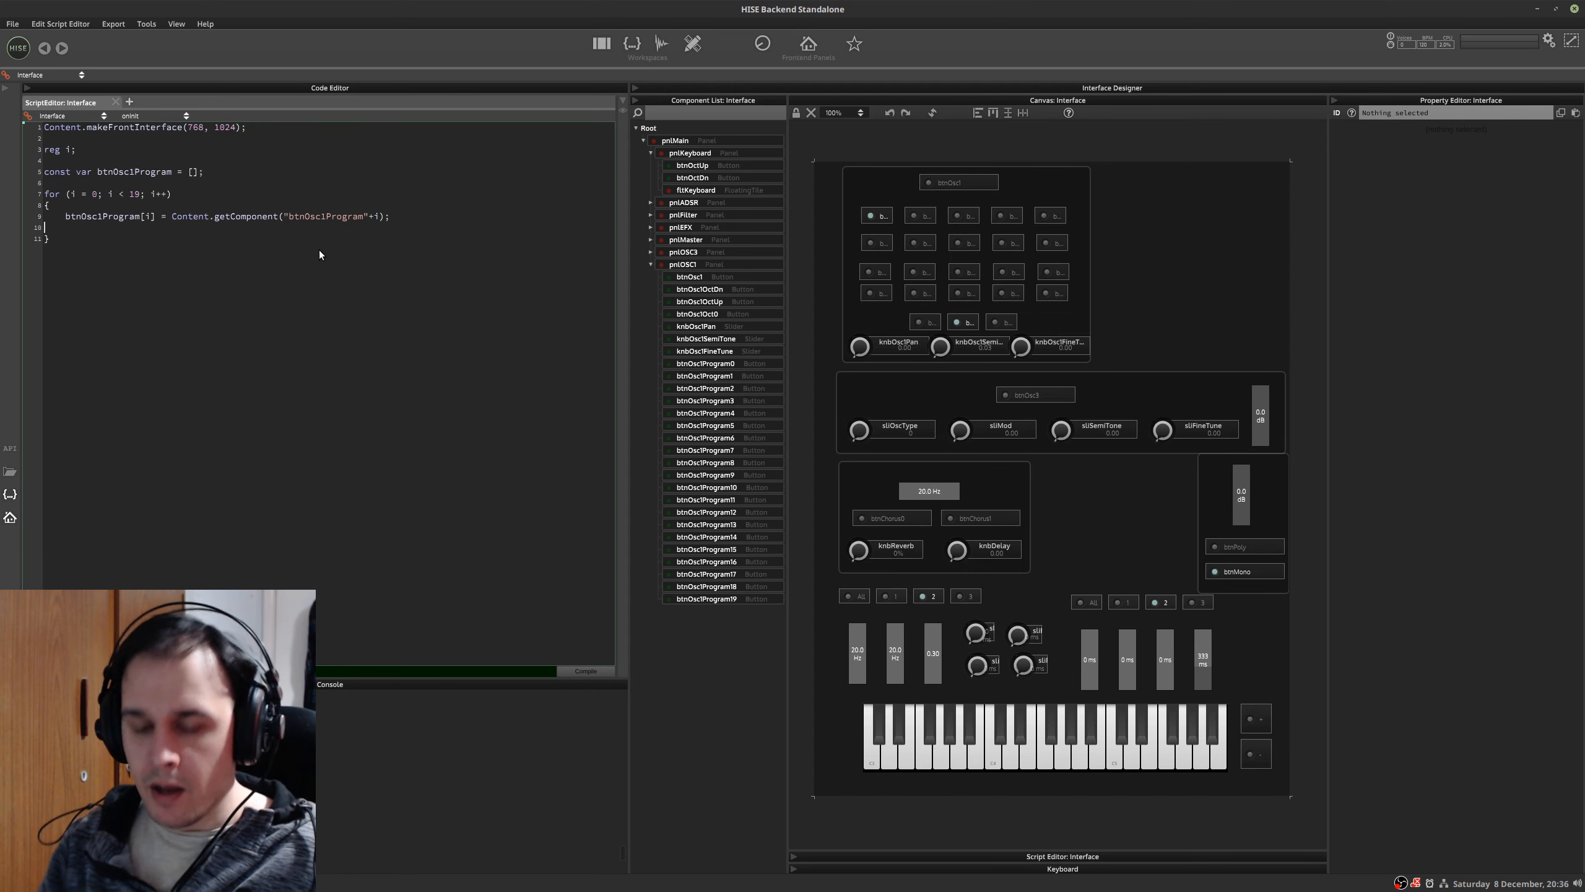
- Add btnOsc1Program[3].setValue(1); as a second statement in the loop body and compile the script
type("btno")
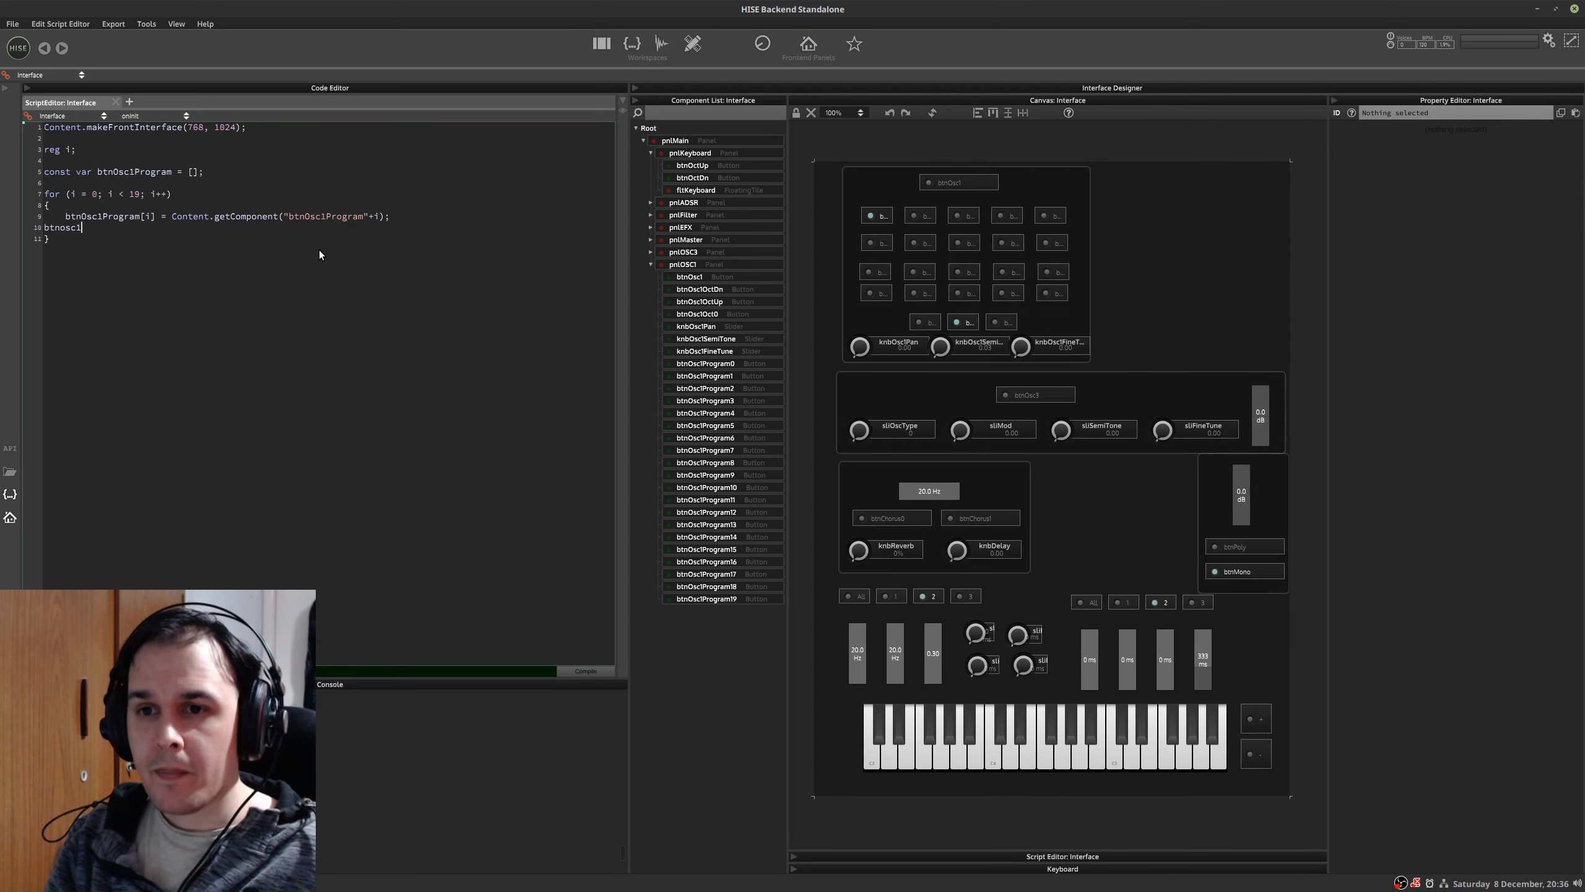
key("BackSpace")
type("Osc1")
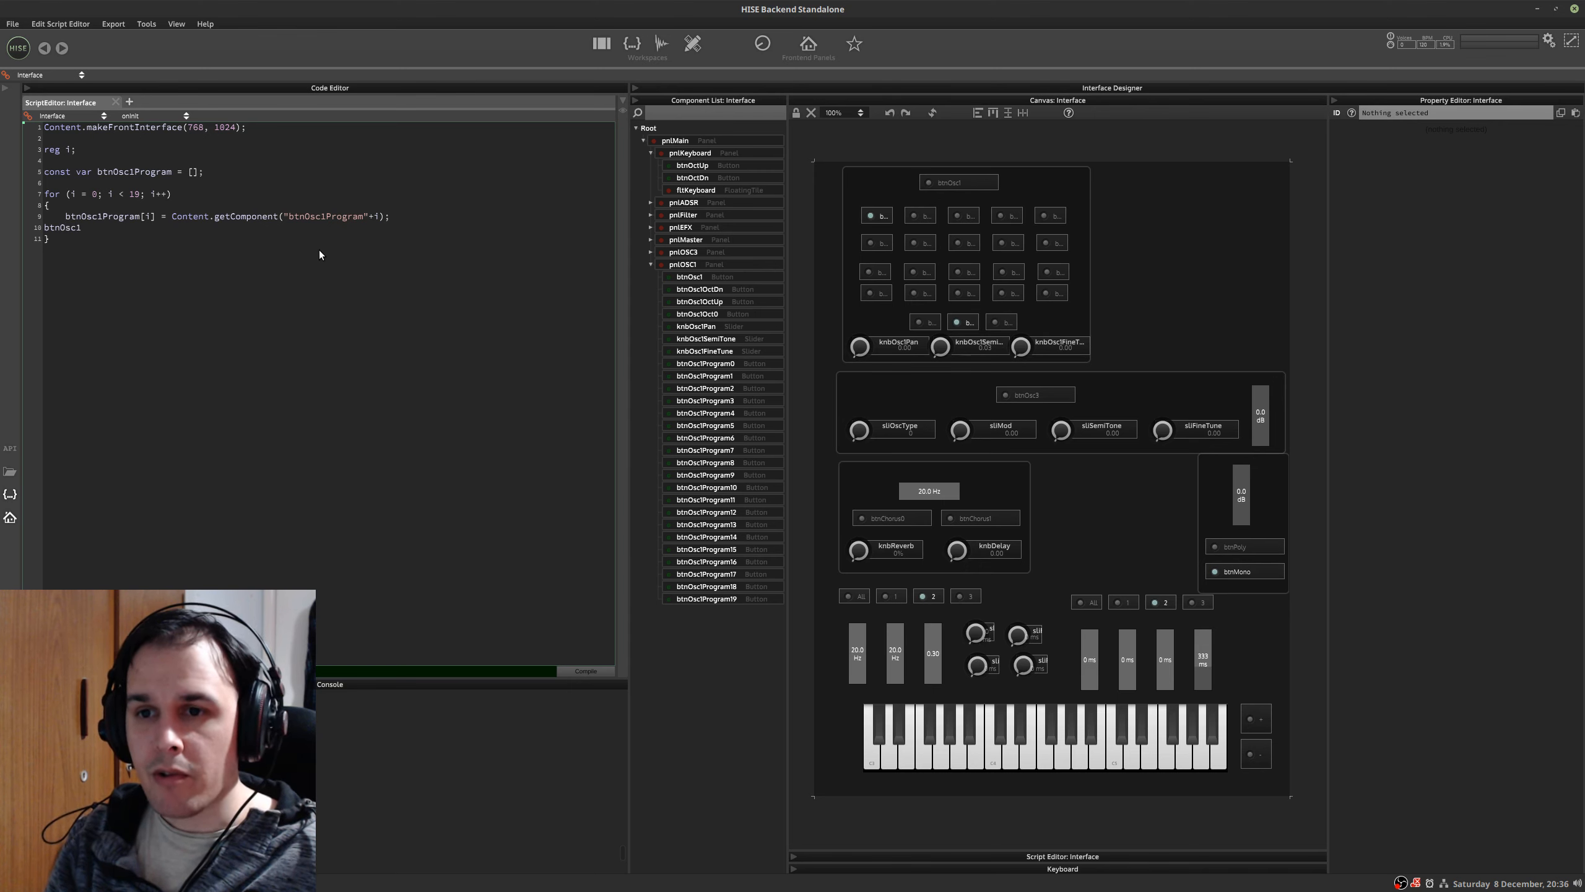
type("Program[0]")
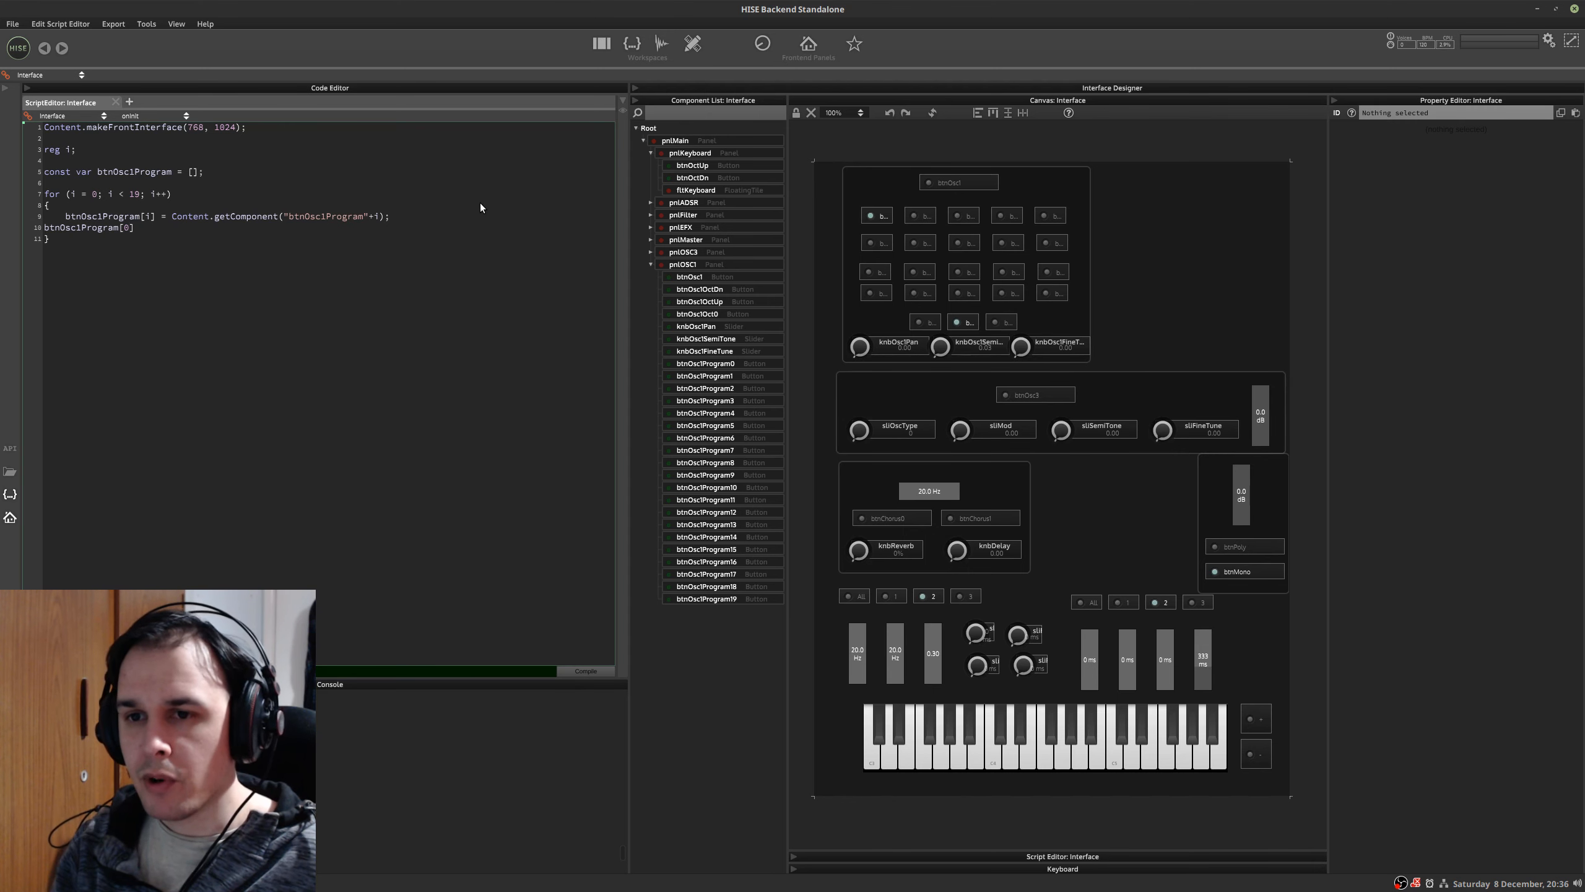
key("BackSpace")
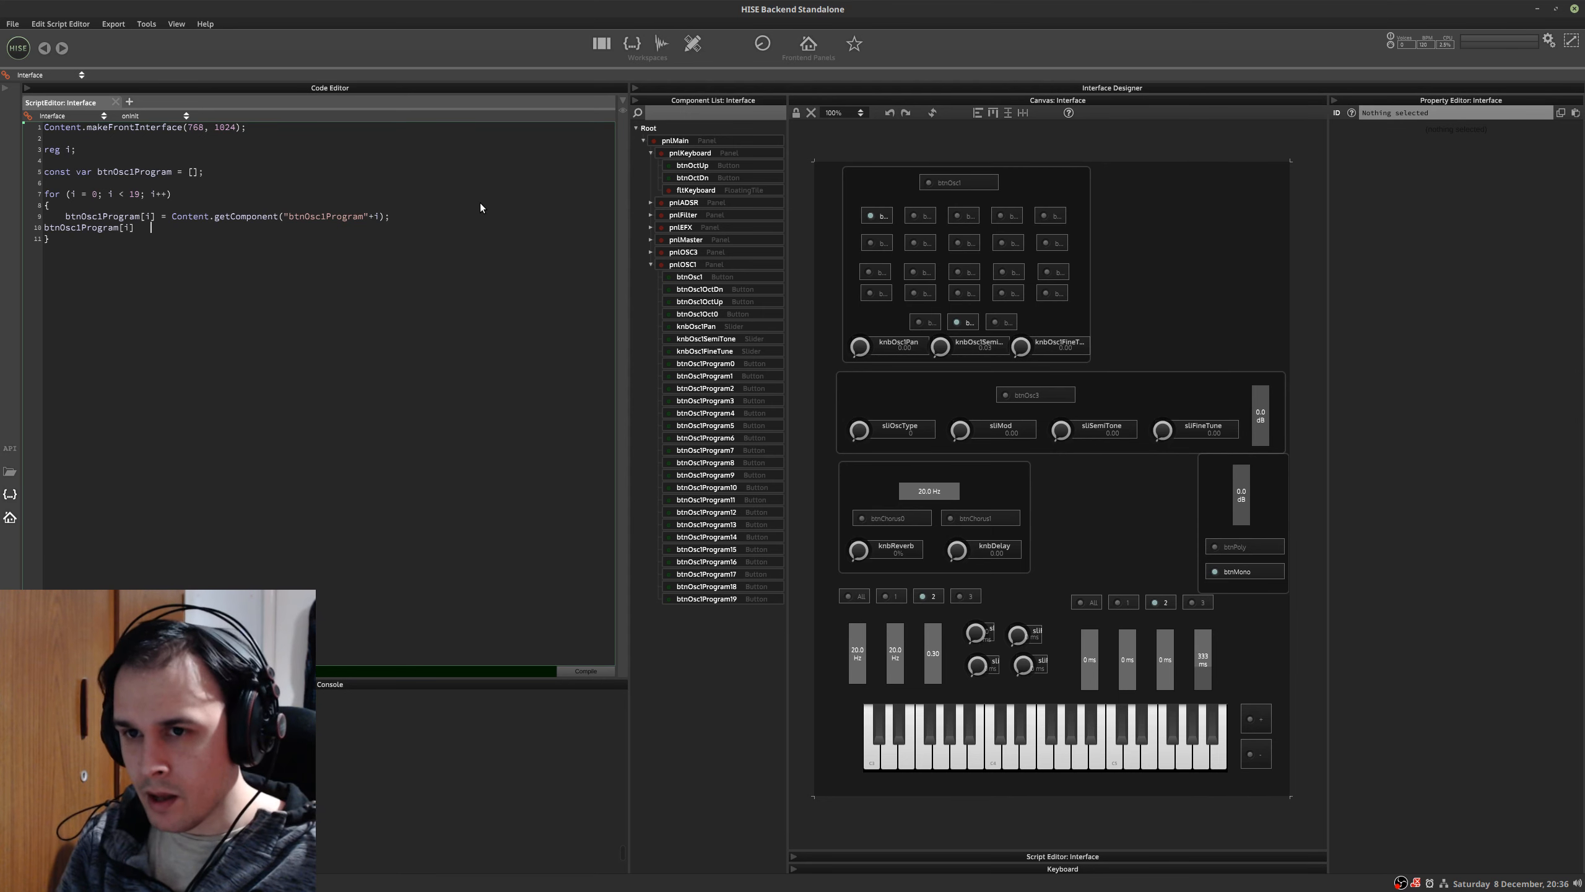
type("i].setV")
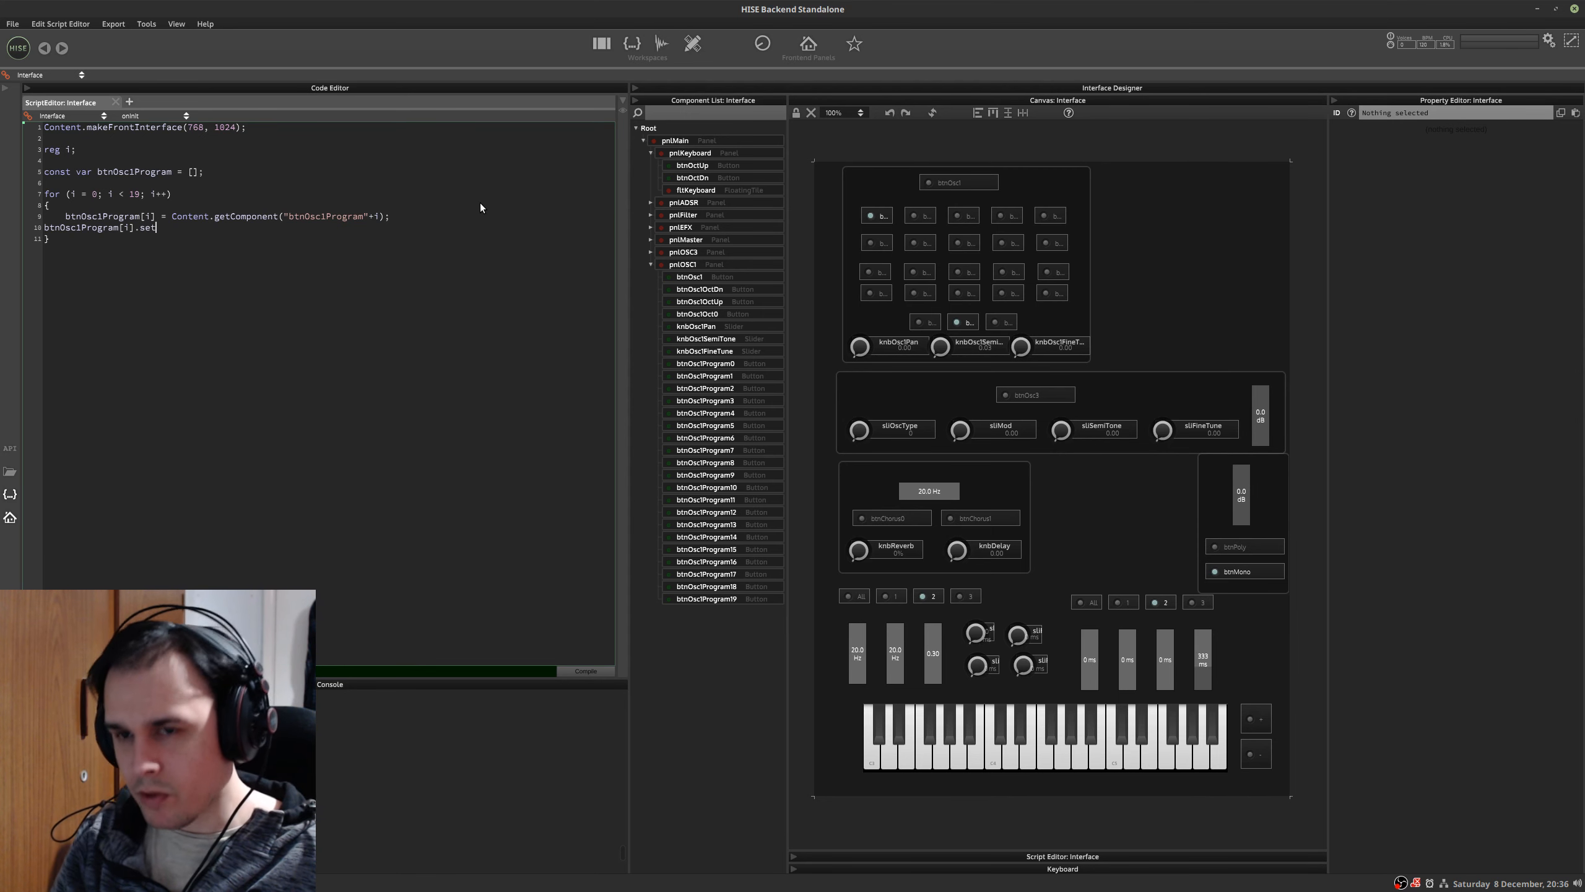
type("e(1);")
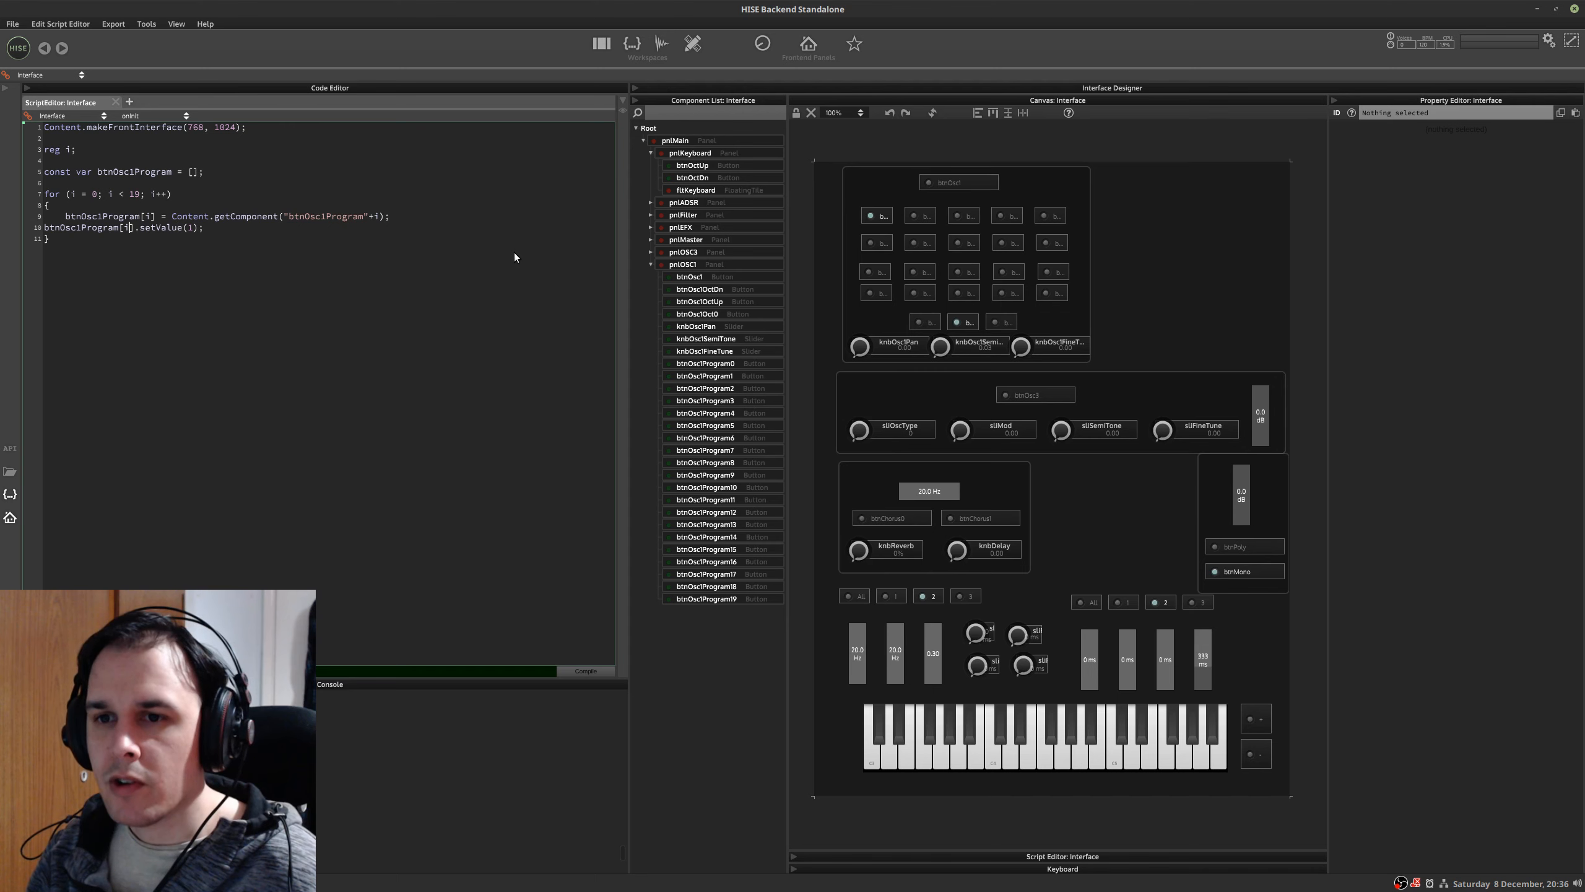
key("BackSpace")
type("3")
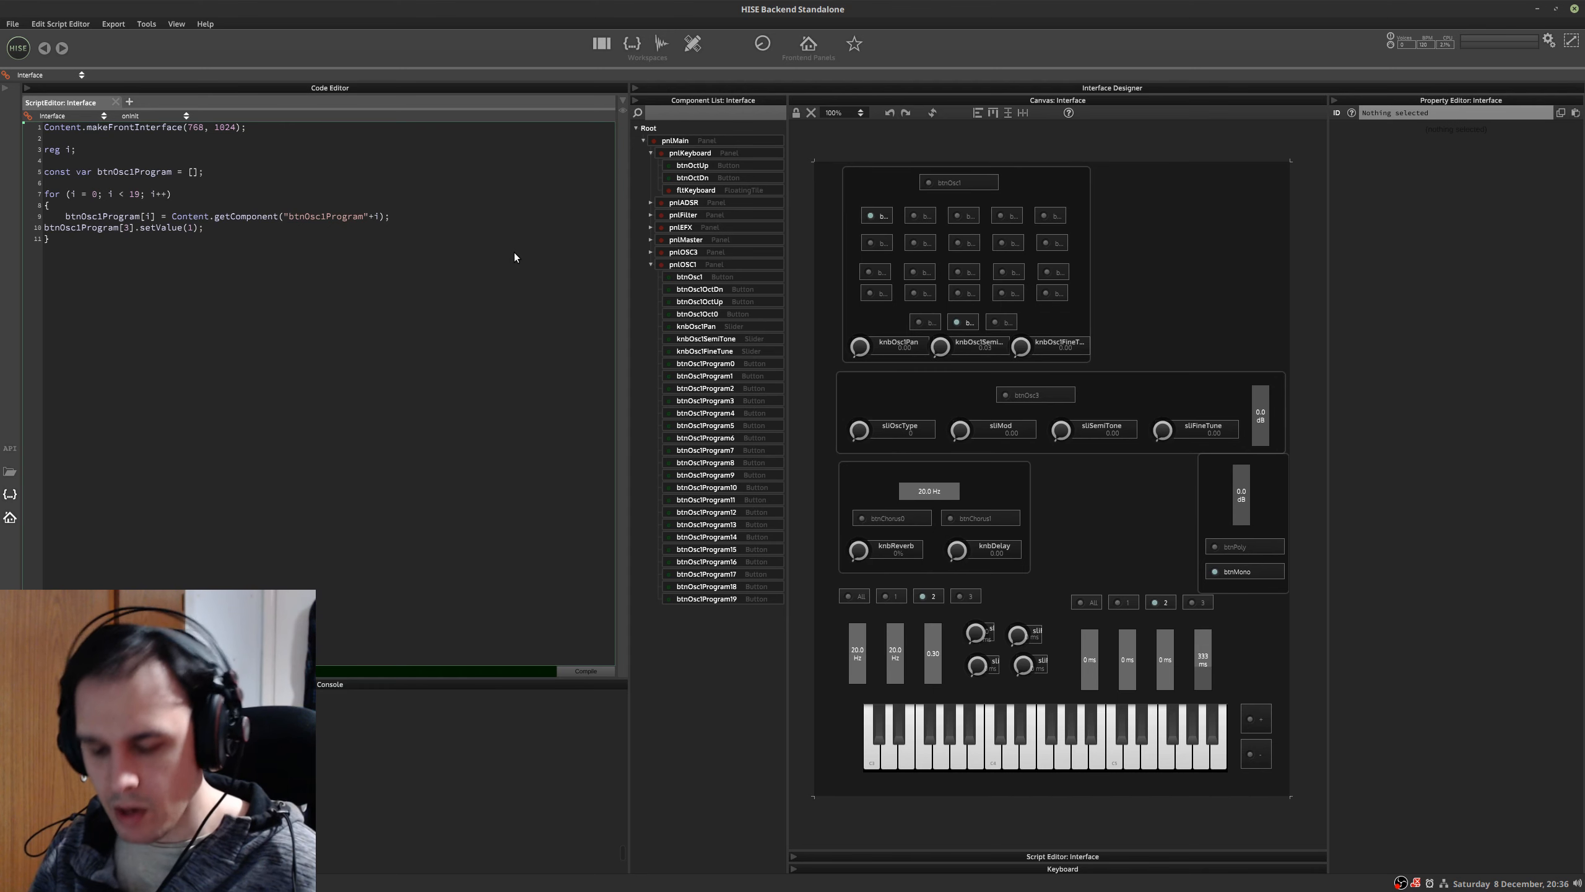
key("F5")
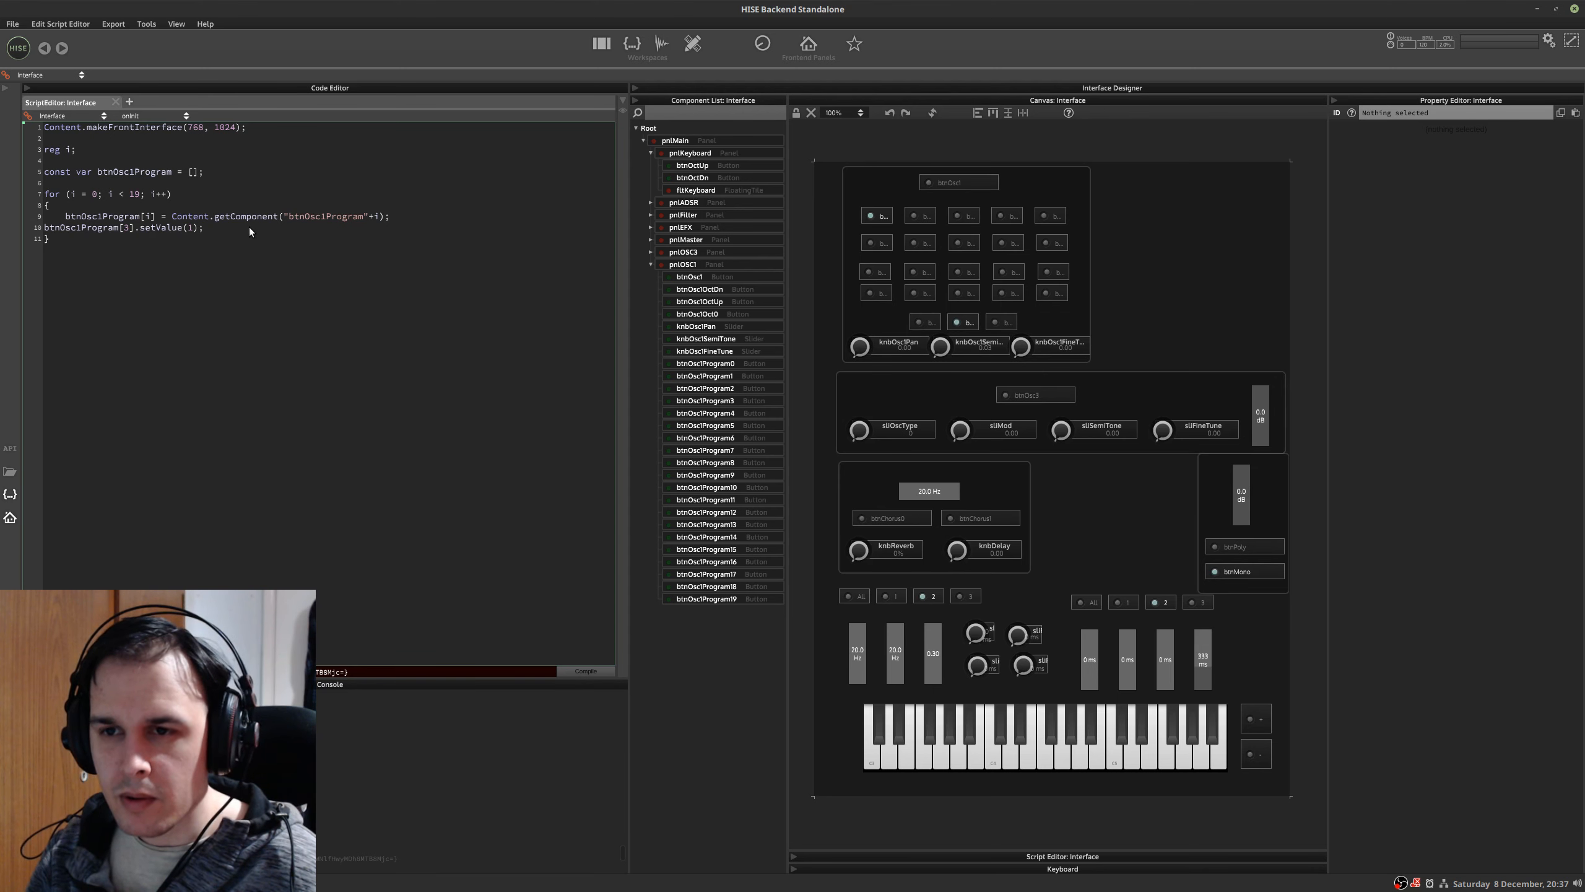
- Move the btnOsc1Program[3].setValue(1); statement out of the loop to below its closing brace, indent it and recompile
key("shift+Home")
key("ctrl+c")
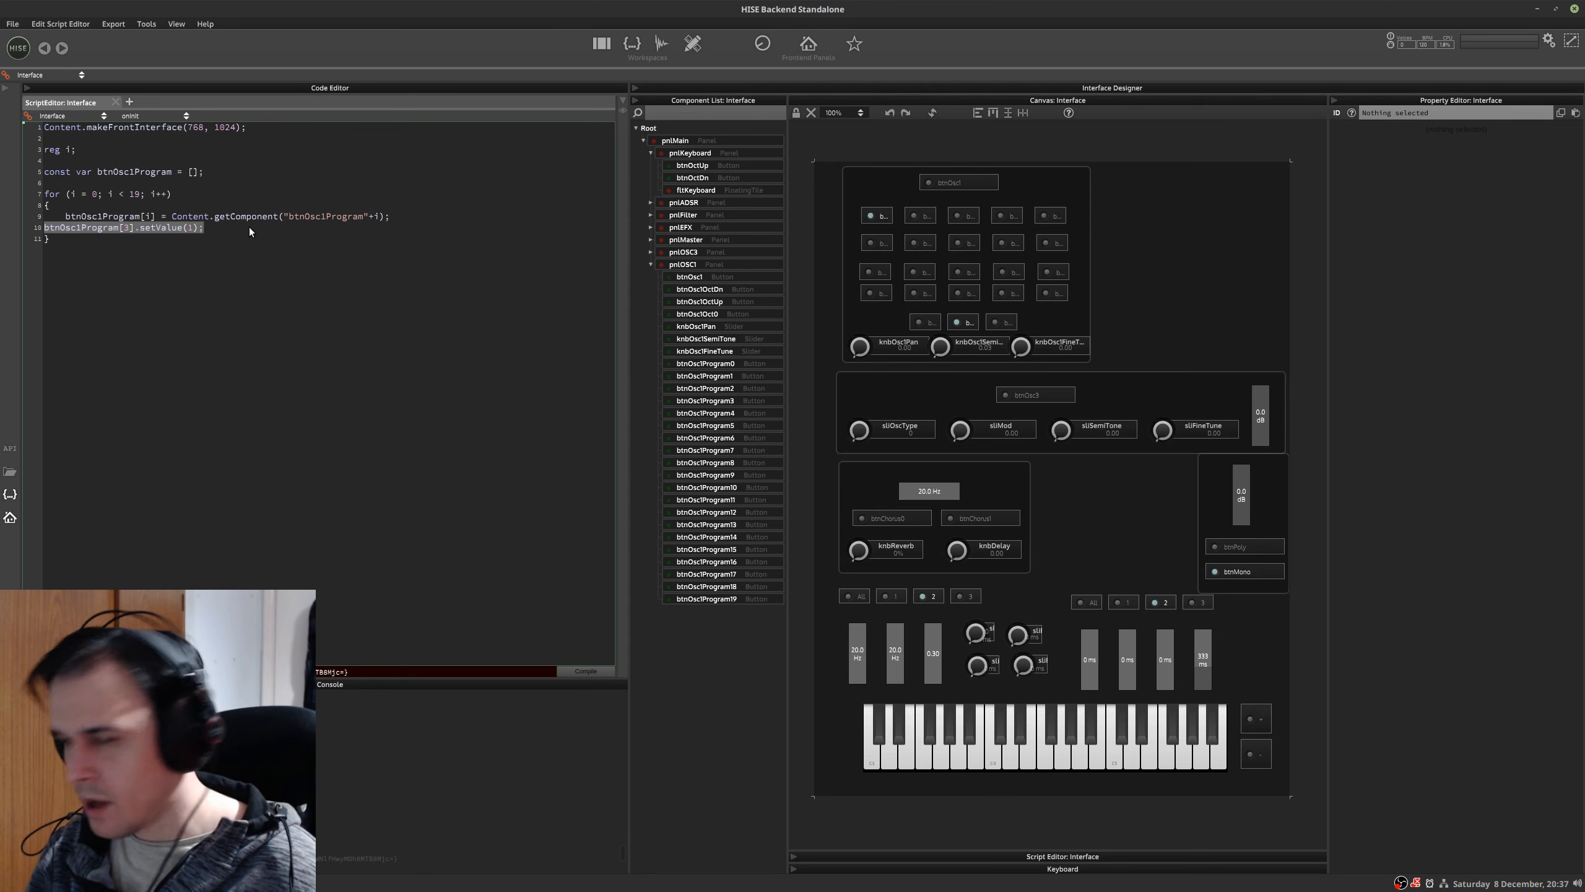
key("BackSpace")
key("BackSpace")
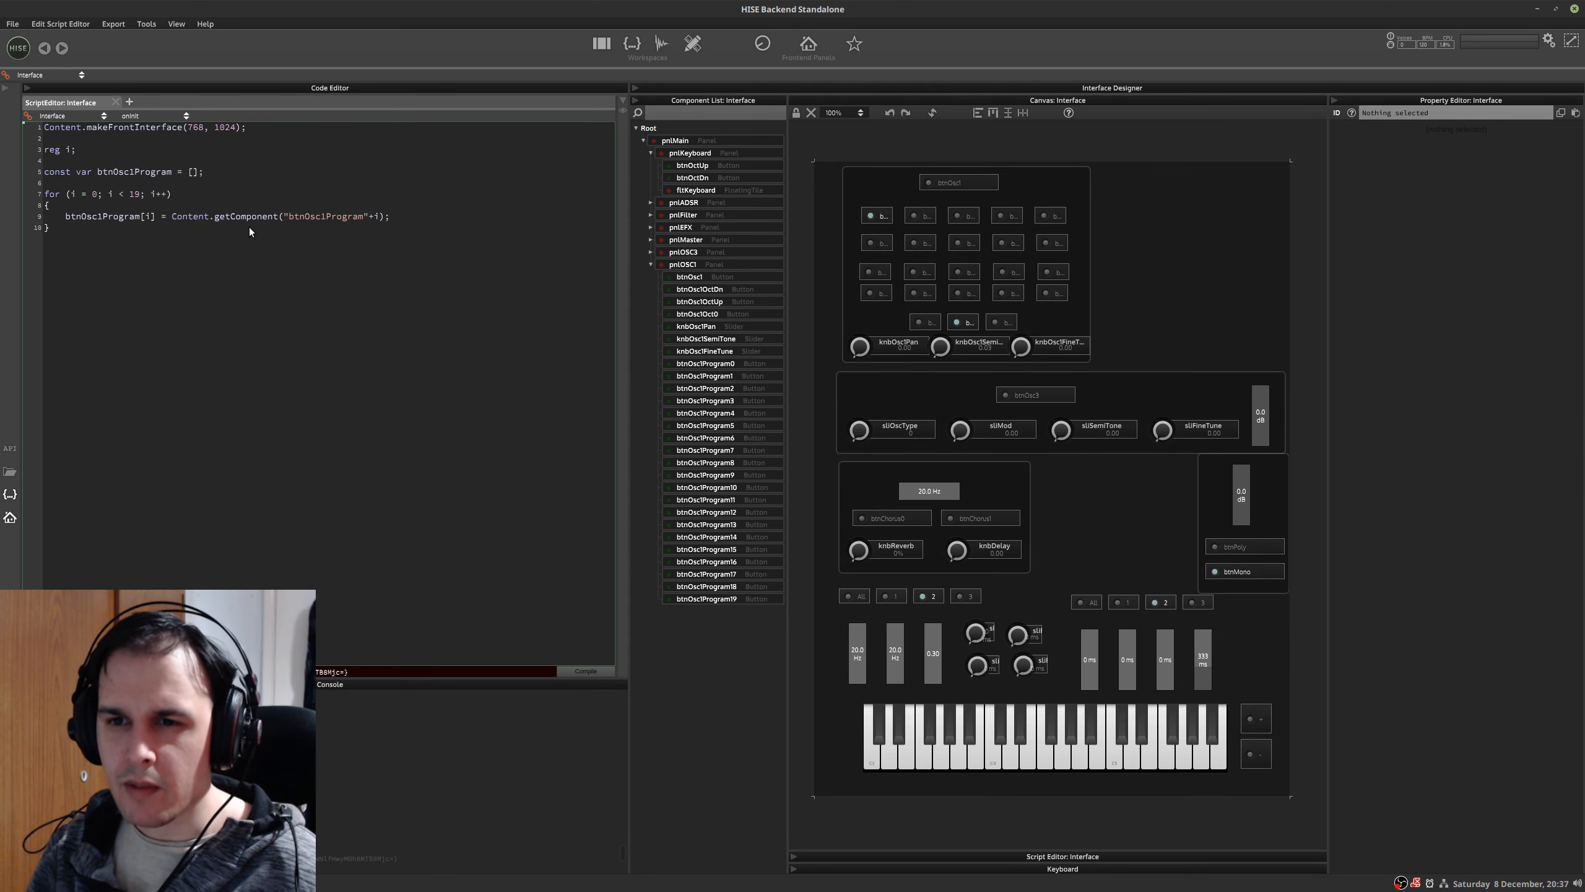
key("Return")
key("Return")
key("Return")
key("ctrl+v")
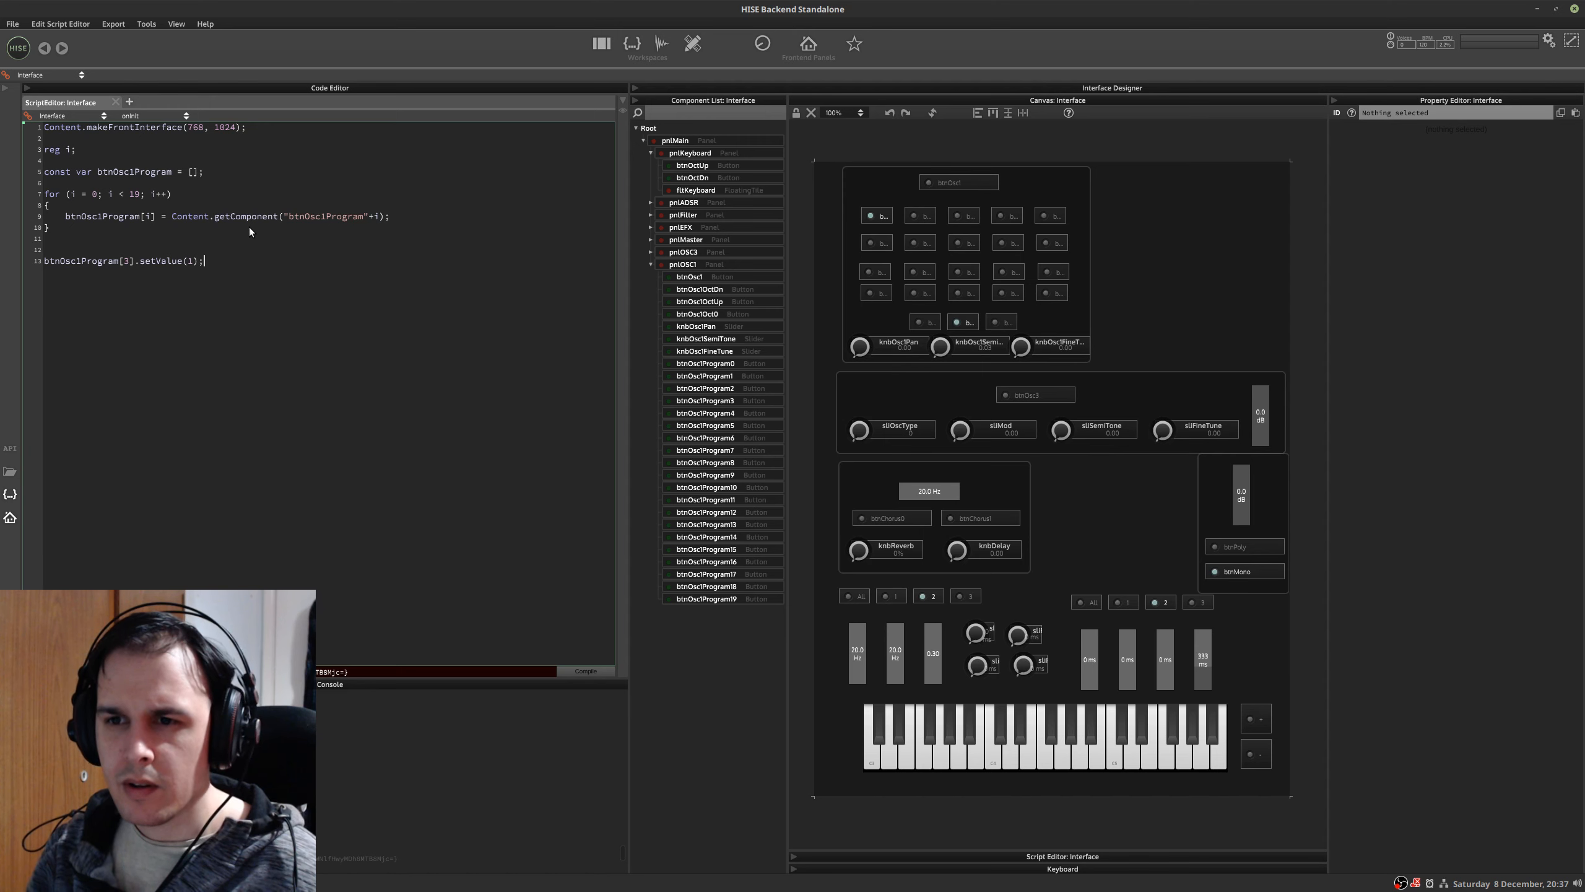
key("Tab")
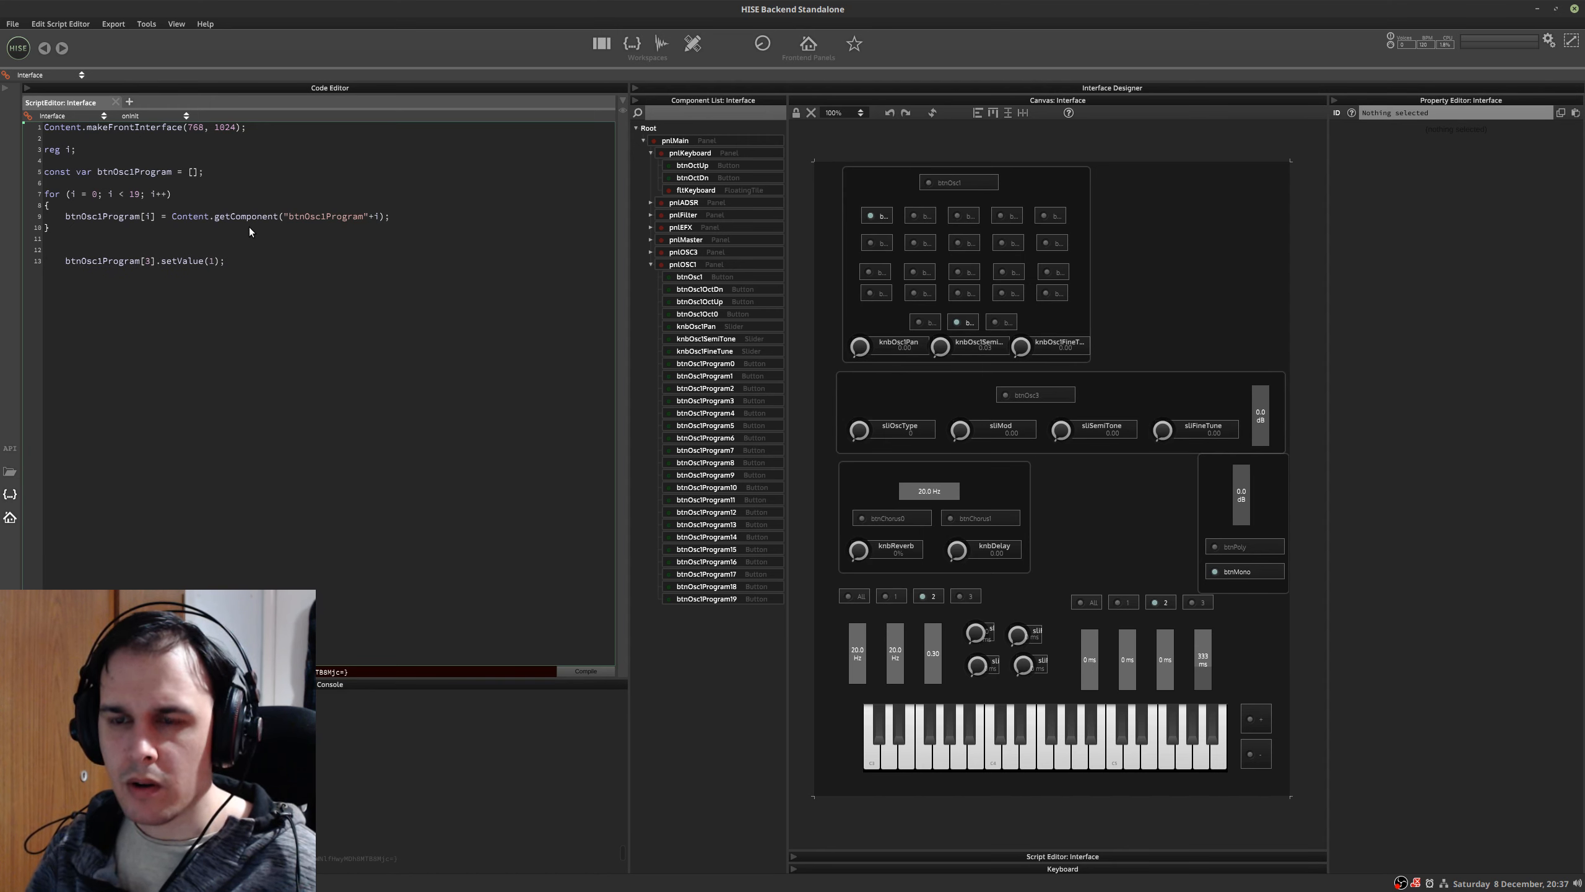
key("F5")
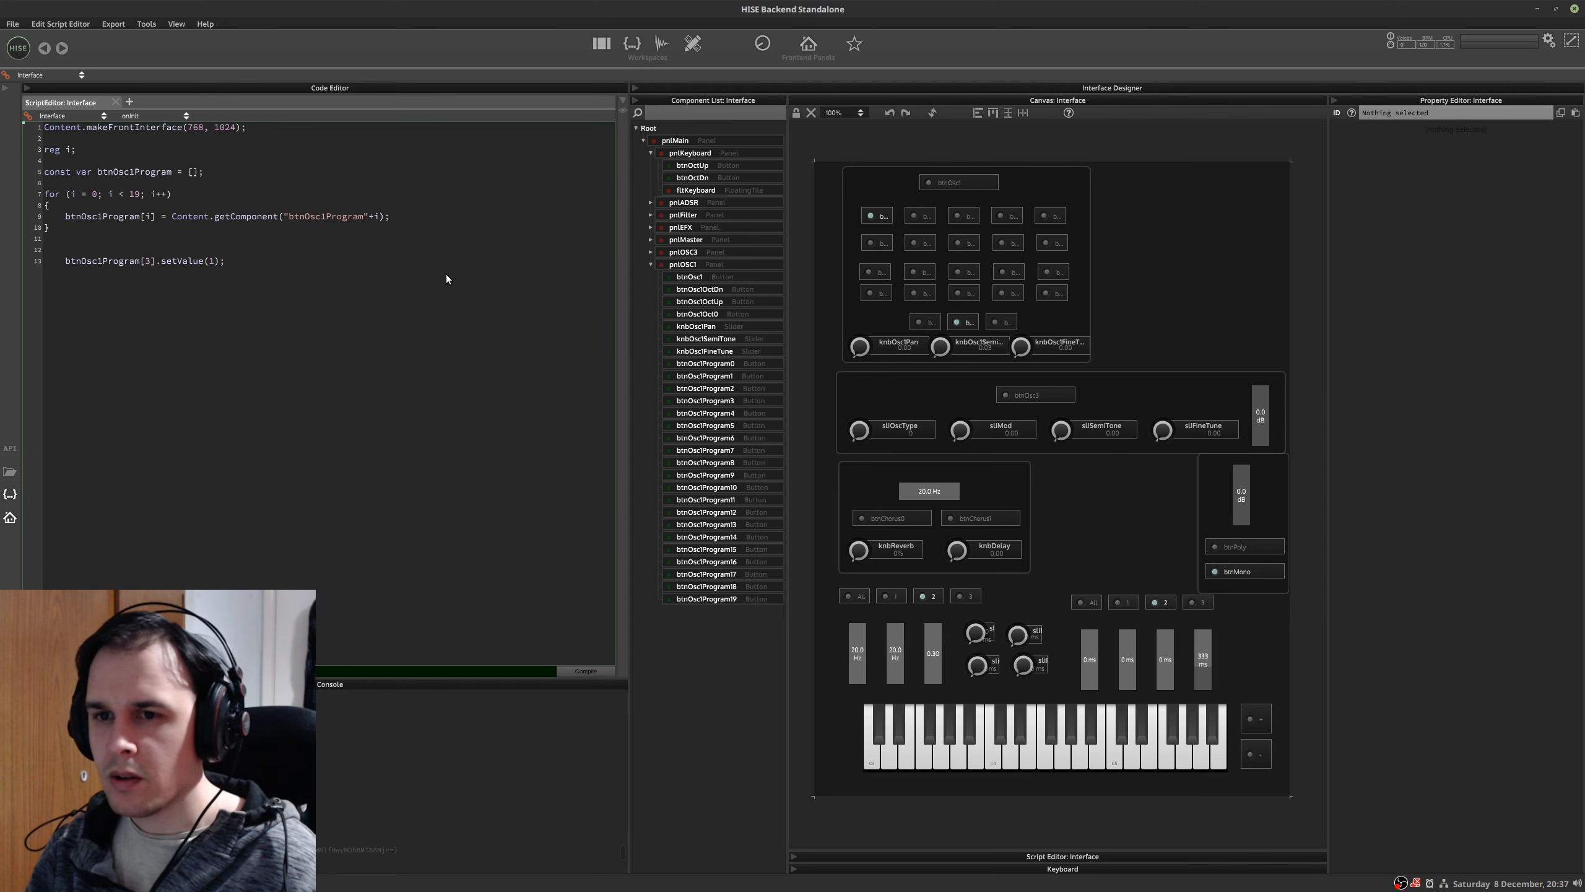
- Add the statement btnOsc1Program[3].changed(); on a new line below the setValue call
type("btnosc")
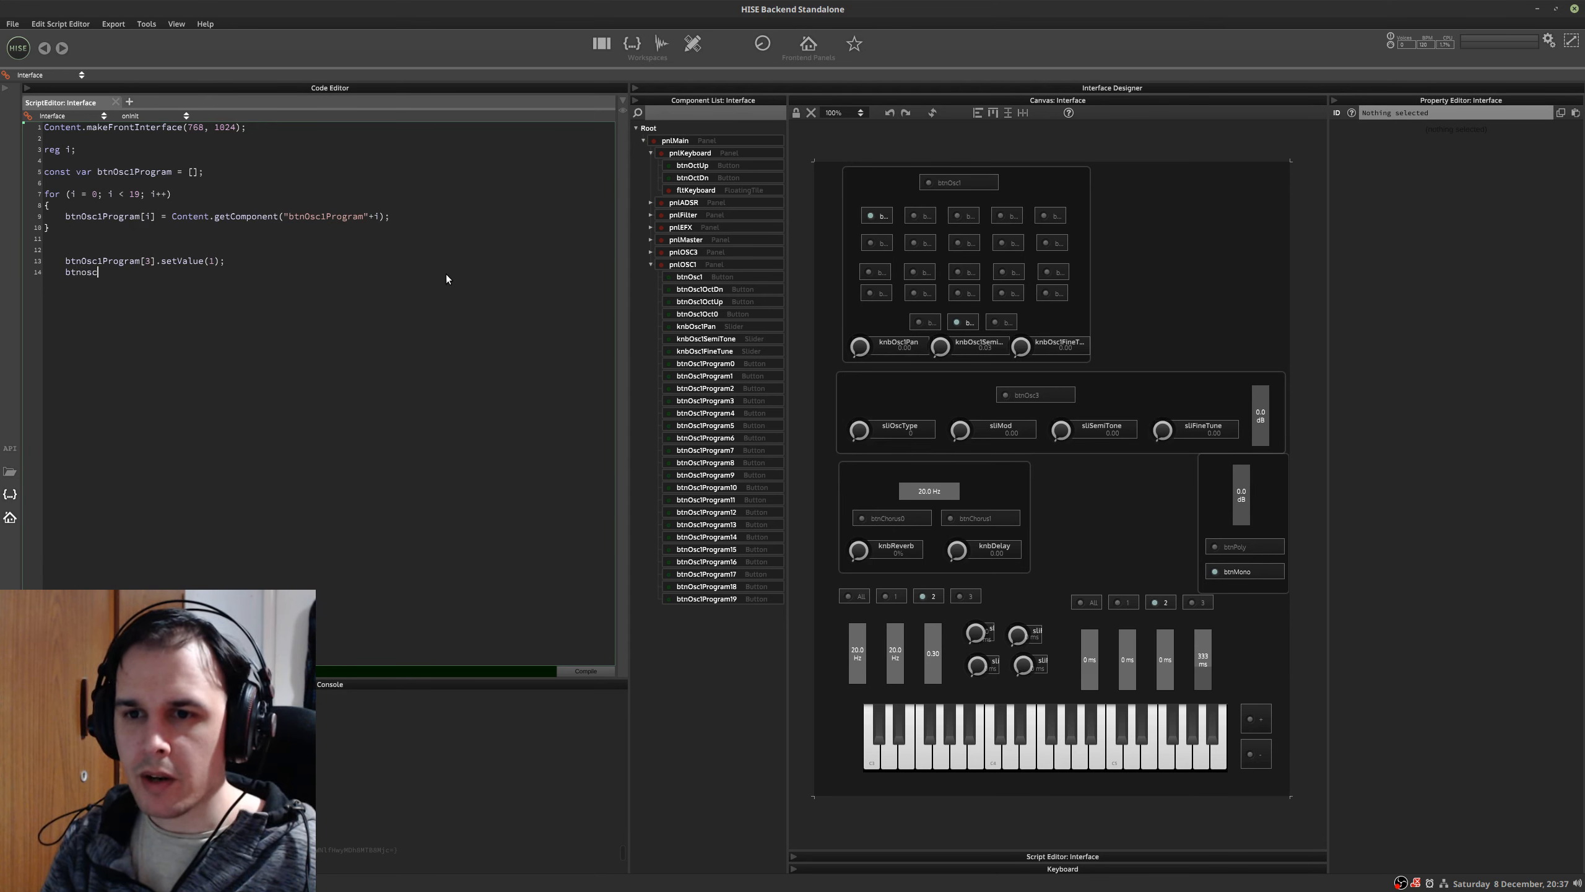
key("BackSpace")
key("BackSpace")
key("BackSpace")
type("Osc1")
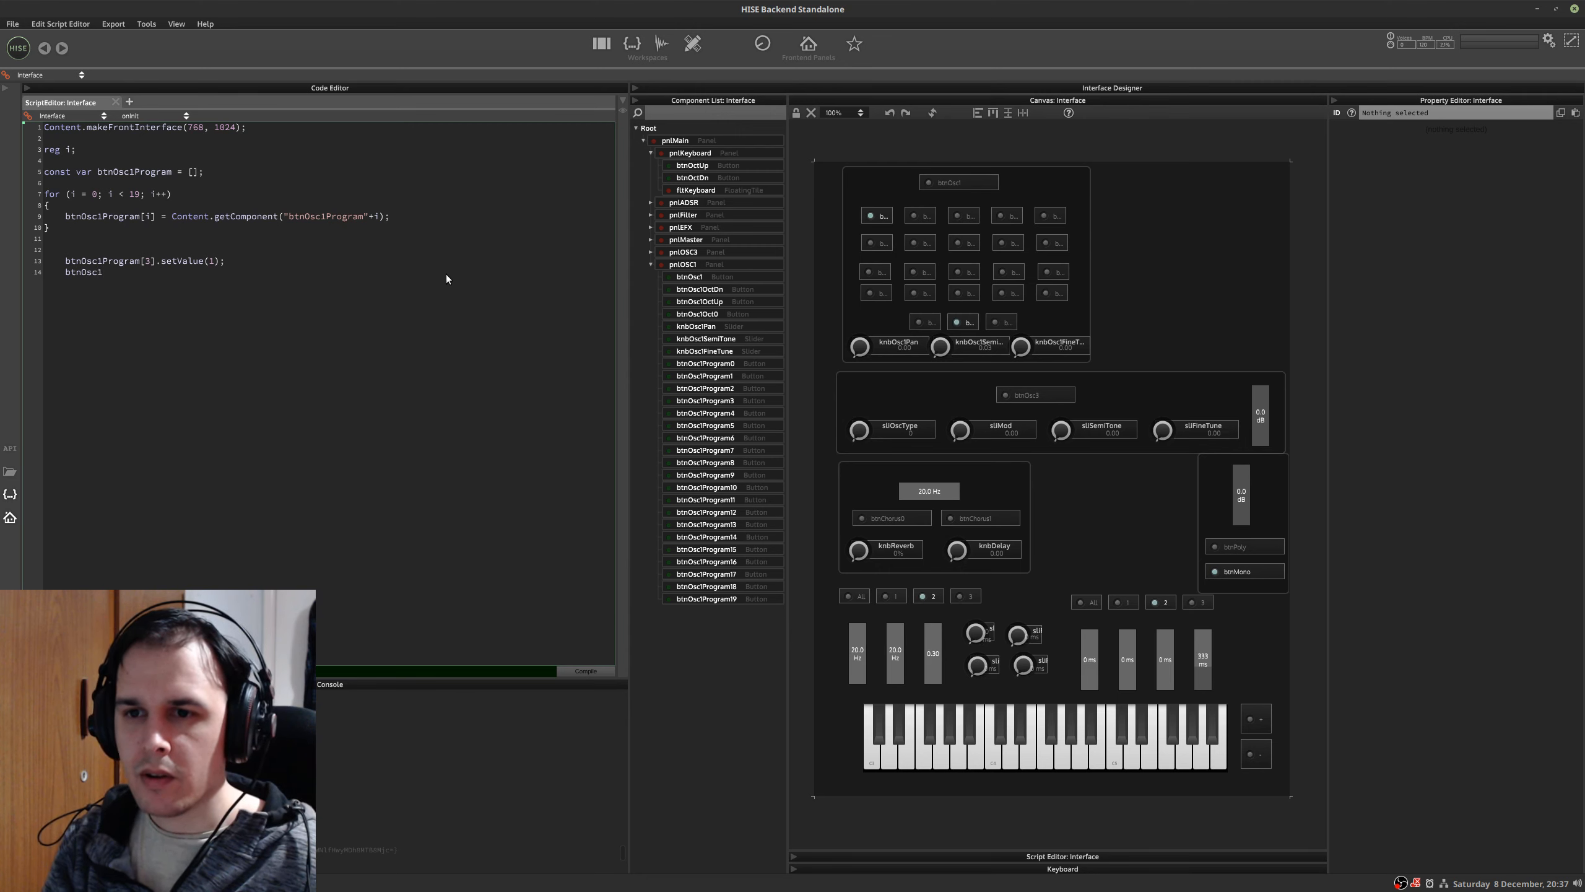
type("Program[3]")
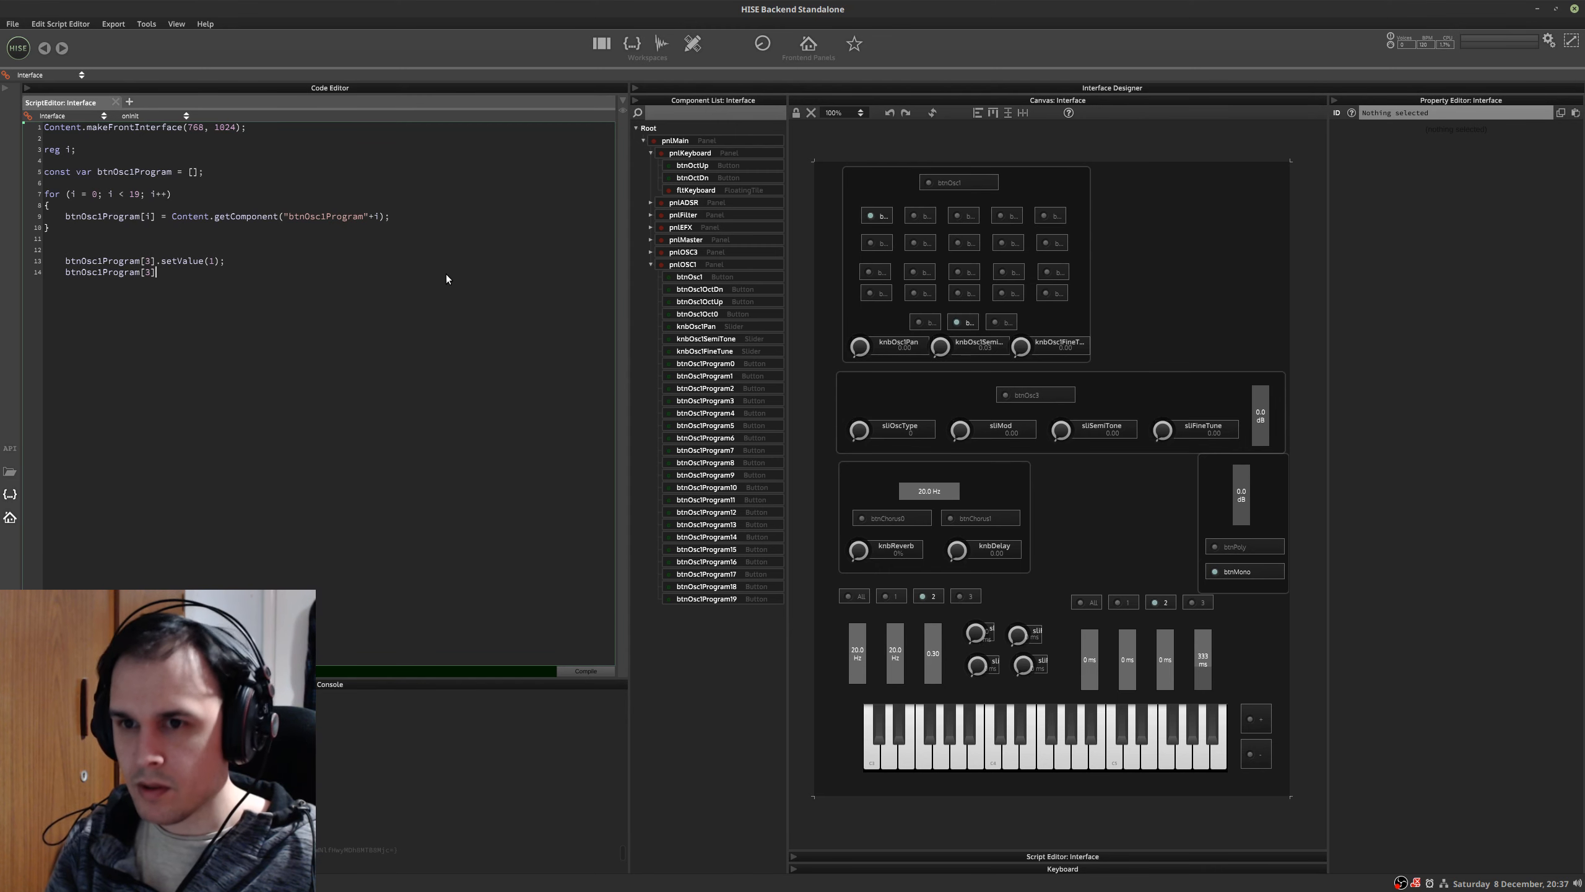
type(".changed();")
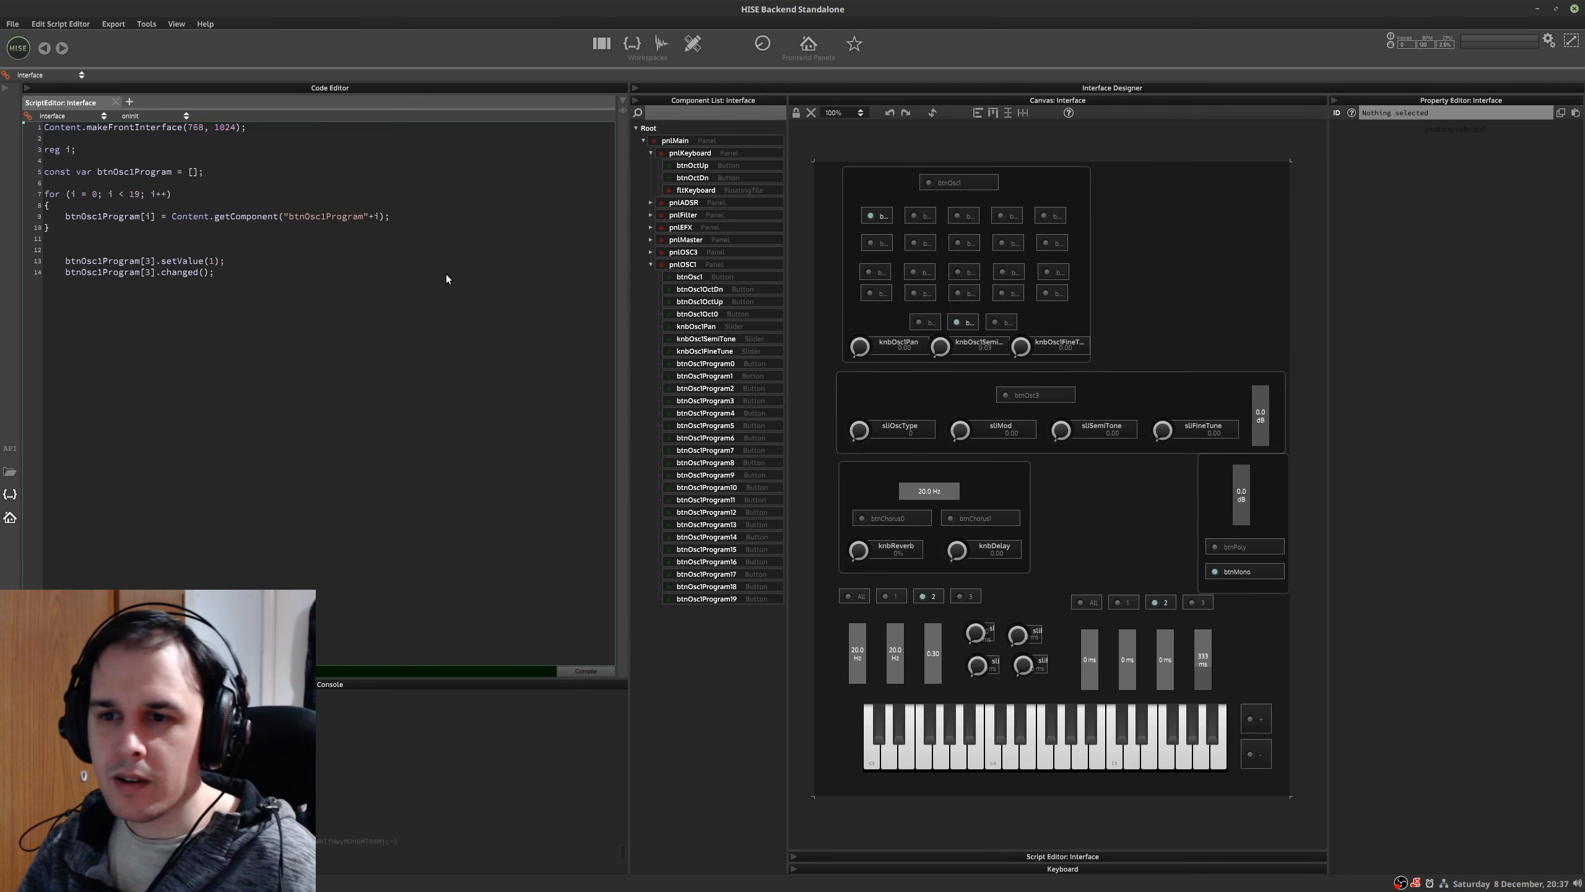
- Open the API reference and search it for "button" to check the available ScriptButton methods
left_click(9, 448)
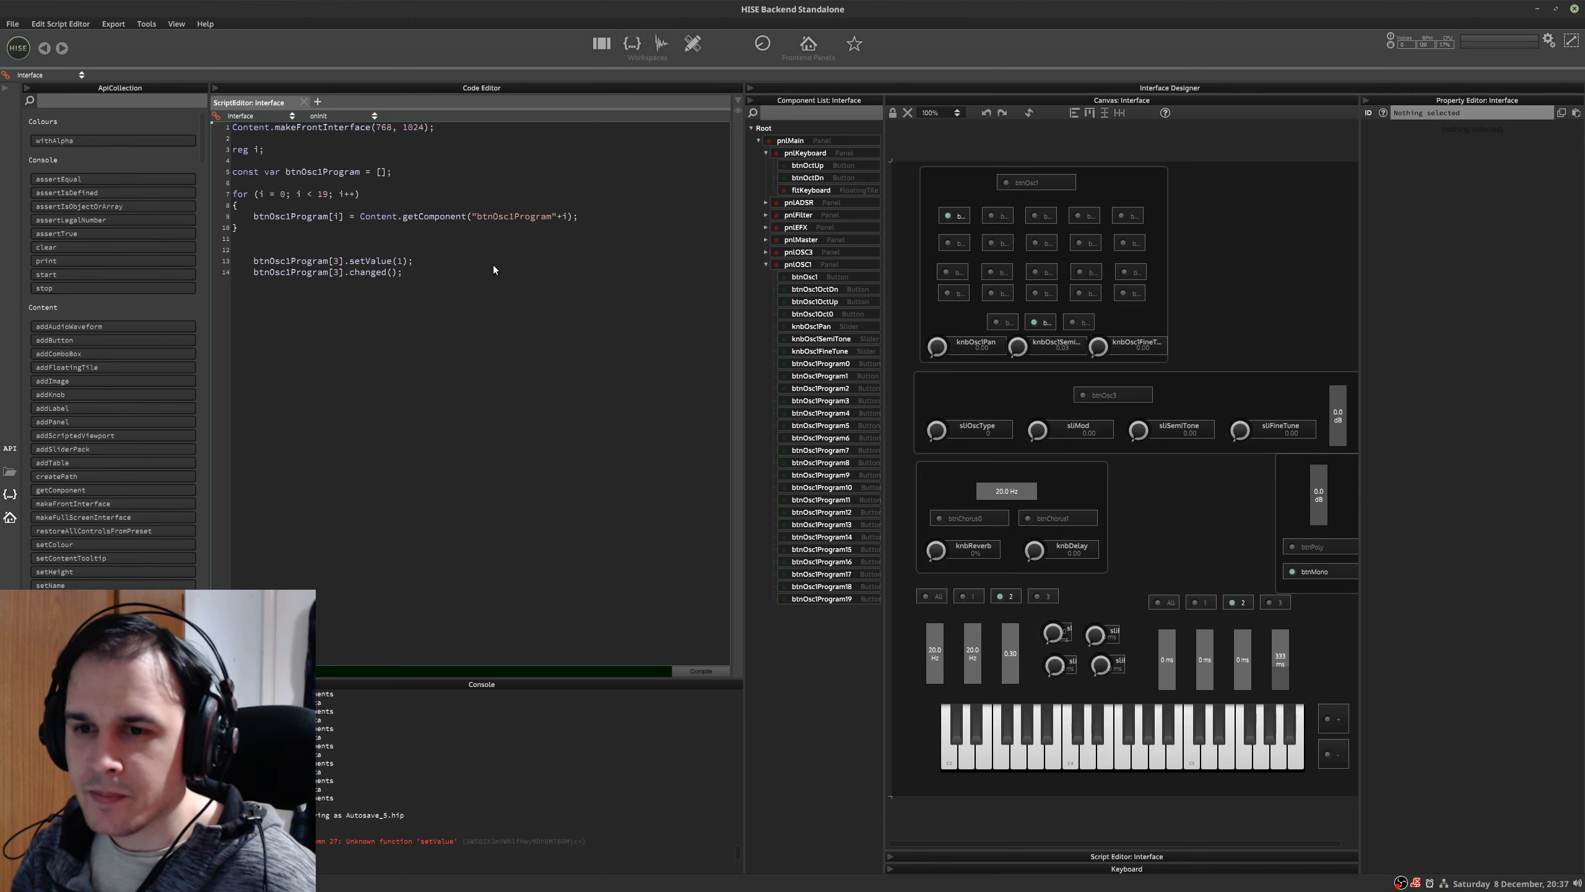
left_click(140, 103)
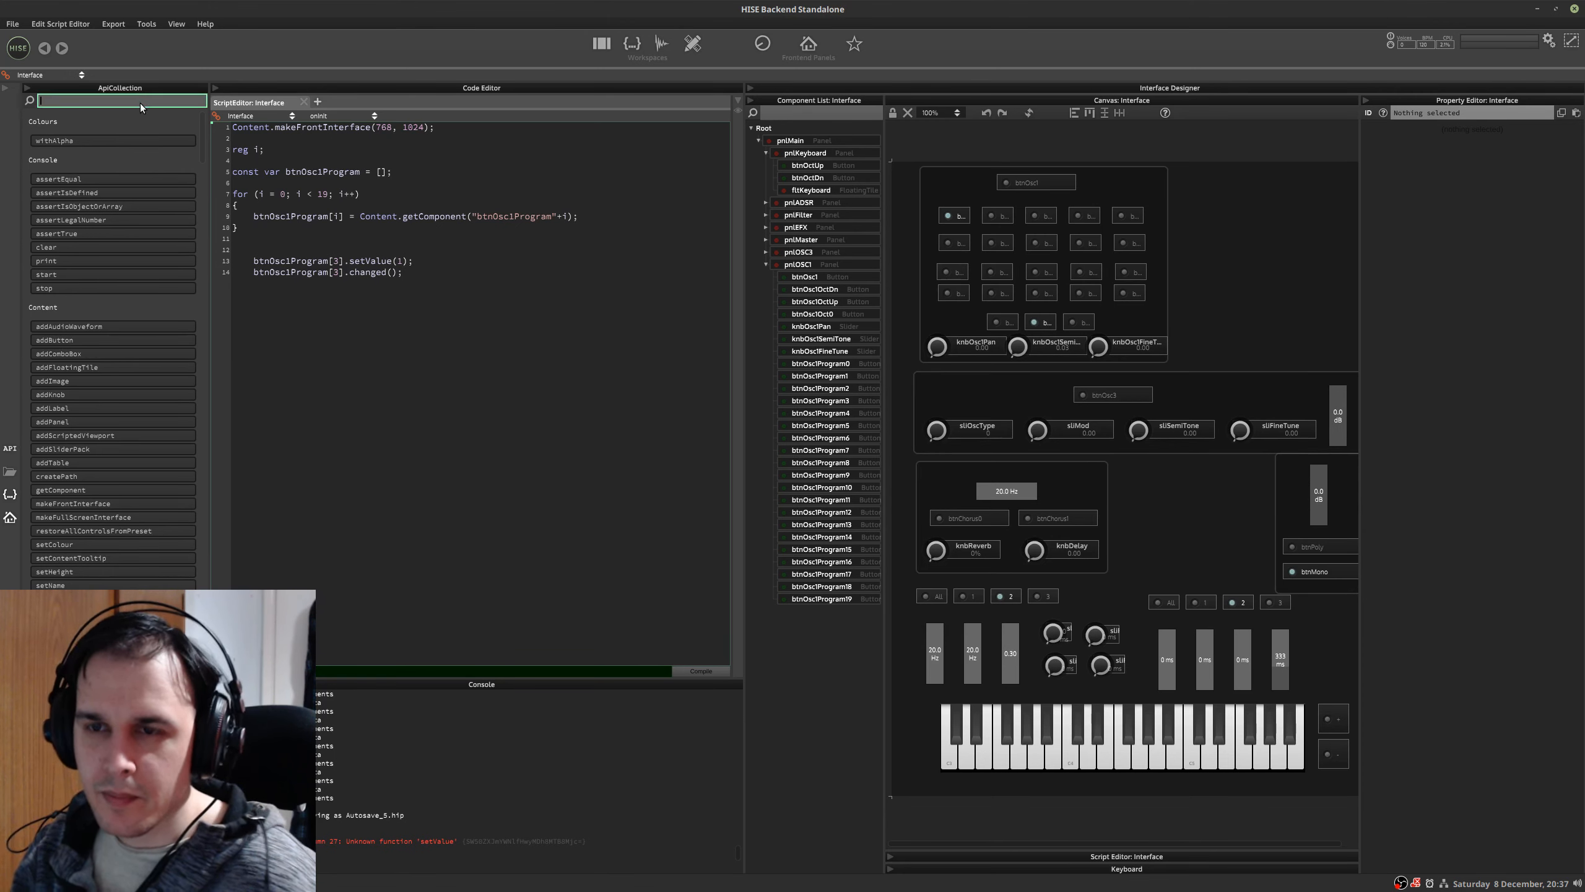
type("button")
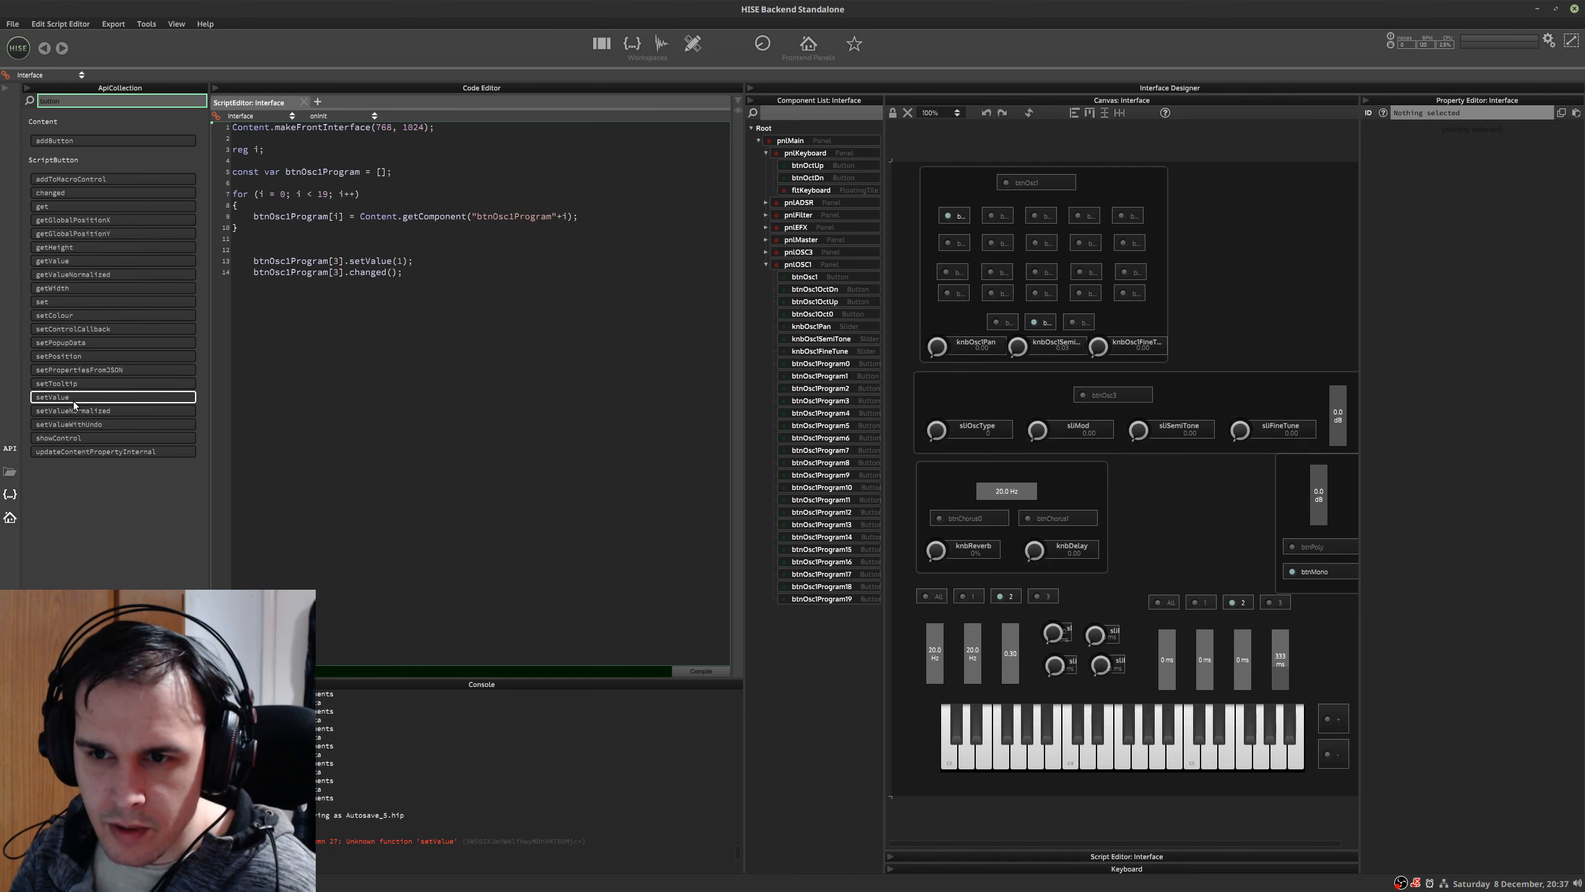
- Delete the btnOsc1Program[3].changed(); statement and close the API reference
left_click(434, 272)
key("shift+Home")
key("shift+Home")
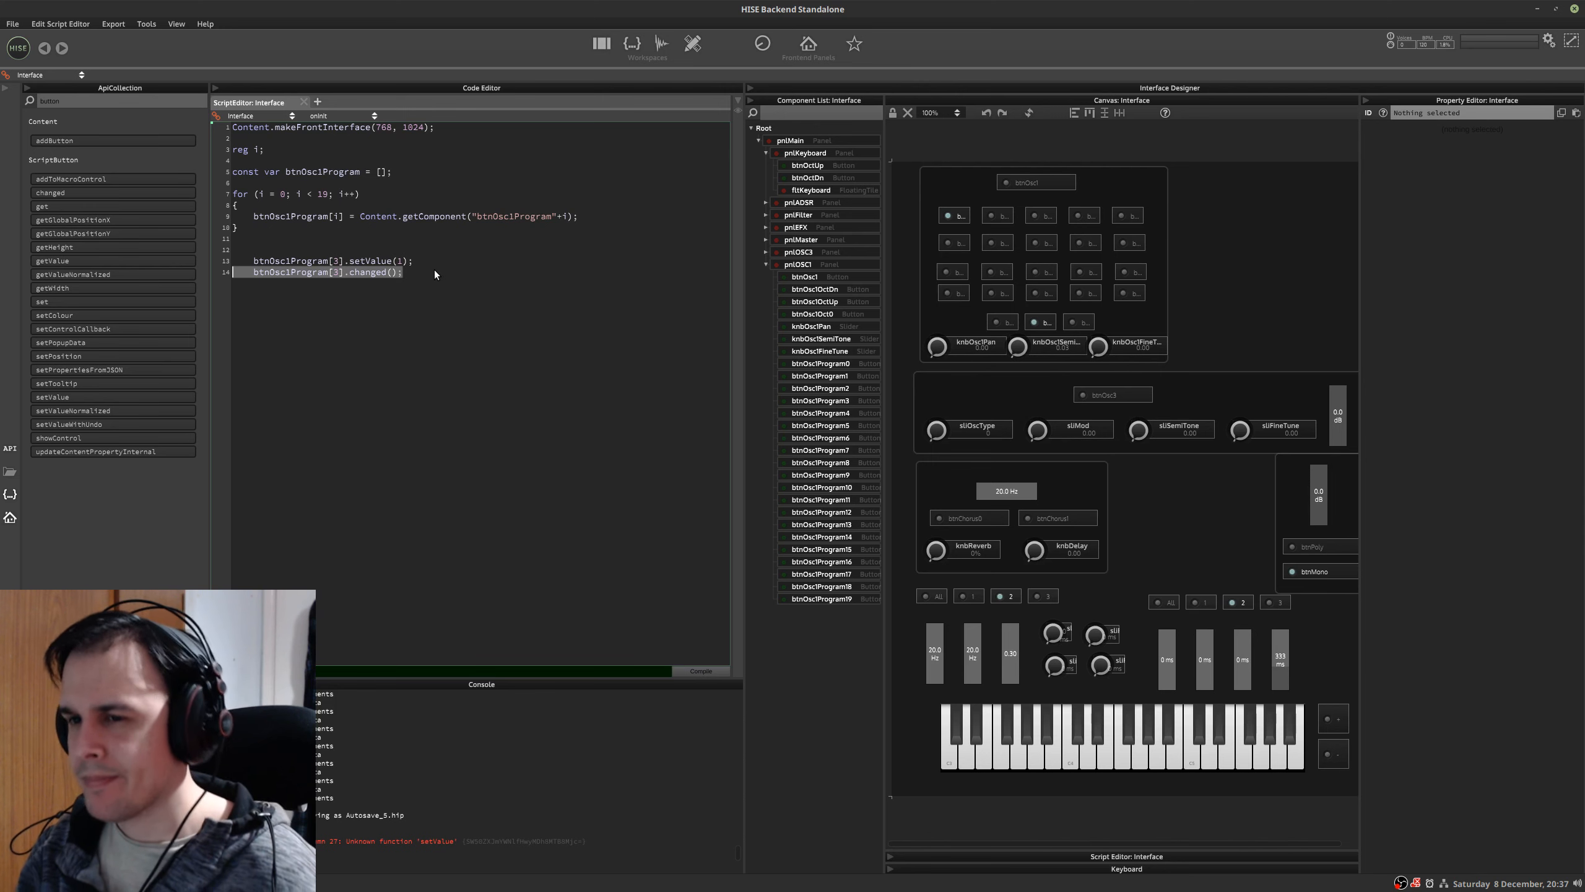
key("BackSpace")
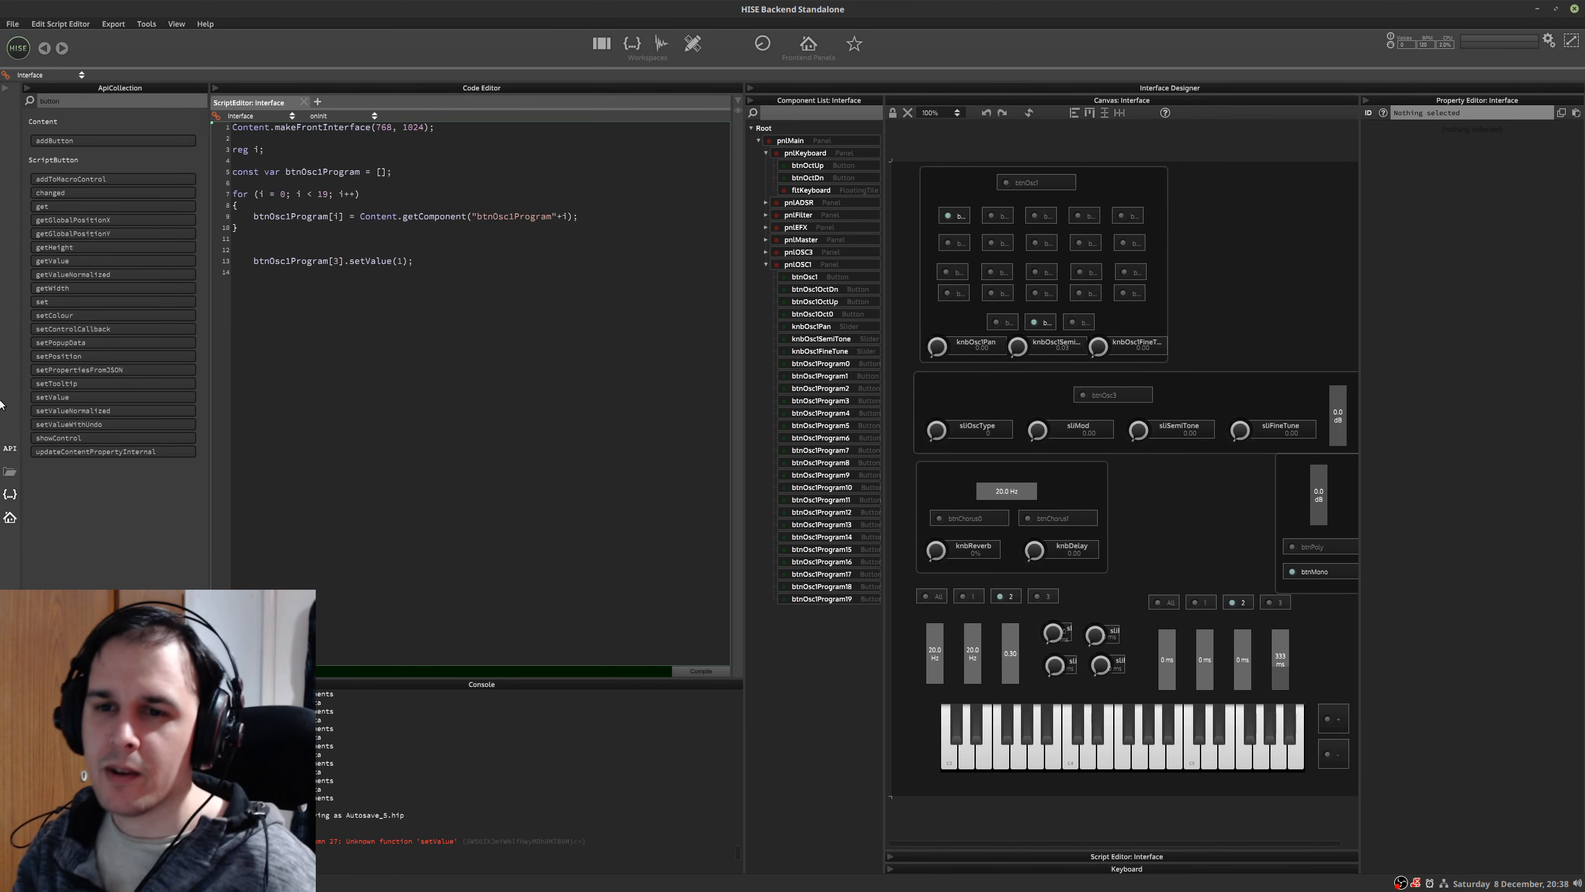
left_click(10, 449)
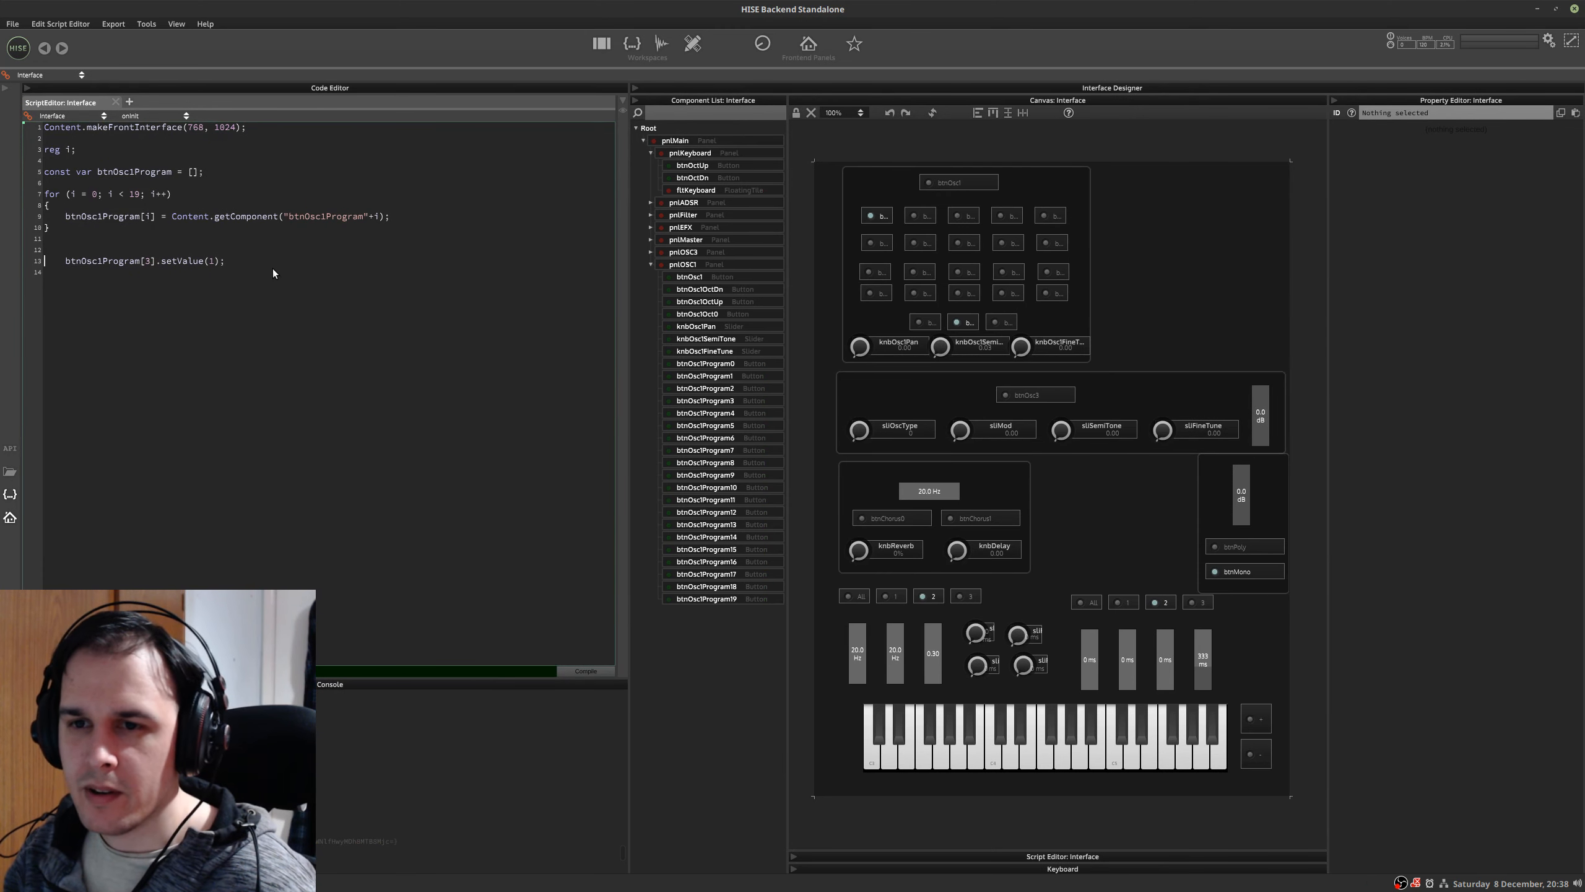
- Remove the indentation from the btnOsc1Program[3].setValue(1); line below the loop
key("Up")
key("Delete")
key("Delete")
key("Delete")
key("Delete")
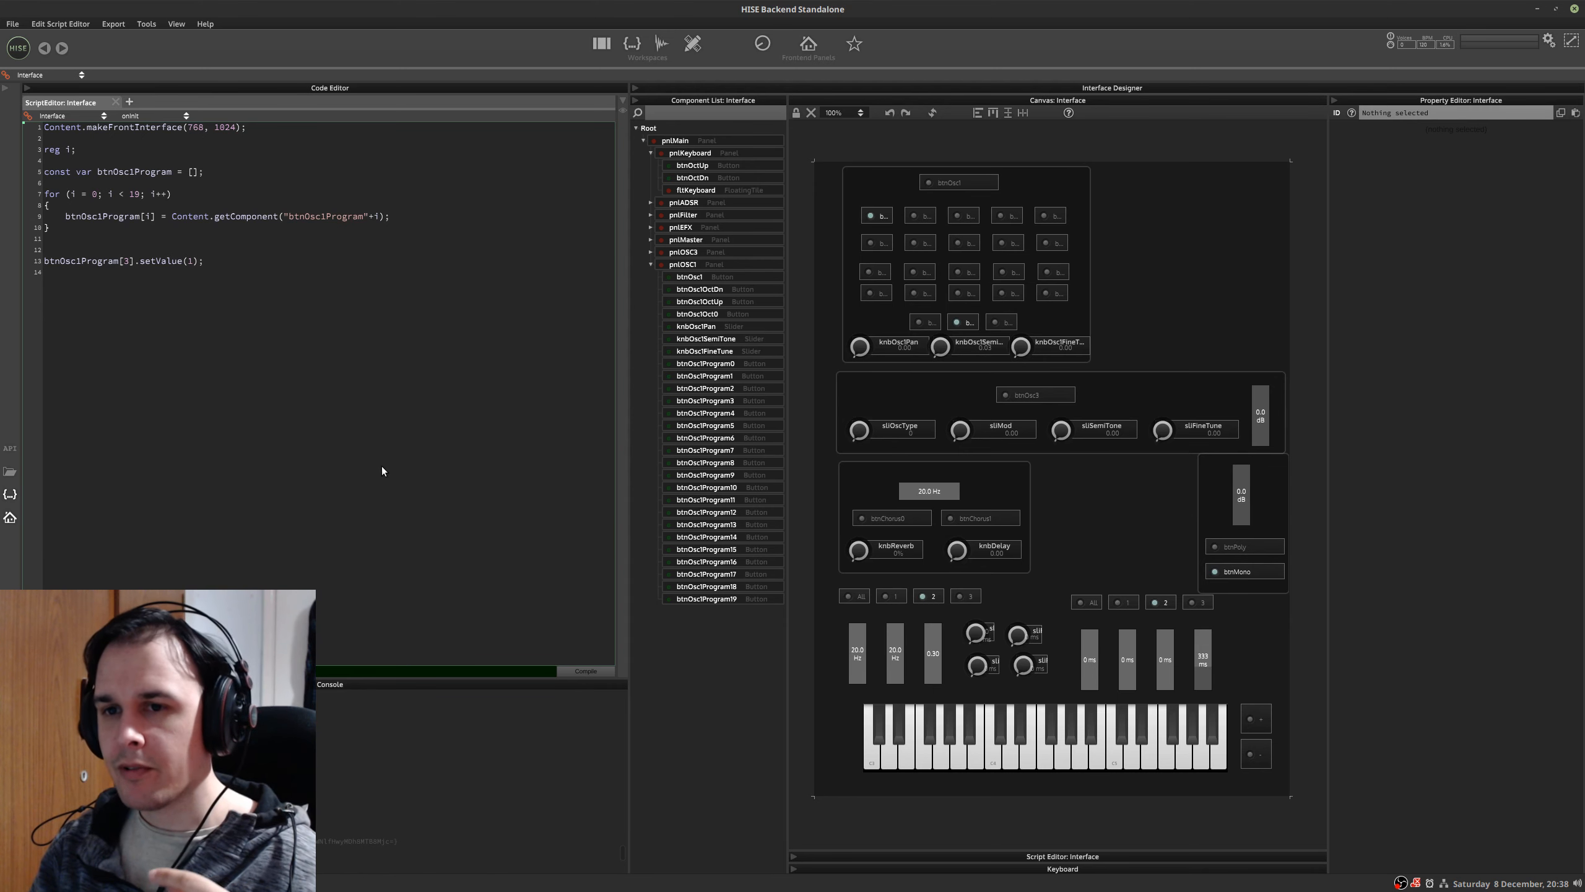
left_click(133, 117)
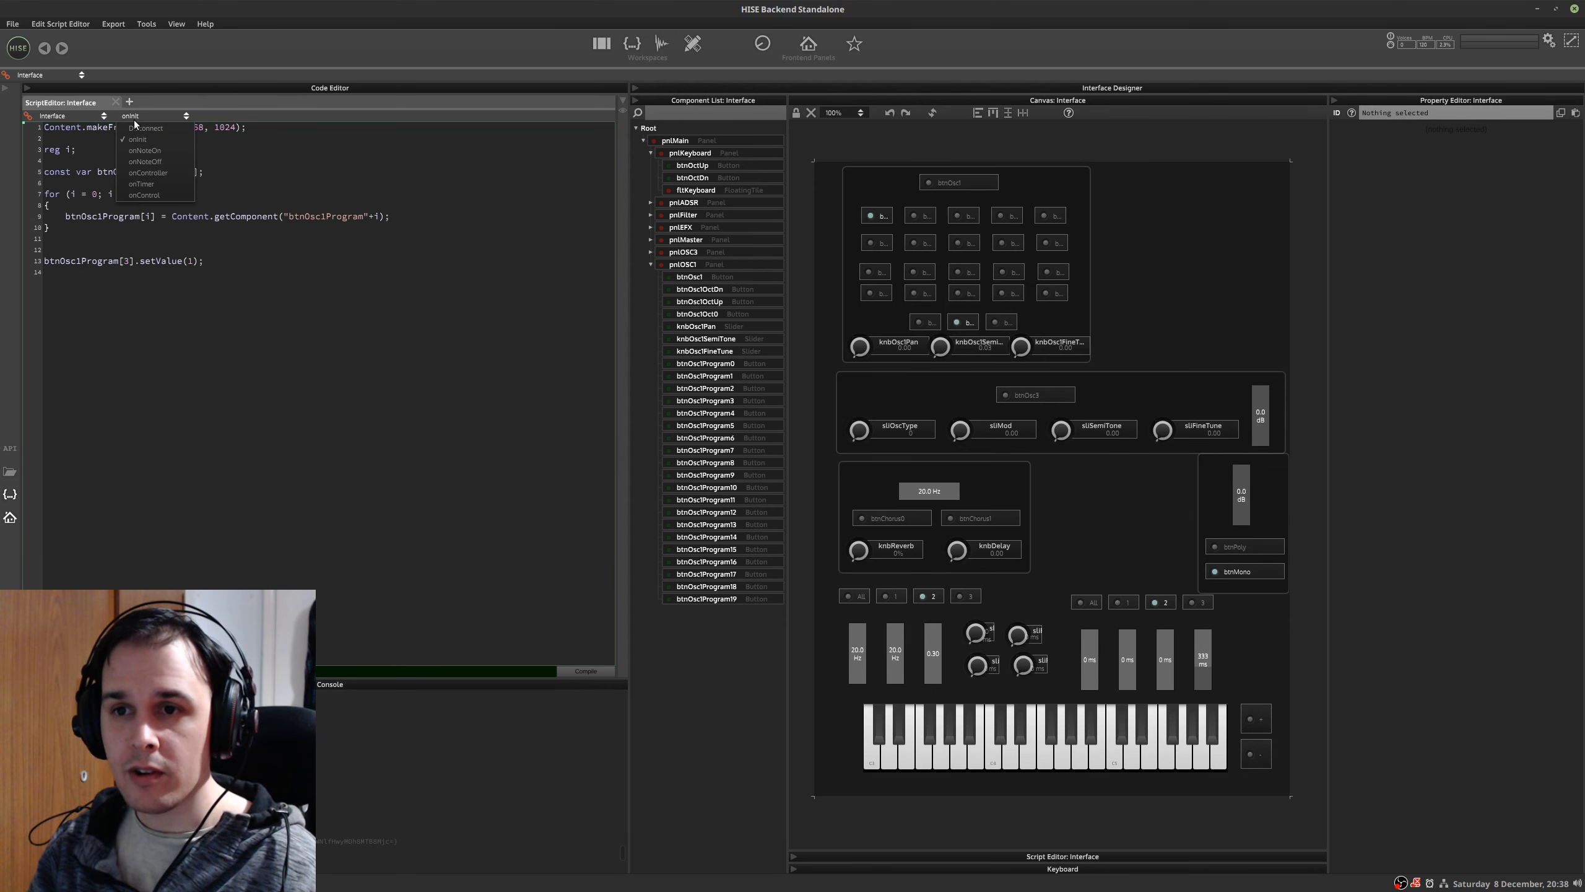
left_click(380, 214)
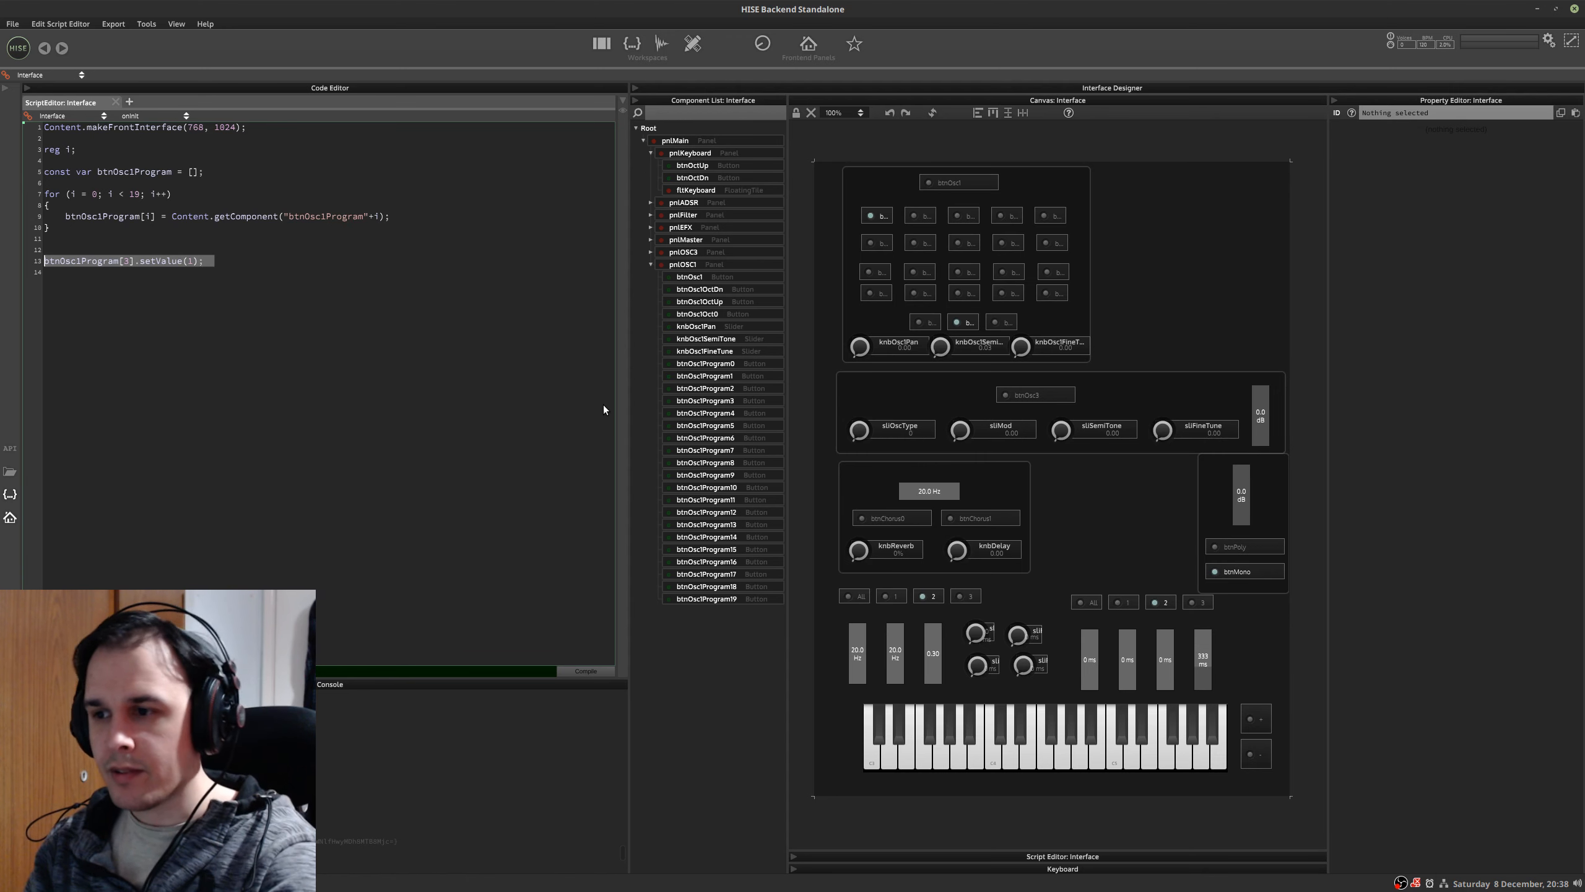
- Disable saveInPreset for all buttons from btnOsc1Program0 to btnOsc1Program19 and recompile the script
left_click(705, 598)
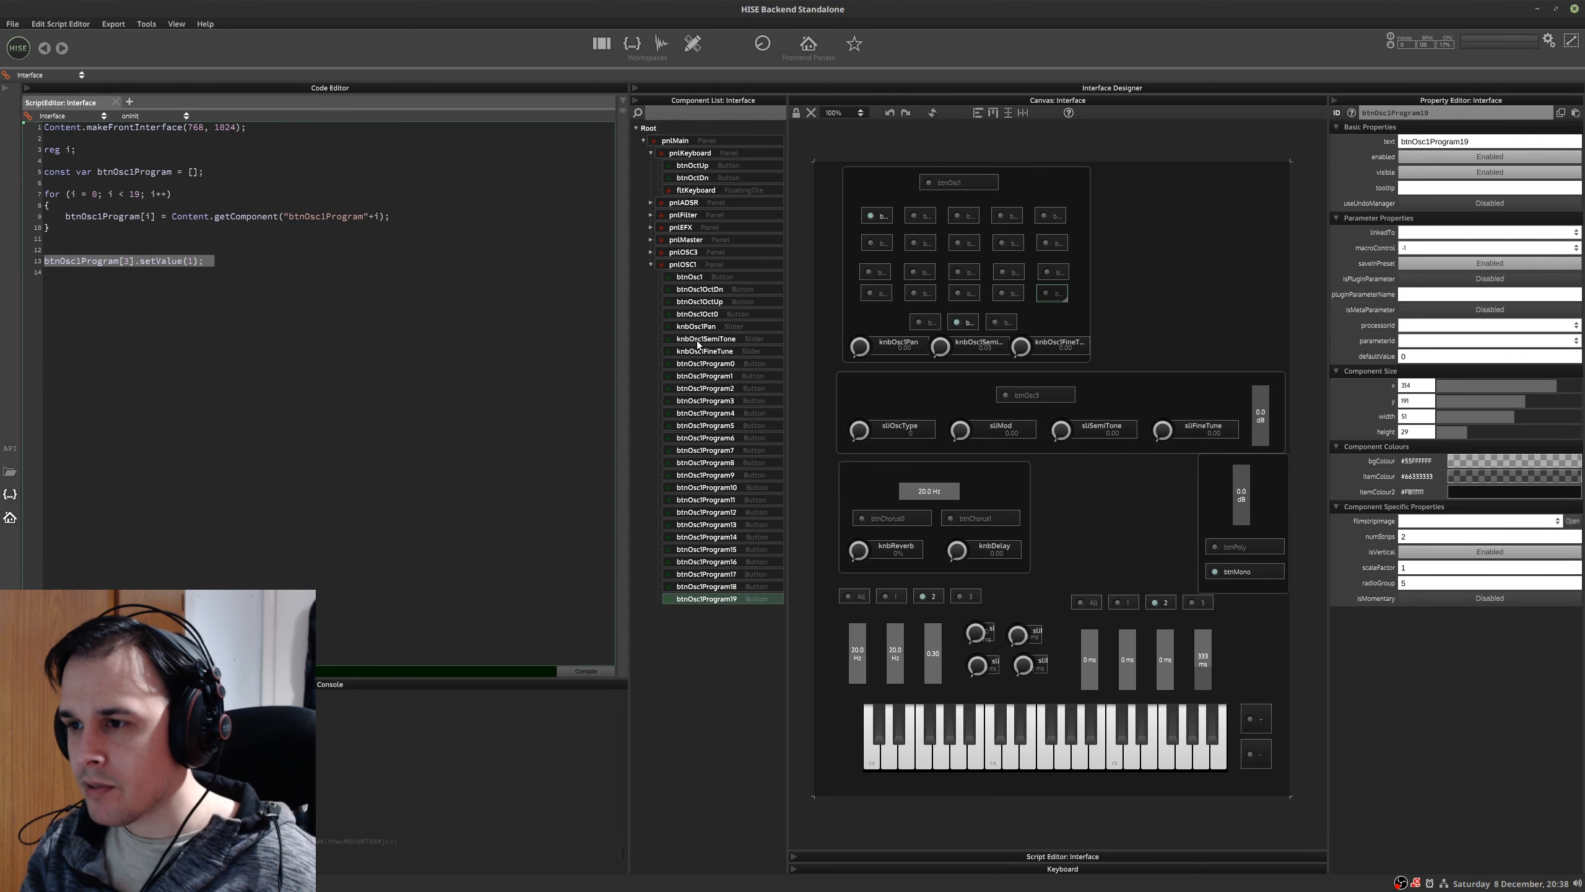
left_click(731, 364, "shift")
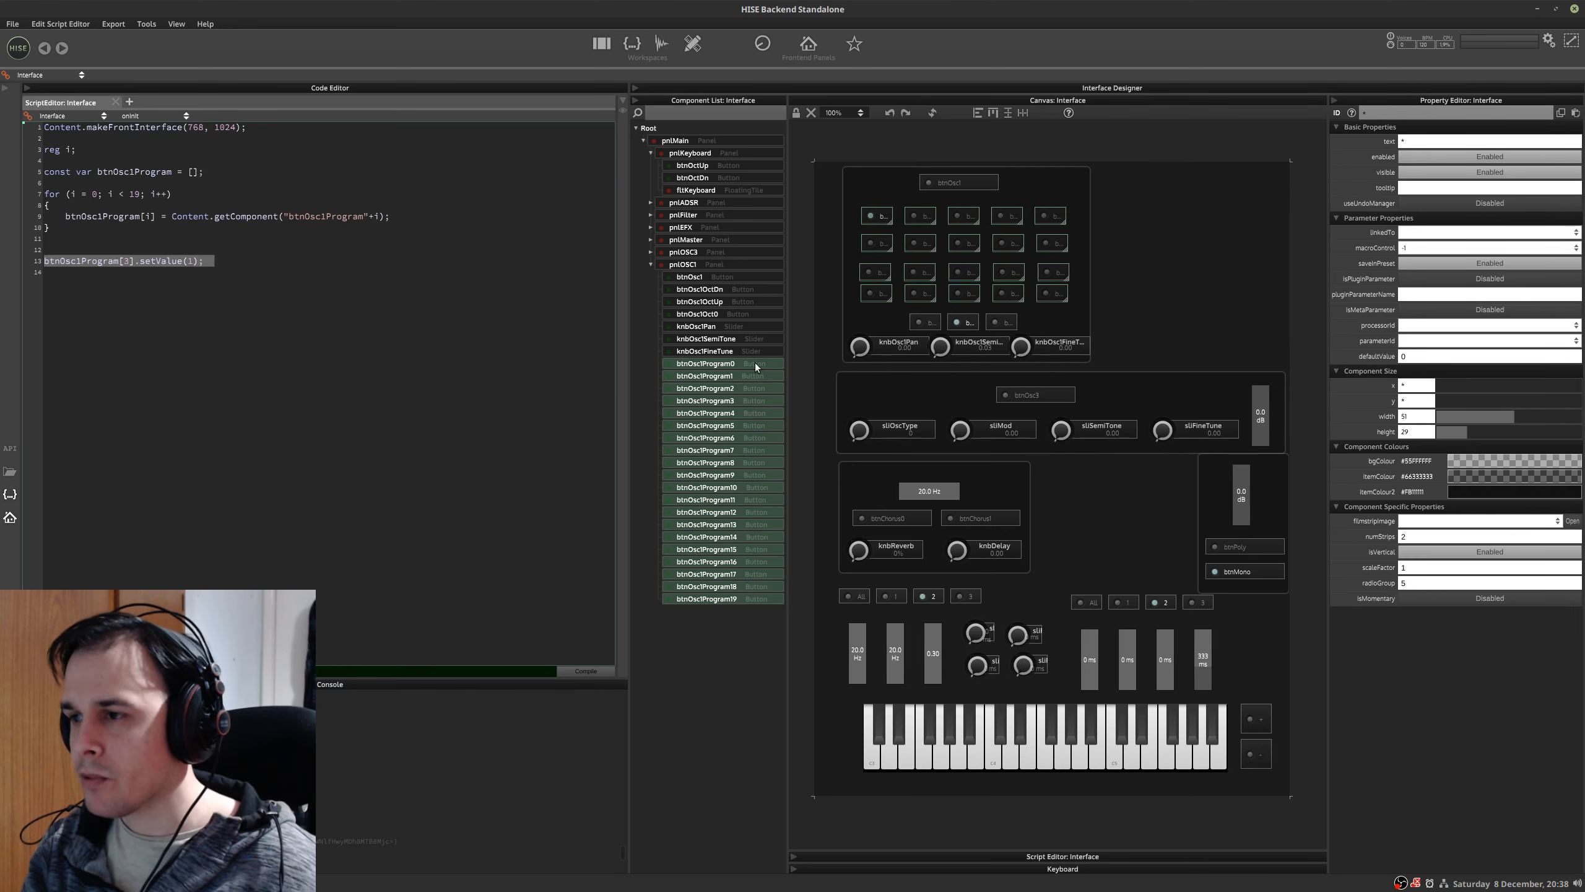
left_click(1442, 262)
left_click(505, 406)
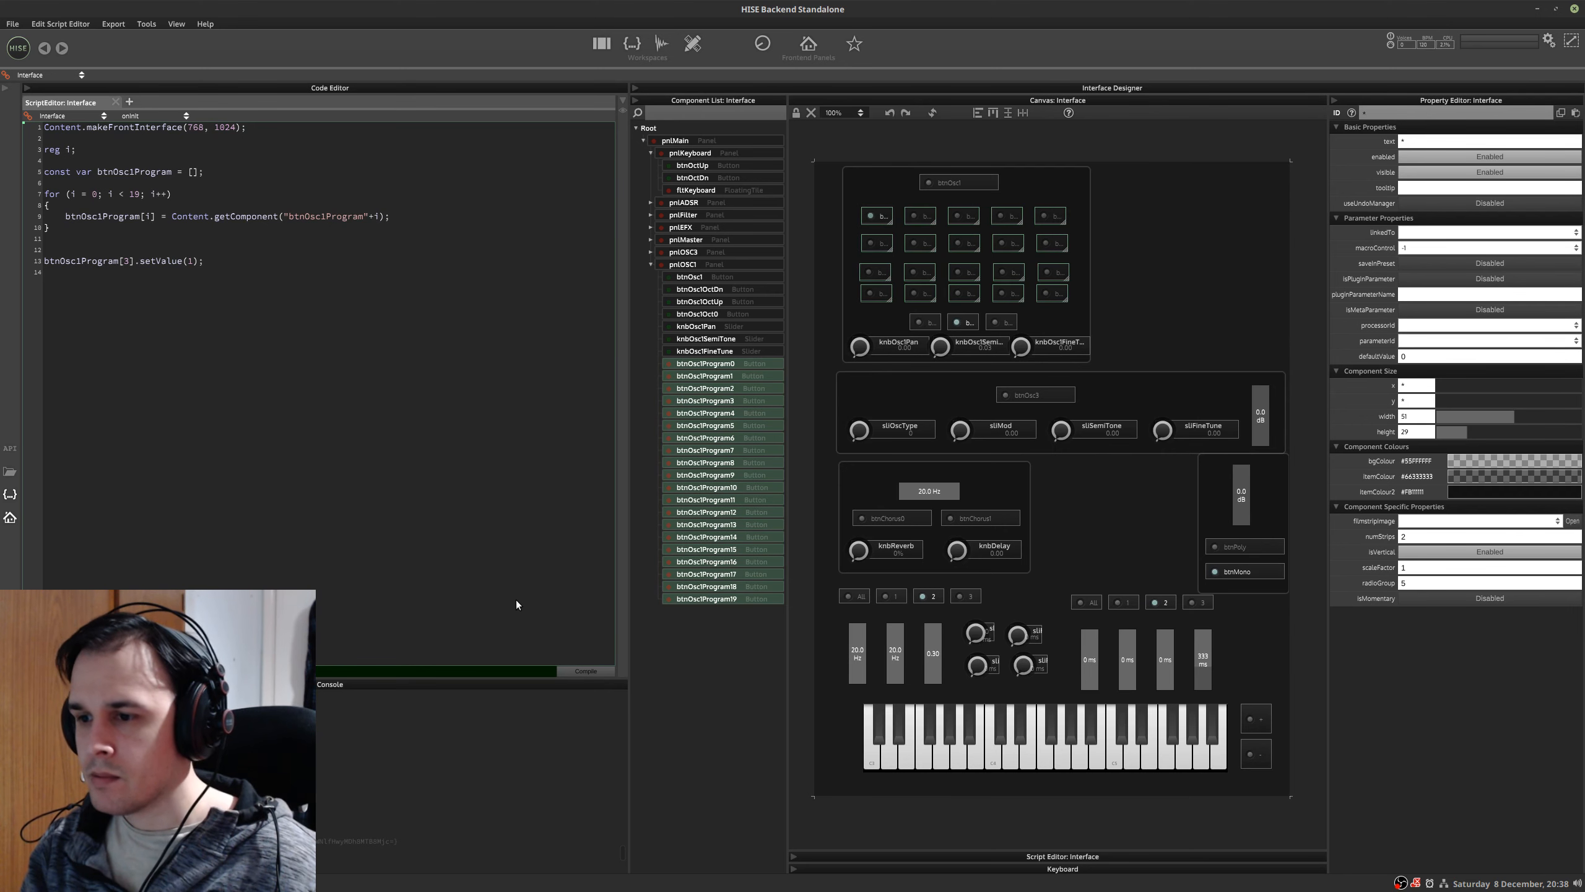
left_click(587, 669)
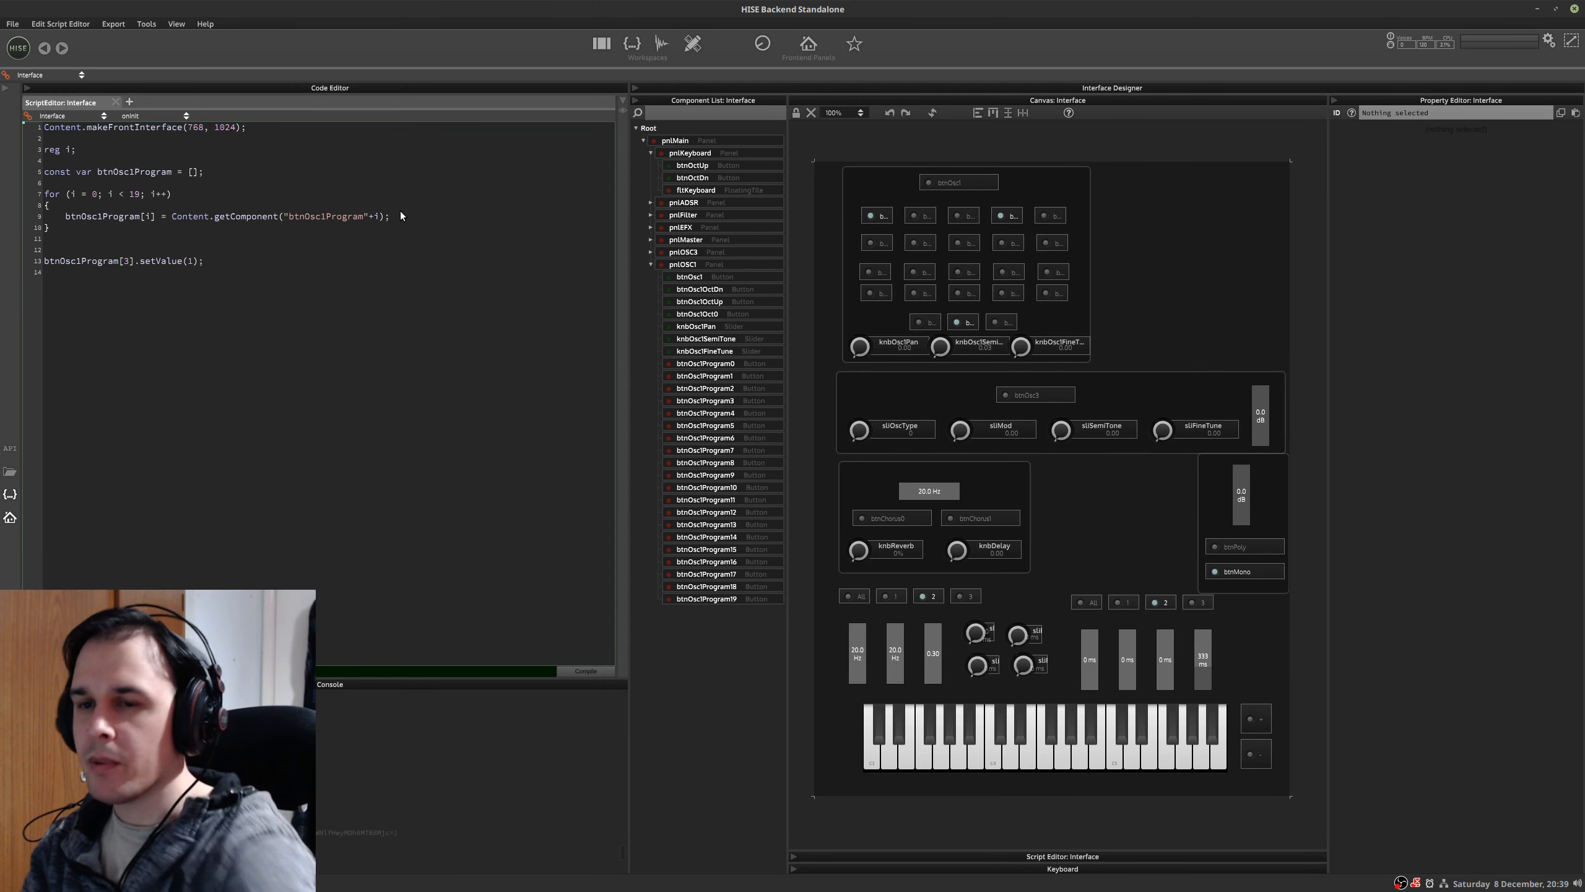
- Move the setValue(1) statement back into the loop body, set its array index to i and recompile
key("shift+Home")
key("ctrl+c")
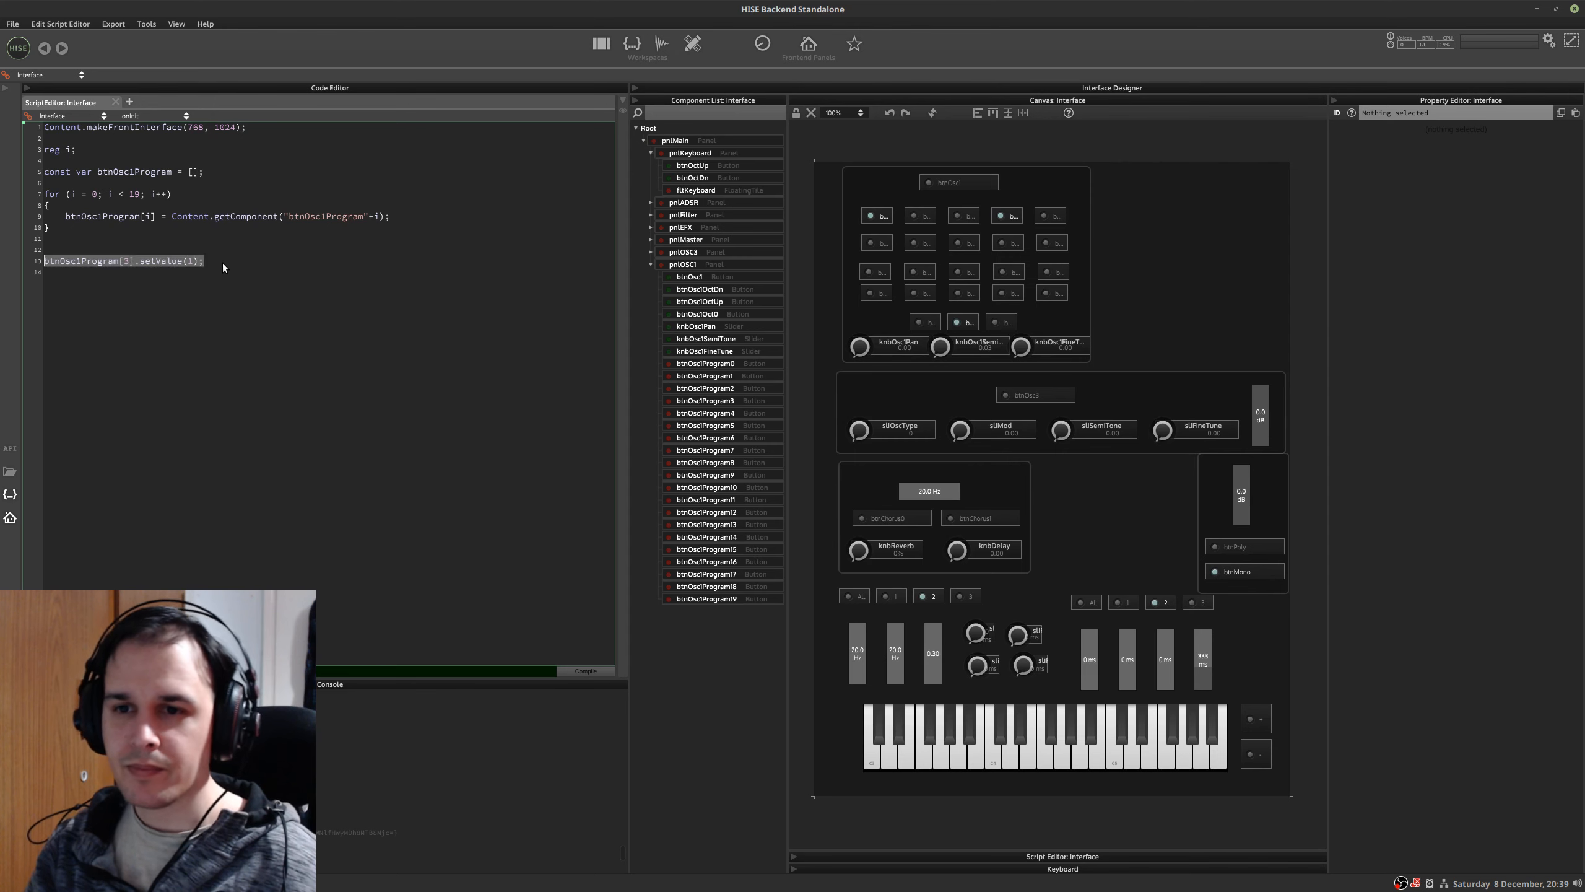
key("BackSpace")
key("BackSpace")
key("Return")
key("ctrl+v")
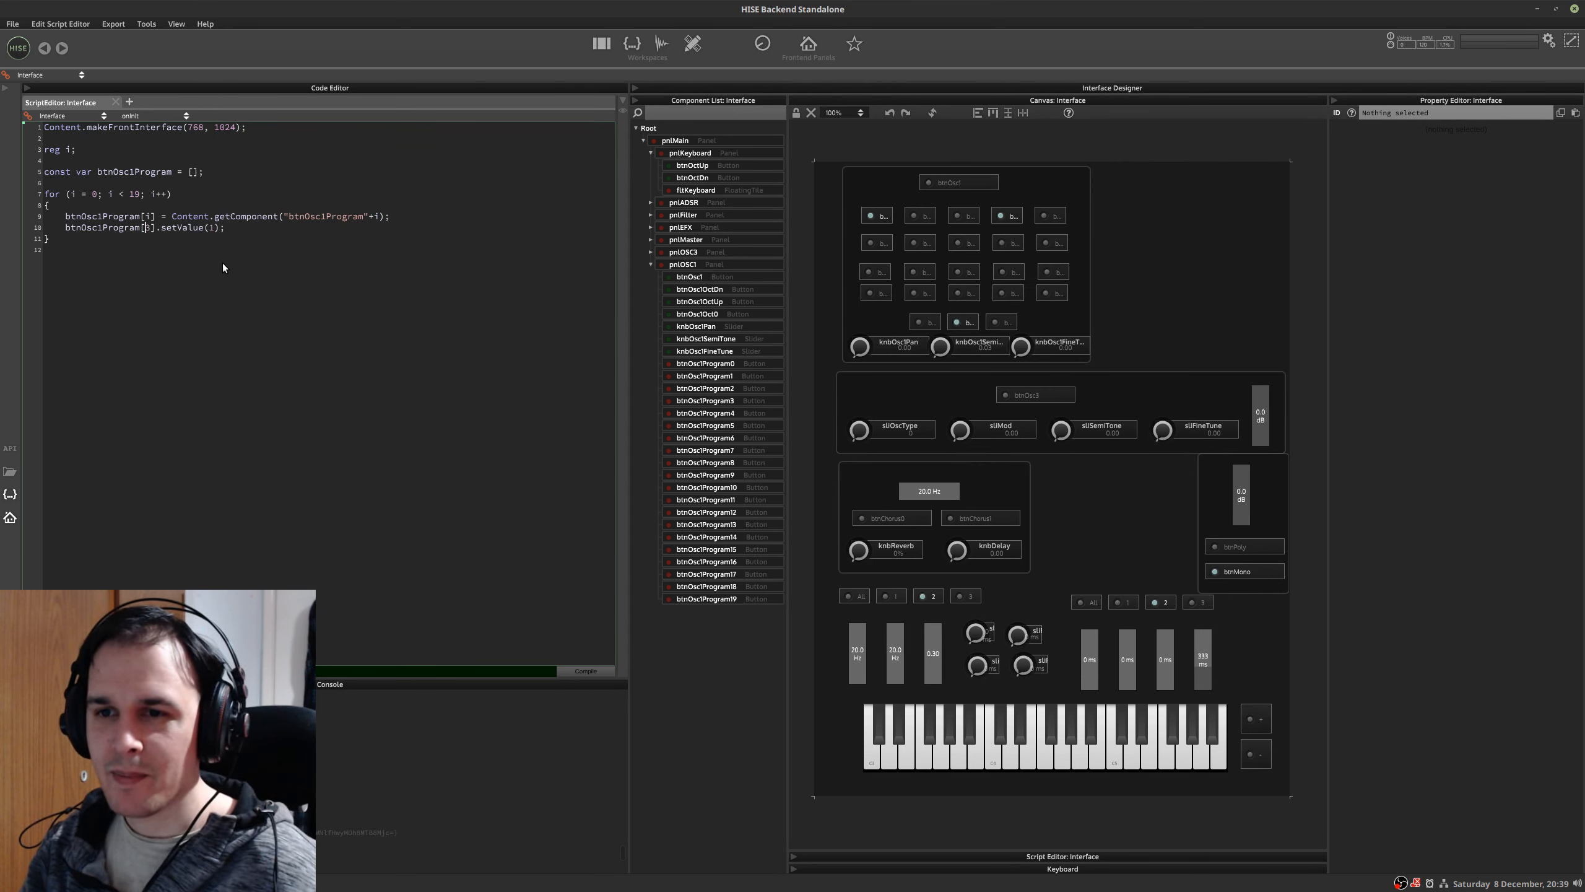
key("Right")
key("Delete")
type("i")
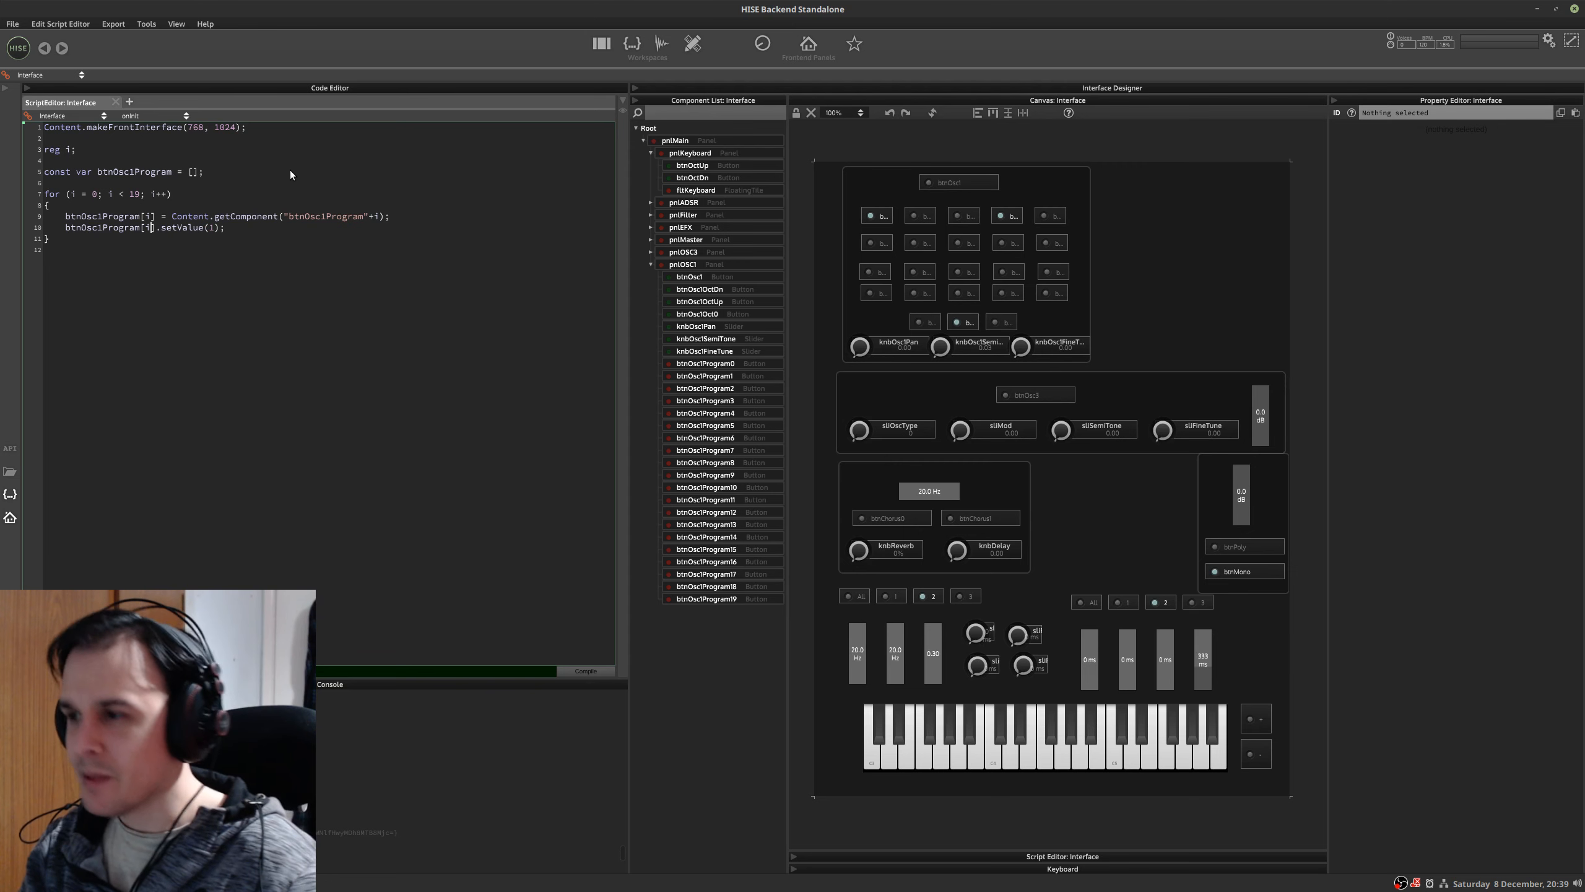
key("F5")
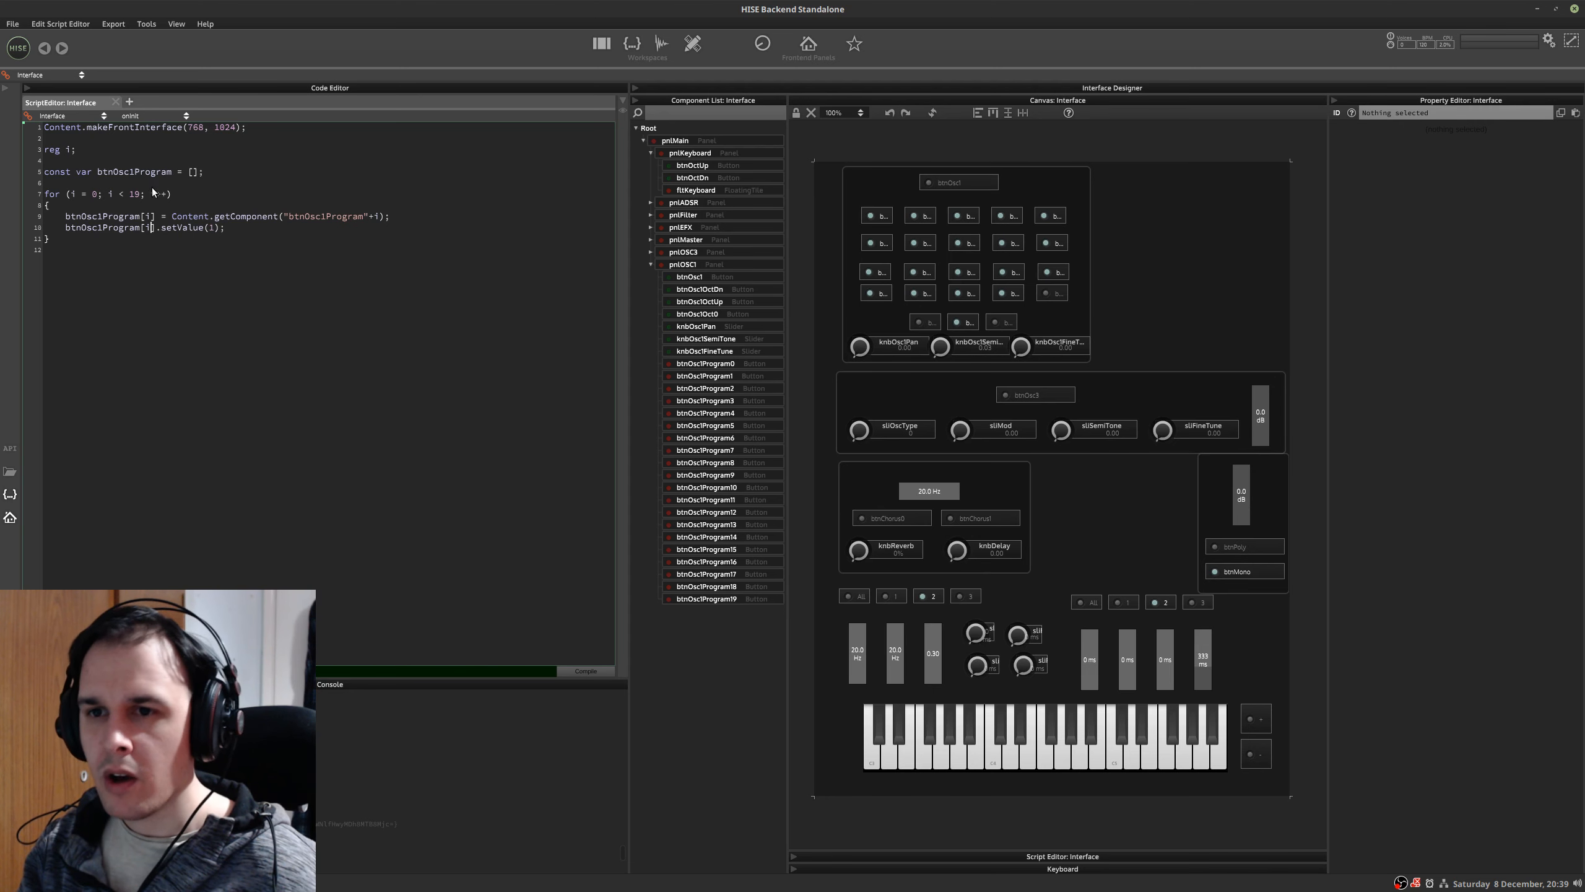
- Set the for loop's upper limit to 20 and recompile the script
key("shift+Right")
key("shift+Right")
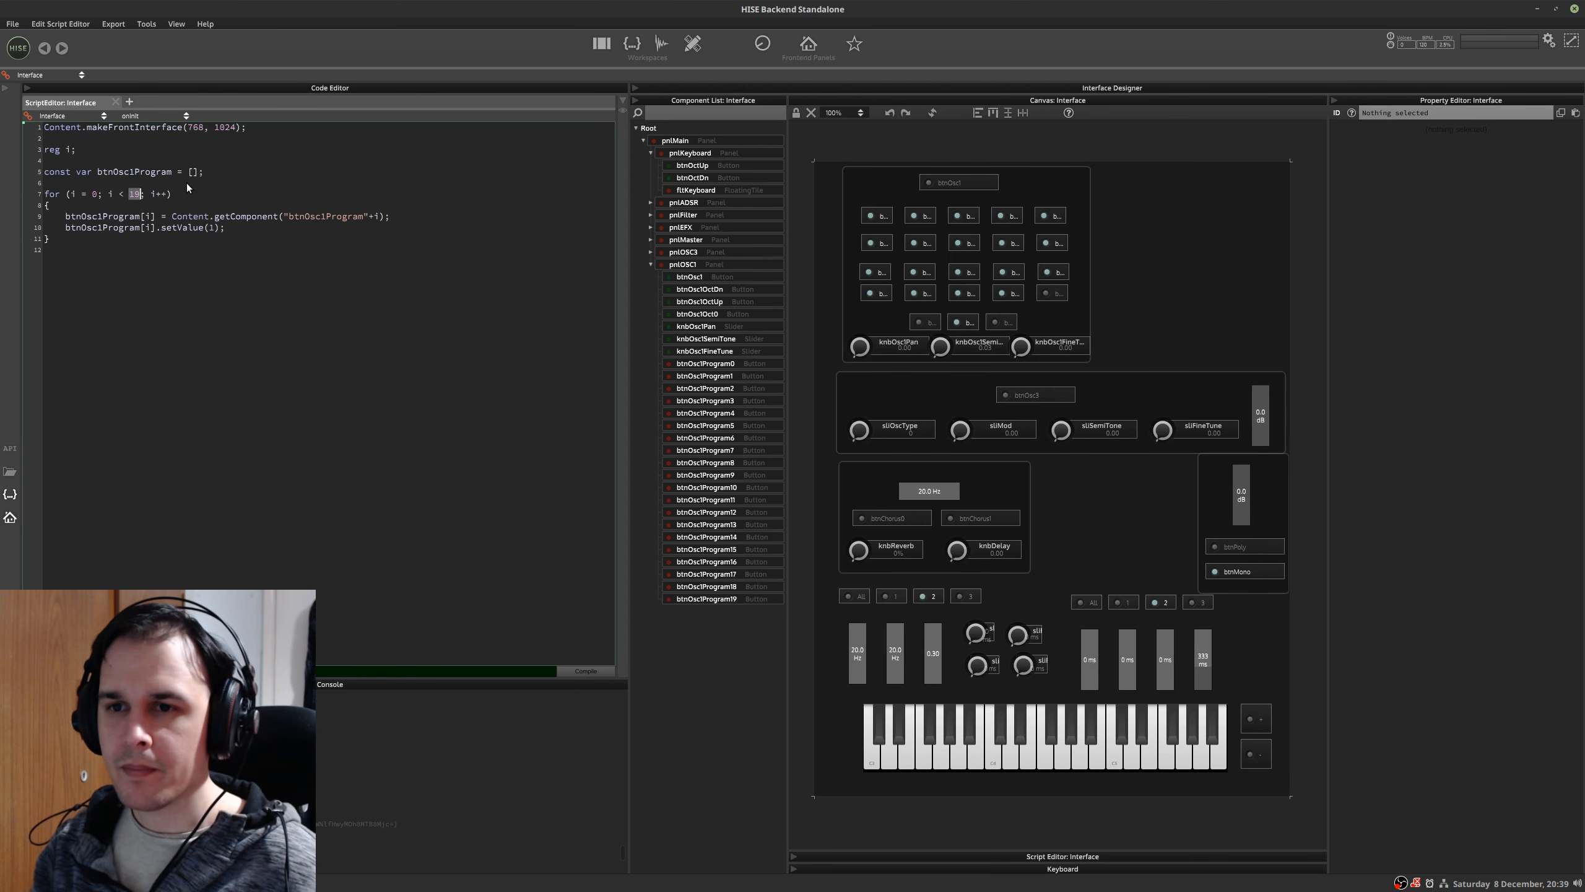
type("20")
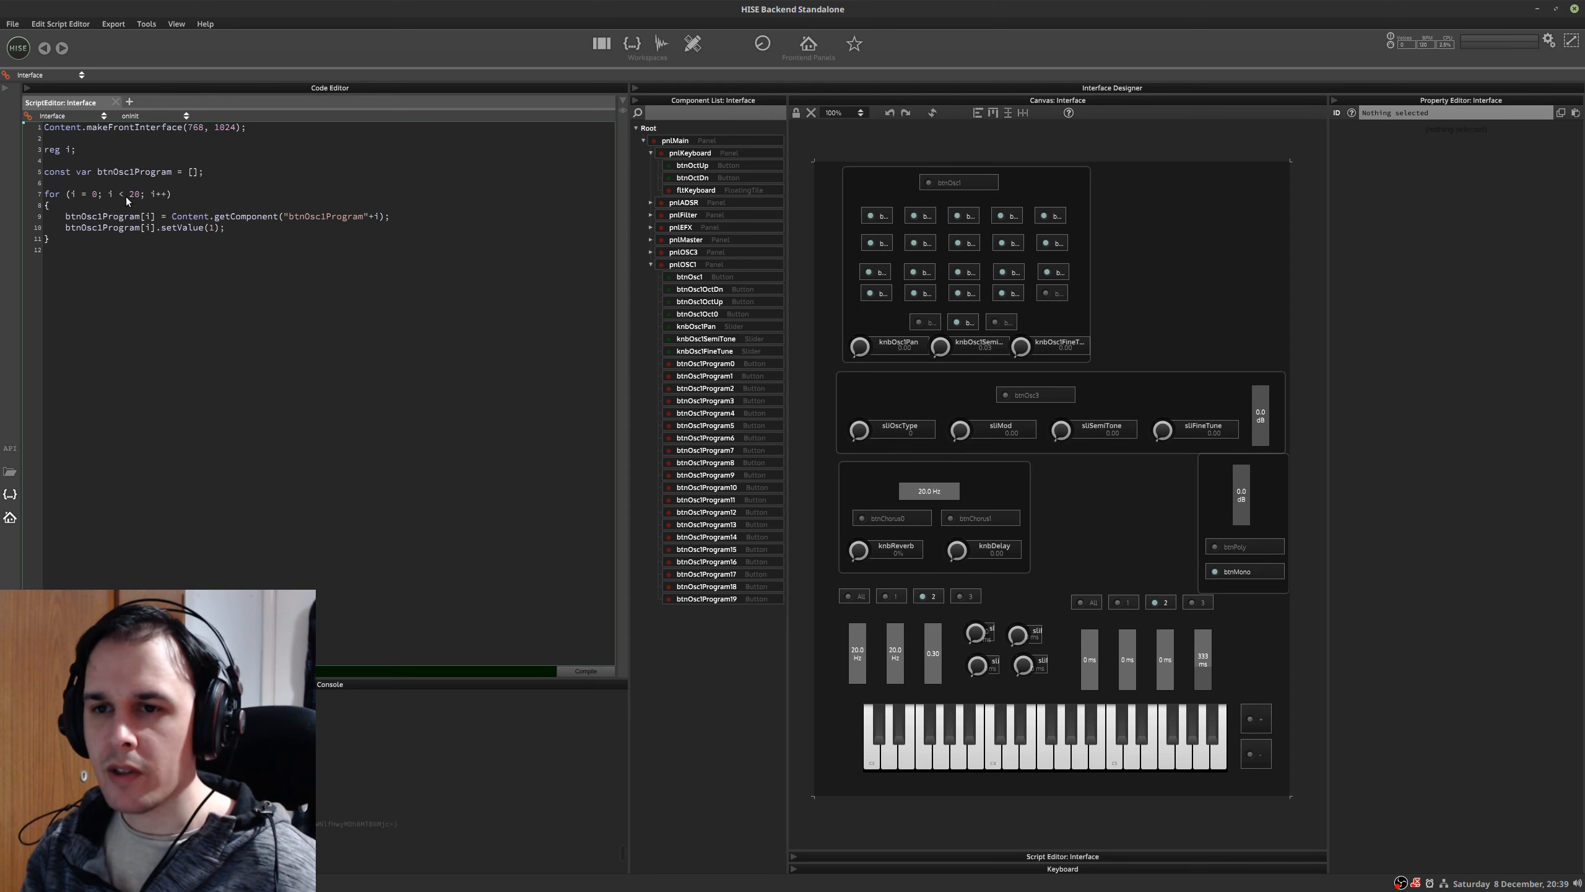
key("F5")
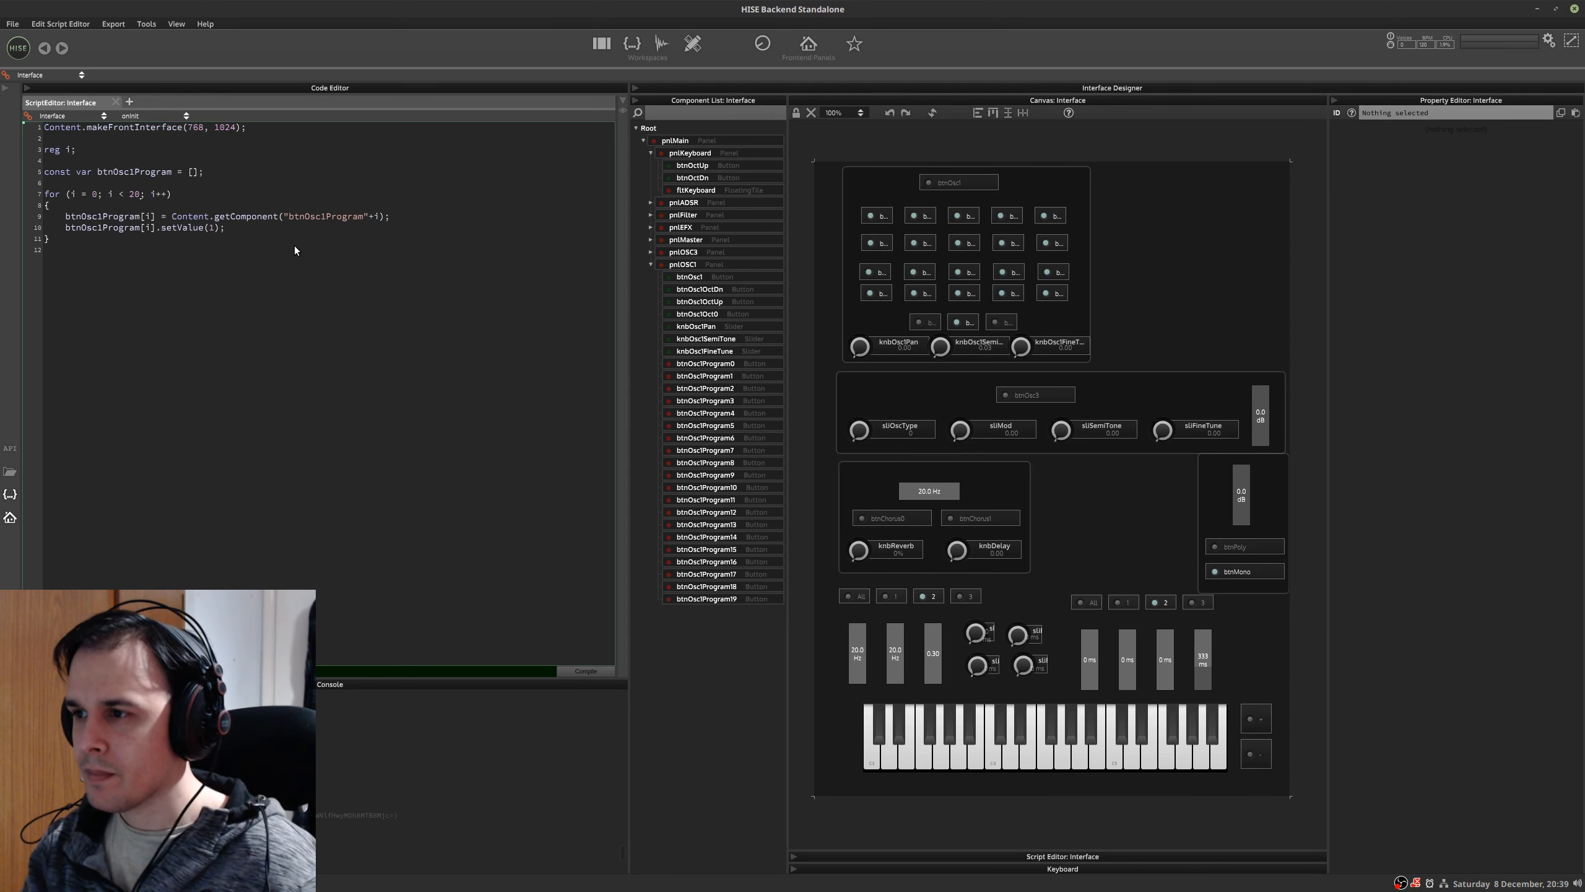
double_click(134, 194)
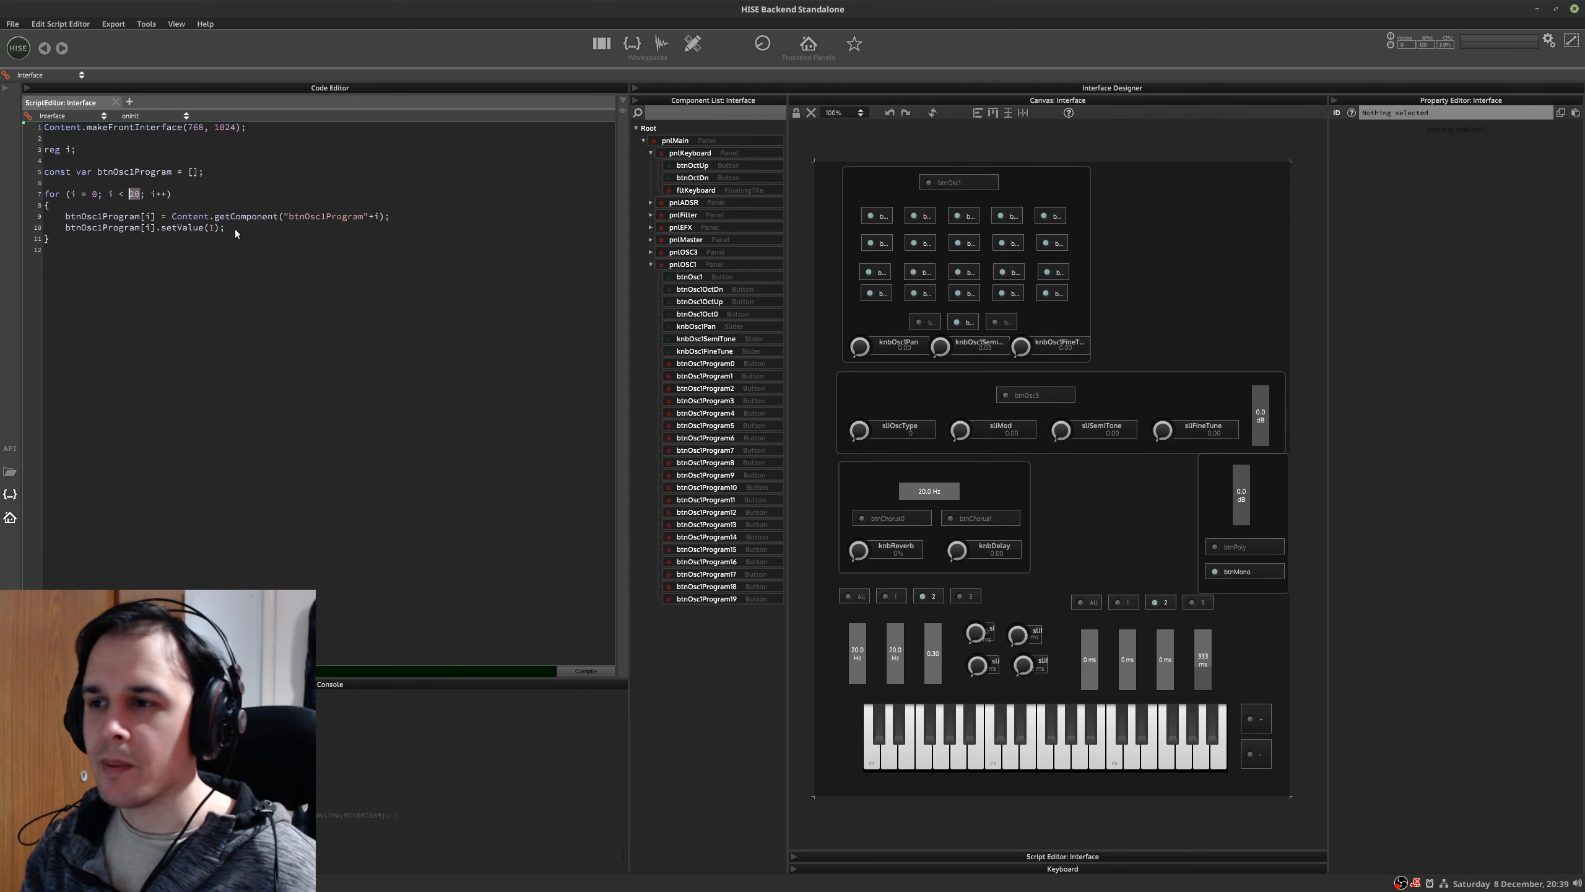
- Delete the btnOsc1Program[i].setValue(1); line from the loop body
left_click(289, 238)
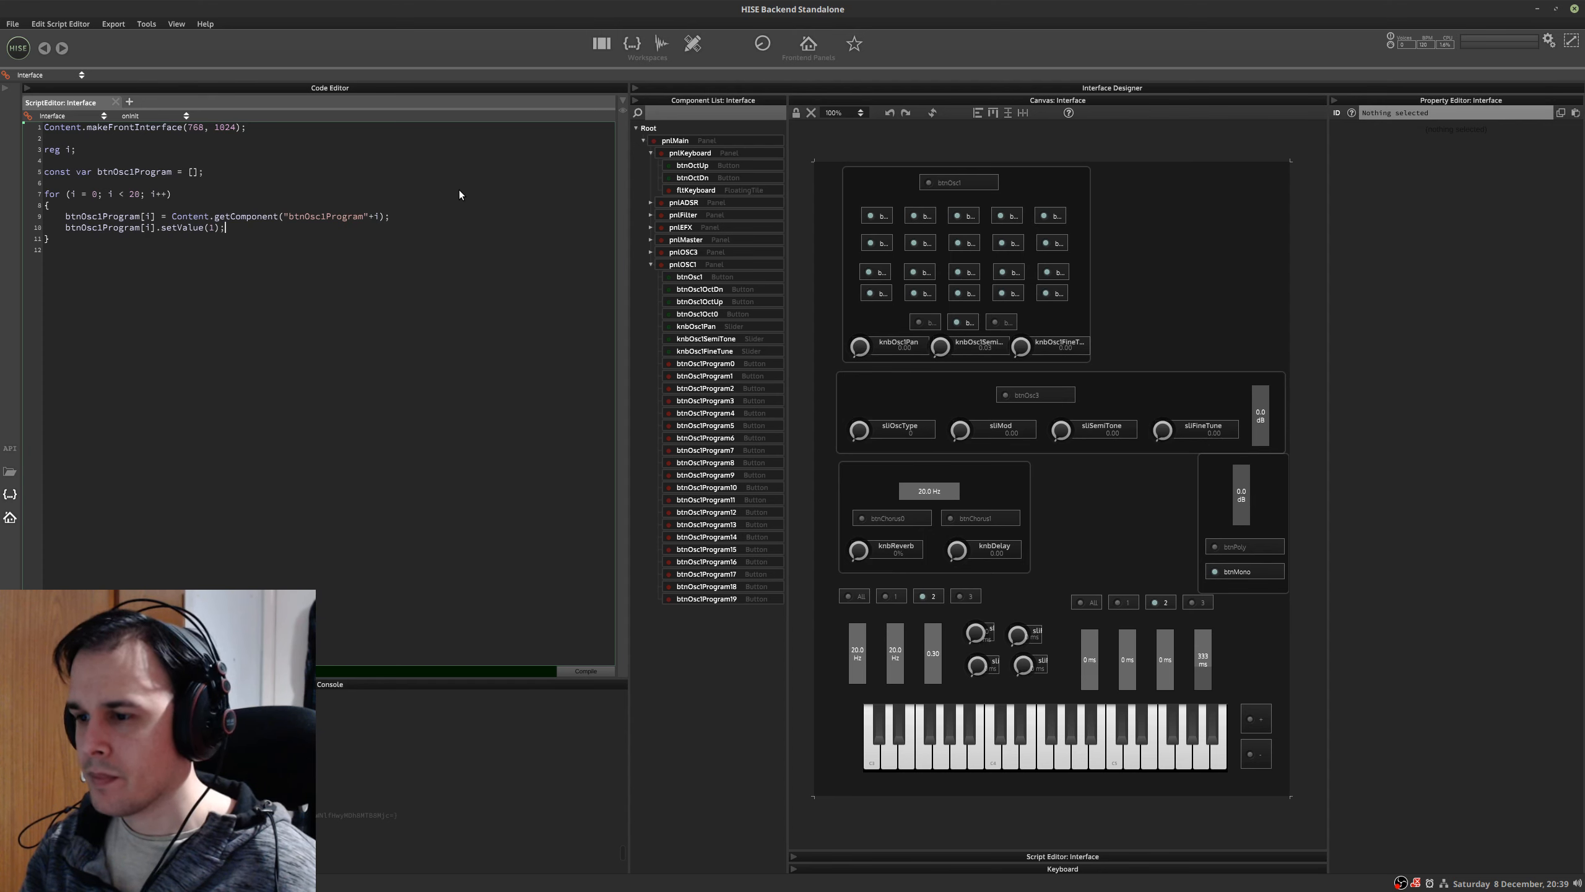
key("shift+Home")
key("shift+Home")
key("BackSpace")
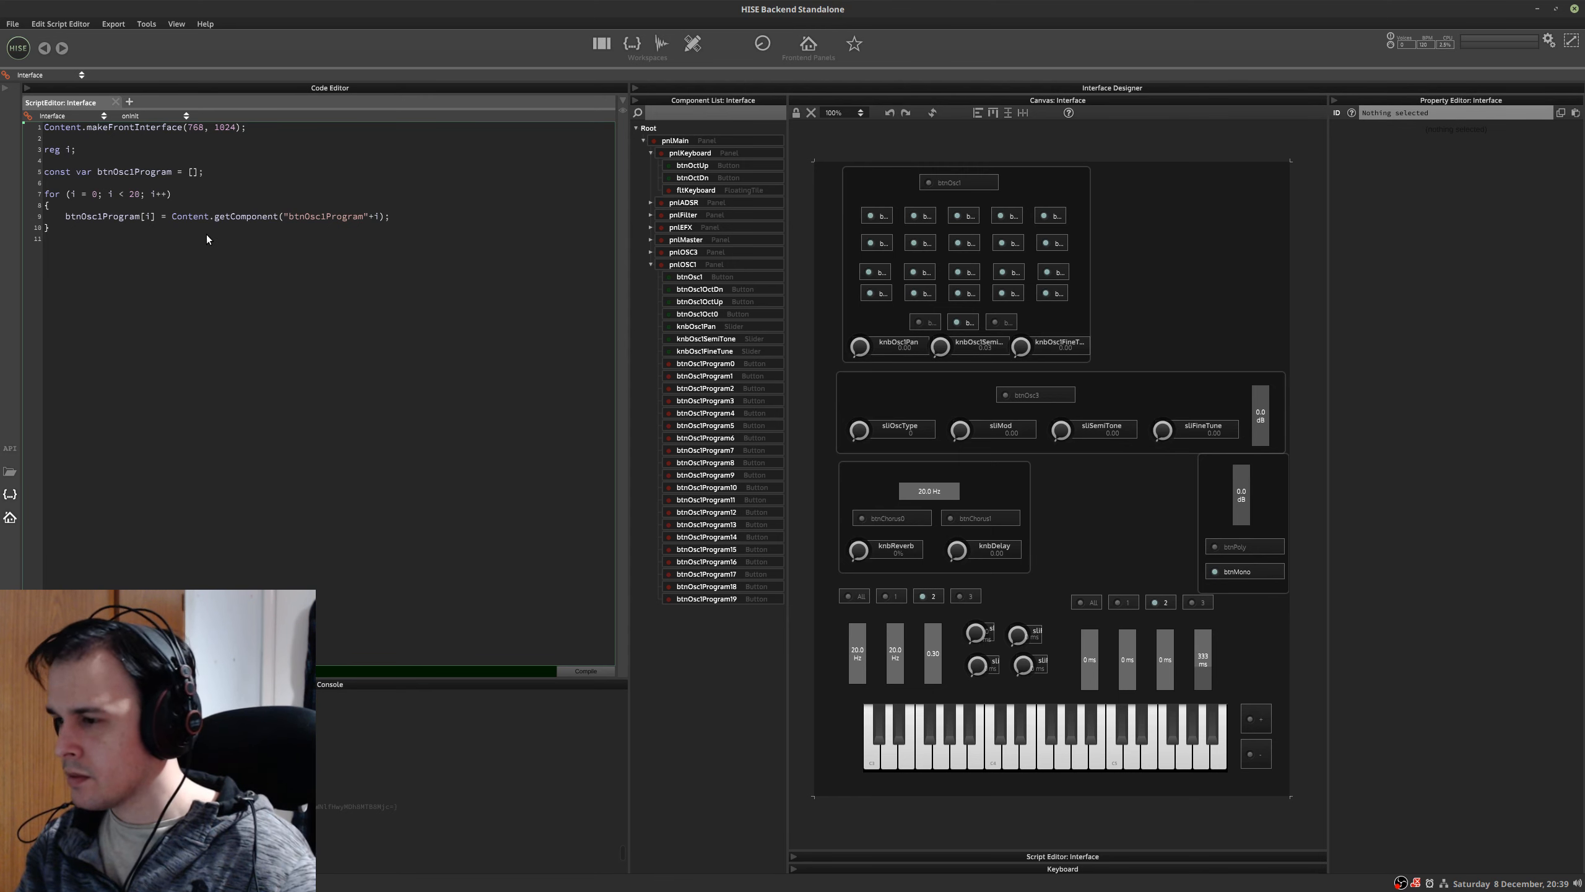
key("shift+Home")
key("shift+Up")
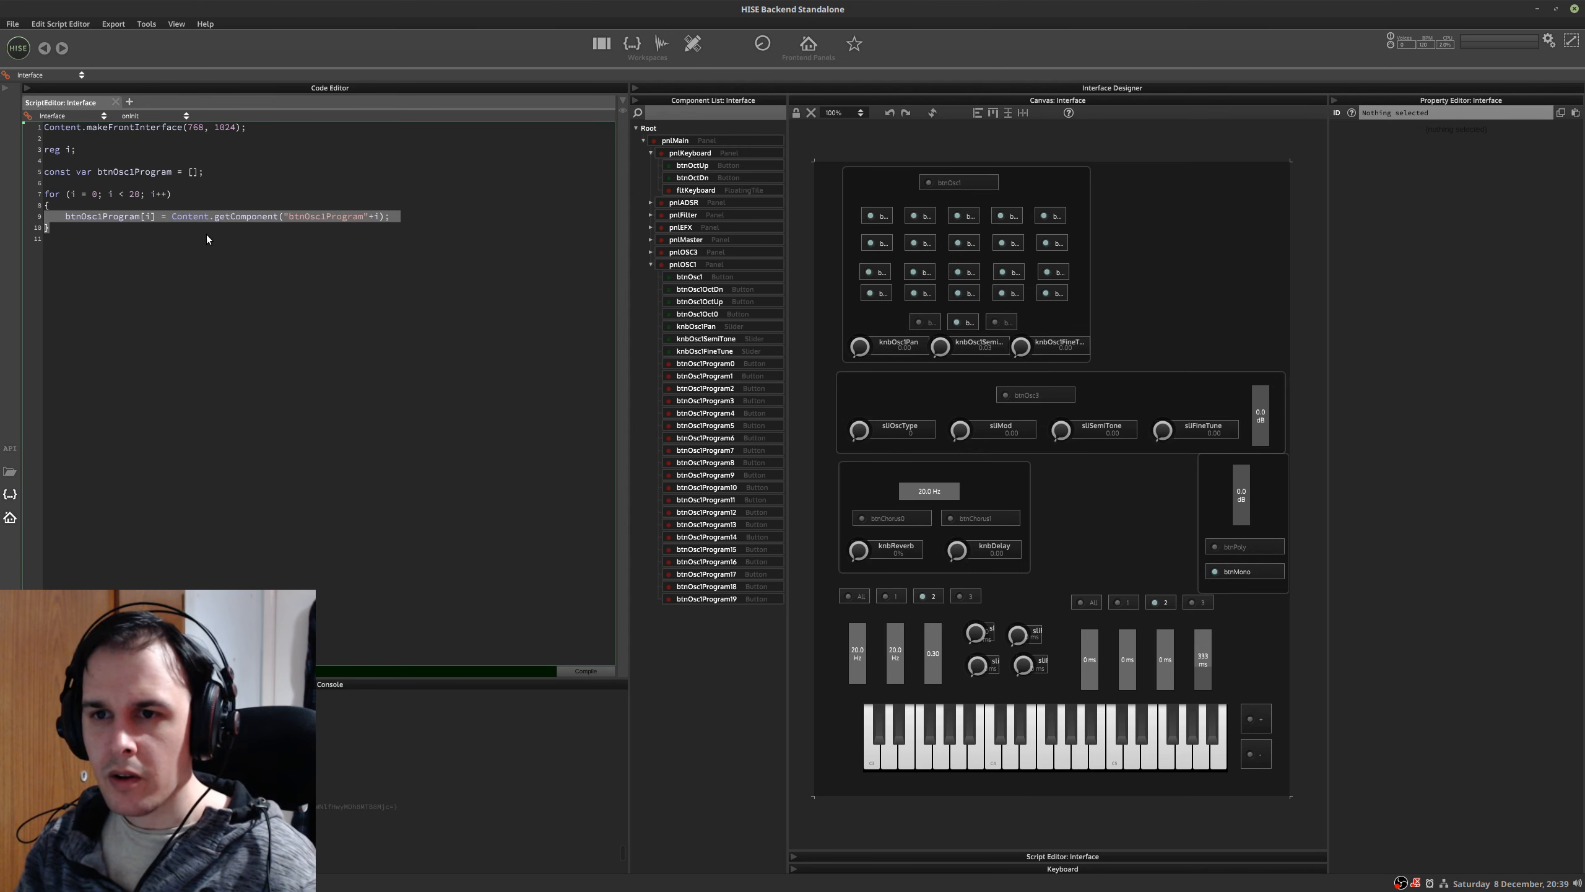
key("Right")
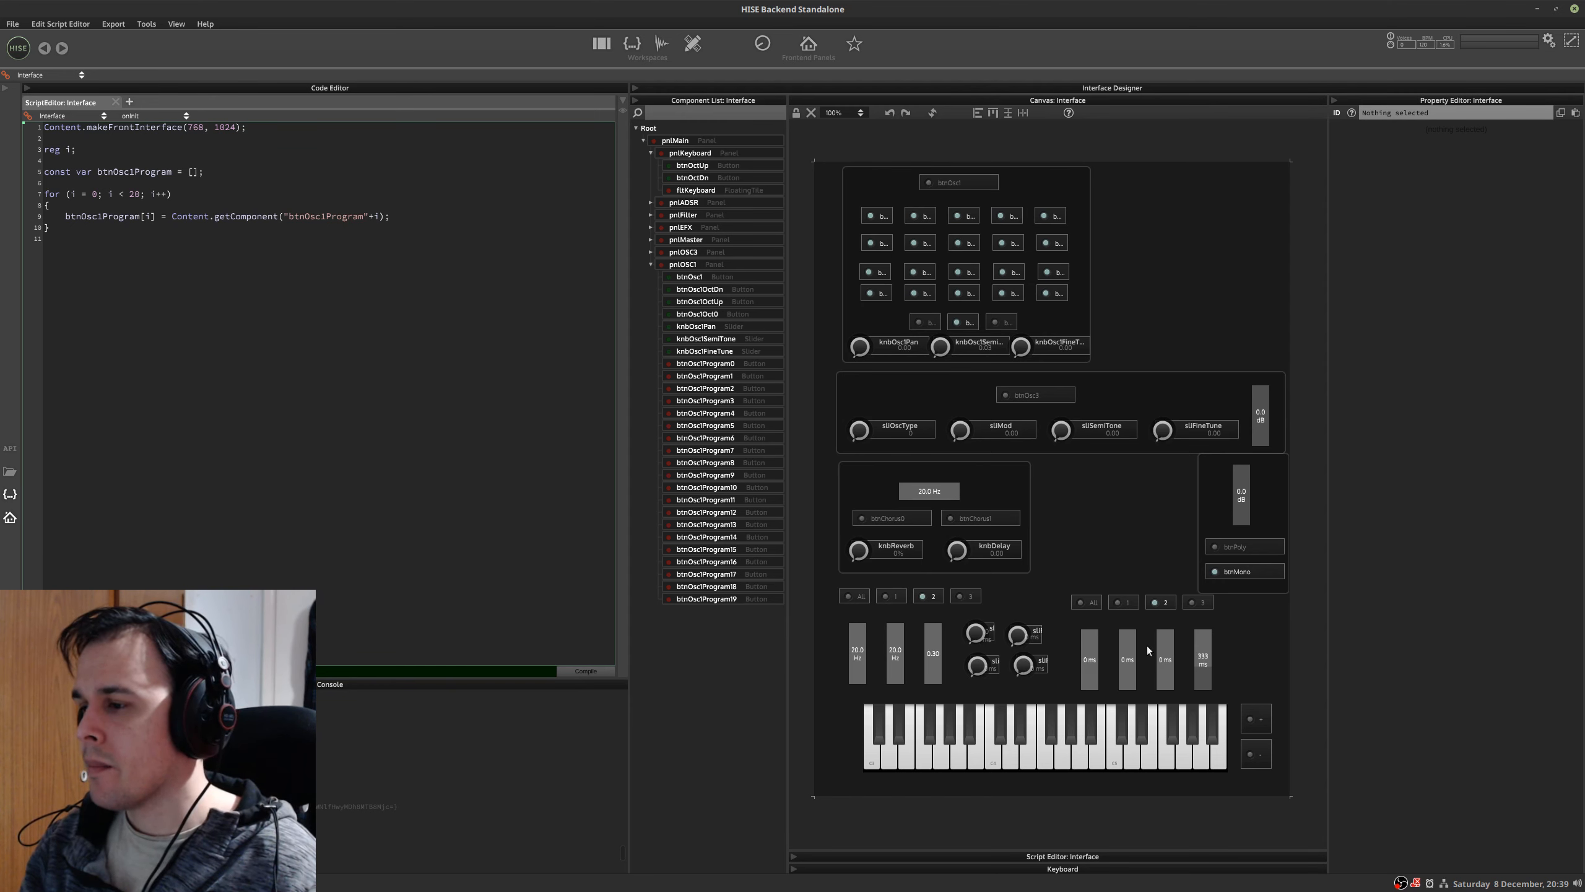
- Switch on the All button above the envelope sliders and duplicate the pnlOSC1 panel with all its child controls
left_click(1100, 603)
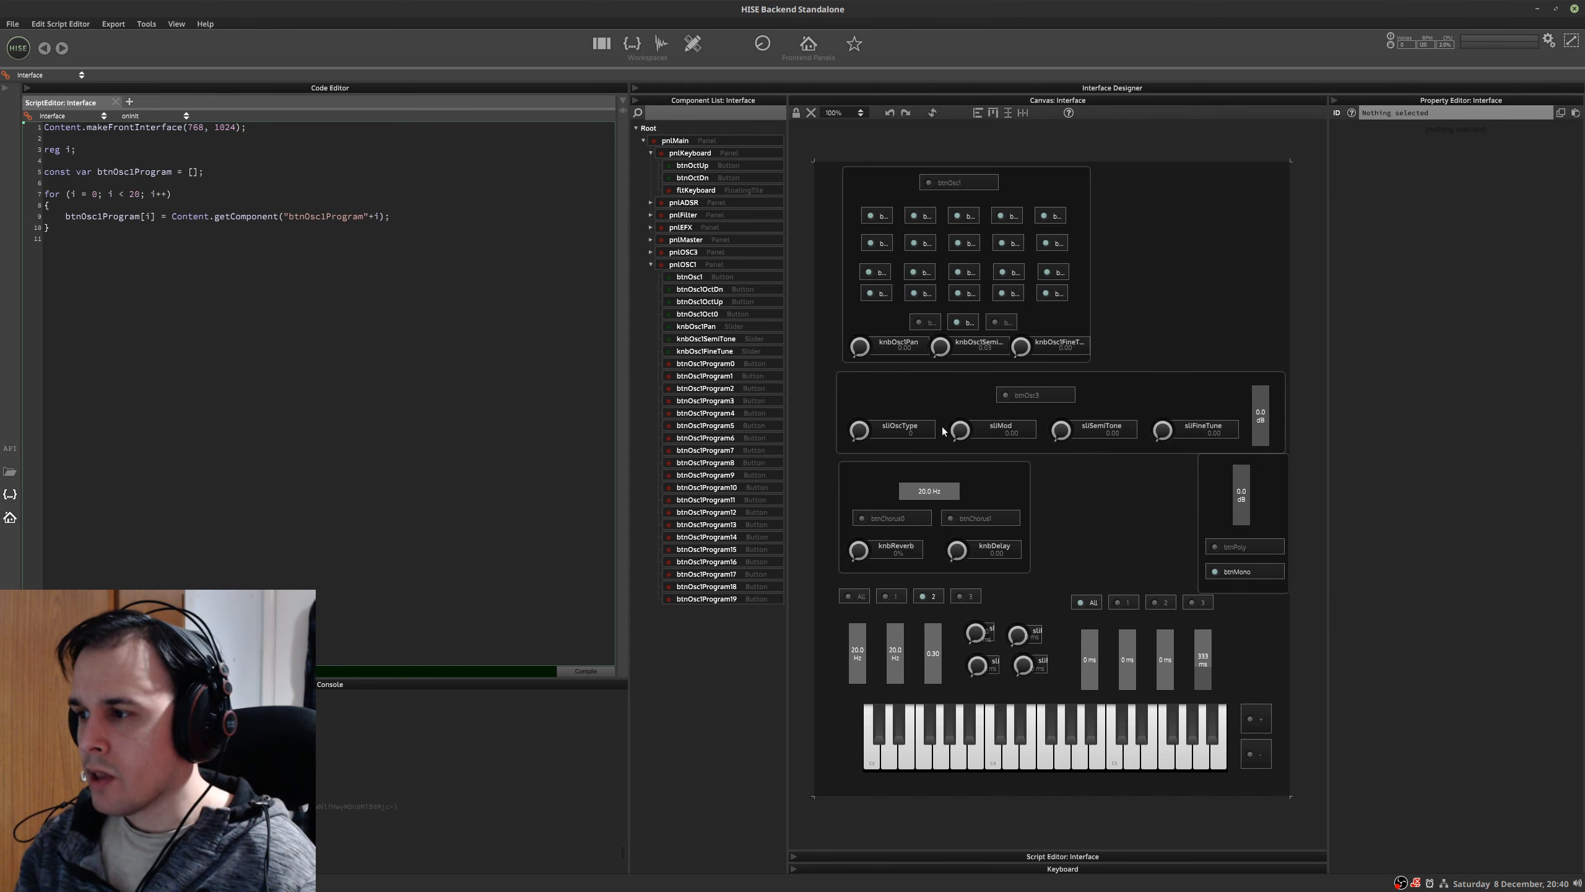
left_click(650, 264)
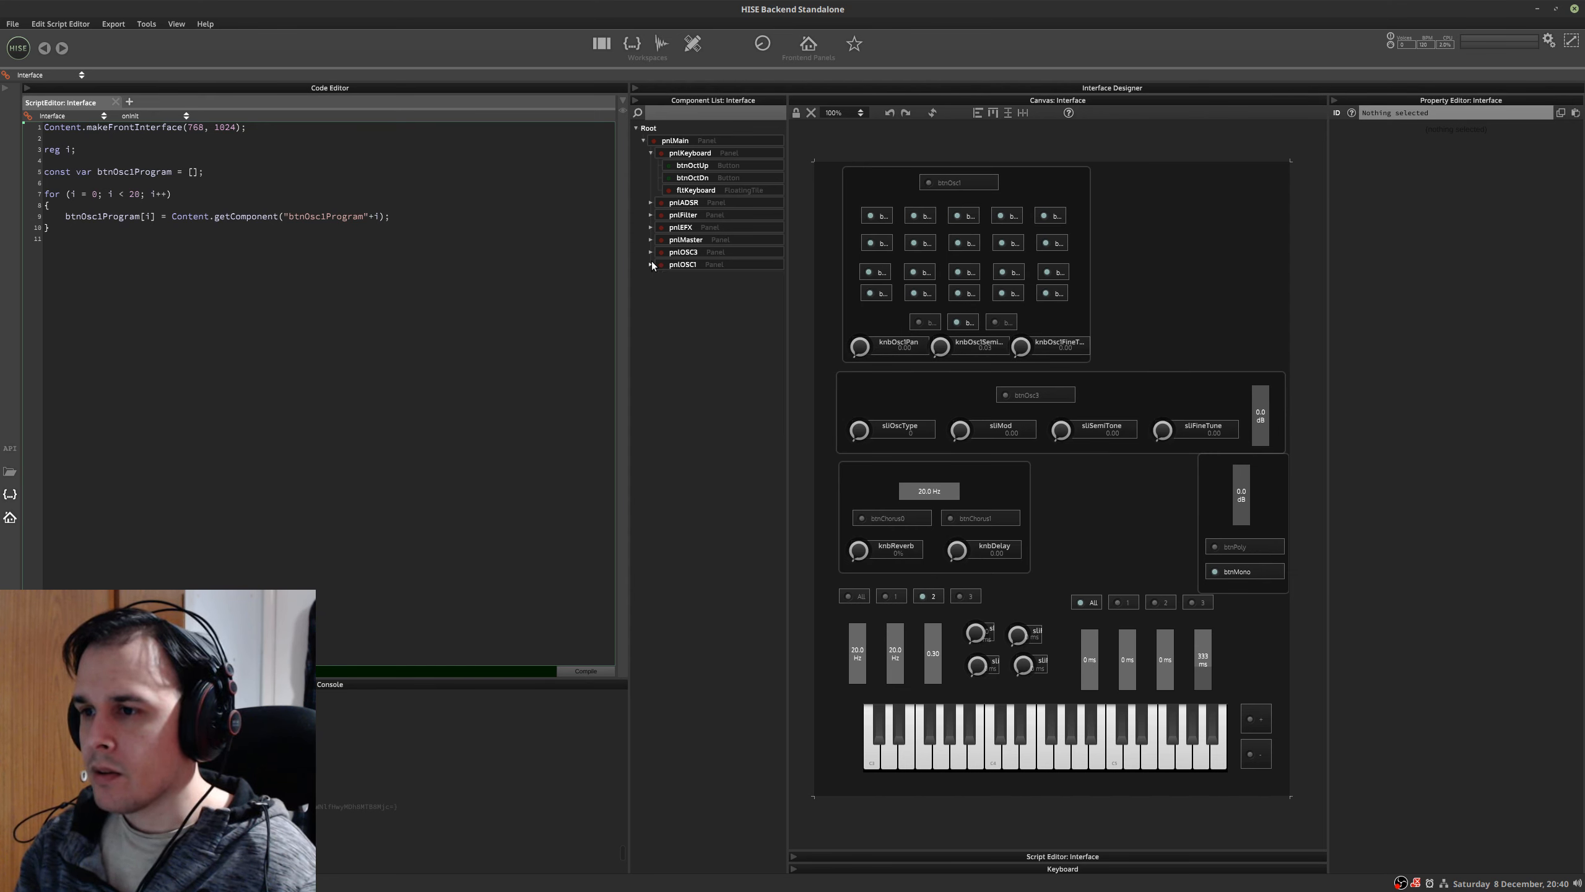
left_click(652, 261)
left_click(651, 260)
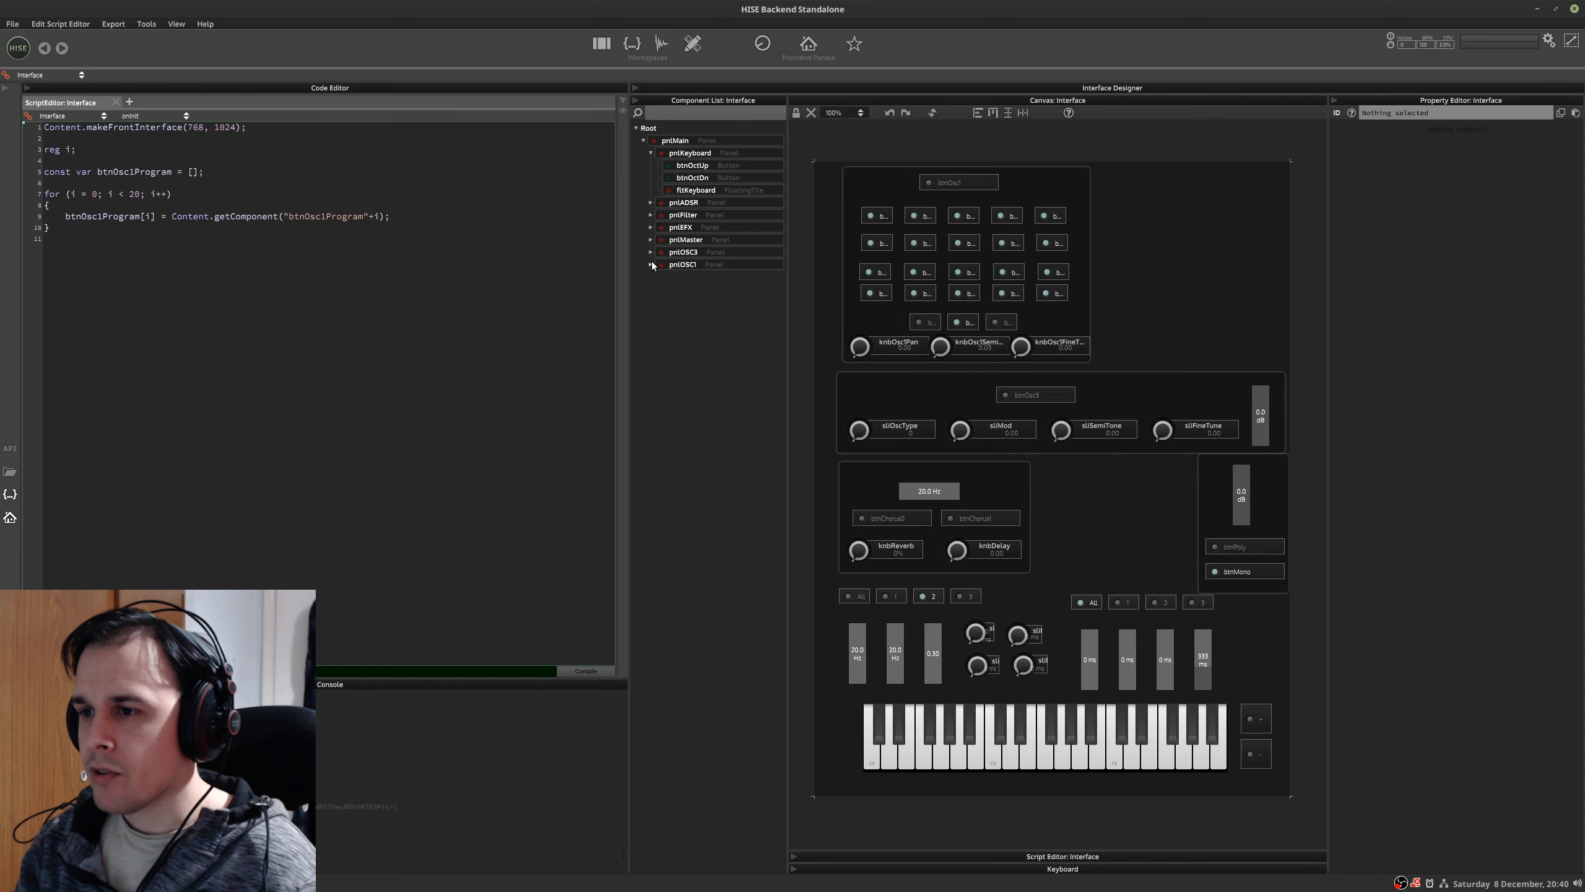
left_click(702, 263)
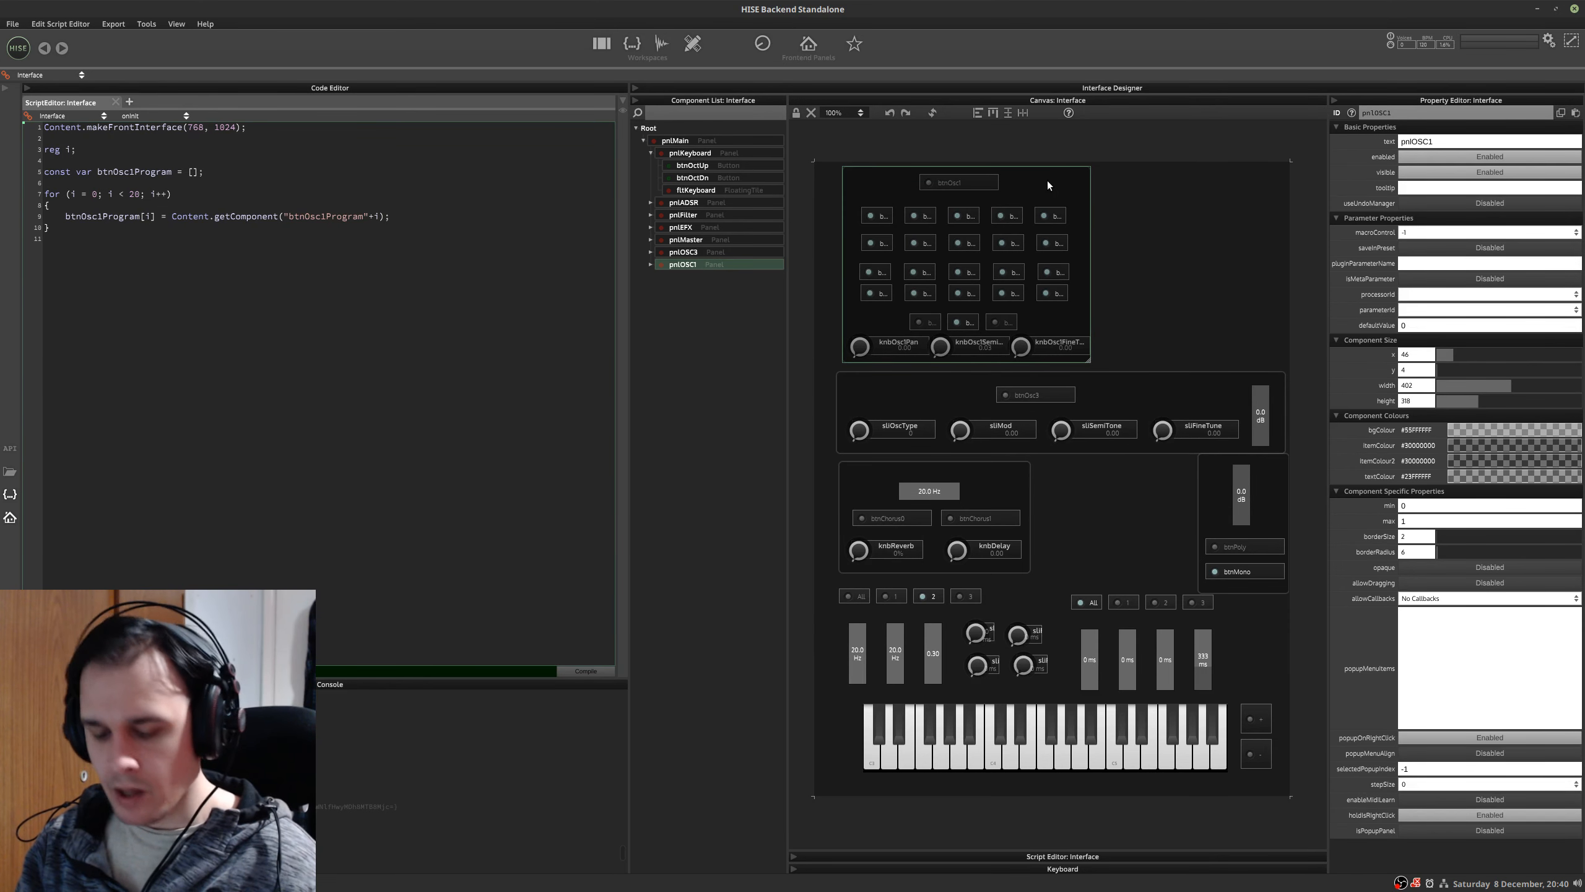
key("ctrl+v")
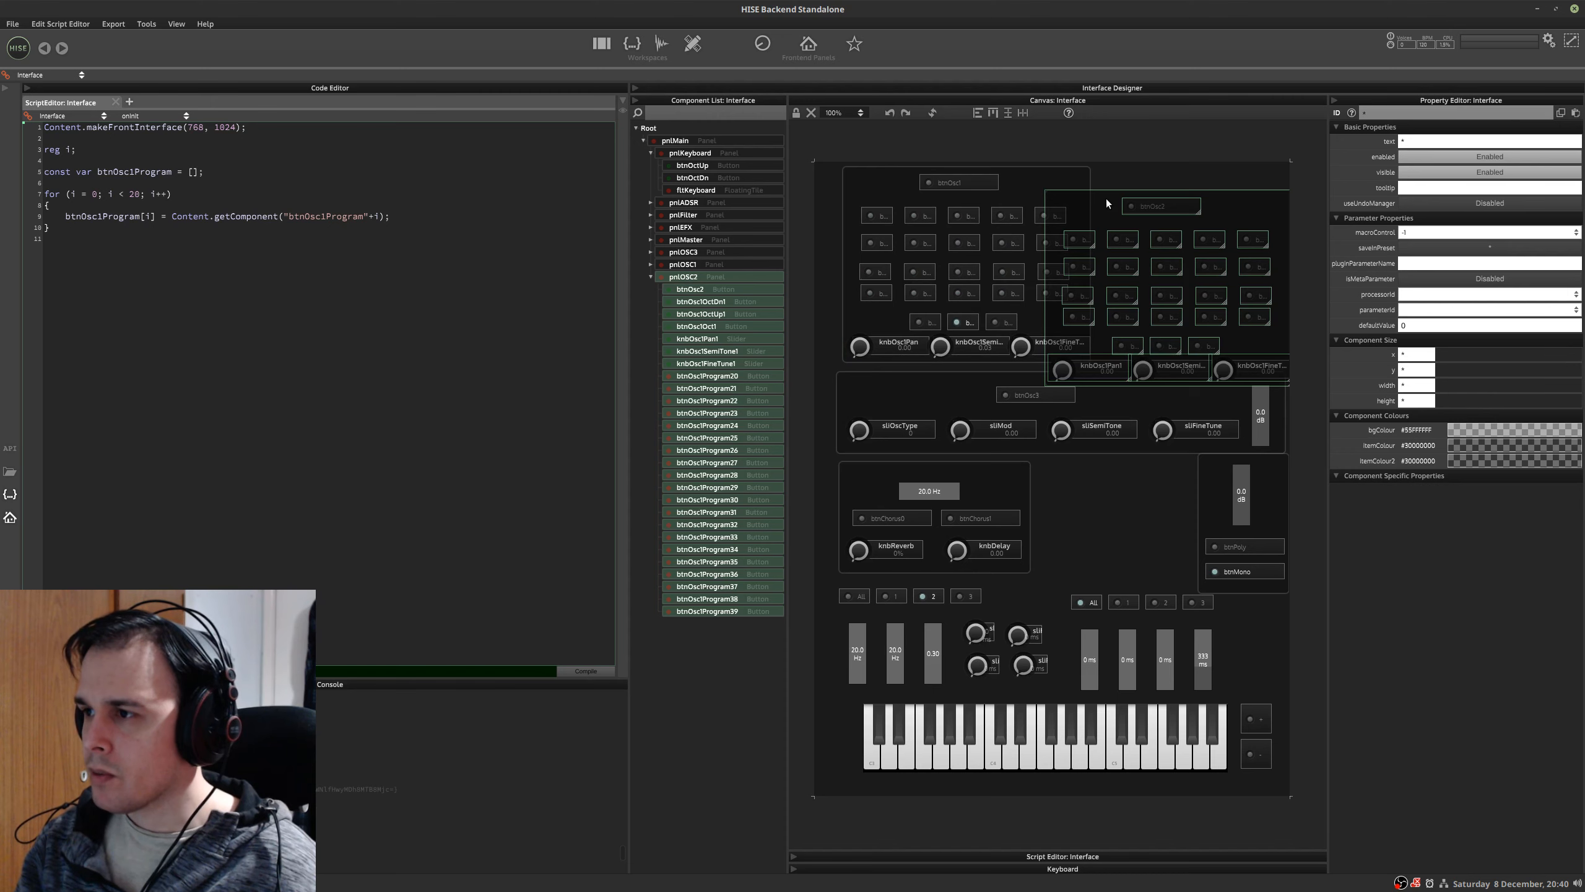
- Move the duplicated pnlOSC2 panel to about x 367, y 3 and shift pnlOSC1 to the canvas's left edge at the same height
left_click_drag(1105, 199, 1113, 175)
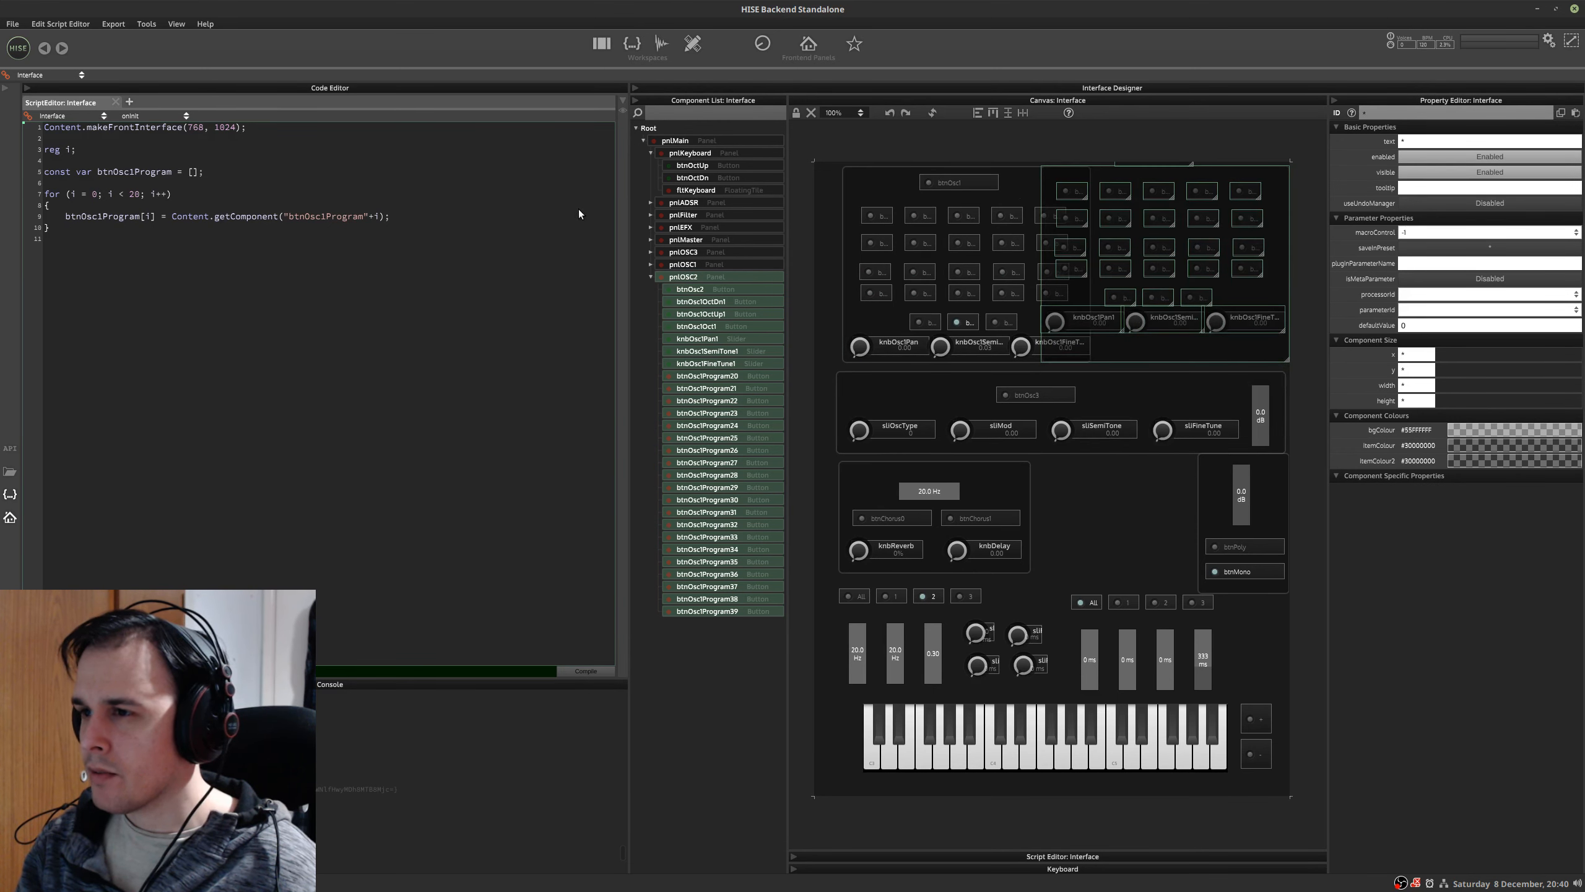
left_click(713, 265)
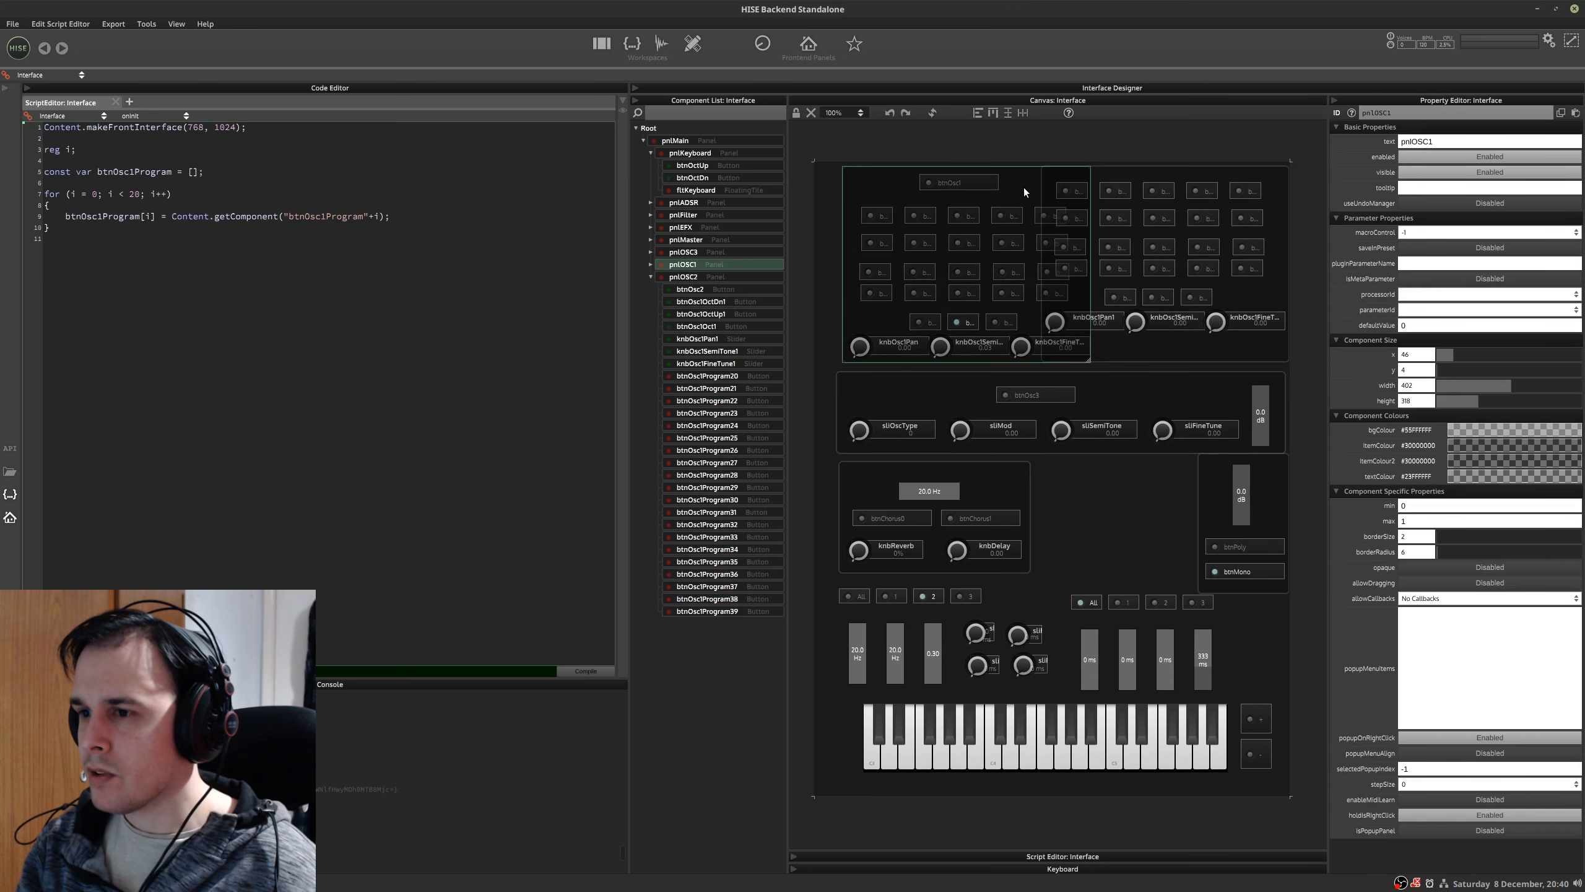
left_click_drag(1024, 190, 1010, 181)
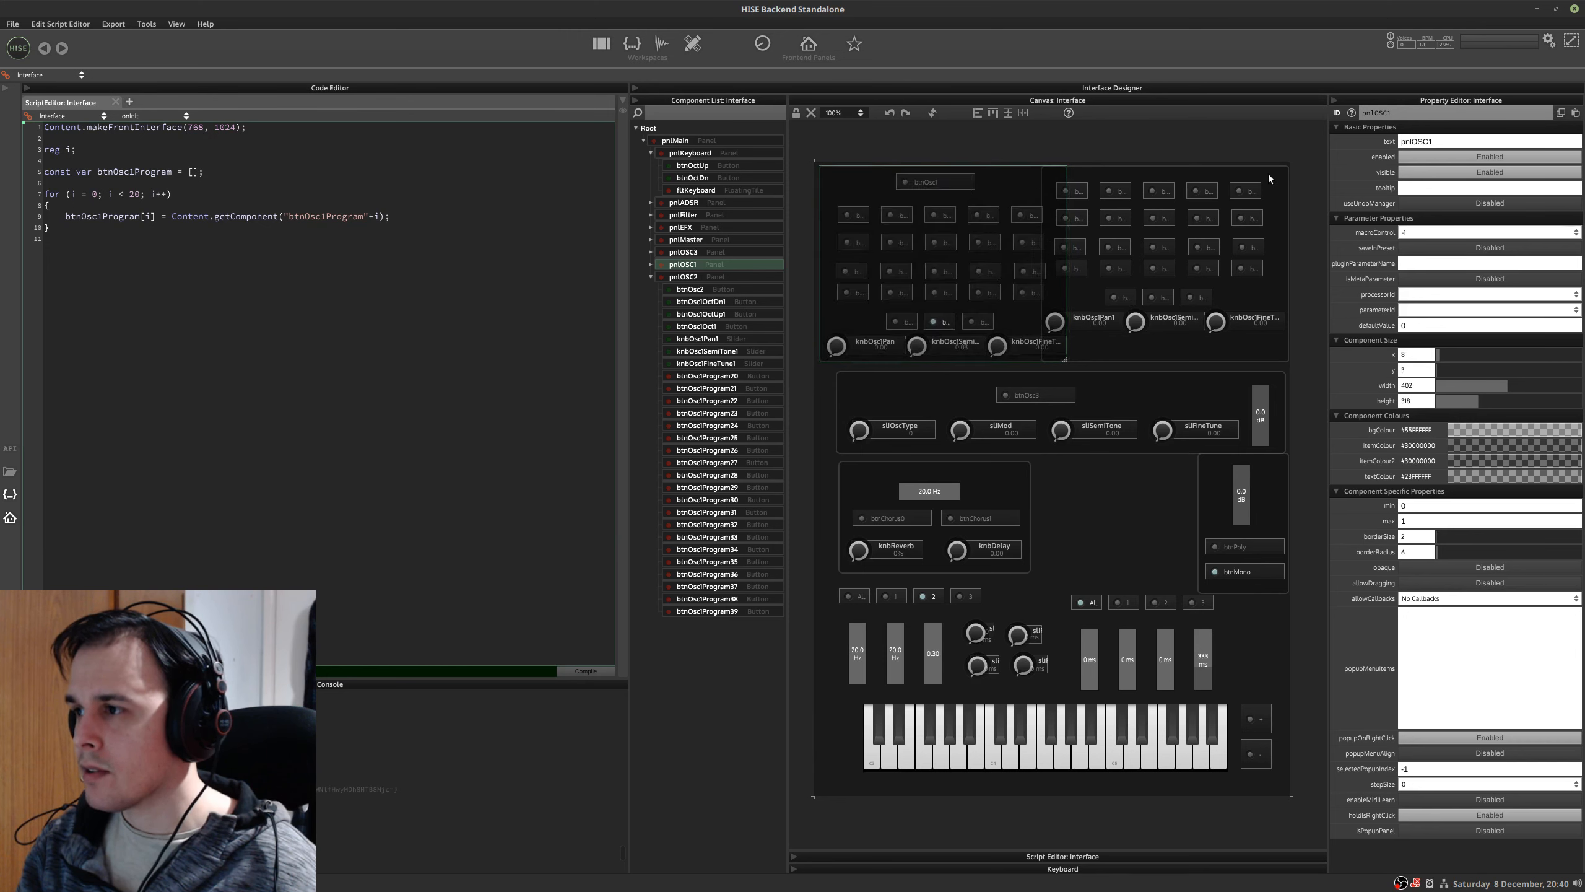
left_click(684, 278)
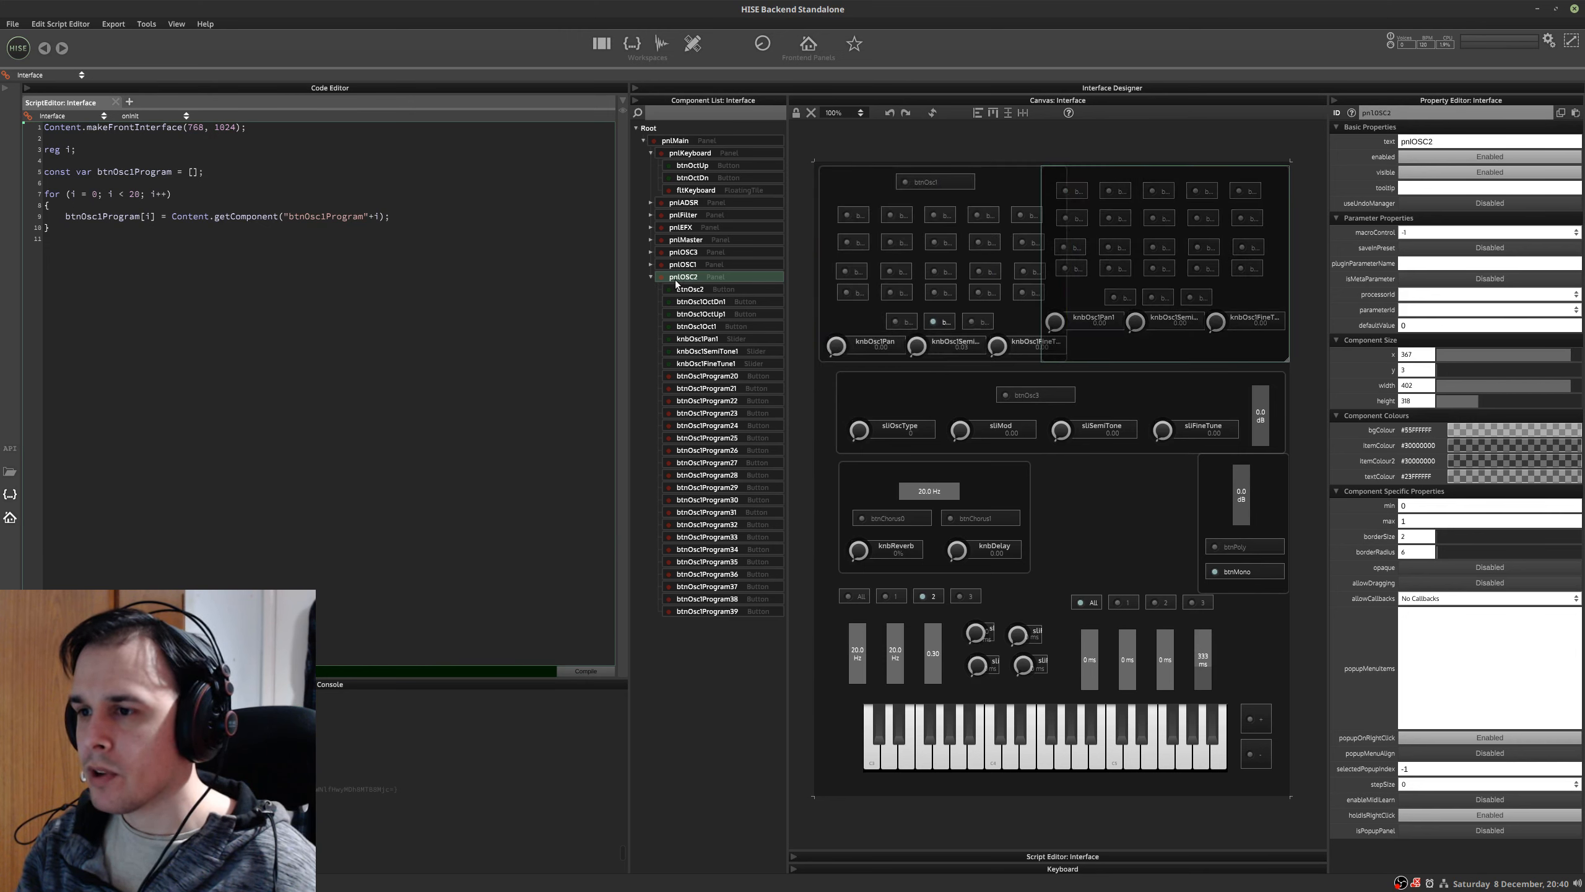
left_click(684, 267)
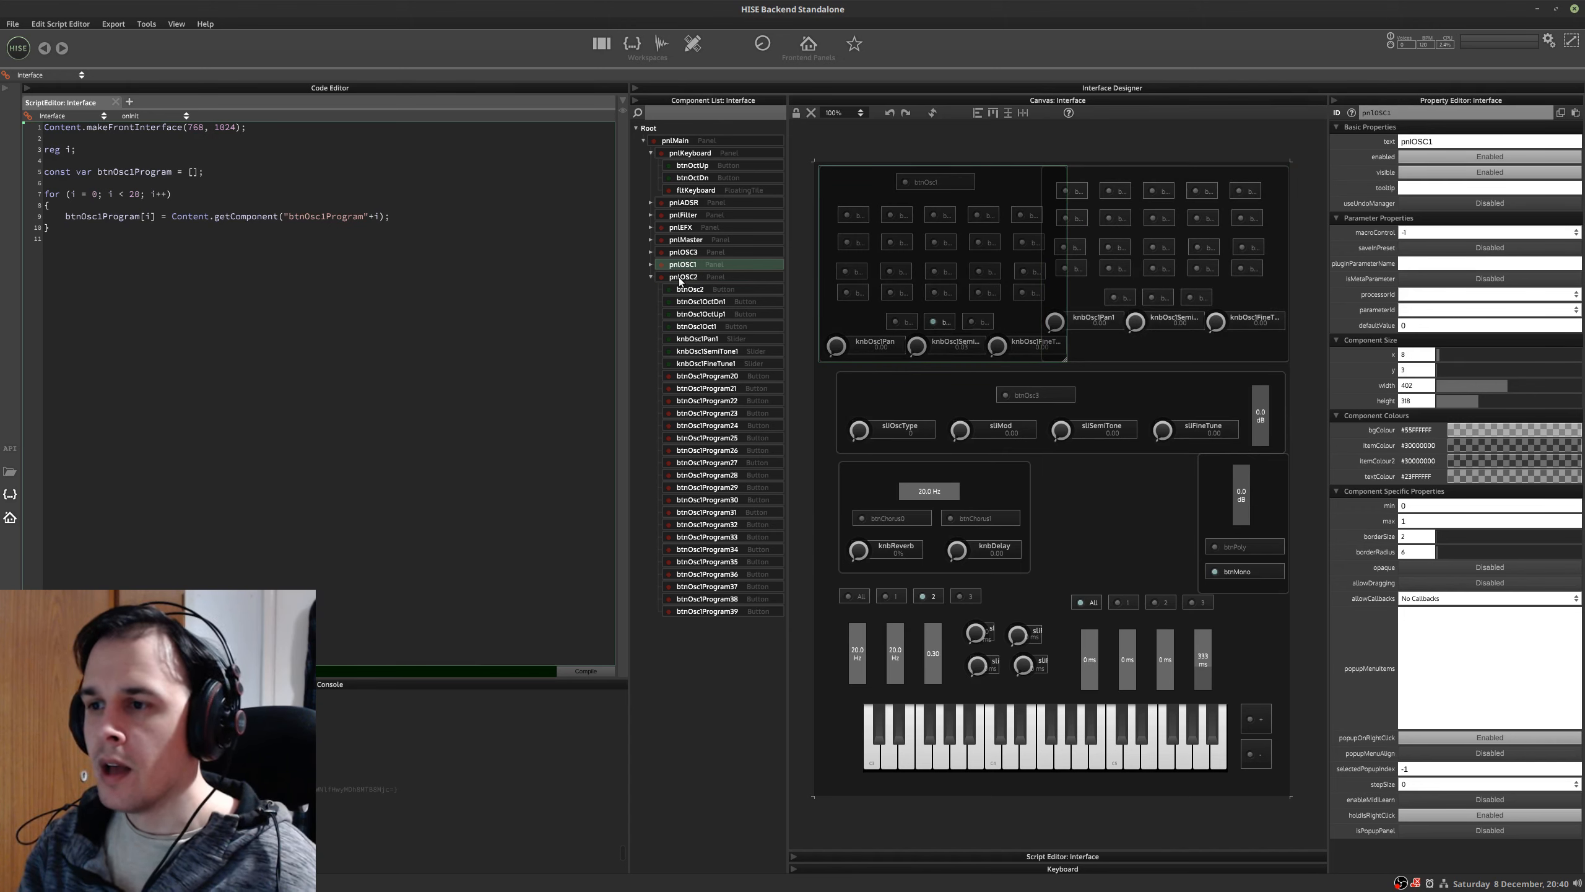
left_click(685, 280)
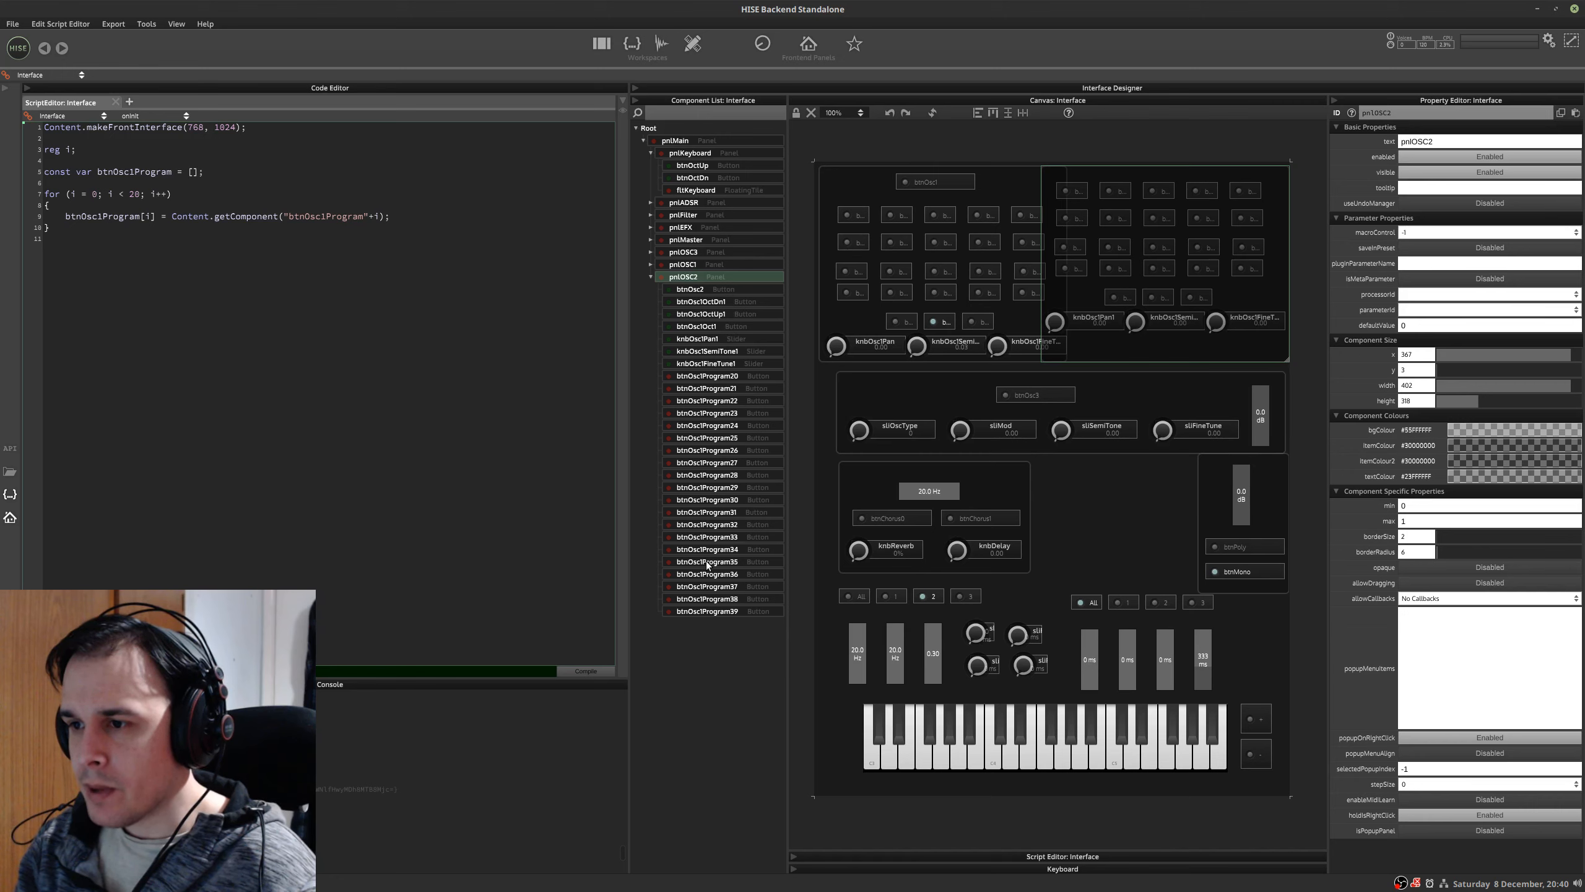
- Enable saveInPreset for all buttons from btnOsc1Program0 to btnOsc1Program19 in pnlOSC1
left_click(650, 265)
left_click(728, 364)
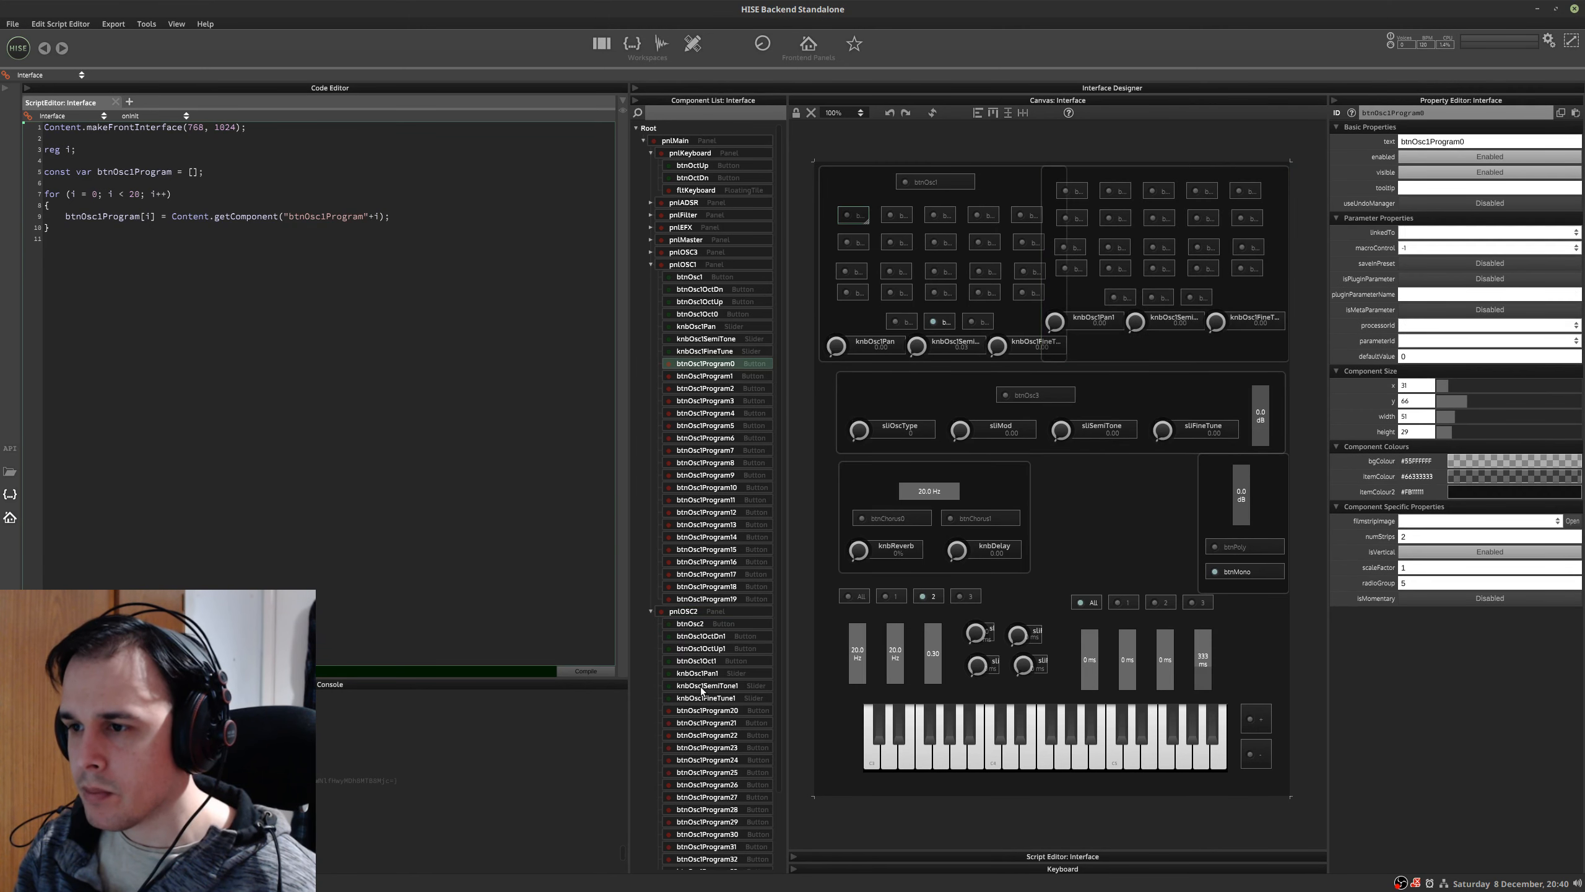
left_click(696, 597, "shift")
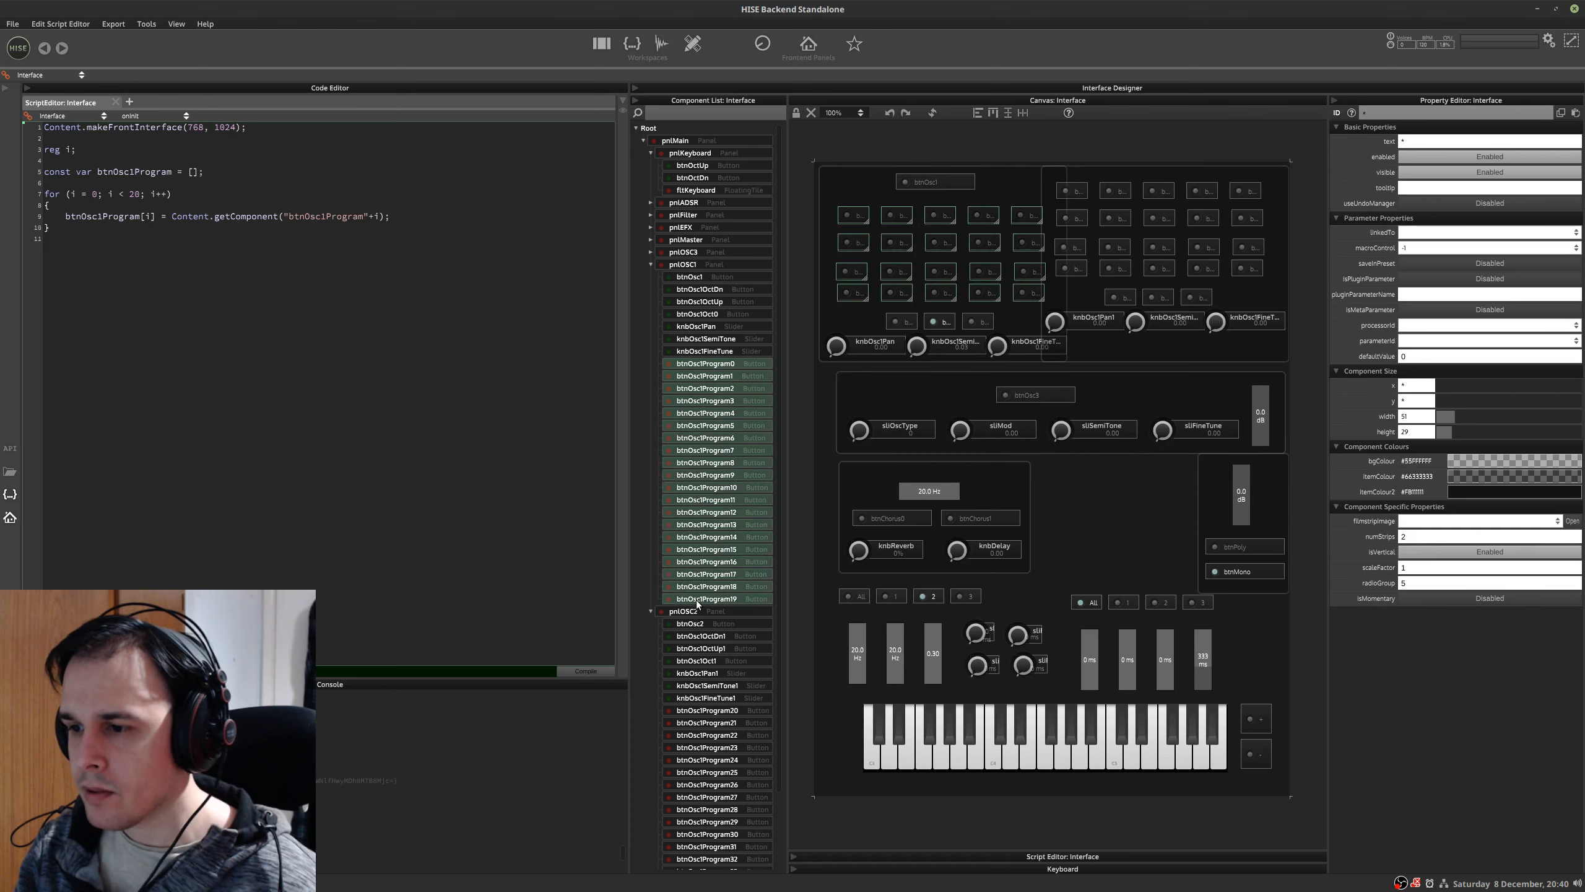
left_click(1418, 265)
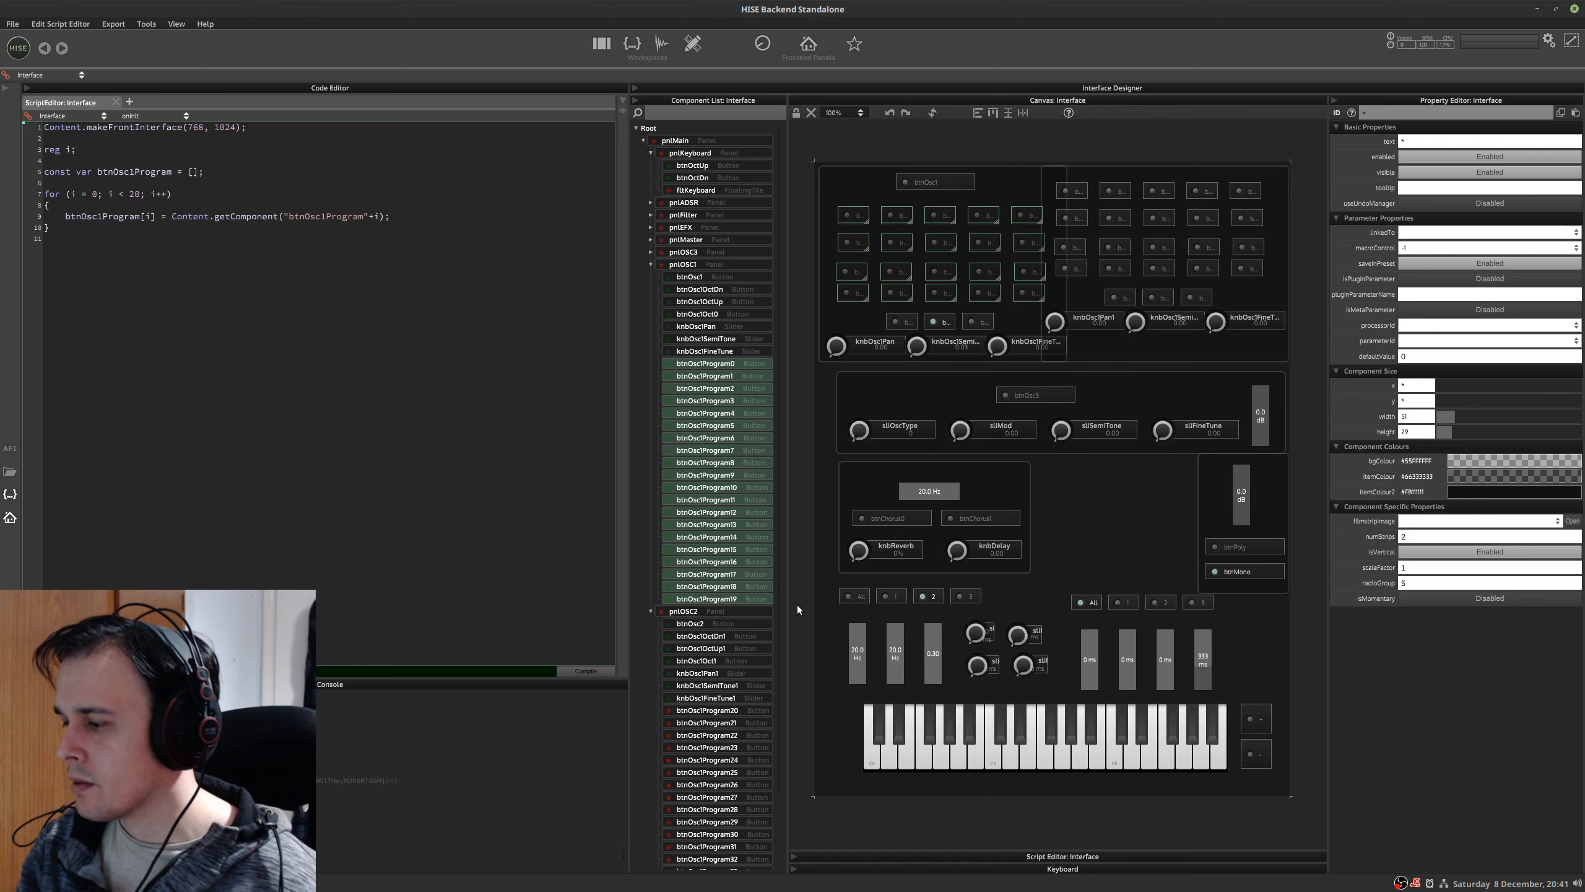
- Enable saveInPreset for all buttons from btnOsc1Program20 to btnOsc1Program39 in pnlOSC2 and collapse the pnlOSC1 branch
left_click(693, 712)
scroll(693, 718, "down", 3)
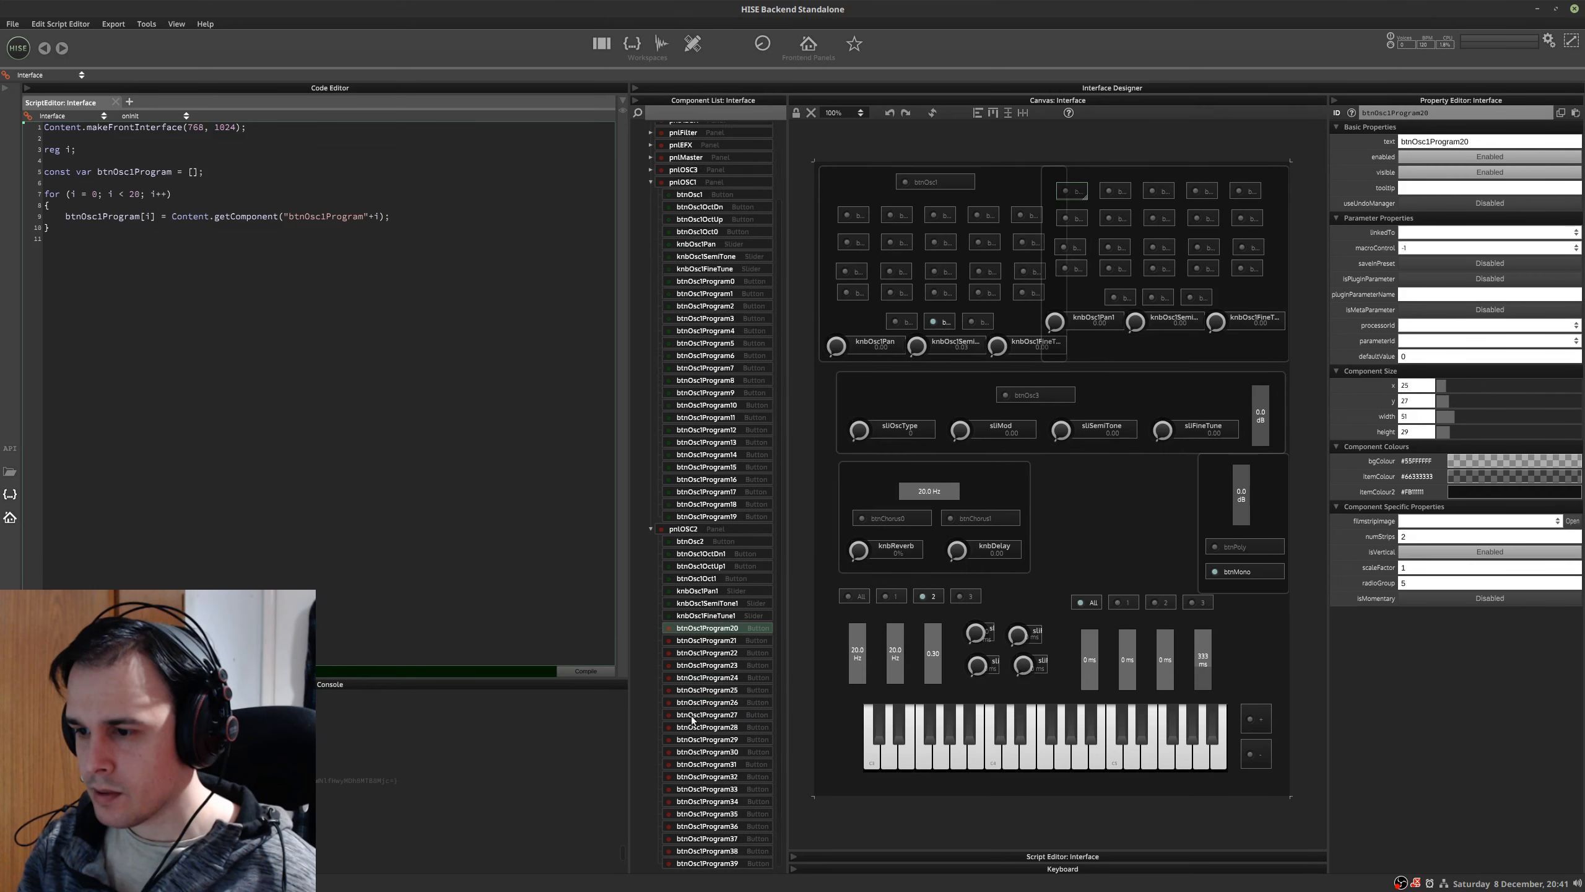
left_click(696, 864, "shift")
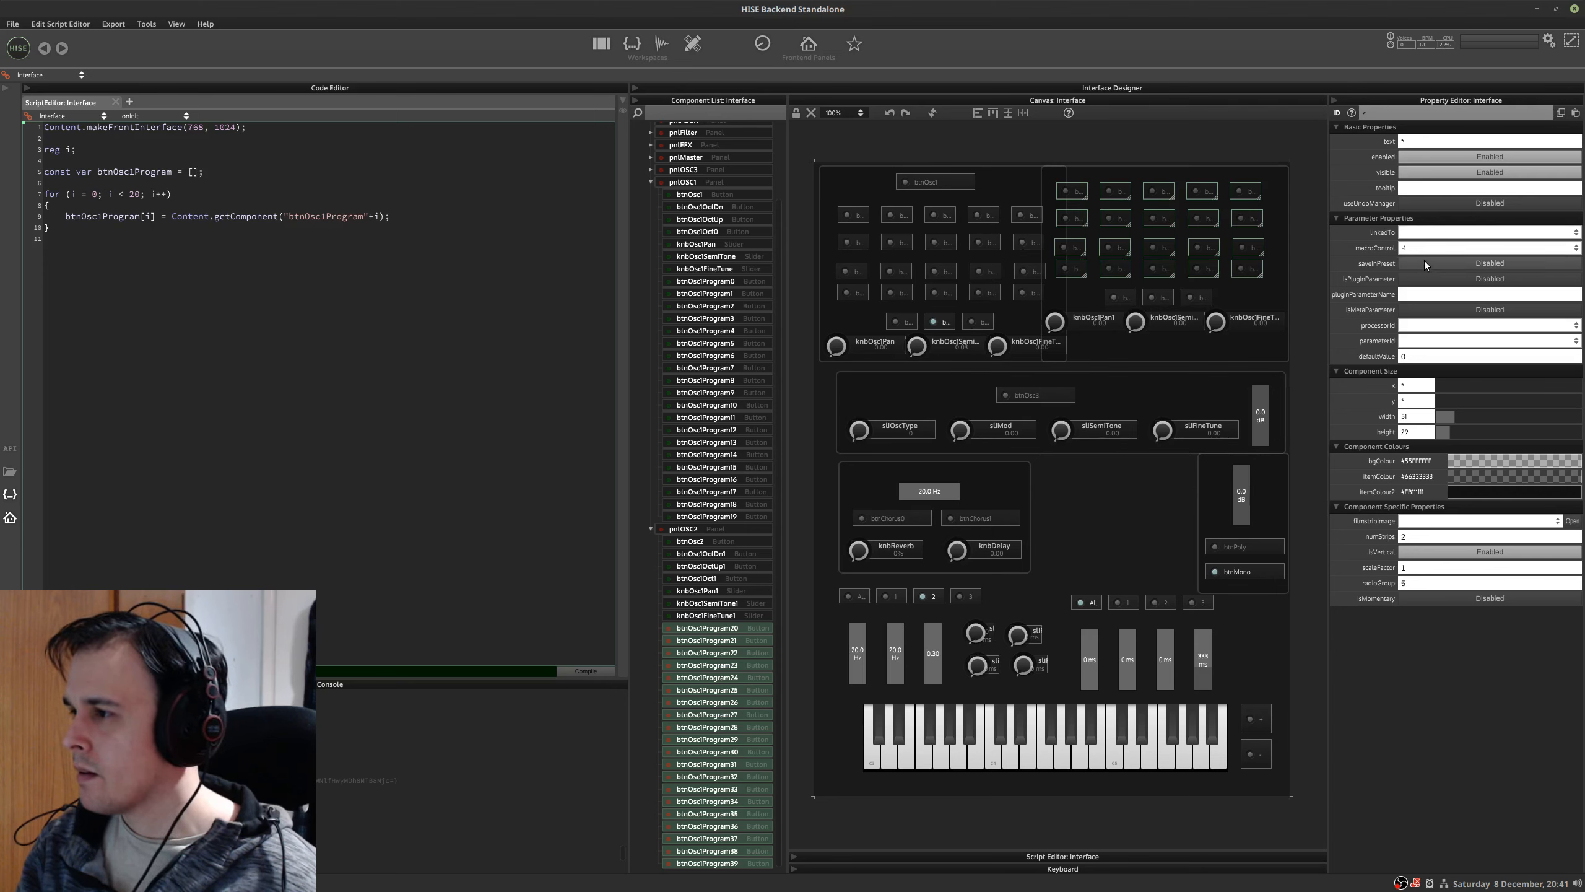
left_click(1425, 266)
scroll(649, 242, "up", 3)
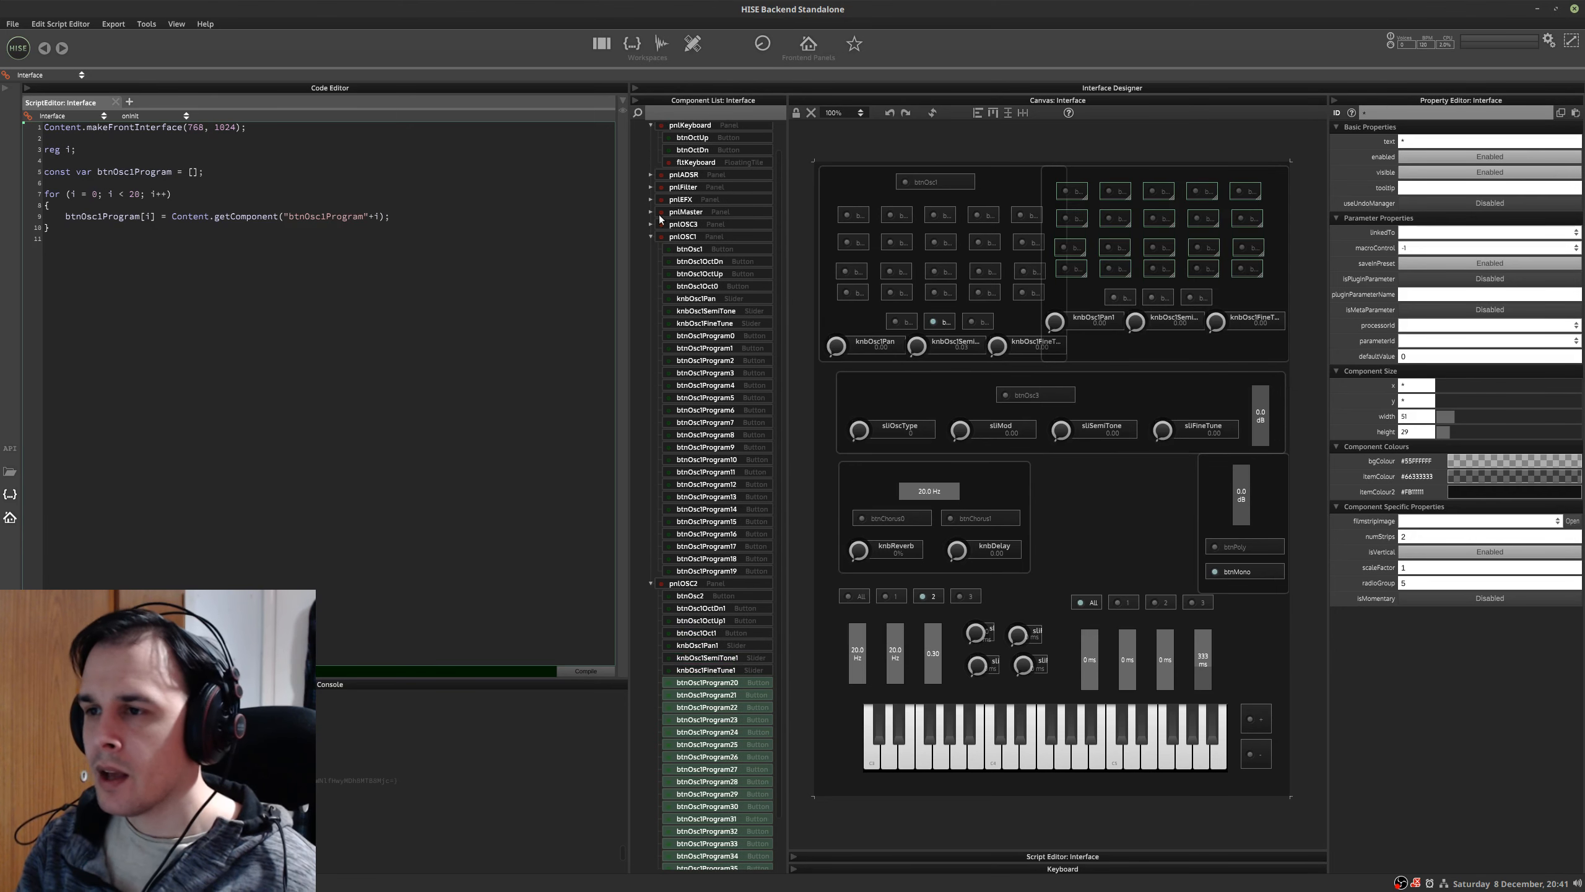
left_click(650, 237)
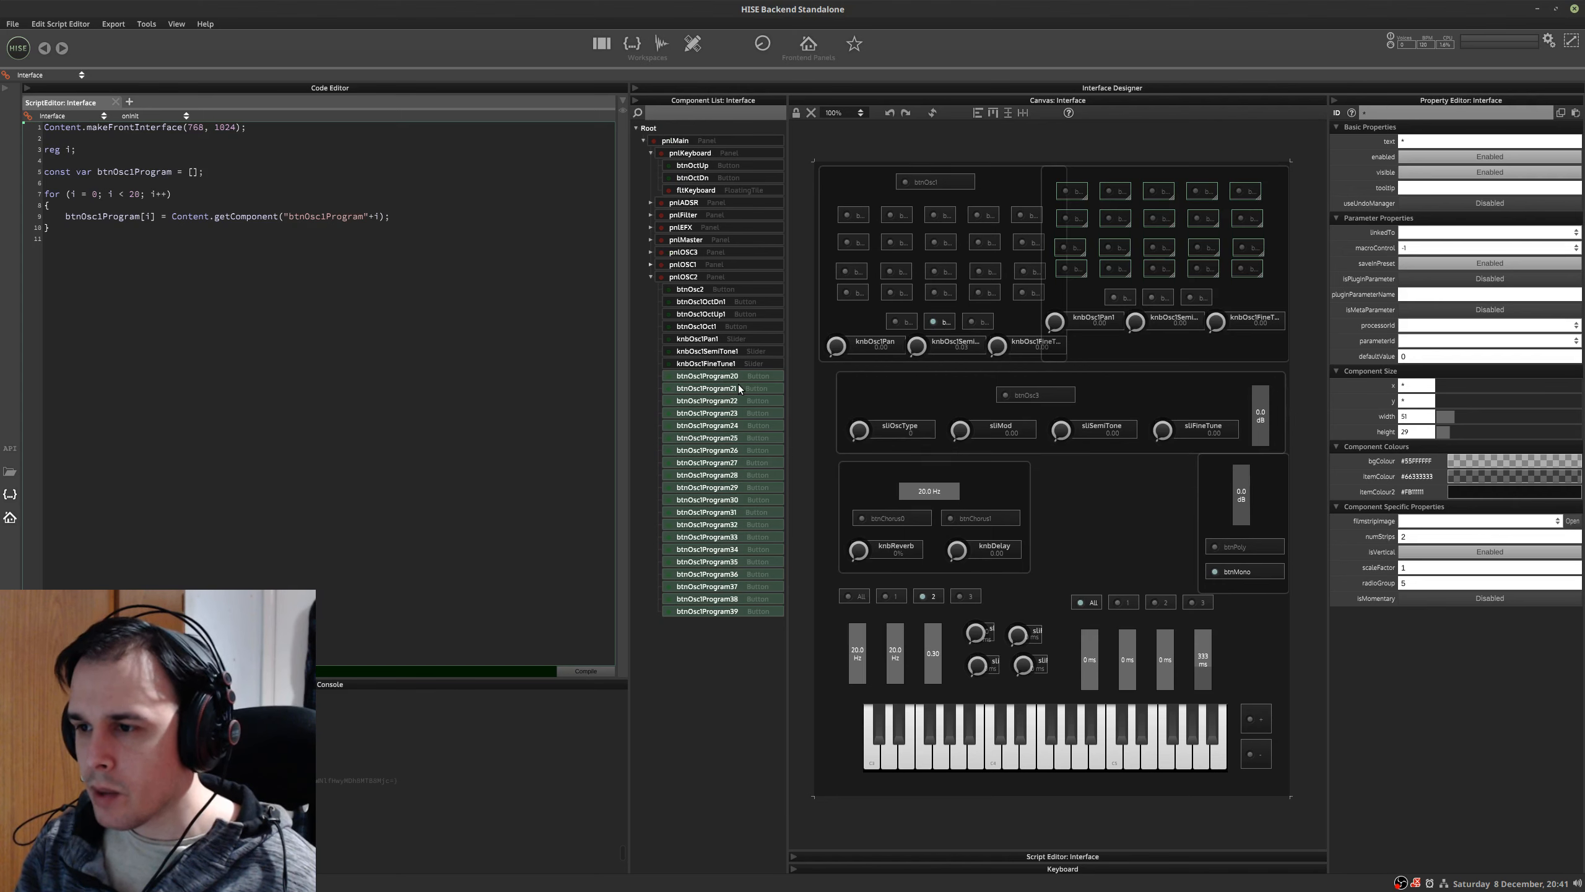
left_click(689, 388)
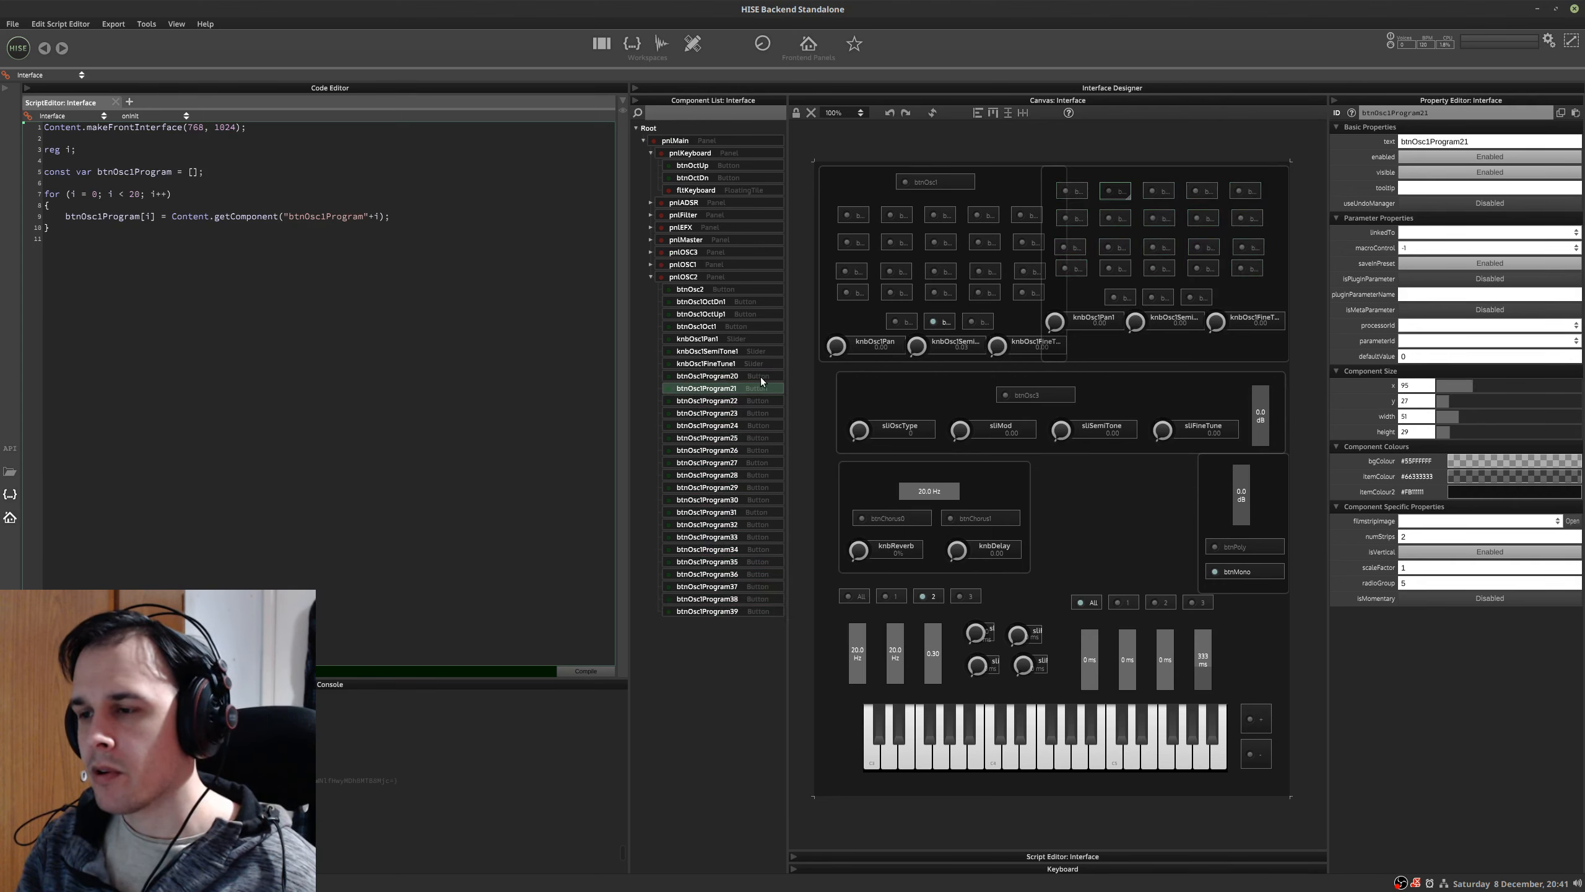
left_click(694, 379)
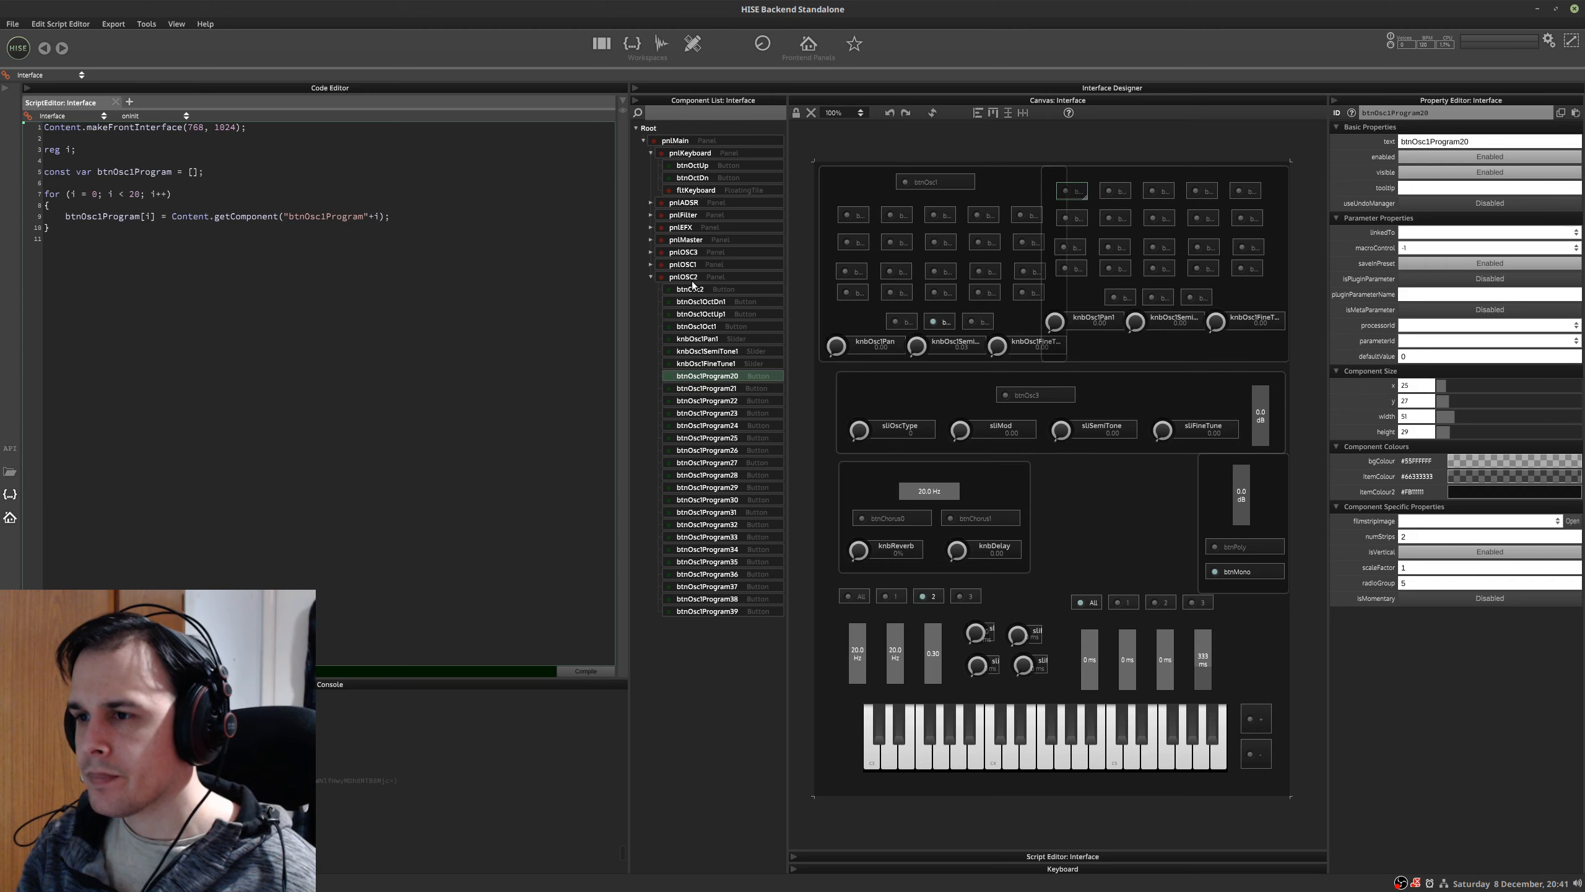
- Nudge pnlOSC2 down slightly, shift all its child controls down until btnOsc2 fits inside the panel, and recompile the script
left_click(1155, 165)
left_click_drag(1158, 172, 1163, 176)
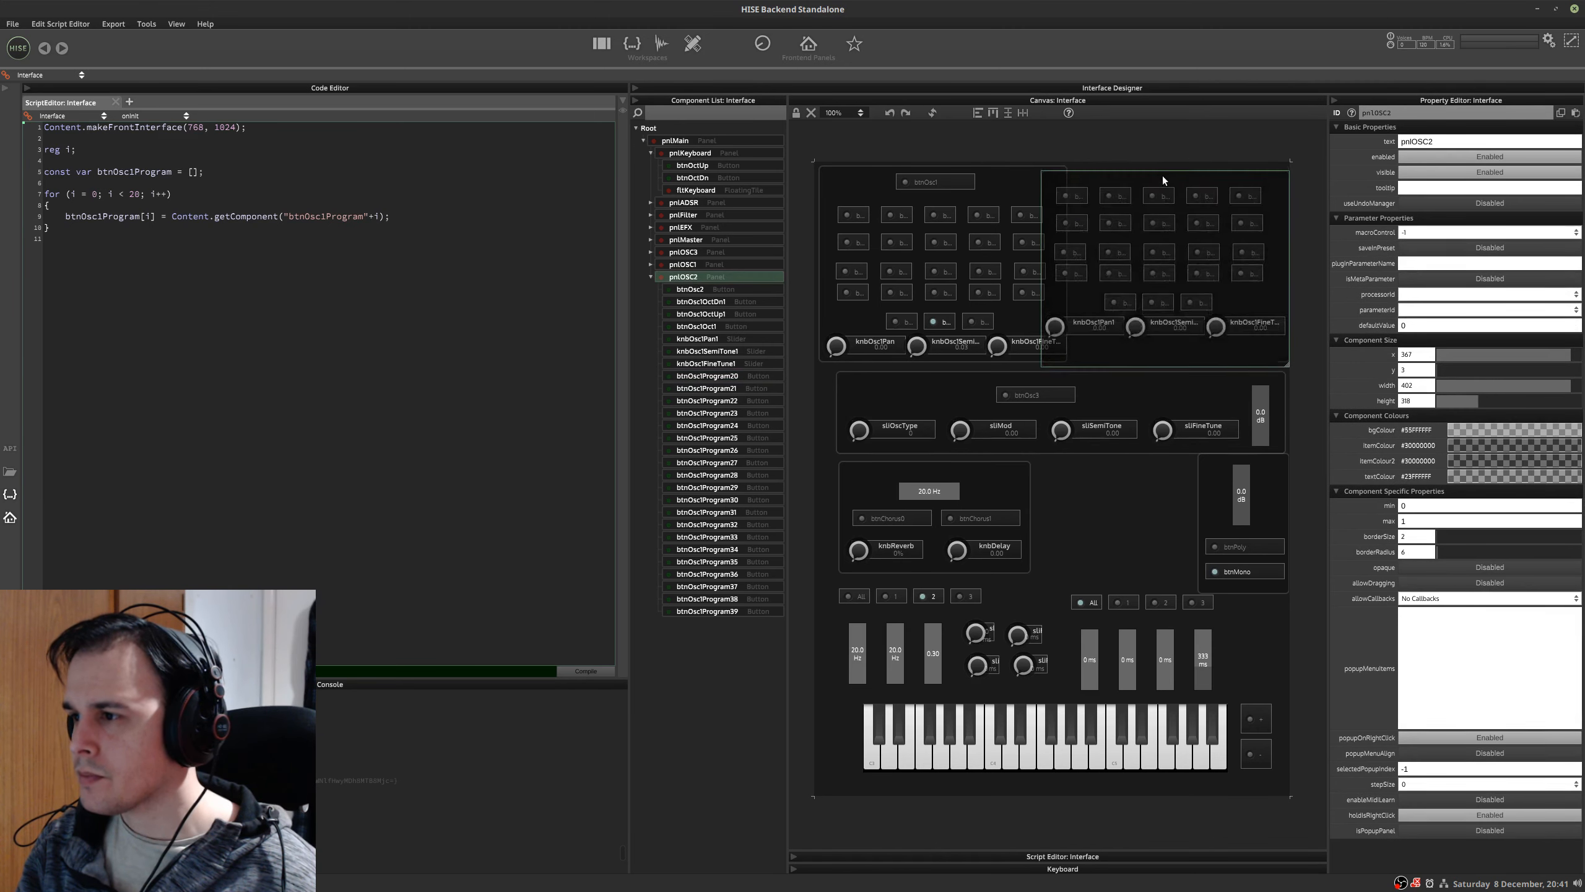
left_click(738, 290)
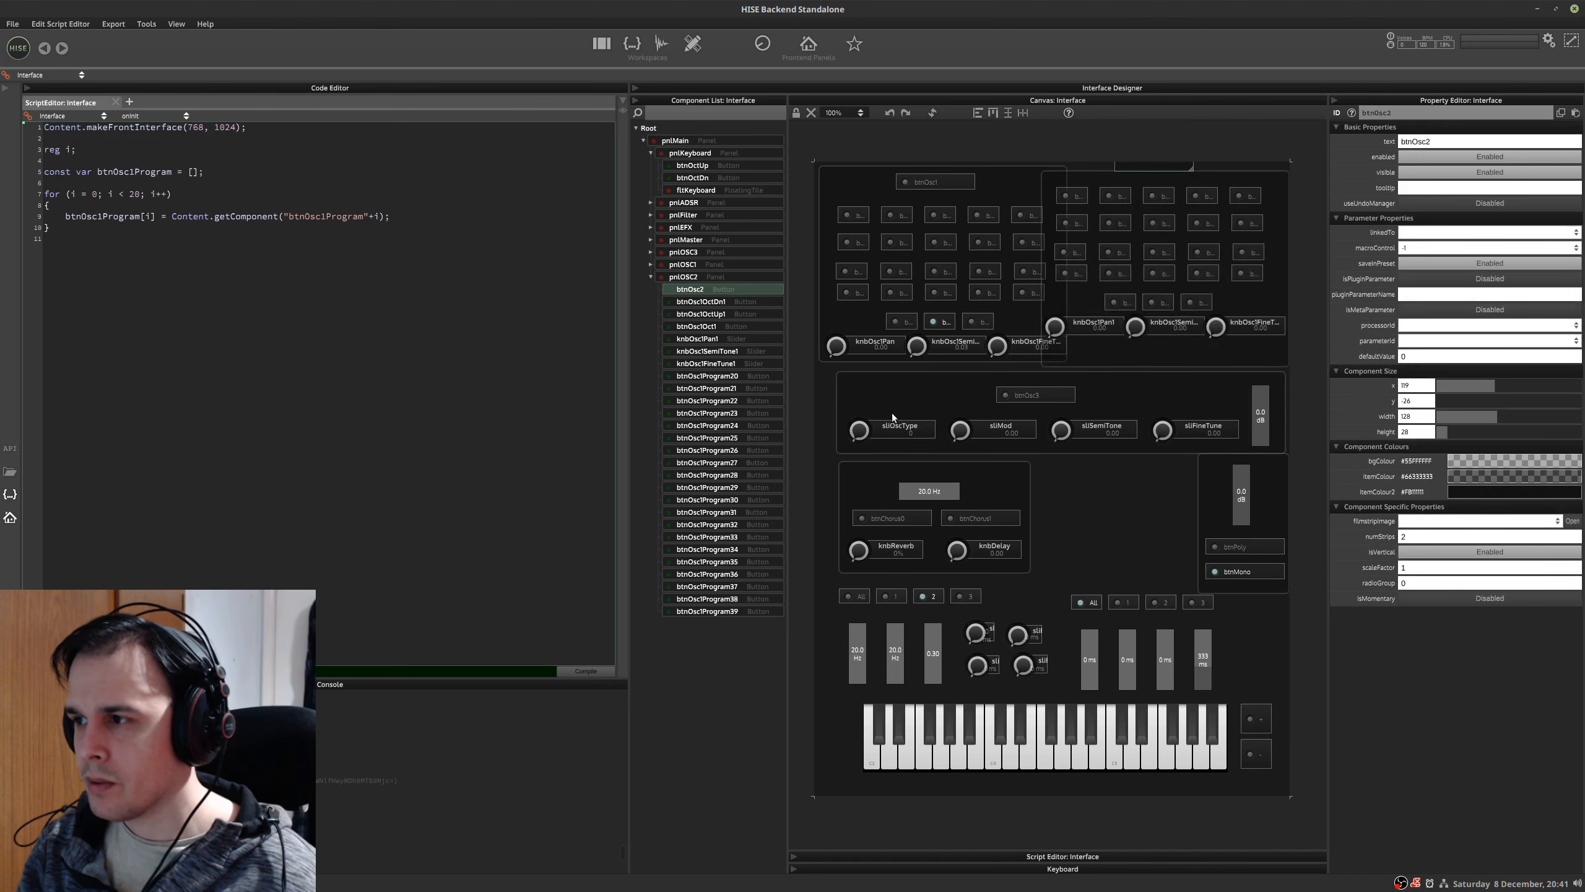
left_click(736, 611, "shift")
left_click_drag(1178, 322, 1181, 348)
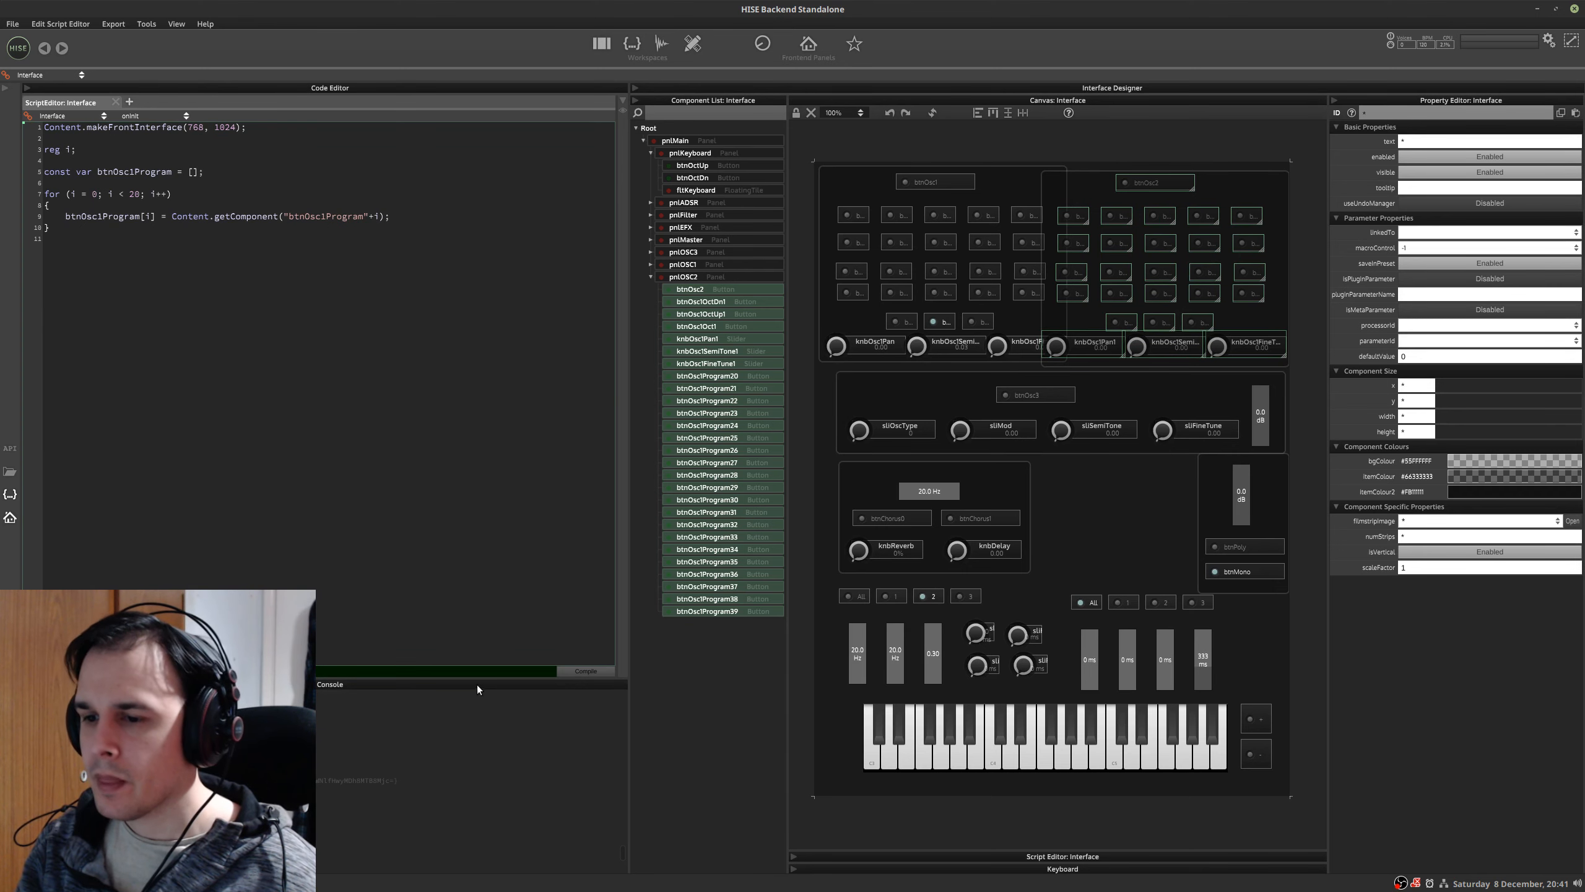
left_click(562, 672)
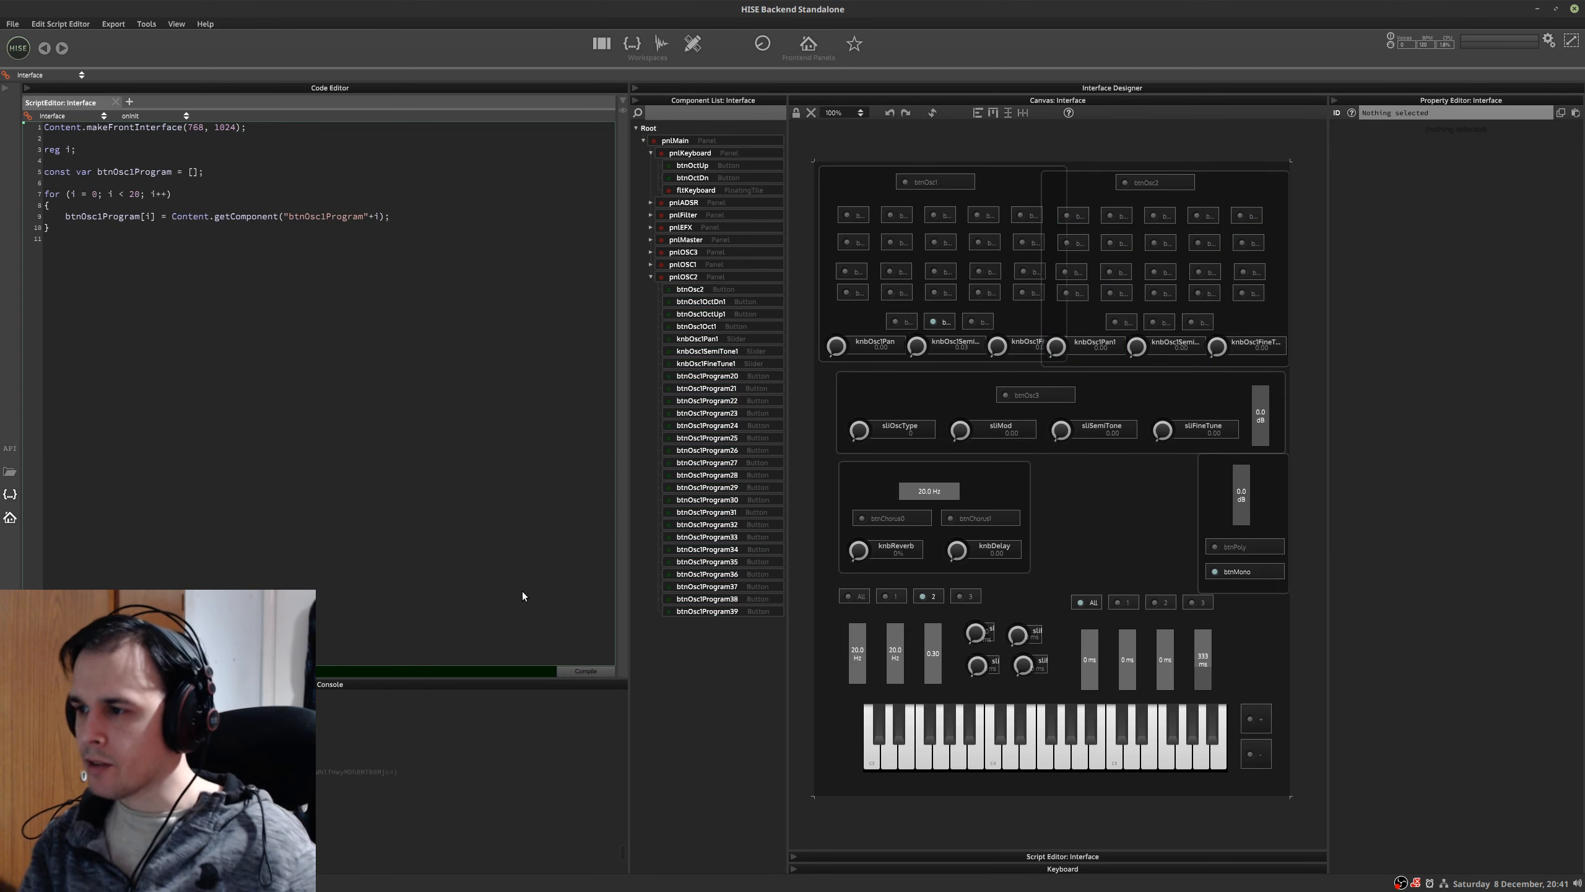
- Examine the oscillator panels in the mockup image, return to the interface designer and select btnOsc2
key("ctrl+alt+Right")
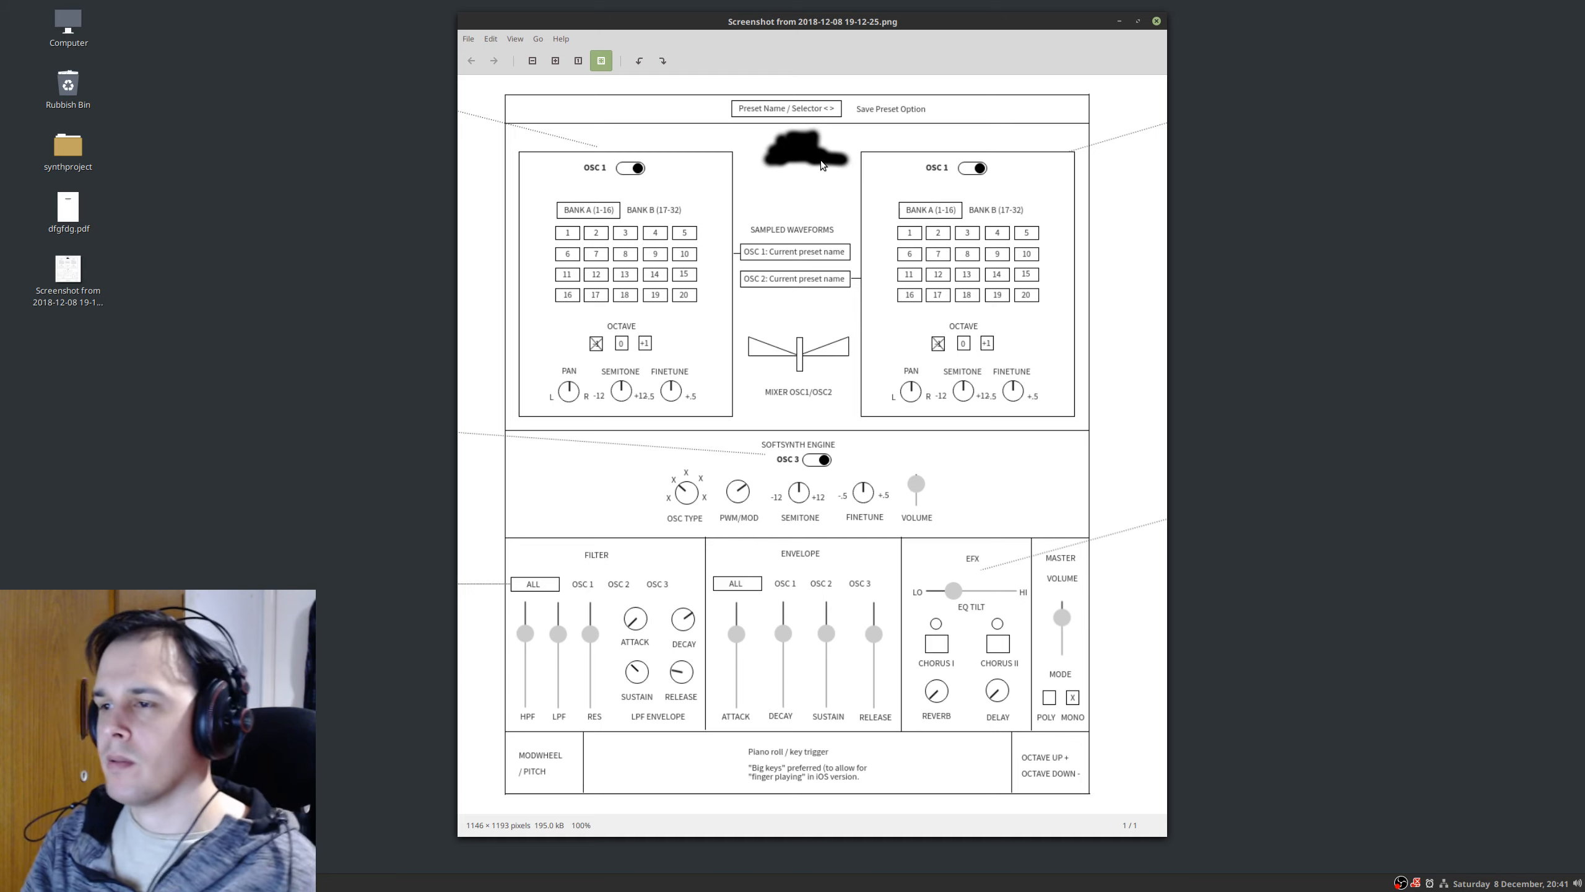
key("ctrl+alt+Left")
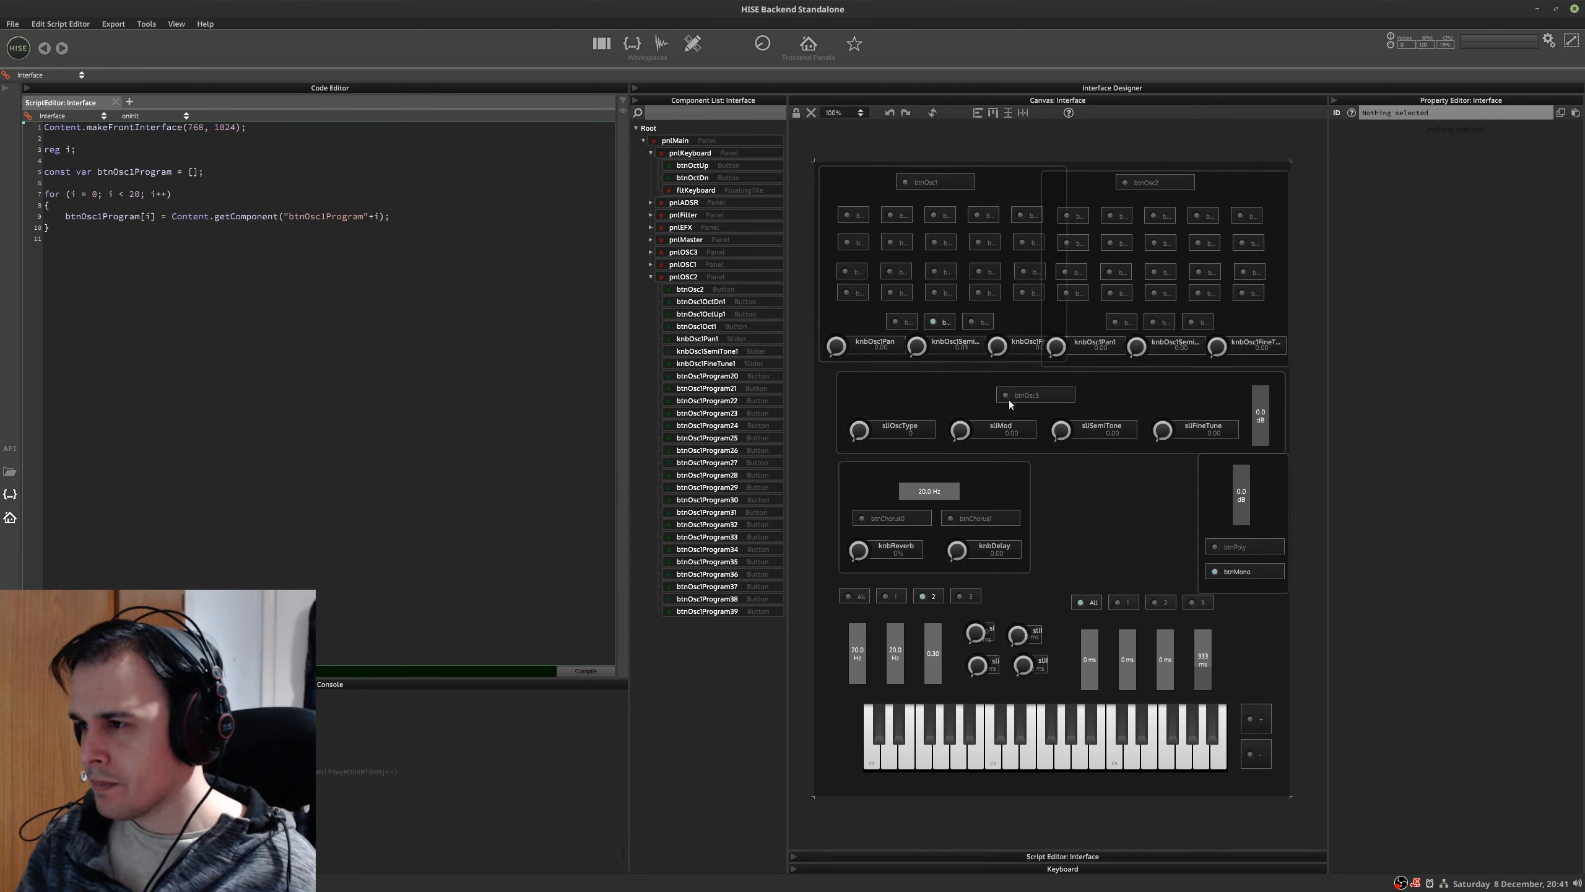
left_click(693, 290)
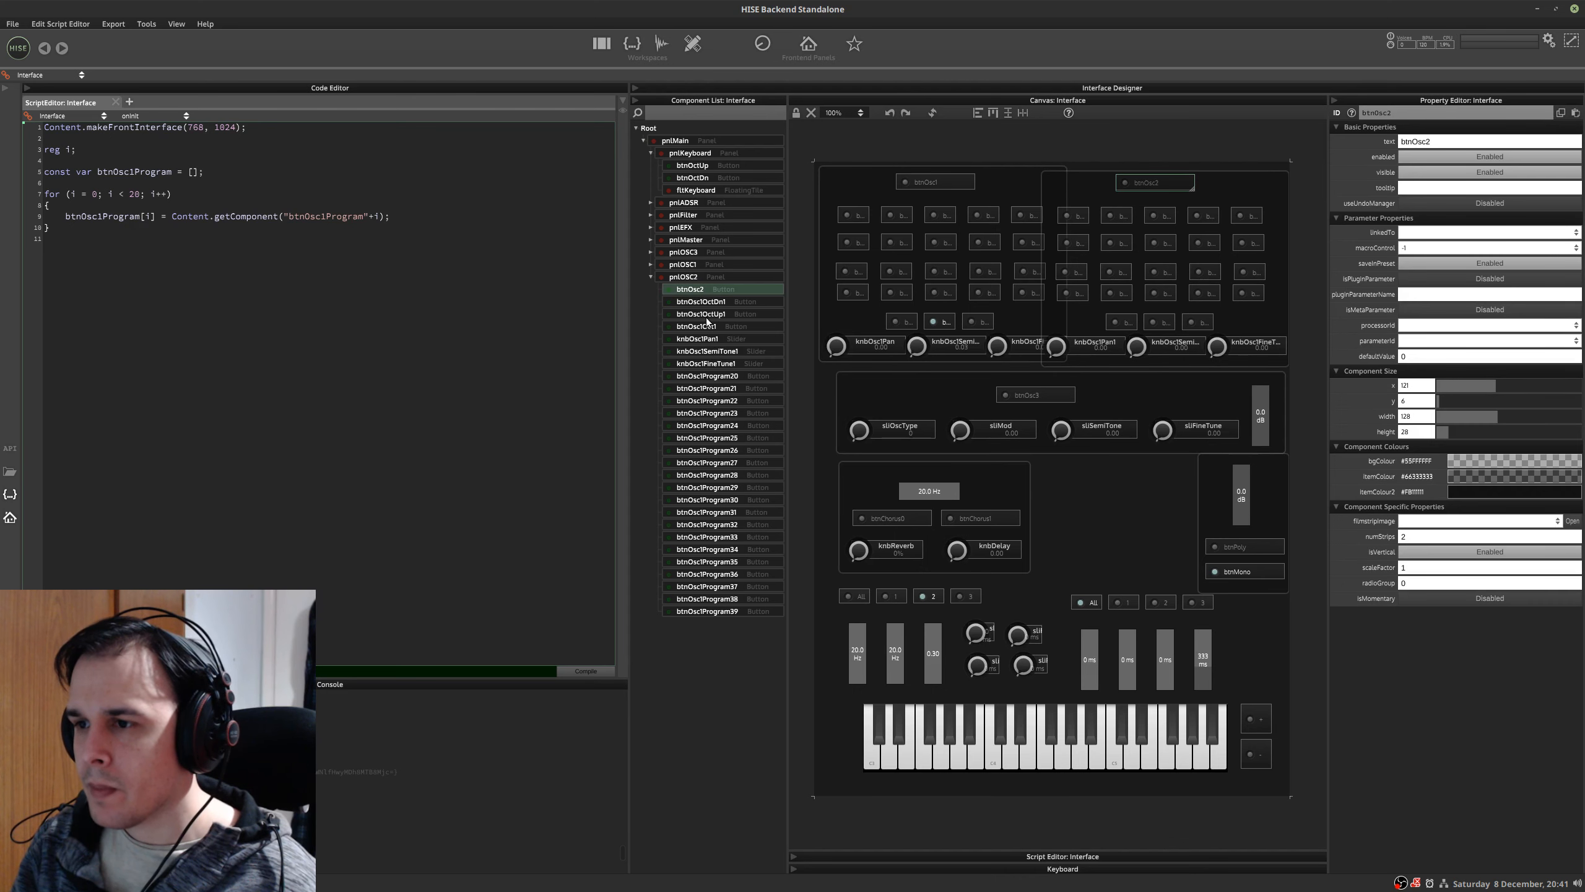
- Open the JSON definitions of the pnlOSC2 controls from btnOsc1OctDn1 to btnOsc1Program39, copy the whole text and close the JSON editor
left_click(703, 303)
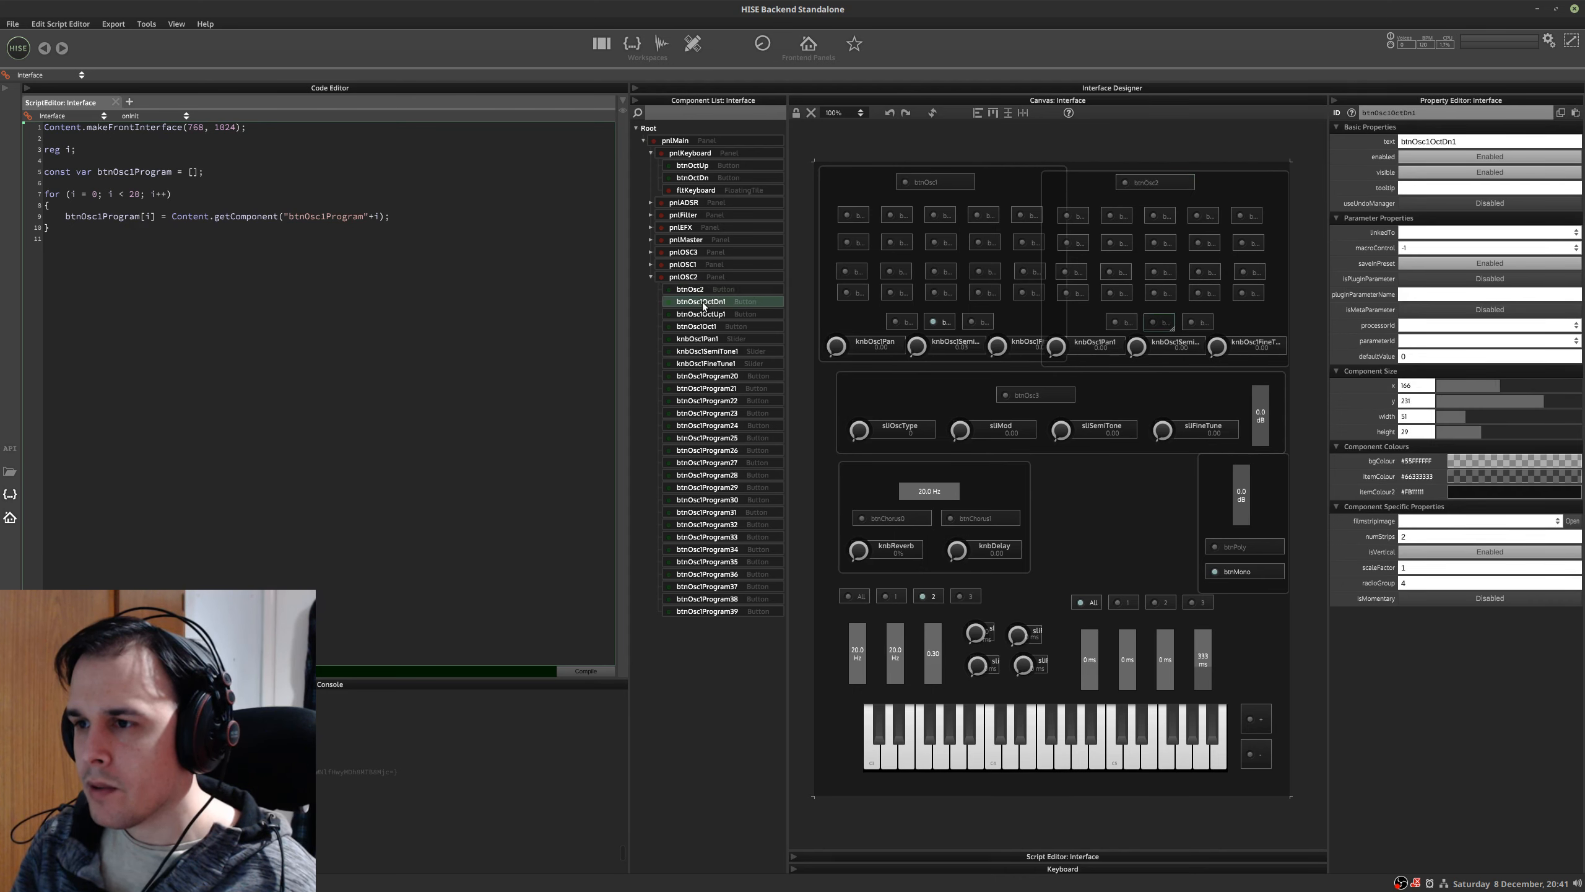
left_click(698, 610, "shift")
key("j")
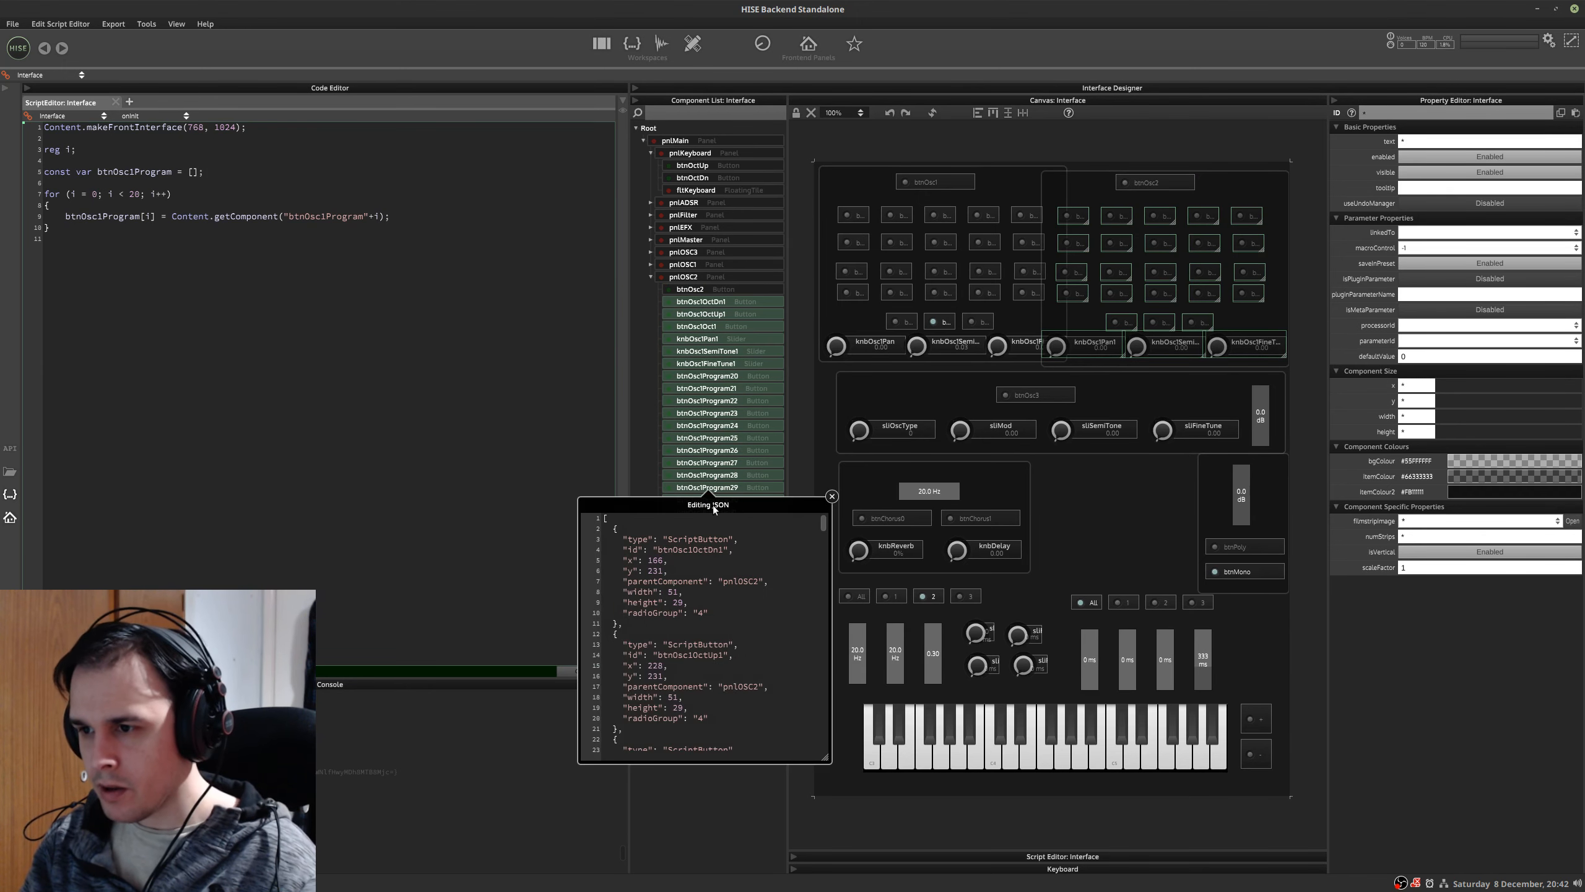
left_click_drag(824, 528, 803, 782)
scroll(817, 545, "up", 20)
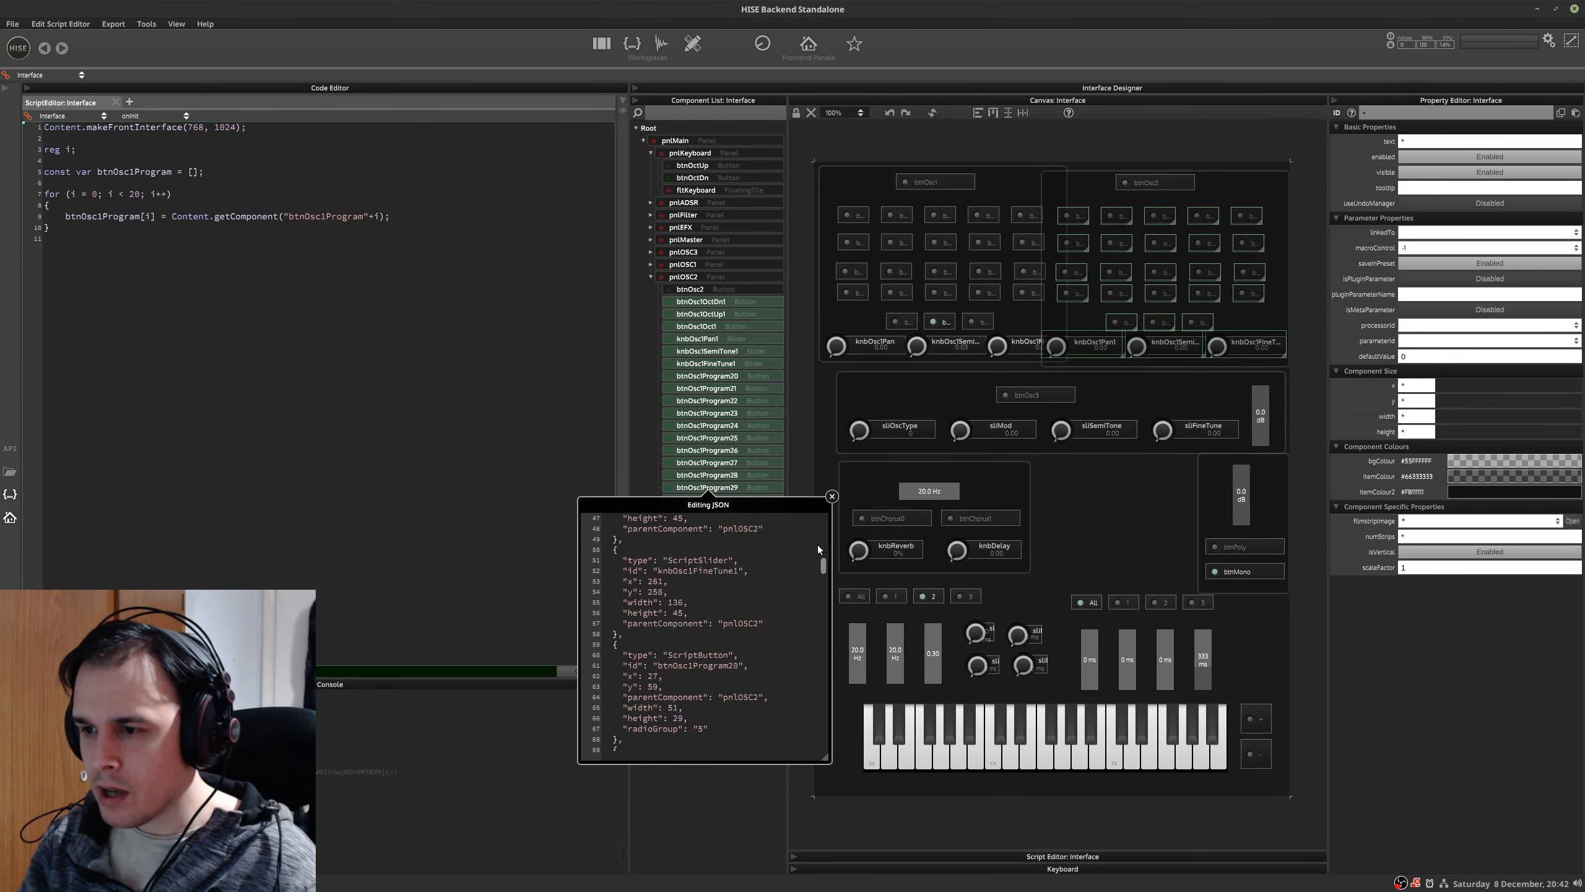
scroll(811, 581, "up", 13)
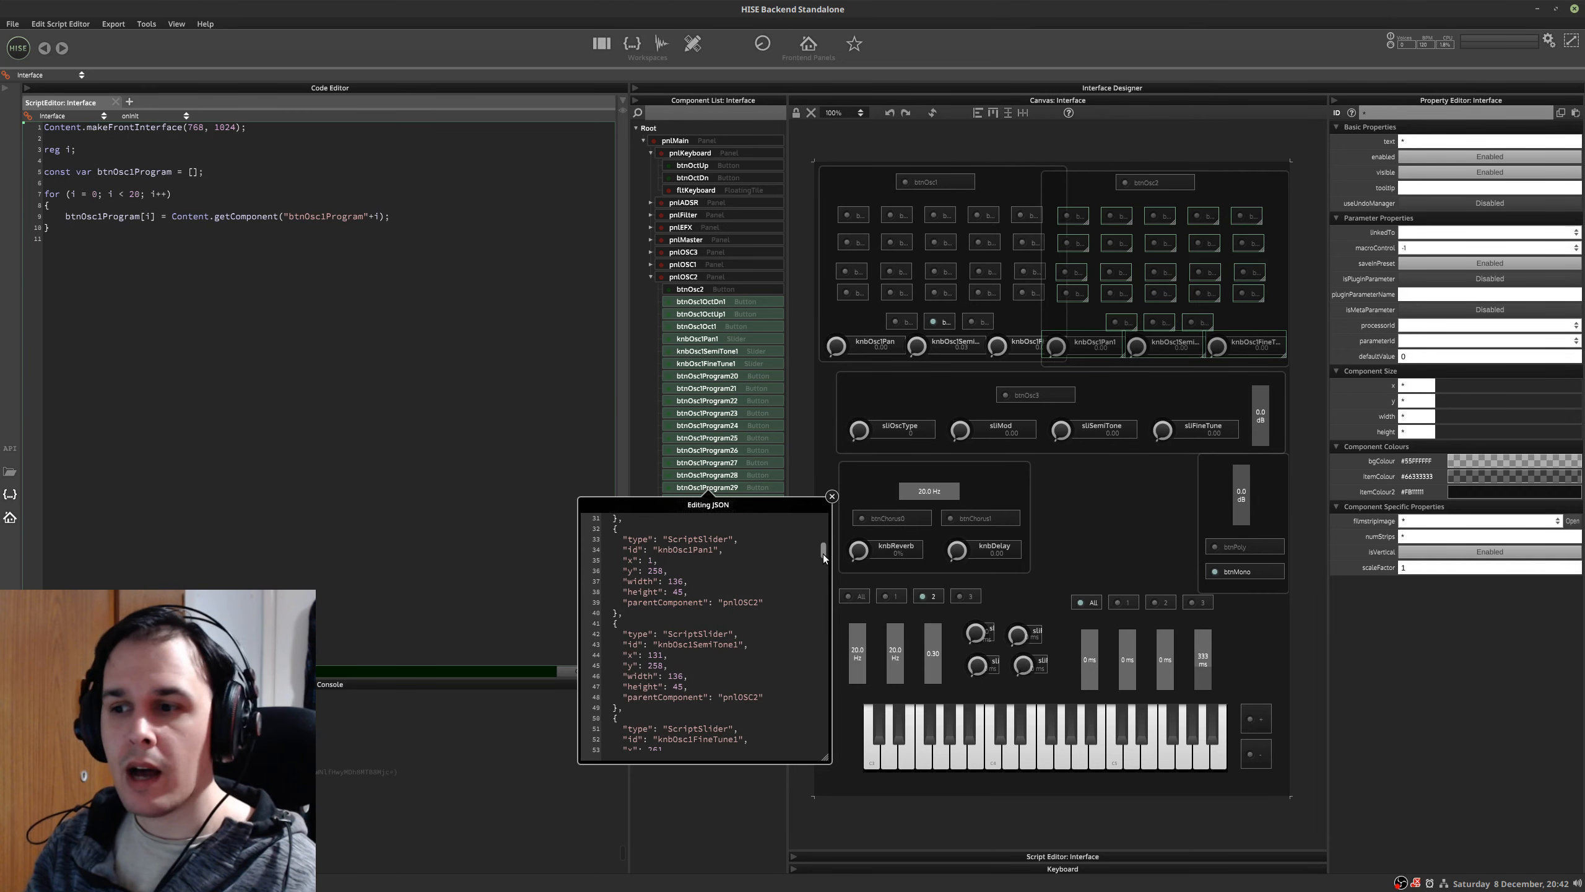
left_click_drag(822, 553, 824, 513)
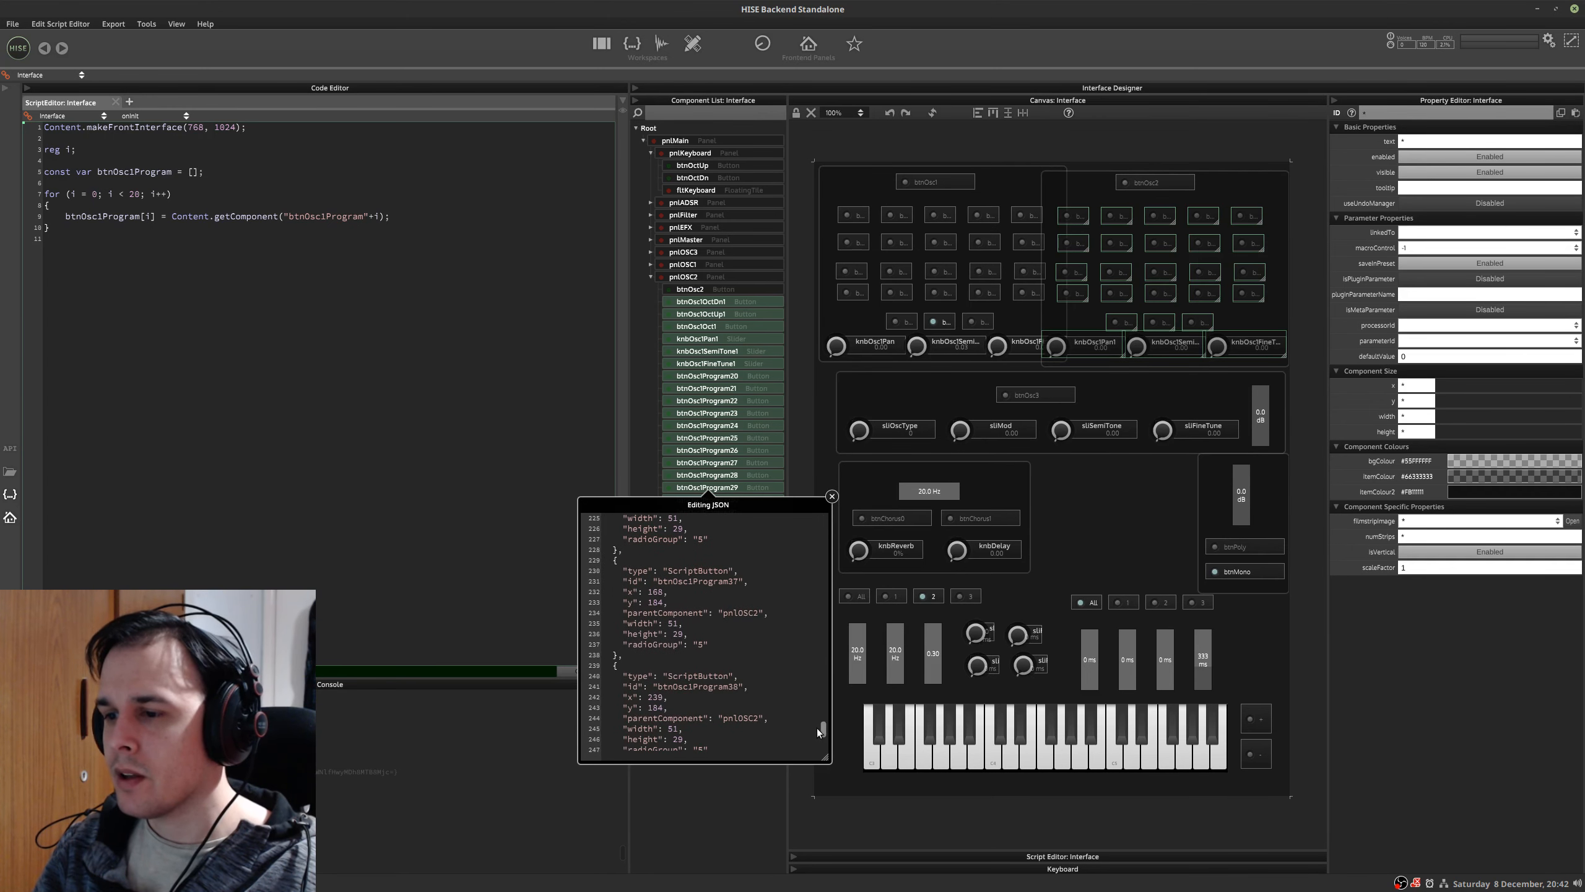
left_click_drag(823, 523, 822, 617)
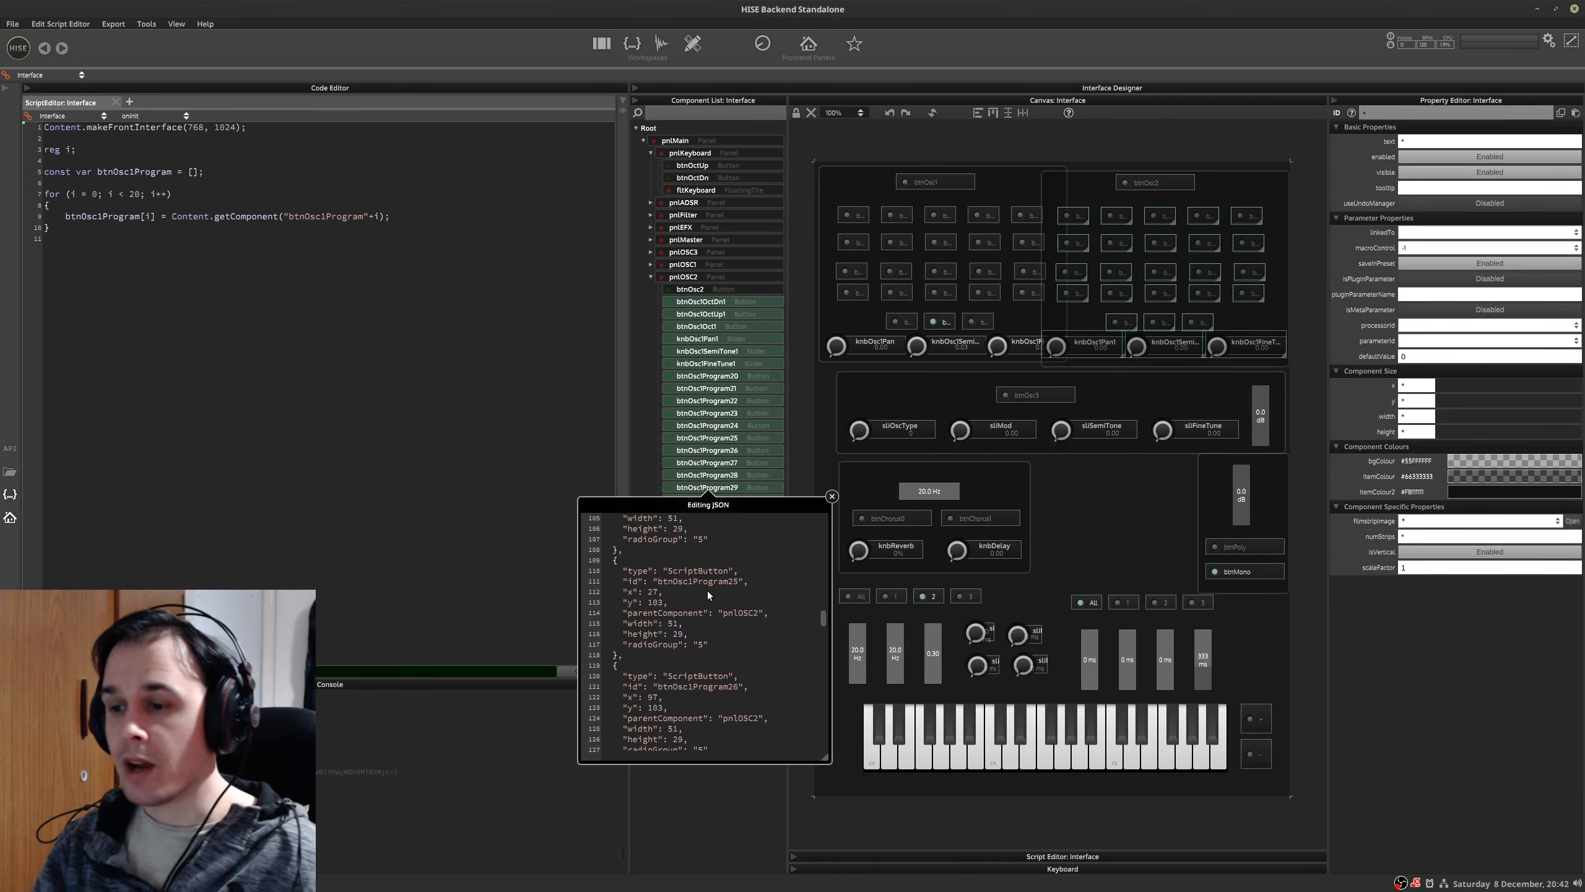
key("ctrl+a")
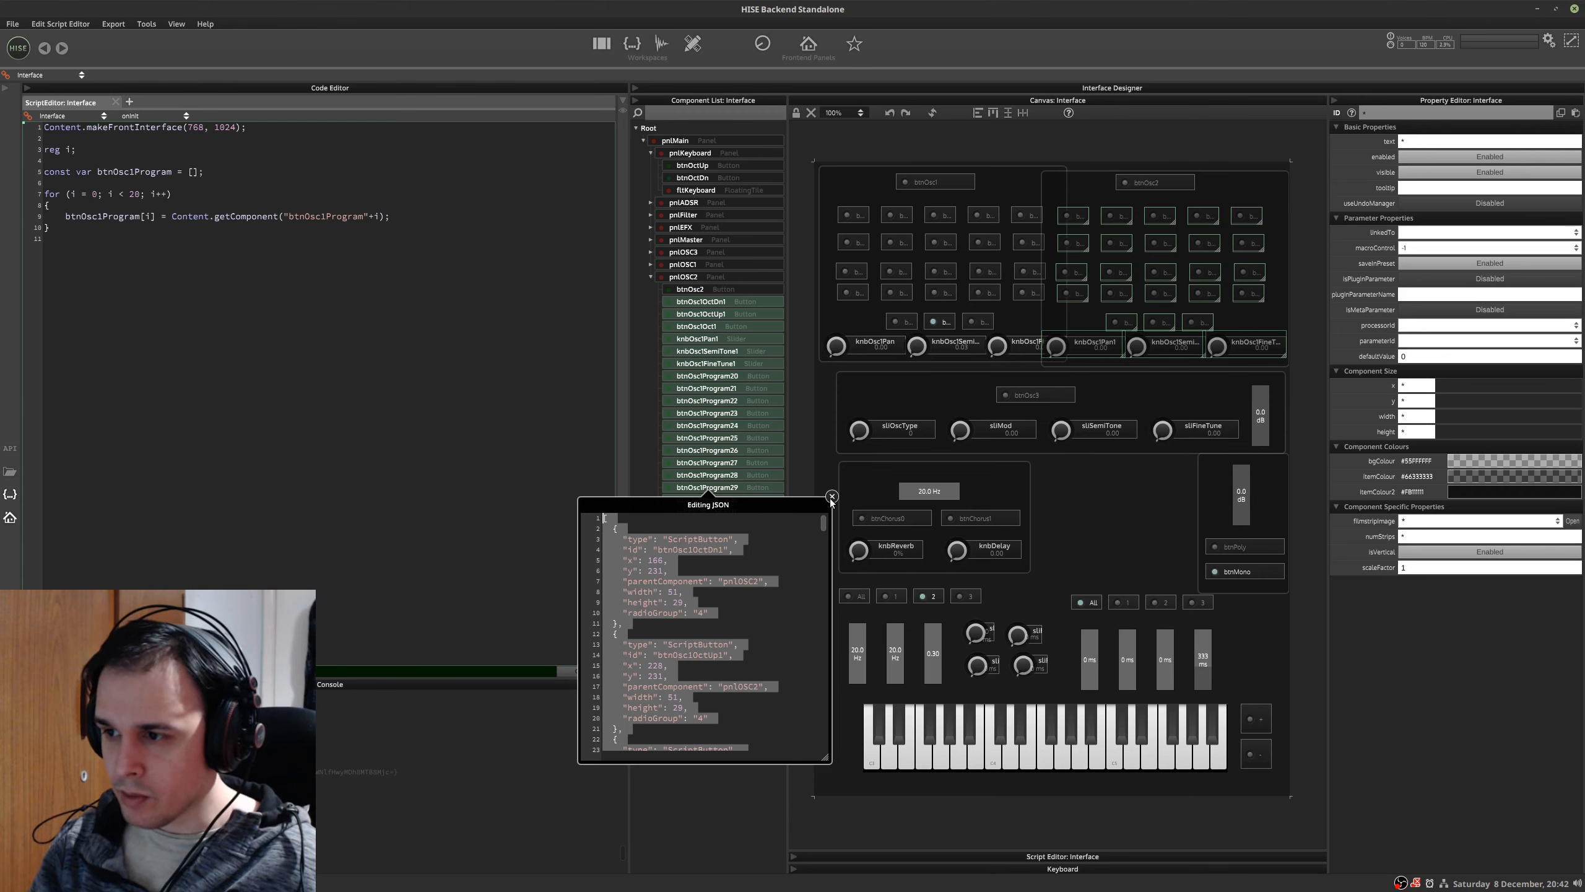
left_click(832, 496)
- Switch to the Atom text editor, move the untitled file's tab after food-list.js and paste the copied JSON into it
key("super")
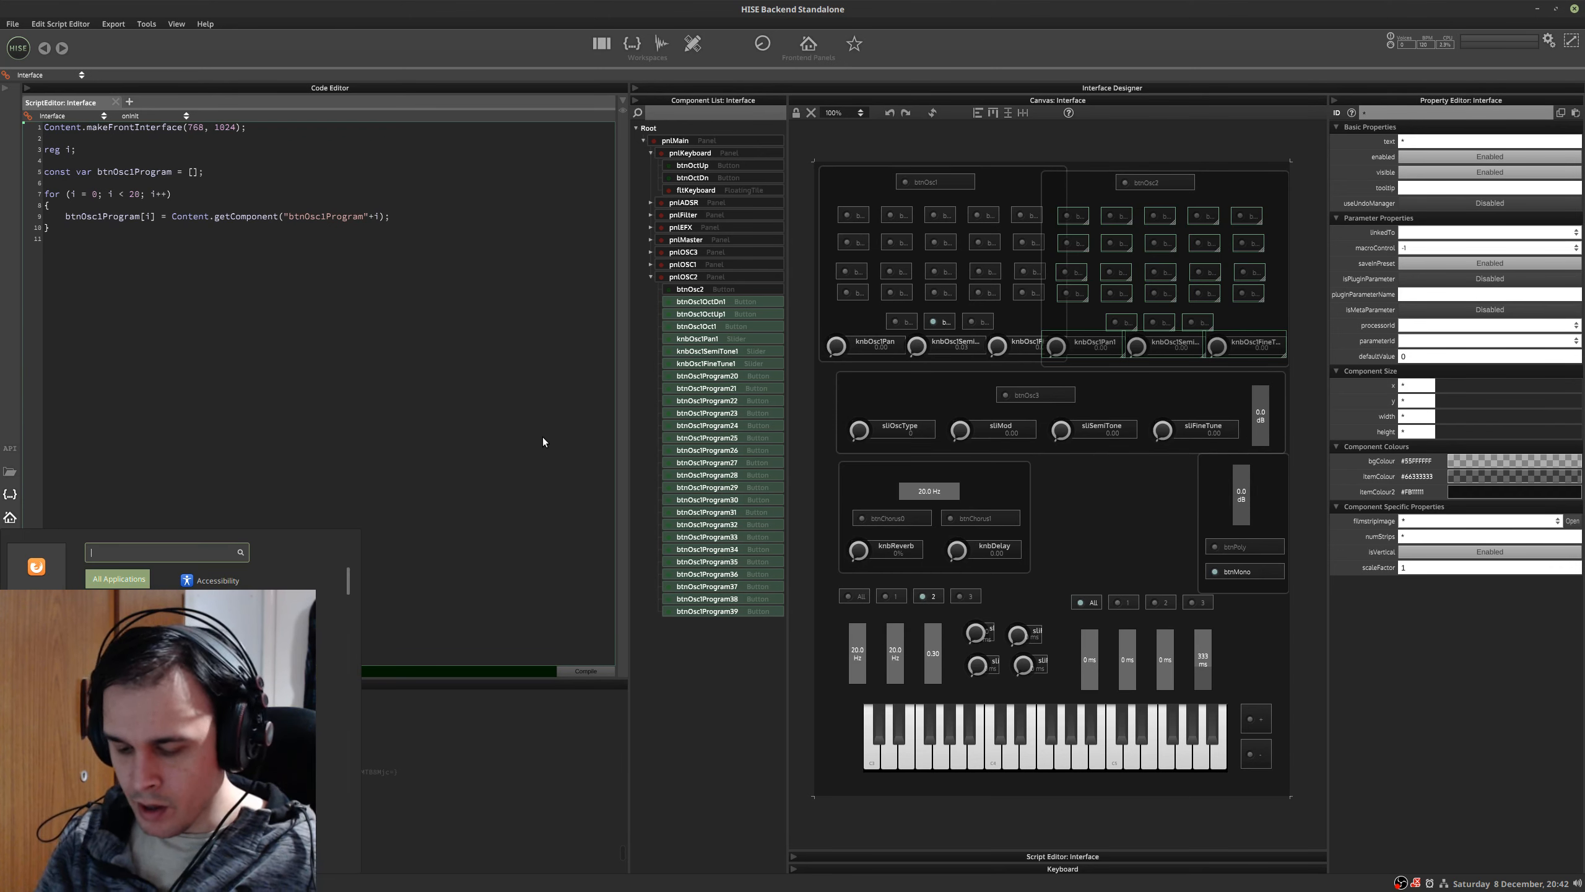
type("gea")
key("Return")
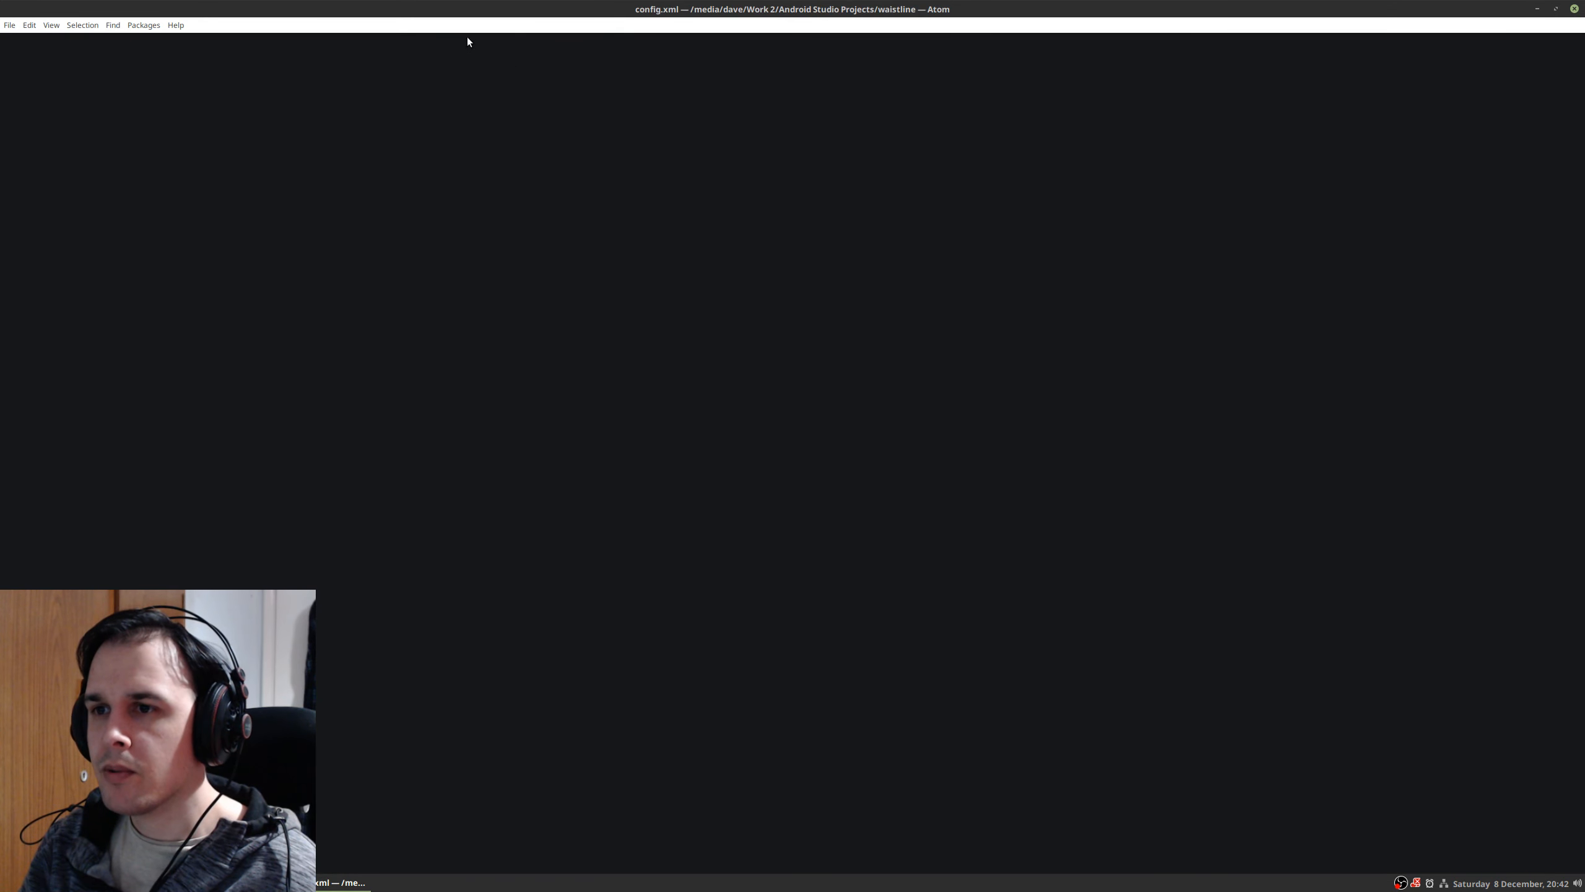
double_click(879, 41)
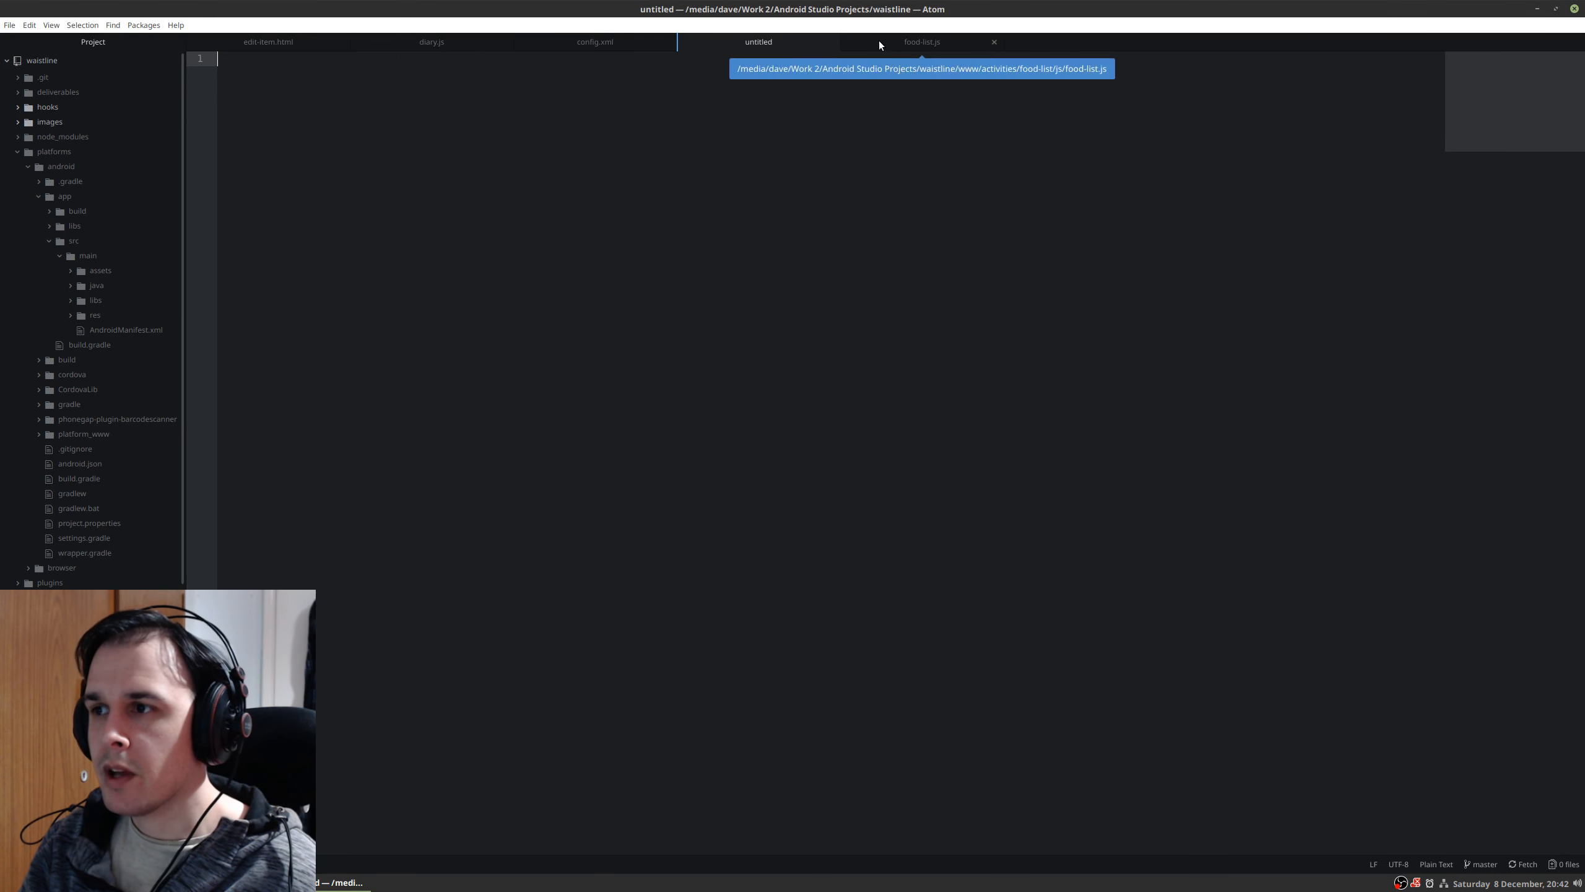
left_click_drag(780, 42, 973, 43)
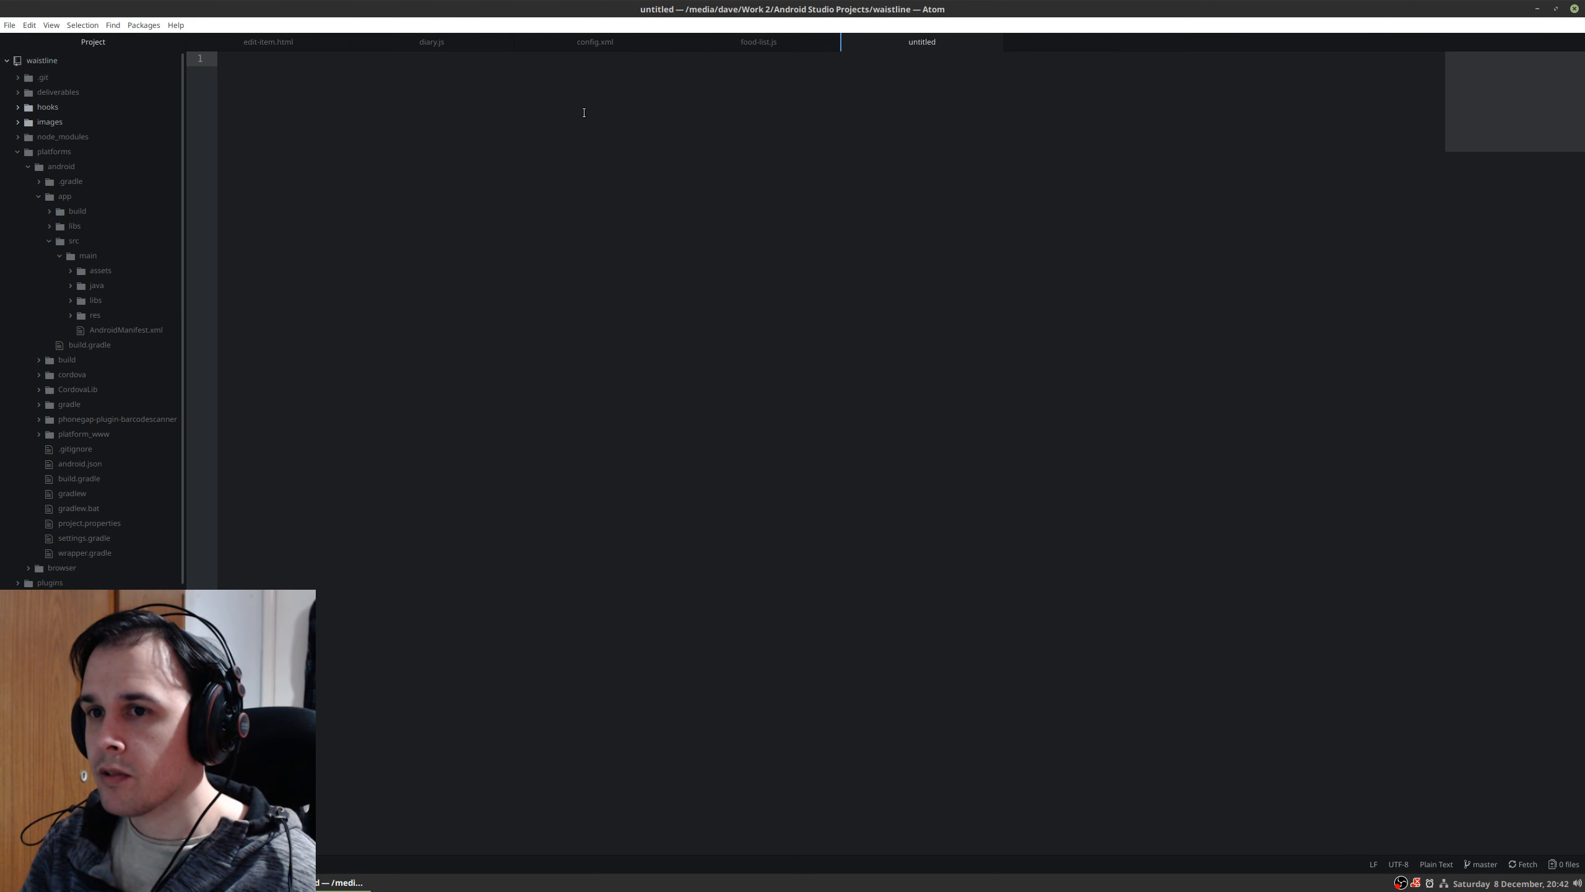
key("ctrl+v")
left_click_drag(1546, 460, 1563, 69)
left_click(1114, 154)
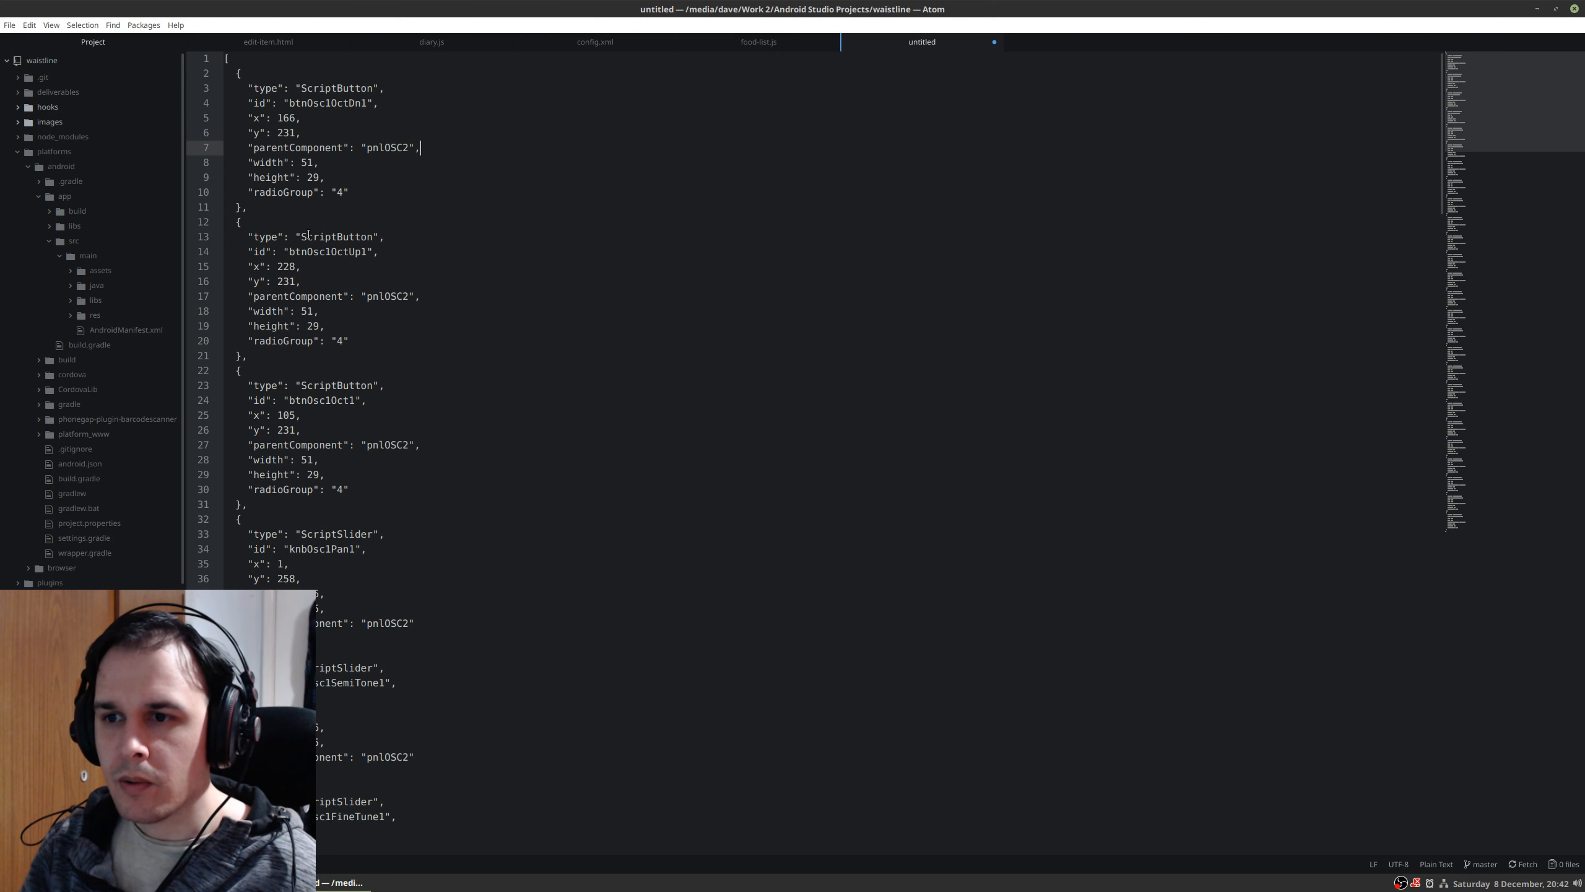
- Replace every occurrence of Osc1 with Osc2 in the component ids of the pasted JSON
left_click_drag(307, 252, 331, 252)
key("alt+F3")
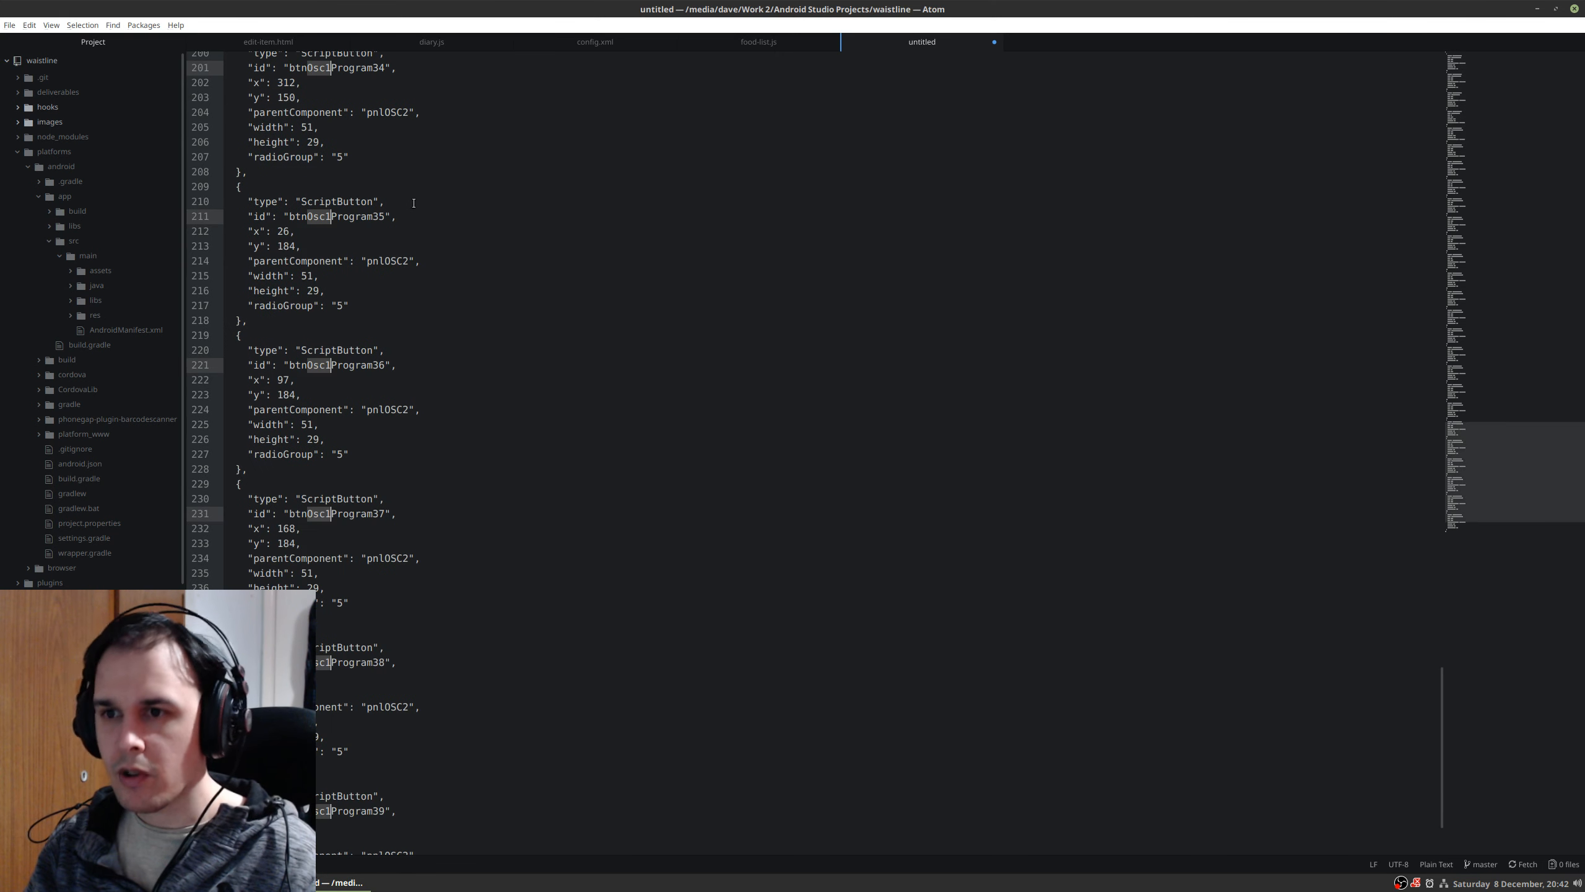
type("Osc2")
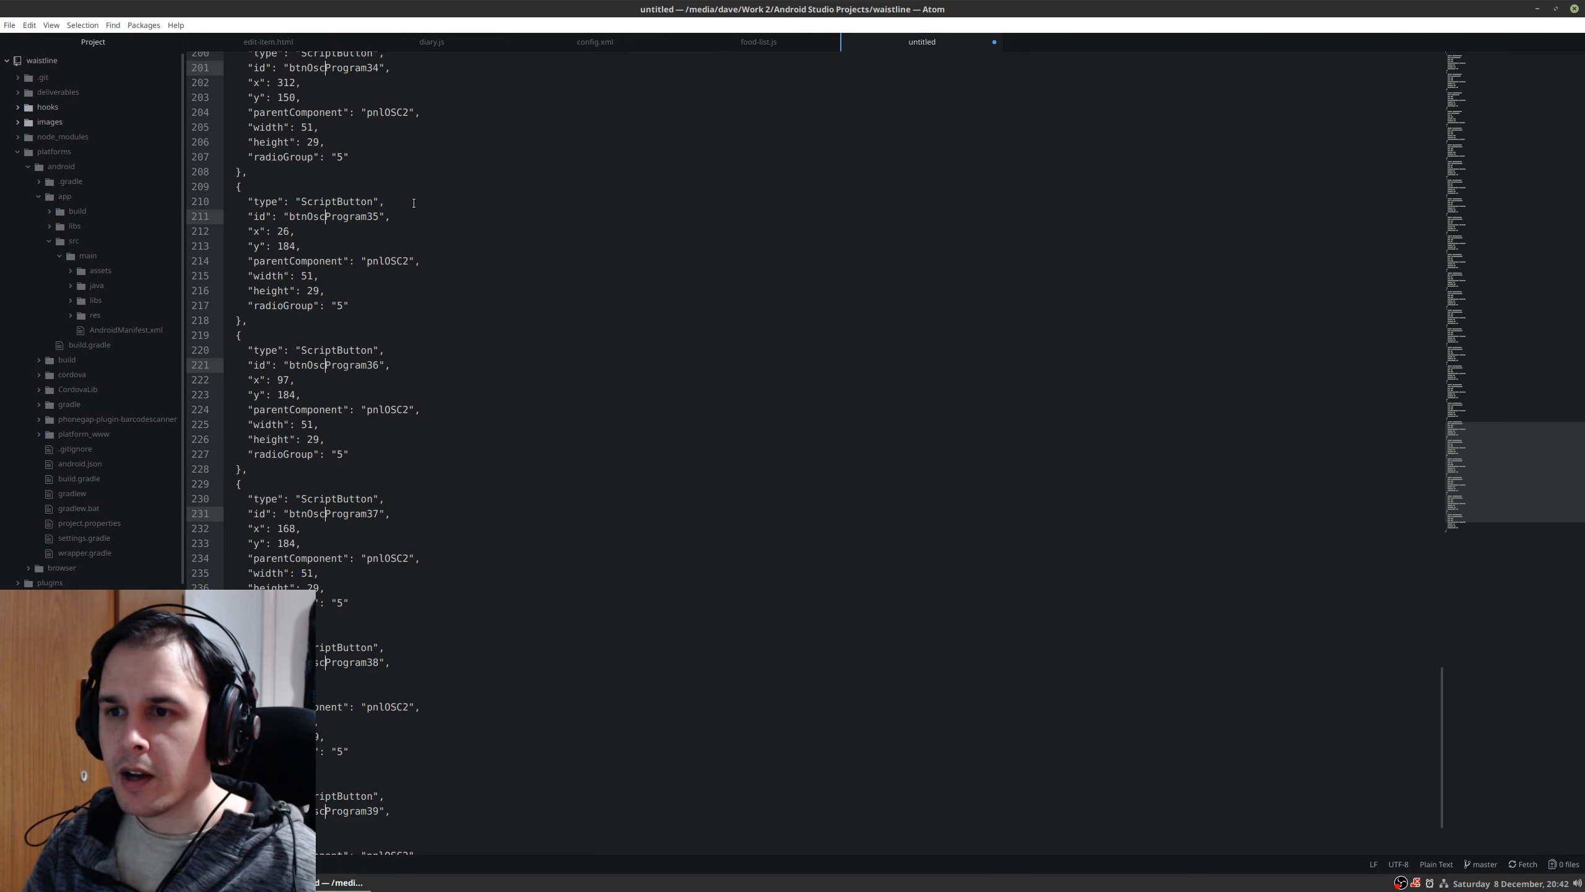
scroll(363, 456, "down", 2)
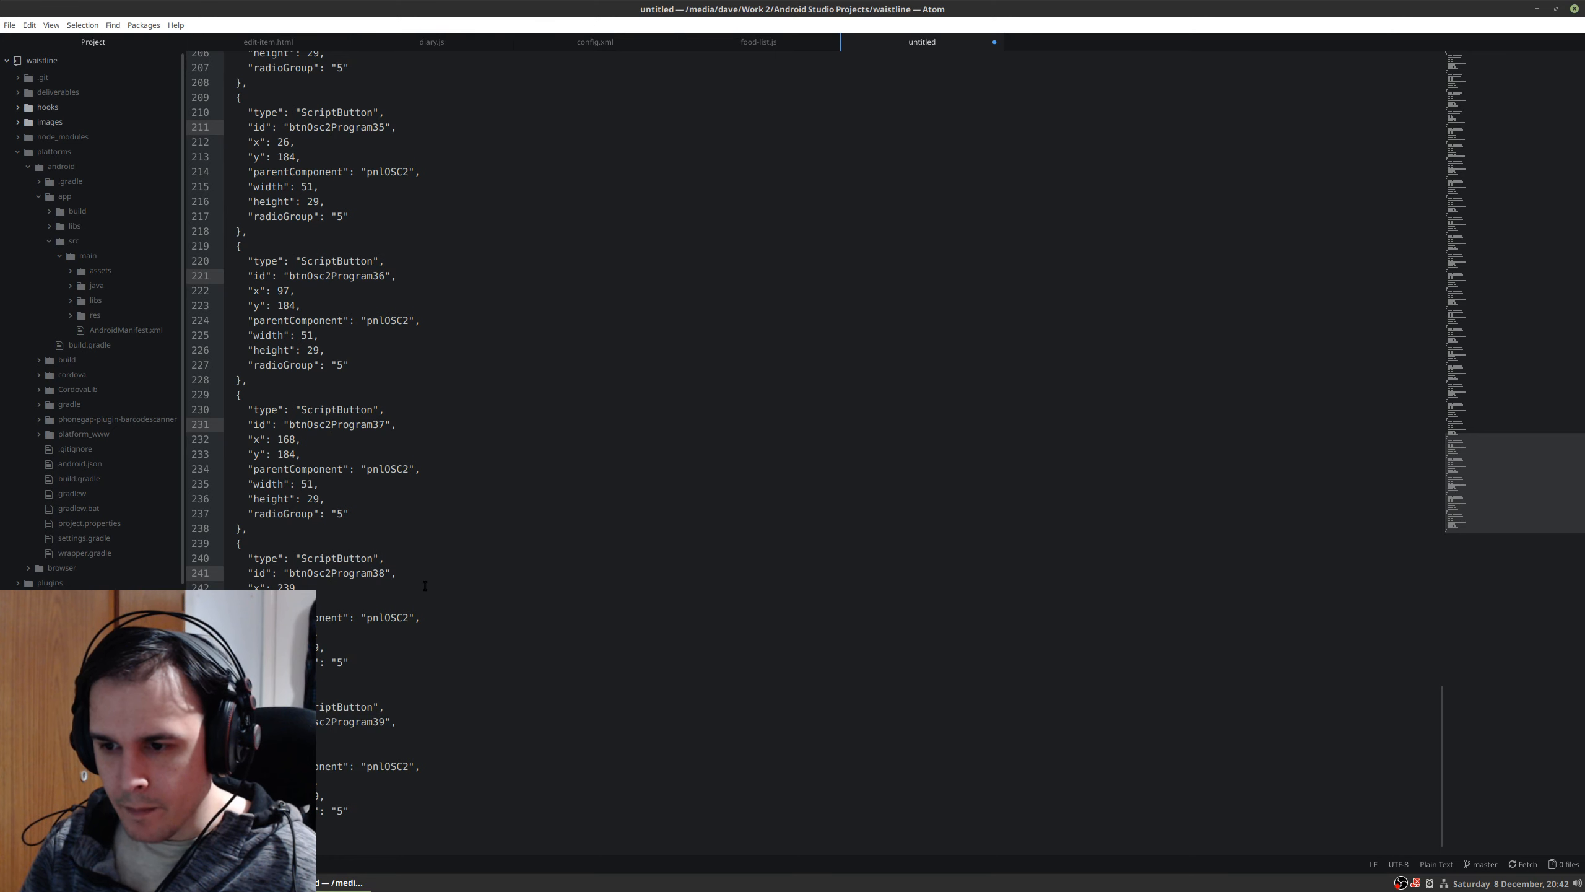
key("Escape")
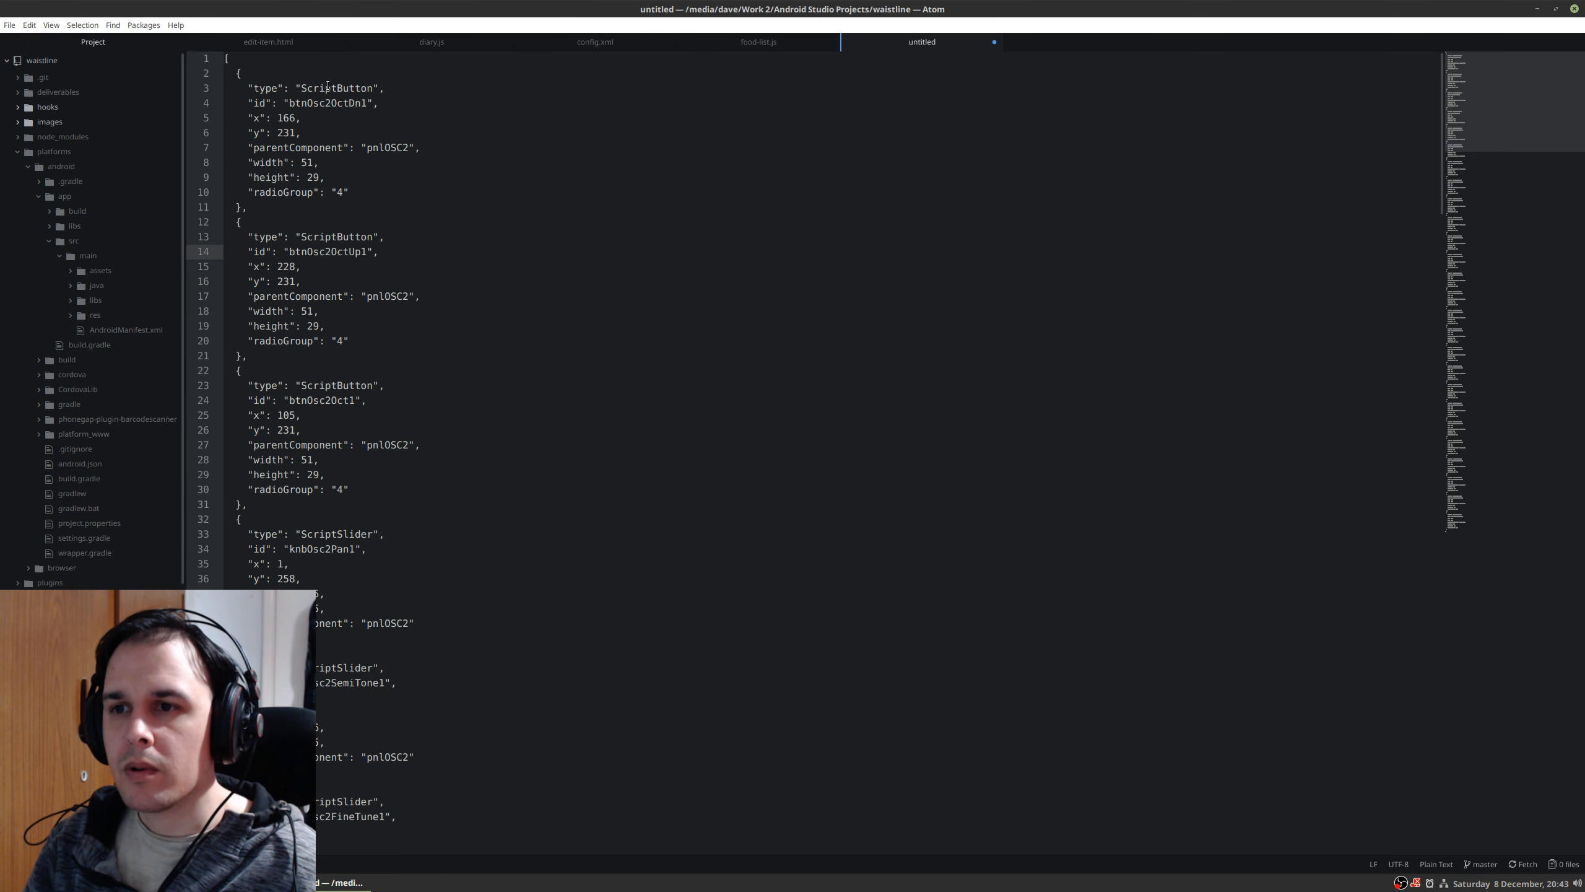
- Remove the trailing 1 from the three octave button ids, leaving btnOsc2OctDn, btnOsc2OctUp and btnOsc2Oct
left_click(367, 104)
key("BackSpace")
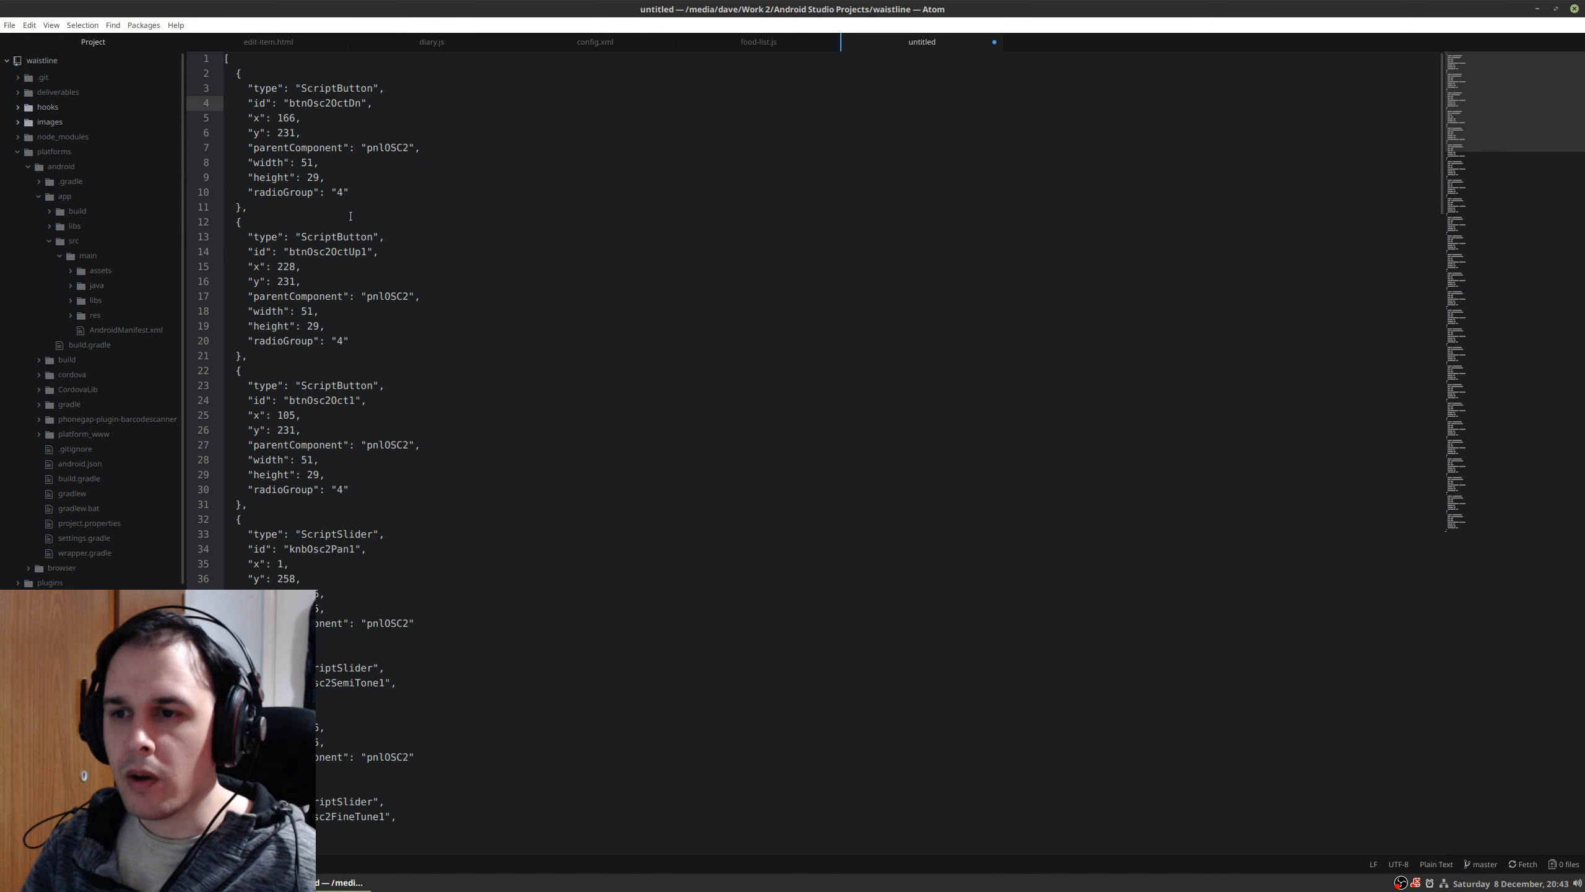
left_click(368, 251)
key("BackSpace")
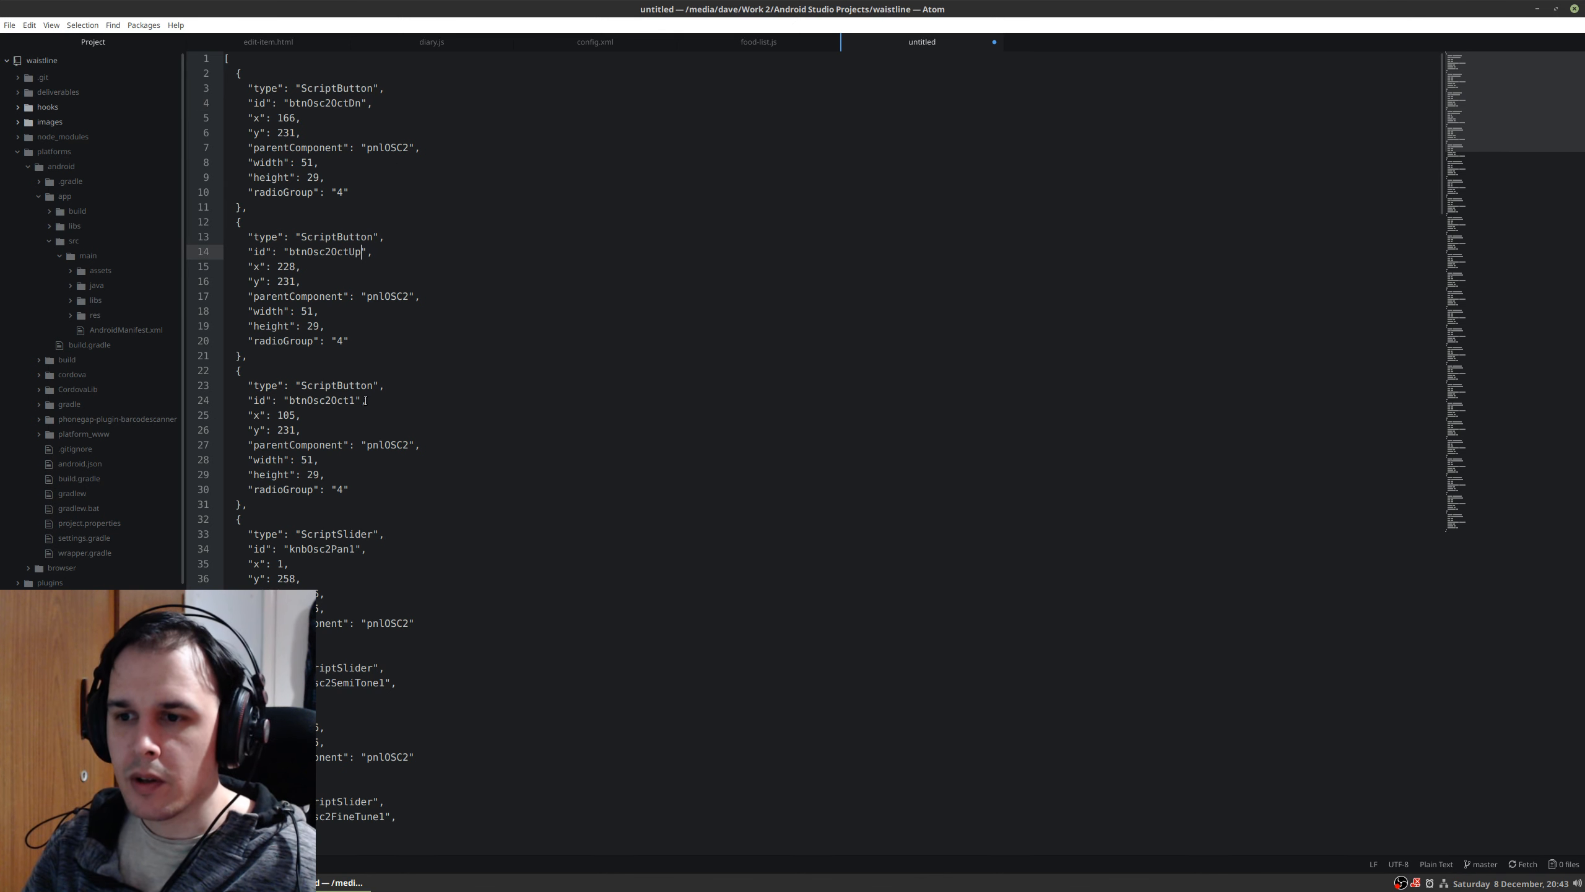
left_click(357, 401)
key("BackSpace")
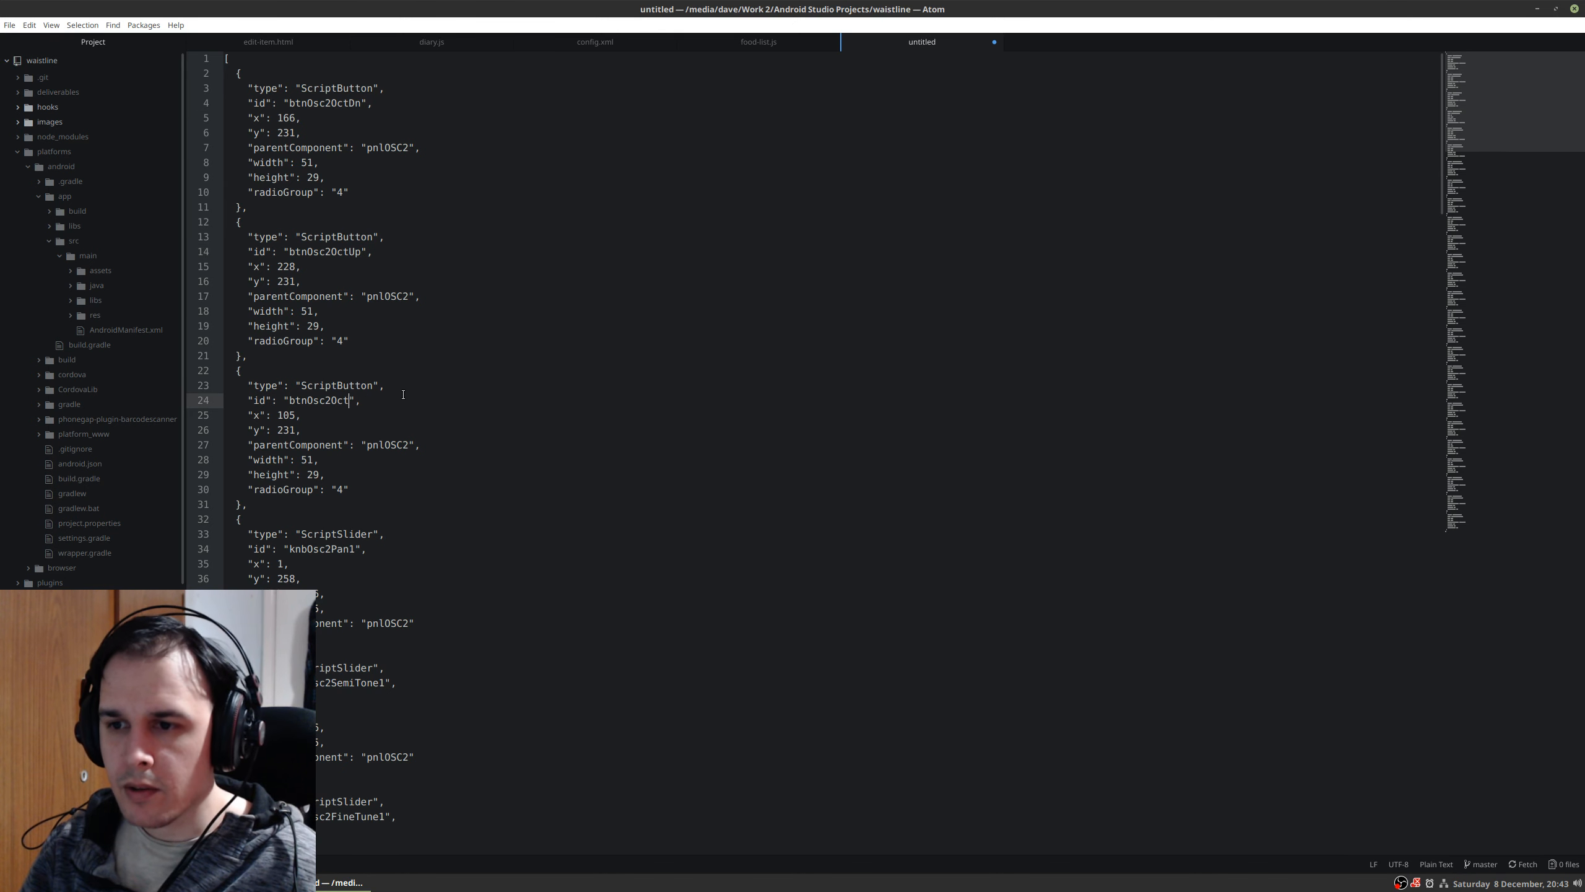
- Remove the trailing 1 from the three knob ids, leaving knbOsc2Pan, knbOsc2SemiTone and knbOsc2FineTune
scroll(396, 403, "down", 2)
left_click(359, 490)
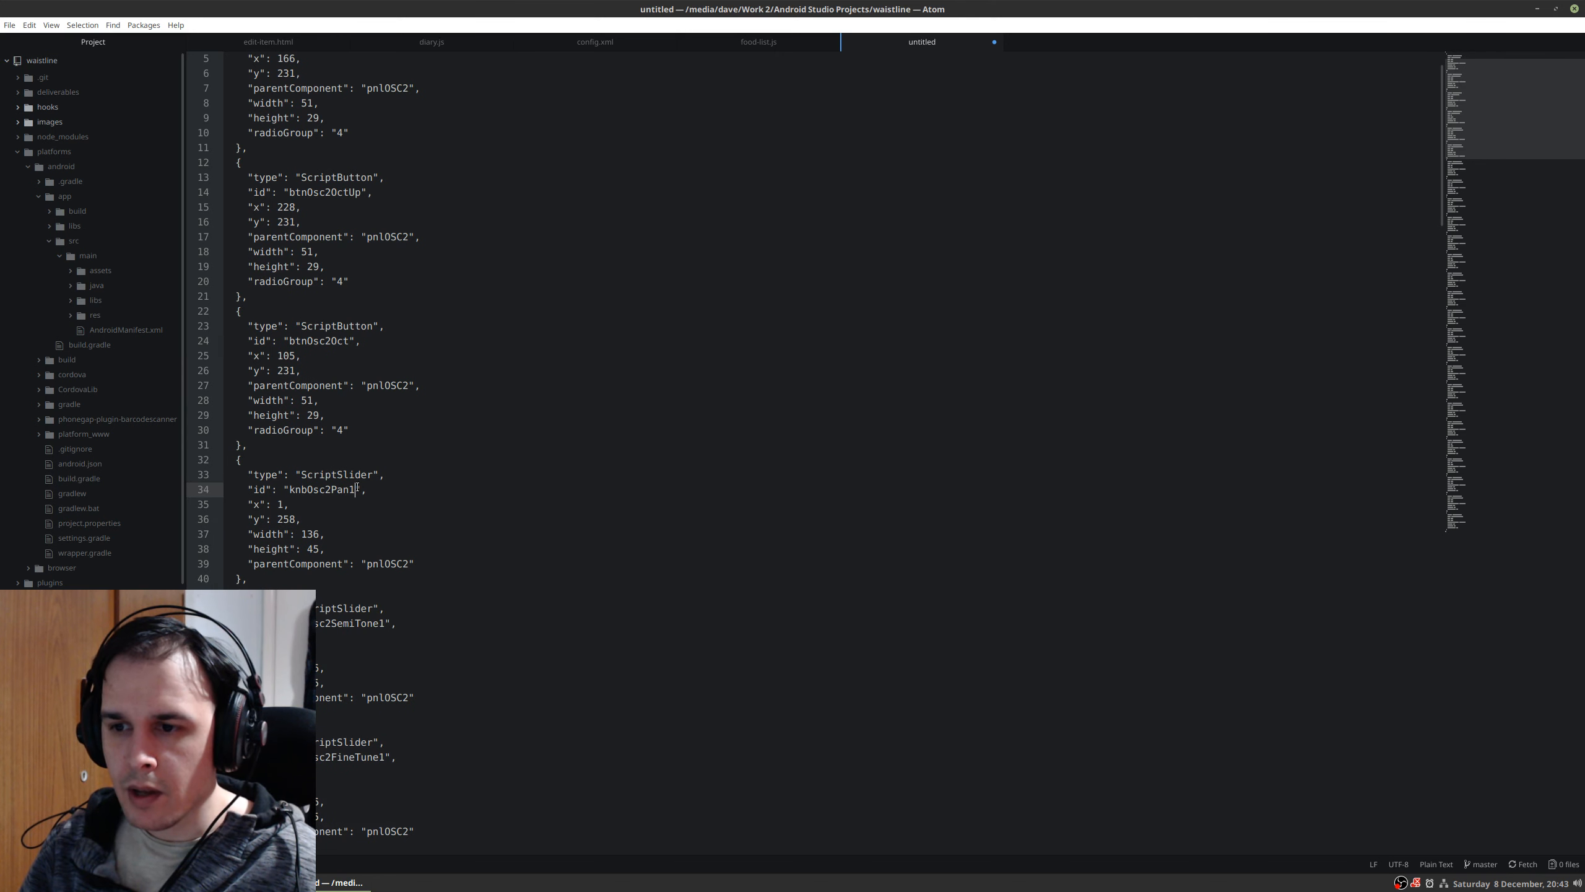
key("BackSpace")
scroll(385, 496, "down", 5)
left_click(386, 475)
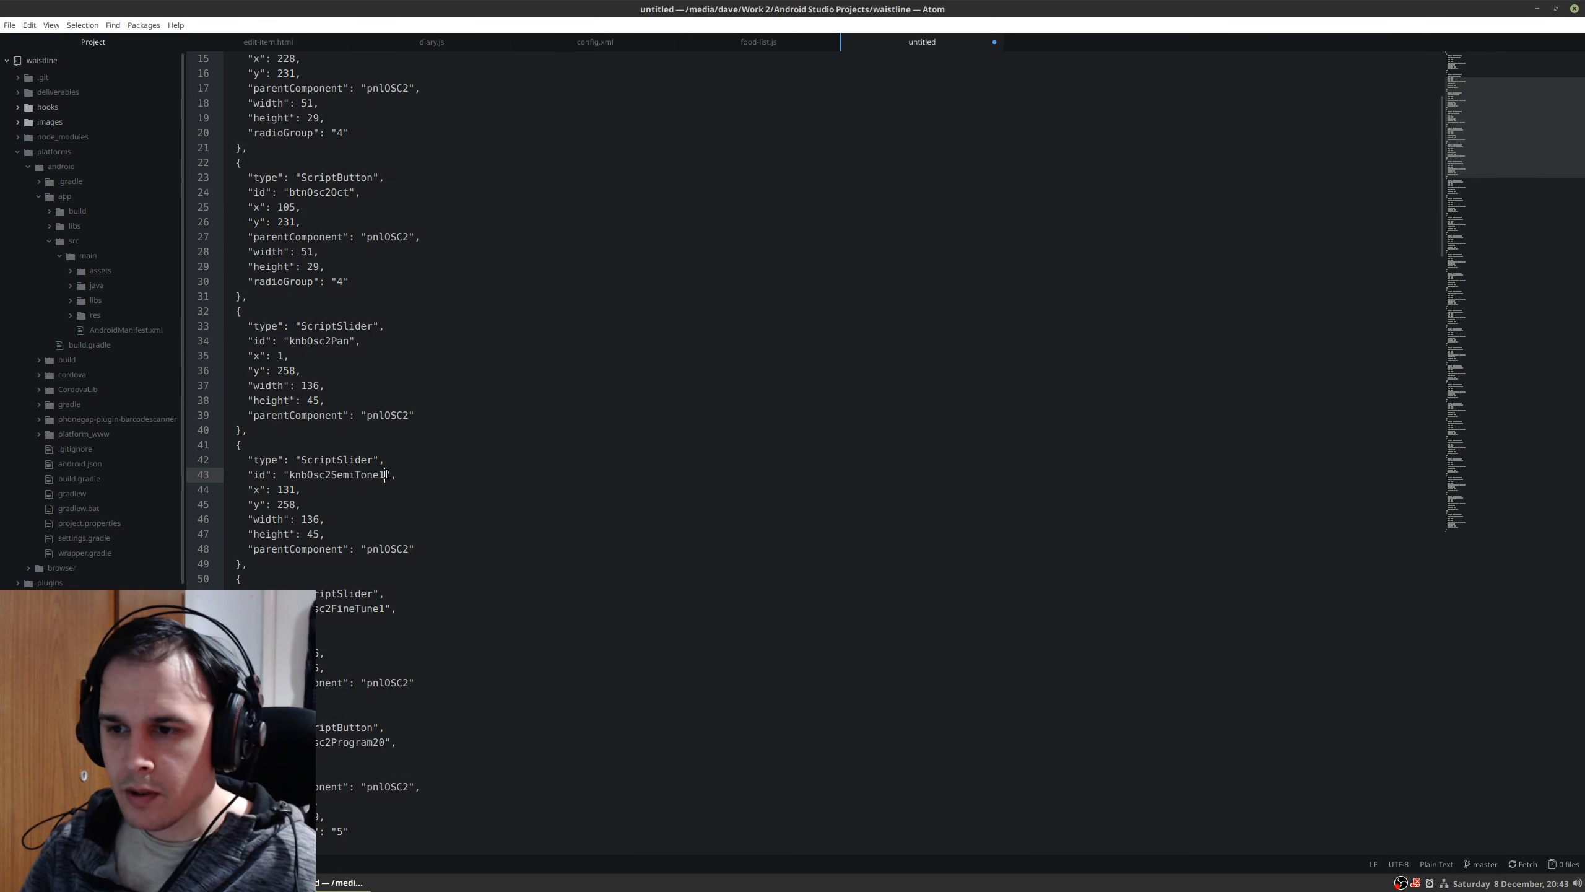
key("BackSpace")
left_click(382, 608)
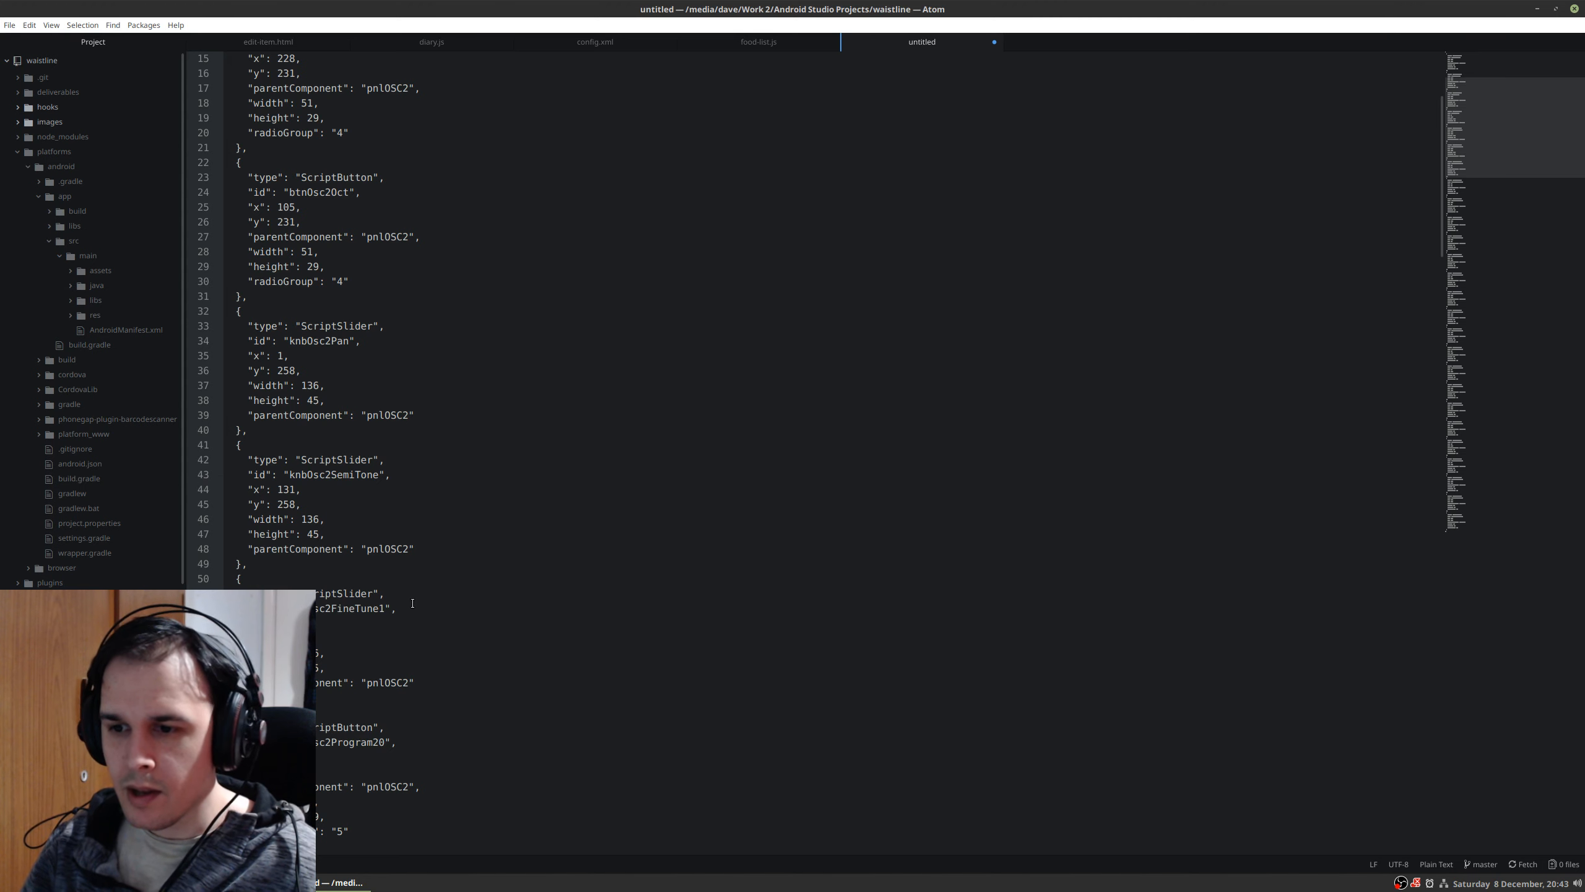
- Rename the ids btnOsc2Program20, 21 and 22 to btnOsc2Program0, btnOsc2Program1 and btnOsc2Program2
scroll(428, 575, "down", 8)
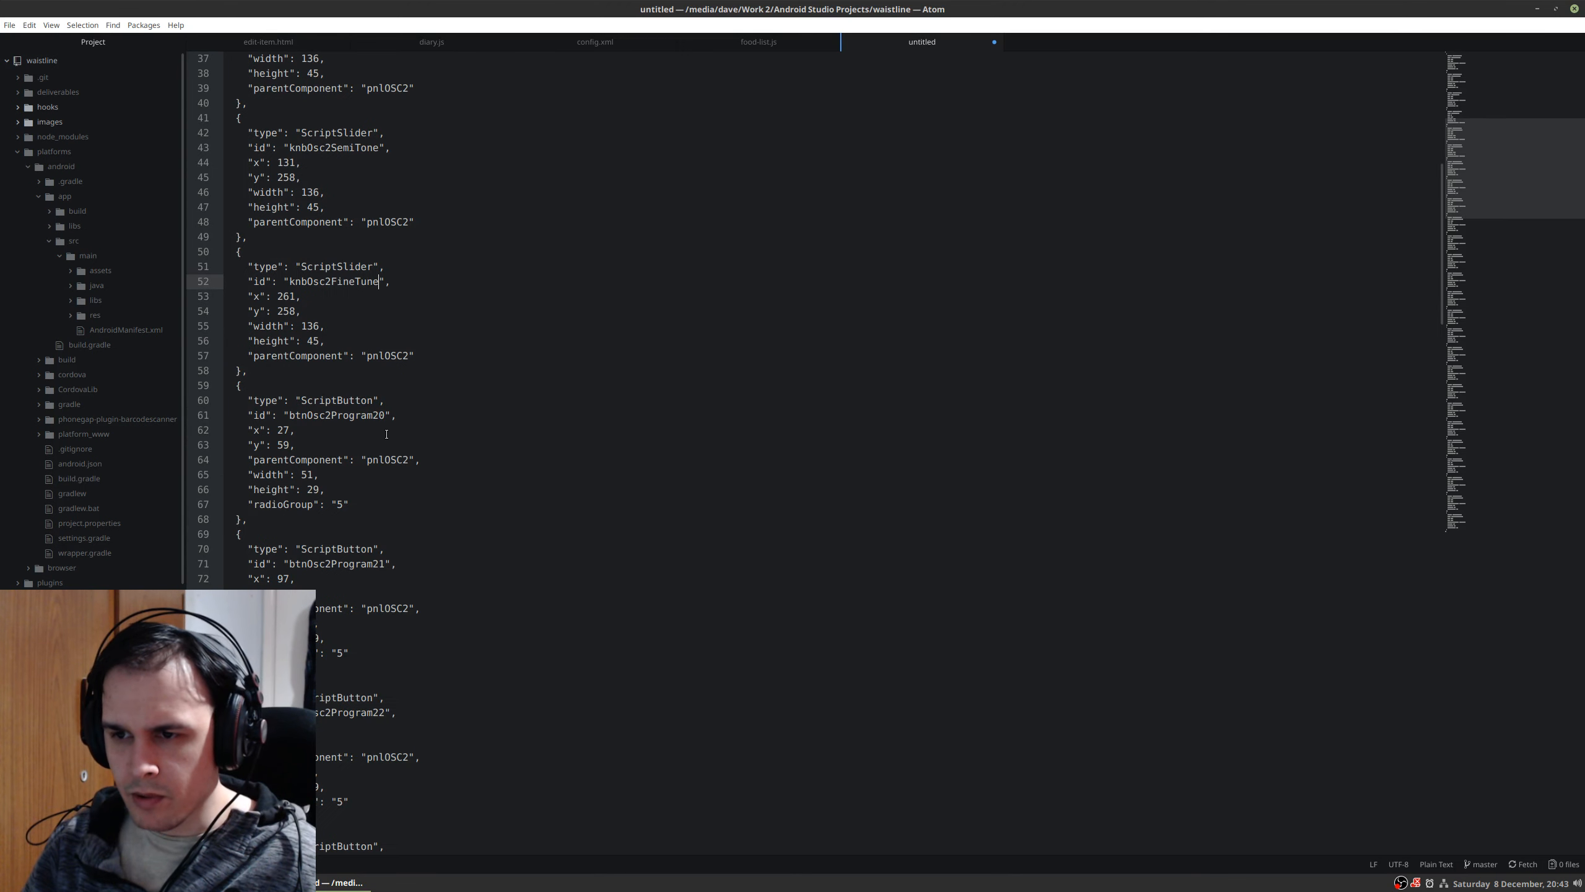
left_click(382, 416)
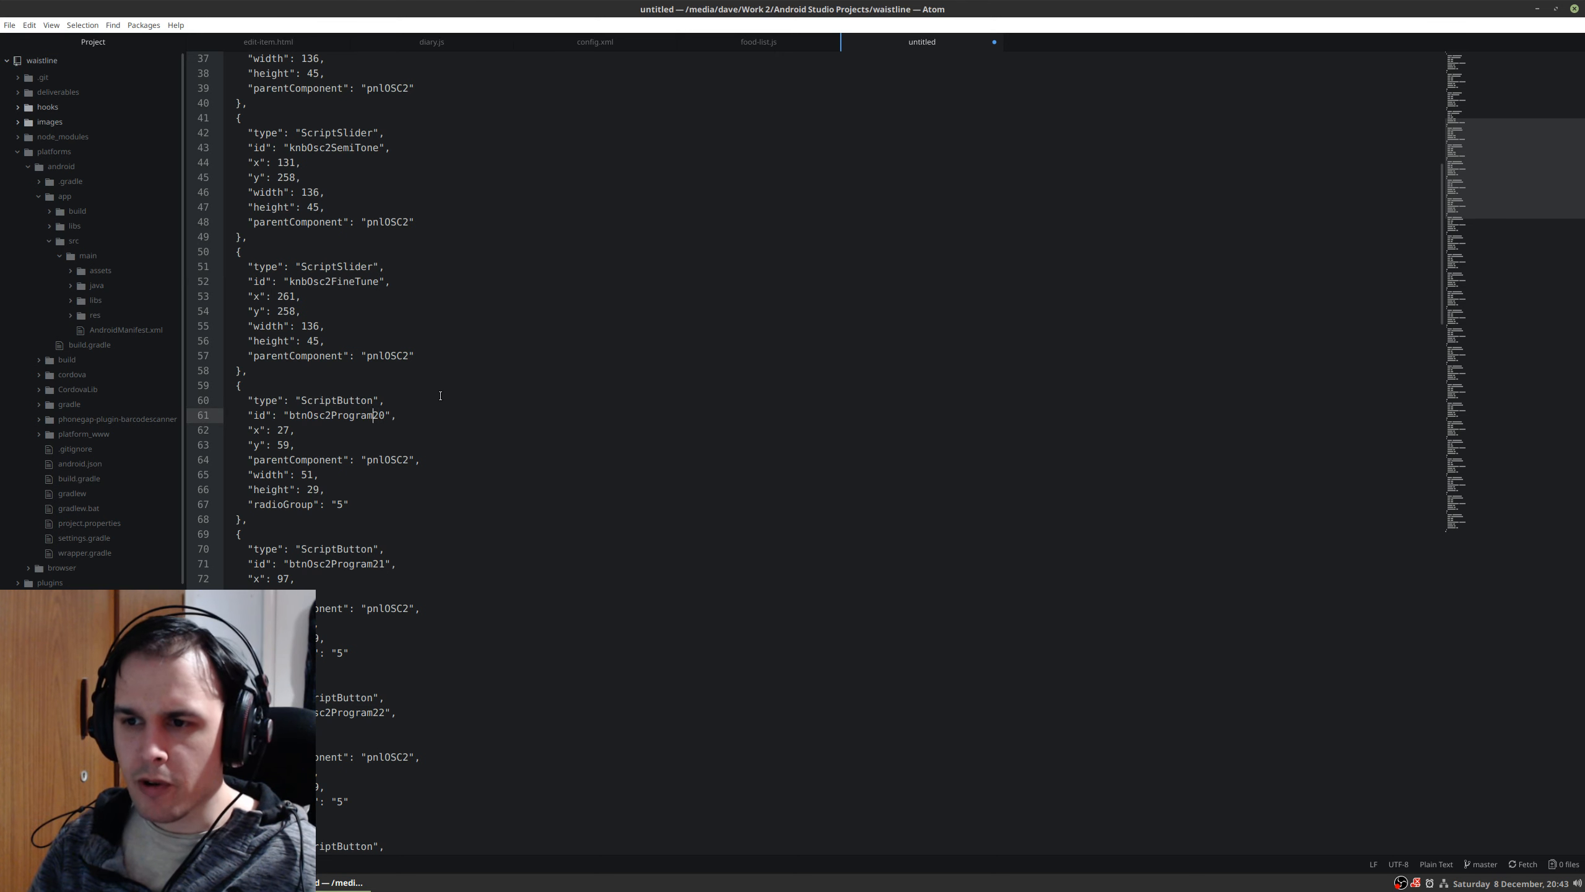
key("Delete")
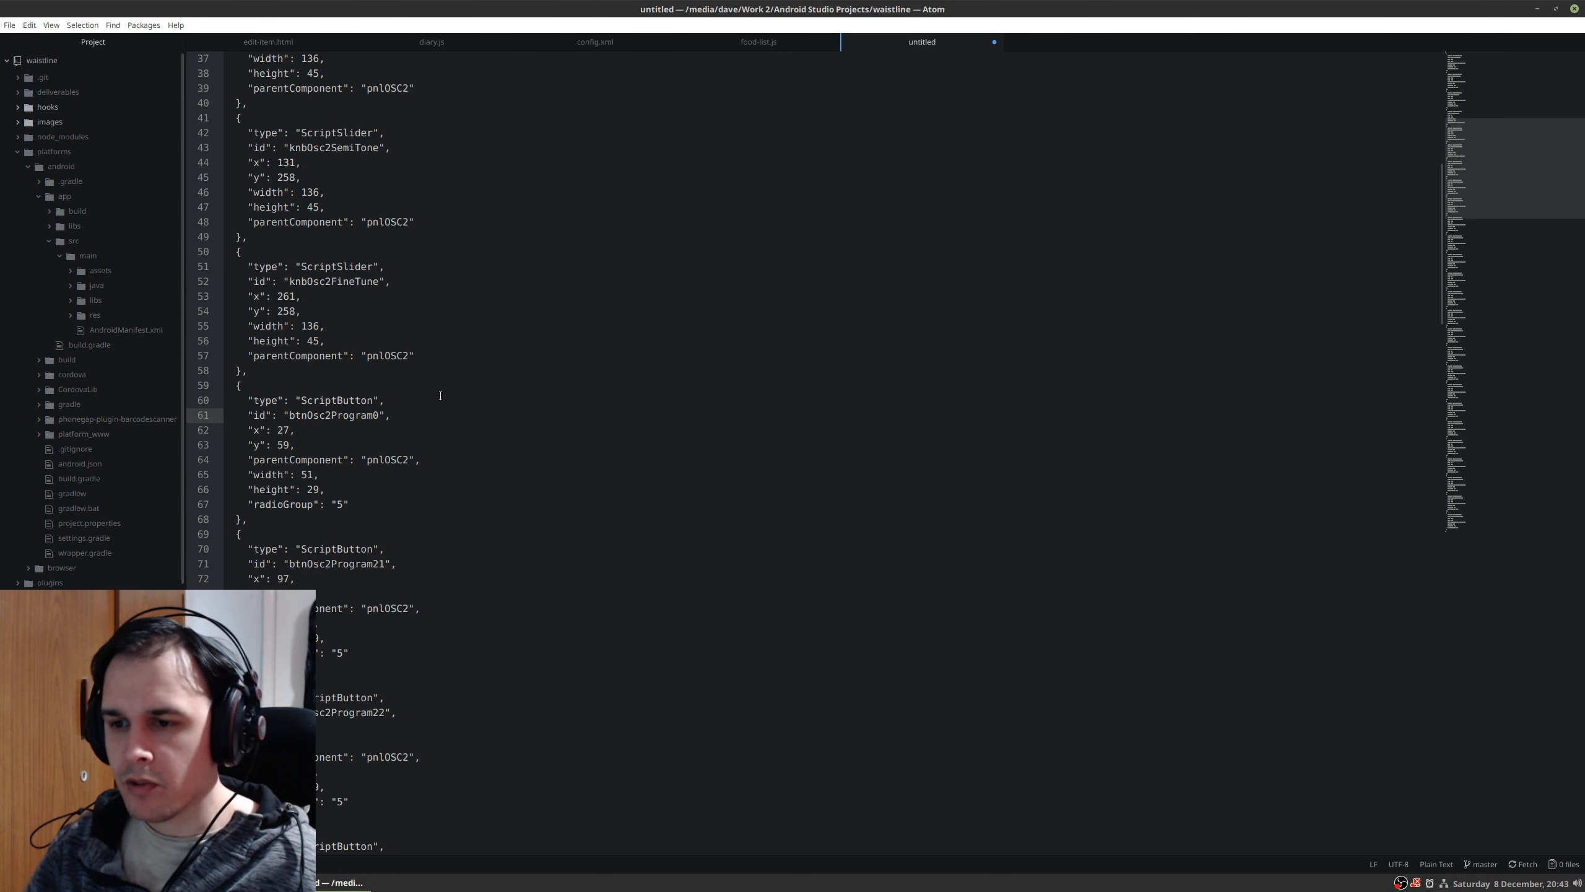
key("BackSpace")
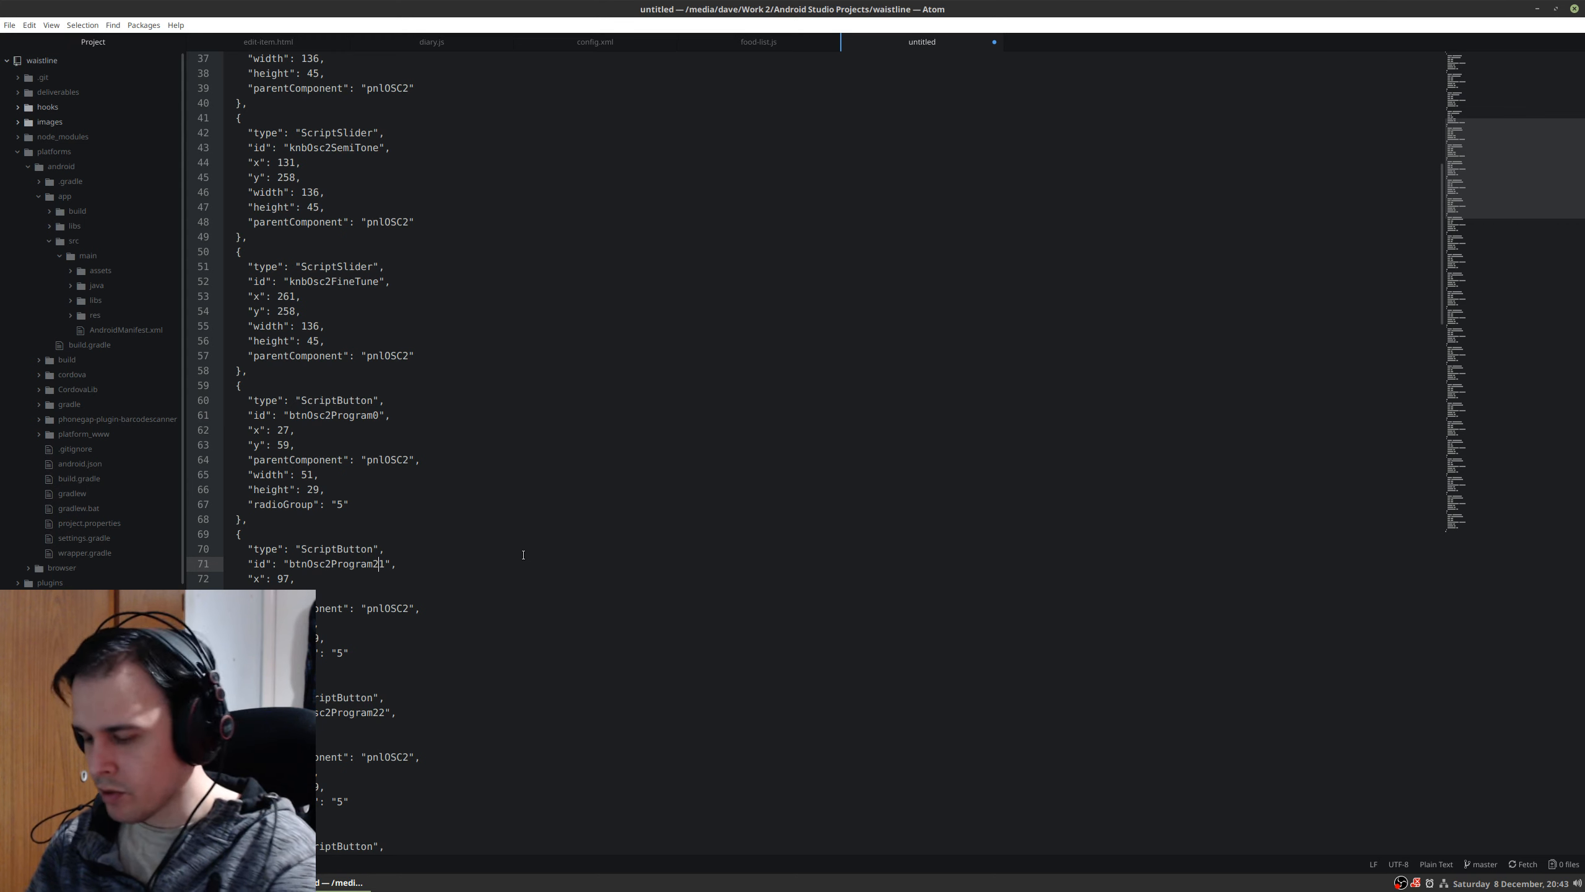
scroll(437, 543, "down", 4)
left_click(381, 537)
key("BackSpace")
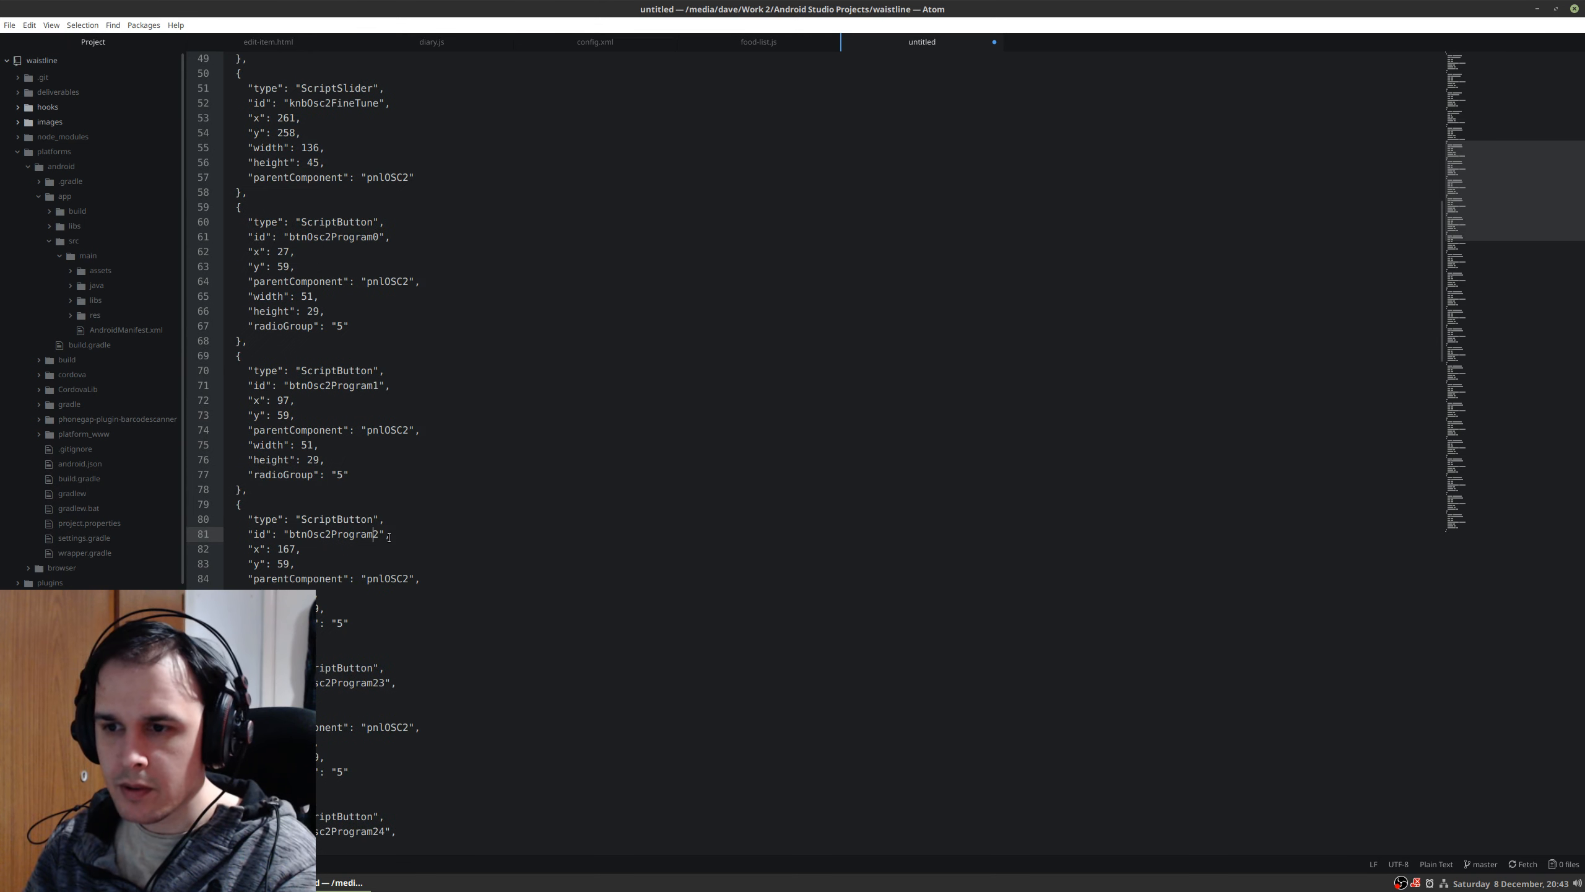
- Rename the ids btnOsc2Program23 and btnOsc2Program24 to btnOsc2Program3 and btnOsc2Program4
scroll(389, 537, "down", 1)
scroll(389, 539, "down", 1)
left_click(378, 595)
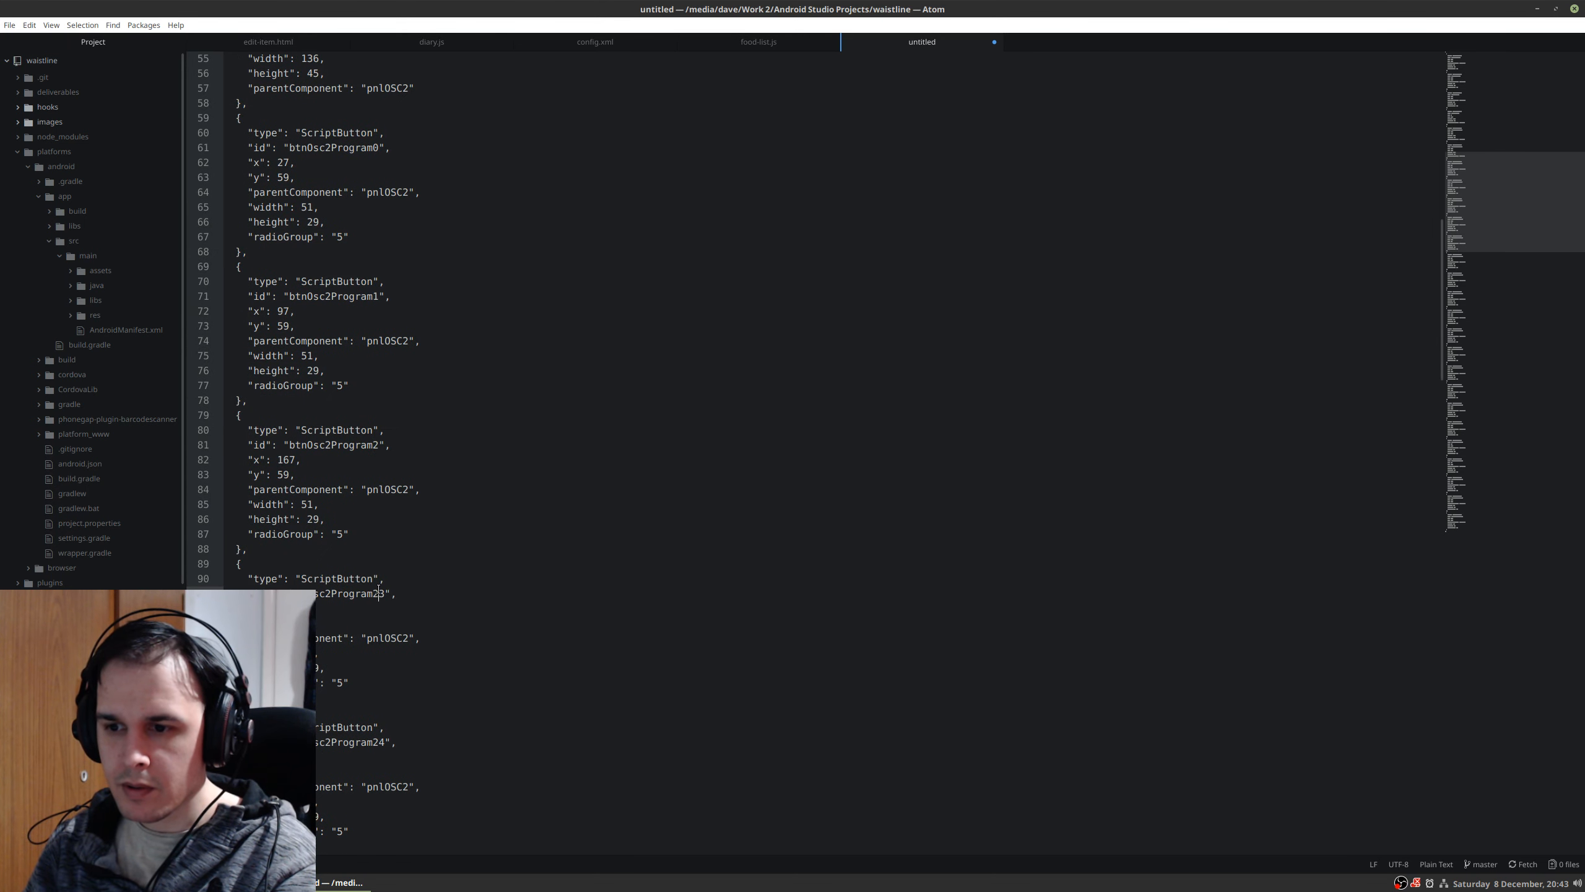
key("BackSpace")
scroll(372, 623, "down", 3)
left_click(378, 623)
key("BackSpace")
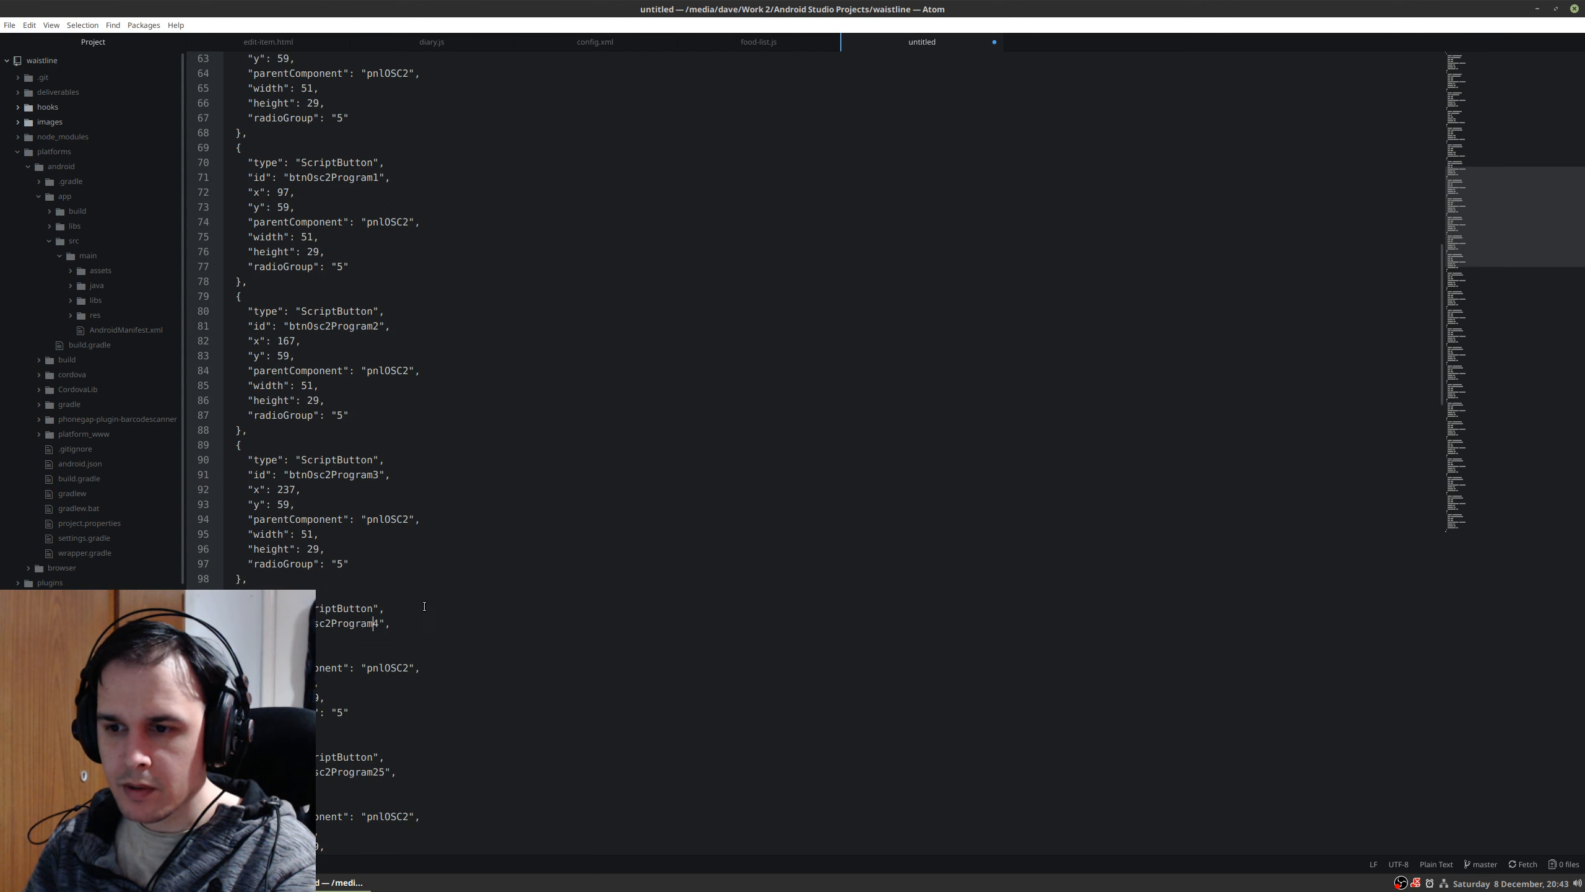
- Rename the ids btnOsc2Program25 through btnOsc2Program29 to btnOsc2Program5 through btnOsc2Program9
scroll(421, 566, "down", 3)
left_click_drag(380, 622, 332, 623)
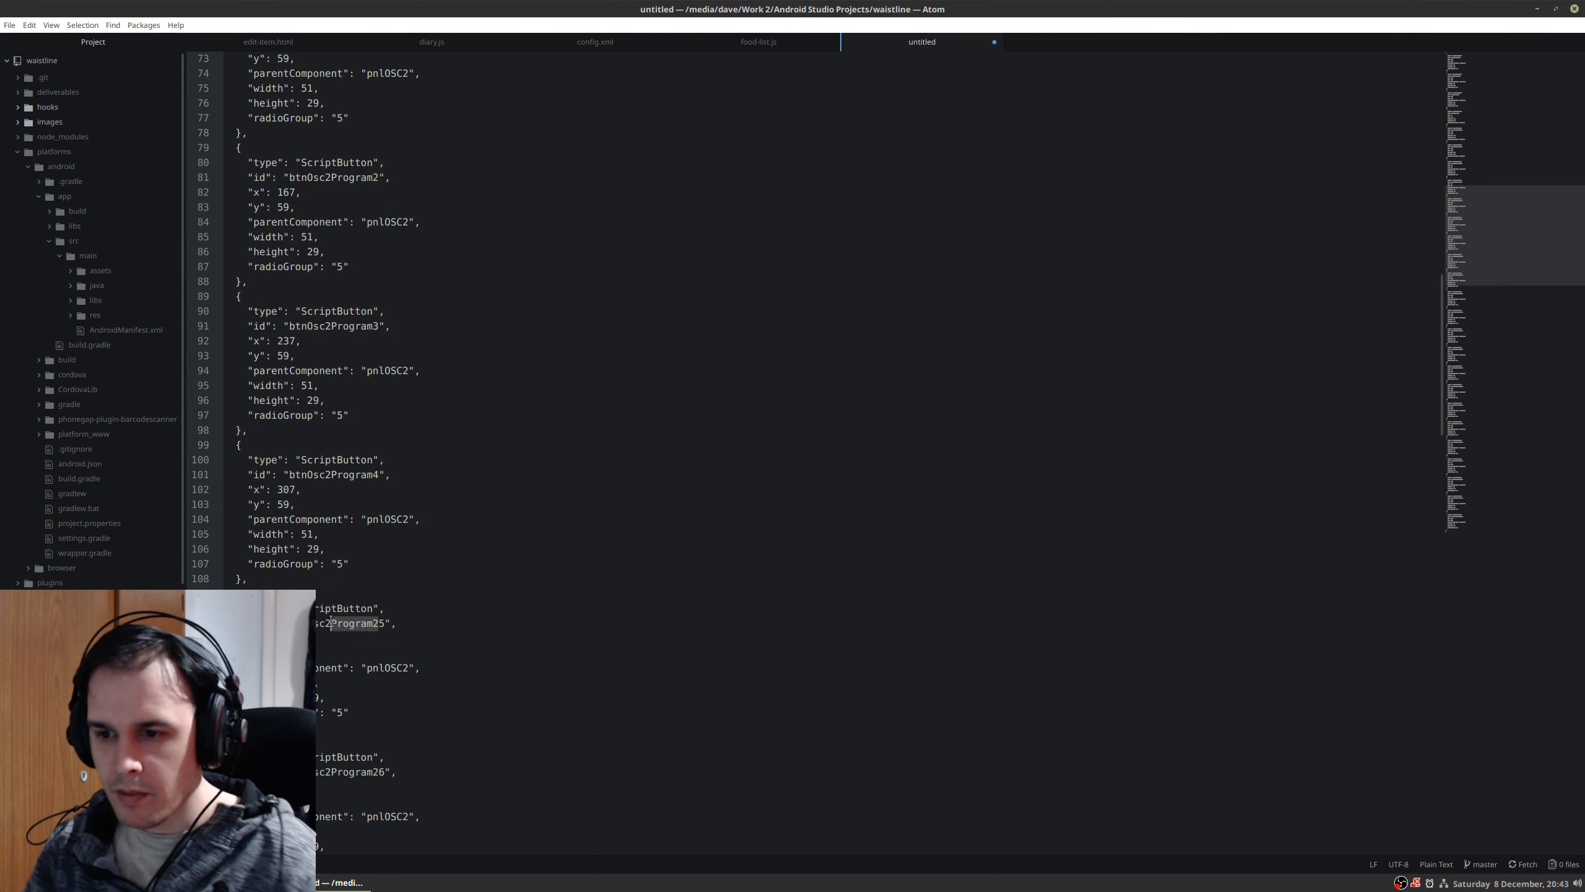
key("ctrl+d")
key("ctrl+d")
key("ctrl+d")
key("ctrl+d")
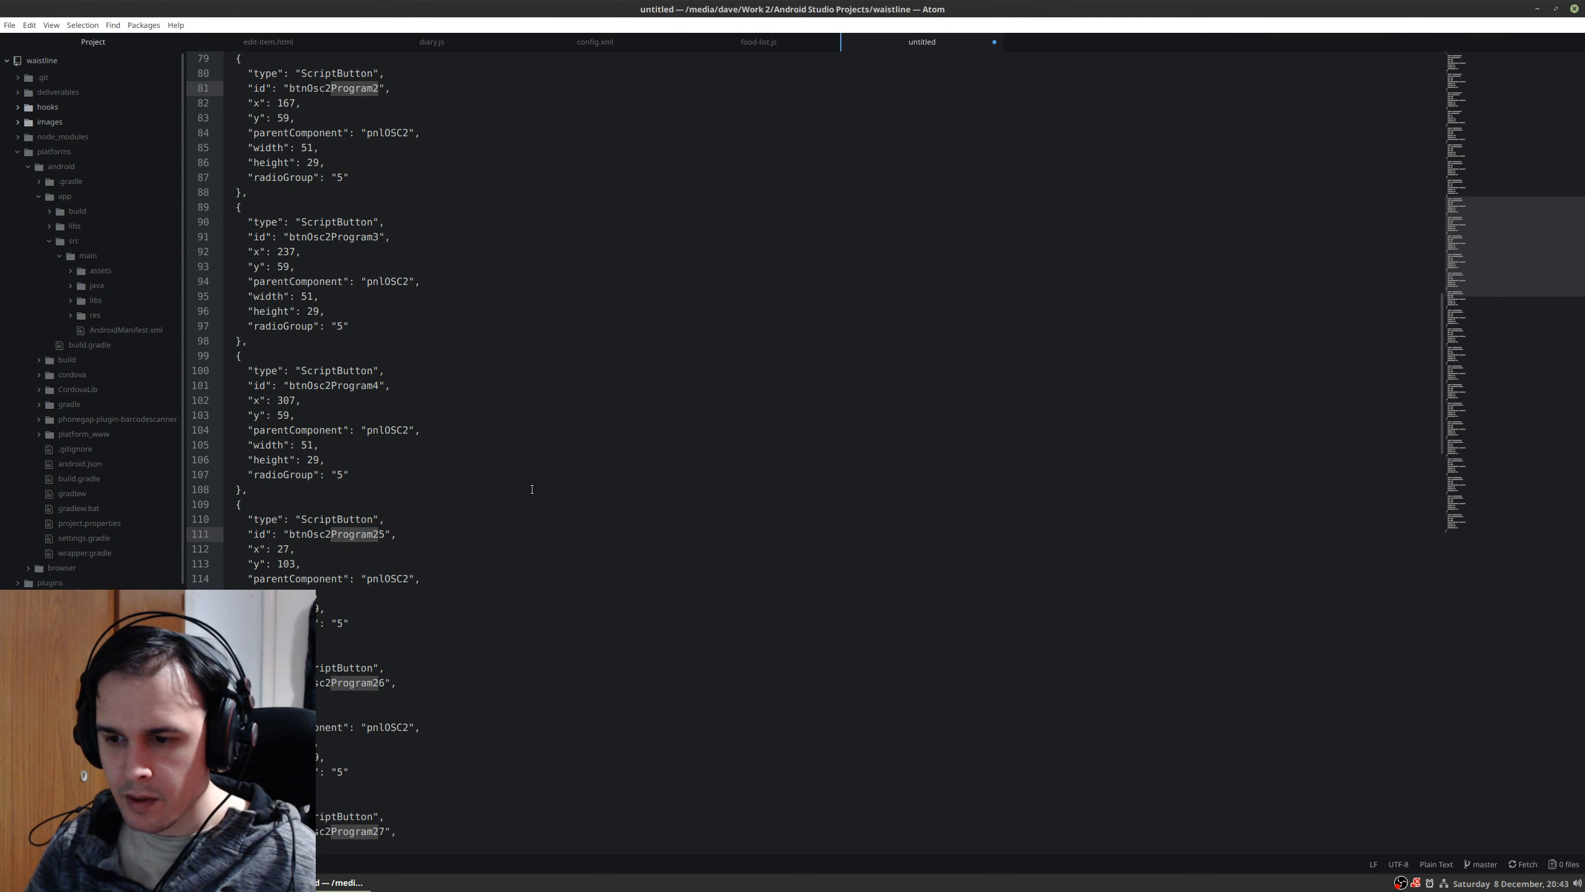
key("ctrl+d")
key("ctrl+d")
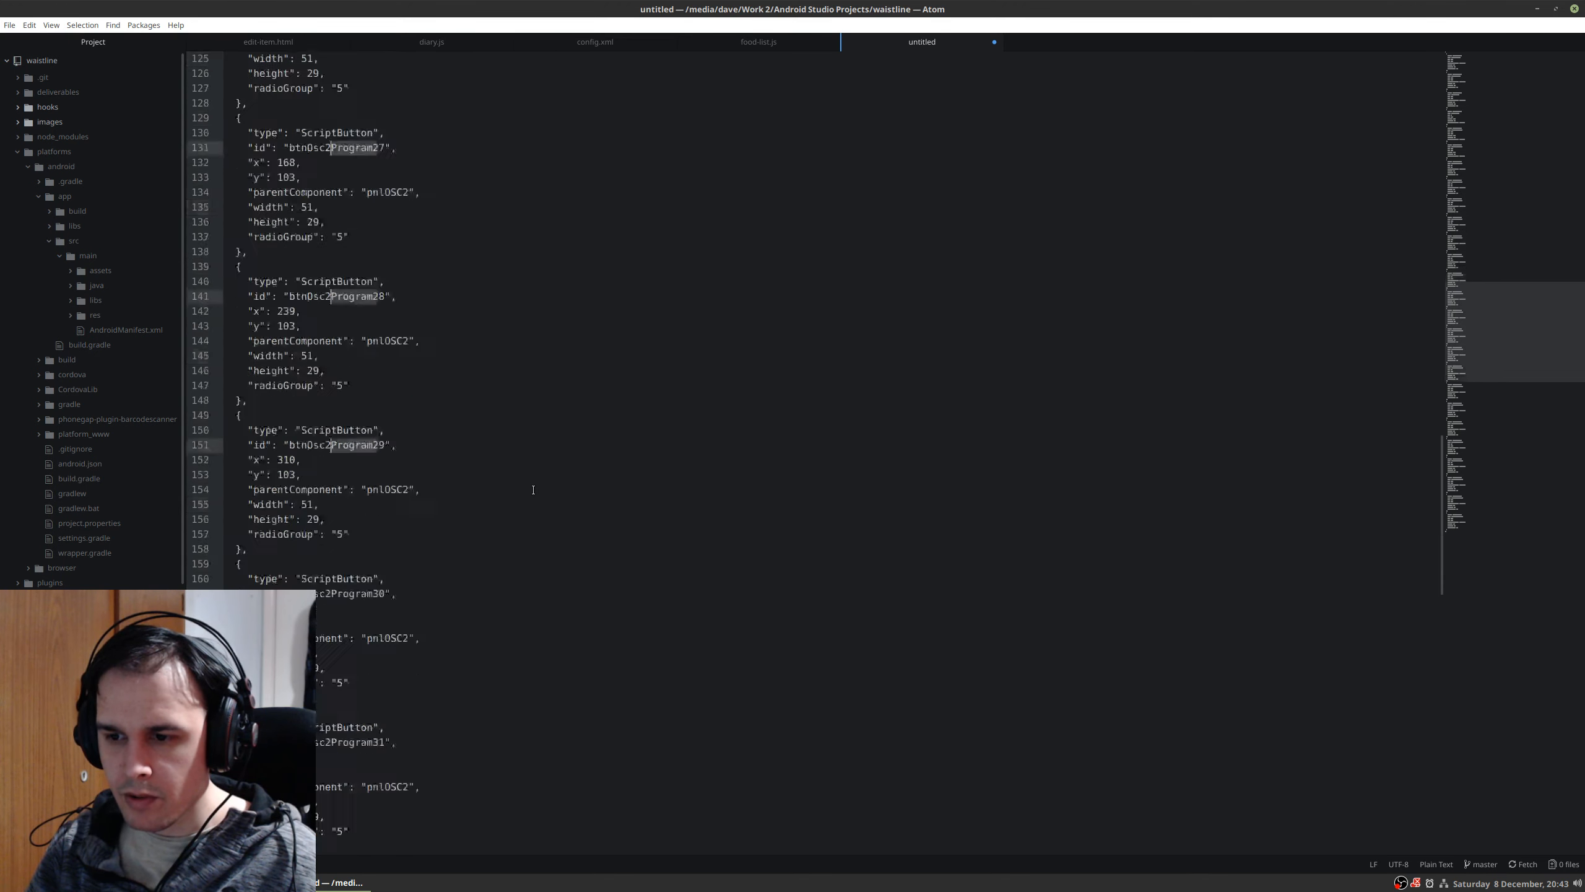
scroll(533, 490, "up", 10)
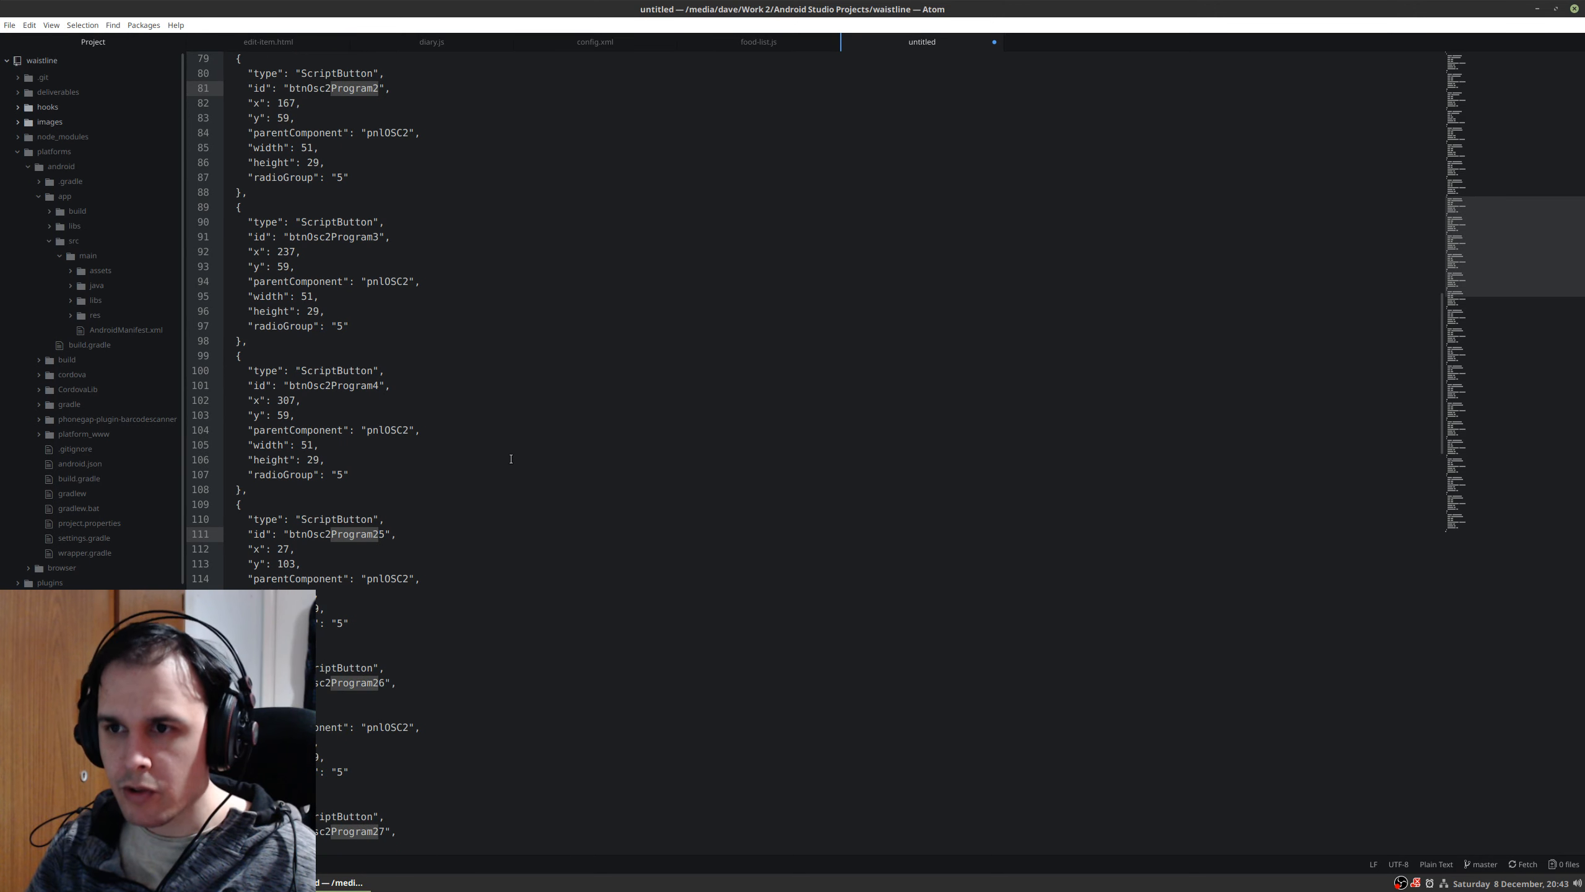
scroll(524, 424, "up", 2)
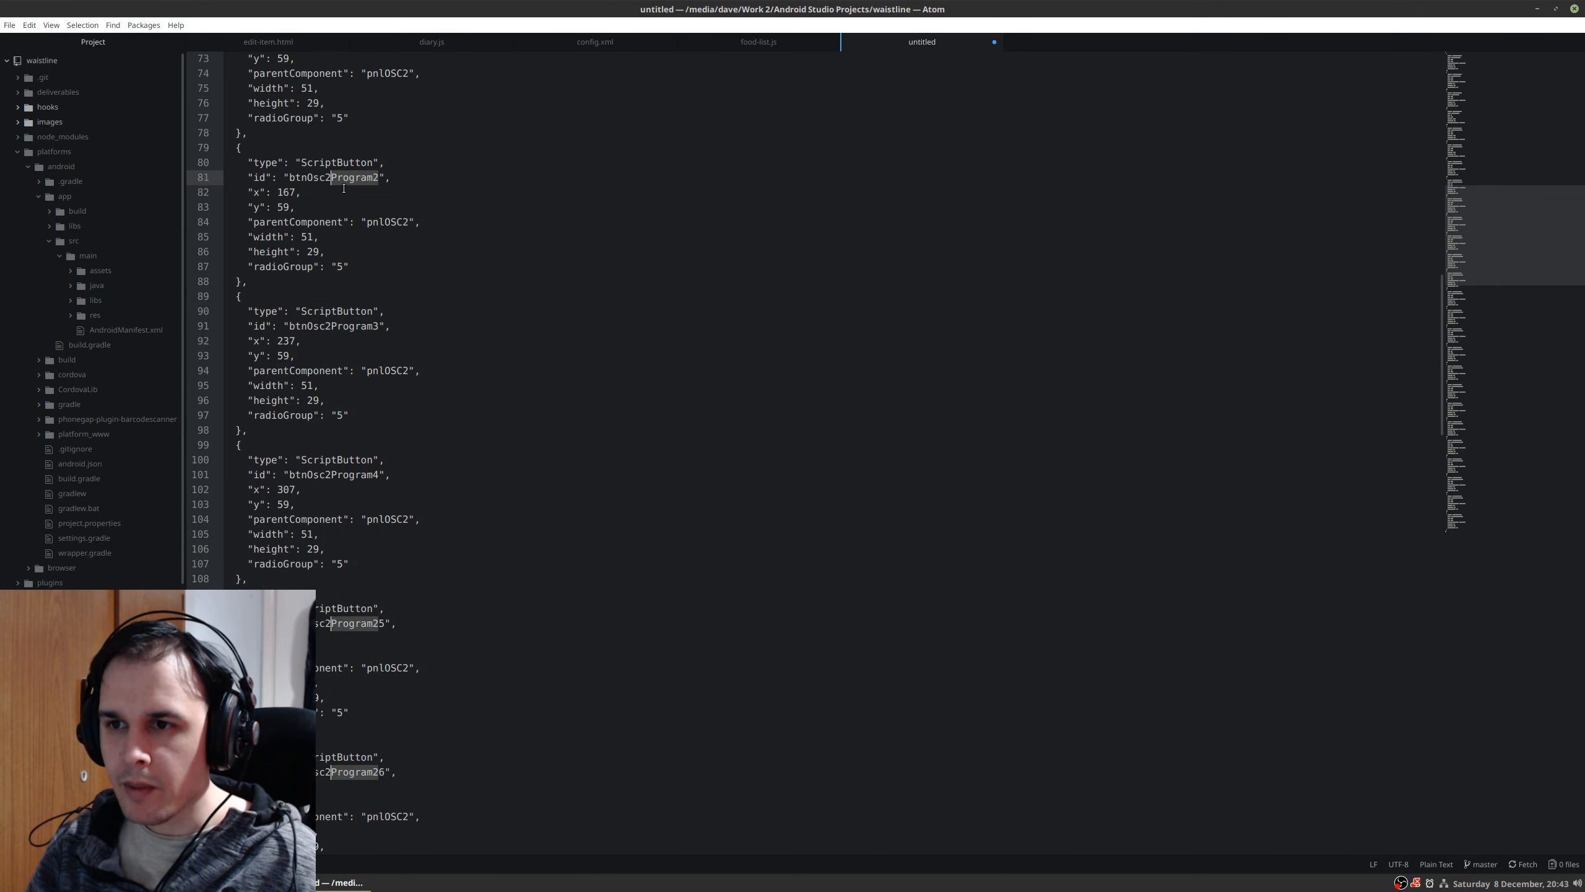
key("Right")
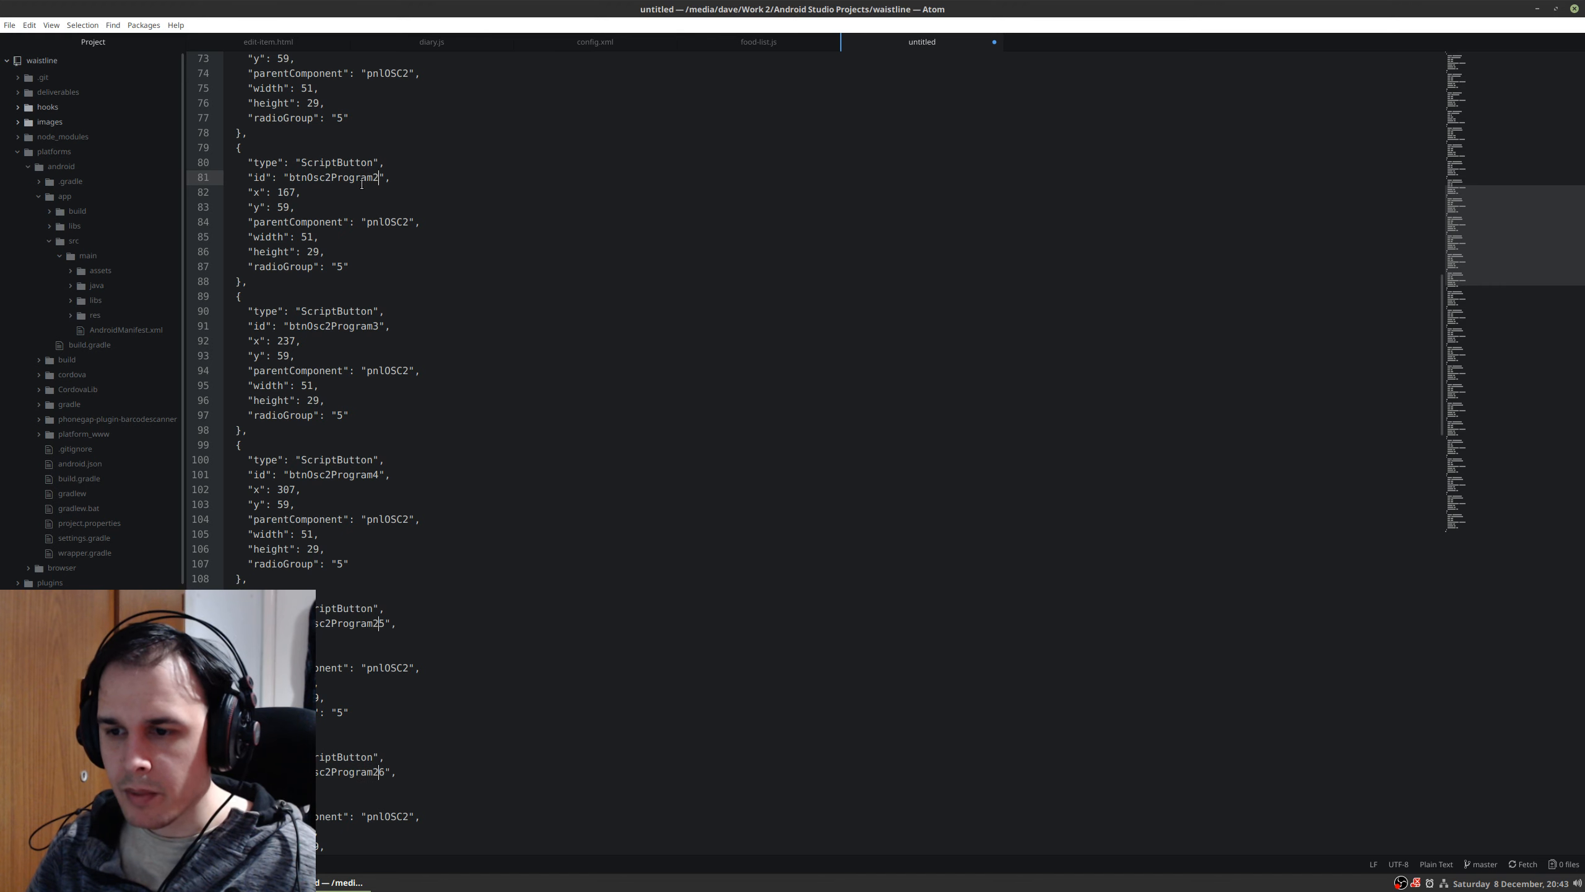
key("BackSpace")
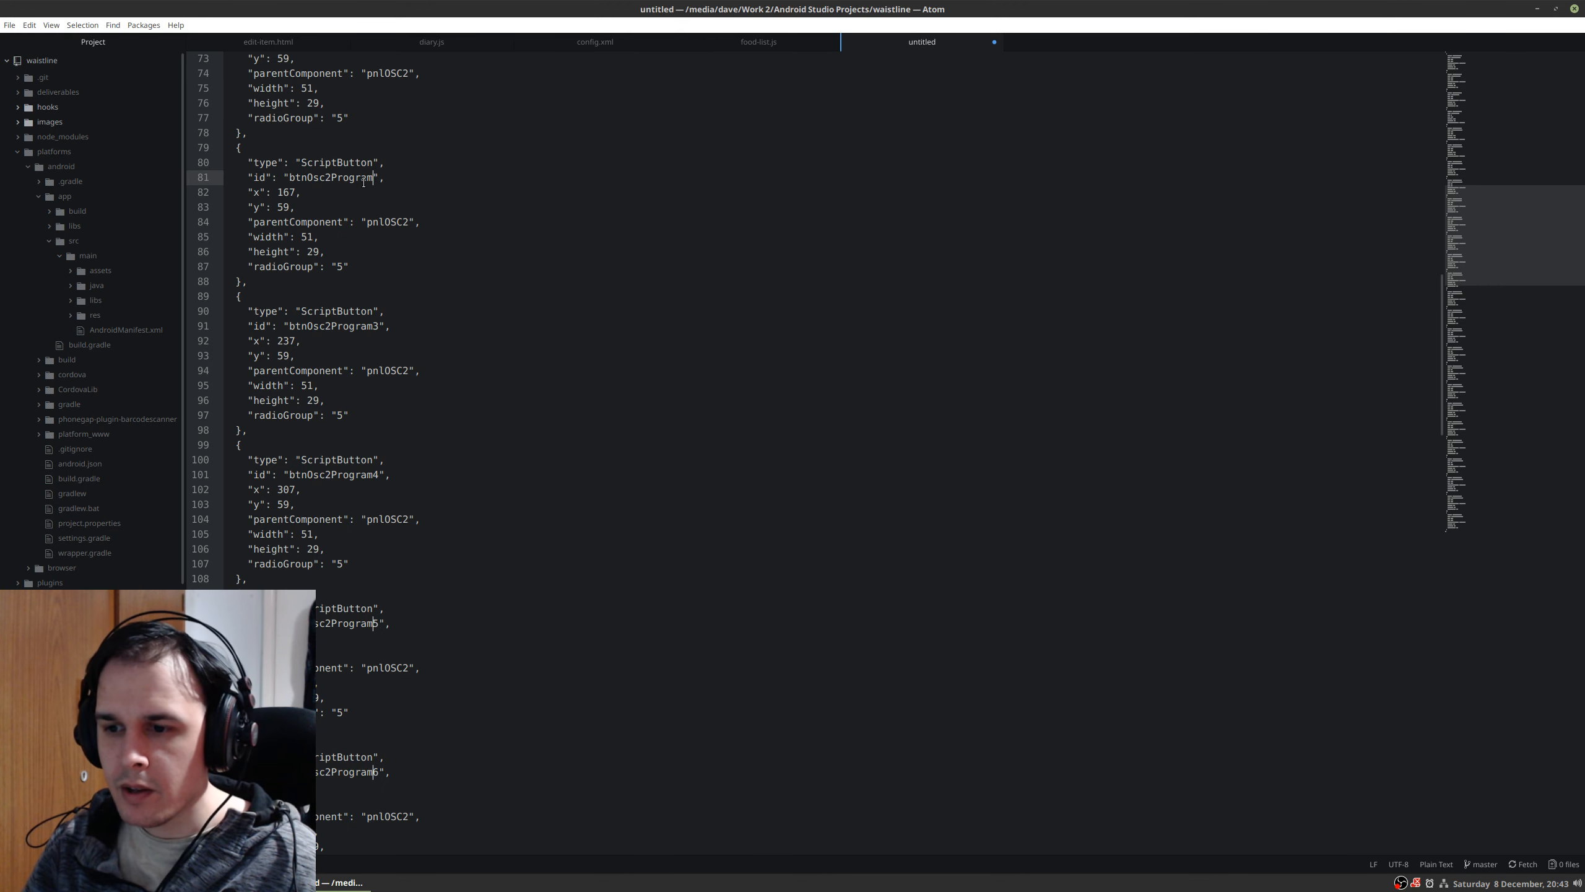
- Rename the ids btnOsc2Program30 through btnOsc2Program39 to btnOsc2Program10 through btnOsc2Program19
scroll(450, 262, "down", 20)
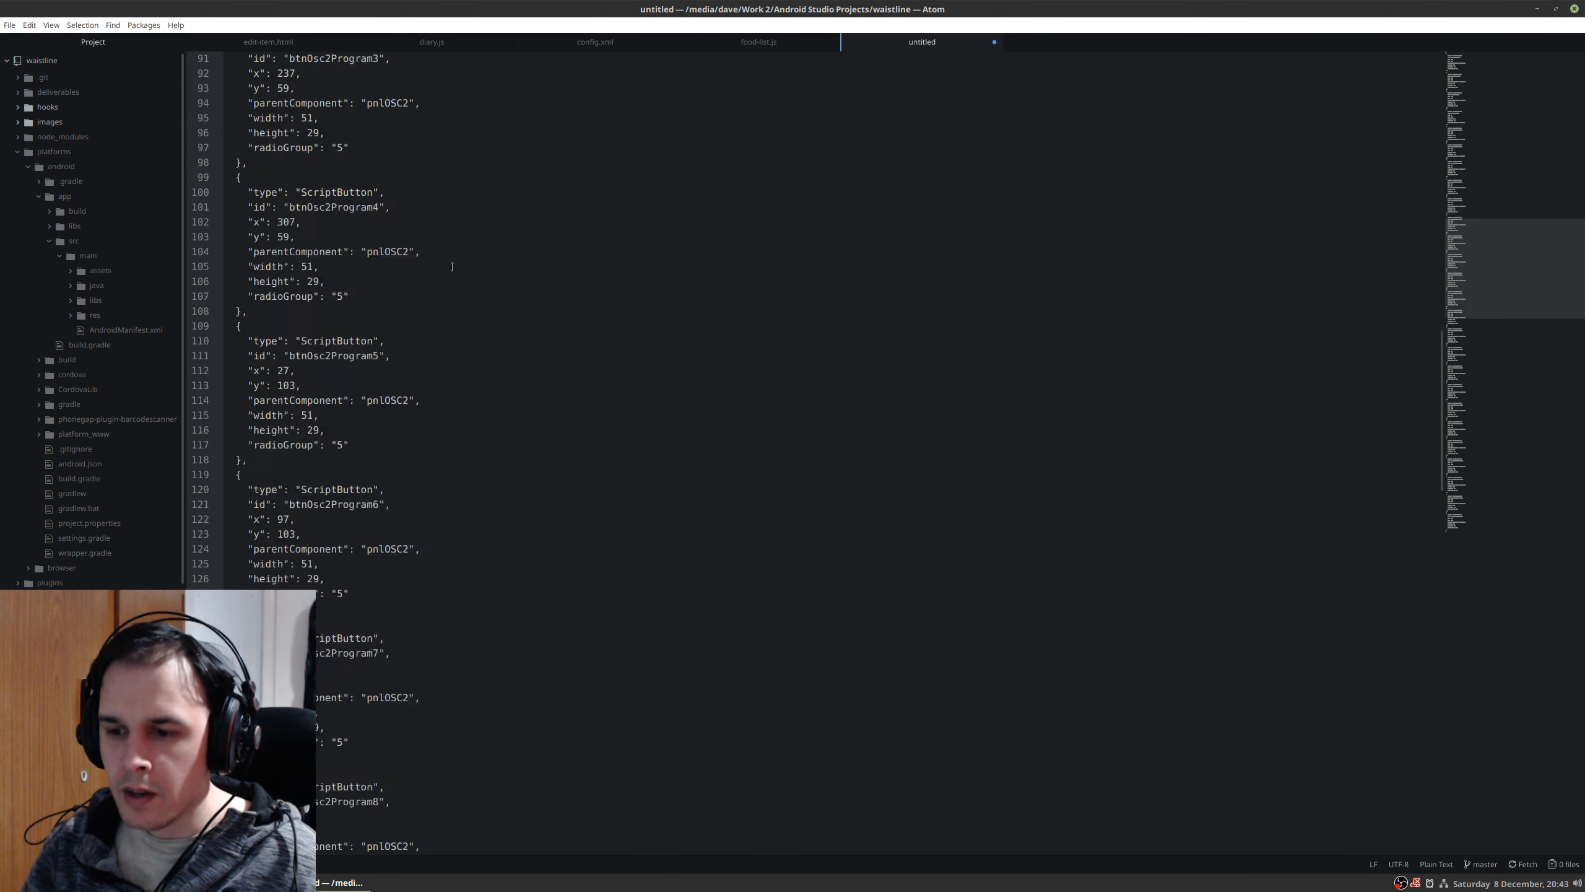
scroll(451, 530, "down", 1)
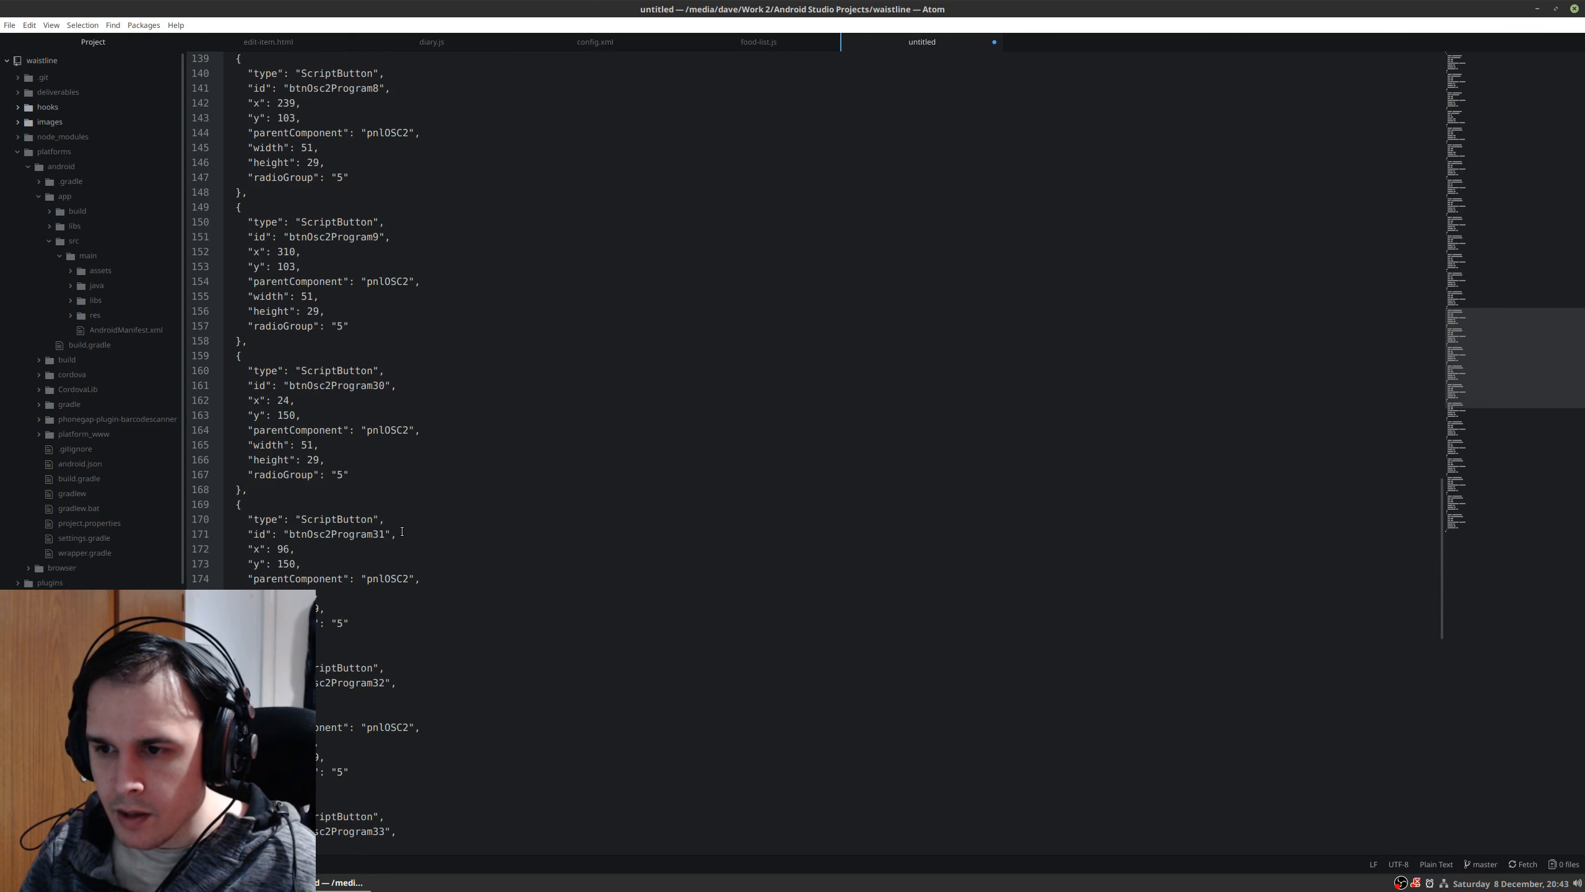
left_click_drag(379, 385, 319, 385)
key("ctrl+d")
key("ctrl+d")
key("ctrl+d")
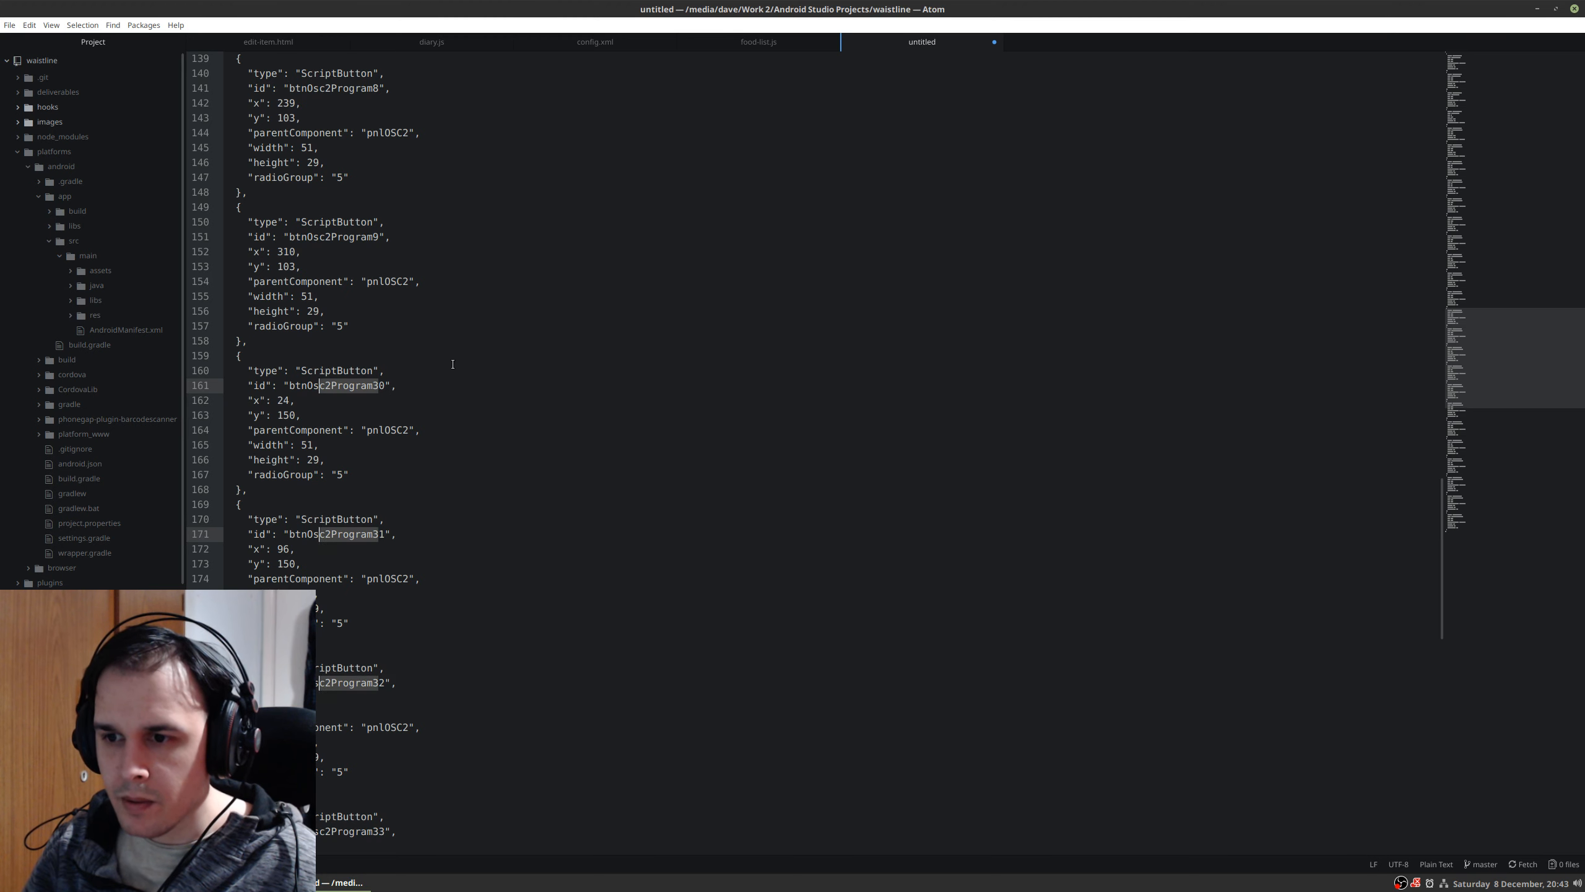
key("ctrl+d")
key("ctrl+d")
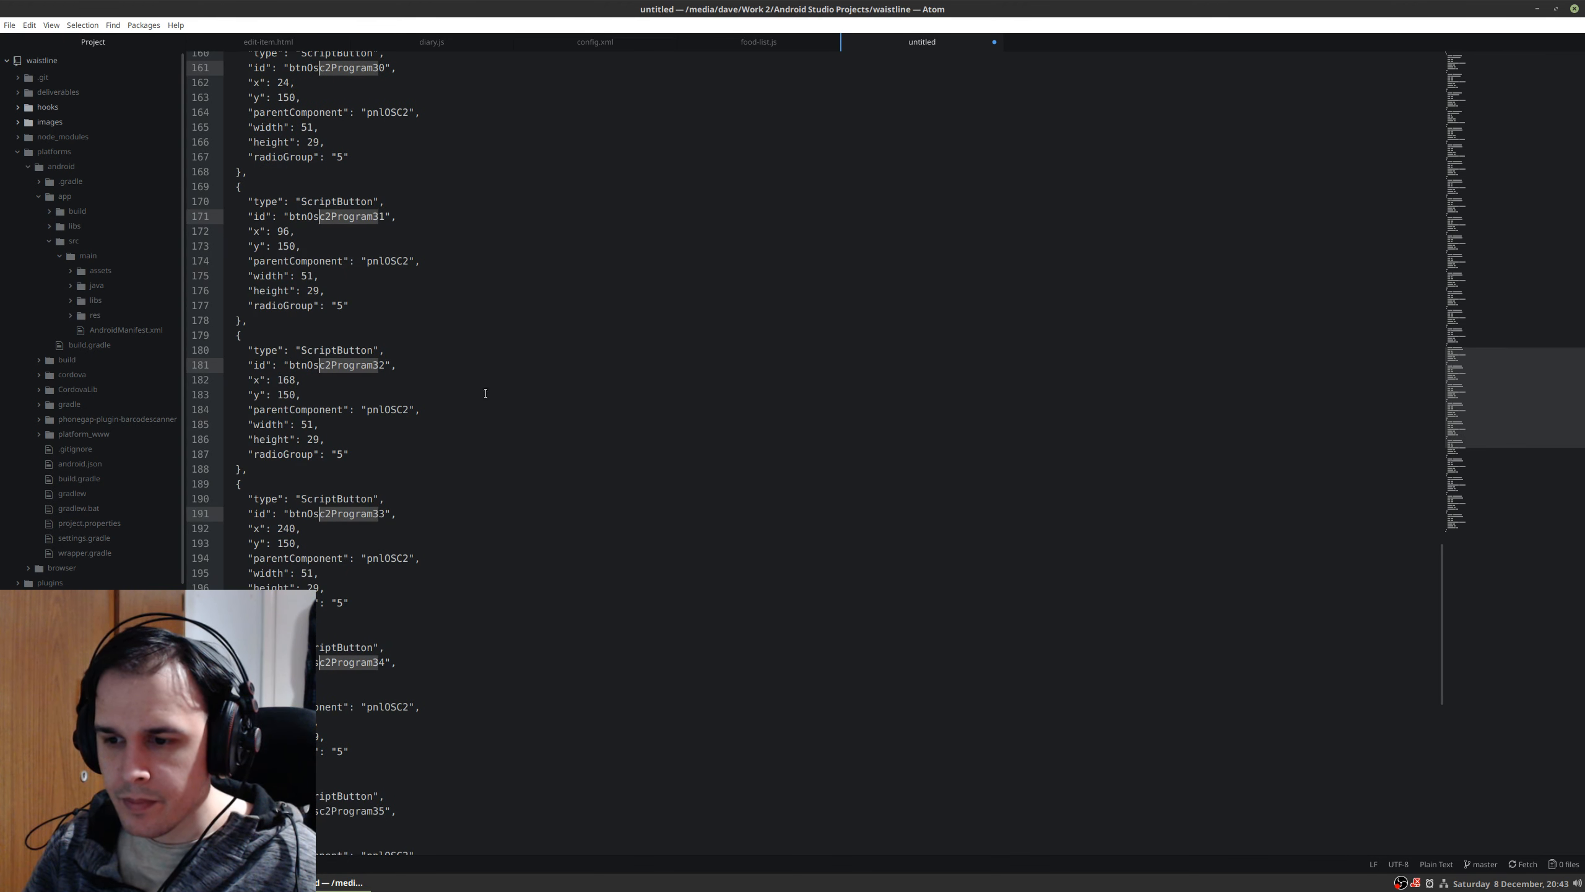
key("ctrl+d")
key("ctrl+d")
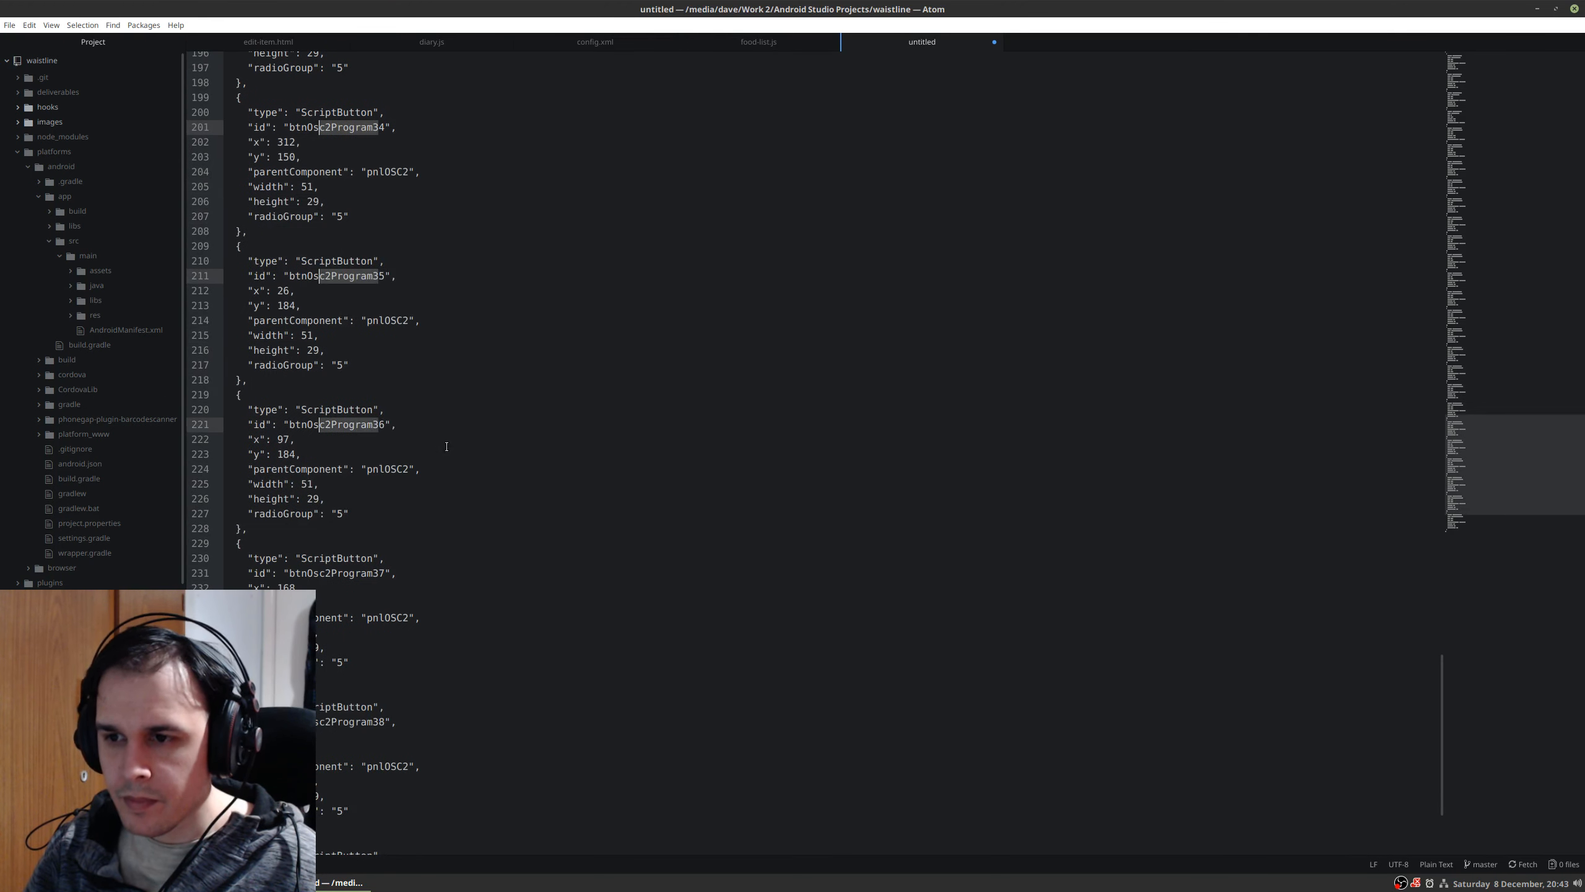
key("ctrl+d")
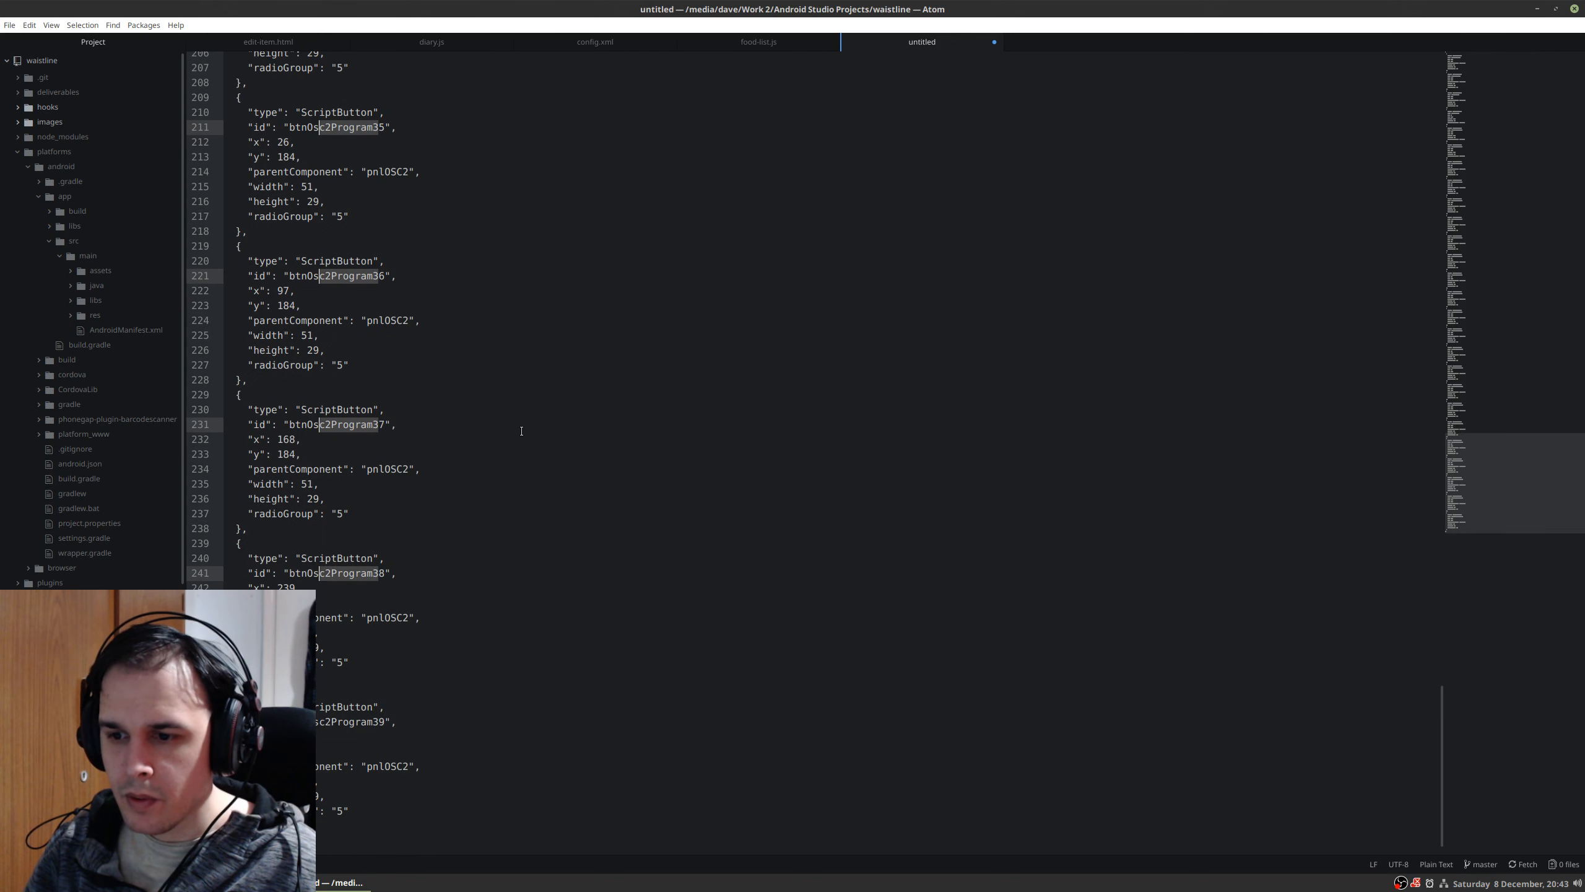
key("ctrl+d")
type("c2Program")
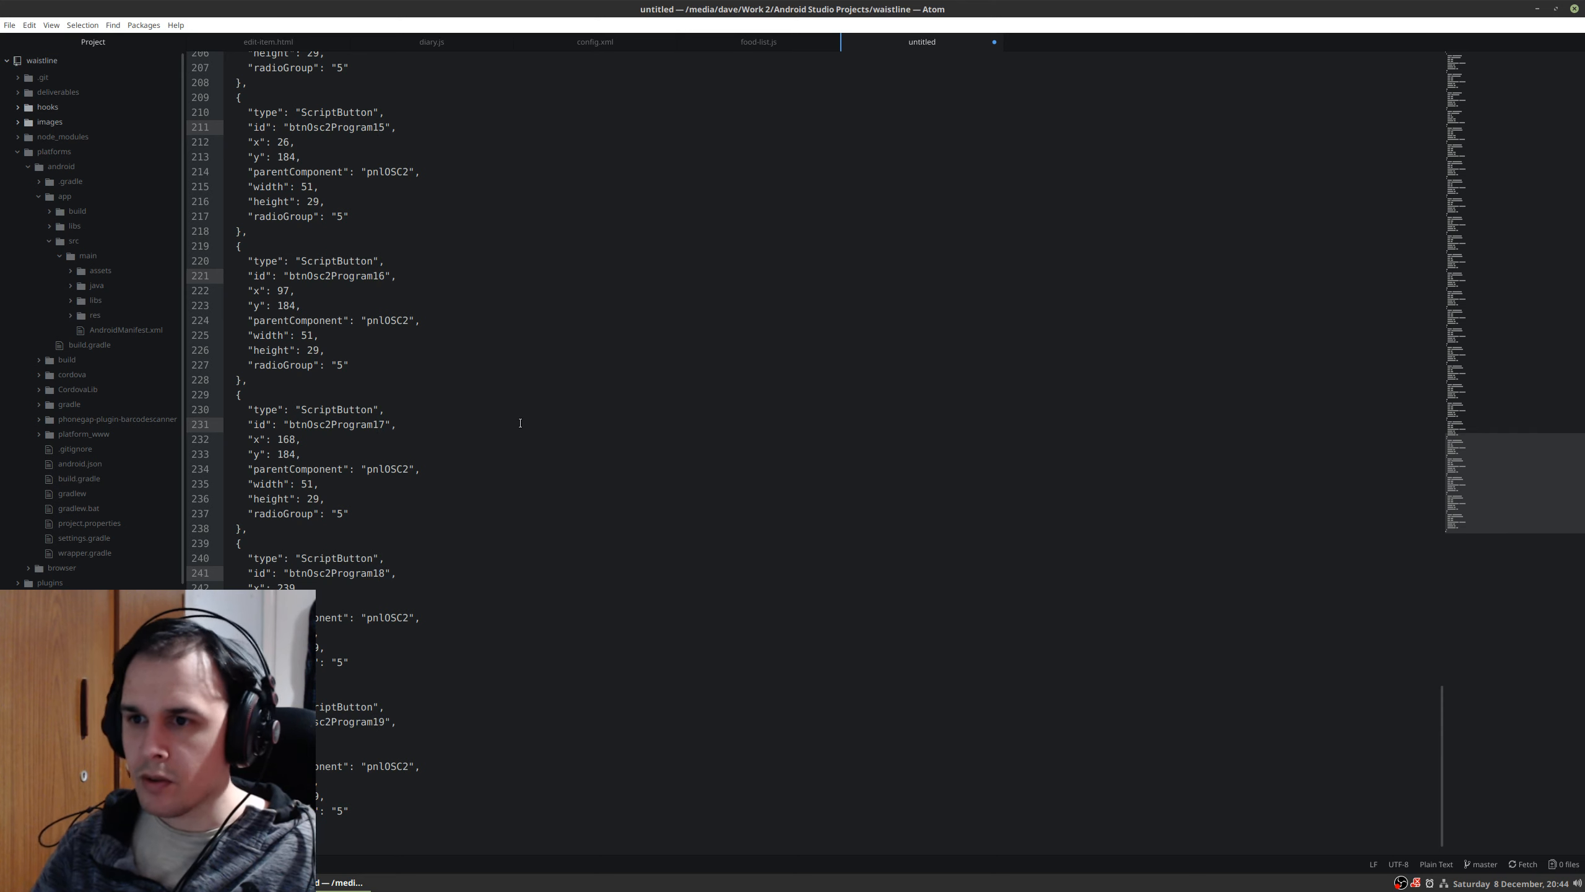
type("1")
- Review the renumbered program button ids from btnOsc2Program9 through btnOsc2Program19
scroll(382, 329, "up", 4)
scroll(382, 329, "up", 10)
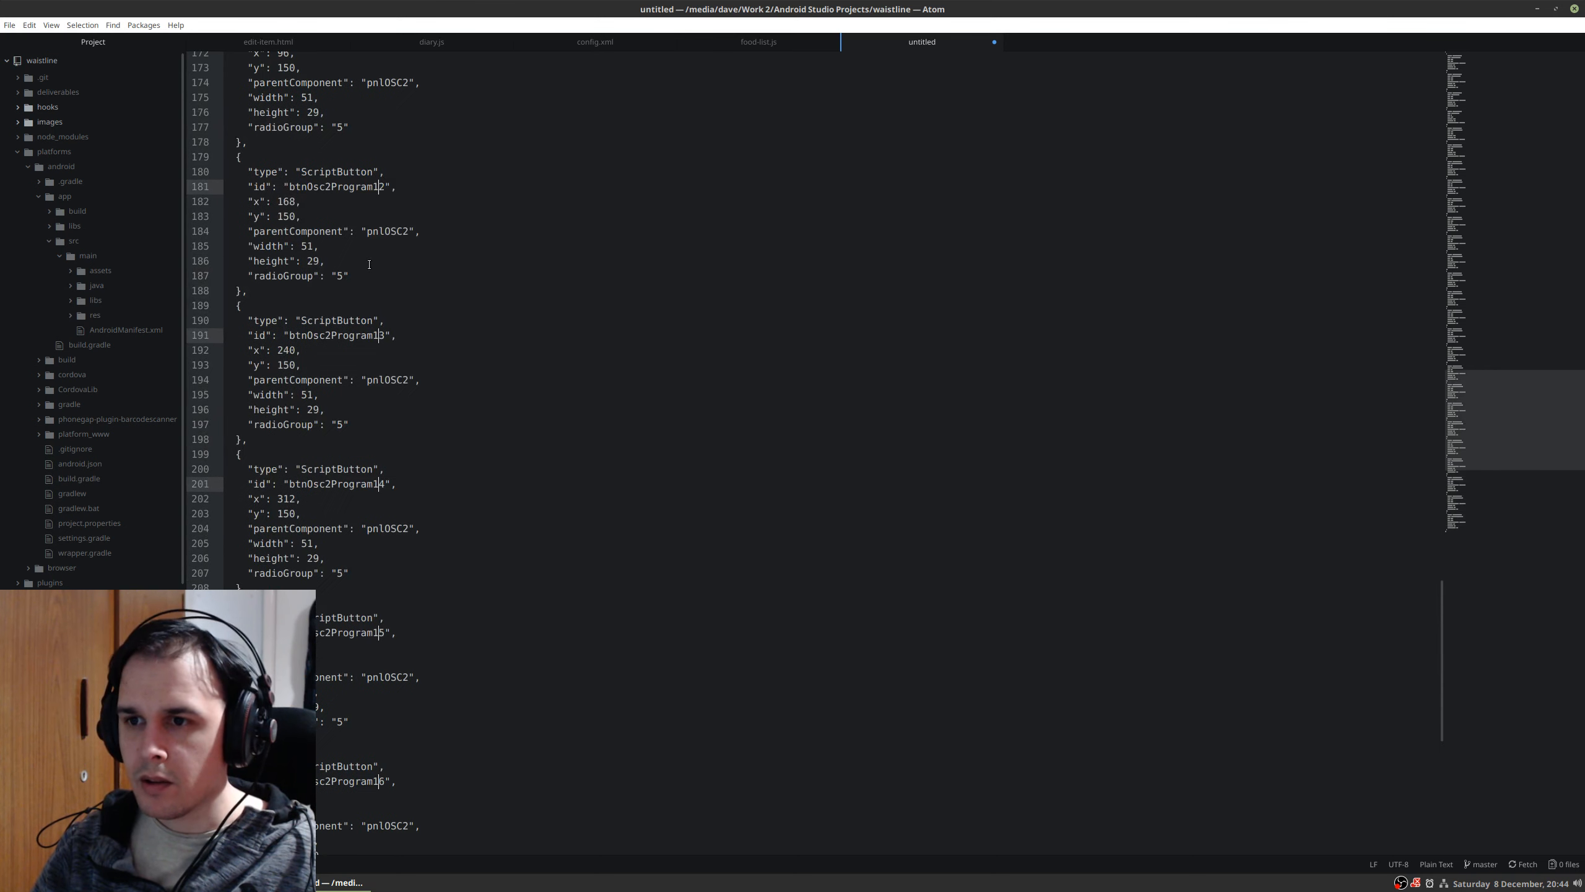
scroll(378, 250, "up", 2)
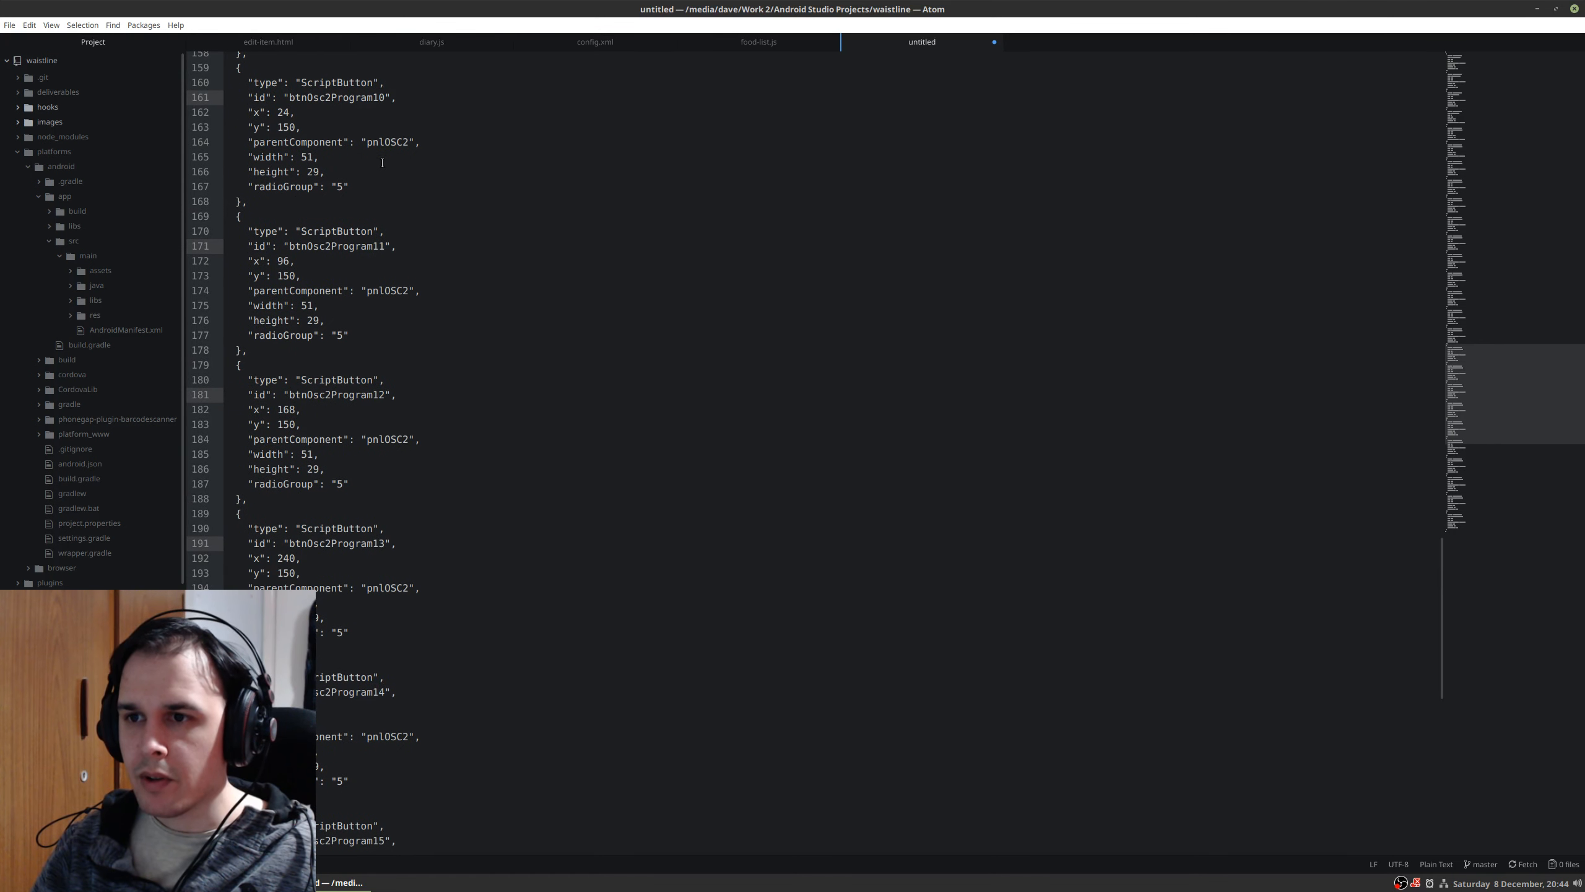
left_click(431, 157)
scroll(374, 149, "up", 2)
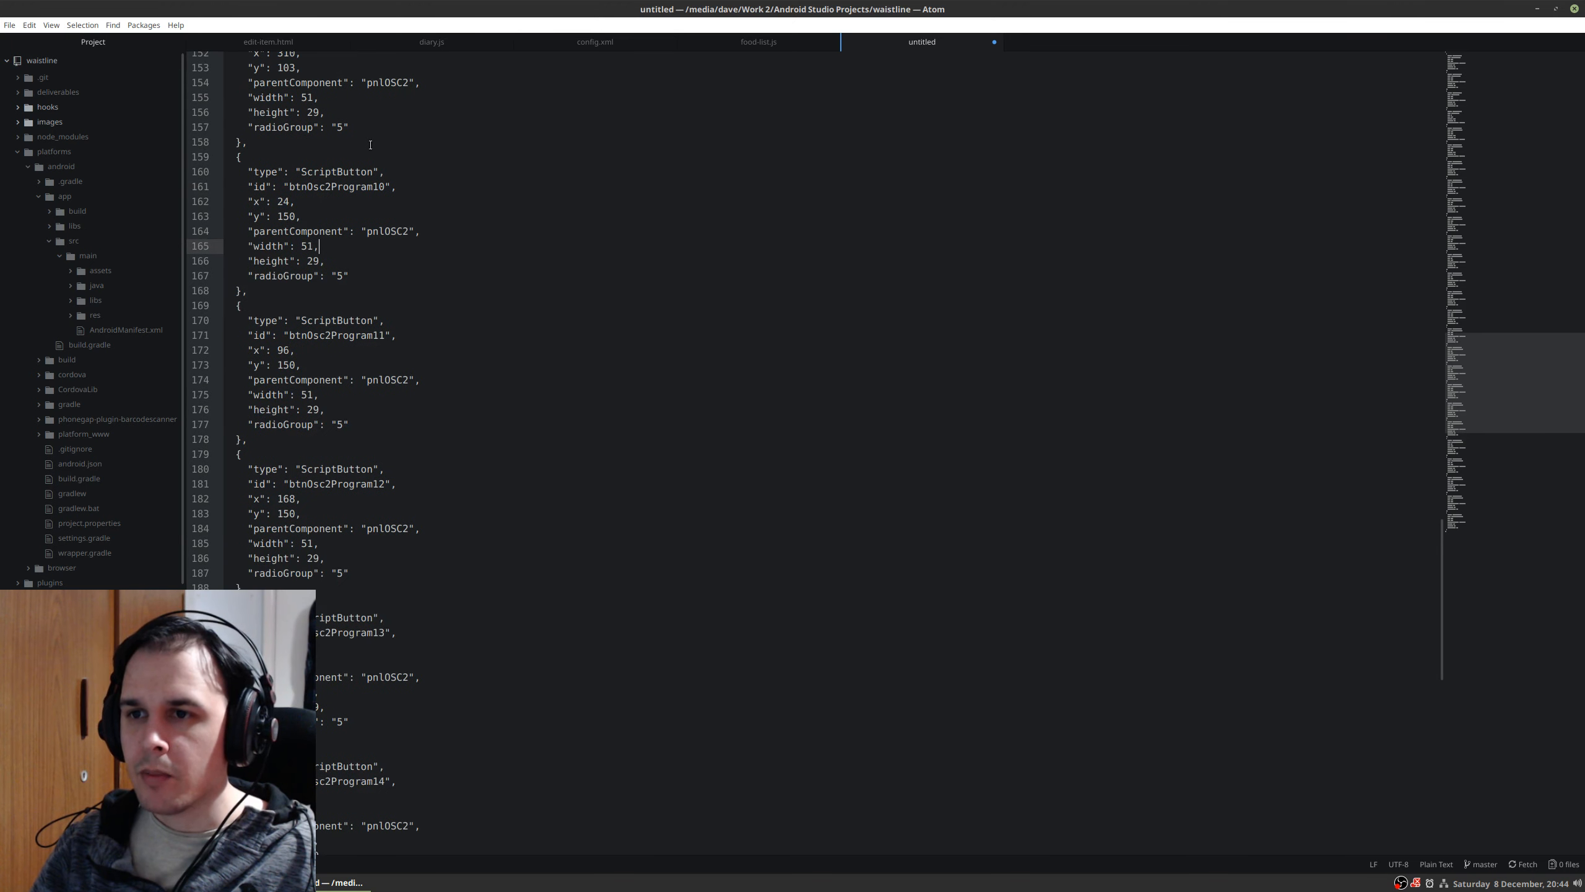
scroll(395, 112, "up", 1)
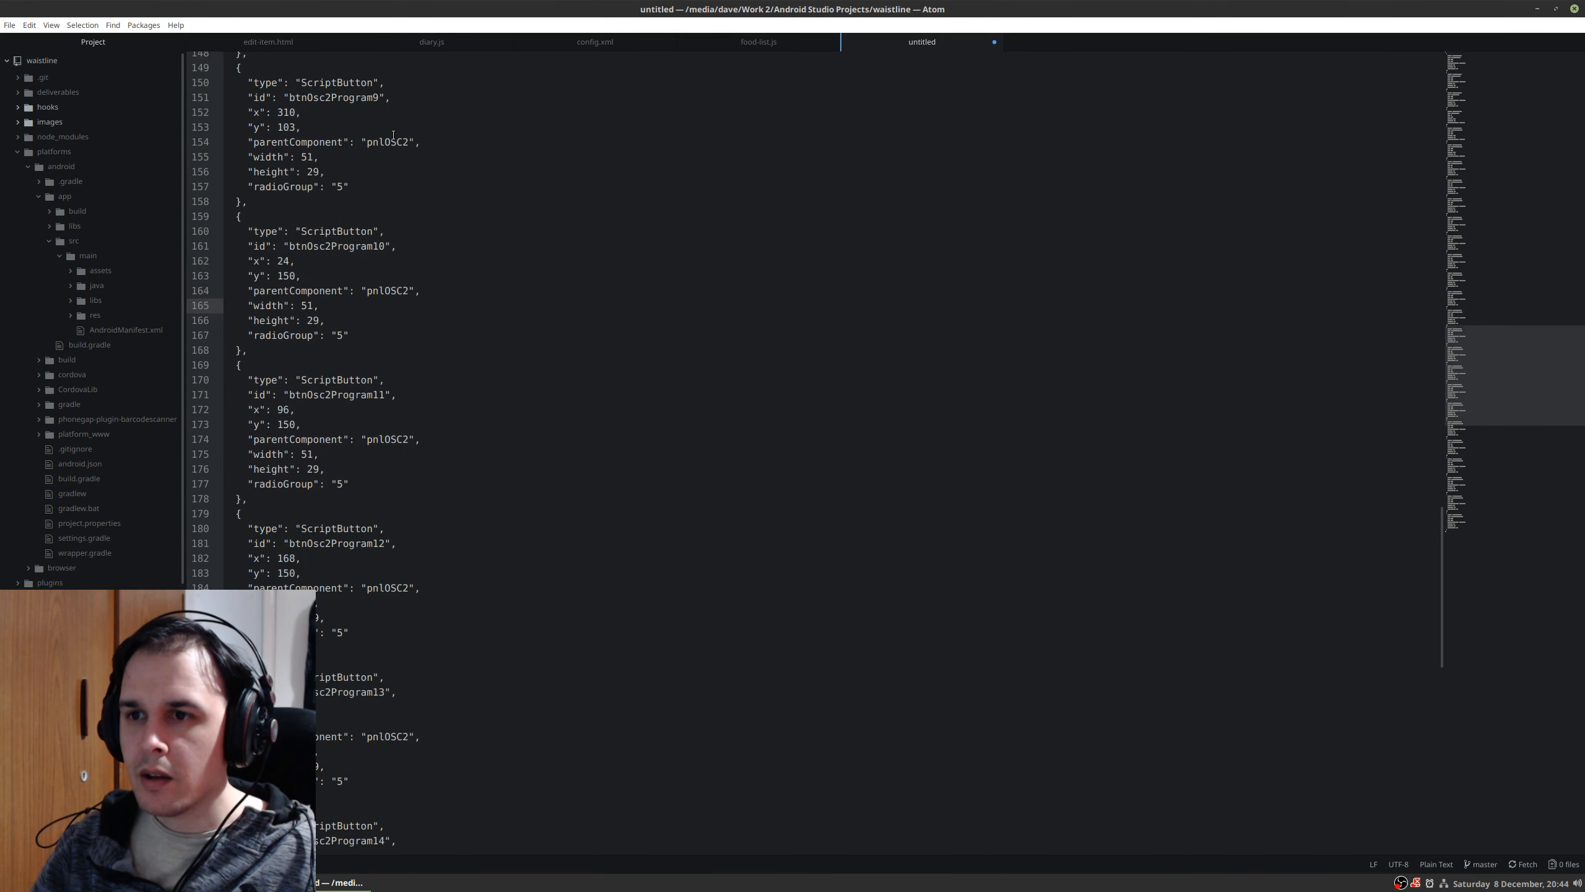
left_click(375, 99)
left_click(511, 213)
scroll(521, 230, "down", 15)
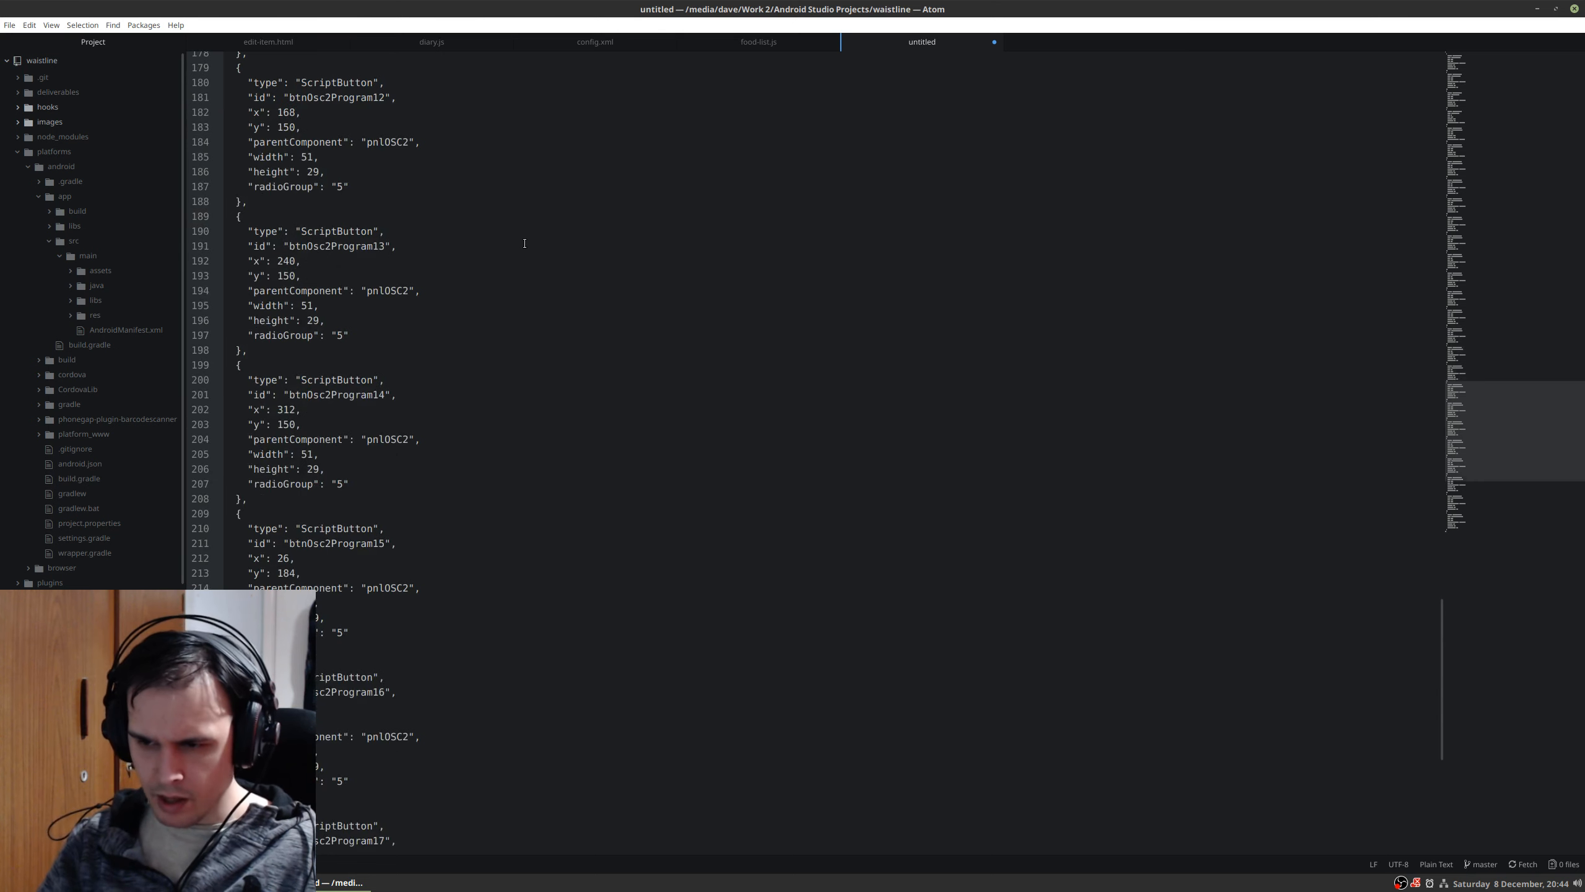
scroll(525, 243, "down", 14)
left_click(567, 416)
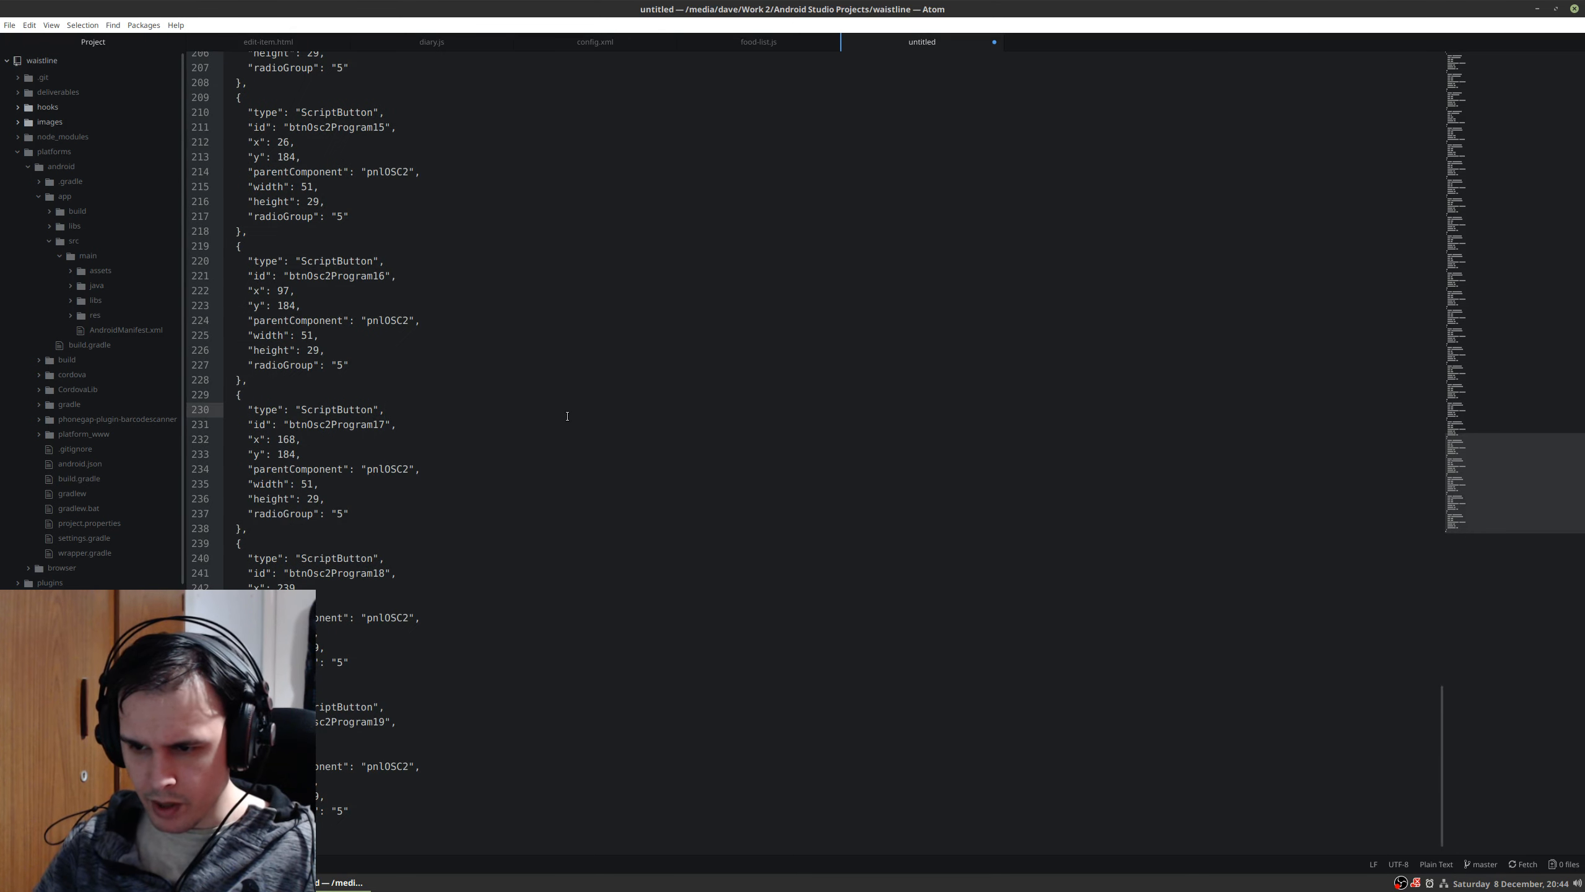
- Set the radioGroup of all btnOsc2Program buttons to 6
key("ctrl+a")
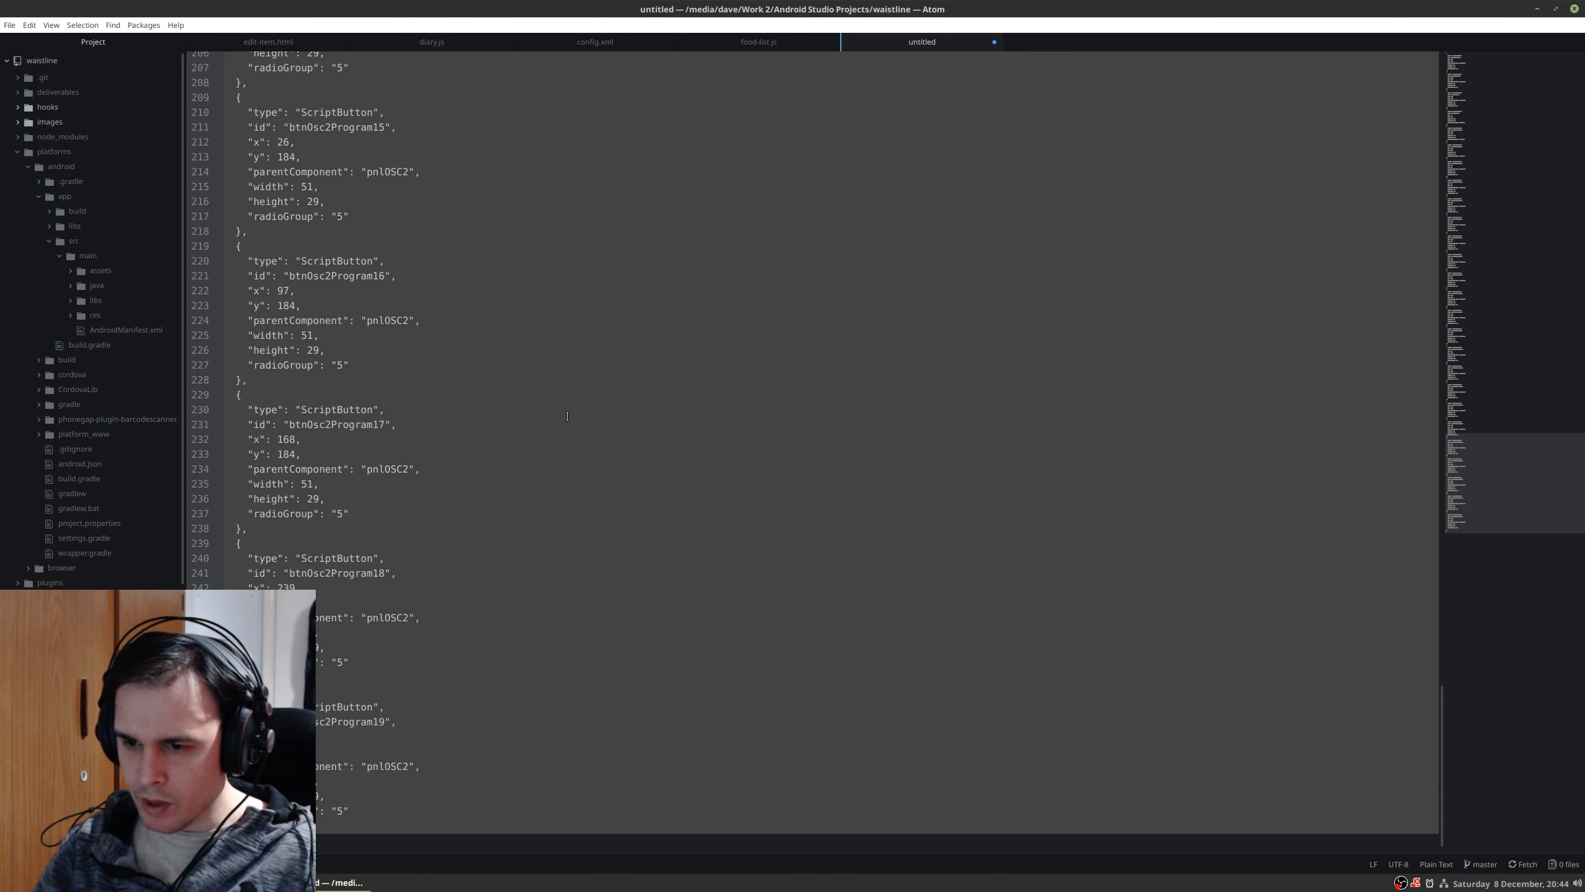
left_click(353, 649)
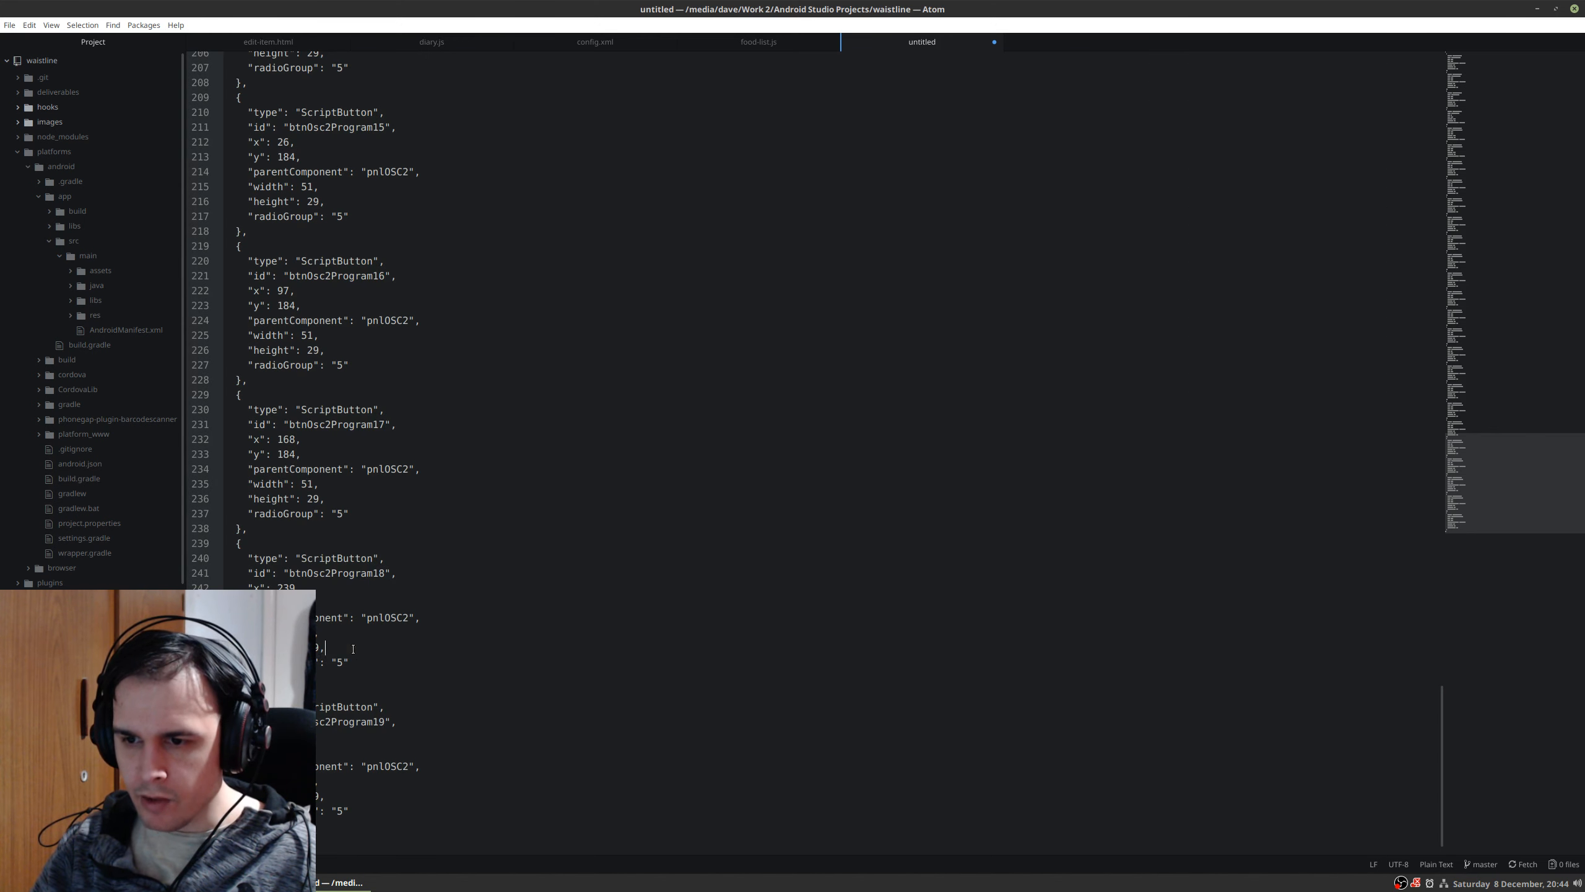
left_click_drag(353, 662, 248, 663)
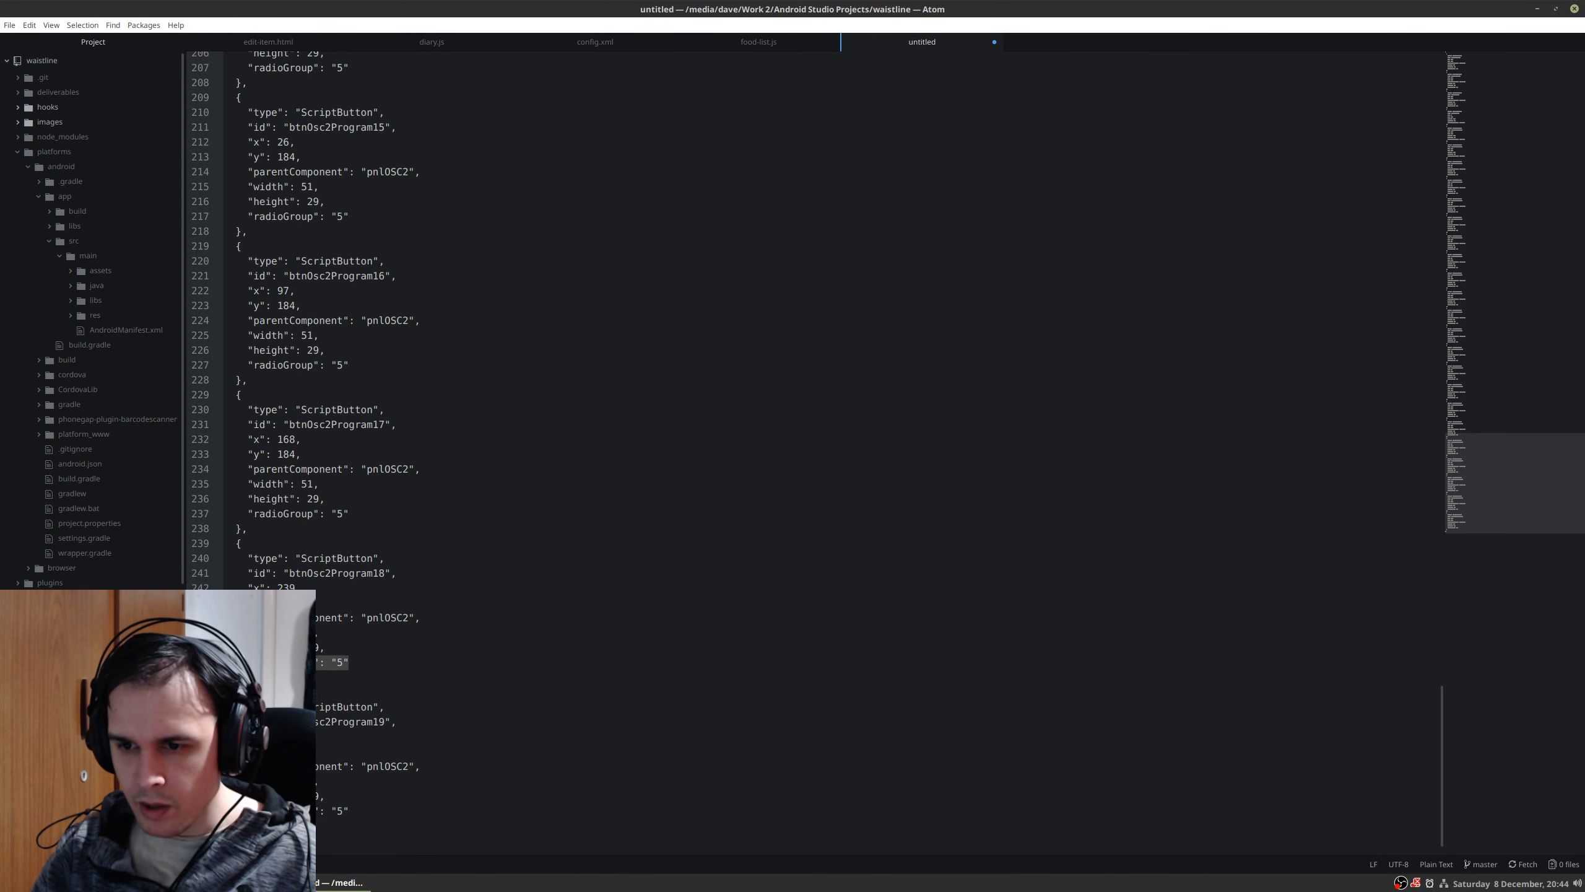
key("alt+F3")
key("Right")
key("Left")
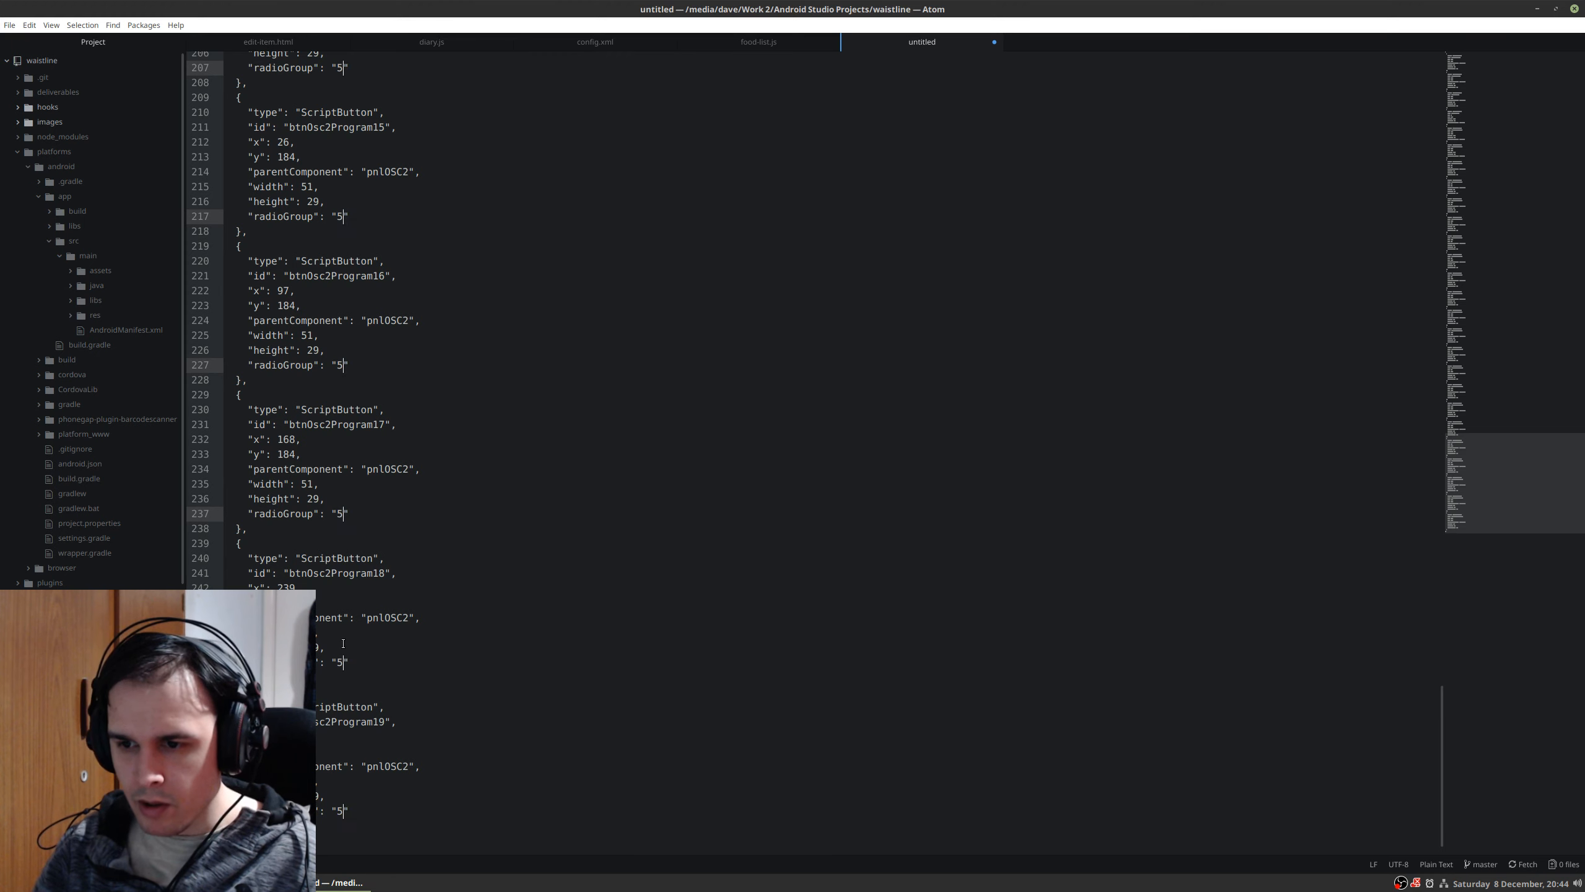
key("BackSpace")
type("6")
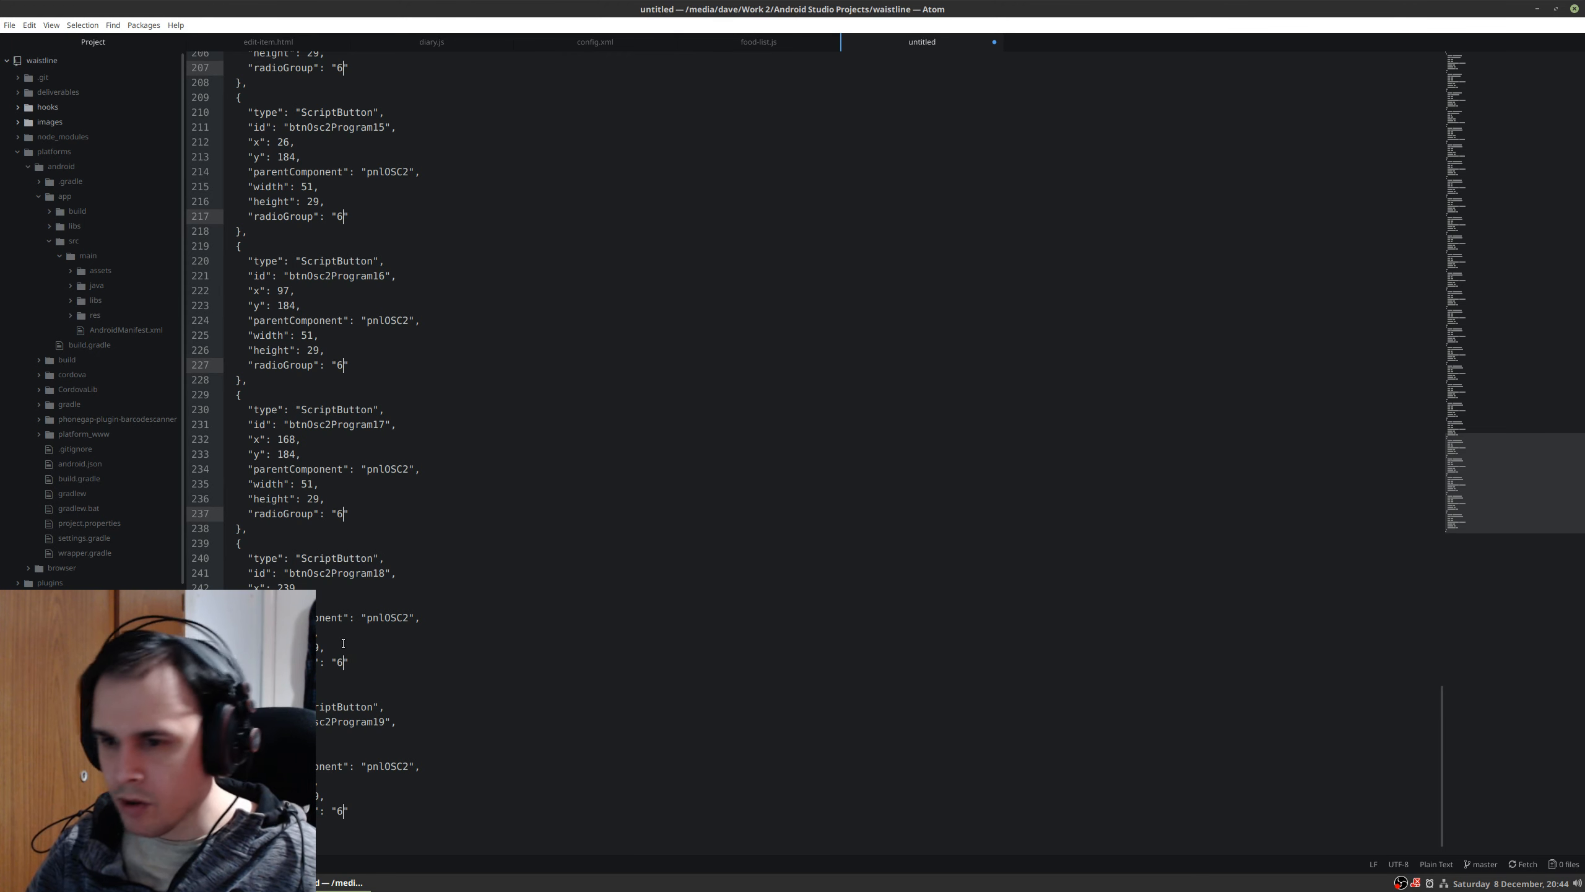
- Copy the entire edited JSON and switch back to HISE
key("ctrl+a")
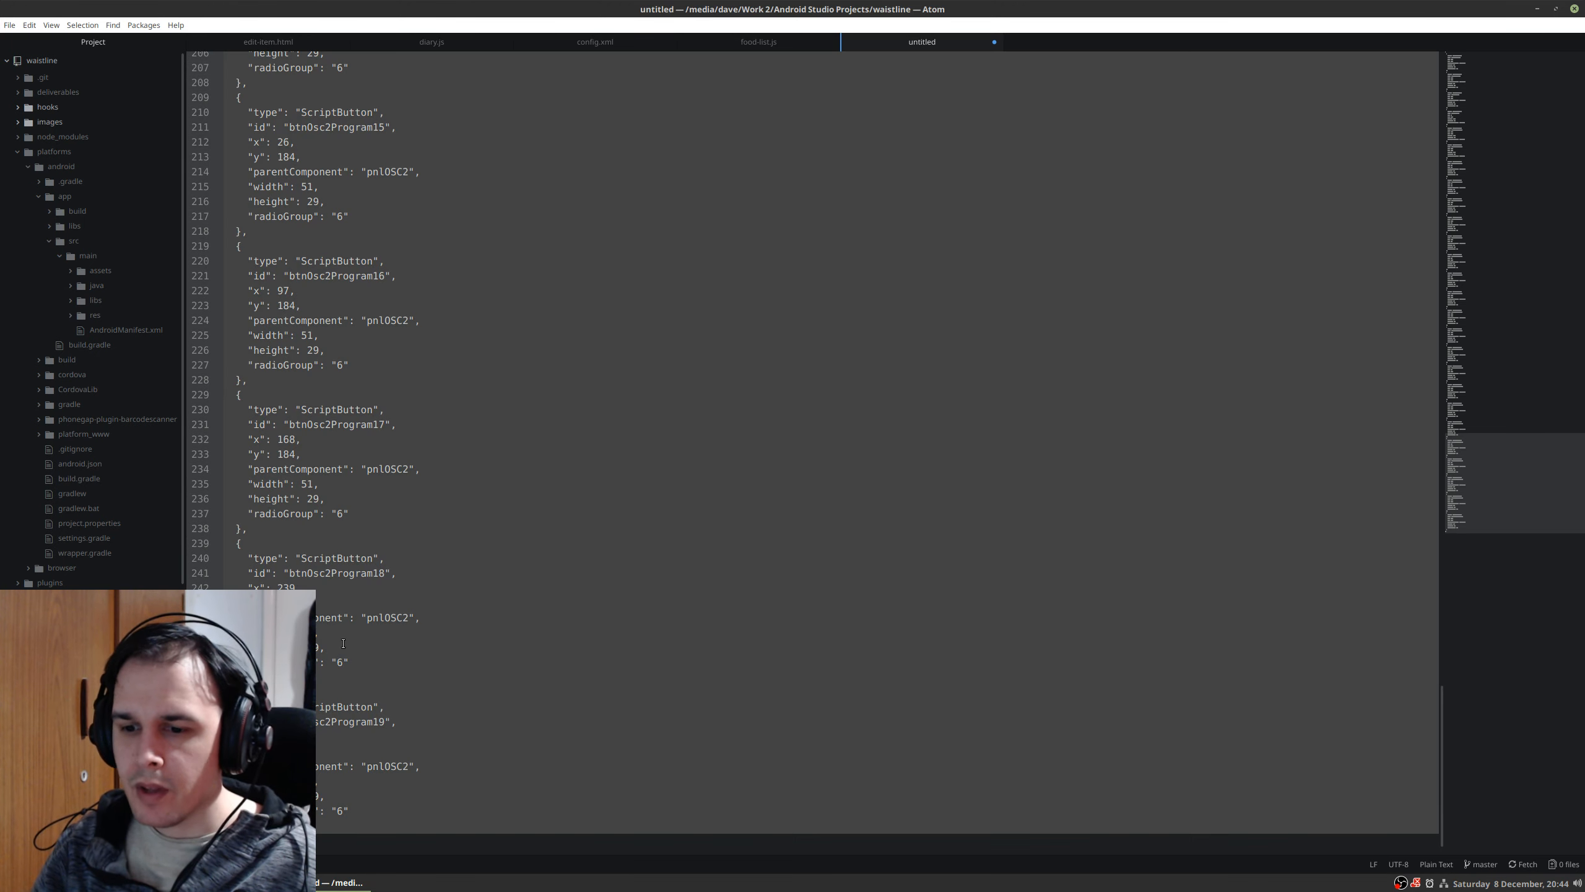
key("ctrl+alt+Right")
key("ctrl+alt+Left")
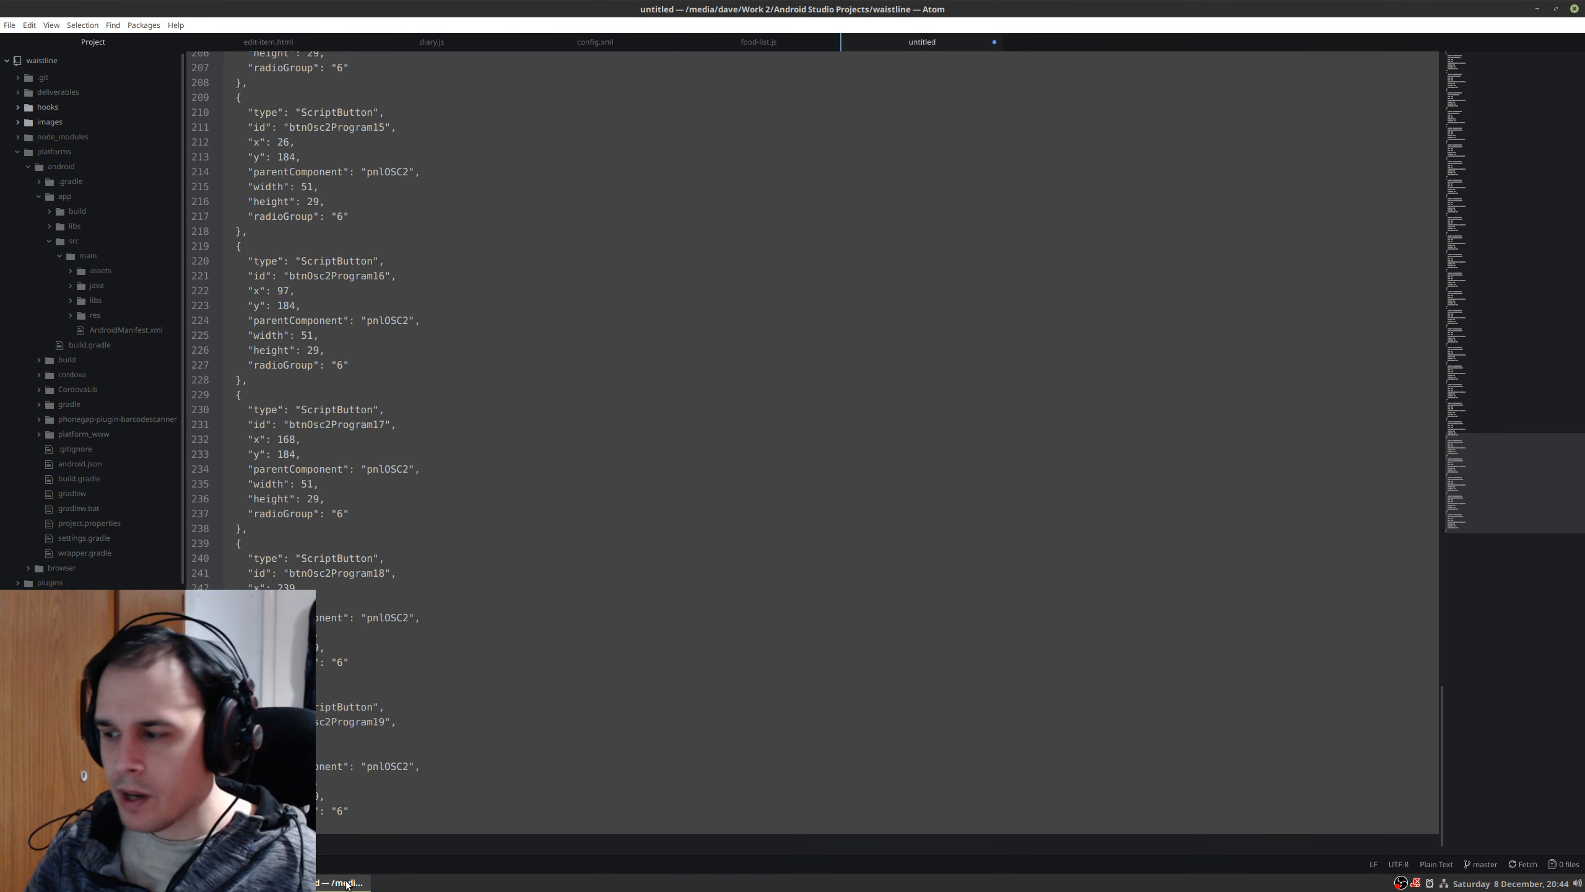
left_click(347, 883)
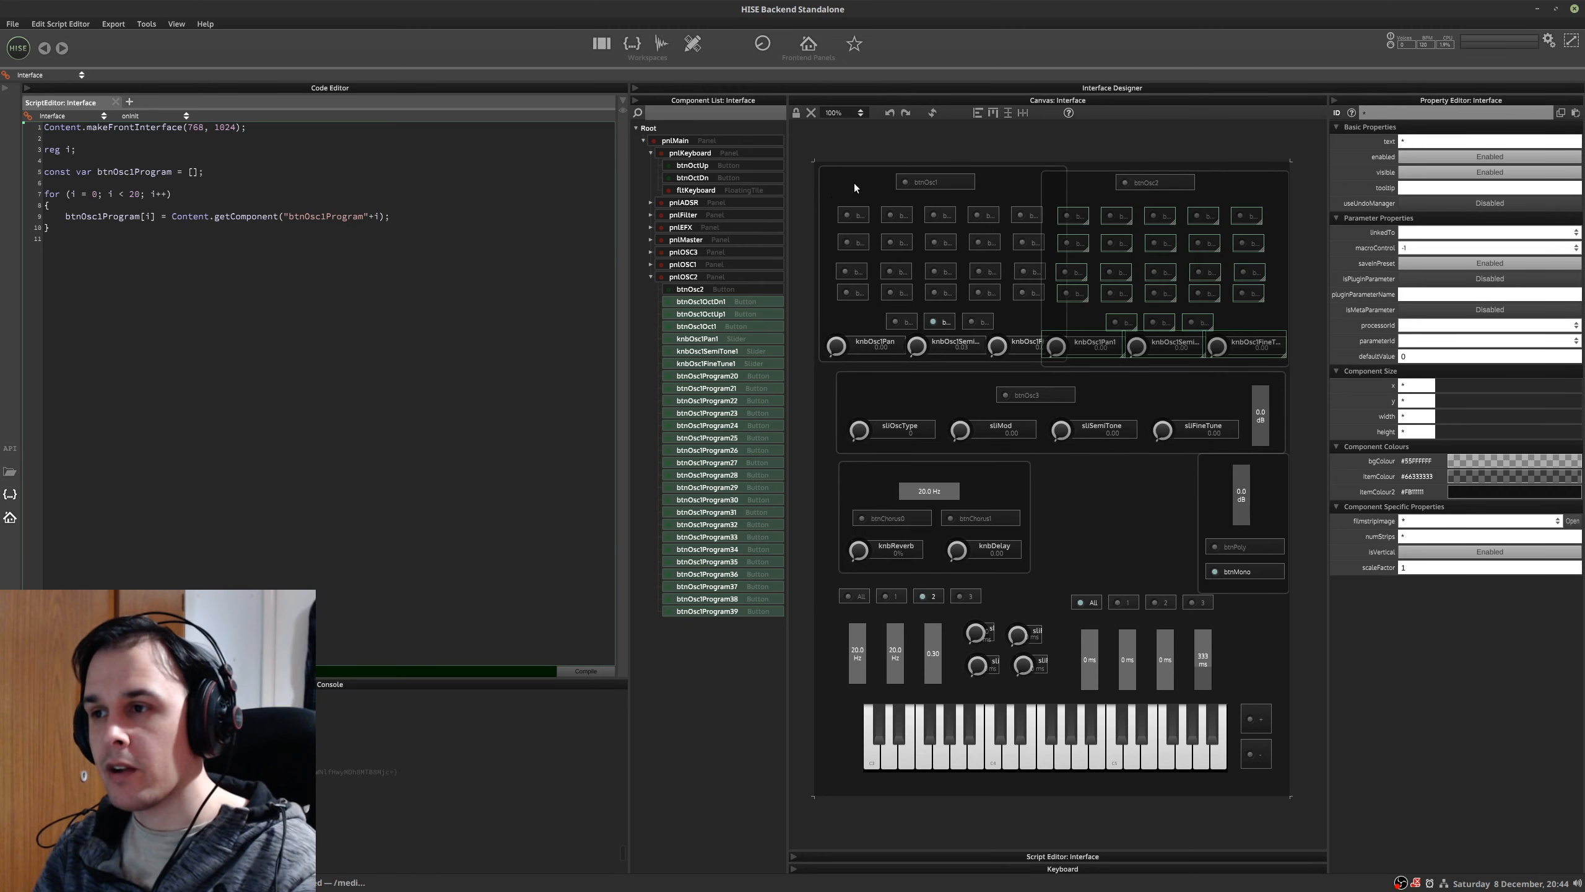
- Select the duplicated controls in pnlOSC2 from btnOsc1OctDn1 through btnOsc1Program39 and open their JSON for editing
left_click(701, 278)
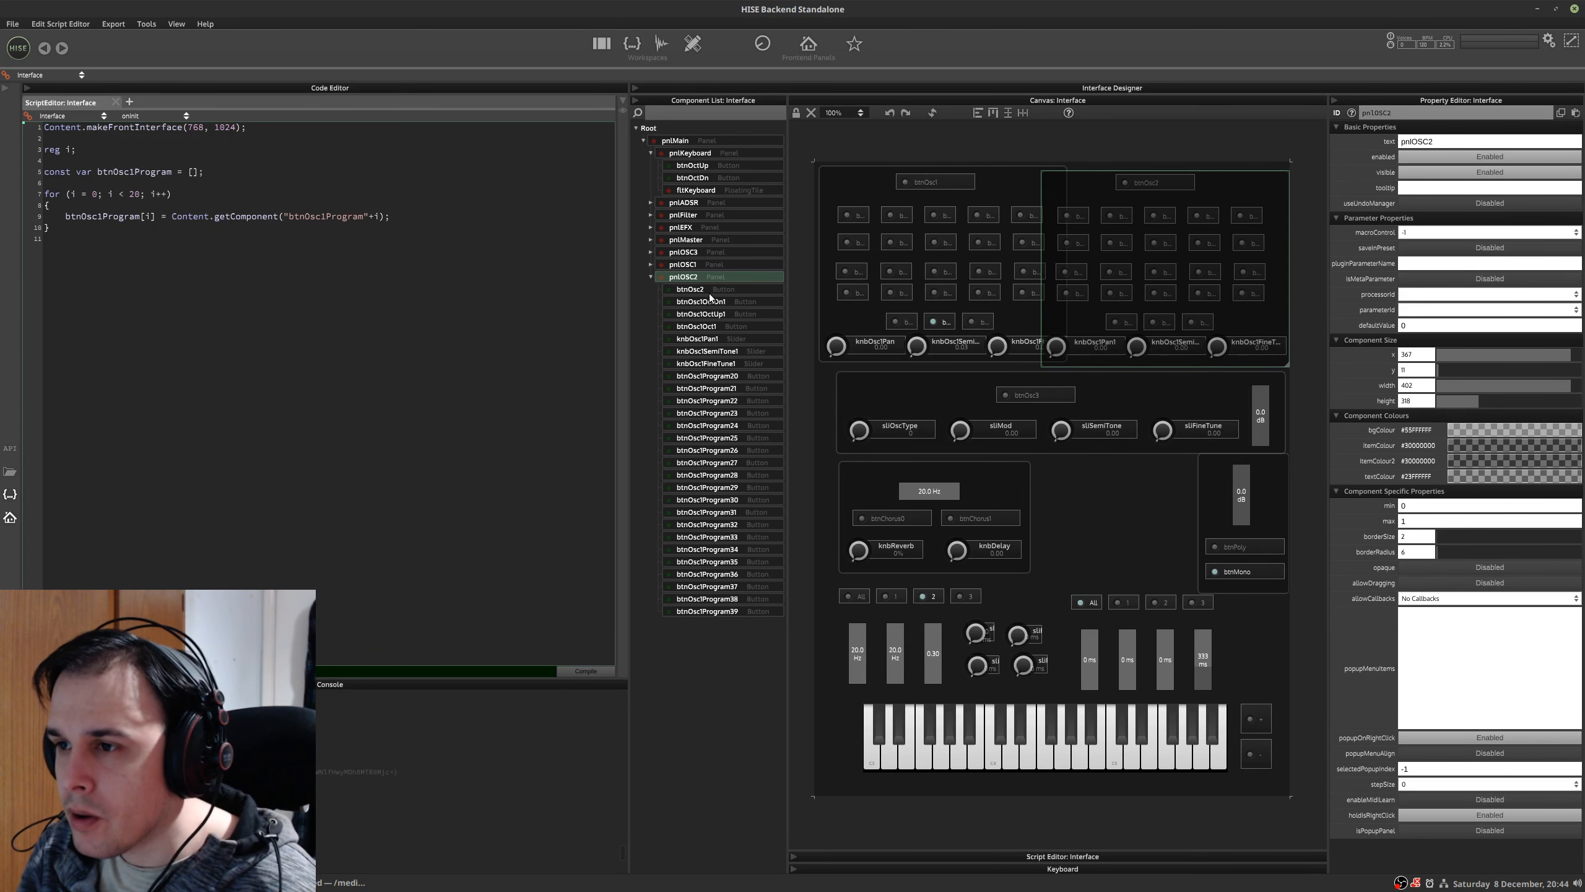
left_click(733, 302)
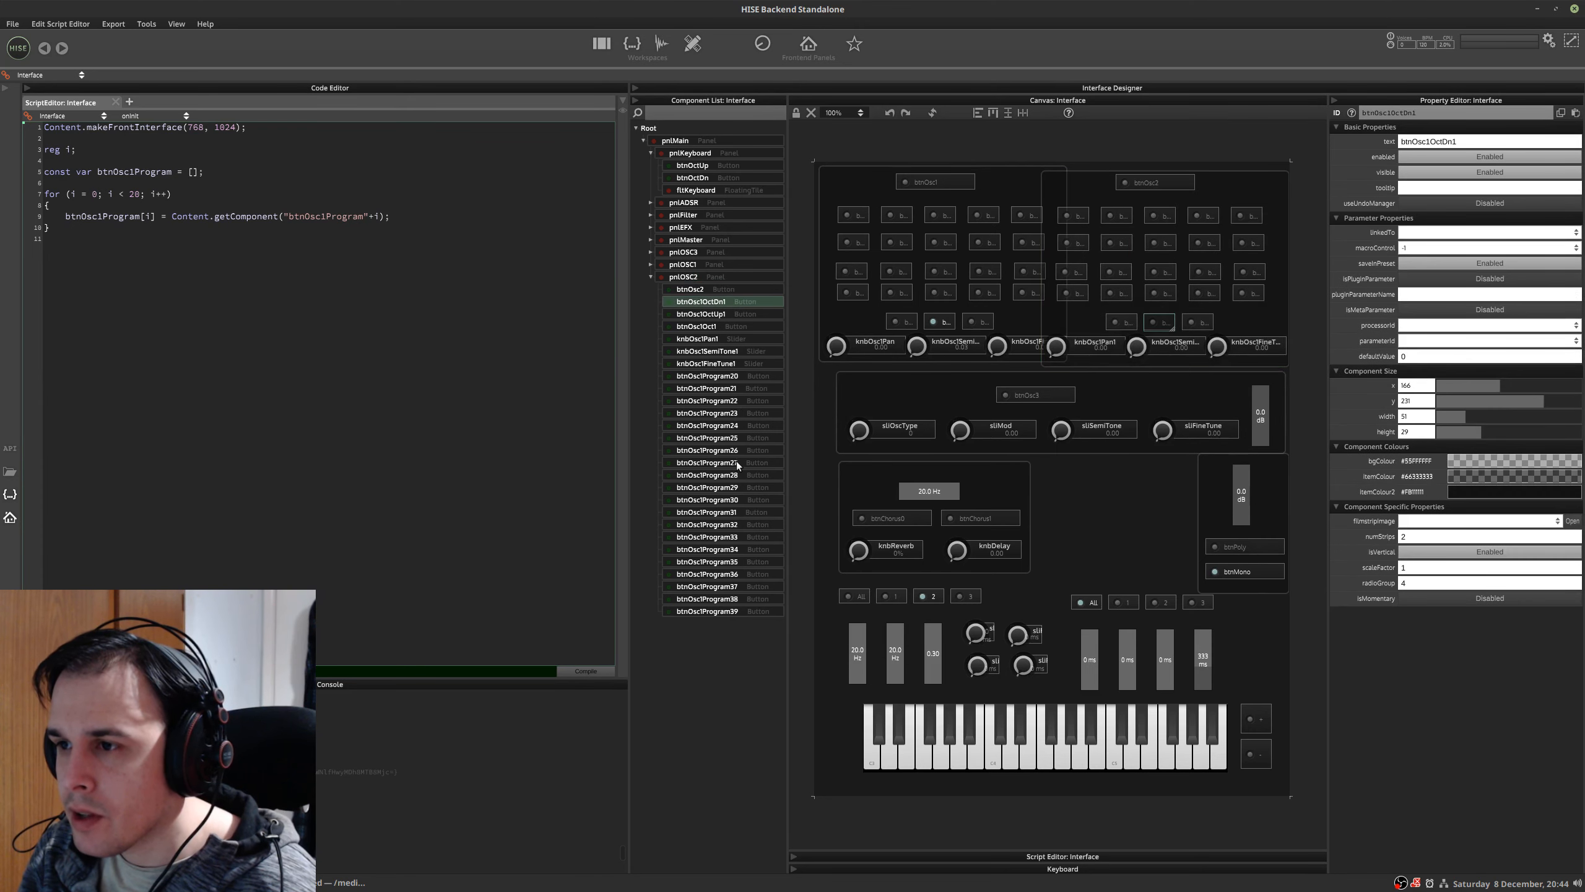
left_click(715, 614, "shift")
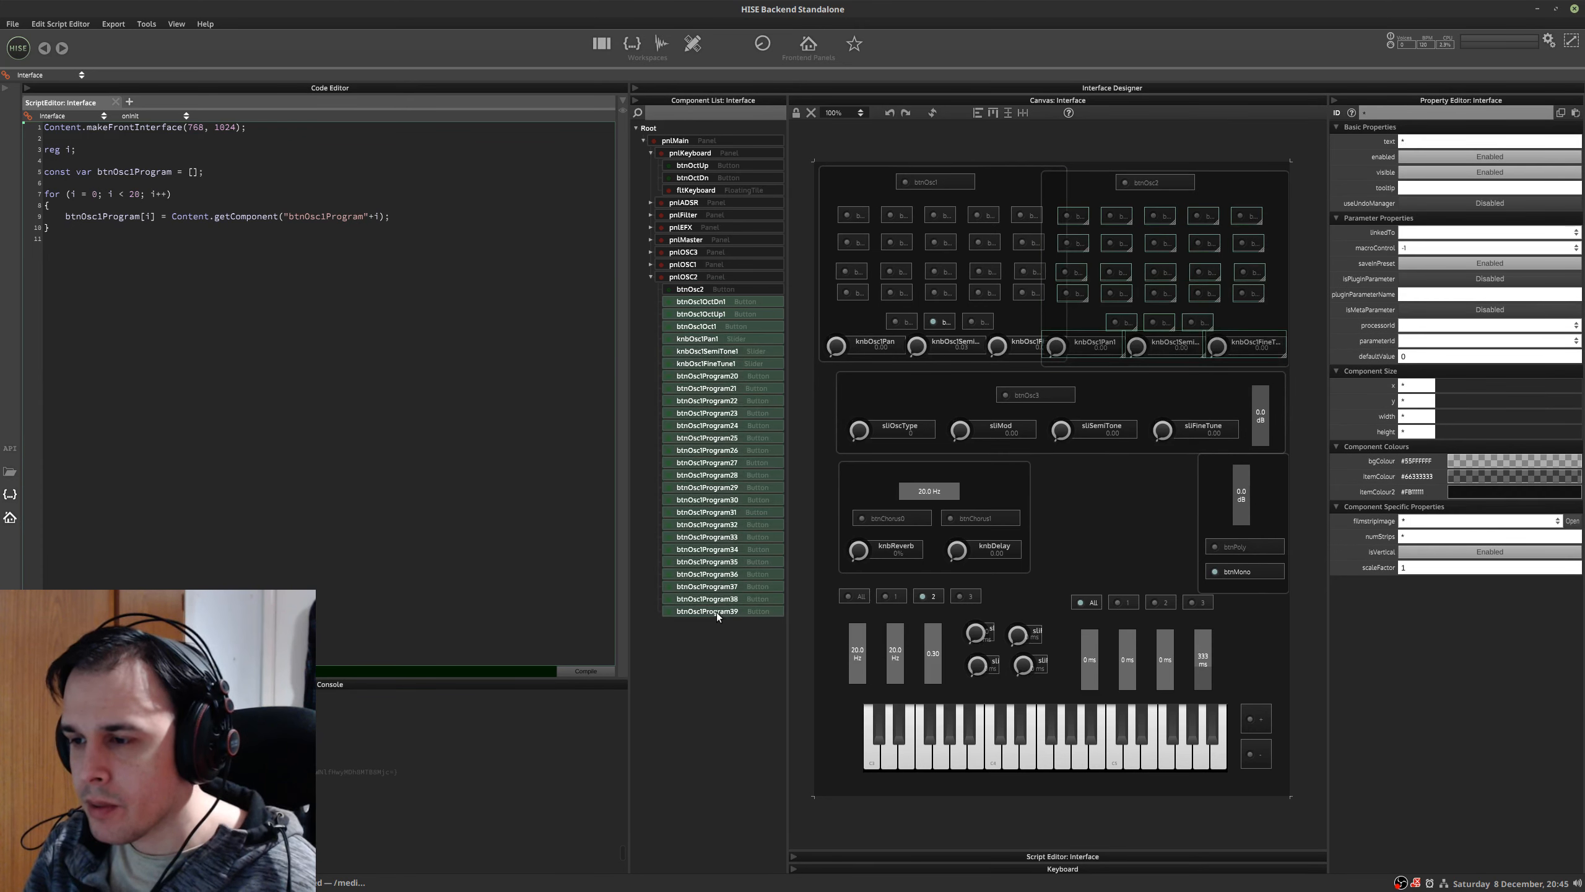
key("j")
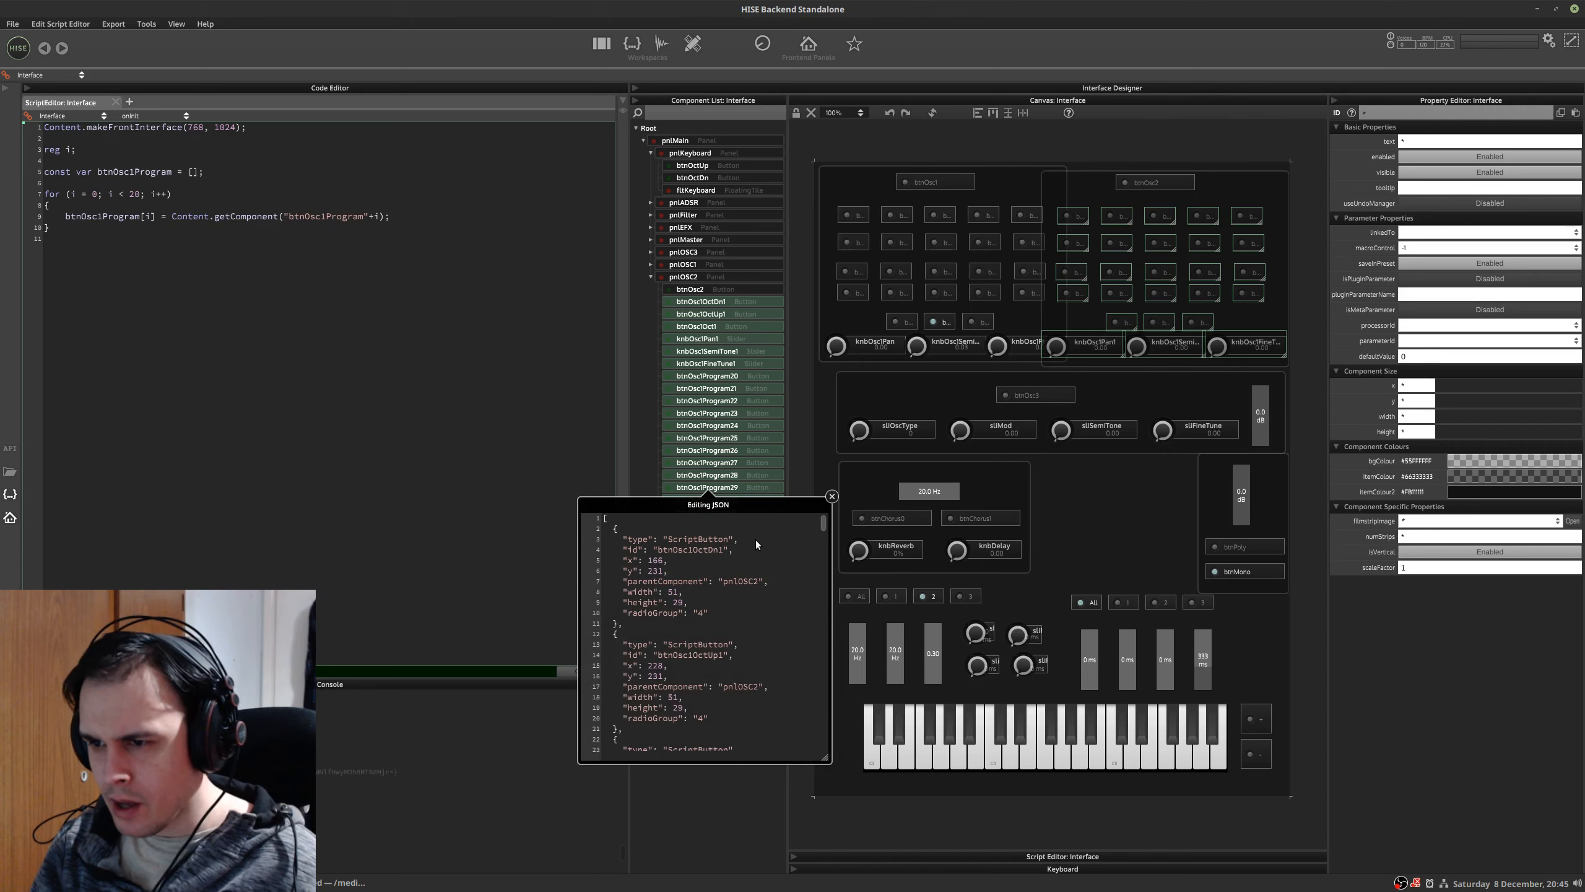
- Replace the selected controls' JSON with the copied OSC2 version and apply it to the interface
key("ctrl+a")
key("ctrl+v")
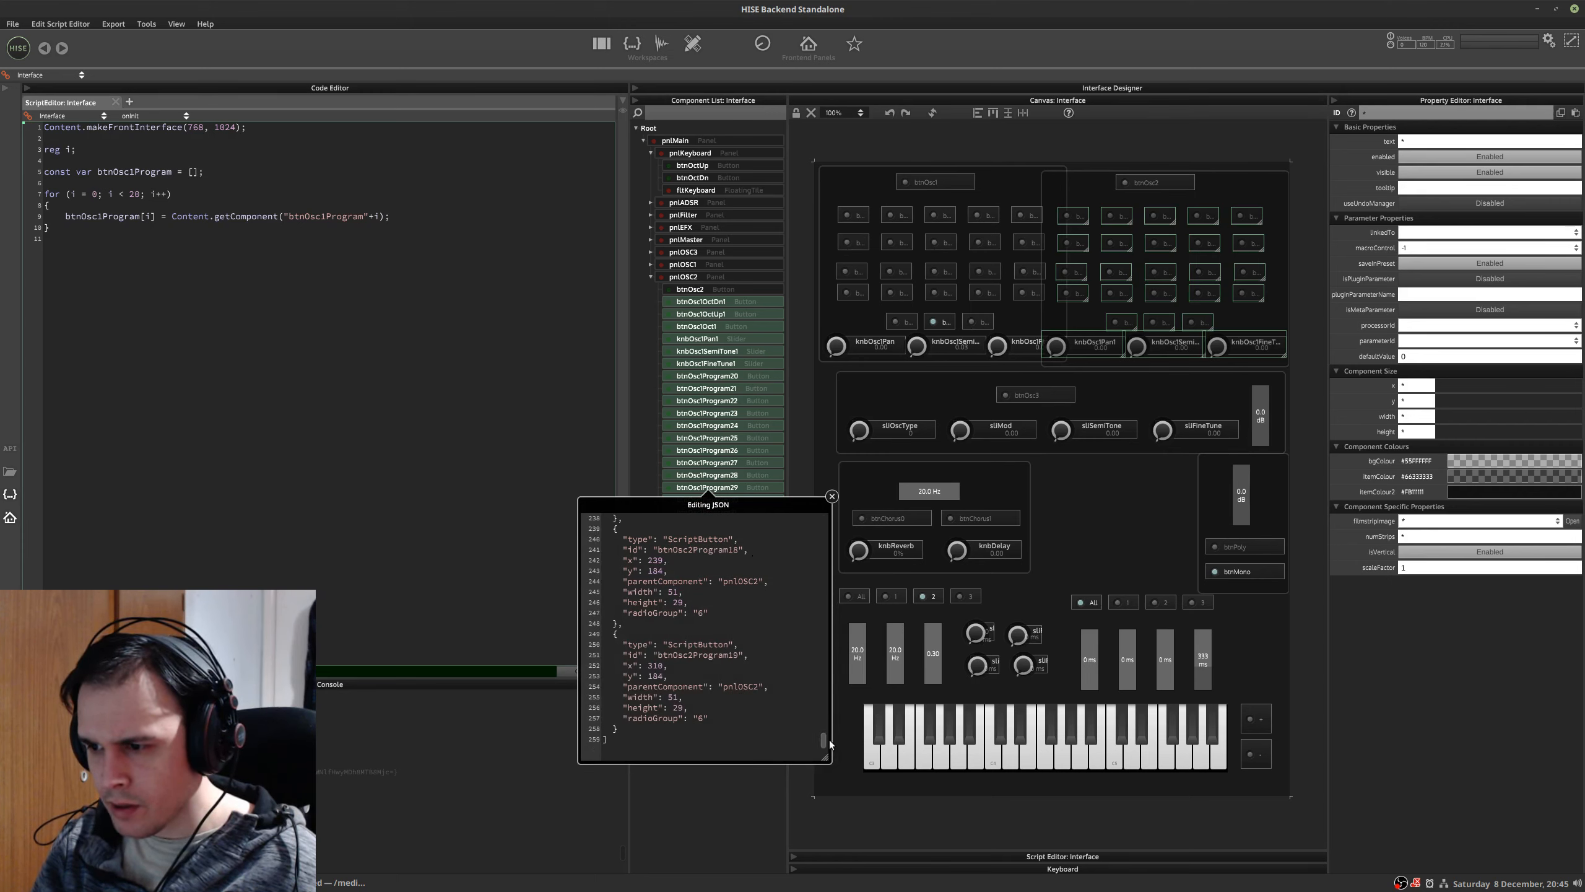
left_click_drag(823, 740, 817, 491)
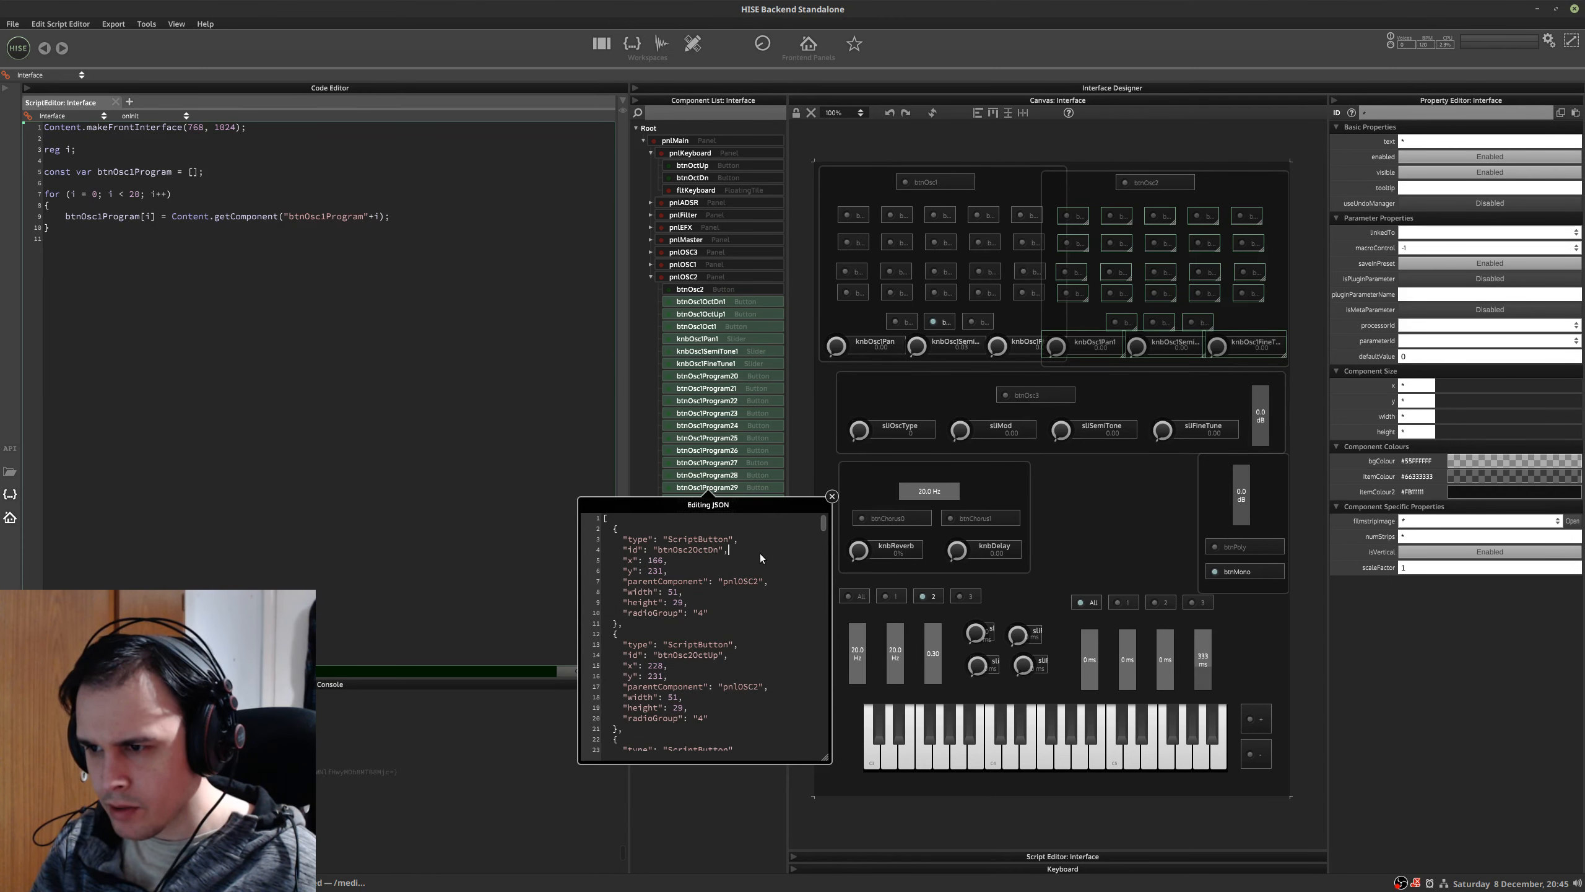
key("F5")
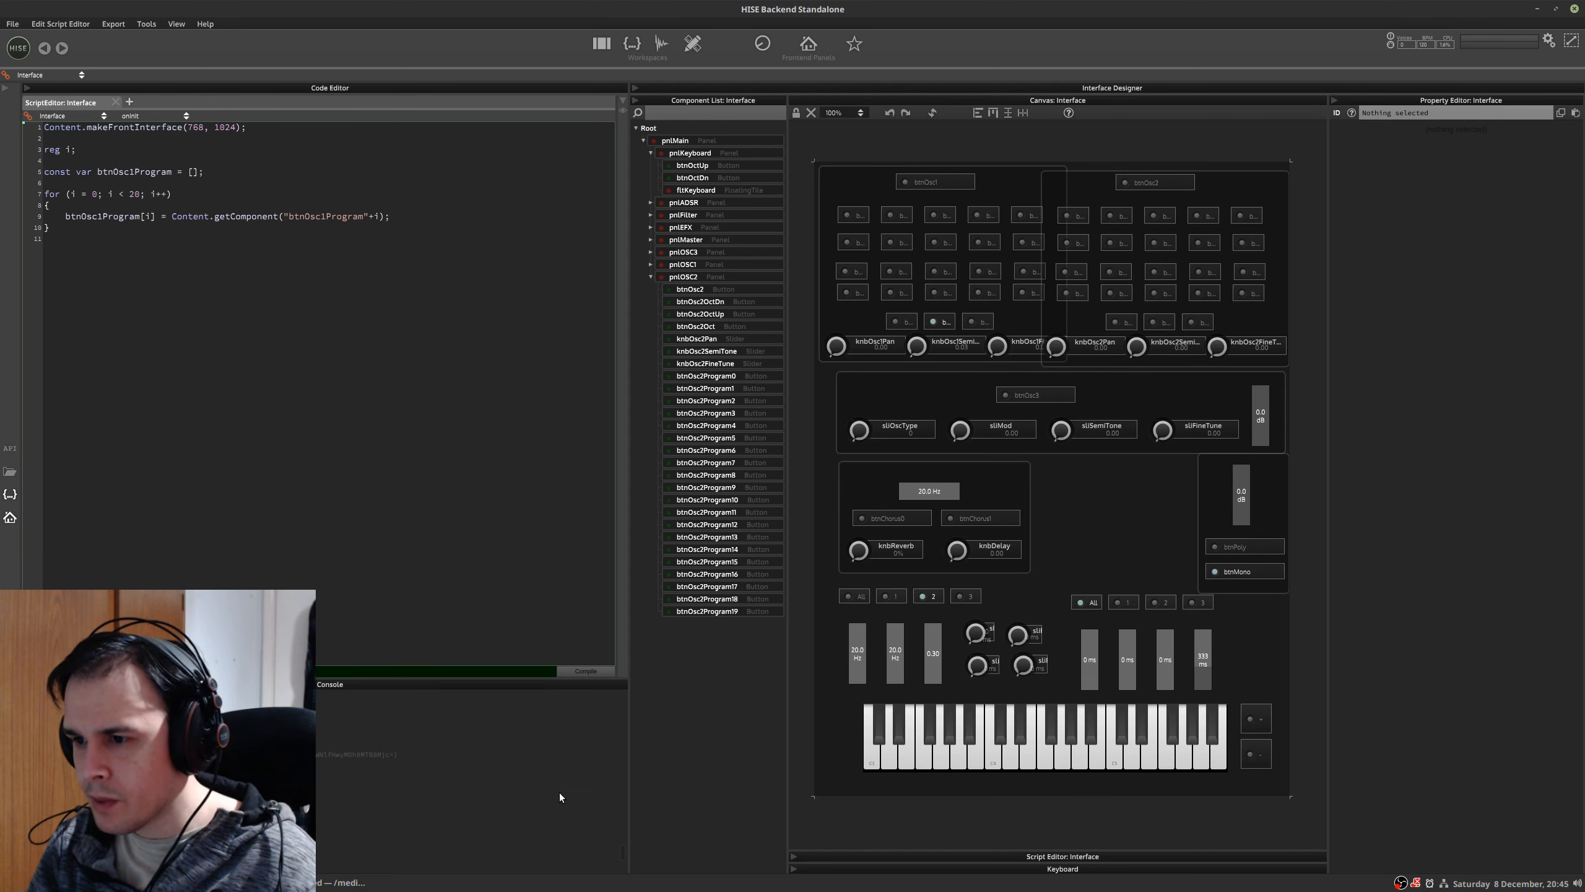
- Compile the interface script and save the project as XML over the existing synthprojectgui1.xml backup
left_click(577, 671)
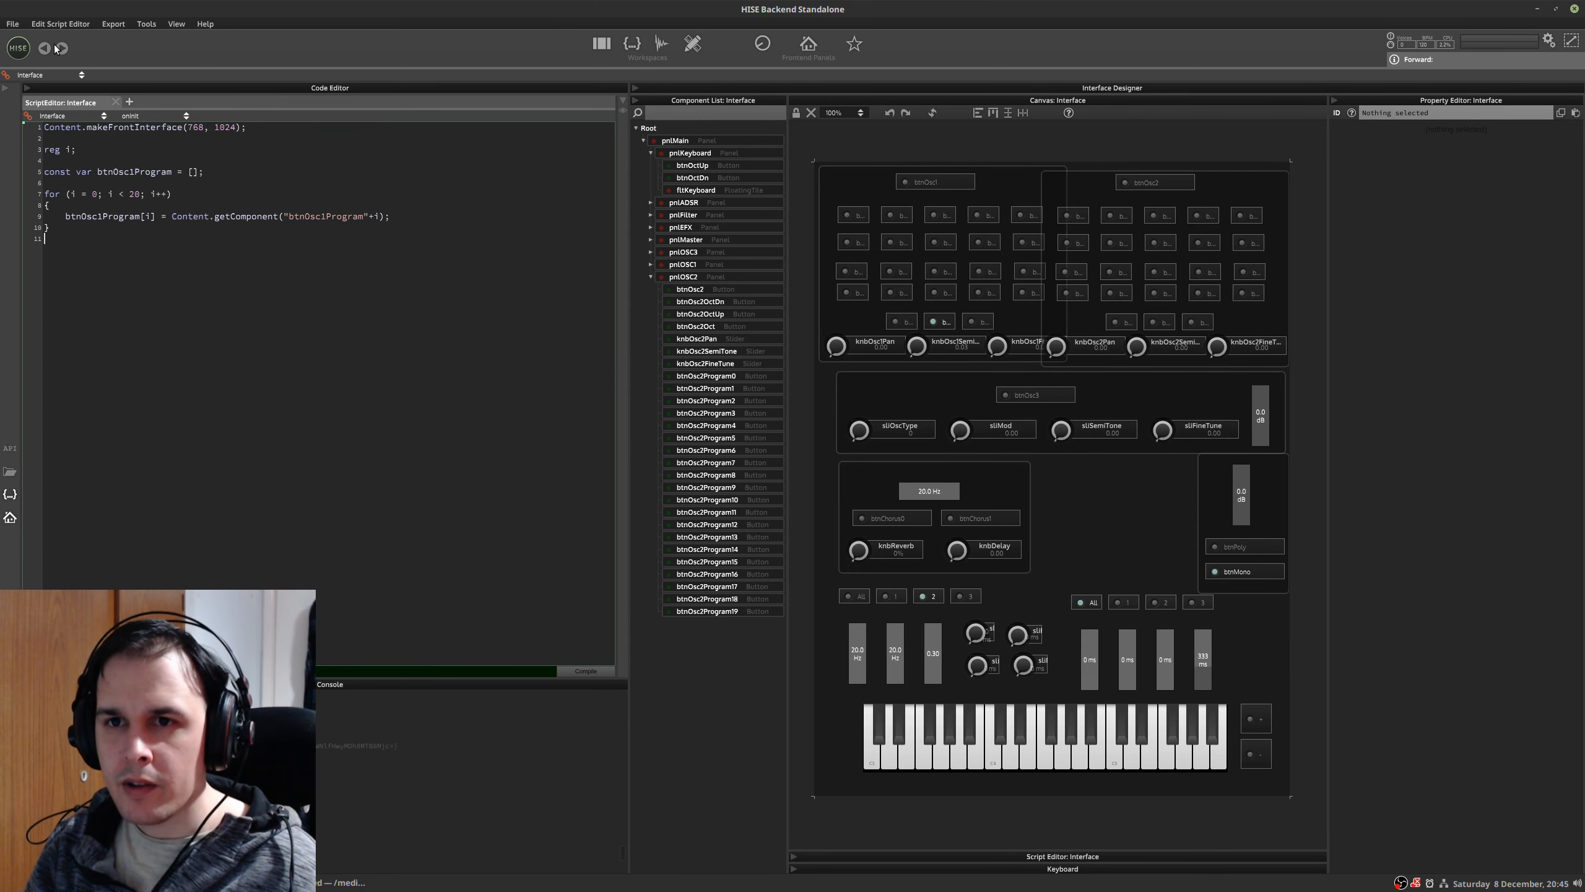
left_click(13, 24)
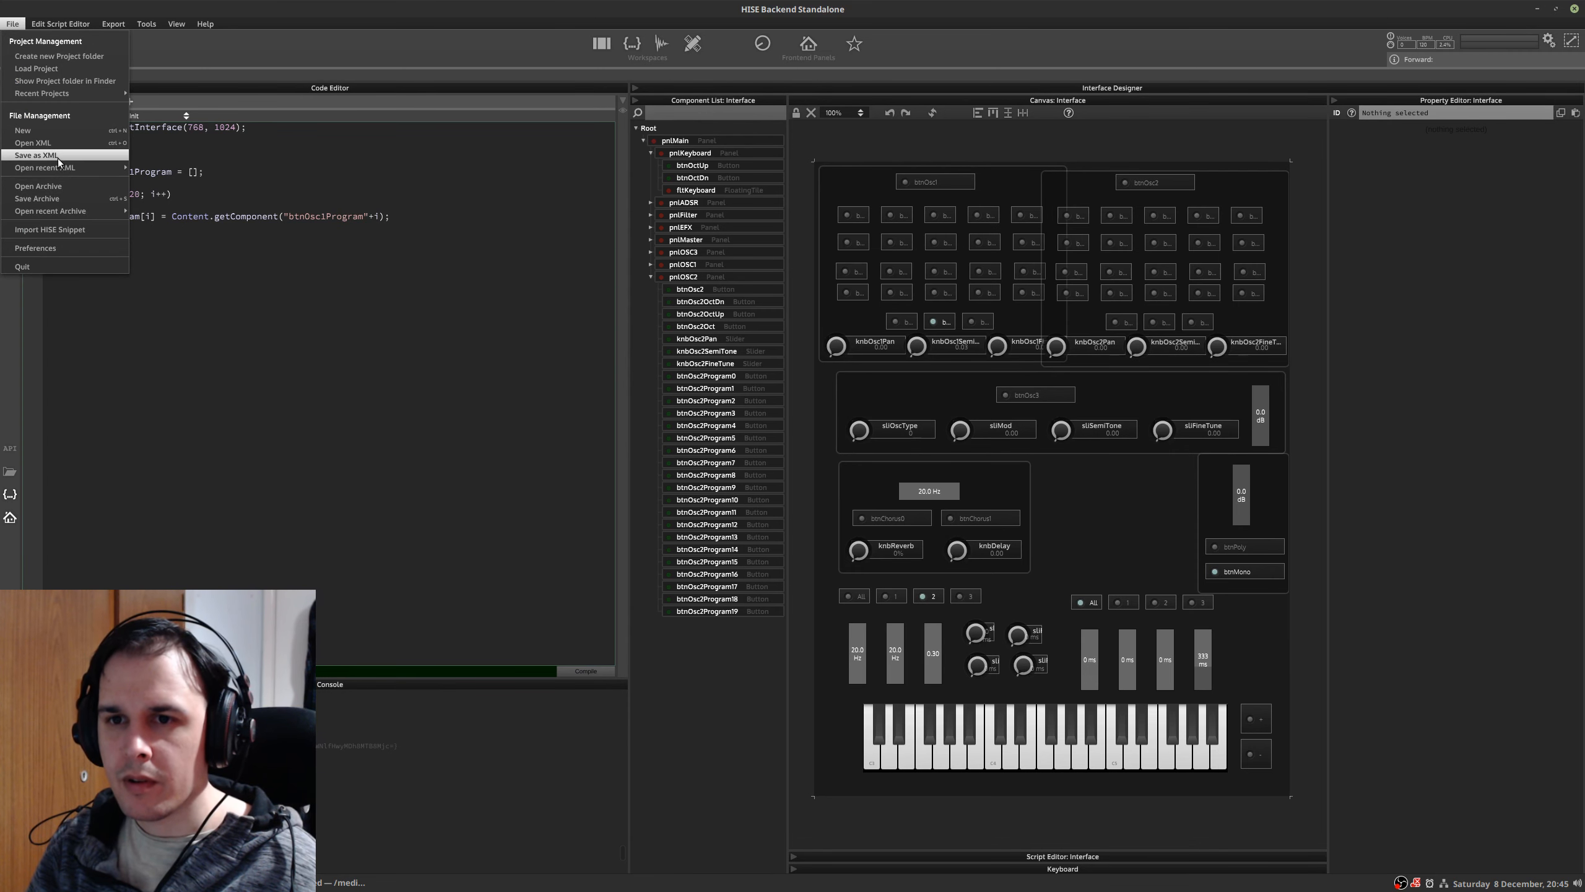
left_click(57, 156)
double_click(651, 316)
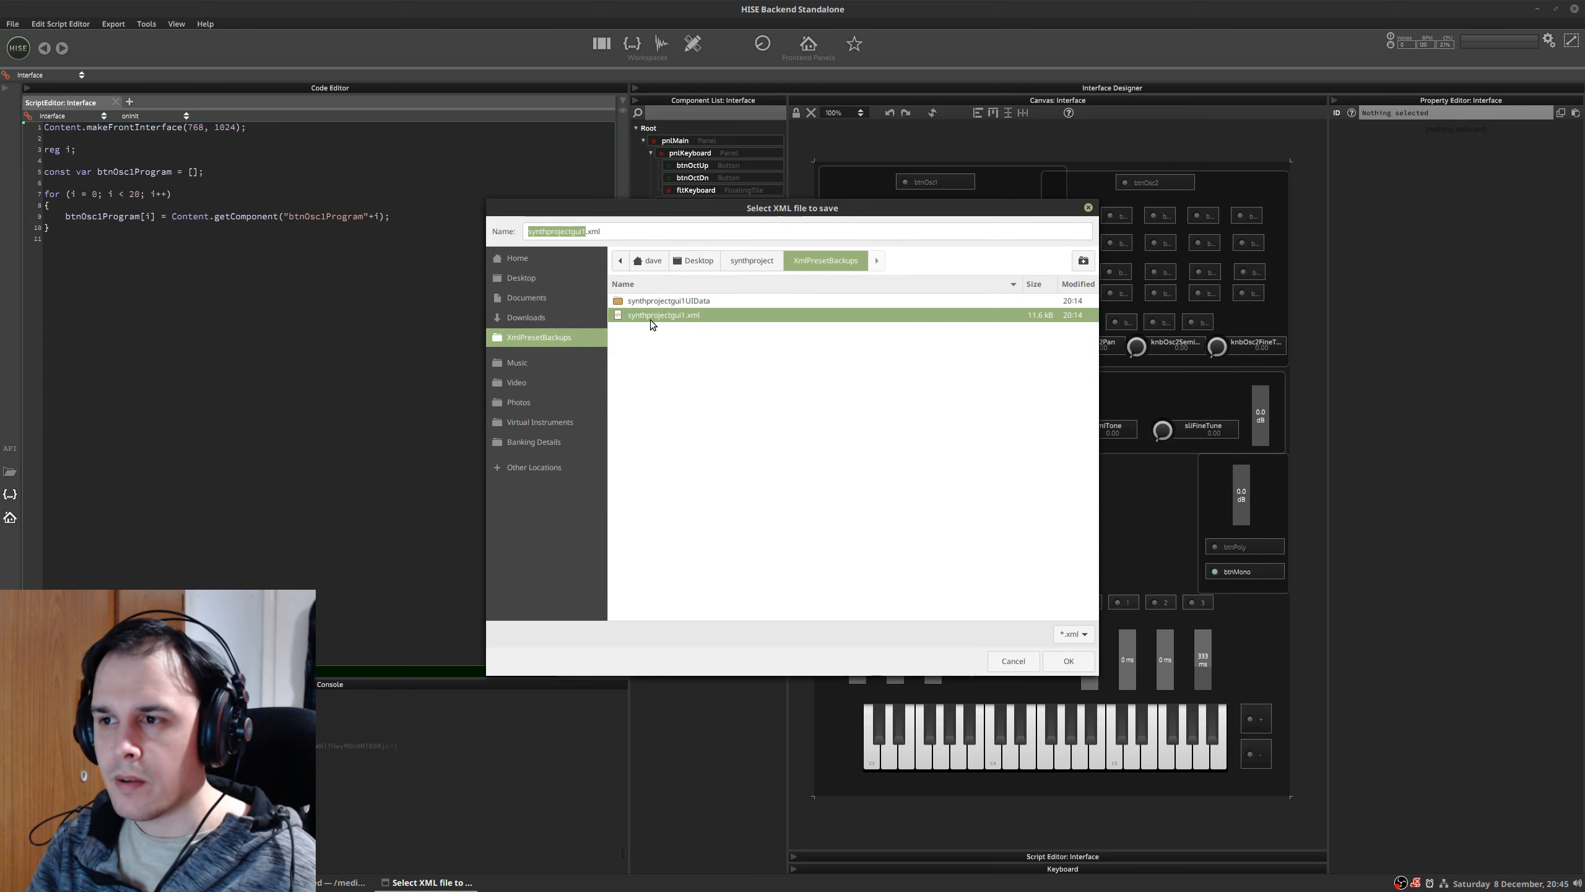
key("Return")
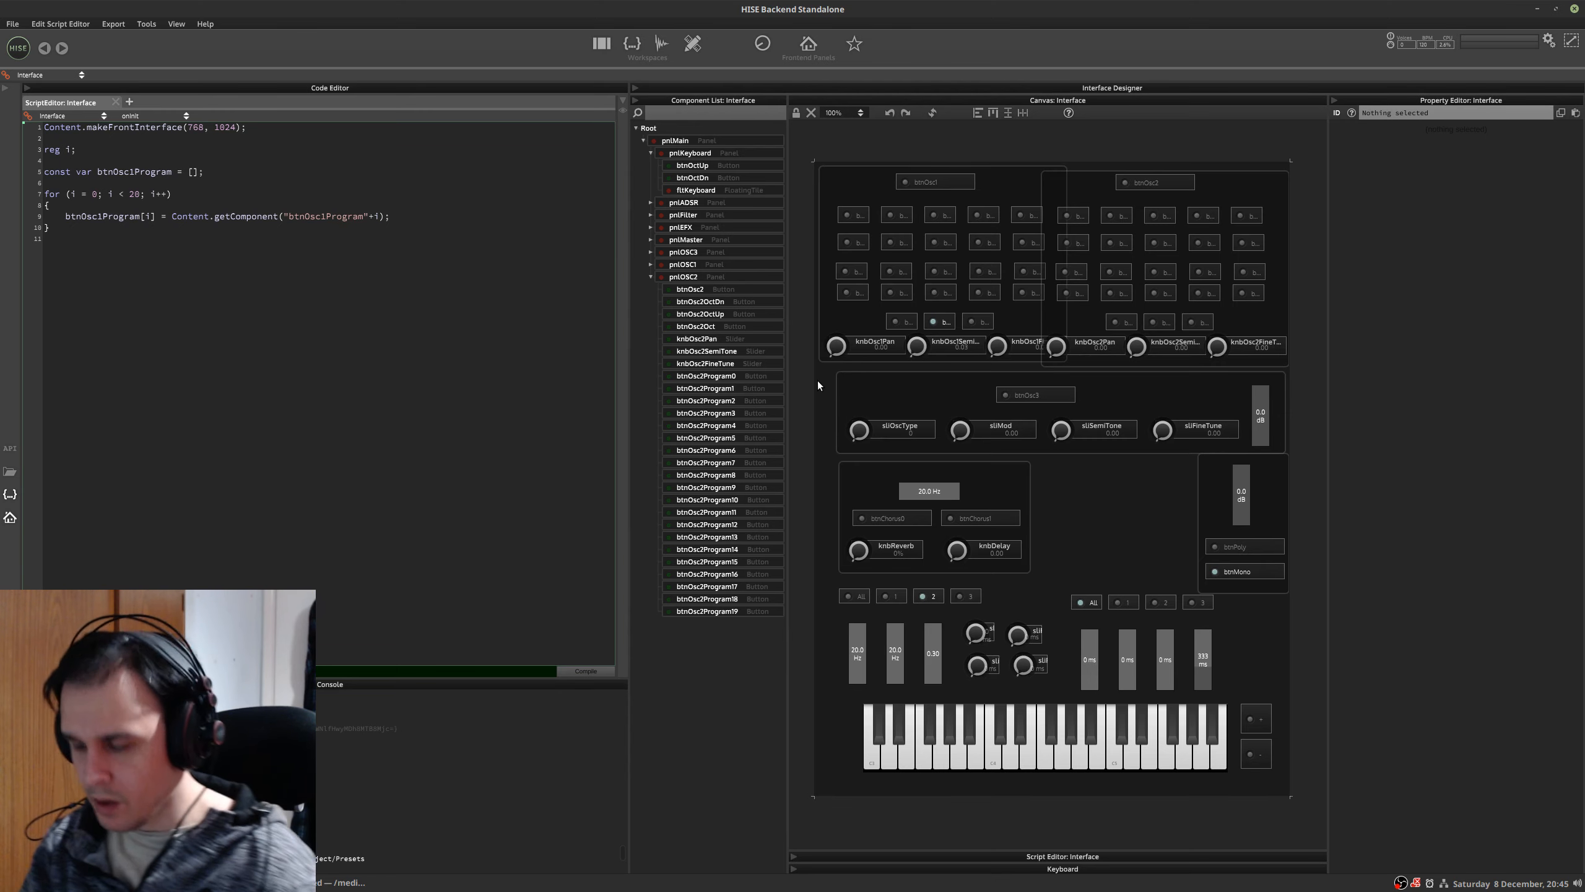
key("ctrl+alt+Right")
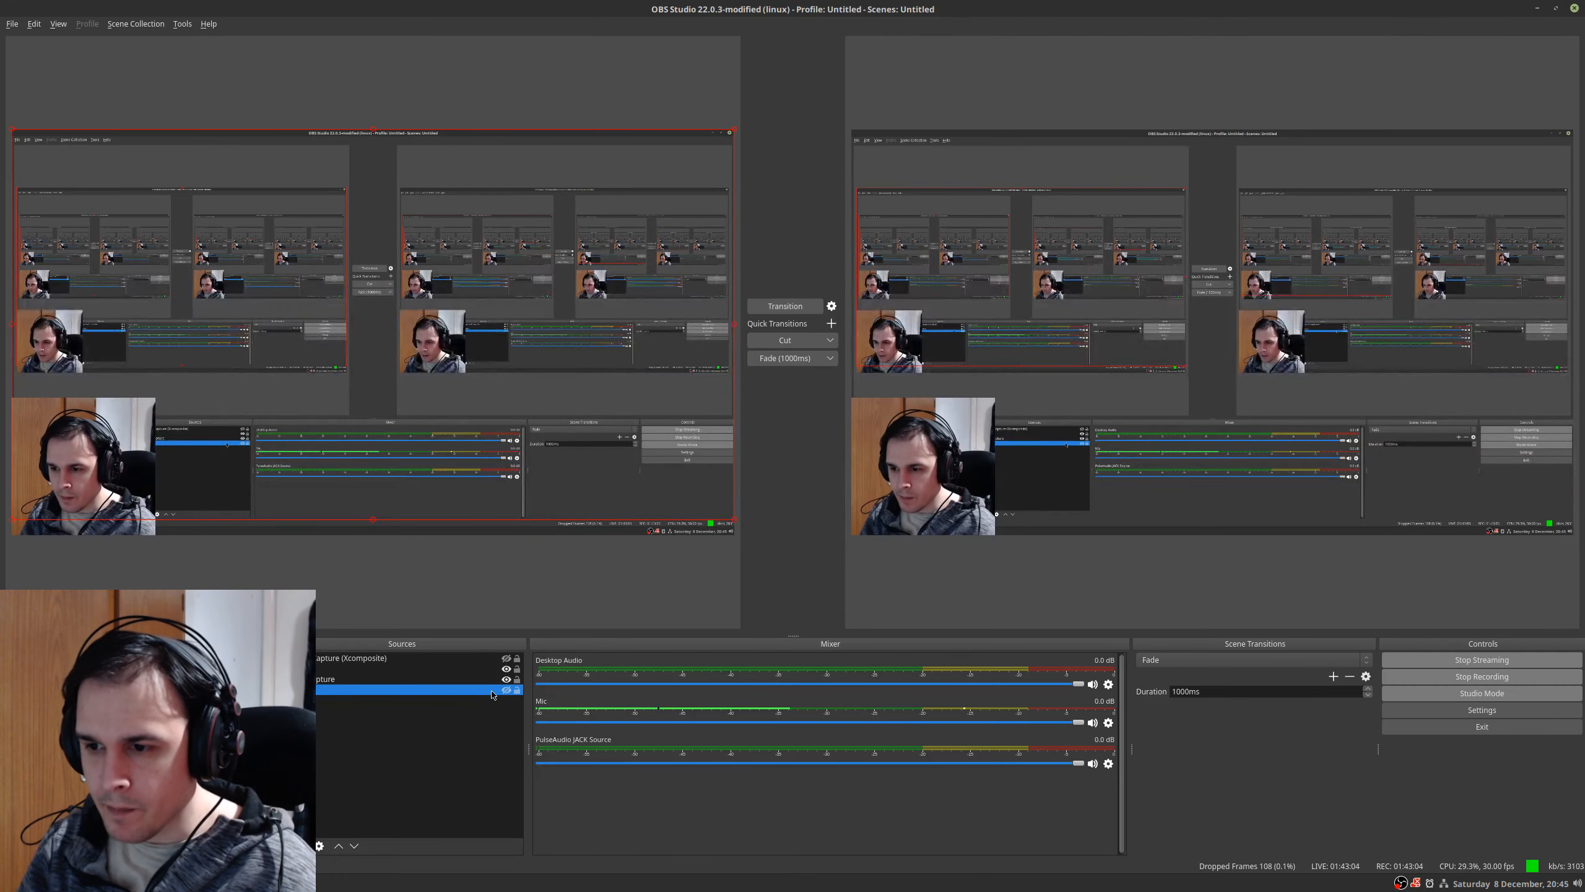
left_click(506, 689)
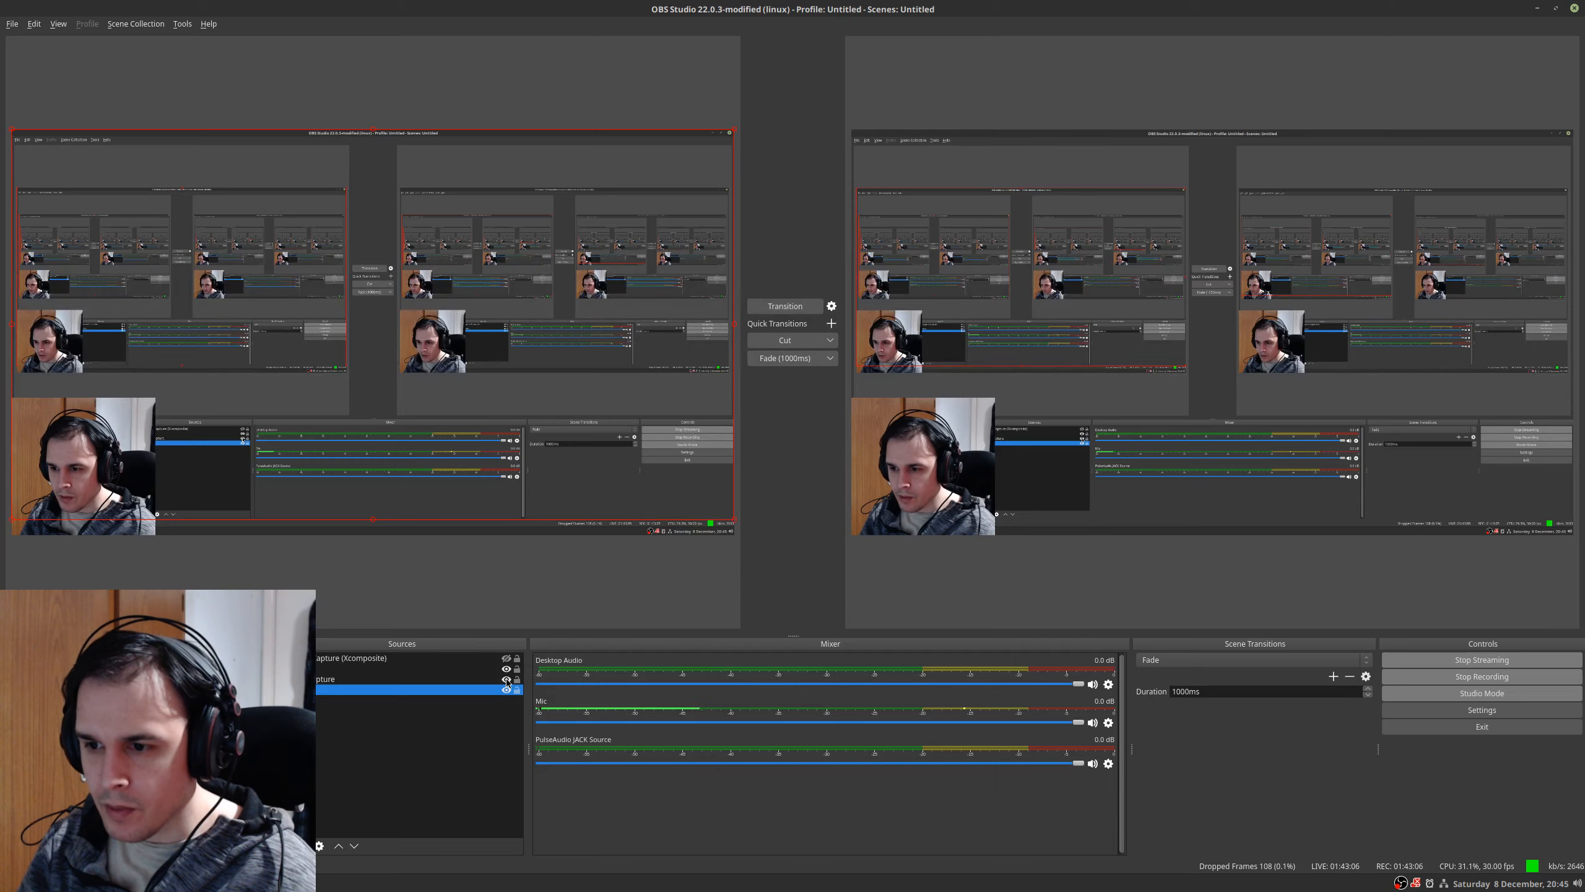
key("ctrl+alt+Left")
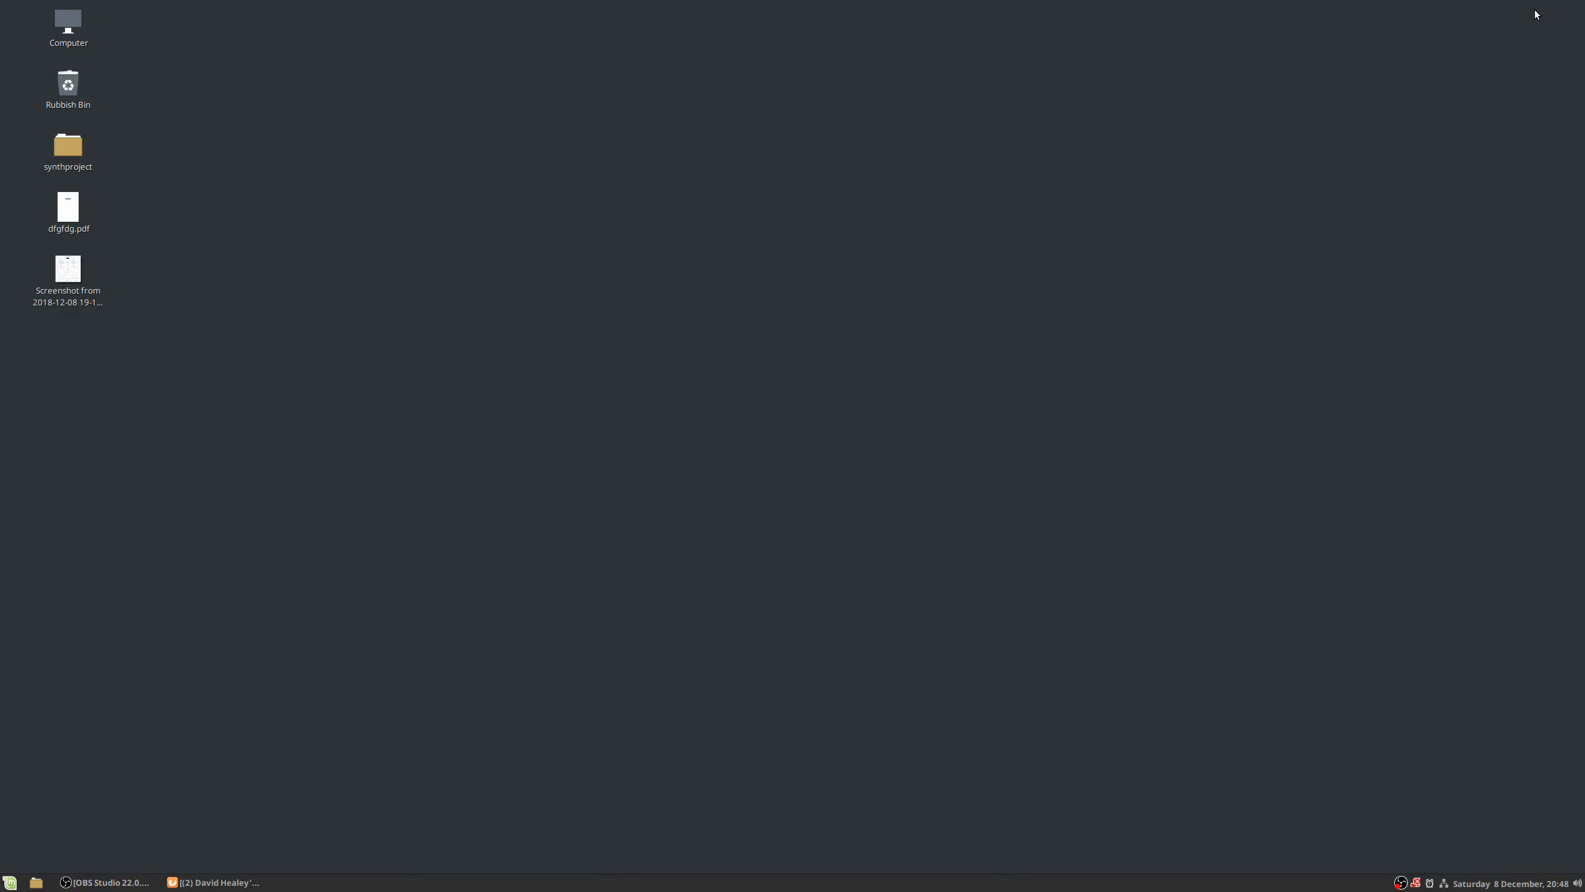
- Switch back to HISE and save the project archive, overwriting the existing synthprojectgui1.hip preset
key("ctrl+alt+Left")
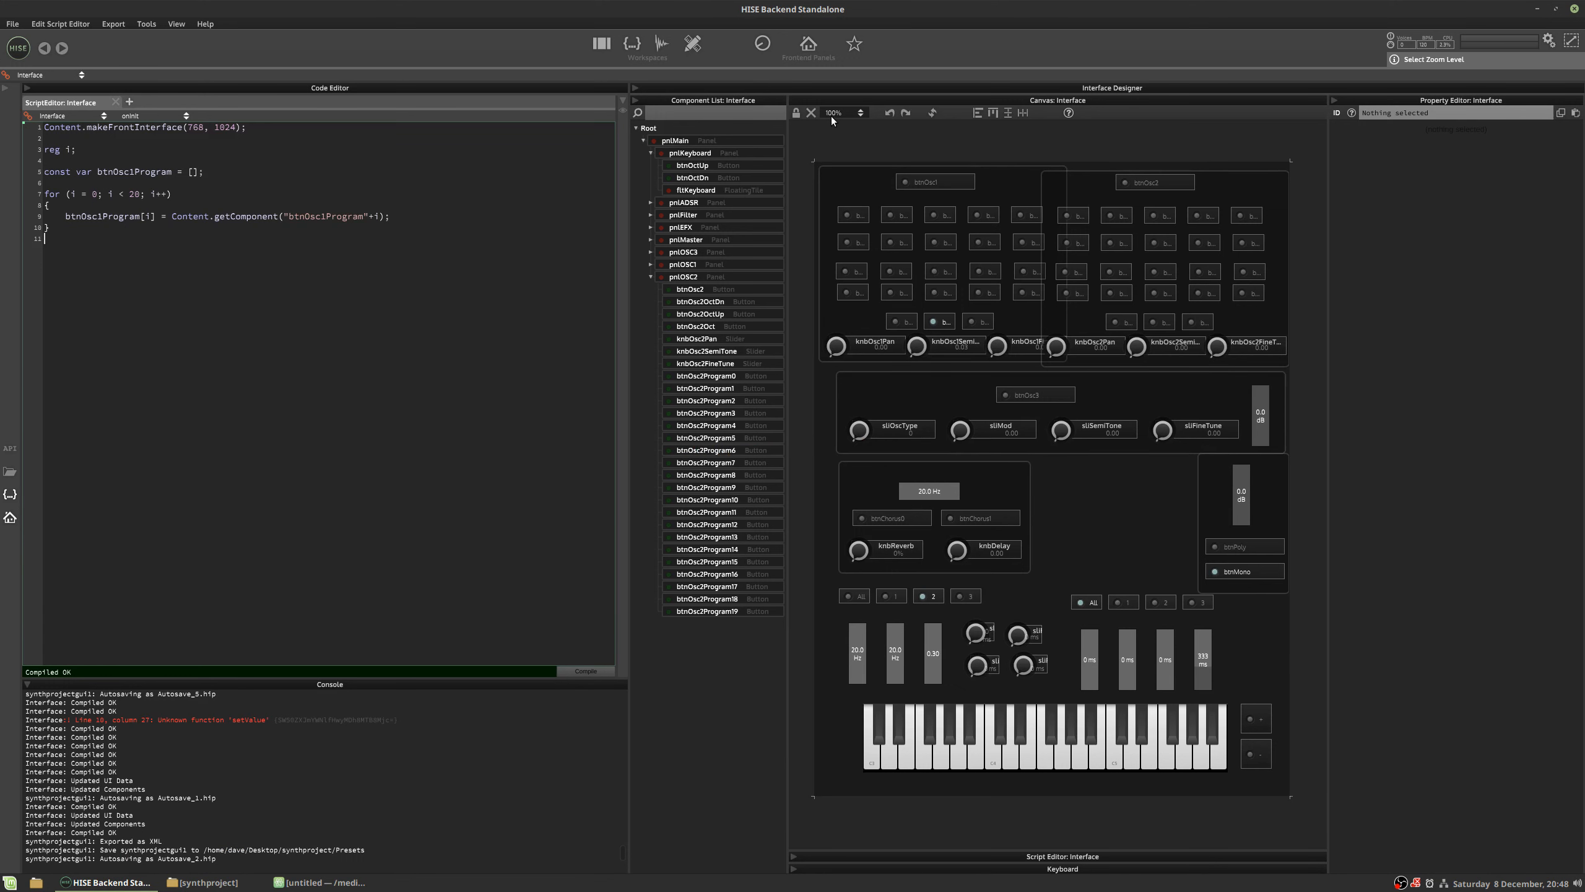
key("ctrl+s")
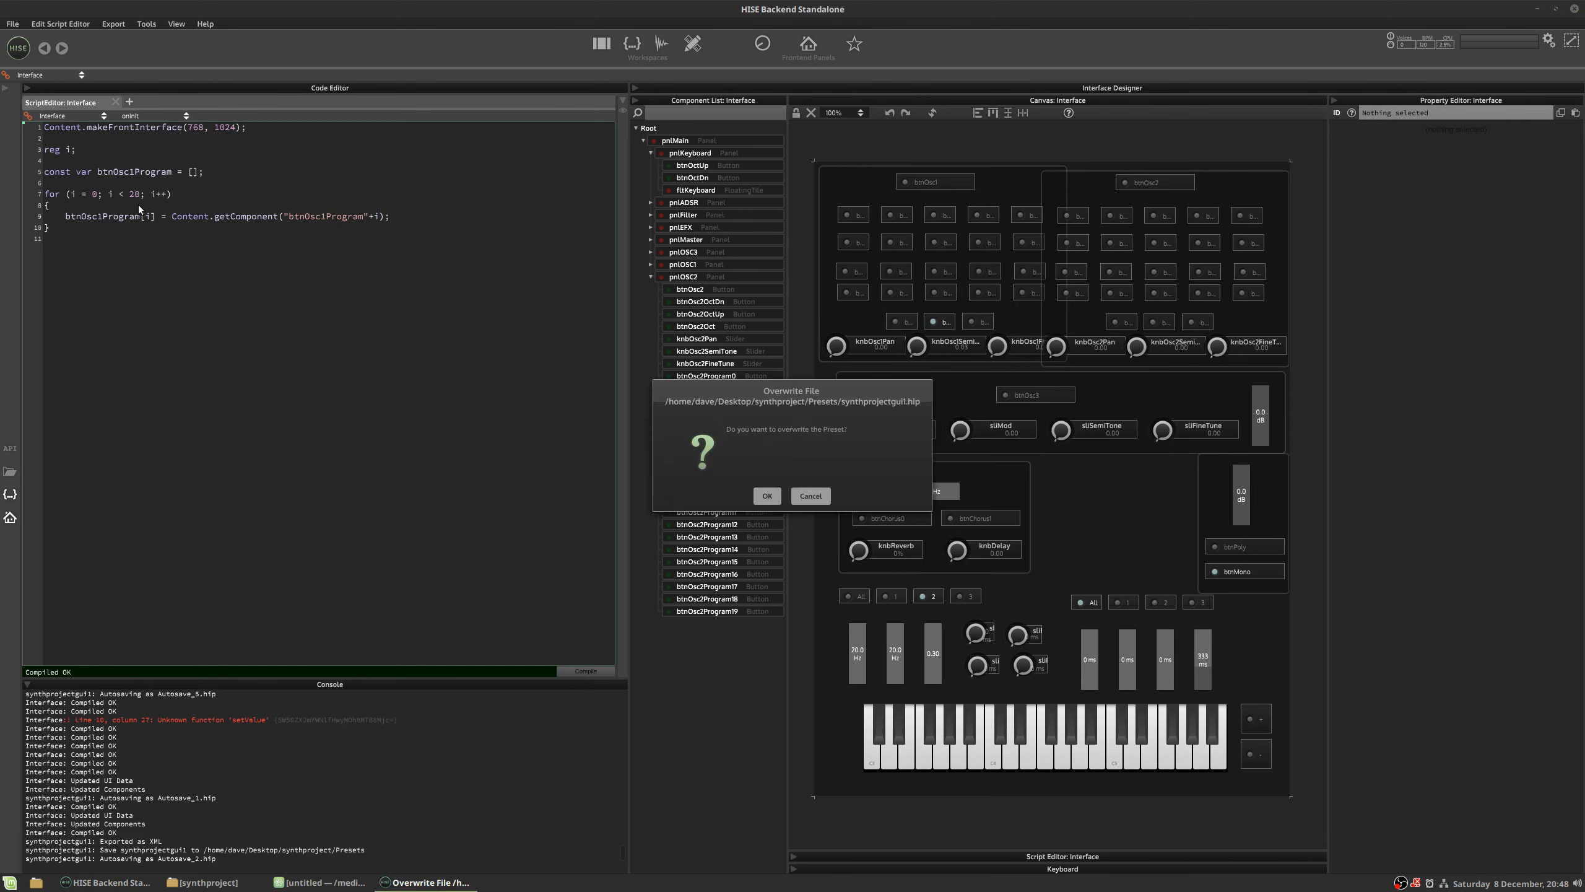
key("Return")
left_click(12, 25)
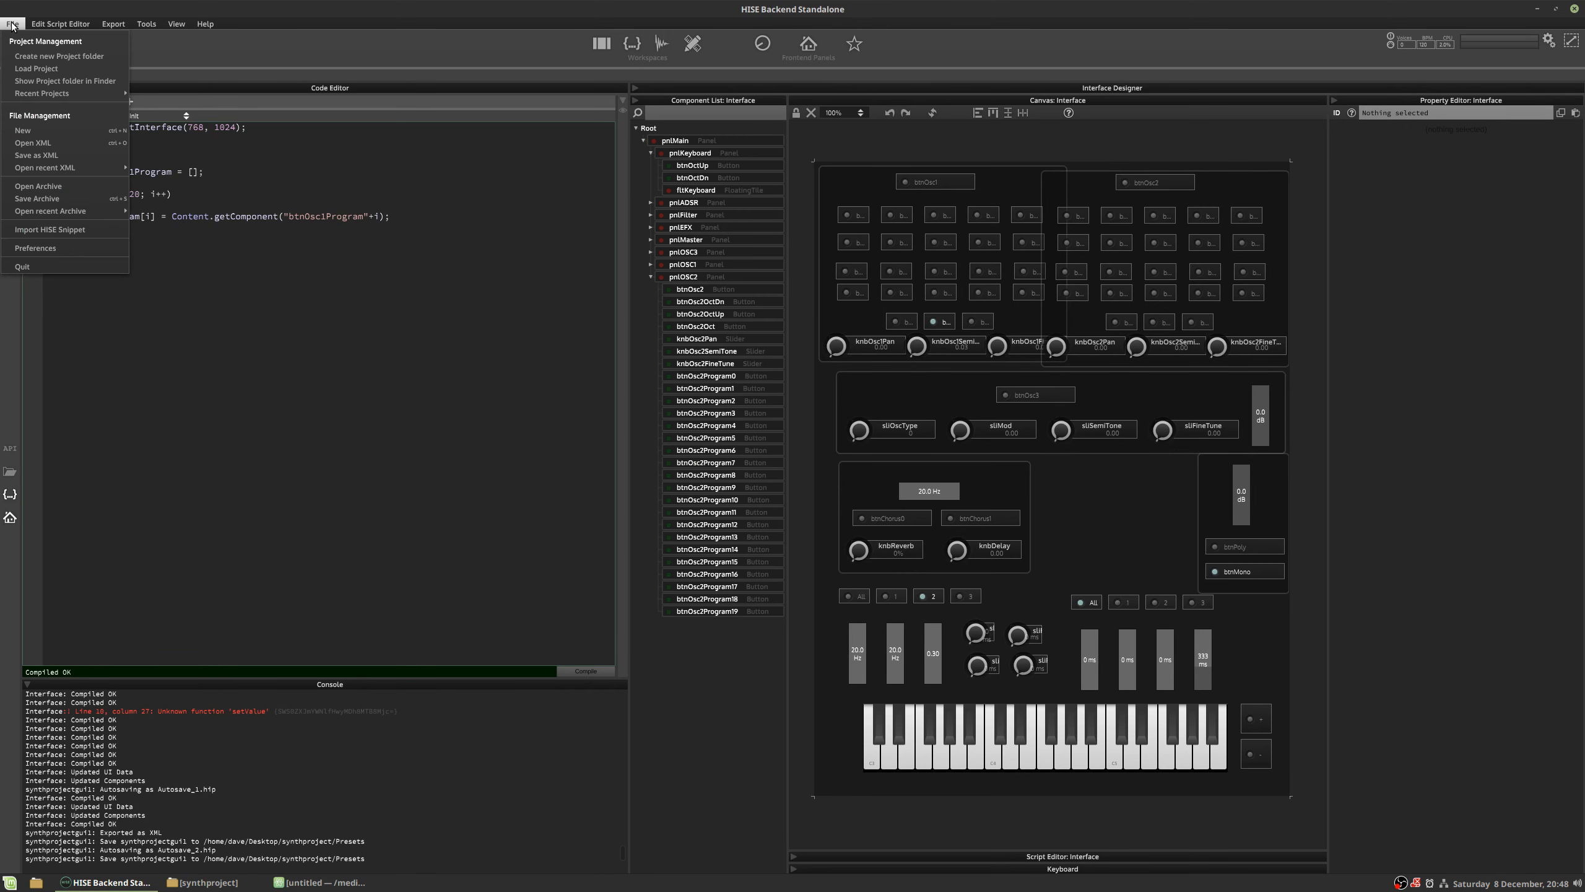
left_click(76, 131)
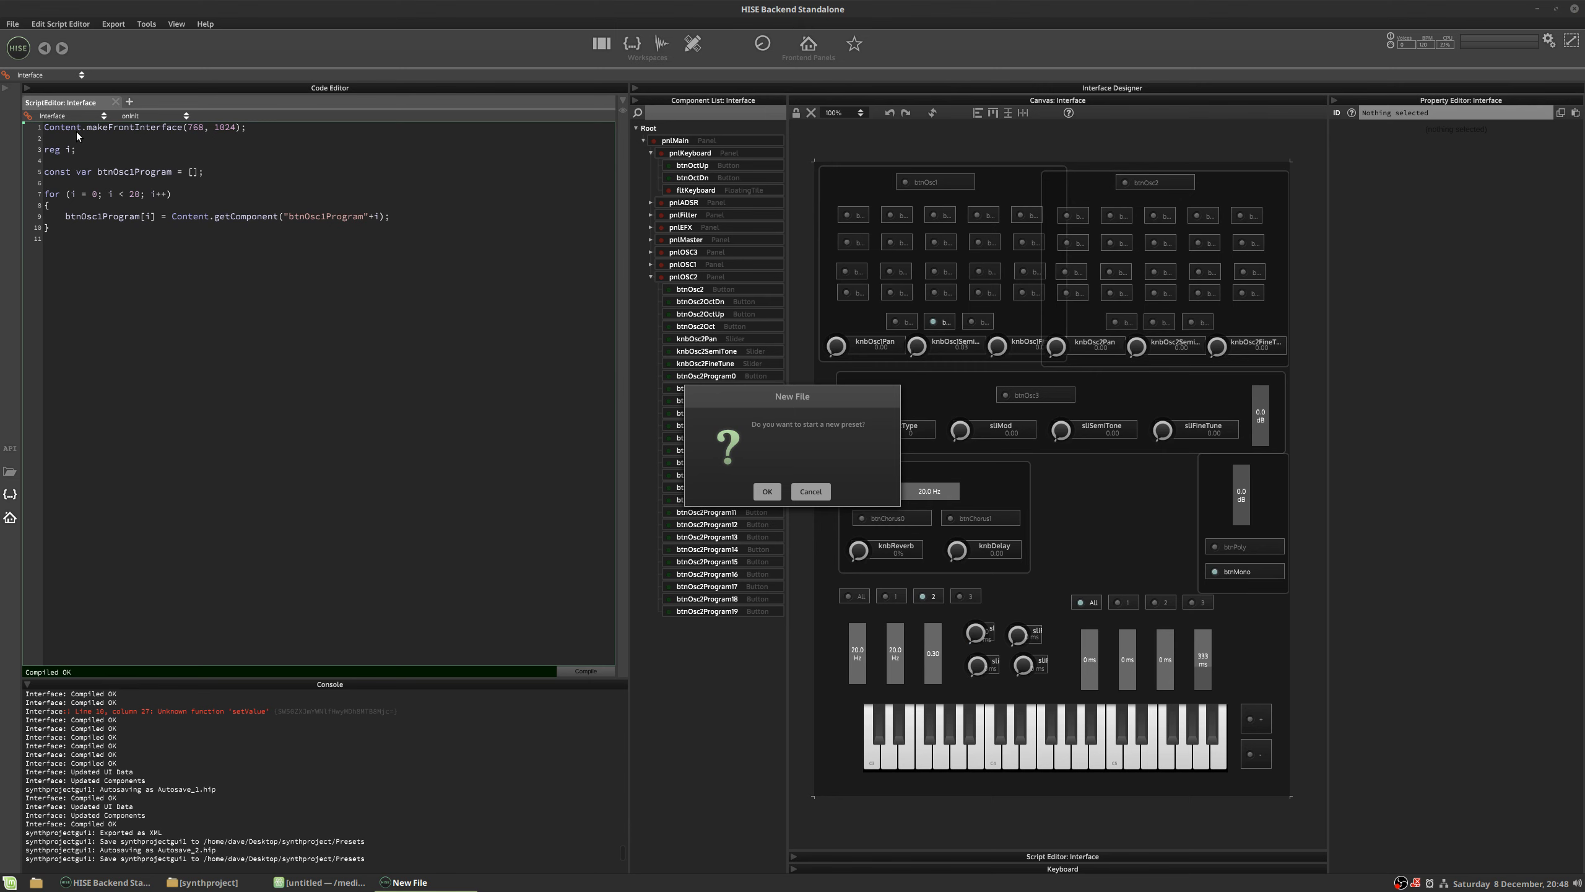
left_click(810, 492)
- Import the copied HISE snippet, discarding the current preset
left_click(12, 23)
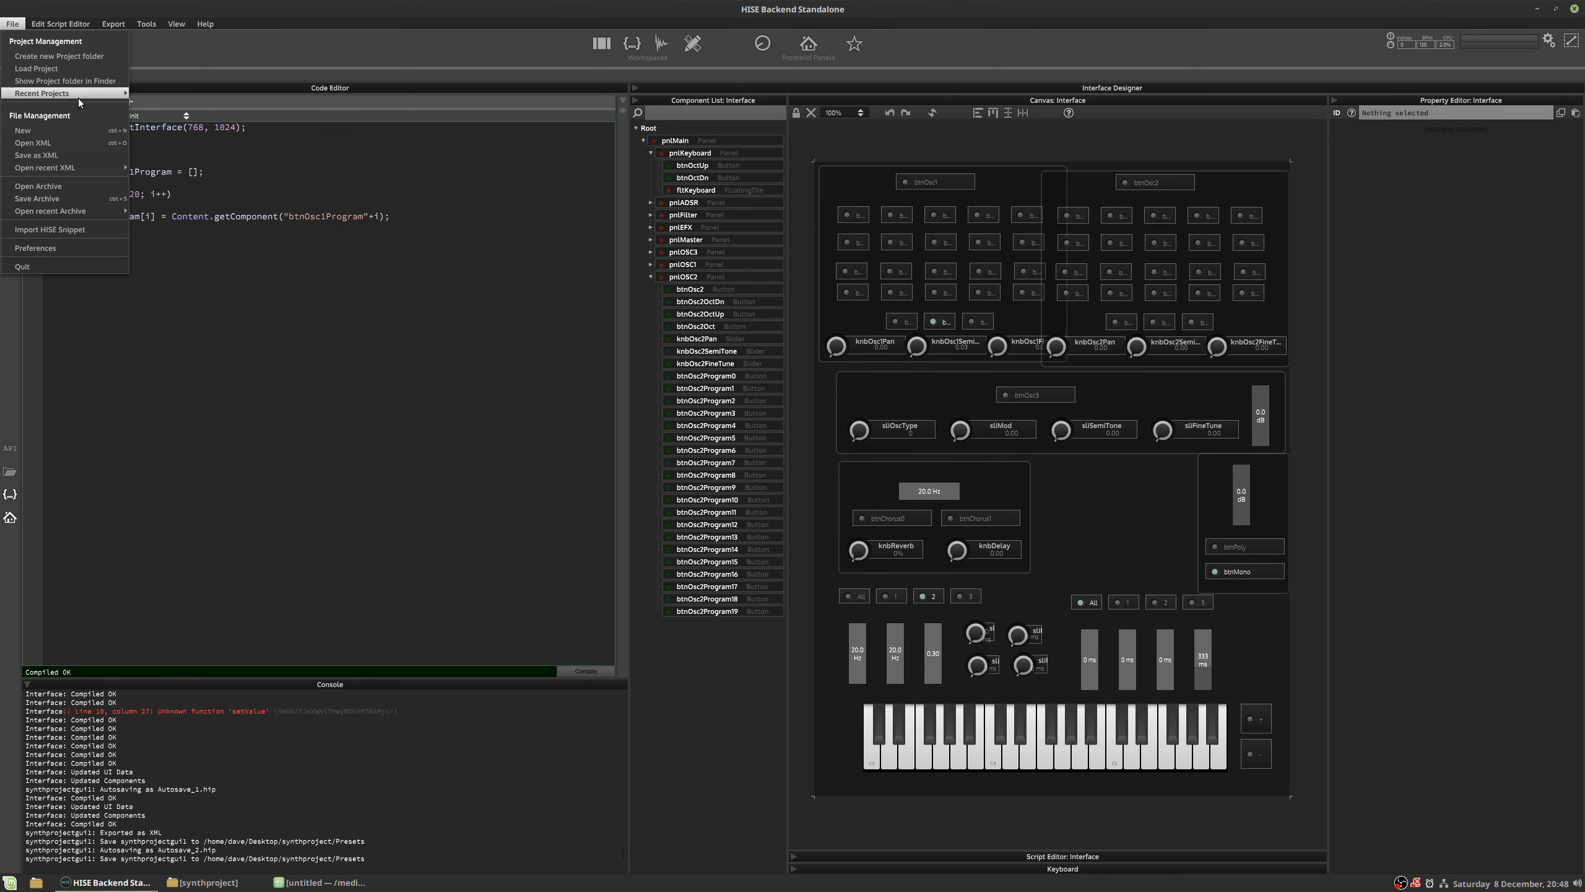
left_click(53, 230)
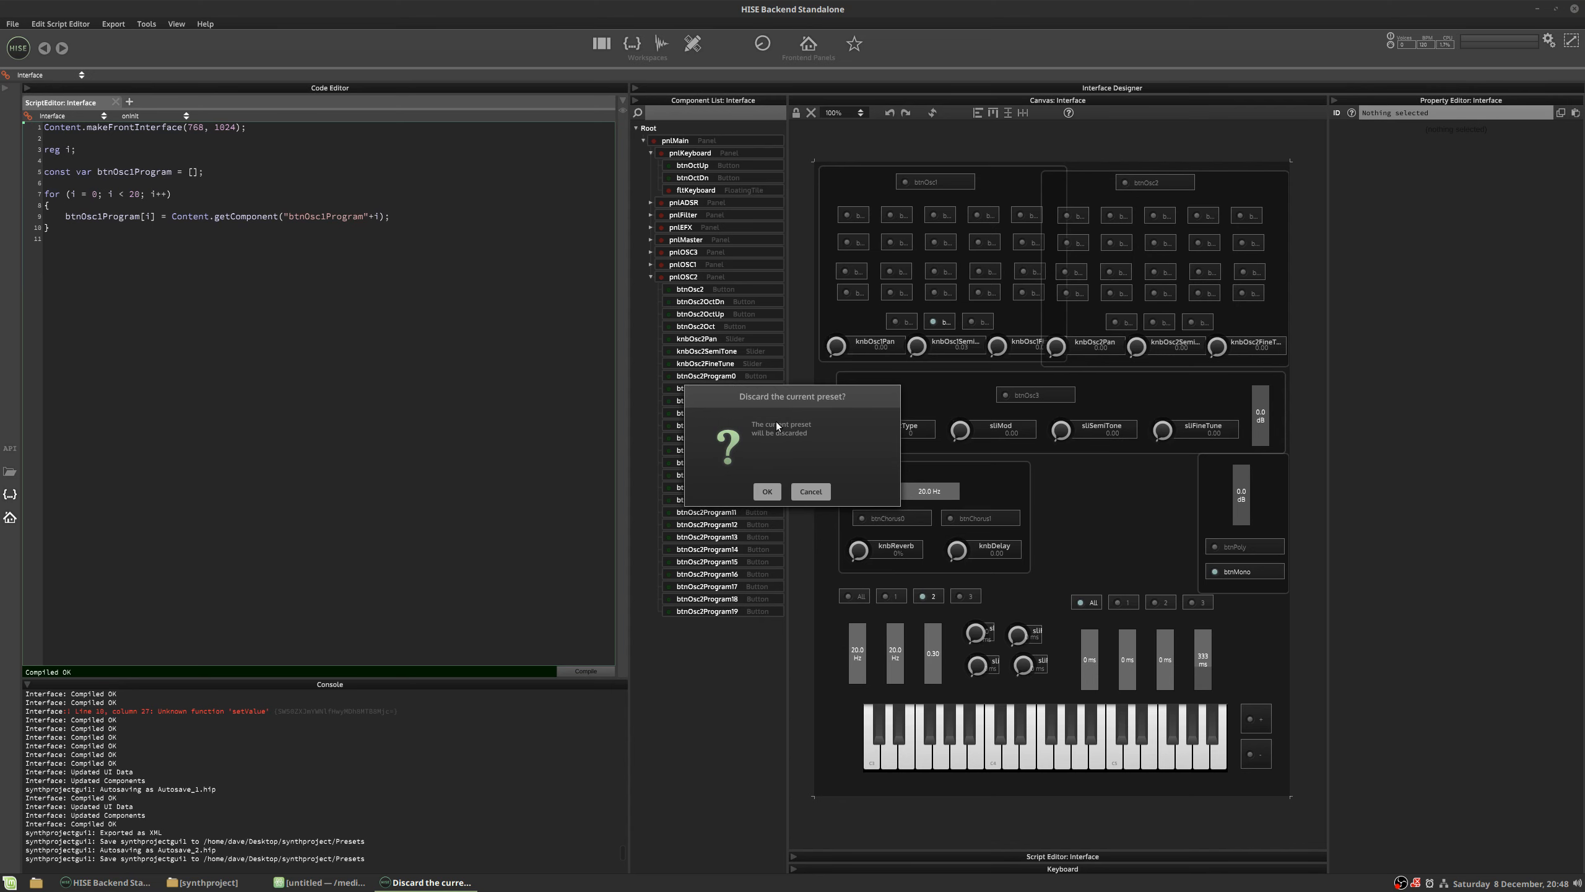
left_click(769, 492)
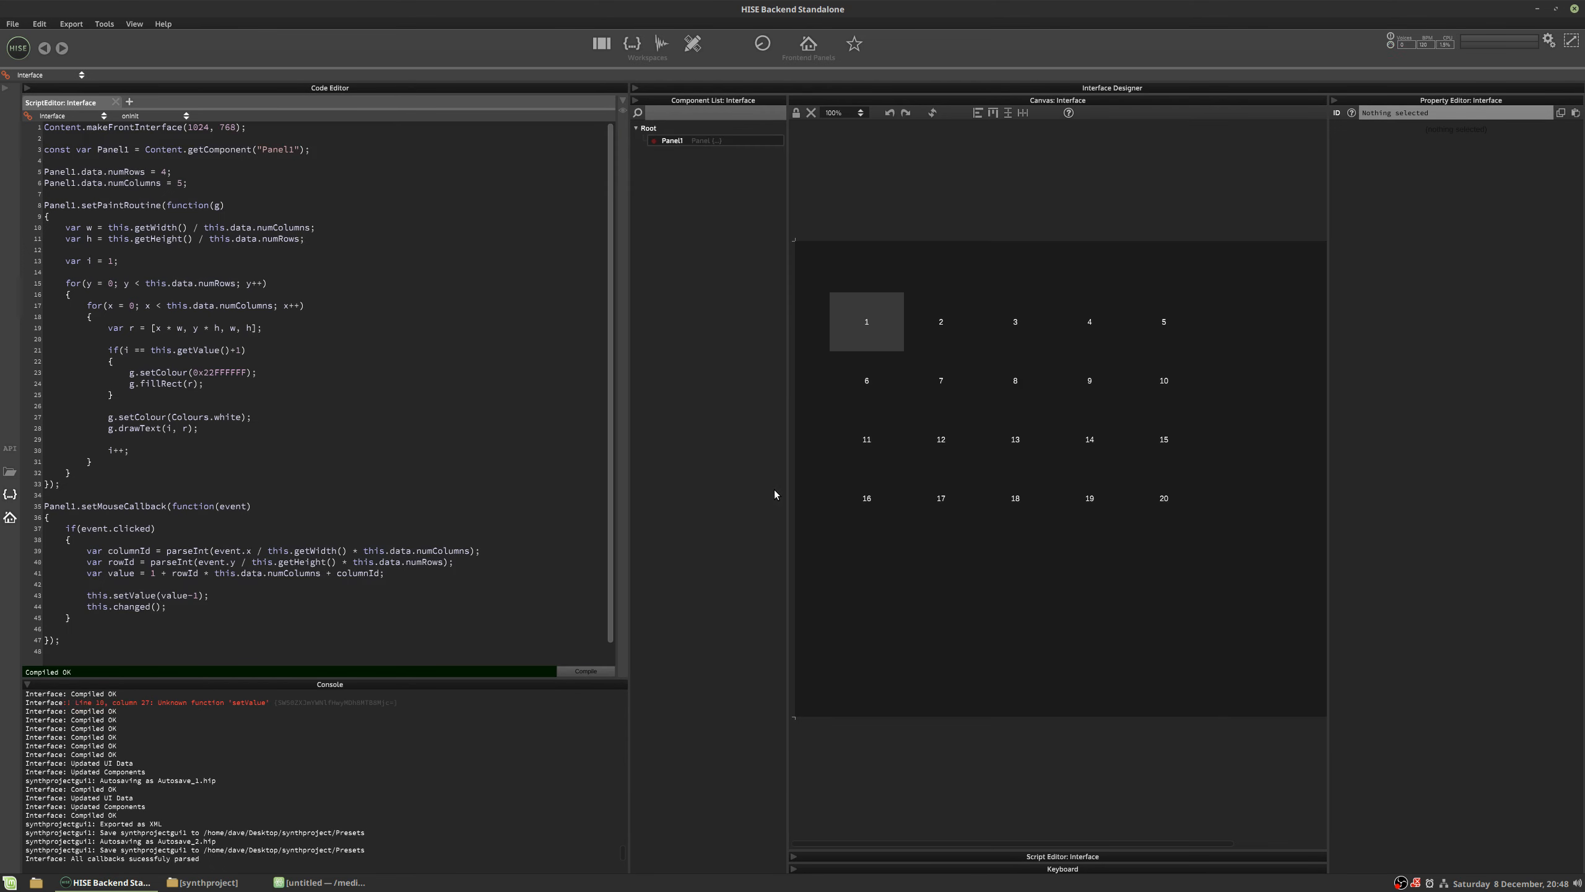
- Test the numbered cell grid by selecting individual cells across all four rows of the panel, ending on cell 1
left_click(949, 302)
left_click(1072, 319)
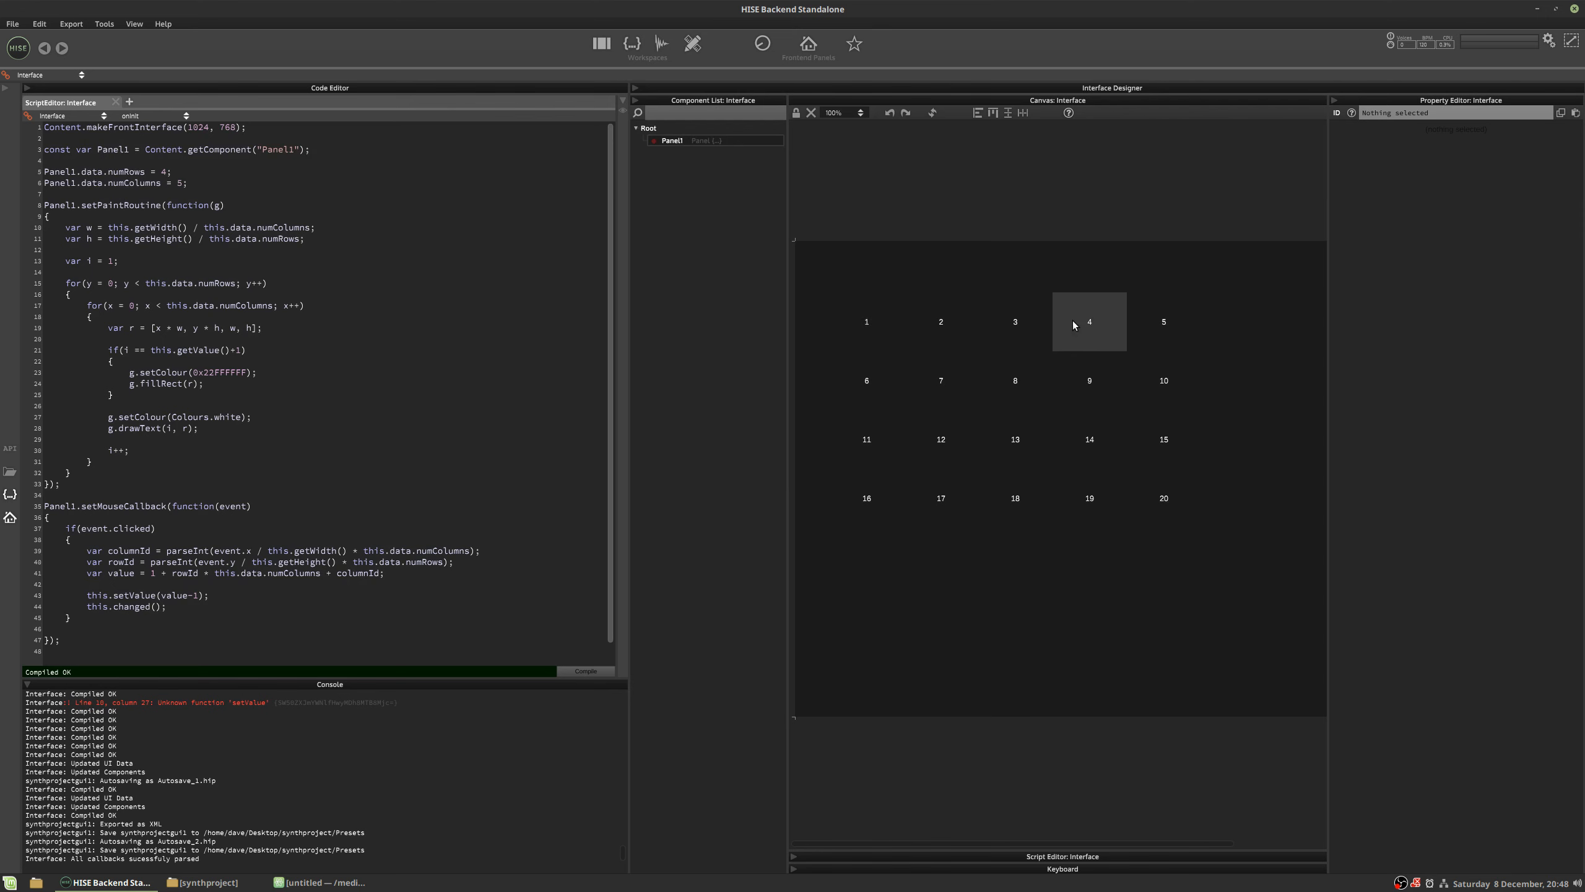
left_click(1005, 322)
left_click(961, 320)
left_click(850, 337)
left_click(886, 375)
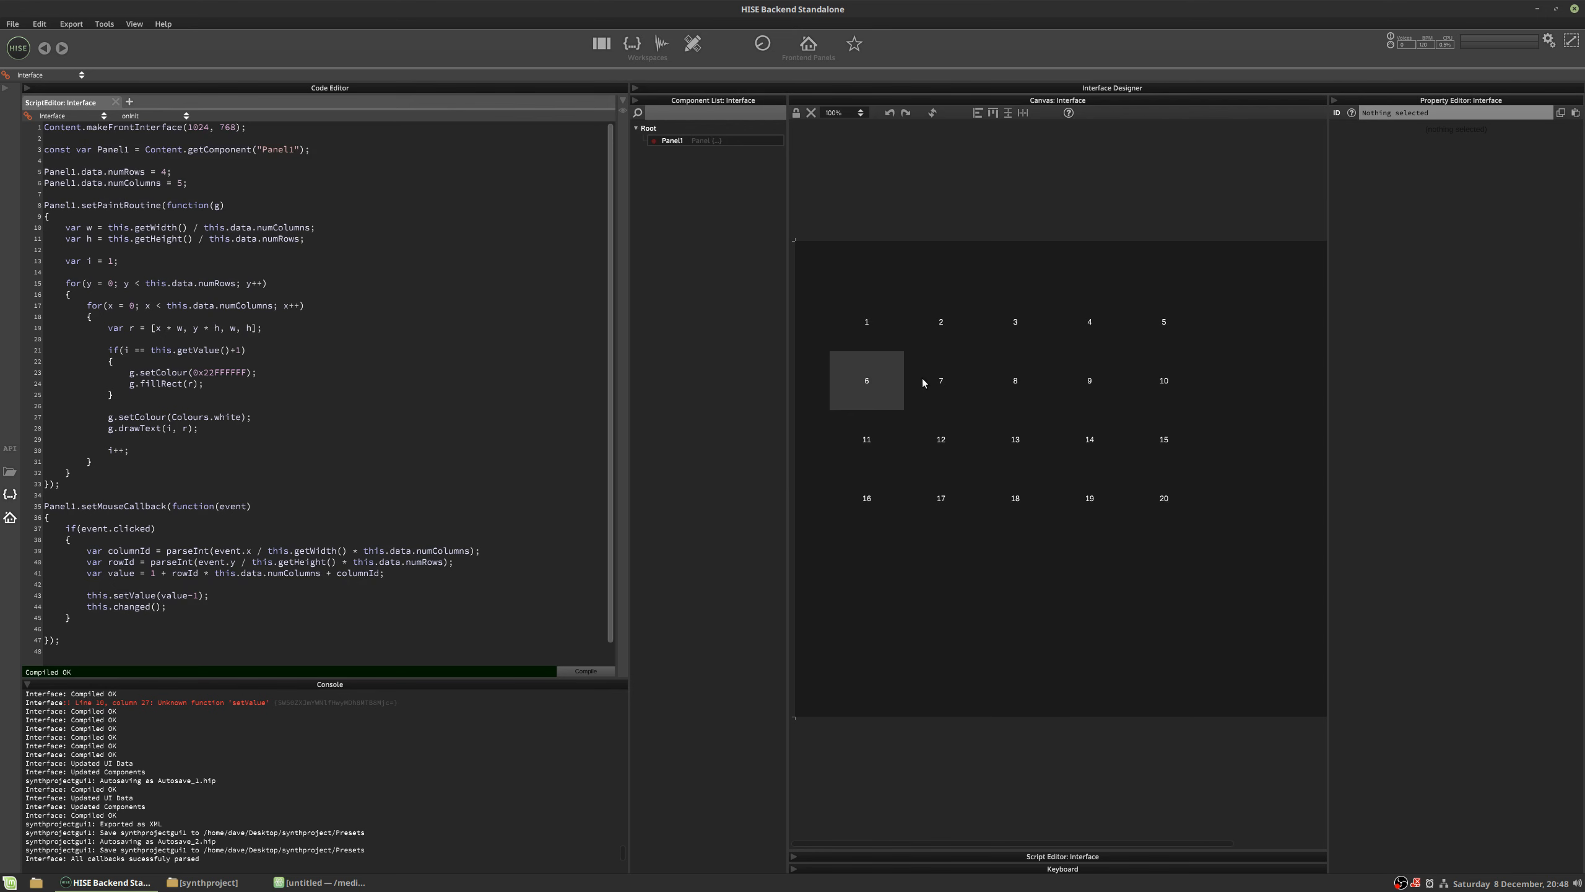
left_click(924, 379)
left_click(1141, 438)
left_click(1154, 477)
left_click(1085, 496)
left_click(999, 504)
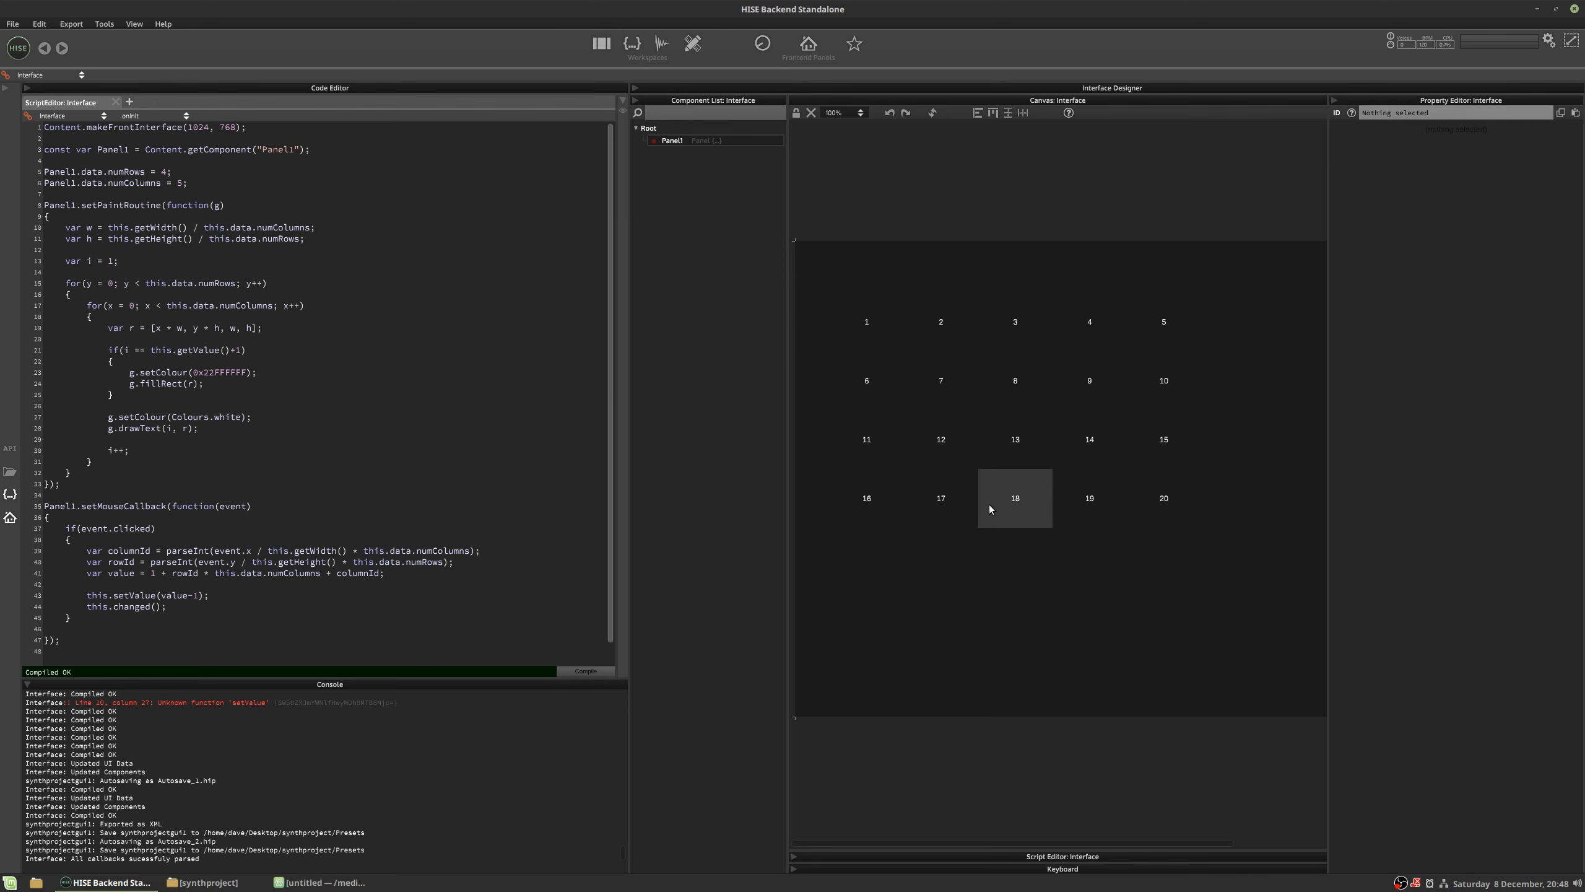
left_click(924, 503)
left_click(888, 442)
left_click(949, 443)
left_click(1024, 445)
left_click(1111, 444)
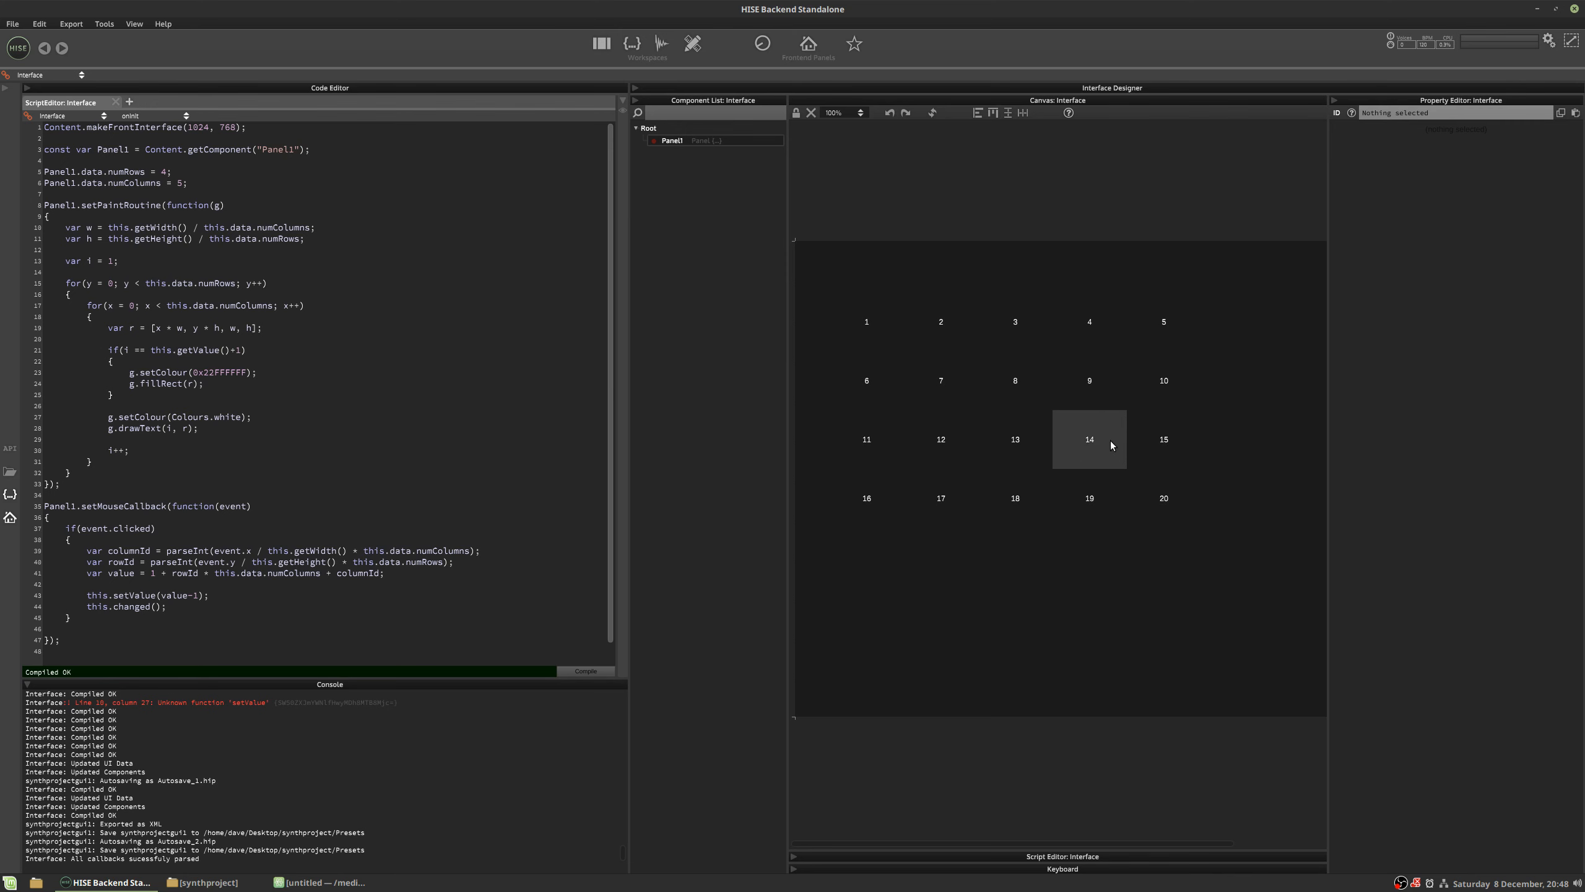
left_click(1148, 442)
left_click(1142, 386)
left_click(1089, 384)
left_click(1001, 383)
left_click(914, 373)
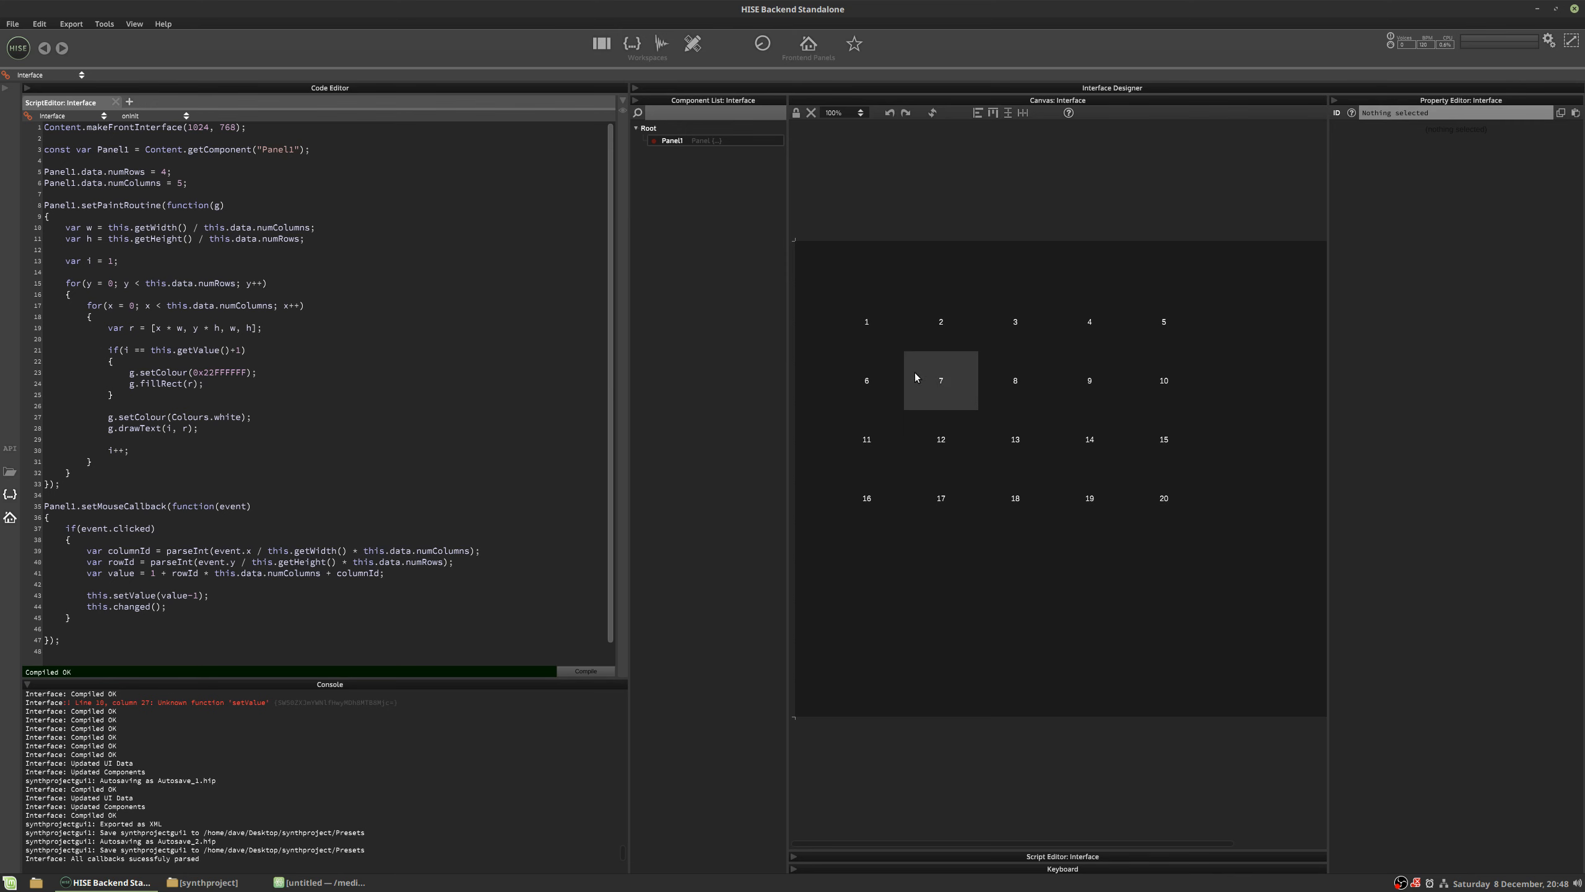
left_click(852, 372)
left_click(926, 329)
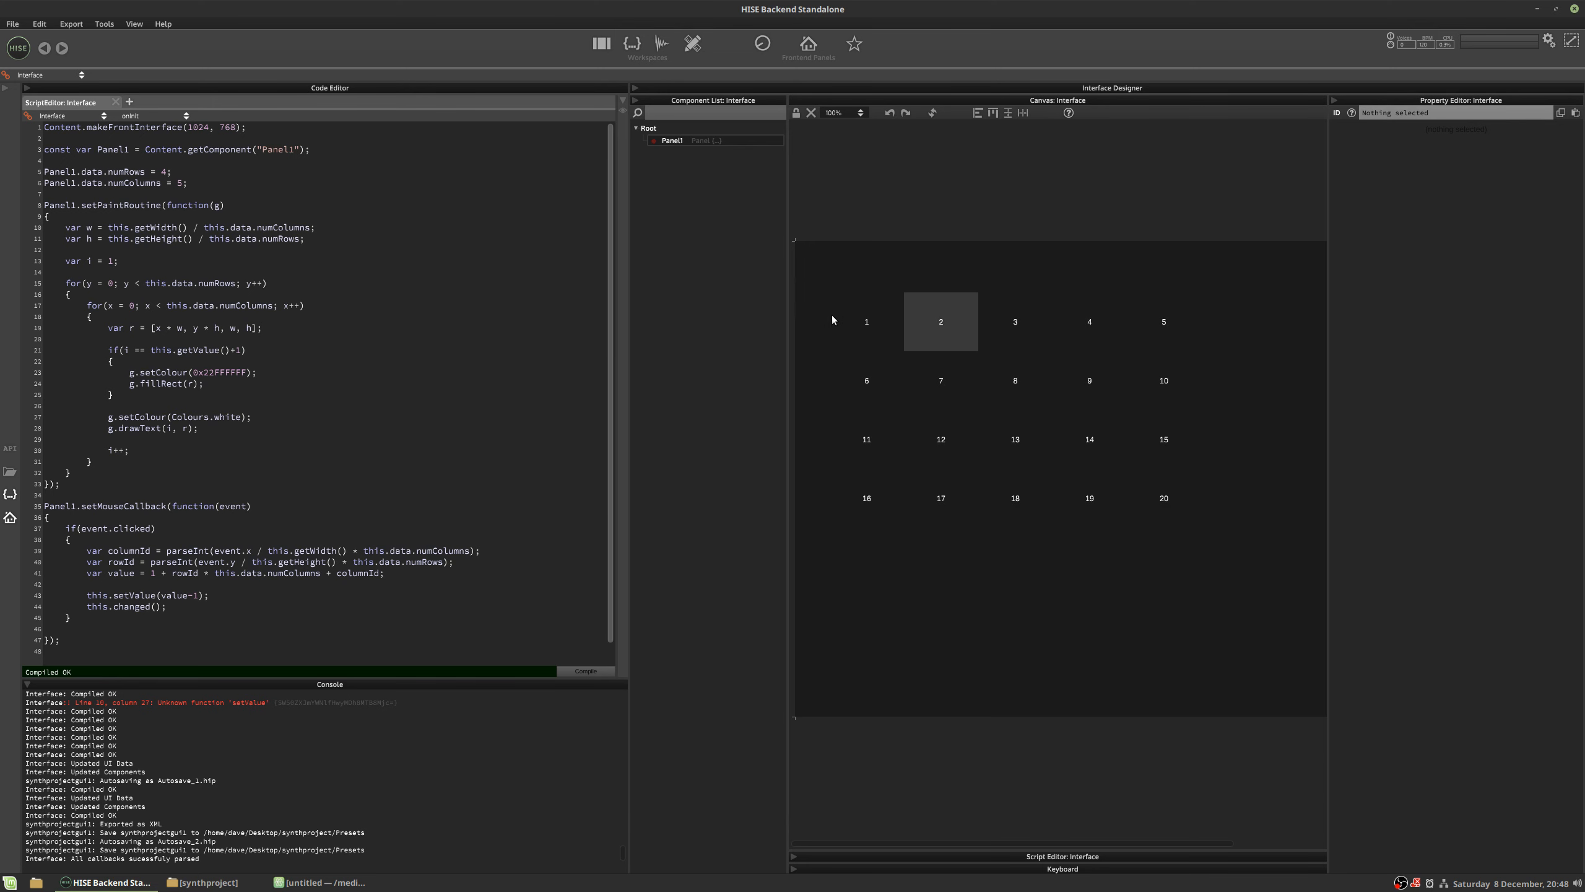
left_click(833, 320)
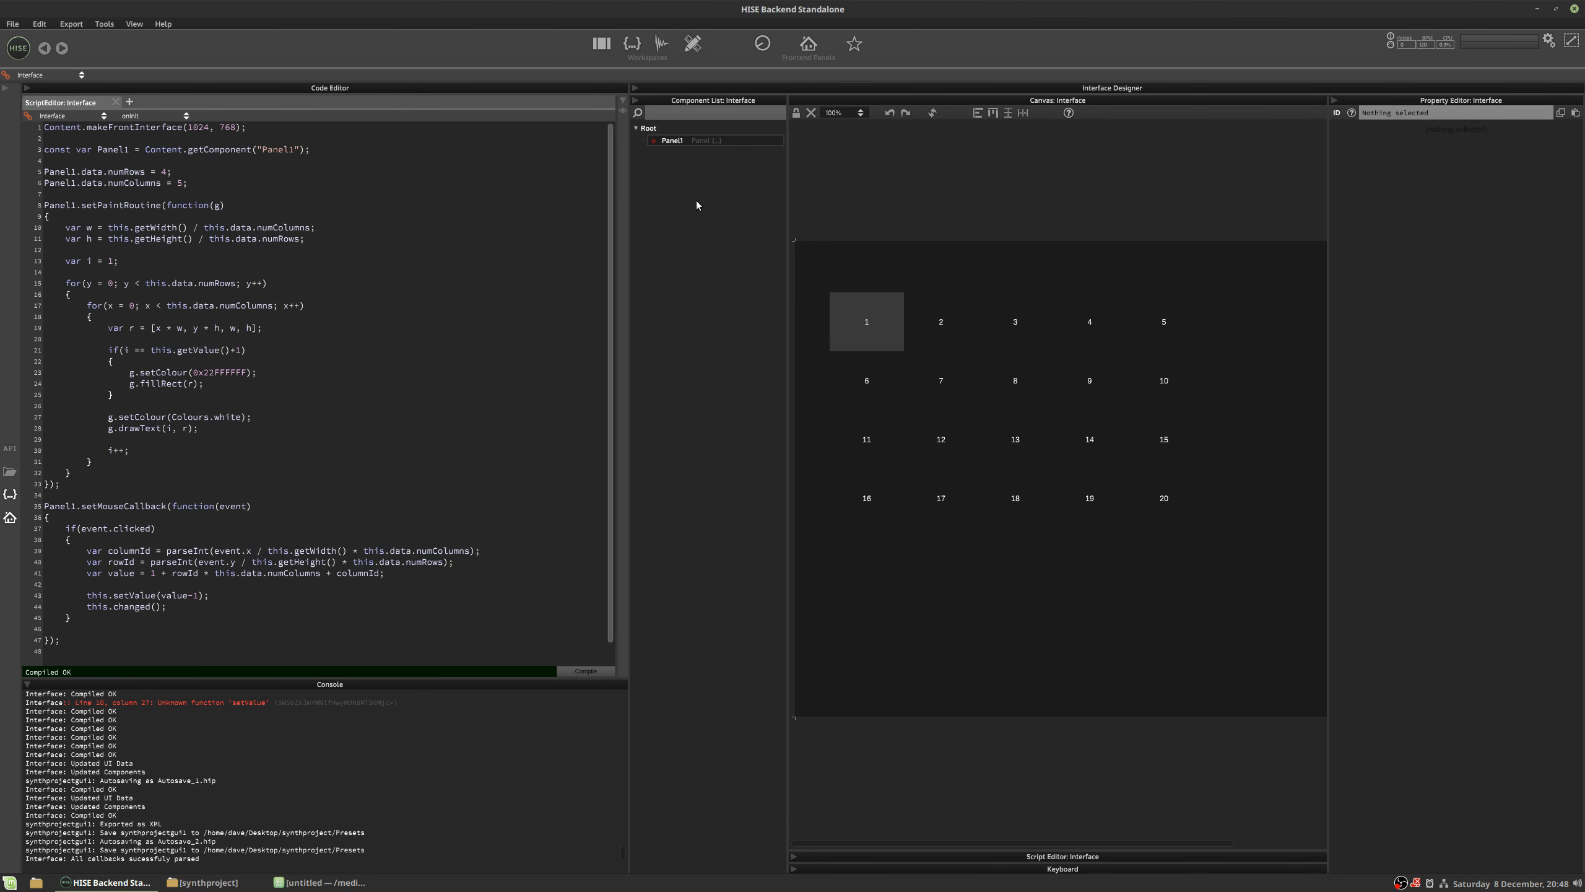
- View Panel1's properties, and recompile the script to retest cells in the grid's first two rows, ending on cell 9
left_click(706, 141)
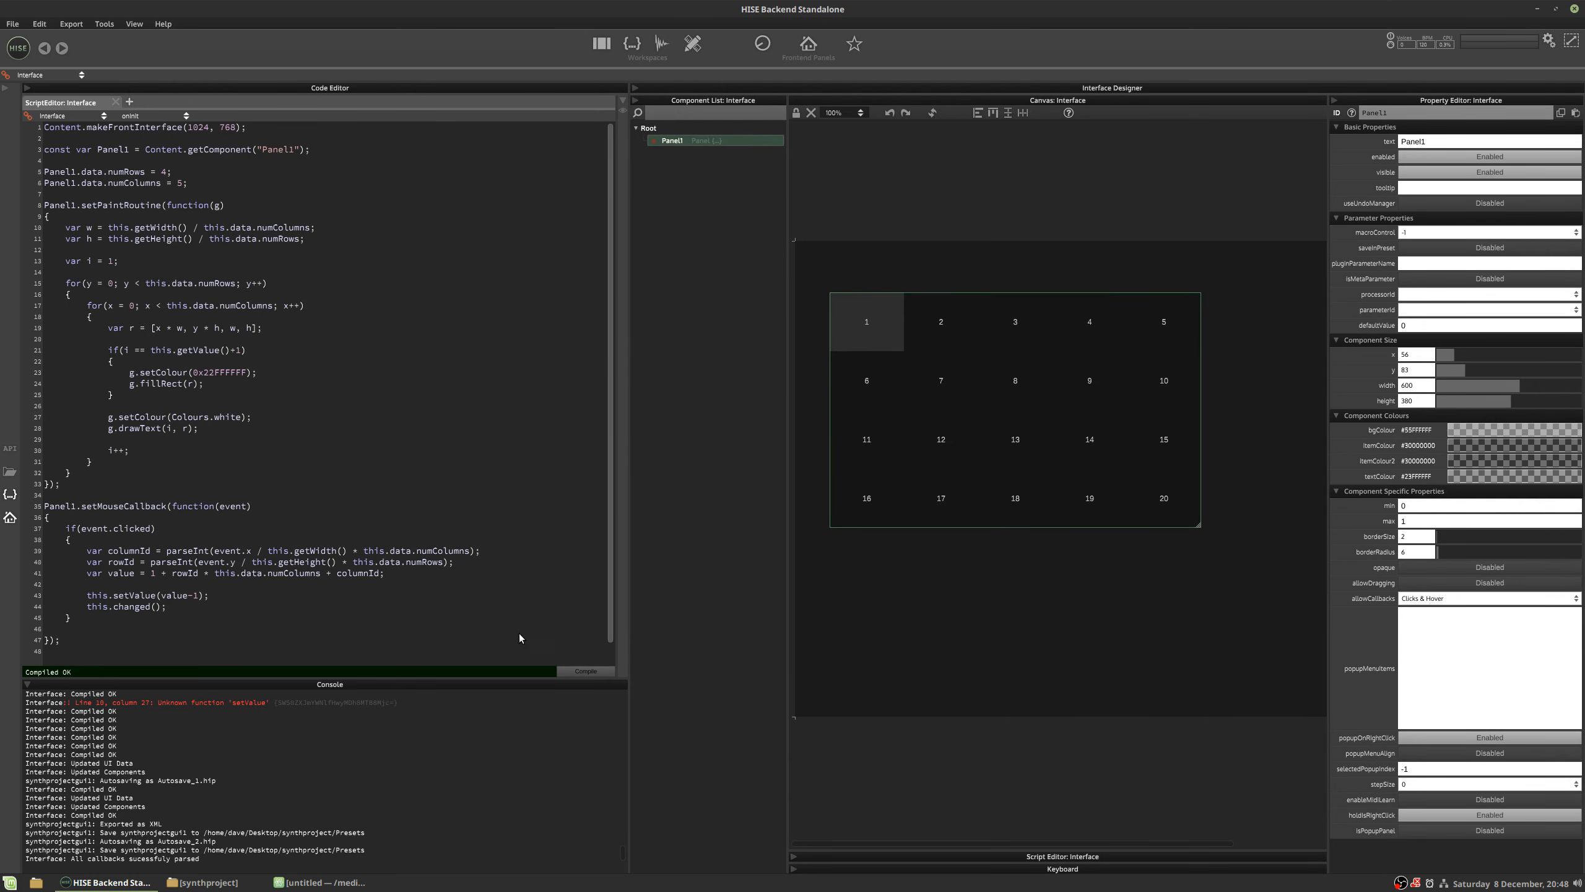
left_click(580, 671)
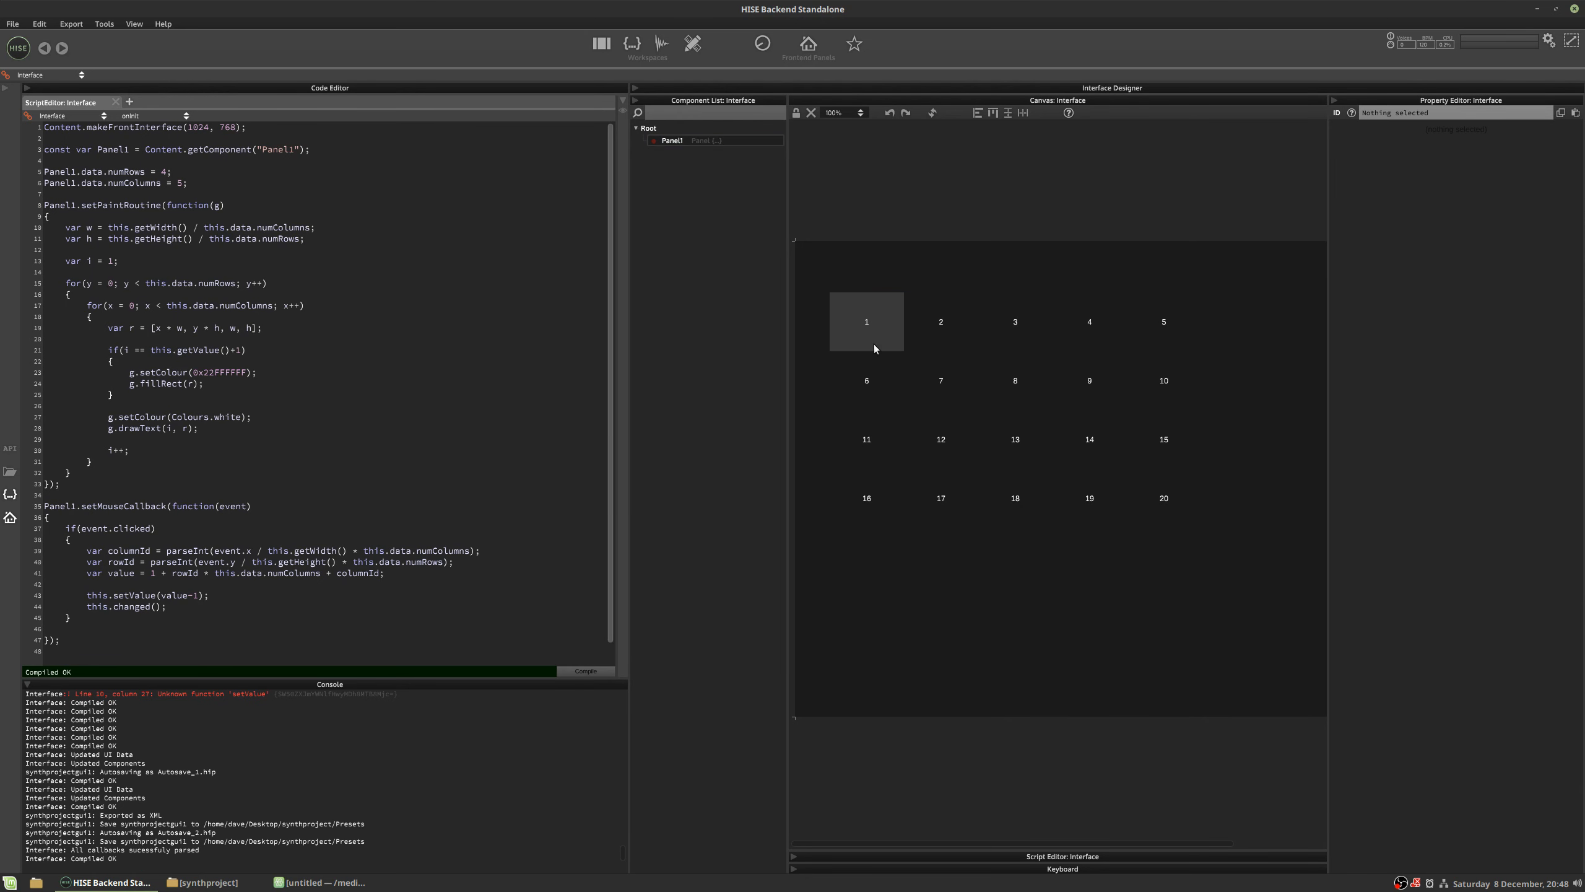
left_click(947, 299)
left_click(1042, 321)
left_click(1088, 318)
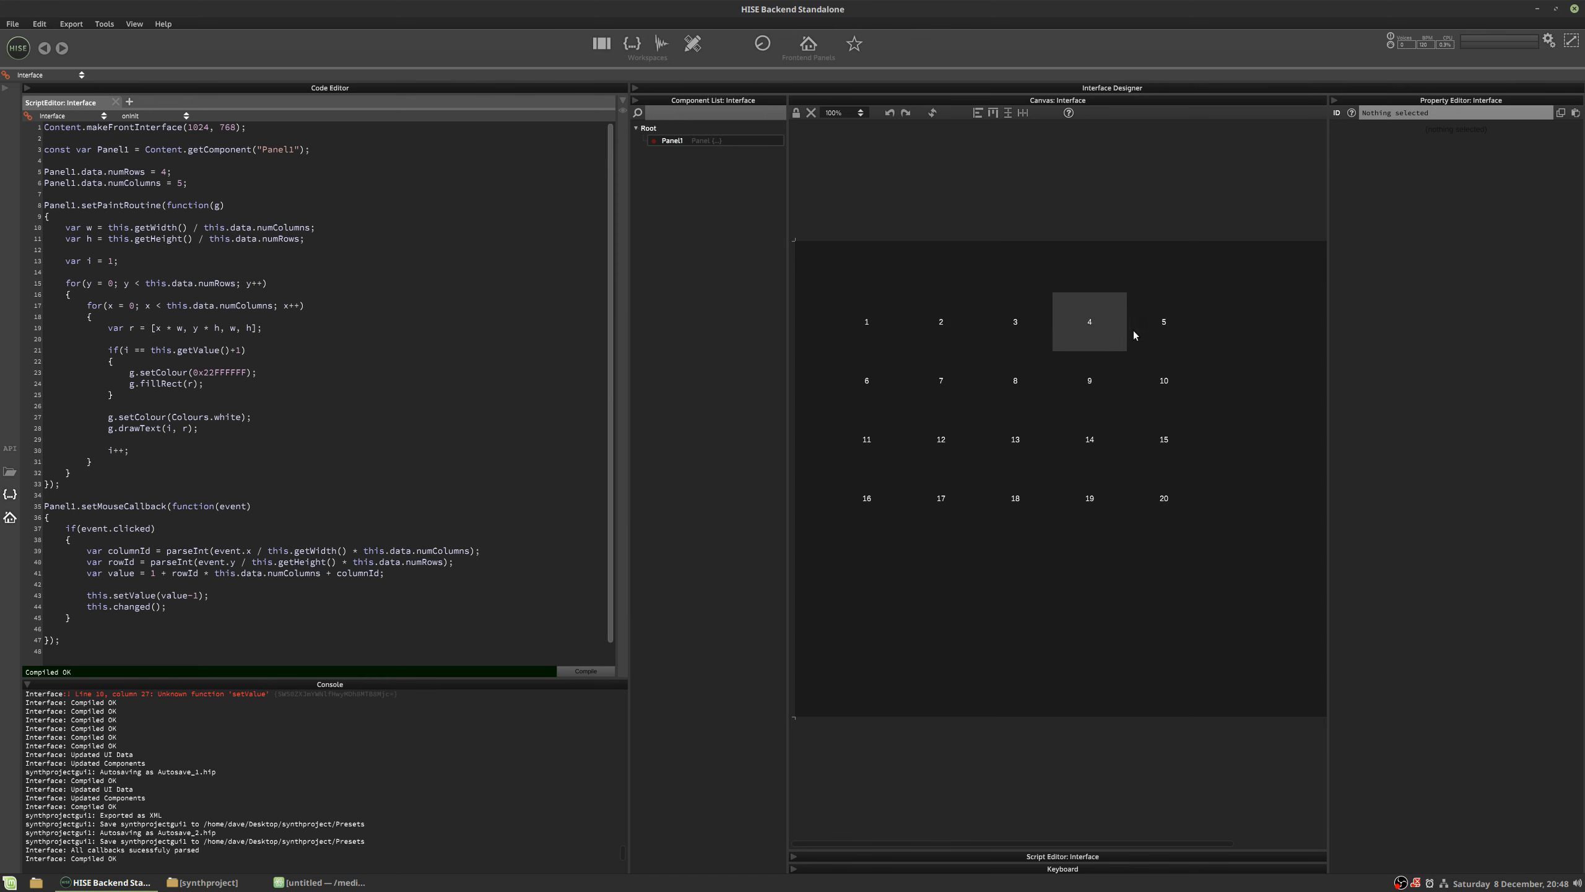
left_click(1144, 323)
left_click(1132, 374)
left_click(1070, 369)
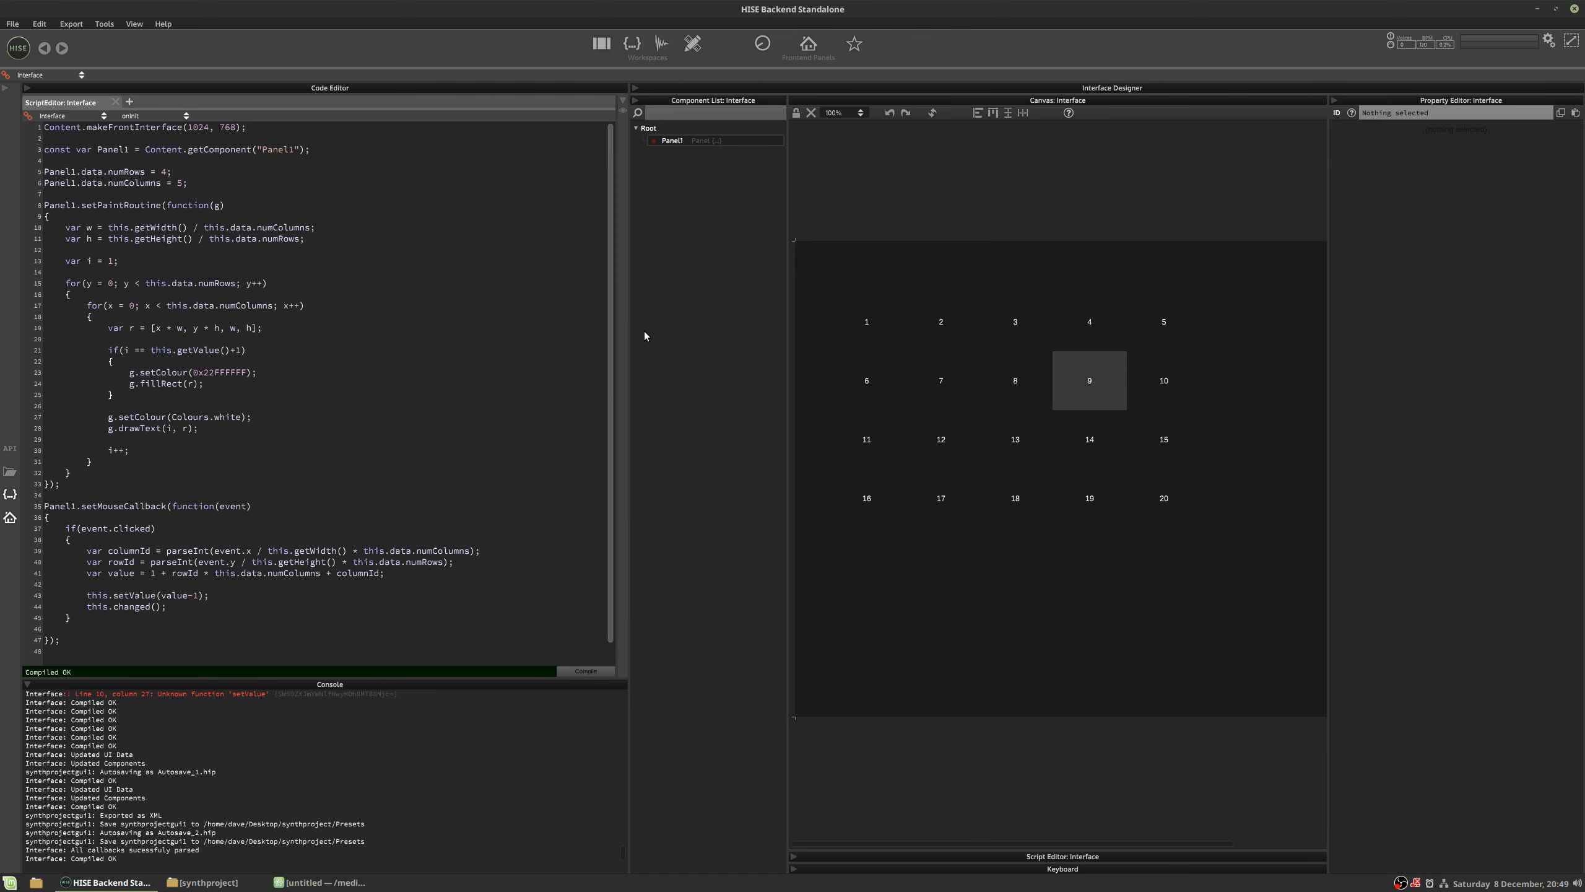
left_click_drag(608, 288, 602, 361)
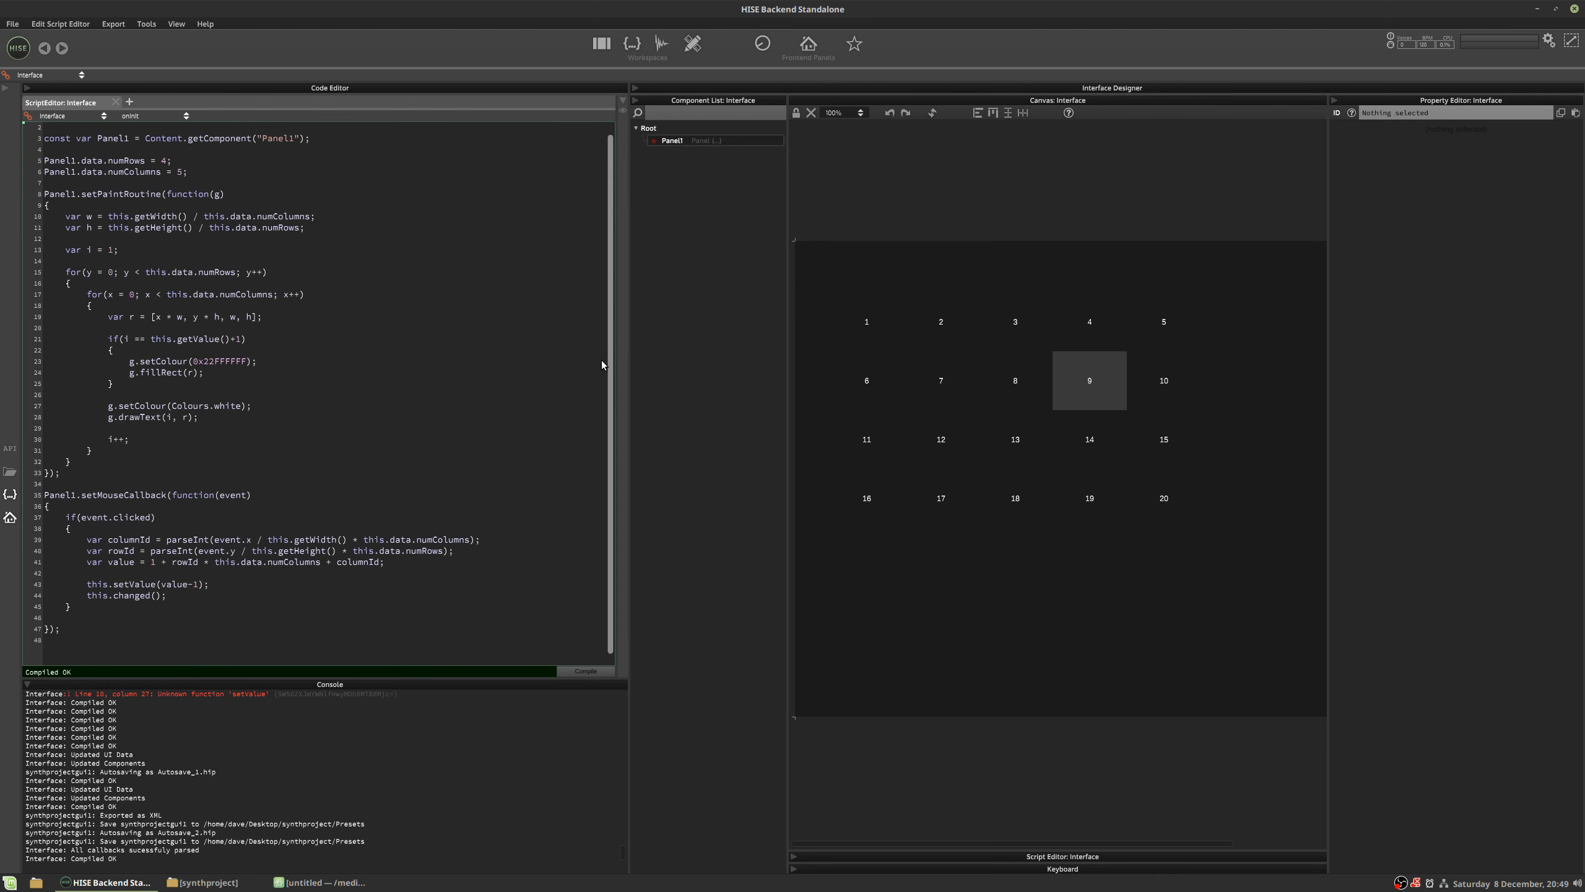
left_click(143, 118)
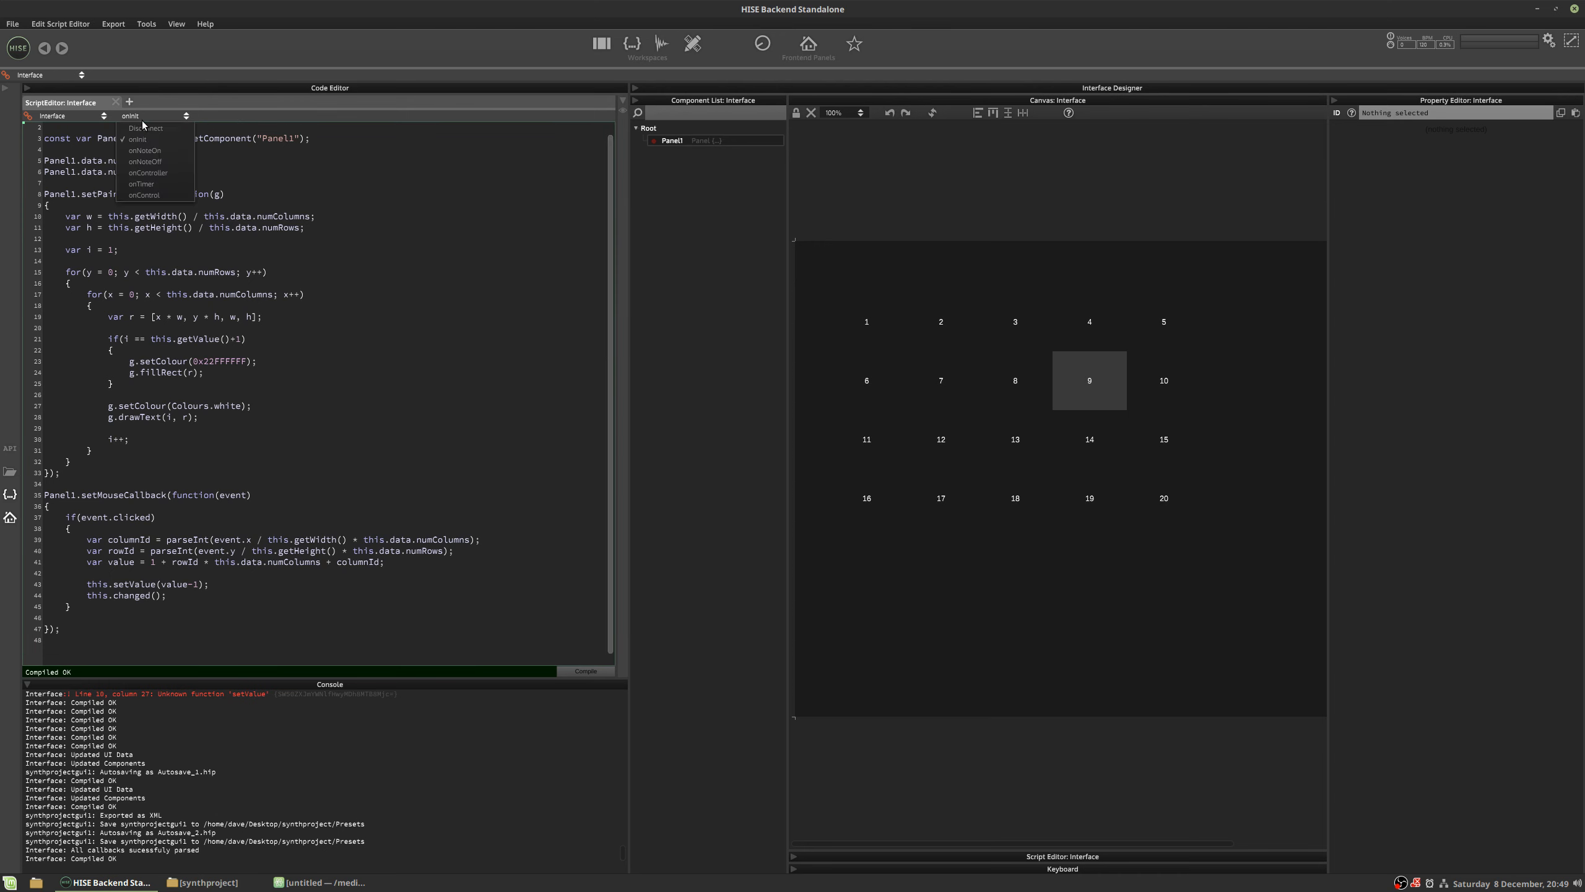
left_click(422, 185)
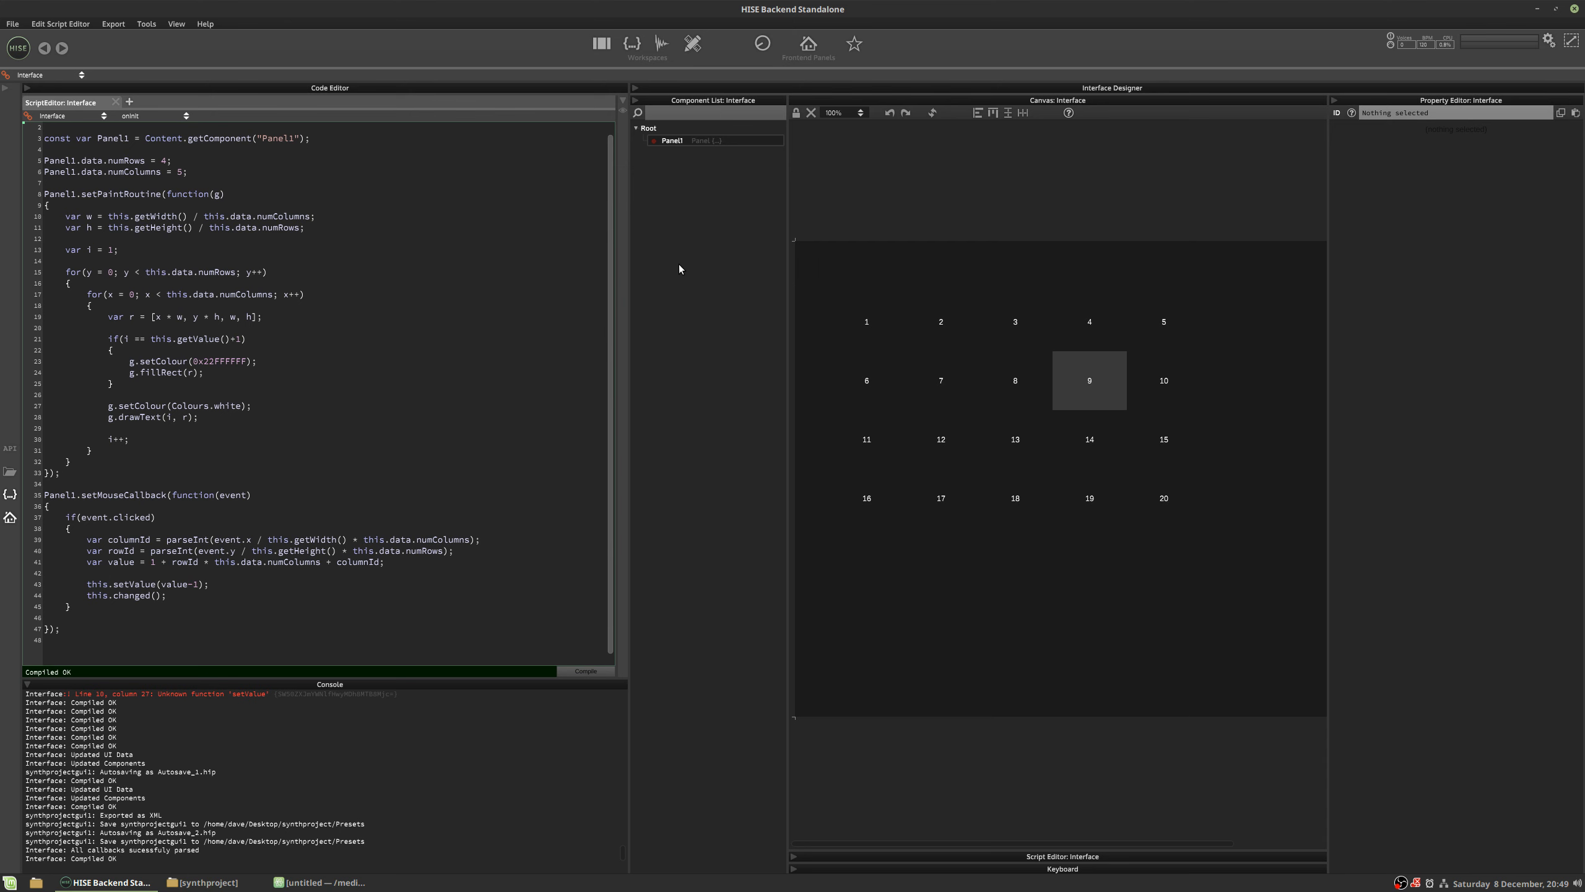
- Check the panel's single-selection behaviour by selecting cells in the grid's first row, ending on cell 4
left_click(848, 314)
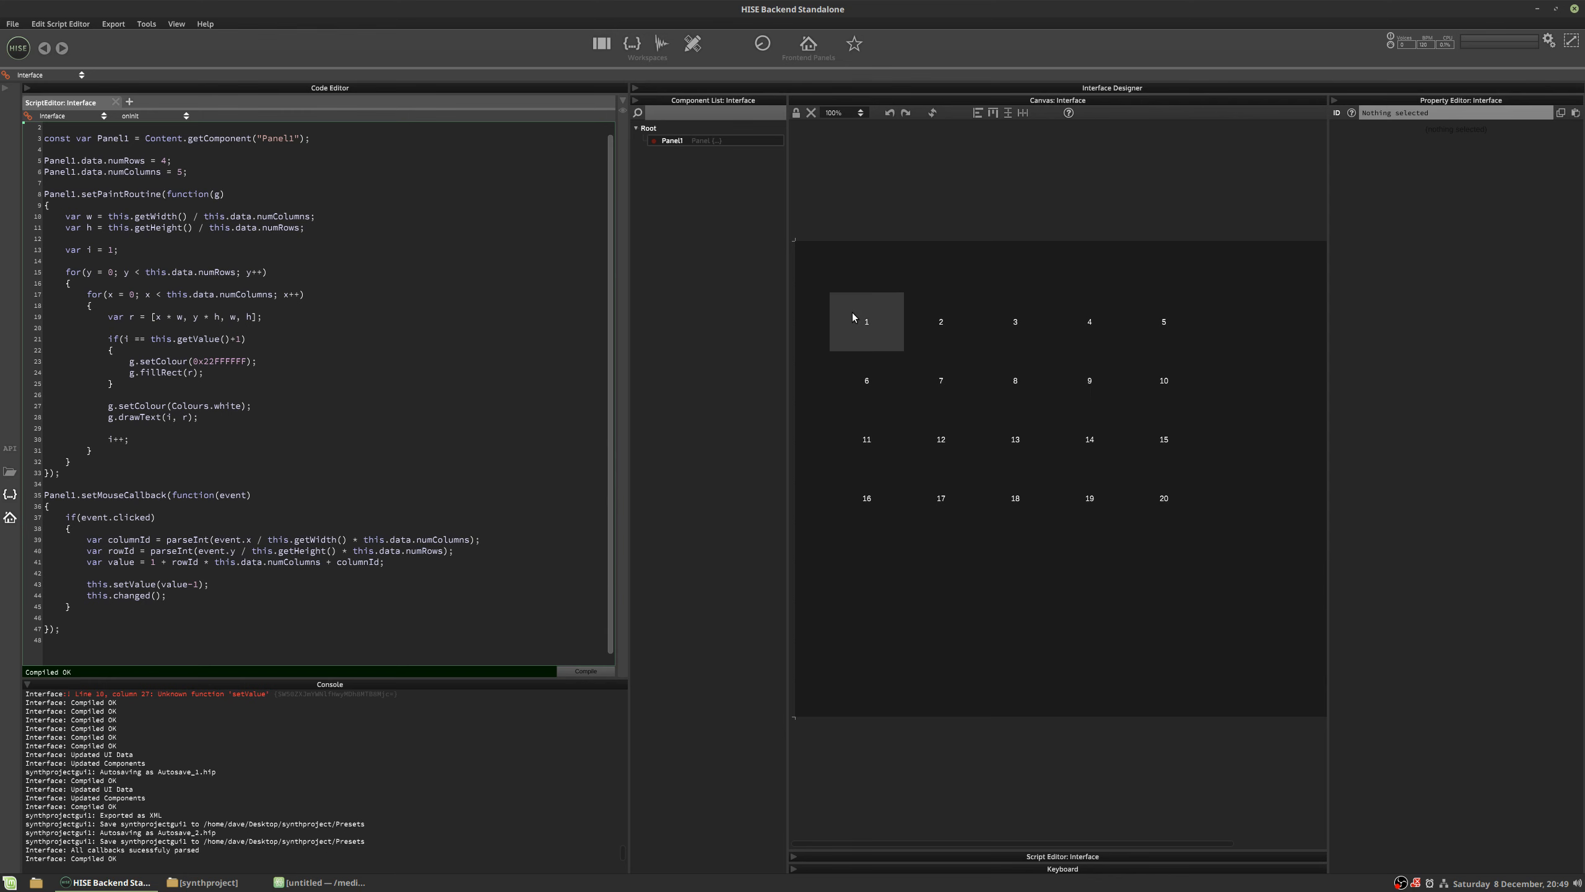
left_click(944, 323)
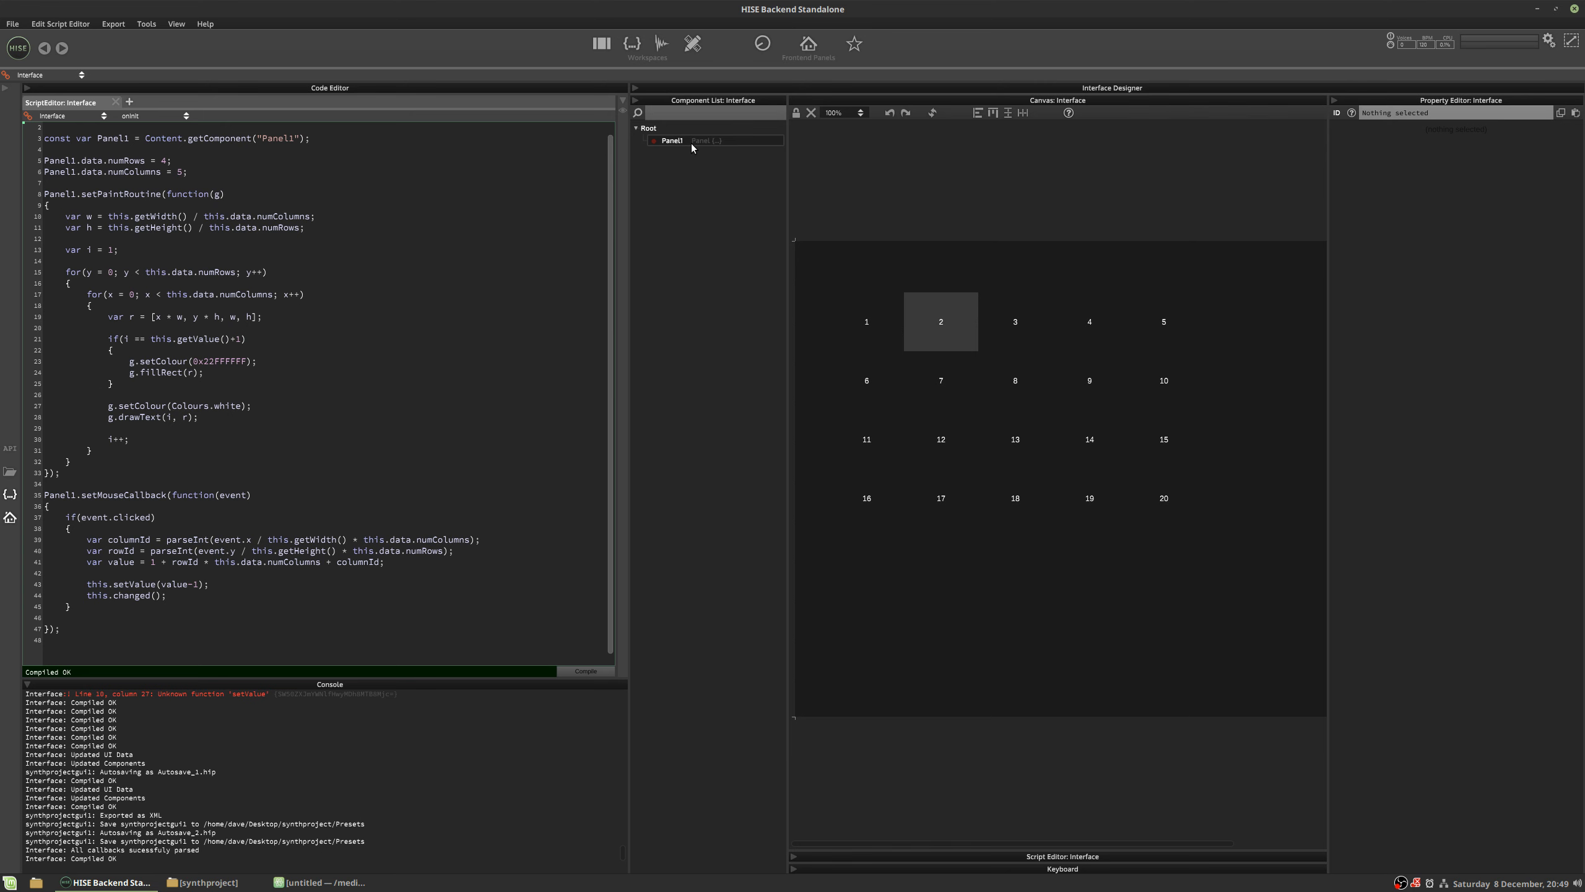
left_click(872, 314)
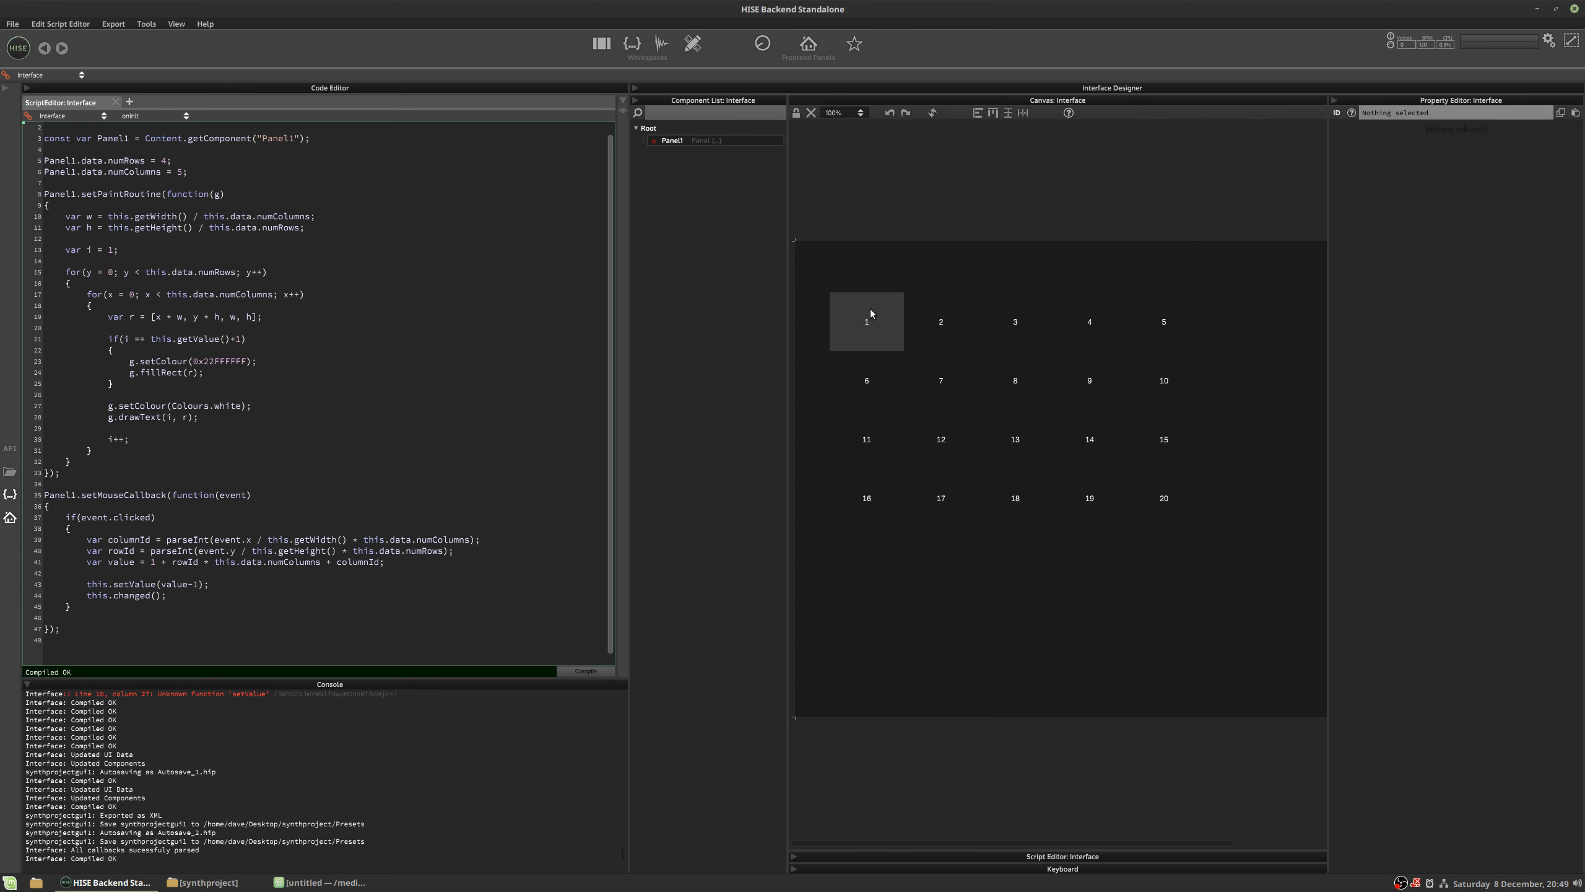
left_click(997, 323)
left_click(1083, 322)
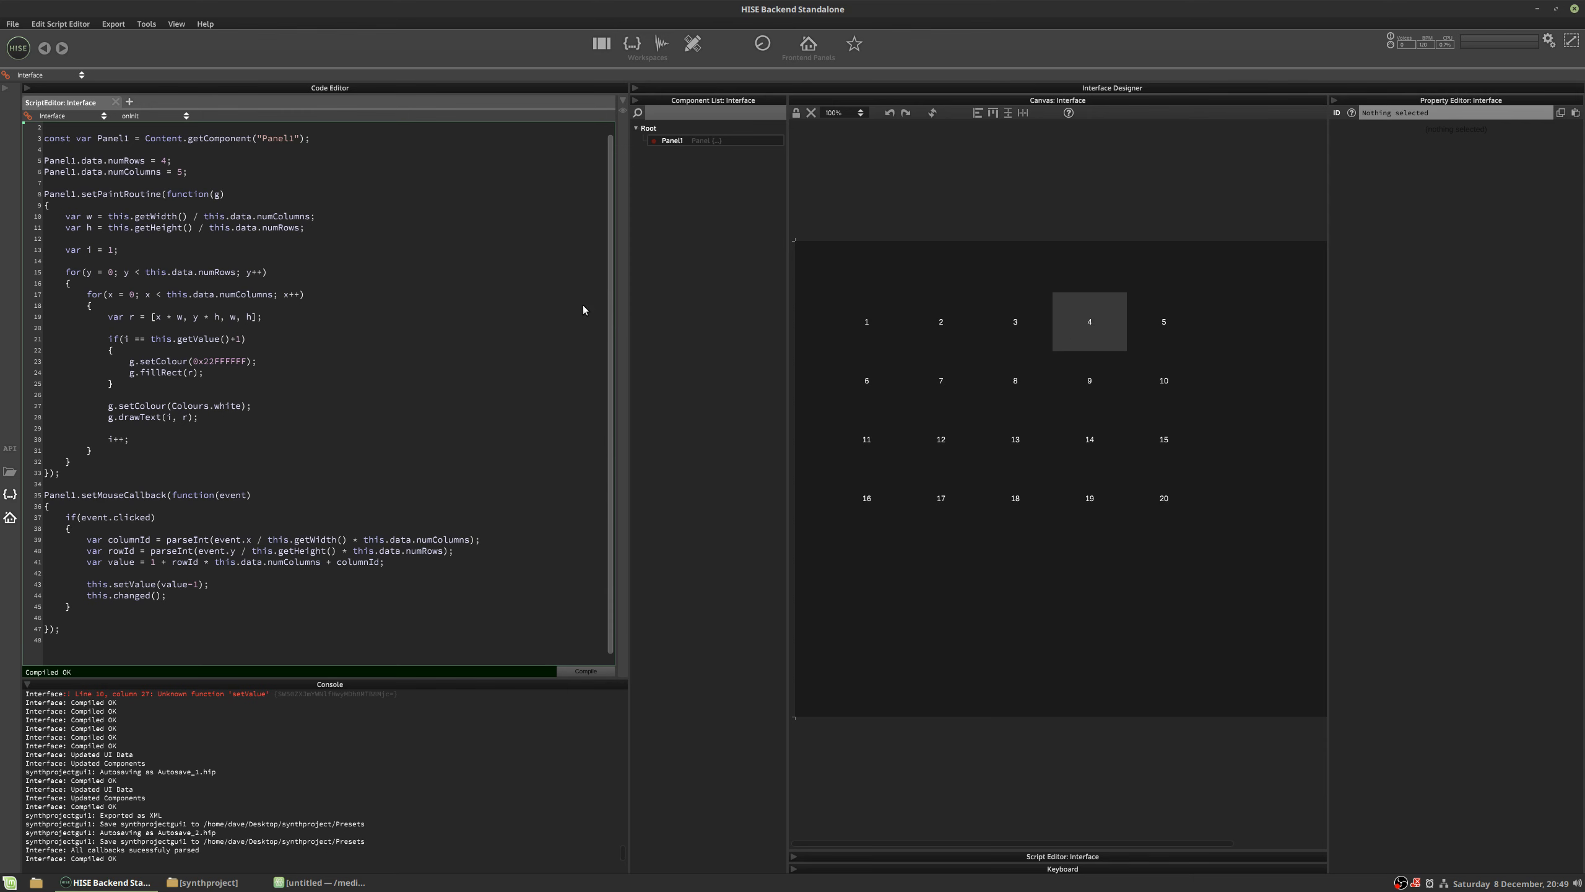